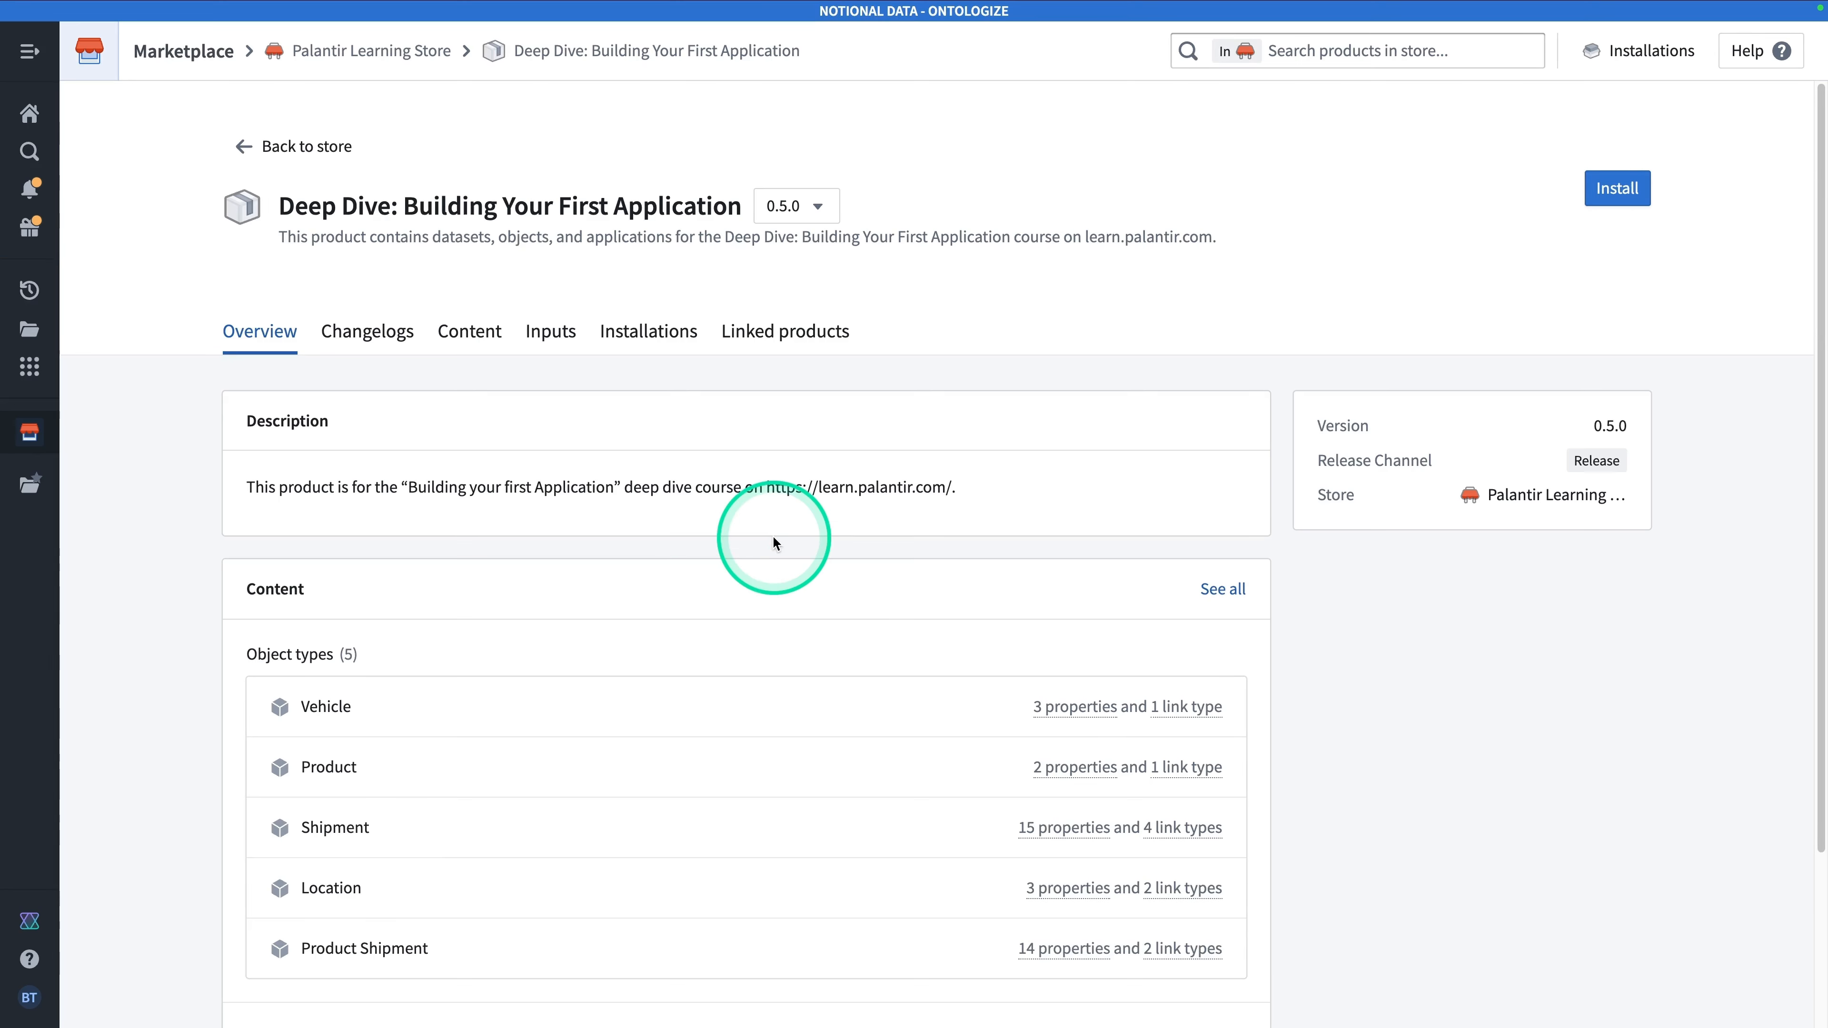
Look over the product overview and start installing version 0.5.0 of Deep Dive: Building Your First Application.
scroll(775, 535, "down", 3)
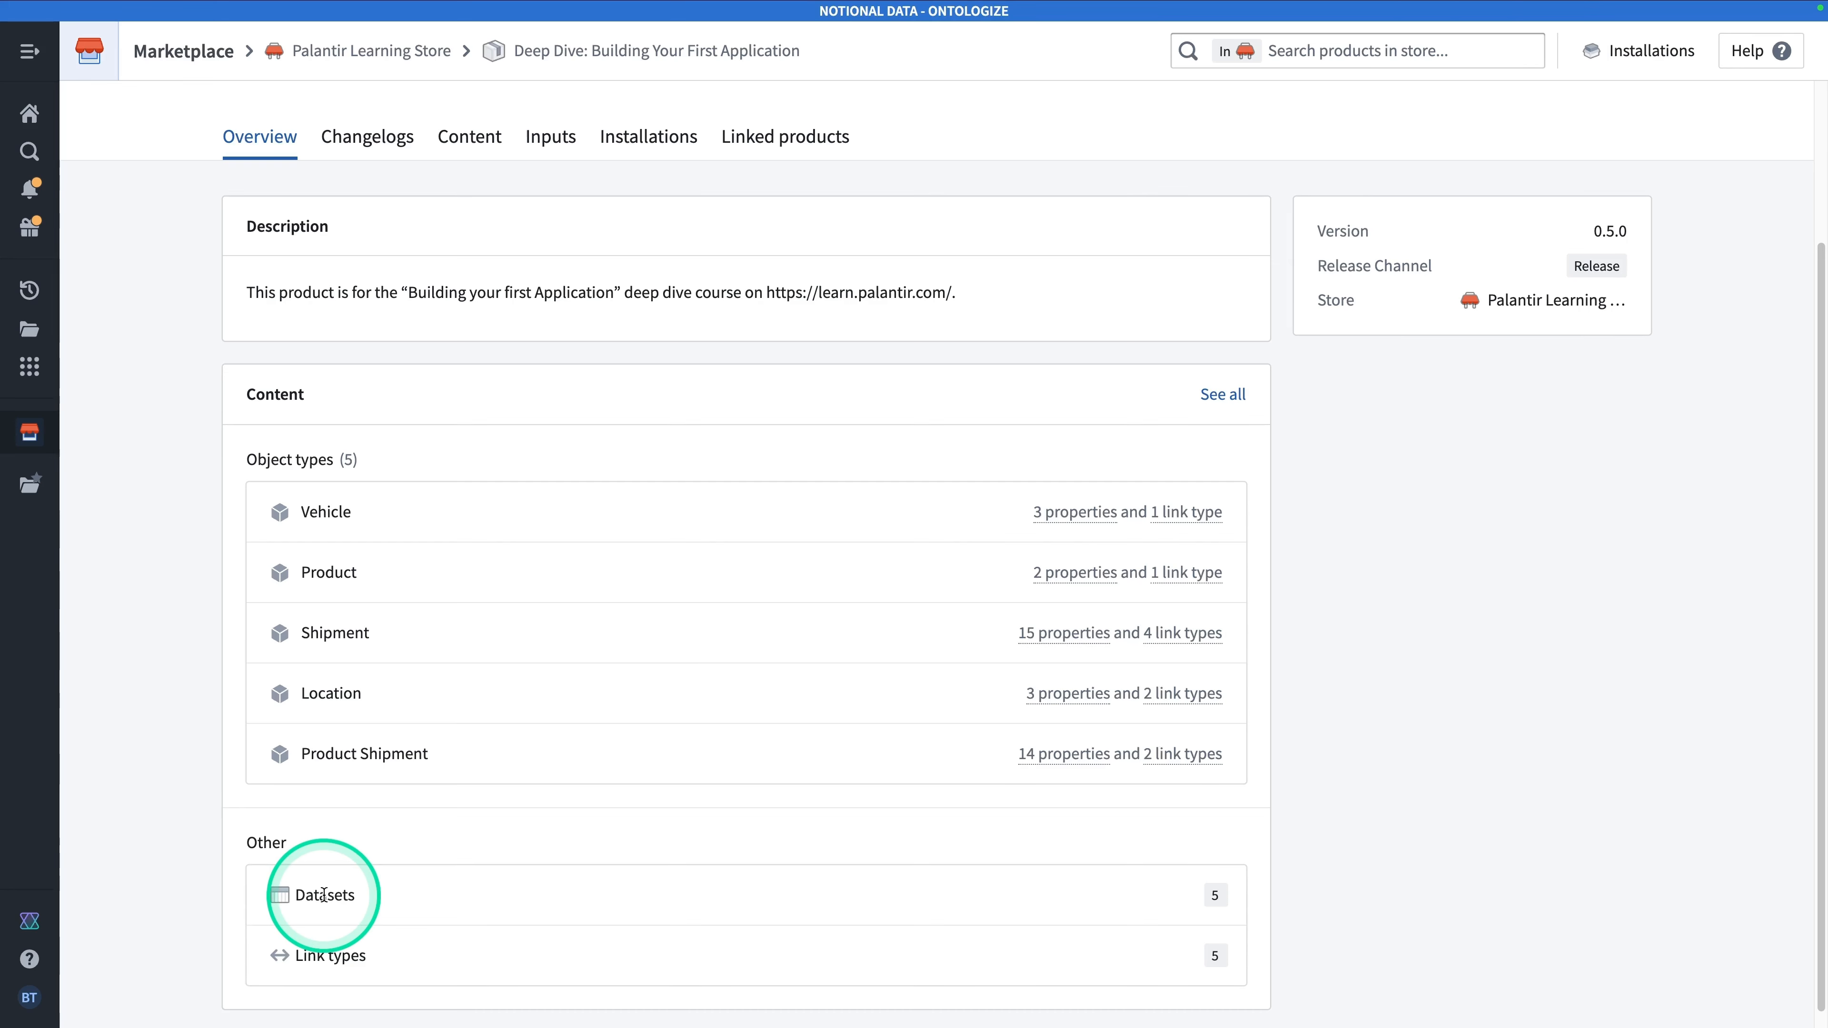
scroll(605, 664, "up", 3)
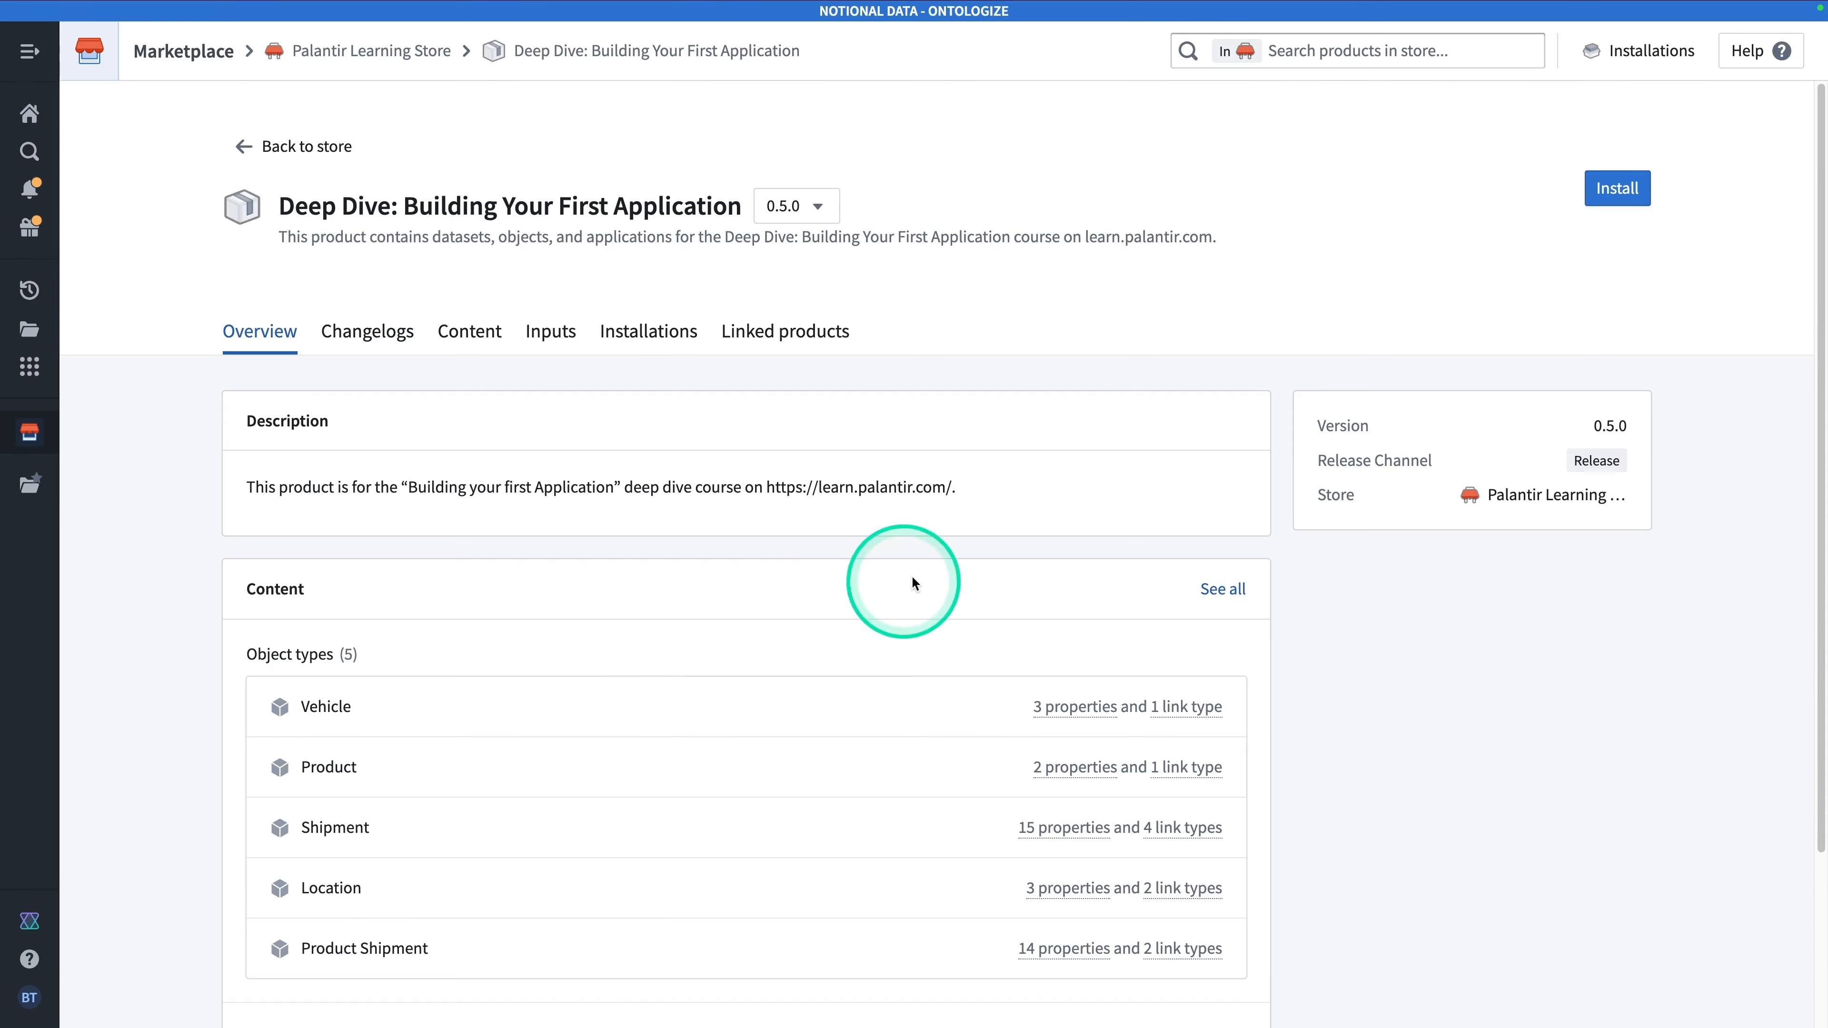
left_click(1620, 191)
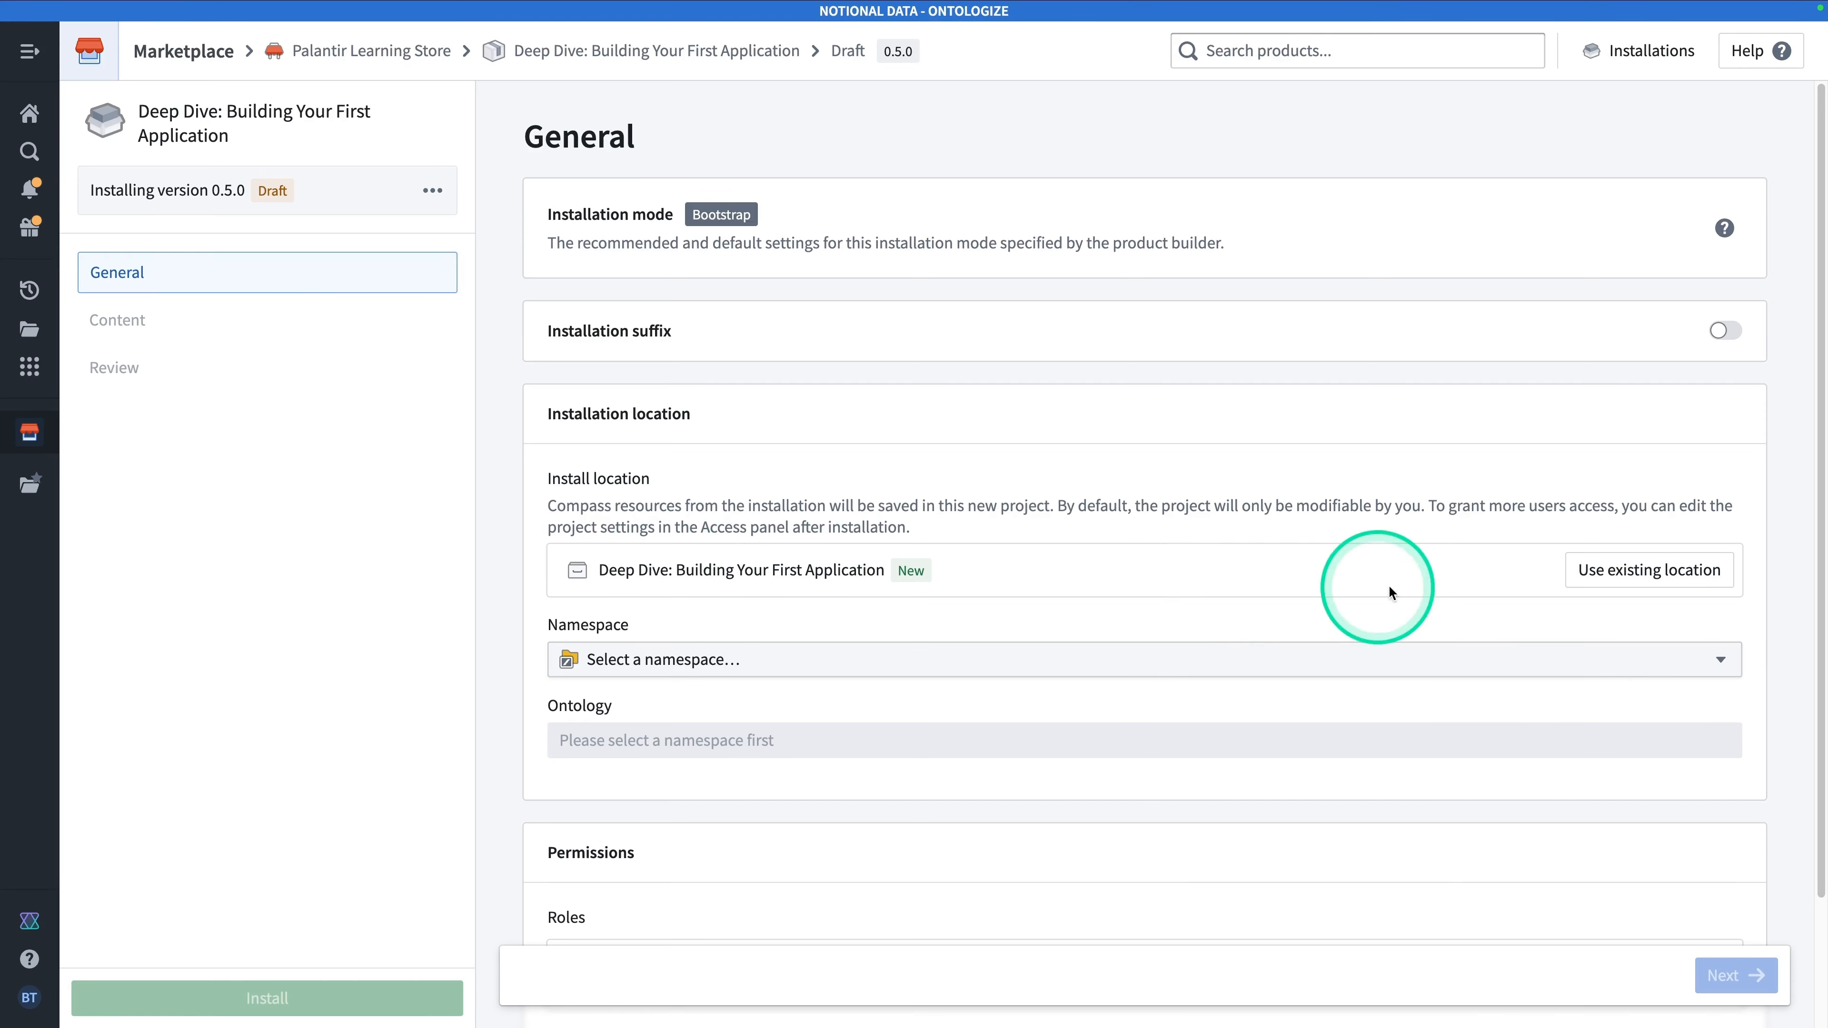
Set the install location to the existing Deep Dive: Building Your First Application folder and proceed to the content settings.
left_click(1669, 569)
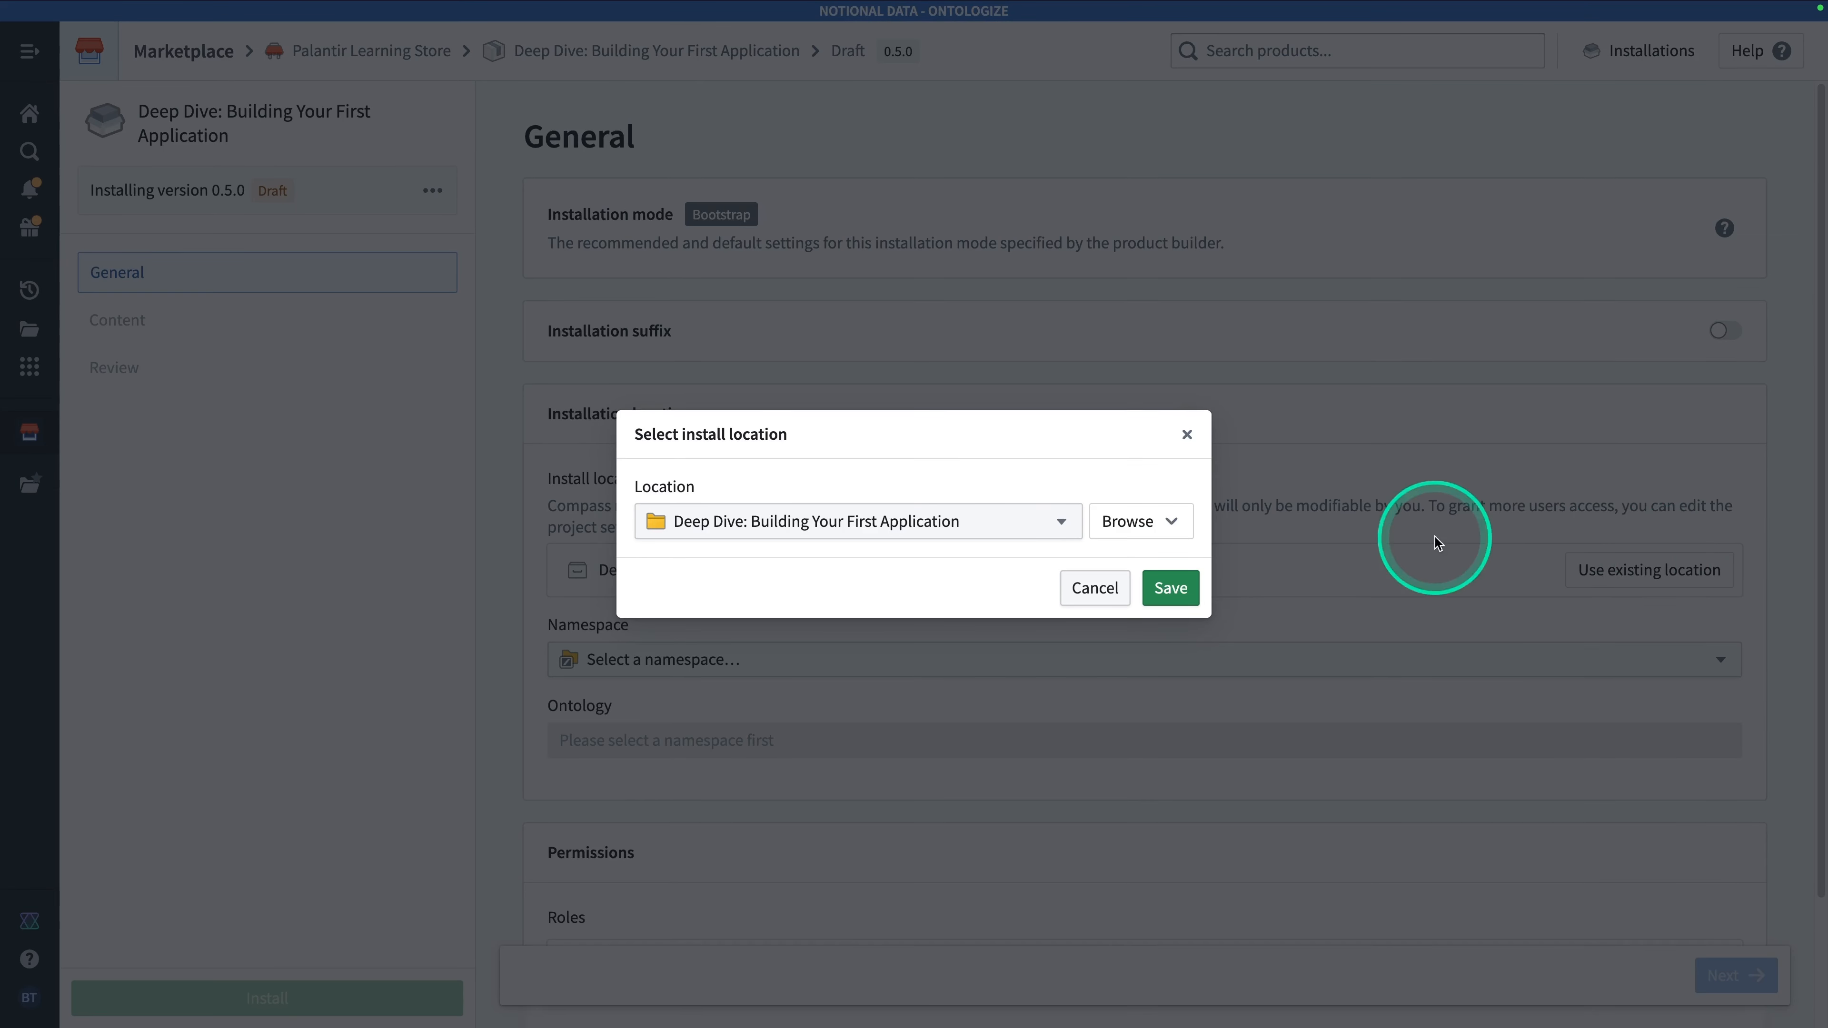
left_click(841, 533)
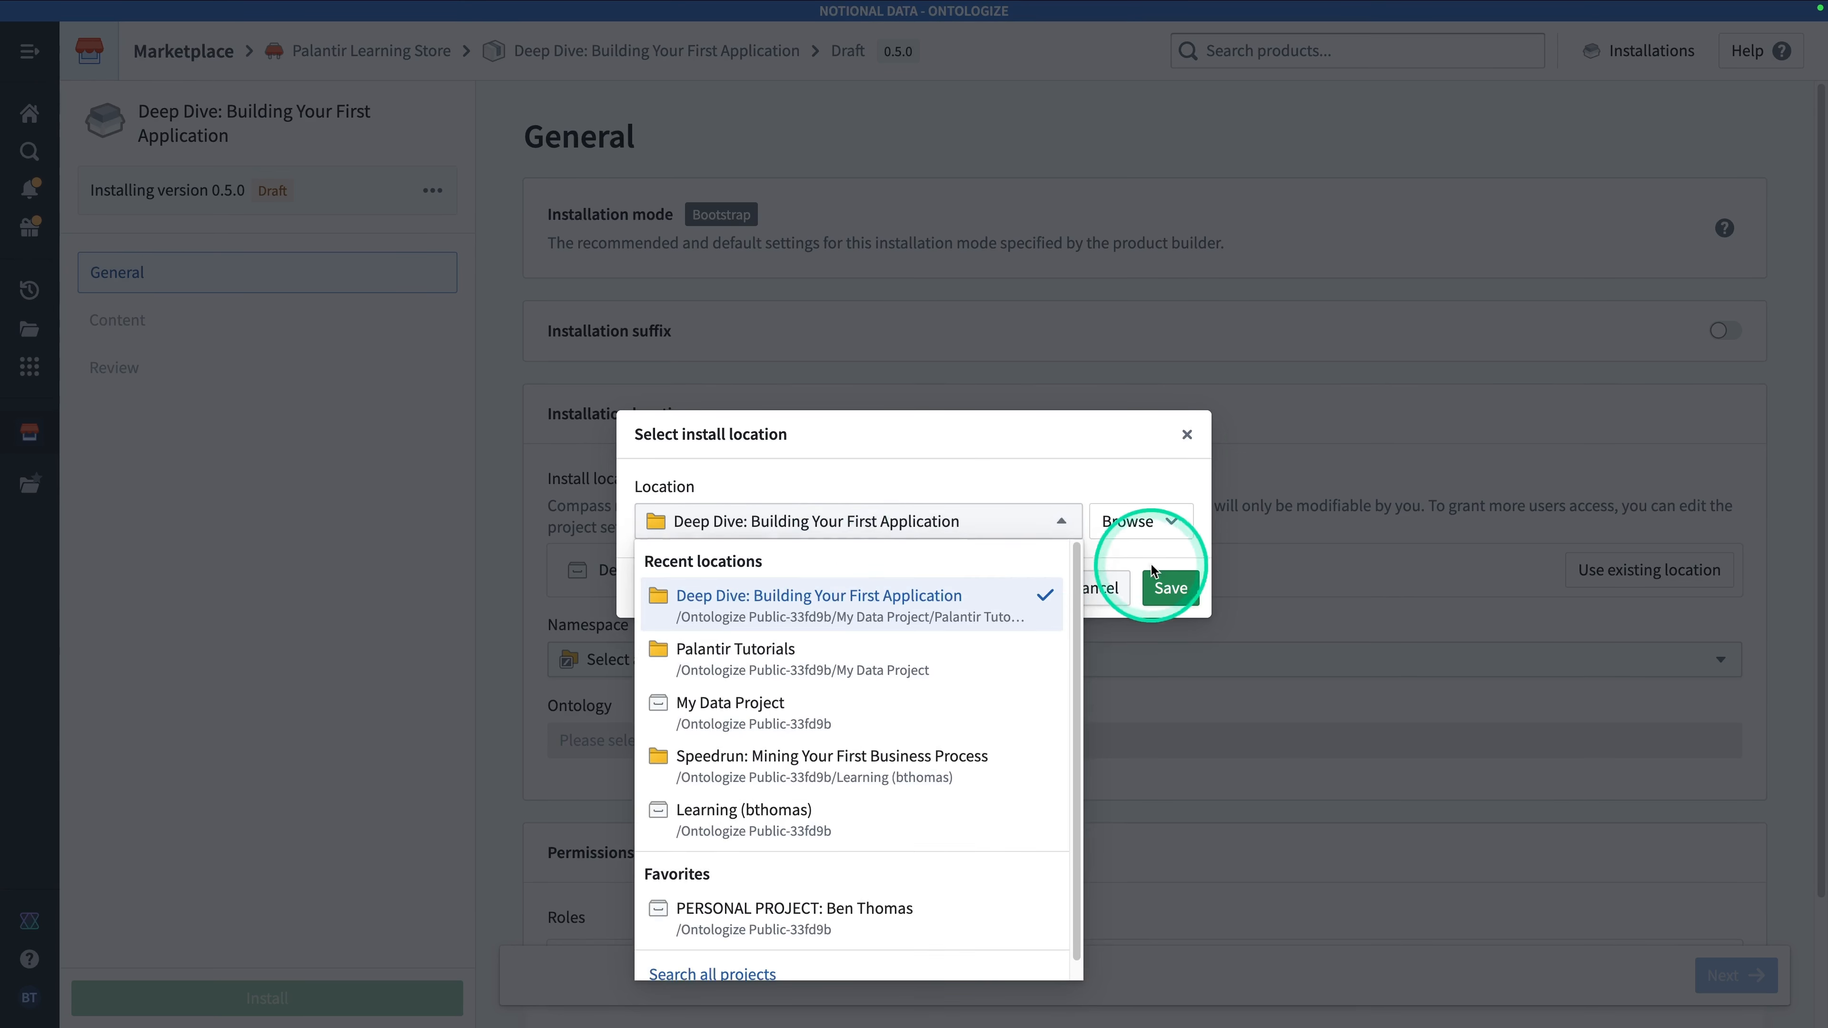
left_click(1170, 587)
left_click(1172, 587)
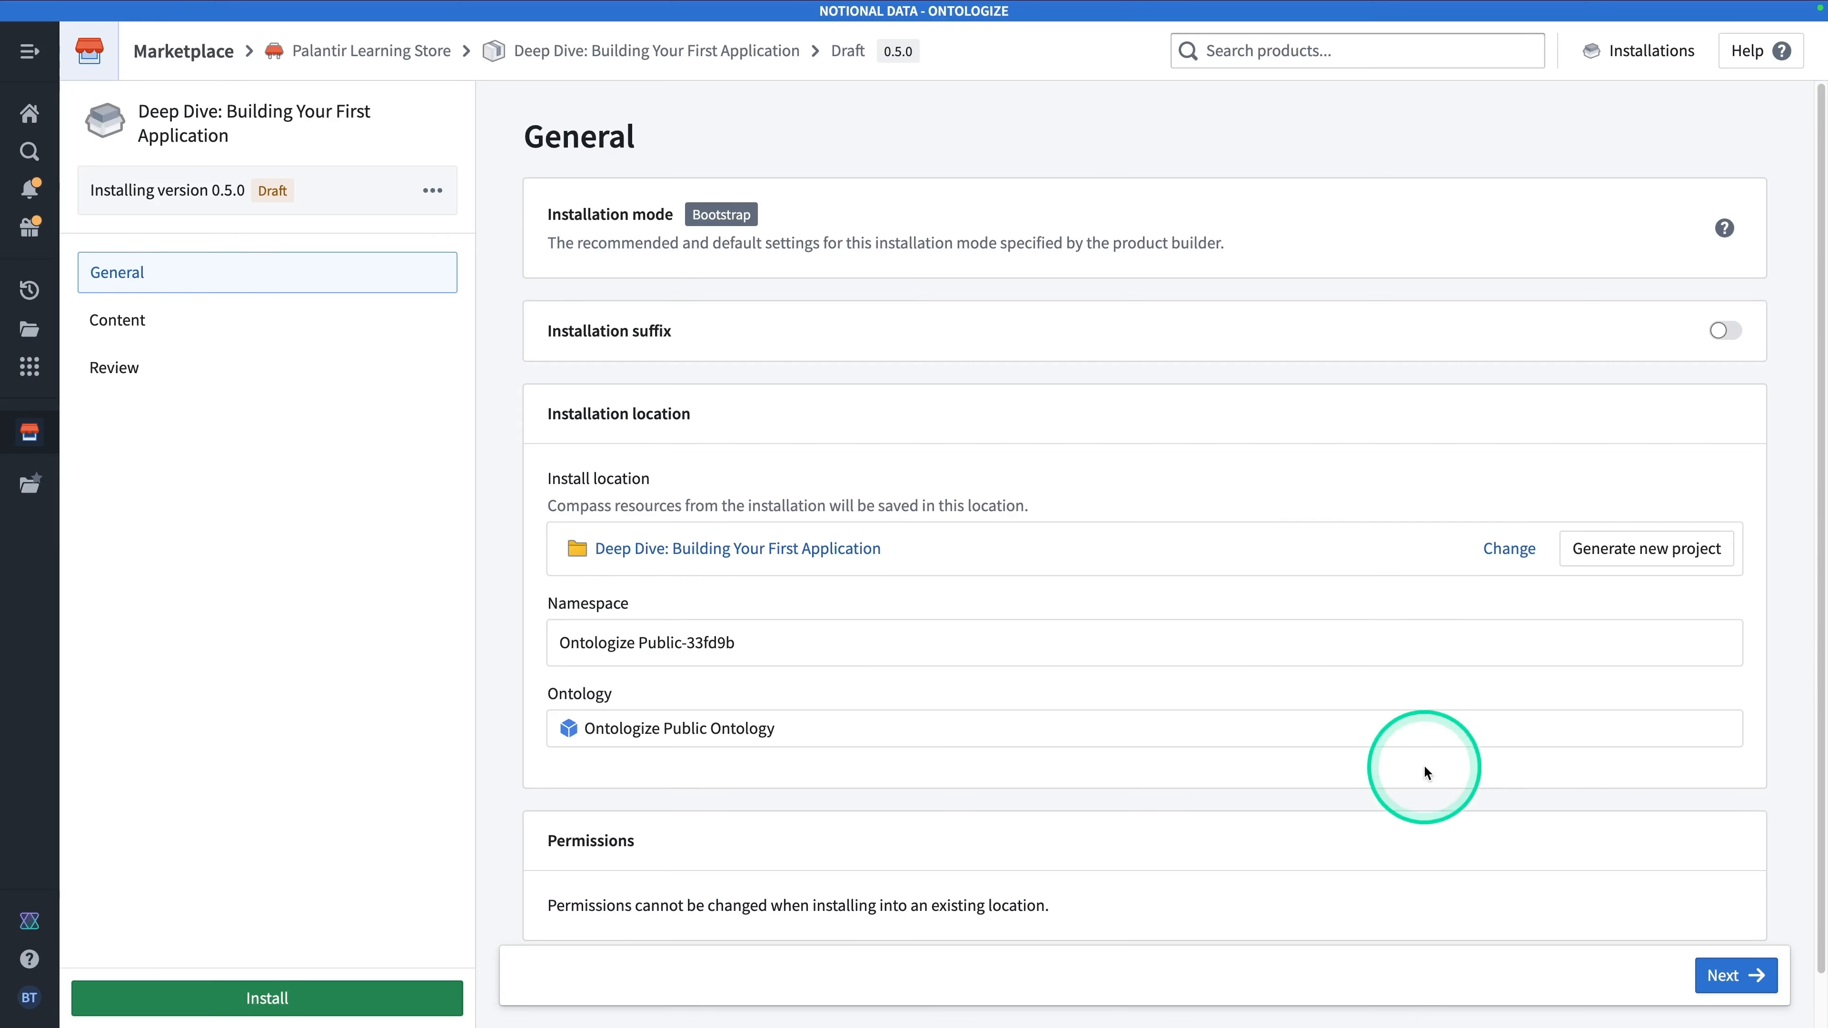
left_click(1732, 976)
Enable prefixing of the ontology entities and enter the username as the prefix.
scroll(1065, 459, "down", 2)
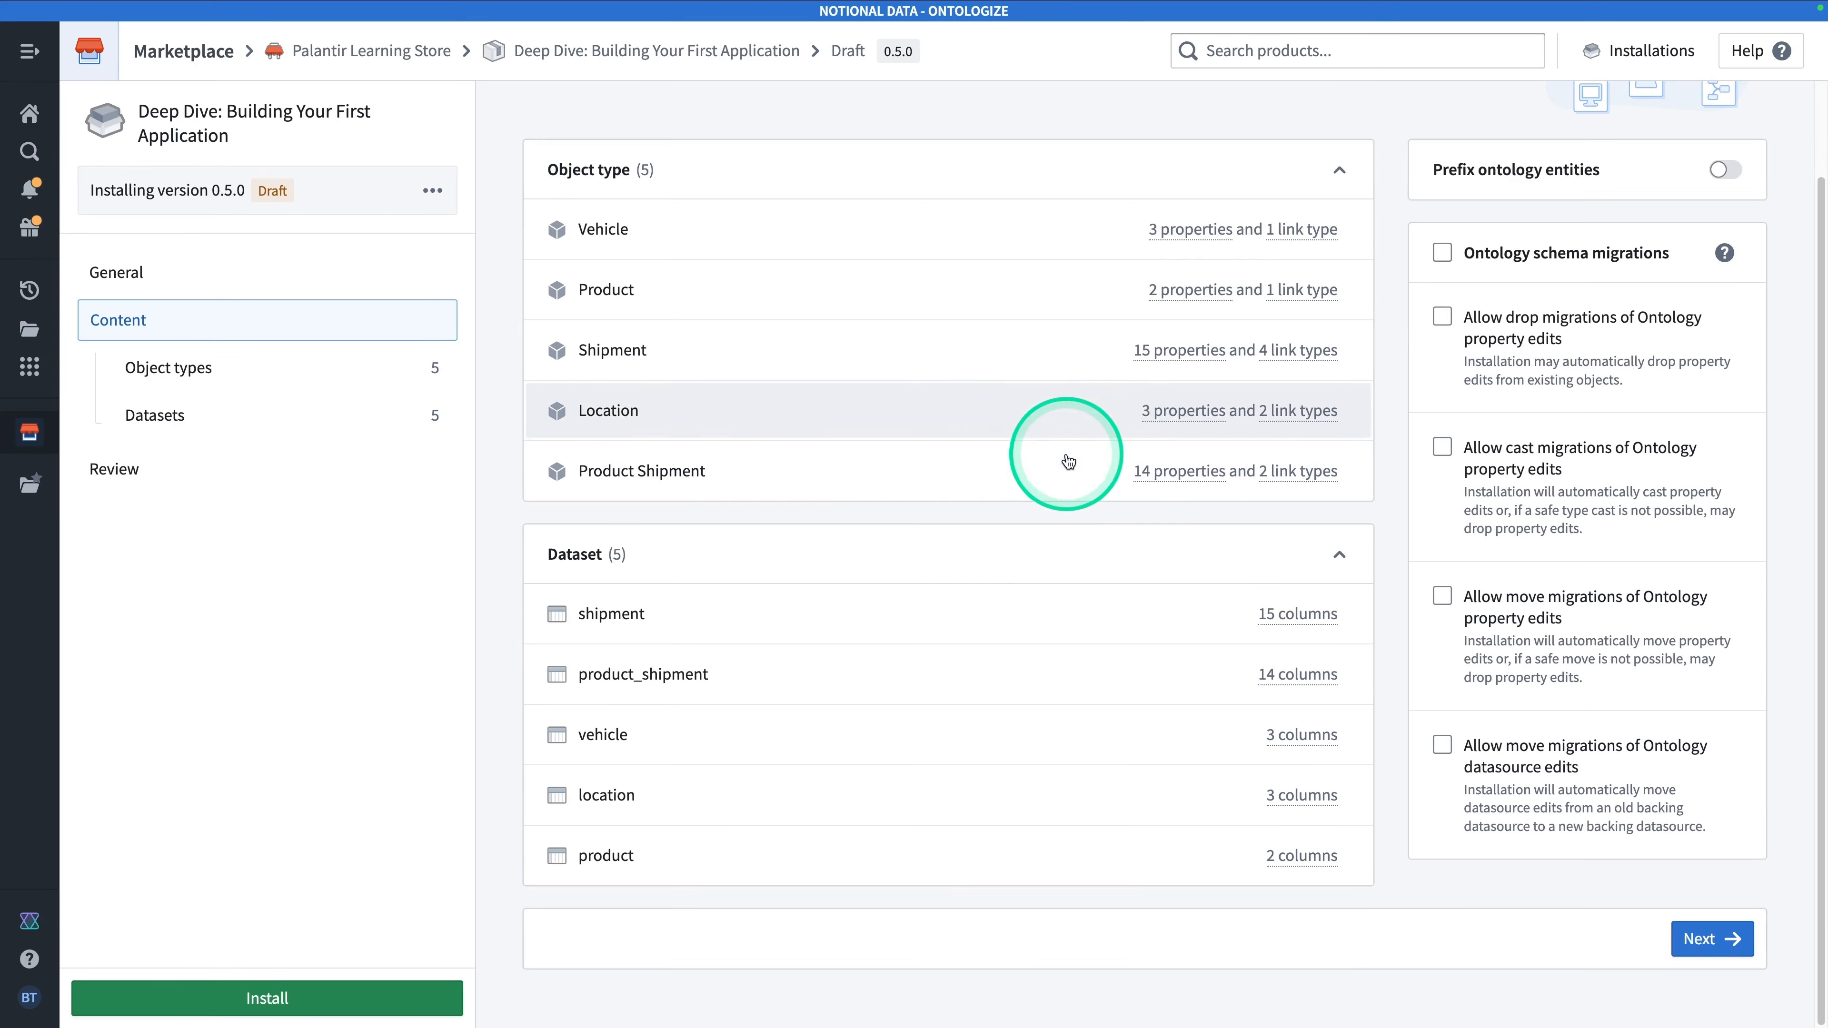
scroll(1058, 505, "up", 2)
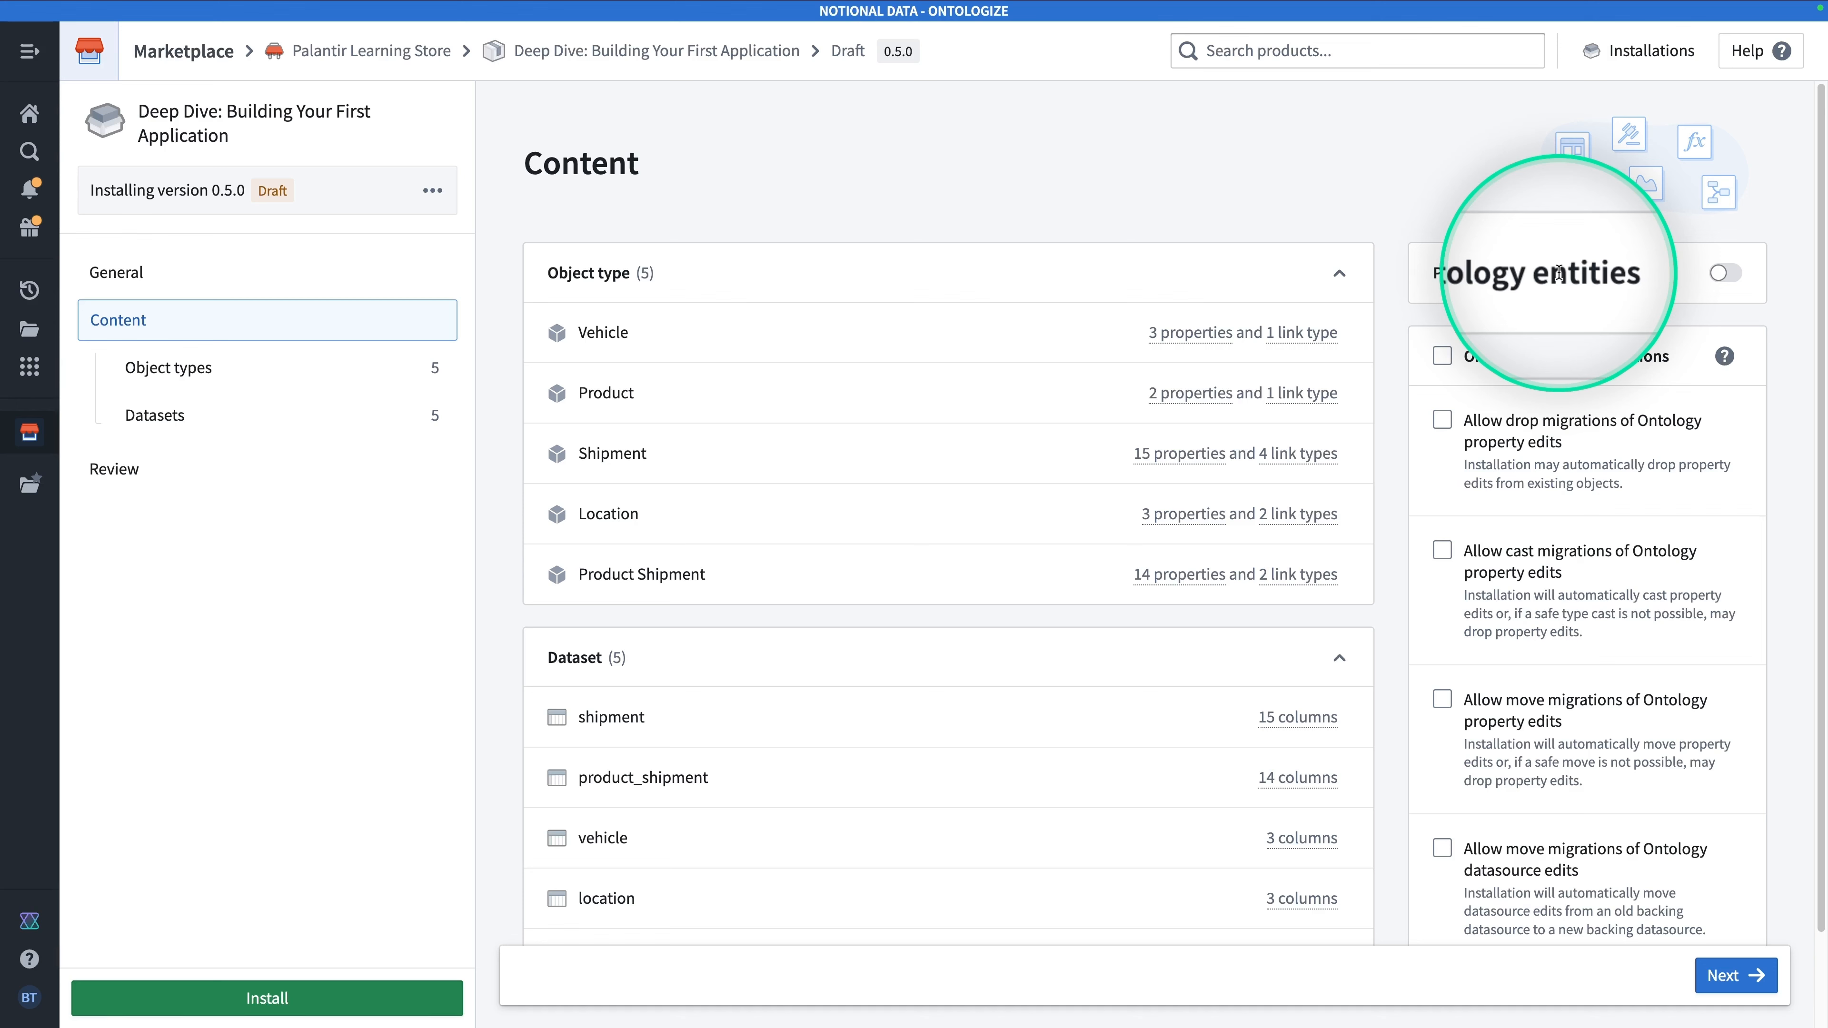
left_click(1725, 274)
left_click(1484, 360)
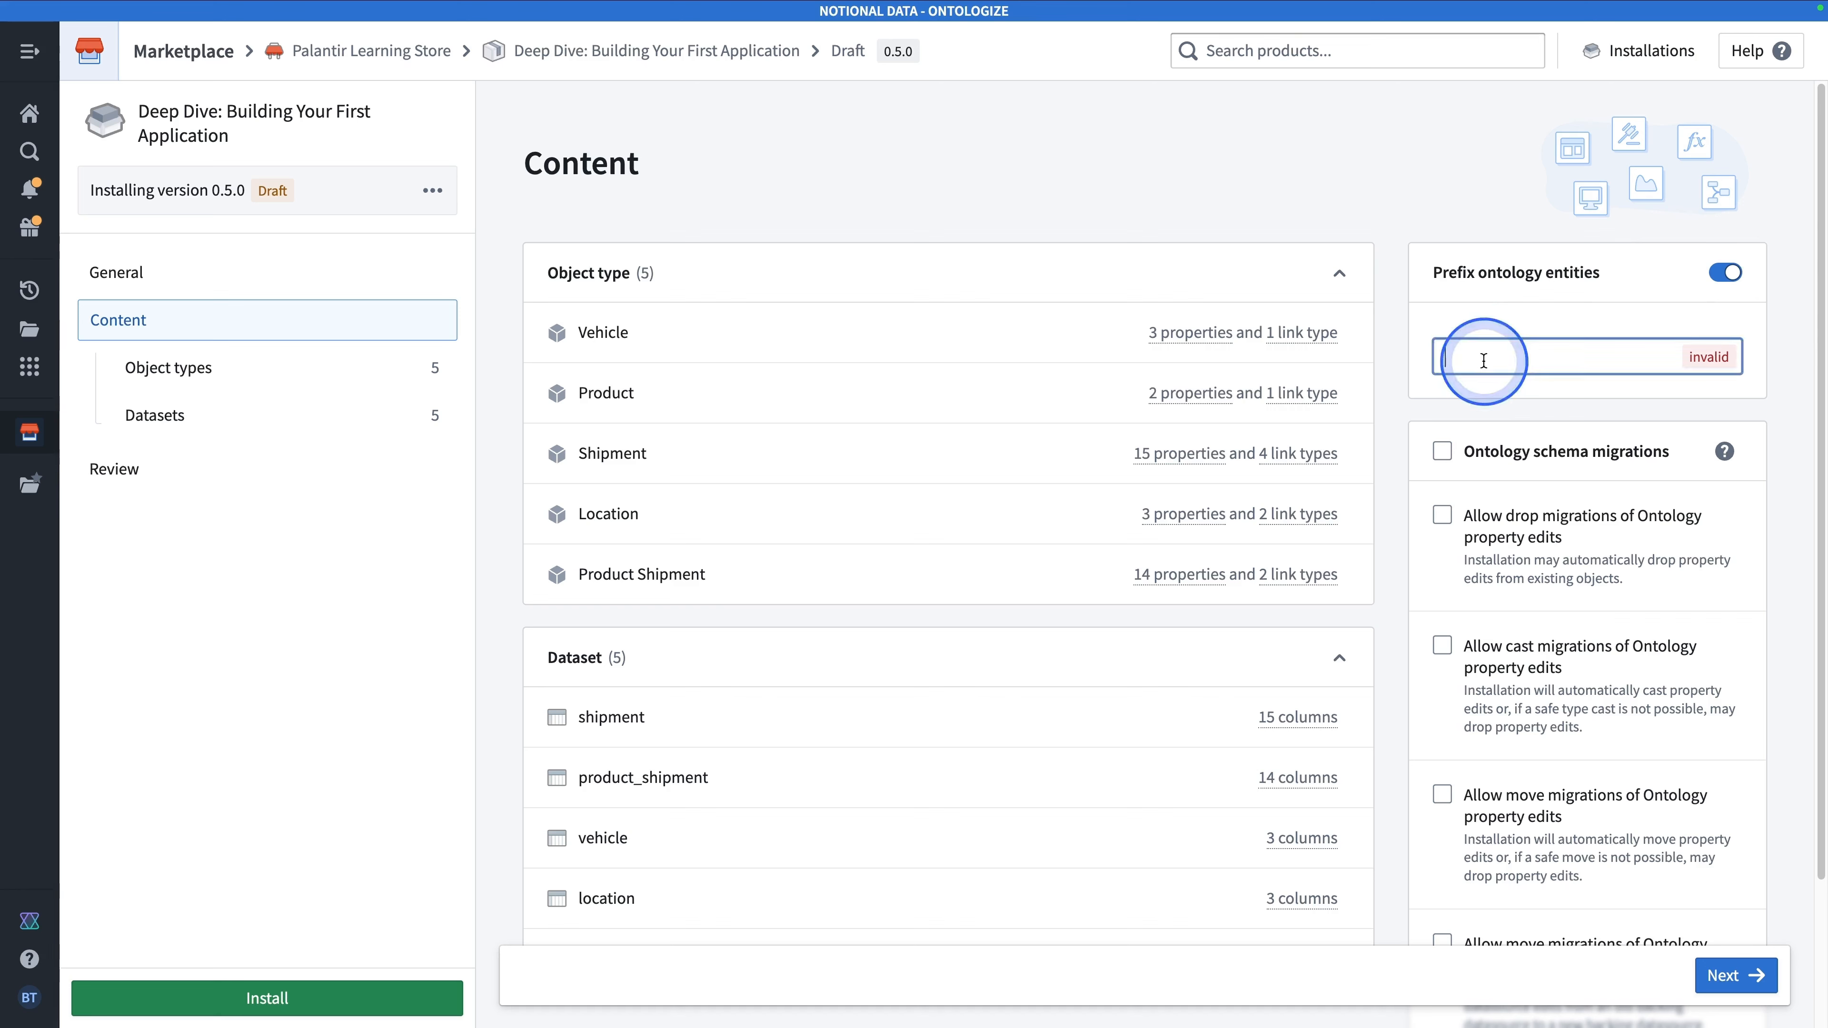
type("bthomas")
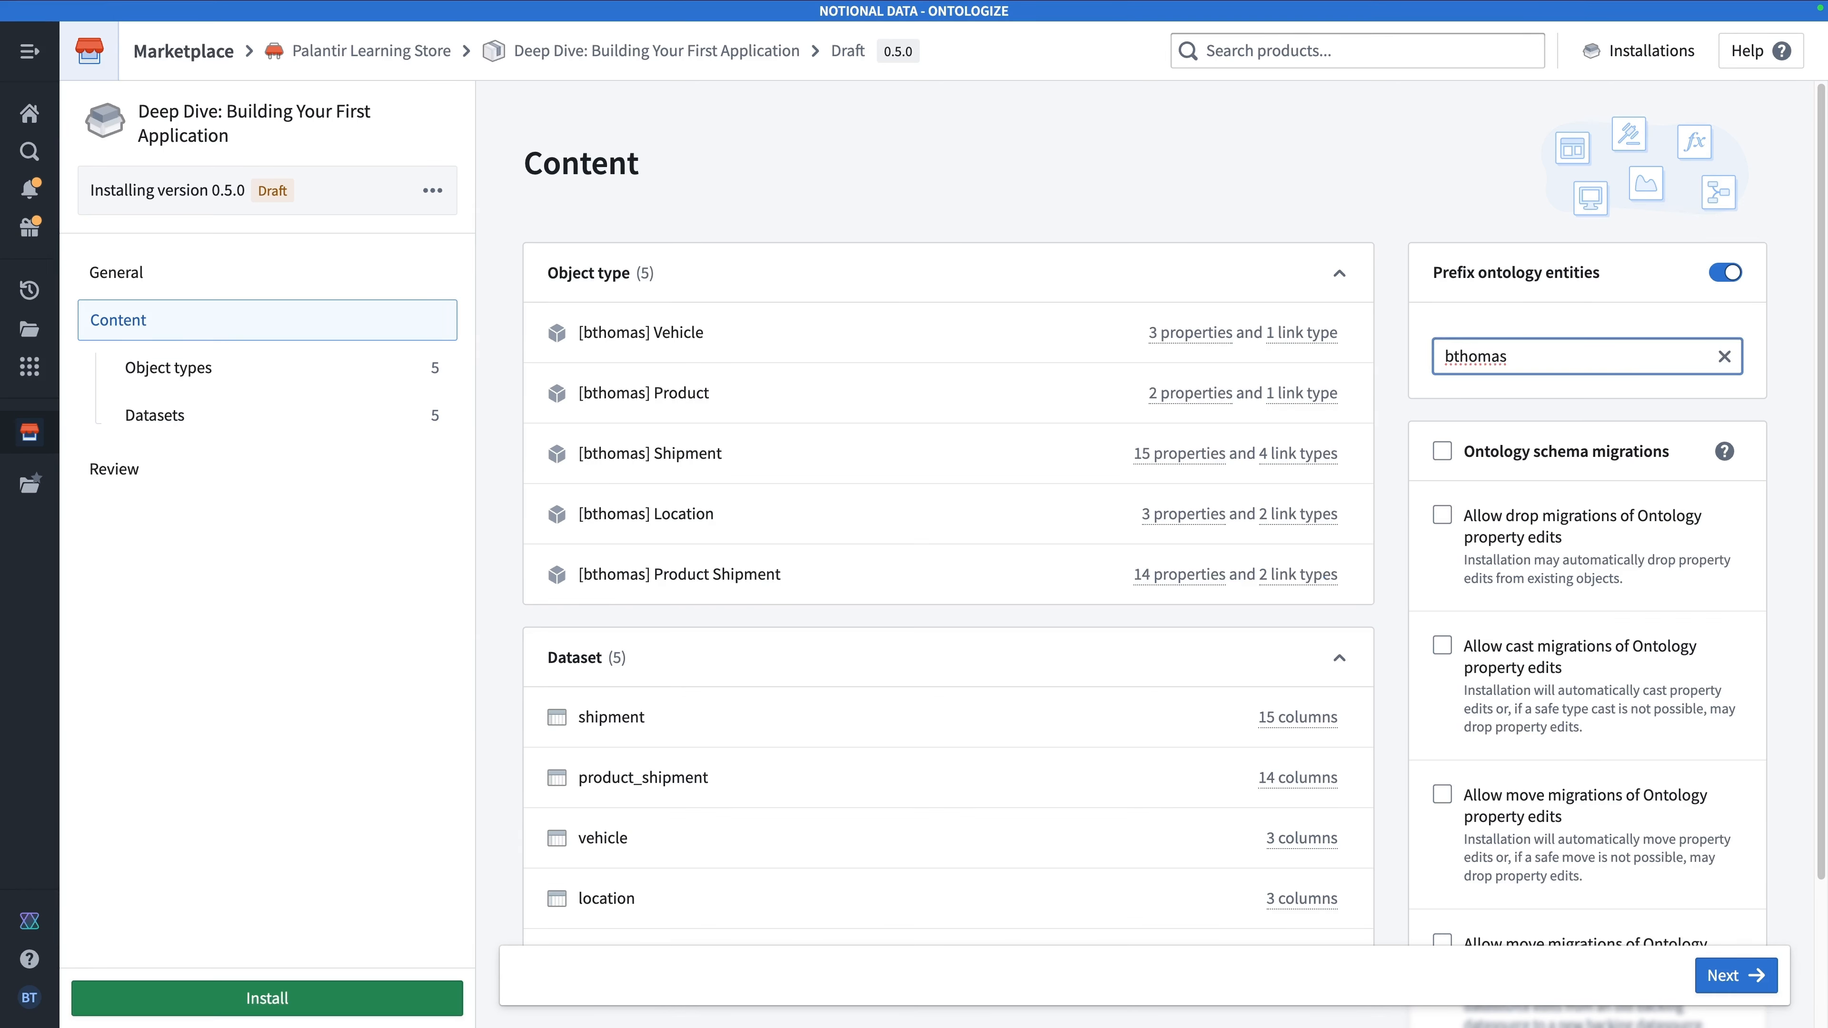
Proceed to the review, check the object types and datasets, and install the product.
scroll(1788, 715, "down", 3)
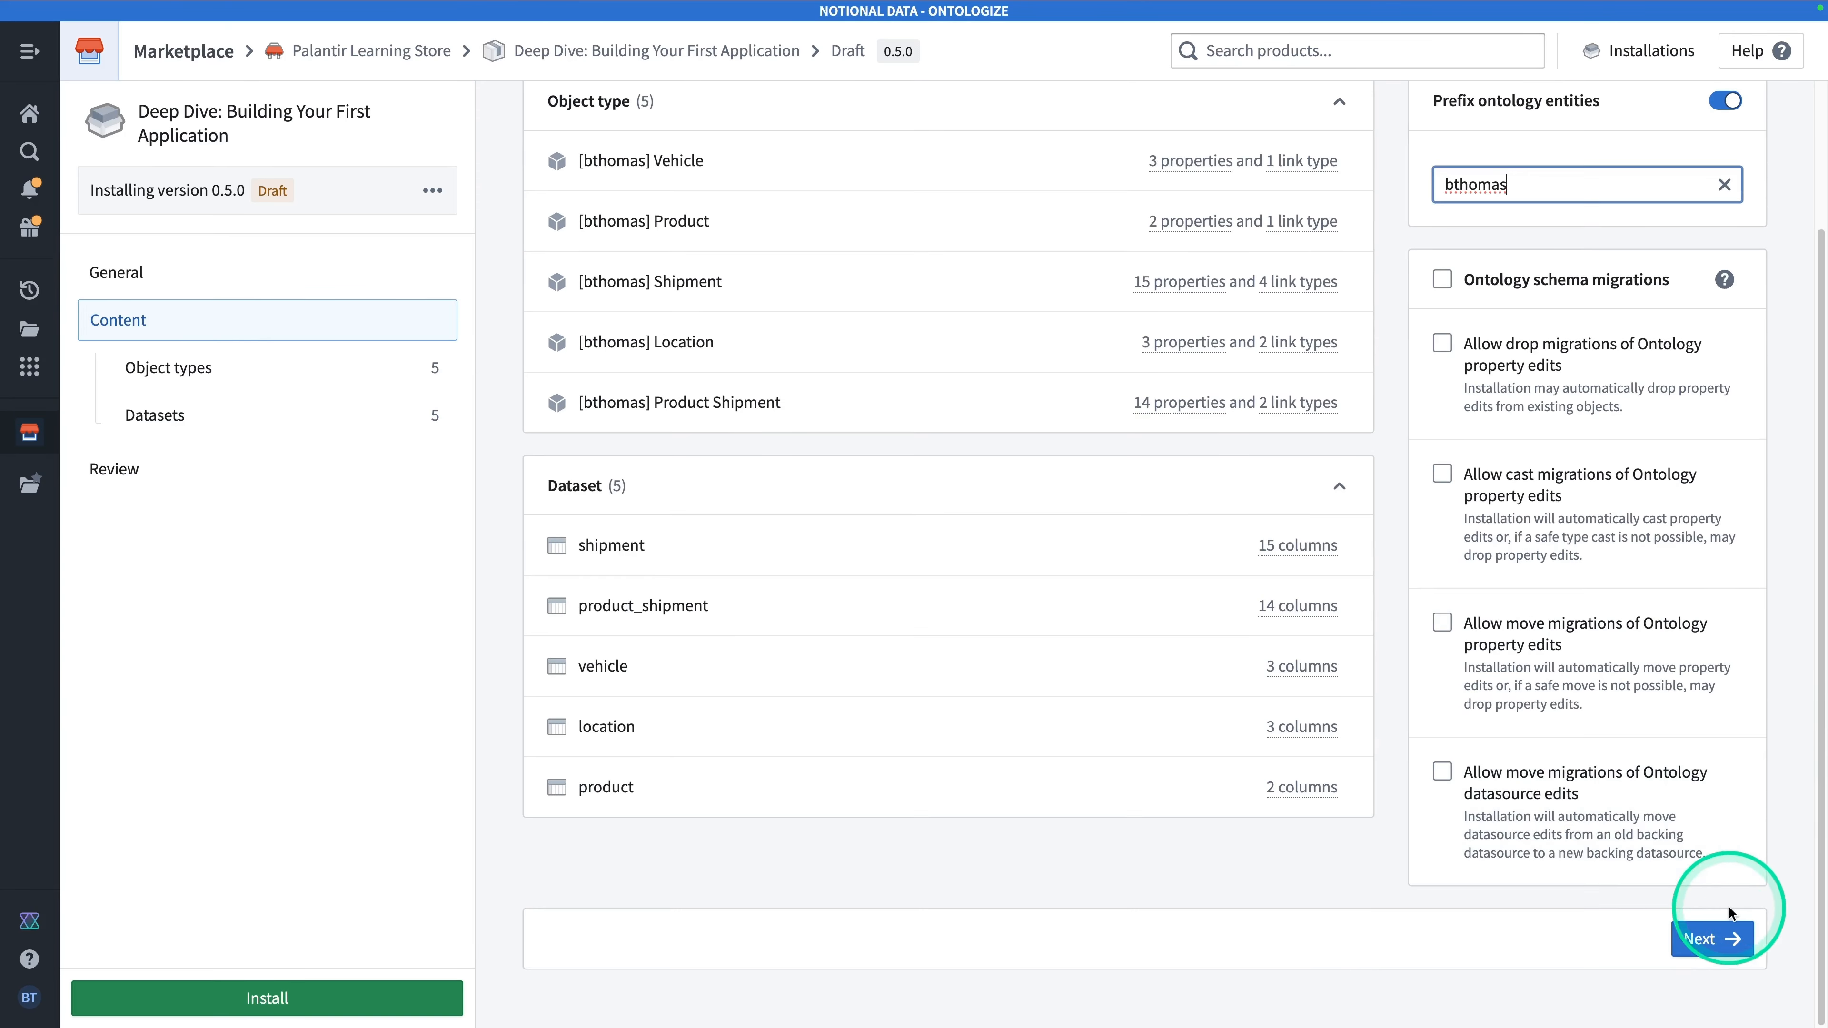
left_click(1714, 939)
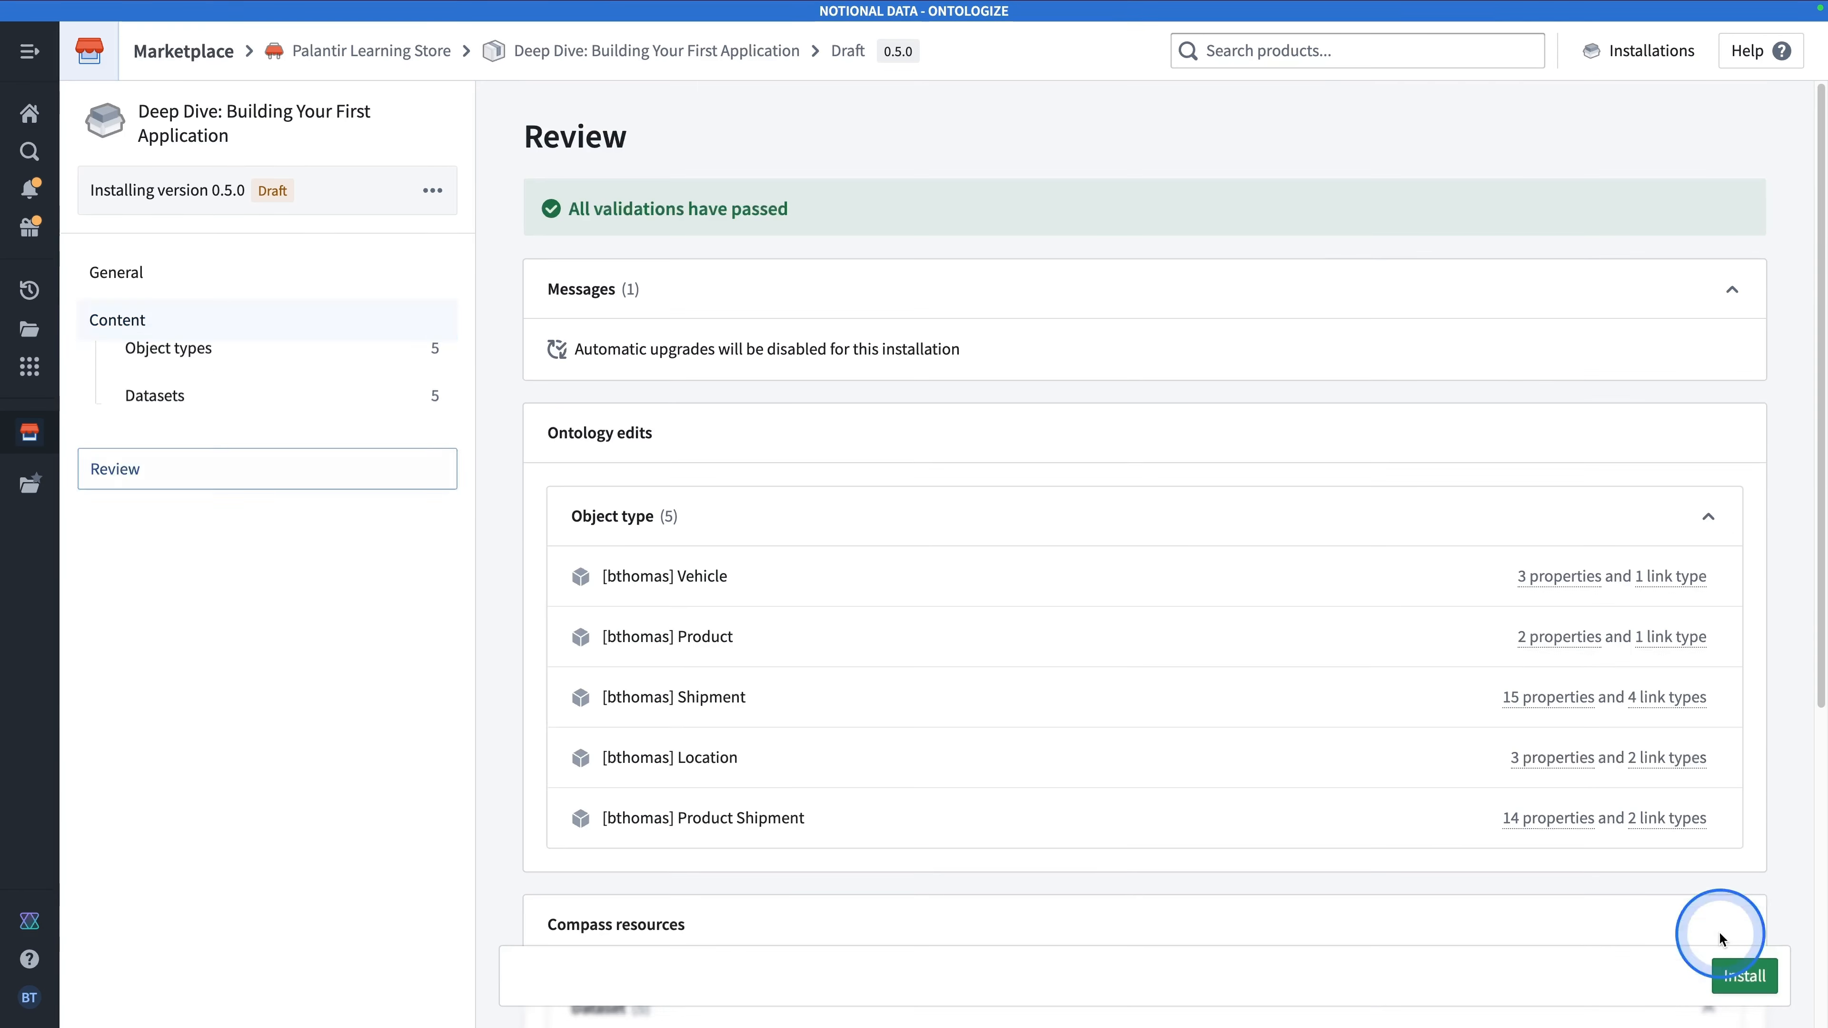
scroll(965, 636, "down", 6)
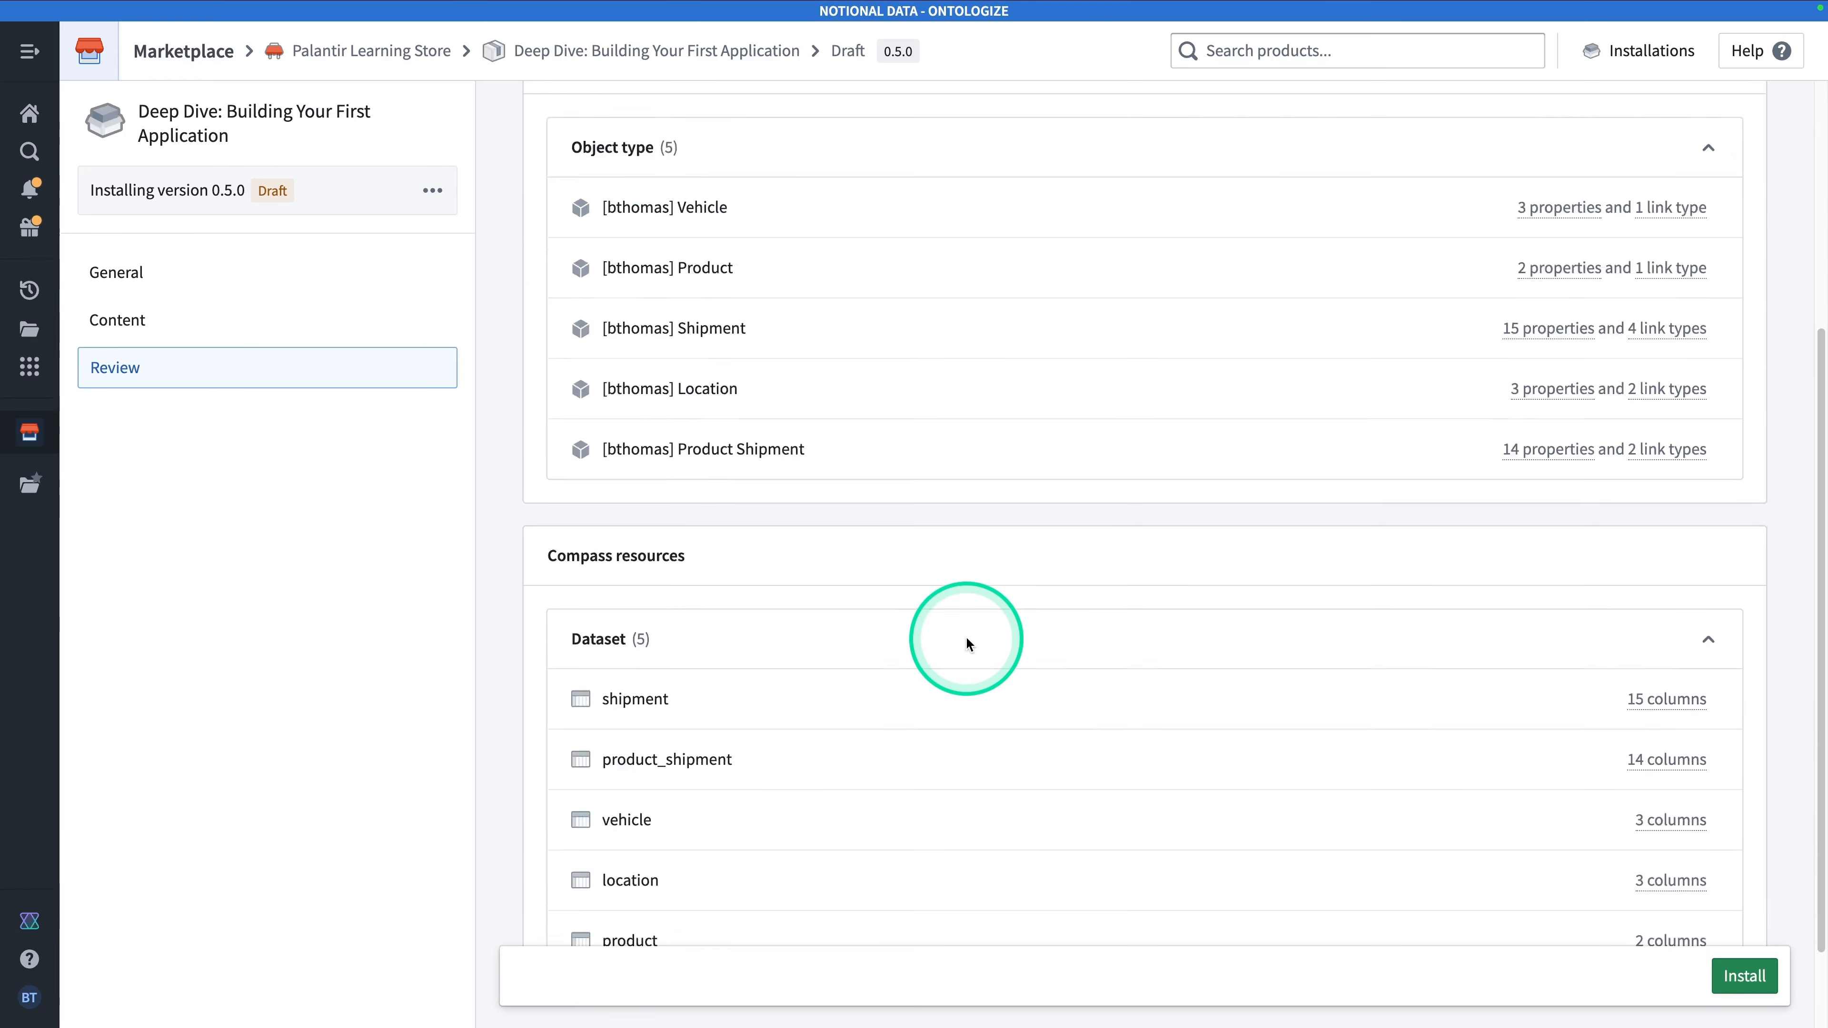
left_click(1720, 938)
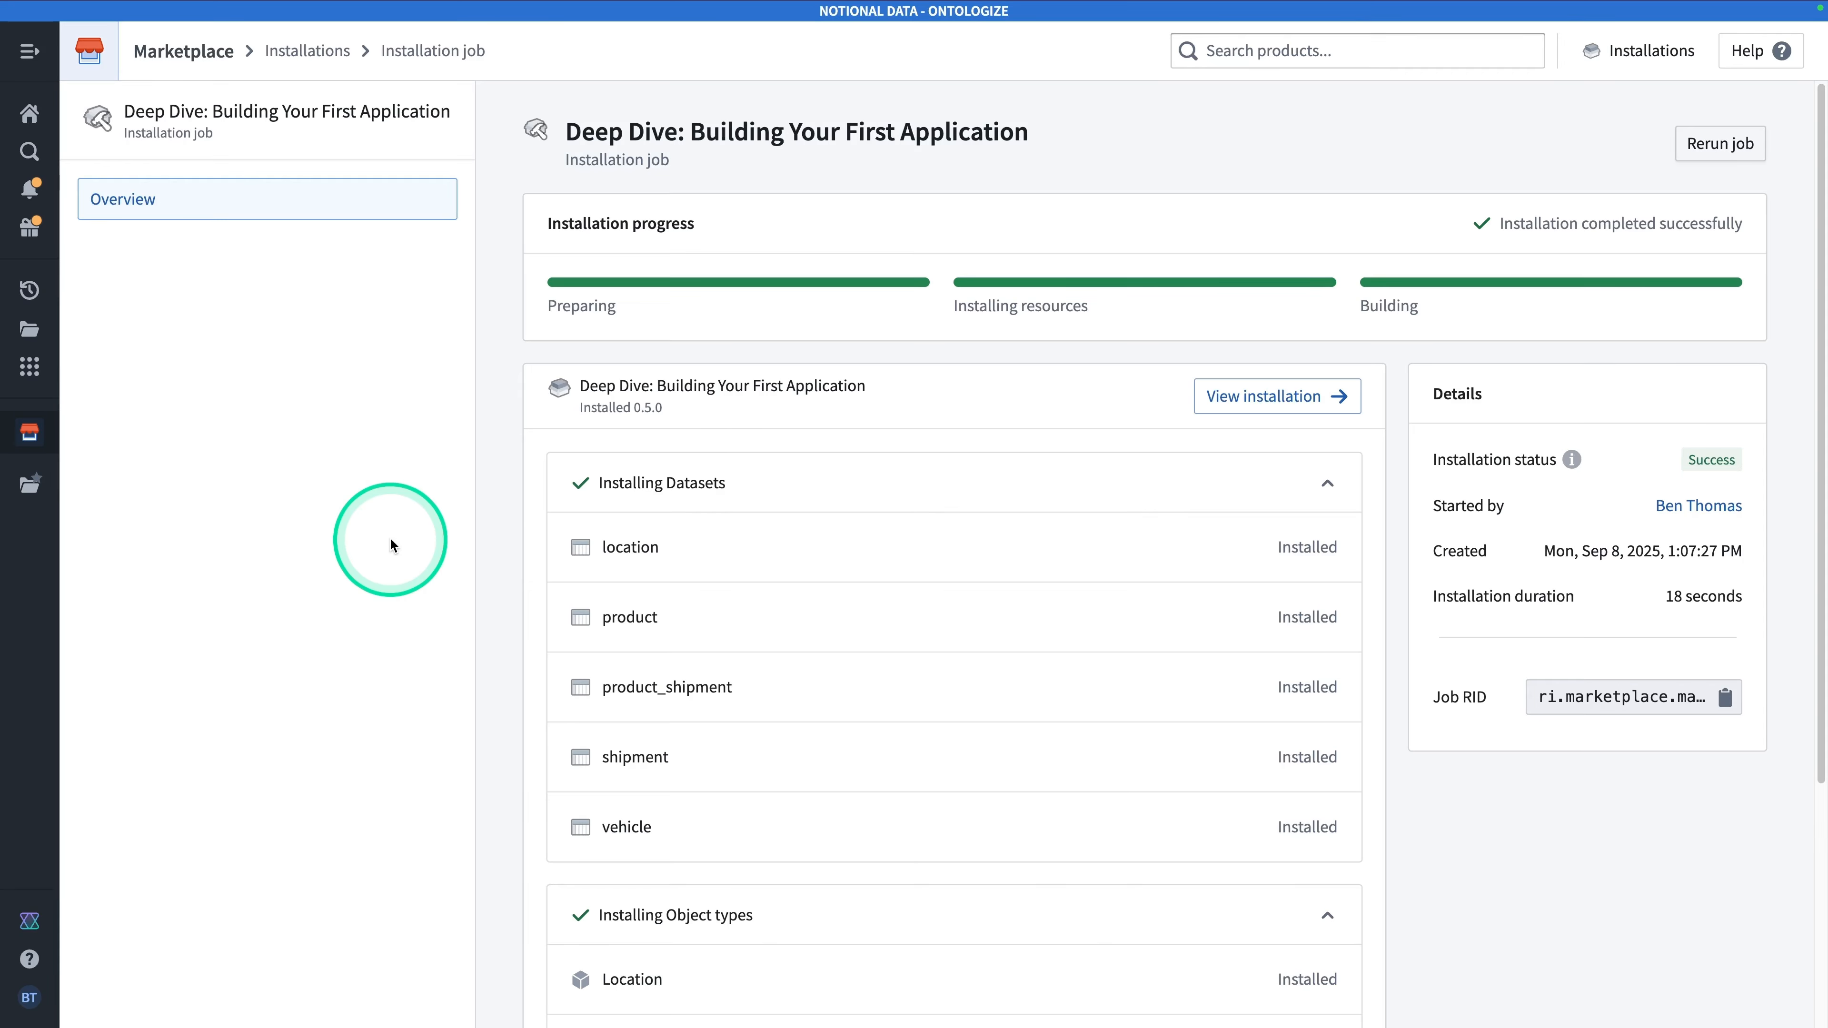
Find Ontology Manager through the platform-wide search for "manager" and open it.
key("super+j")
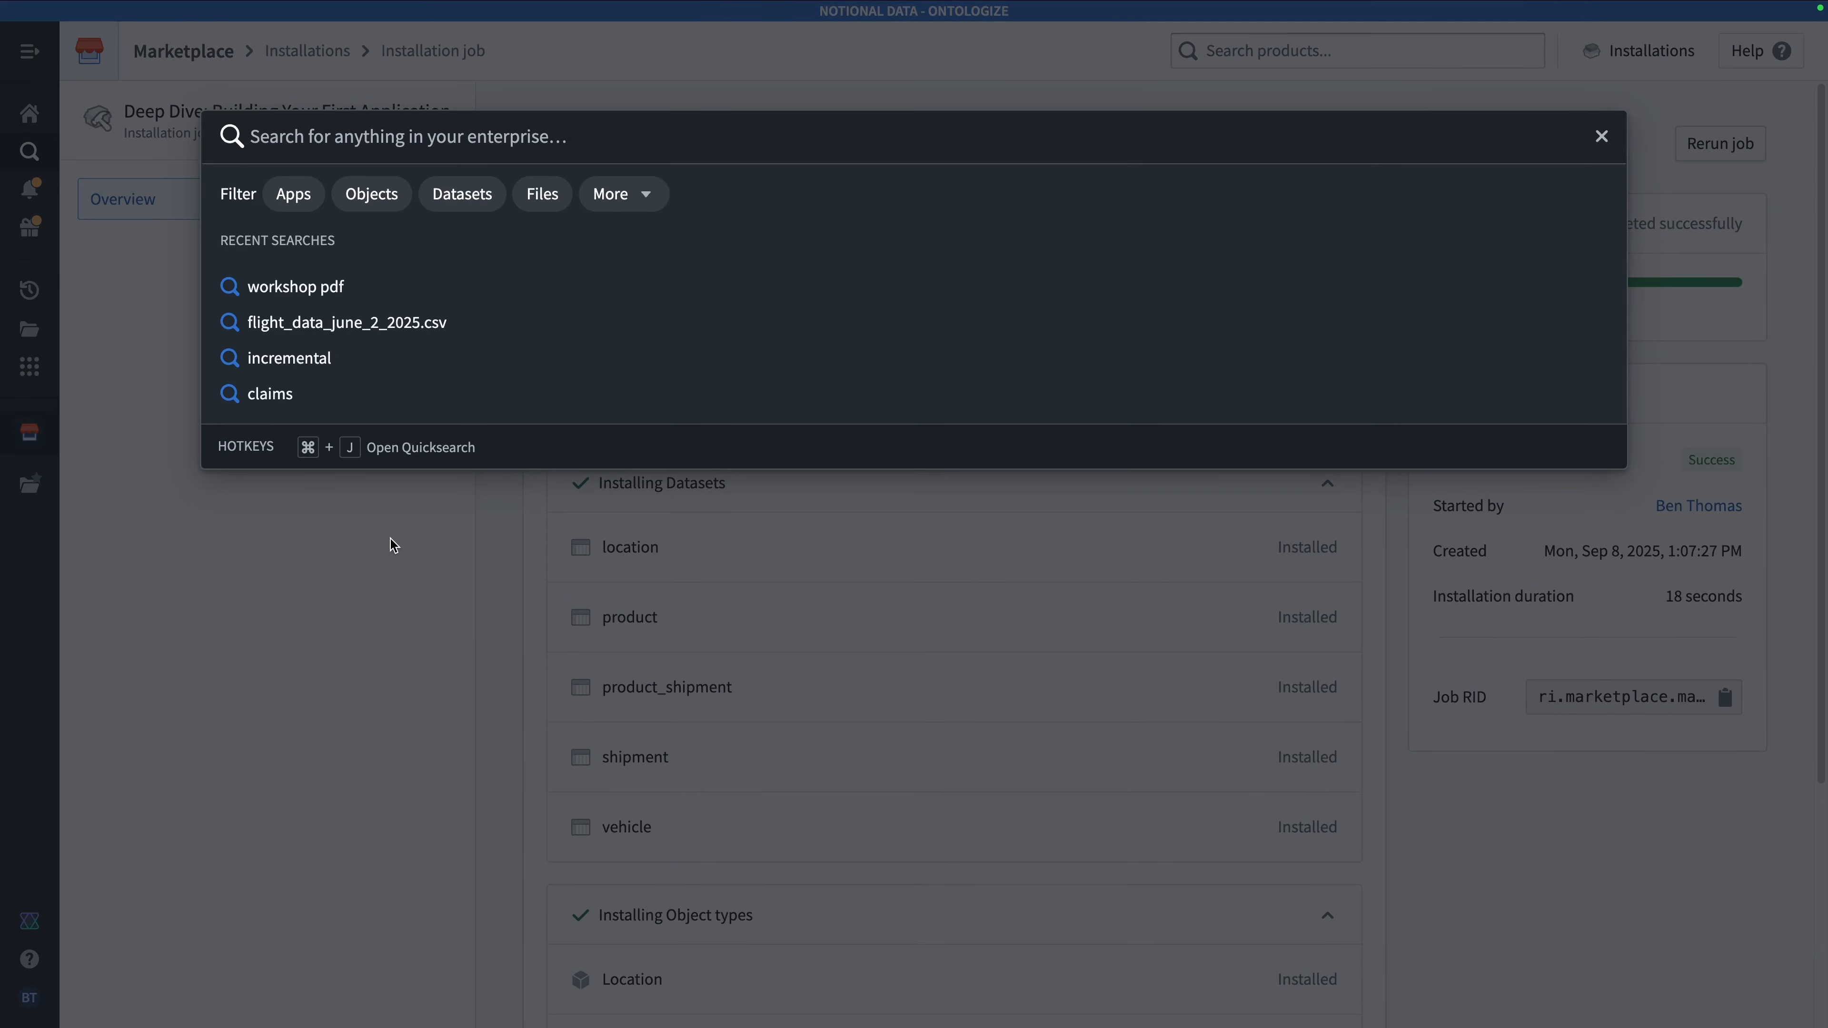
type("manager")
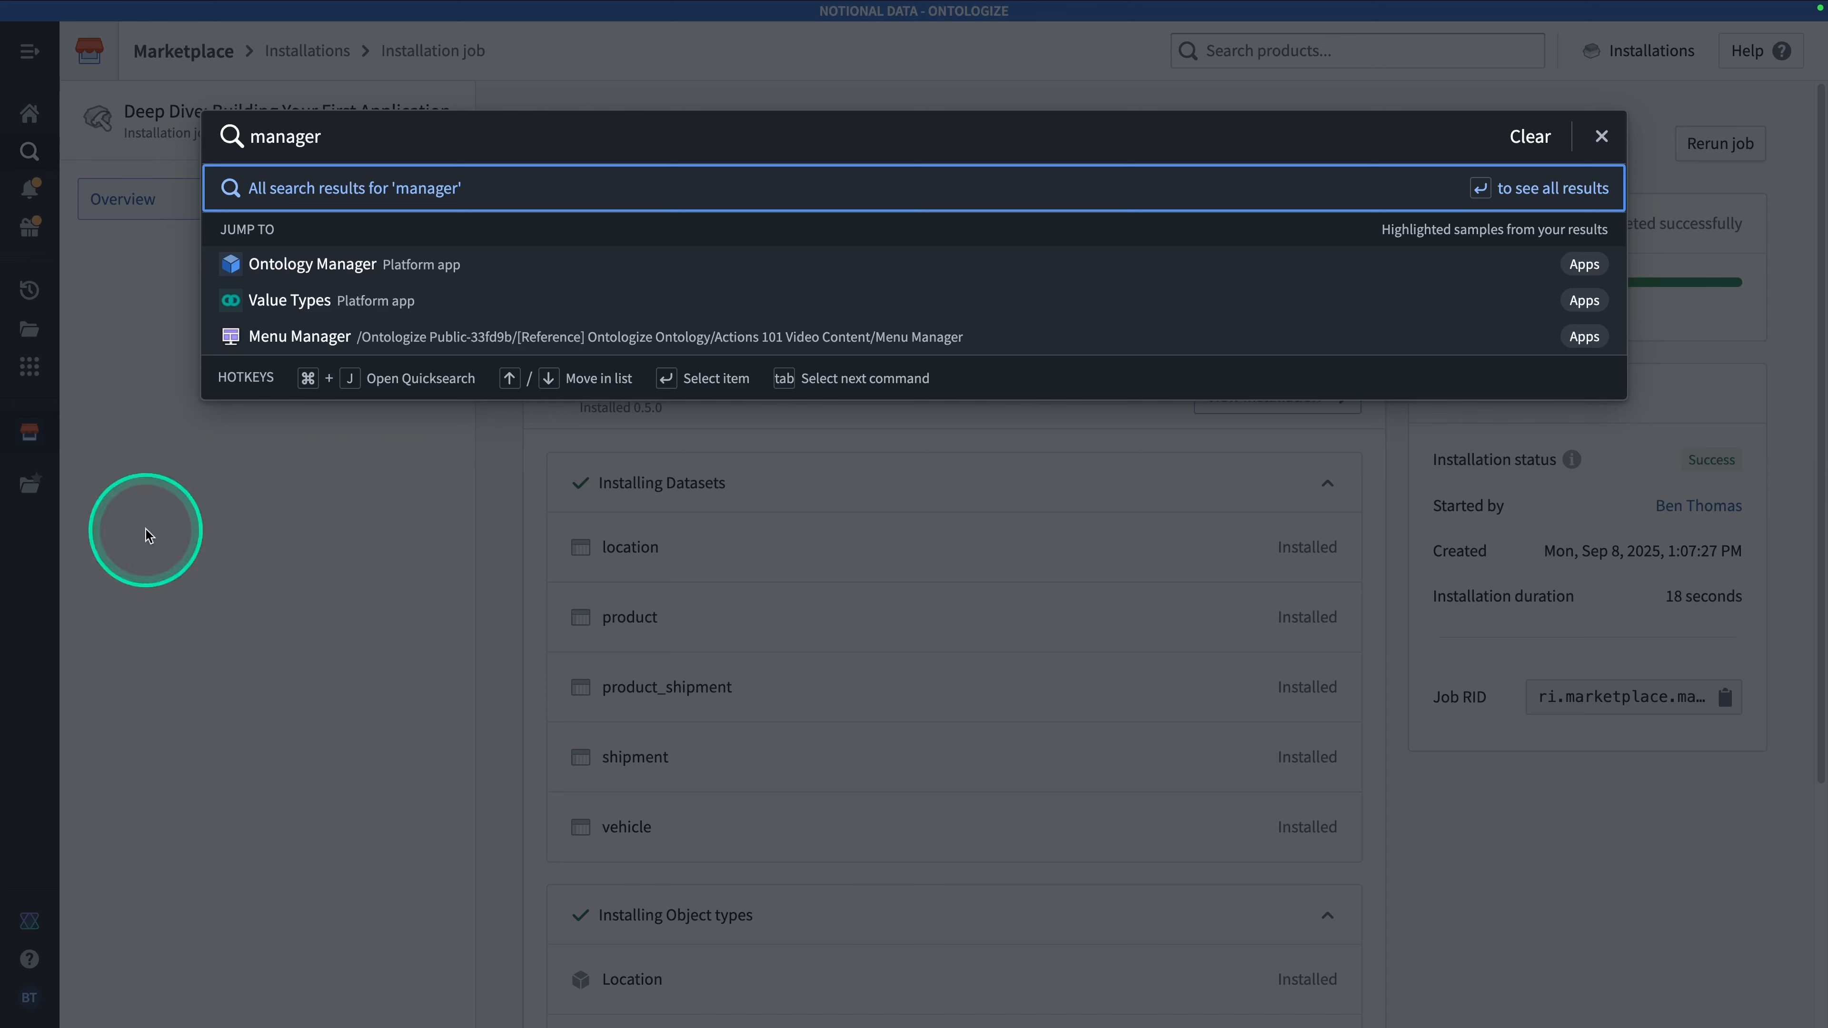
left_click(345, 268)
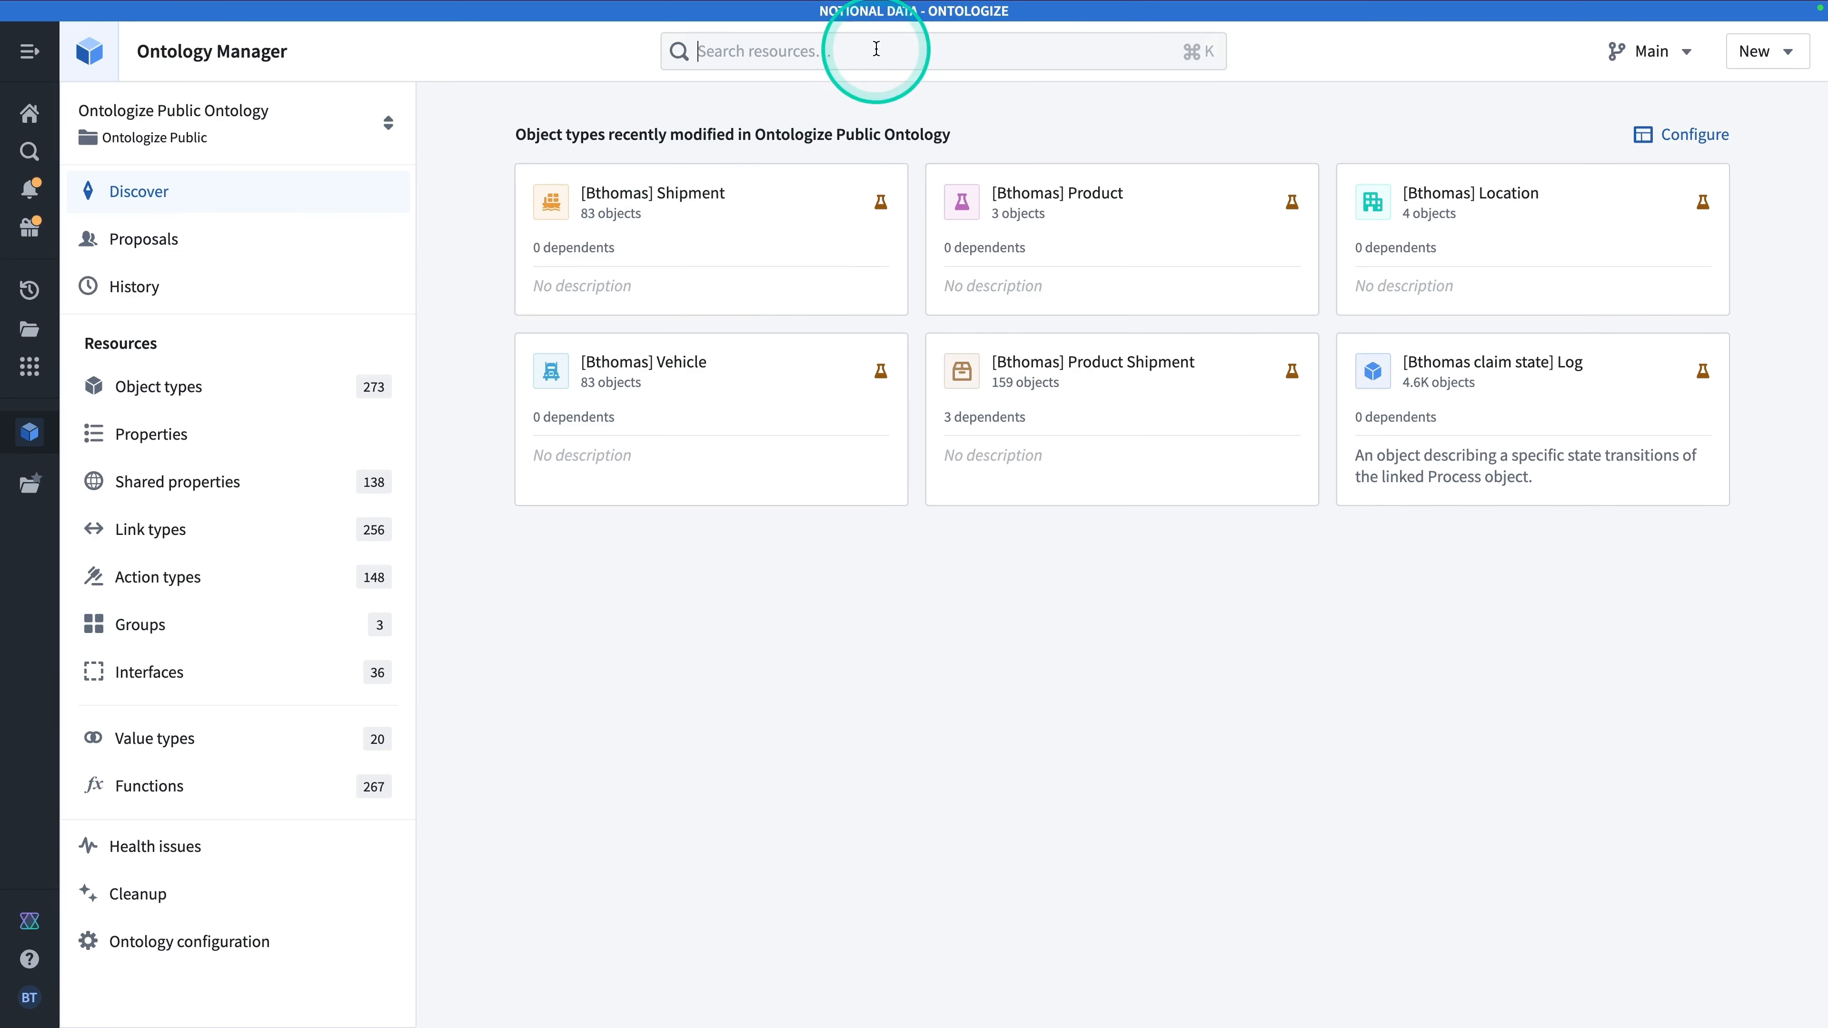
Search the ontology resources for the username-prefixed Shipment object type and open its overview.
left_click(876, 48)
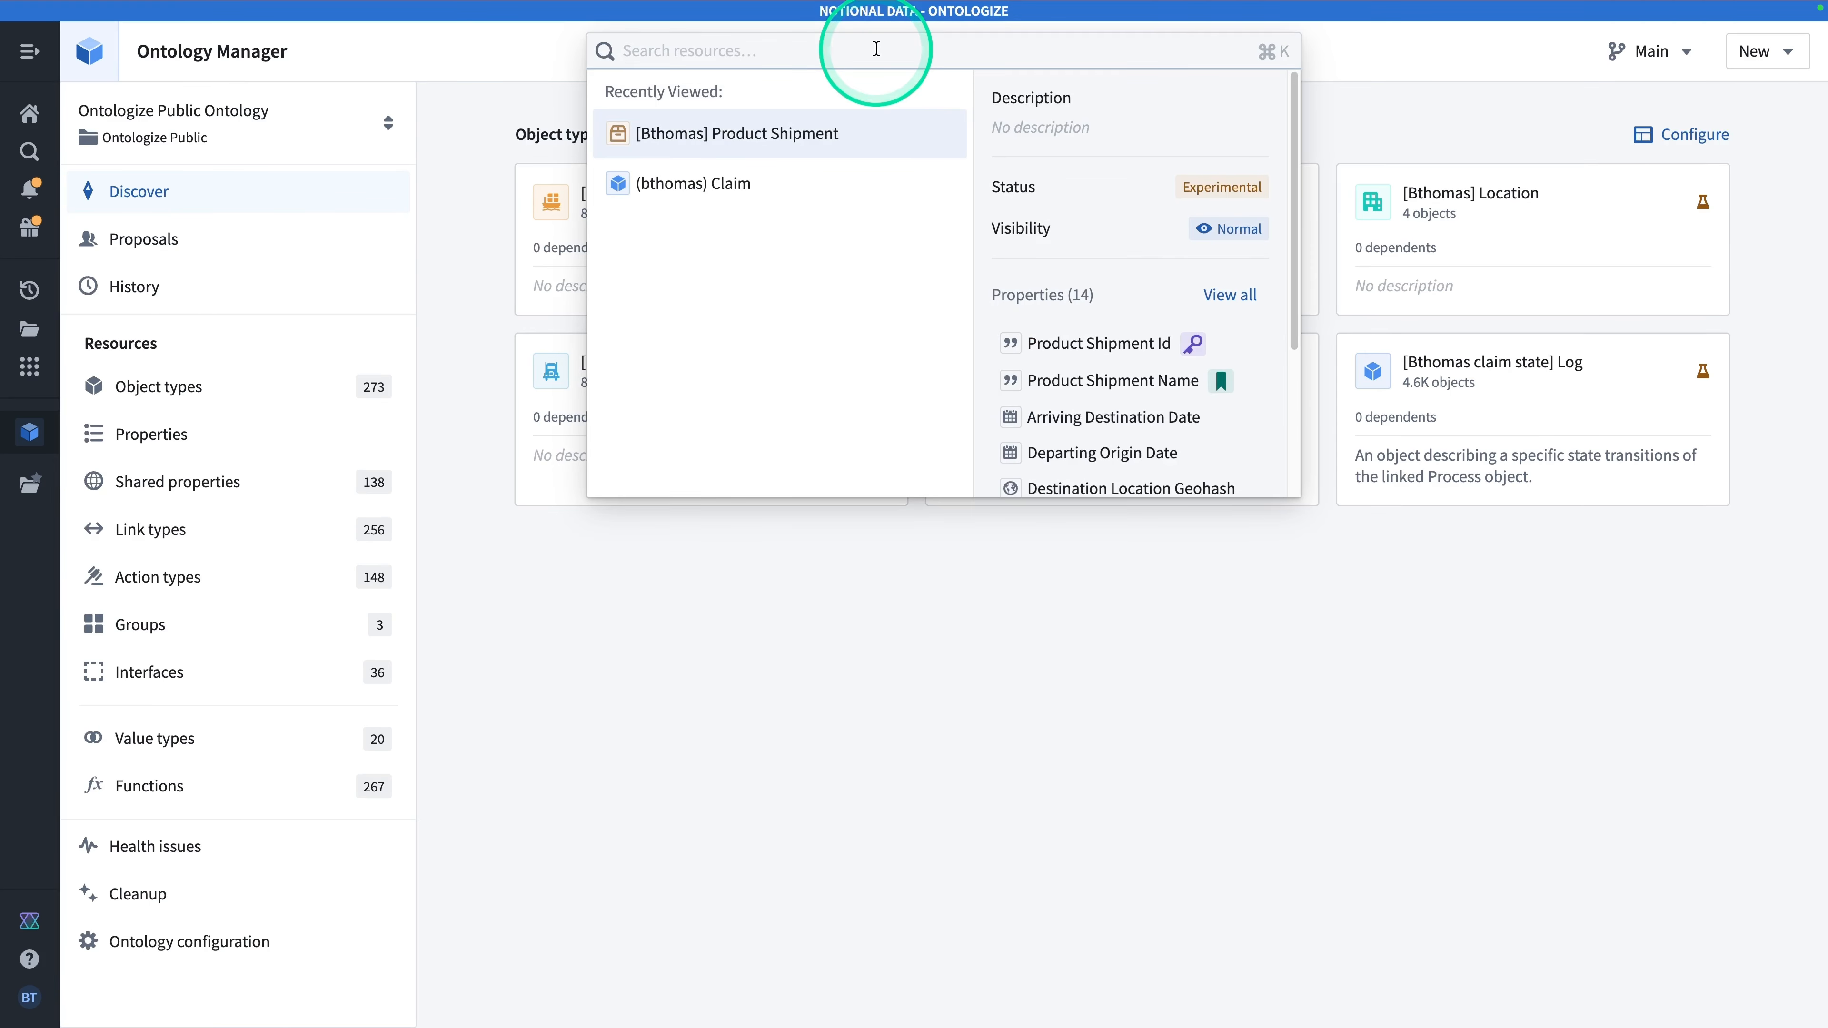
type("bthoma")
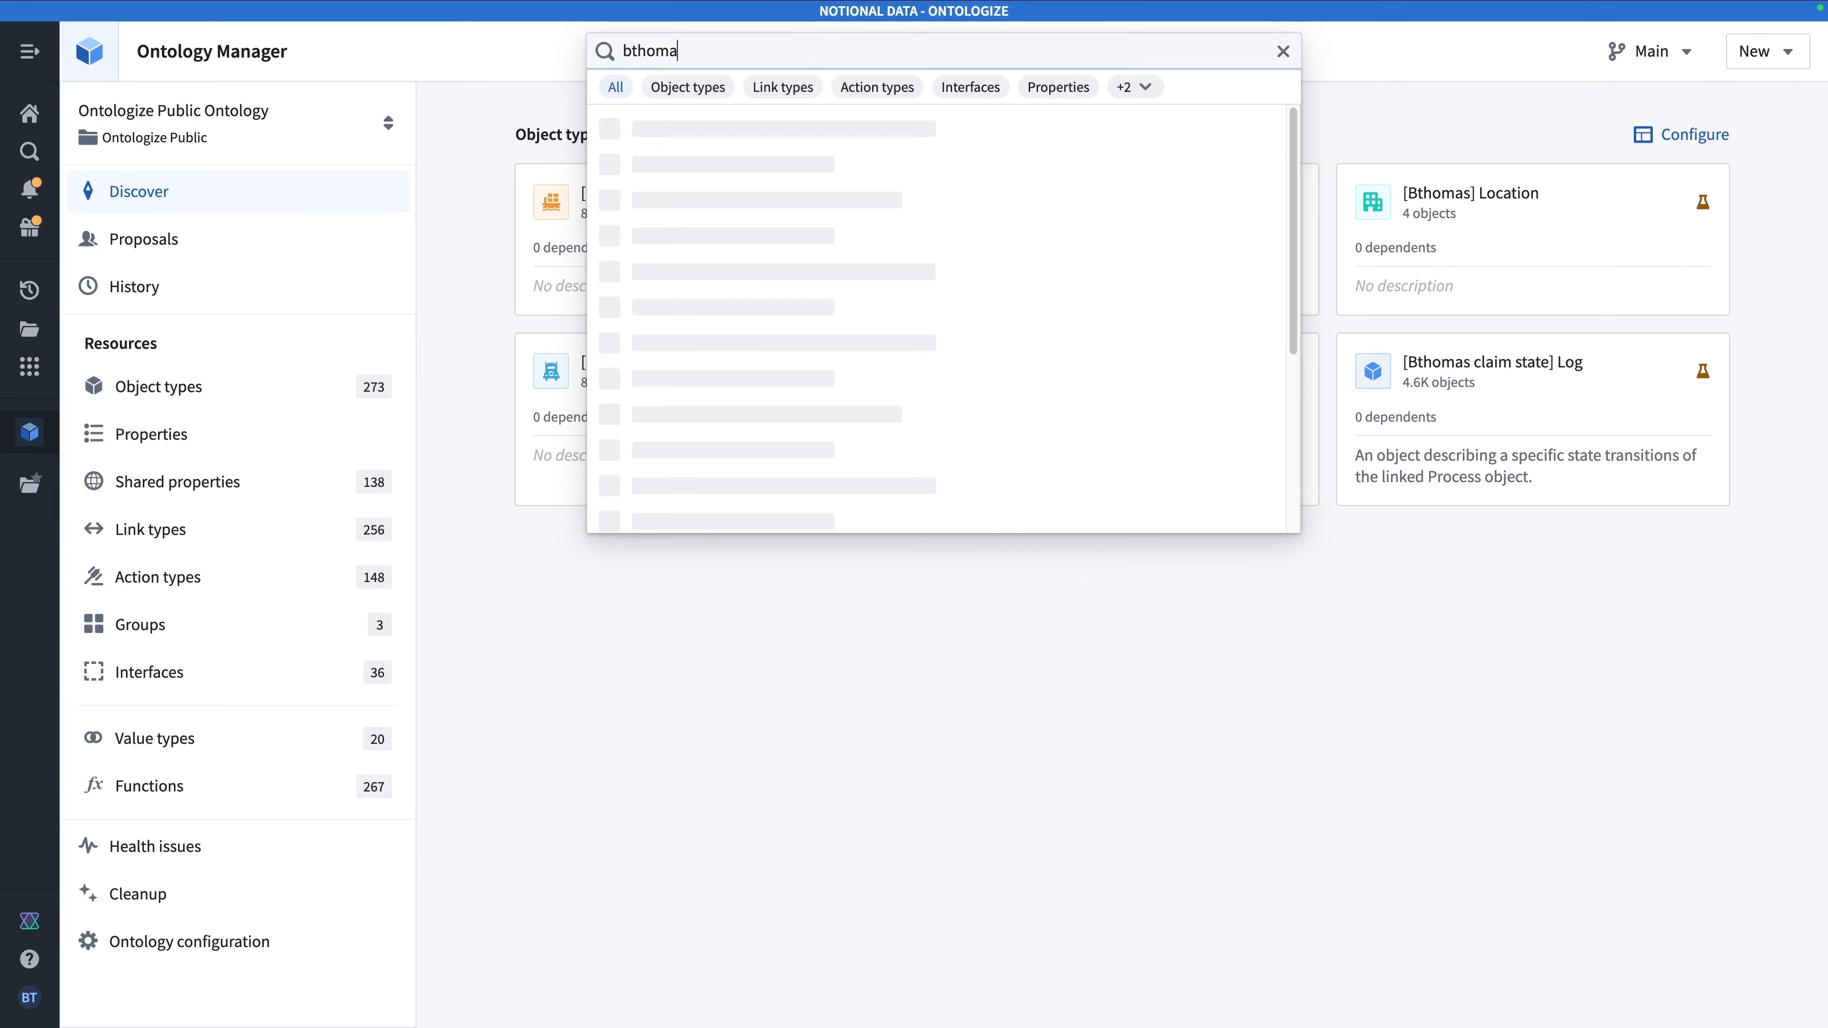
type("s shipment")
left_click(680, 184)
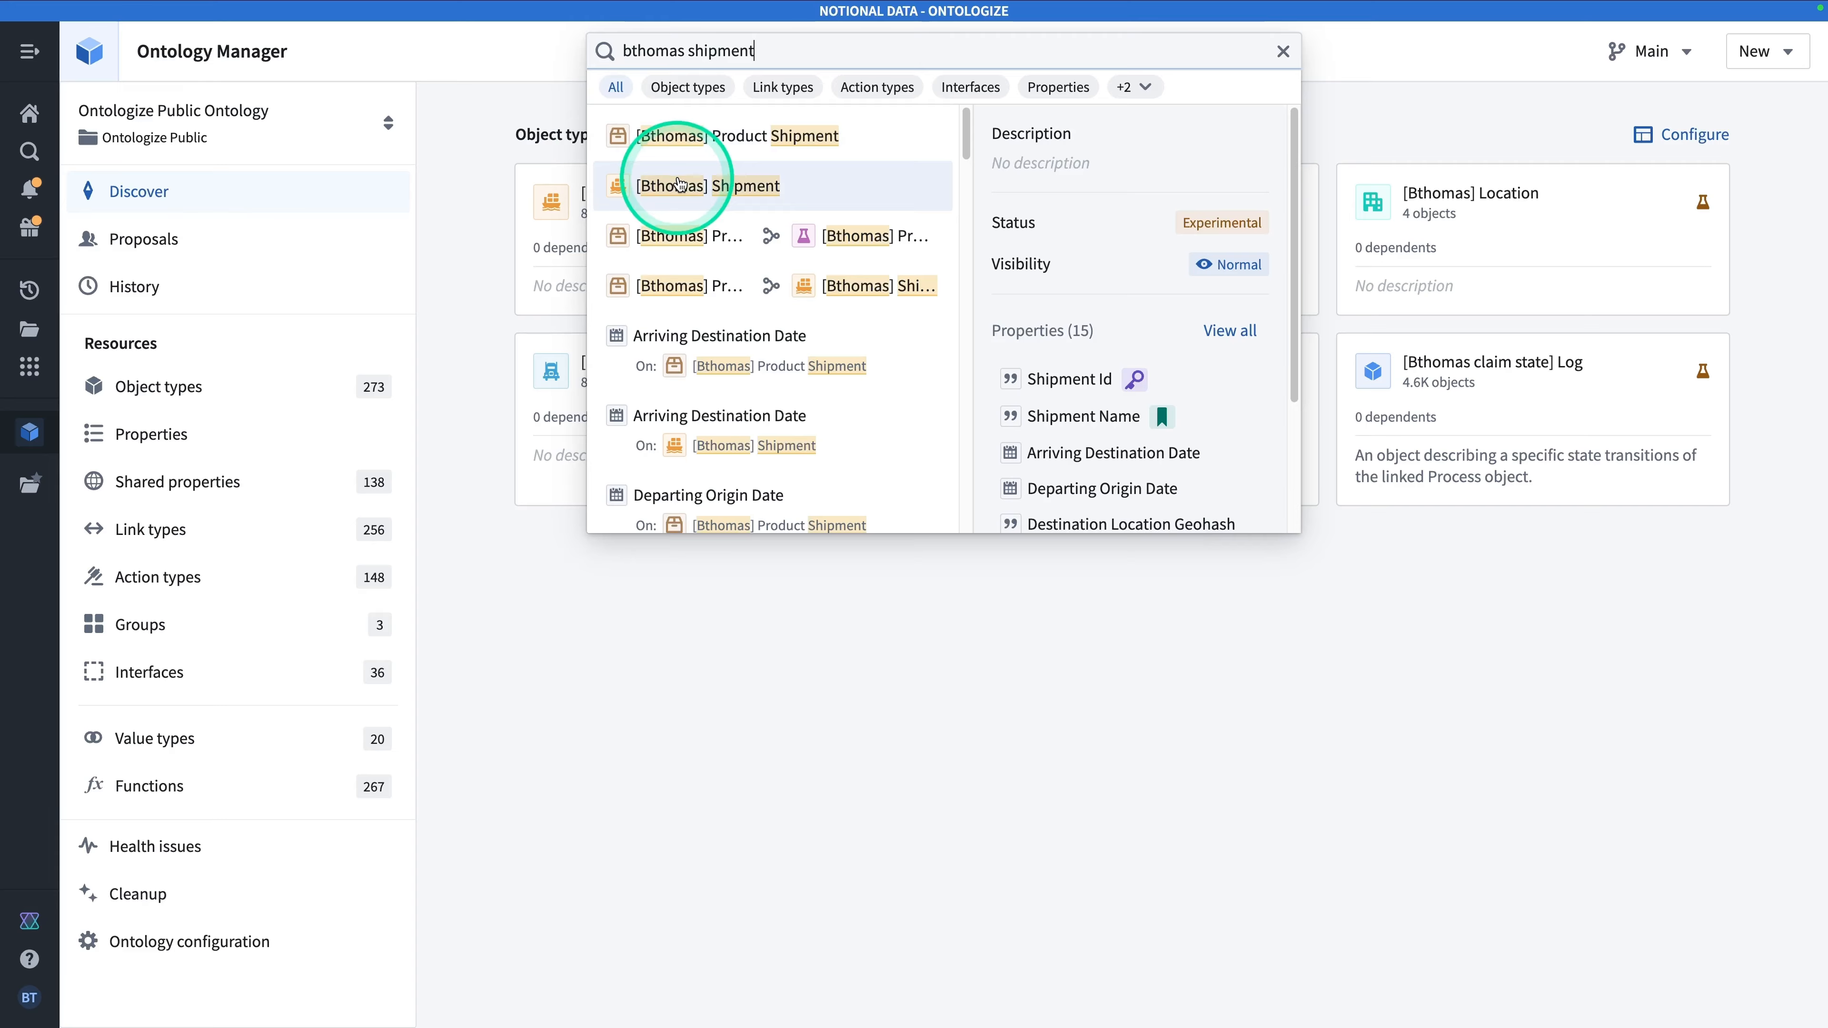
left_click(681, 179)
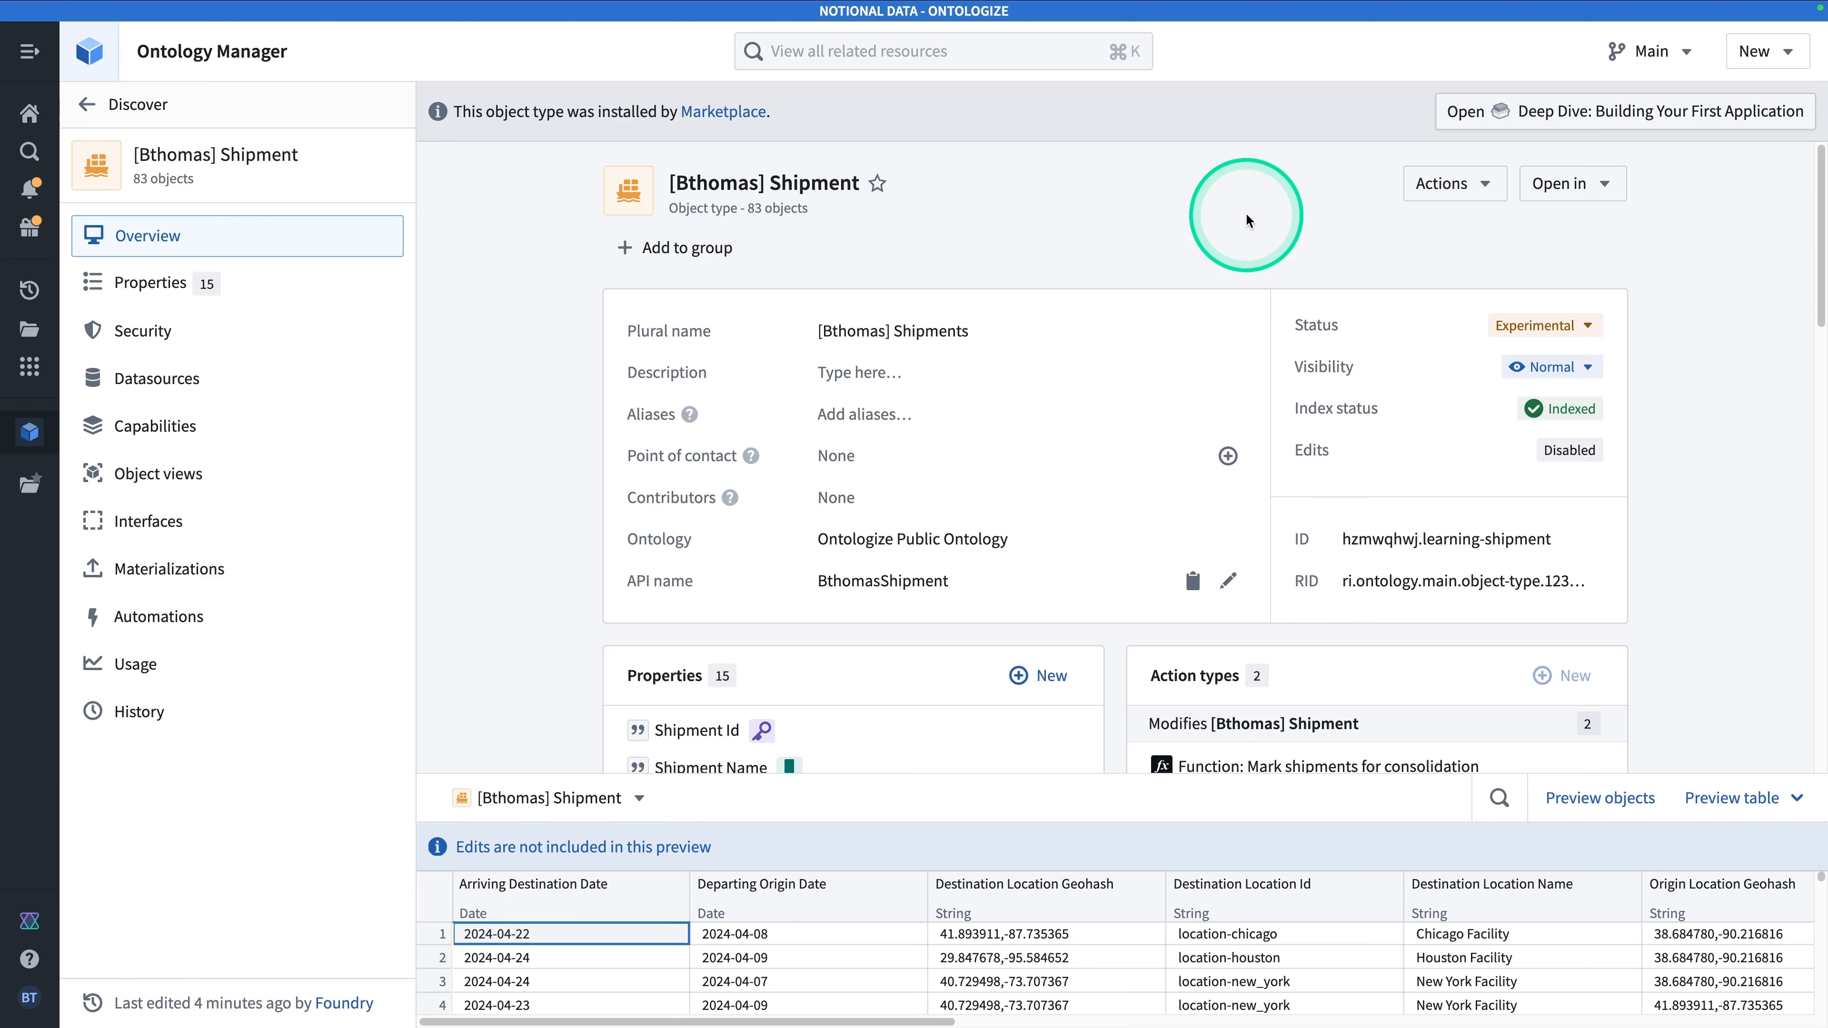
Switch to the Data Lineage app by searching the platform for "data lineage".
key("super+j")
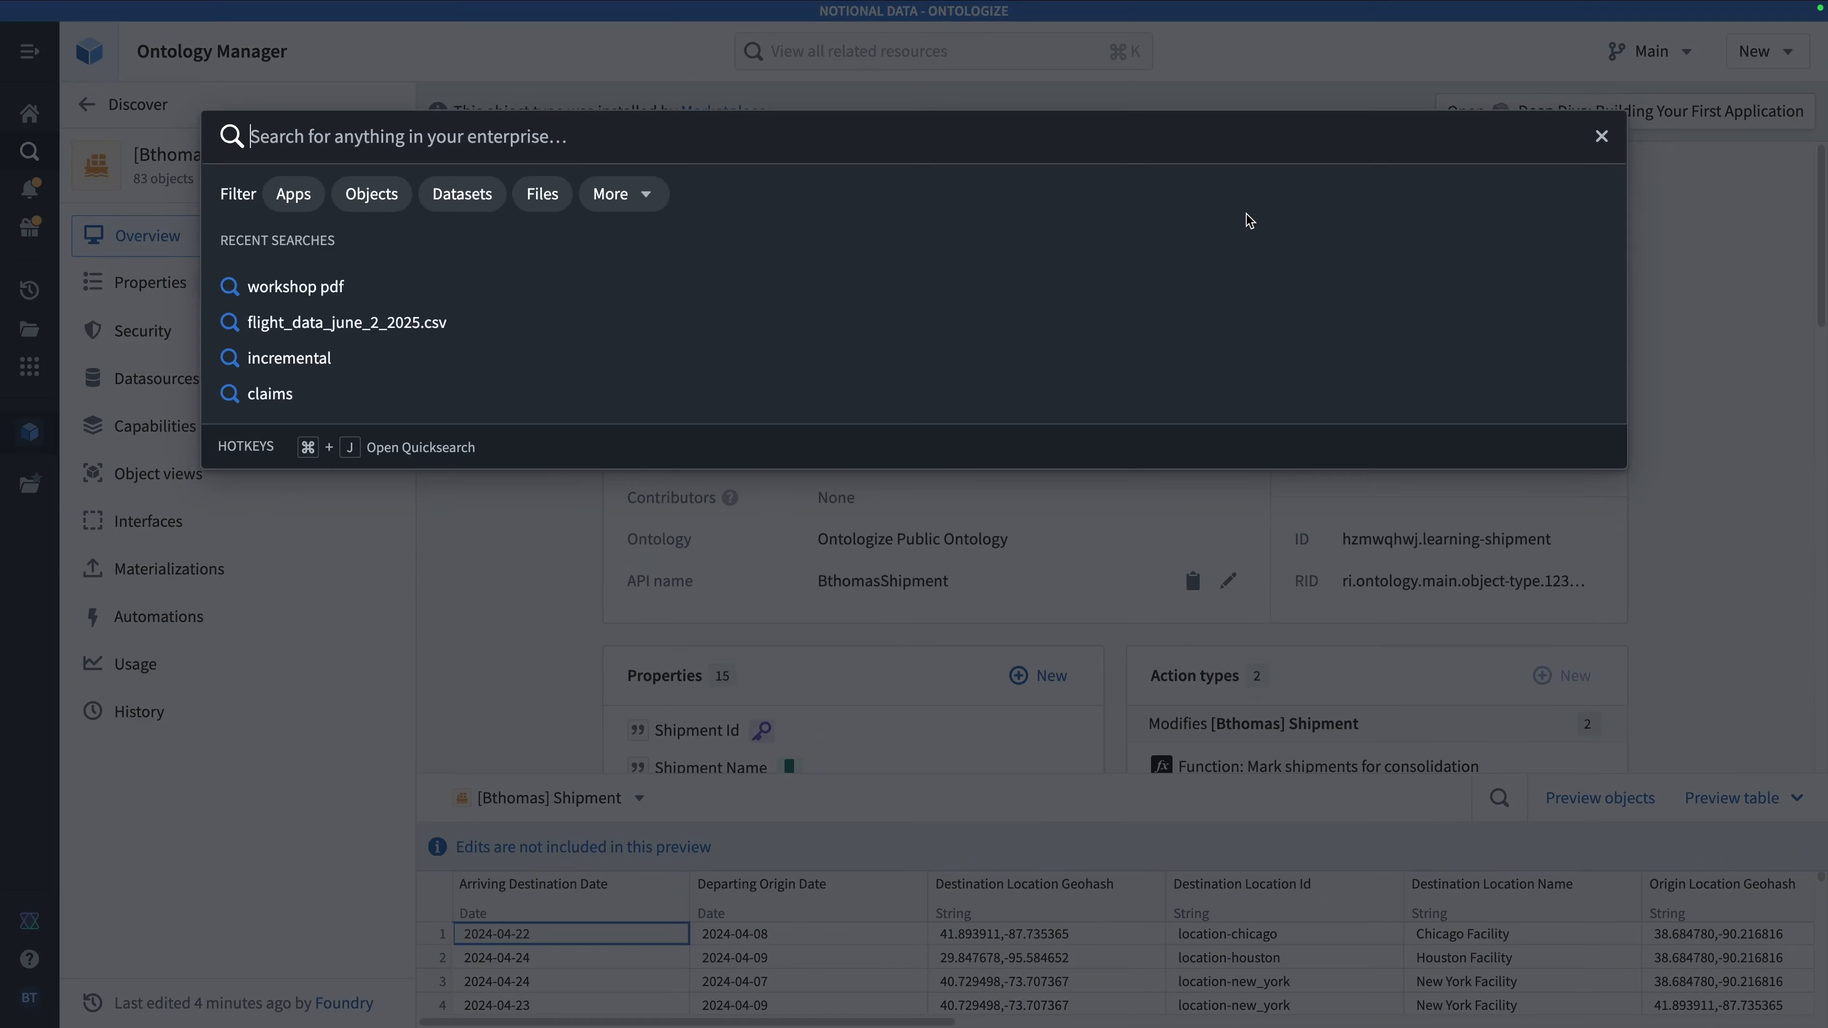
type("data lineage")
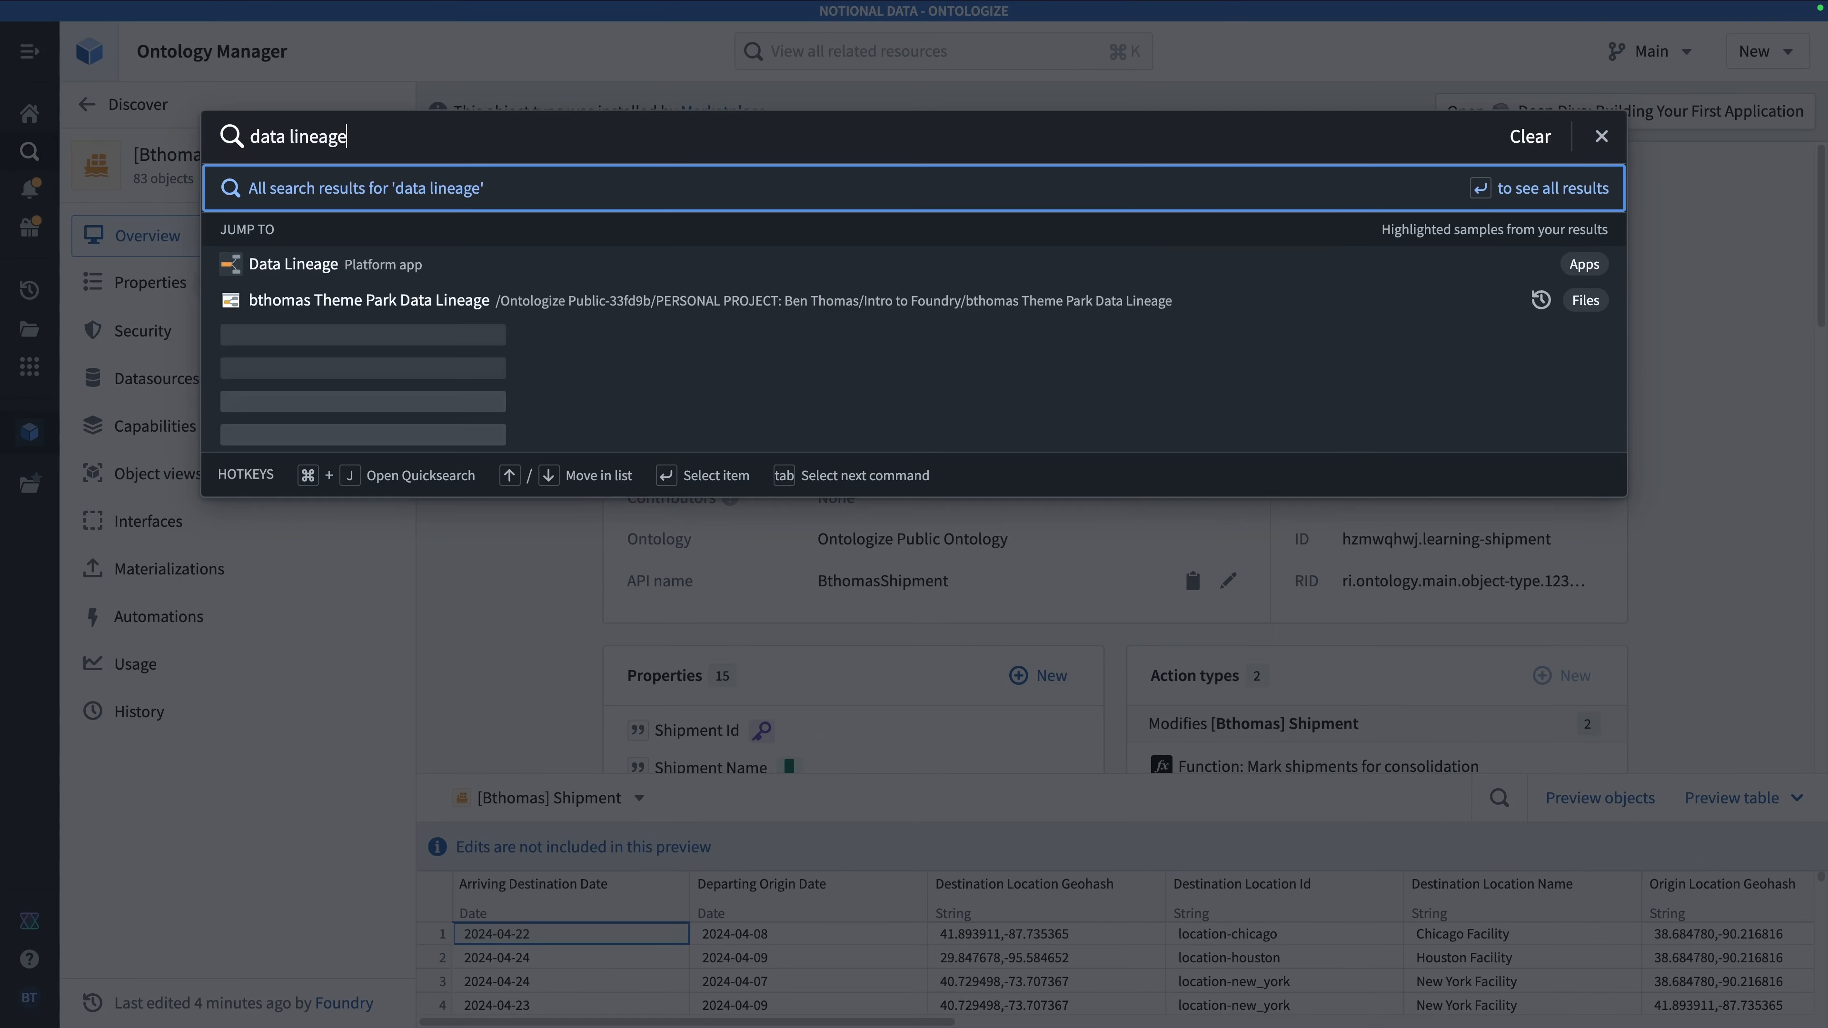
left_click(387, 269)
Add the username-prefixed Shipment object type from Ontologize Public Ontology to the empty graph, filtering the object types by username.
left_click(865, 619)
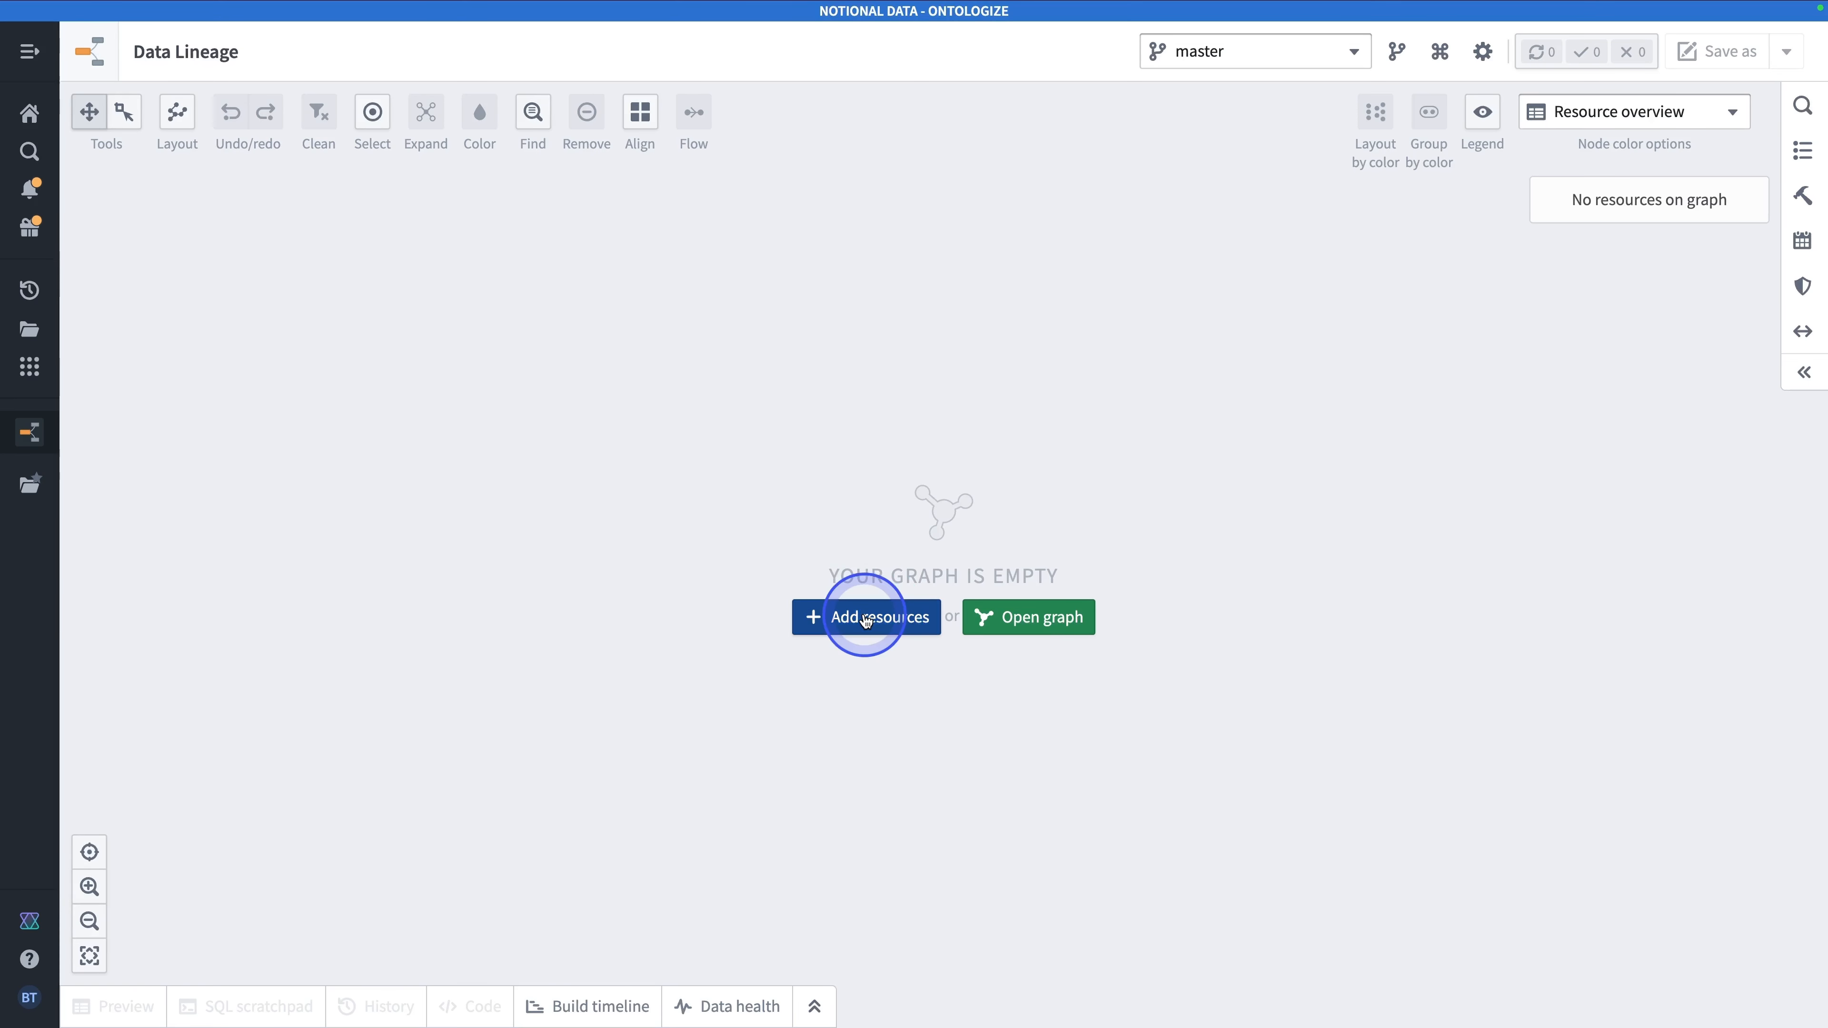
left_click(1461, 208)
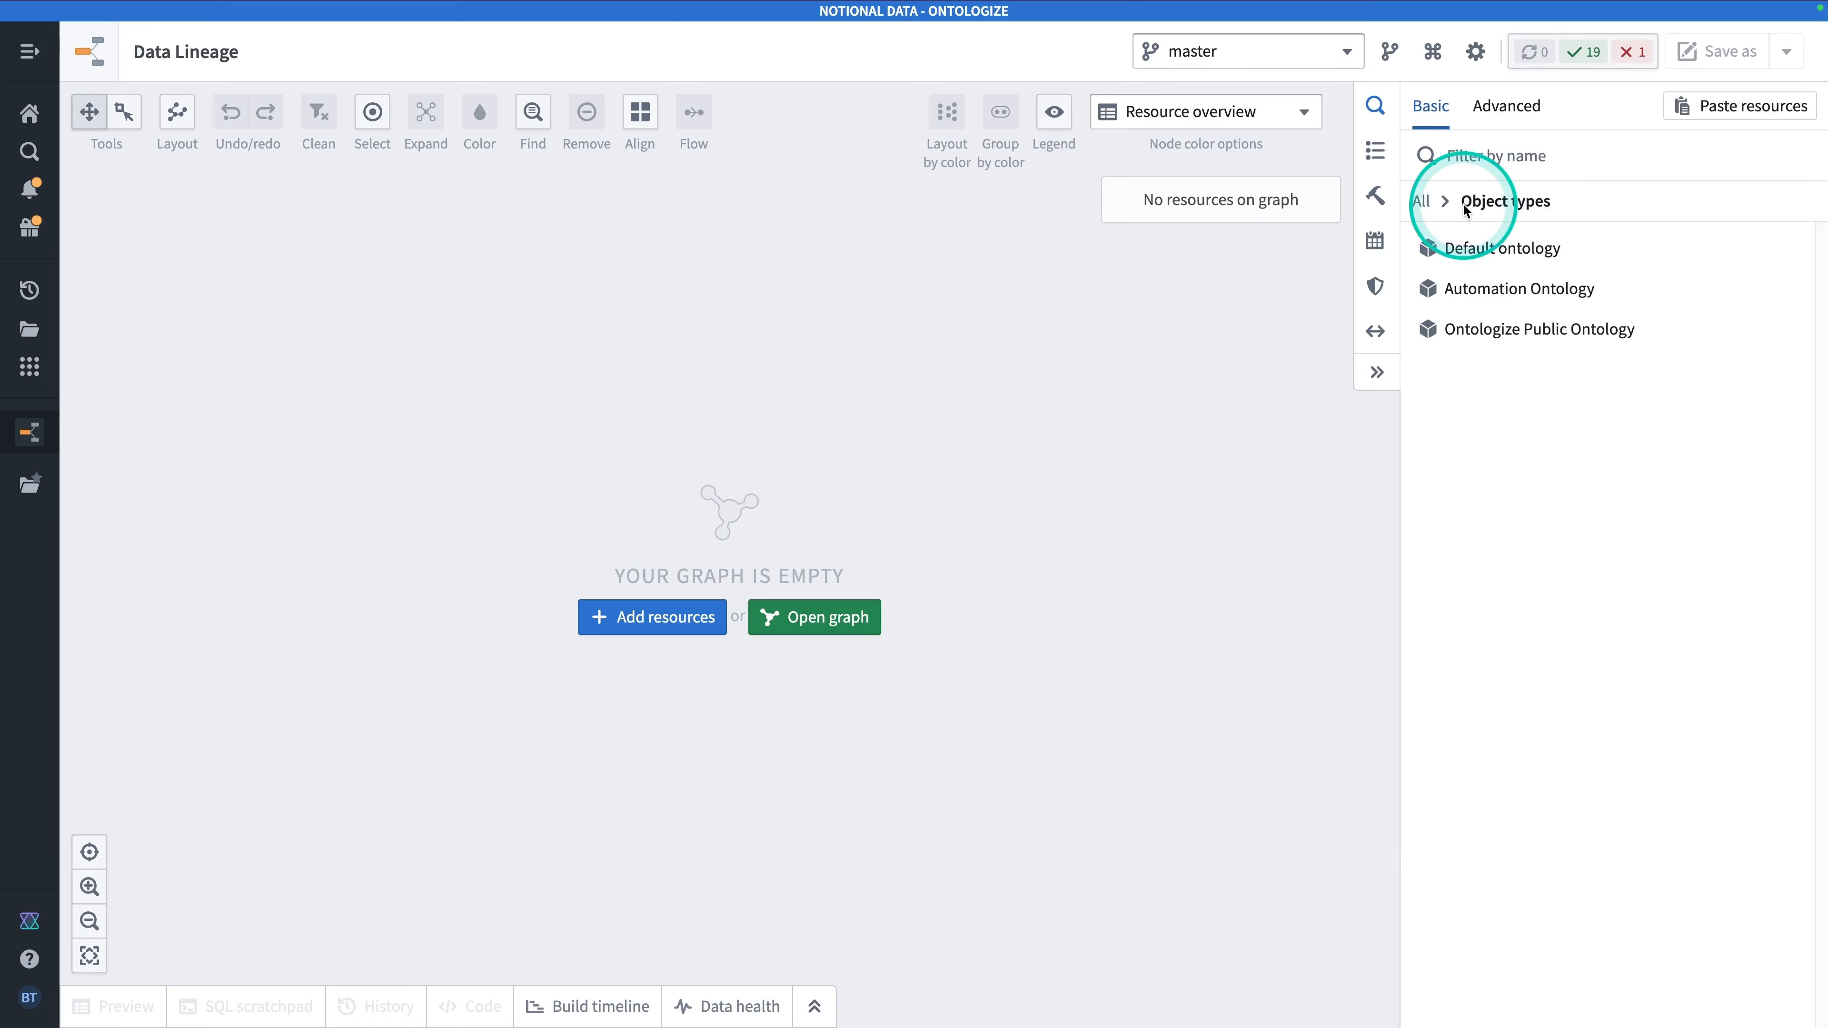
left_click(1483, 251)
left_click(1496, 332)
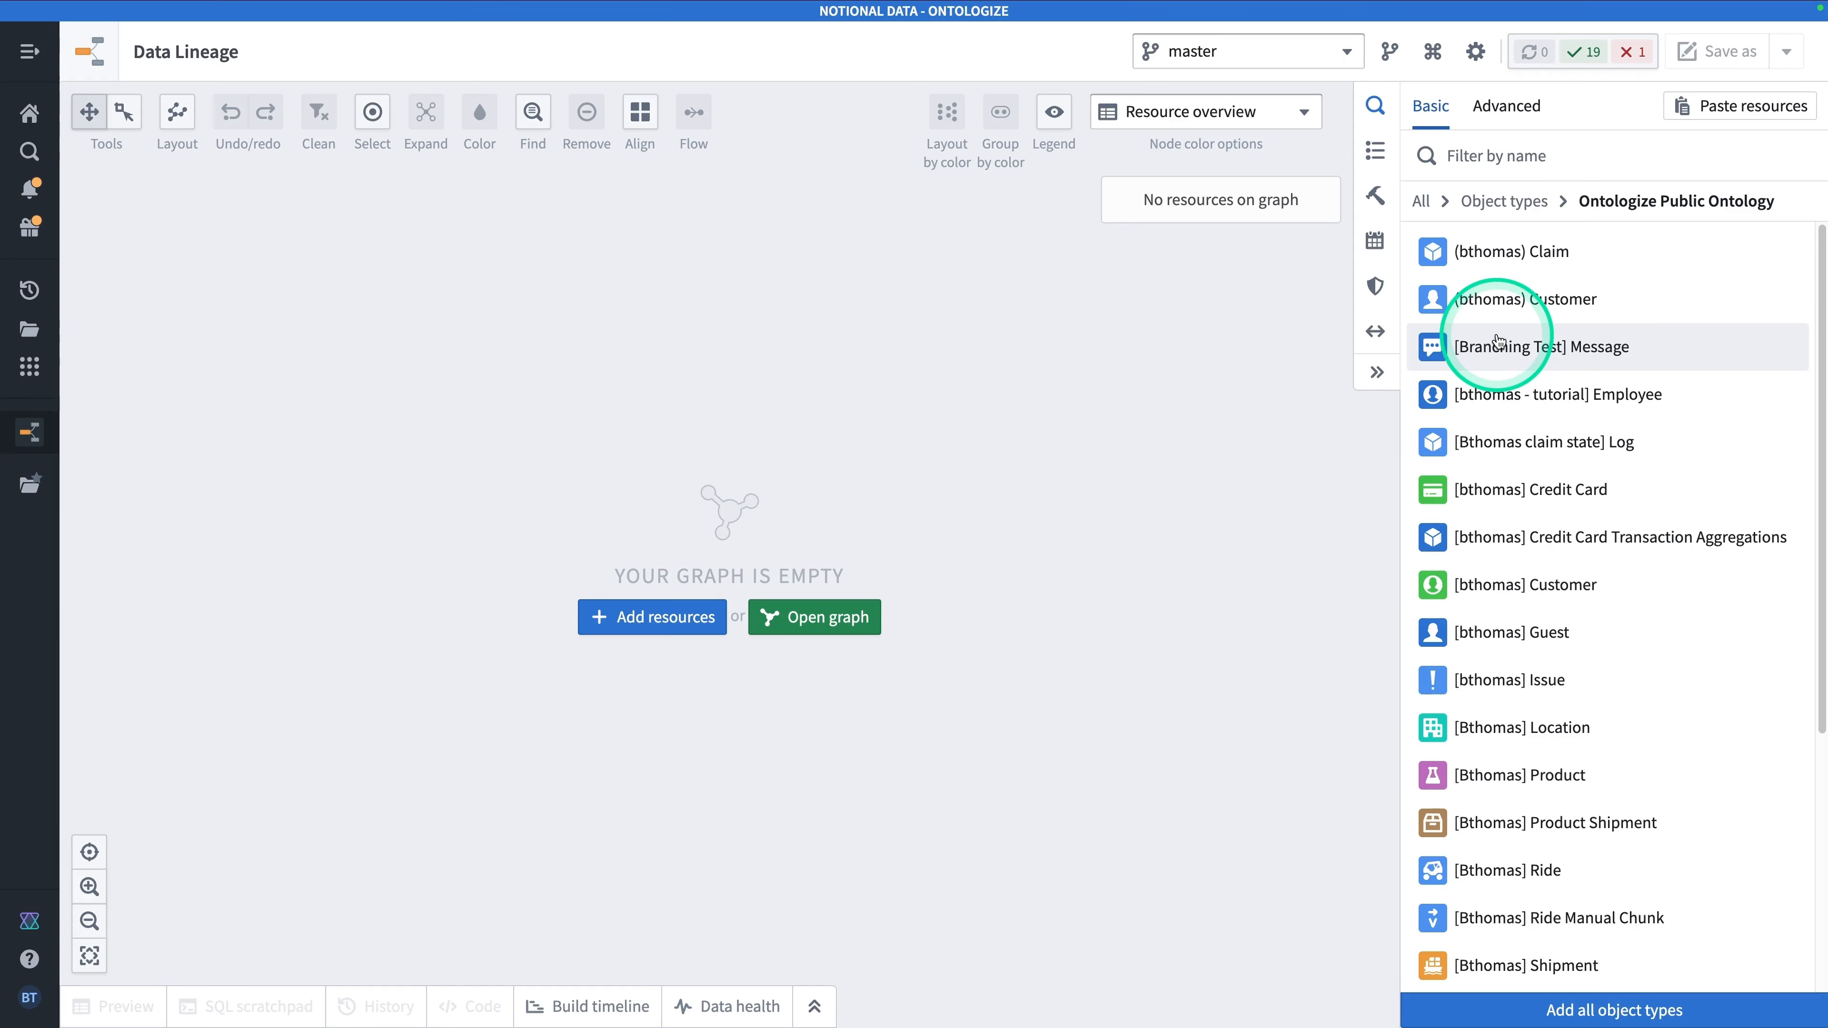
left_click(1484, 167)
type("bthomas")
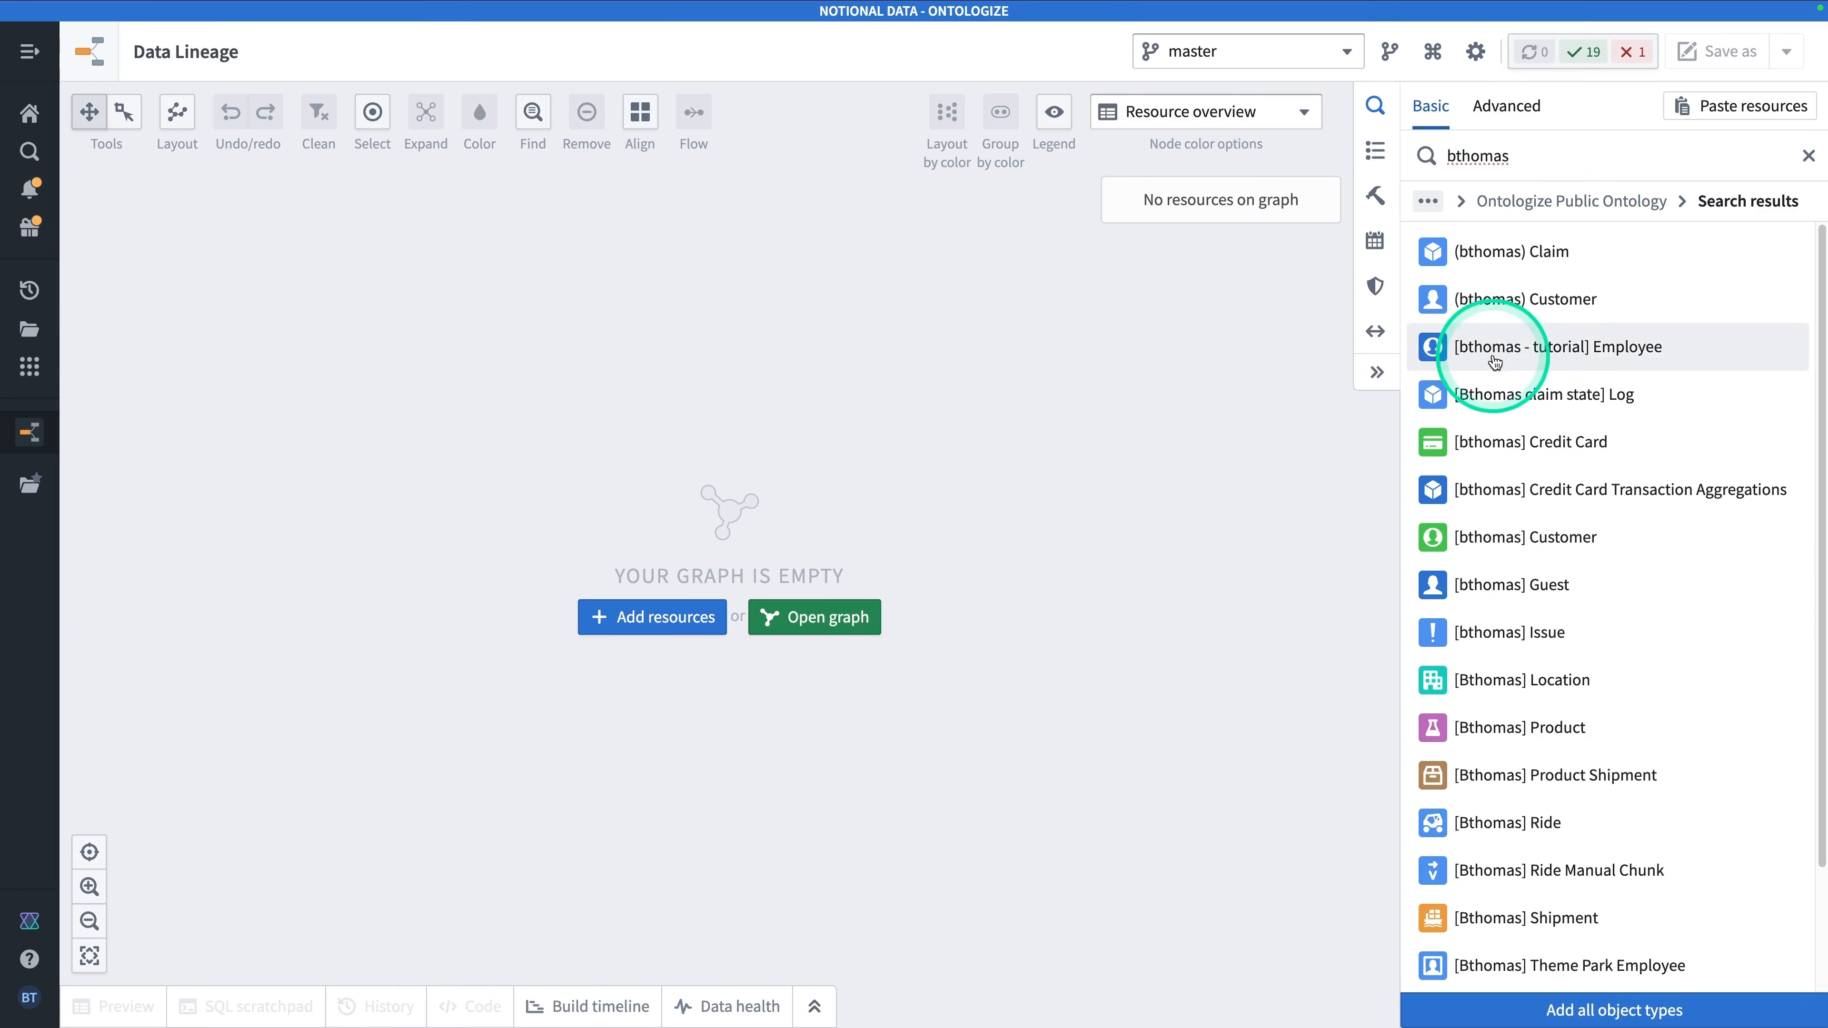
left_click(1501, 920)
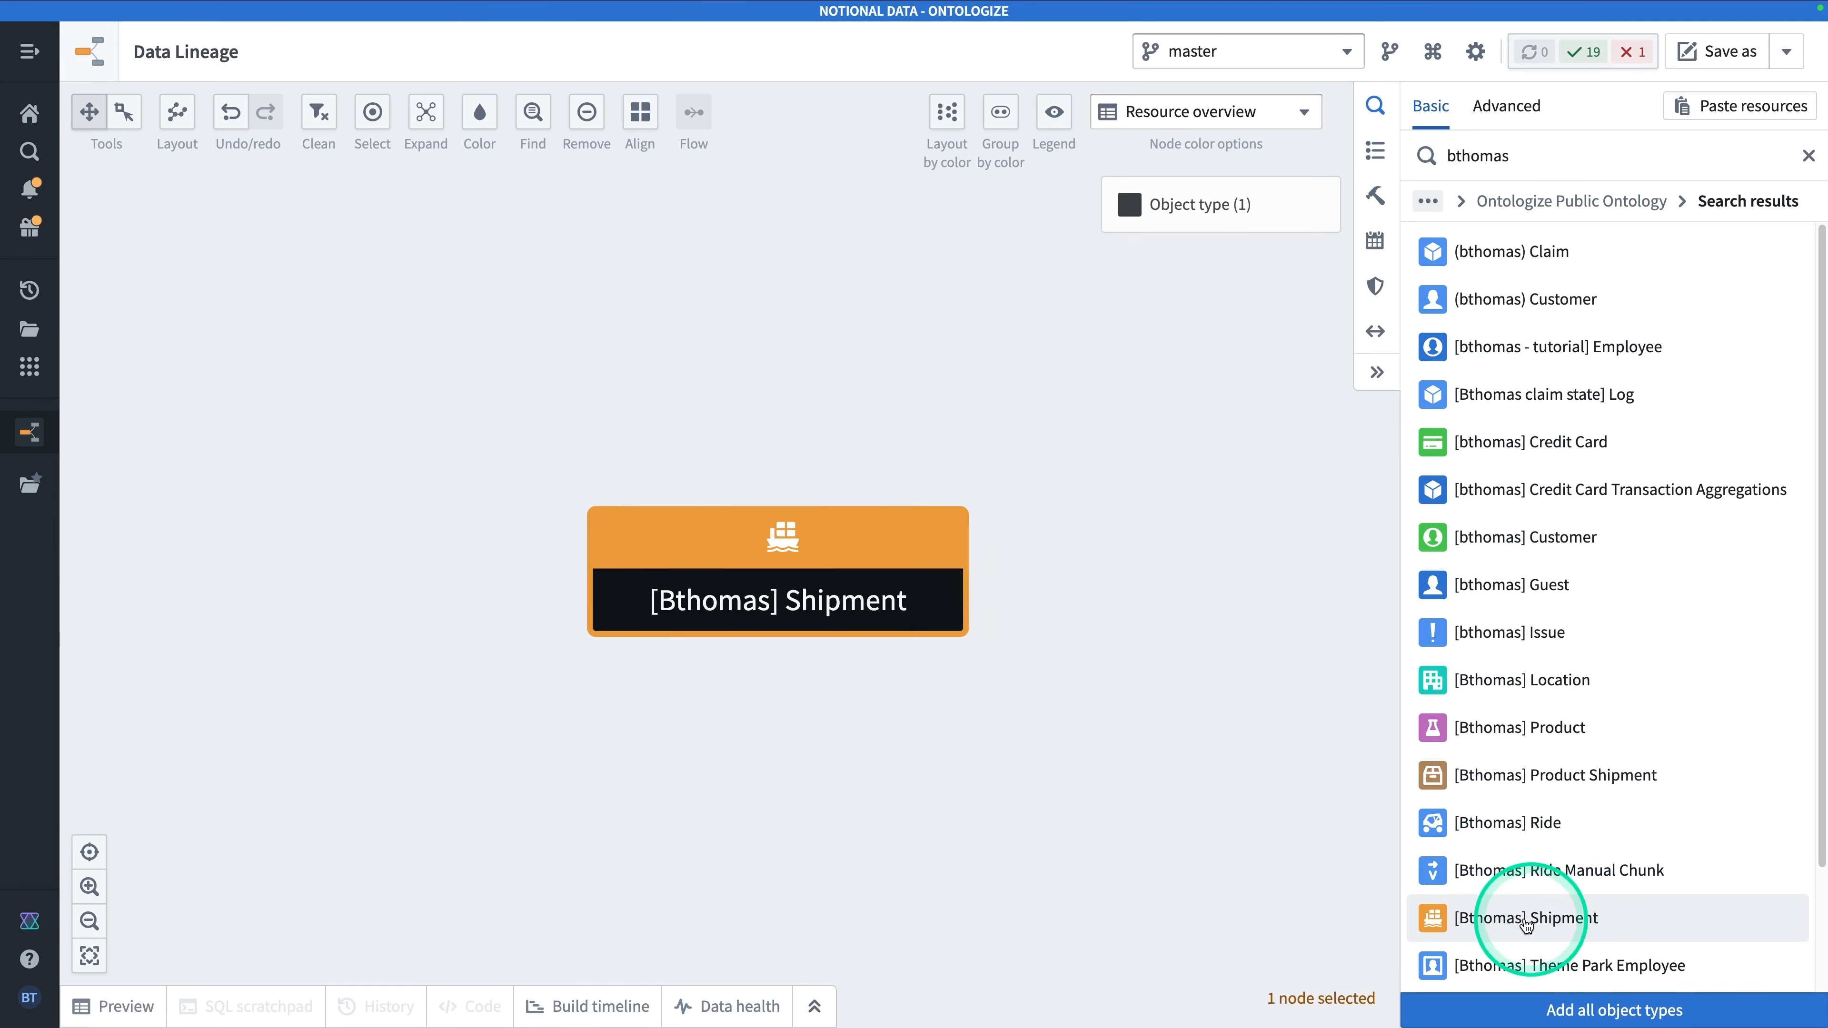
Expand the Shipment node to add its linked object types and action types to the graph.
left_click(888, 524)
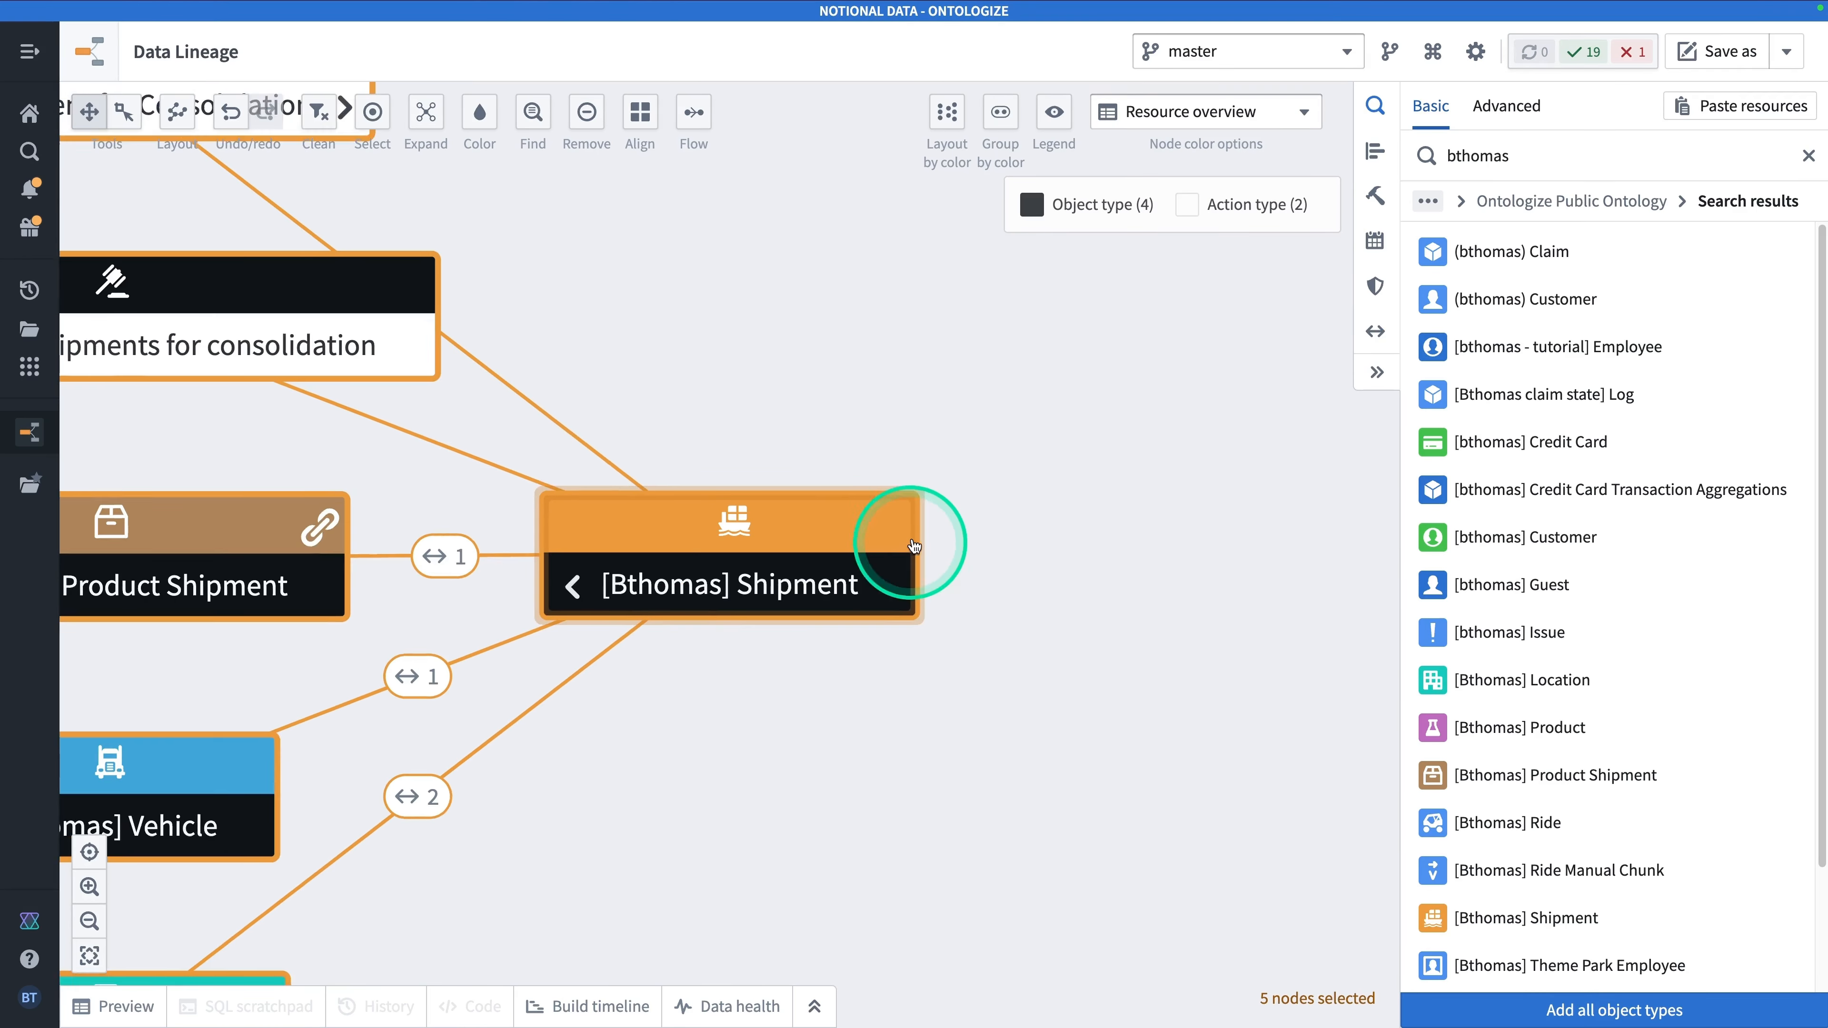
left_click_drag(658, 383, 1087, 372)
scroll(1087, 373, "down", 5)
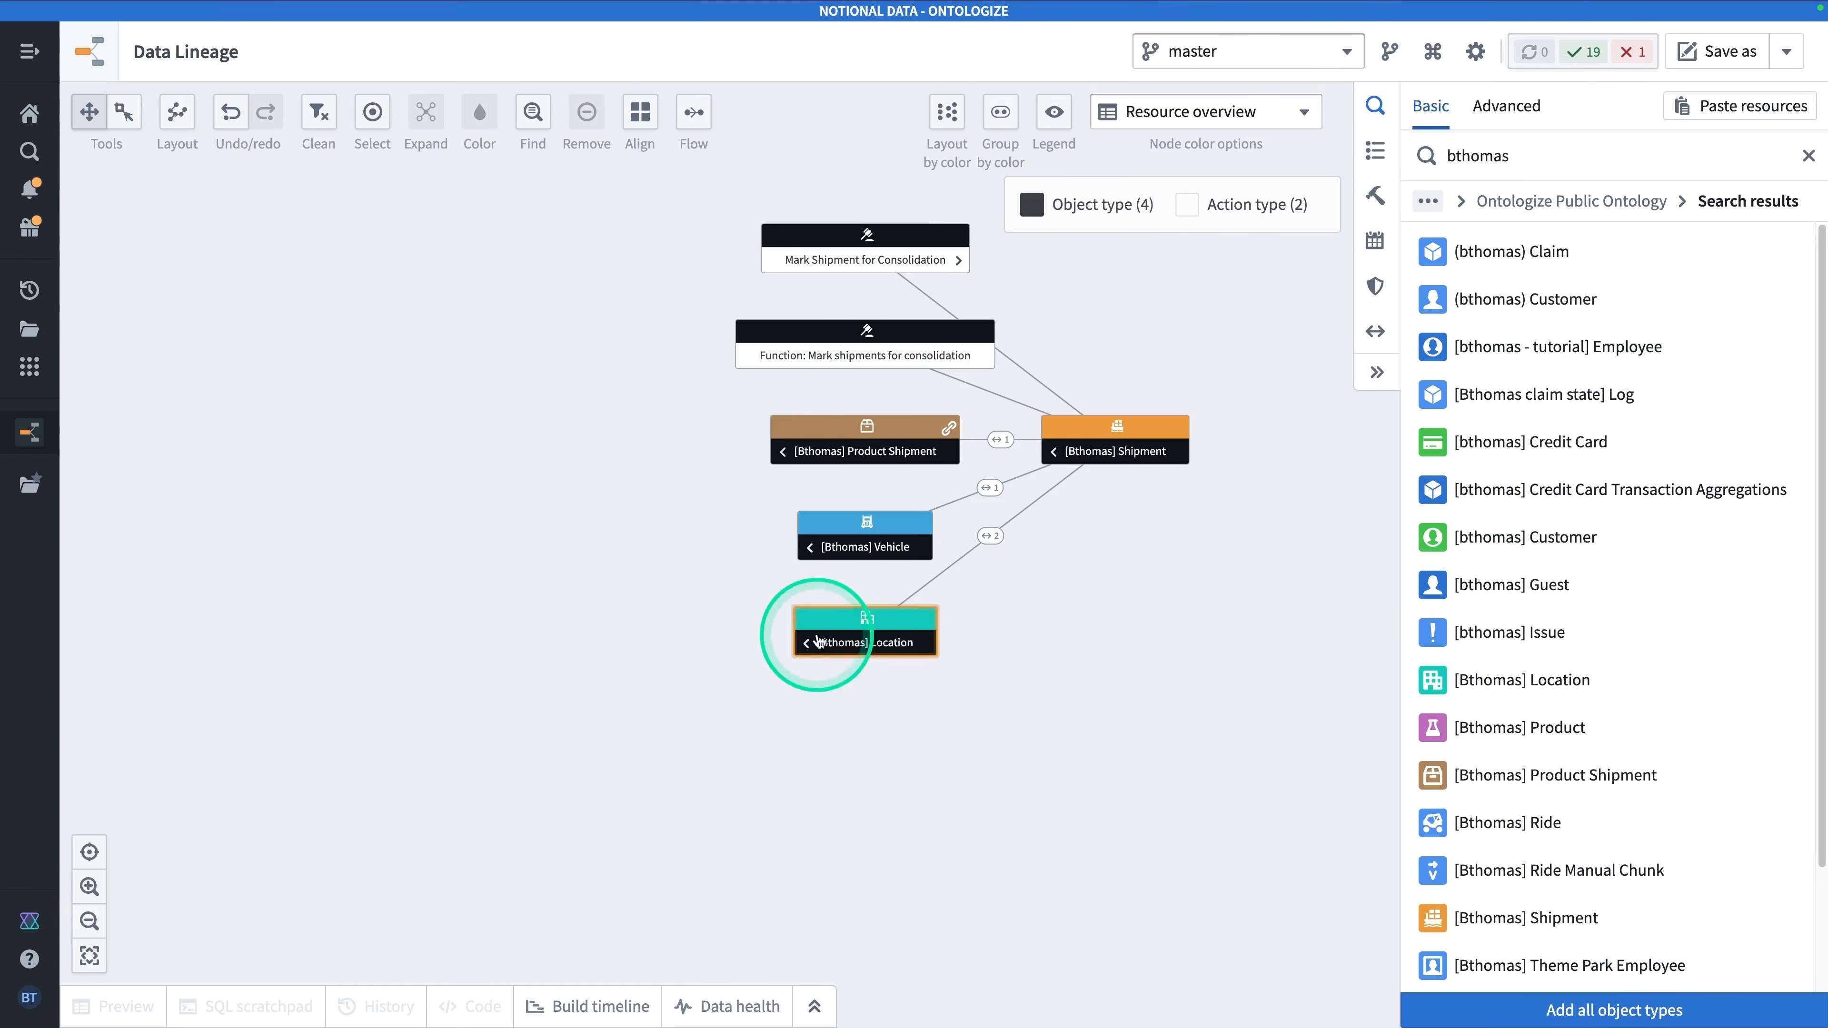
Expand the Product Shipment node's links to add Product, and place the Product node slightly higher beside it.
left_click(948, 430)
left_click_drag(652, 441, 651, 384)
left_click(867, 551)
left_click(1087, 442)
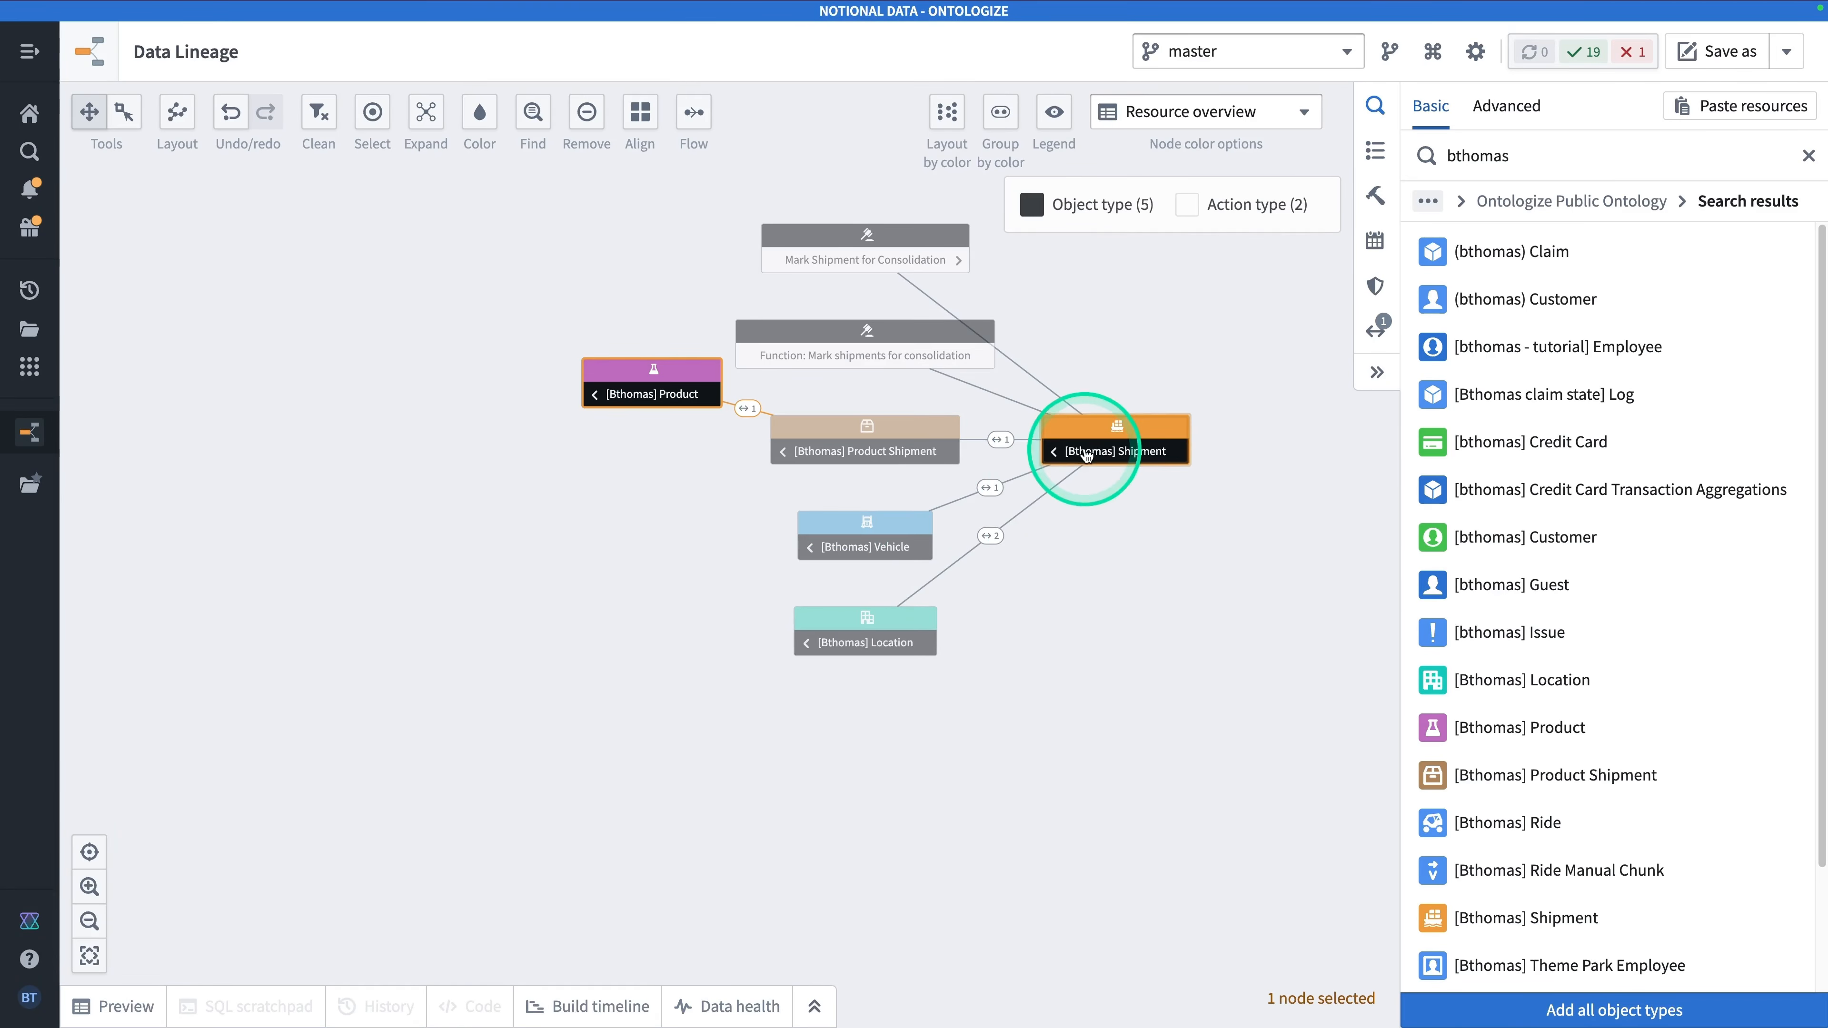
left_click(871, 356)
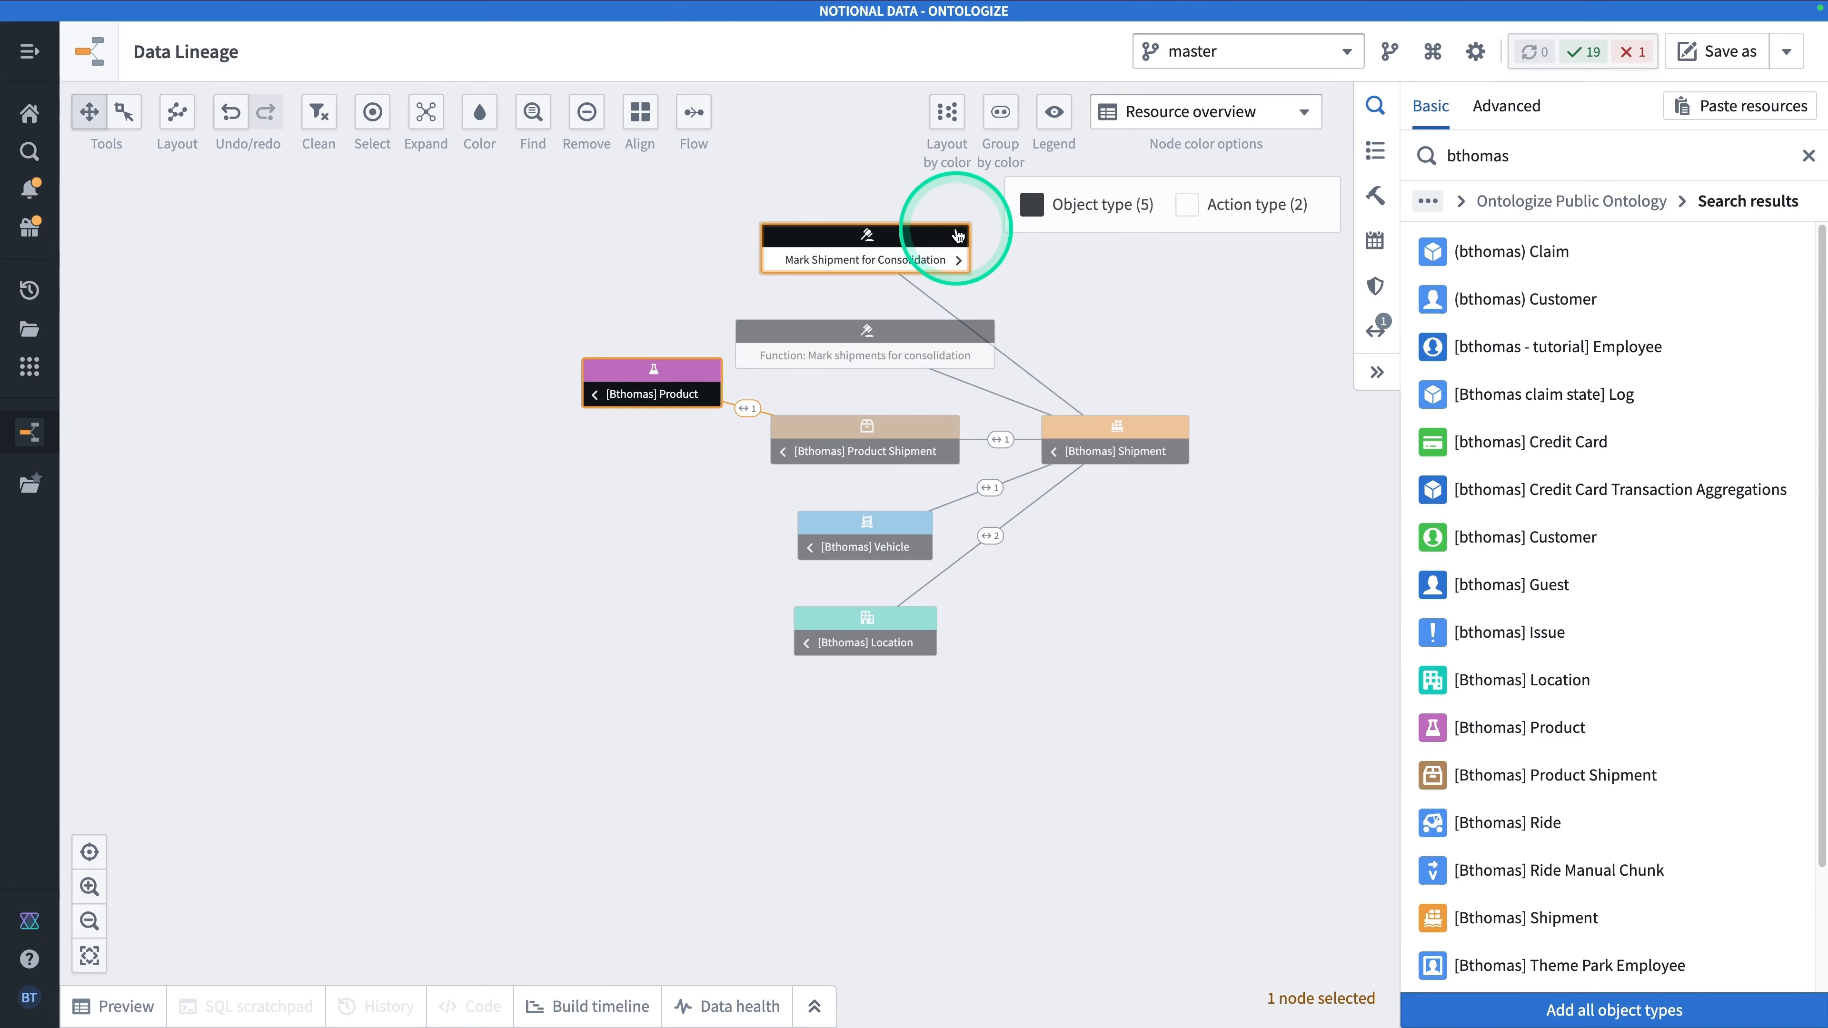
left_click(1141, 371)
Expand all parents of every node in the graph to add the datasets backing the object types.
key("super+a")
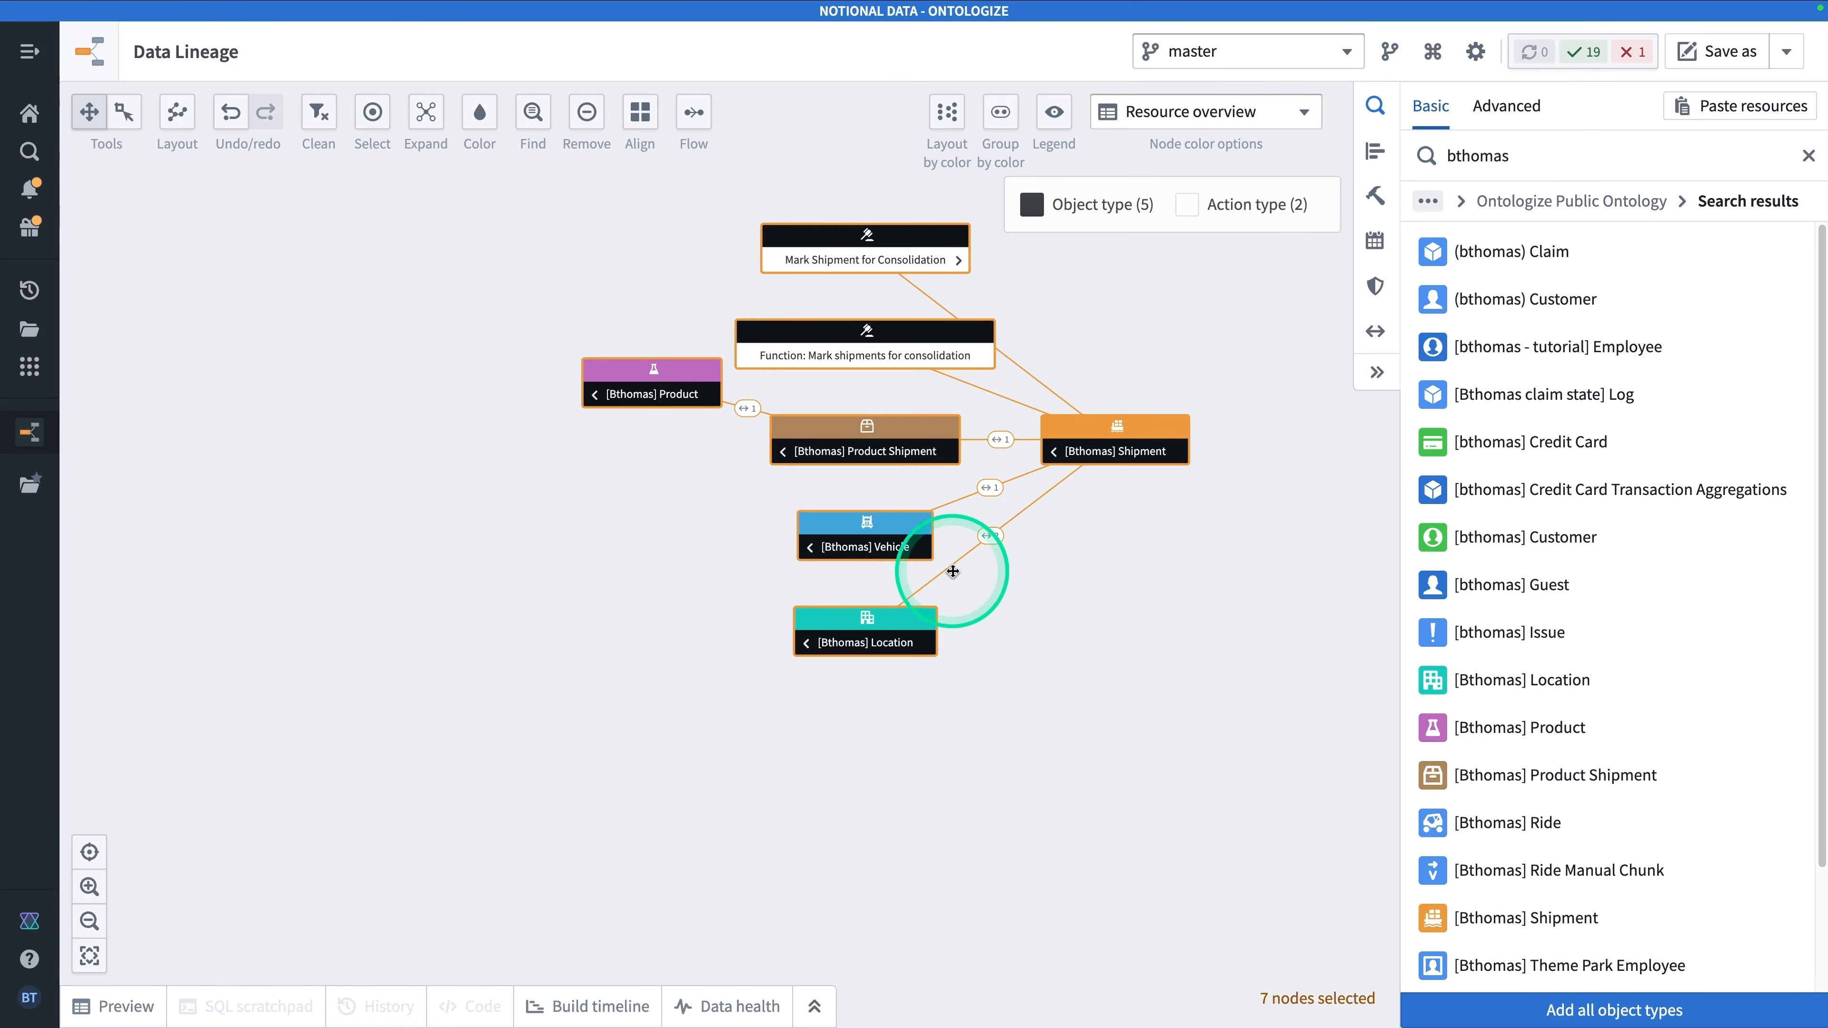
right_click(1094, 441)
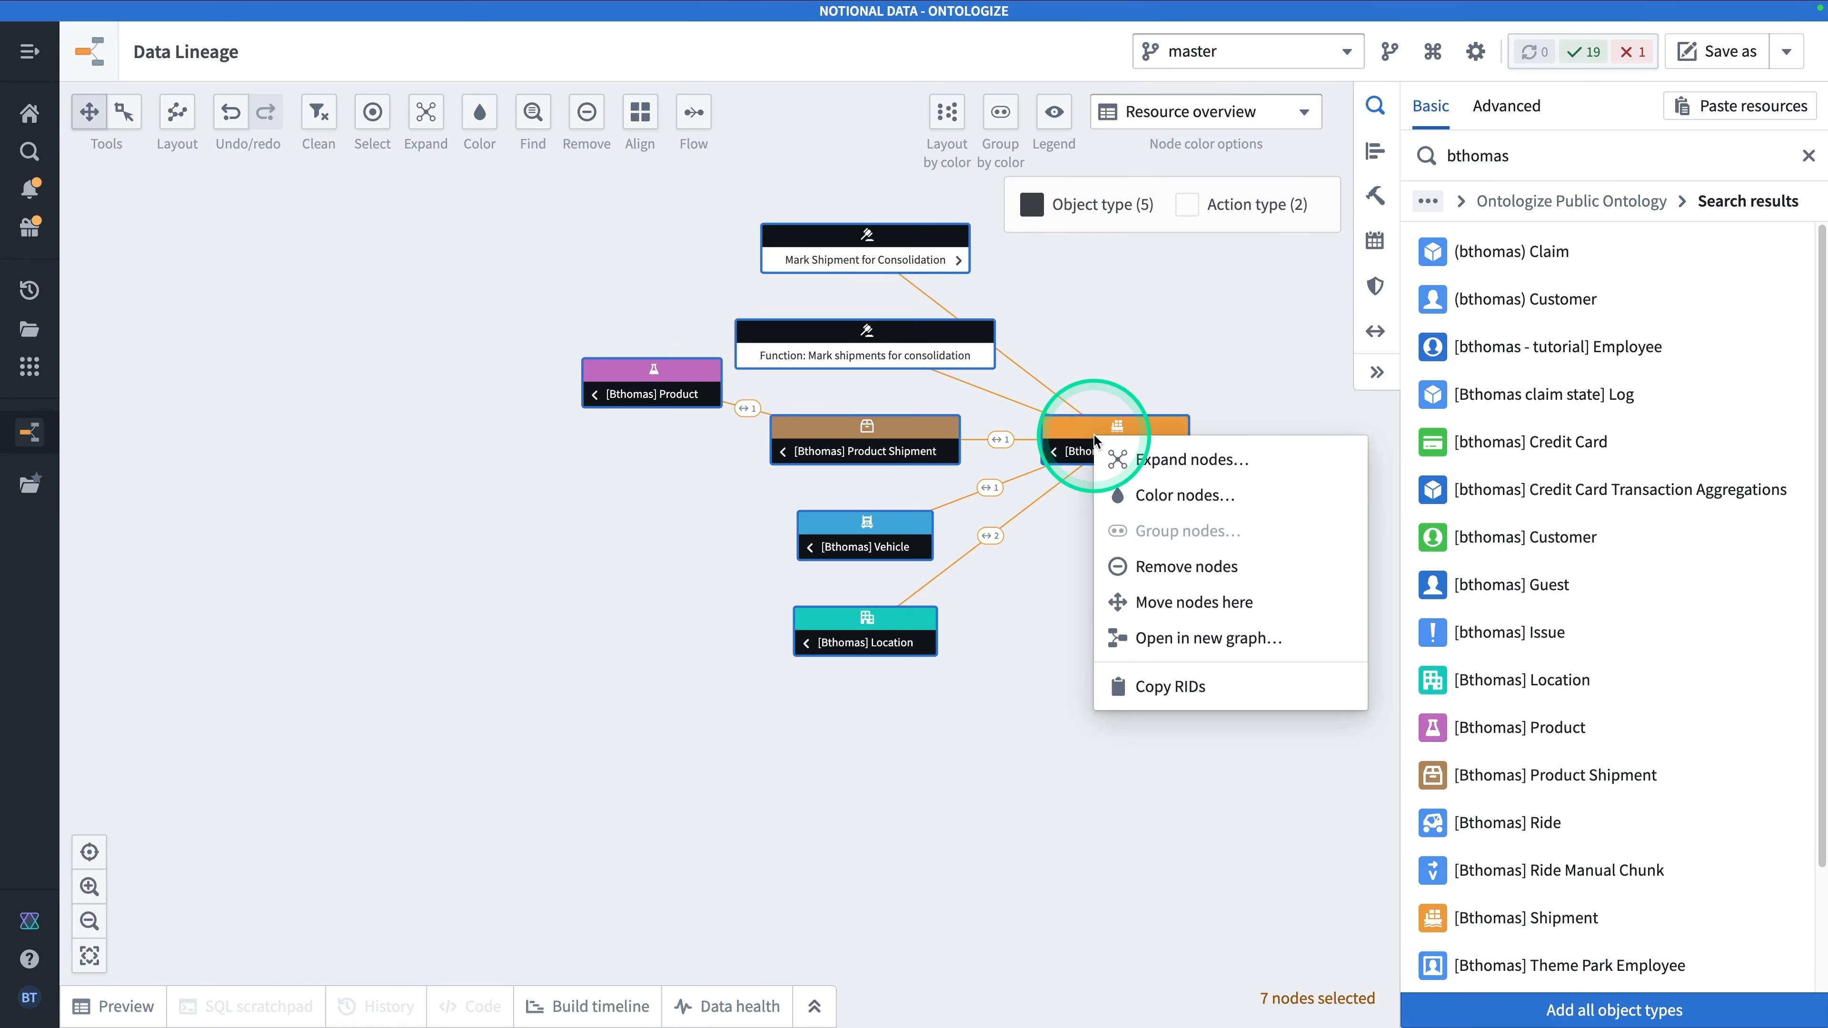
left_click(1124, 461)
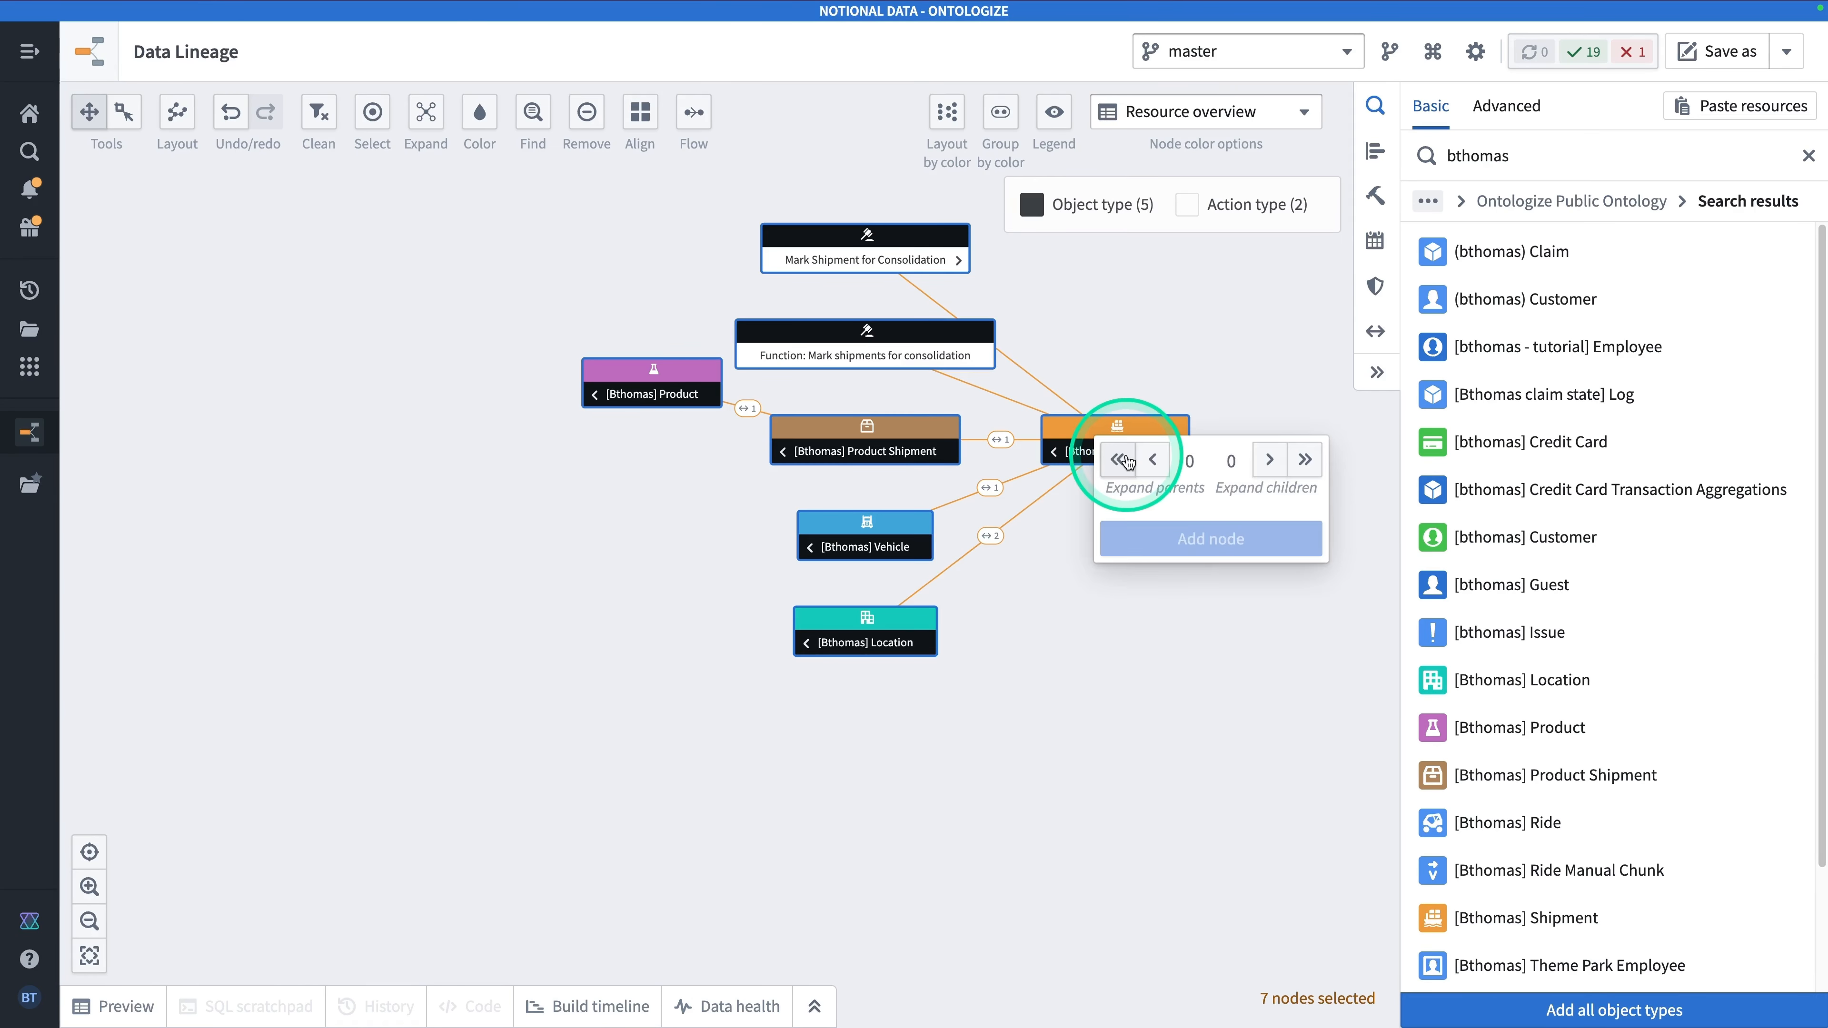
left_click(1120, 461)
left_click(1173, 539)
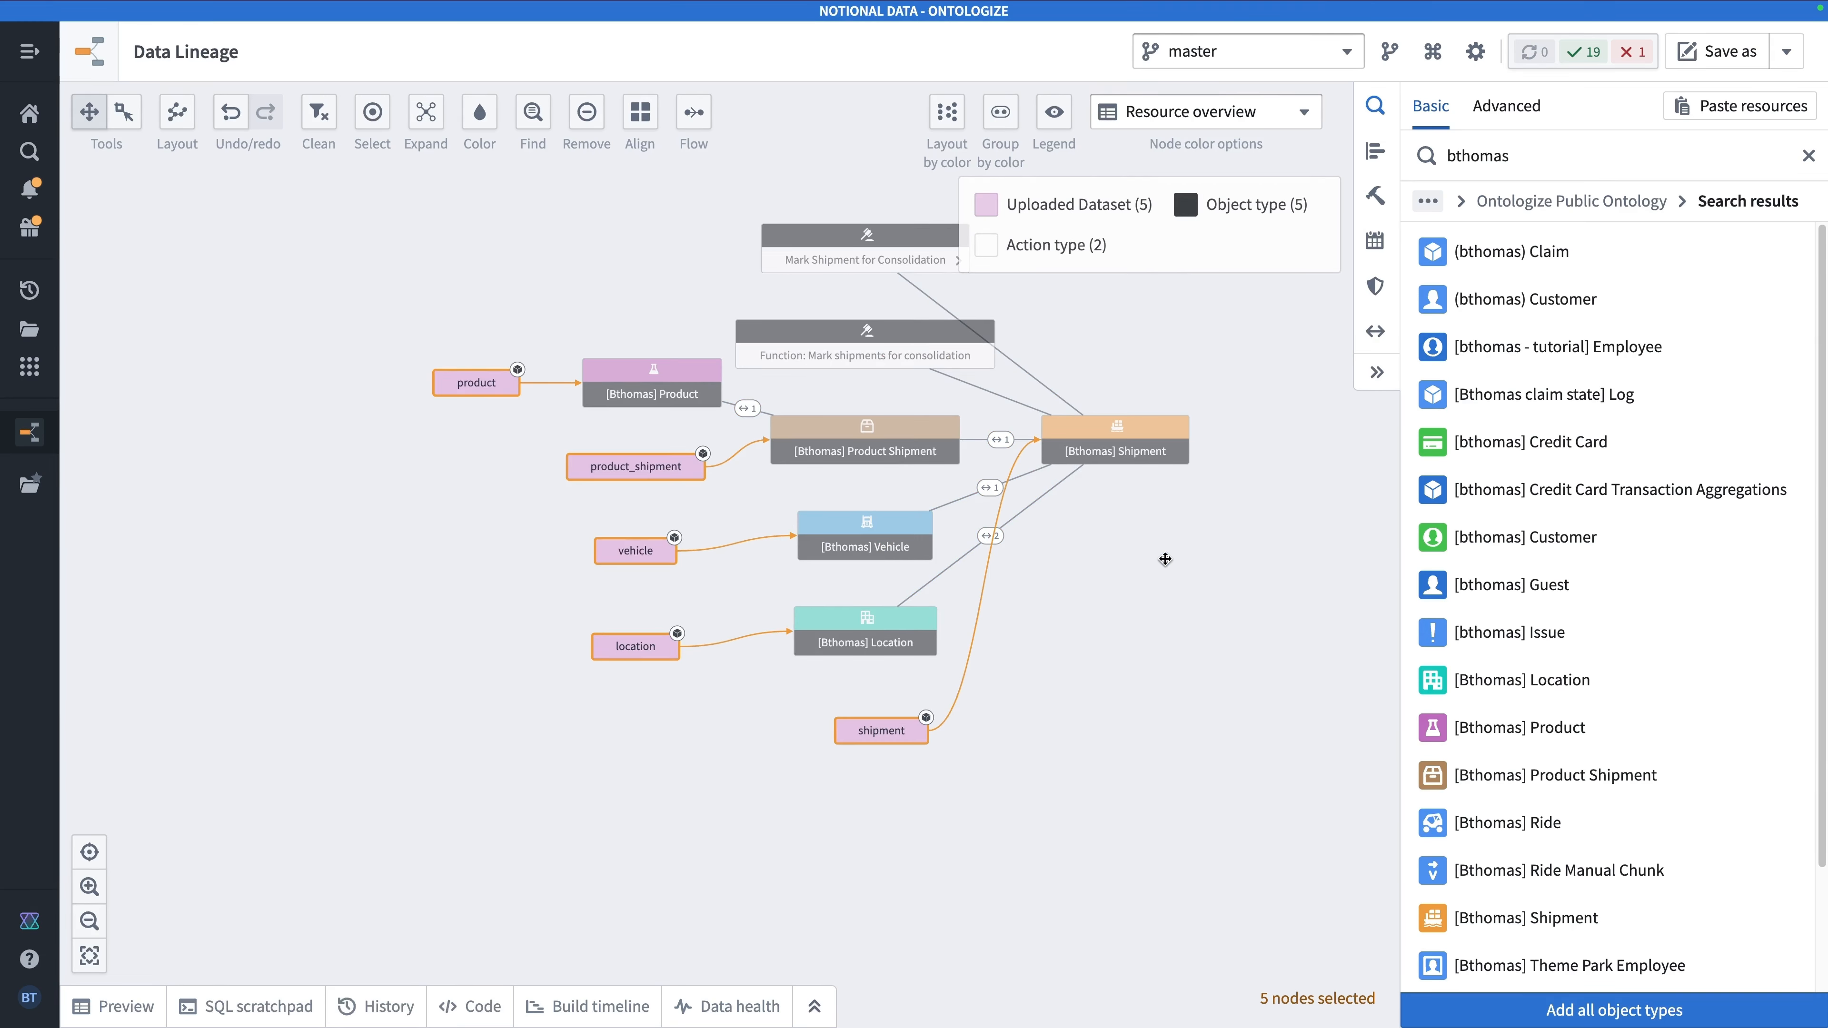
Automatically re-layout all nodes in the graph, including the added datasets, and clear the selection.
key("ctrl+a")
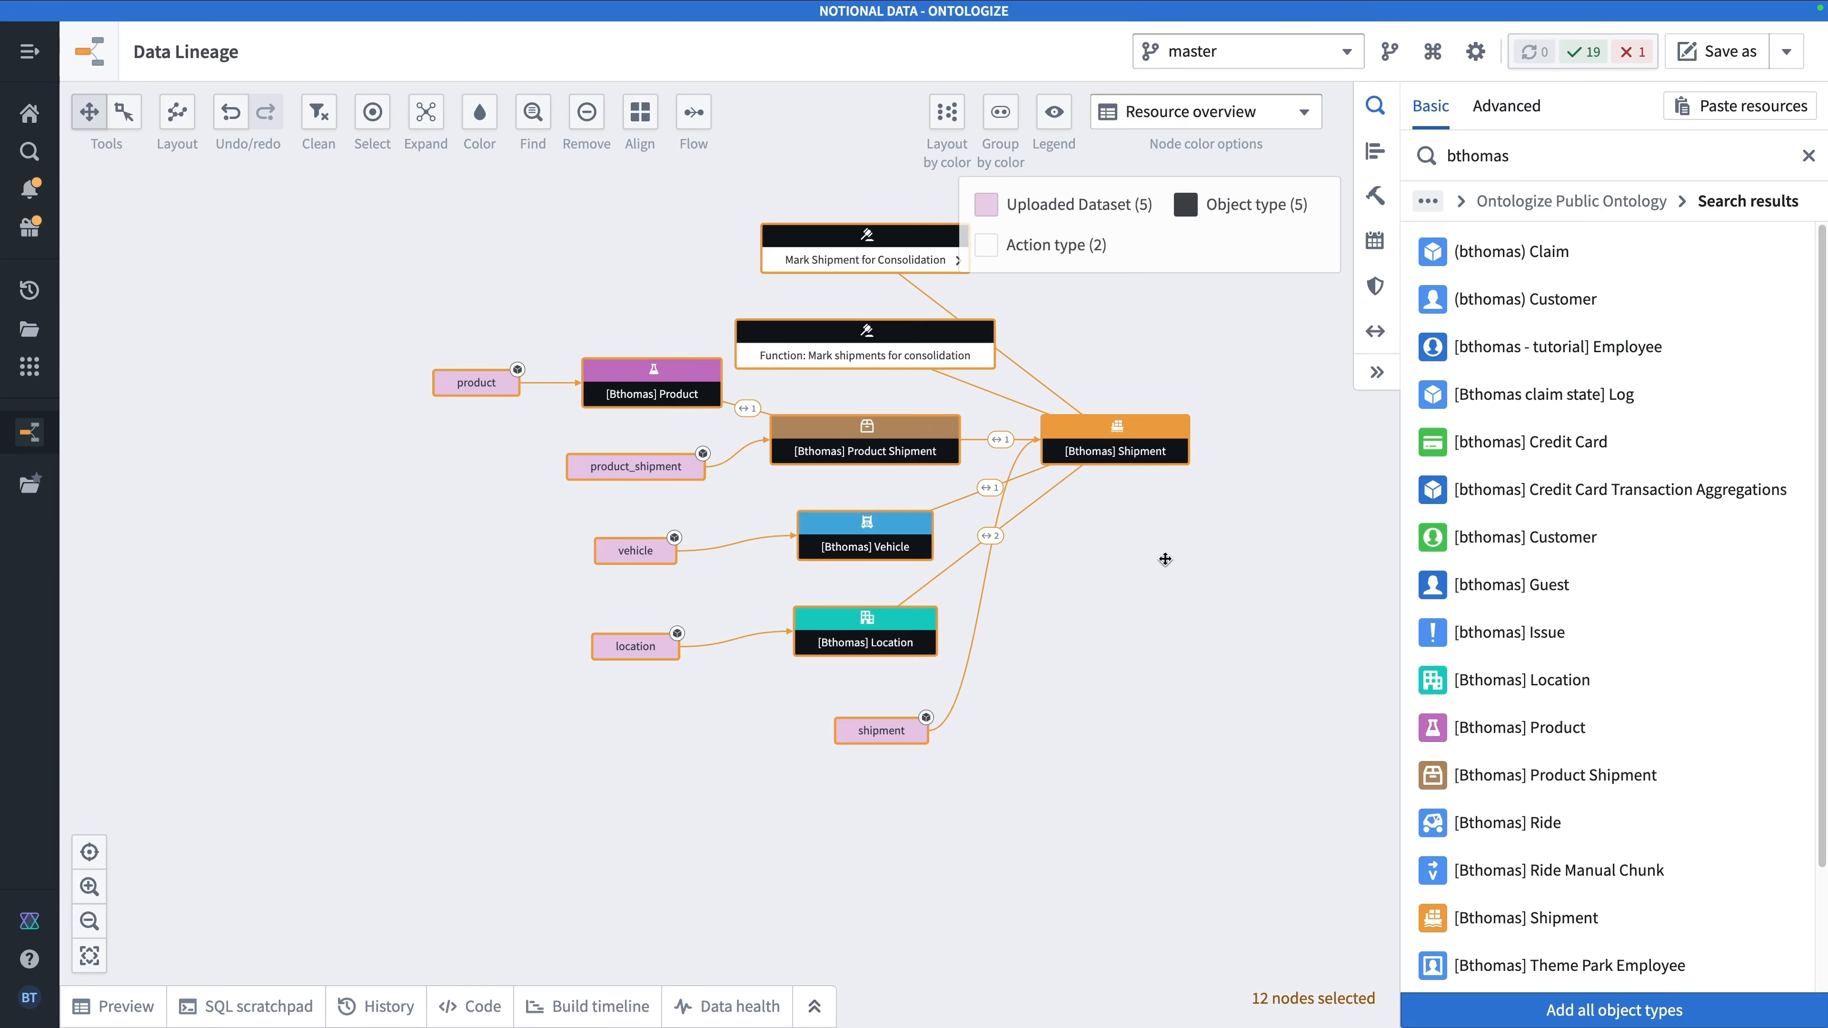
key("ctrl+l")
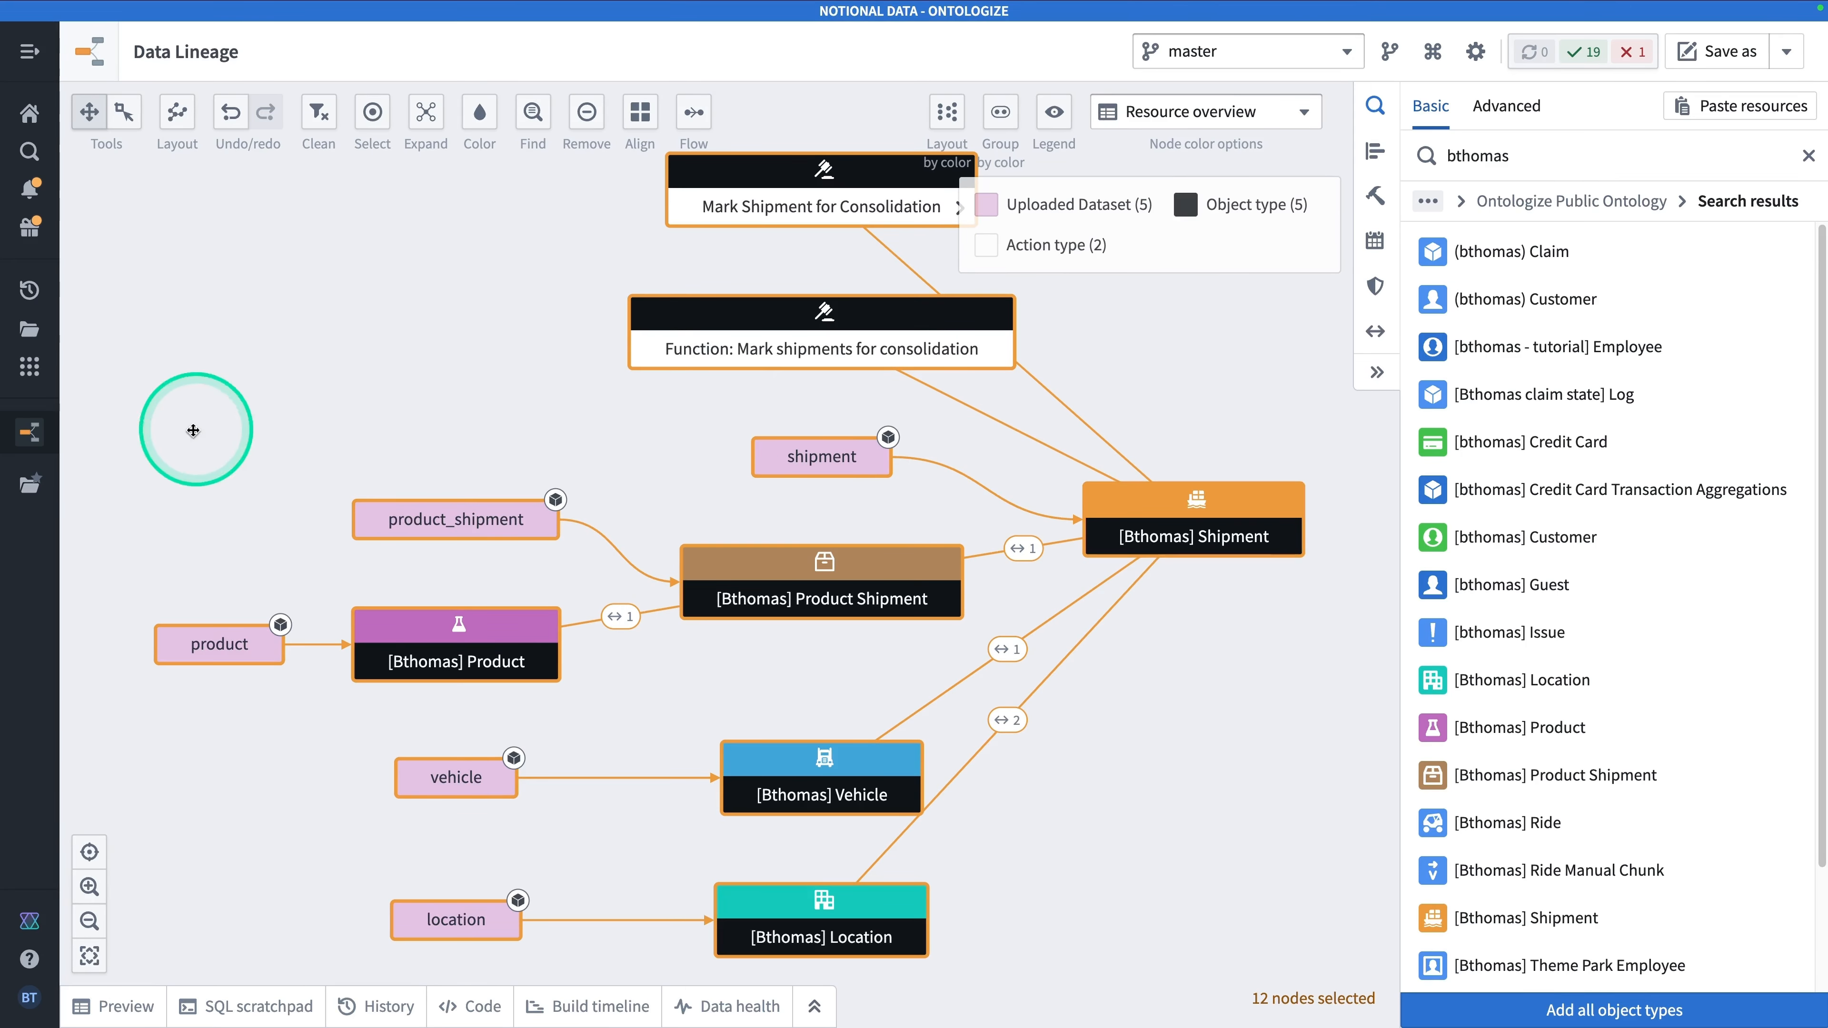
left_click_drag(409, 425, 727, 341)
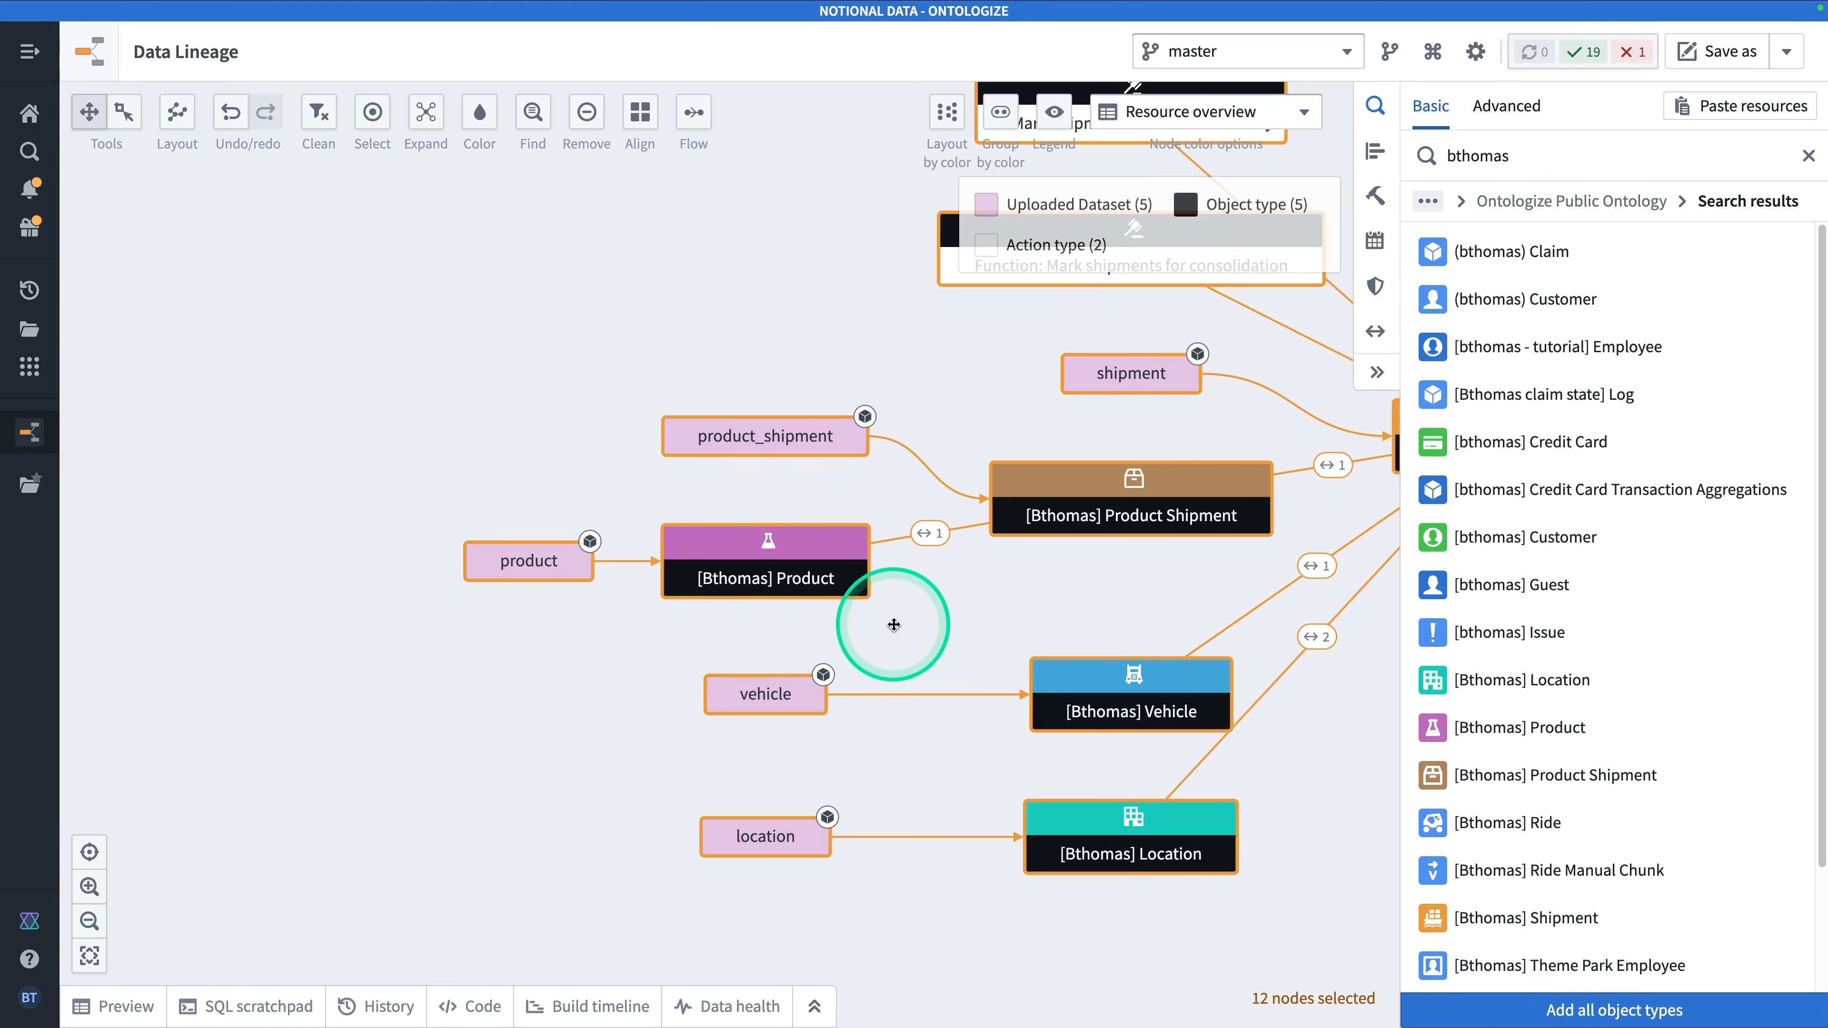
left_click_drag(895, 625, 542, 631)
left_click(763, 605)
left_click_drag(1212, 567, 1065, 652)
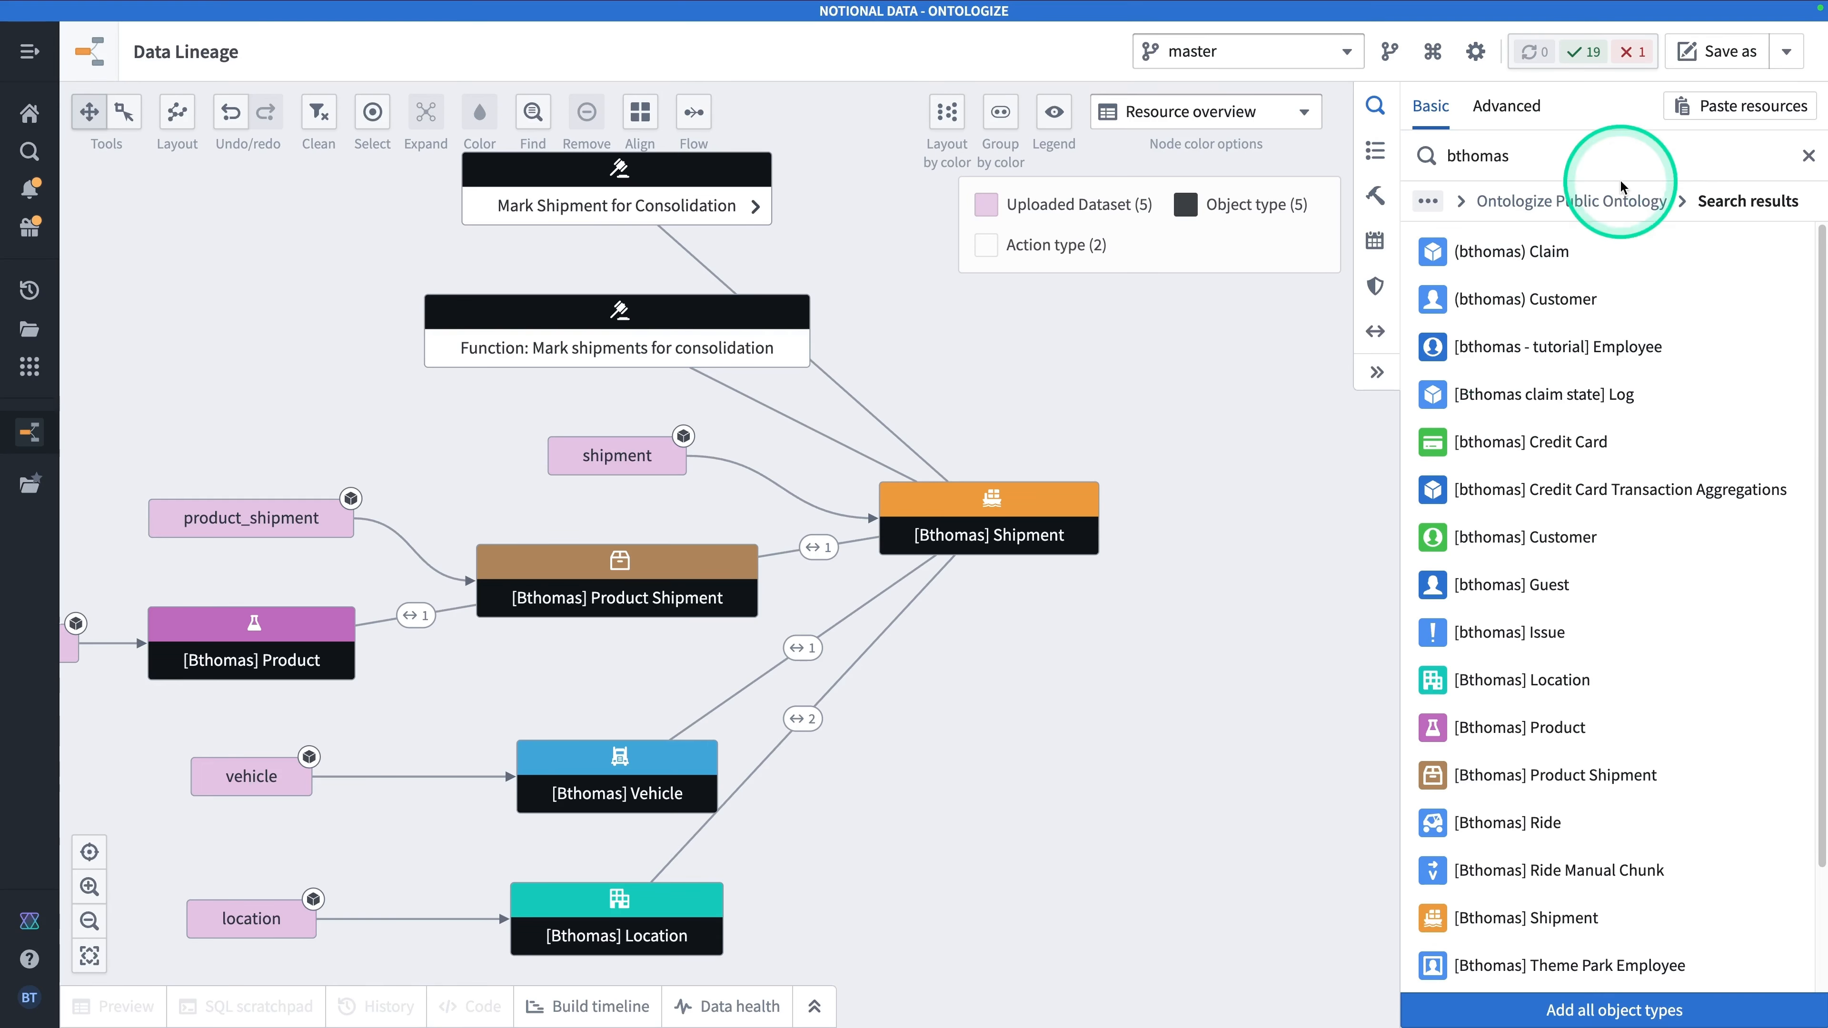
Save the graph as "First Application Lineage Graph" in the Deep Dive: Building Your First Application folder and dismiss the release notes.
left_click(1709, 61)
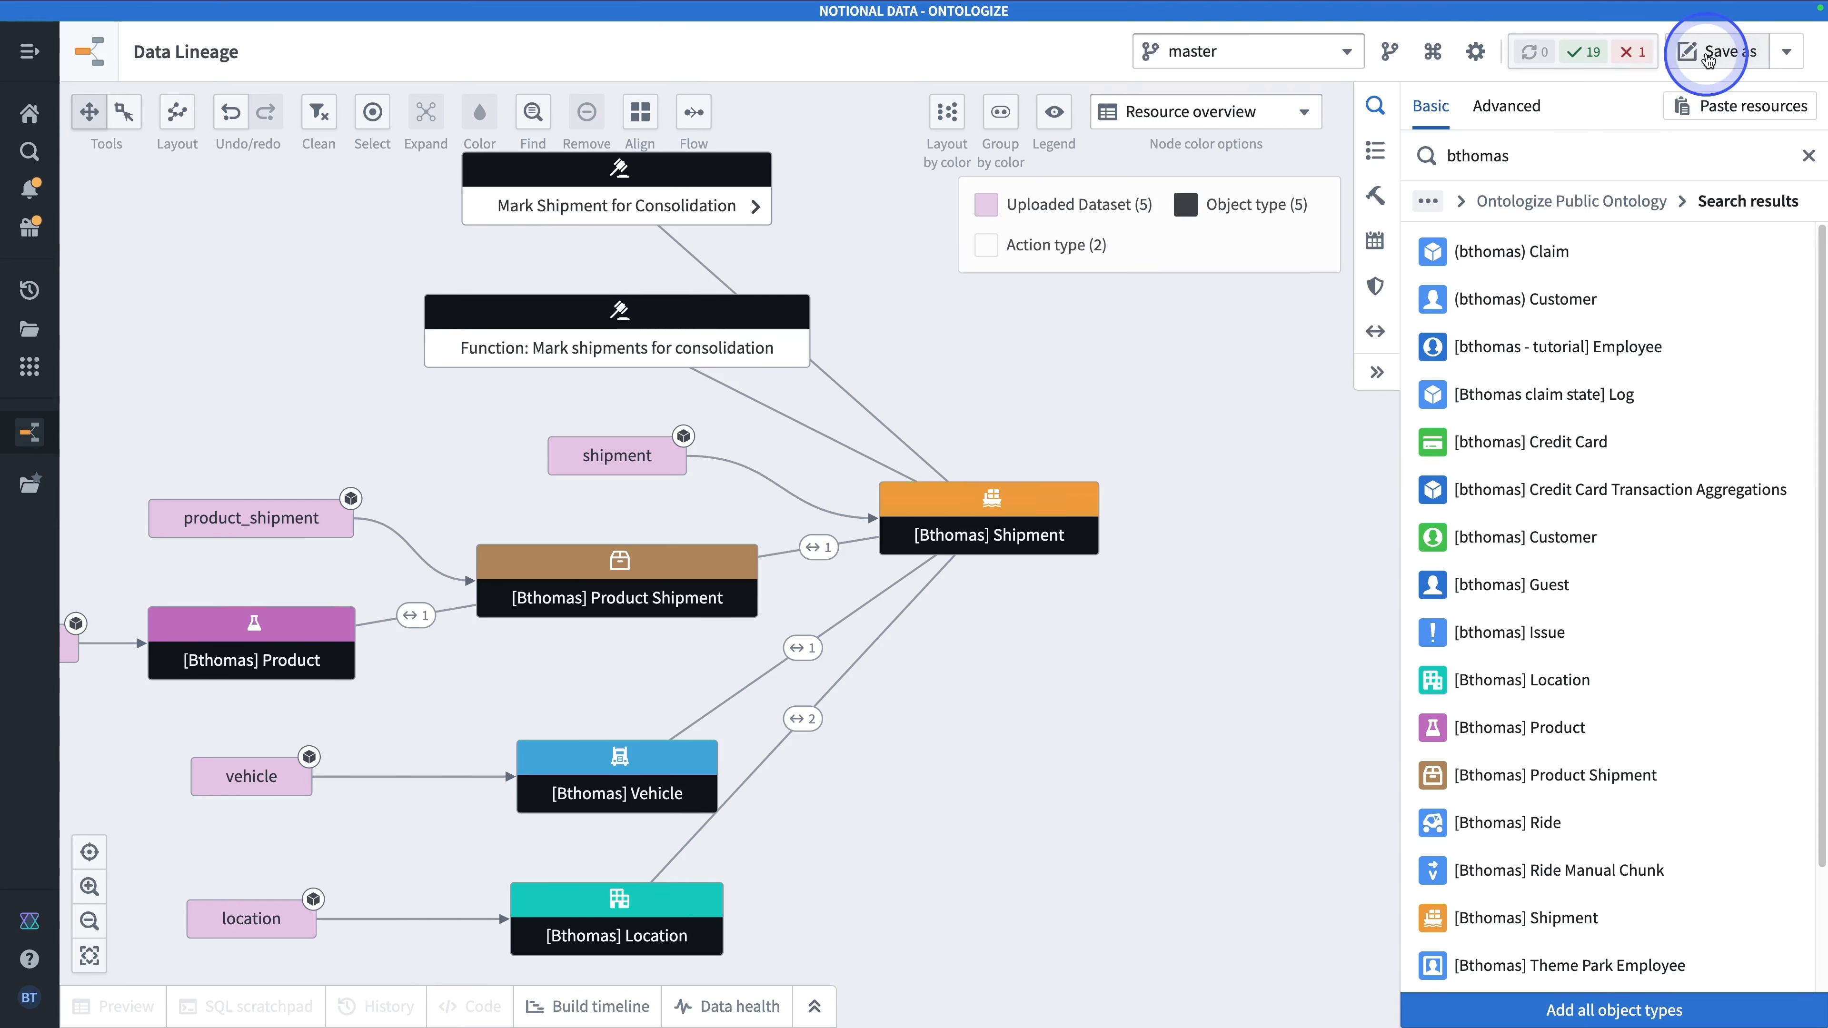
left_click(807, 479)
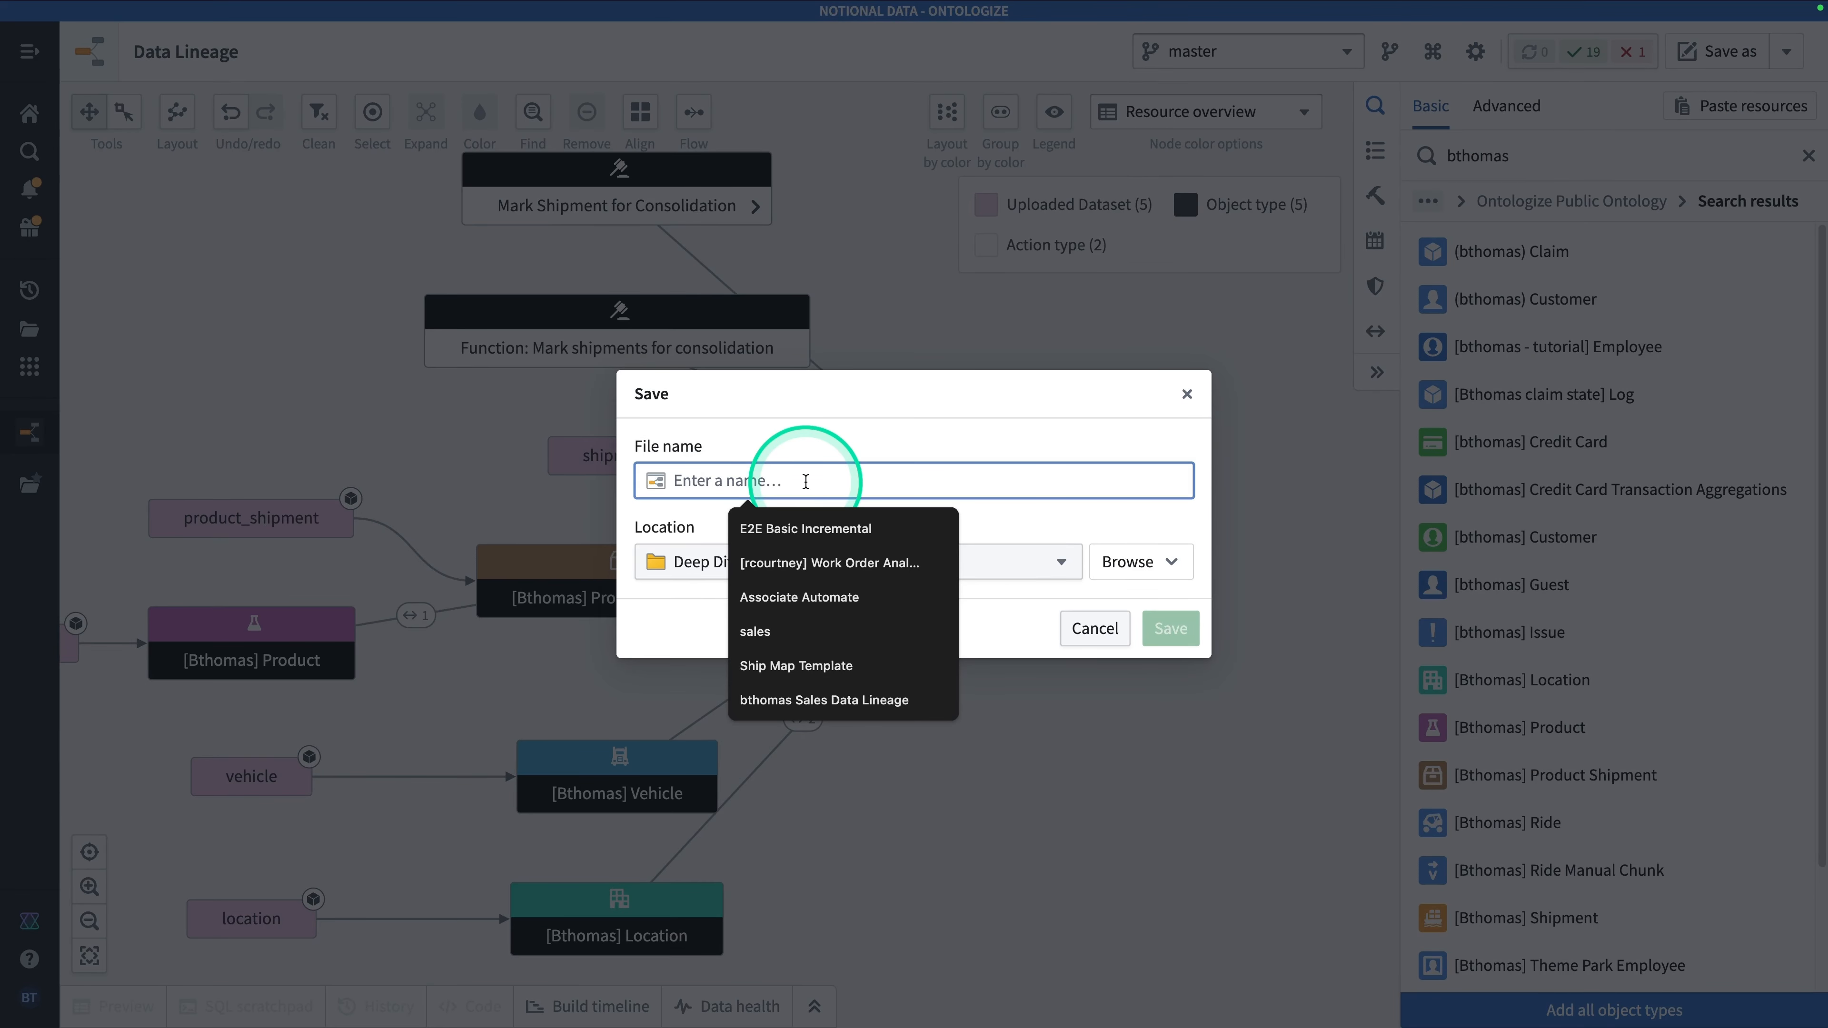
type("First Applic")
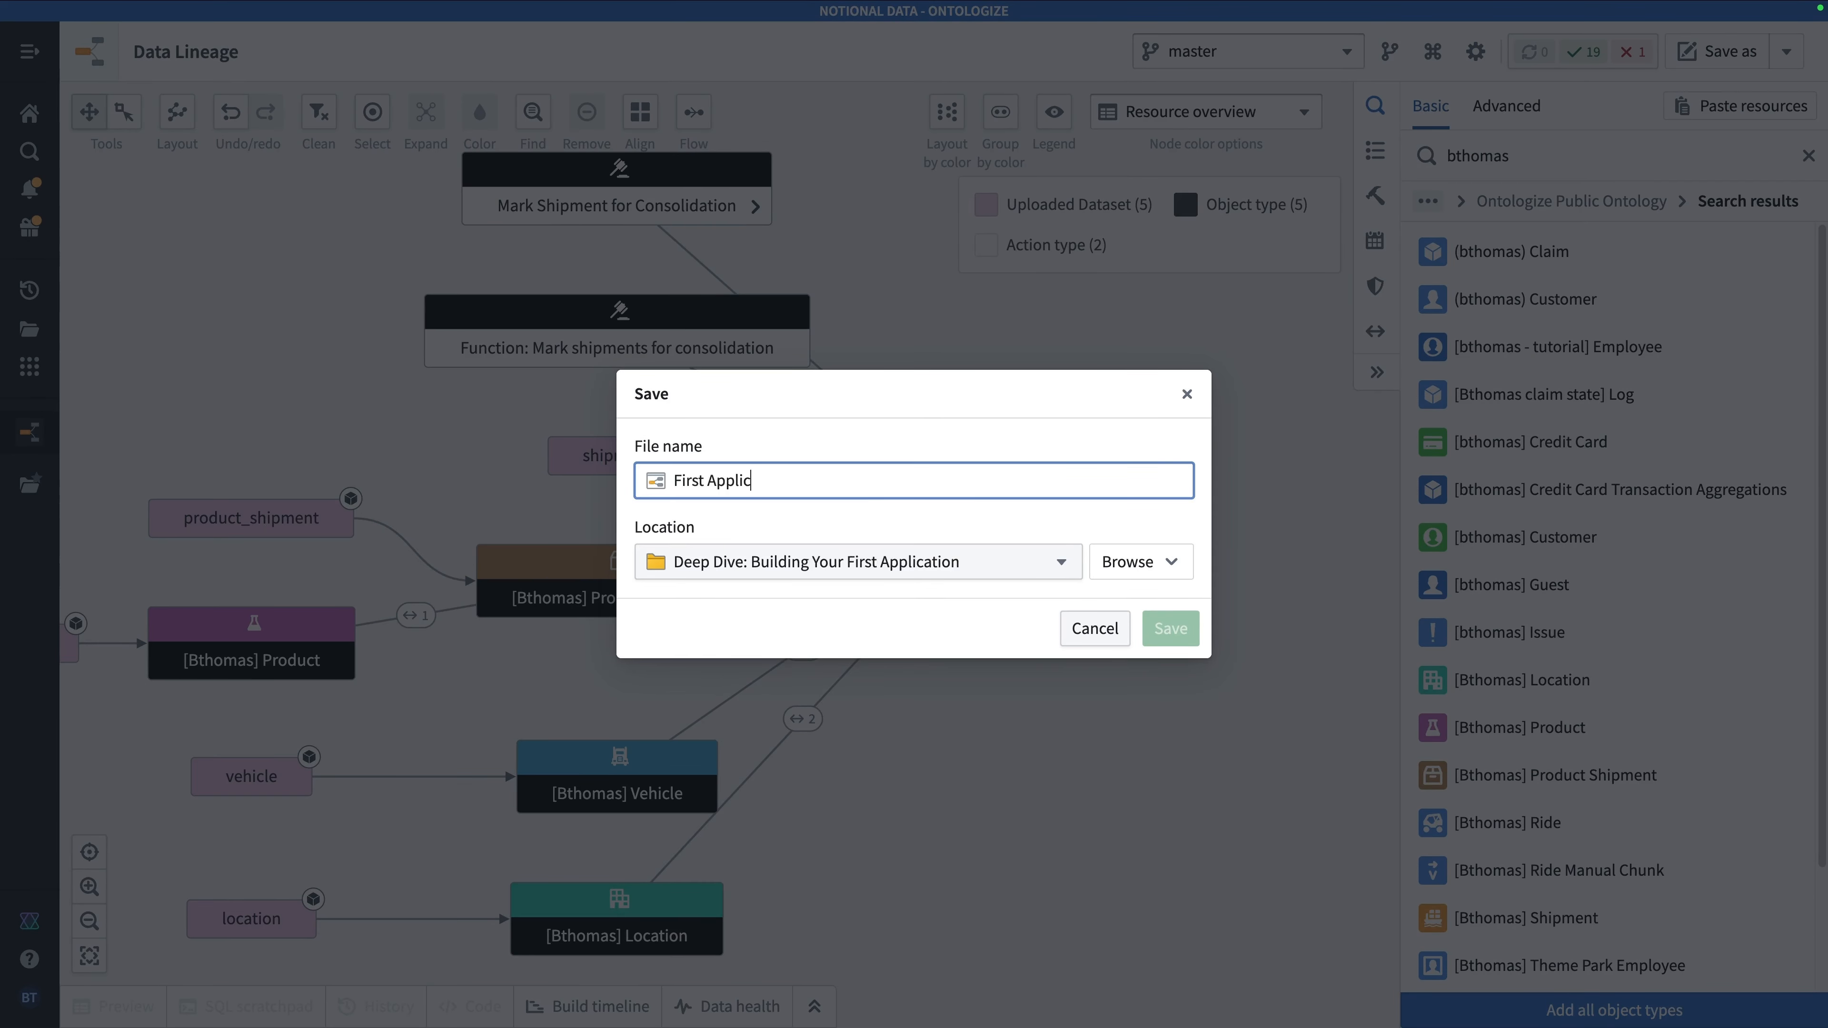
type("ation Lineage Graph")
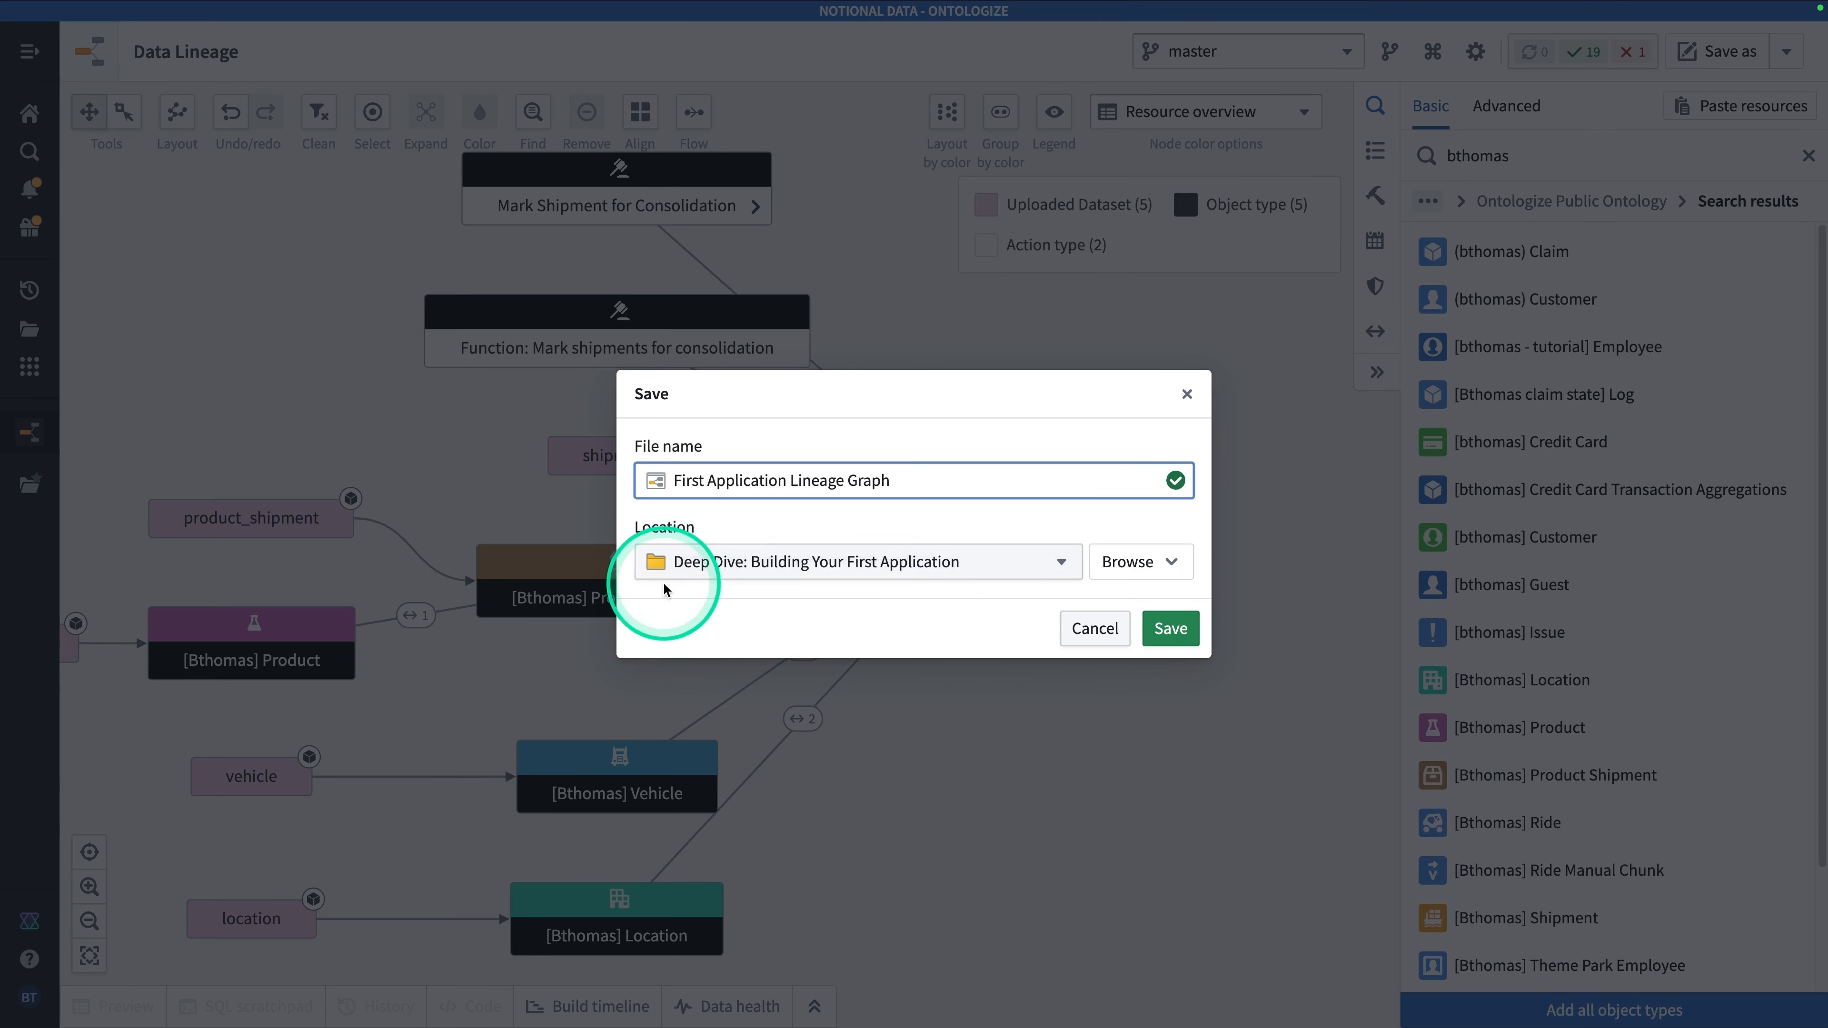
left_click(1186, 643)
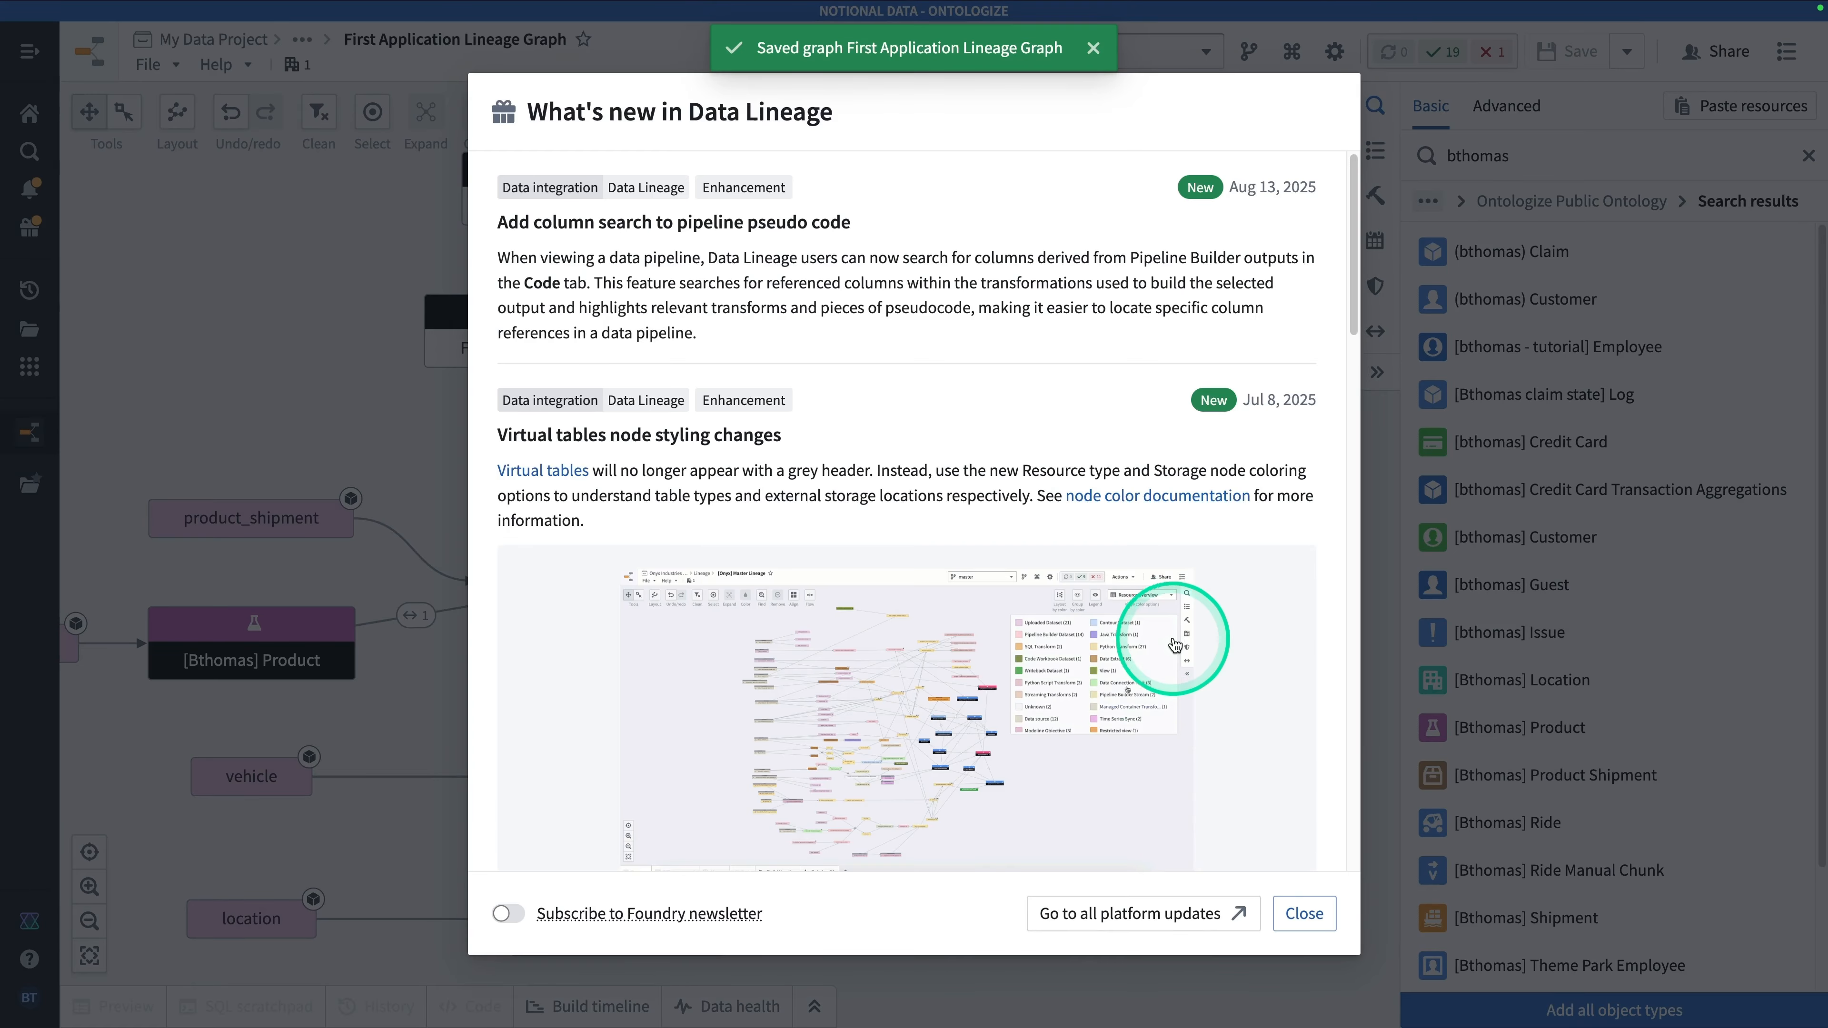
left_click(1293, 910)
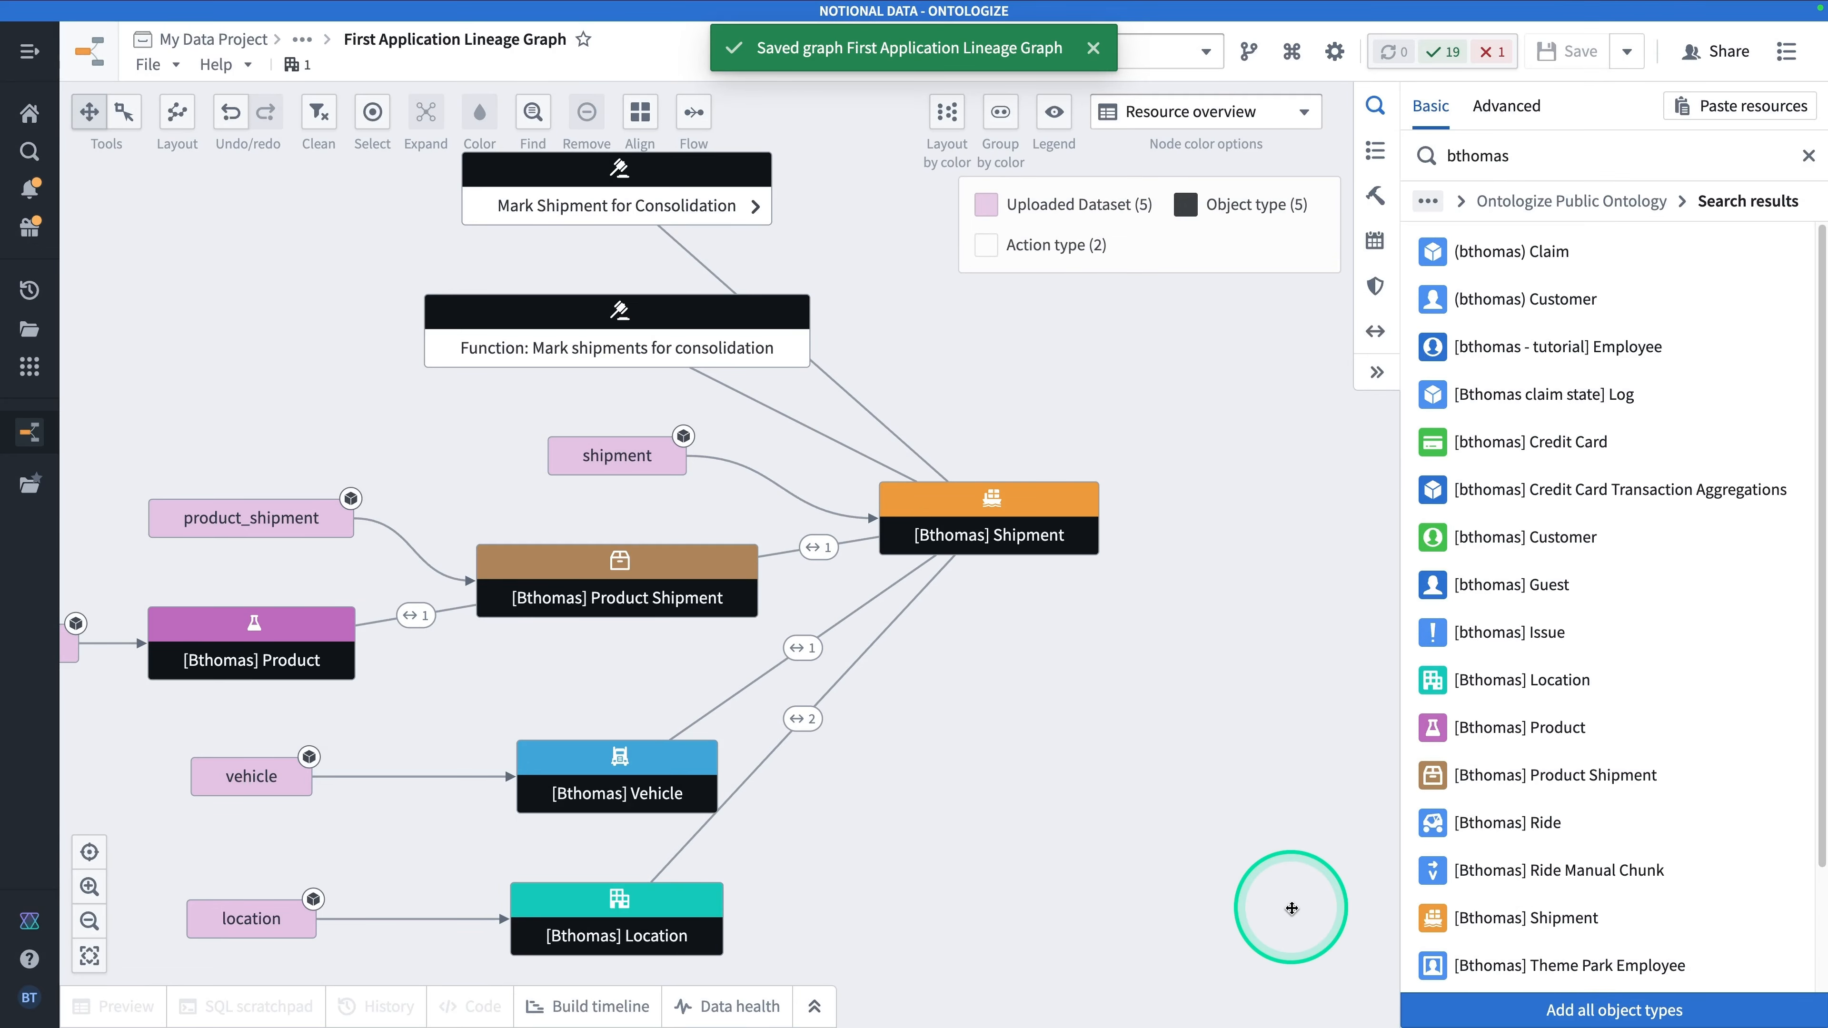
Open the Deep Dive: Building Your First Application folder that contains the saved lineage graph.
left_click(301, 40)
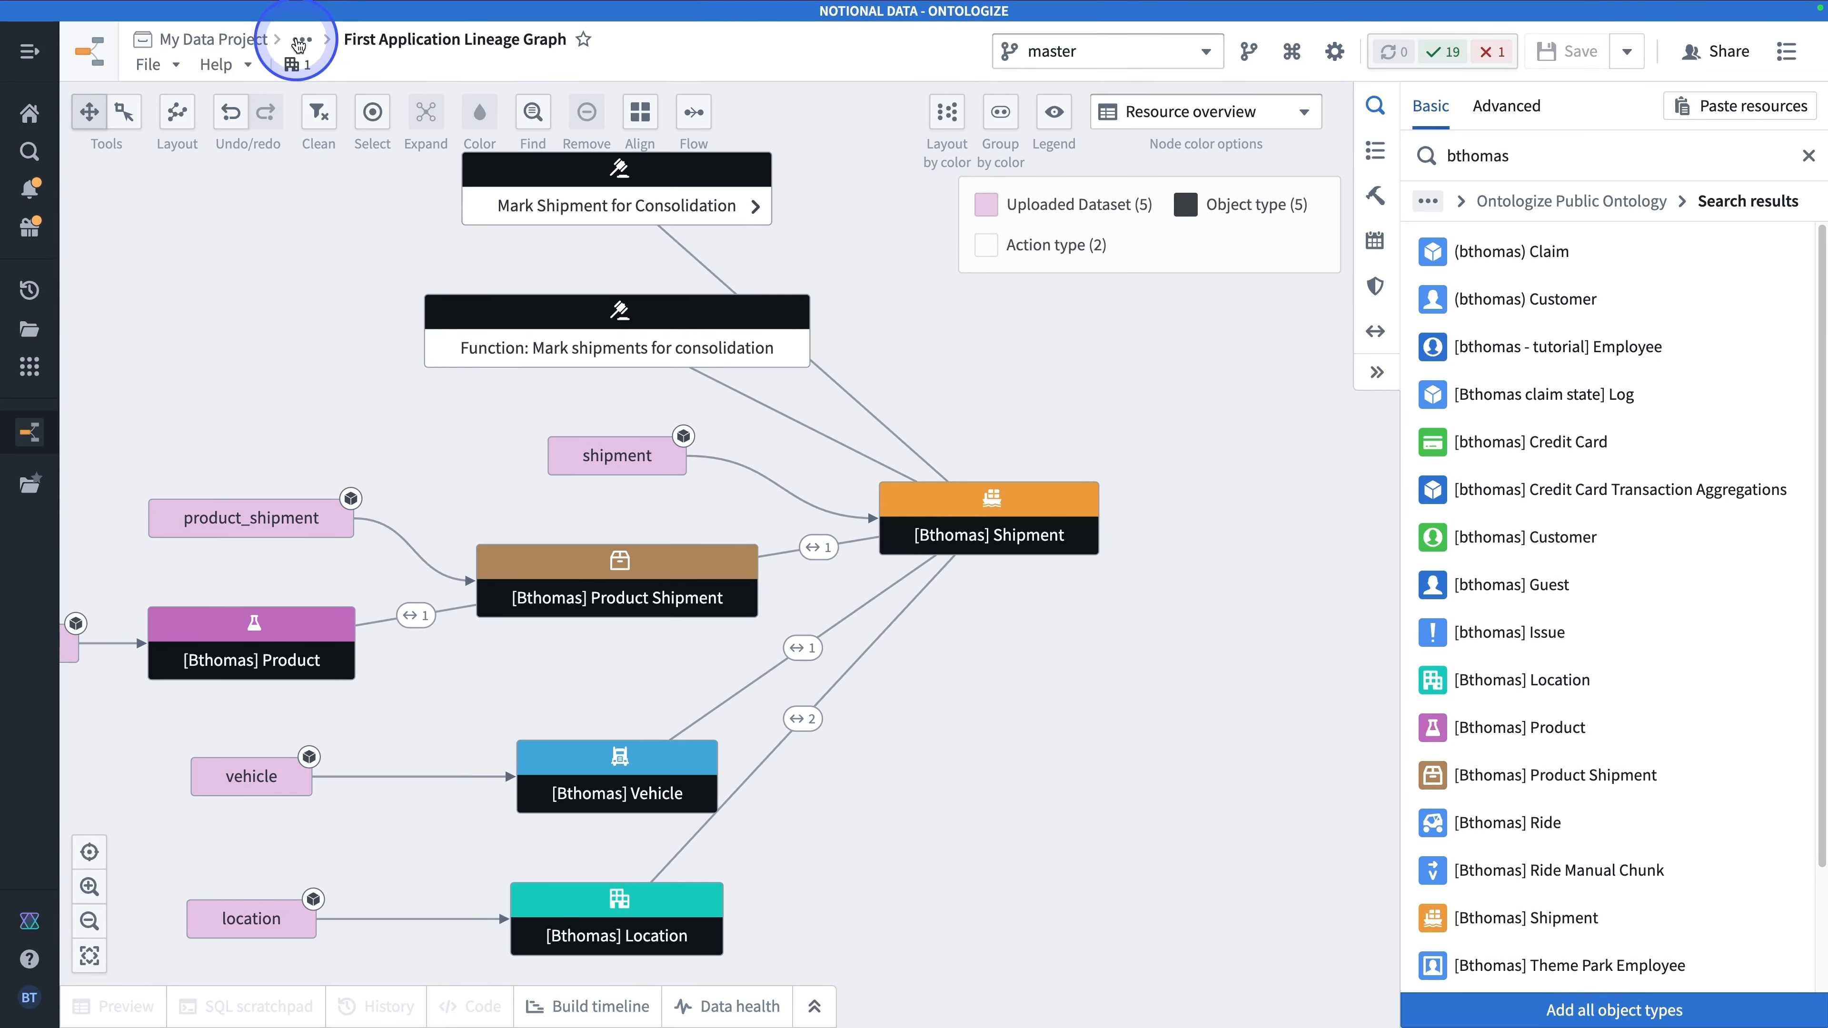
left_click(403, 110)
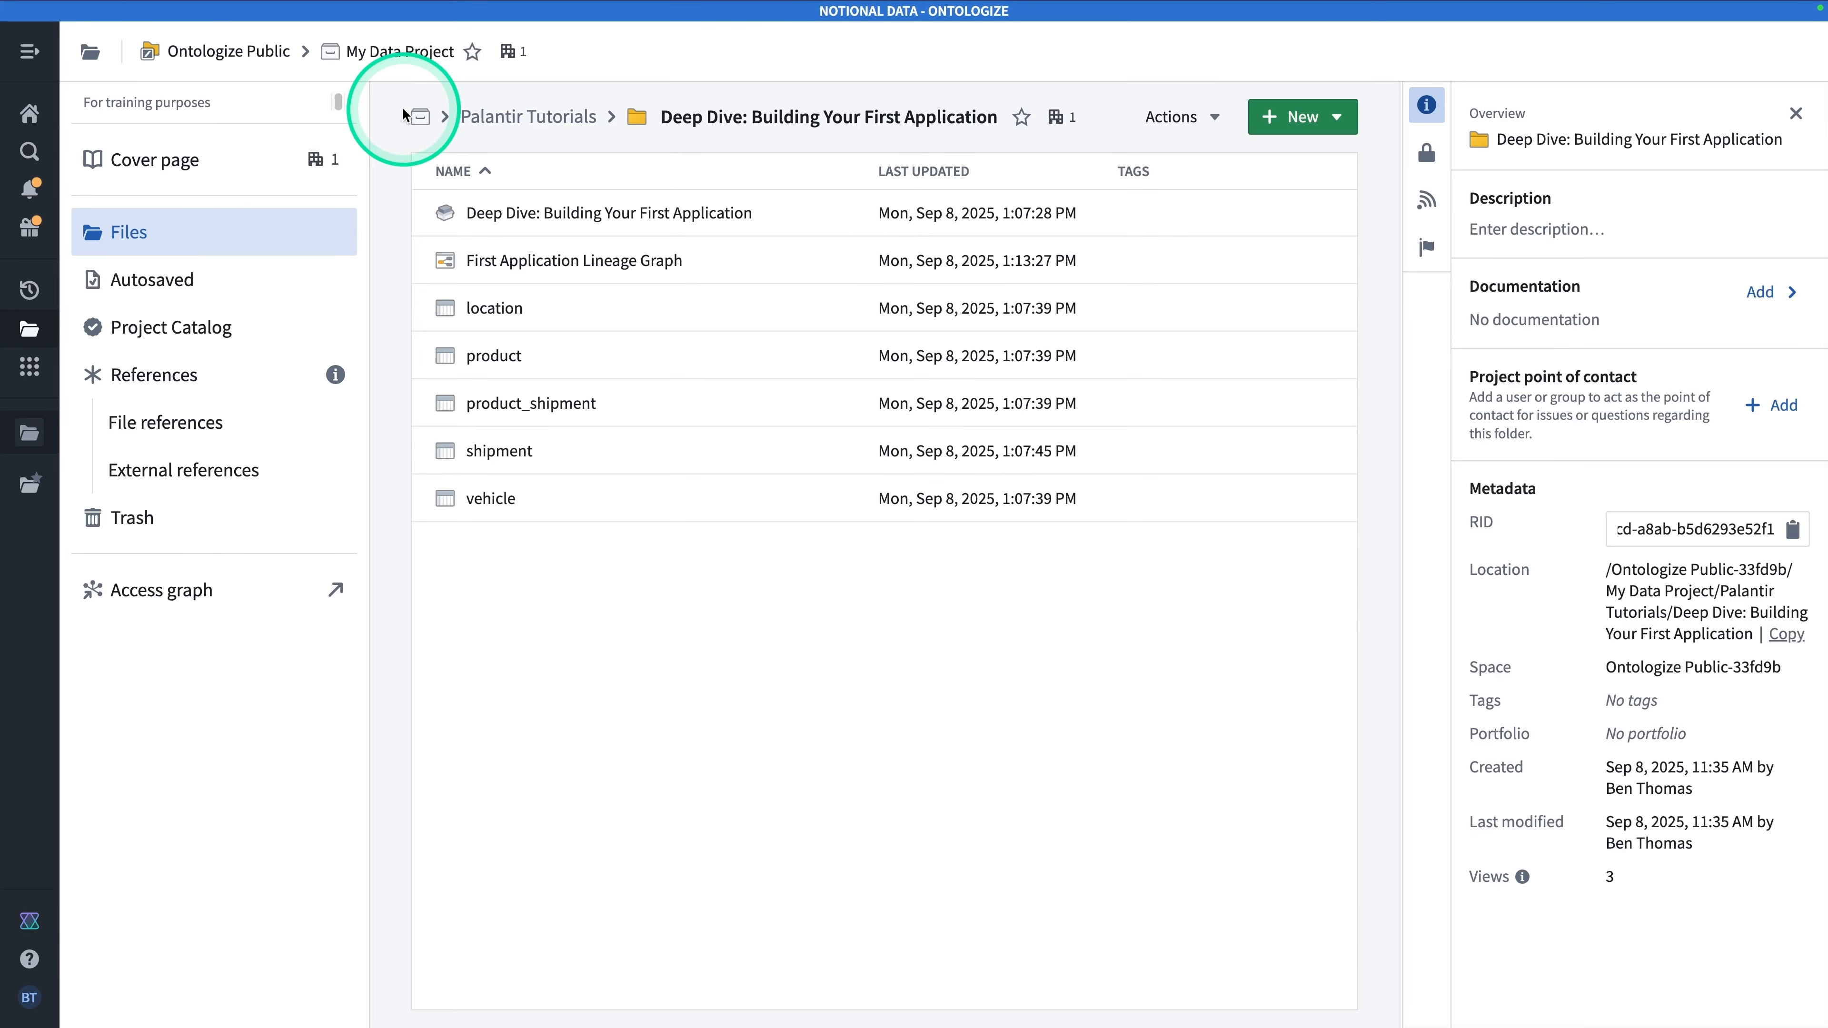
left_click(506, 314)
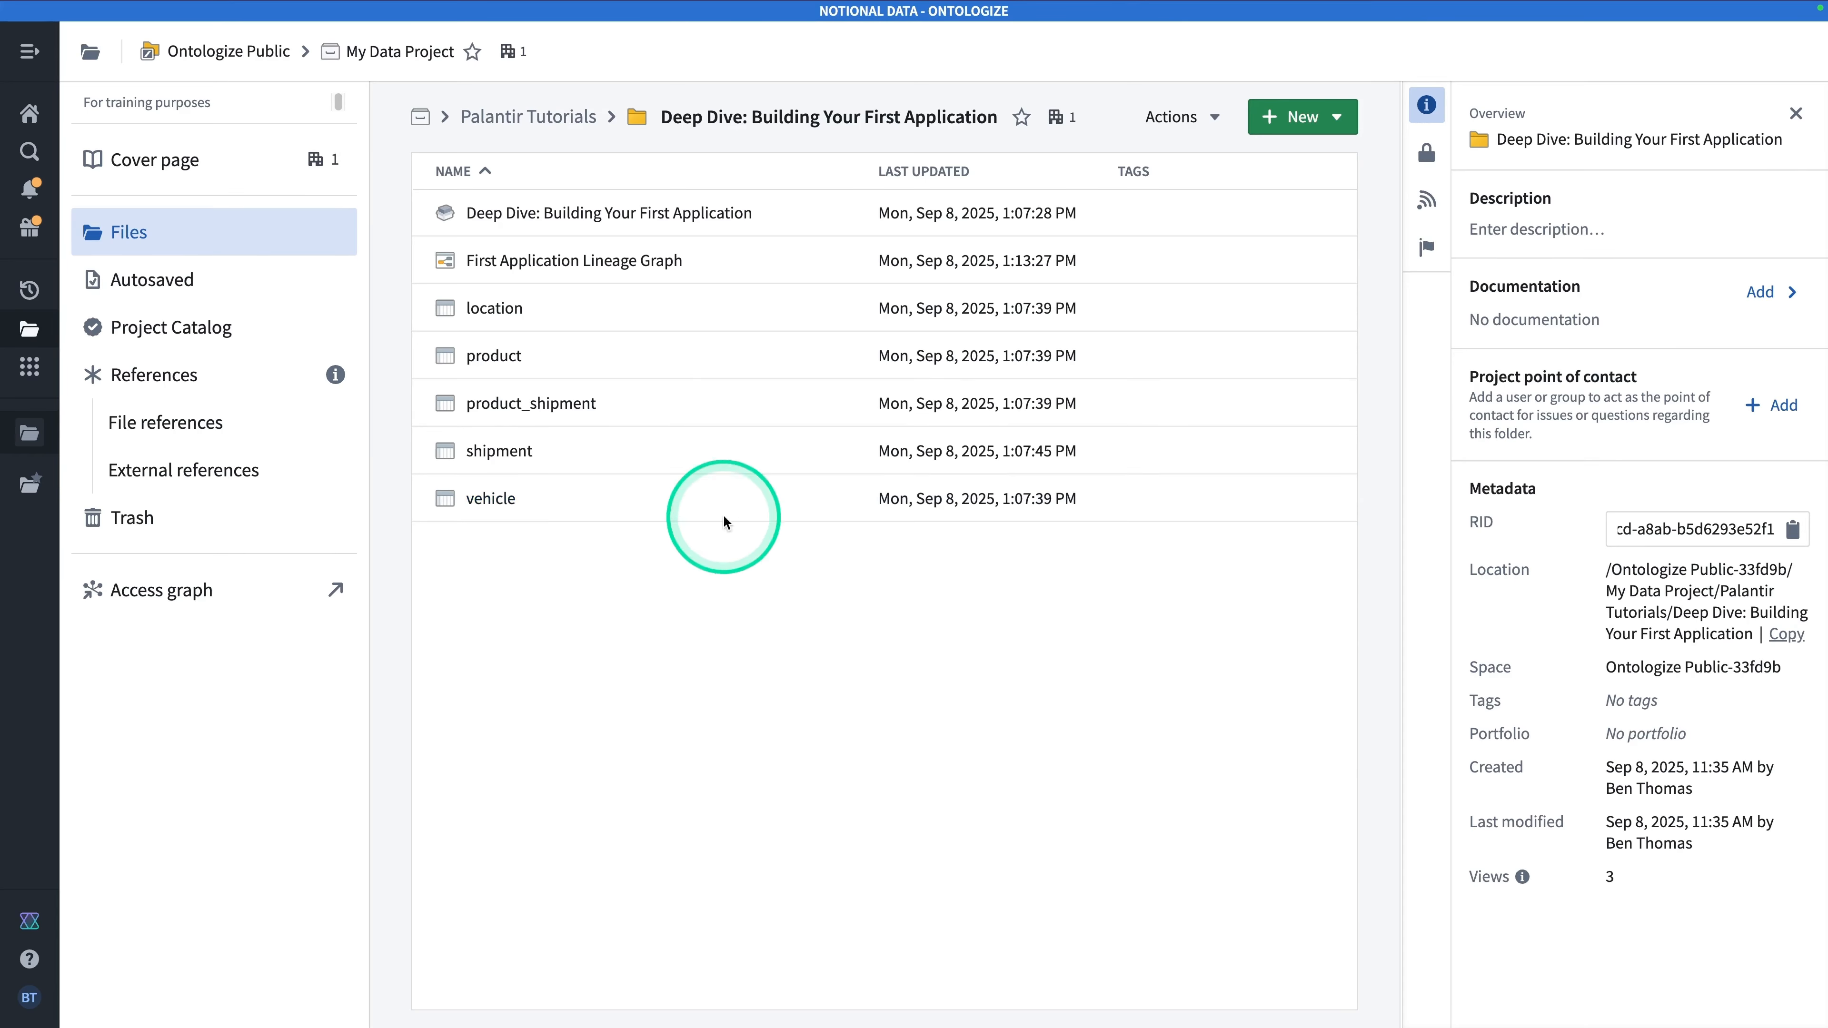
Create a new folder named "data" inside the Deep Dive: Building Your First Application folder.
left_click(1310, 128)
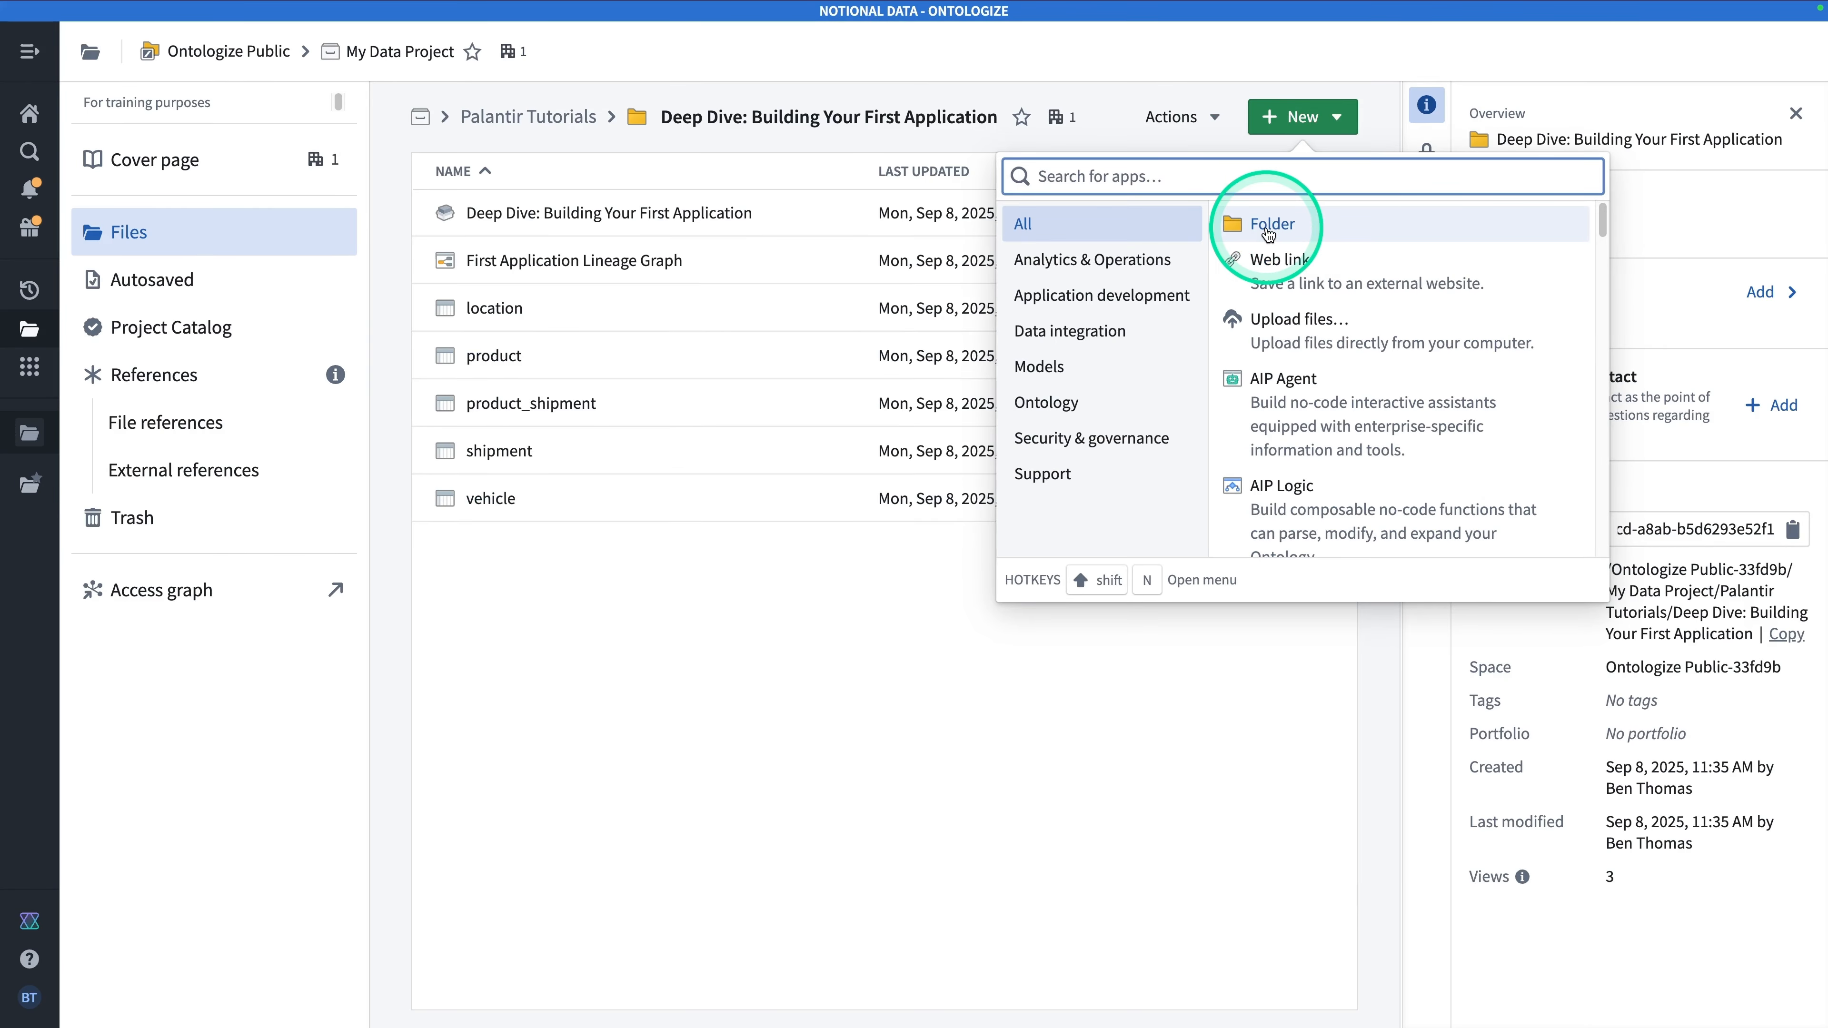
left_click(1269, 231)
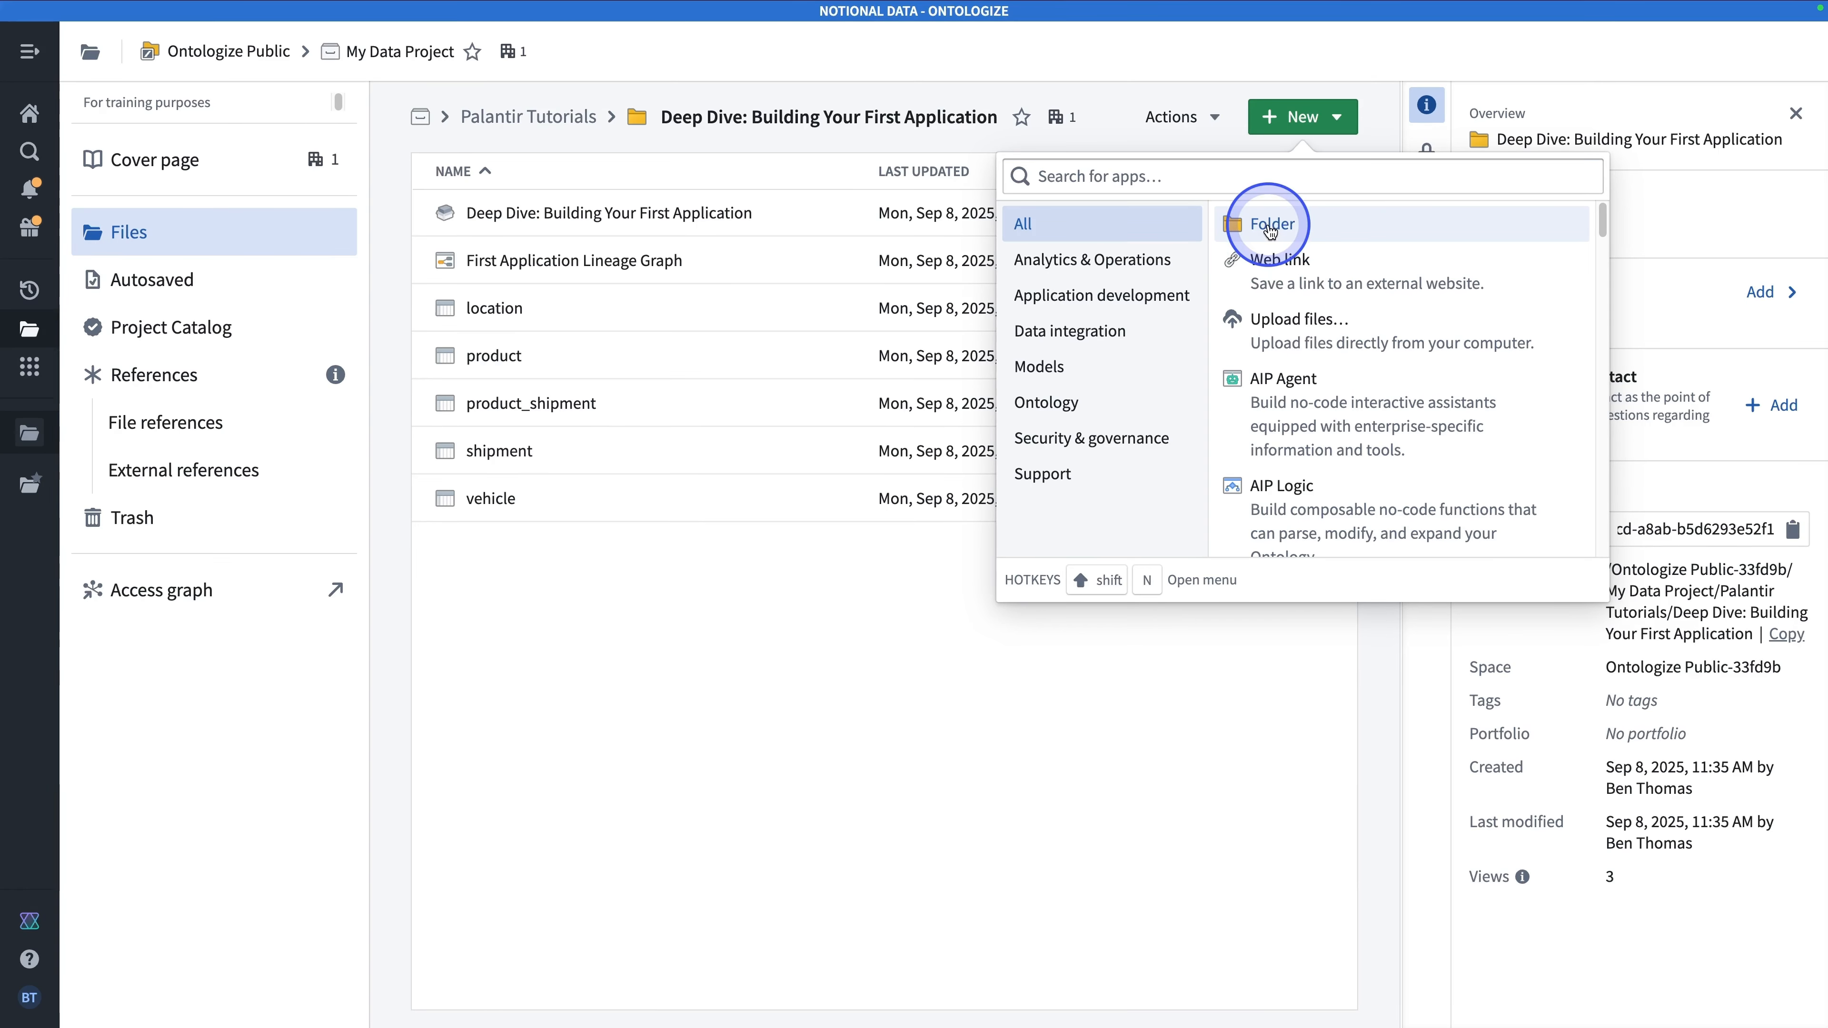
left_click(1270, 229)
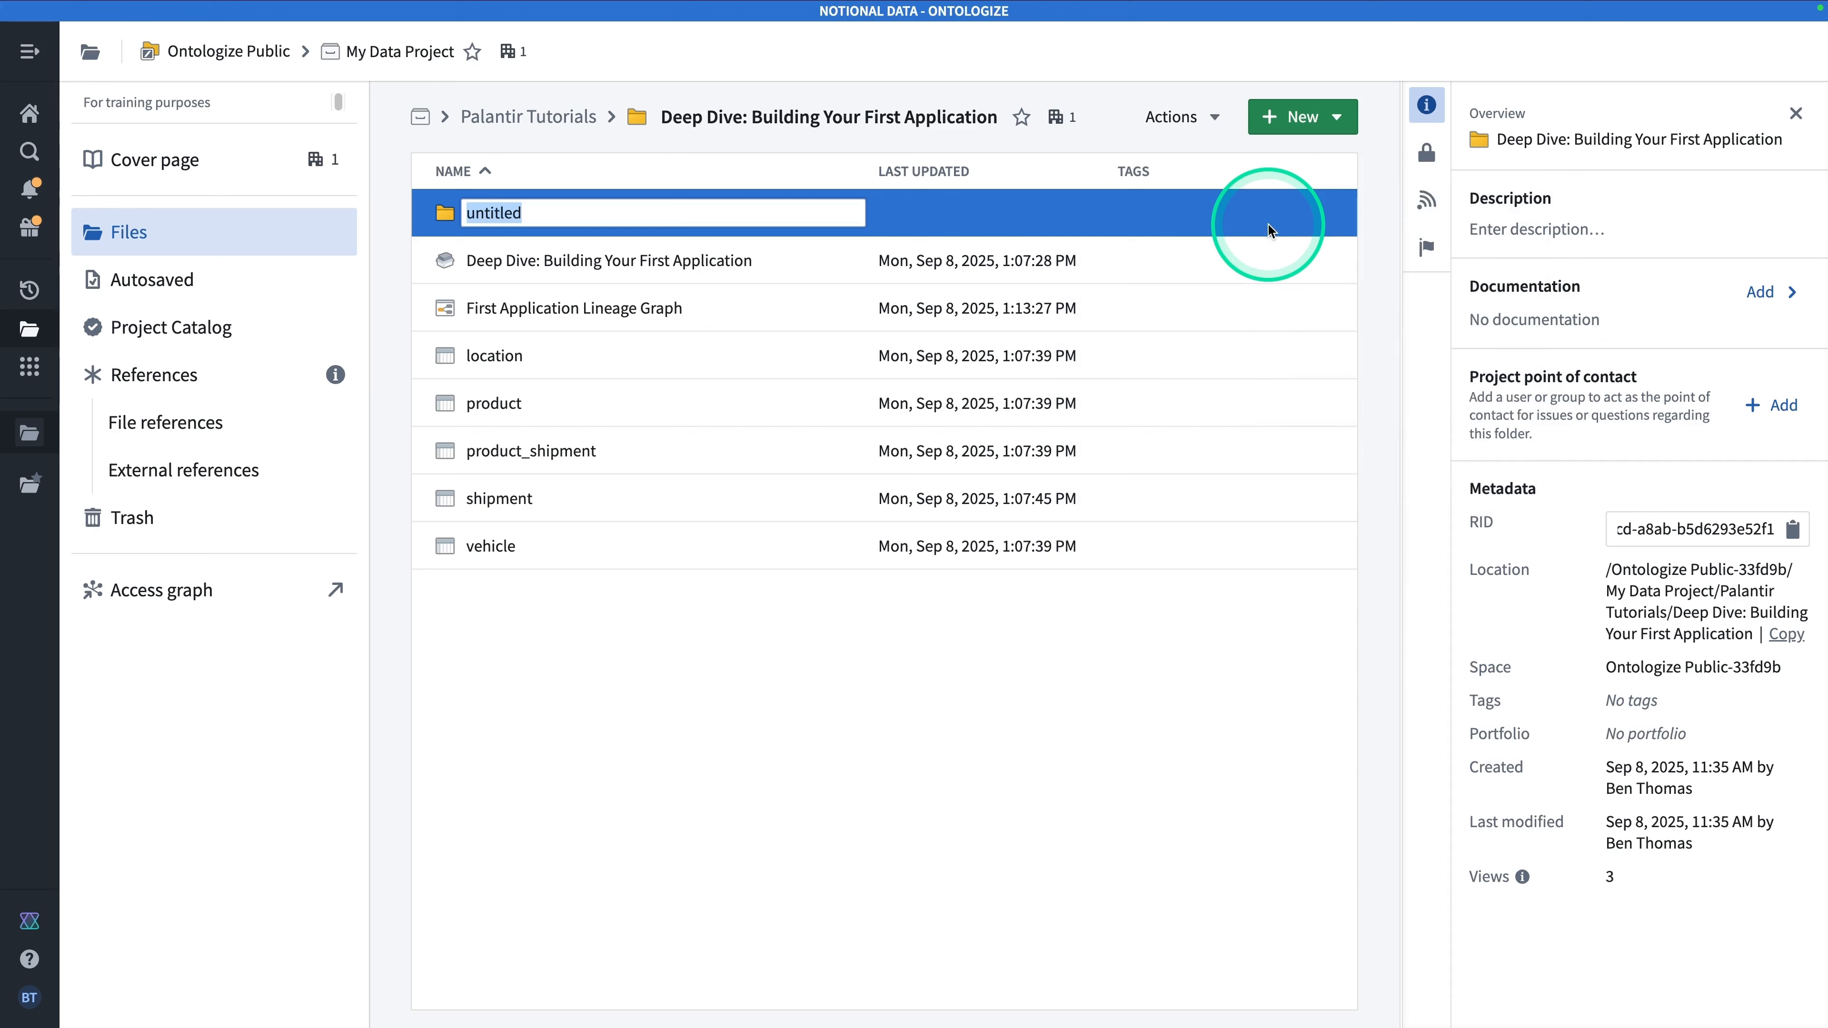
type("data")
key("Return")
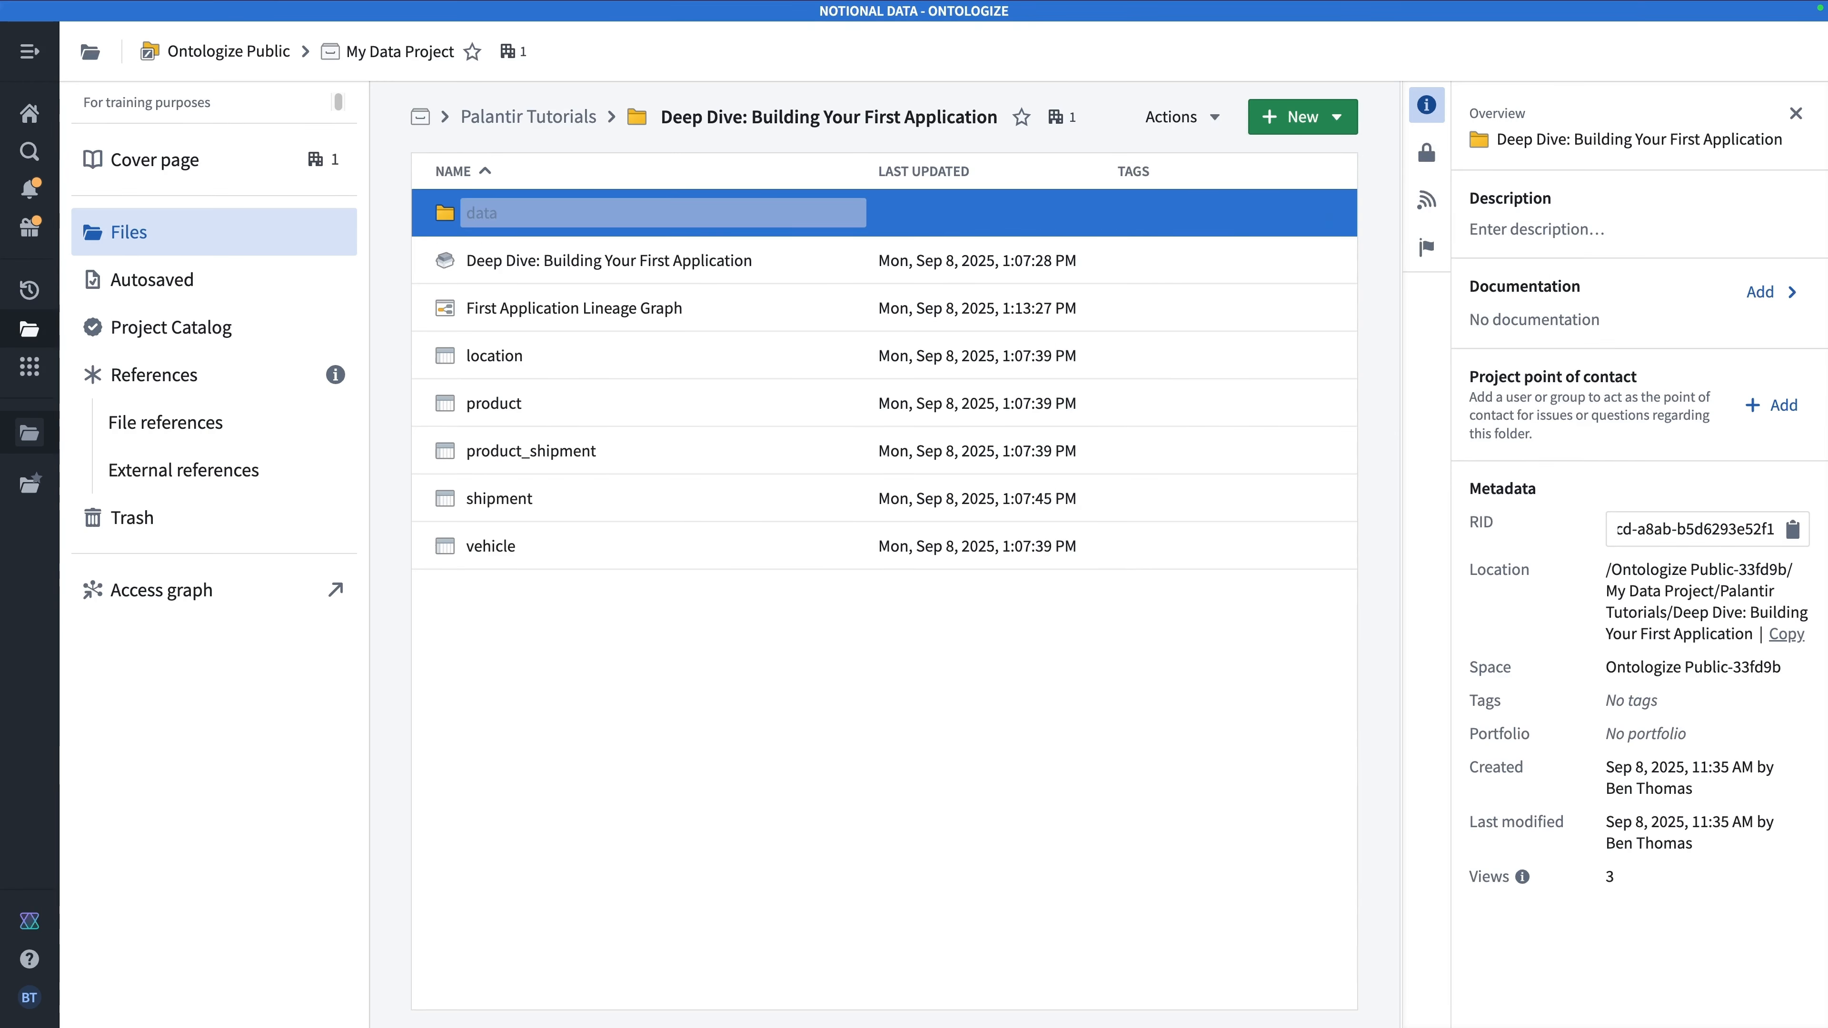
Move the location, product, product_shipment, shipment and vehicle datasets into the data folder.
left_click(753, 372)
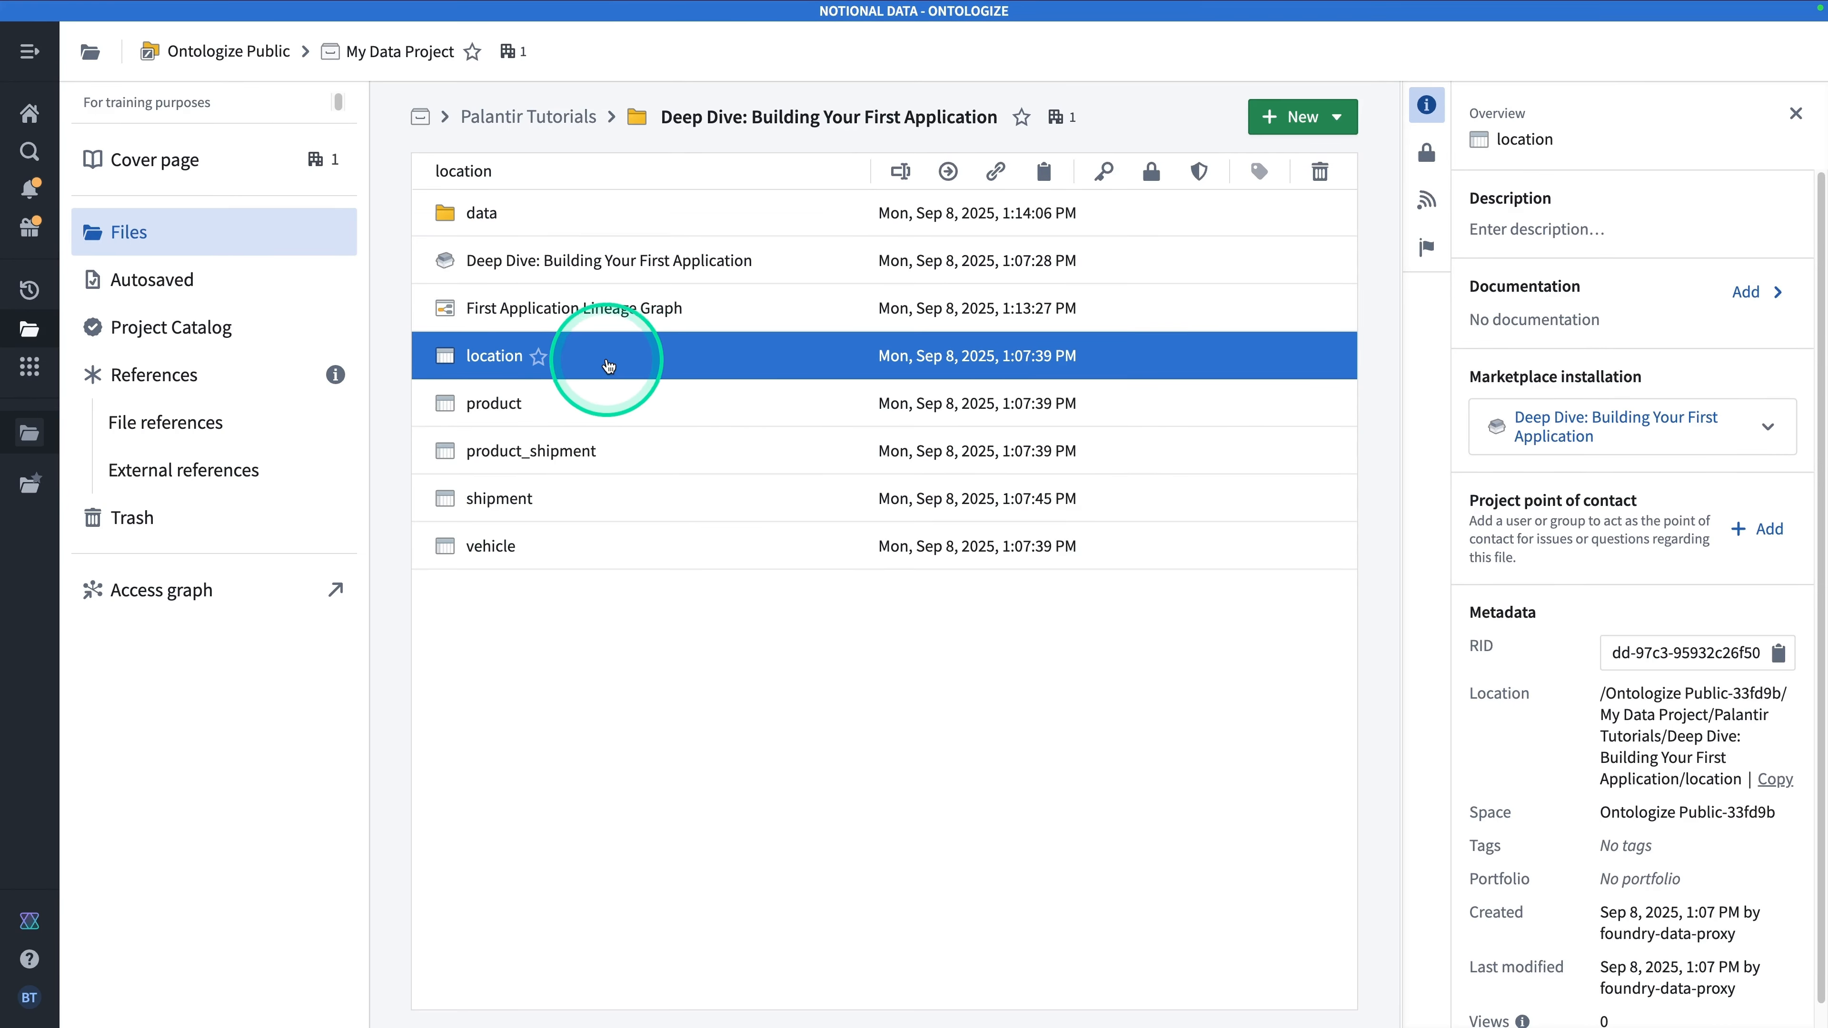
left_click(589, 551, "shift")
left_click_drag(585, 543, 482, 213)
left_click(879, 470)
left_click(1163, 542)
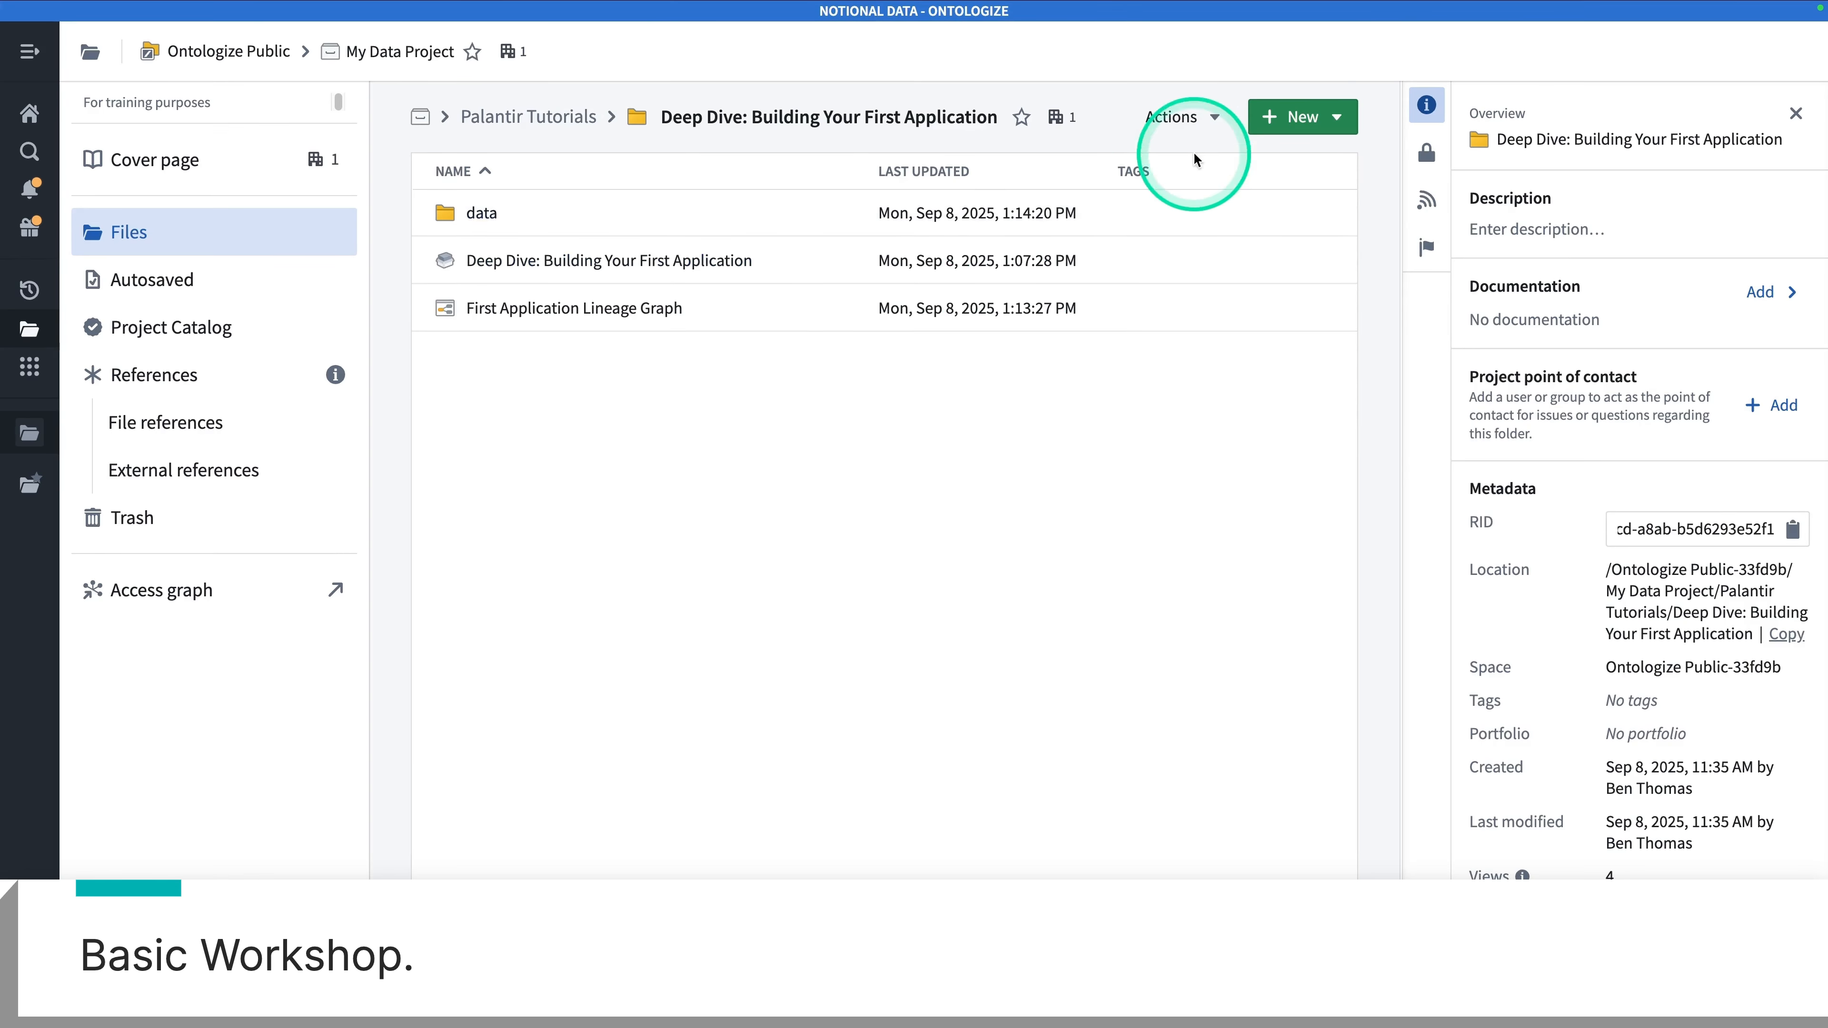
Create a new Workshop module in the Deep Dive: Building Your First Application folder.
left_click(1304, 119)
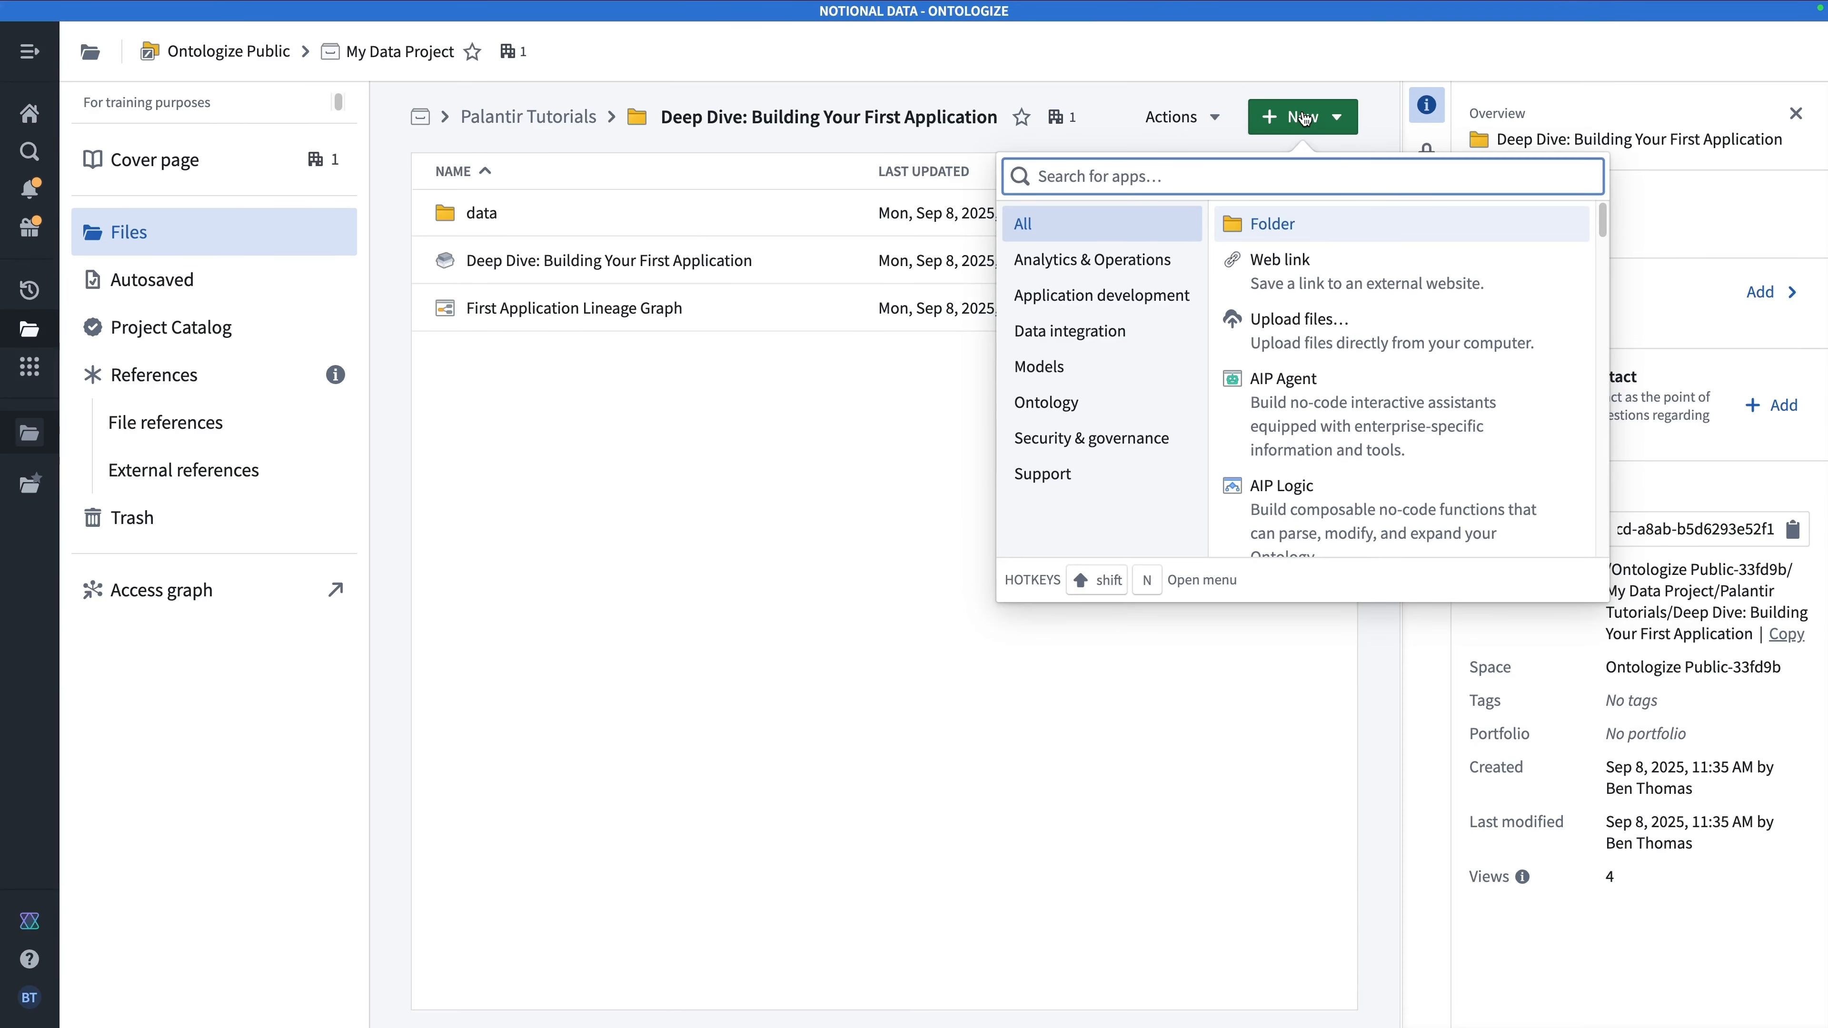
type("workshop")
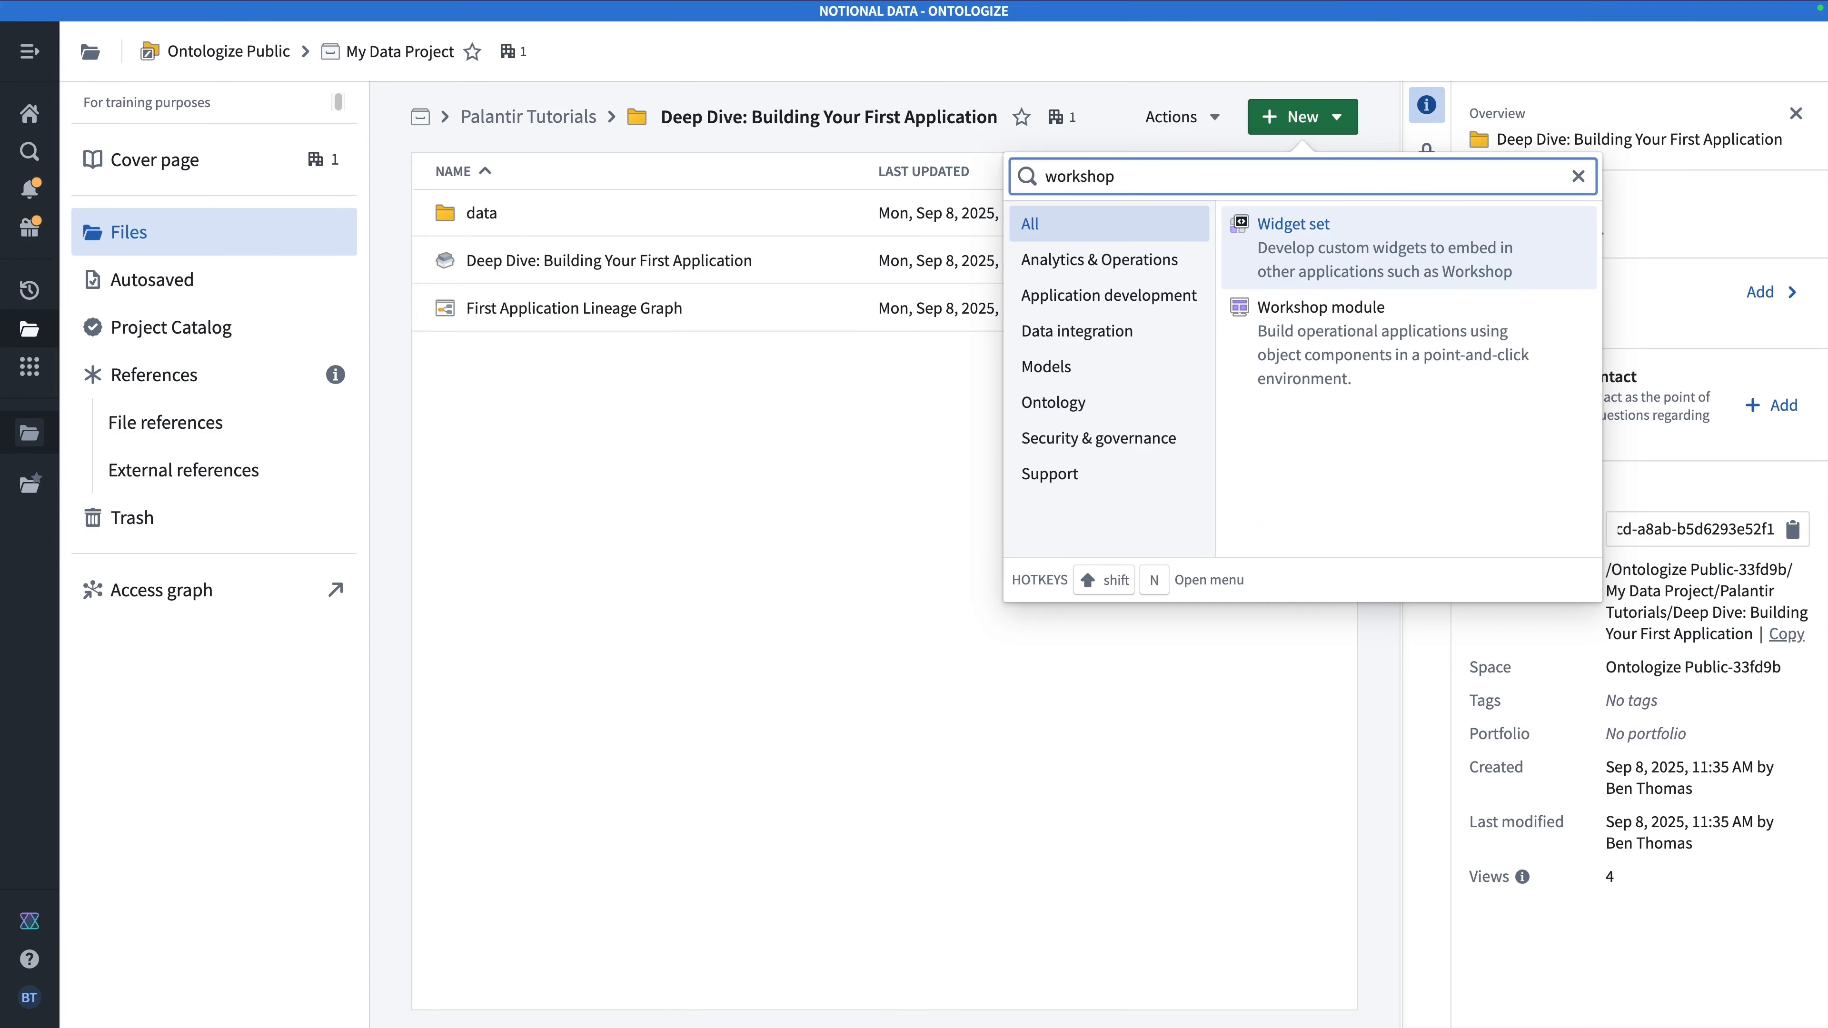
left_click(1351, 337)
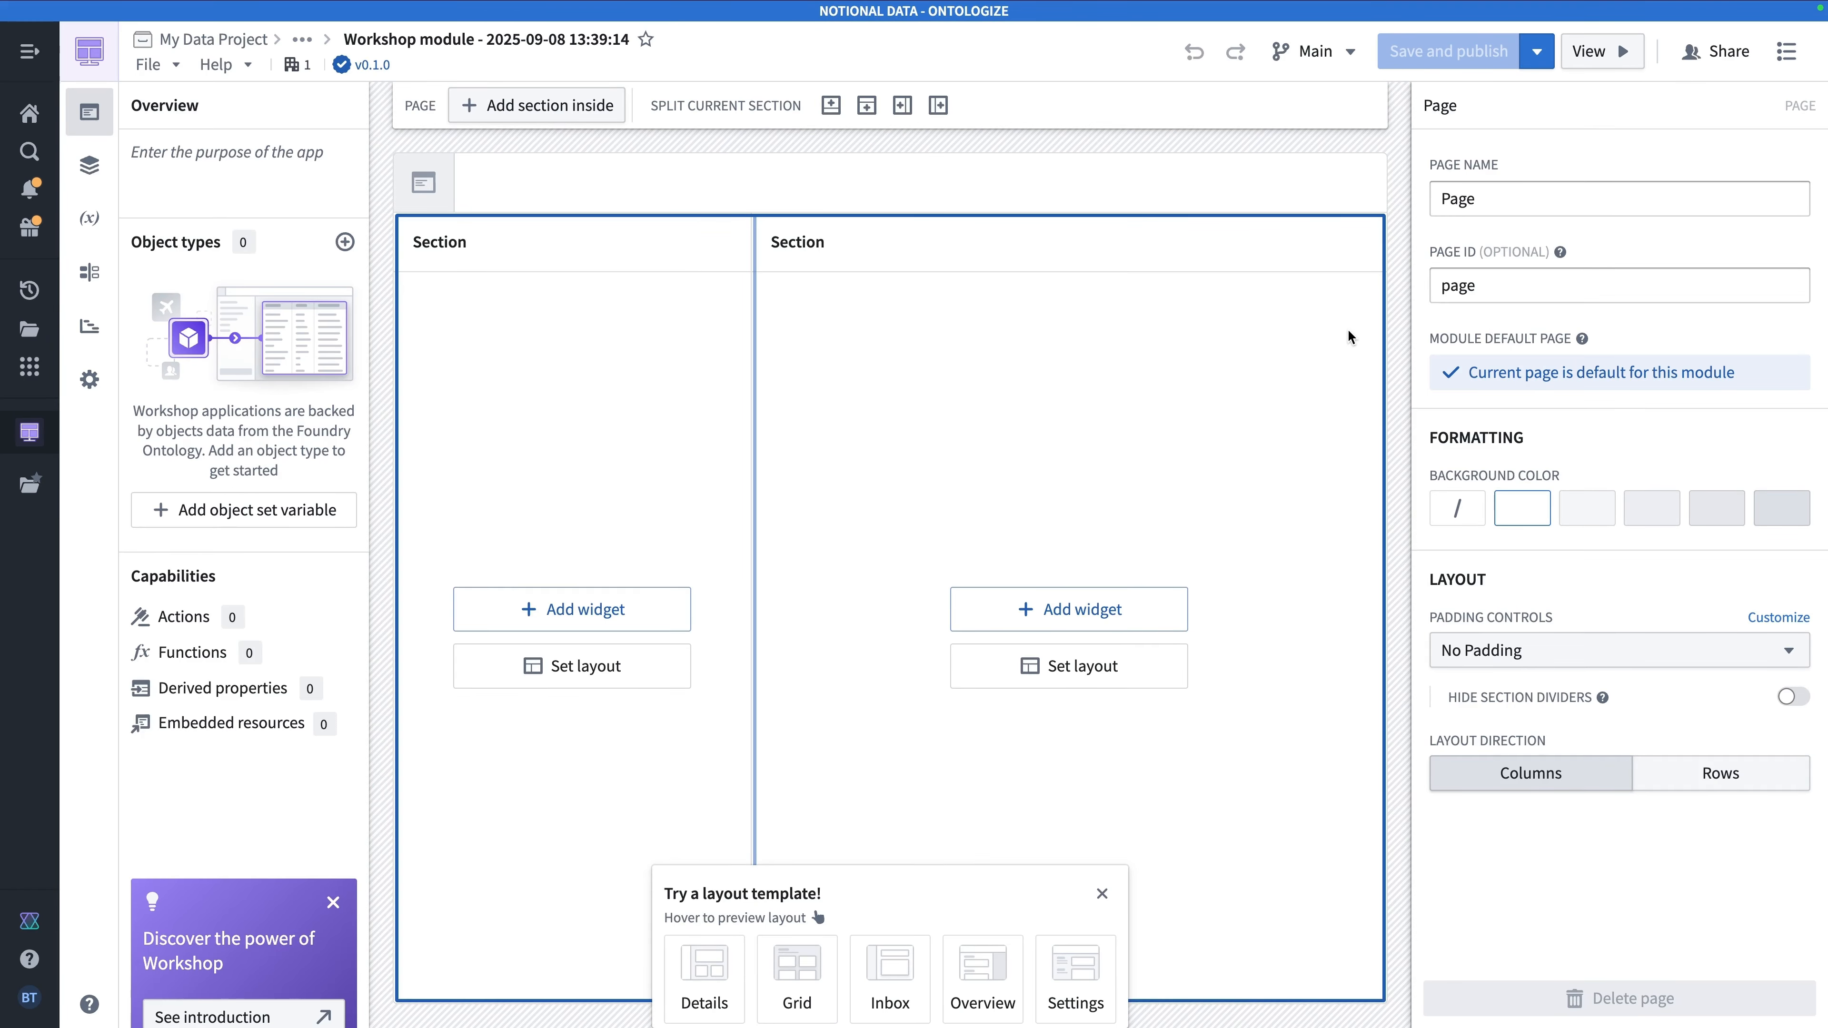
Rename the Workshop module to the username in square brackets followed by "Shipment Operations Center".
left_click(857, 185)
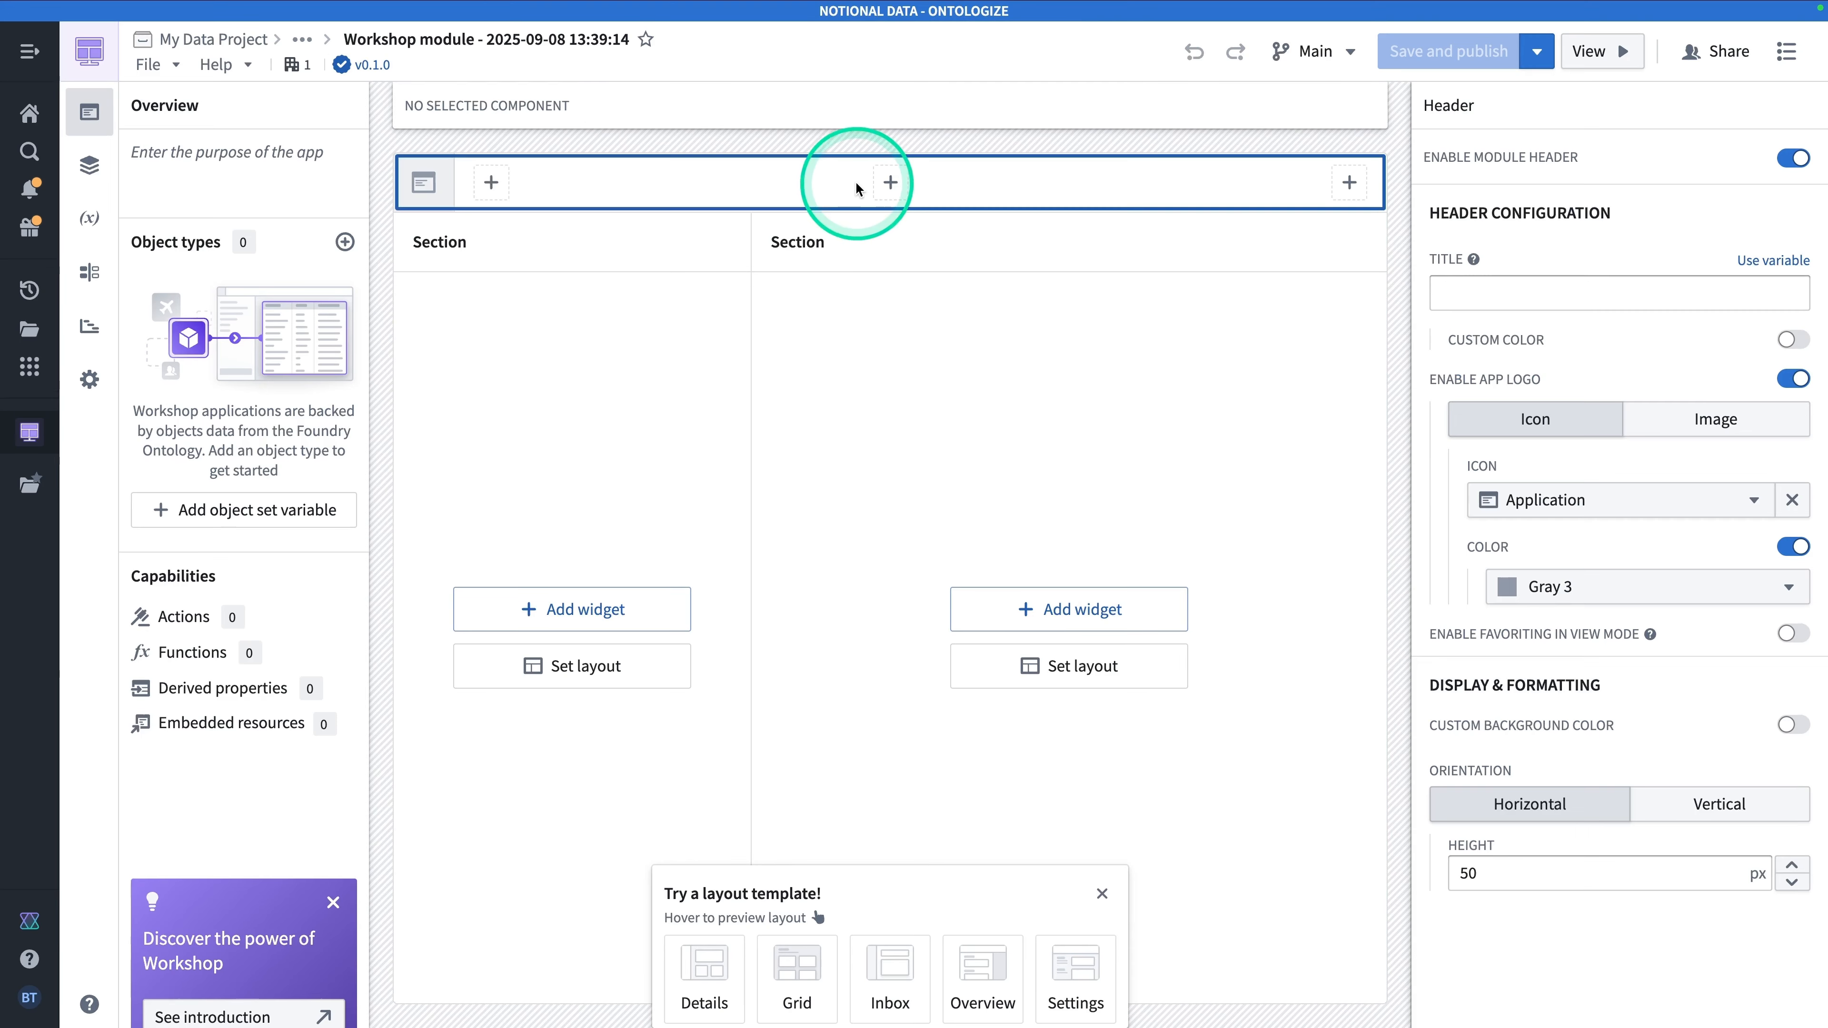
left_click(503, 42)
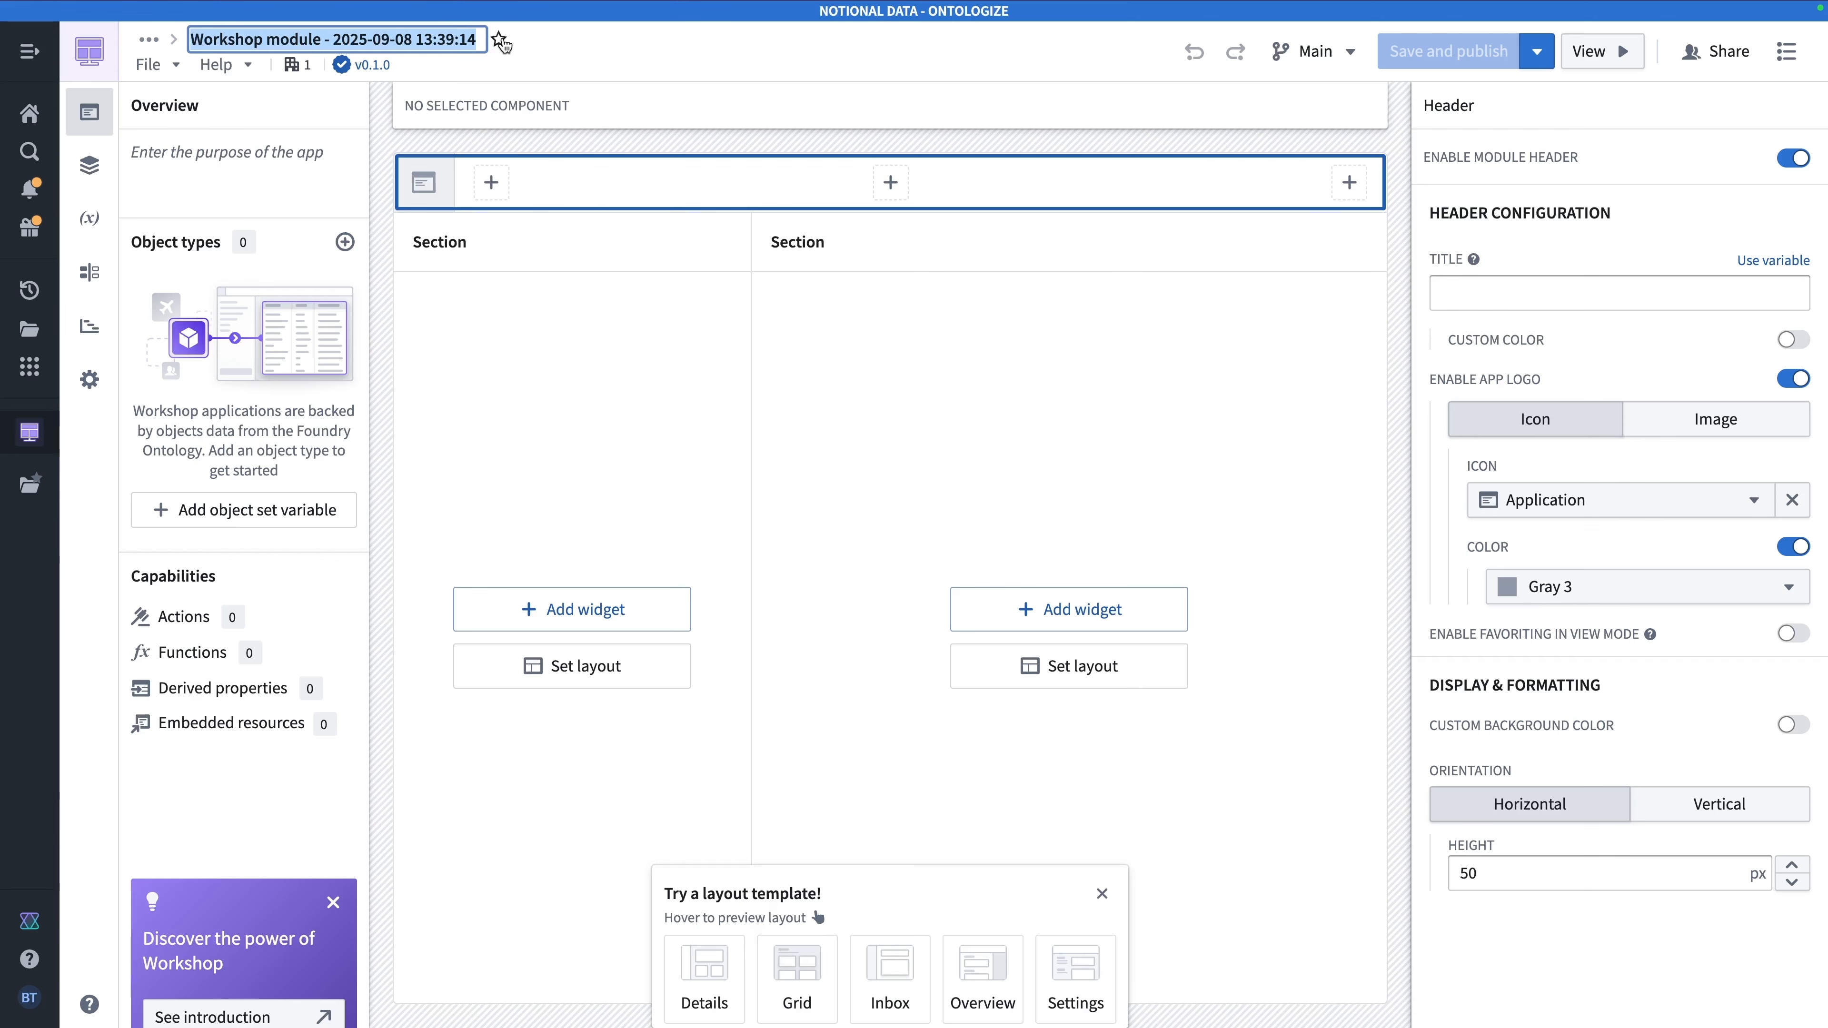
key("BackSpace")
type("[bthomas] ")
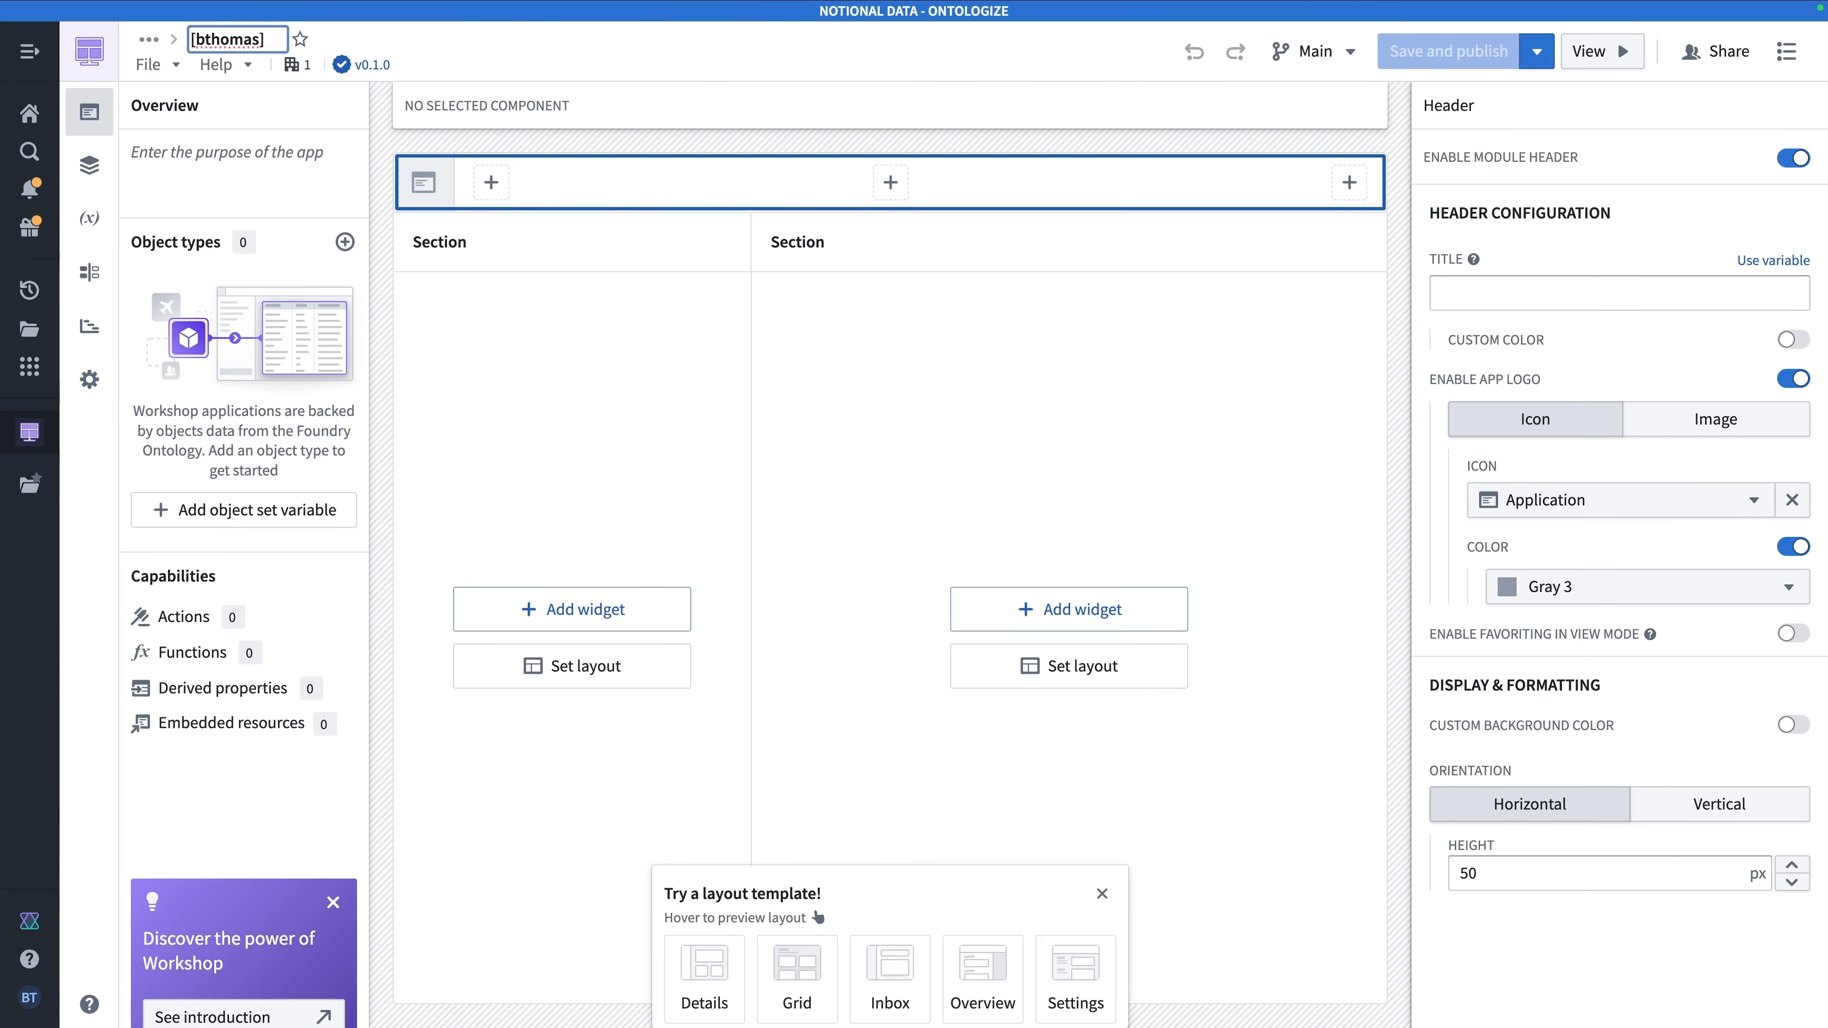
type("Shipment Operations Center")
left_click(668, 501)
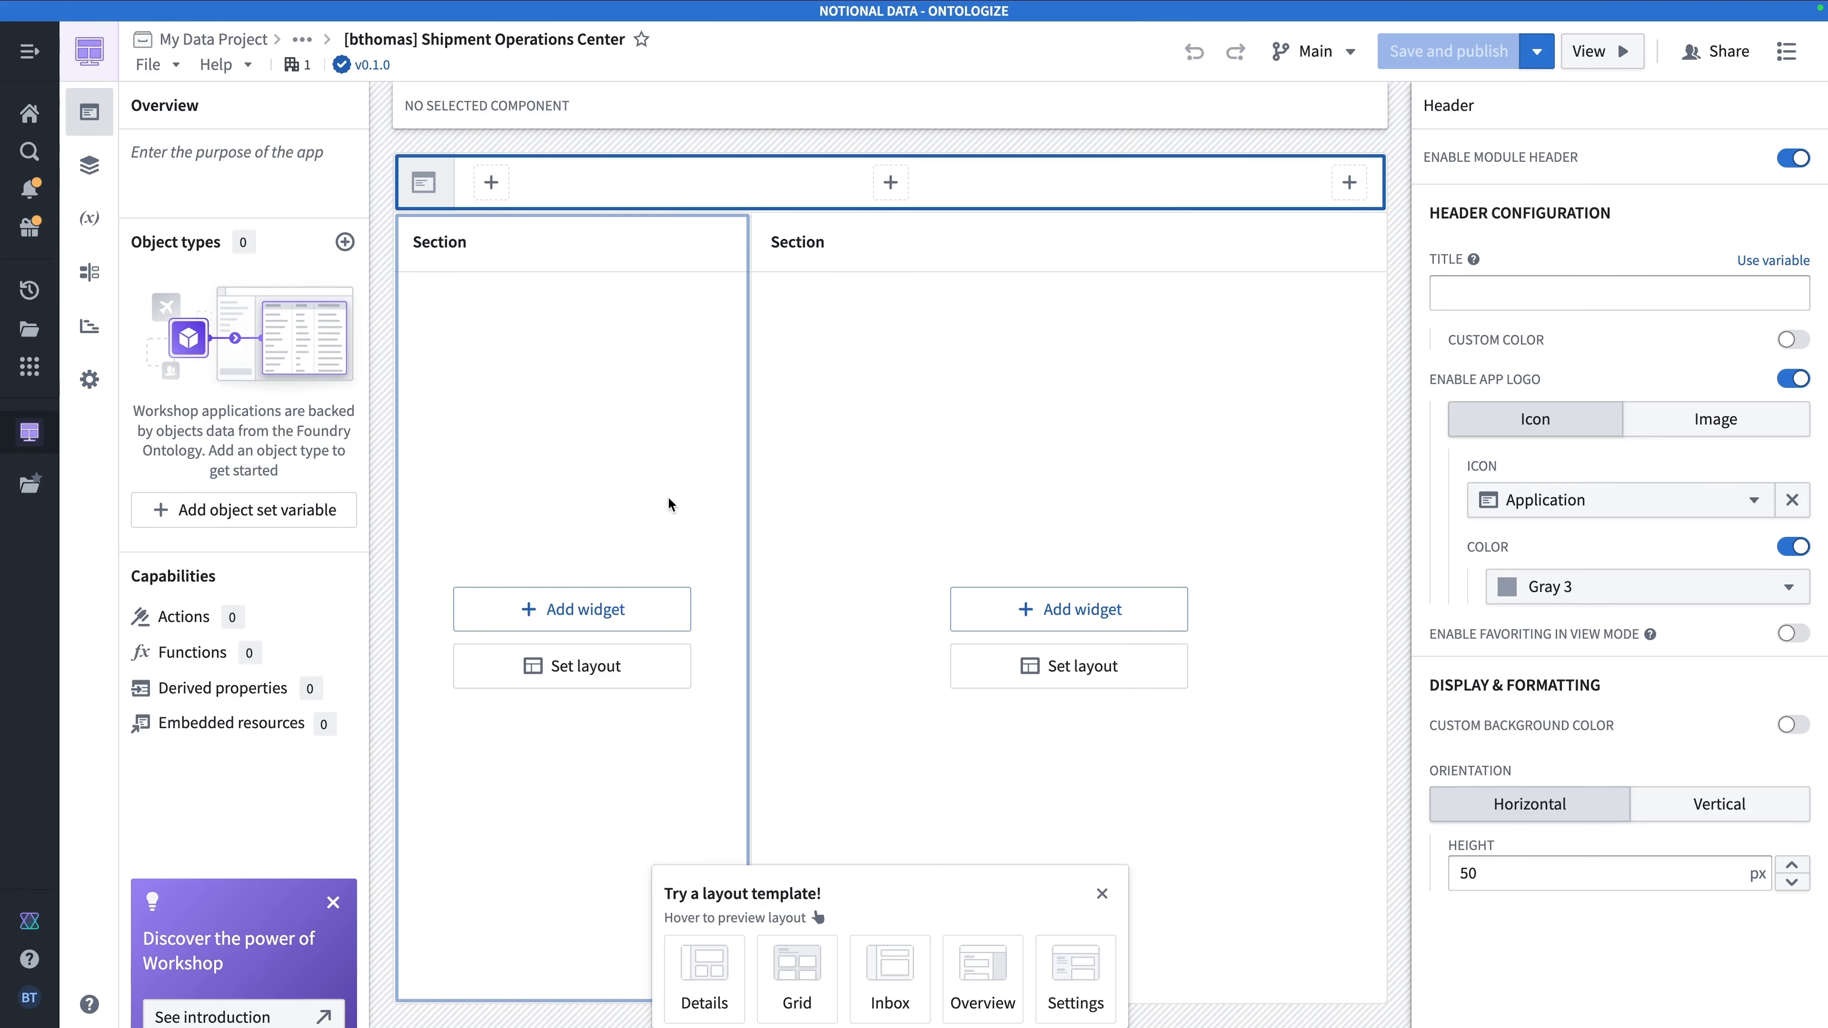
left_click(689, 611)
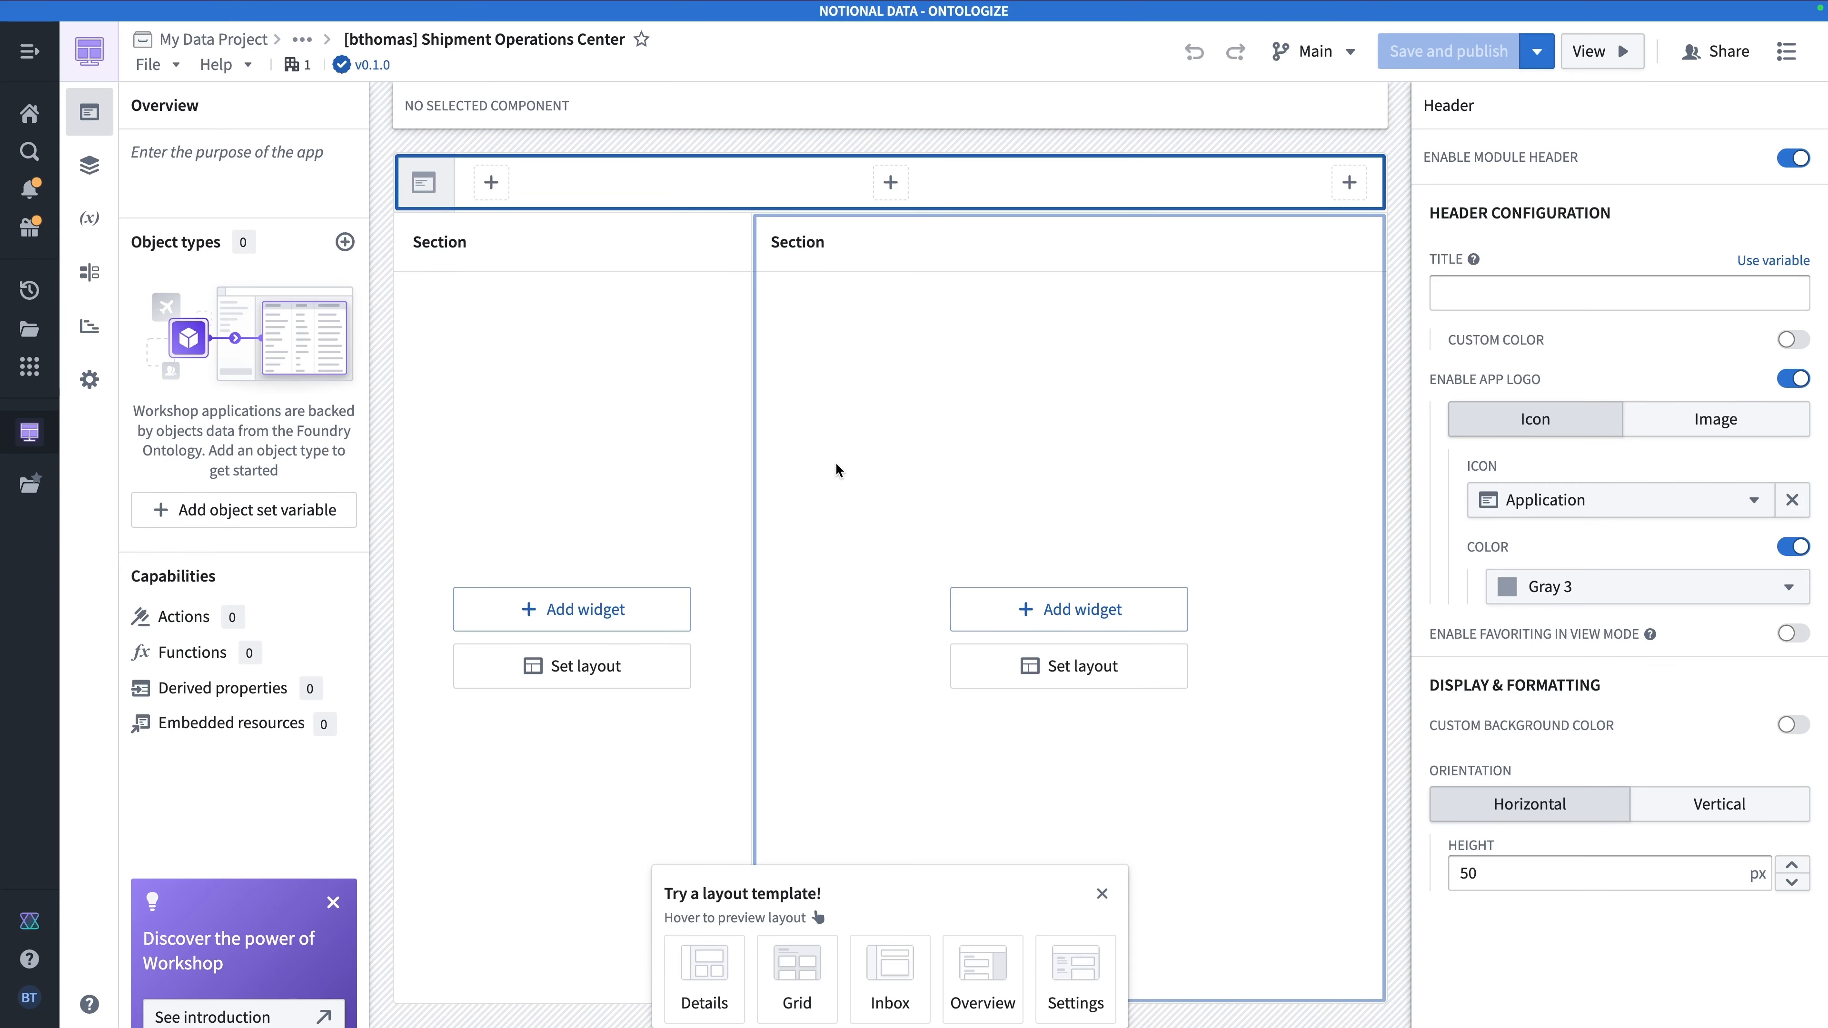
left_click(136, 194)
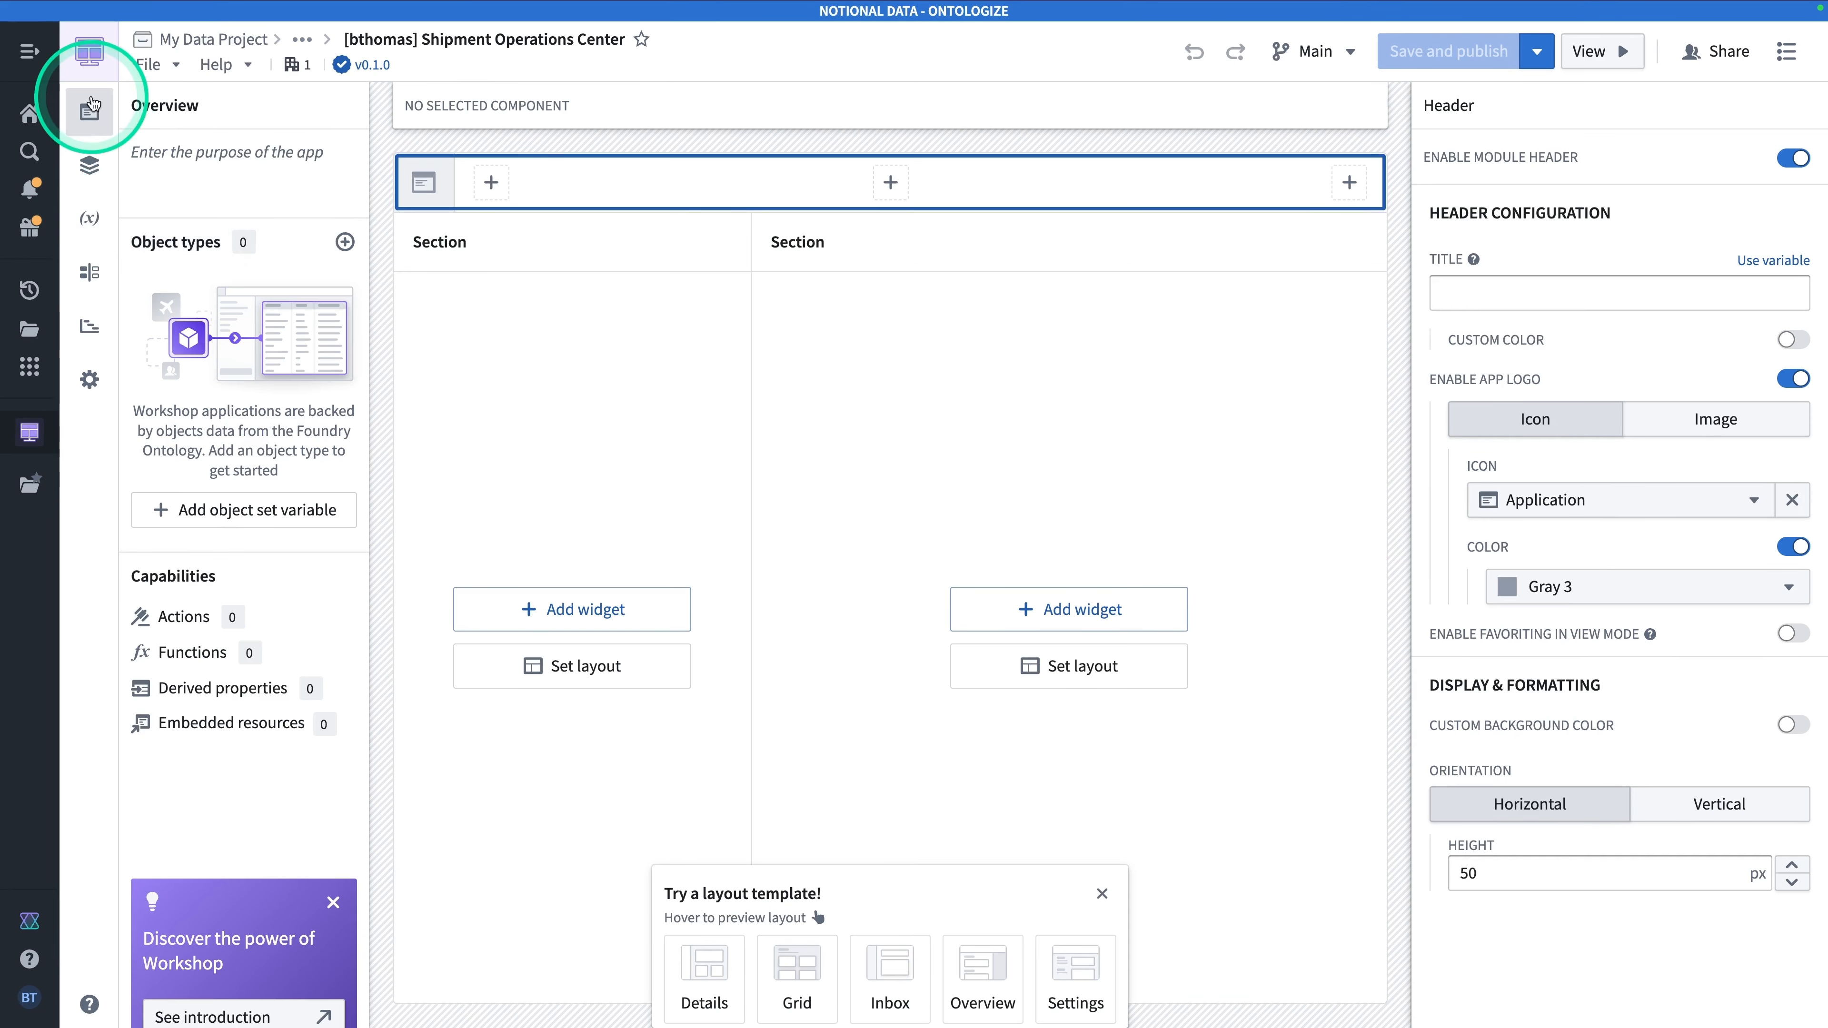
Create an object set variable based on an object set definition and name it "All Shipments".
left_click(90, 222)
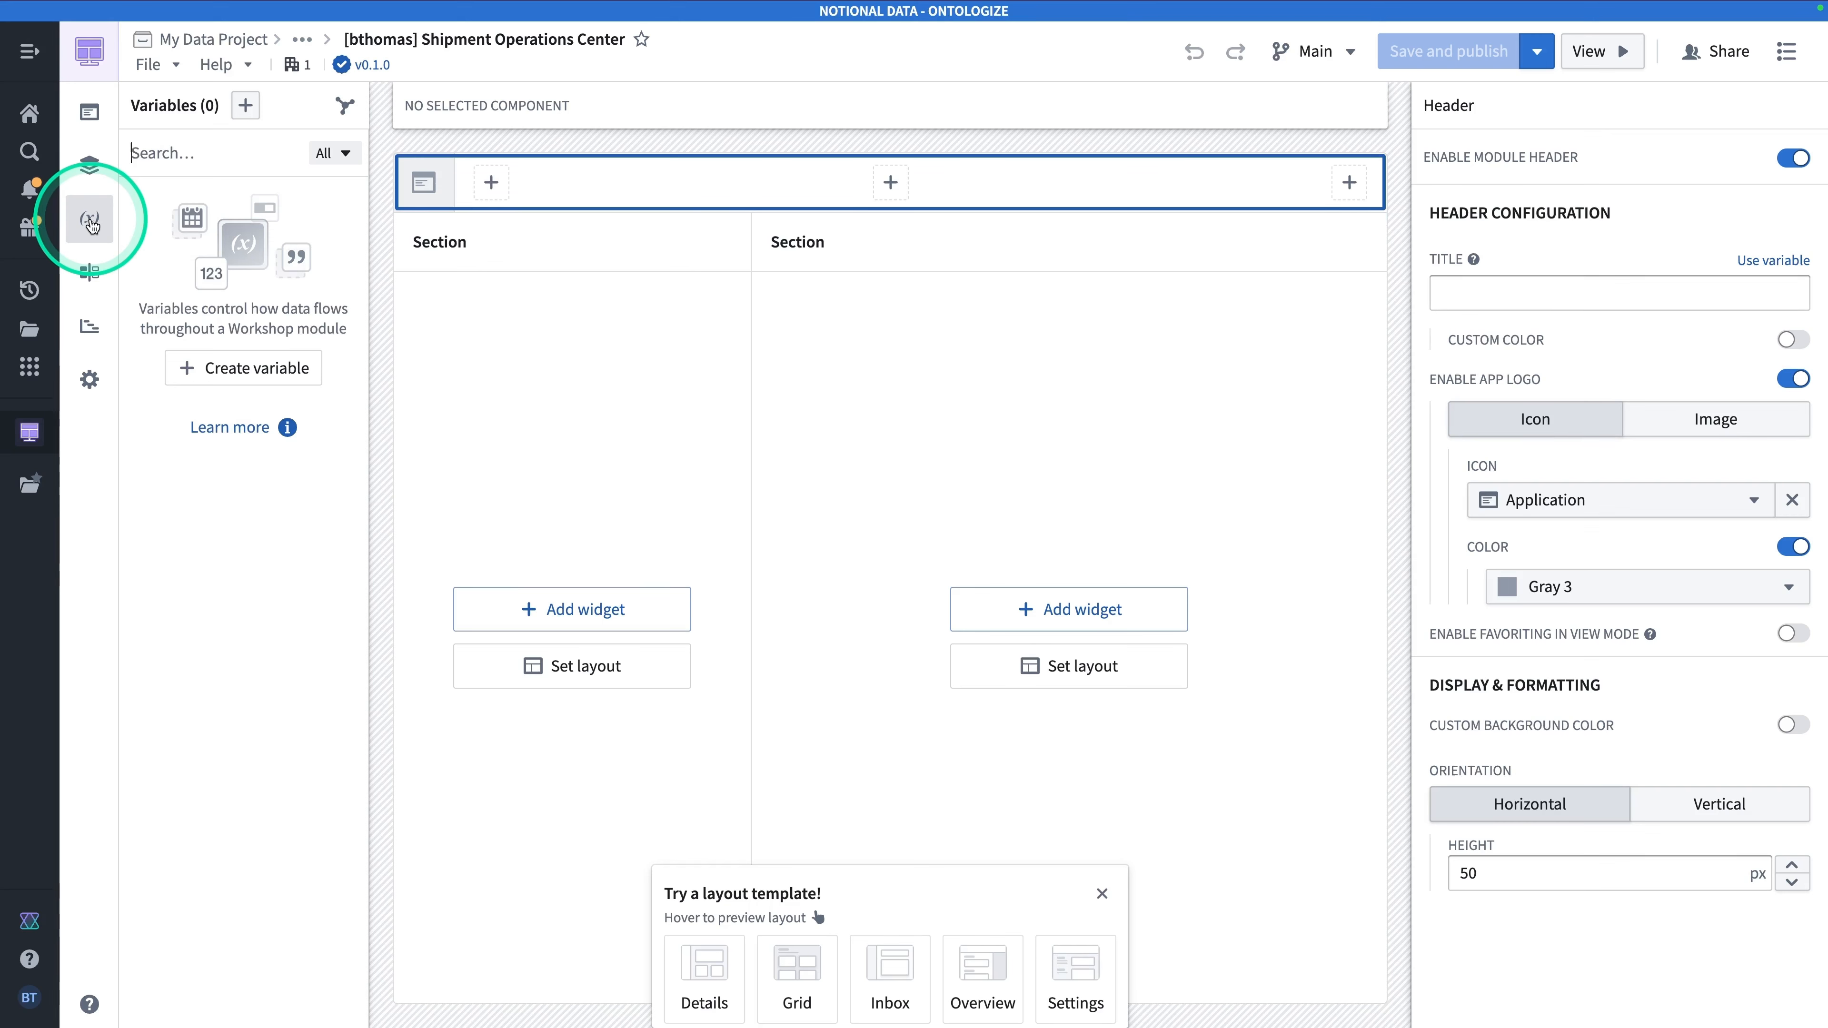
left_click(280, 378)
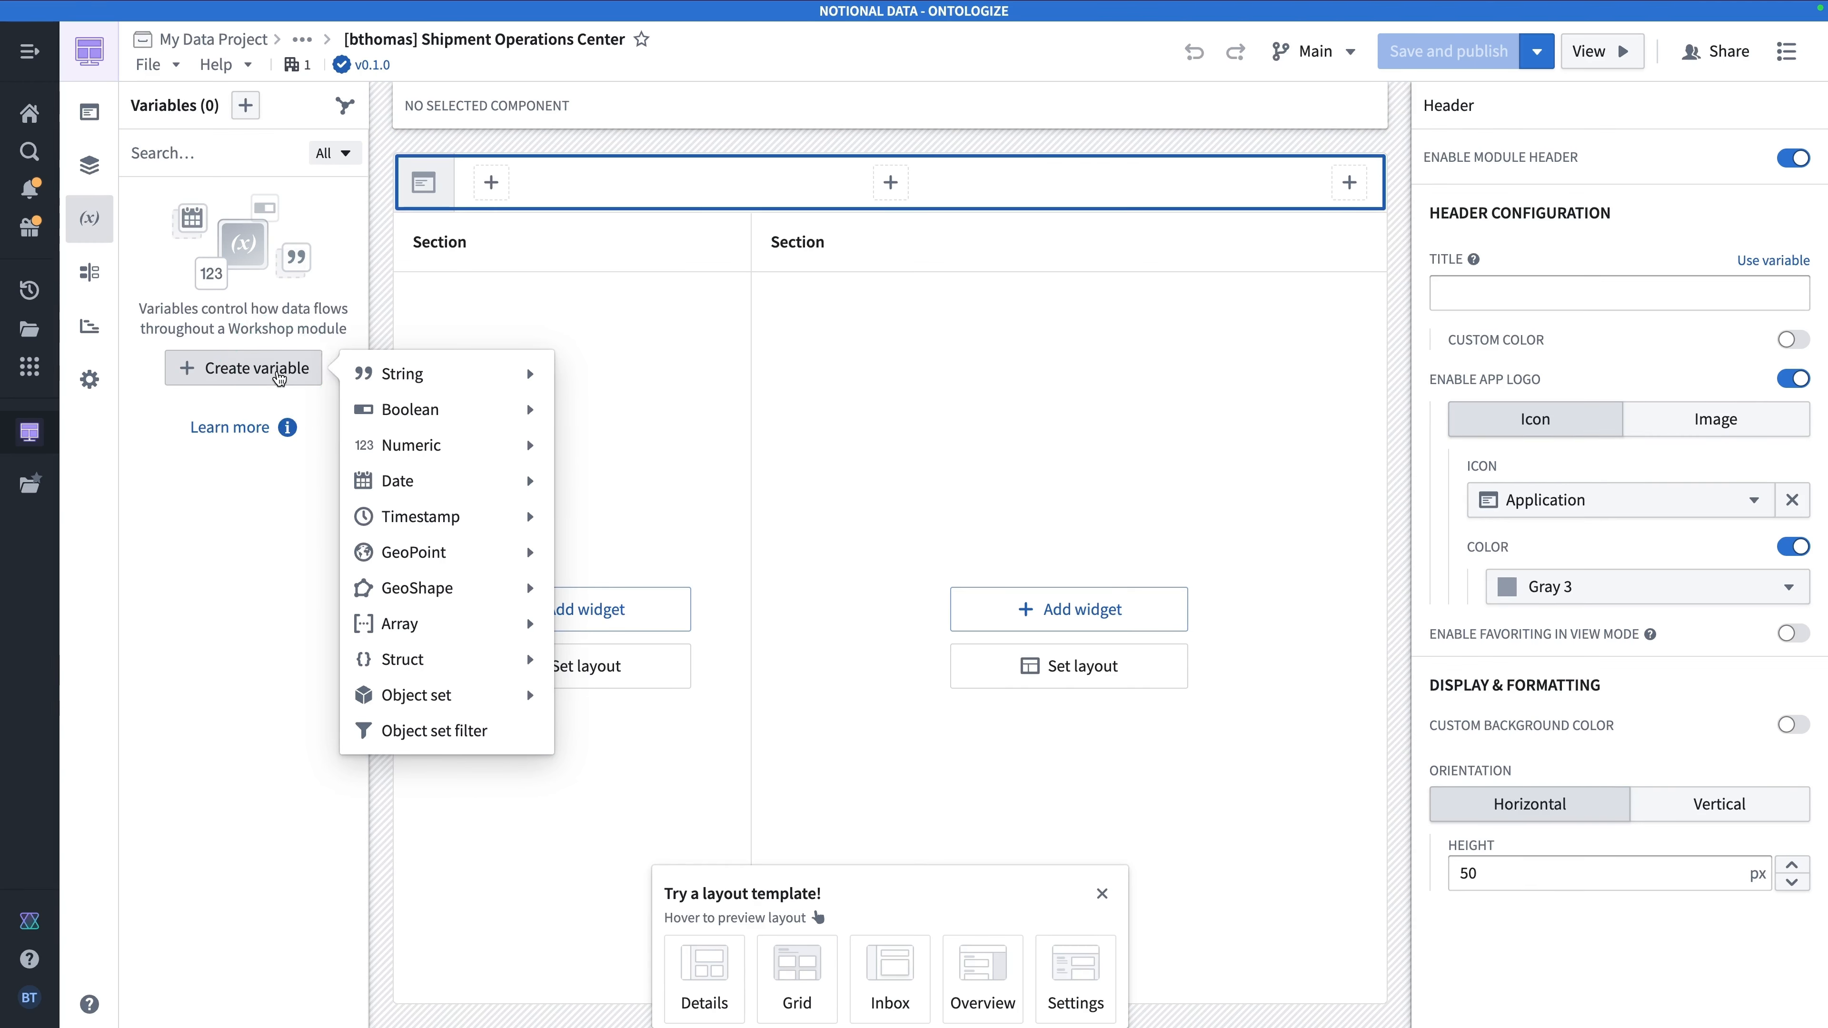
left_click(405, 374)
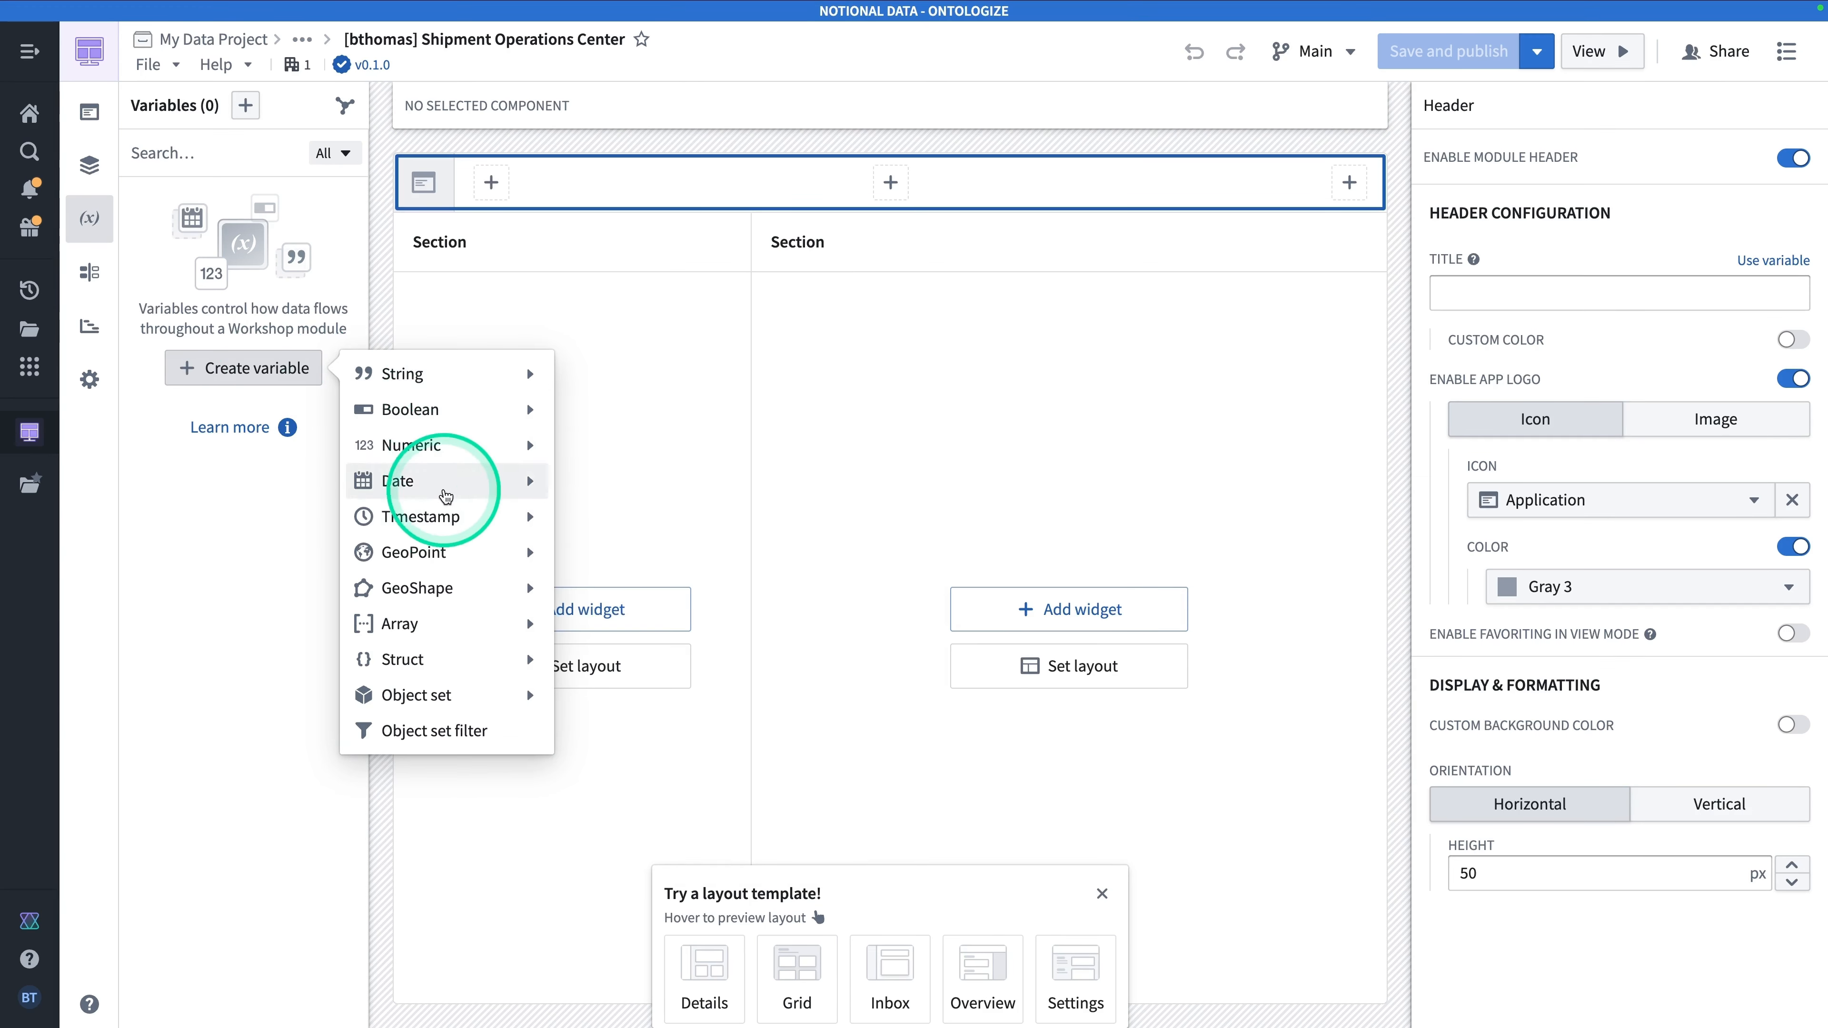
mouse_move(454, 464)
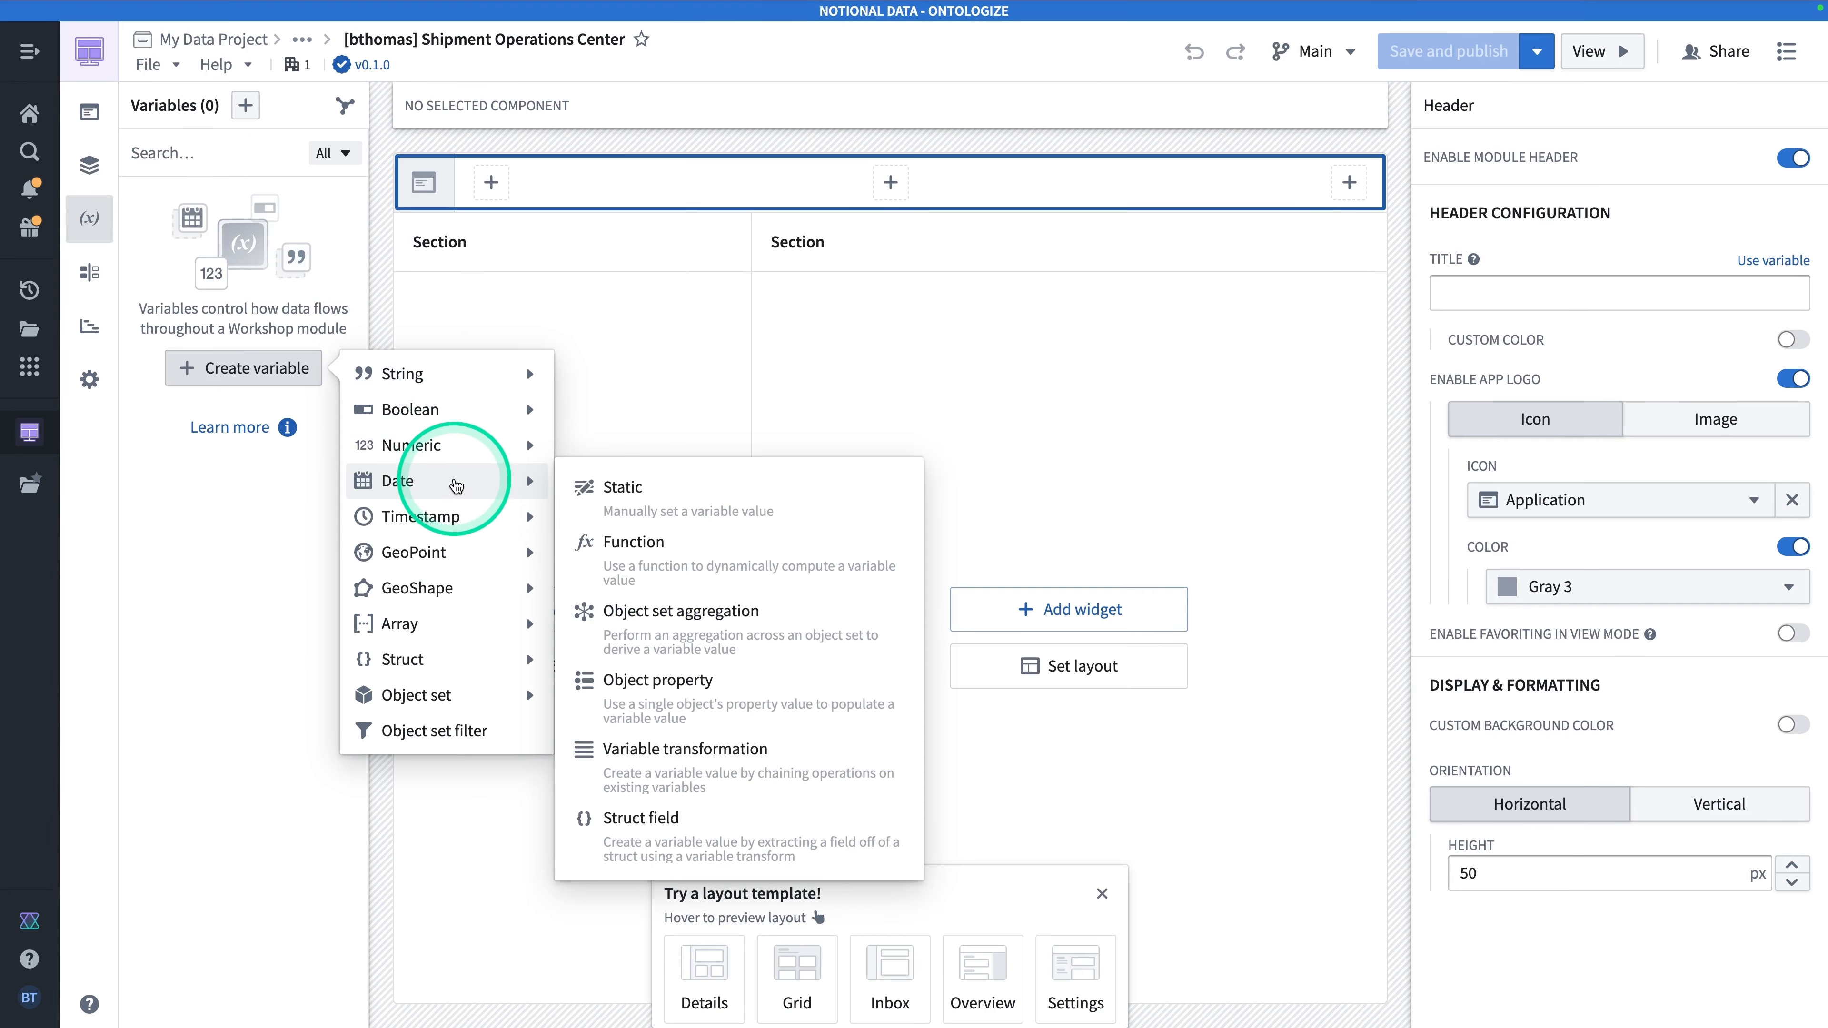
mouse_move(432, 600)
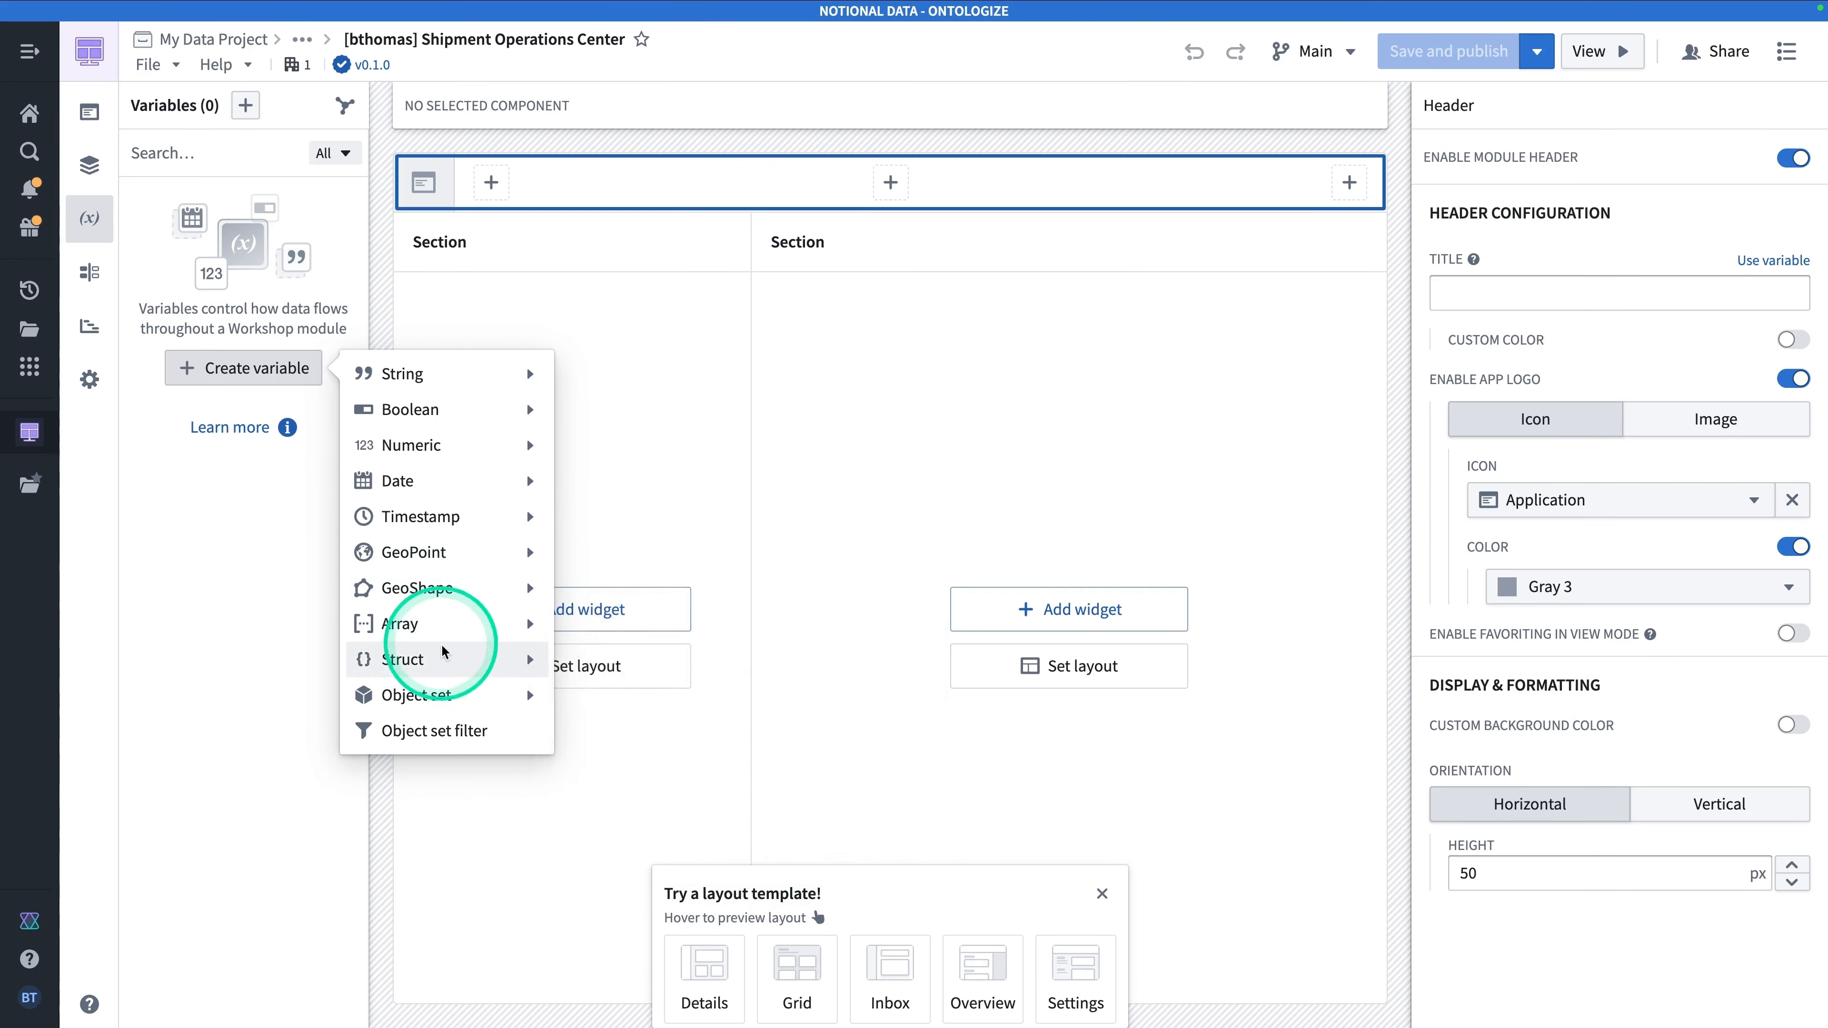
left_click(450, 698)
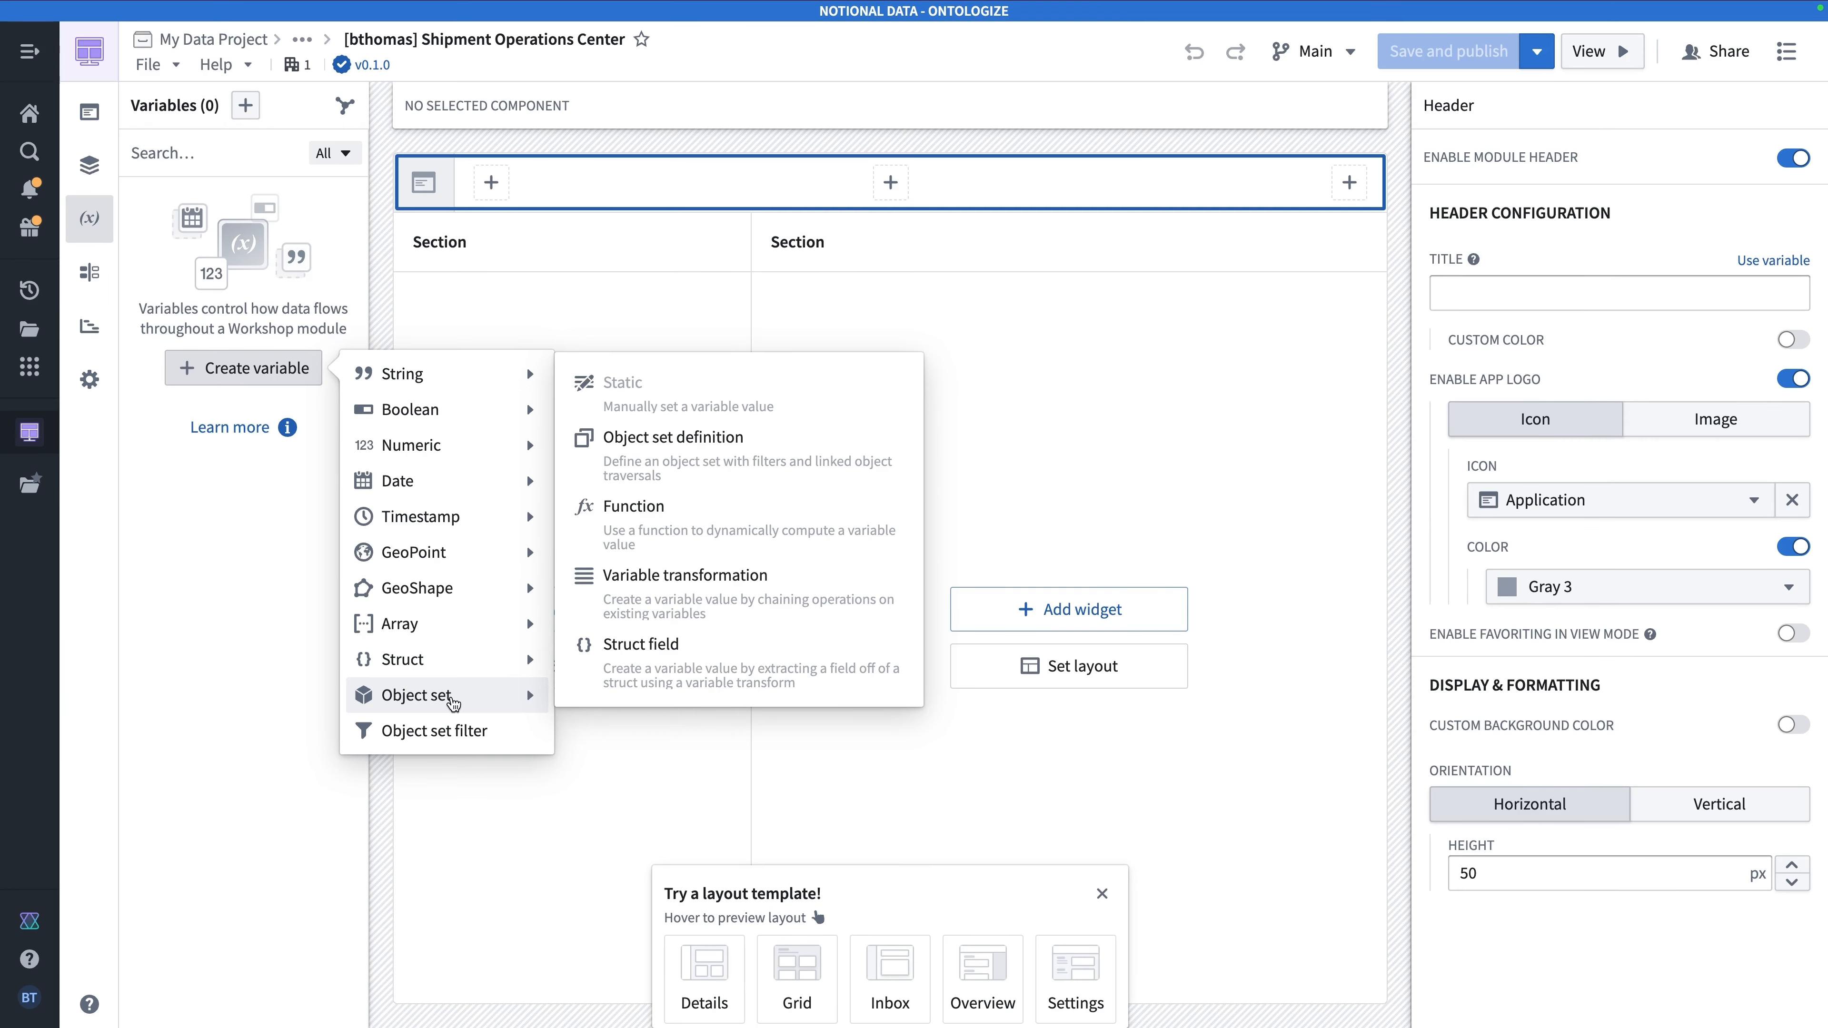
left_click(668, 646)
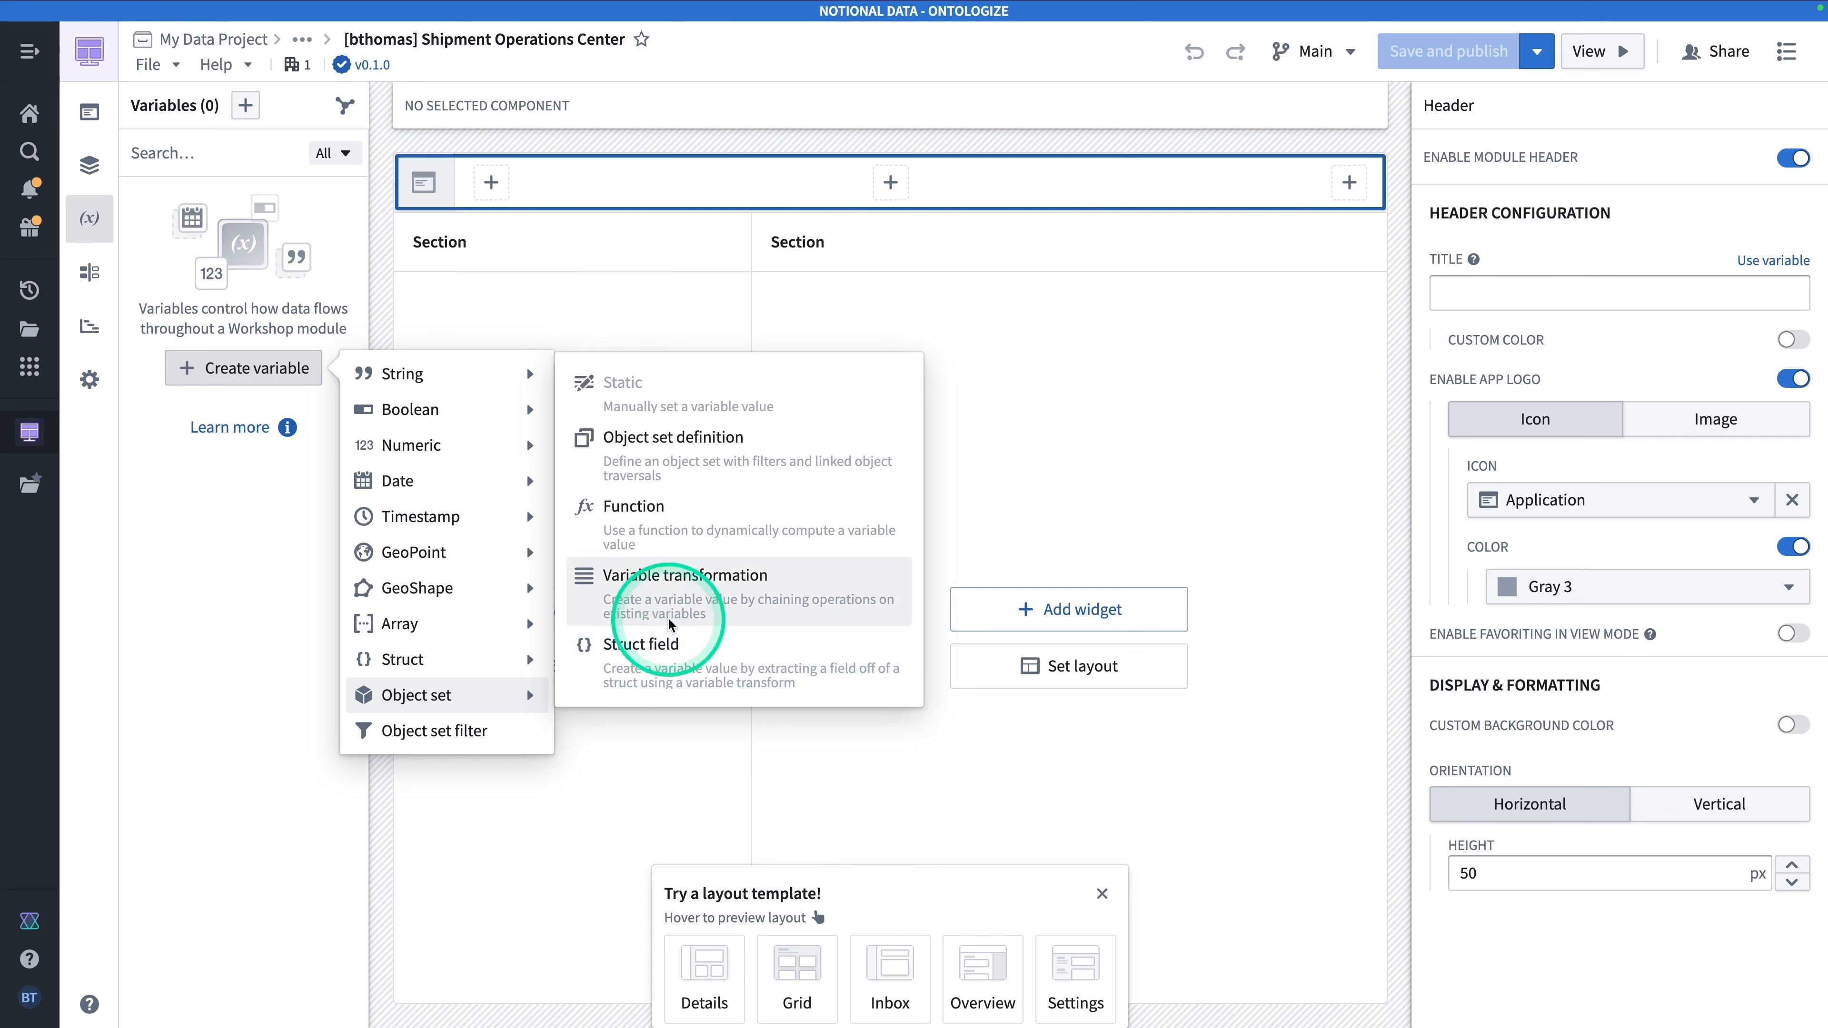
left_click(681, 450)
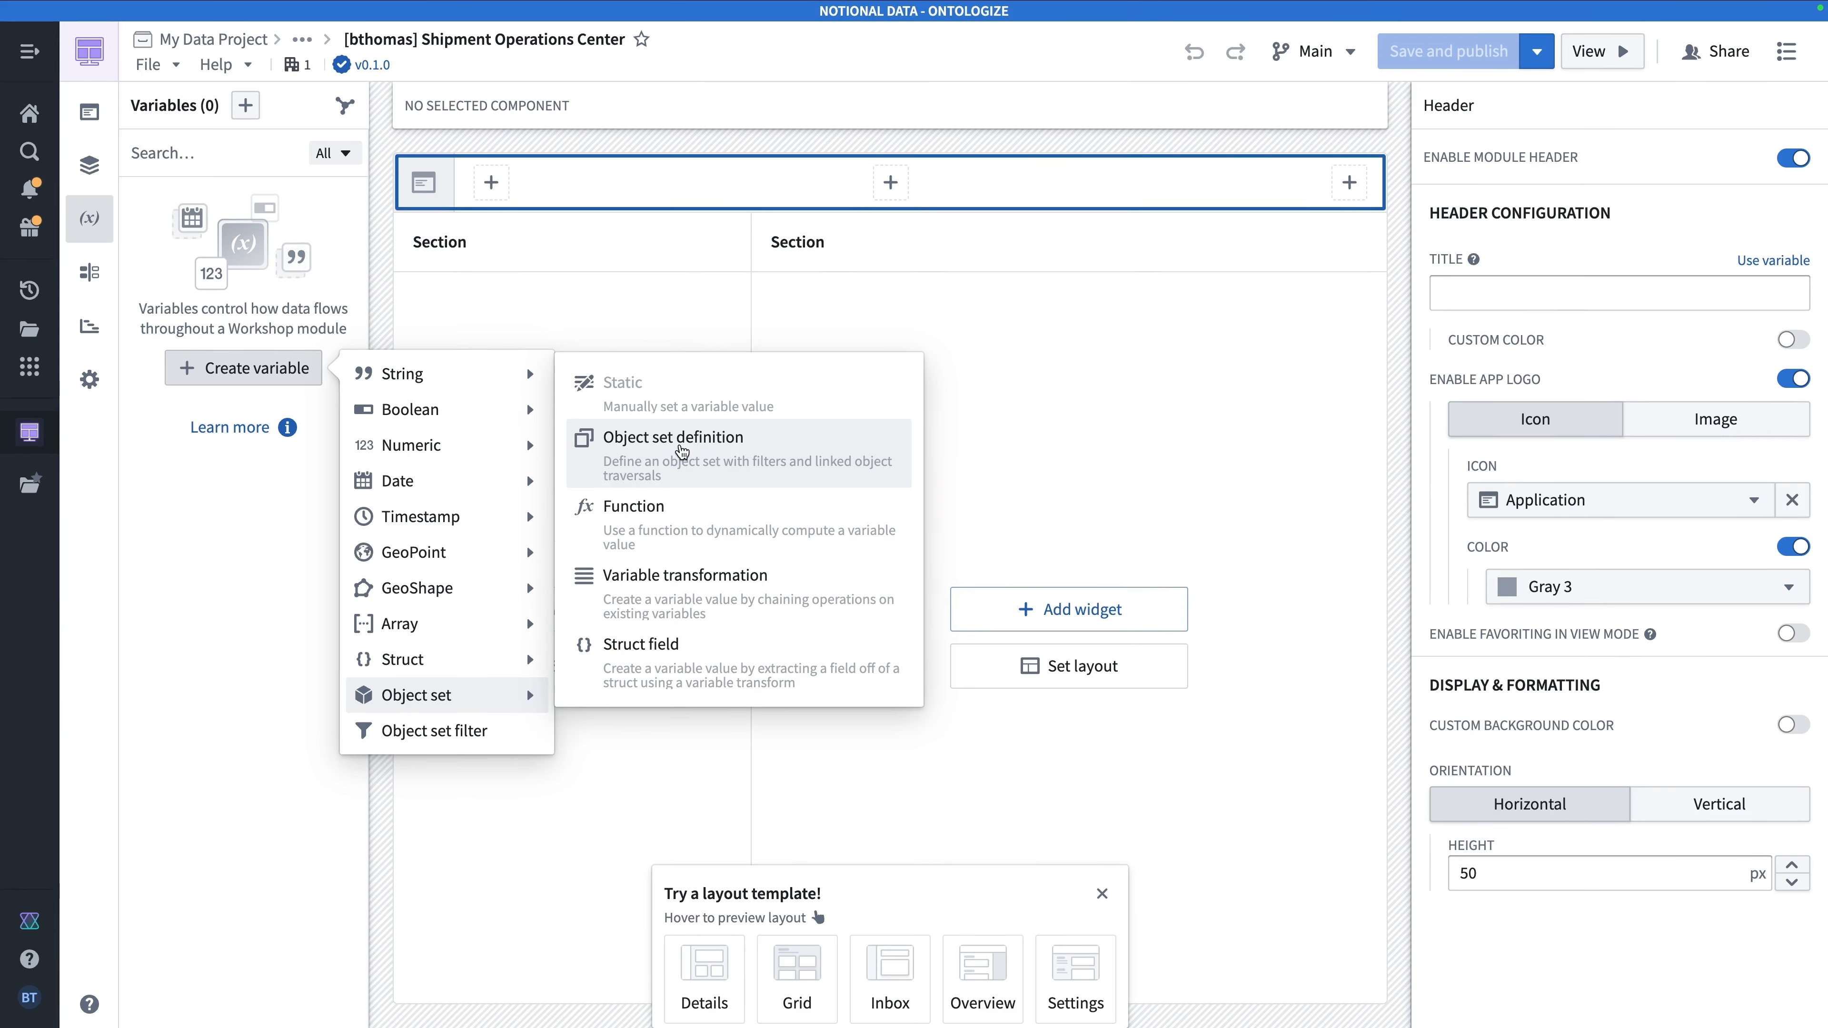
left_click(682, 452)
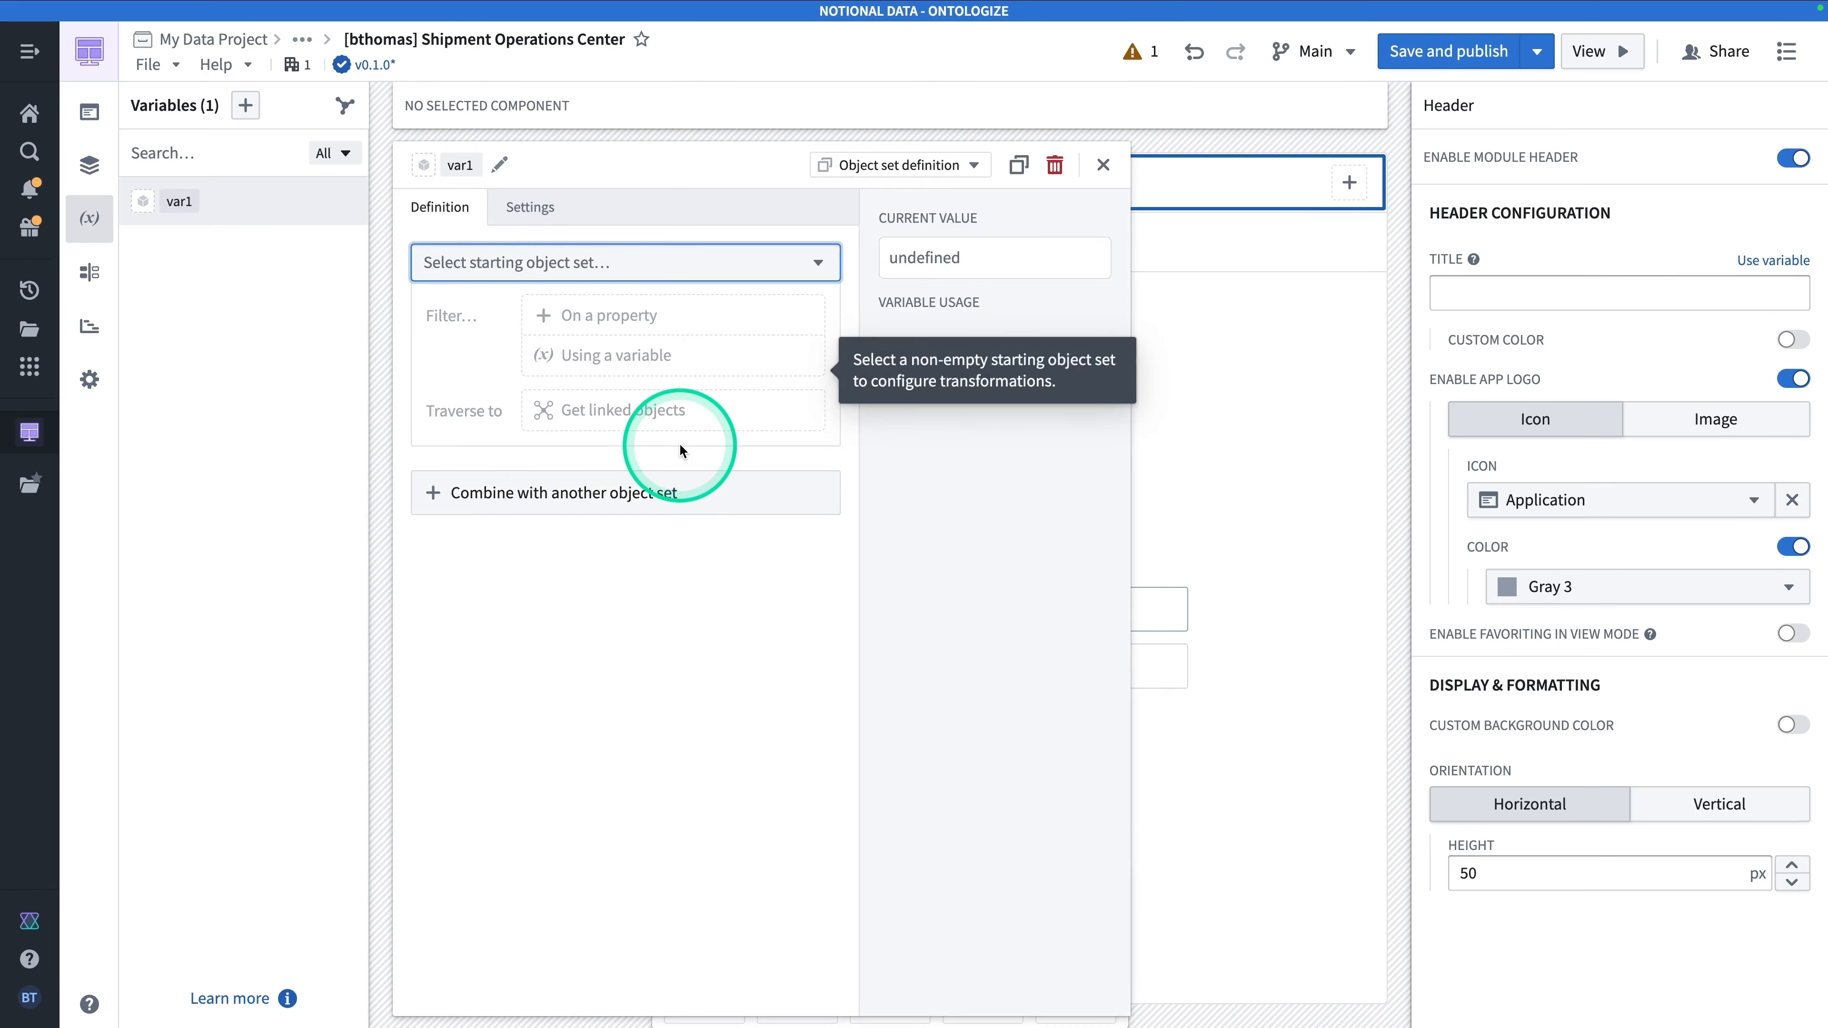
left_click(460, 166)
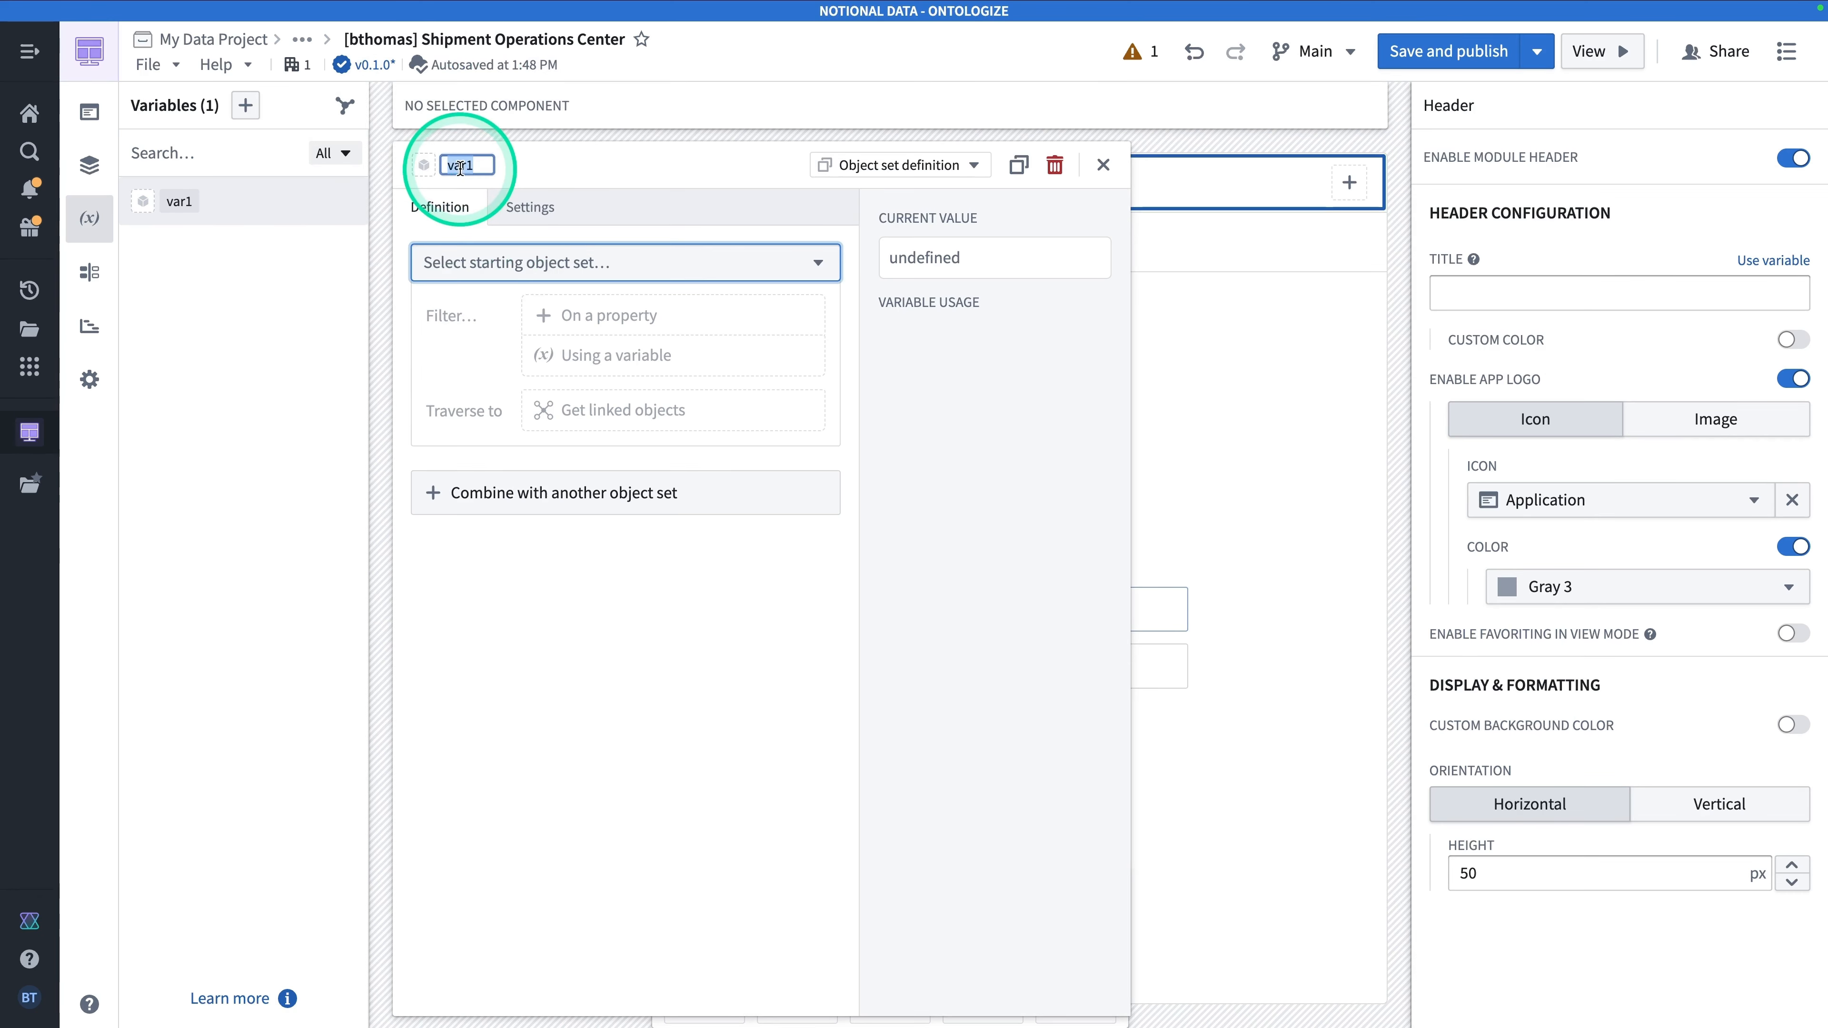
type("All Shipments")
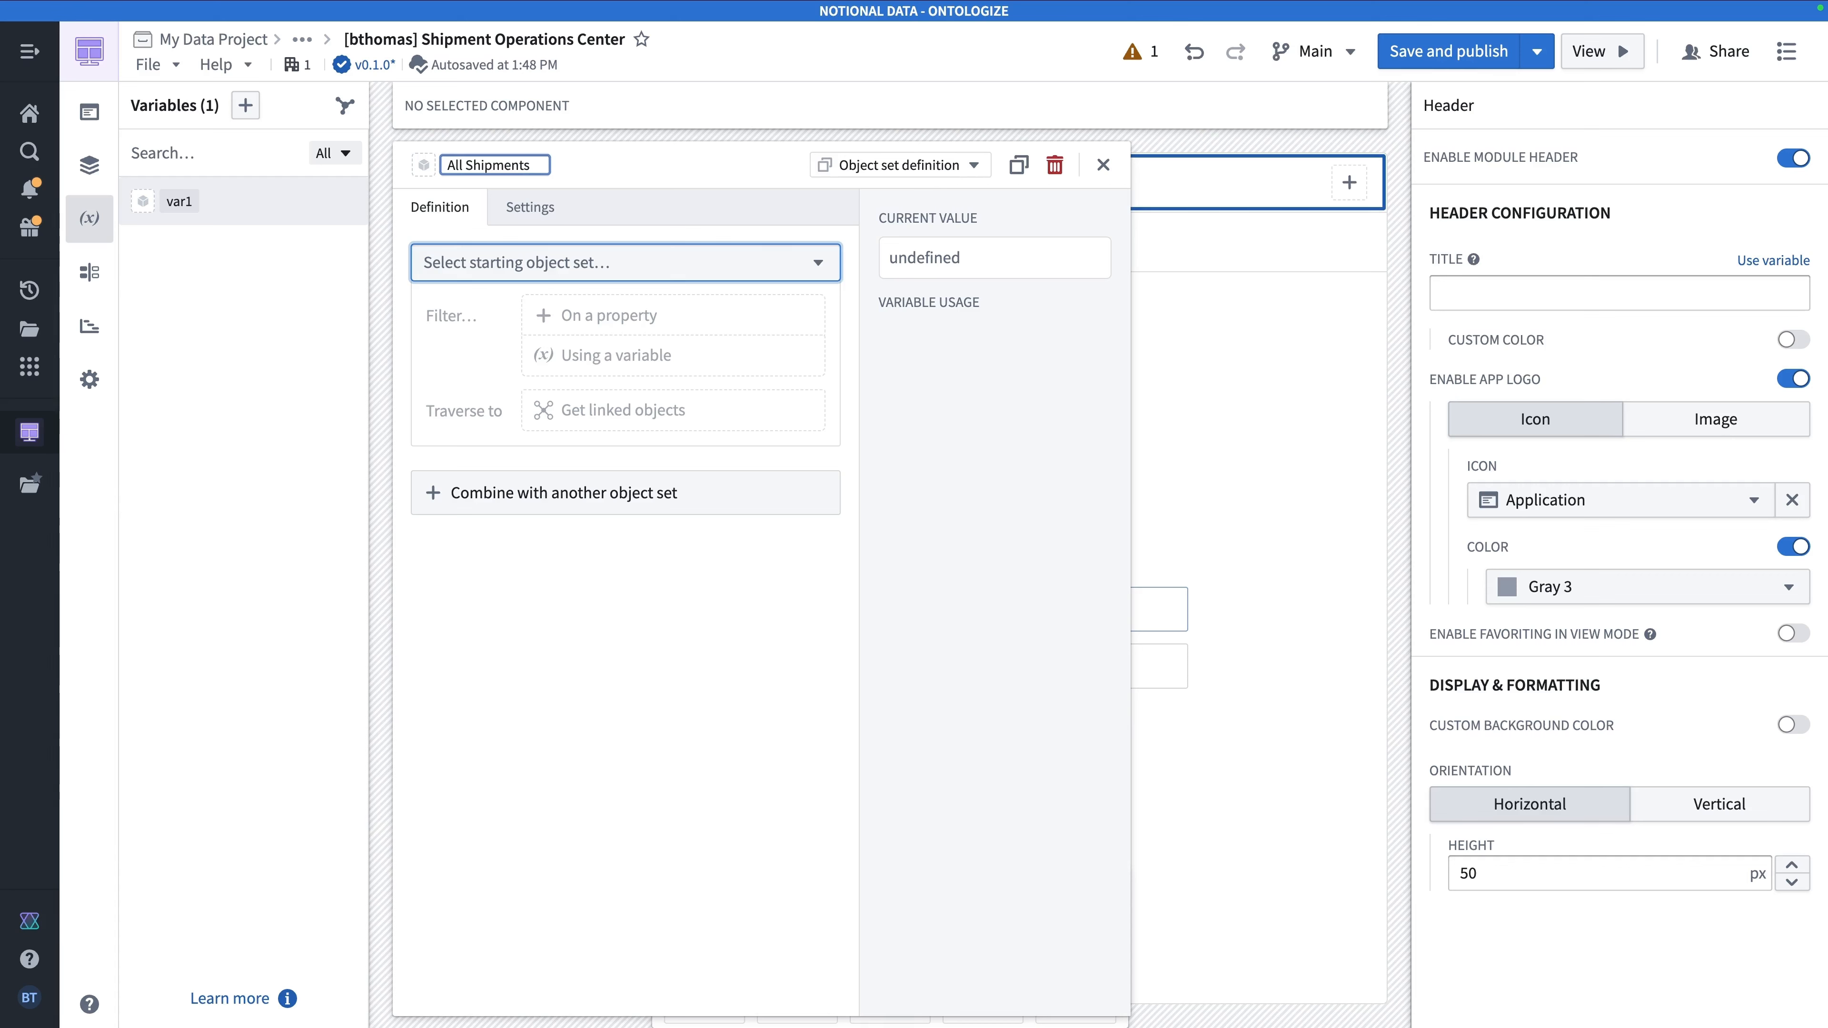
key("Return")
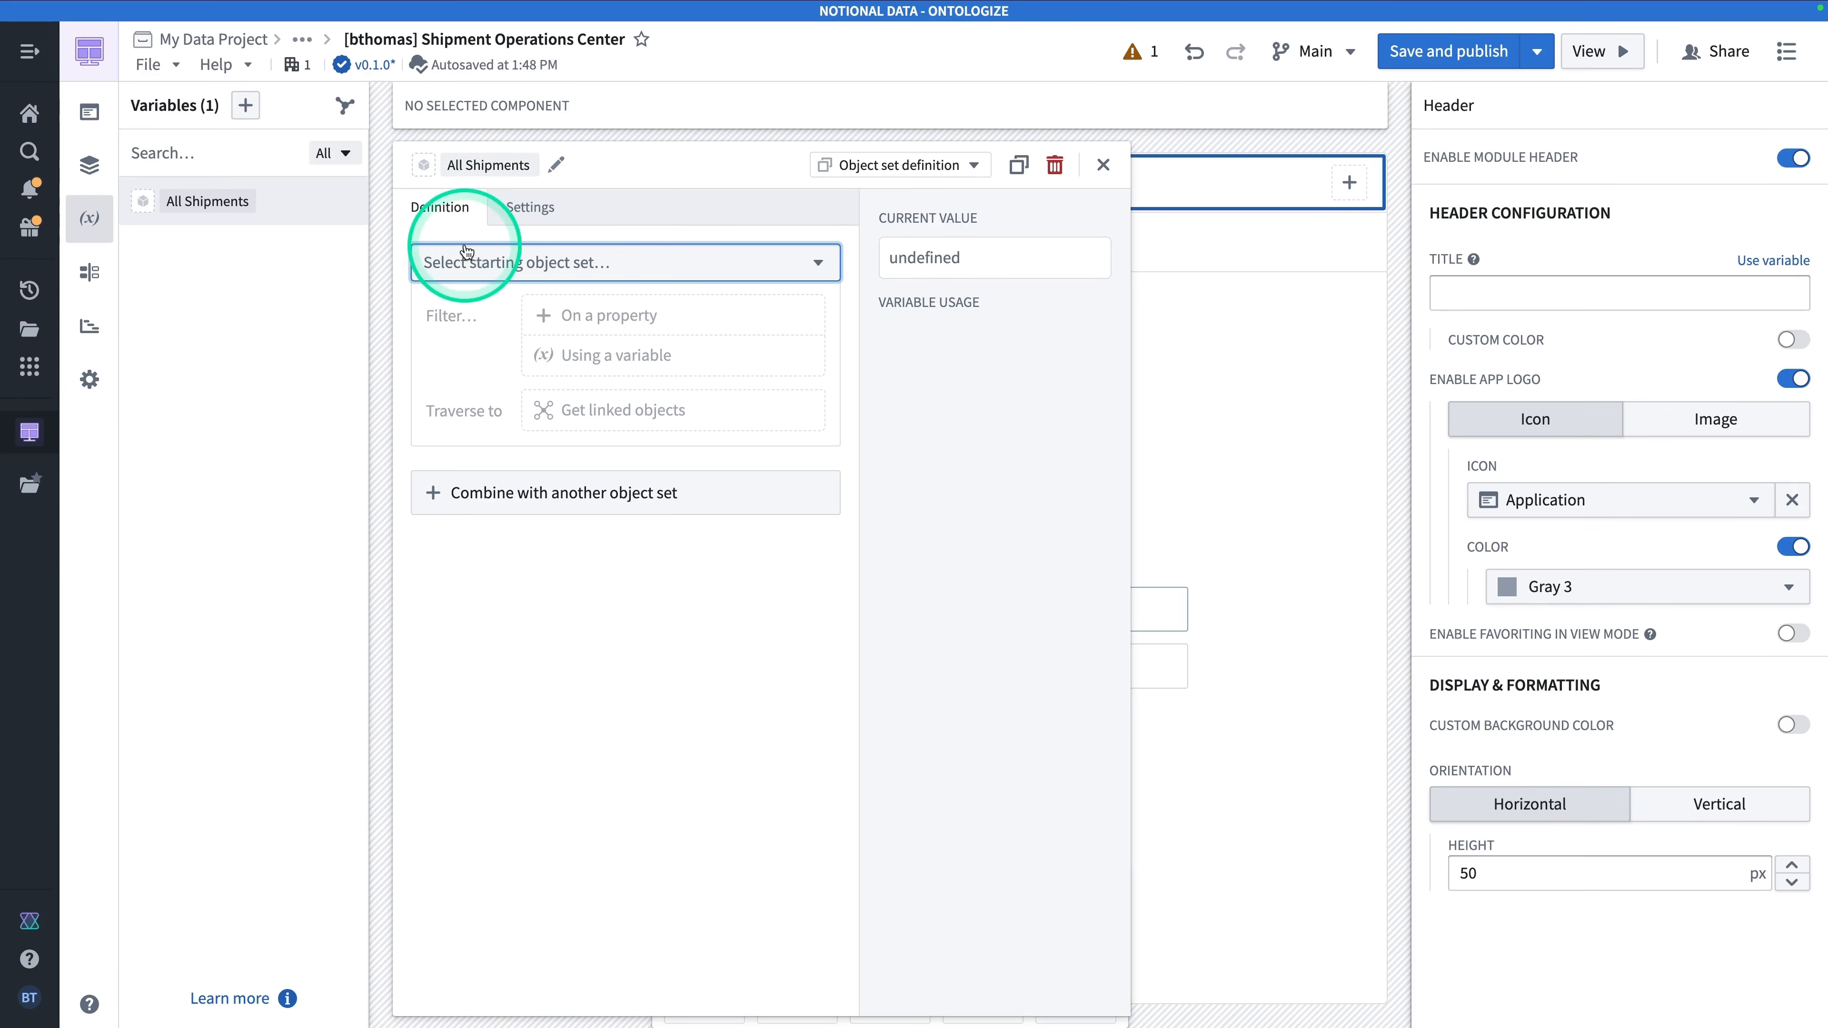
Set the starting object set of the All Shipments variable to the username-prefixed Shipment object type.
left_click(494, 270)
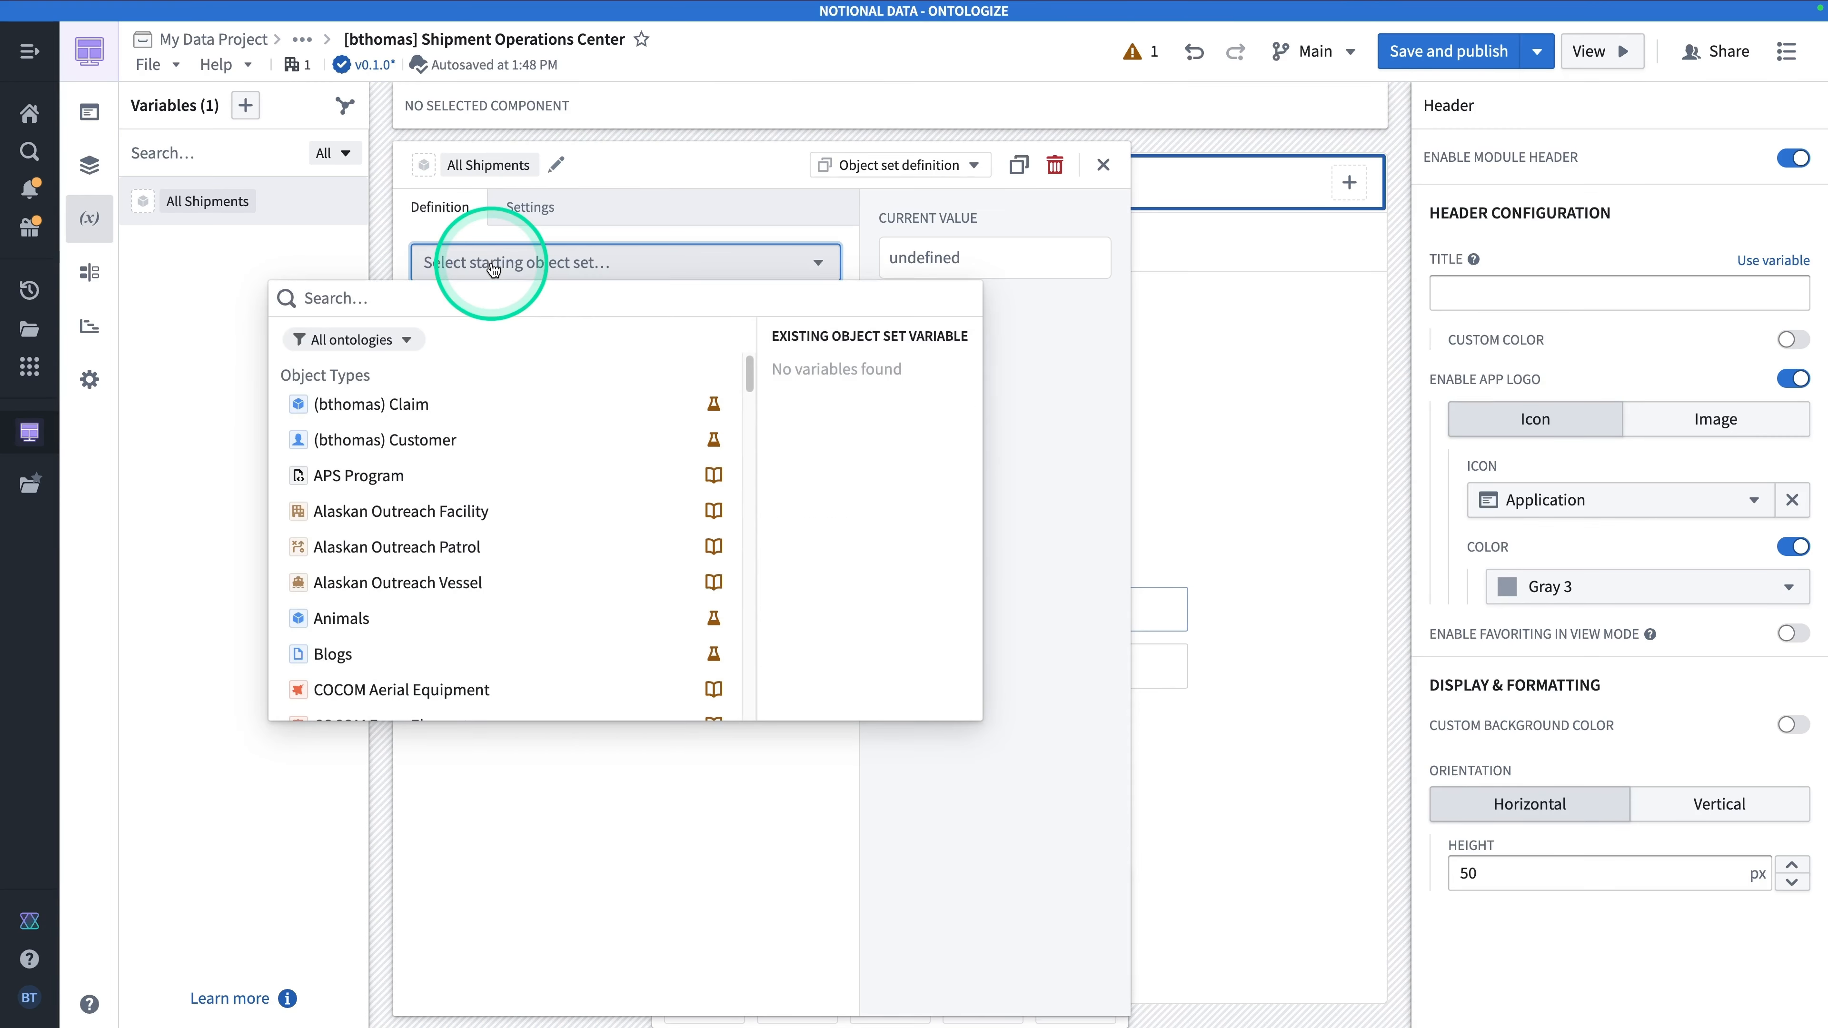
type("bthomas shipment")
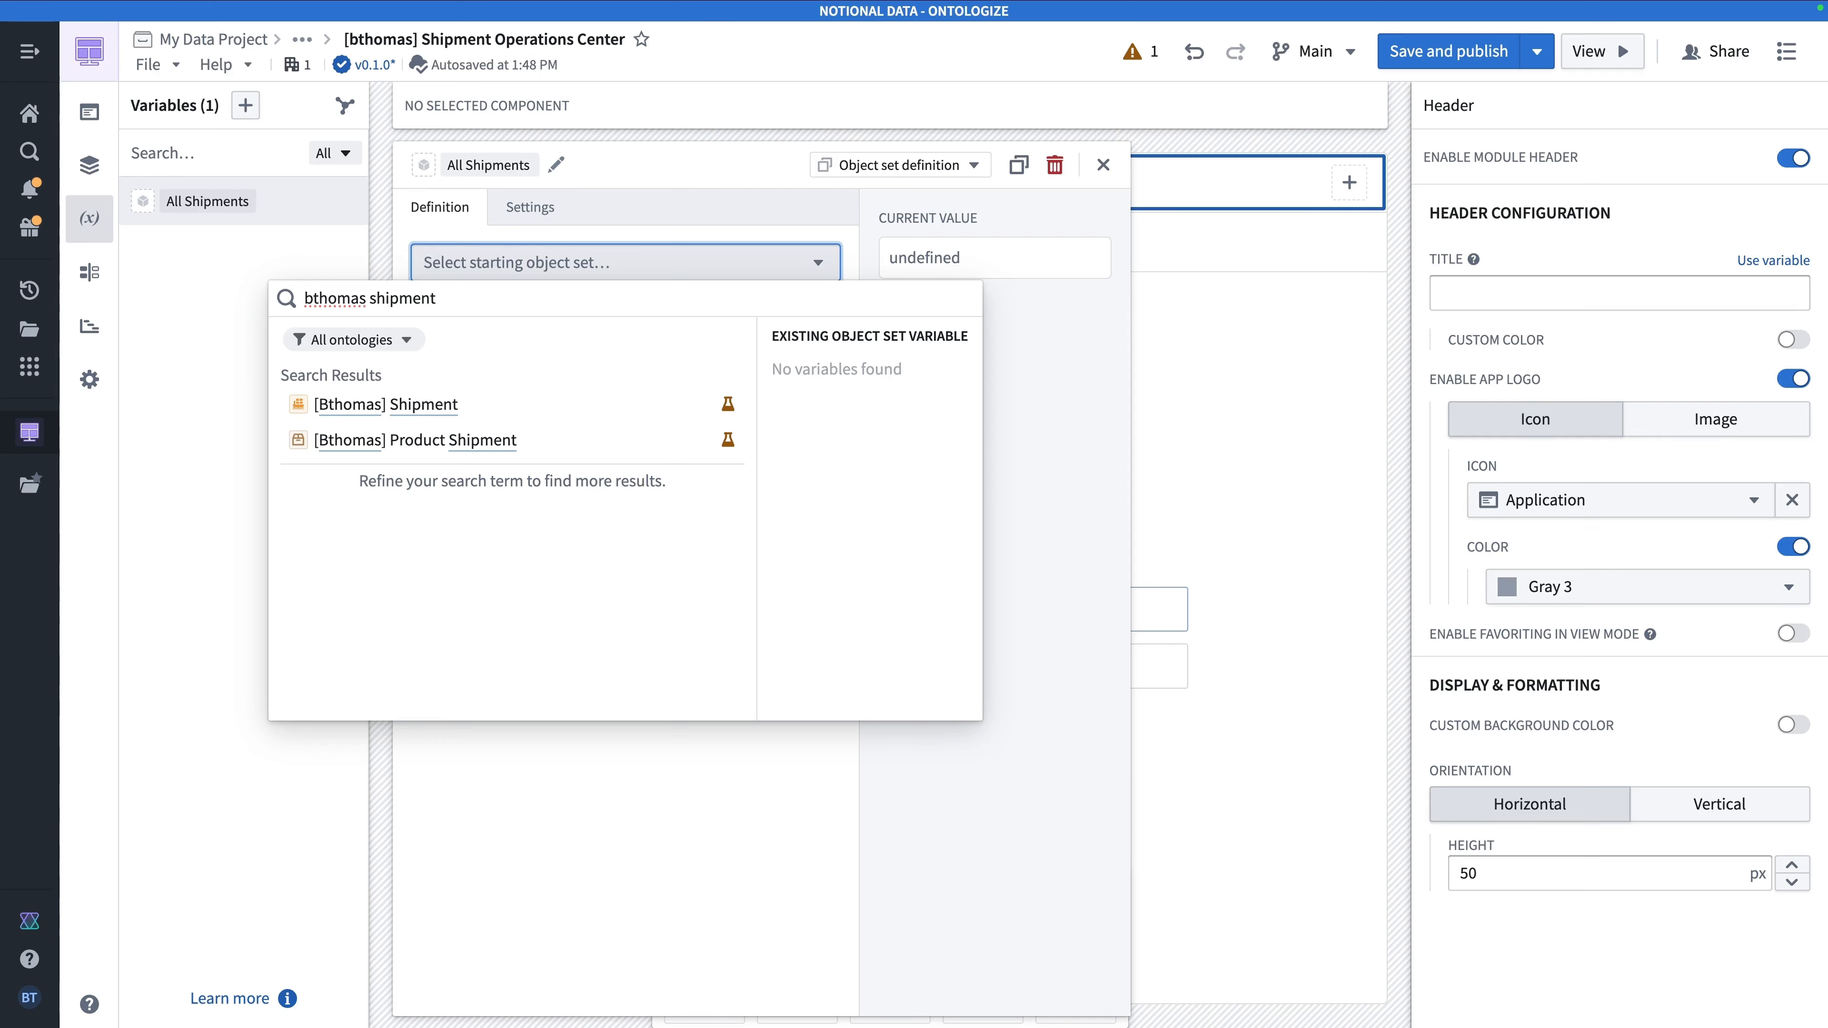
left_click(416, 406)
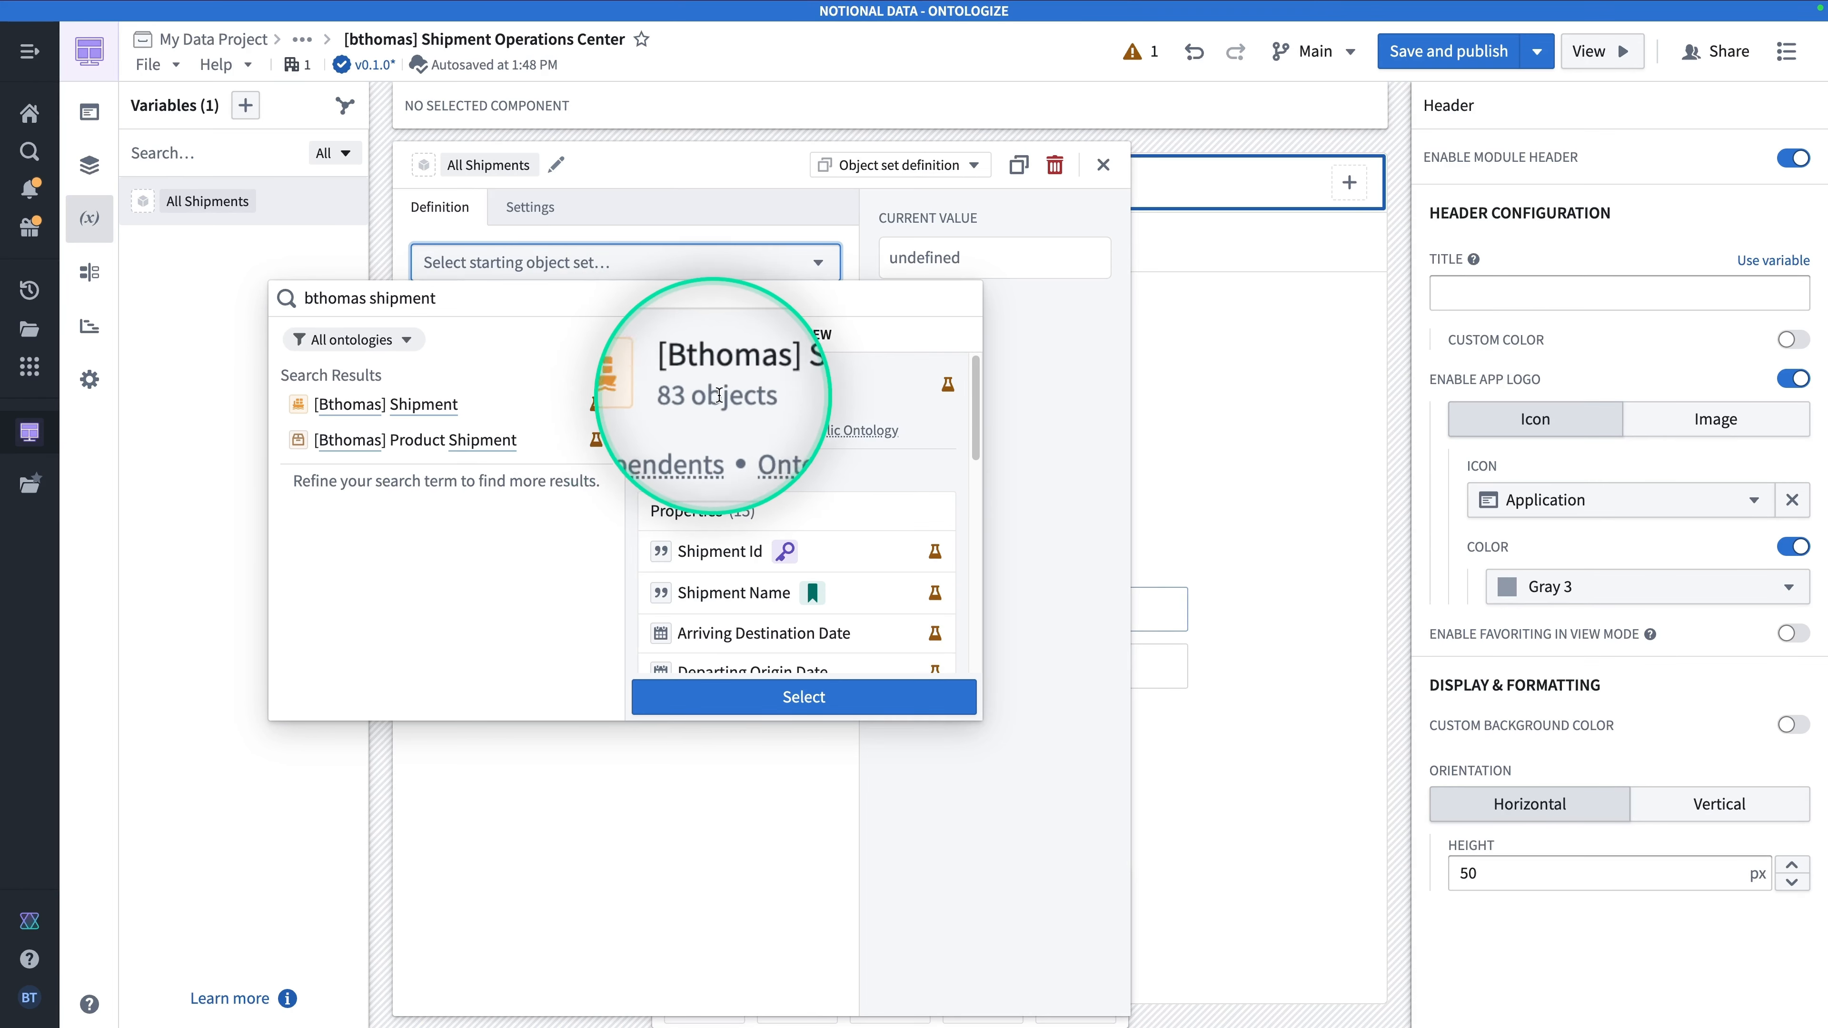
left_click(837, 694)
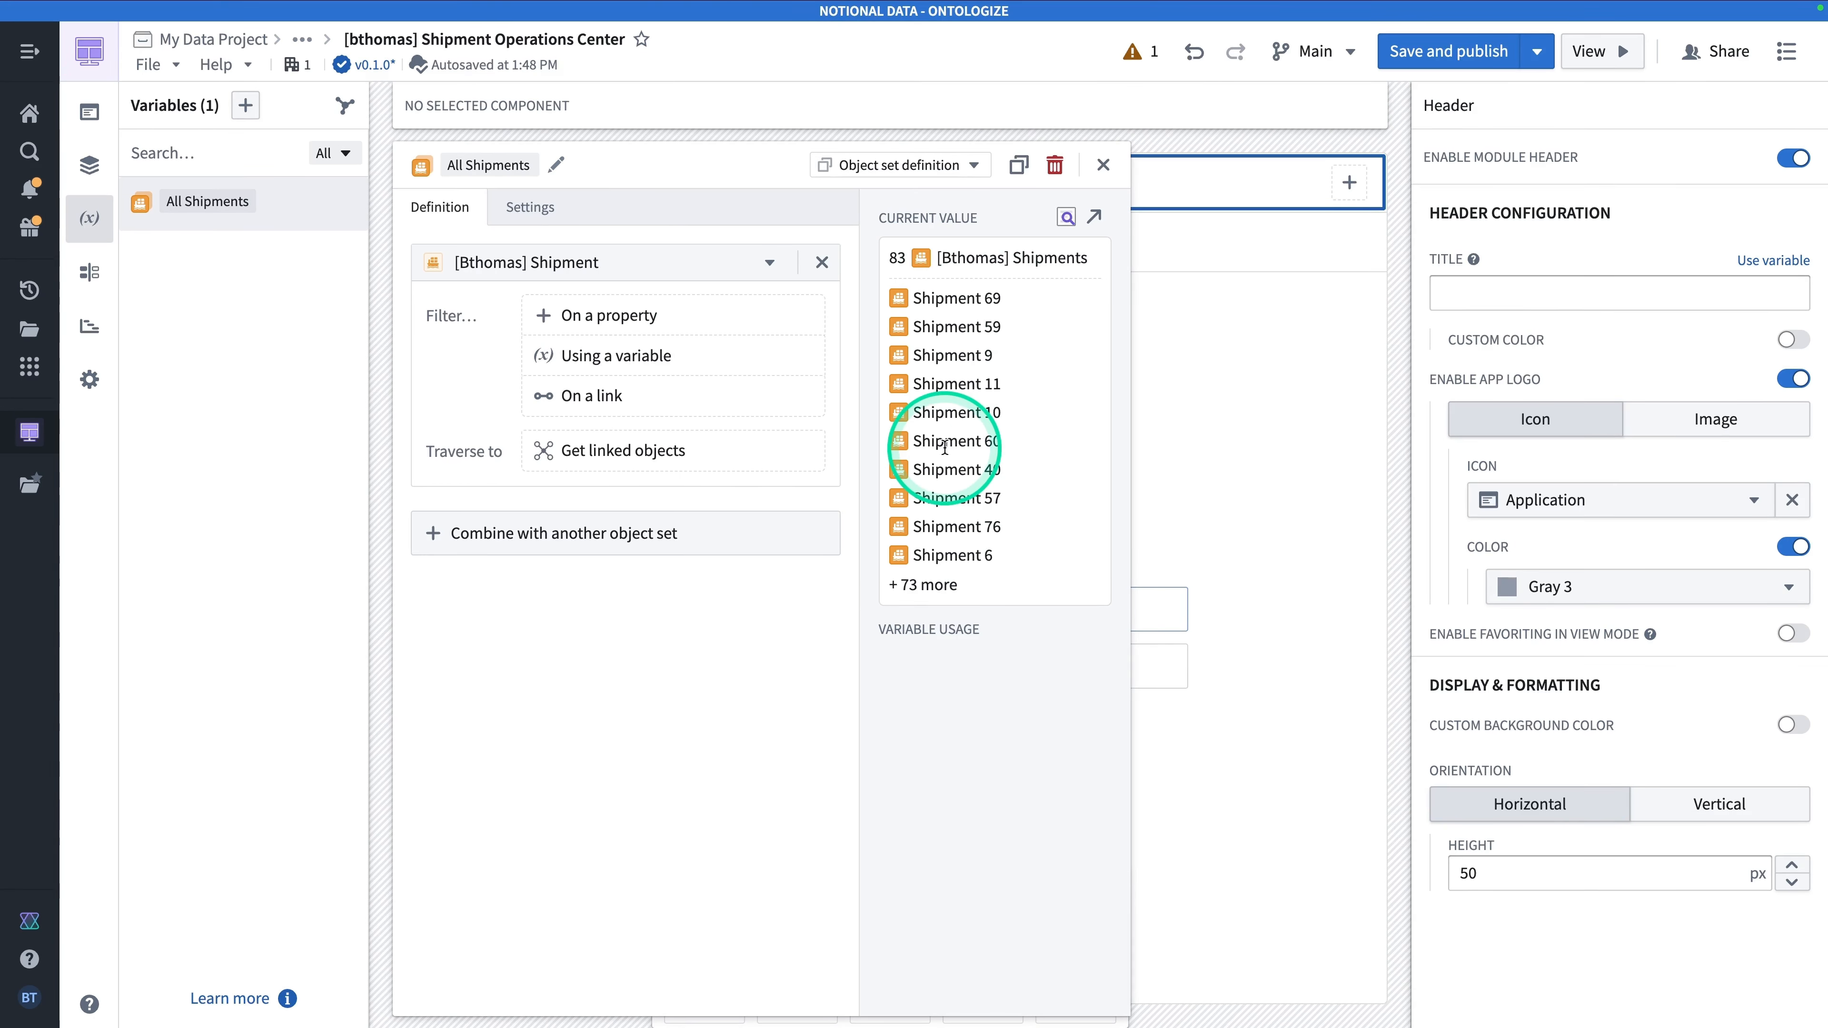
left_click(1103, 167)
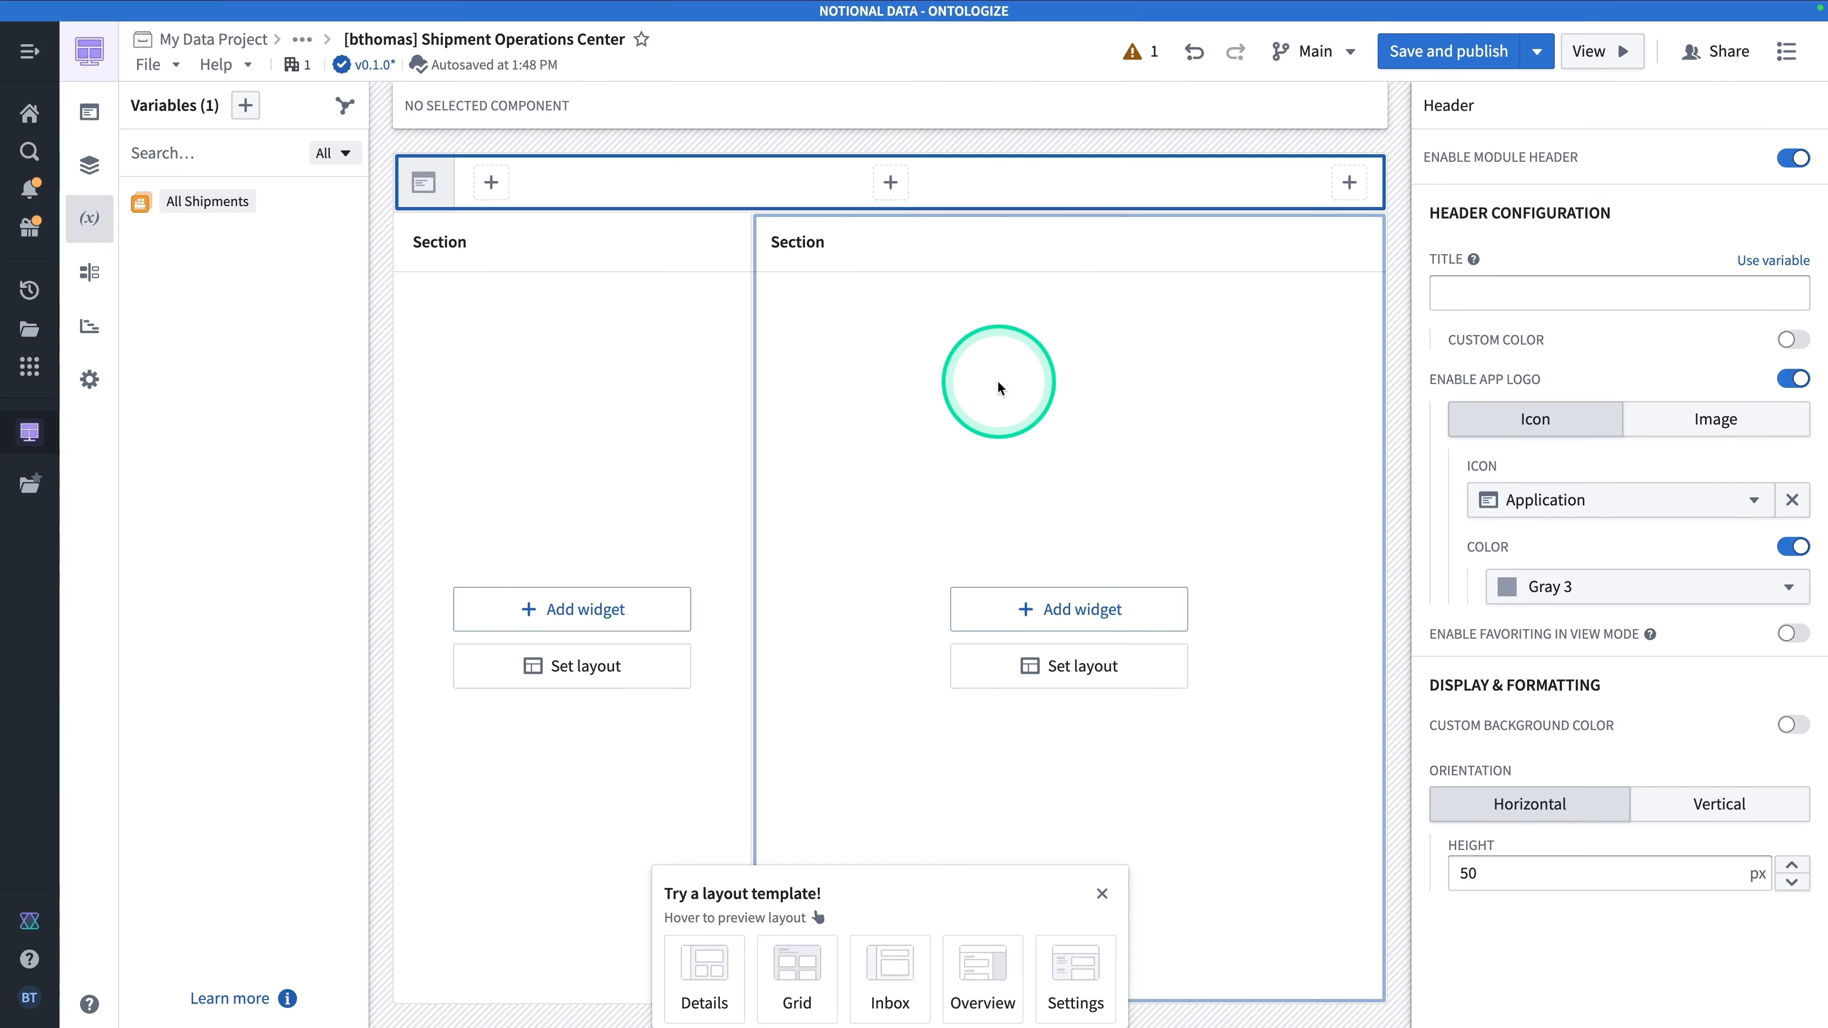
Add a Chart: XY widget to the wider empty section and rename it "Chart: Daily Shipments".
left_click(1071, 614)
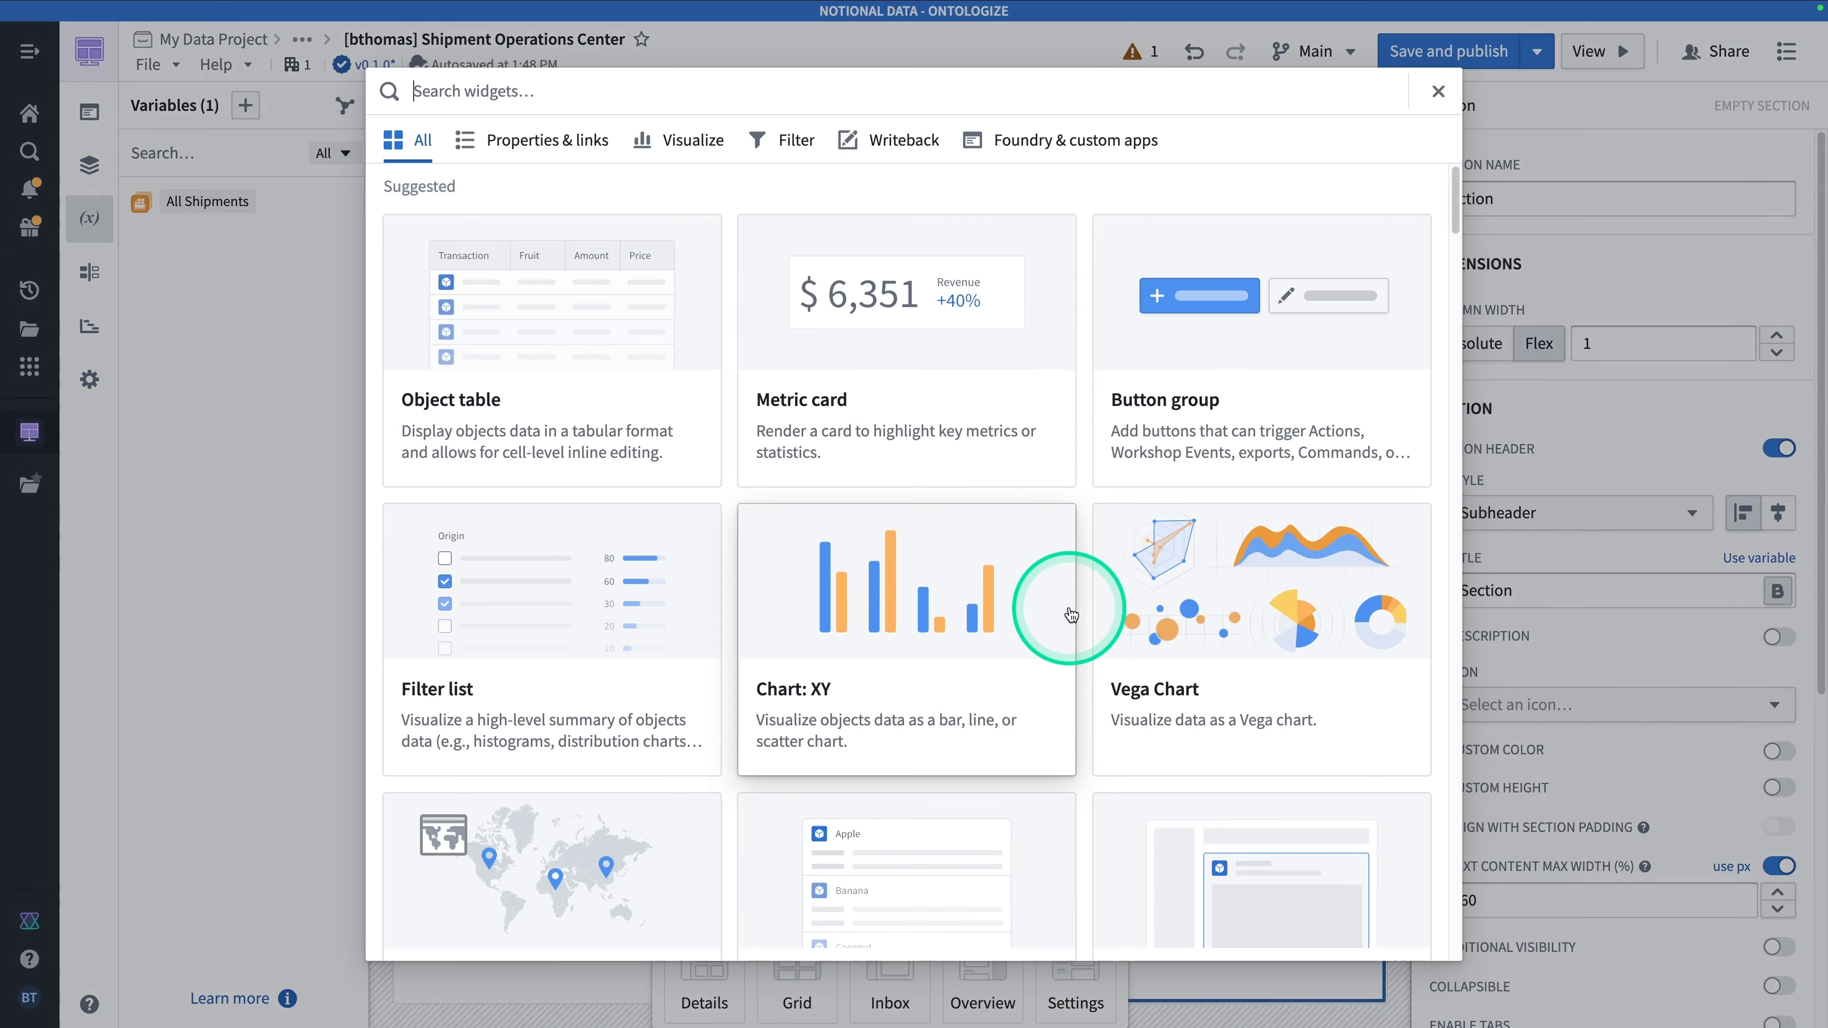
left_click(900, 641)
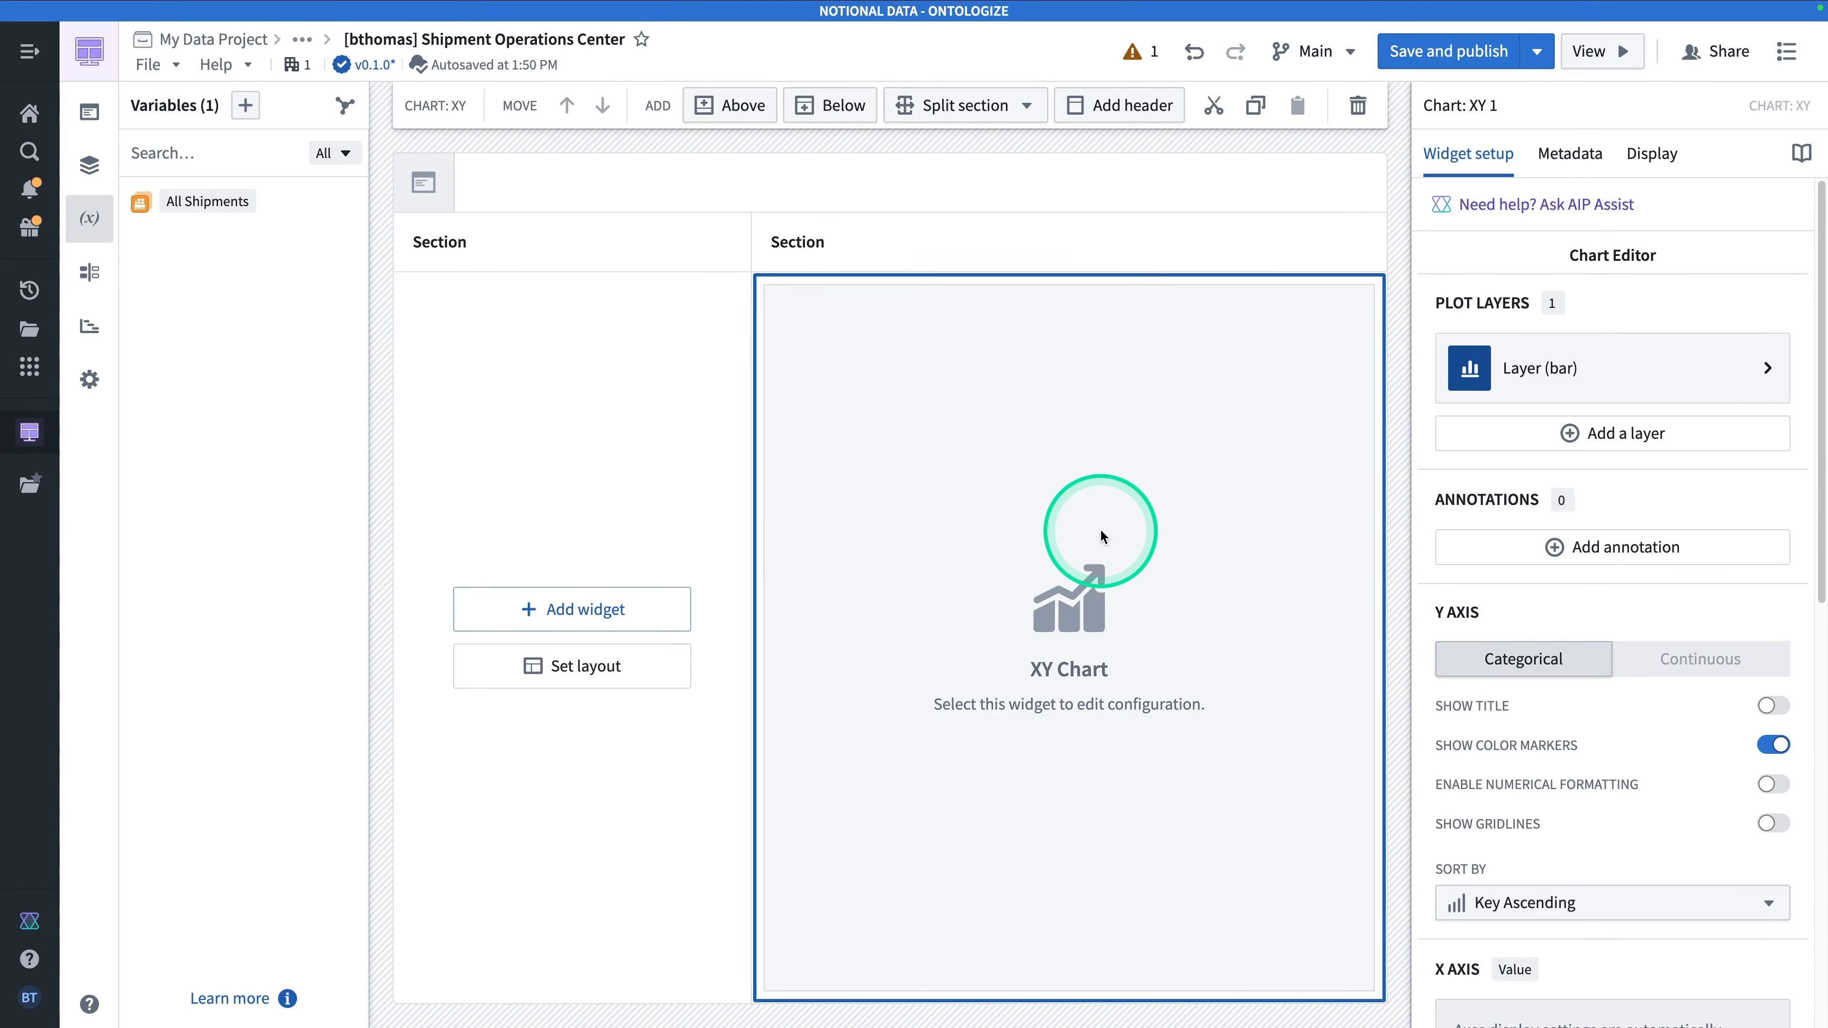
left_click(1481, 104)
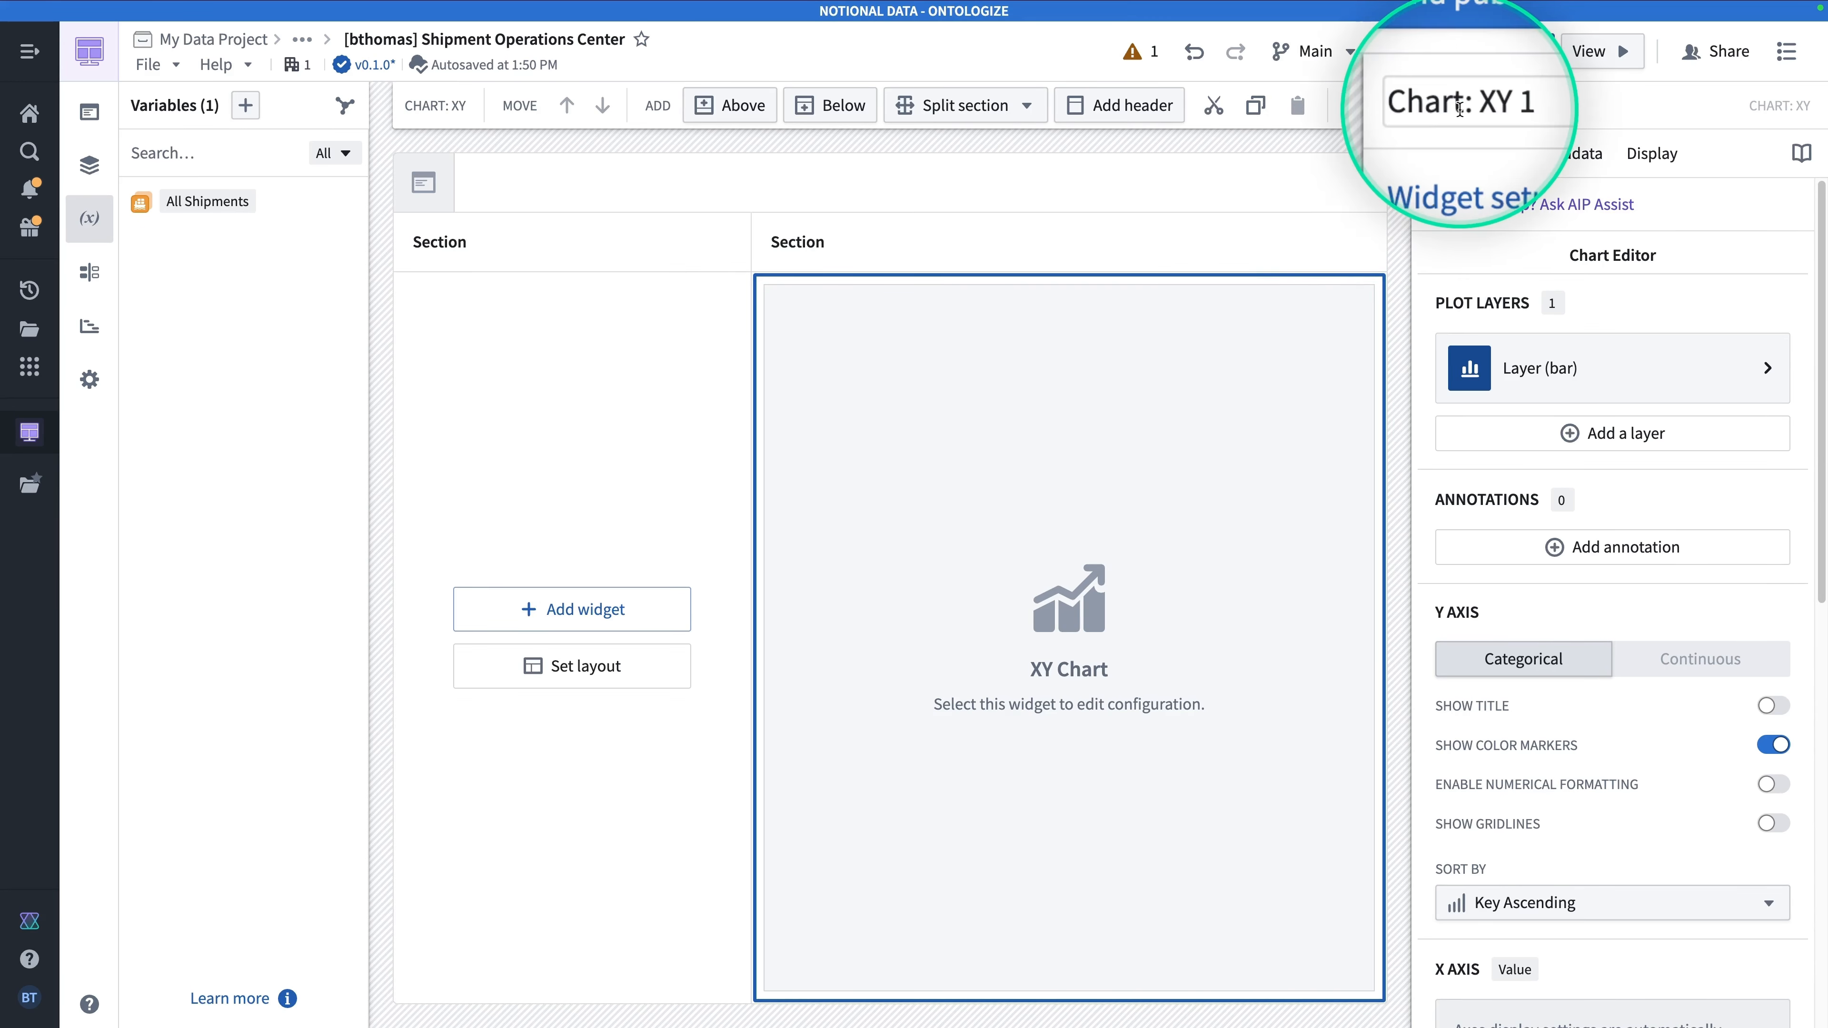
left_click(1473, 106)
left_click(1472, 105)
left_click_drag(1470, 104, 1537, 106)
type("Daily")
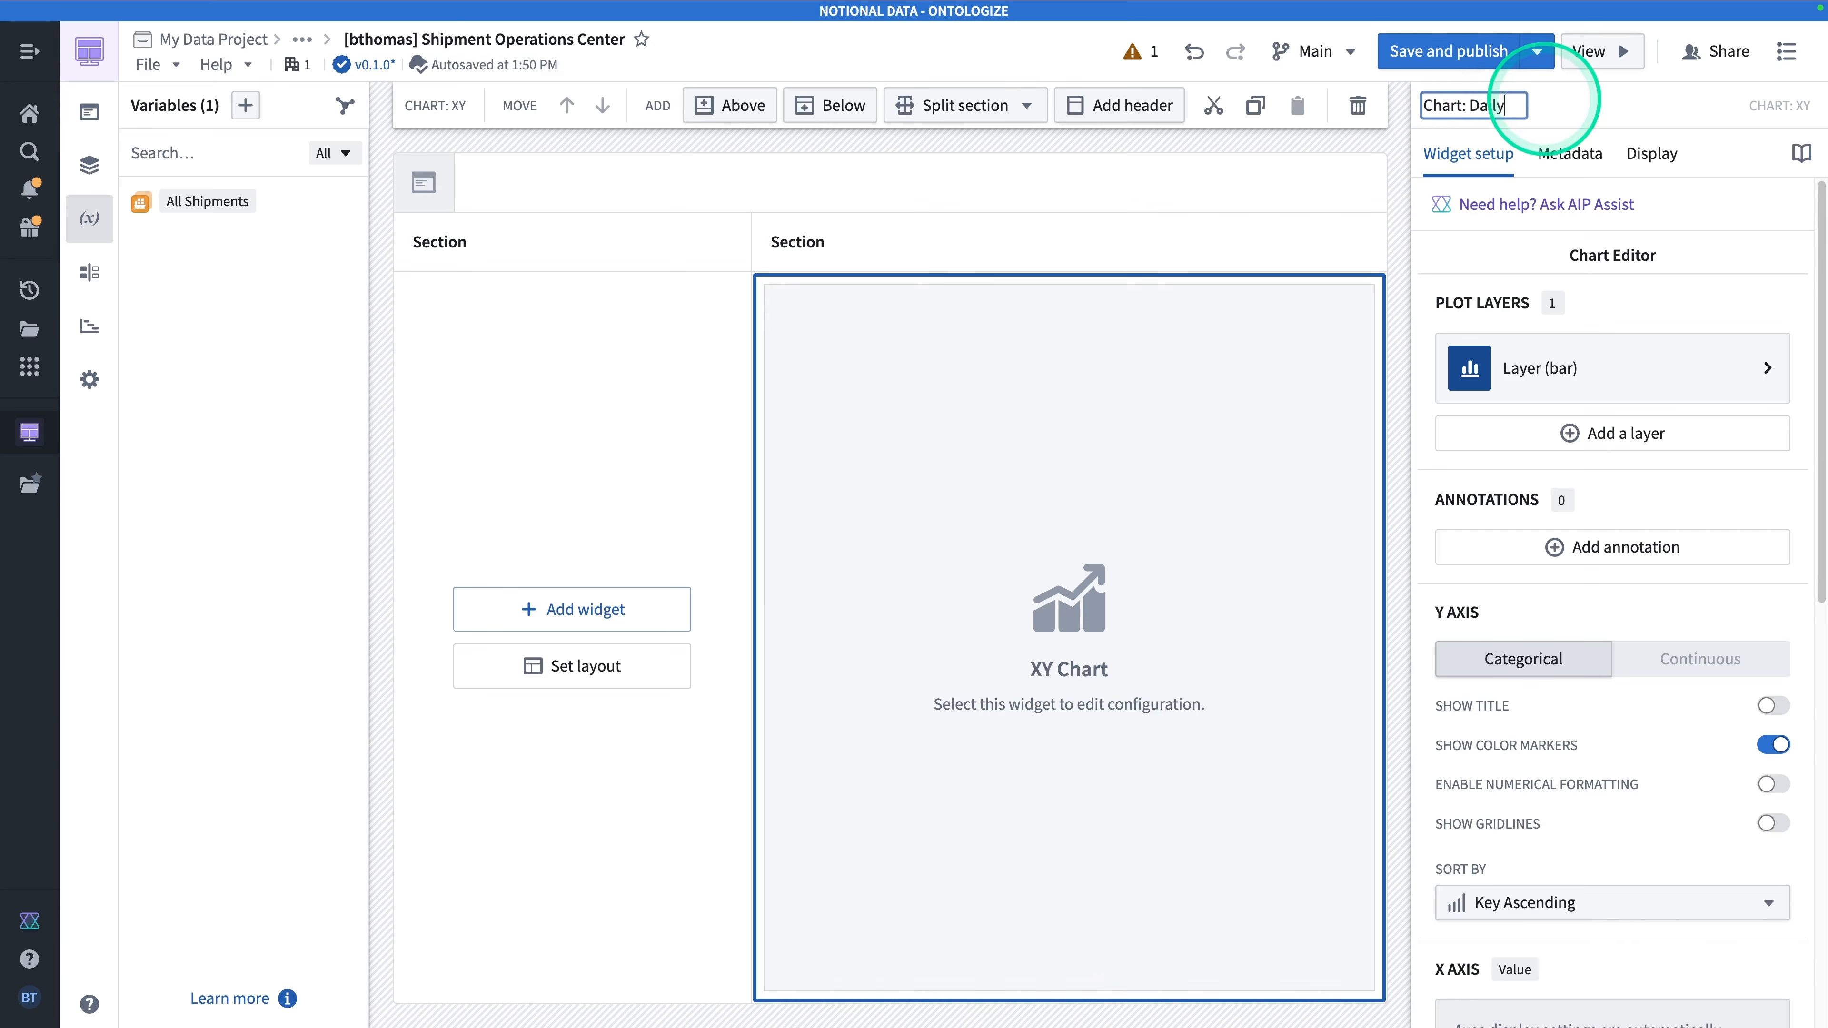
type(" Shipments")
key("Return")
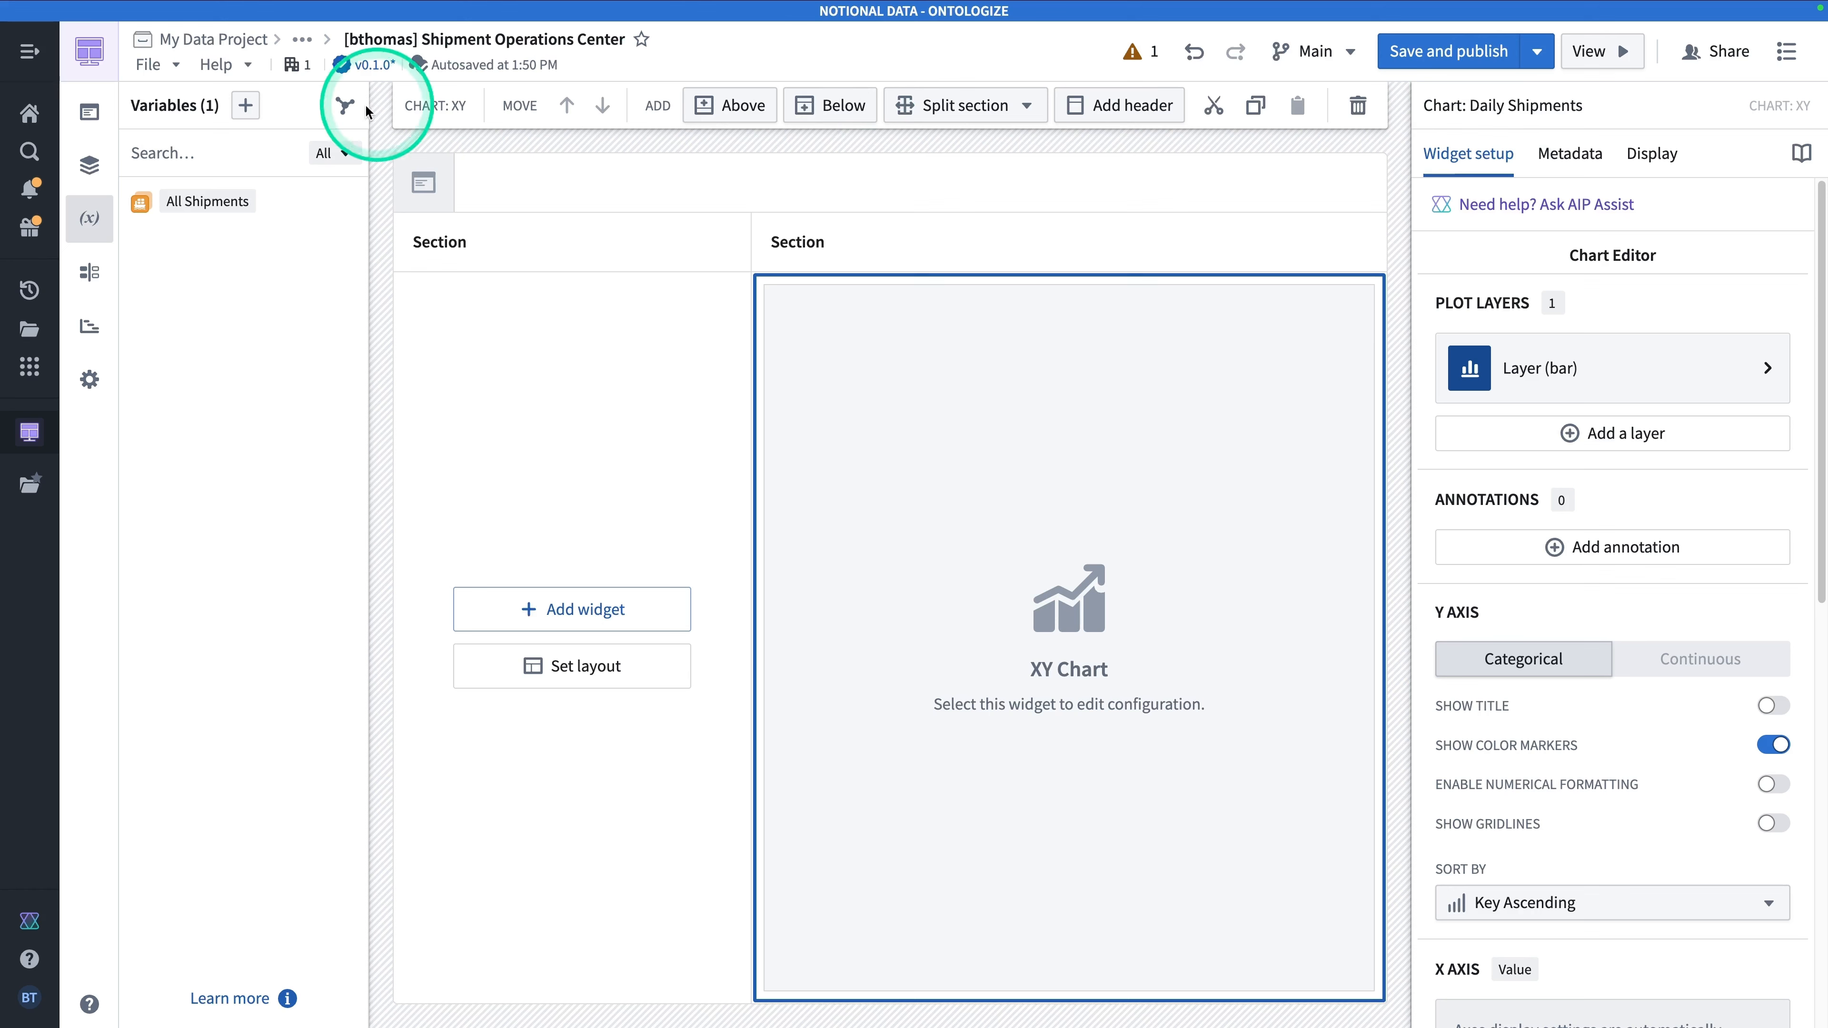
Set the data input of the Daily Shipments chart's bar layer to the All Shipments object set variable.
left_click(90, 168)
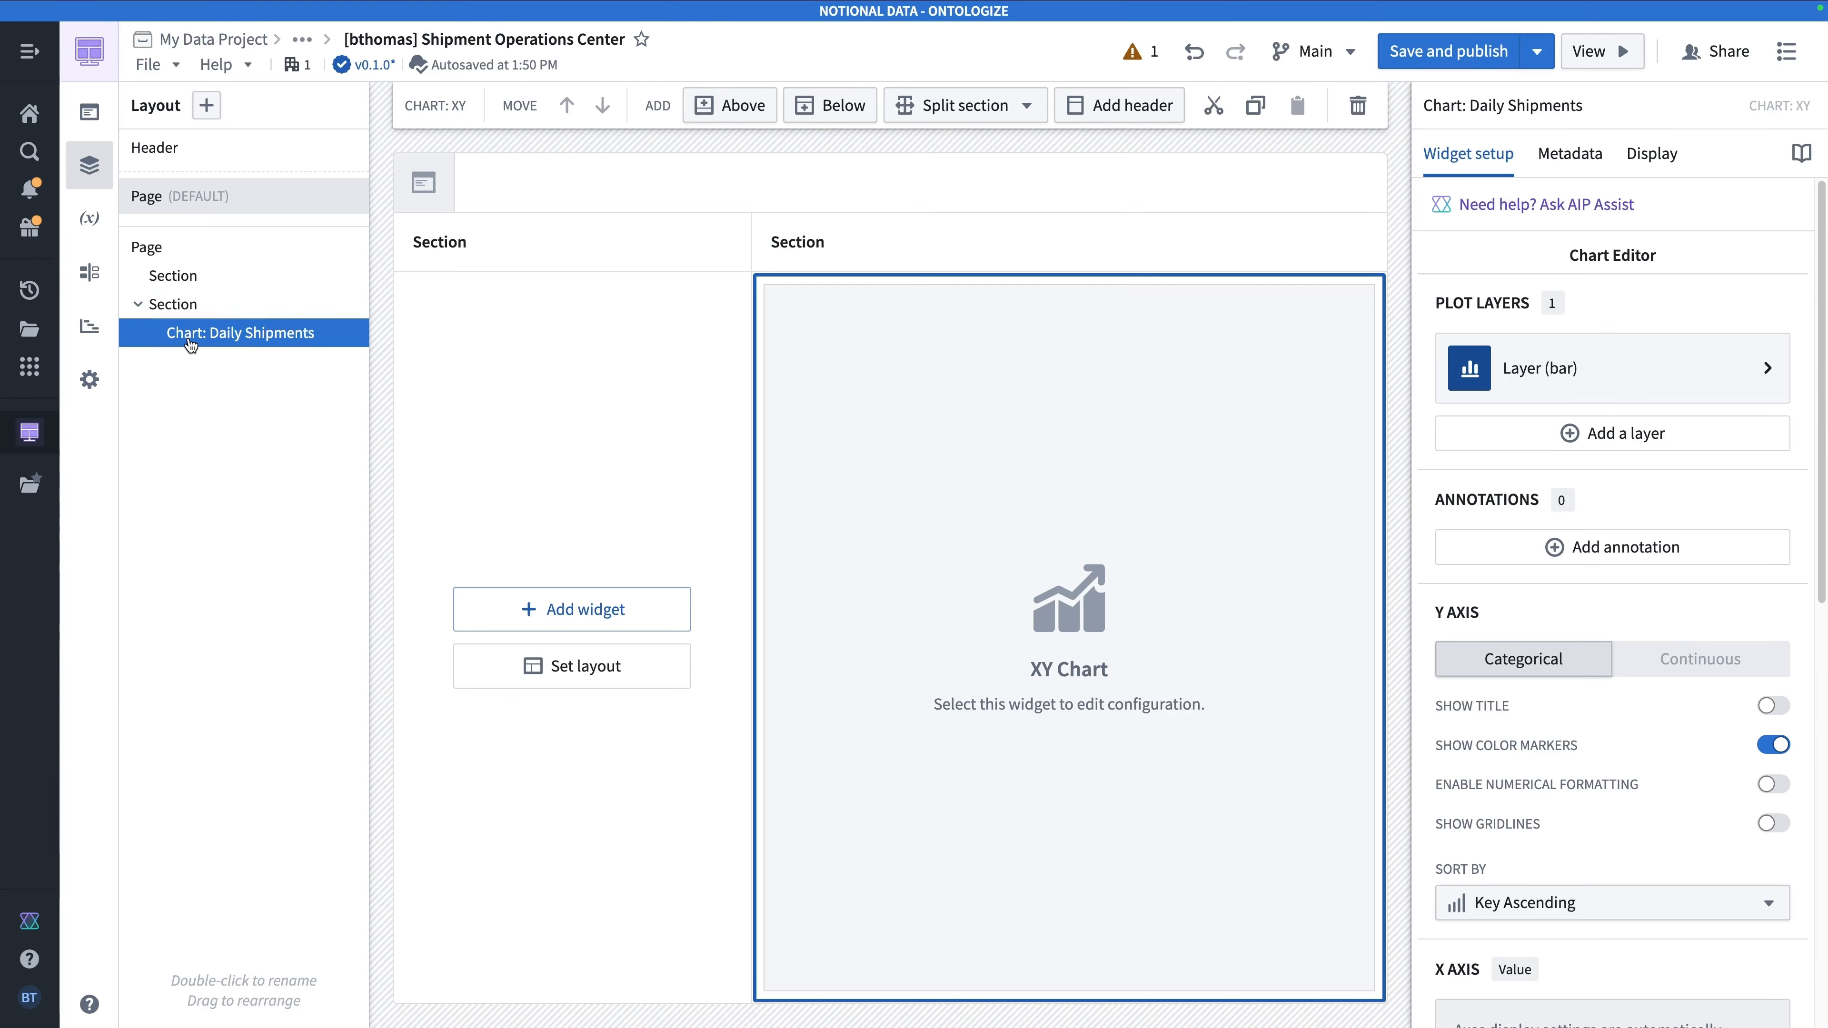
left_click(1035, 356)
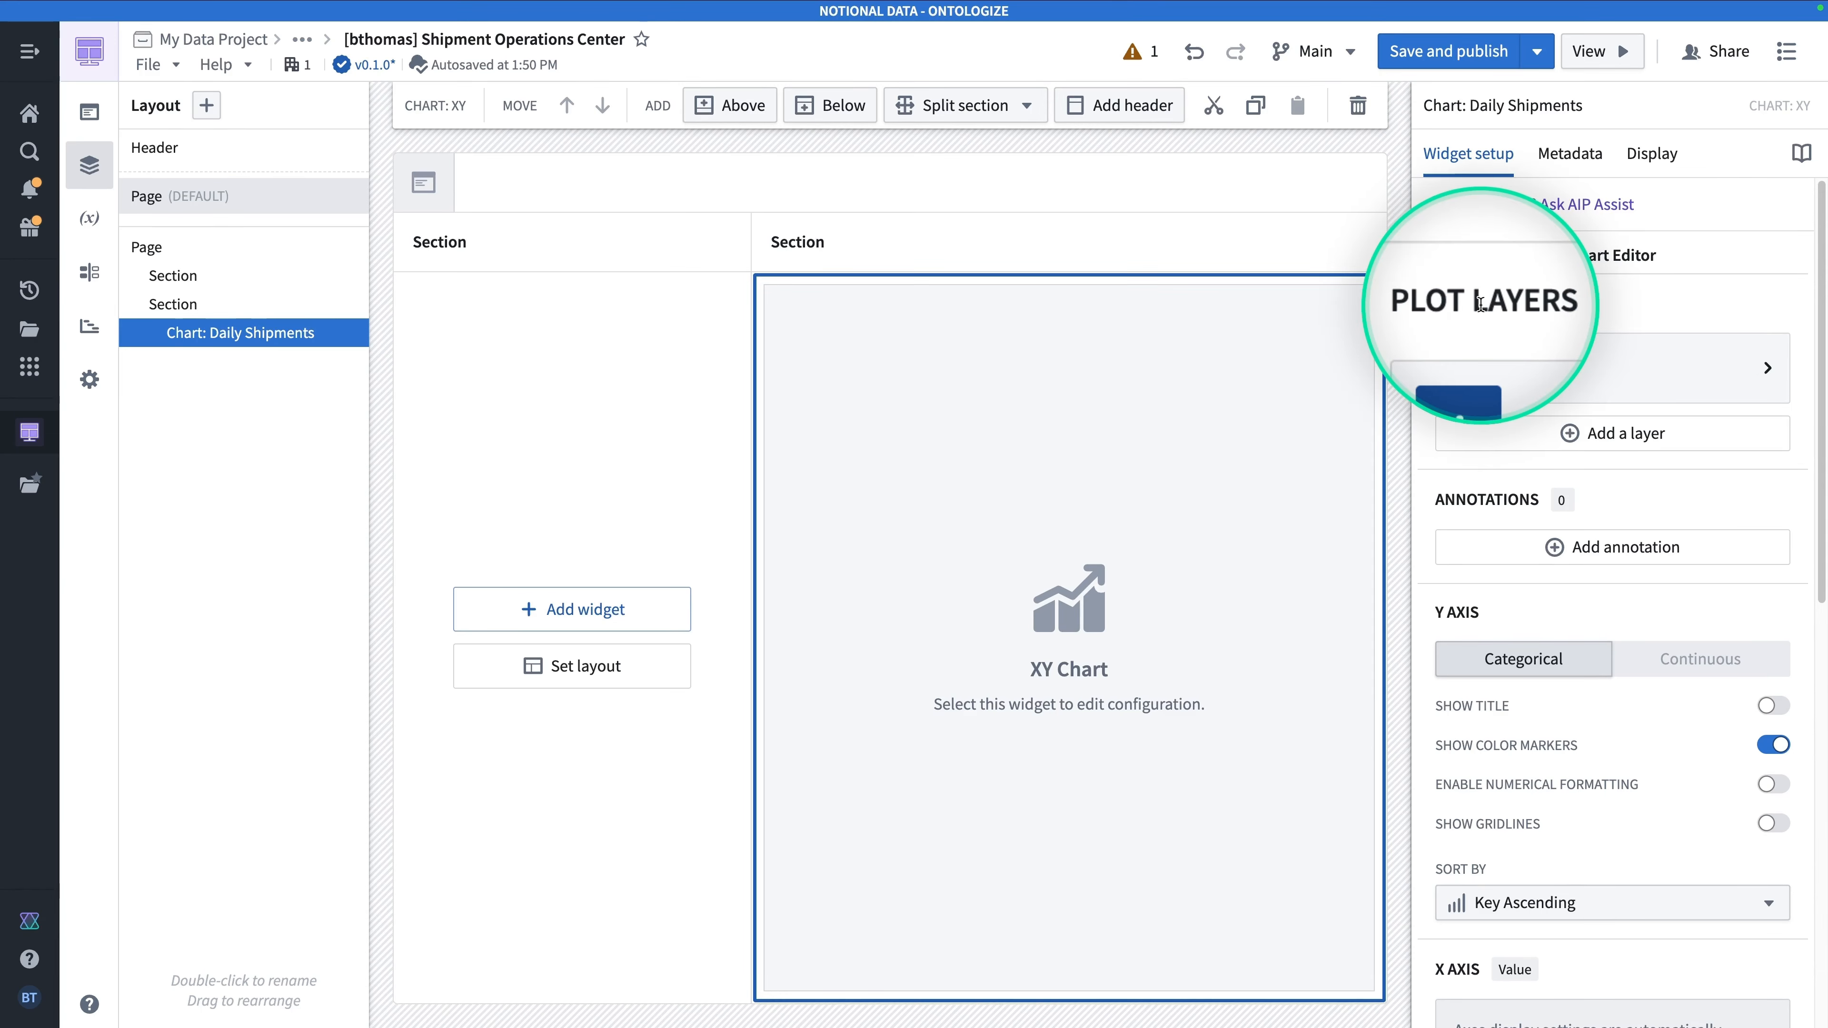
left_click(1582, 369)
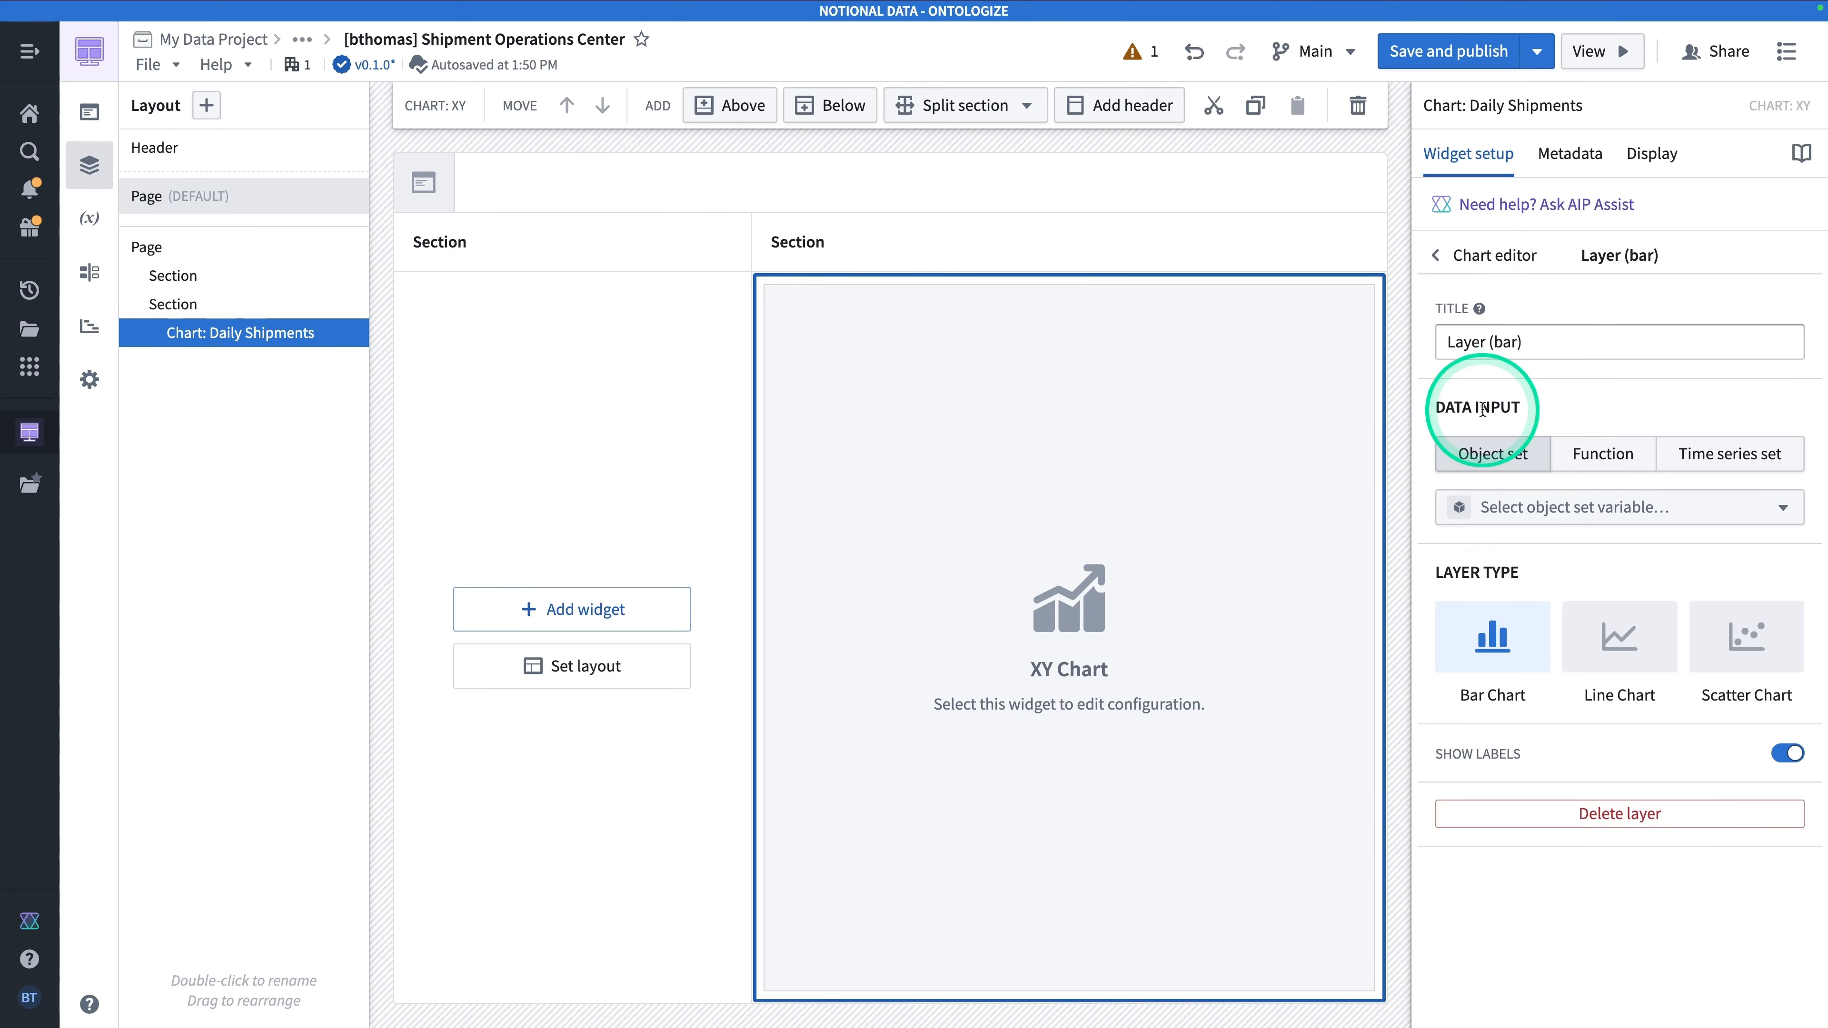
left_click(1501, 472)
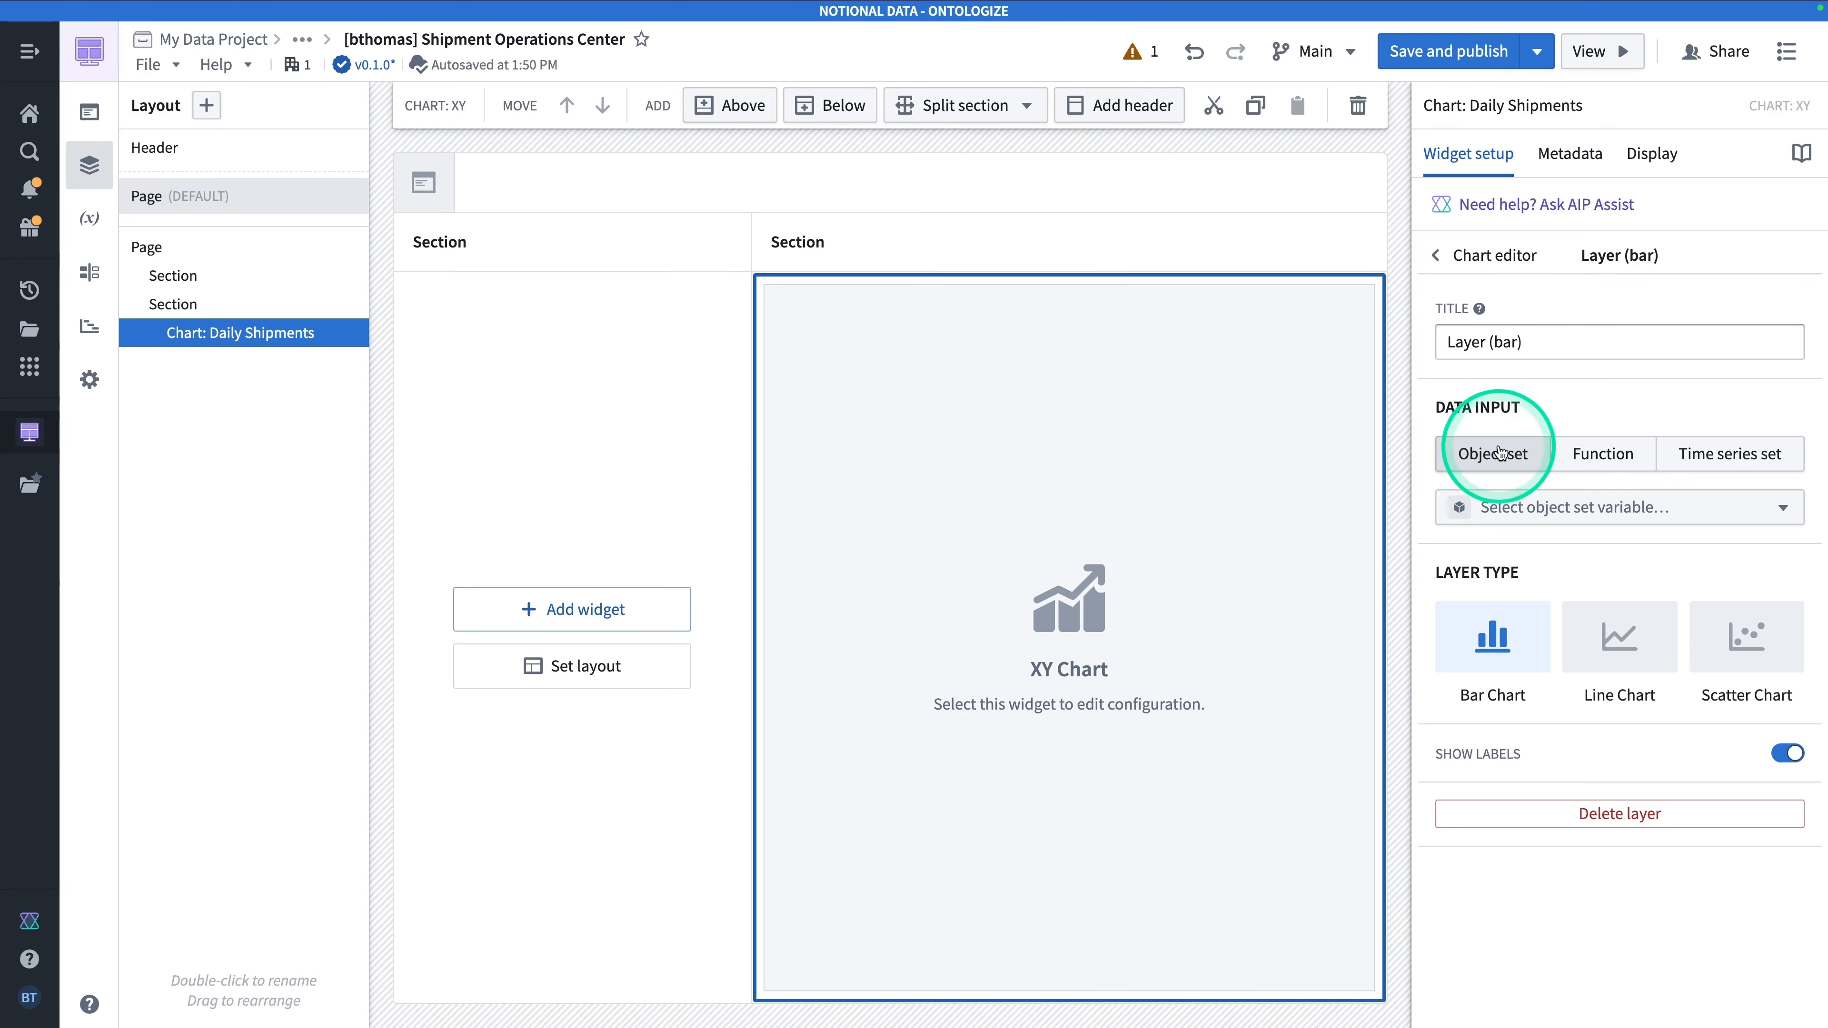
left_click(1518, 508)
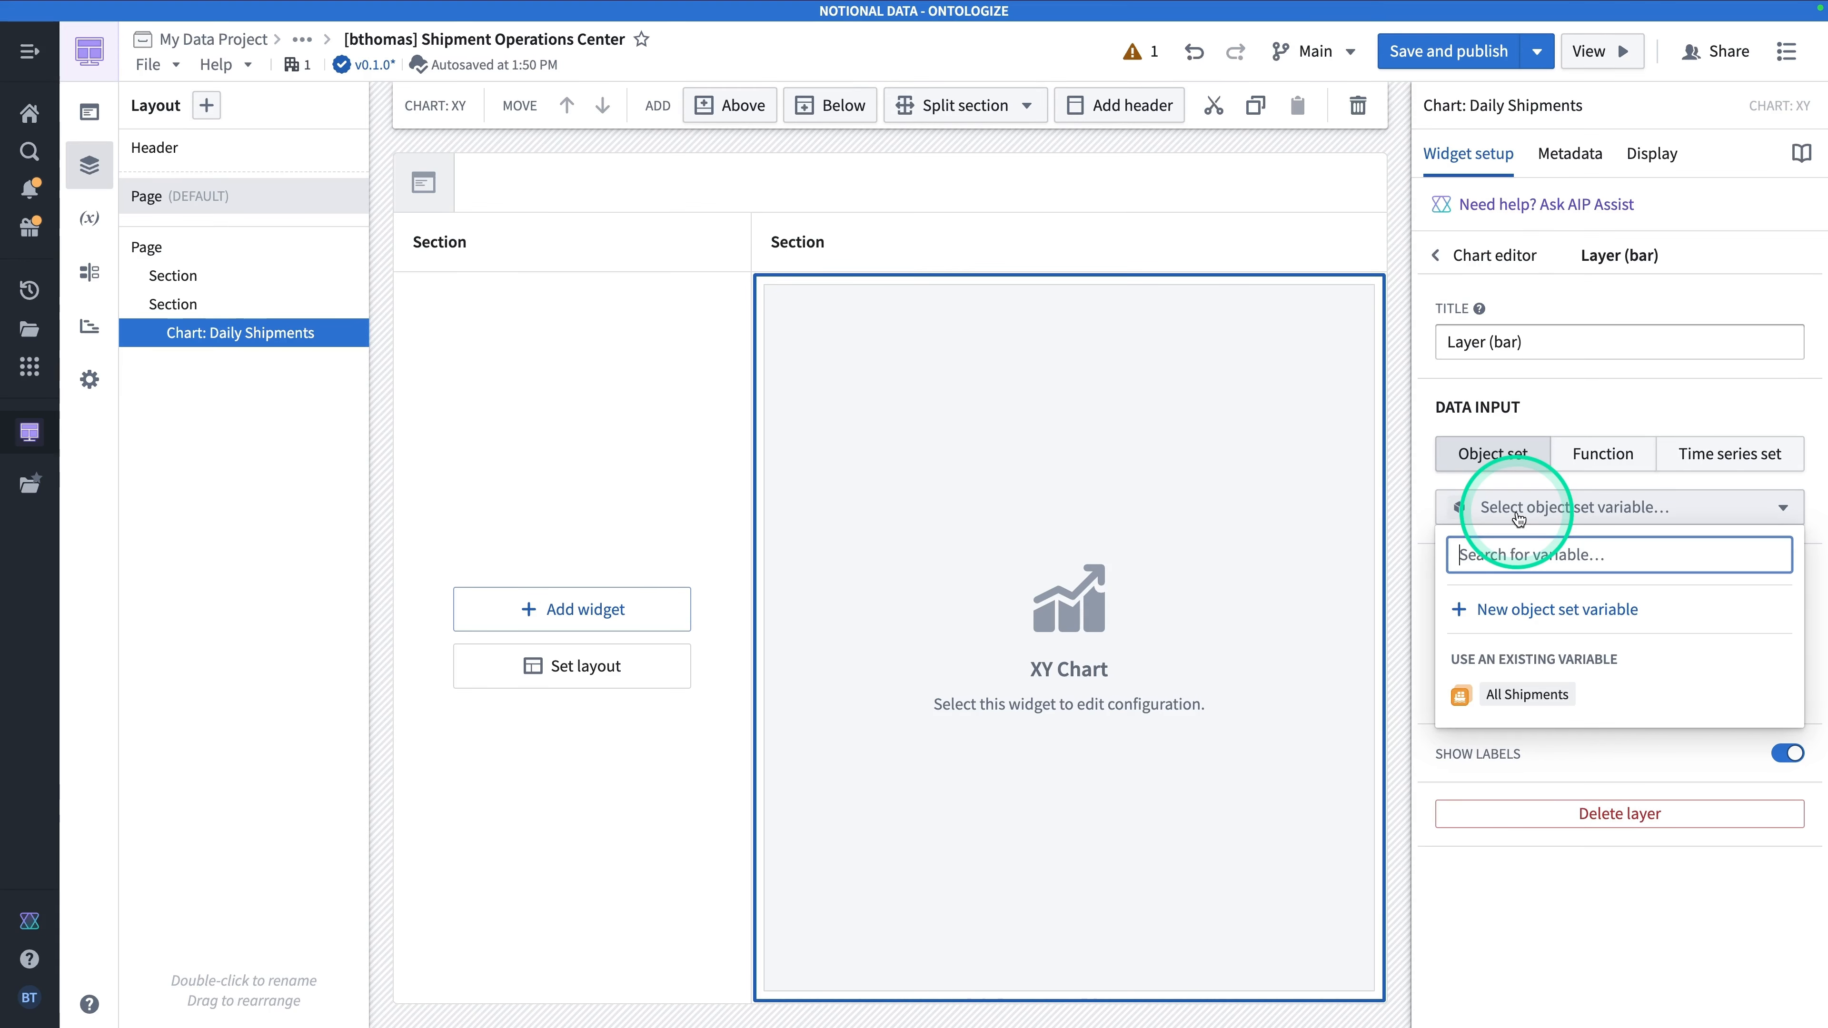
left_click(1522, 696)
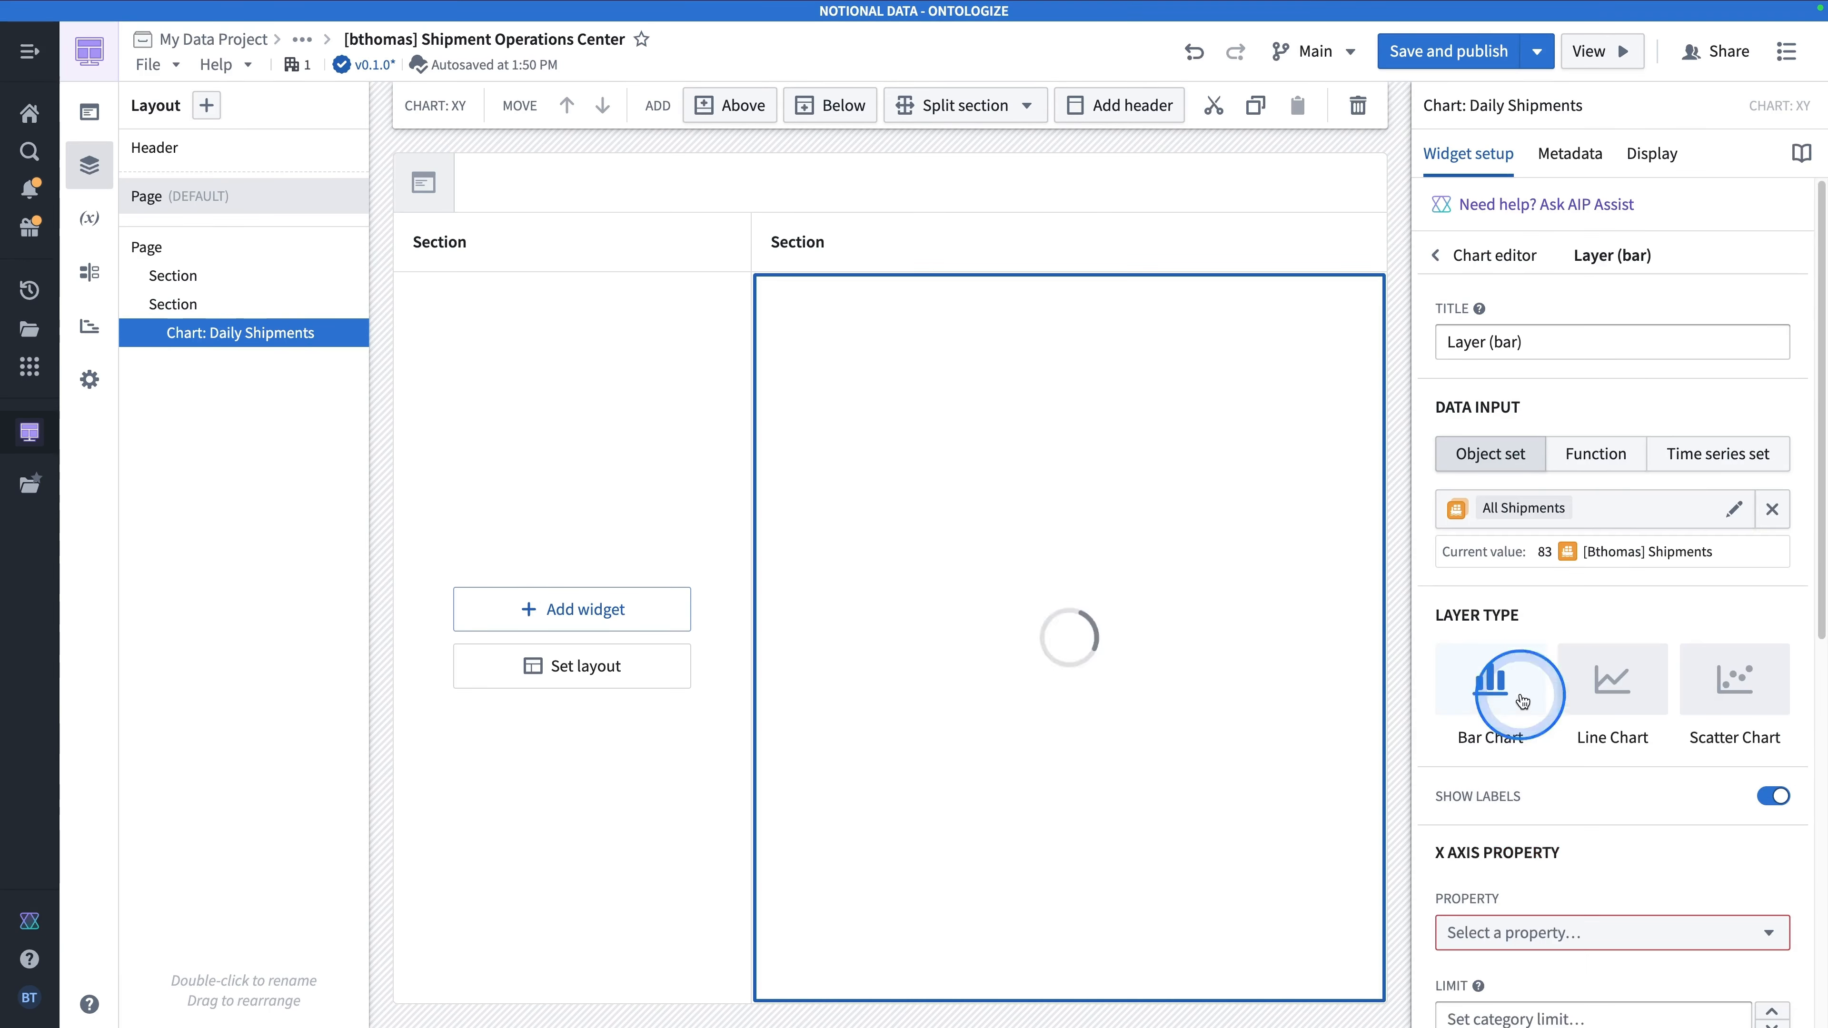
Set the bar layer's X axis property to Arriving Destination Date.
scroll(1541, 608, "down", 4)
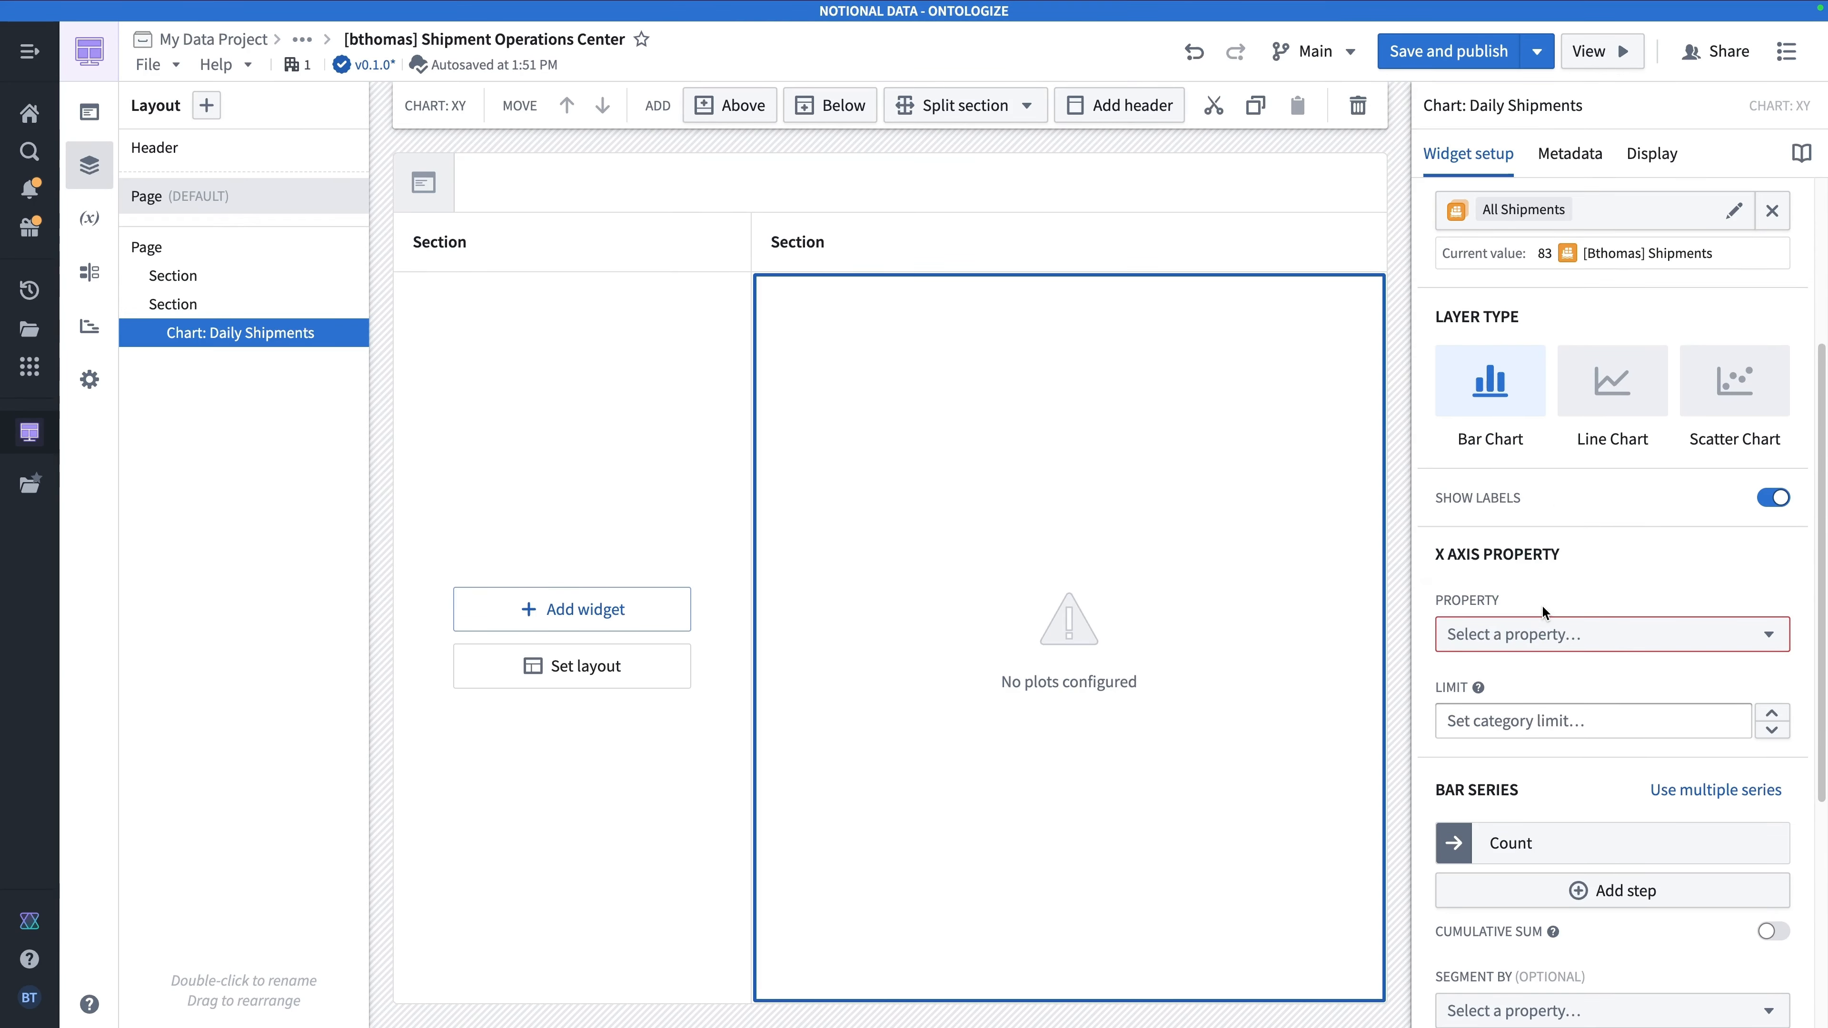
left_click(1543, 634)
left_click(1502, 211)
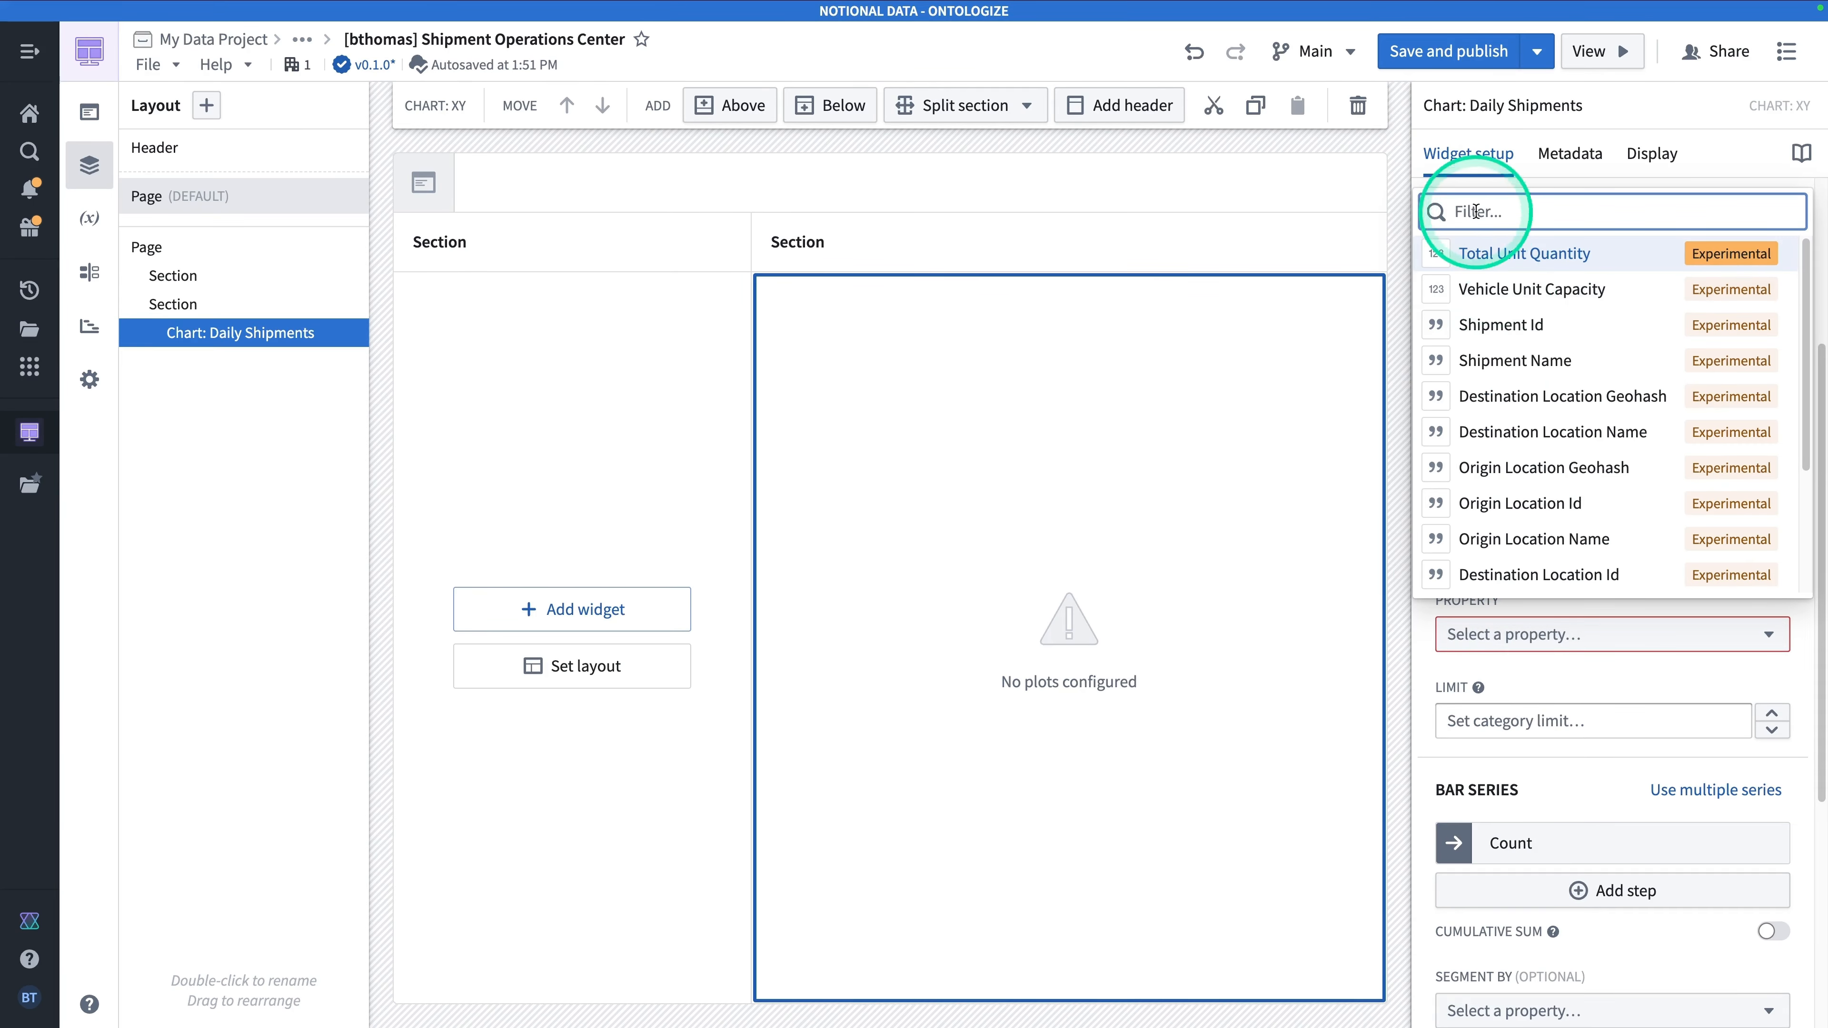
type("arriv")
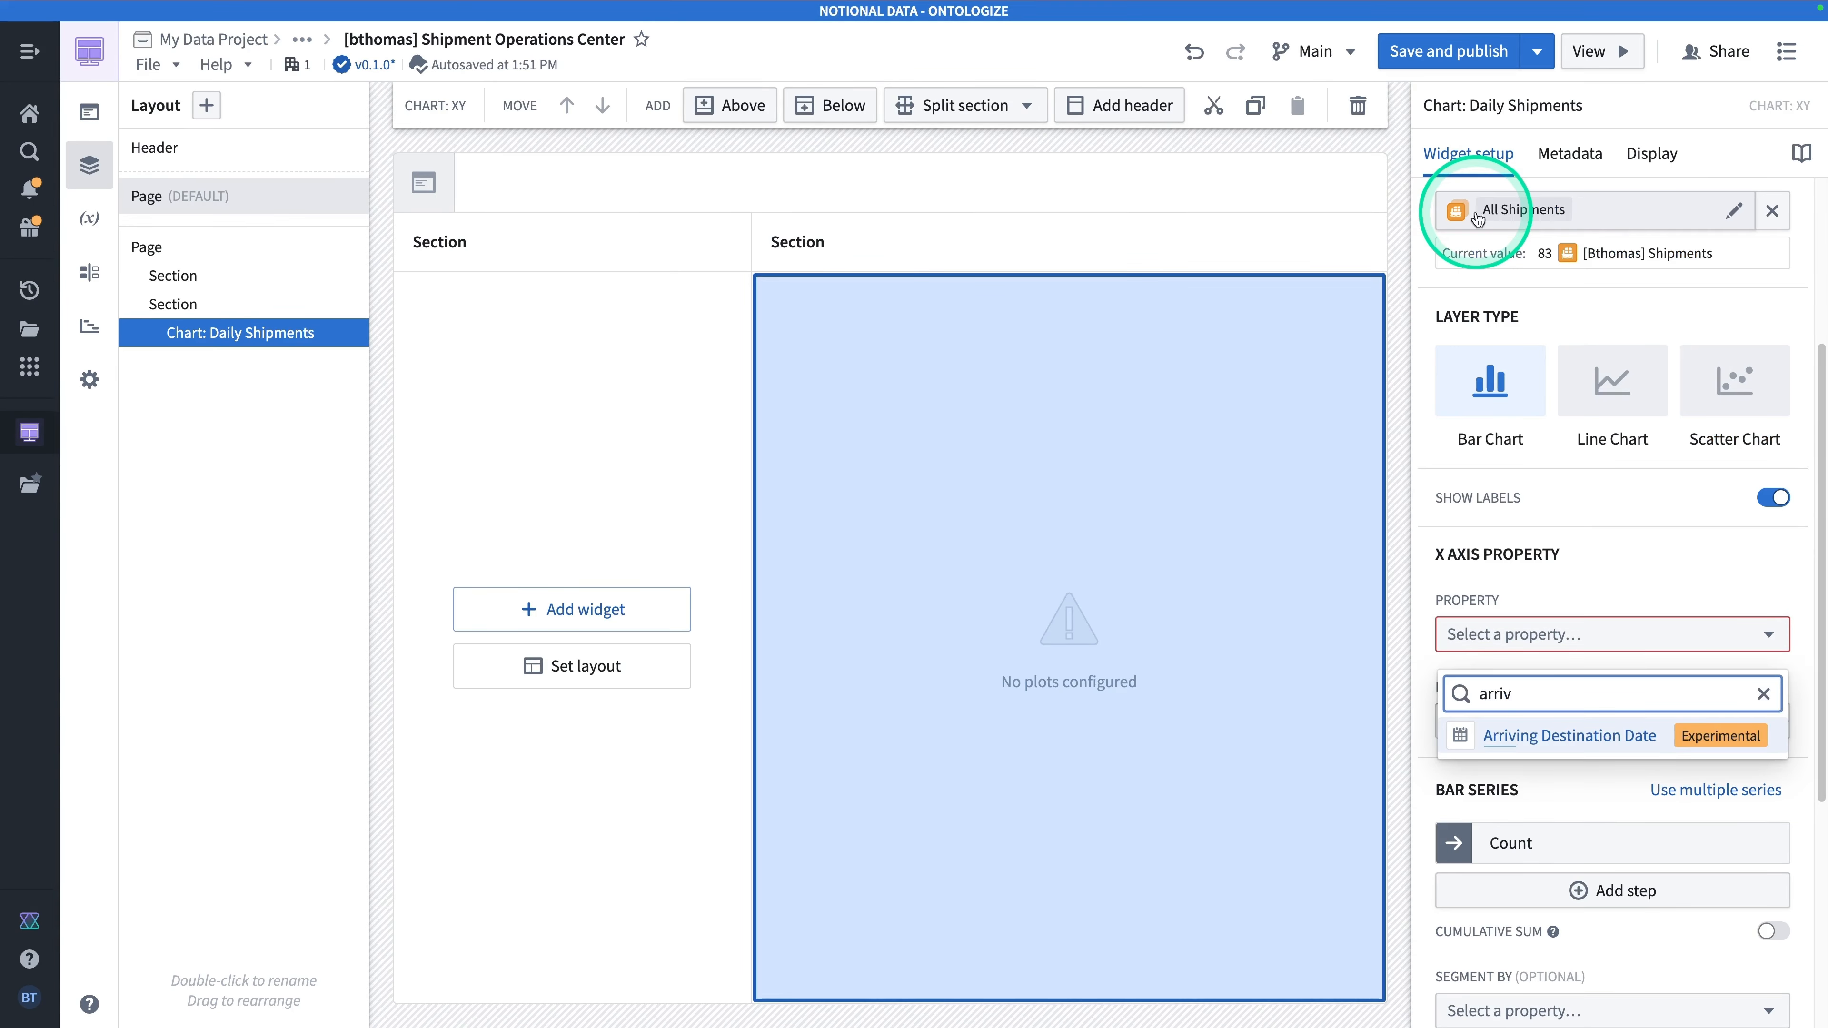
left_click(1520, 735)
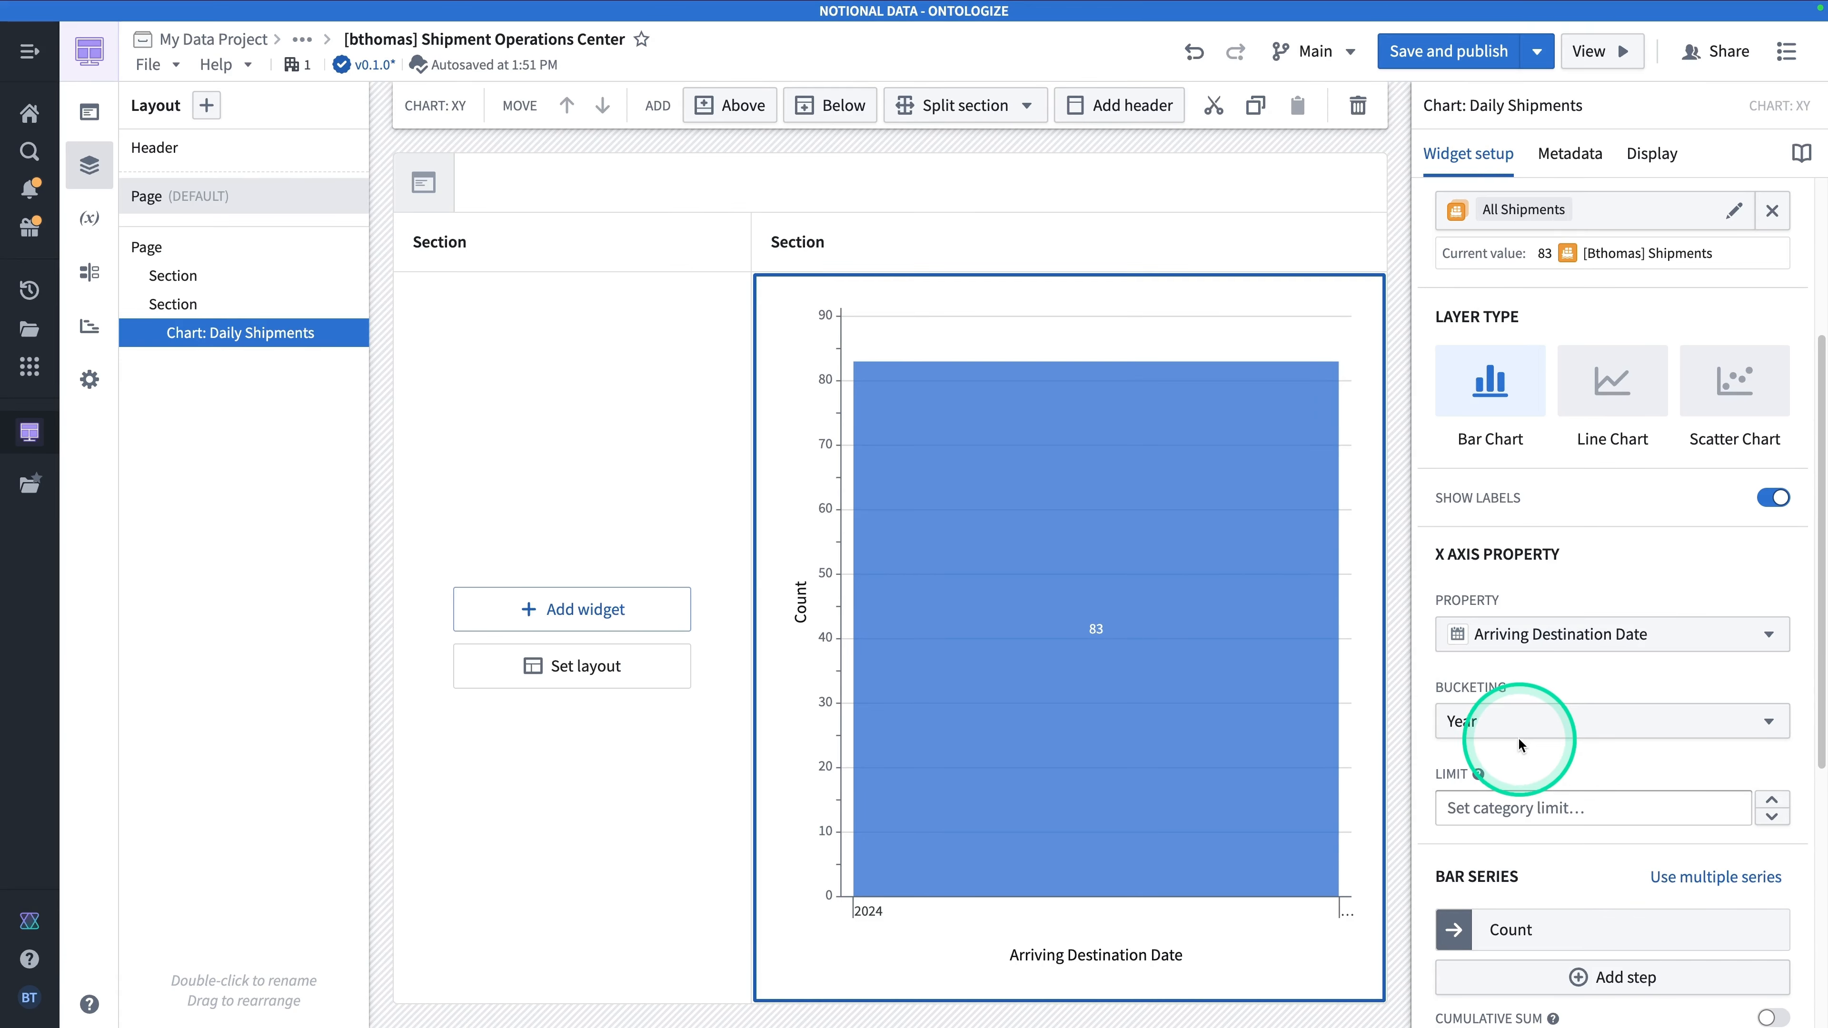
Set the X axis bucketing of the Daily Shipments chart to Day, and save and publish the module.
left_click(1481, 724)
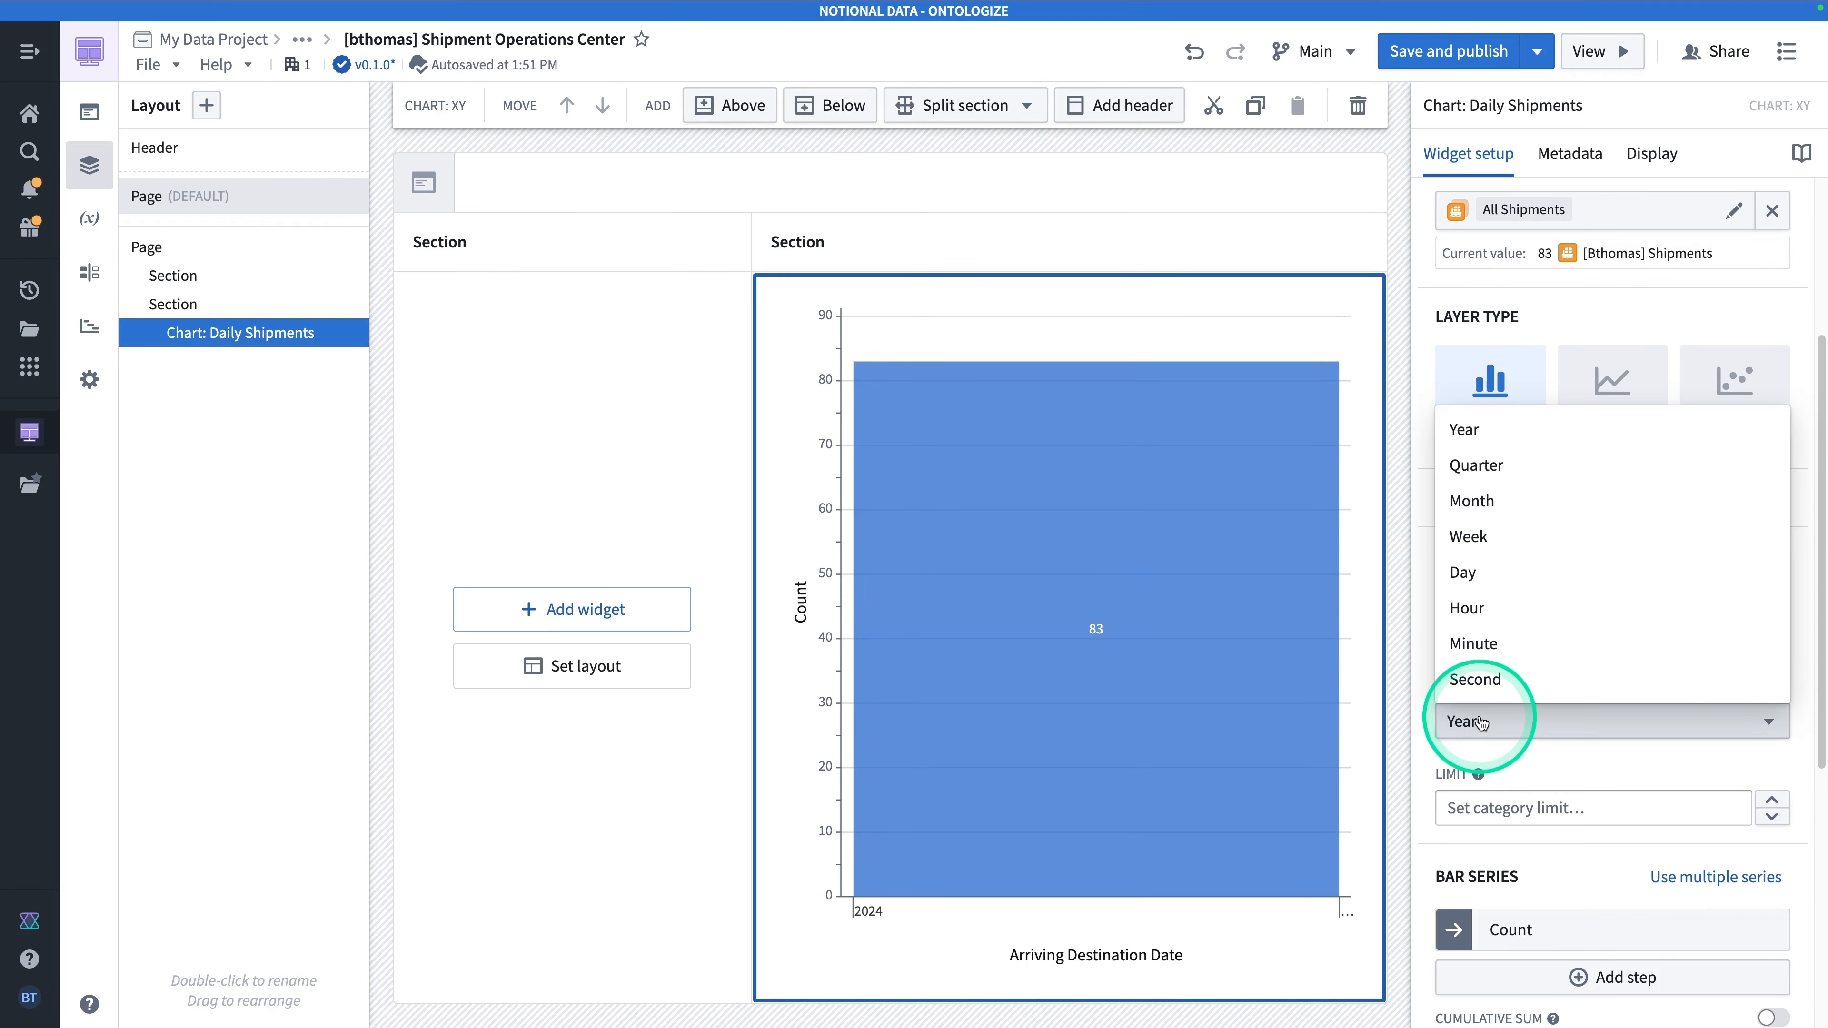
left_click(1469, 572)
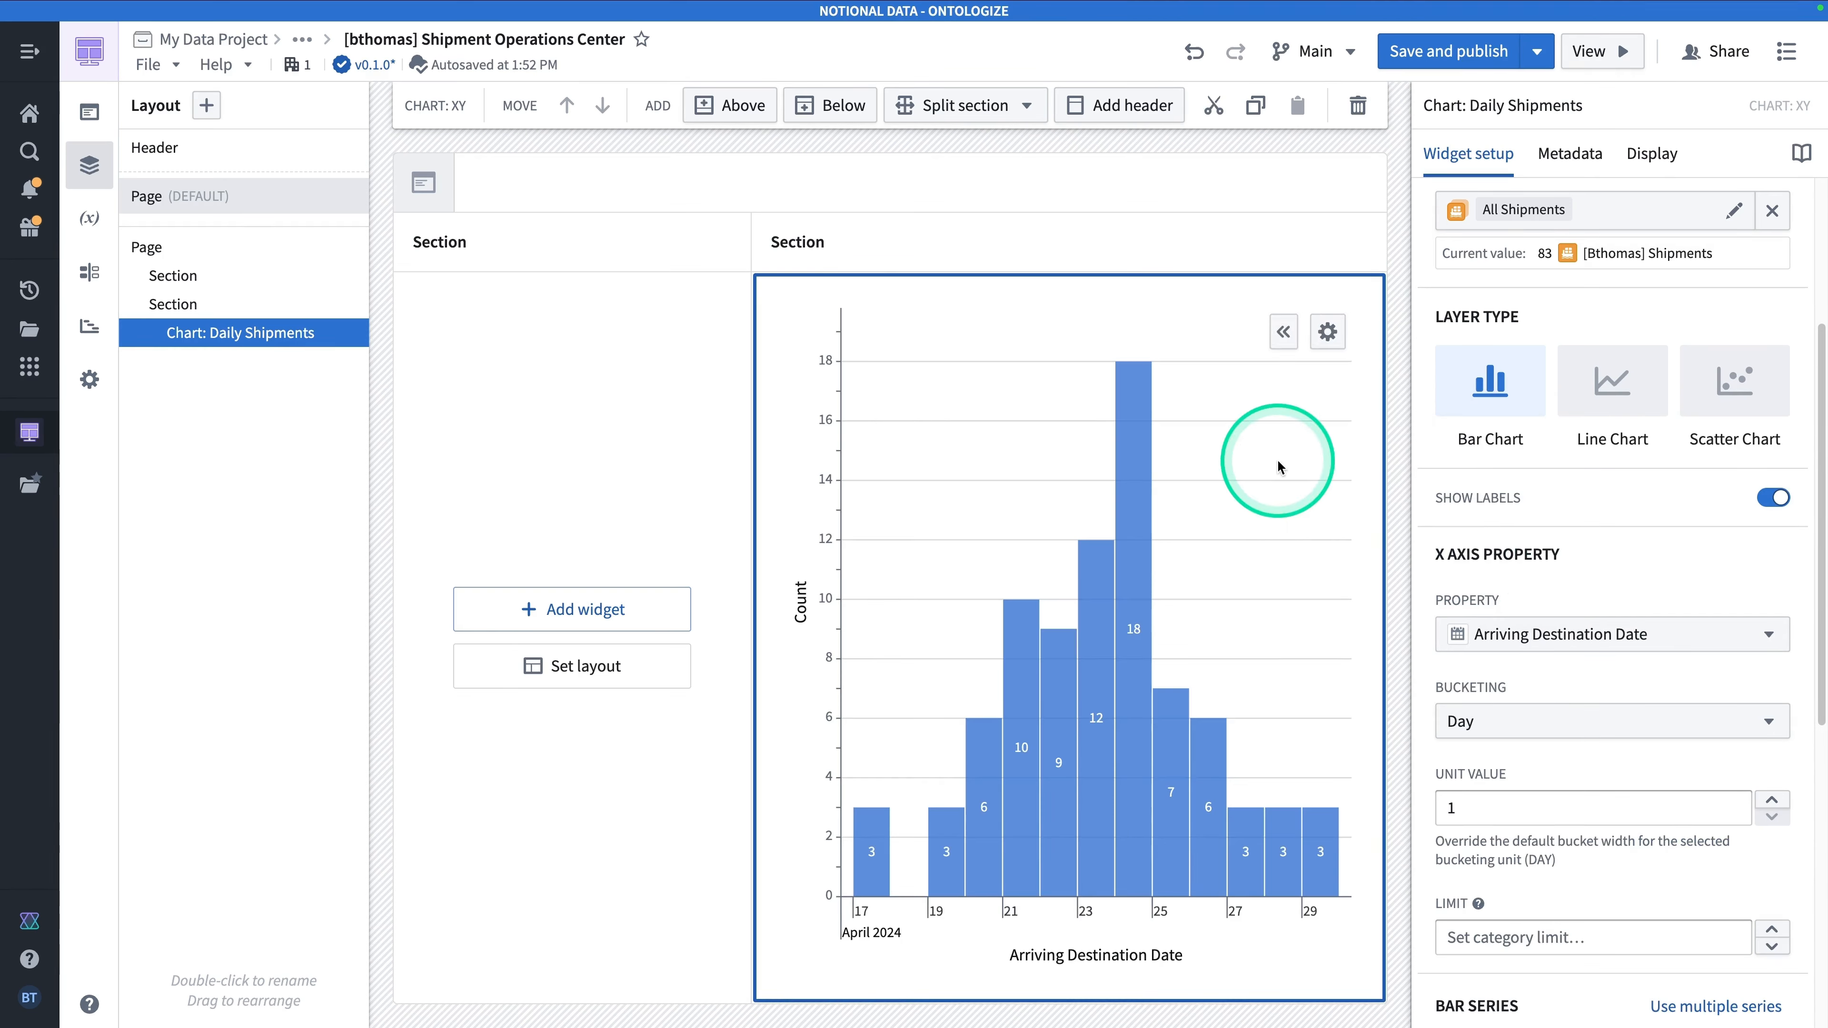
mouse_move(1127, 756)
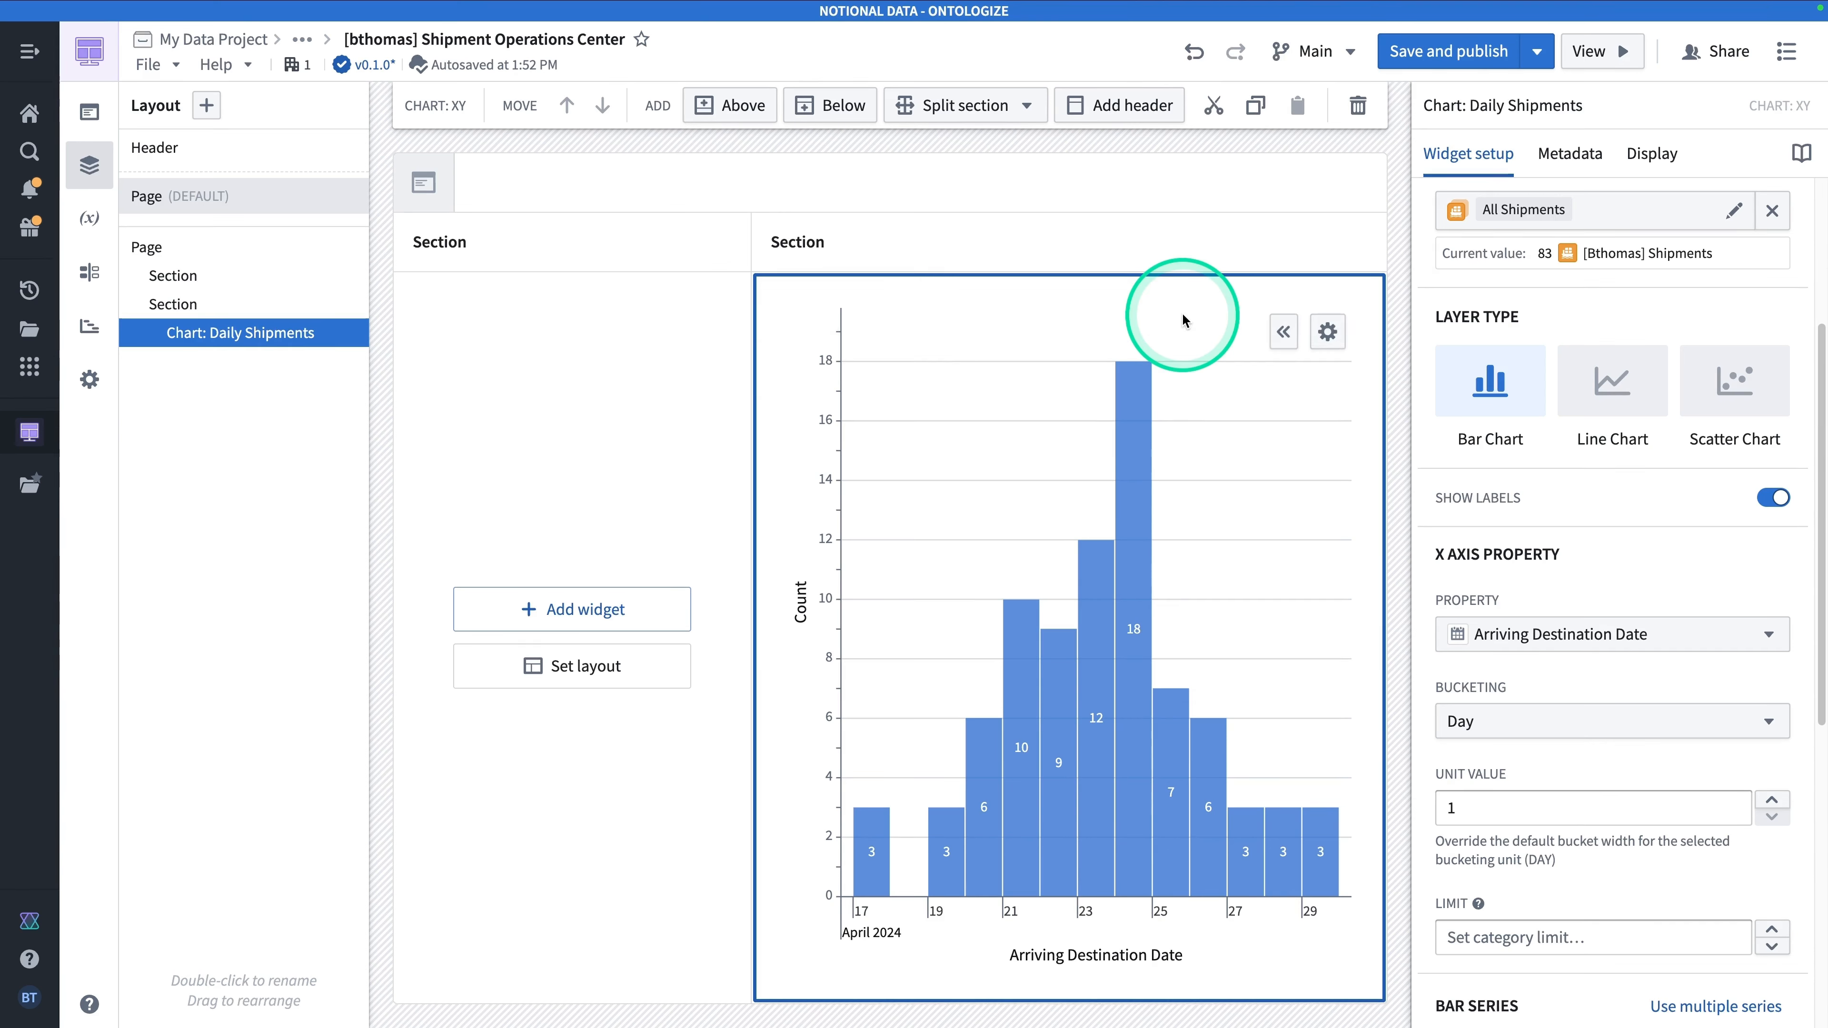
left_click(1409, 63)
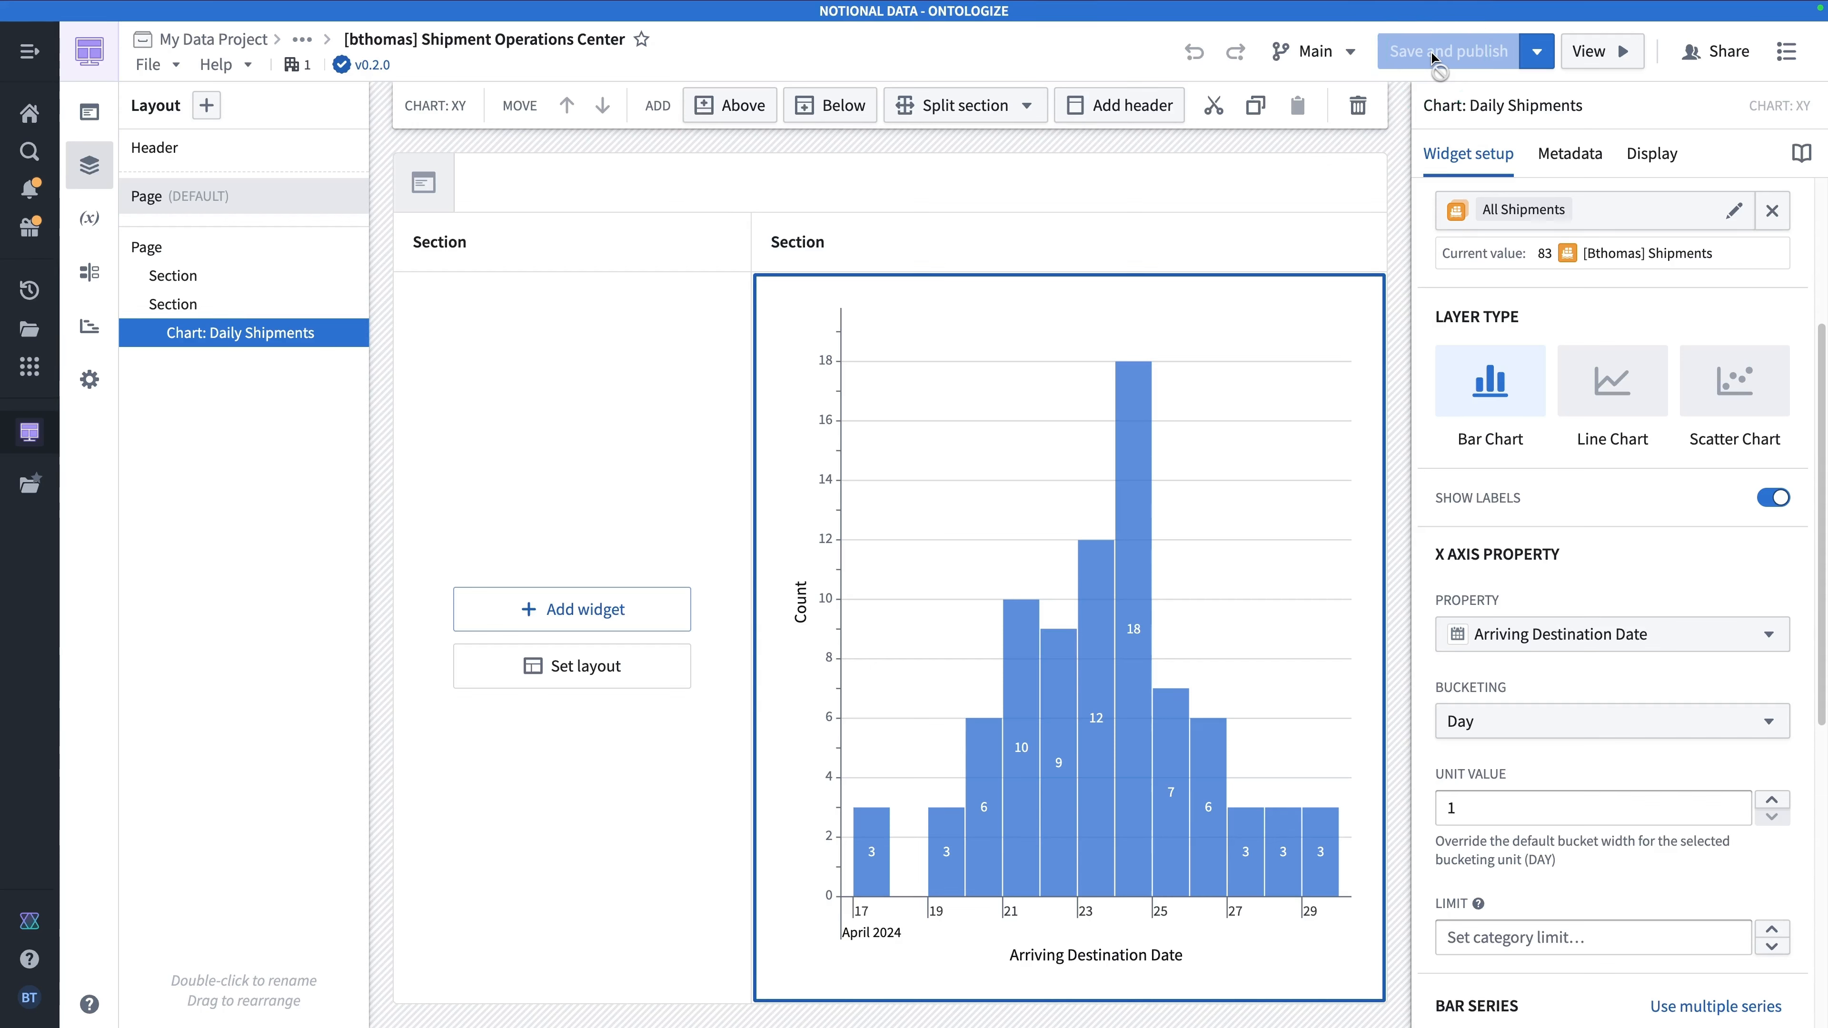
left_click(1545, 64)
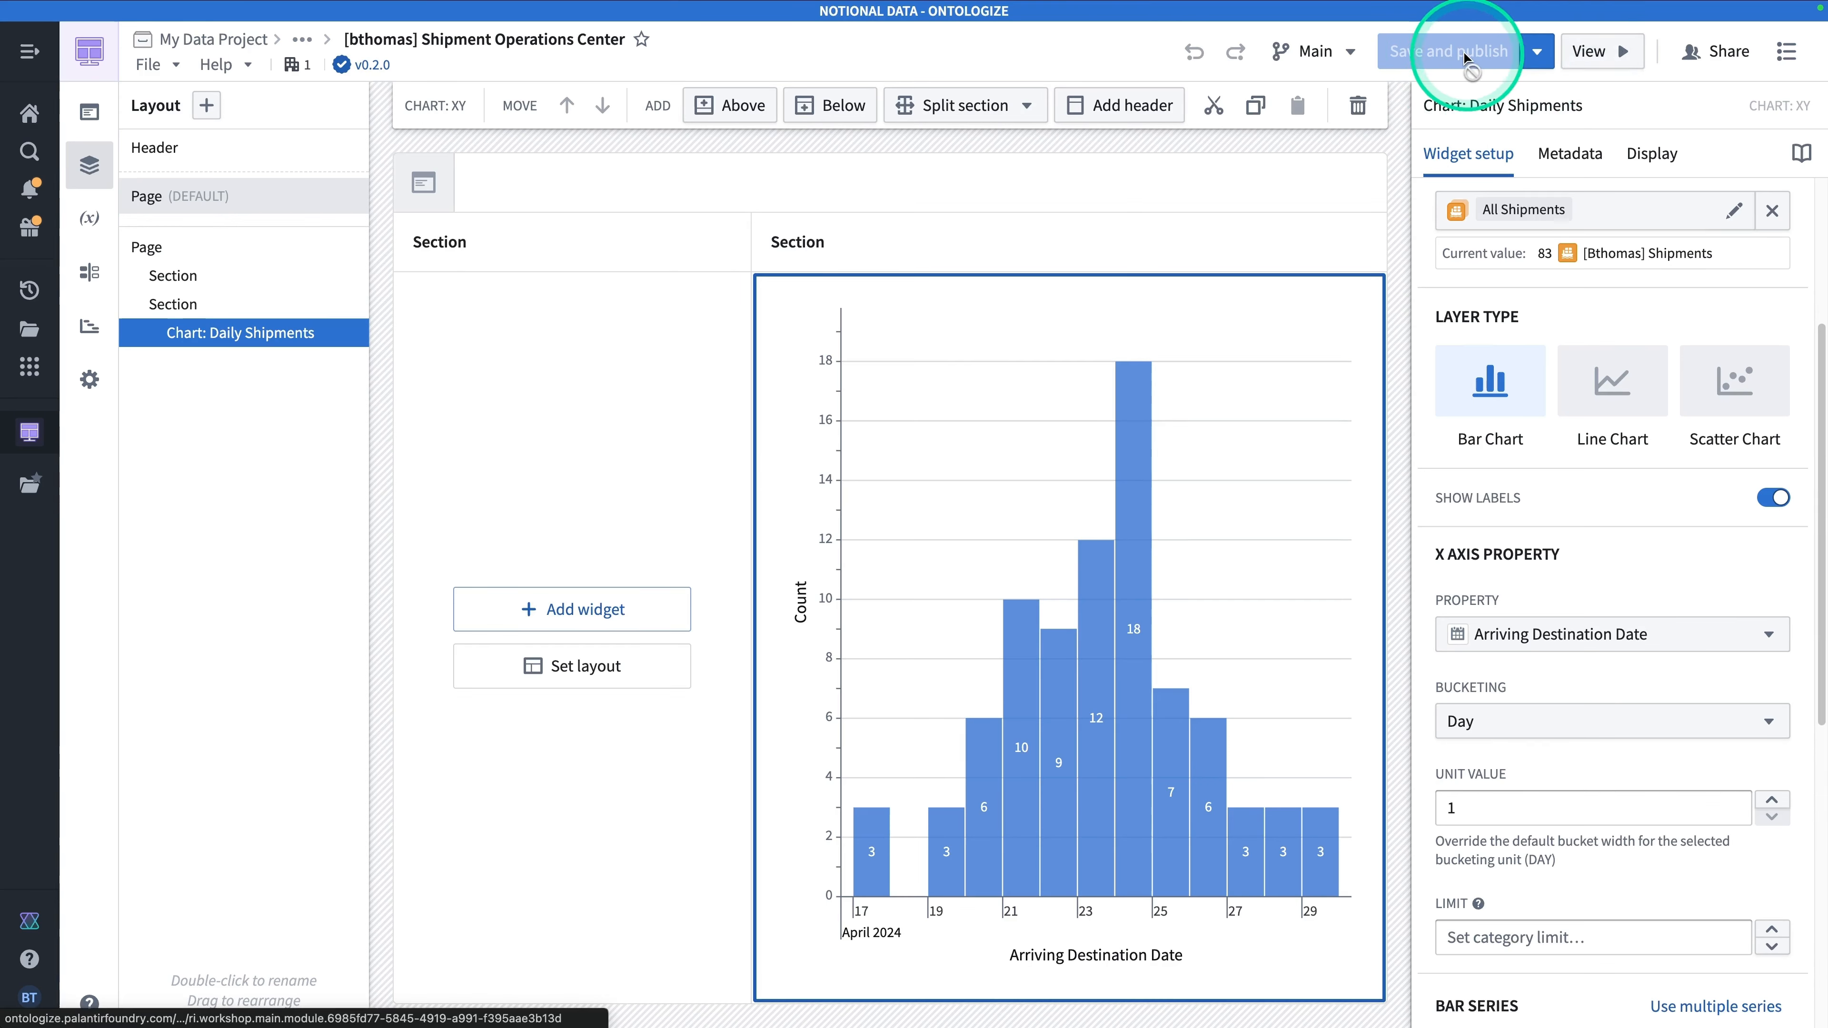
Preview the published module in view mode and return to editing it.
left_click(1610, 53)
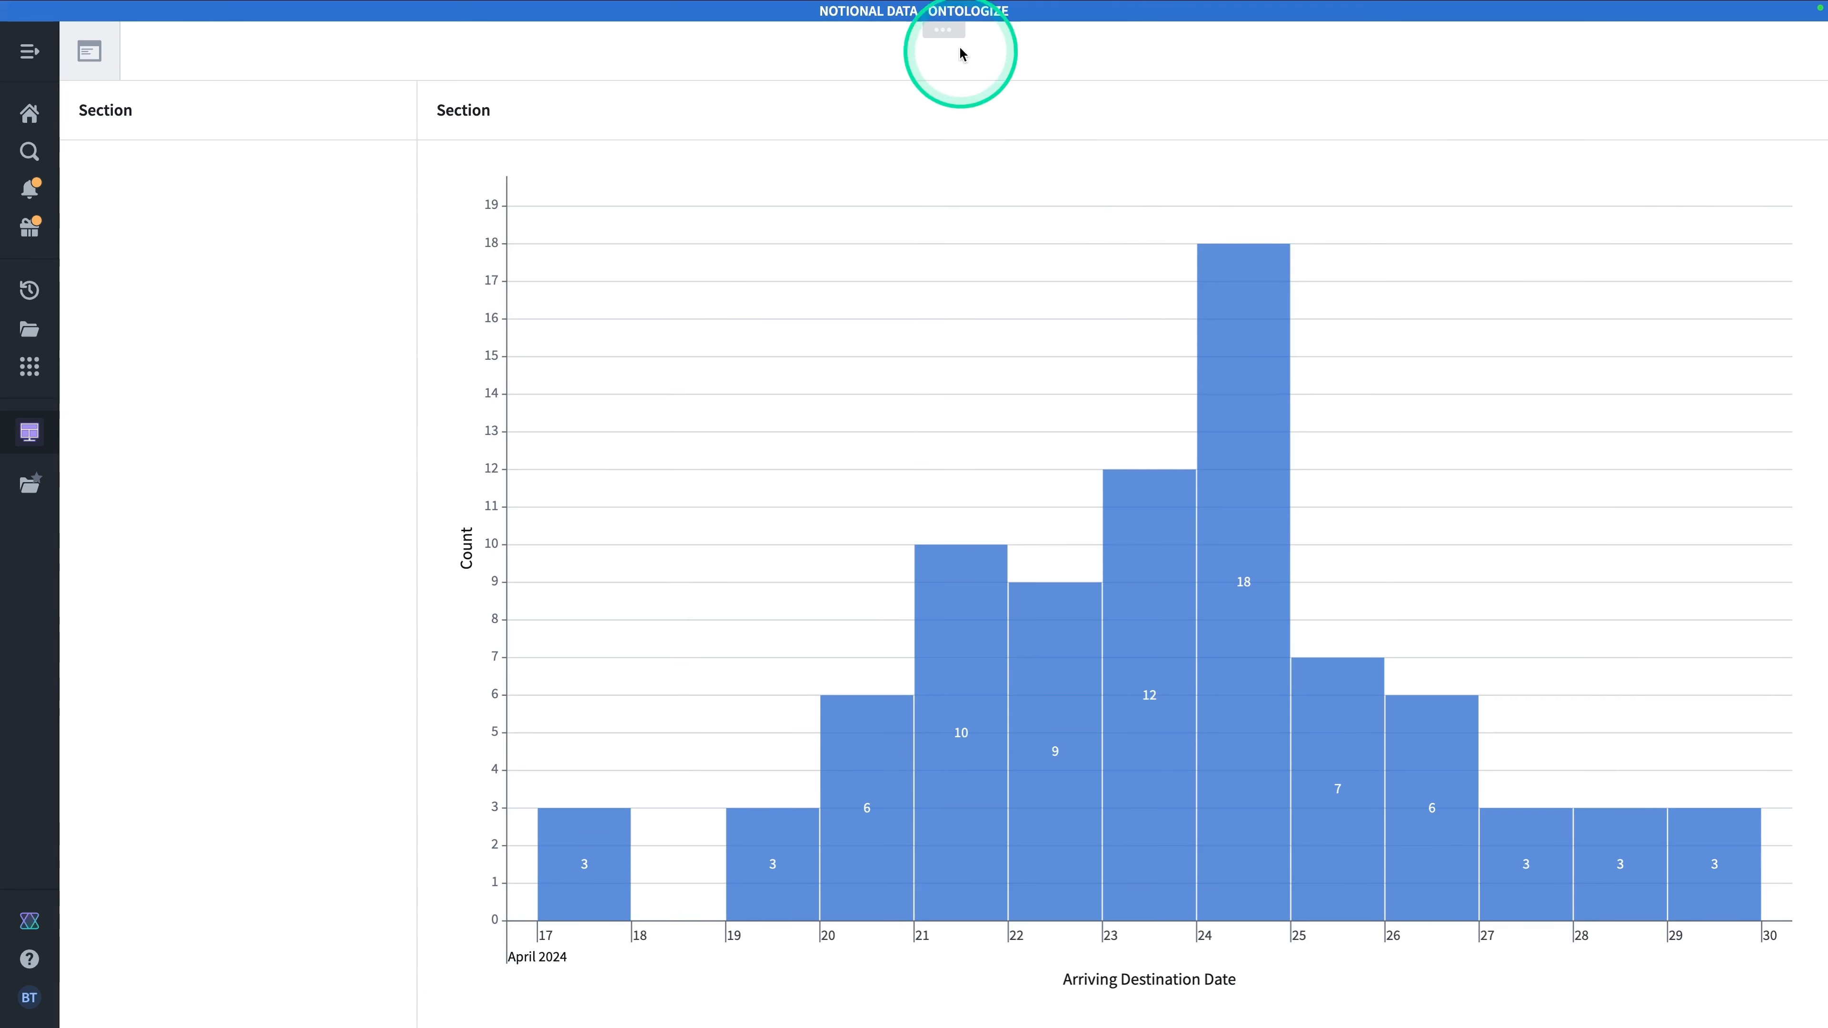
left_click(940, 38)
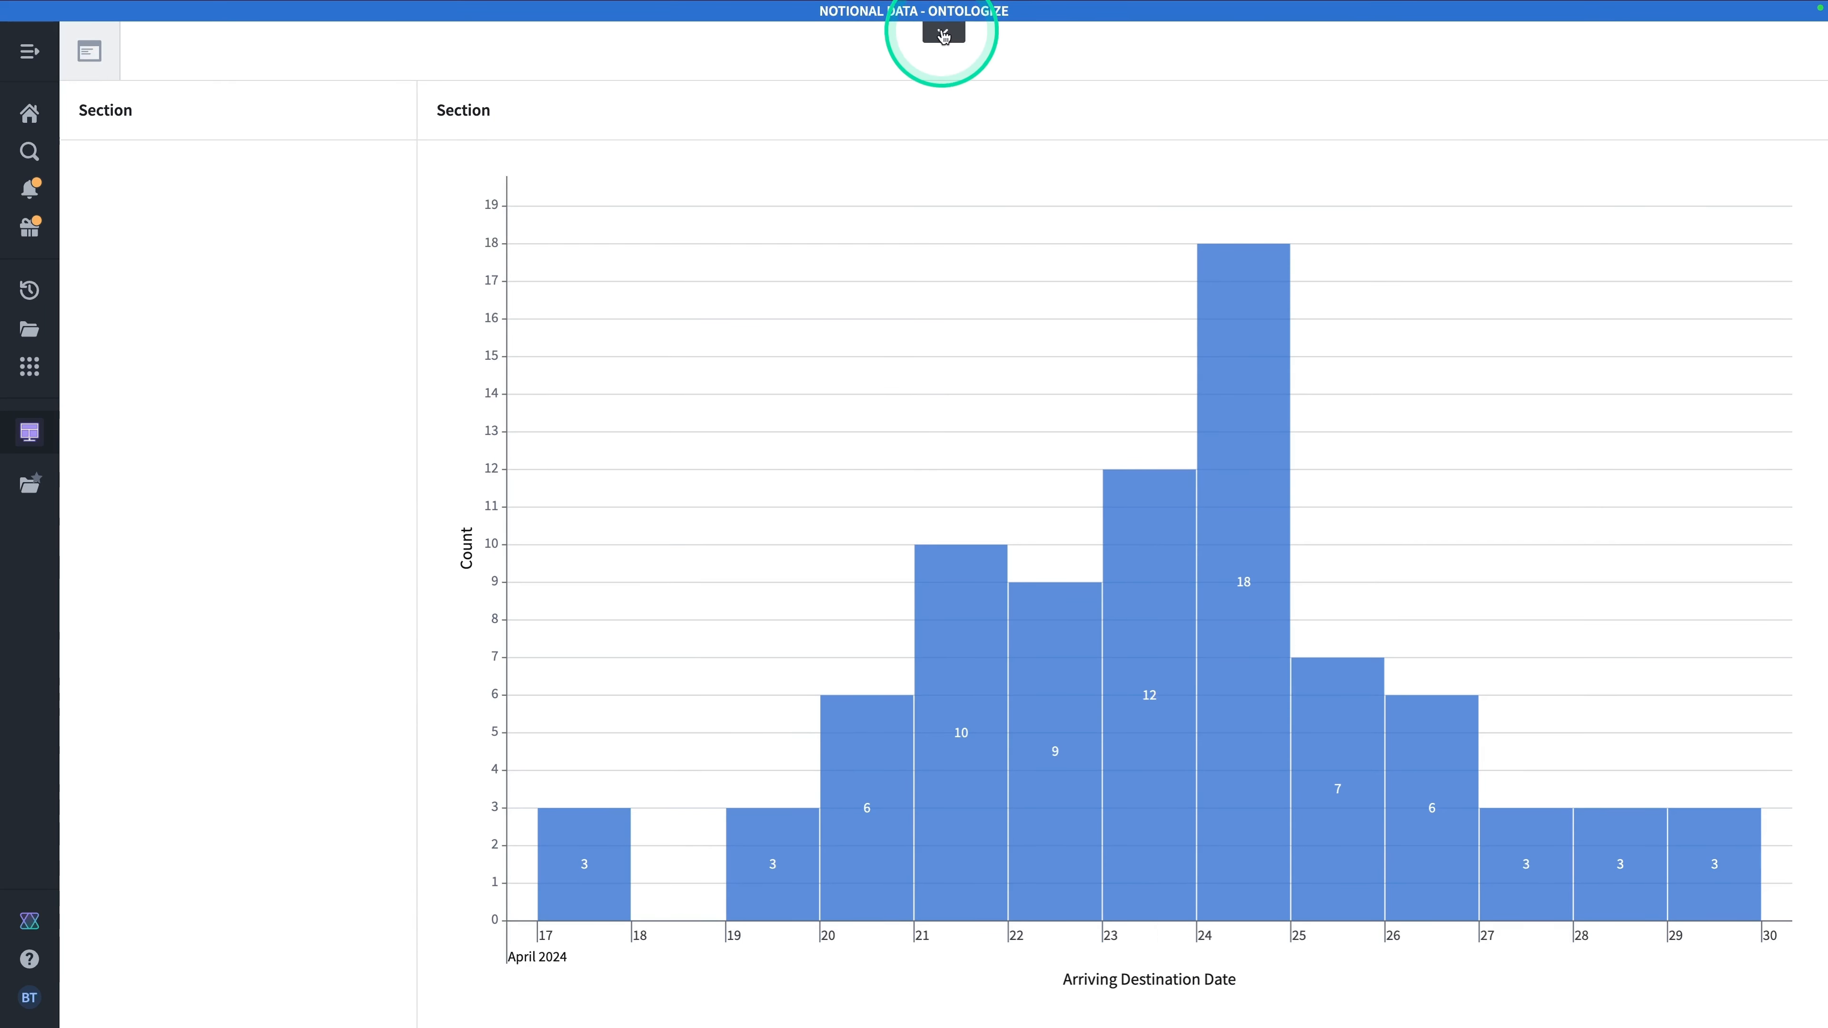
left_click(777, 45)
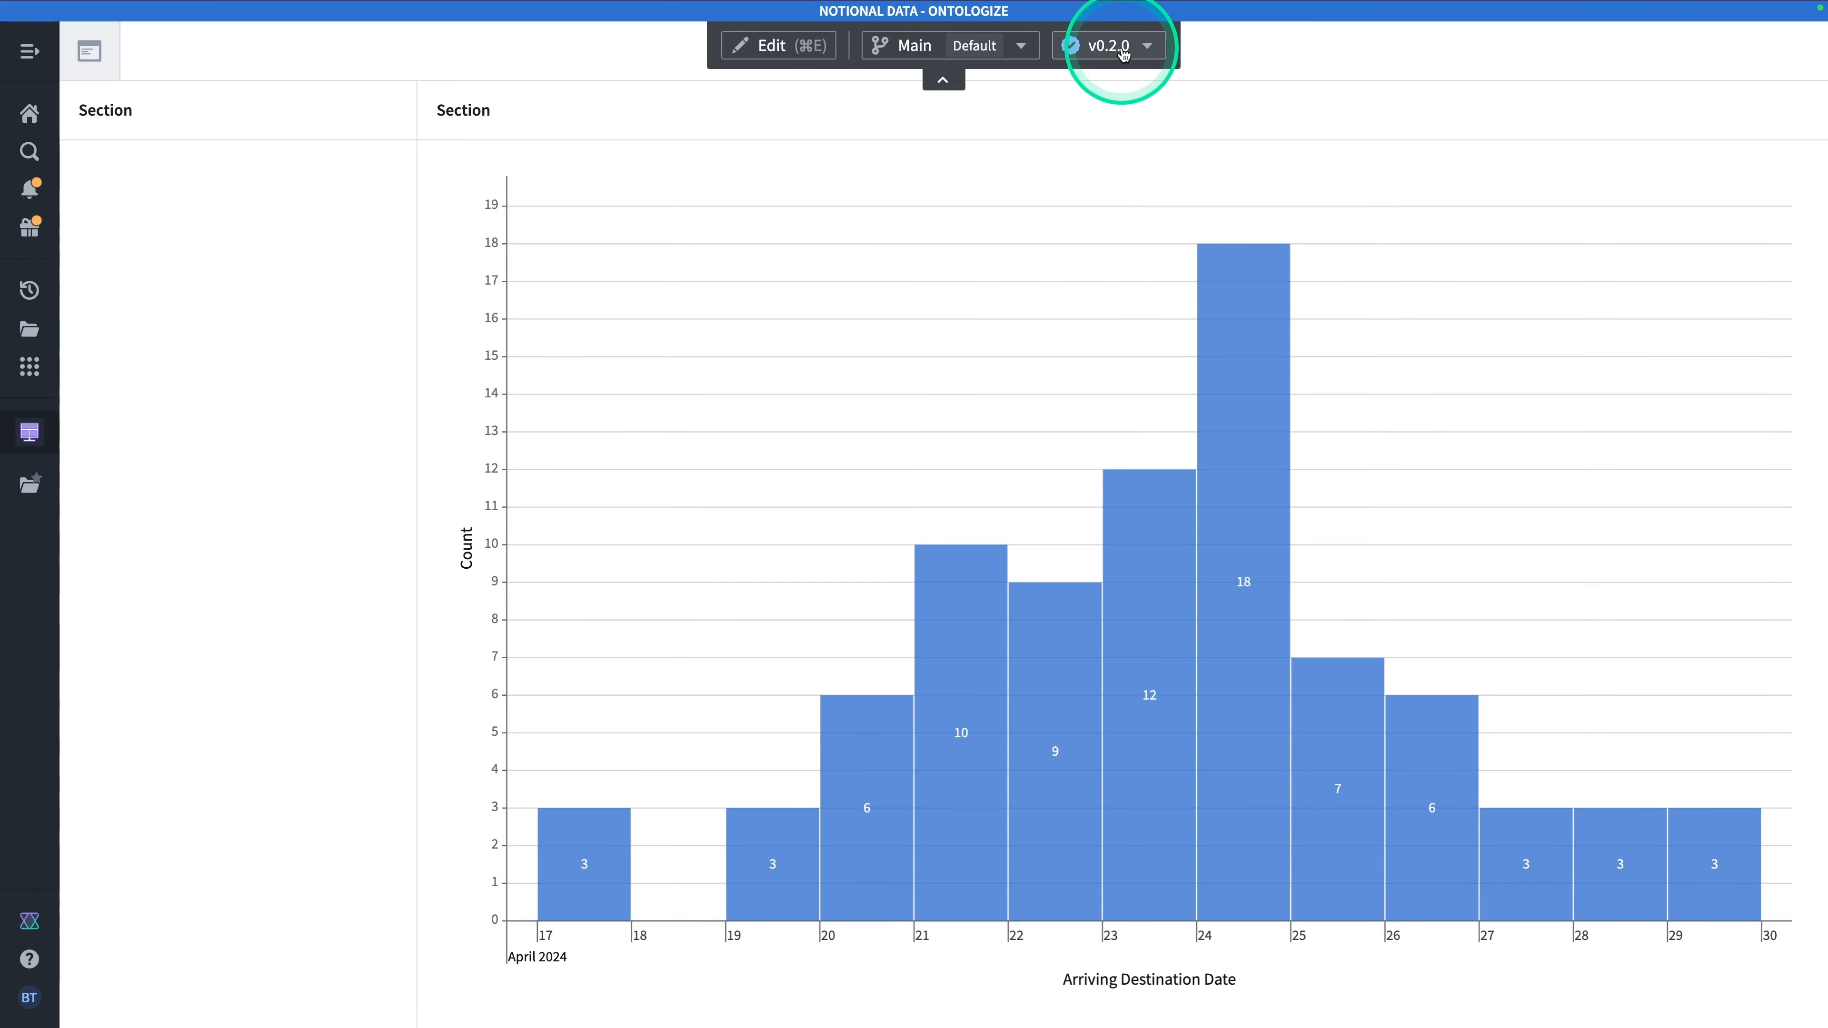
left_click(773, 45)
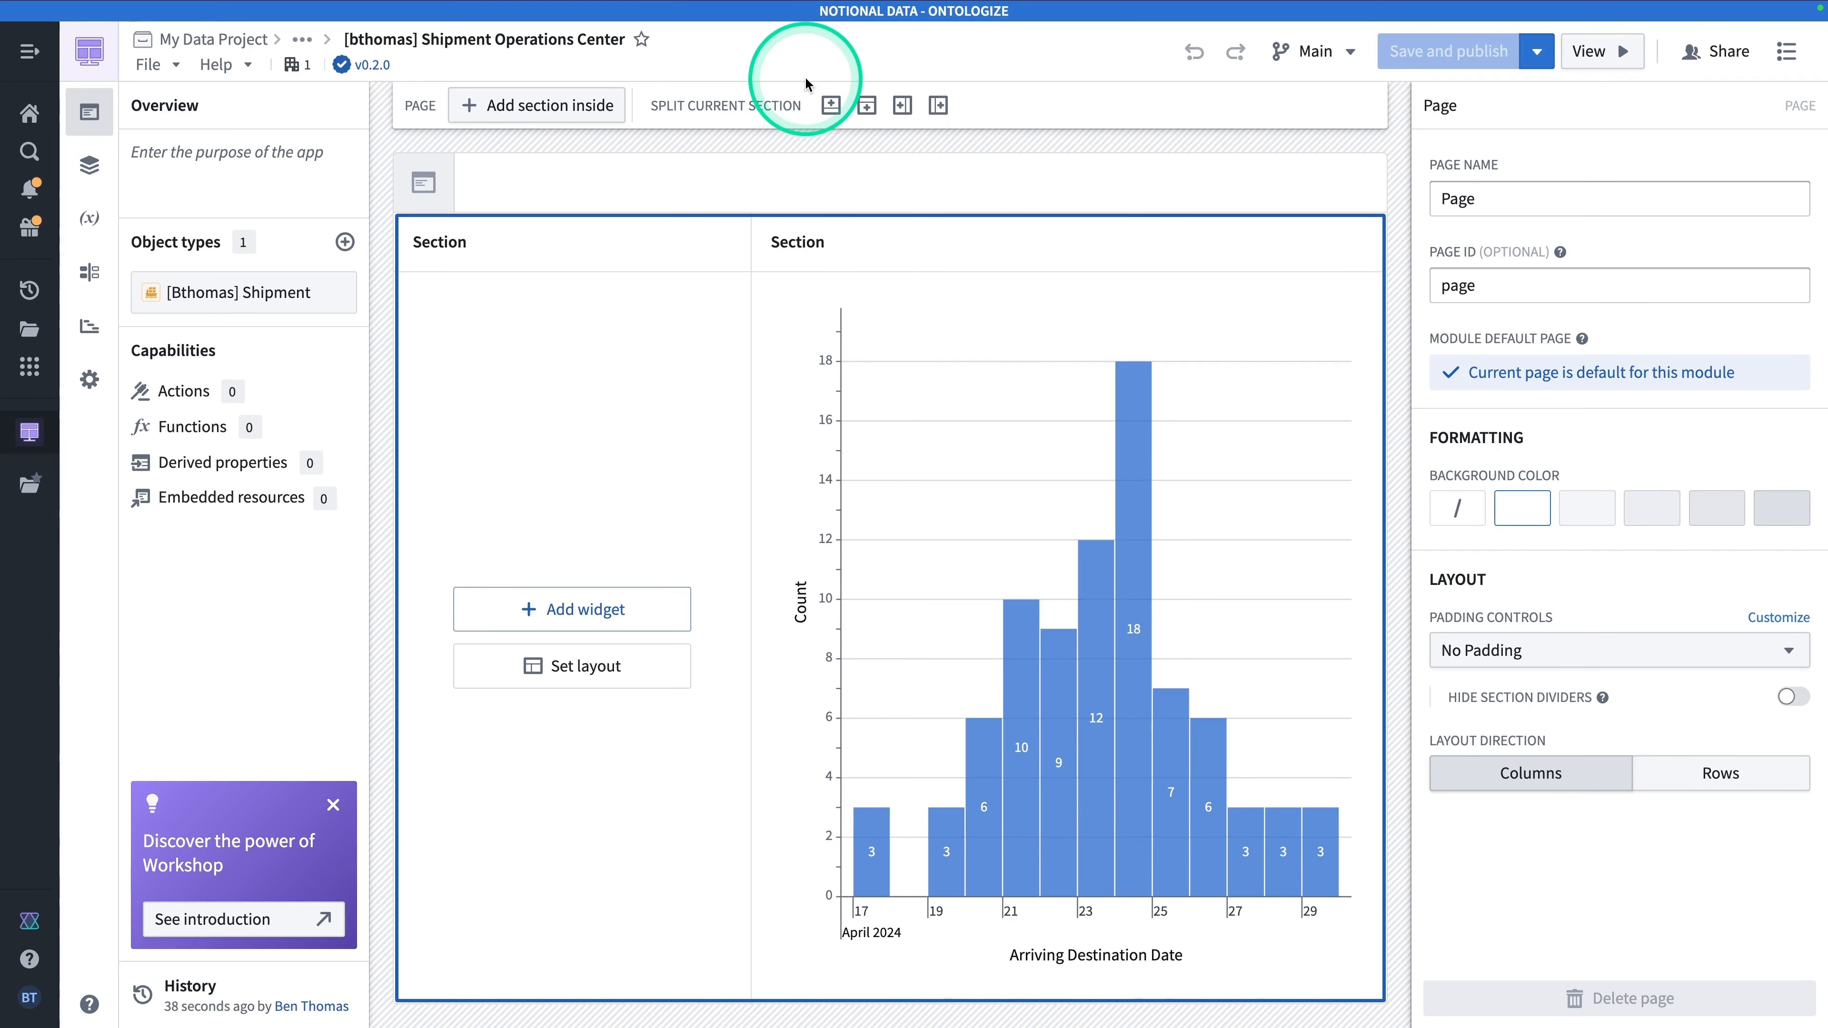
Set the module header's title to "Shipment Operations Center".
left_click(609, 184)
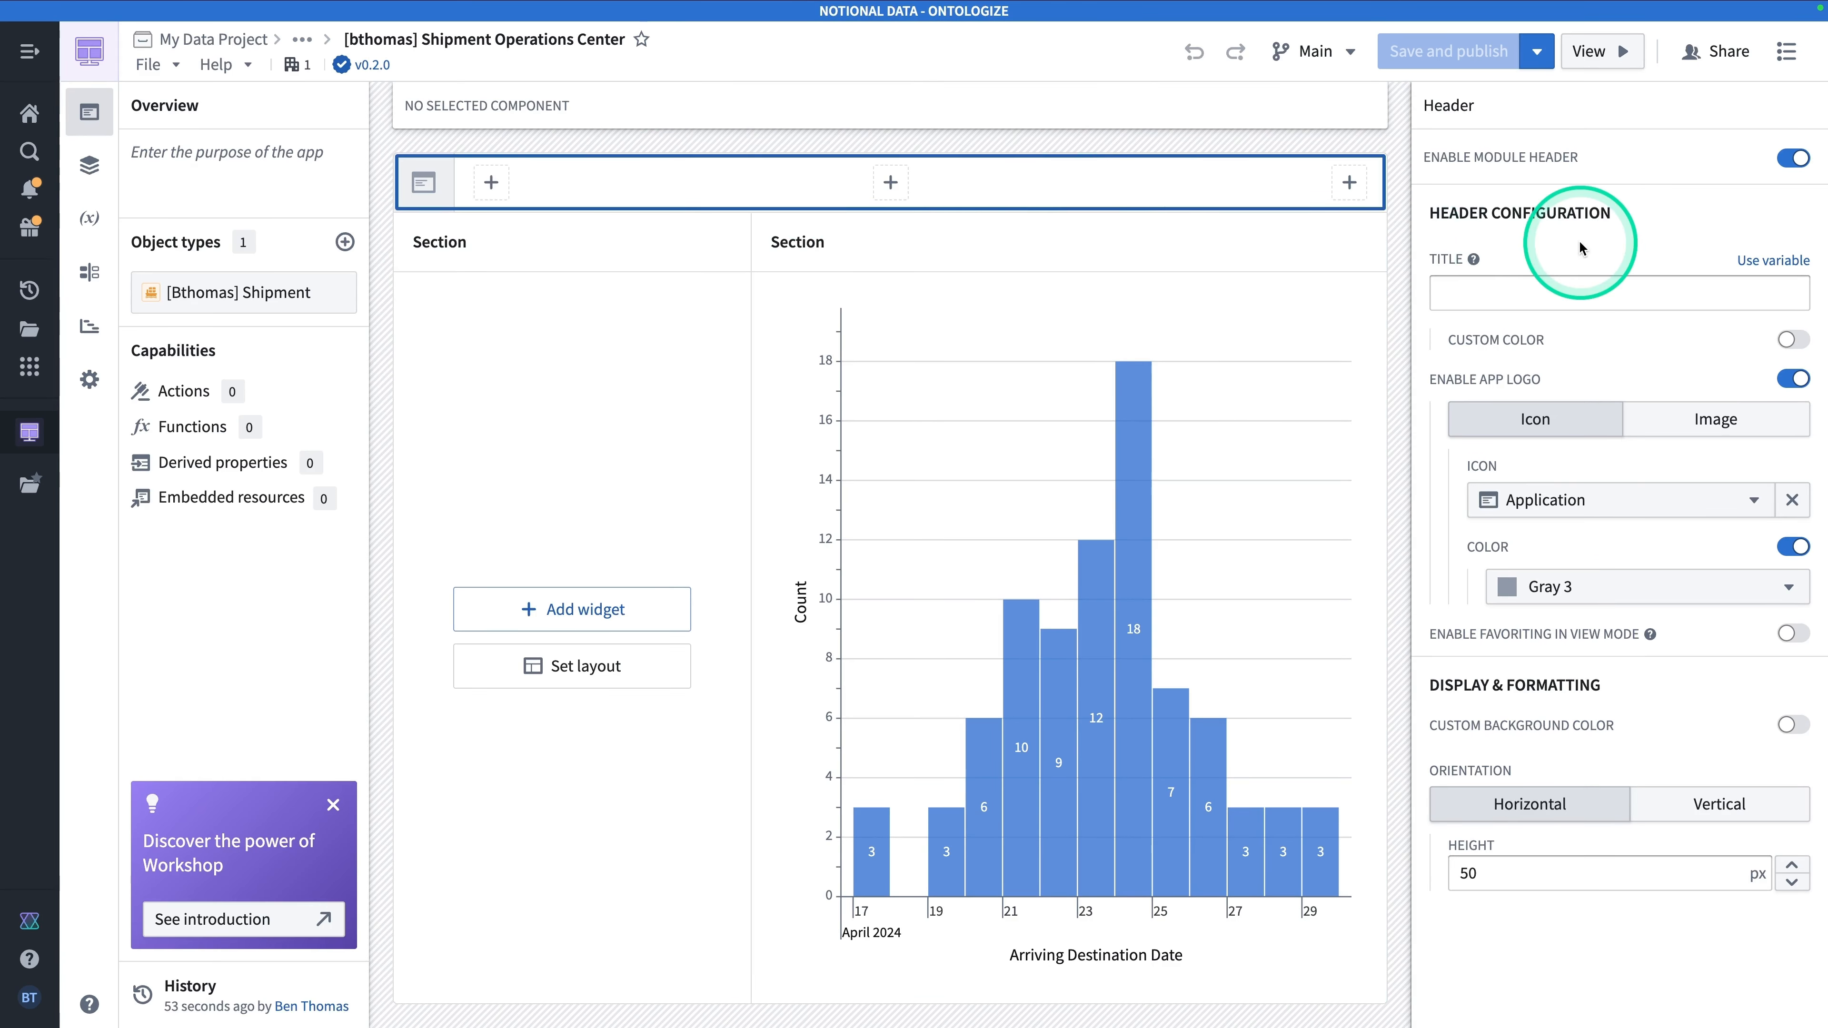
mouse_move(1462, 266)
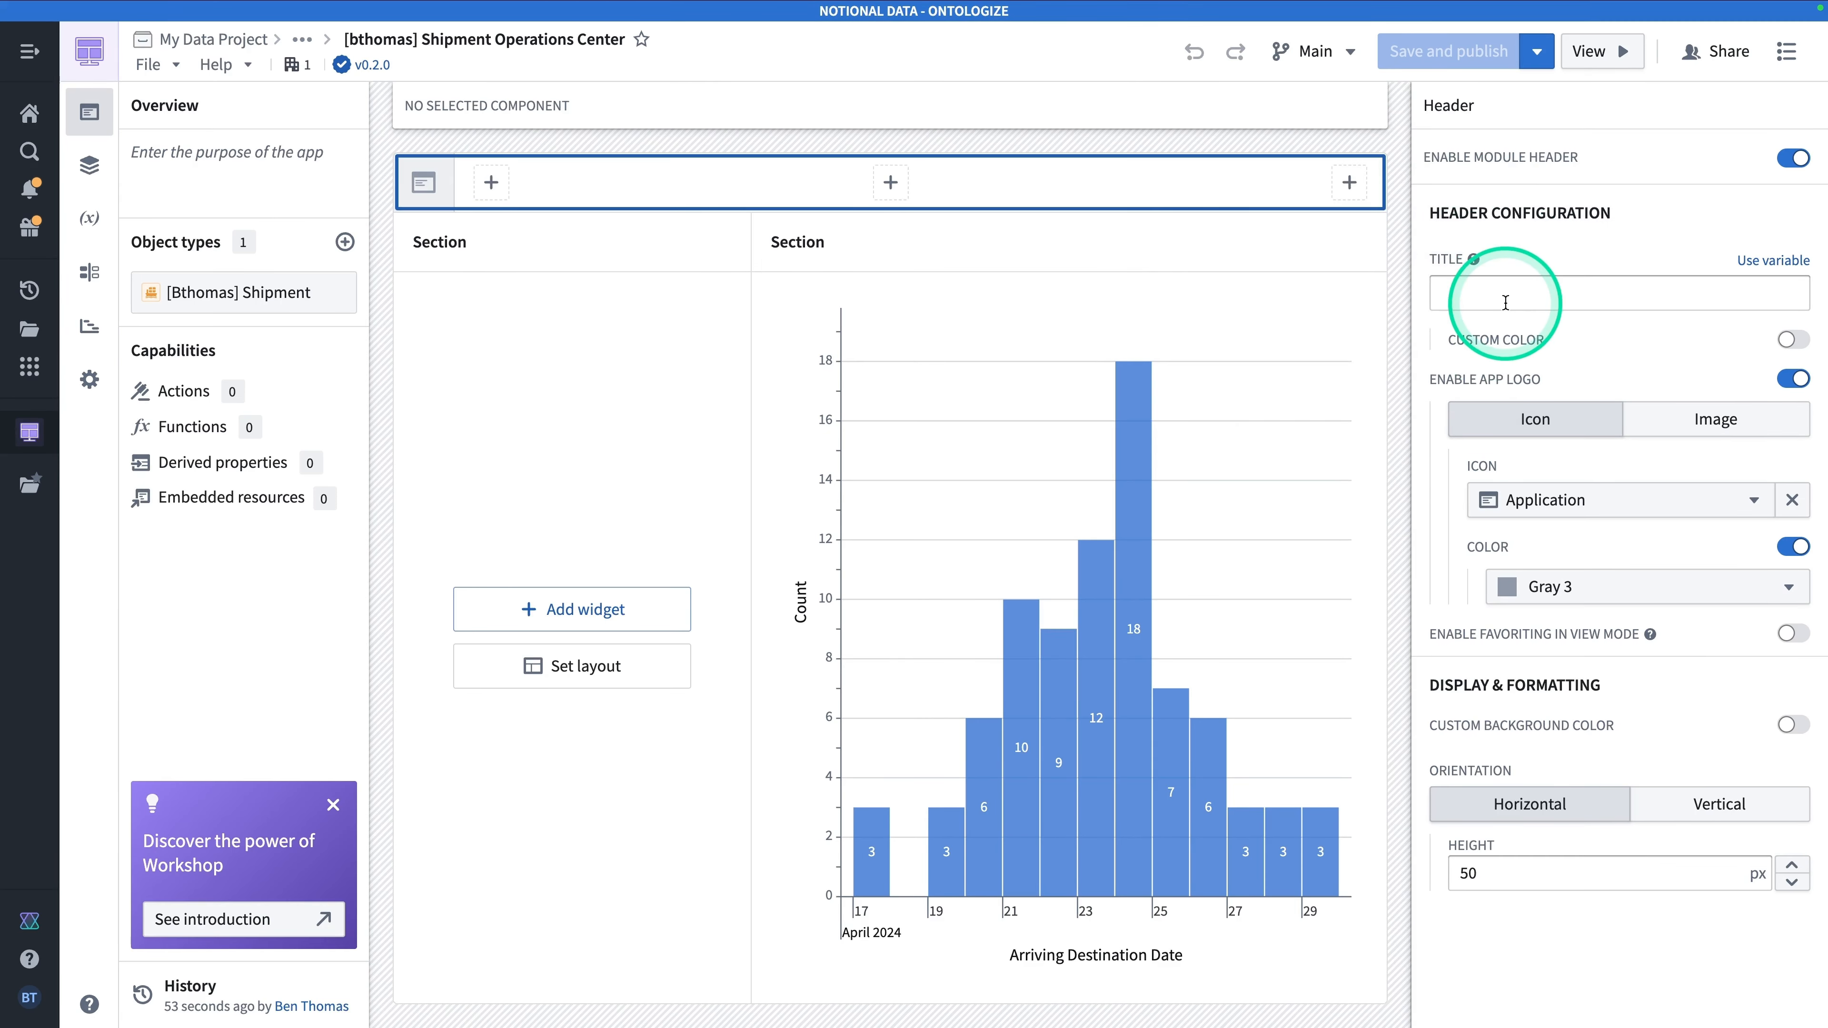
left_click(1484, 289)
type("Shi")
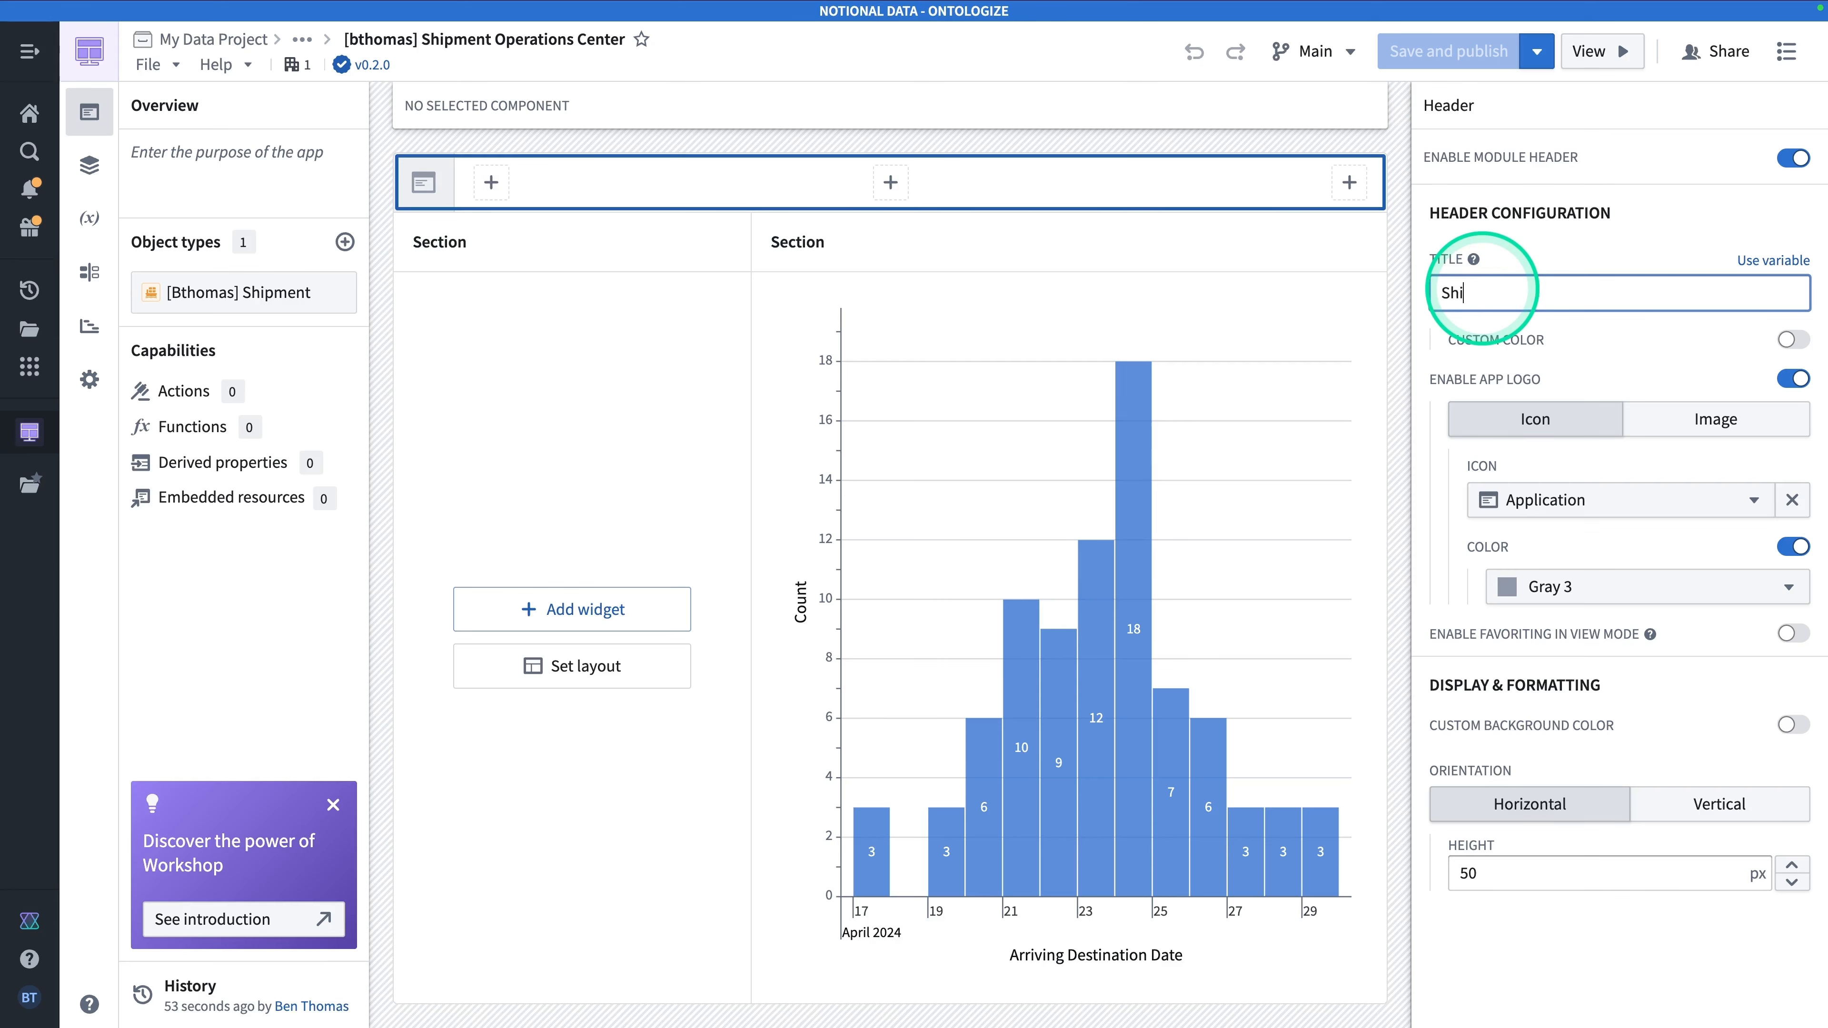
type("pment Operations C")
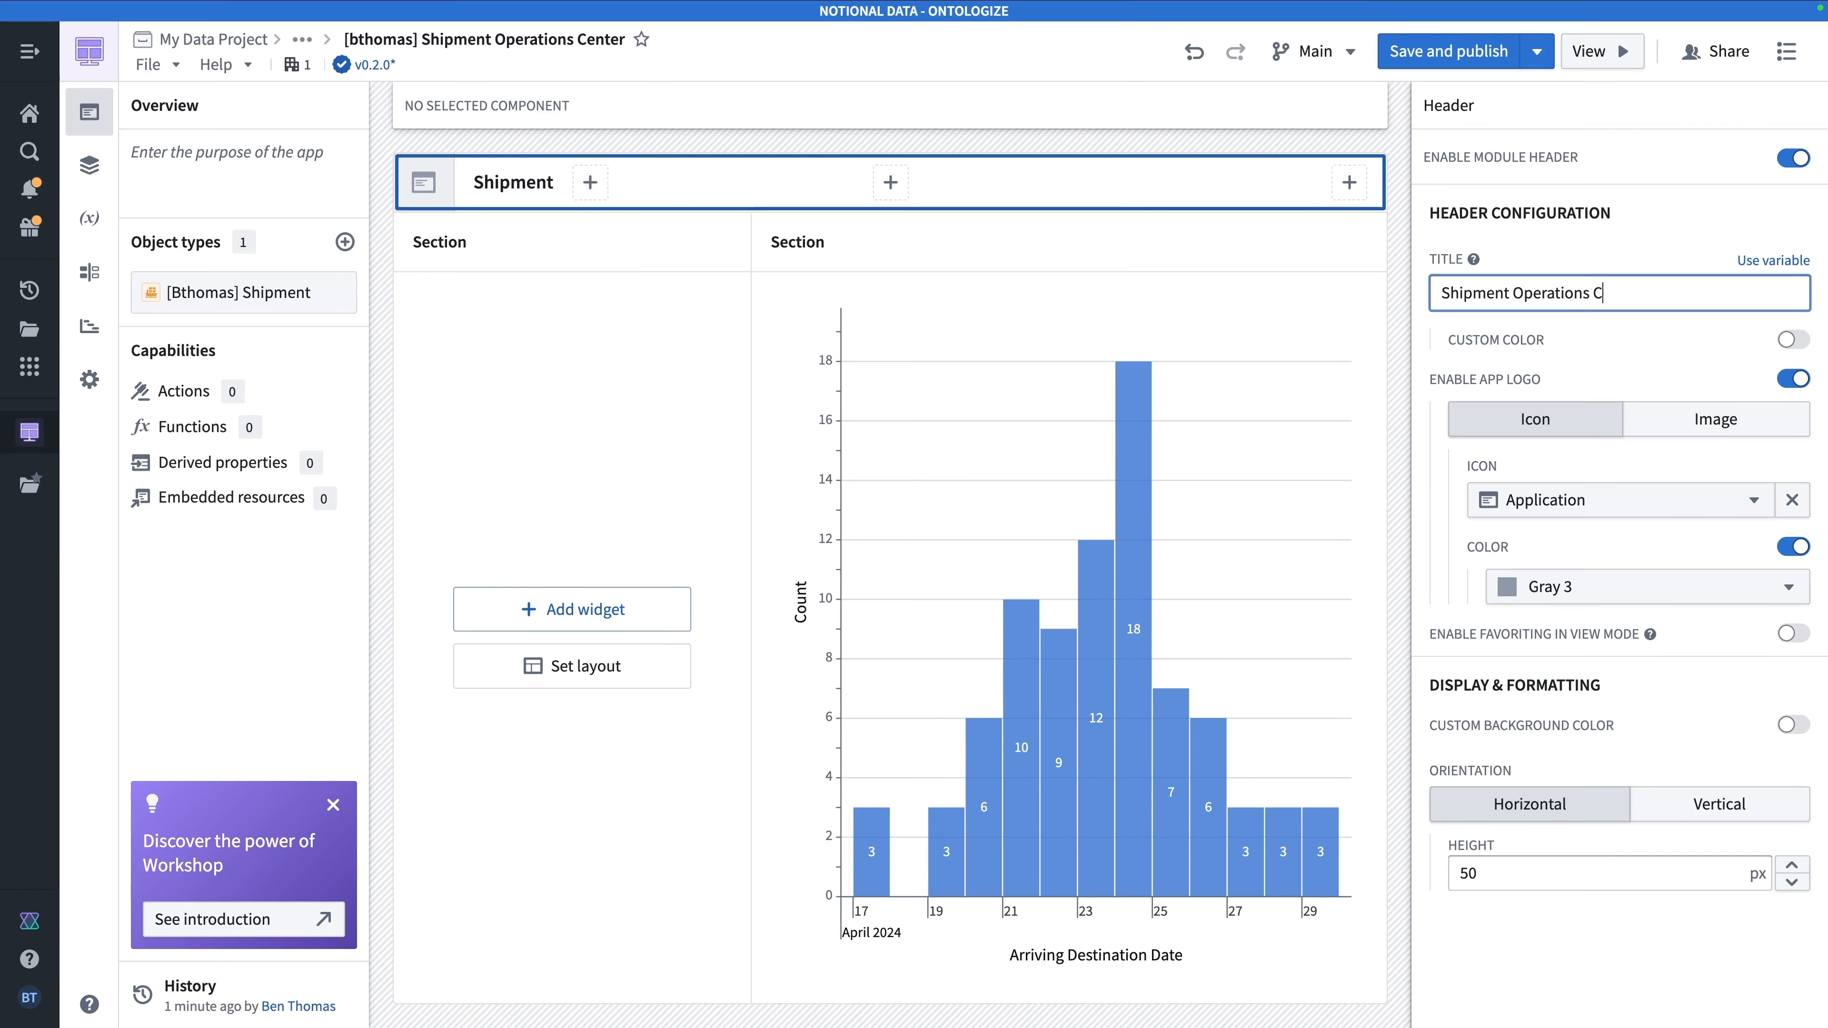
type("enter")
Search the header icons for "package" and set the app logo to the Package icon.
left_click(1568, 500)
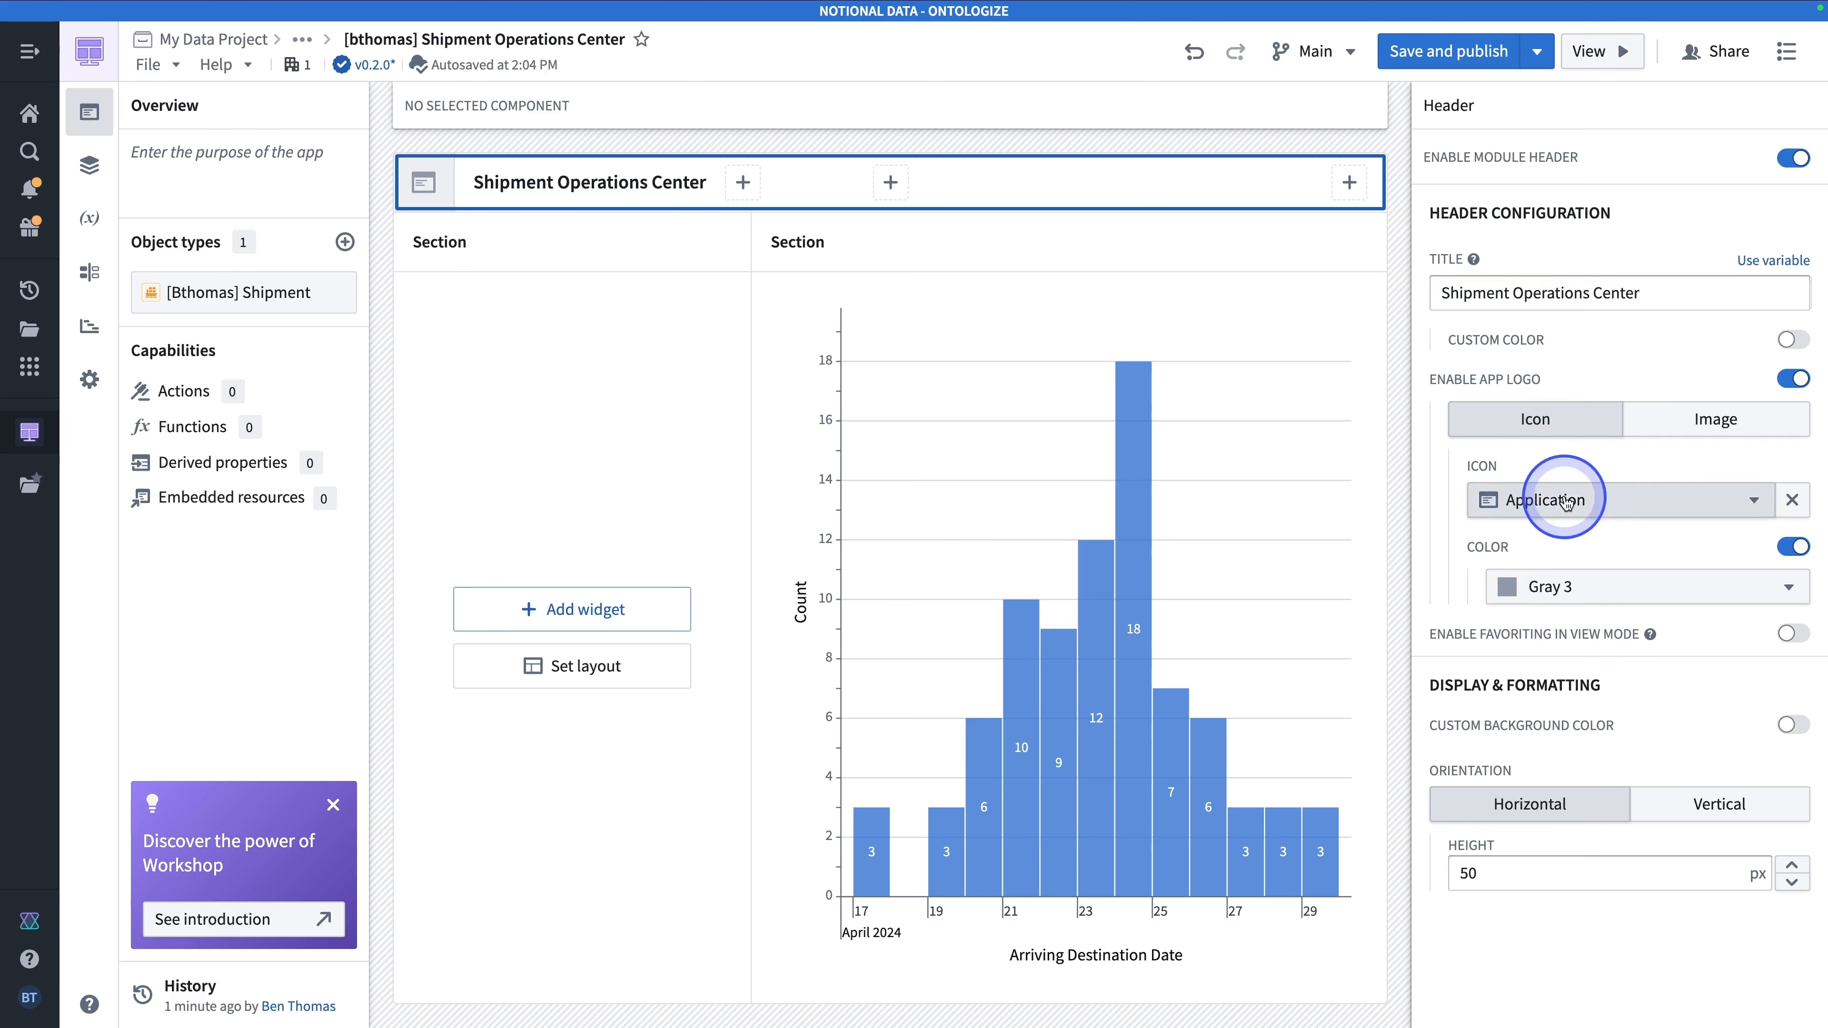
left_click(1257, 342)
type("package")
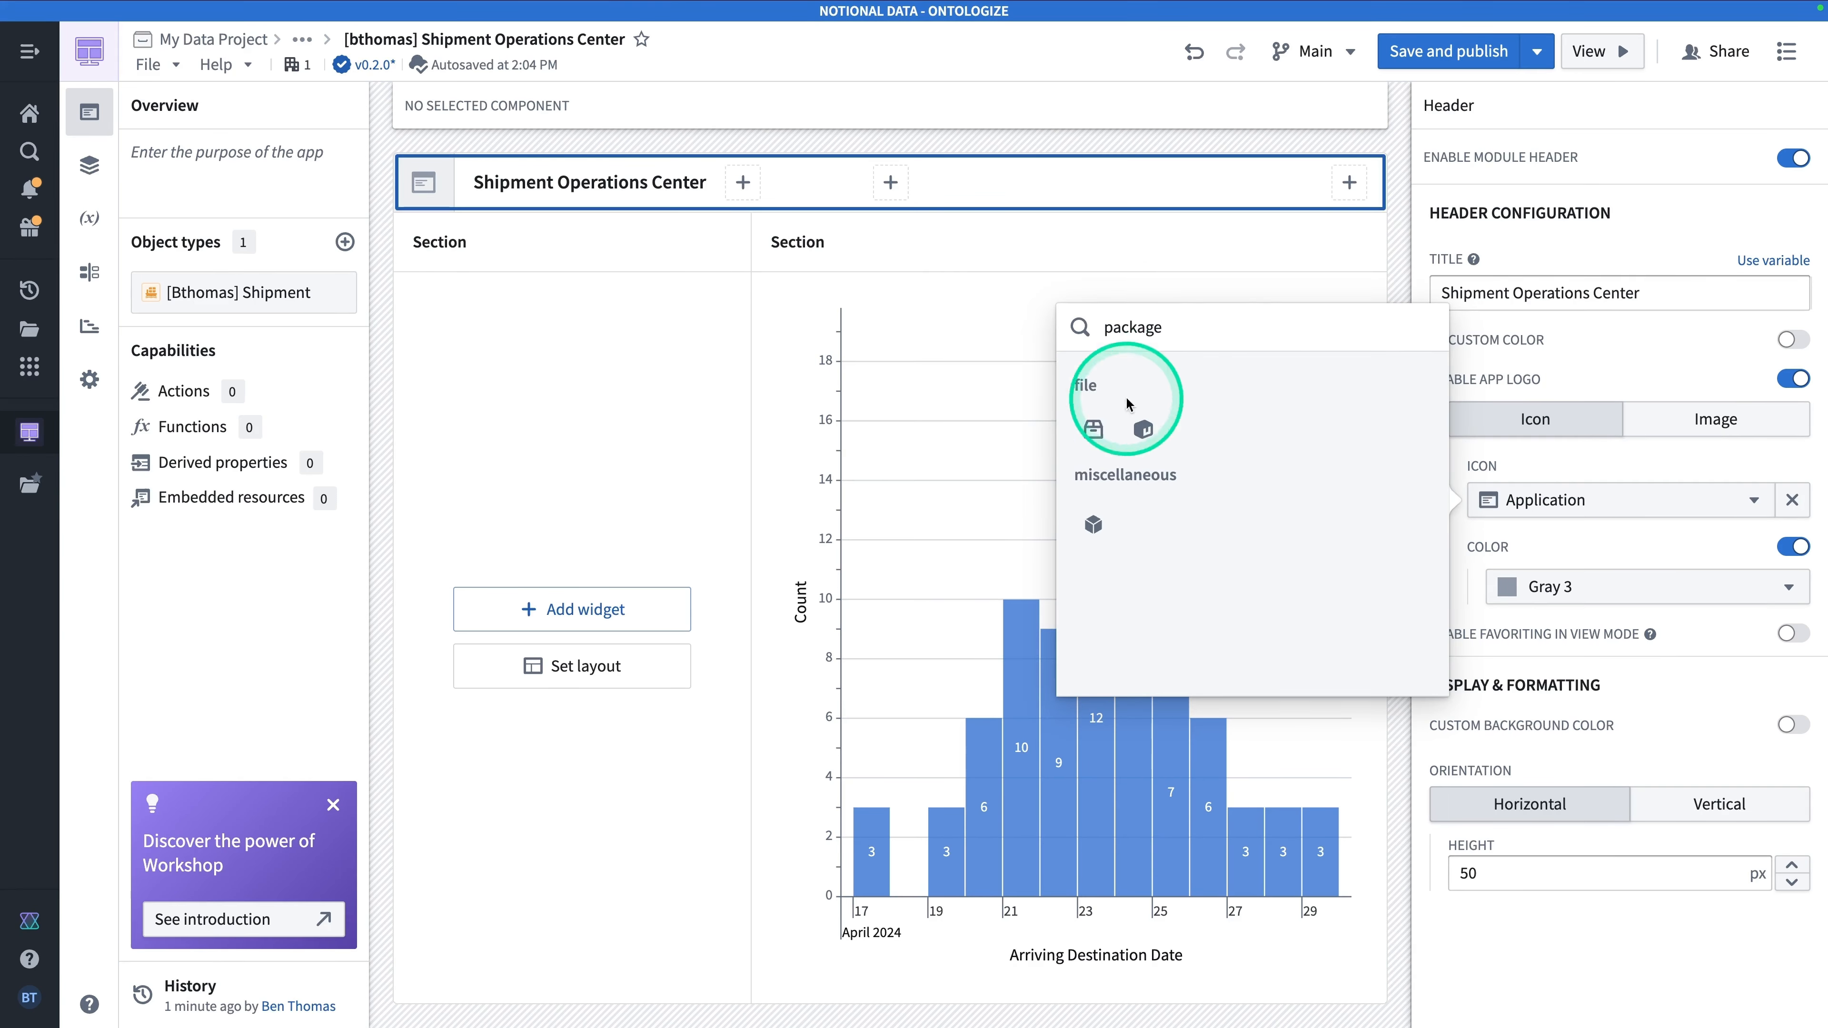
left_click(1145, 432)
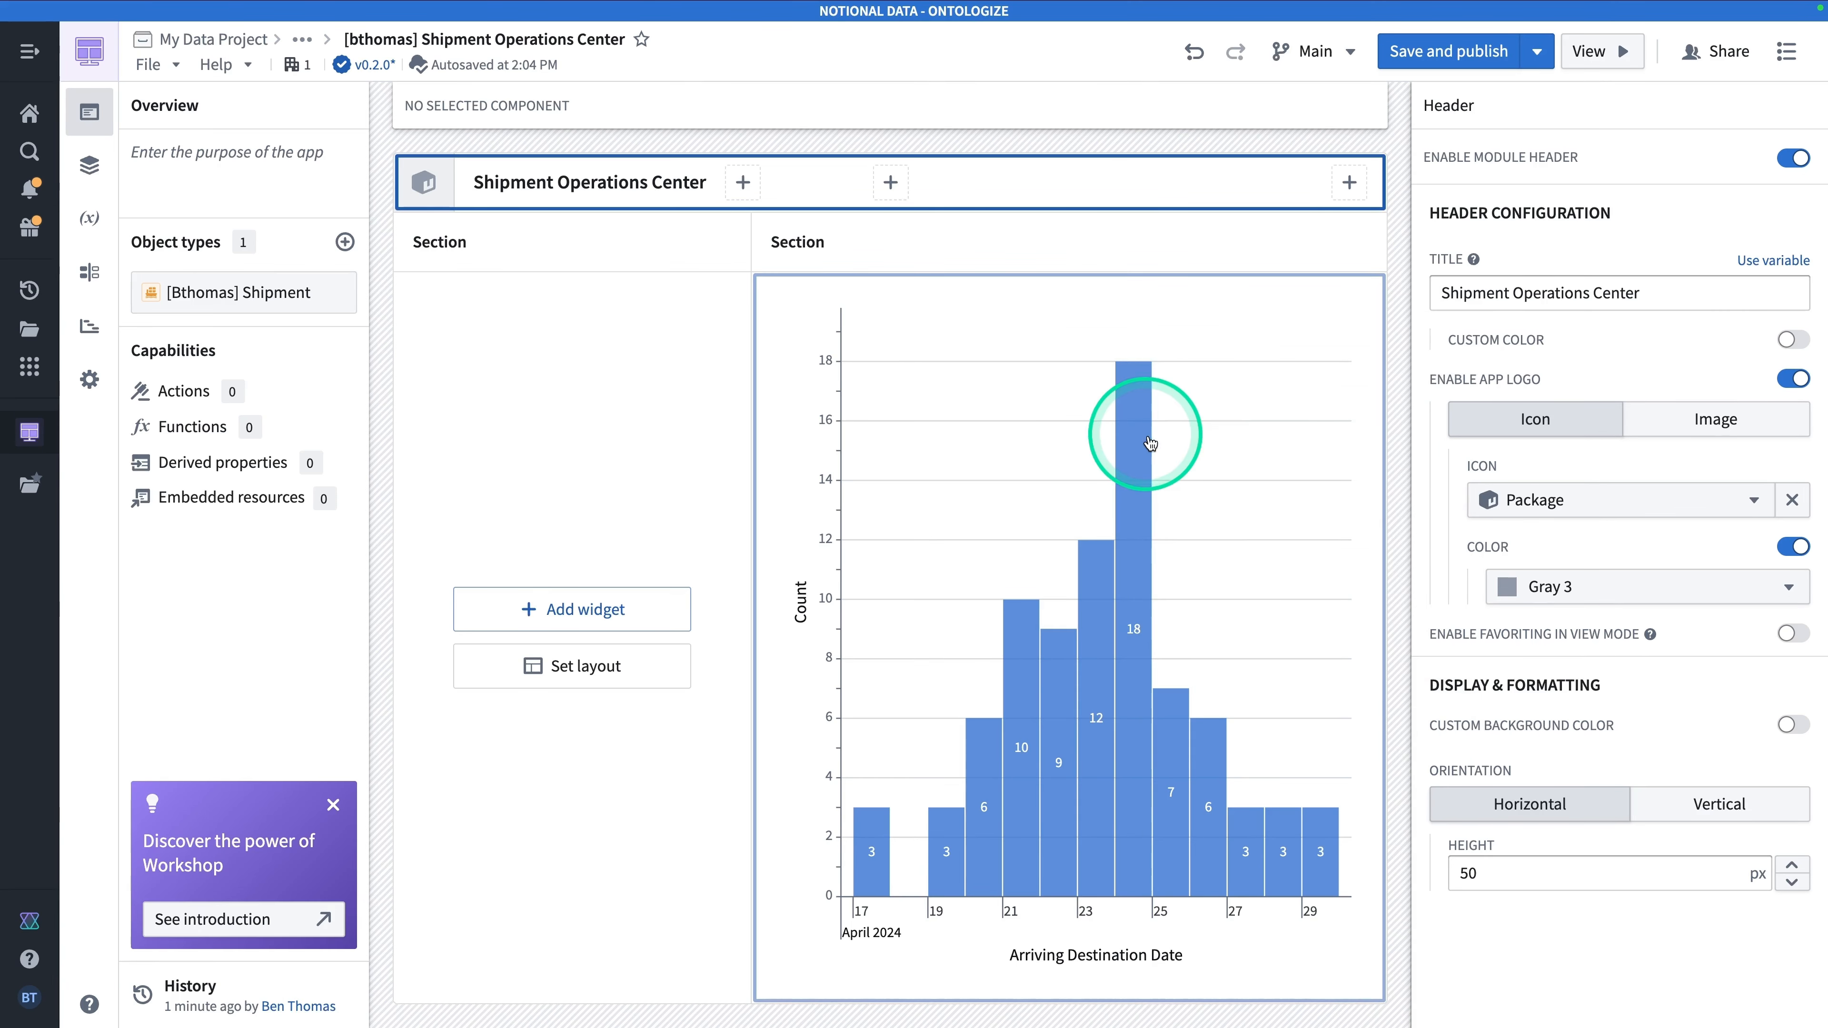
Set the header icon's color to Cerulean 3, and save and publish the module.
left_click(1612, 588)
scroll(1587, 433, "down", 8)
scroll(1596, 402, "down", 5)
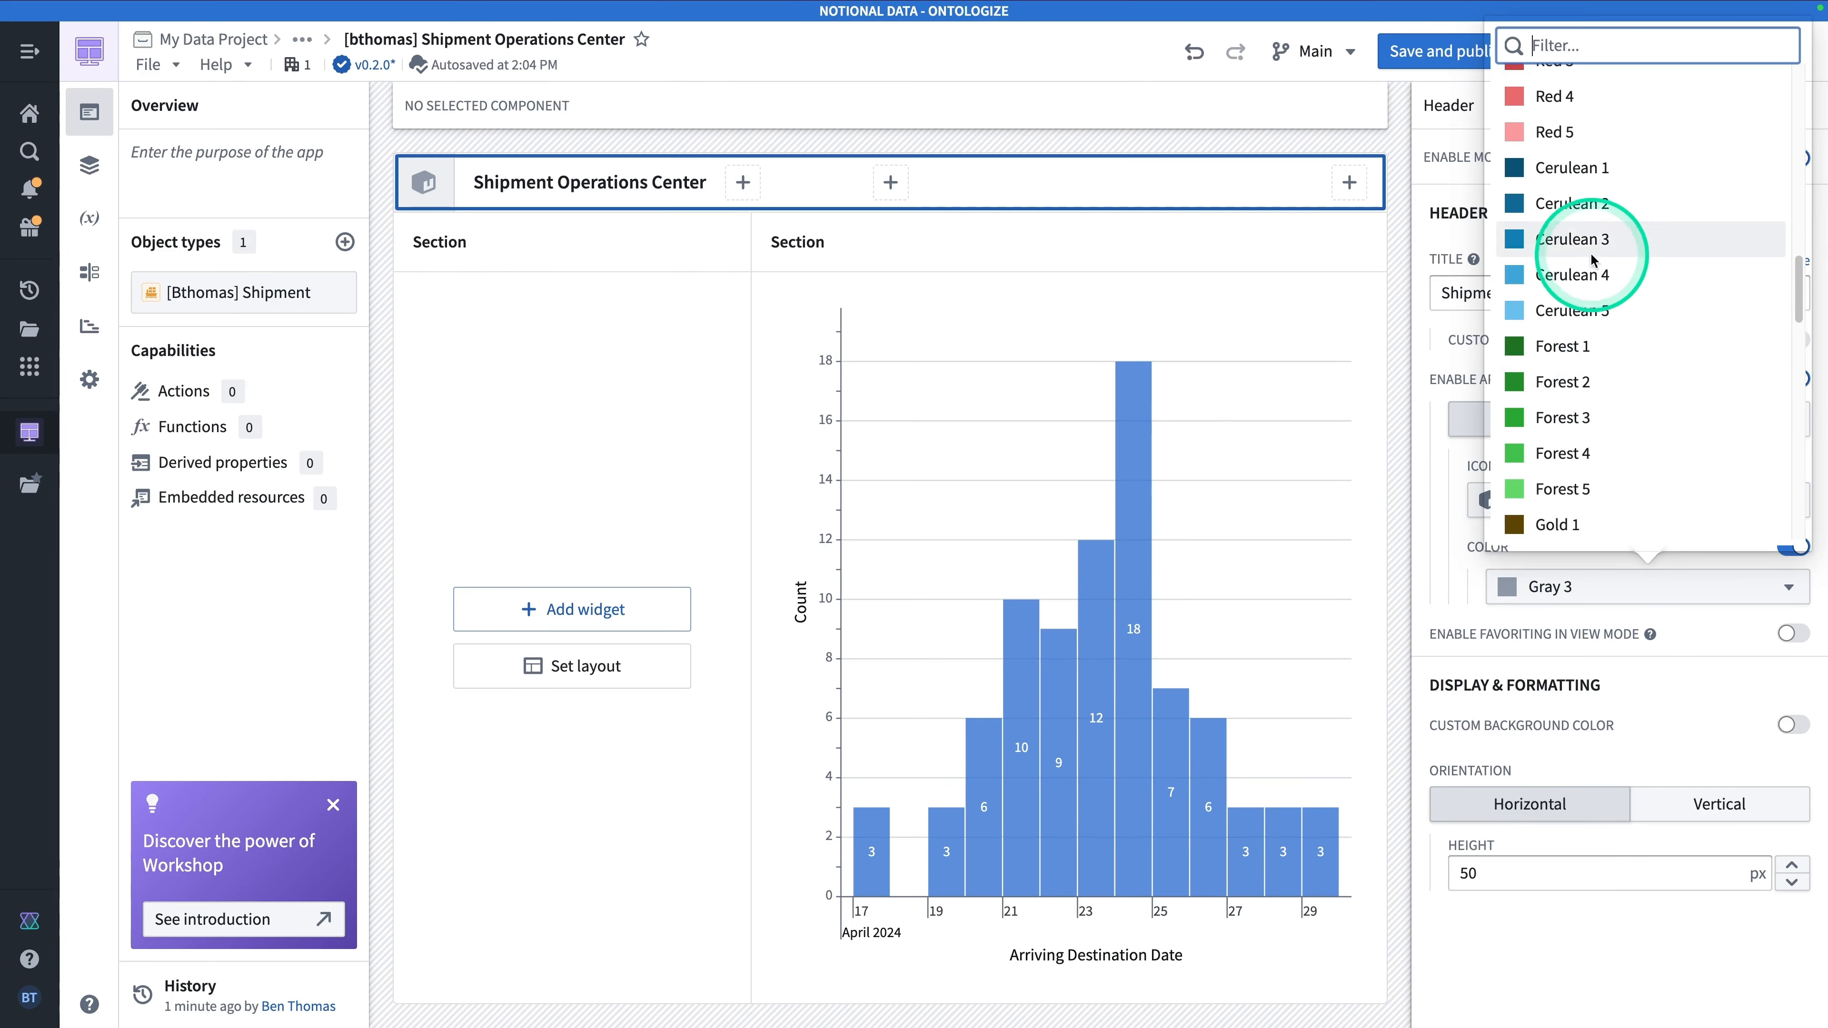
left_click(1602, 241)
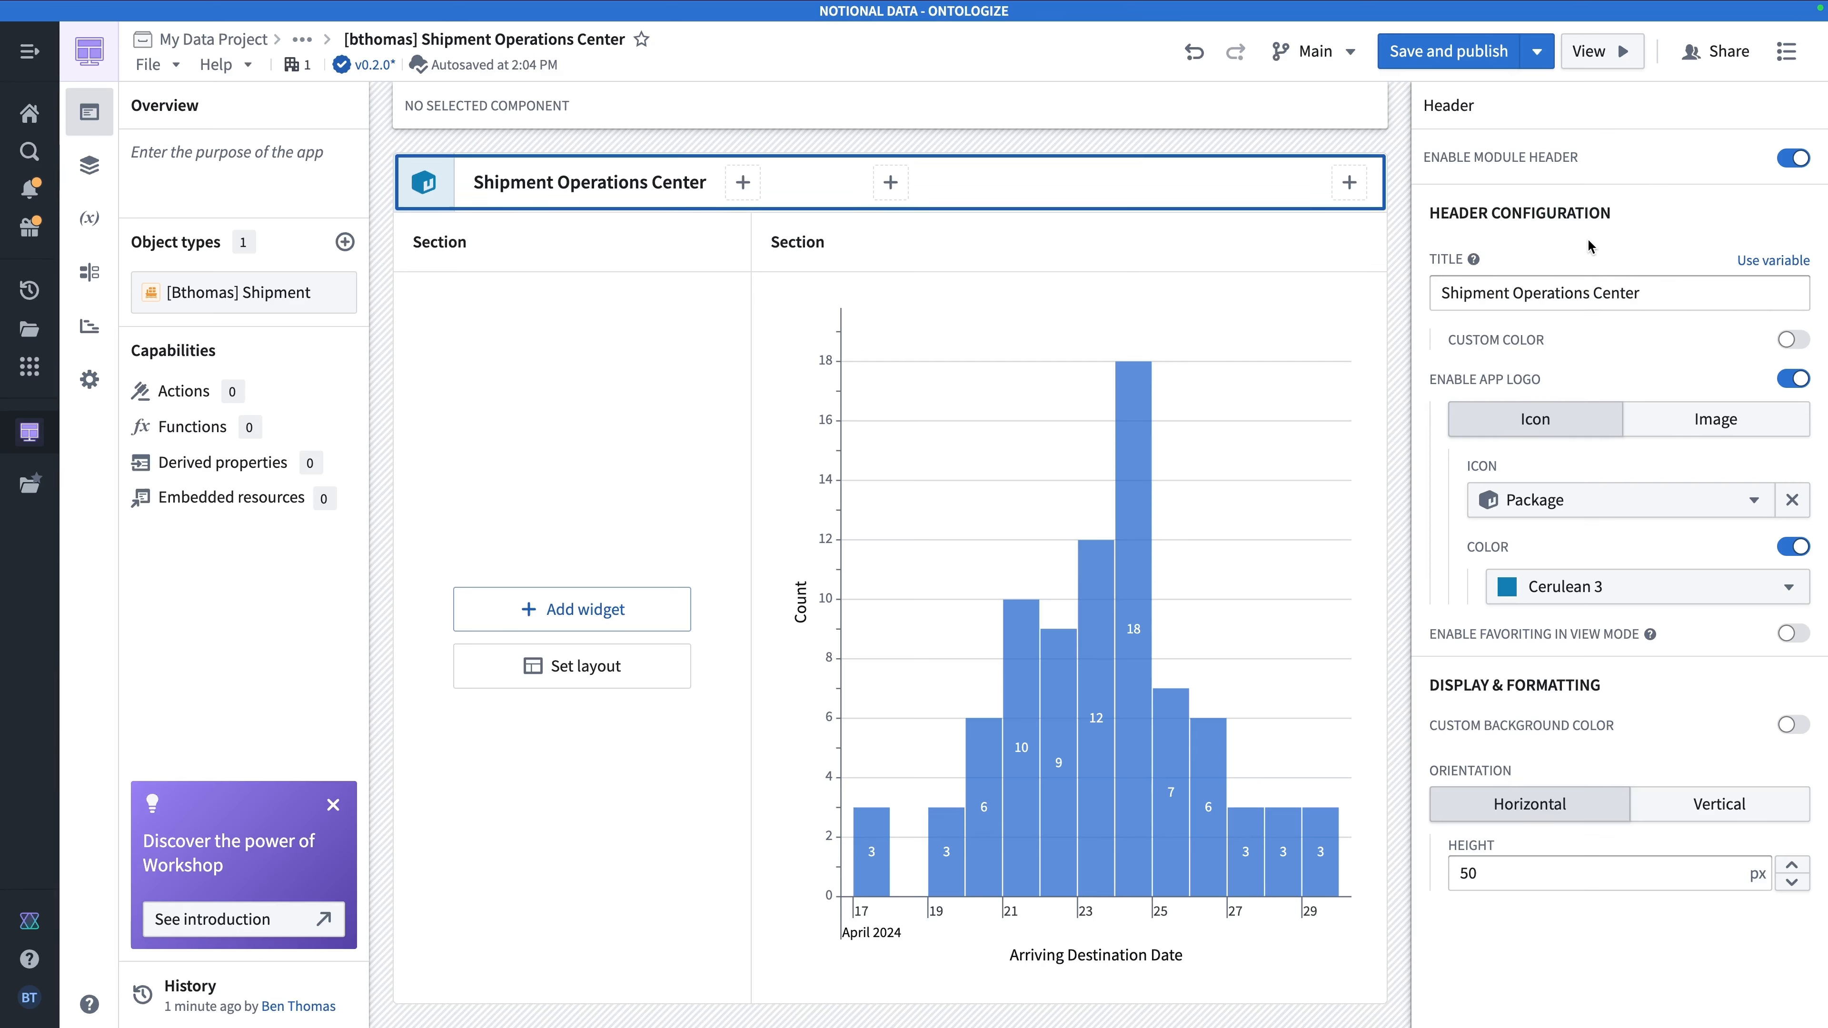
left_click(1449, 56)
left_click(1449, 53)
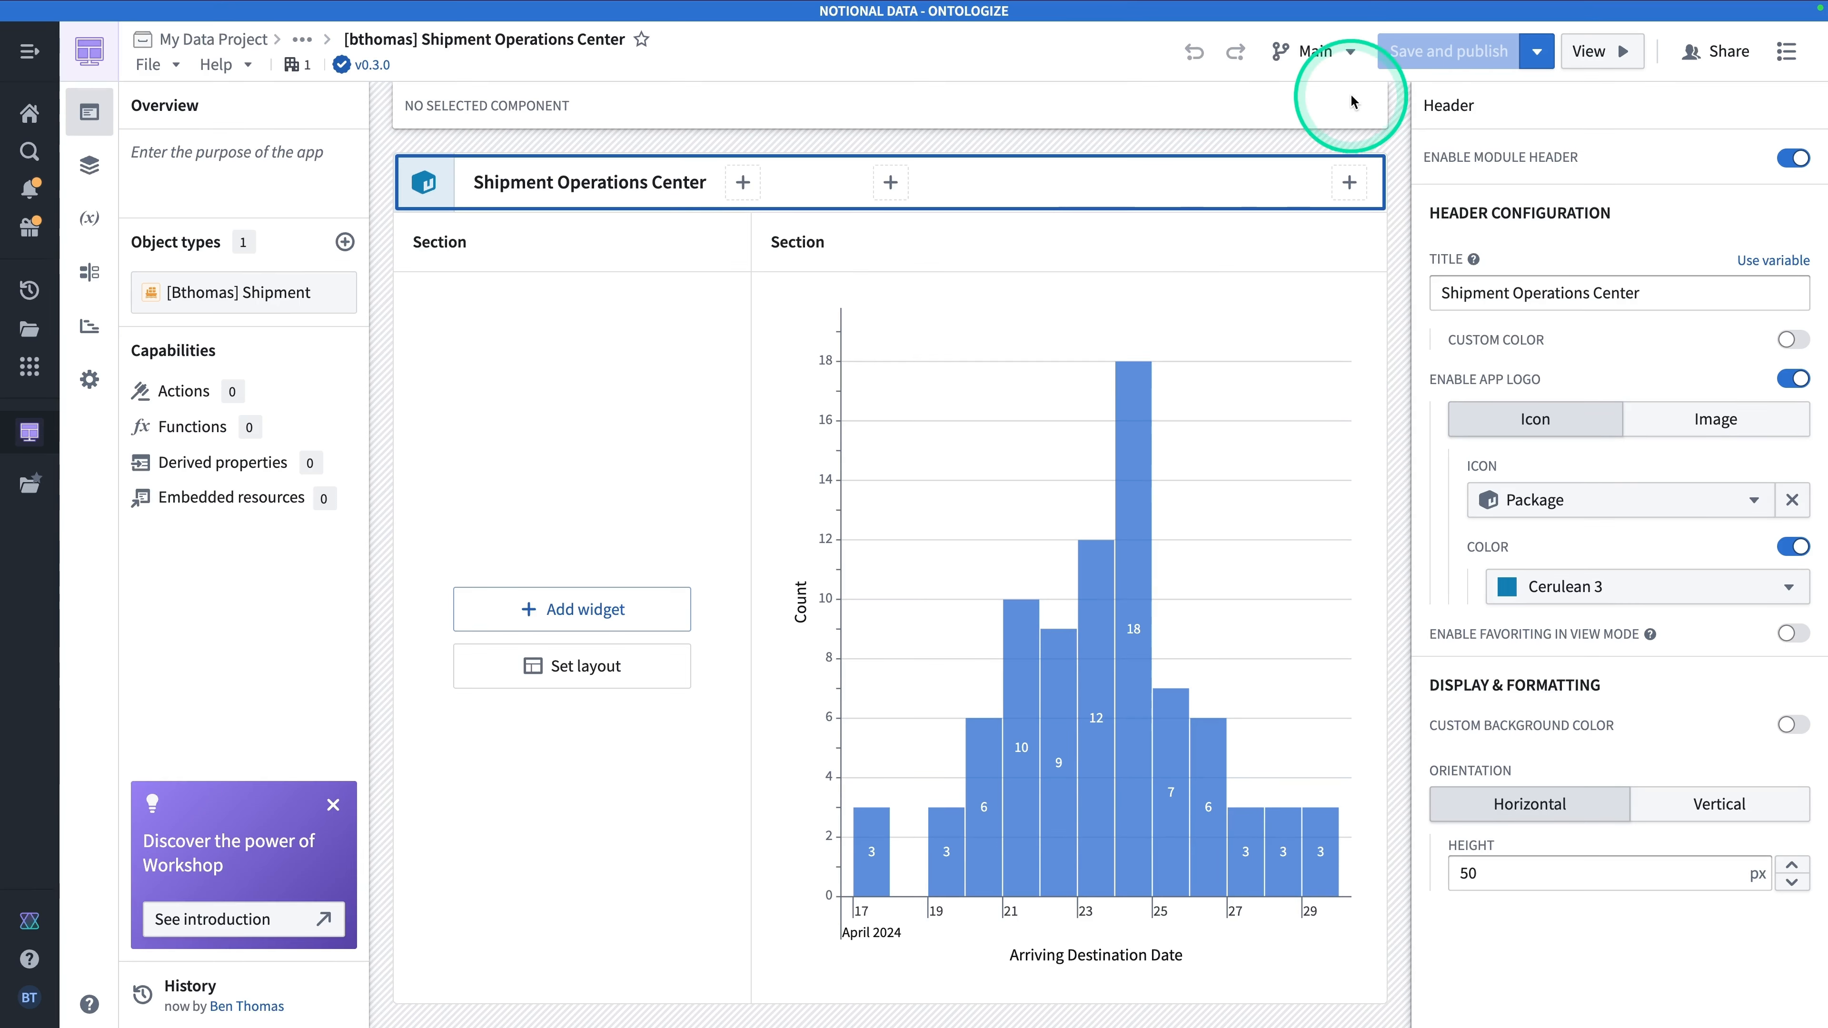
Review the module's version history and the actions available for v0.2.0, leaving the versions as they are.
left_click(374, 66)
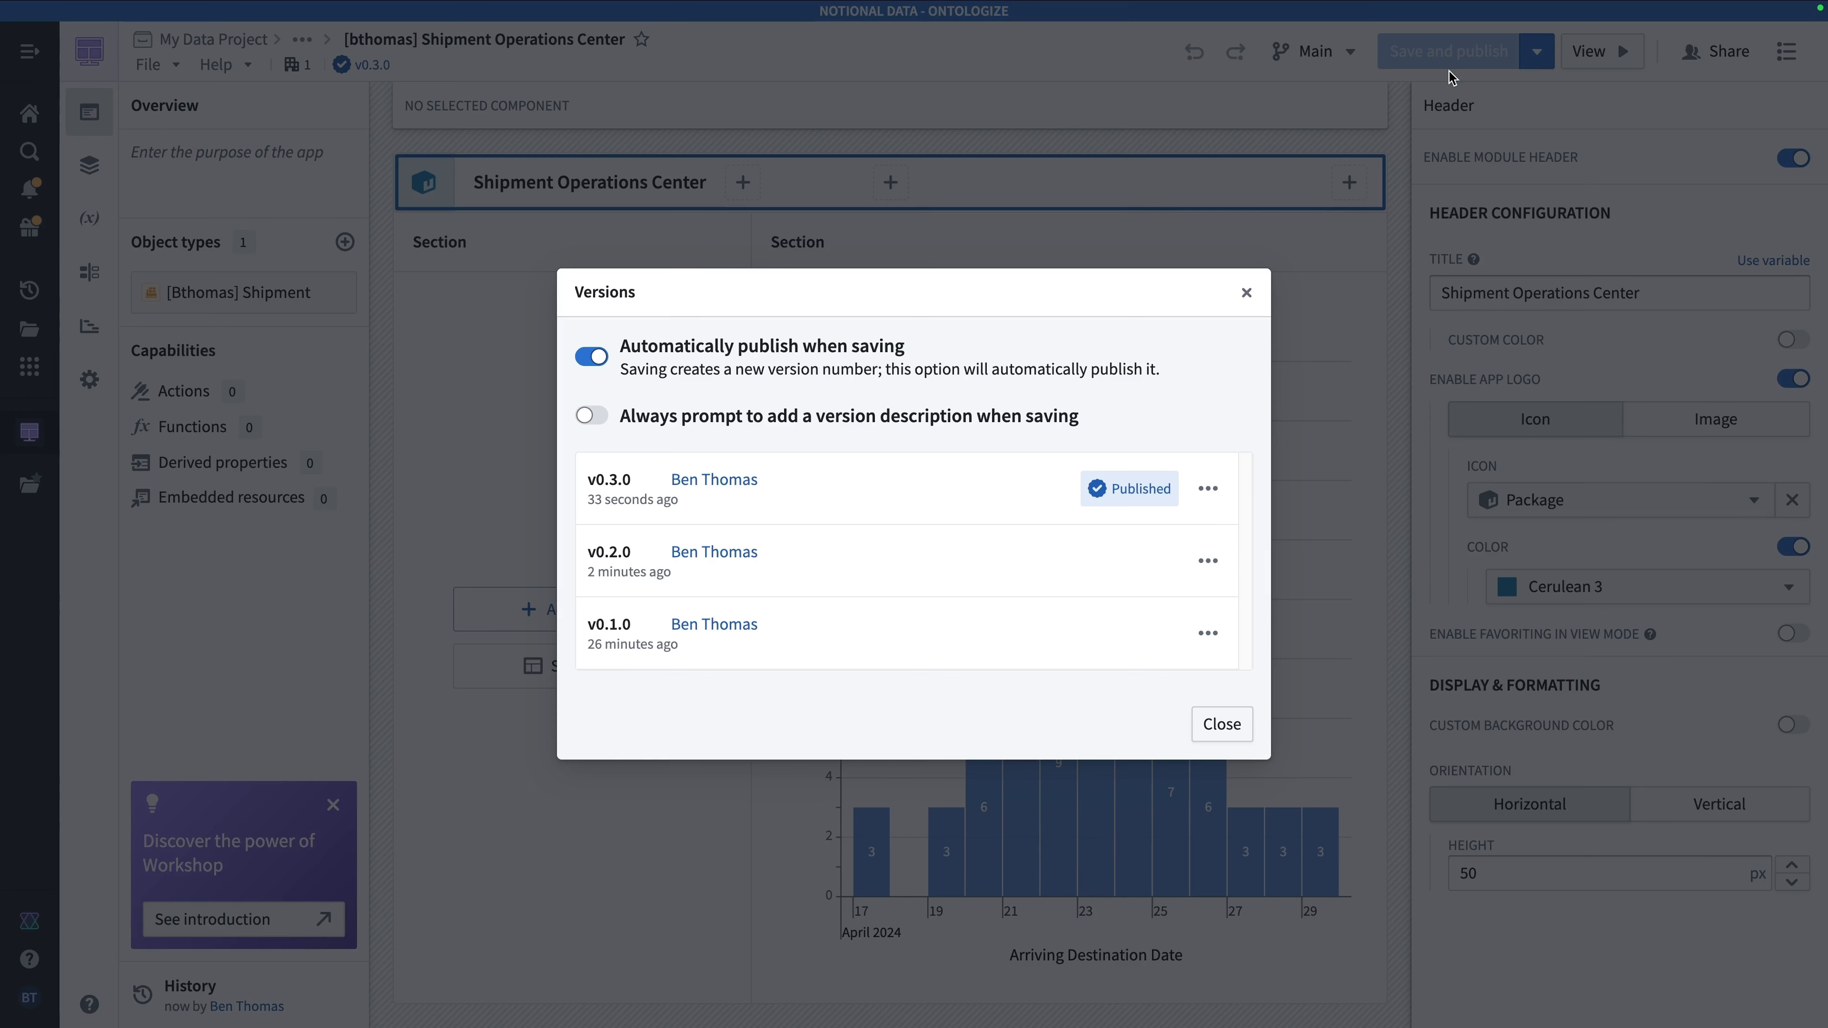
left_click(1209, 560)
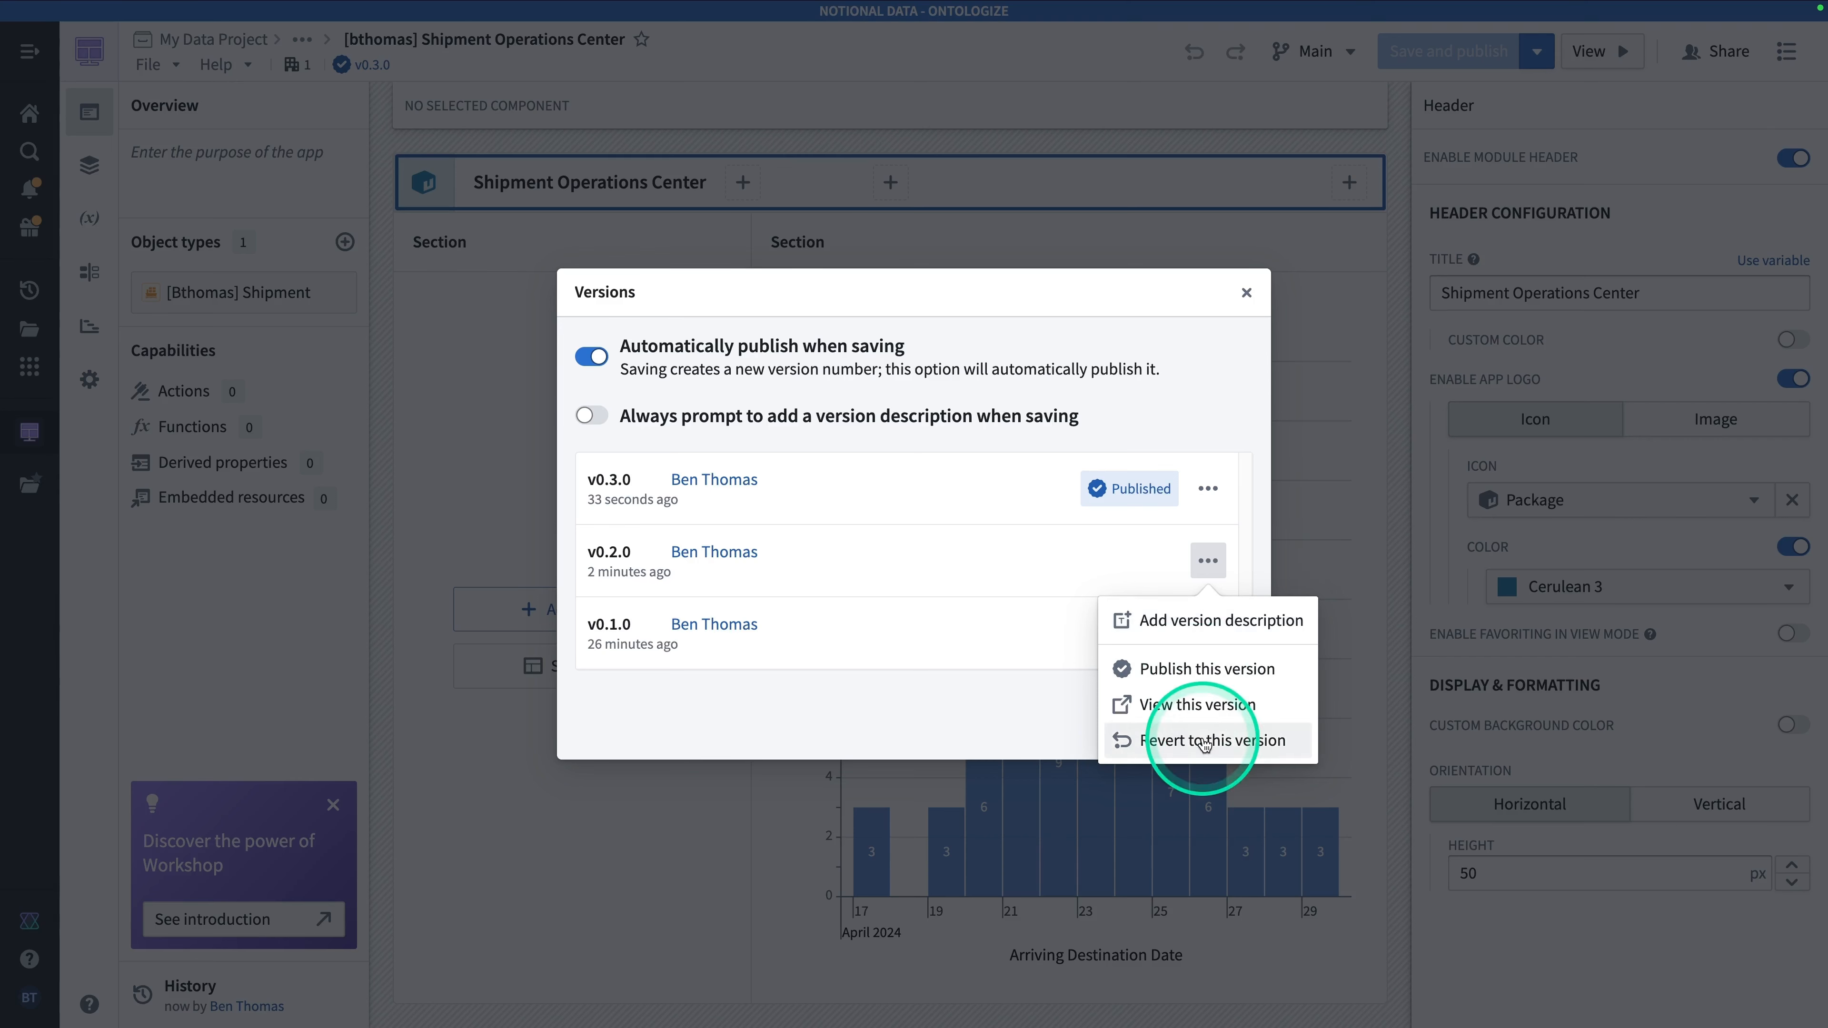
left_click(1179, 717)
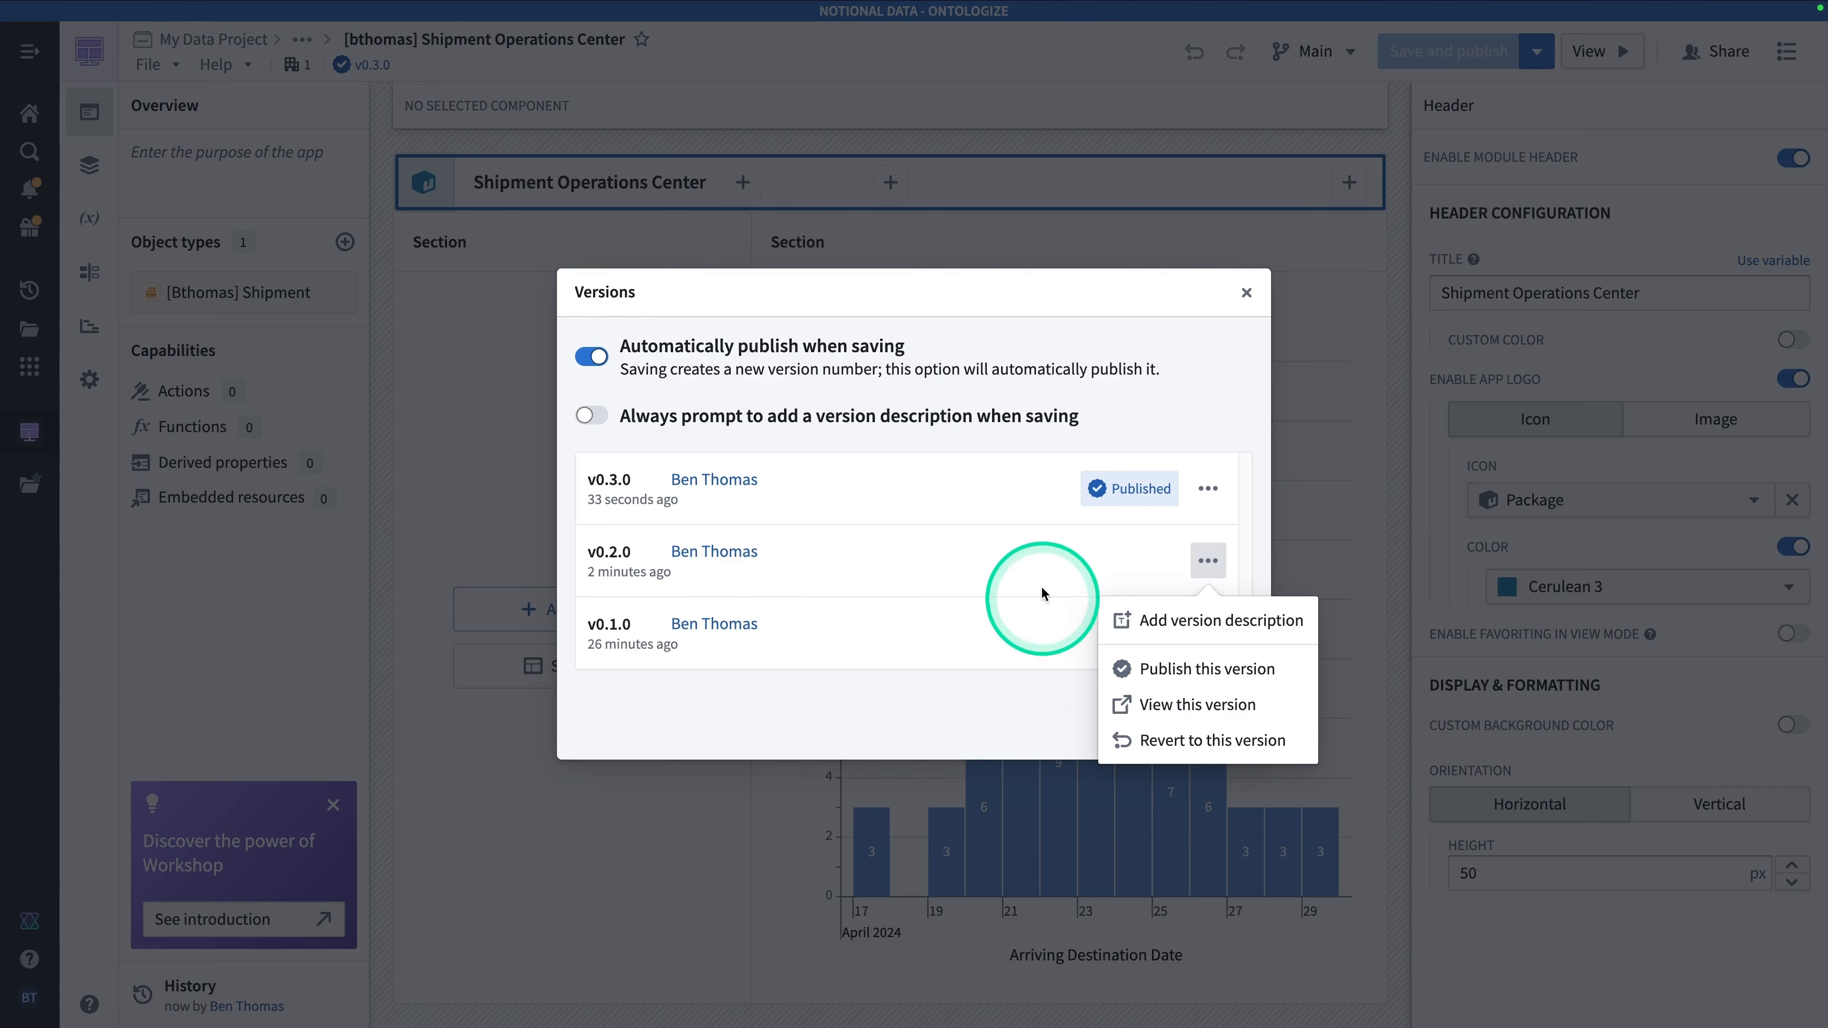
left_click(1041, 378)
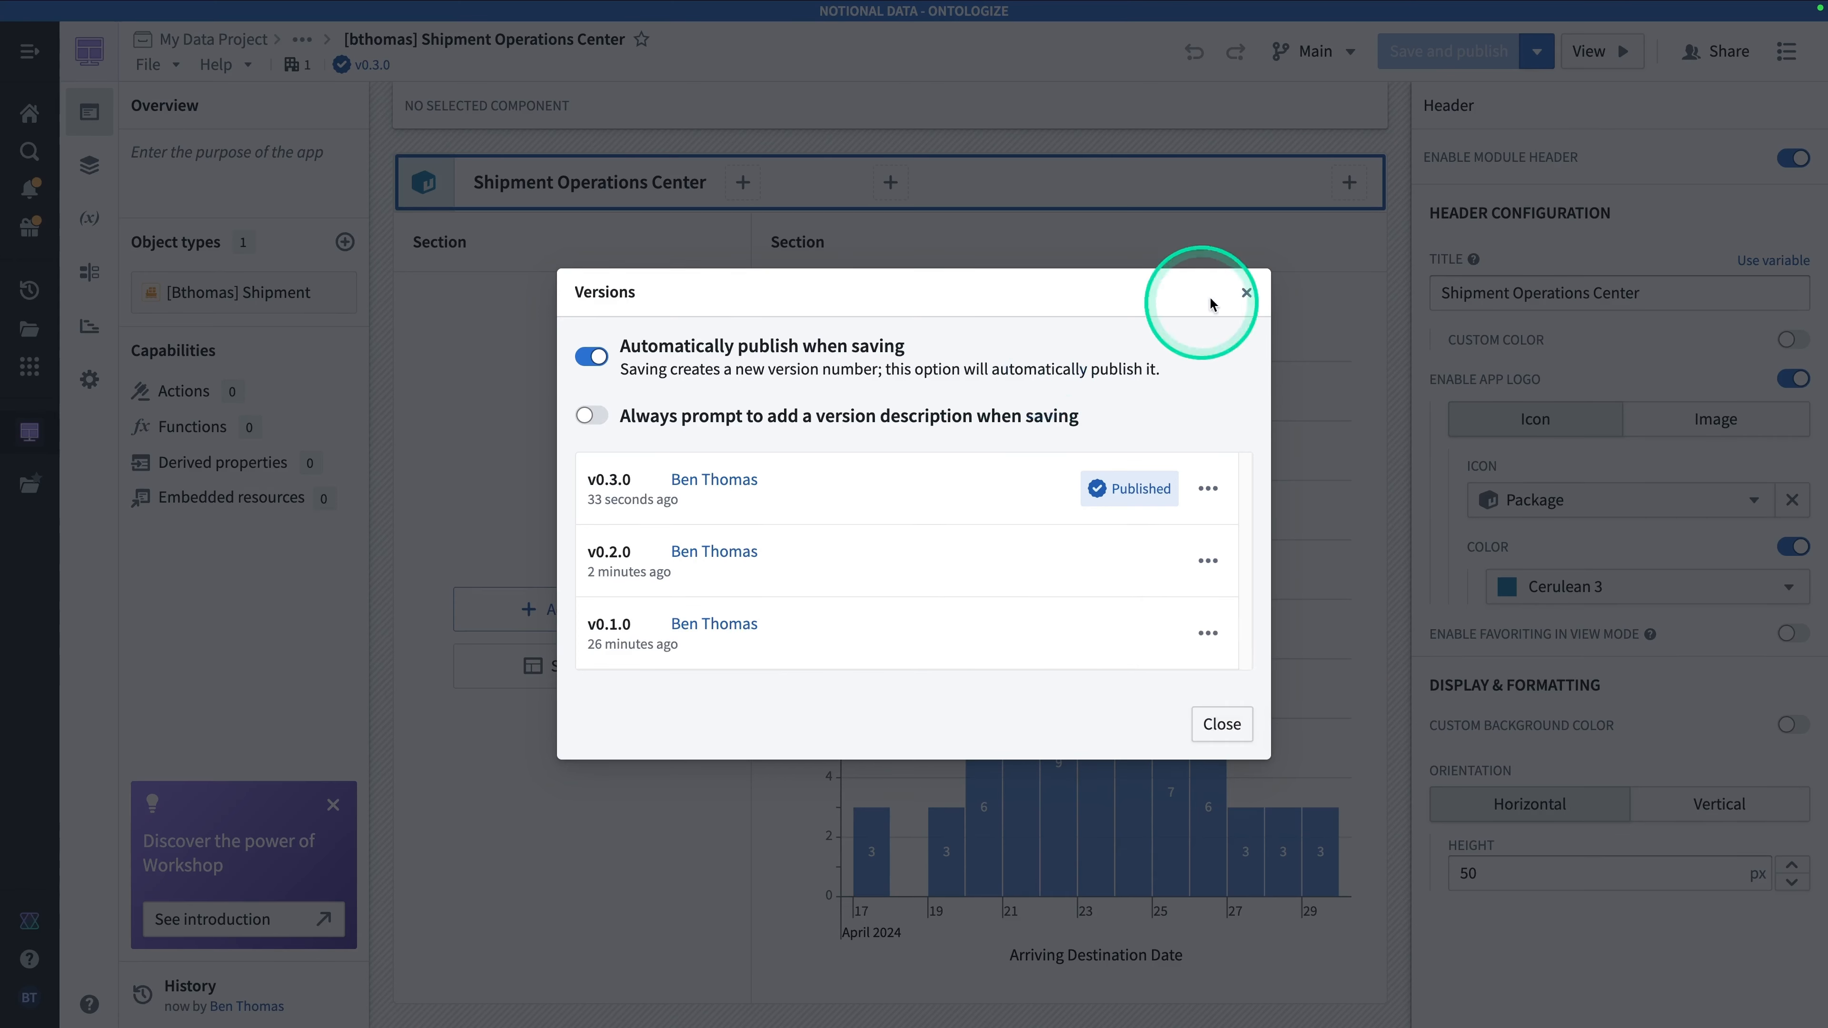
left_click(1248, 294)
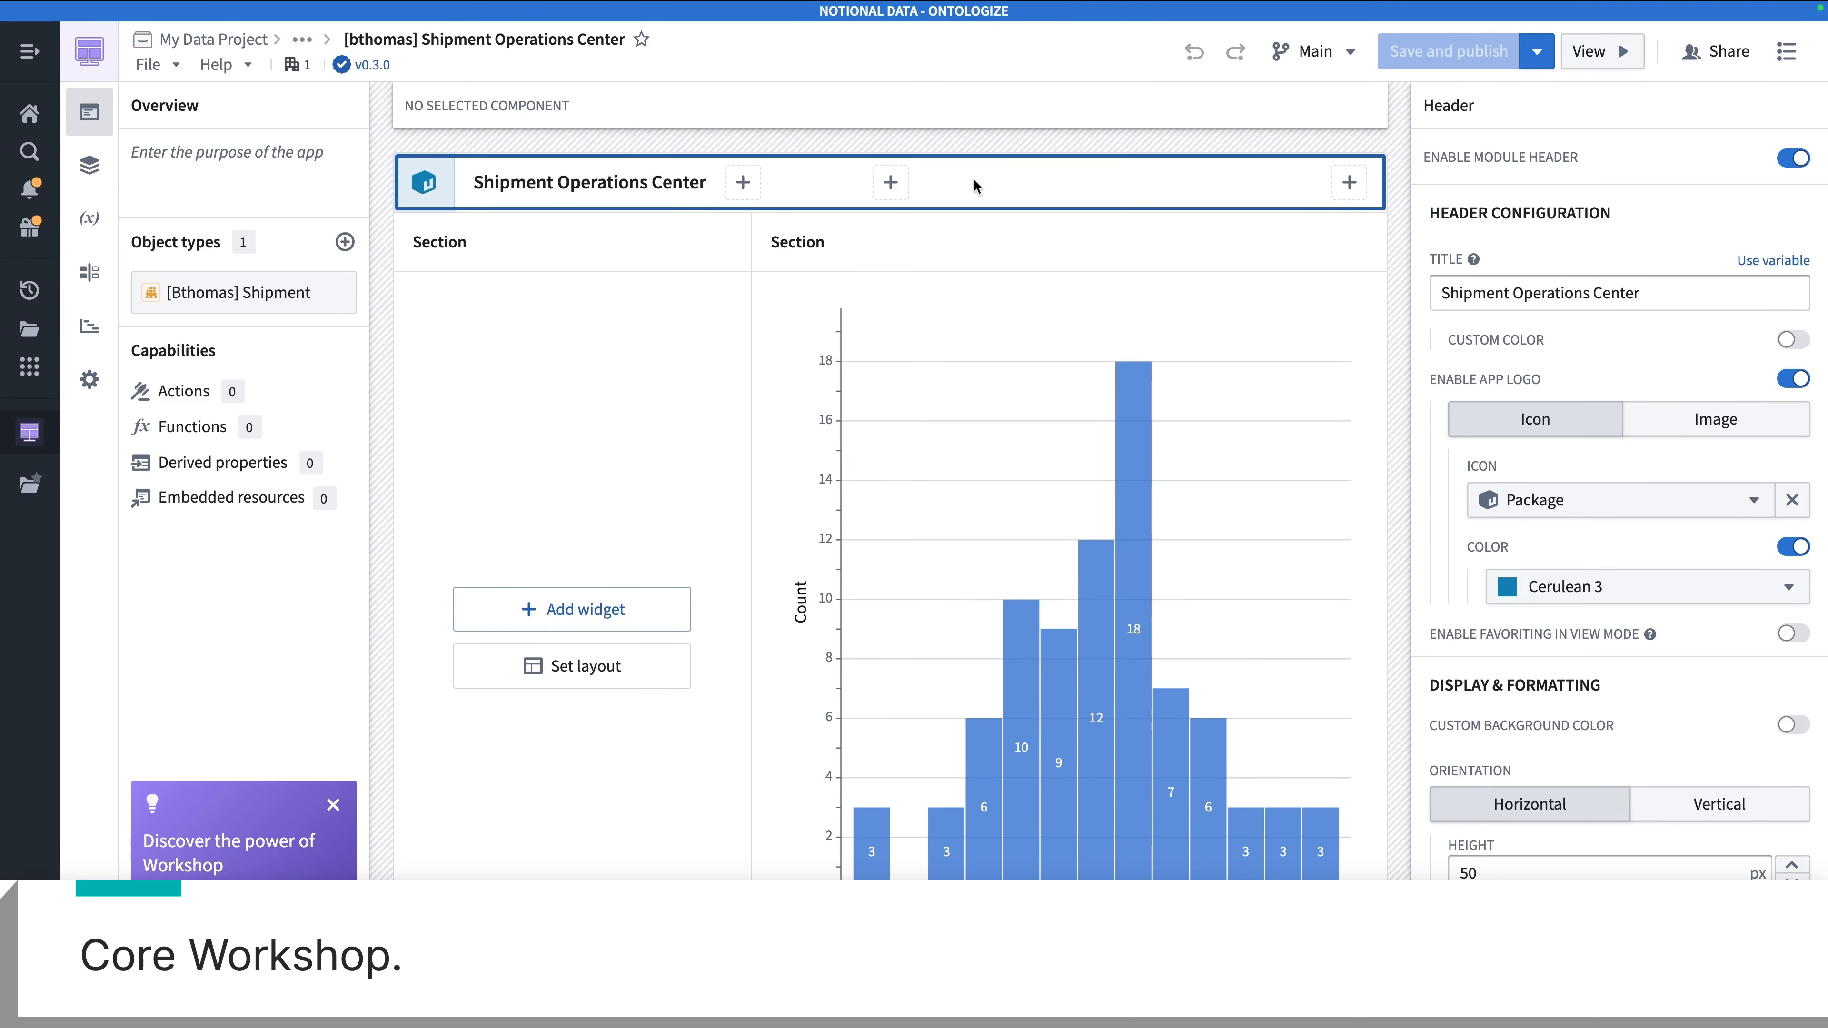
left_click(1021, 506)
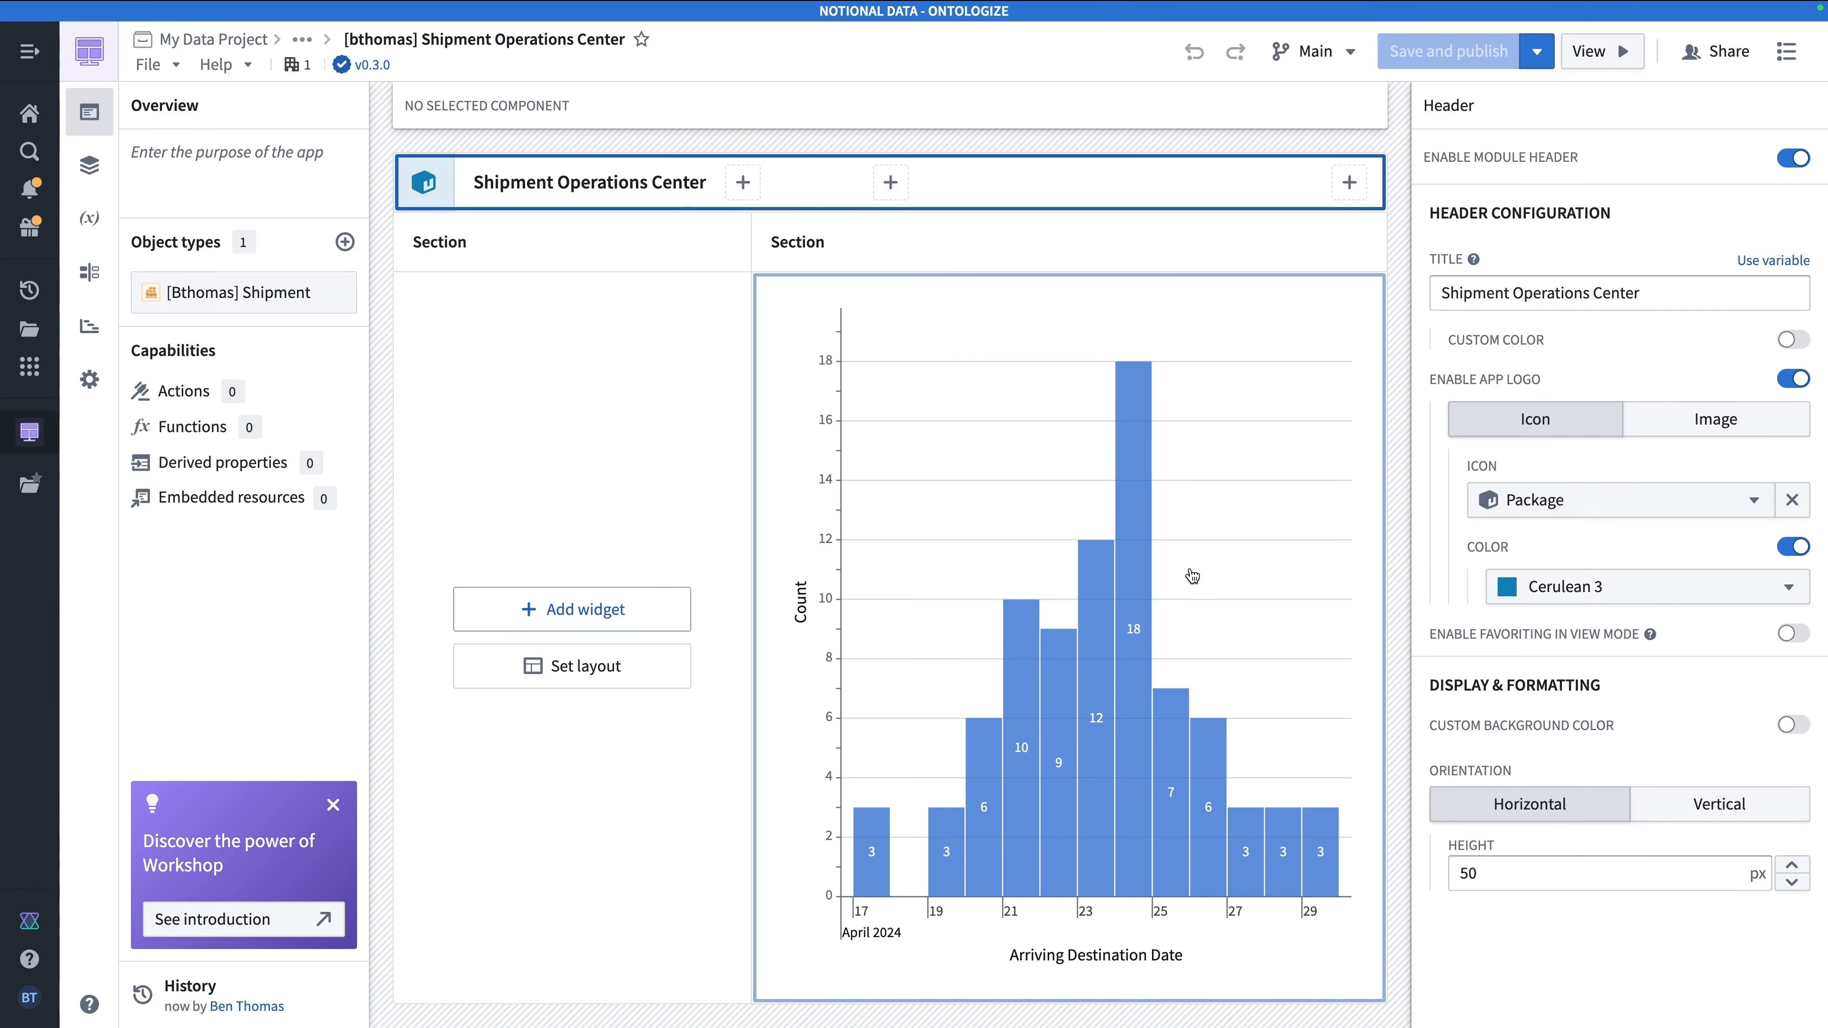
left_click(872, 379)
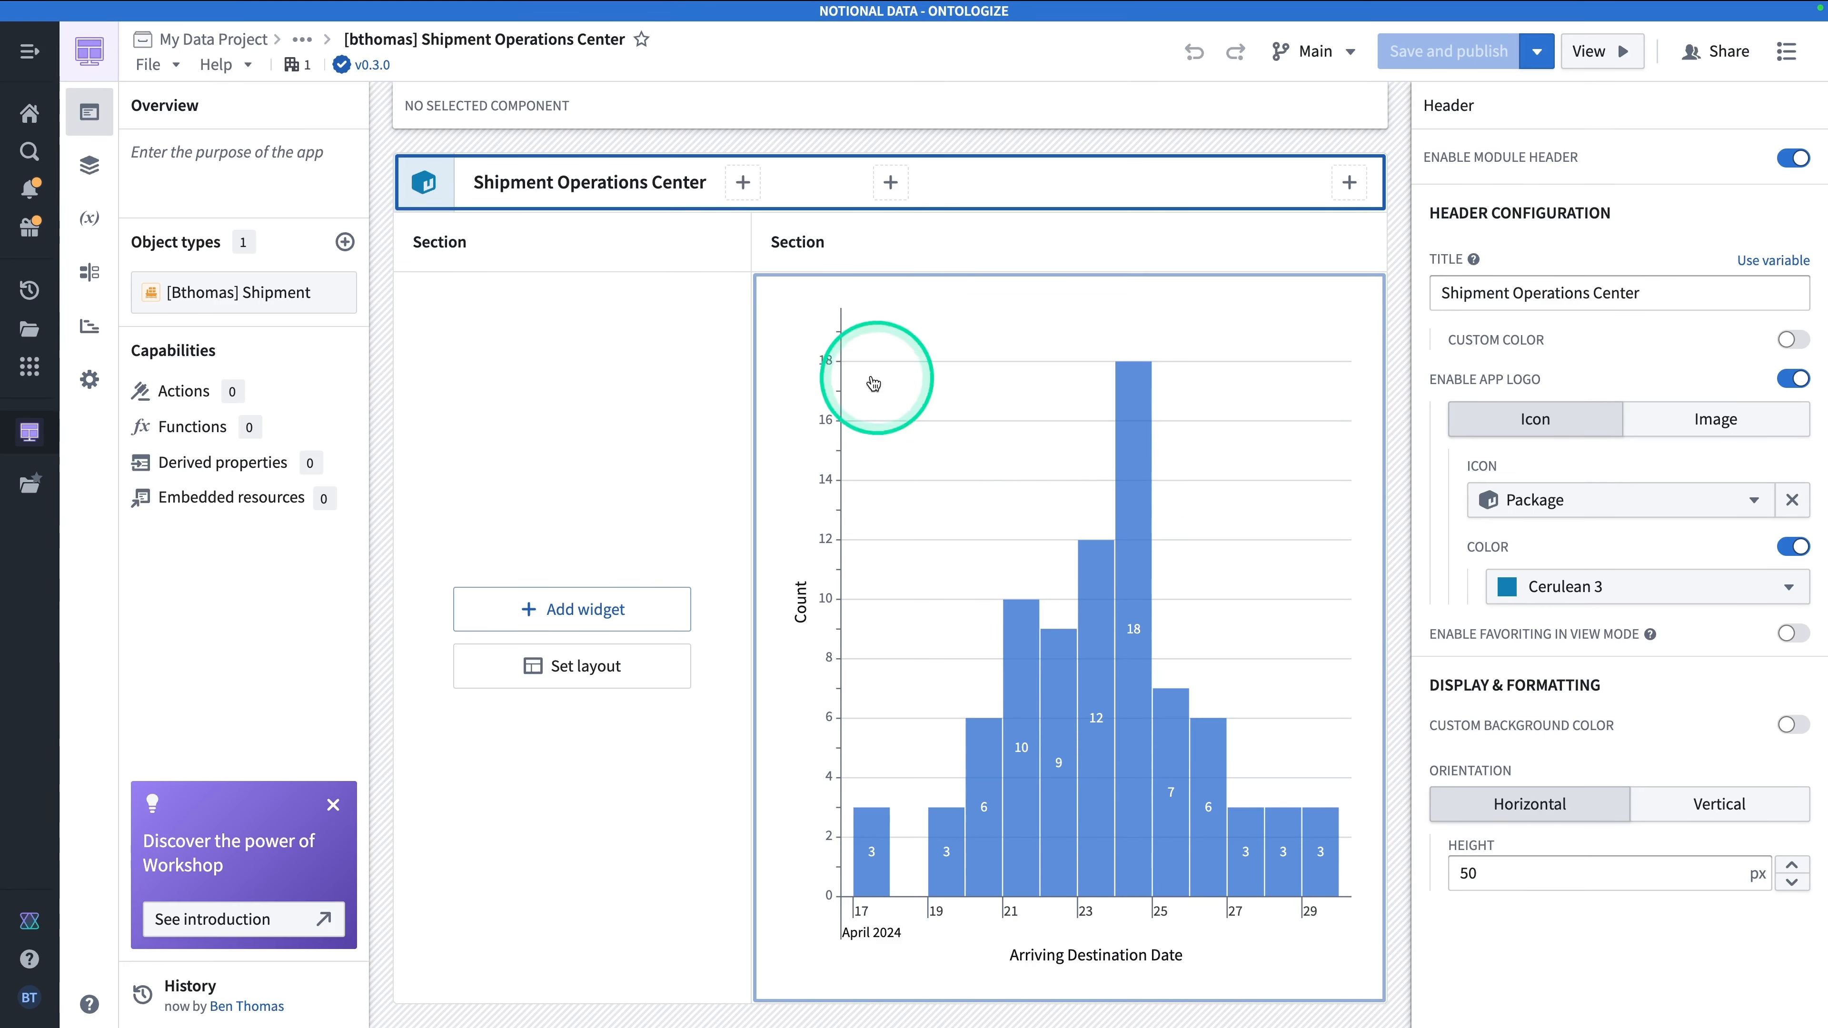
Add a Filter list widget to the empty section beside the chart and rename it "Filter list: Shipments".
left_click(582, 465)
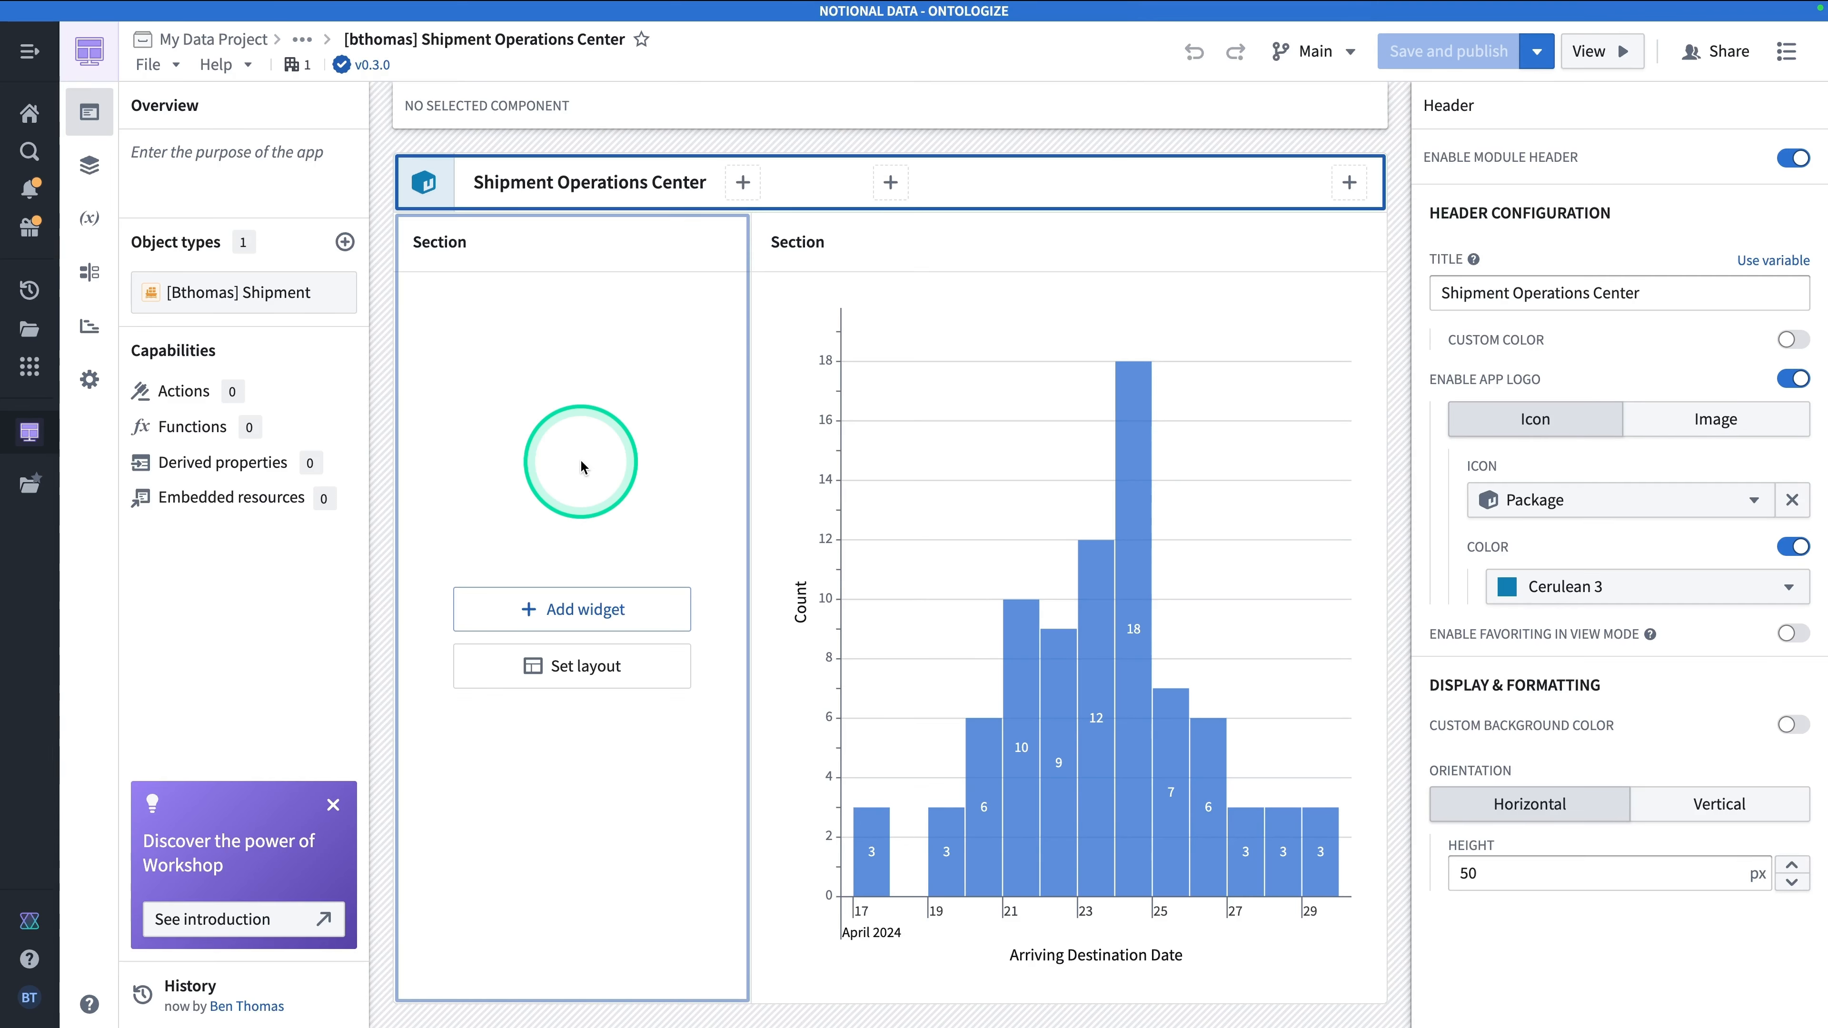
left_click(582, 464)
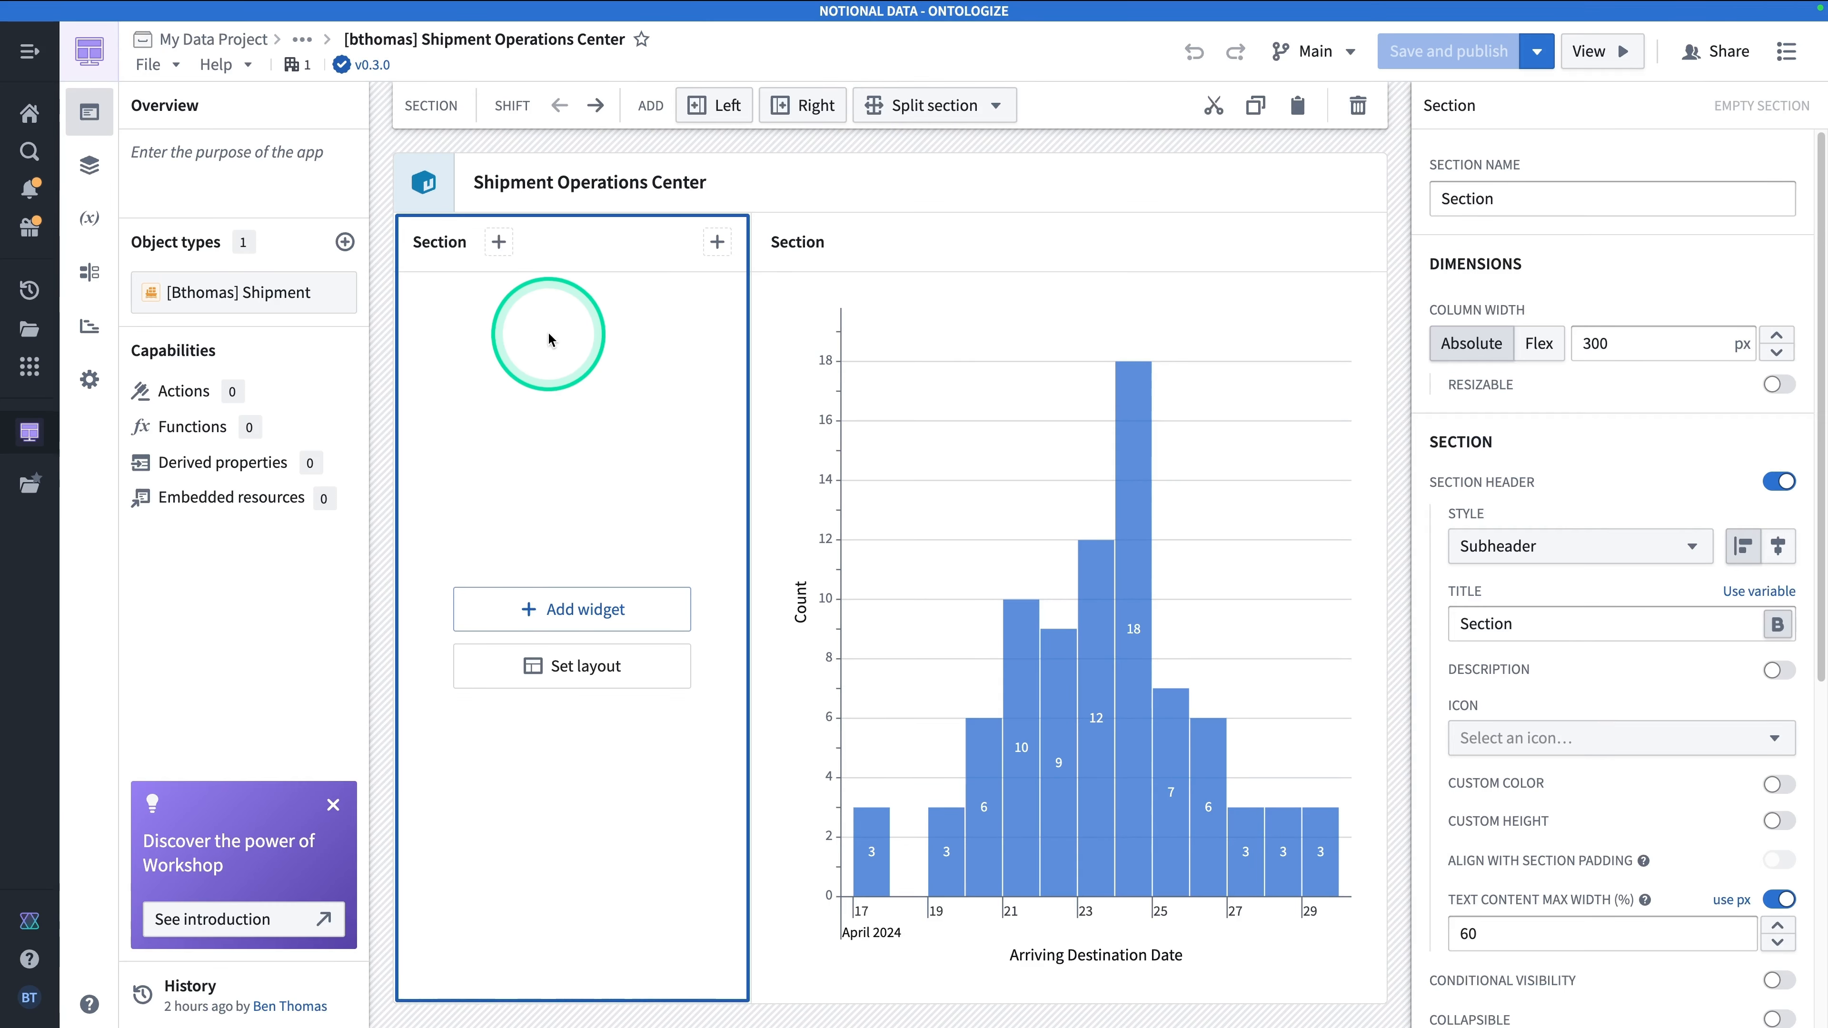
left_click(595, 614)
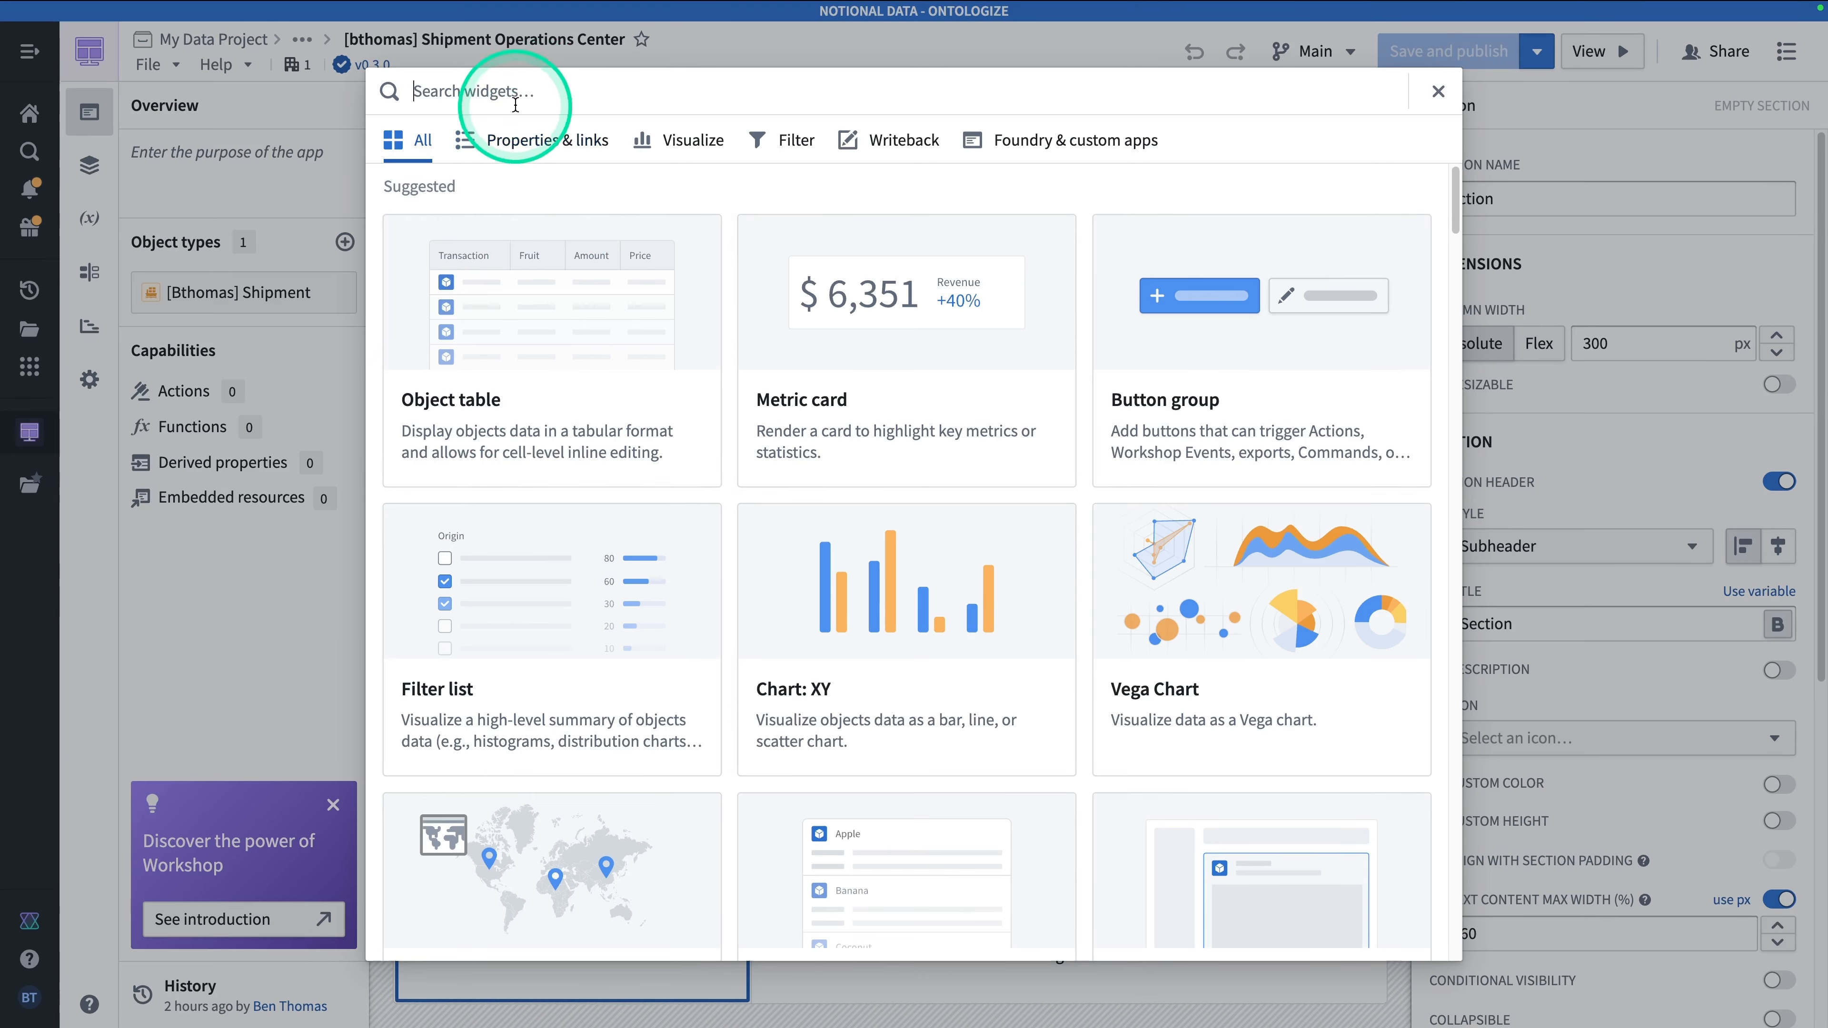
type("filter list")
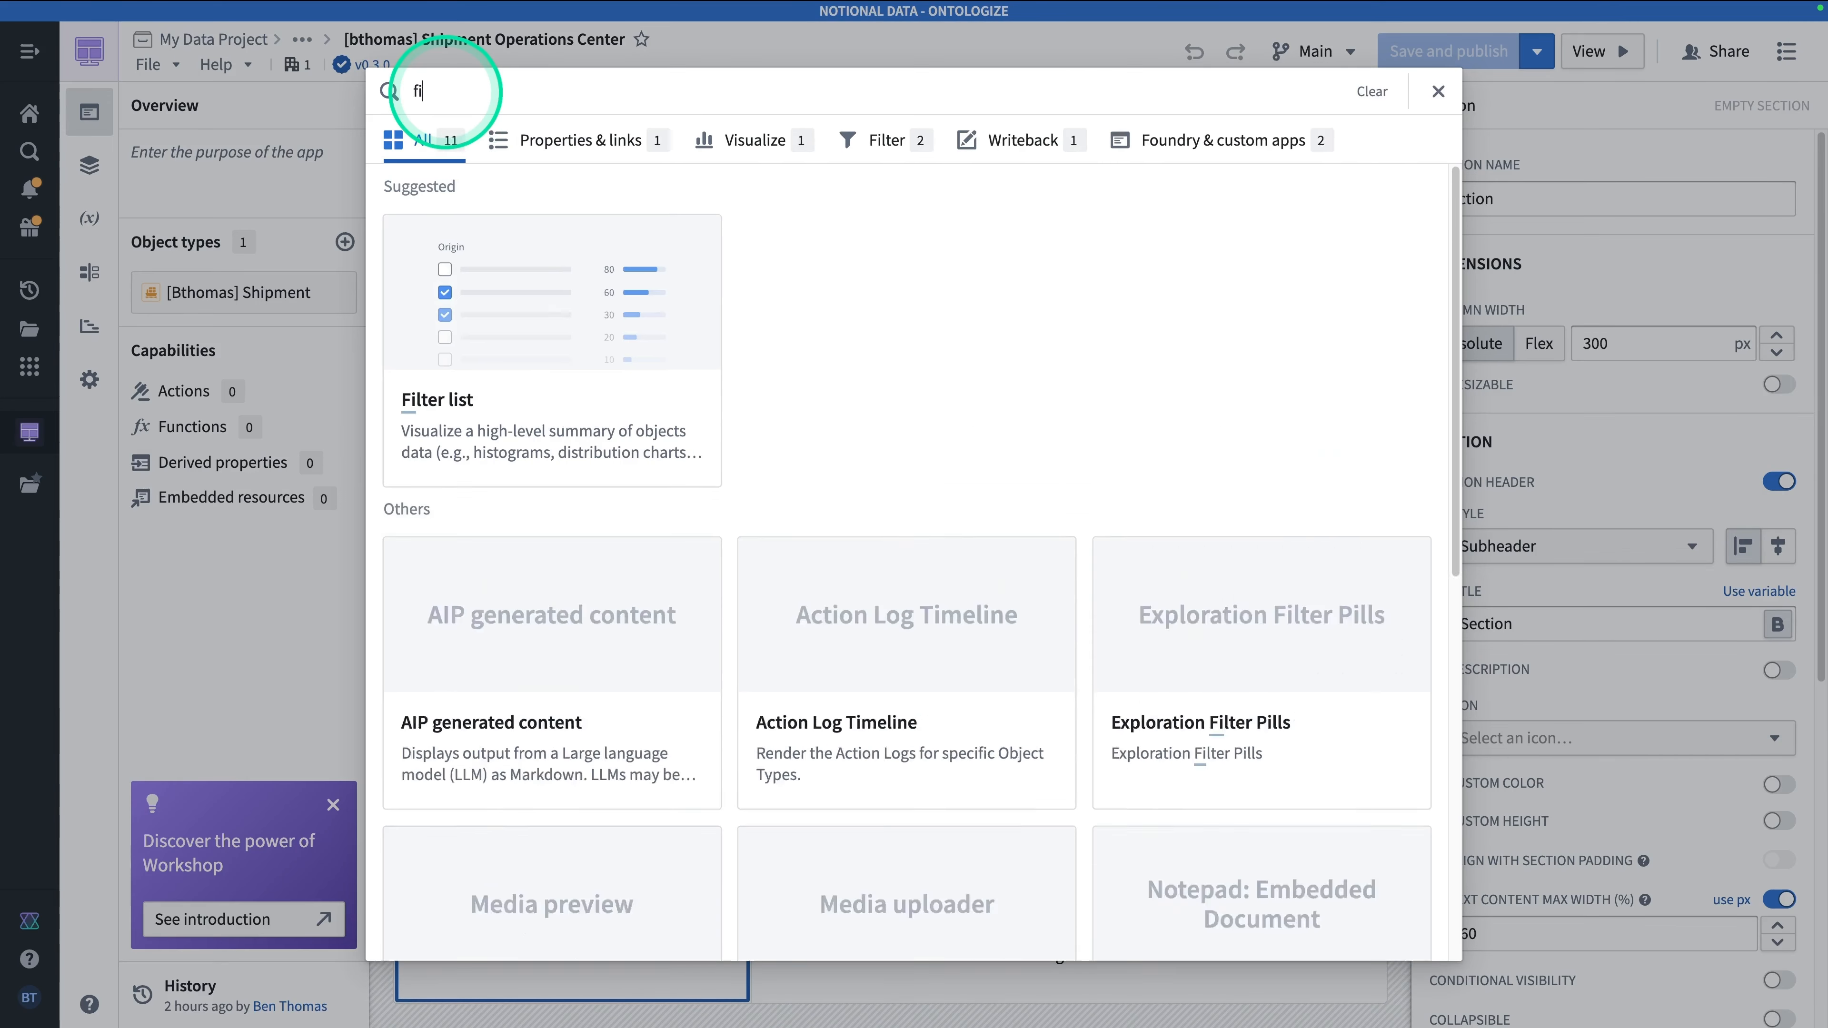
left_click(547, 369)
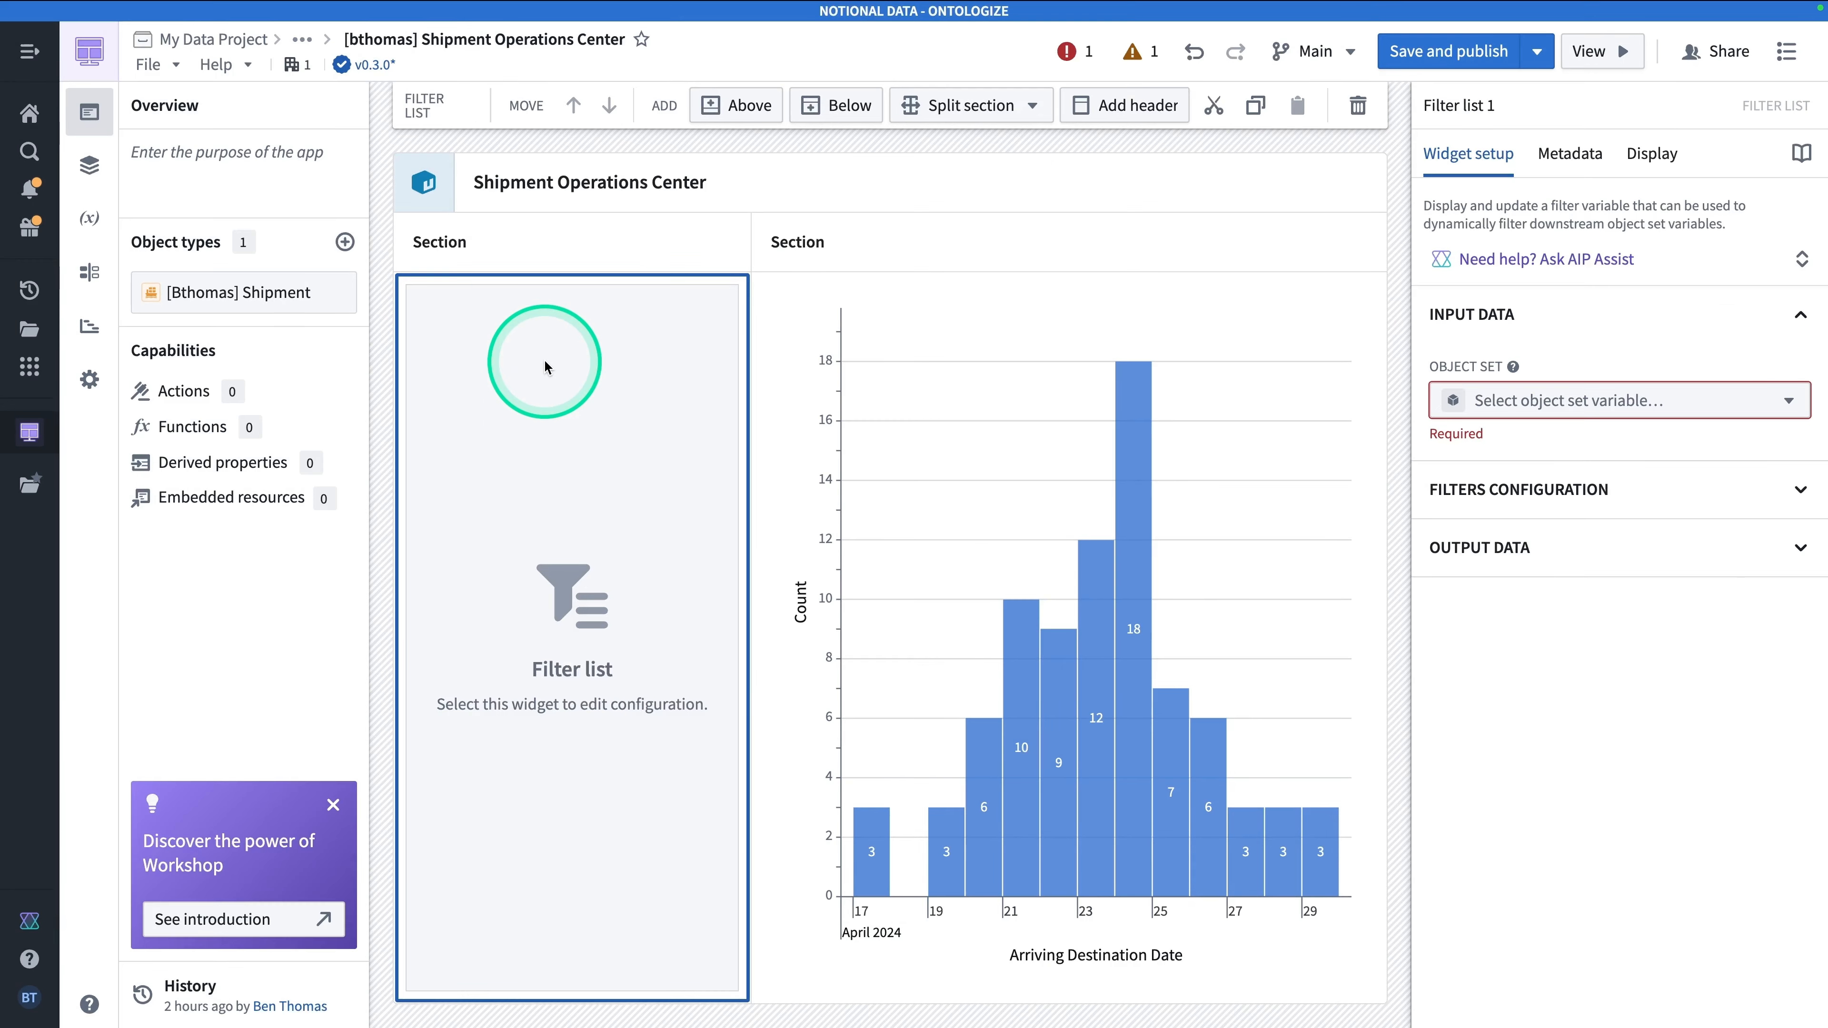
left_click(1481, 103)
left_click(1505, 106)
type(": Shipments")
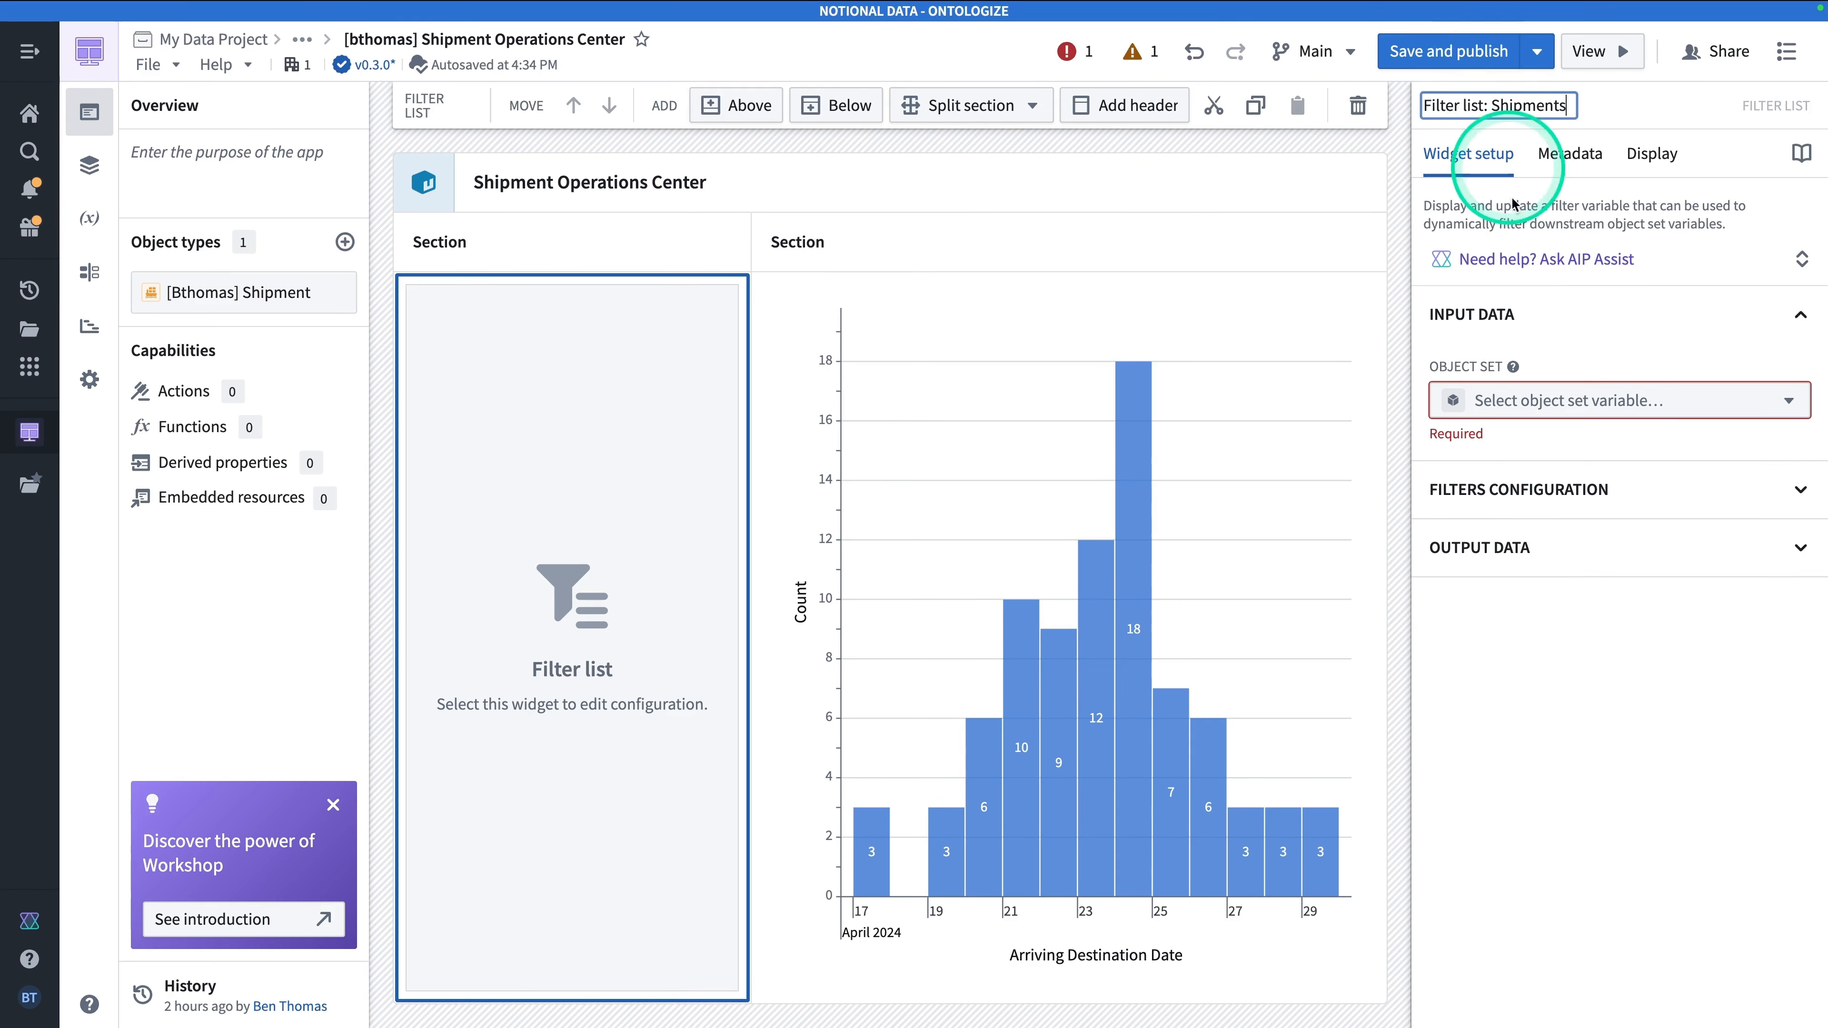
left_click(1634, 757)
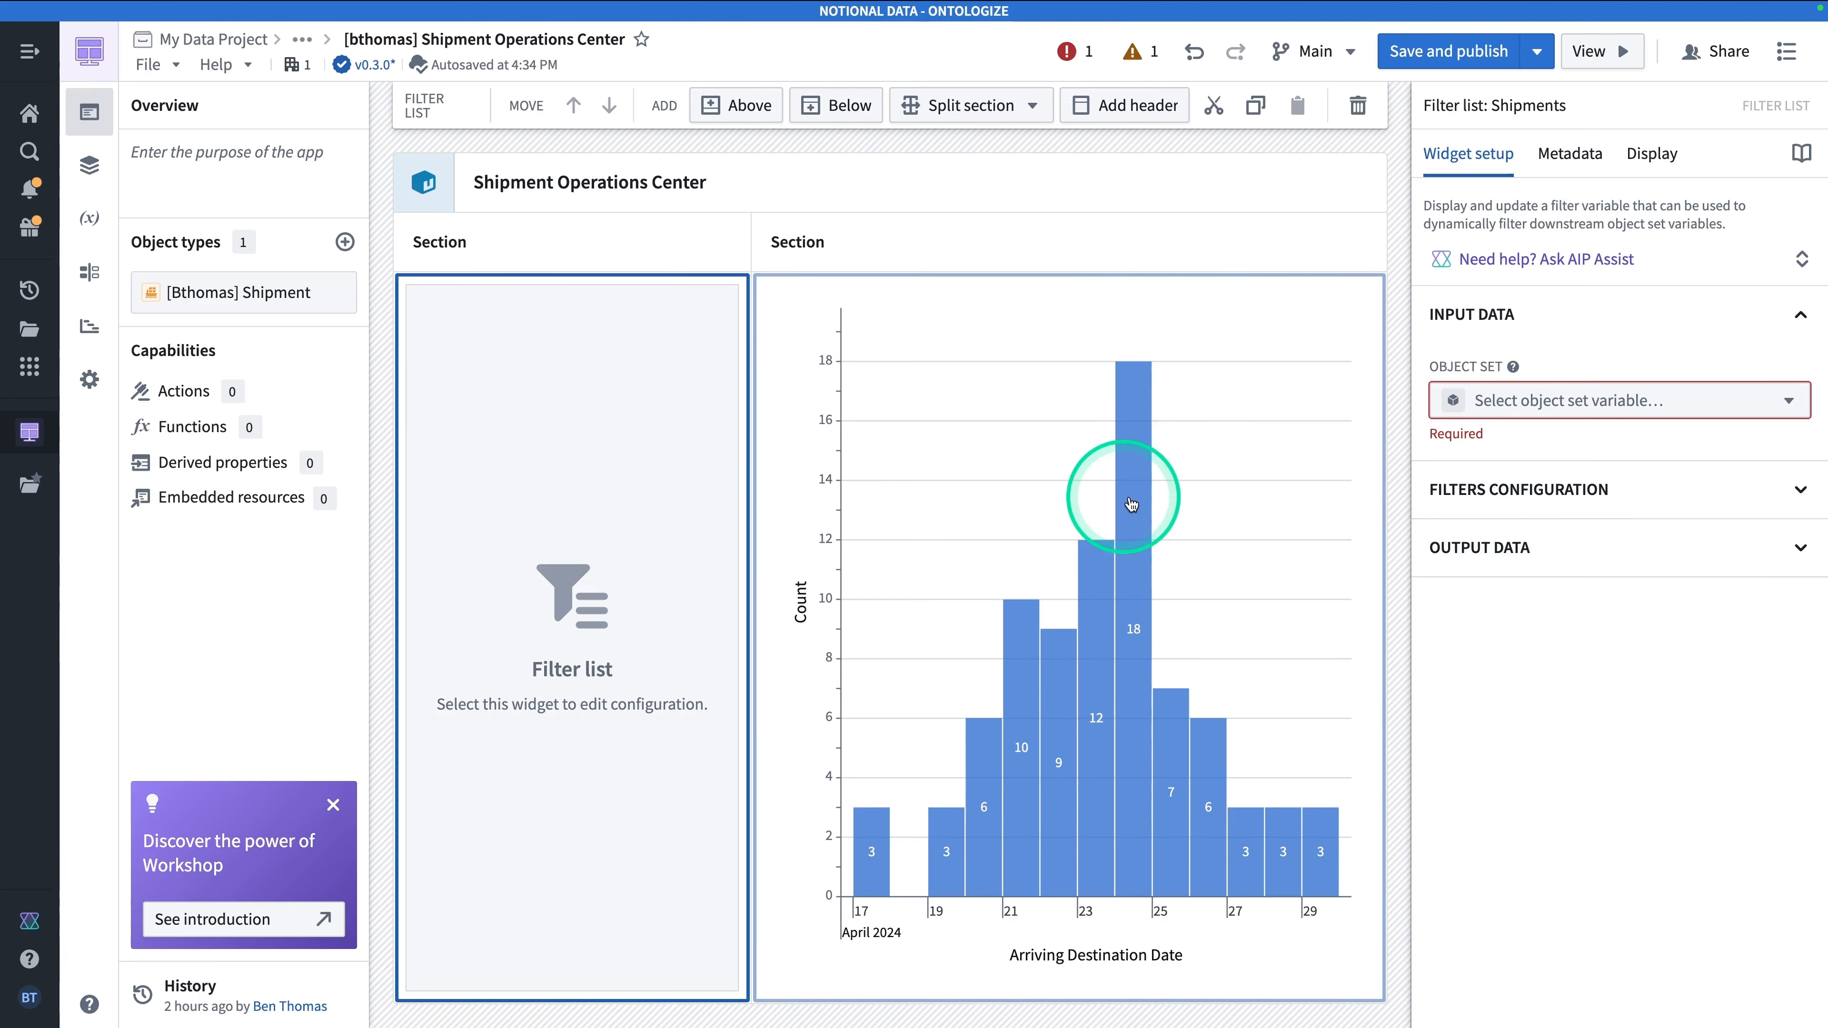
Set the input object set of the Shipments filter list to the existing All Shipments variable.
left_click(1614, 397)
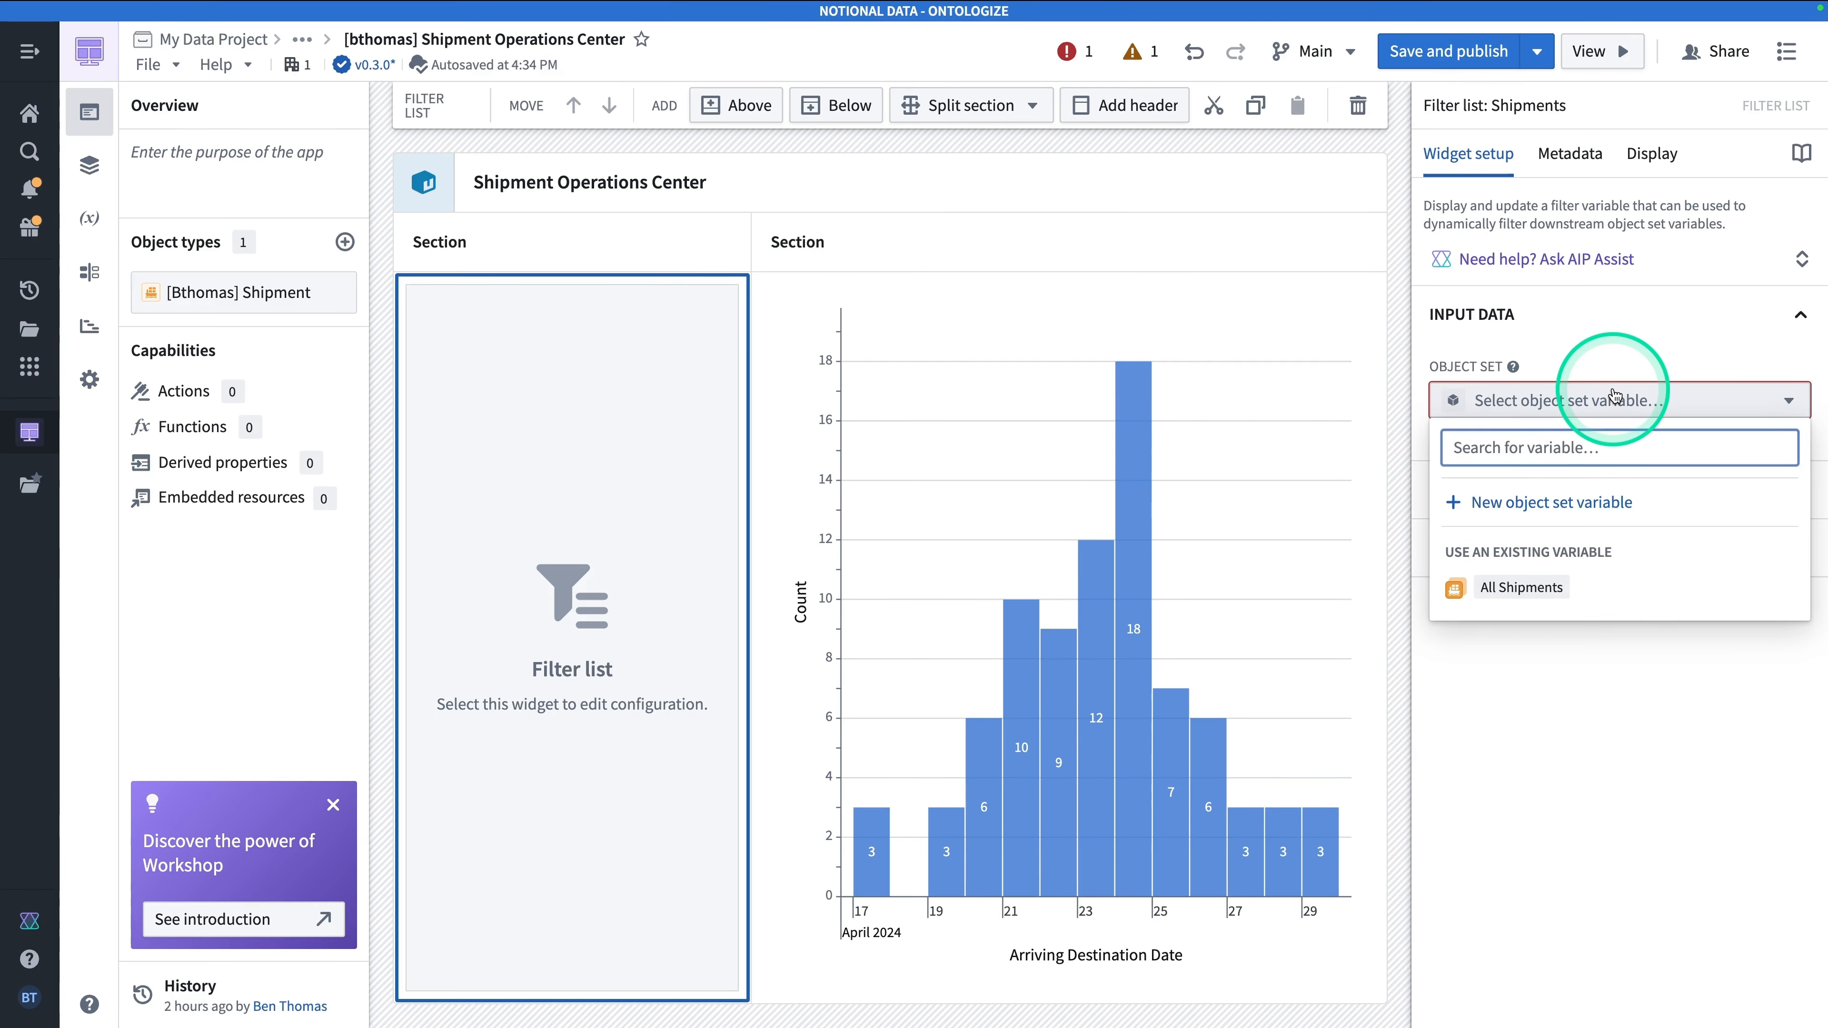
left_click(1504, 590)
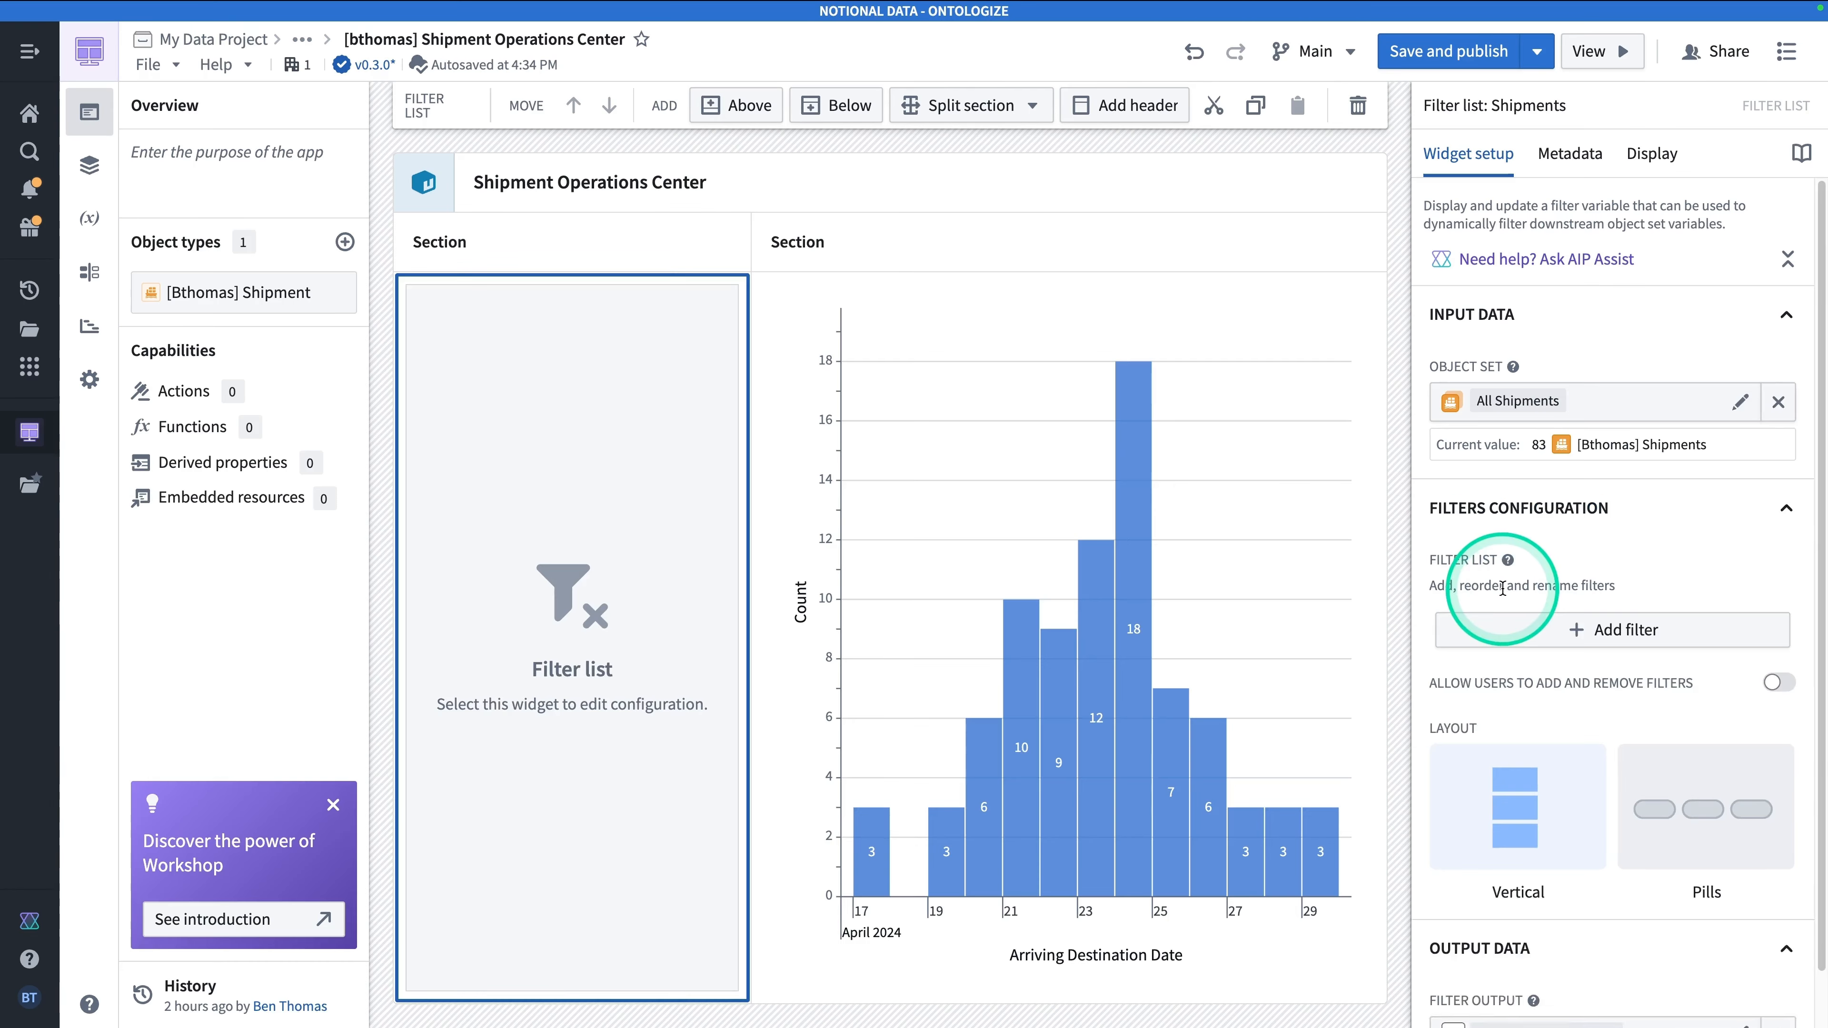
Add filters on Origin Location Name and Destination Location Name to the Shipments filter list.
scroll(1503, 589, "down", 2)
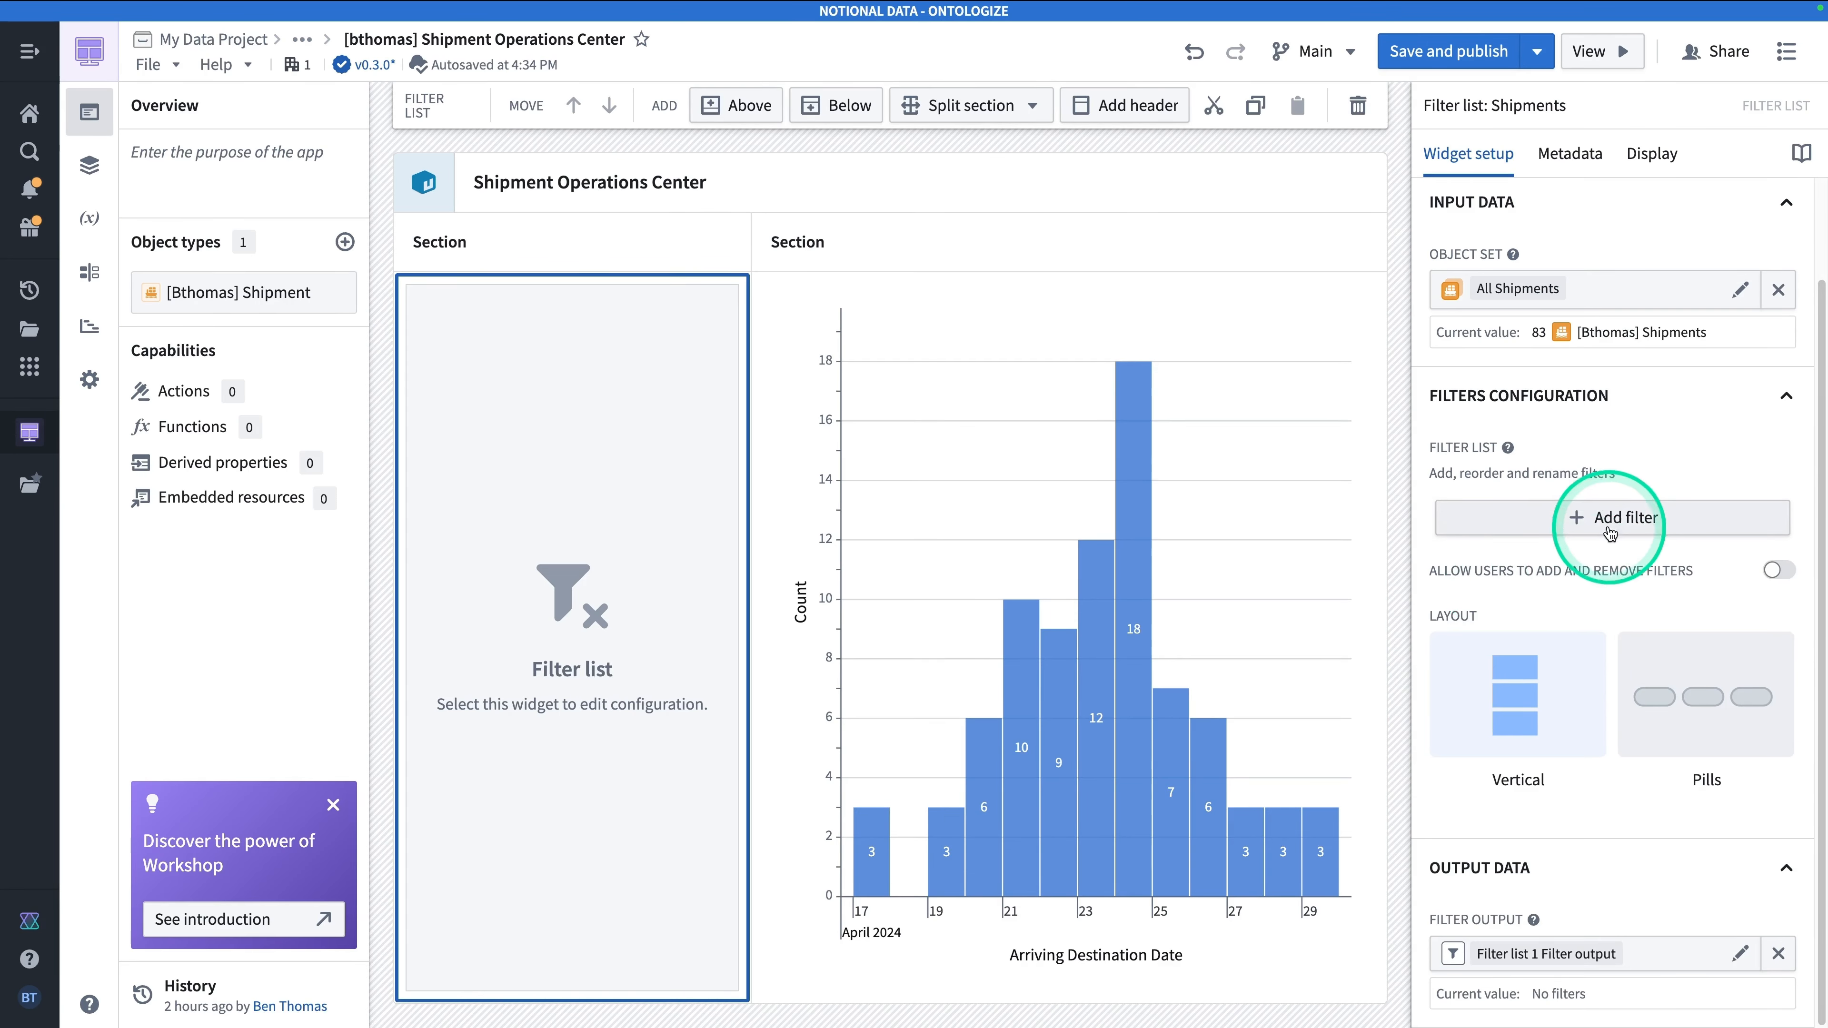
left_click(1616, 523)
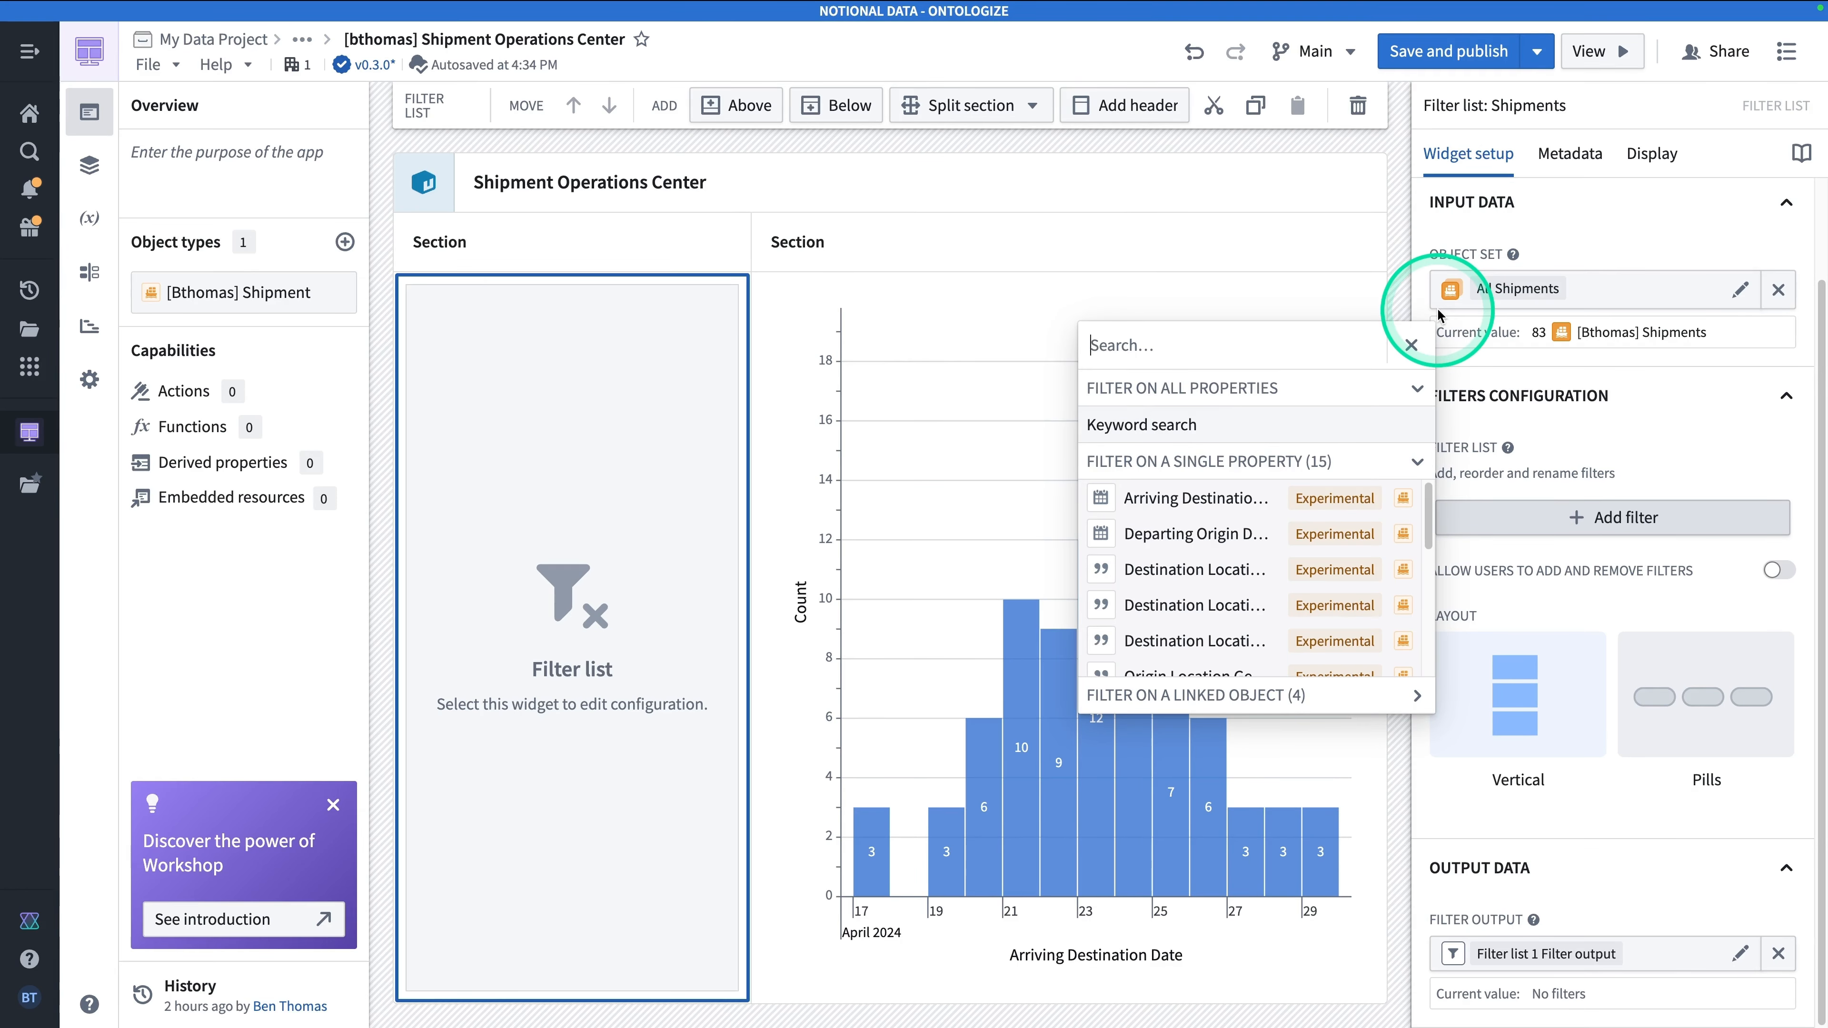
left_click(1106, 344)
type("origin")
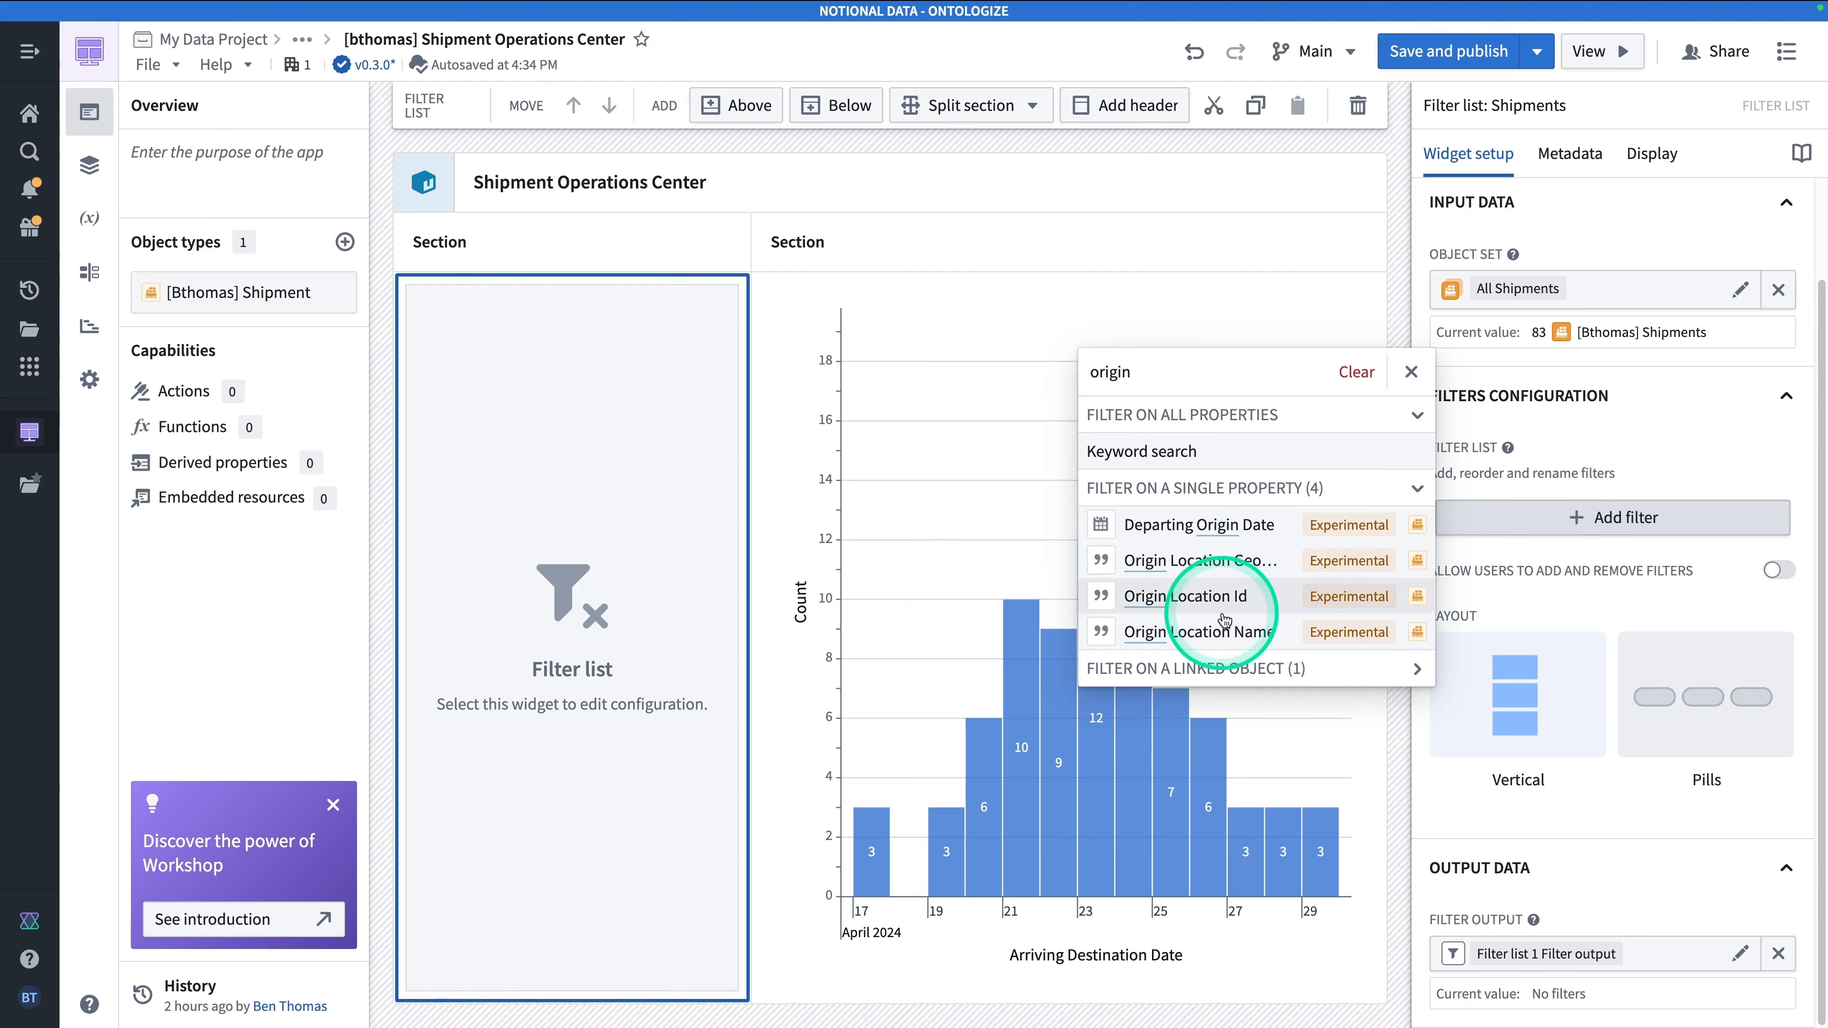
left_click(1196, 632)
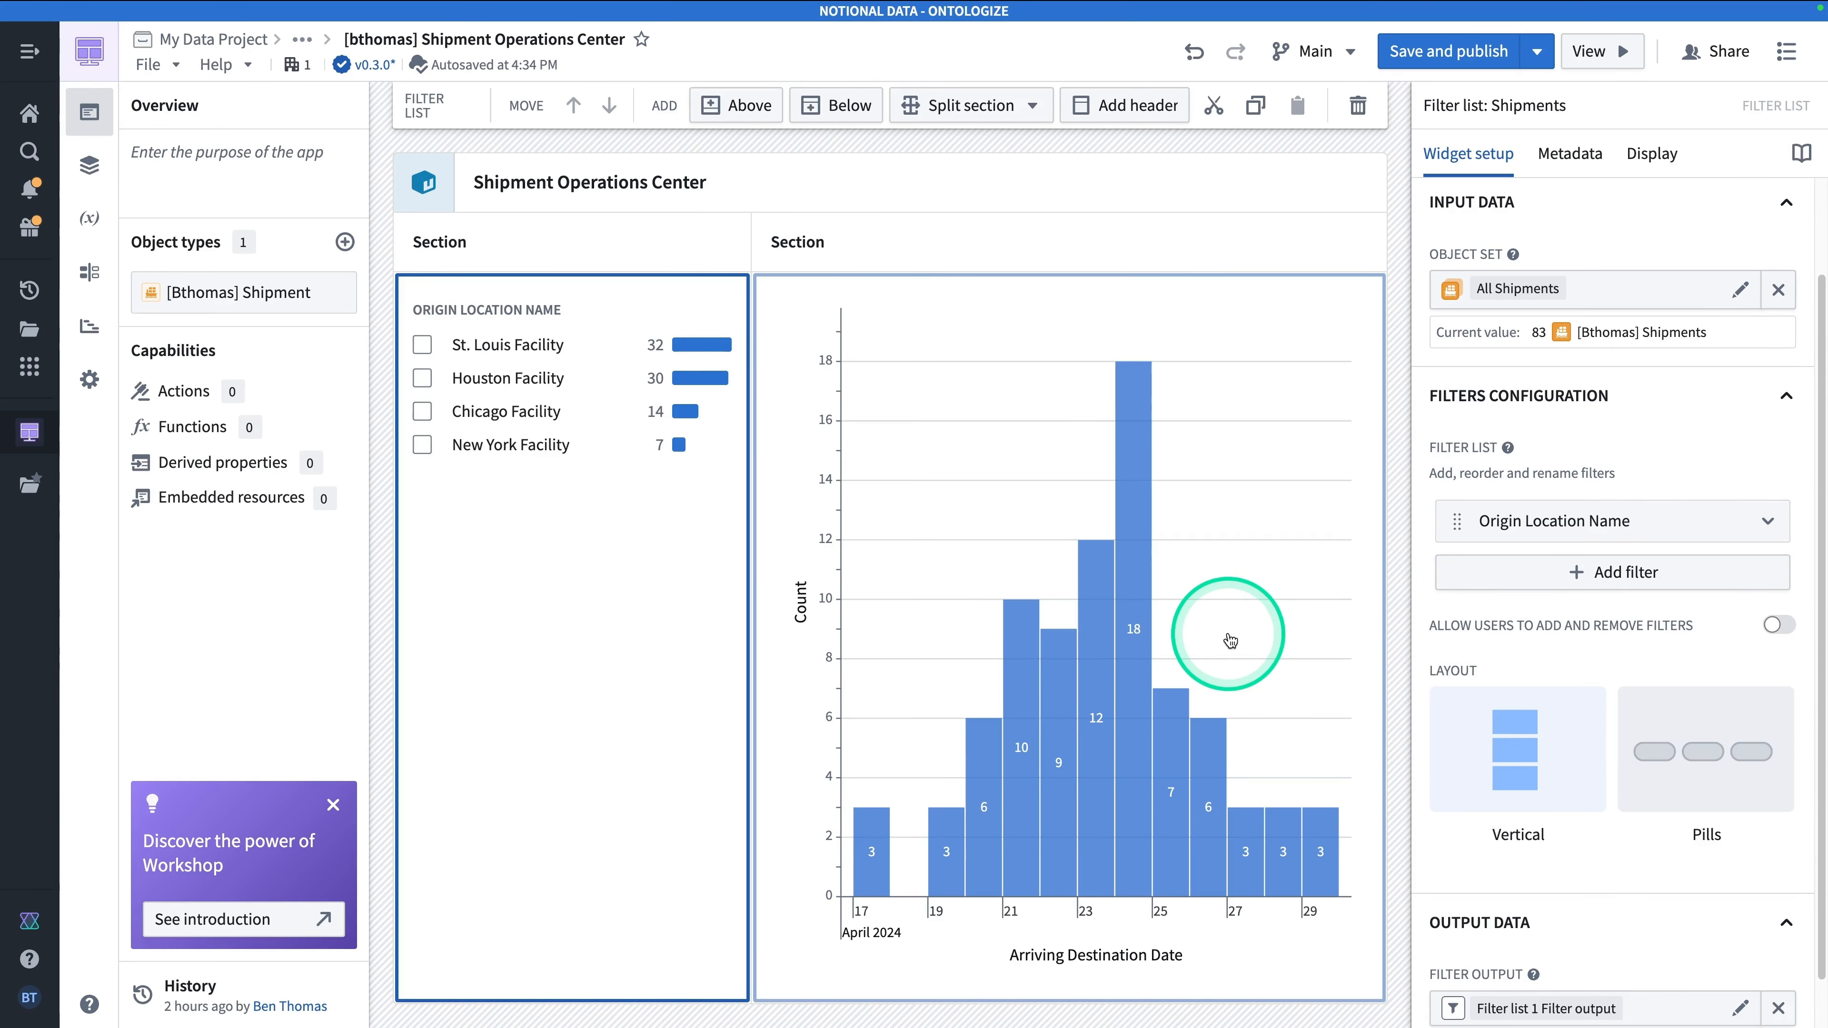
left_click(1537, 587)
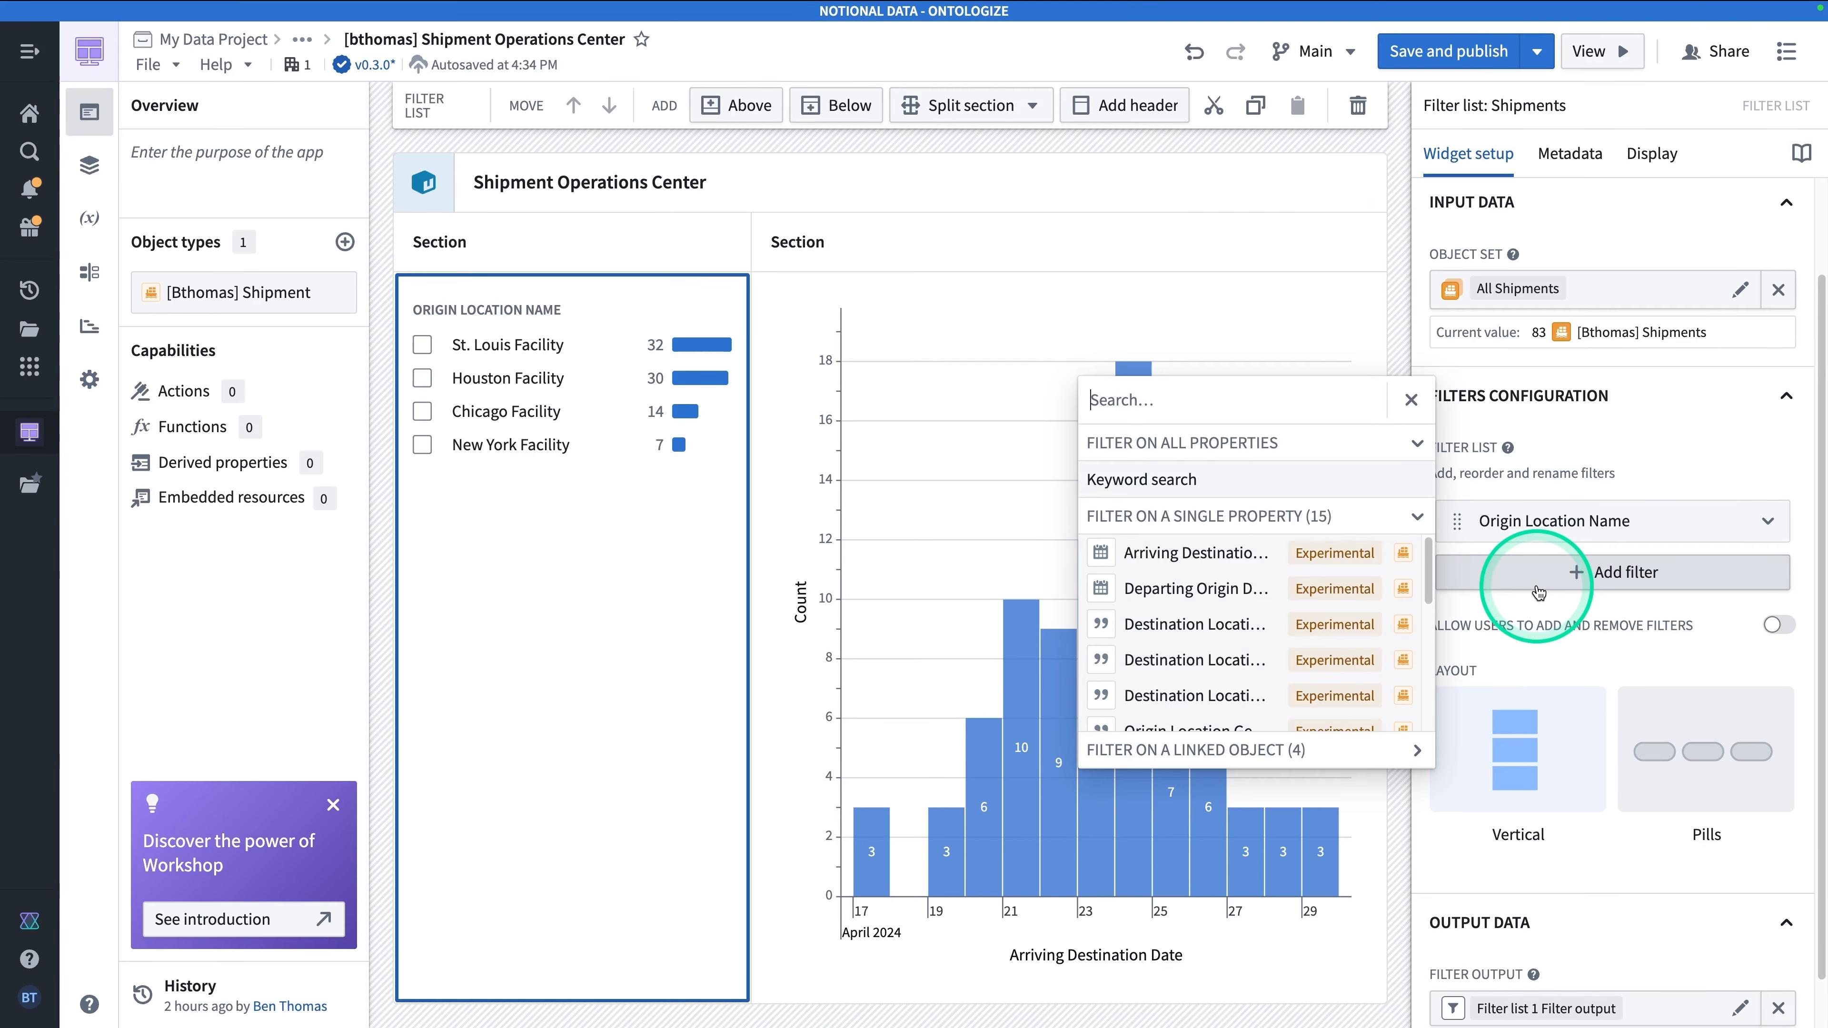
type("destination")
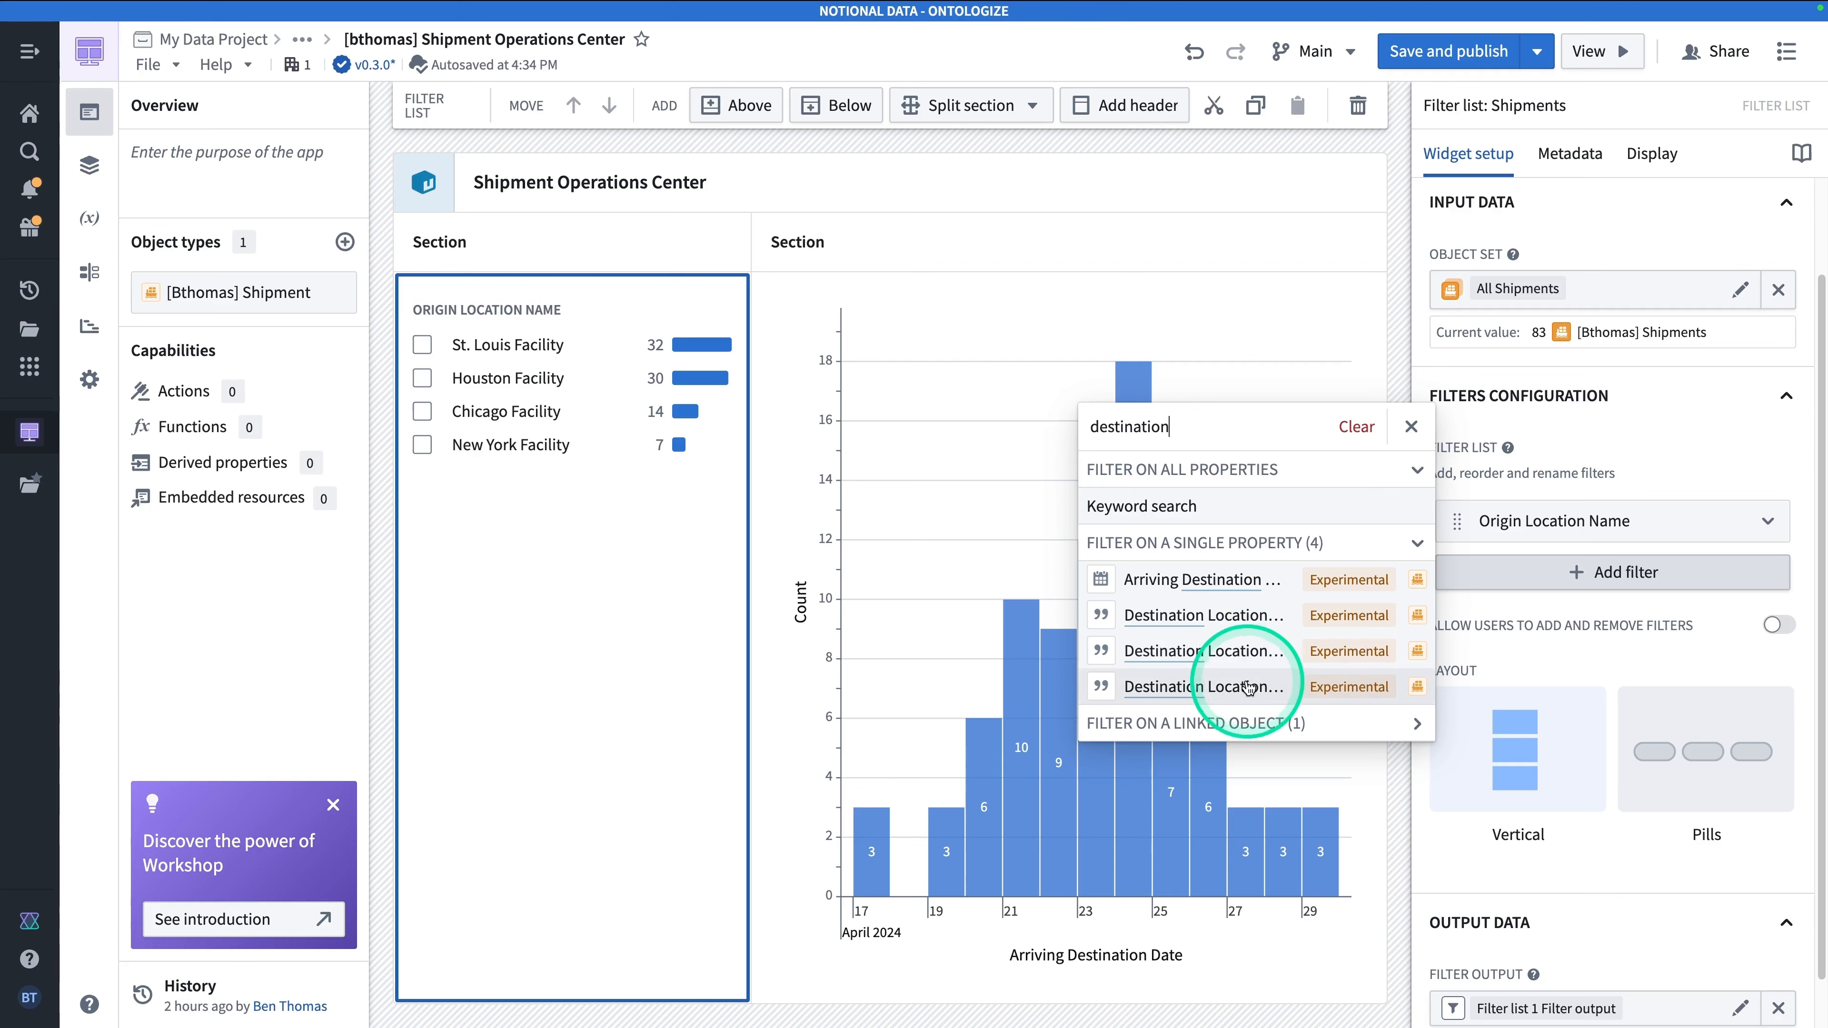
left_click(1195, 690)
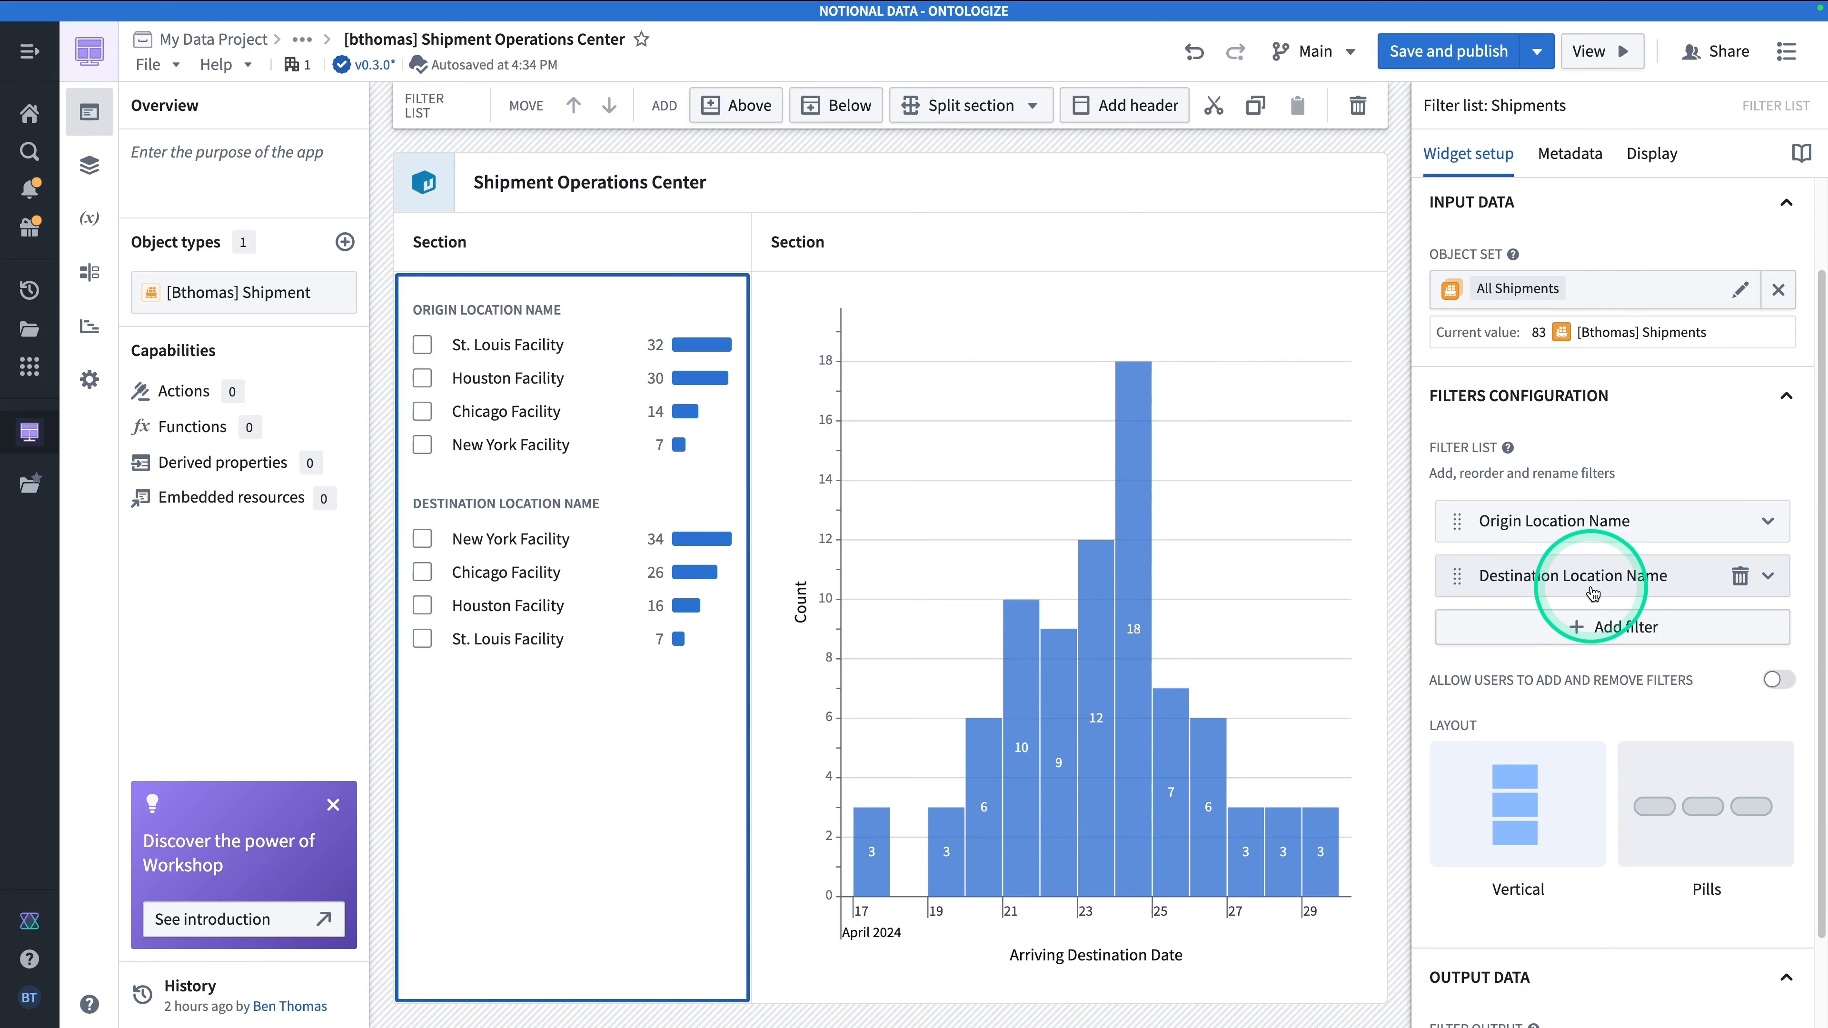
Add filters on Departing Origin Date and Arriving Destination Date to the Shipments filter list.
left_click(1592, 628)
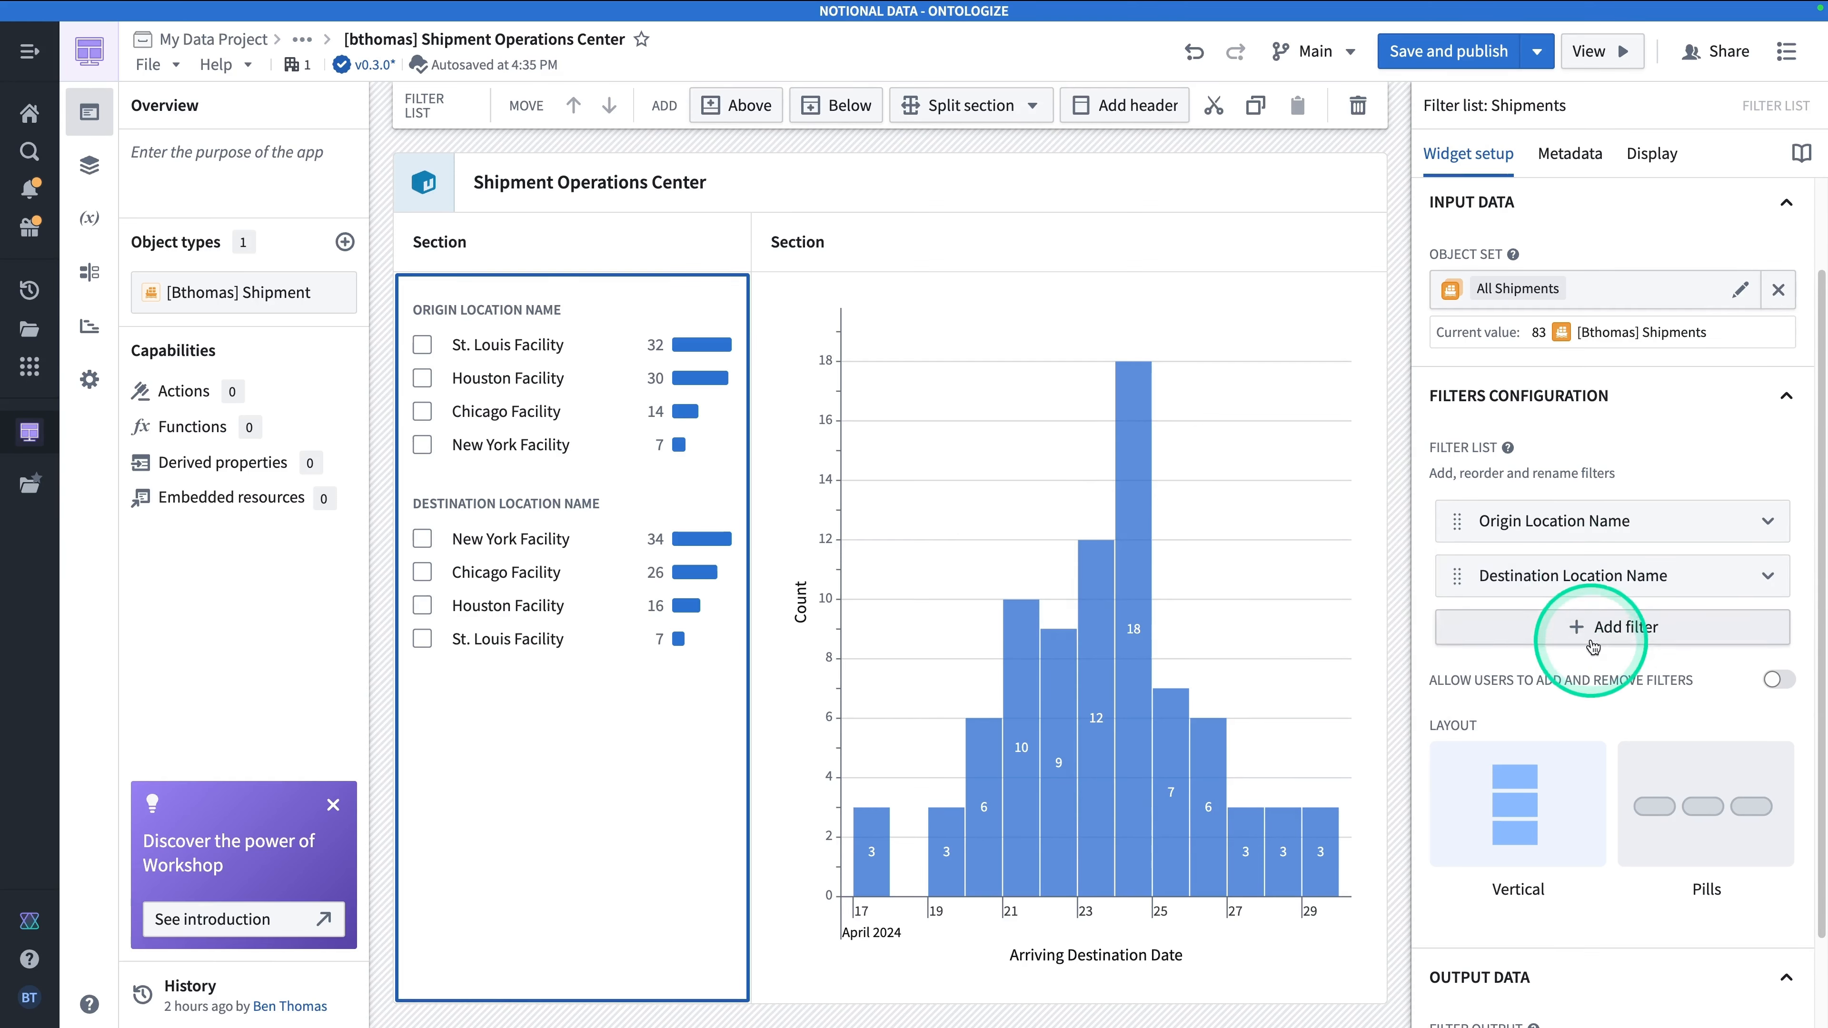
type("depart")
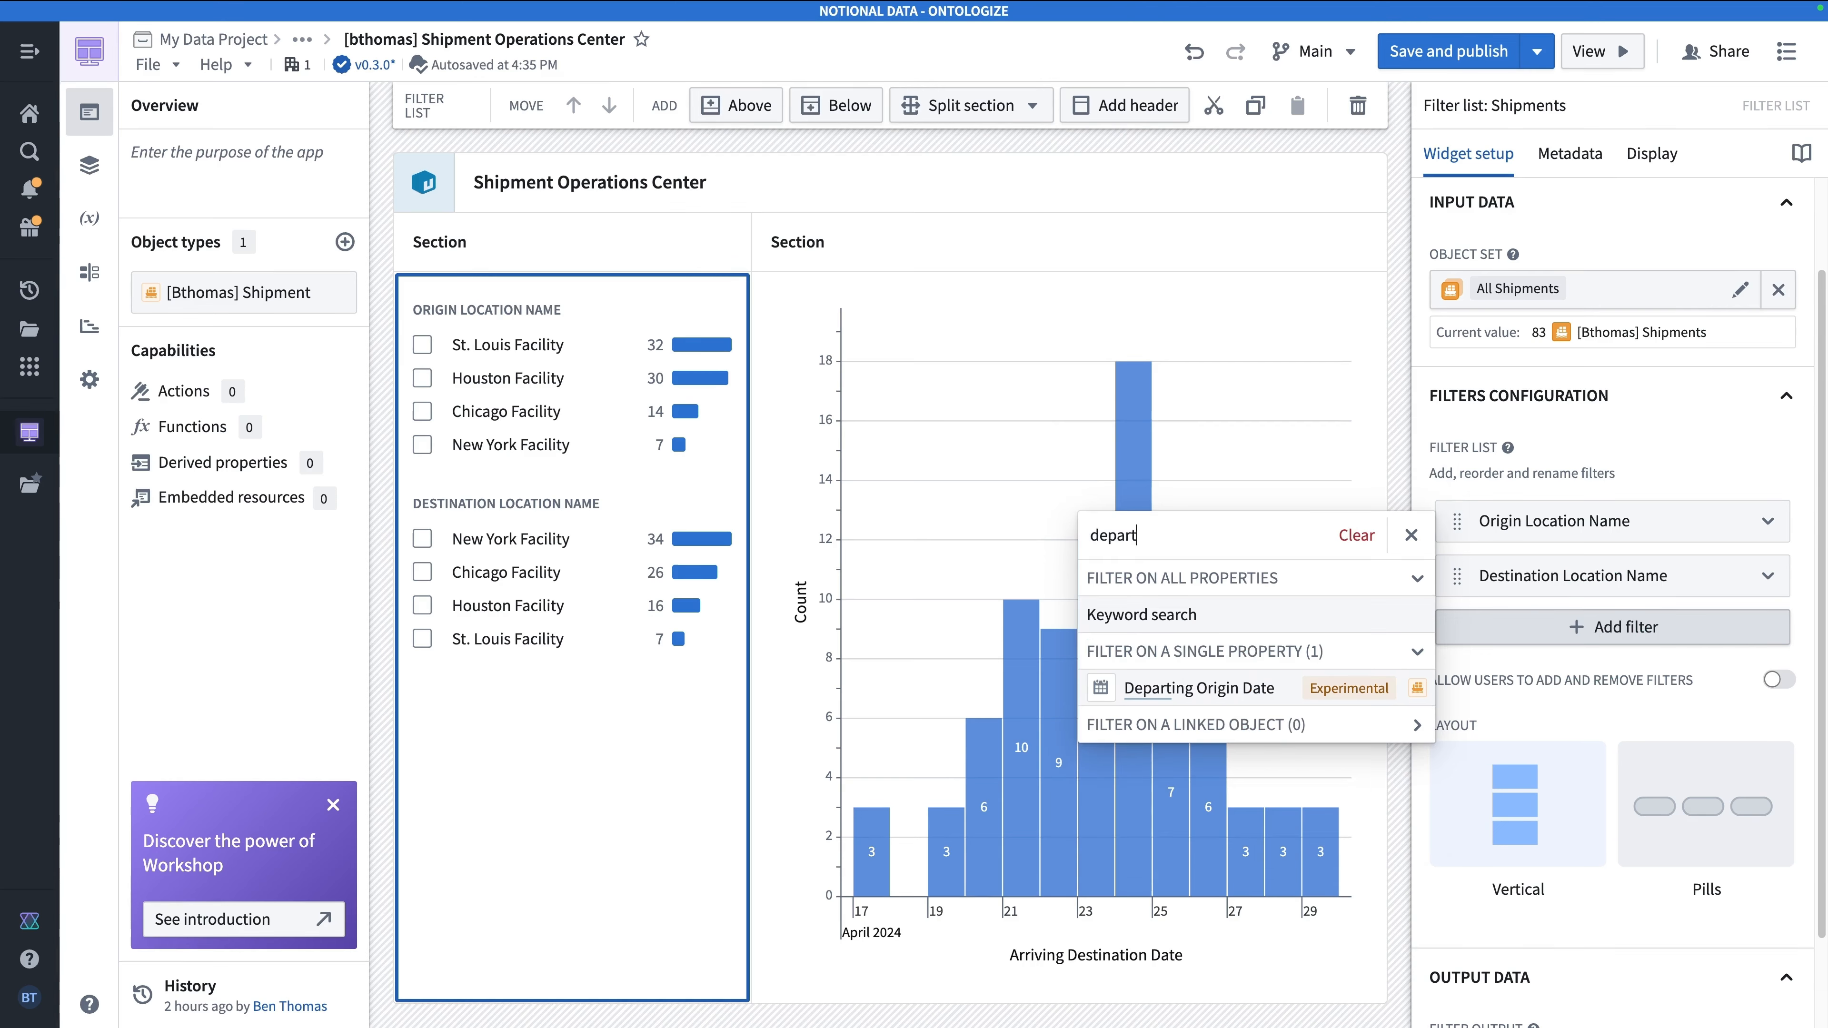
type("ing")
left_click(1264, 690)
left_click(1476, 680)
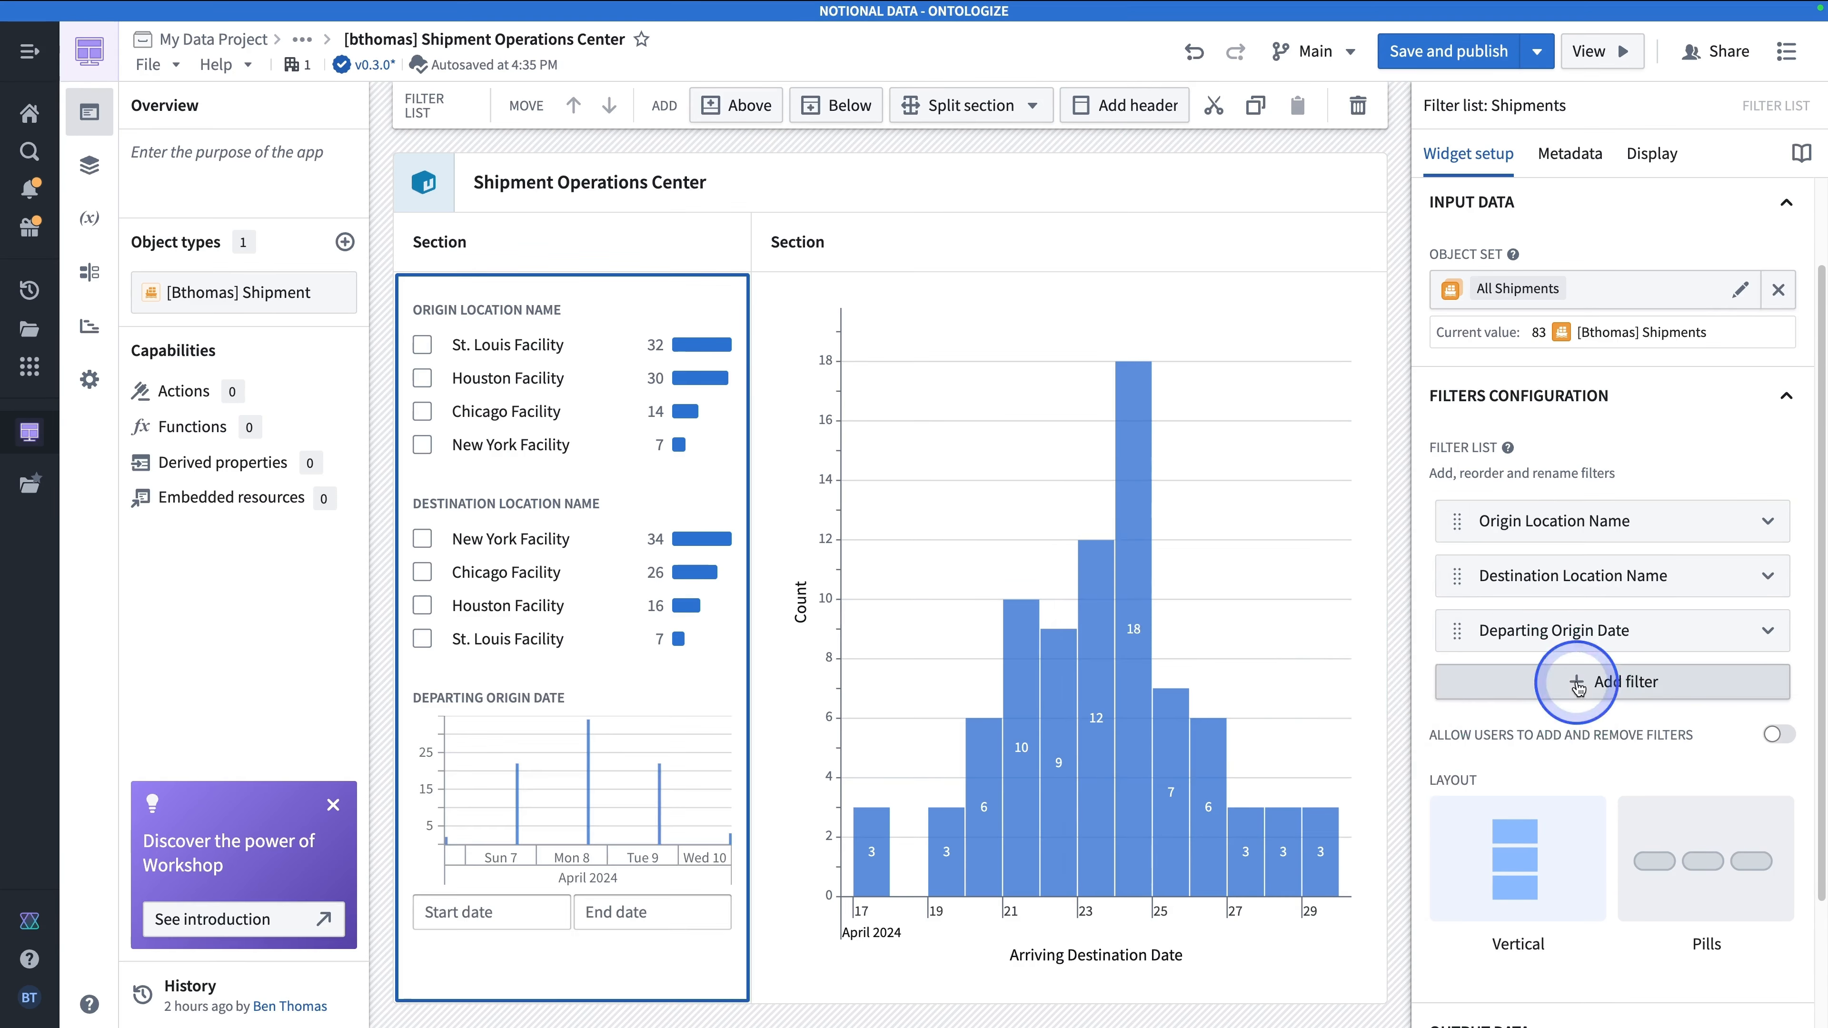
type("arriving")
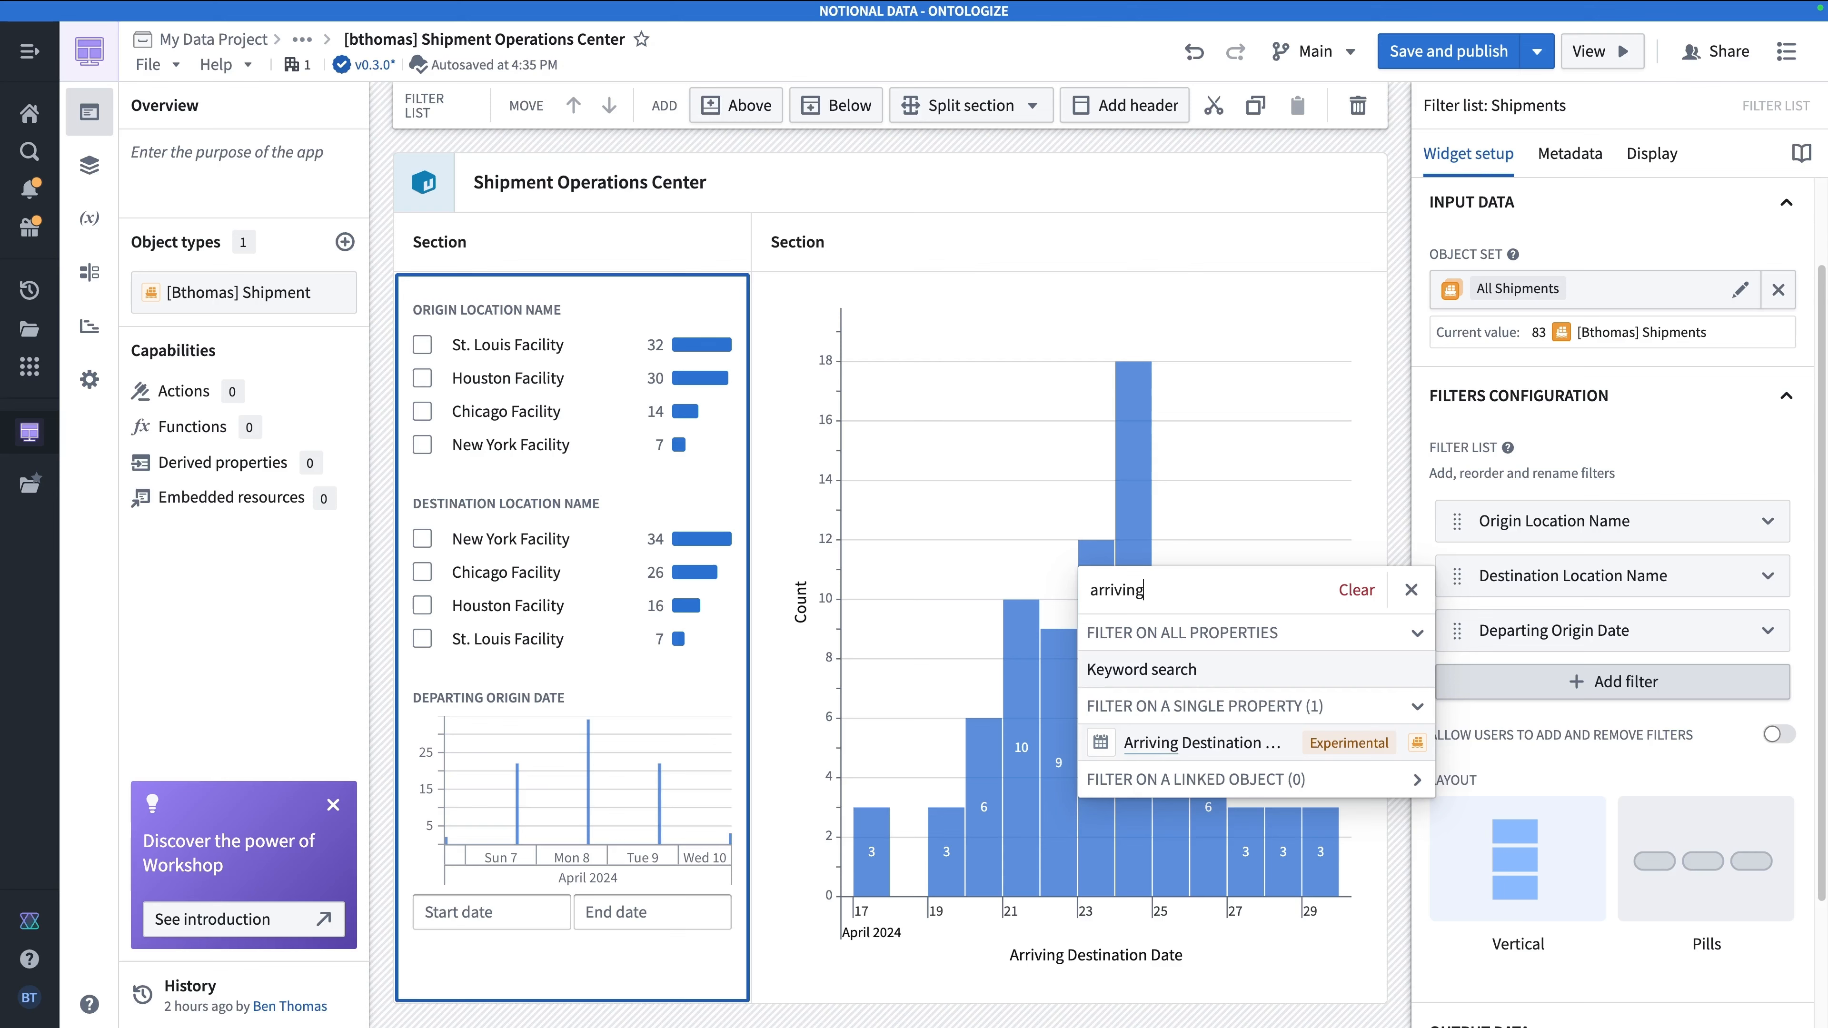
left_click(1203, 742)
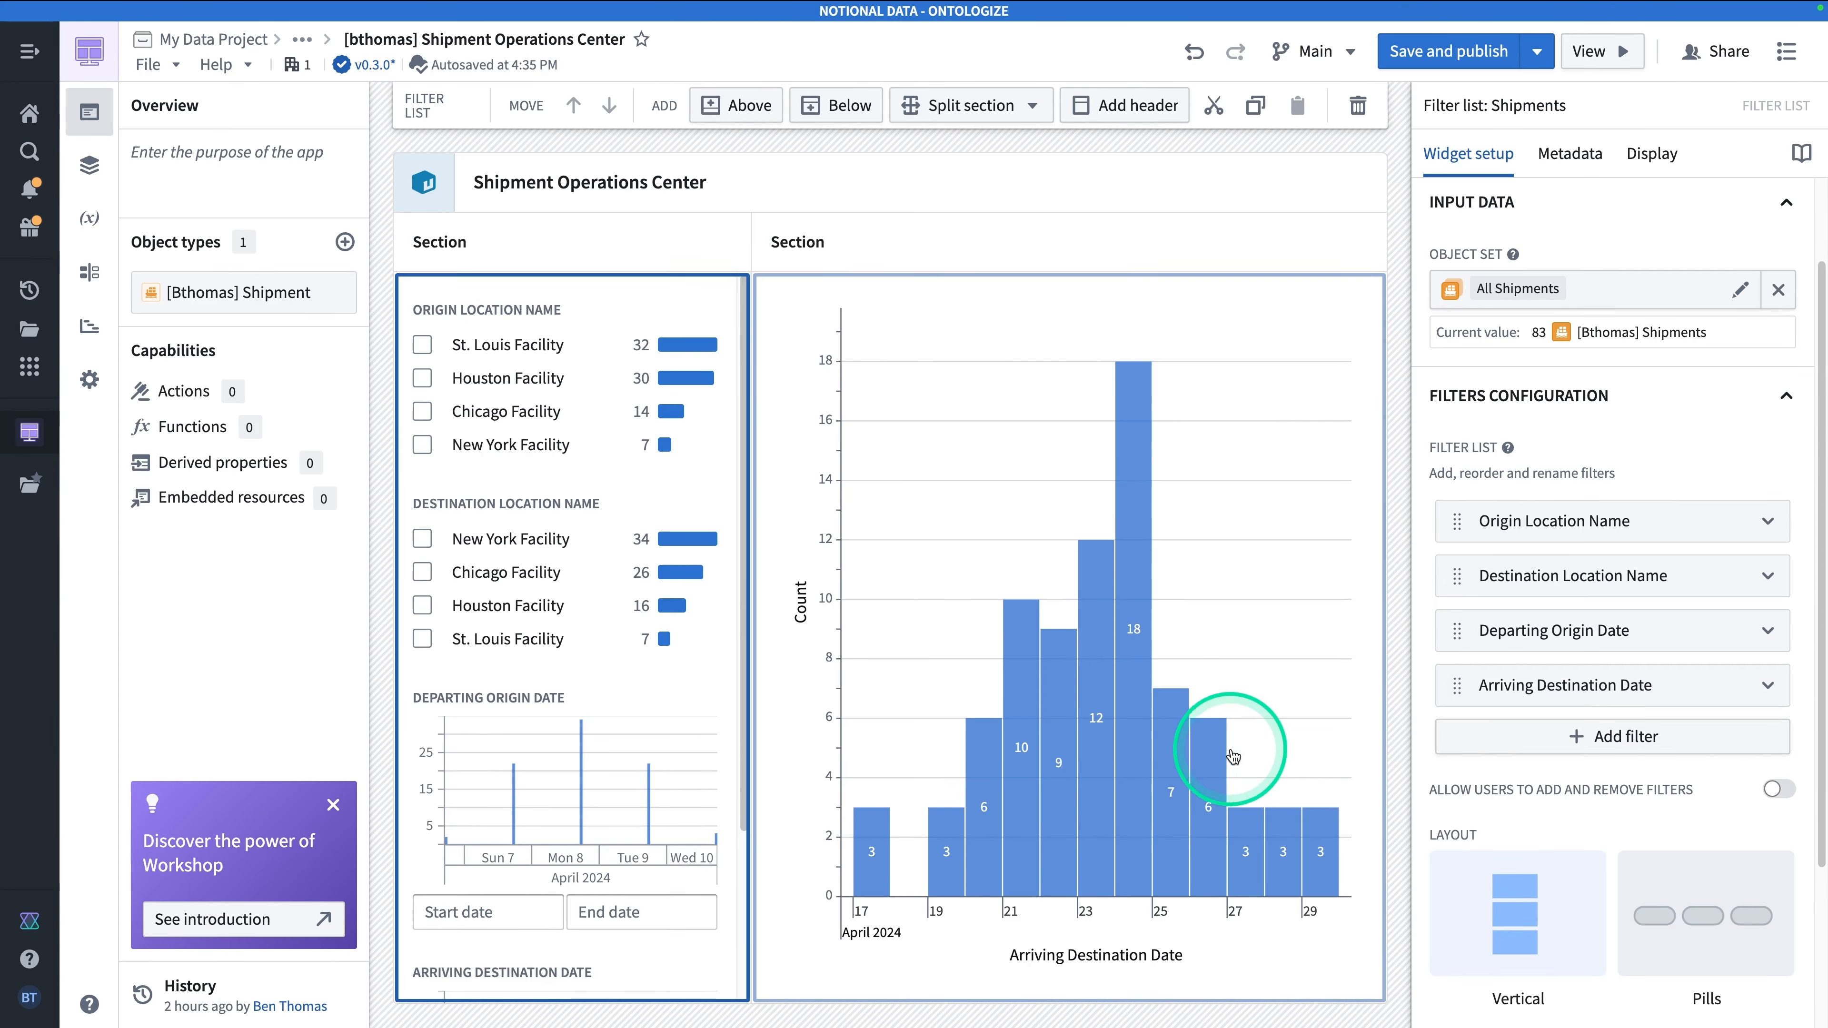
Add a Total Unit Quantity filter to the Shipments filter list and look through the filters on the canvas.
left_click(1553, 744)
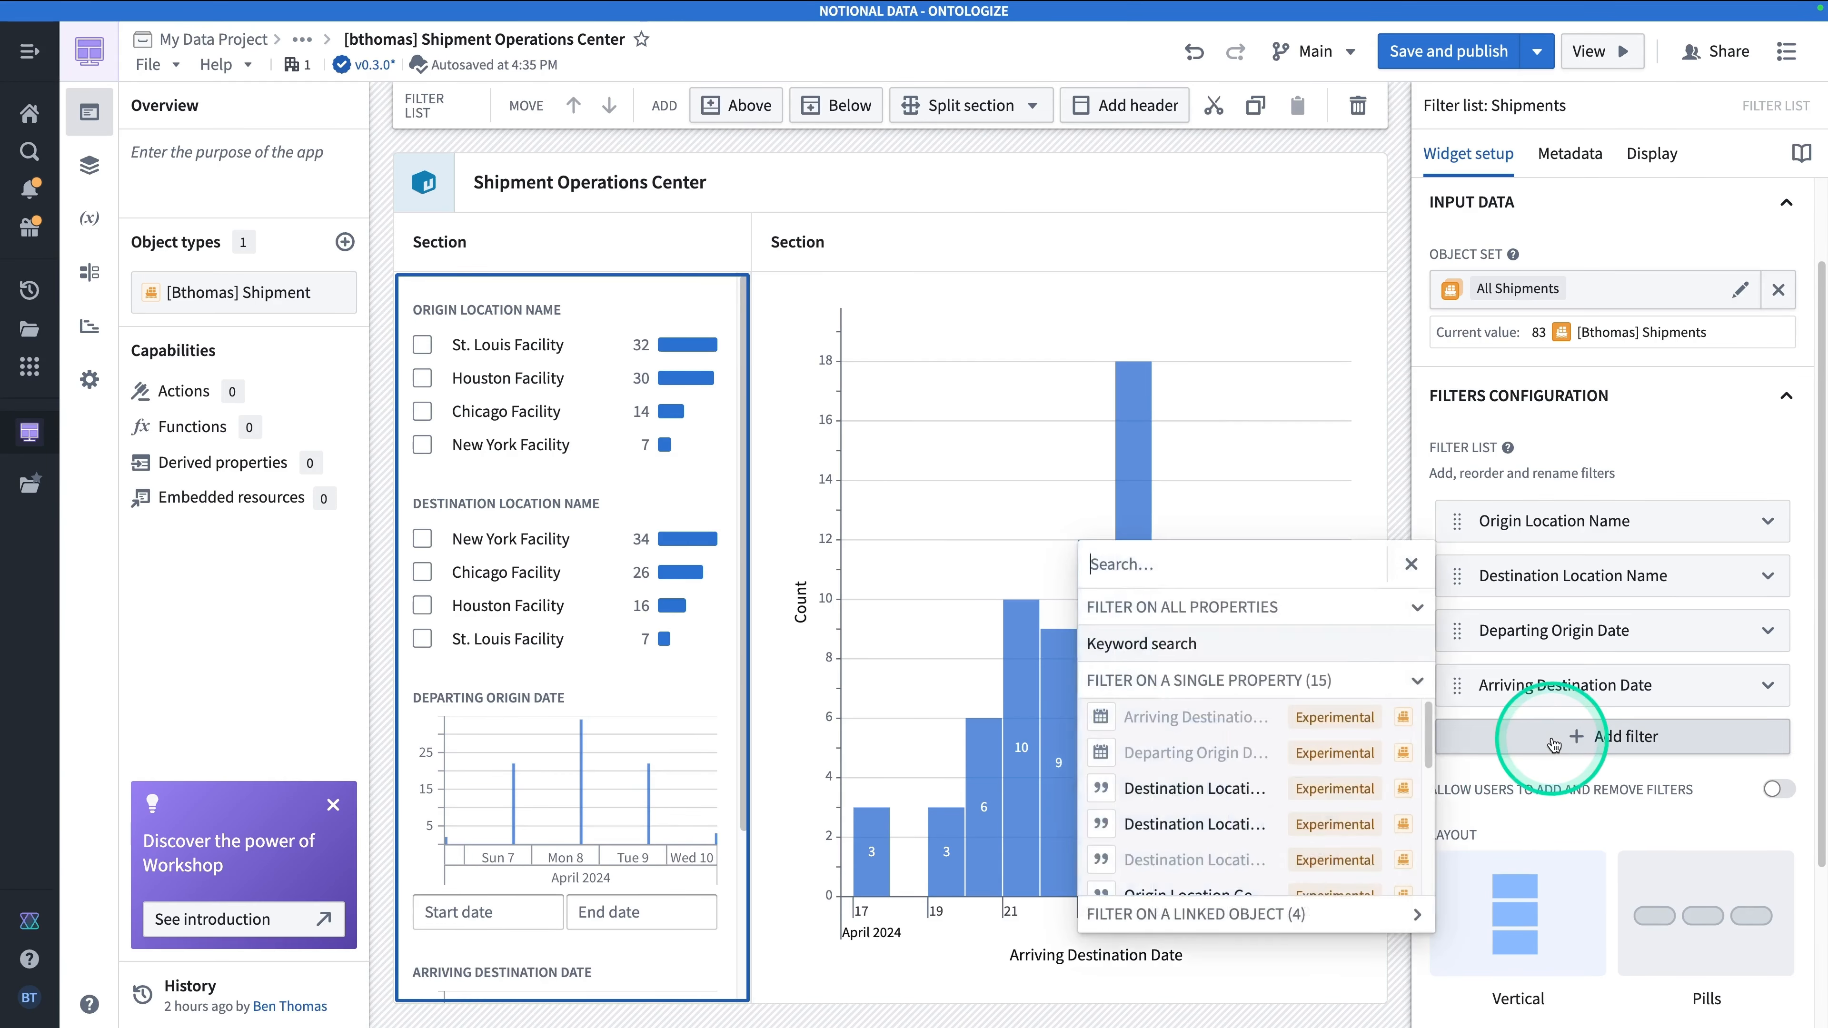
type("total uni")
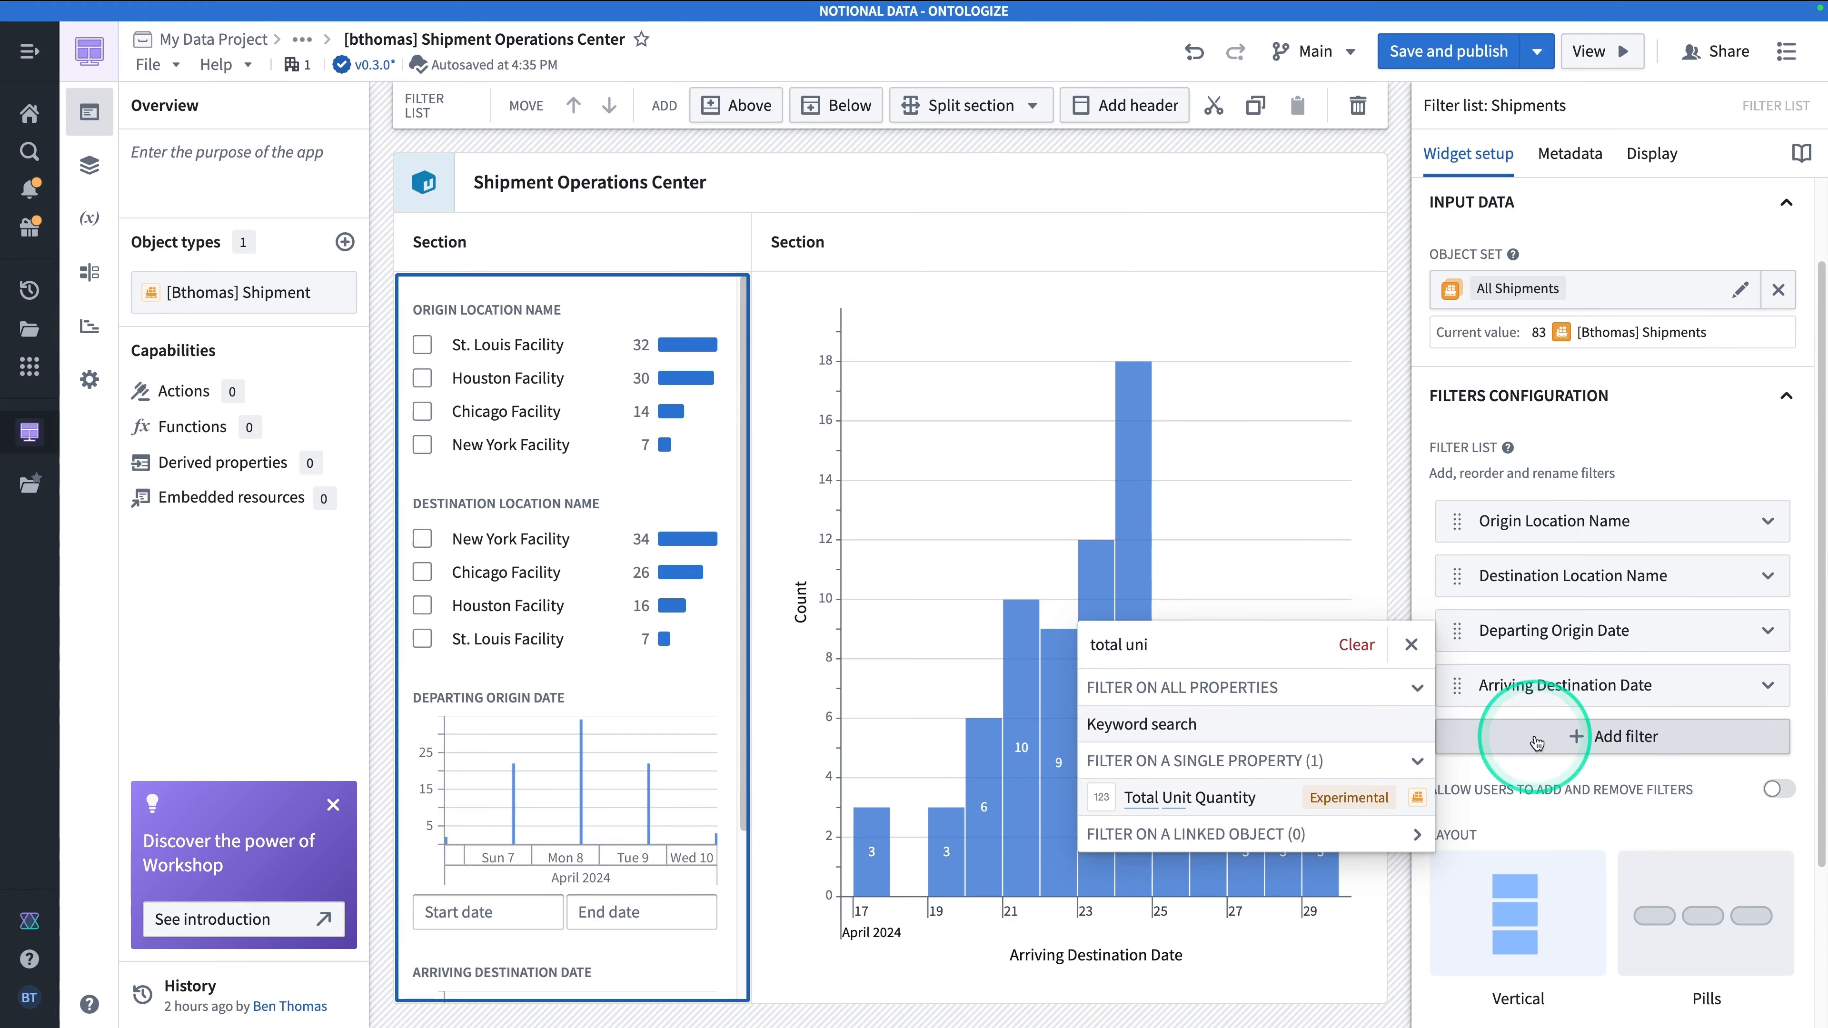
left_click(1260, 799)
left_click(607, 409)
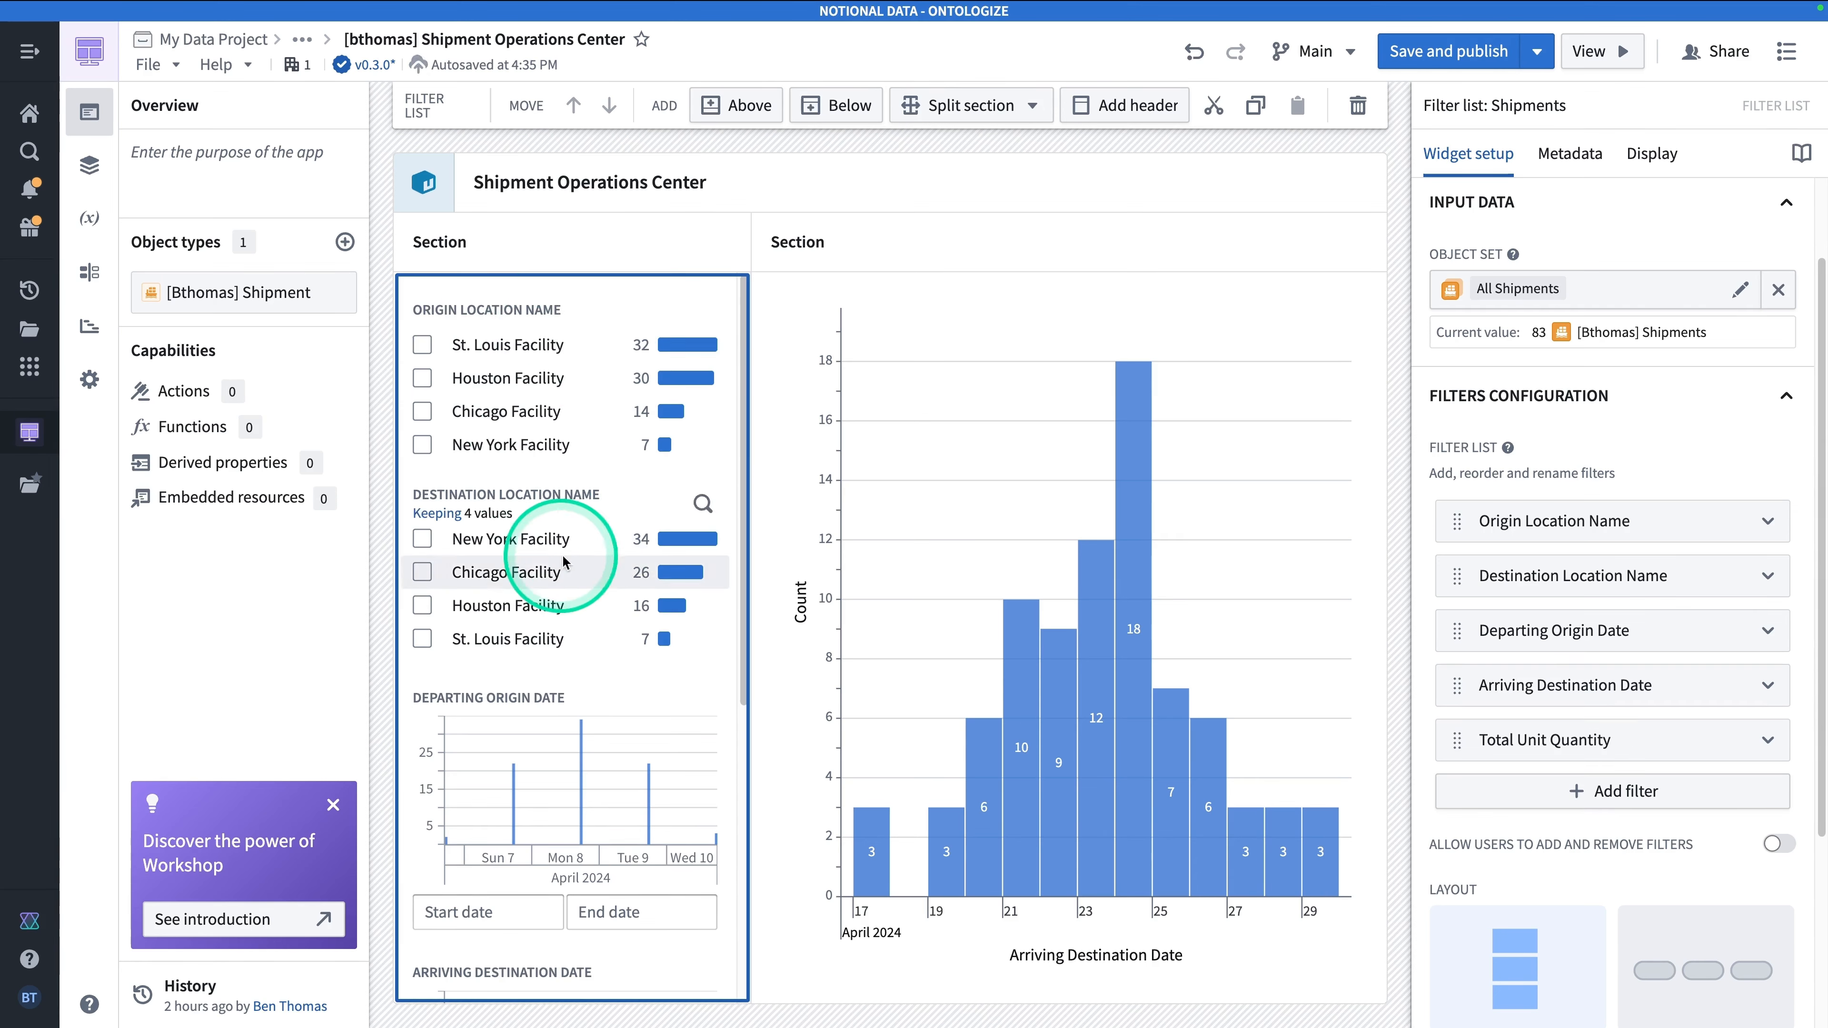
scroll(592, 580, "down", 1)
scroll(592, 581, "down", 4)
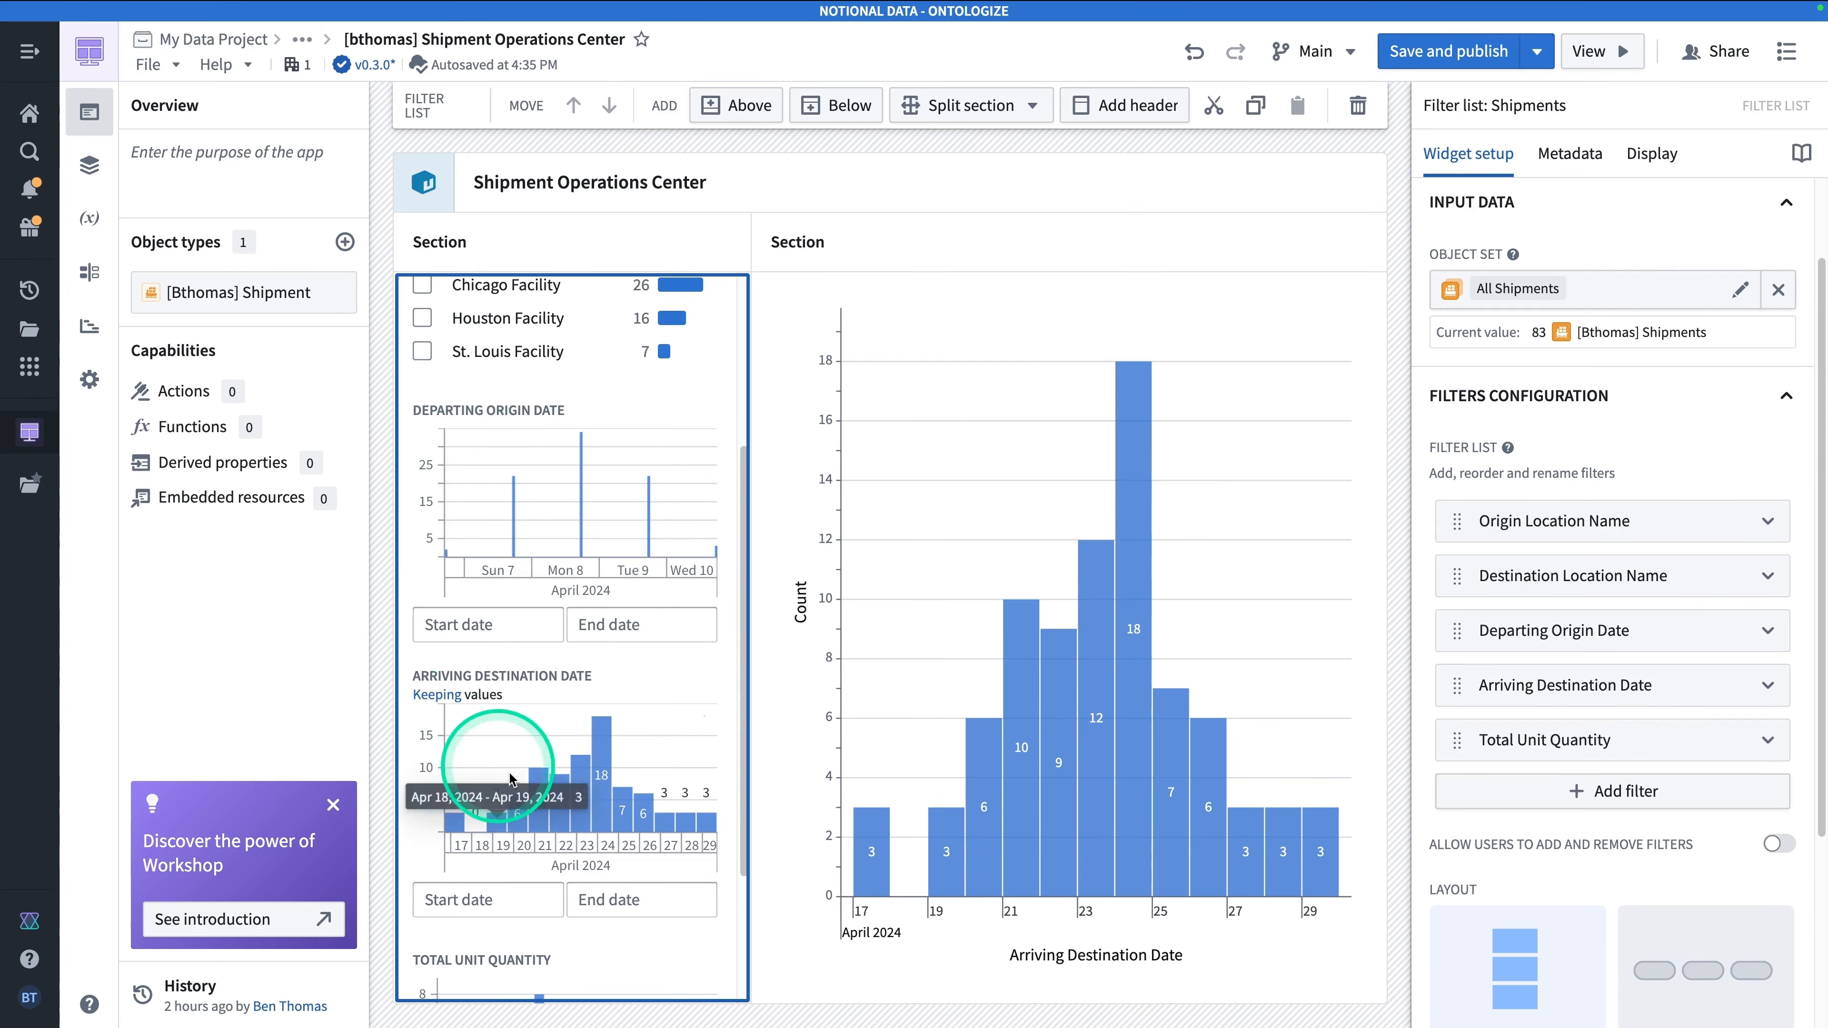
scroll(599, 749, "down", 2)
scroll(599, 749, "down", 1)
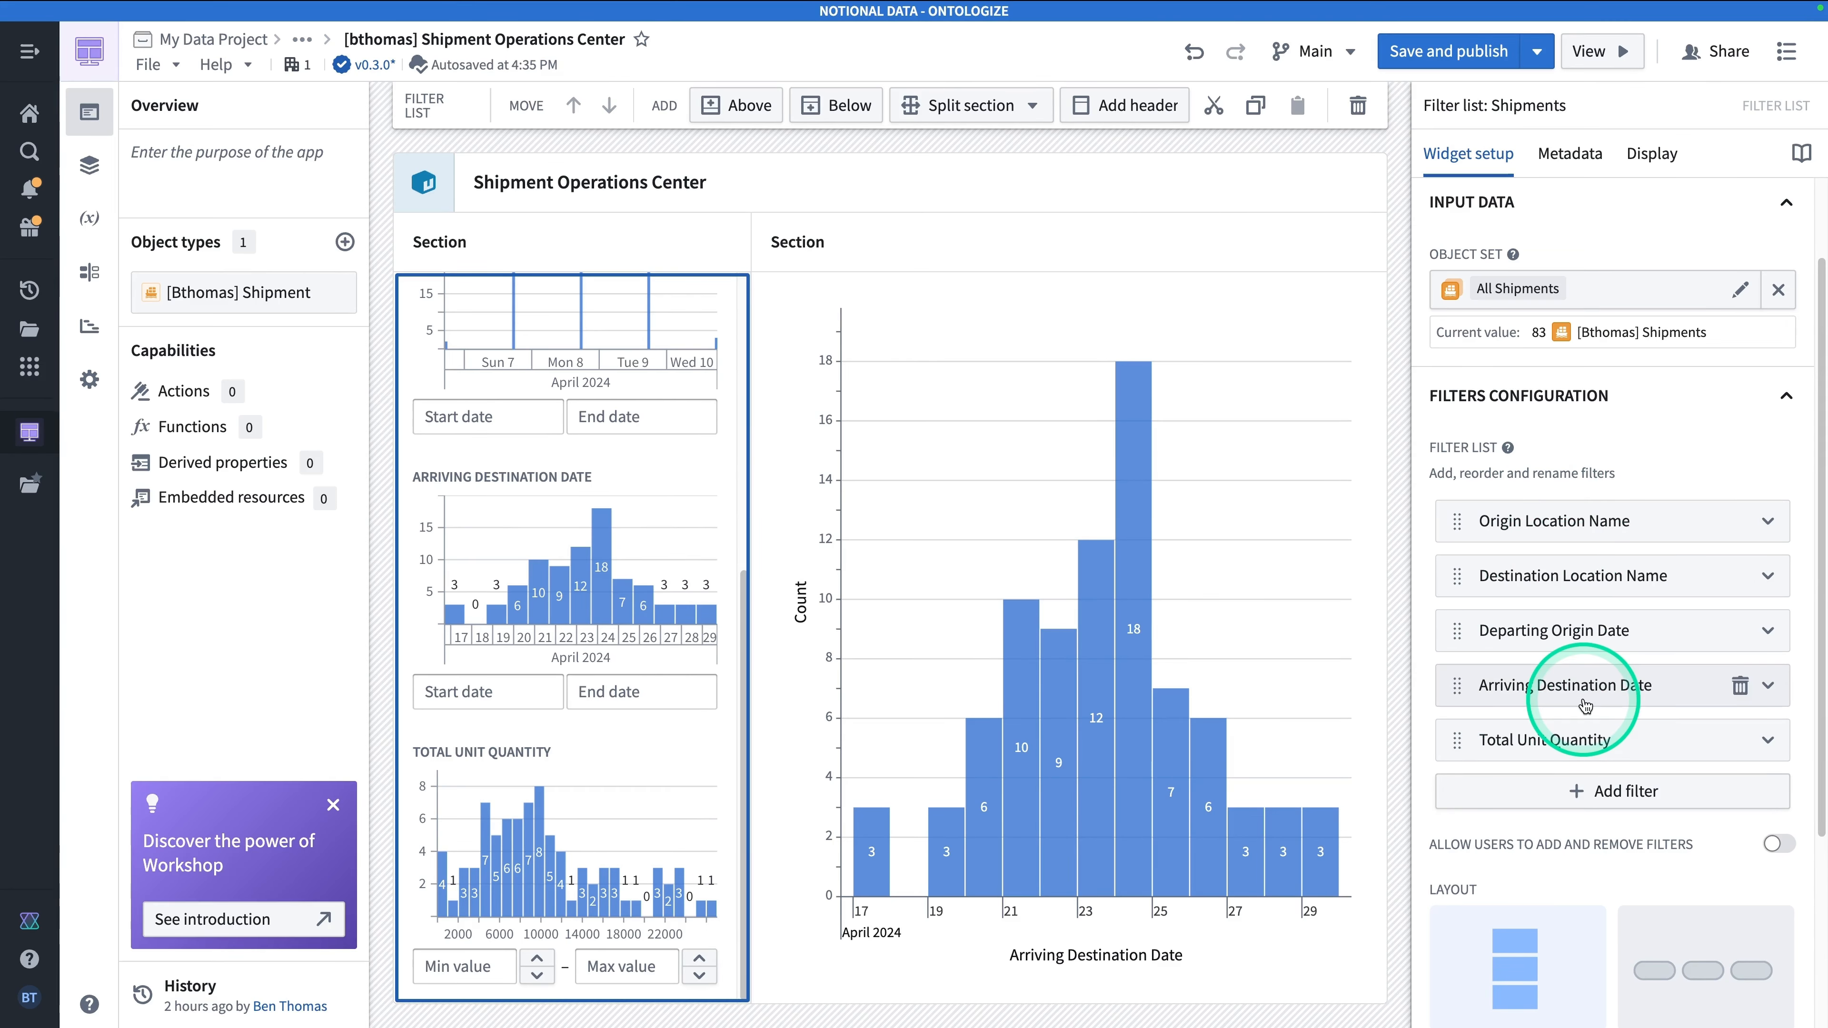
Rename the filter list's output variable "Shipments Filter" and close its settings.
scroll(1586, 706, "down", 4)
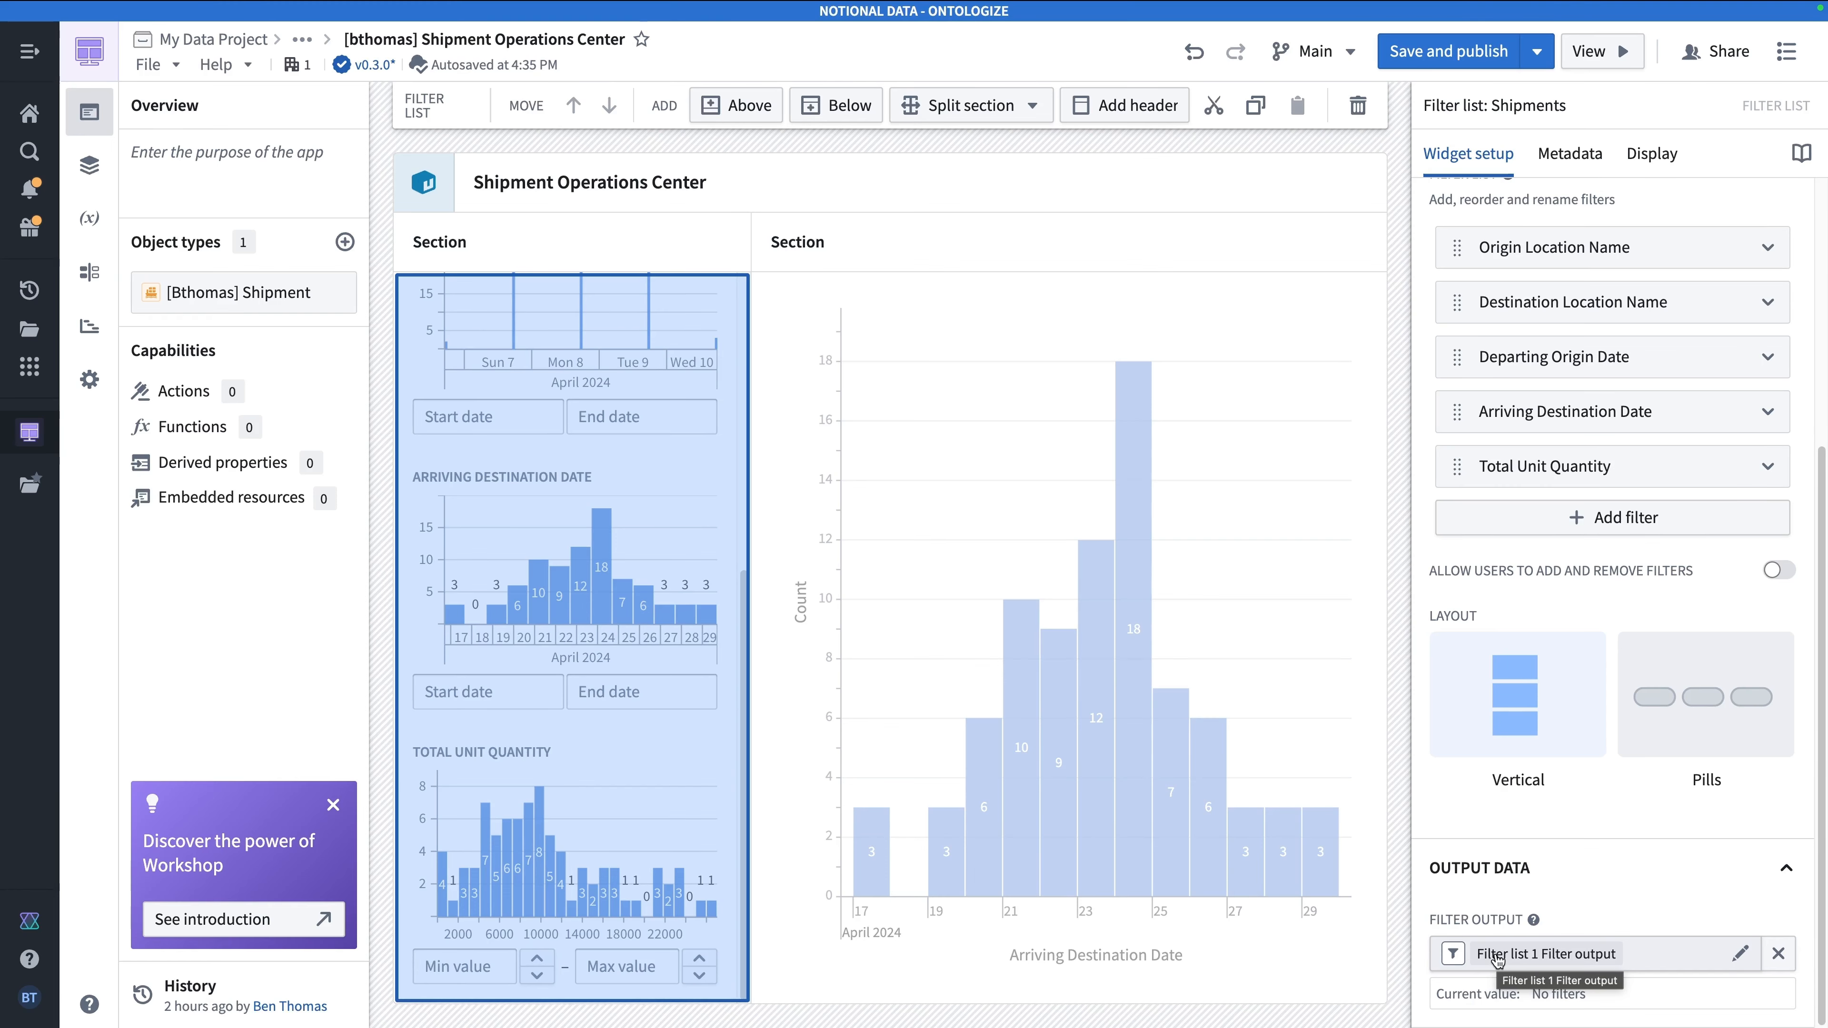
left_click(1502, 961)
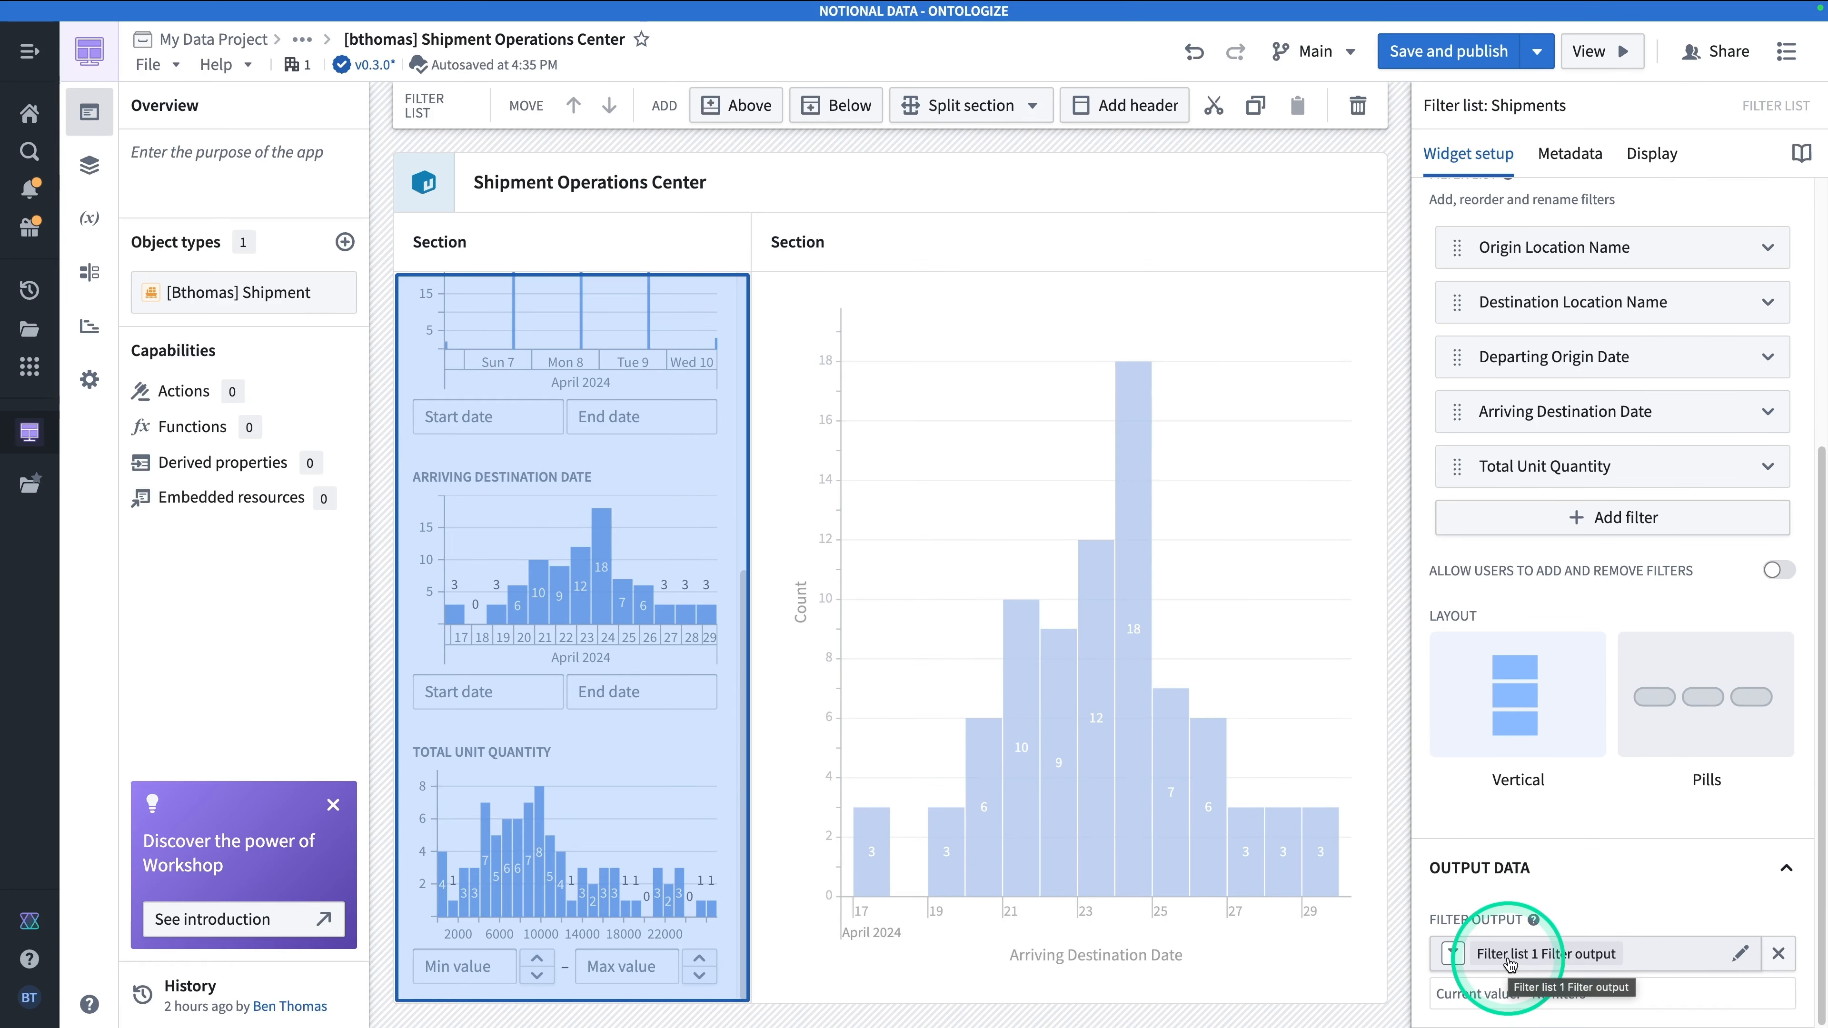
left_click(1523, 957)
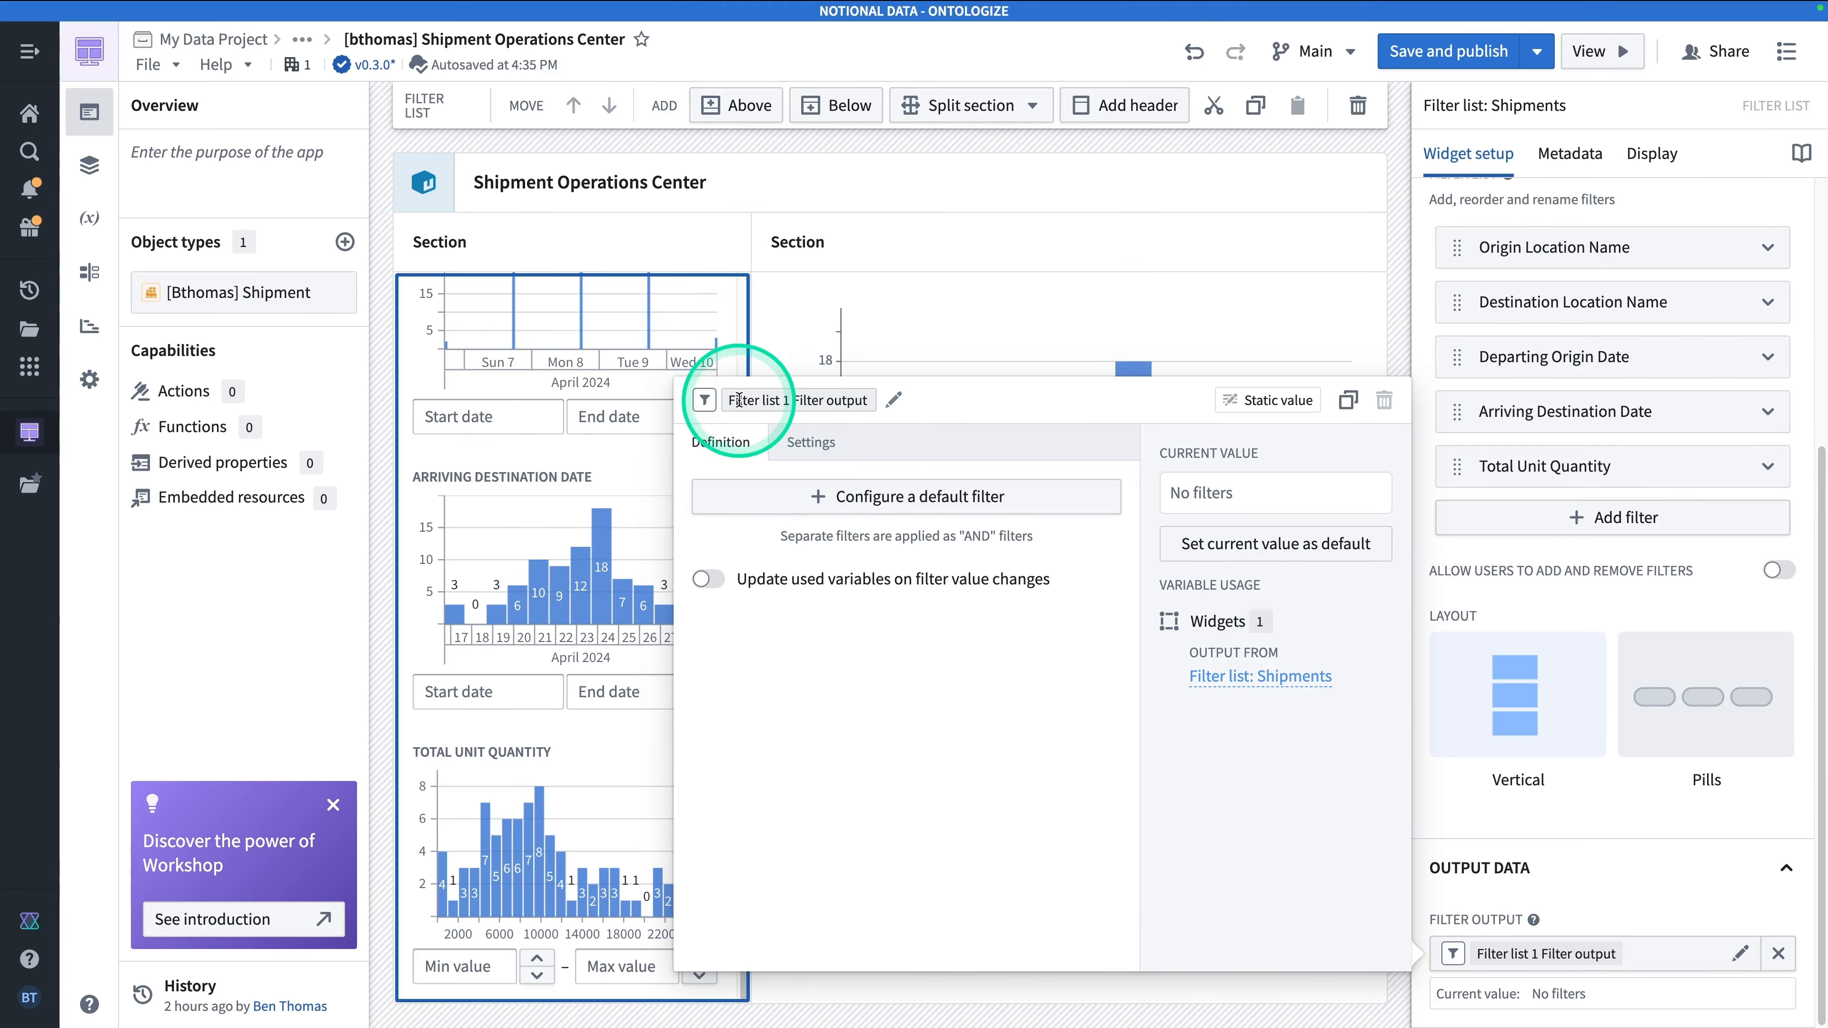
left_click(794, 400)
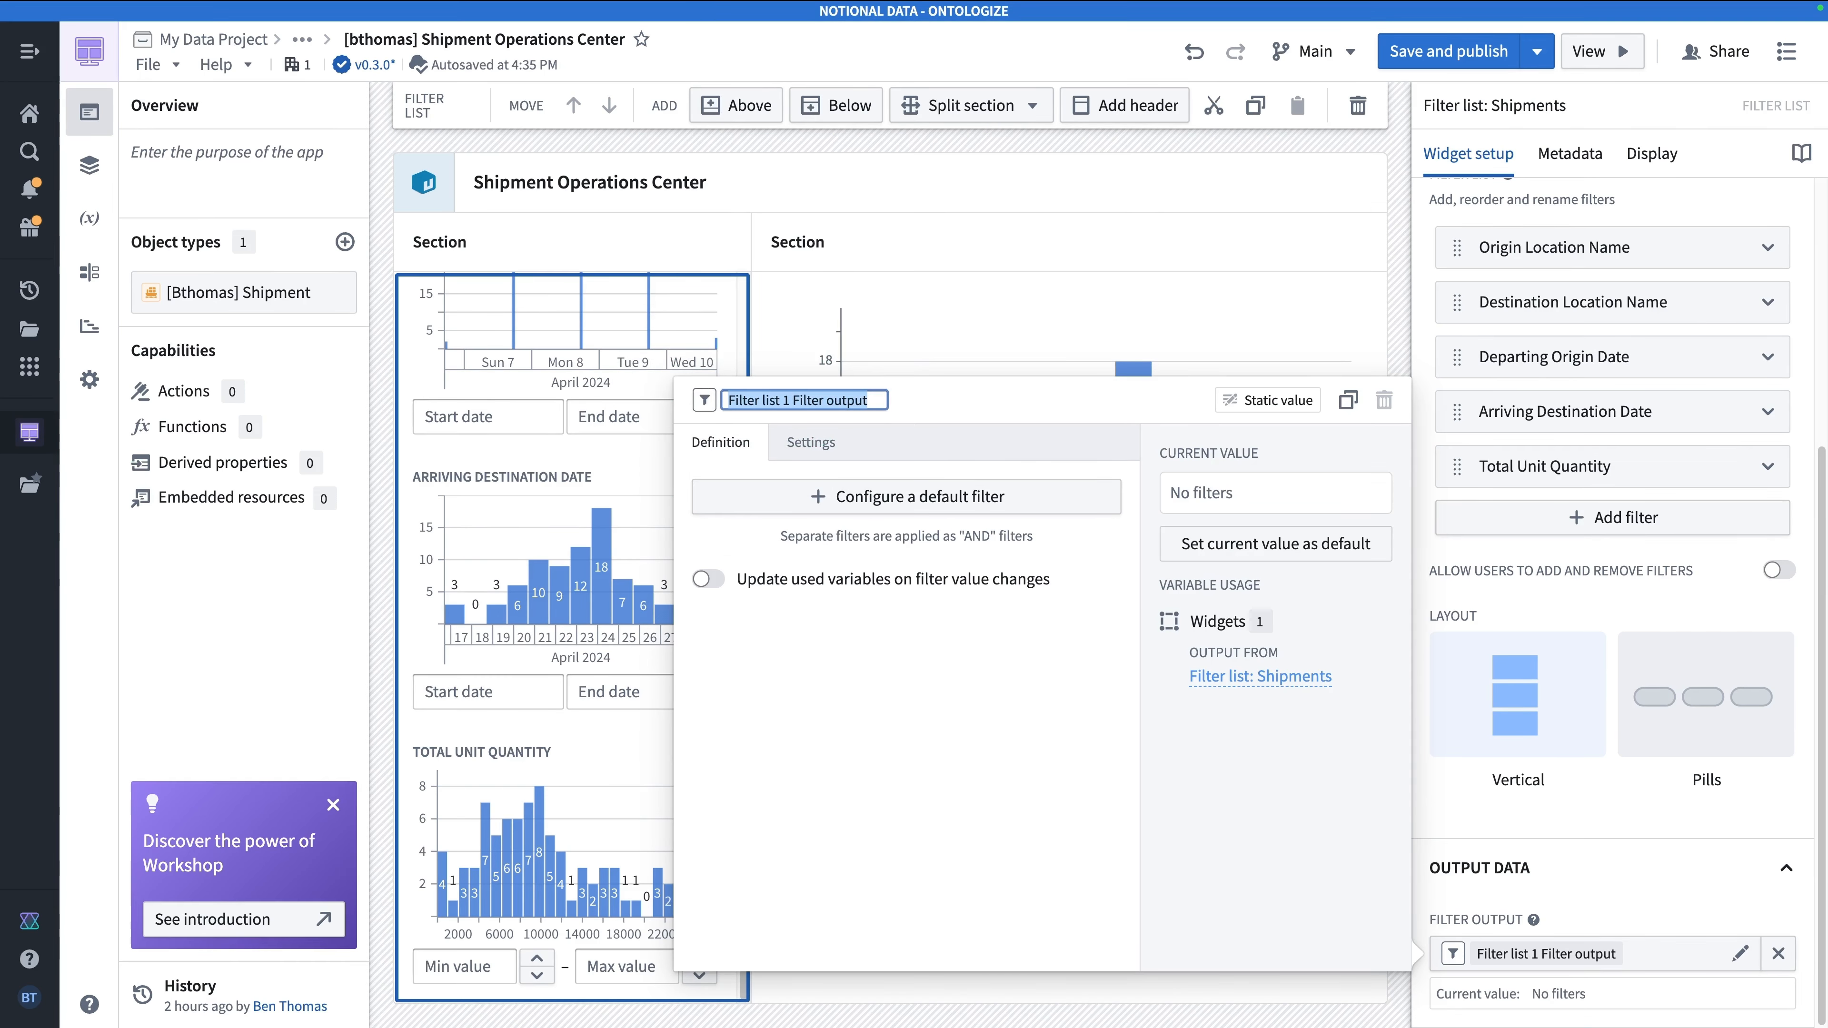
type("Shipments Filter")
key("Return")
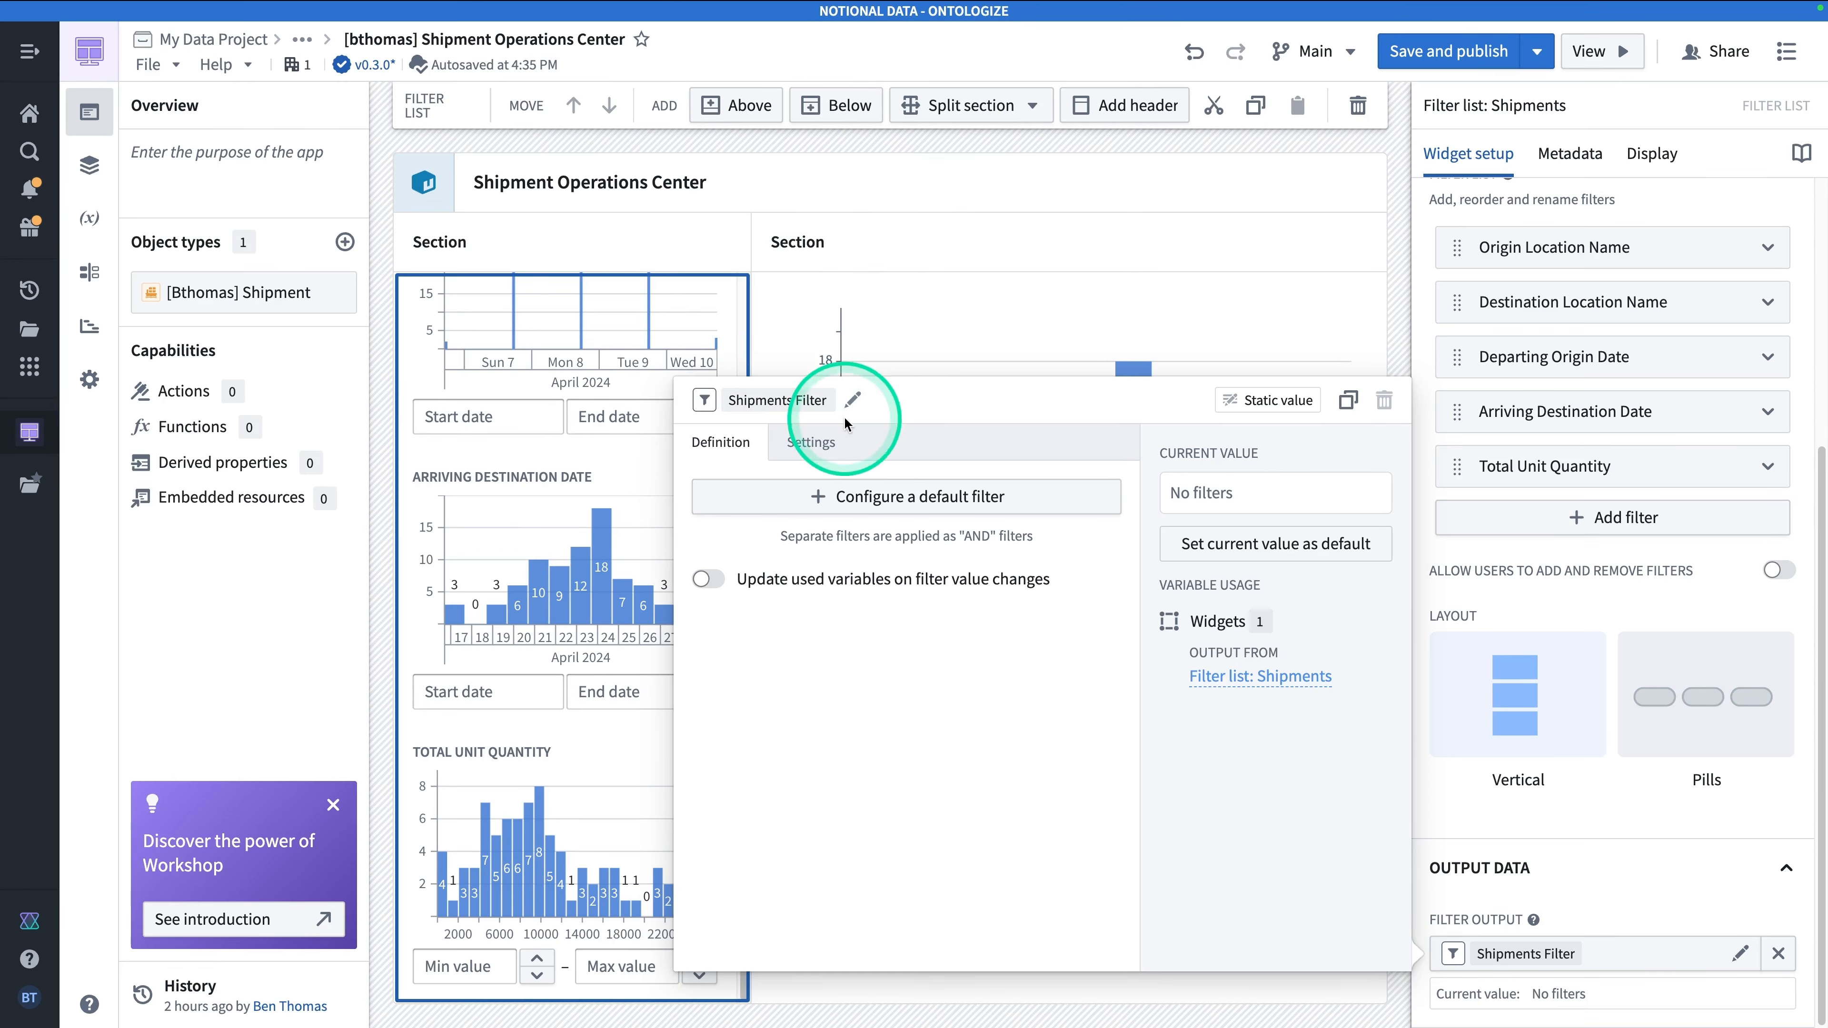
left_click(1000, 180)
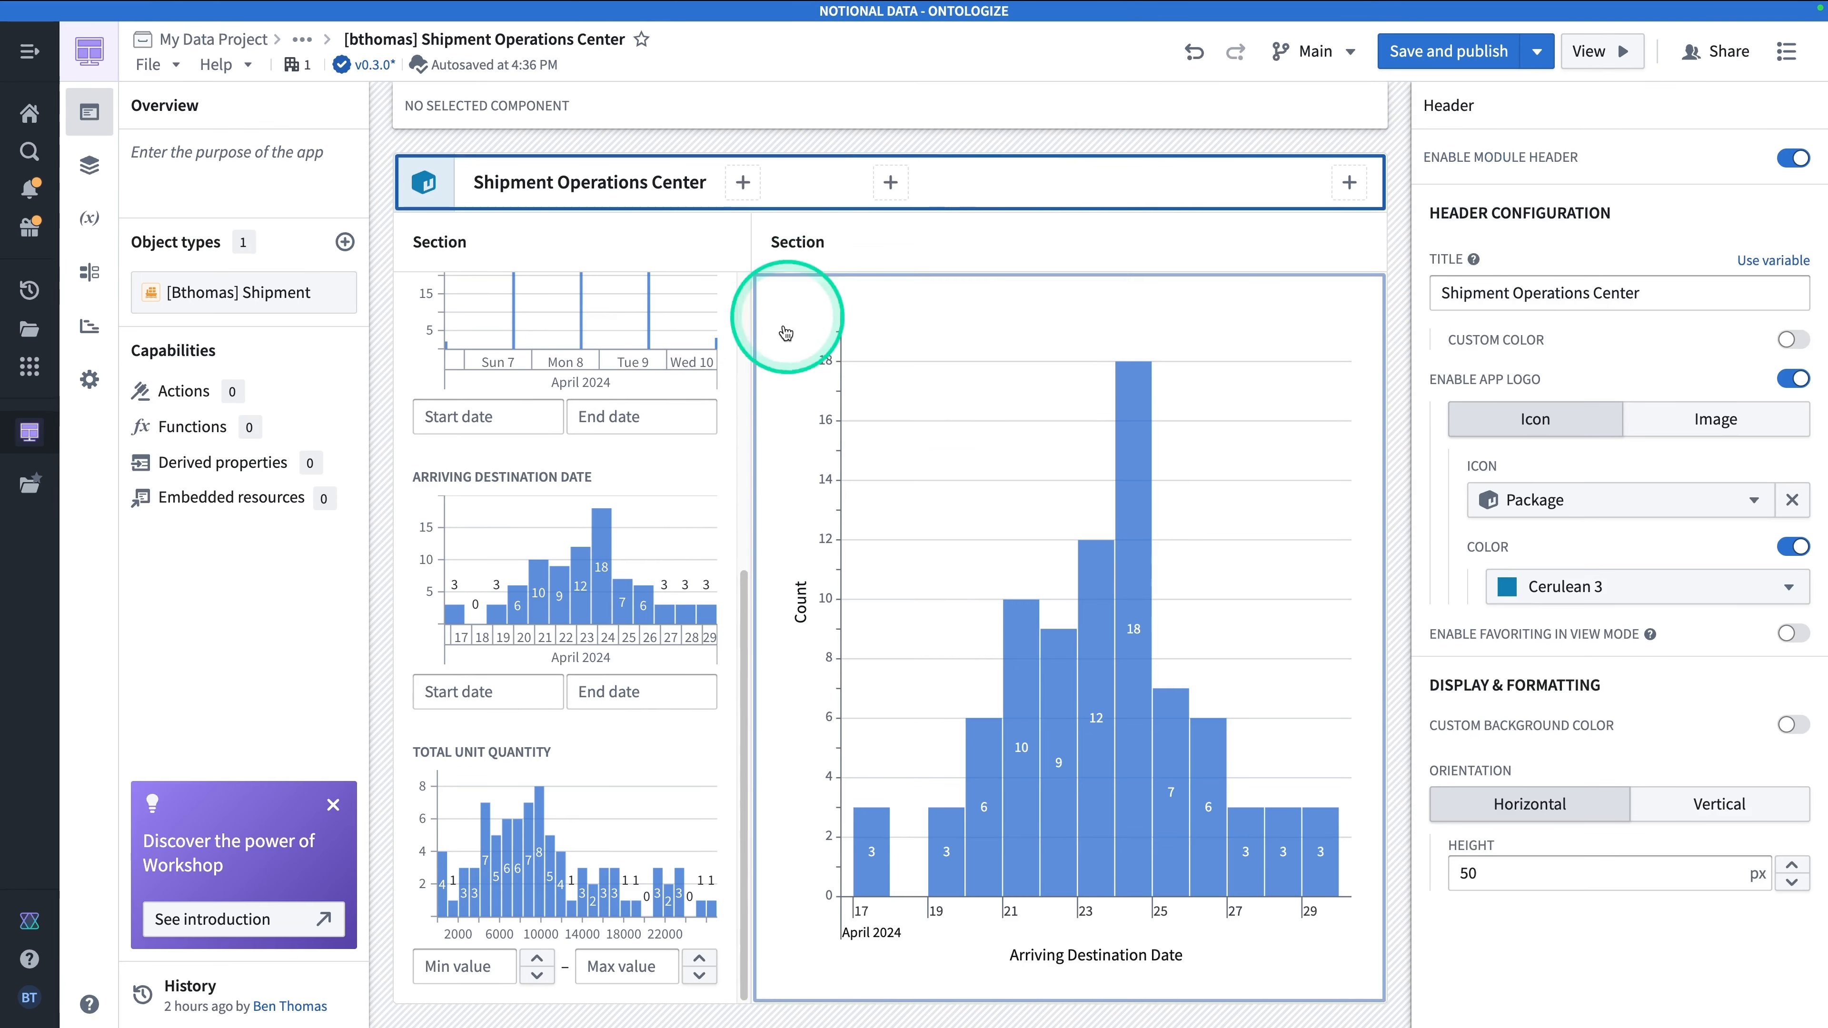
Test whether filtering Origin Location Name by St. Louis Facility and by Houston Facility affects the chart, clearing each selection after checking.
left_click(617, 235)
left_click(992, 250)
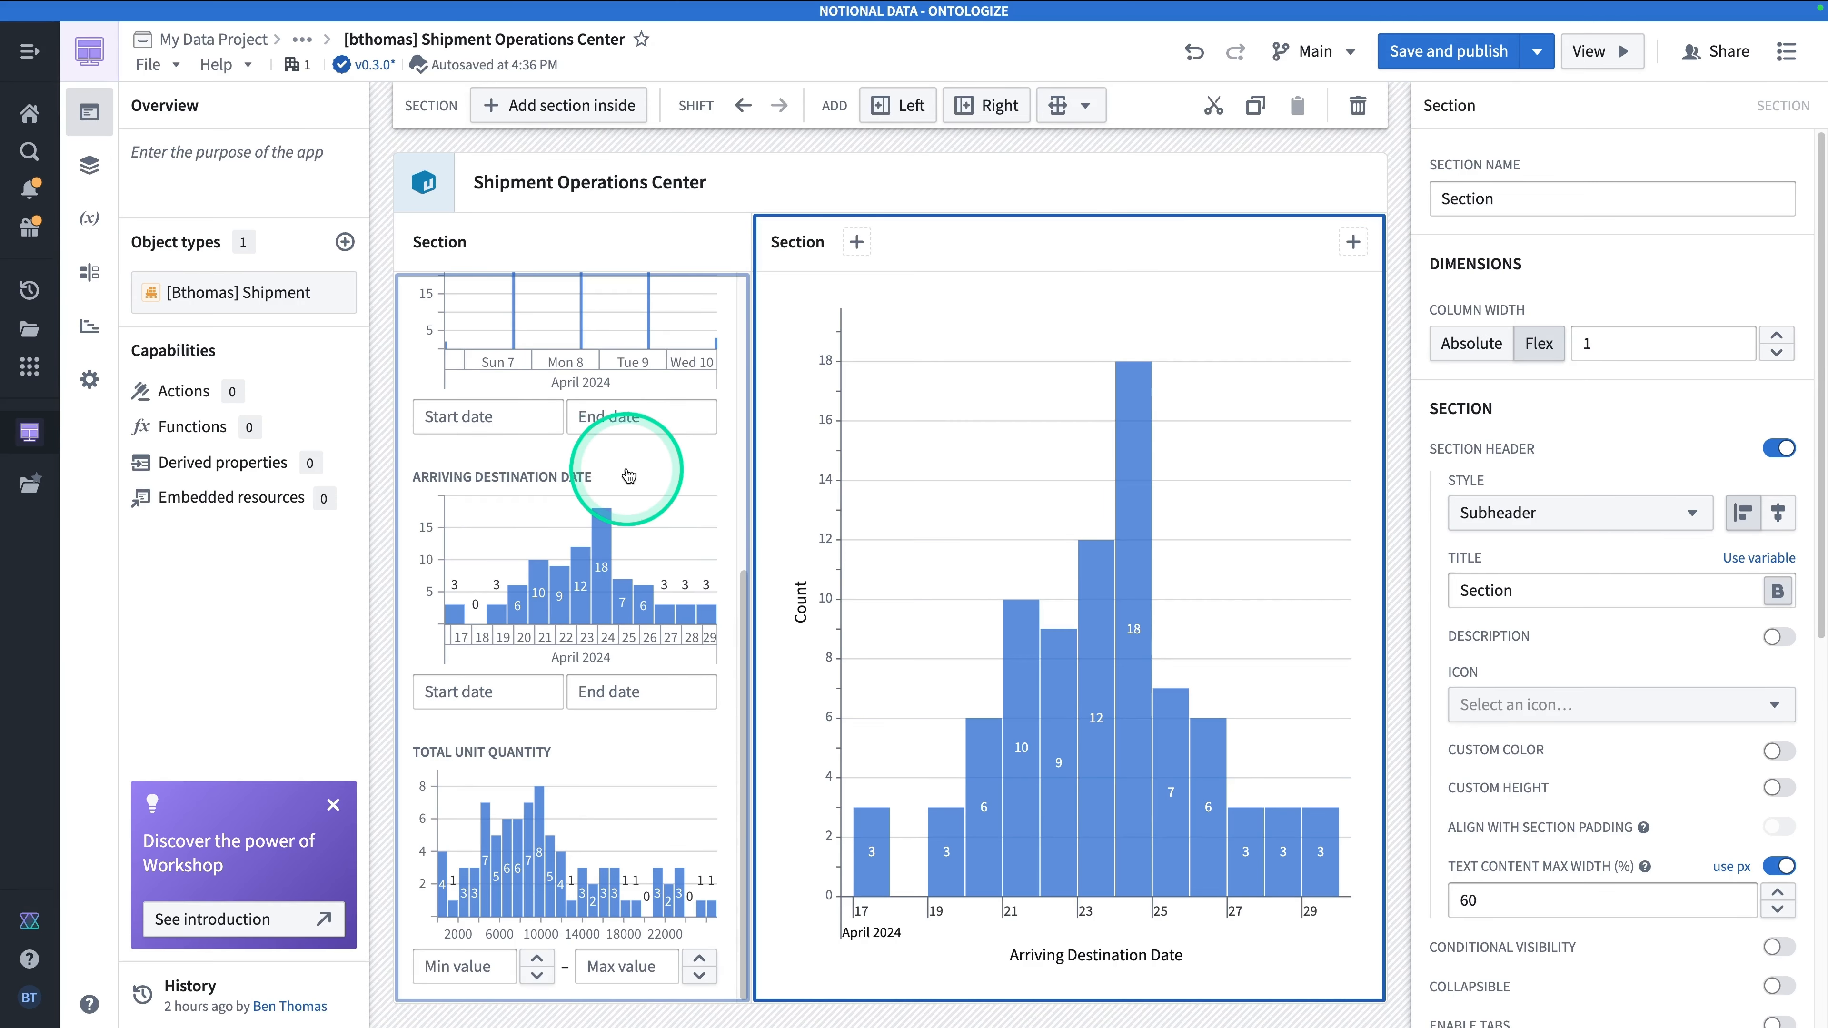
left_click(706, 337)
scroll(655, 349, "up", 5)
left_click(422, 345)
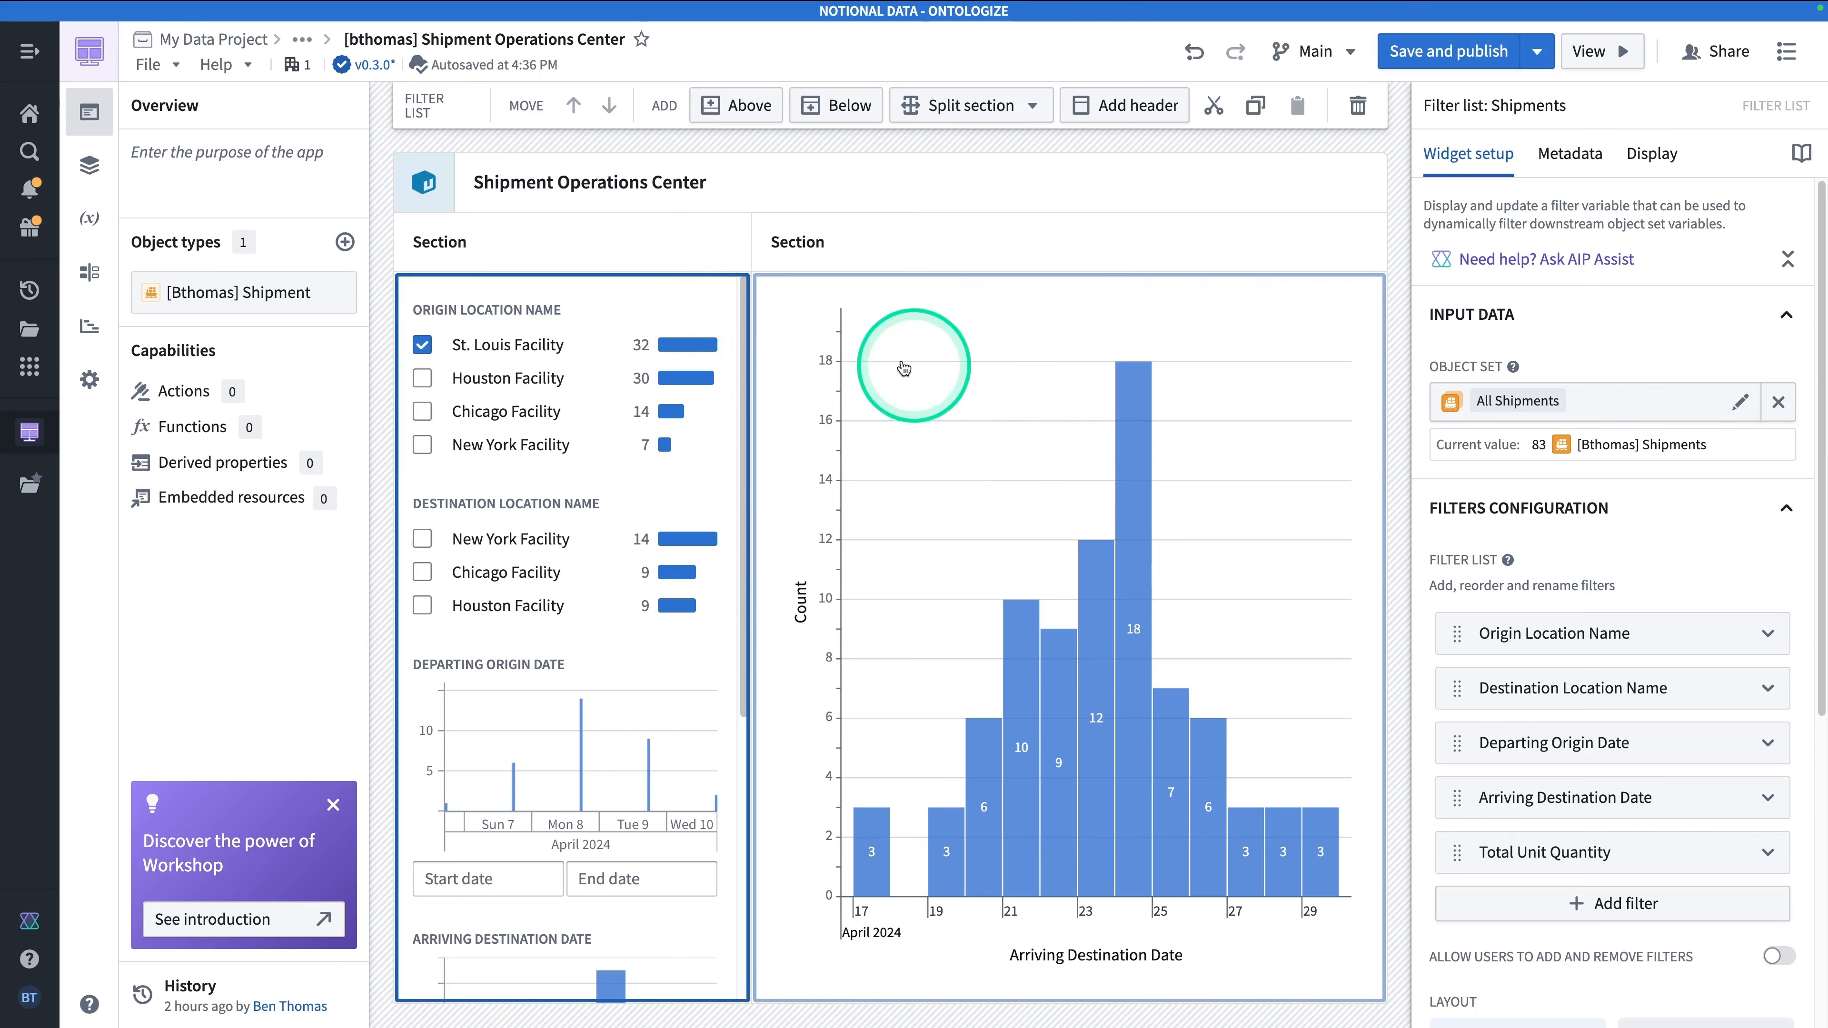
left_click(422, 347)
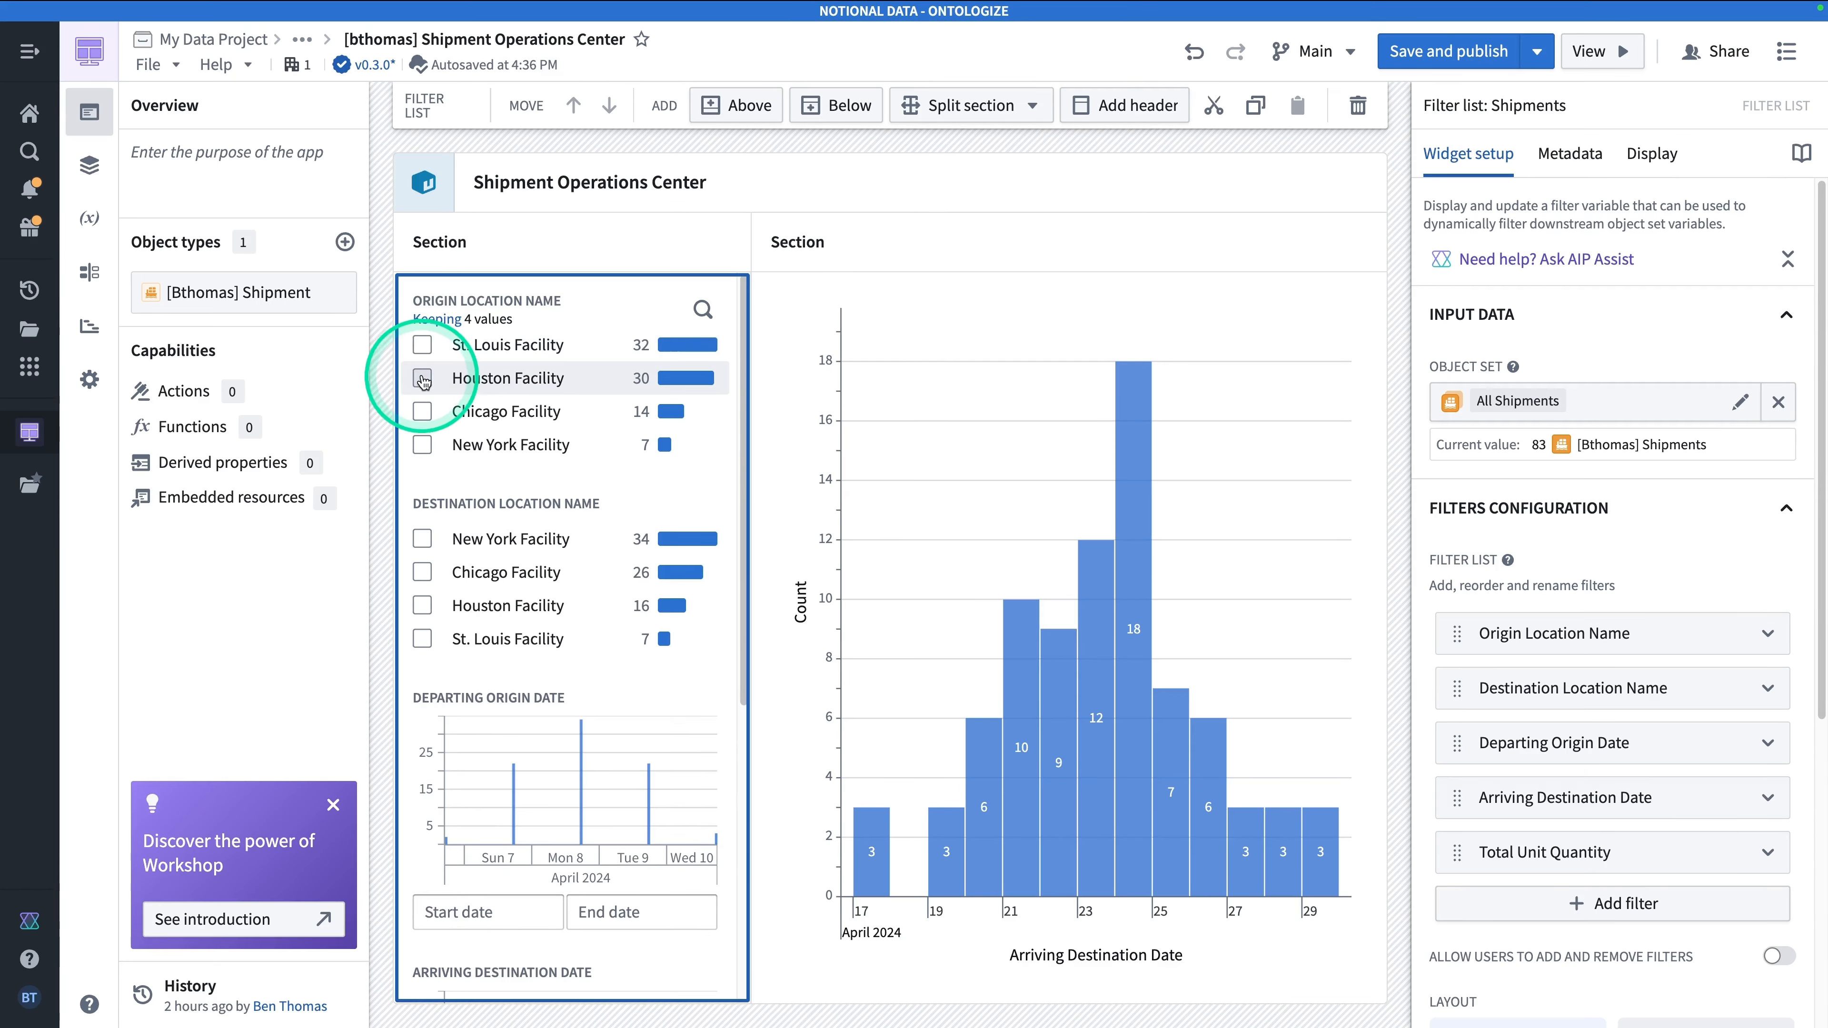
left_click(422, 379)
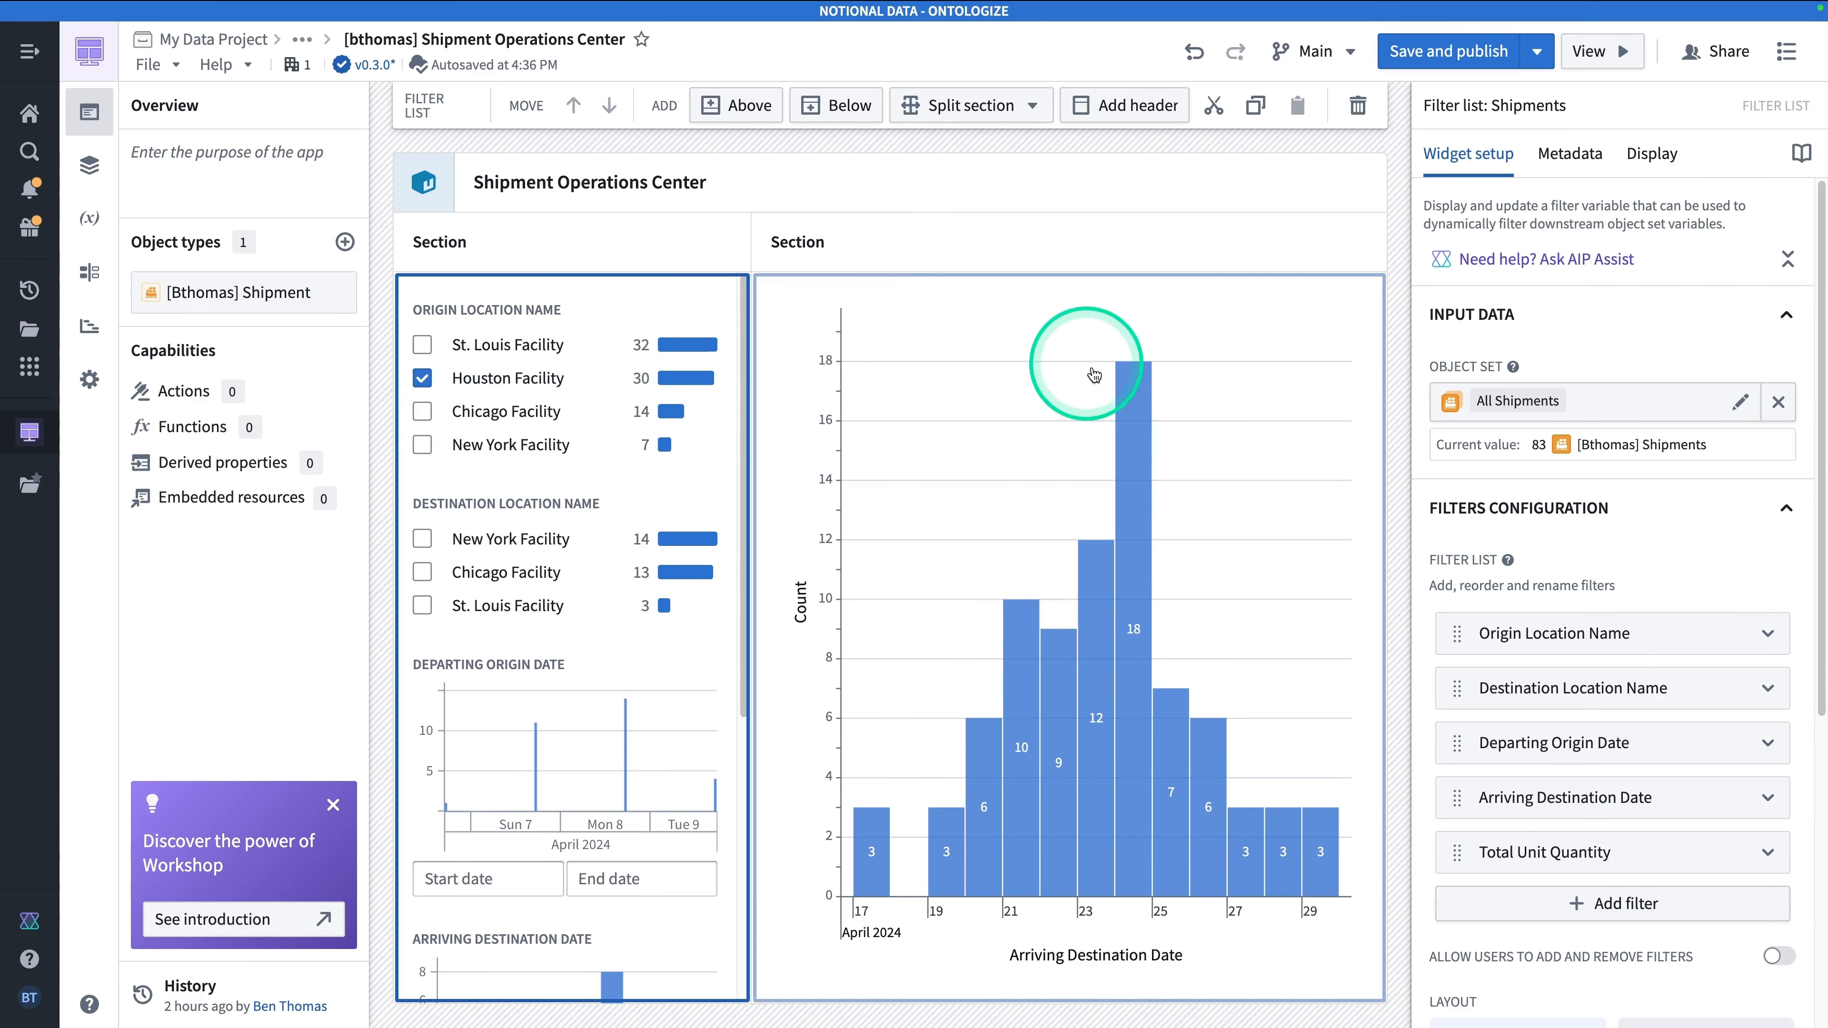
left_click(425, 379)
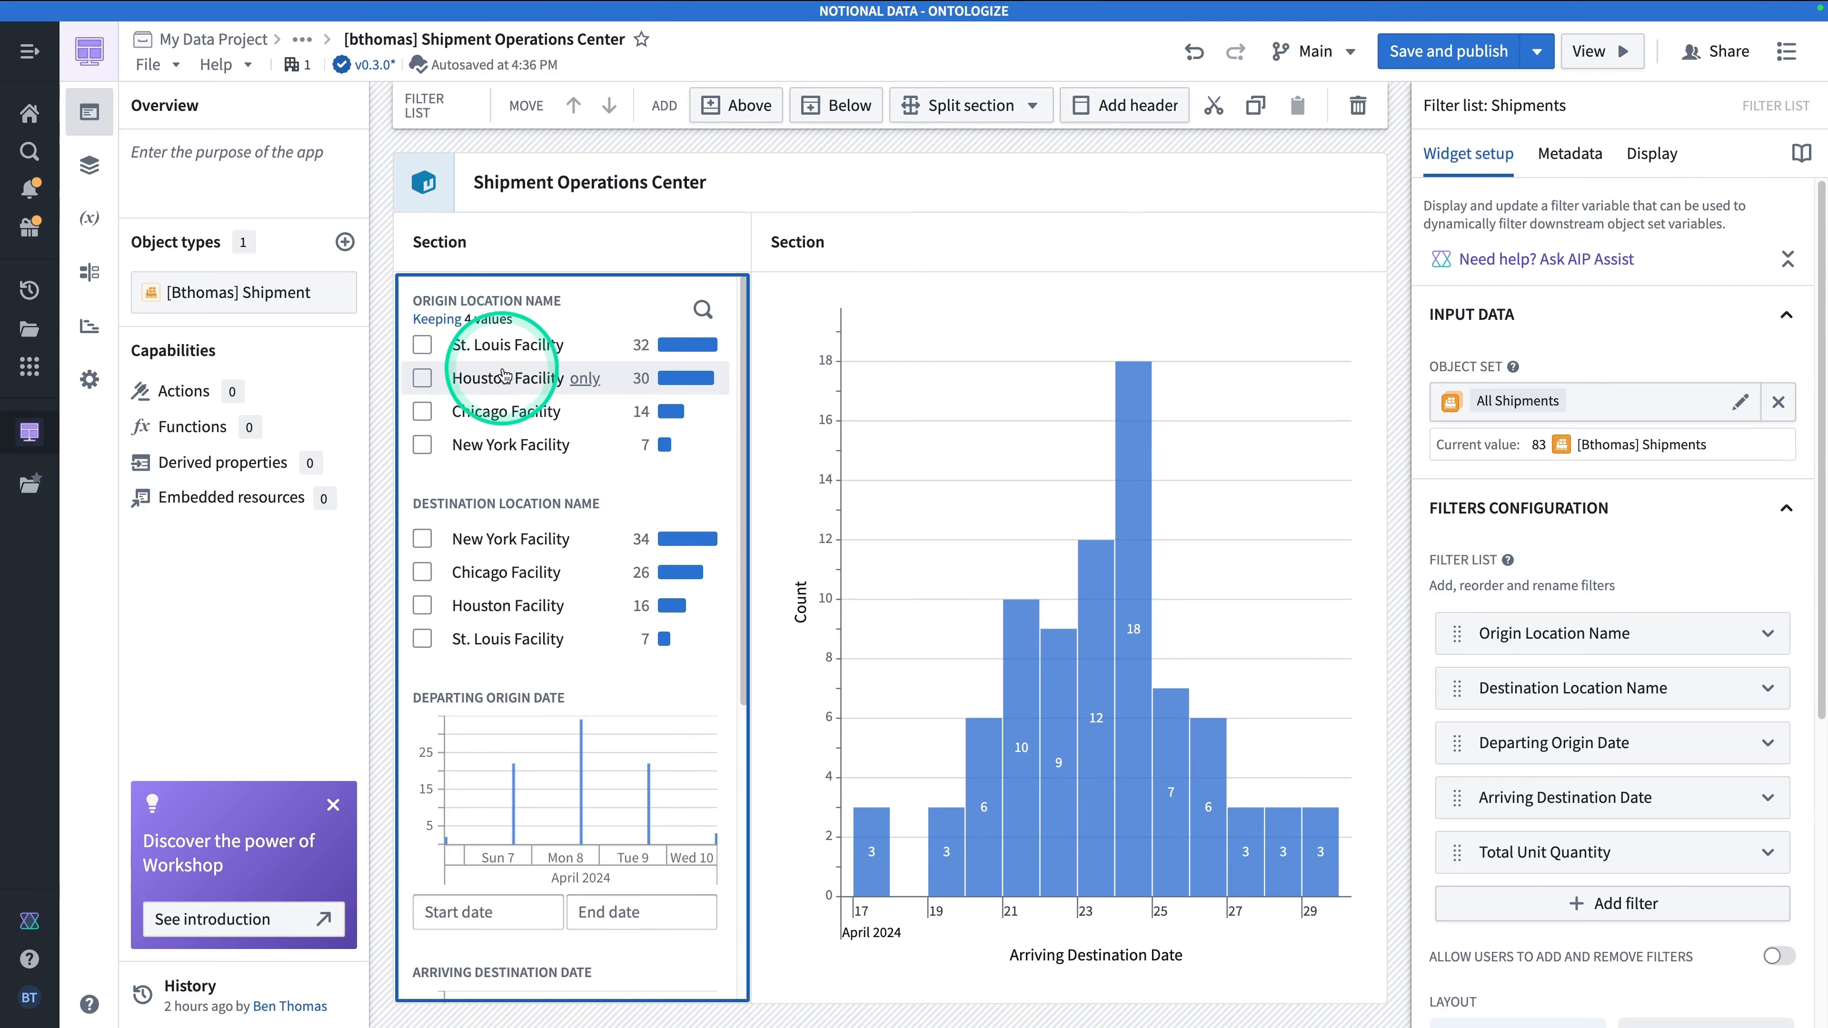
left_click(997, 315)
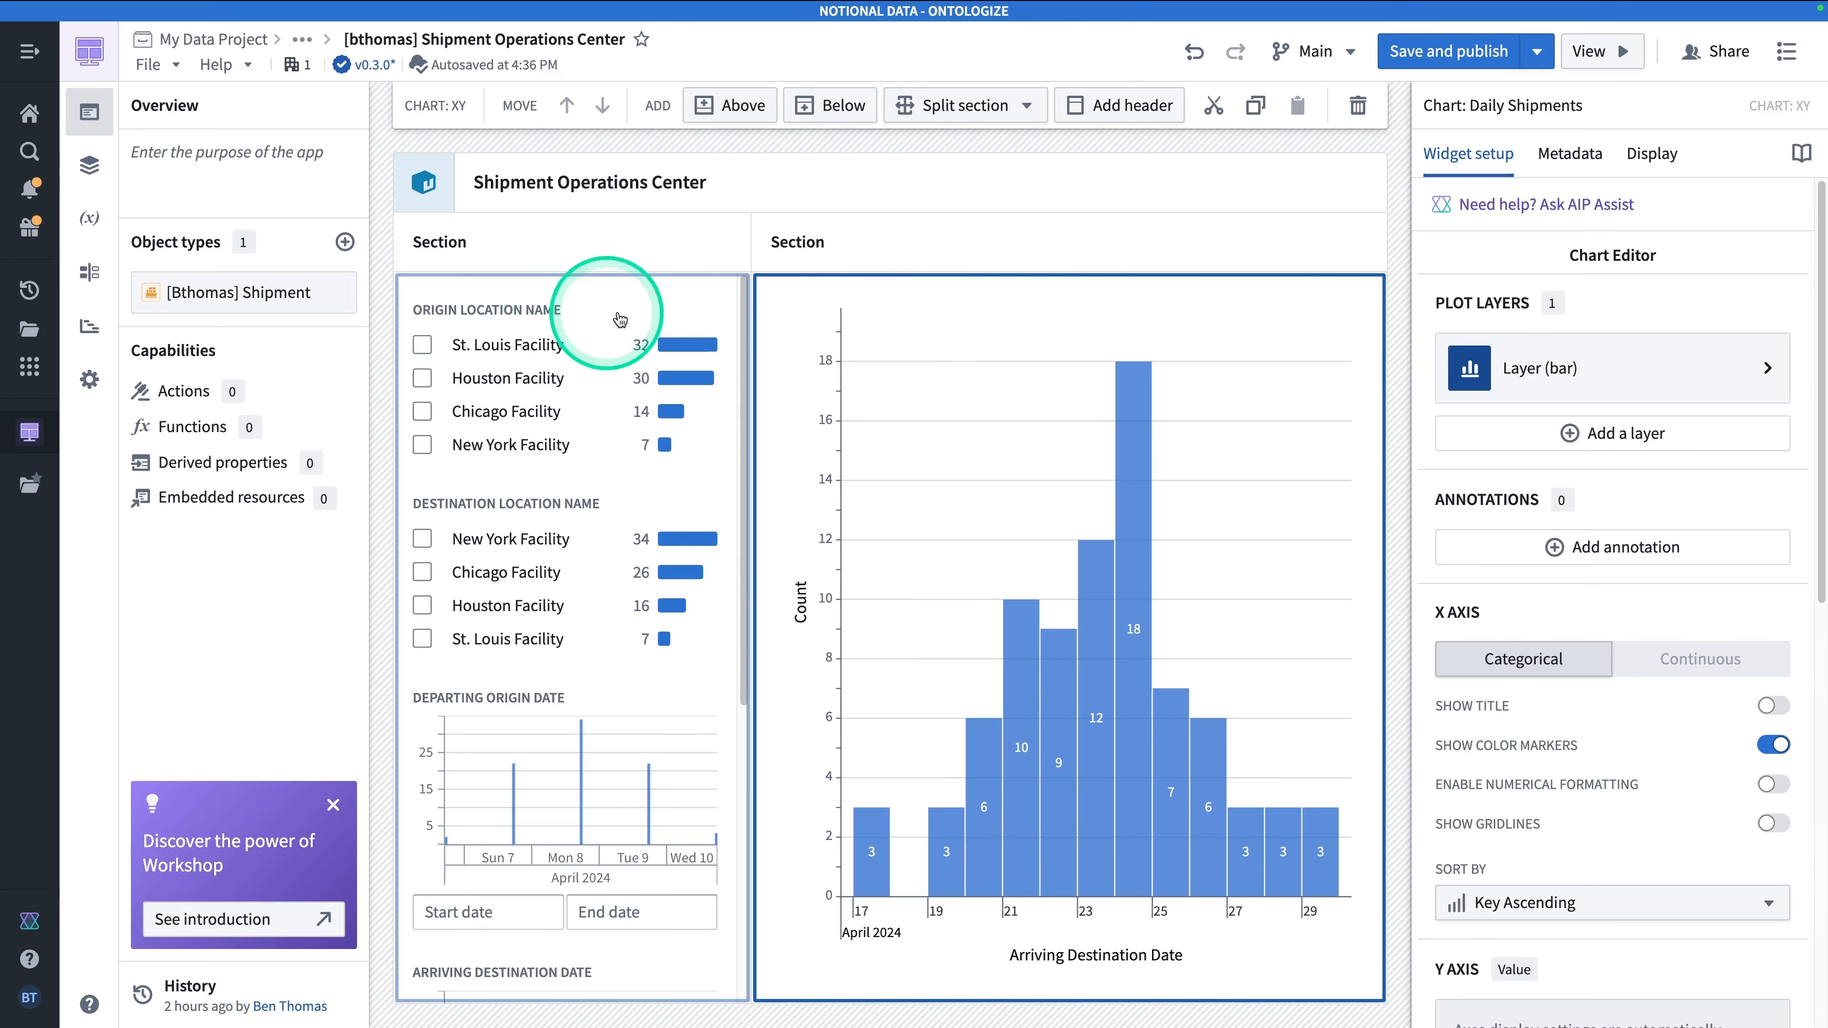
left_click(590, 324)
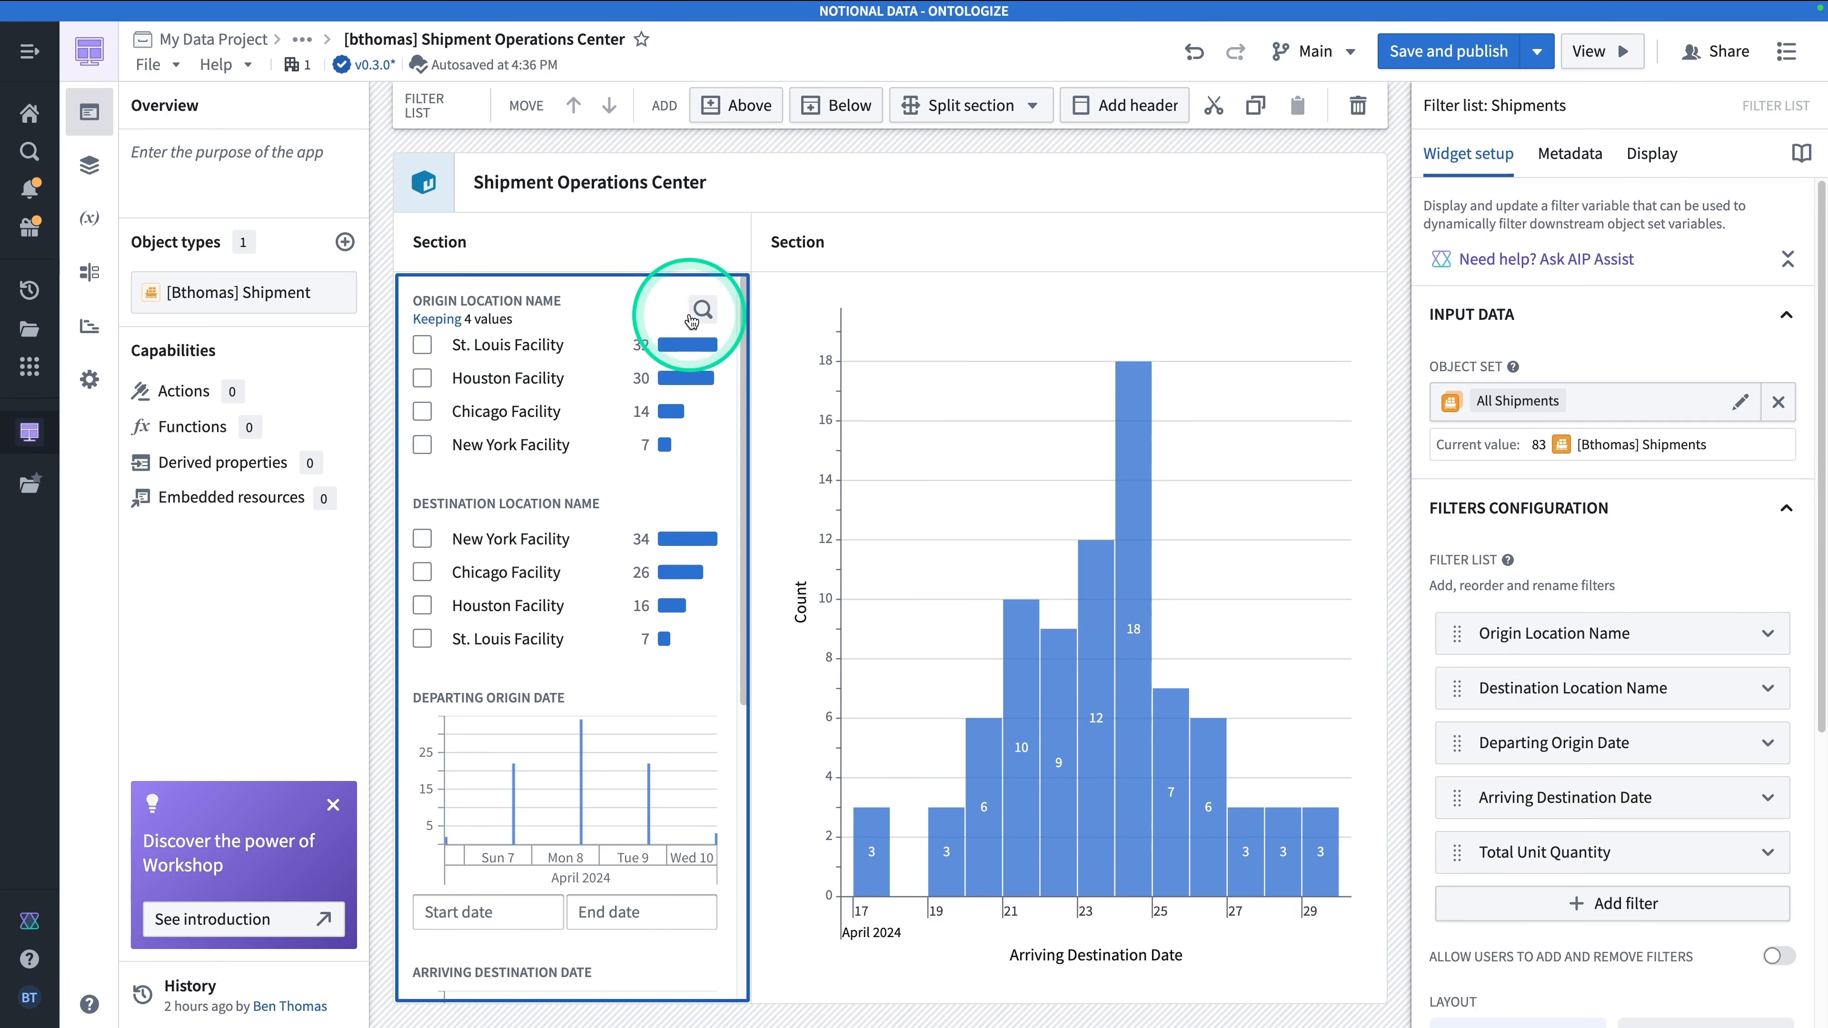
left_click(1001, 317)
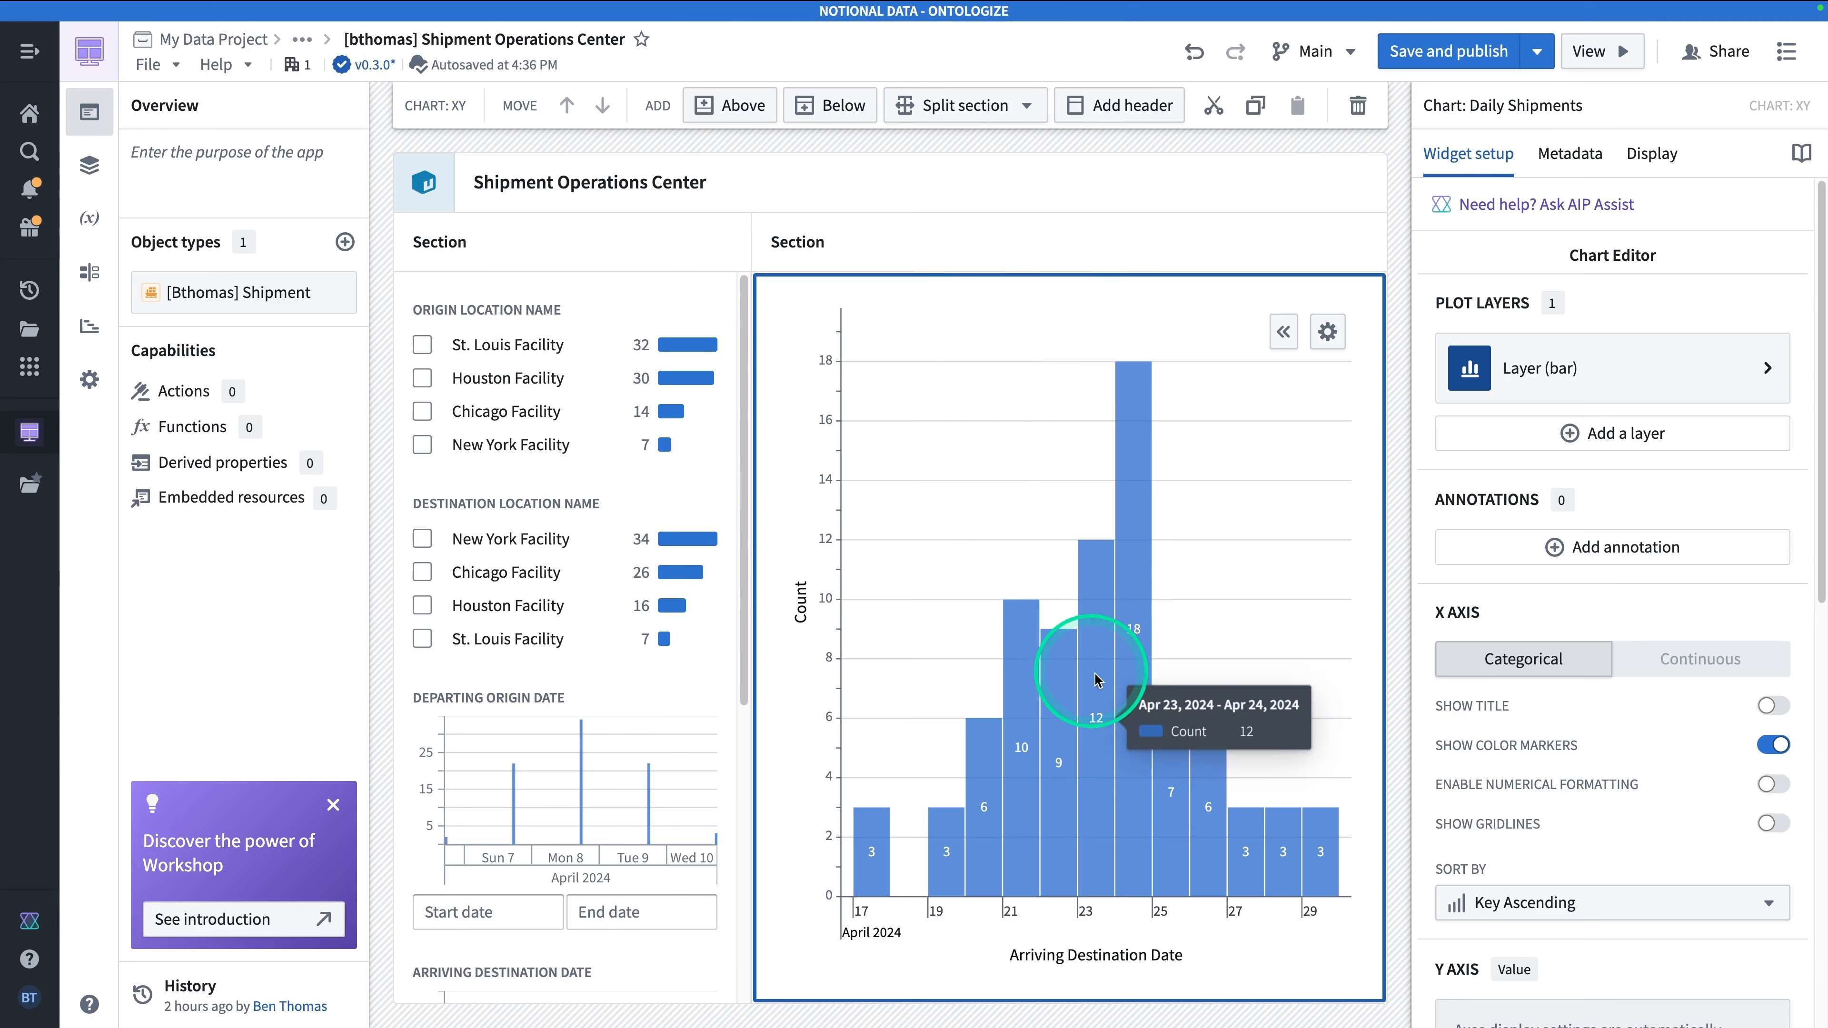
left_click(695, 333)
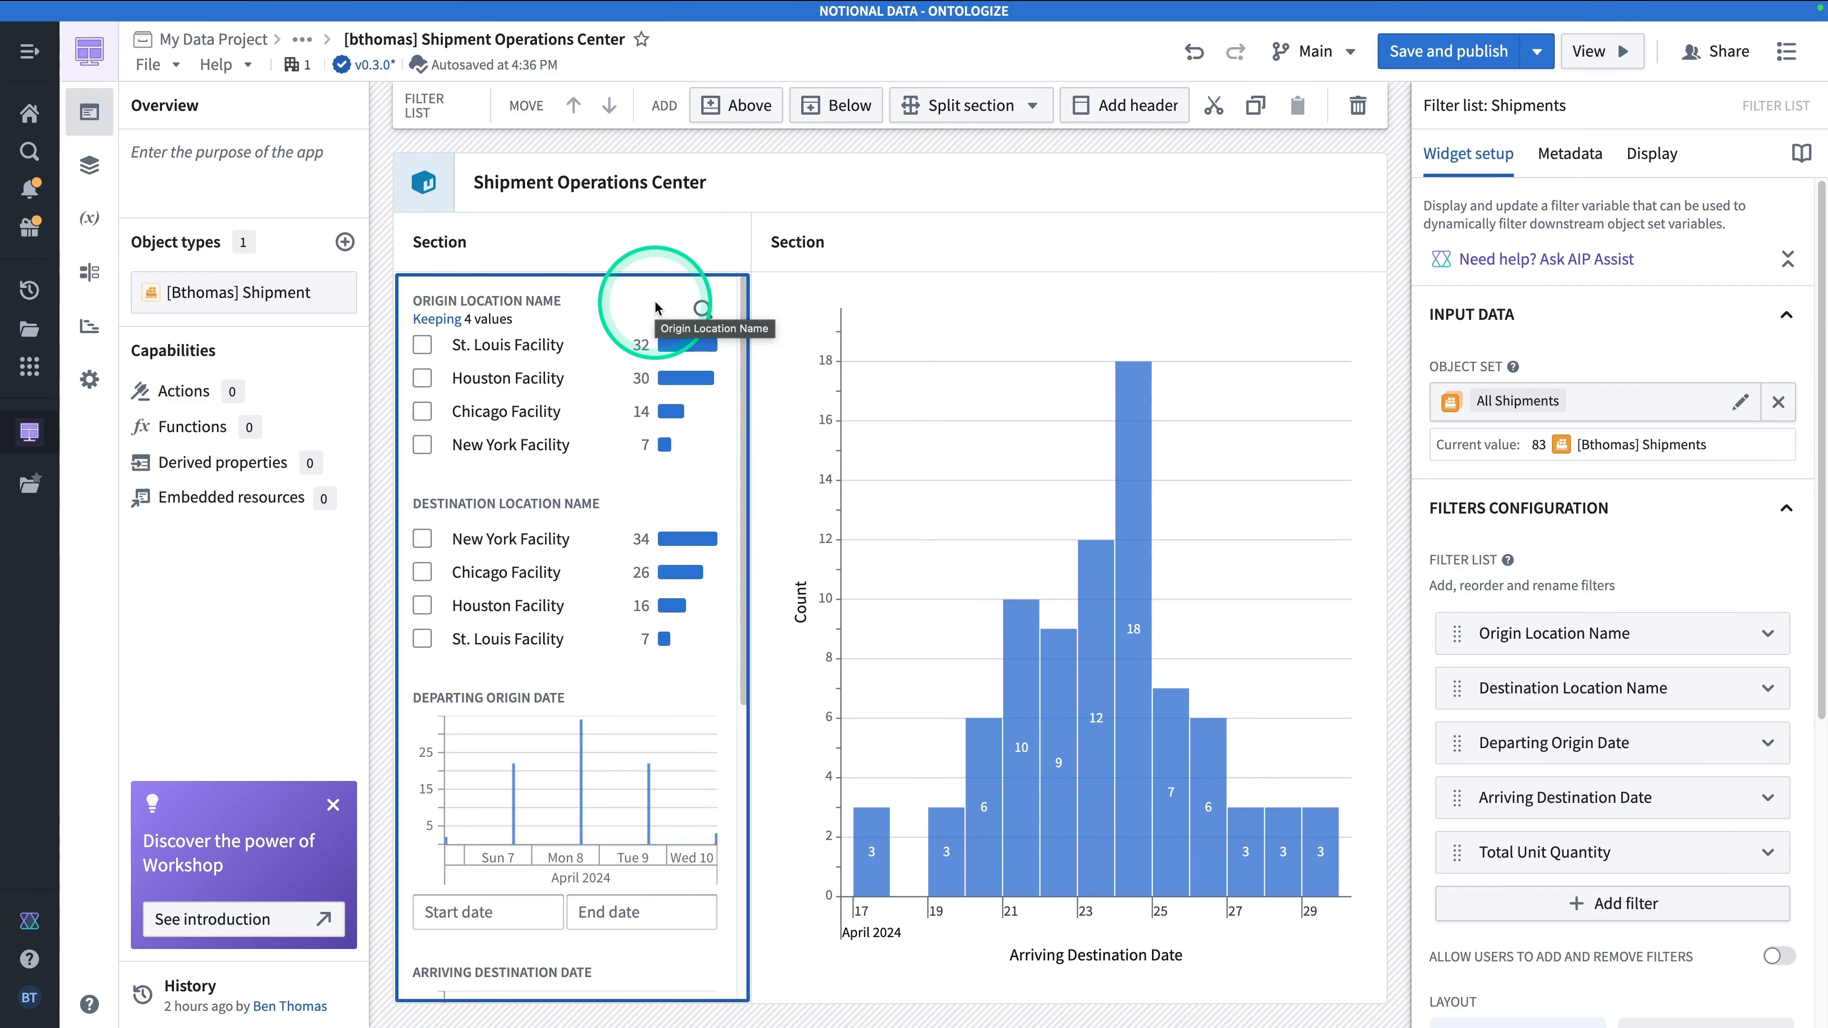
Create a new object set variable of the object set definition kind and name it "Filtered Shipments".
left_click(90, 219)
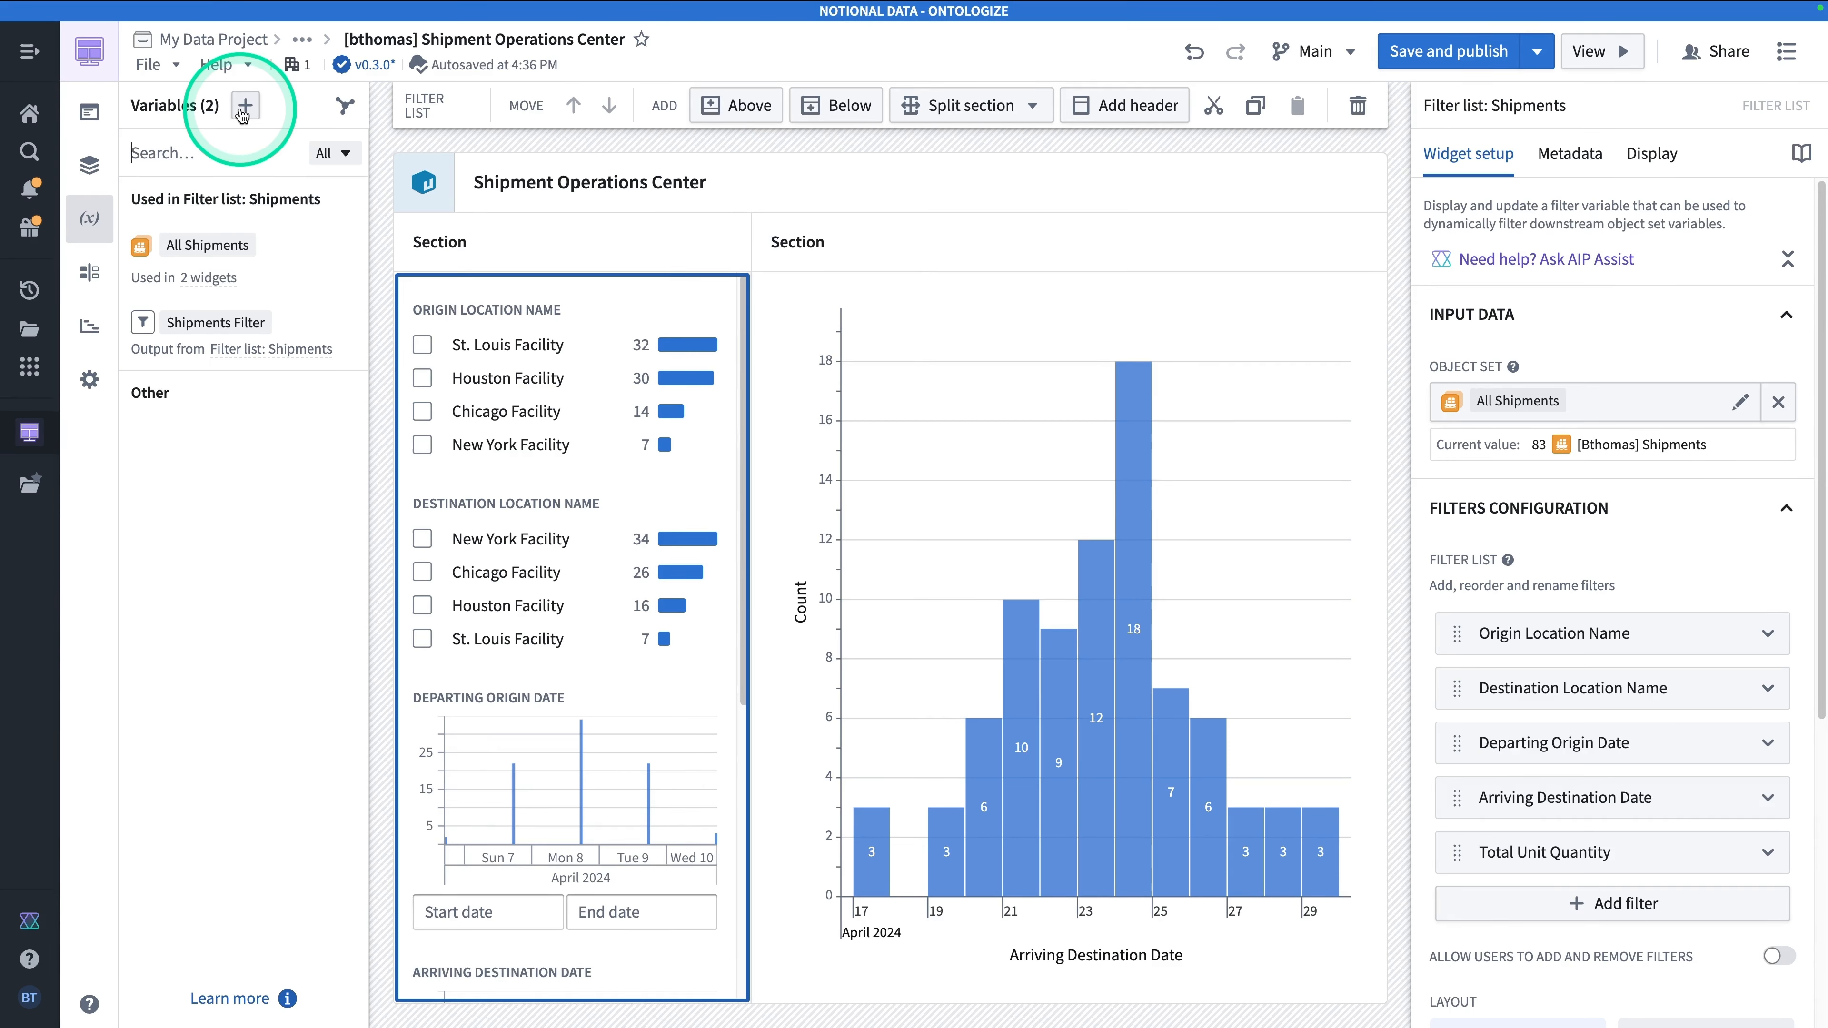
mouse_move(204, 255)
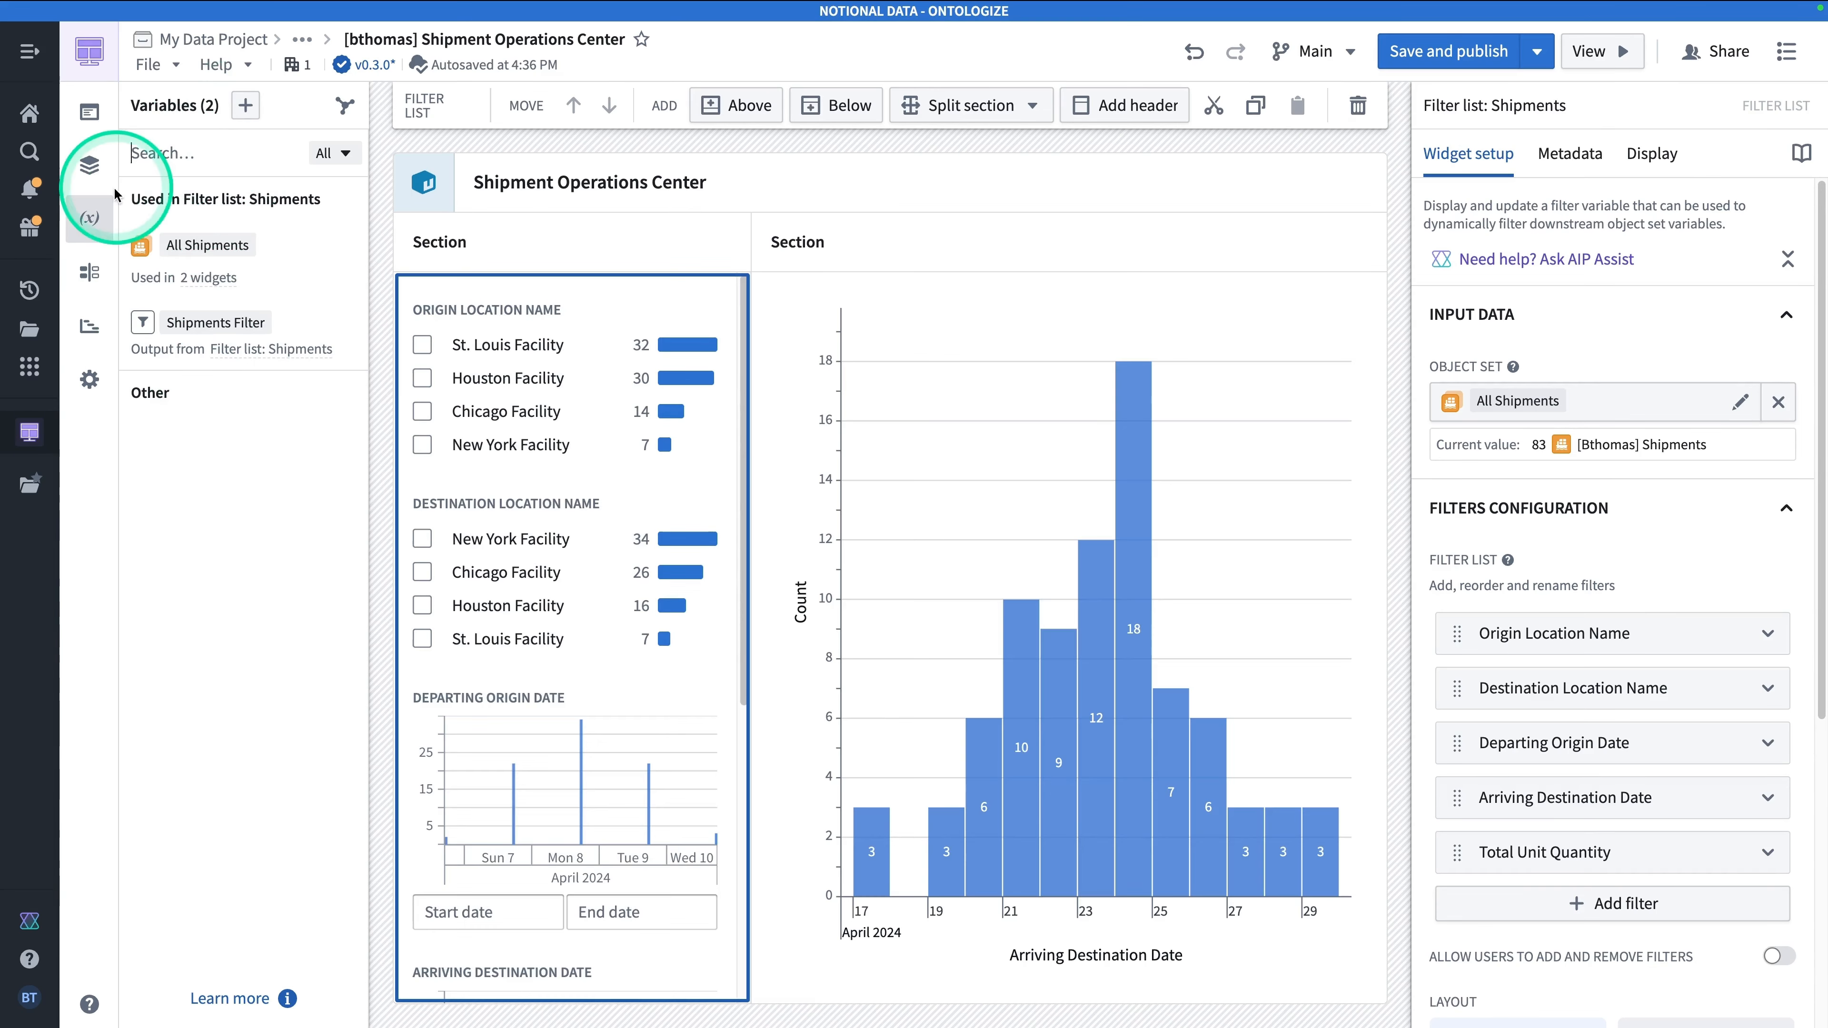
left_click(246, 105)
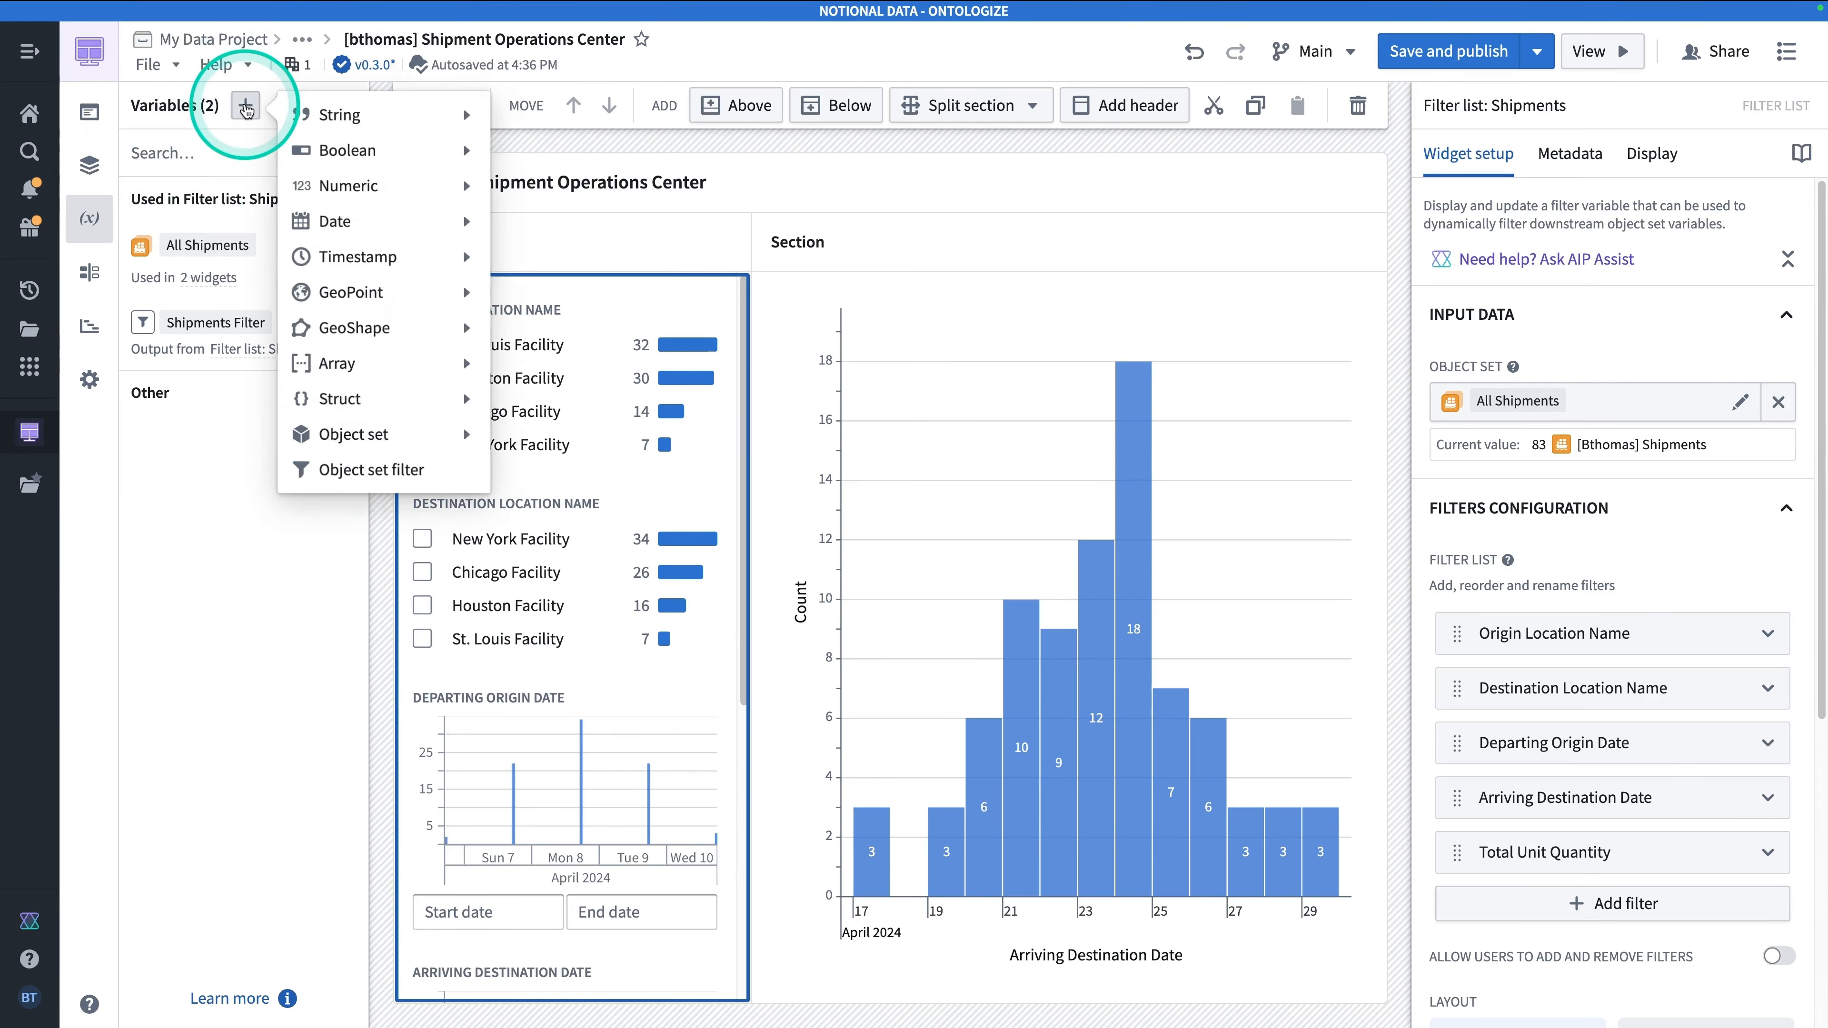
mouse_move(464, 432)
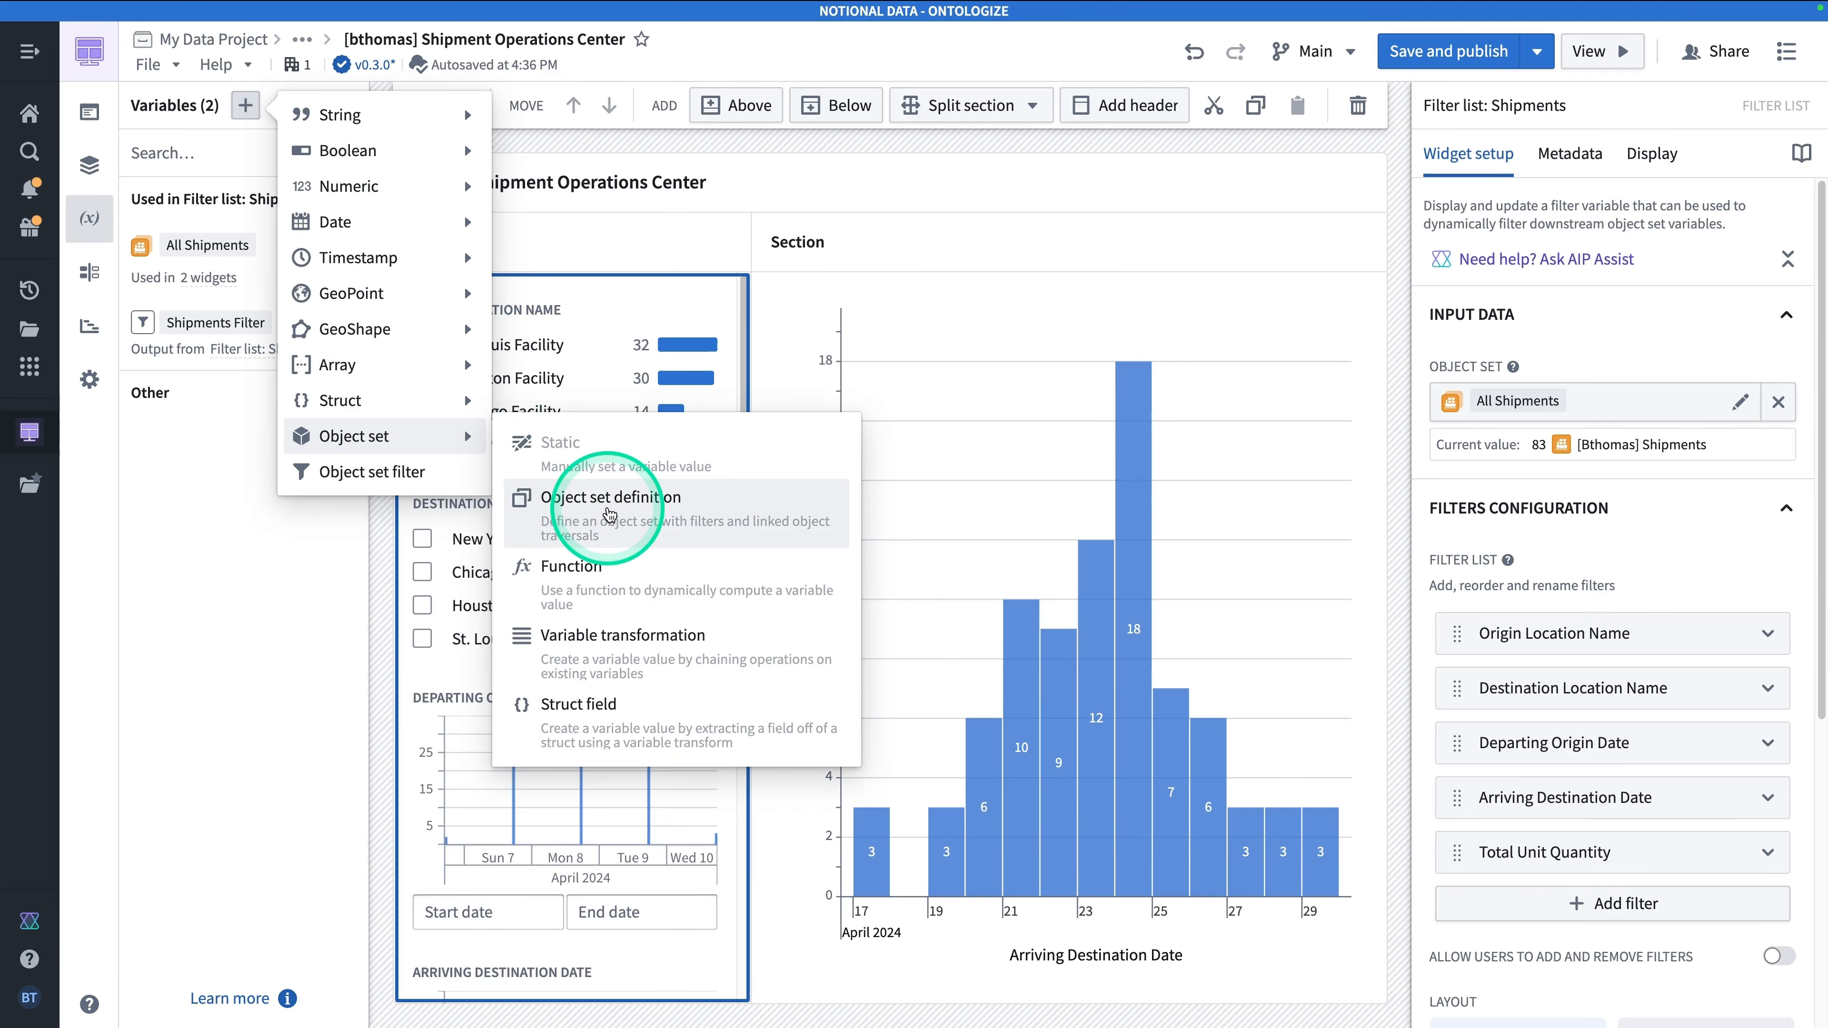
left_click(608, 514)
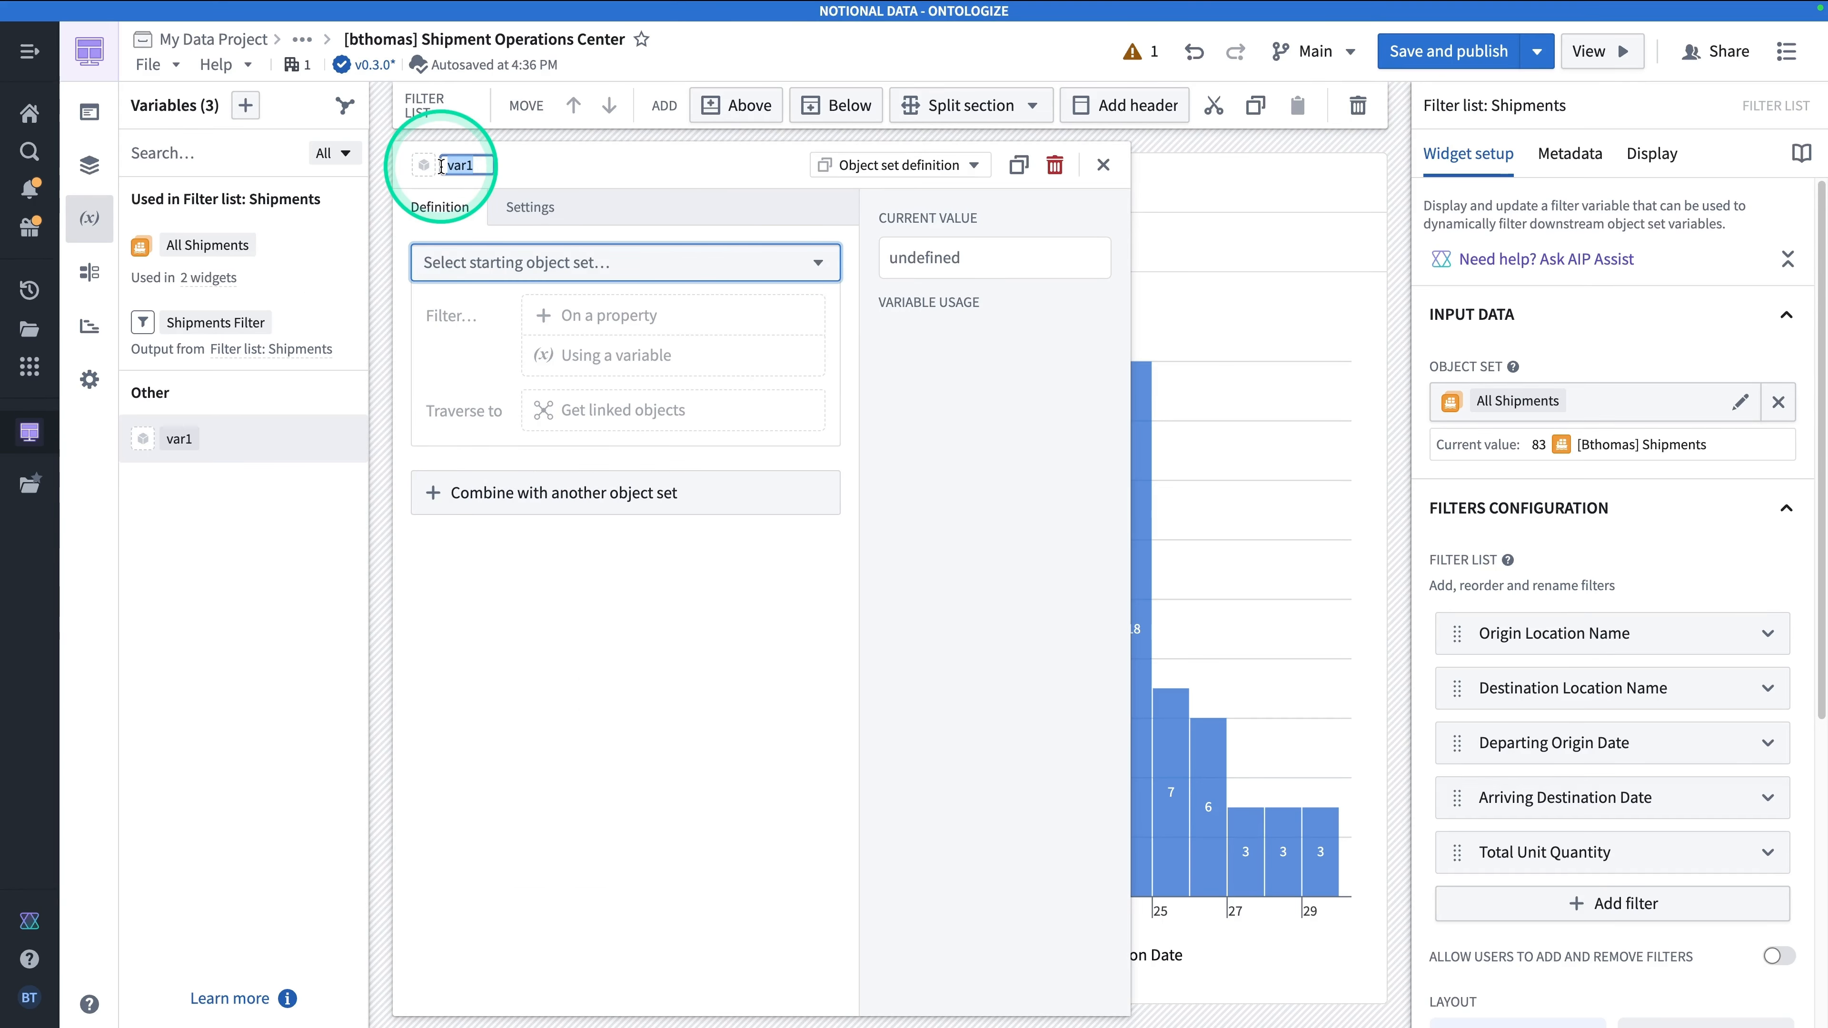
type("Filtered Shipments")
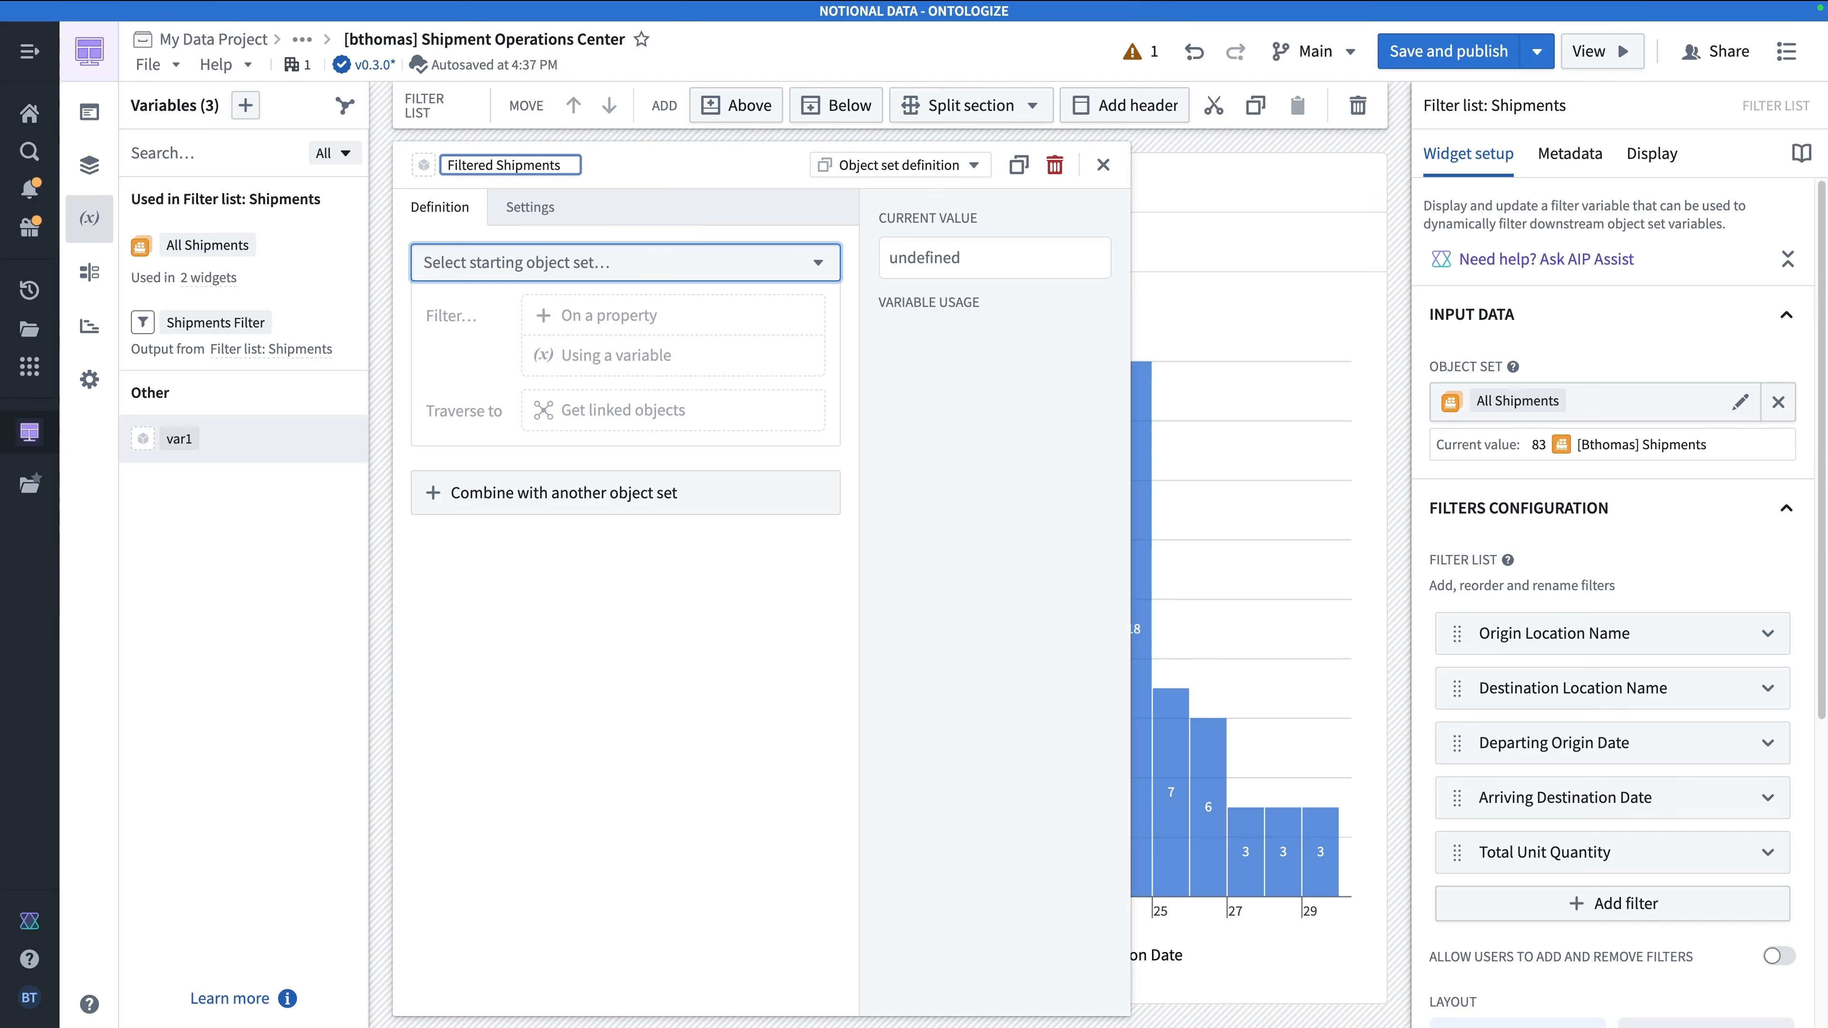
key("Return")
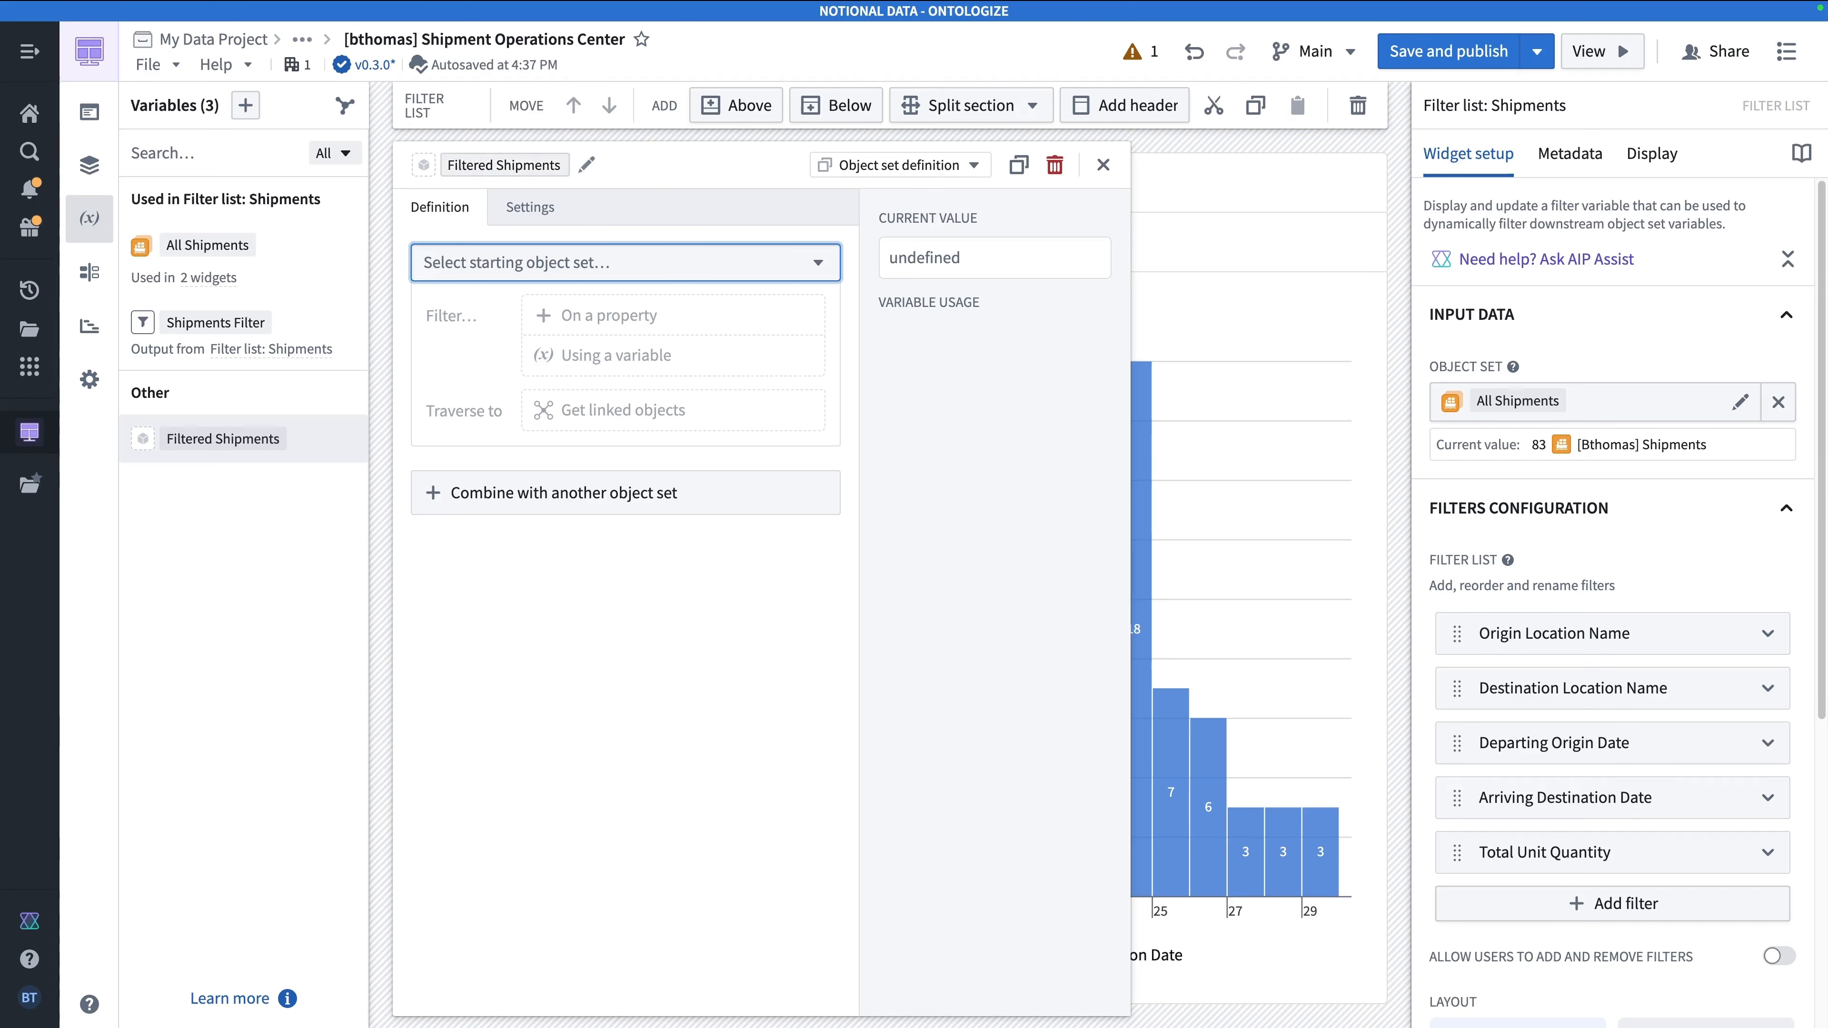
Define Filtered Shipments from the existing All Shipments object set filtered by the Shipments Filter variable, and close its settings.
left_click(539, 271)
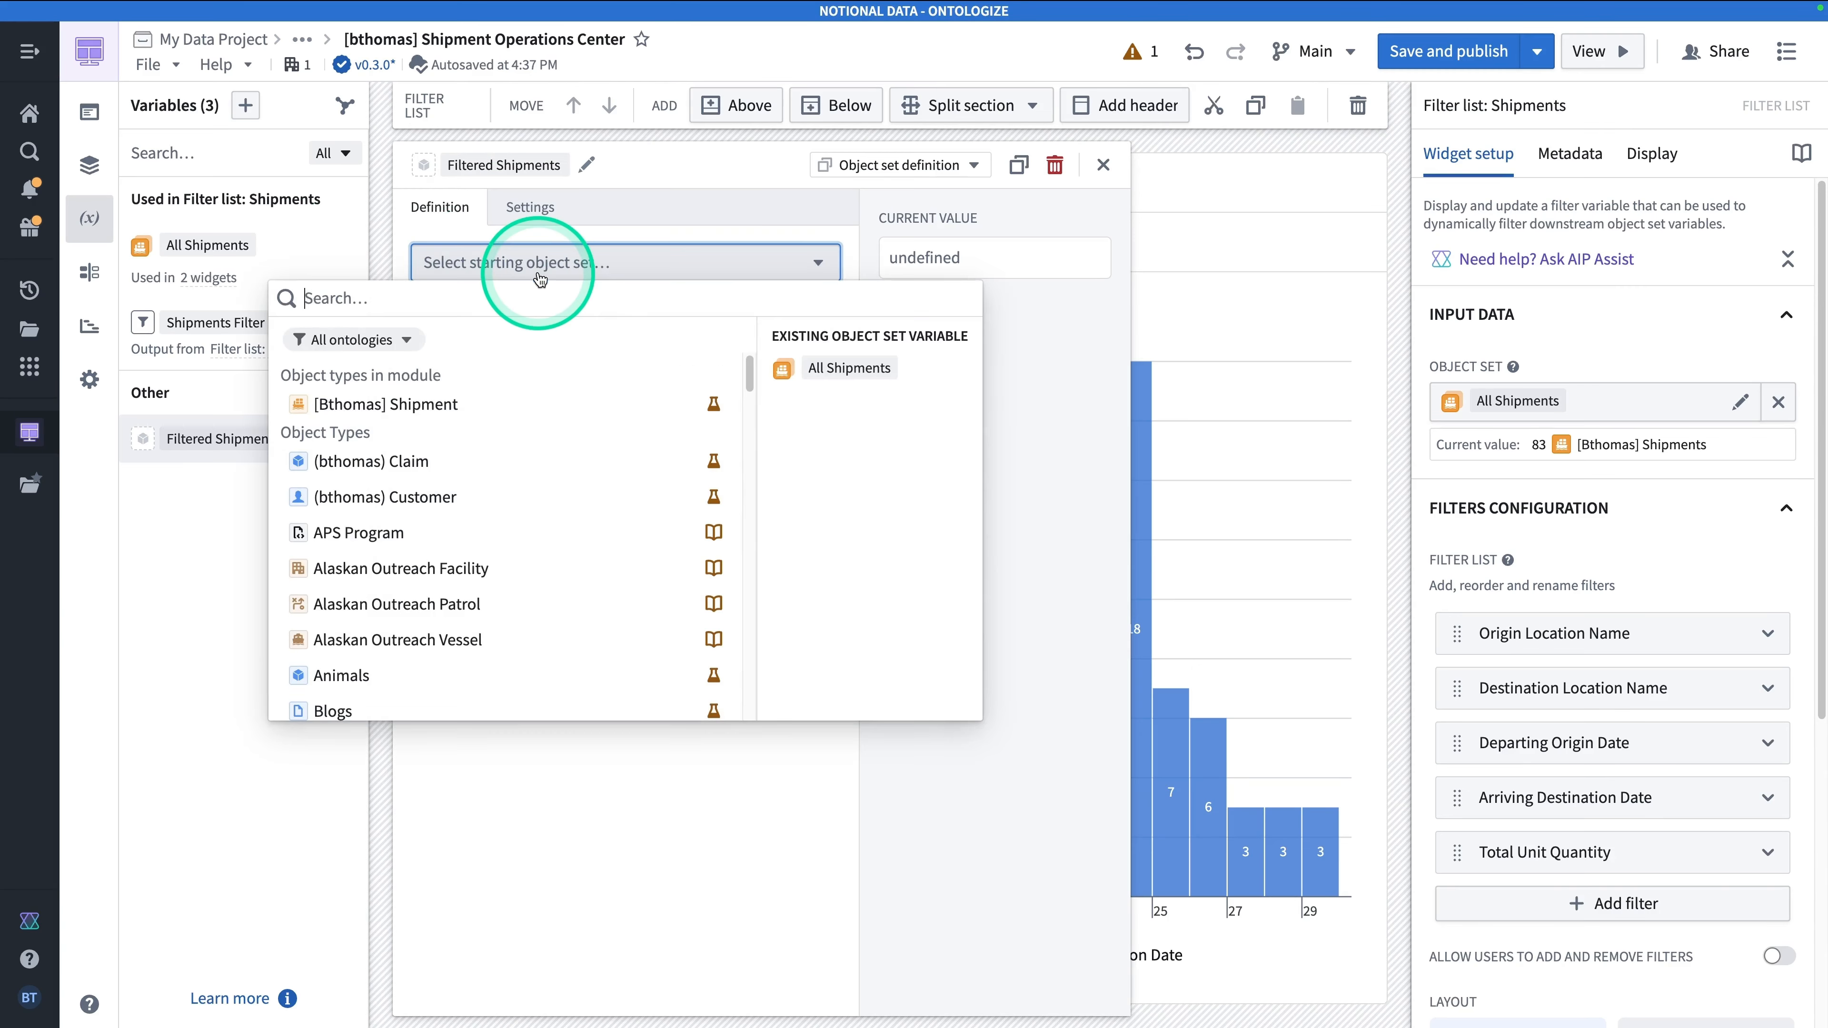
left_click(377, 406)
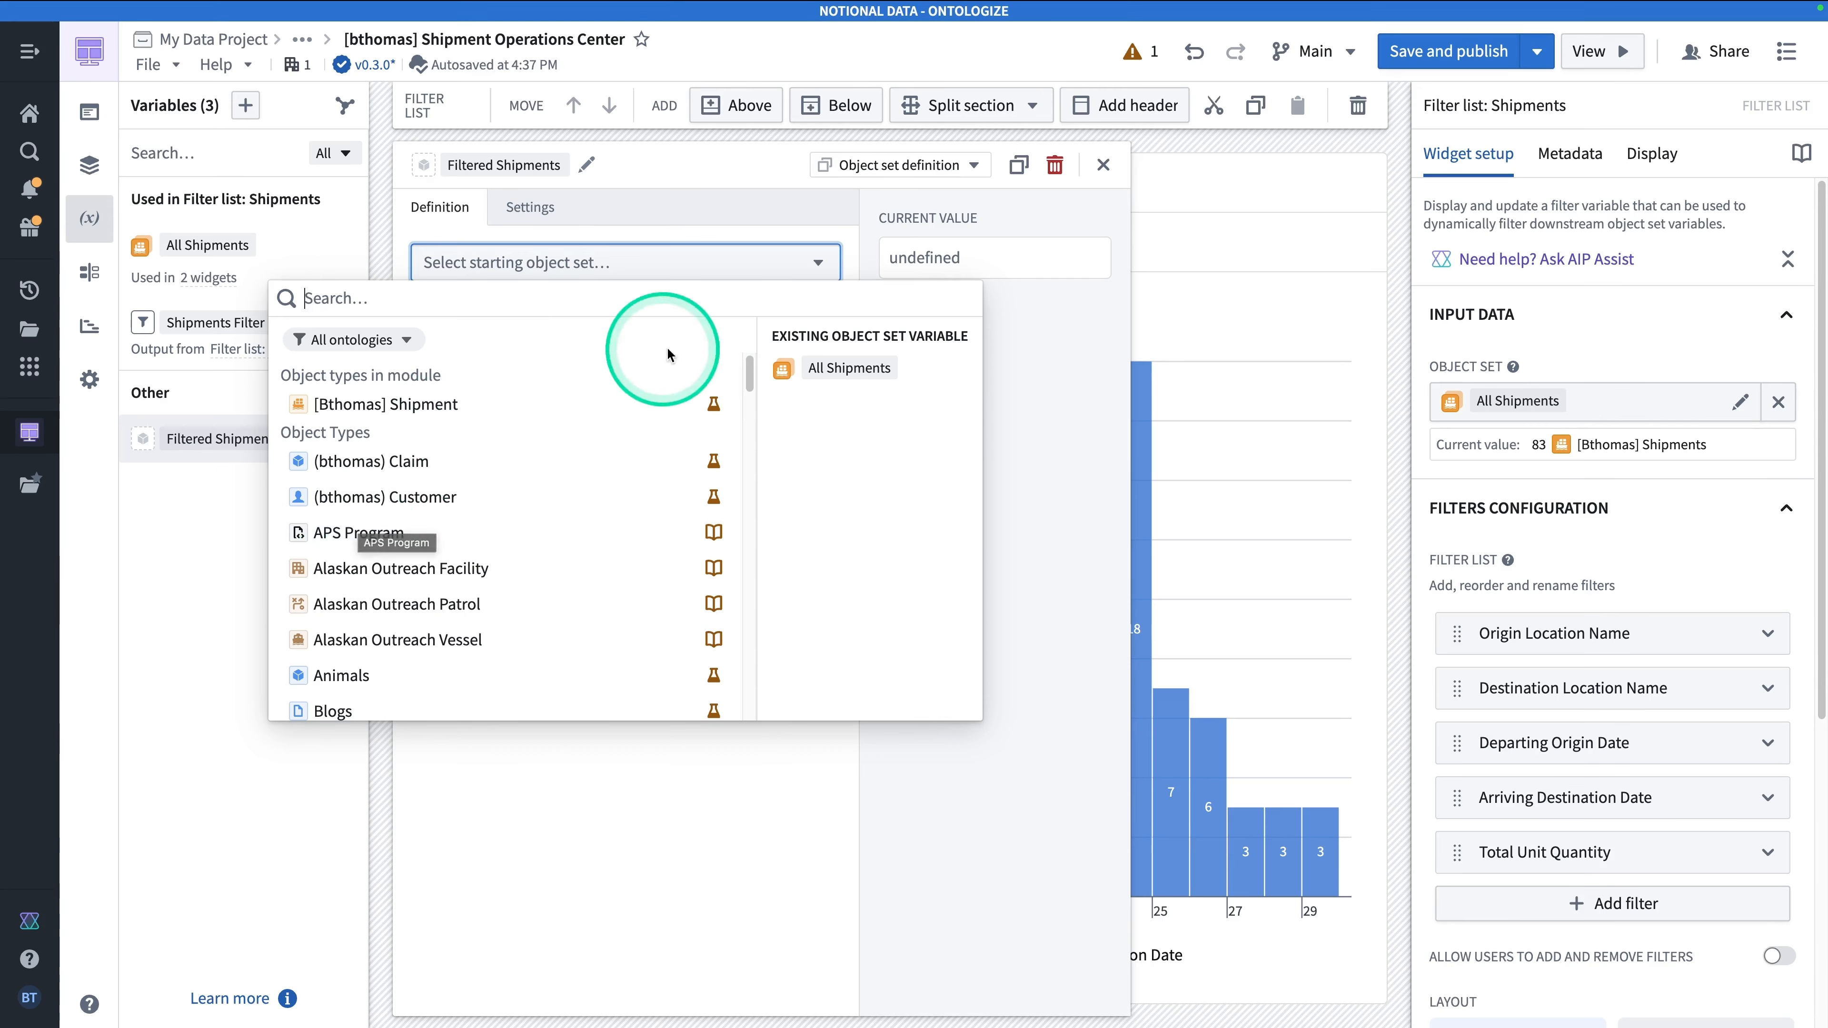
left_click(850, 369)
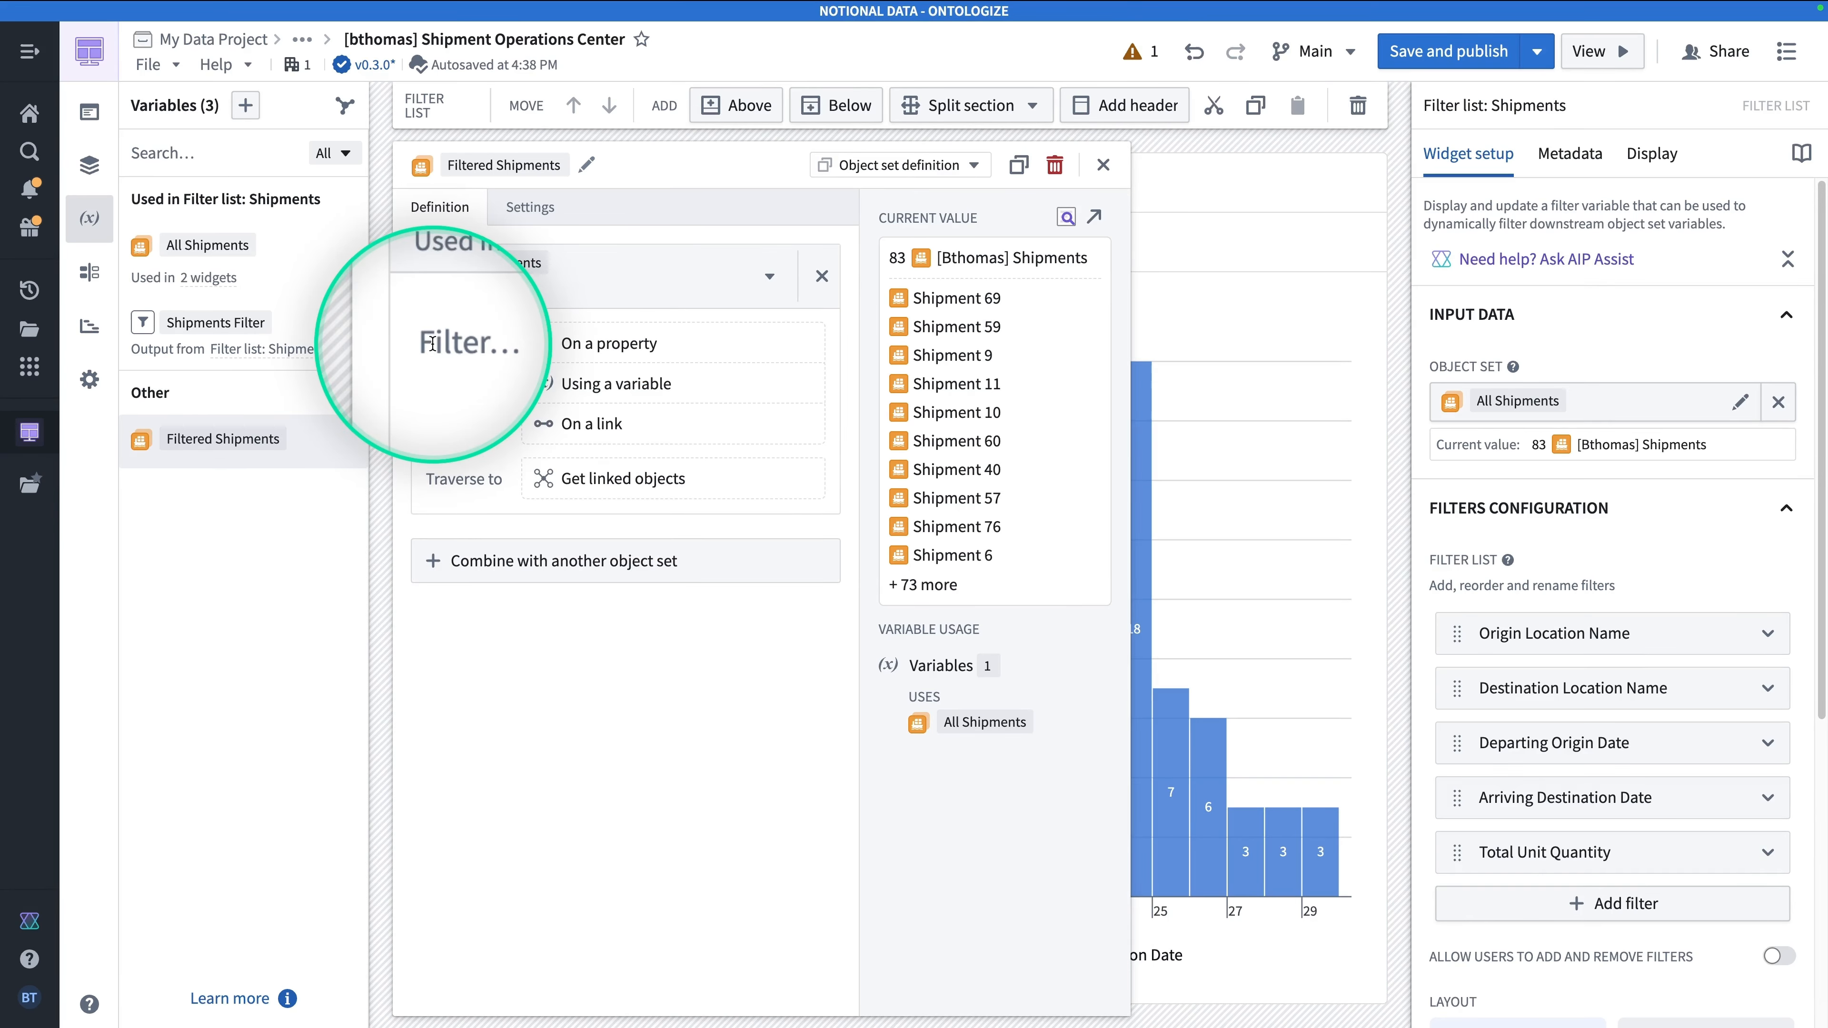
left_click(617, 393)
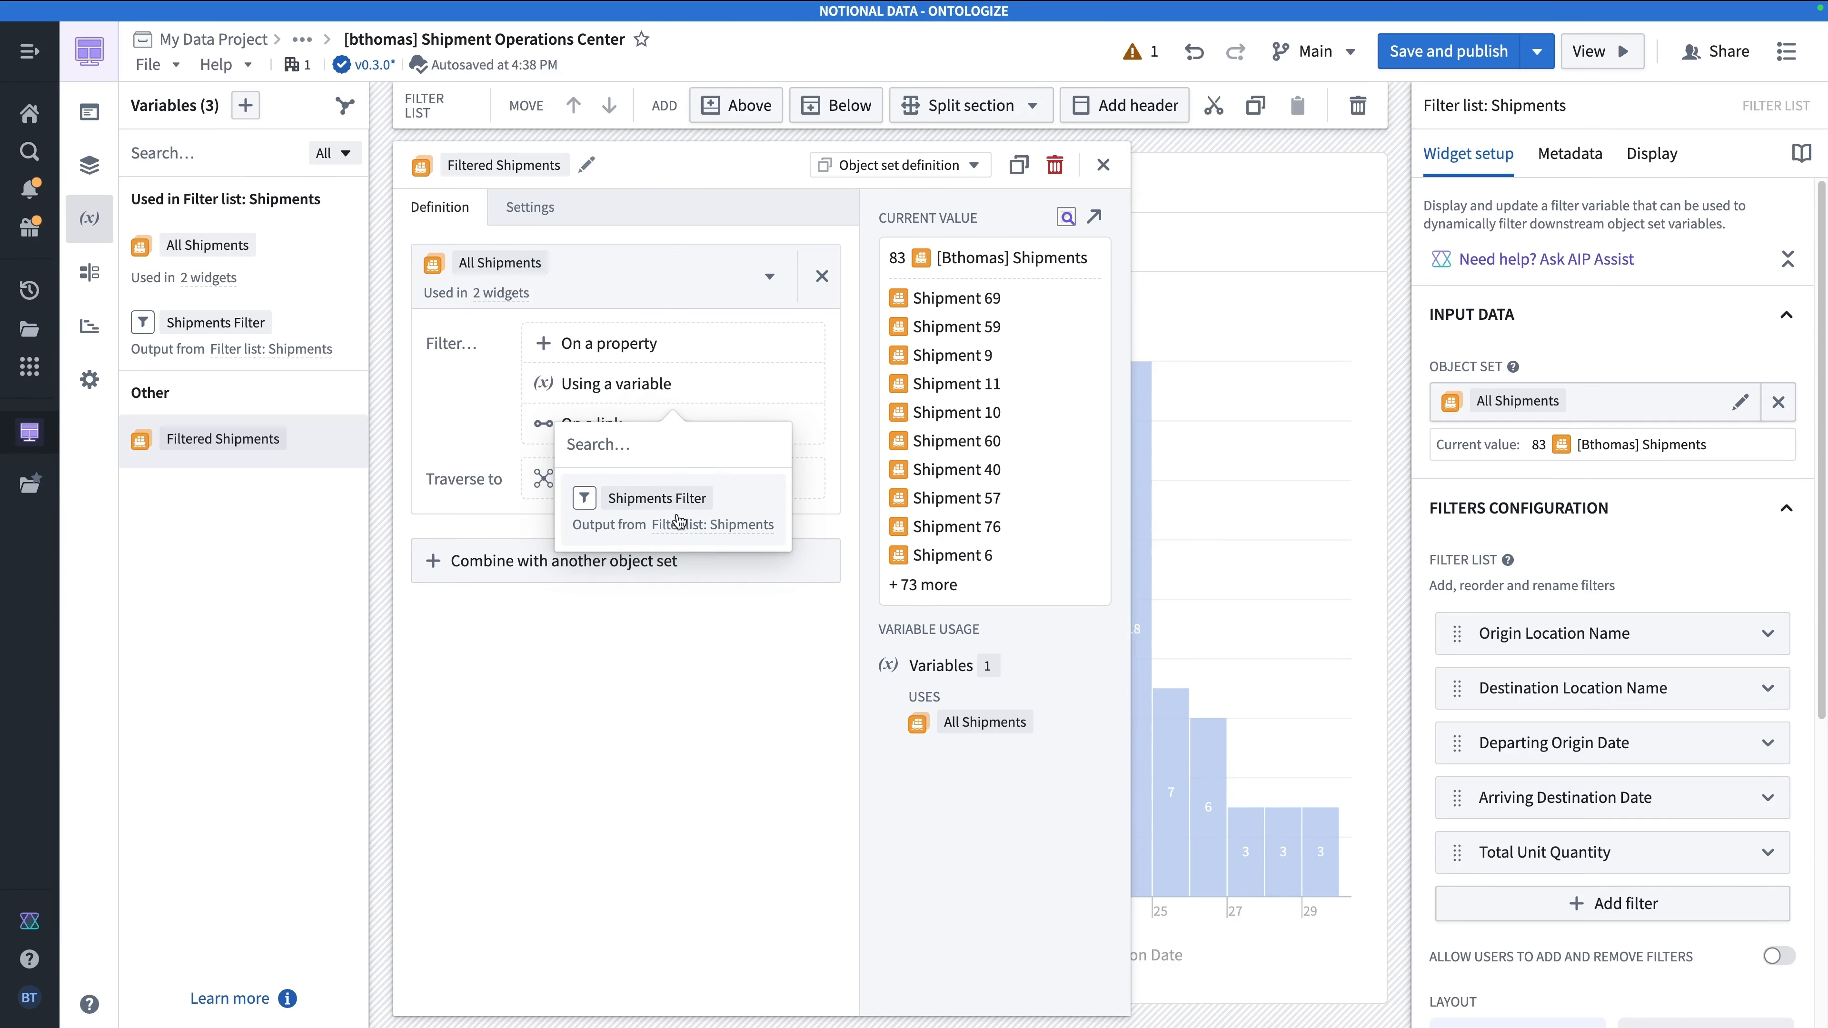
left_click(649, 512)
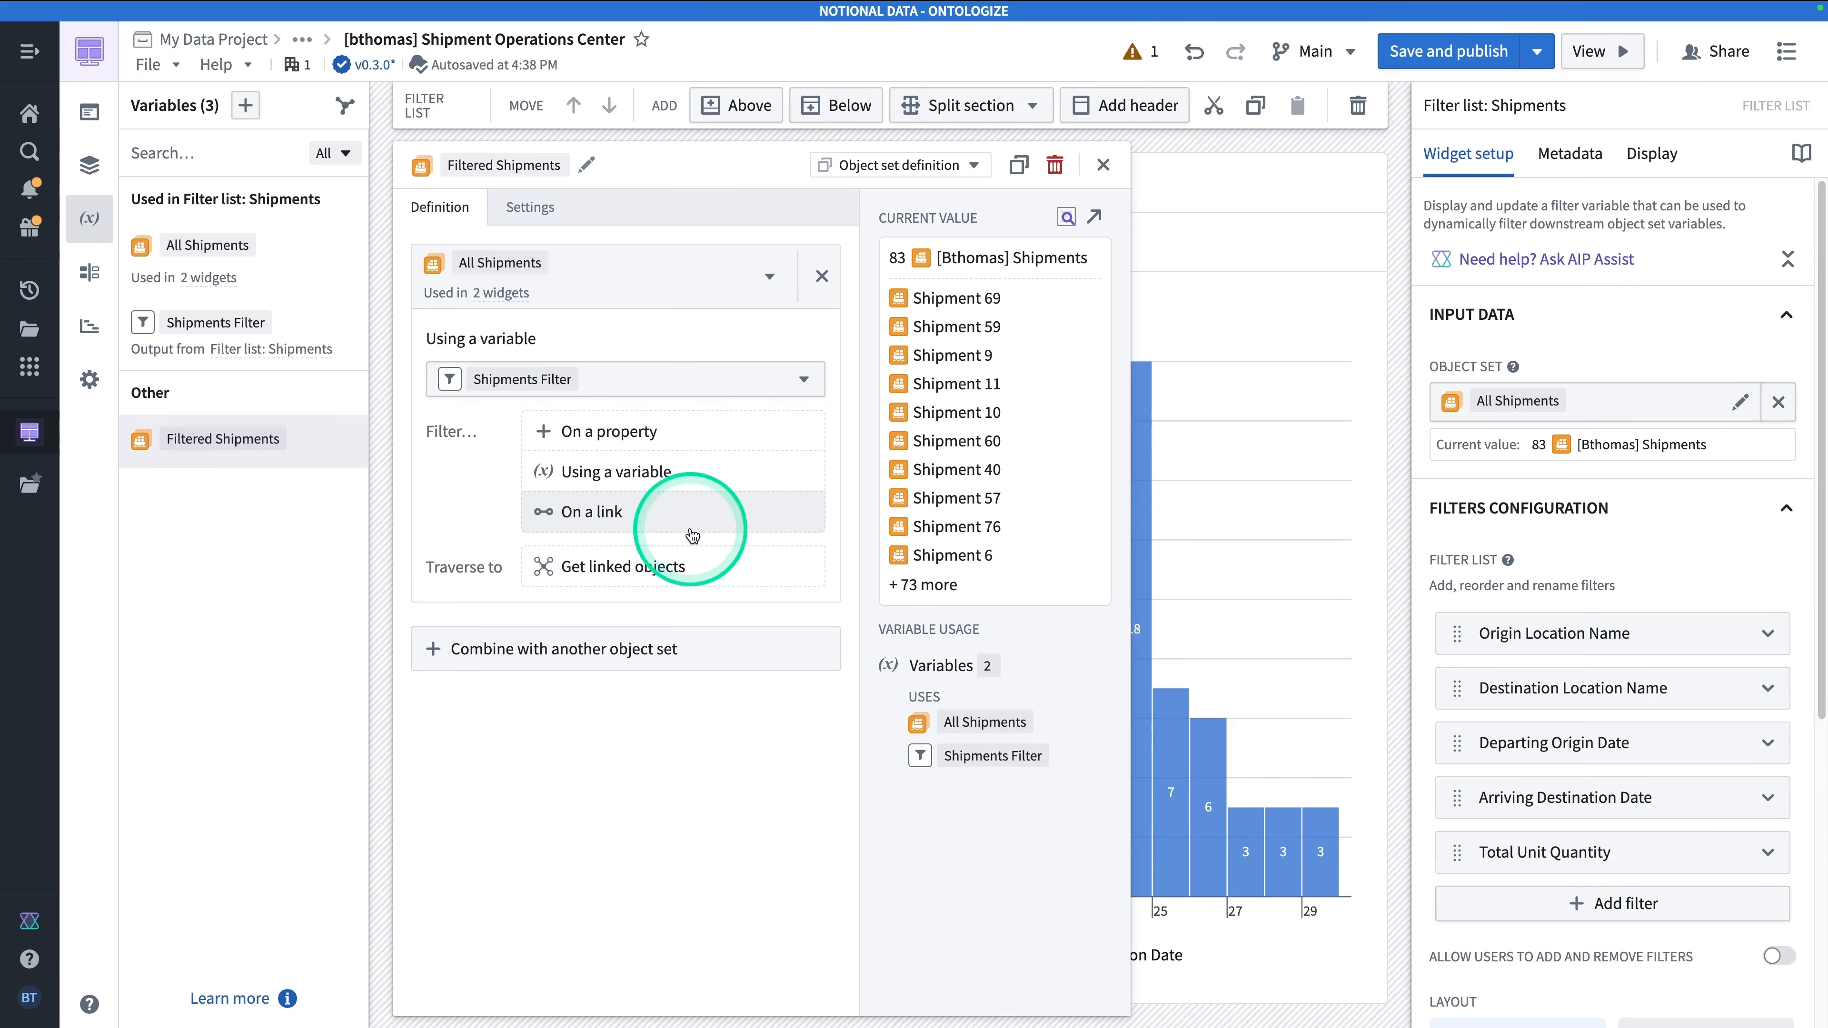
left_click(1109, 167)
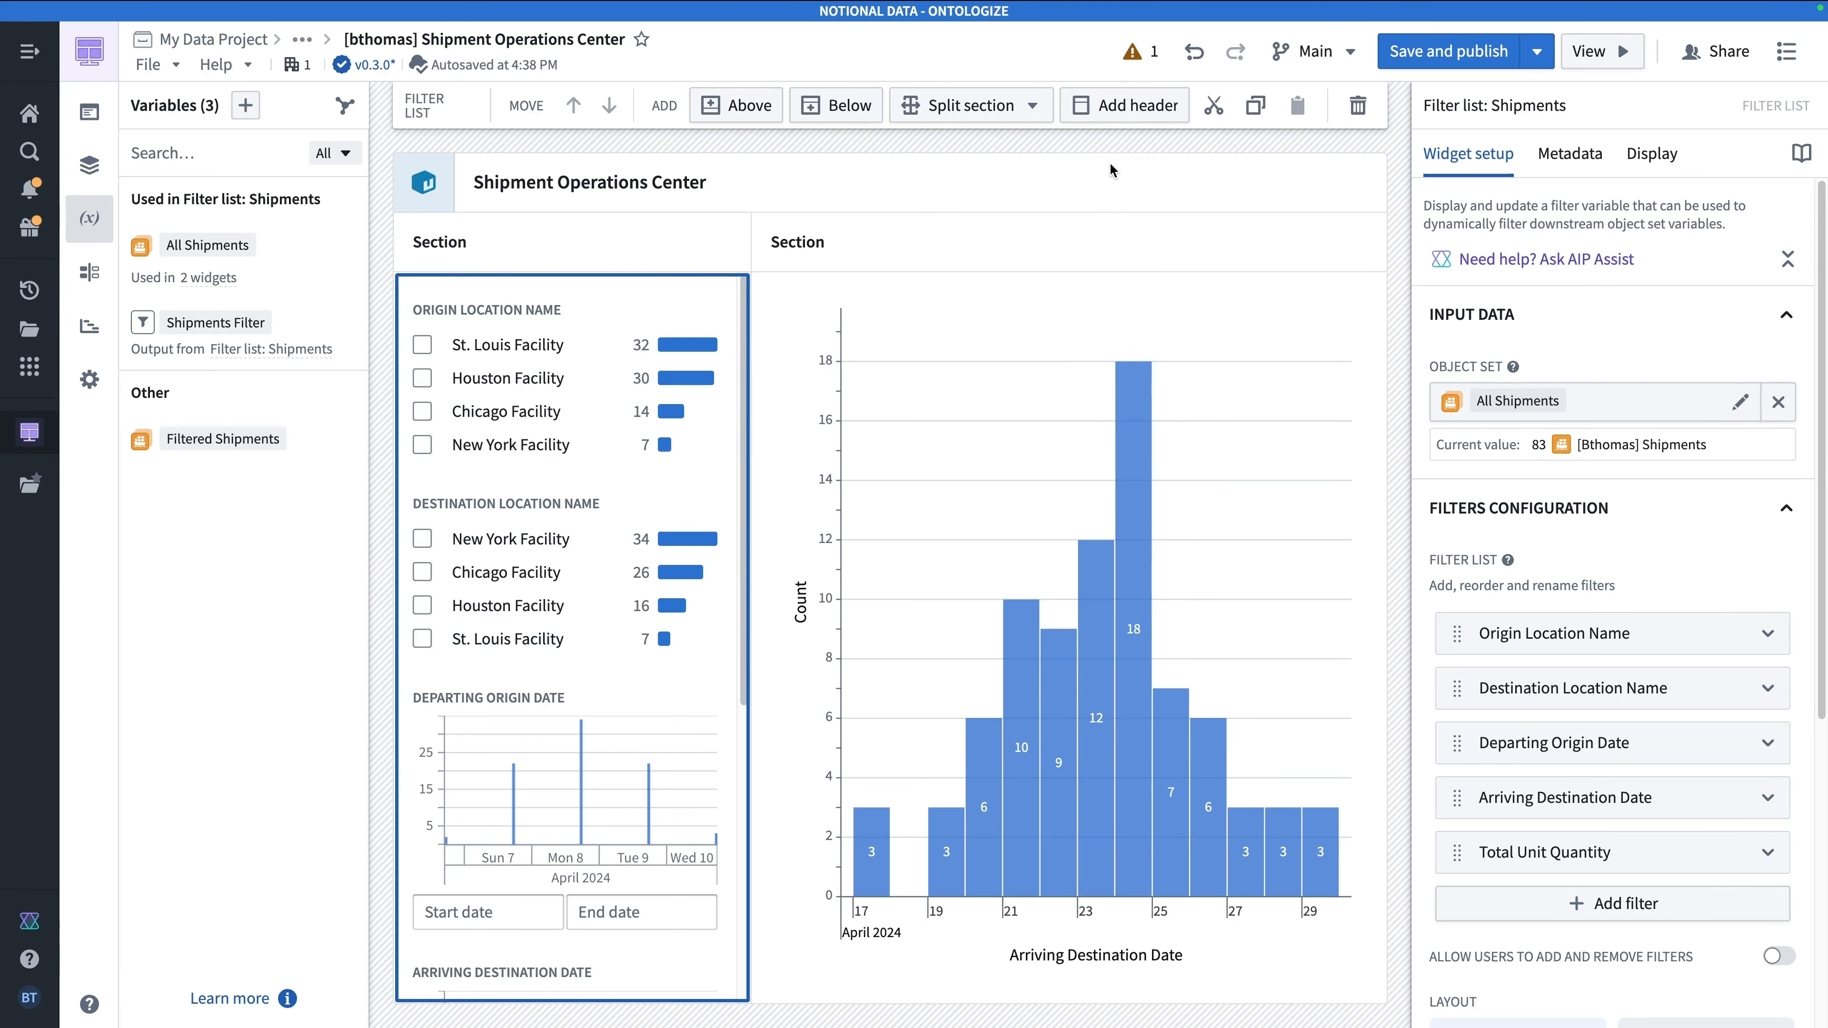
Test whether filtering Origin Location Name by St. Louis Facility affects the chart, and clear the selection.
left_click(423, 346)
left_click(423, 345)
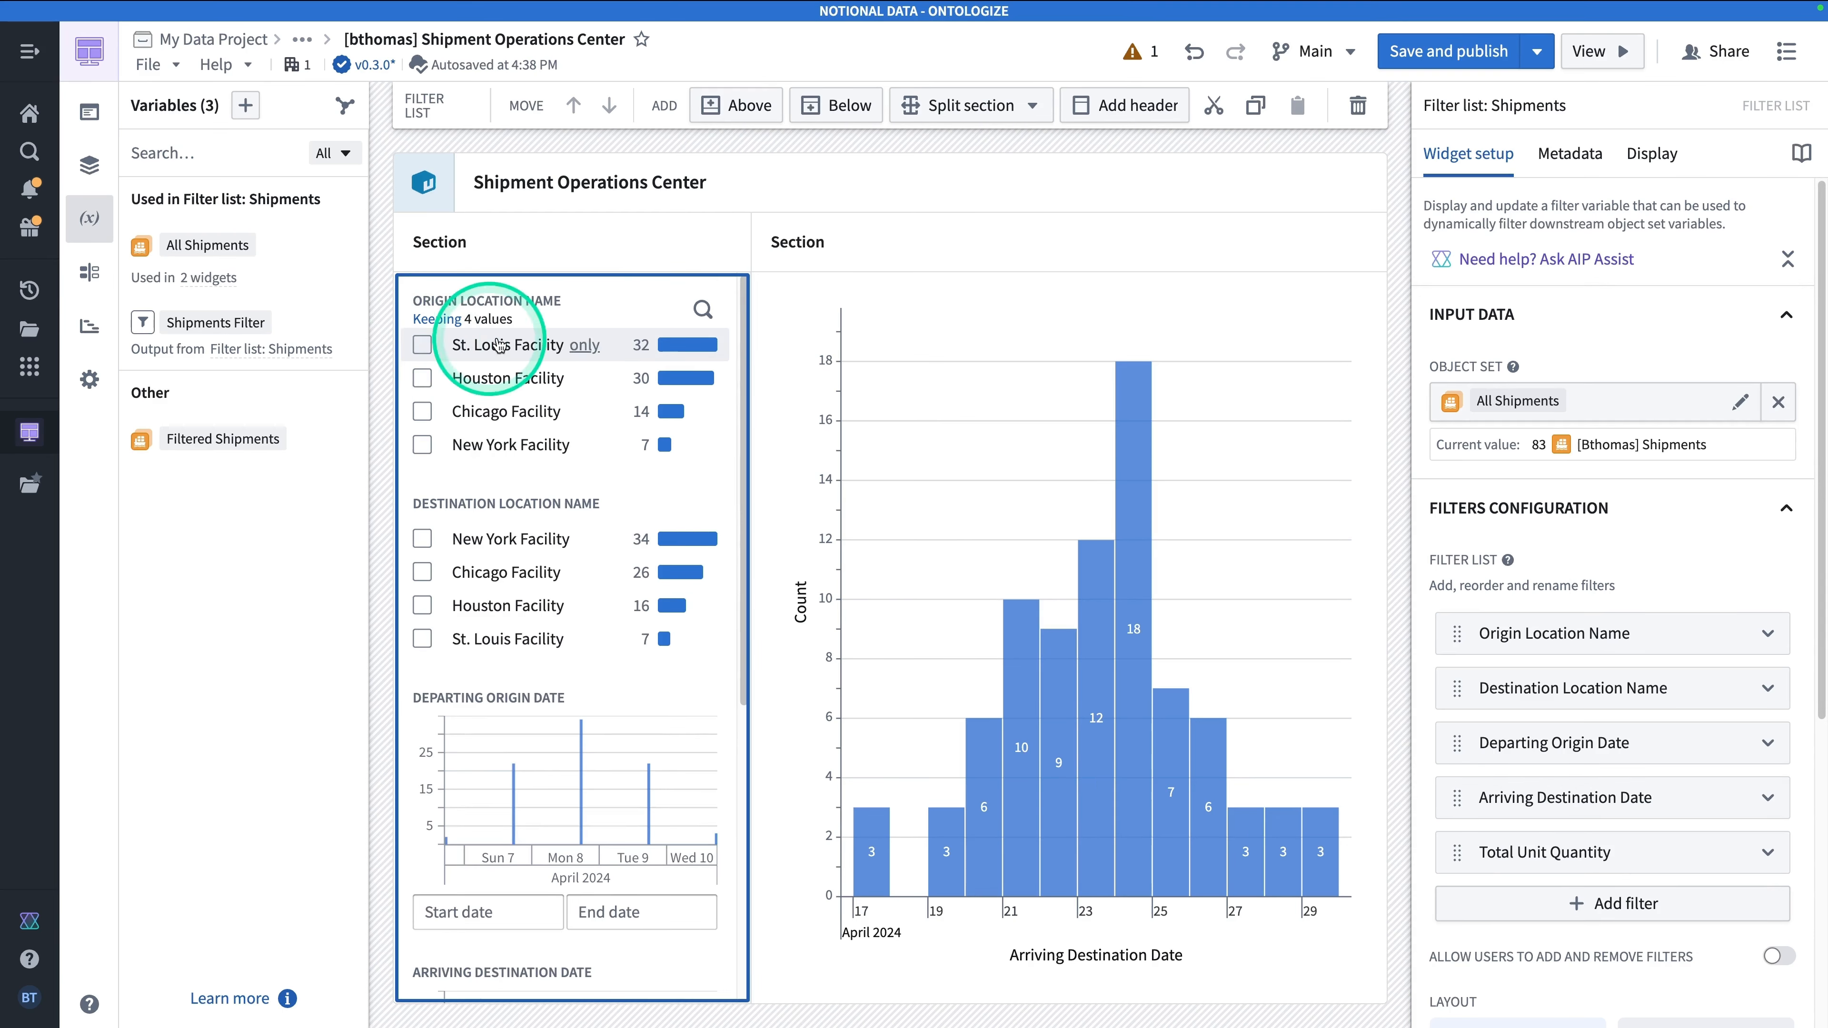
left_click(935, 315)
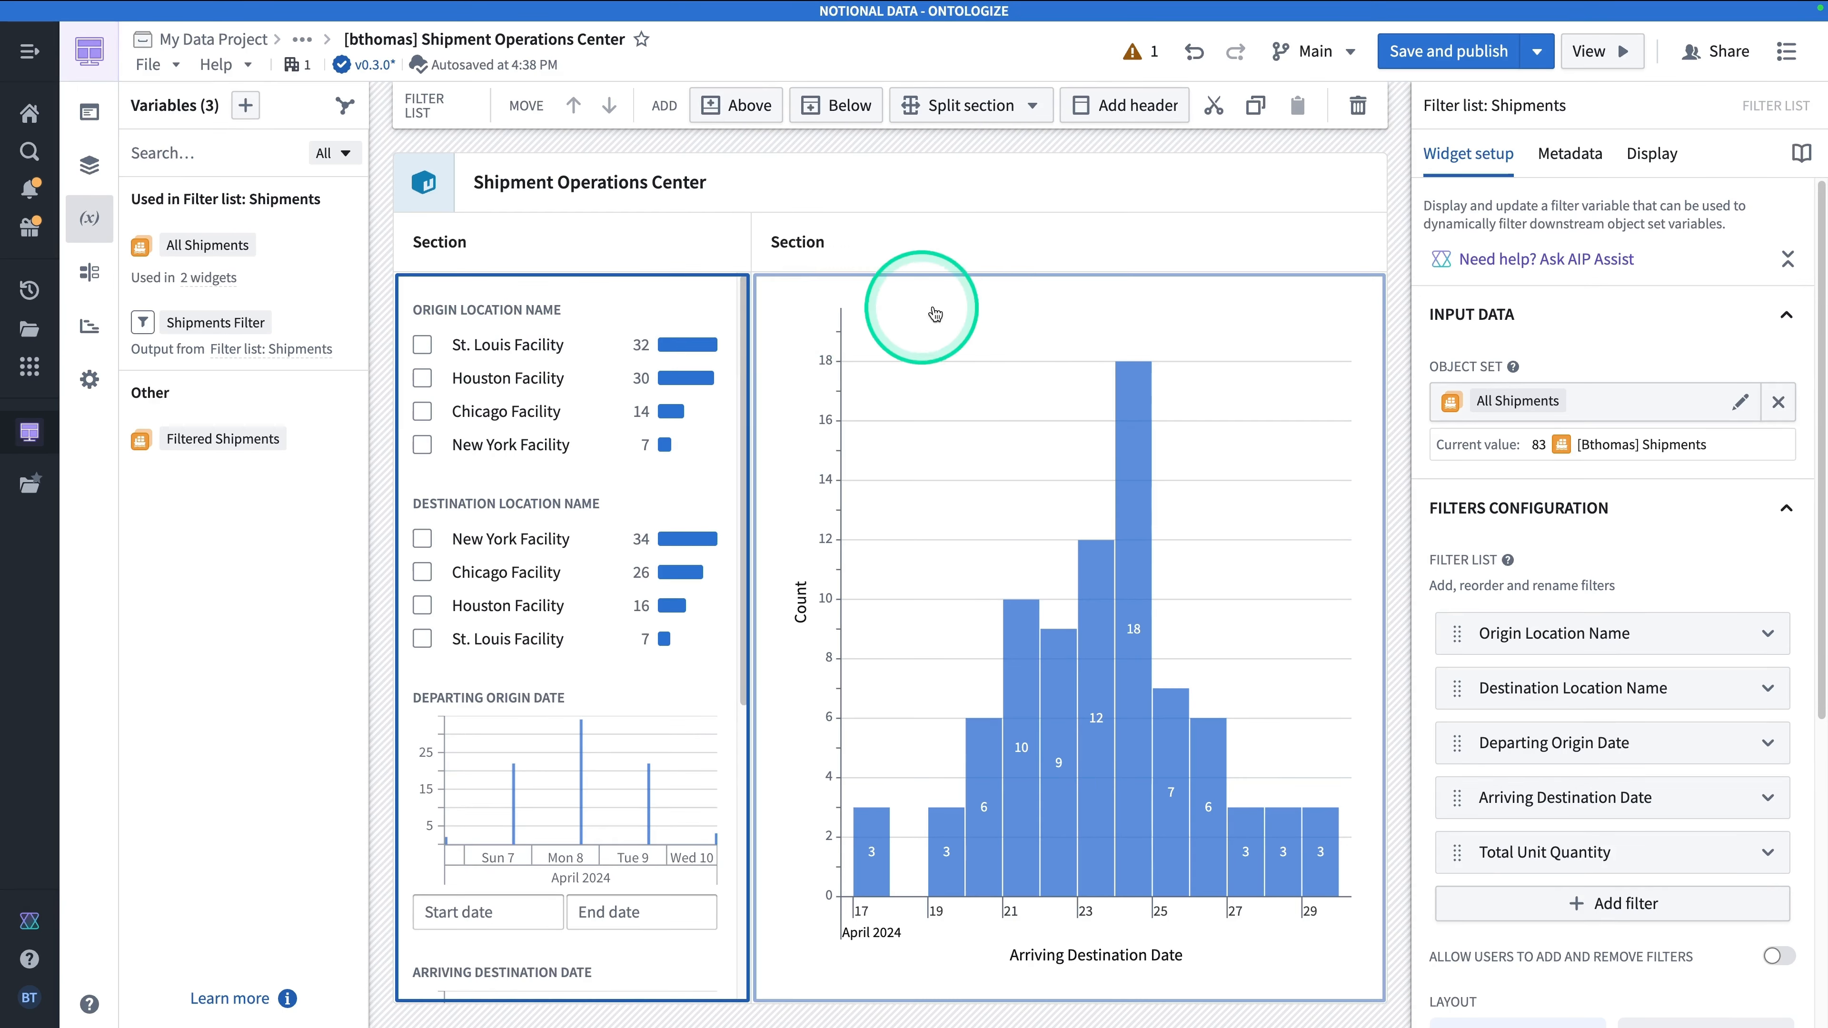
Replace the input object set of the Daily Shipments chart's bar layer with Filtered Shipments.
left_click(1030, 322)
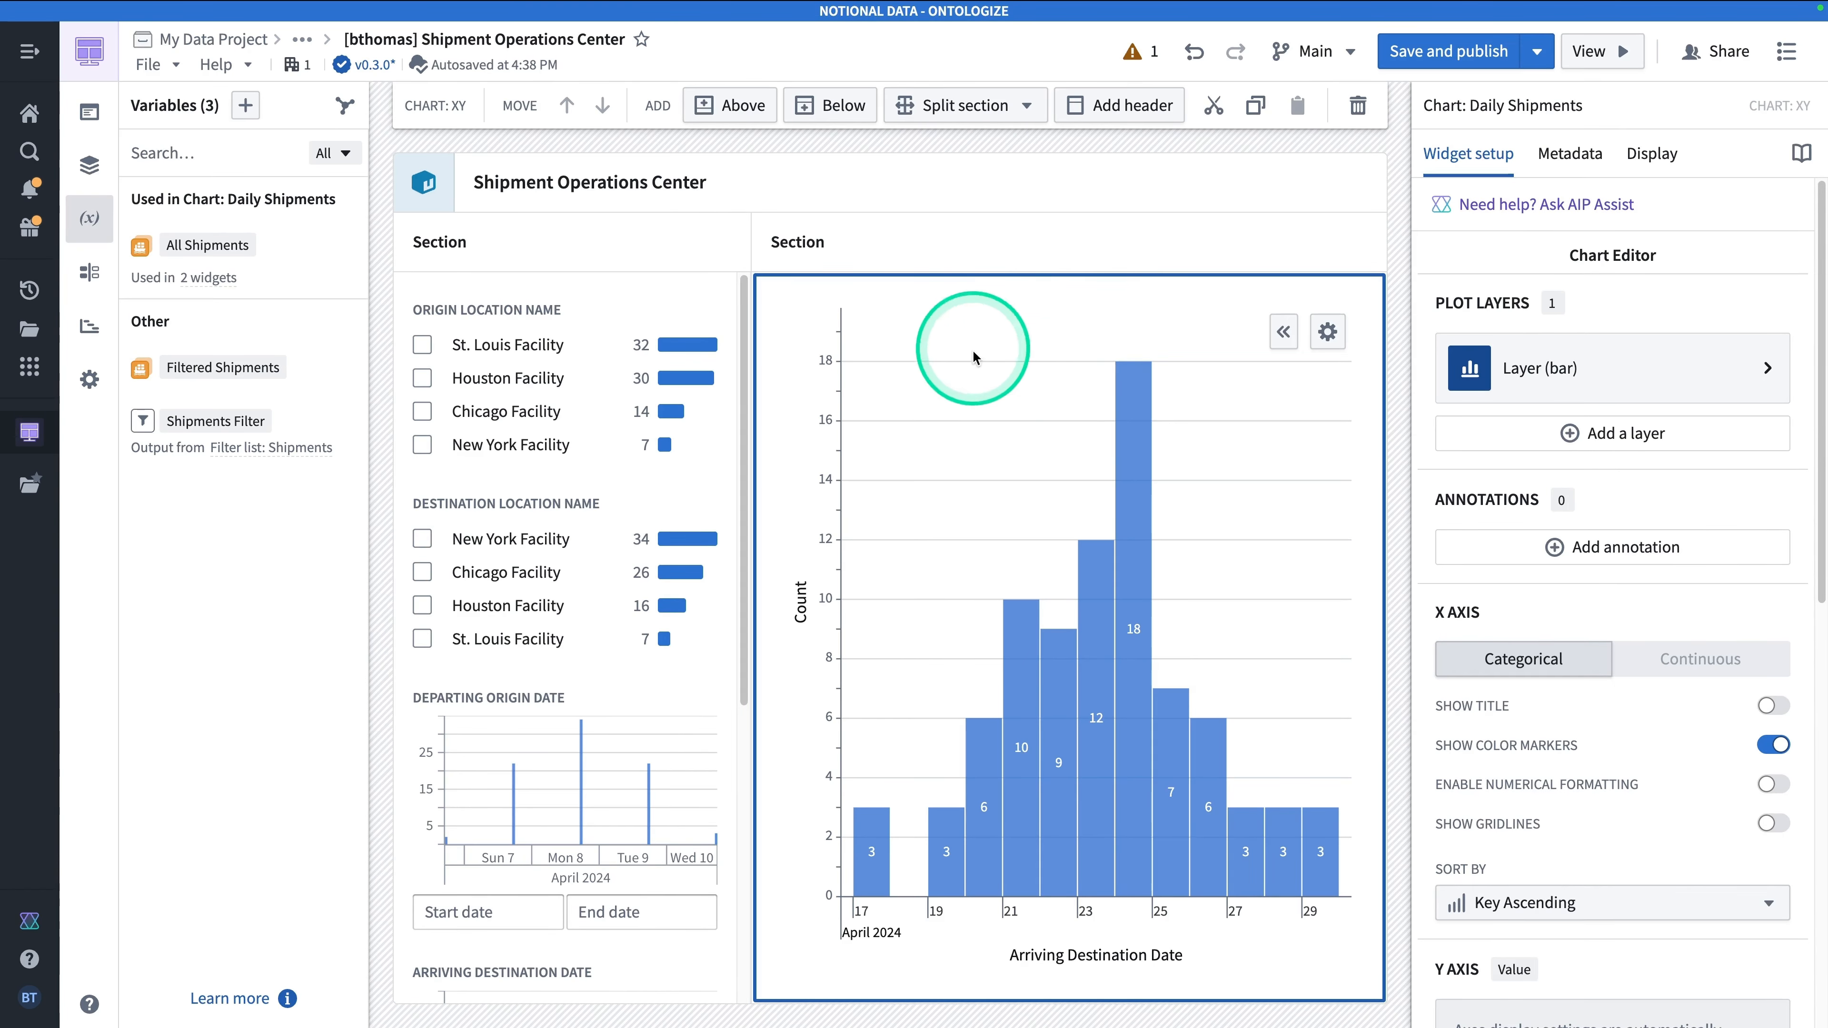
left_click(1011, 240)
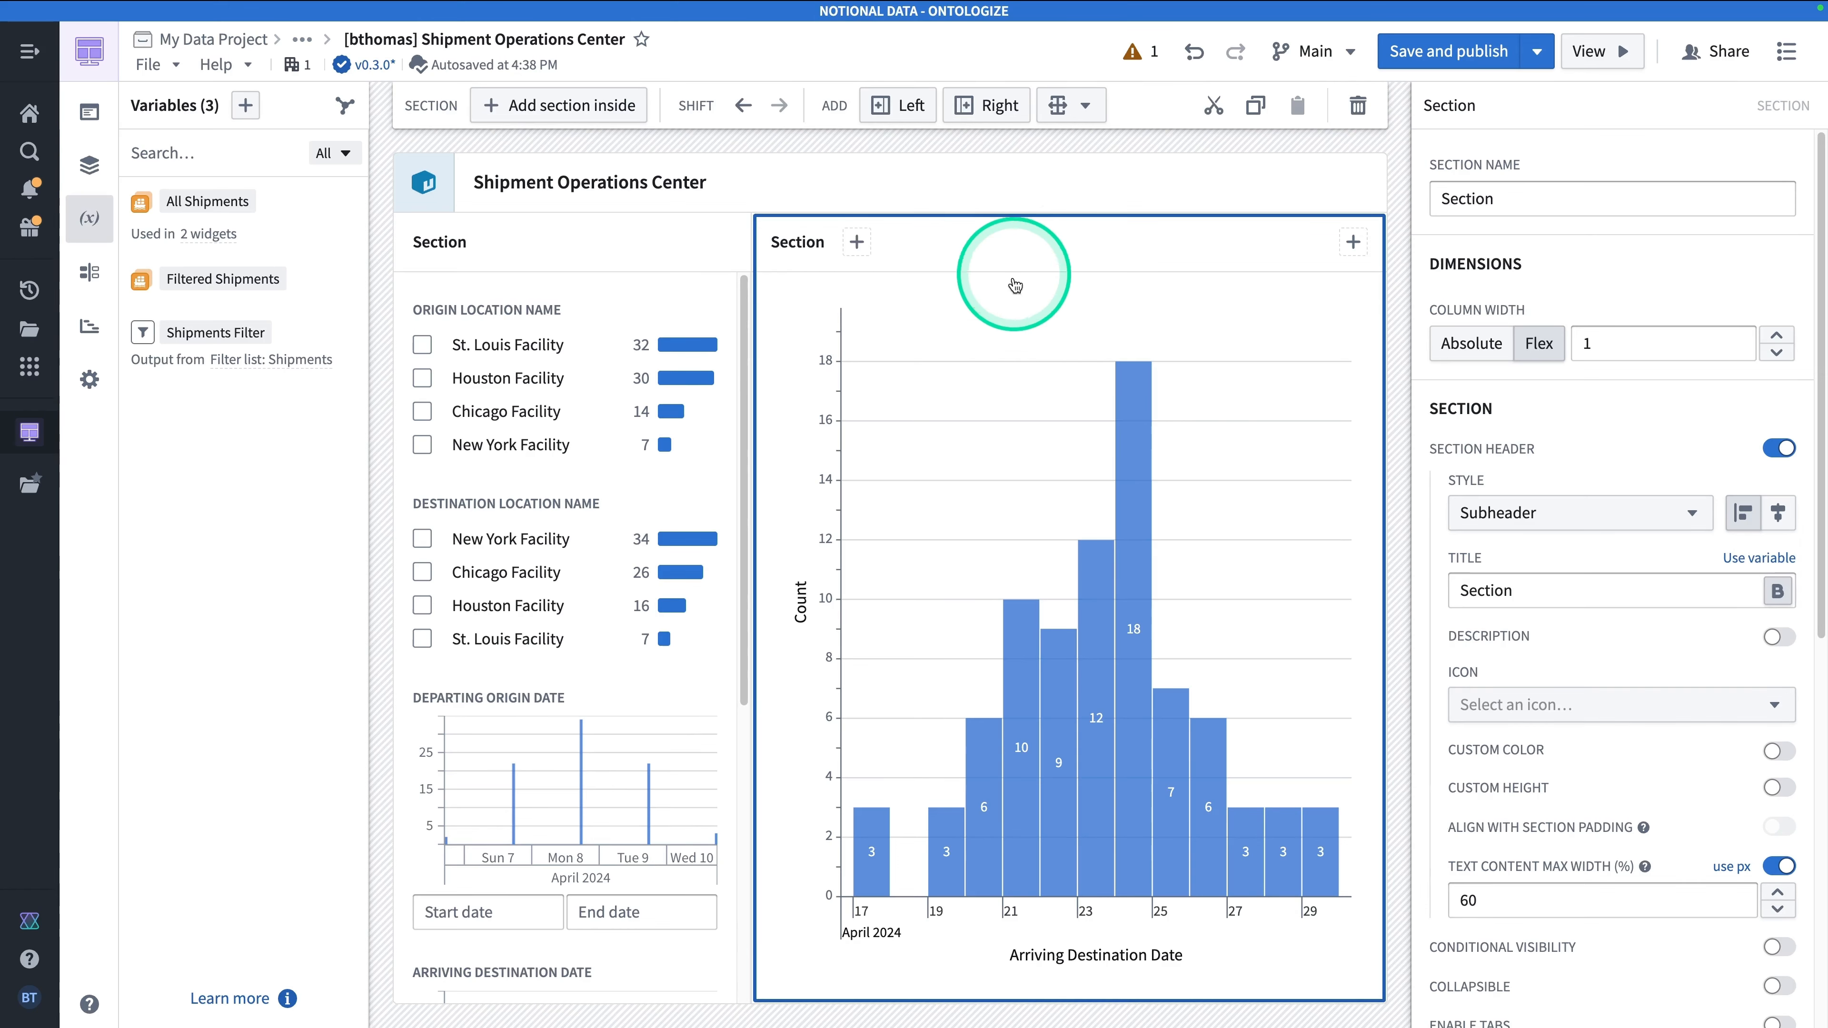
left_click(1021, 340)
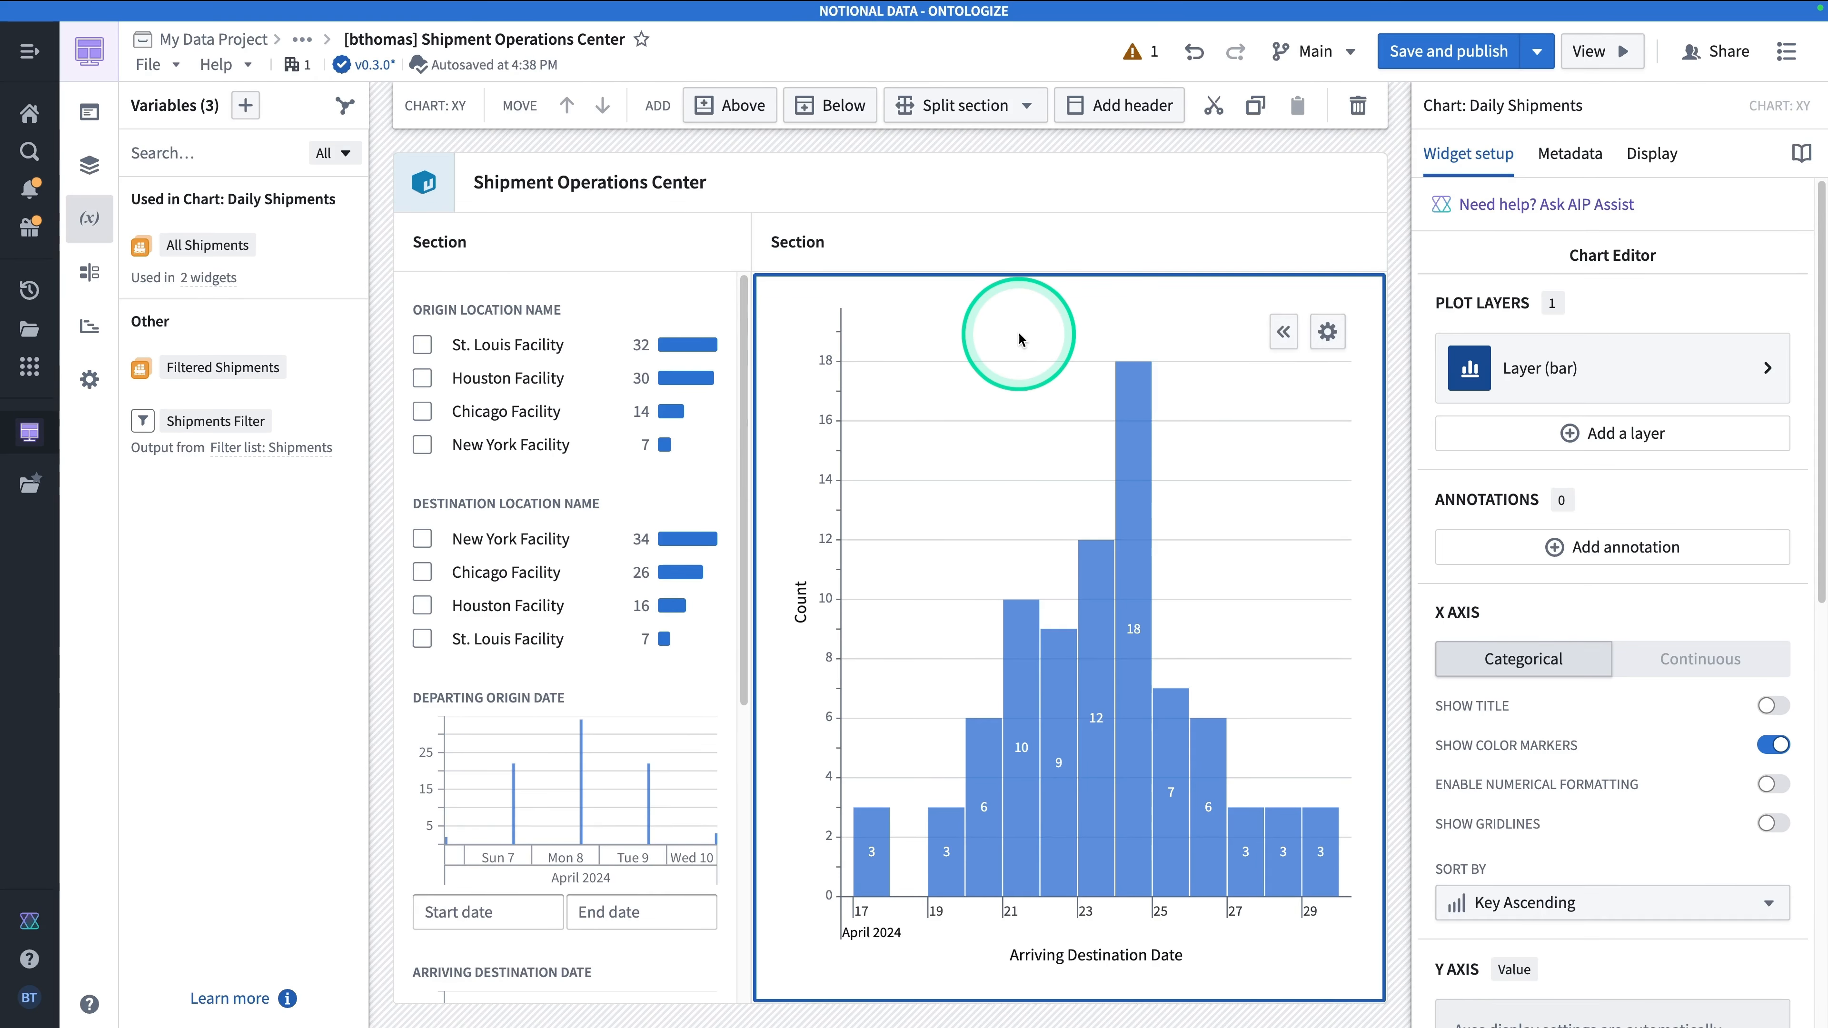
left_click(1553, 368)
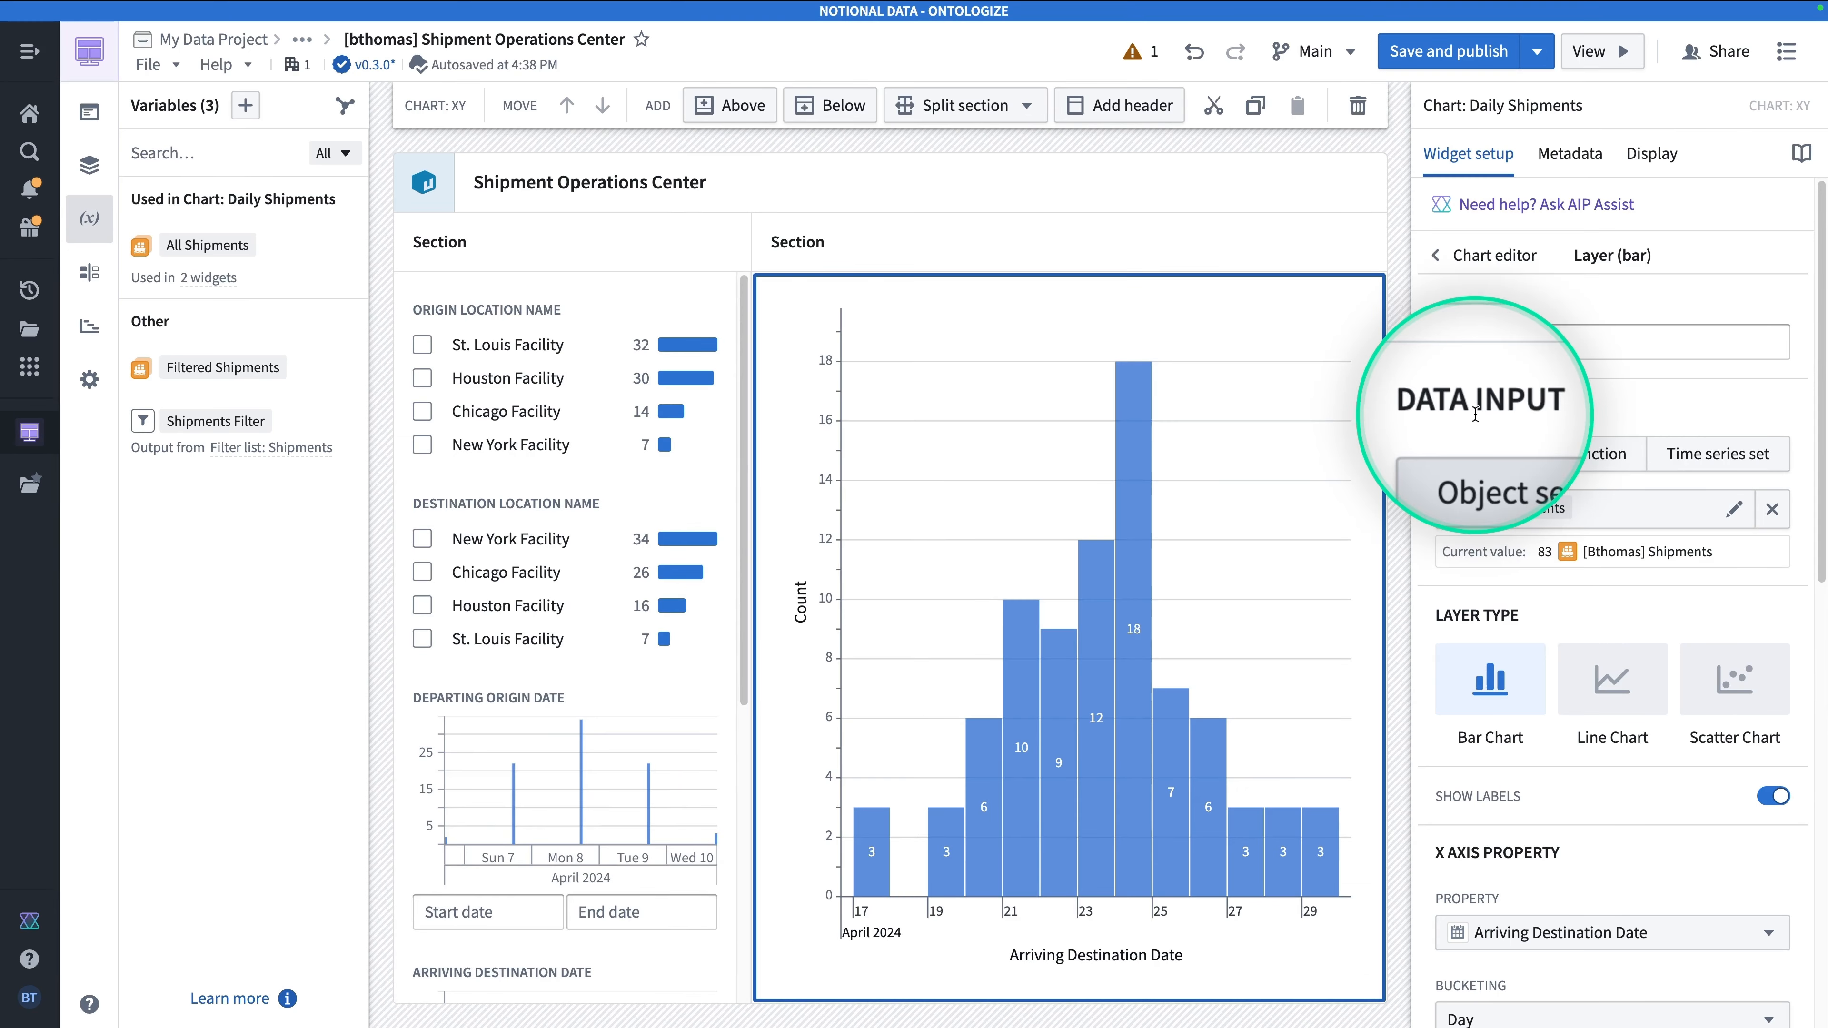
left_click(1773, 511)
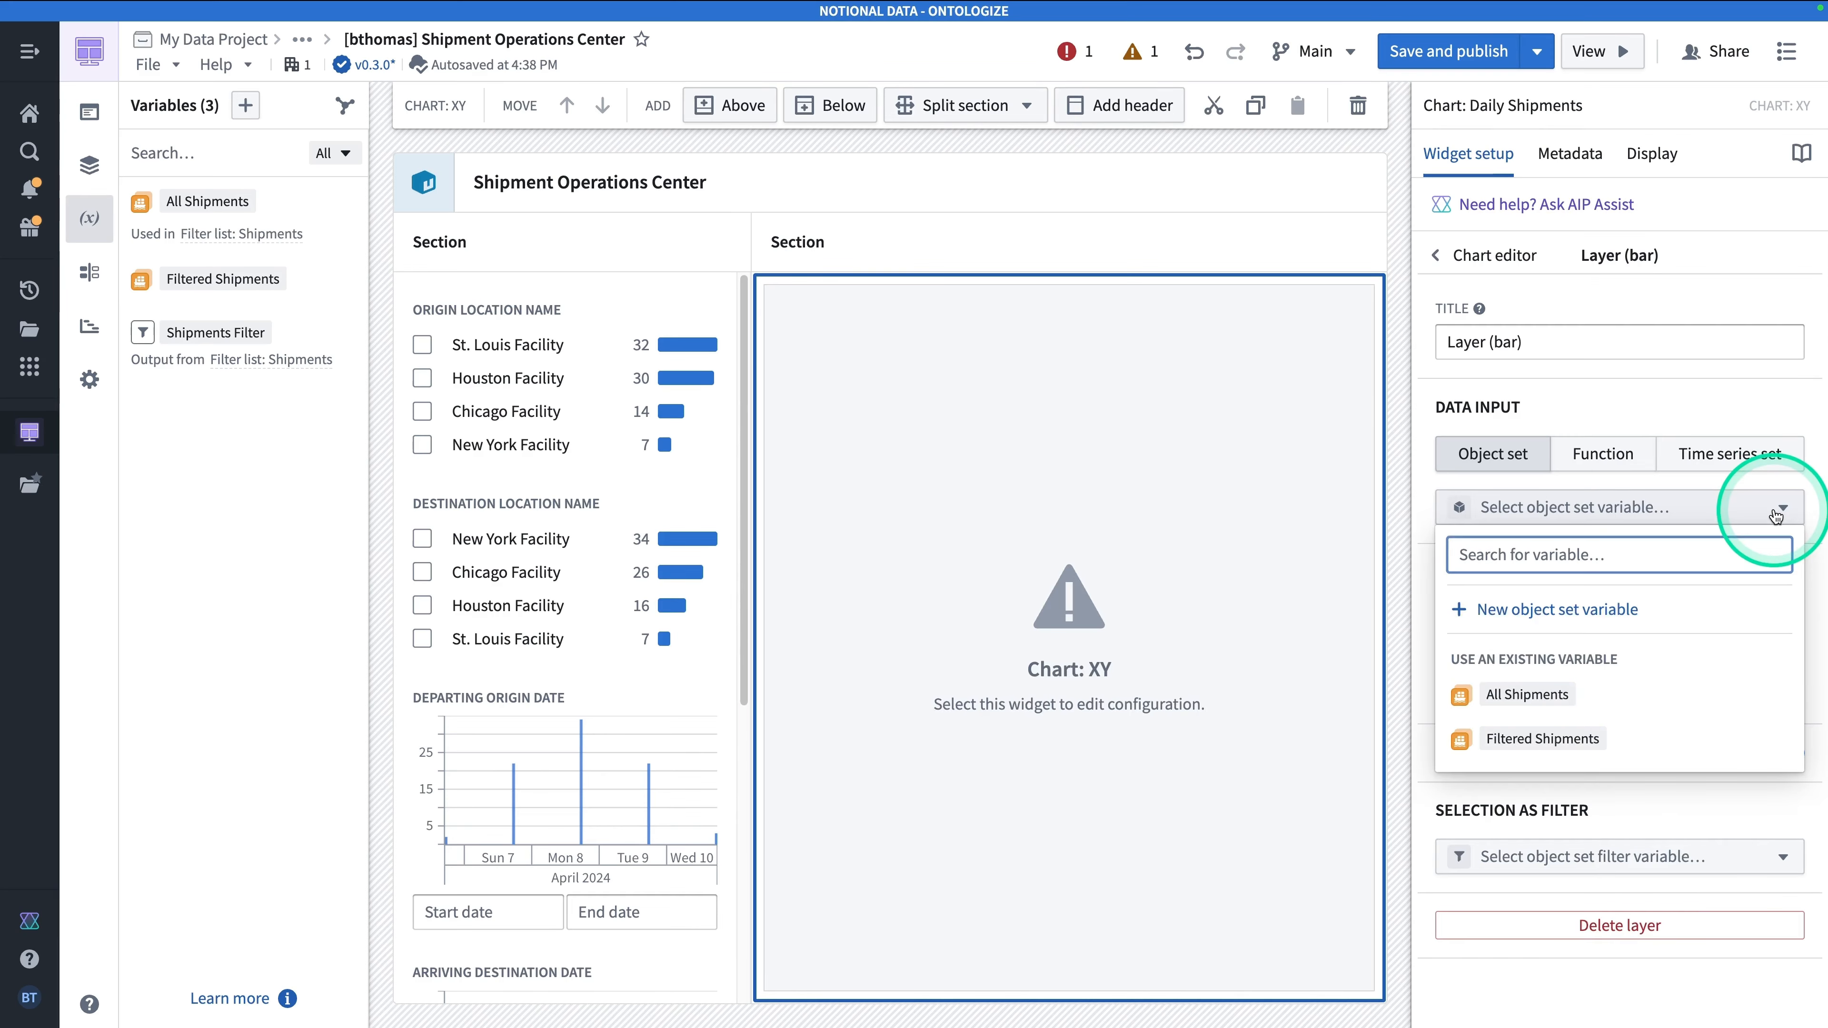
left_click(1541, 740)
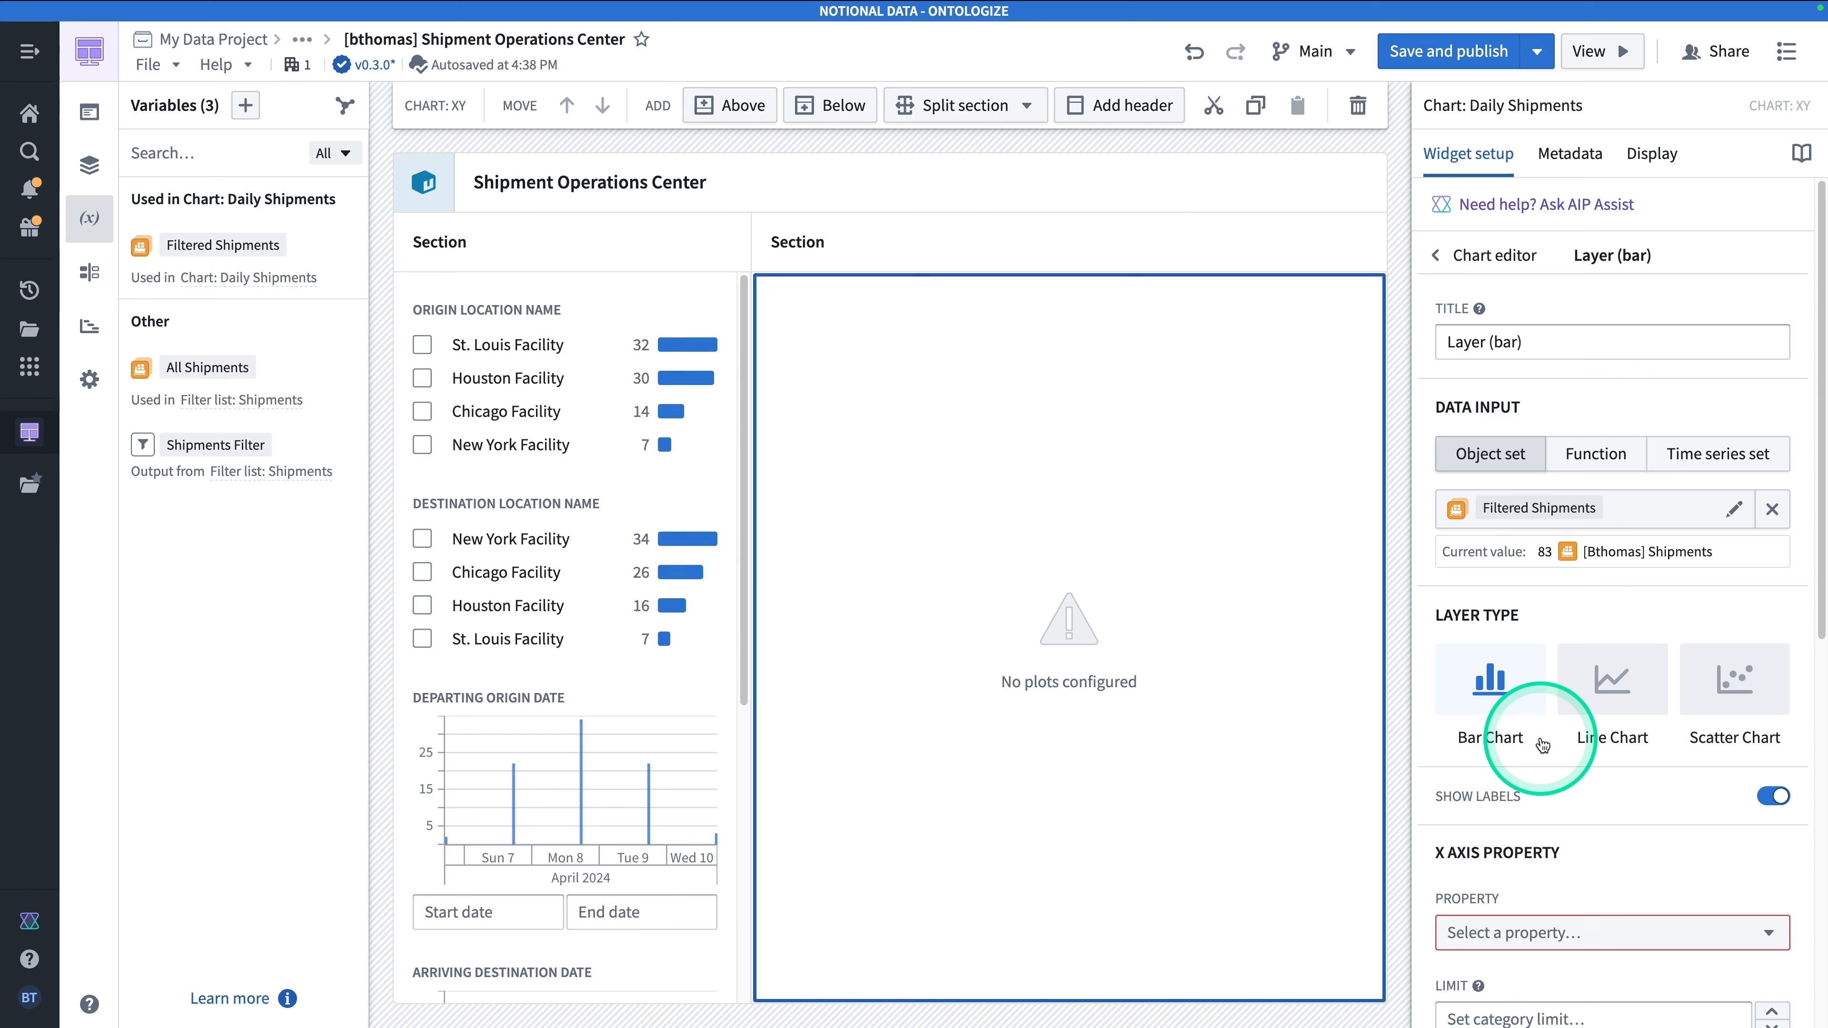
Set the bar layer's X axis property to Arriving Destination Date with Day bucketing.
scroll(1542, 742, "down", 3)
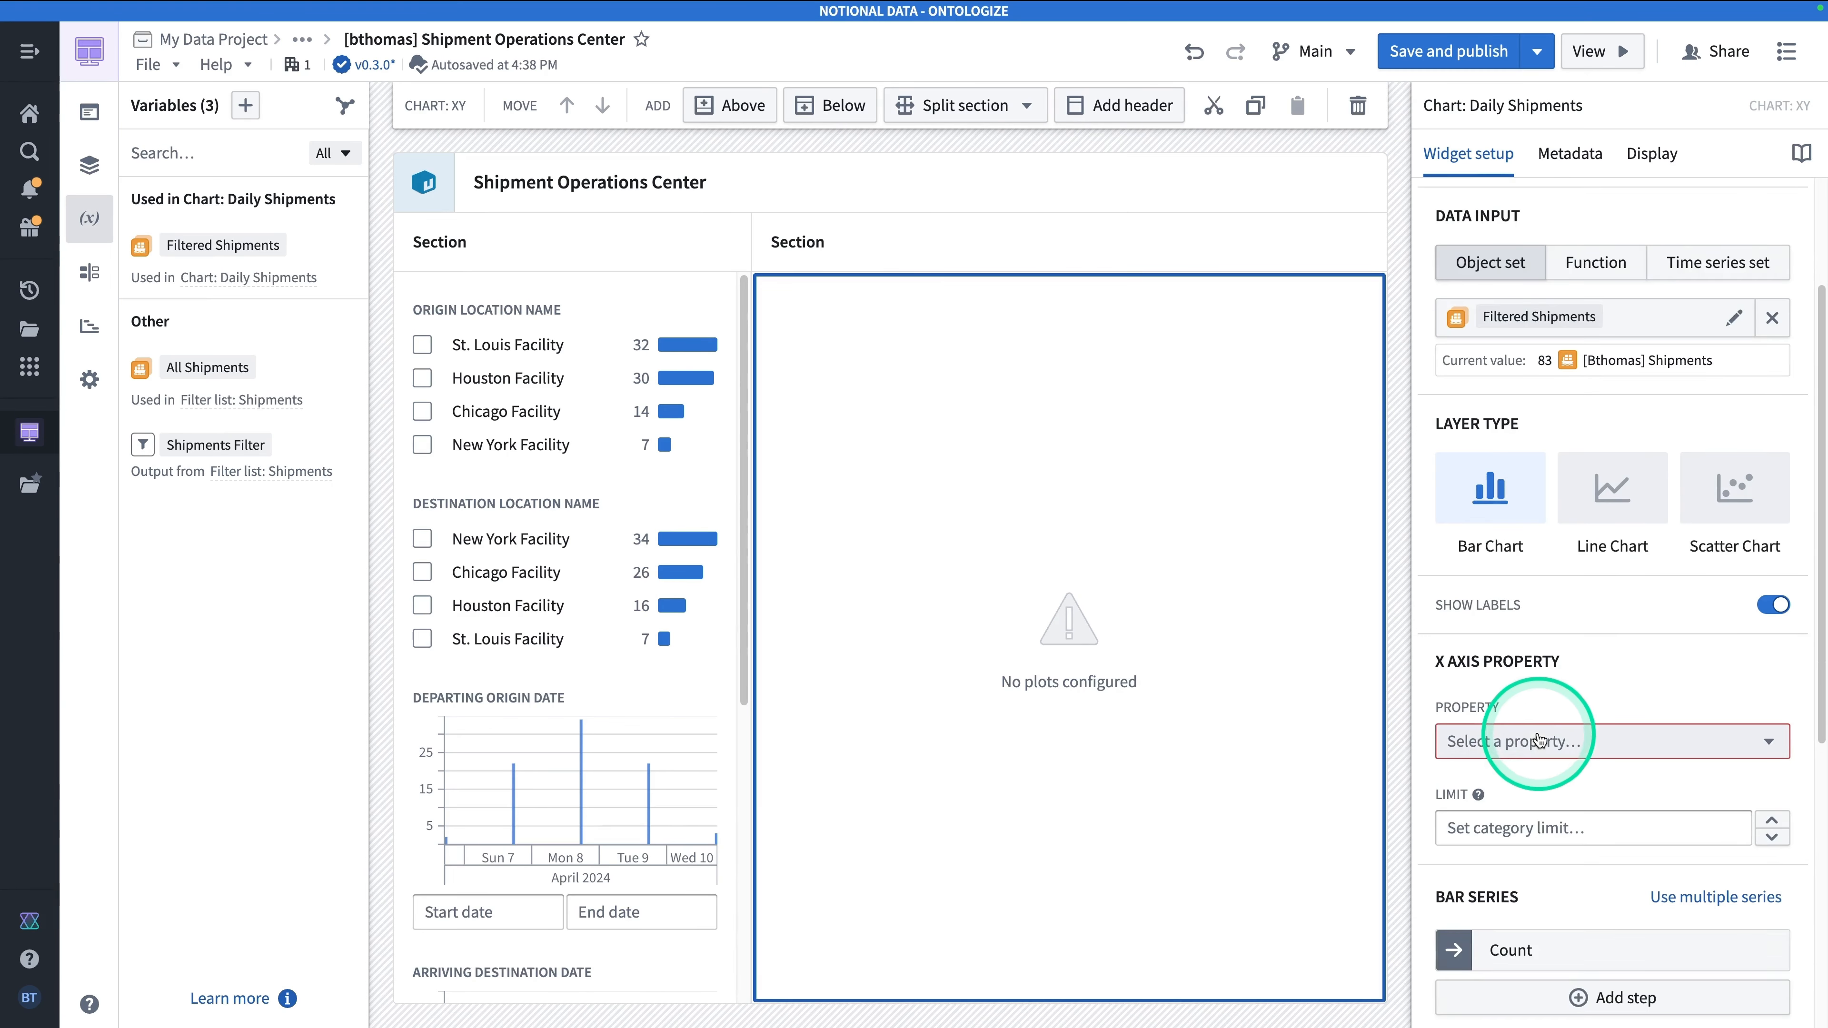
scroll(1533, 735, "down", 1)
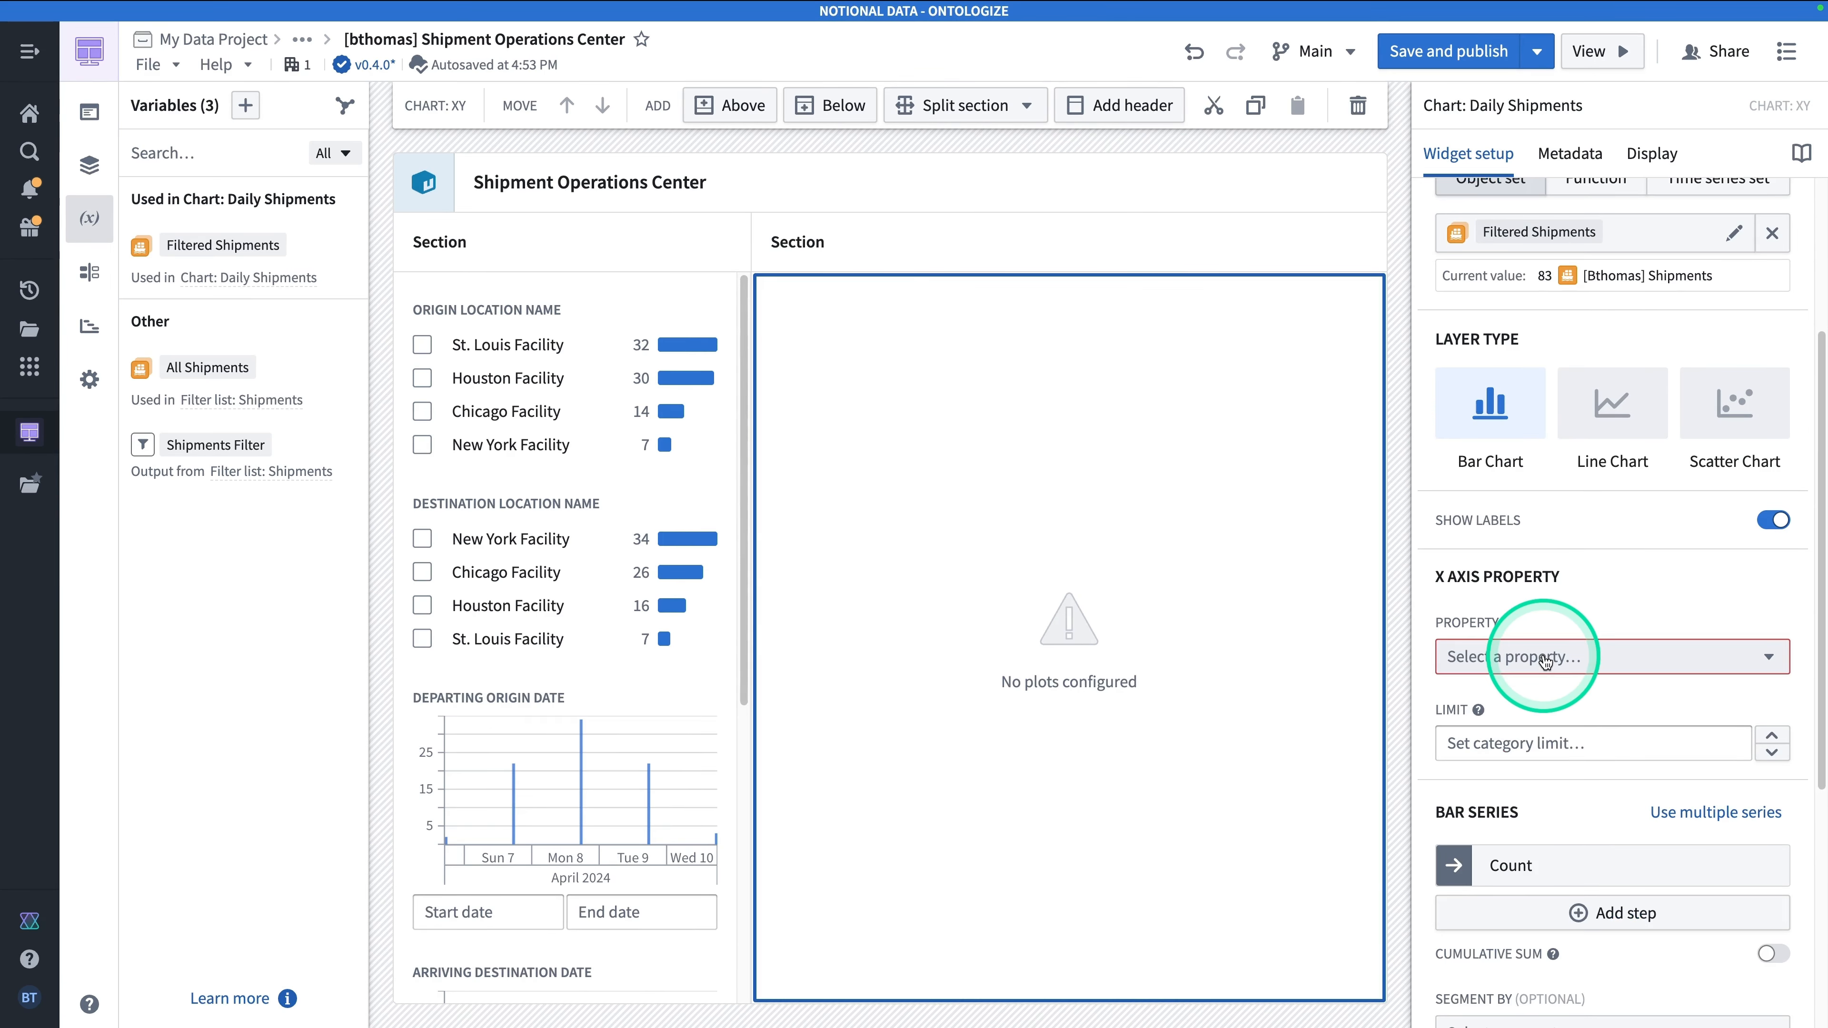
left_click(1546, 659)
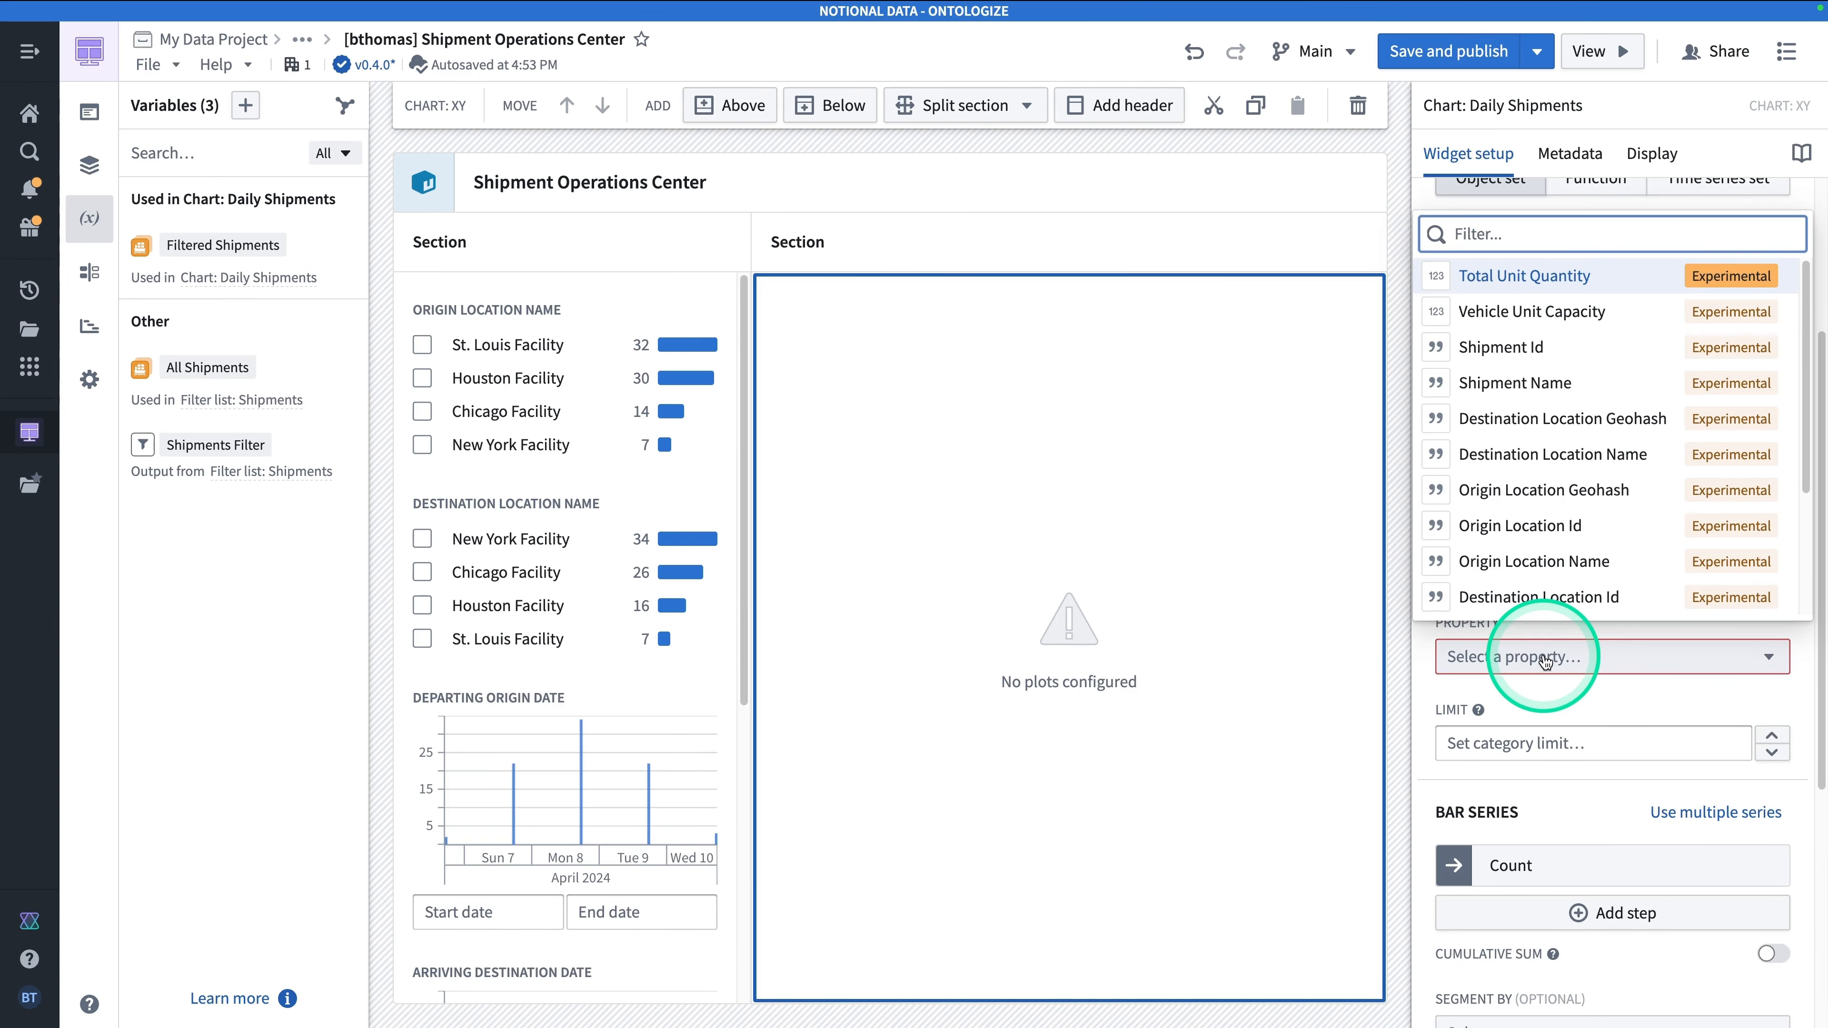
type("arriving")
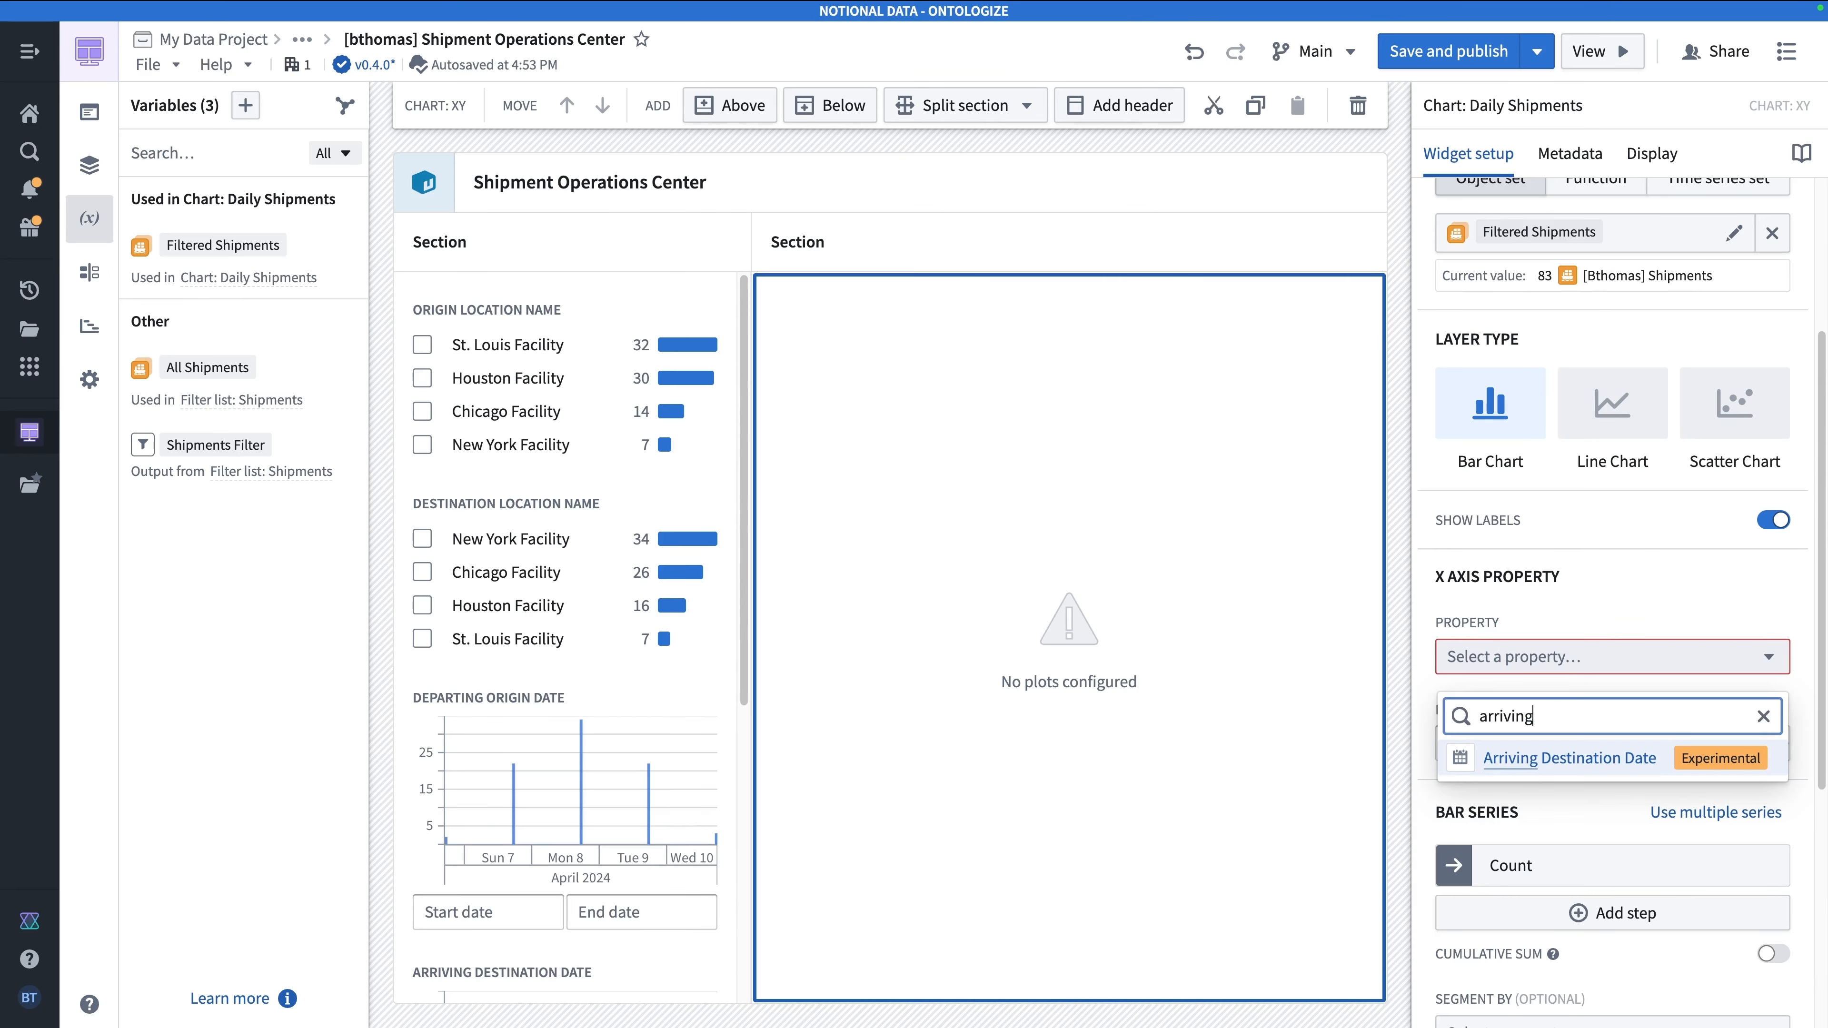
left_click(1583, 759)
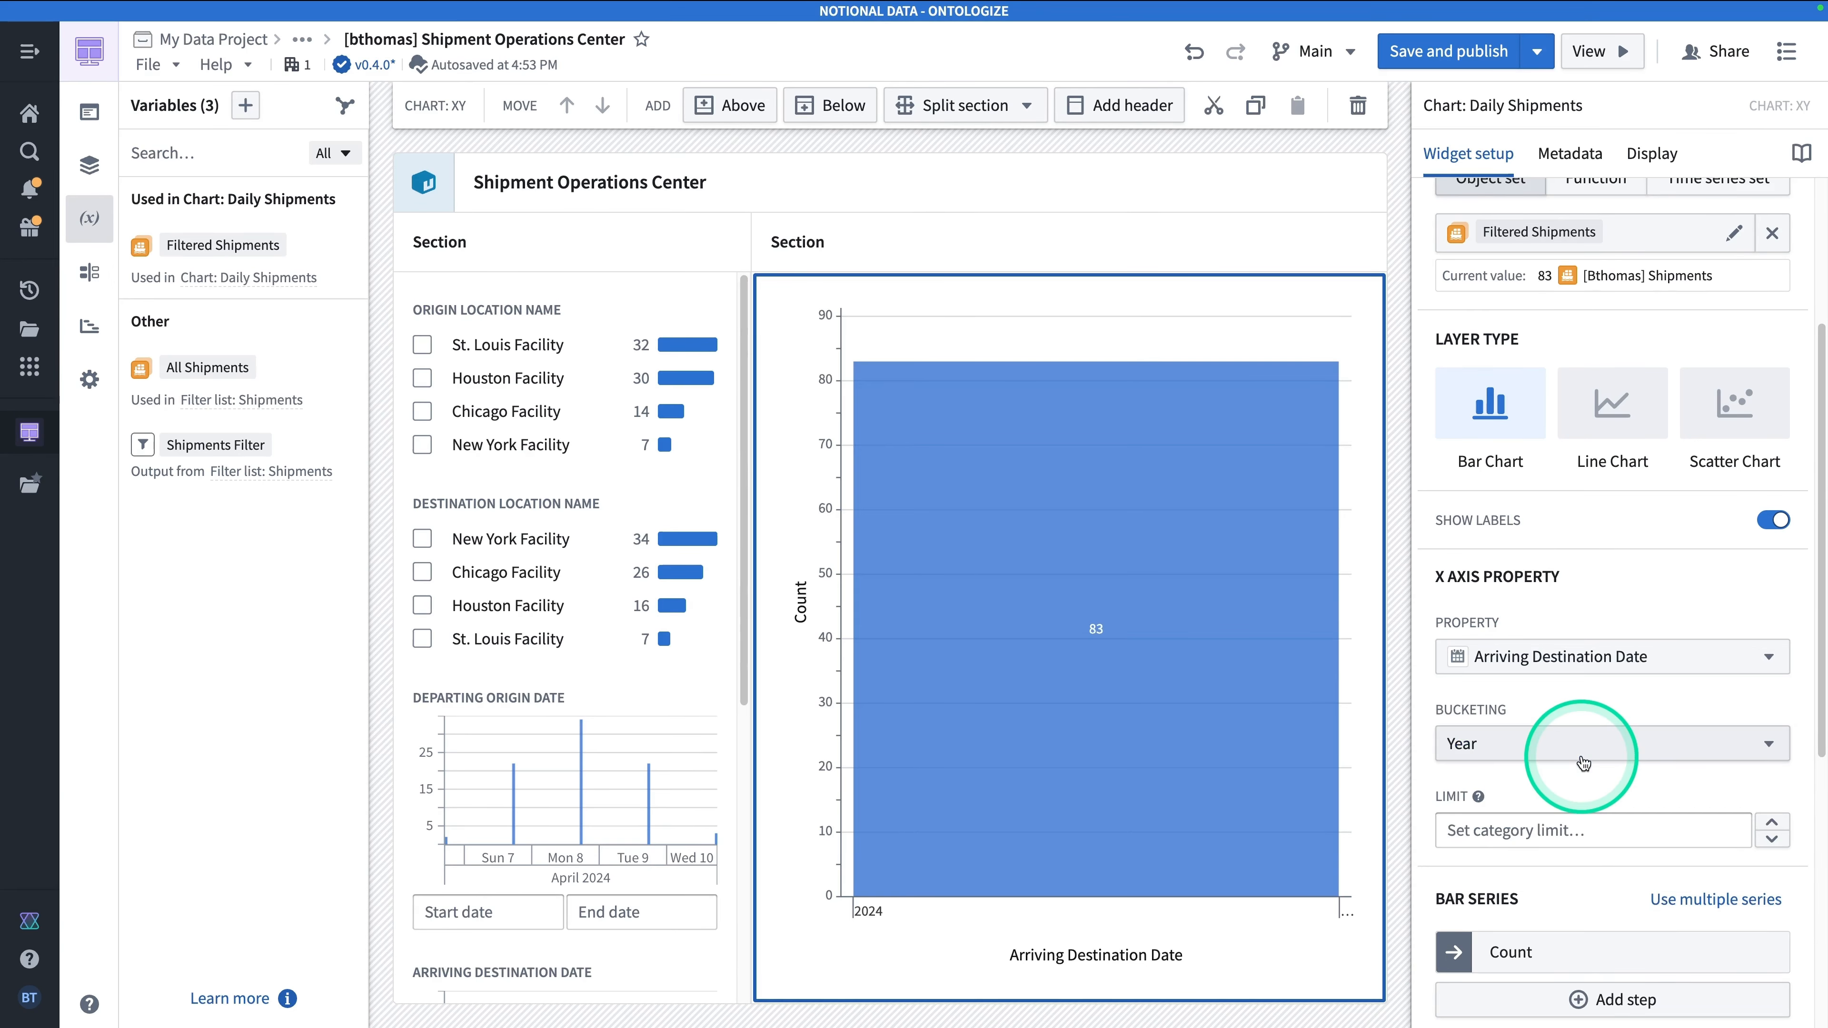
left_click(1583, 752)
left_click(1482, 580)
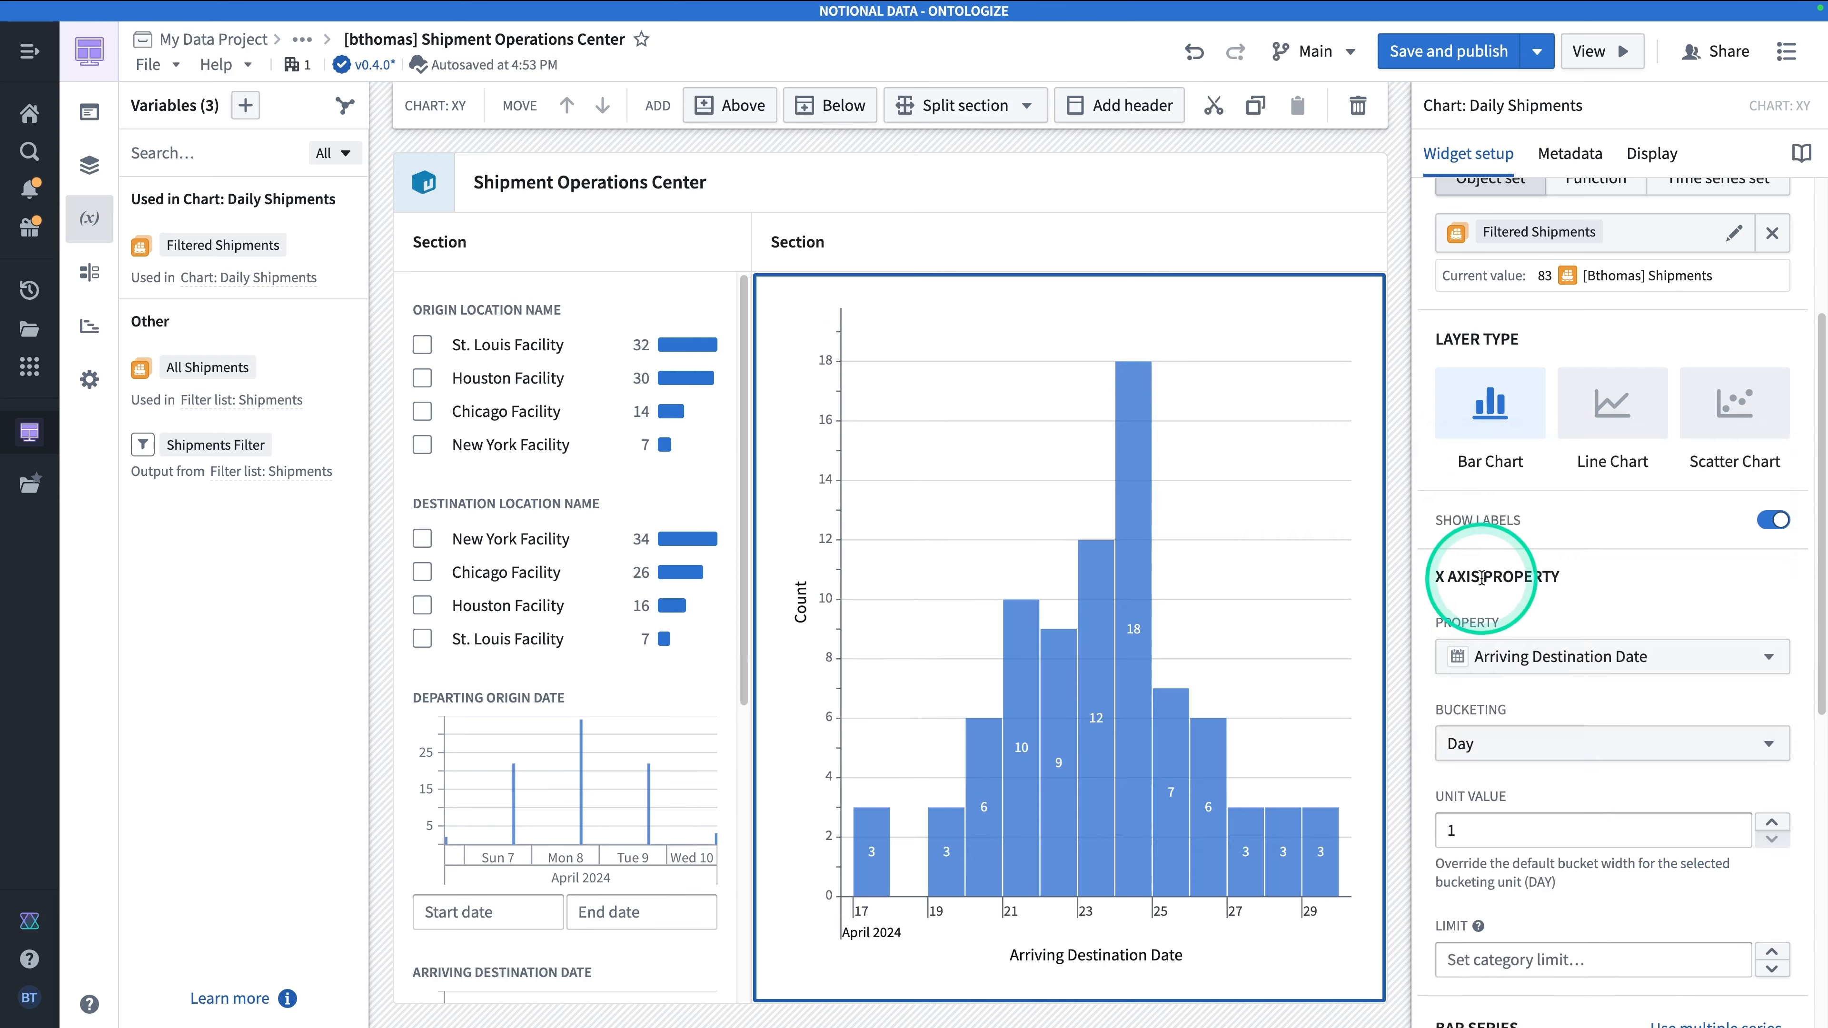
Test the chart by filtering Origin Location Name by Houston, Chicago and New York Facility in turn, clearing each selection.
left_click(422, 380)
left_click(423, 378)
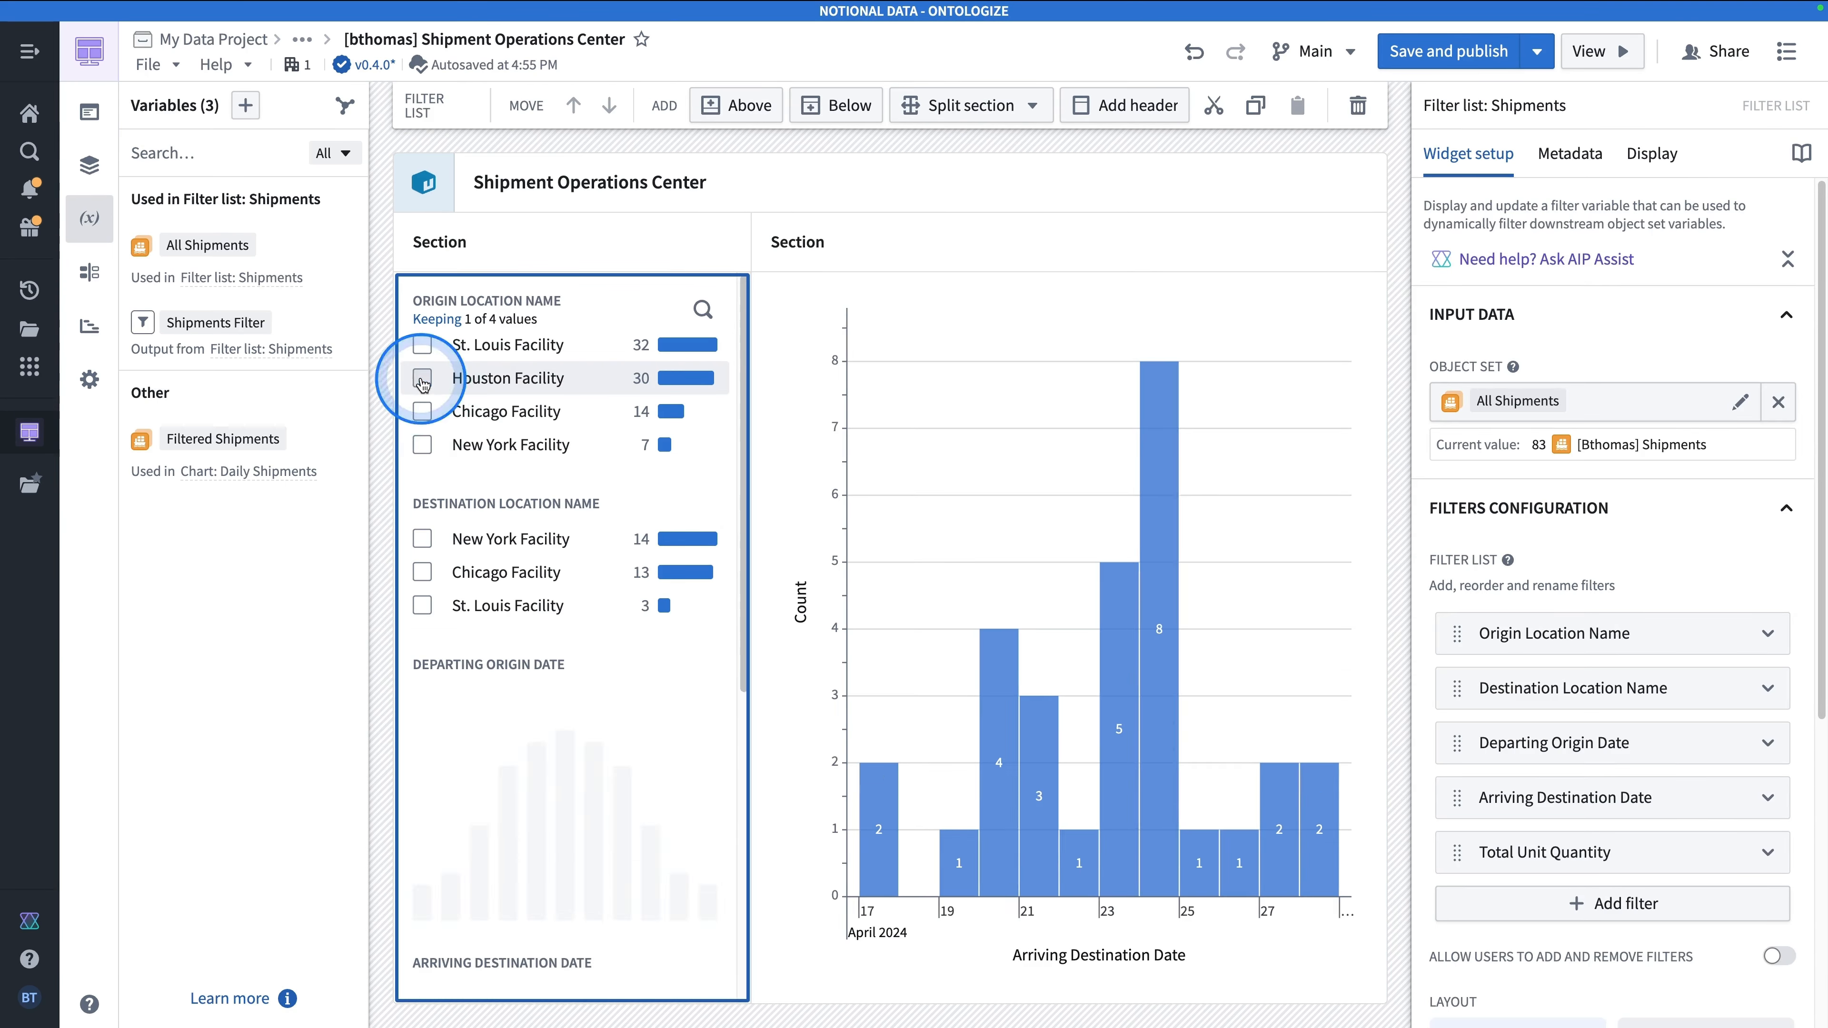
left_click(422, 411)
left_click(423, 414)
left_click(425, 445)
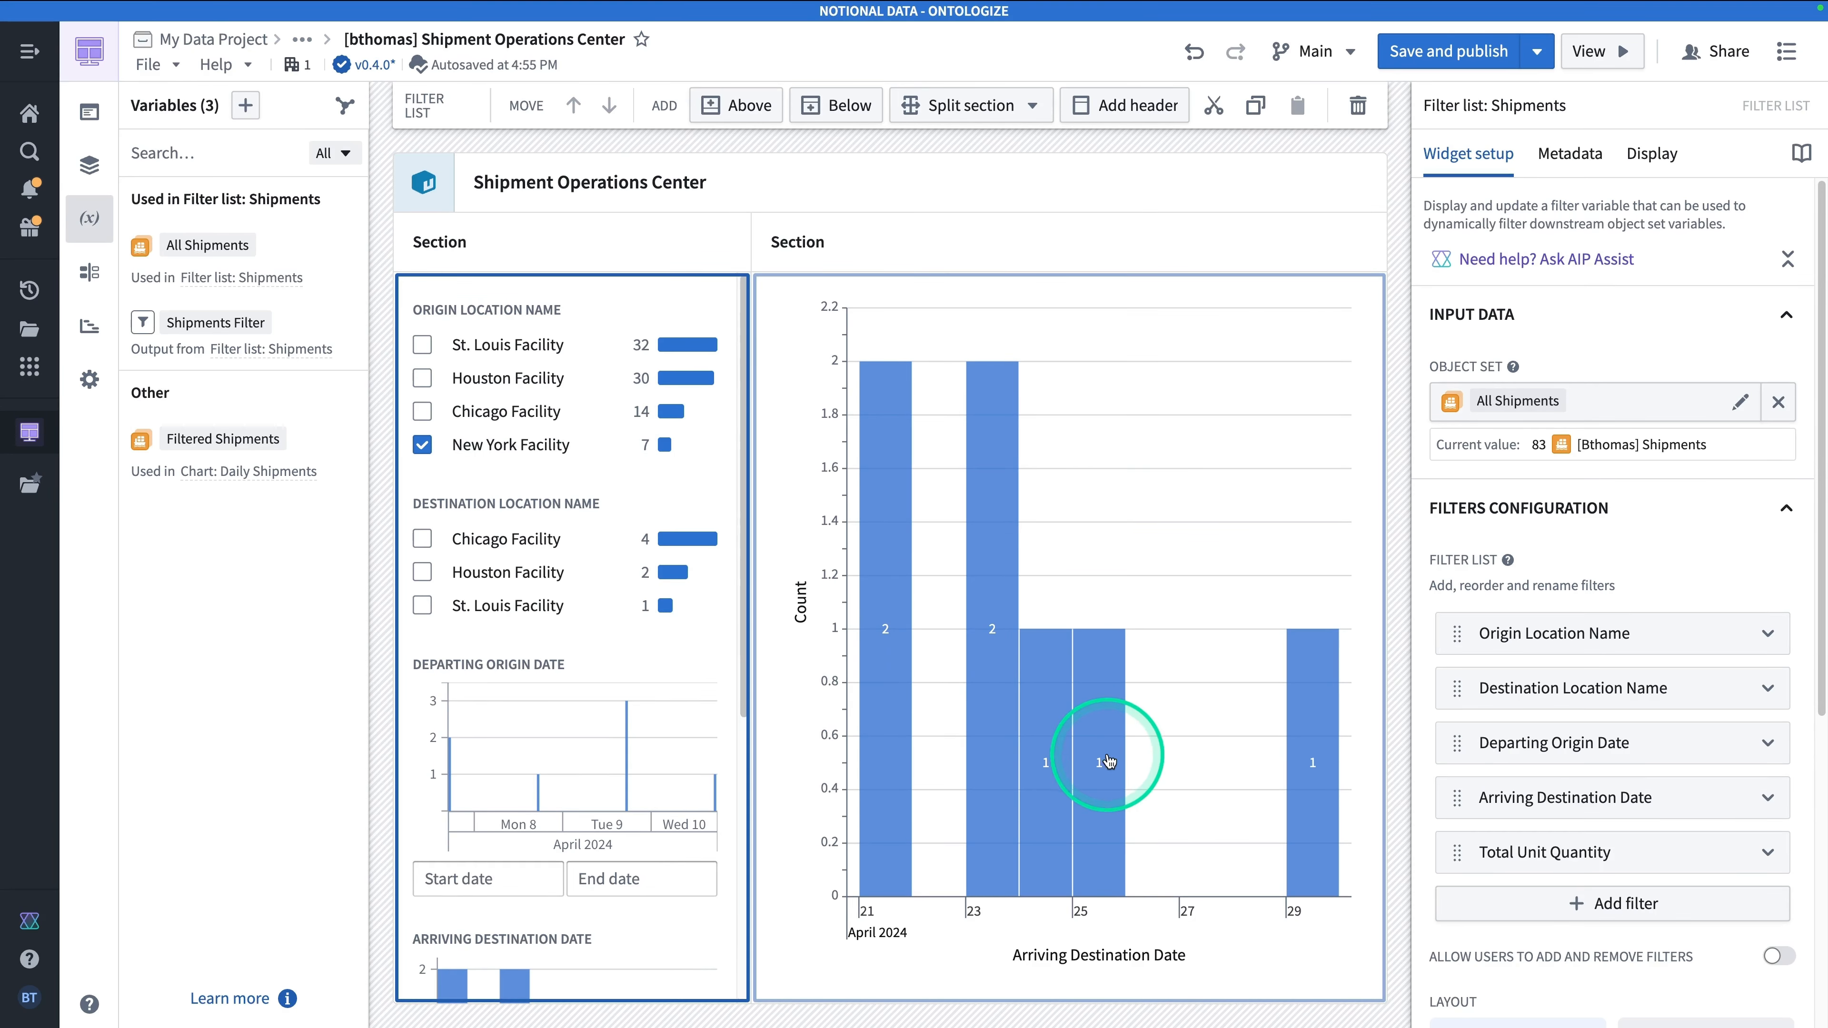
left_click(422, 444)
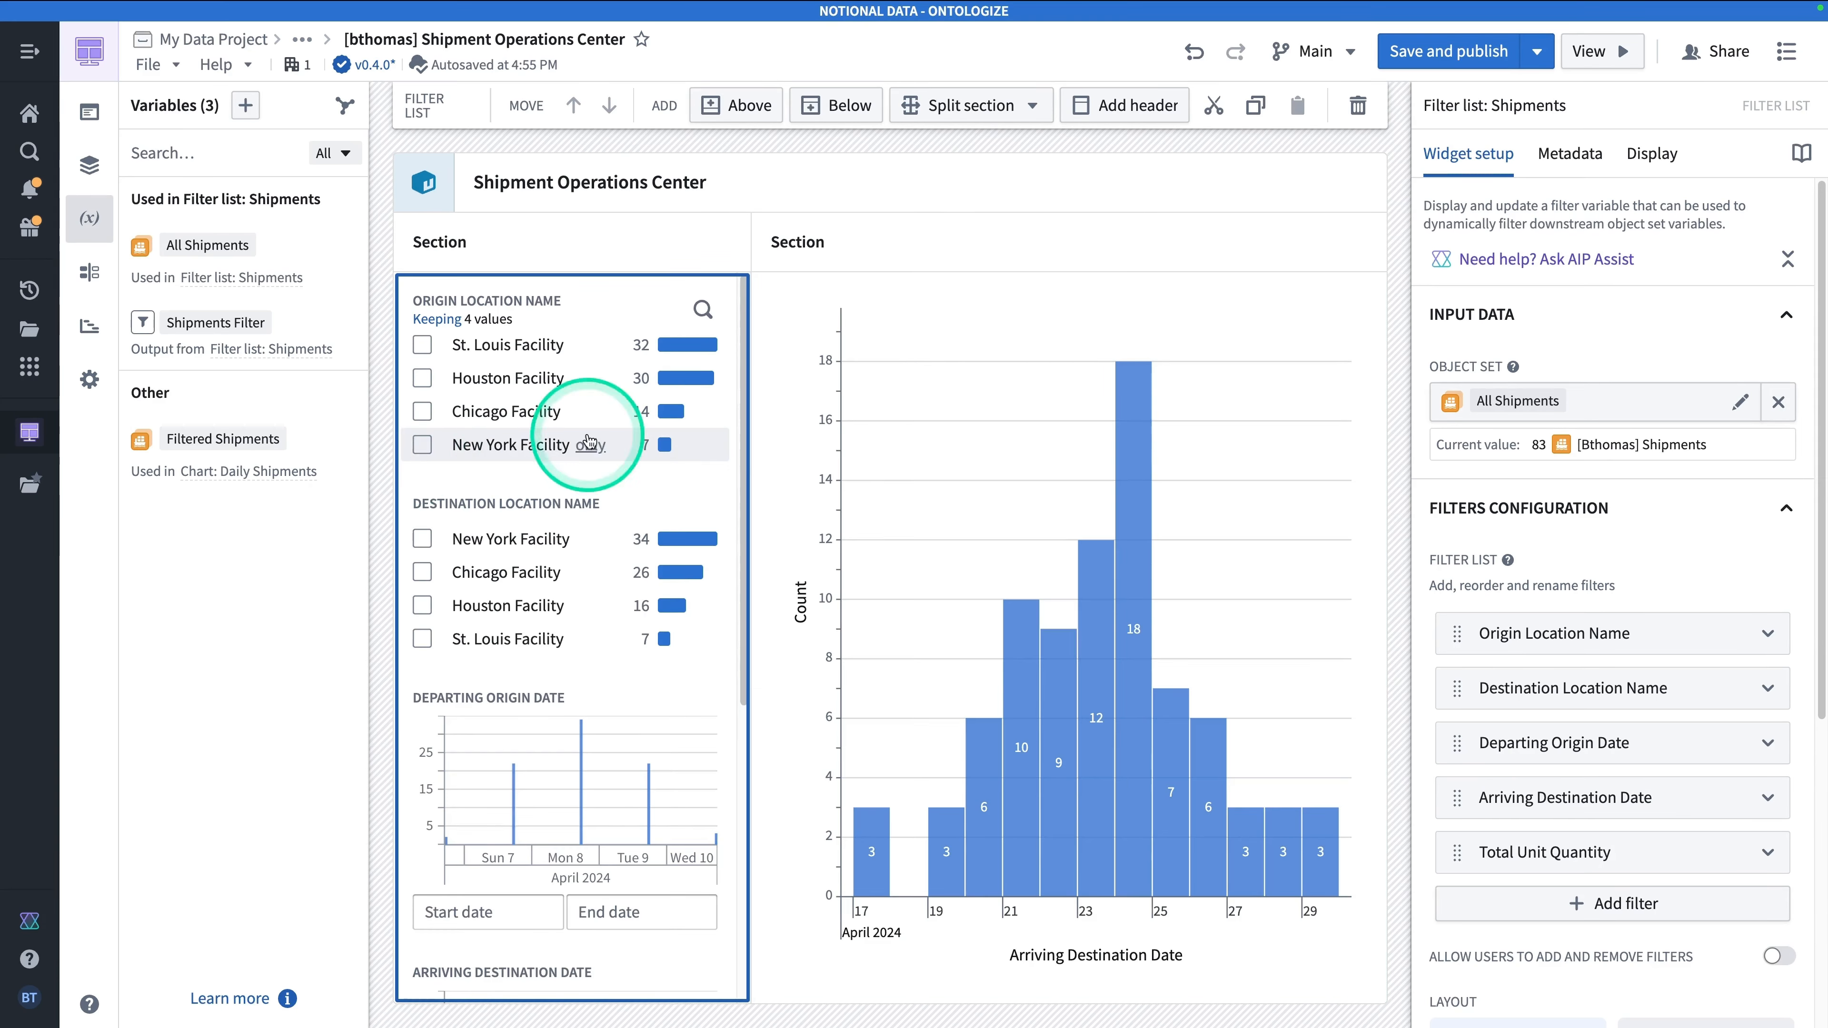
Open the variable dependency graph for the Daily Shipments chart and examine its All Shipments starting variable.
left_click(594, 321)
left_click(946, 351)
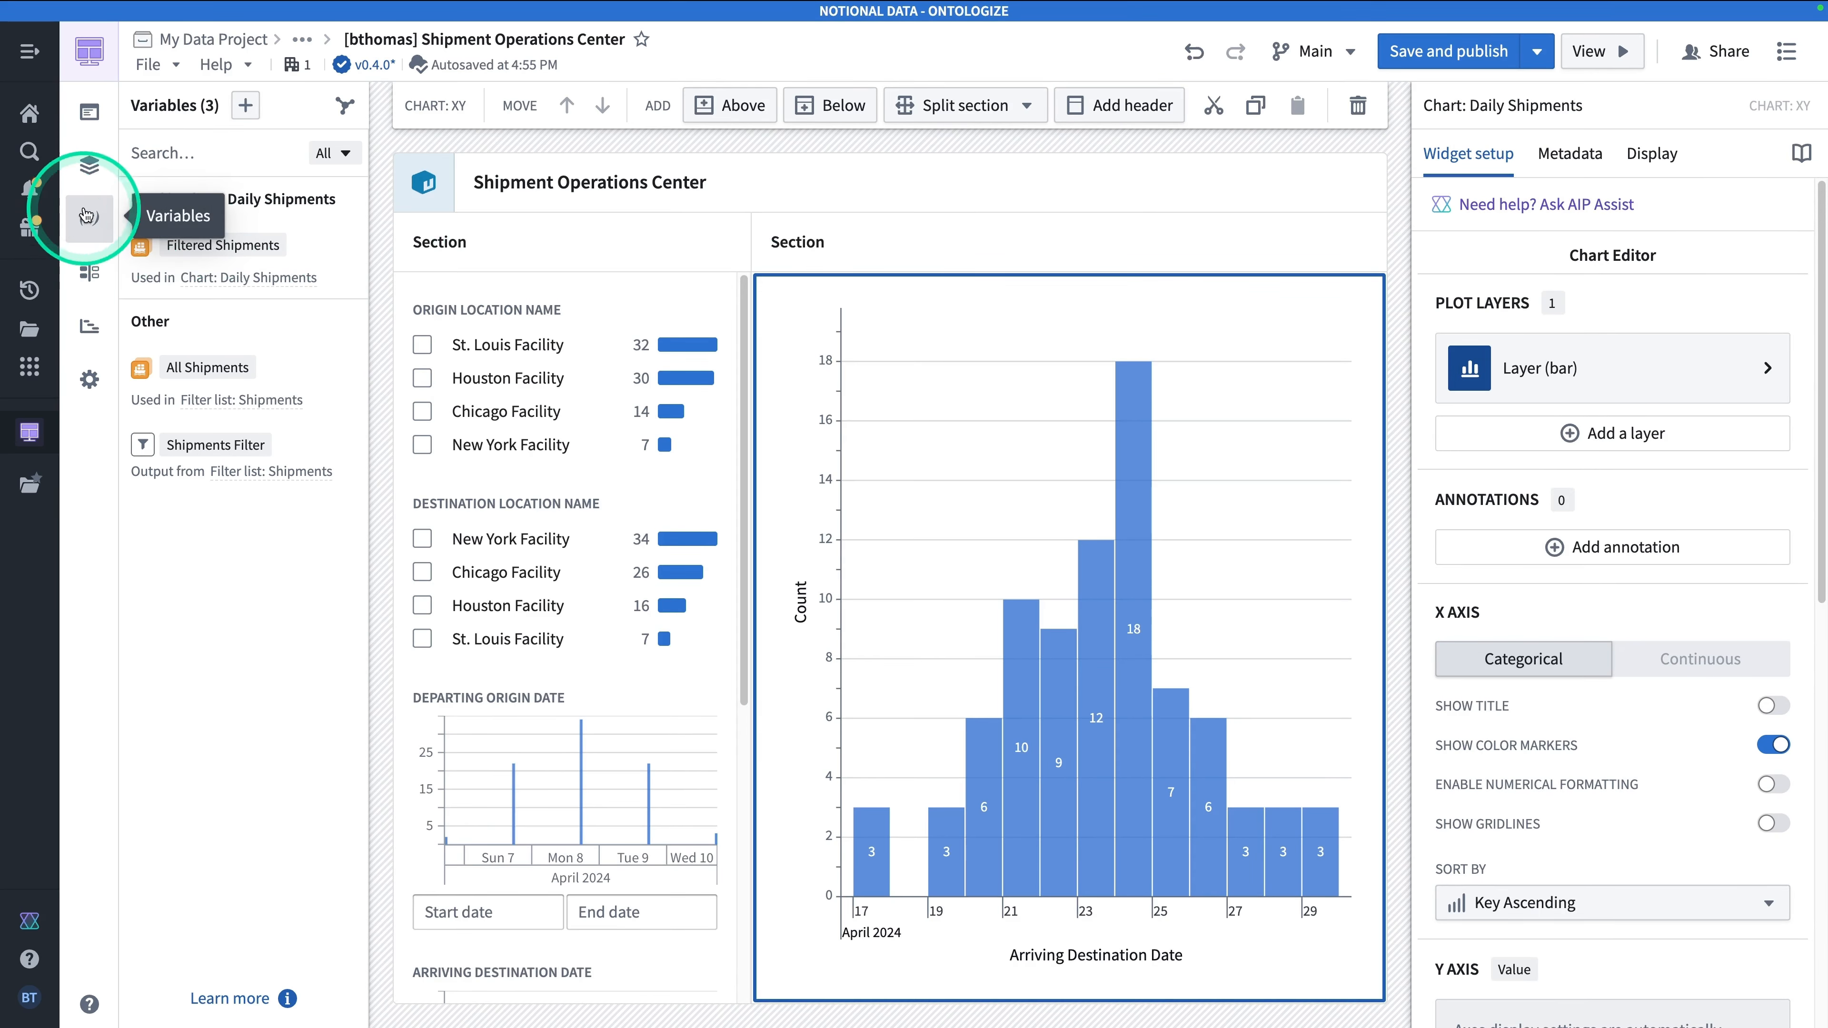
left_click(345, 107)
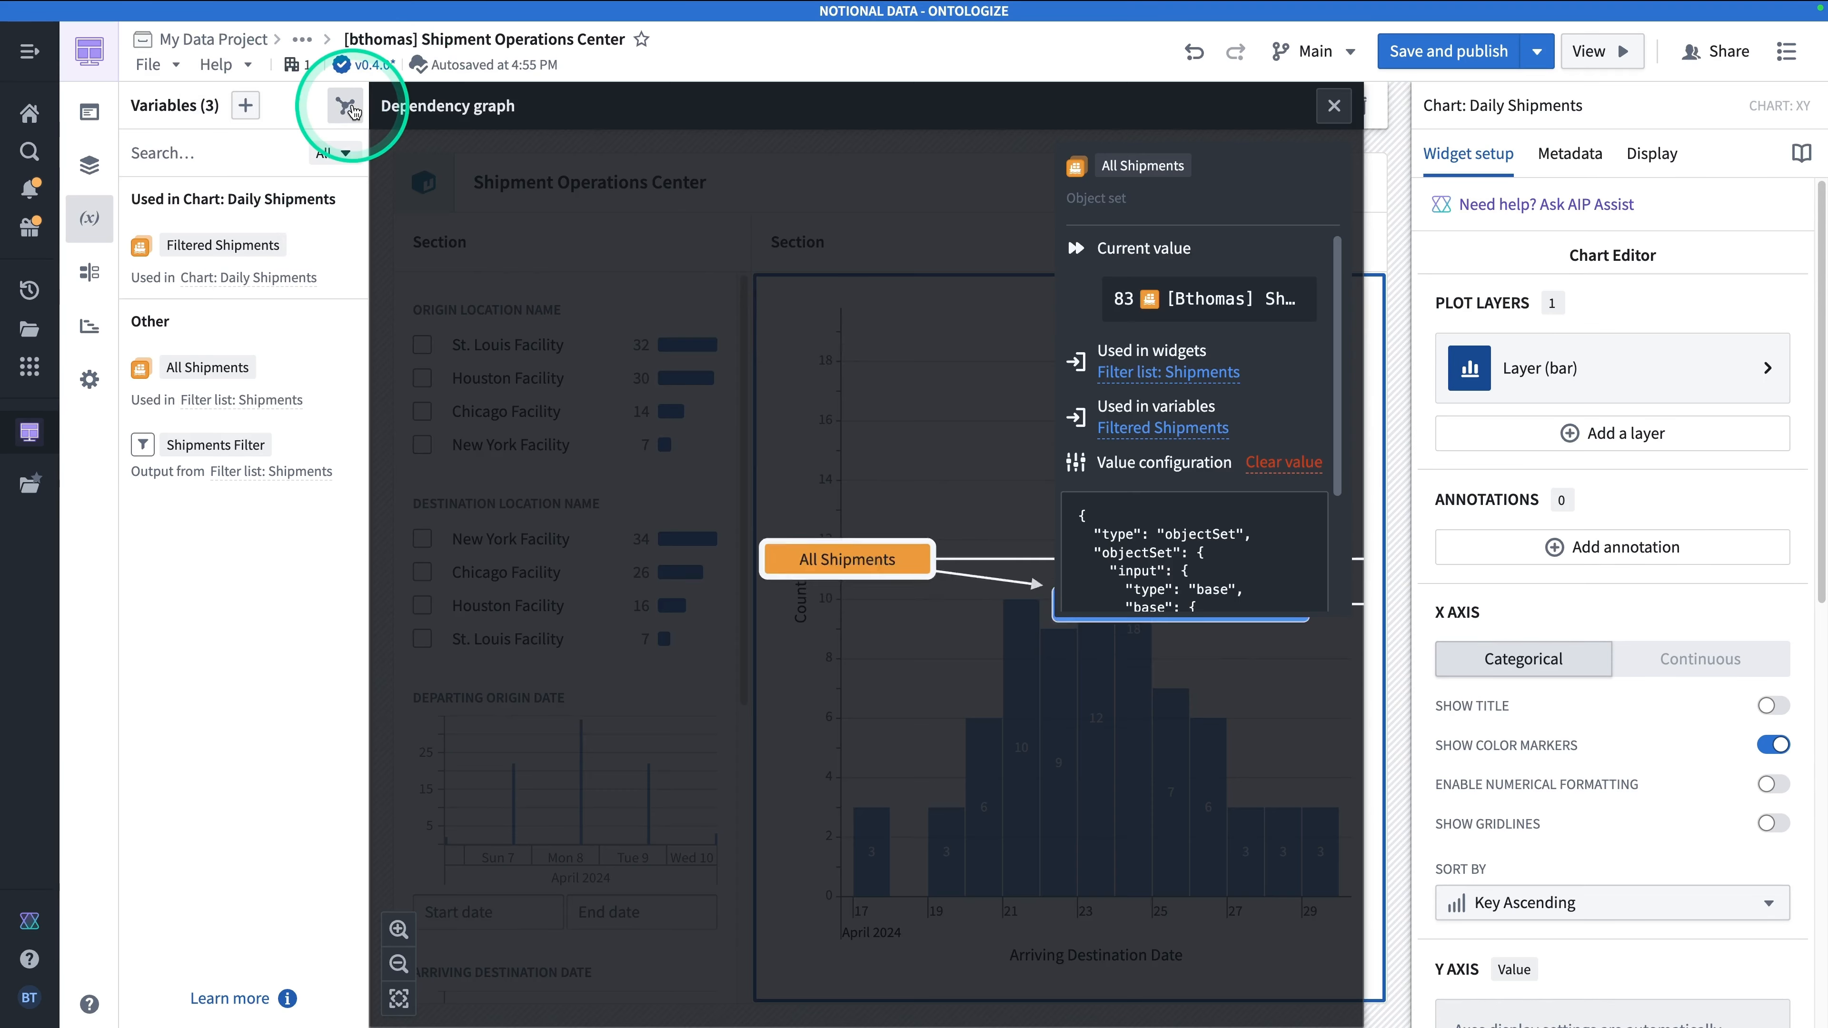
left_click_drag(853, 307, 549, 447)
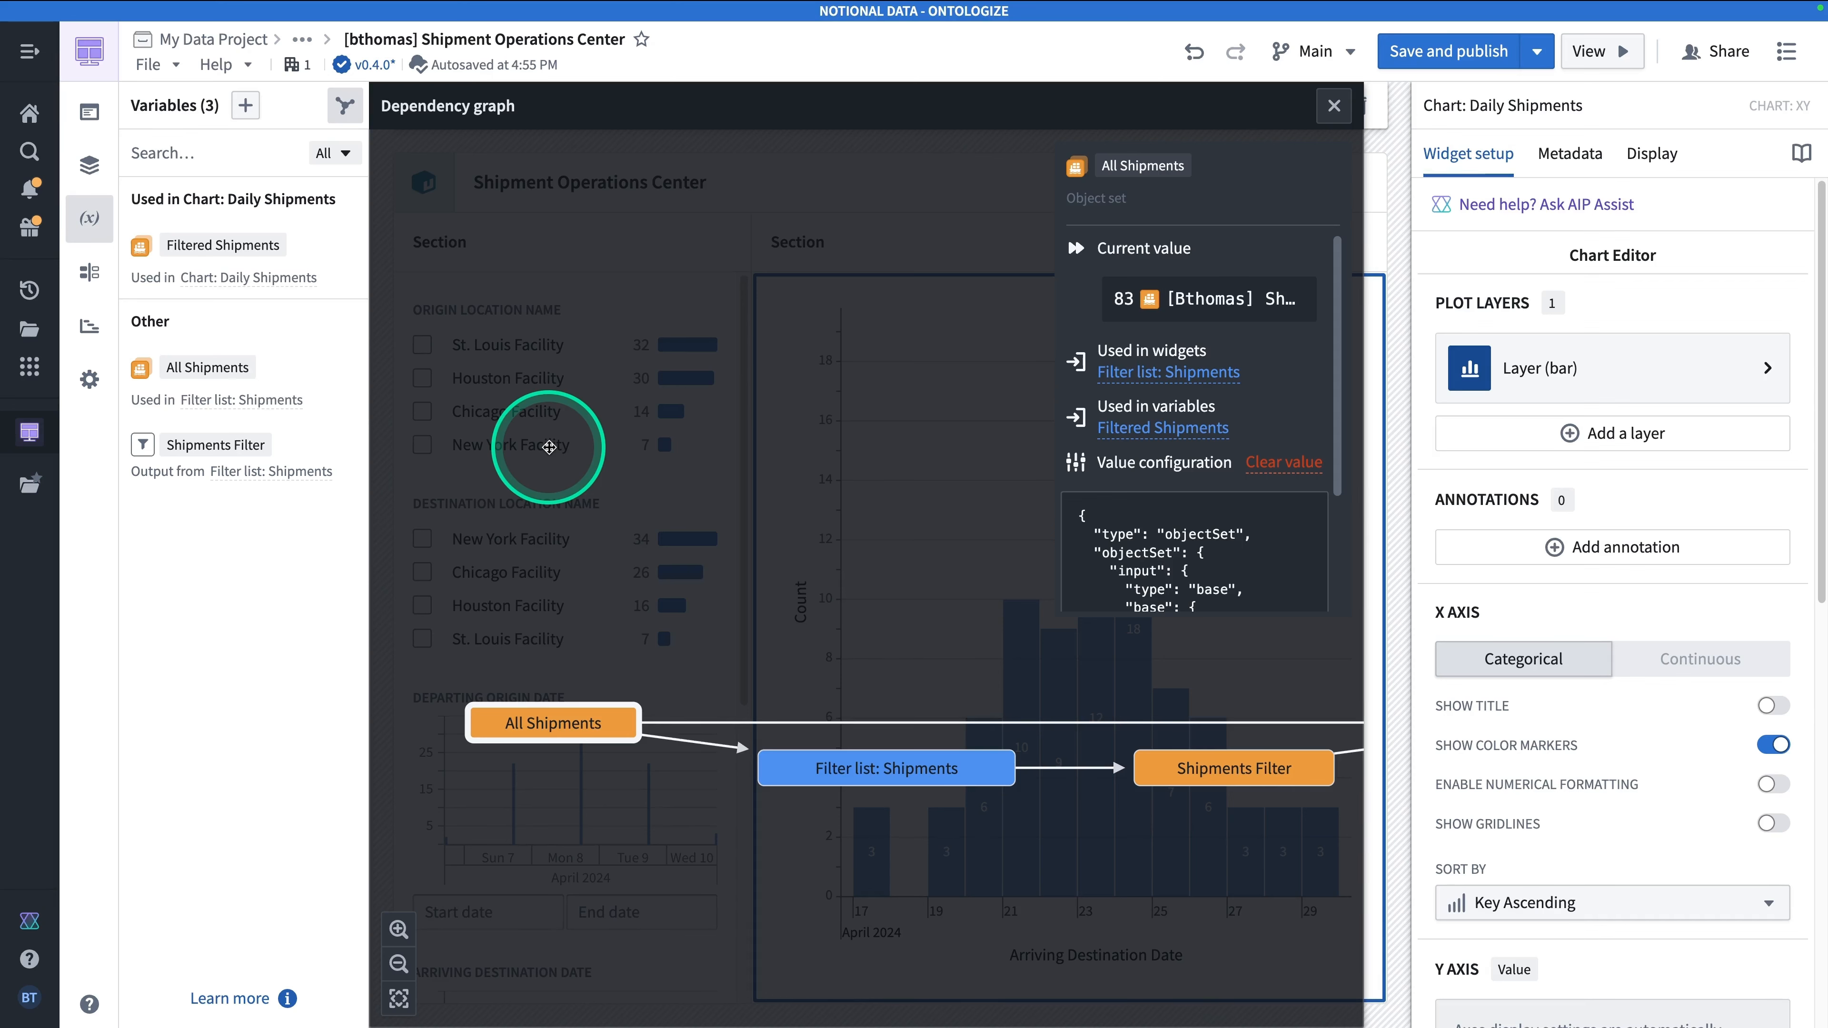
left_click_drag(615, 460, 788, 684)
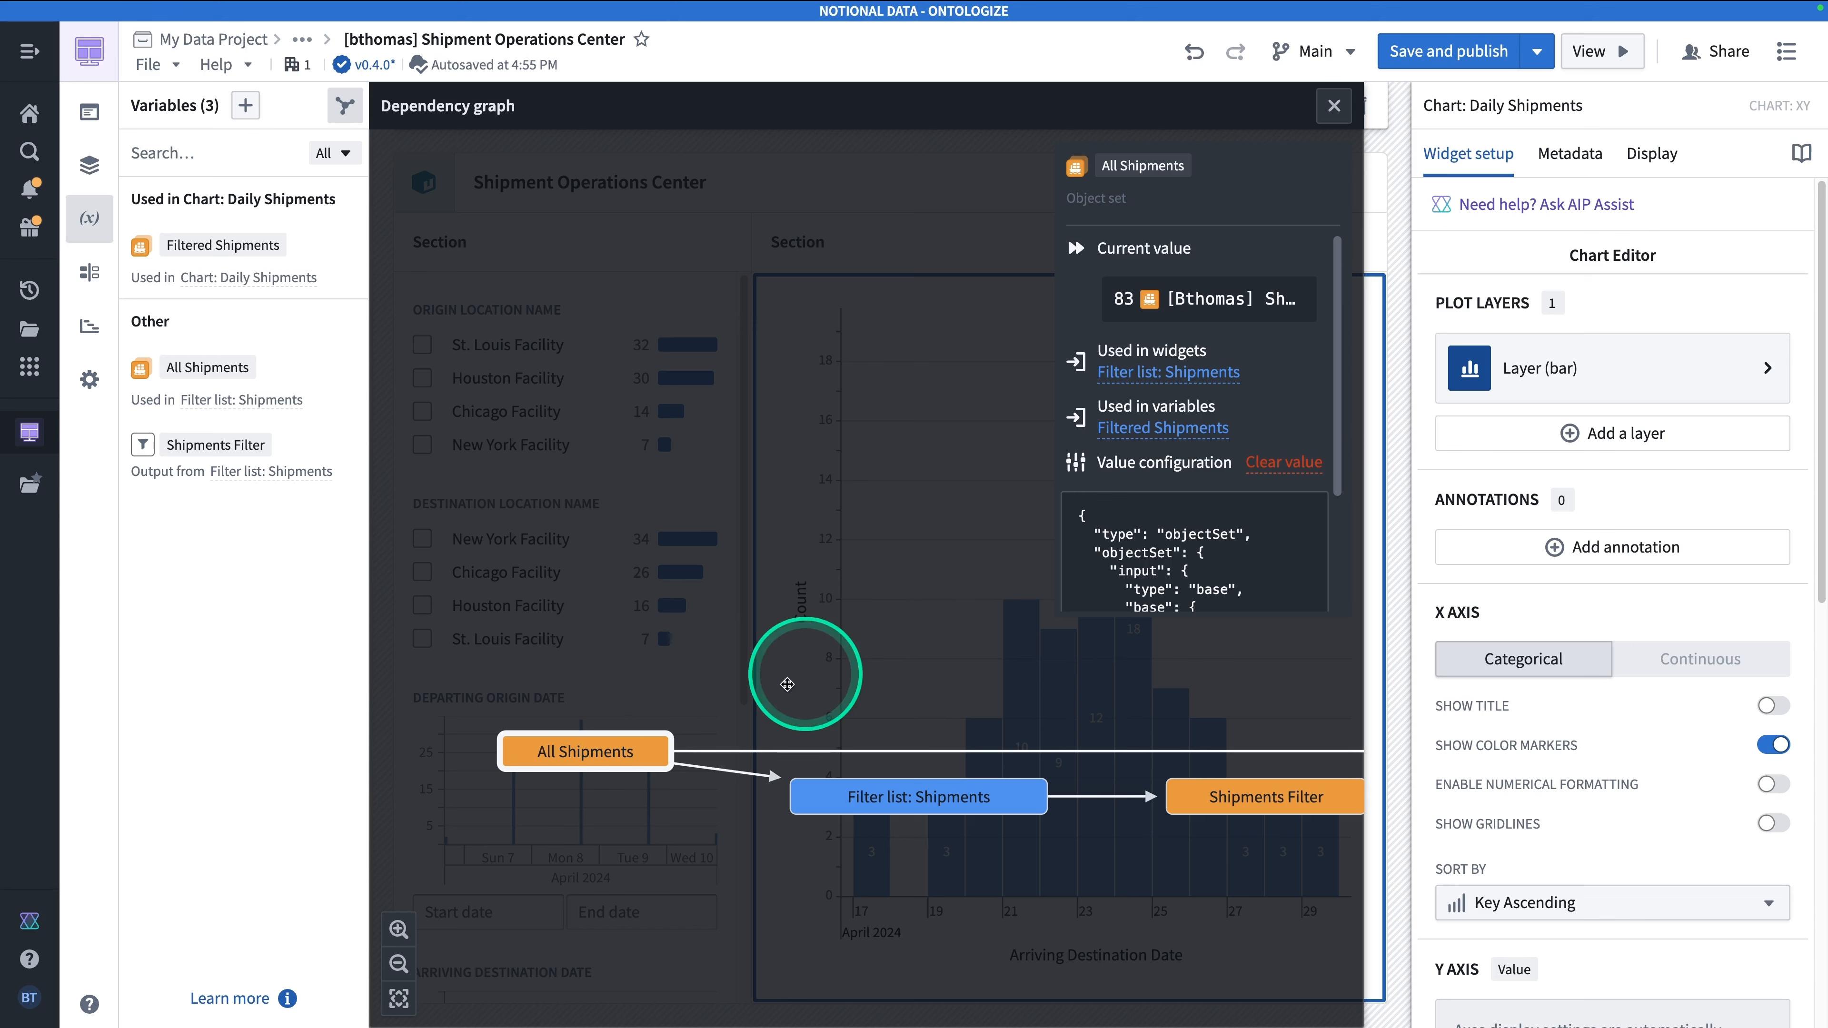
scroll(572, 756, "up", 5)
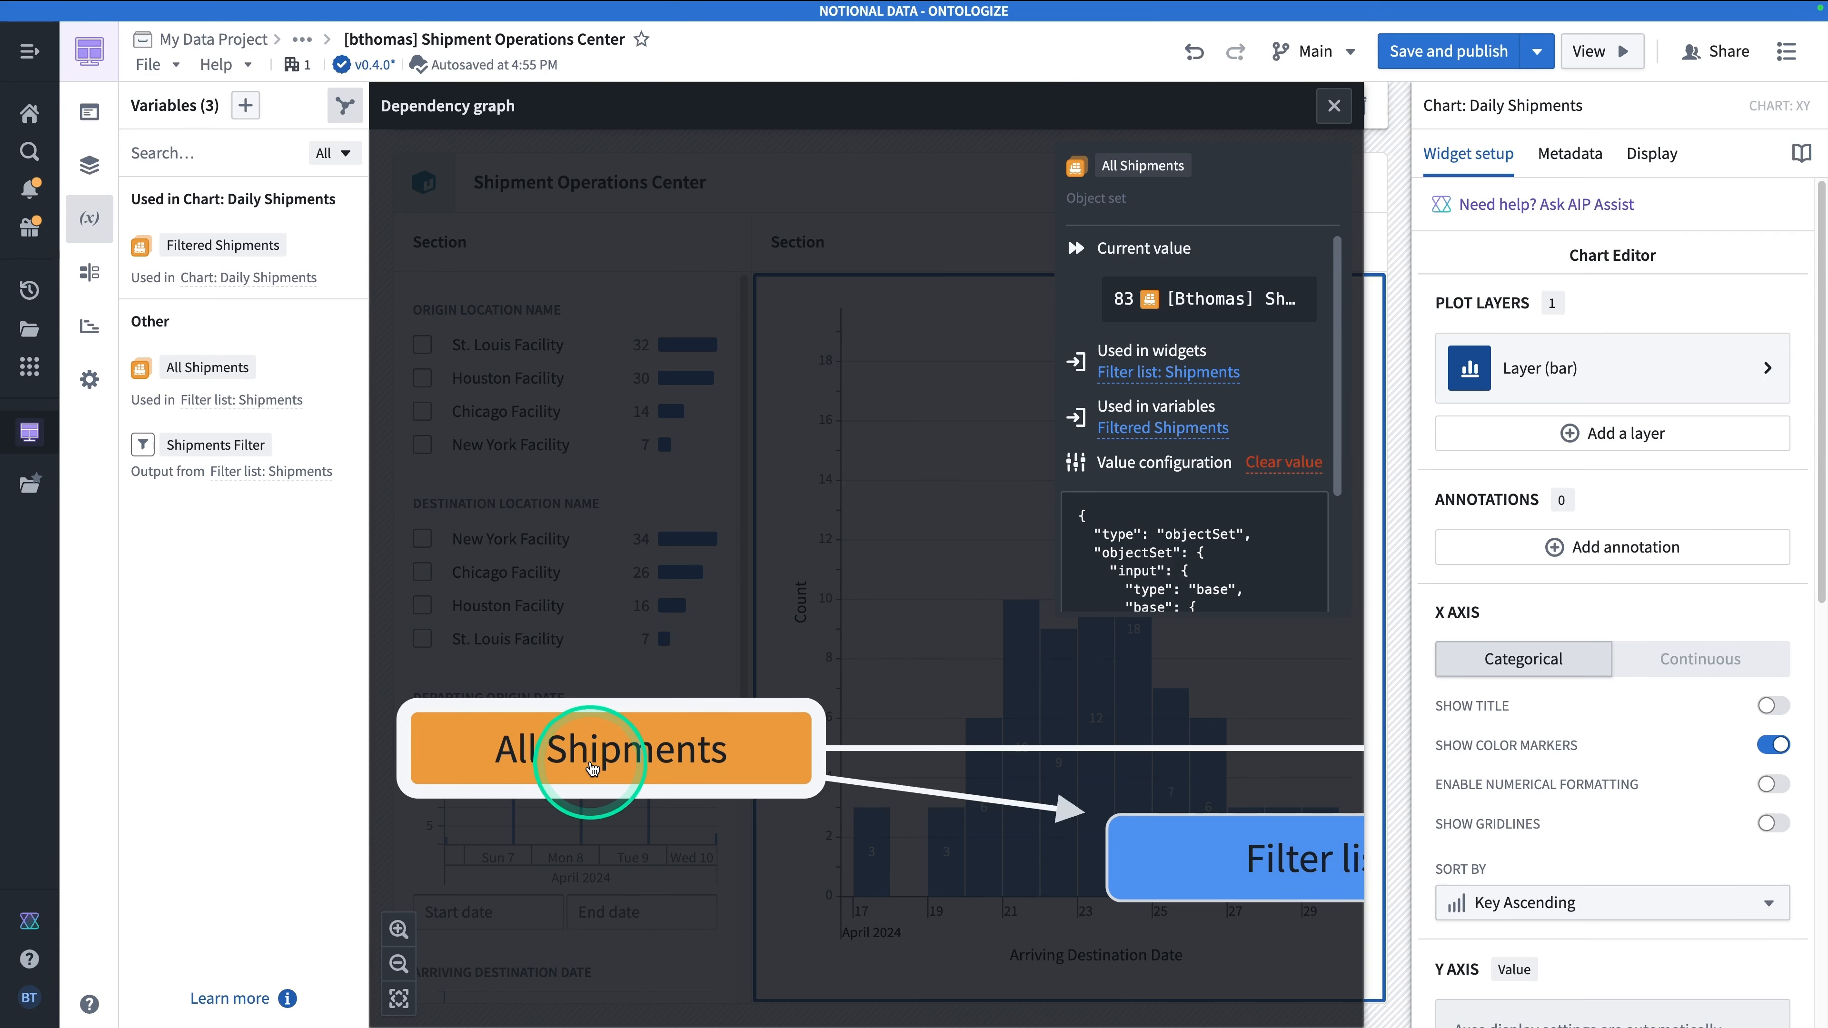
Trace the dependencies from the Shipments filter list through Shipments Filter and Filtered Shipments to the Daily Shipments chart.
left_click_drag(1035, 899, 421, 654)
left_click(795, 624)
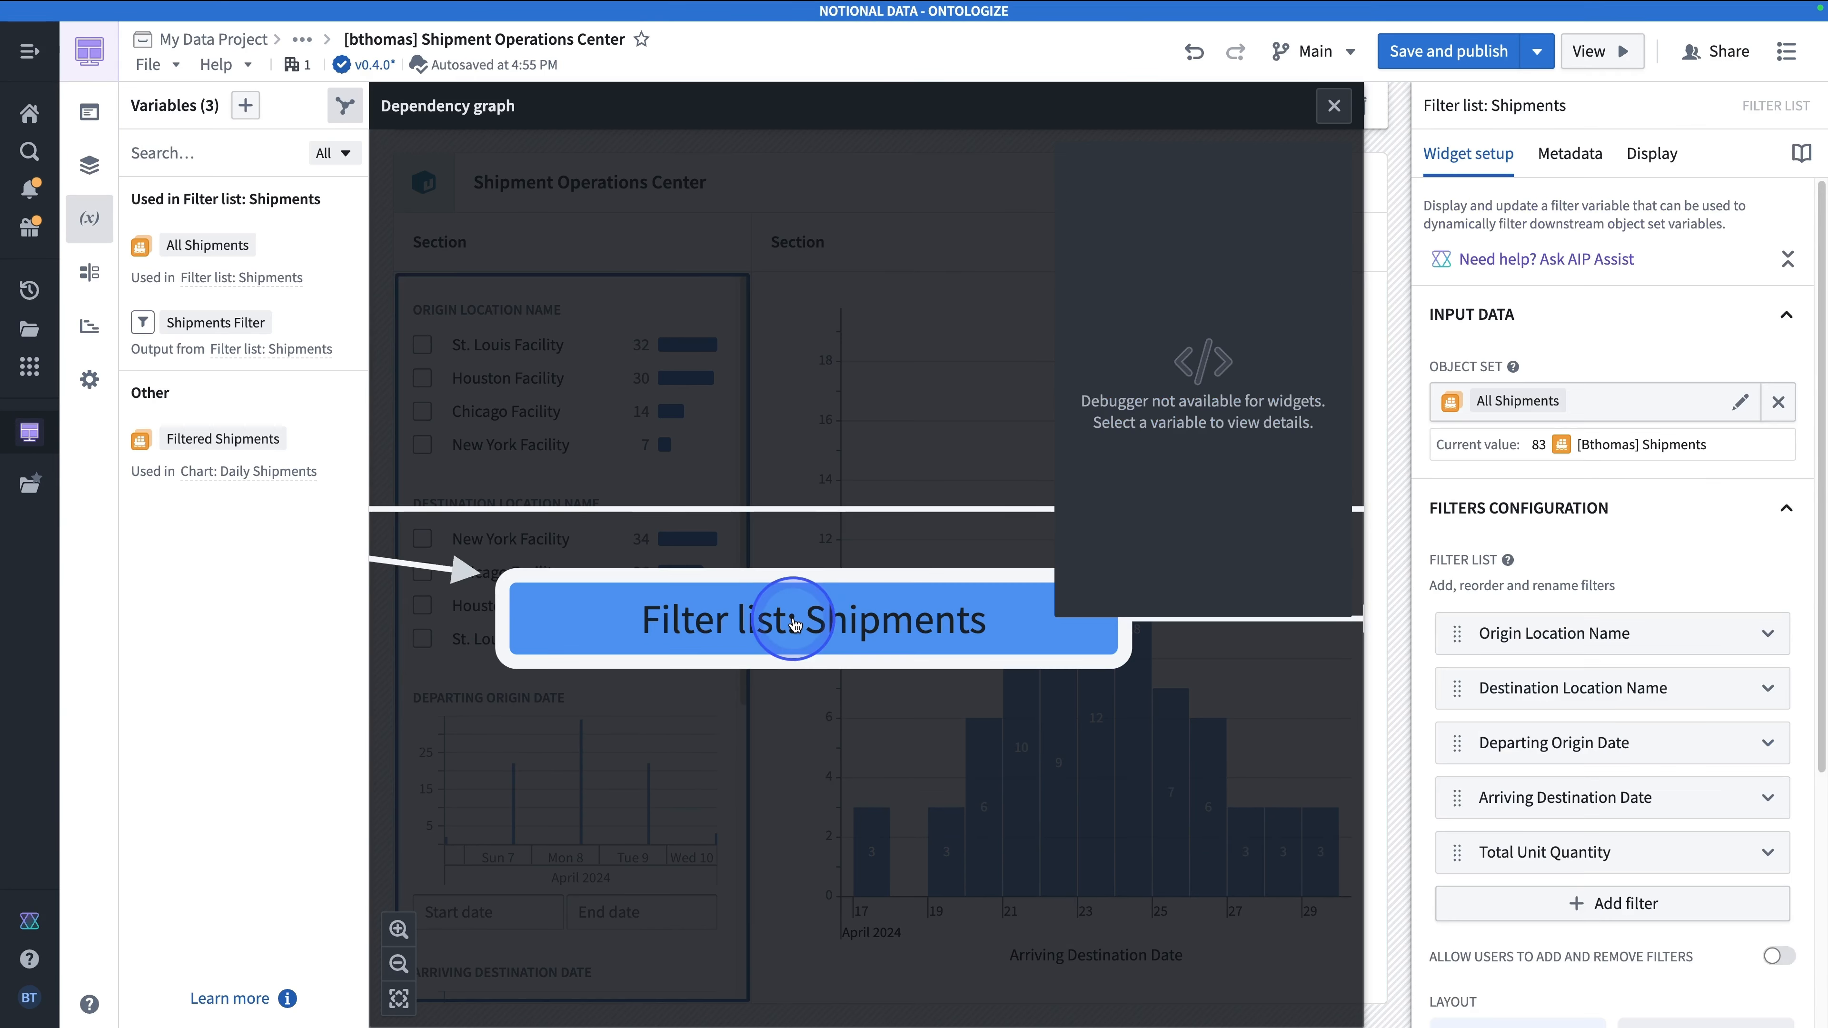
left_click_drag(1134, 759, 359, 784)
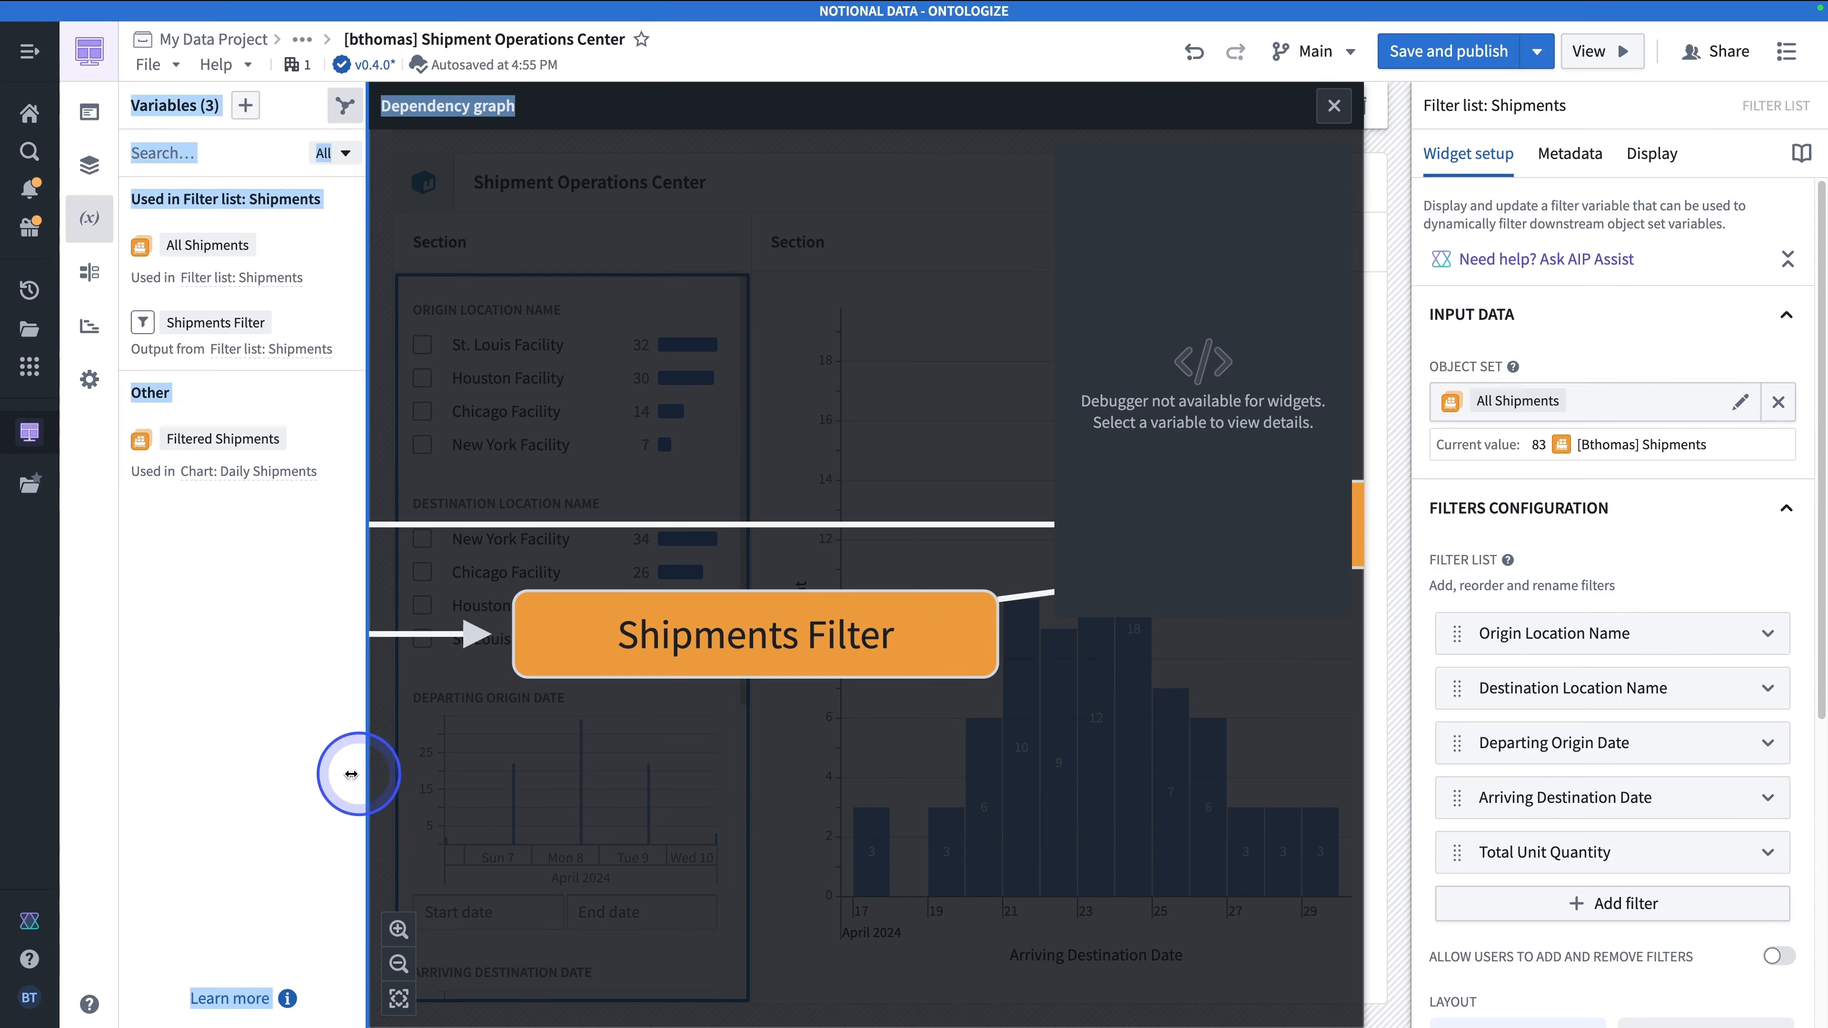
left_click(738, 637)
left_click_drag(1261, 734, 651, 862)
left_click(964, 653)
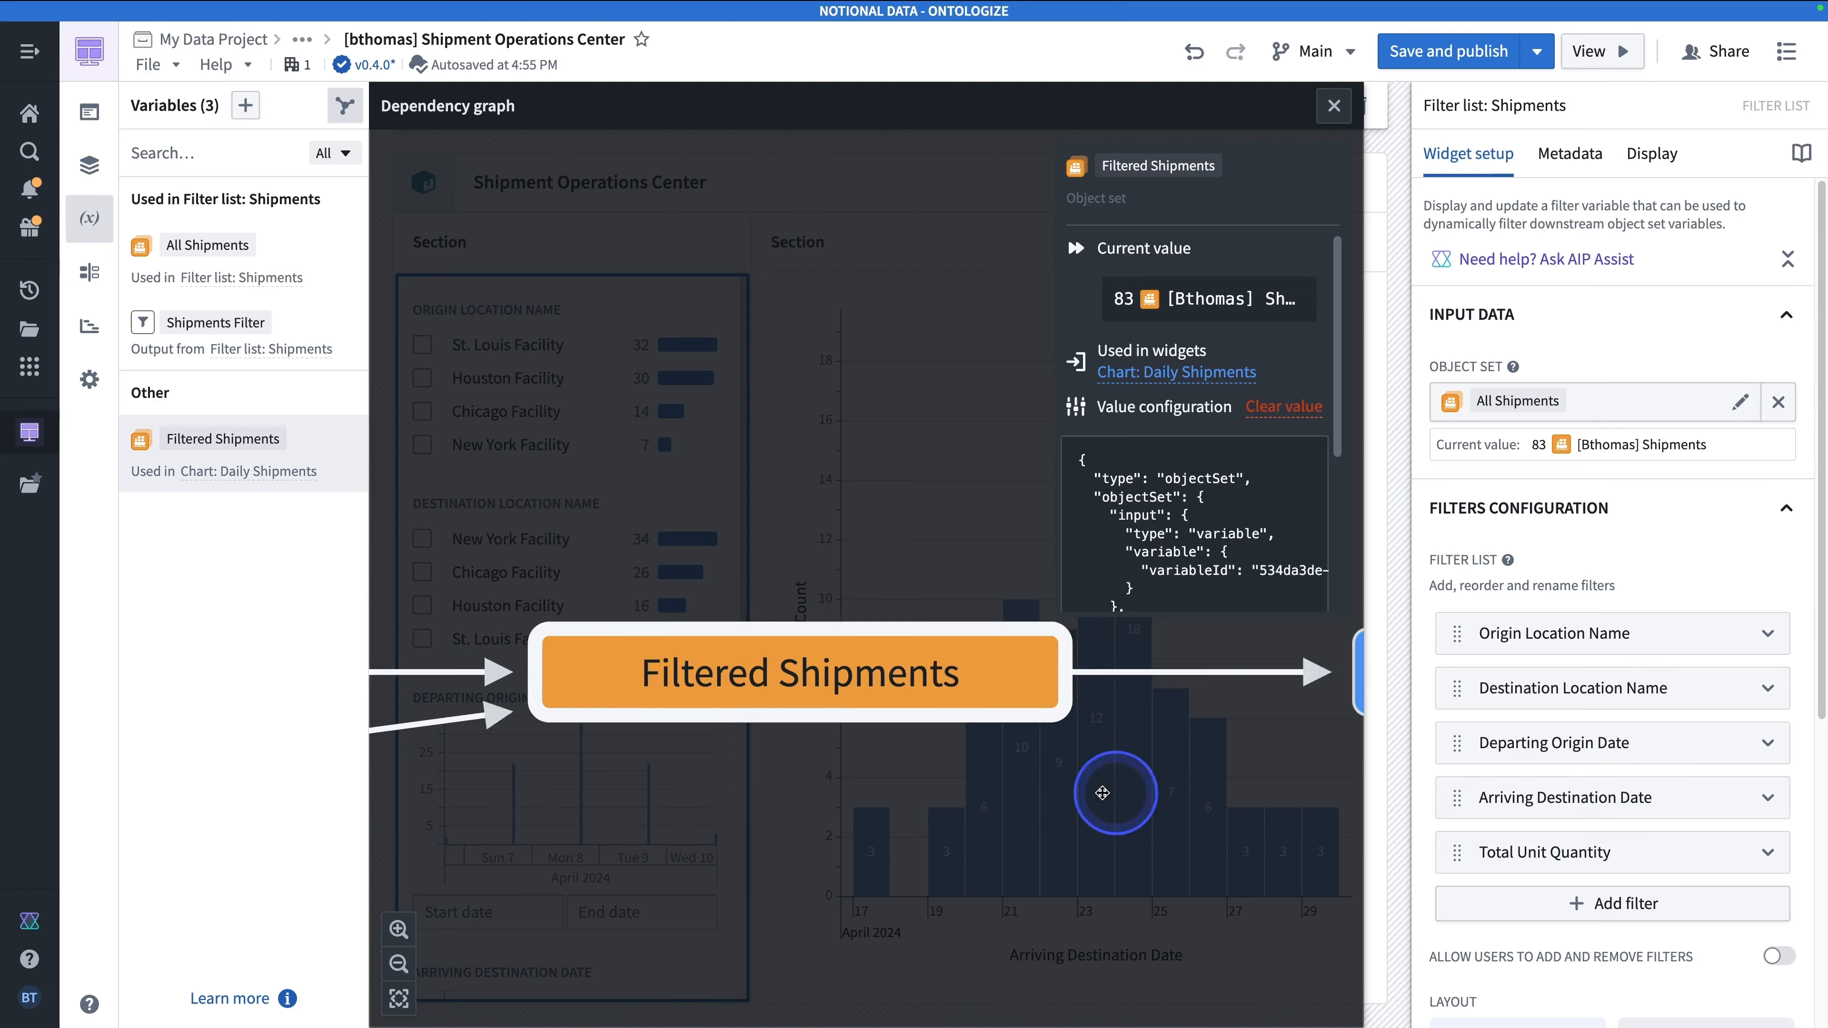
left_click_drag(1102, 792, 502, 780)
left_click(939, 673)
scroll(860, 741, "down", 3)
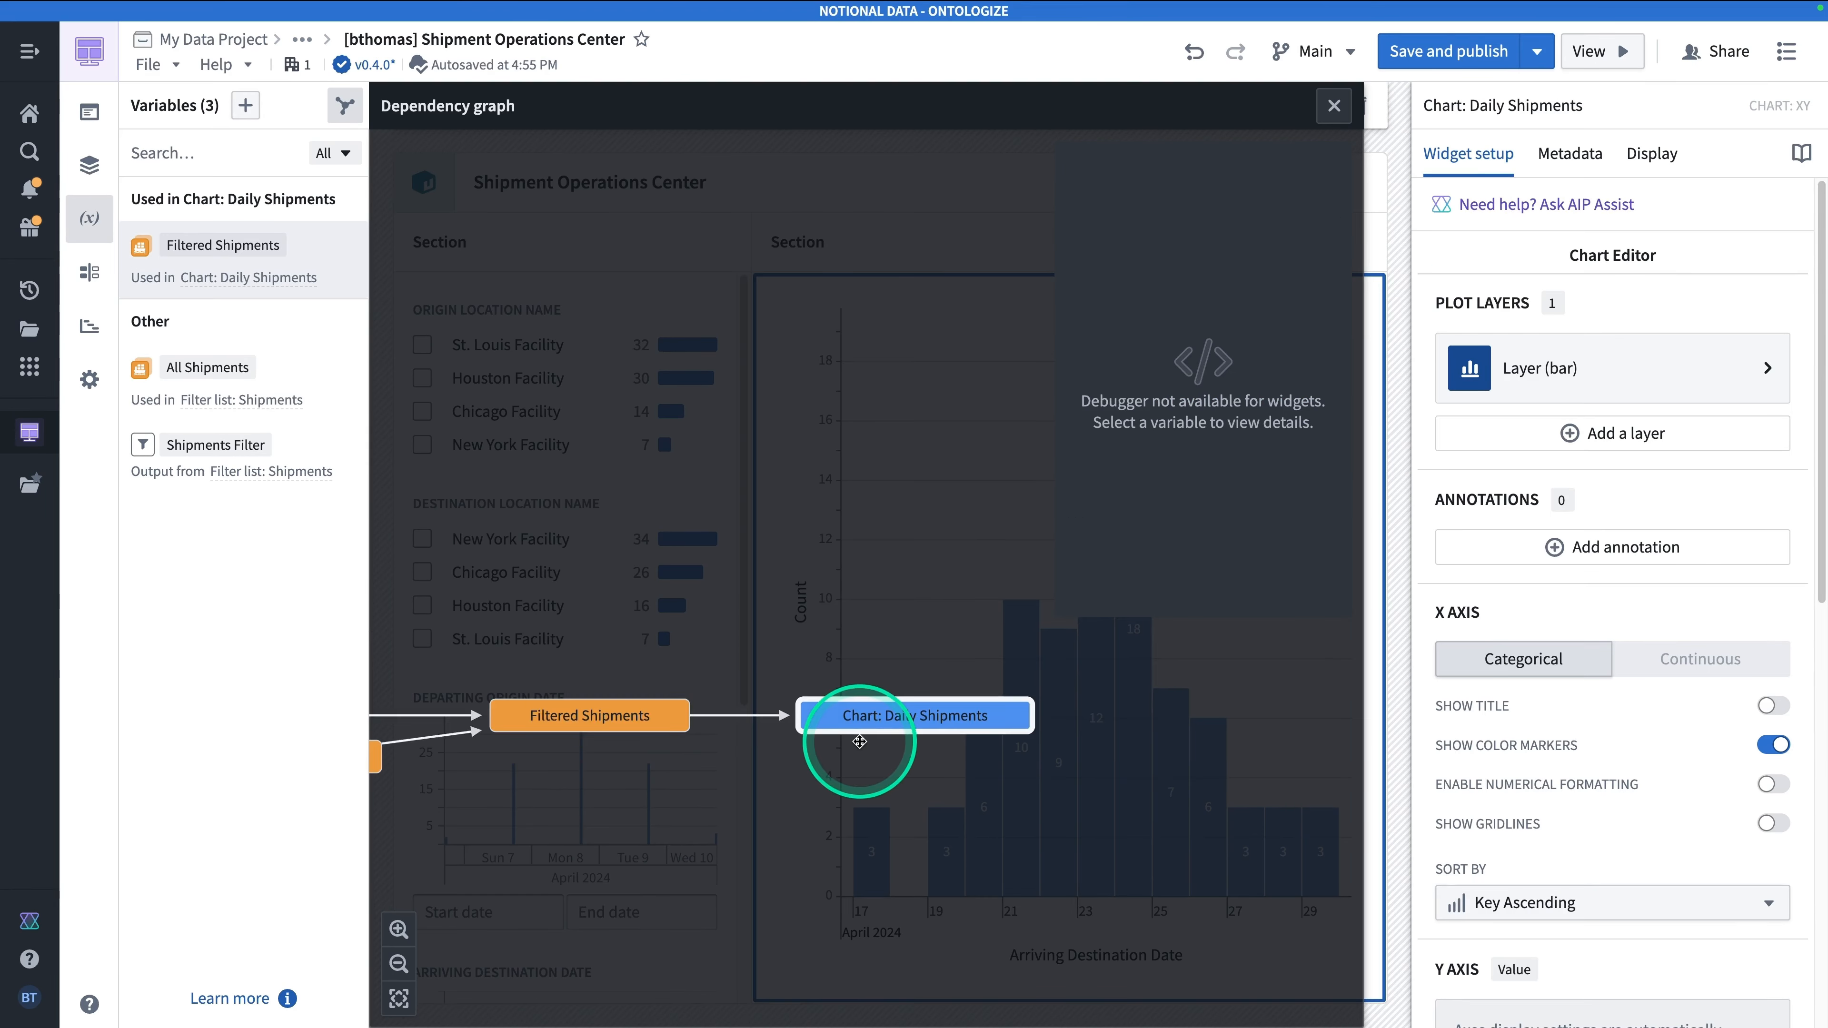
Review the whole dependency chain from All Shipments to the Daily Shipments chart, and close the graph.
scroll(845, 752, "down", 1)
left_click_drag(660, 823, 1054, 776)
scroll(1053, 776, "down", 5)
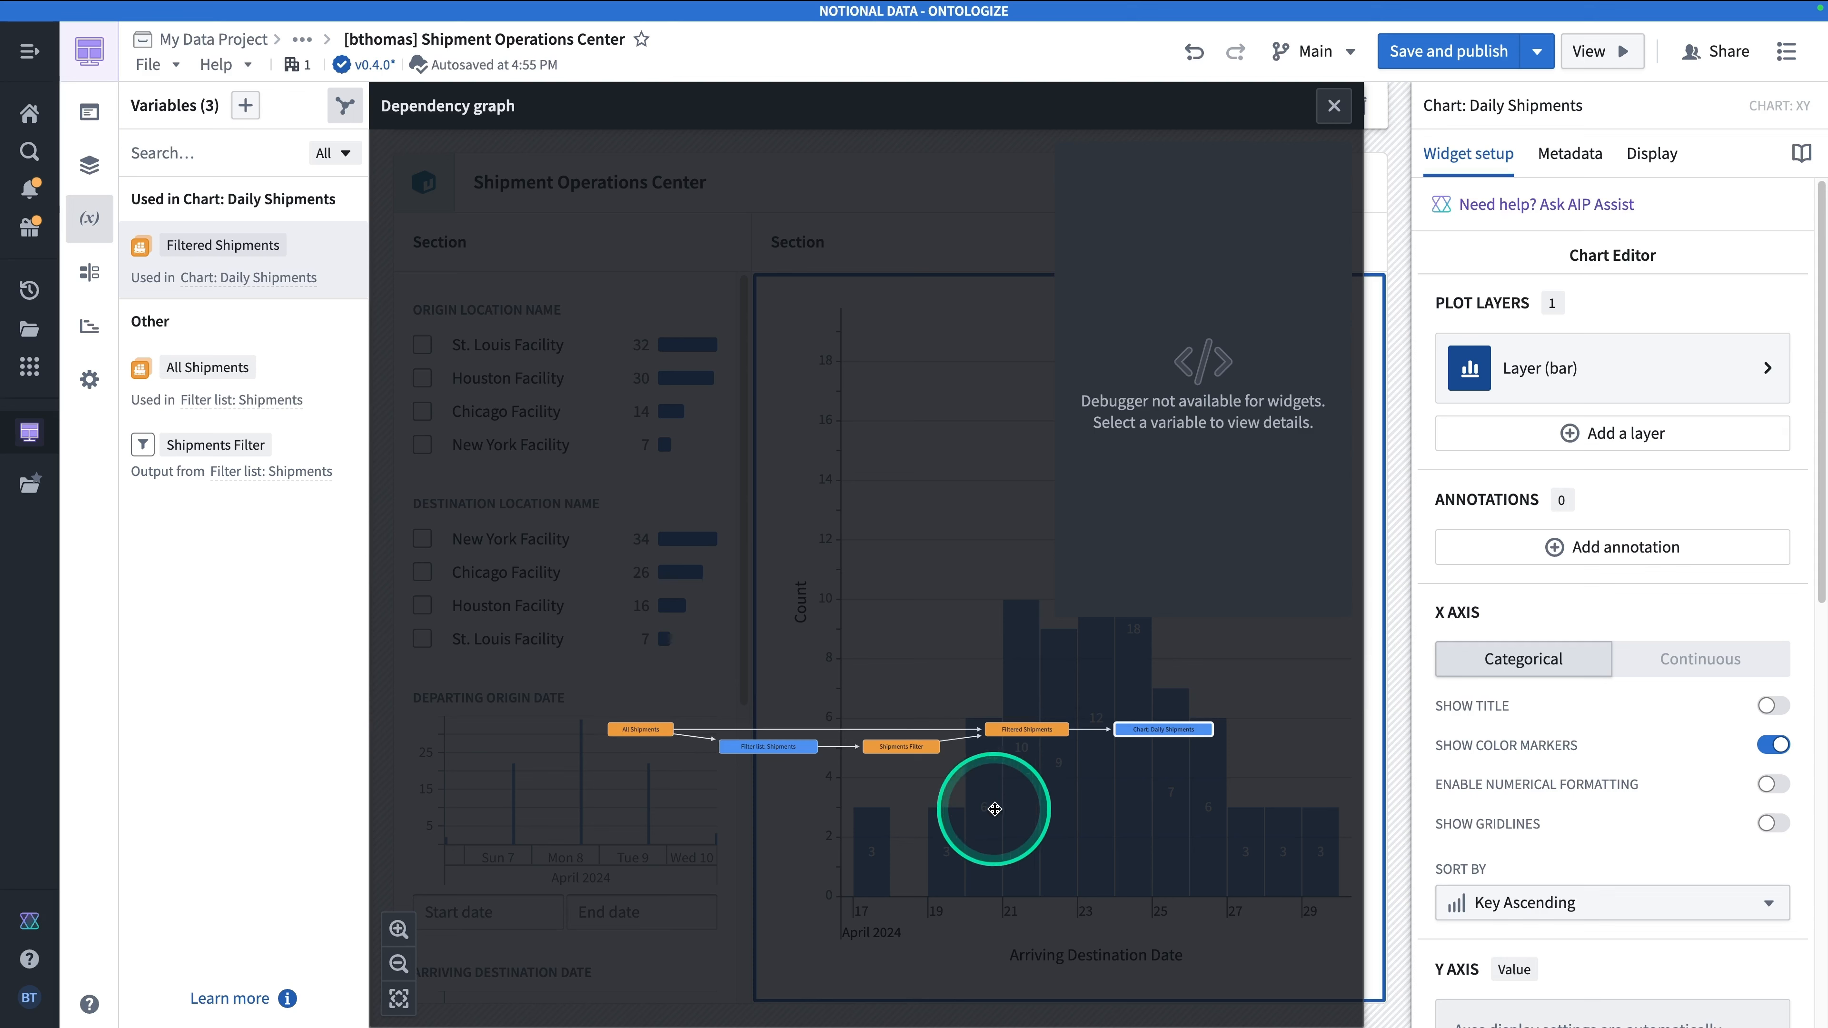
scroll(886, 770, "up", 3)
left_click_drag(1008, 772, 978, 765)
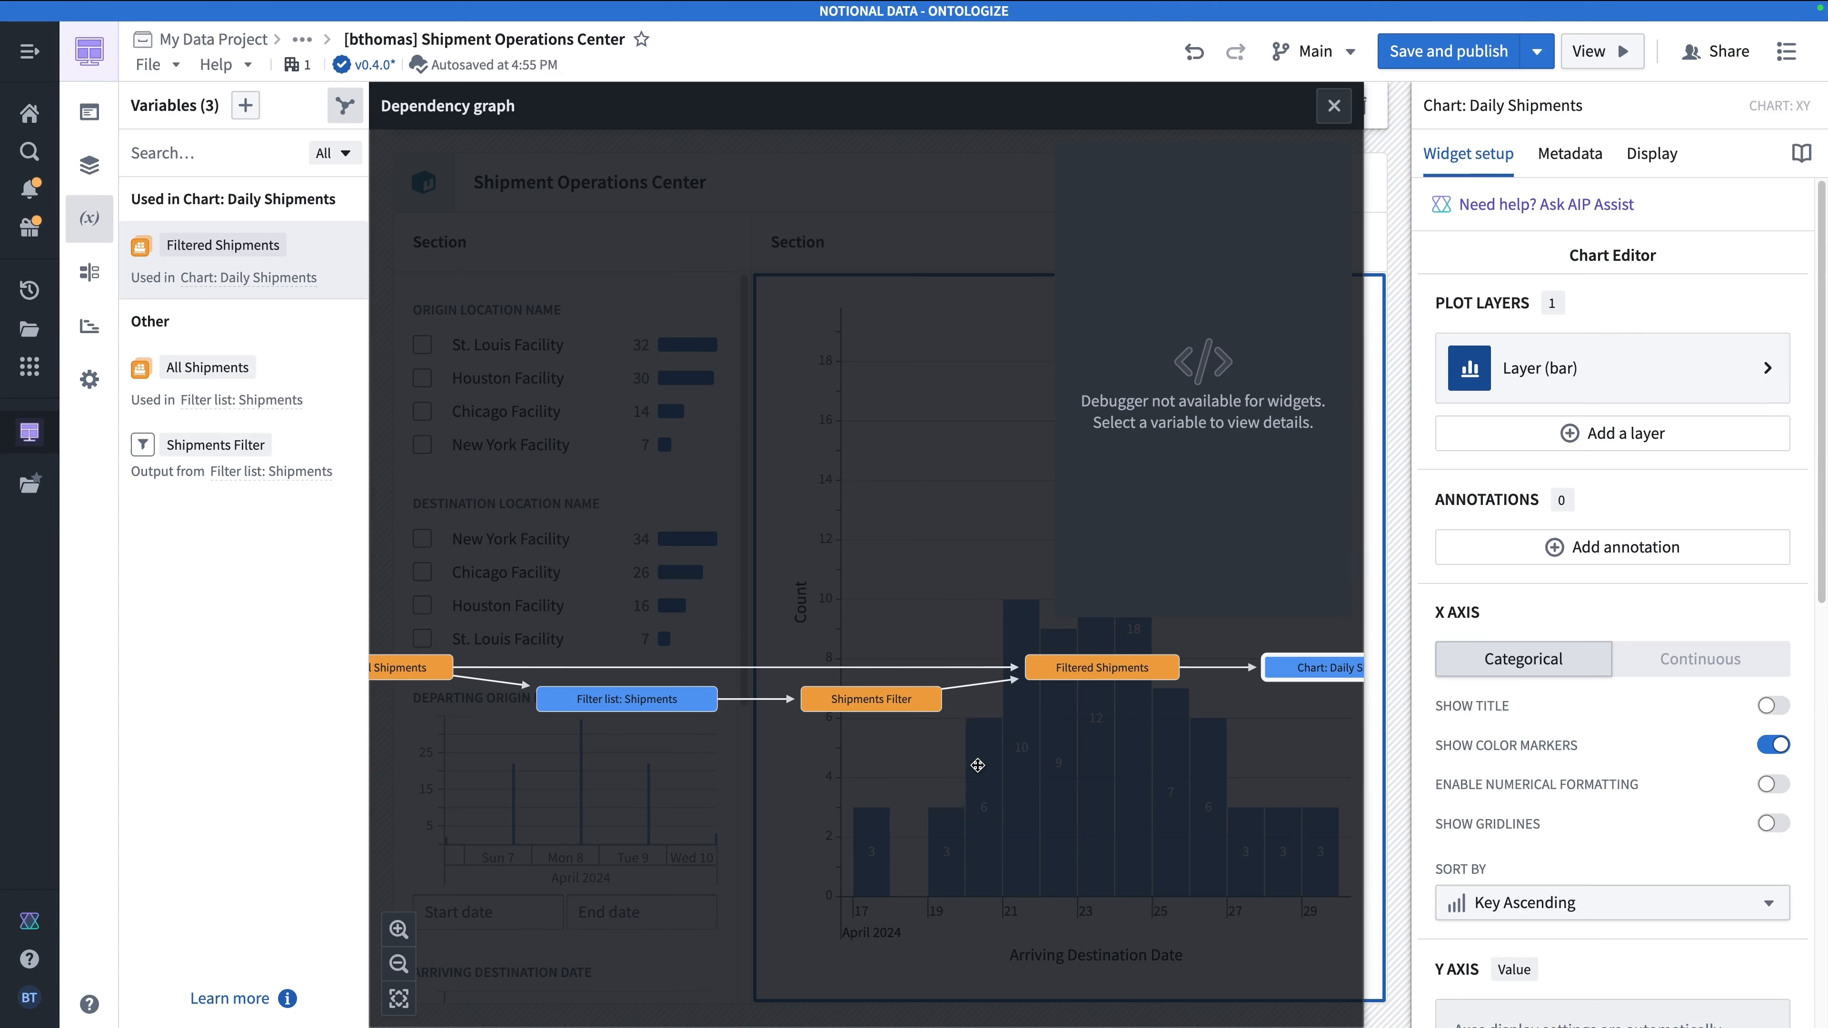
left_click(1339, 115)
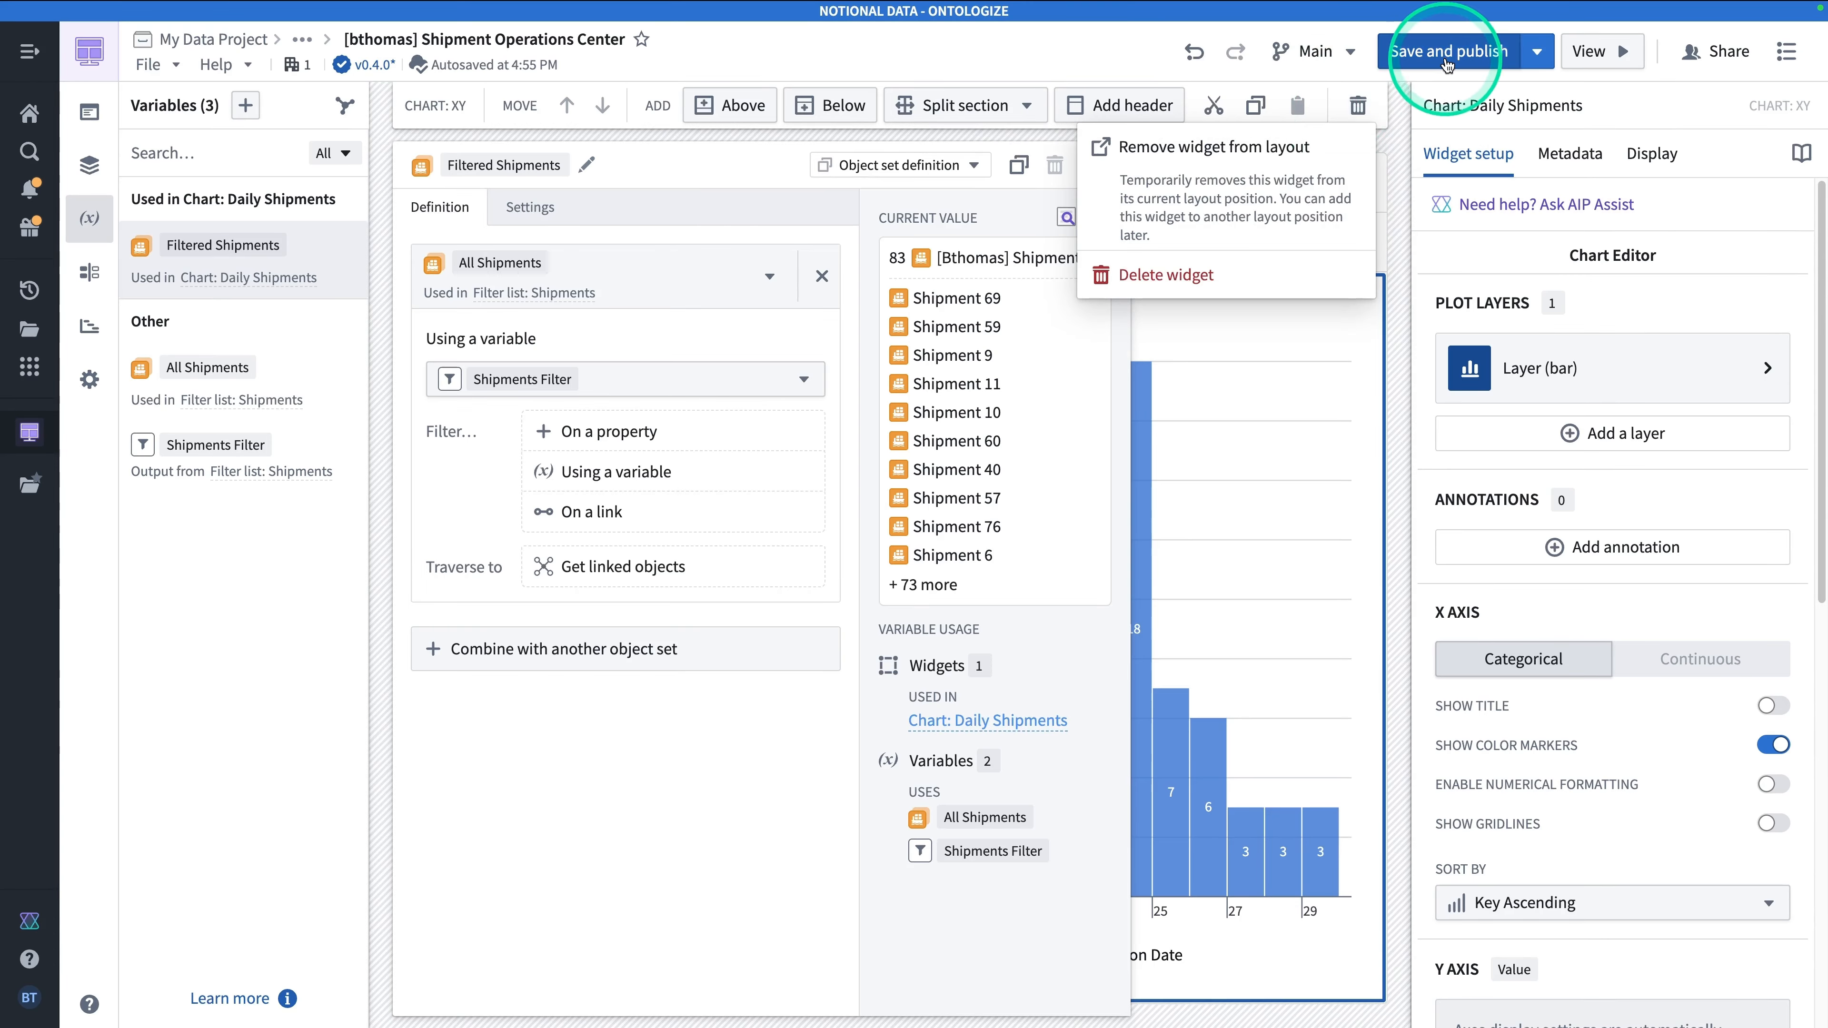
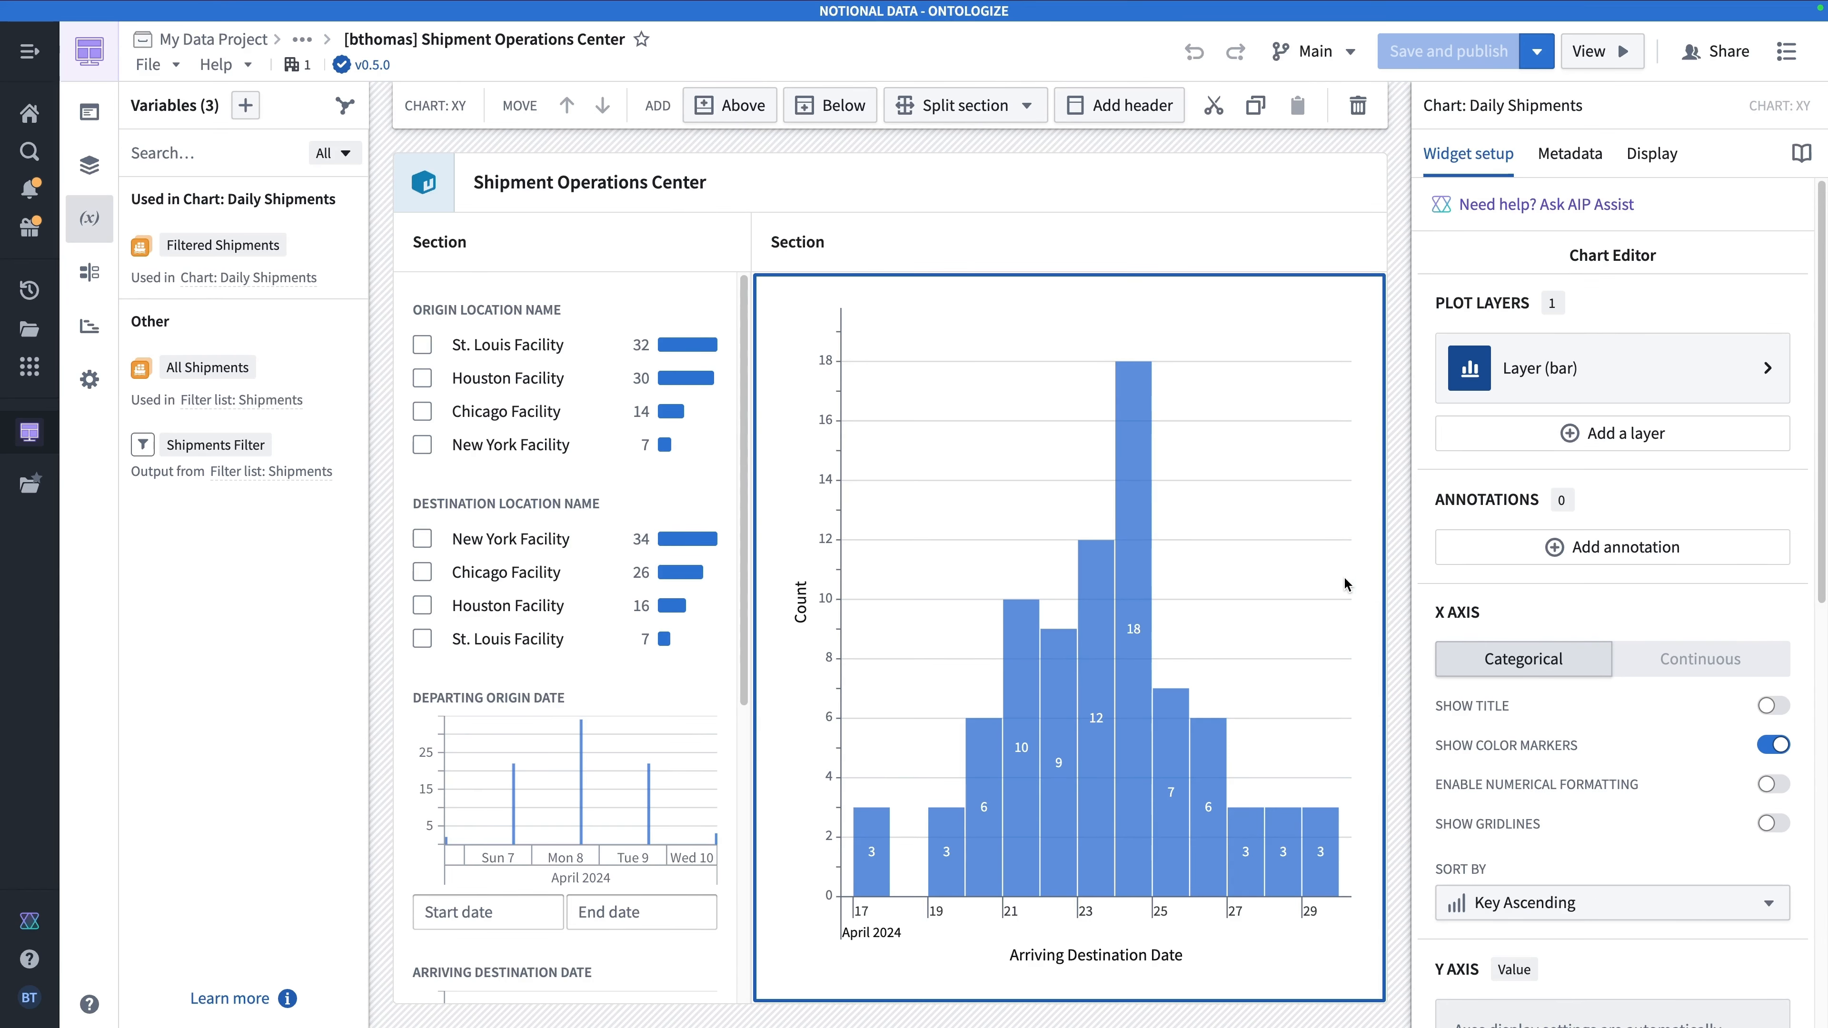
left_click(257, 390)
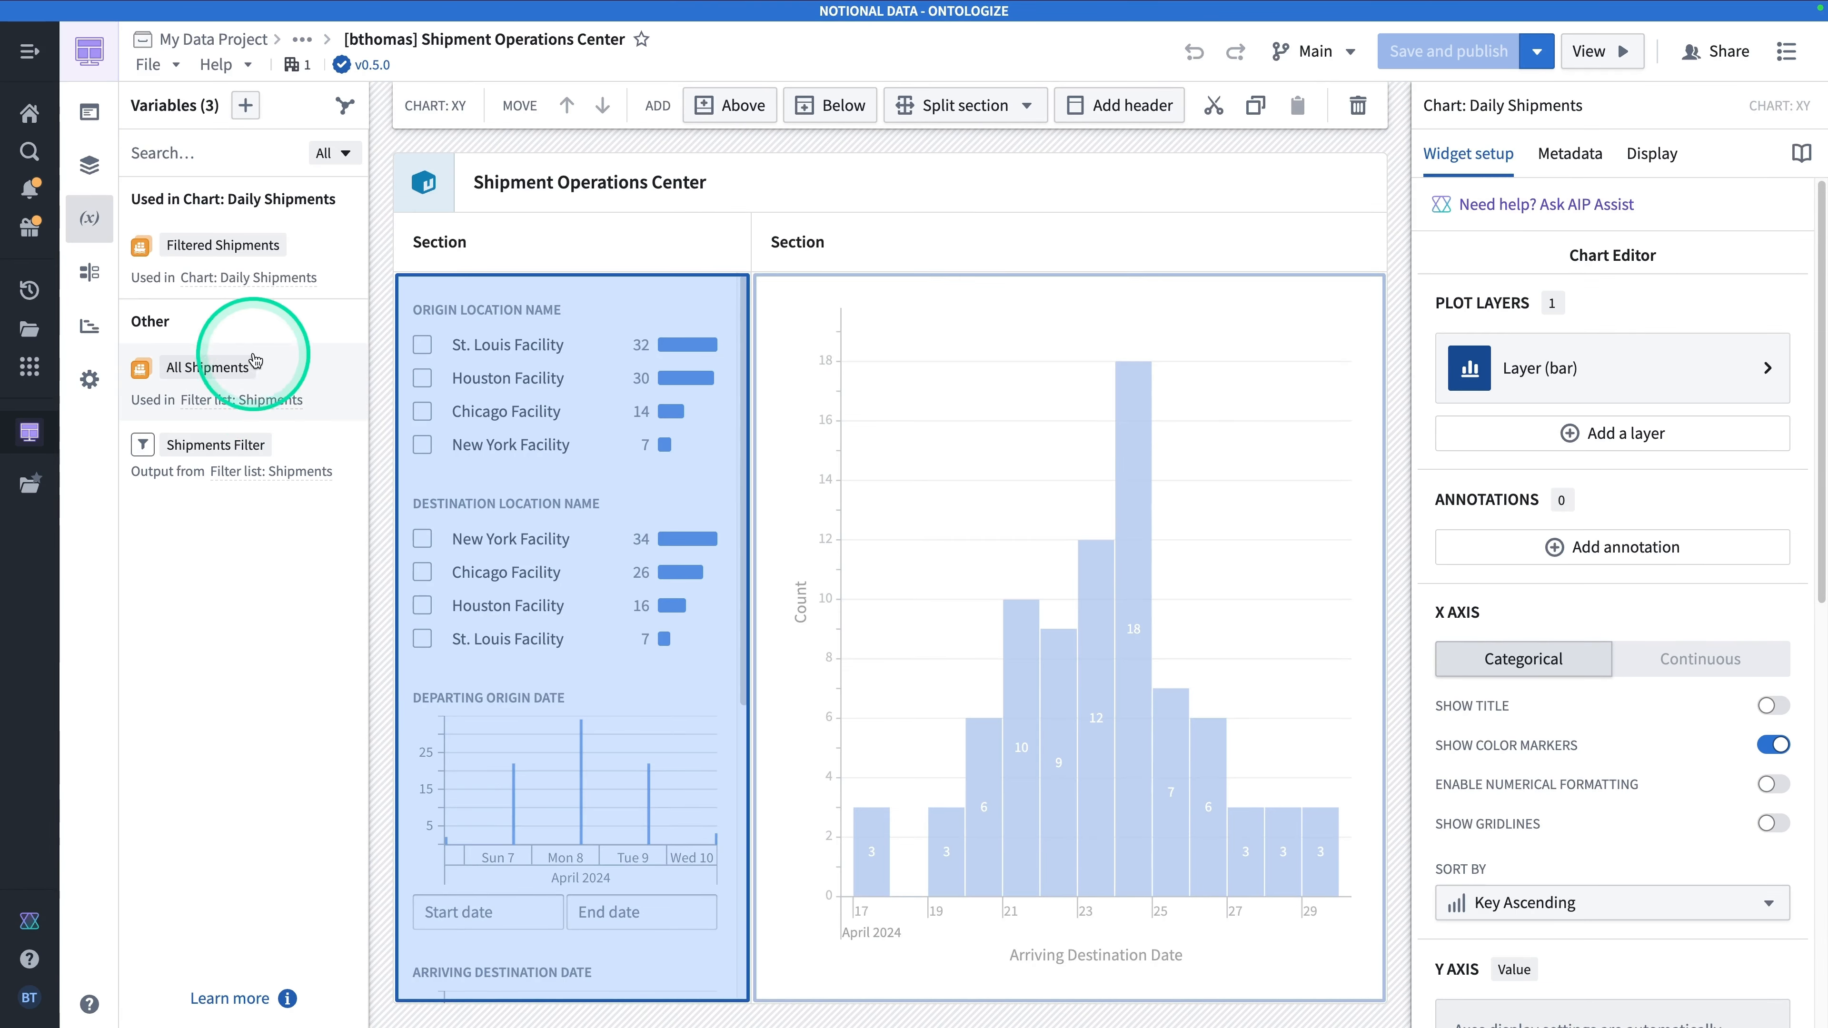
left_click(238, 248)
left_click(97, 218)
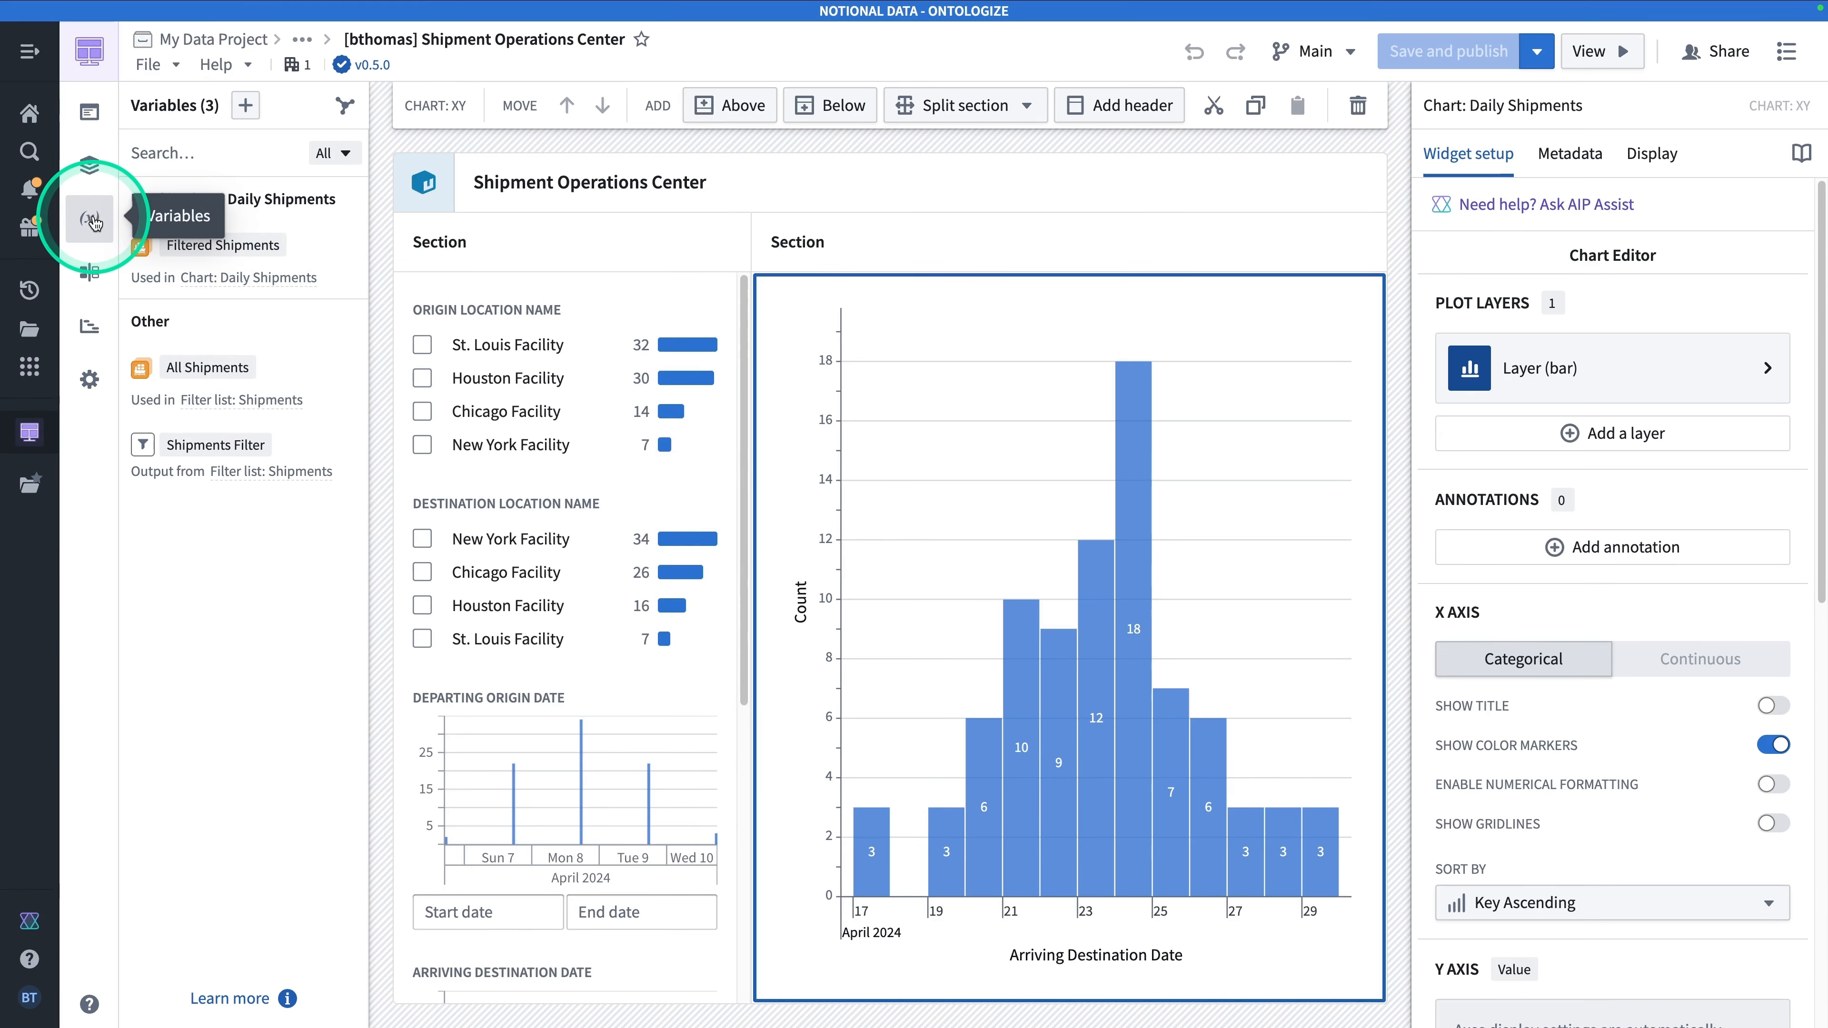
Create an object set variable of the Object set definition type and name it Filtered Product Shipments.
left_click(243, 108)
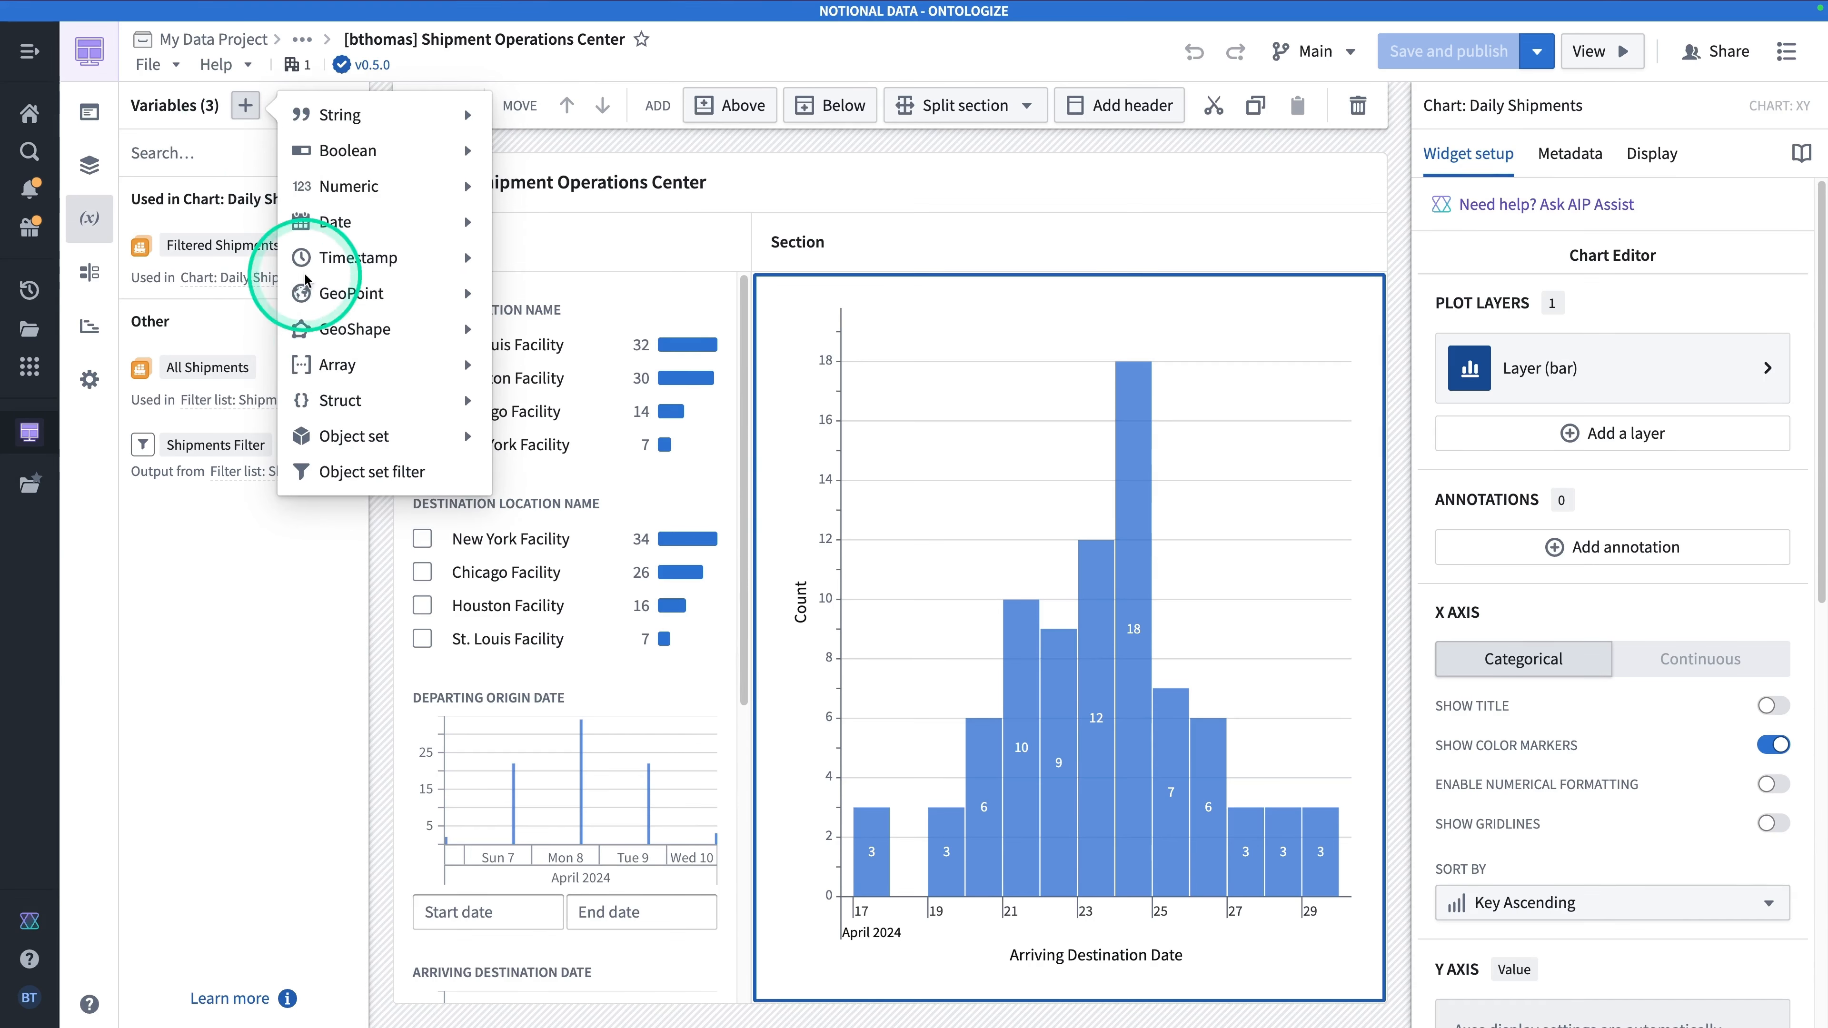
left_click(376, 432)
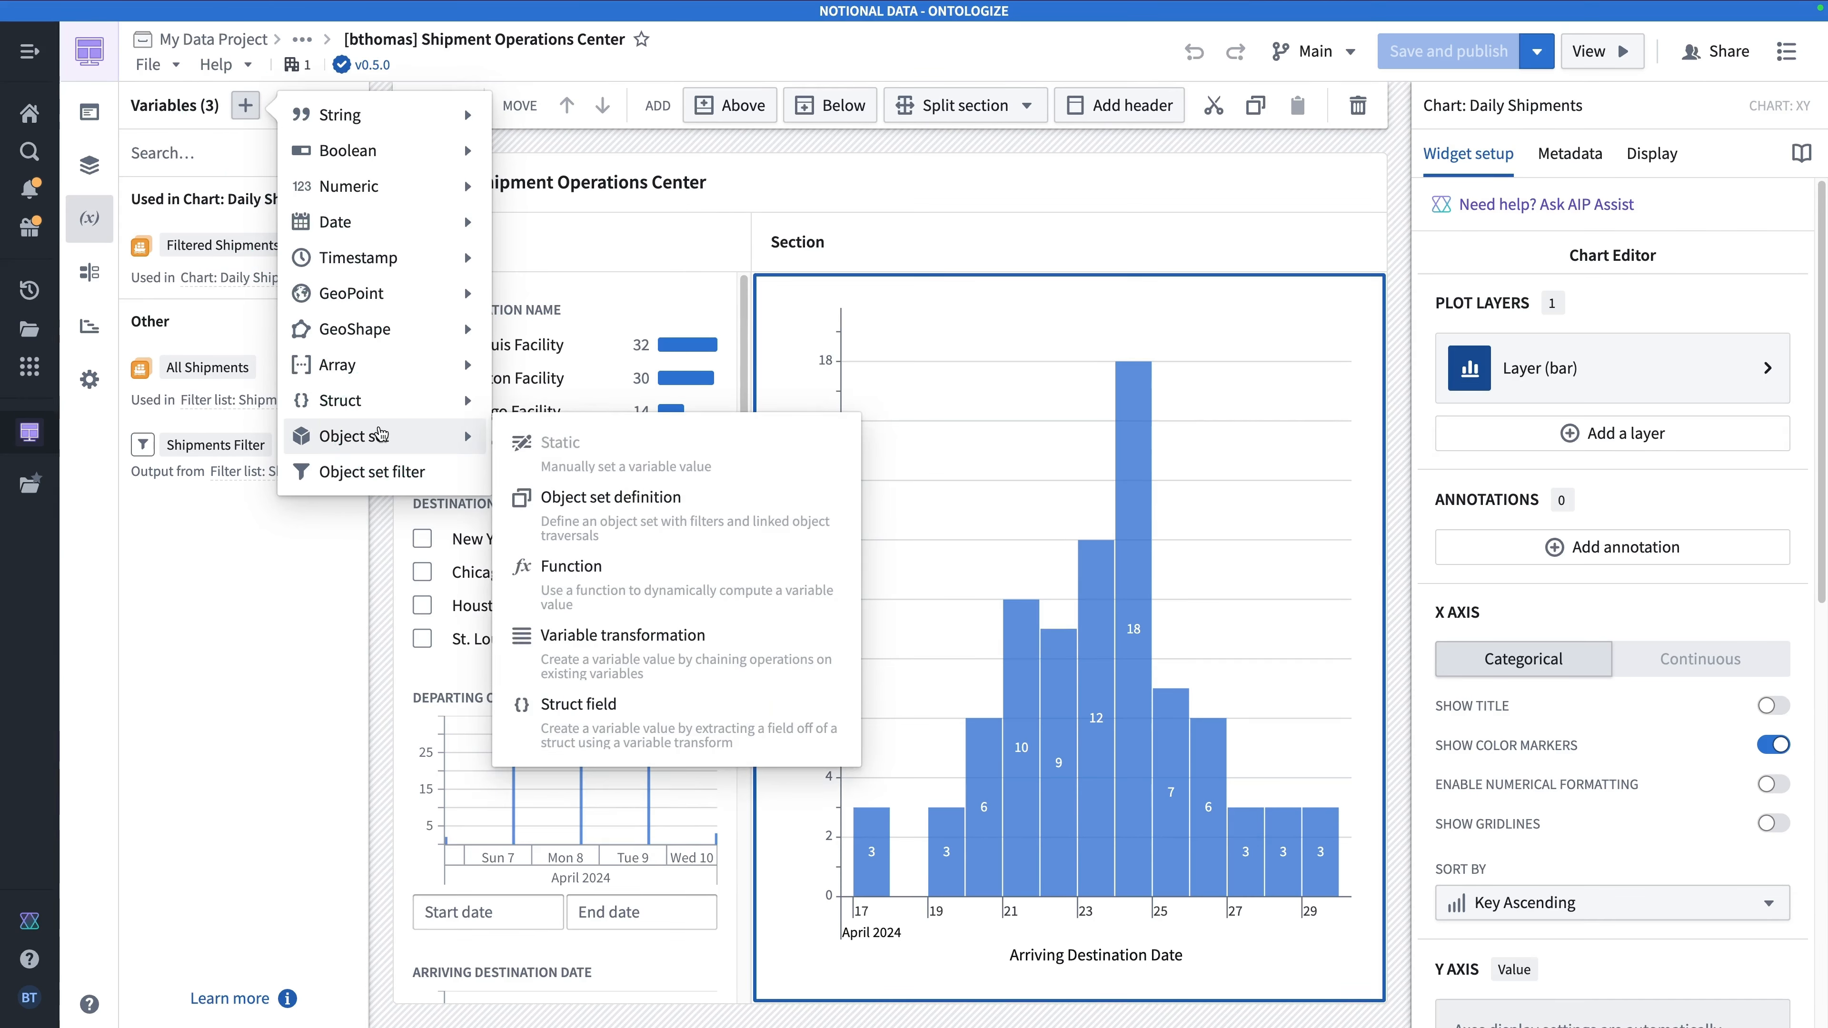
left_click(599, 519)
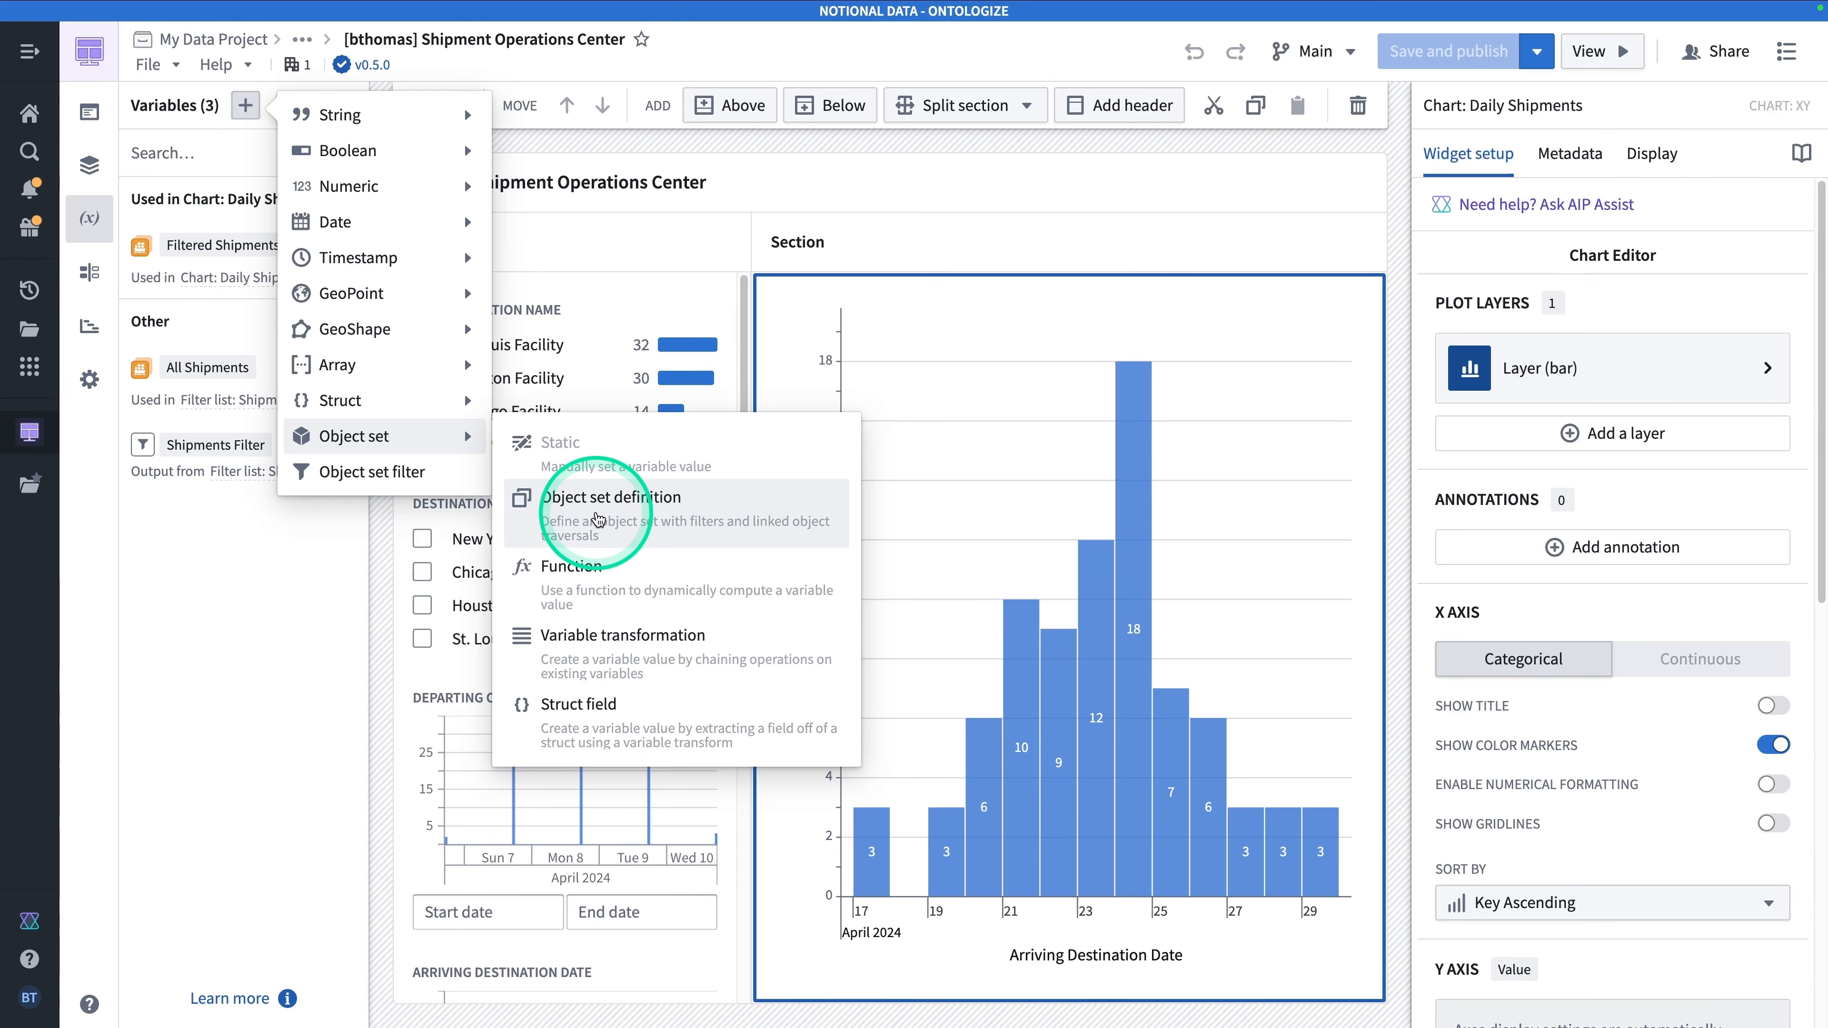
left_click(463, 163)
type("Filter")
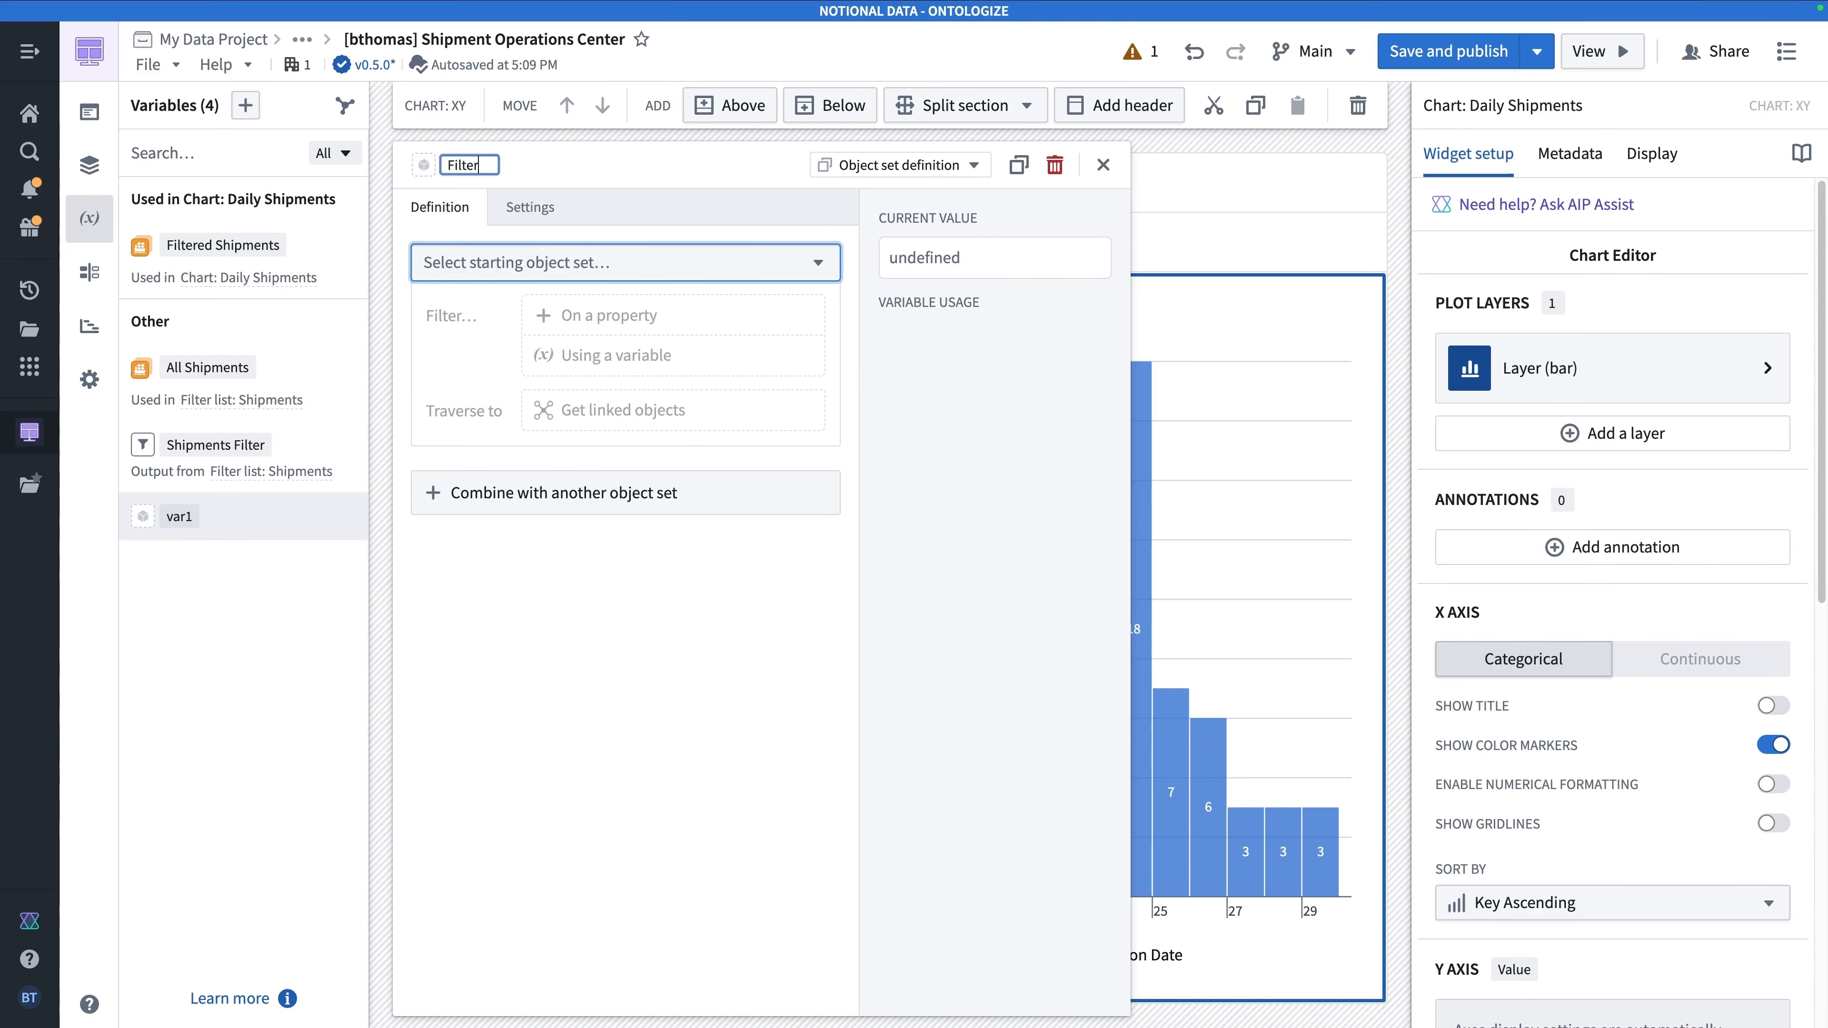
type("ed Product Shipments")
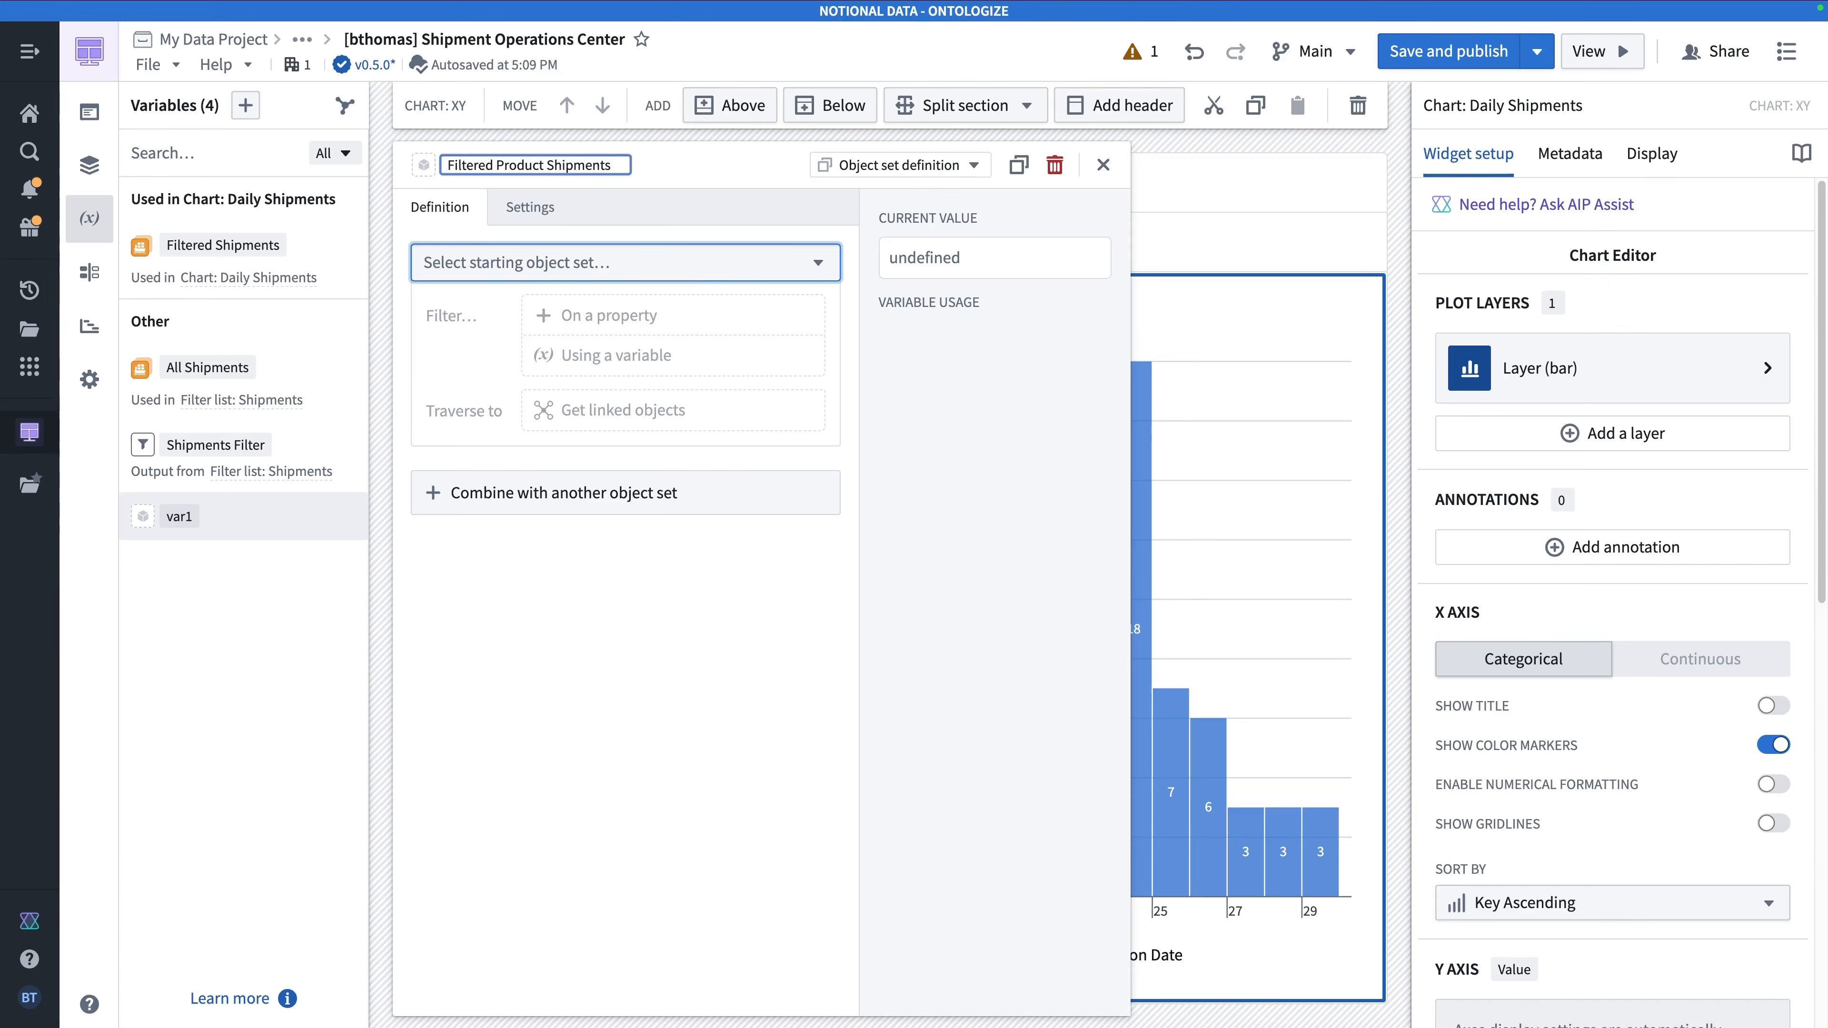
key("Return")
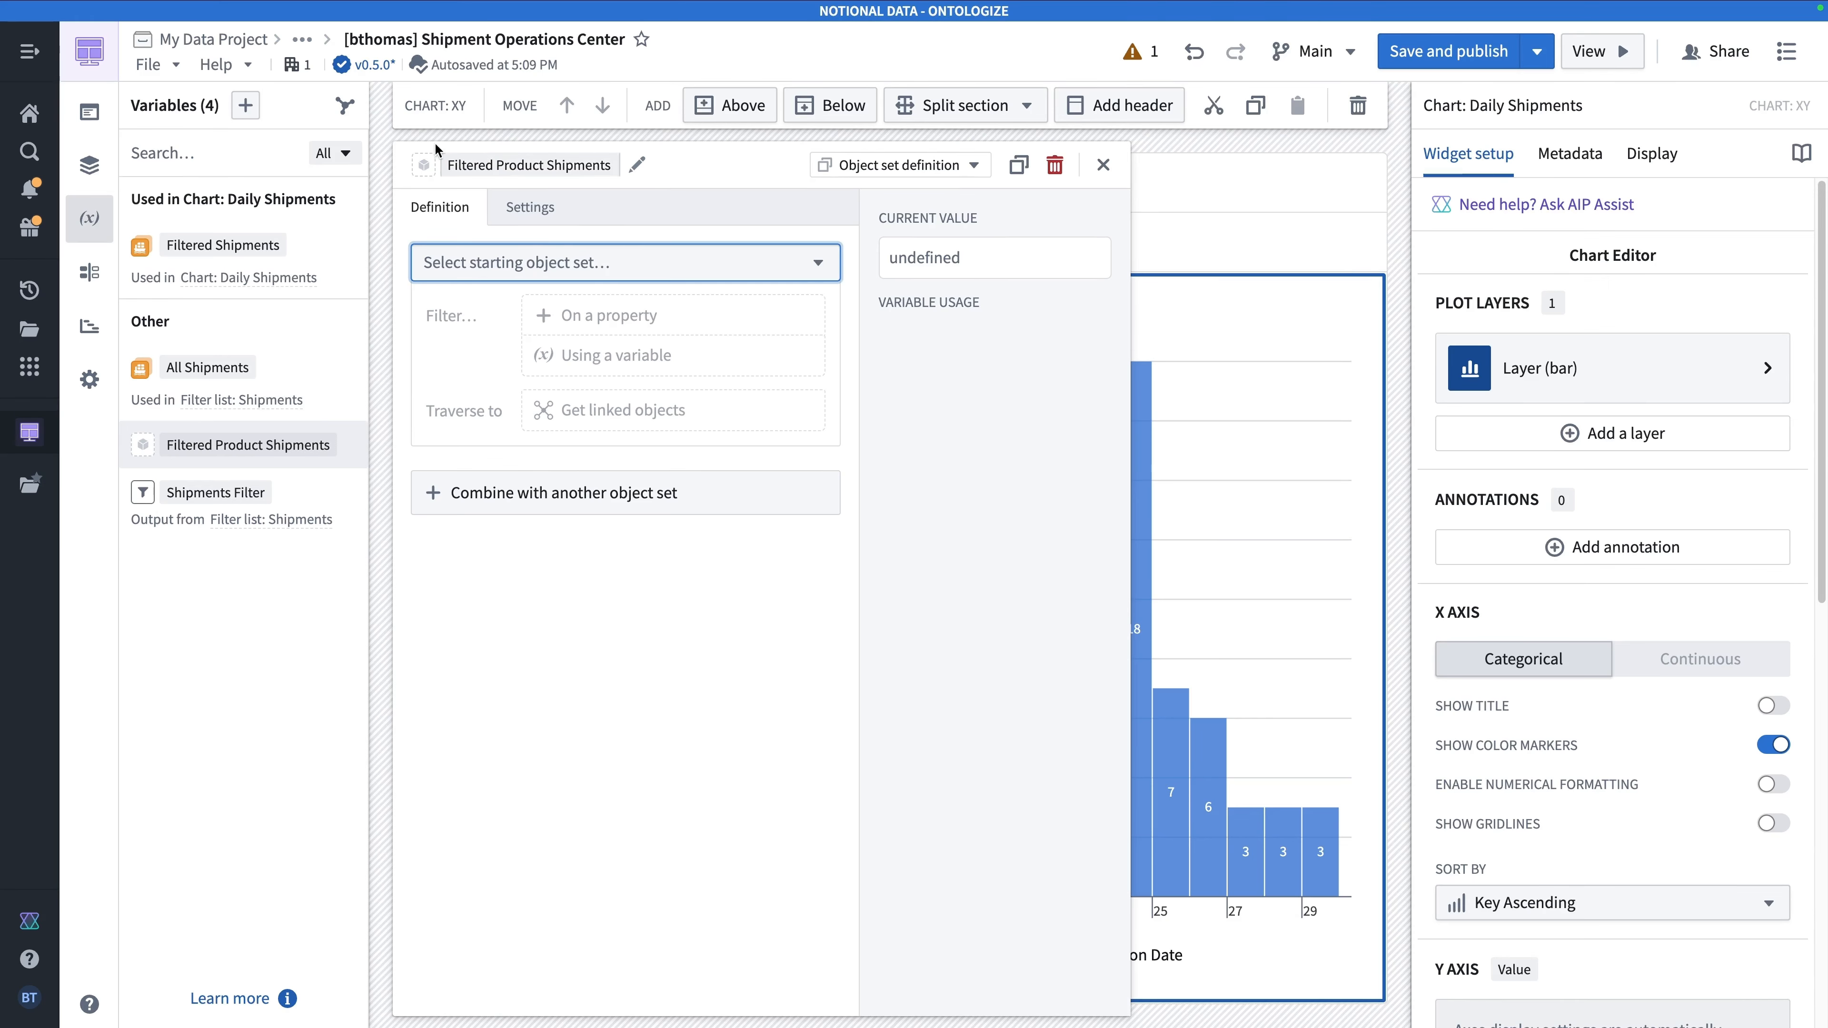
Define Filtered Product Shipments as the Product Shipment objects linked to the Filtered Shipments variable, and close the variable editor.
left_click(511, 271)
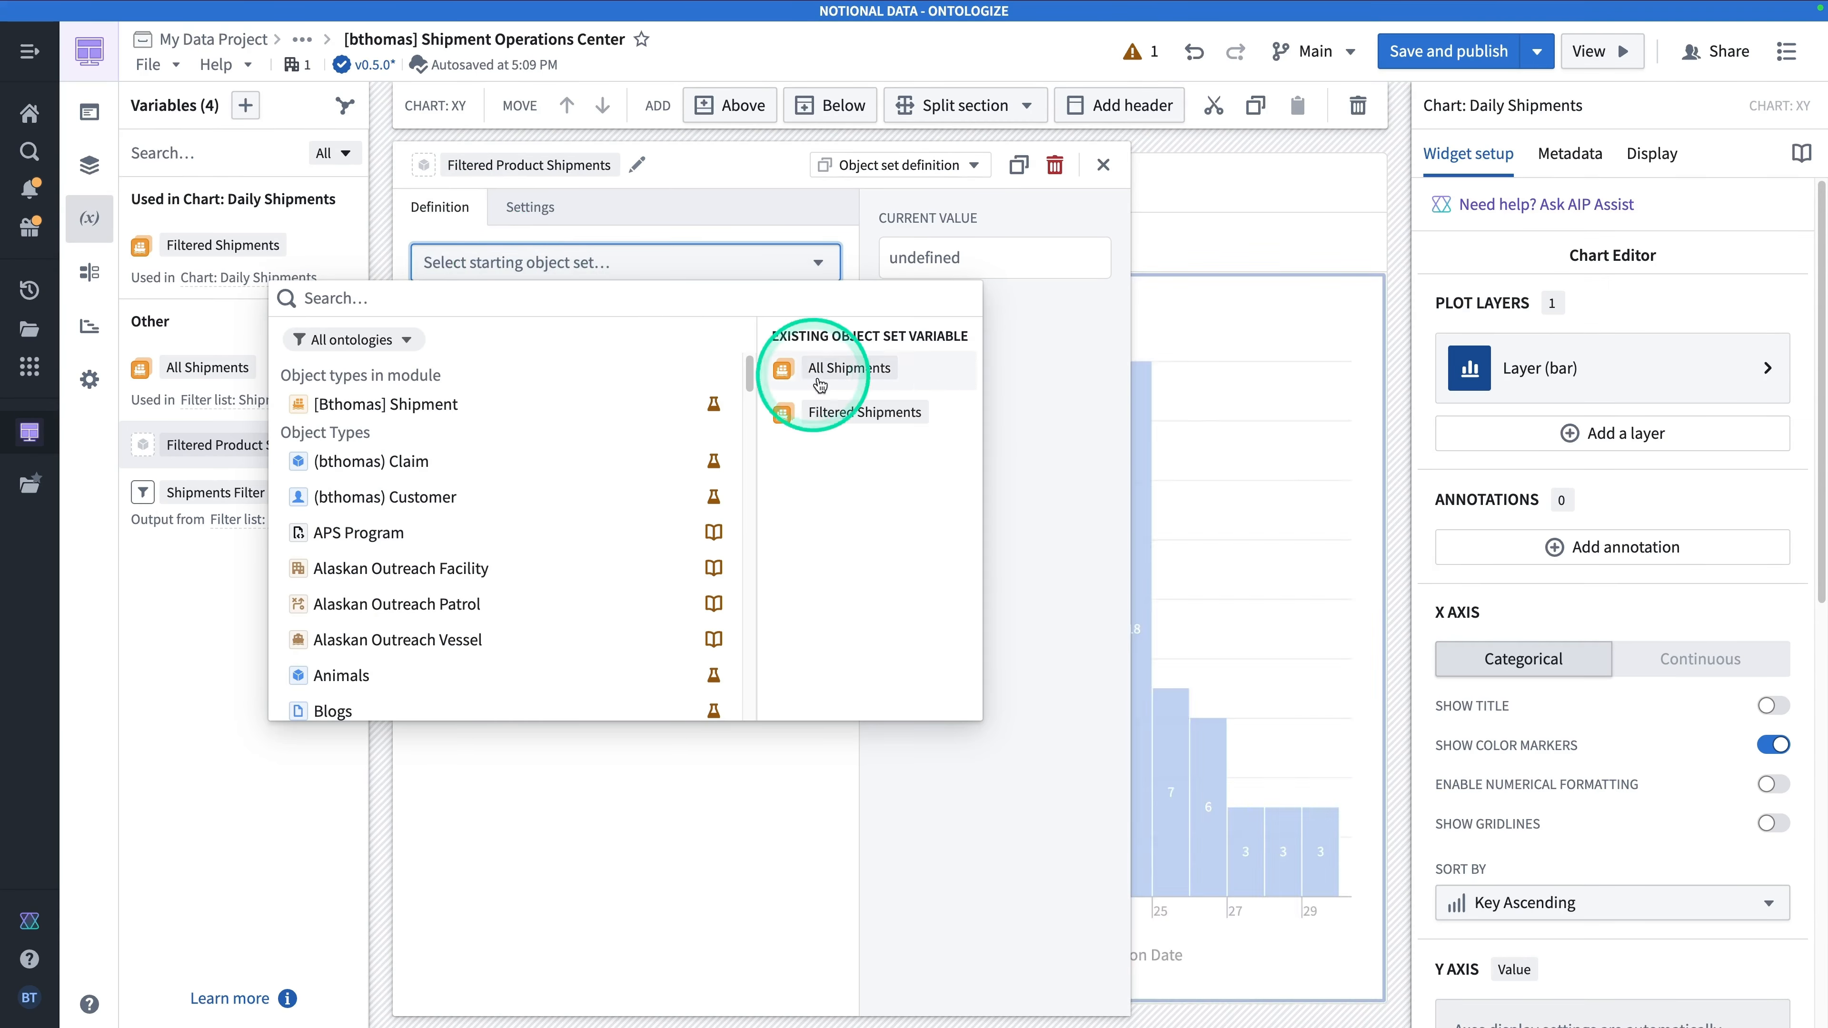
left_click(886, 425)
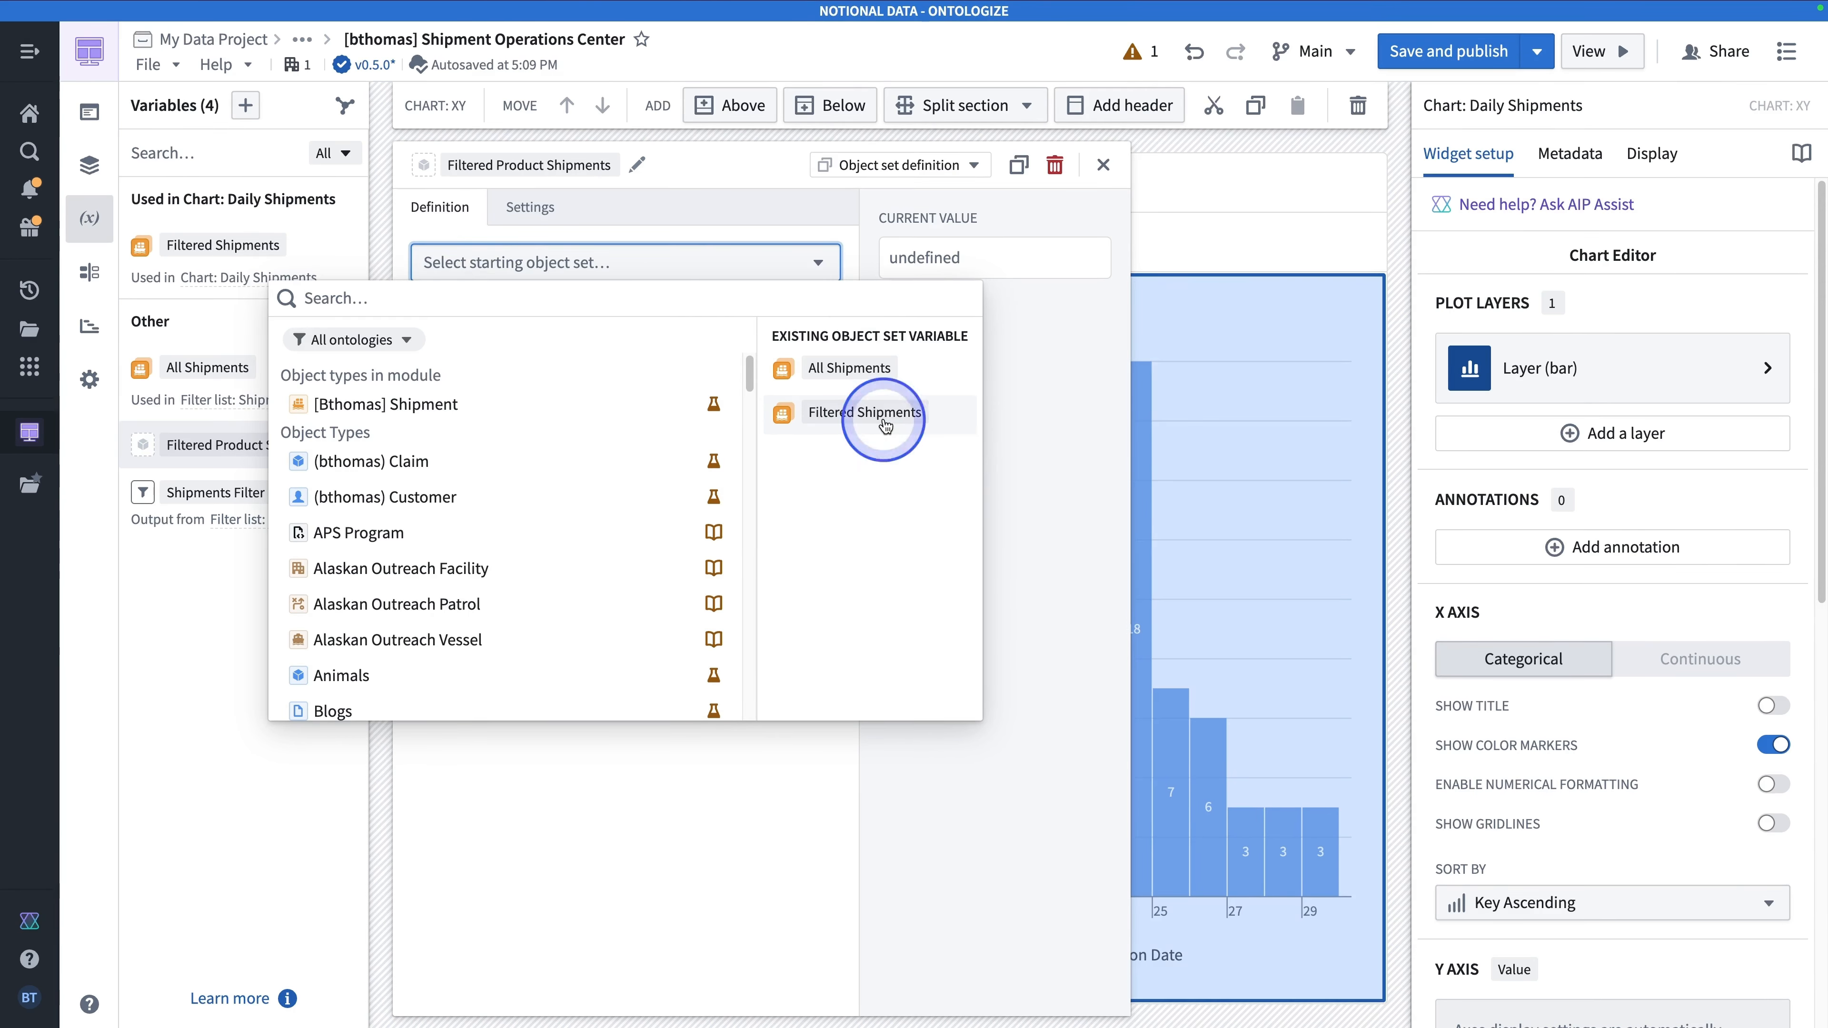
left_click(614, 481)
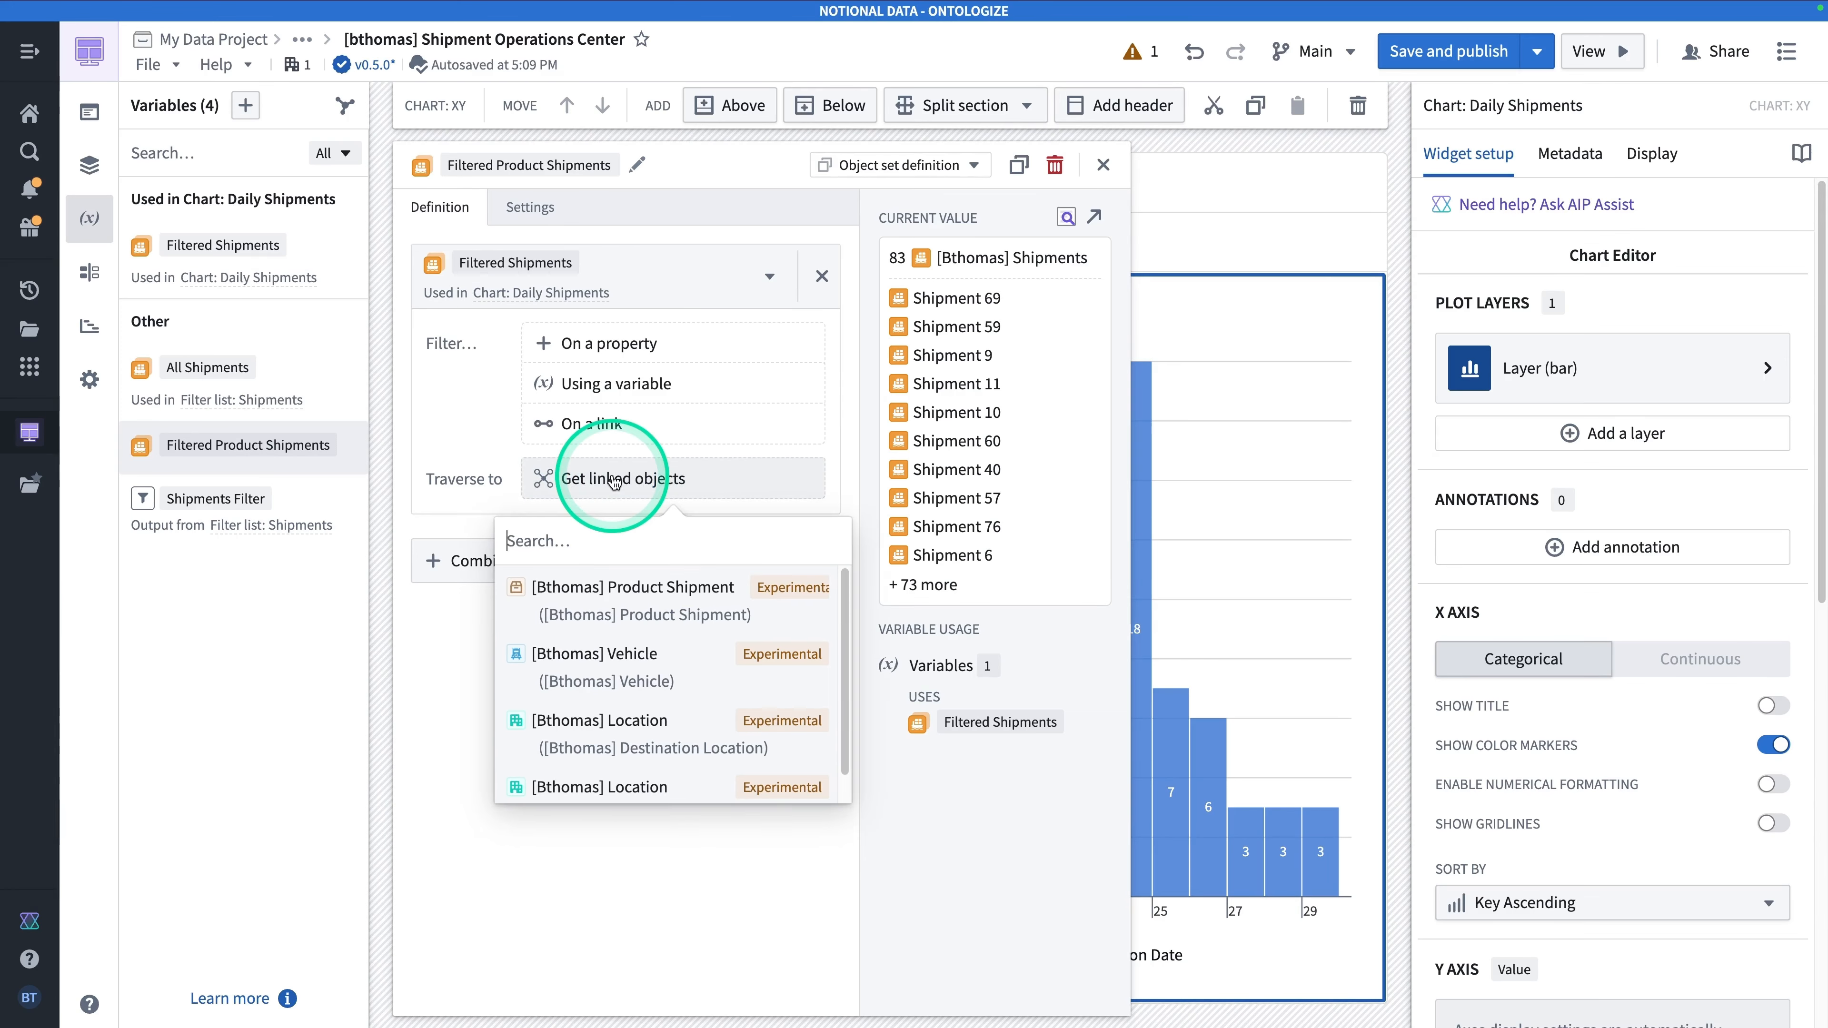
left_click(568, 597)
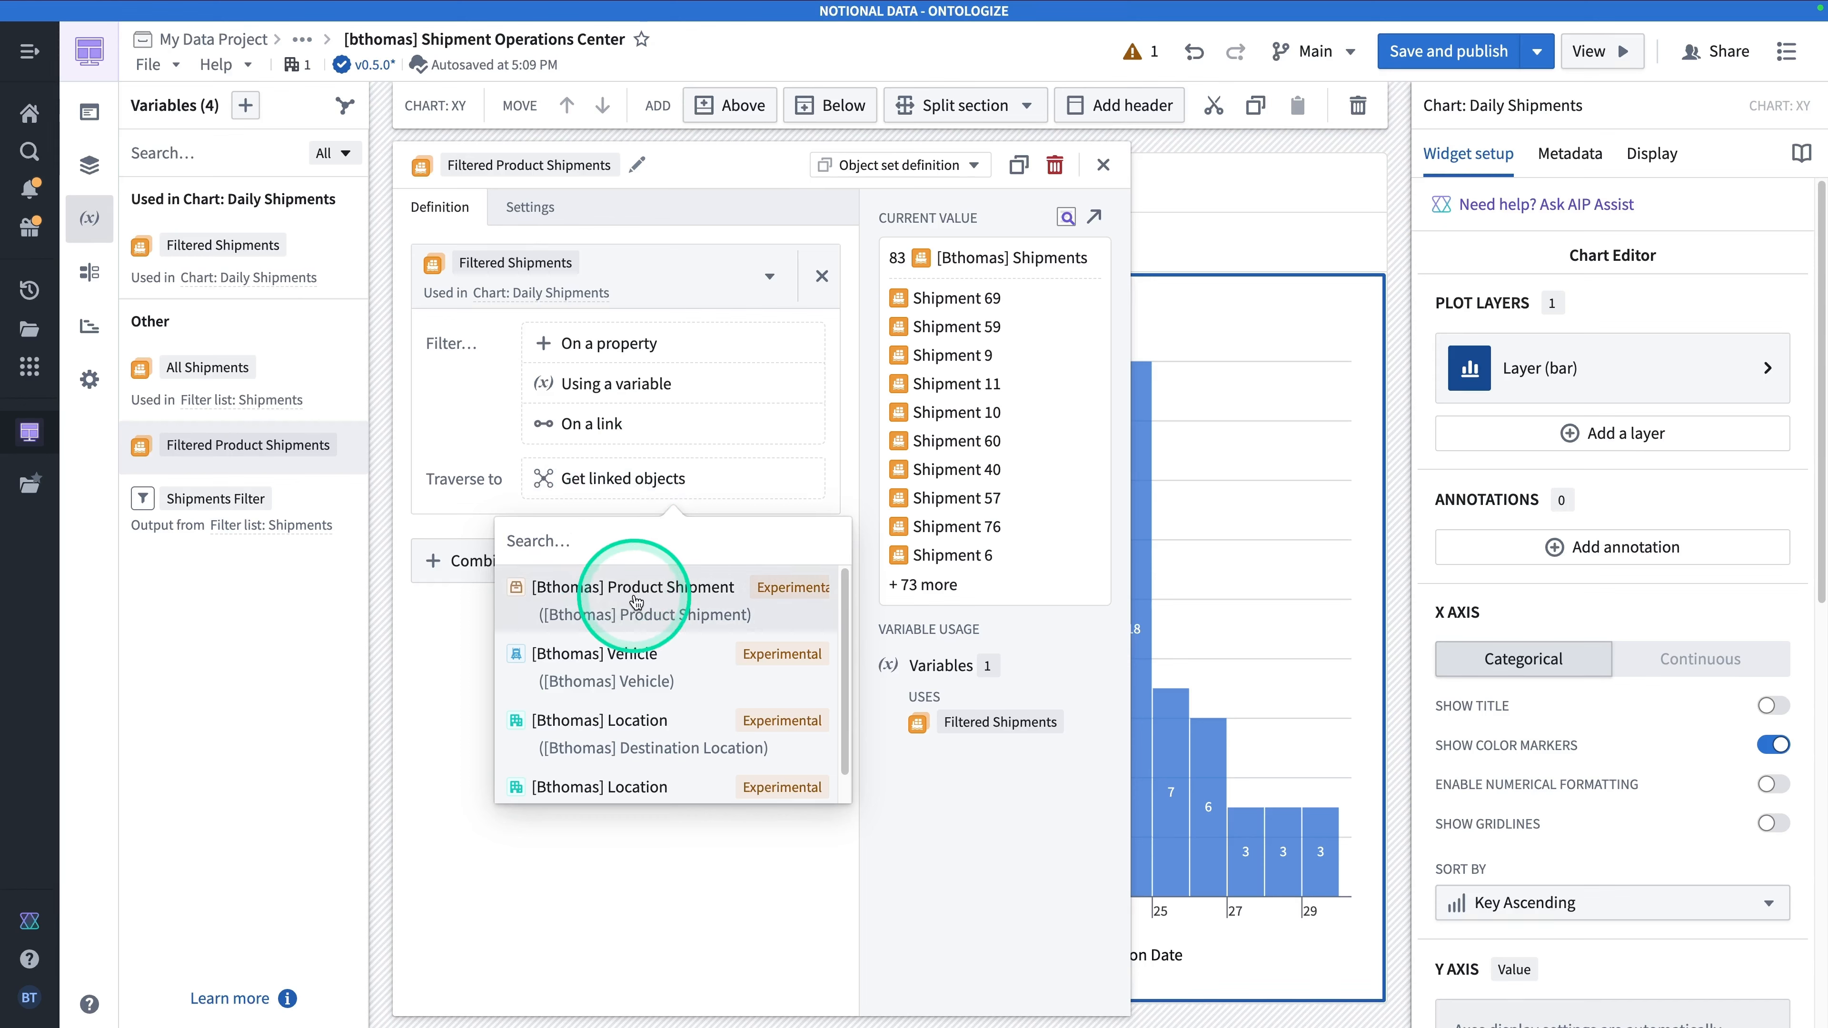
left_click(696, 600)
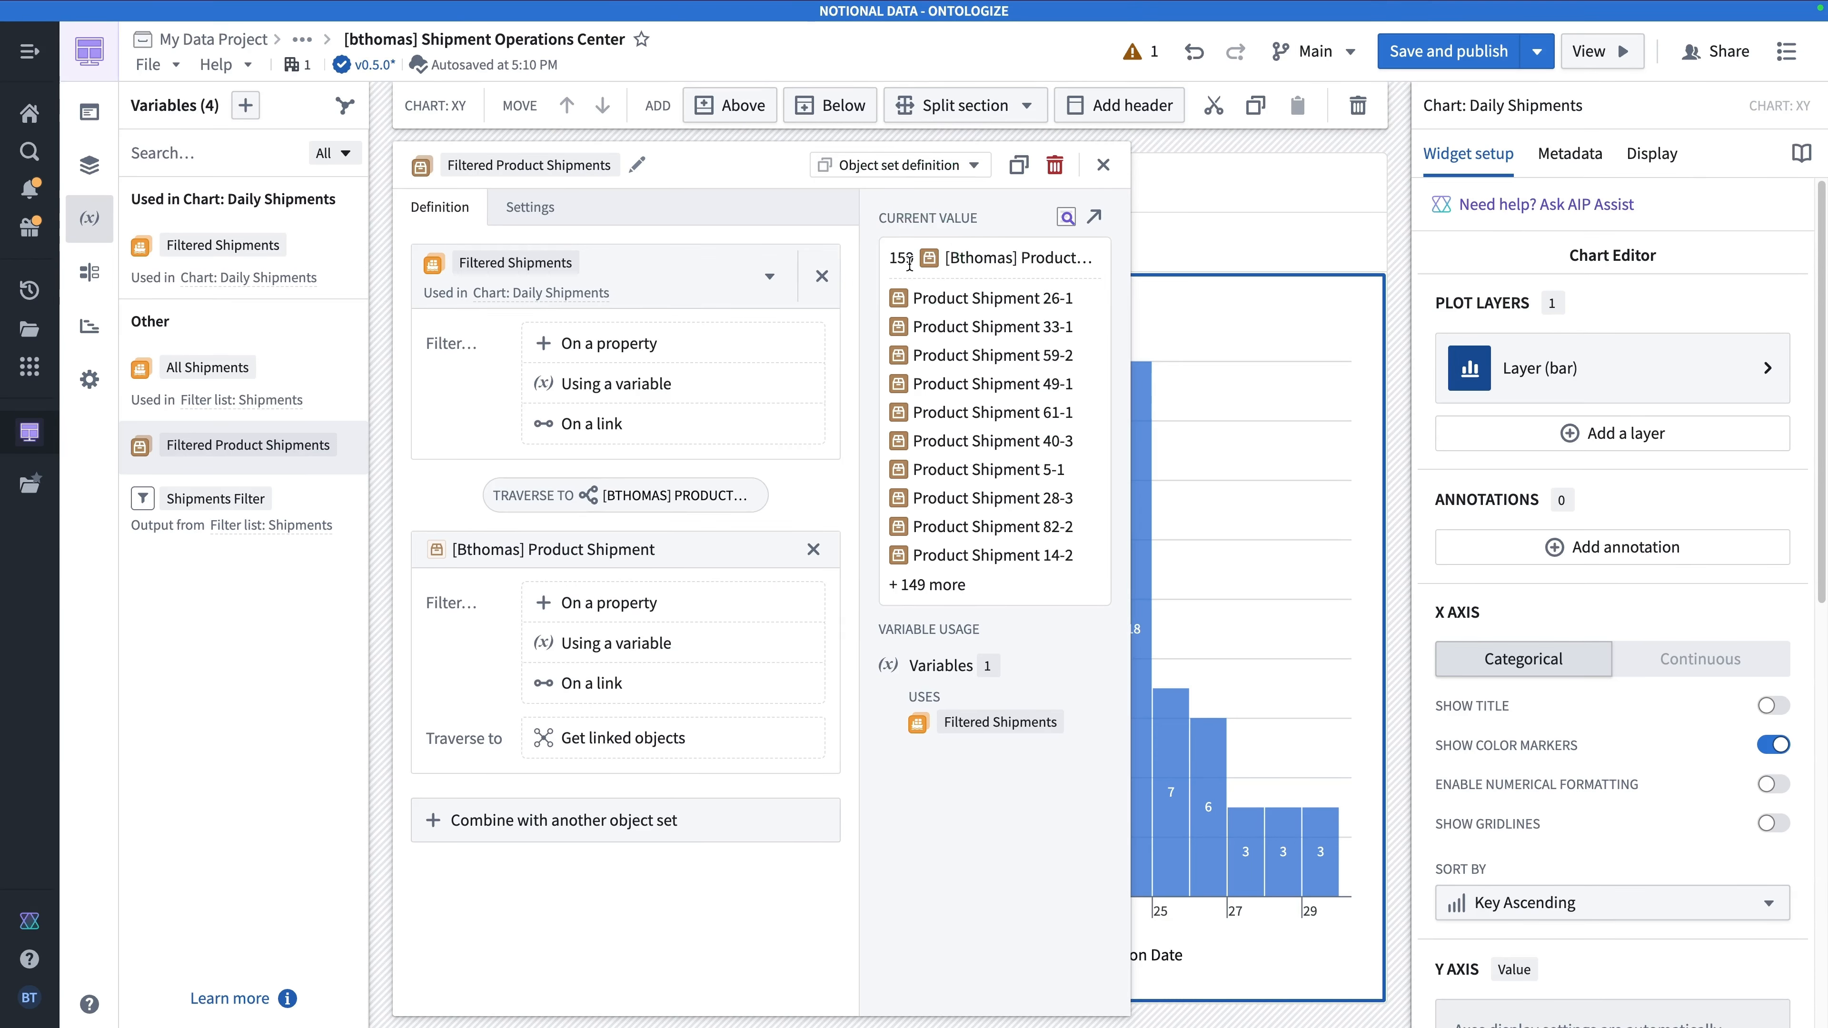
left_click(1104, 166)
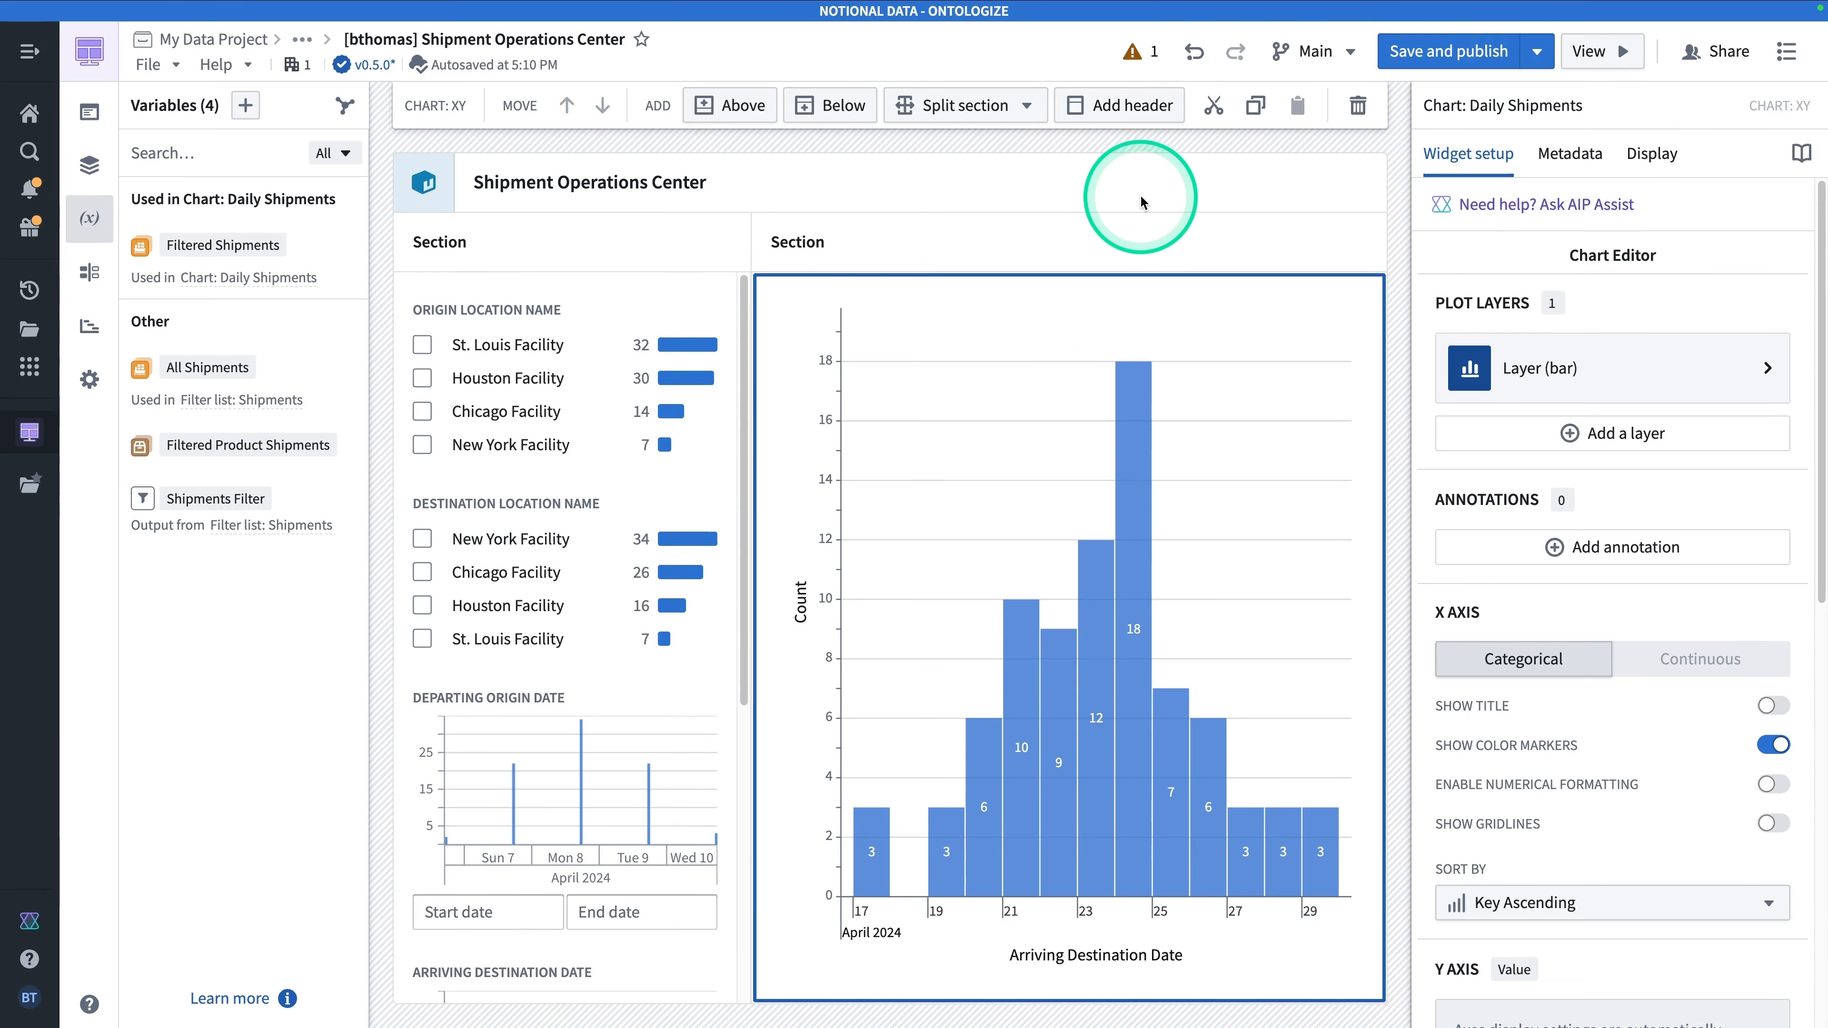
Check the details of the module's warning and return to the Daily Shipments chart.
left_click(1140, 51)
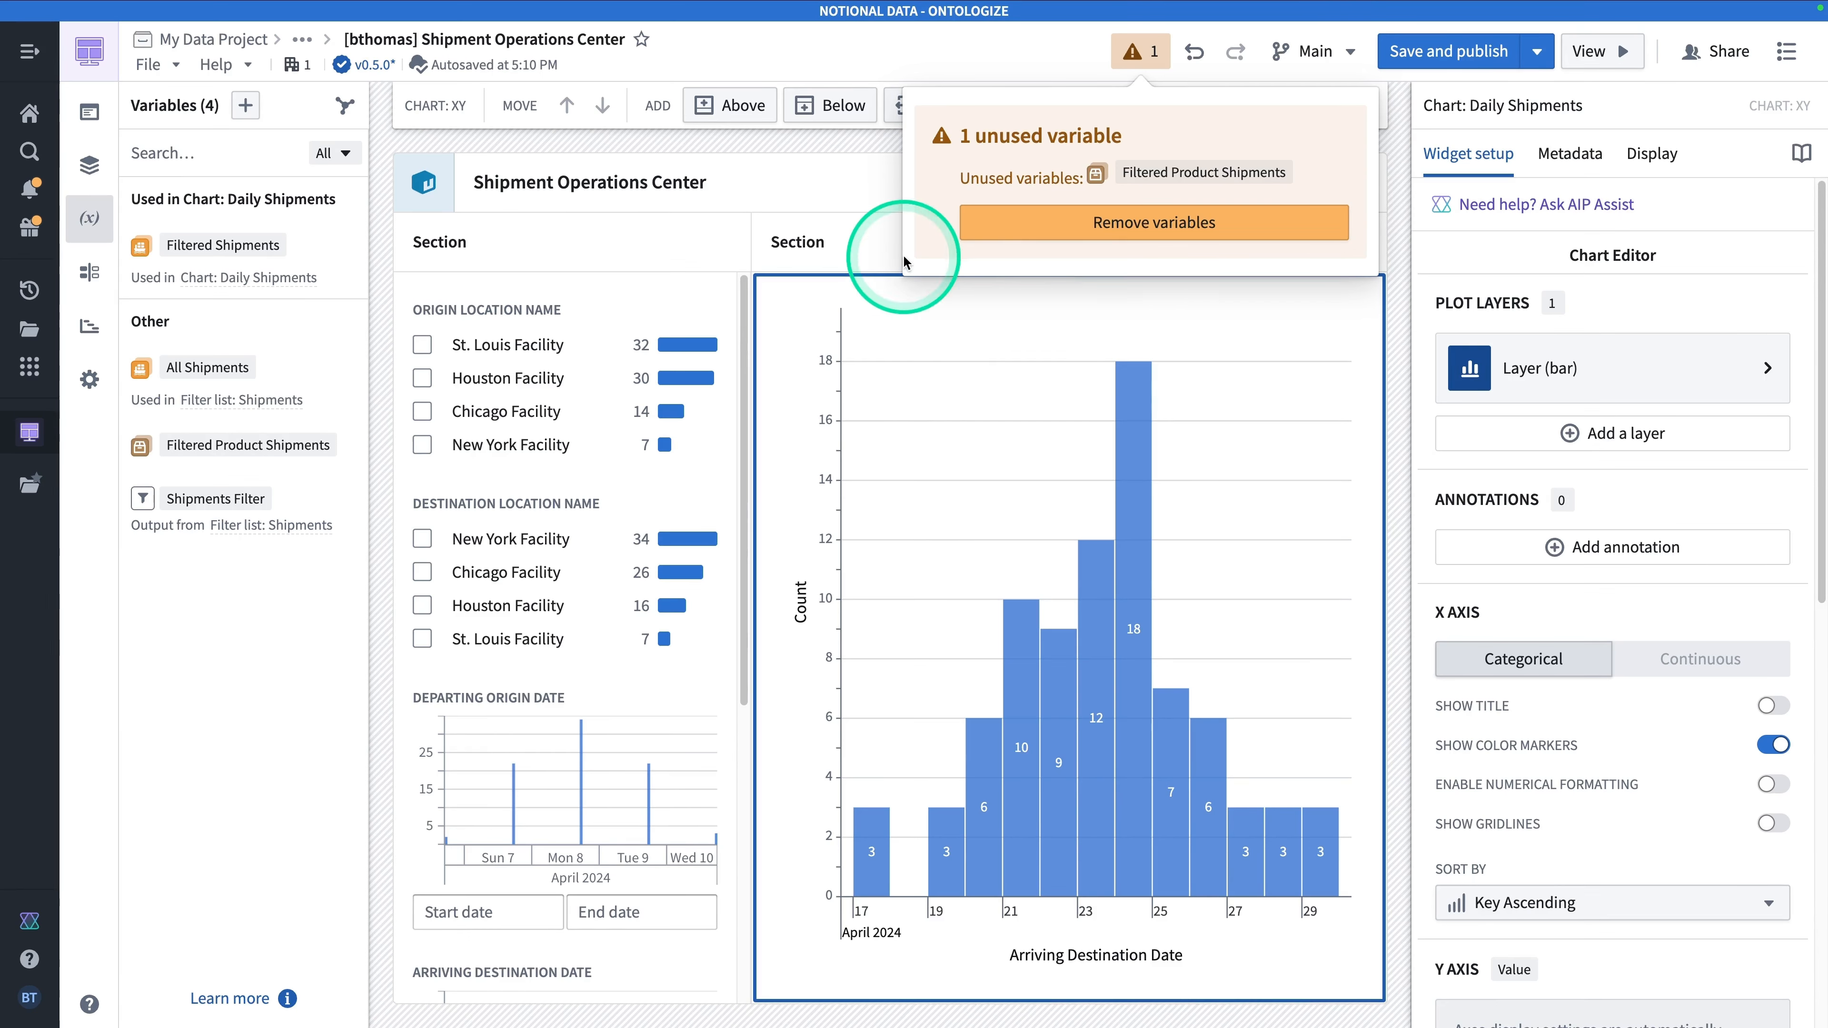
left_click(863, 184)
left_click(956, 392)
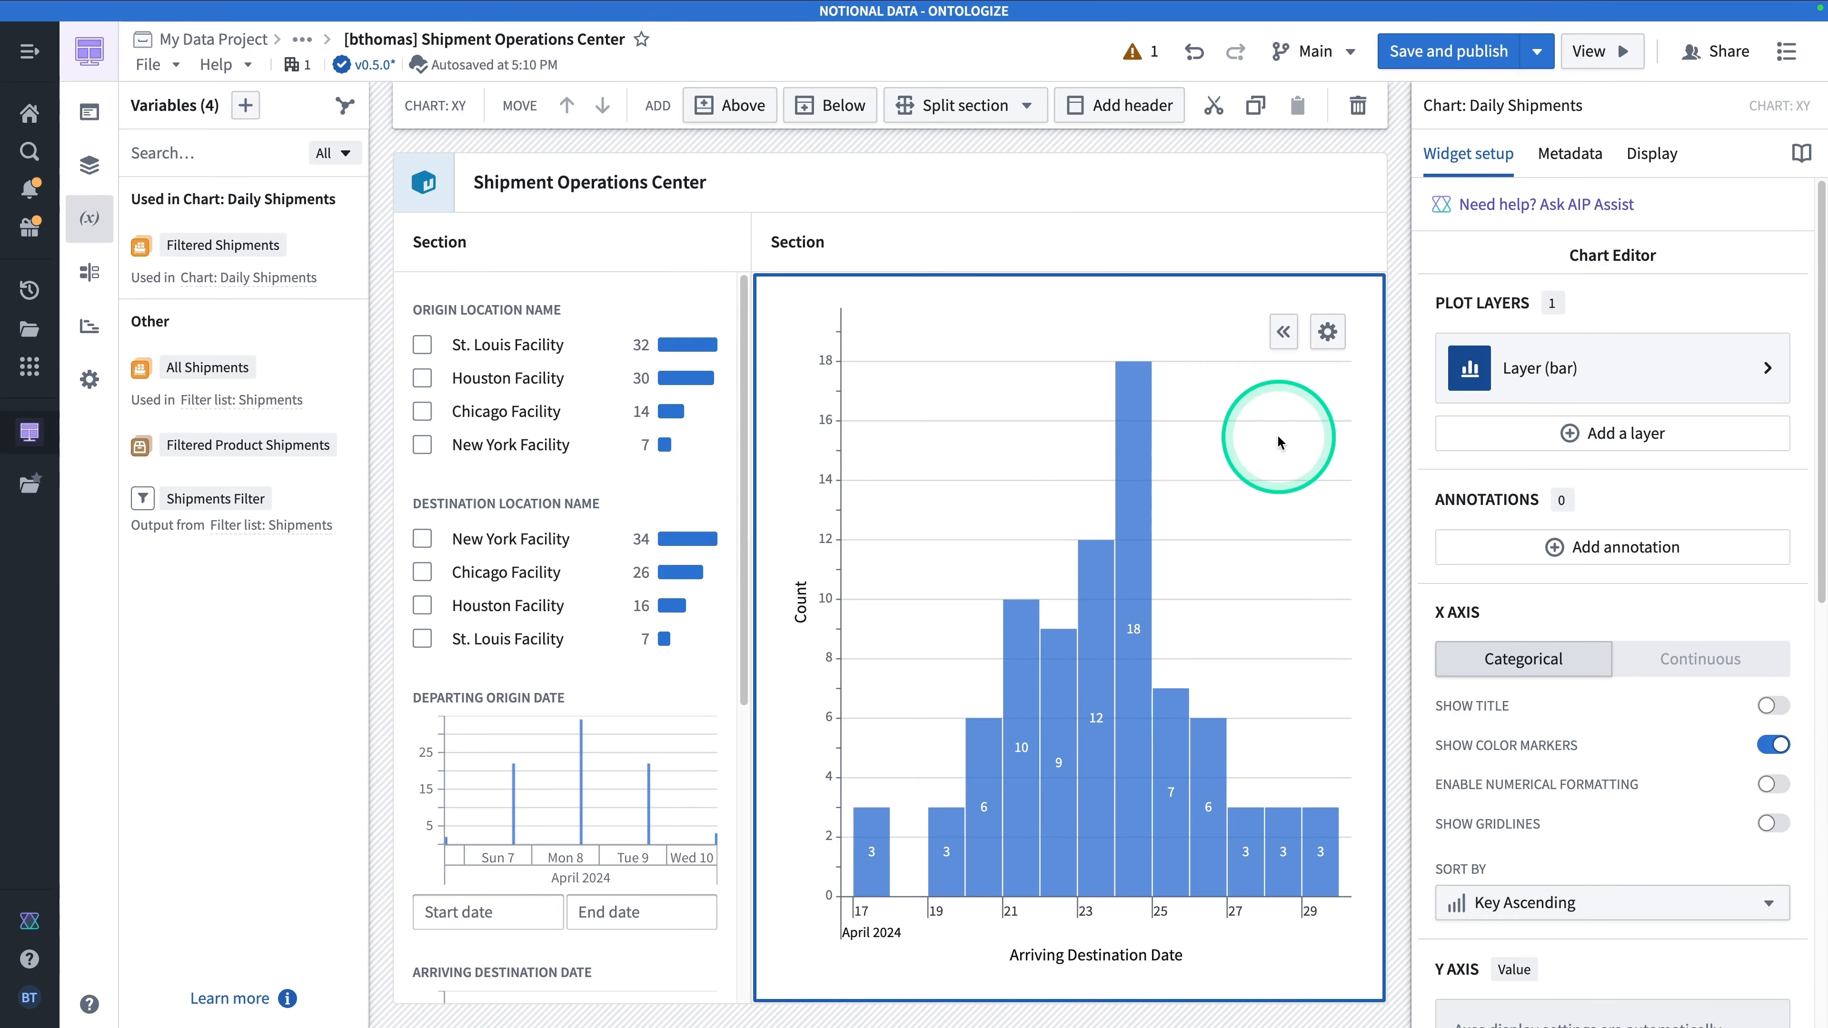
Add a second bar layer to the Daily Shipments chart with Filtered Product Shipments as its input object set.
left_click(1613, 433)
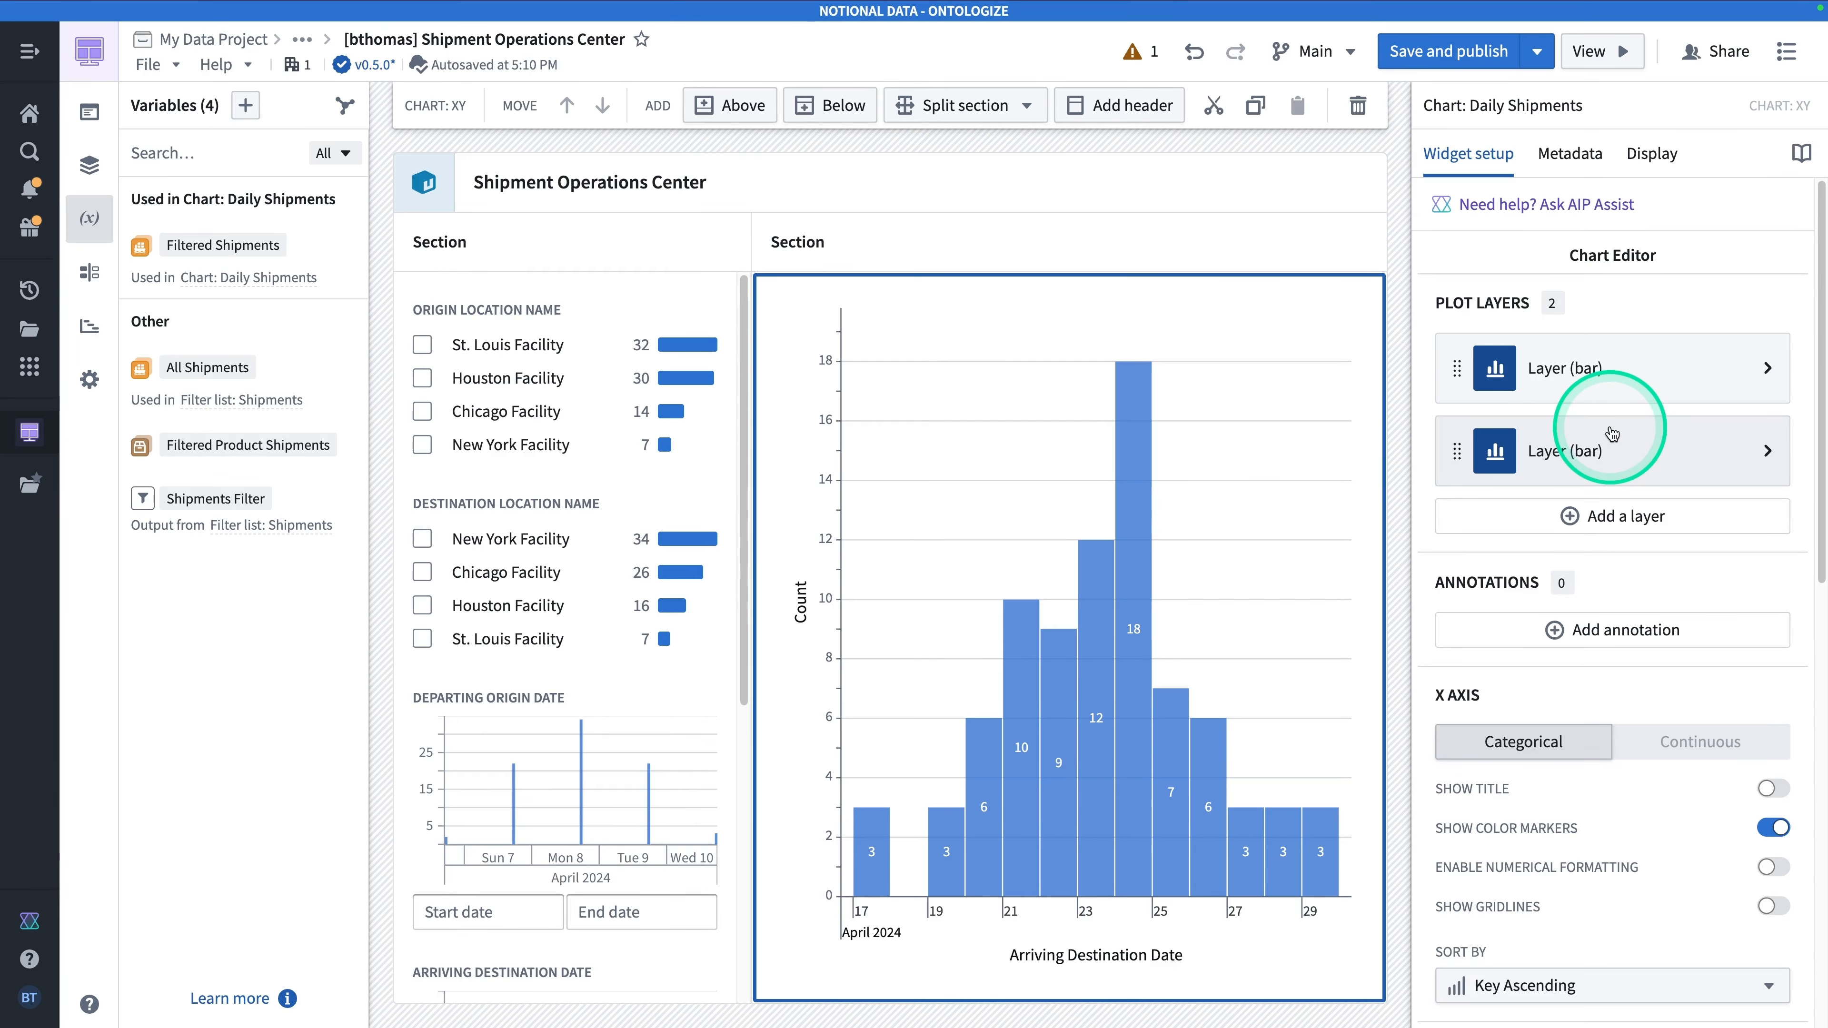
left_click(1559, 457)
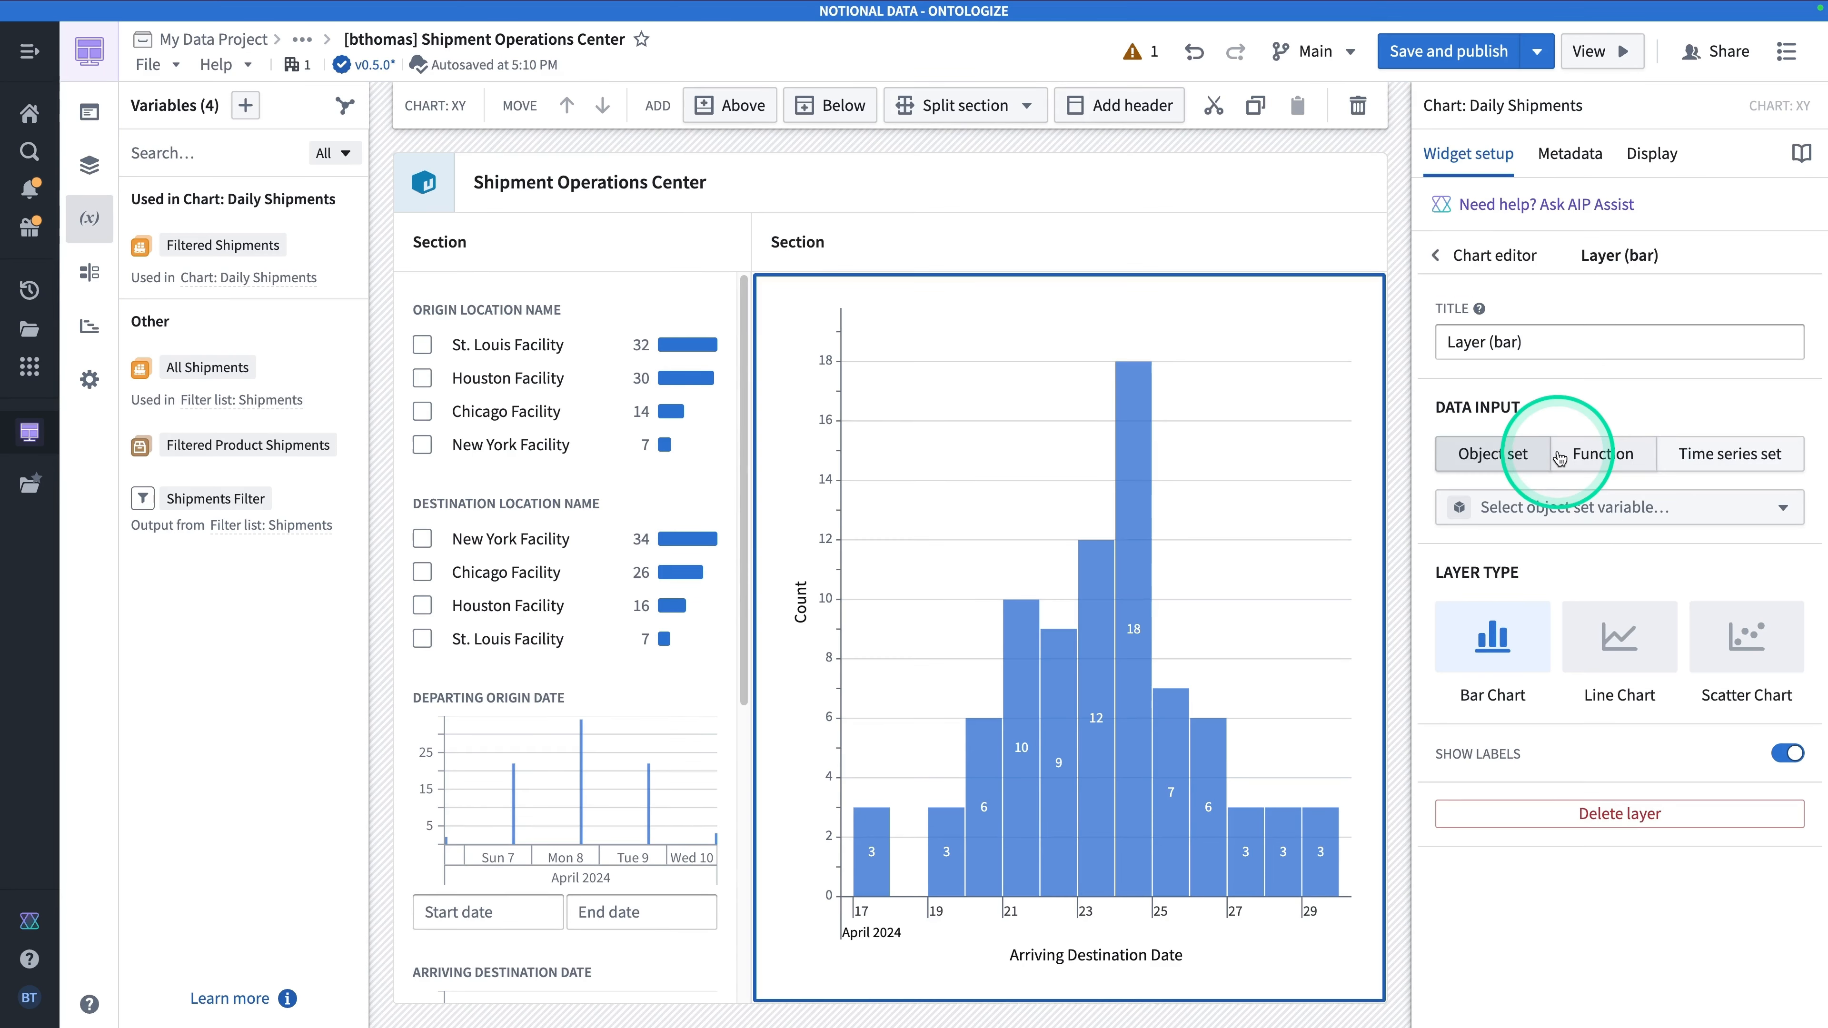
left_click(1559, 507)
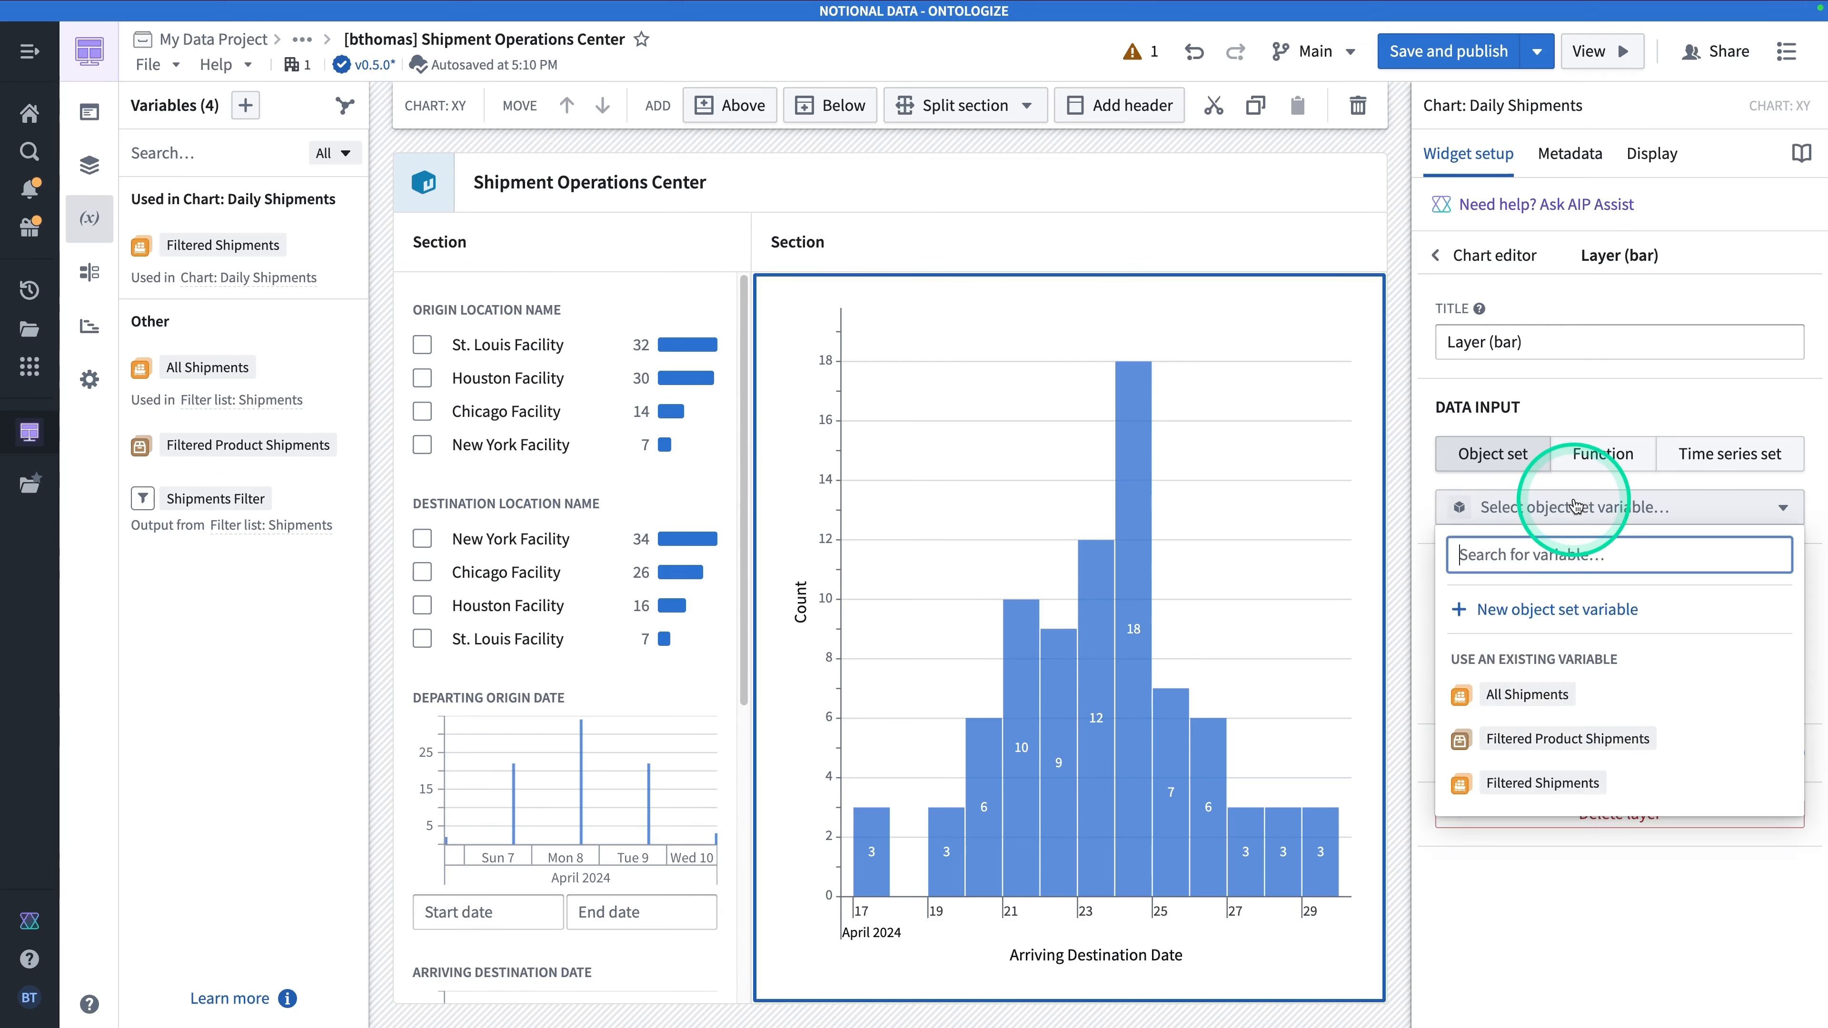
left_click(1524, 740)
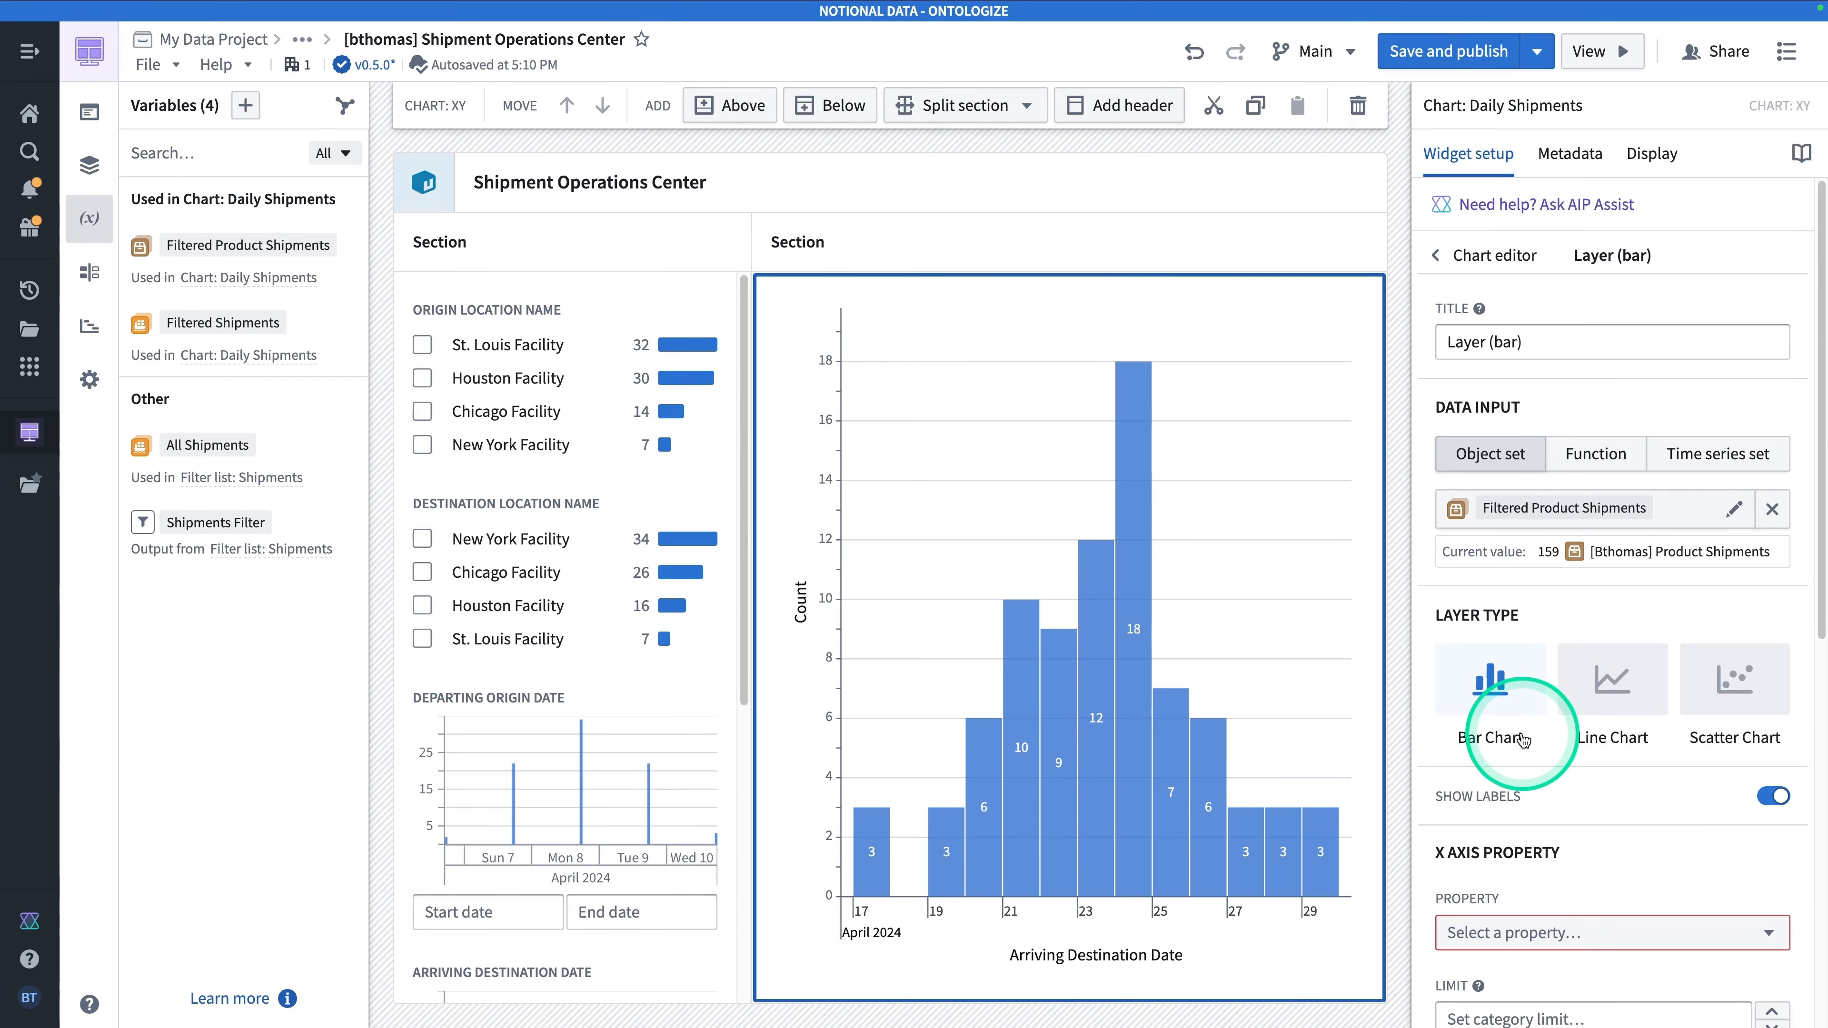
Set the product shipments layer's X axis property to Arriving Destination Date, bucketed by Day.
left_click(1586, 931)
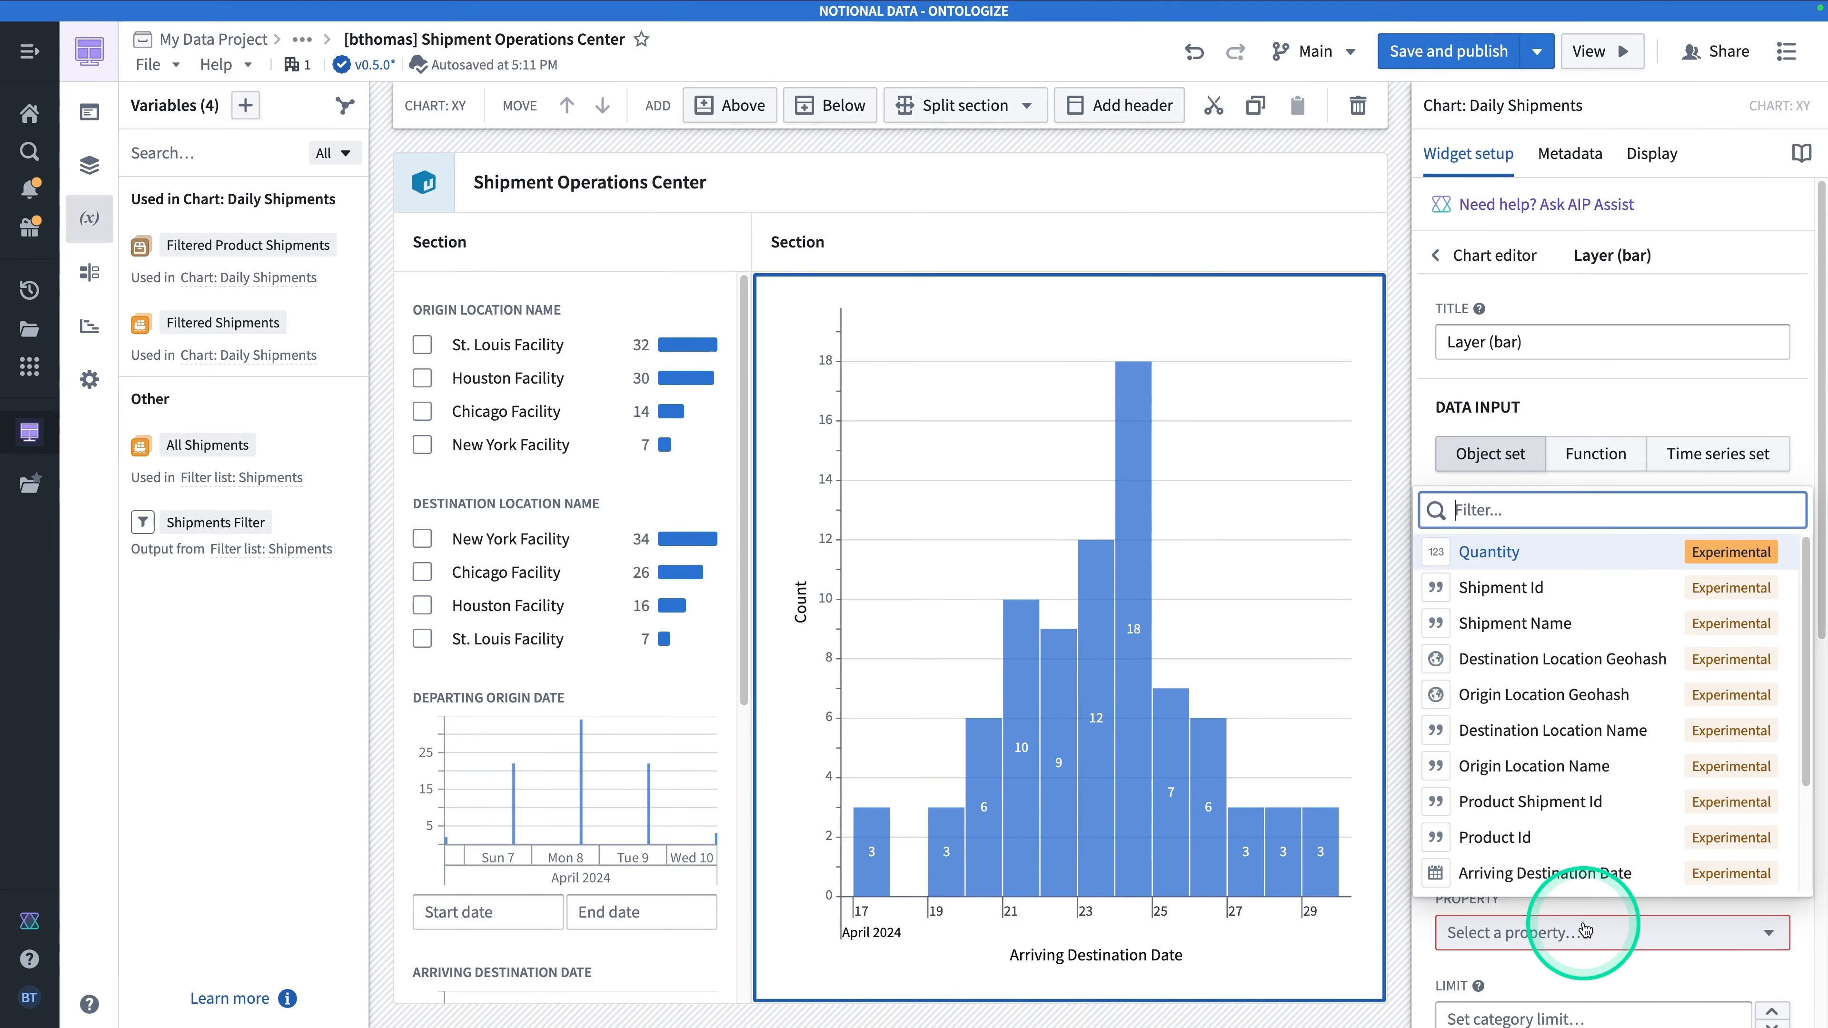
type("arr")
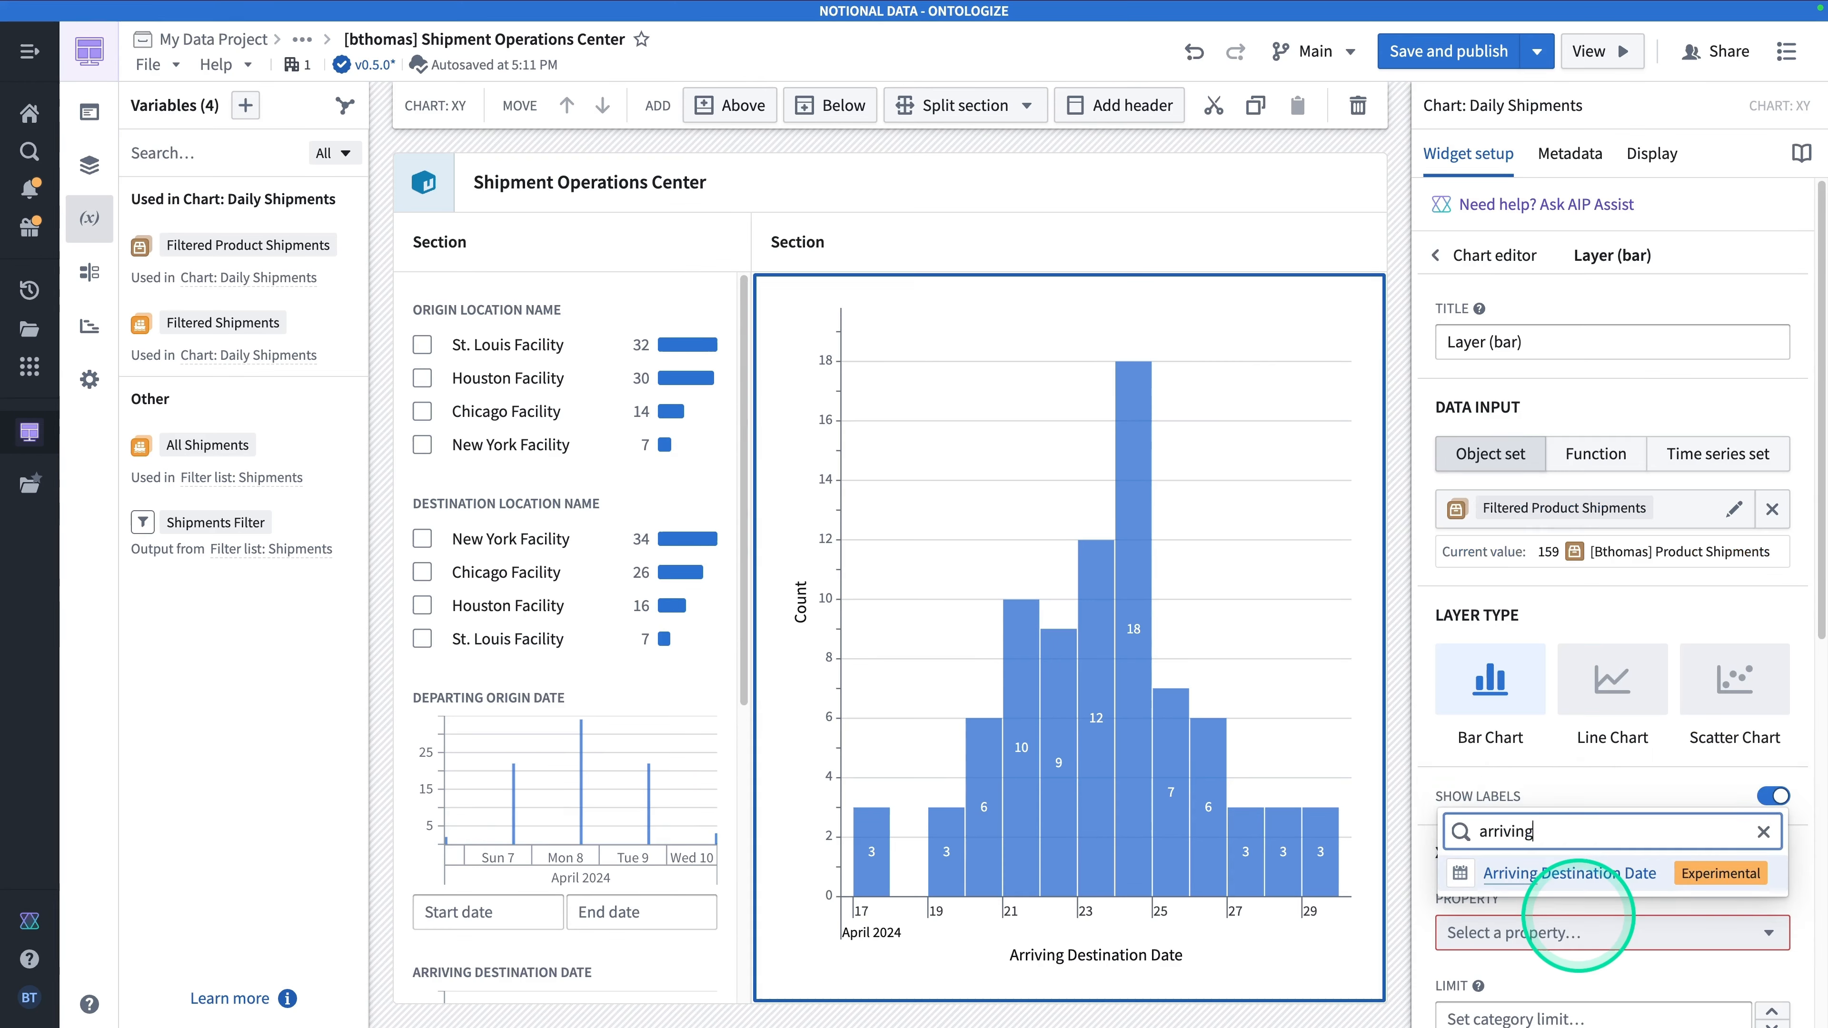
type("iving")
left_click(1572, 874)
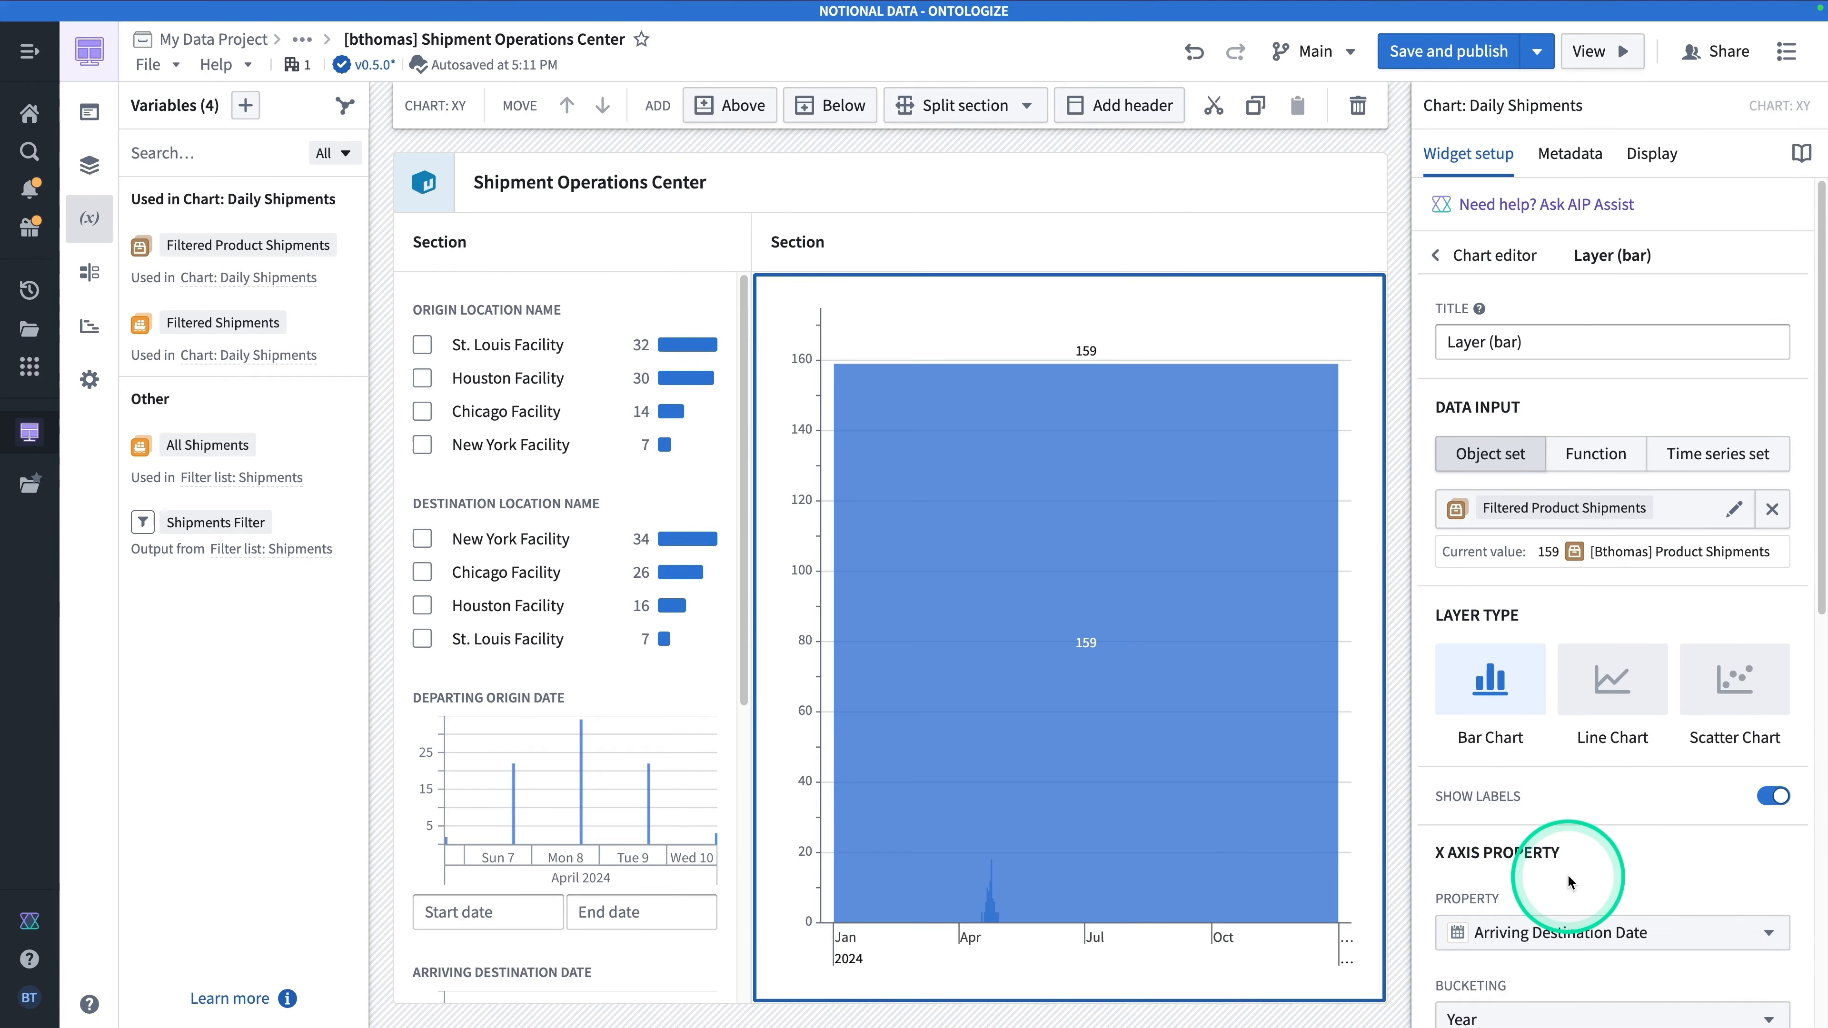
scroll(1548, 850, "down", 3)
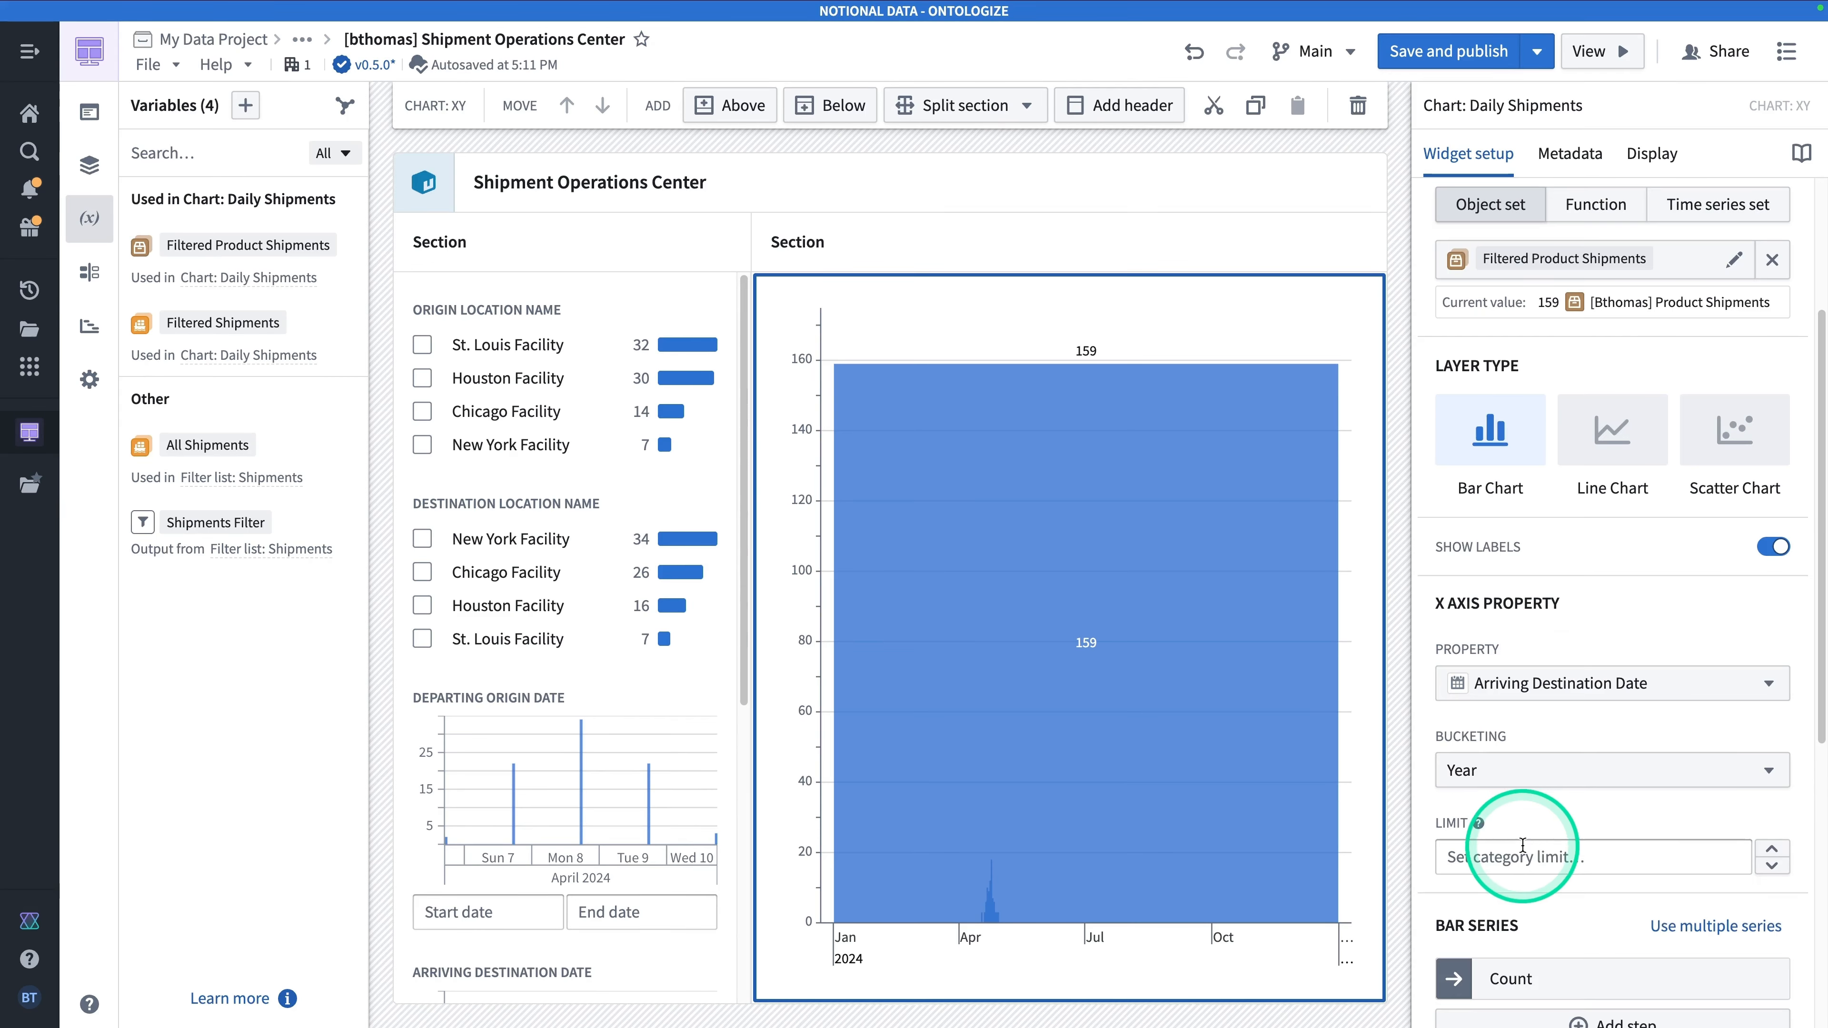
left_click(1519, 771)
left_click(1468, 620)
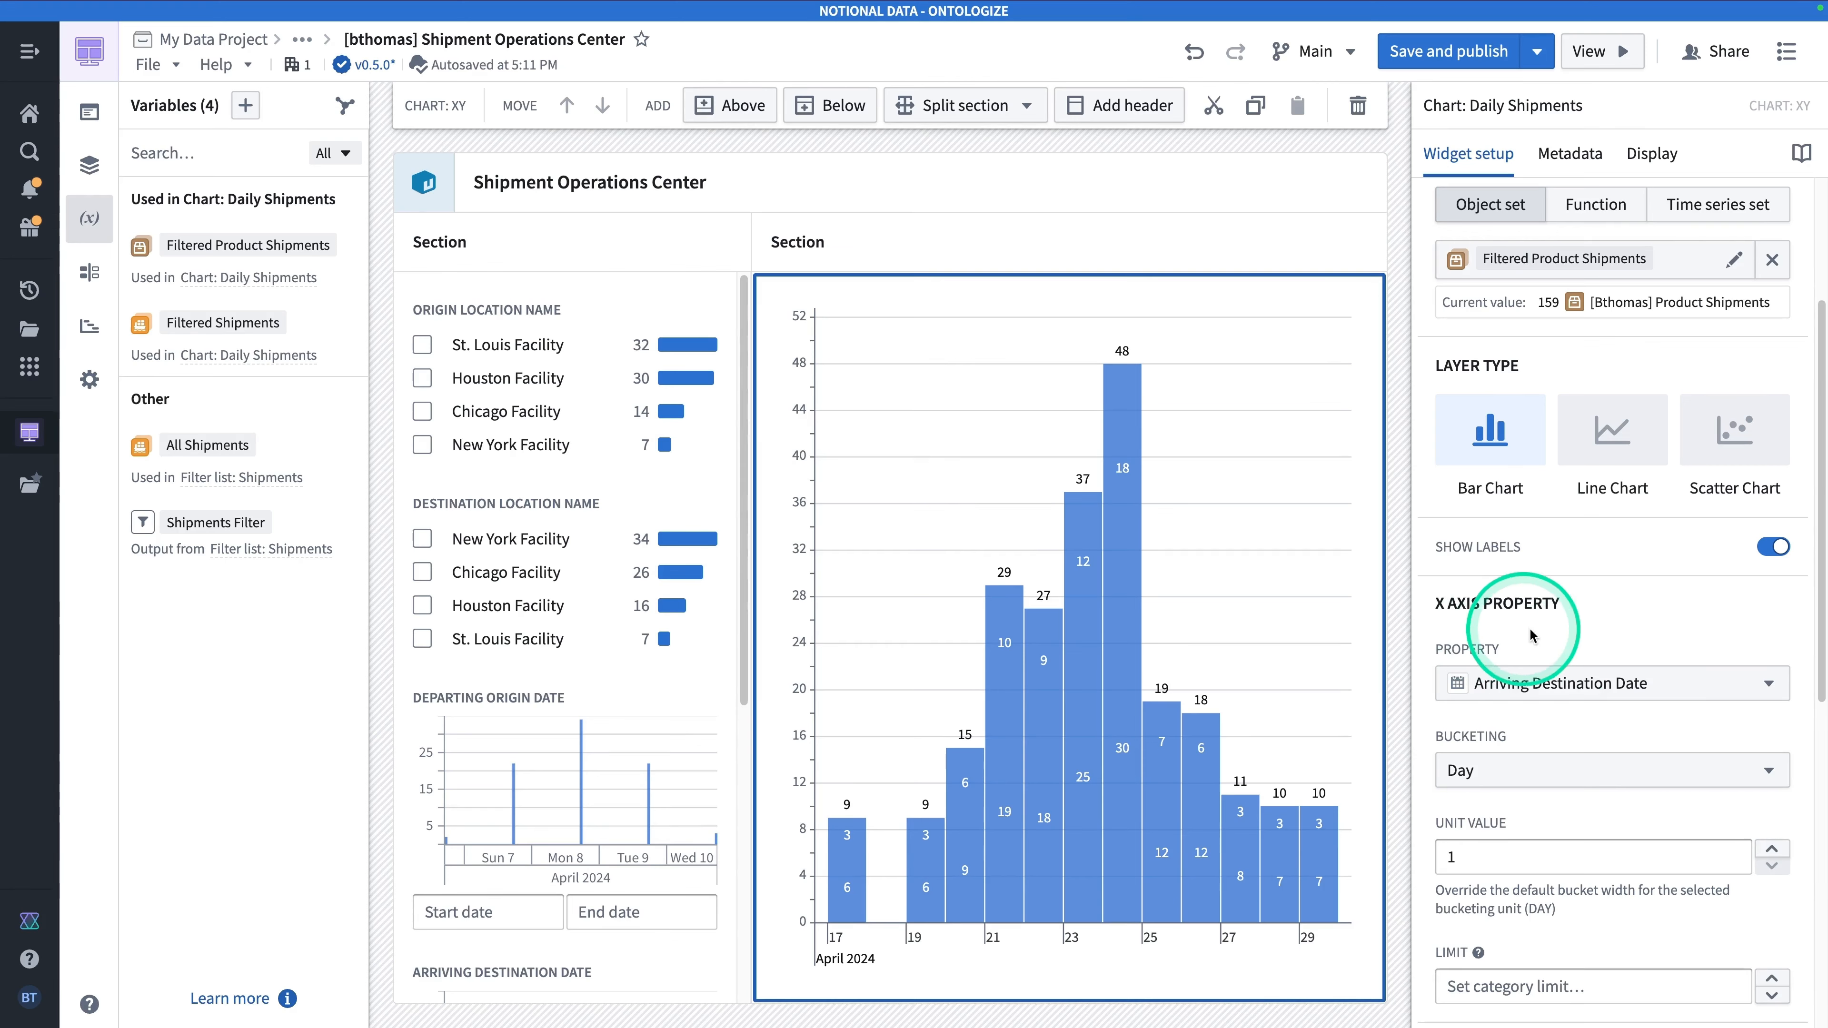
Replace the bar series' Count aggregation with a Sum of the Quantity property.
scroll(1636, 659, "down", 5)
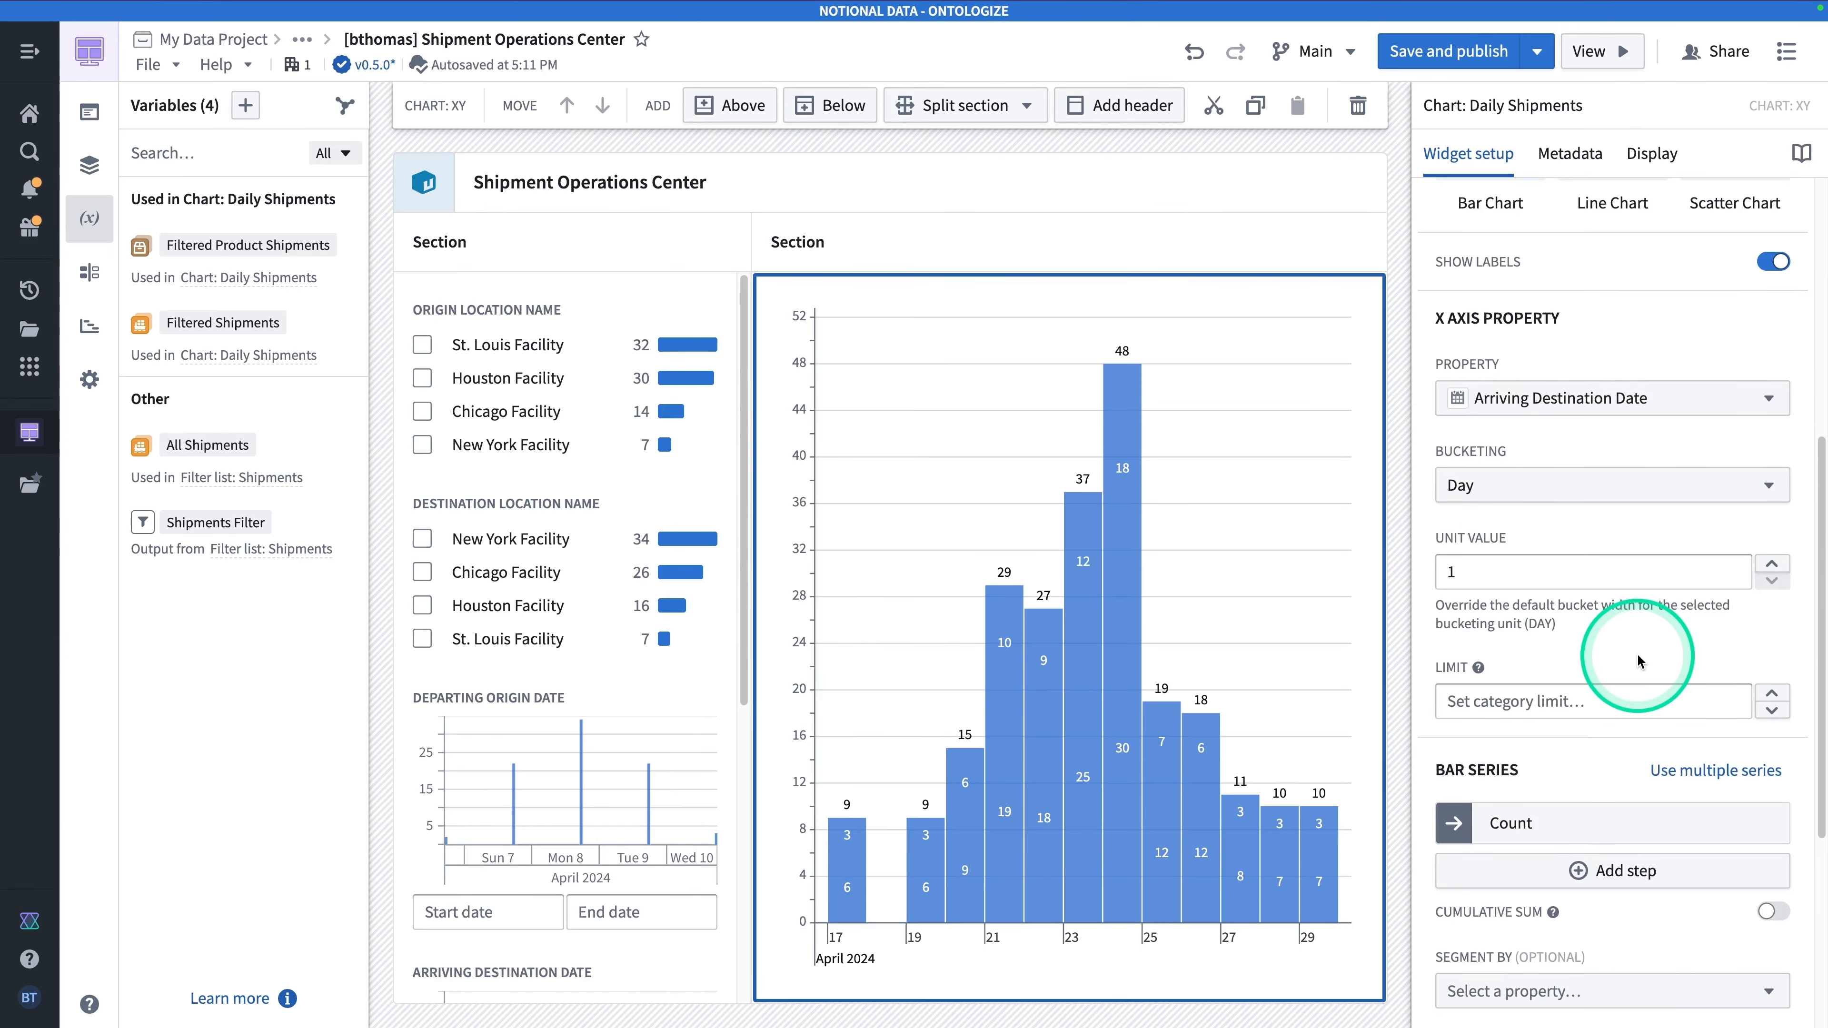
scroll(1640, 660, "down", 1)
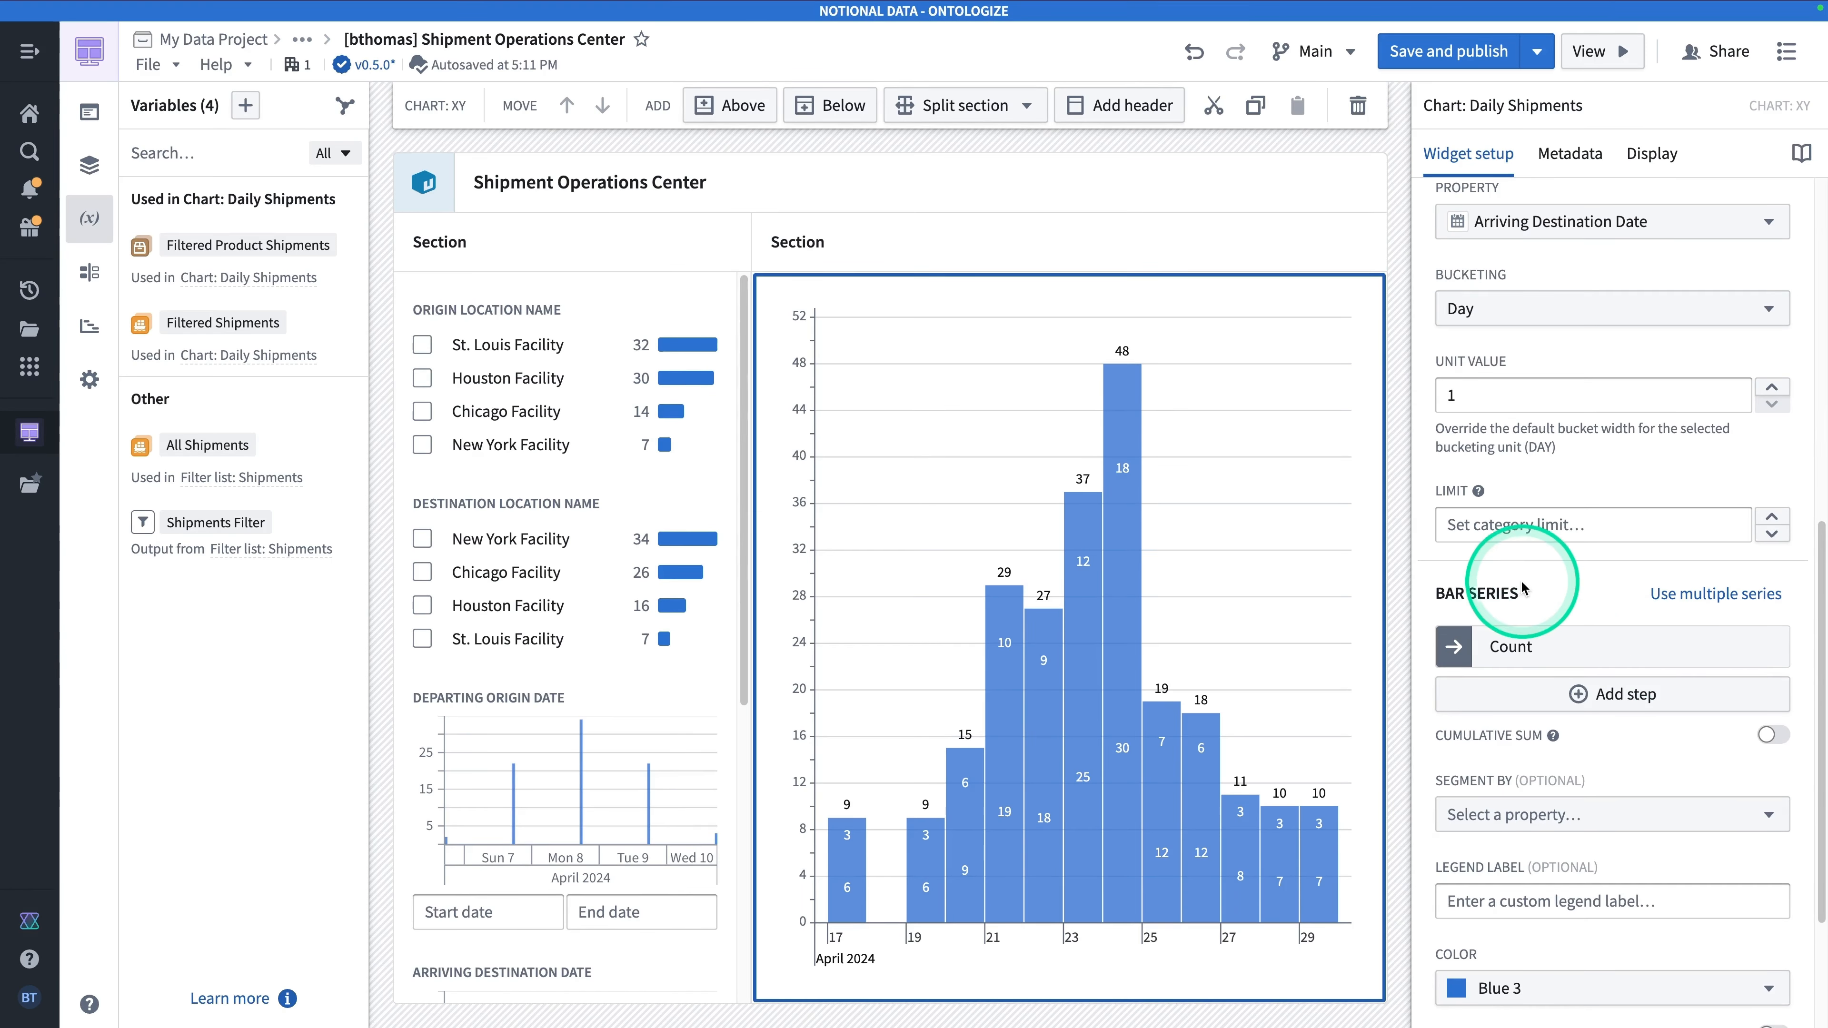
left_click(1629, 695)
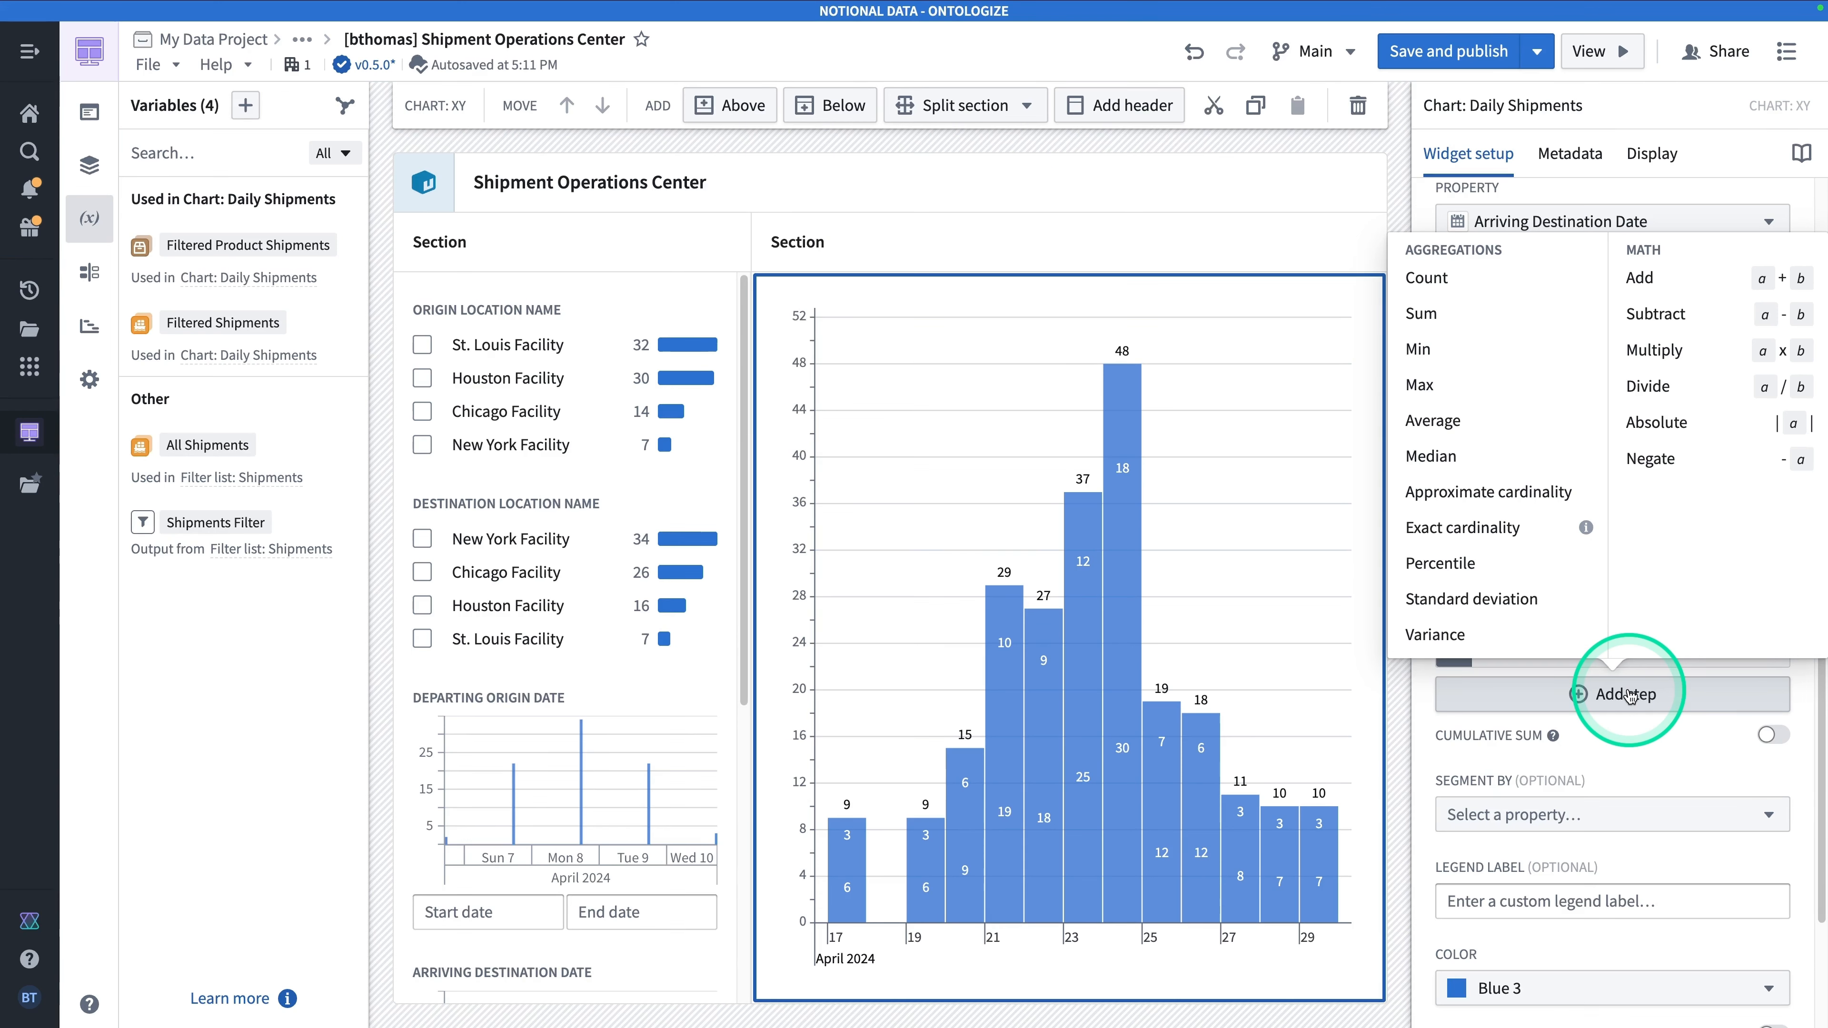
left_click(1476, 316)
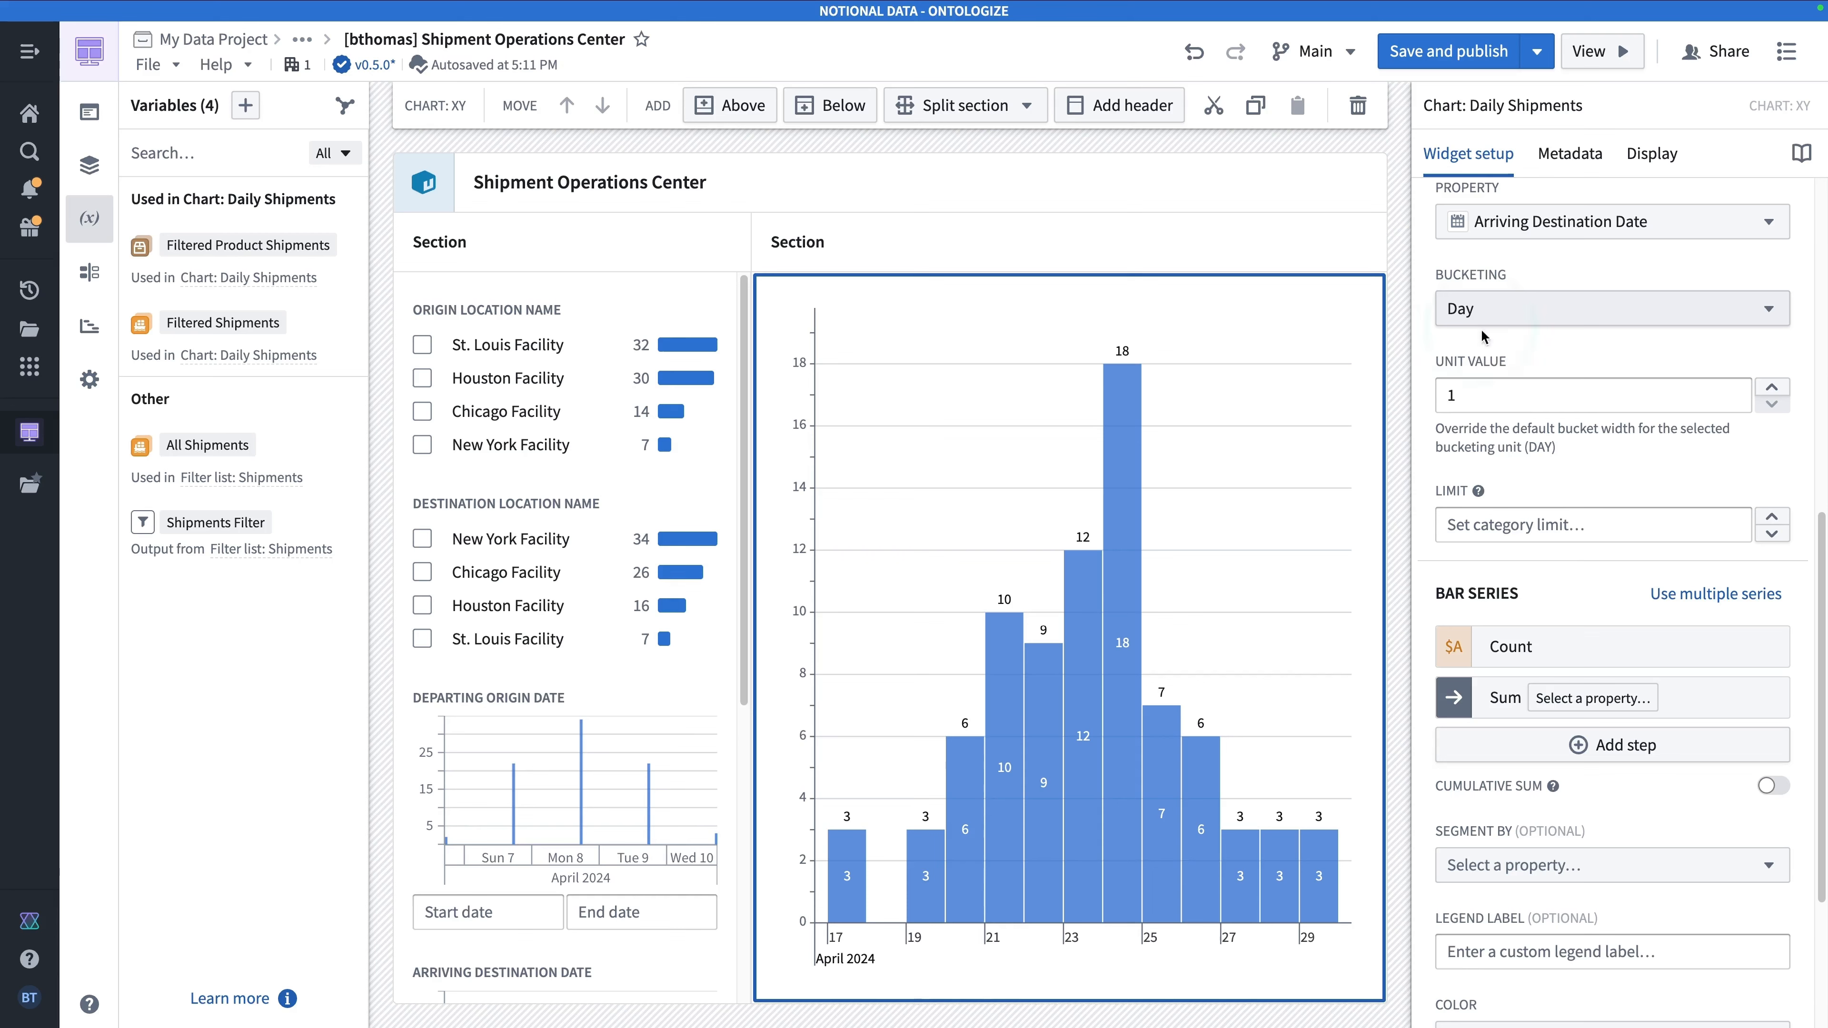
left_click(1619, 700)
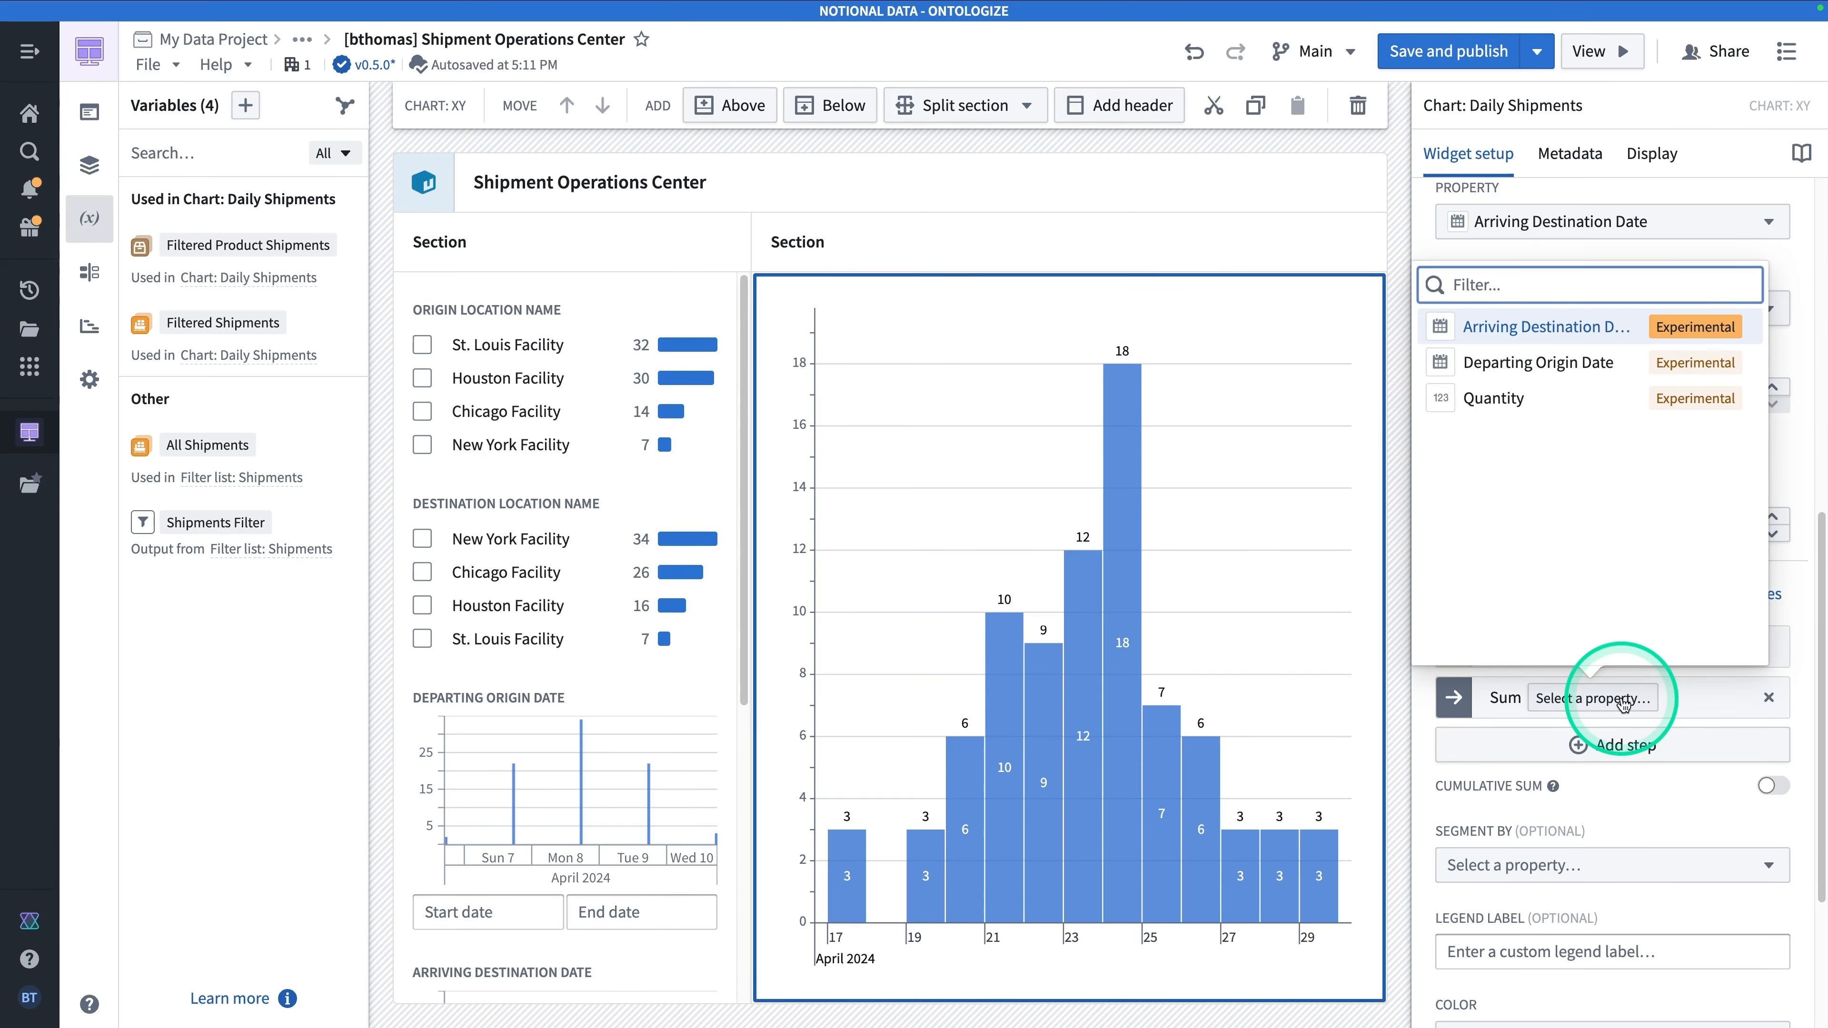
left_click(1546, 399)
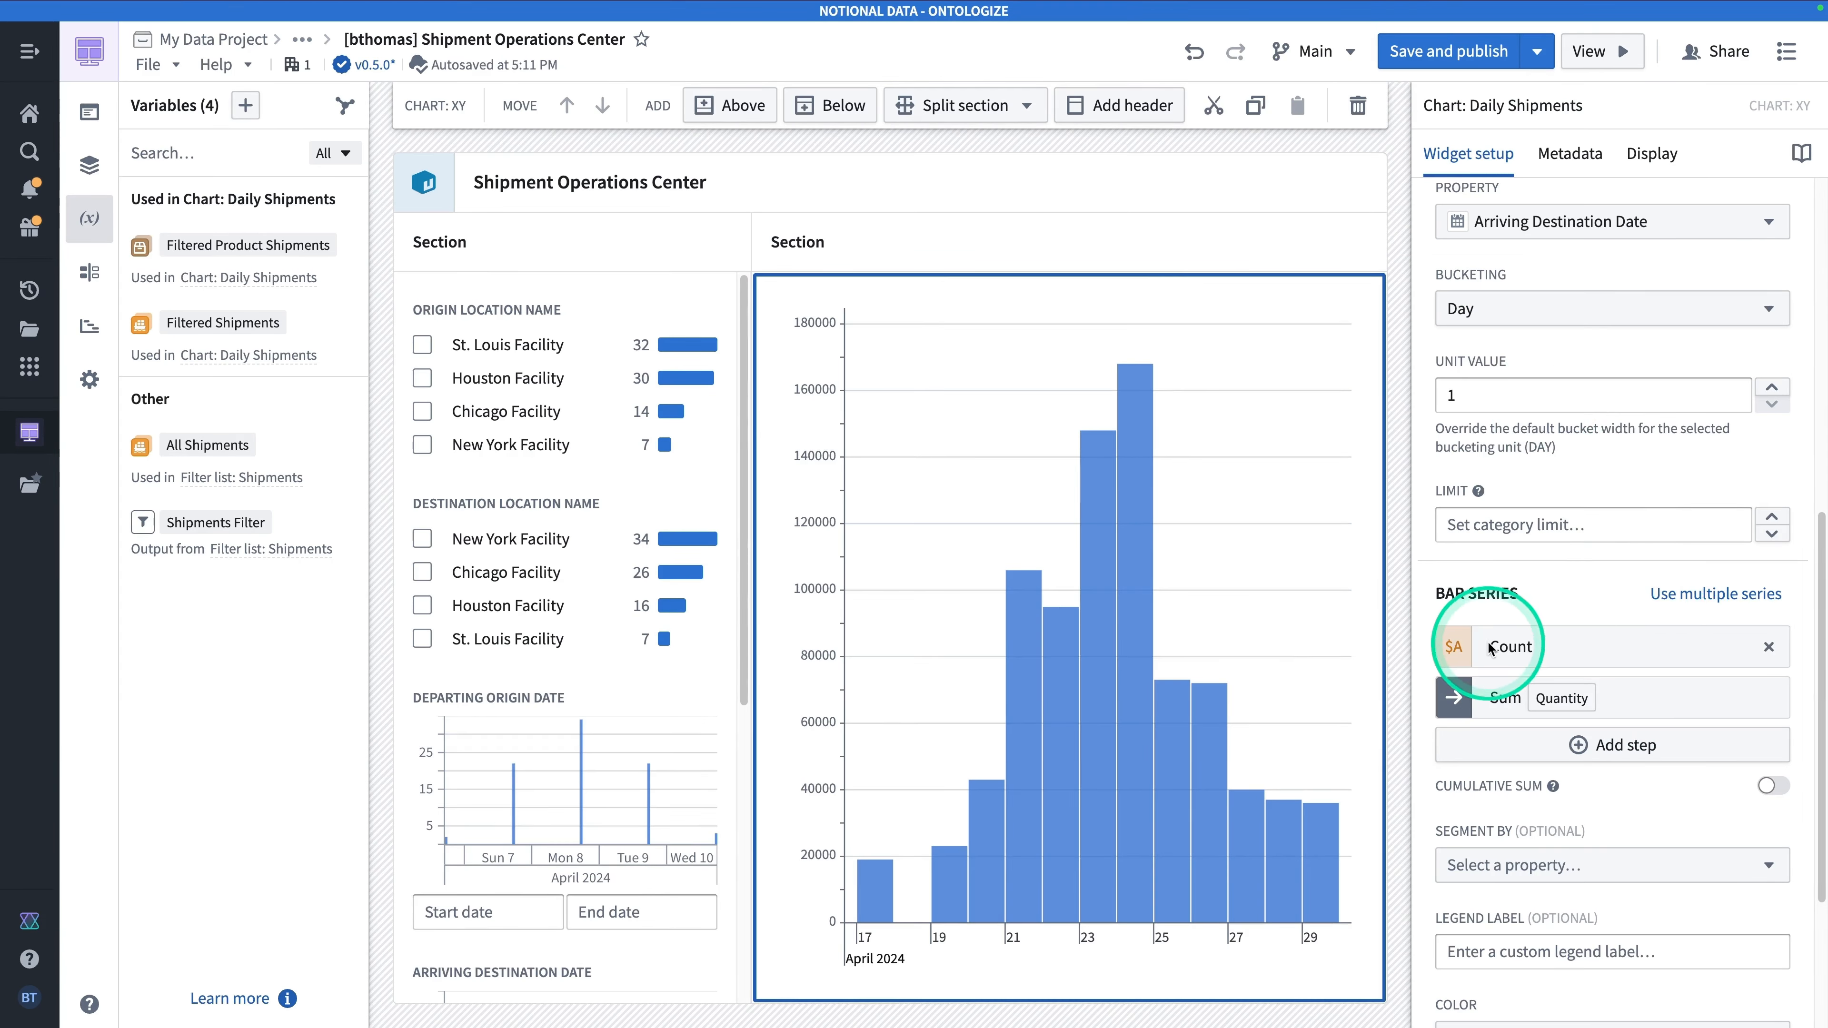
left_click(1771, 648)
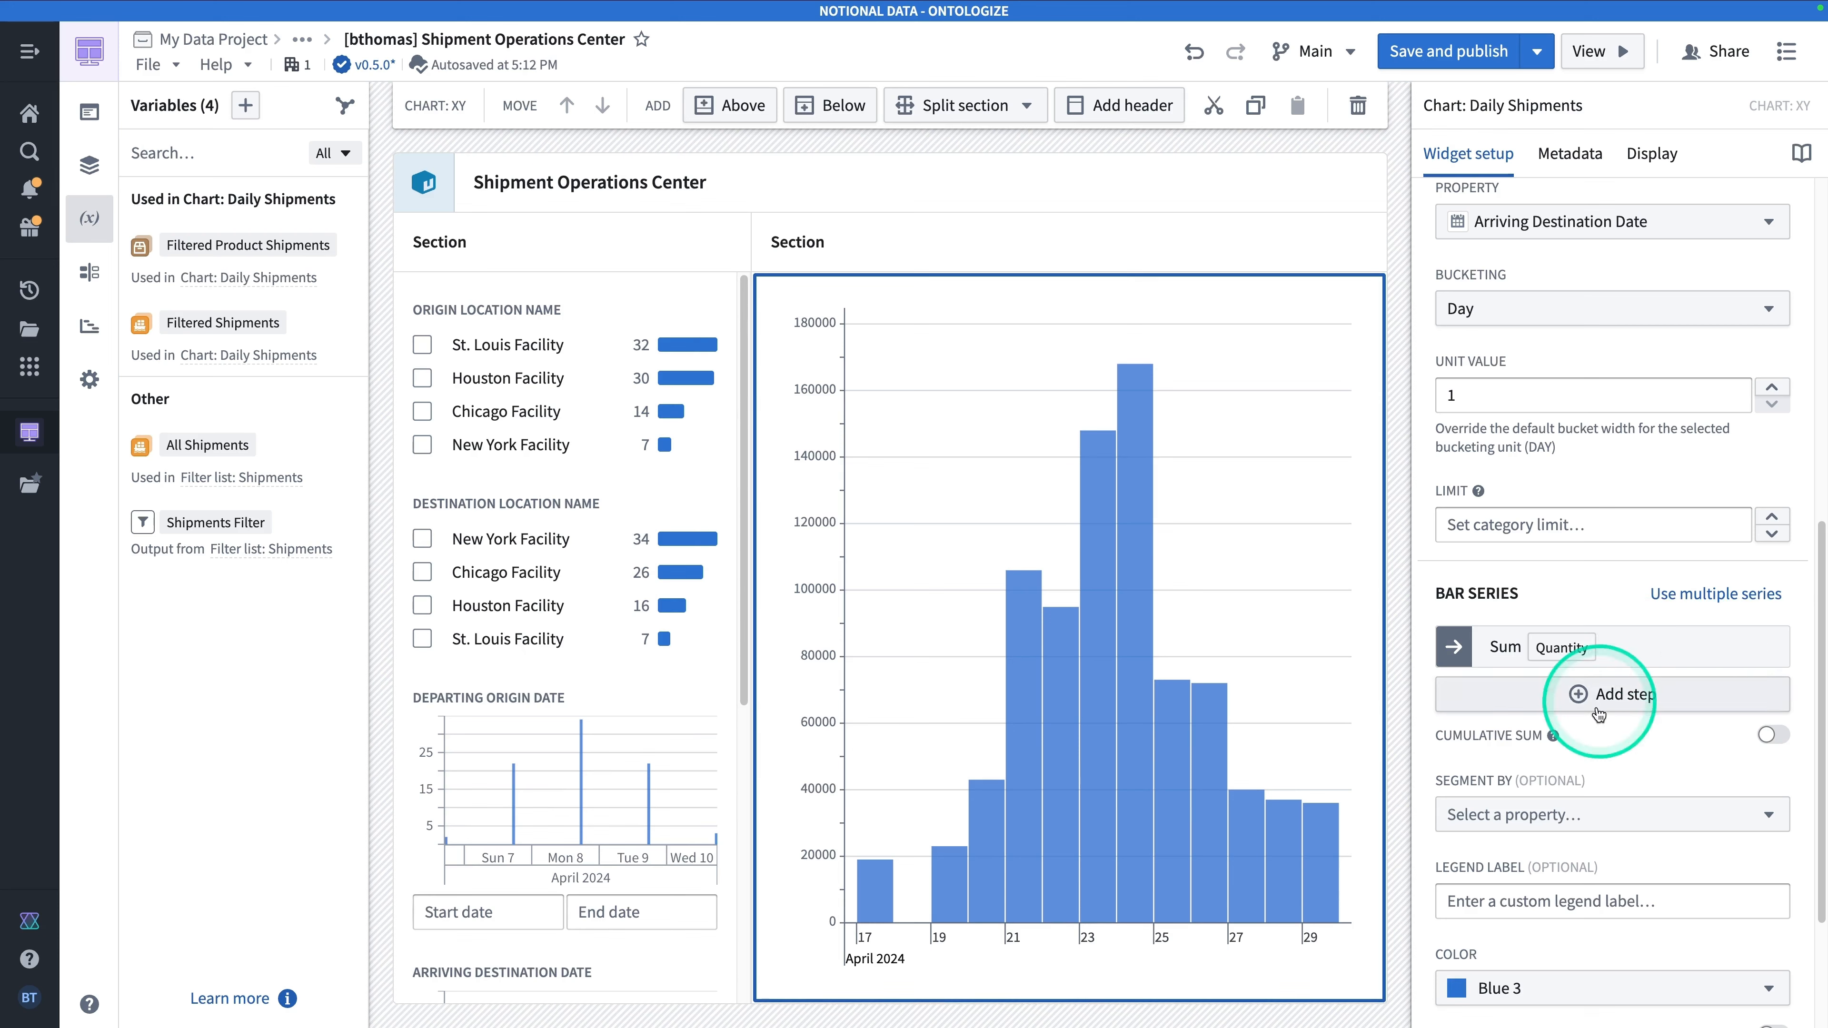
Segment the product shipments bar series by the Product Description property.
left_click(1535, 816)
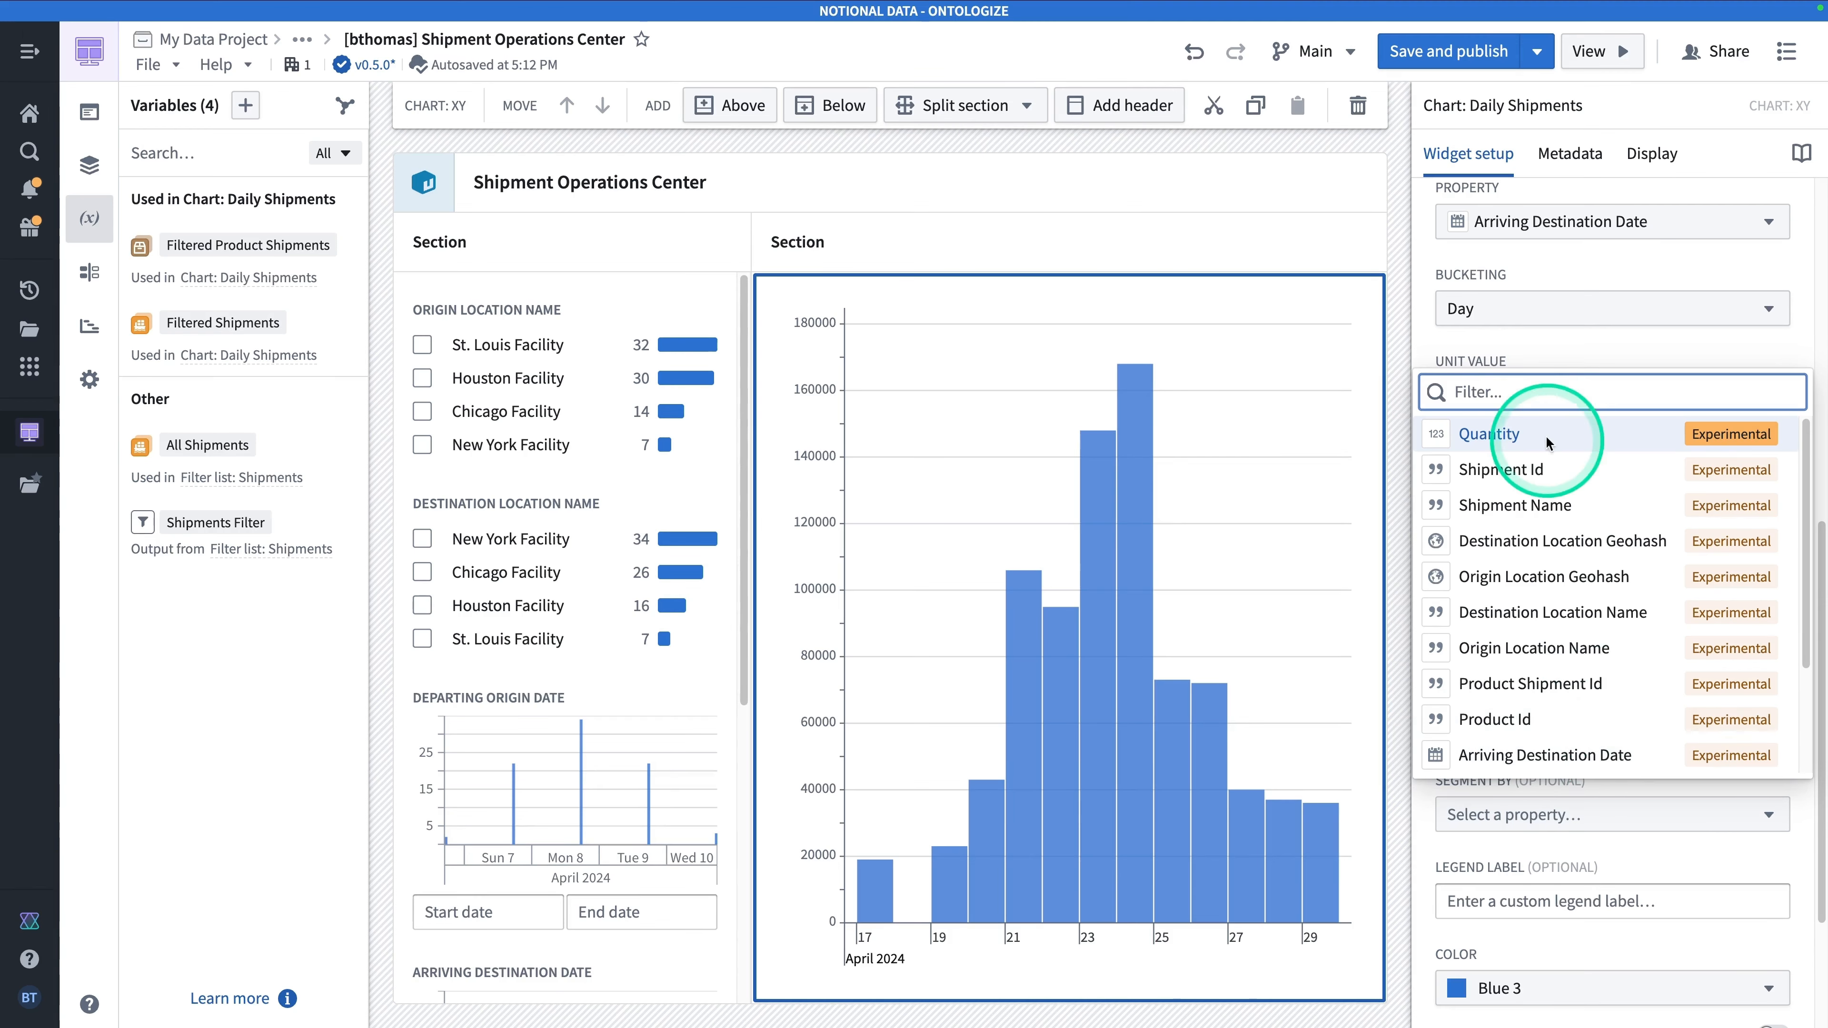
type("descrip")
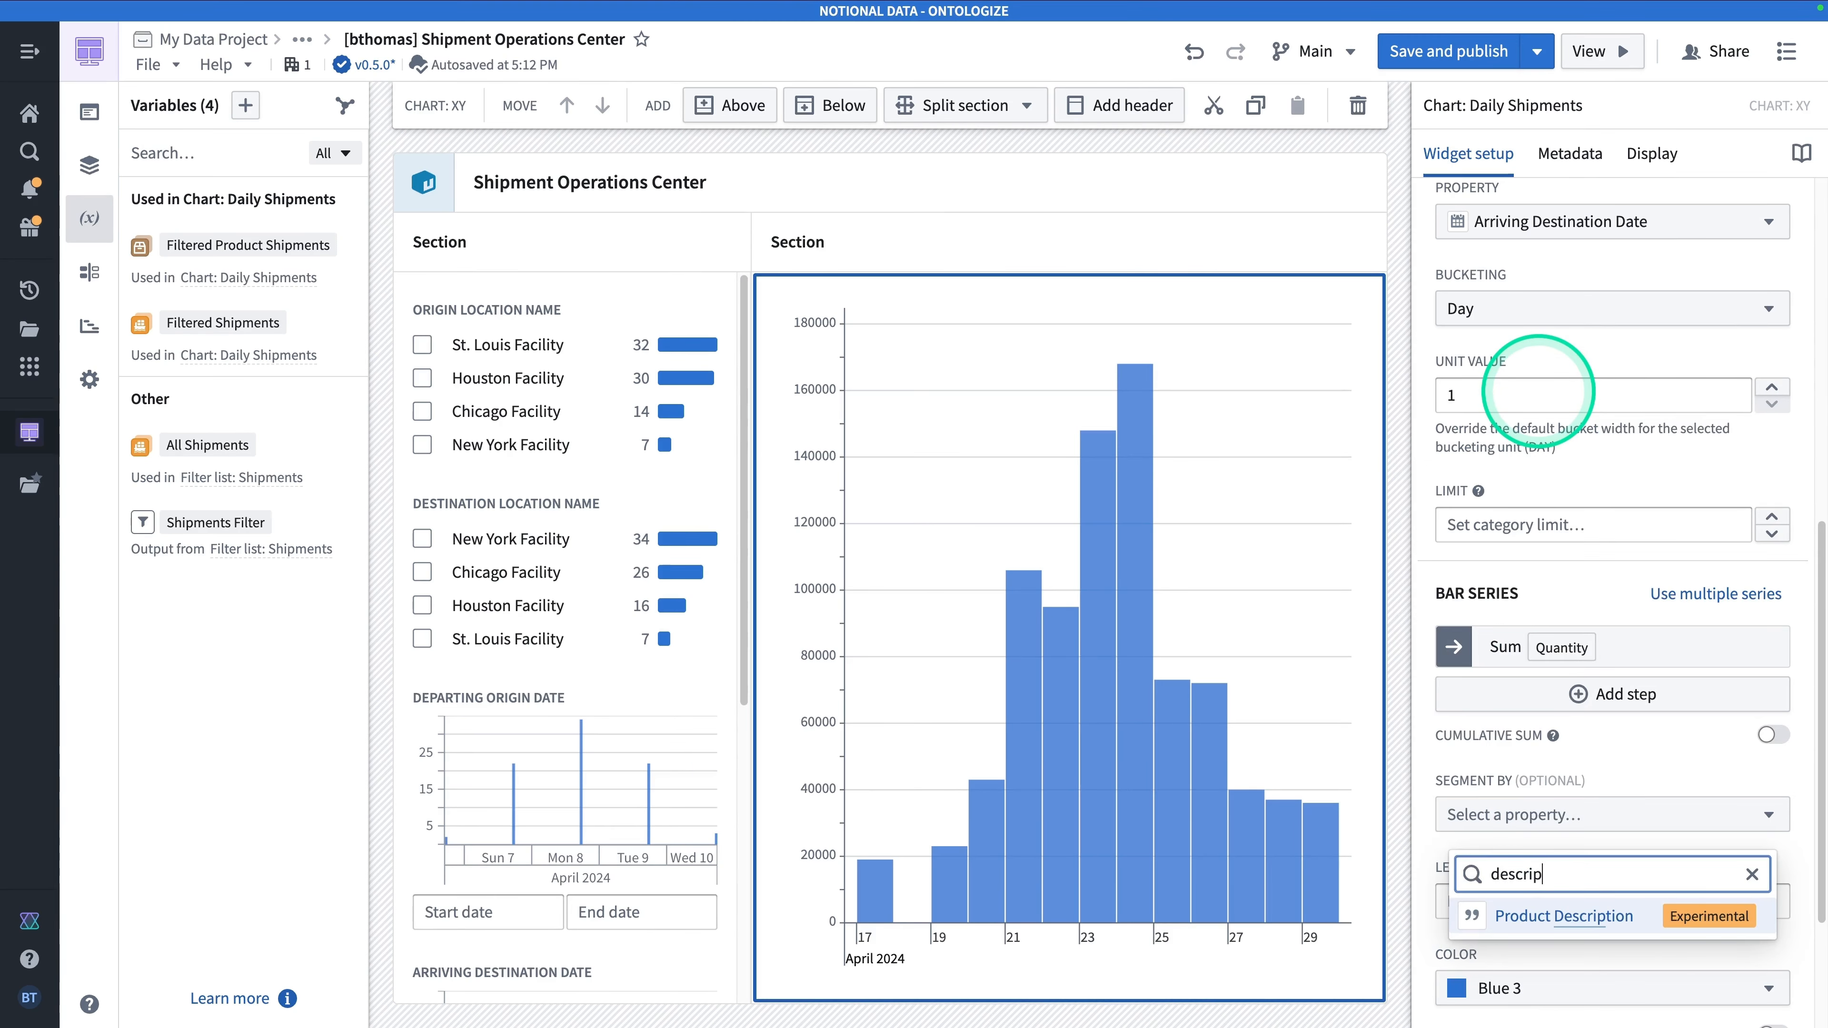
left_click(1576, 919)
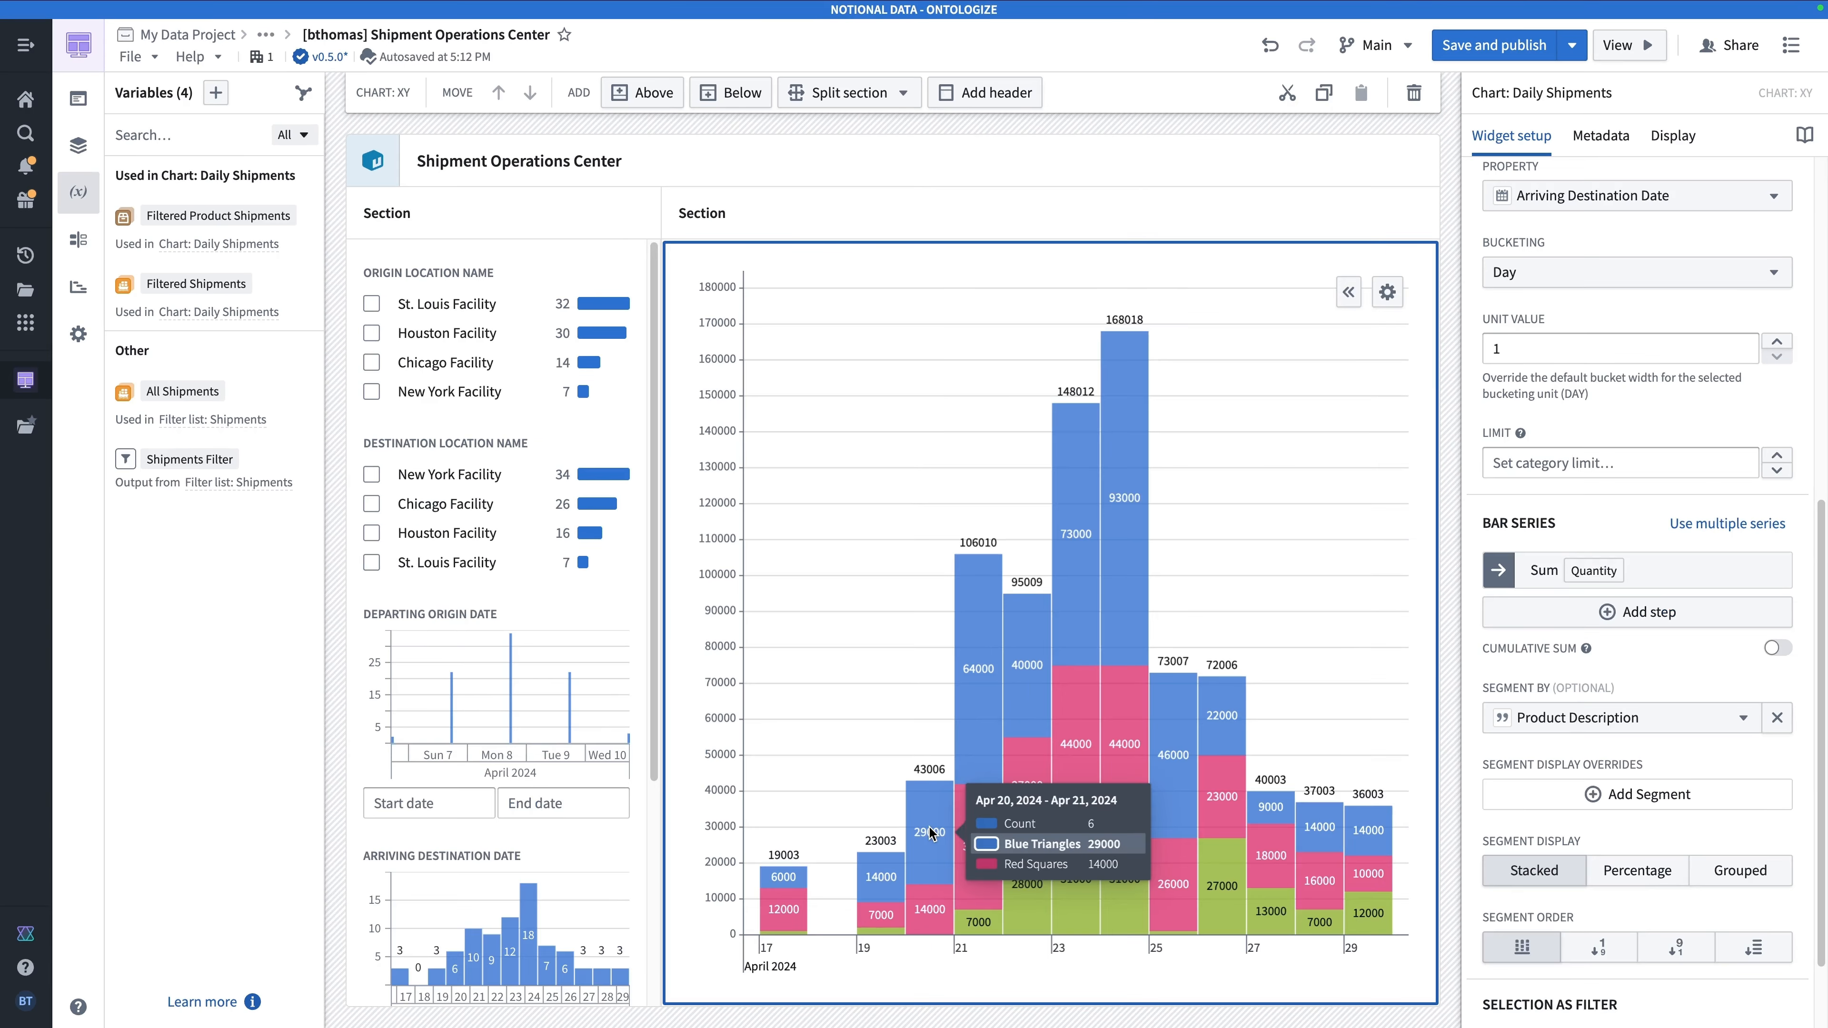
left_click(928, 497)
left_click(1133, 471)
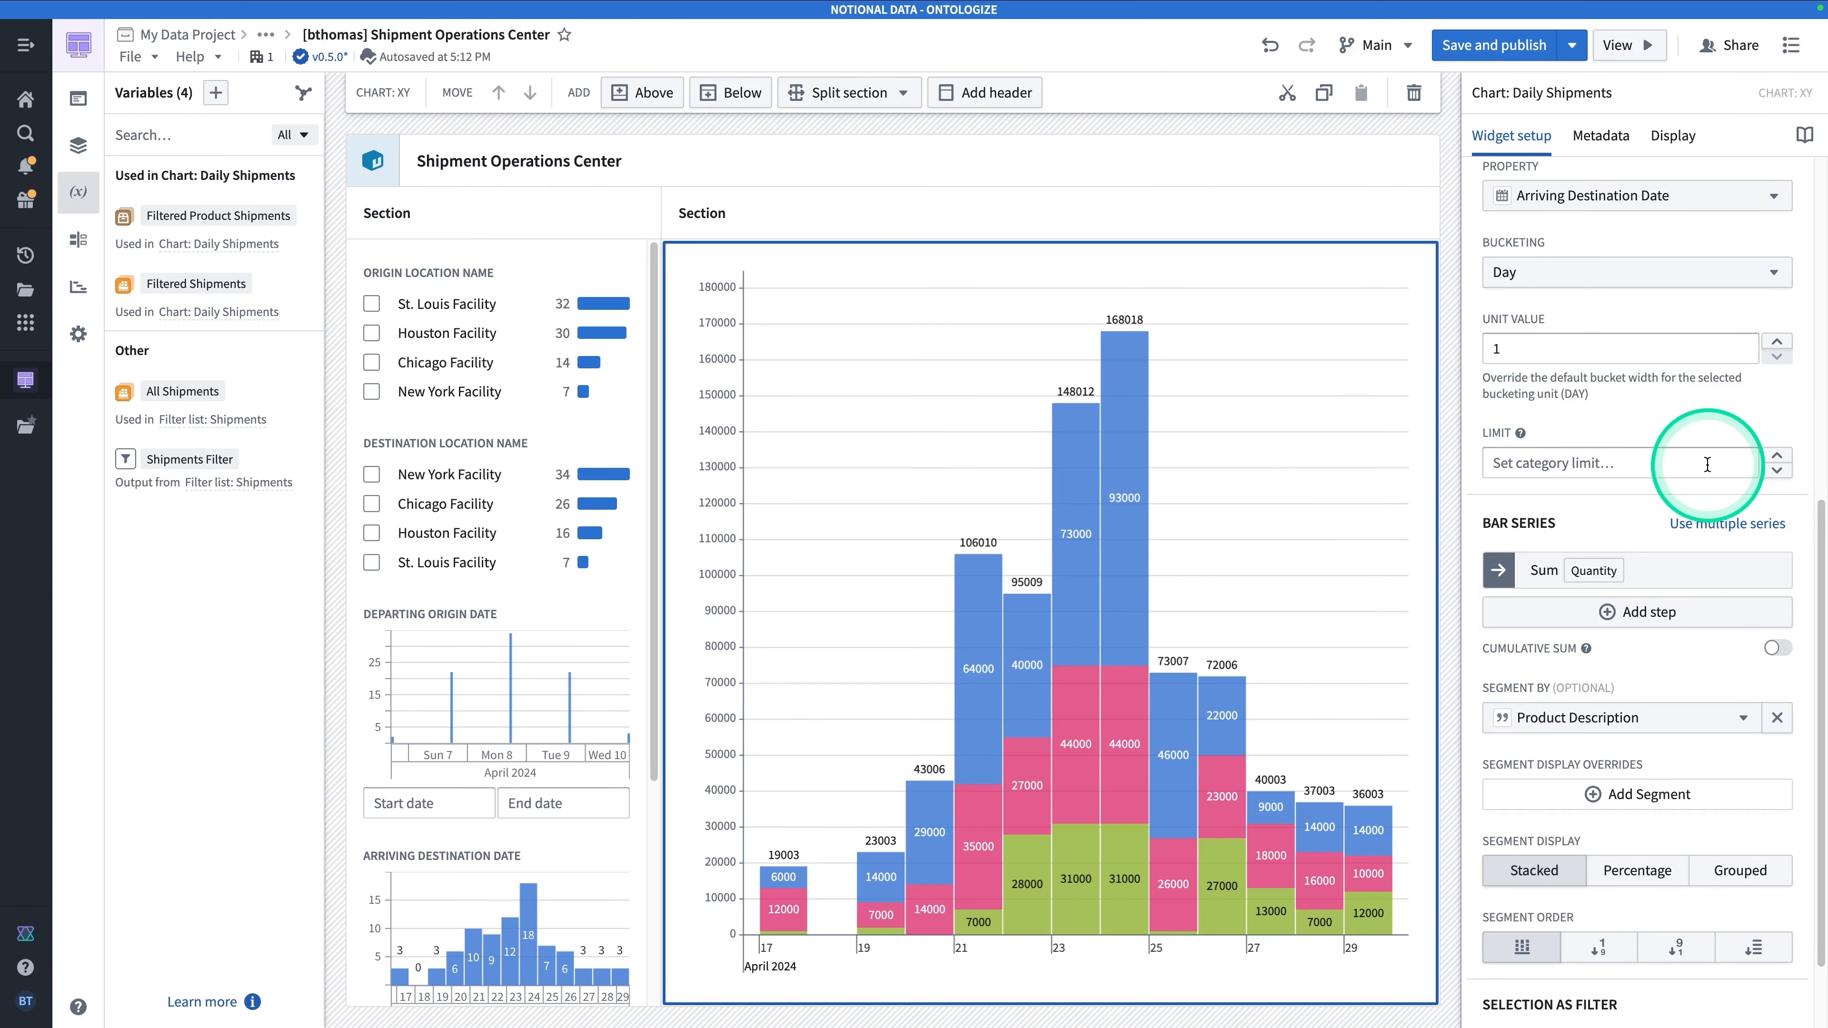
Return to the overall chart settings and customize the Y axis so that the two layers use separate axes.
scroll(1707, 466, "up", 10)
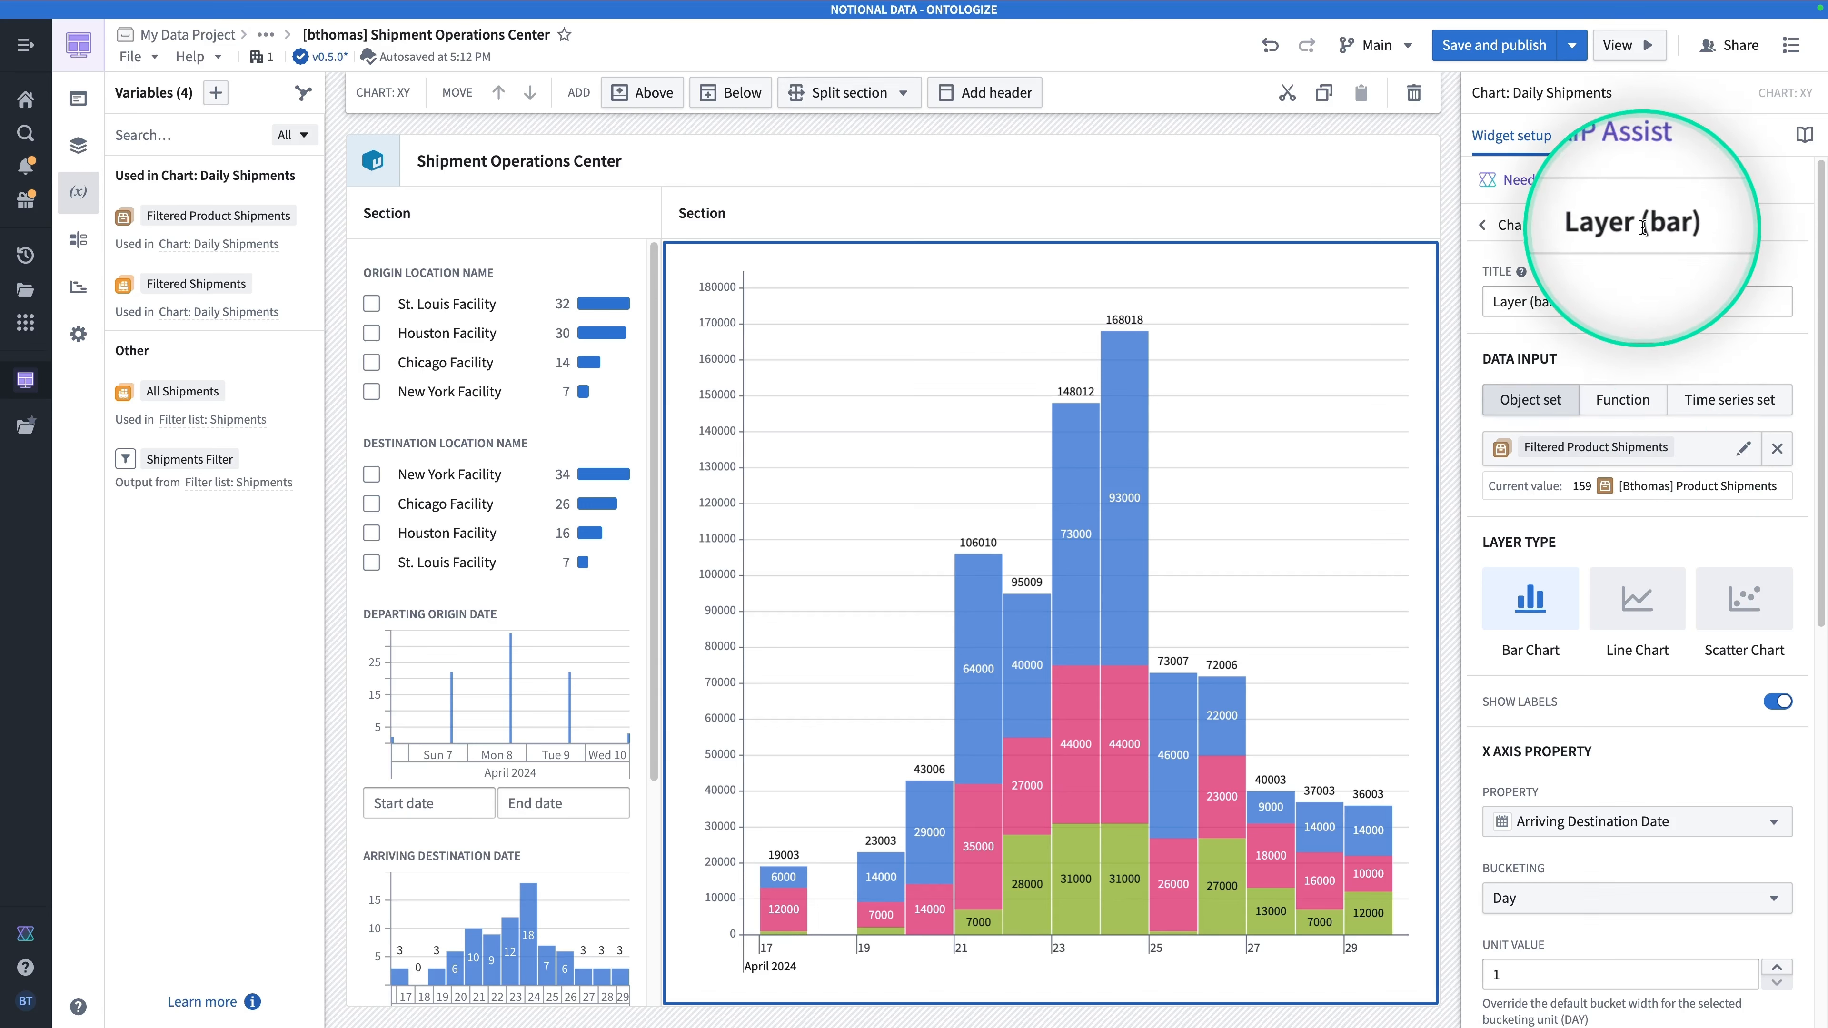
left_click(1521, 227)
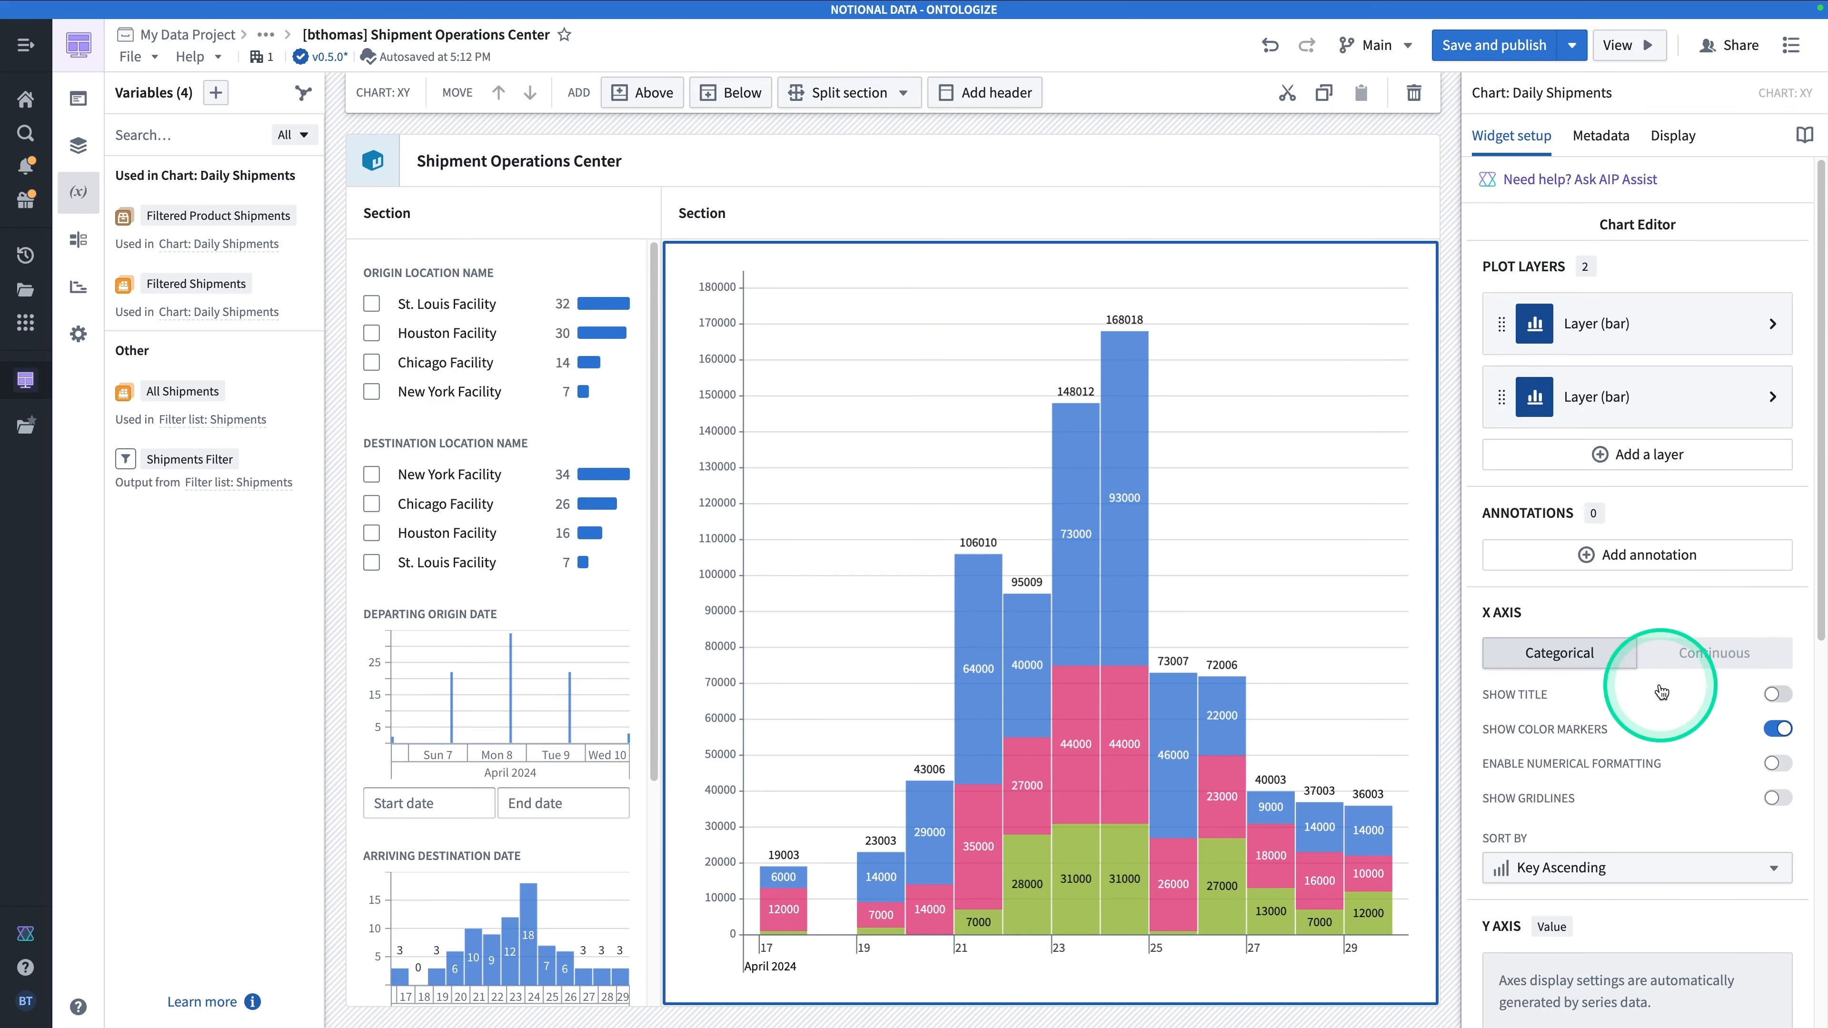
scroll(1662, 691, "down", 5)
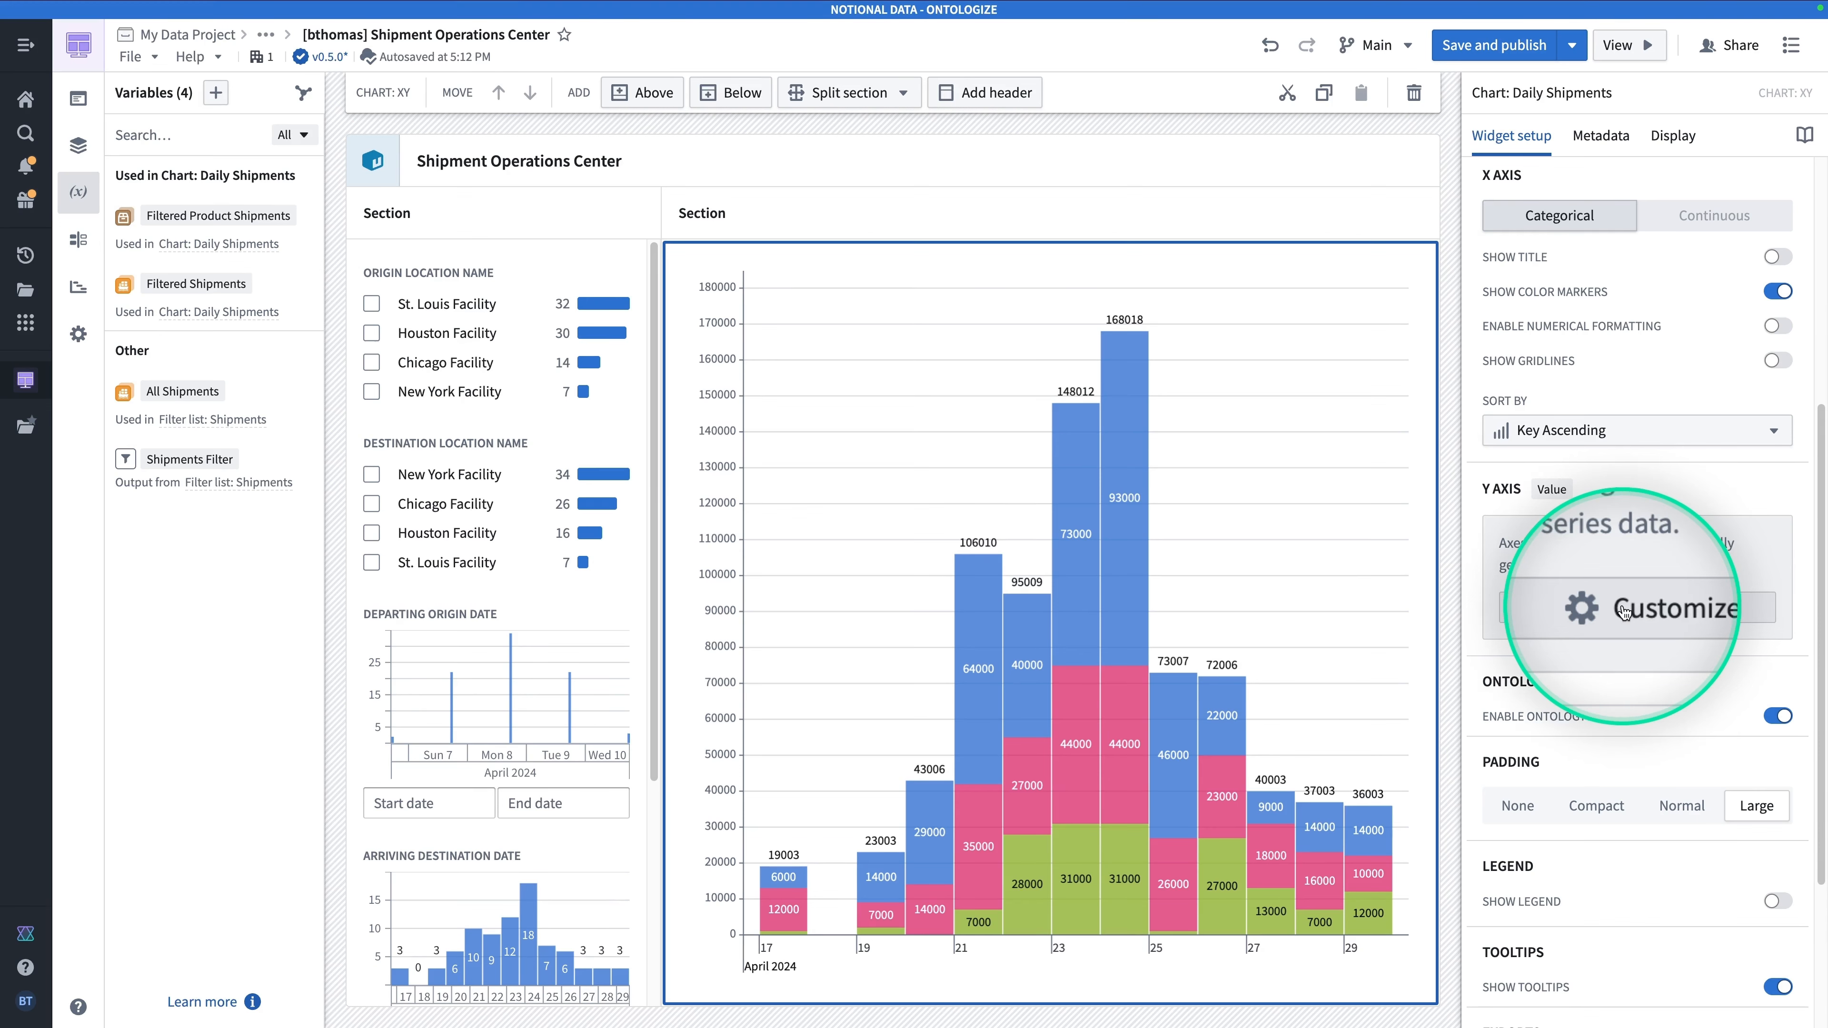
left_click(1621, 608)
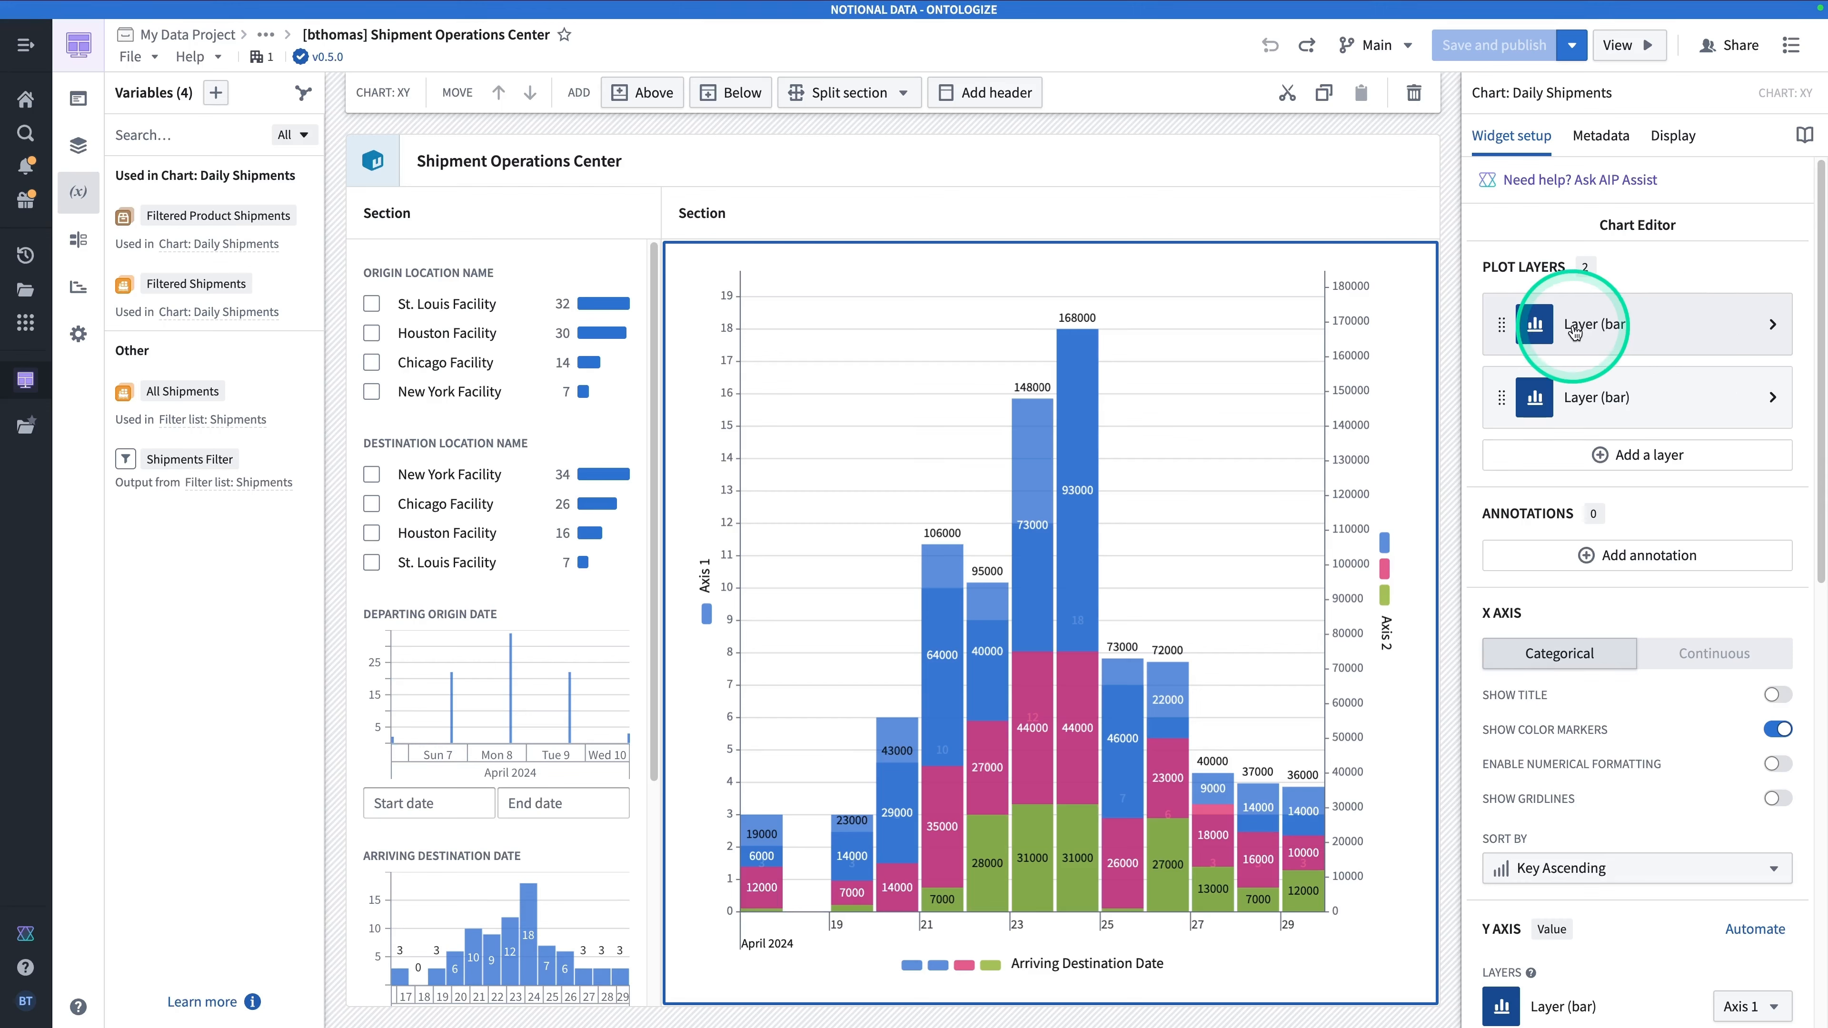
Change the Filtered Shipments layer to a line chart and set its series color to Gray 3.
left_click(1677, 329)
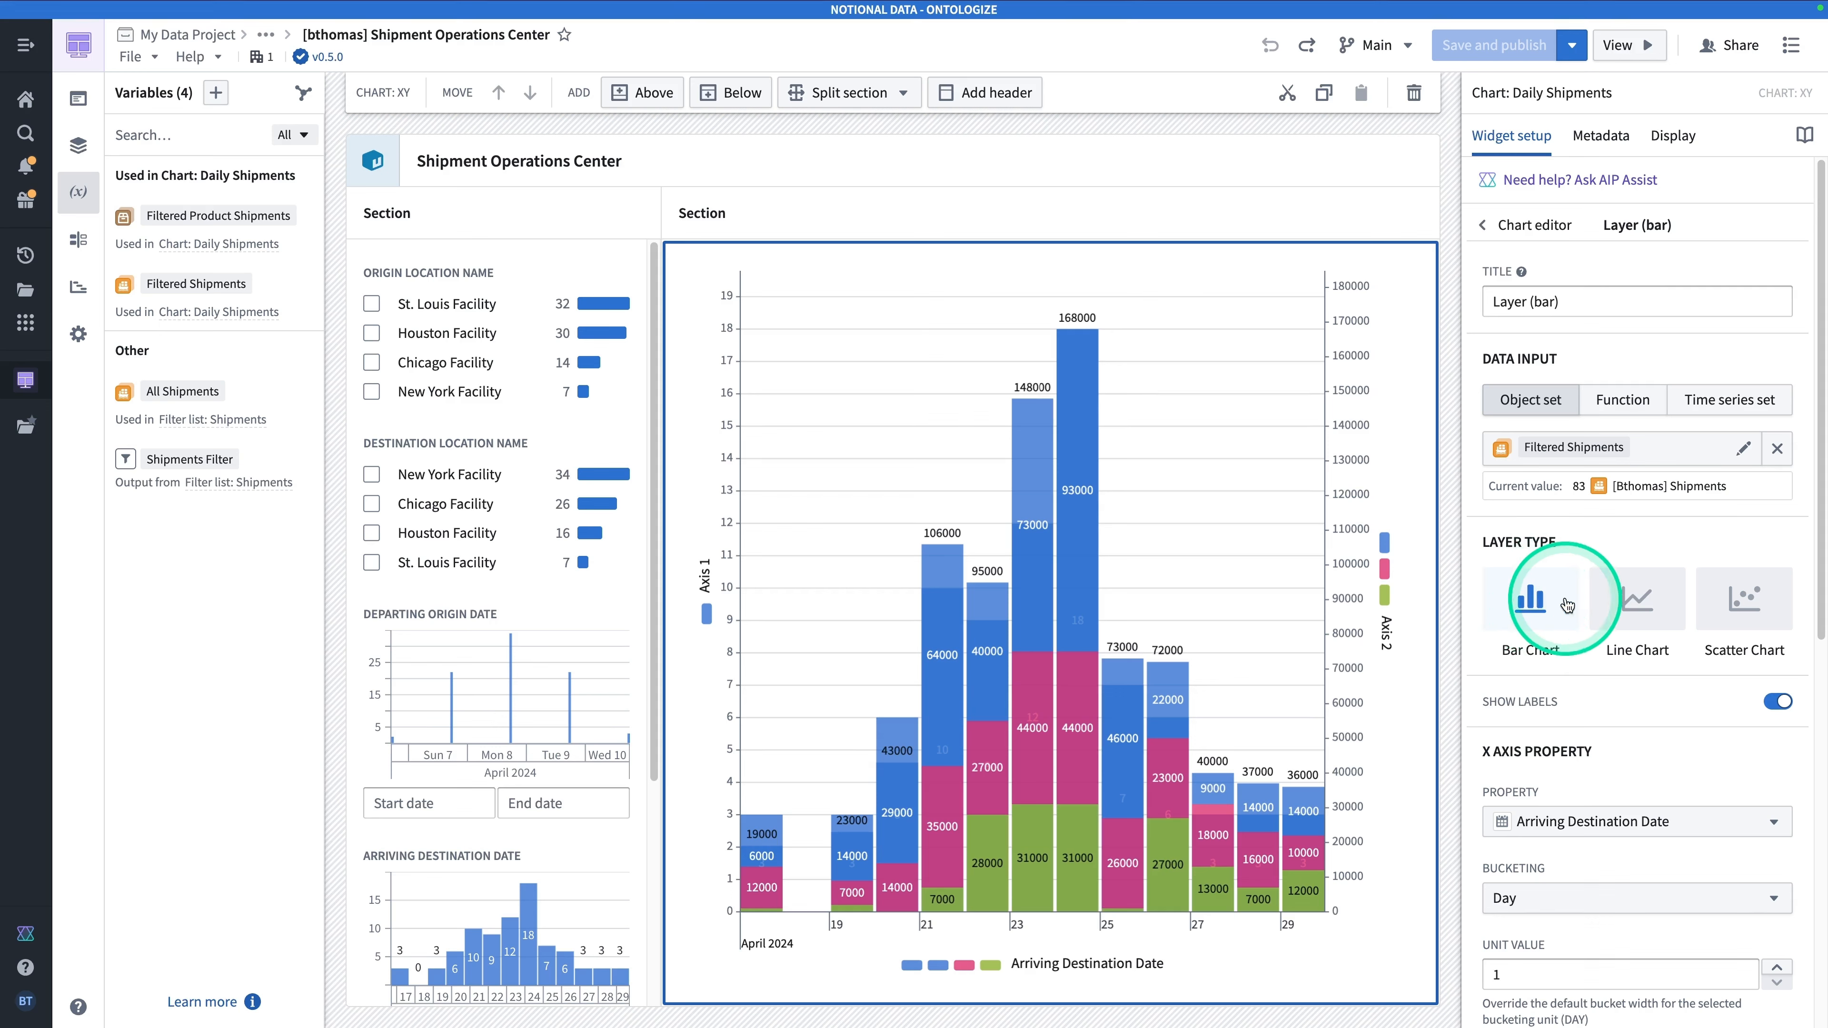
left_click(1645, 604)
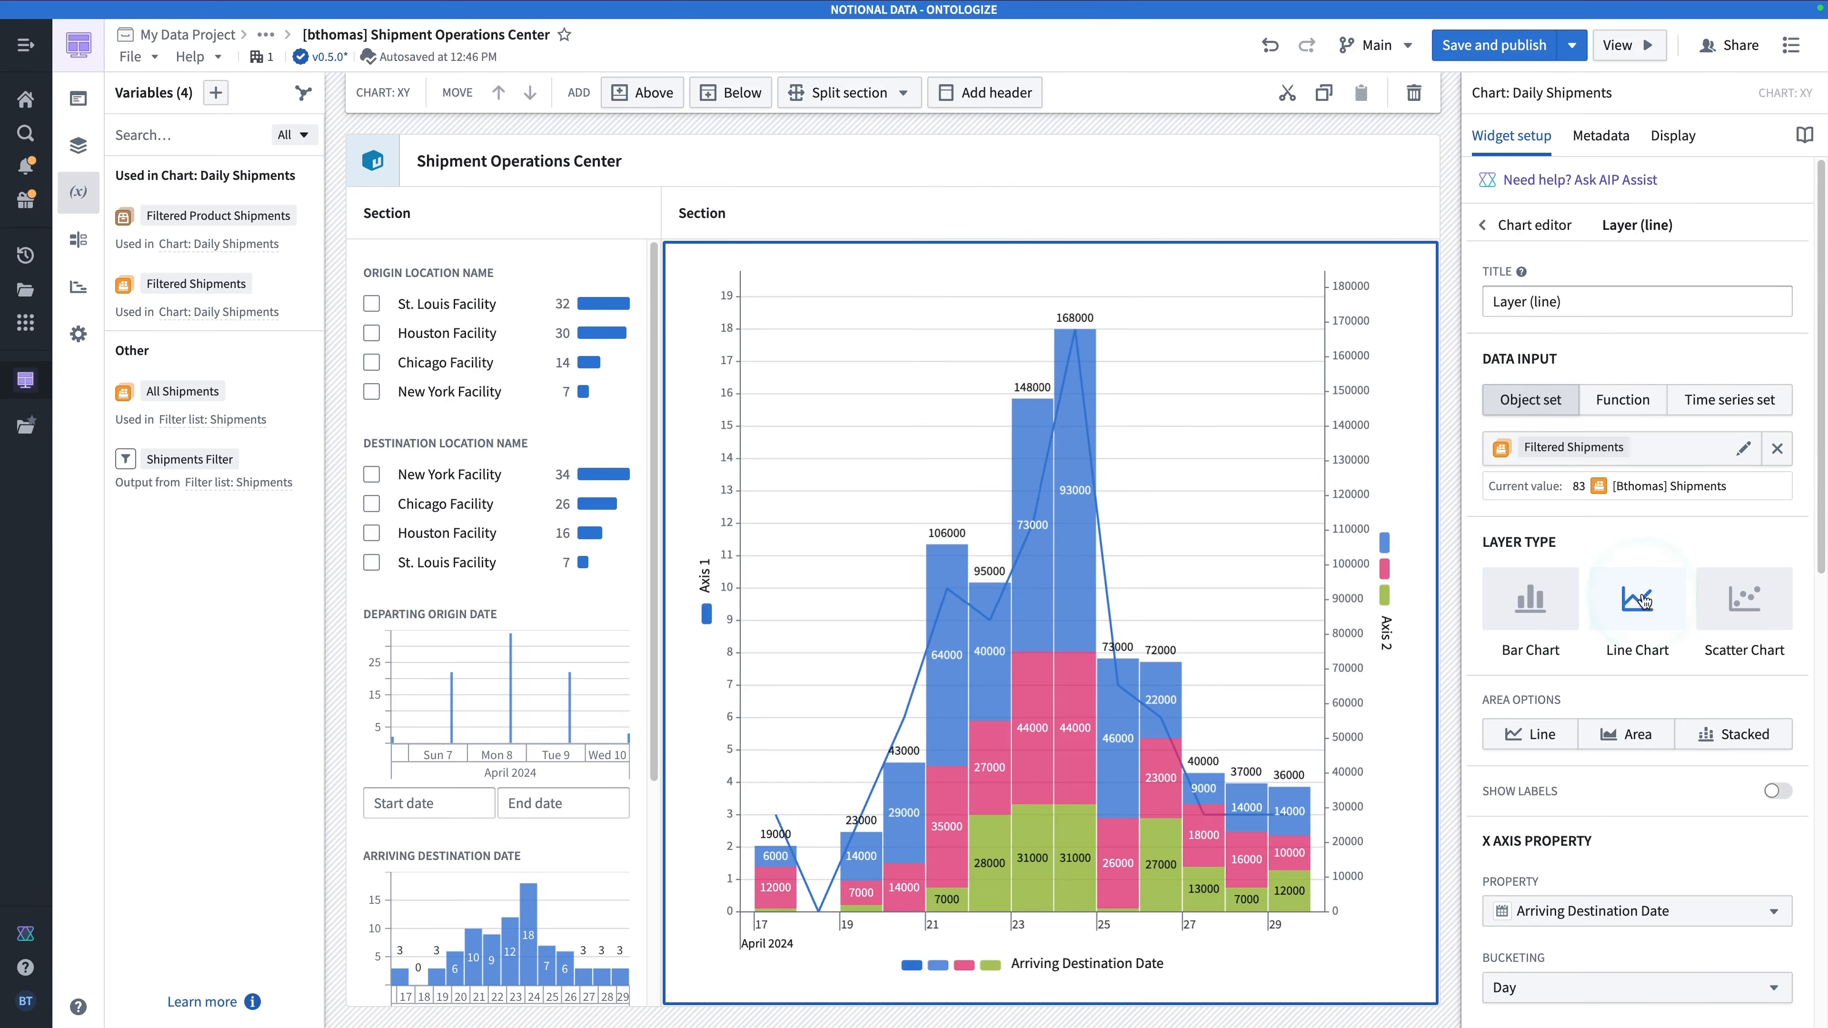
scroll(1641, 597, "down", 5)
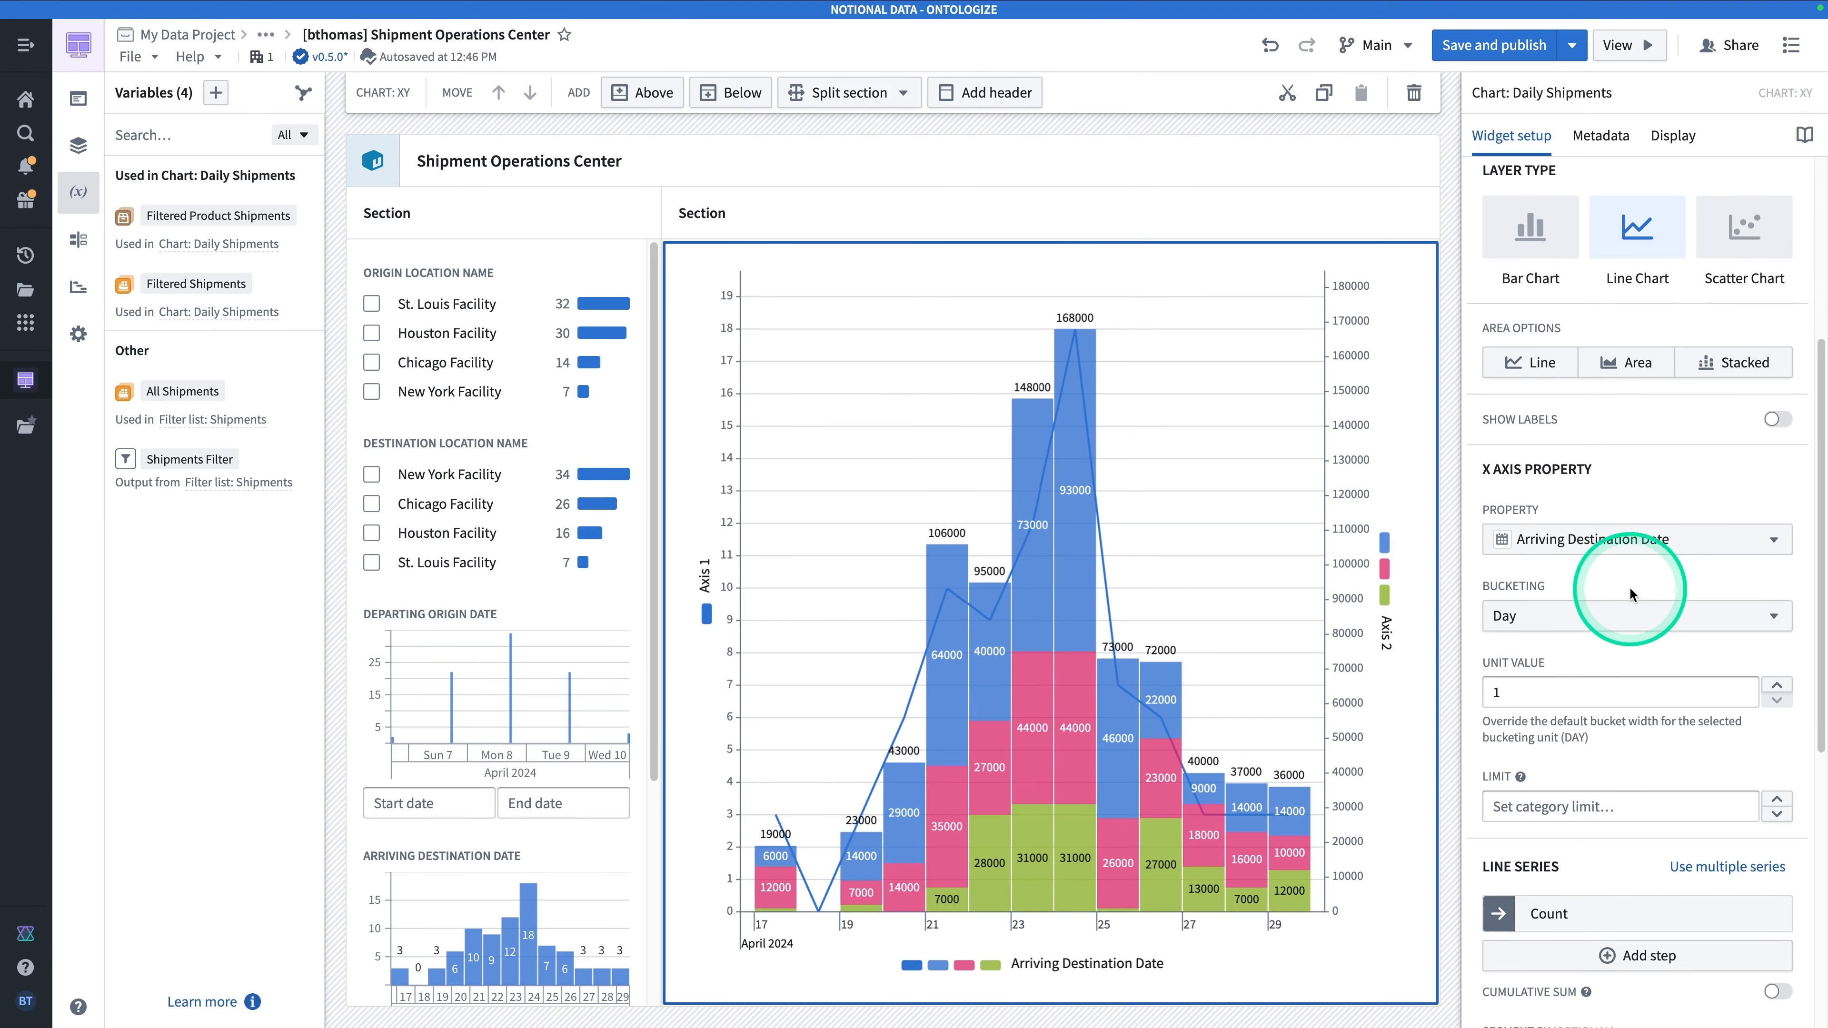
scroll(1630, 586, "down", 2)
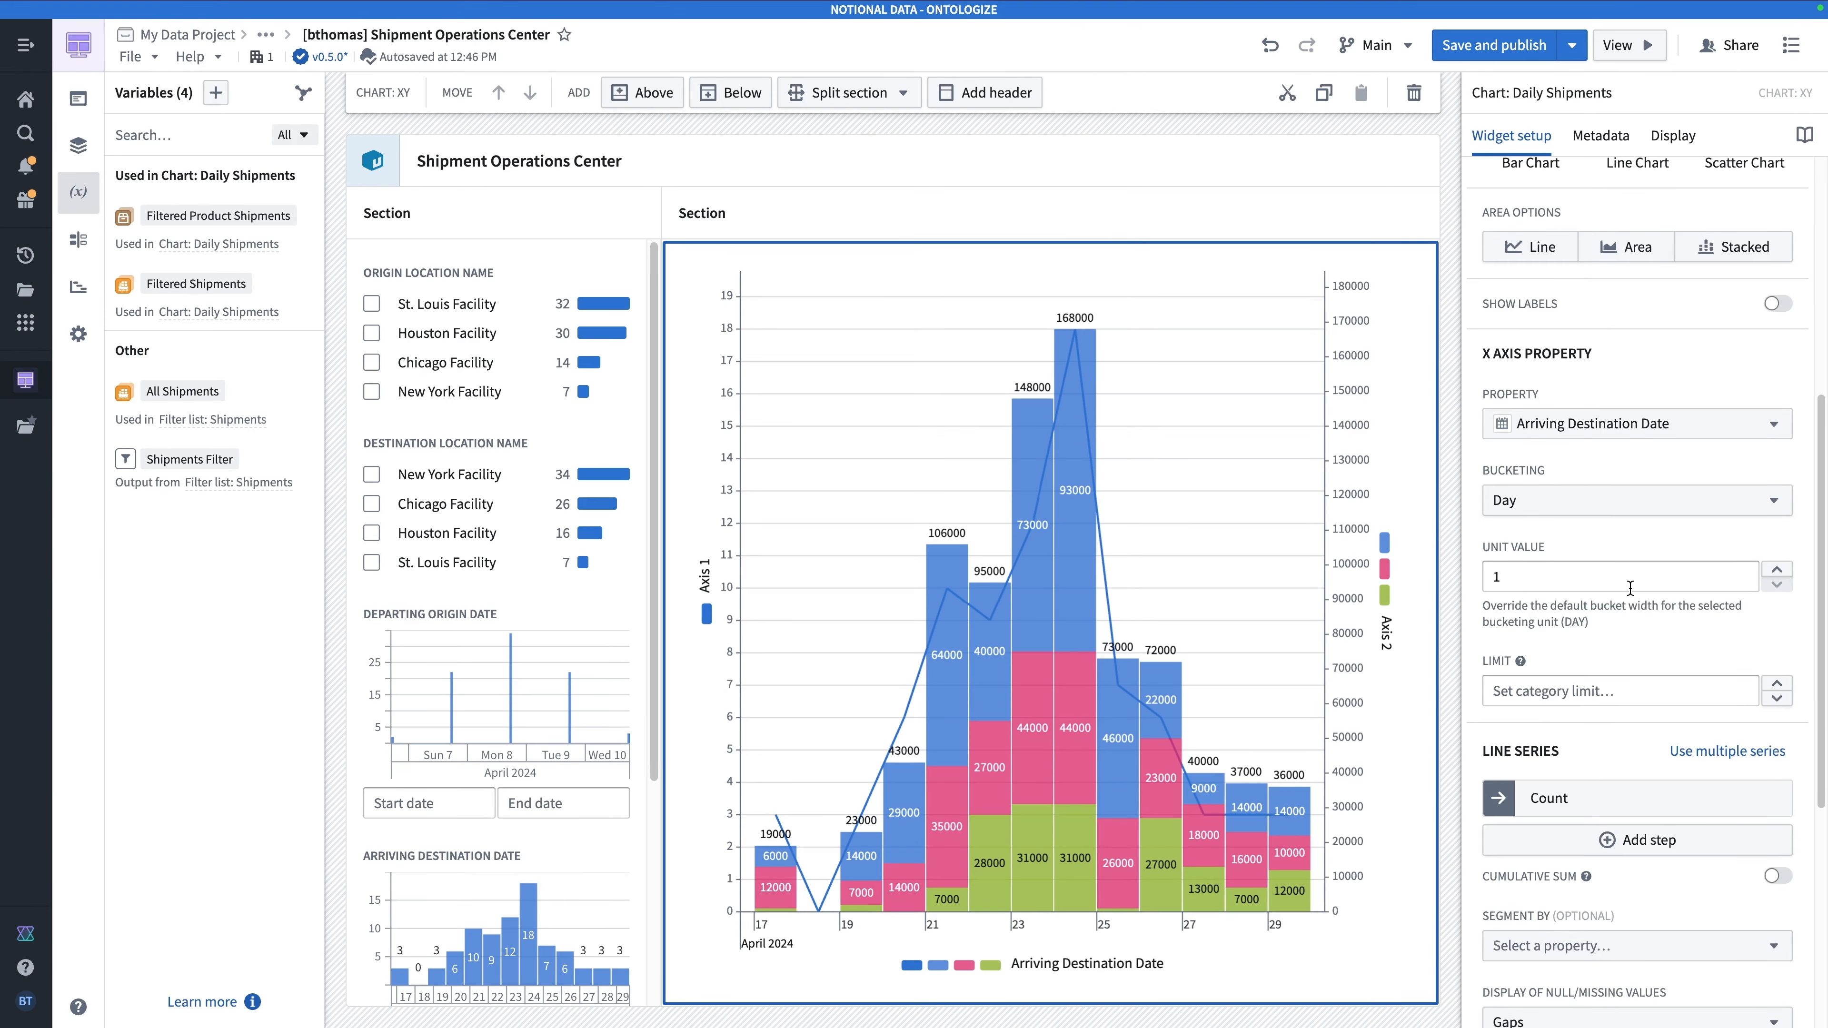
scroll(1620, 547, "down", 6)
left_click(1573, 727)
left_click(1691, 523)
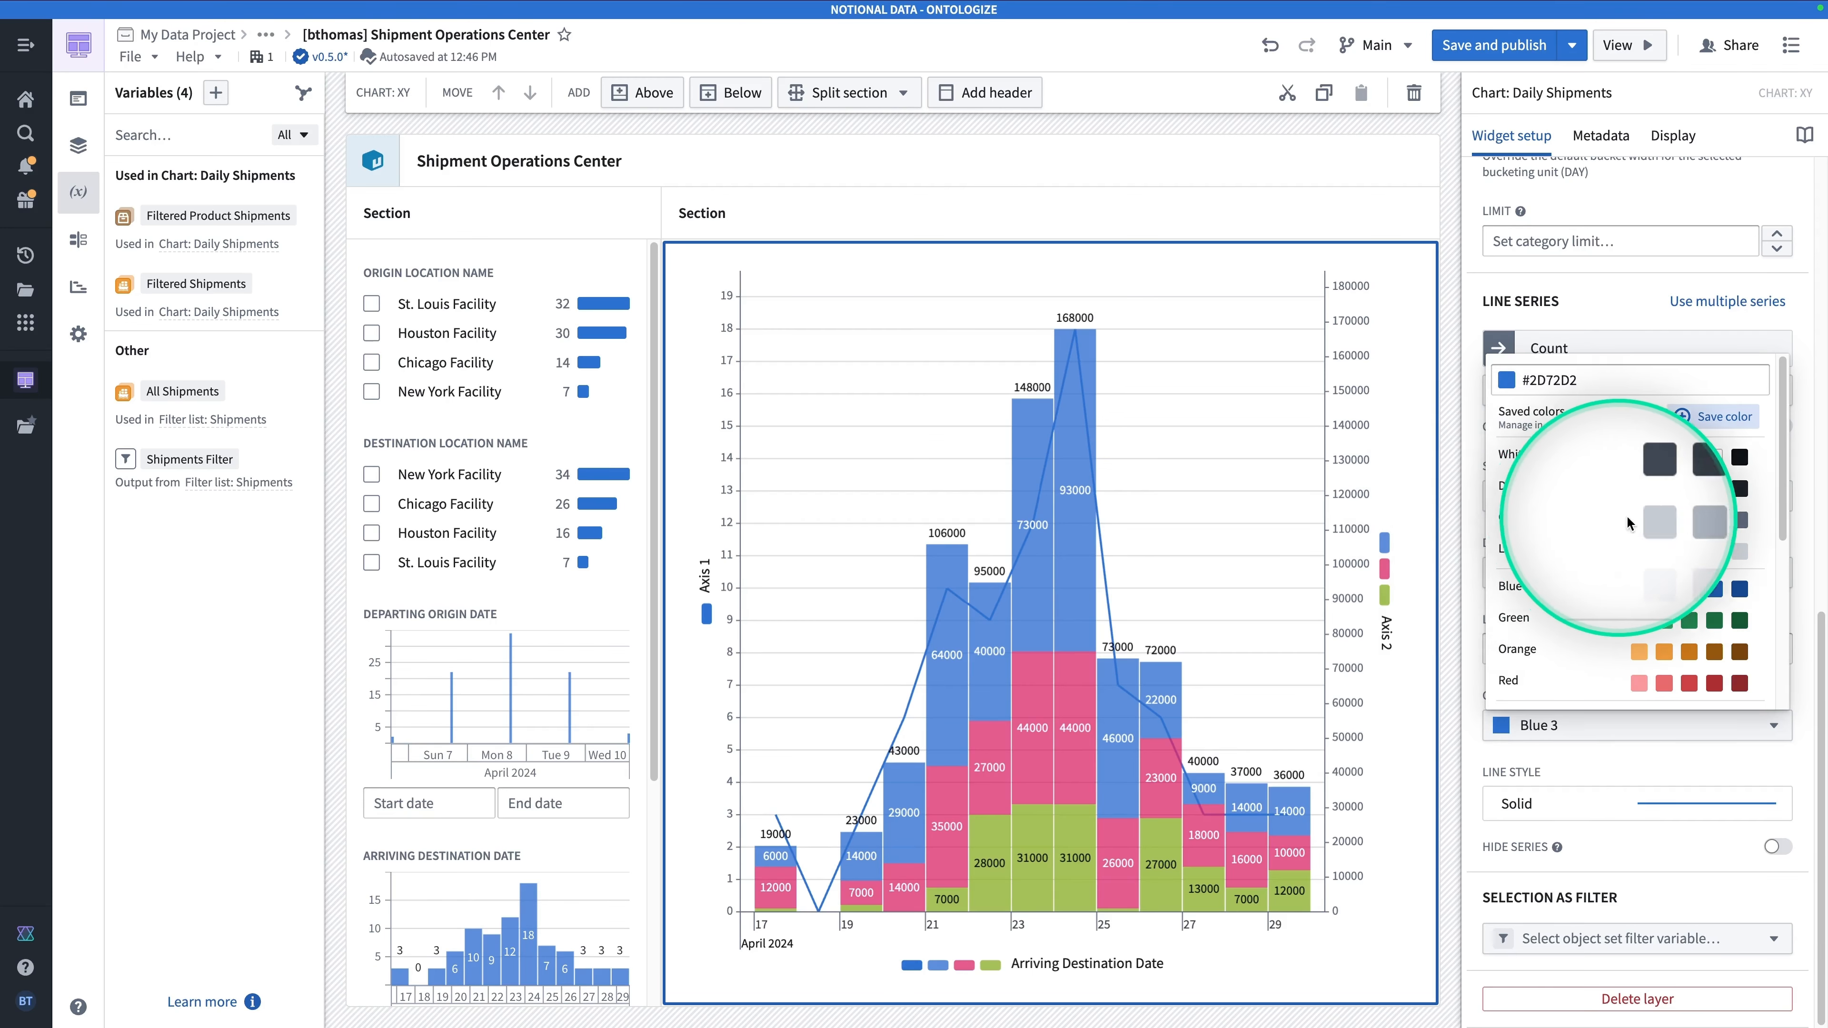
left_click(1688, 516)
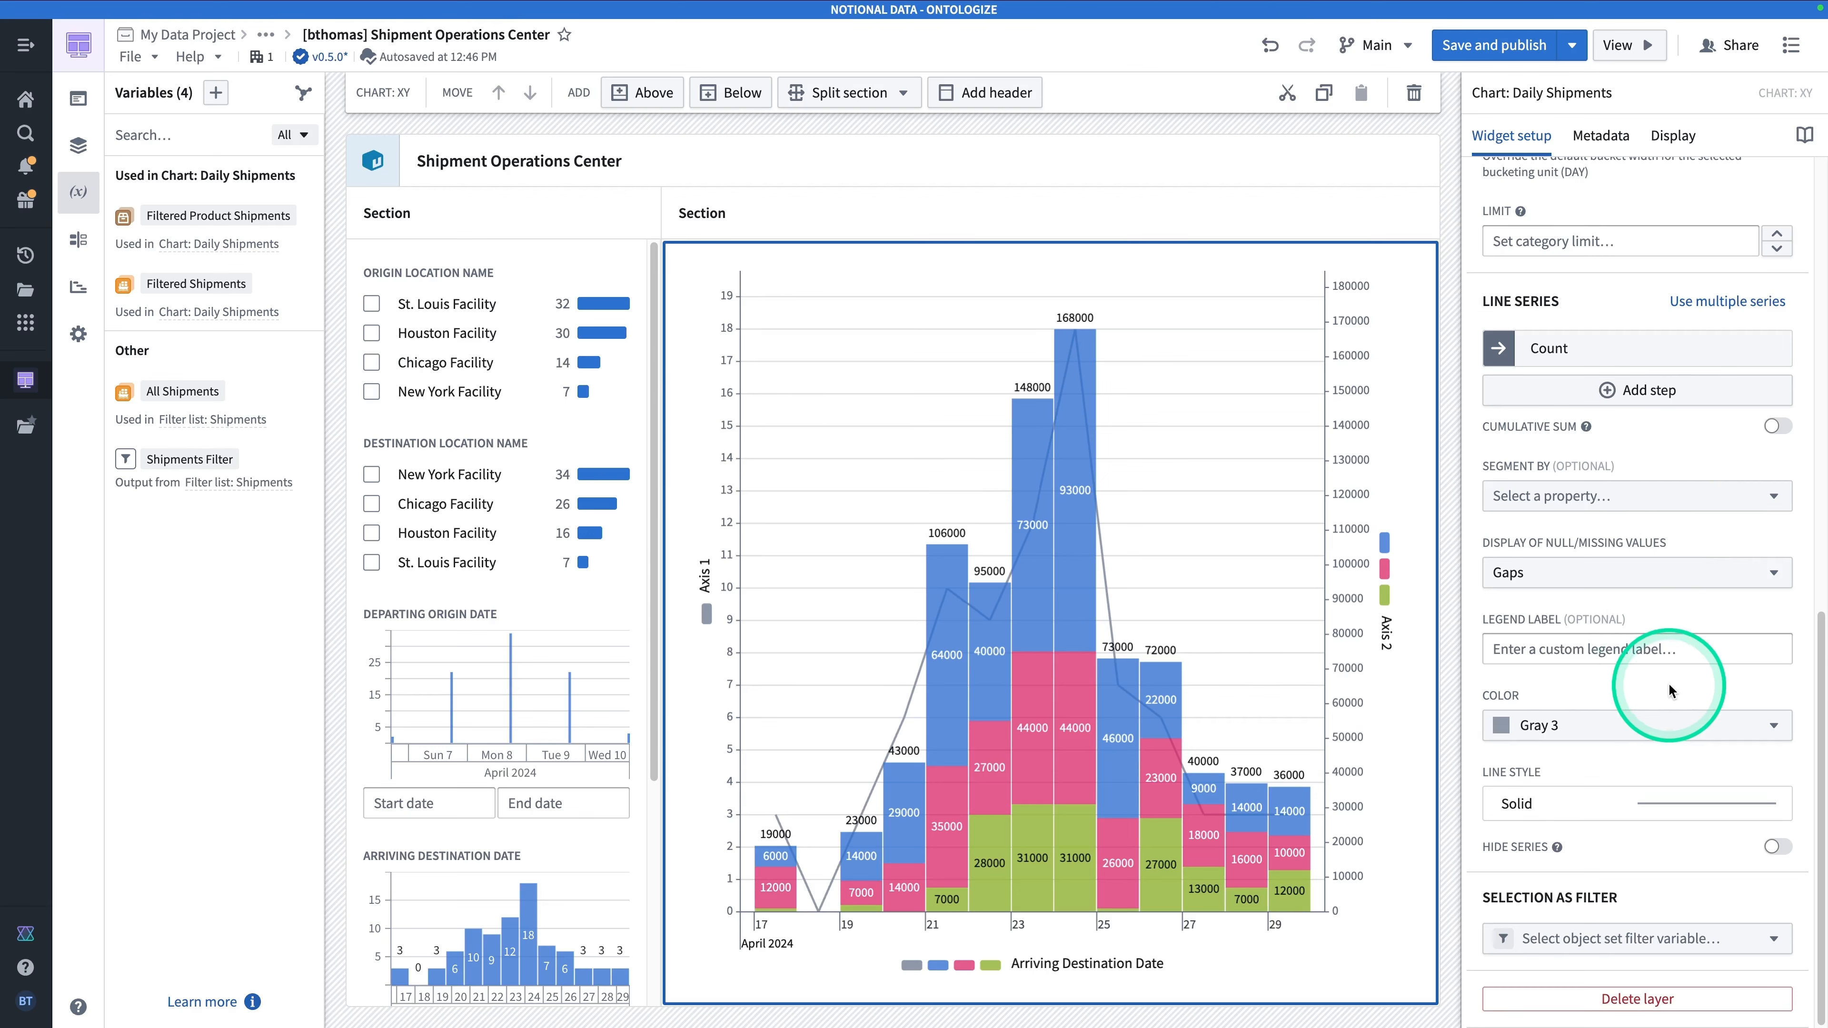
Set the line style of the Filtered Shipments series to Dashed.
left_click(1662, 808)
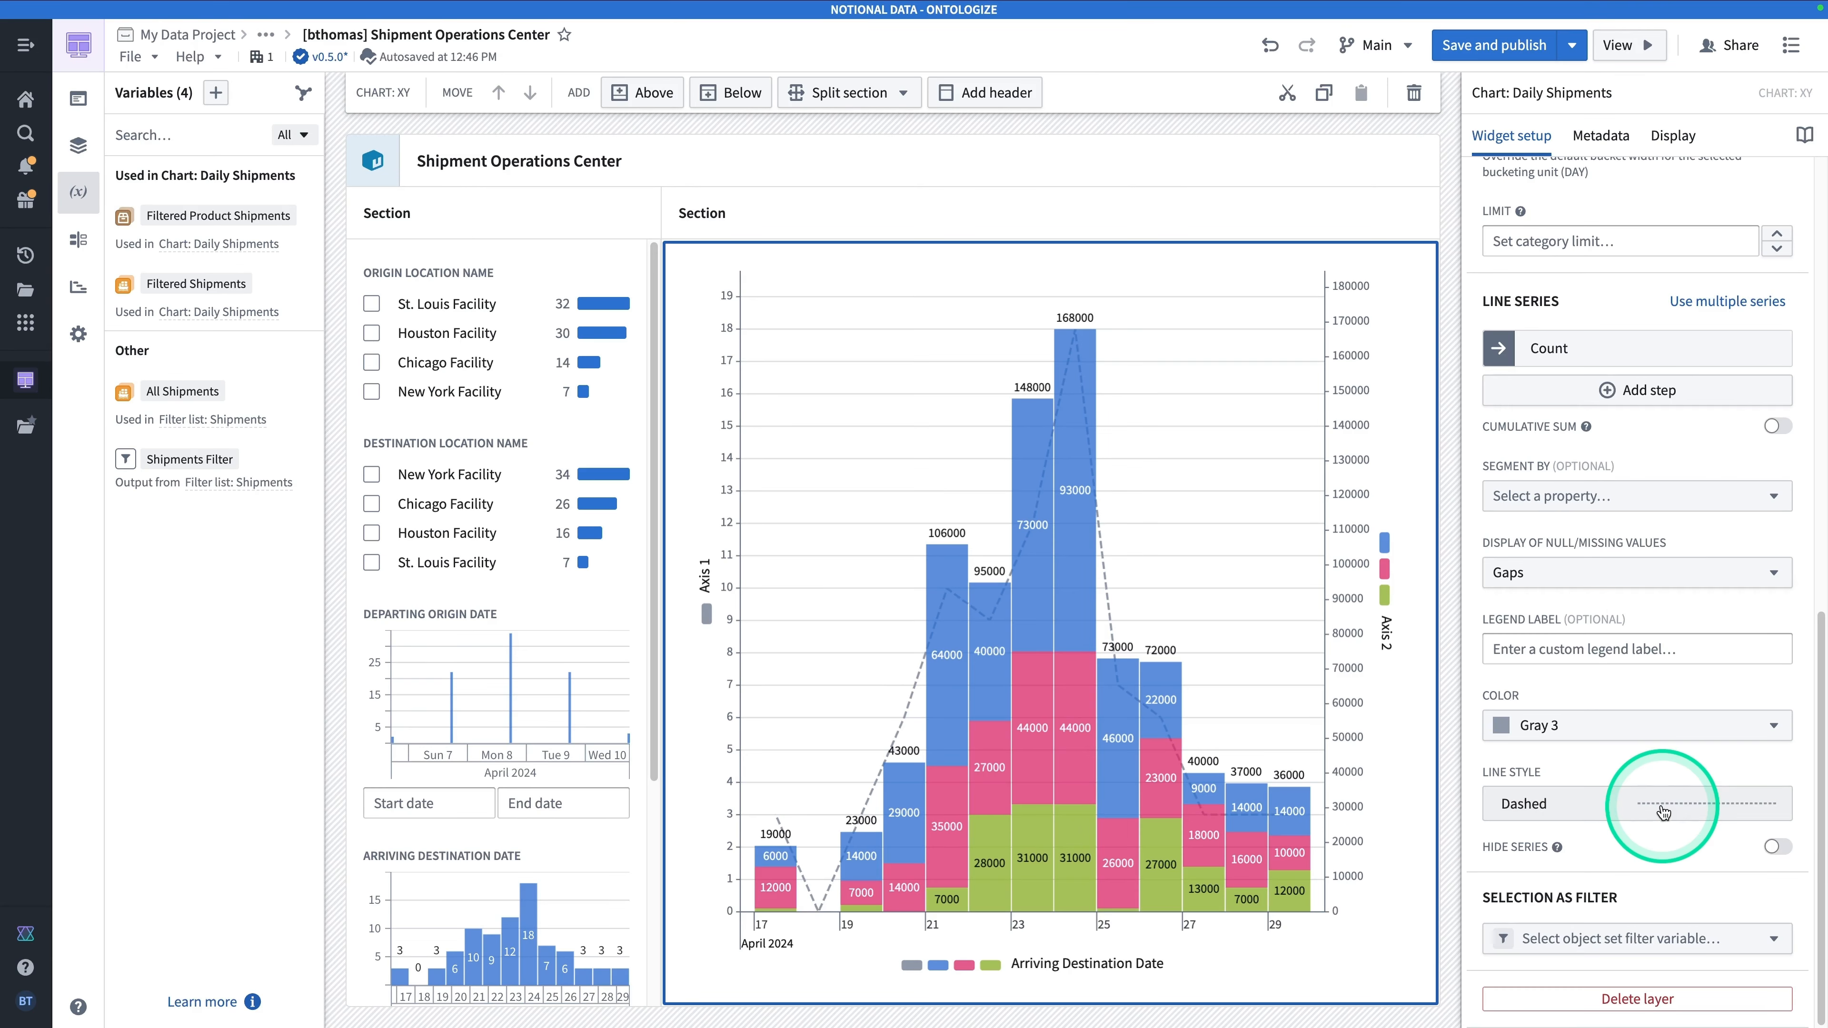
left_click(1537, 808)
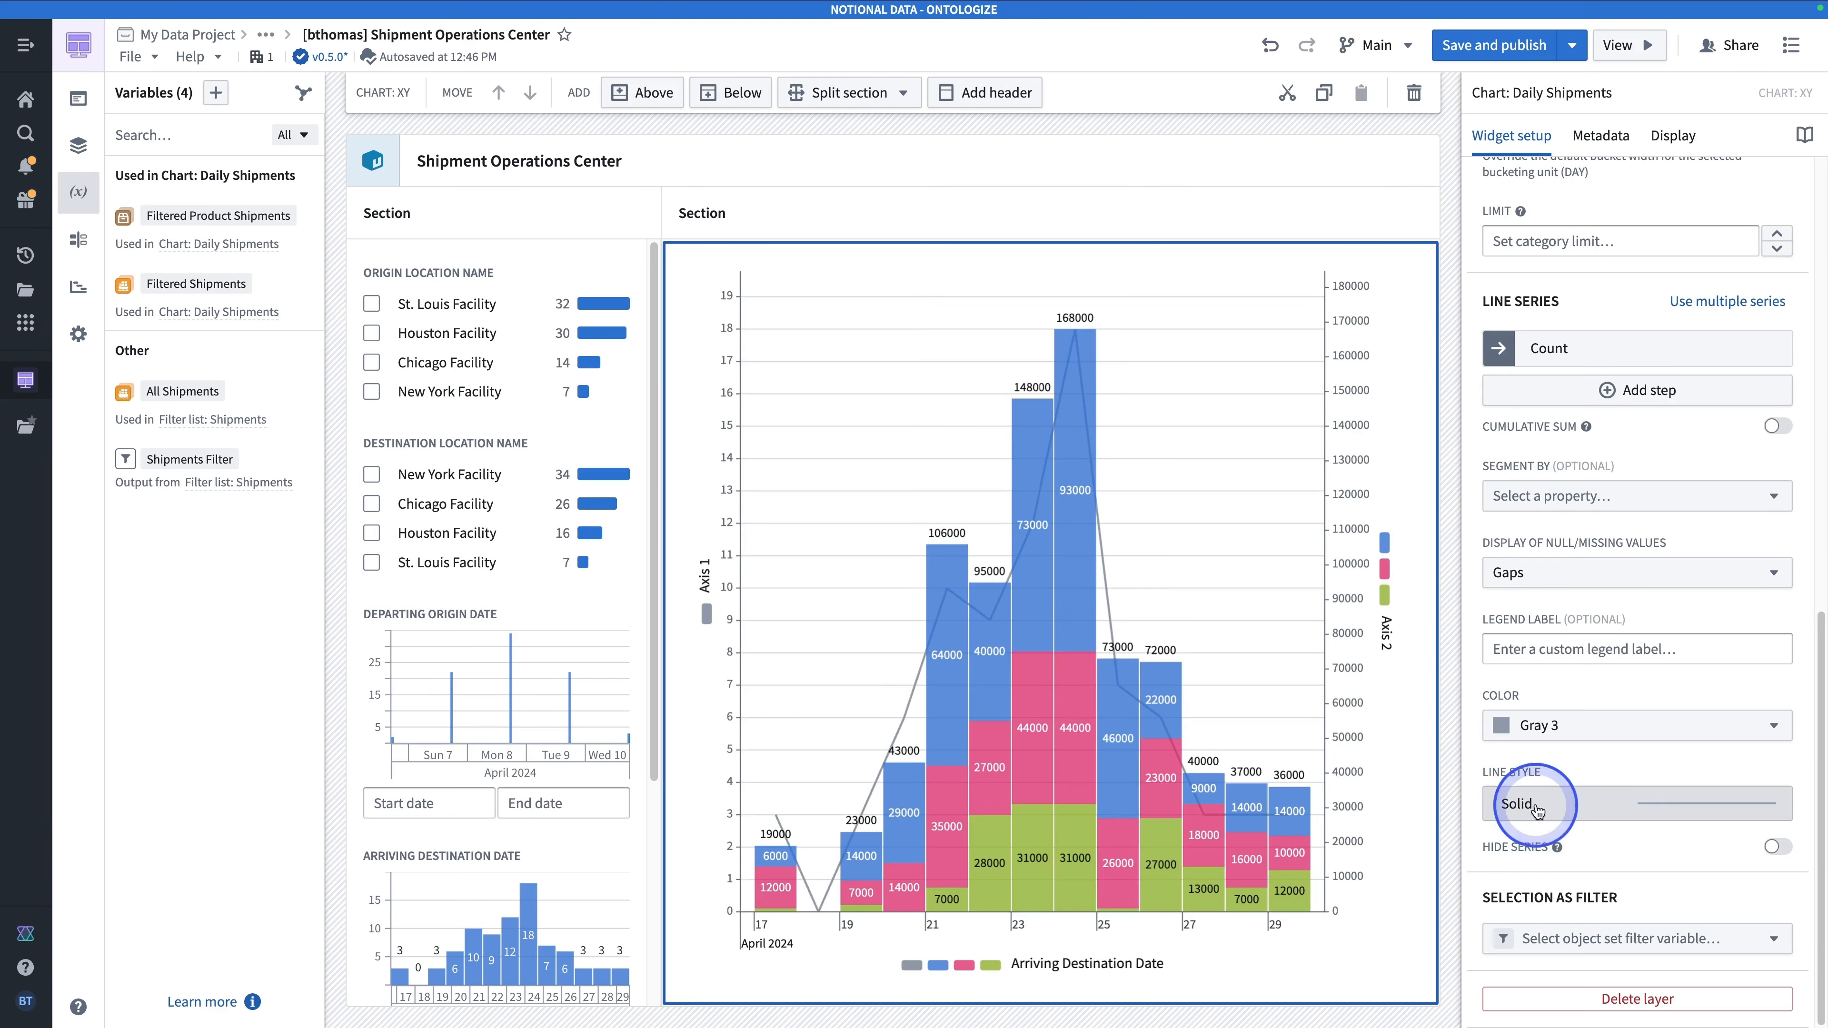
left_click(1537, 808)
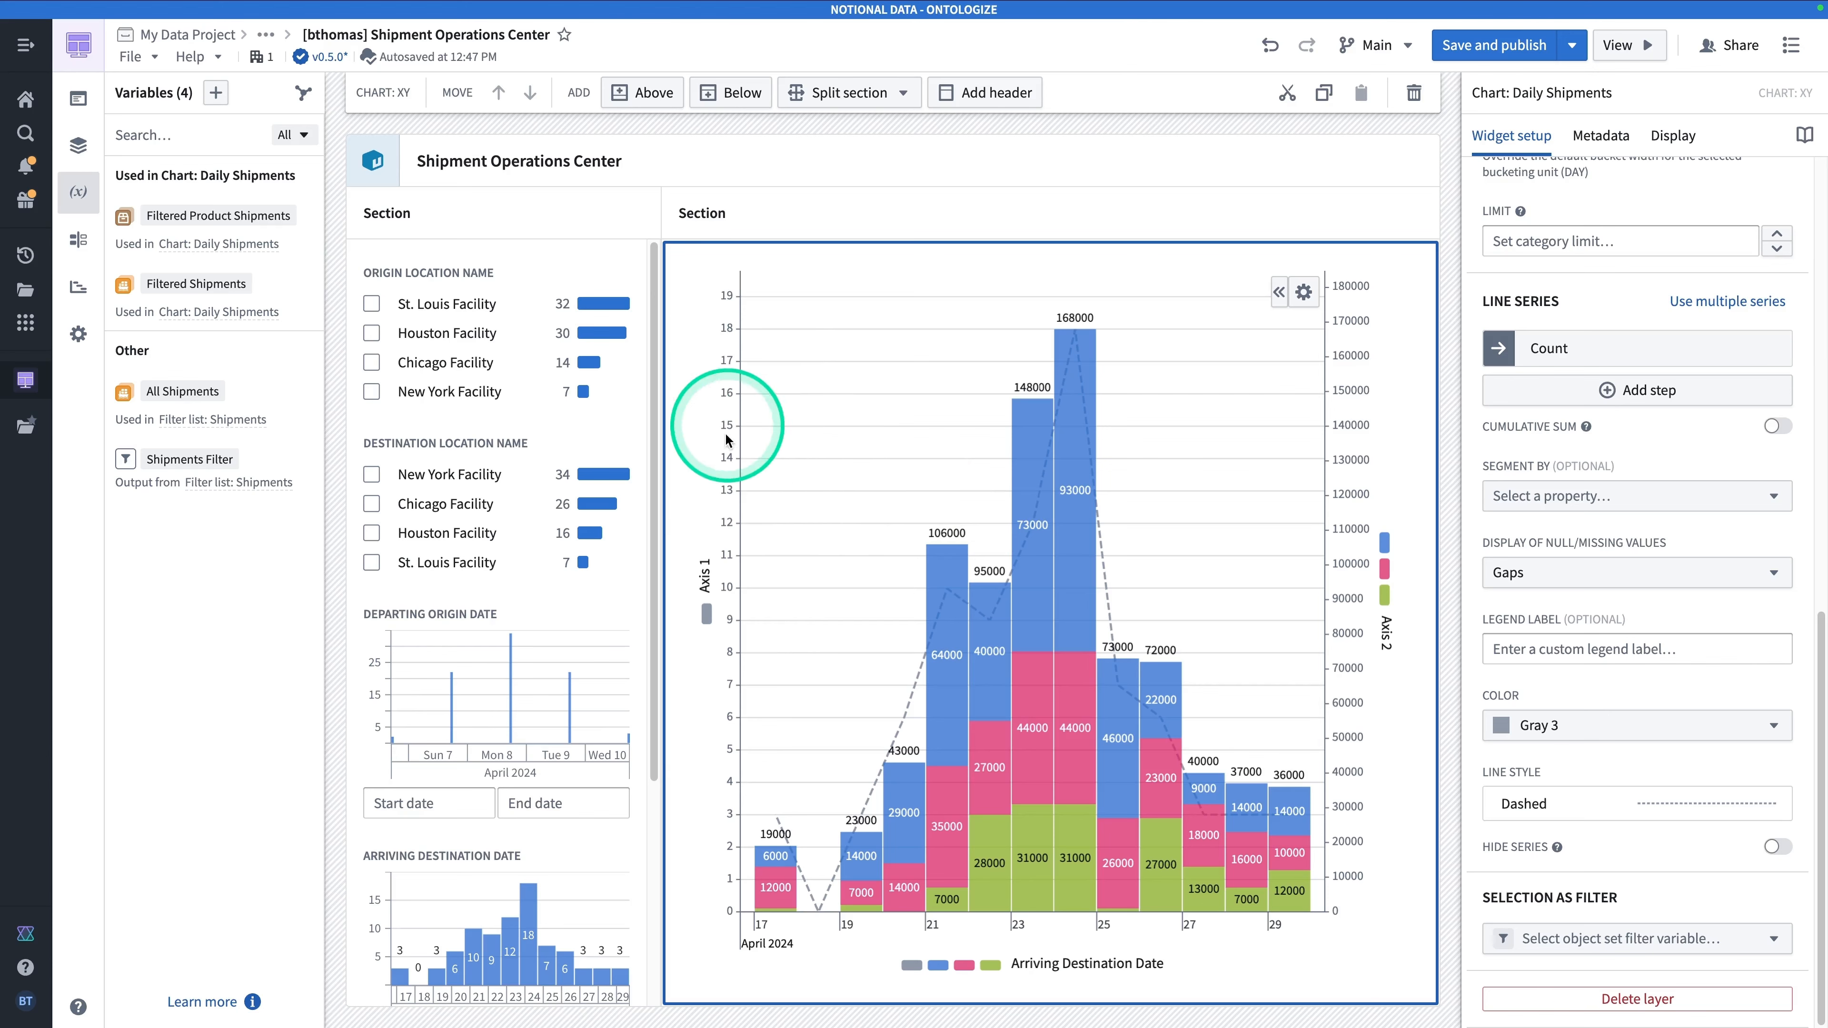
Return to the overall chart settings and set the title of Axis 1 to "Count of Shipments".
left_click(719, 658)
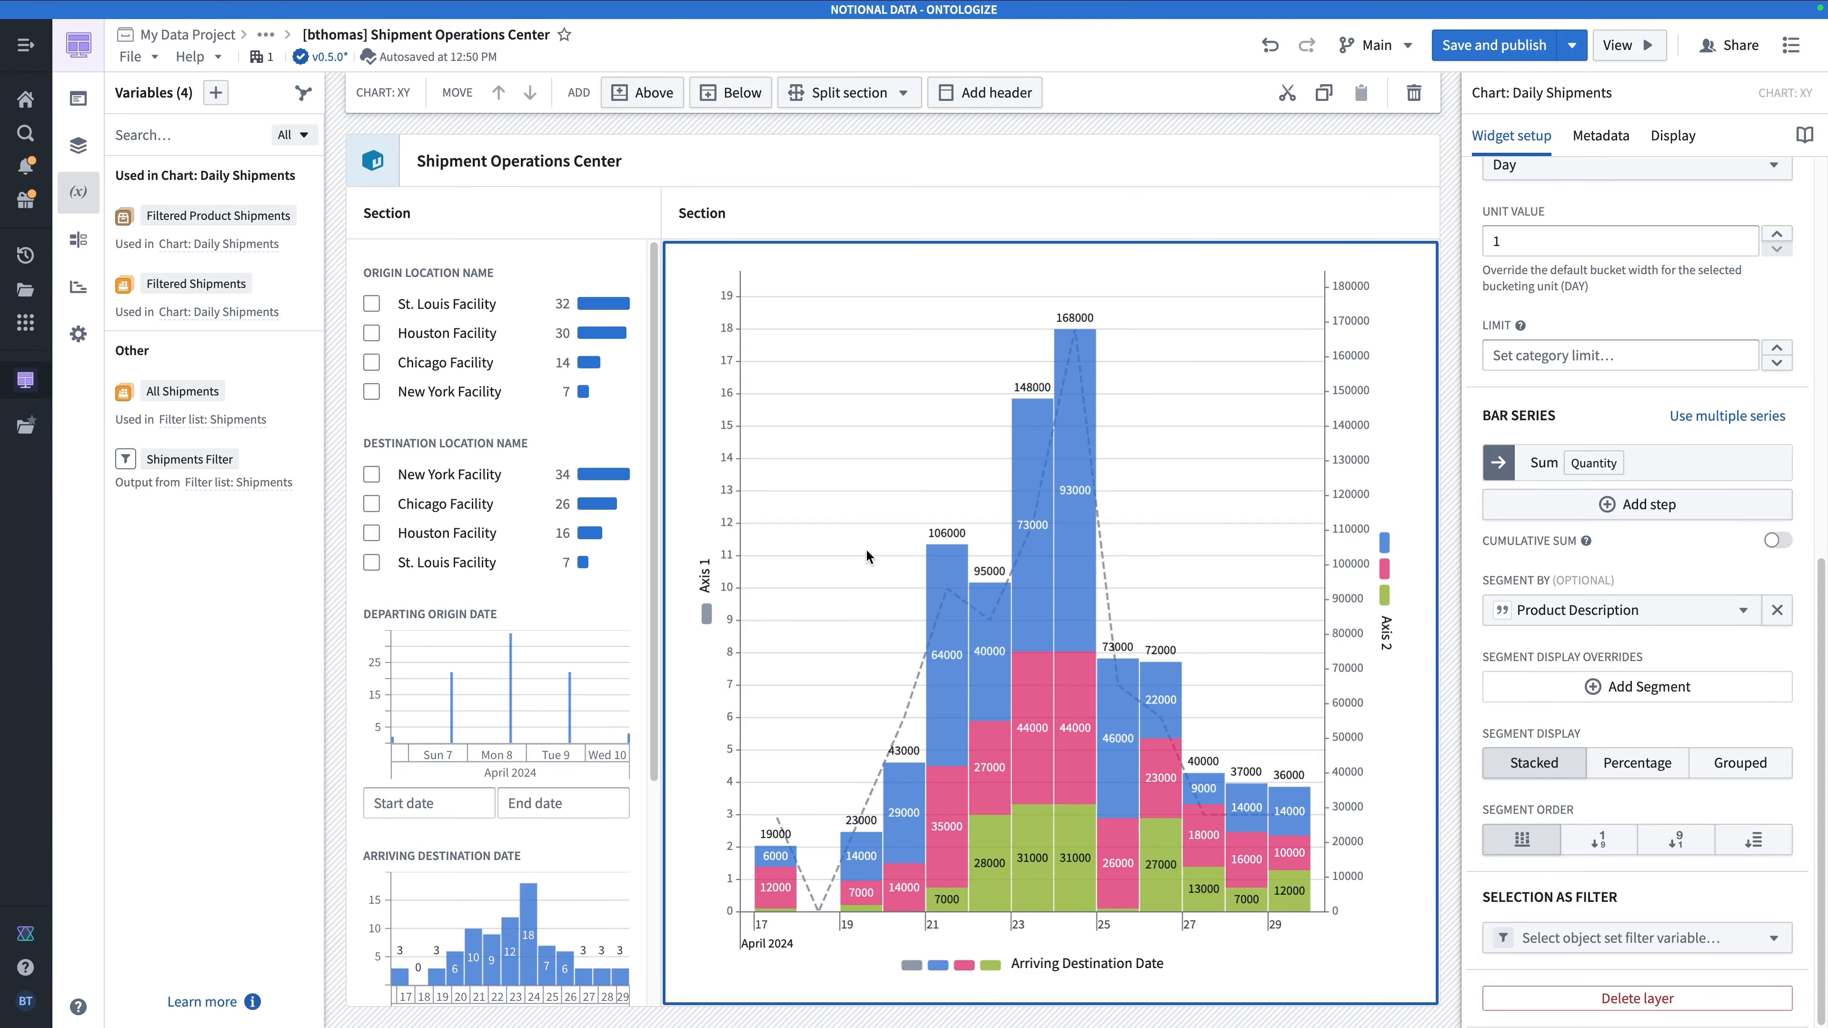
left_click(718, 582)
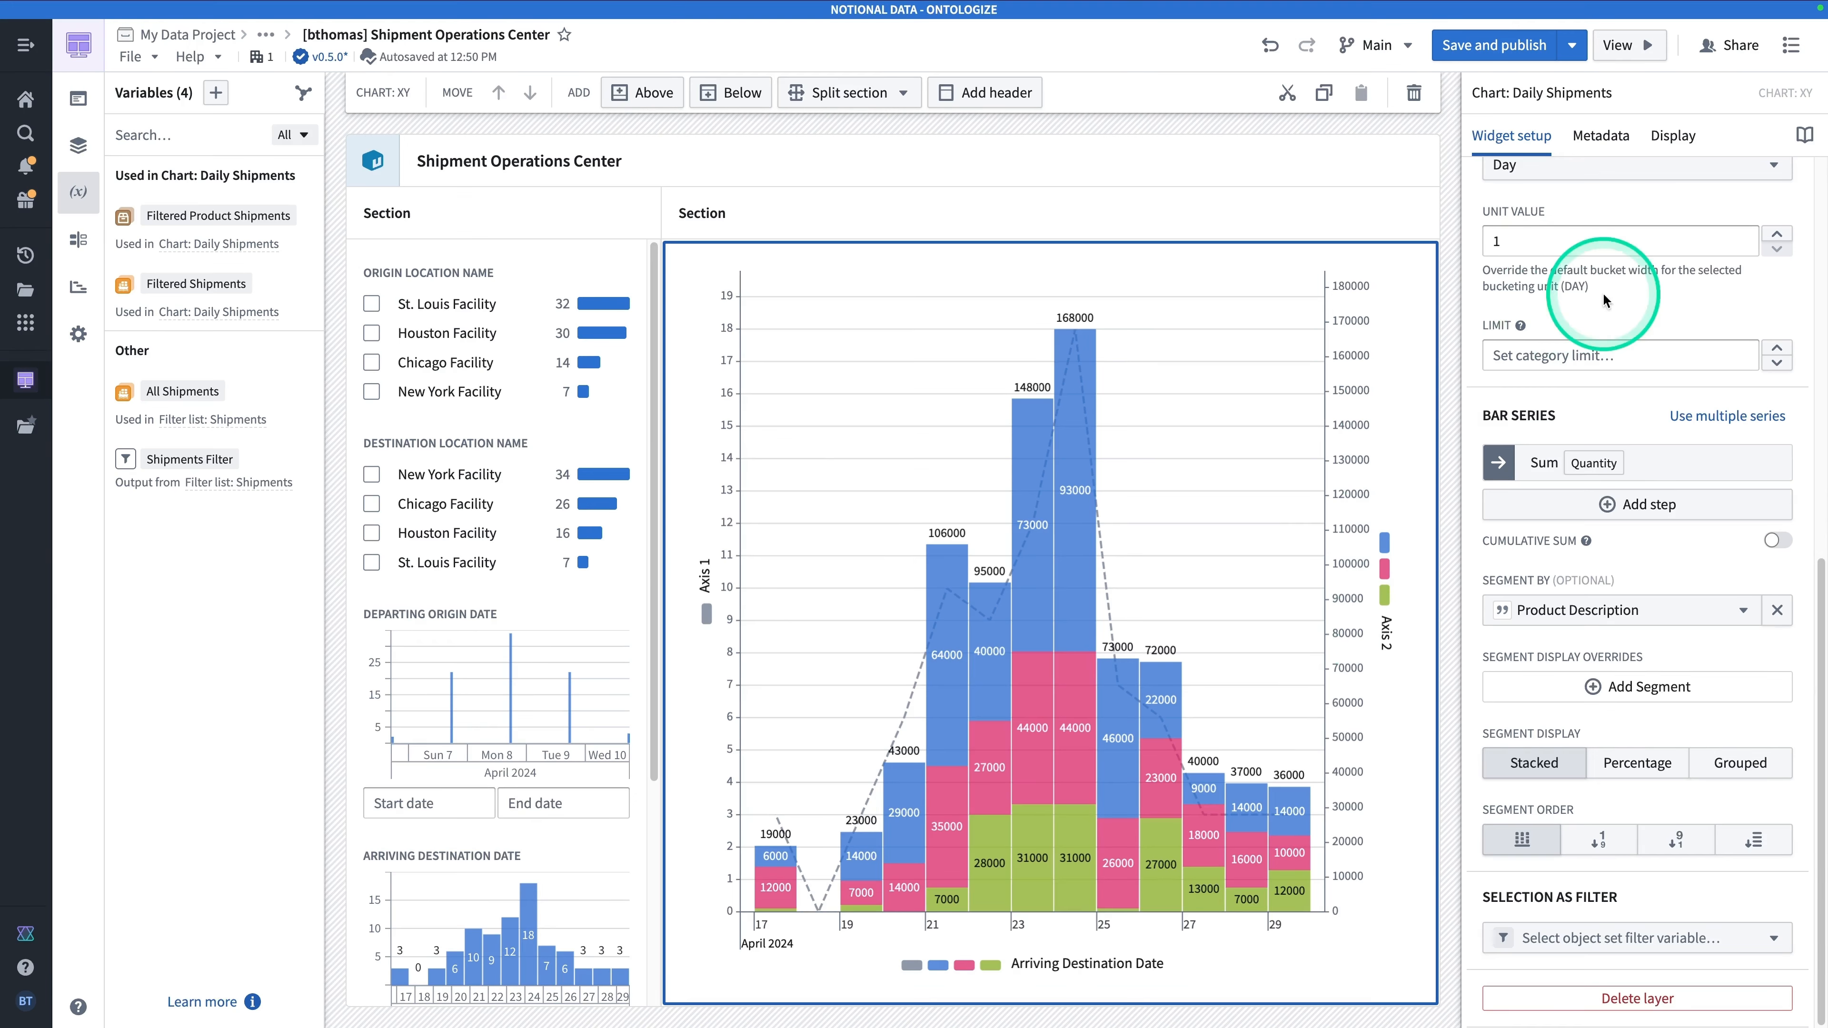
left_click(1676, 443)
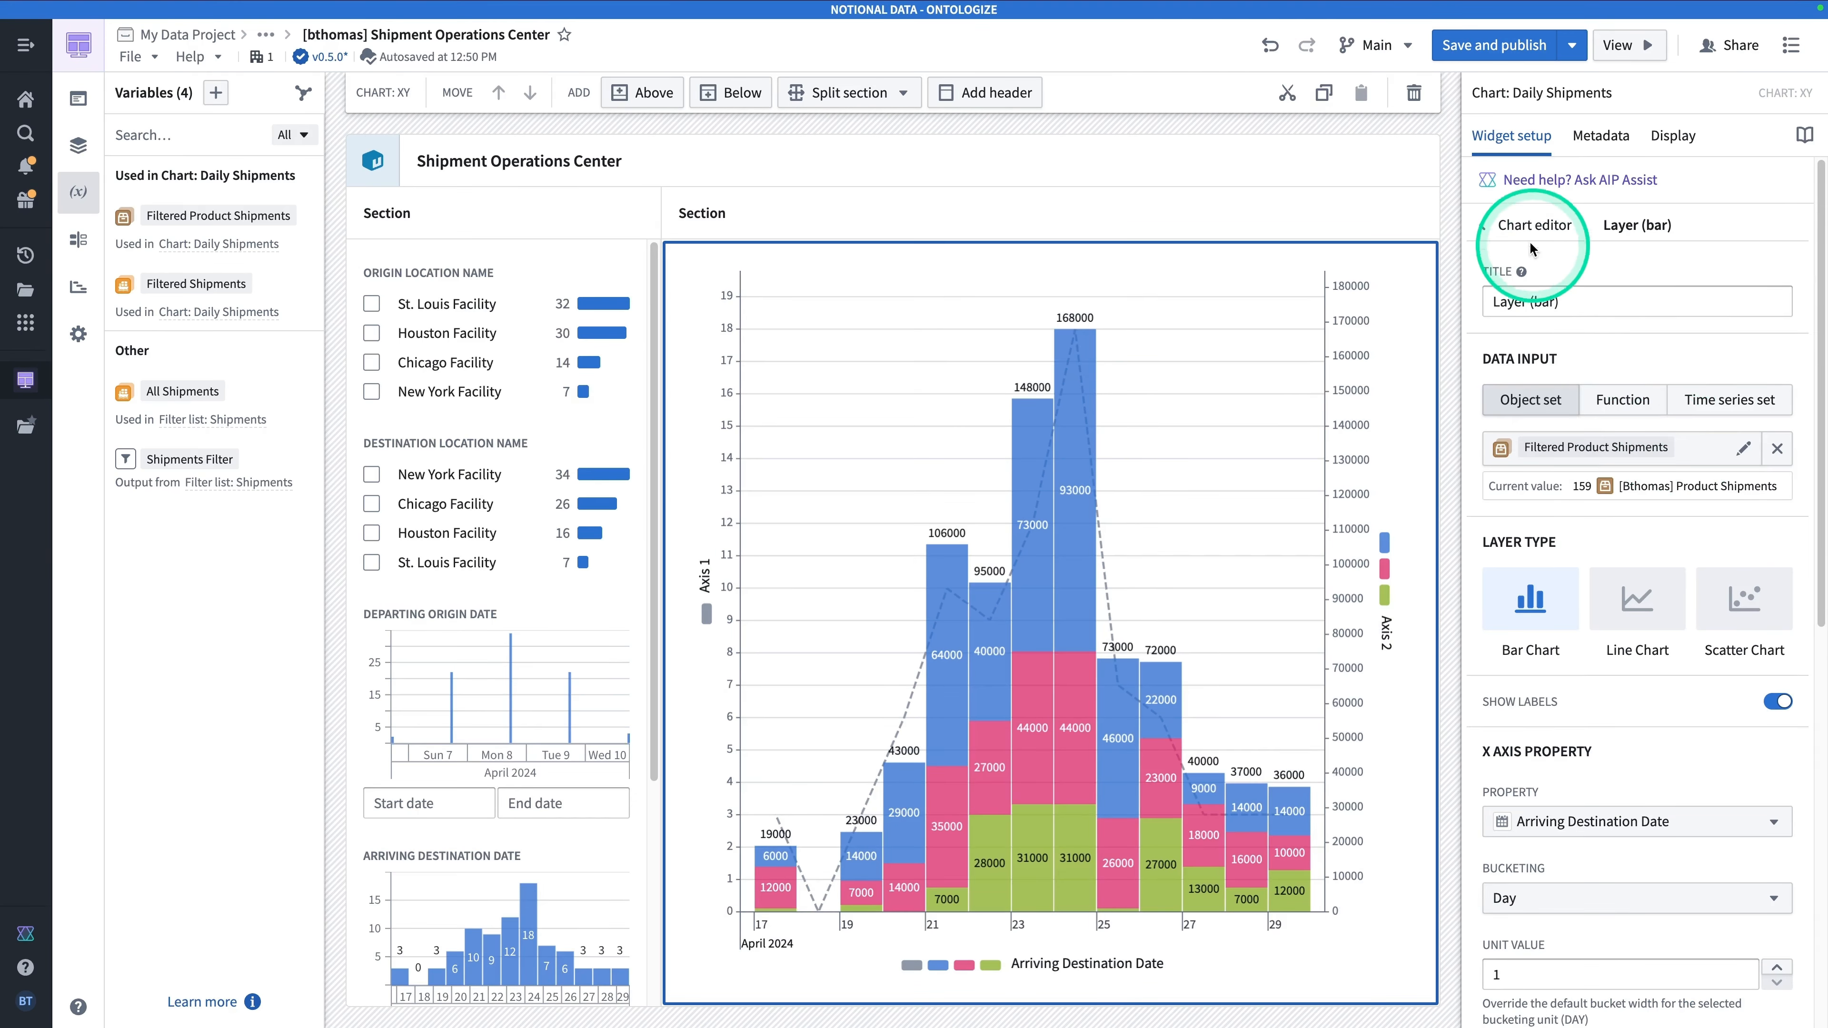
left_click(1519, 227)
scroll(1553, 334, "down", 5)
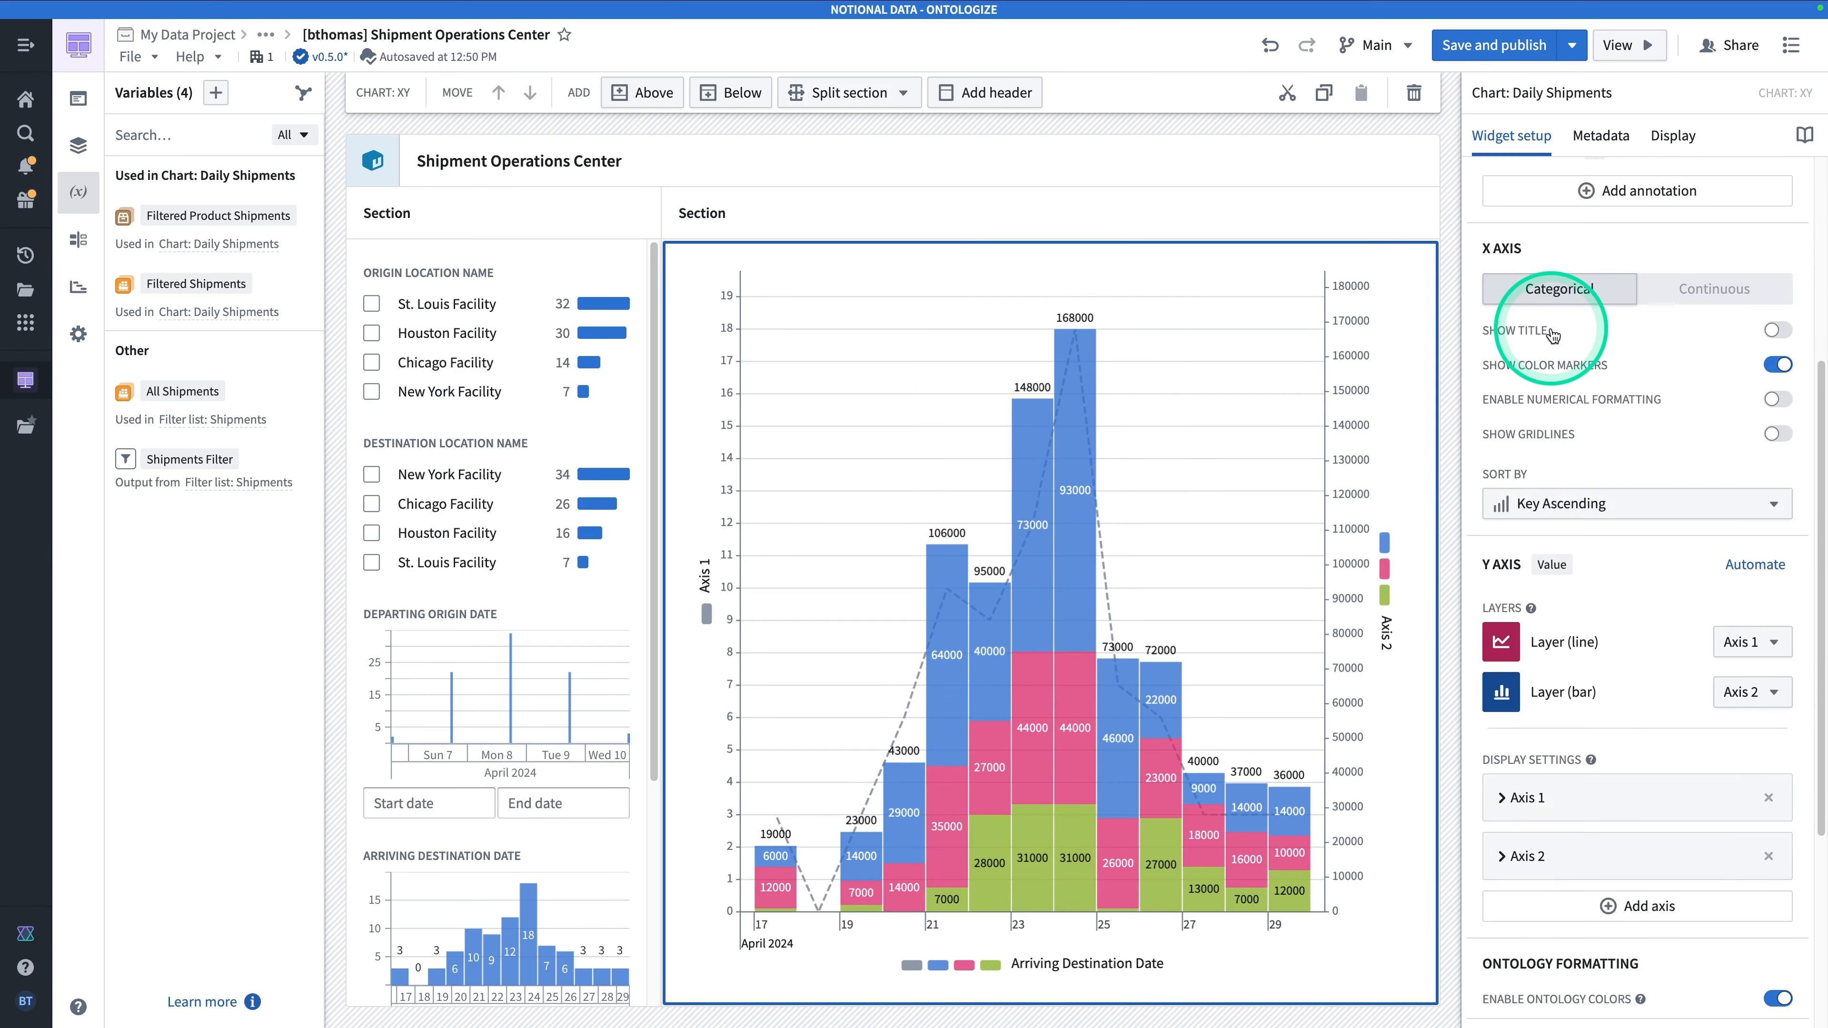
scroll(1551, 333, "down", 2)
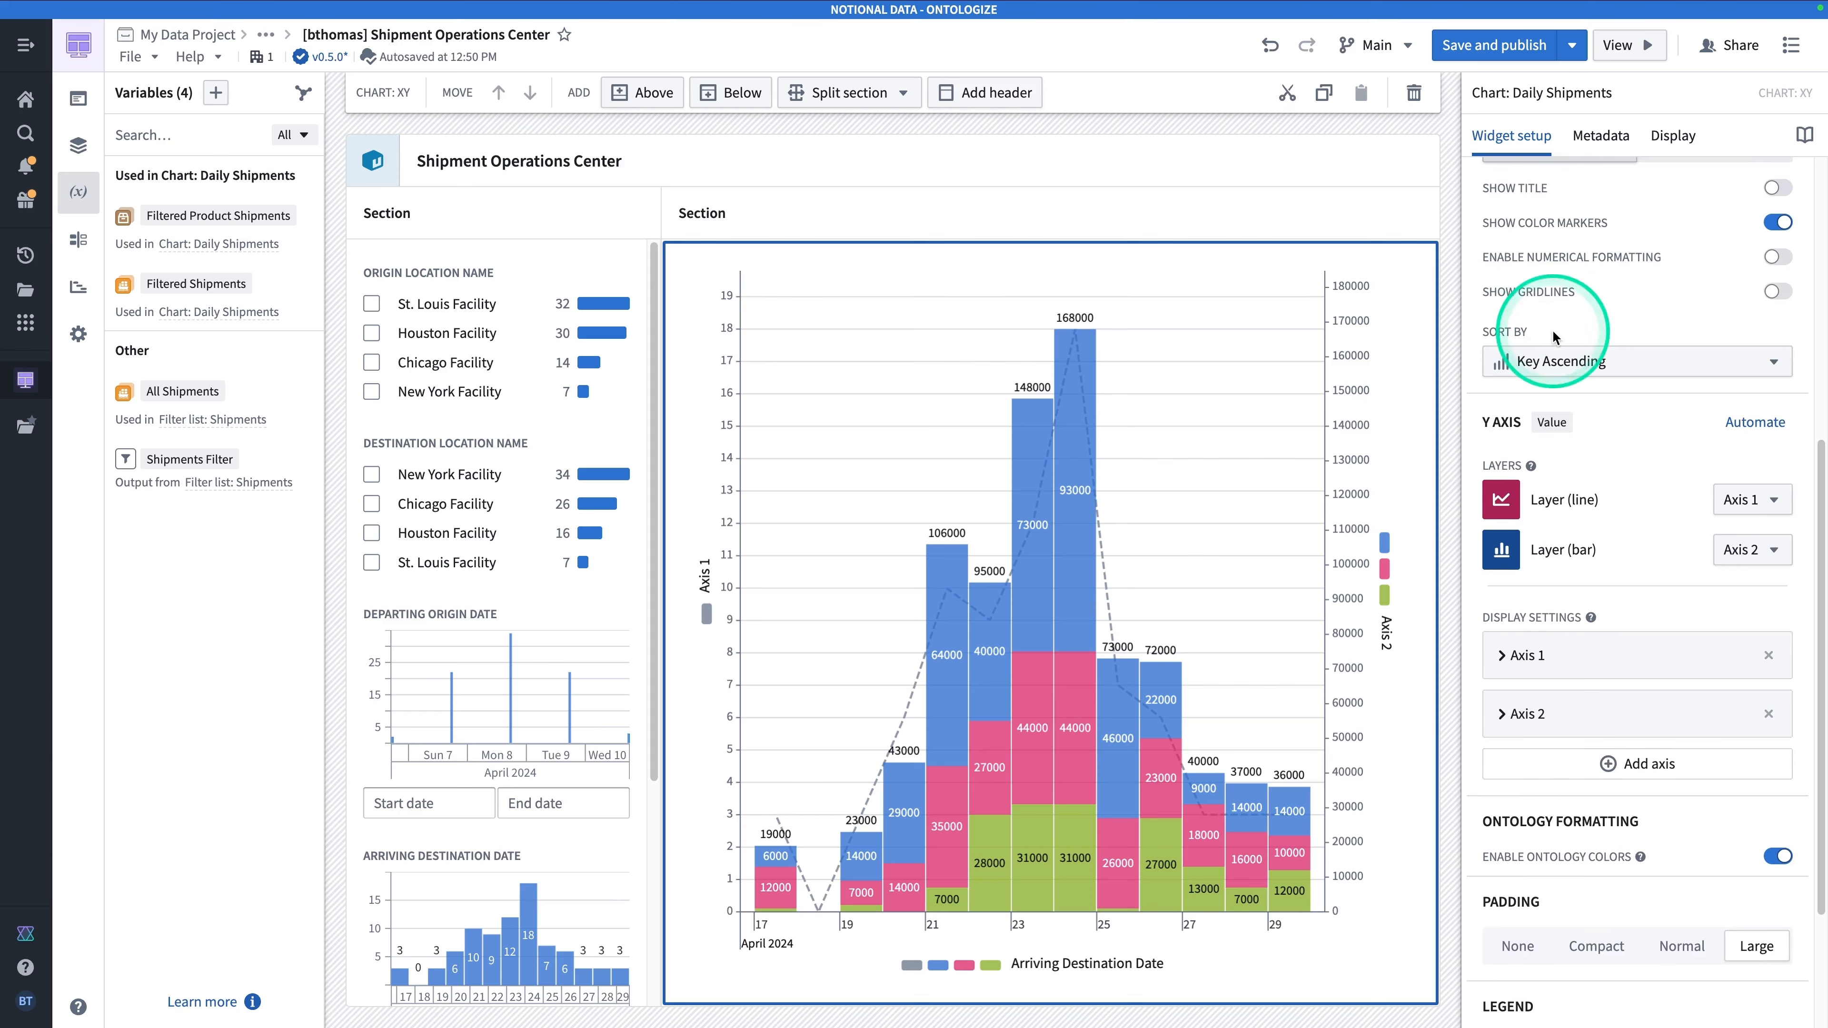
left_click(1536, 649)
triple_click(1542, 727)
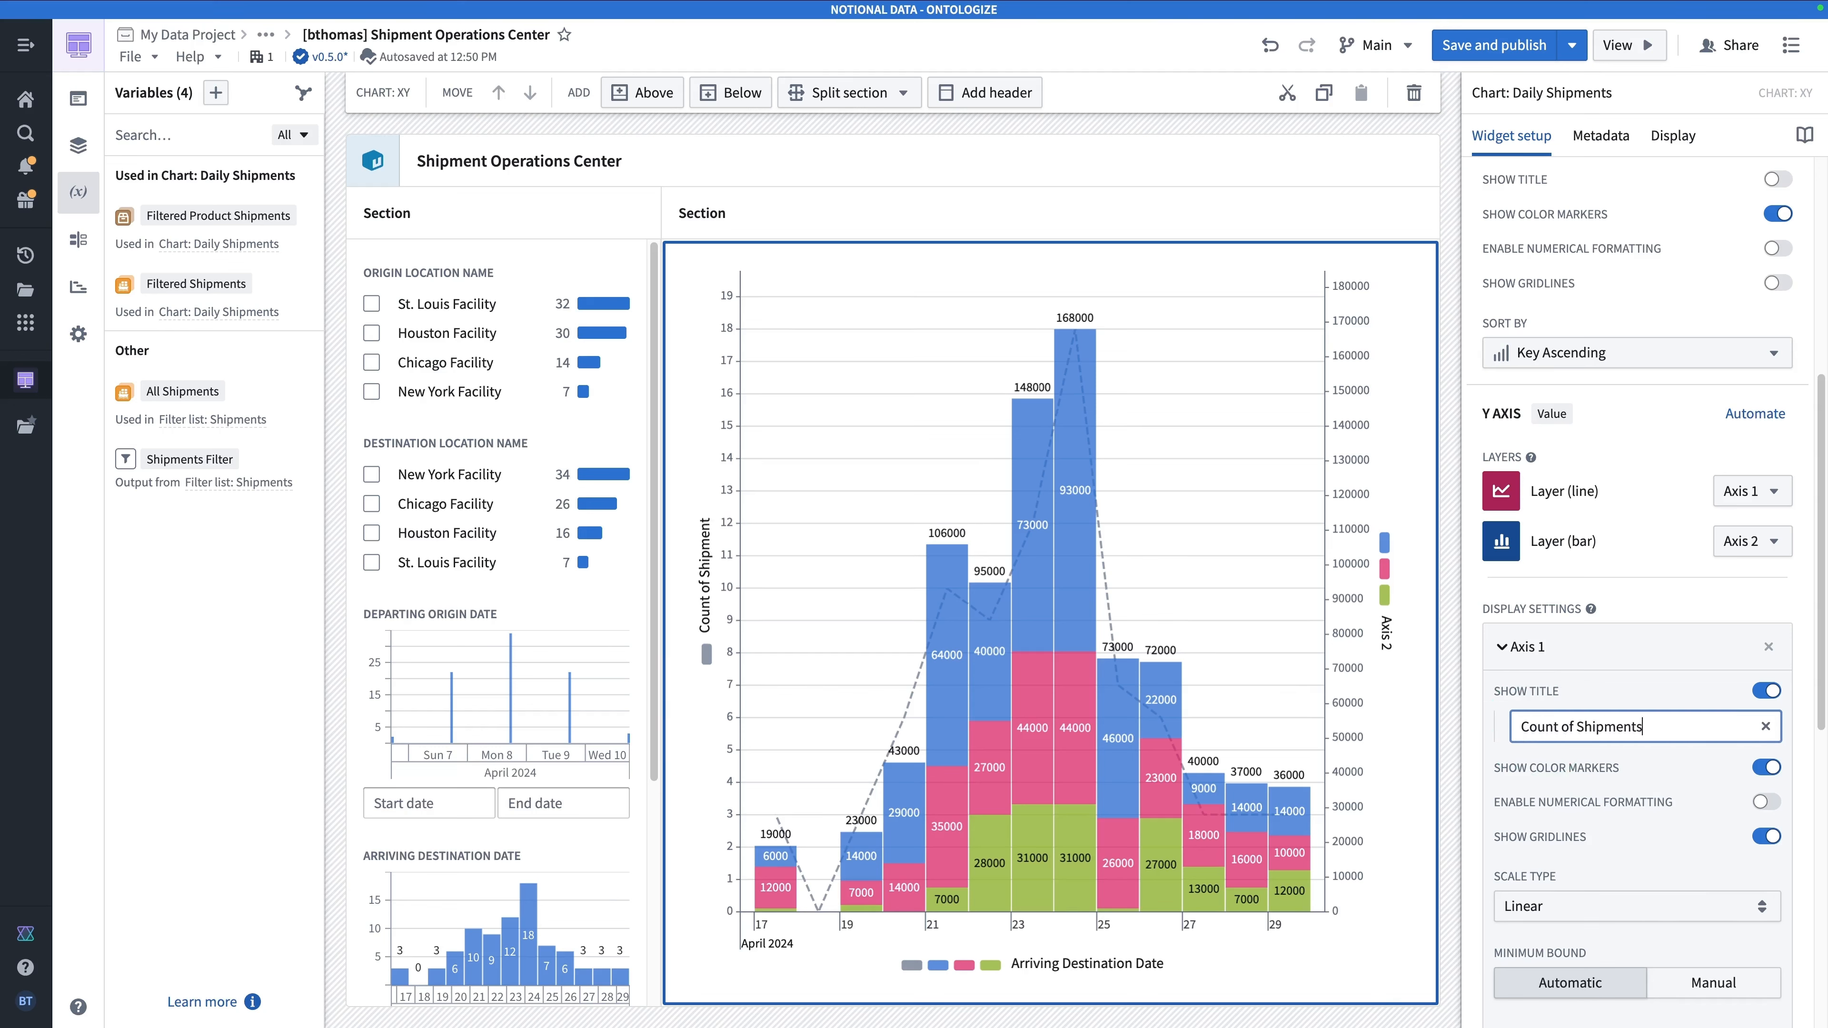
Set the title of Axis 2 to "Product Quantities".
left_click(1518, 647)
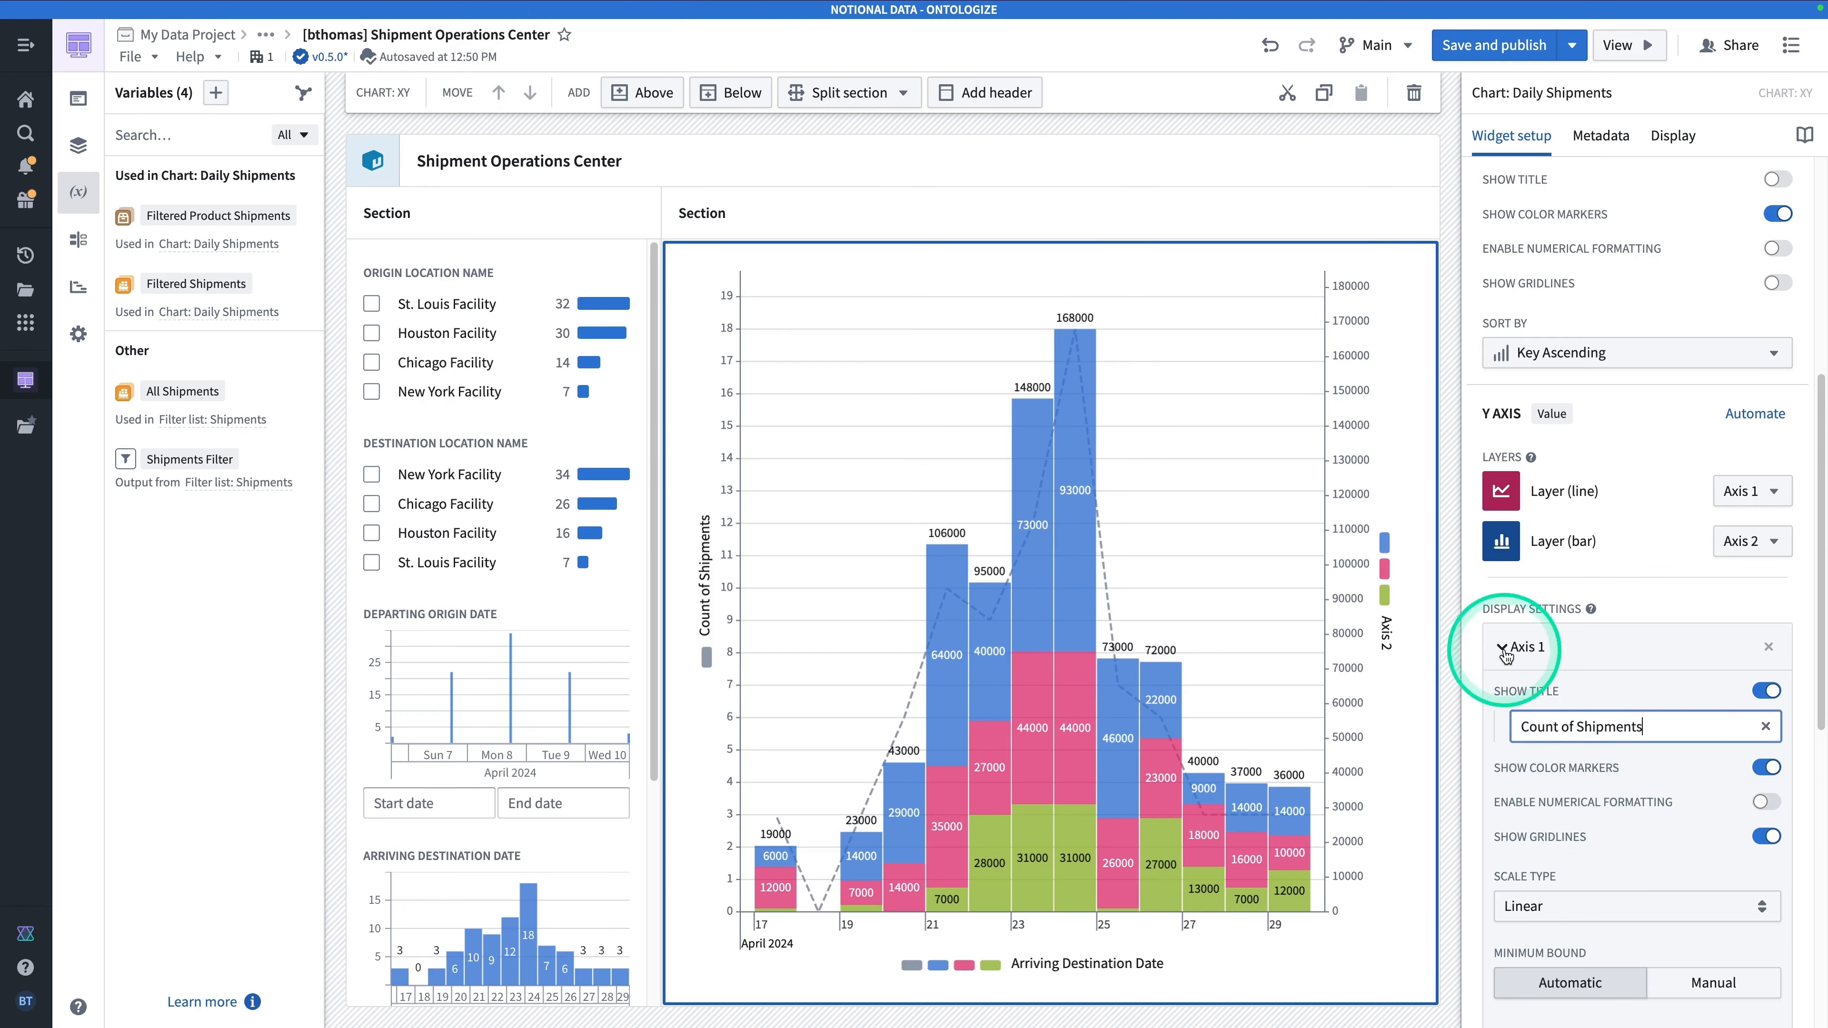
left_click(1528, 721)
triple_click(1559, 784)
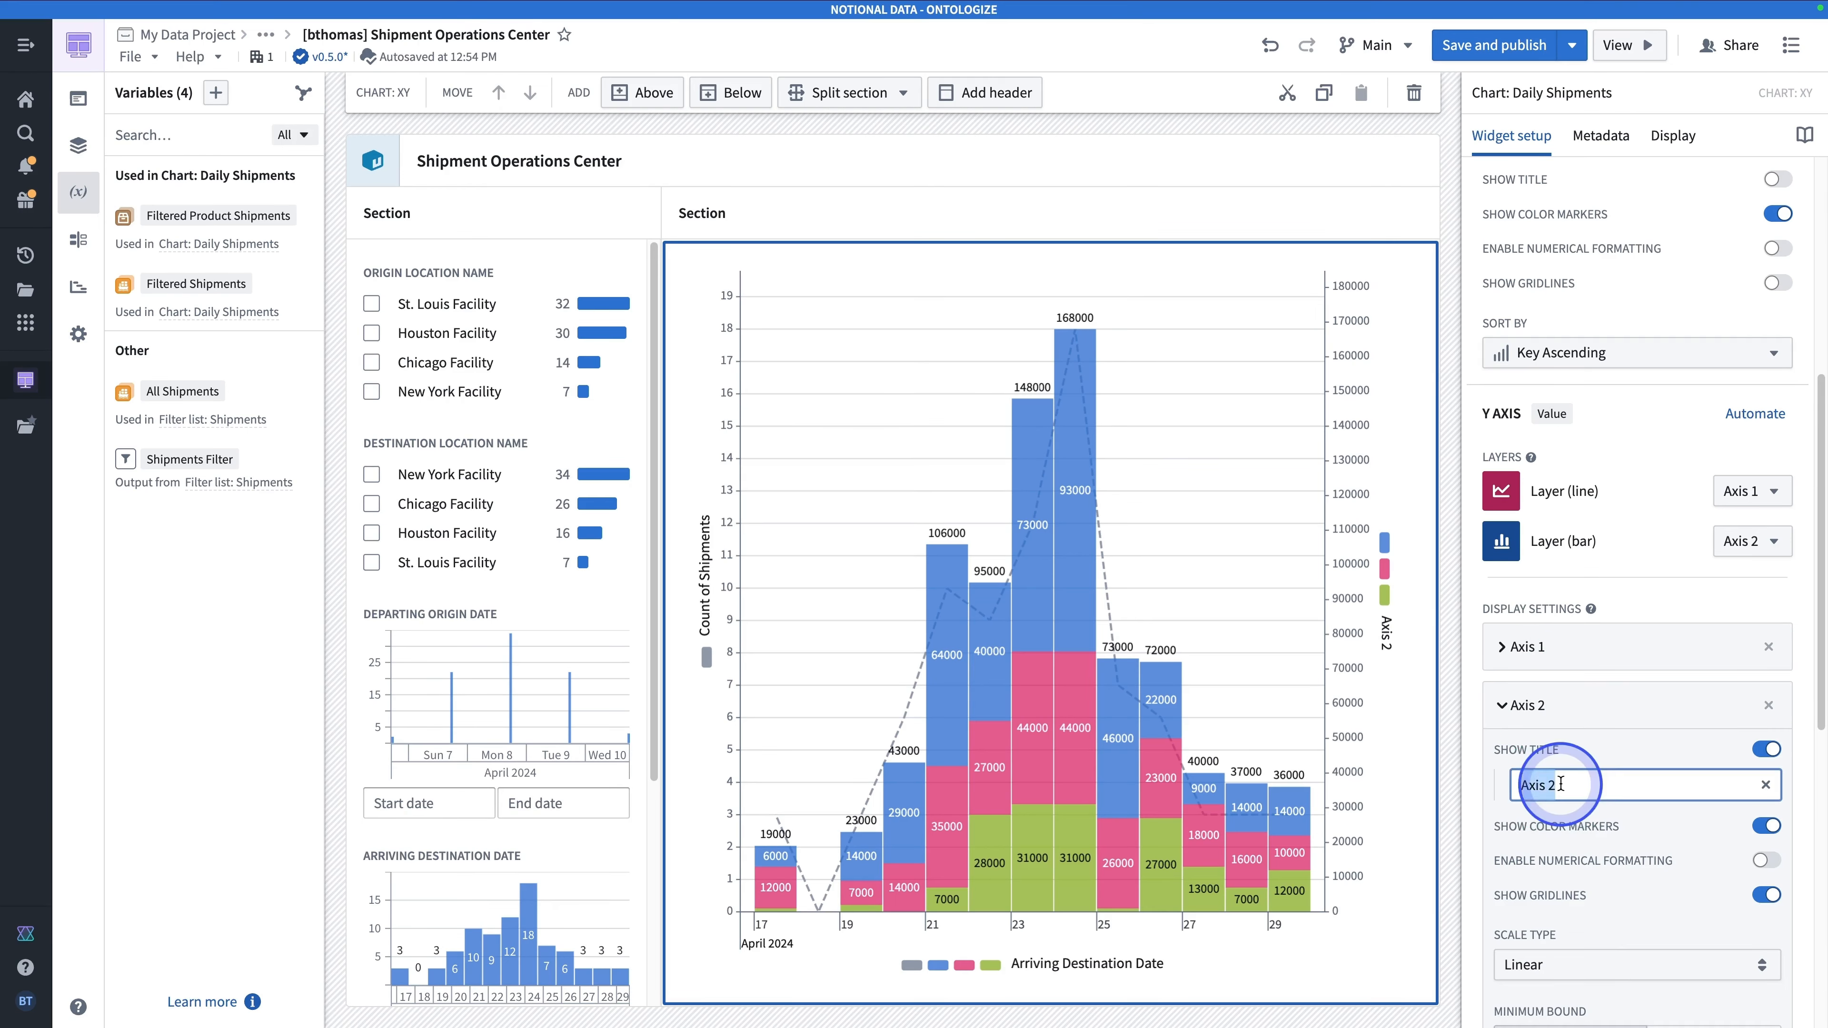
type("Product Quantities")
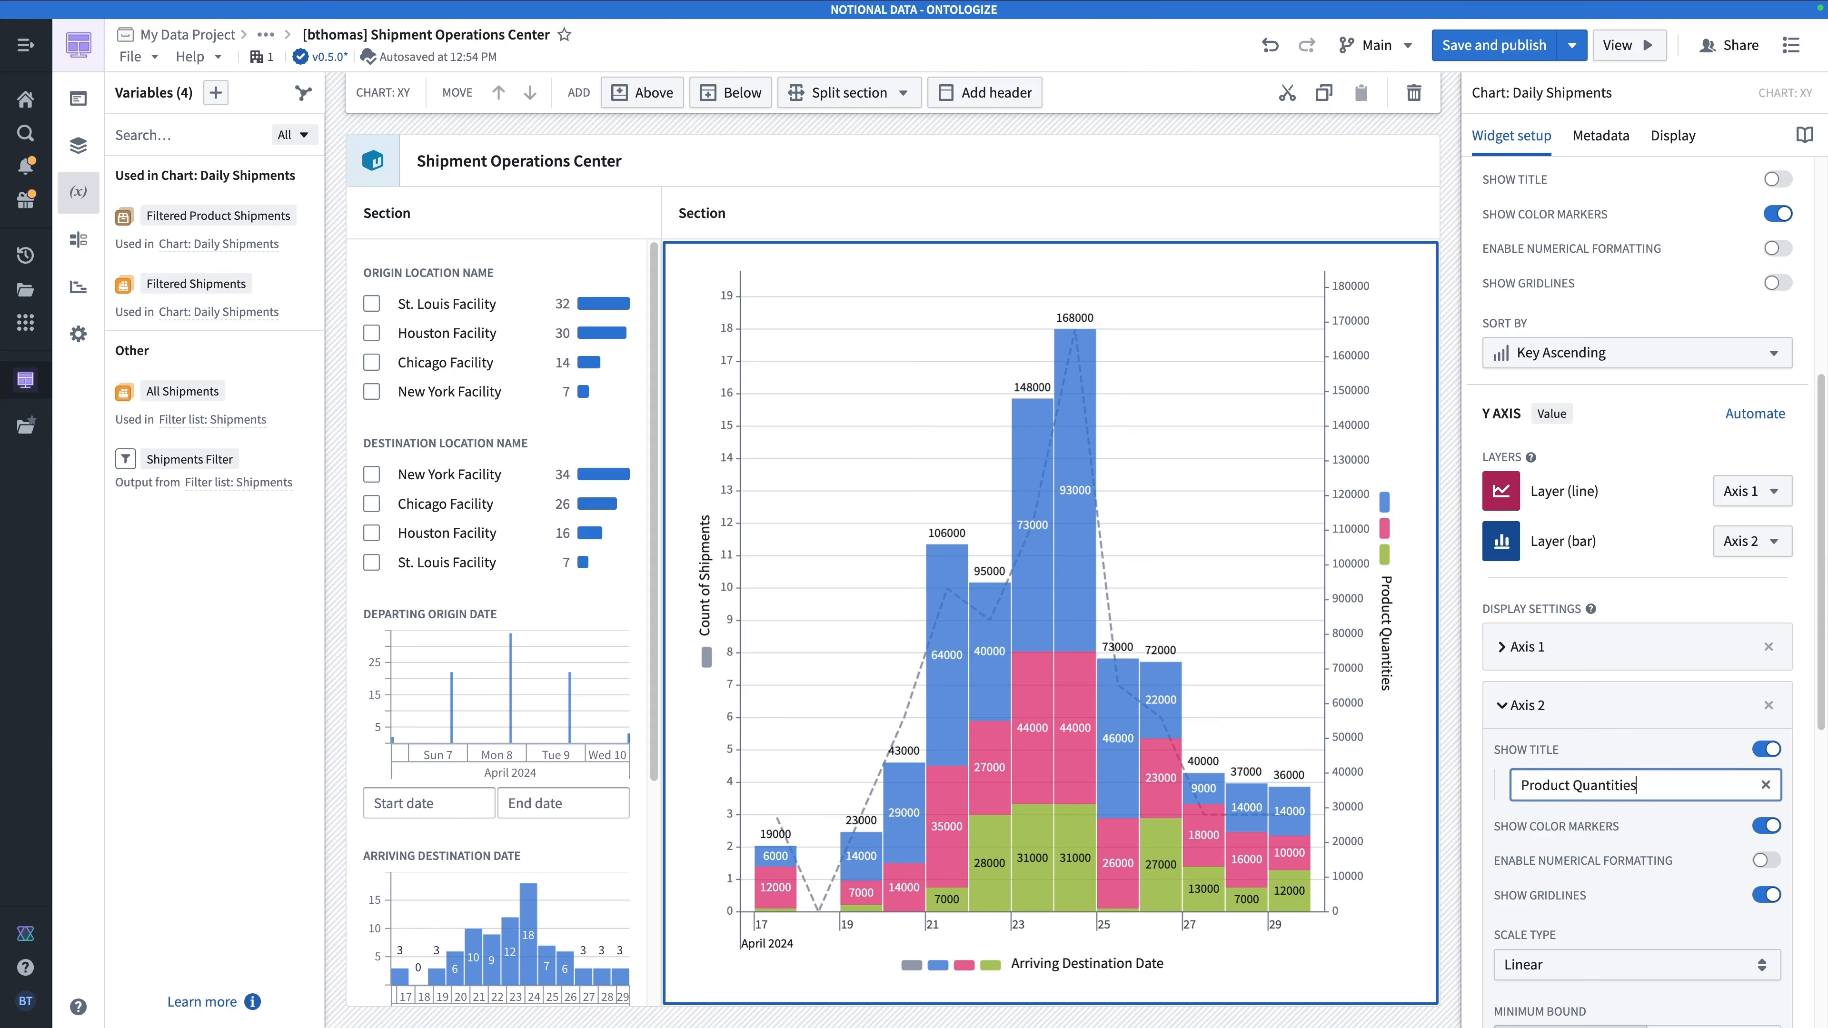
left_click(1527, 706)
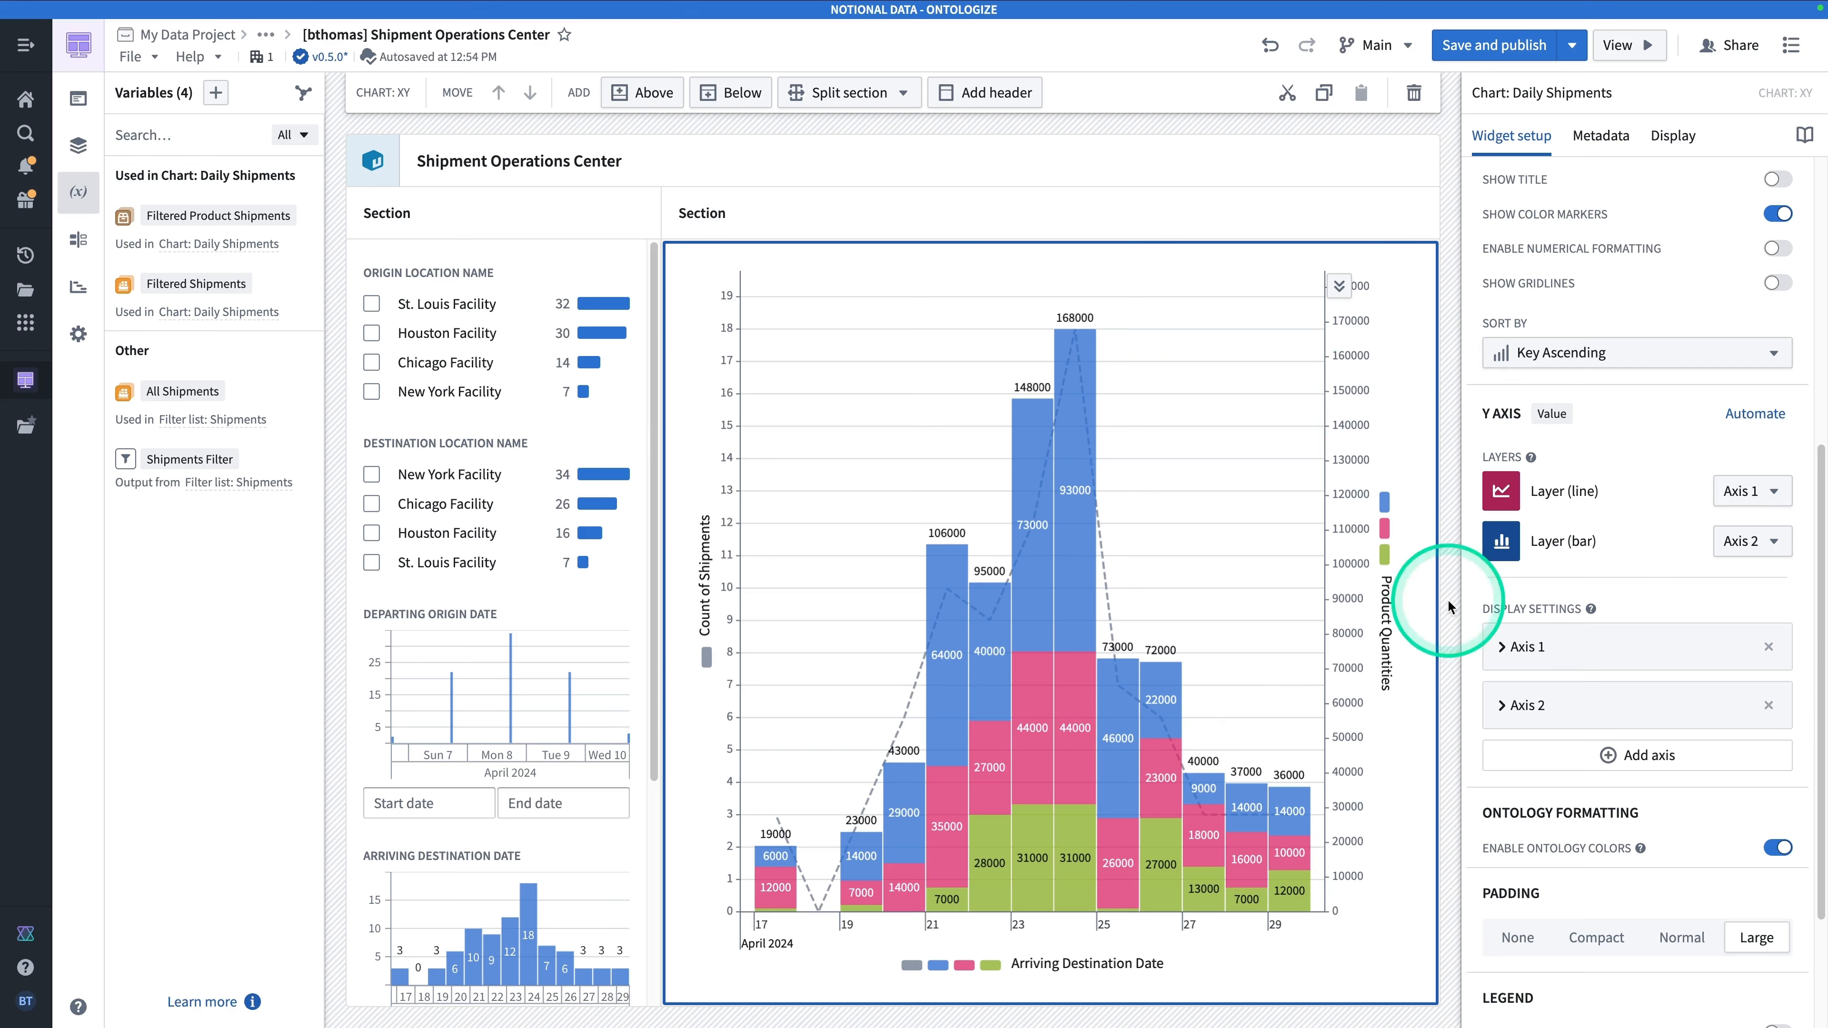
Enable numerical formatting on Axis 2 with the Use grouping option turned on.
left_click(1517, 709)
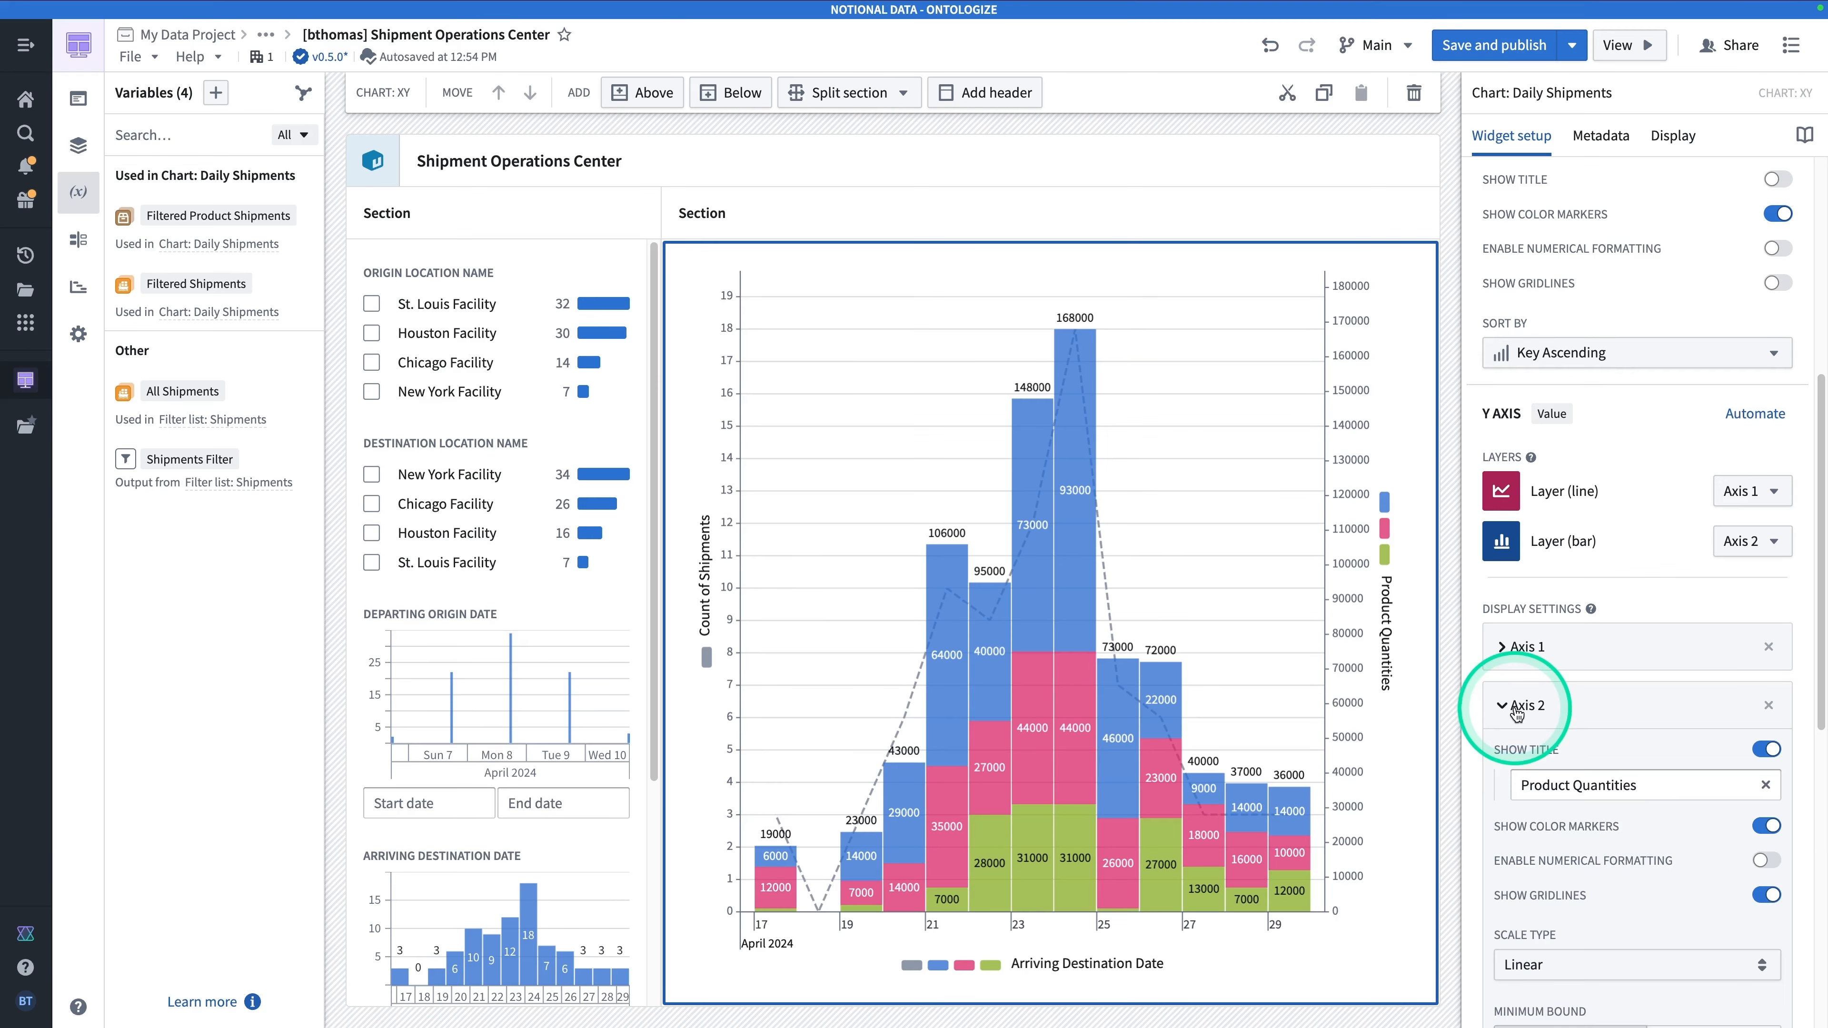
scroll(1649, 735, "down", 2)
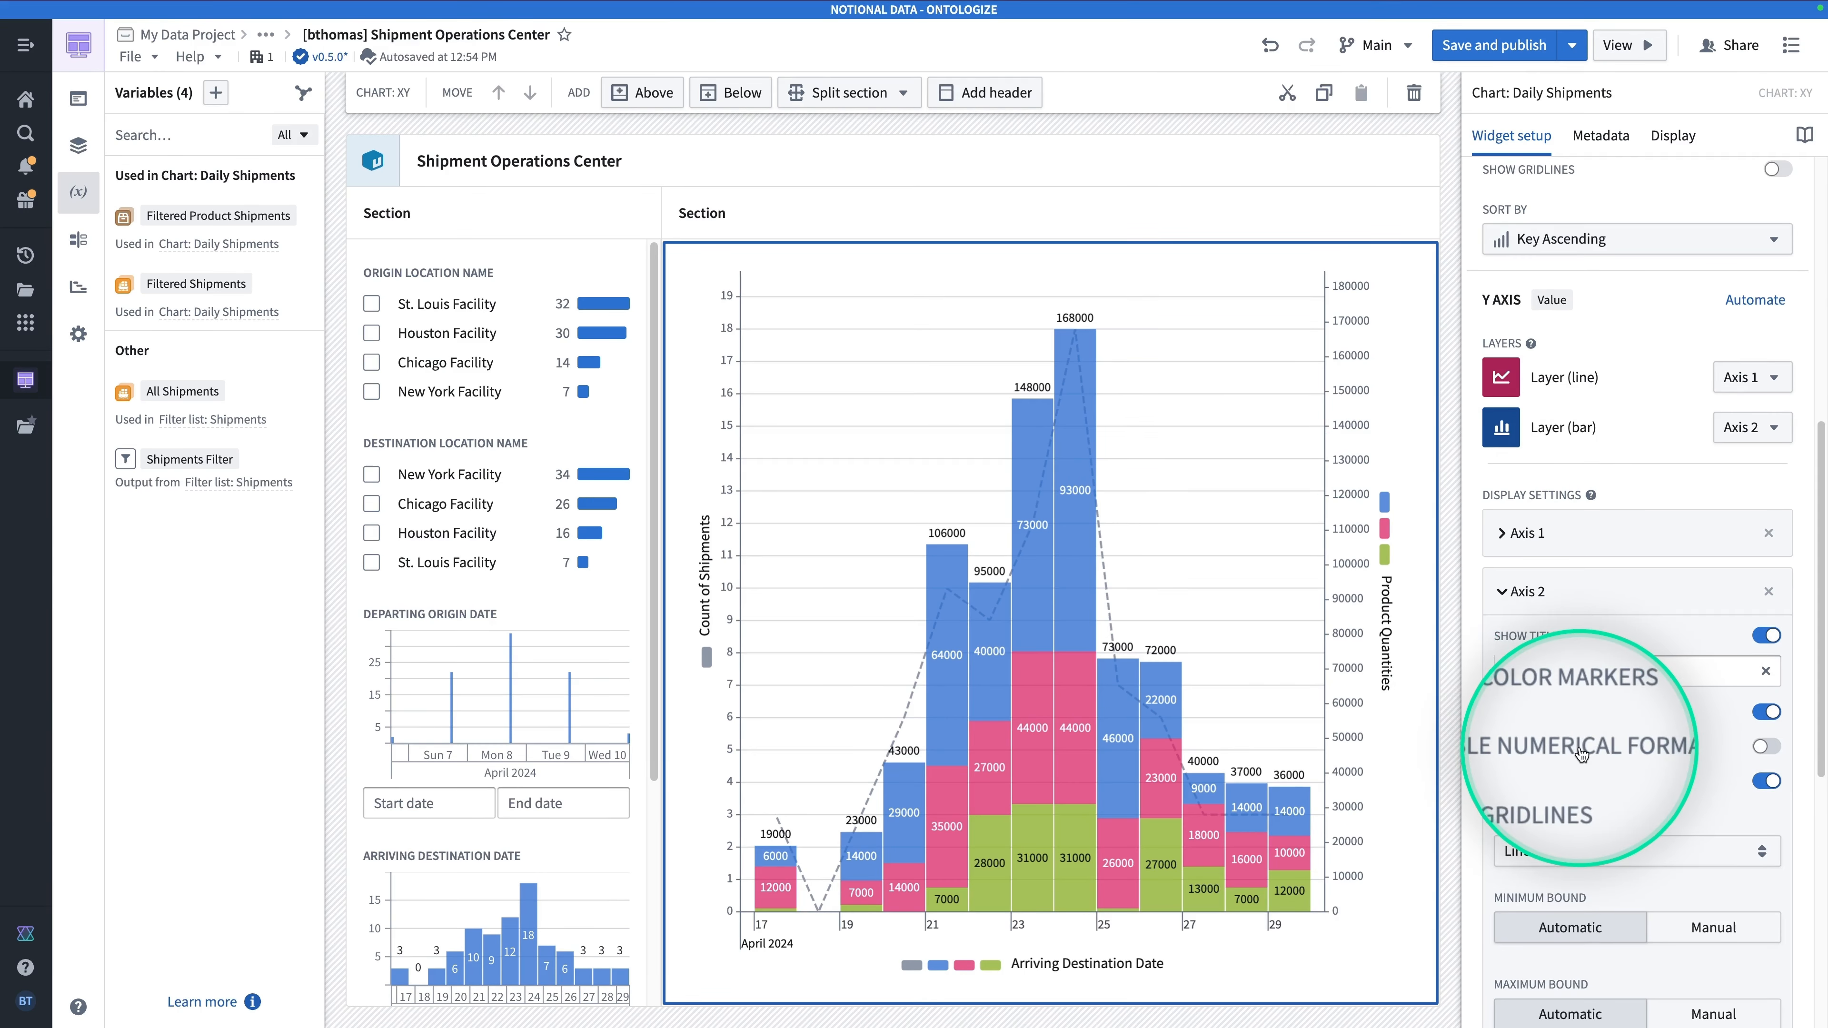
left_click(1767, 746)
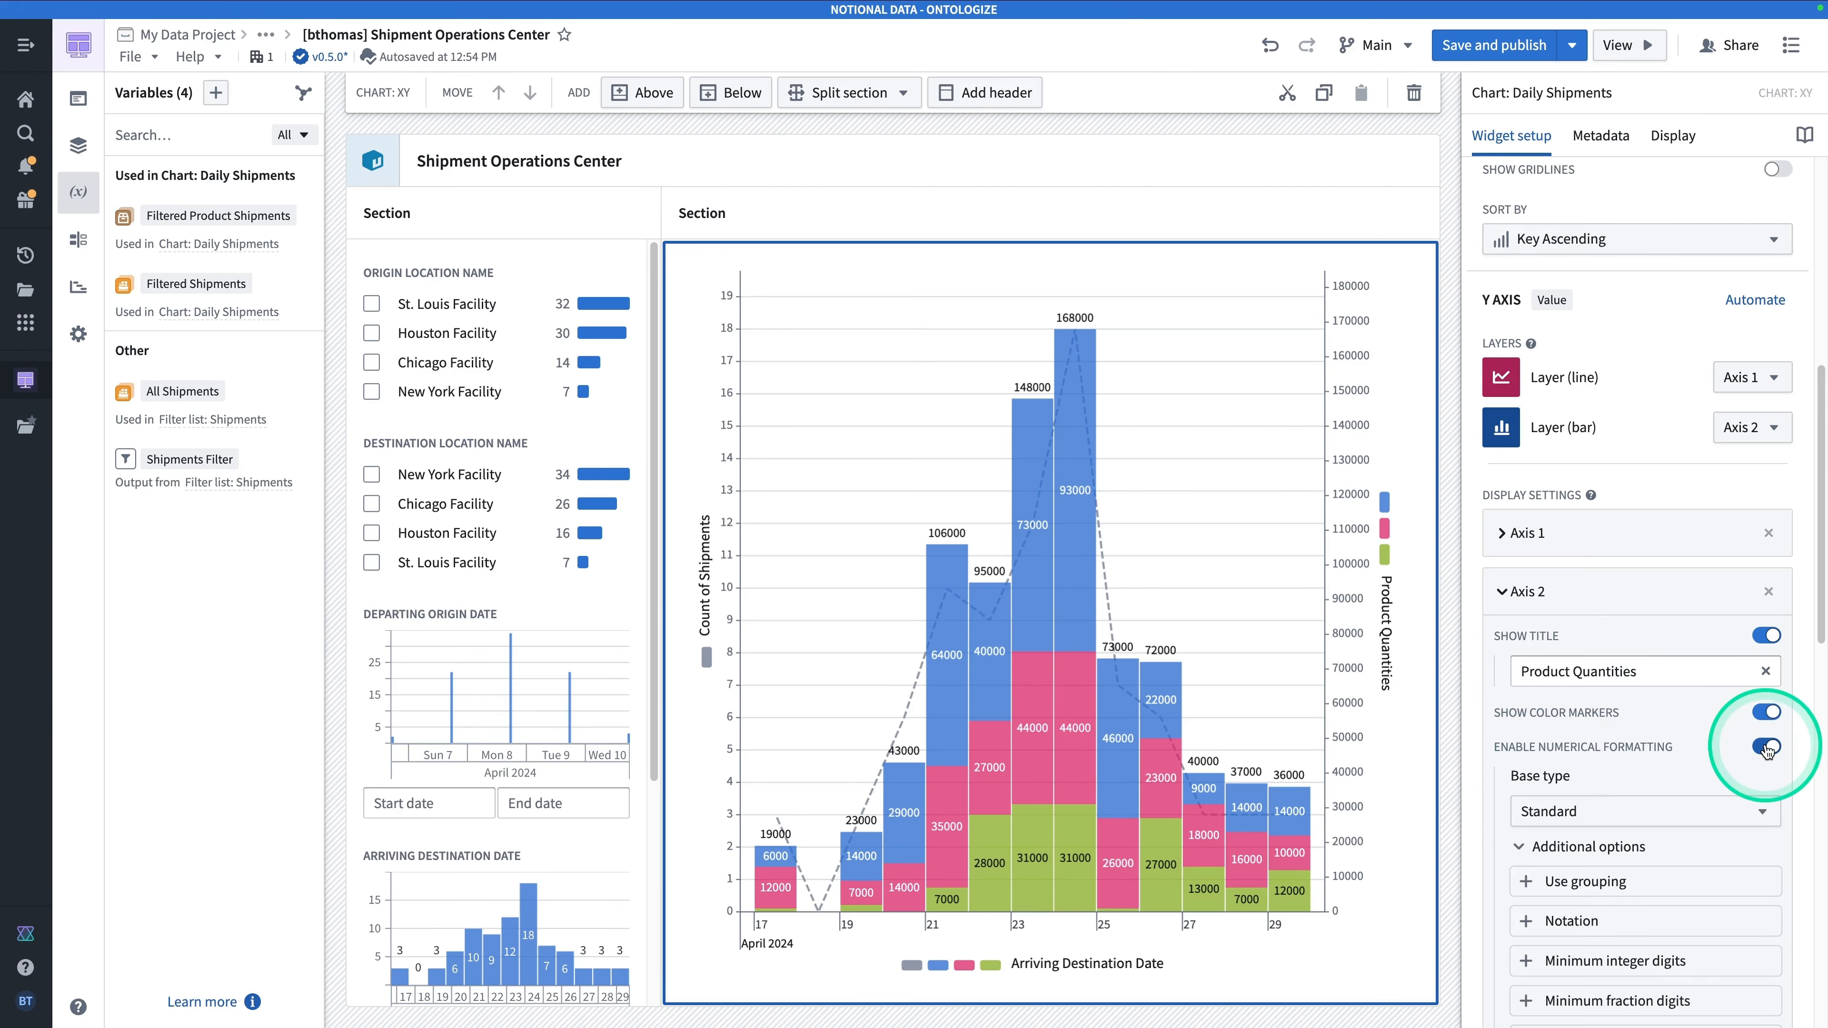
scroll(1634, 738, "down", 4)
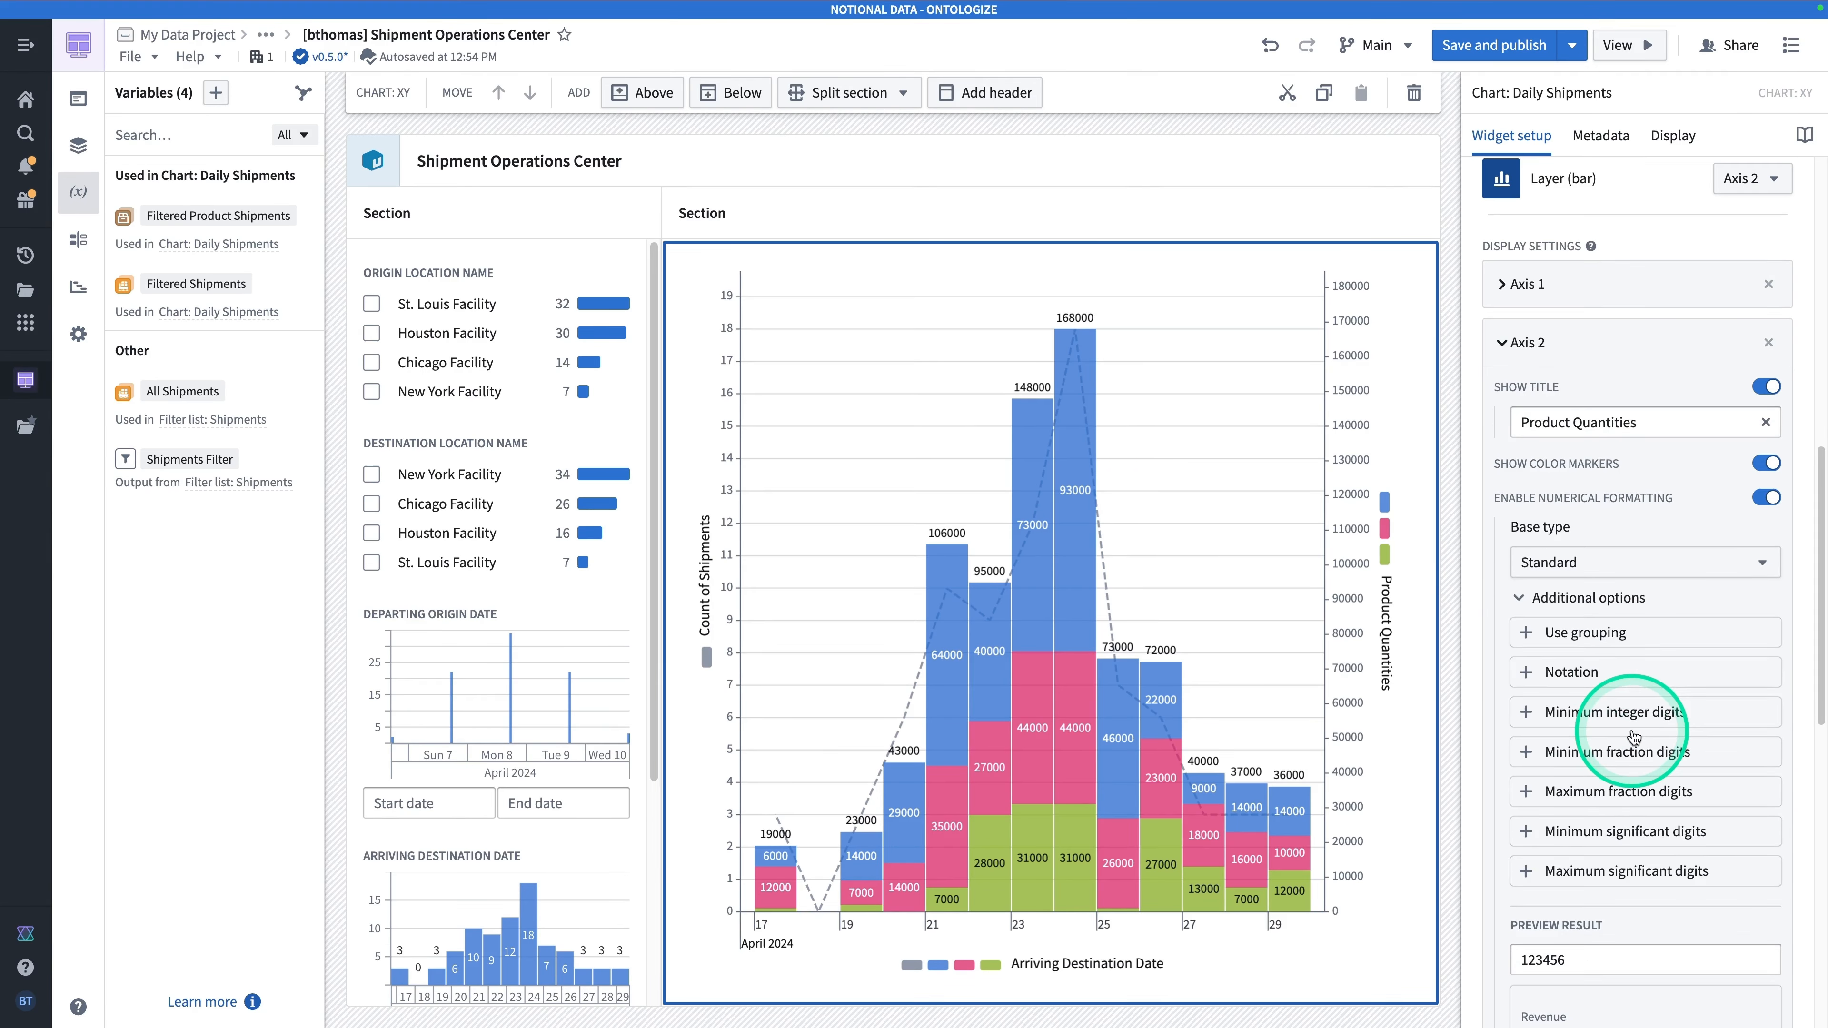
left_click(1576, 634)
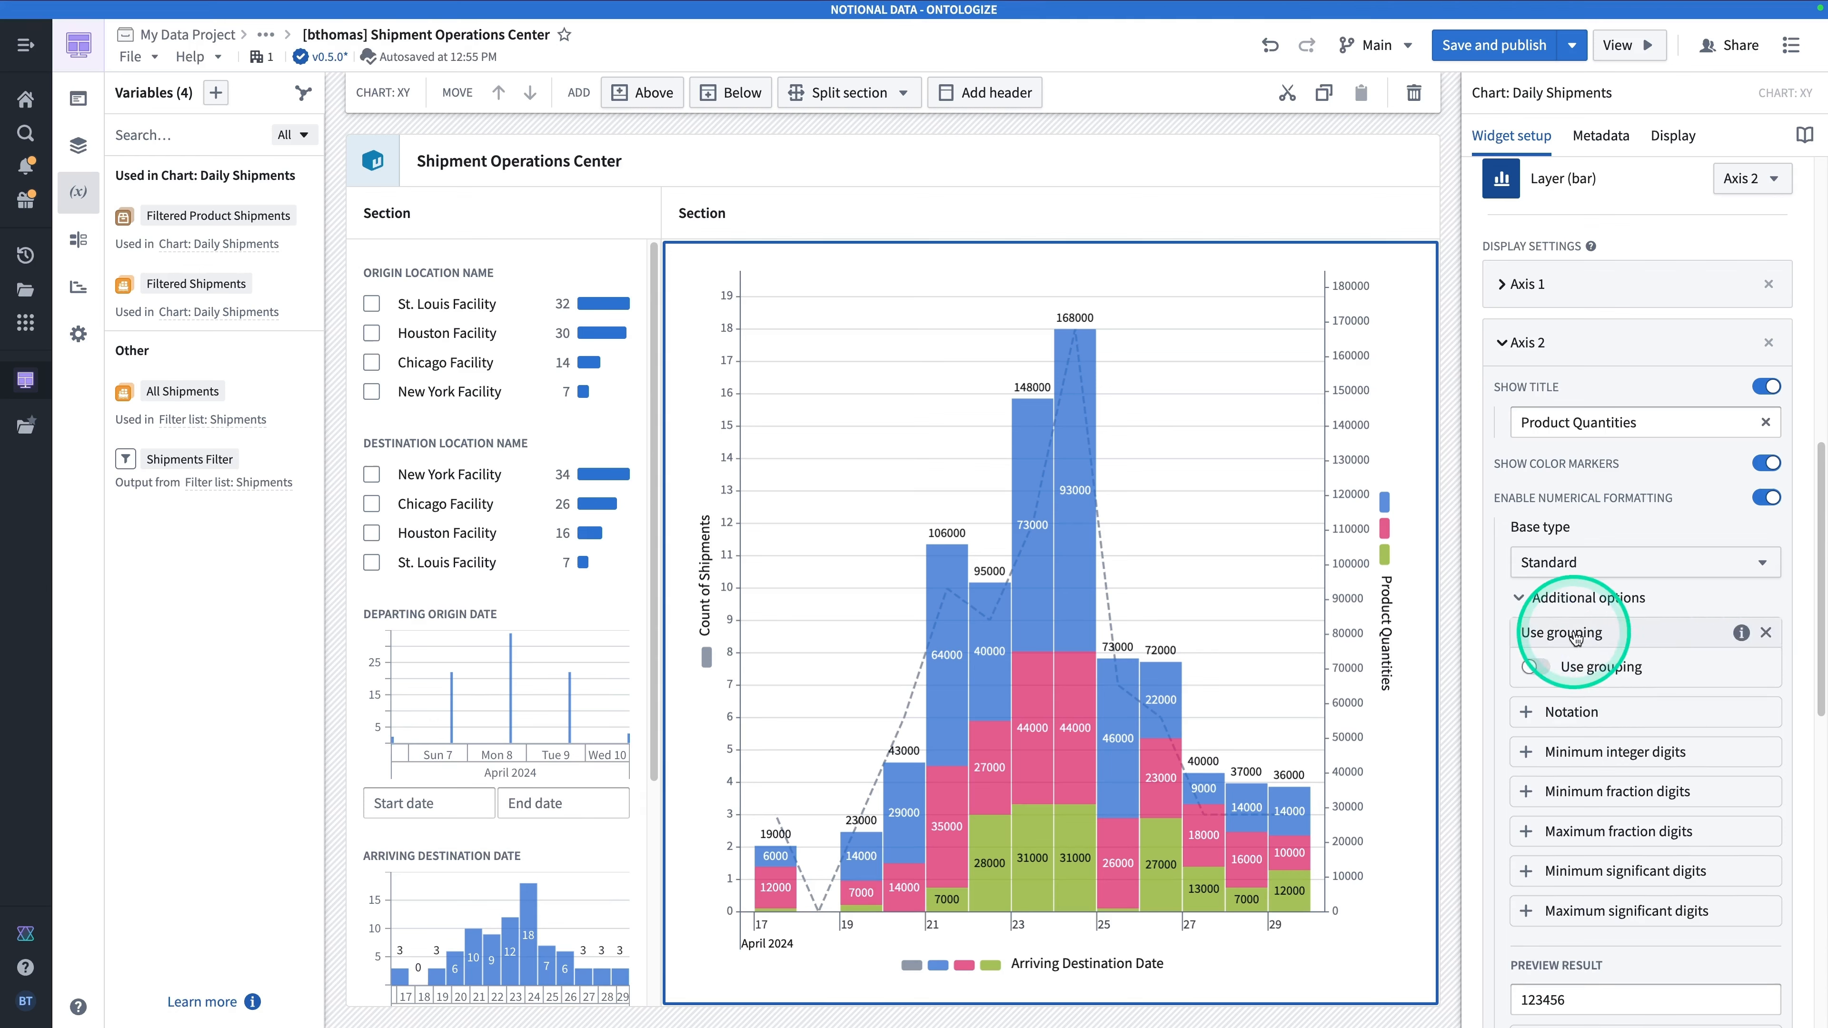
left_click(1530, 666)
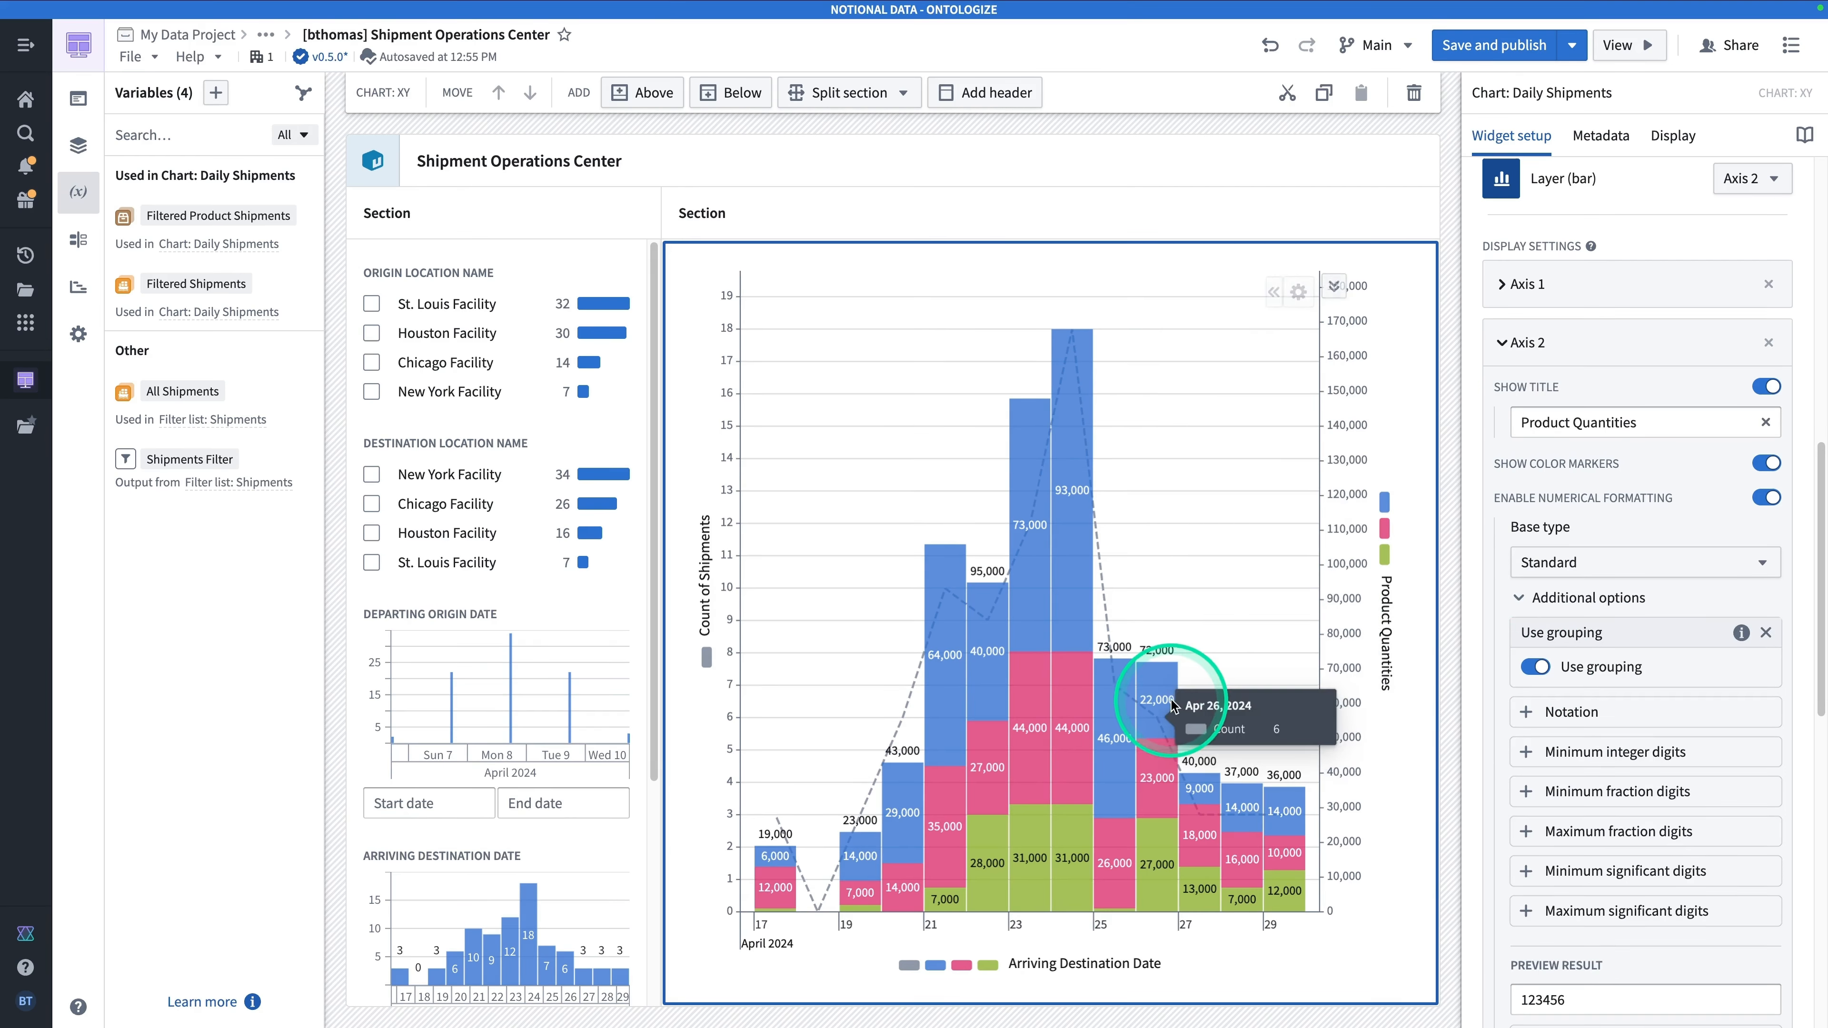
mouse_move(969, 736)
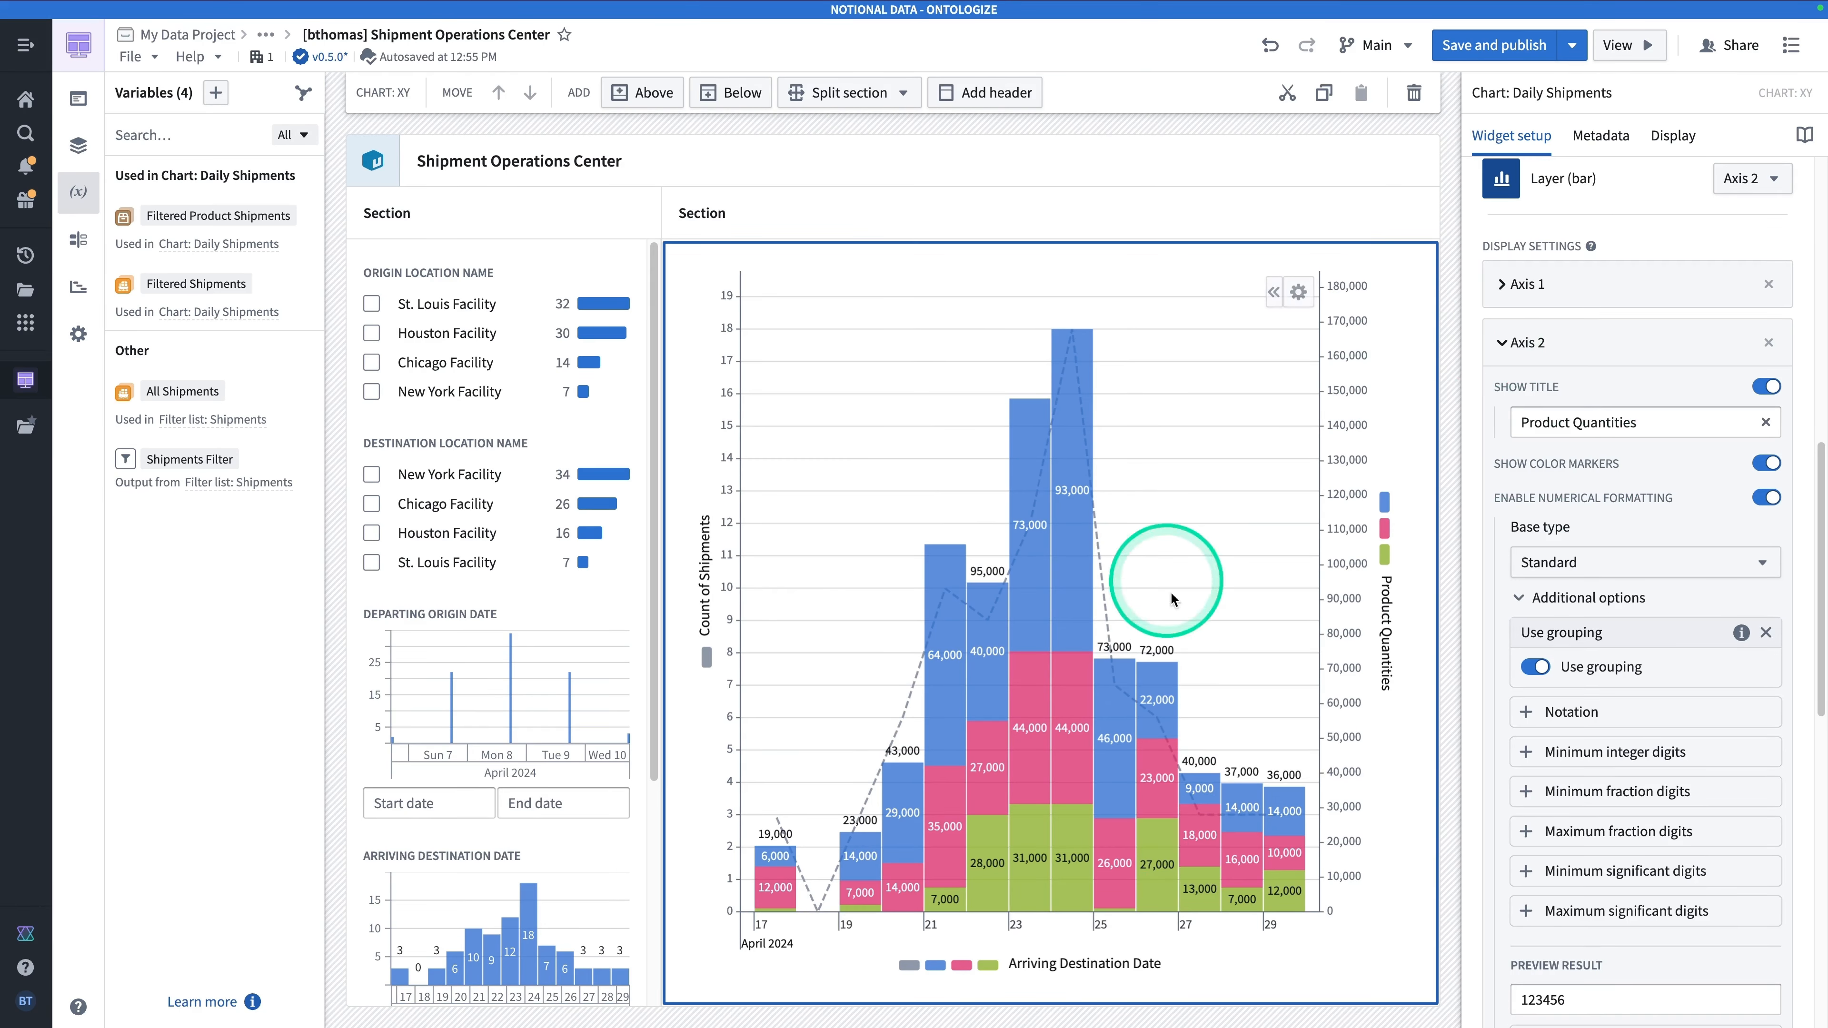
left_click(1502, 343)
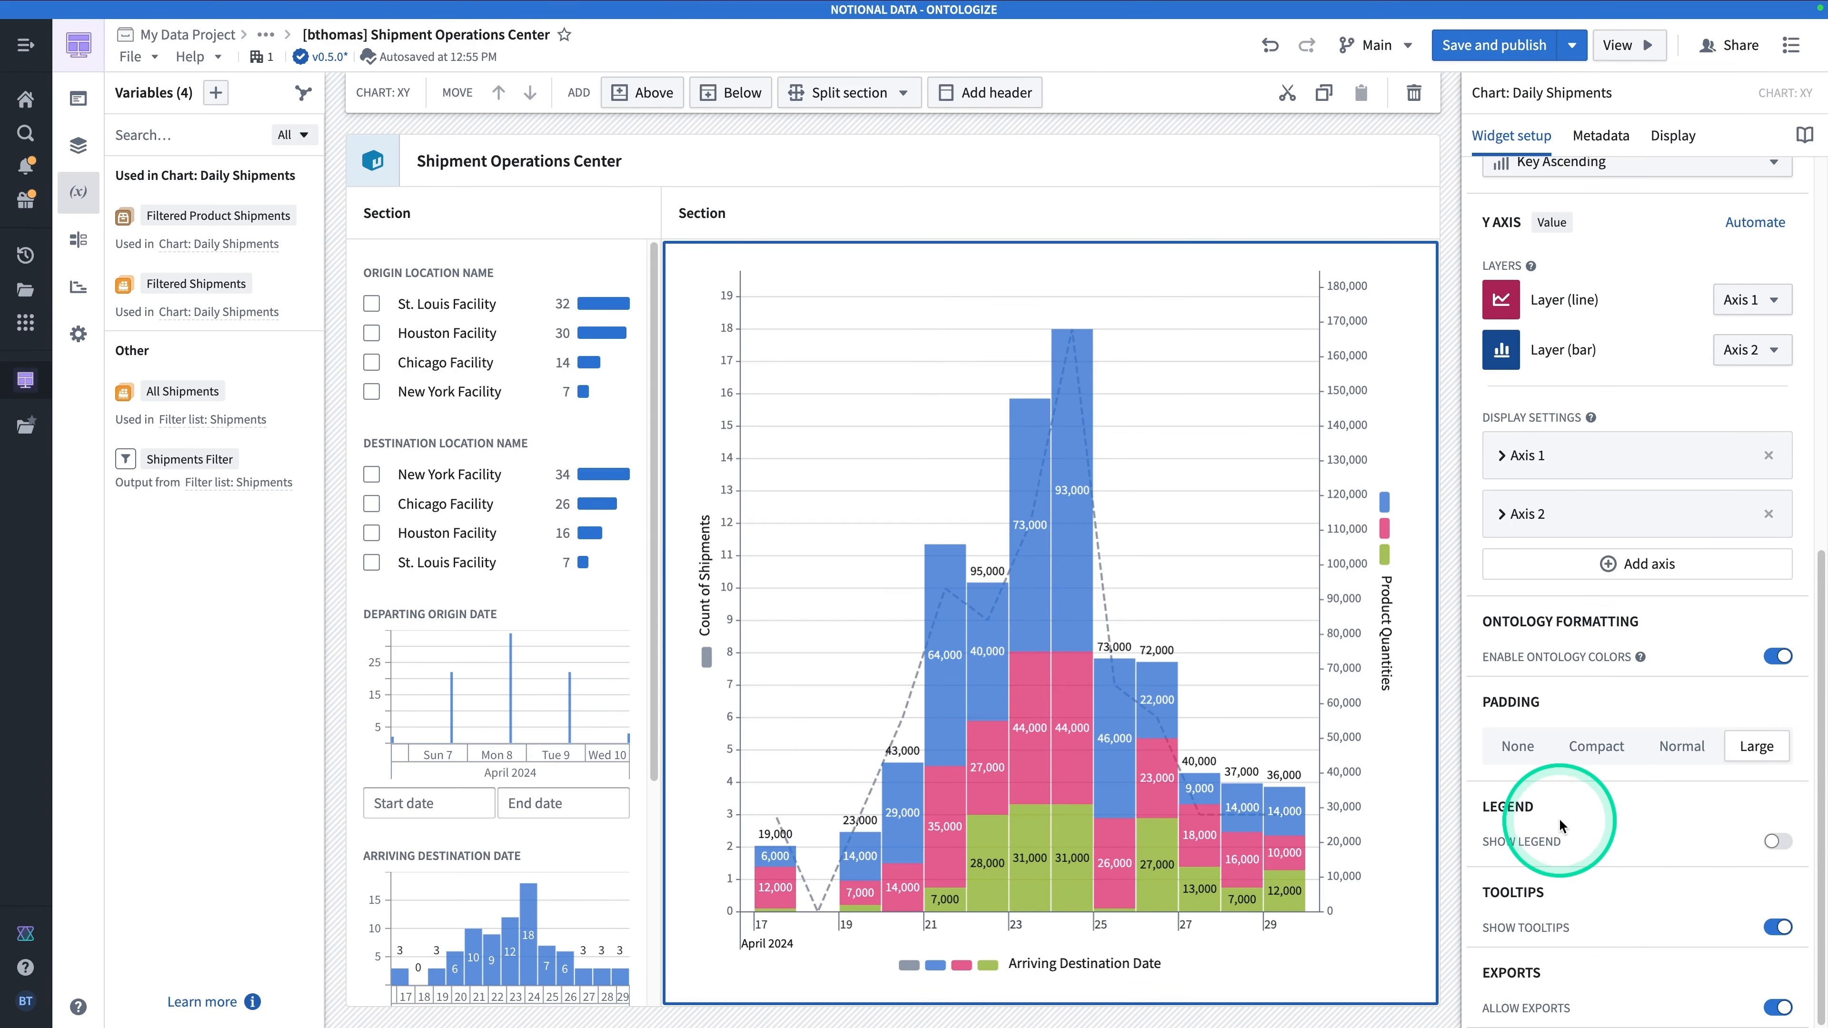
Show the chart legend and place it inside the chart on the left.
left_click(1778, 841)
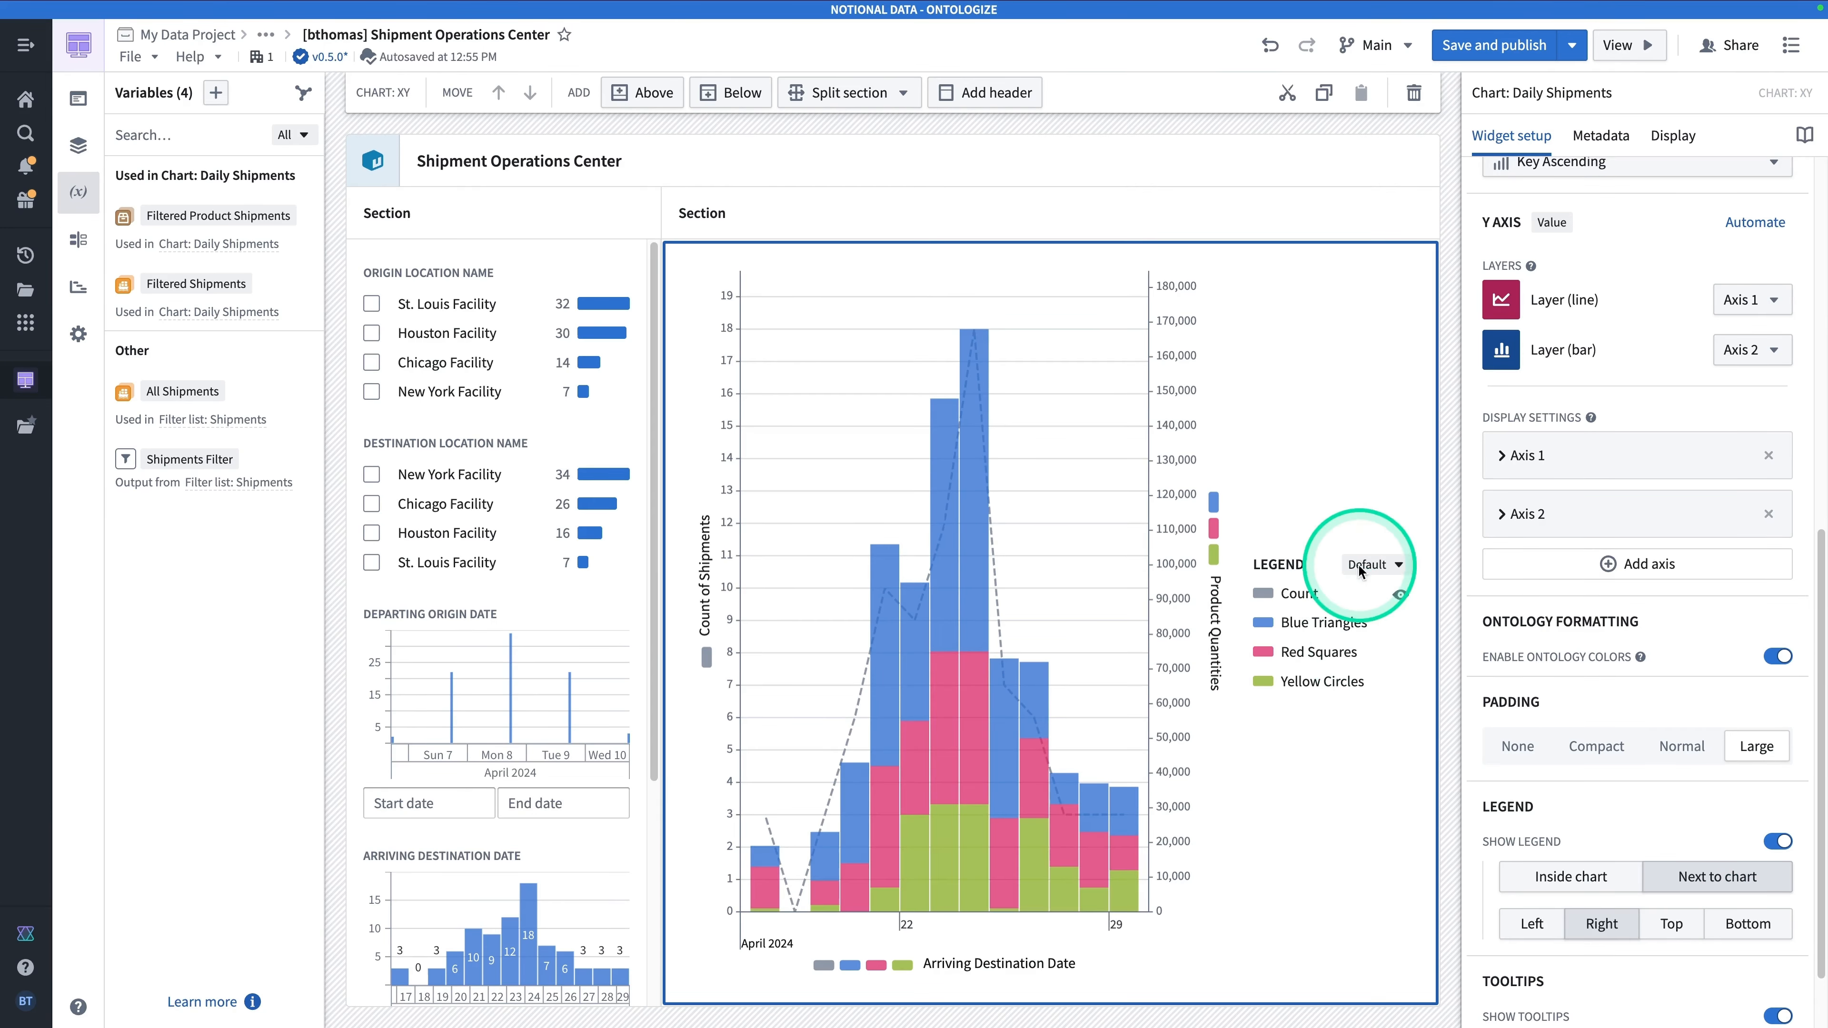
left_click(1586, 877)
left_click(1602, 929)
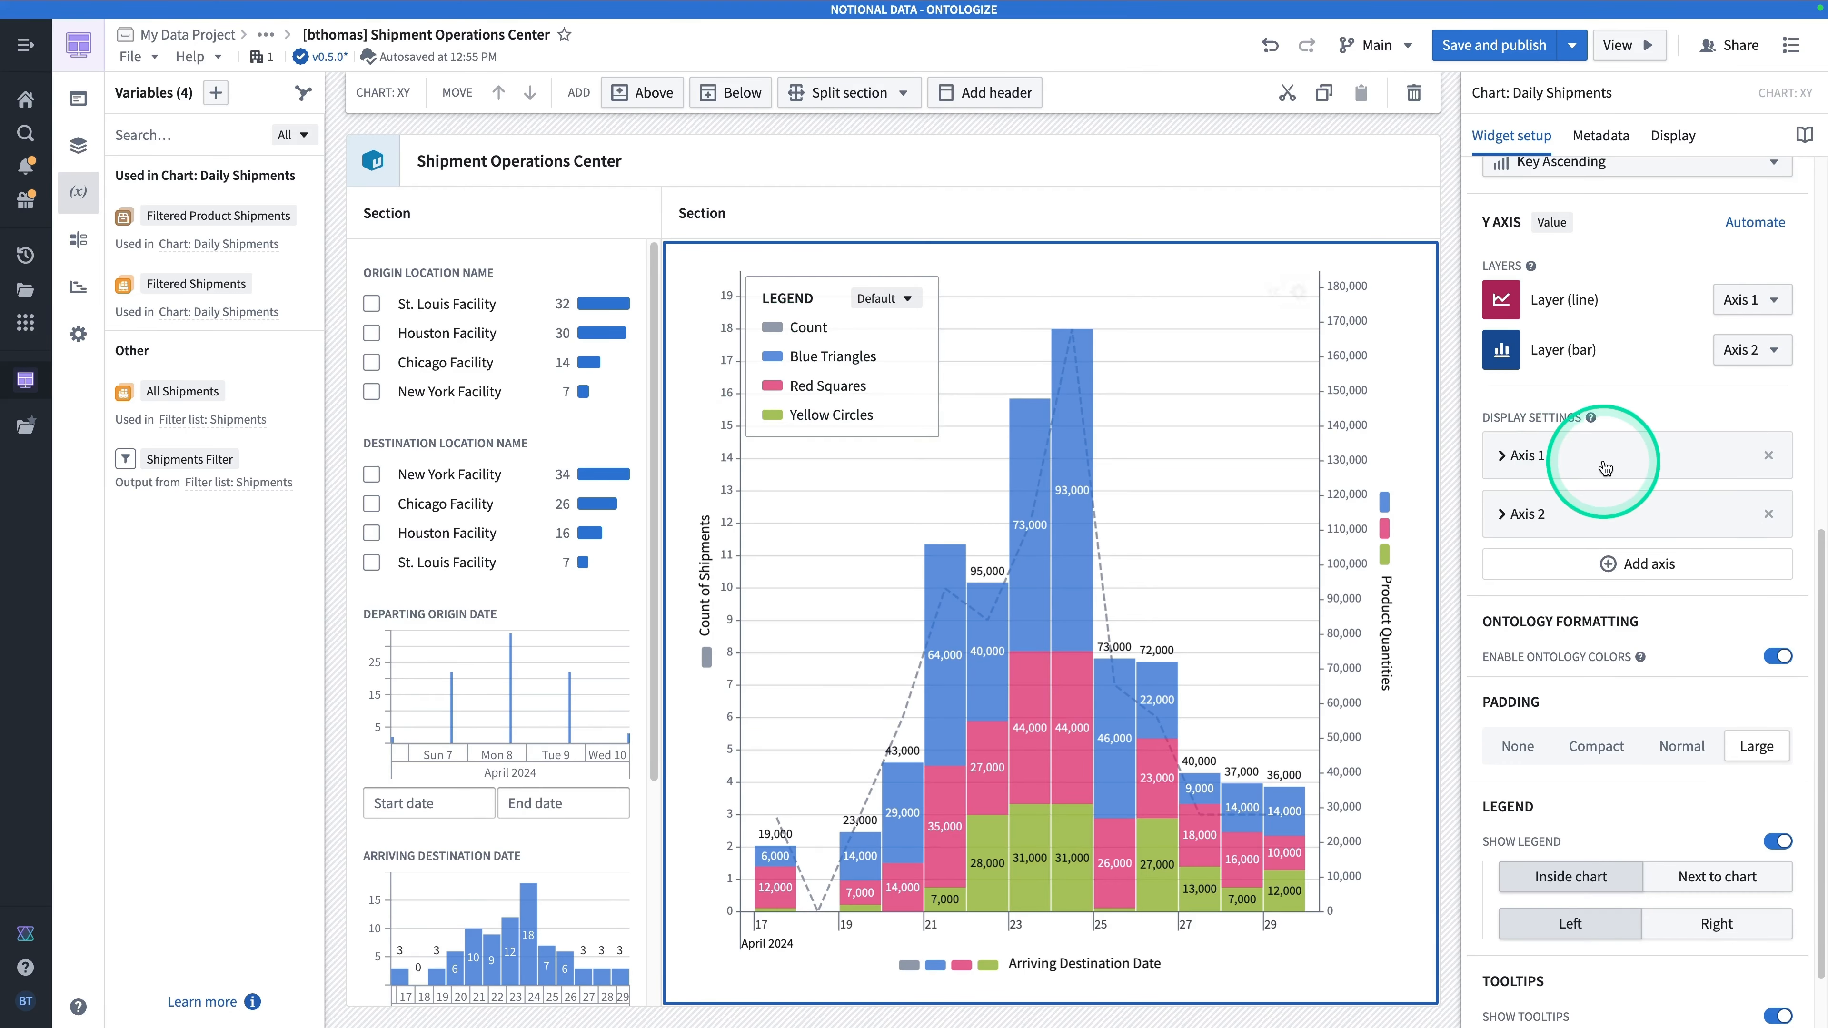
Add a segment display override for "Blue Triangles" to the bar layer, keeping the color Blue 3.
scroll(1610, 468, "up", 10)
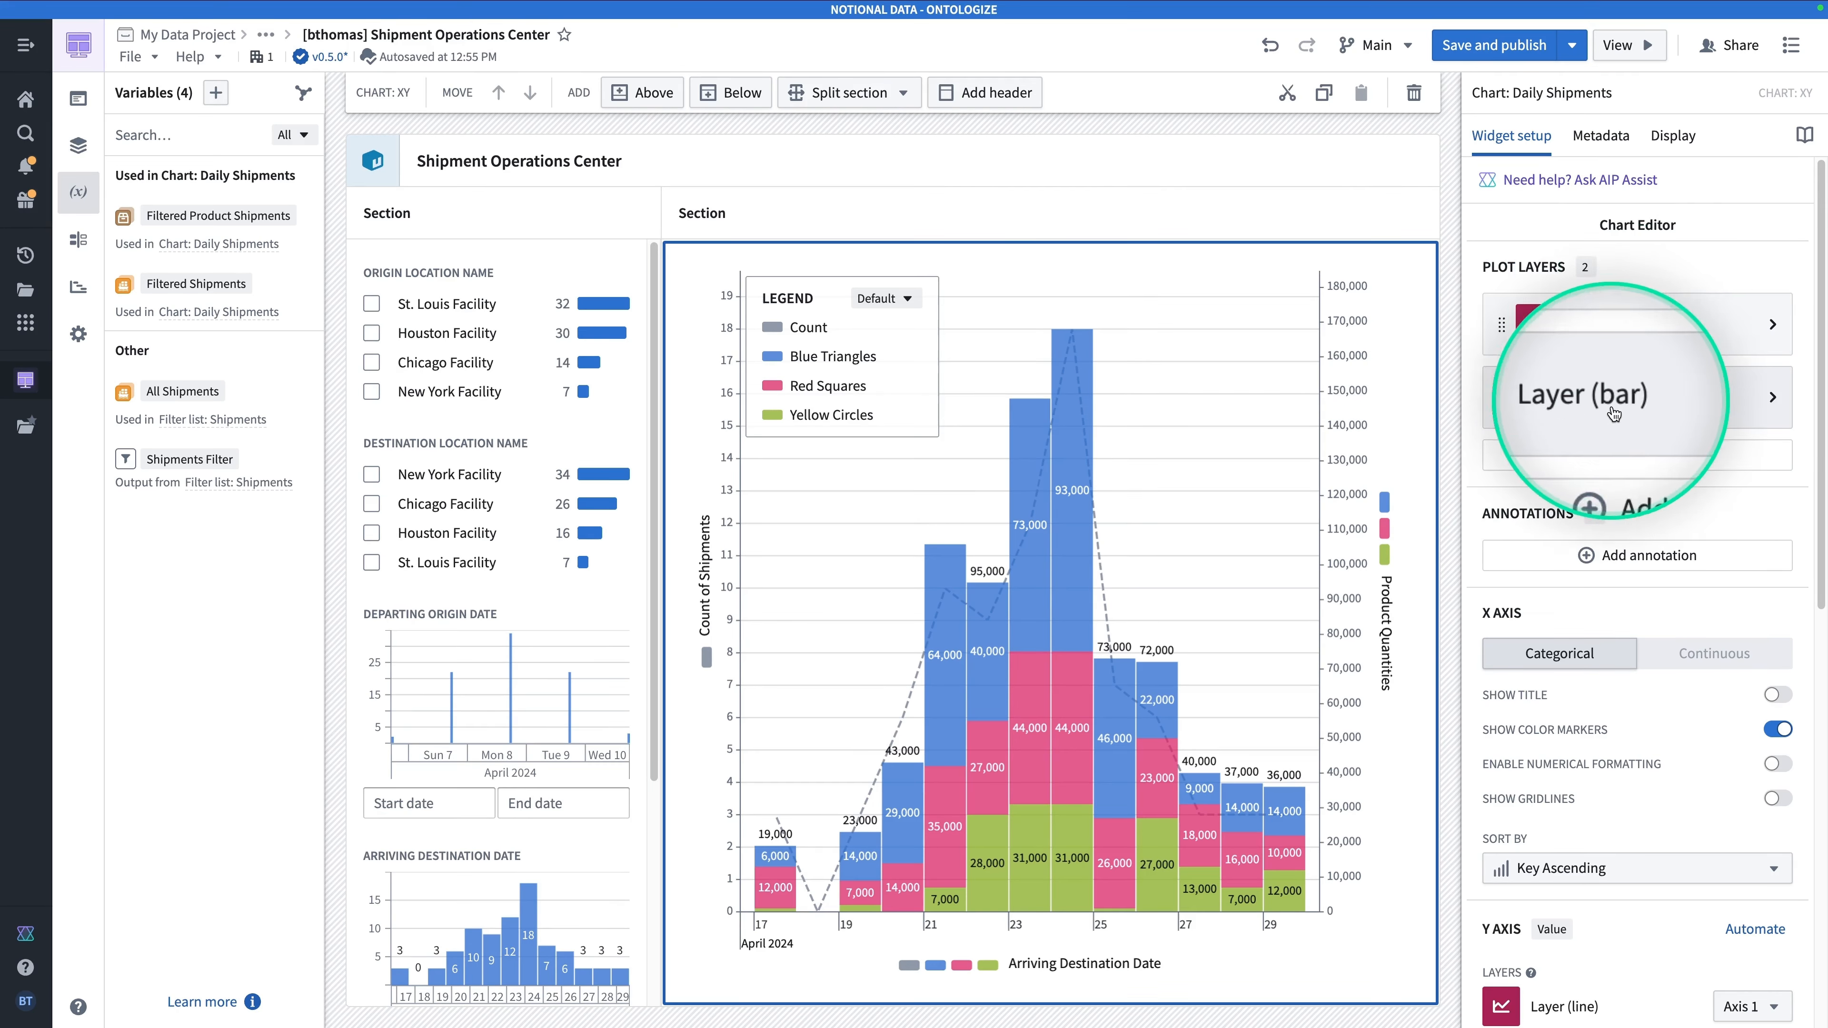
left_click(1614, 401)
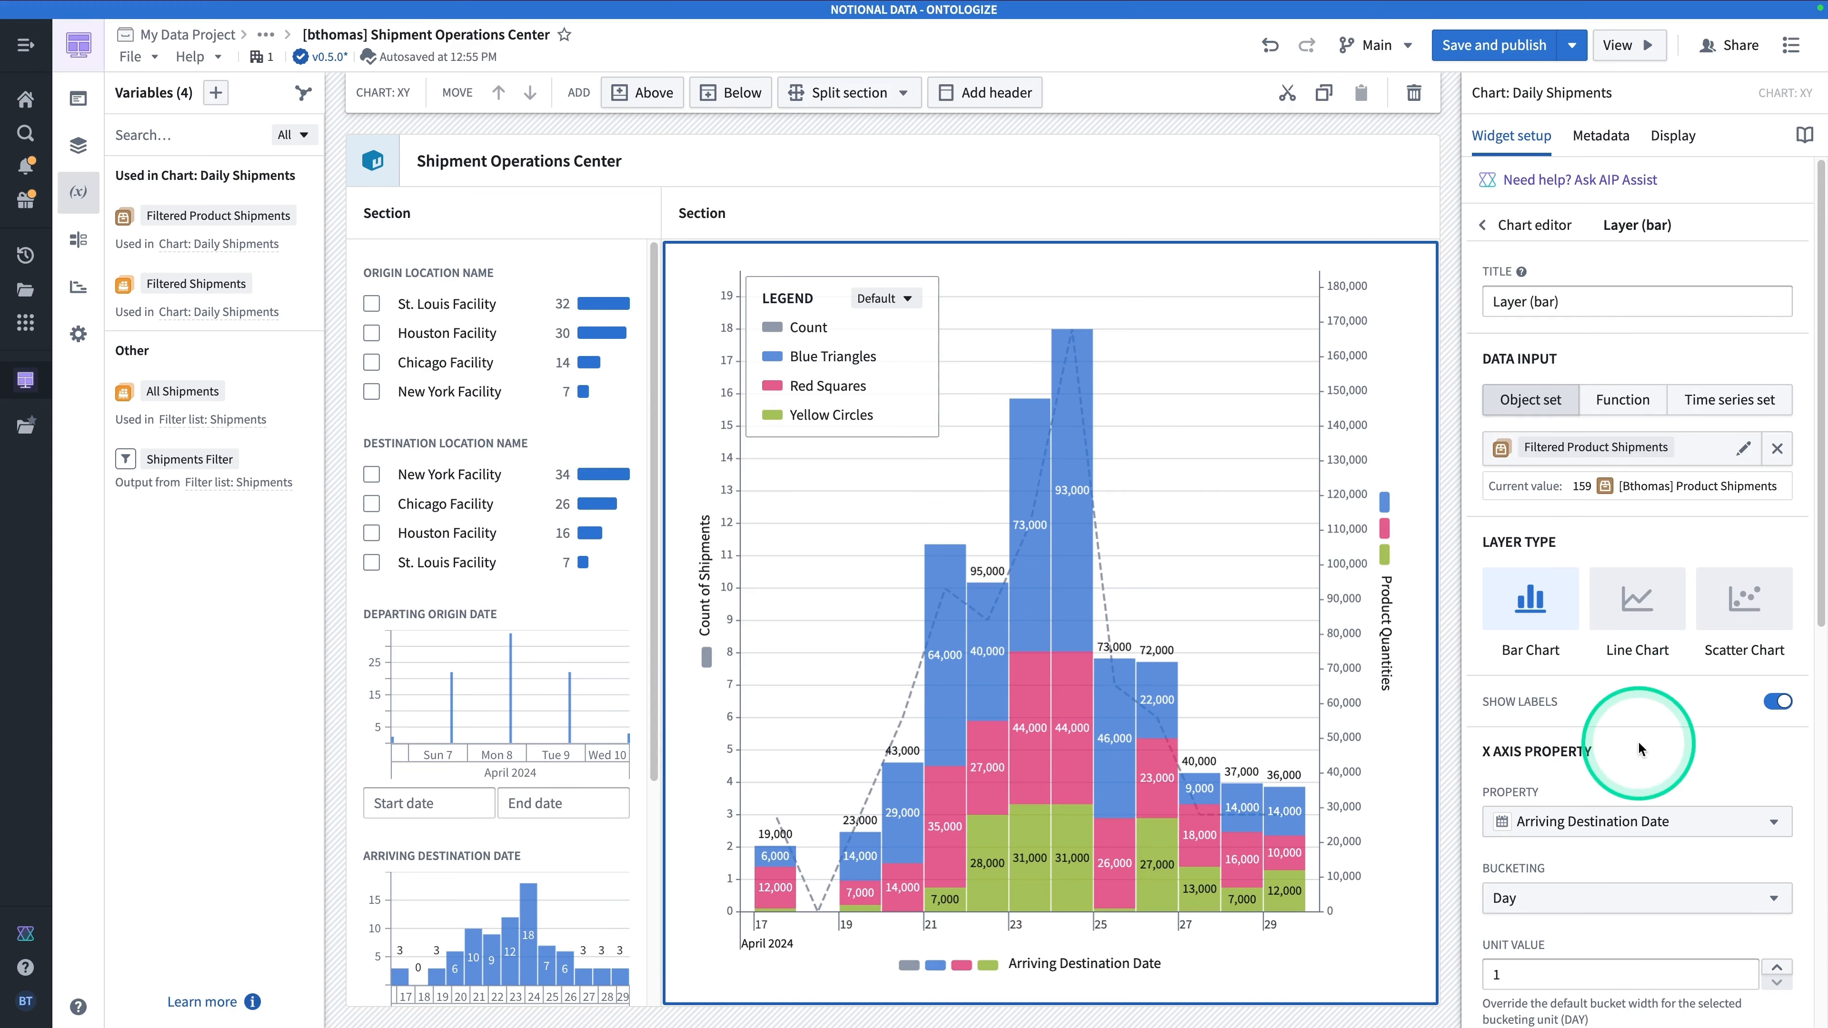
scroll(1650, 812, "down", 10)
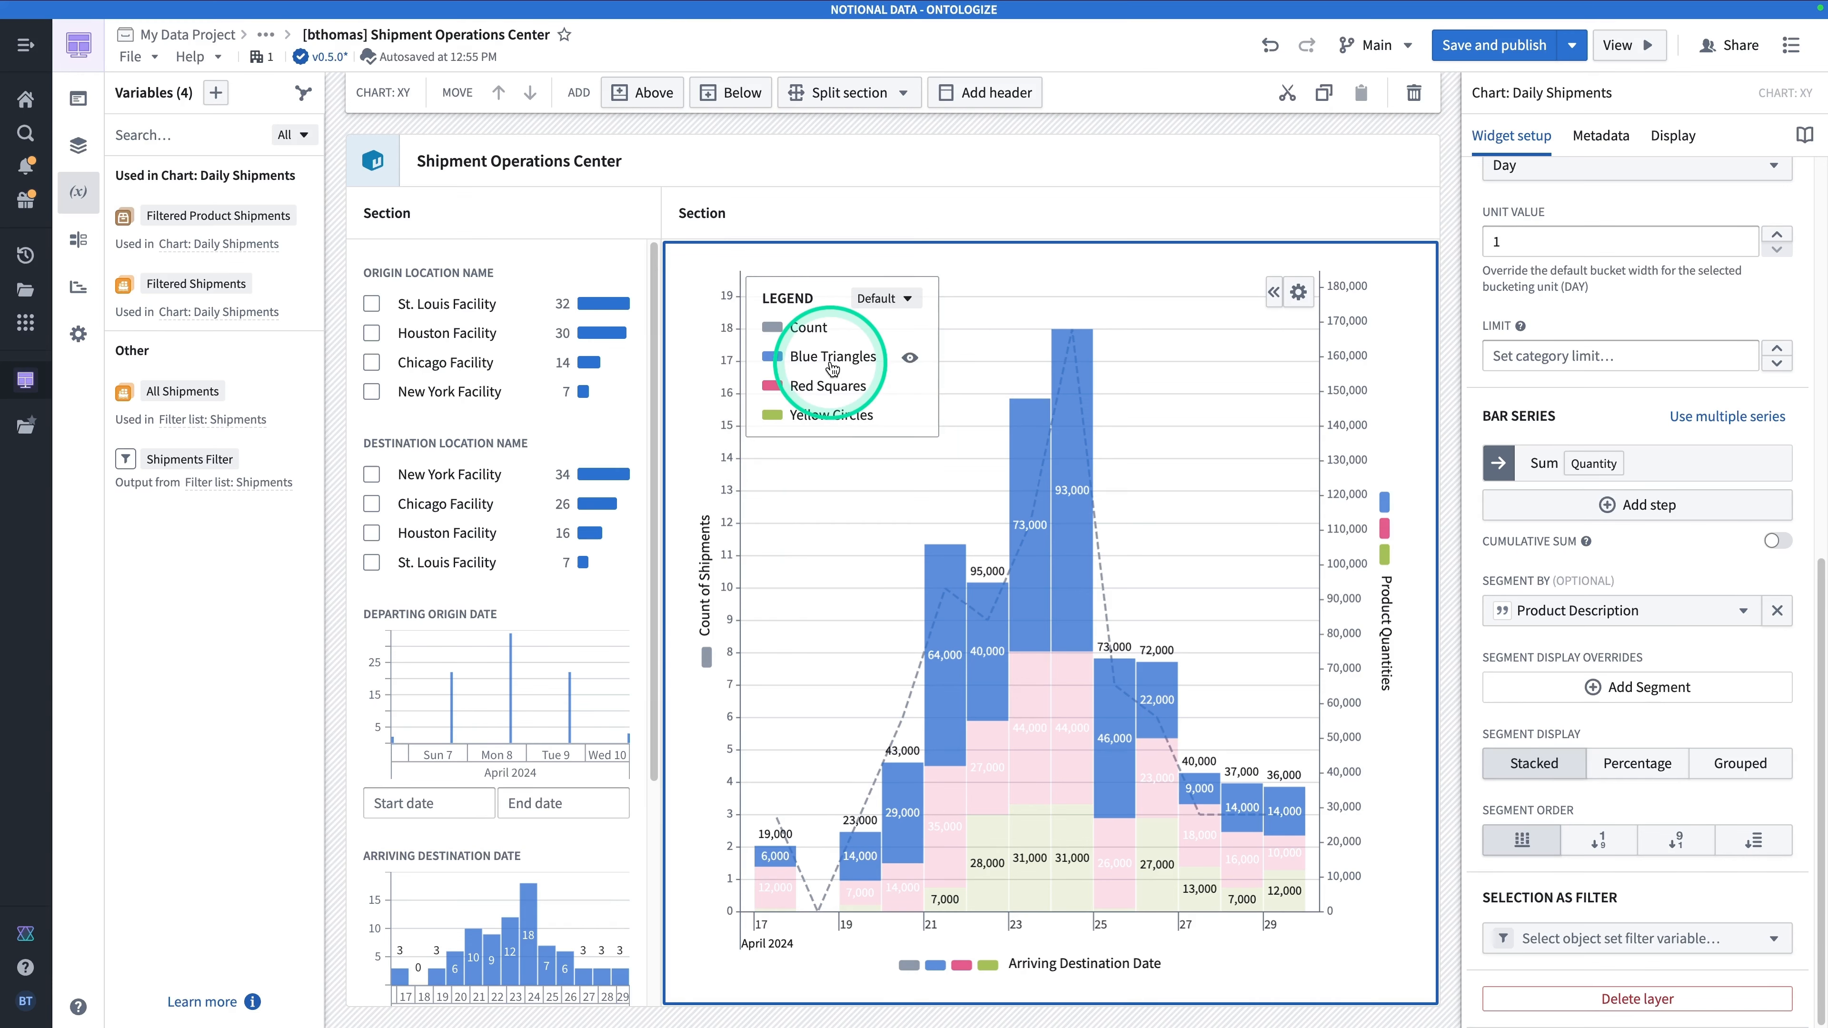
left_click(1610, 688)
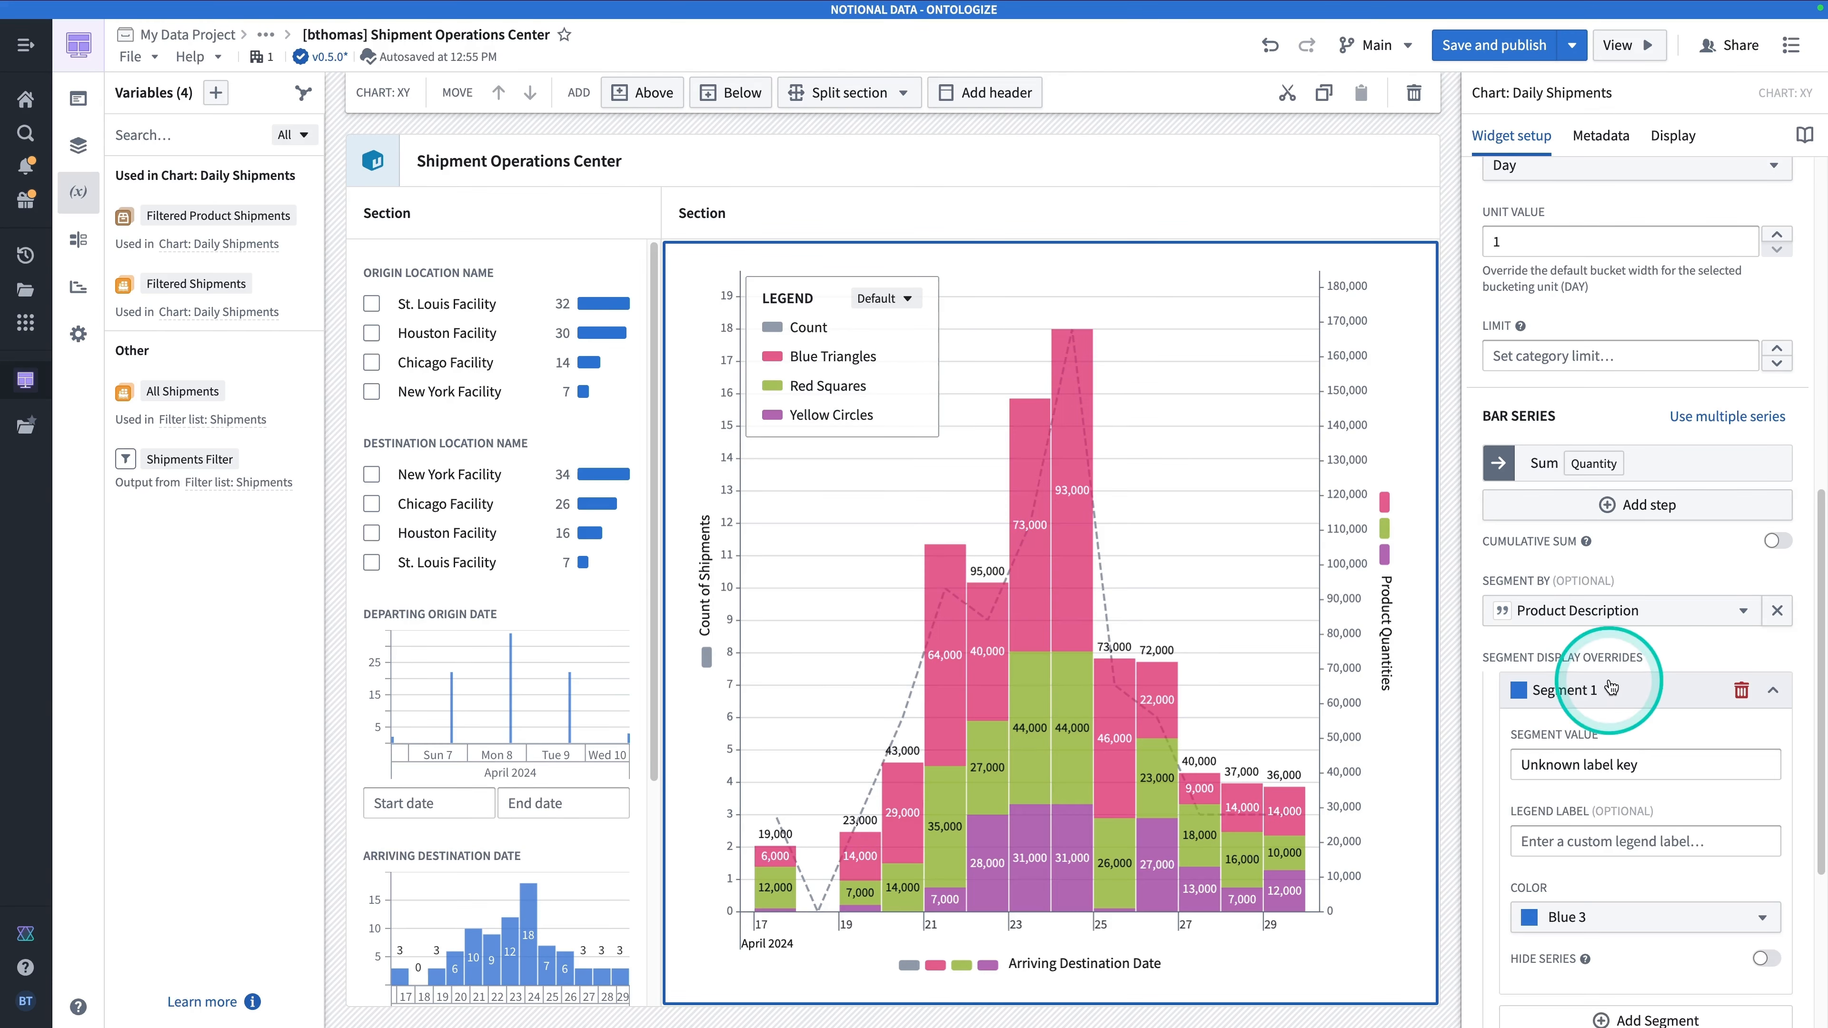
left_click(1583, 764)
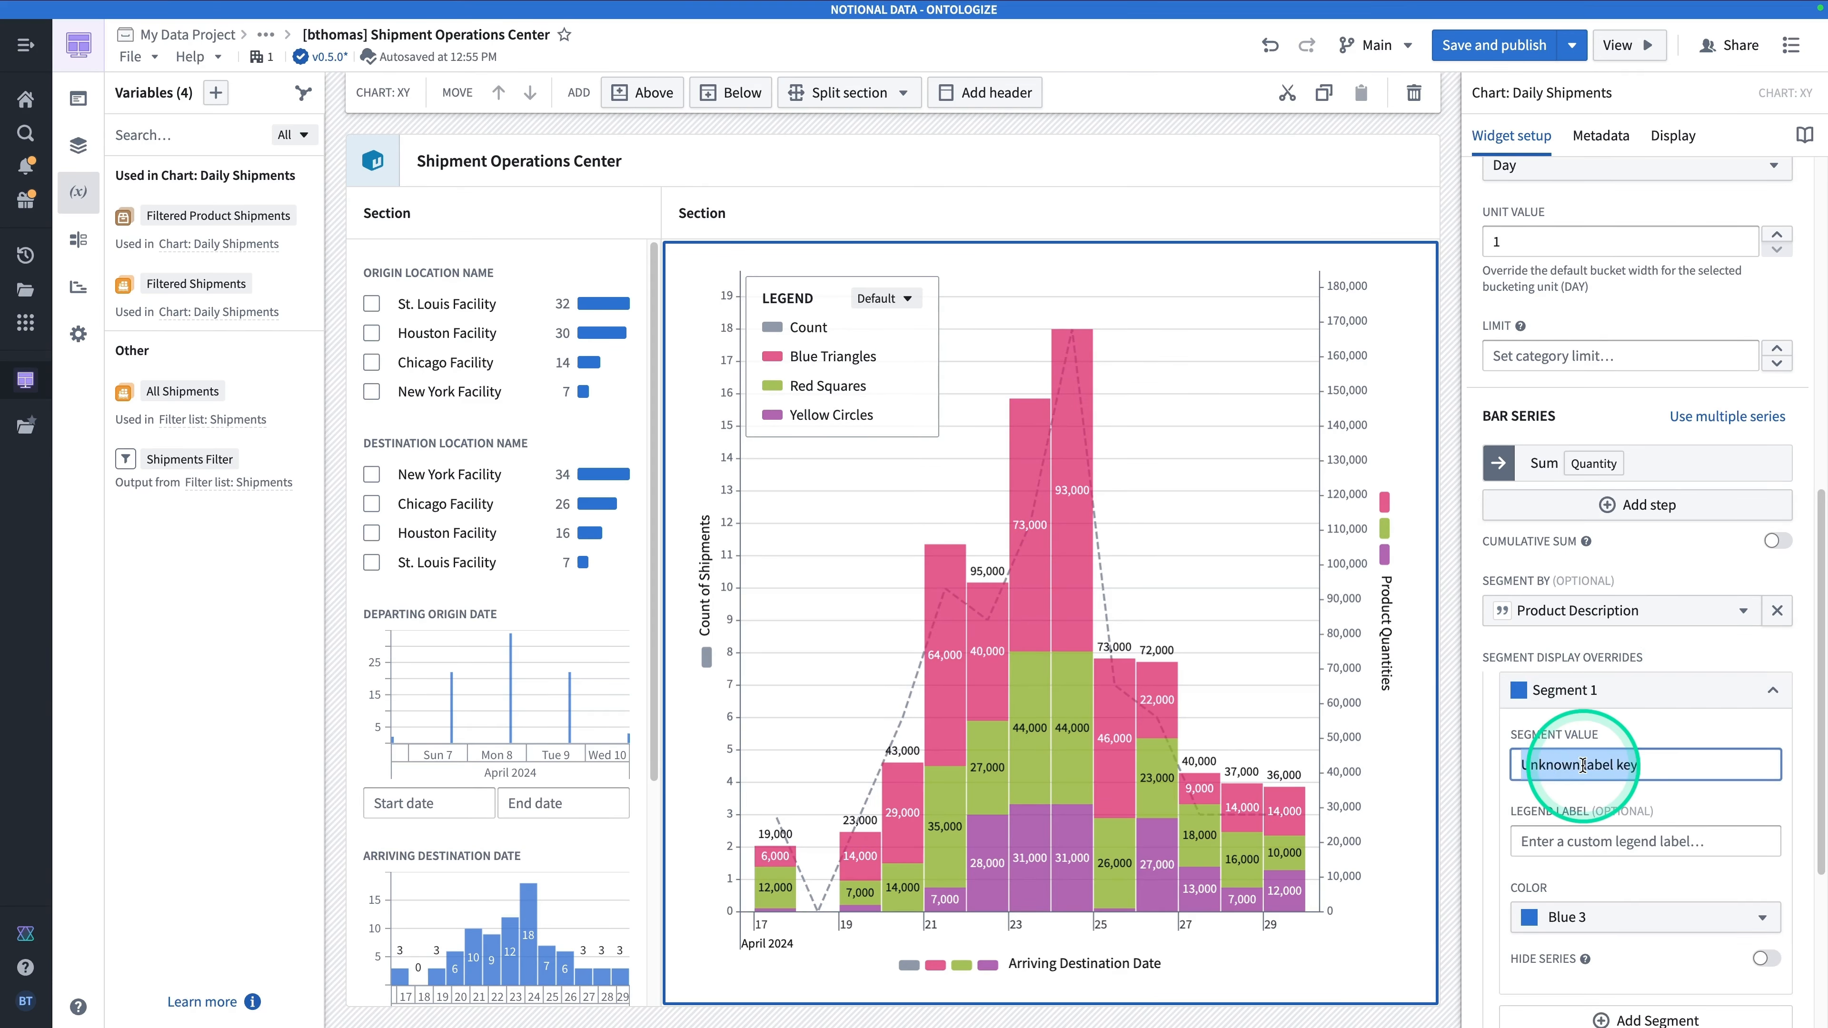
type("Blu")
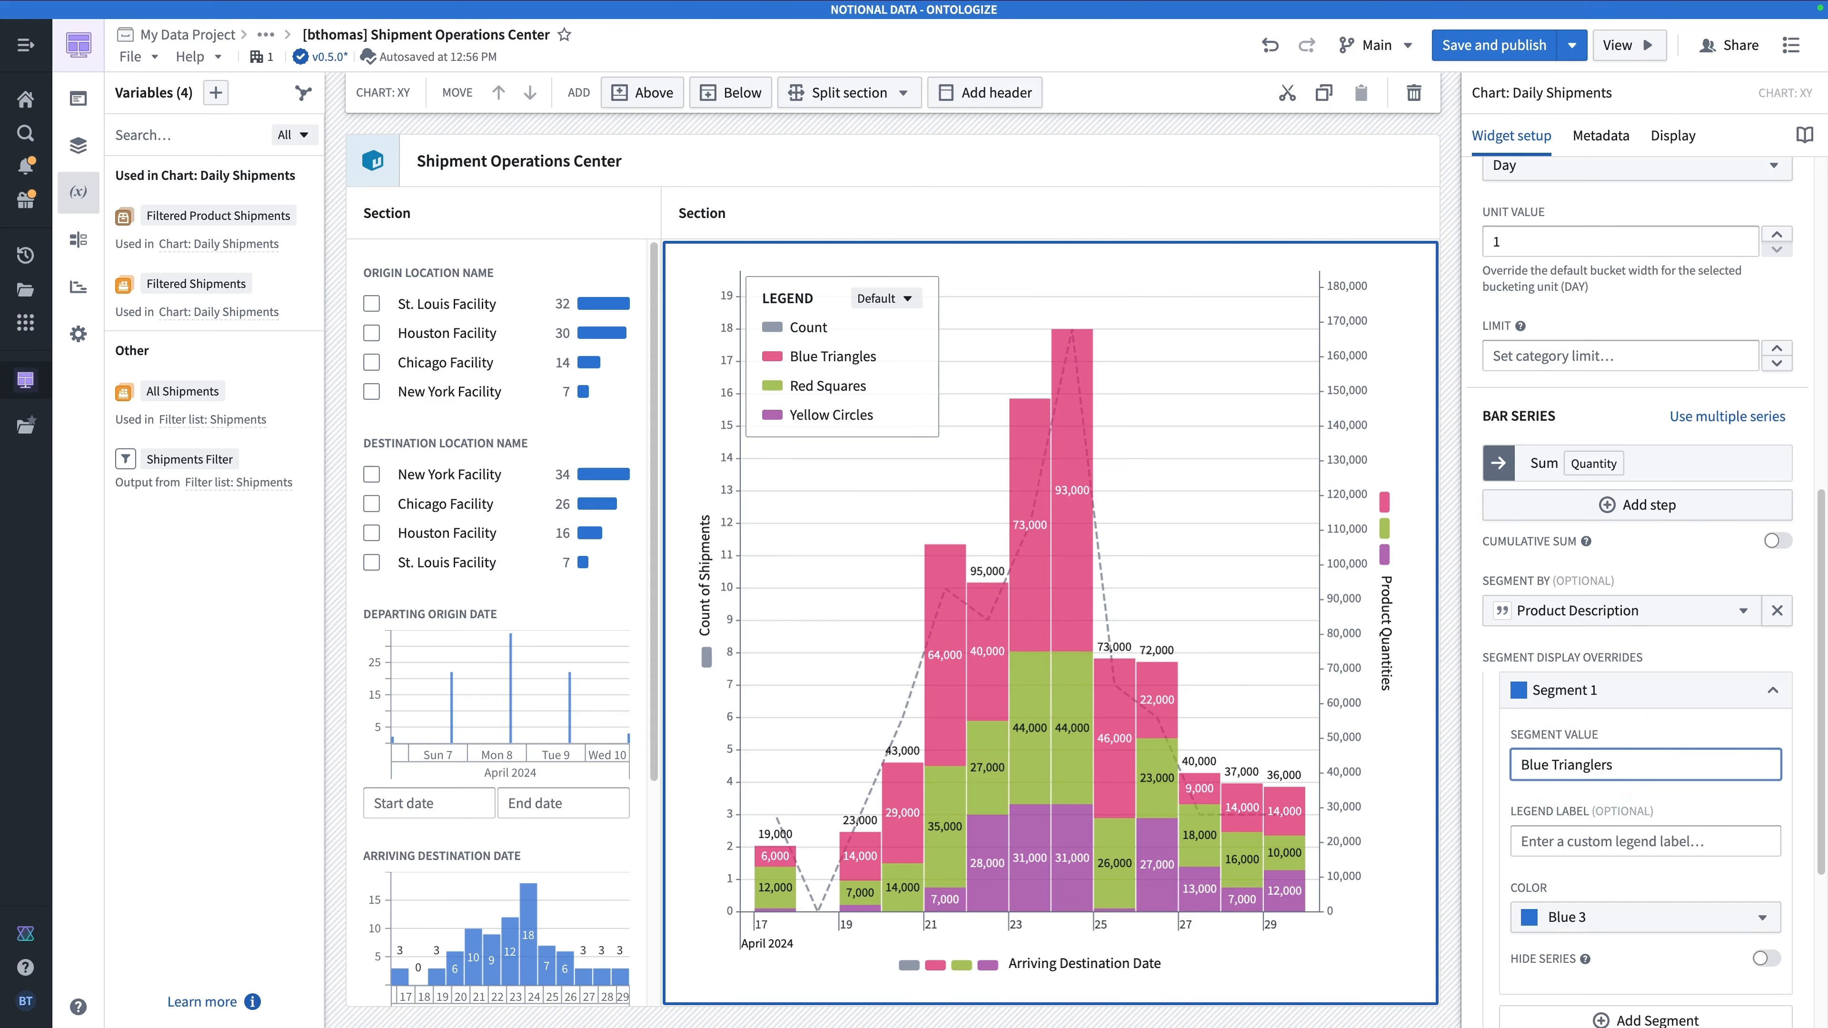
type("e Triangles")
left_click(1655, 819)
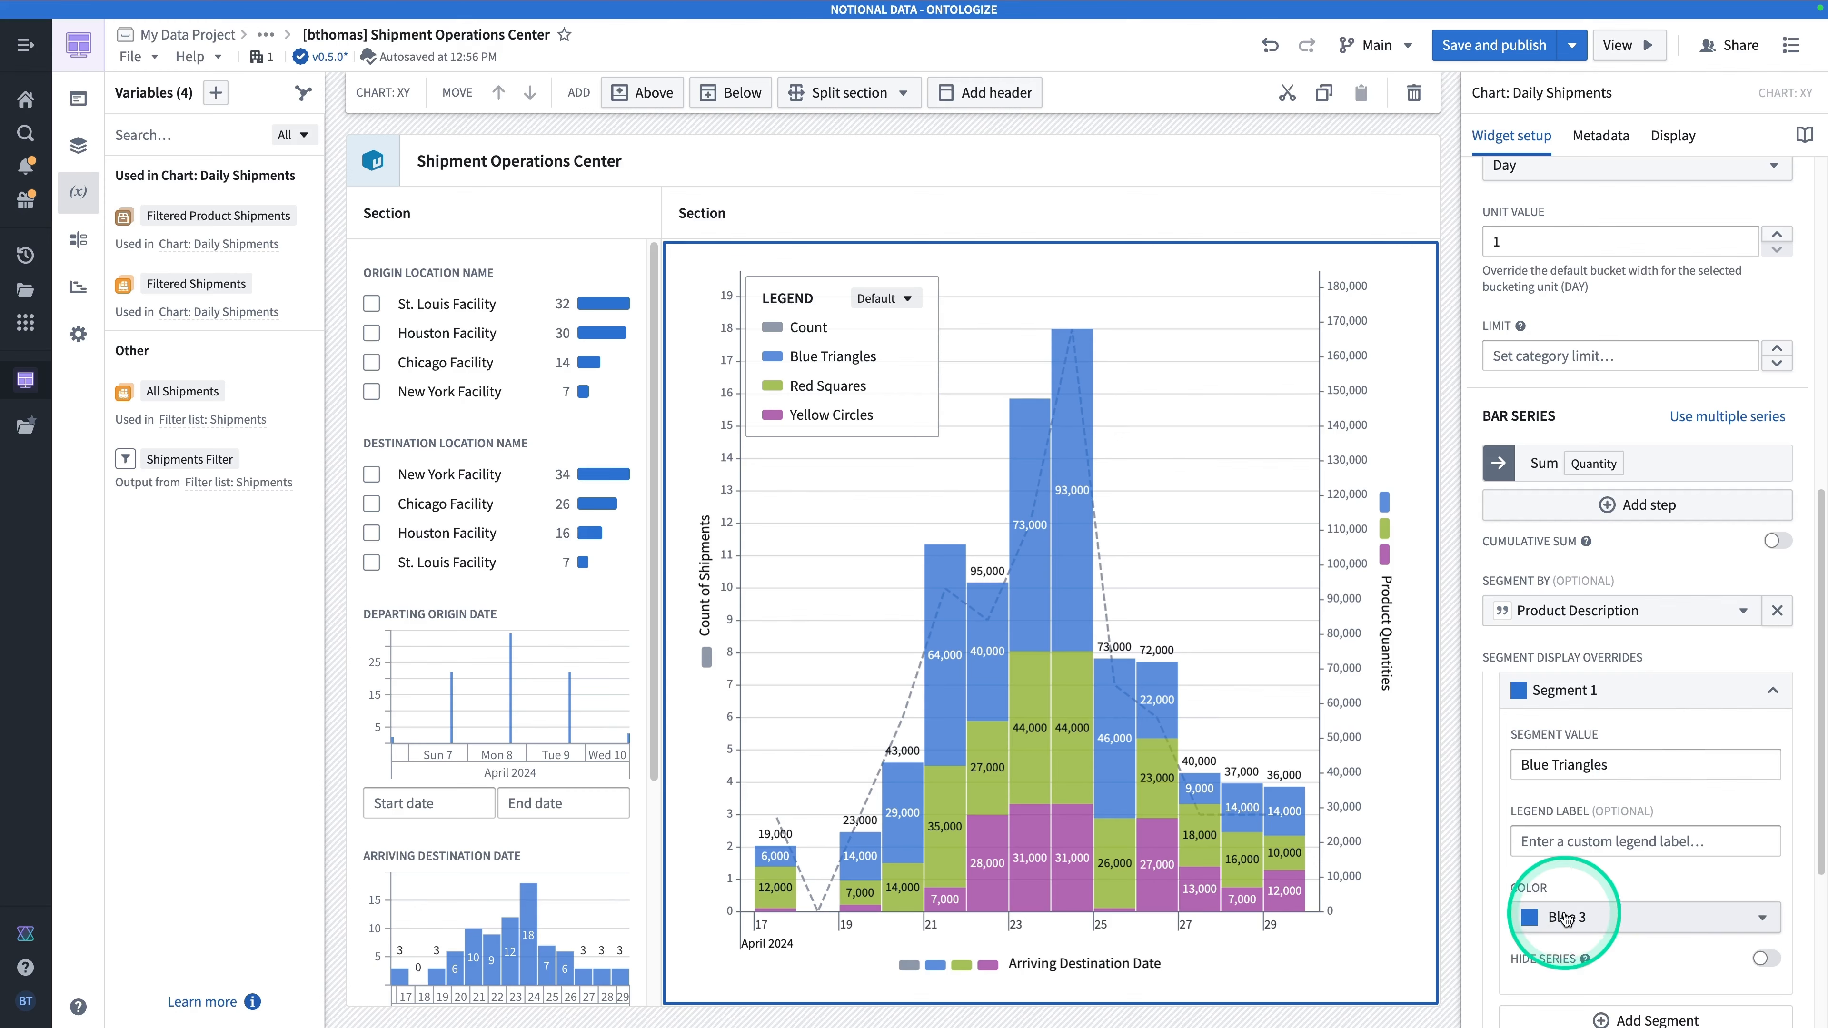
Add a second segment display override for "Red Squares" and set its color to Red 3.
scroll(1577, 922, "down", 2)
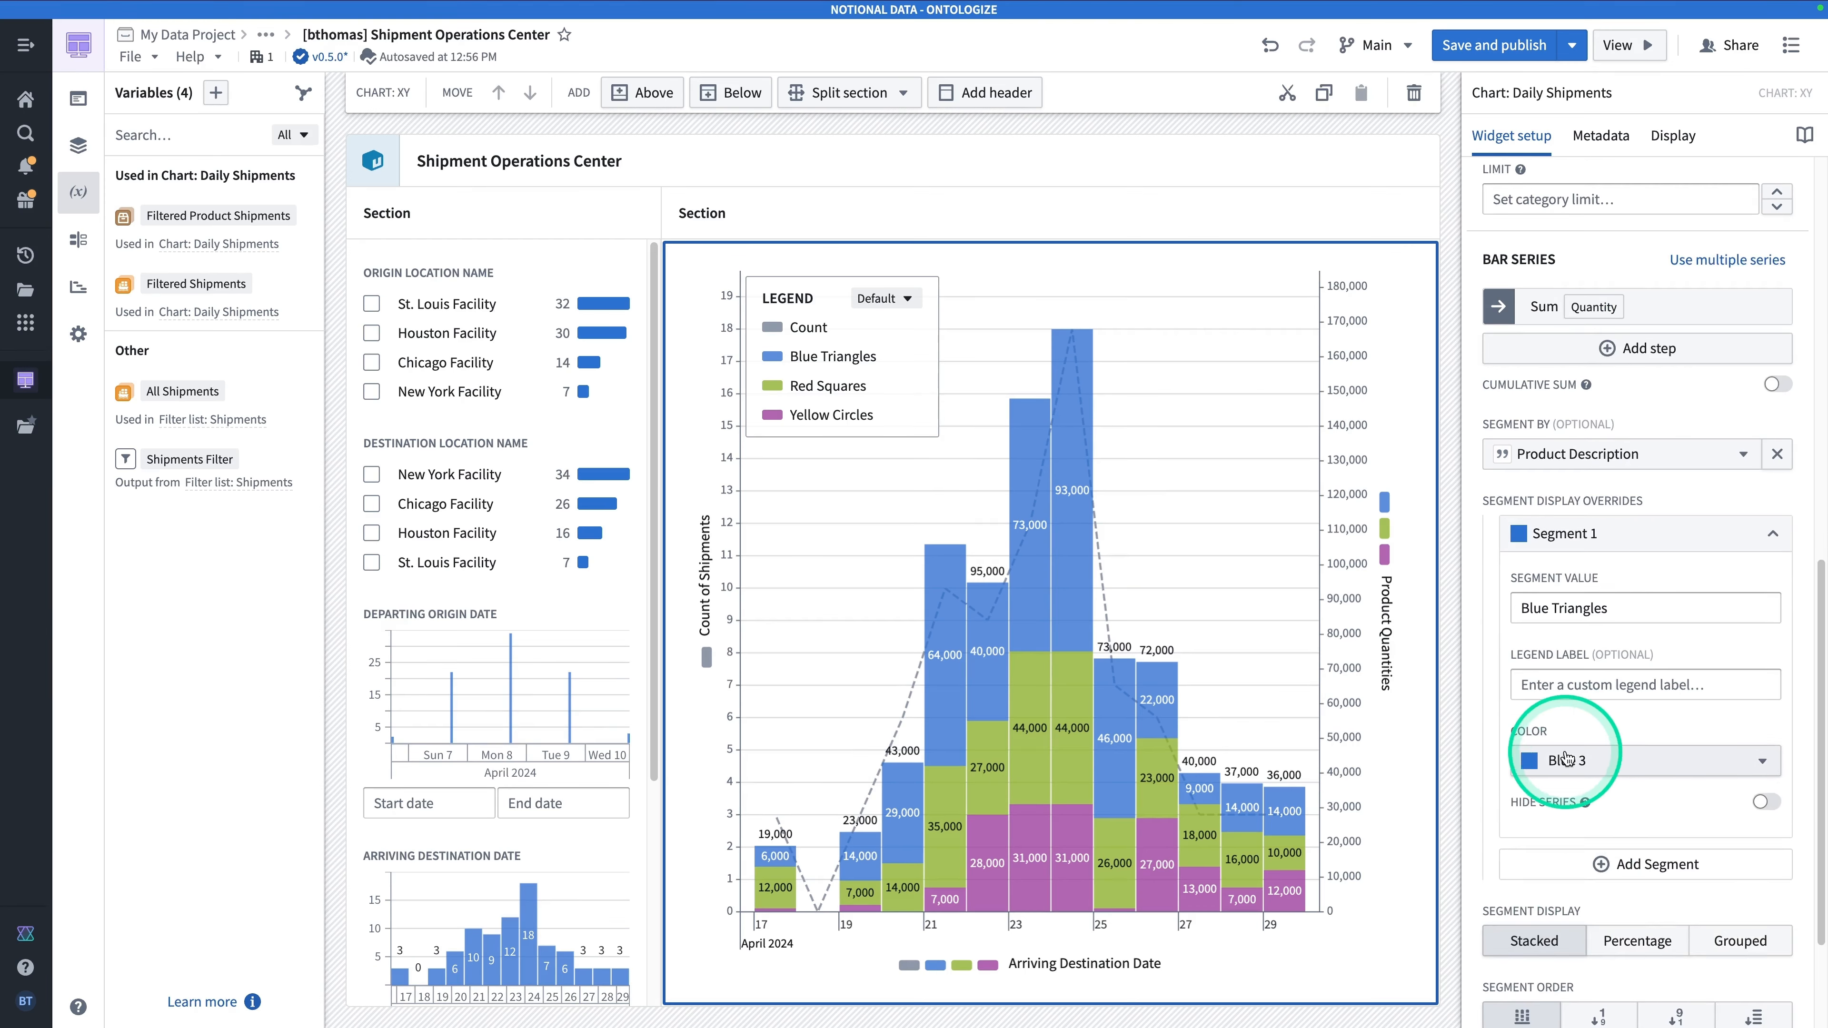
left_click(1653, 865)
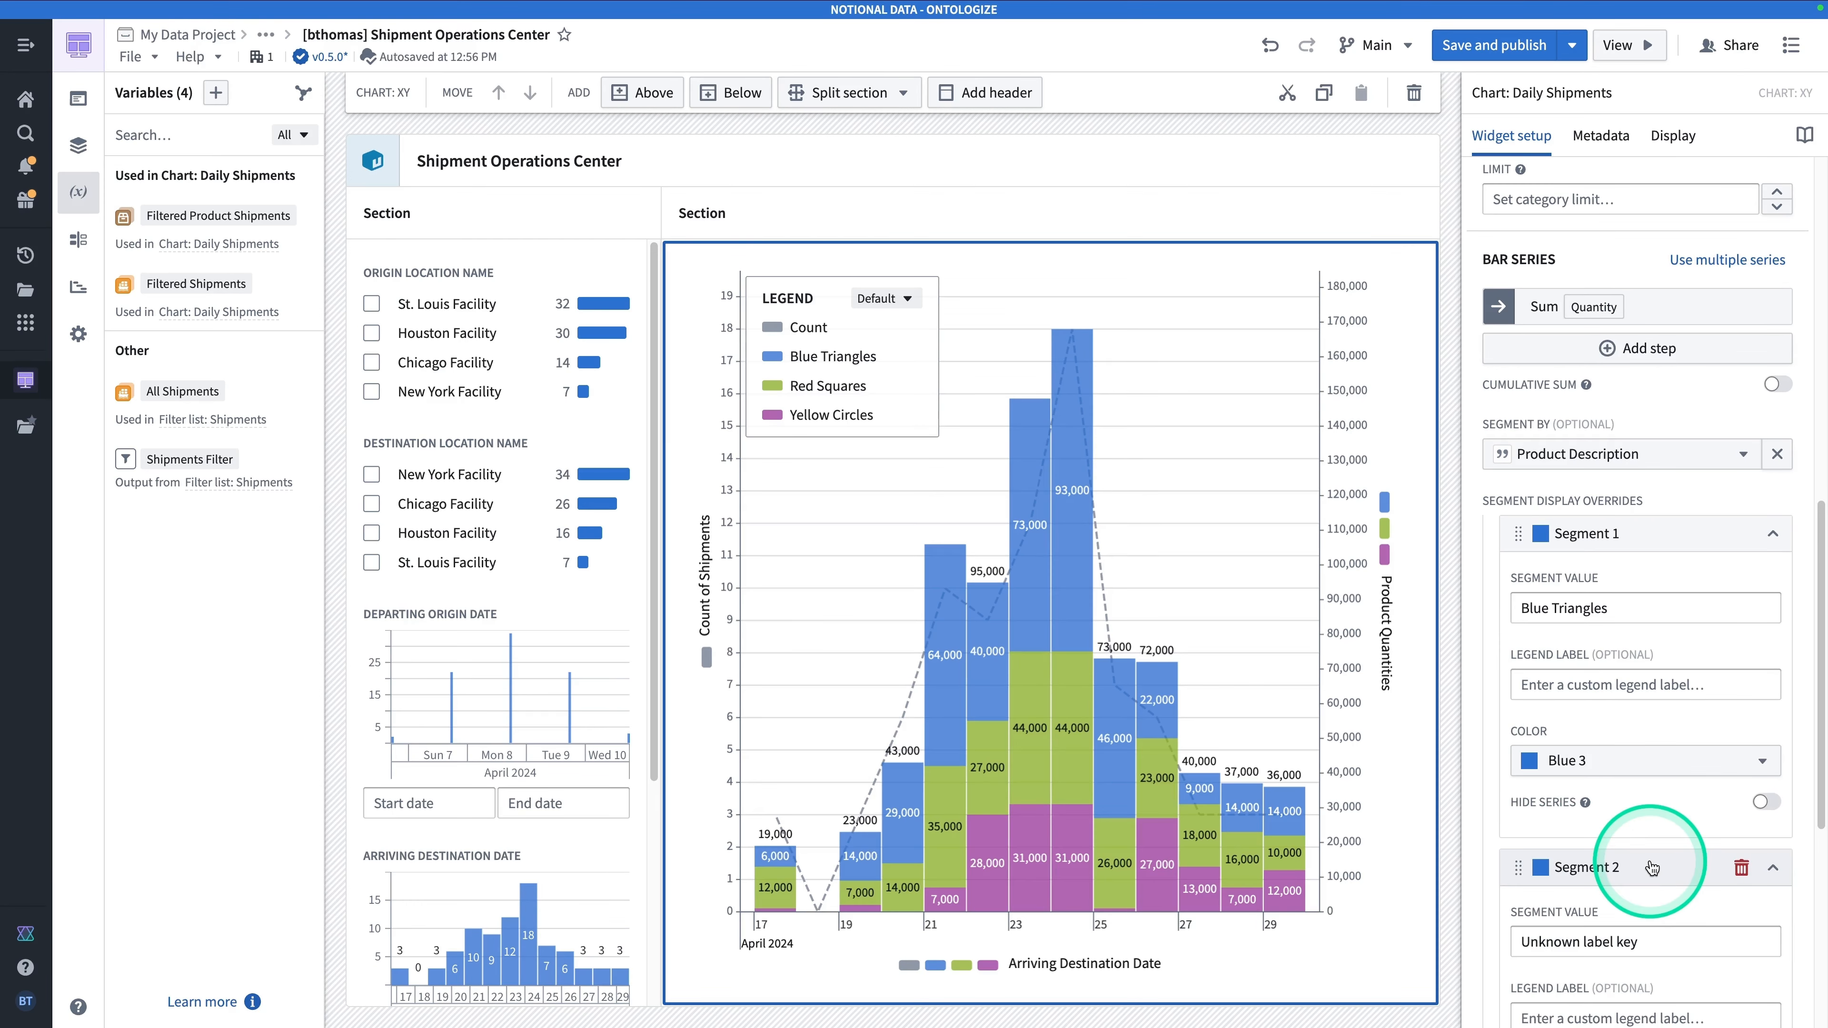
scroll(1652, 868, "down", 4)
triple_click(1572, 659)
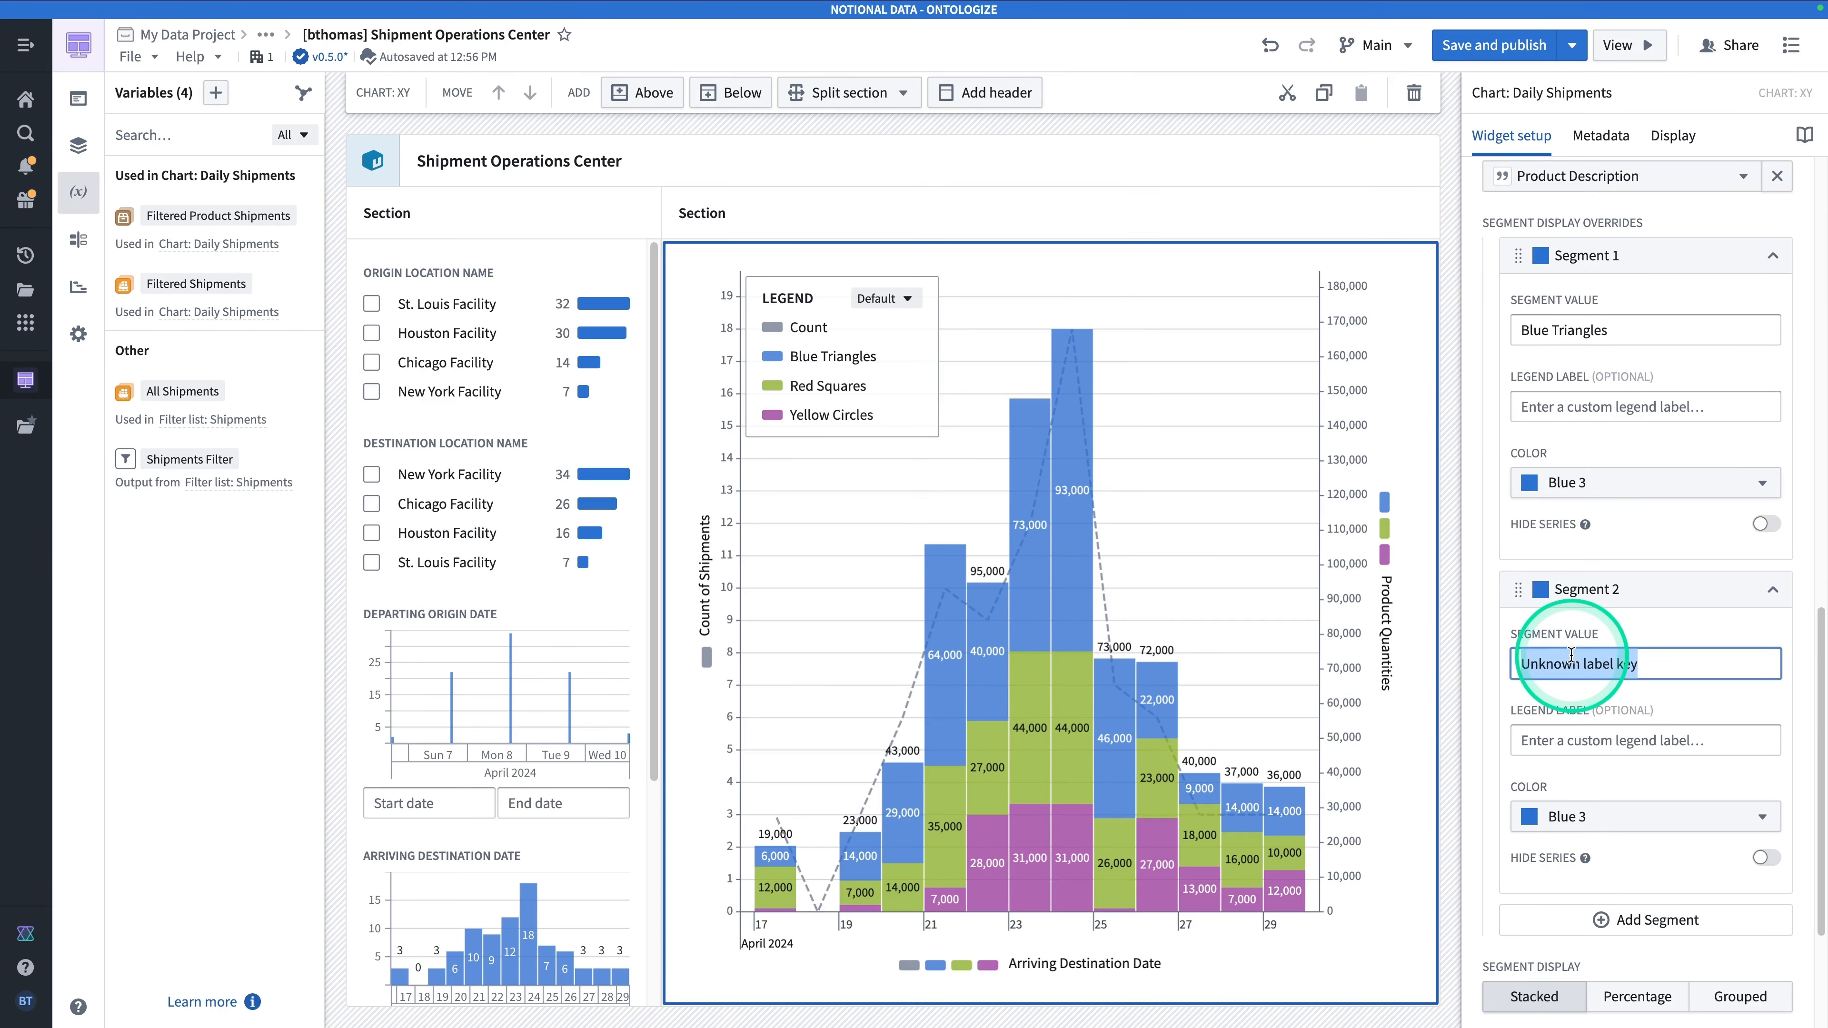
type("Red Squares")
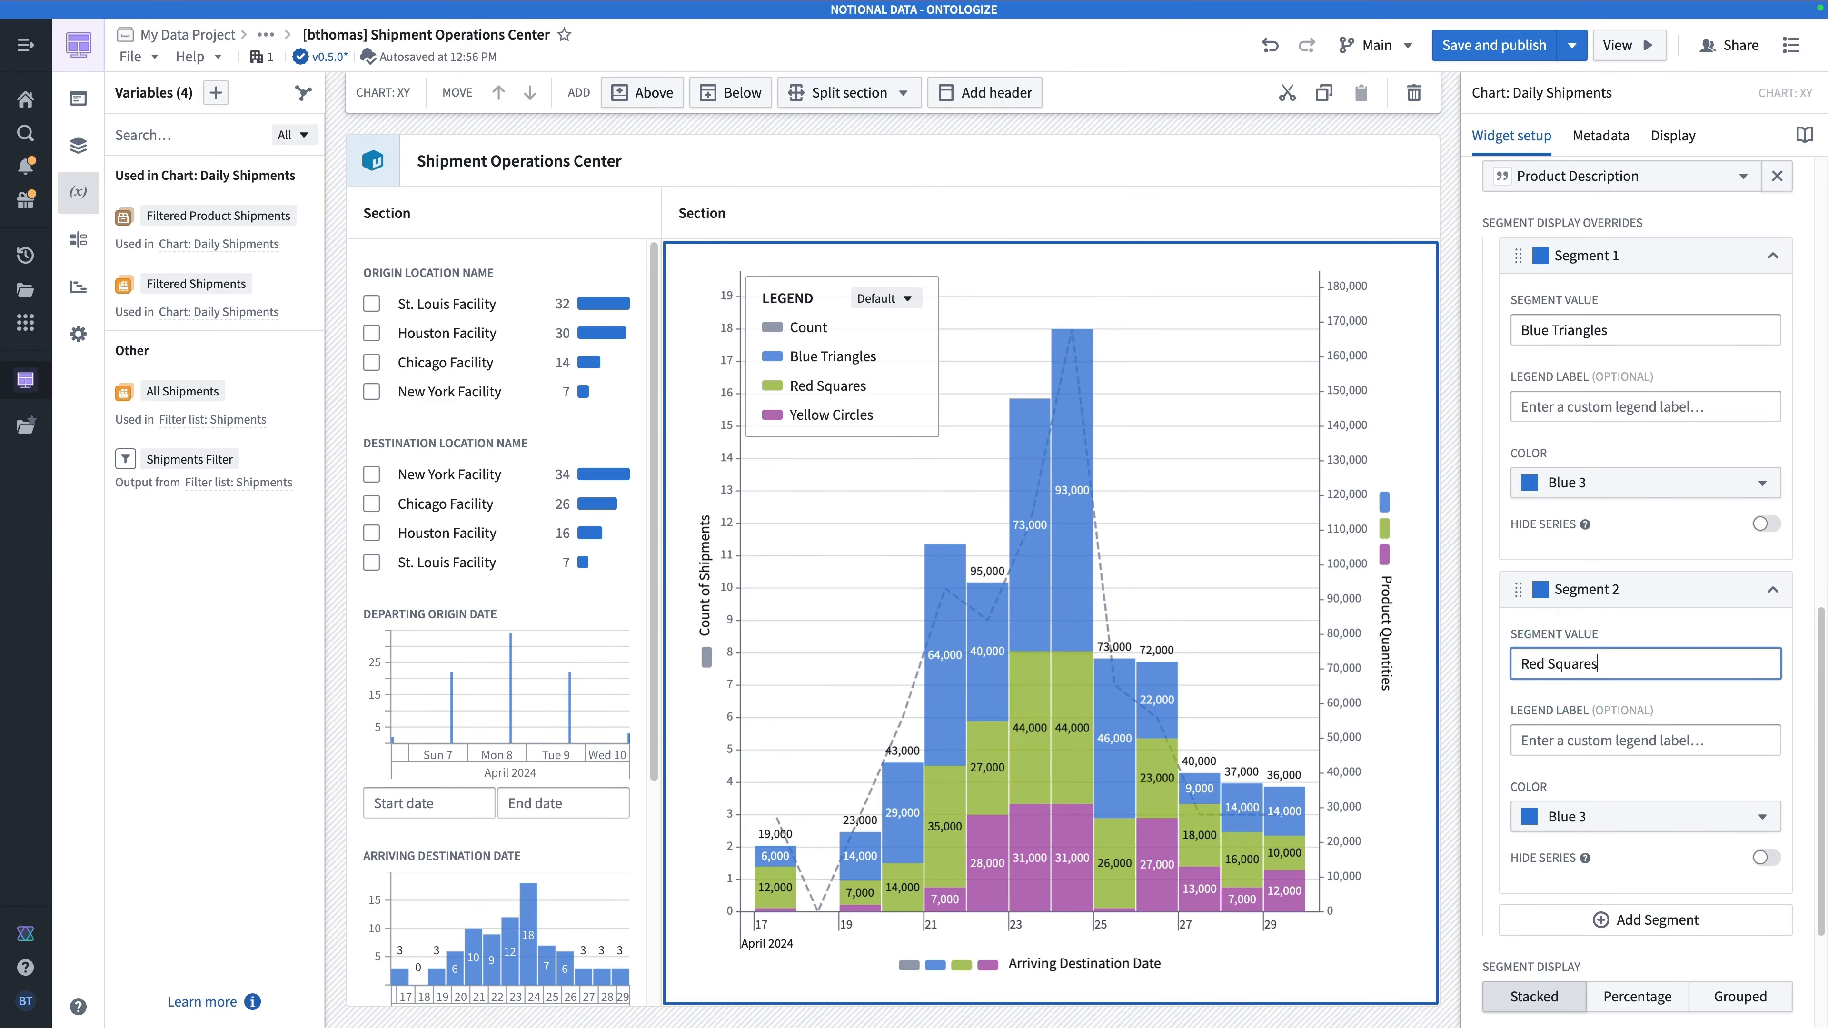
left_click(1598, 826)
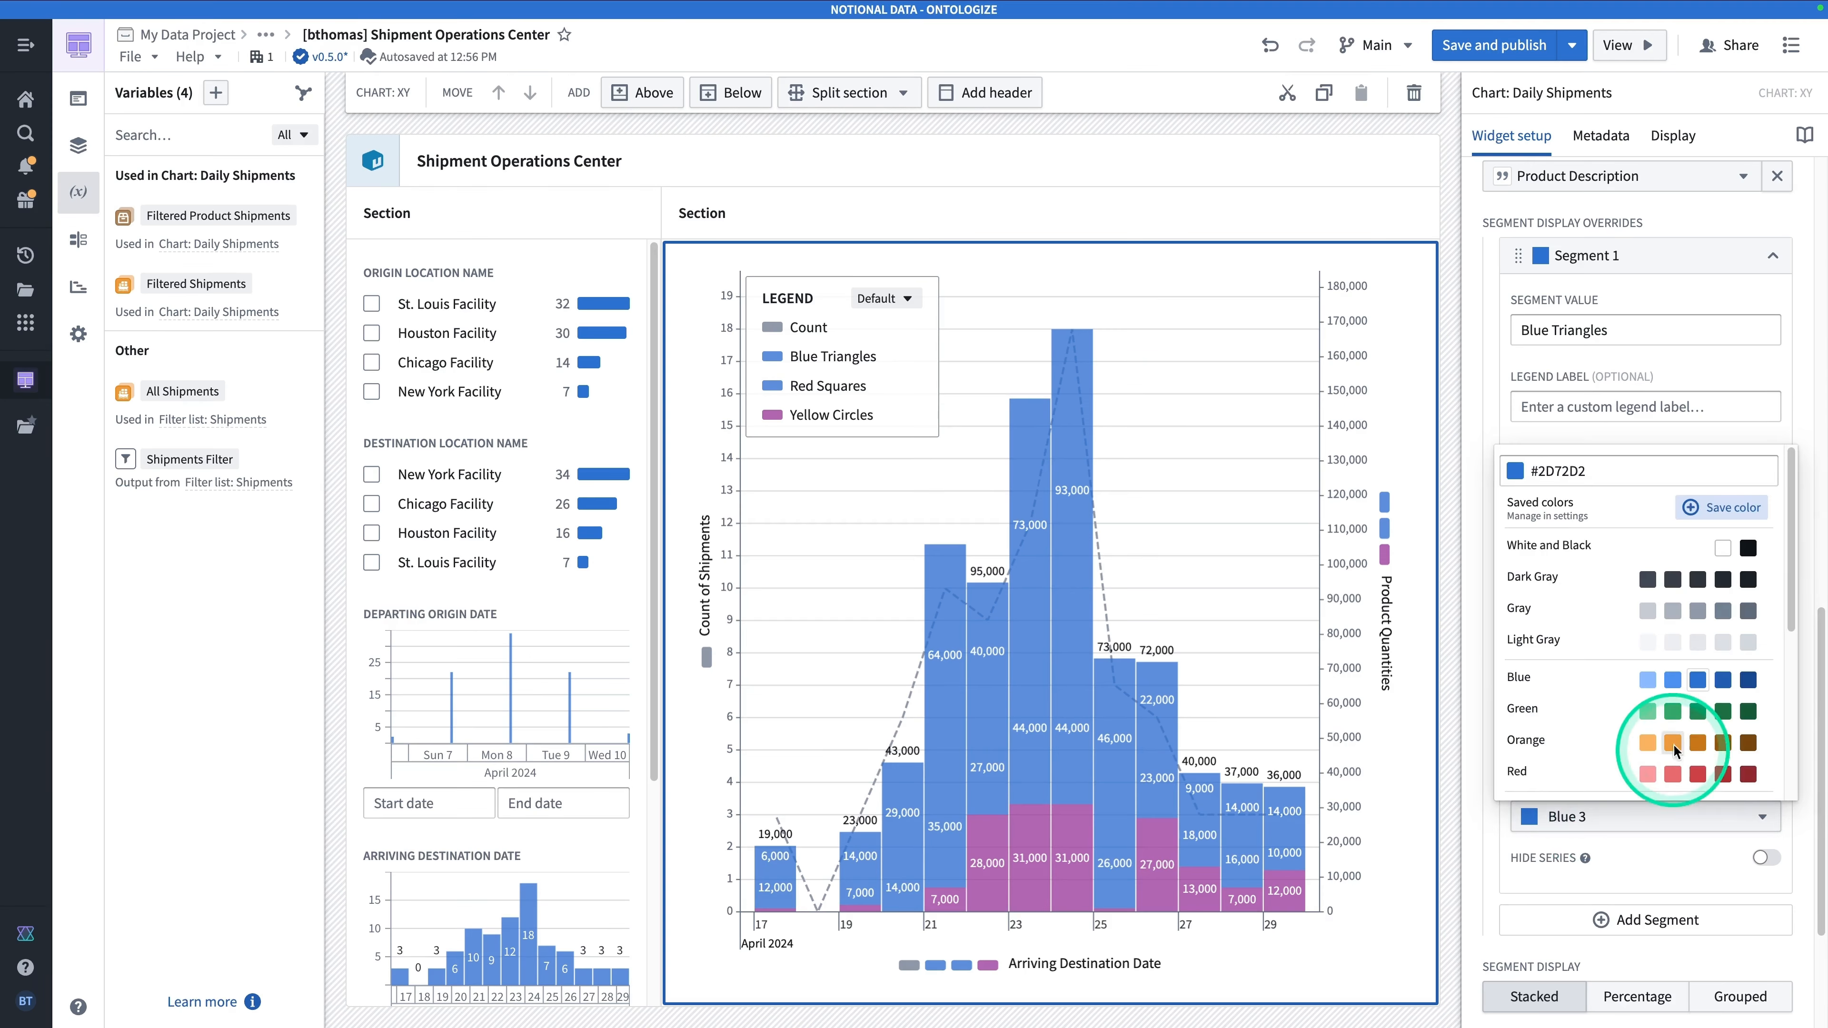
left_click(1715, 658)
Add a third segment display override for "Yellow Circles" and set its color to Gold 3.
scroll(1633, 816, "down", 2)
left_click(1633, 816)
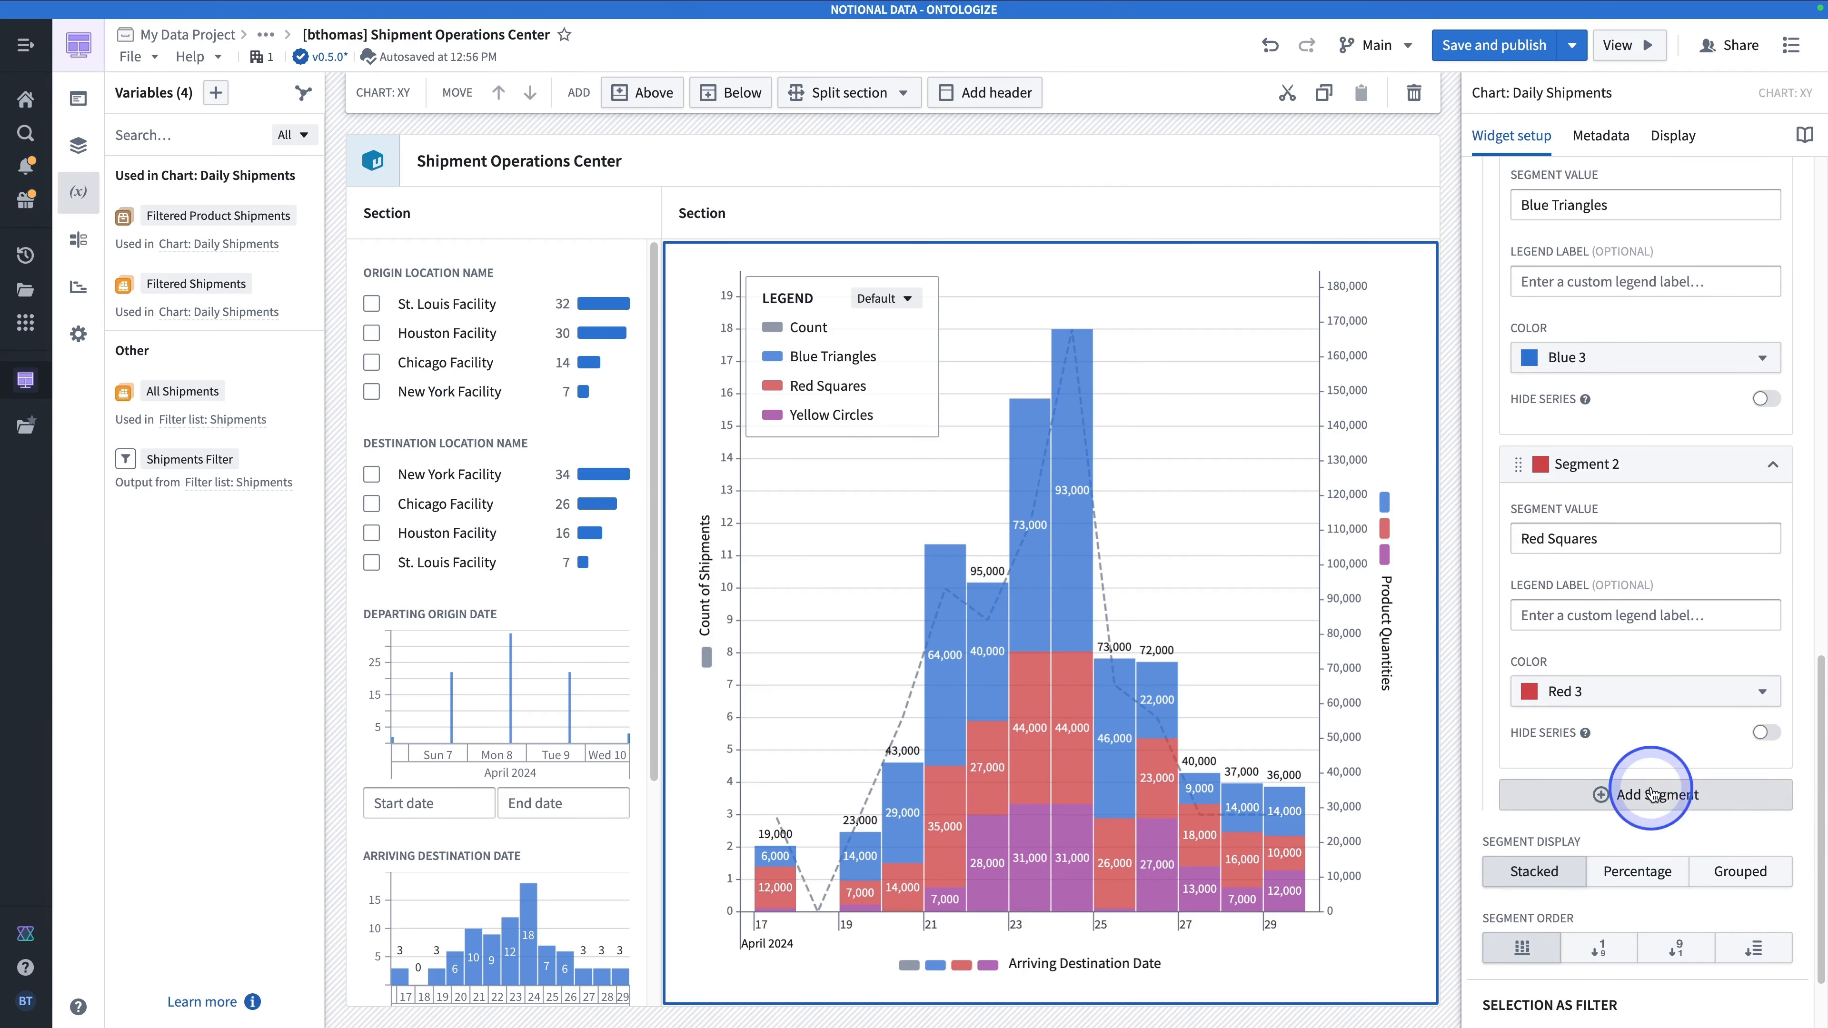
triple_click(1592, 538)
type("Yellow Circles")
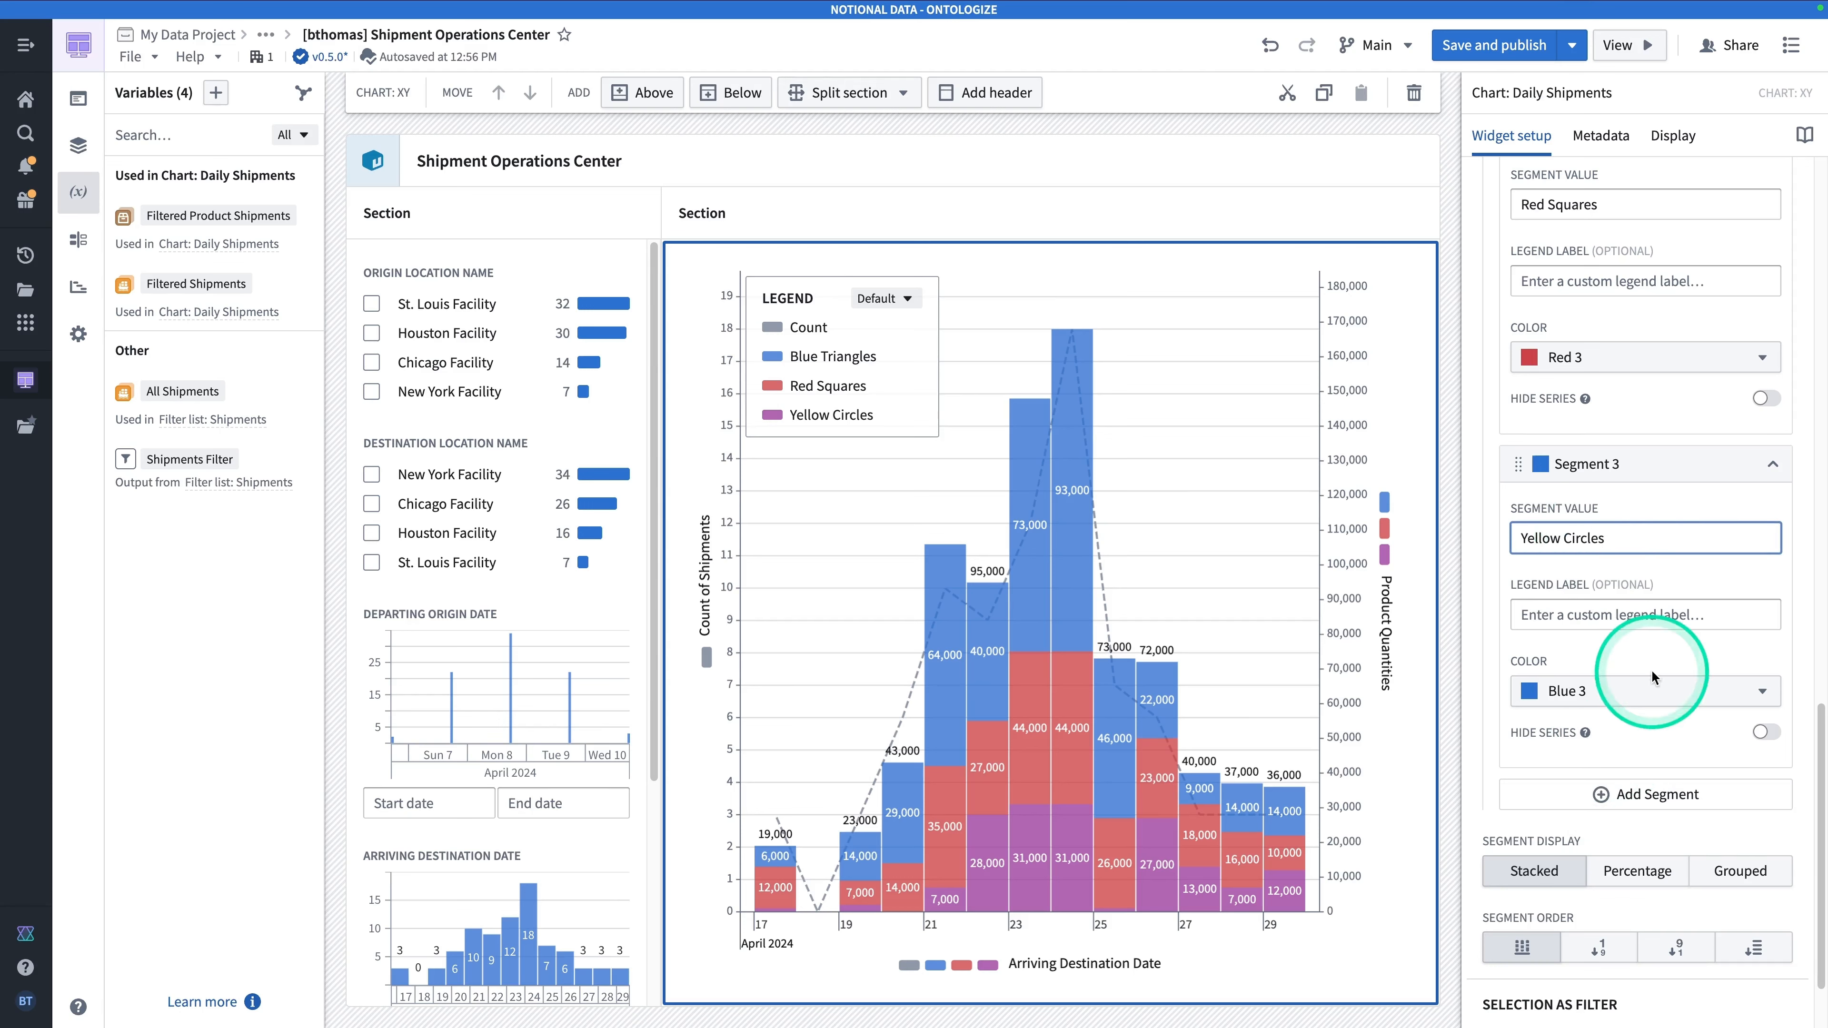
left_click(1653, 673)
scroll(1698, 616, "down", 4)
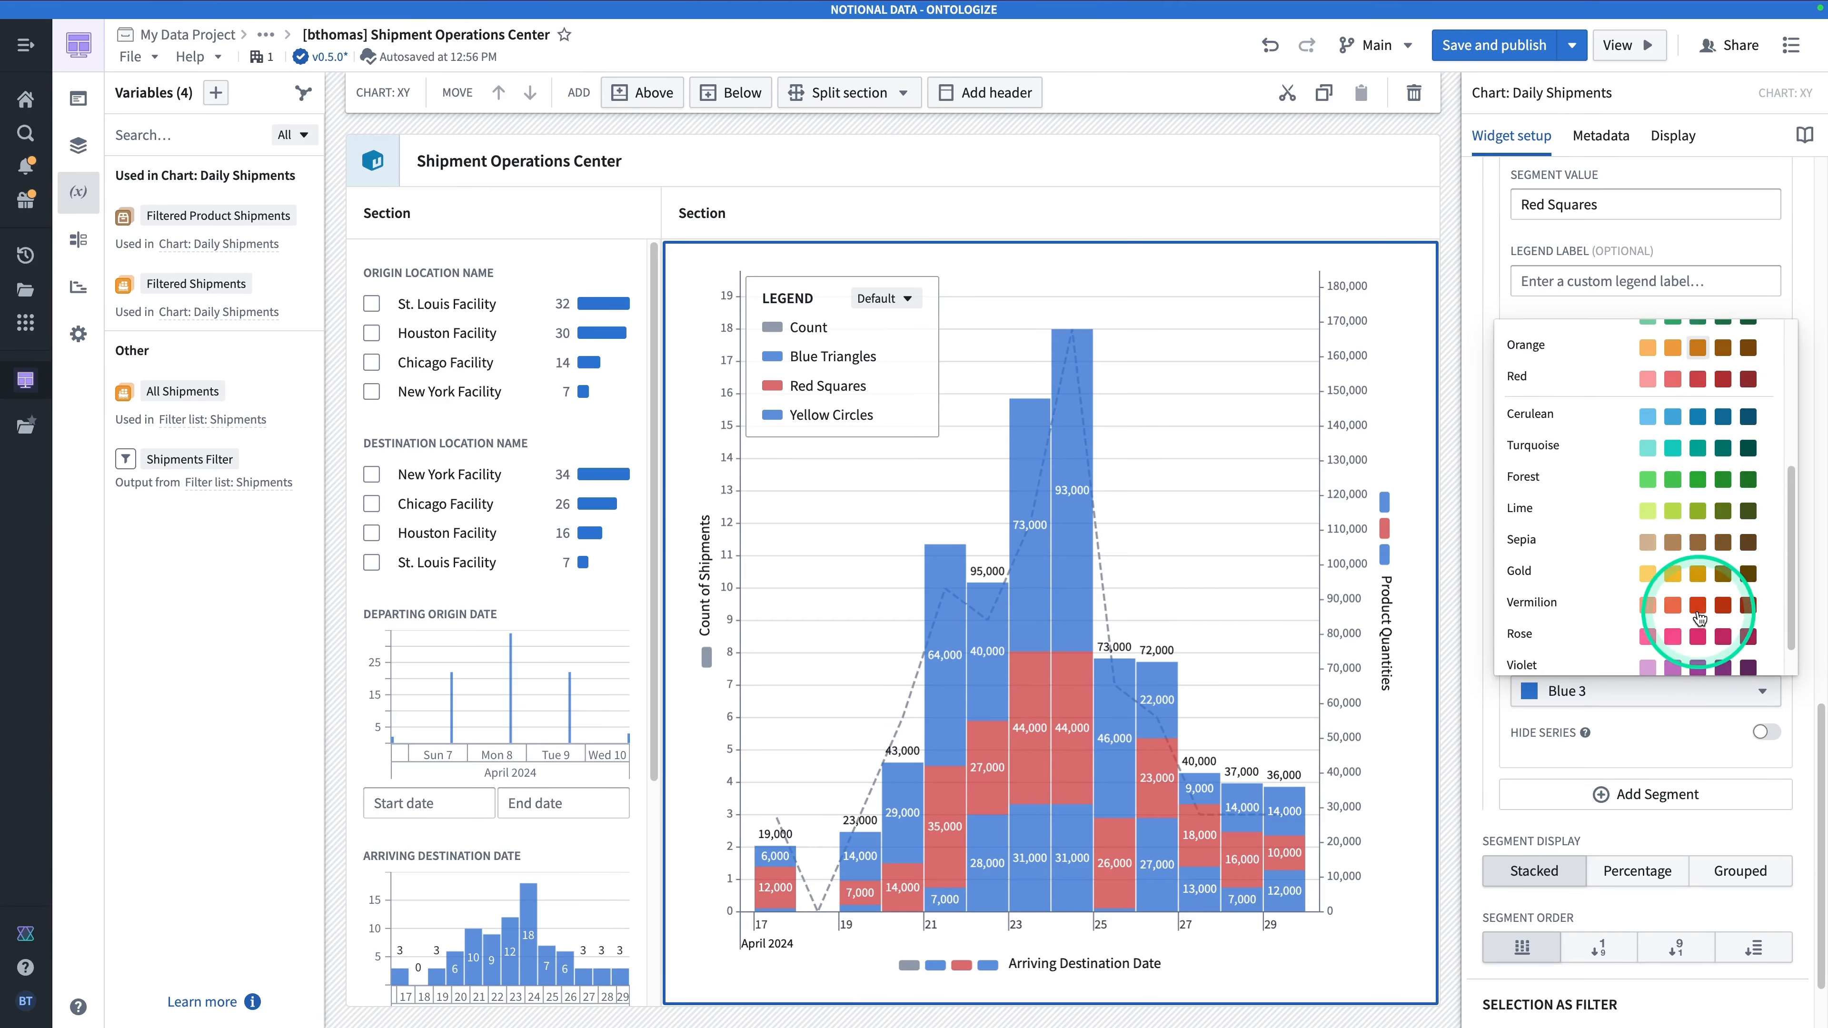
left_click(1697, 549)
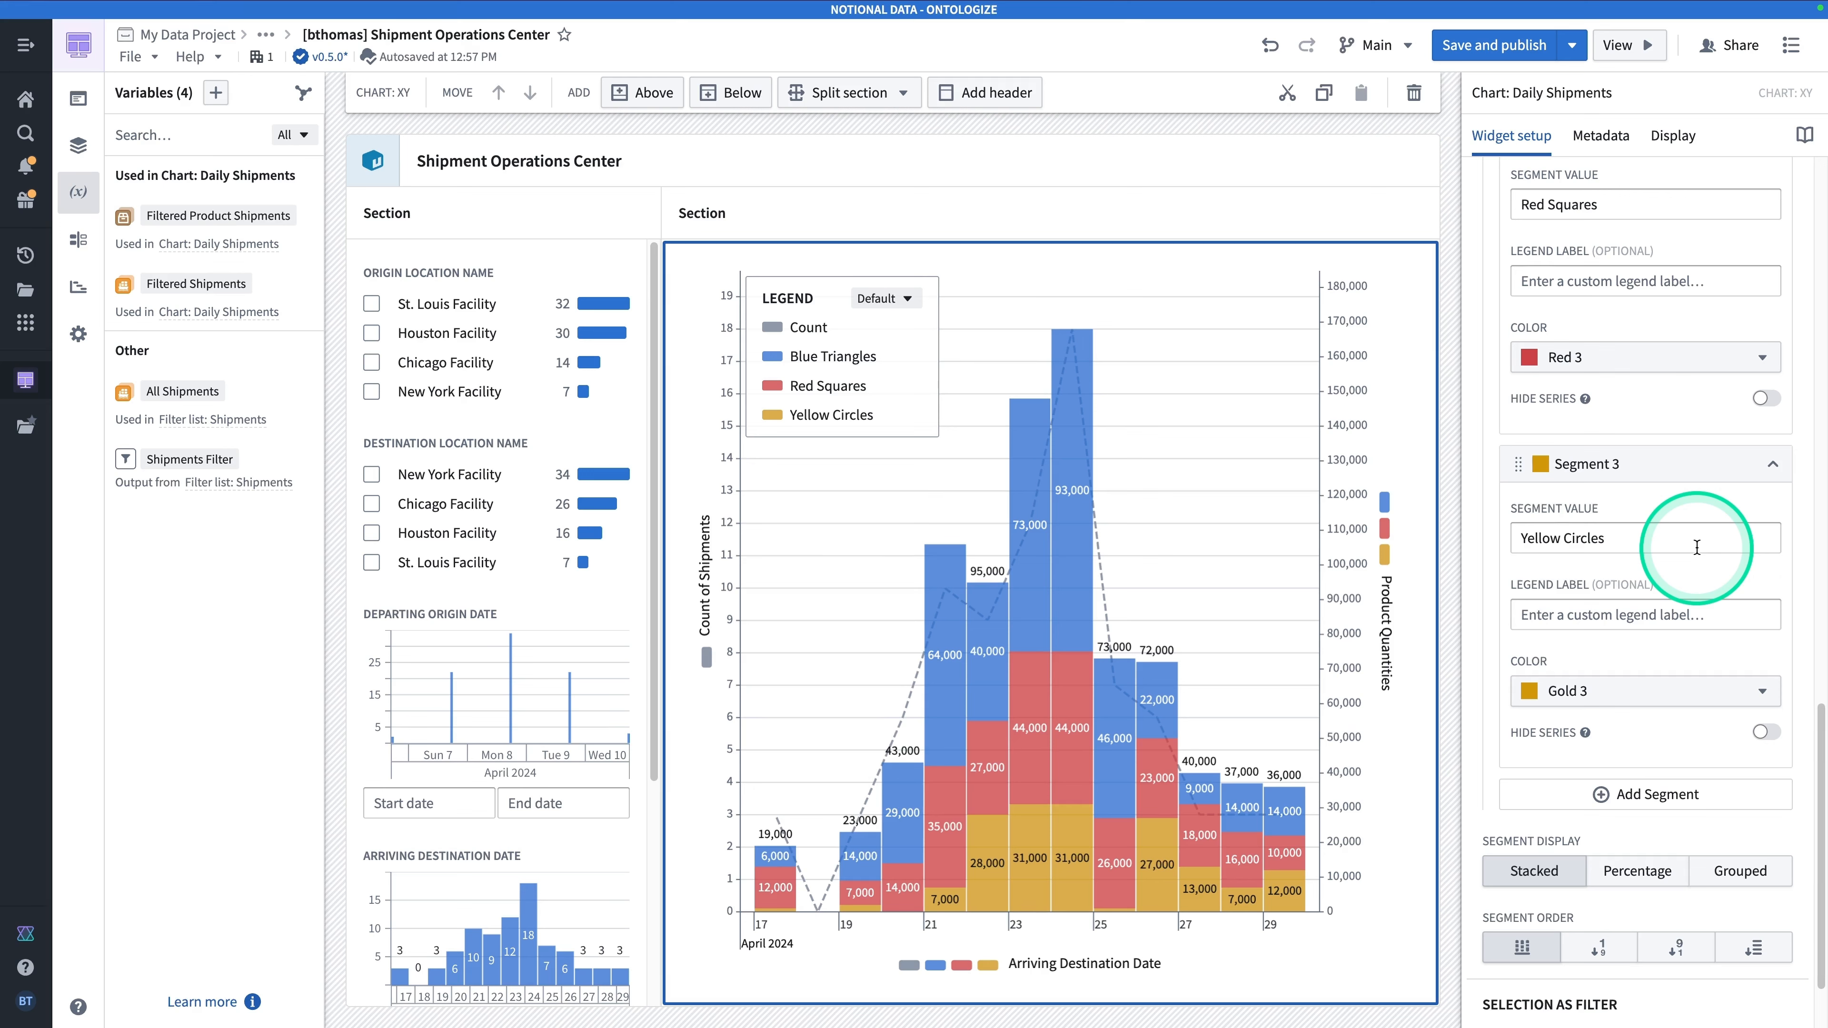
Save and publish the Shipment Operations Center module and open its published view.
left_click(1497, 45)
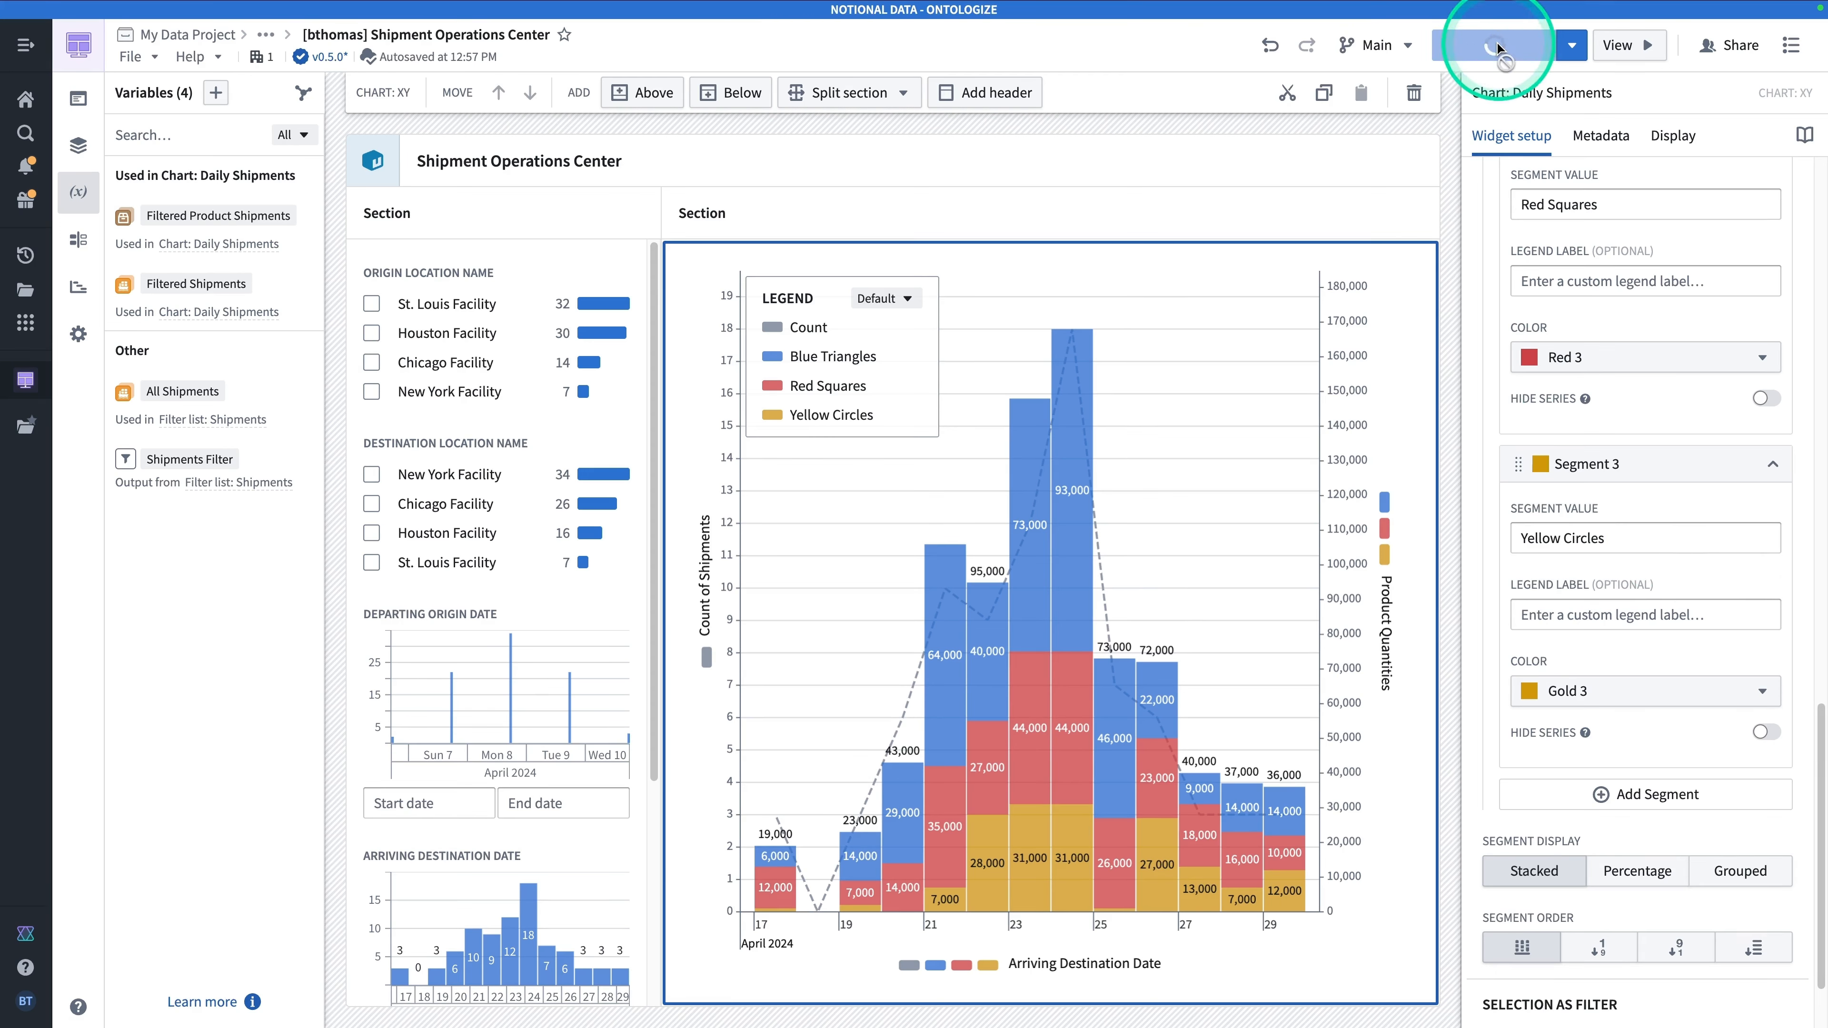
left_click(1620, 47)
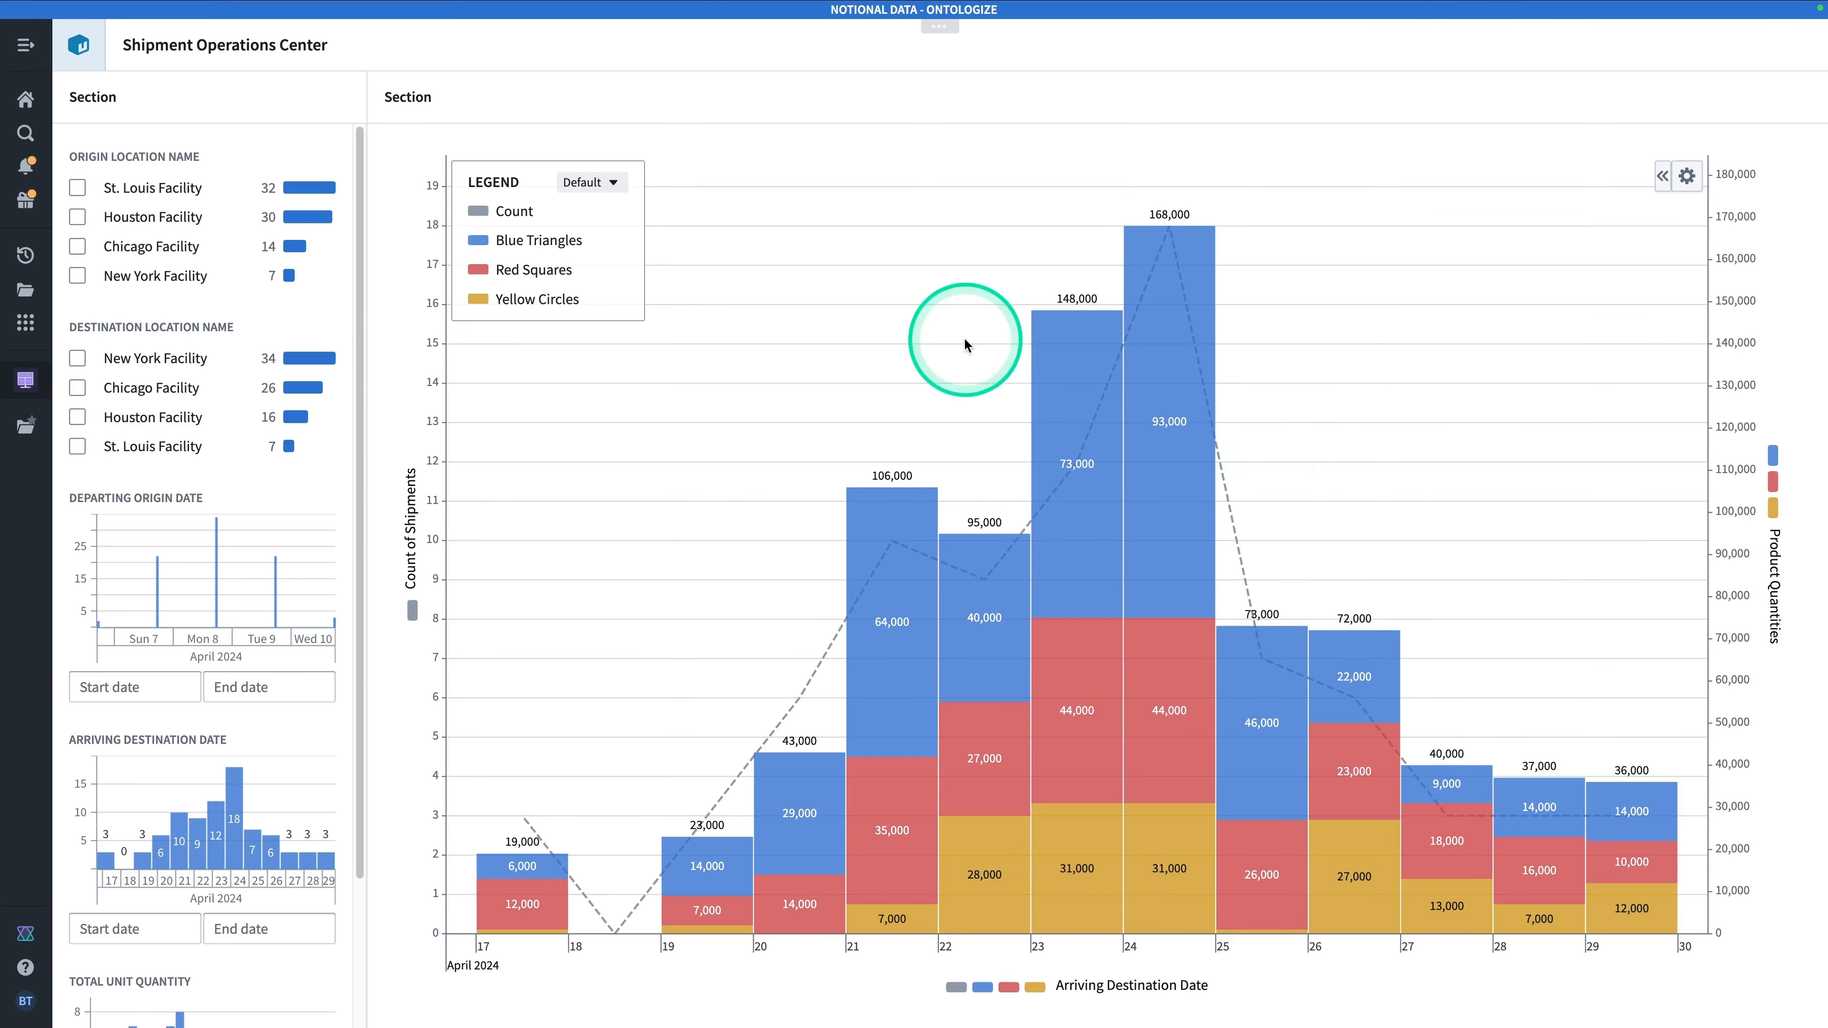
Test filtering the chart by the Houston Facility origin, clear the filter, and return to editing the module.
left_click(77, 216)
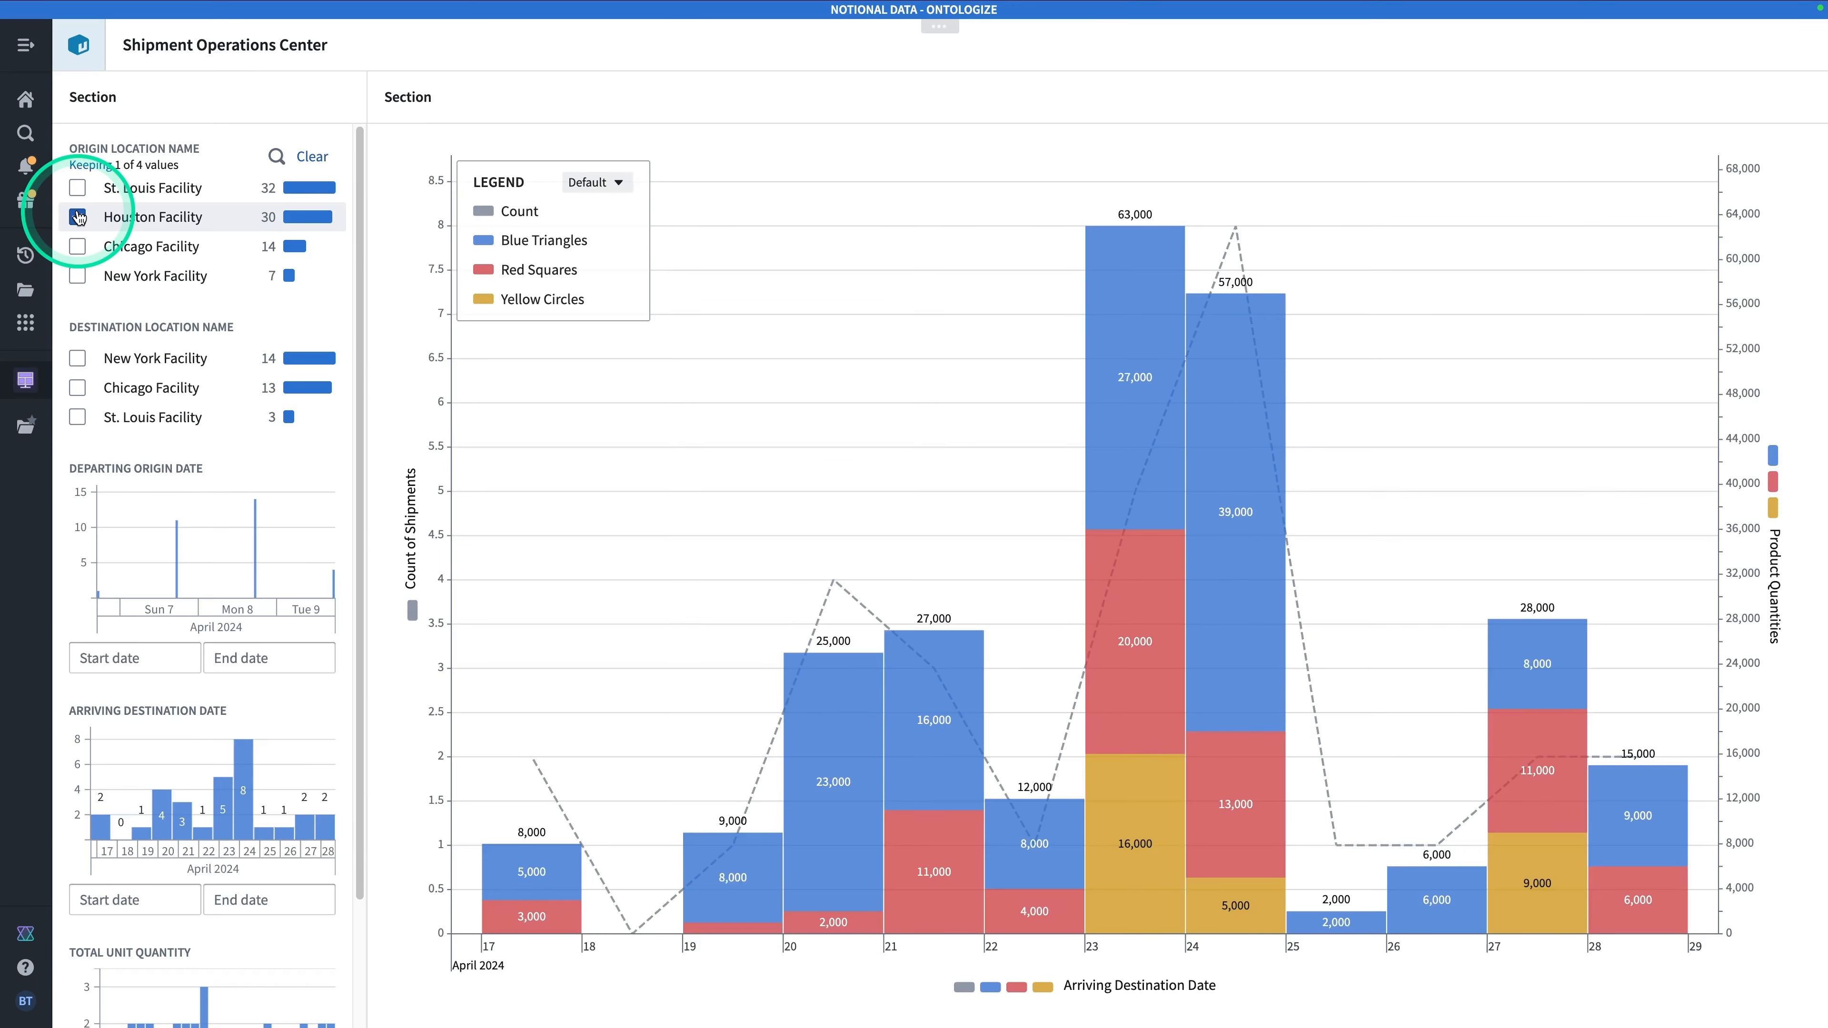
left_click(78, 216)
left_click(940, 29)
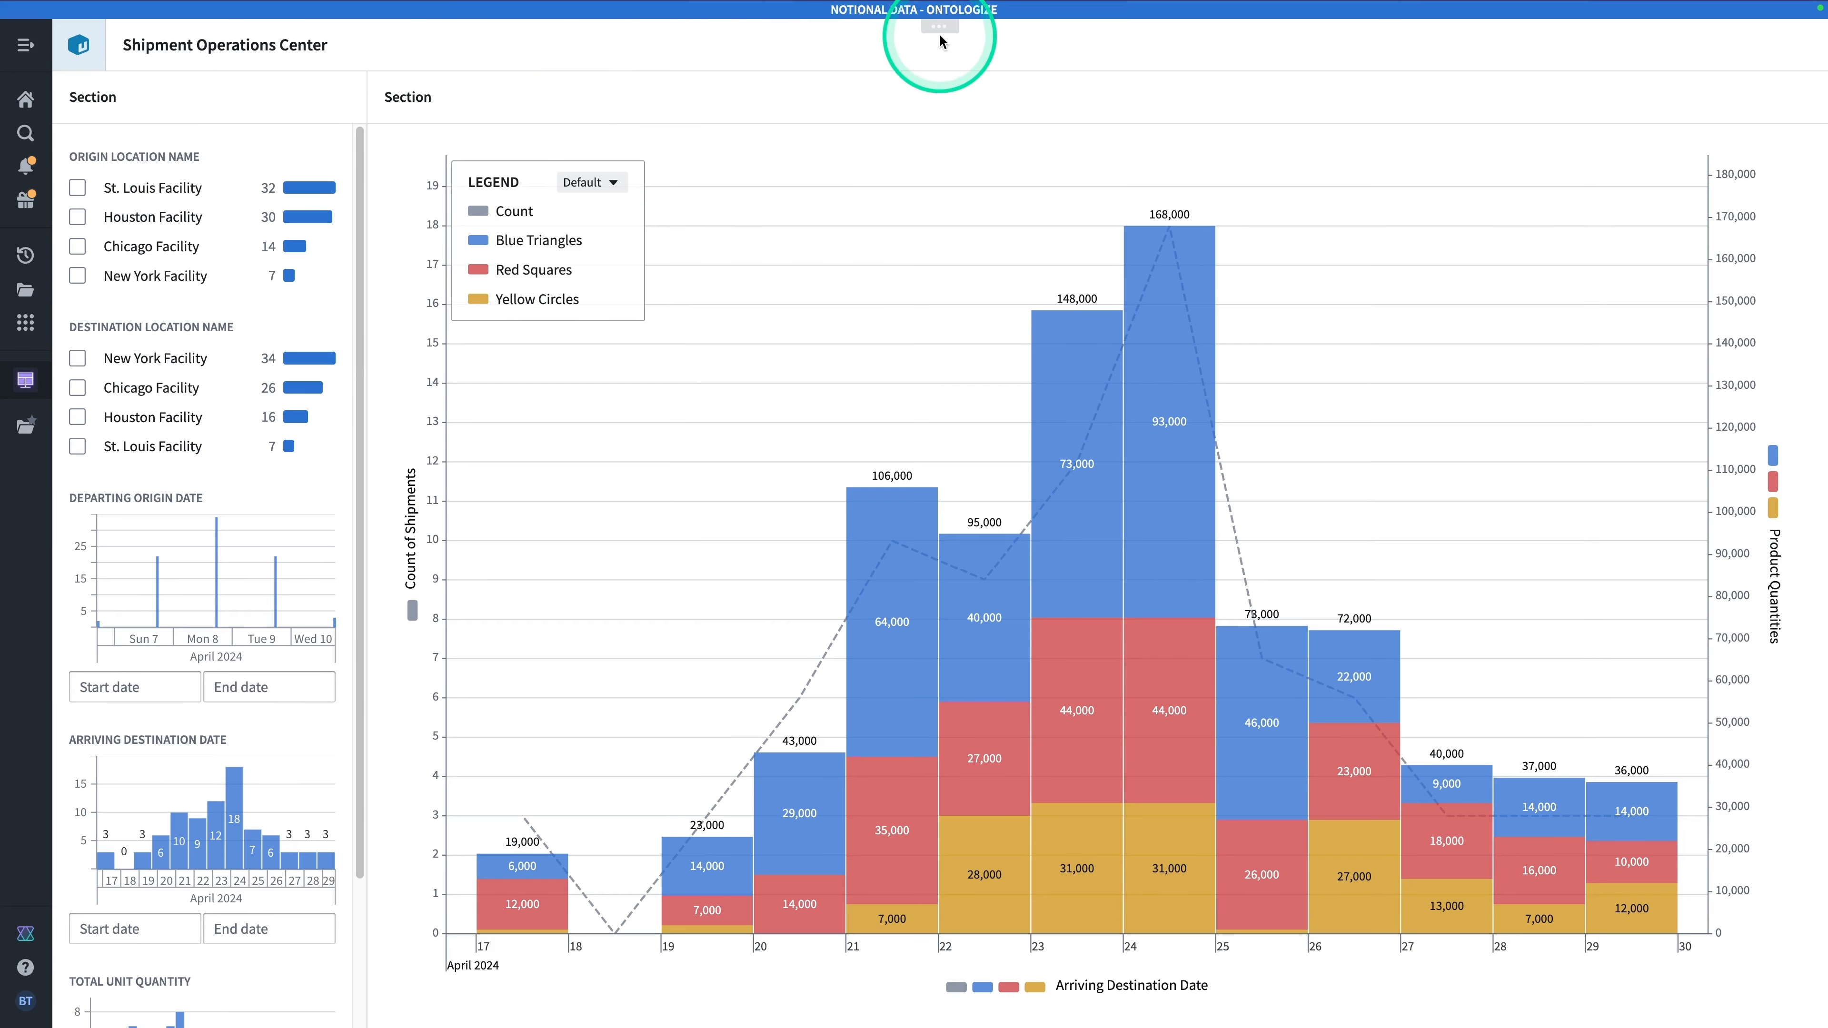
left_click(812, 41)
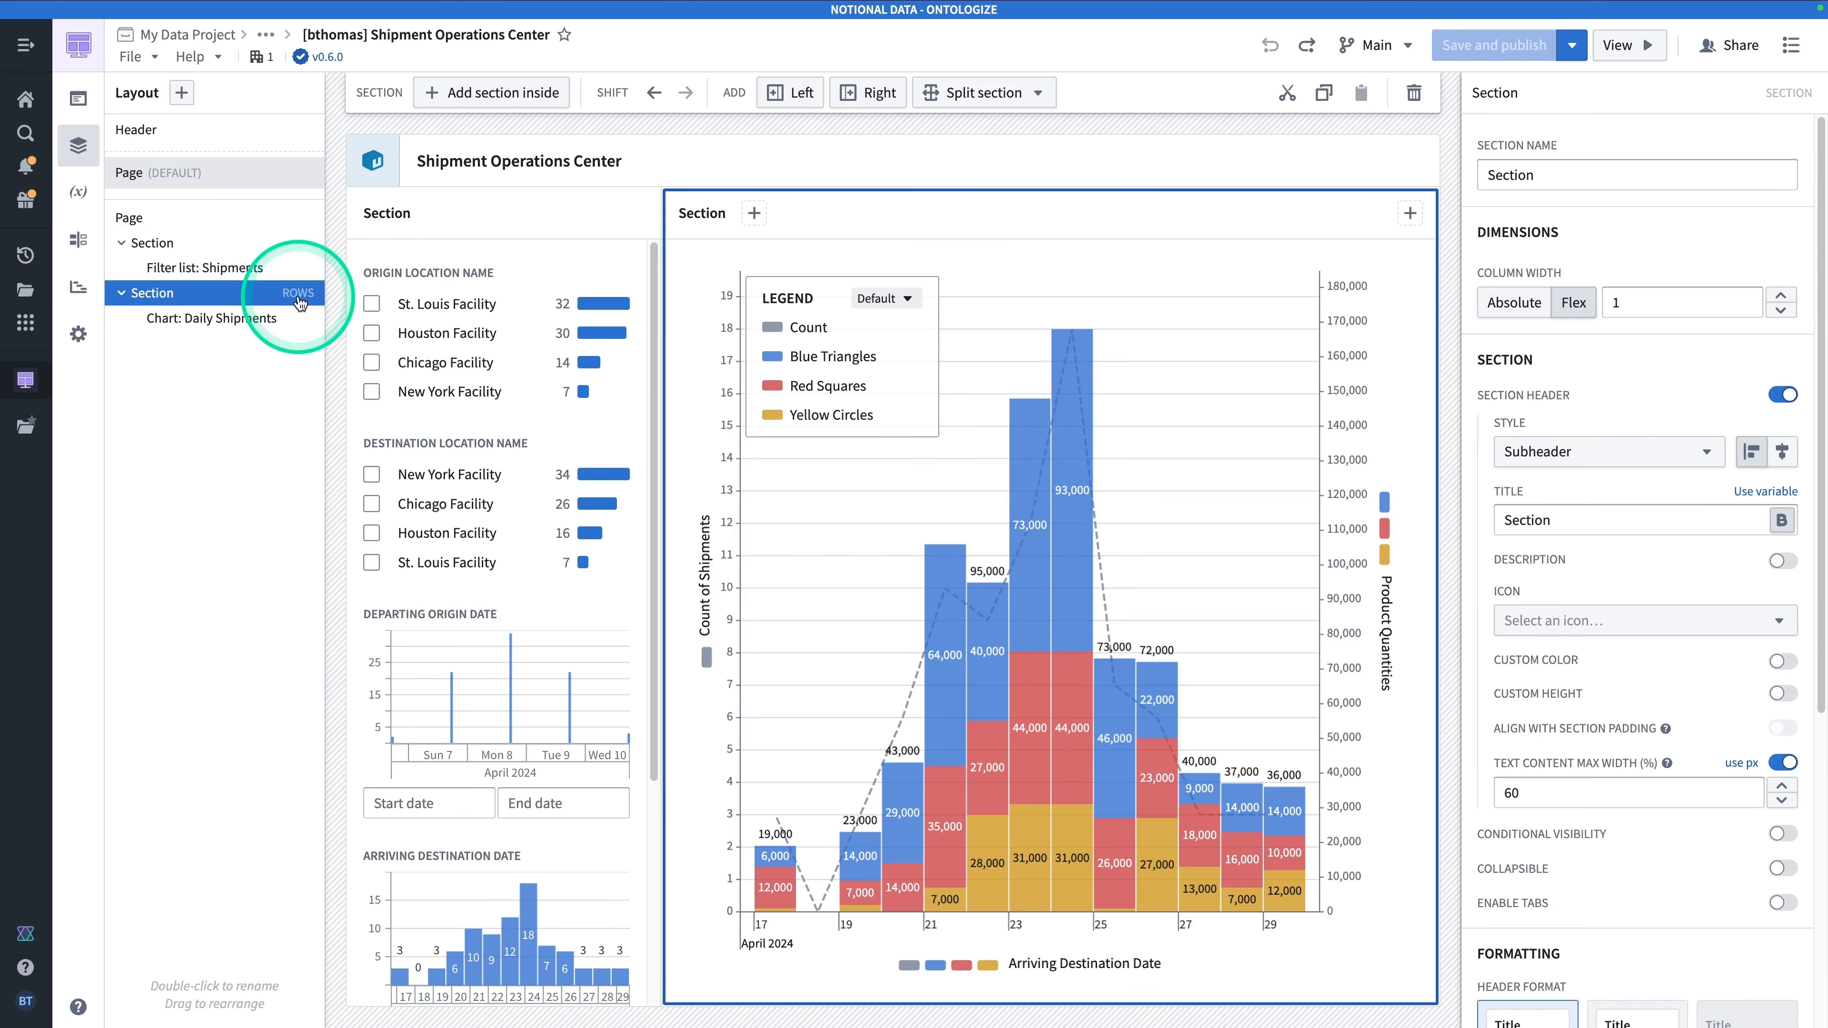
Add an empty section below the Daily Shipments chart.
left_click(91, 202)
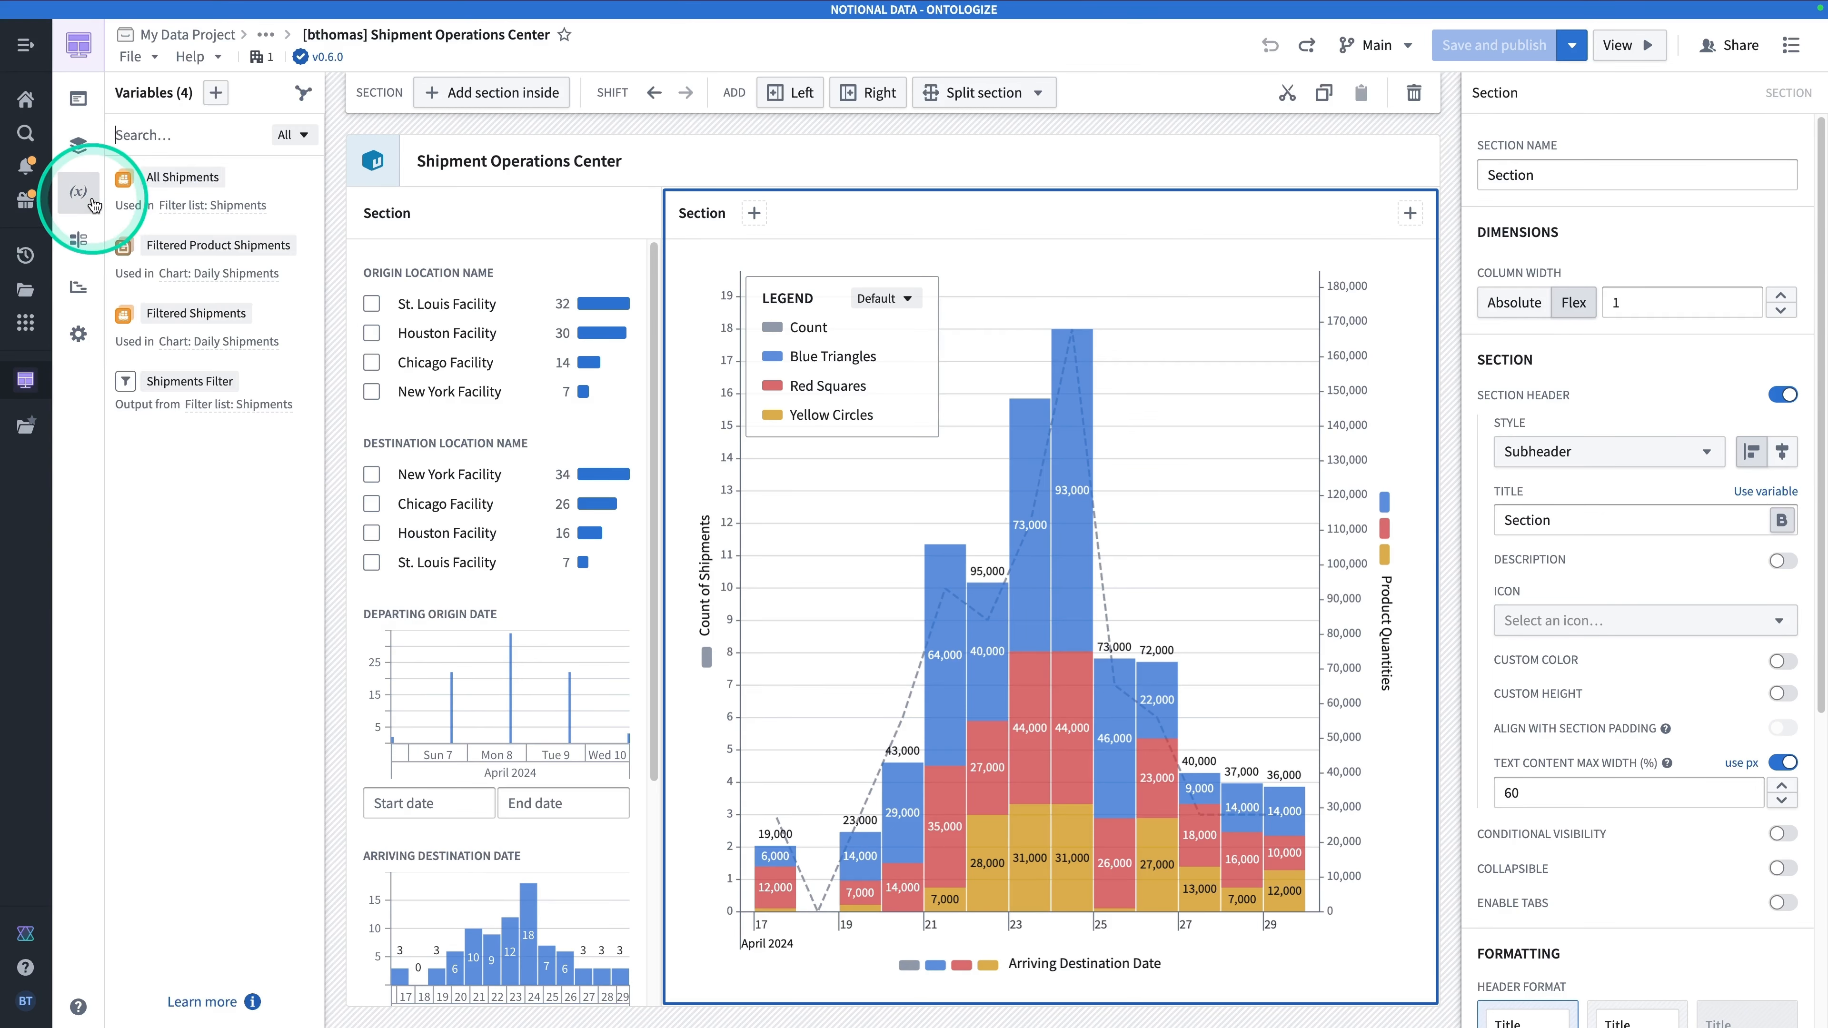
left_click(79, 144)
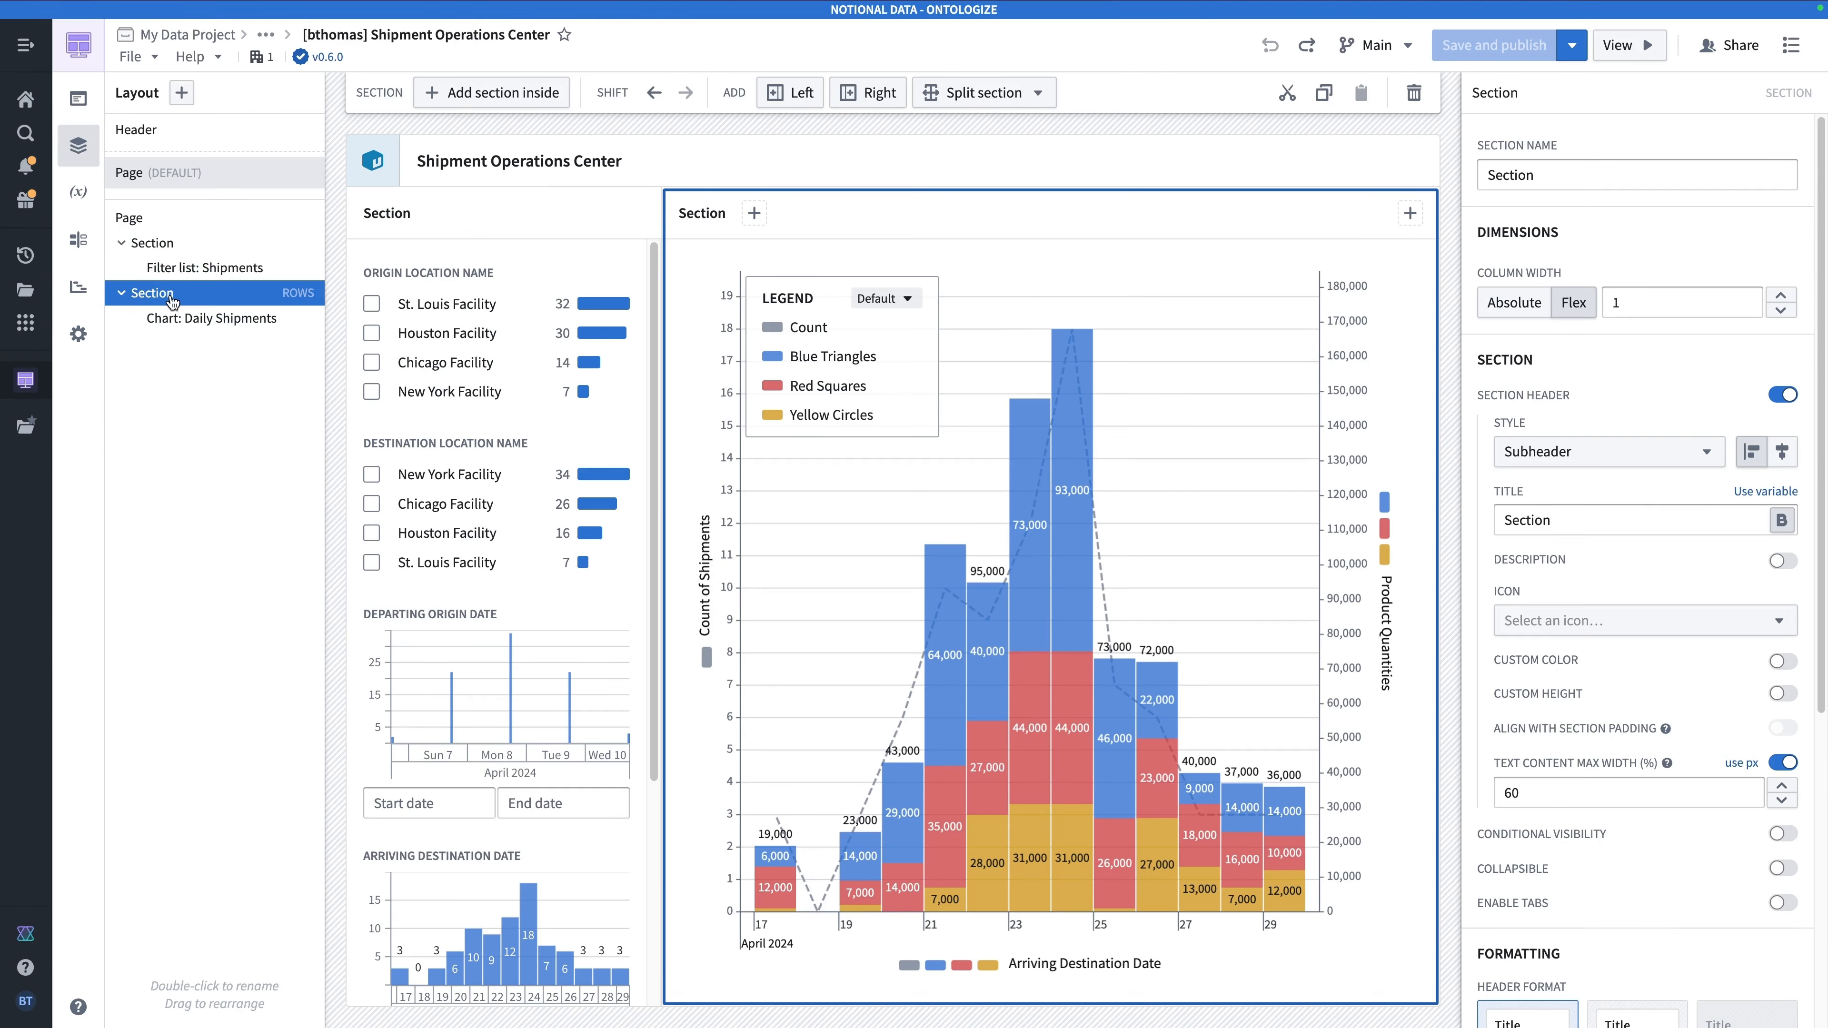
left_click(244, 319)
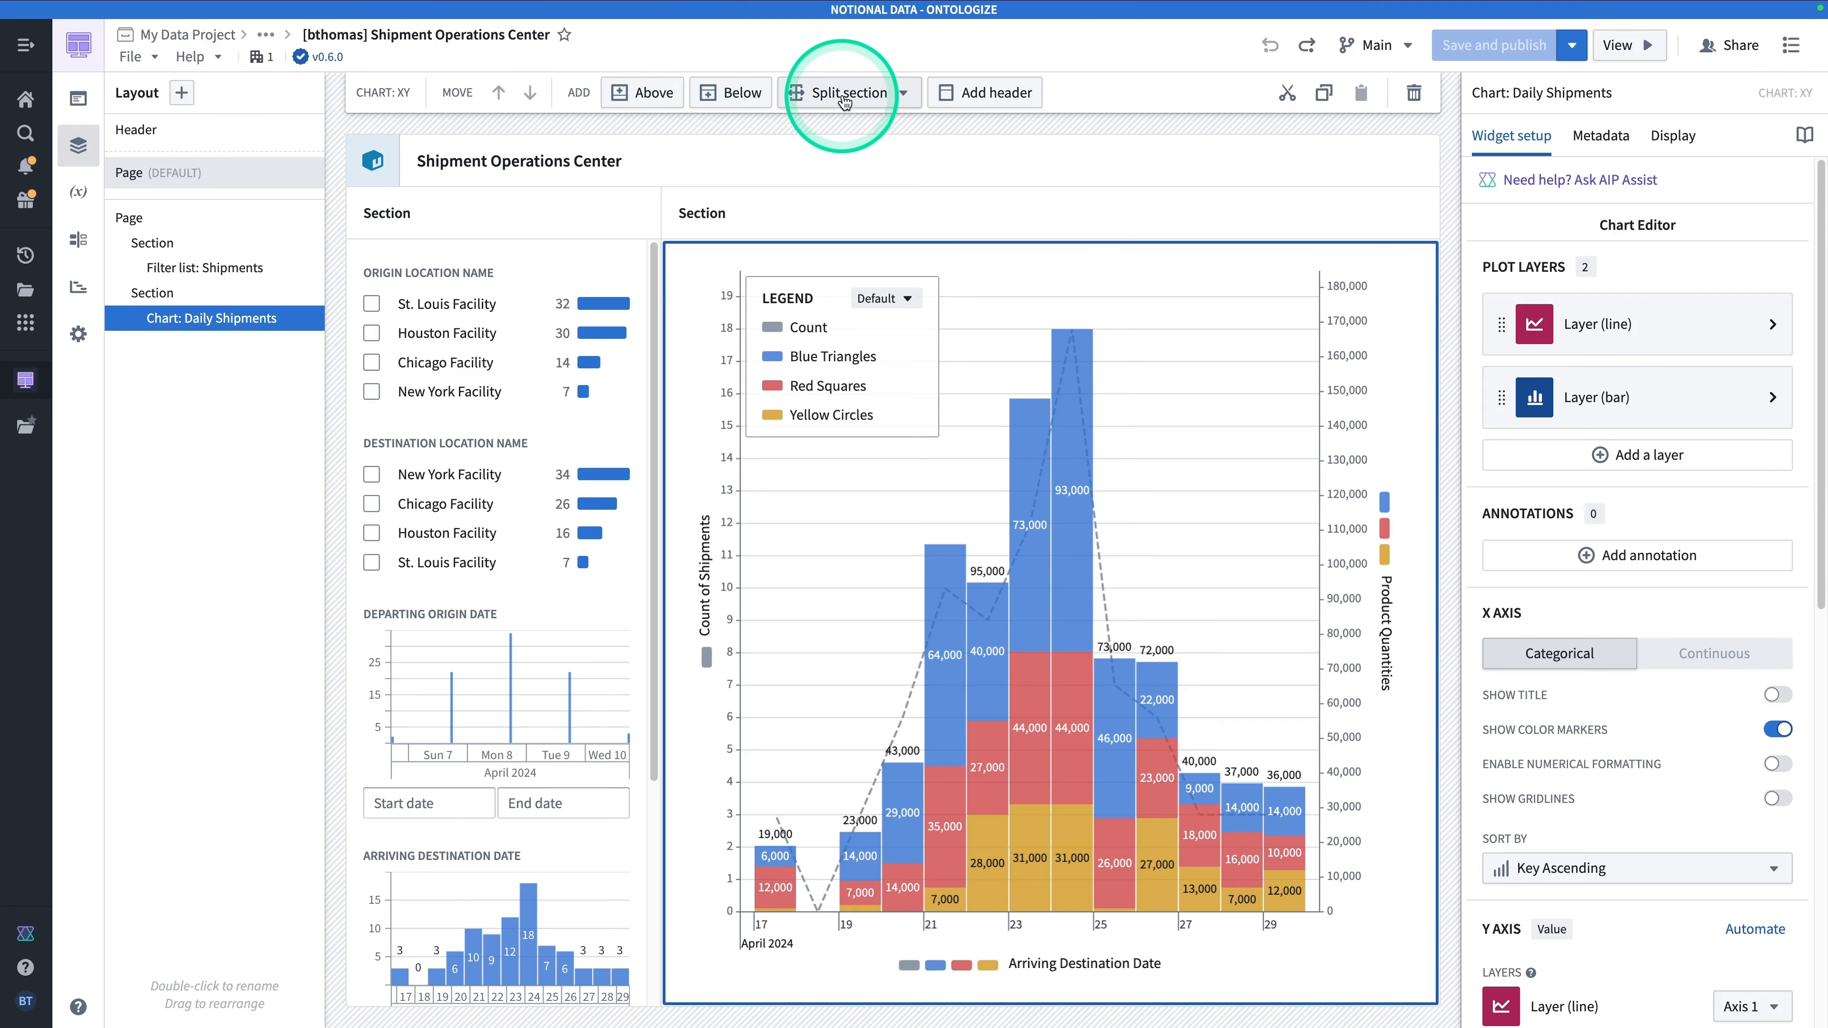
left_click(733, 94)
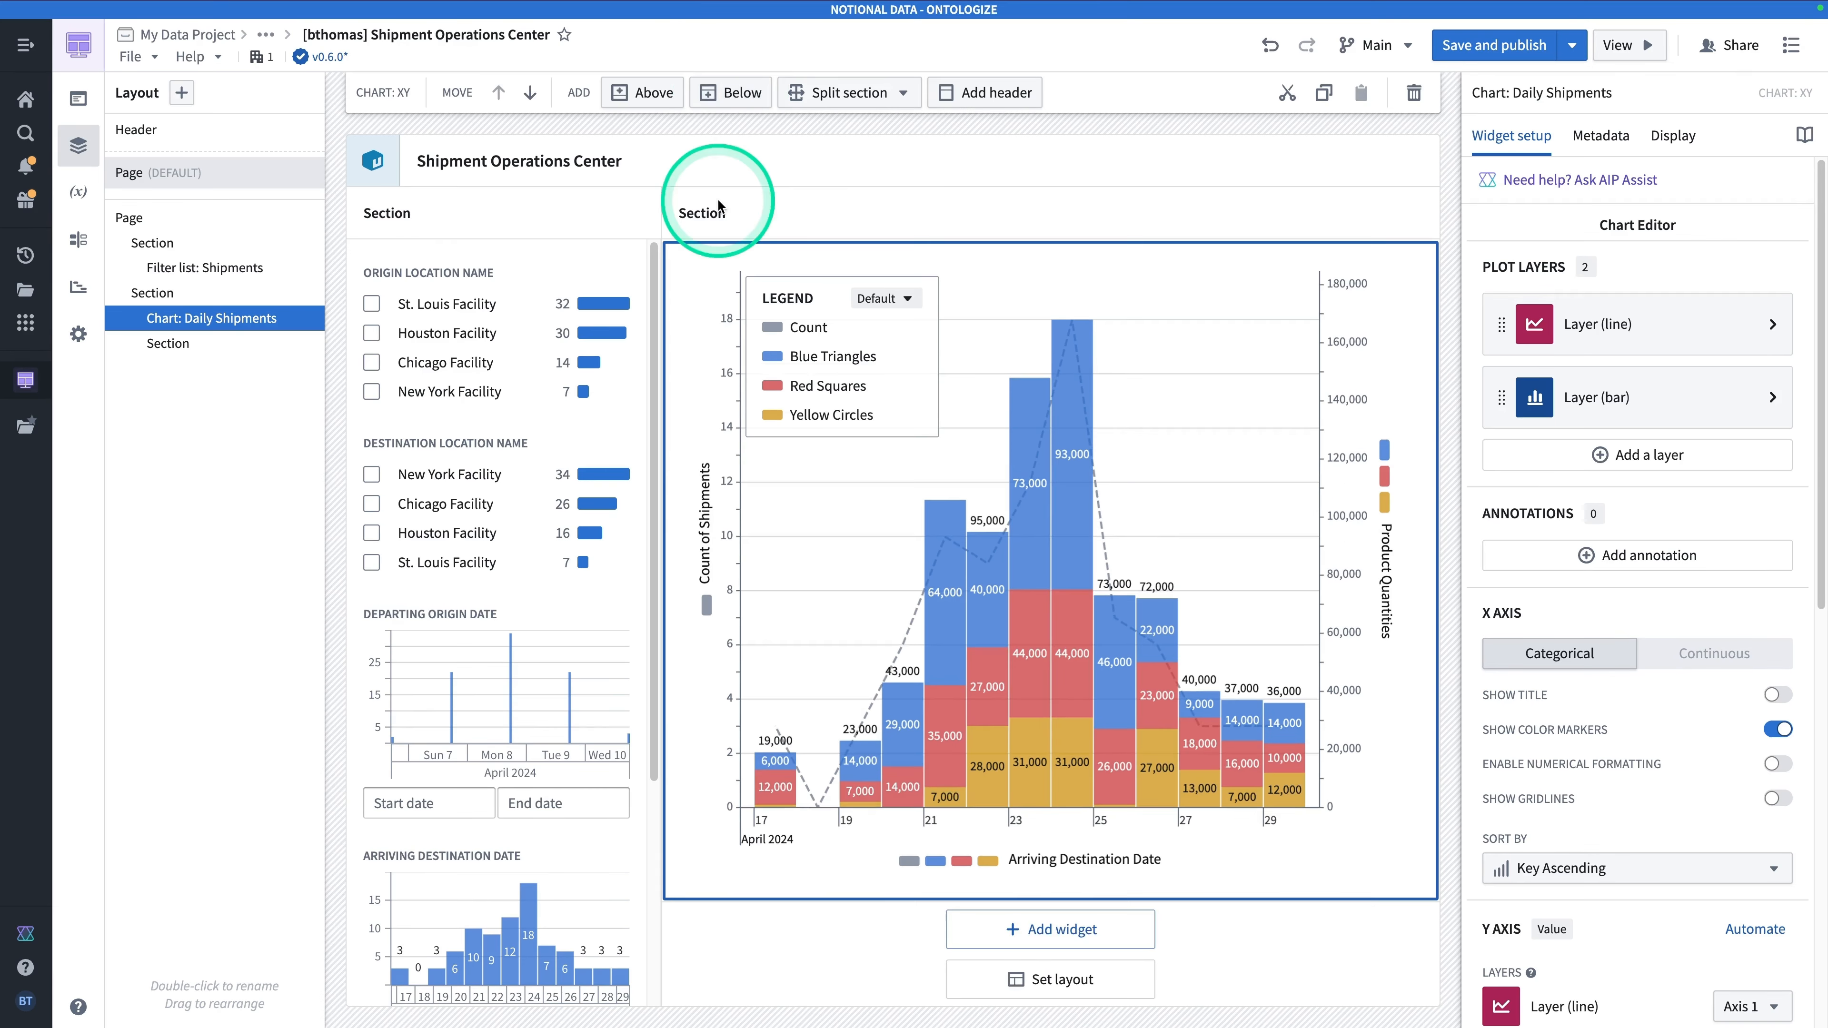
Try moving the new empty section above the Daily Shipments chart, and return it below the chart.
left_click(818, 964)
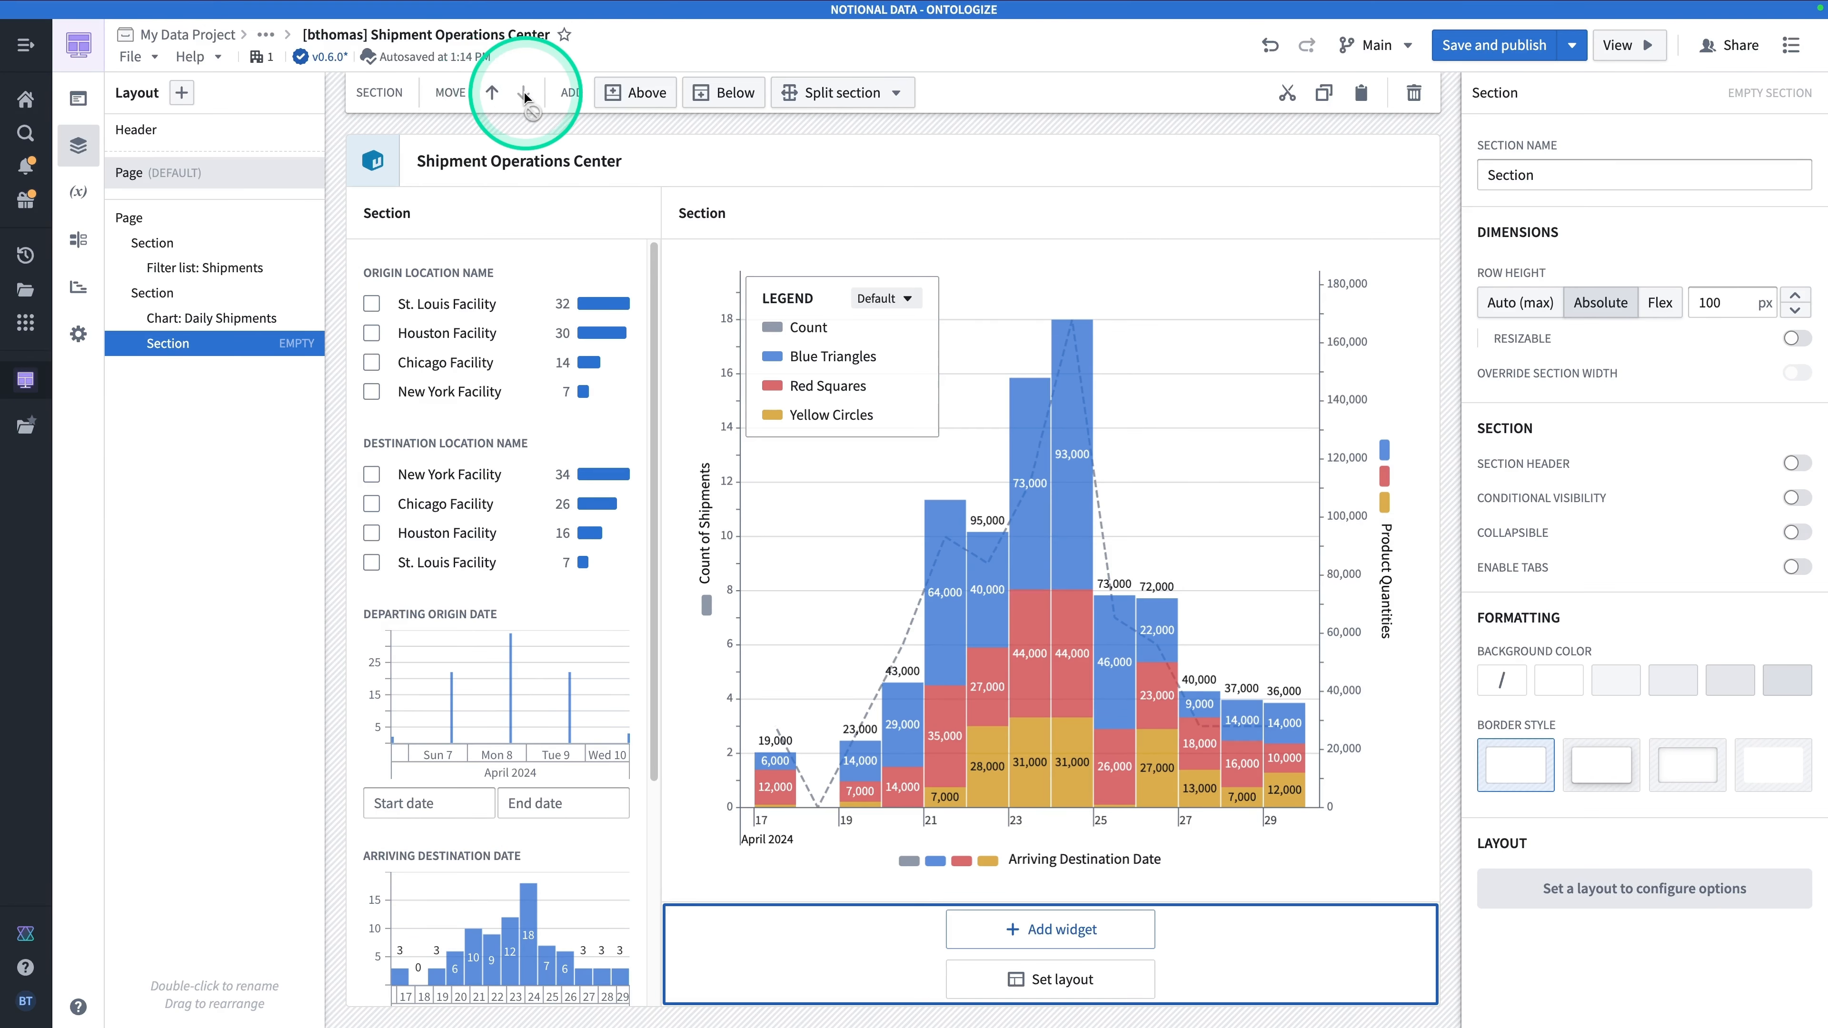
left_click(492, 93)
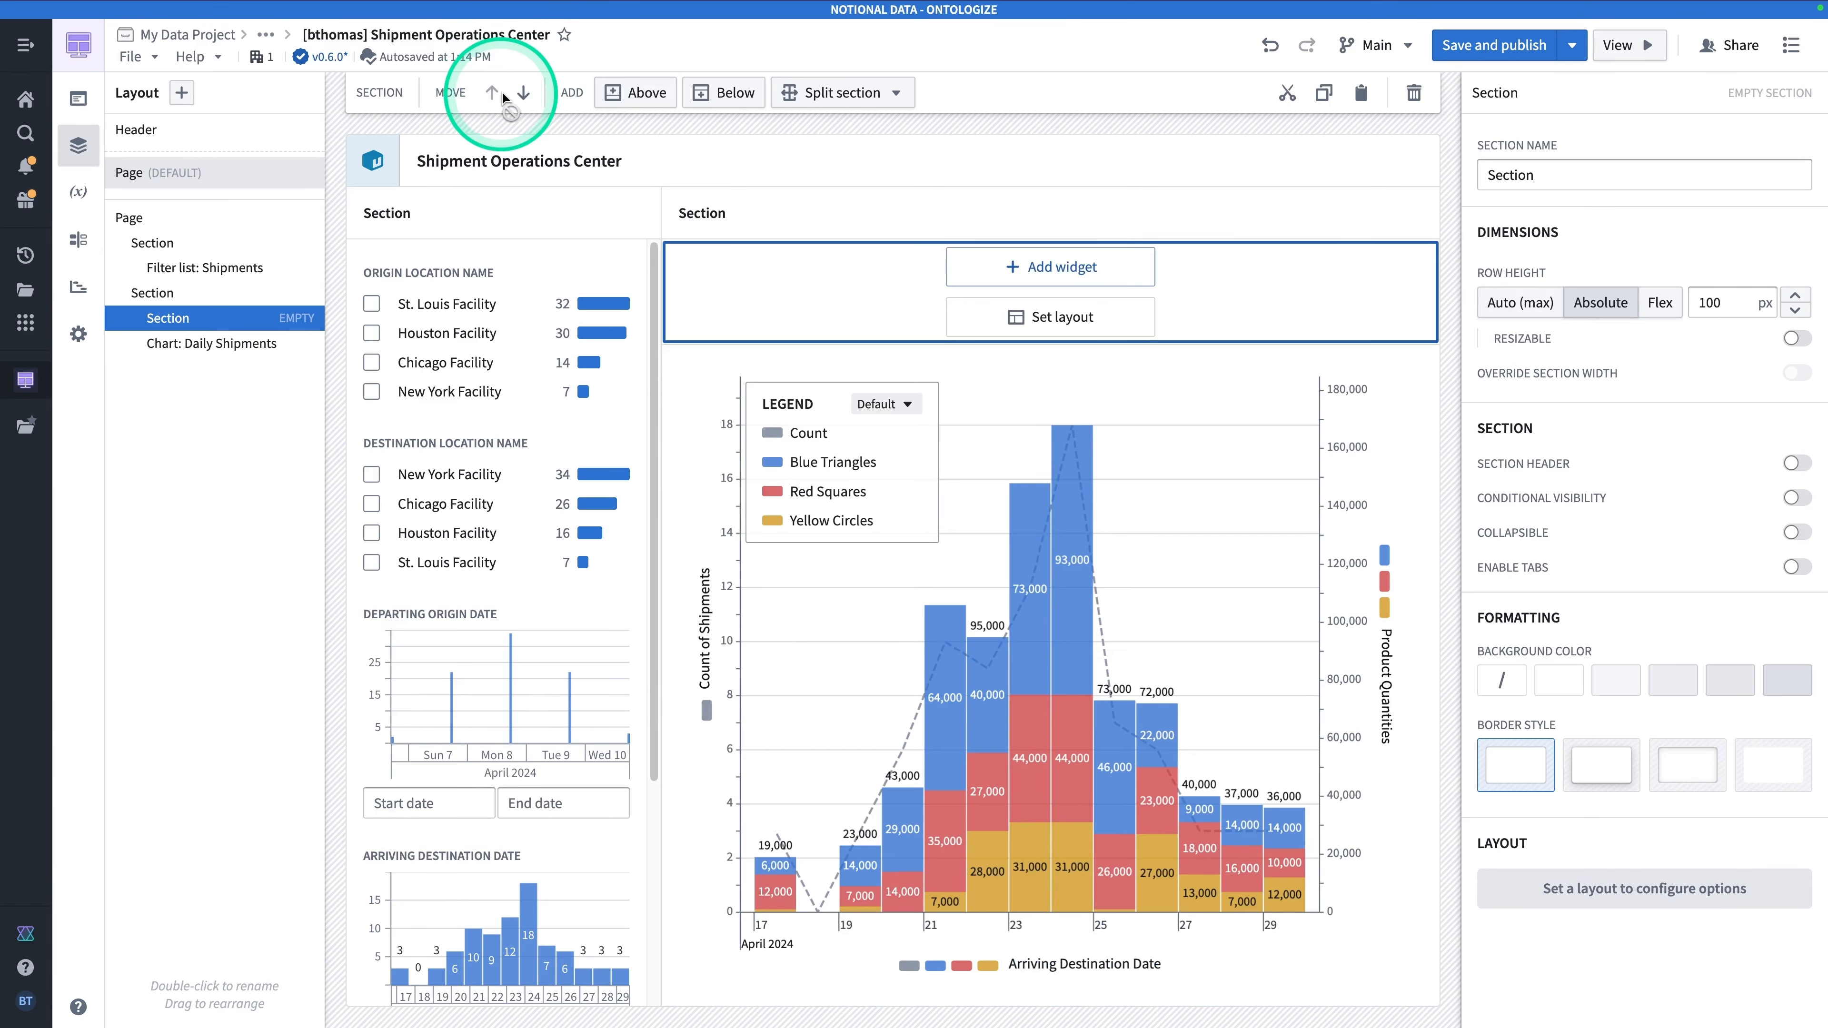
left_click(524, 97)
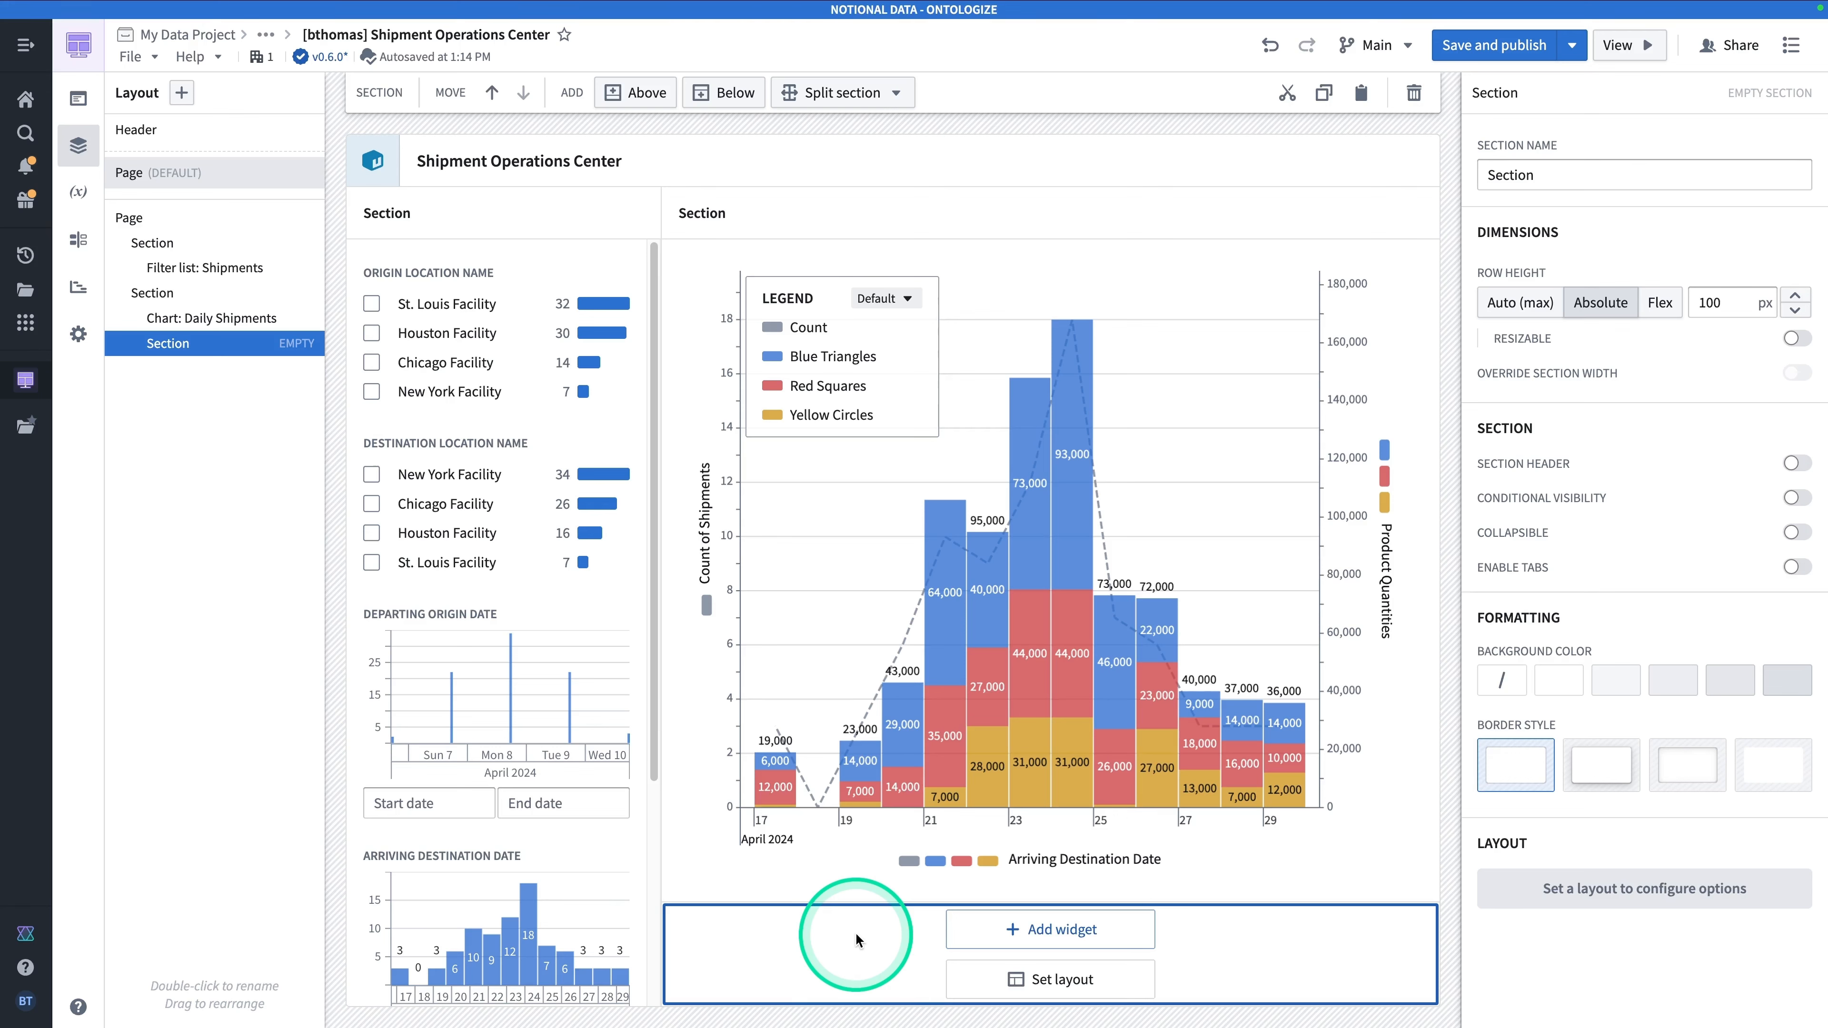
Add an Object table widget to the empty section below the chart.
left_click(1074, 930)
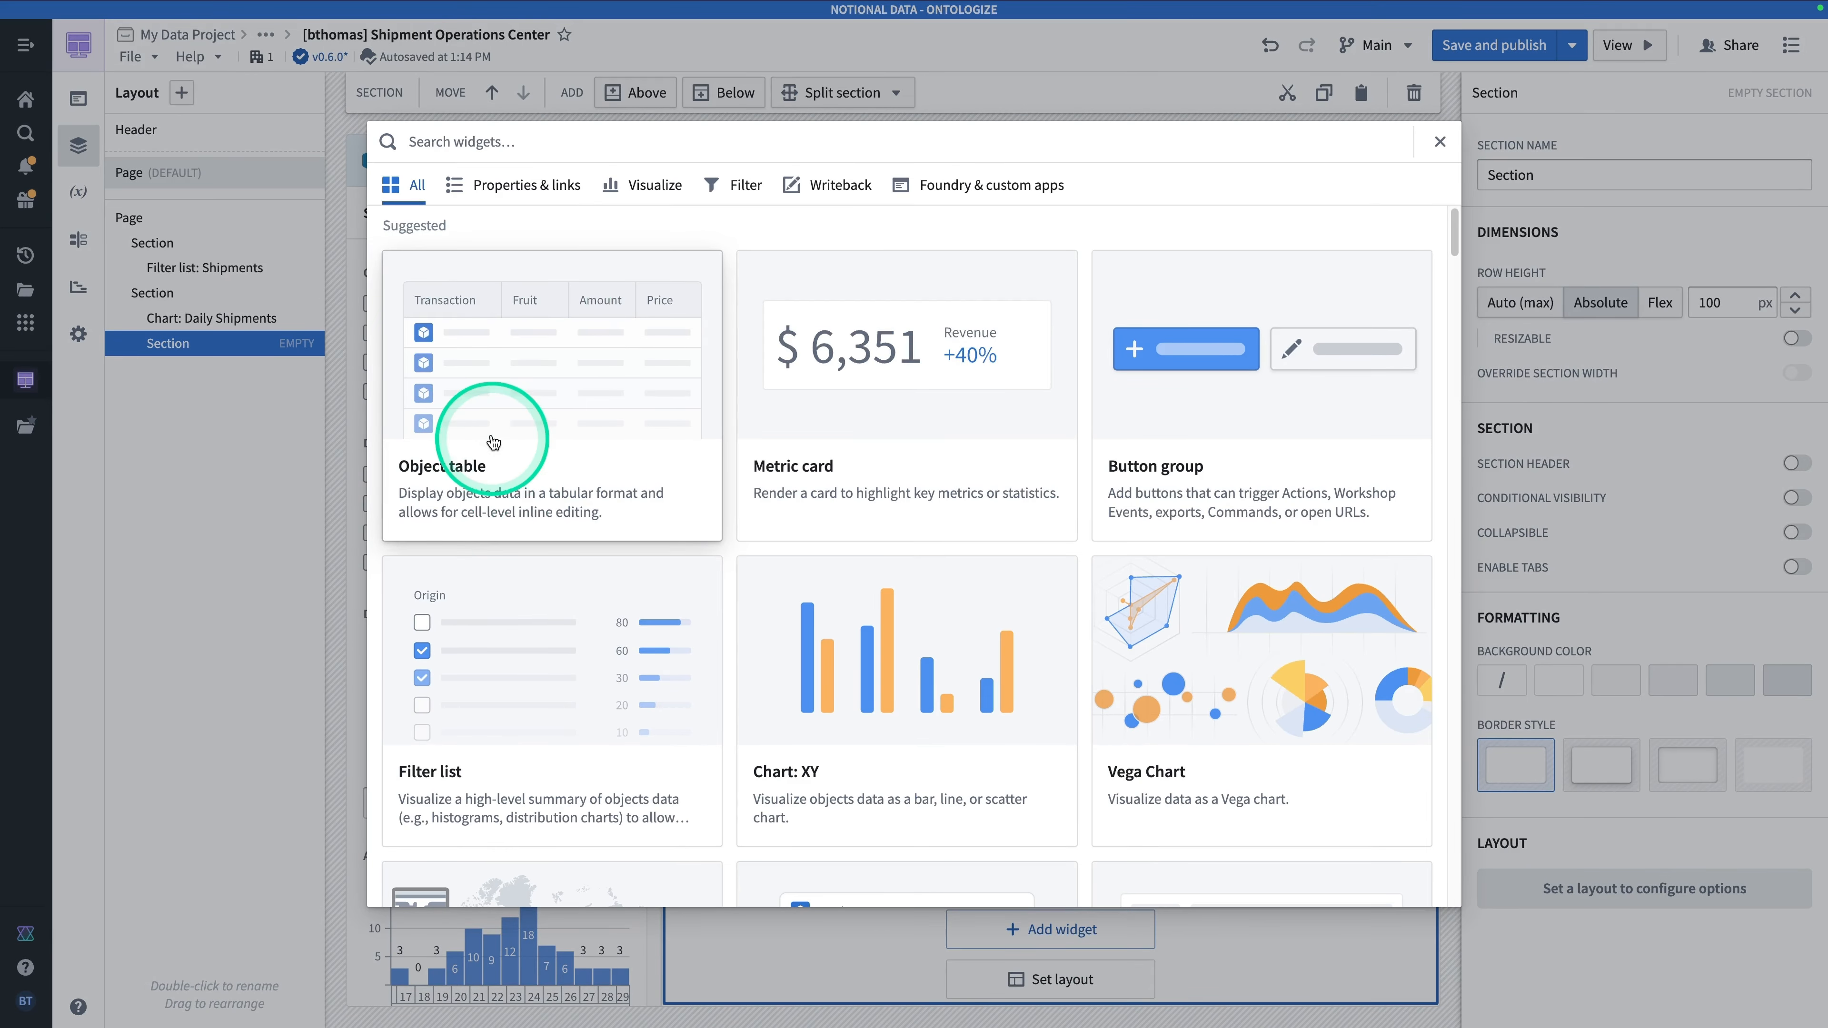
left_click(458, 143)
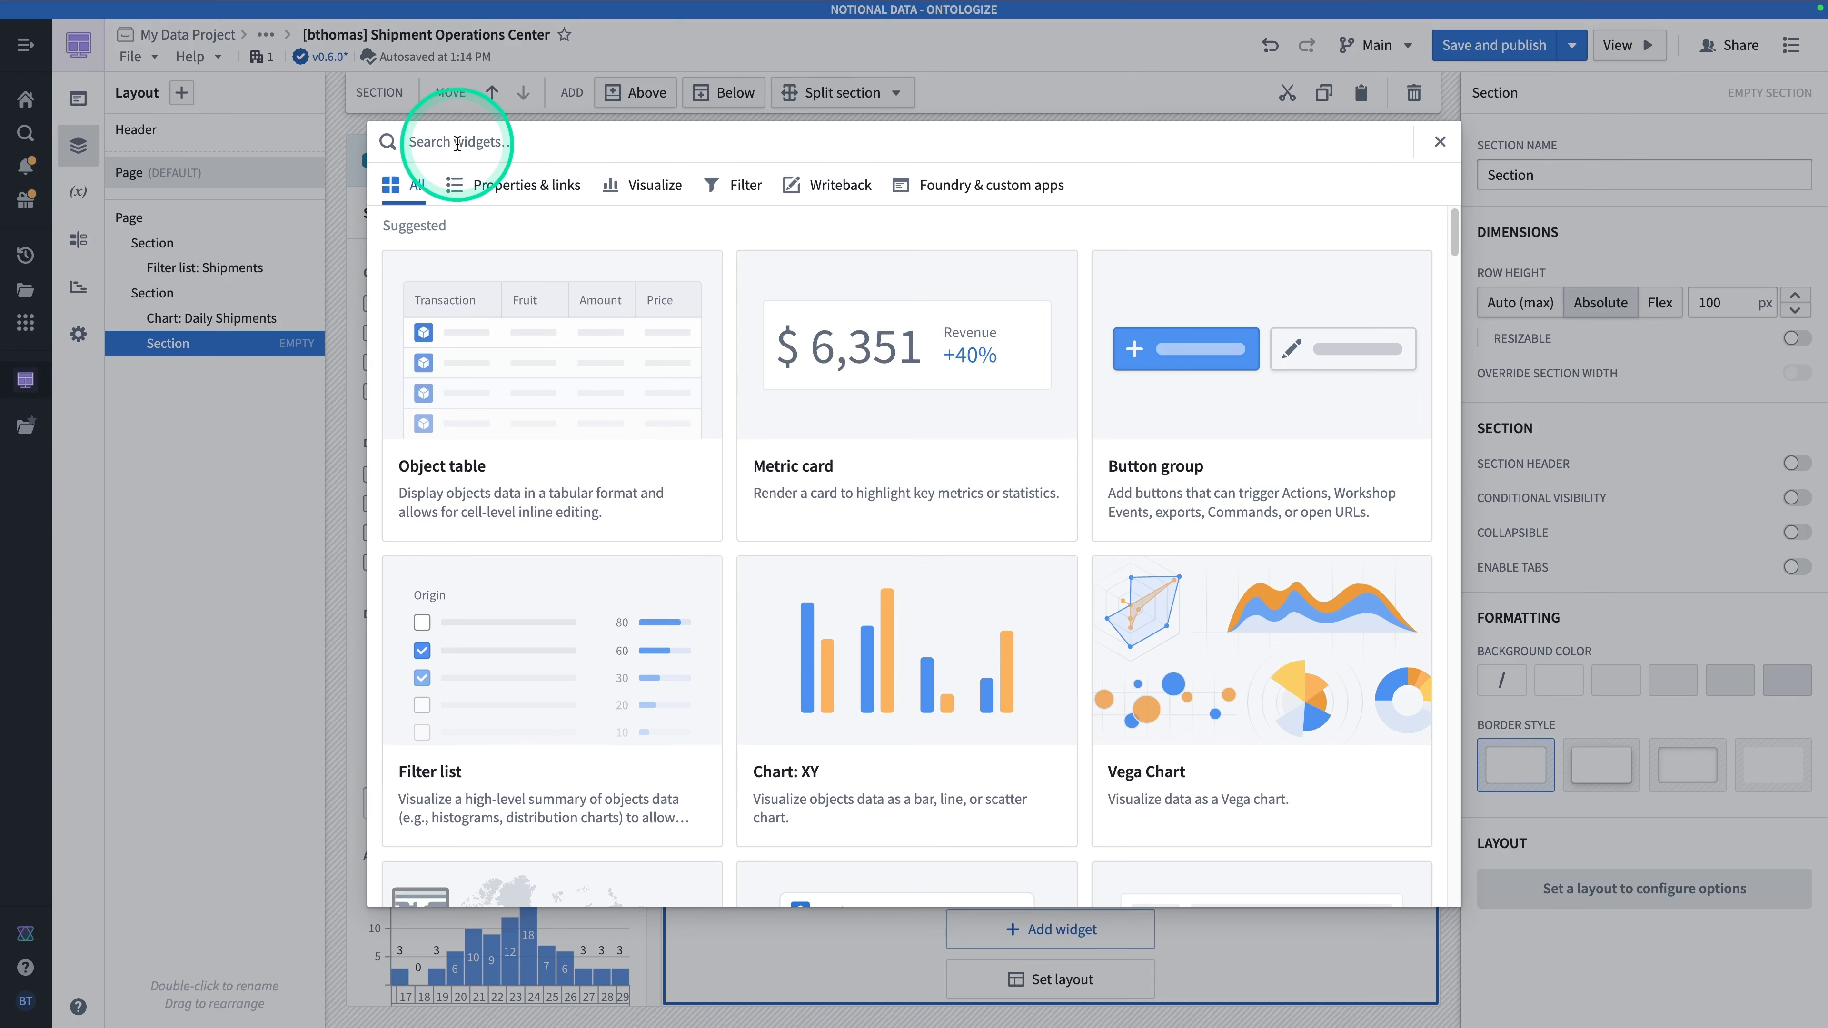
left_click(522, 415)
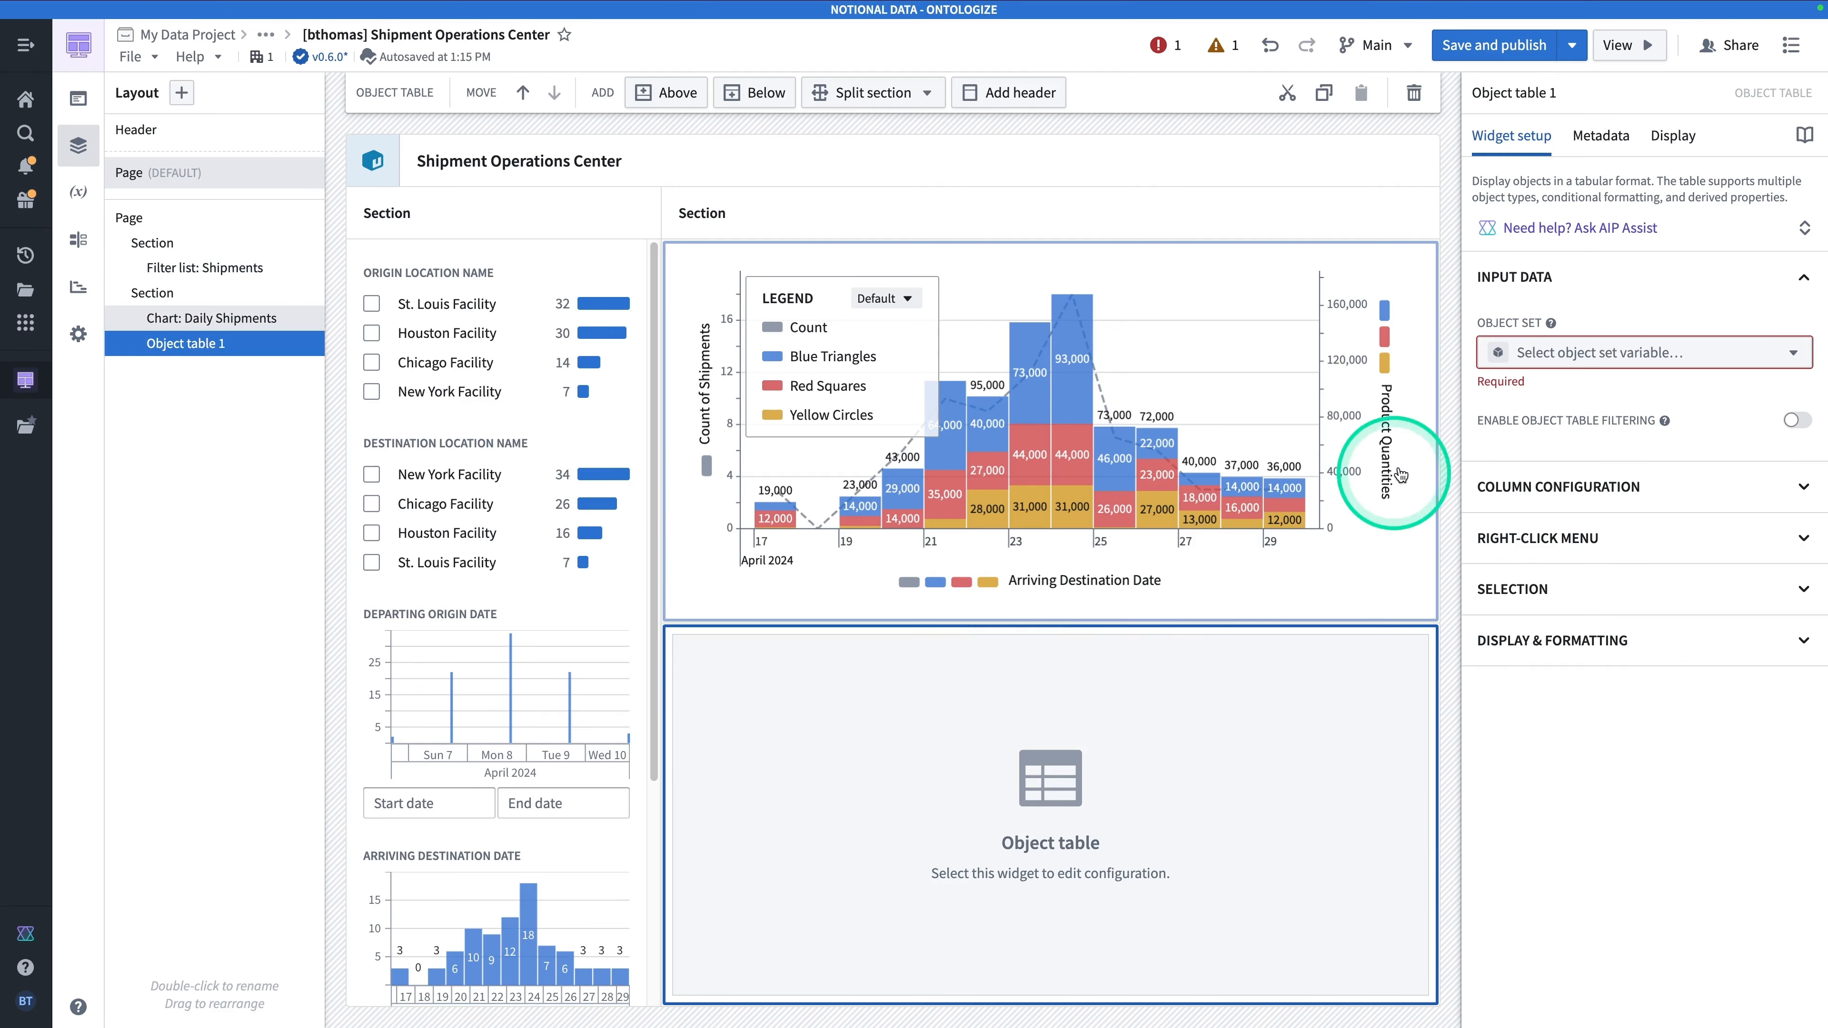
Rename the object table widget as "Object table: Product Shipments".
left_click(1540, 92)
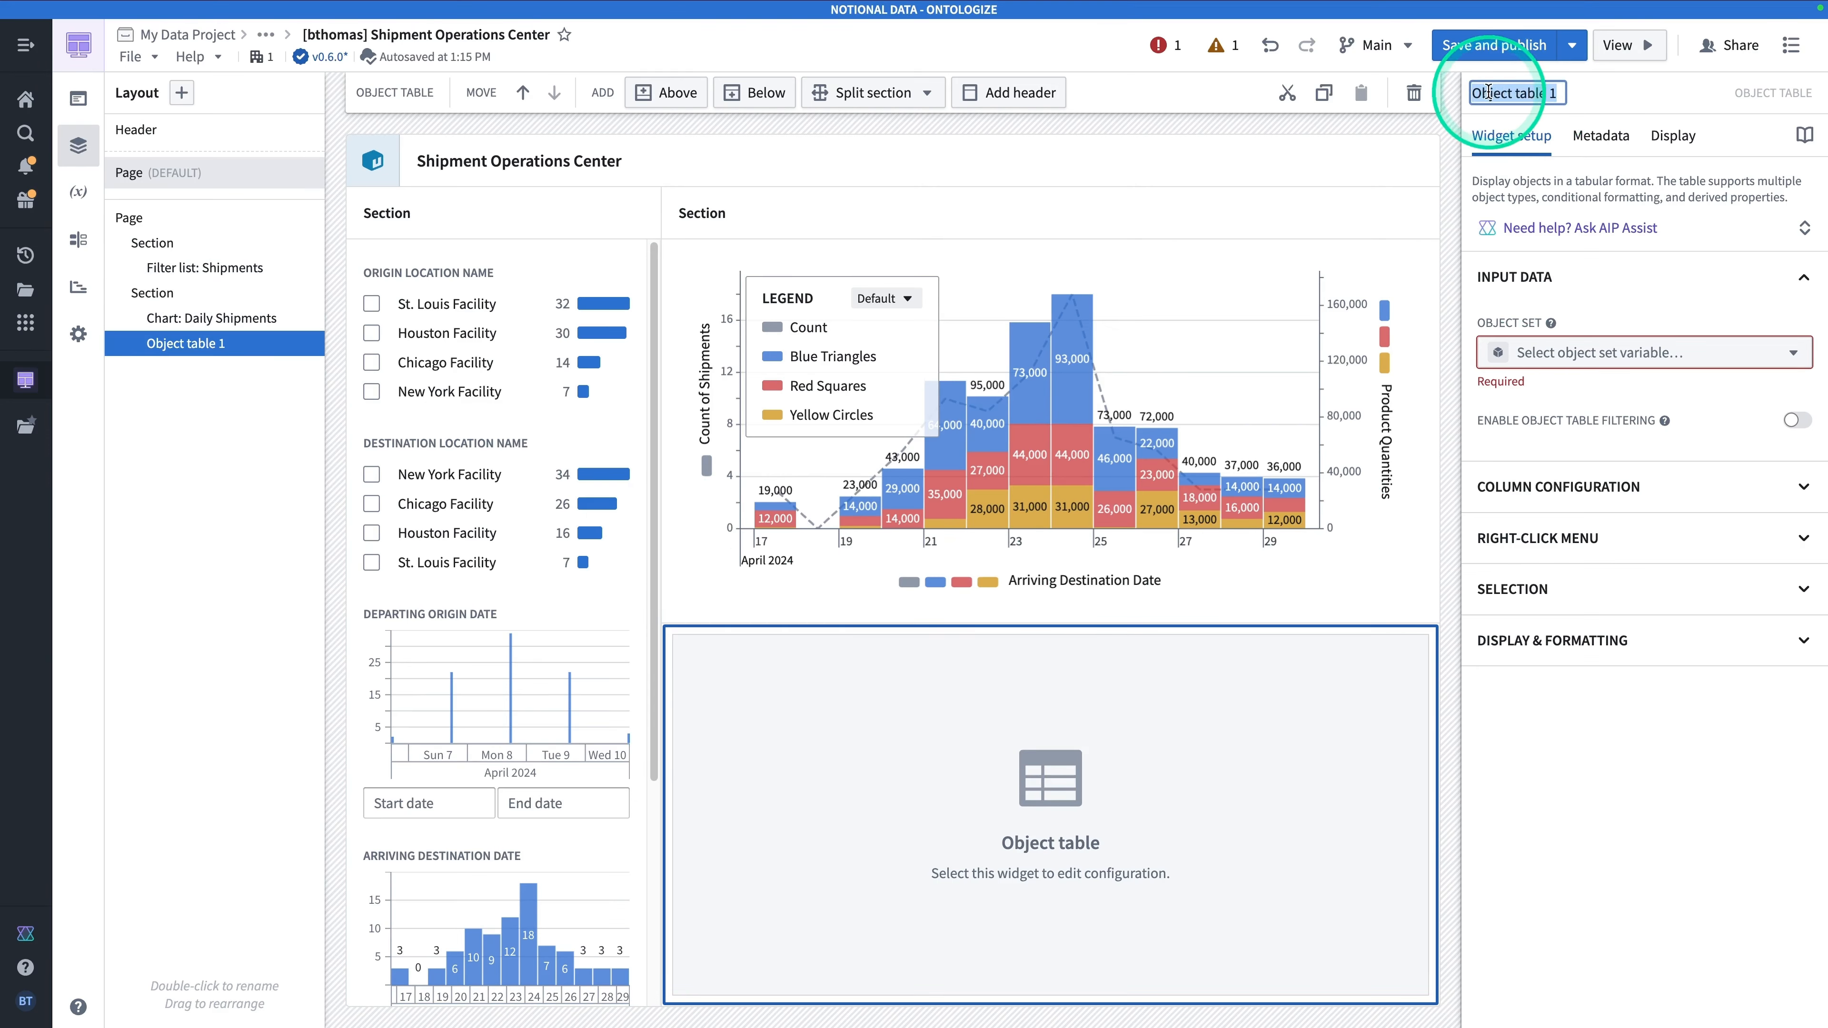
left_click(1553, 92)
key("BackSpace")
type(": product shipments")
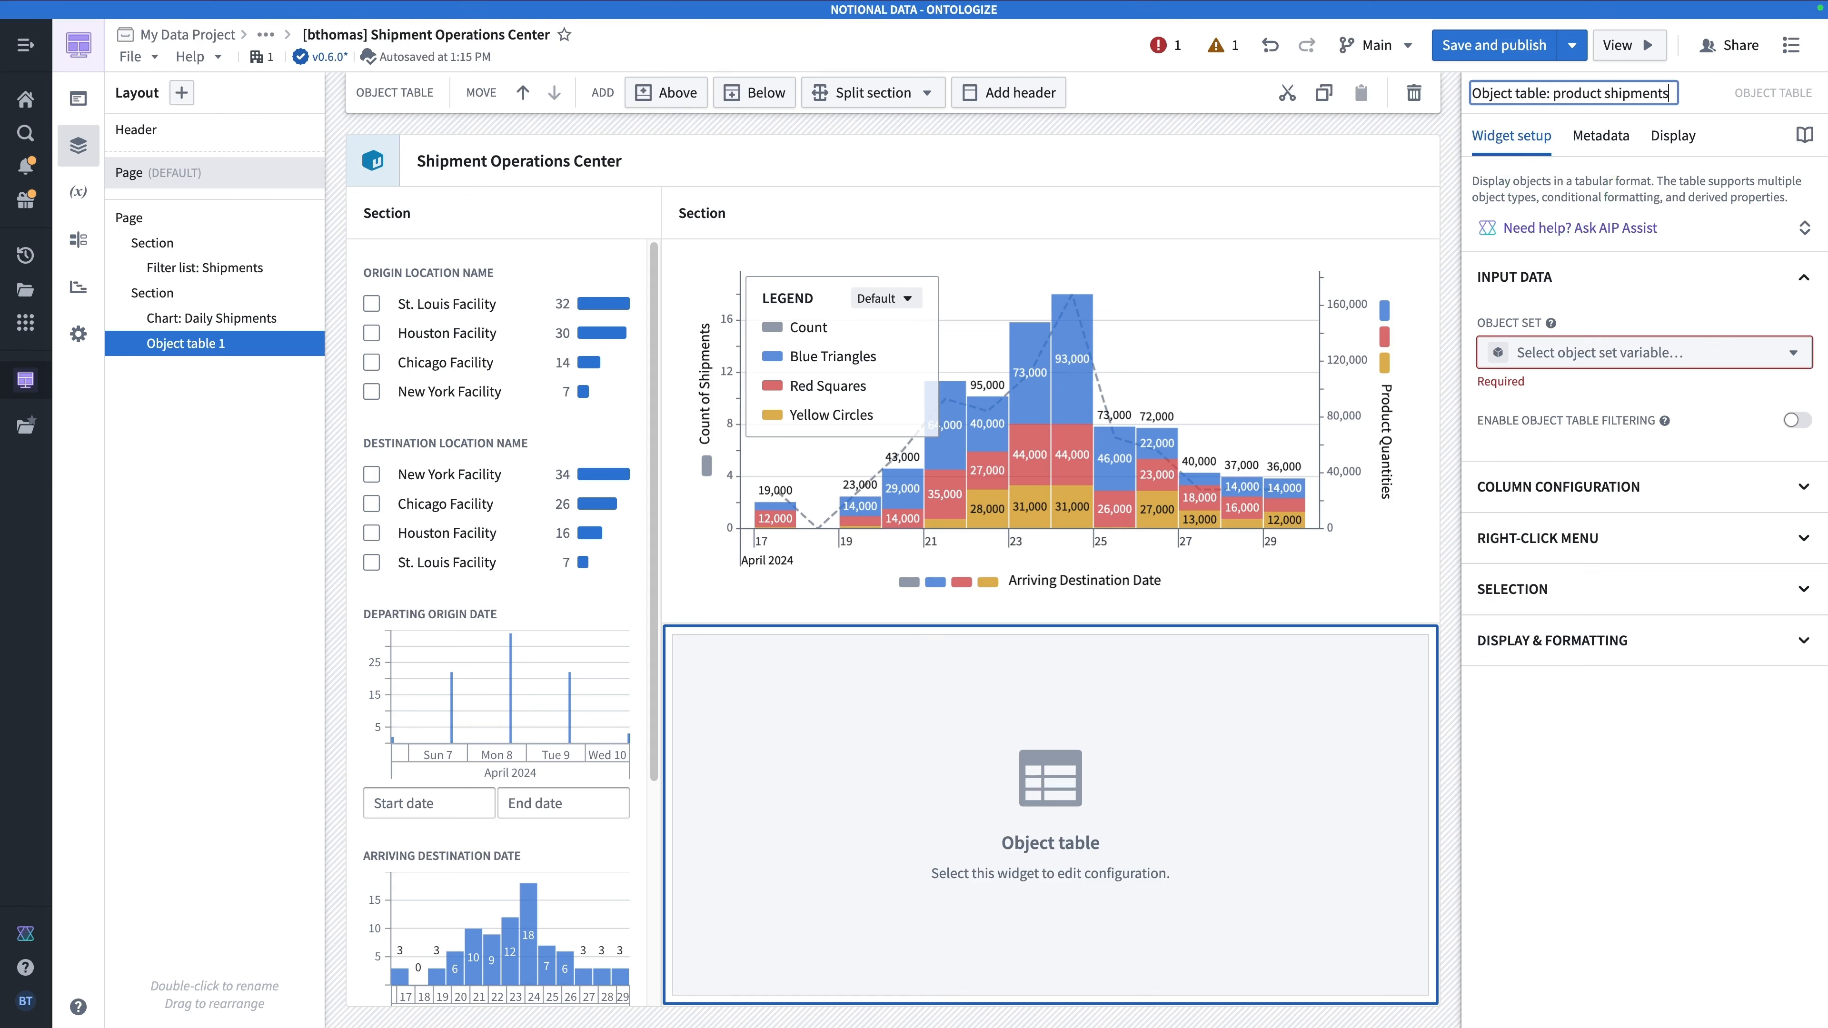
key("Return")
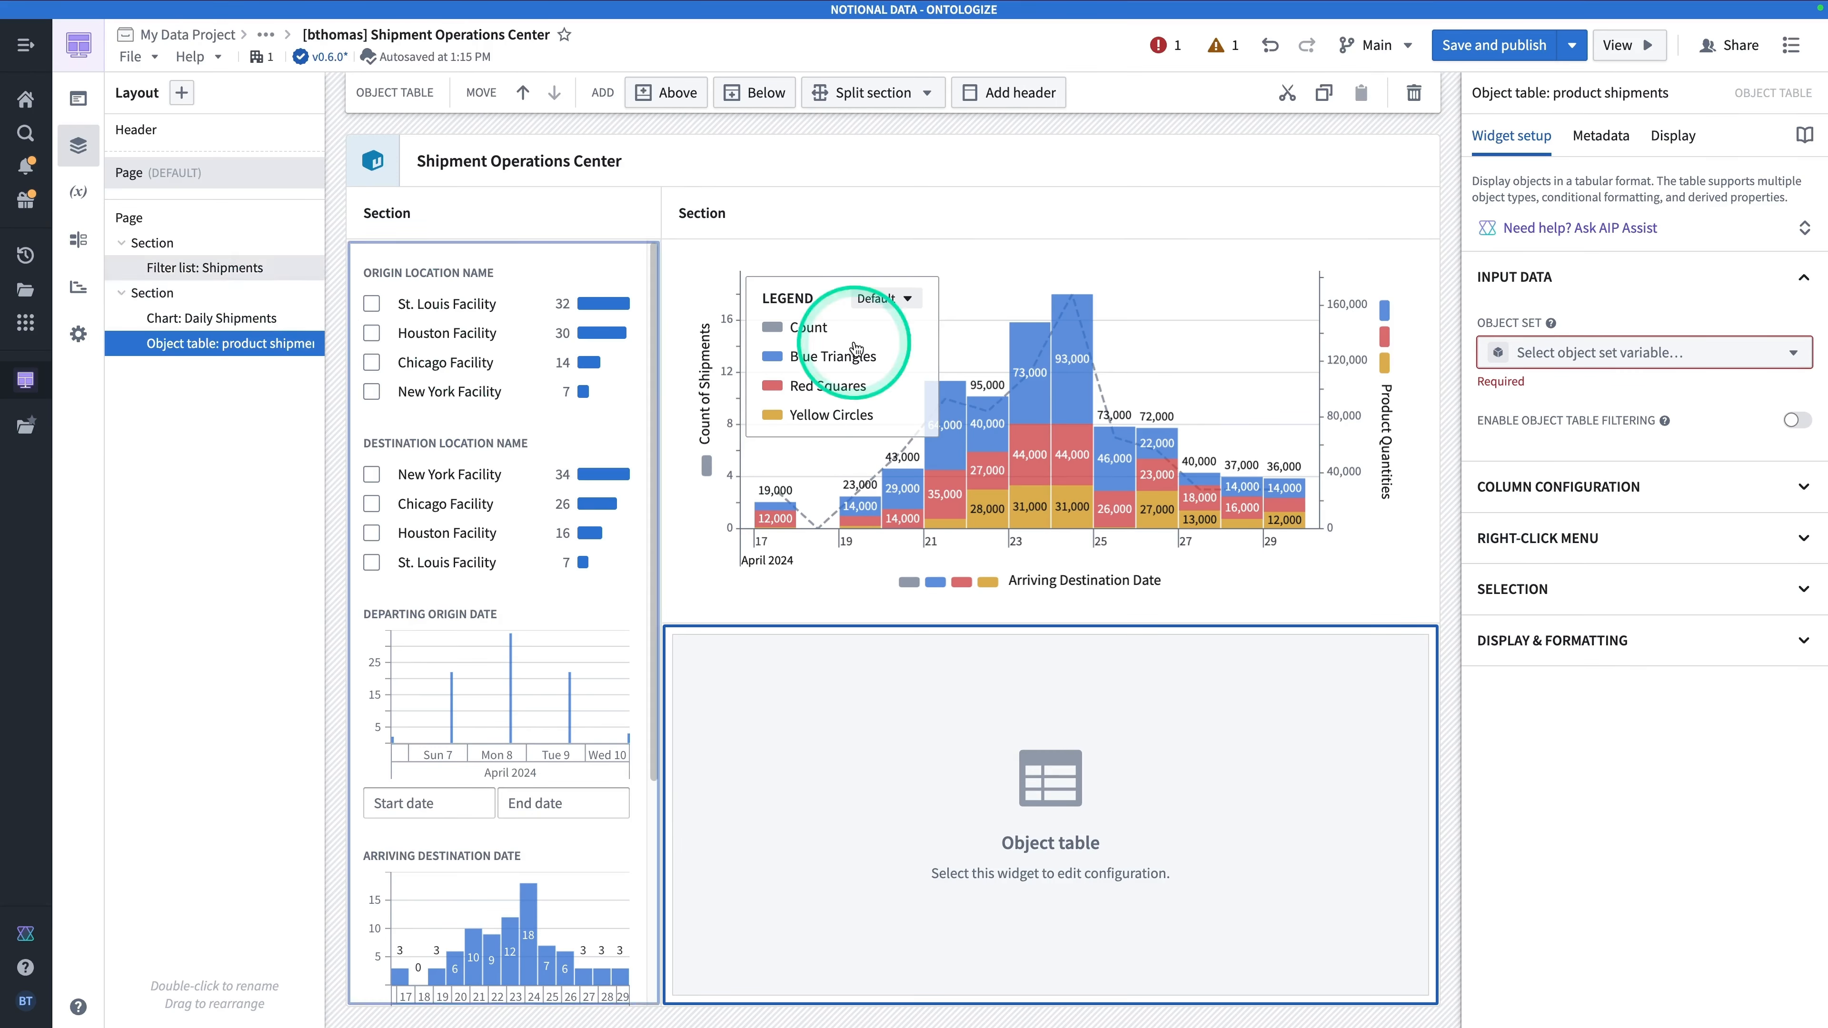
left_click(1560, 98)
left_click(1560, 98)
key("BackSpace")
type("P")
key("alt+Right")
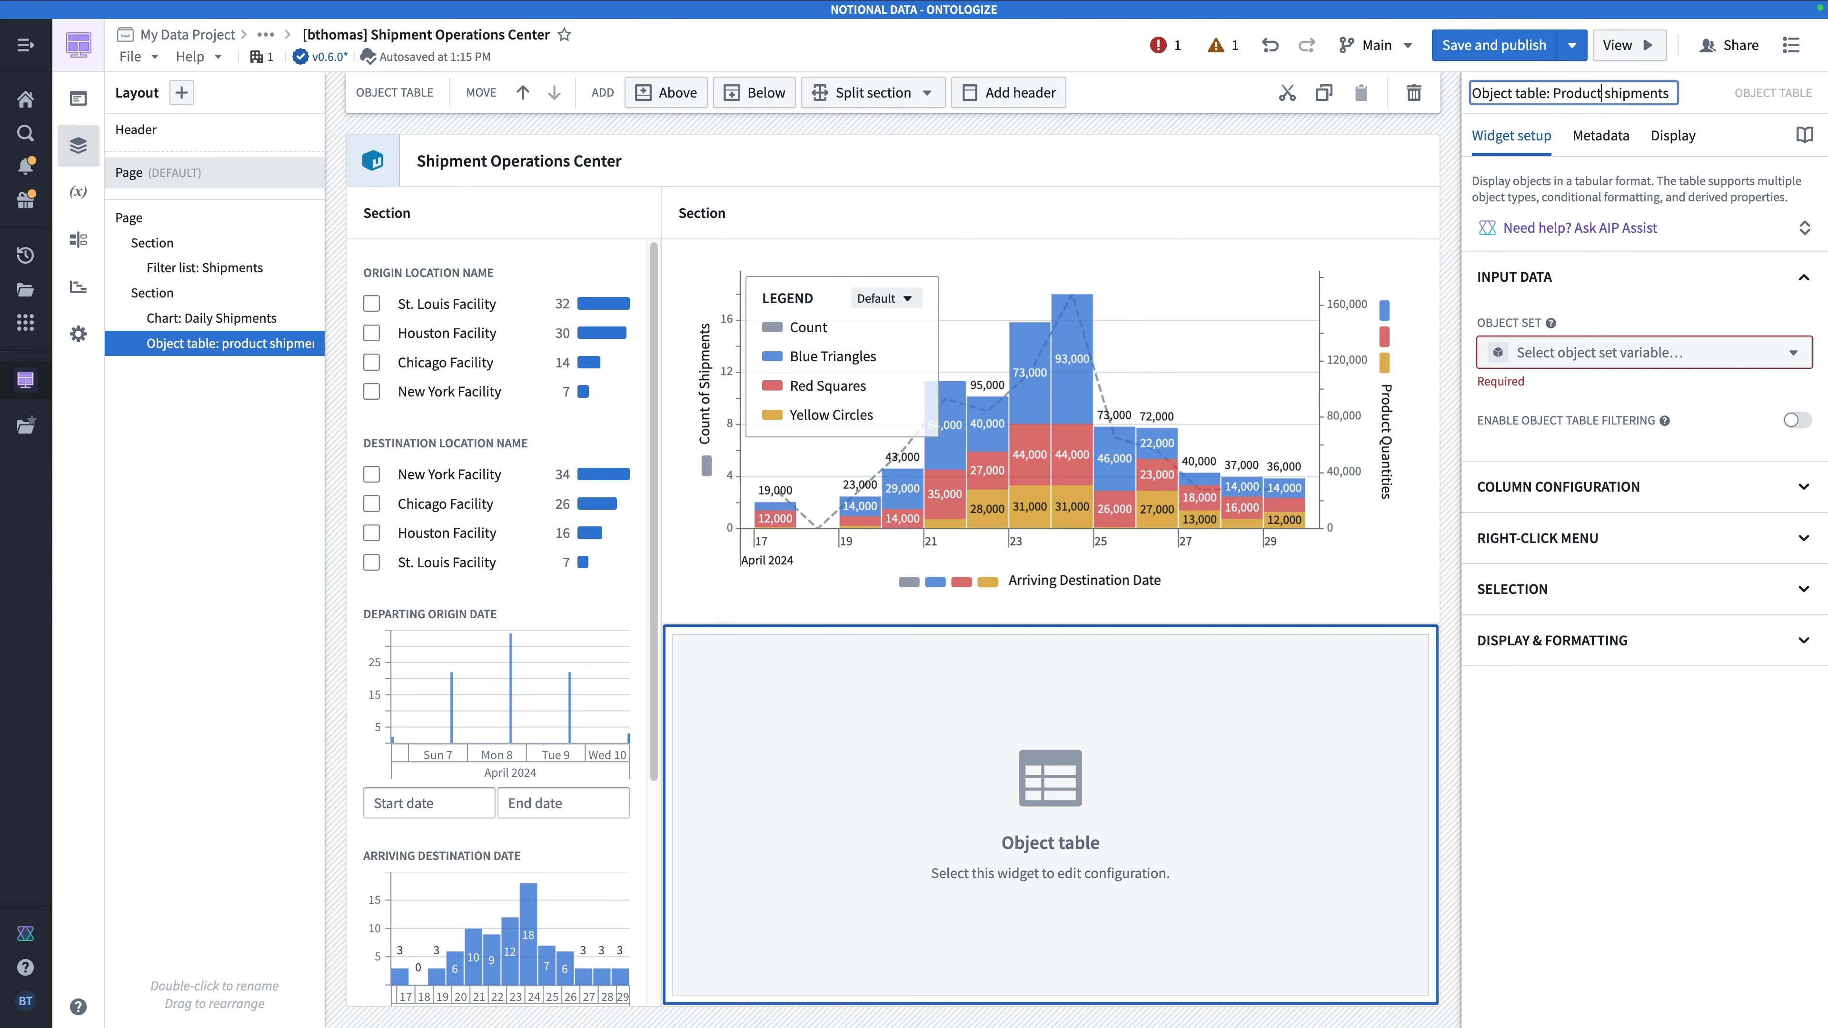
type("S")
key("Return")
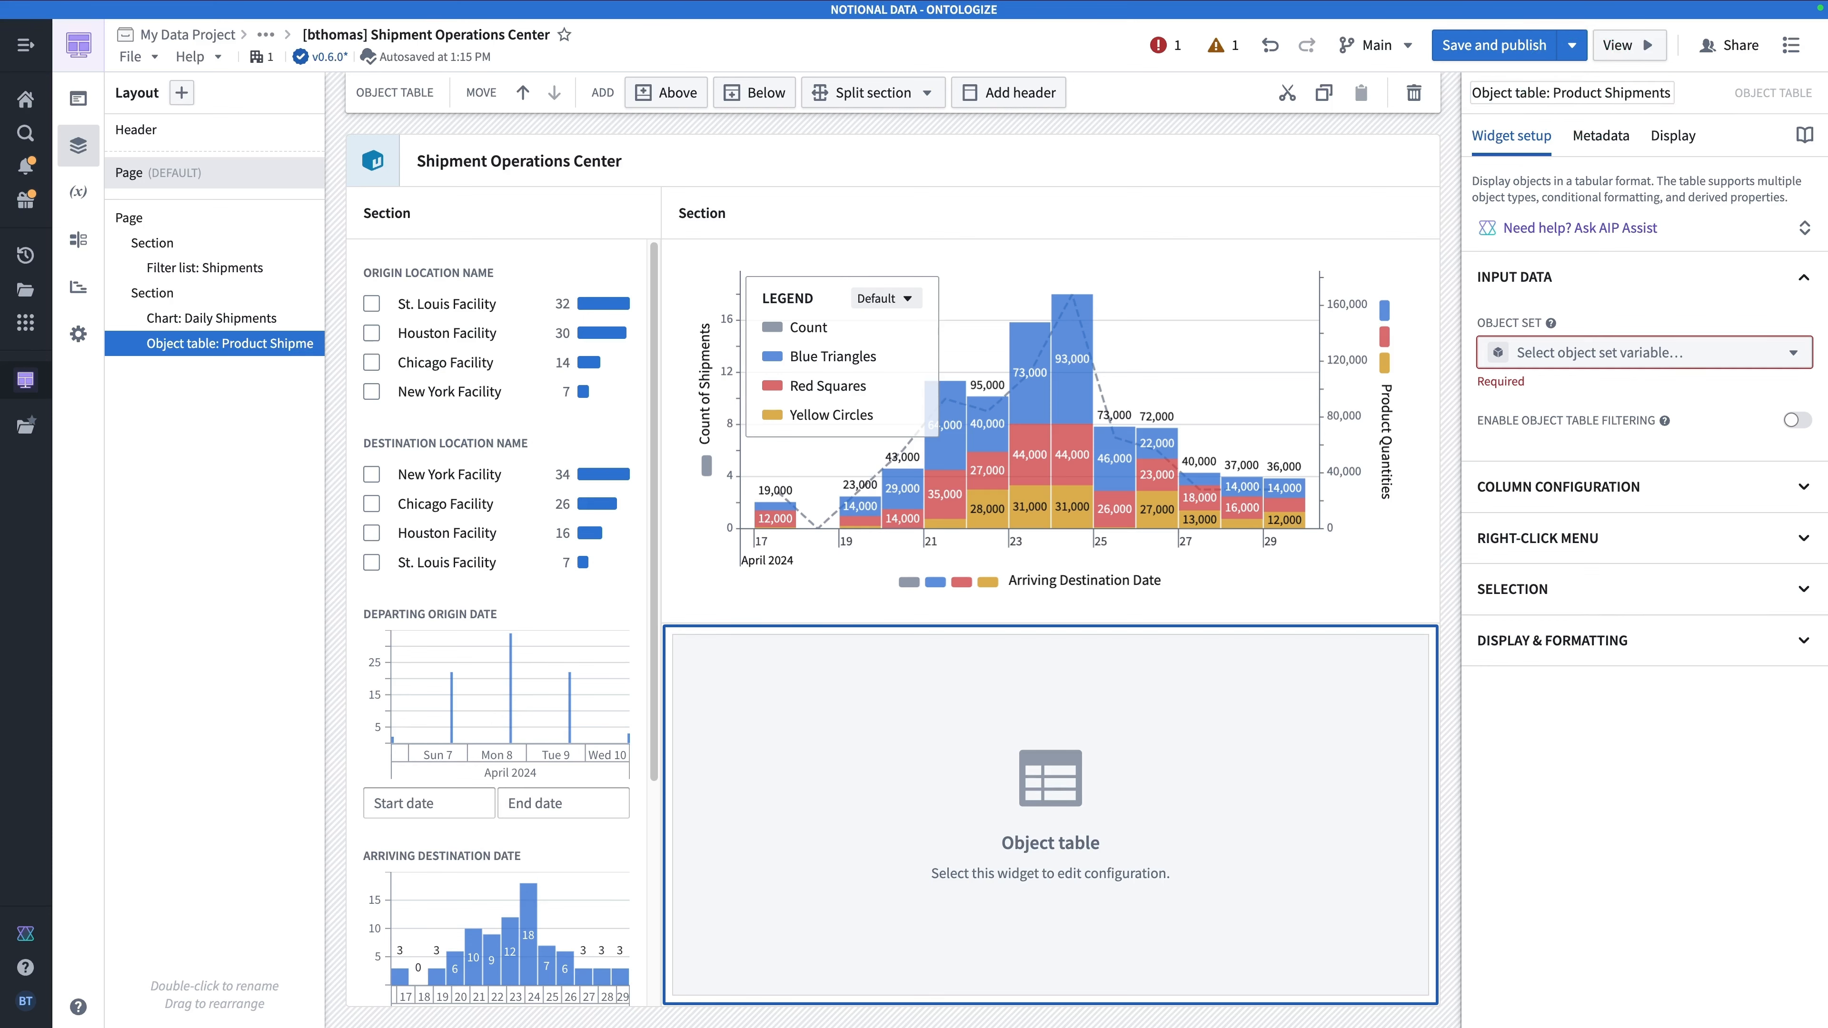
Use the existing Filtered Product Shipments variable as the table's input object set.
left_click(1586, 354)
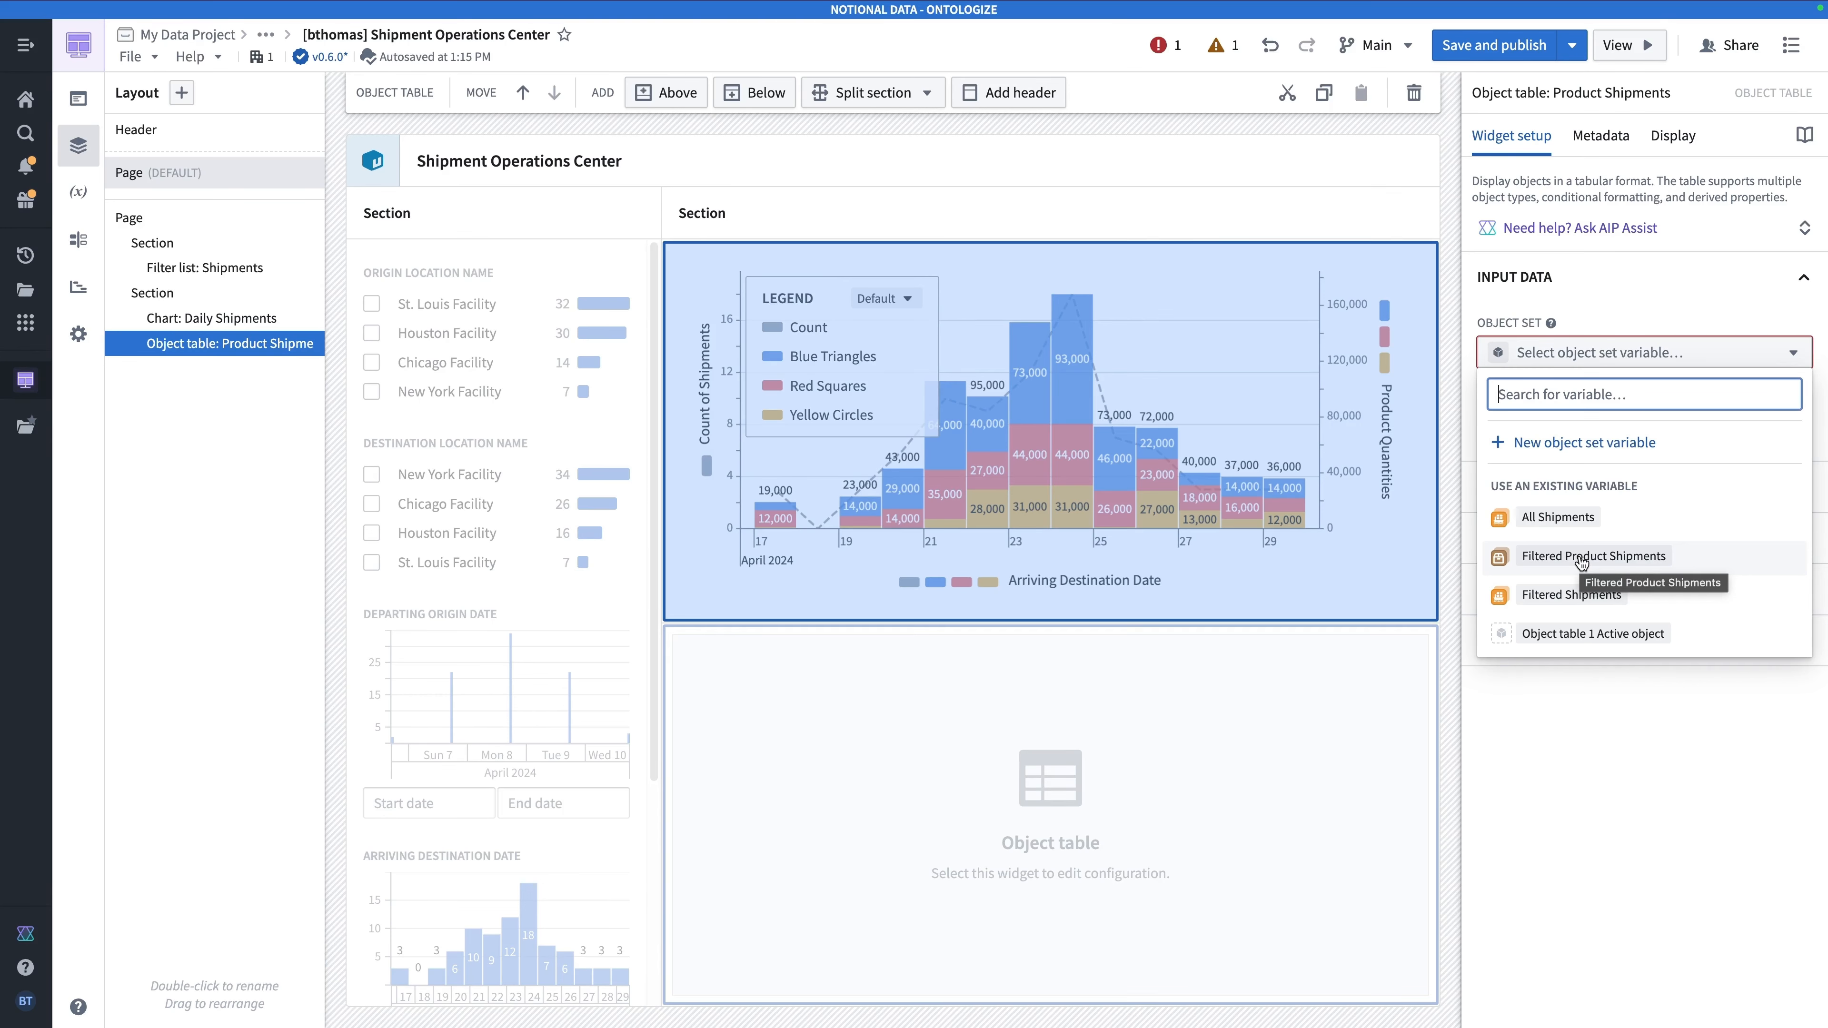
left_click(1581, 562)
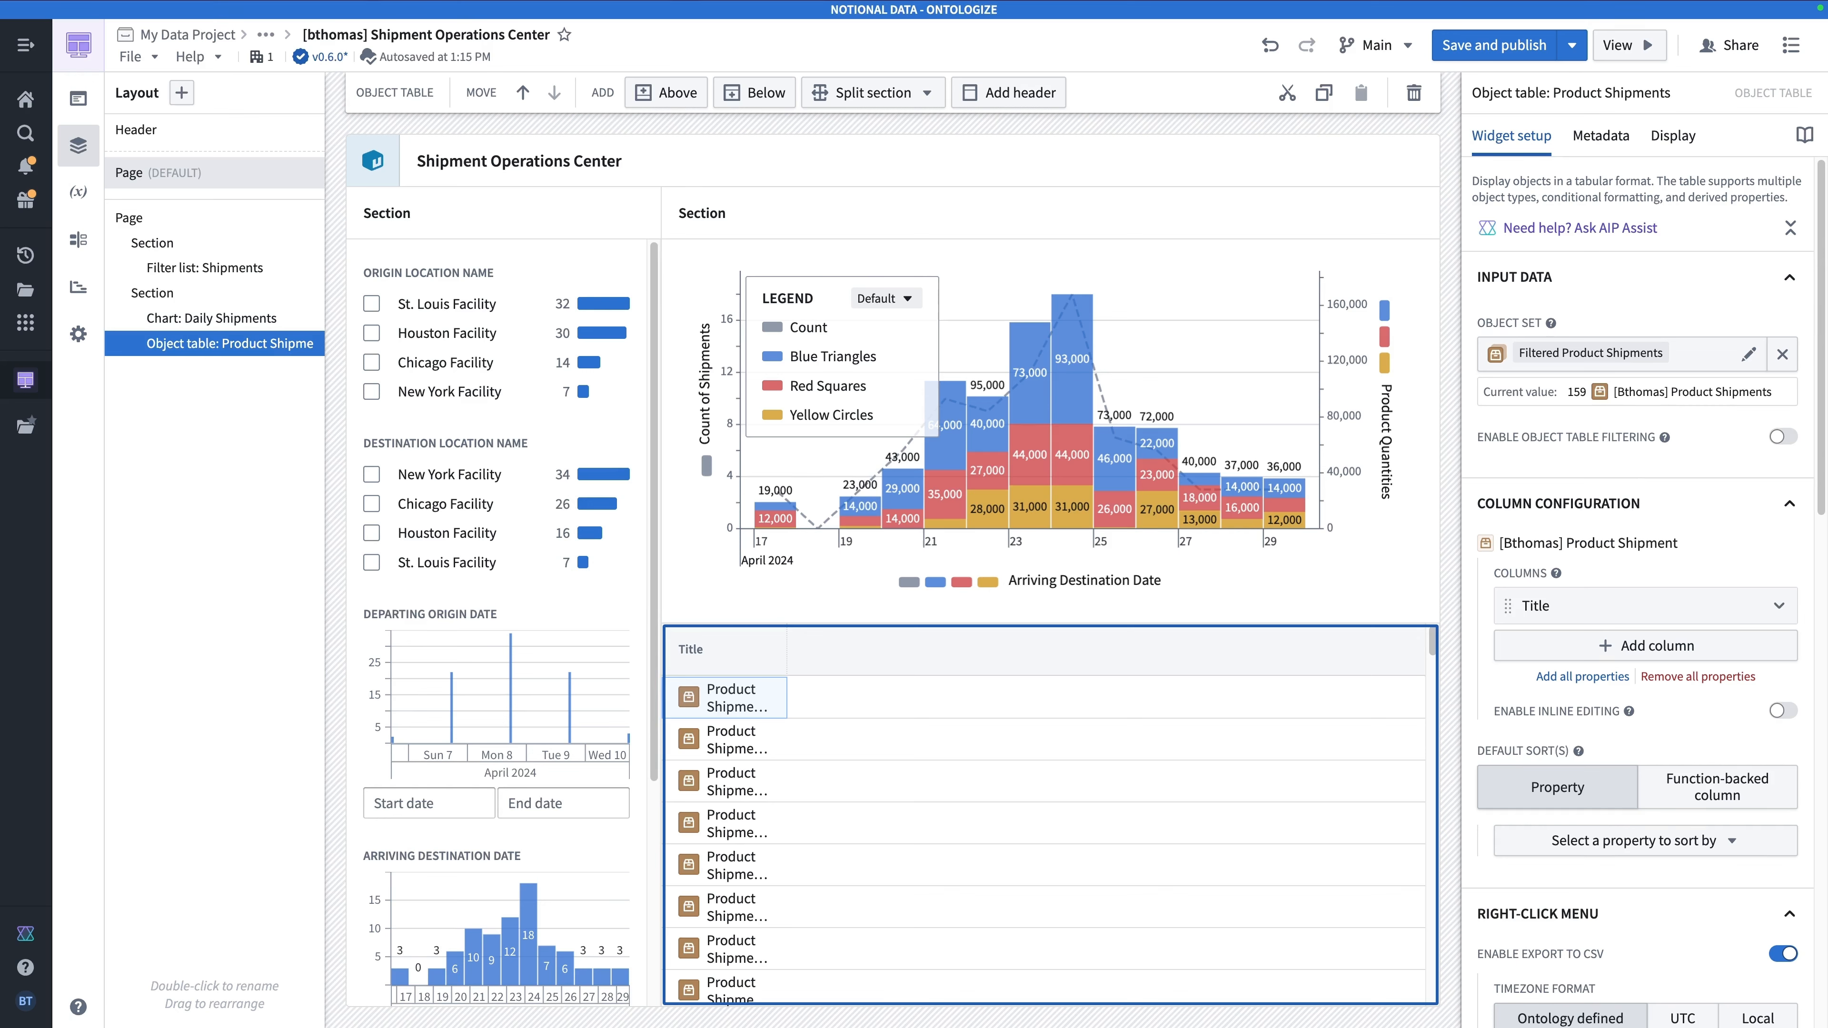
left_click(1593, 571)
Add table columns for Shipment Name, Origin Location Name, Destination Location Name, Departing Origin Date, Arriving Destination Date, Quantity and Vehicle Name.
left_click(1557, 648)
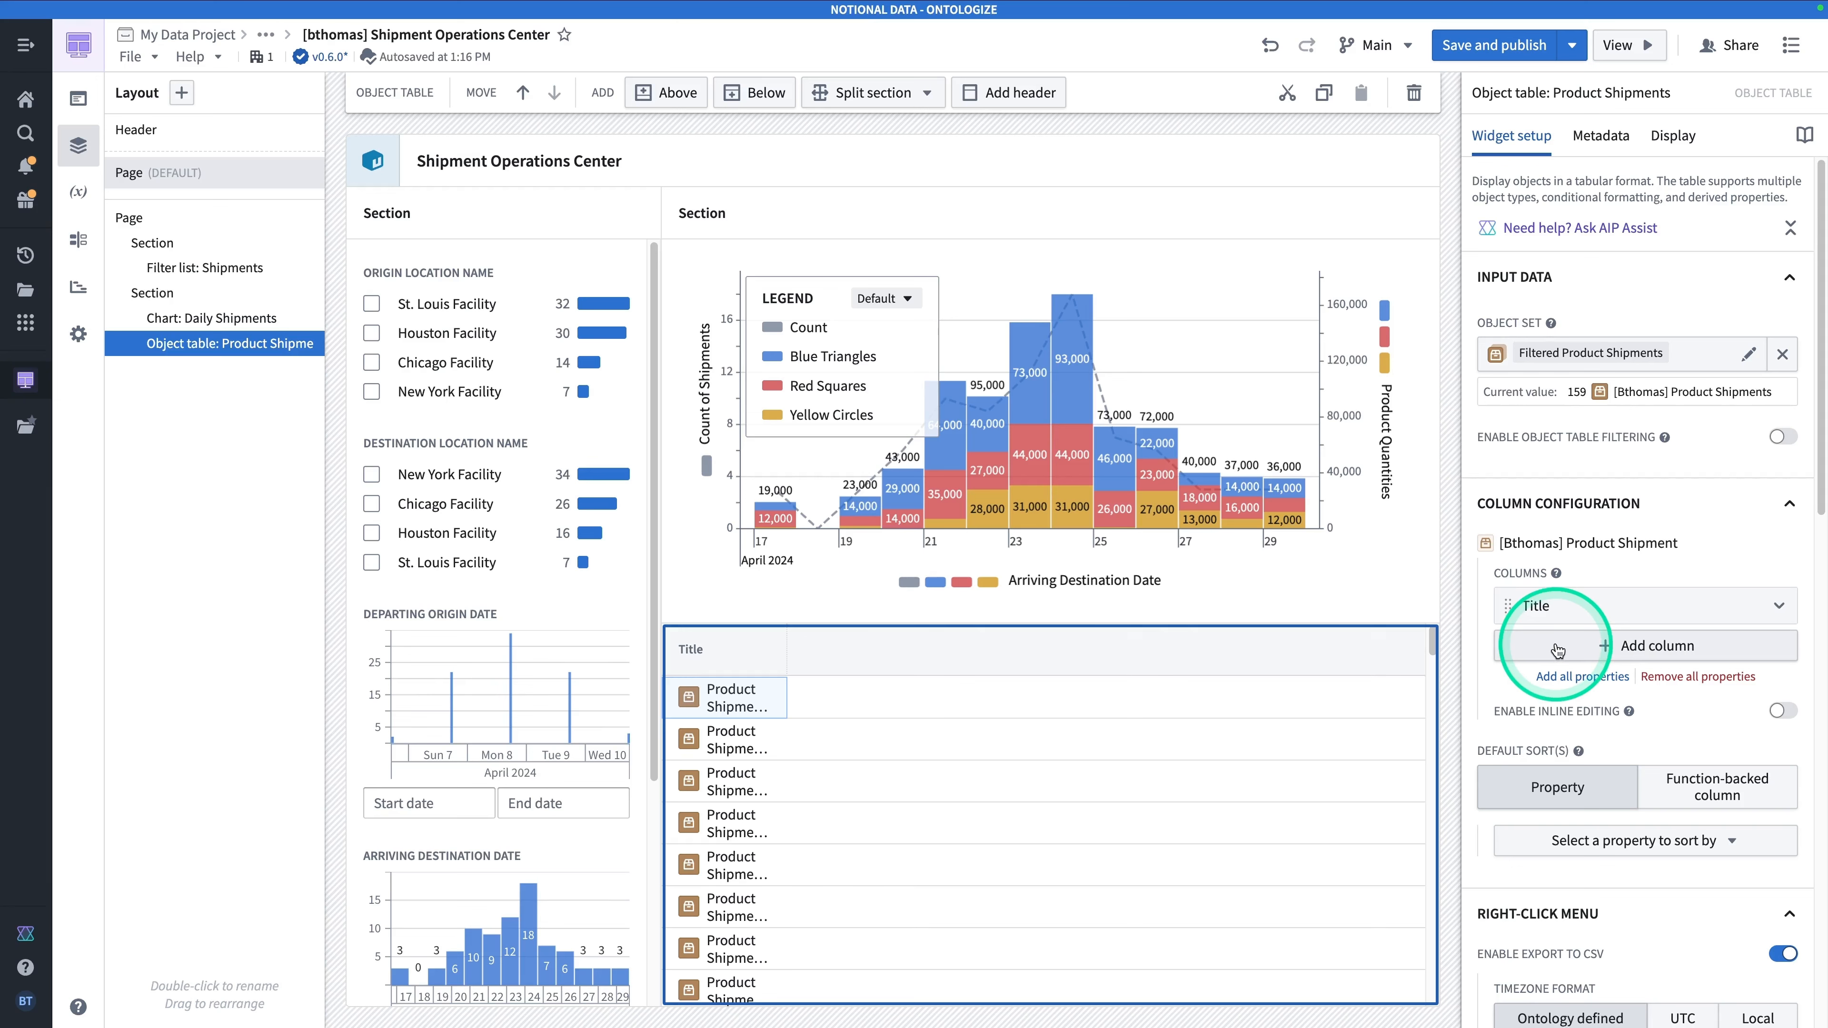
left_click(1279, 475)
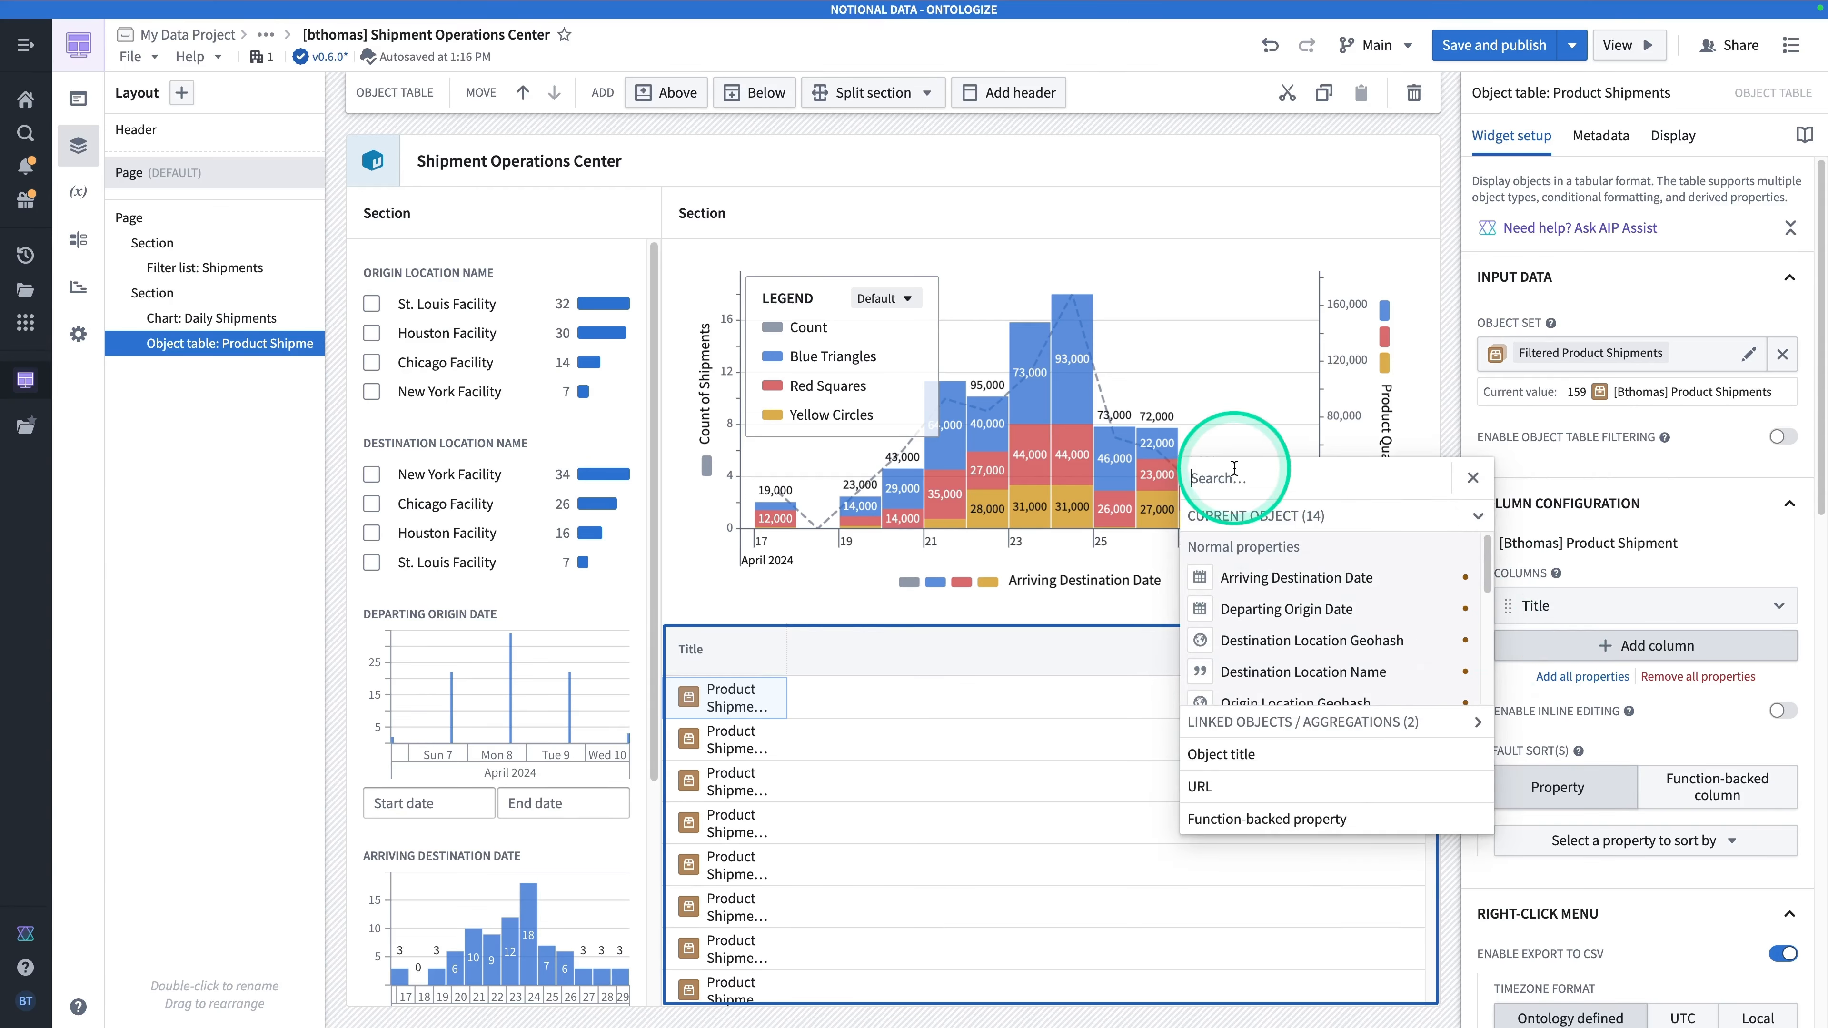
type("shipmen")
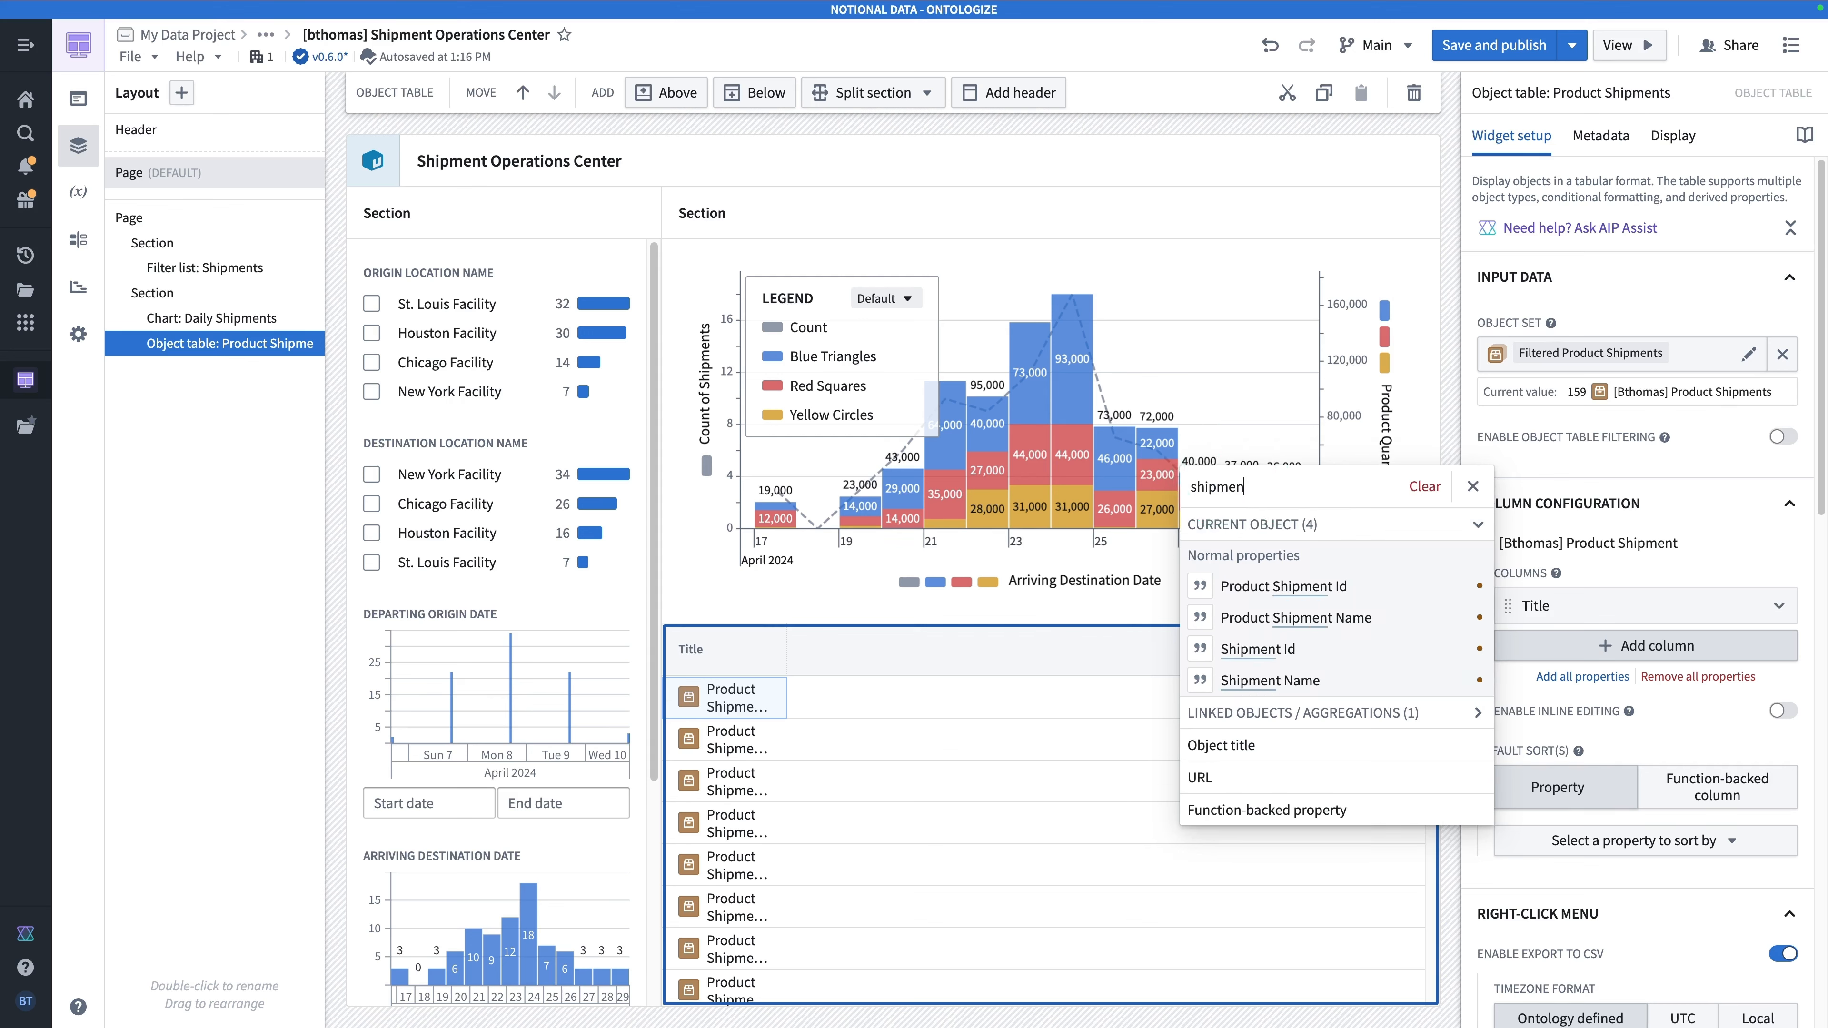
left_click(1271, 680)
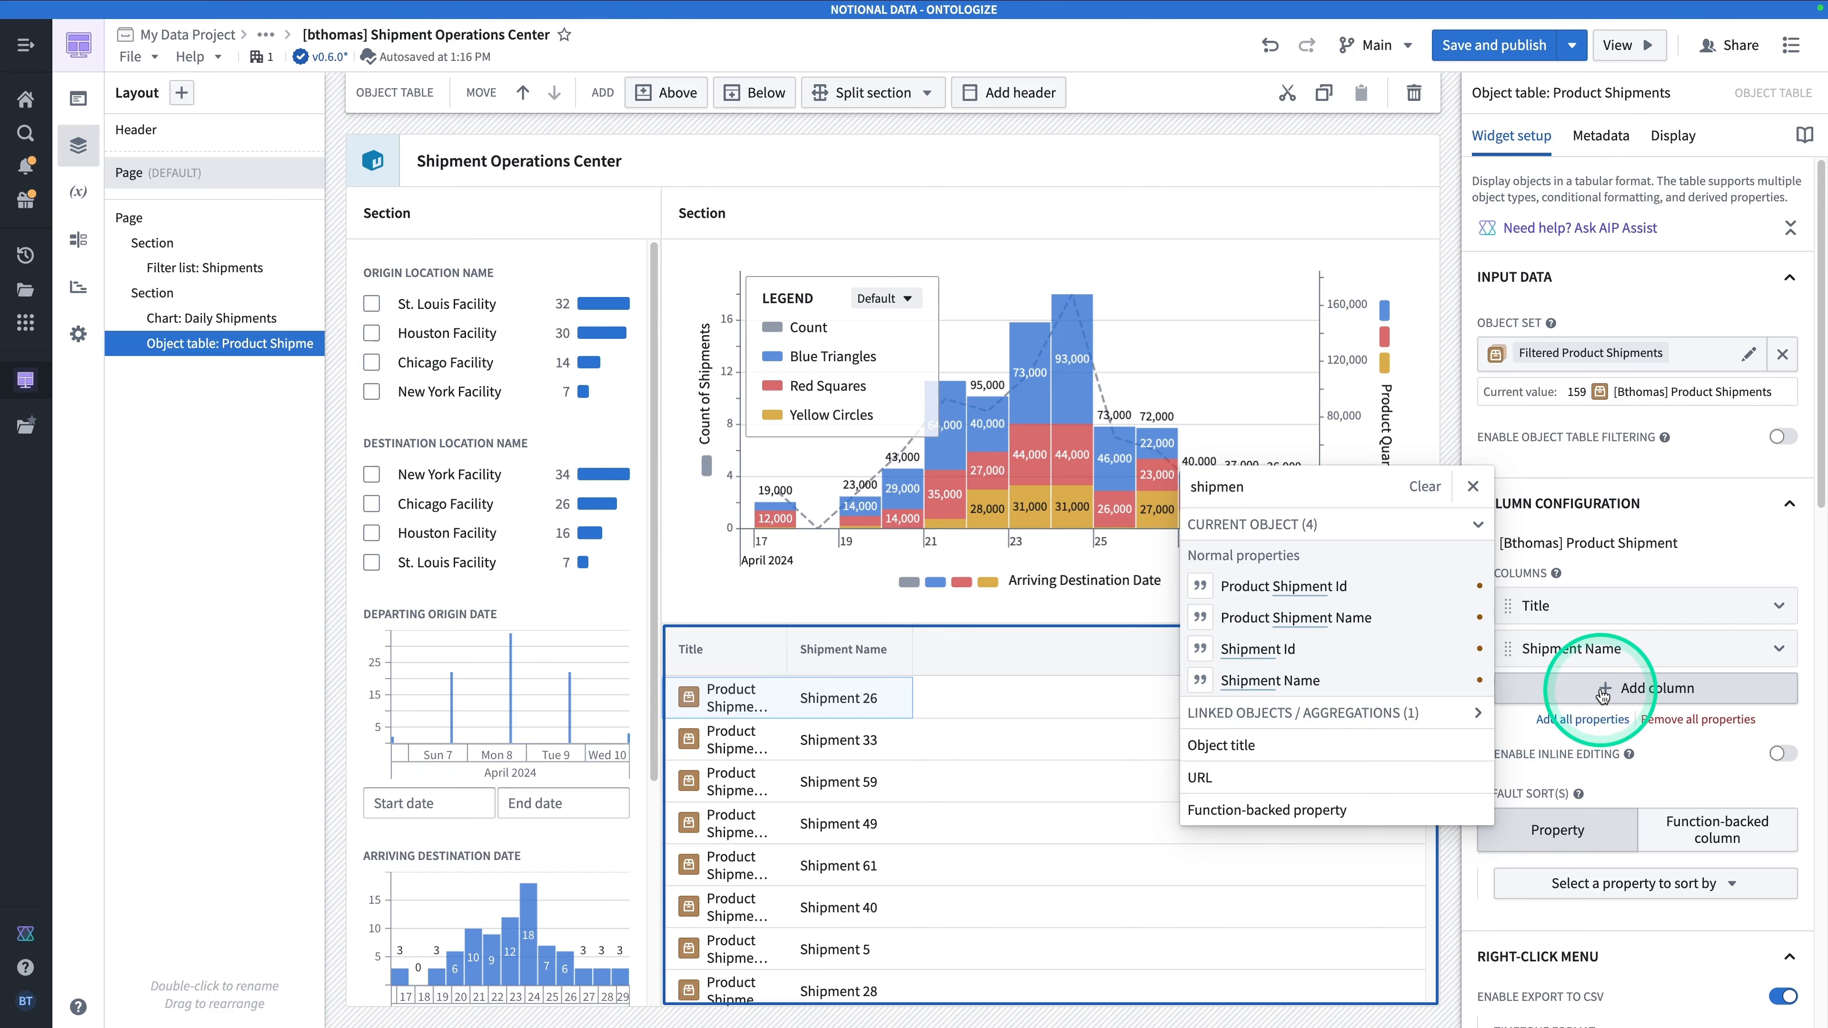
left_click(1602, 692)
left_click(1288, 526)
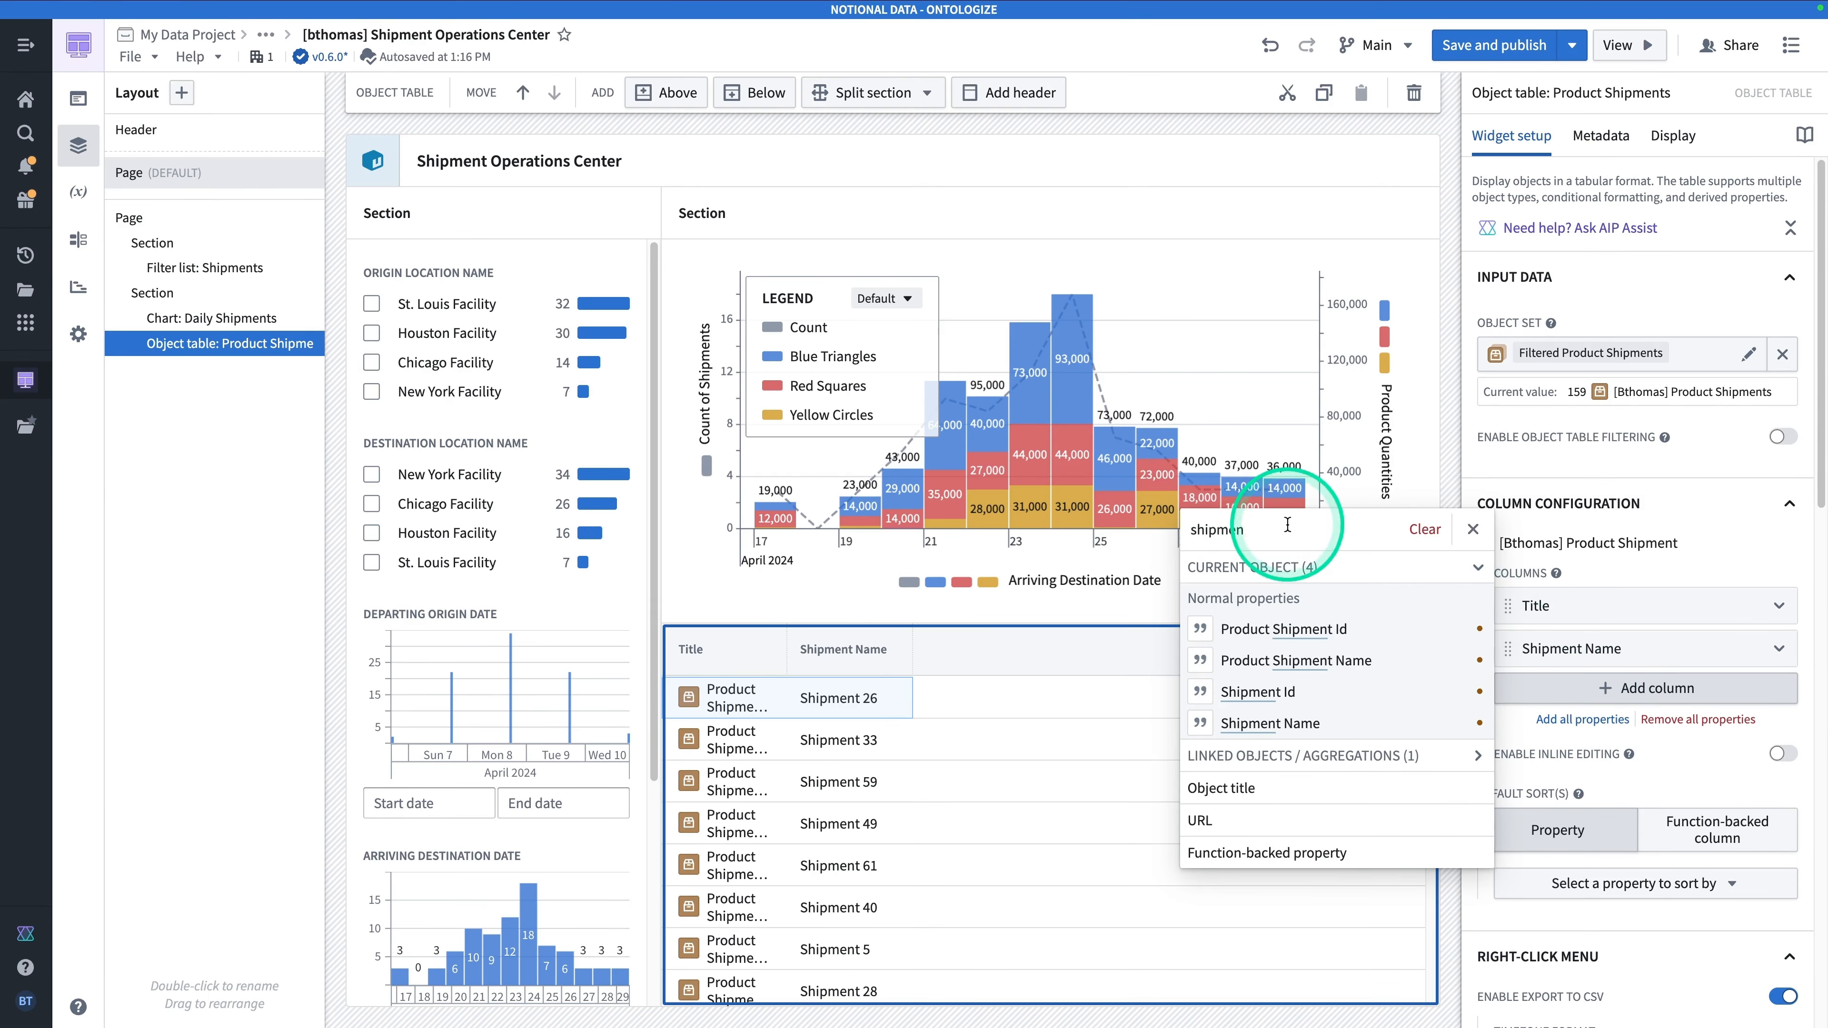
type("origin")
left_click(1317, 723)
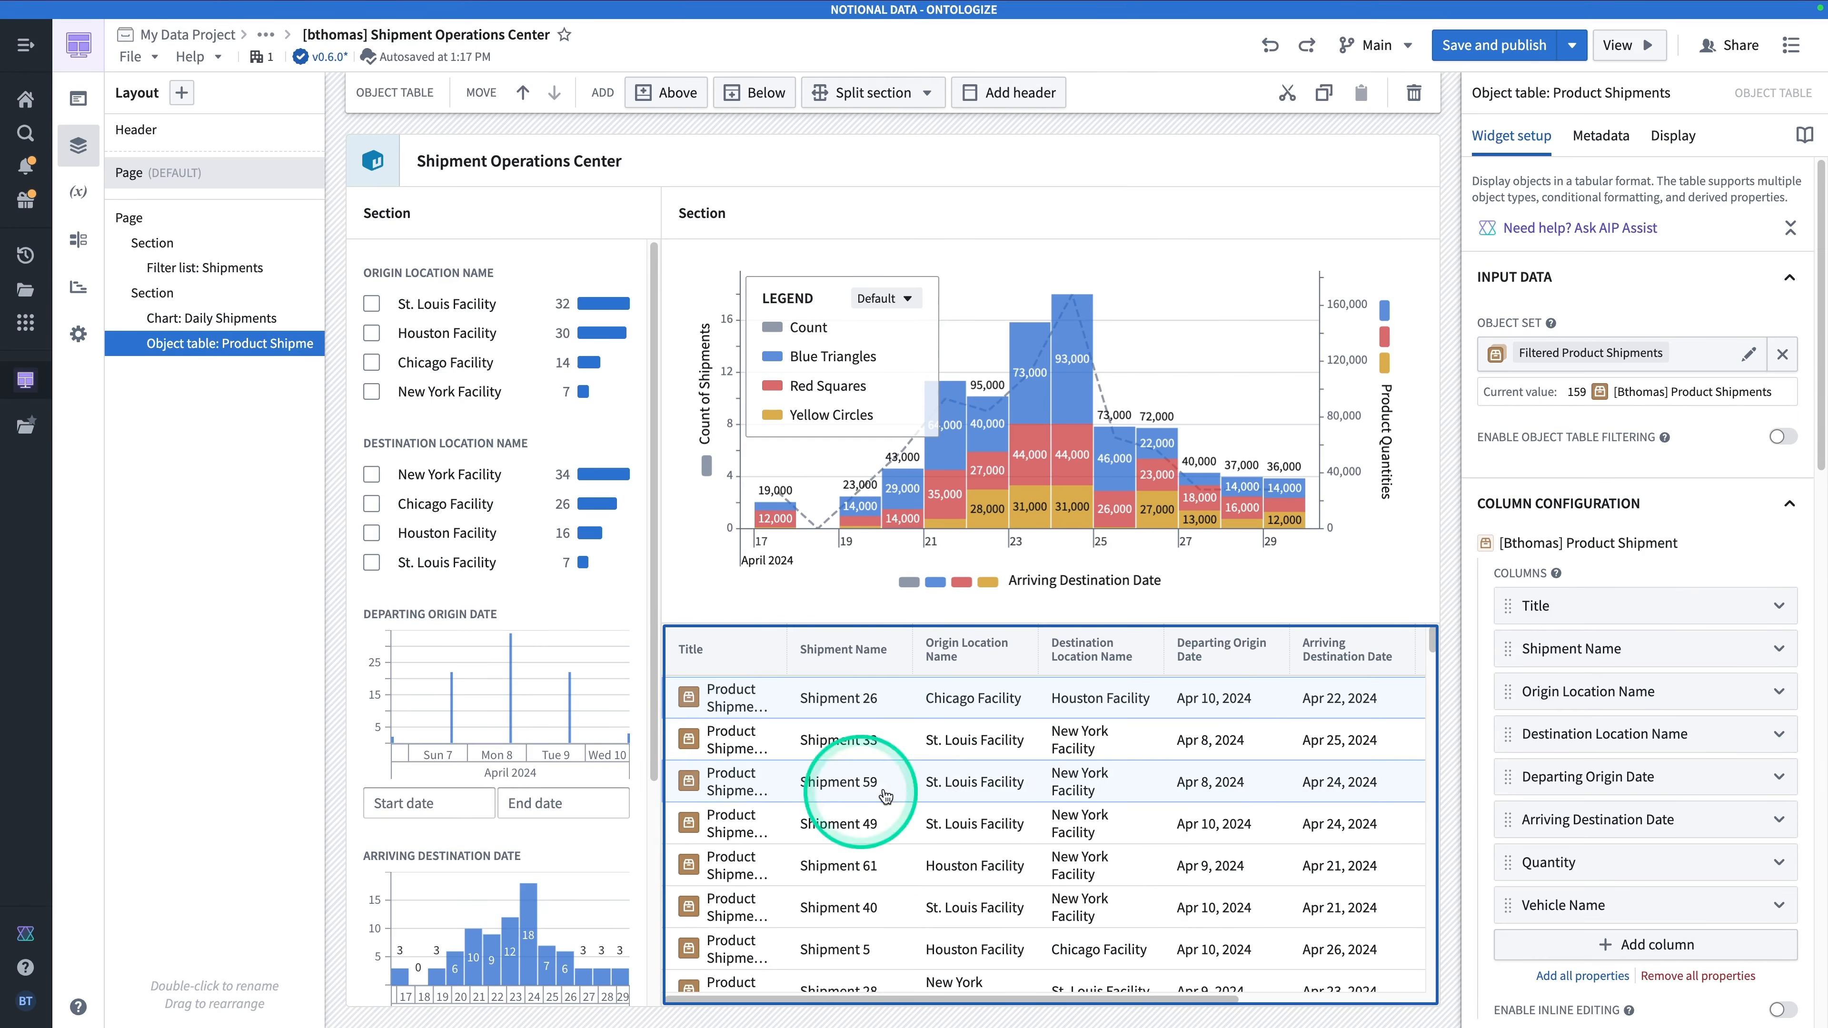
Examine the product shipments table across its full width, from Title to Vehicle Name.
scroll(886, 796, "right", 5)
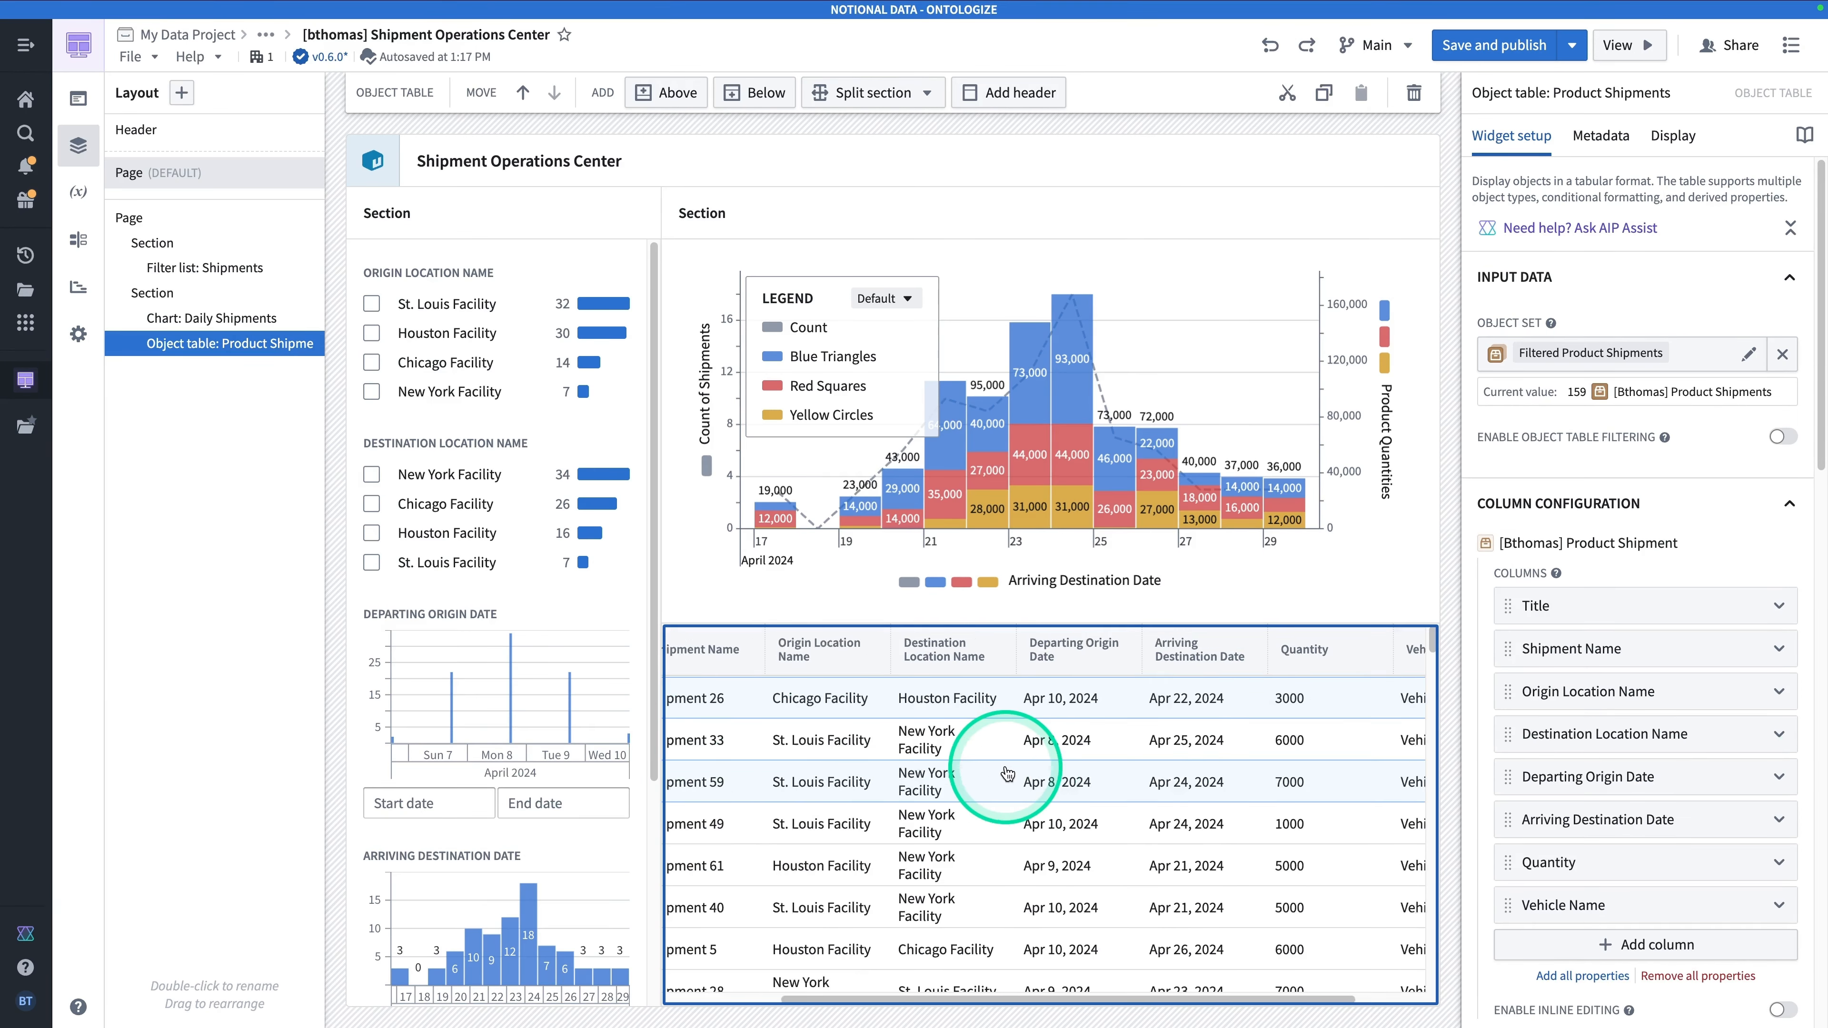
scroll(1123, 781, "left", 5)
scroll(1123, 781, "right", 5)
scroll(1121, 783, "left", 5)
scroll(1217, 763, "right", 5)
scroll(1210, 764, "left", 5)
scroll(1209, 814, "right", 5)
scroll(1202, 810, "left", 5)
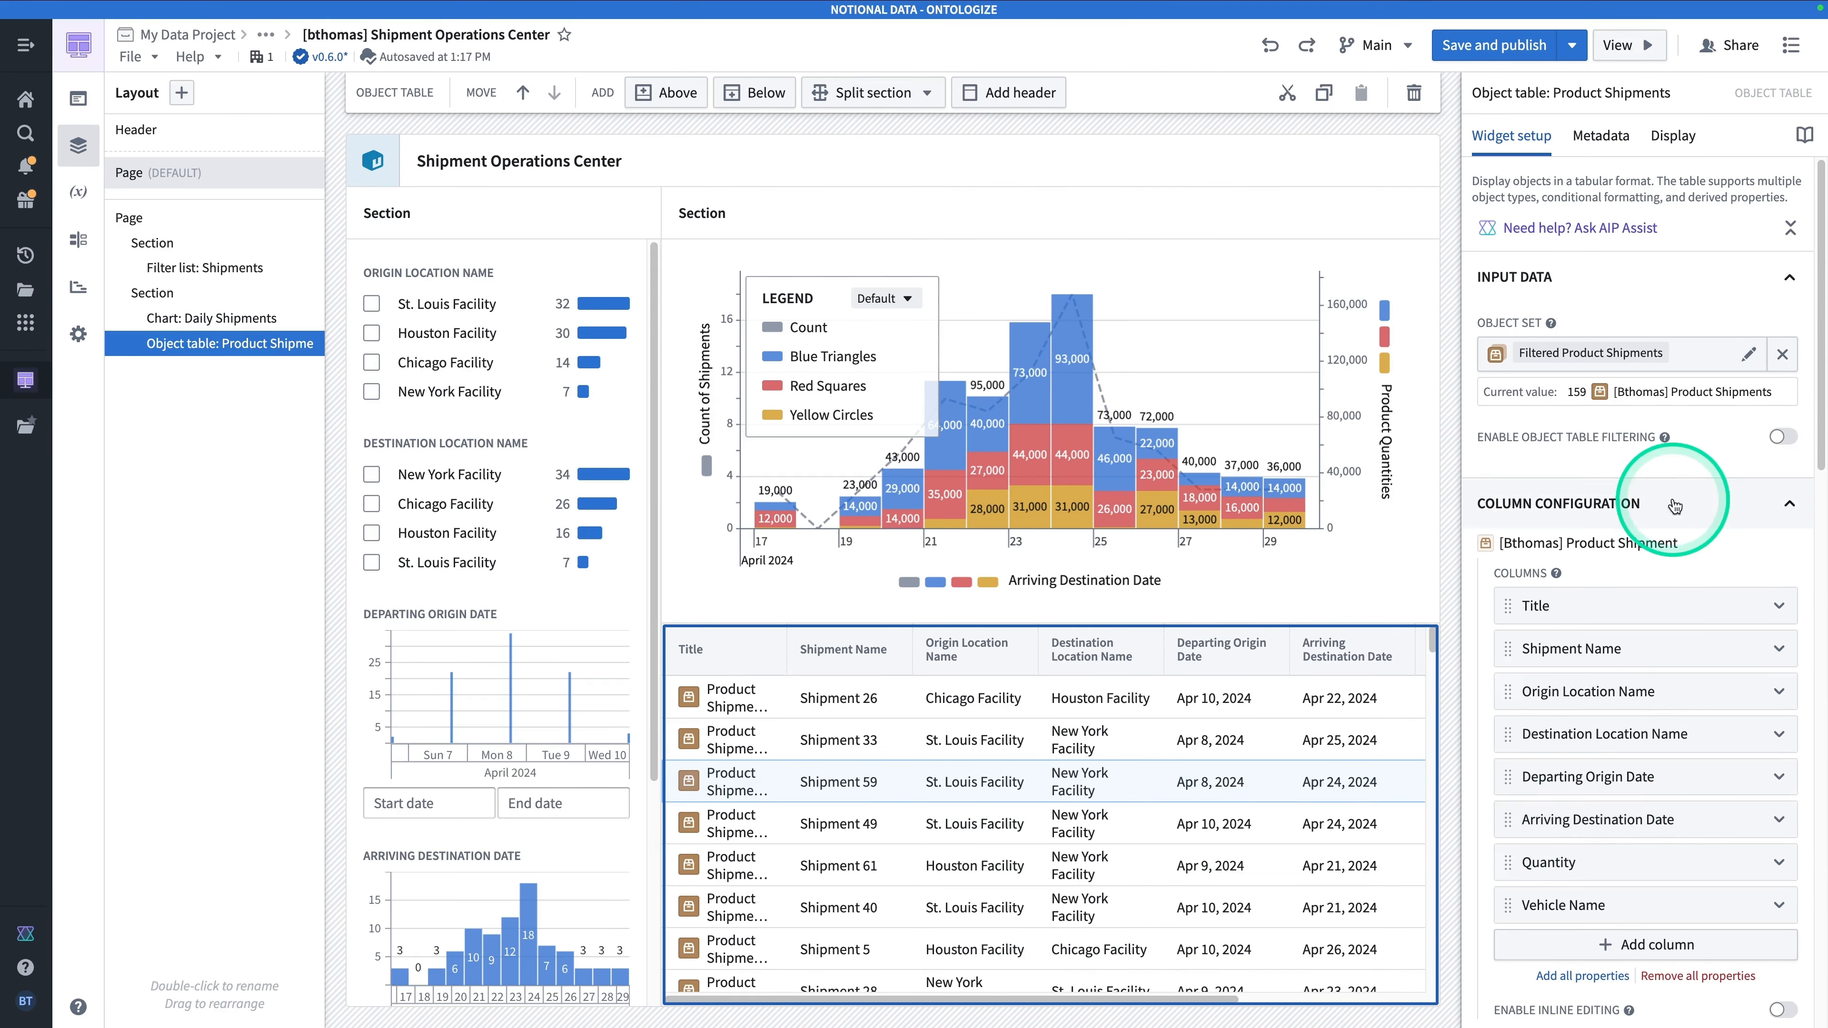
Set the table's default sort to the Product Shipment Name property.
scroll(1667, 691, "down", 5)
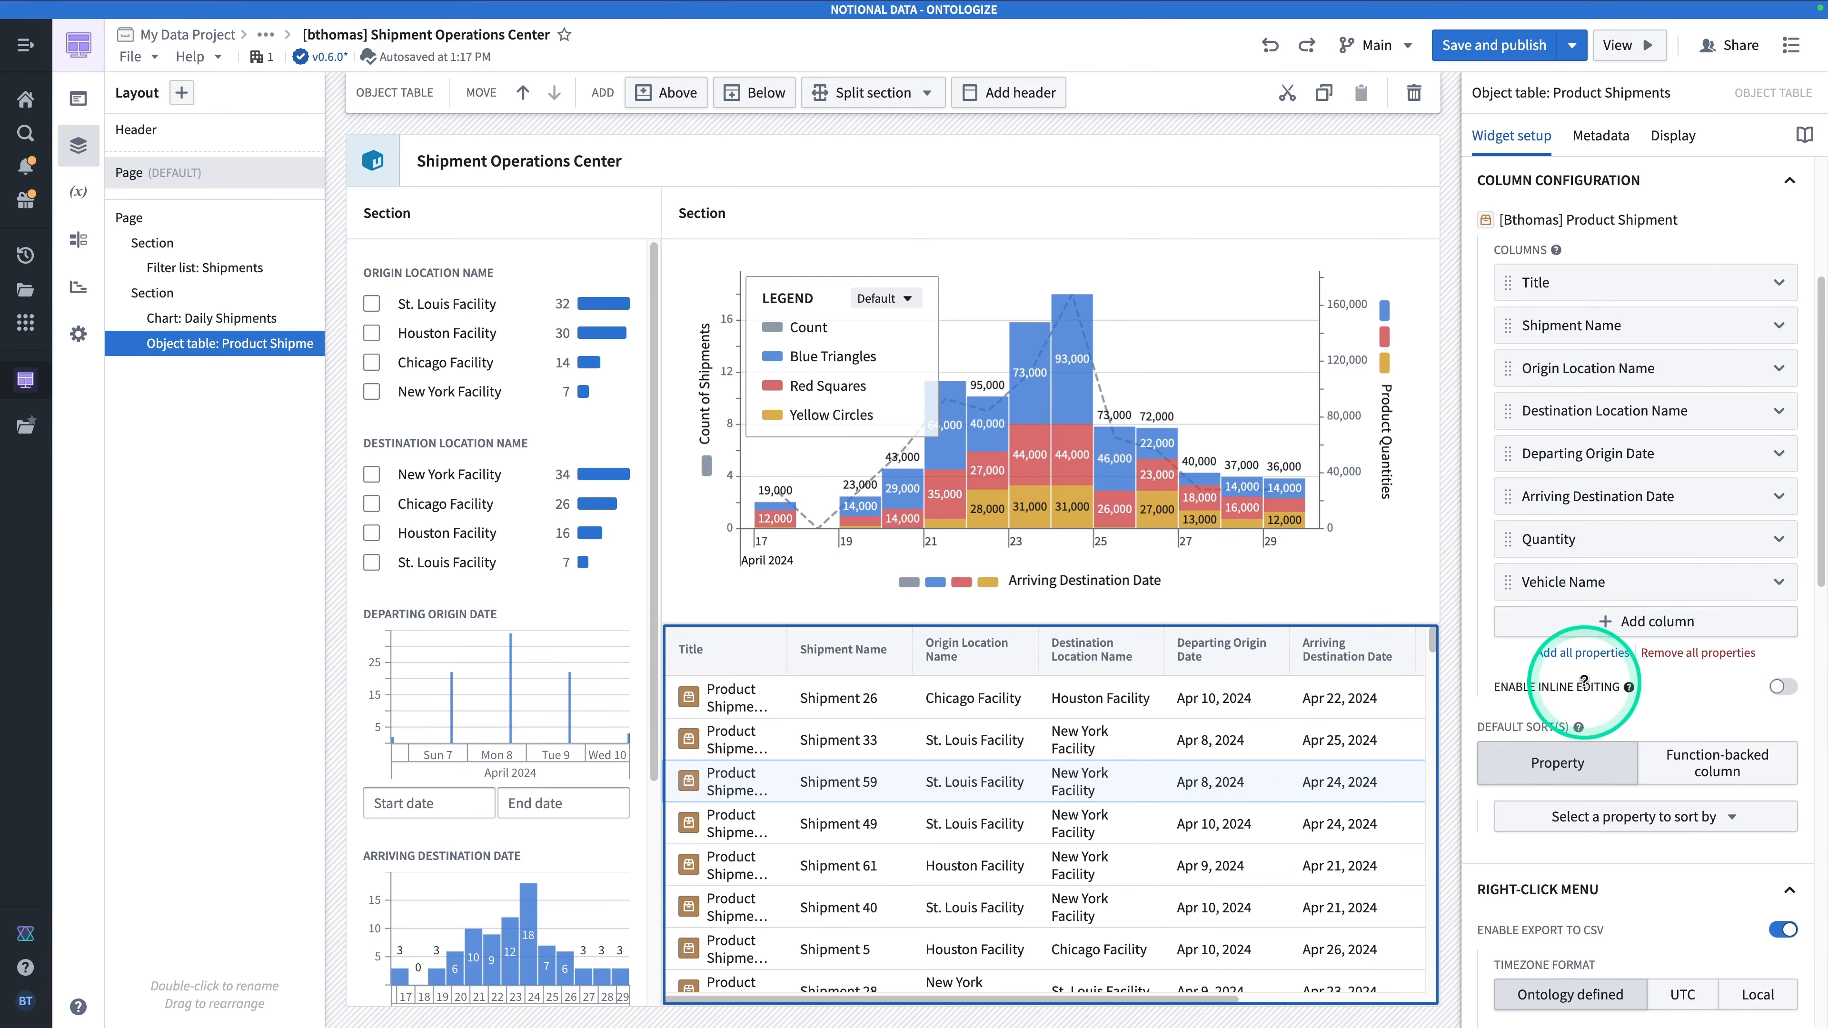
mouse_move(1521, 729)
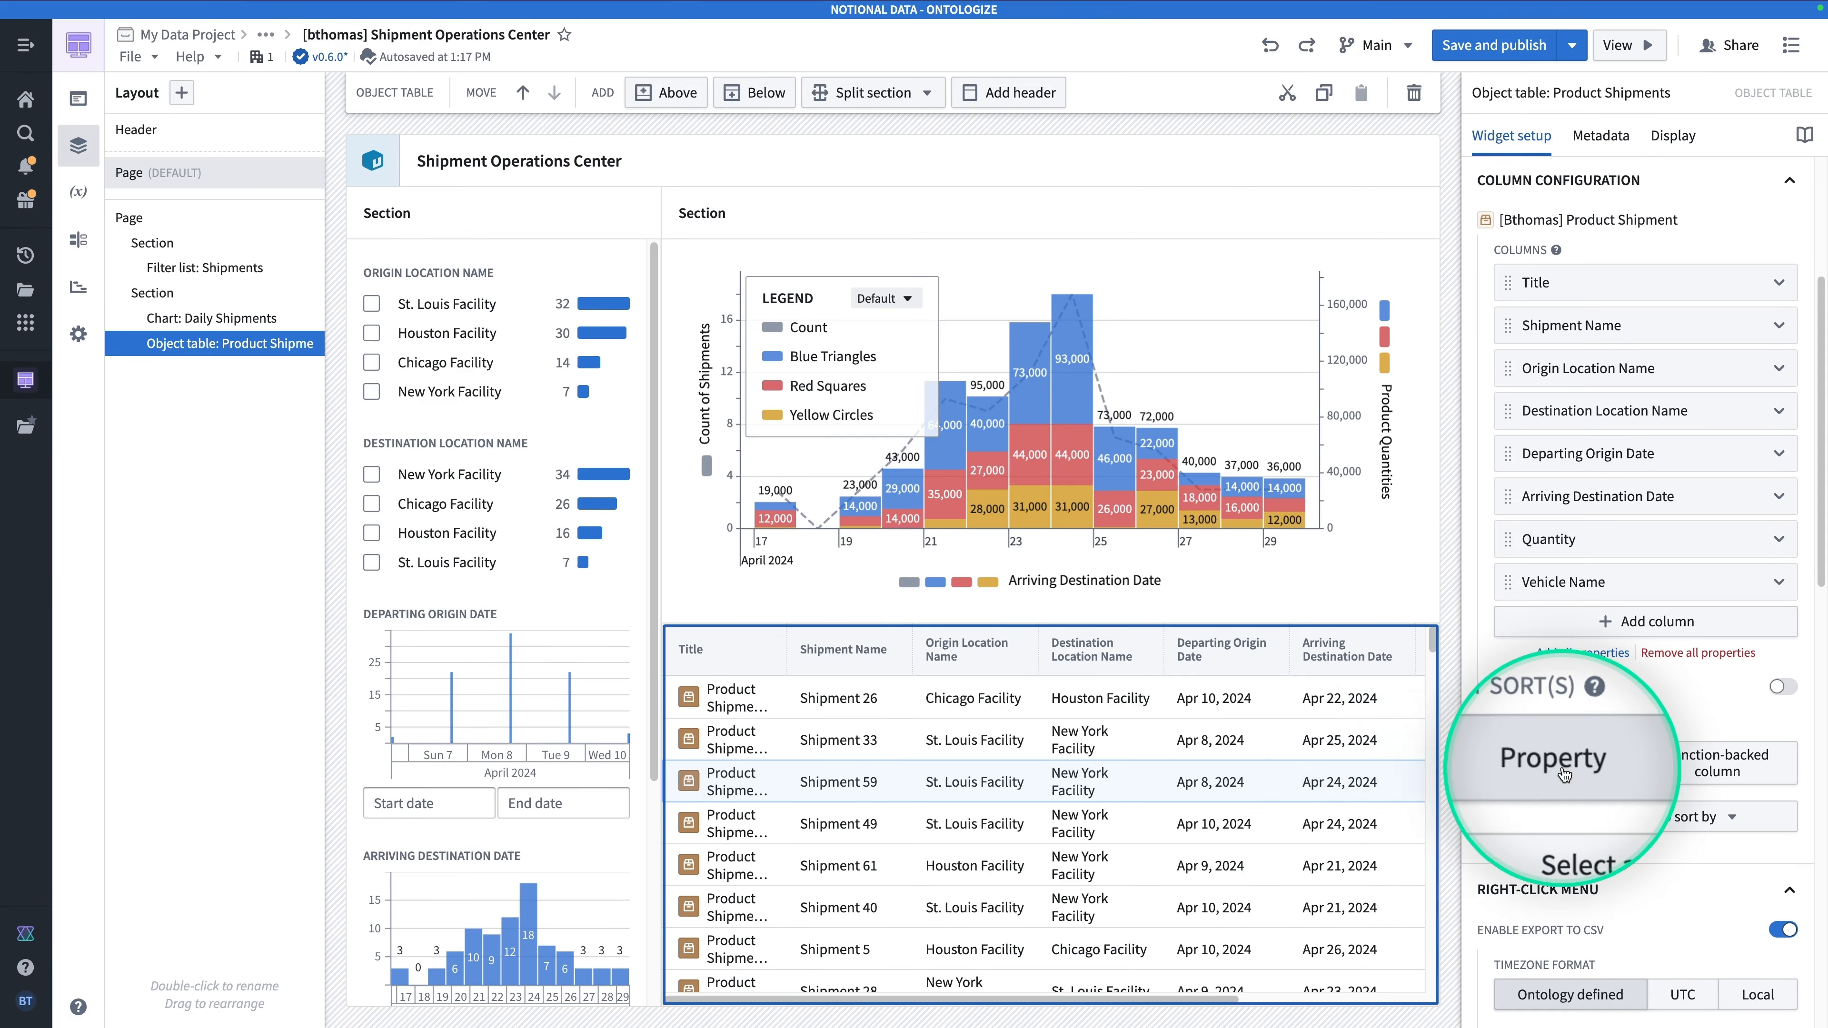
left_click(1599, 824)
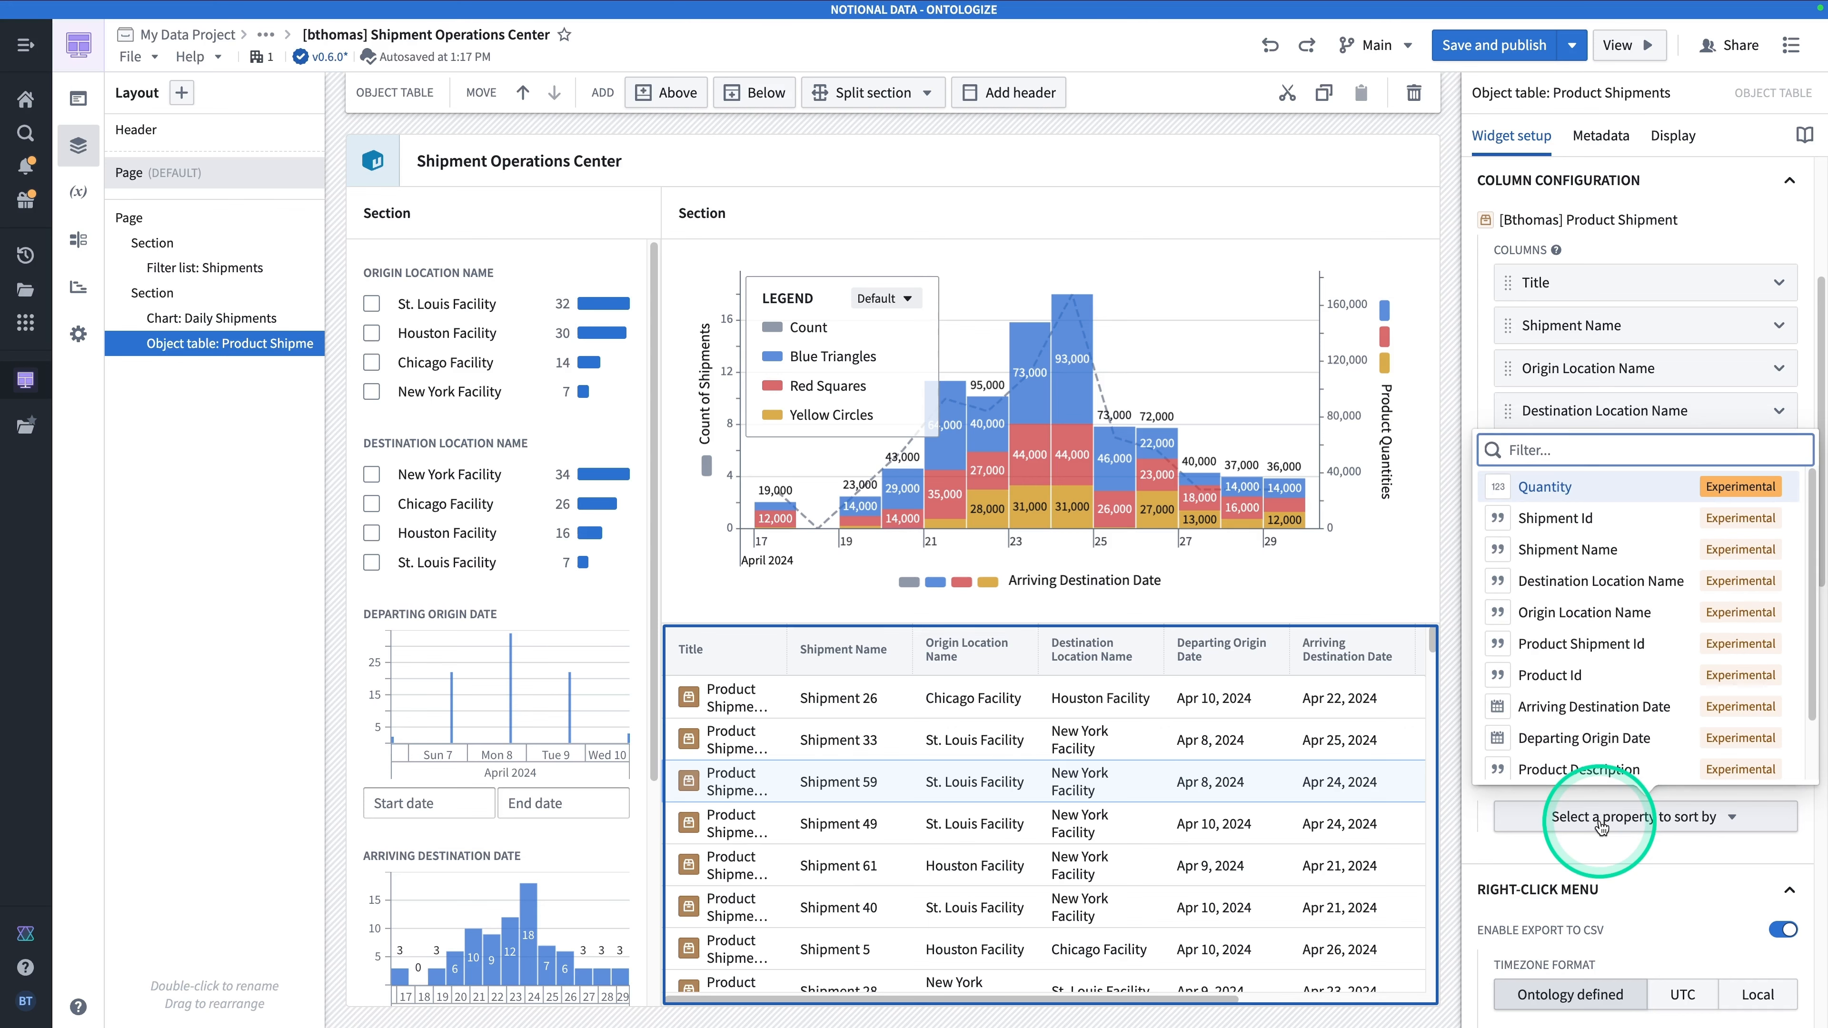
type("name")
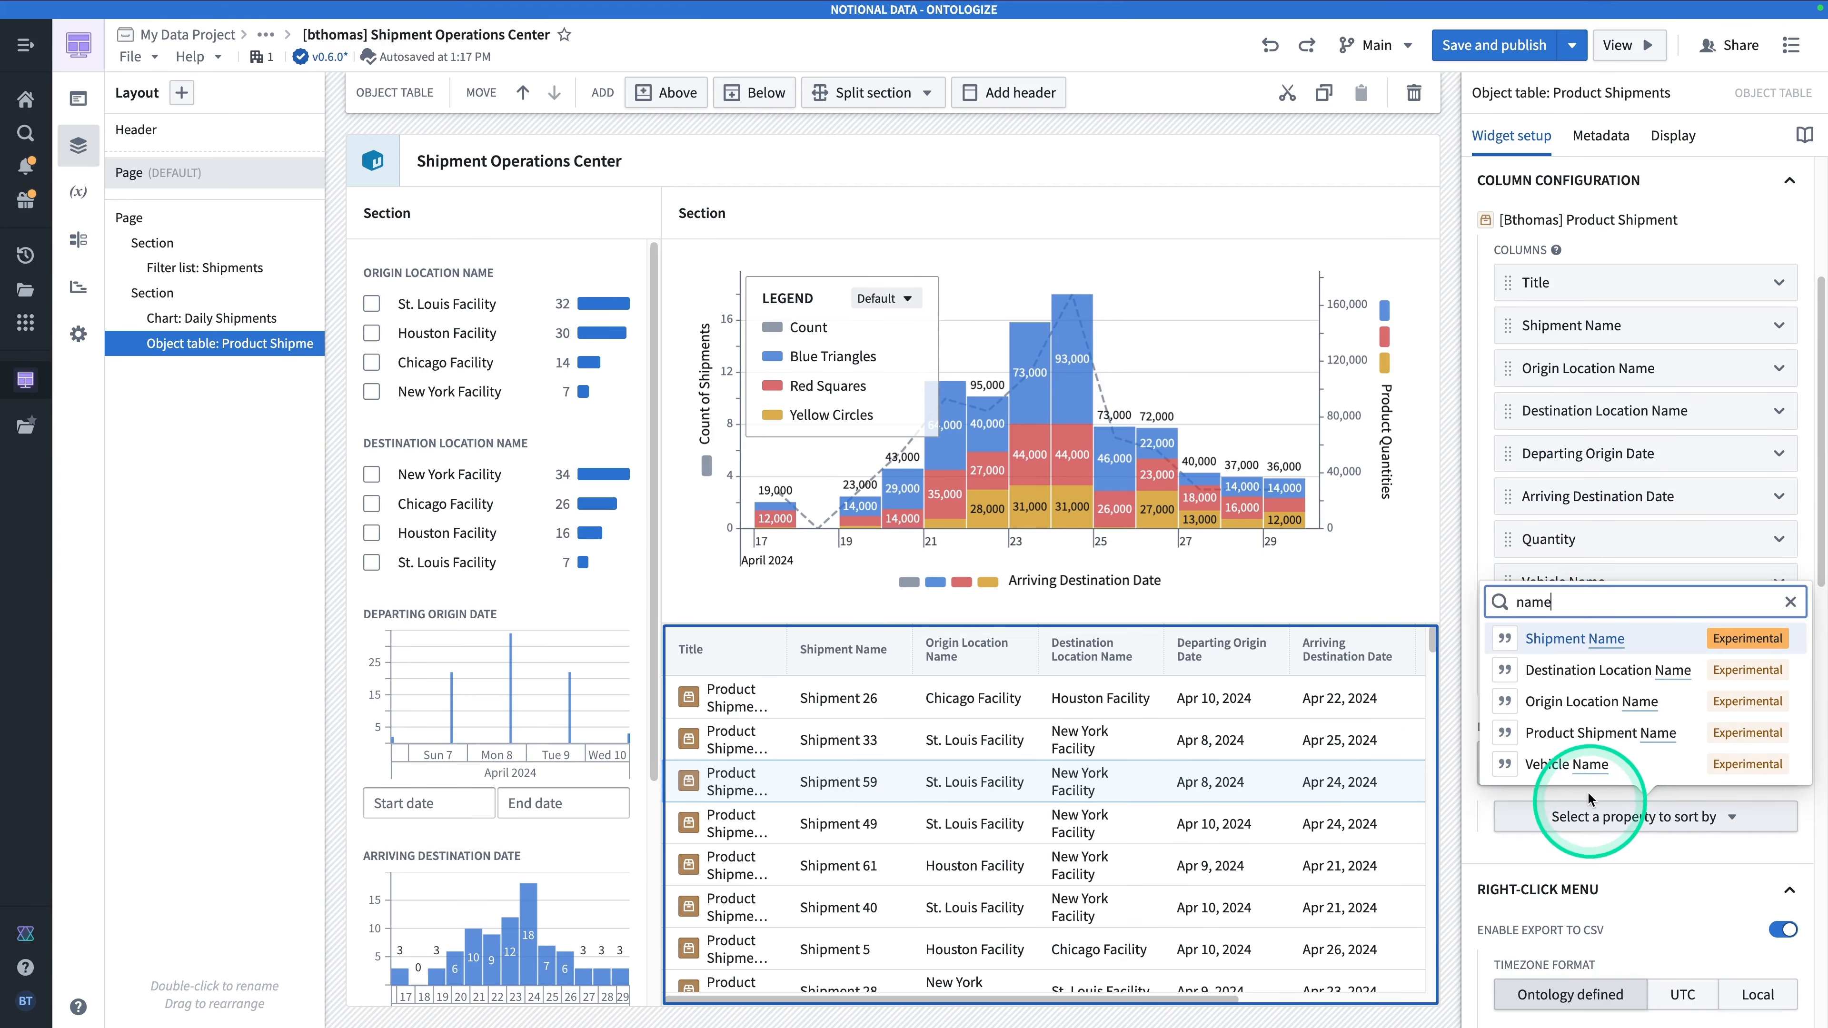
left_click(1601, 732)
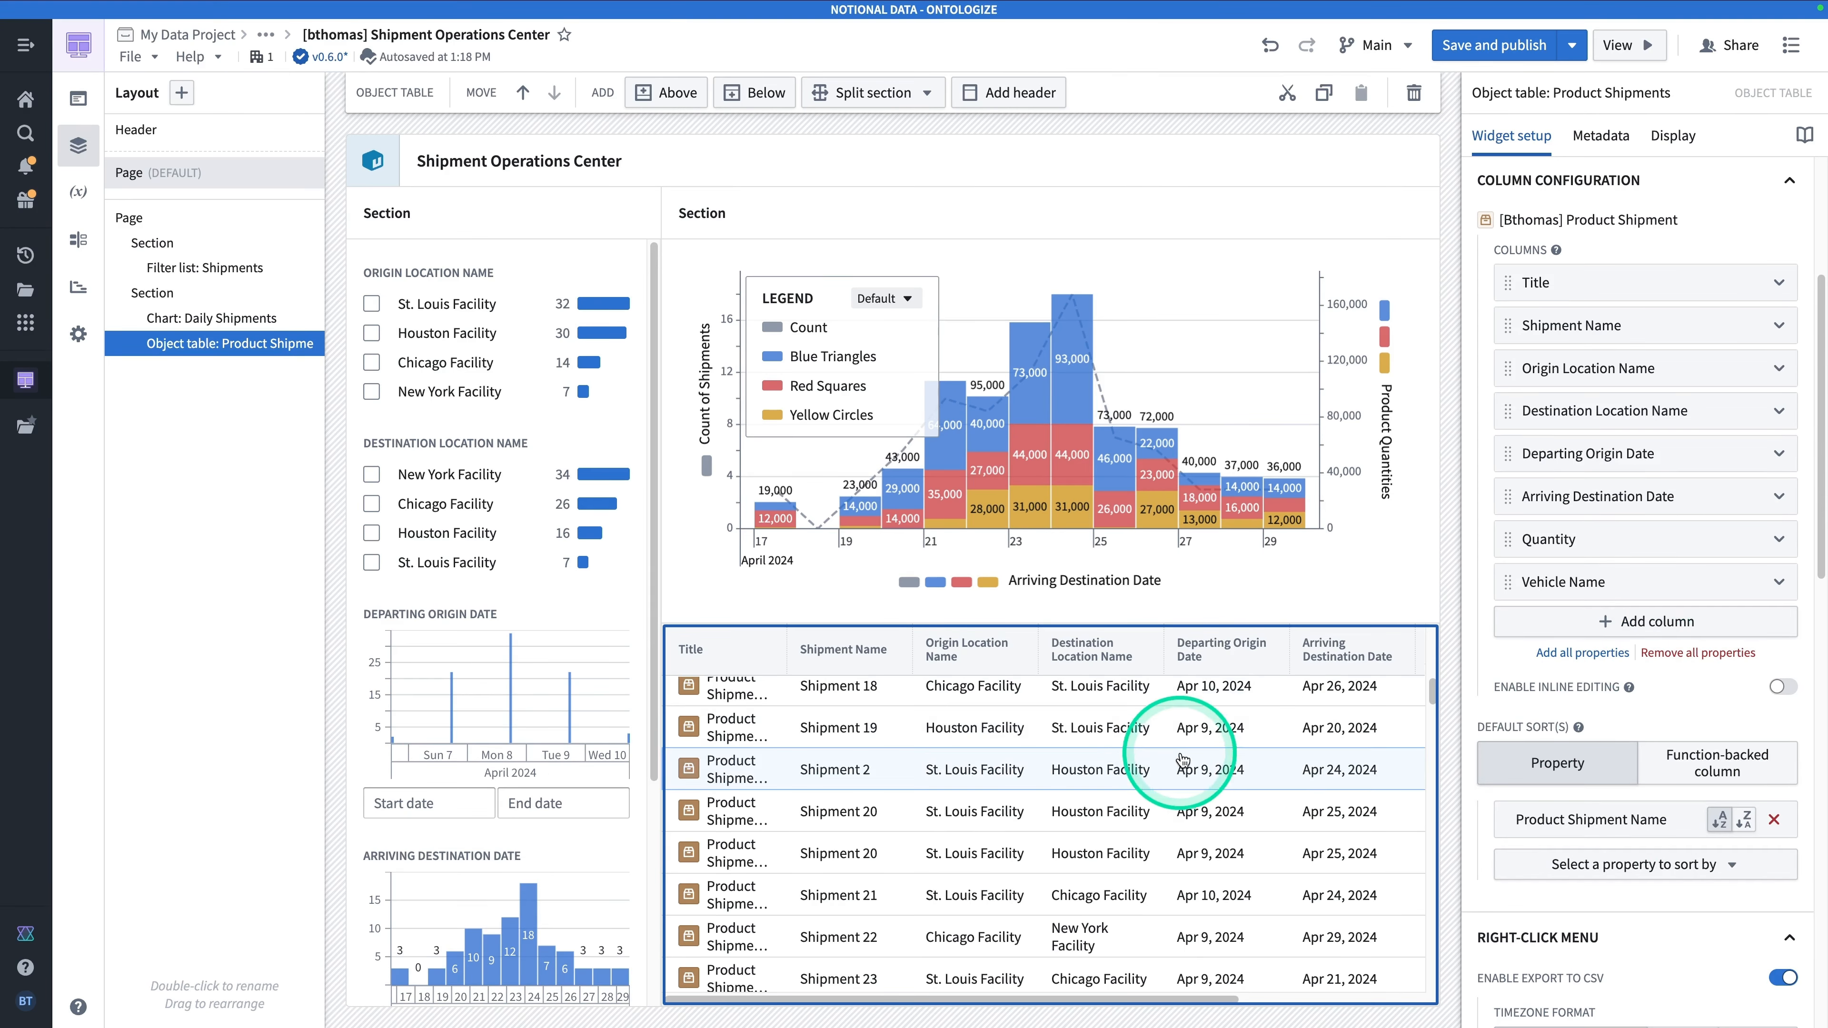
Review the sorted table across its columns and enable fitting its columns horizontally.
scroll(1170, 764, "right", 3)
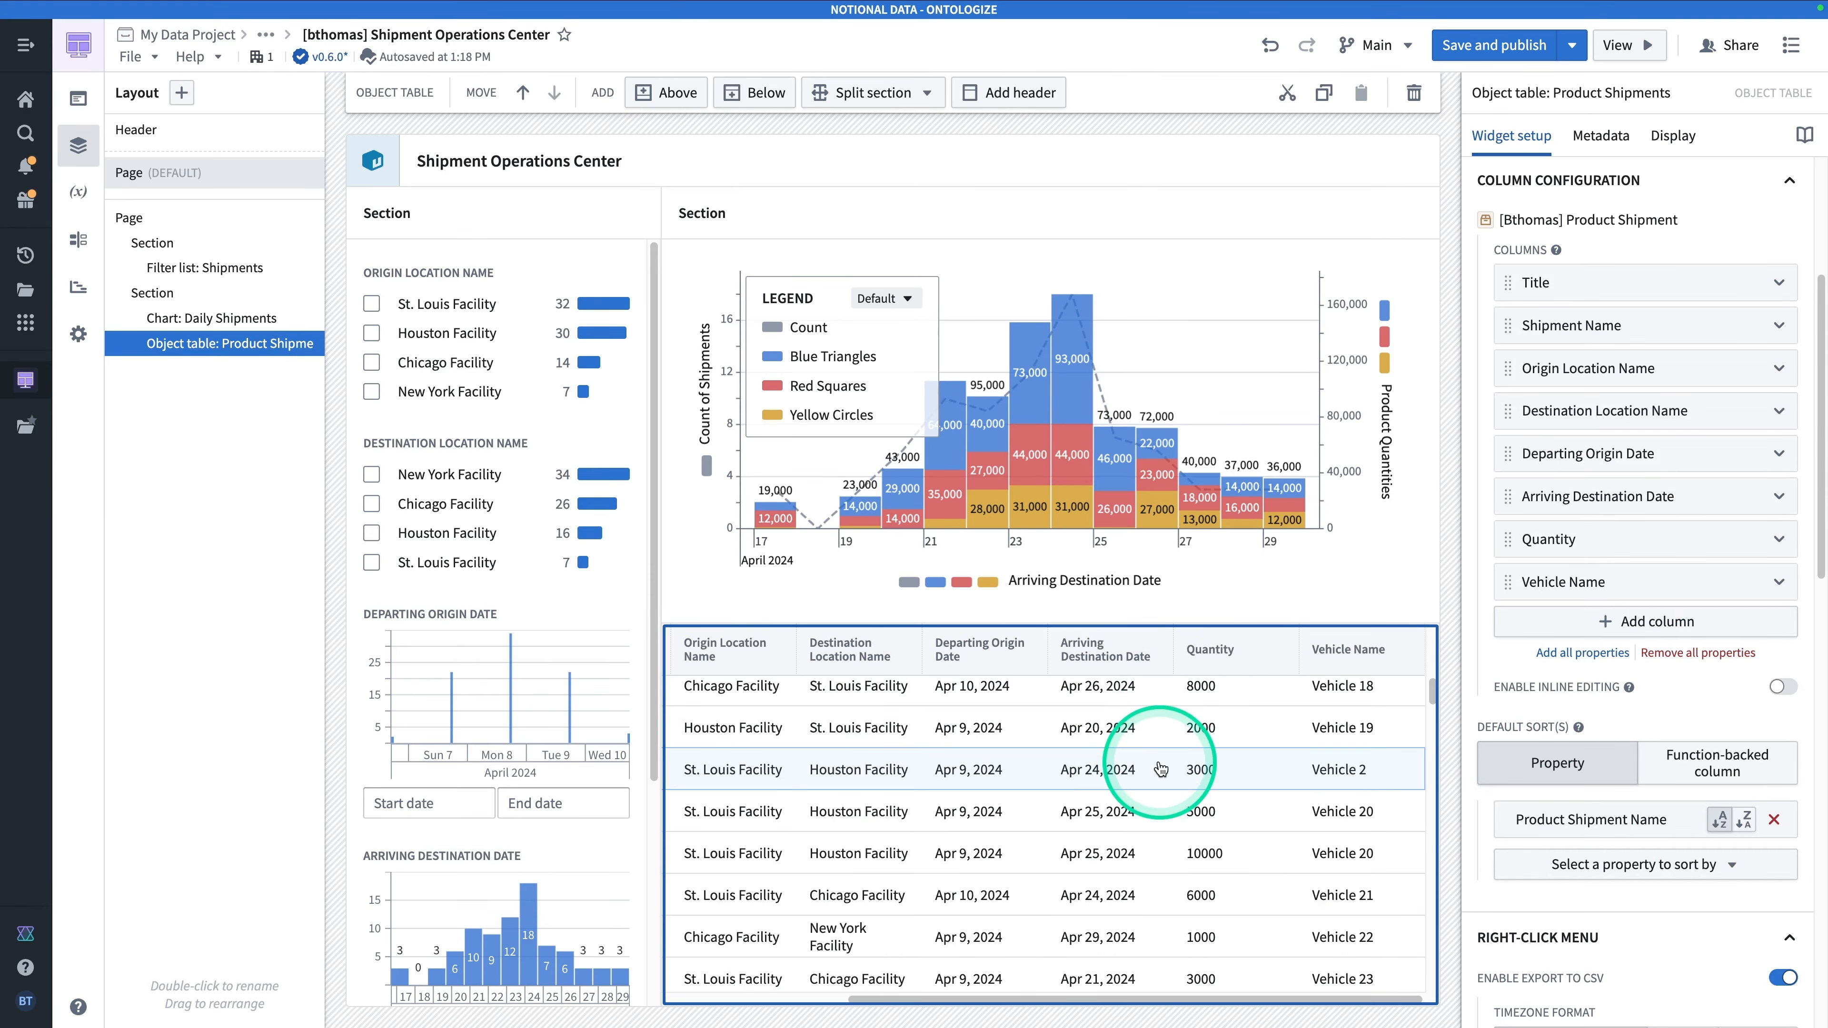
scroll(1160, 769, "left", 3)
scroll(1163, 770, "right", 3)
scroll(1163, 770, "left", 3)
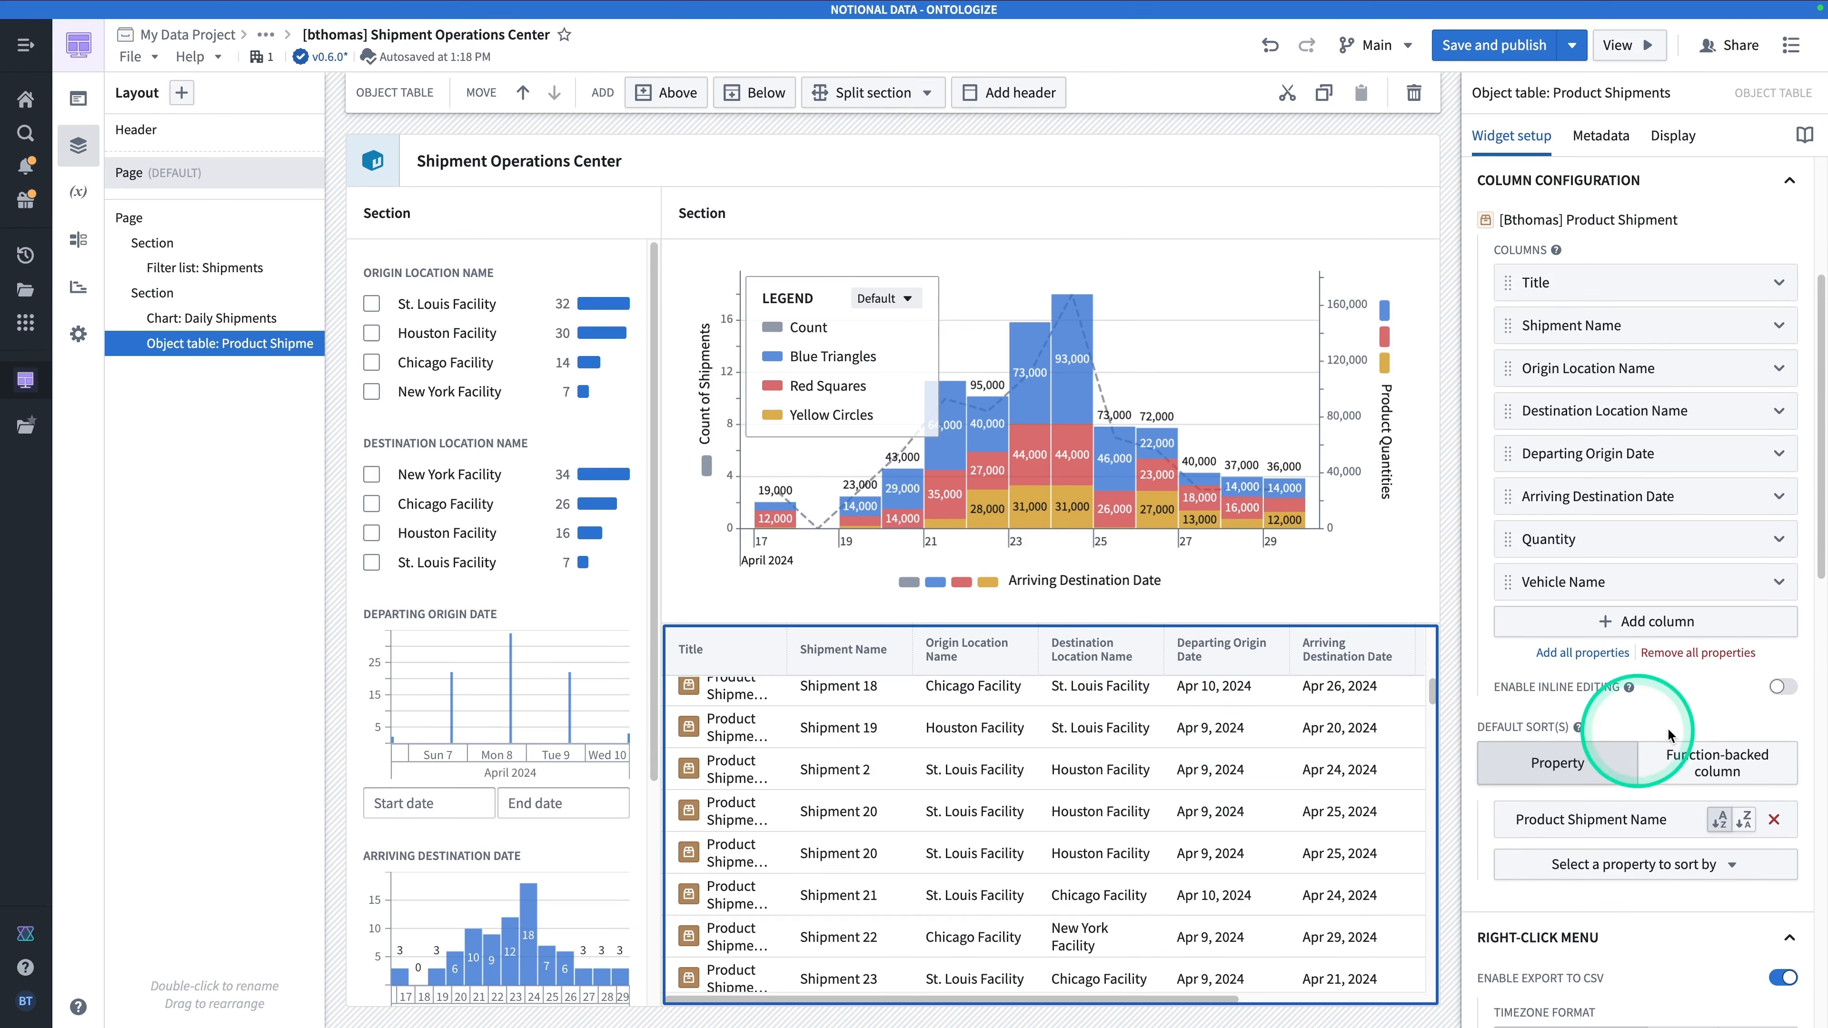
scroll(1717, 730, "down", 15)
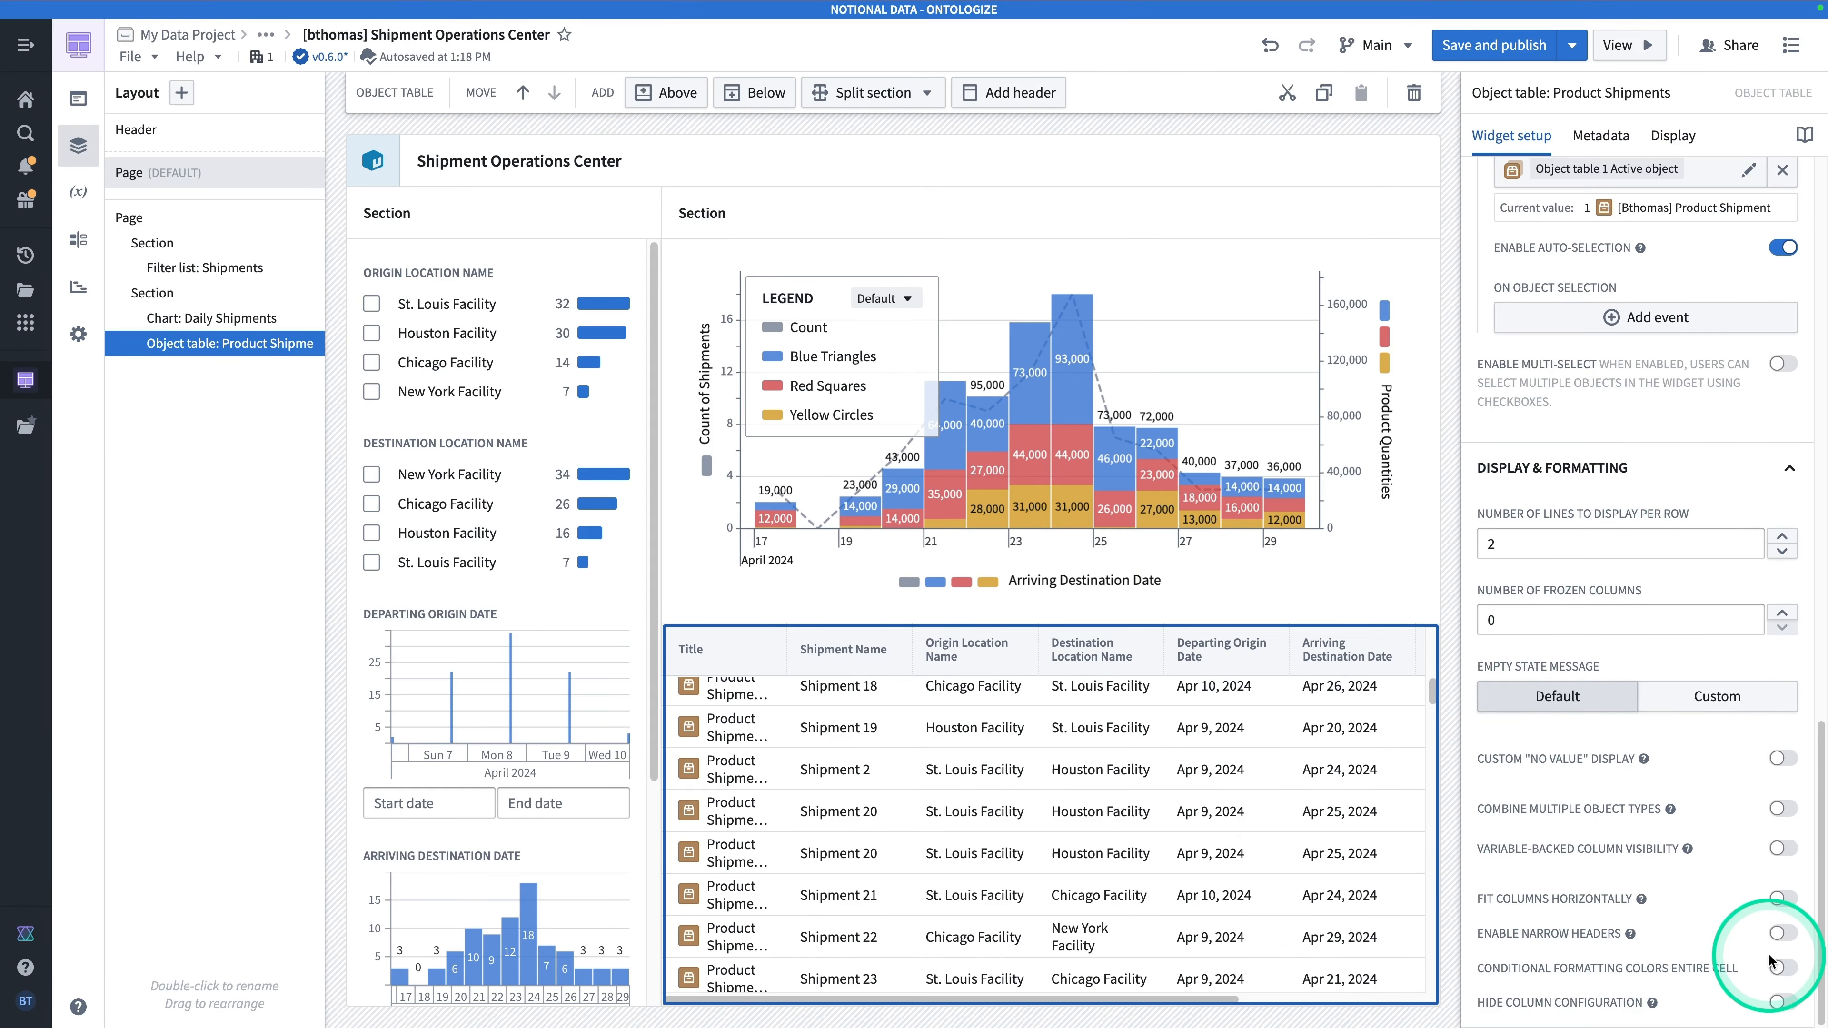
mouse_move(1609, 896)
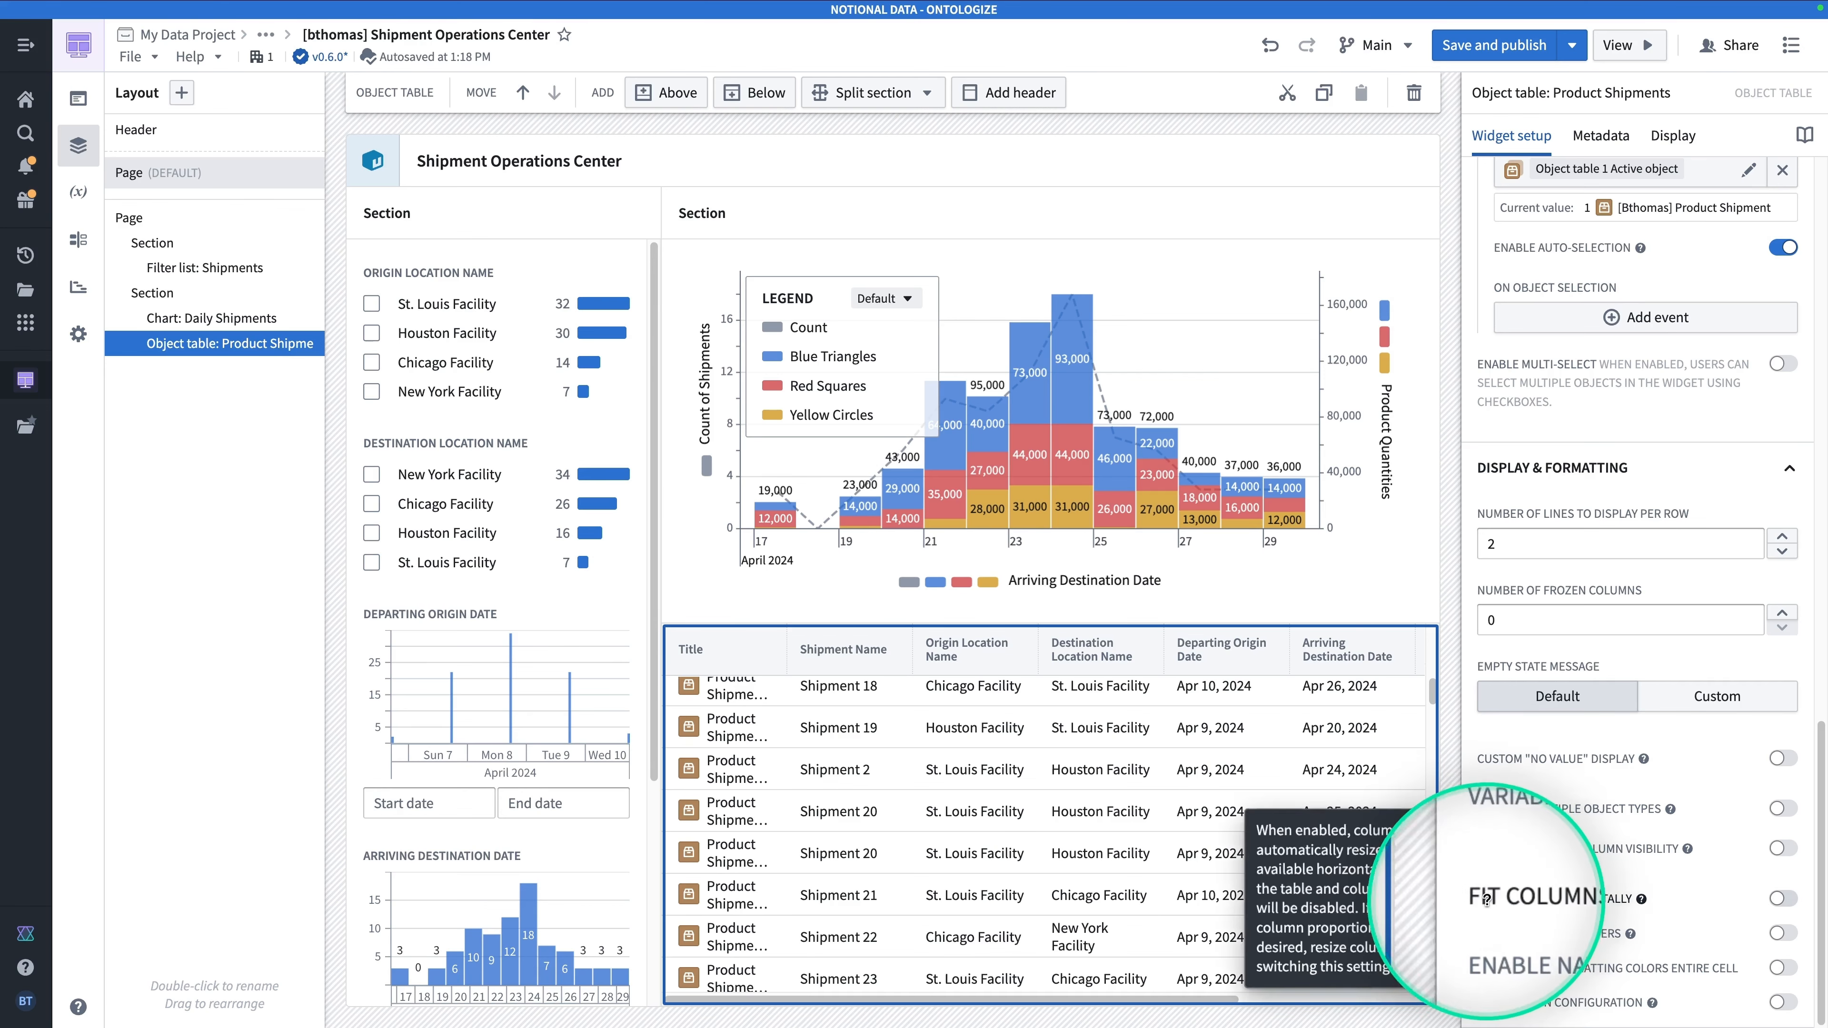
left_click(1791, 902)
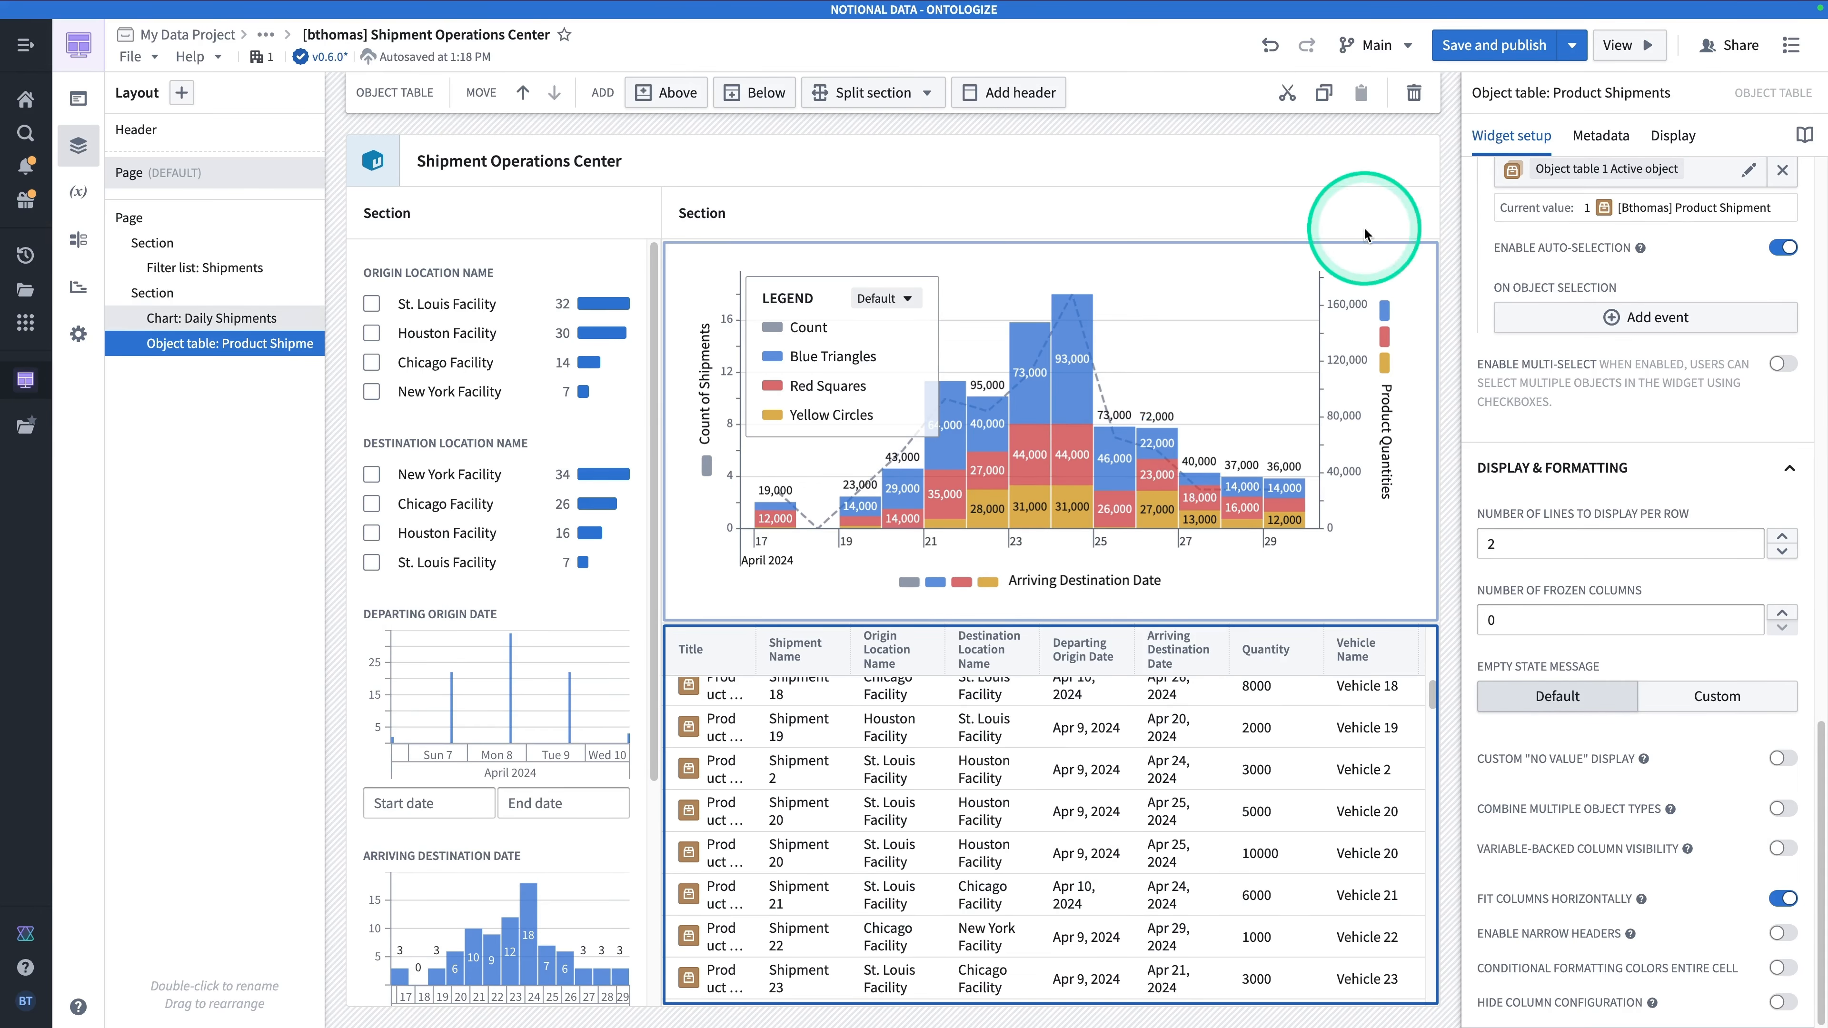
Publish the module, check its published view, and return to editing it.
left_click(1629, 48)
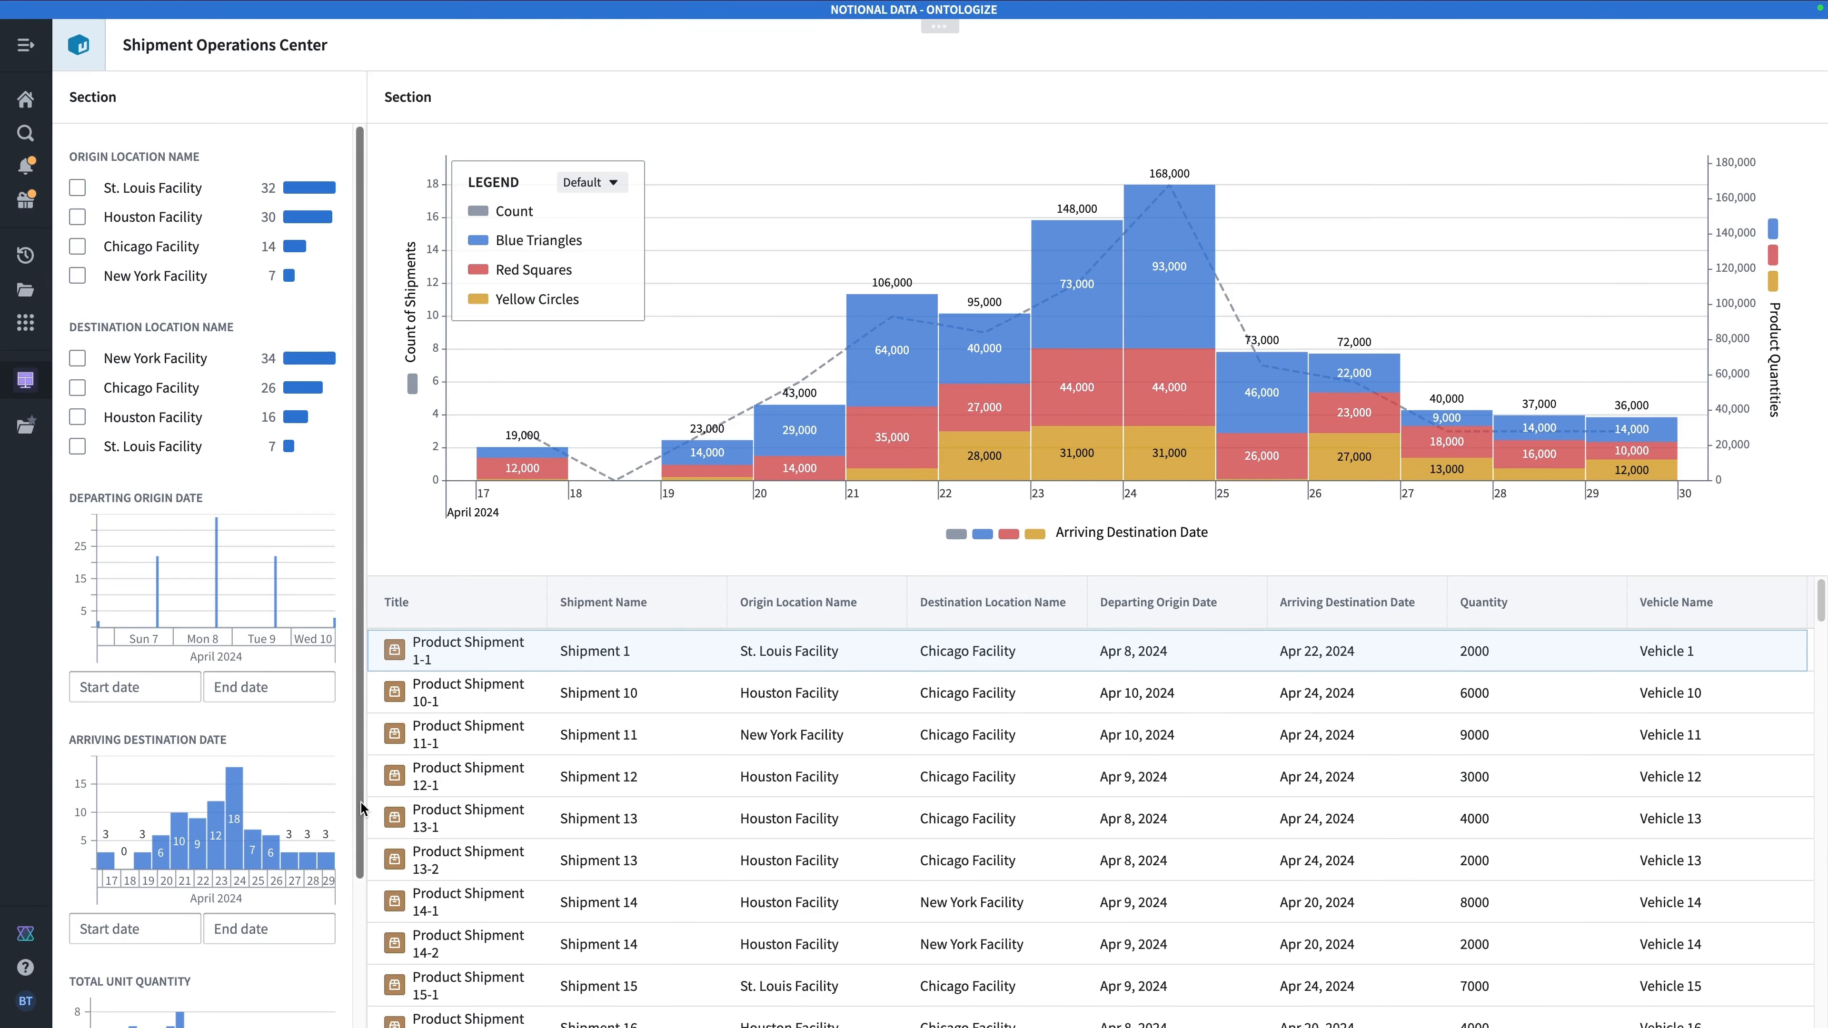
left_click(939, 26)
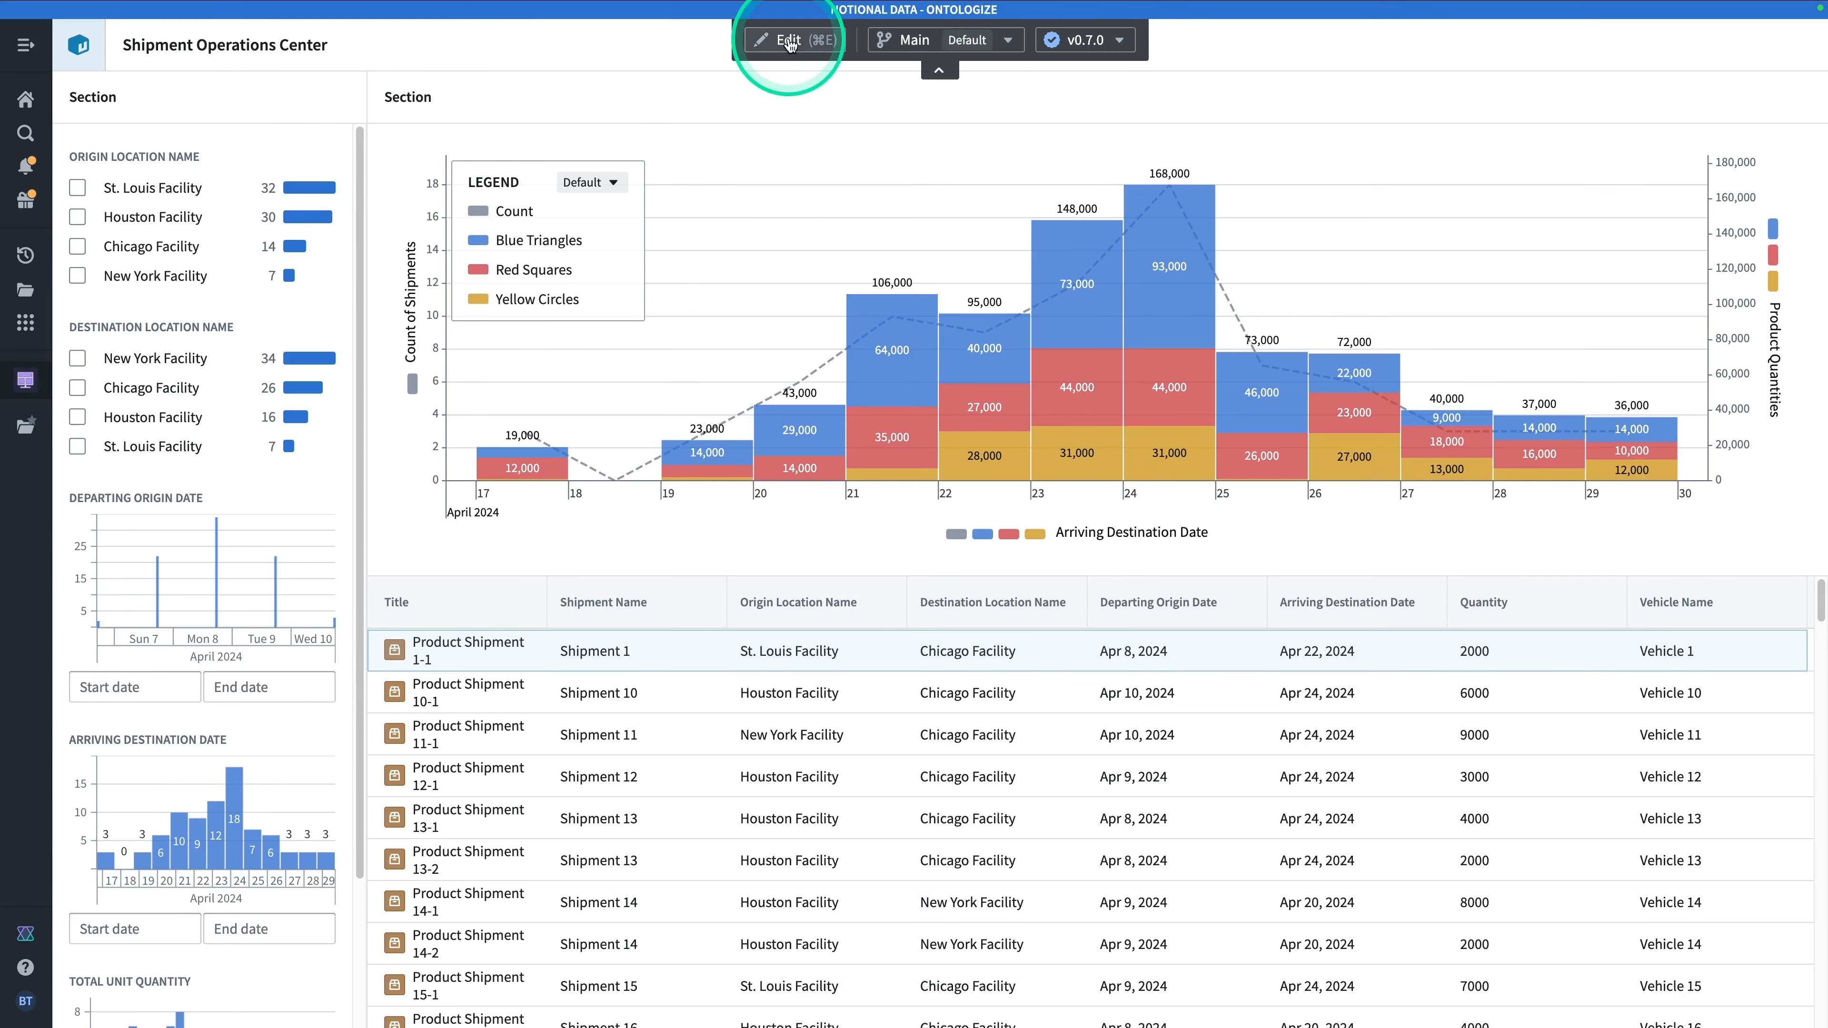
left_click(790, 40)
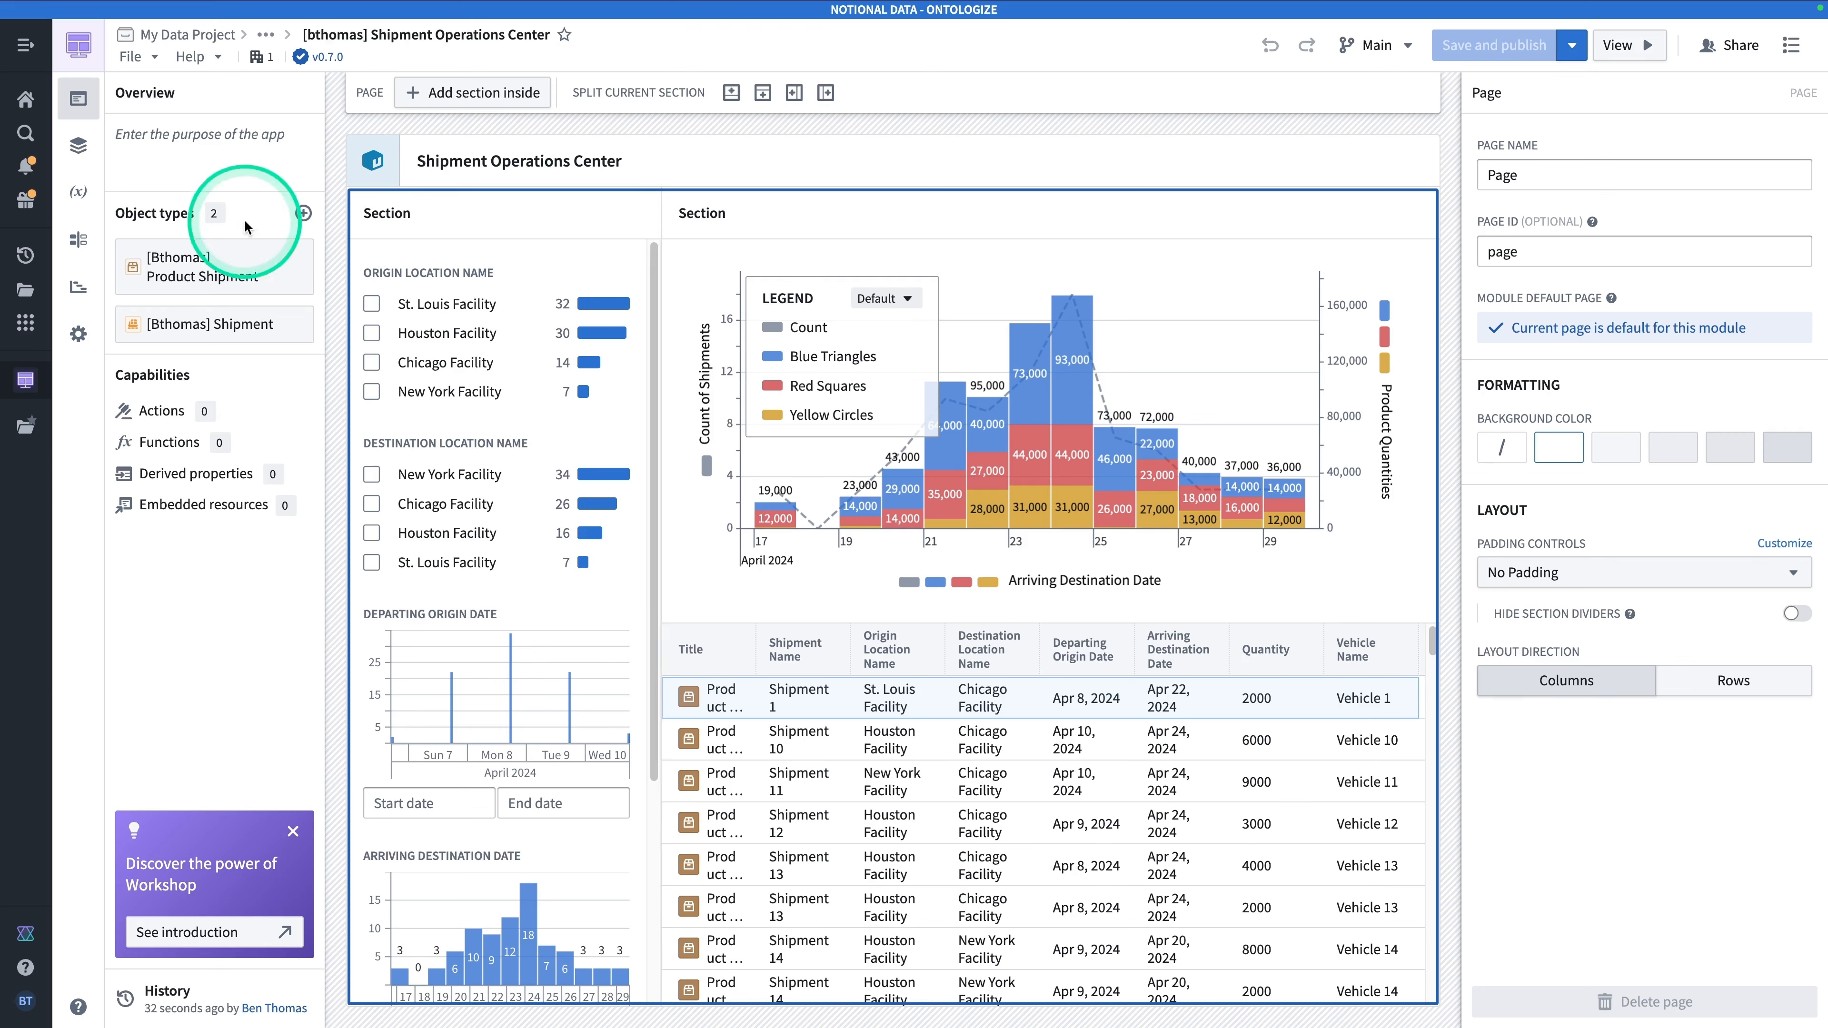
Set the whole page's padding to Compact in the layout.
left_click(77, 145)
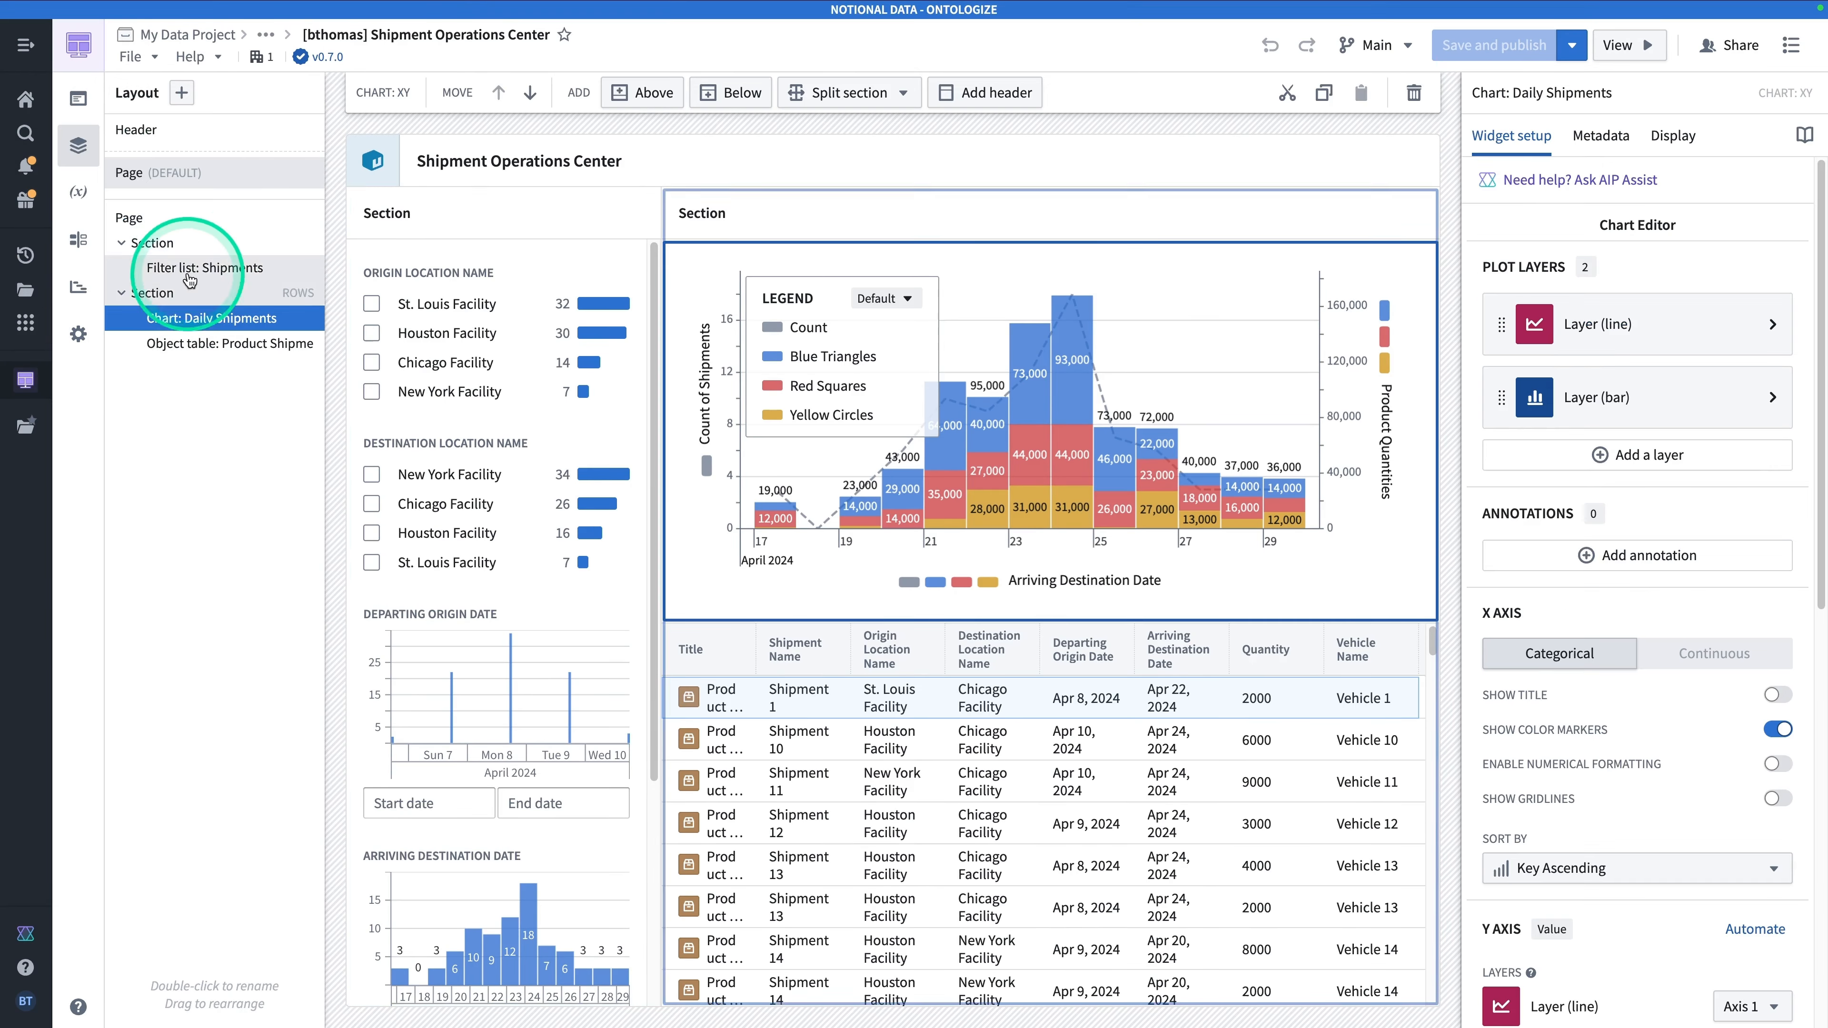
left_click(175, 246)
left_click(186, 267)
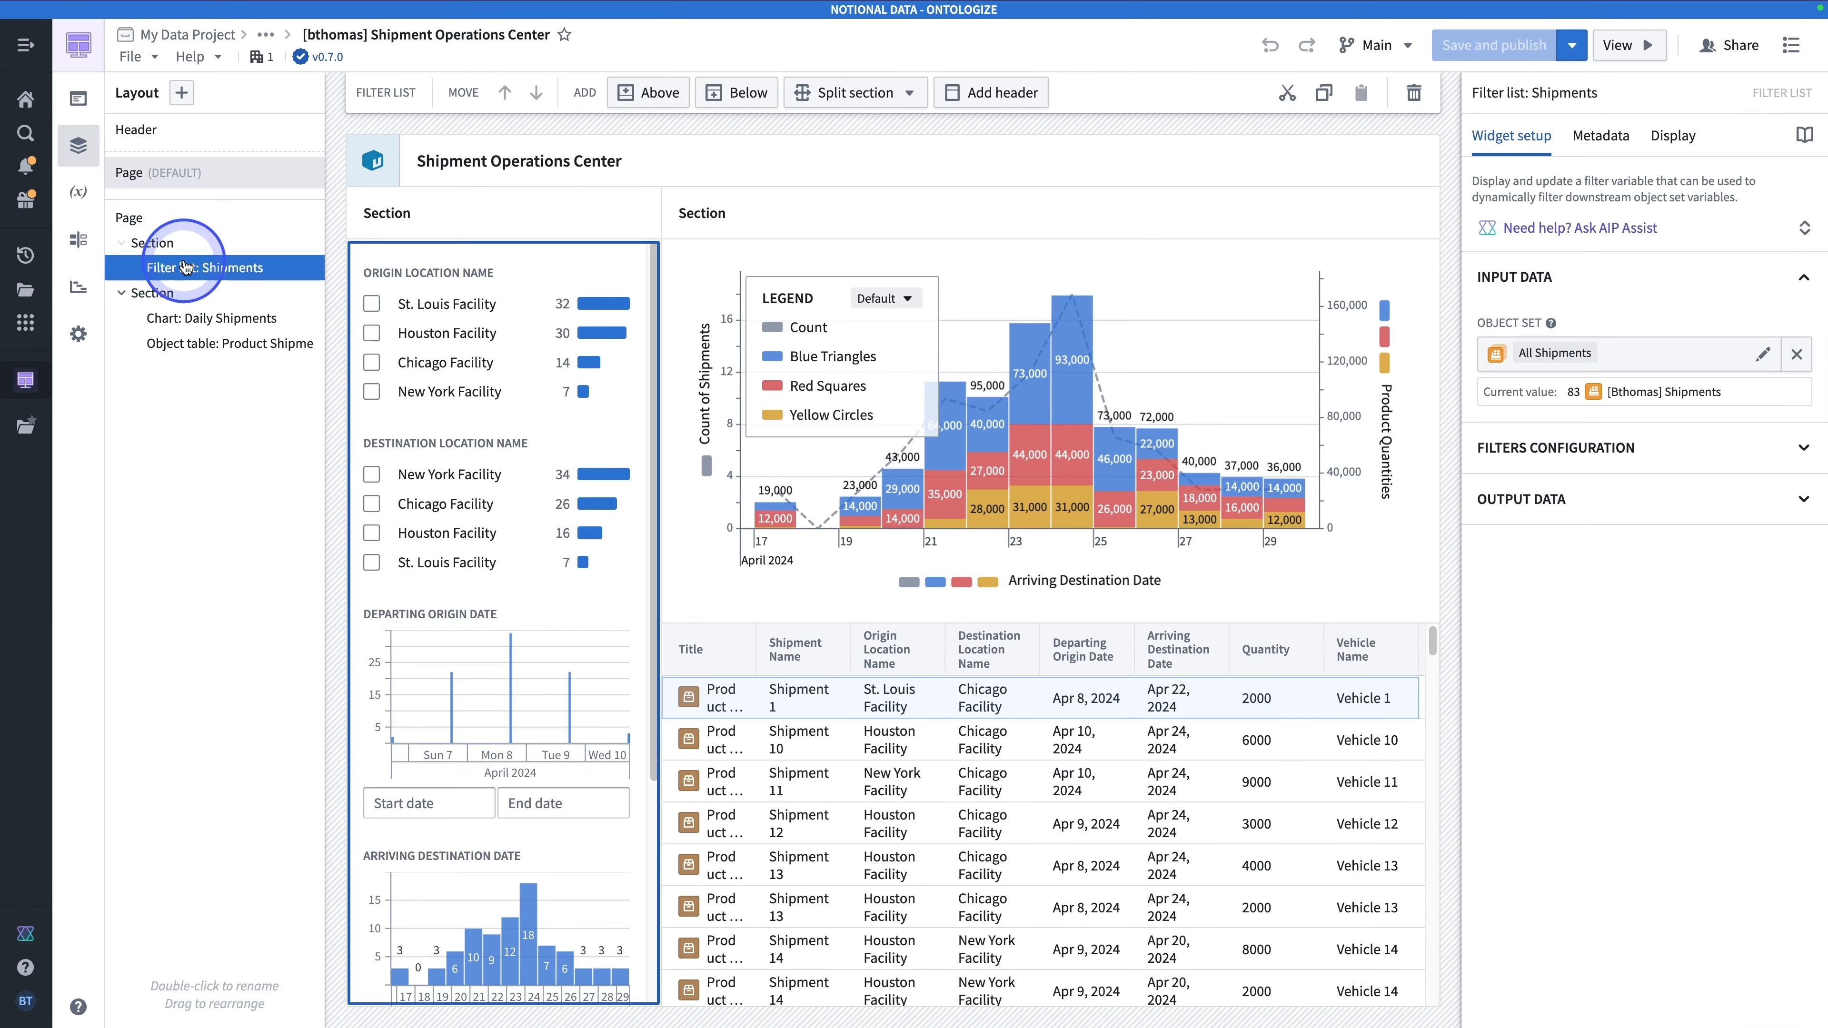
left_click(136, 219)
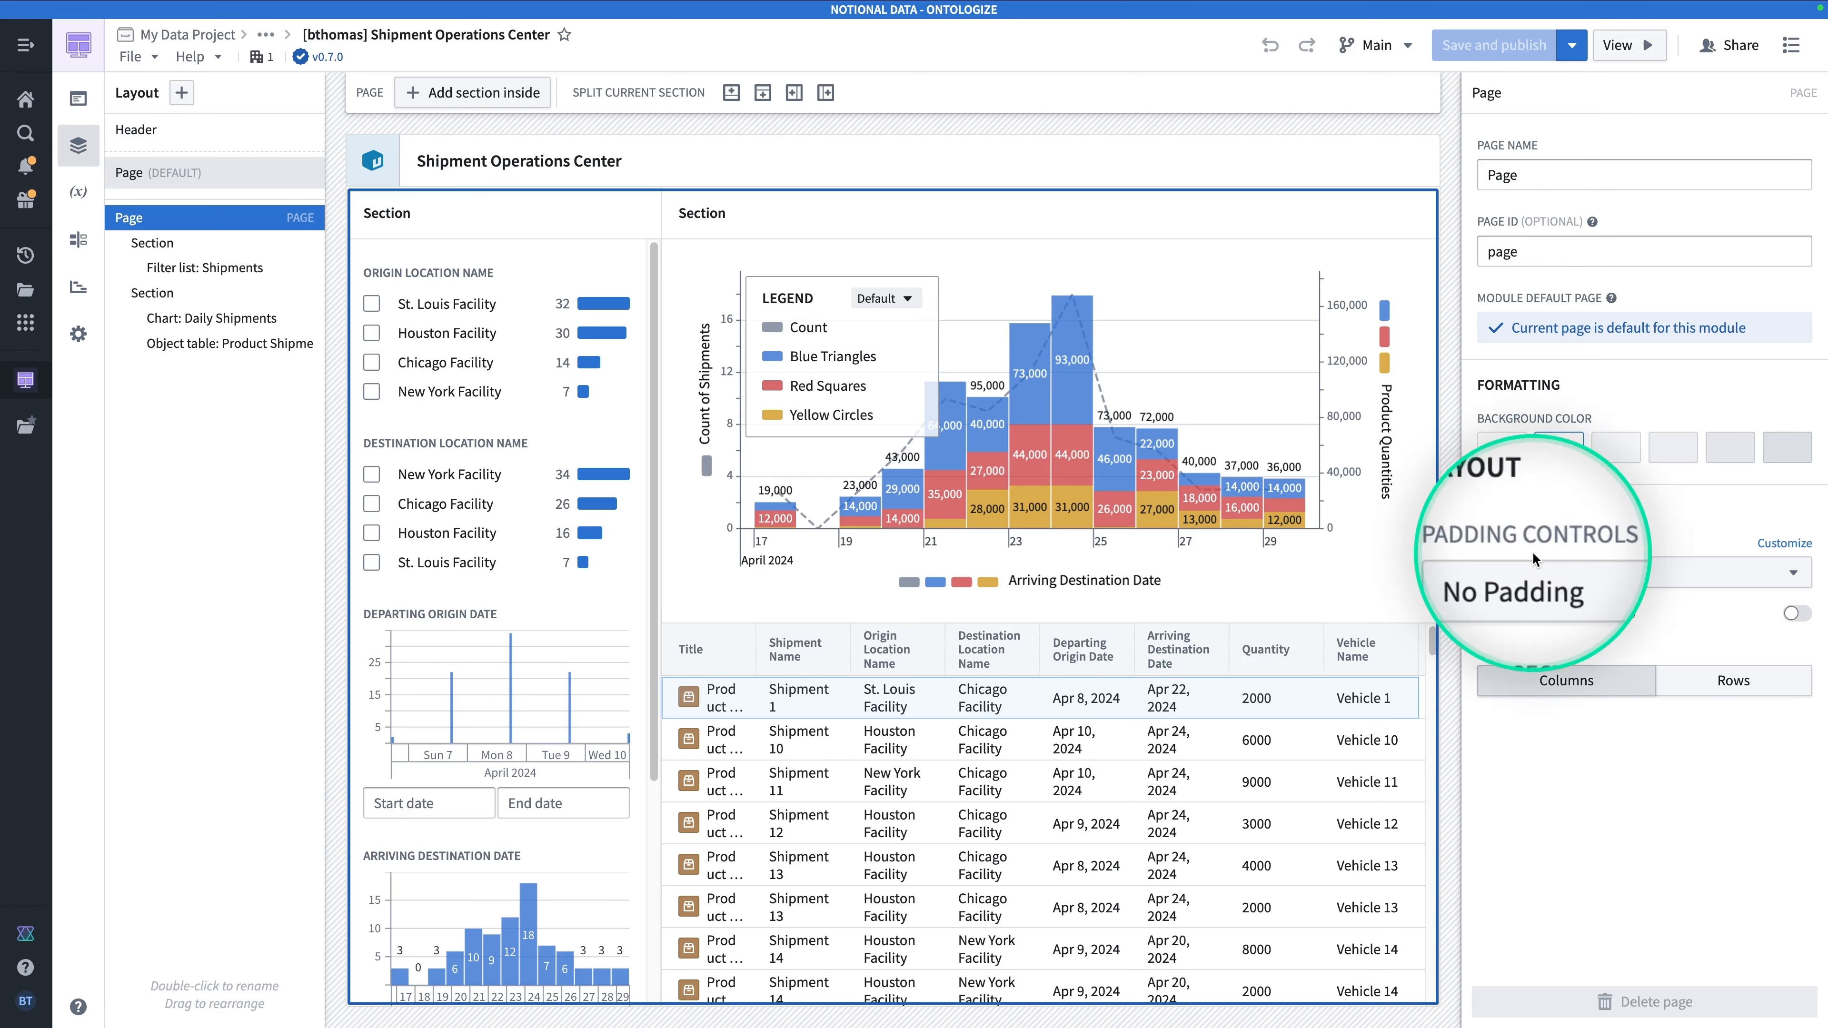
left_click(1557, 577)
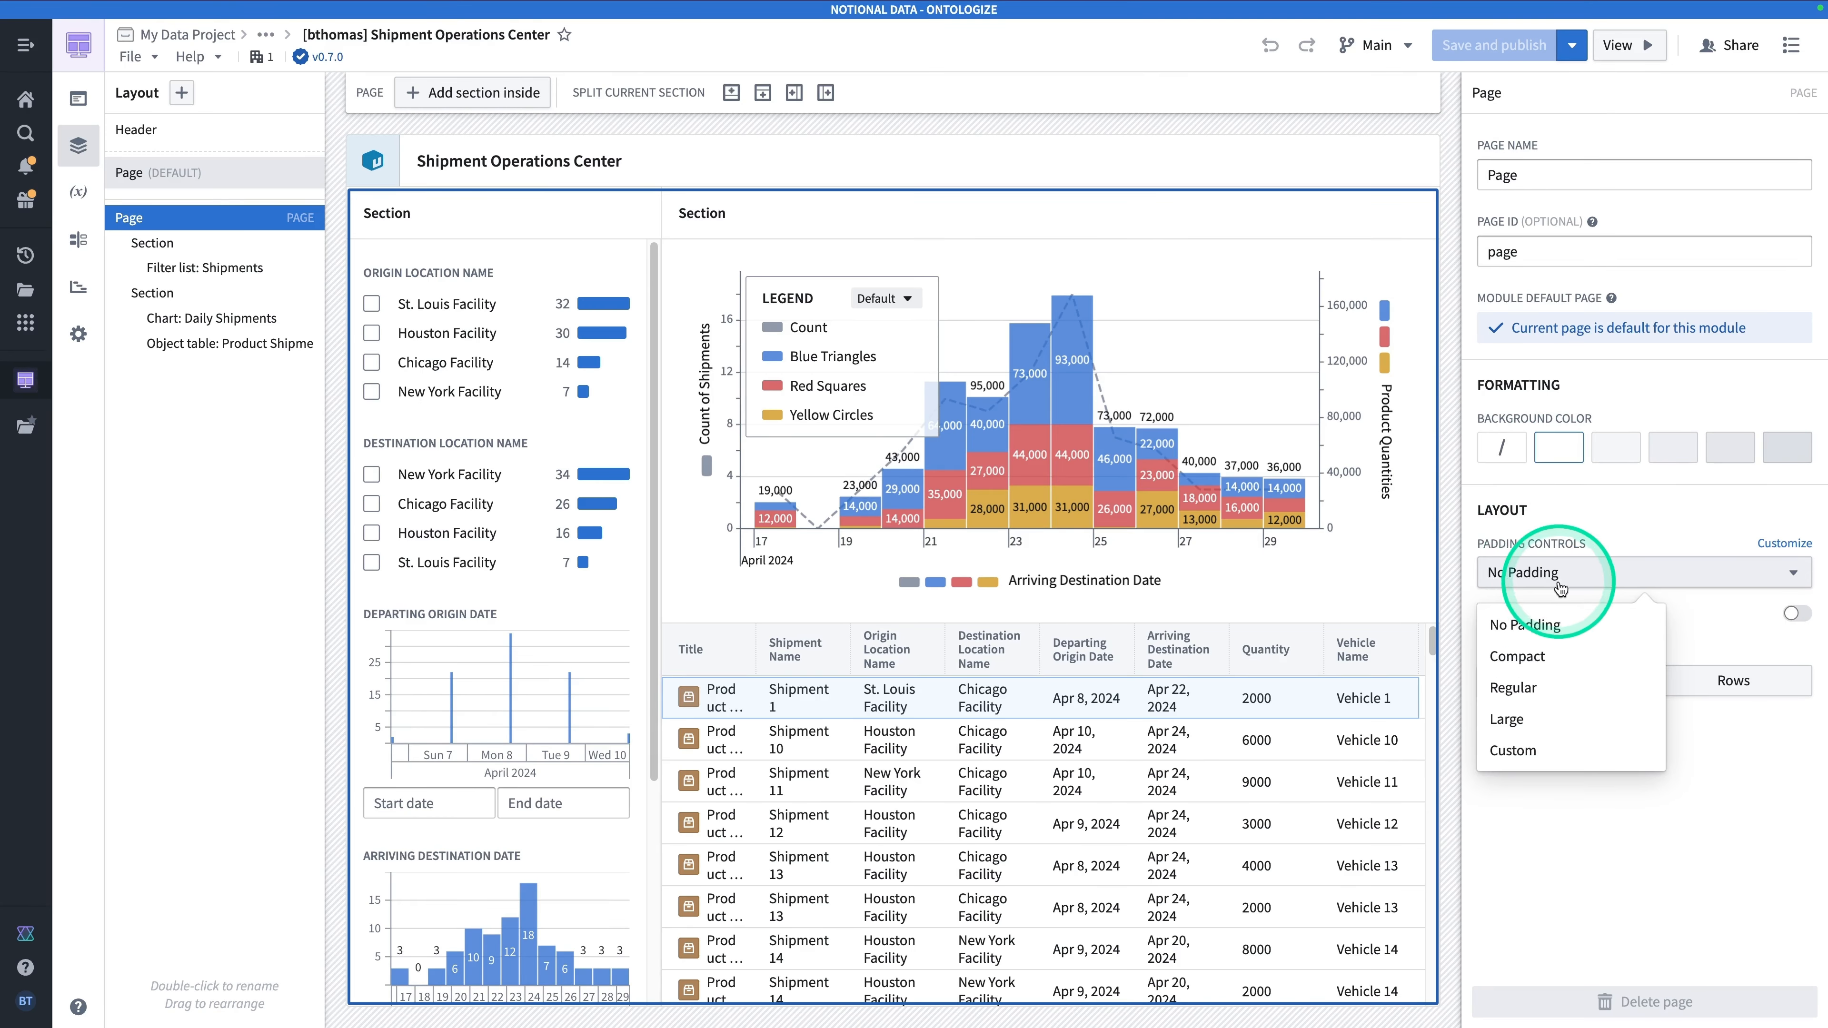
left_click(1555, 658)
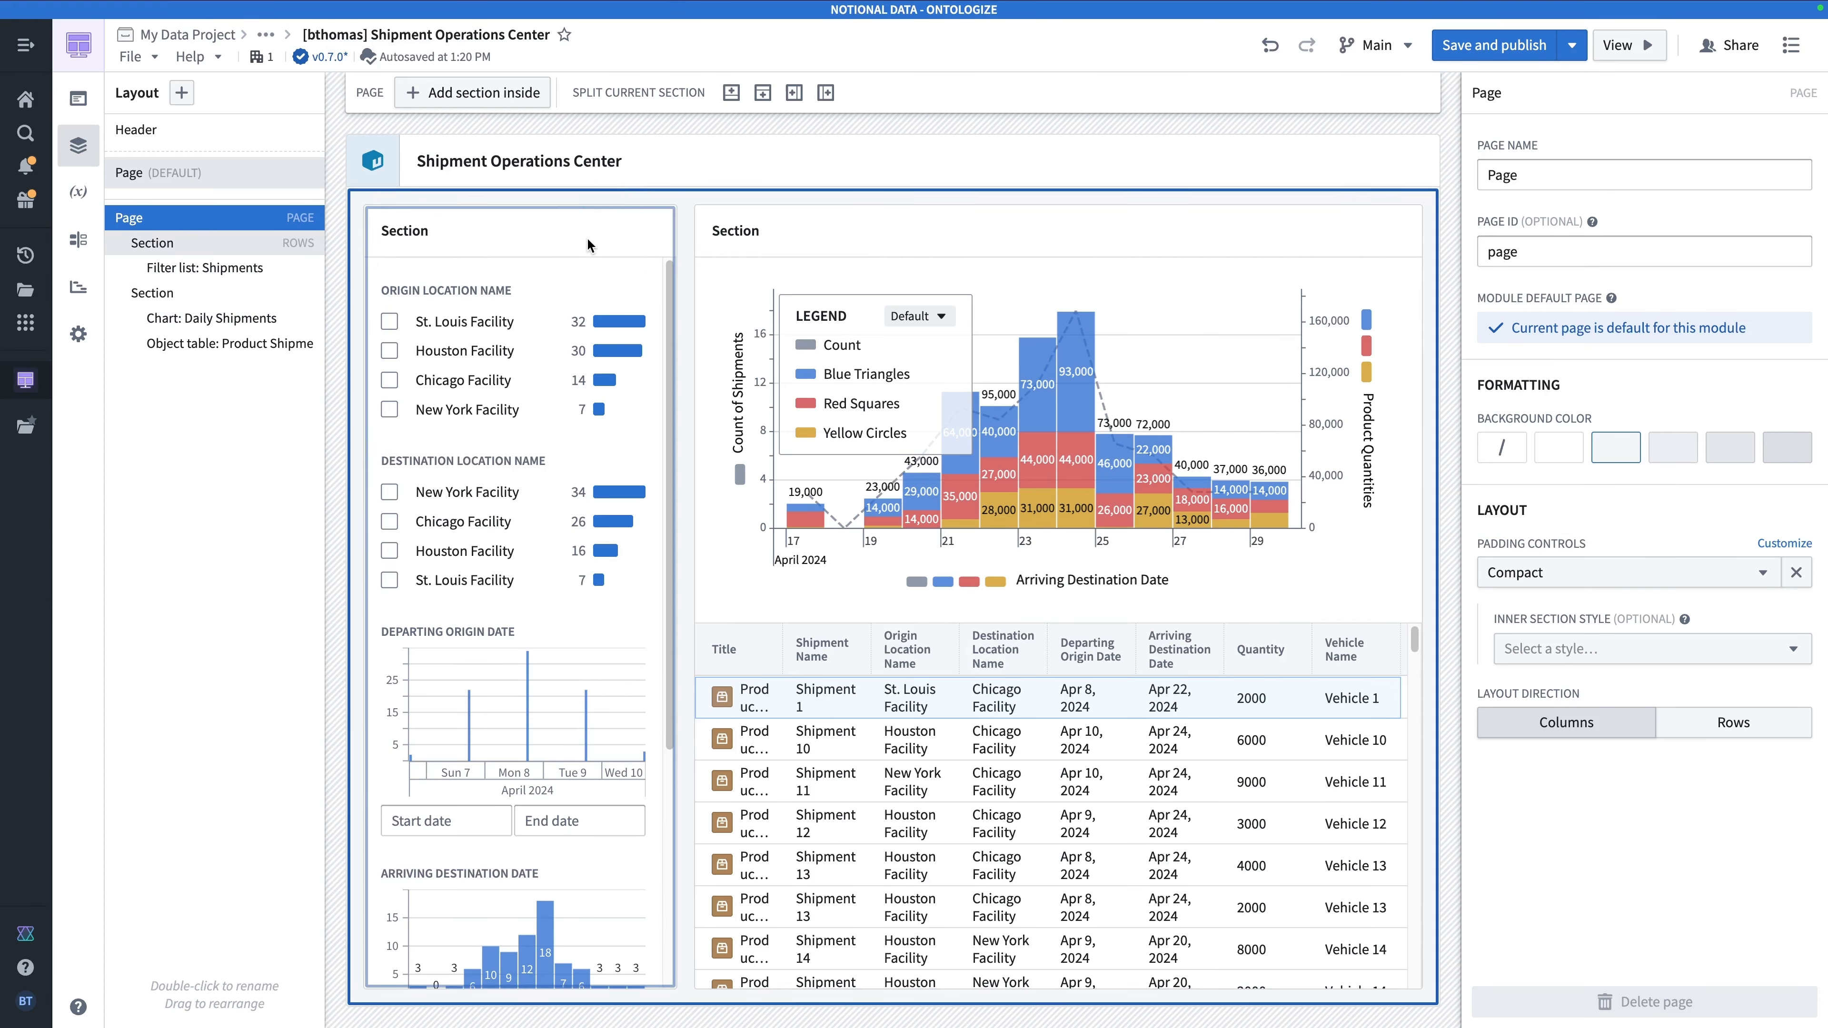
Try Compact padding on the section holding the chart and table, with its section header turned off.
left_click(1297, 238)
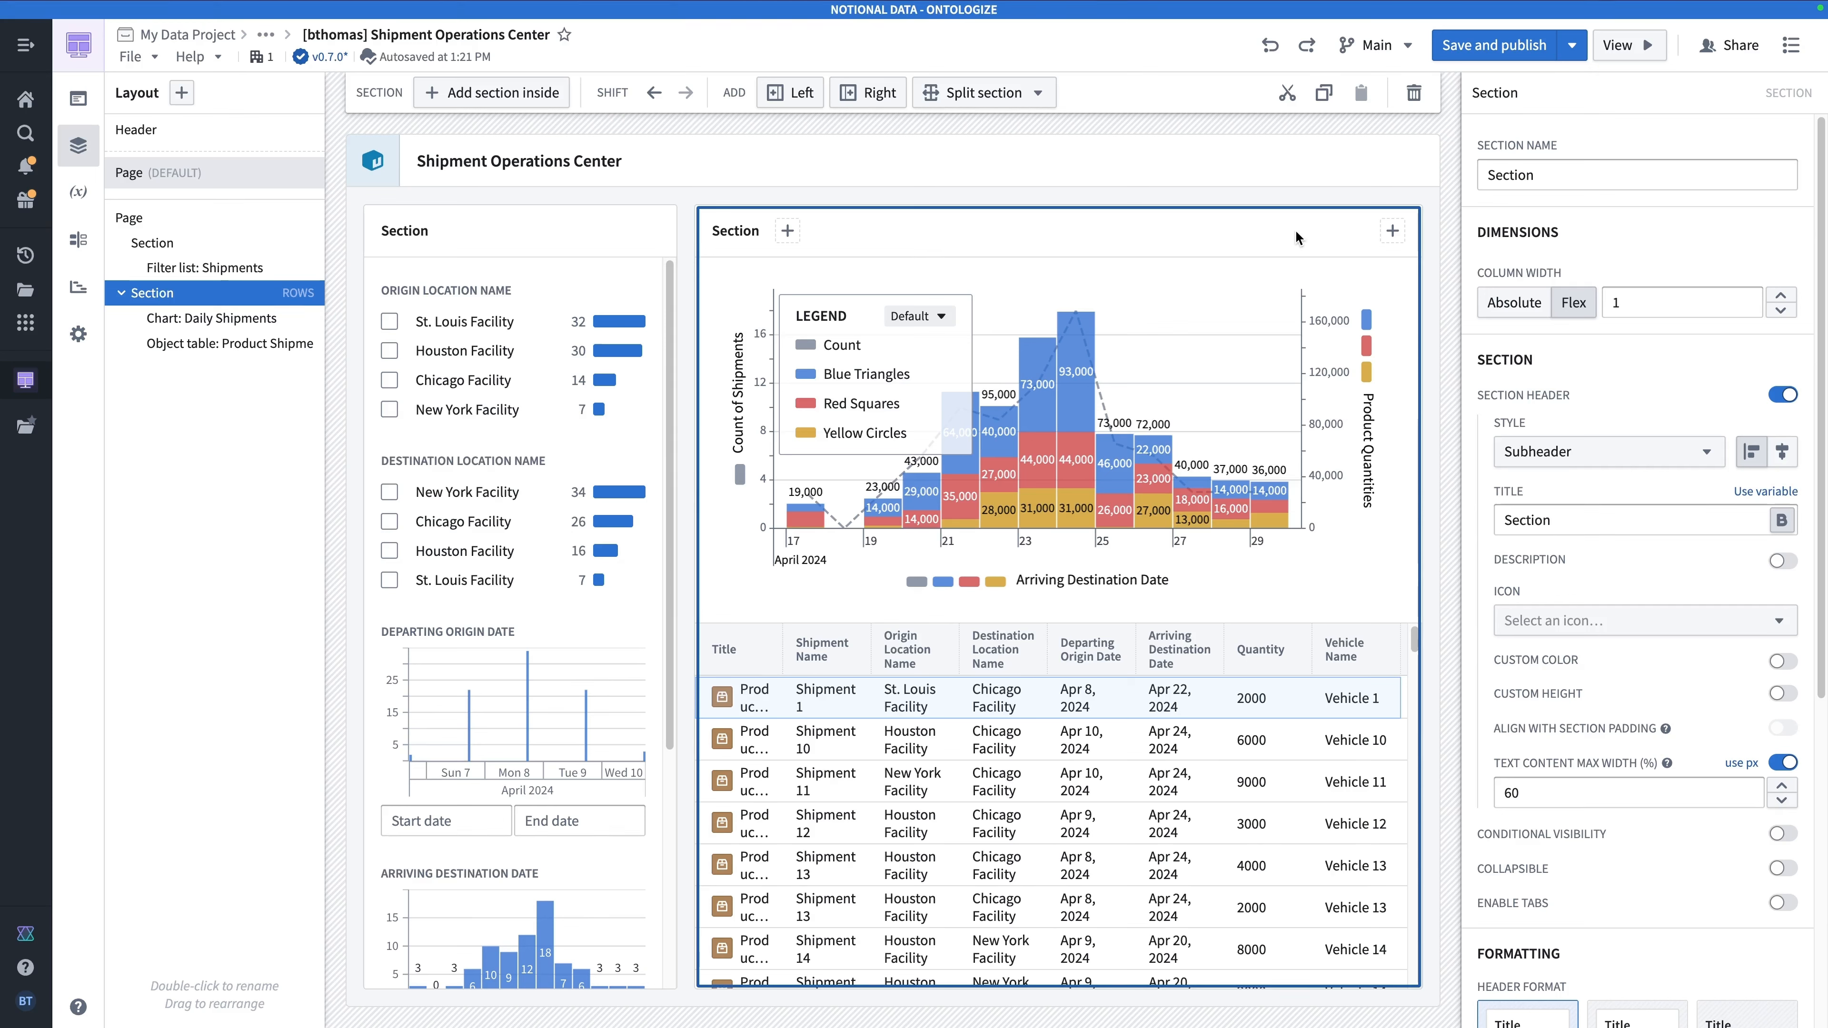
left_click(1254, 231)
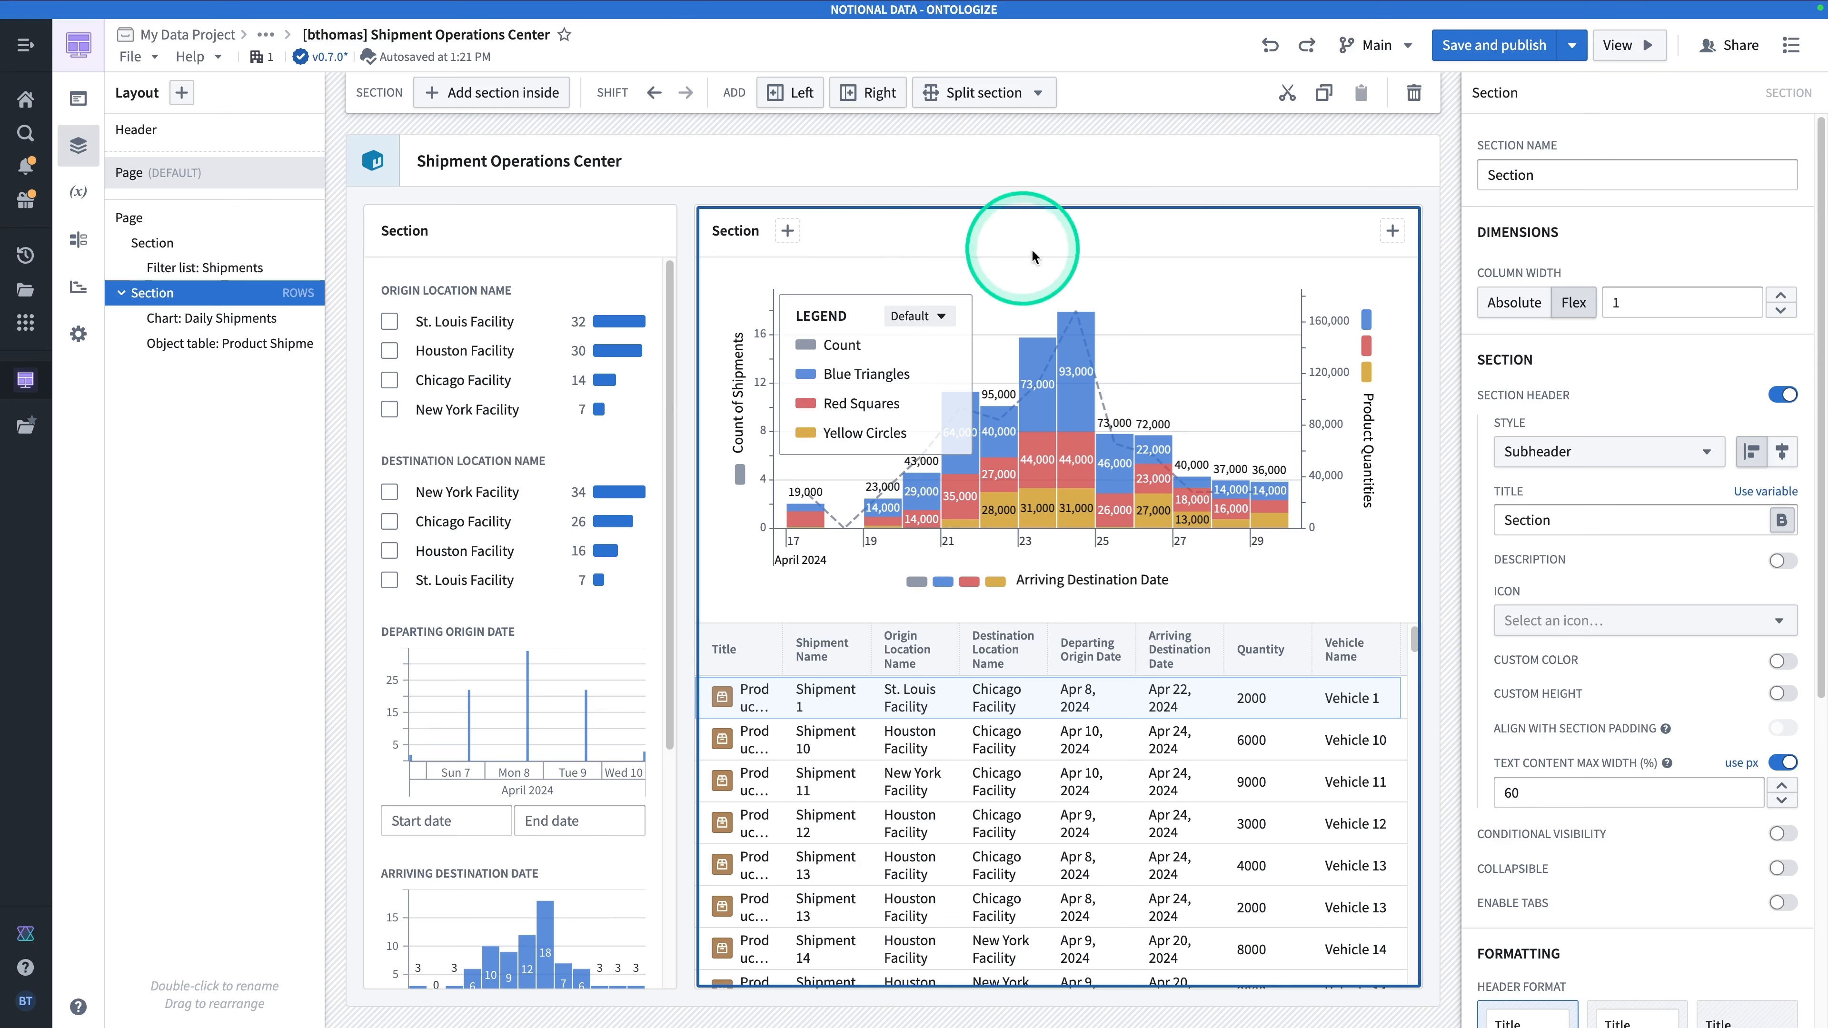
scroll(1669, 403, "down", 7)
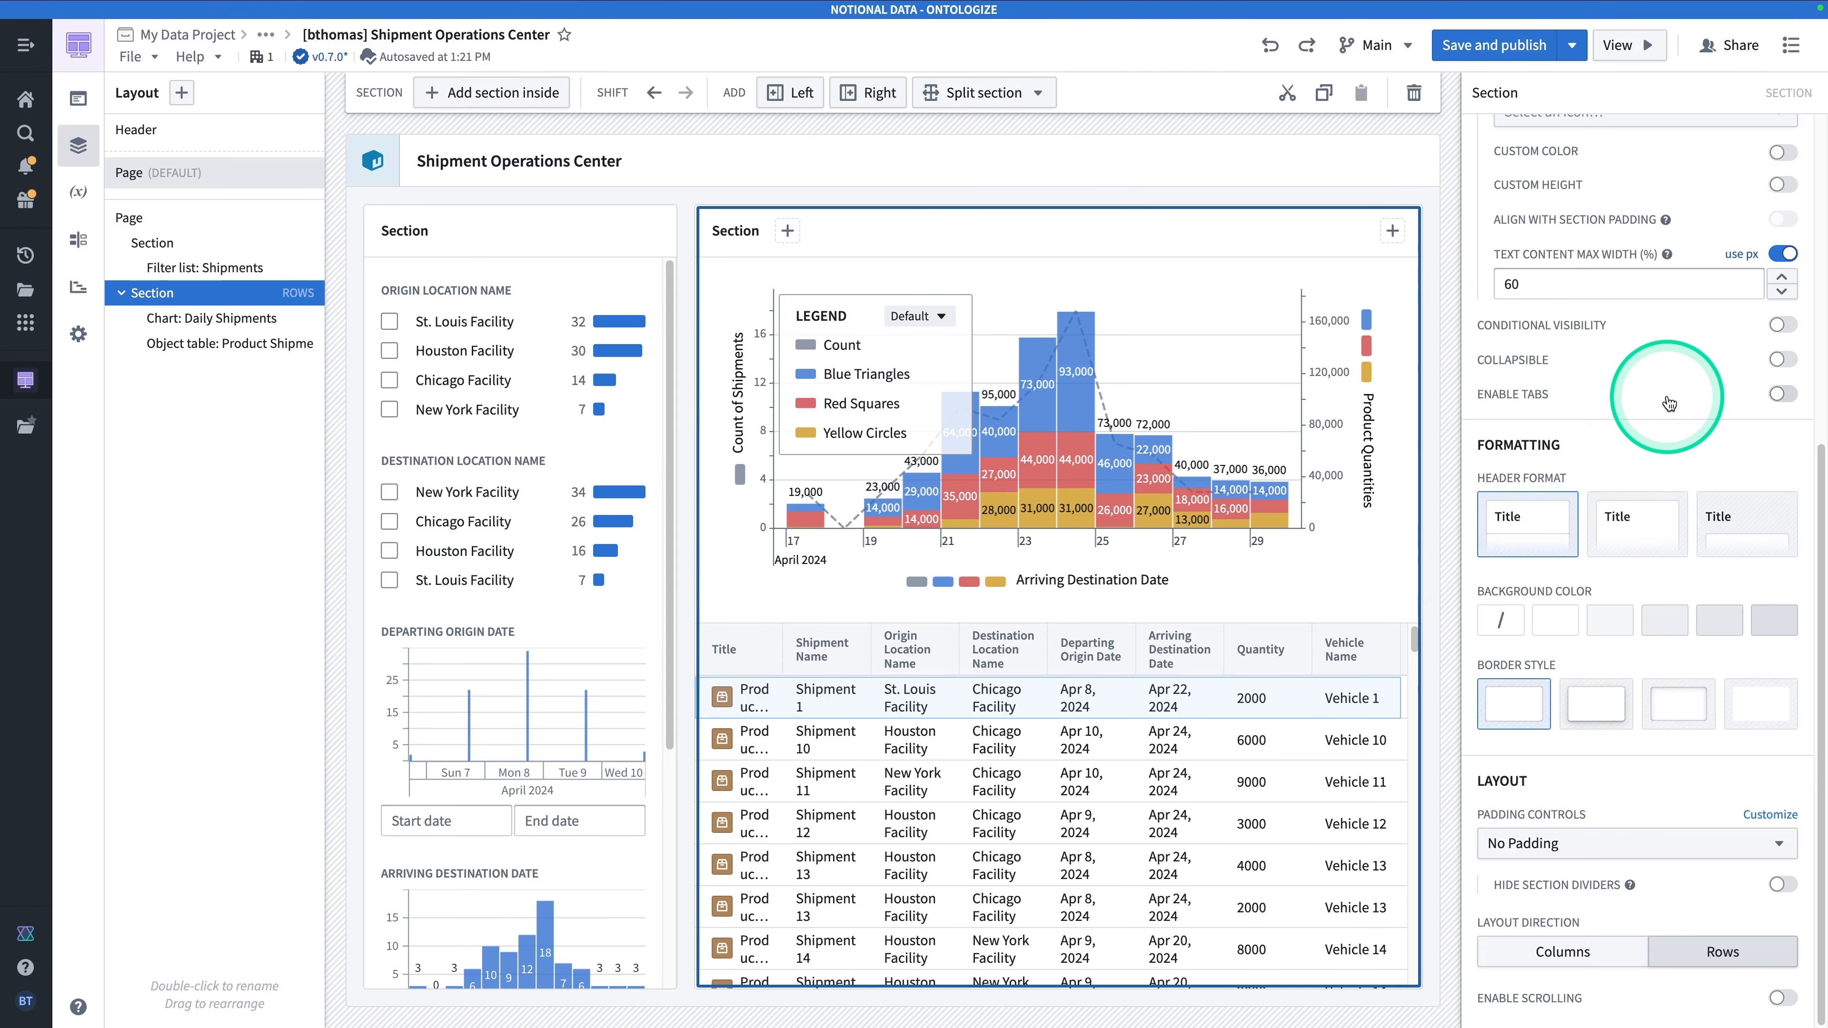
left_click(1622, 843)
left_click(1523, 605)
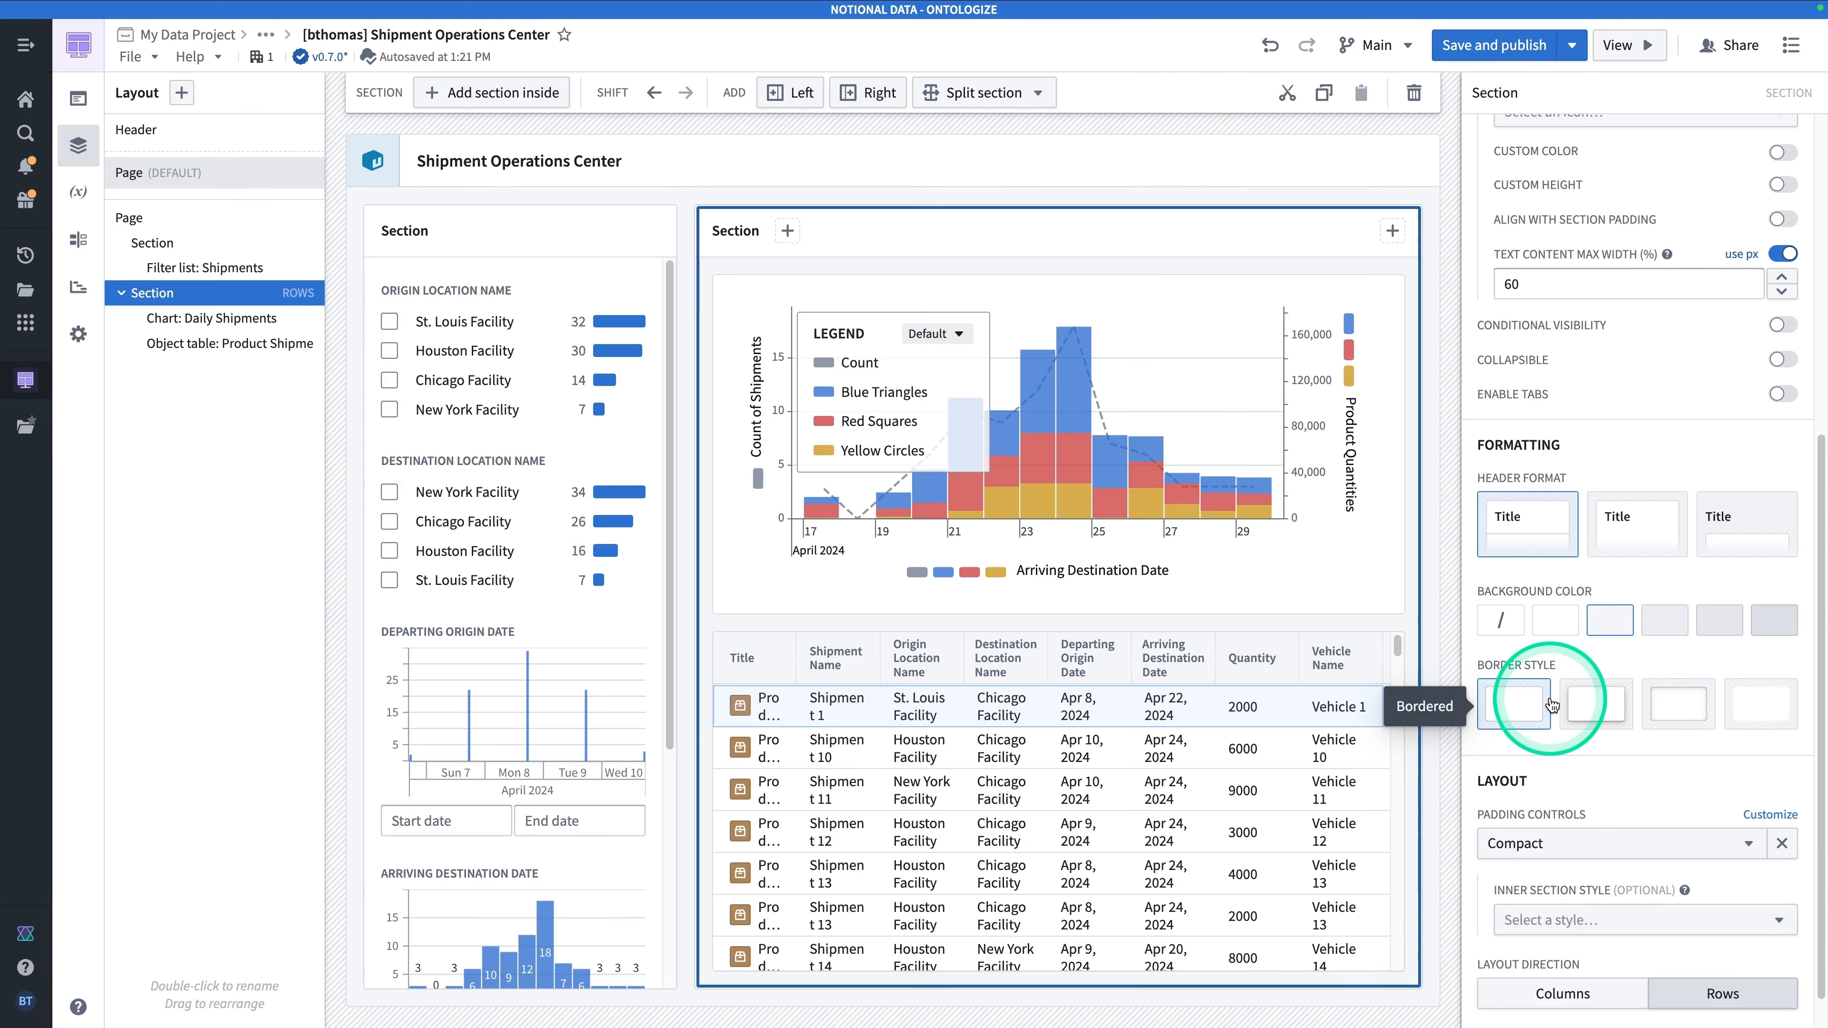
scroll(1684, 723, "up", 7)
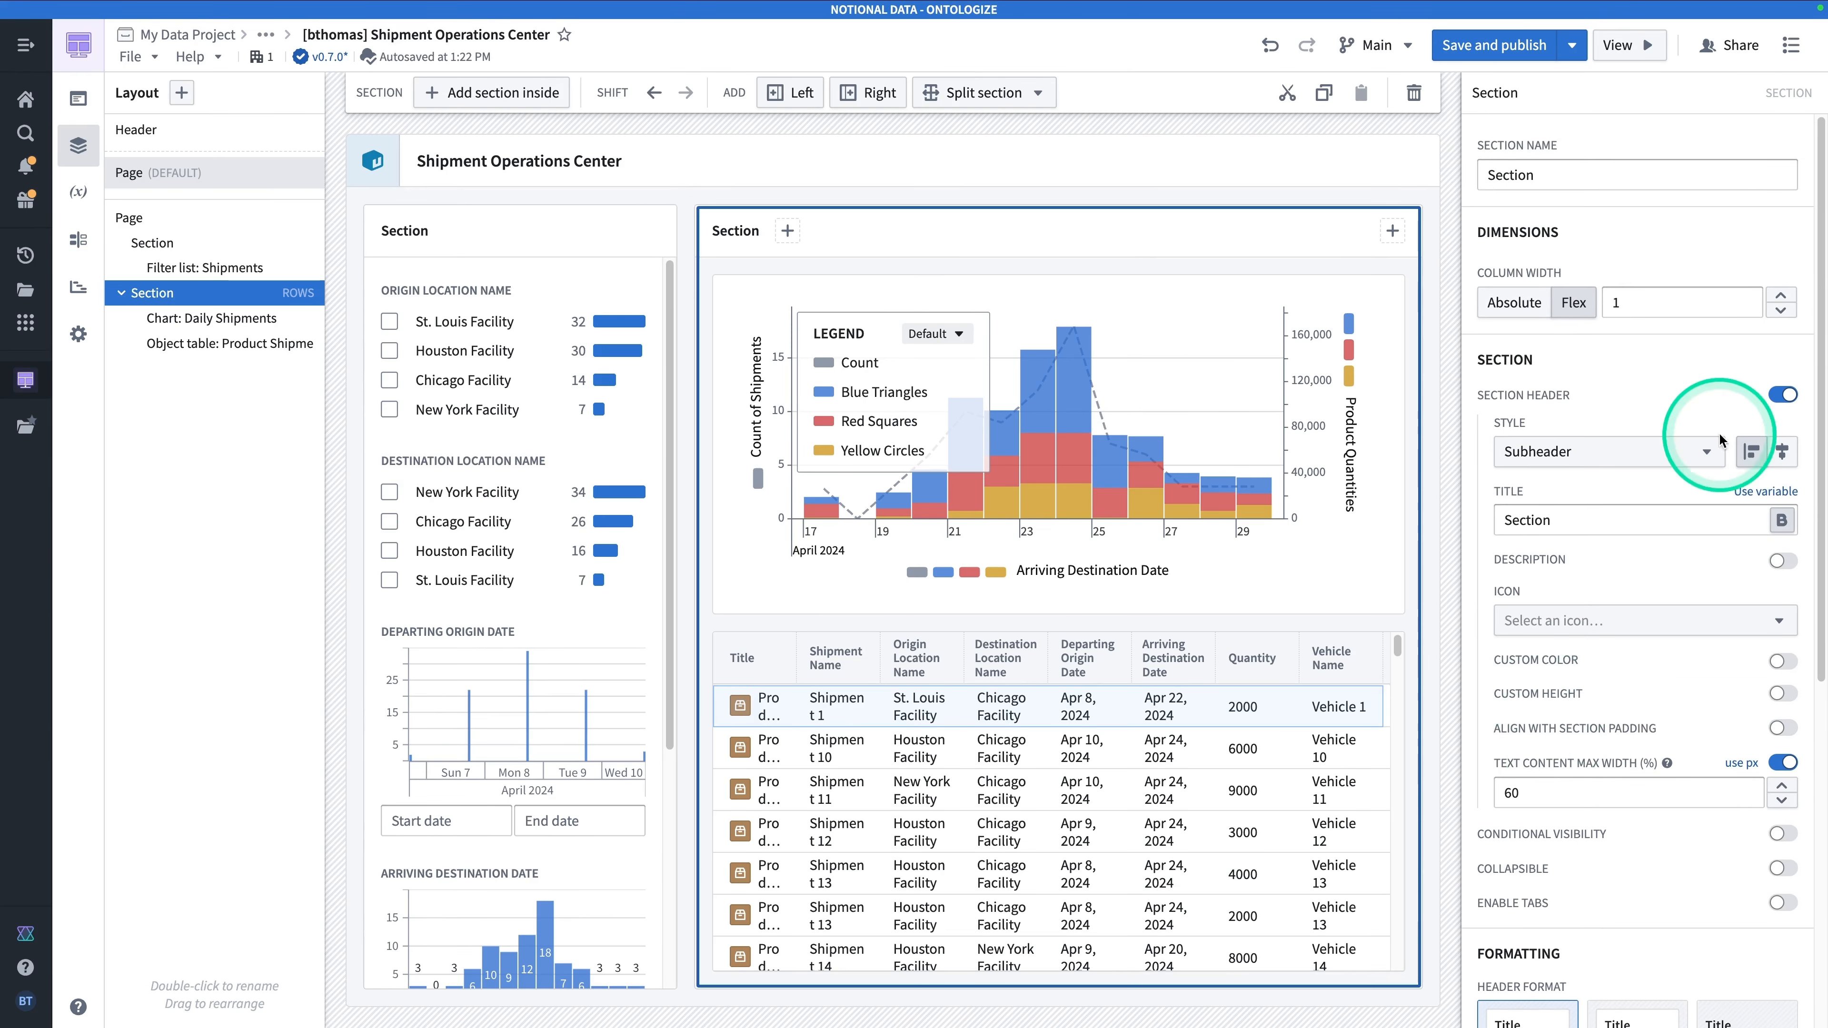
left_click(1784, 395)
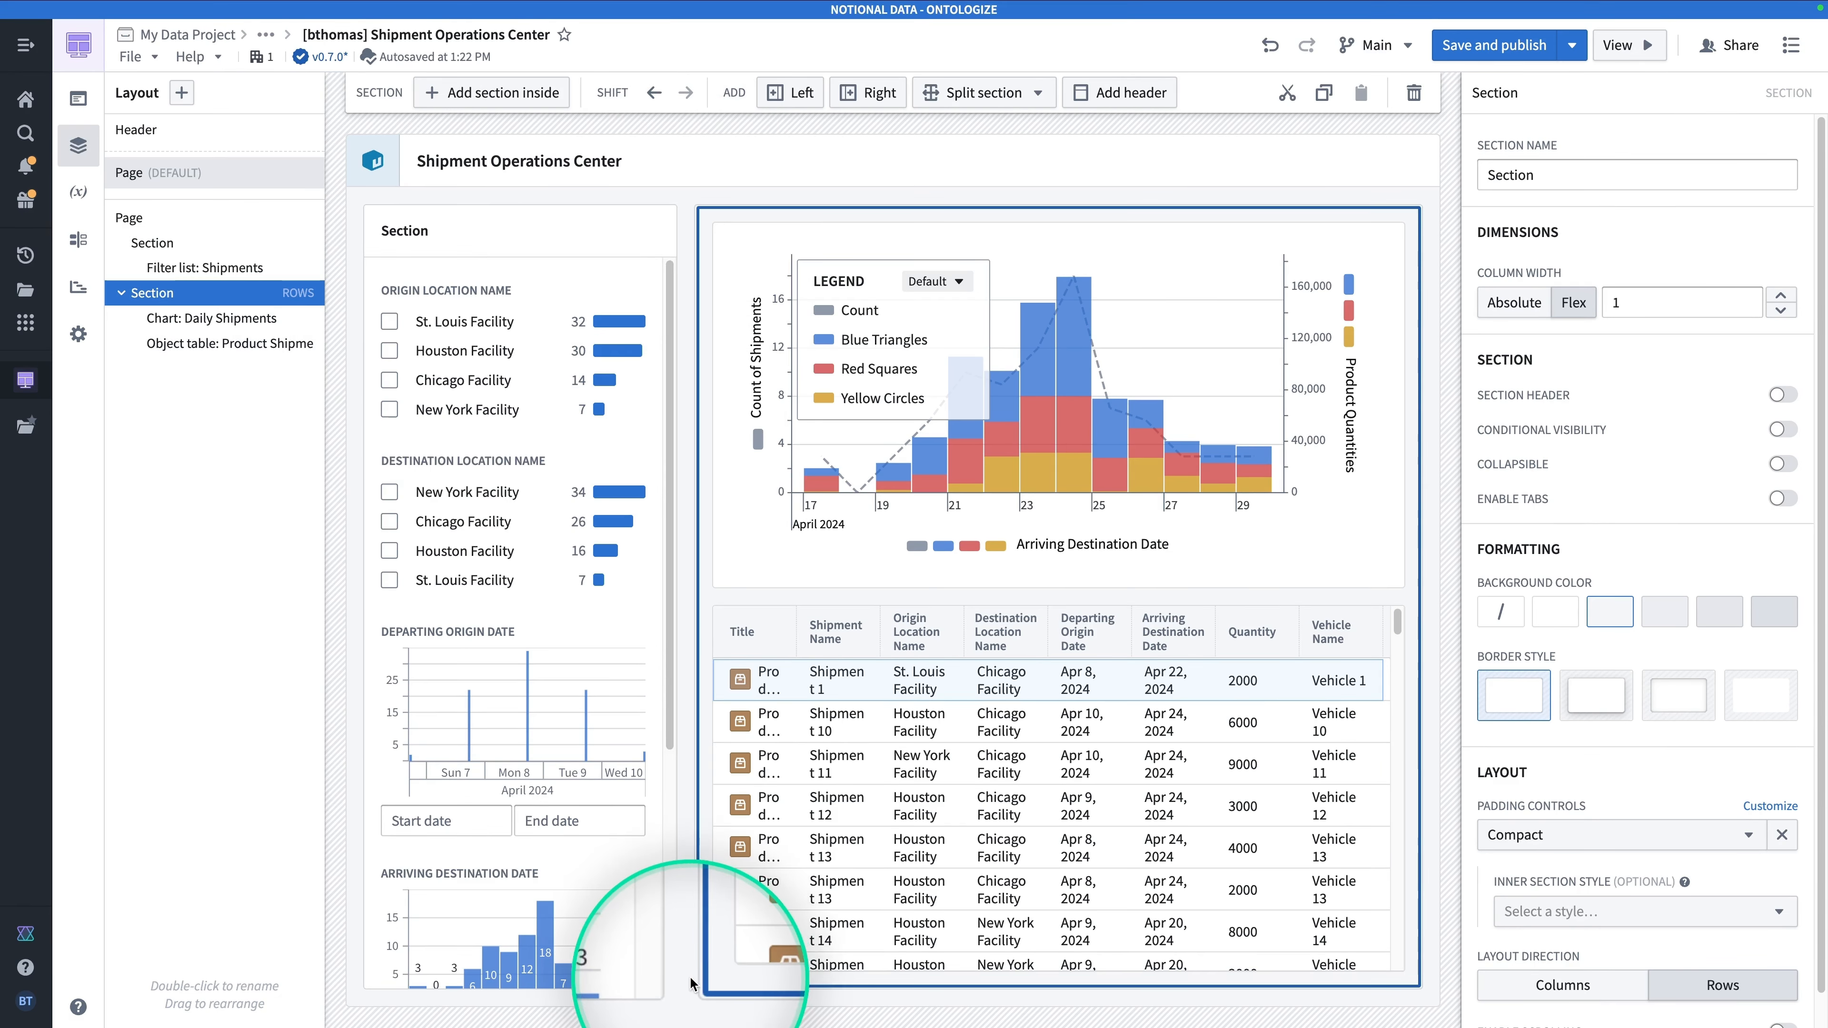
Try the Borderless border style on the chart and table section, and undo it together with the header removal and Compact padding.
left_click(692, 156)
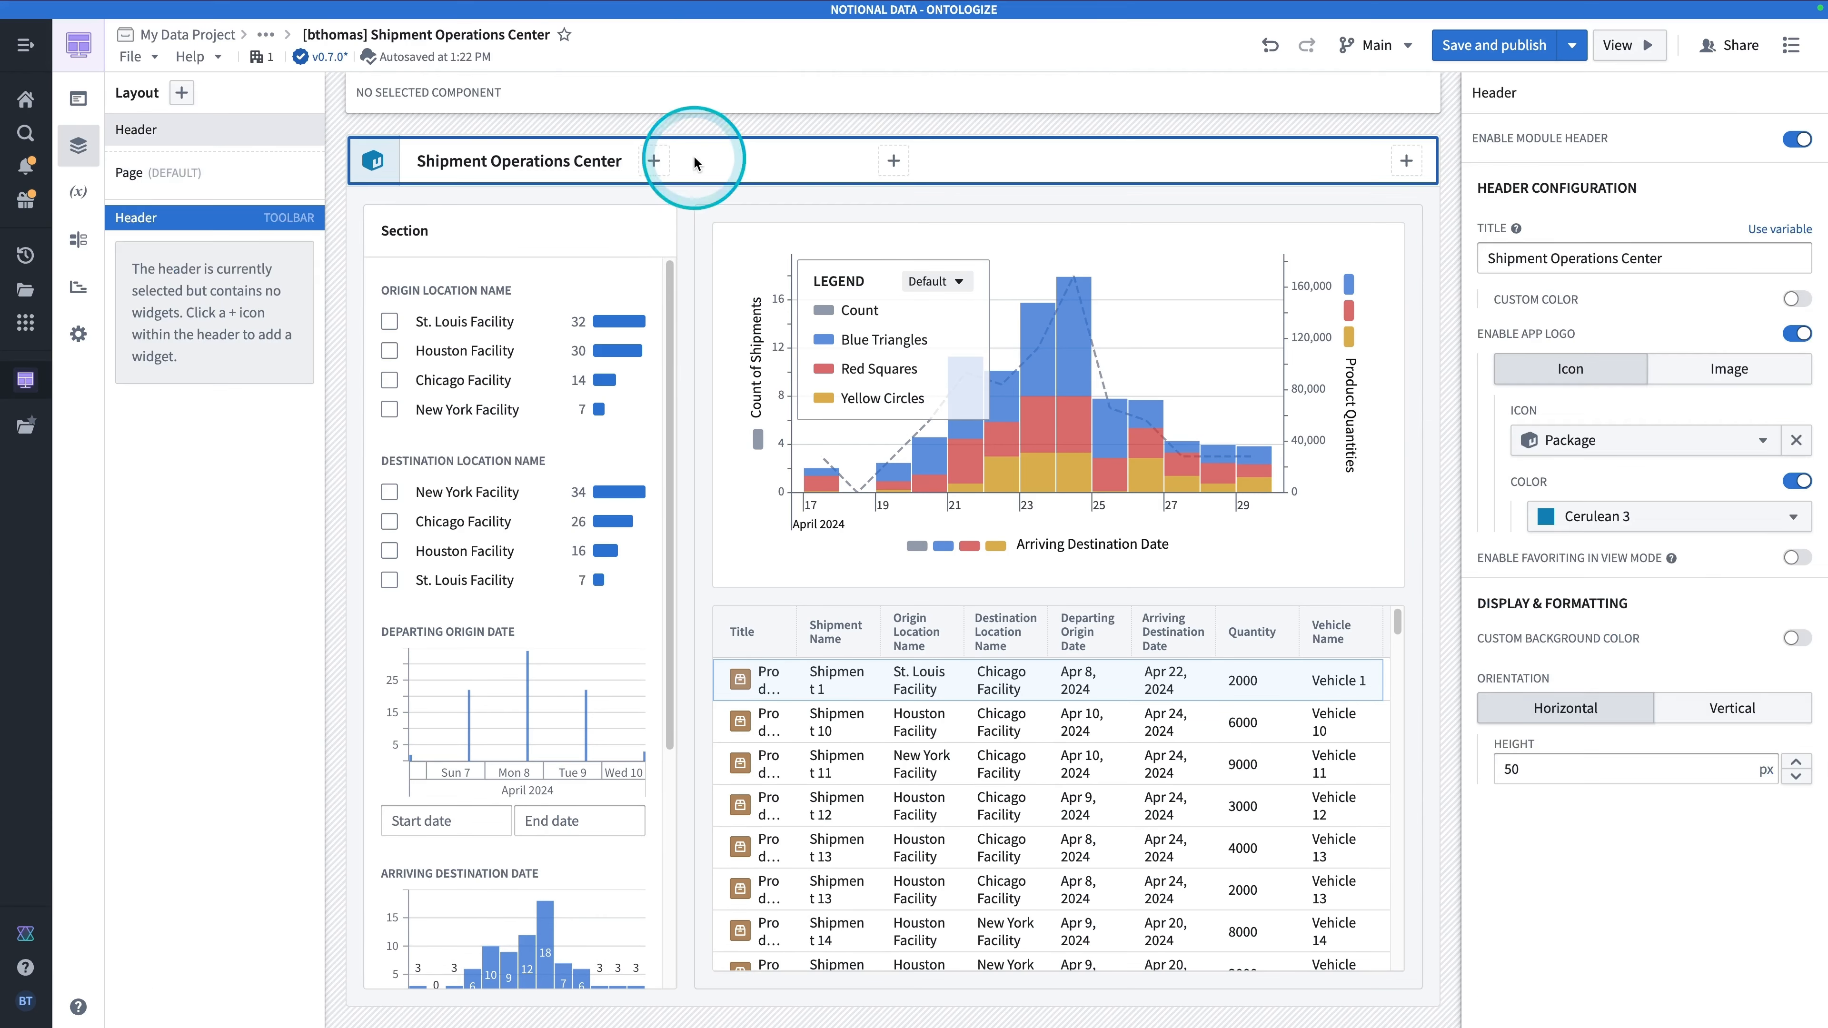
left_click(708, 227)
left_click(1756, 694)
left_click(607, 238)
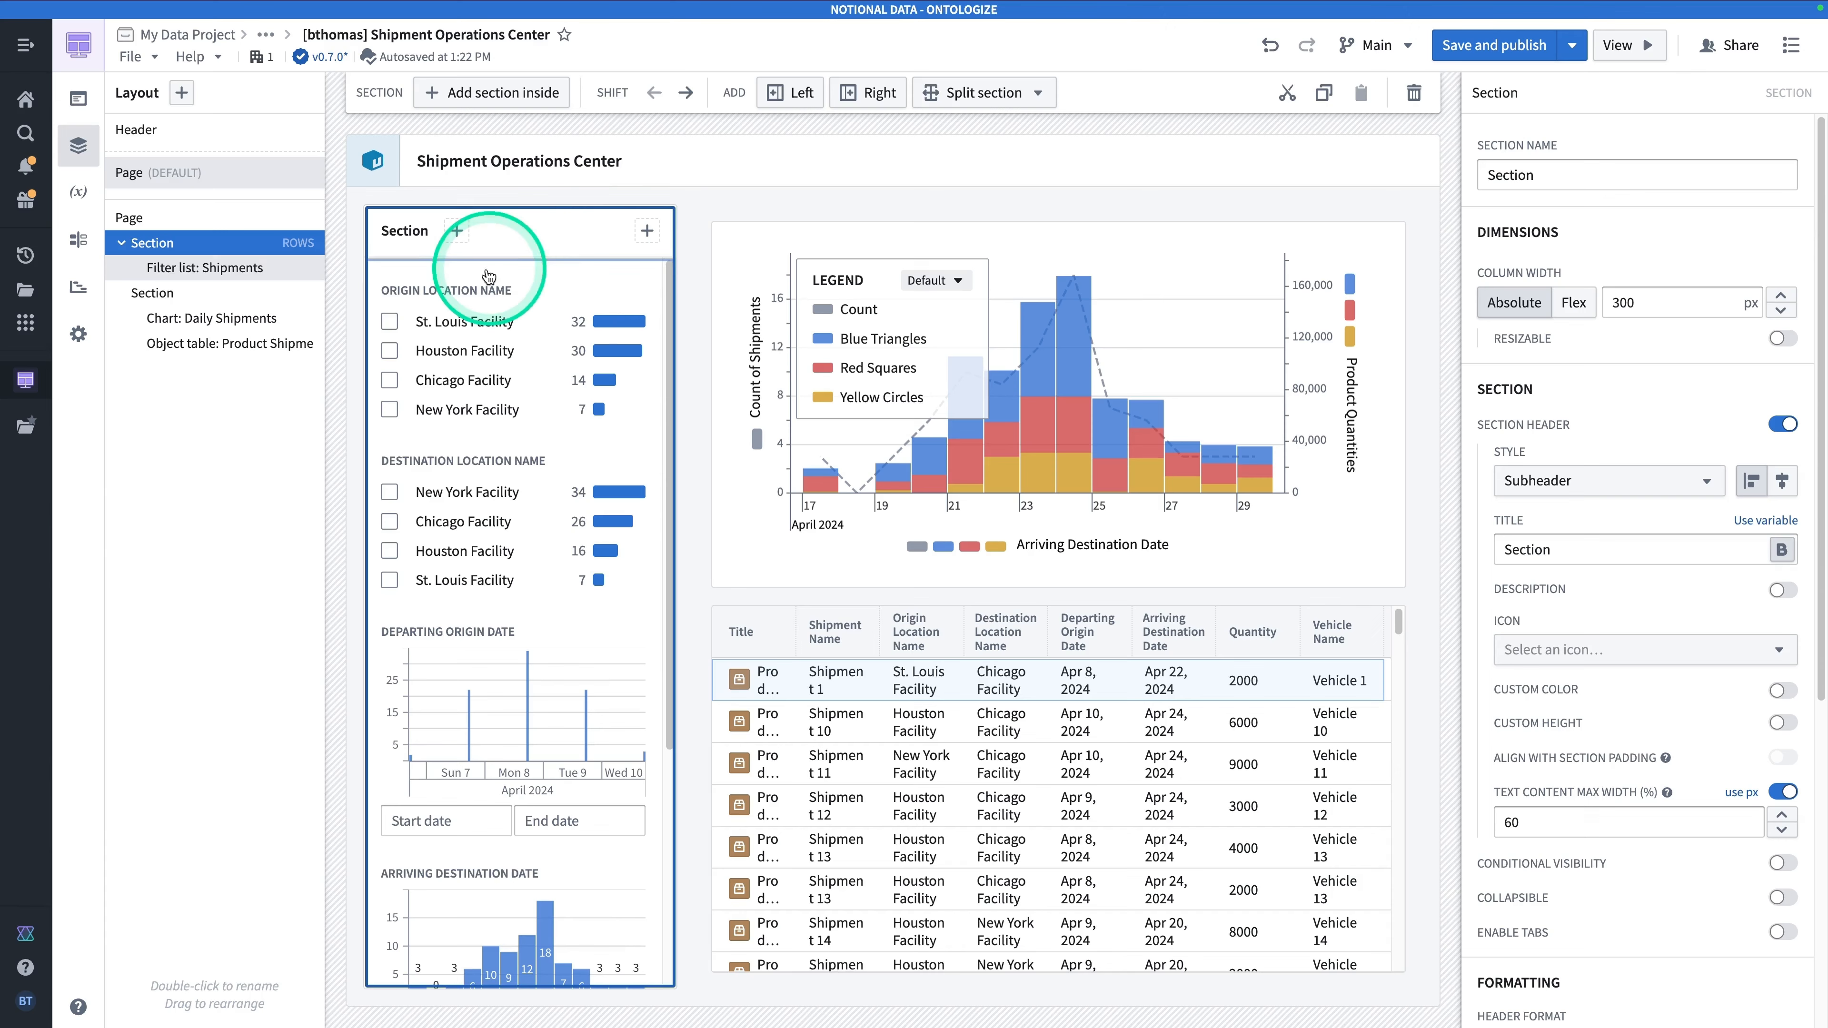
left_click(685, 177)
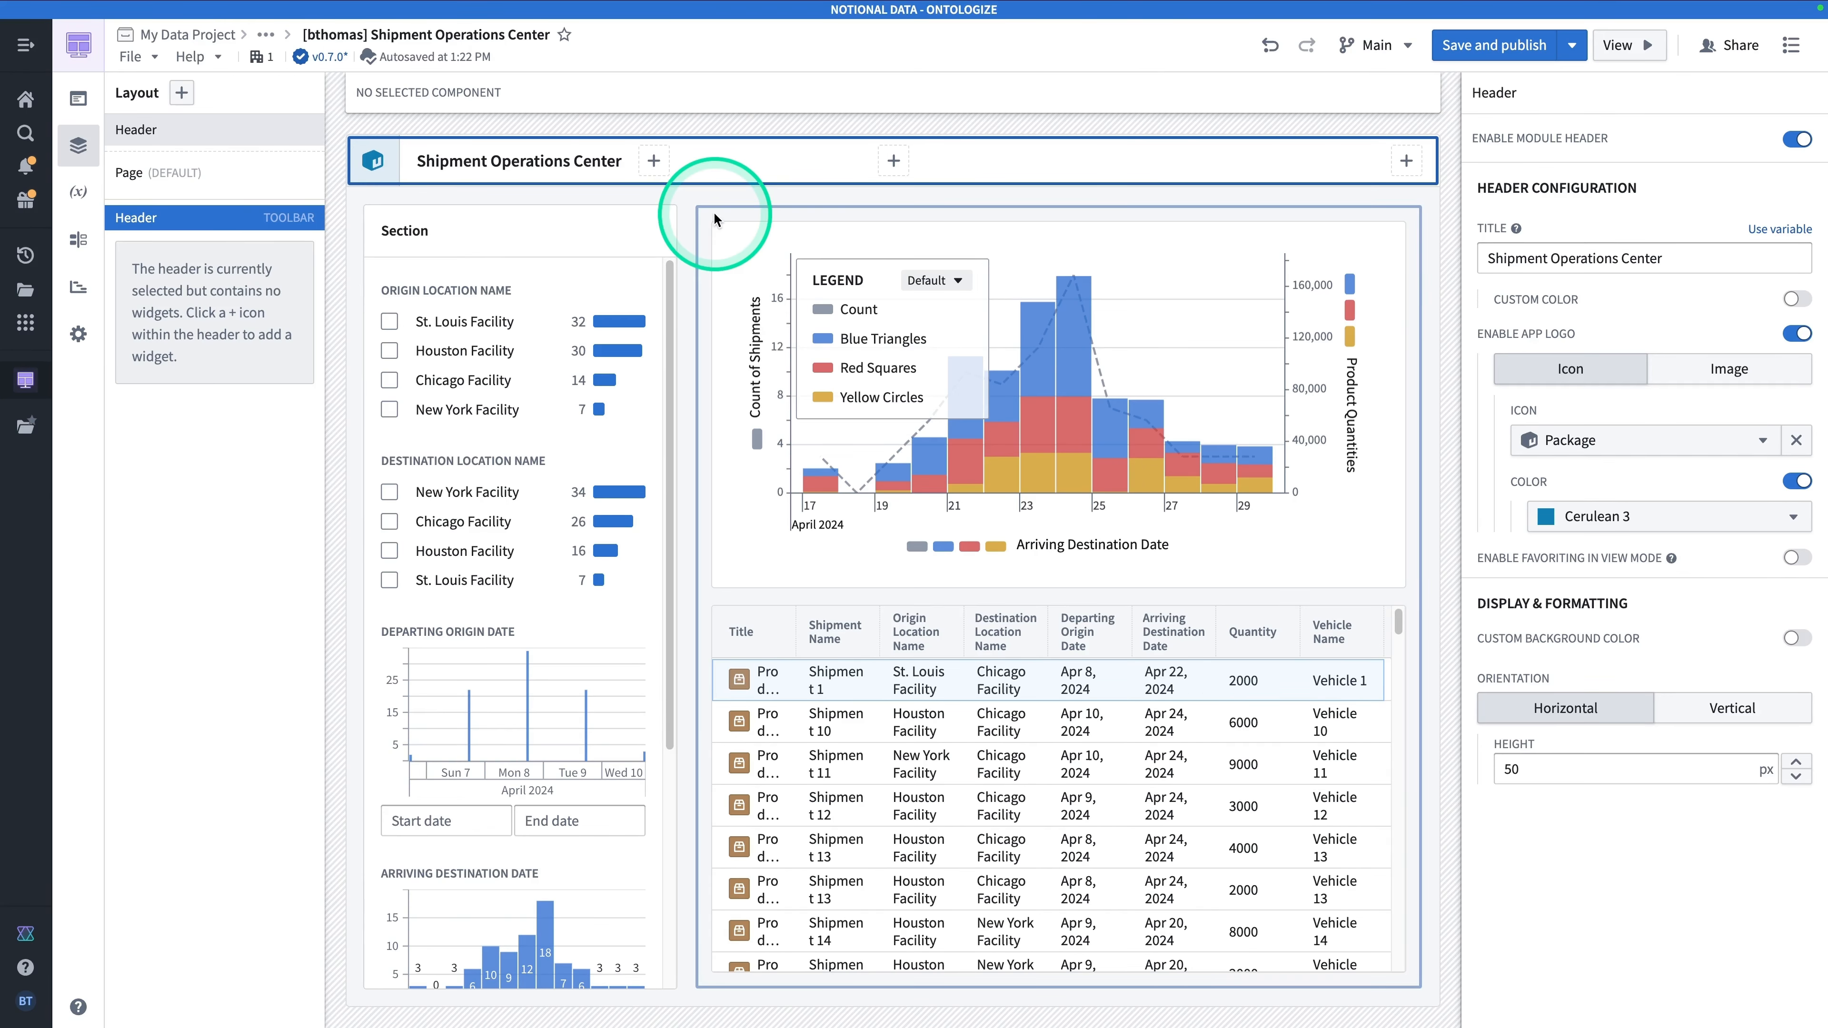
key("super+z")
key("super+z")
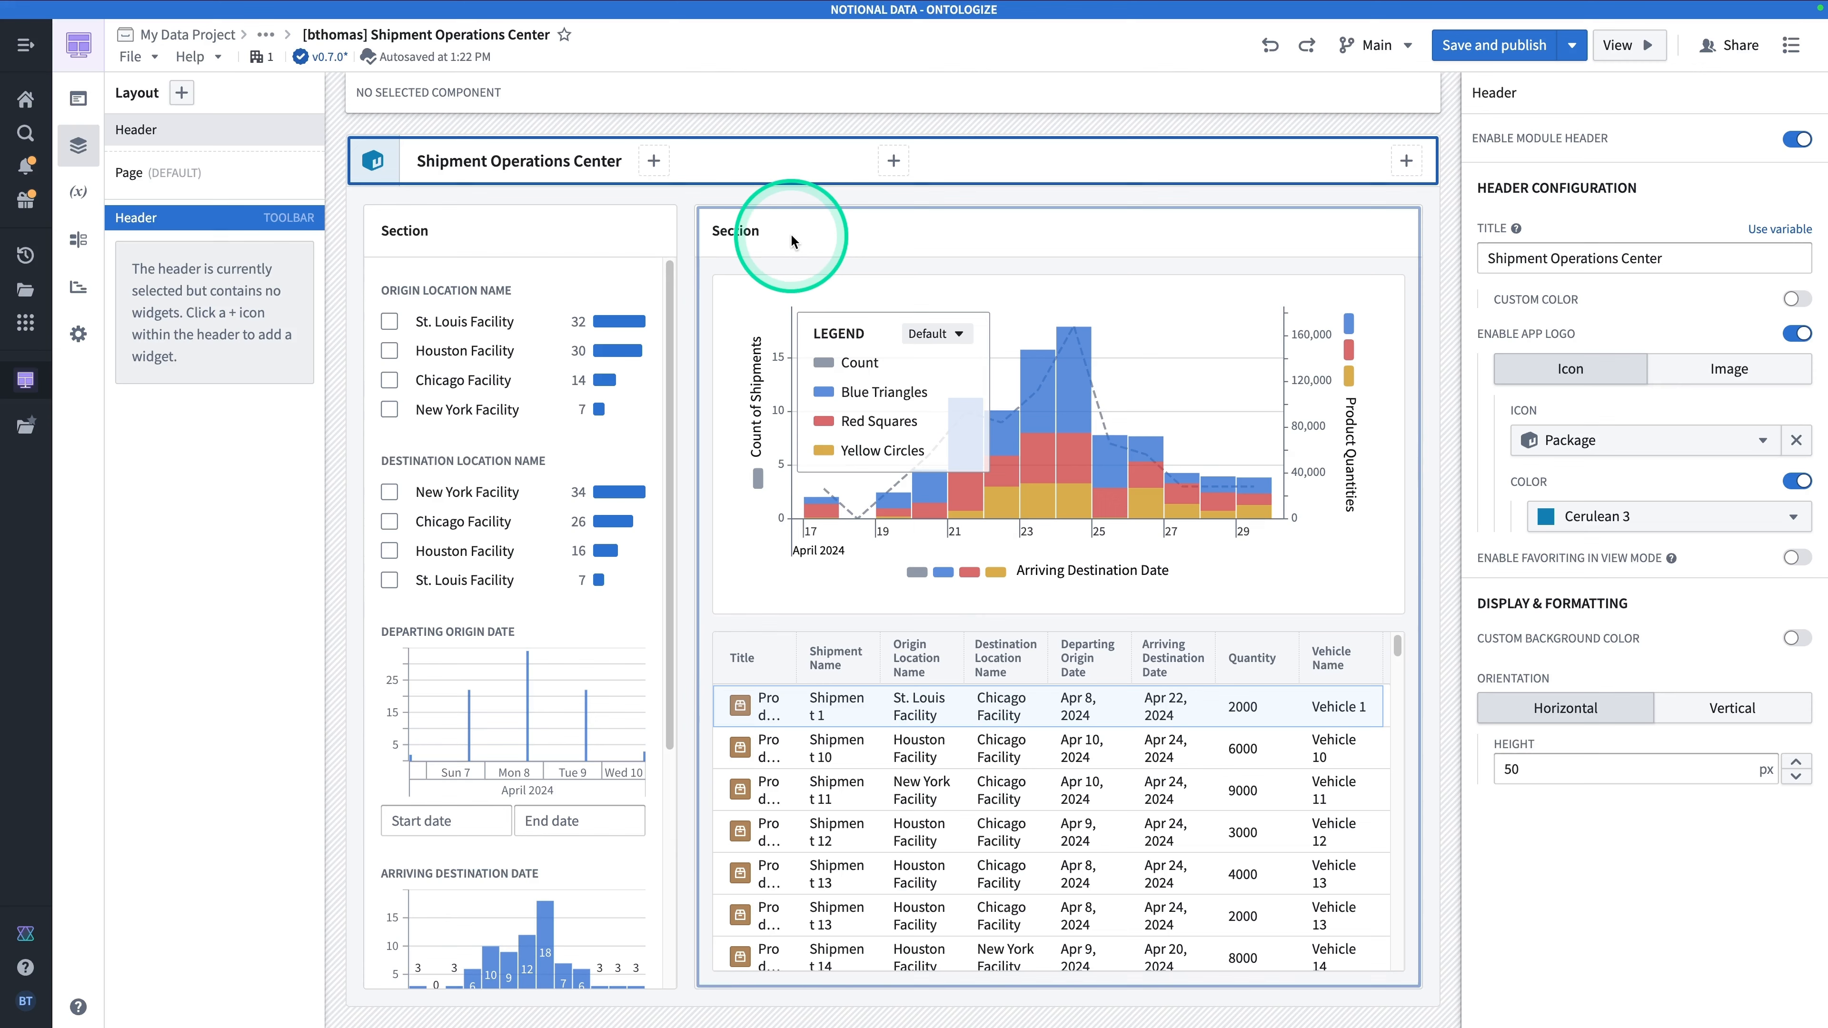
Switch the padding of the section containing the chart and table to Custom.
left_click(914, 238)
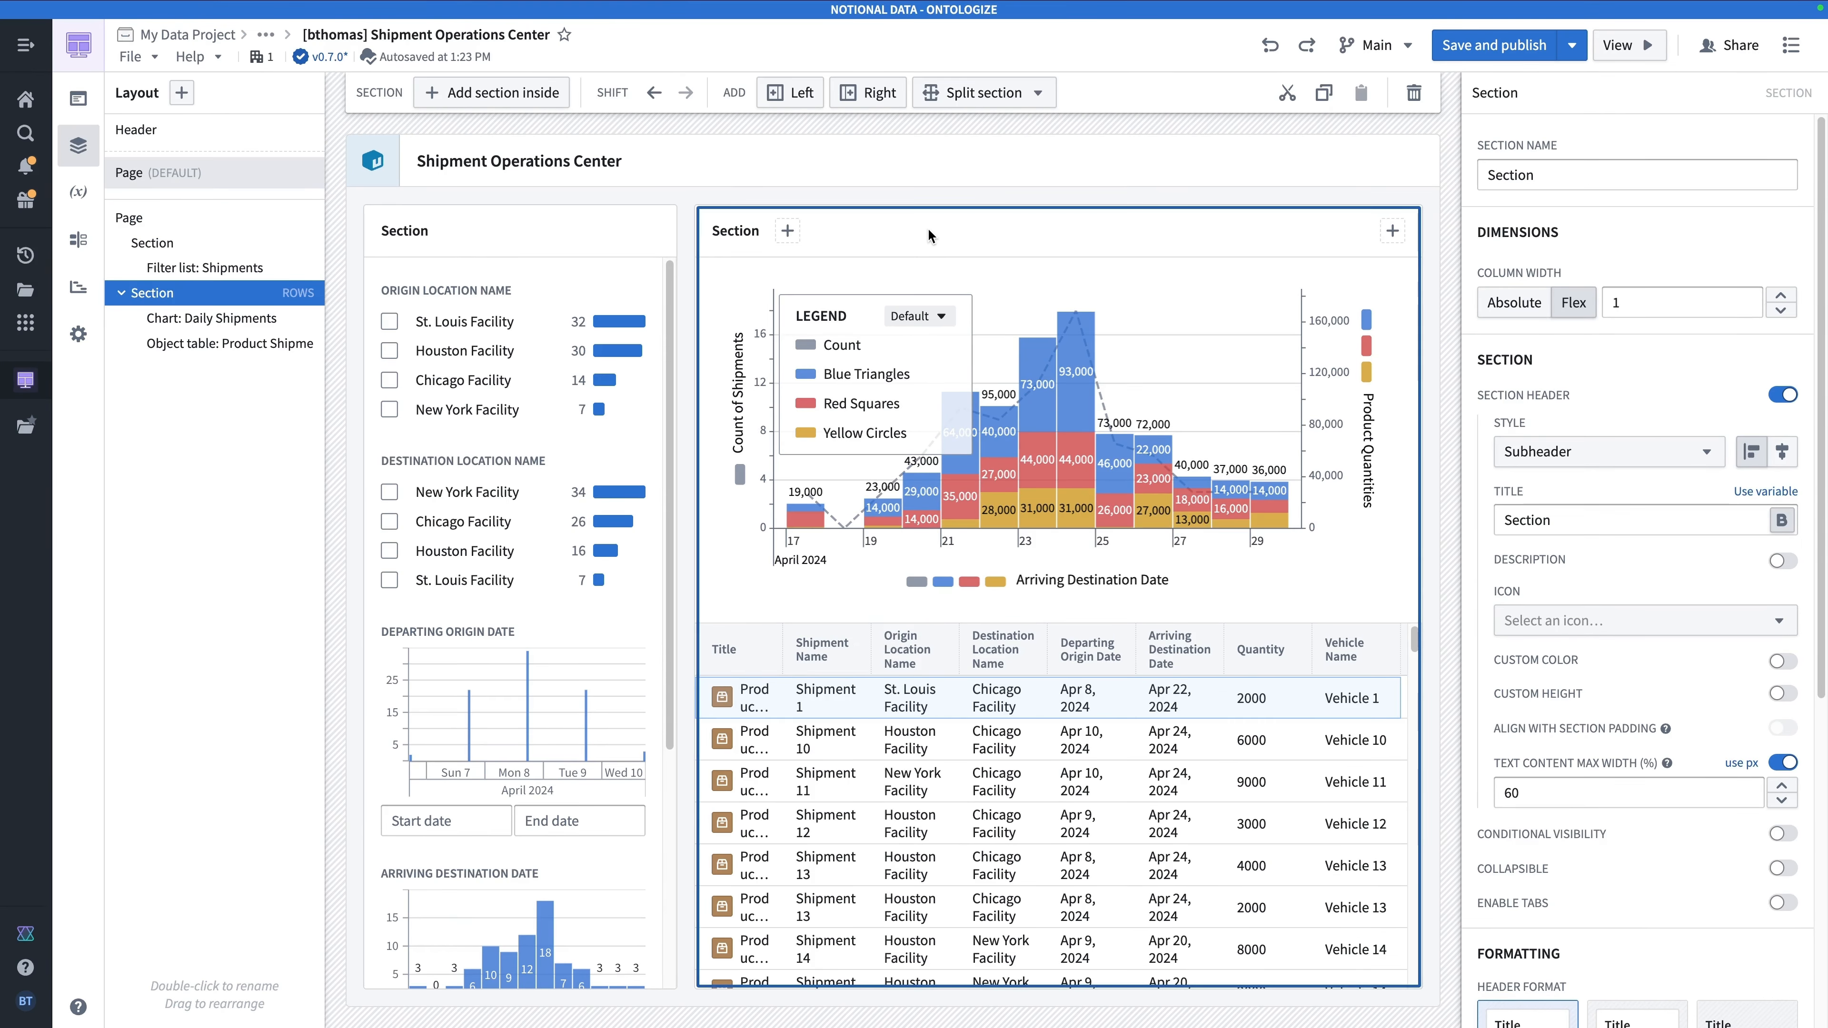
left_click(928, 230)
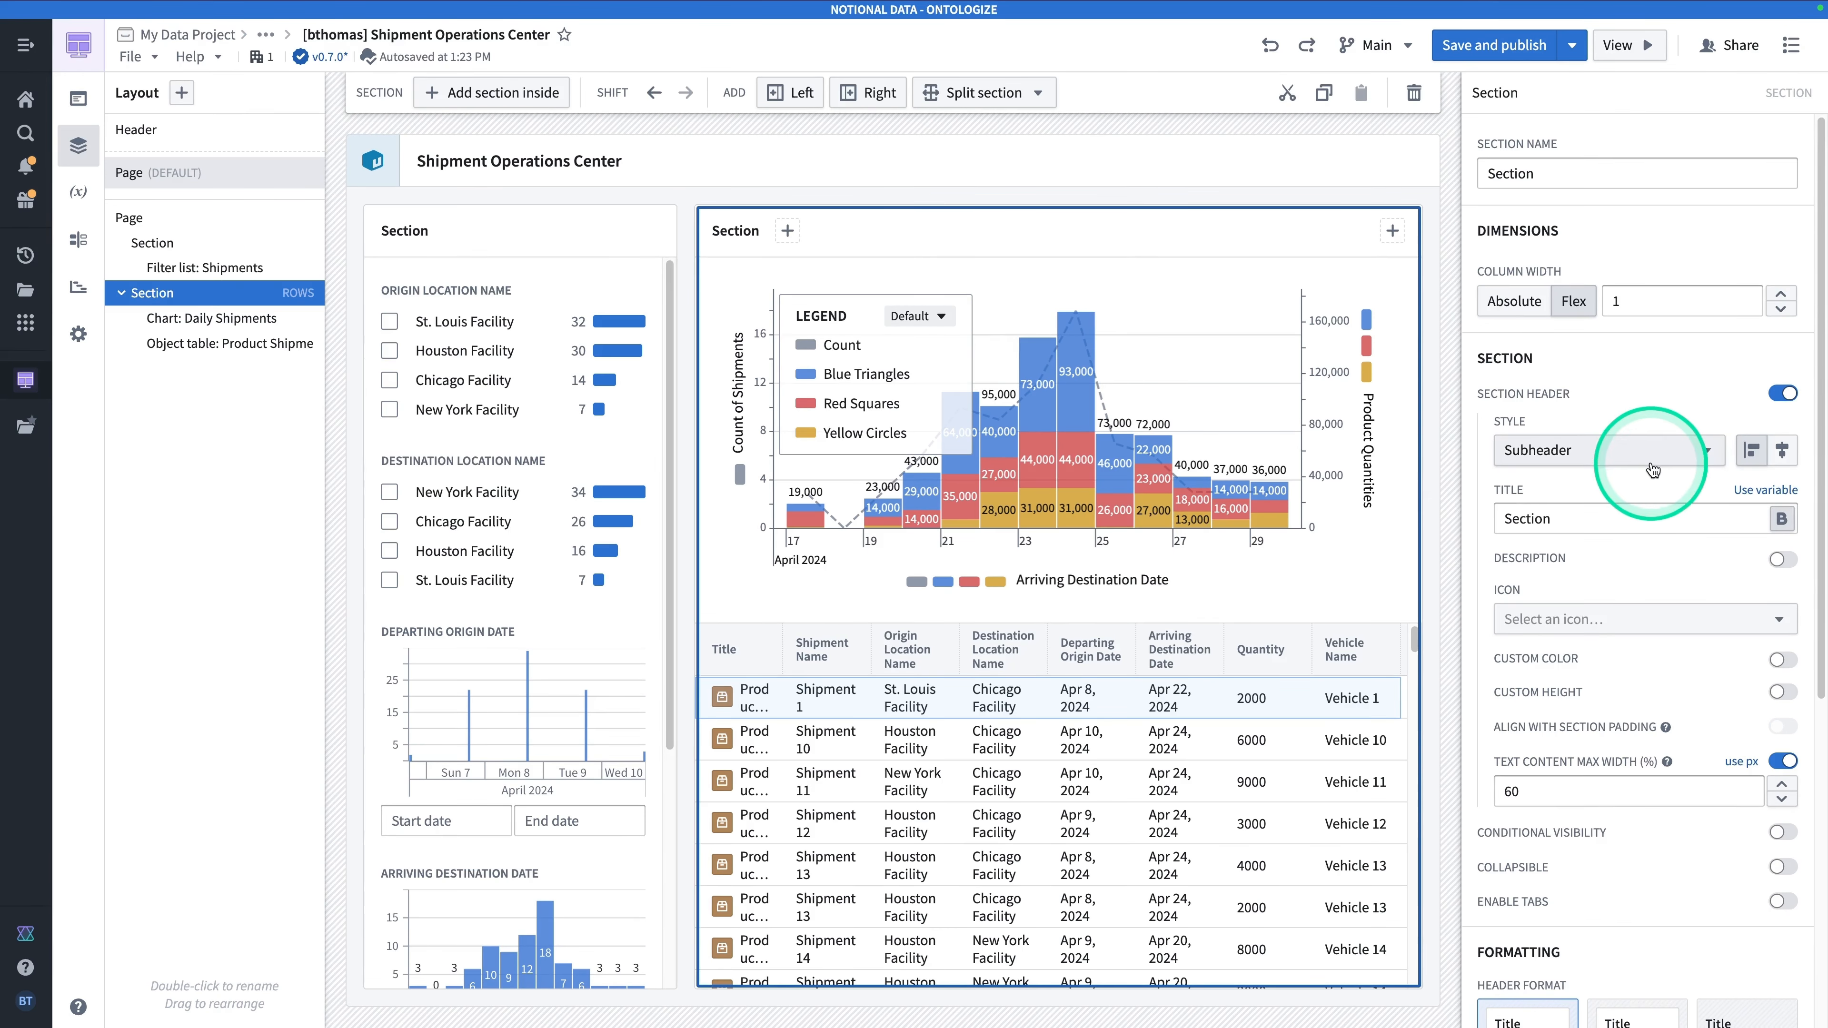
scroll(1591, 465, "down", 5)
left_click(1631, 656)
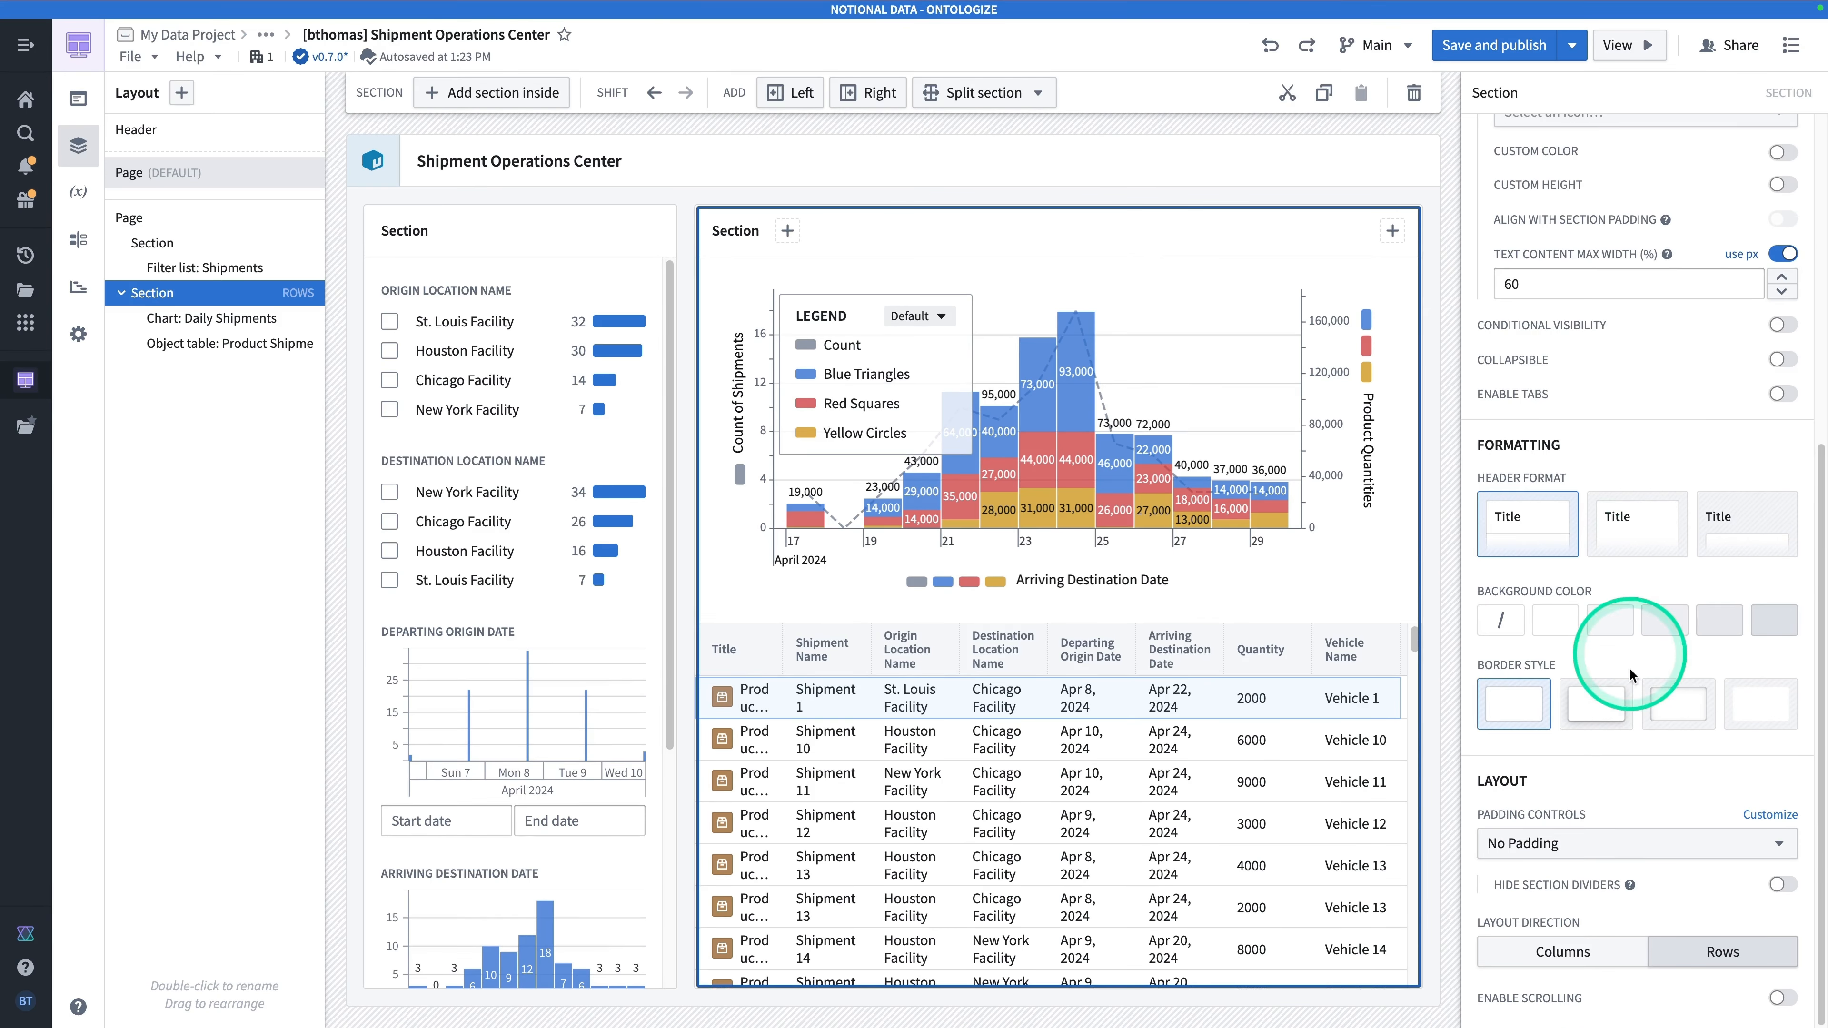
left_click(1615, 845)
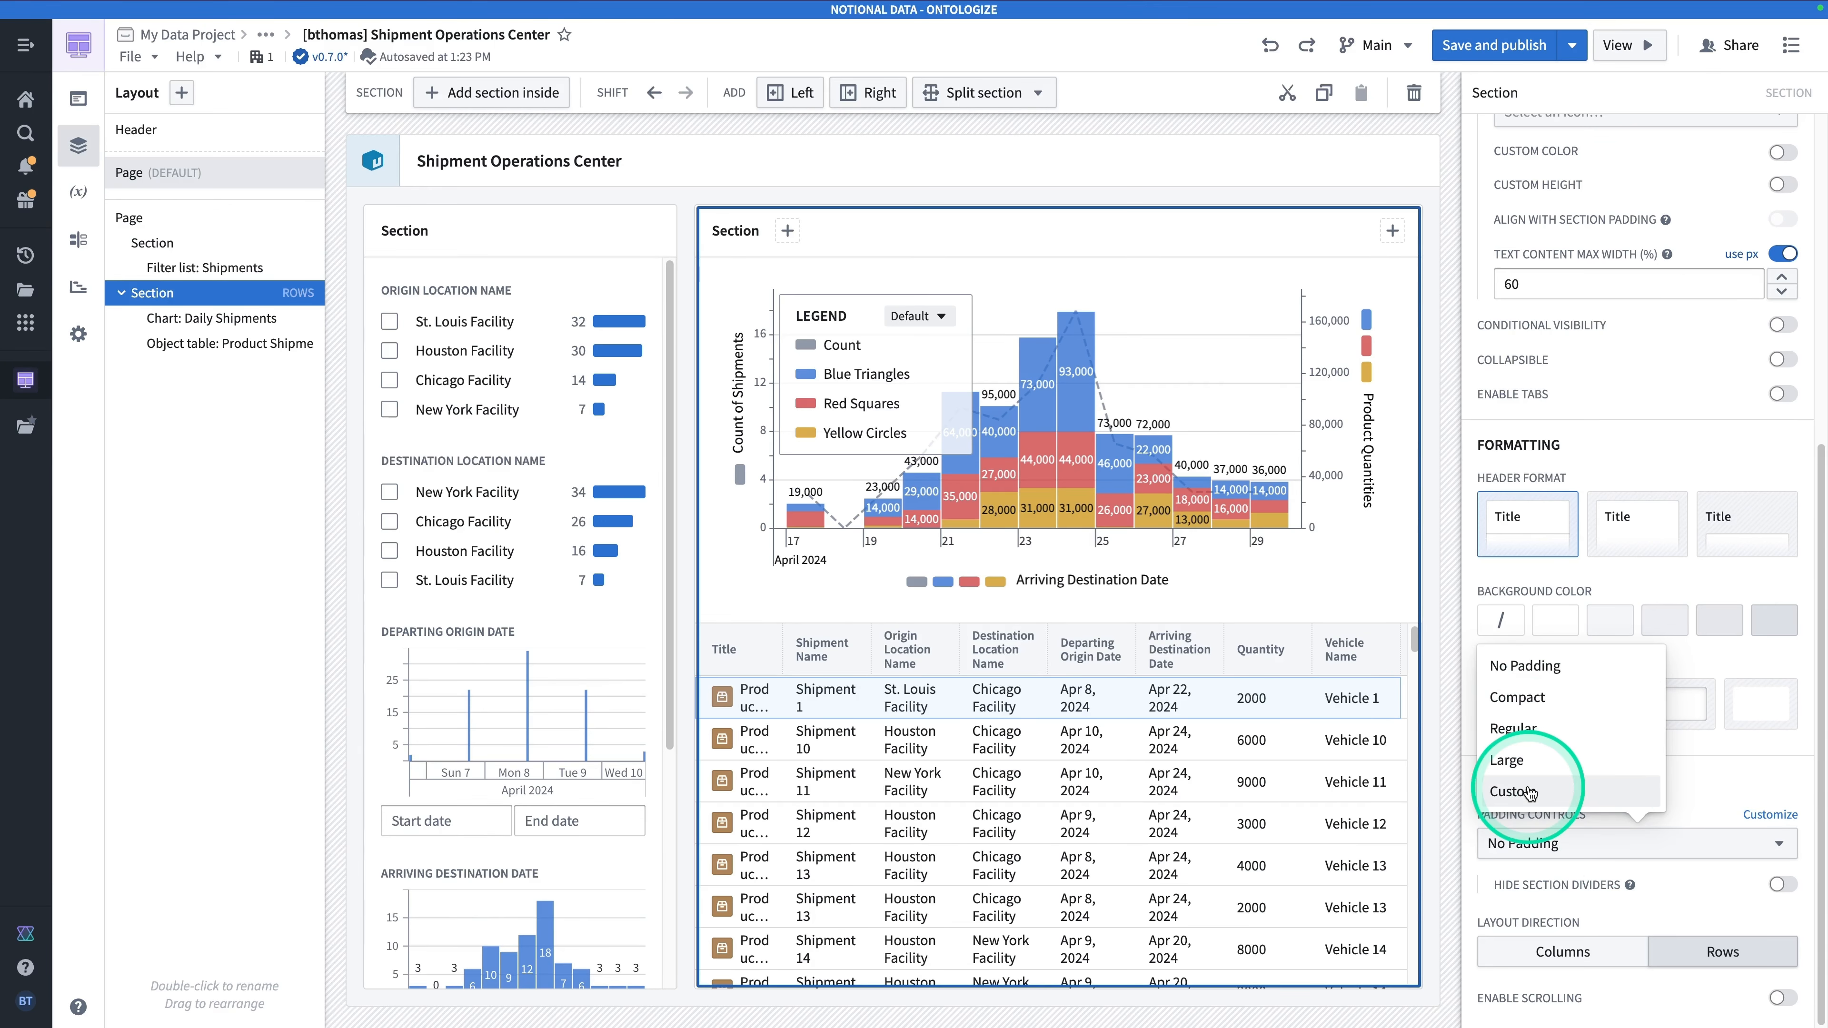
left_click(1513, 792)
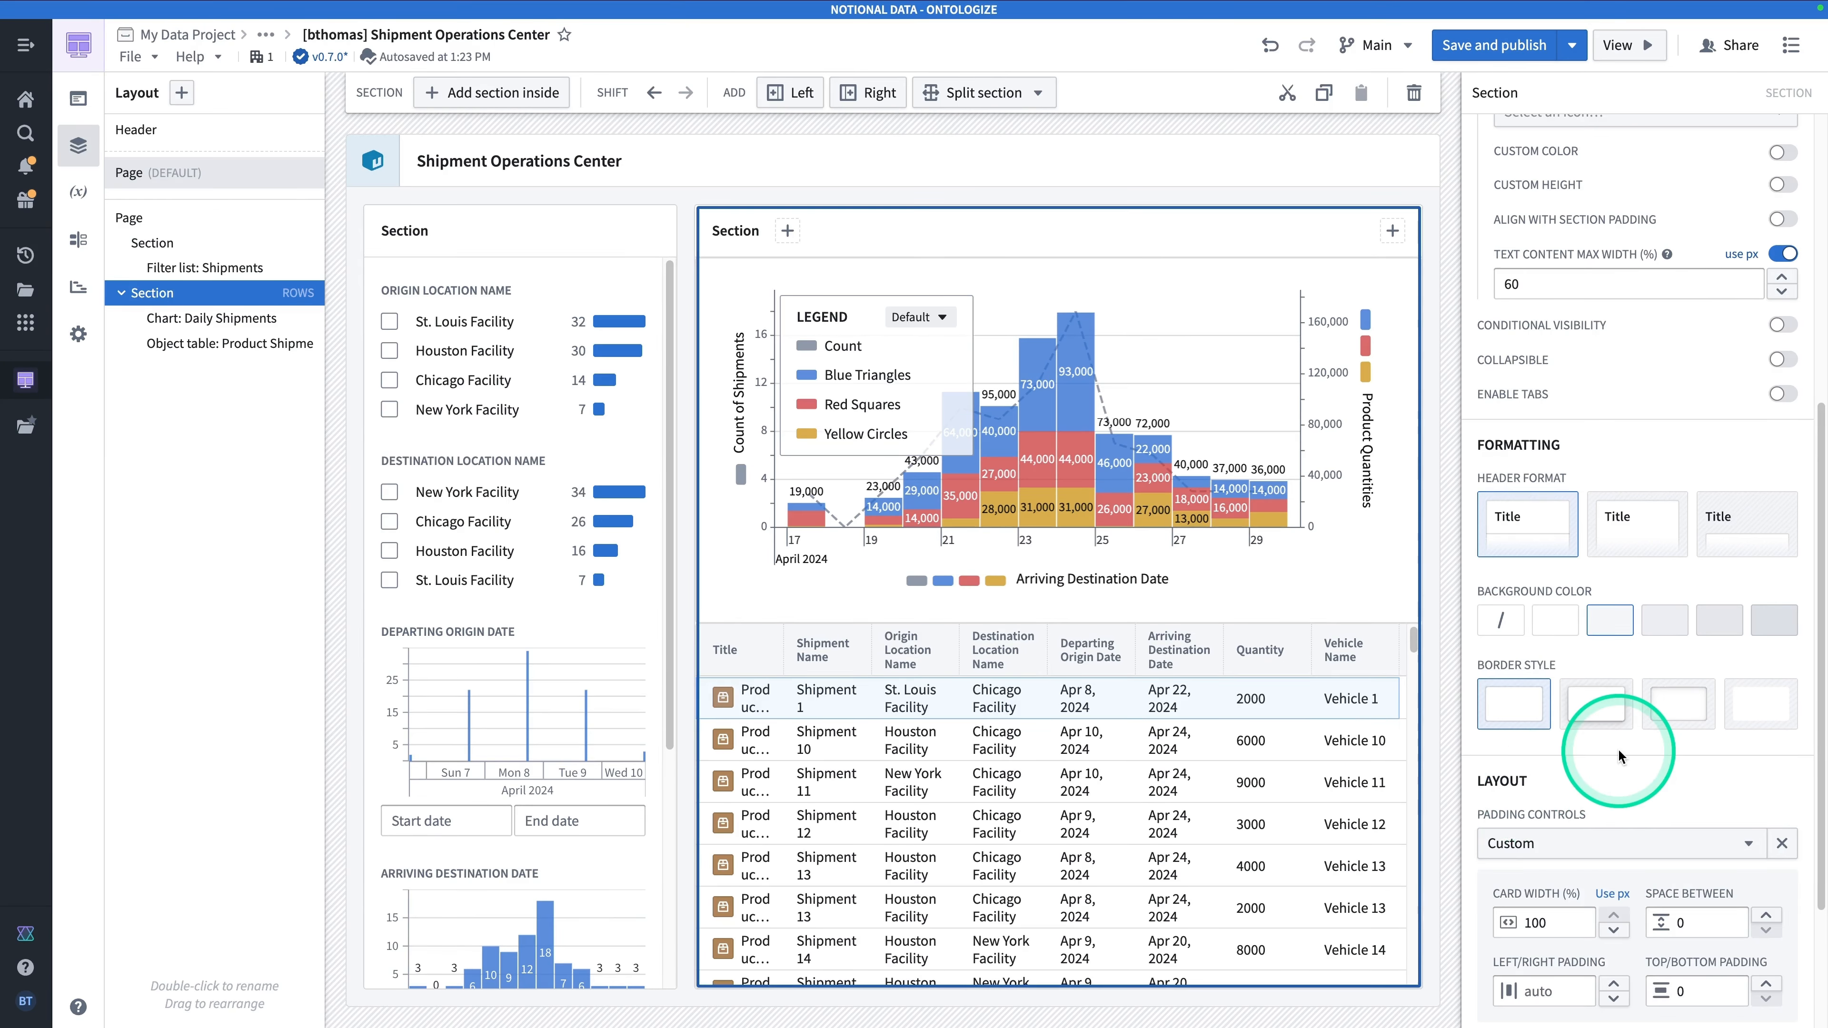
Set the space between the chart and the table in the custom padding to 18.
scroll(1619, 749, "down", 3)
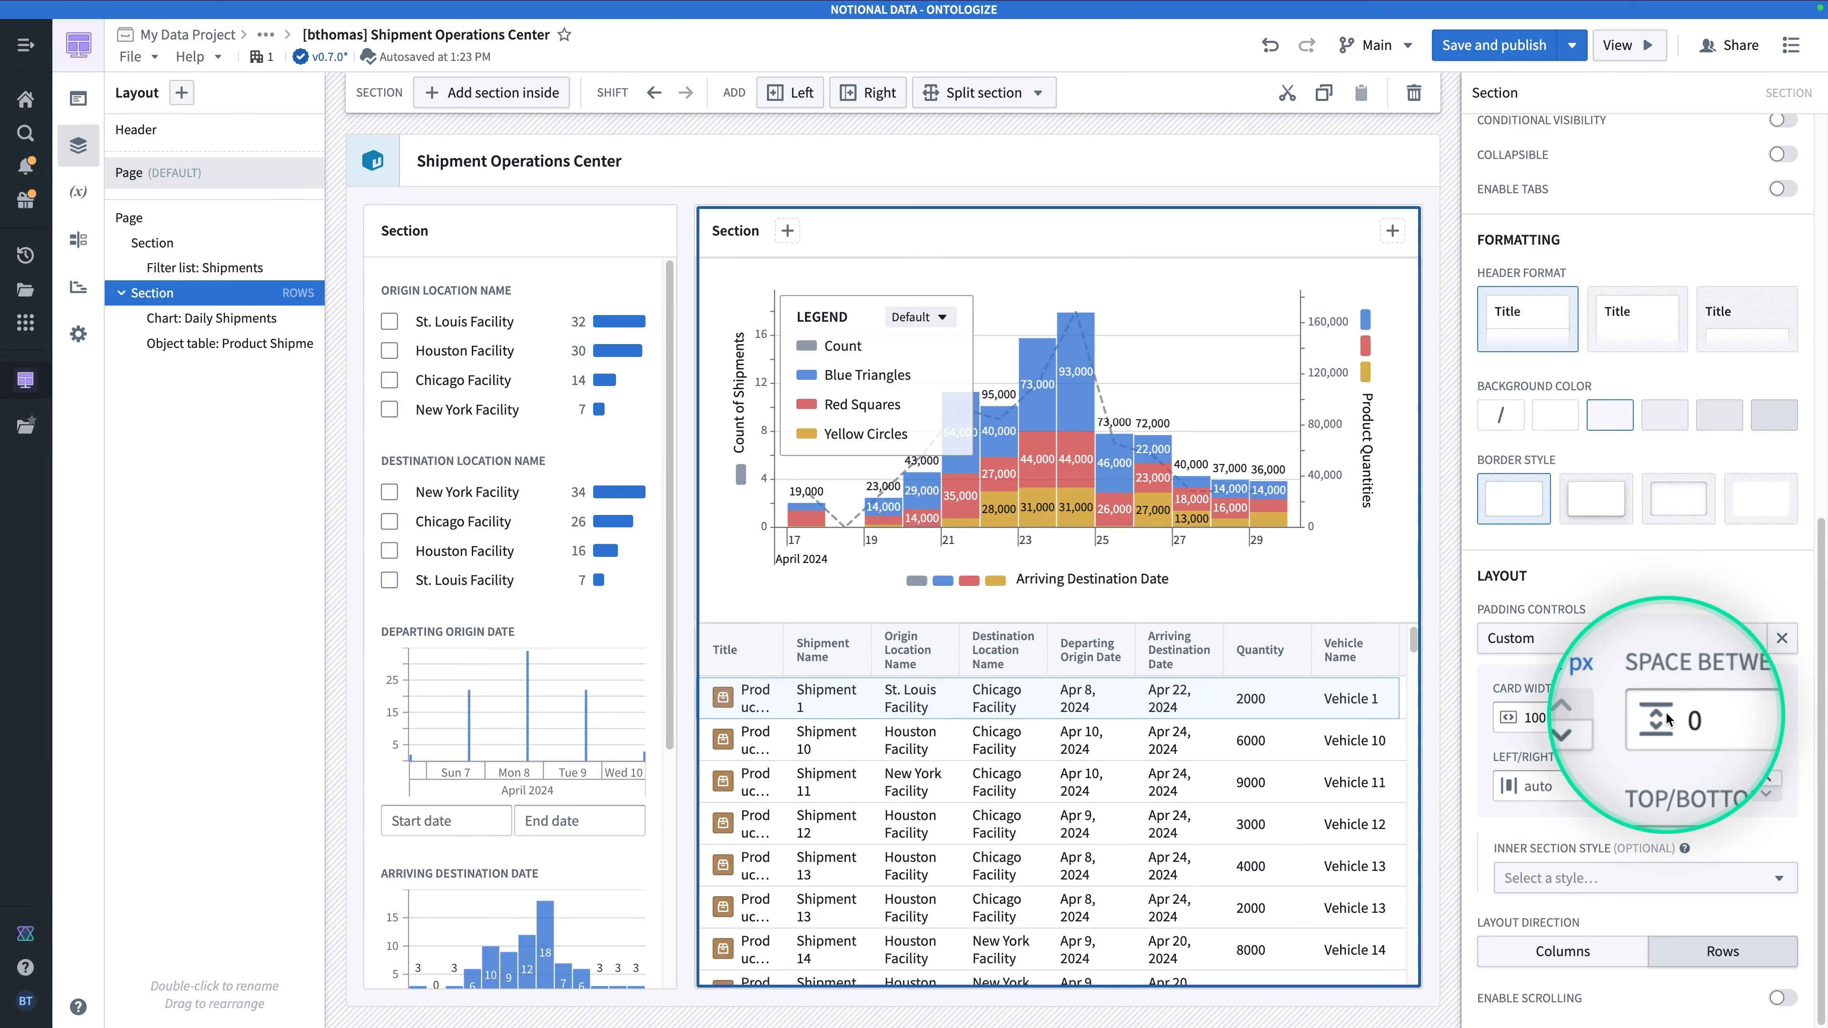
left_click(1689, 717)
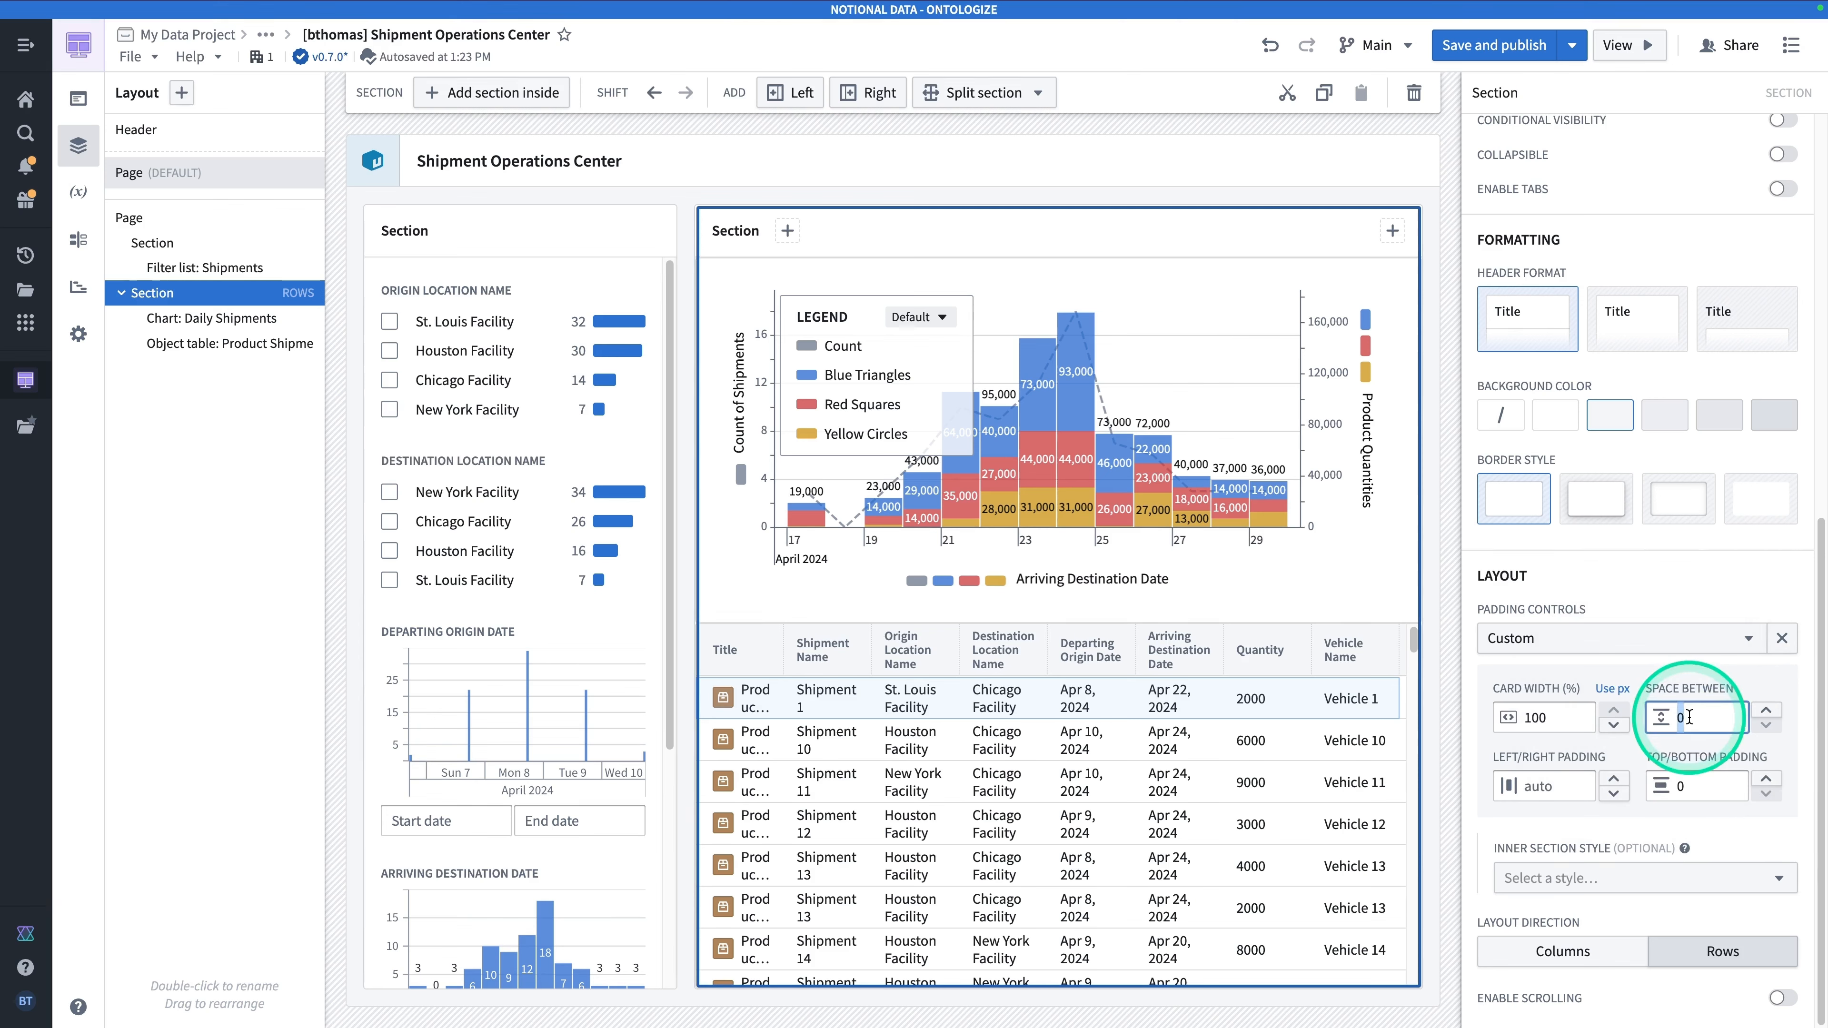
type("16")
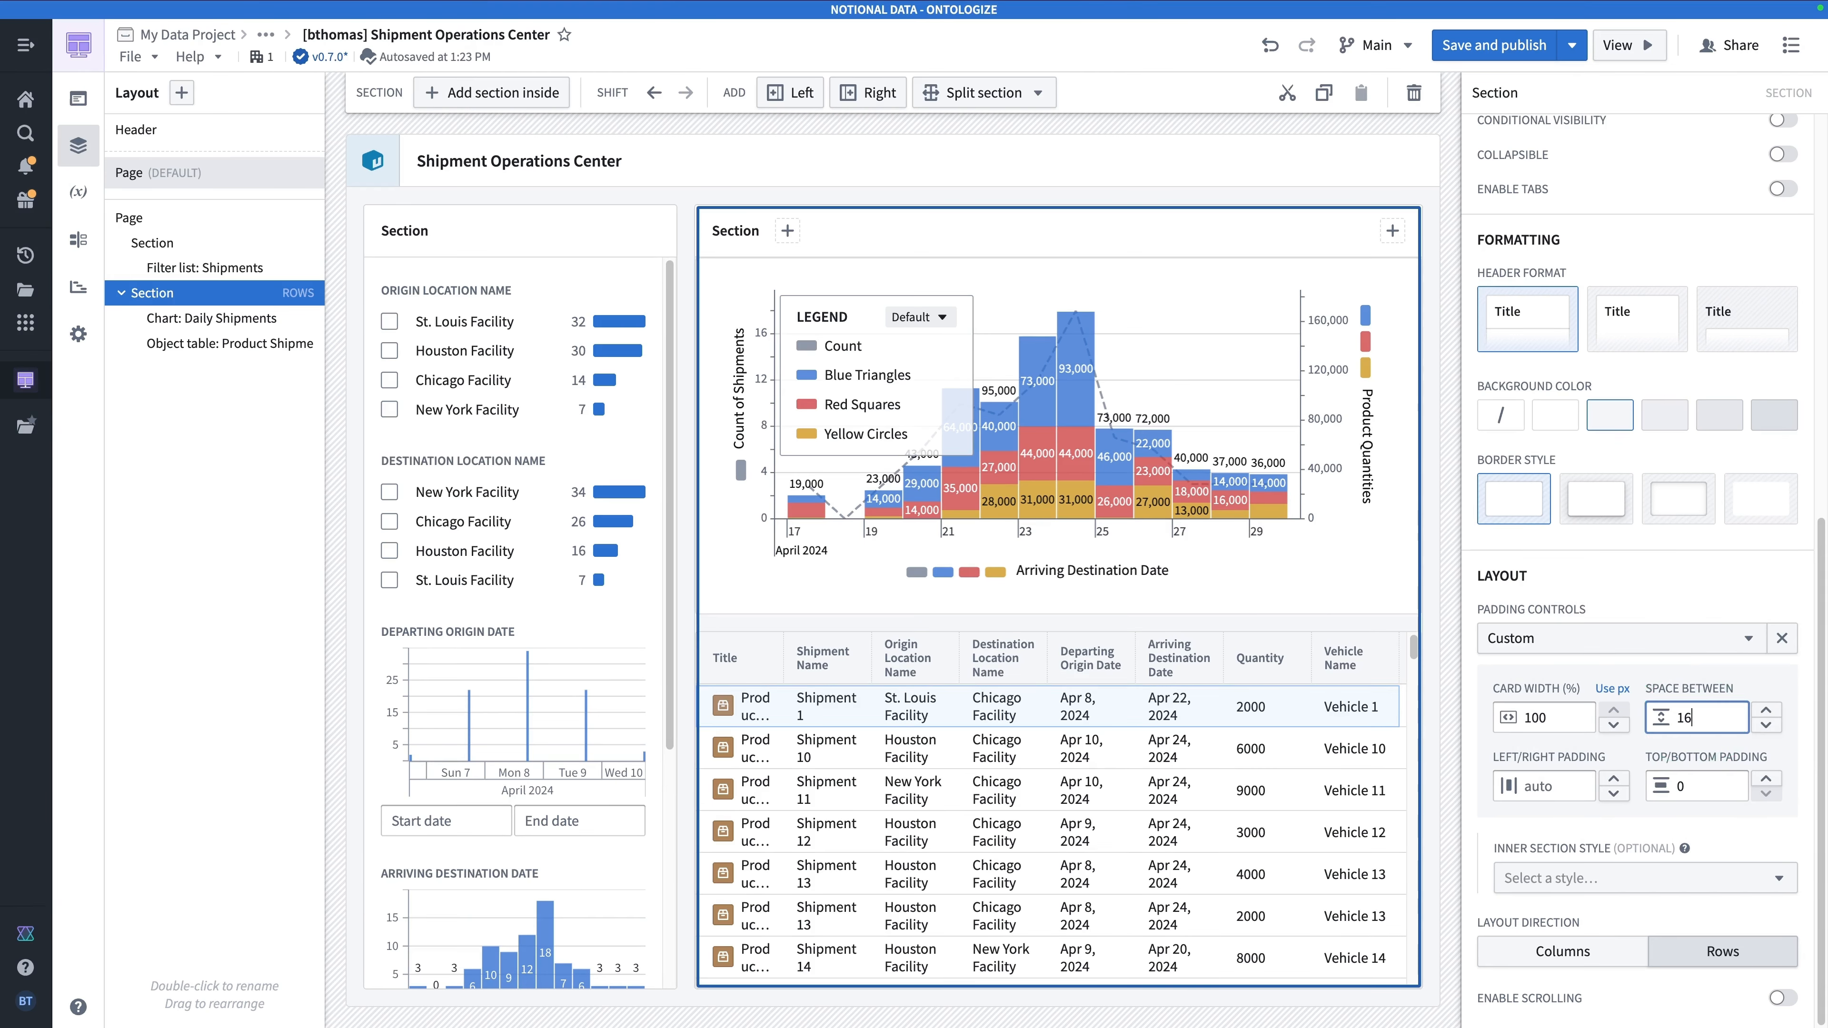
double_click(1687, 715)
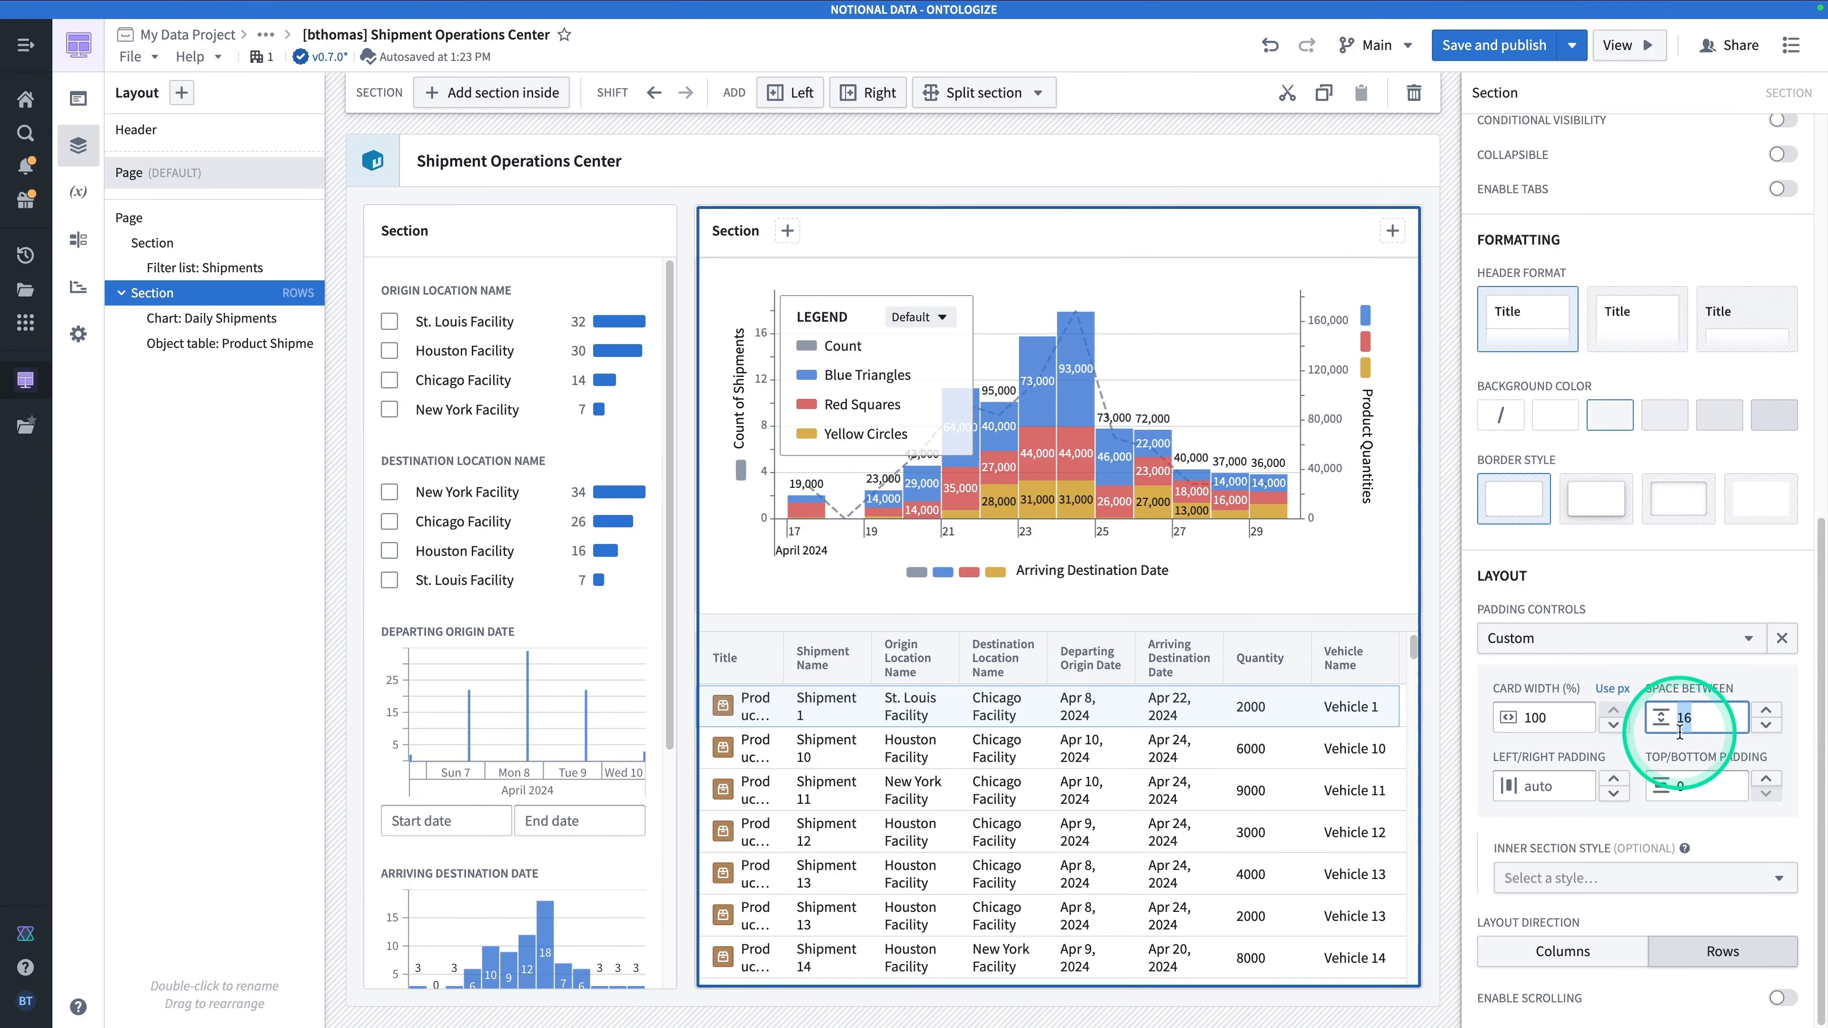
type("18")
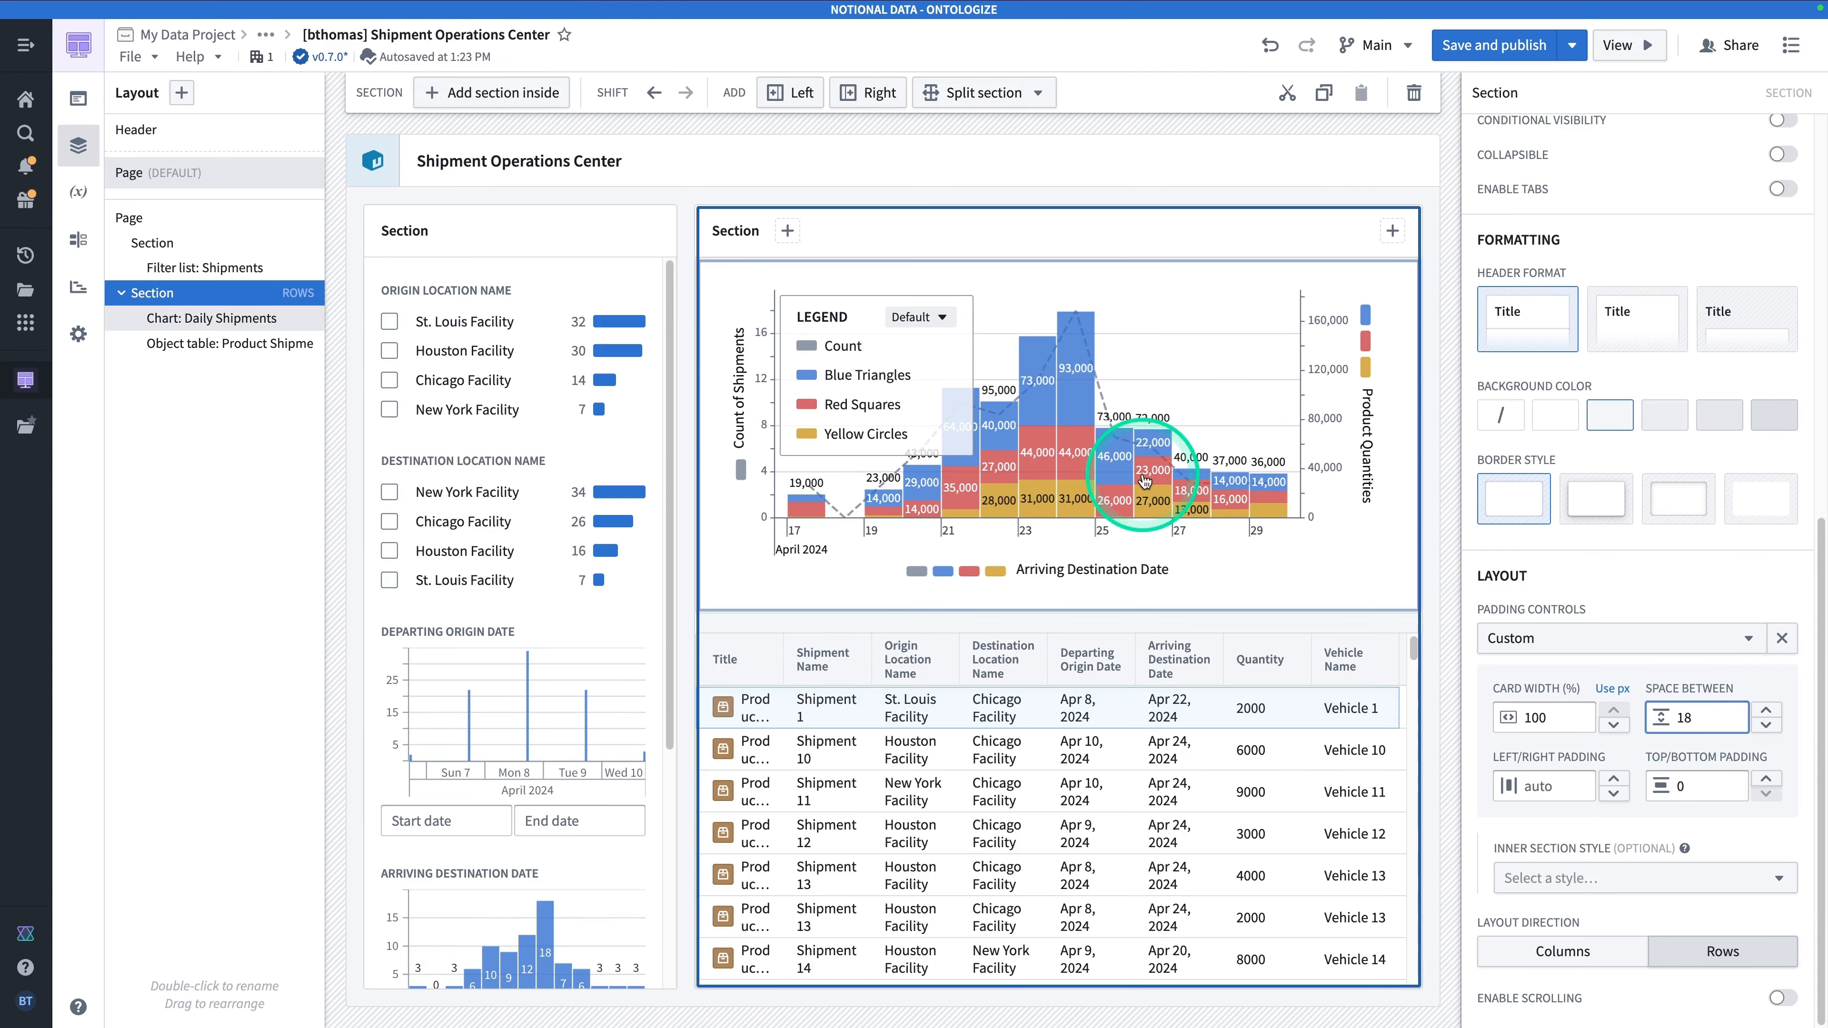
Turn off the header of the chart and table section and set its border style to Borderless.
left_click(615, 234)
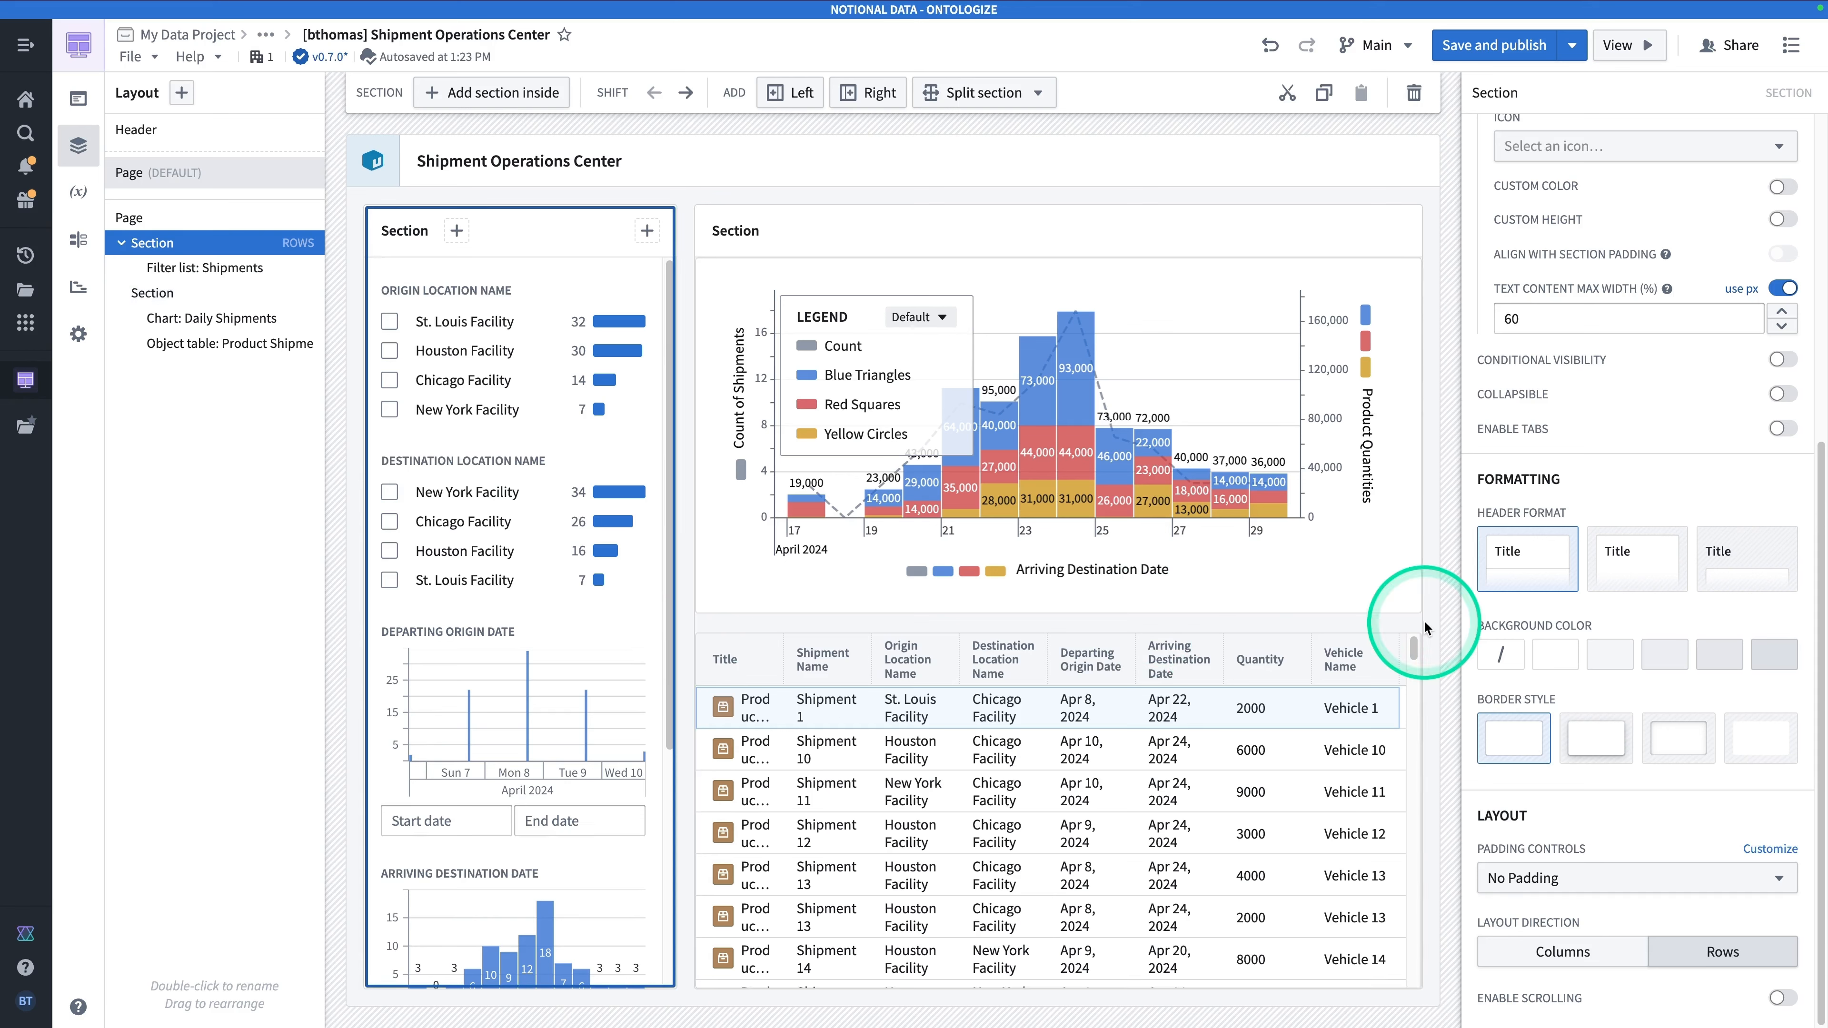
left_click(862, 217)
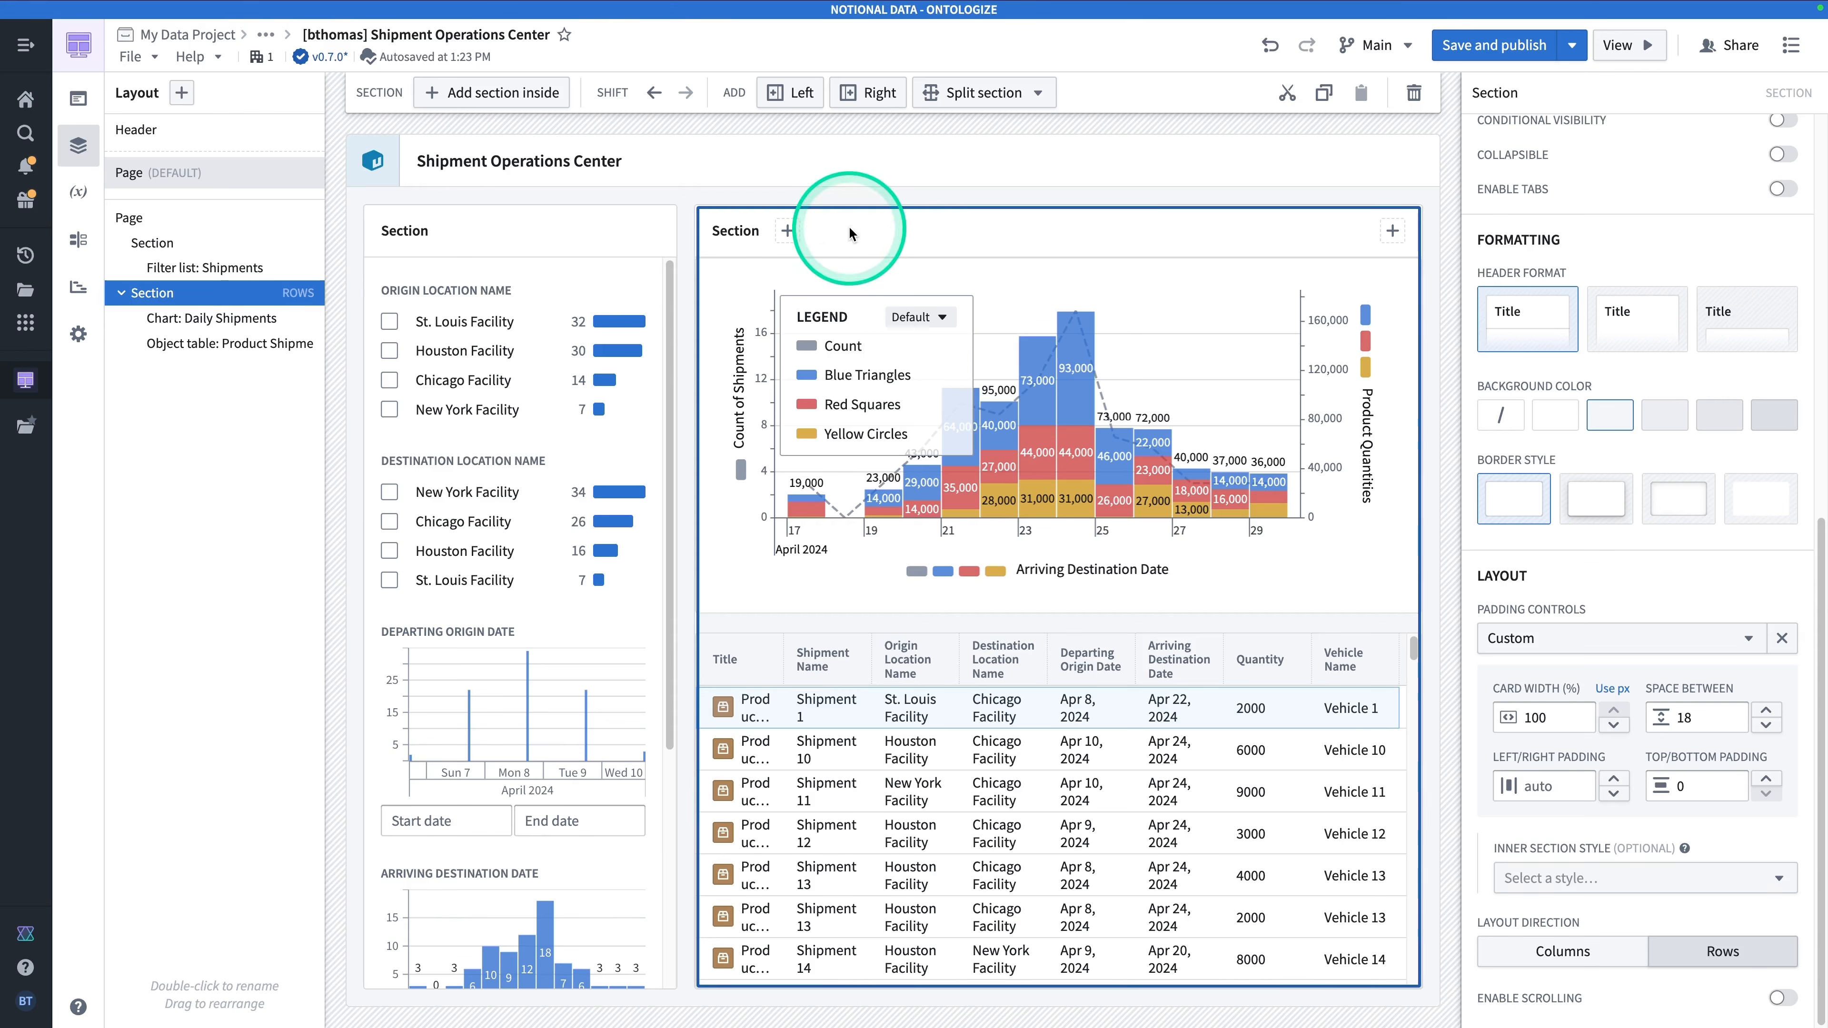
scroll(1670, 404, "up", 10)
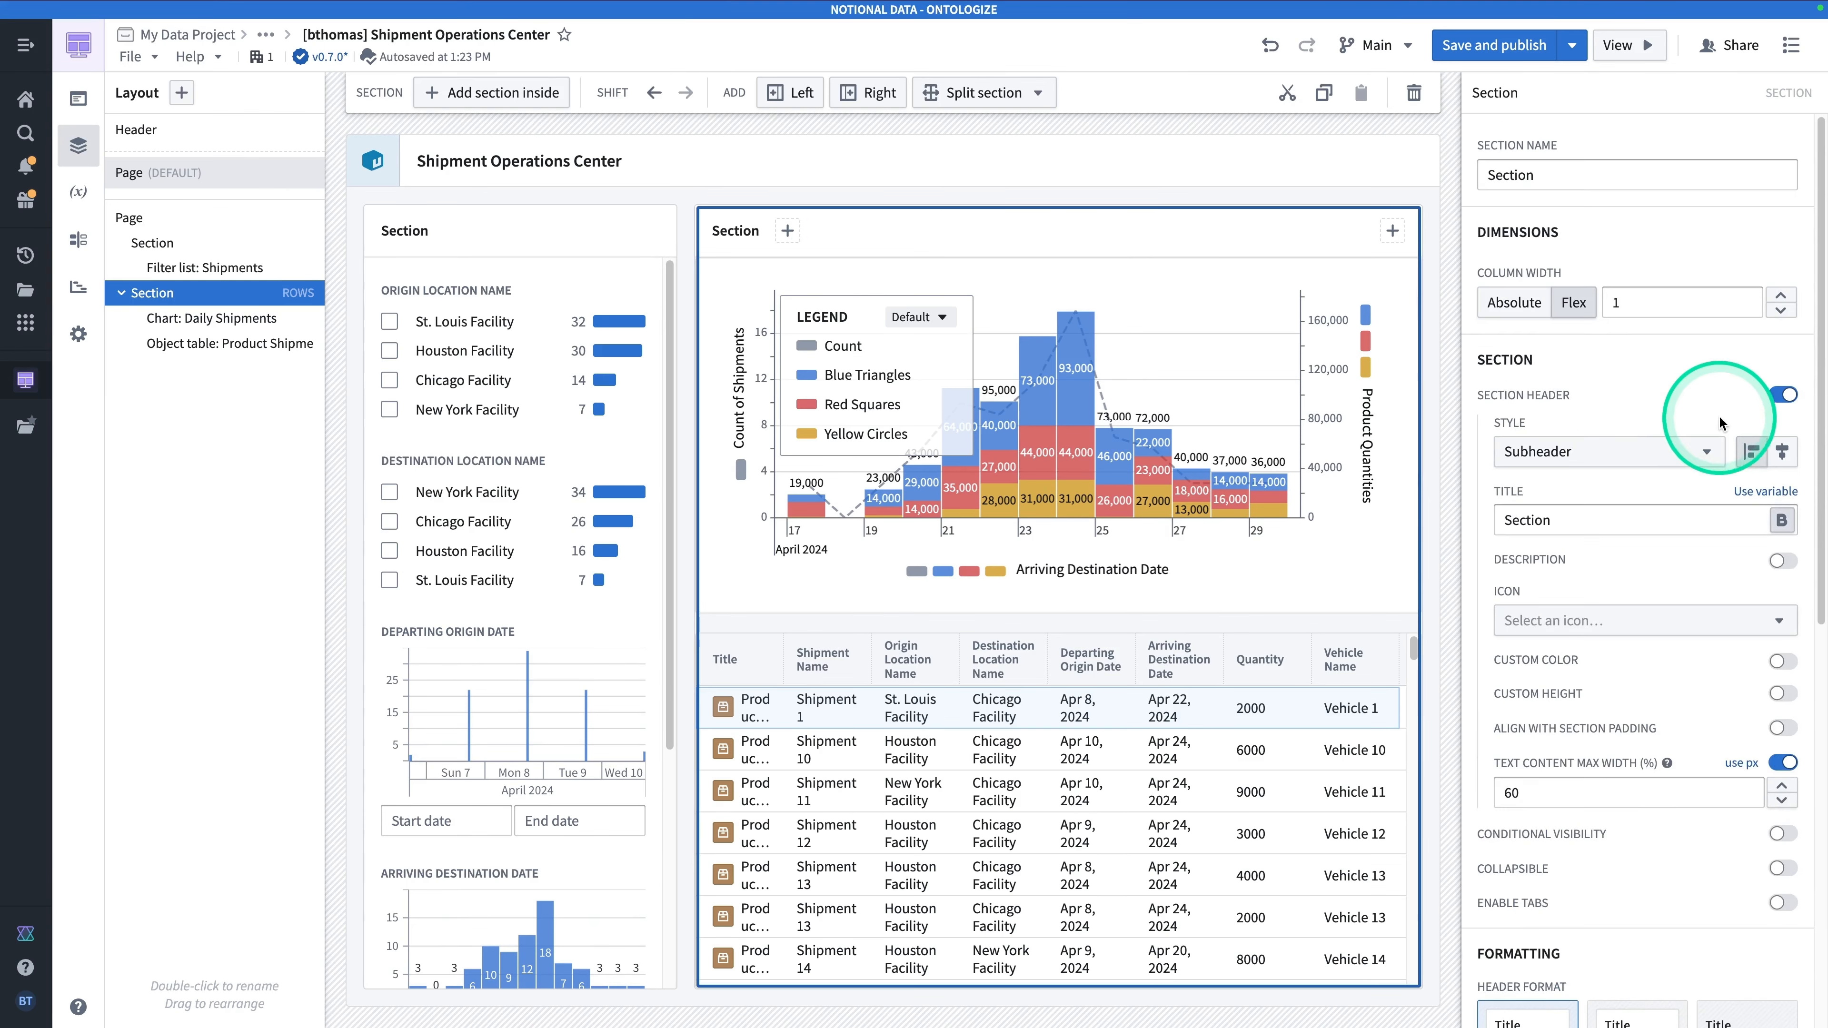
left_click(1784, 395)
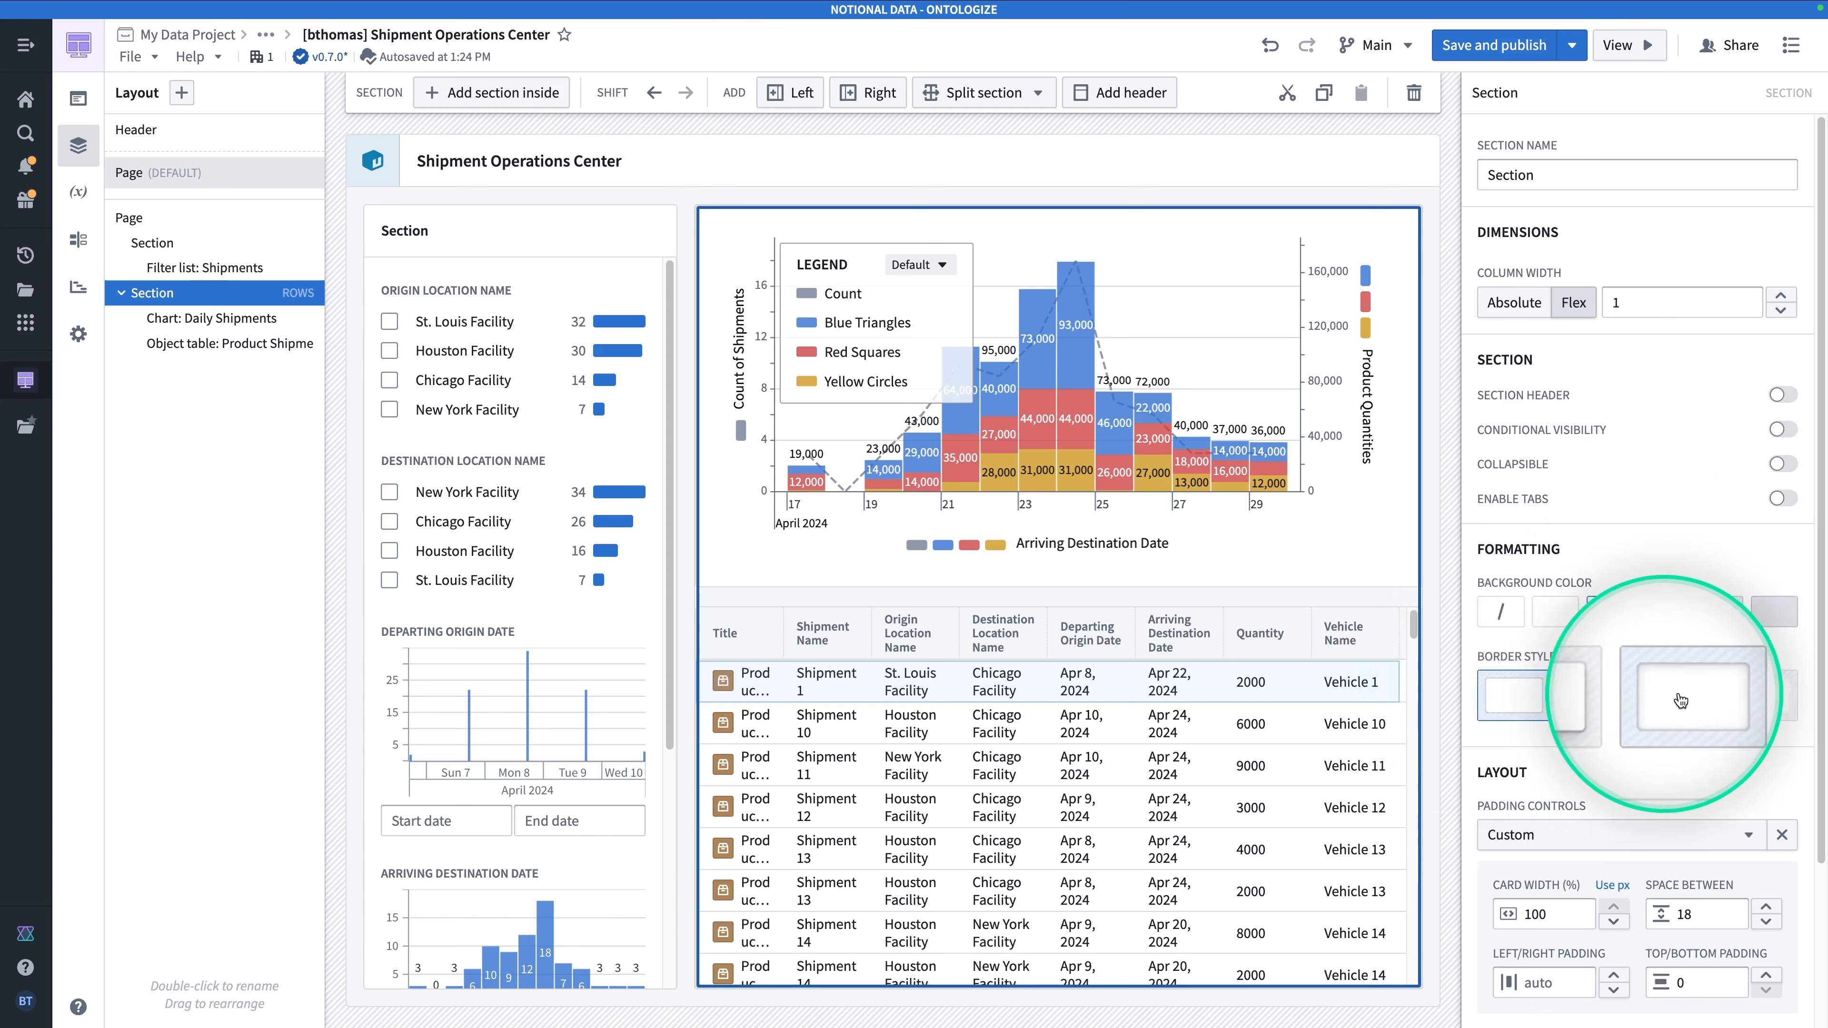
left_click(1749, 698)
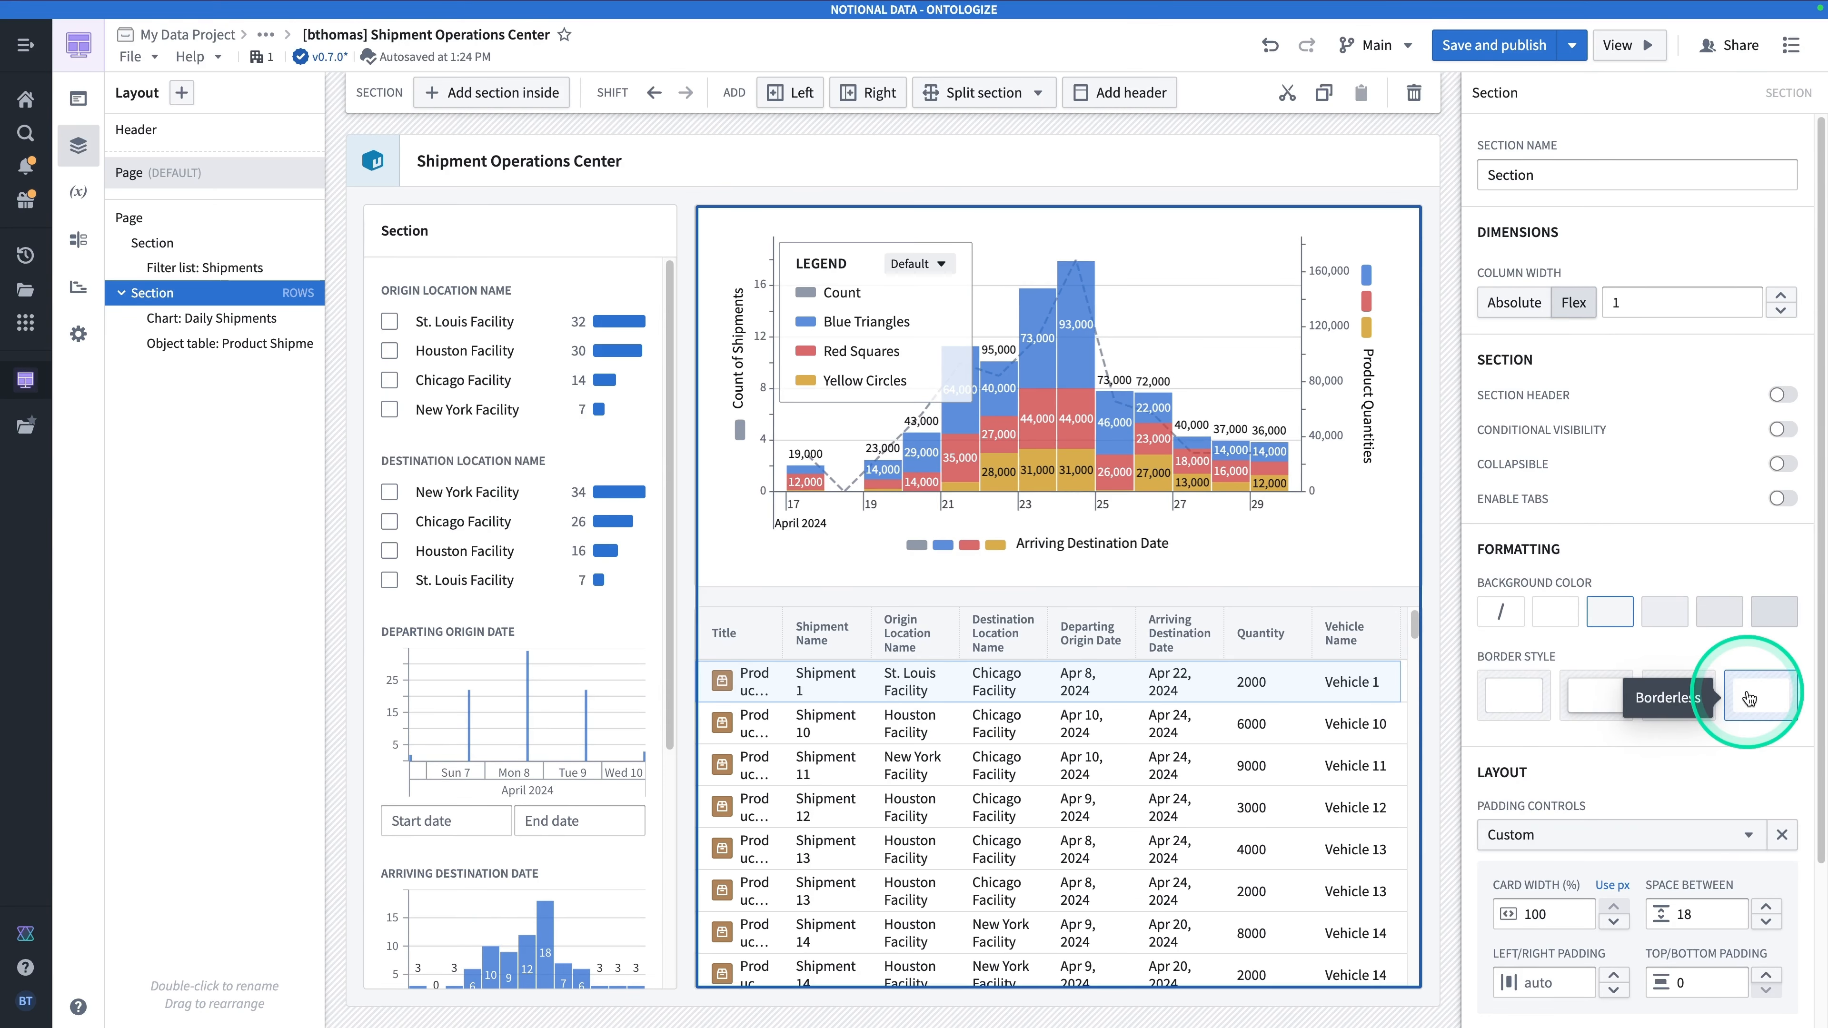
Add a section header above the Daily Shipments chart.
left_click(572, 225)
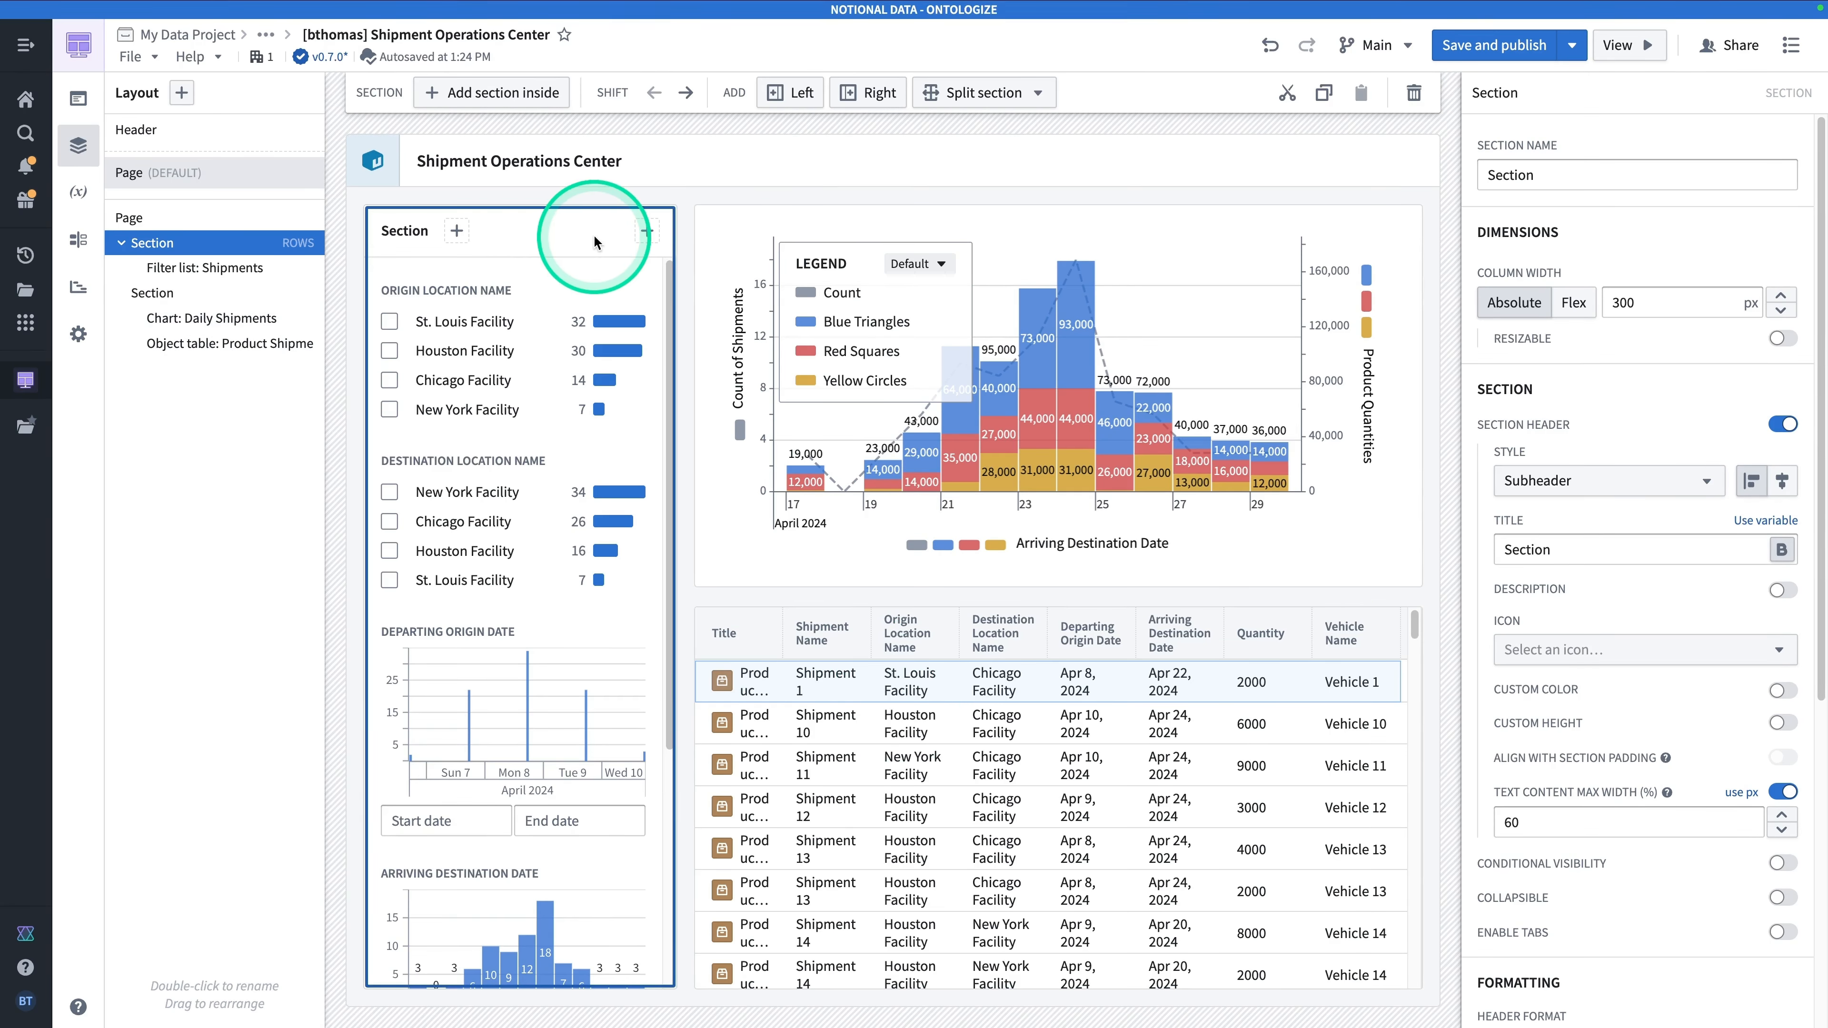
left_click(538, 245)
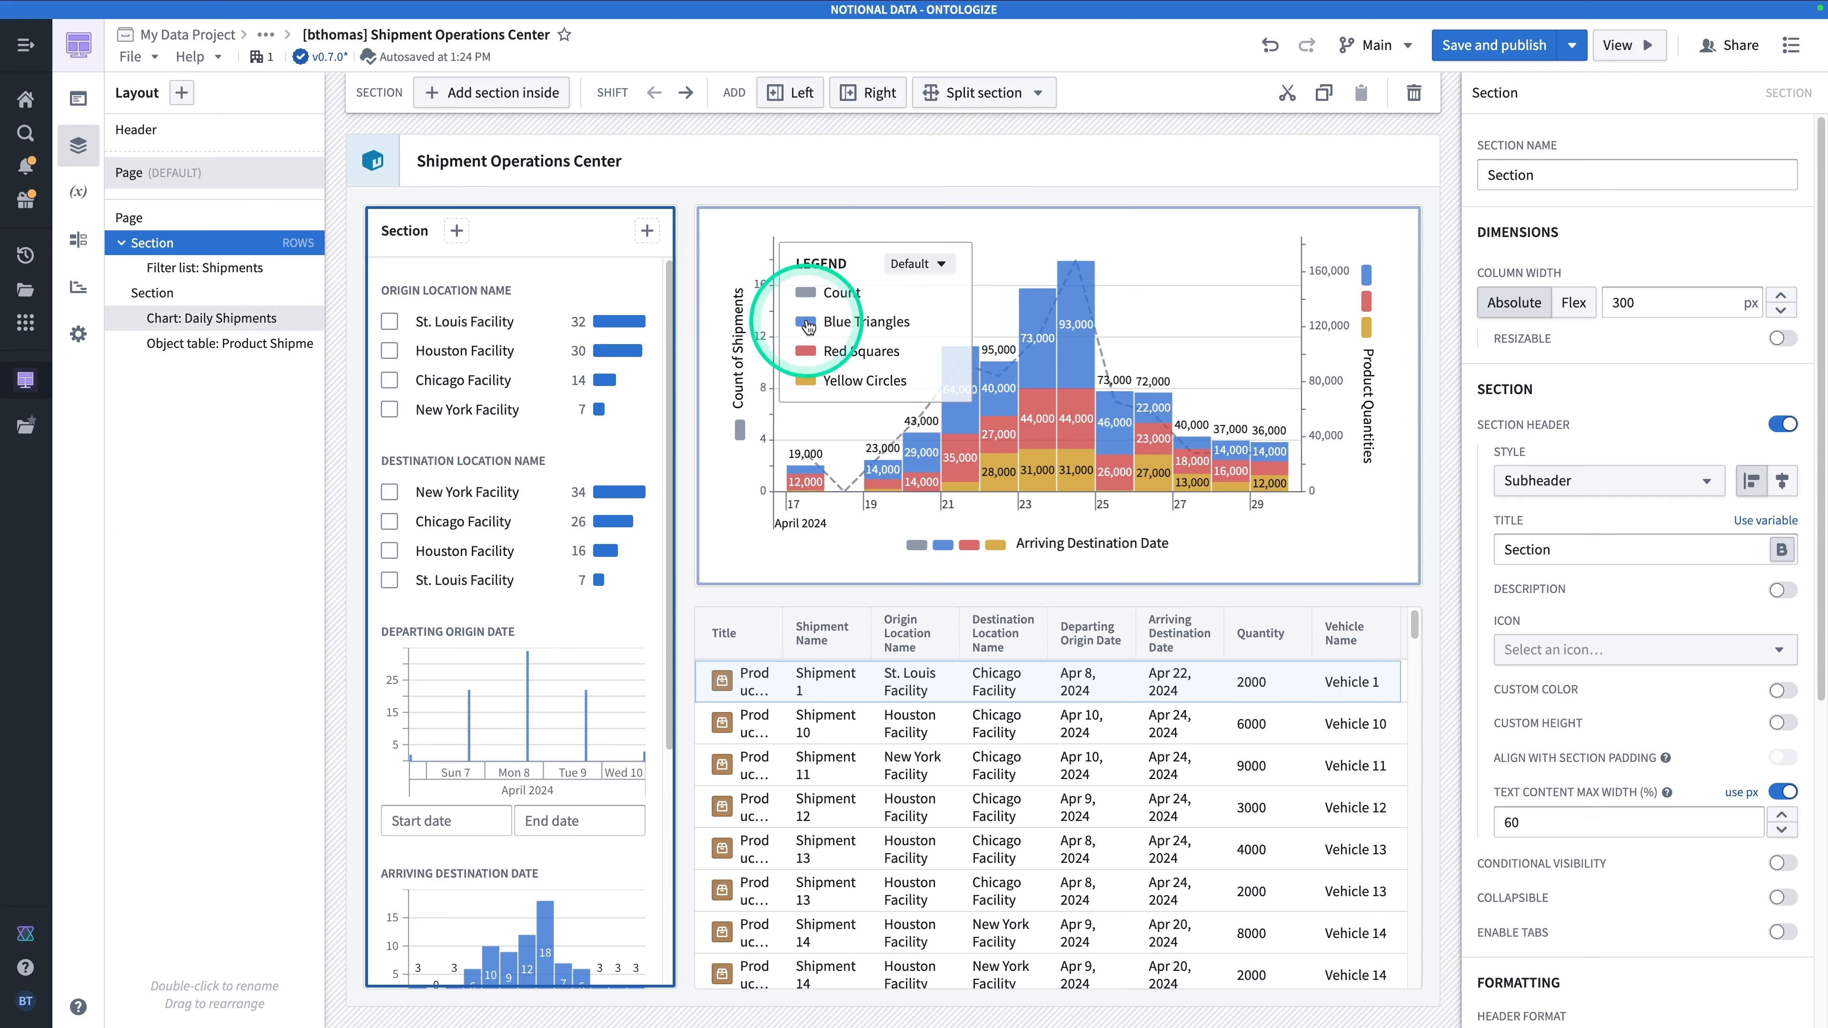
left_click(1187, 240)
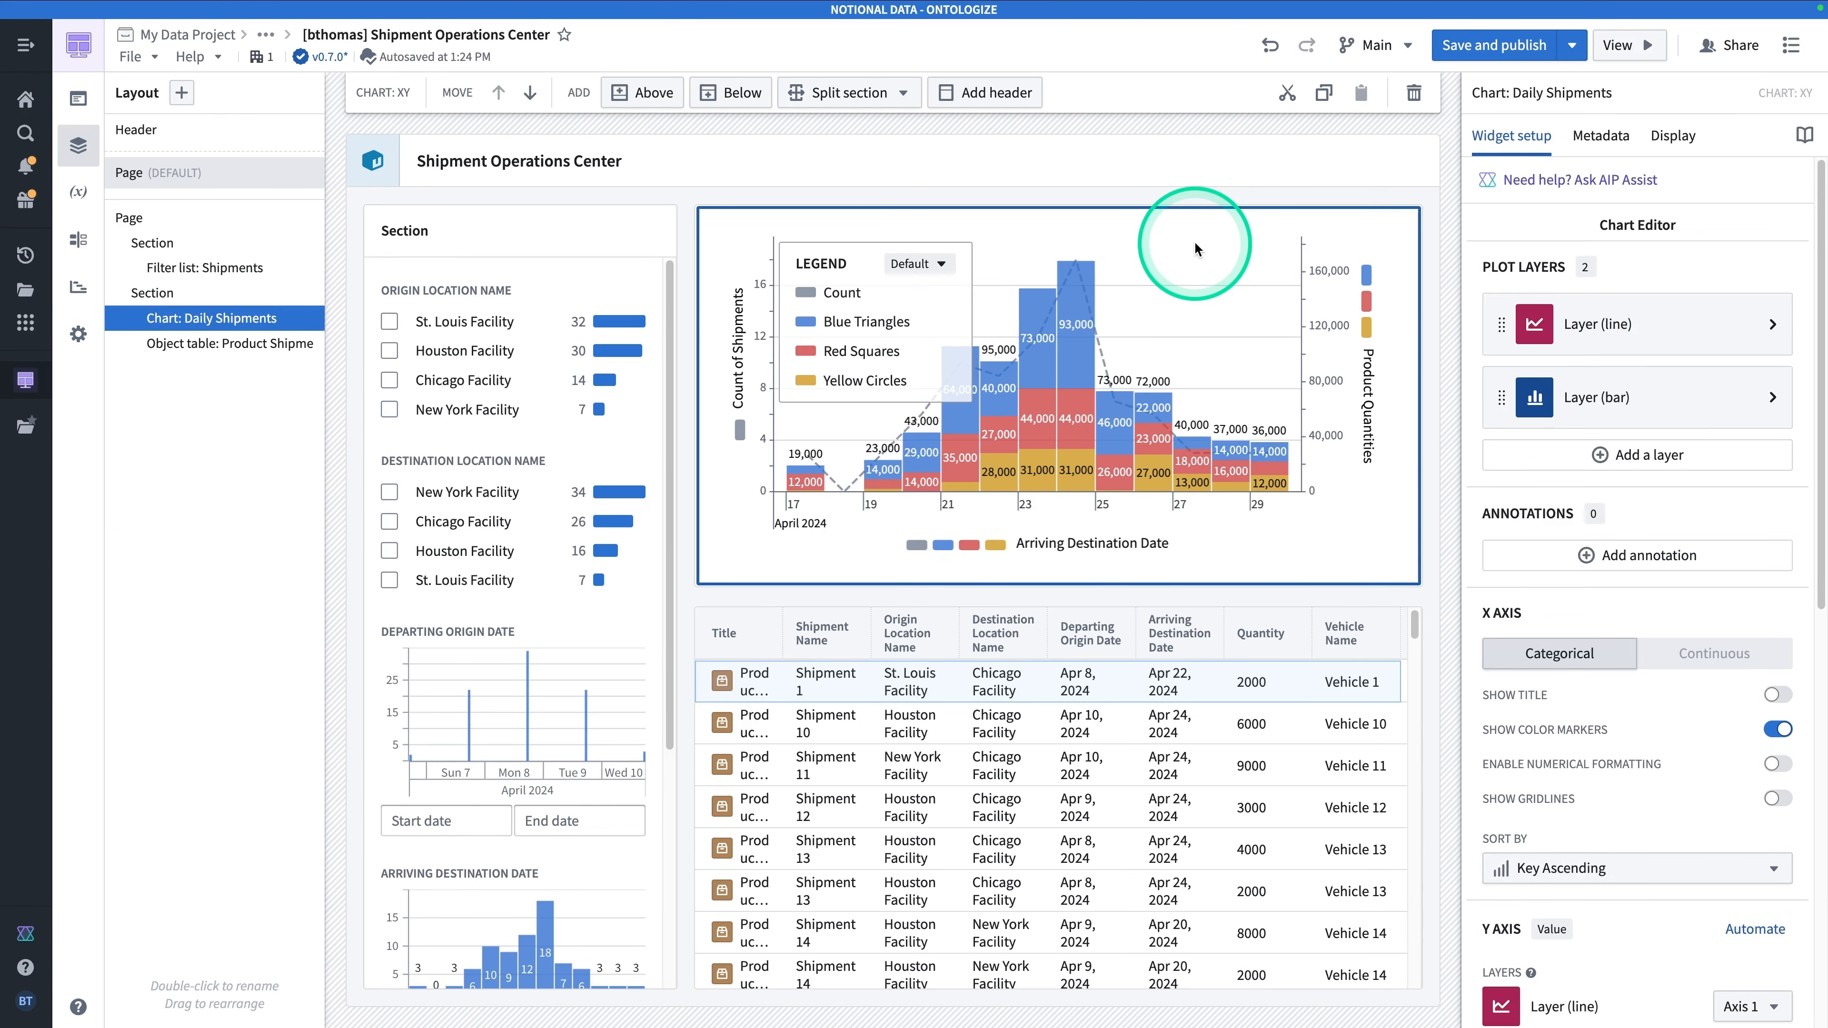
left_click(984, 93)
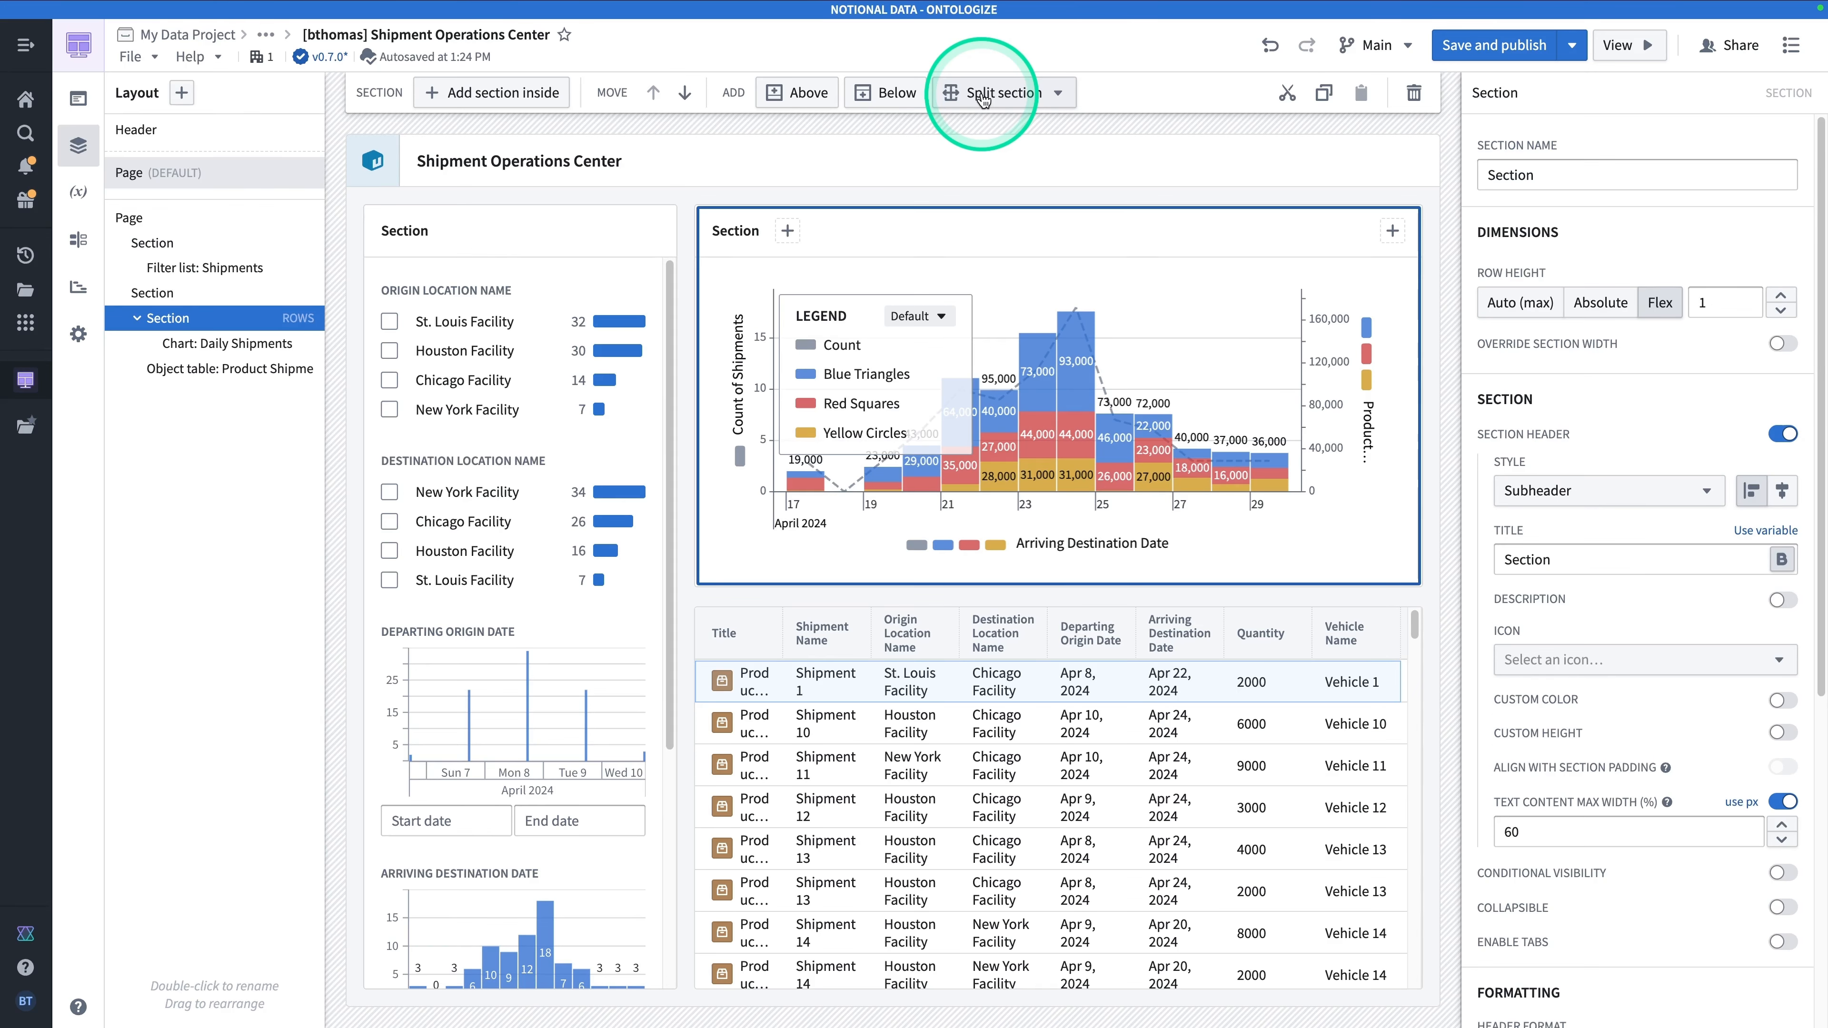
Add a section header above the Product Shipments object table.
left_click(1067, 766)
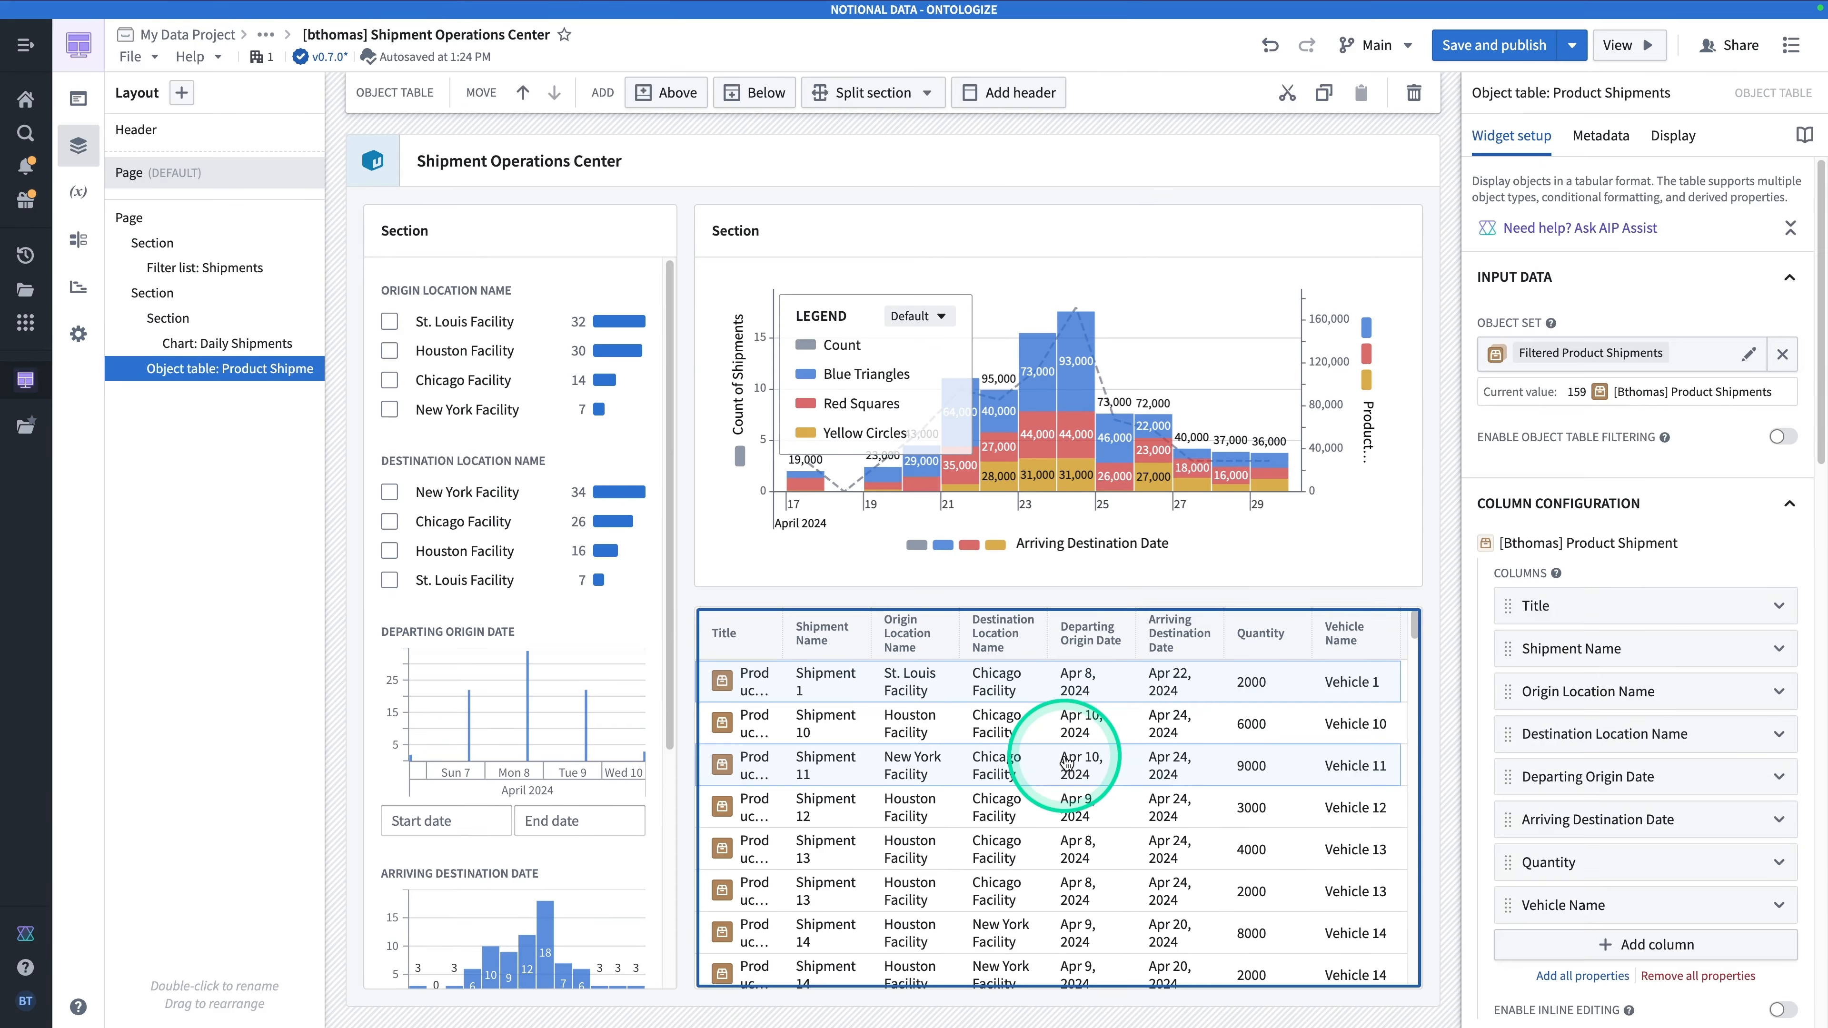
left_click(997, 94)
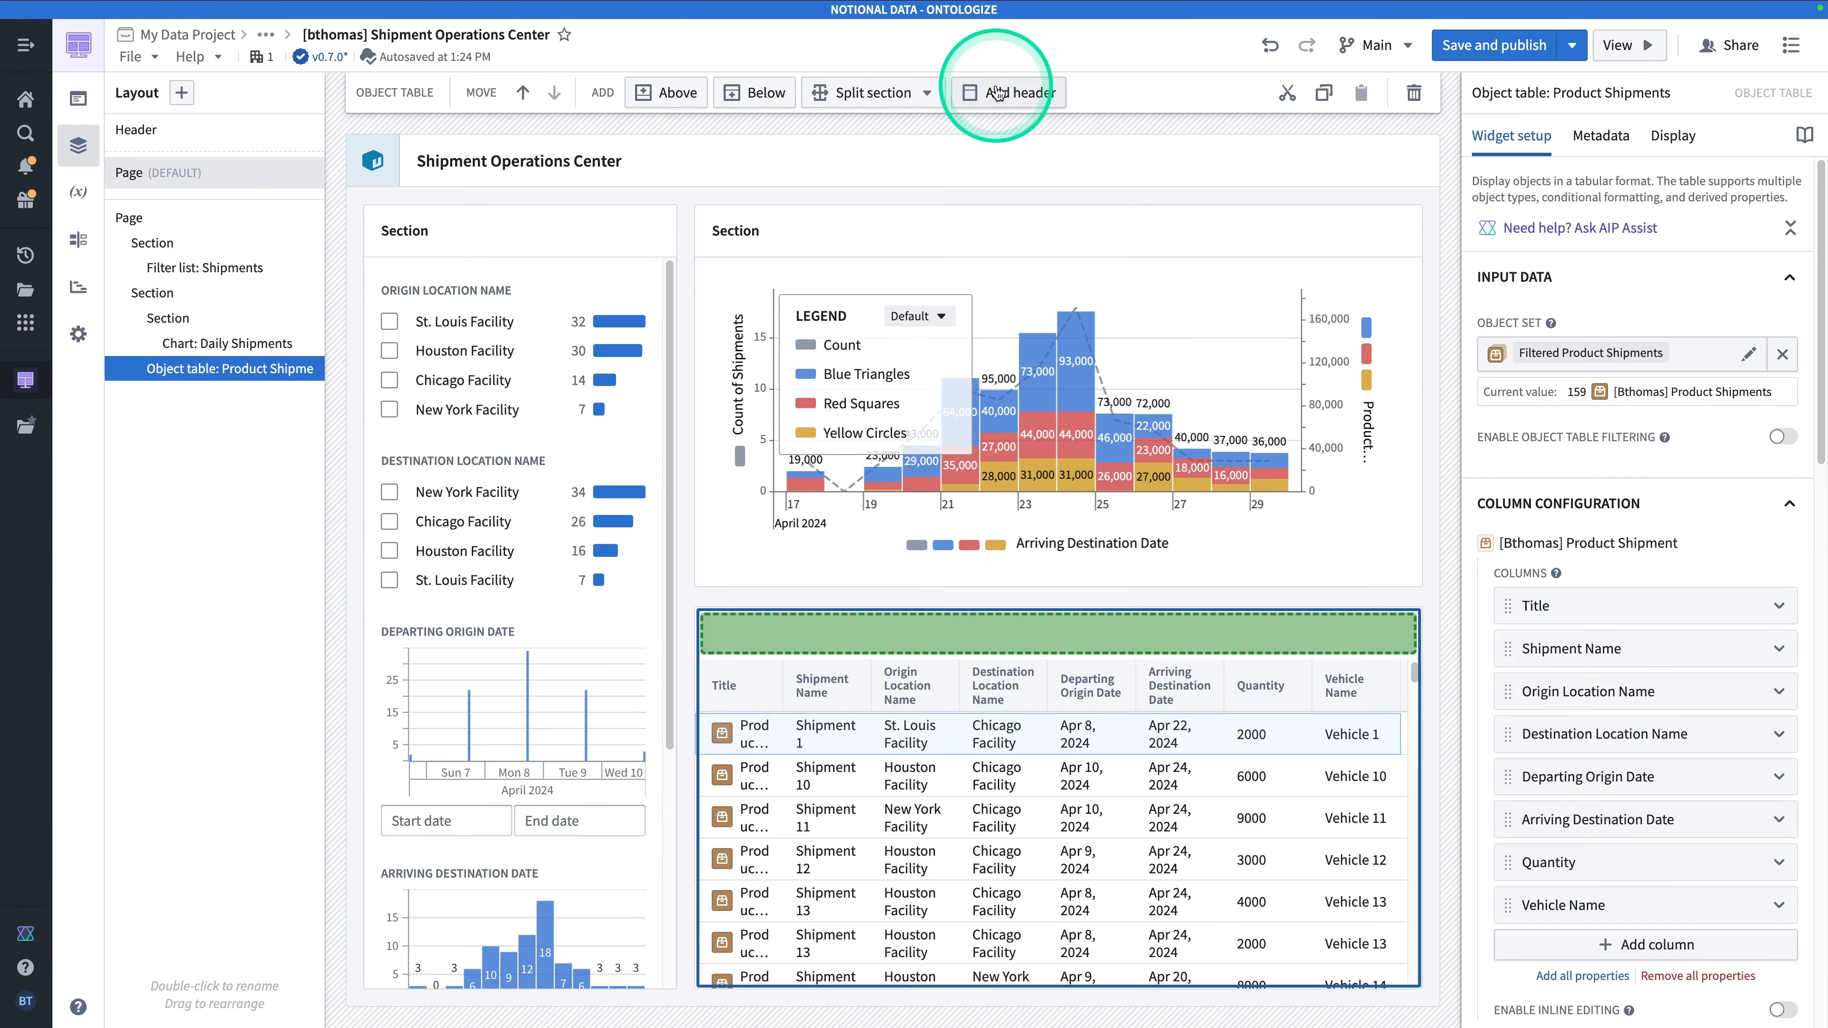
left_click(997, 93)
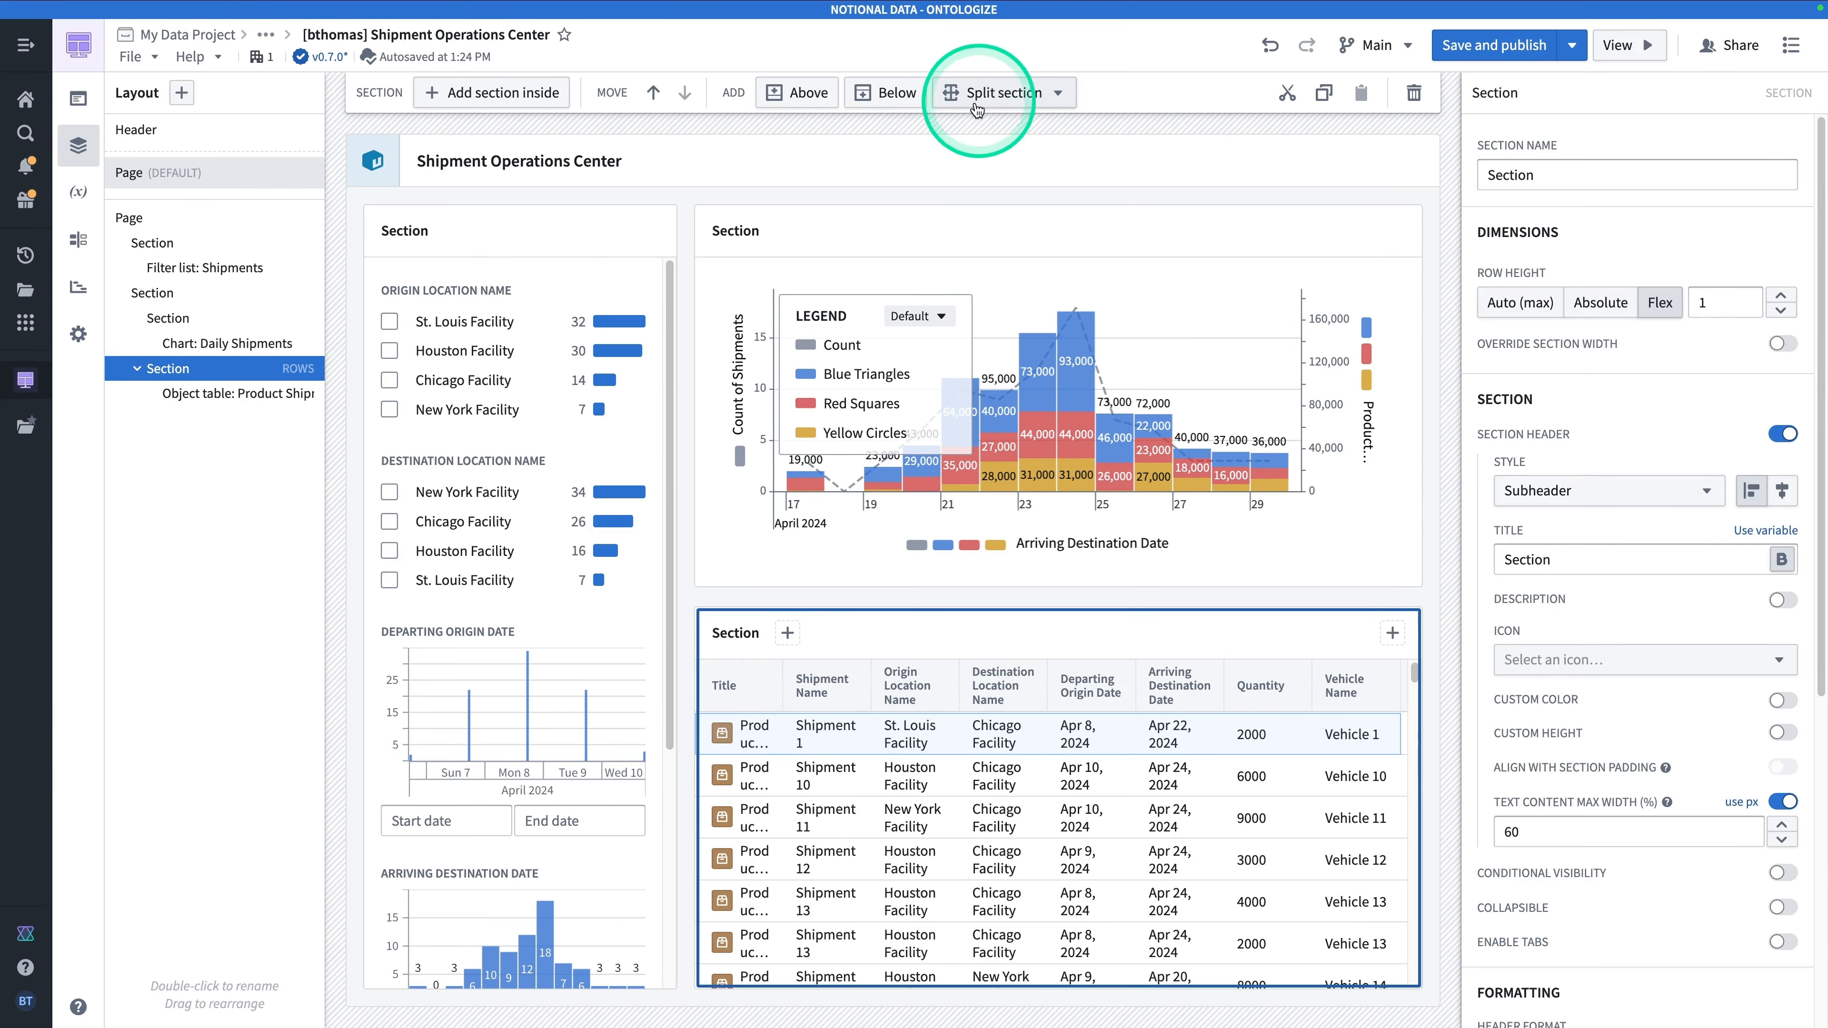
Title the header of the section containing the shipments filter list "Filters".
left_click(901, 249)
left_click(625, 237)
left_click(862, 231)
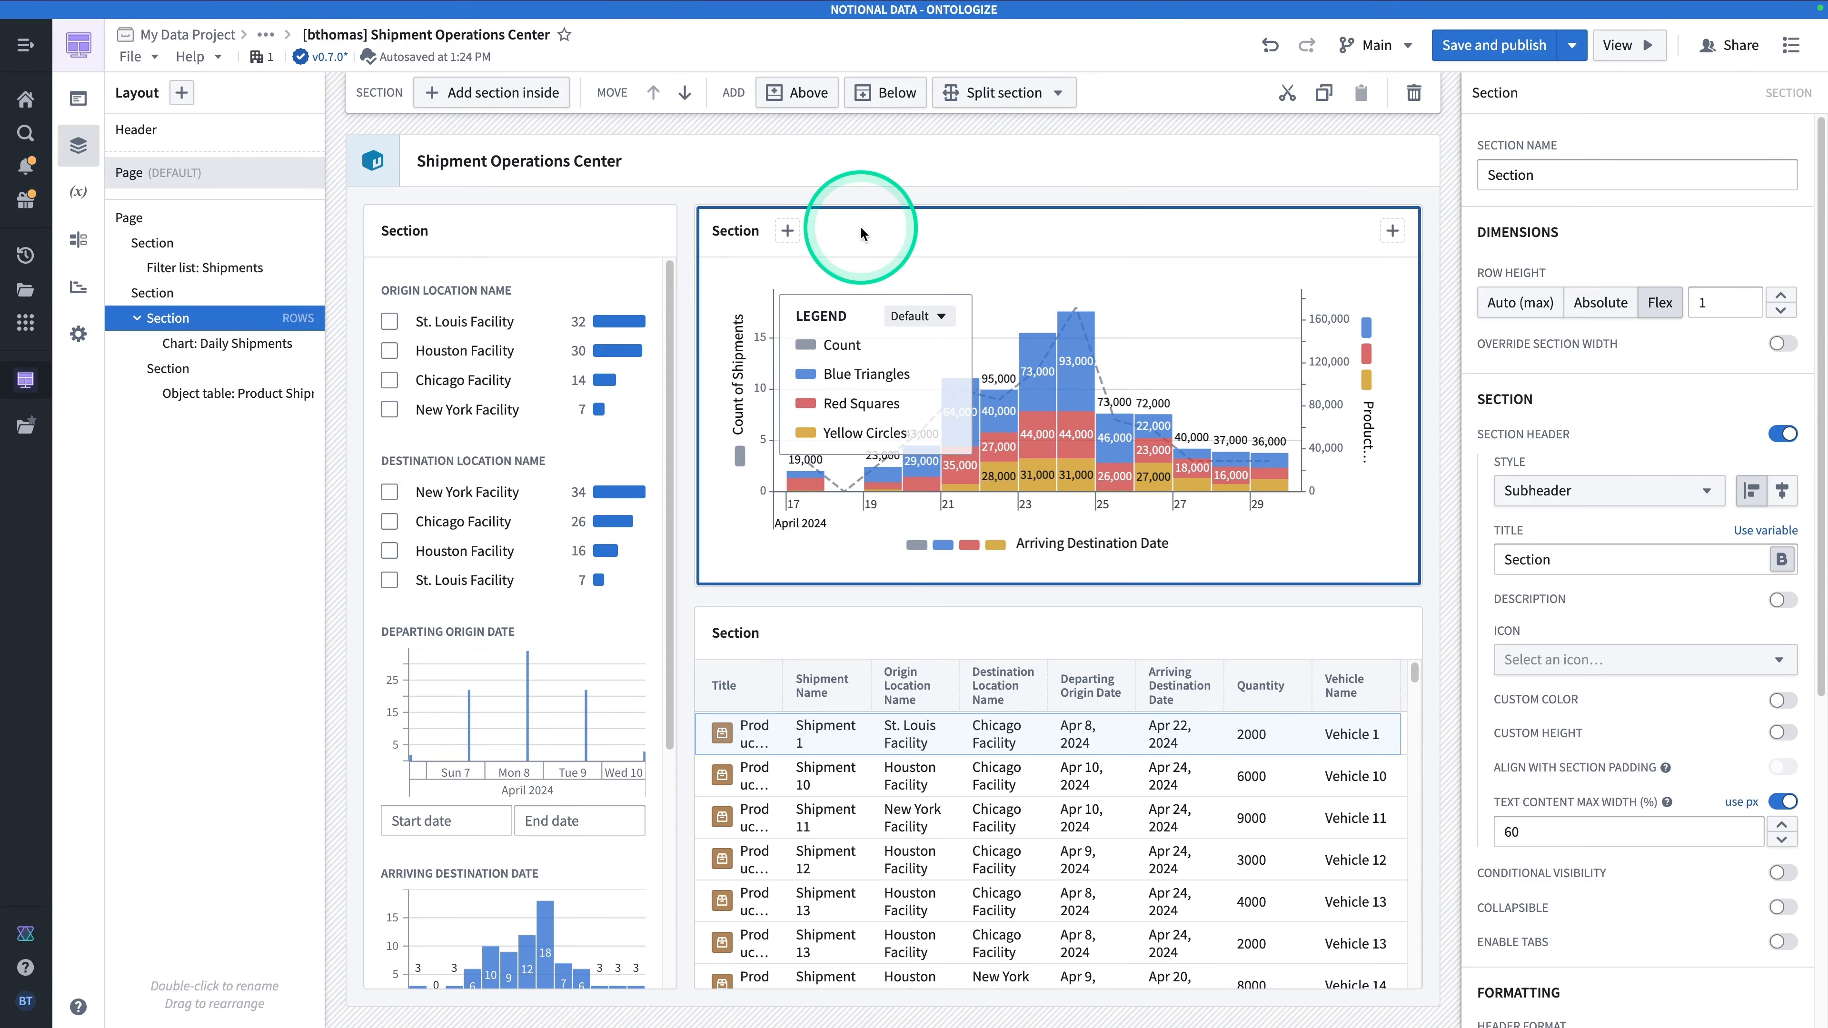
left_click(546, 241)
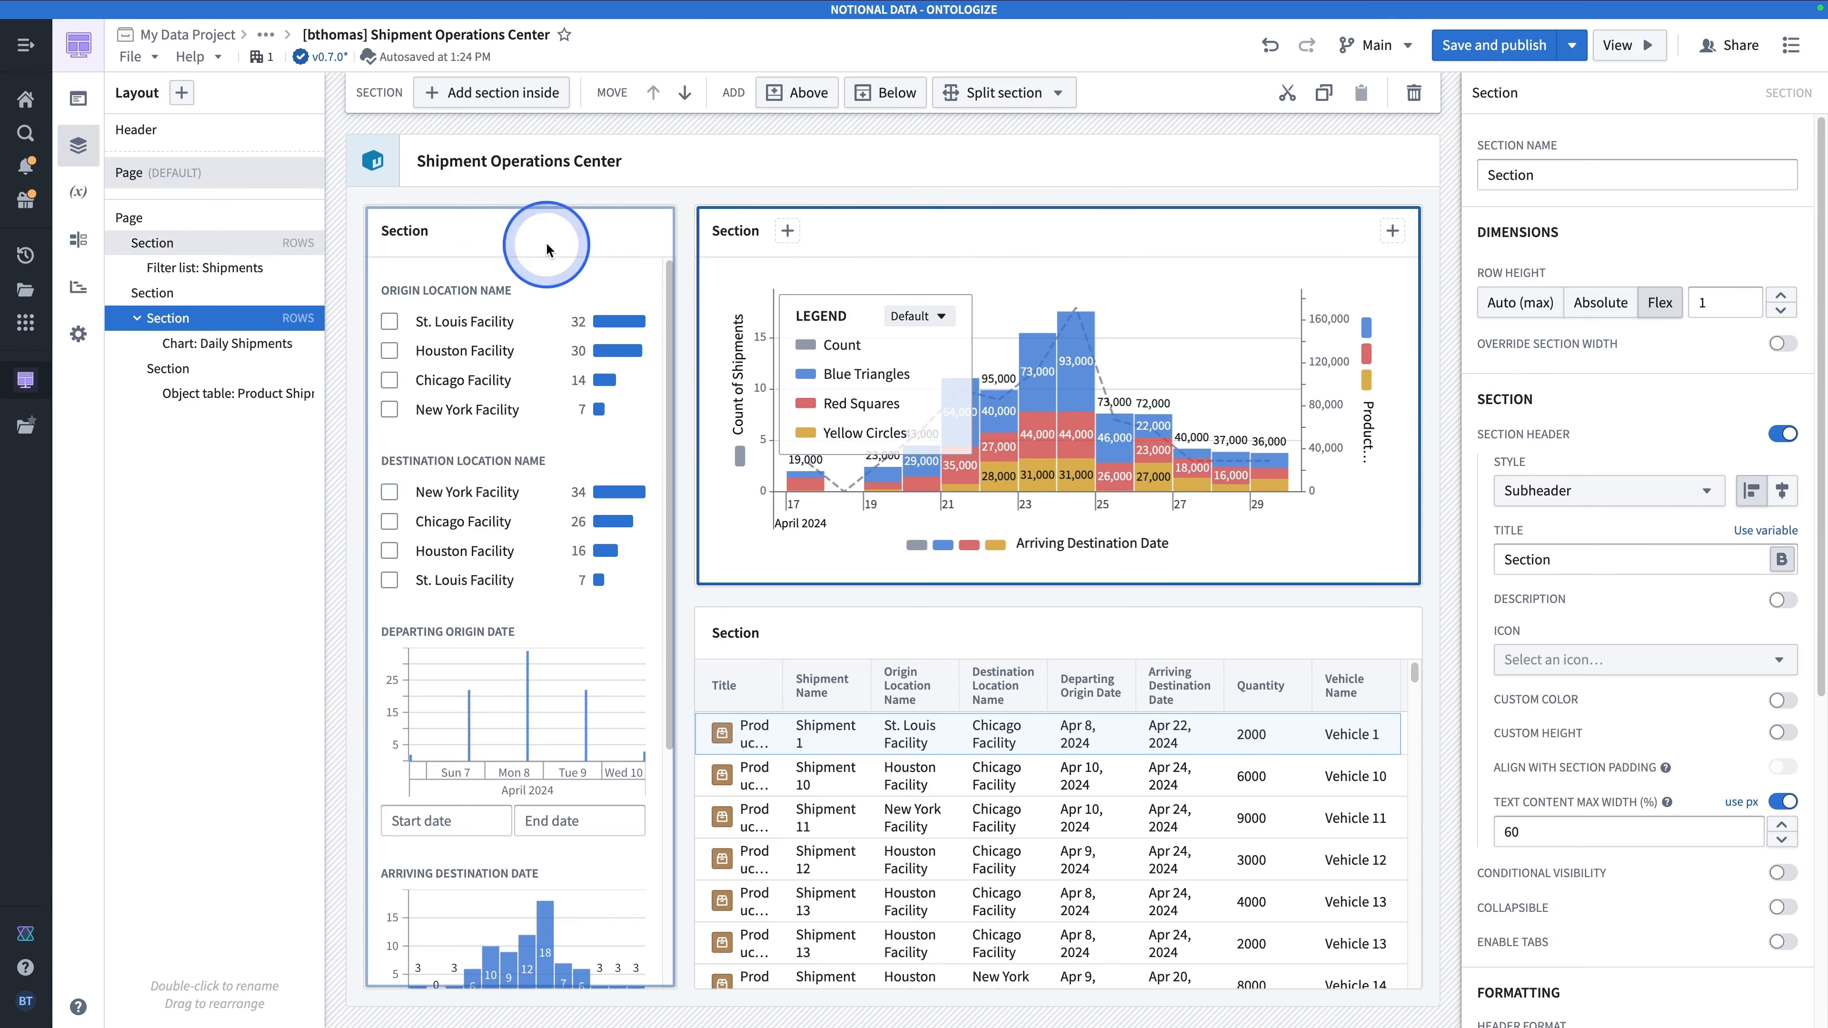
double_click(405, 230)
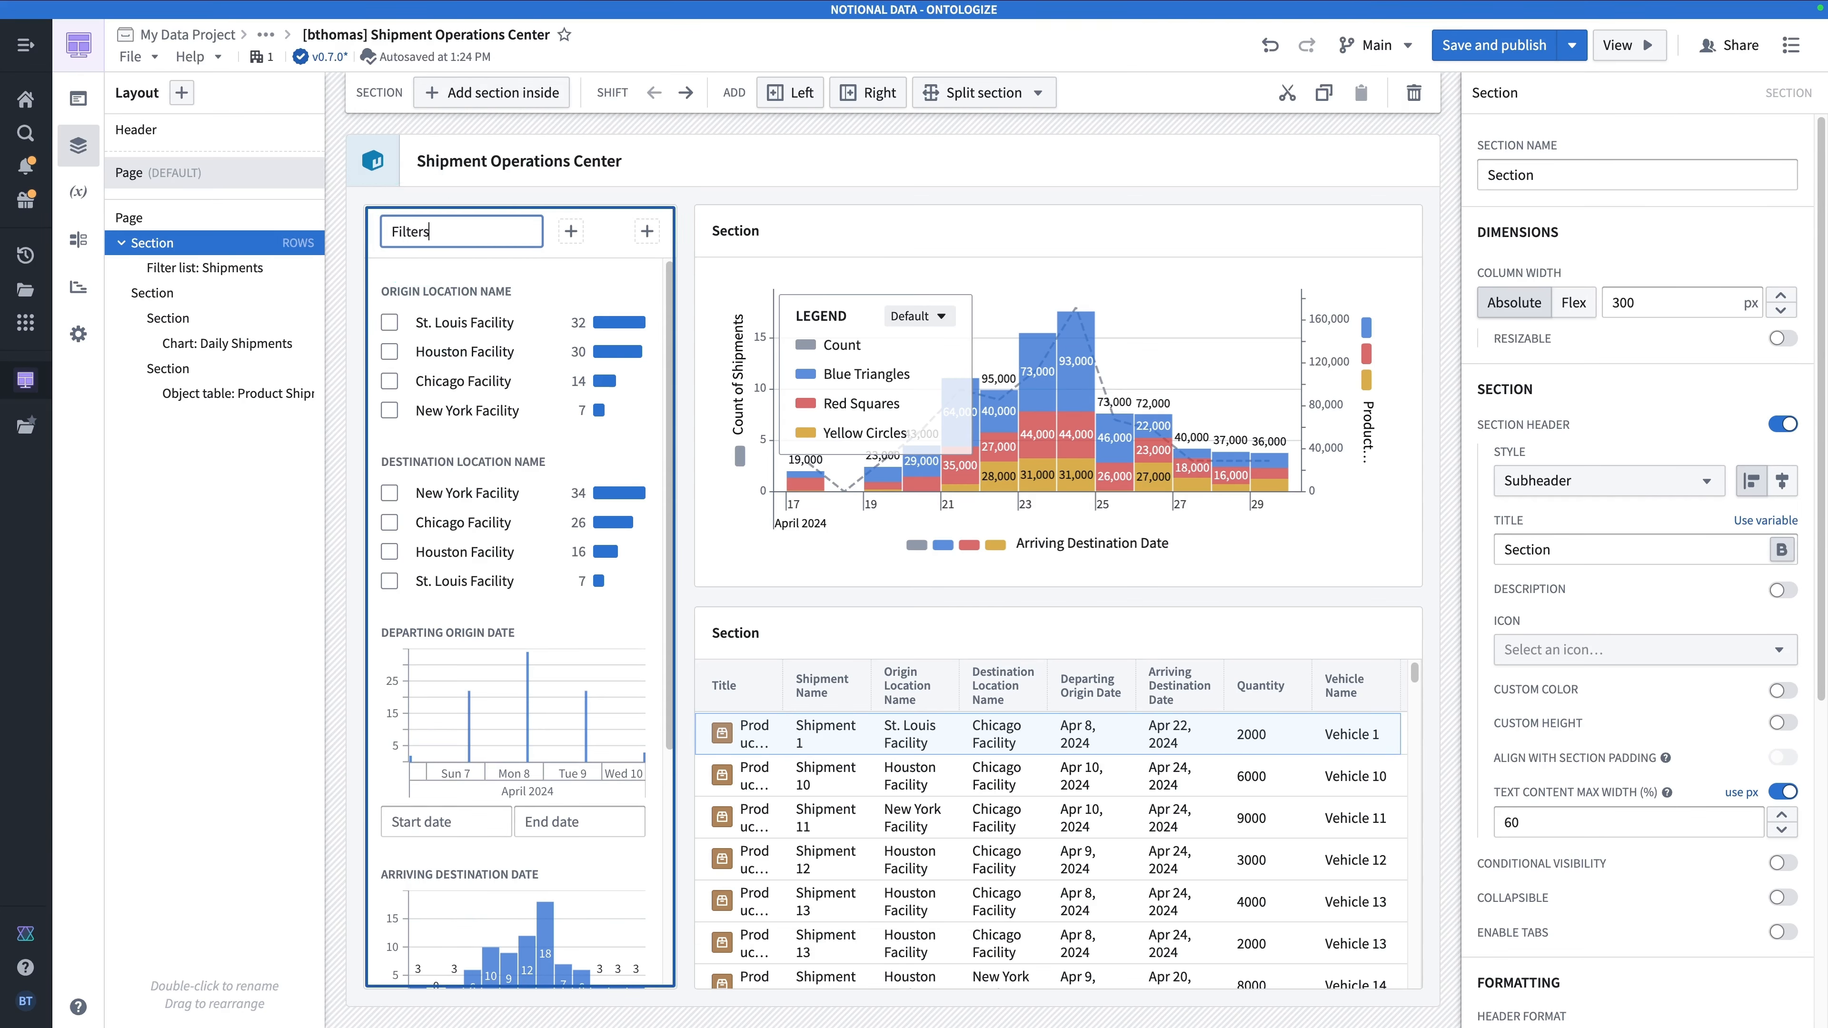
left_click(604, 237)
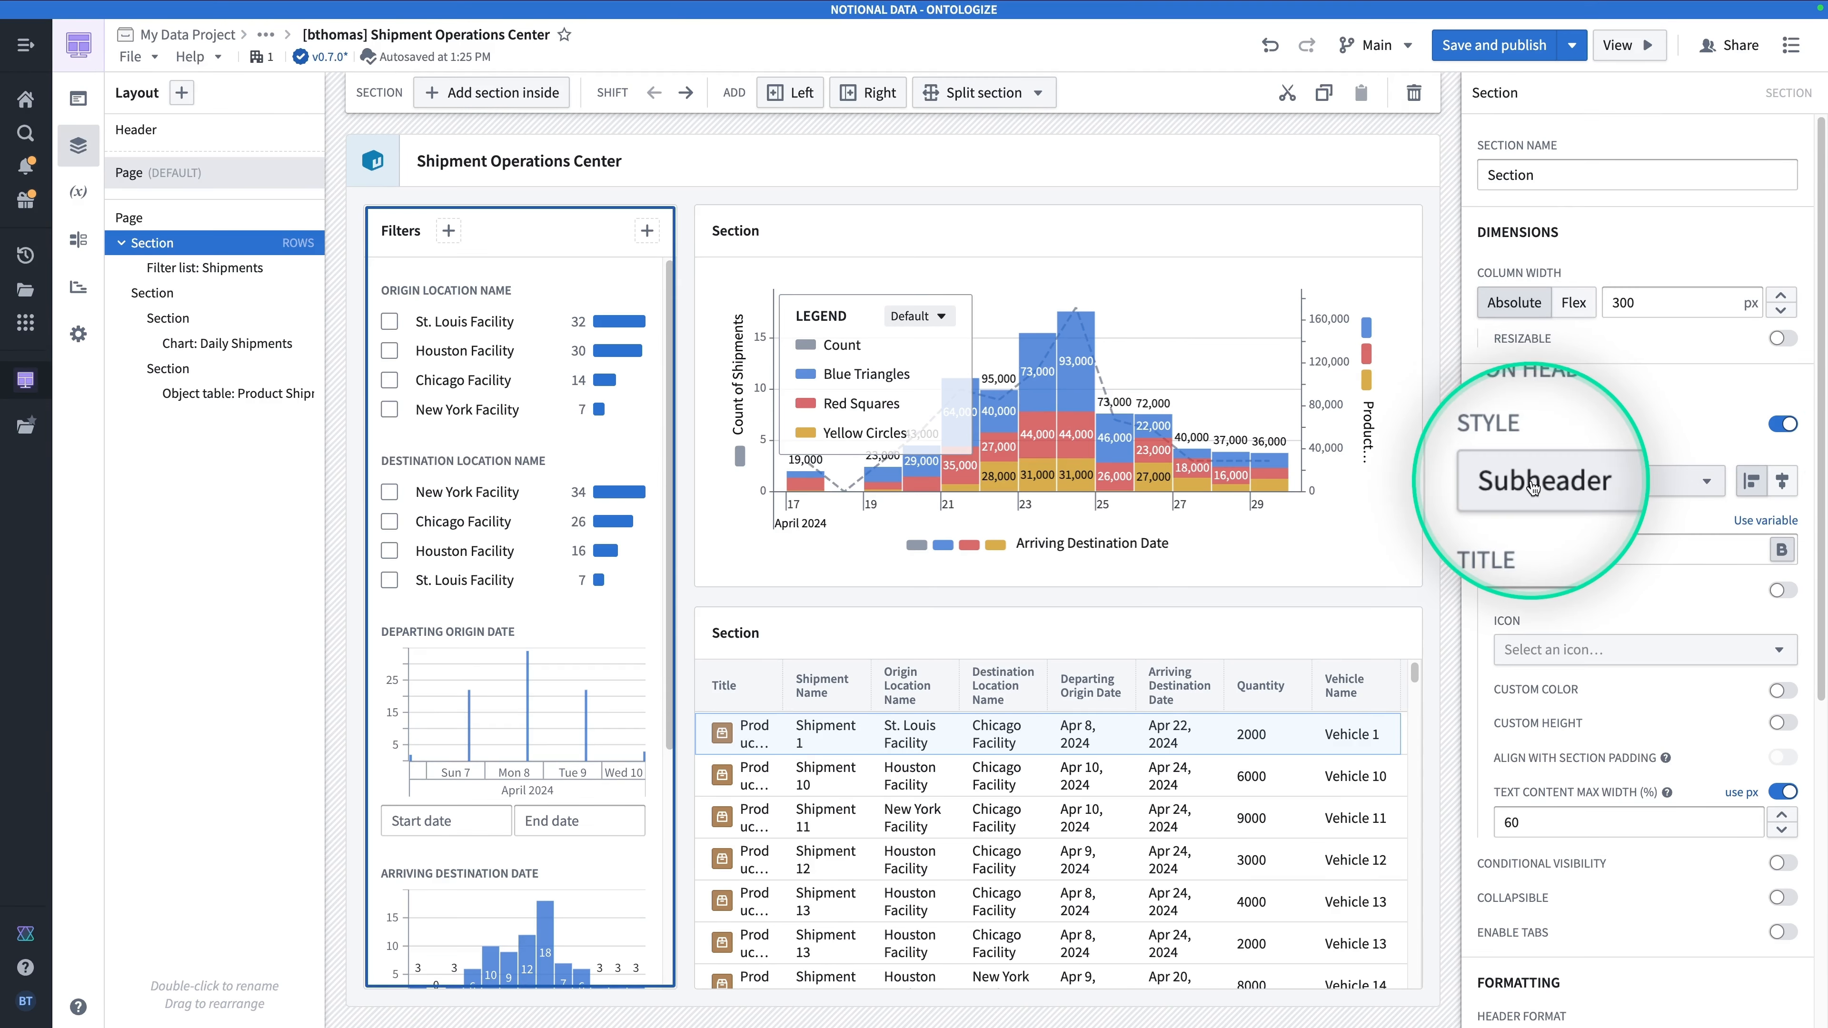
Give the Filters section the Callout header style and the Filter icon.
left_click(1534, 487)
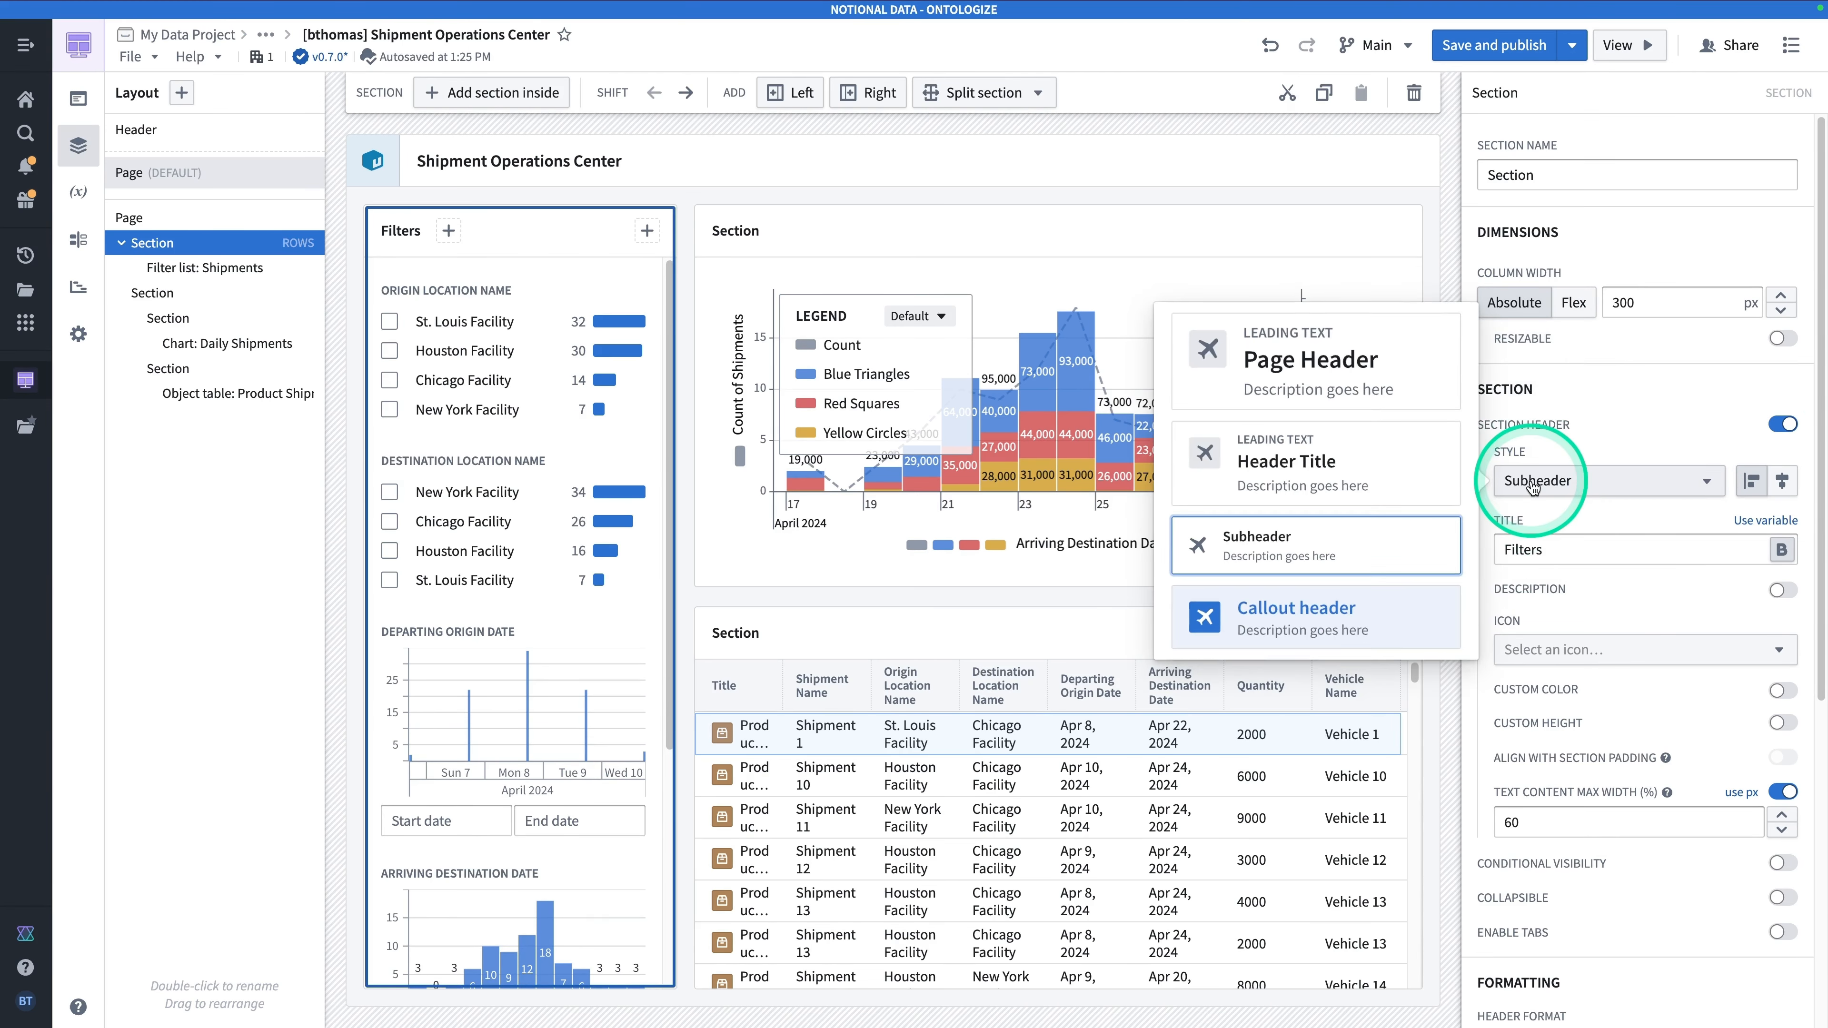
left_click(1395, 623)
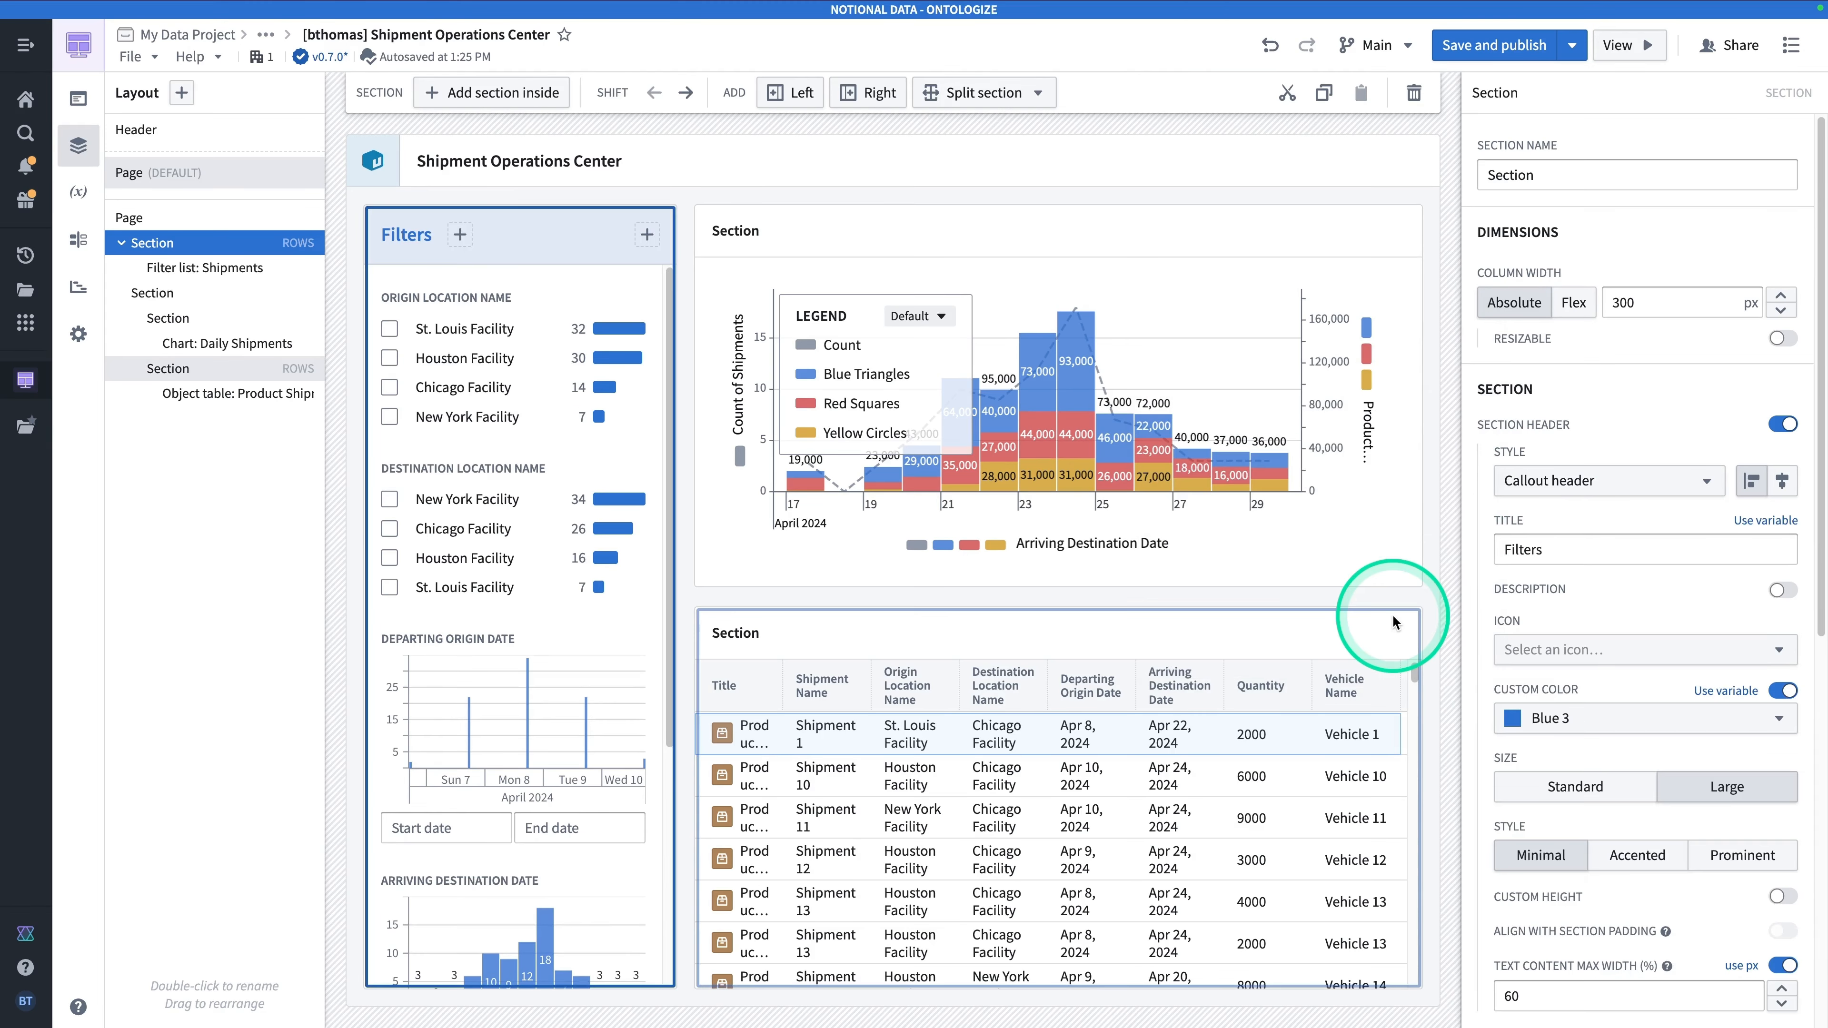
left_click(1594, 650)
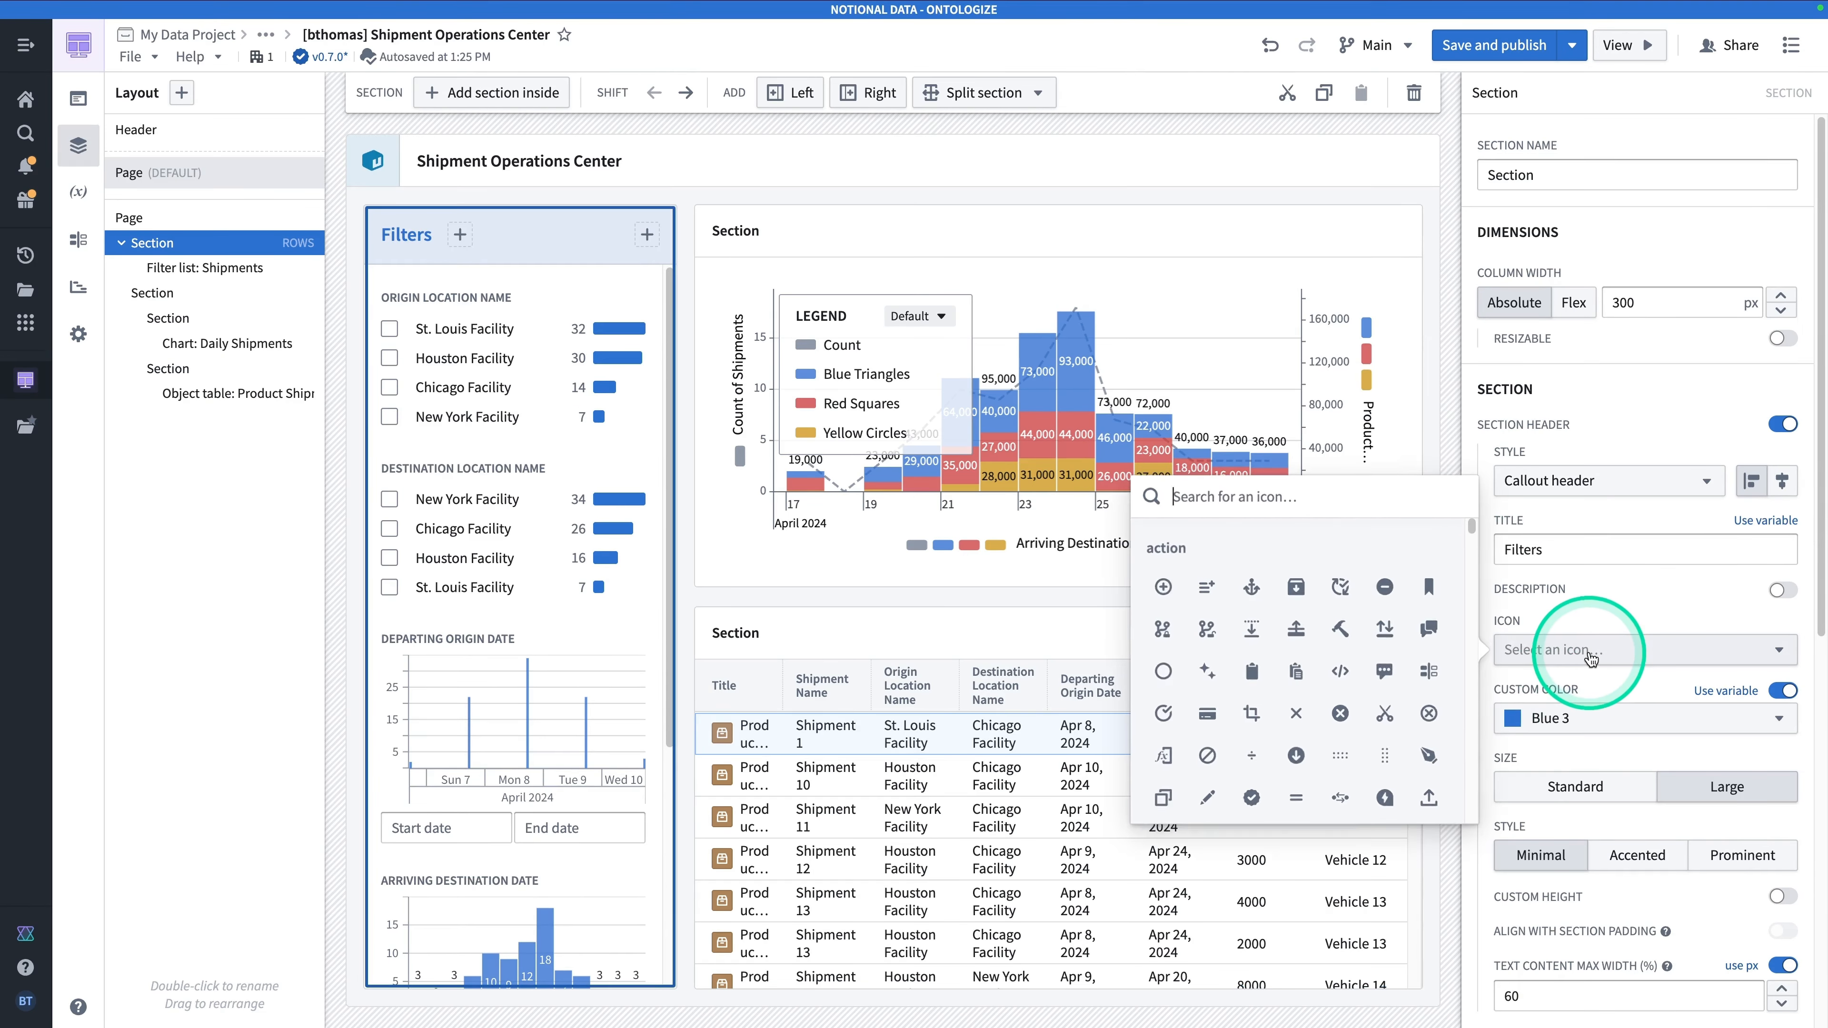
type("filt")
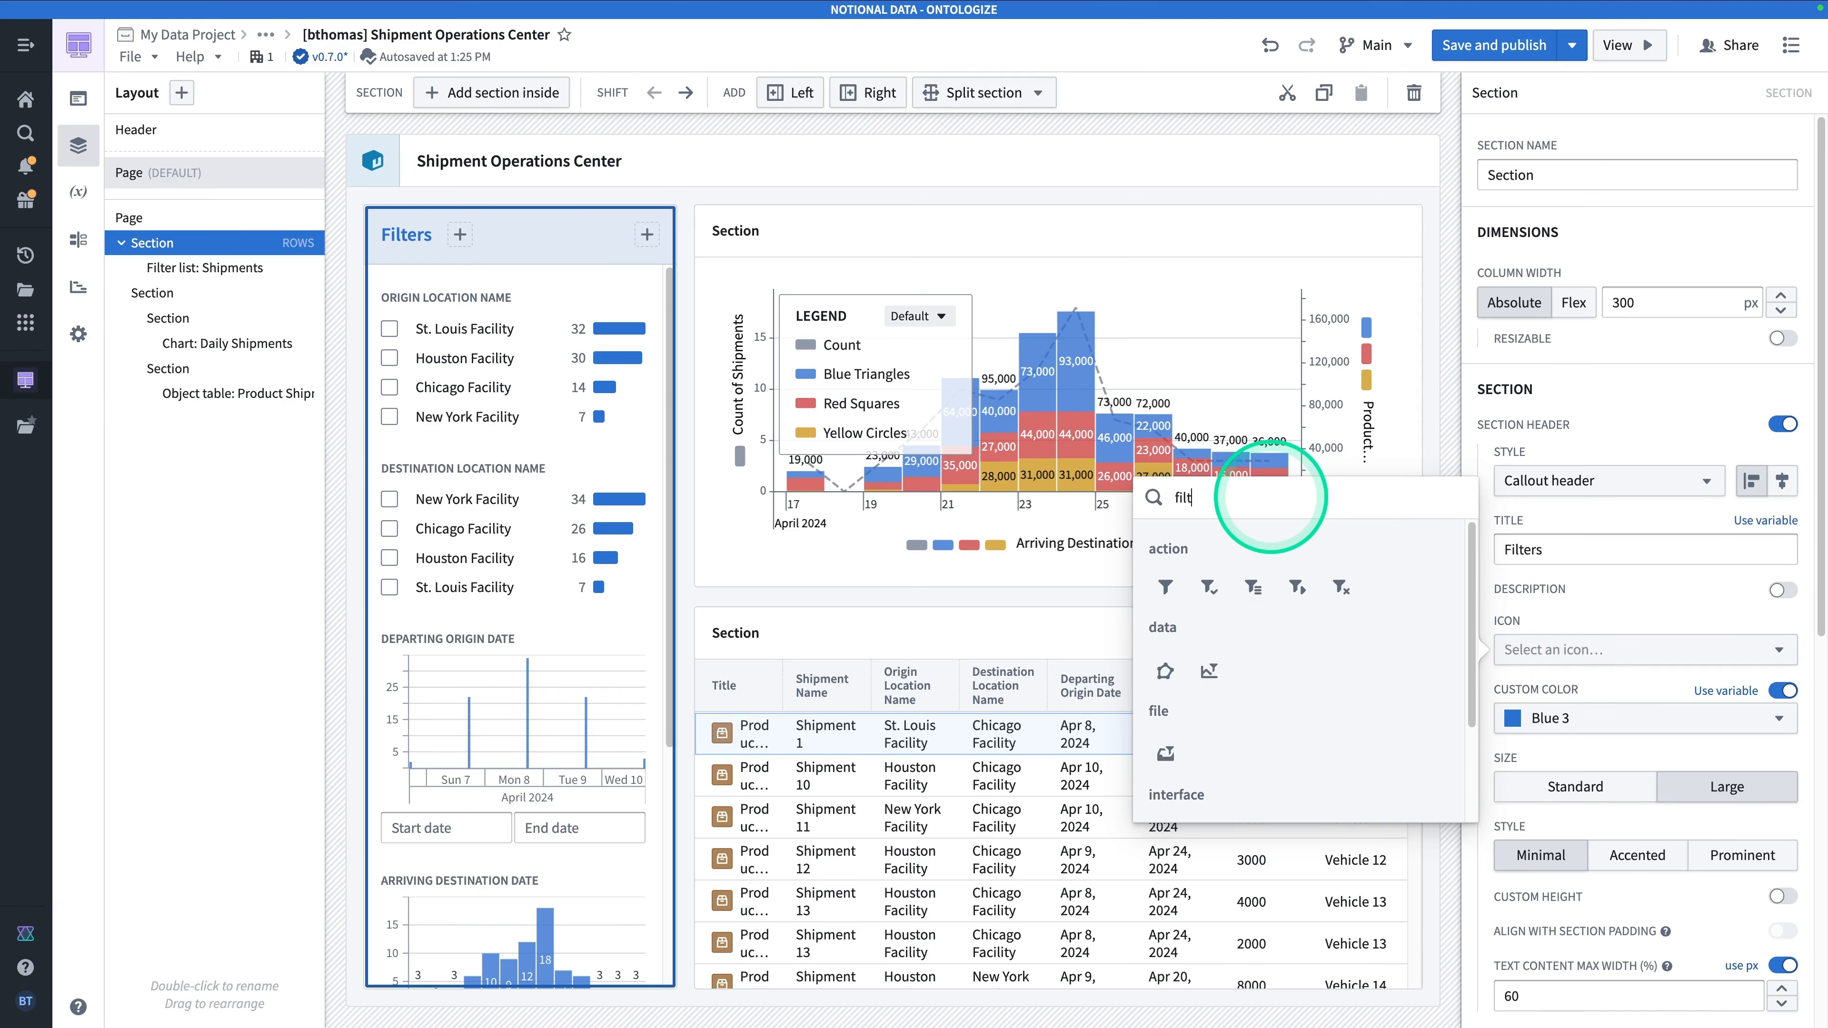
left_click(1166, 587)
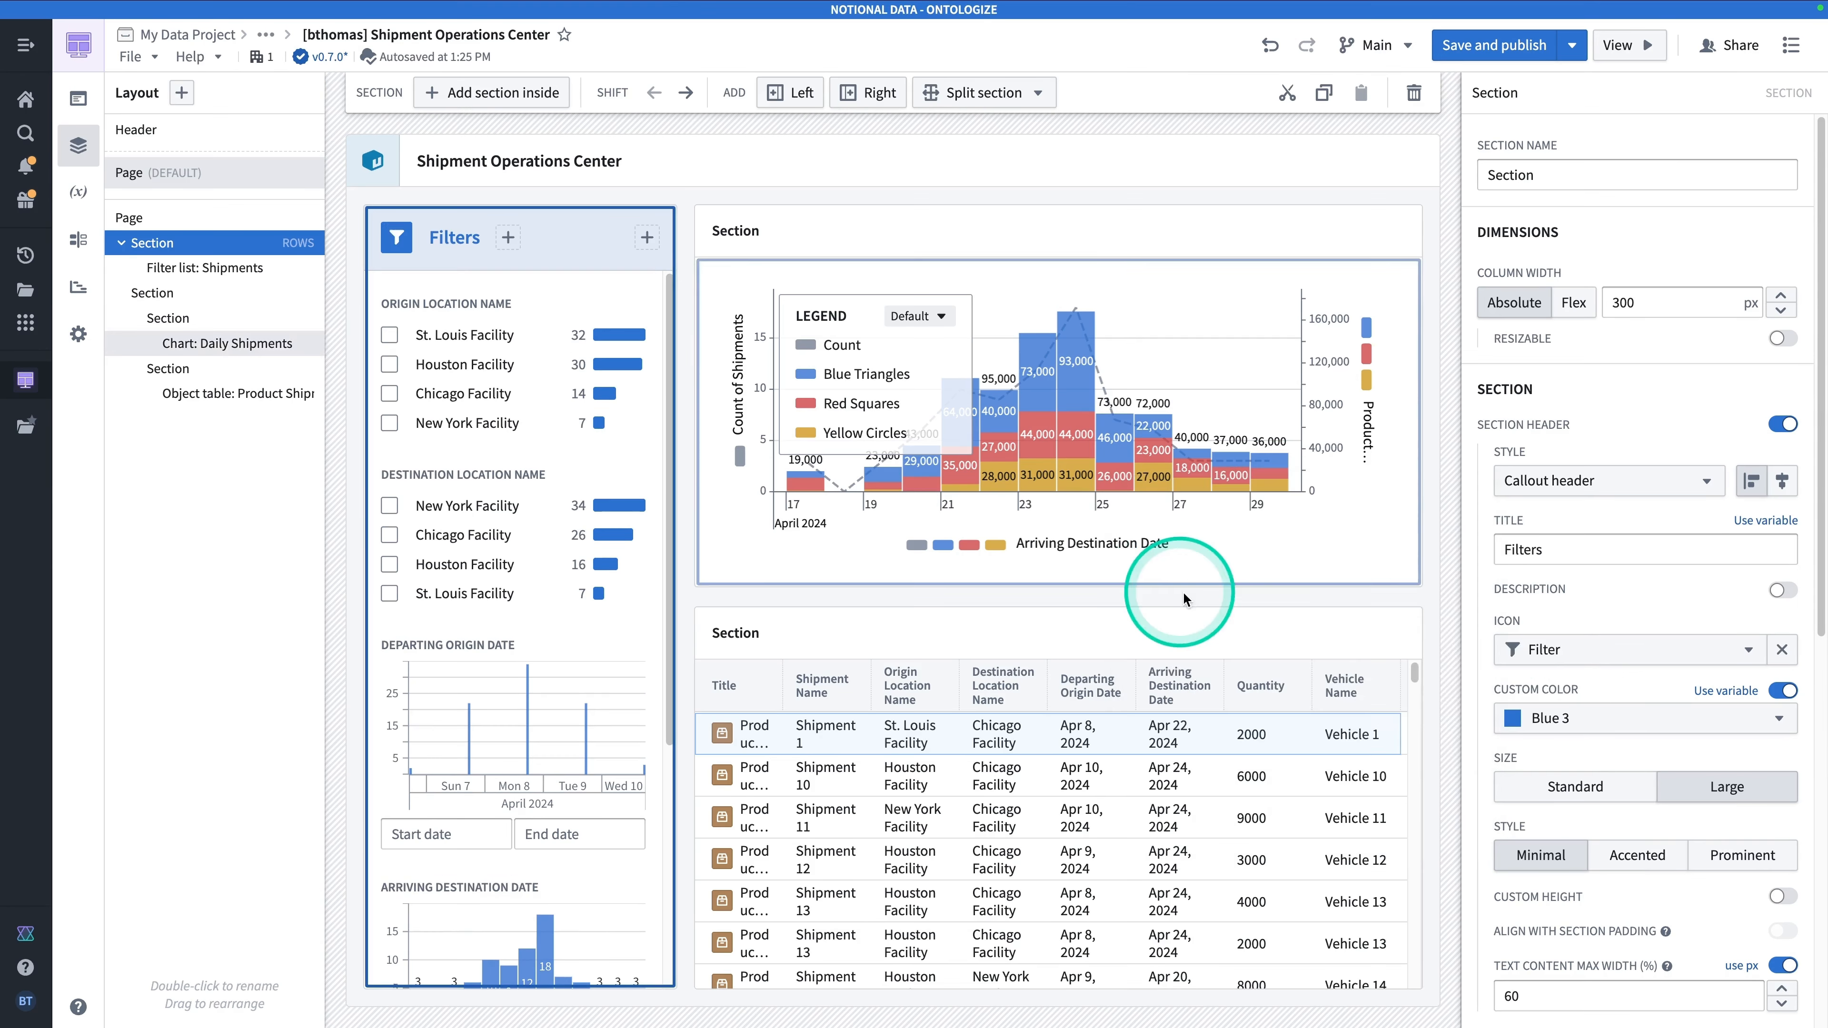
Set the Filters header's custom color to Gray 3.
left_click(1594, 719)
left_click(1696, 512)
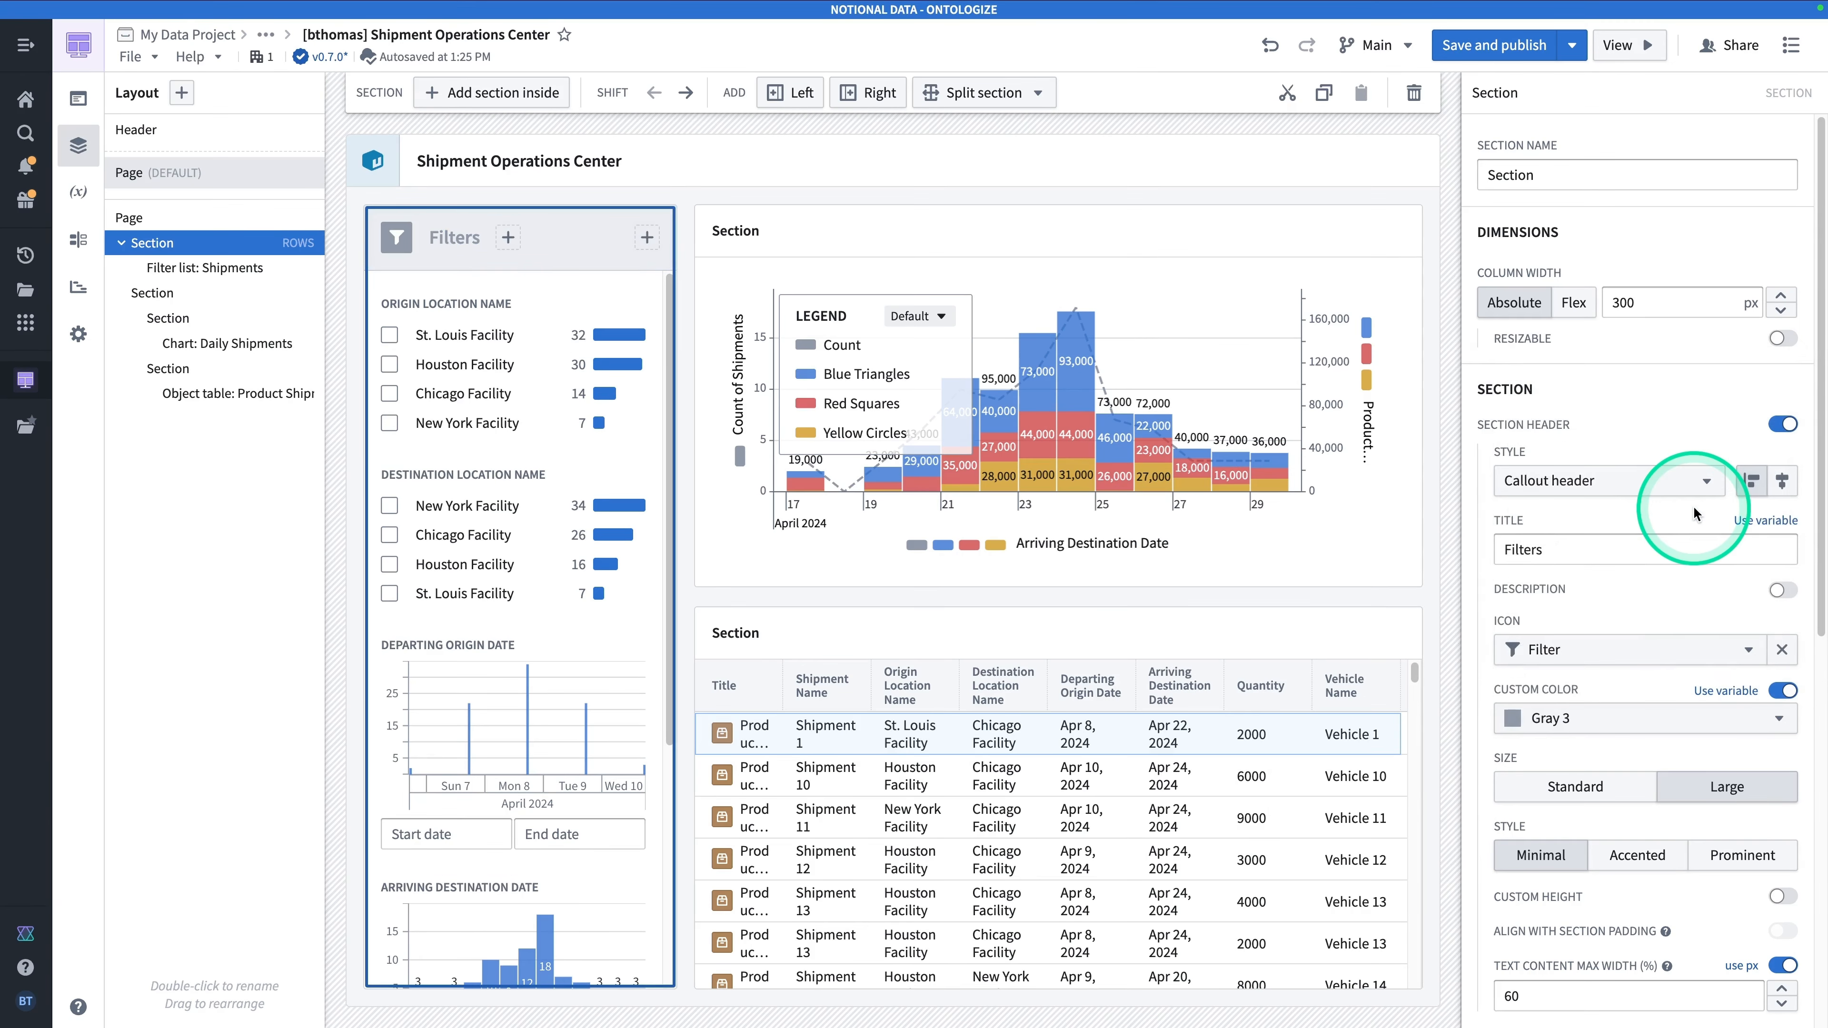
left_click(1640, 727)
left_click(1637, 737)
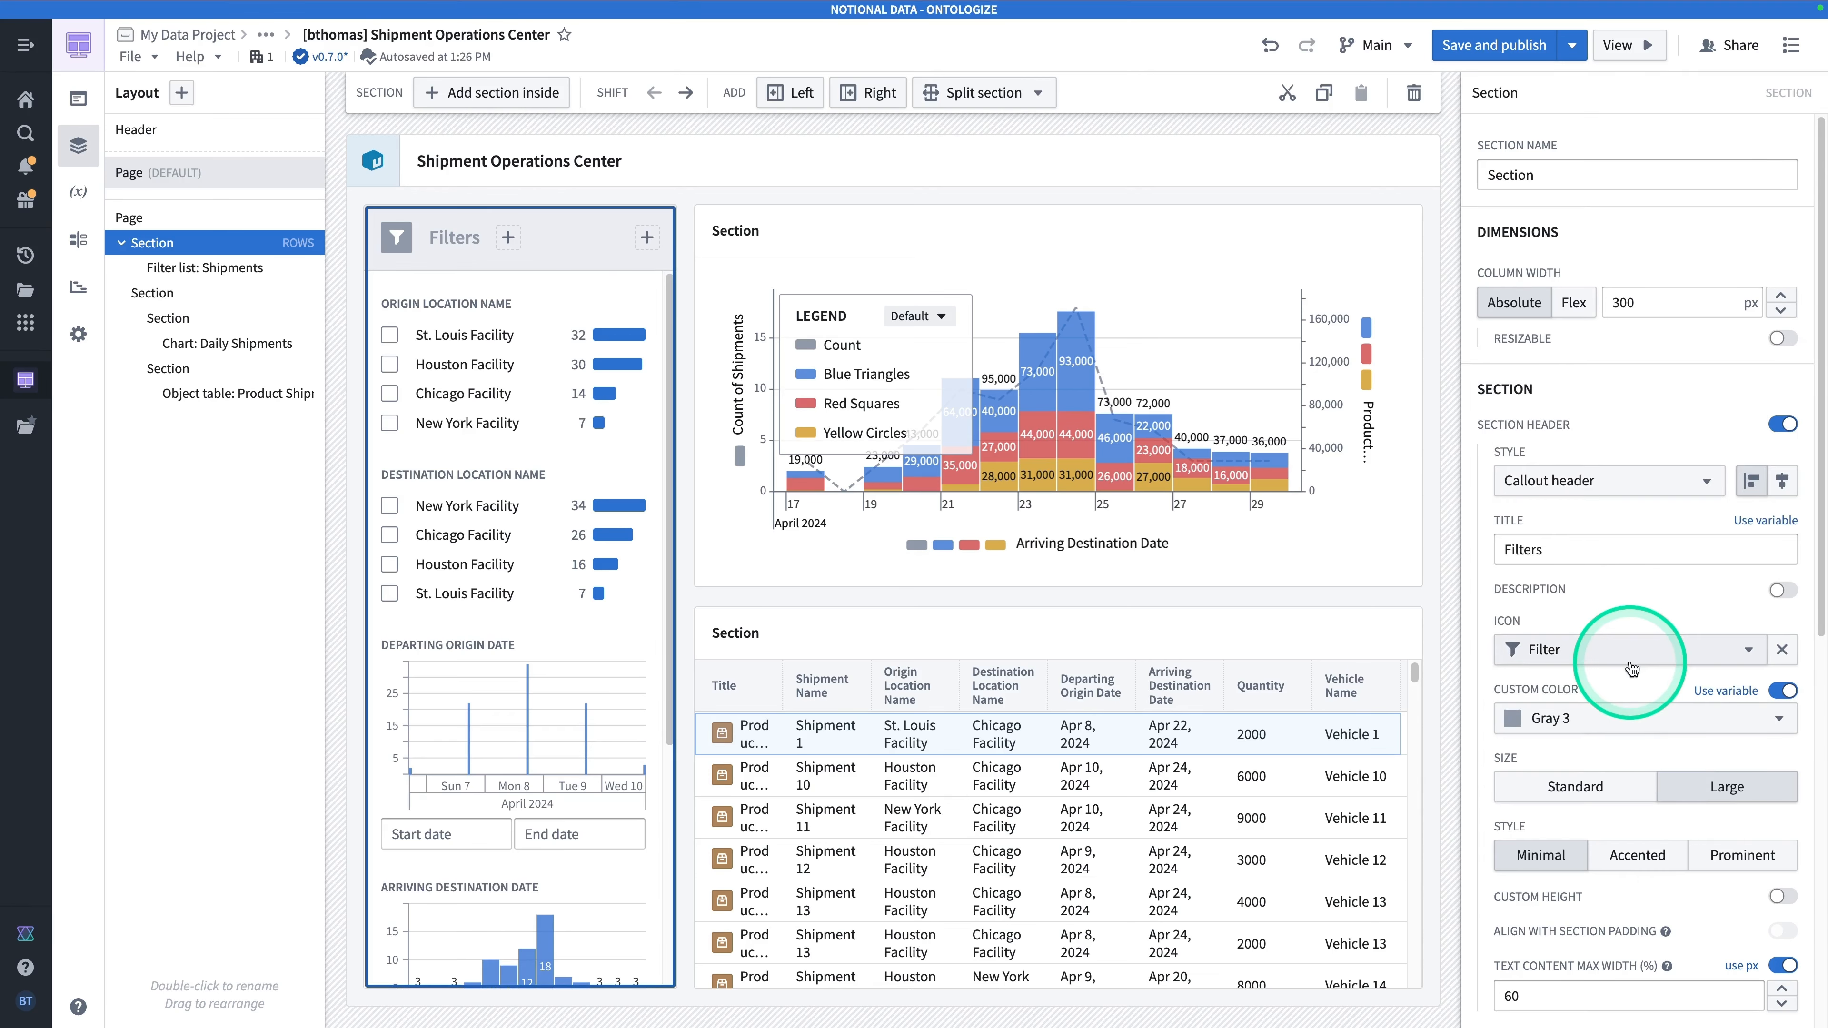
Set the Filters header's custom color to Dark gray 5 and its size to Standard.
scroll(1629, 681, "down", 1)
left_click(1629, 686)
left_click(1650, 451)
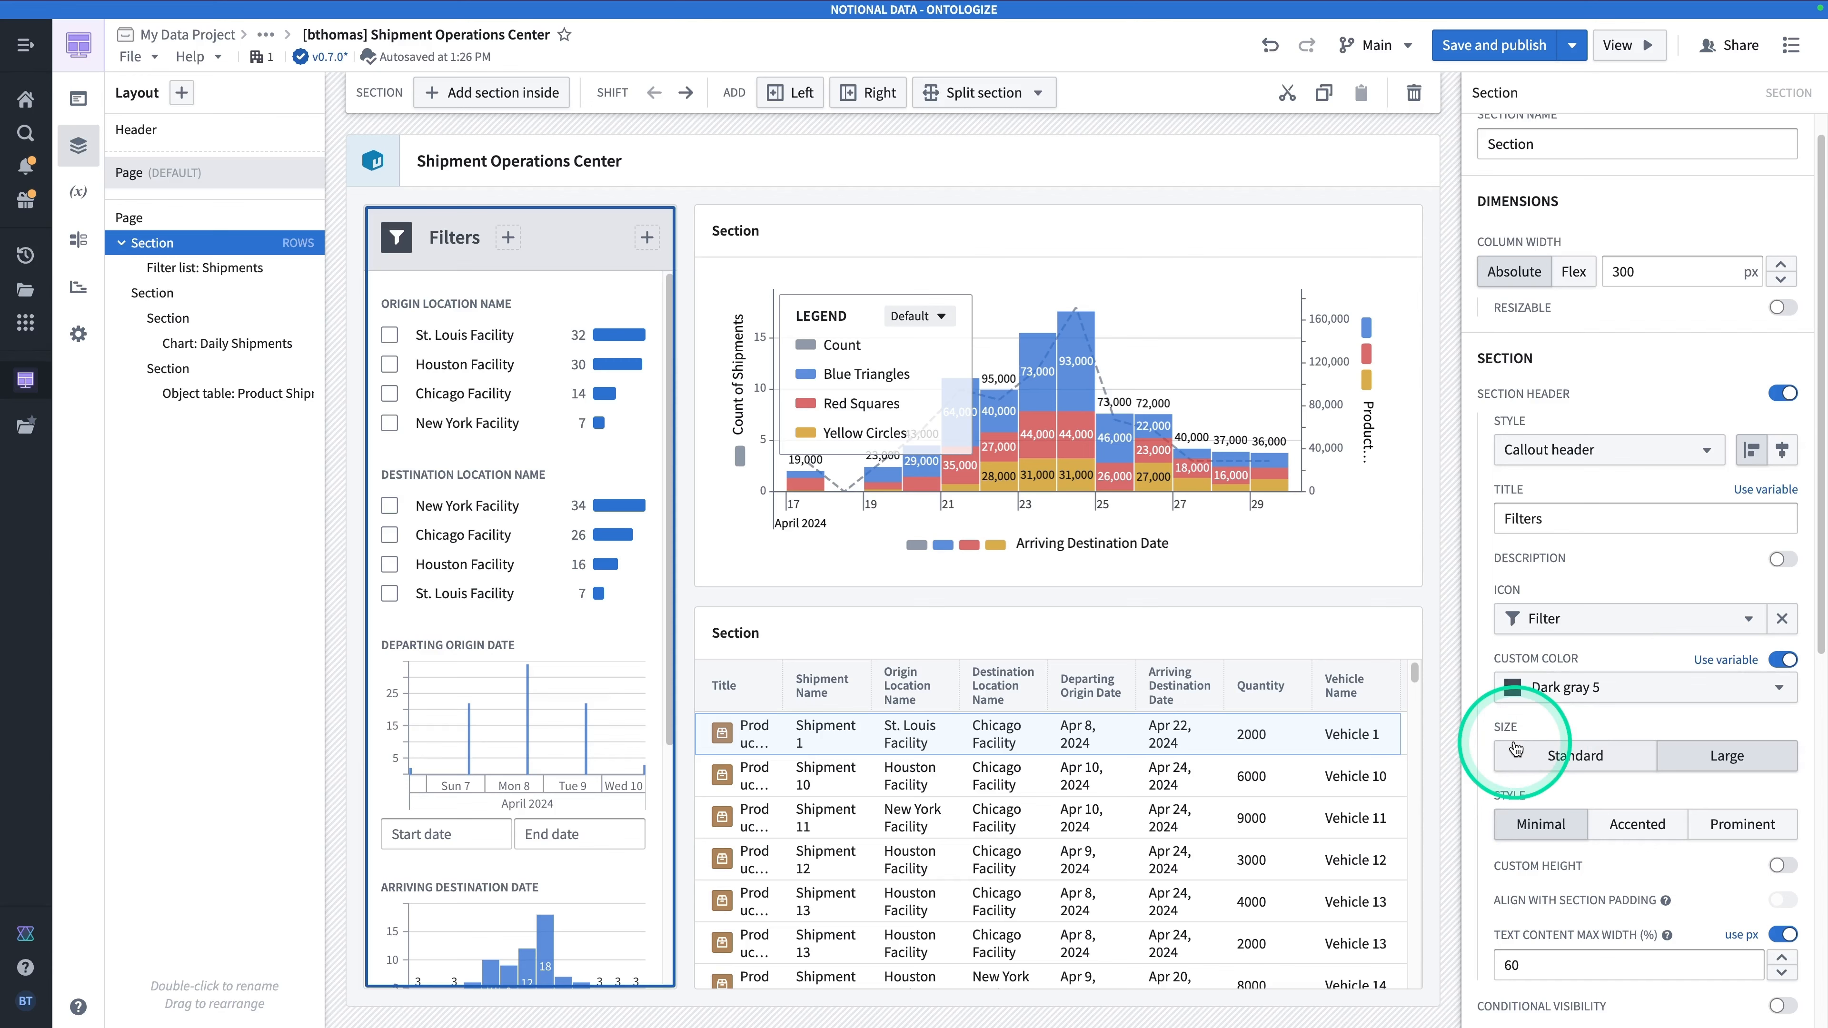
left_click(1570, 756)
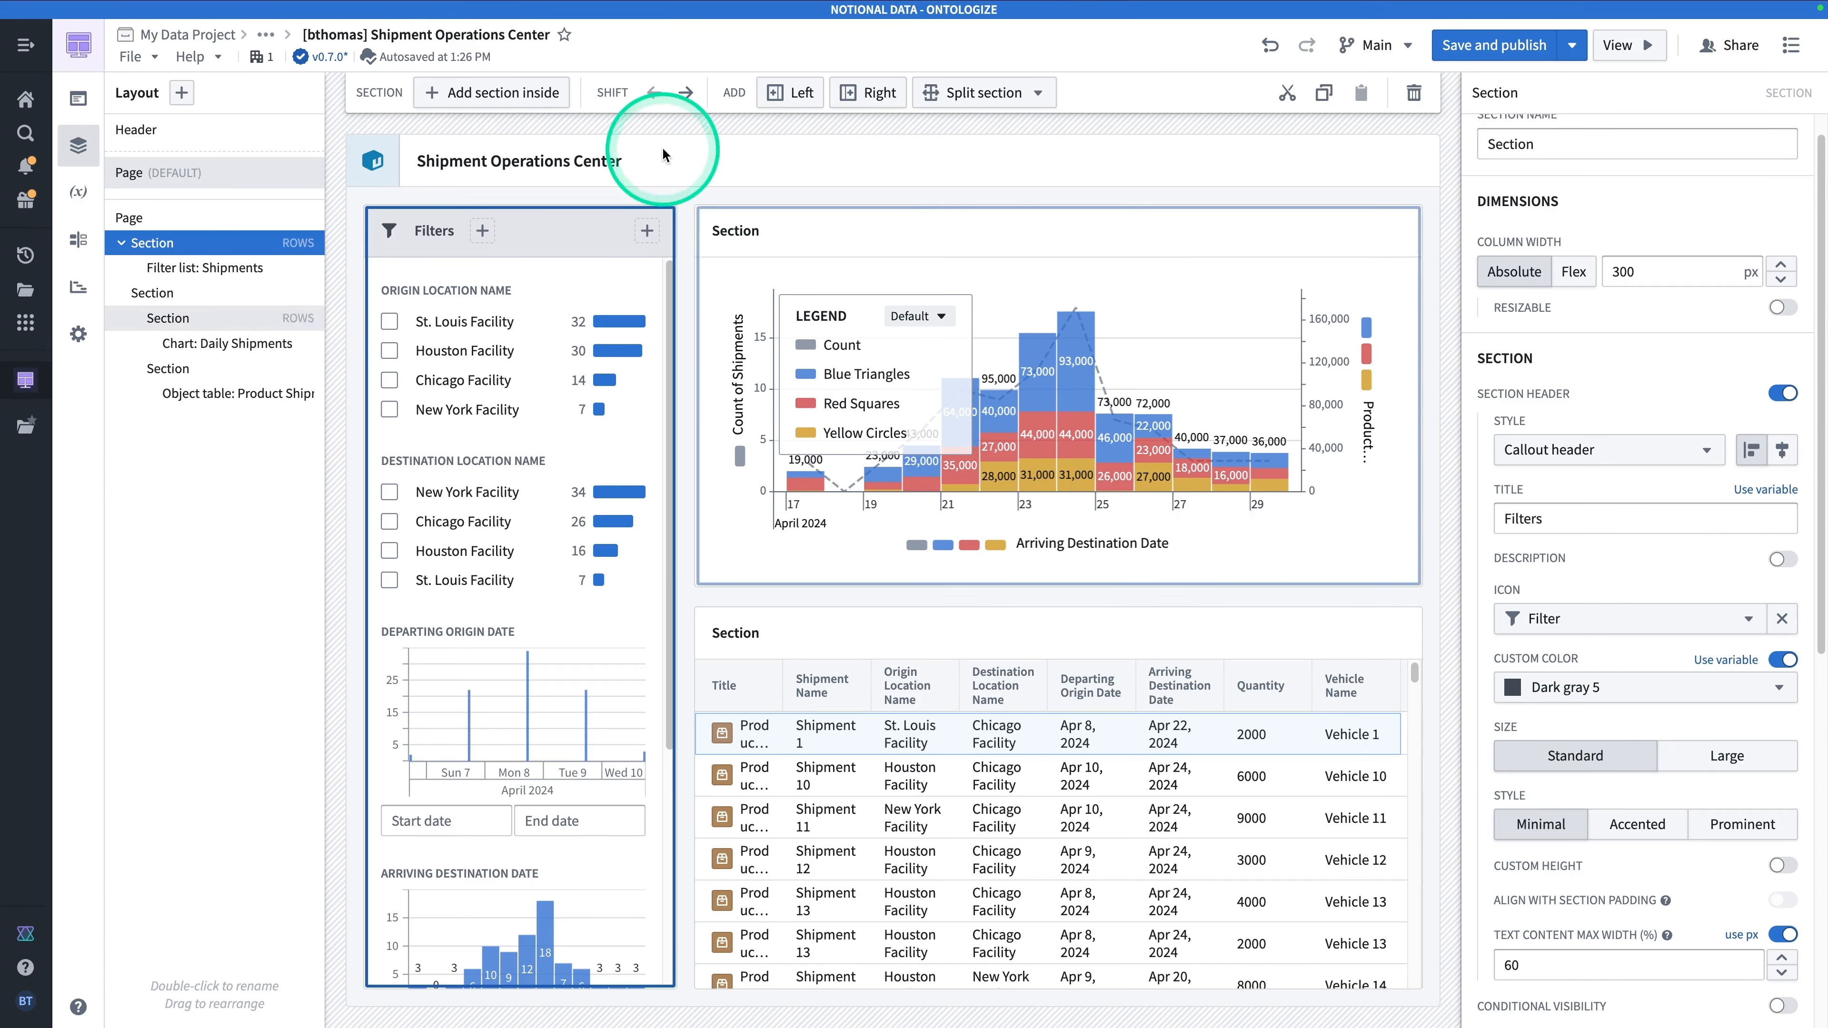
Title the header of the Daily Shipments chart section "Product Shipment Arrivals".
left_click(956, 242)
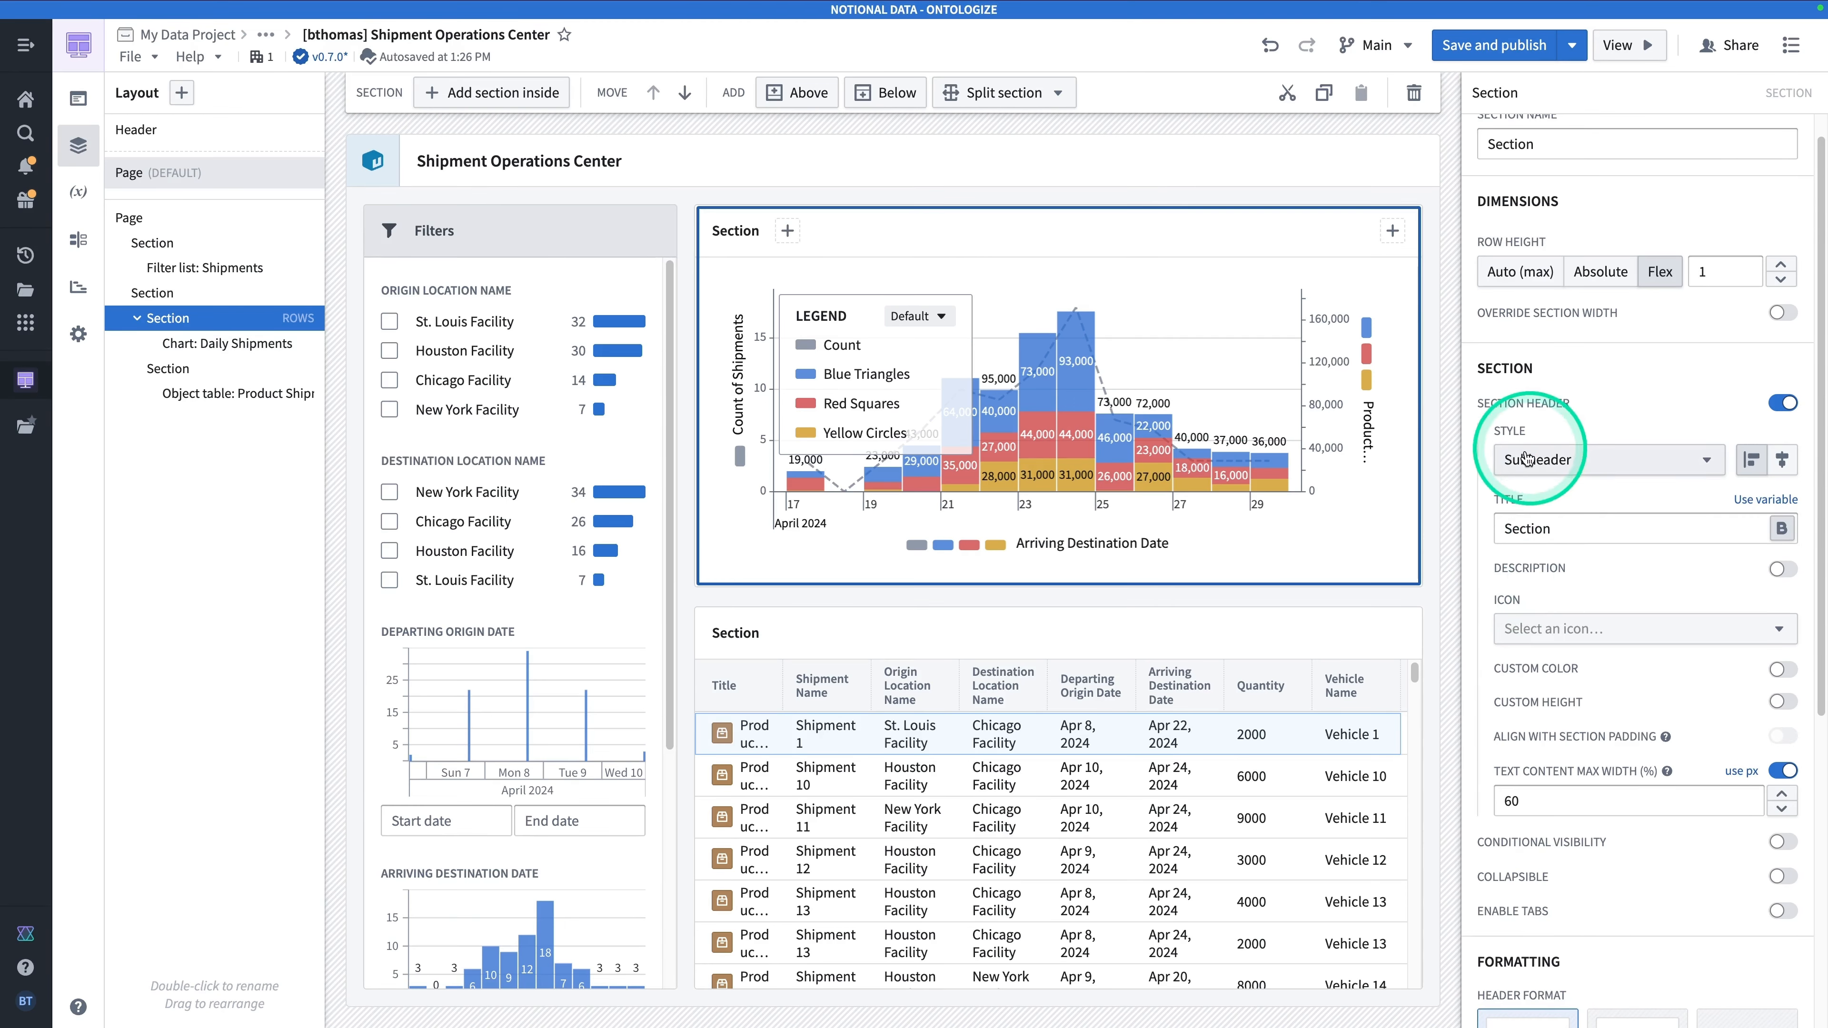
left_click(1010, 262)
left_click(749, 230)
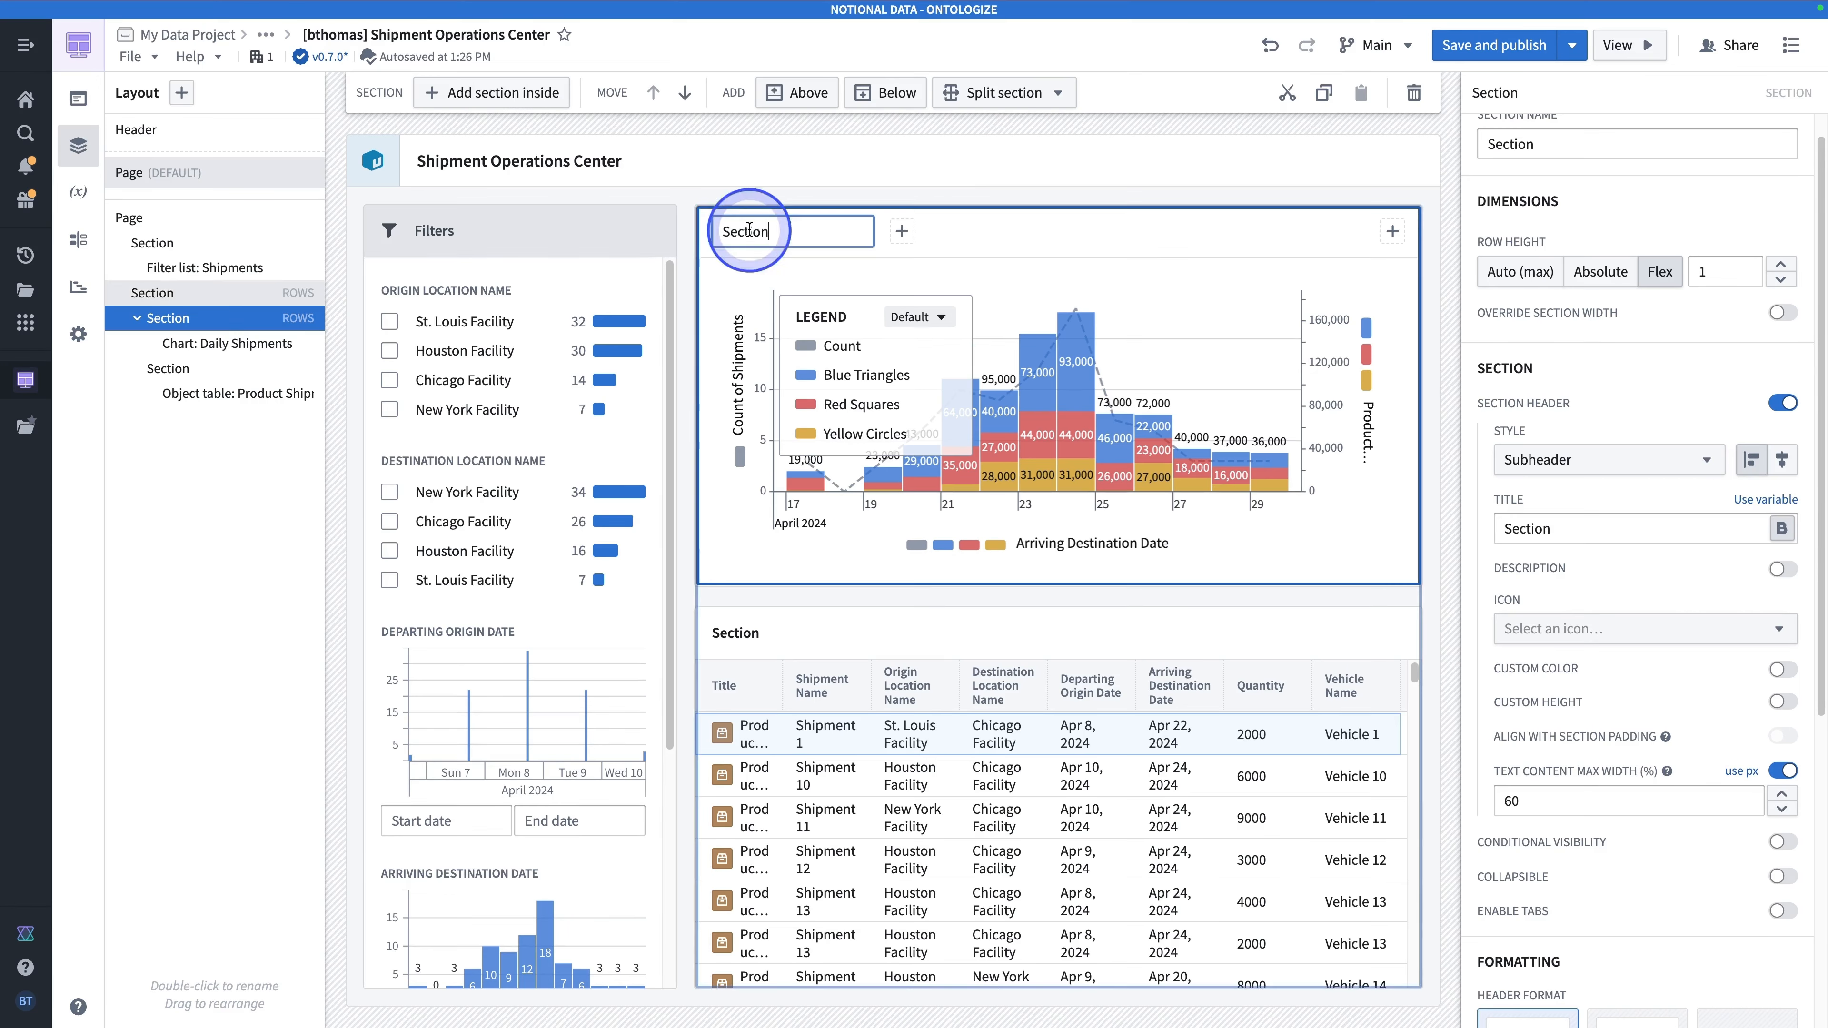
left_click(1076, 233)
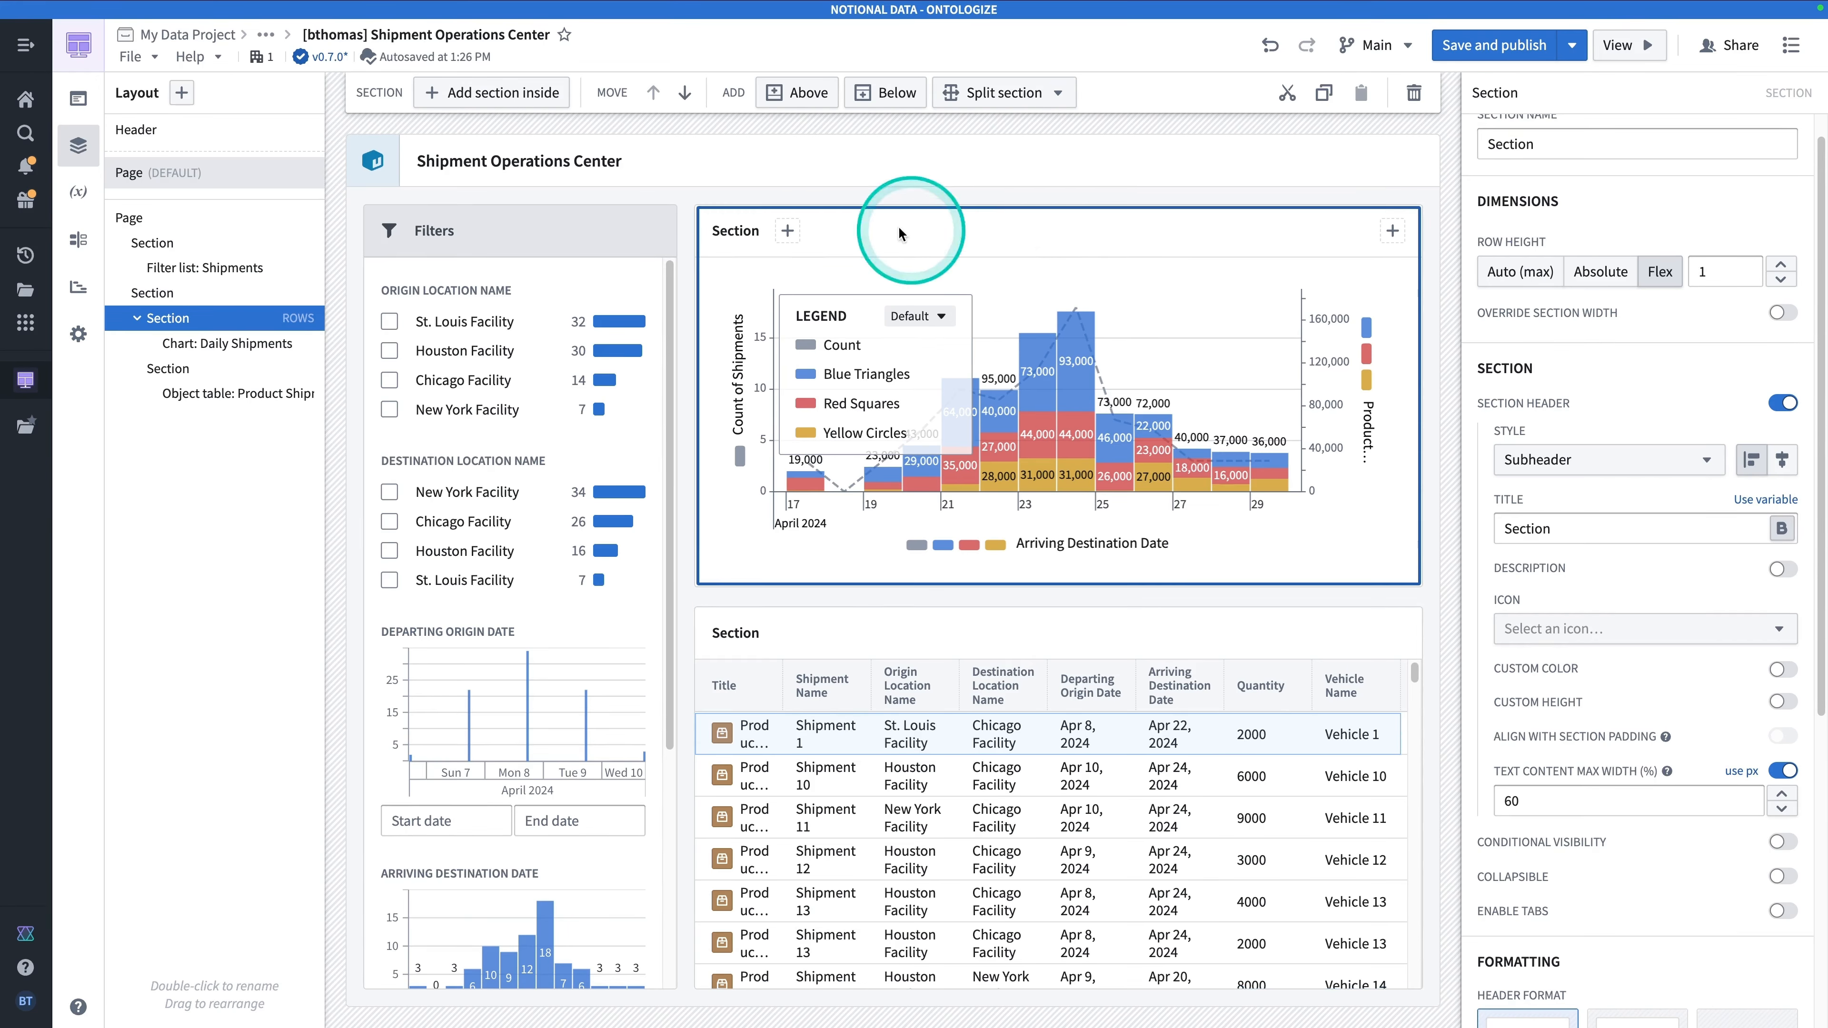
double_click(1515, 528)
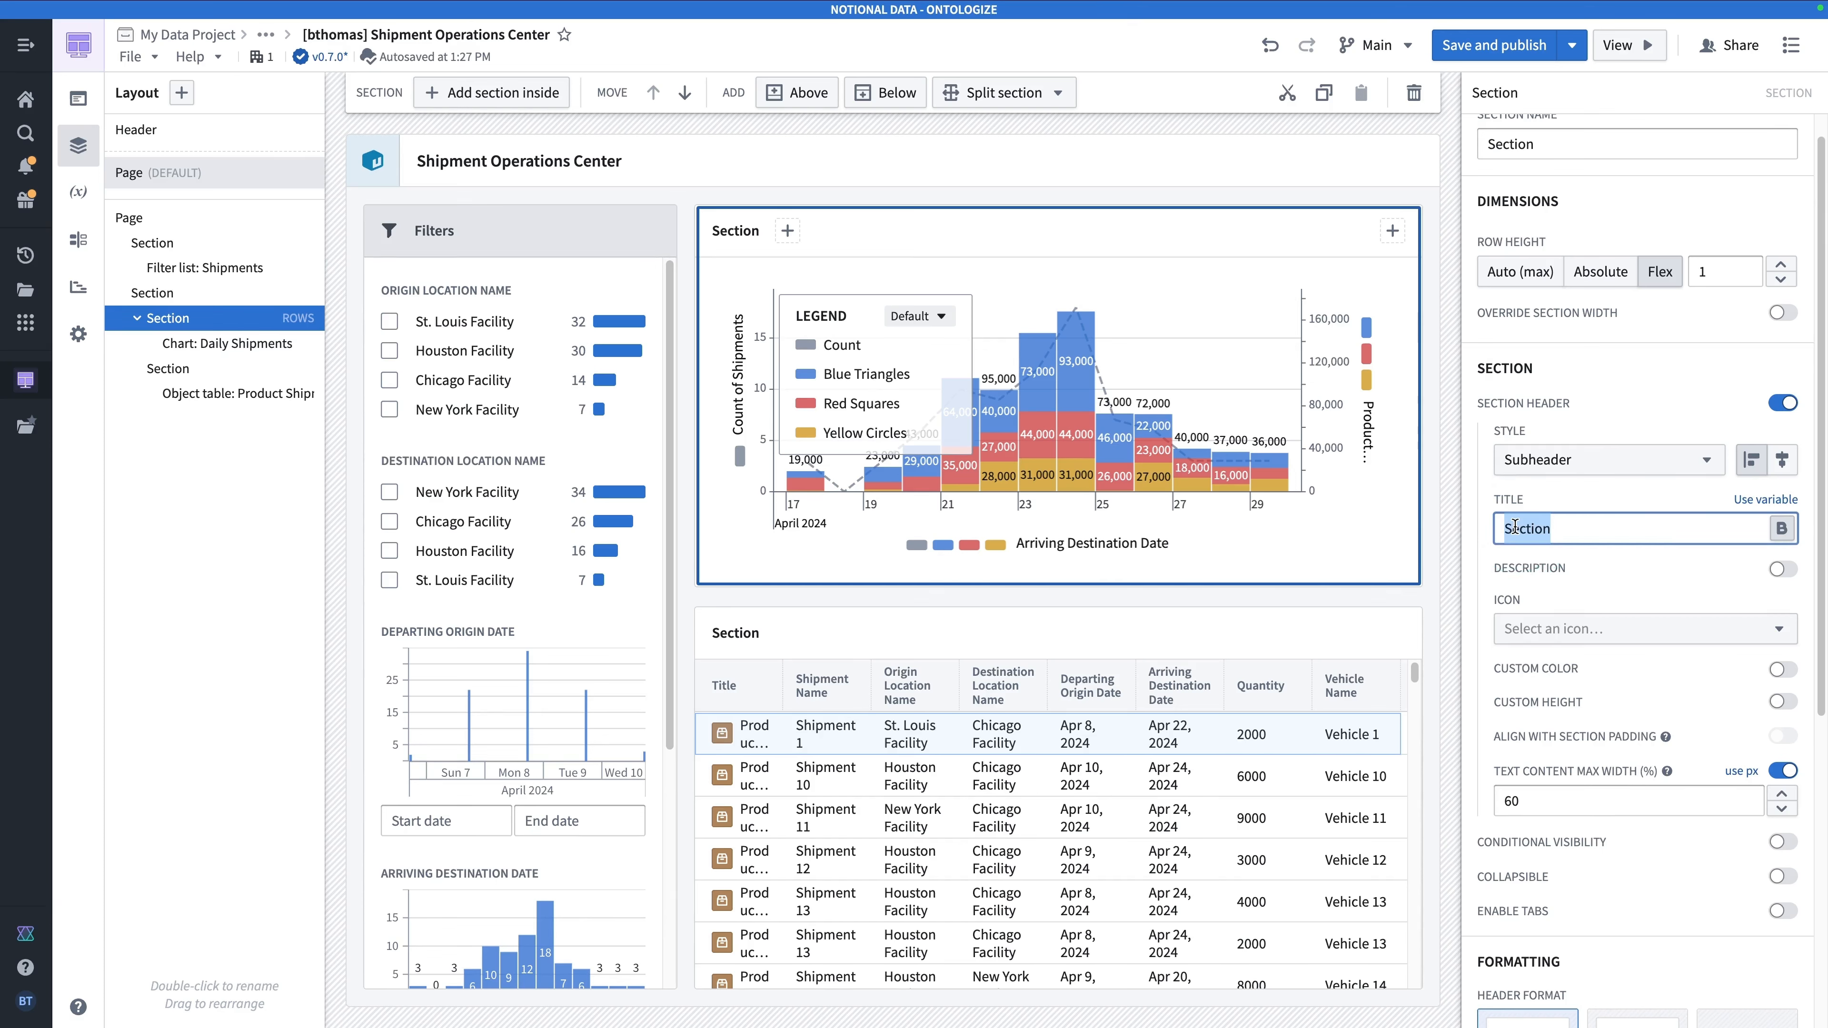
type("Product Shipment Arrivals")
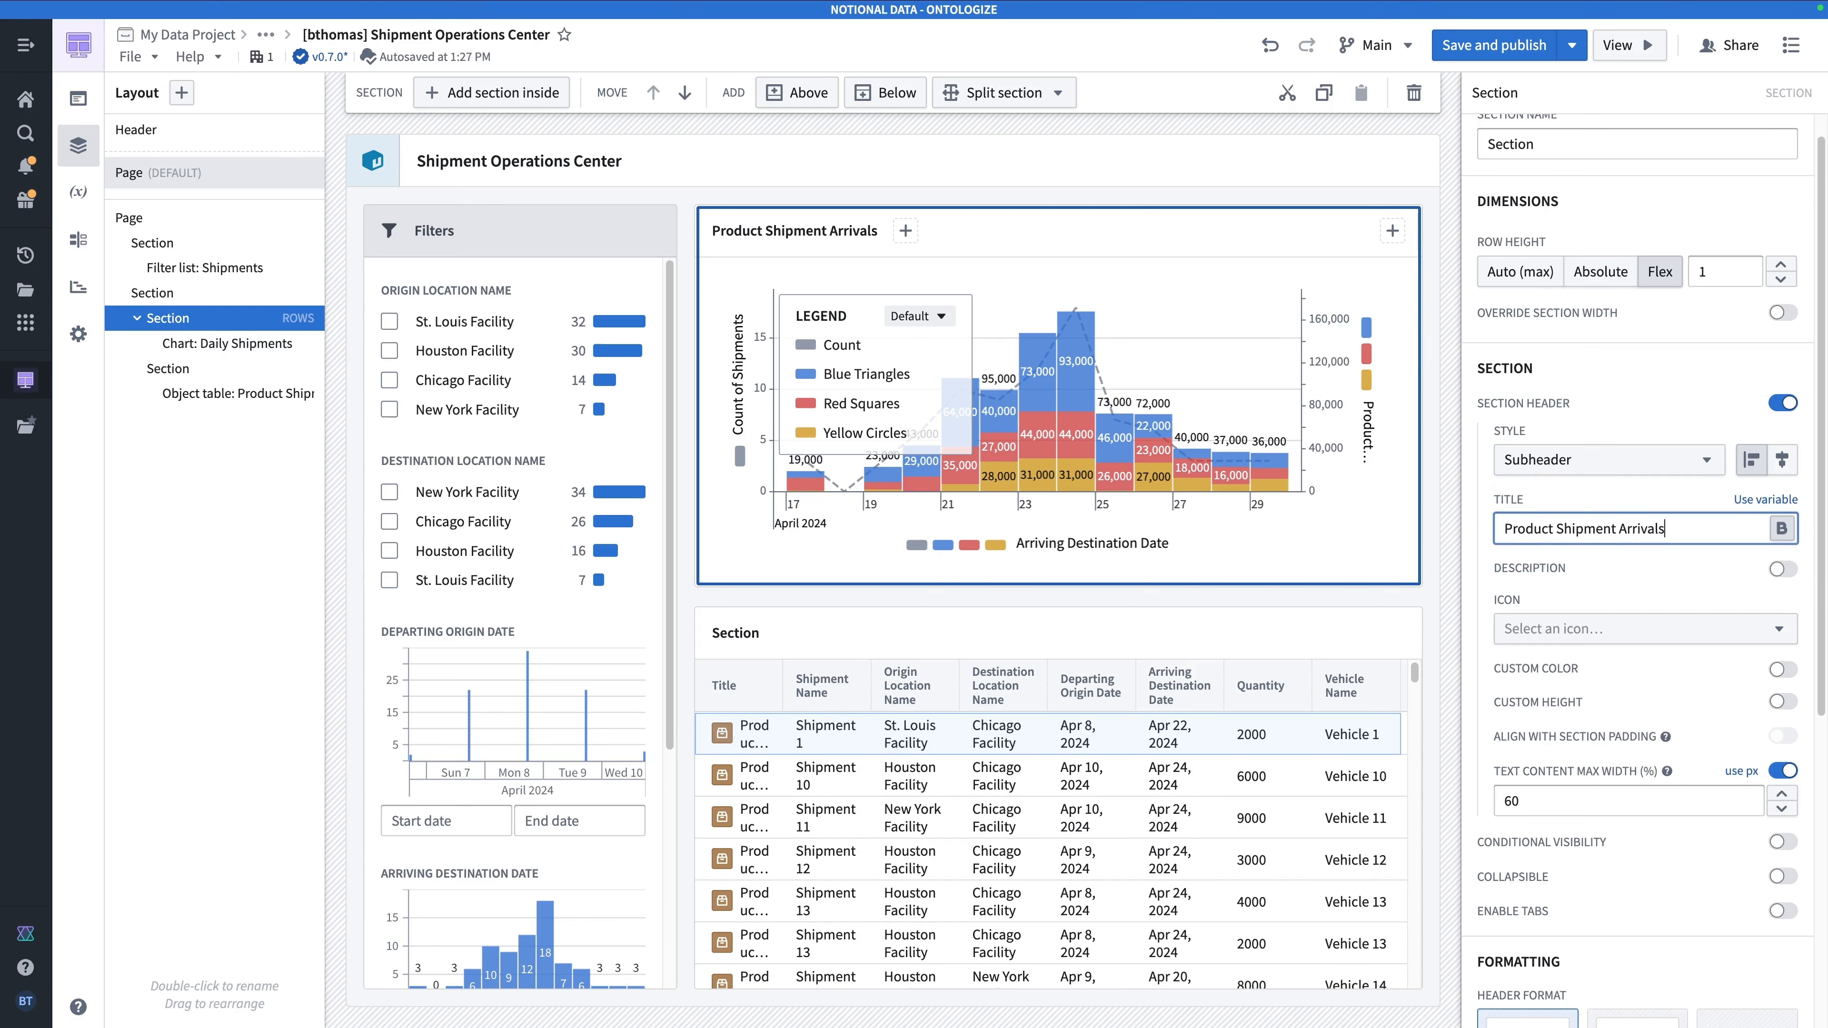
Search the icons for "flow" and assign the Flow end icon to the Product Shipment Arrivals header.
left_click(1555, 629)
left_click(1236, 478)
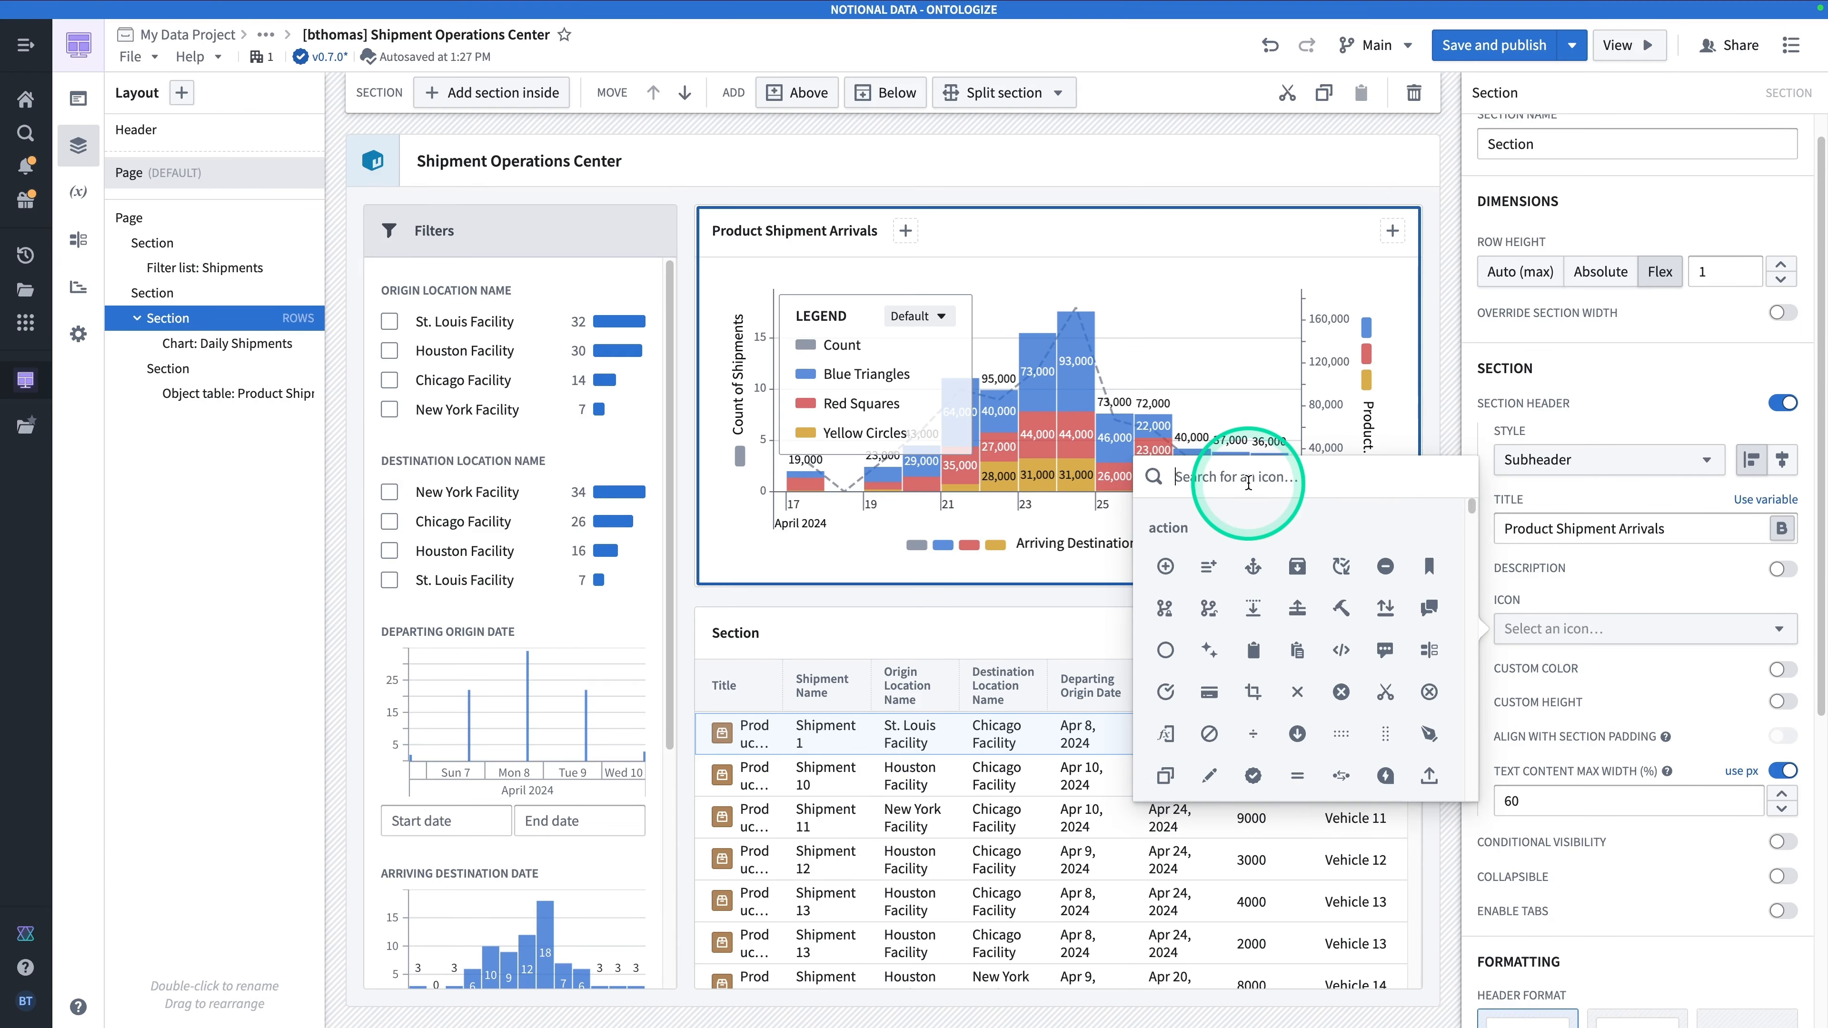
type("flow")
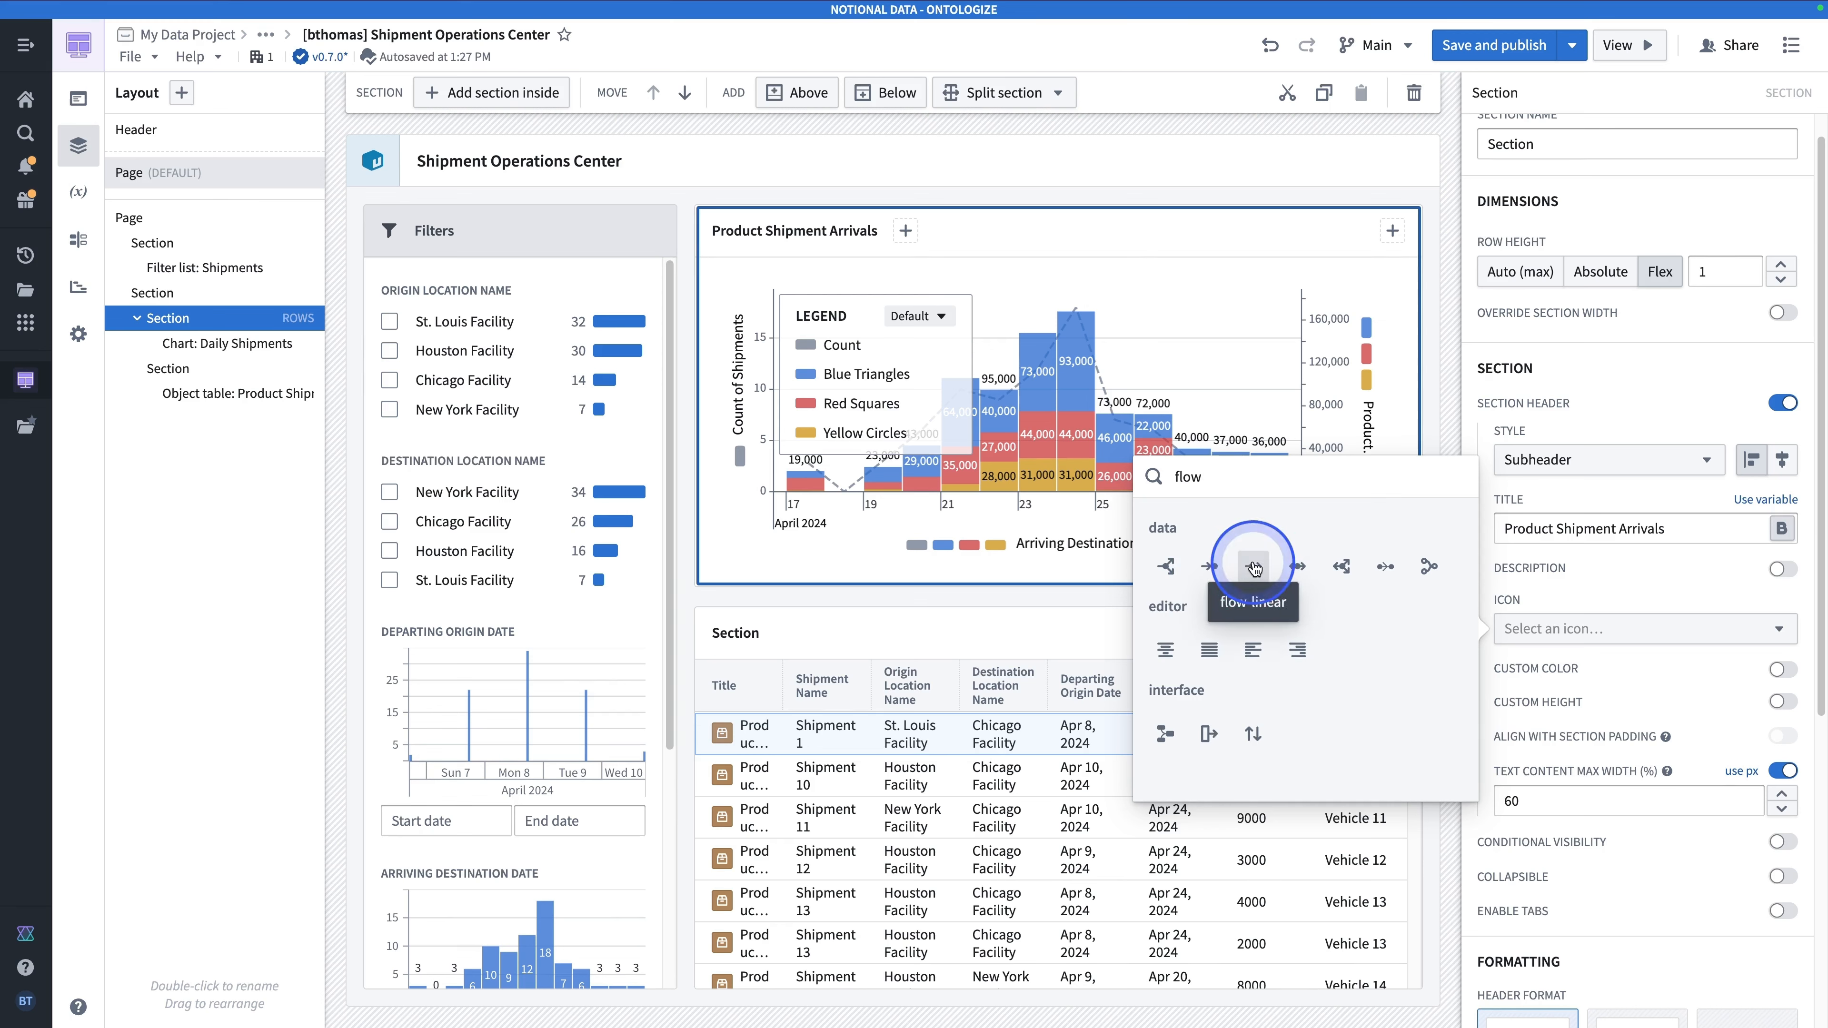
left_click(1214, 572)
Enable a custom color for the Product Shipment Arrivals header and set it to Sepia 3.
left_click(1778, 670)
left_click(1667, 697)
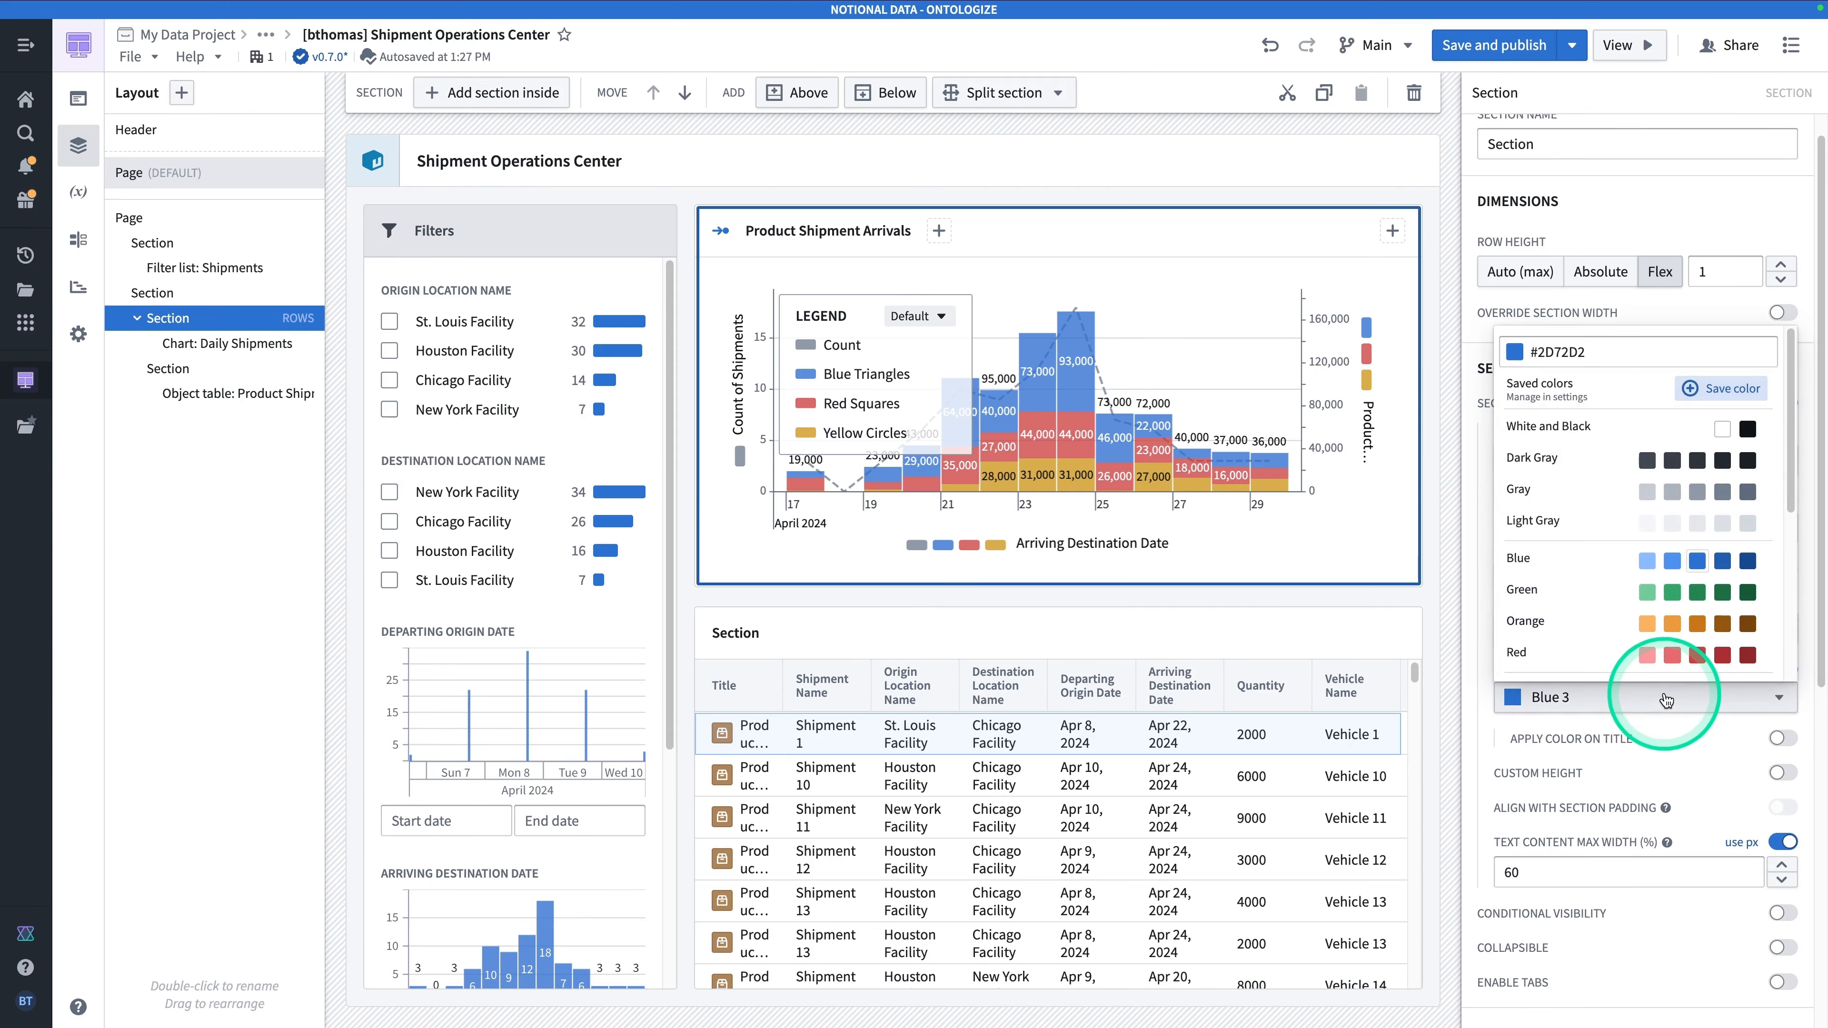
scroll(1630, 551, "down", 4)
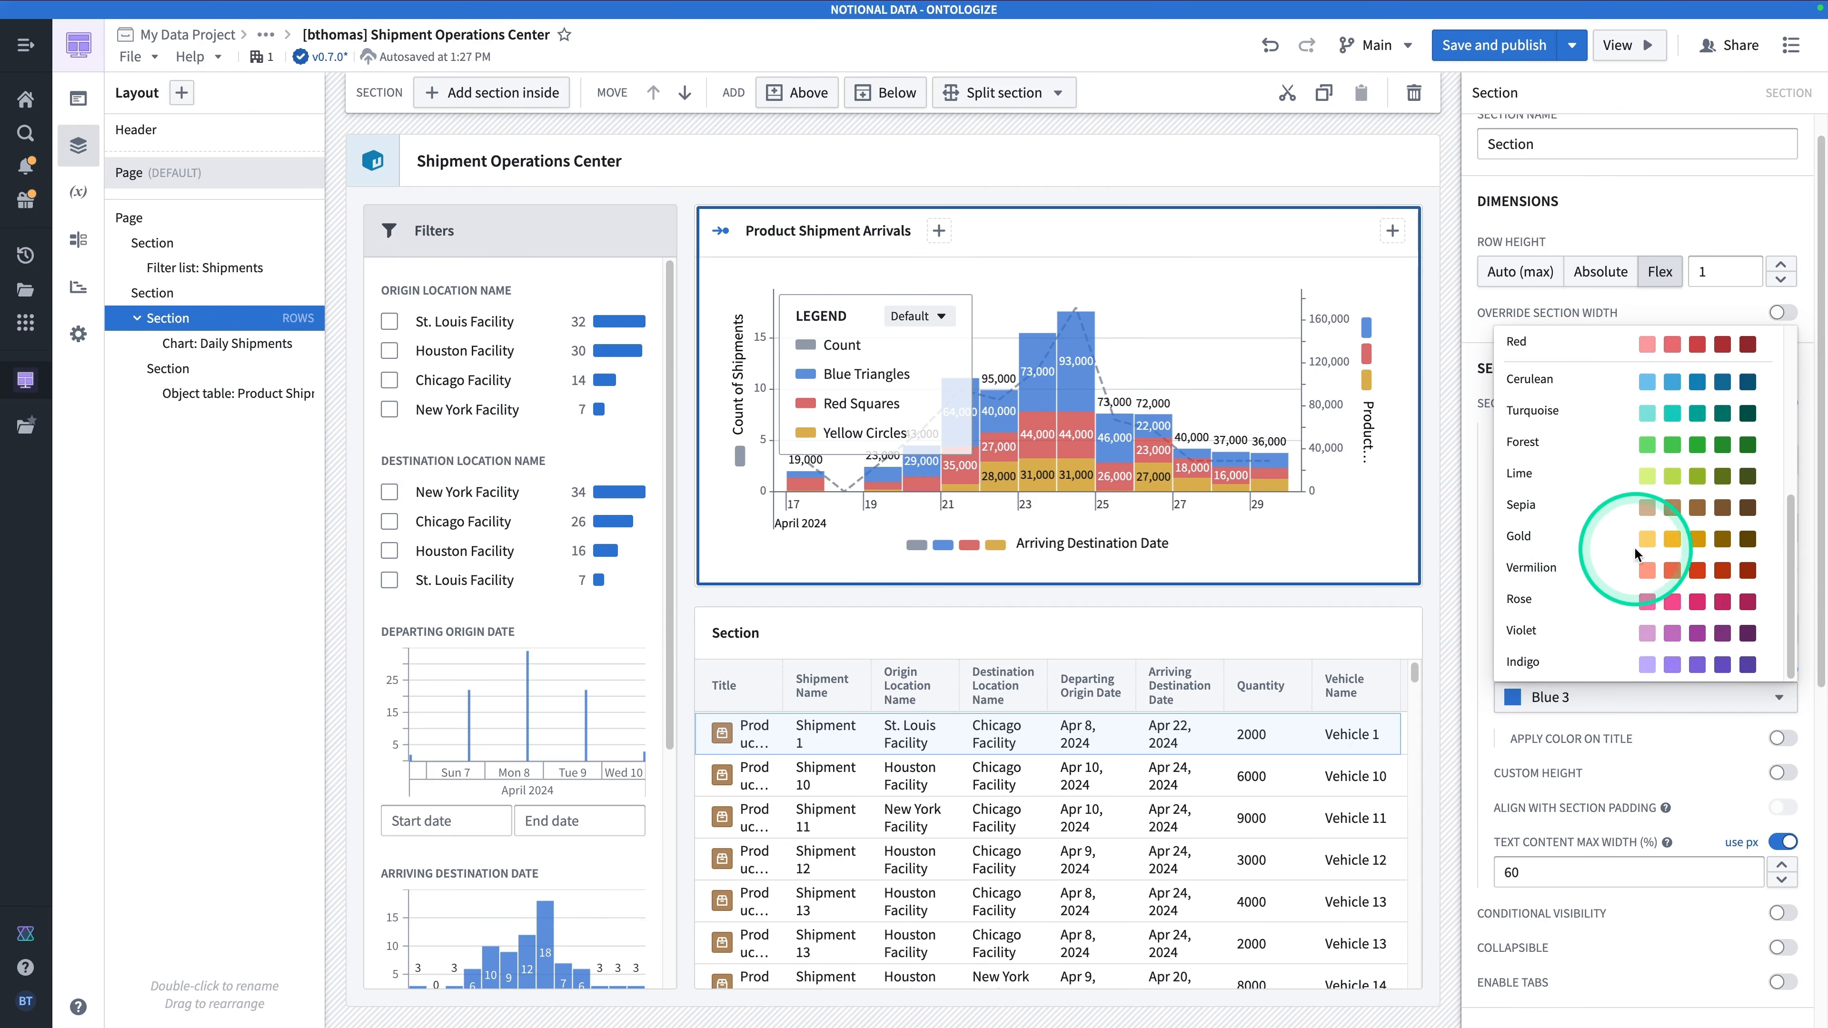
left_click(1696, 510)
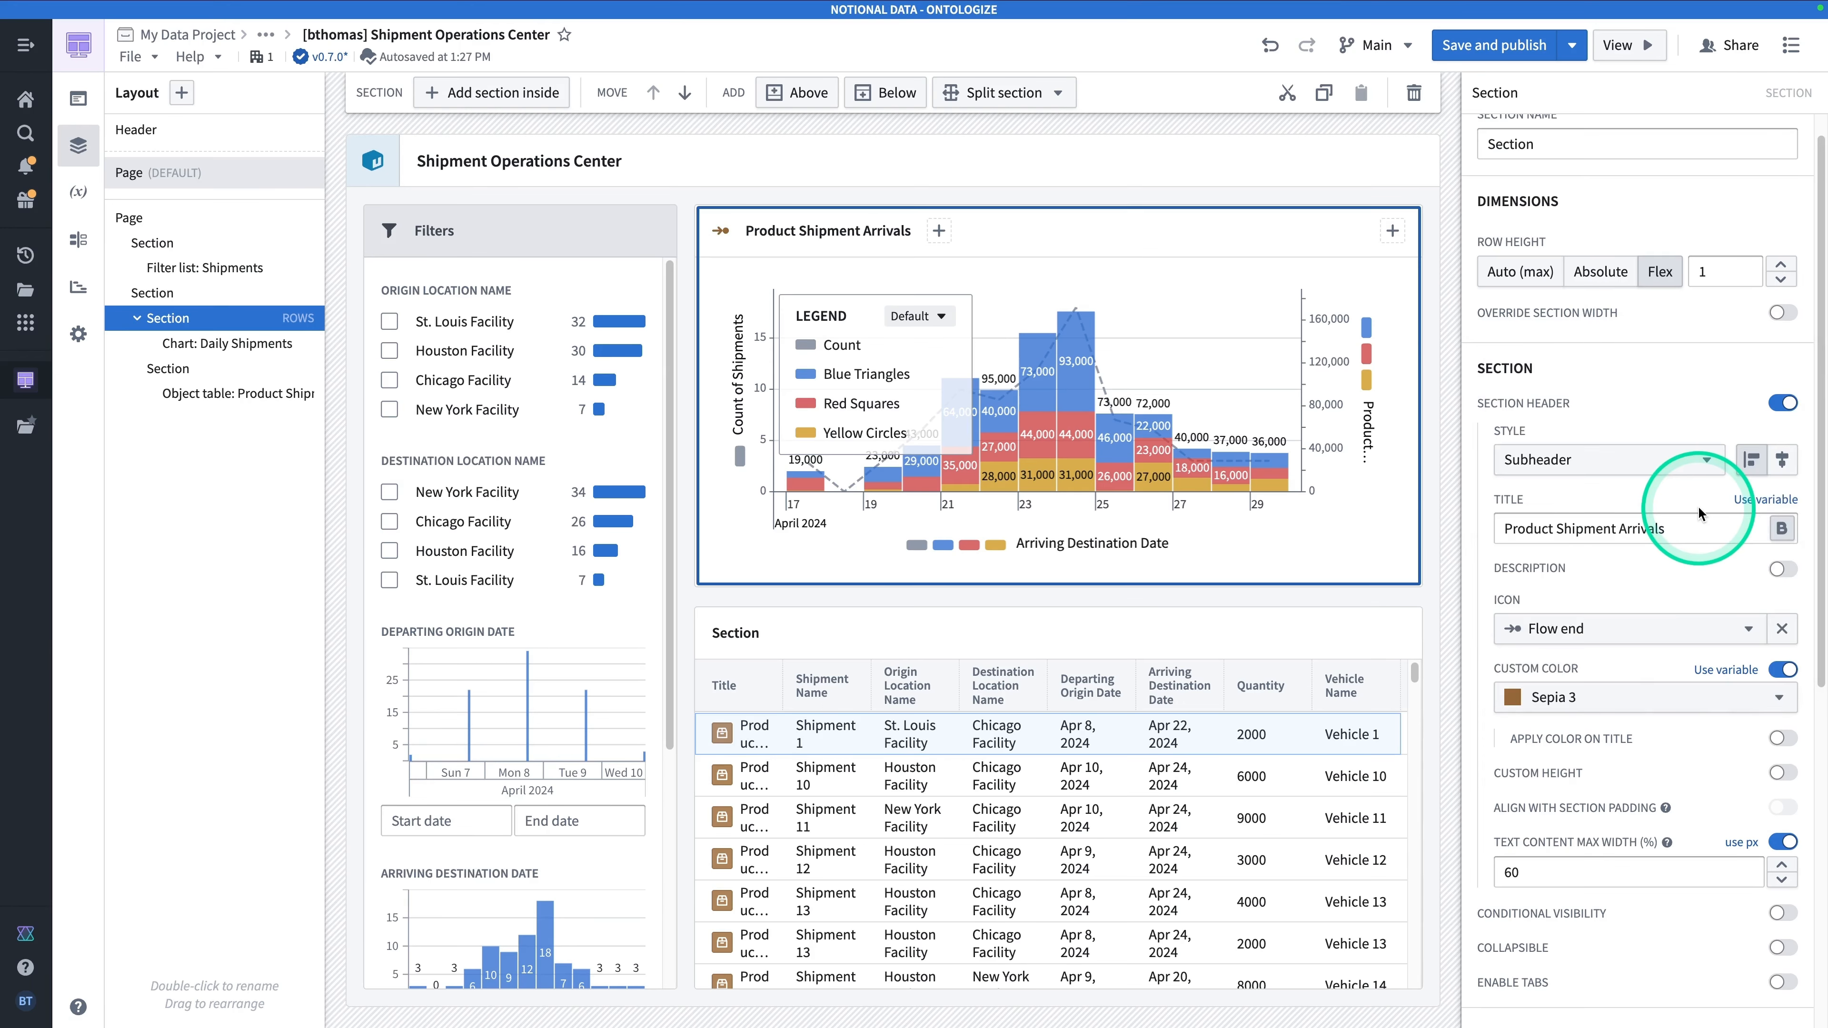
Change the Product Shipment Arrivals header to the Callout header style at Standard size.
left_click(1685, 459)
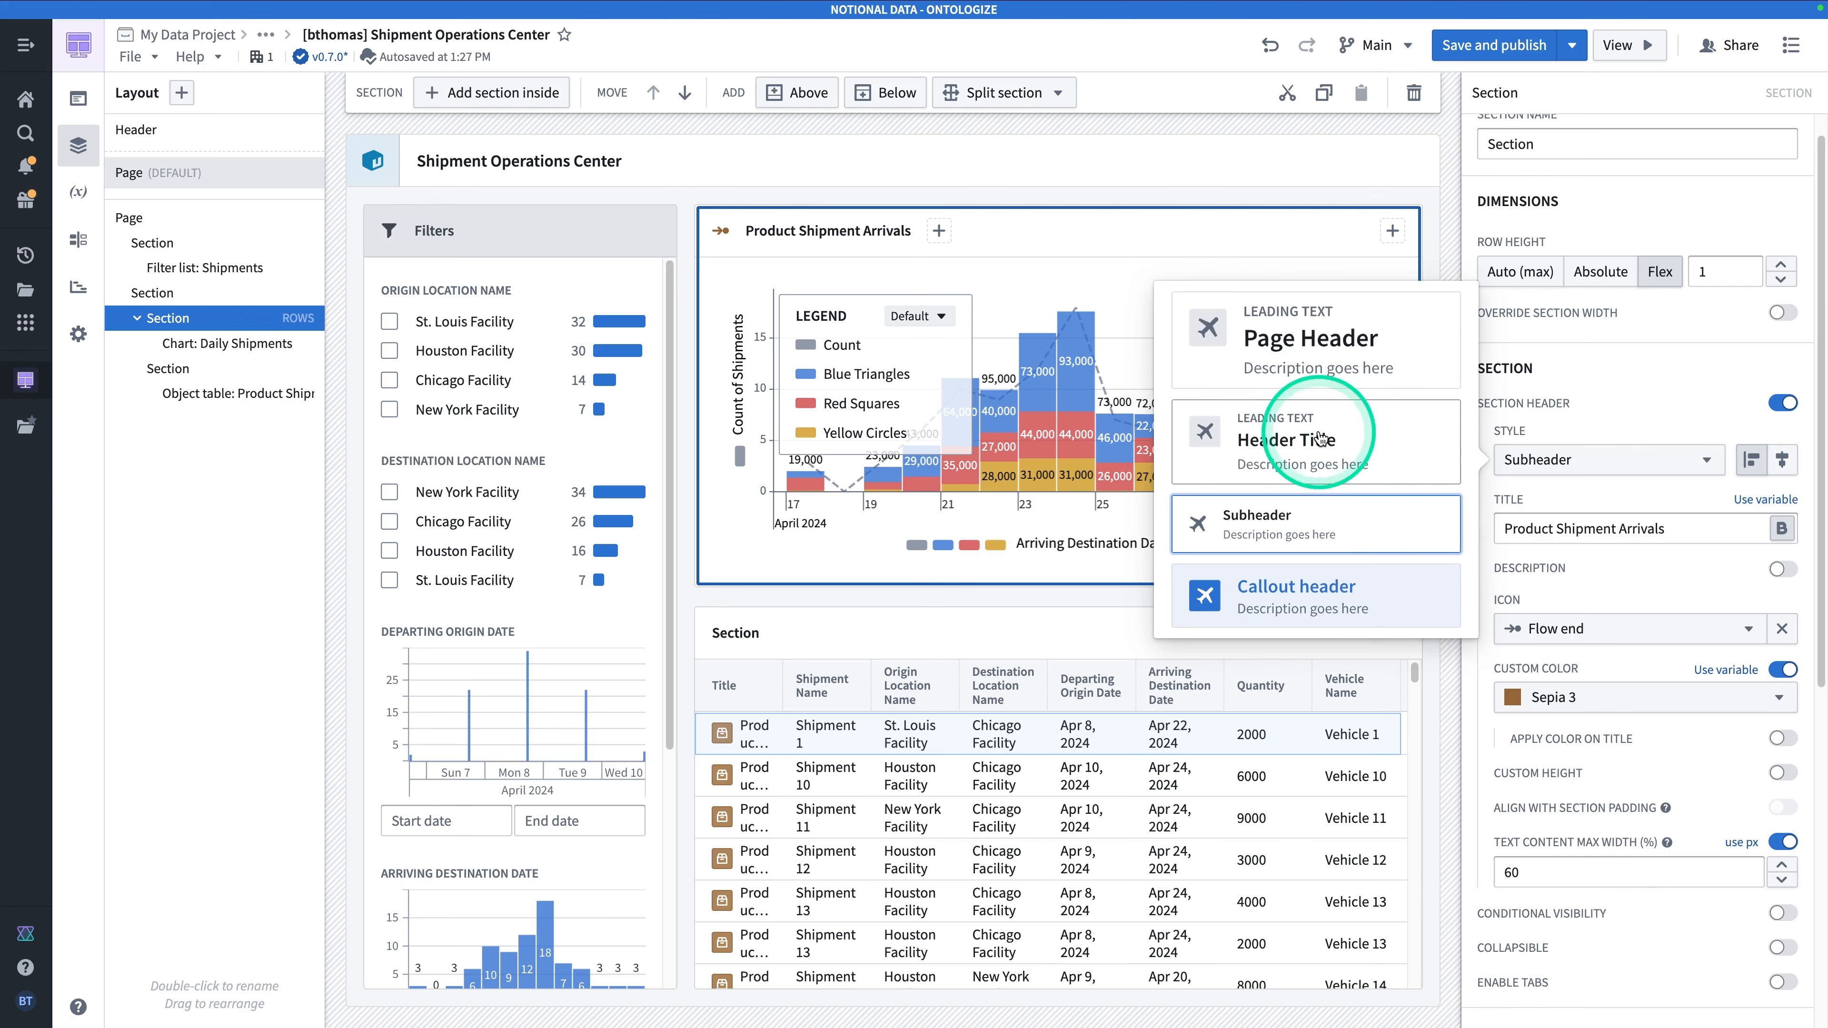
left_click(1312, 584)
left_click(1591, 769)
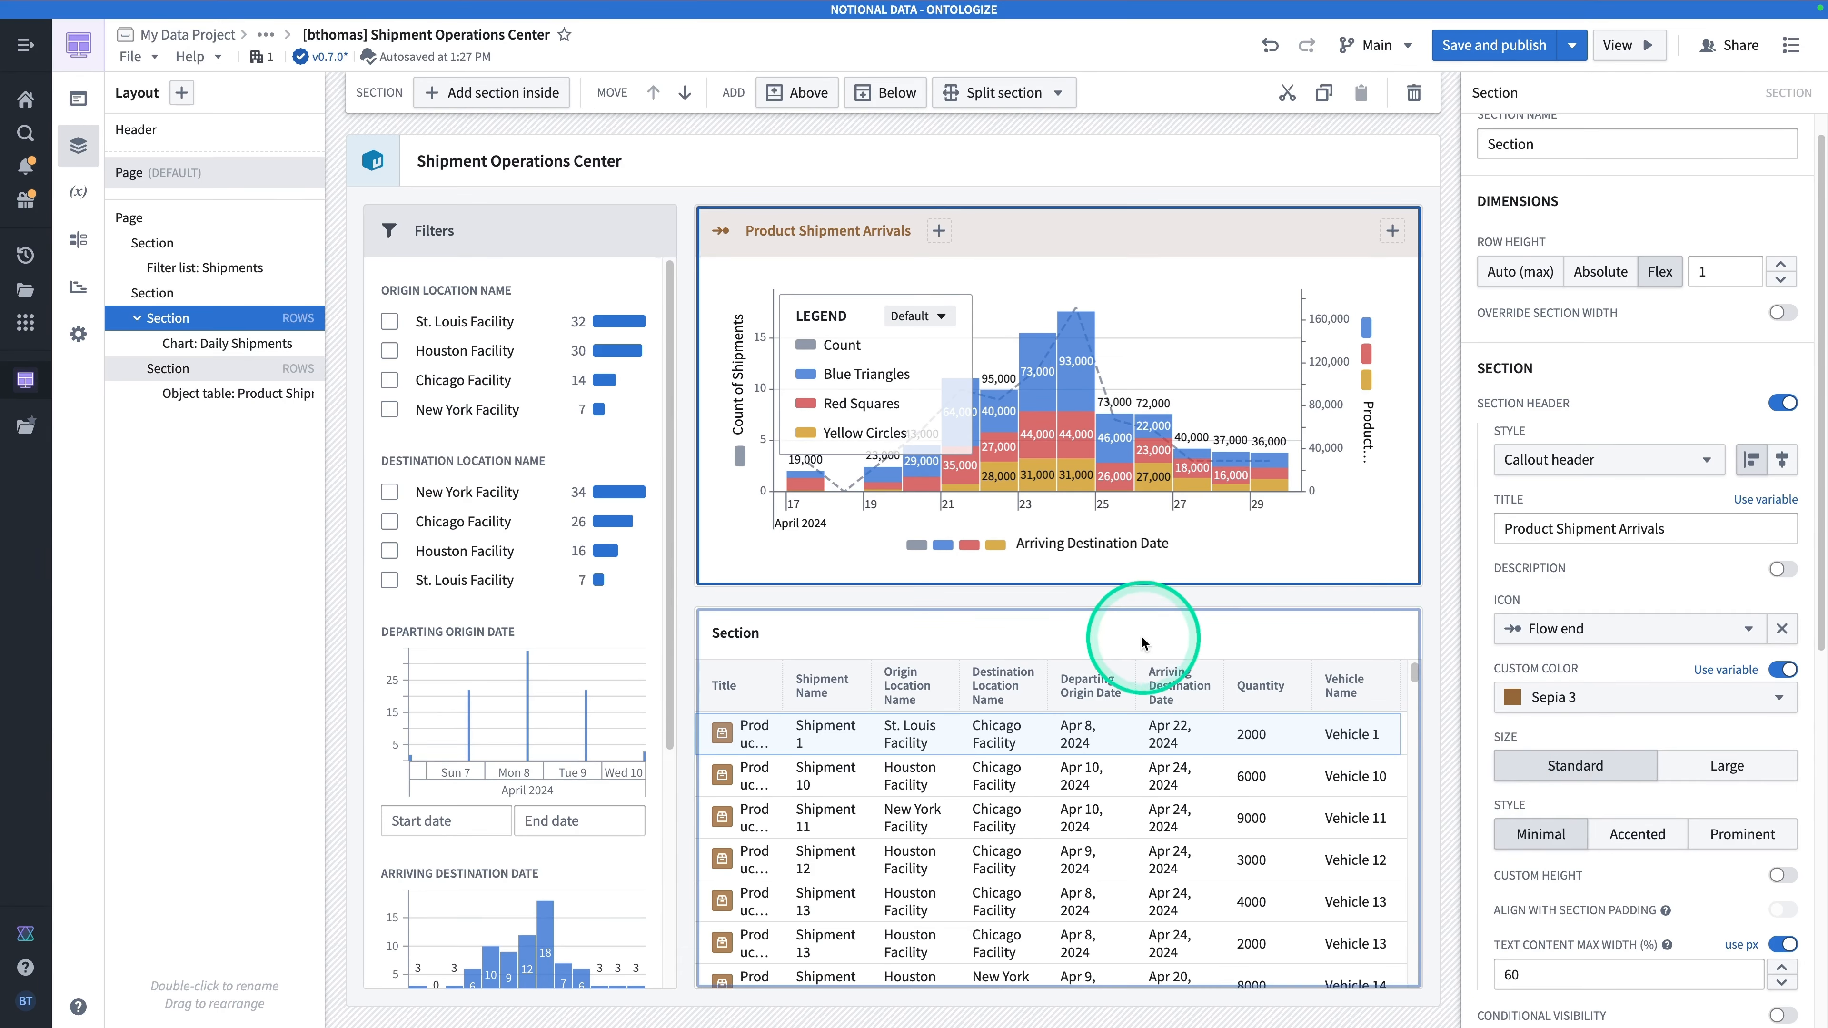
Title the header of the object table section "Shipment Details".
left_click(1137, 622)
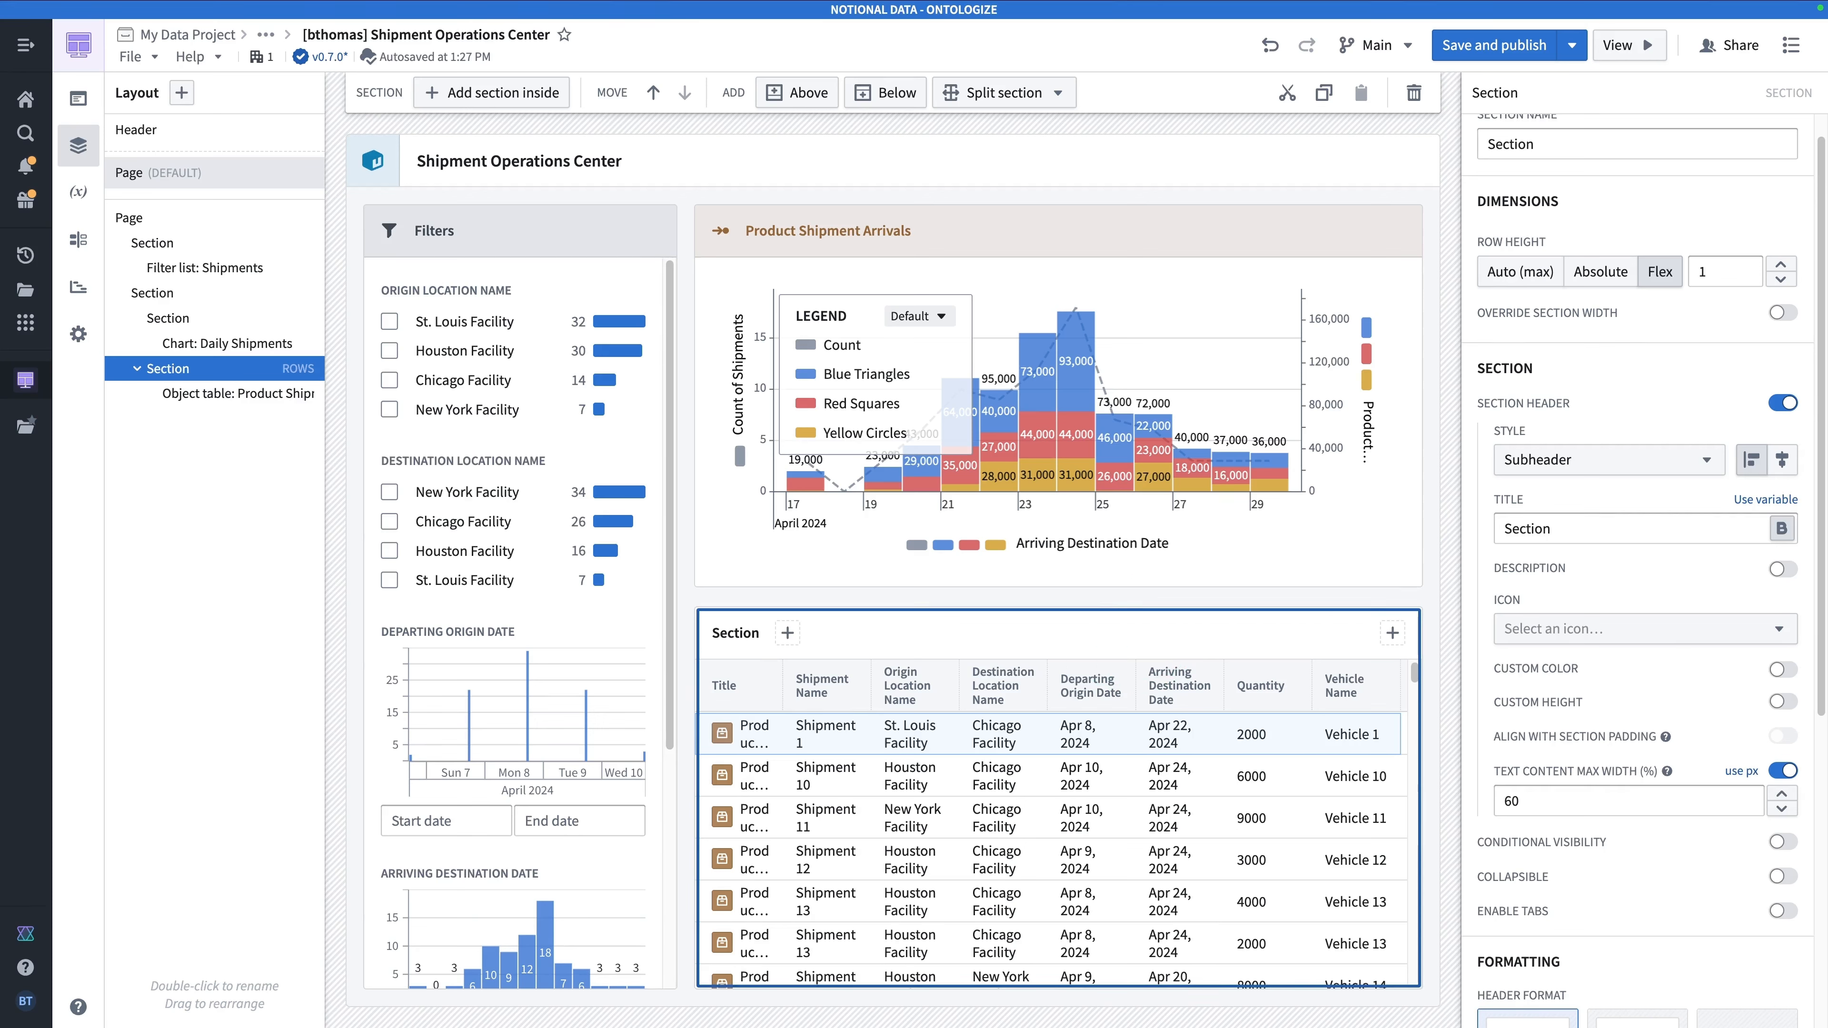
double_click(1540, 528)
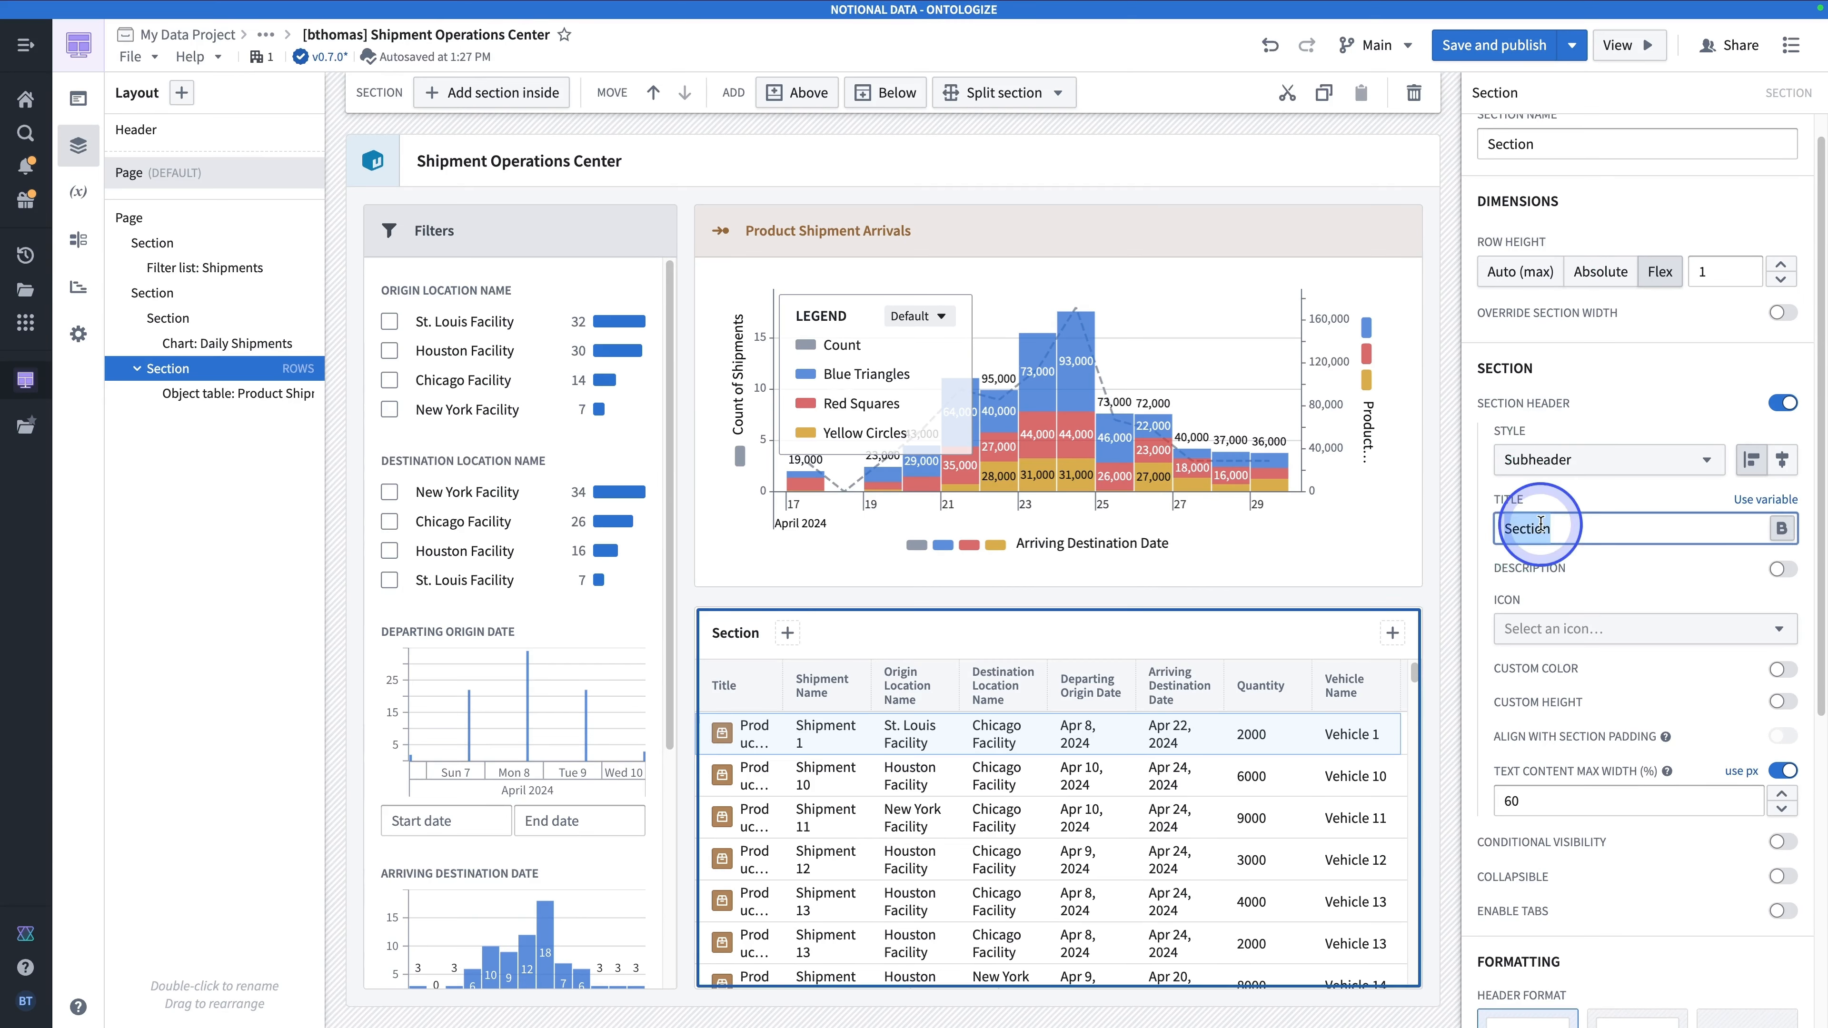
type("Shipment Details")
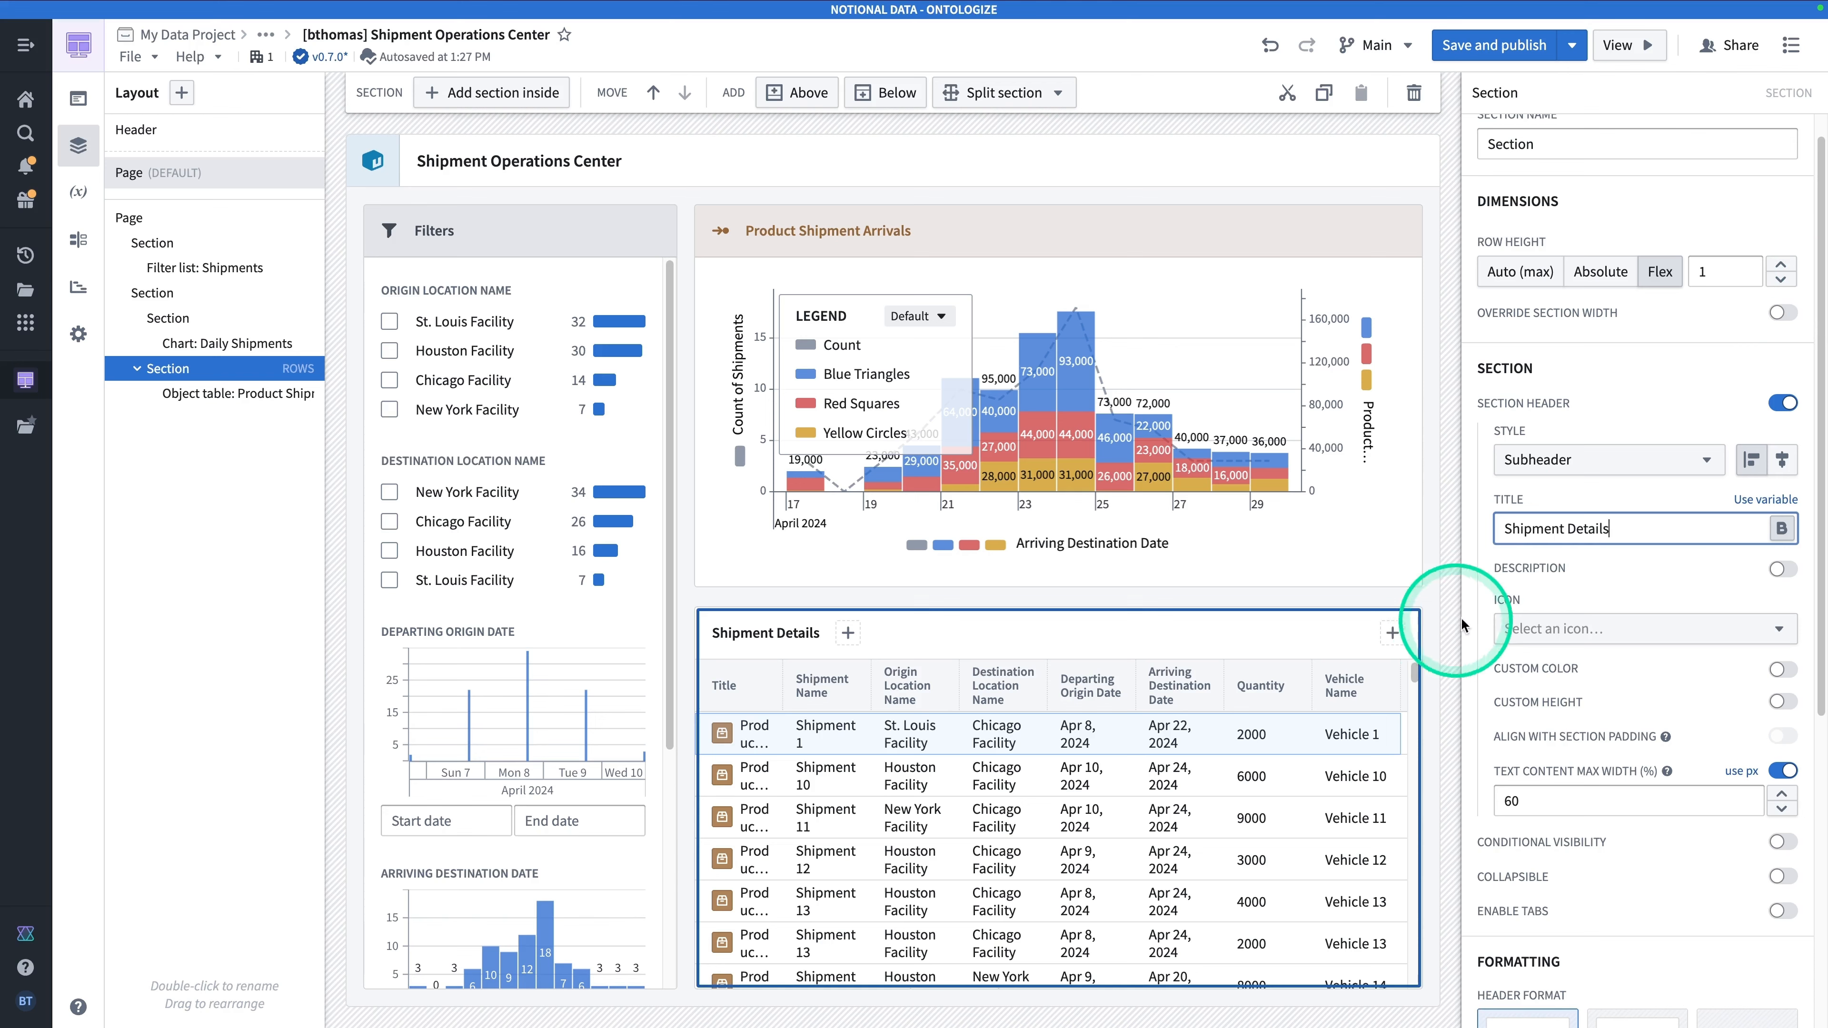
Assign the Path search icon to the Shipment Details header and enable its custom color.
left_click(1546, 628)
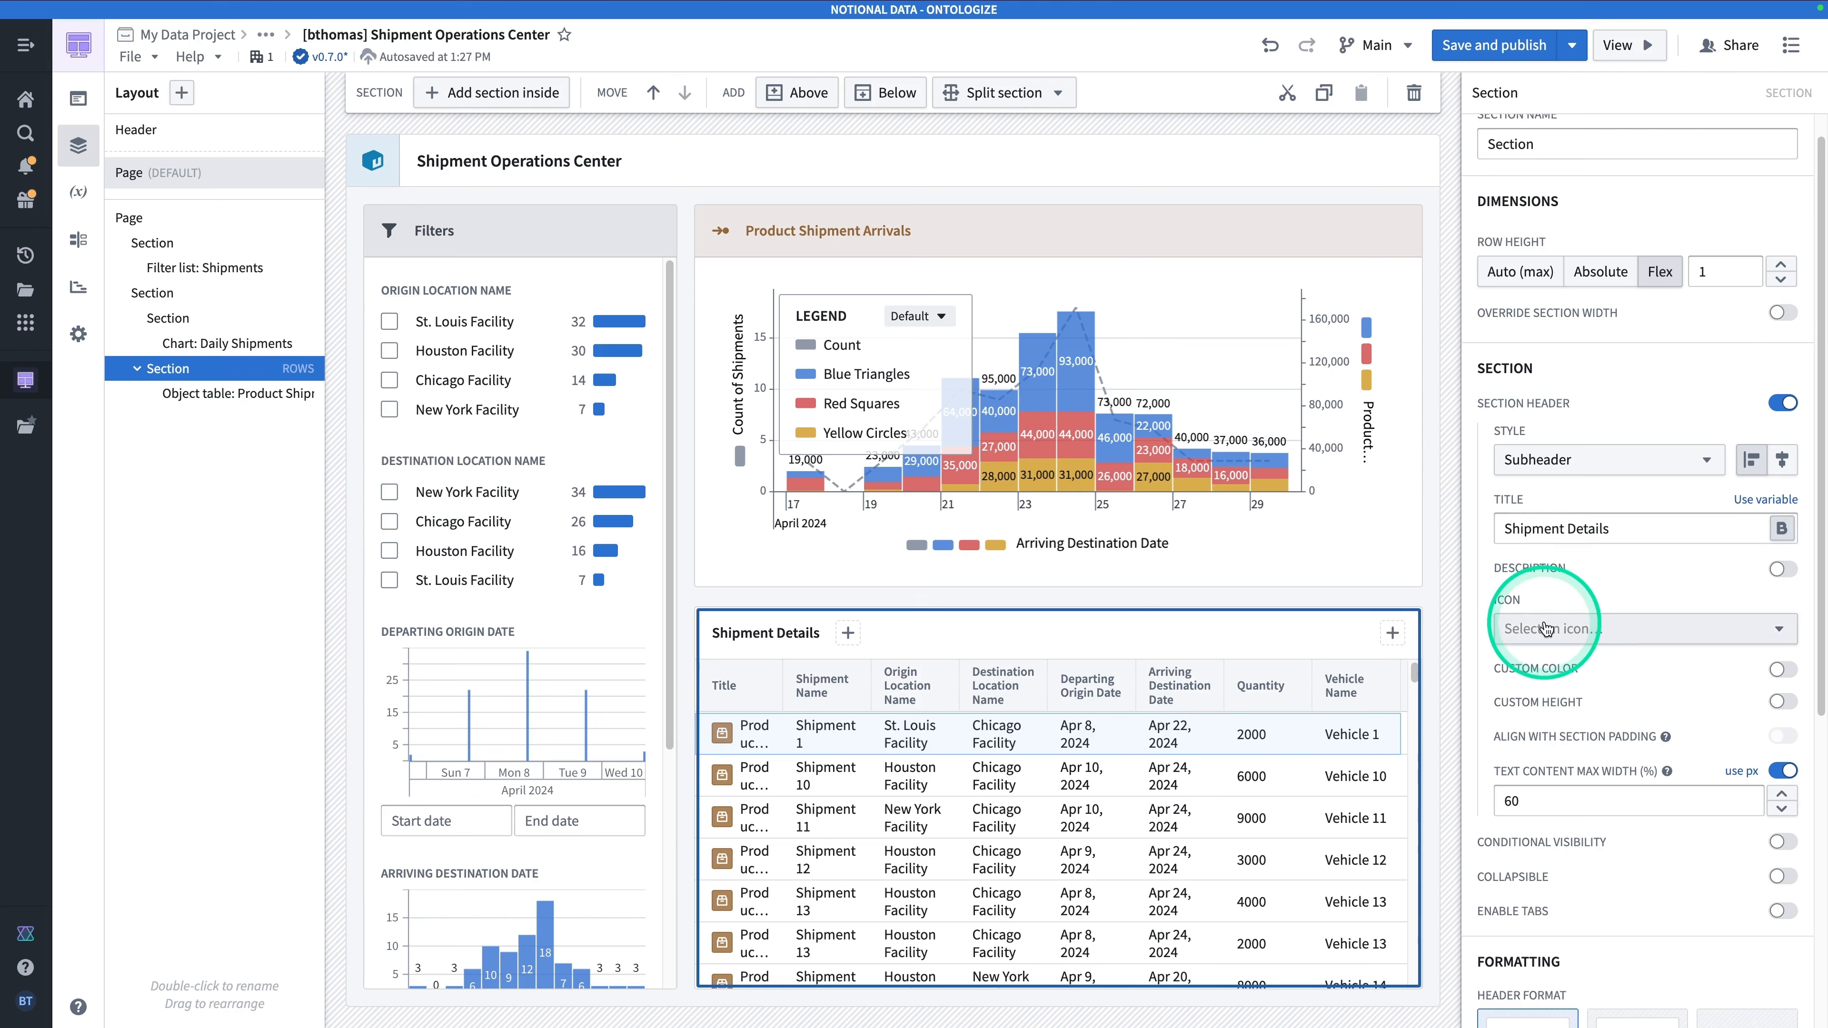
type("map")
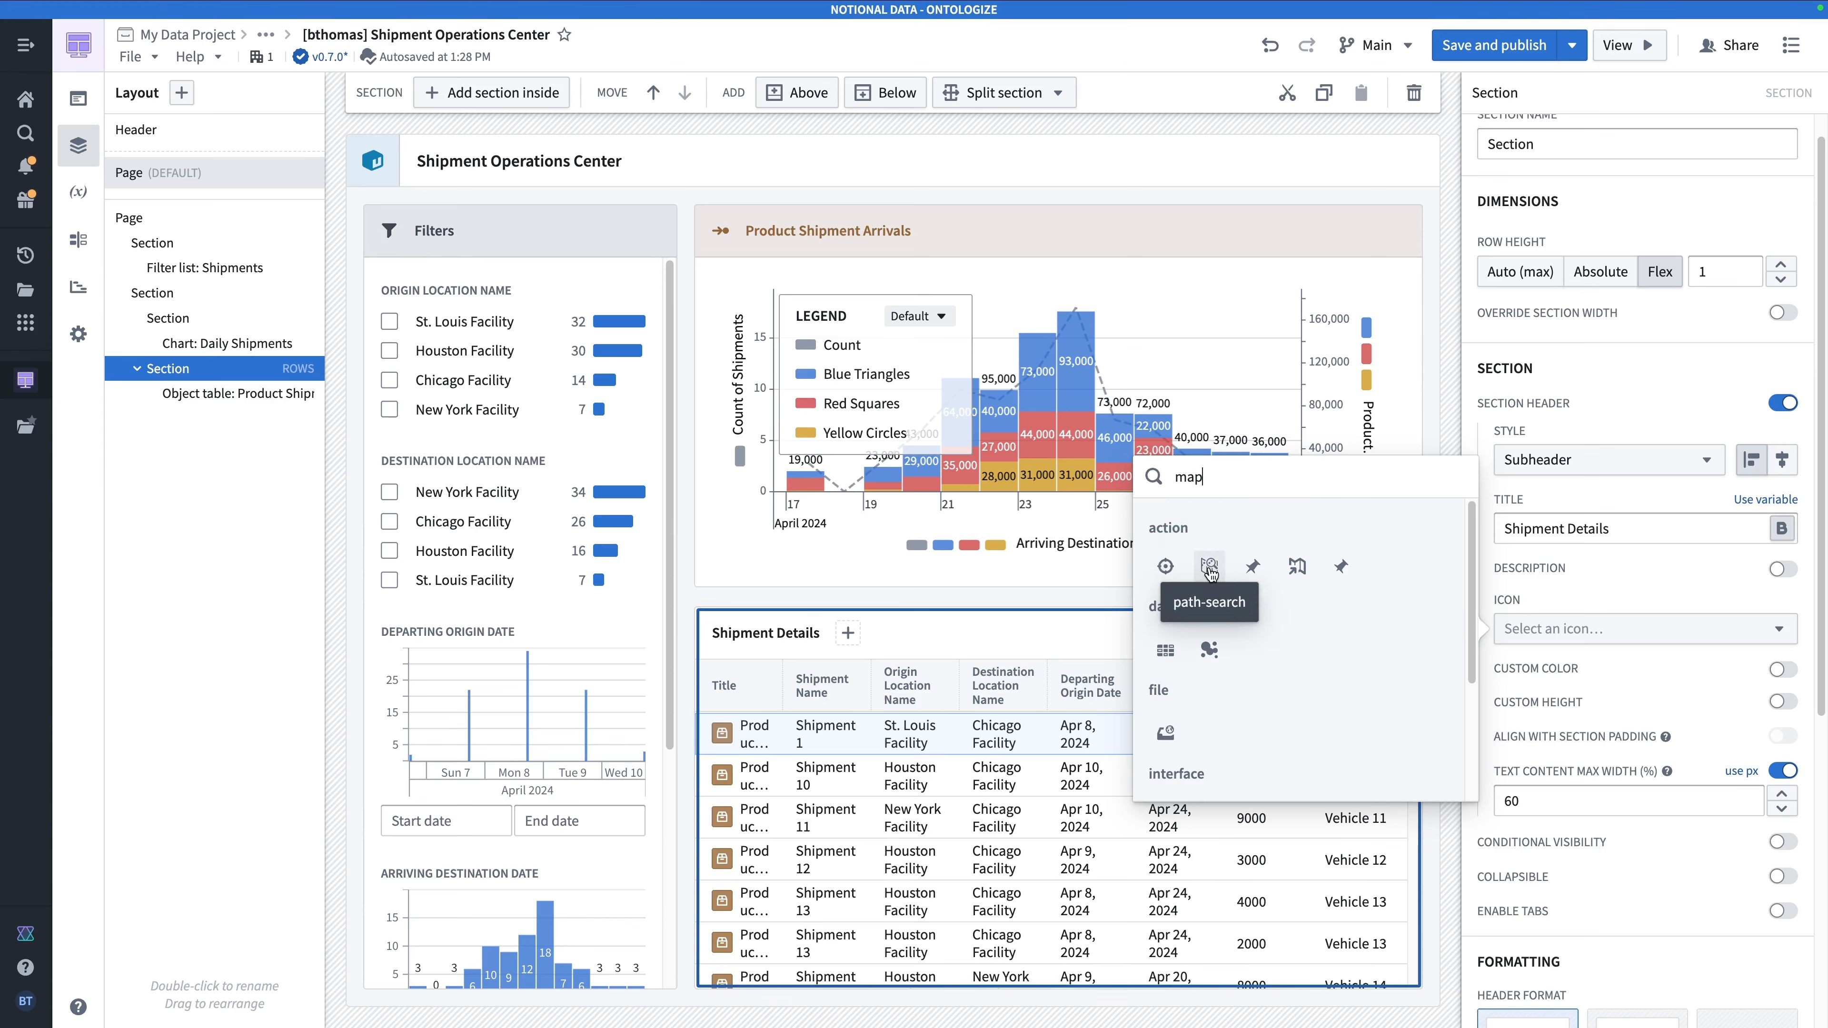
left_click(1210, 569)
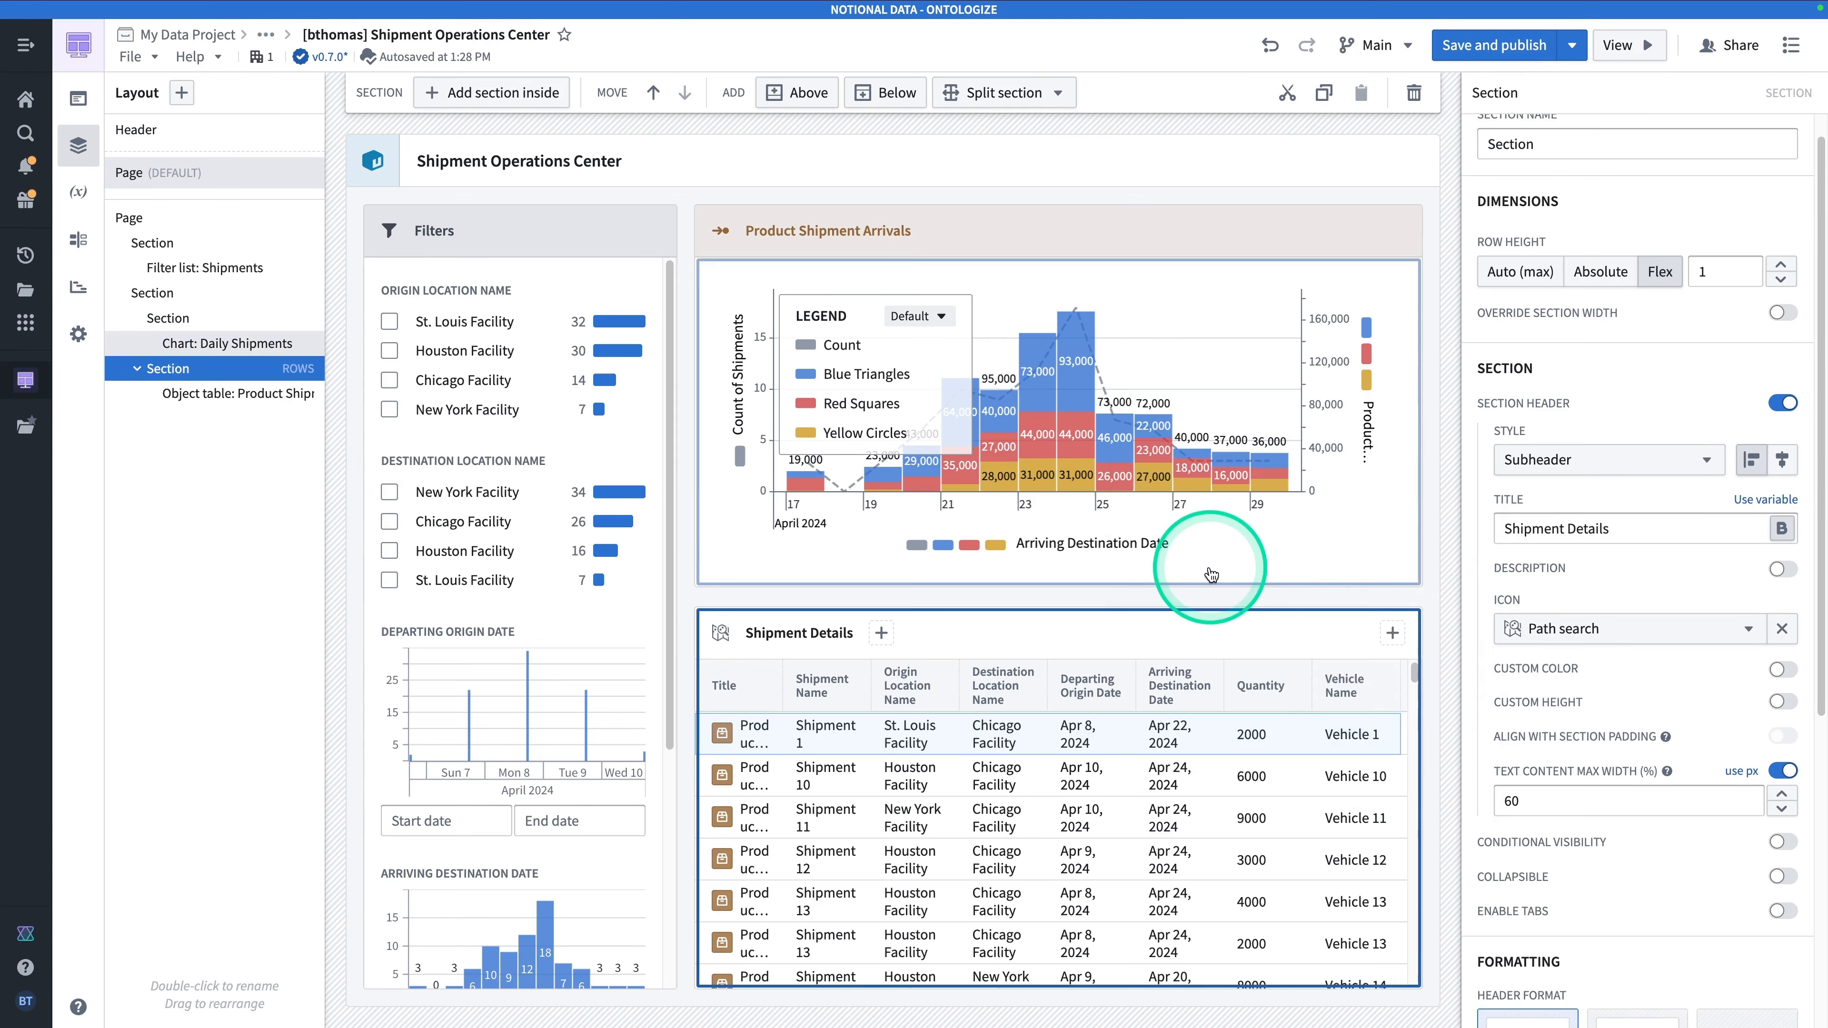
left_click(1775, 670)
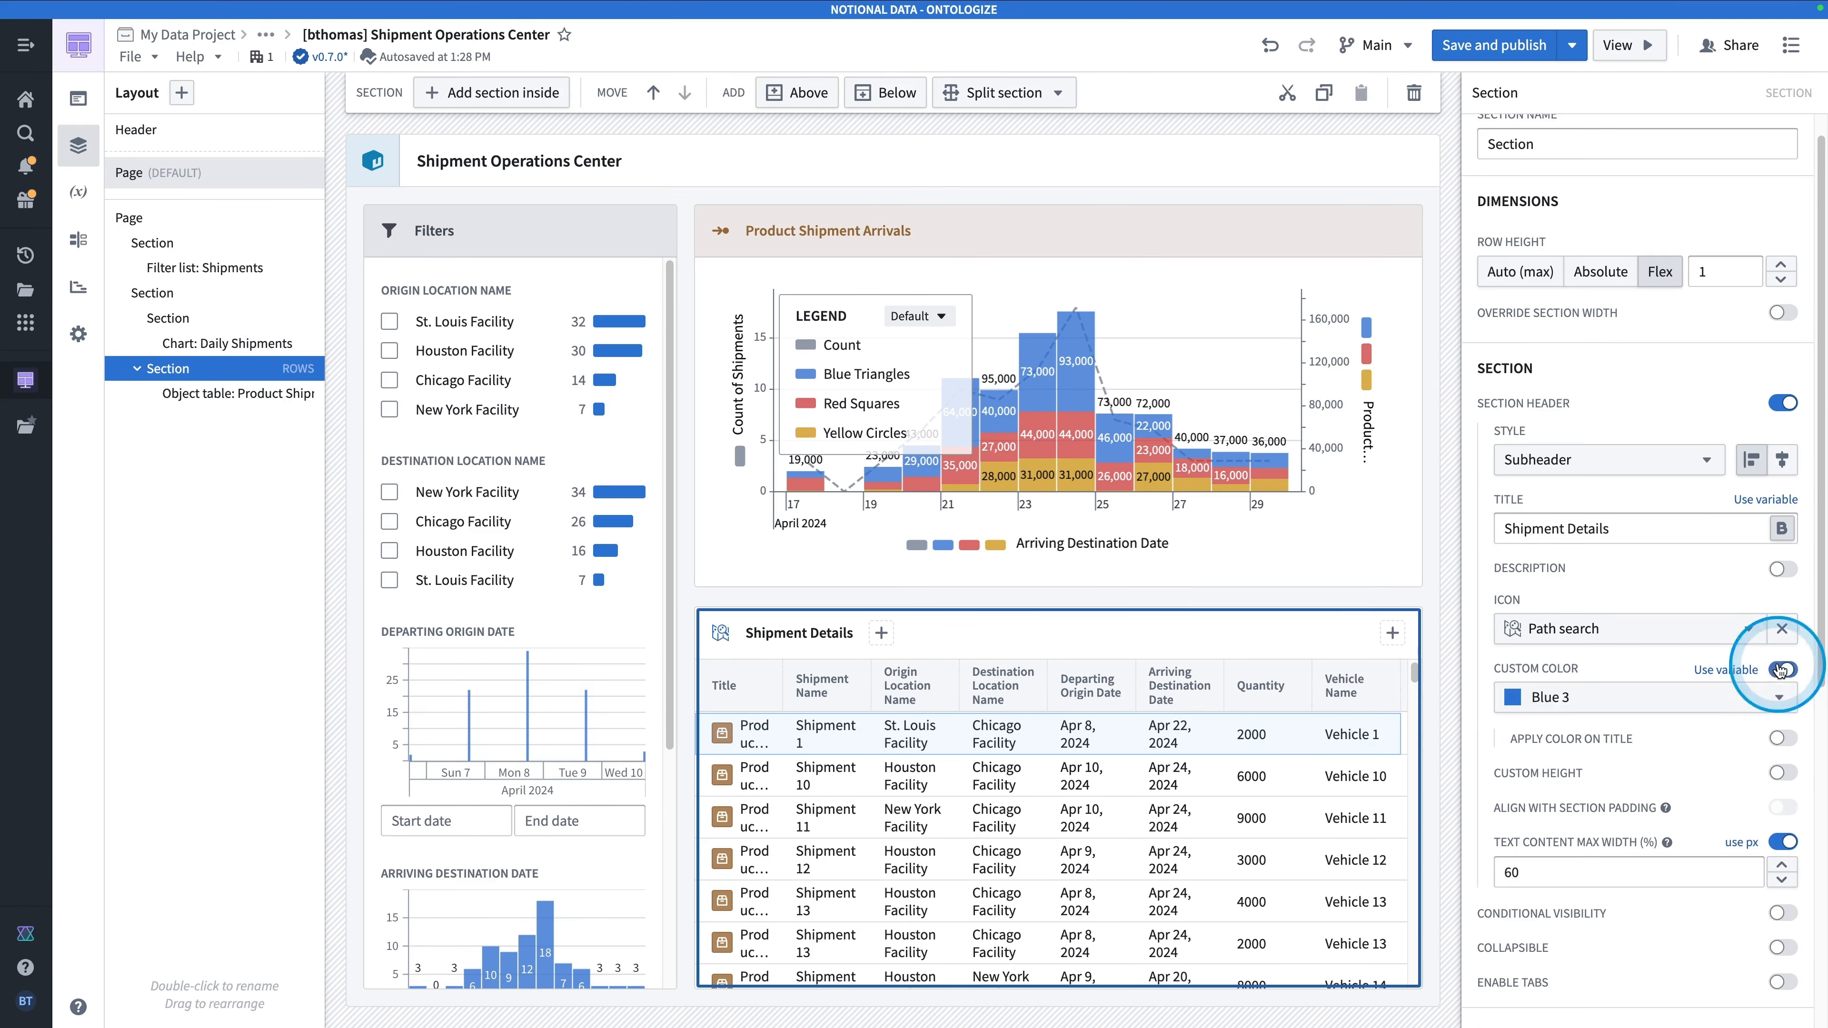
Set the custom color of the Shipment Details header to Indigo 3.
left_click(1749, 696)
scroll(1696, 629, "down", 3)
scroll(1695, 629, "down", 2)
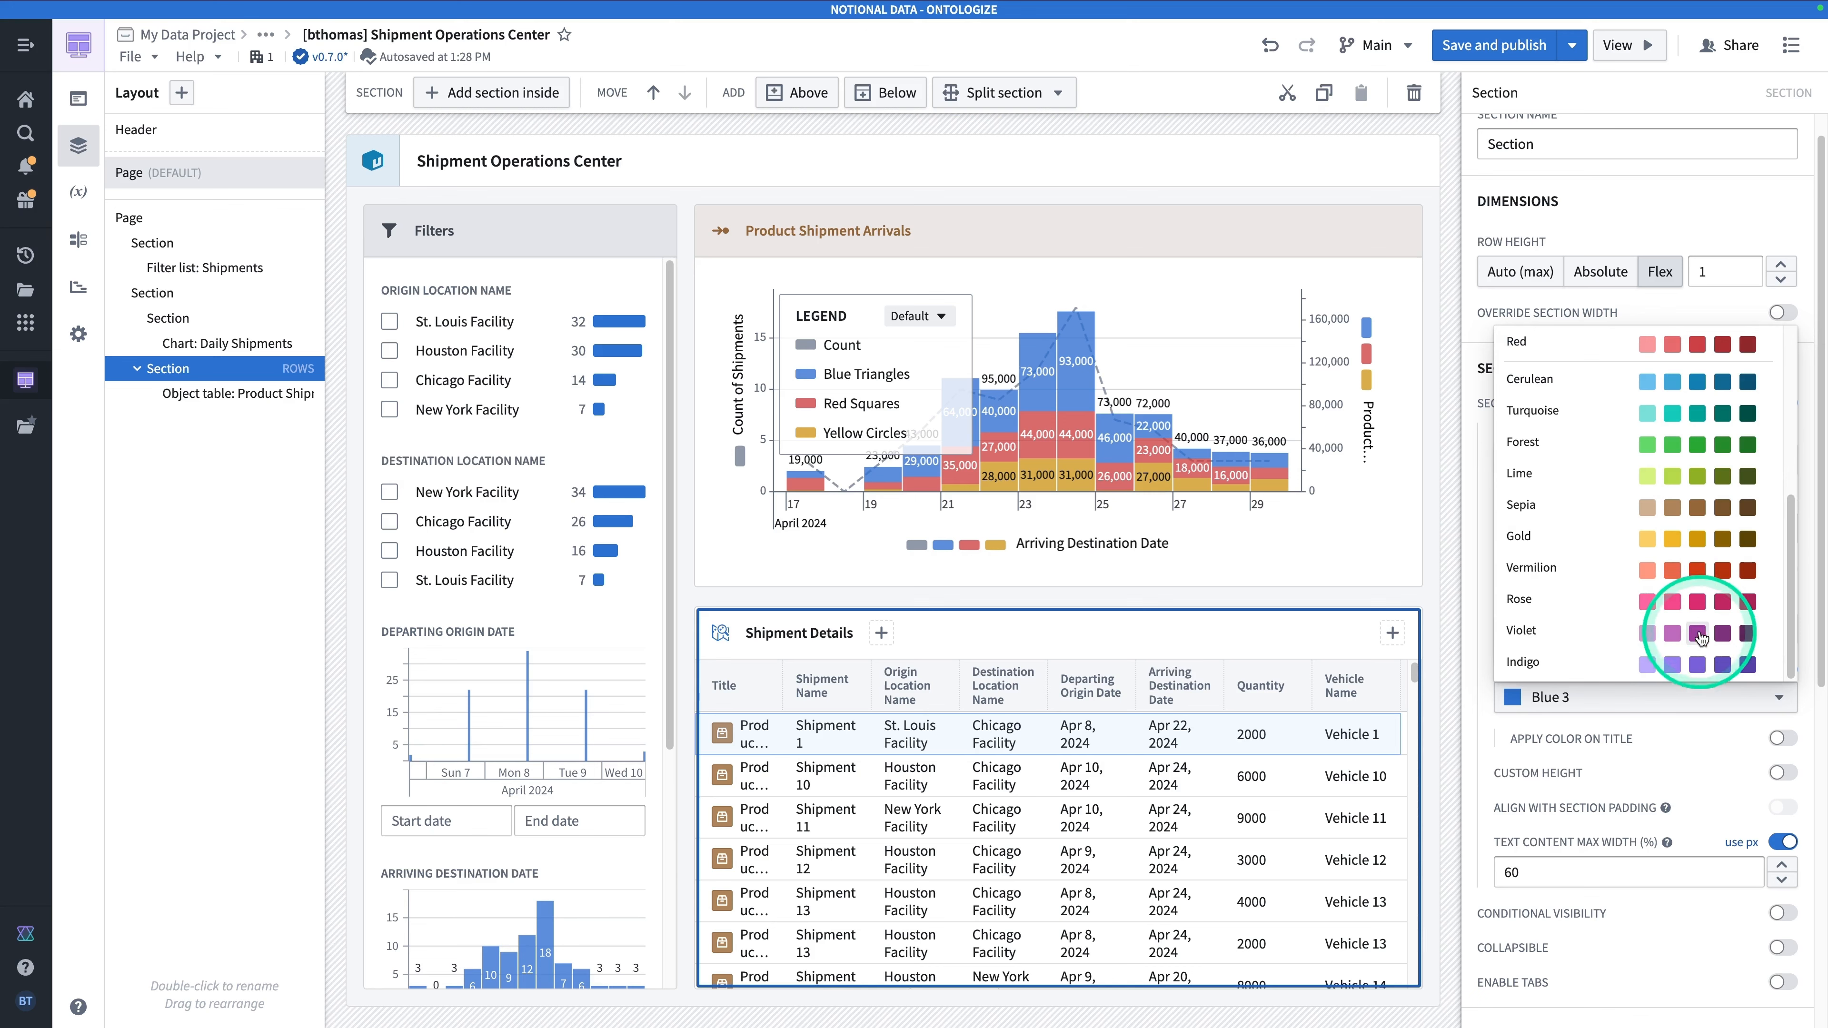
left_click(1697, 662)
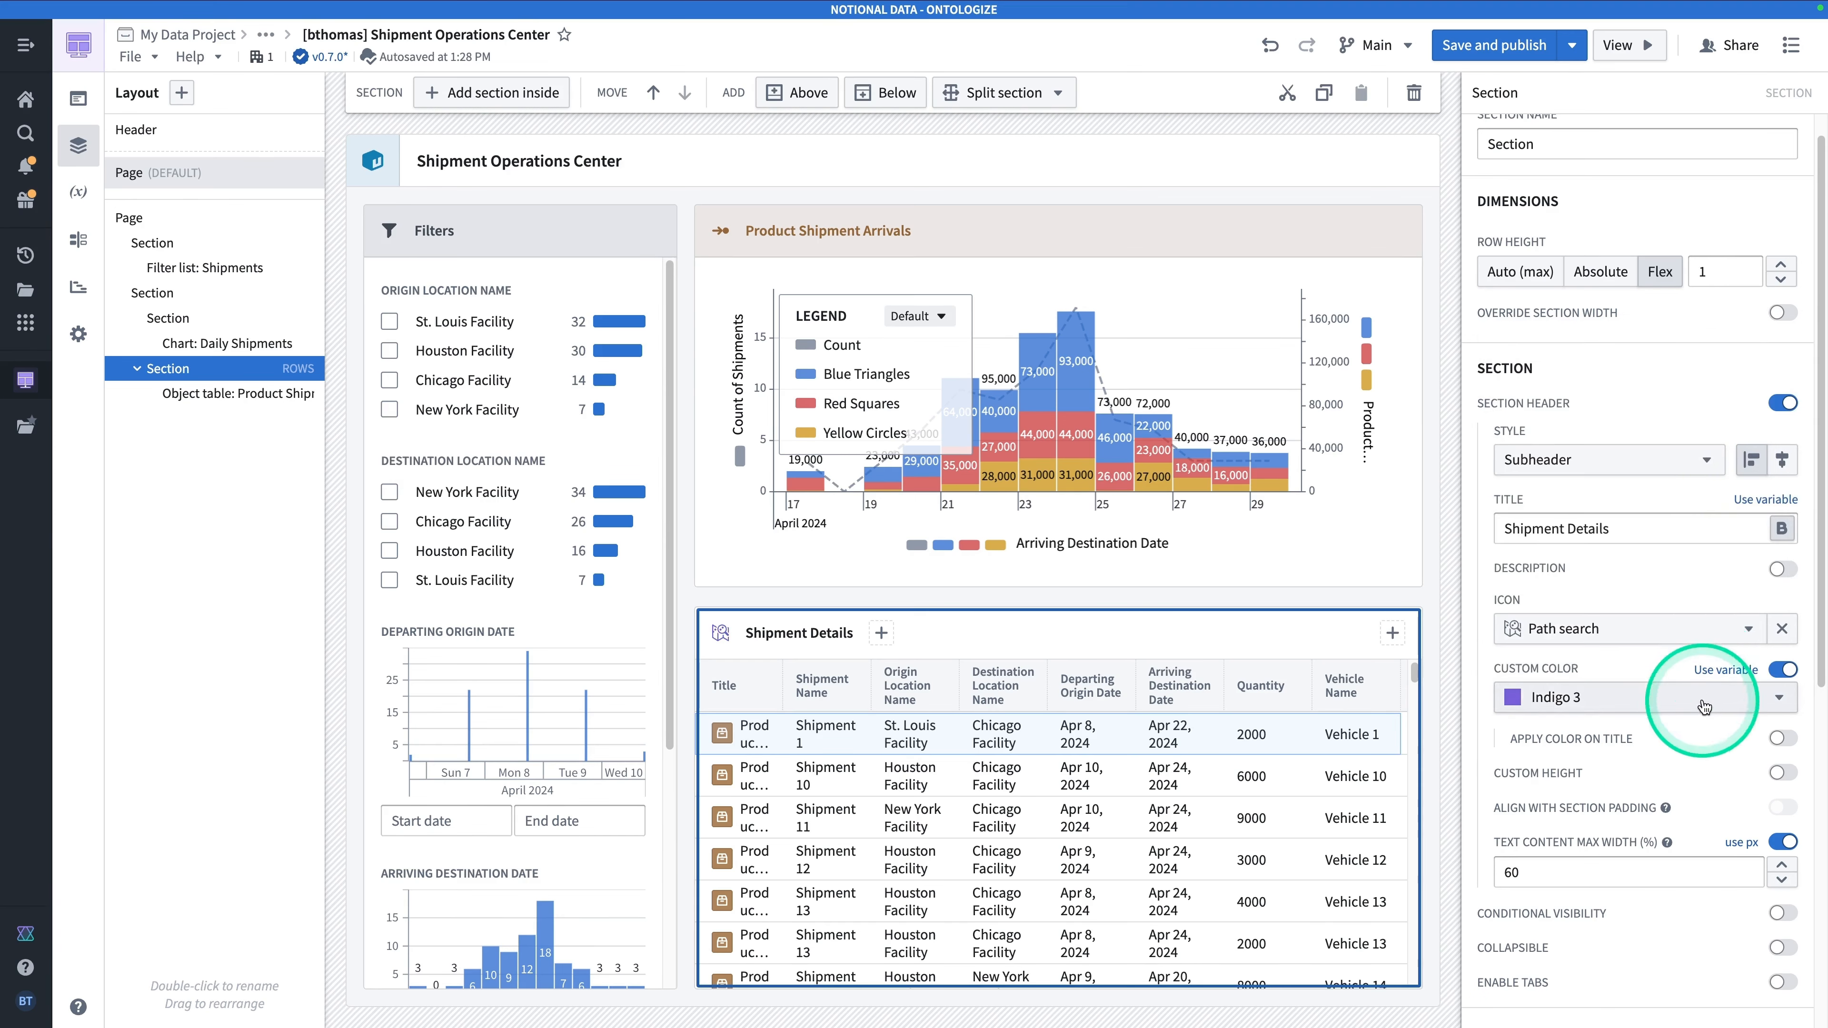
Change the Shipment Details header to the Callout header style at Standard size.
left_click(1584, 459)
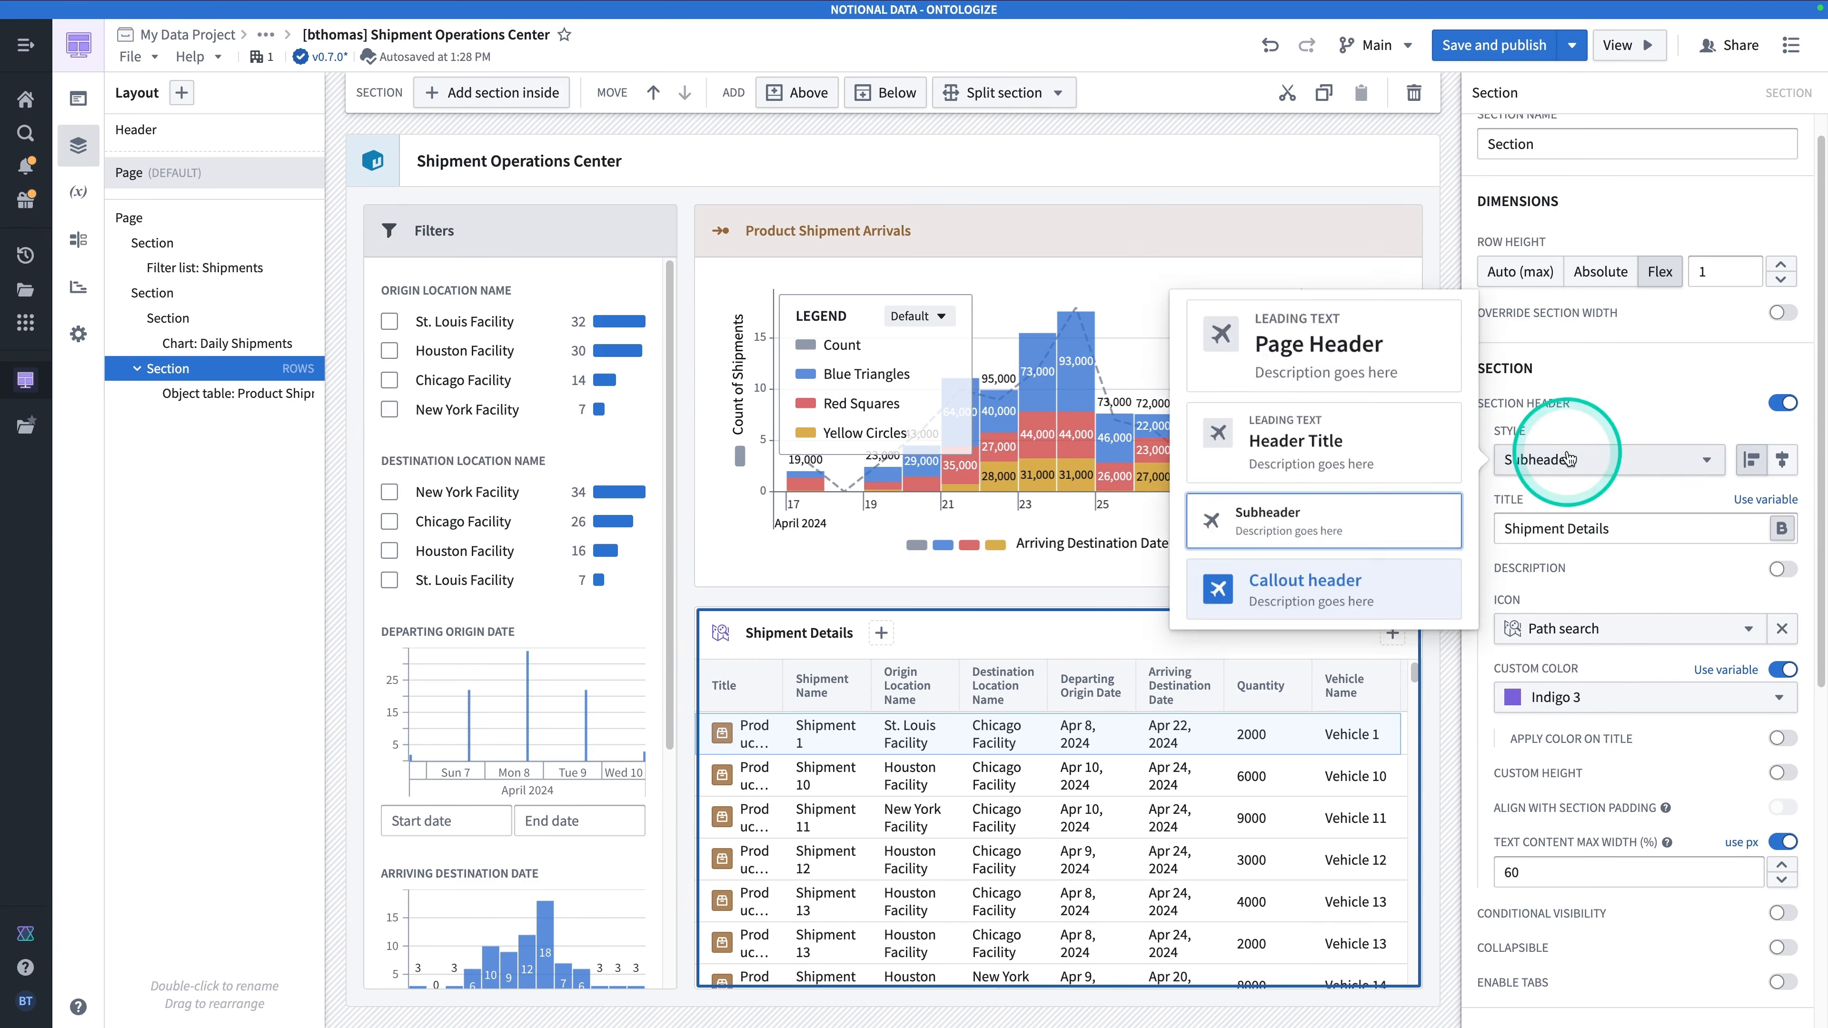
left_click(1317, 590)
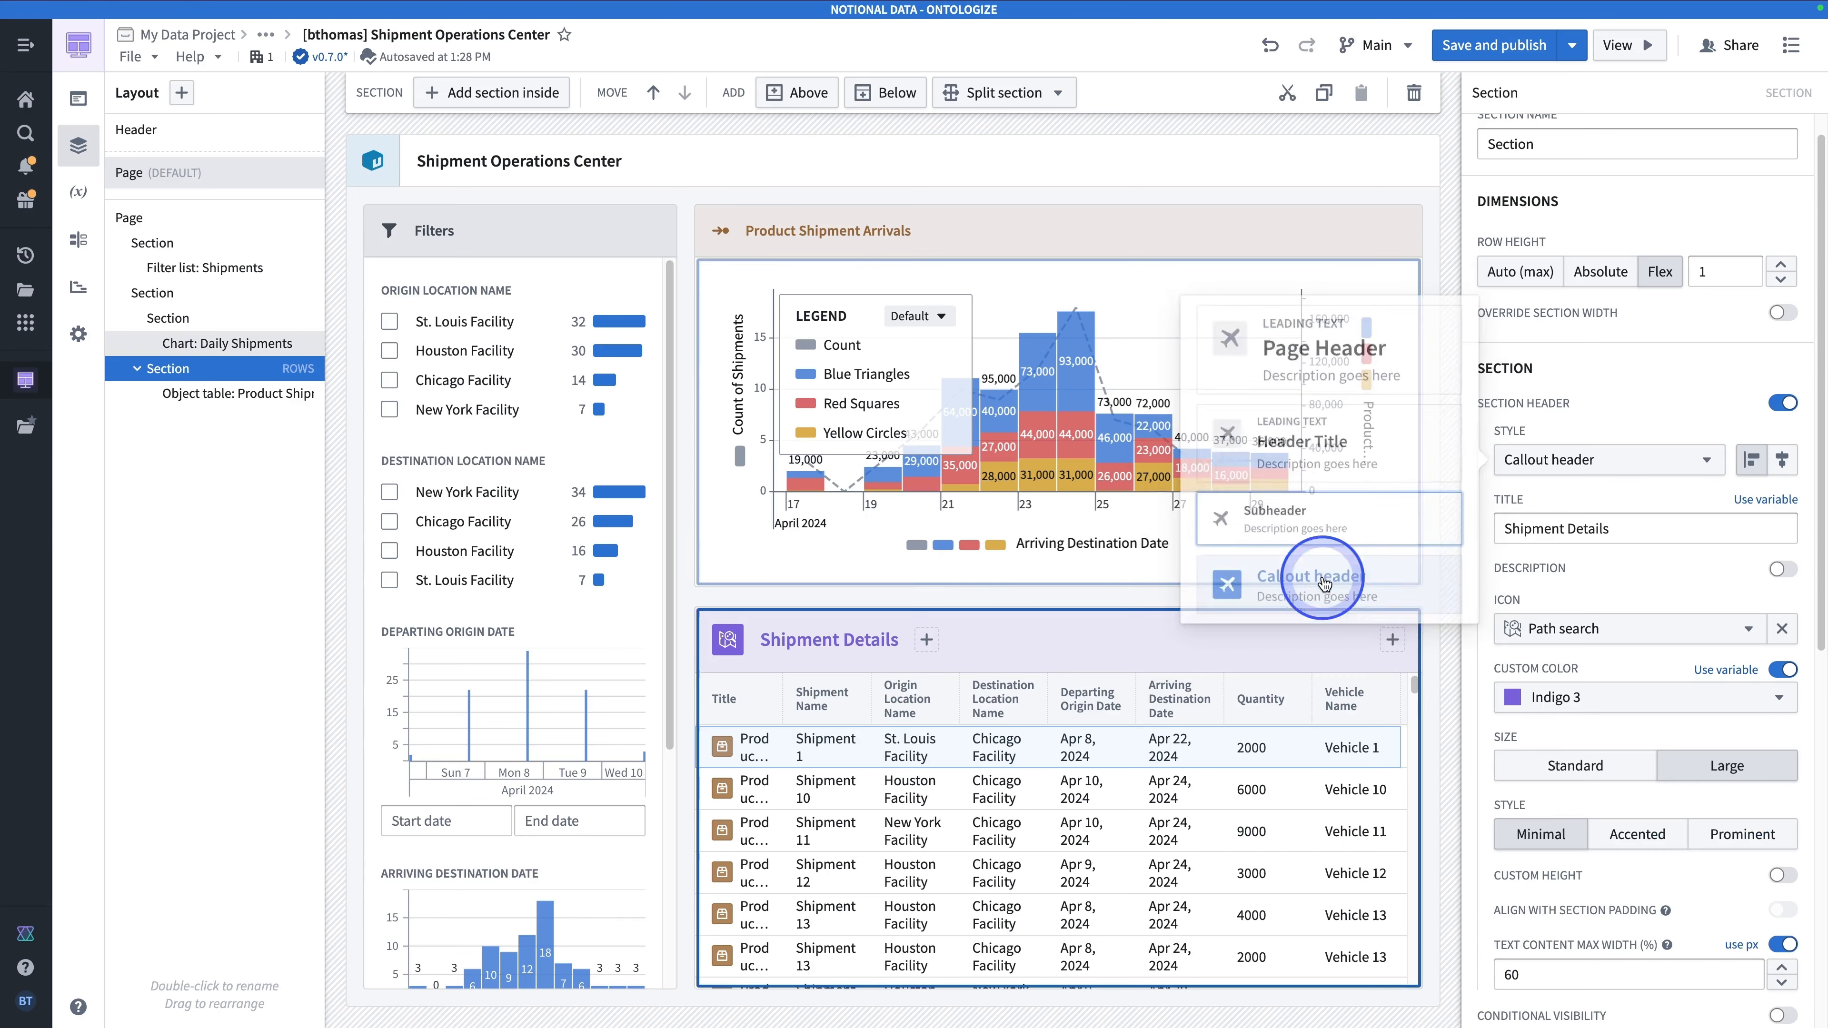
left_click(1564, 767)
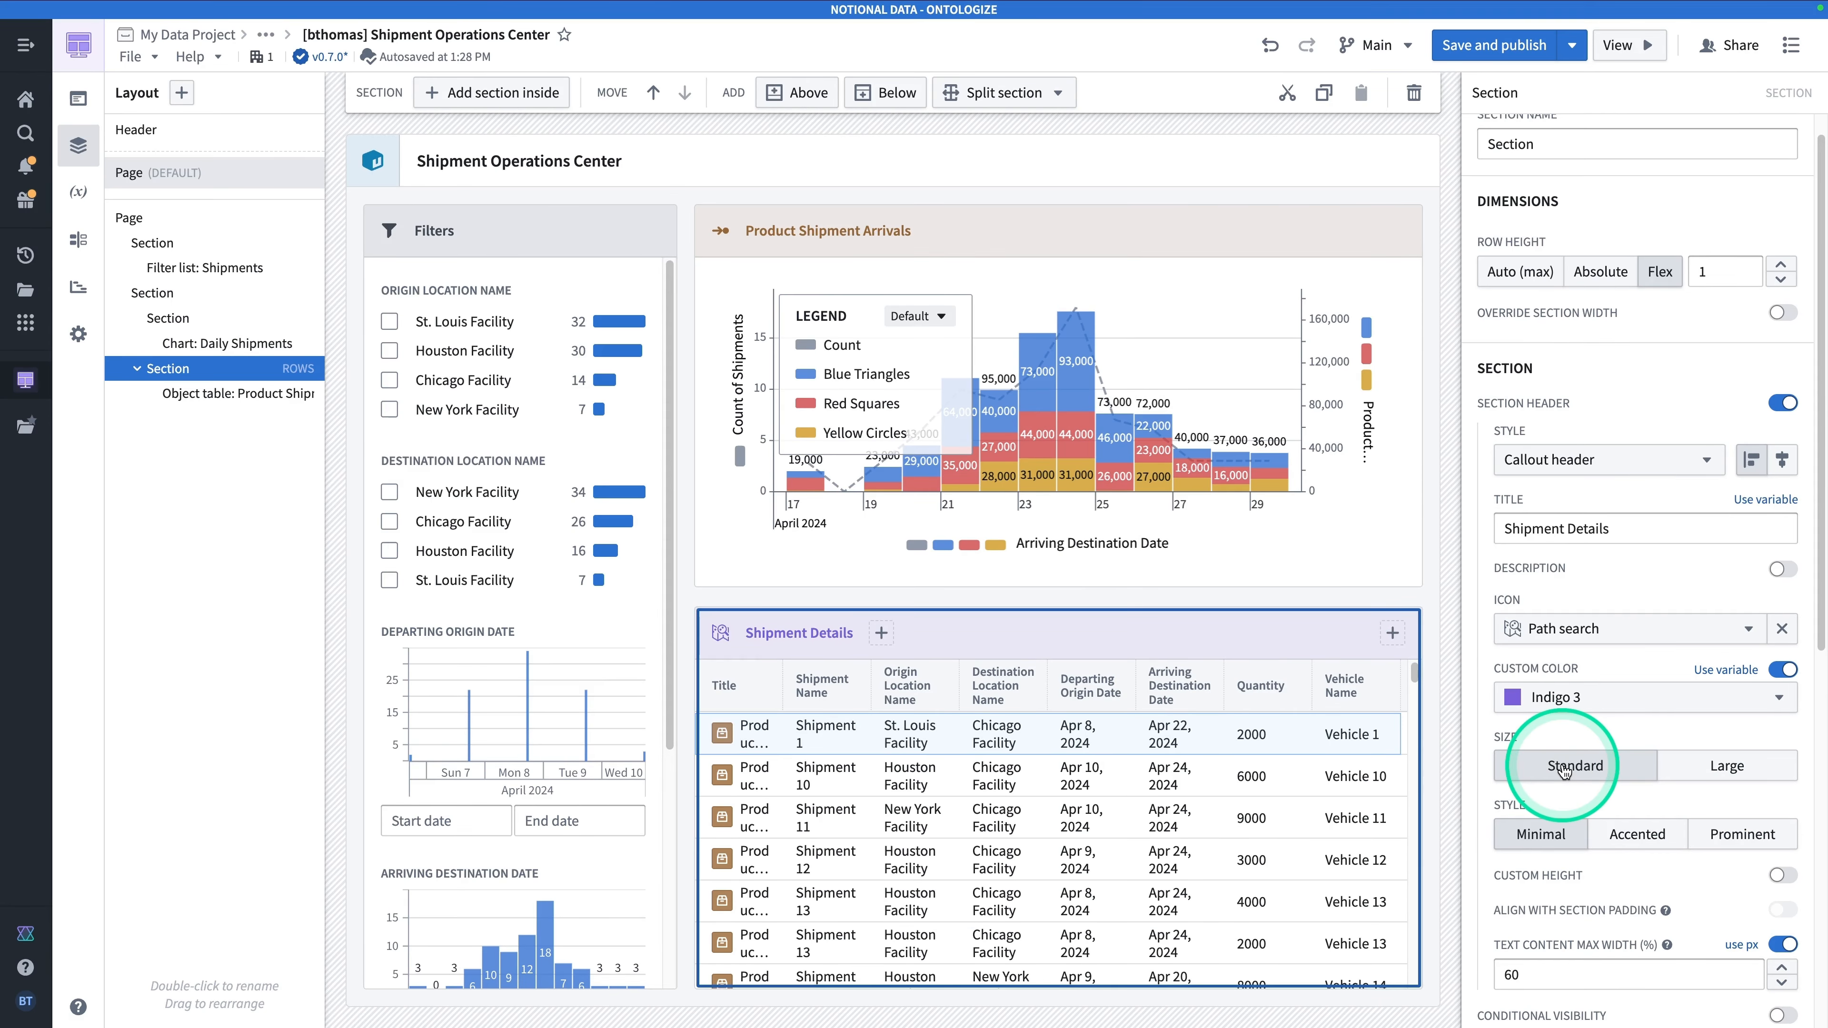
Save and publish the module, view the published version, and return to the editor.
left_click(1501, 46)
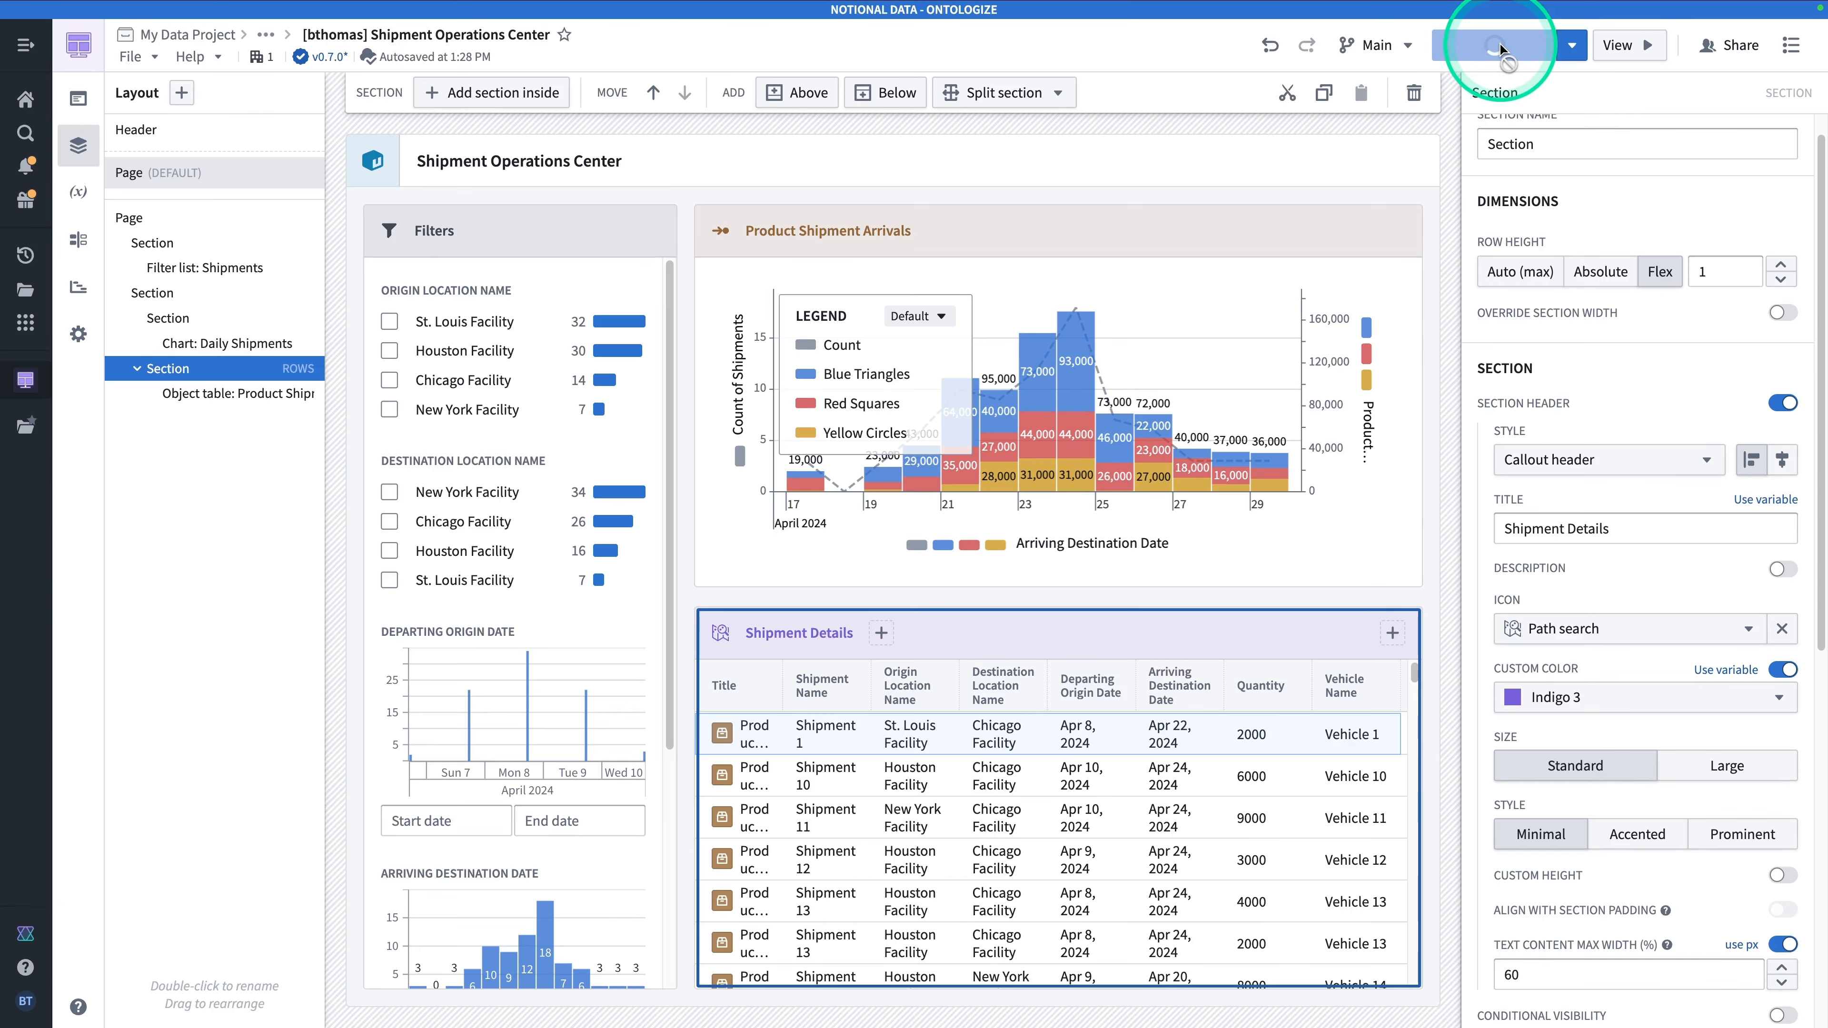
left_click(1628, 45)
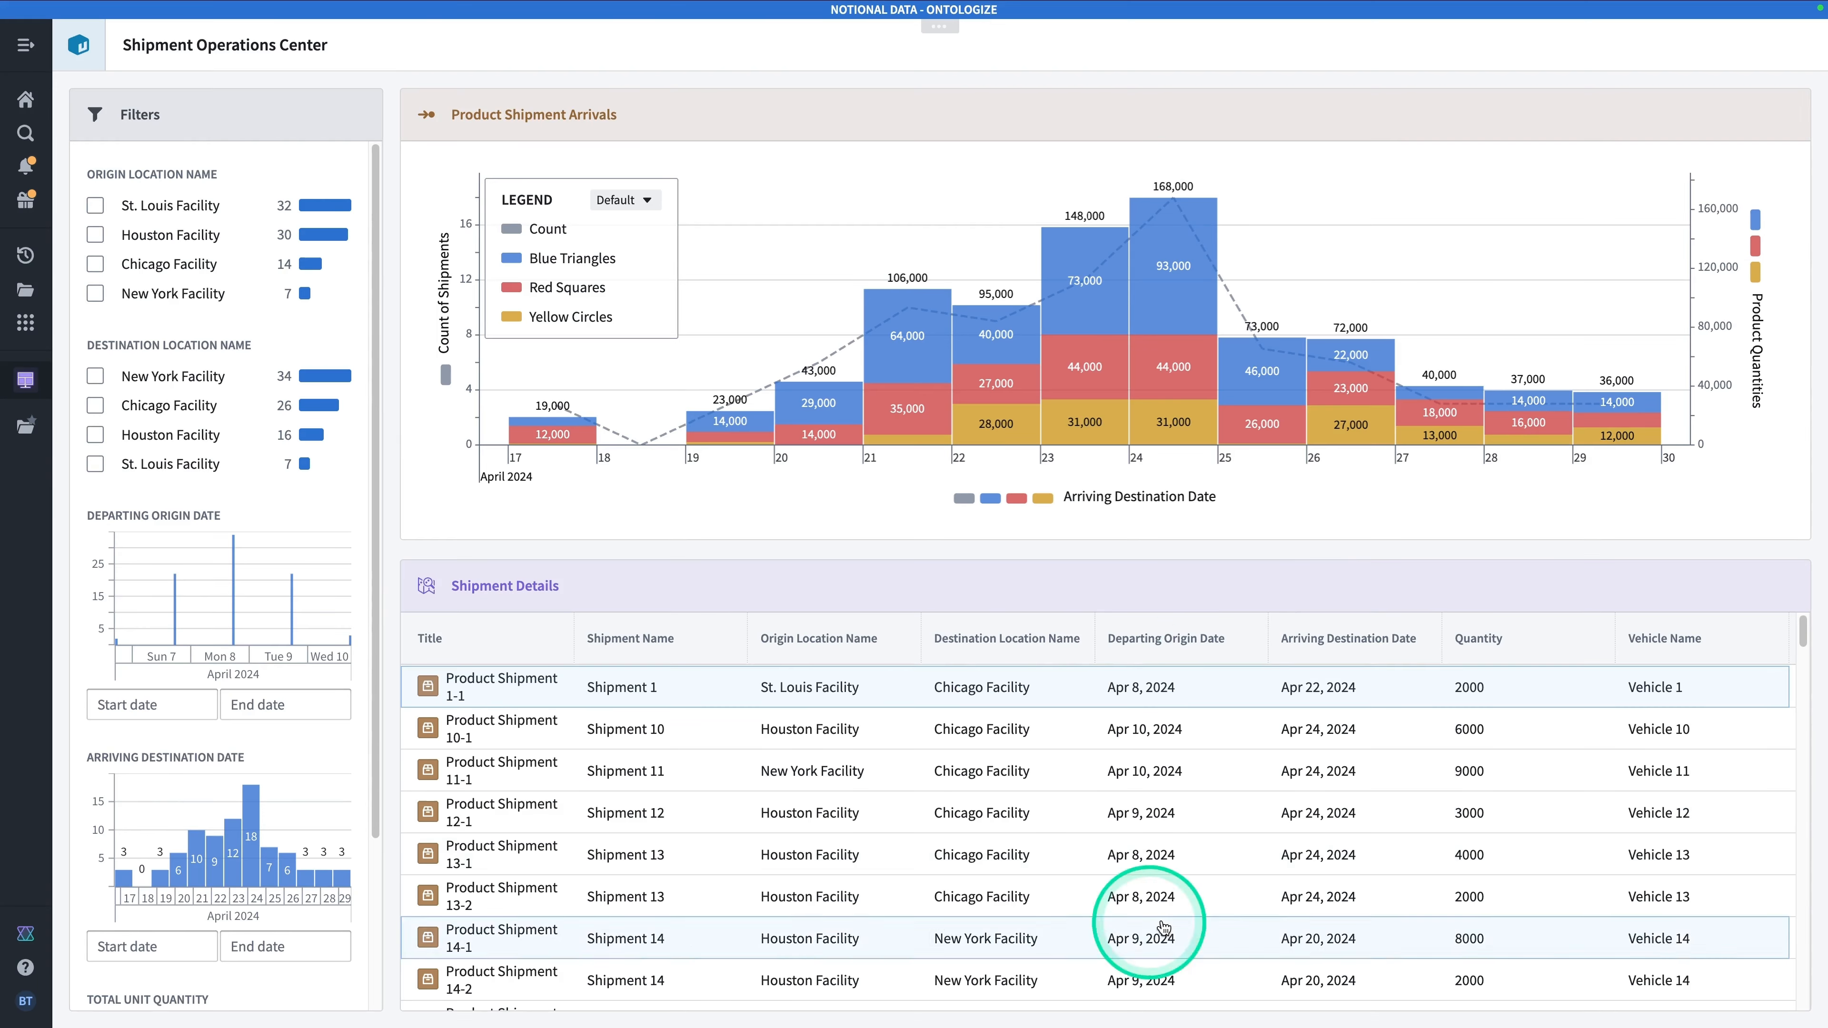
left_click(940, 27)
left_click(817, 39)
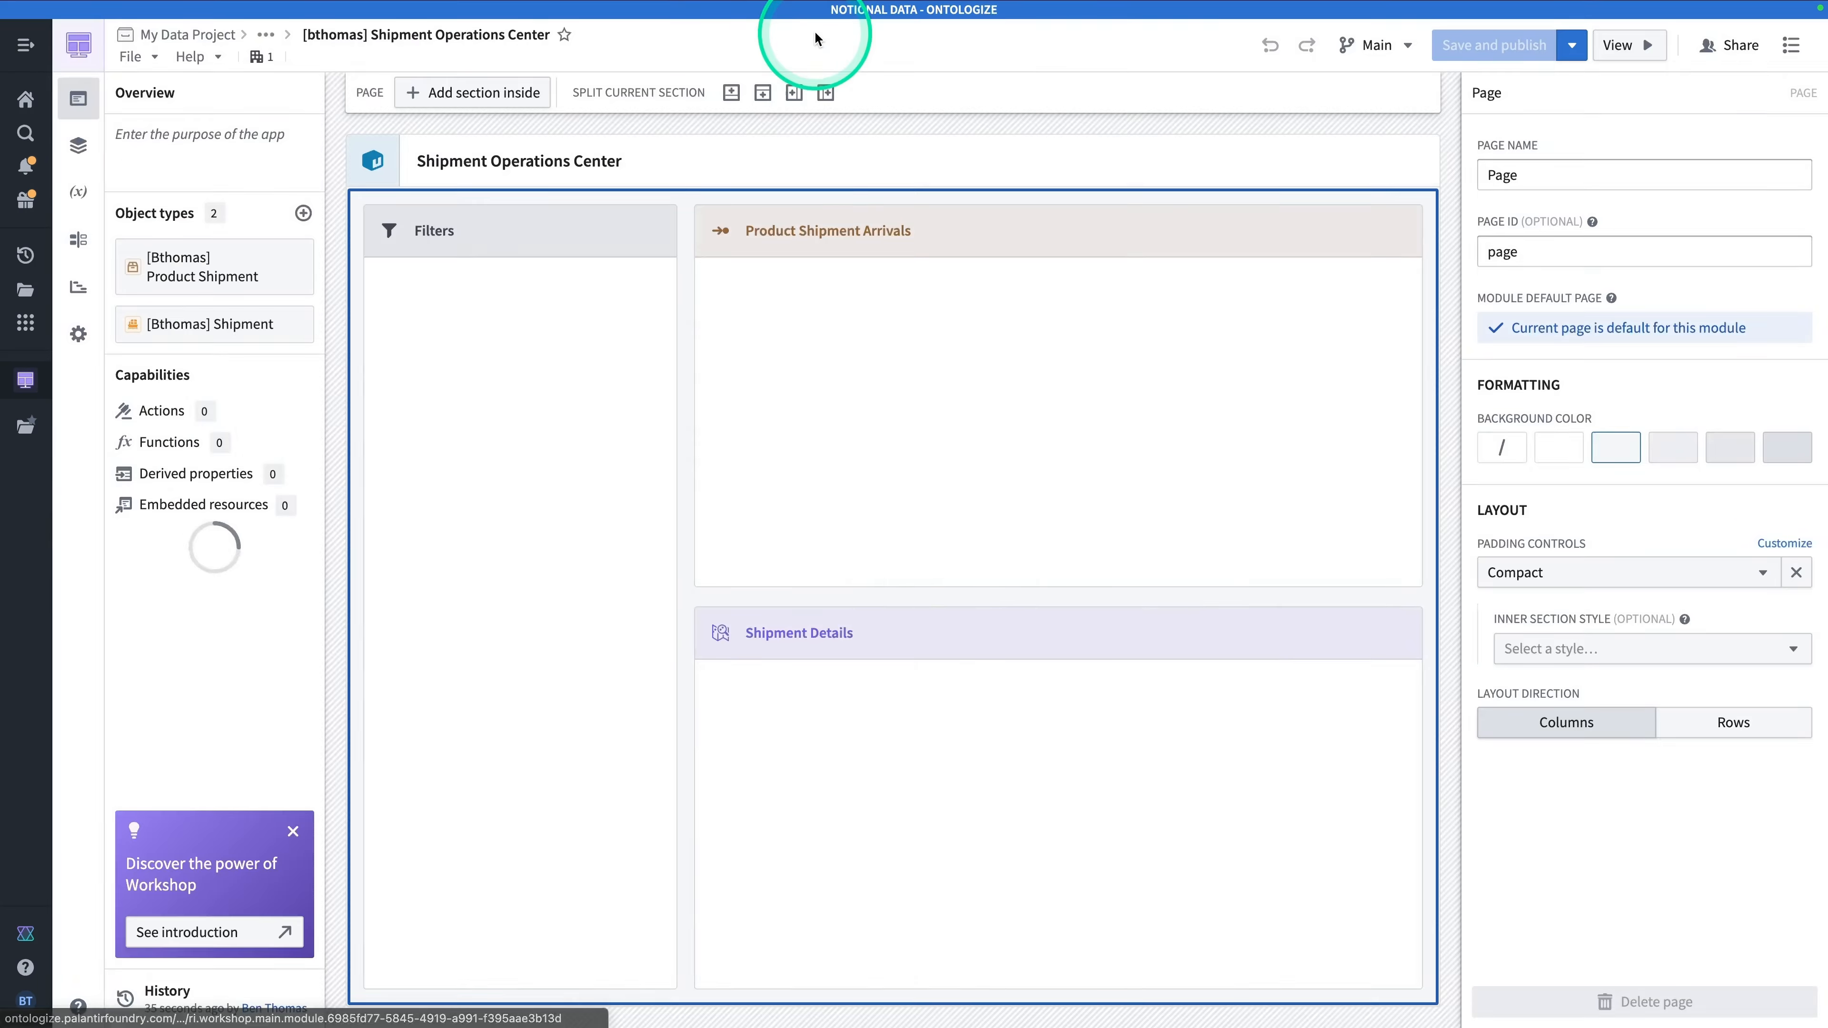
Make the Filters section collapsible.
left_click(595, 234)
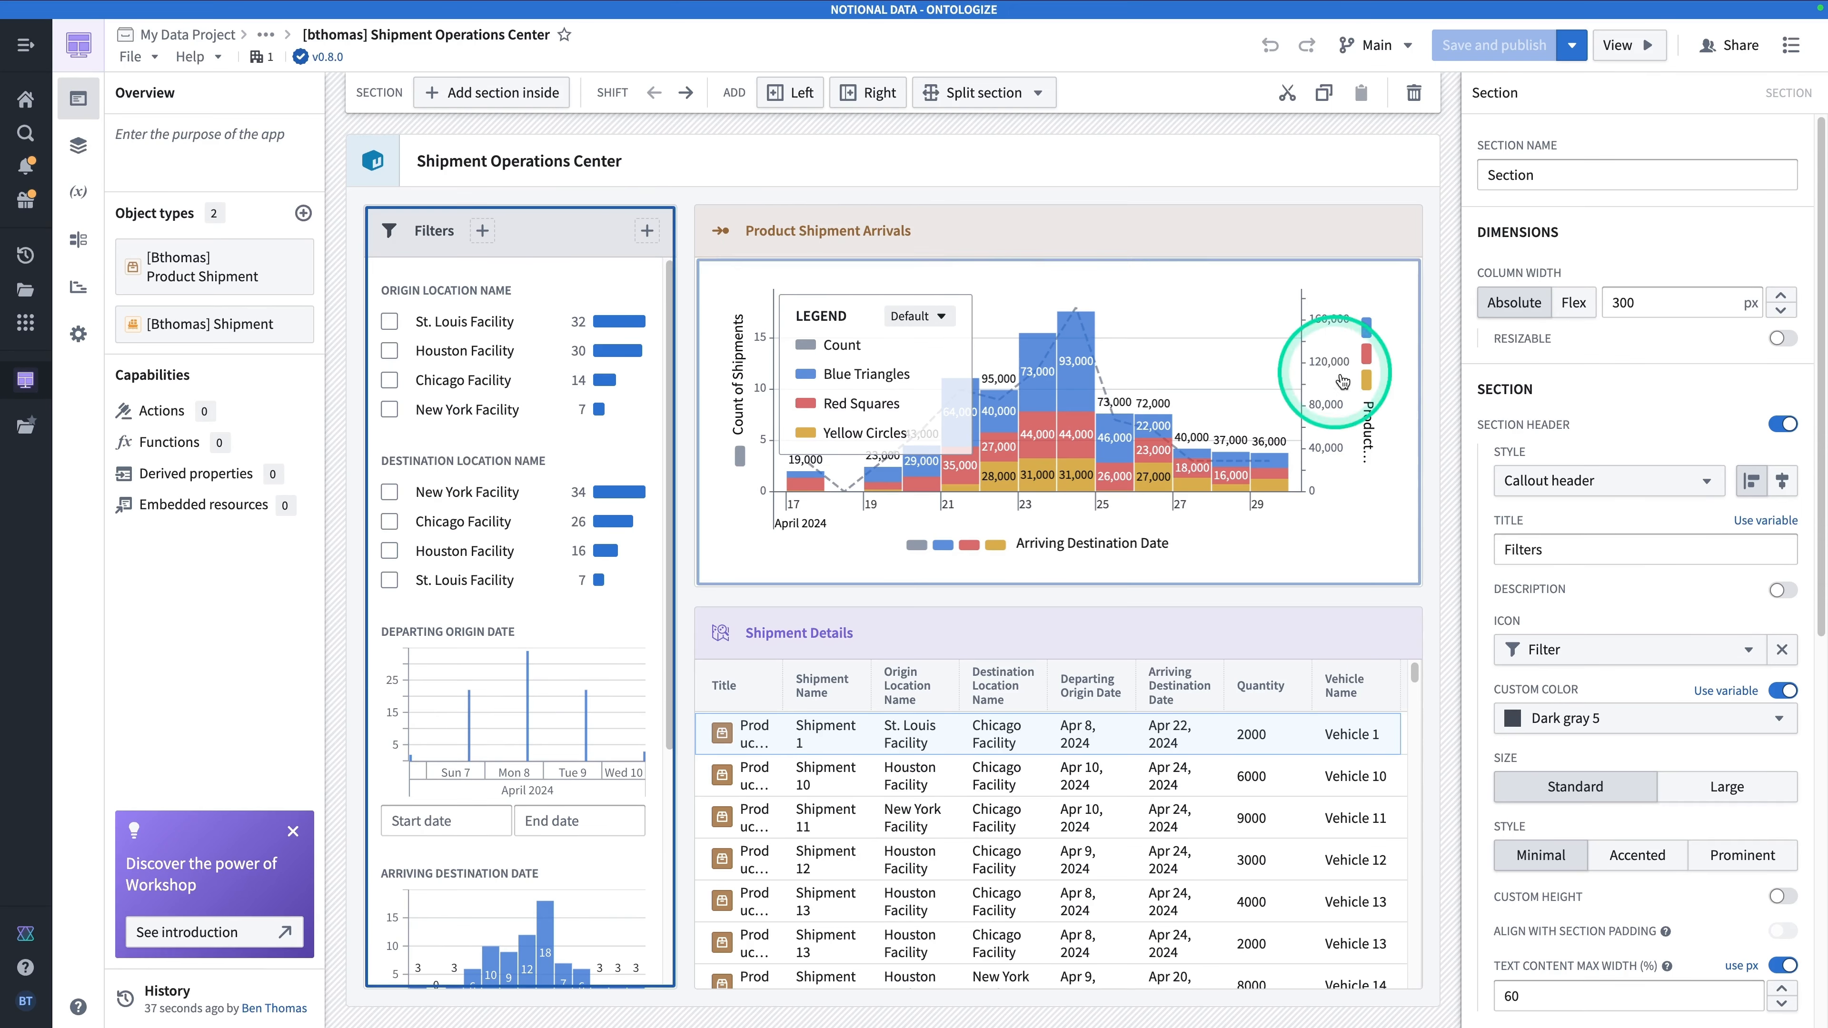
scroll(1635, 611, "down", 5)
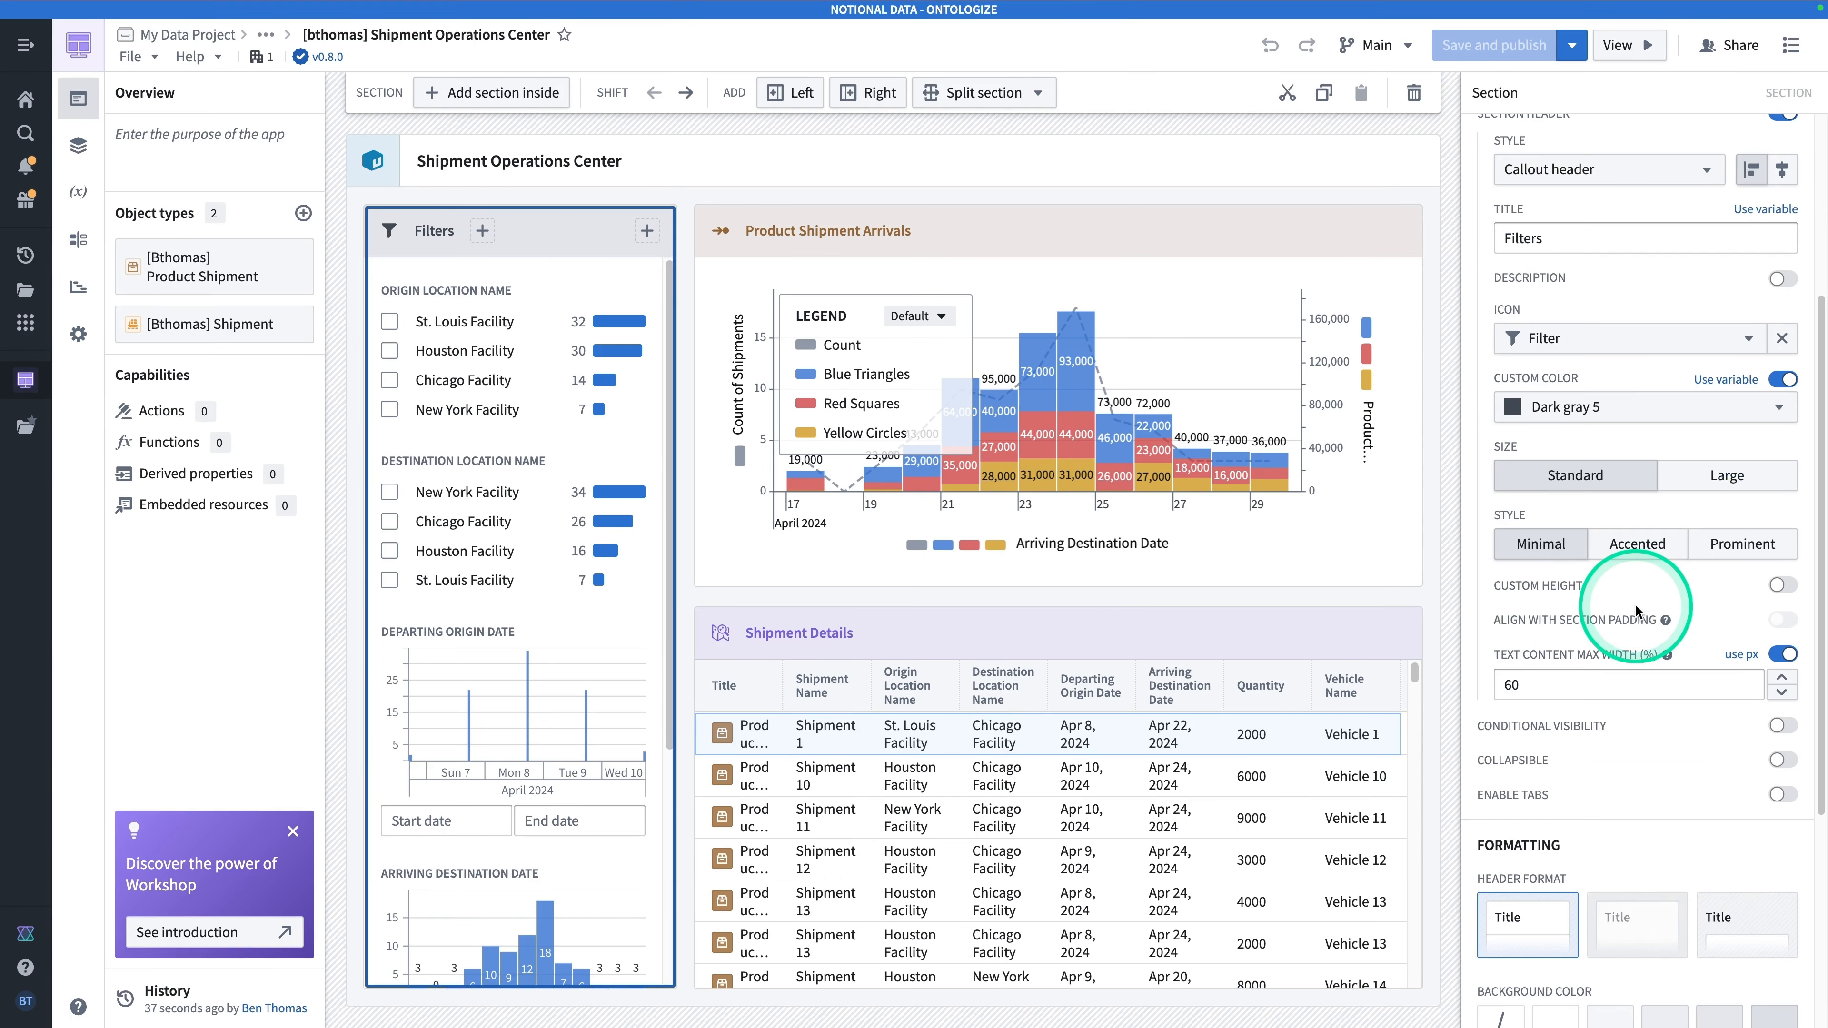
scroll(1636, 611, "down", 2)
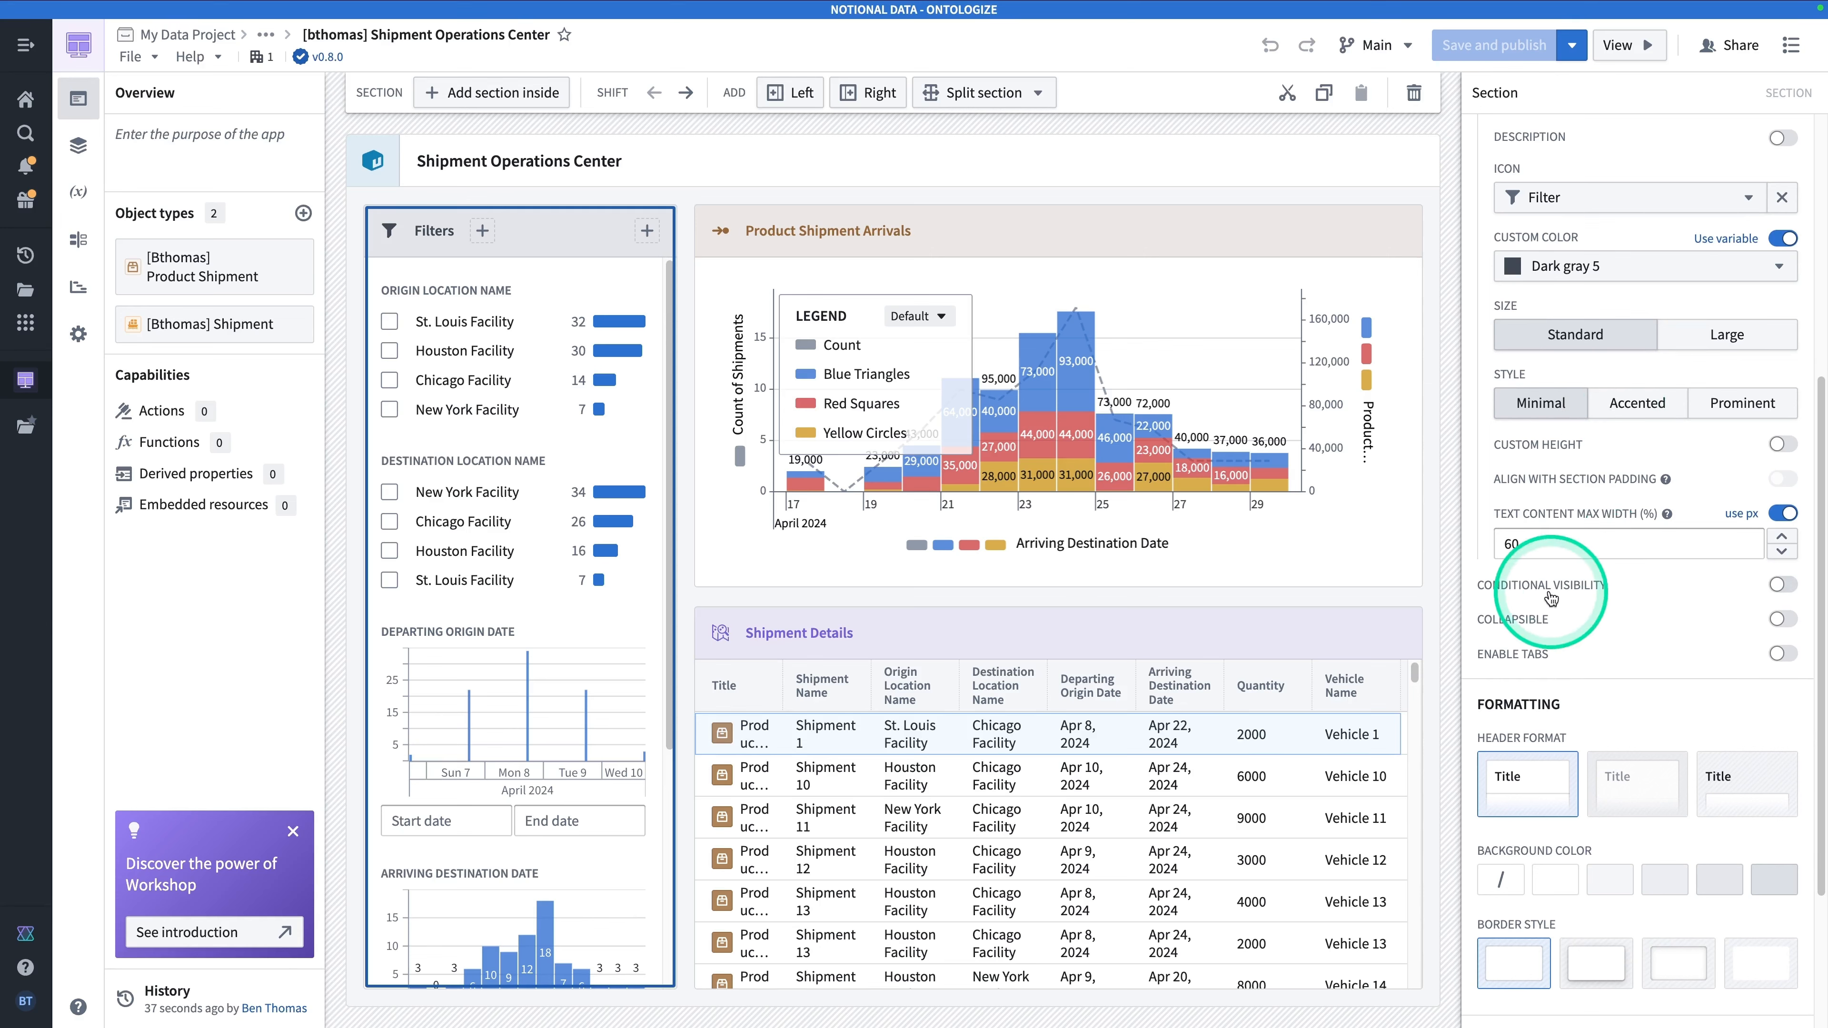
left_click(1783, 619)
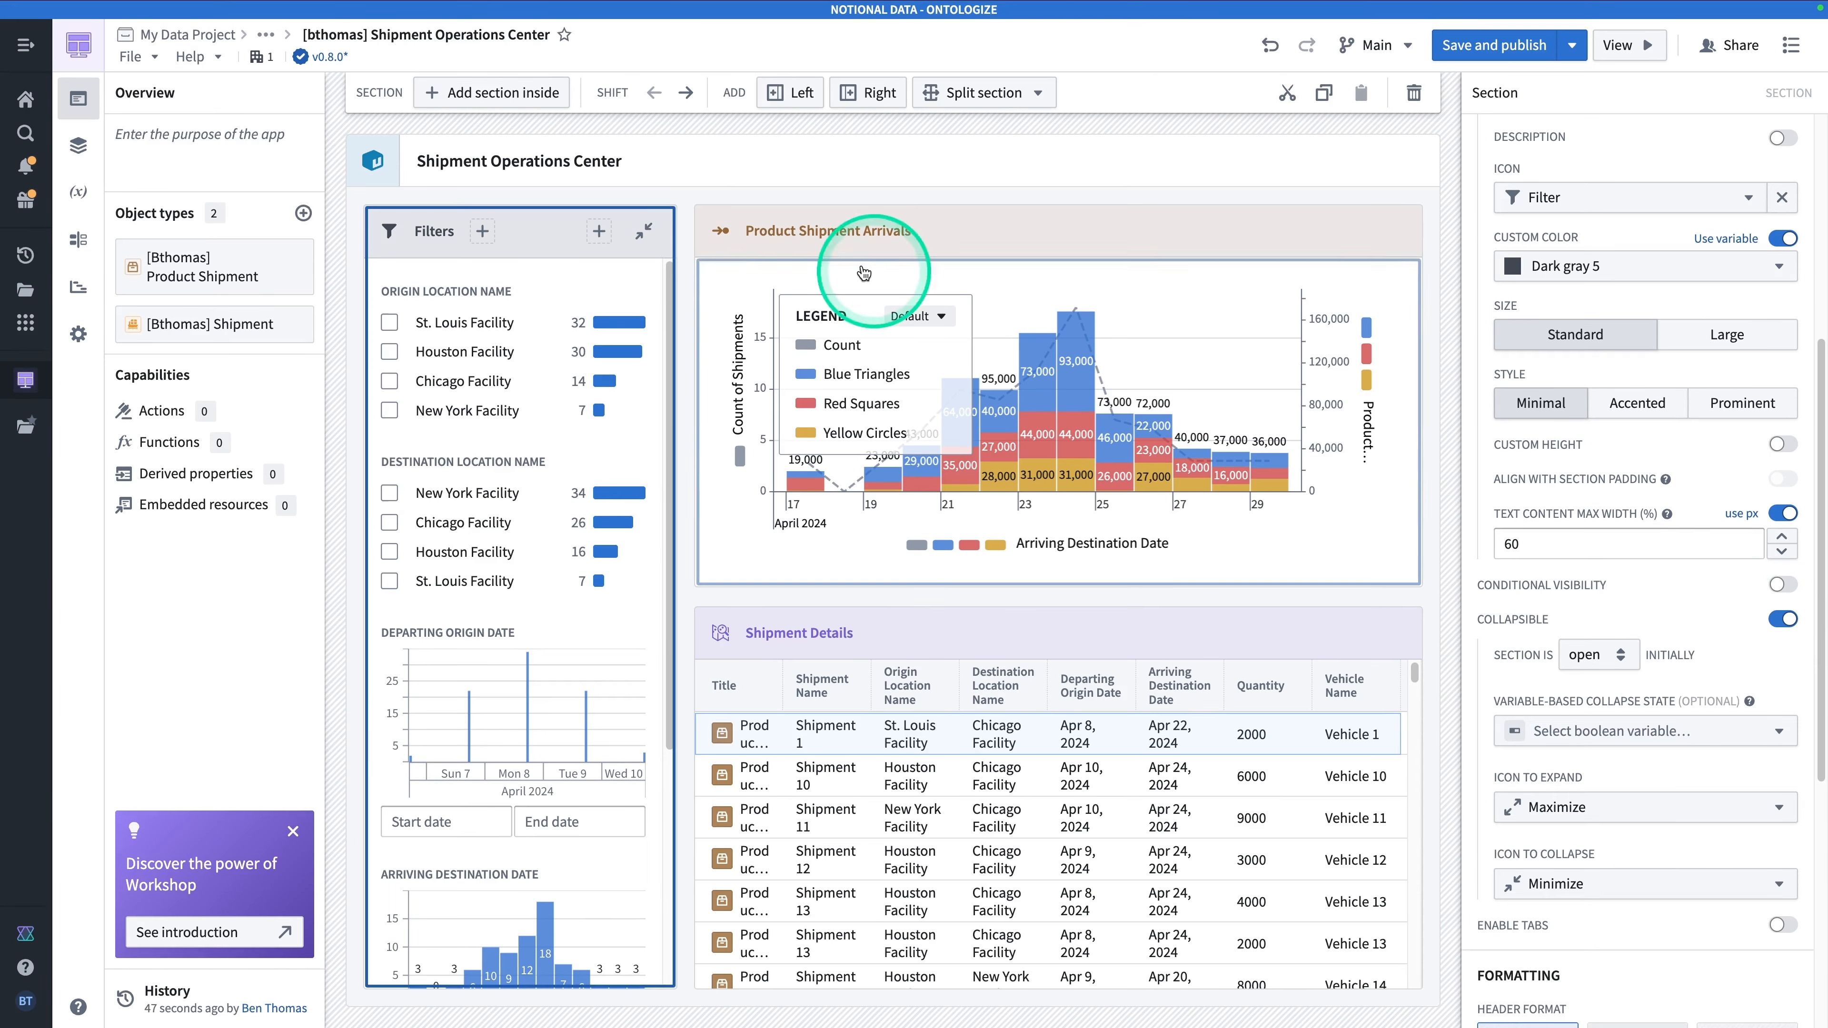
Test collapsing and expanding the Filters section, and save and publish the module.
left_click(643, 230)
left_click(388, 230)
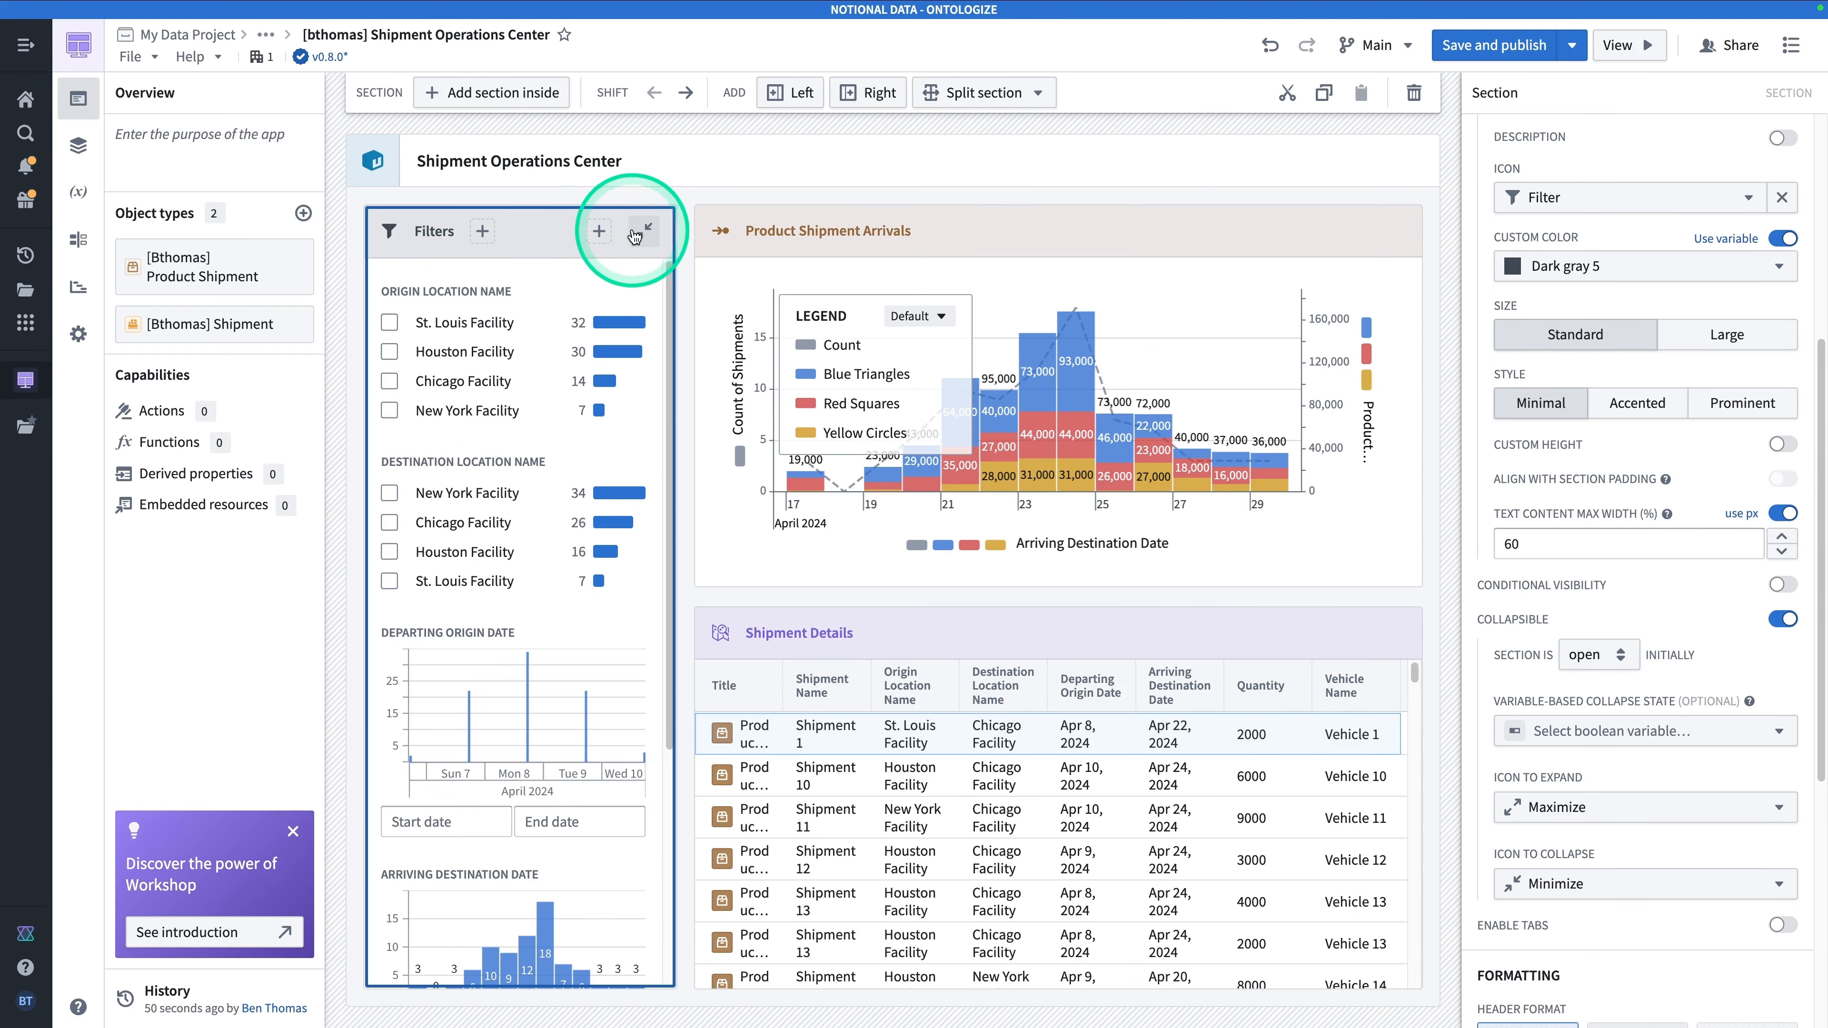
left_click(644, 231)
left_click(389, 231)
left_click(1480, 50)
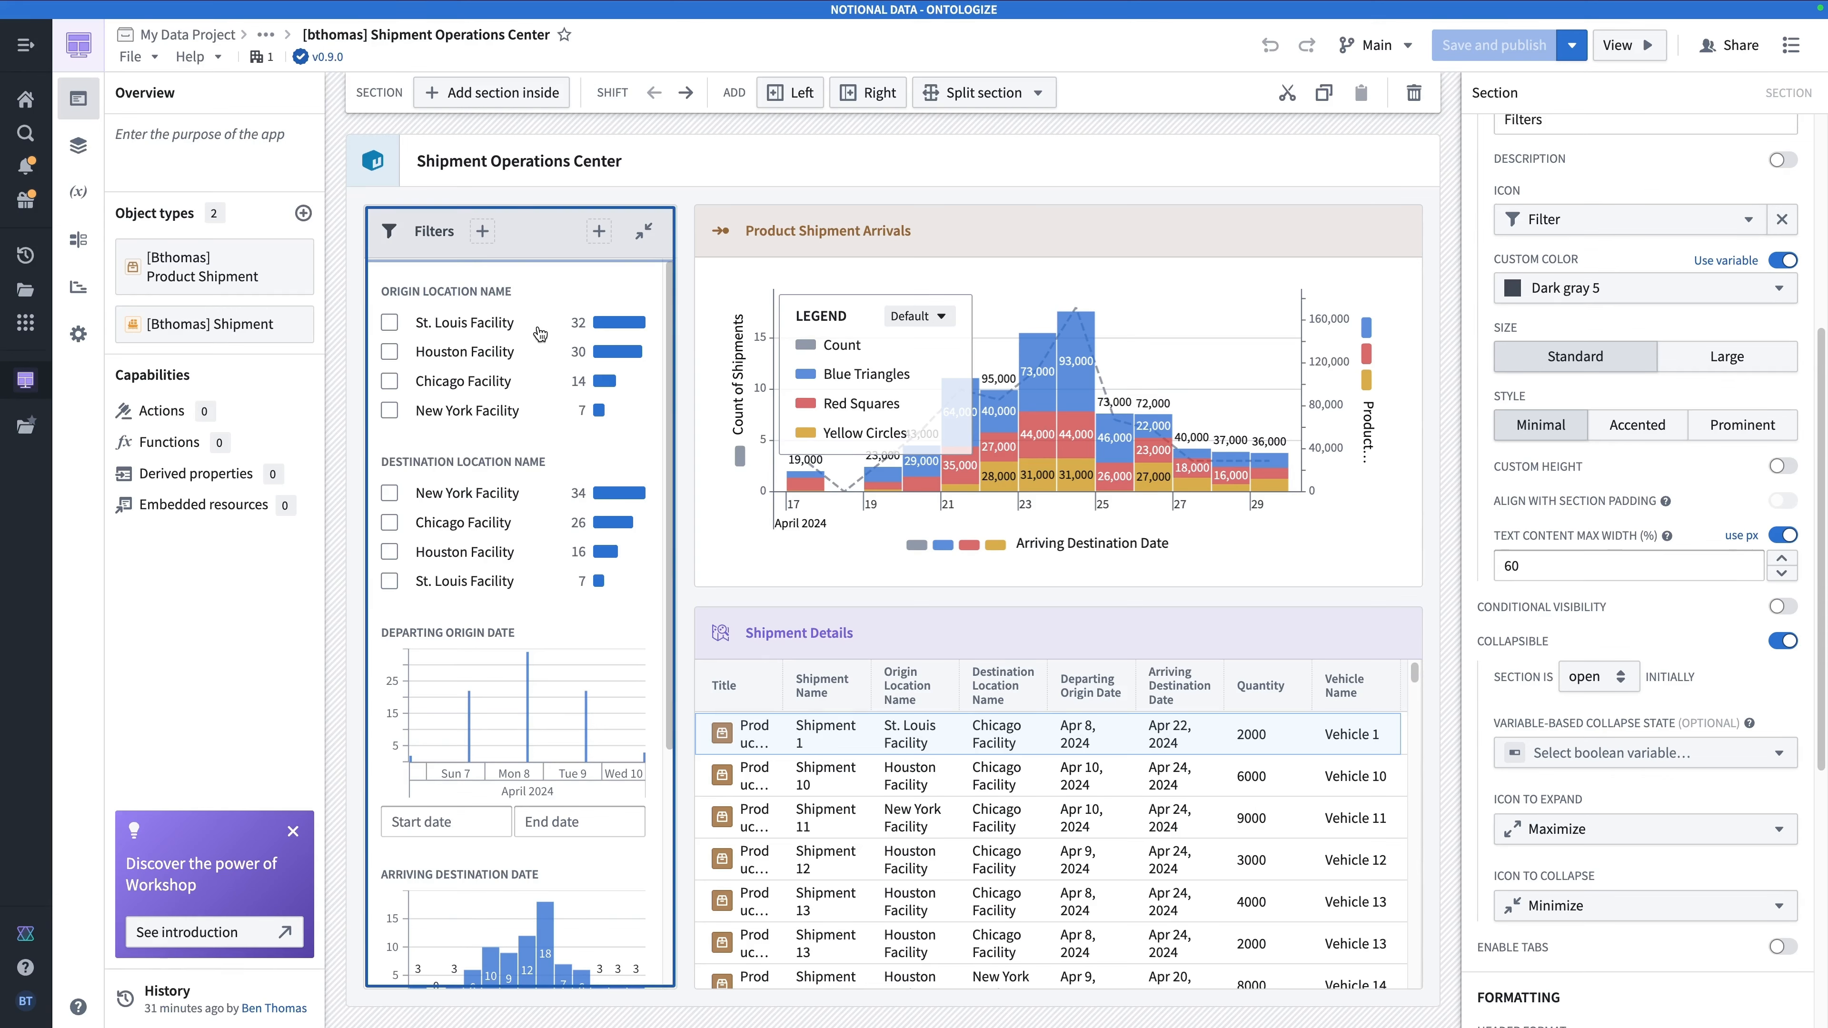
Enable tabs on the Shipment Details section and switch between its two tabs to check them.
left_click(546, 254)
left_click(926, 633)
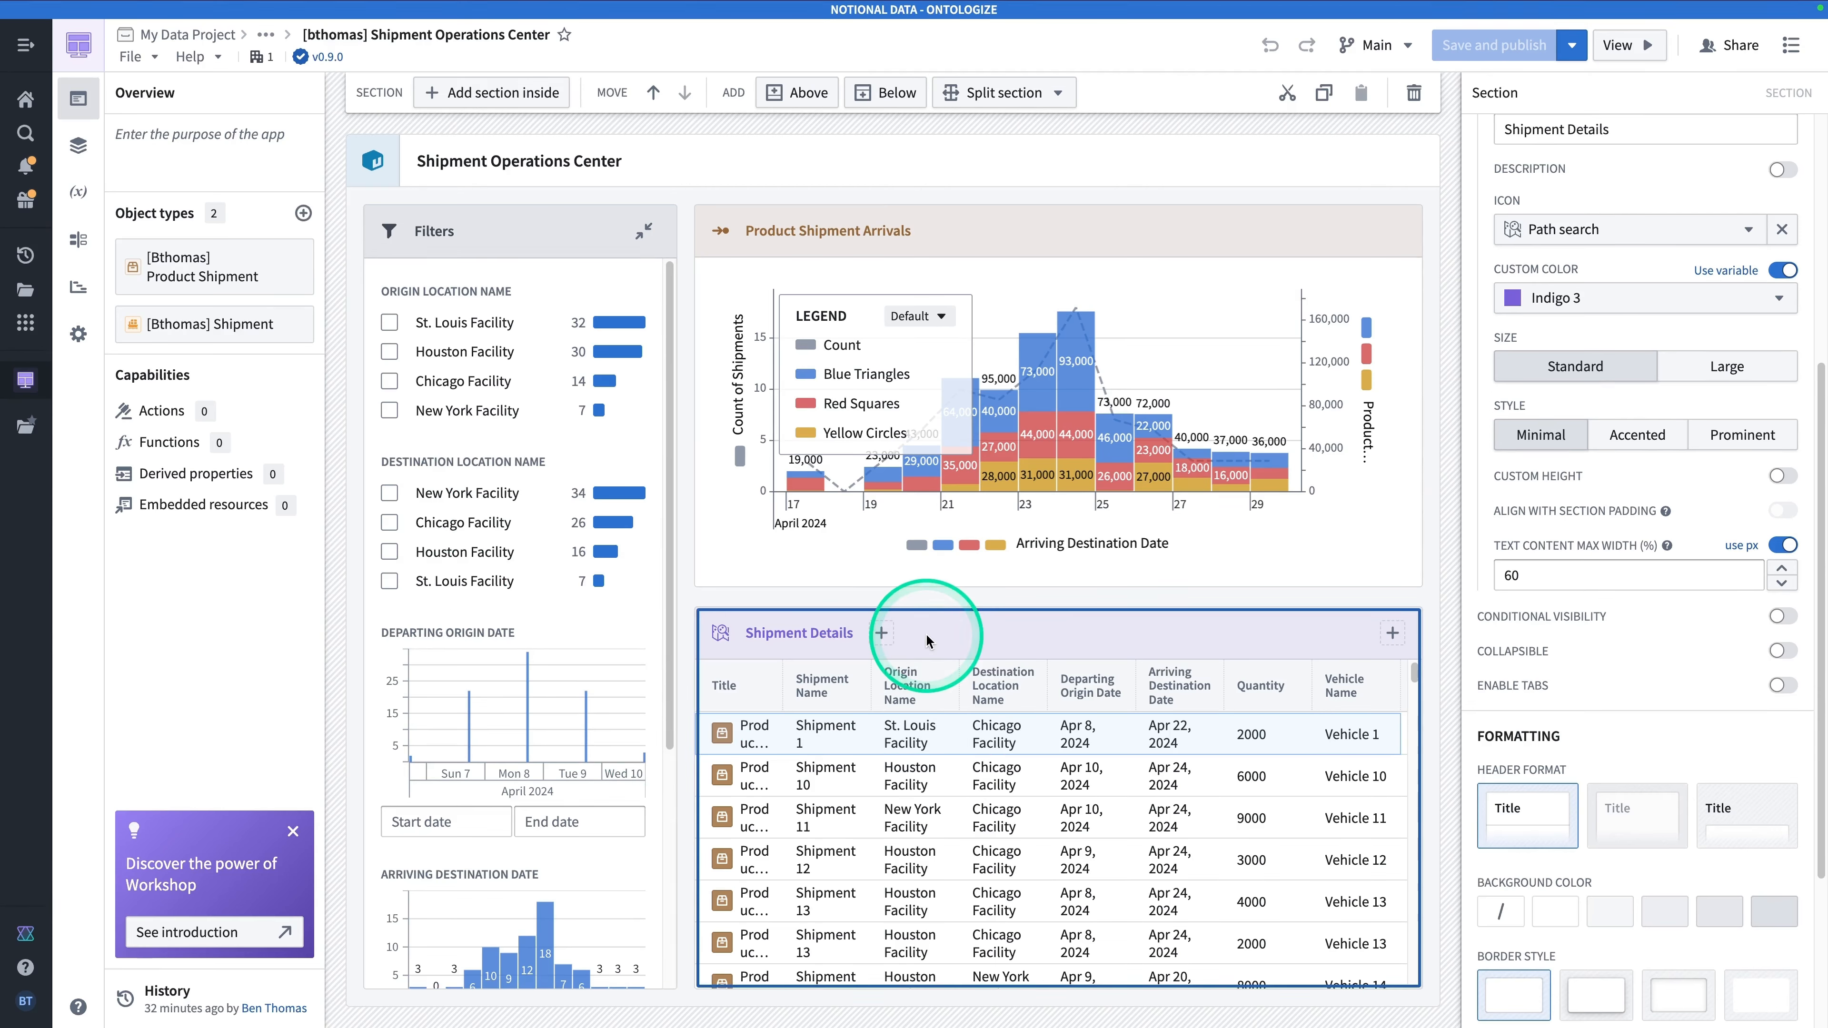
left_click(819, 780)
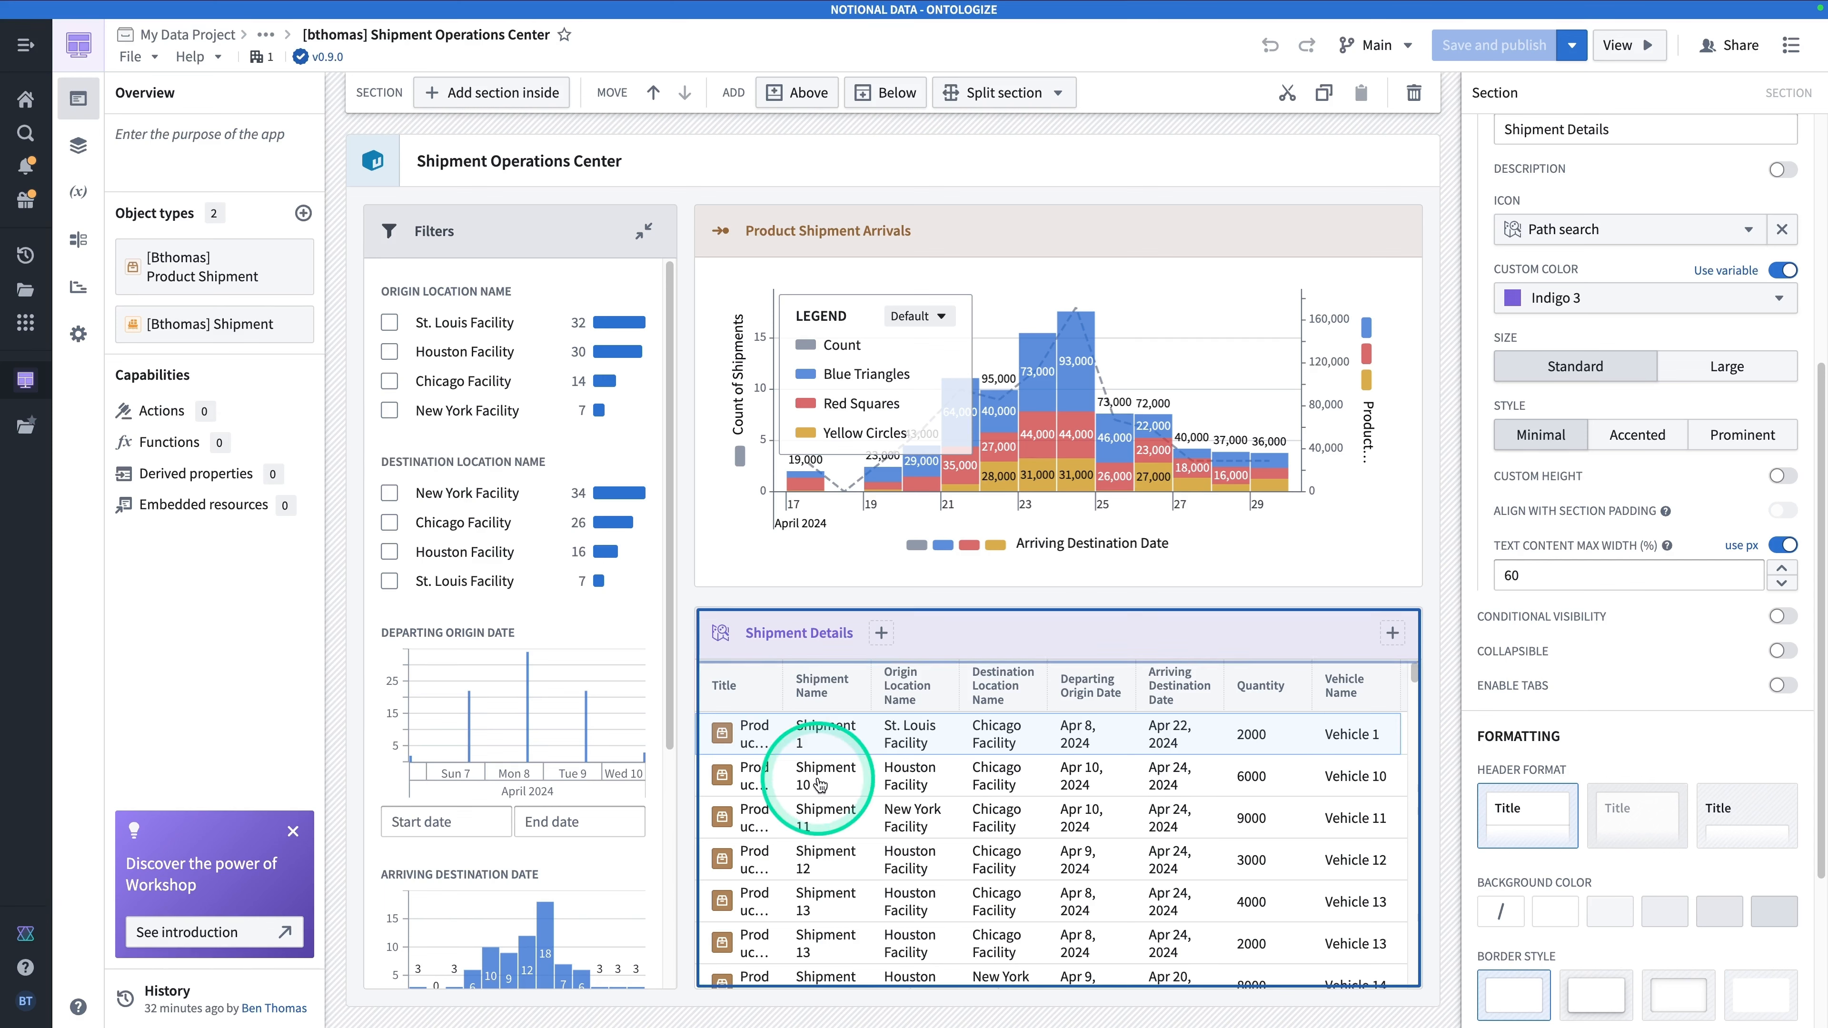
left_click(997, 637)
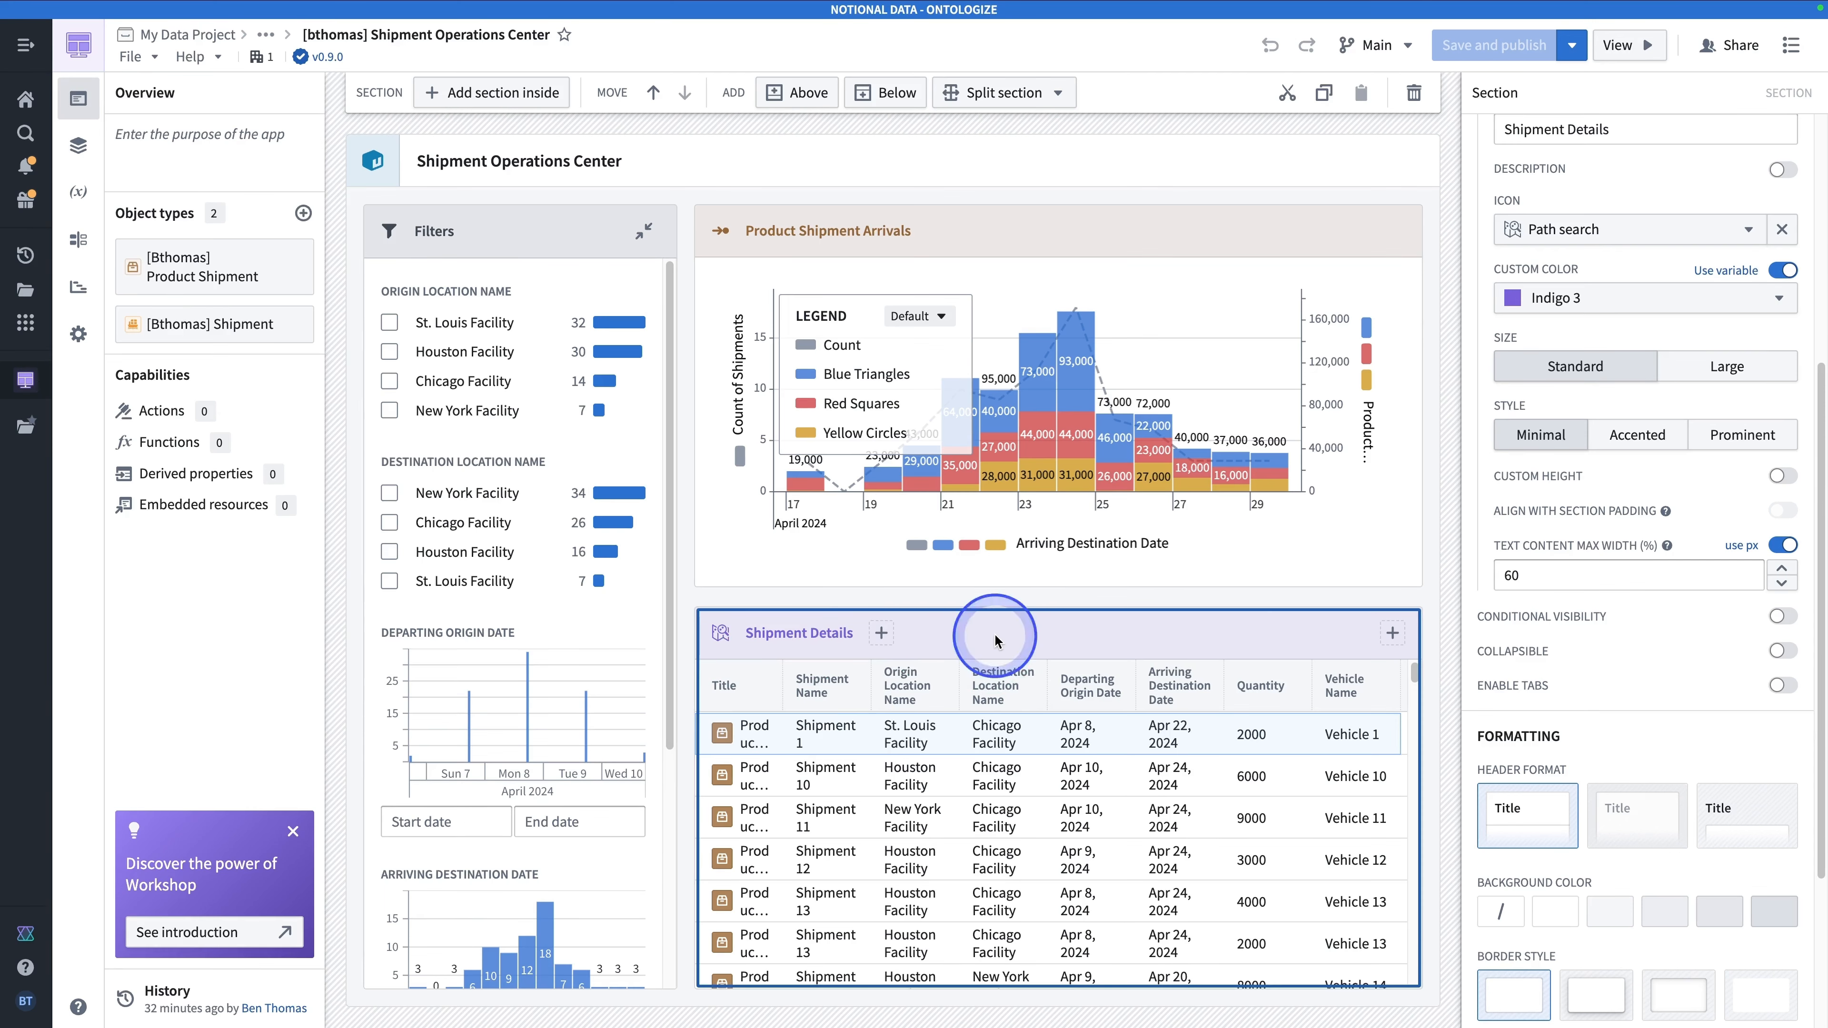
left_click(939, 636)
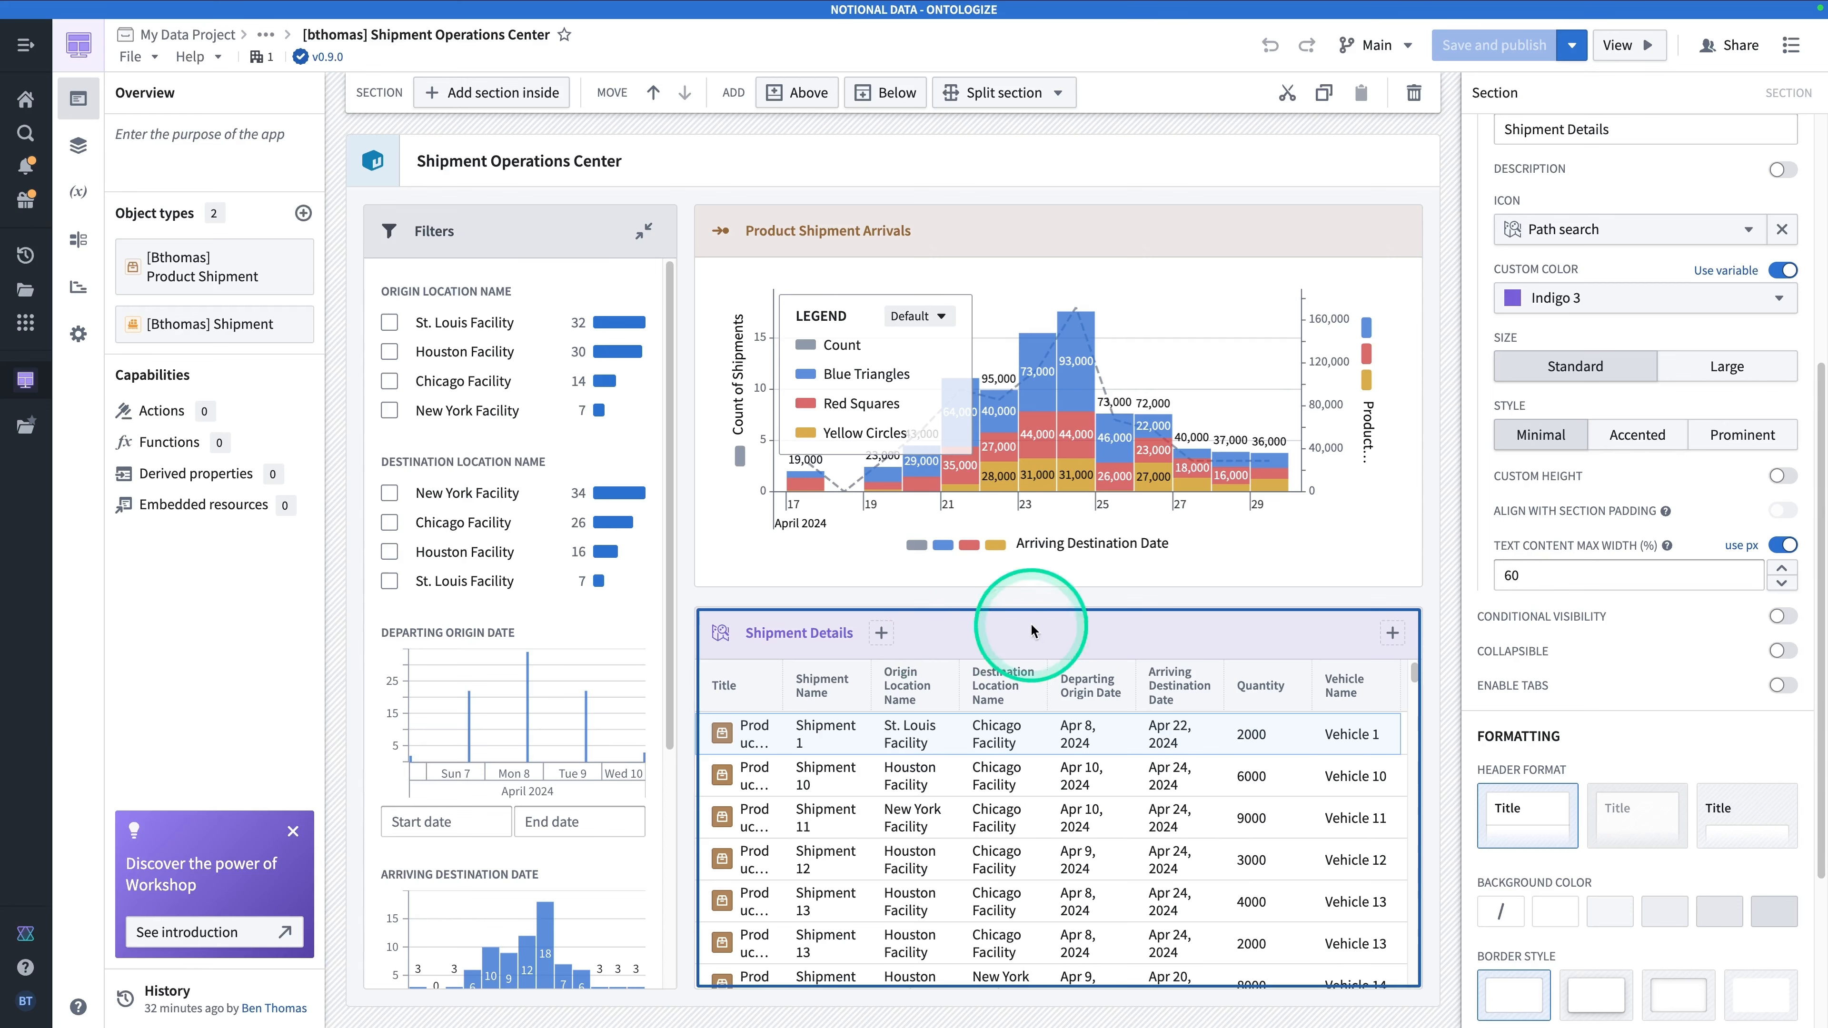
scroll(1717, 569, "down", 4)
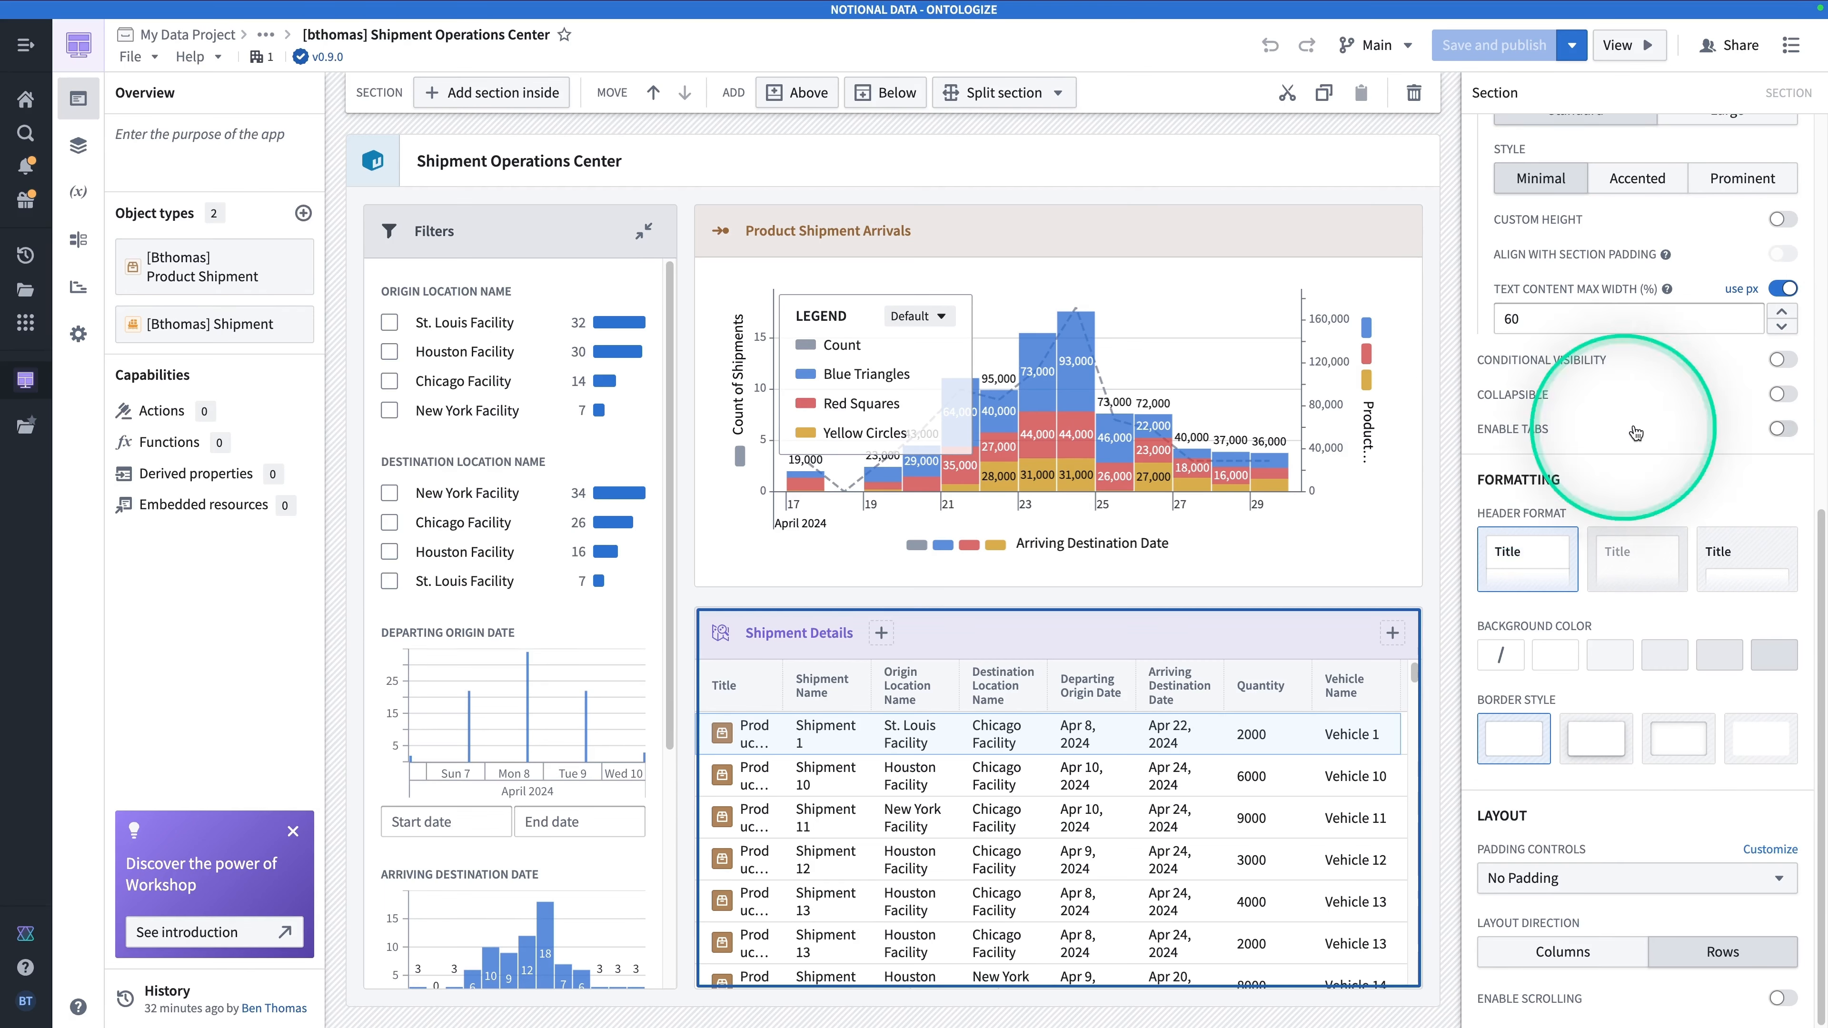
left_click(1783, 430)
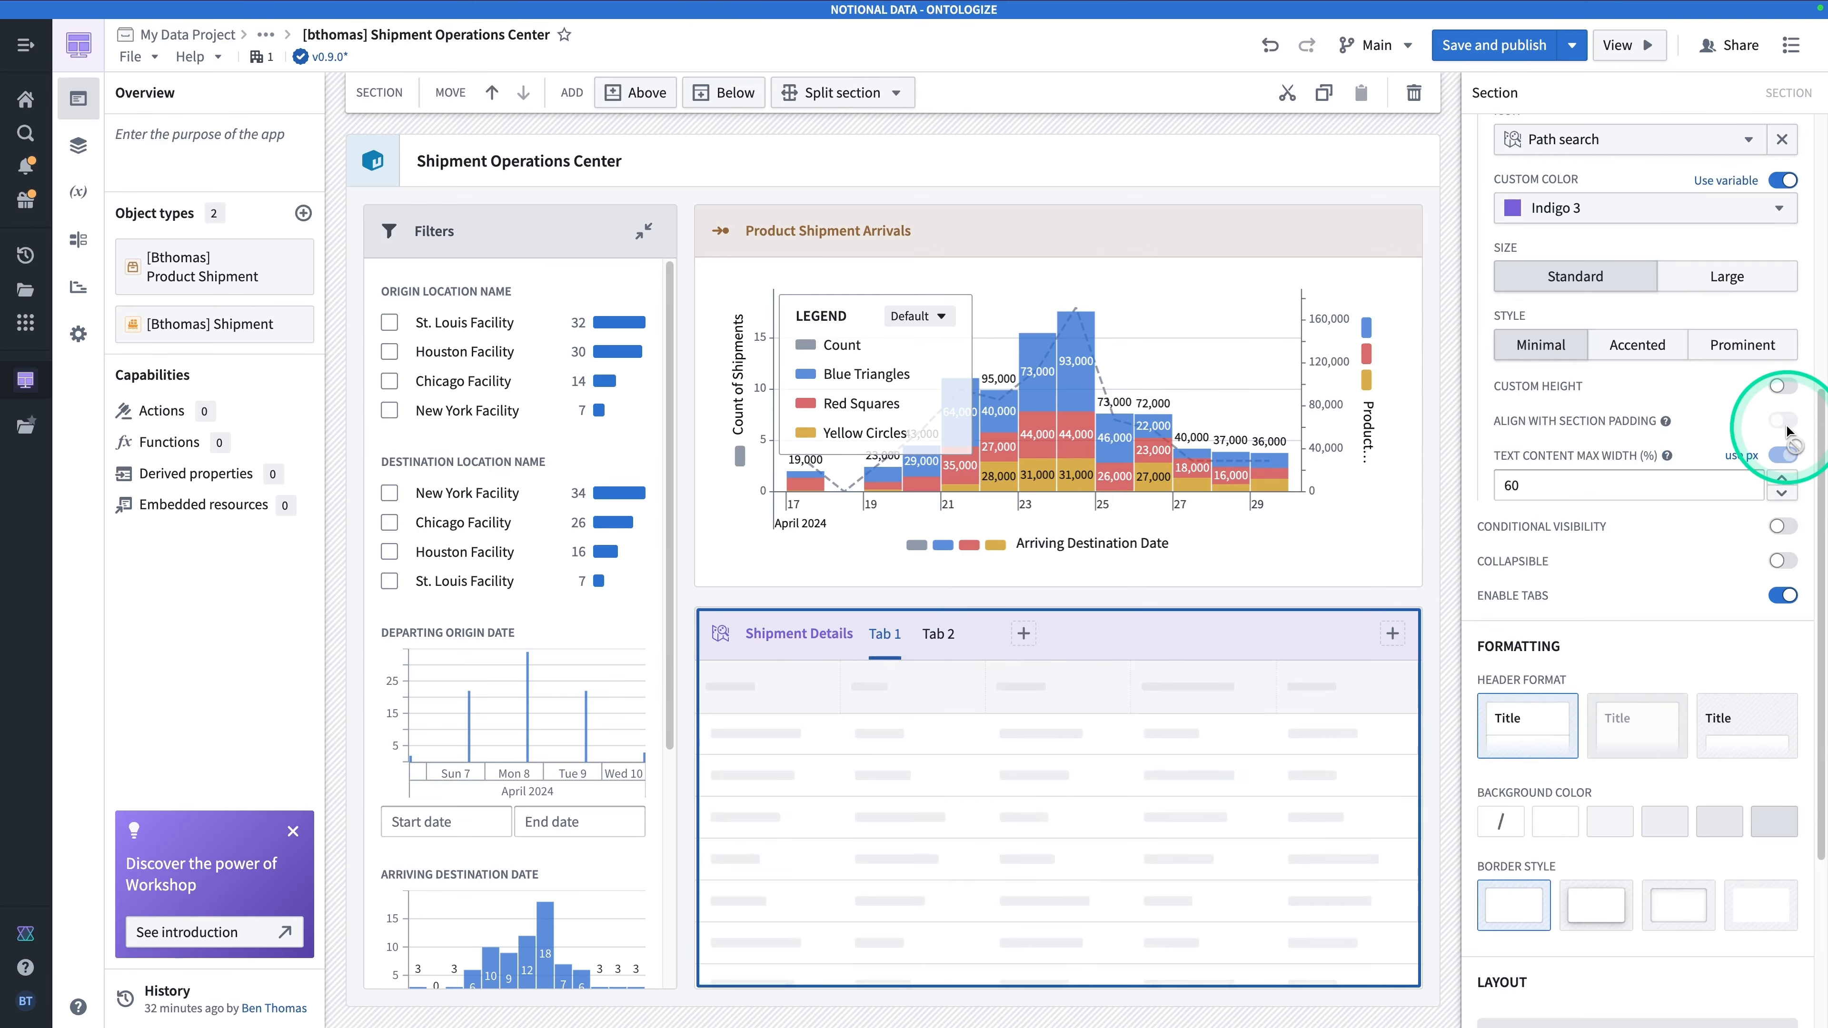
left_click(934, 638)
left_click(882, 640)
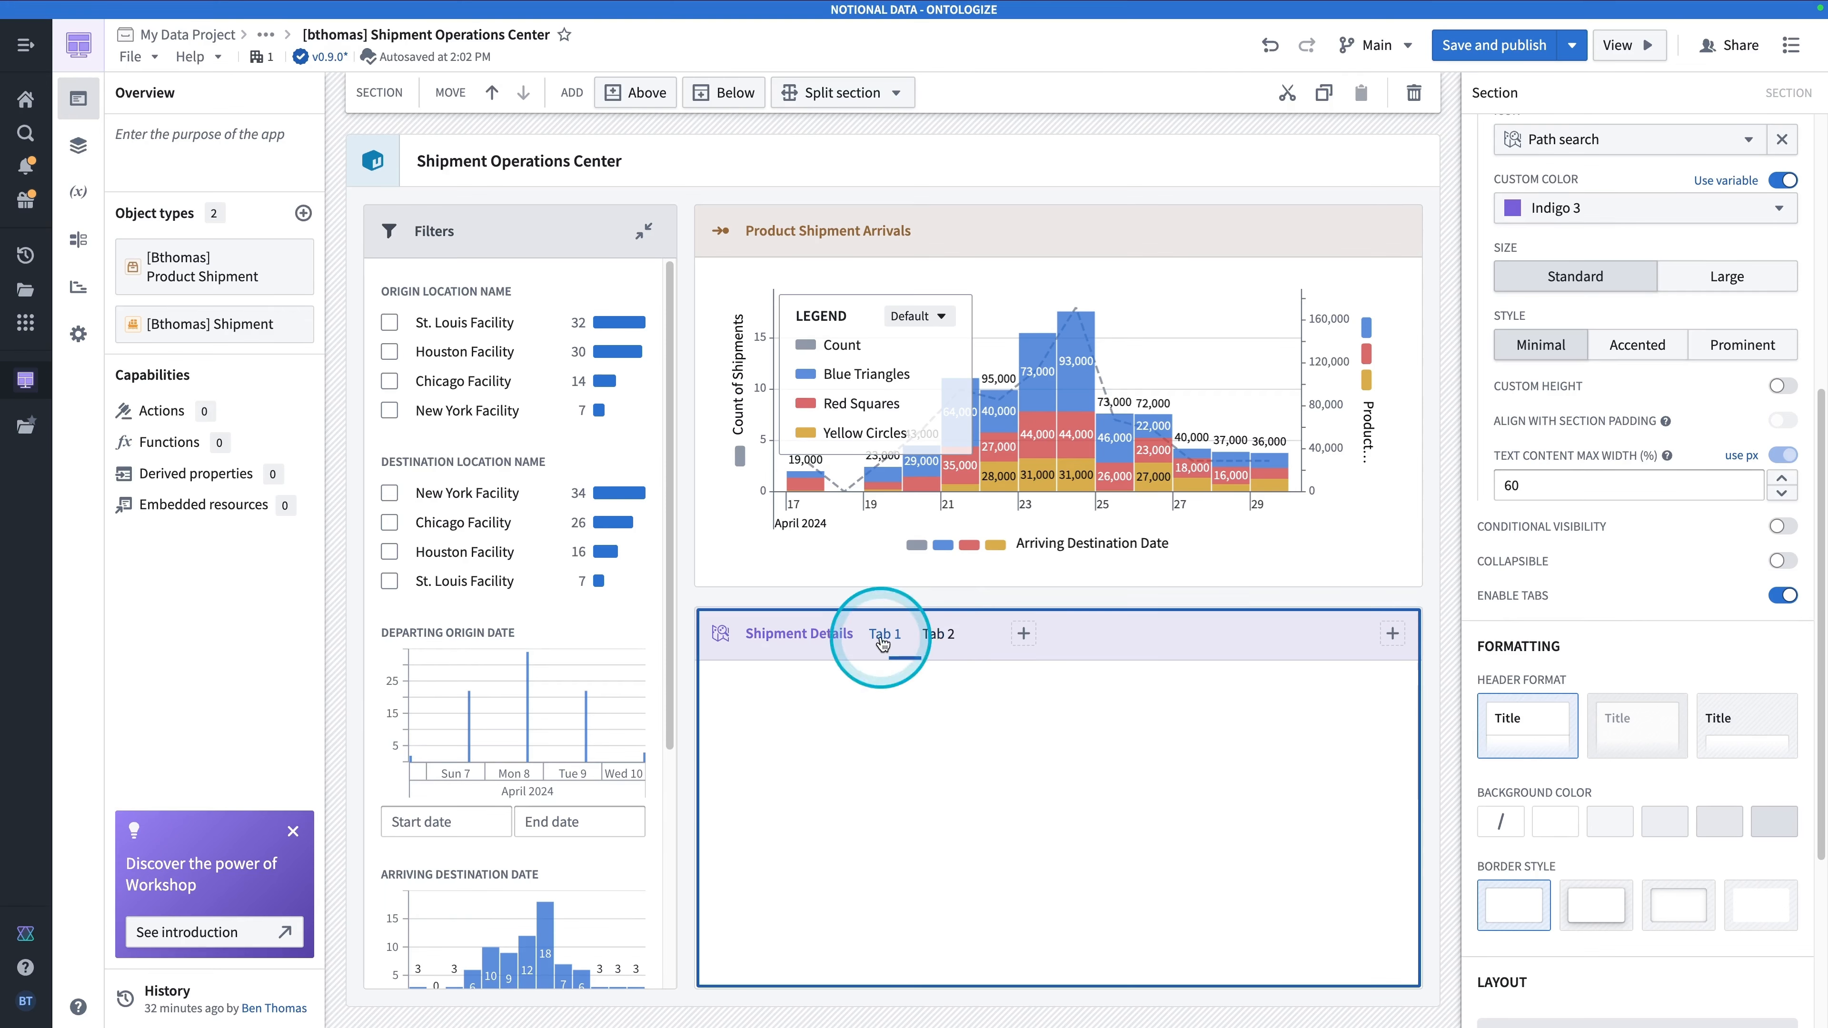
Rename the first tab of the Shipment Details section "Shipment Details".
scroll(1604, 572, "down", 5)
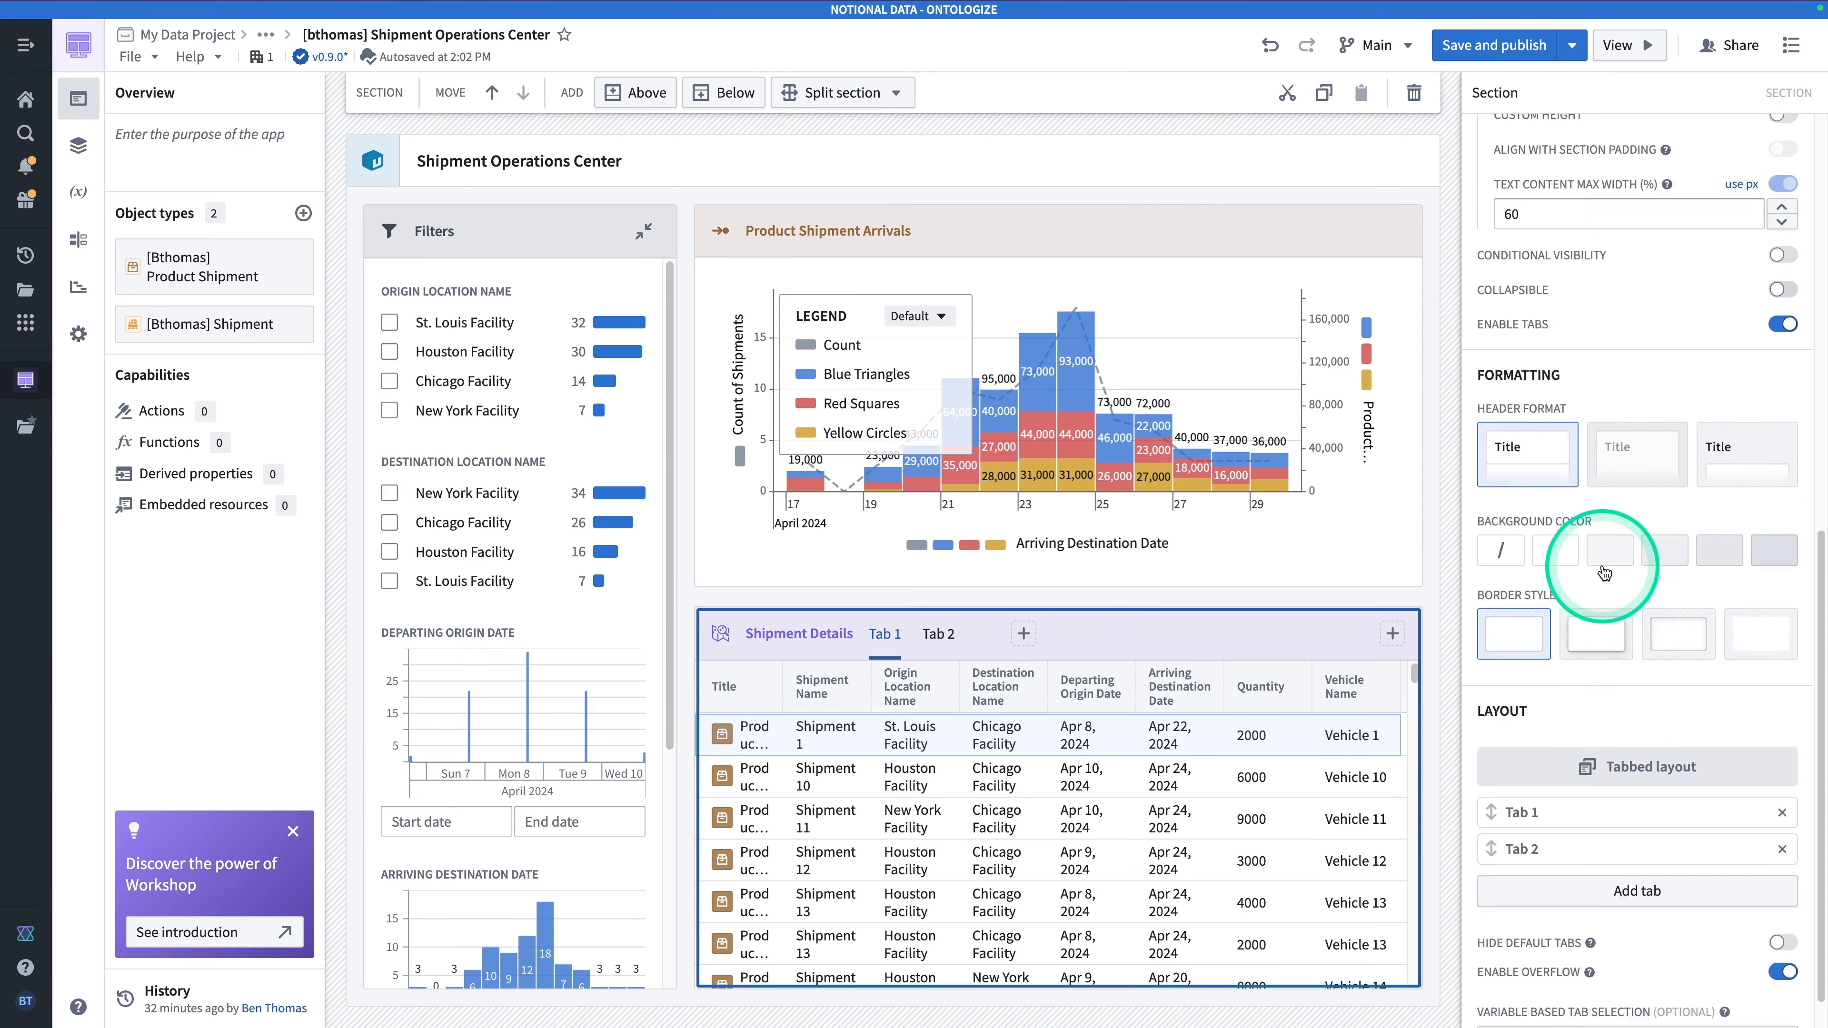
left_click(1541, 768)
left_click_drag(1542, 768, 1511, 768)
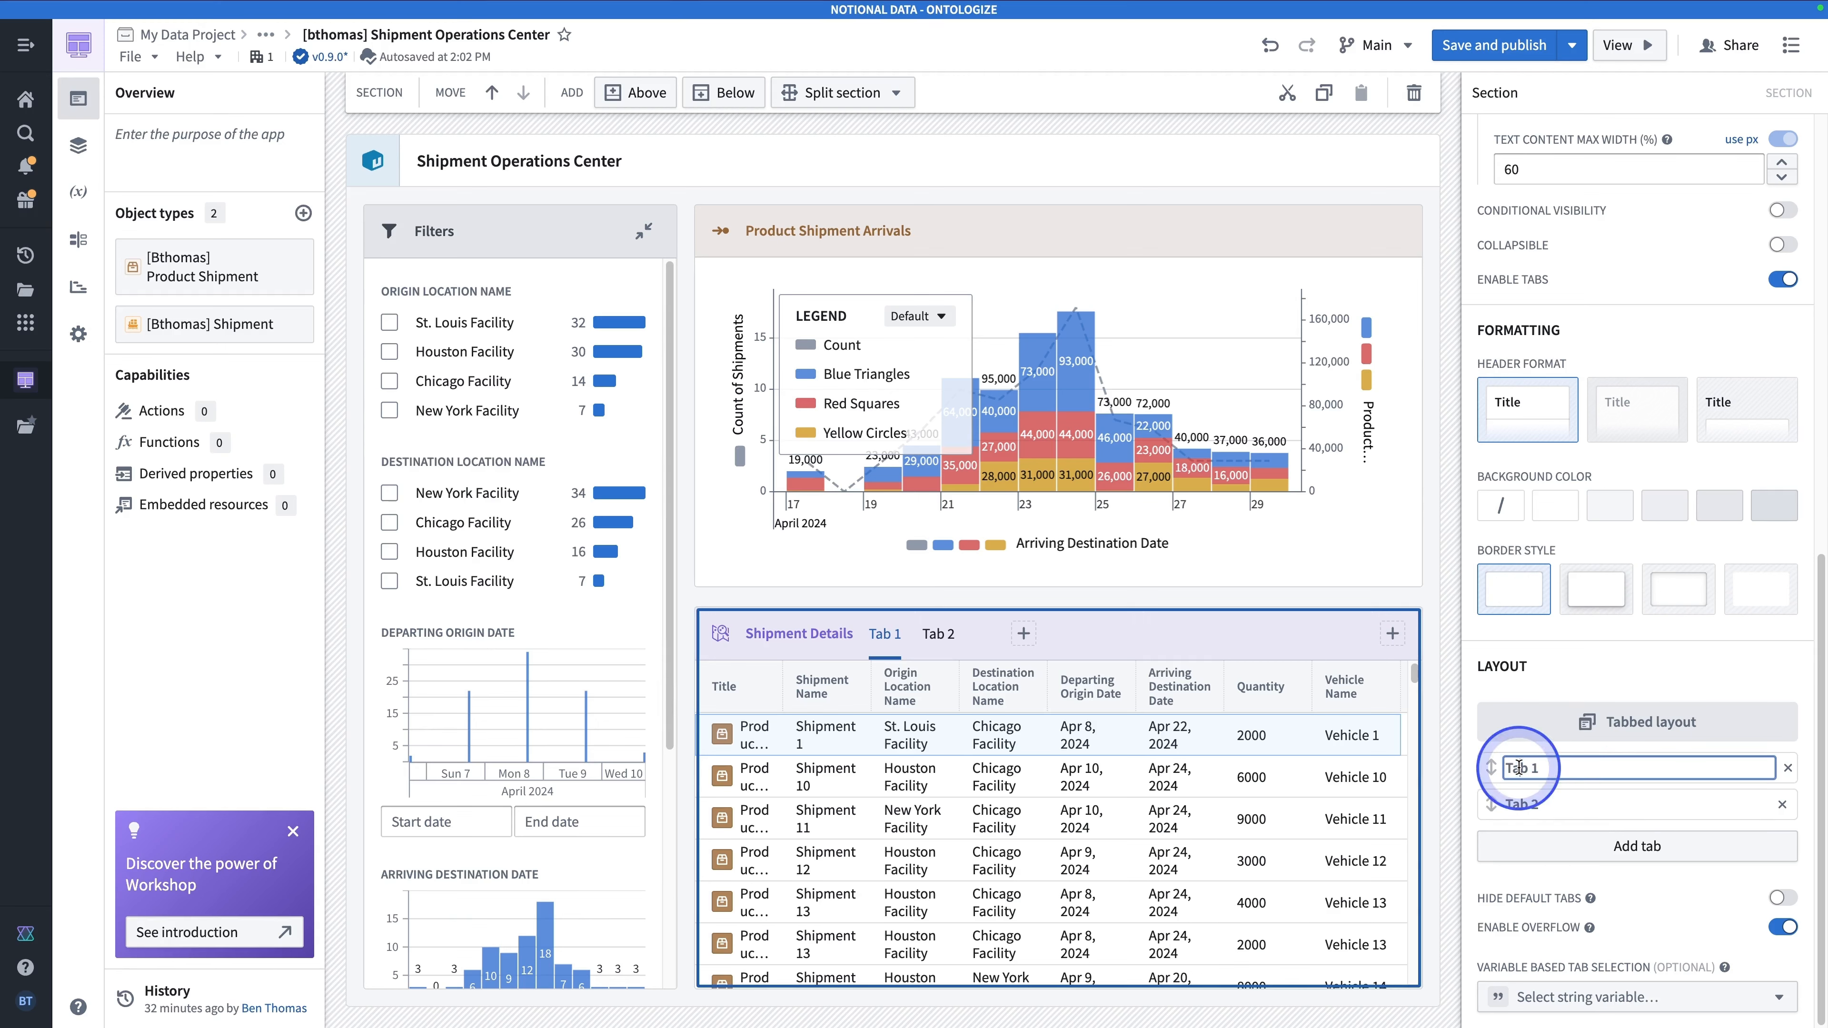
type("Shipment ")
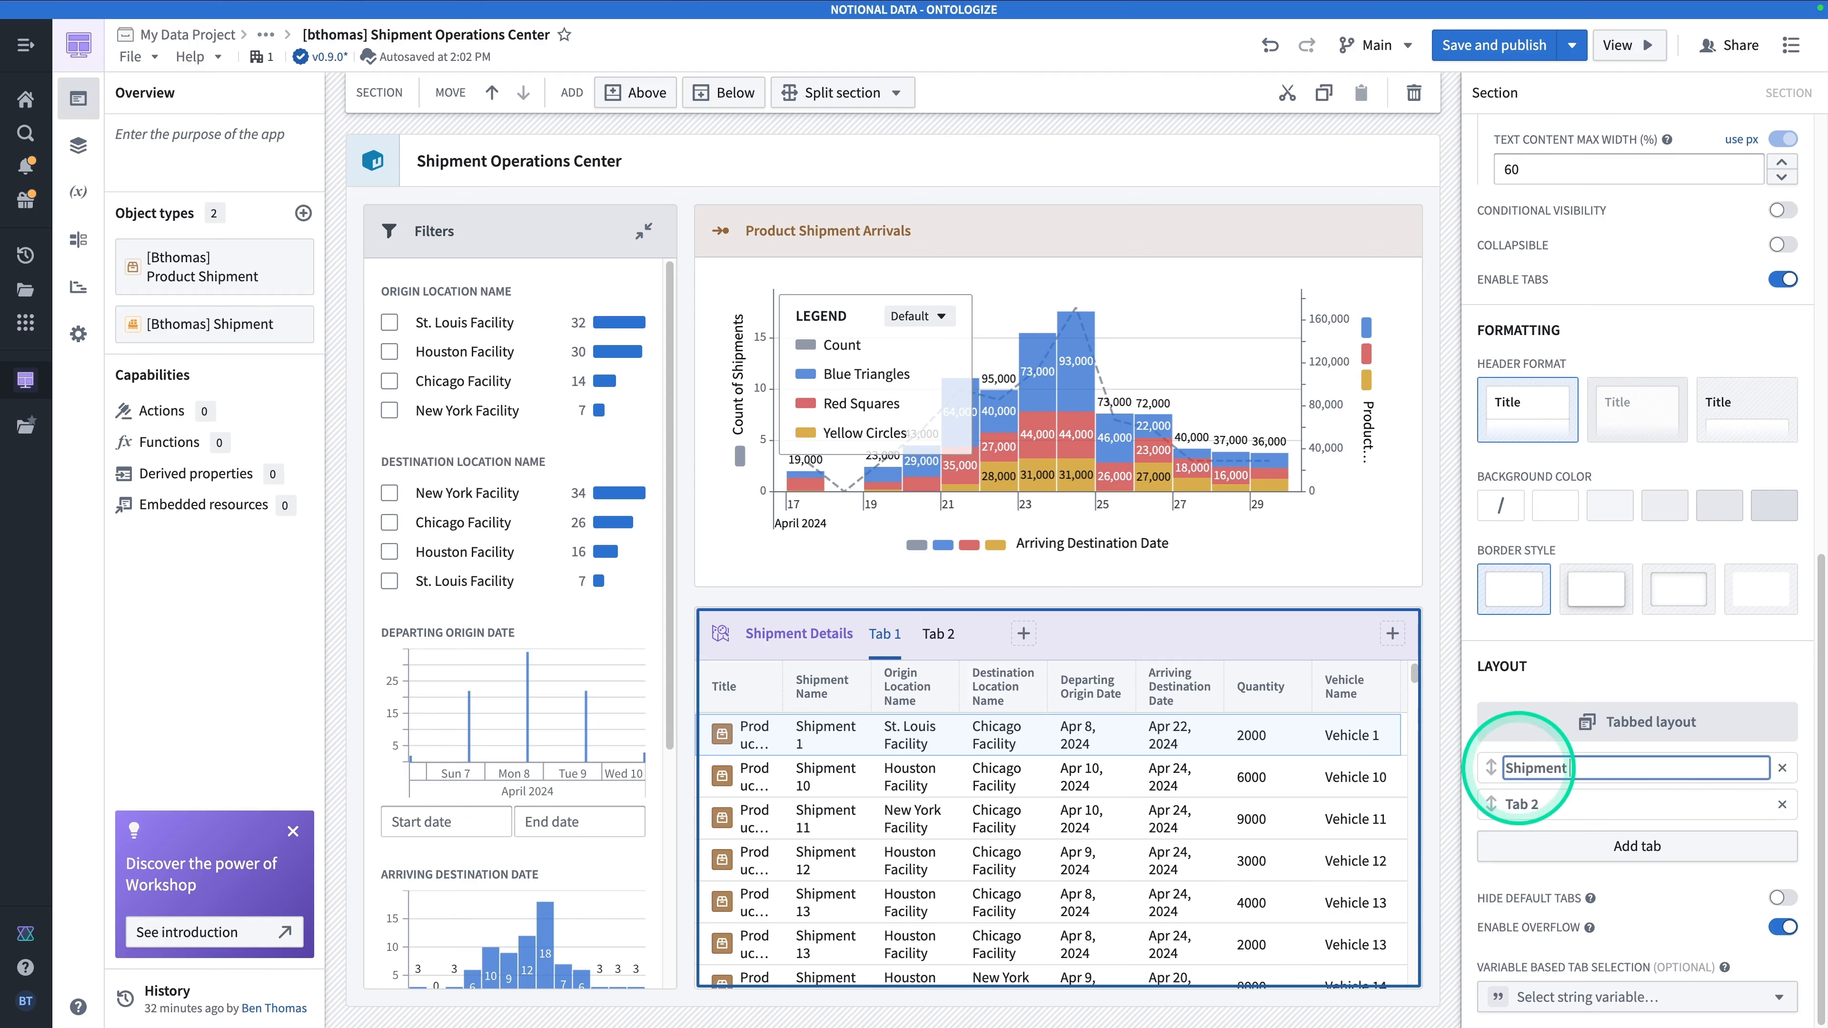
type("Details")
key("Return")
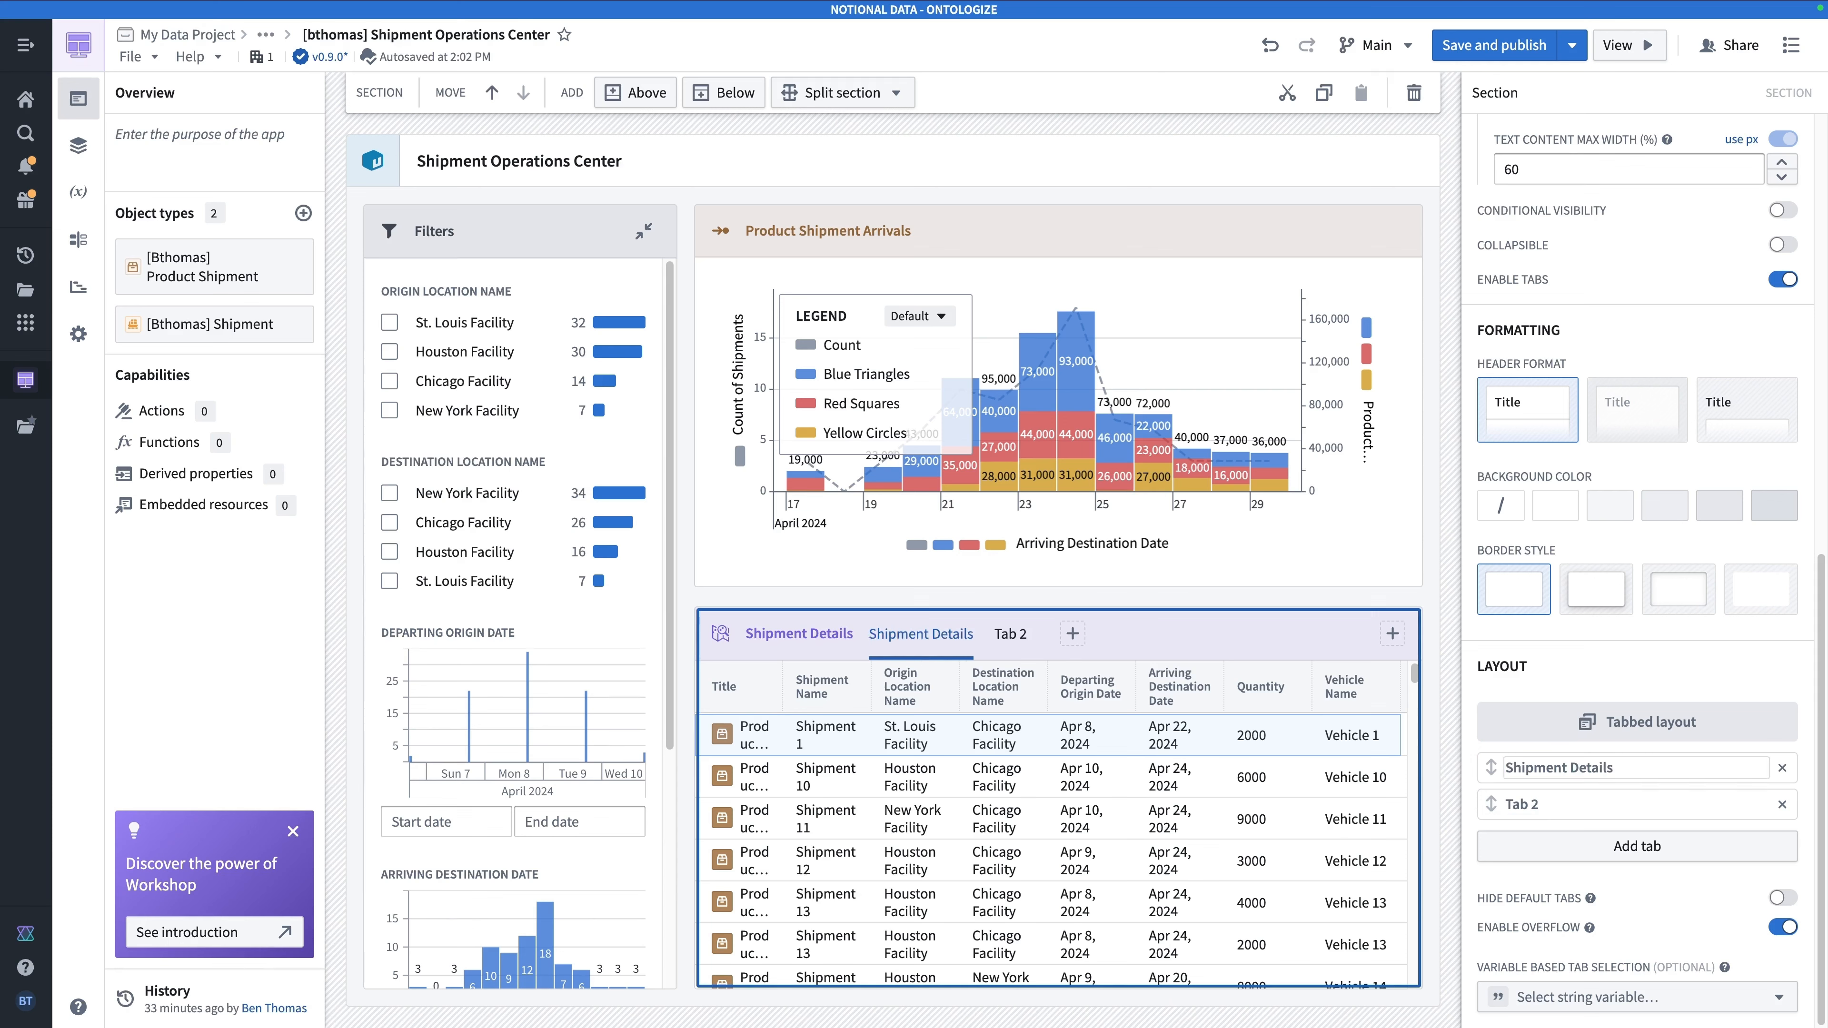
Rename the second tab of the Shipment Details section "Schedule".
left_click_drag(1508, 805, 1542, 806)
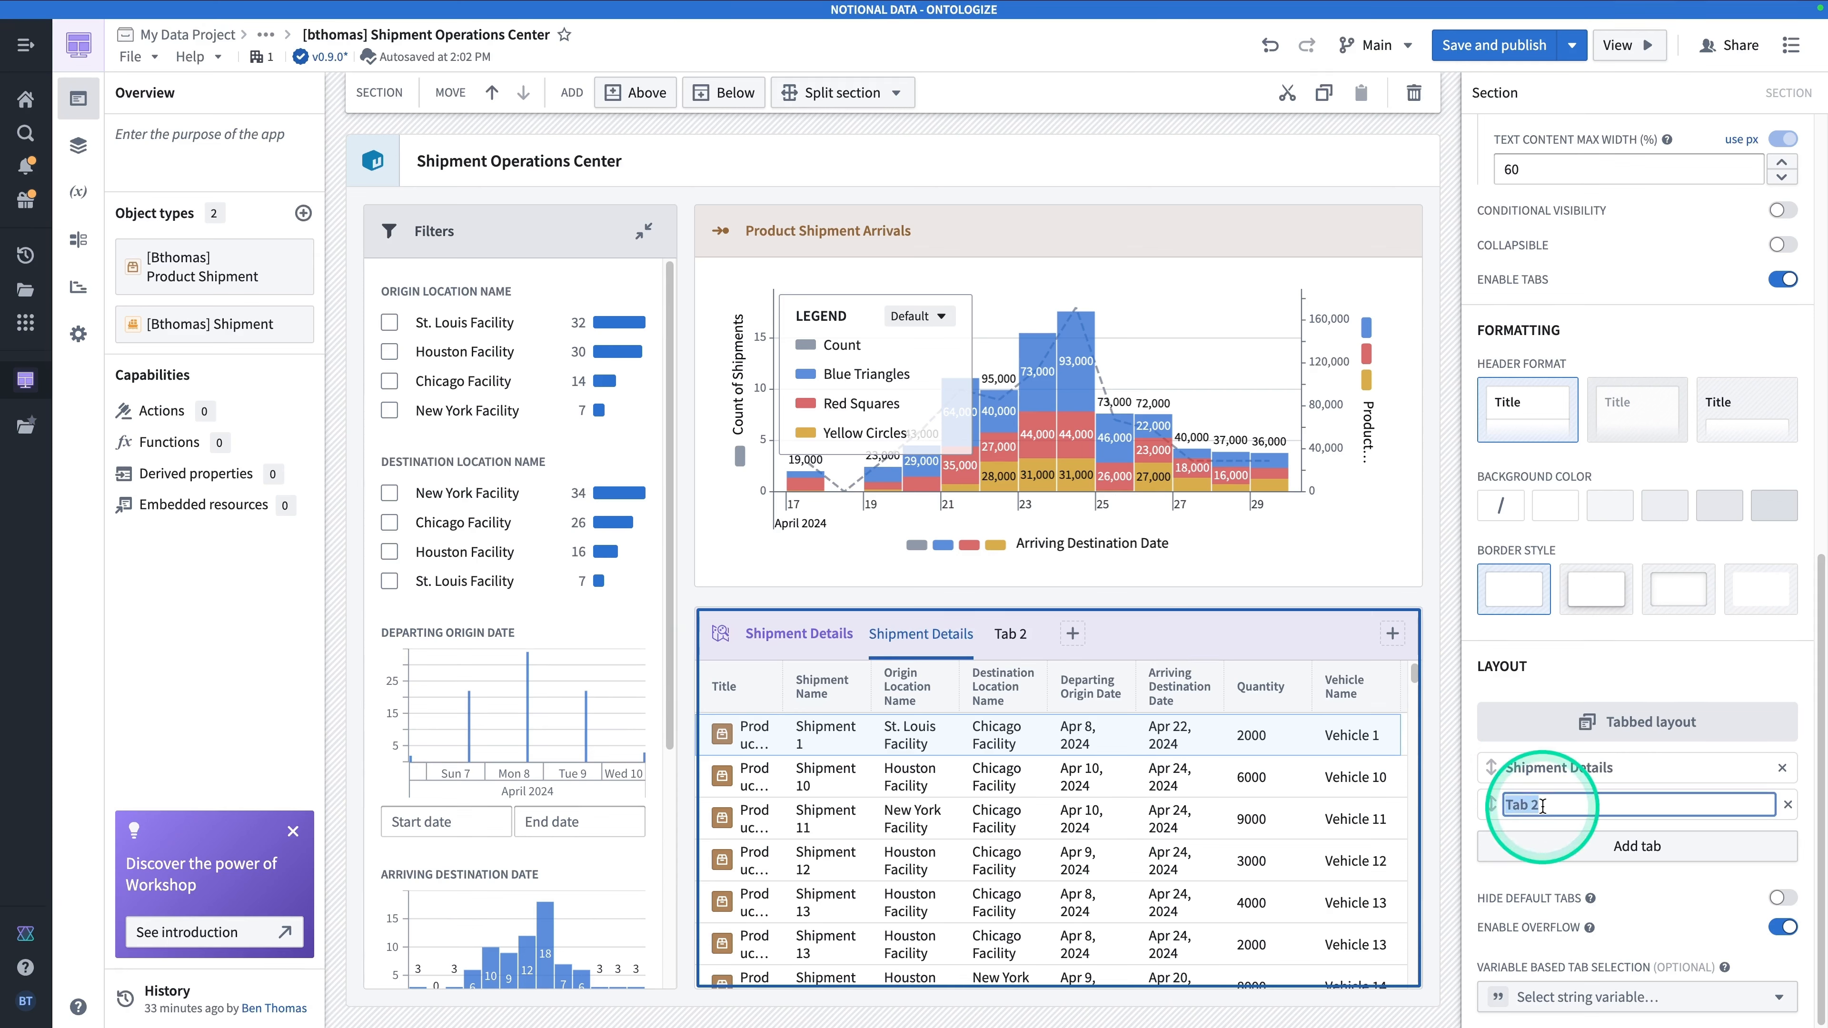
type("Schedule")
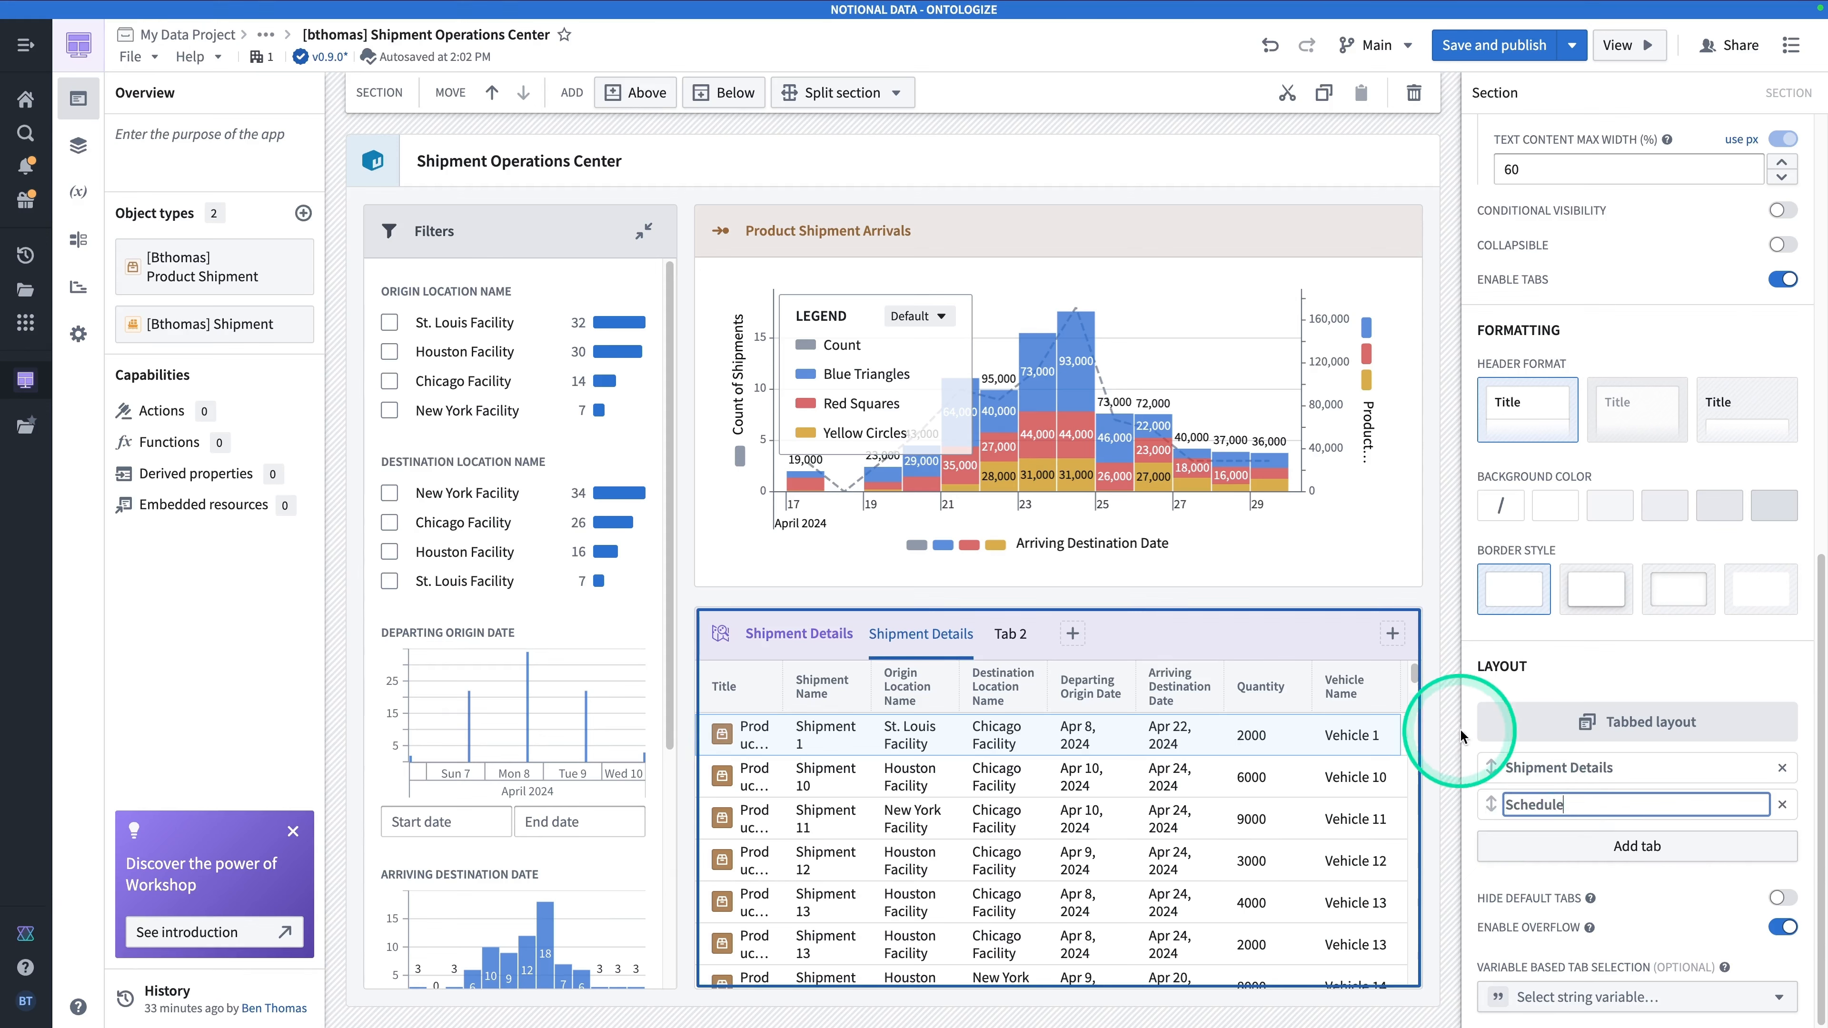
key("Return")
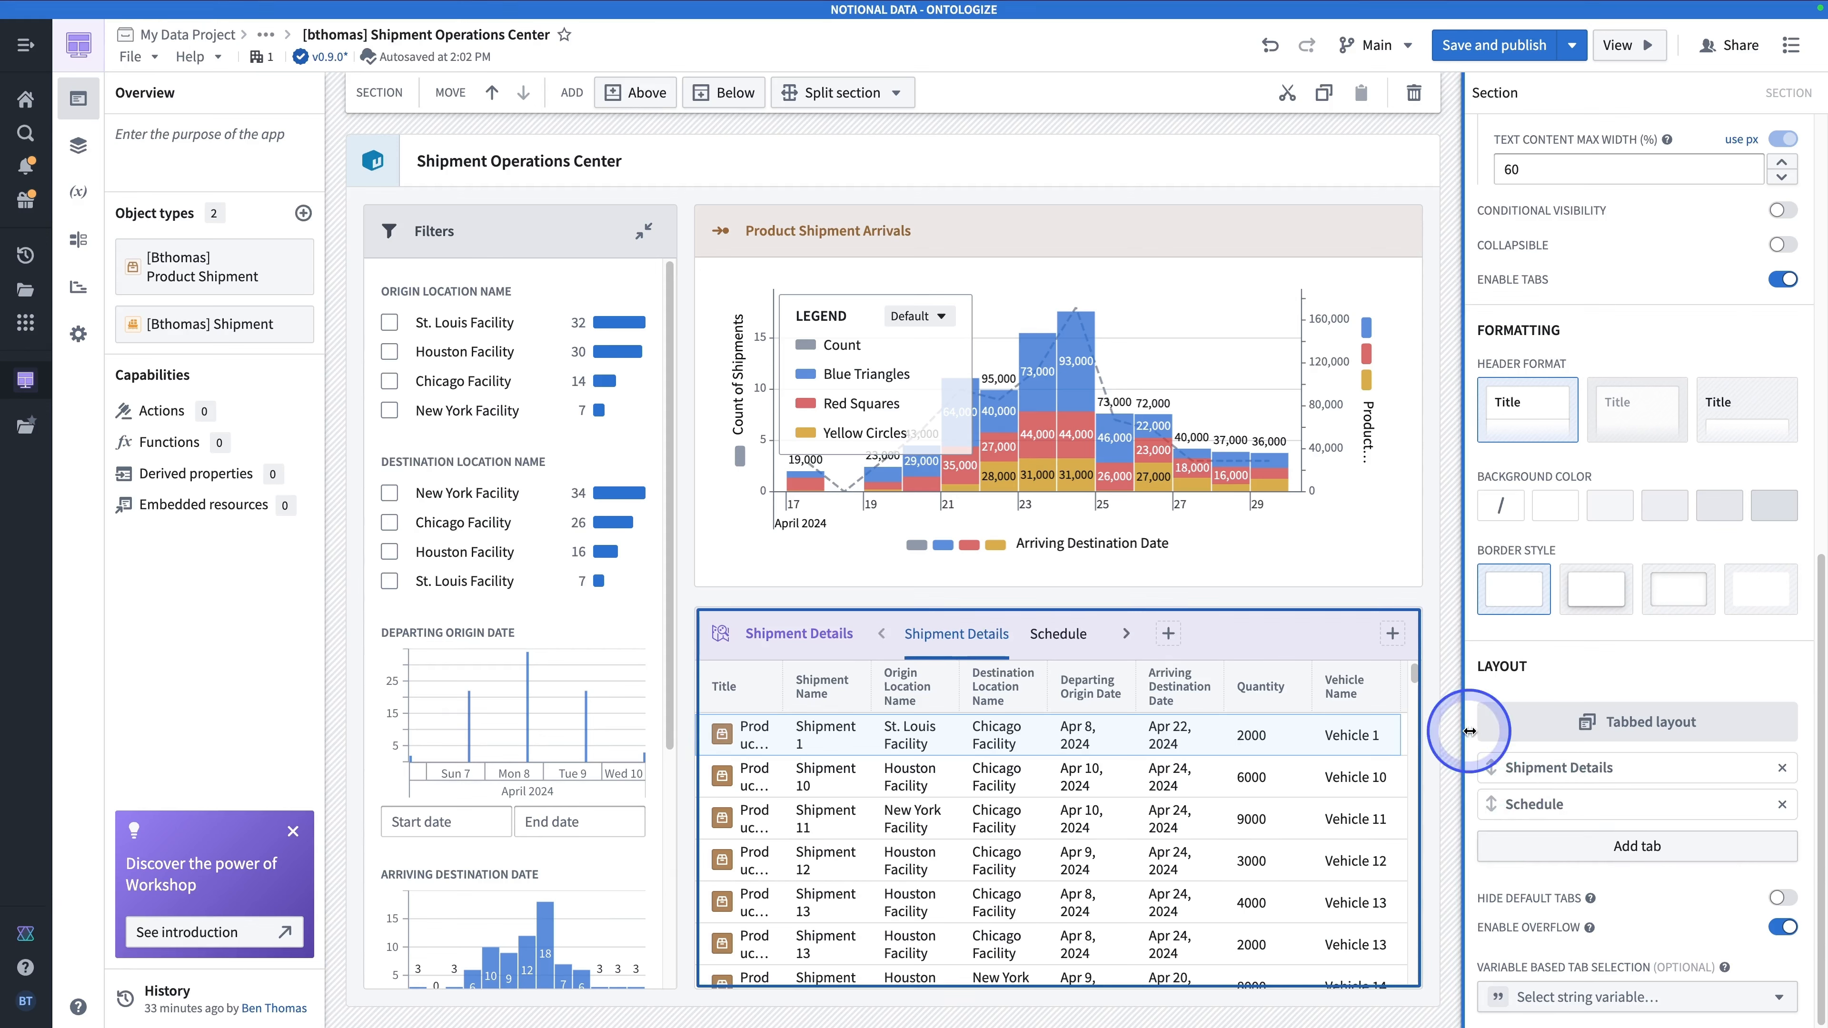
left_click(1017, 641)
left_click(929, 637)
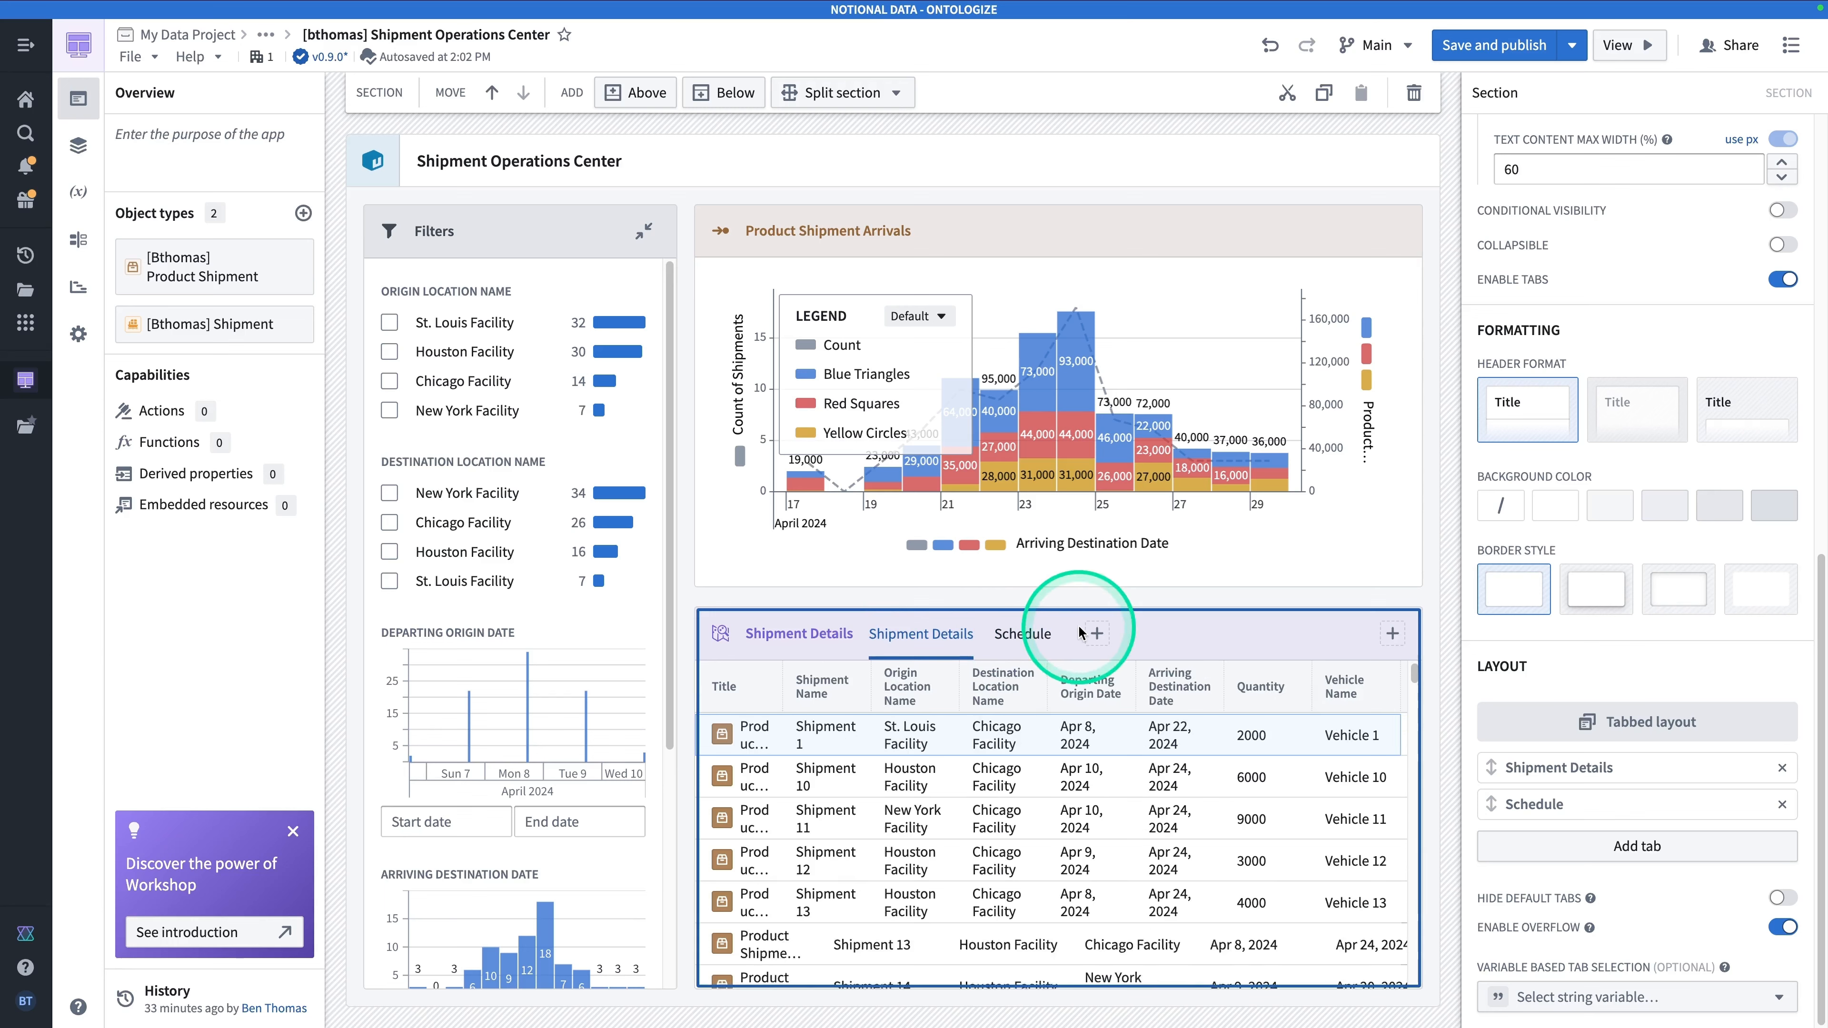
Search the widgets for "gantt" and add a Gantt chart widget to the empty Schedule tab.
left_click(1021, 641)
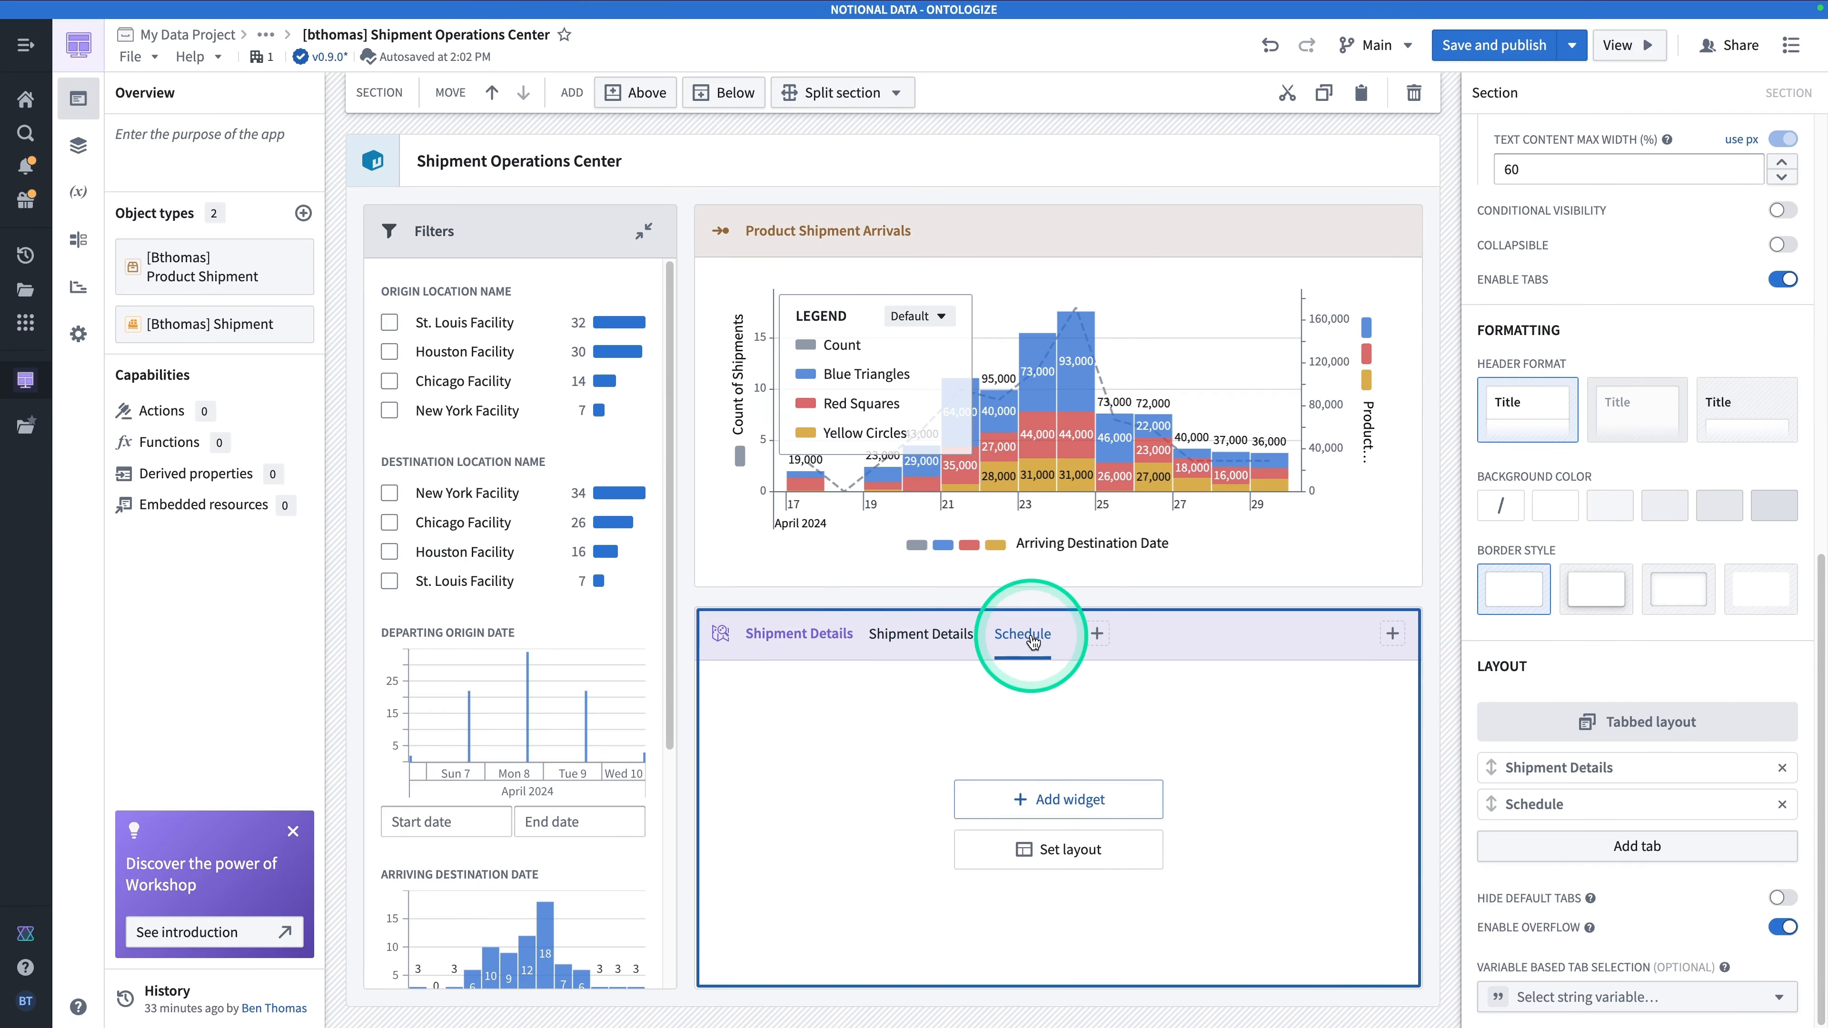
left_click(1063, 804)
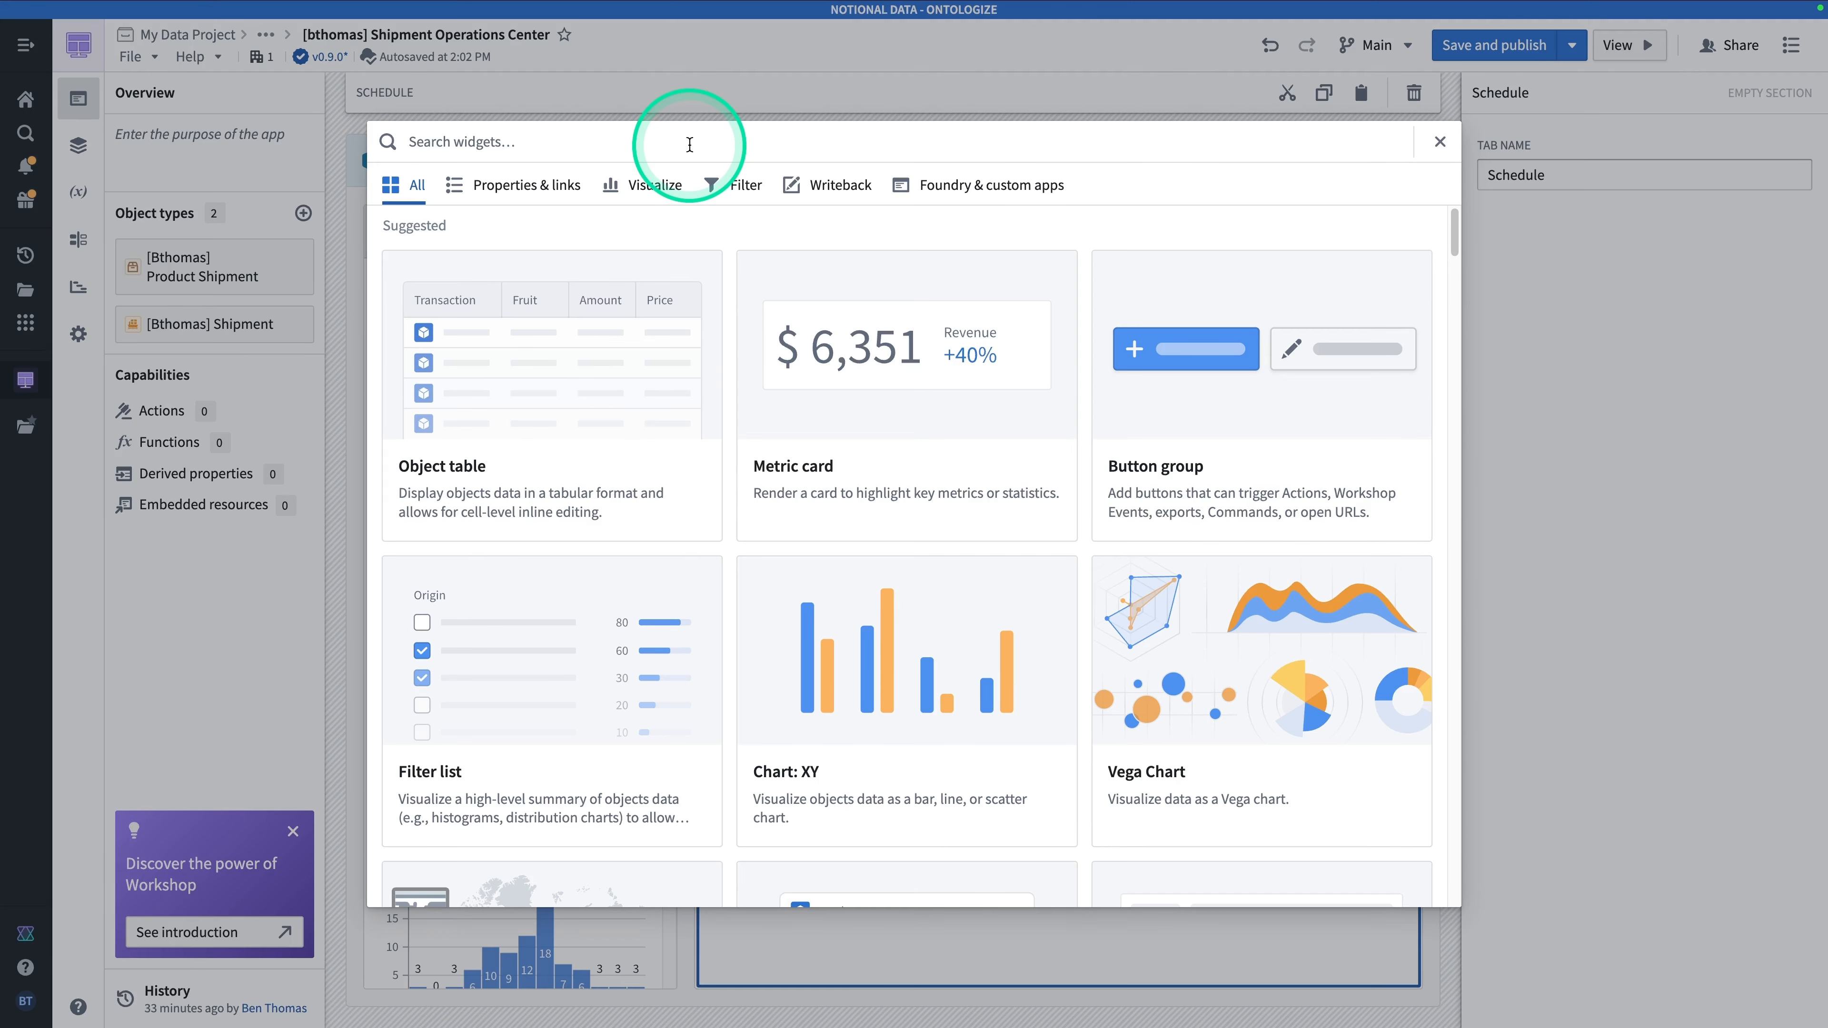
type("gantt")
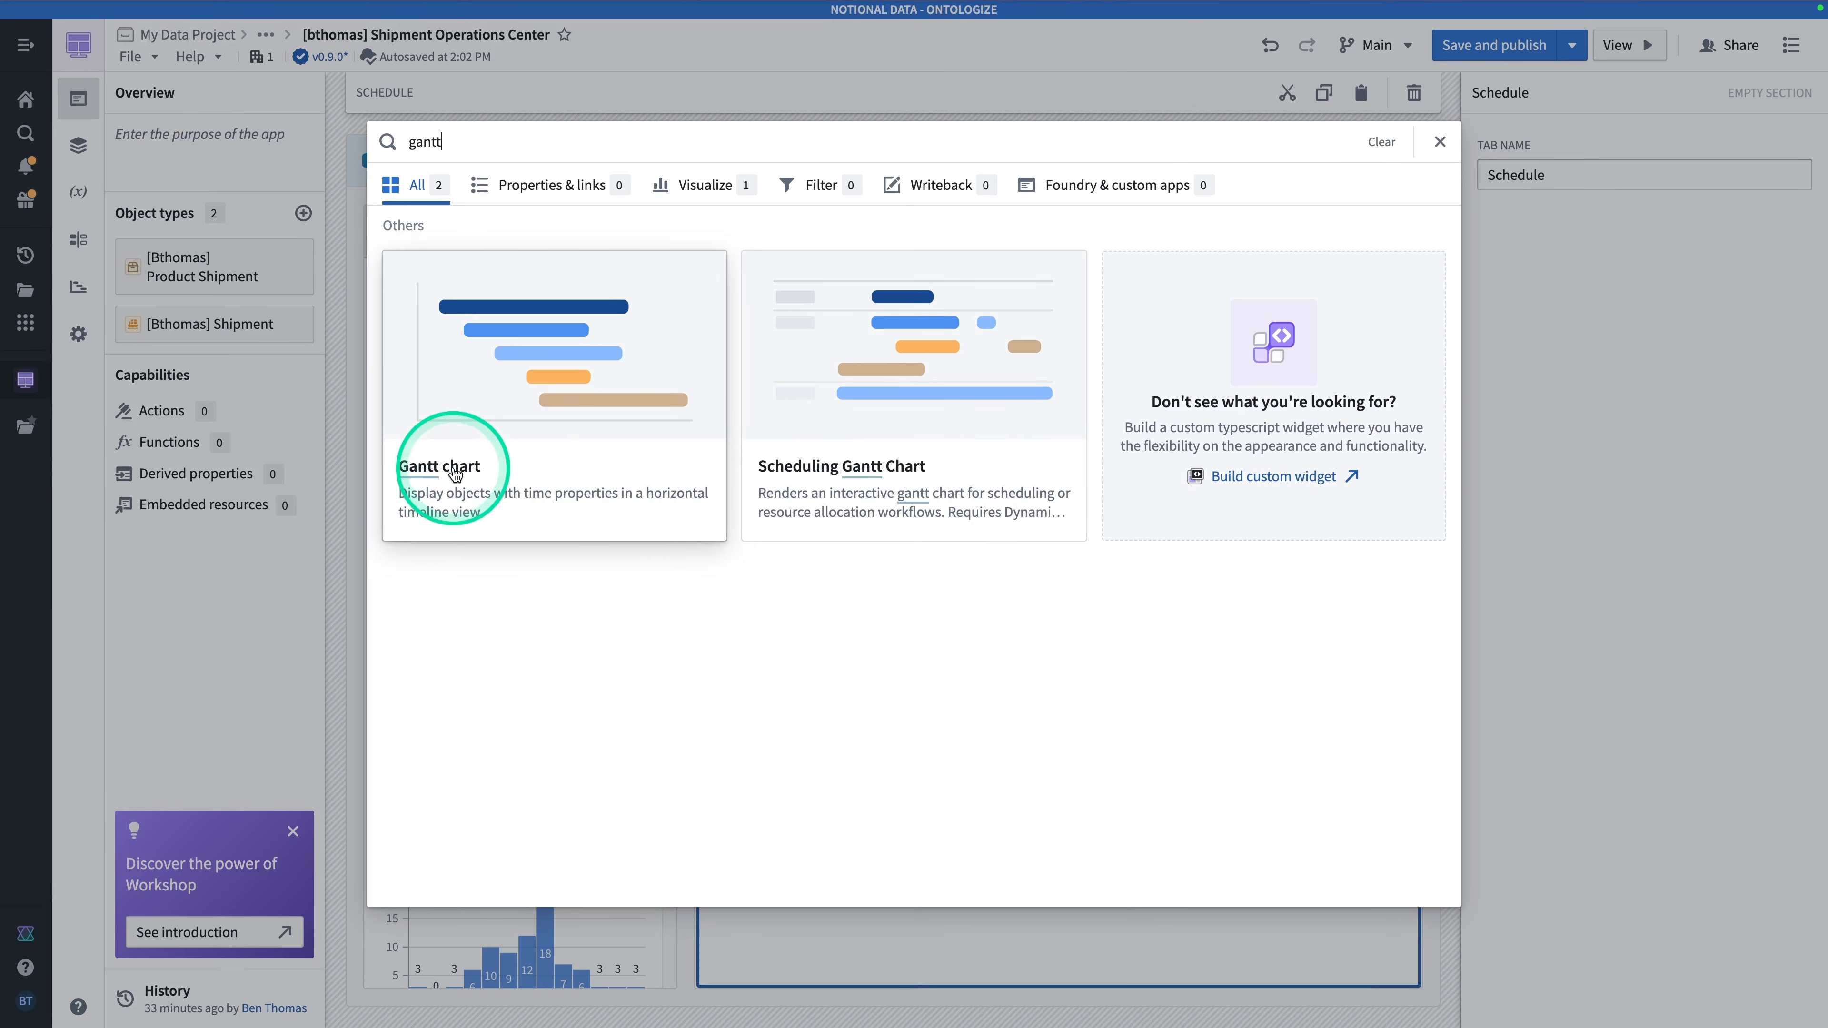
left_click(497, 418)
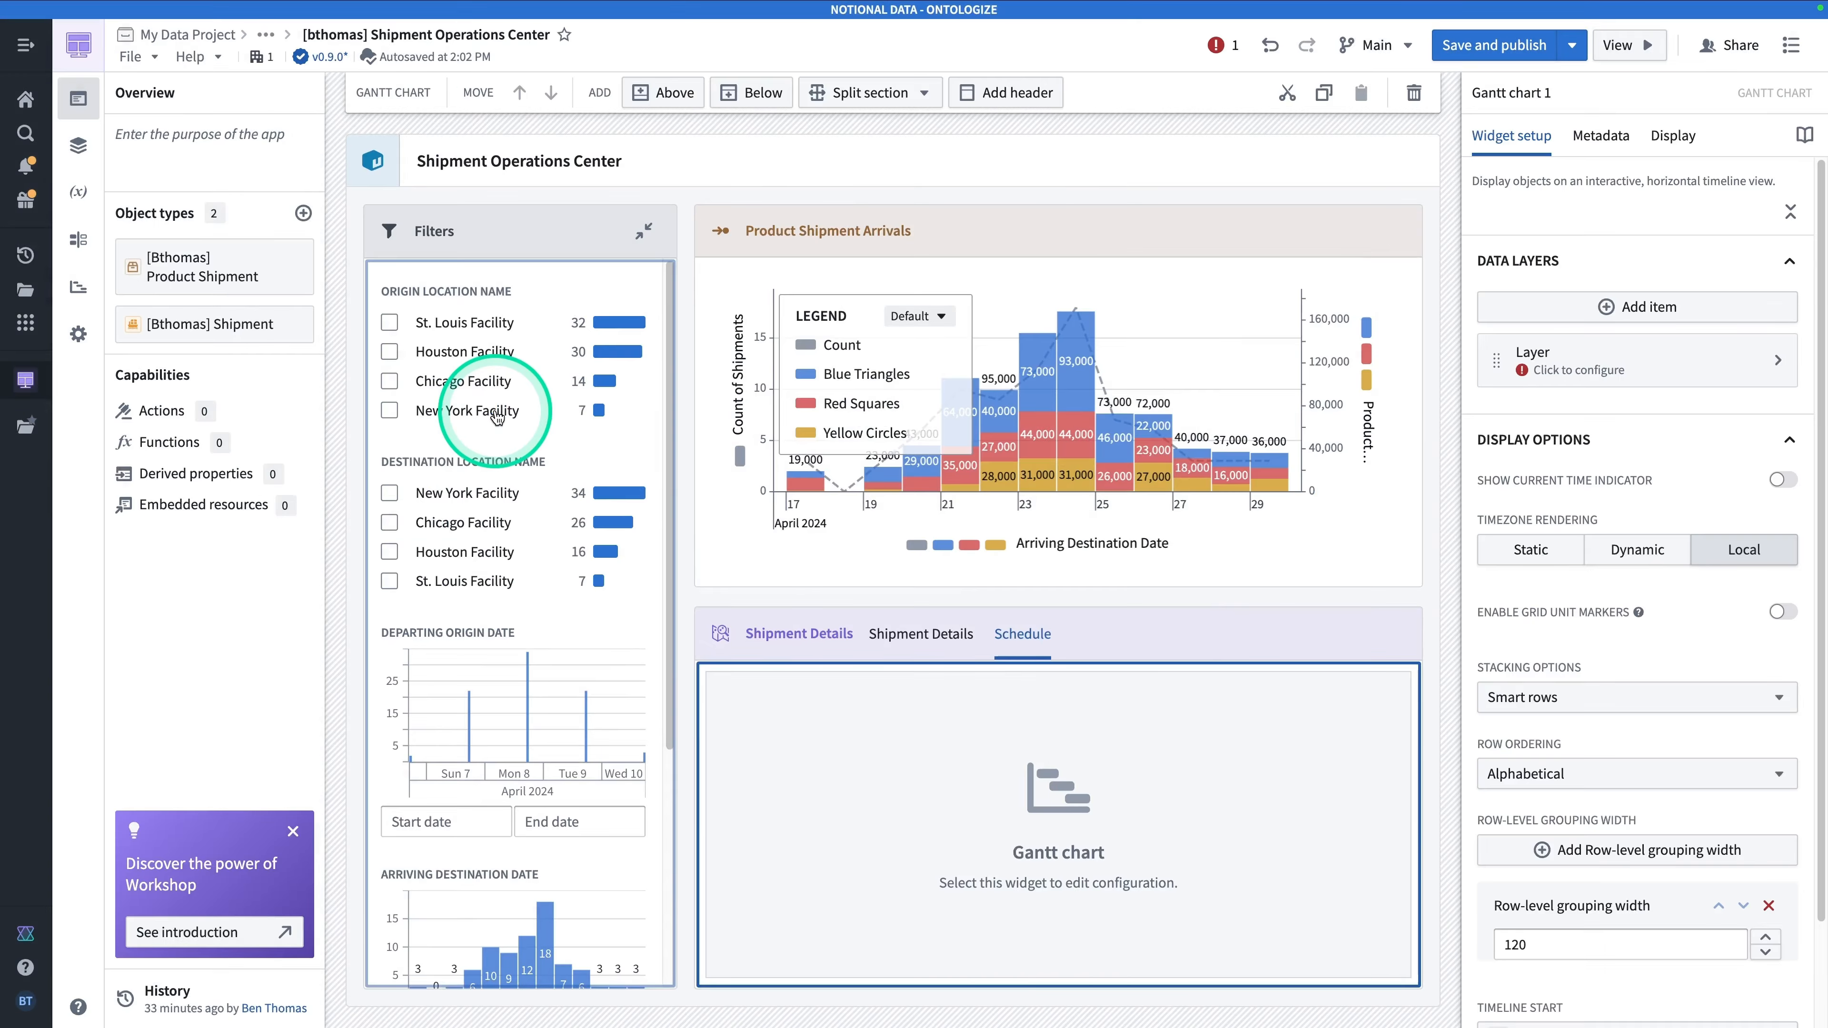
Rename the Gantt chart widget "Gantt chart: schedule".
left_click(1511, 93)
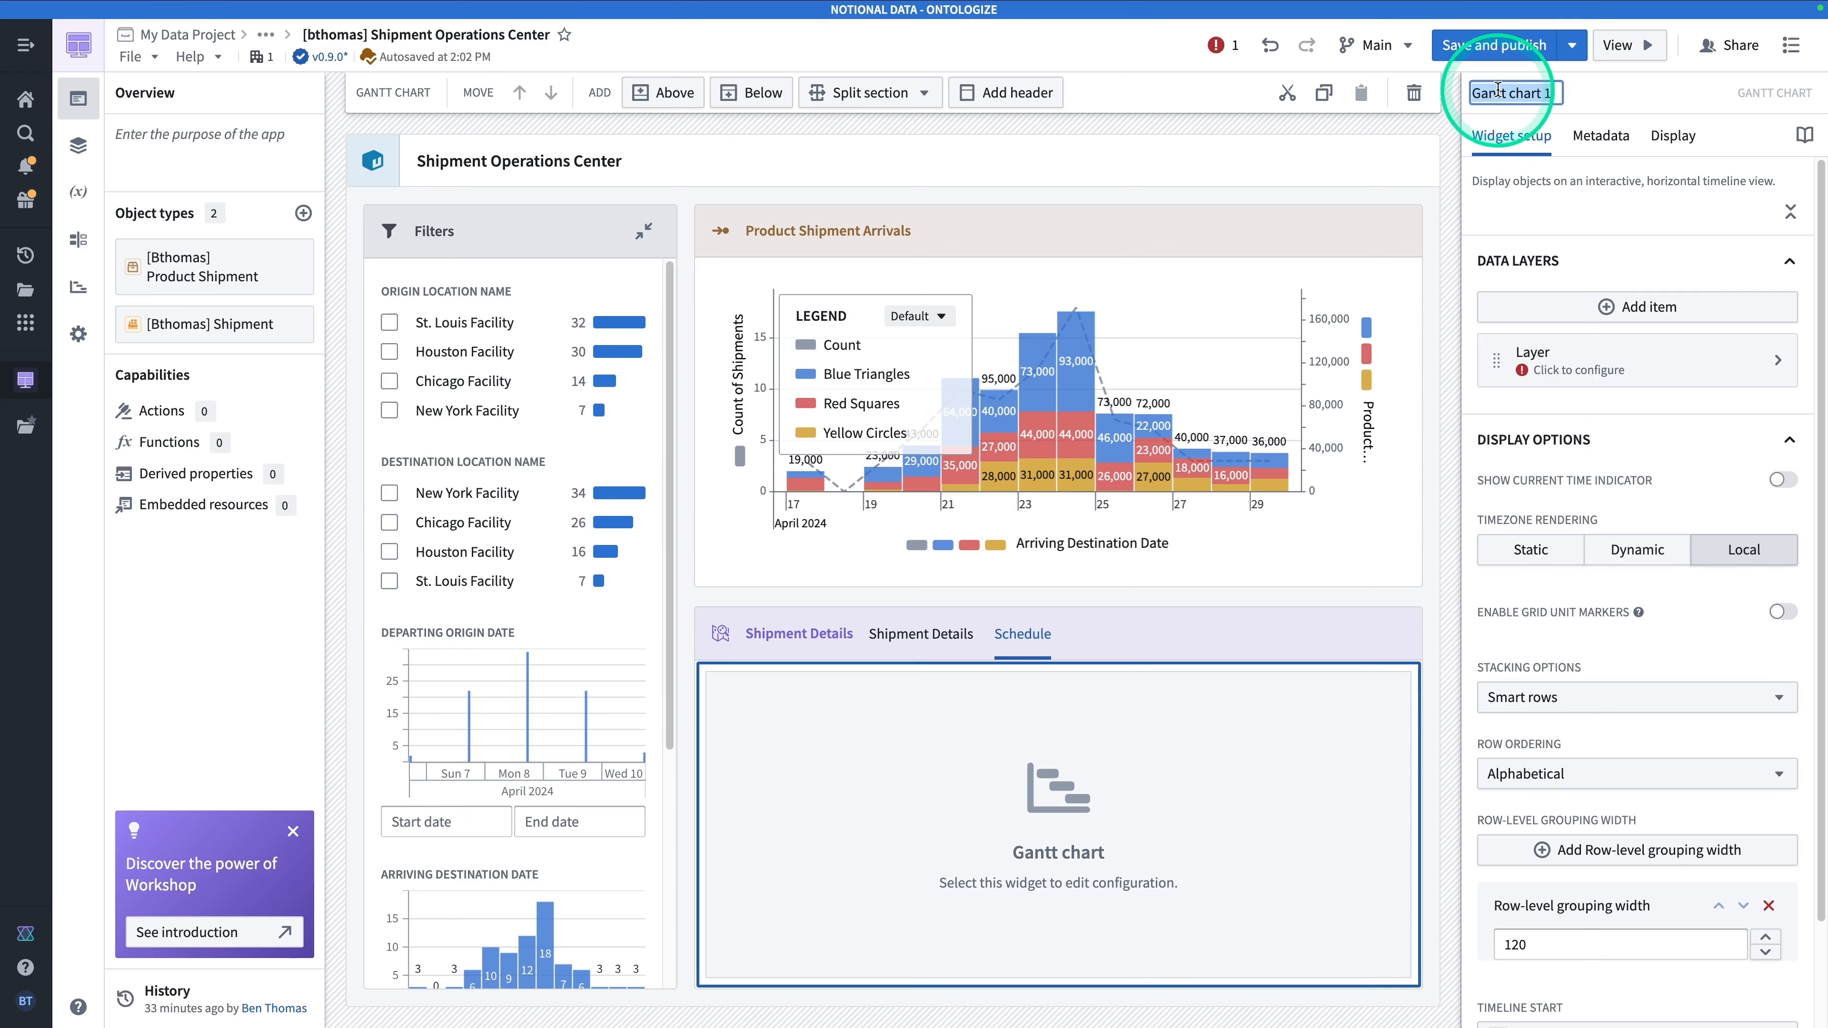
type("Gantt chart:")
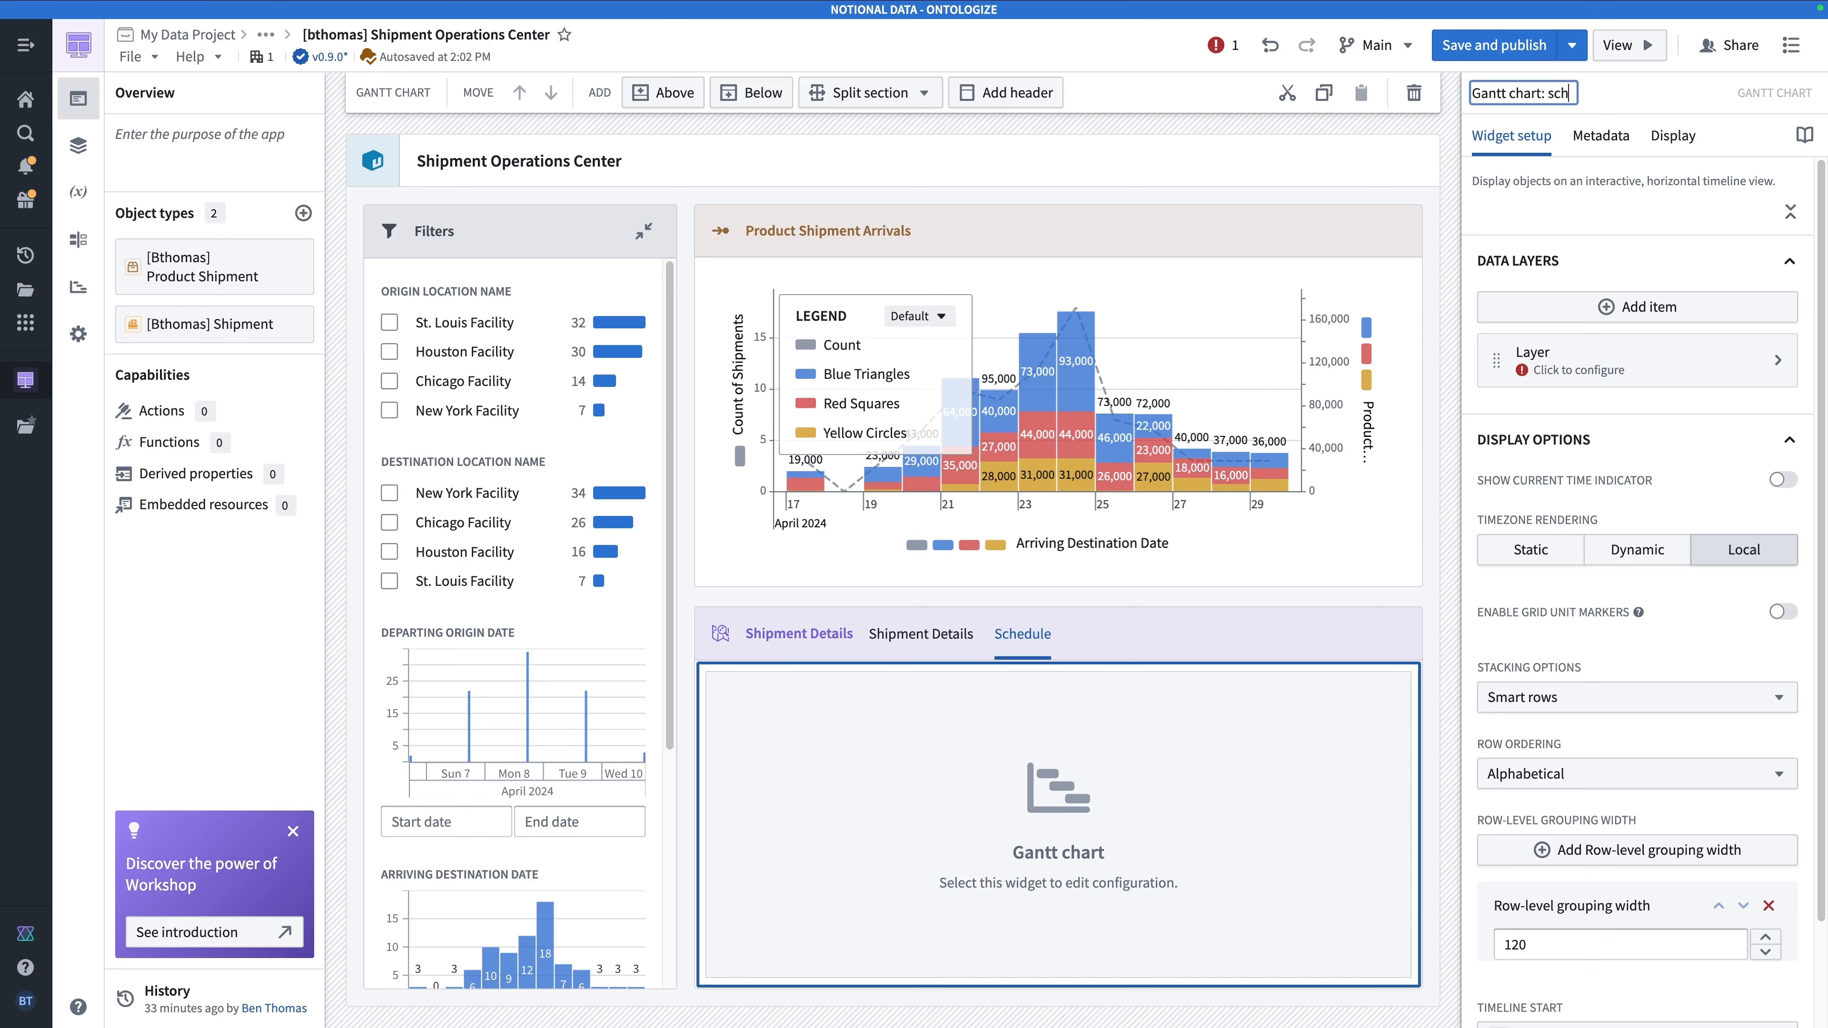
key("Return")
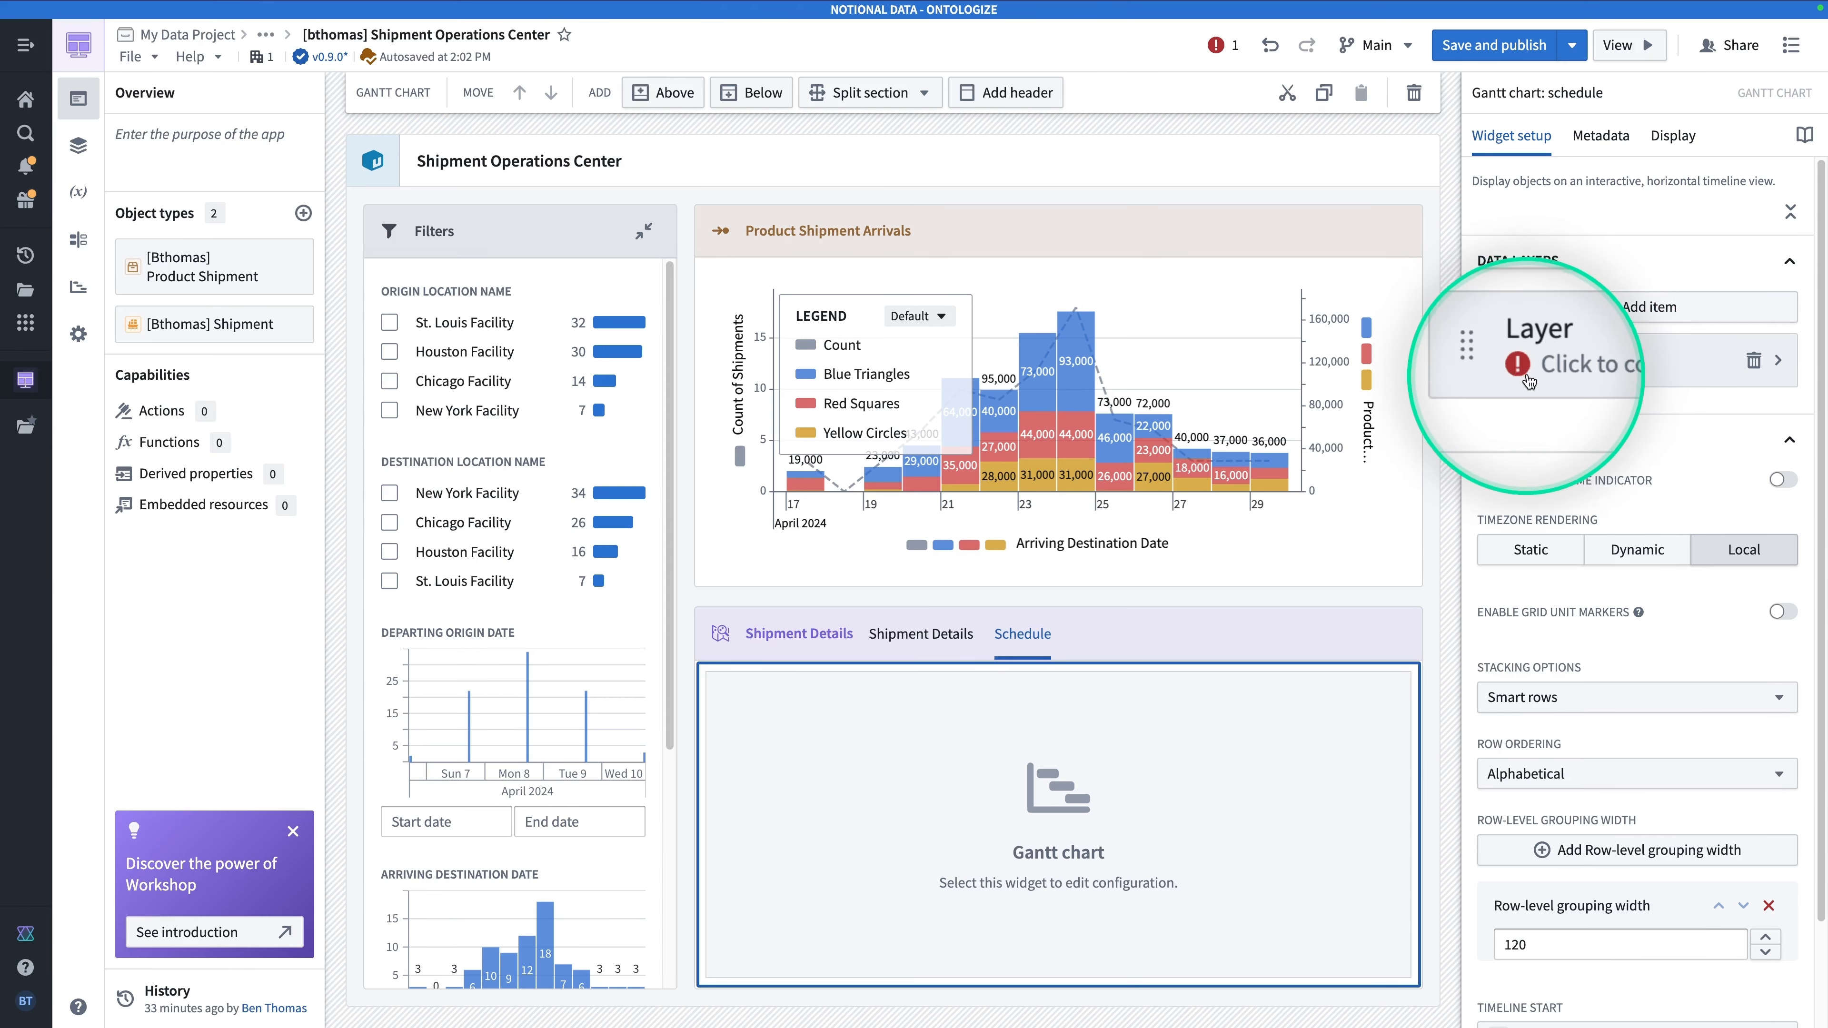
Check the module's configuration error, and set Filtered Shipments as the object set of the Gantt chart's data layer.
left_click(1216, 50)
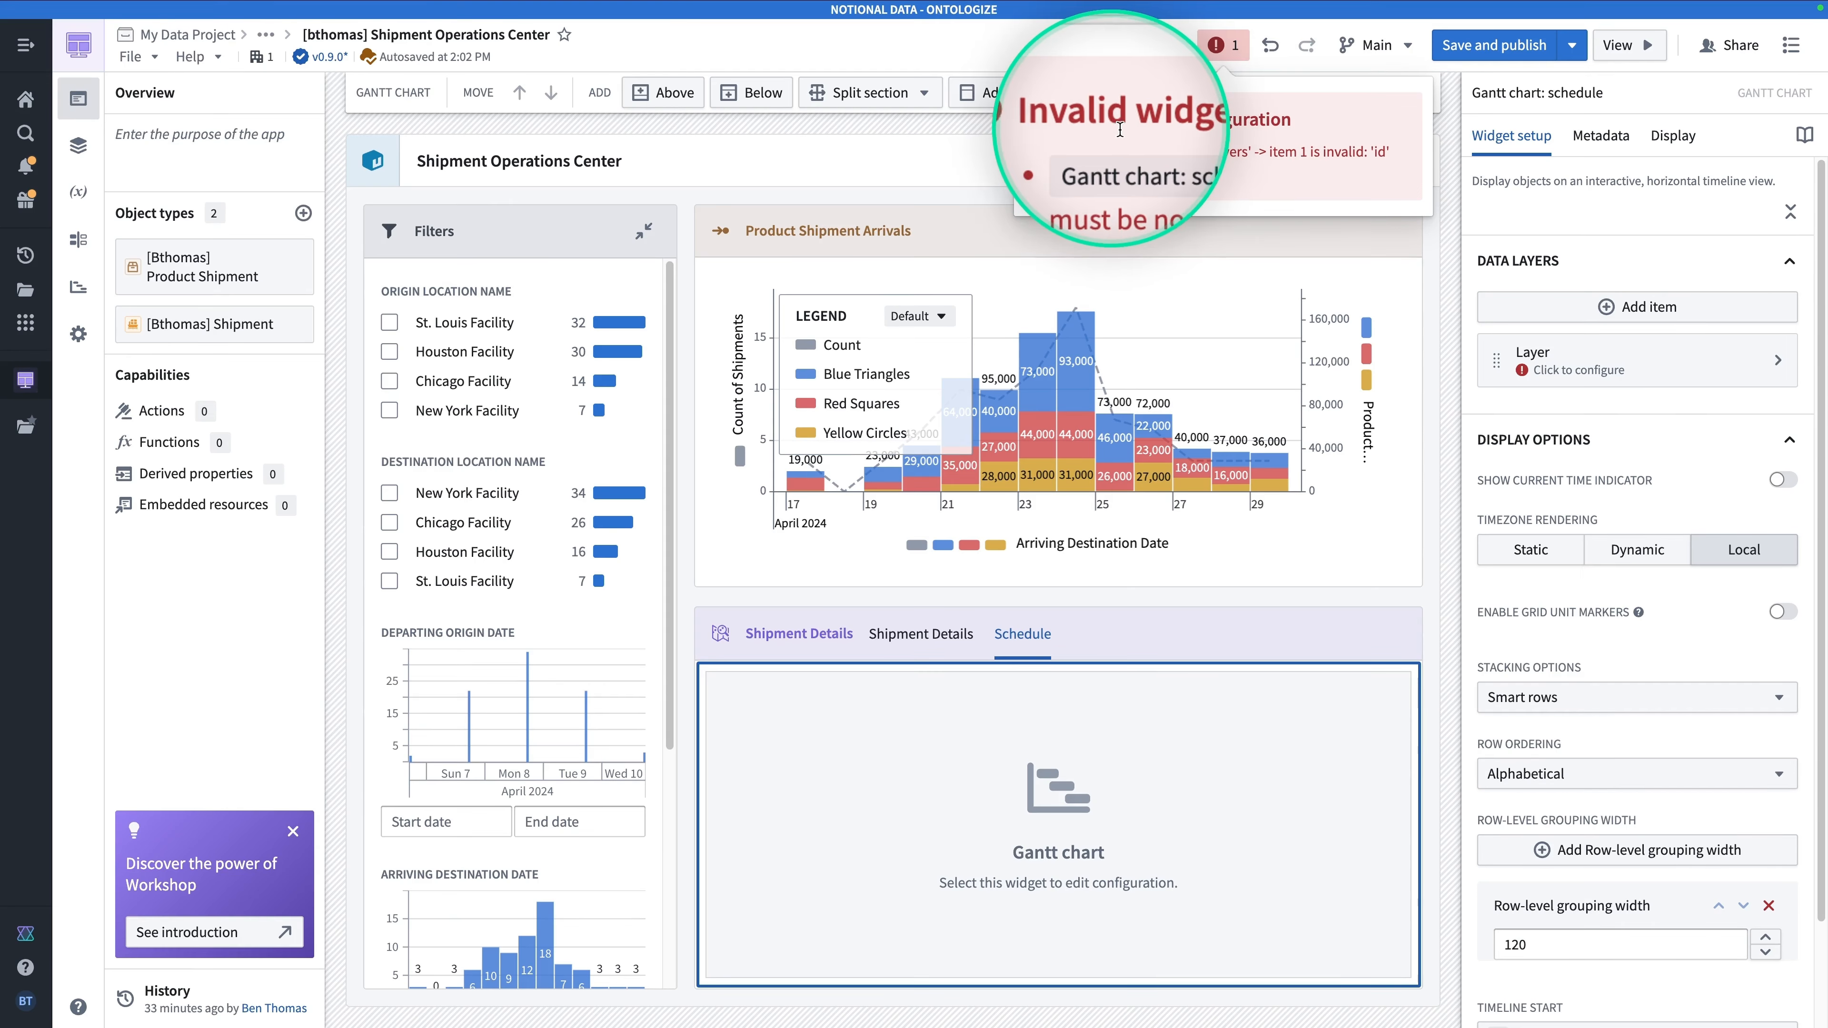
left_click(1588, 354)
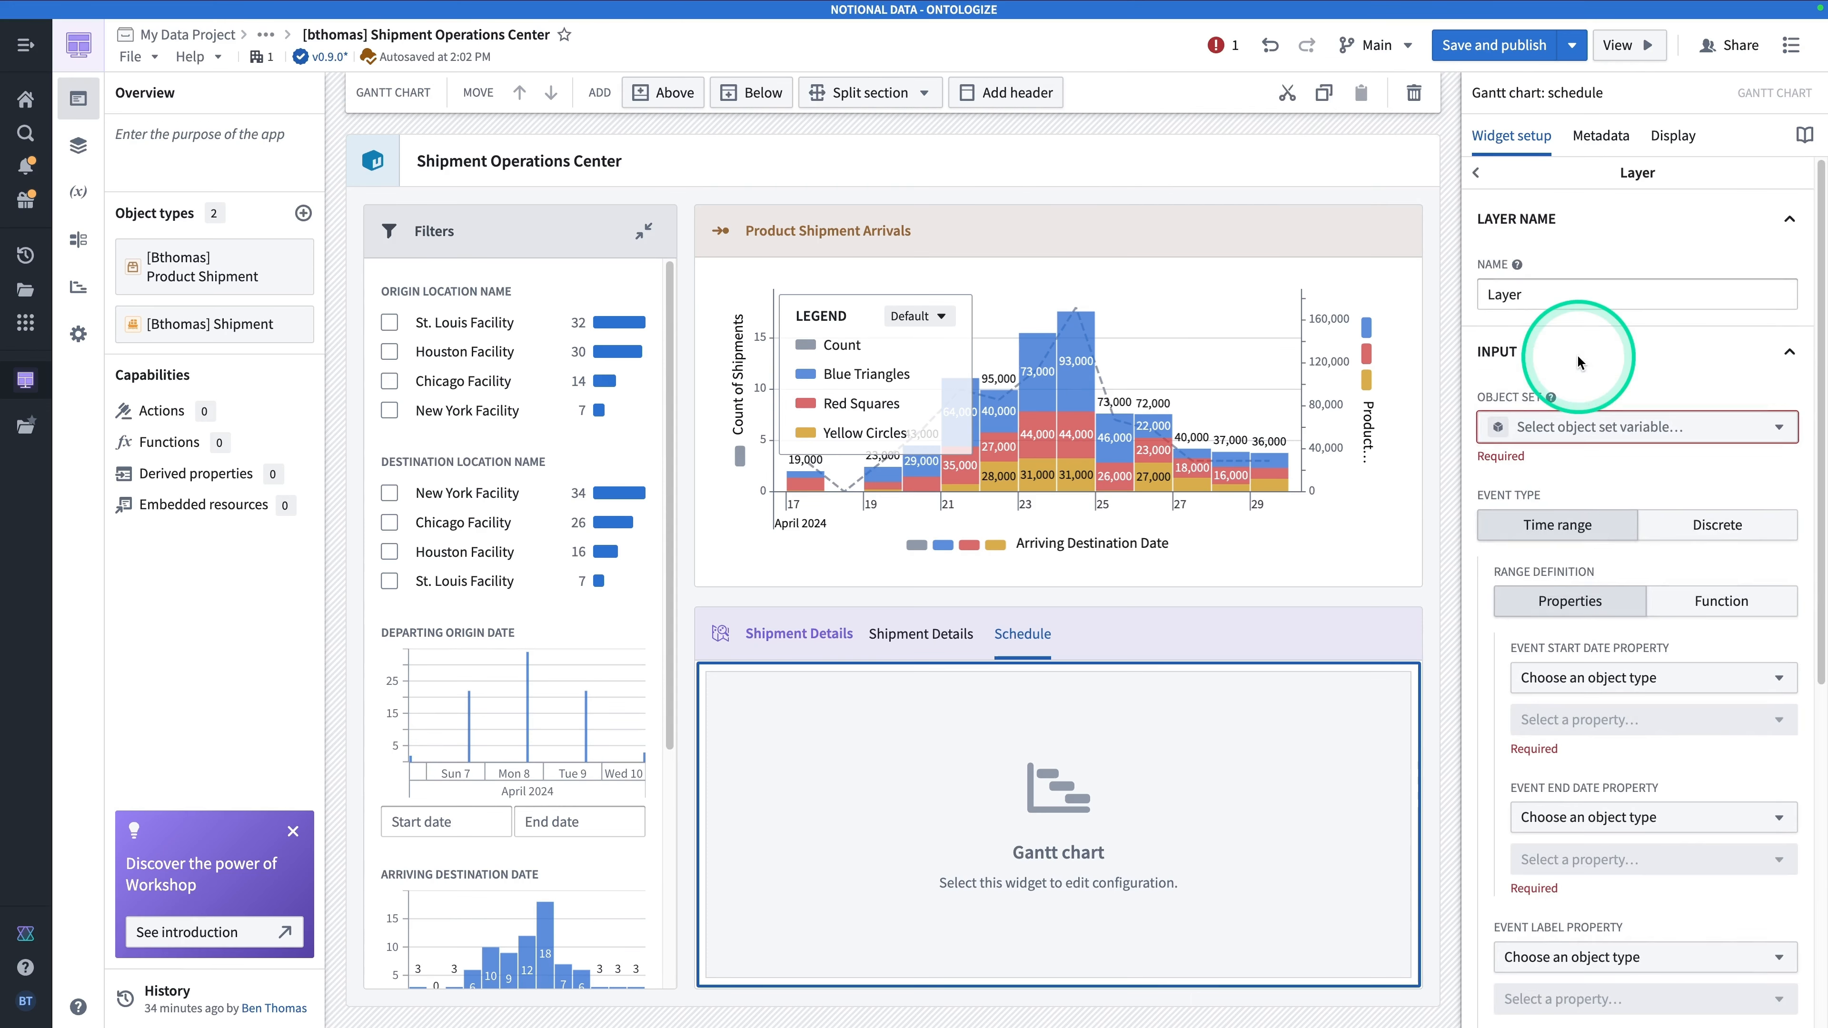
left_click(1566, 427)
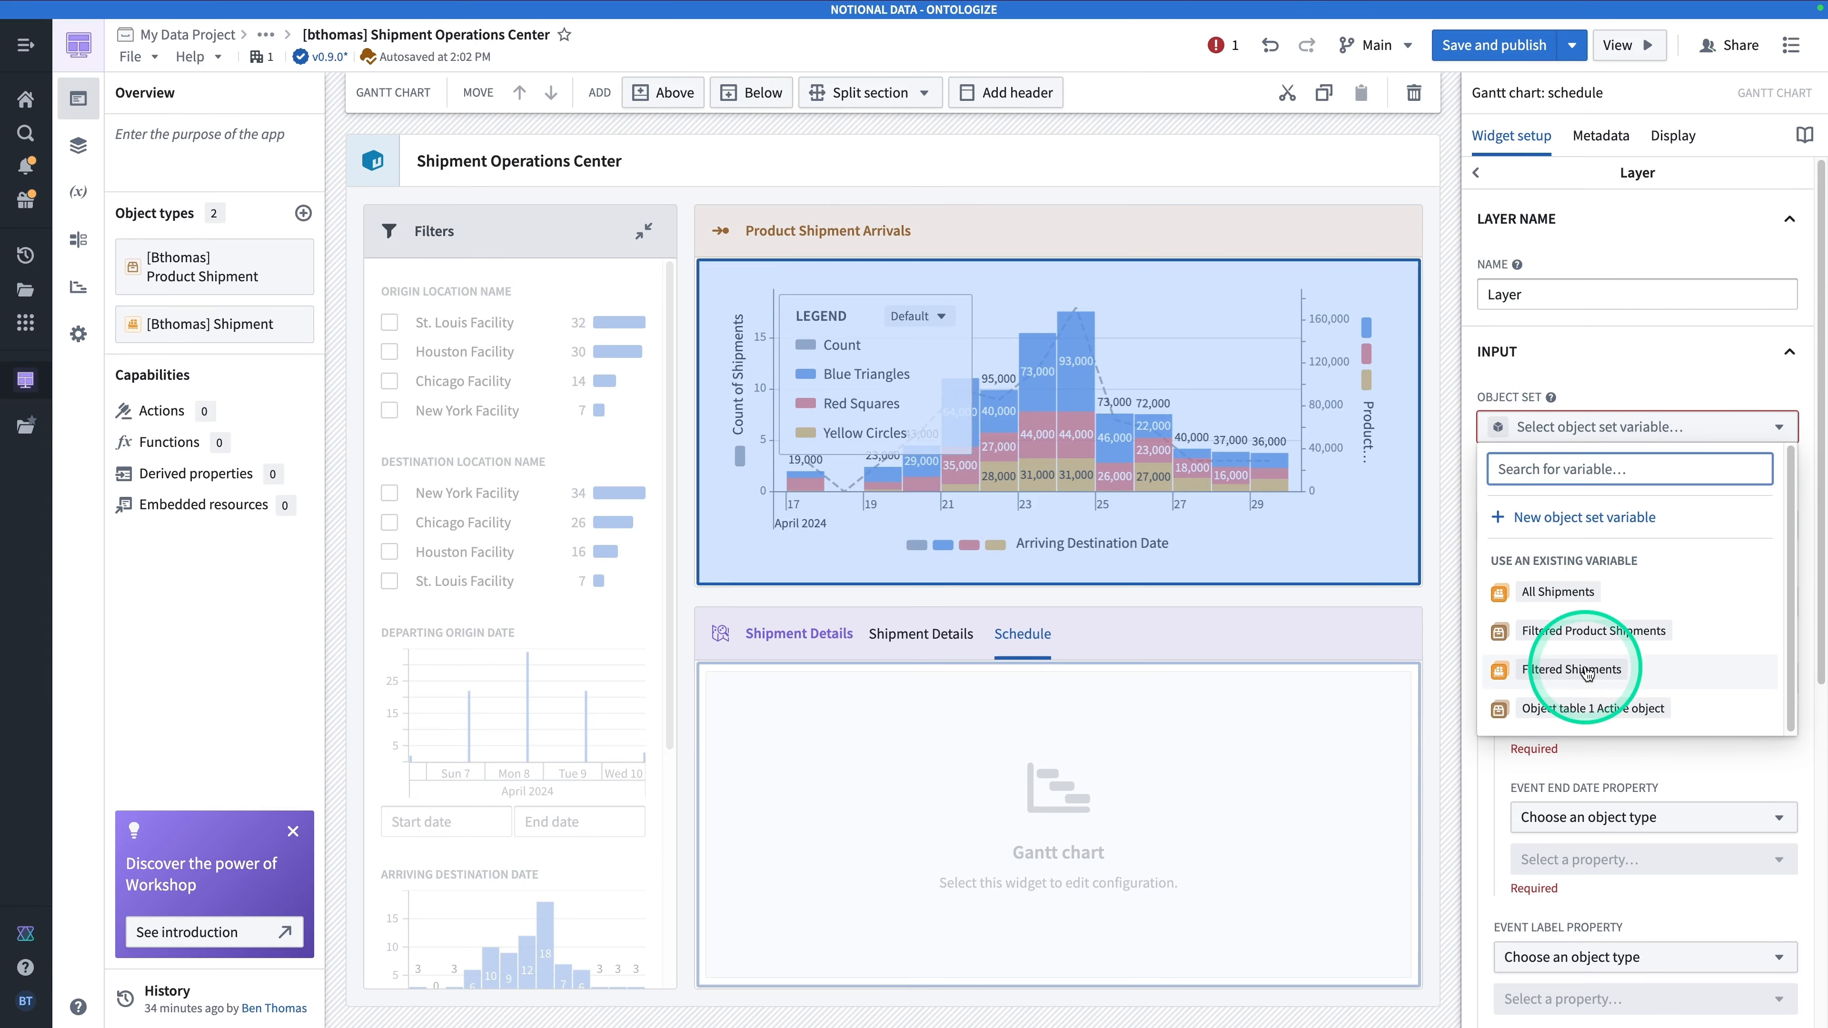
left_click(1571, 670)
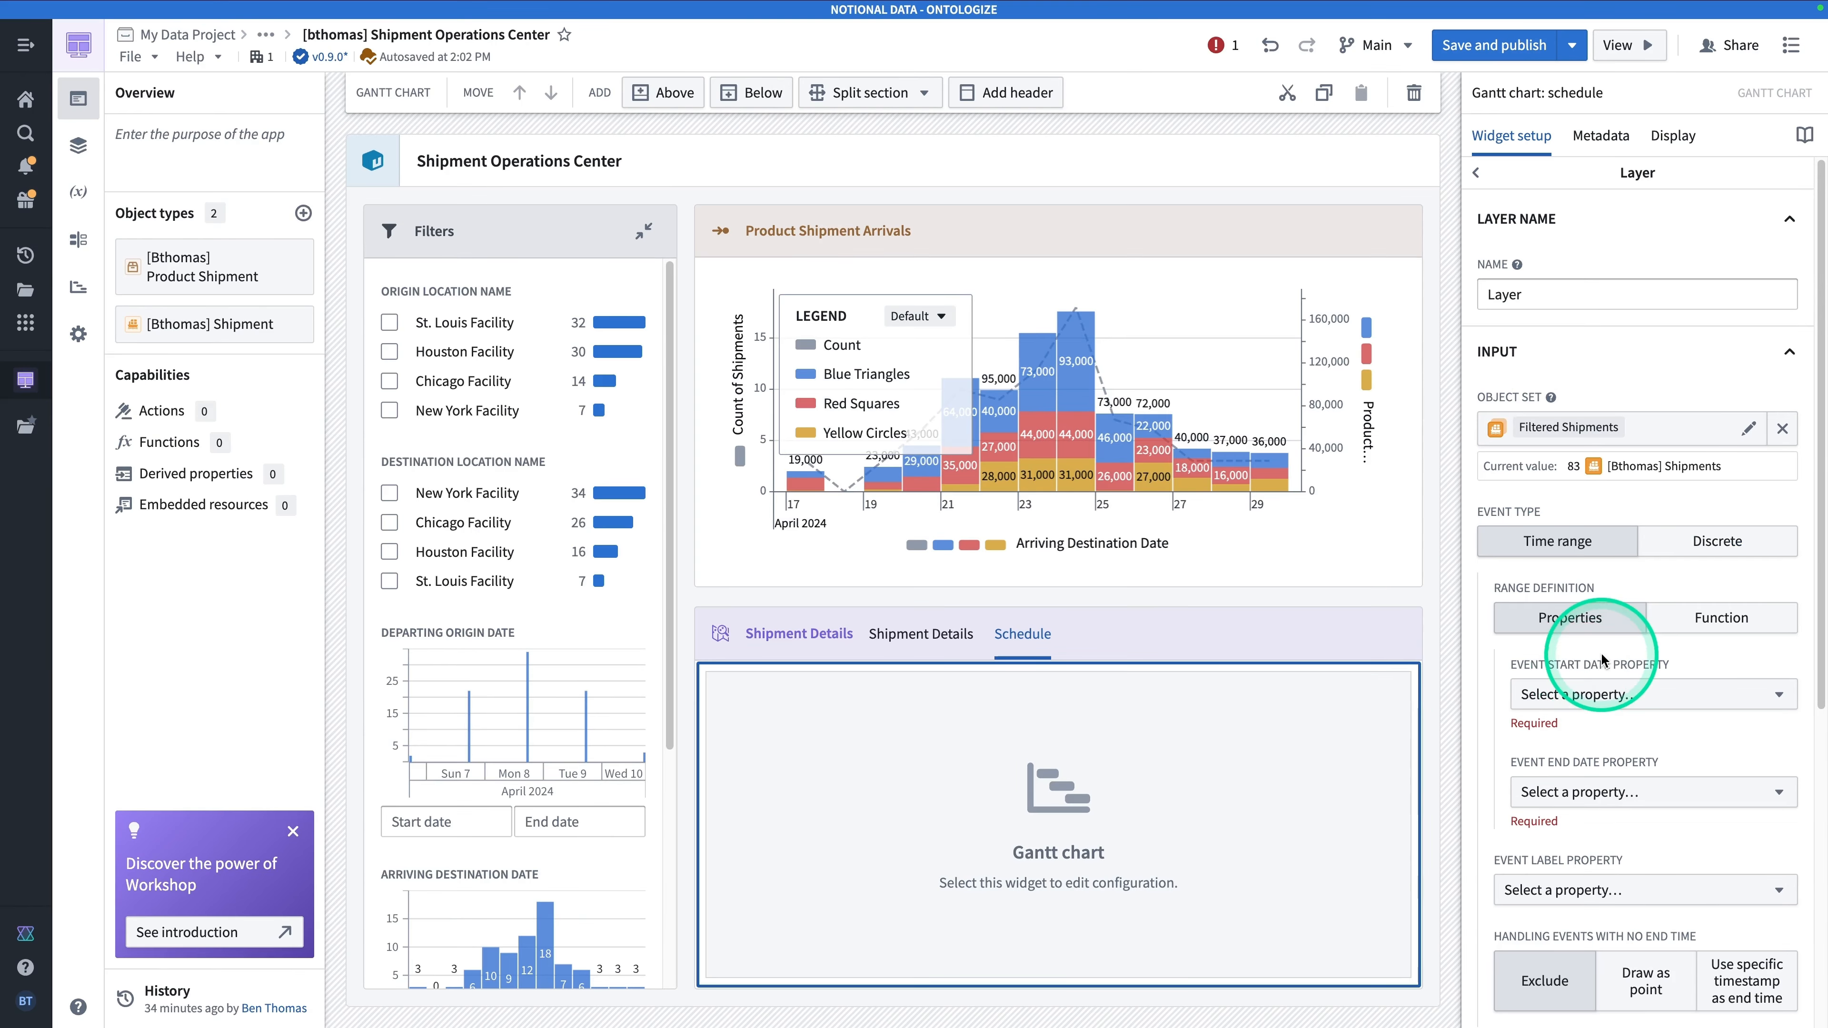
Set the layer's event start date property to Departing Origin Date and its event end date property to Arriving Destination Date.
scroll(1597, 670, "down", 2)
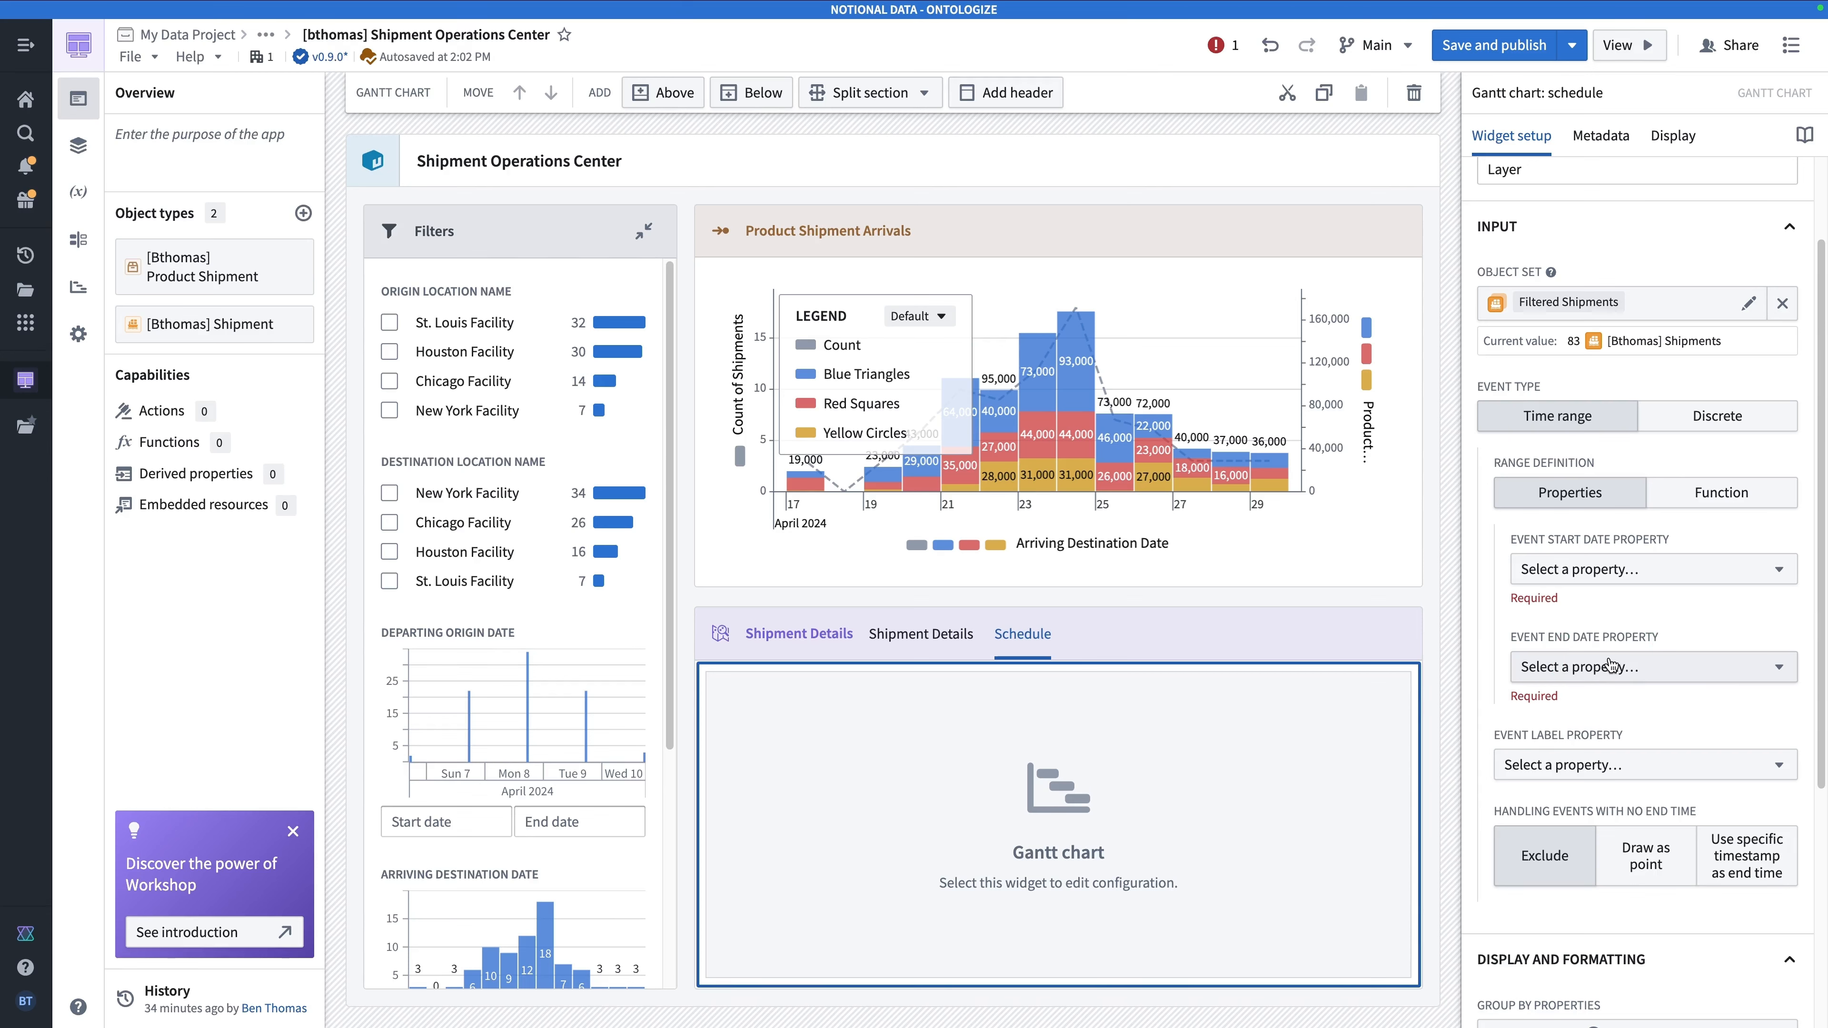
left_click(1597, 571)
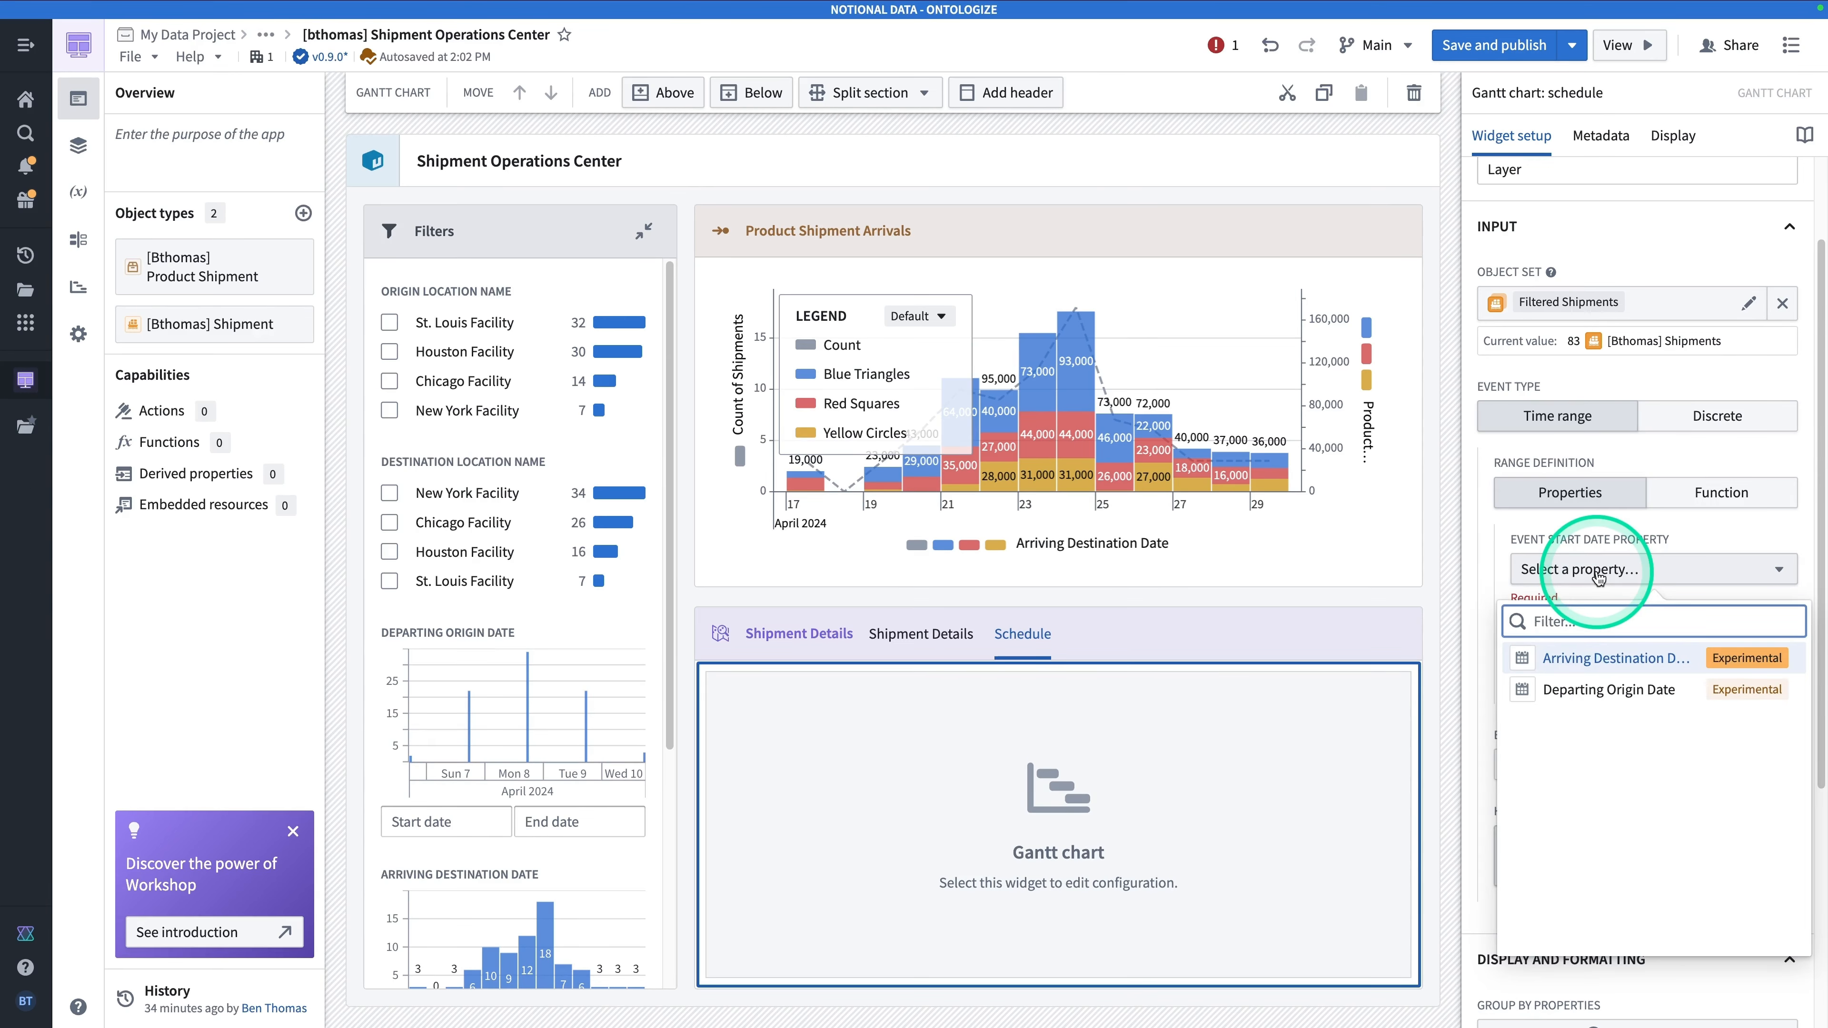
left_click(1620, 690)
left_click(1626, 646)
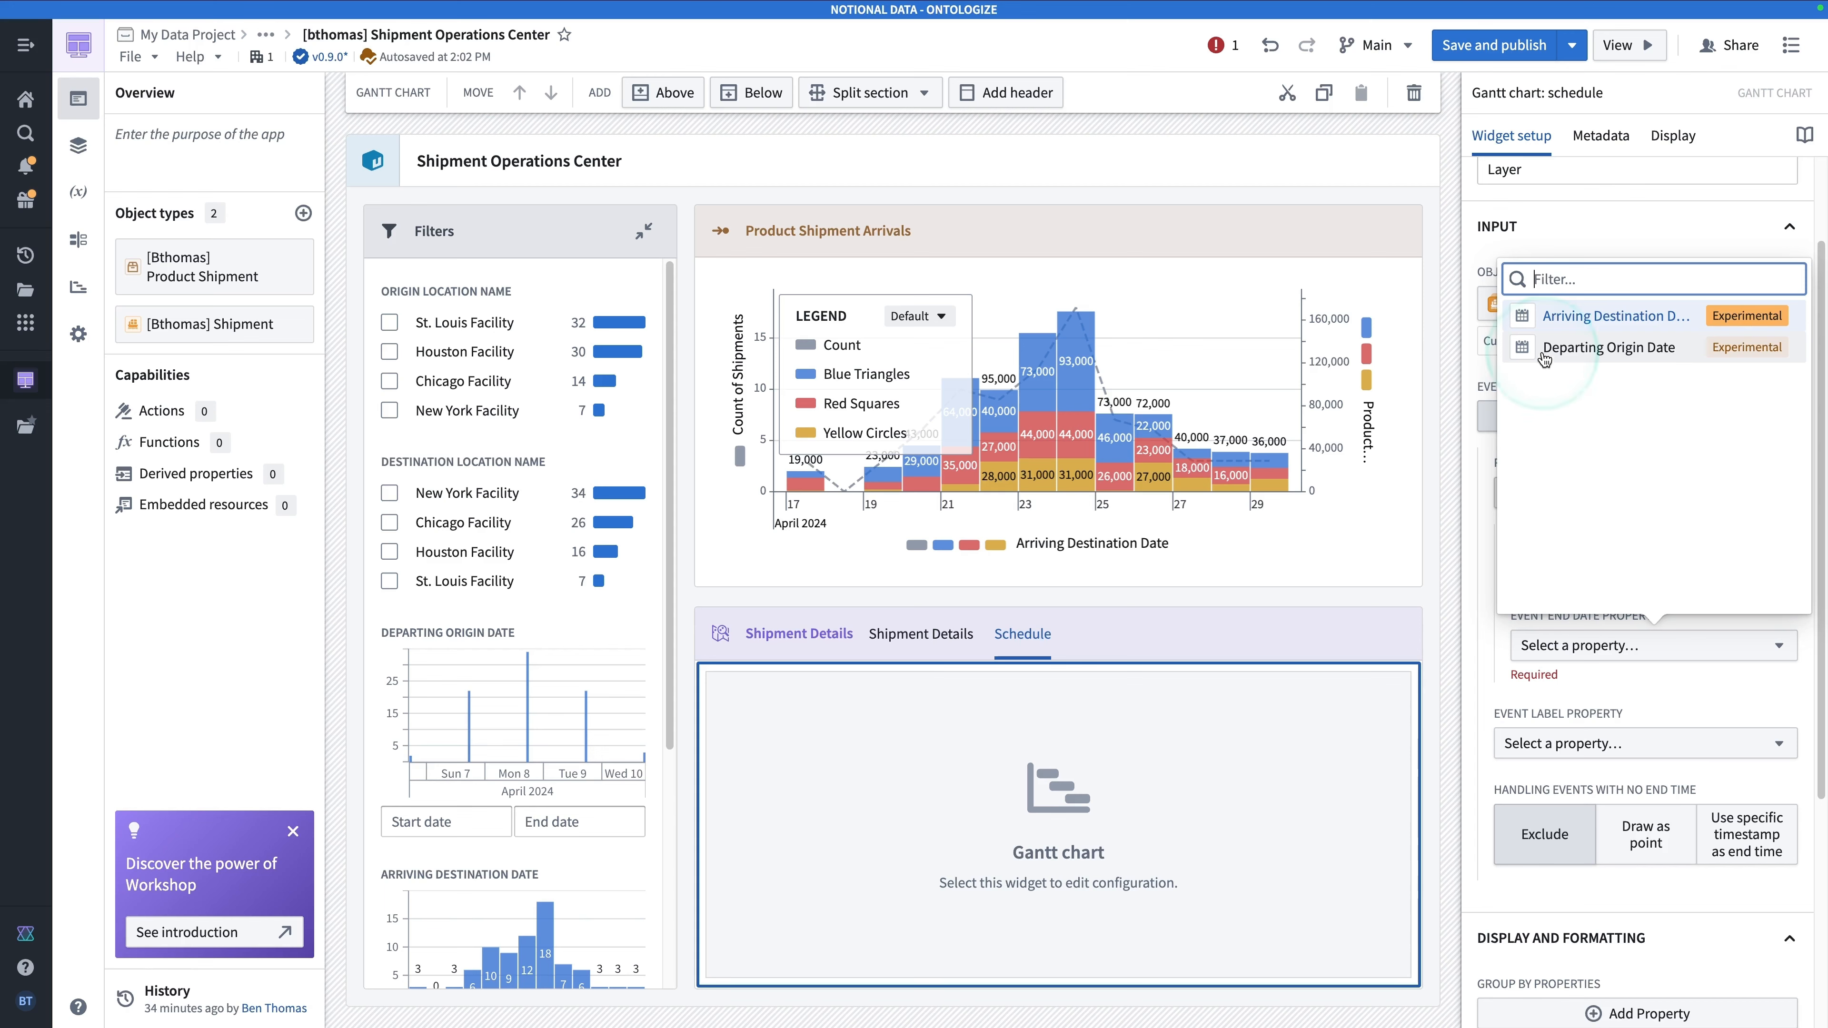
left_click(1544, 353)
left_click(1540, 322)
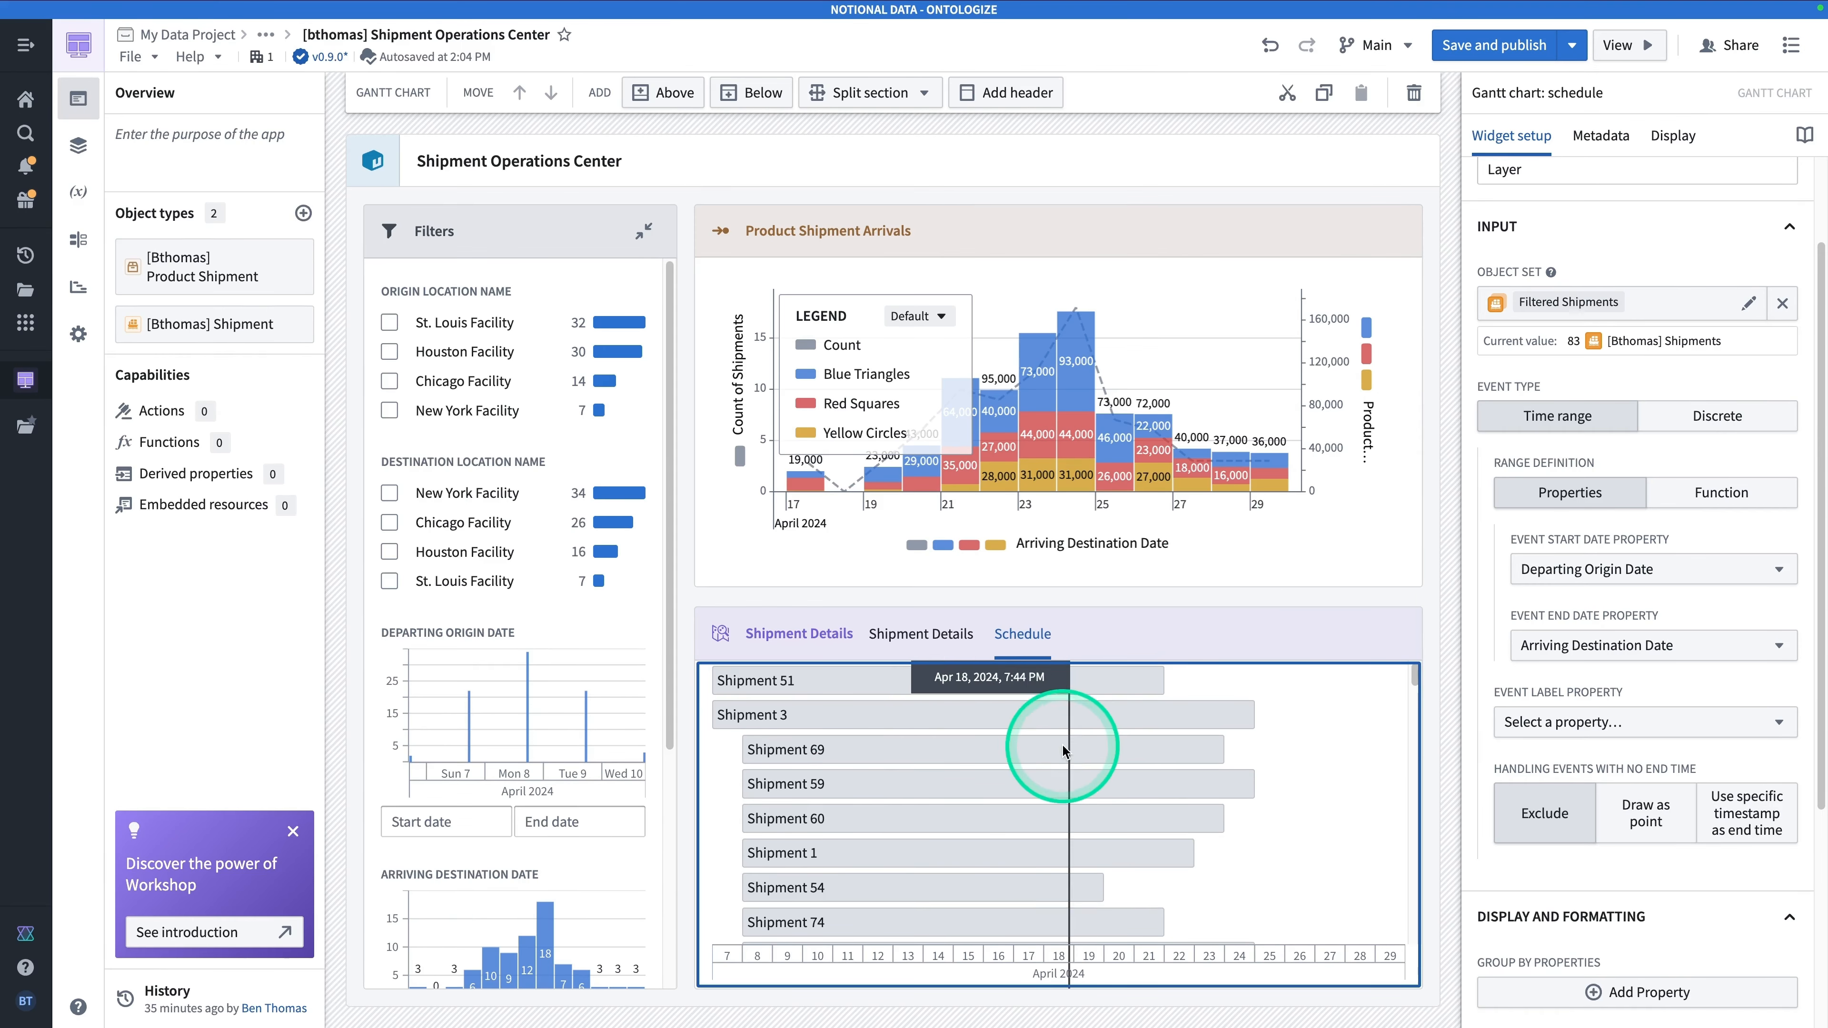
Filter the shipments to origin St. Louis Facility and destination New York Facility, and check the bars in the Gantt chart.
scroll(936, 742, "down", 1)
scroll(803, 722, "up", 1)
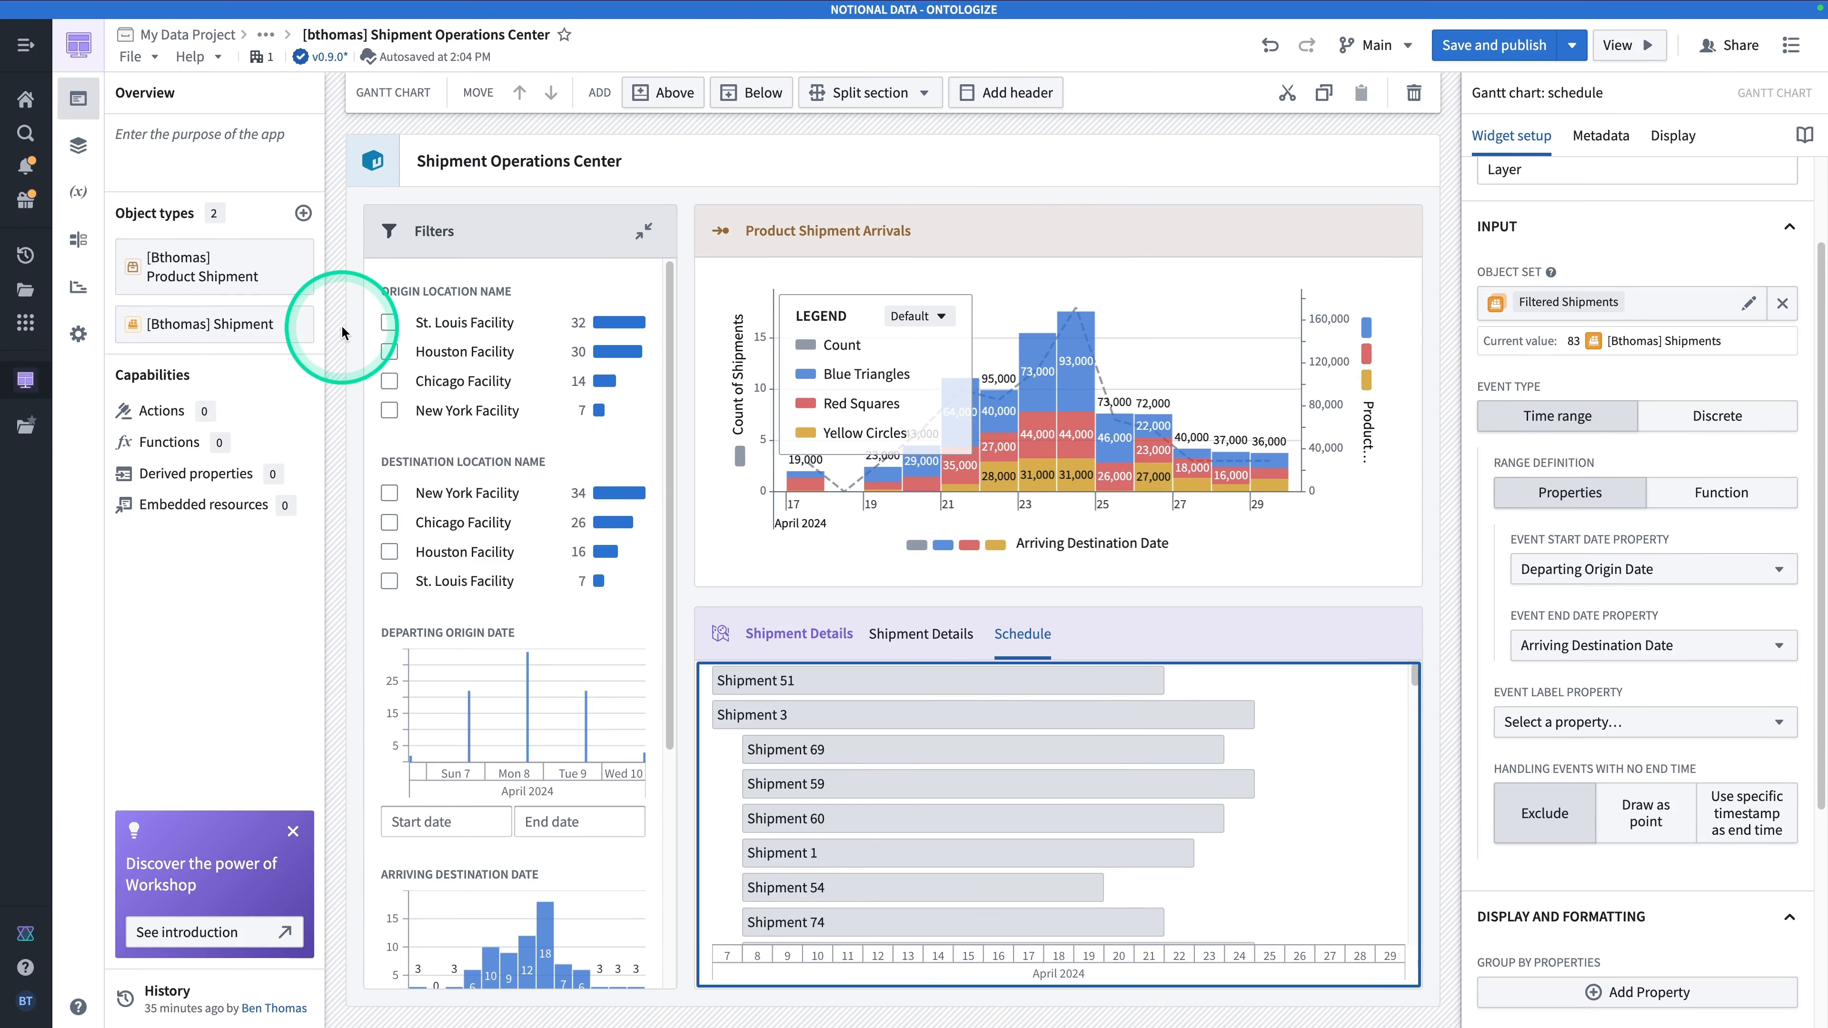
left_click(391, 323)
left_click(391, 324)
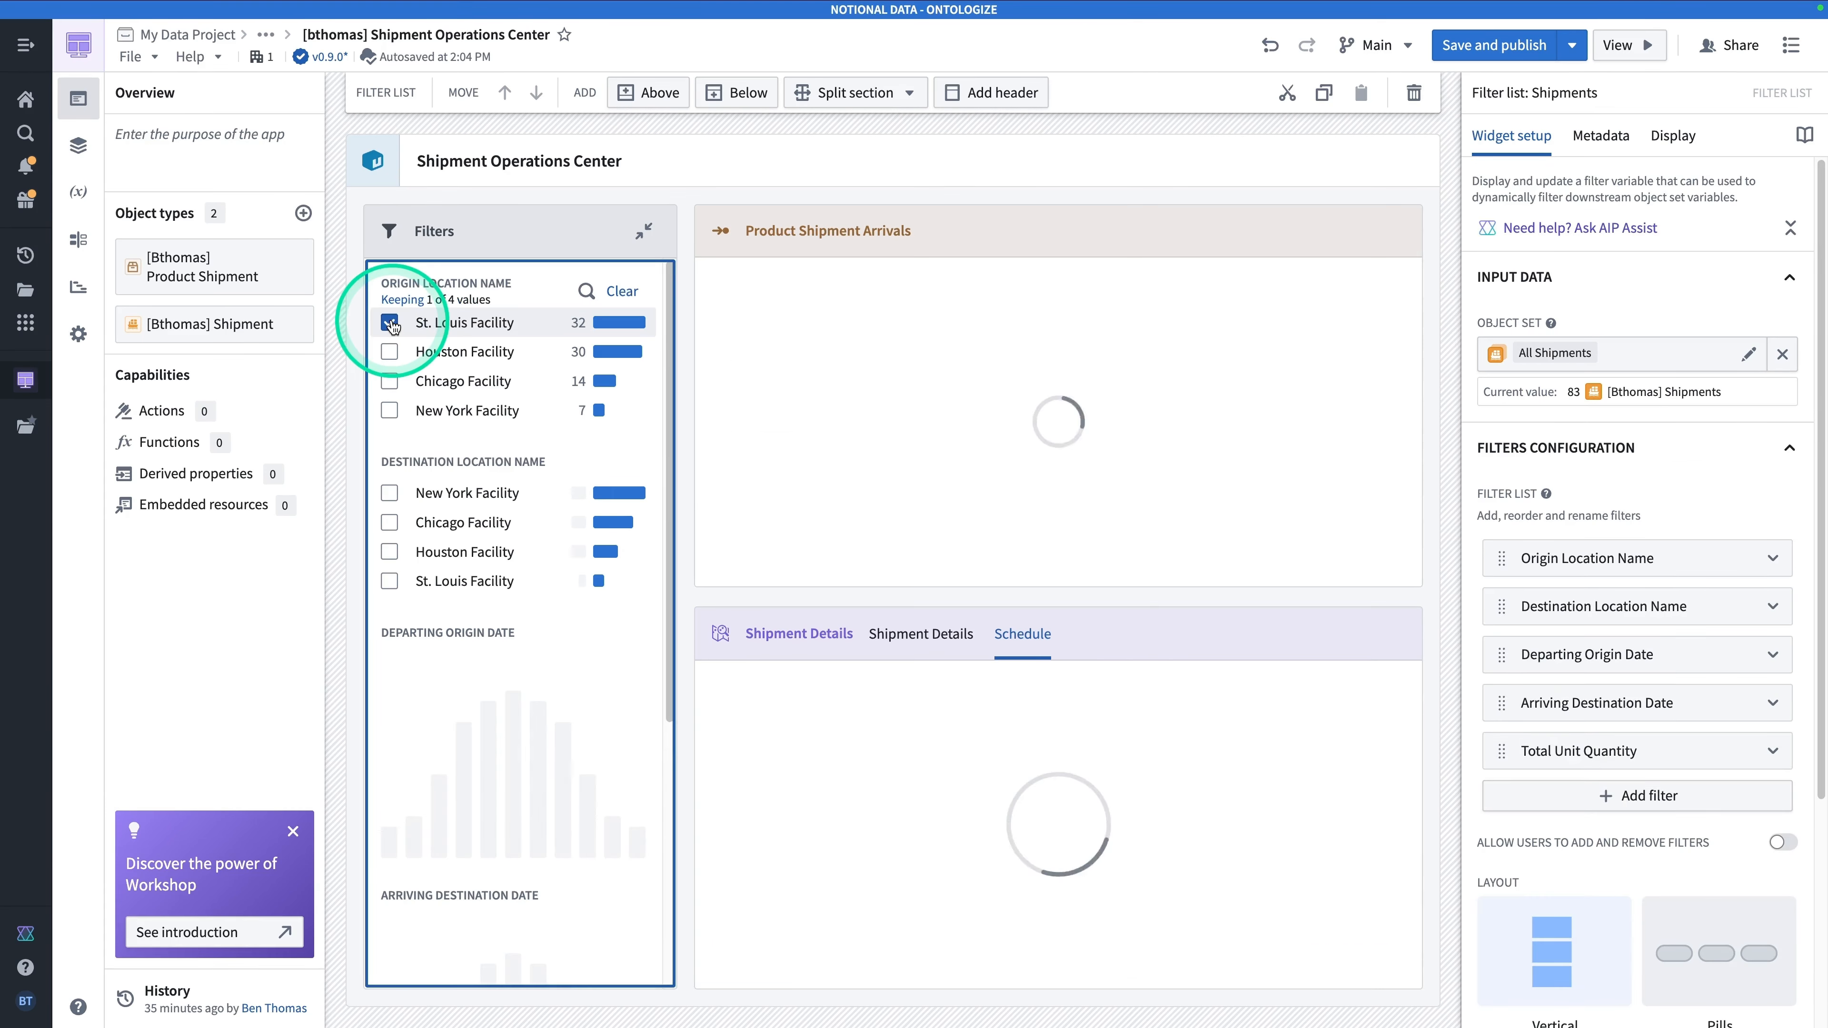
left_click(391, 495)
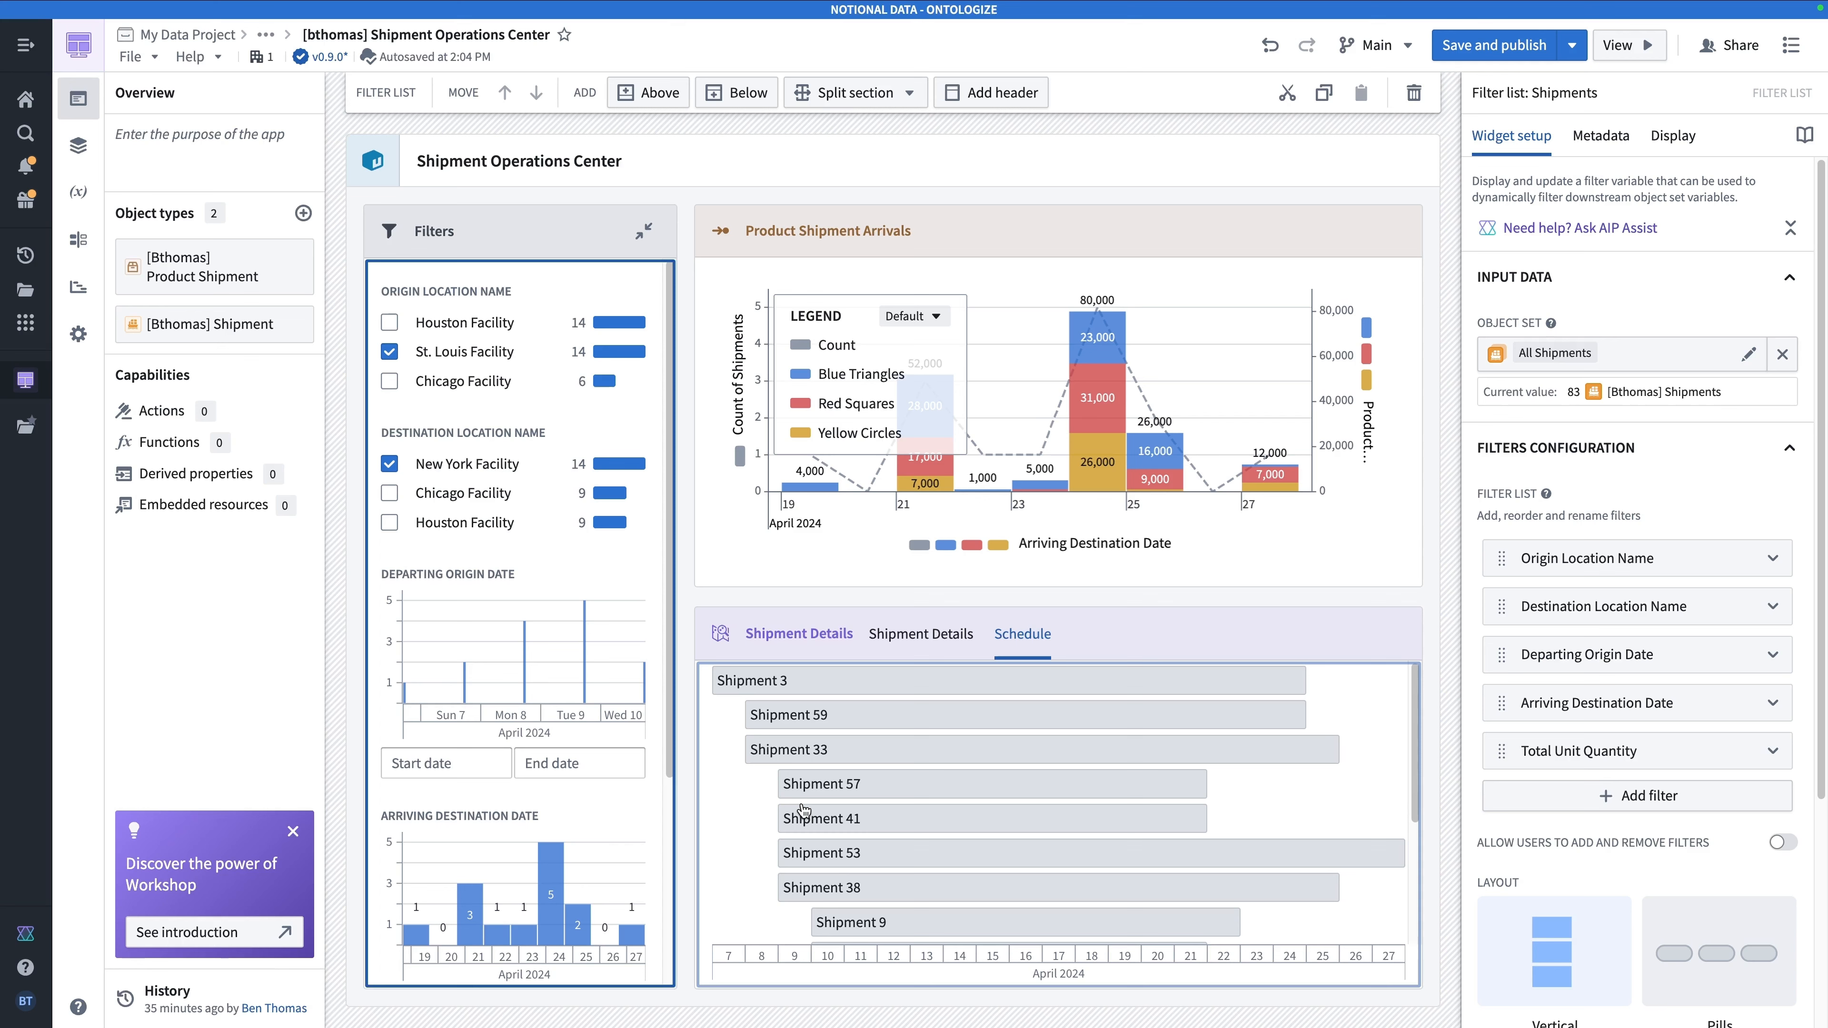
left_click(818, 810)
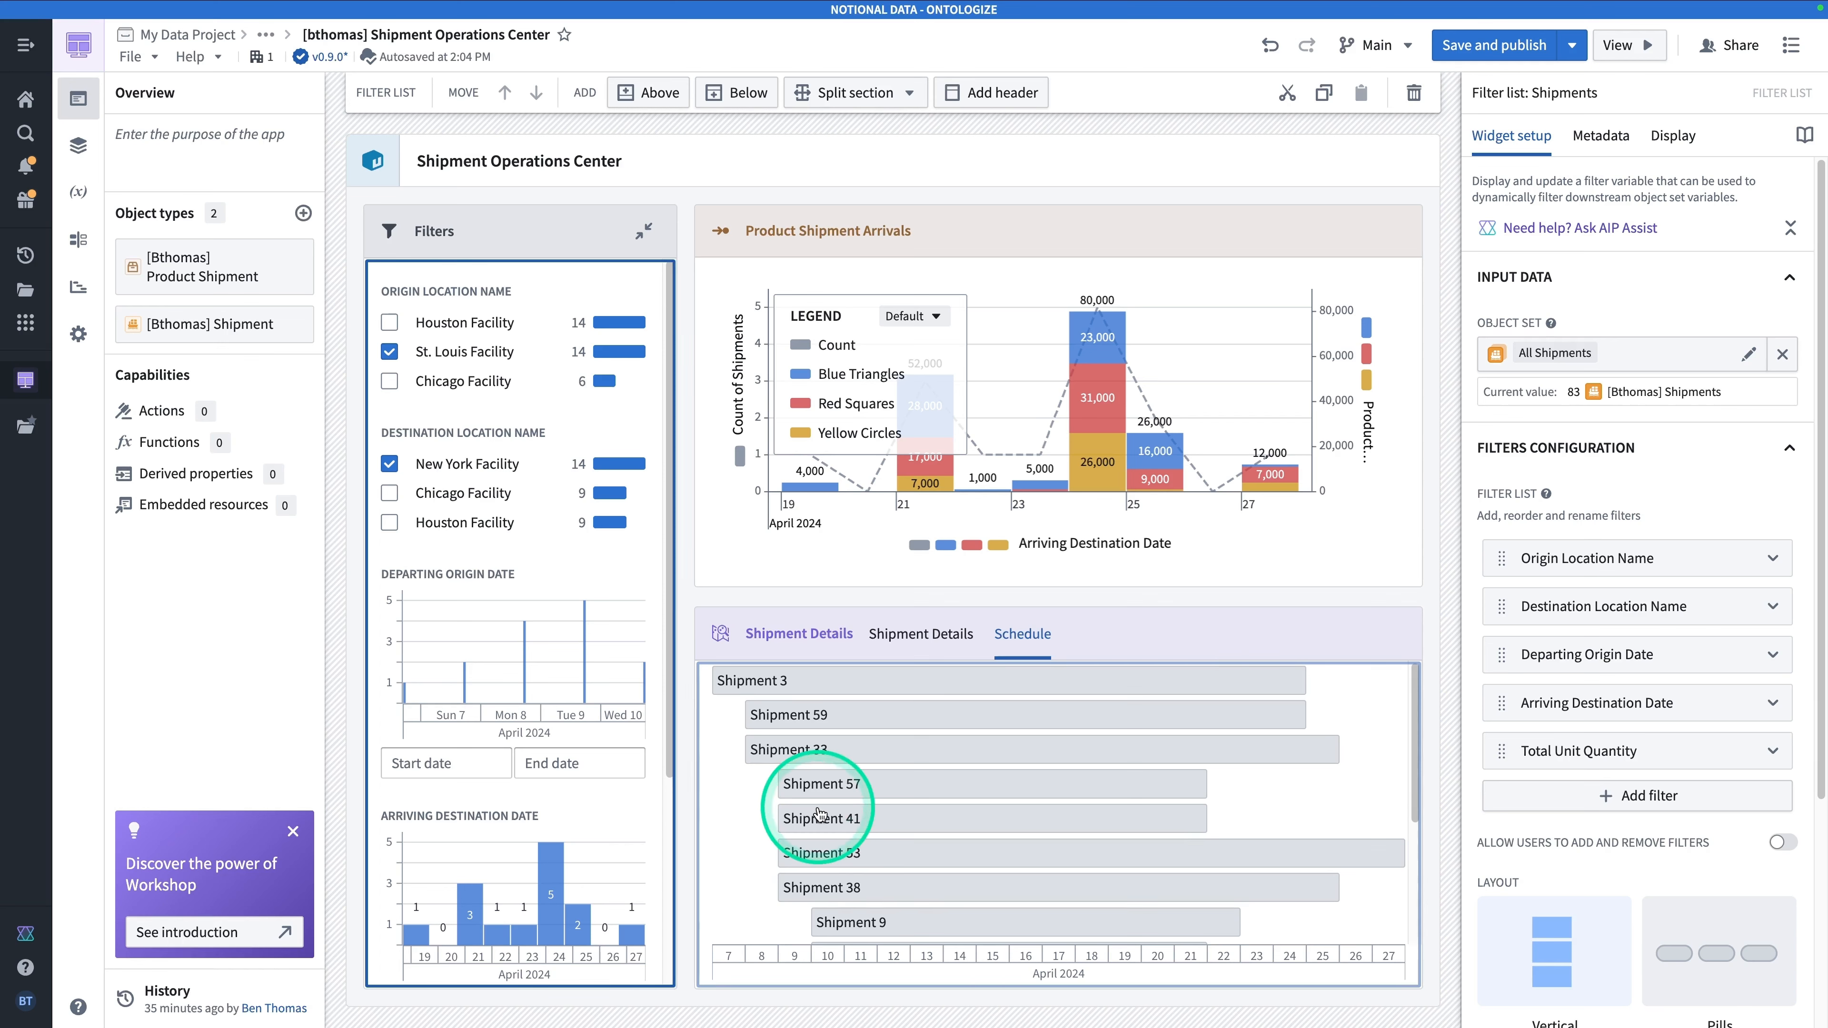
left_click(986, 804)
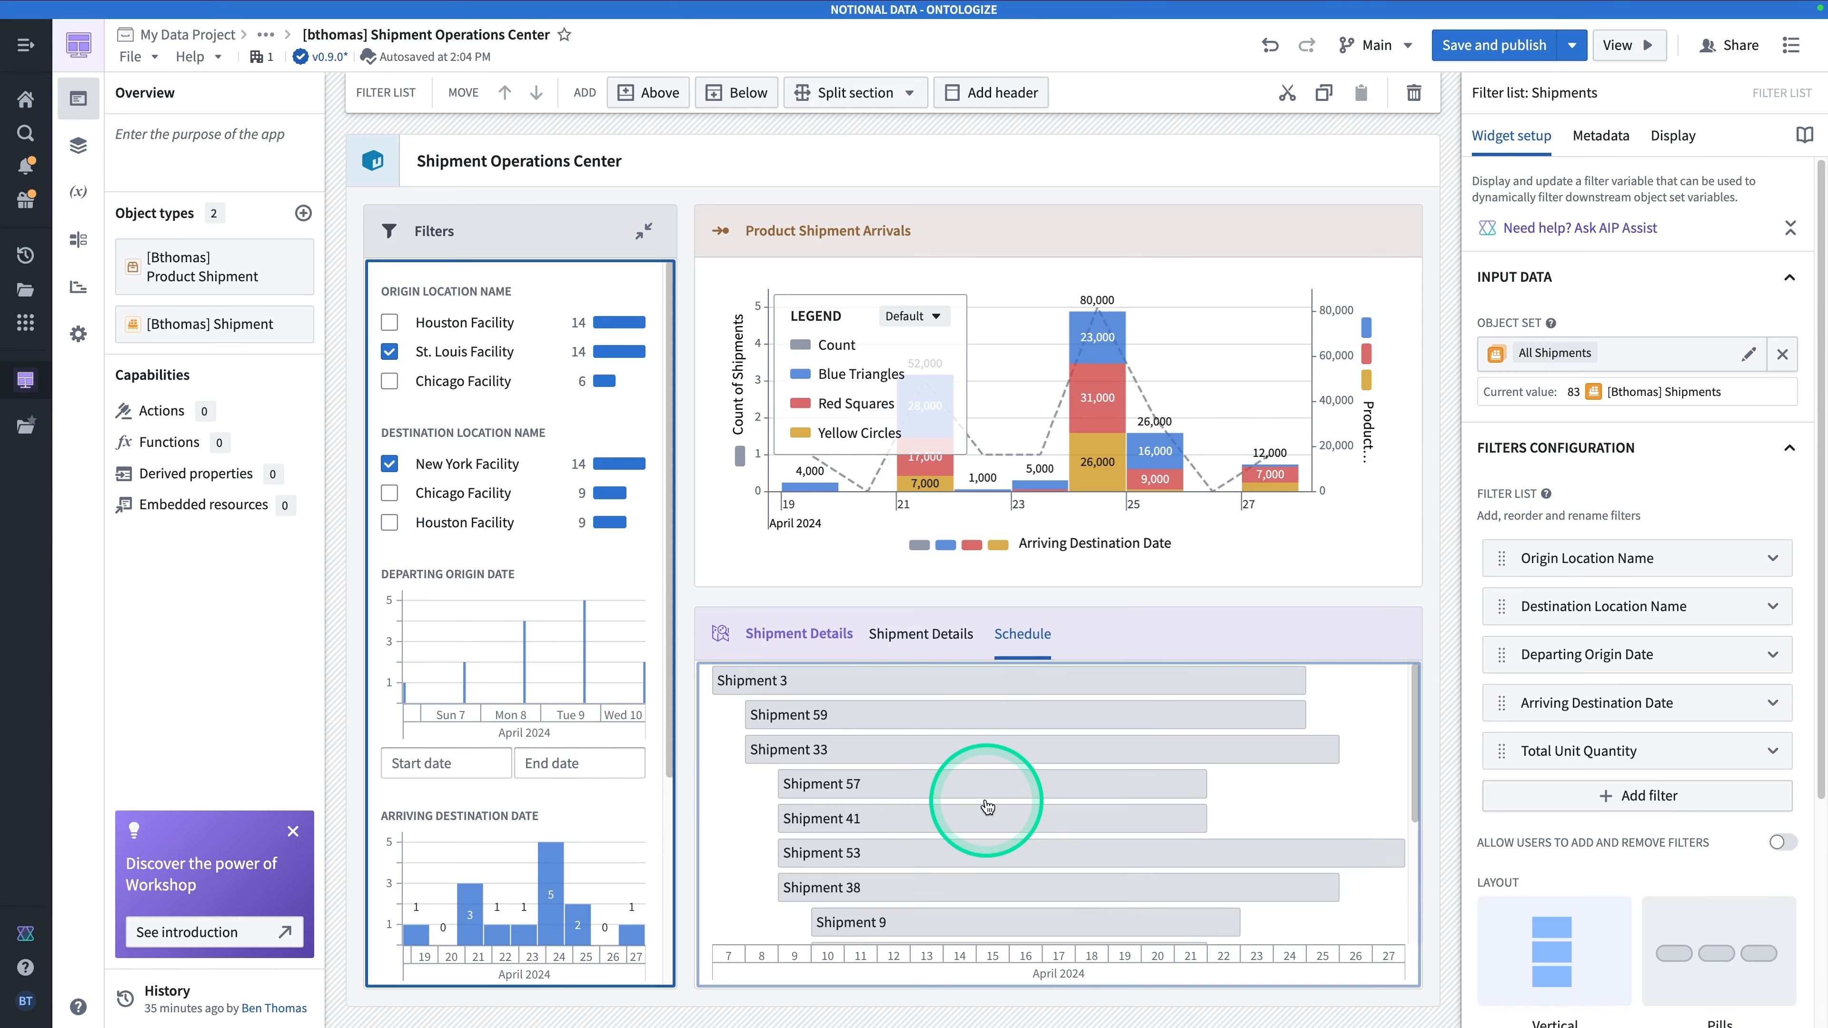
left_click(1253, 746)
left_click(1378, 704)
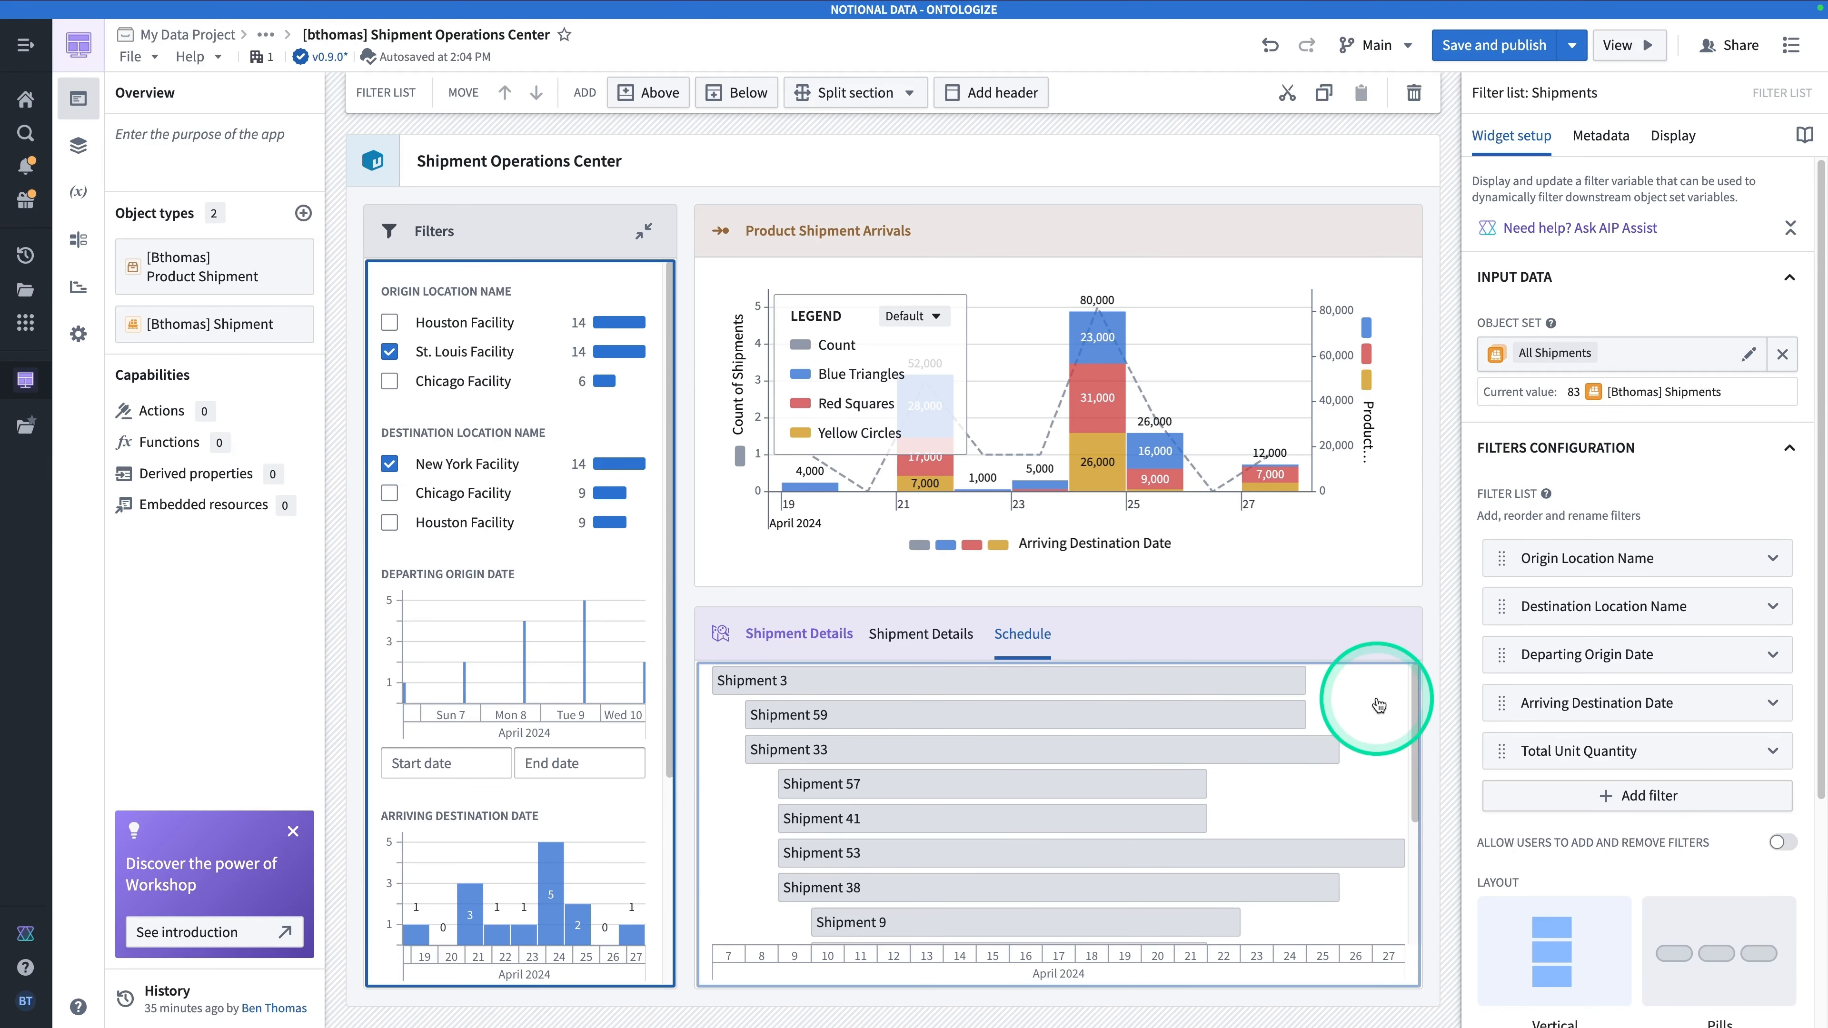
Add Total Unit Quantity to the properties shown on hover in the Gantt chart's layer.
left_click(1695, 716)
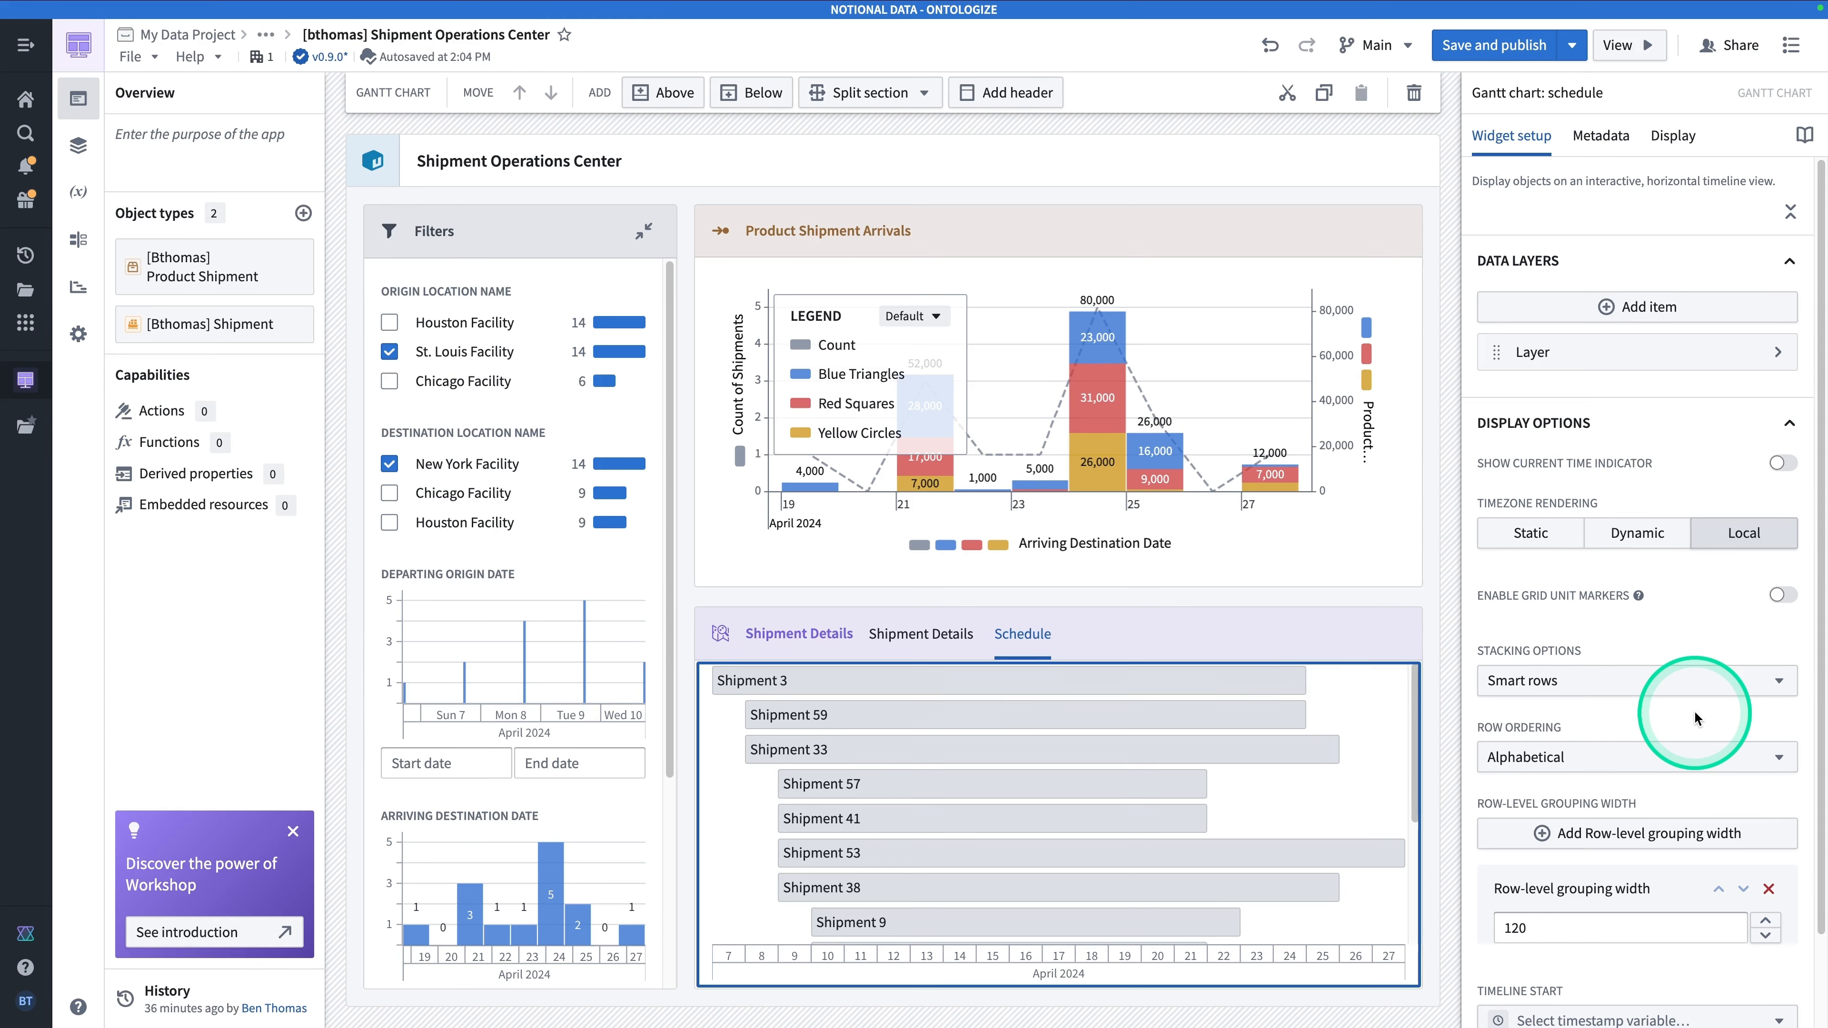
left_click(1540, 355)
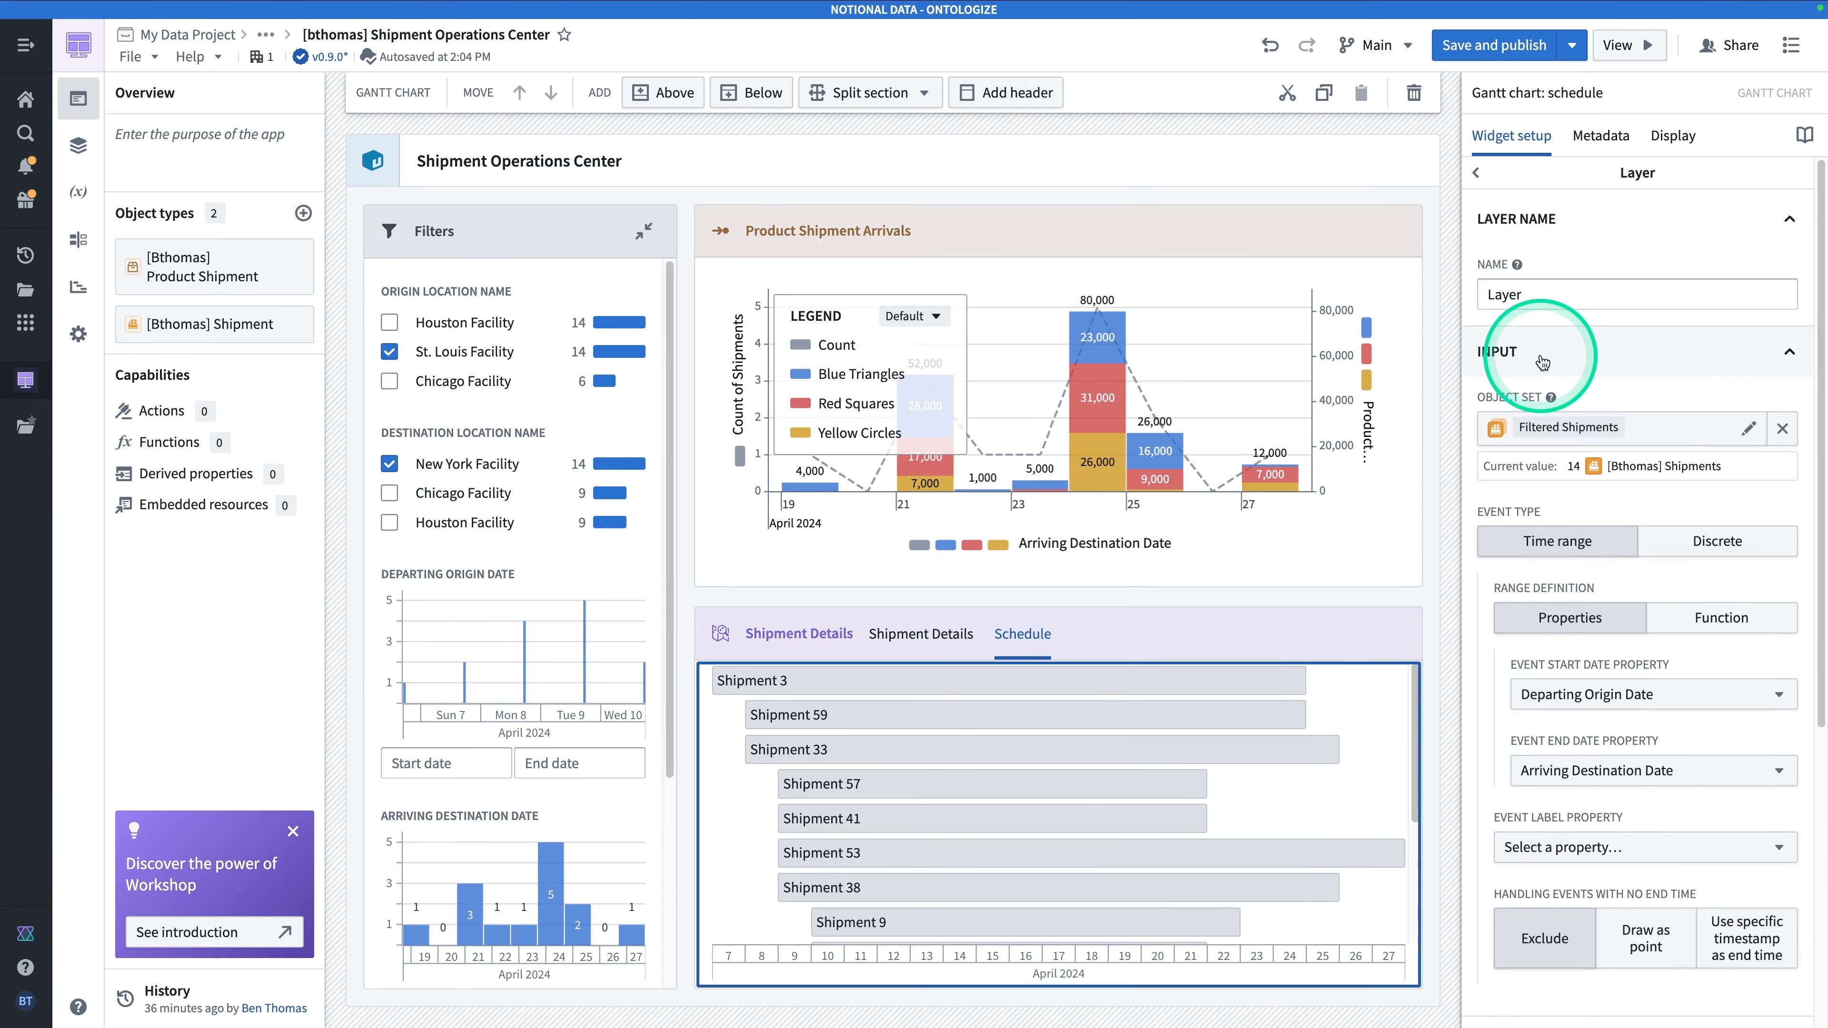
scroll(1592, 609, "down", 6)
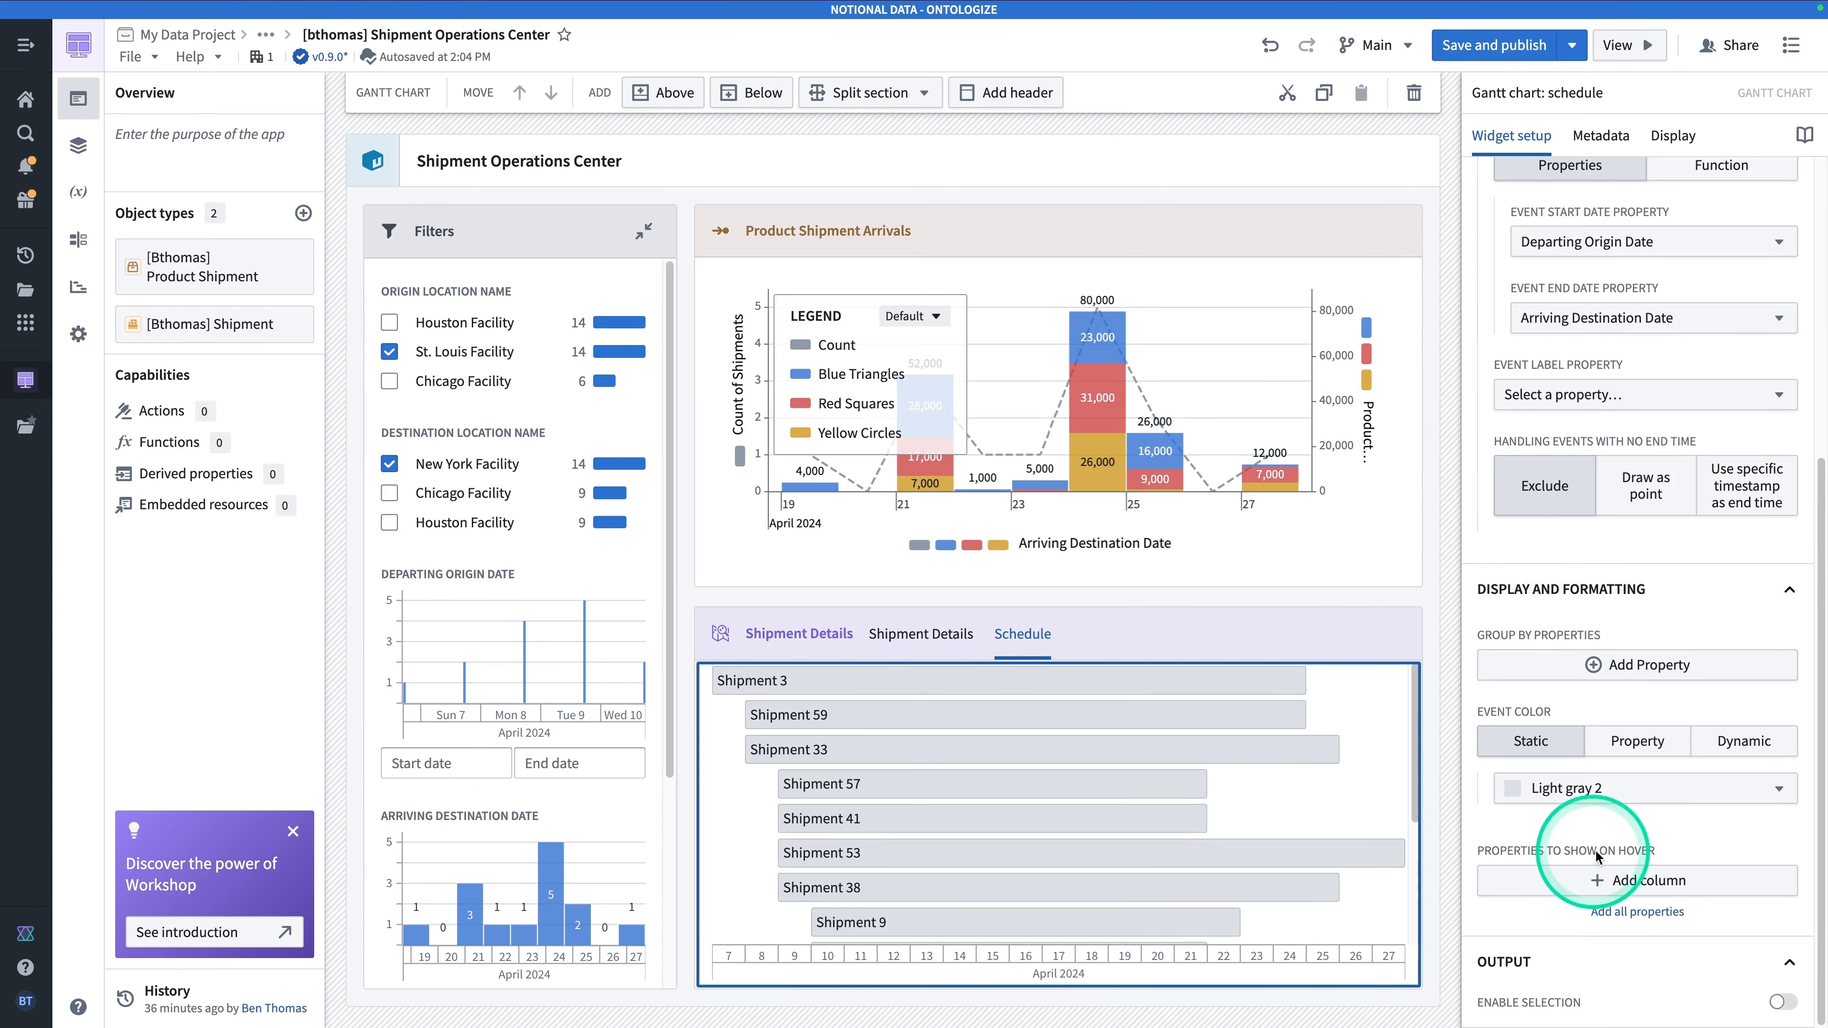
left_click(1611, 883)
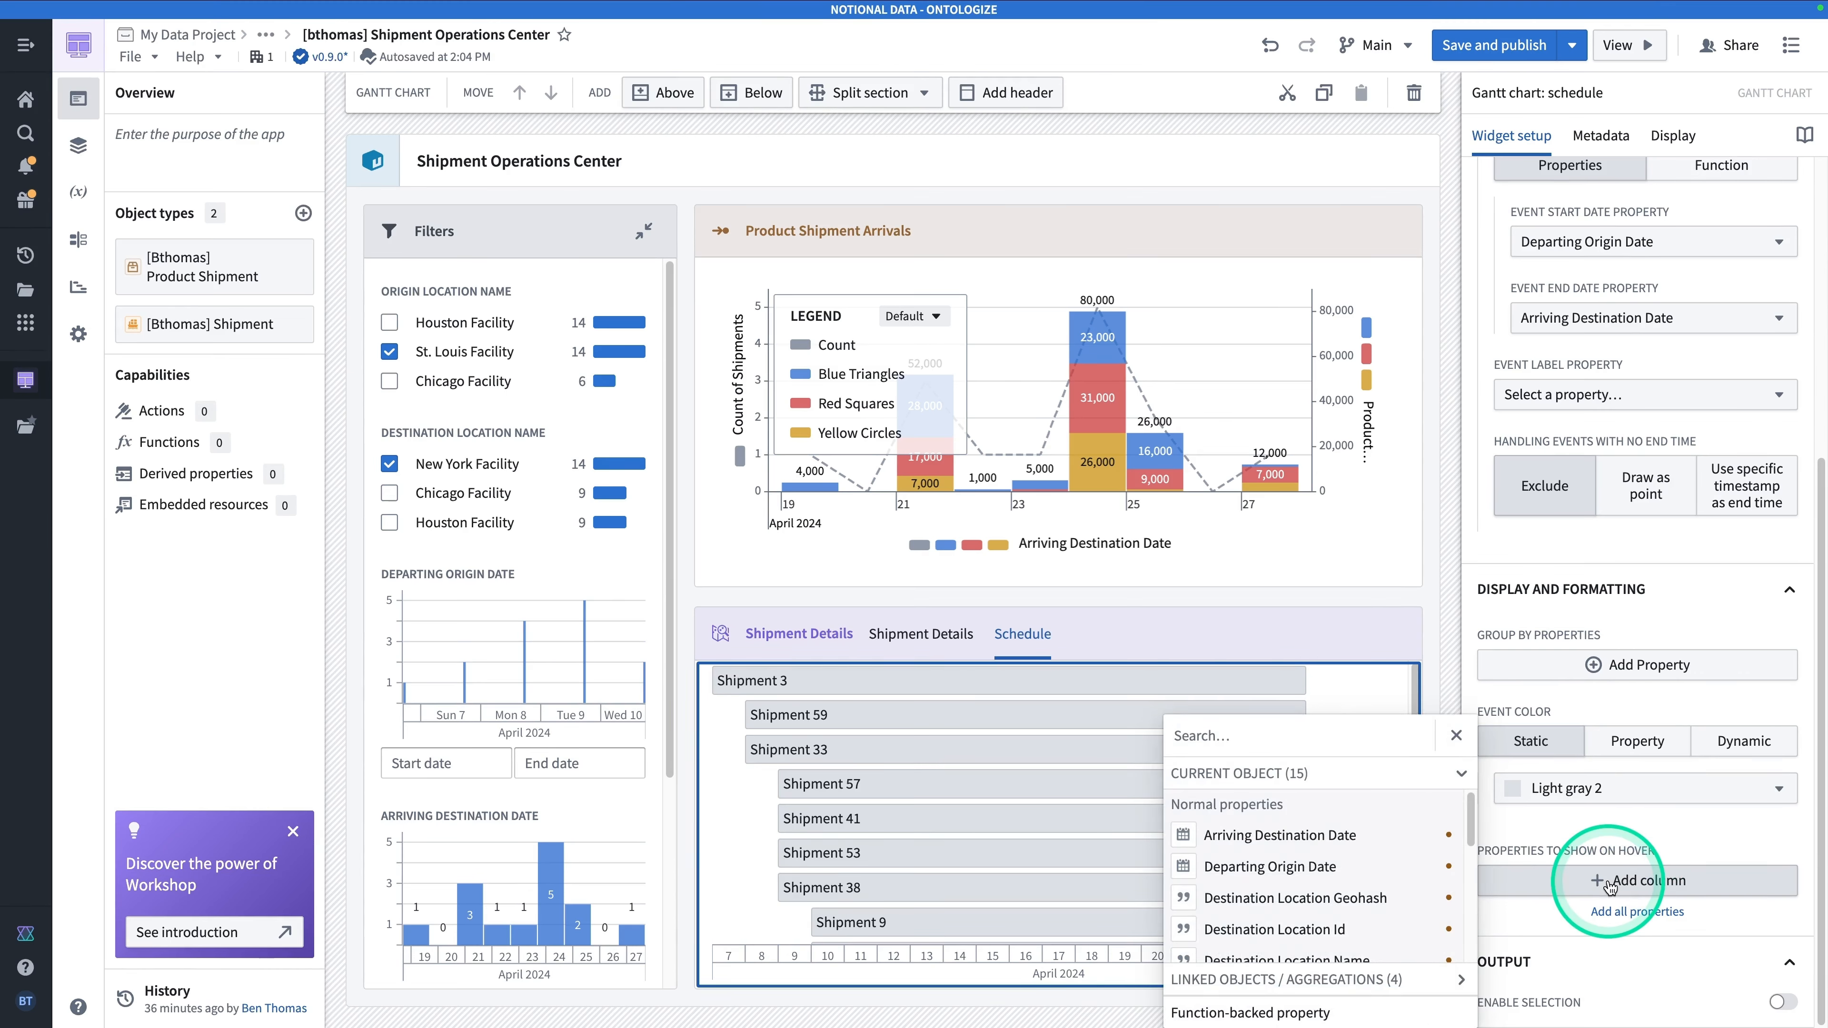
left_click(1329, 729)
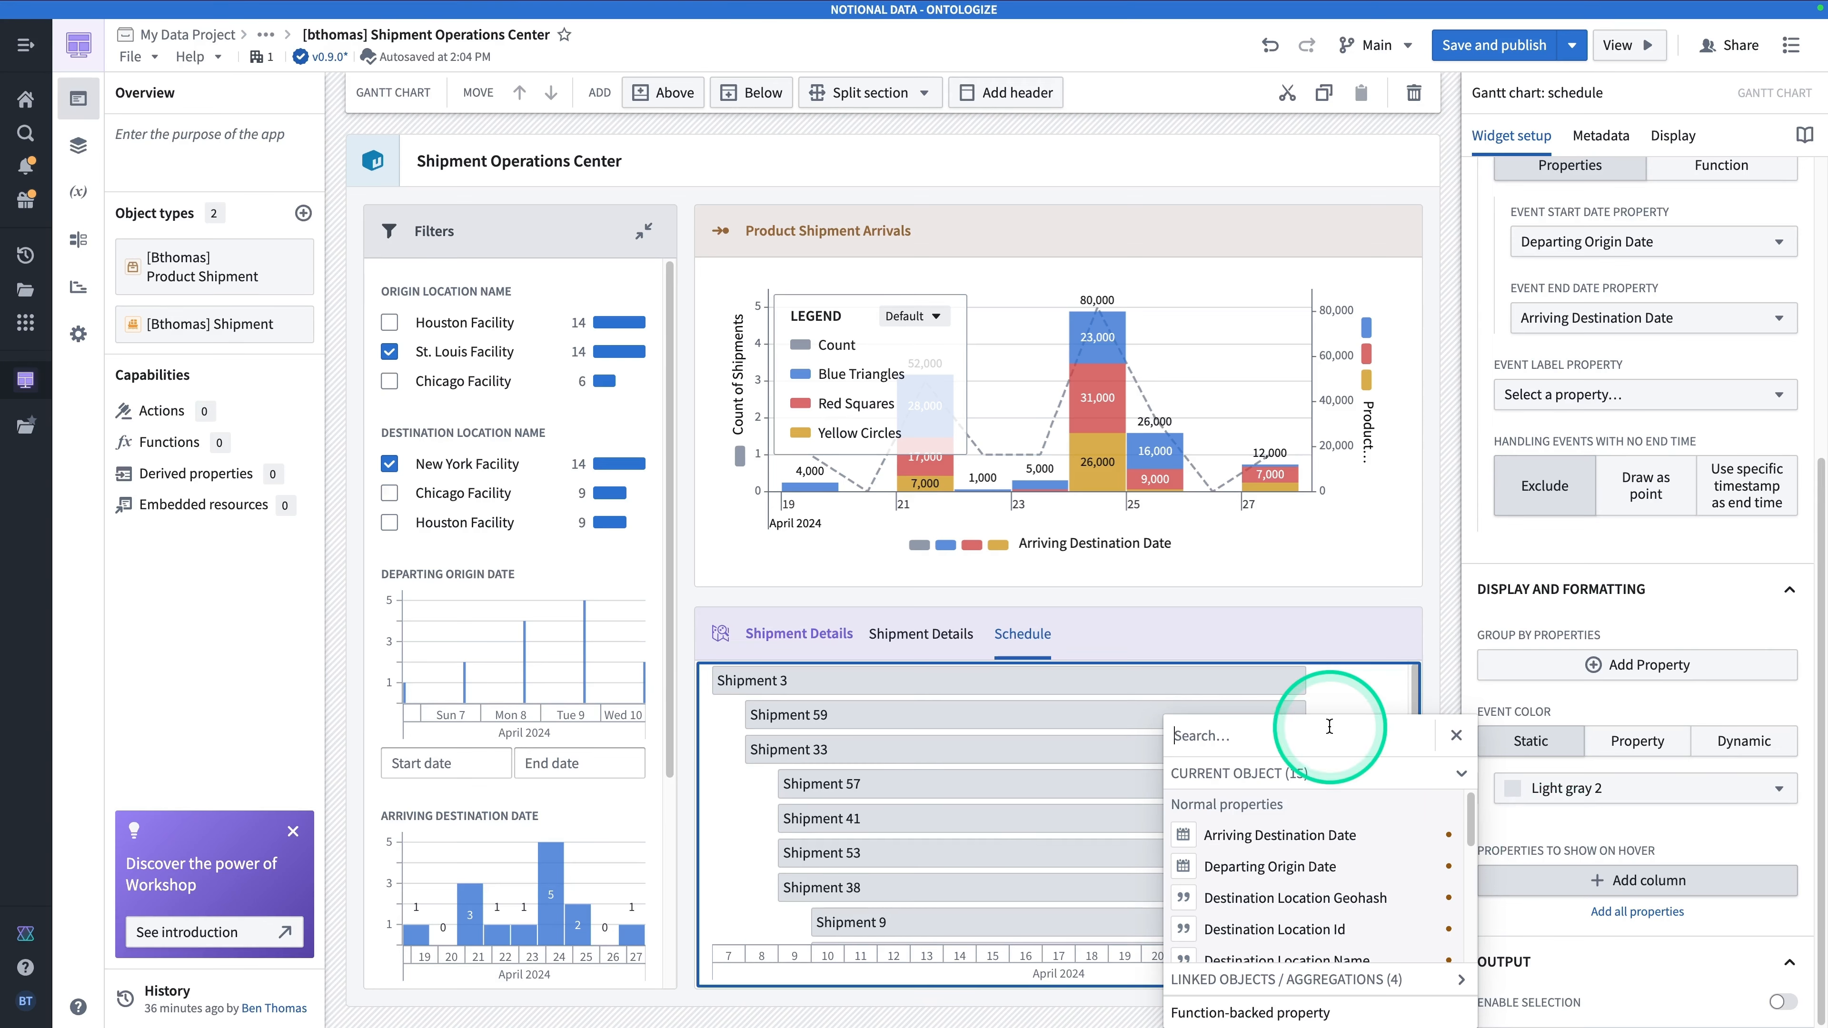
type("total")
left_click(1281, 900)
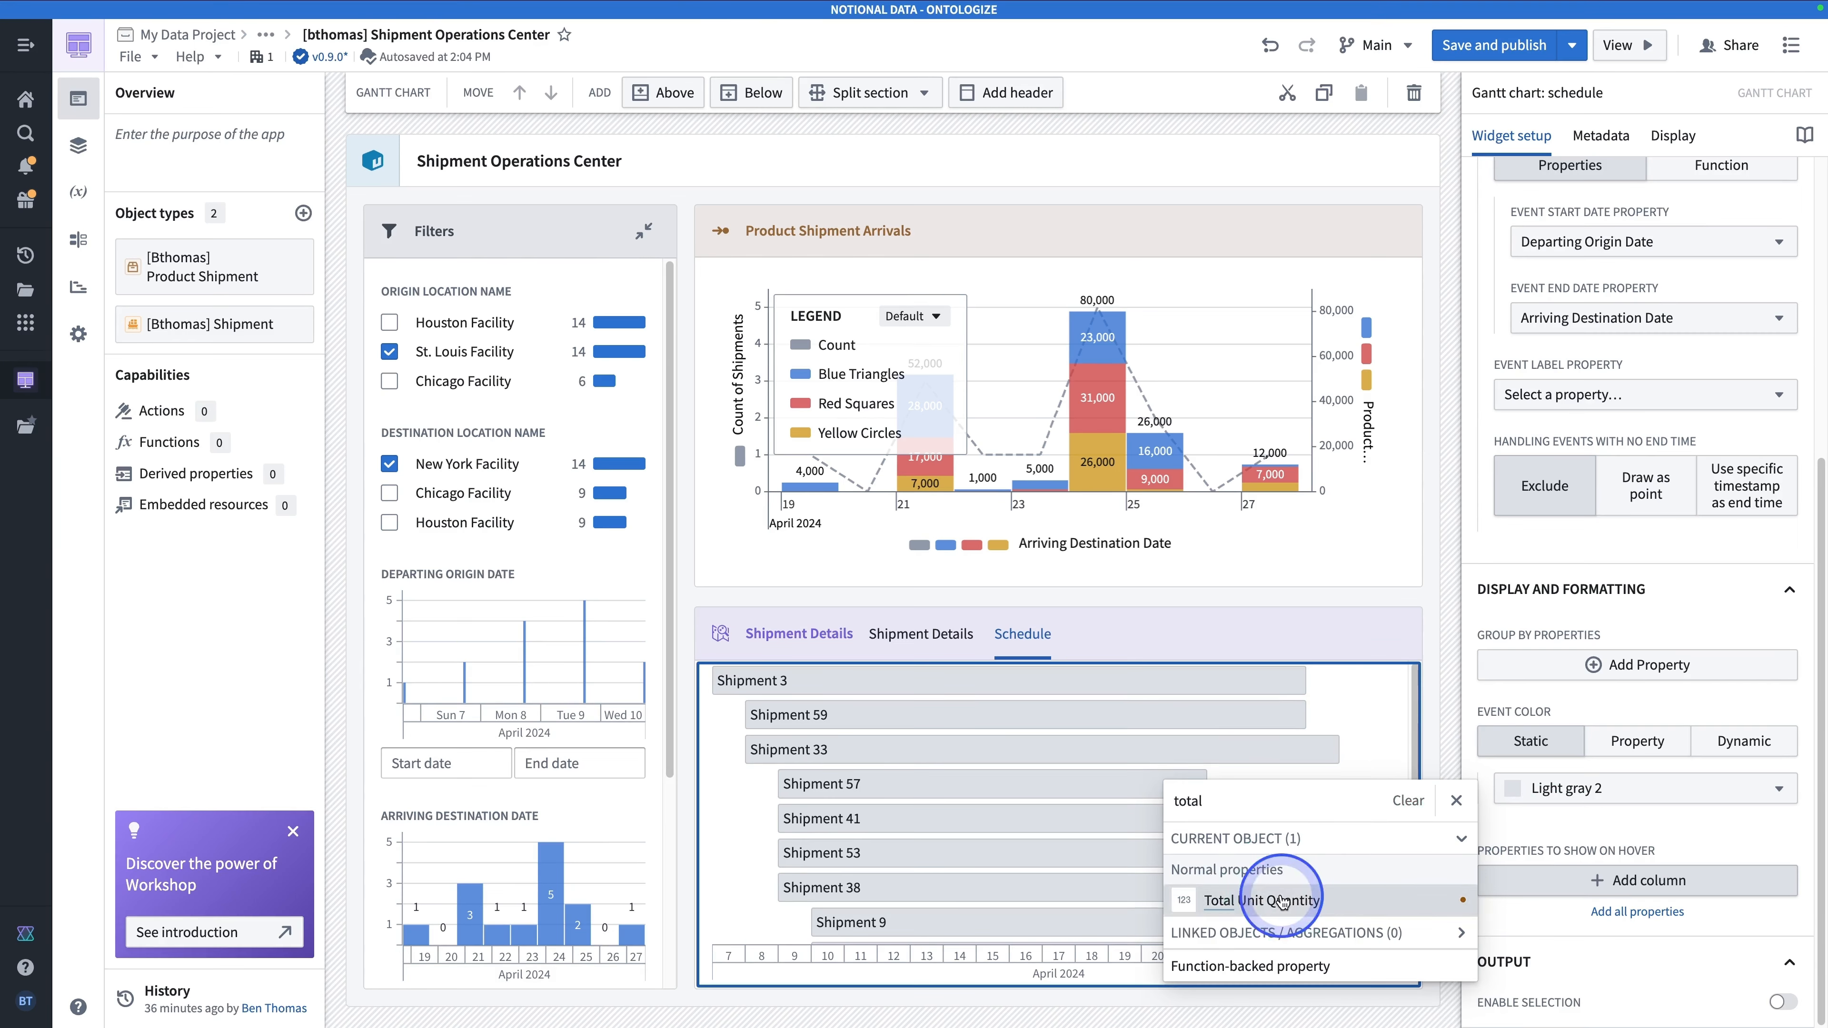
Add Vehicle Unit Capacity to the hover properties of the Gantt chart's layer and close the property list.
left_click(1553, 919)
left_click(1306, 852)
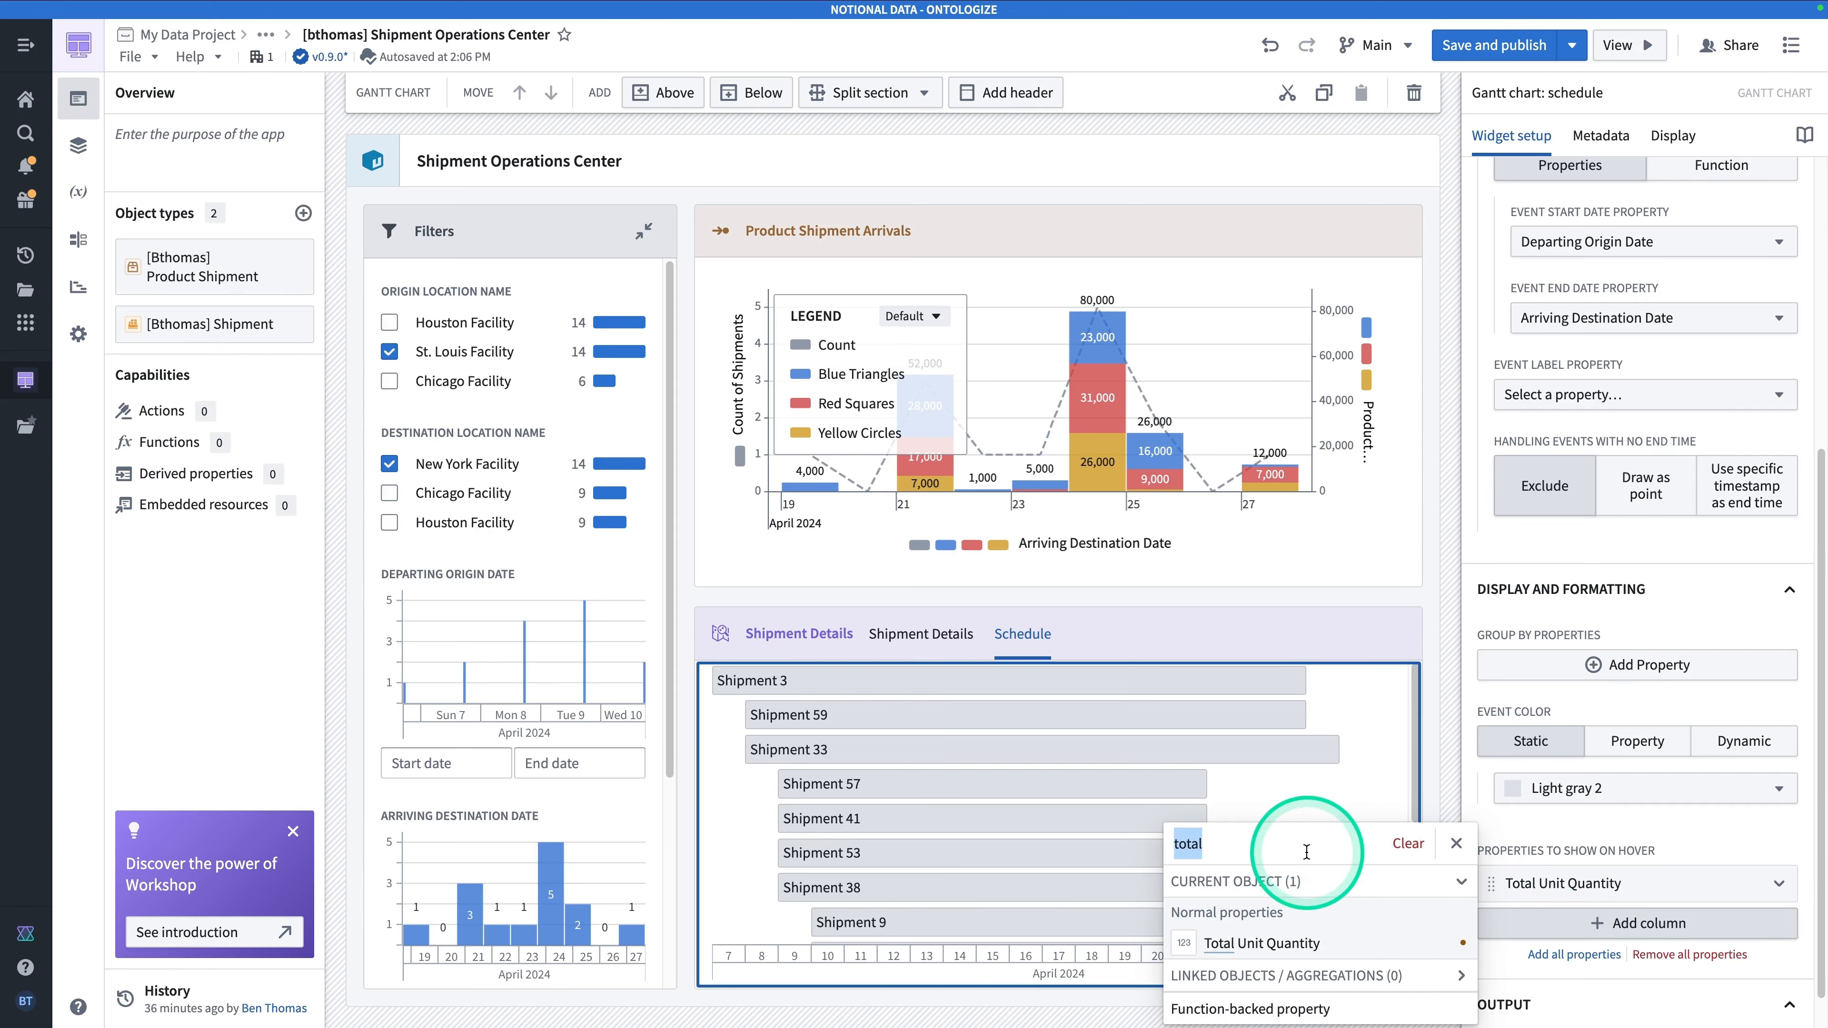
type("vehi")
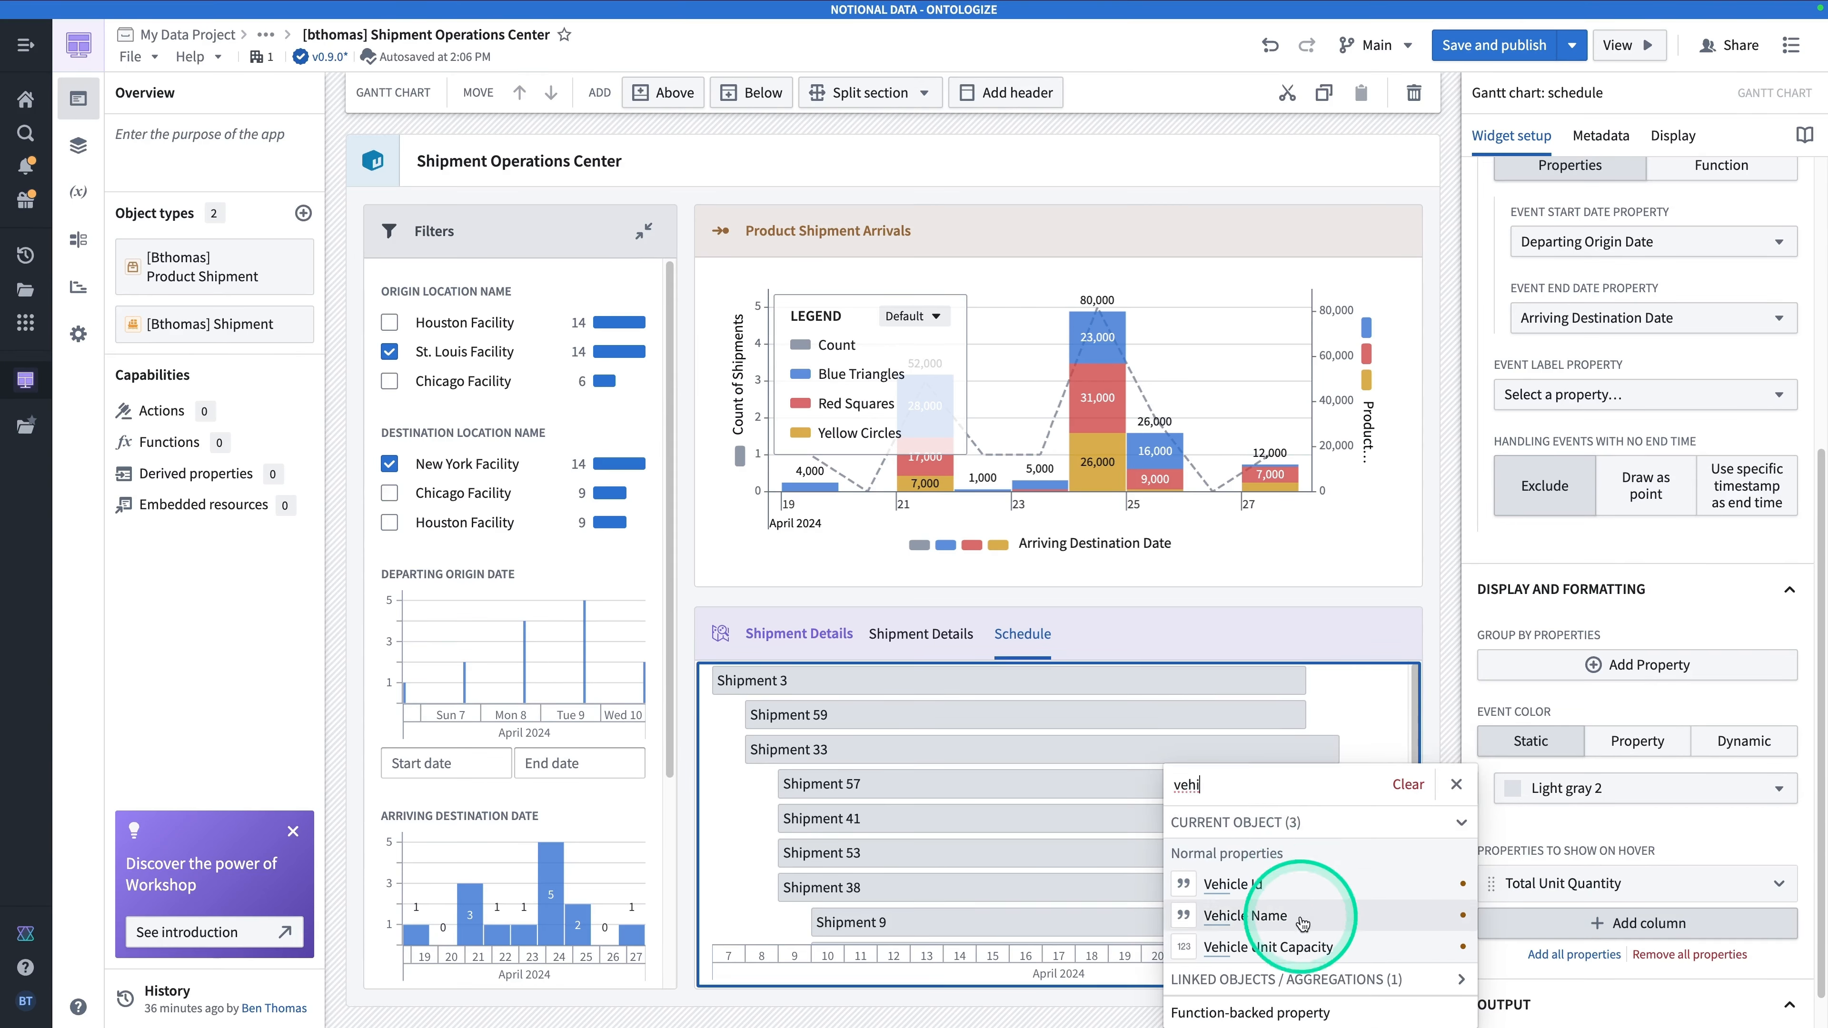
left_click(1260, 950)
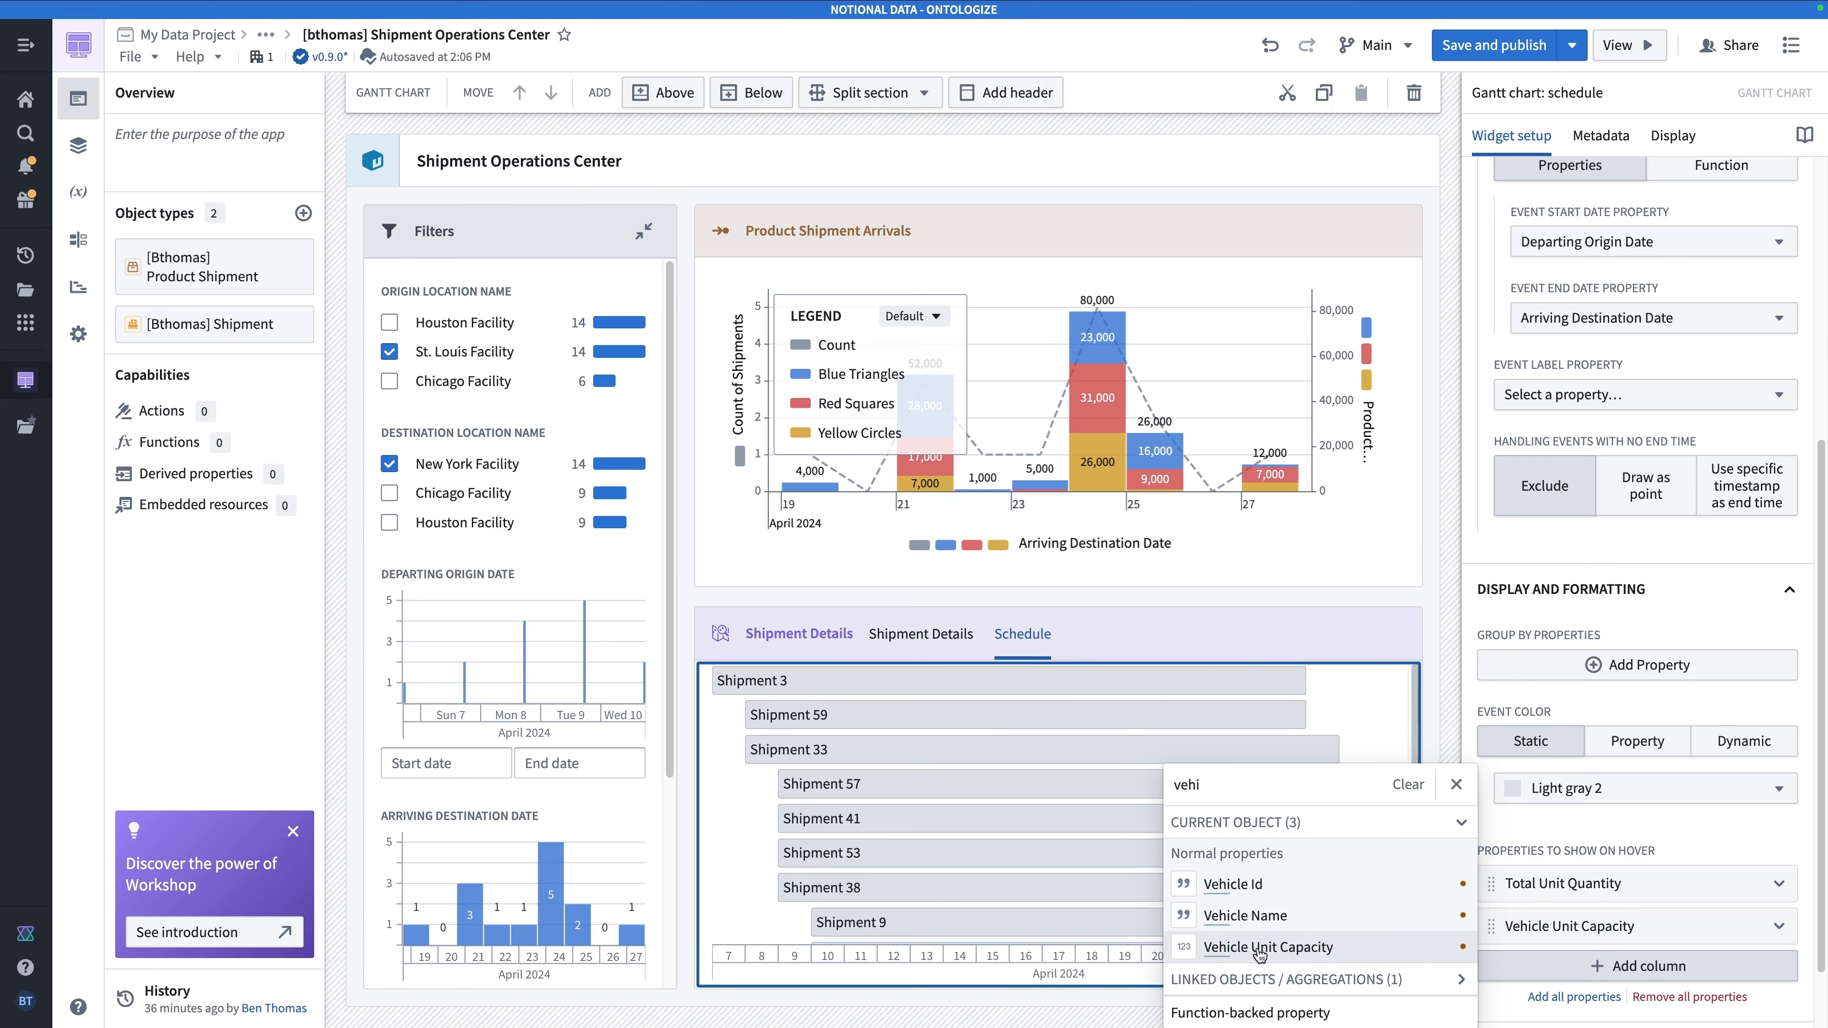
left_click(1396, 726)
Inspect the hover details of several shipment bars in the Schedule tab's Gantt chart.
left_click(1191, 753)
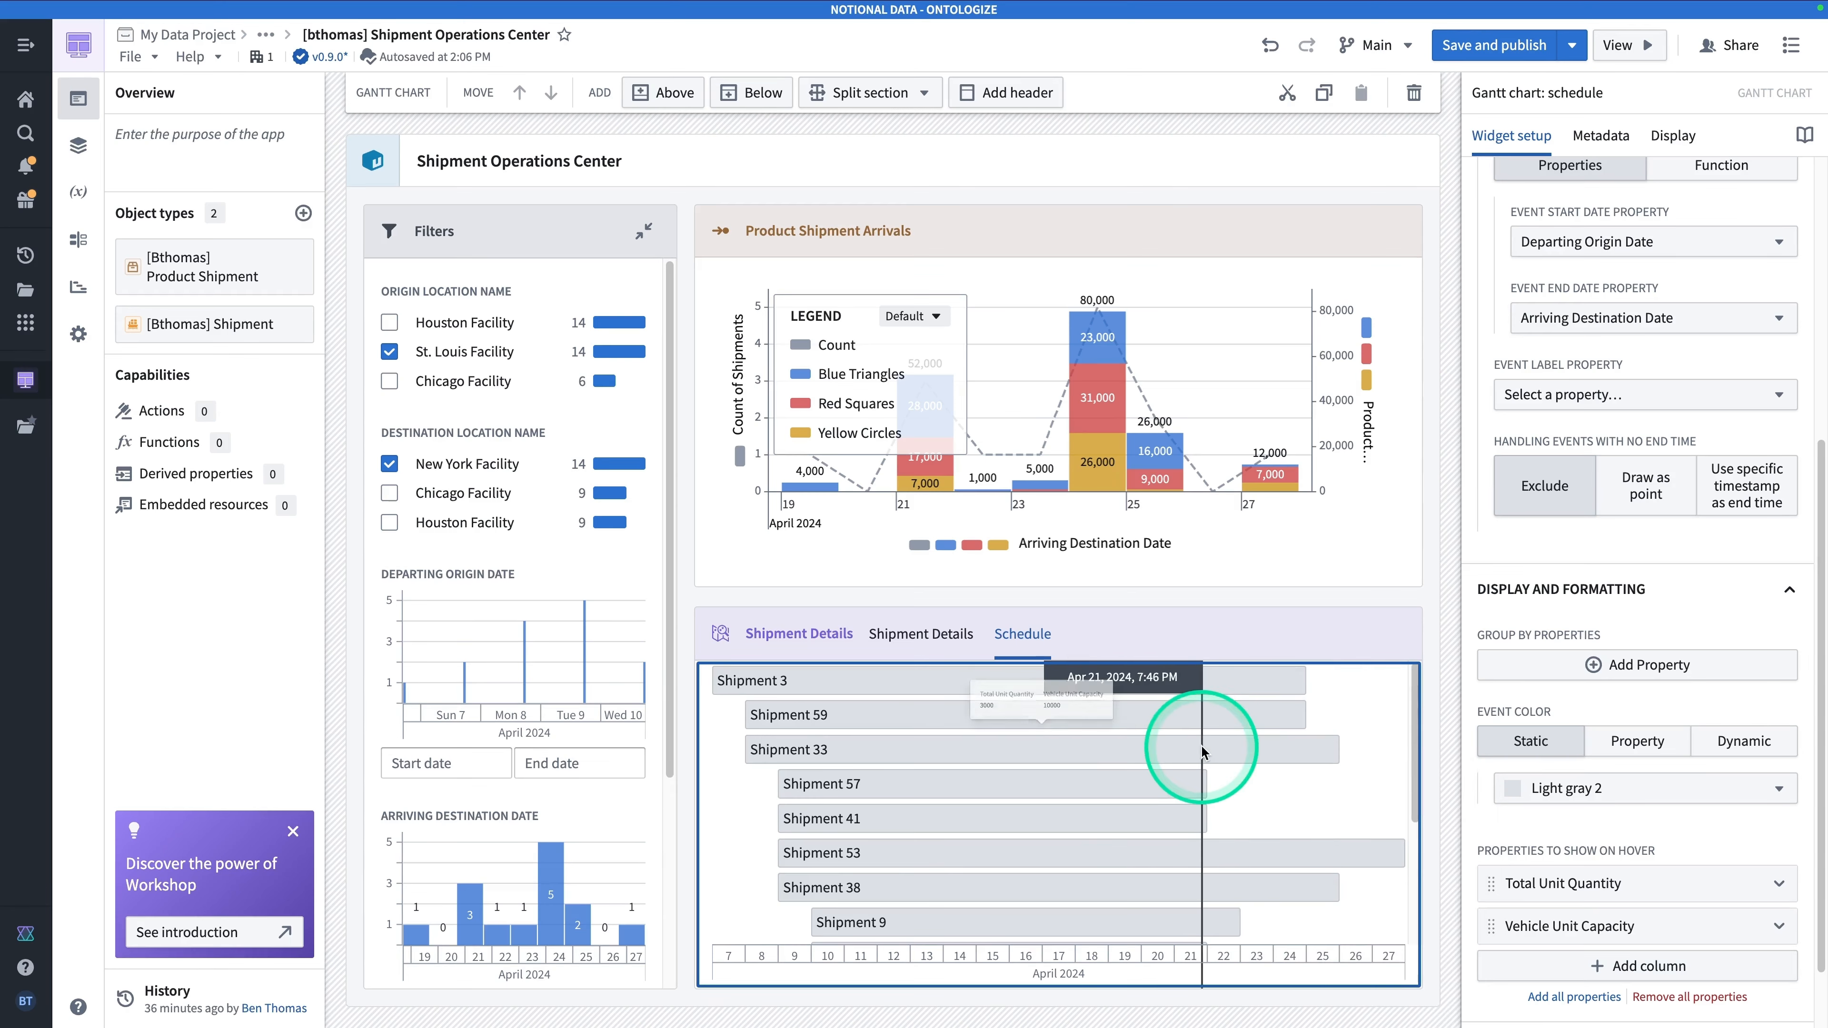
left_click(862, 785)
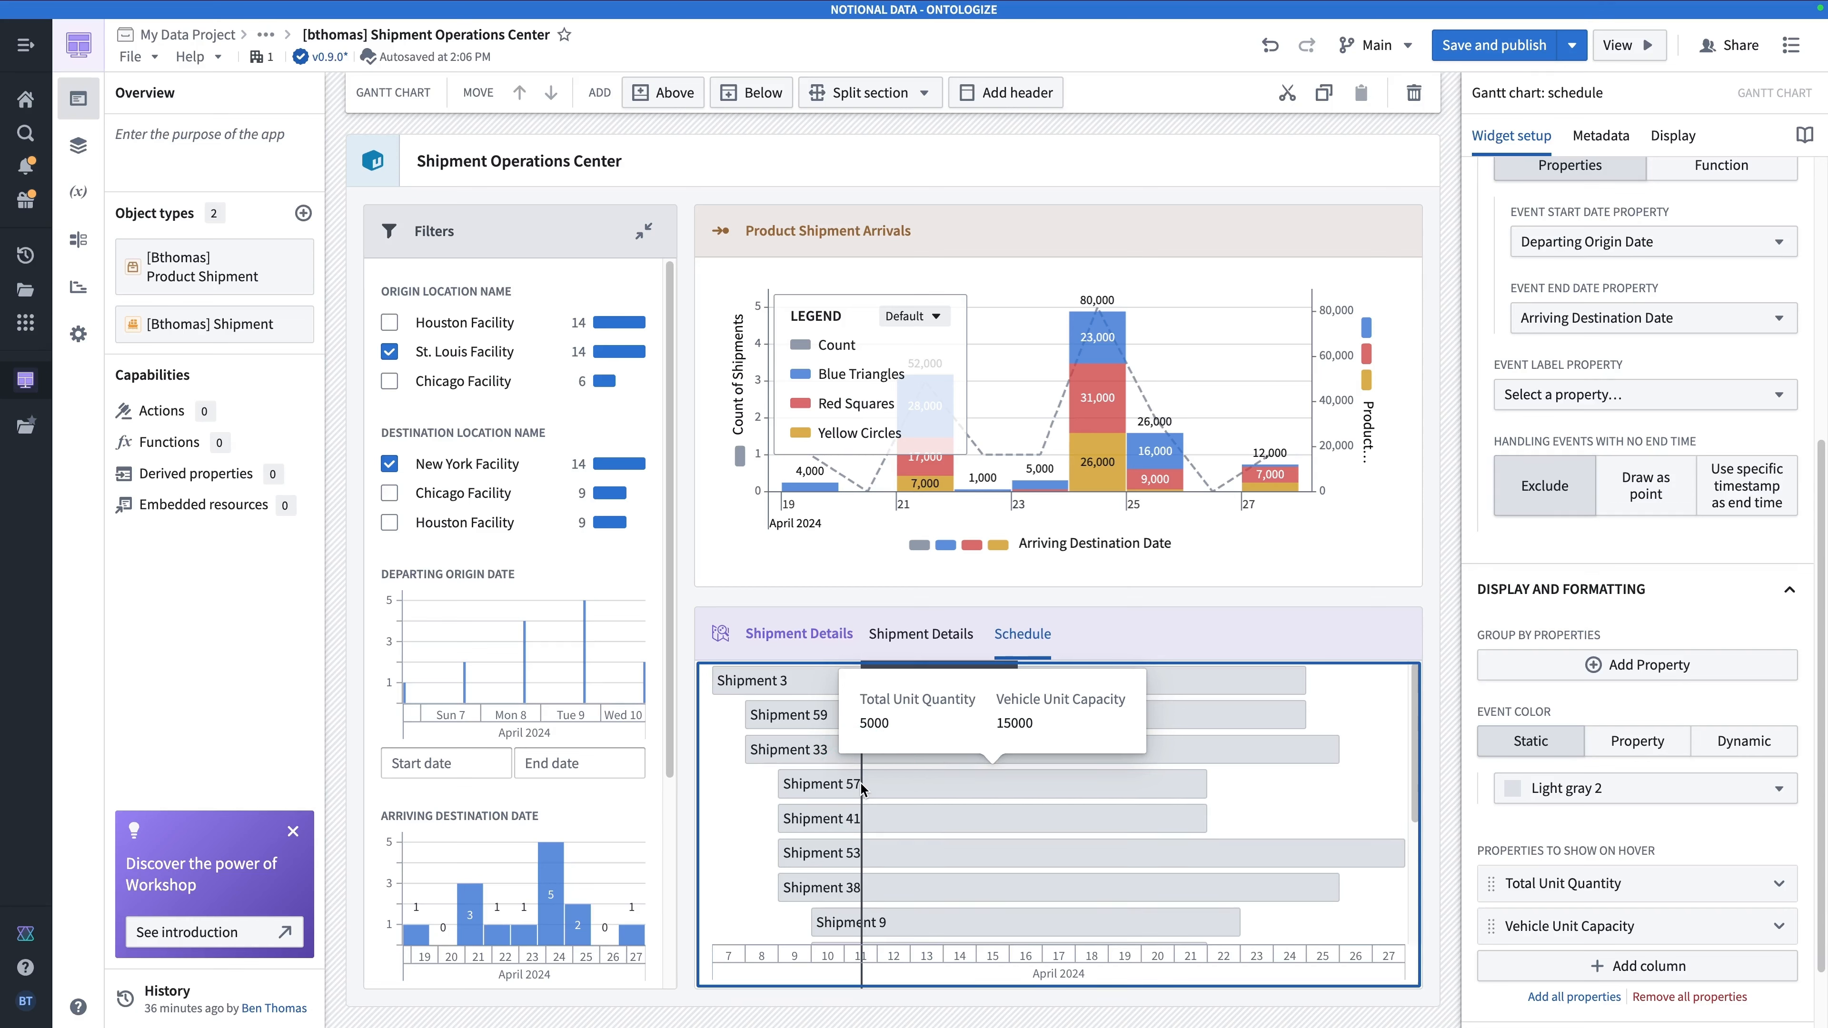
mouse_move(876, 822)
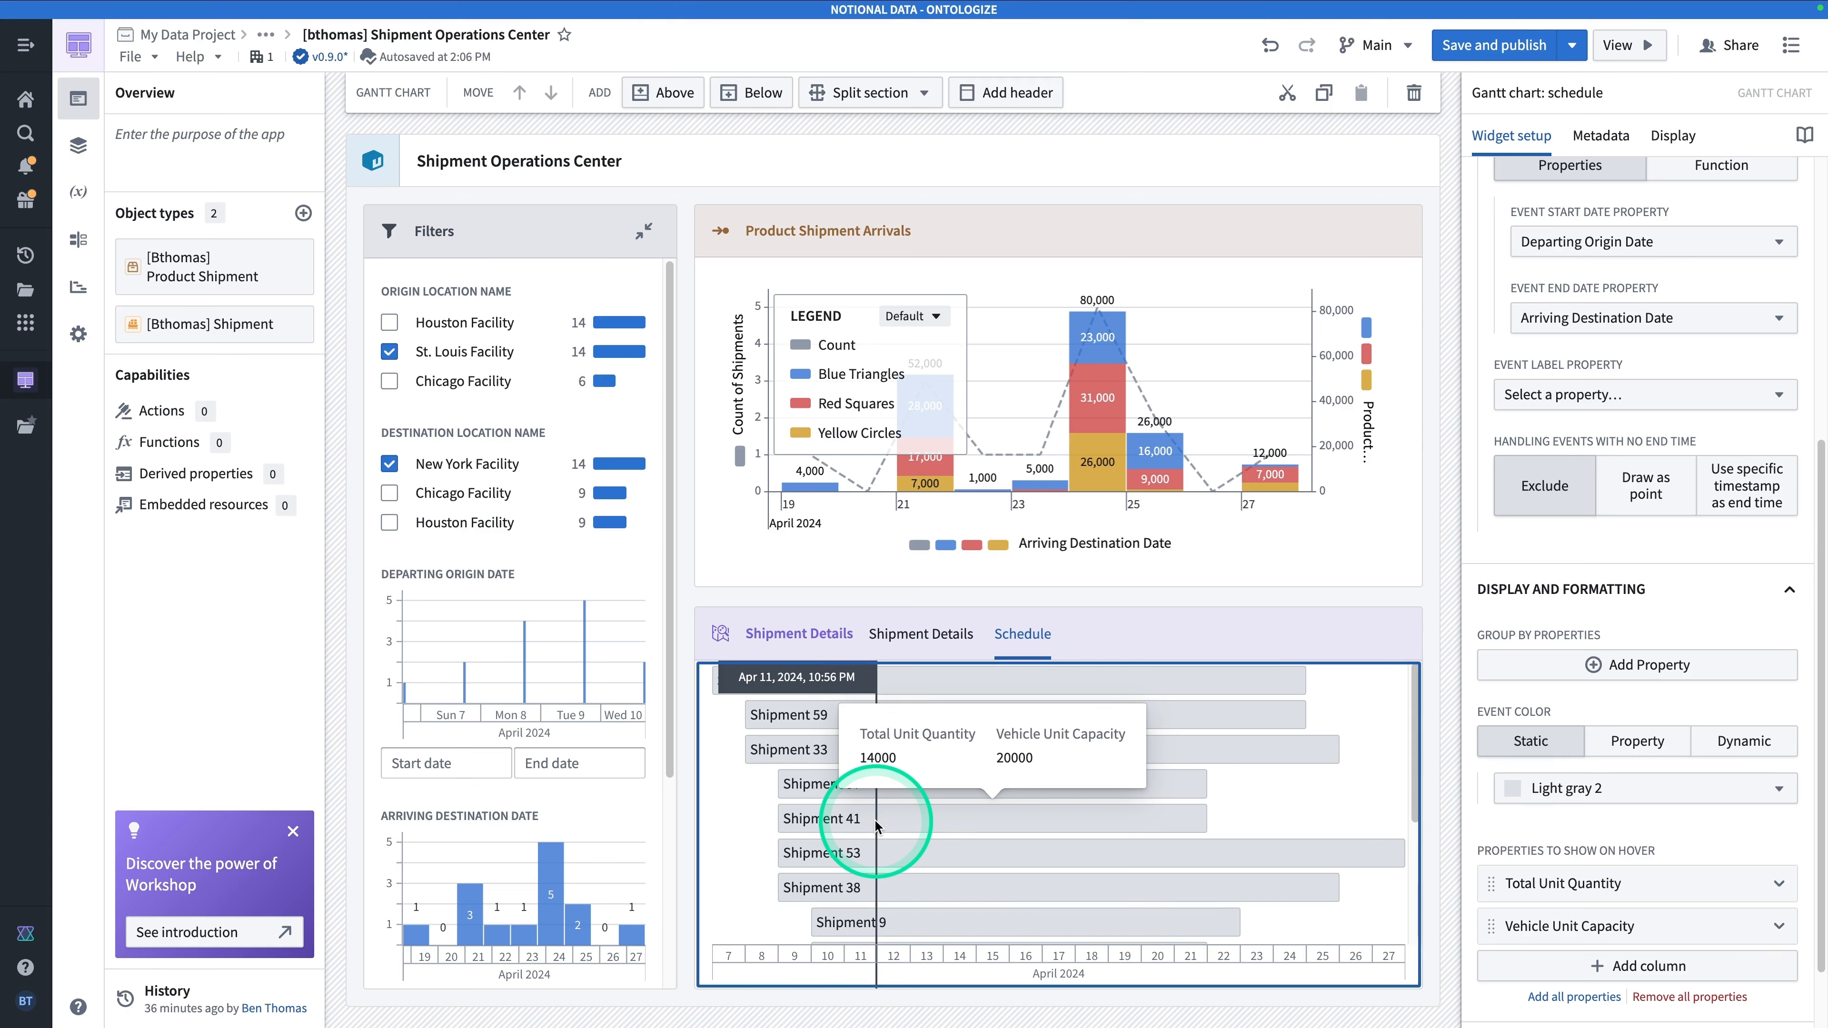
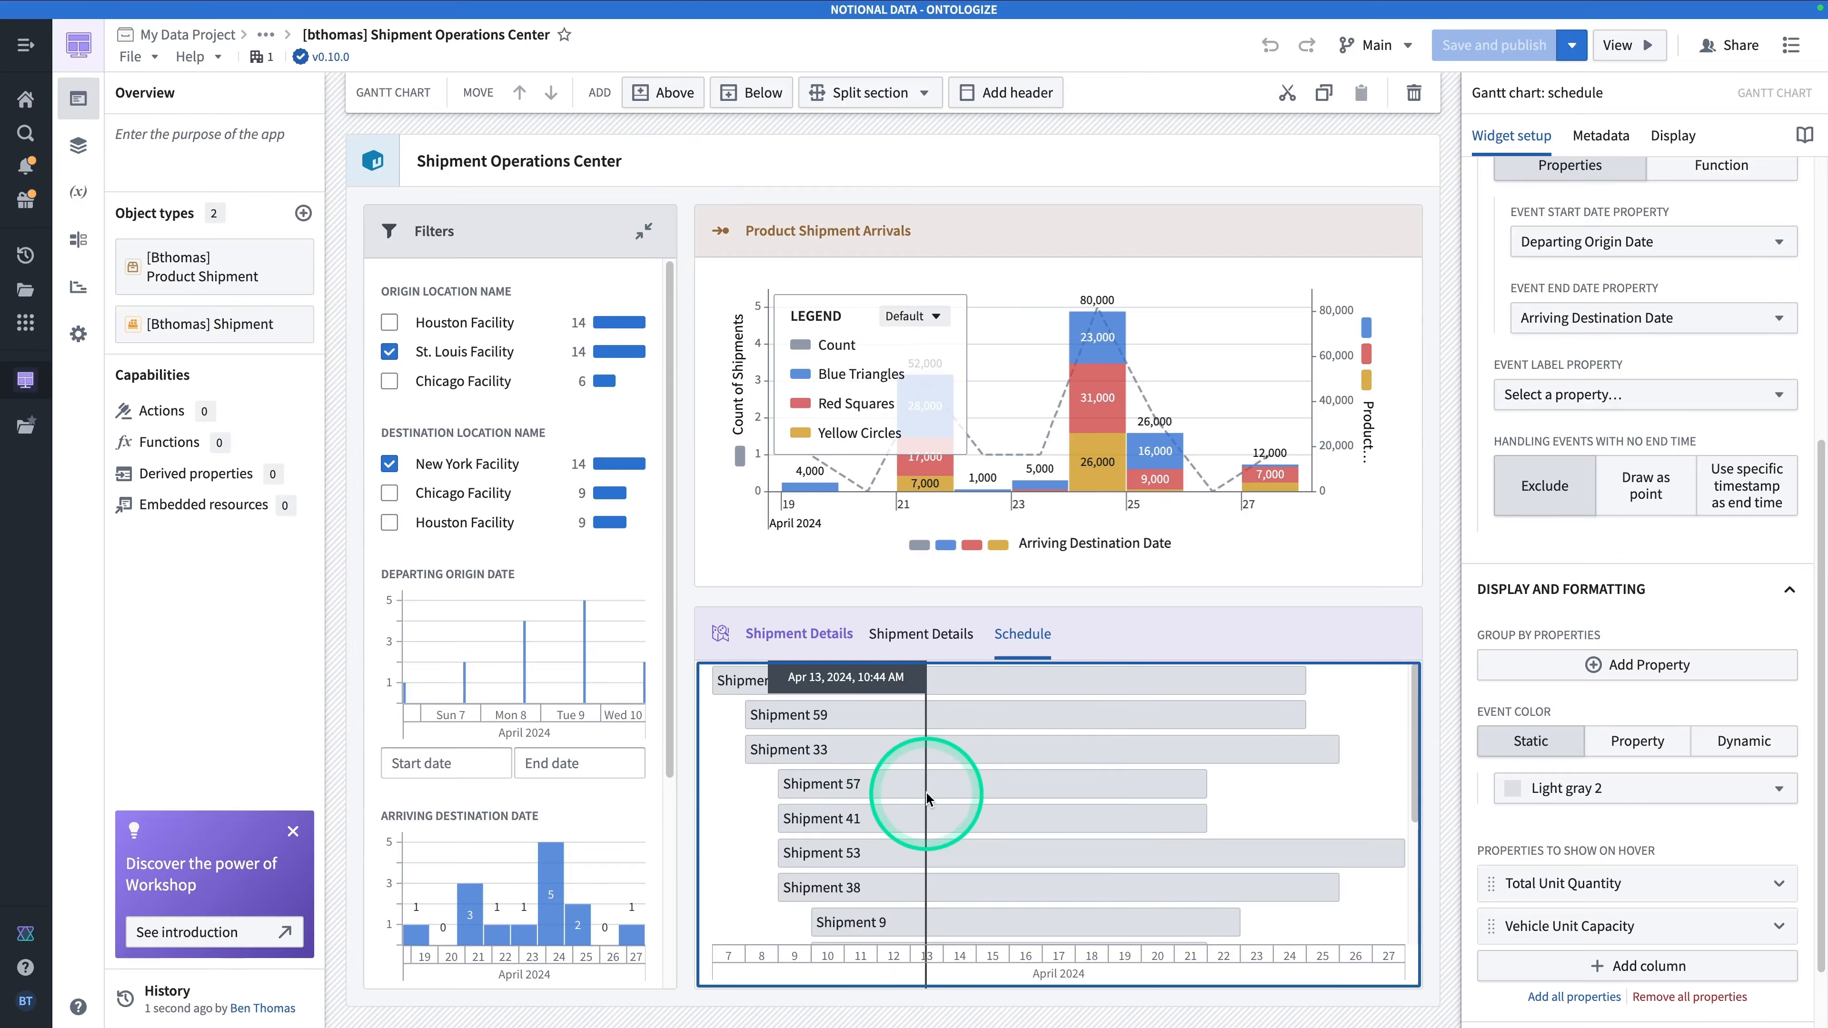
mouse_move(937, 782)
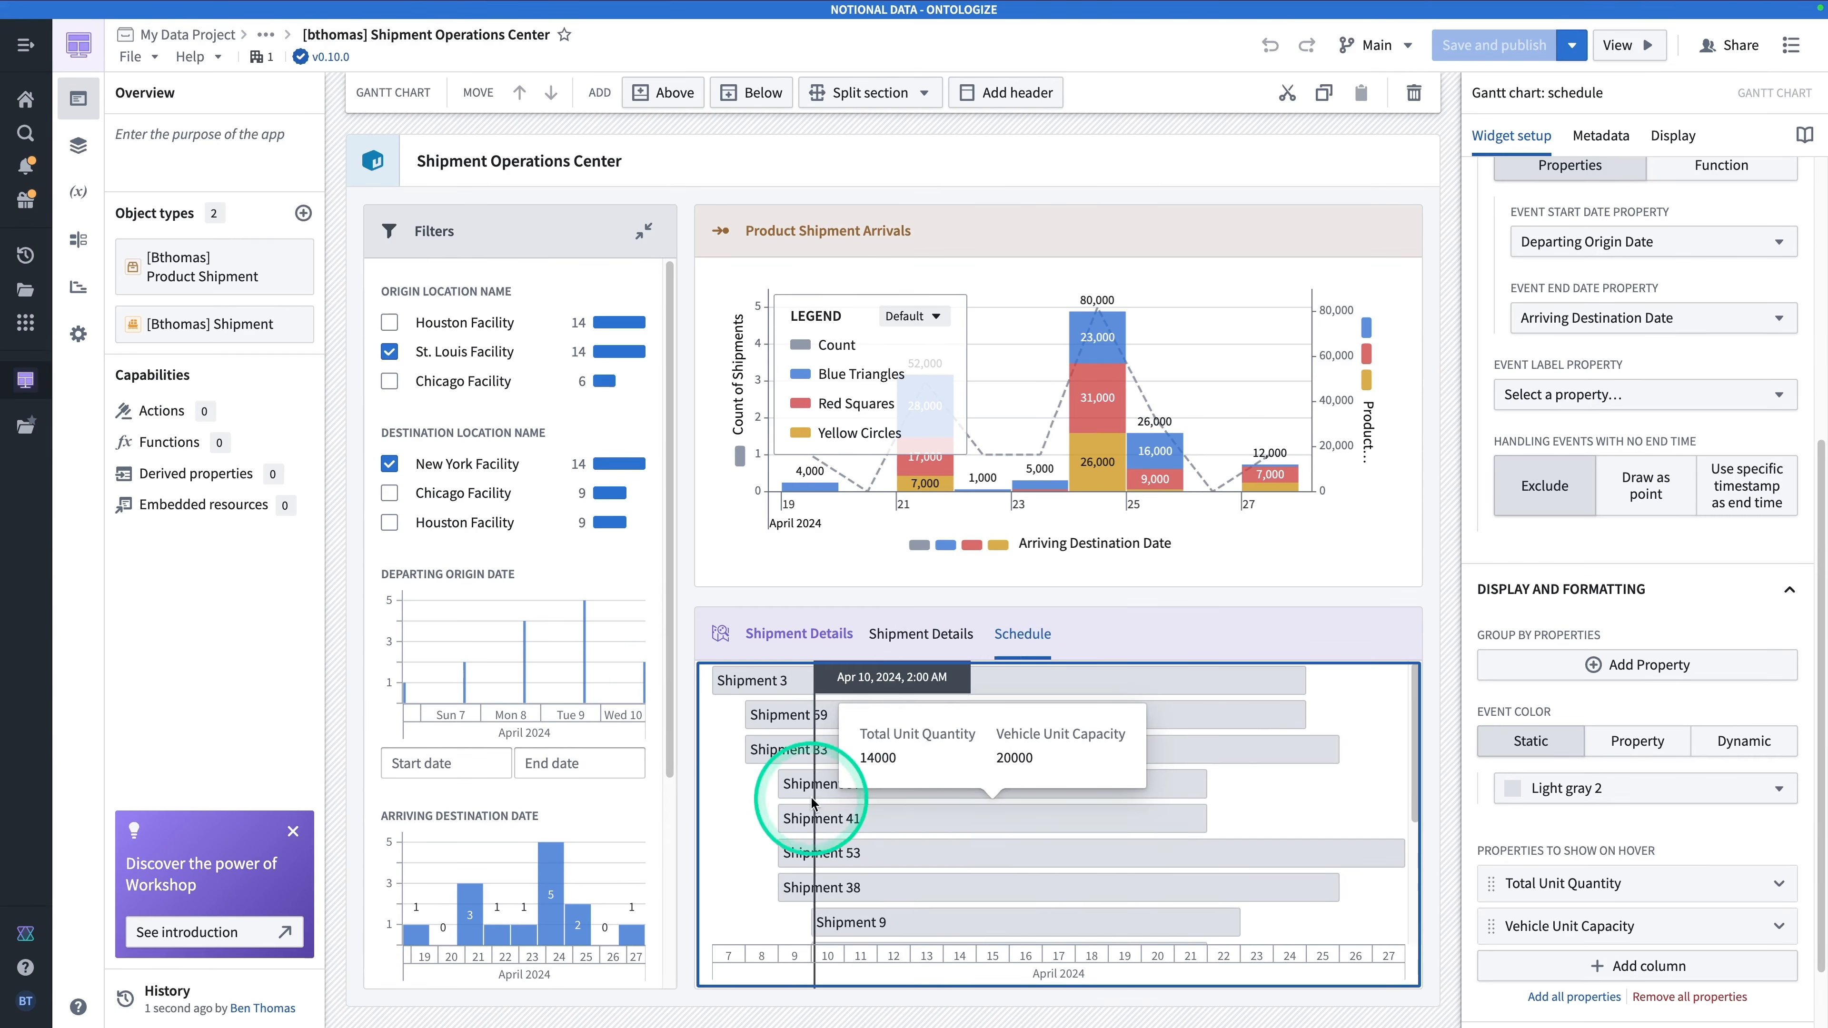
left_click(901, 791)
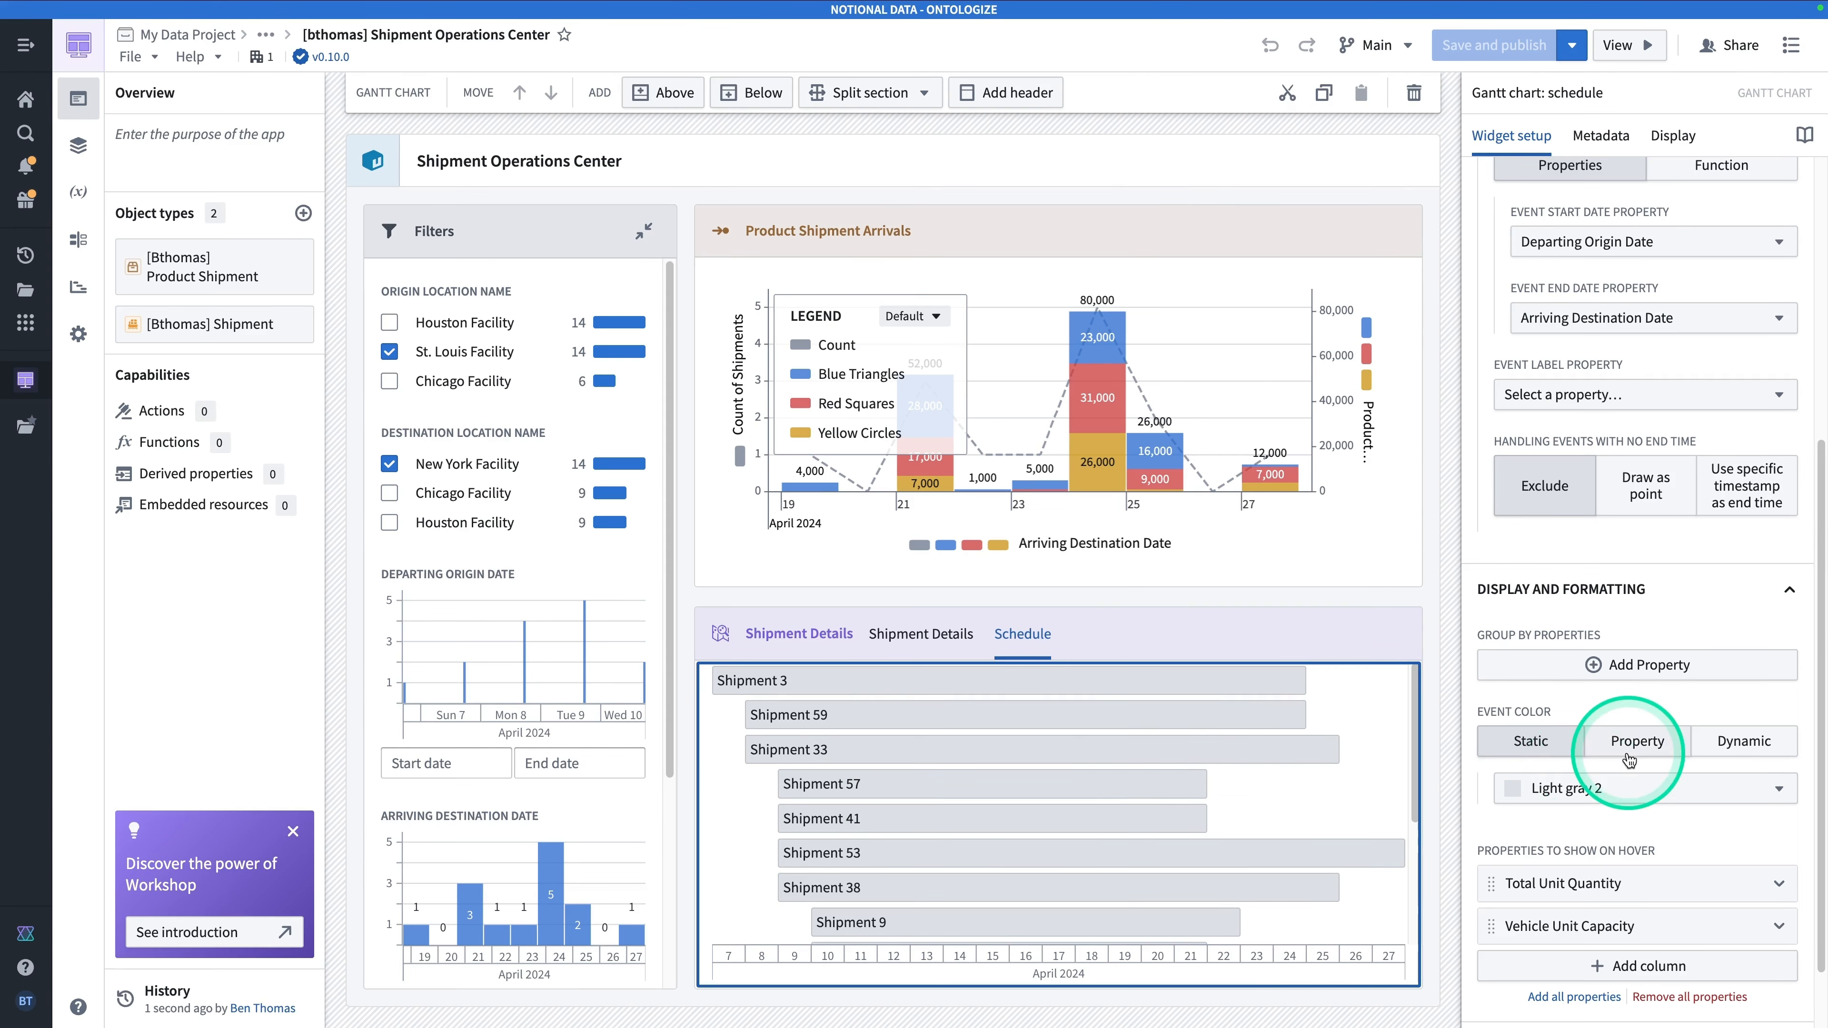
Enable selection in the output settings of the Gantt chart's layer.
scroll(1698, 544, "up", 6)
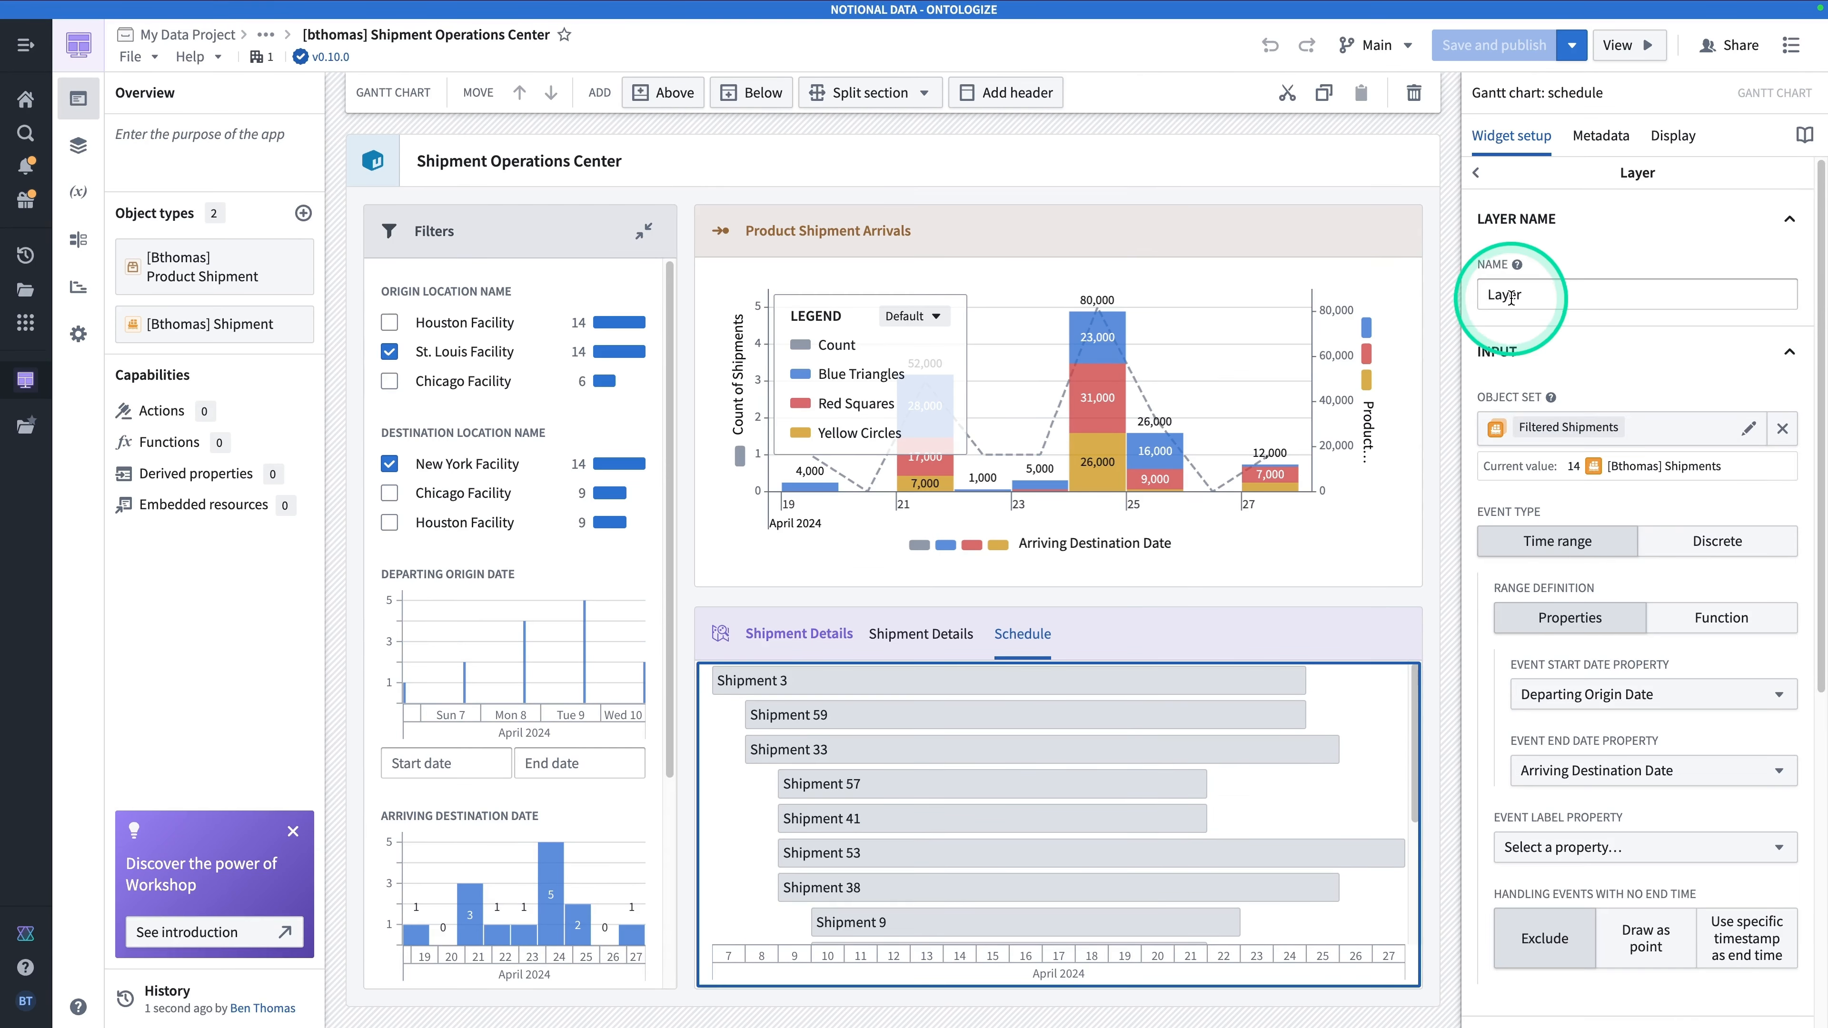
scroll(1594, 509, "down", 7)
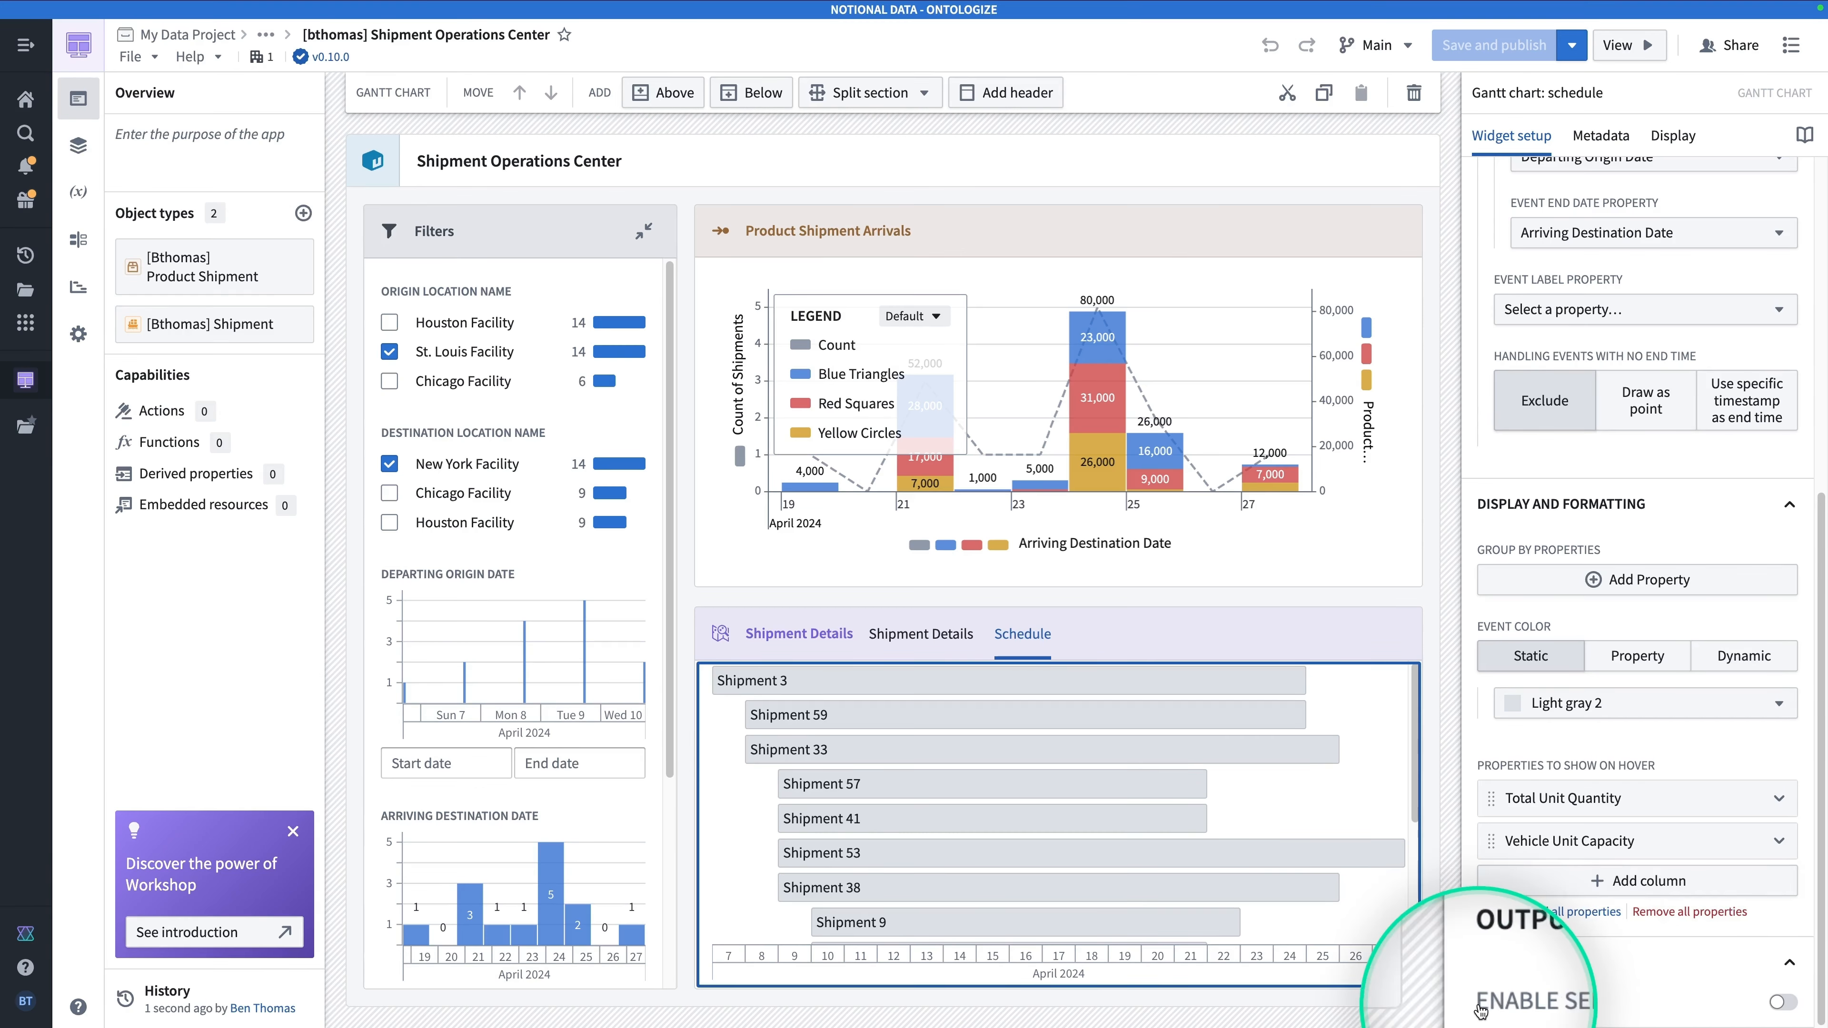
left_click(1785, 1003)
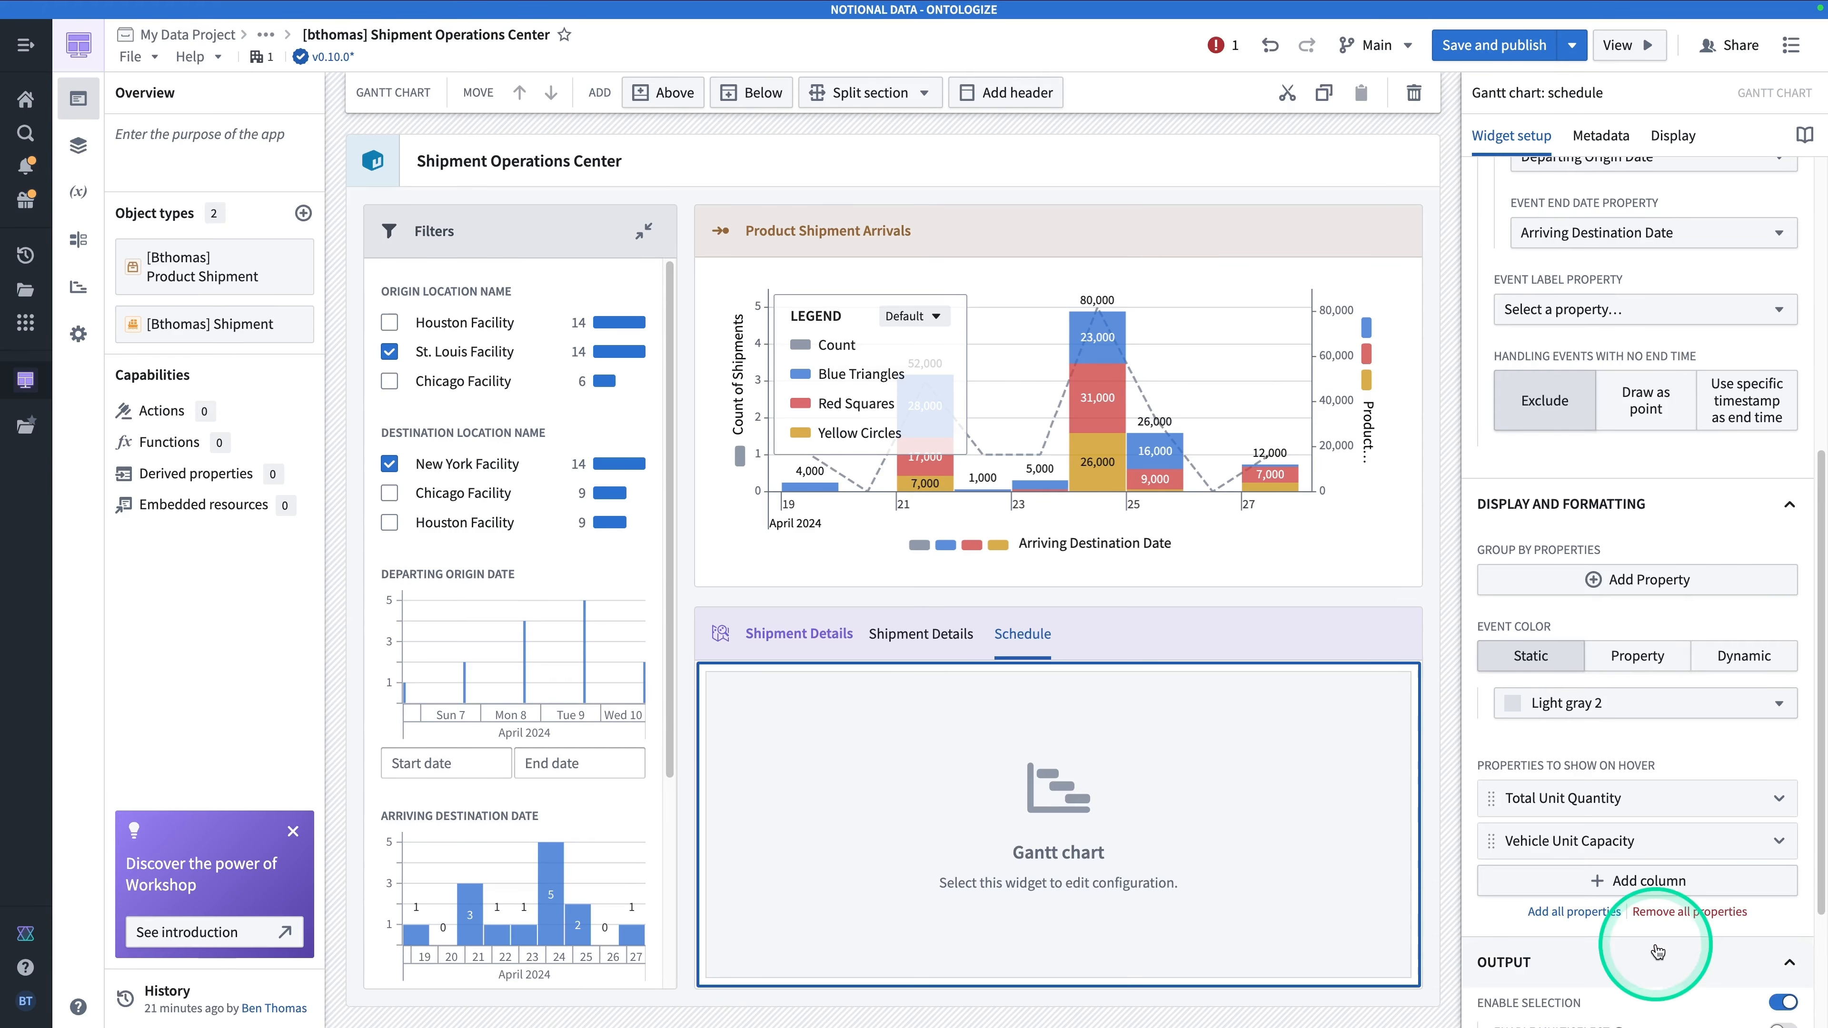
Assign a new object set variable as the selected object set output of the Gantt chart.
scroll(1648, 947, "down", 3)
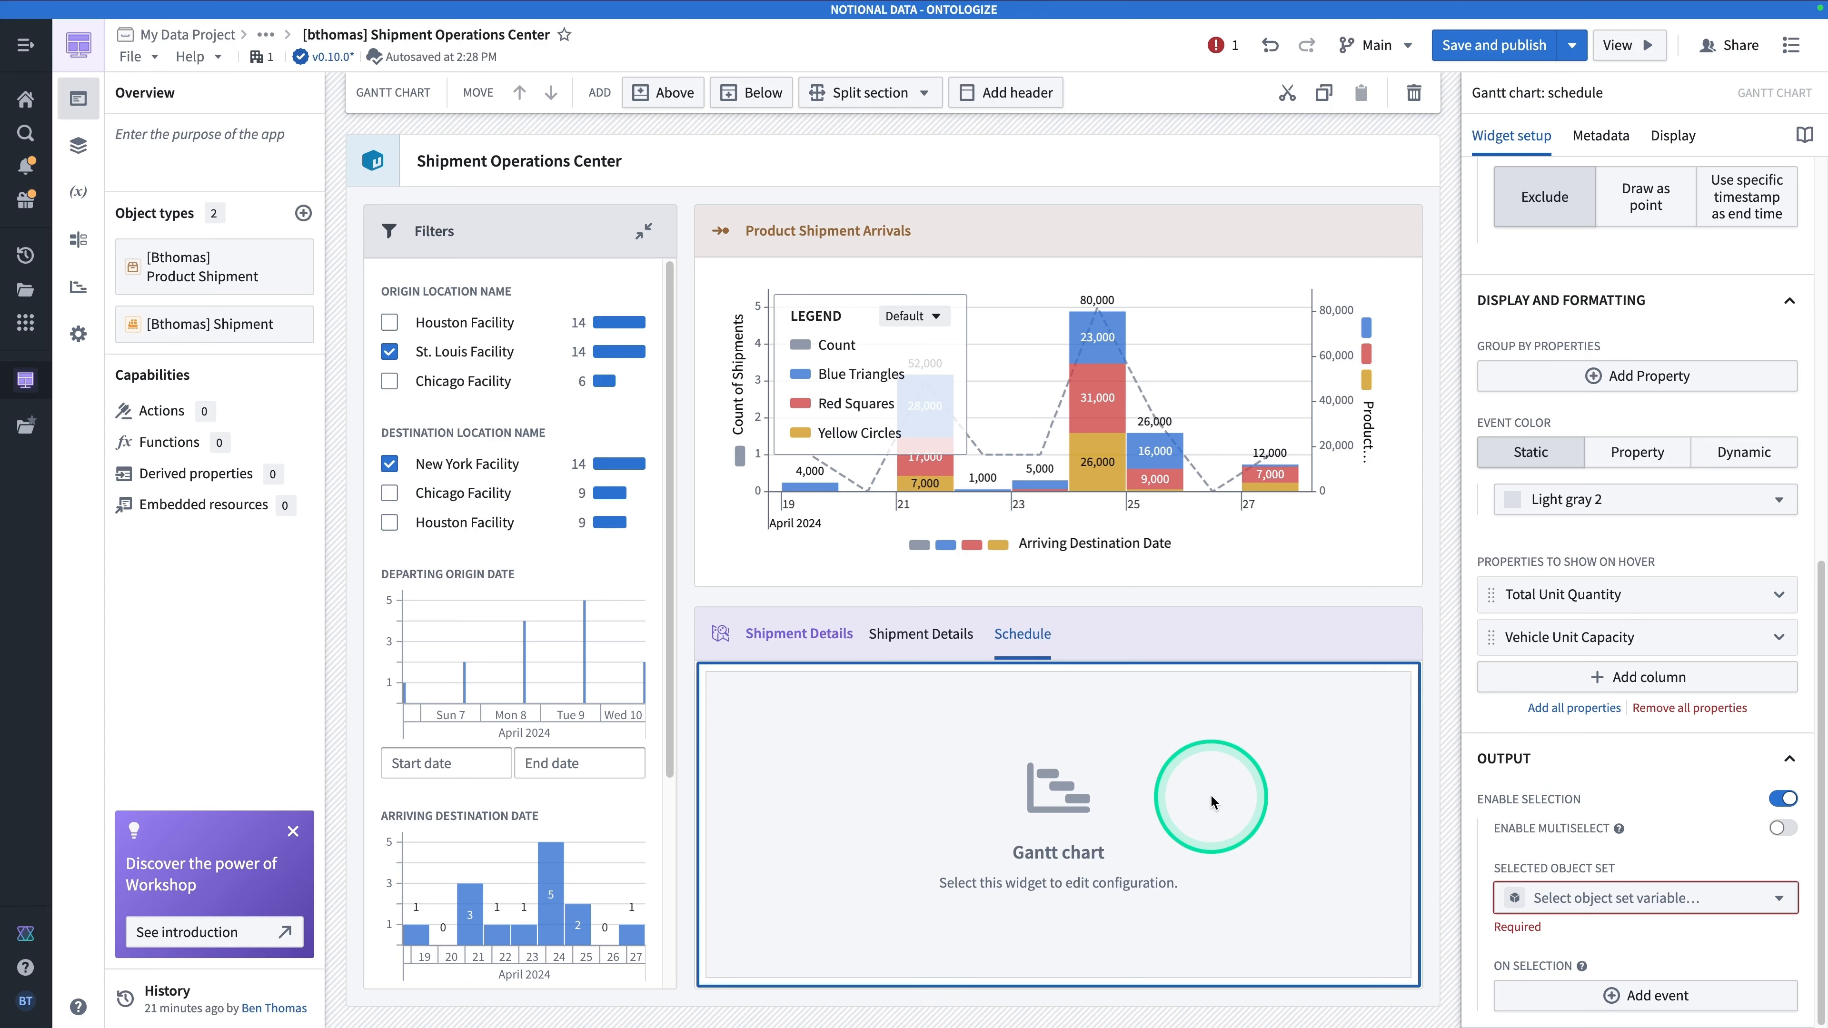
left_click(1559, 905)
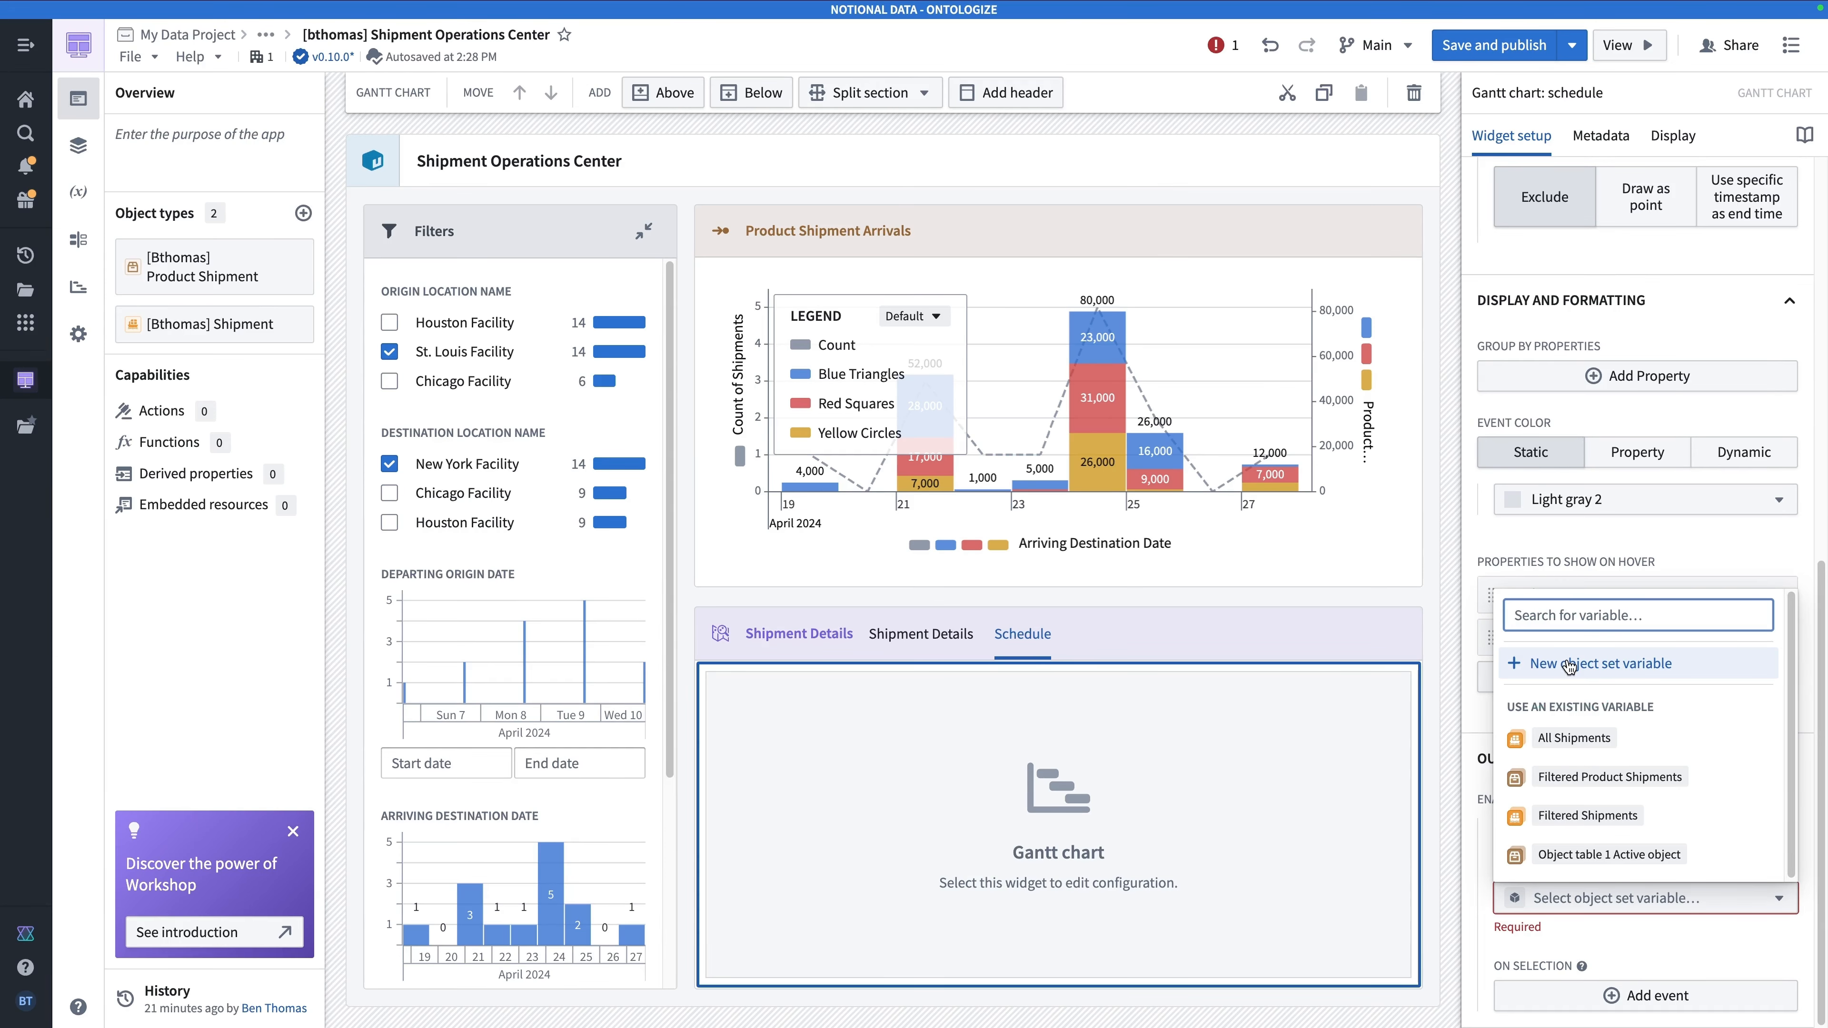
left_click(1570, 665)
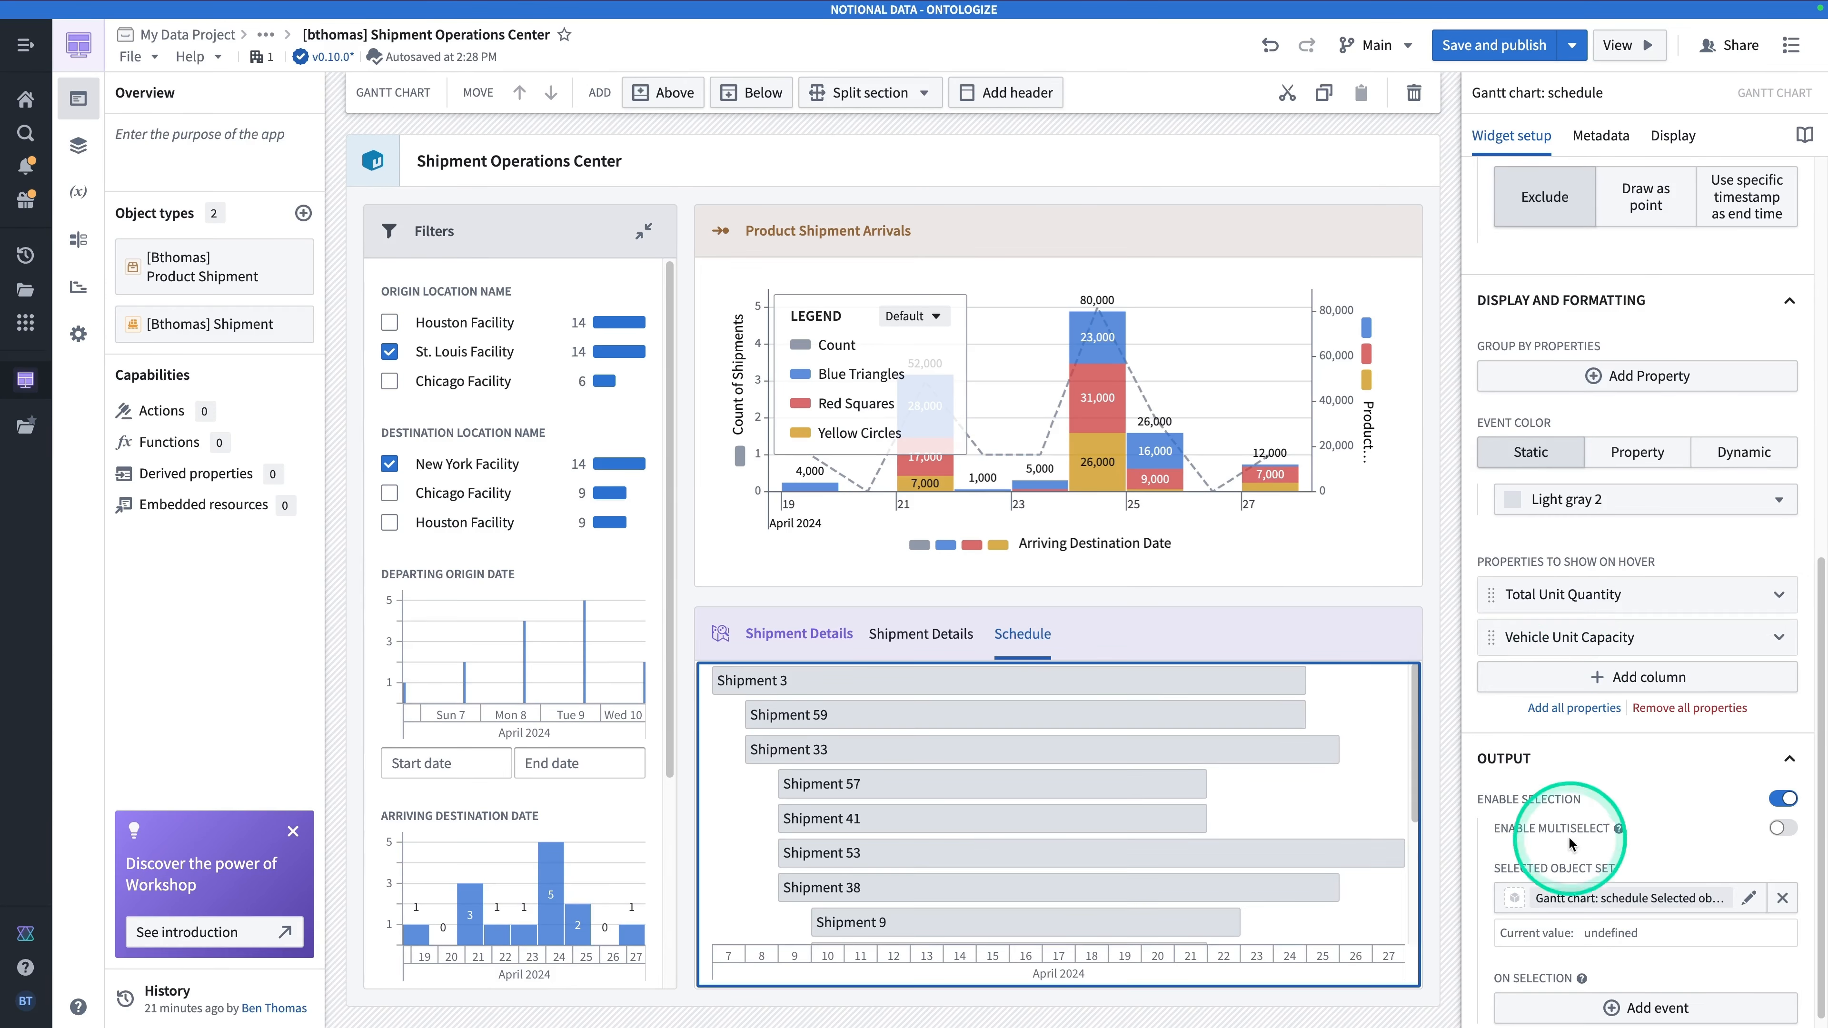
Rename the Gantt chart's selected object set variable as Selected Shipment, then save and publish the module.
mouse_move(1562, 899)
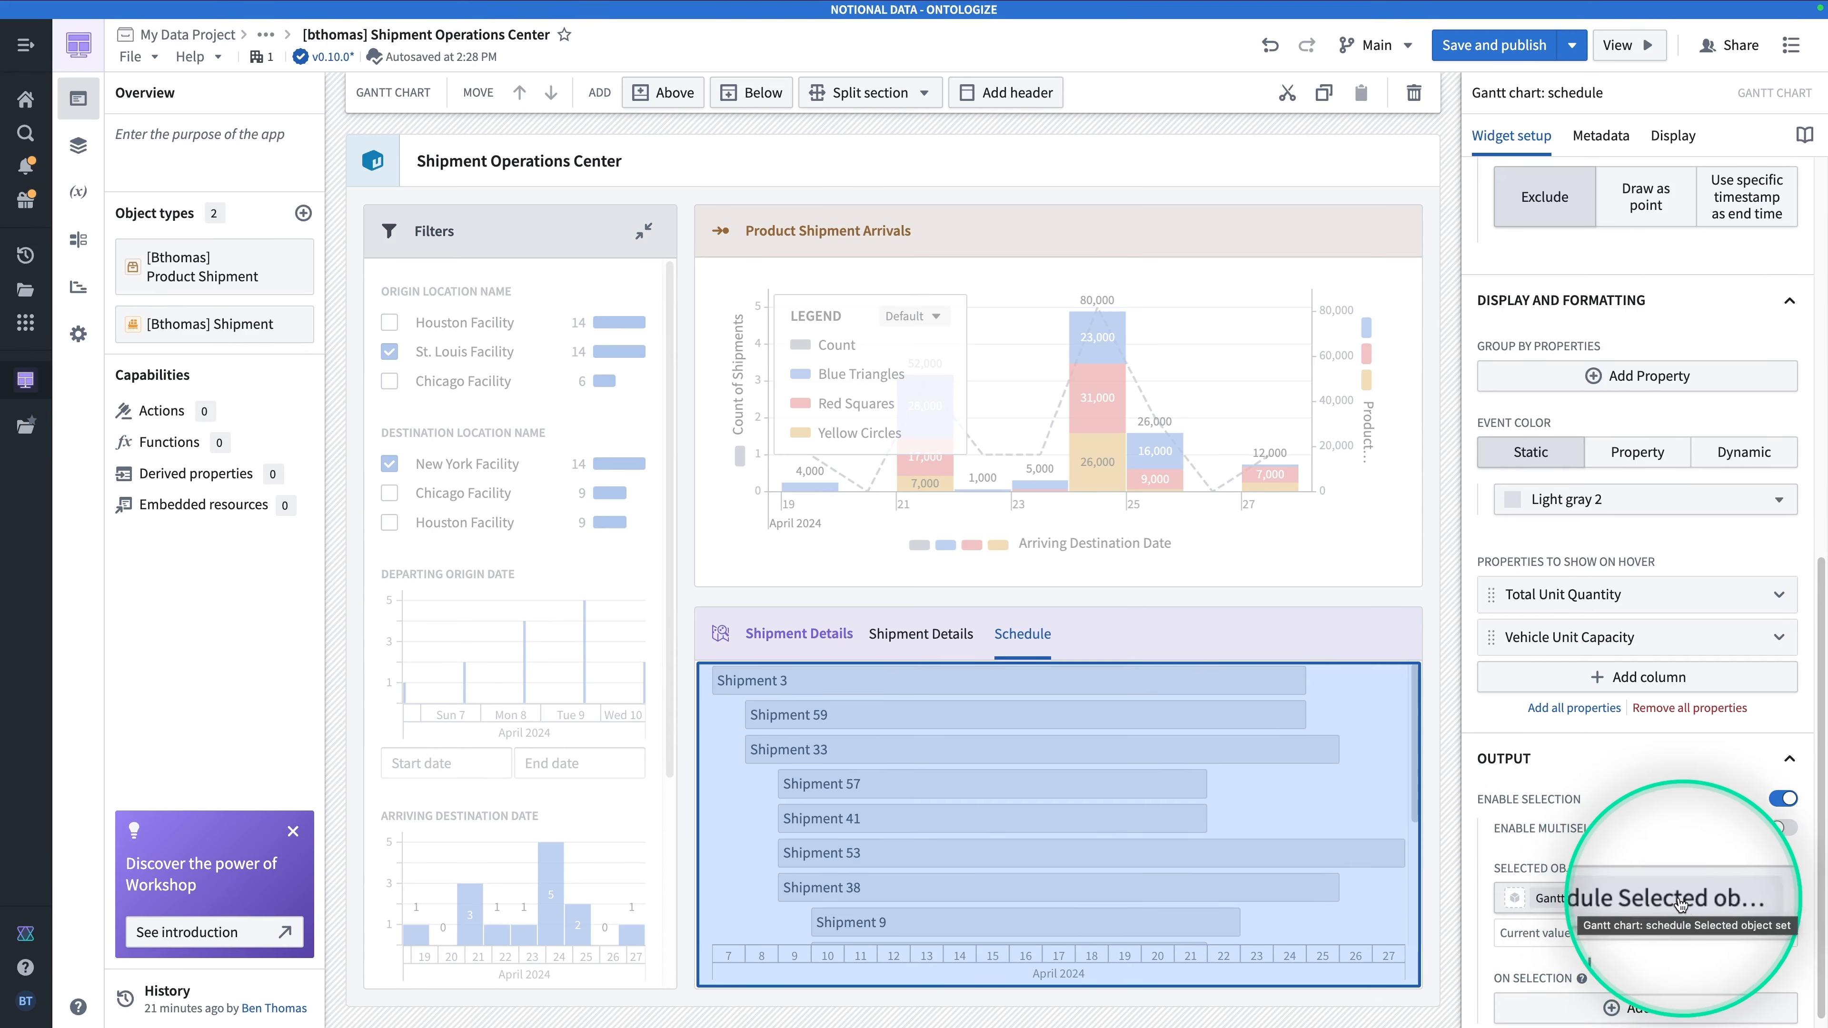
left_click(1559, 901)
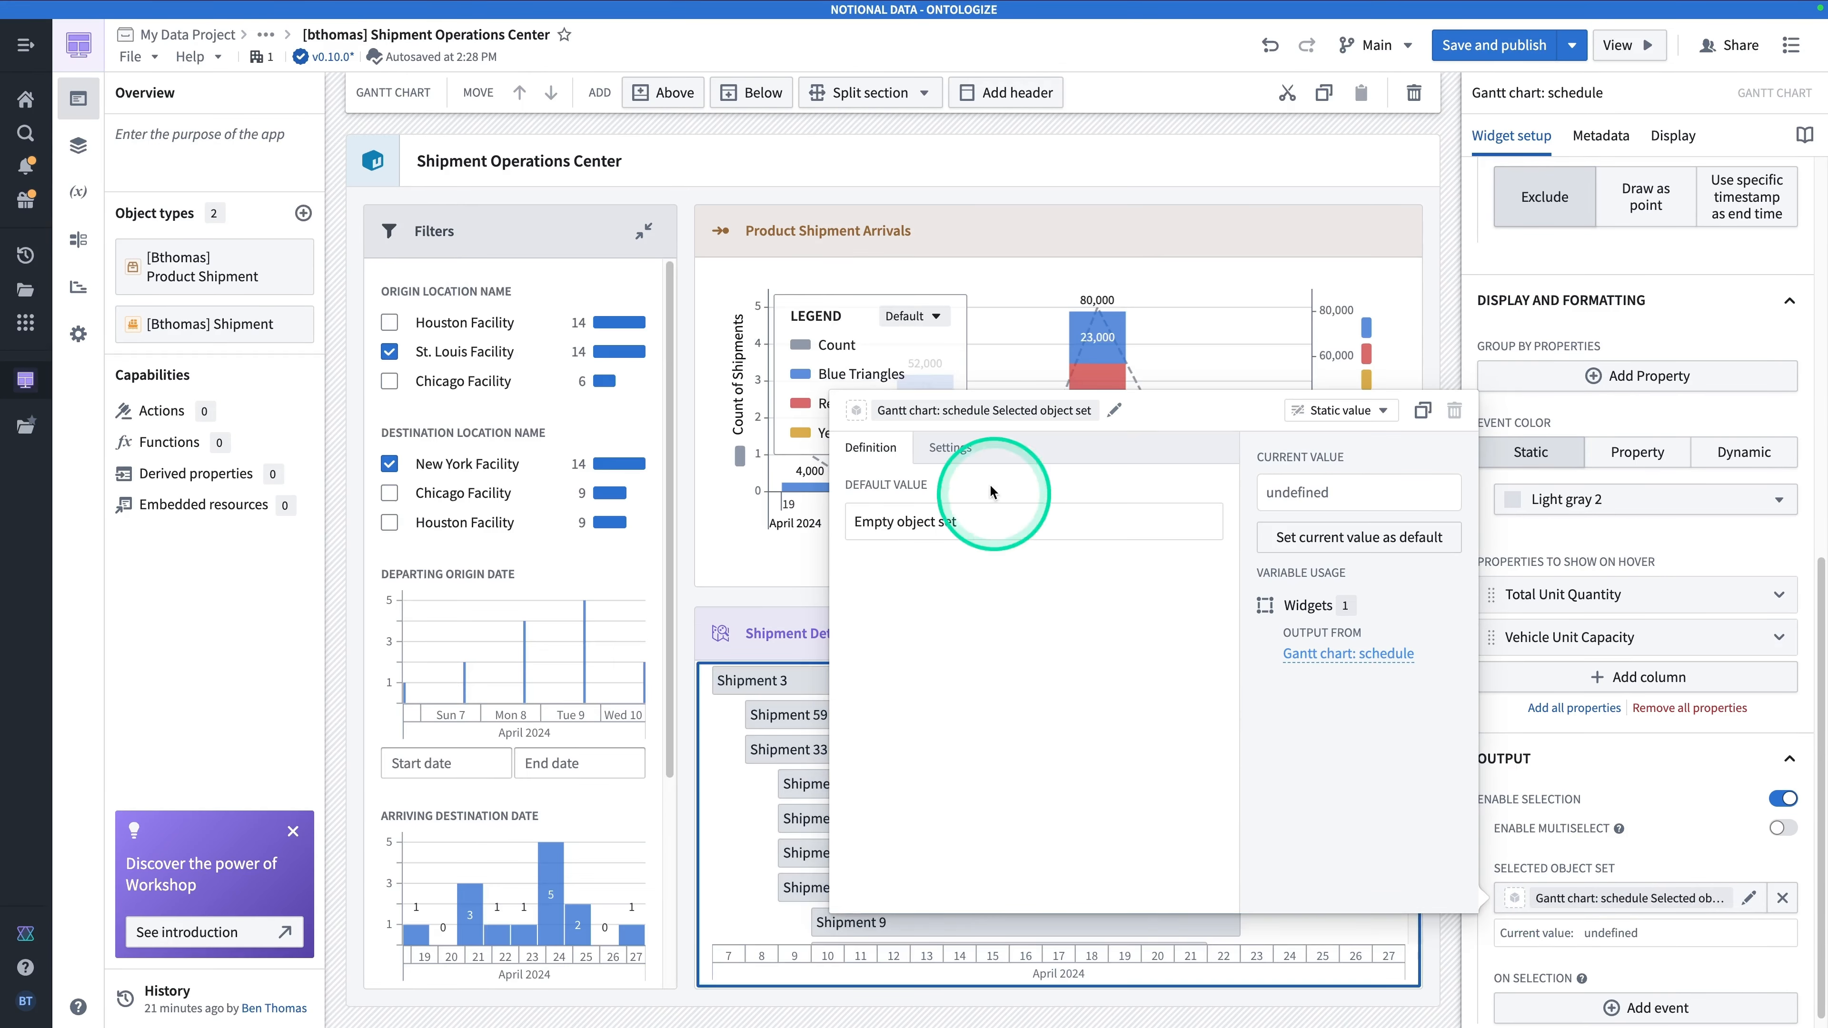
left_click(959, 409)
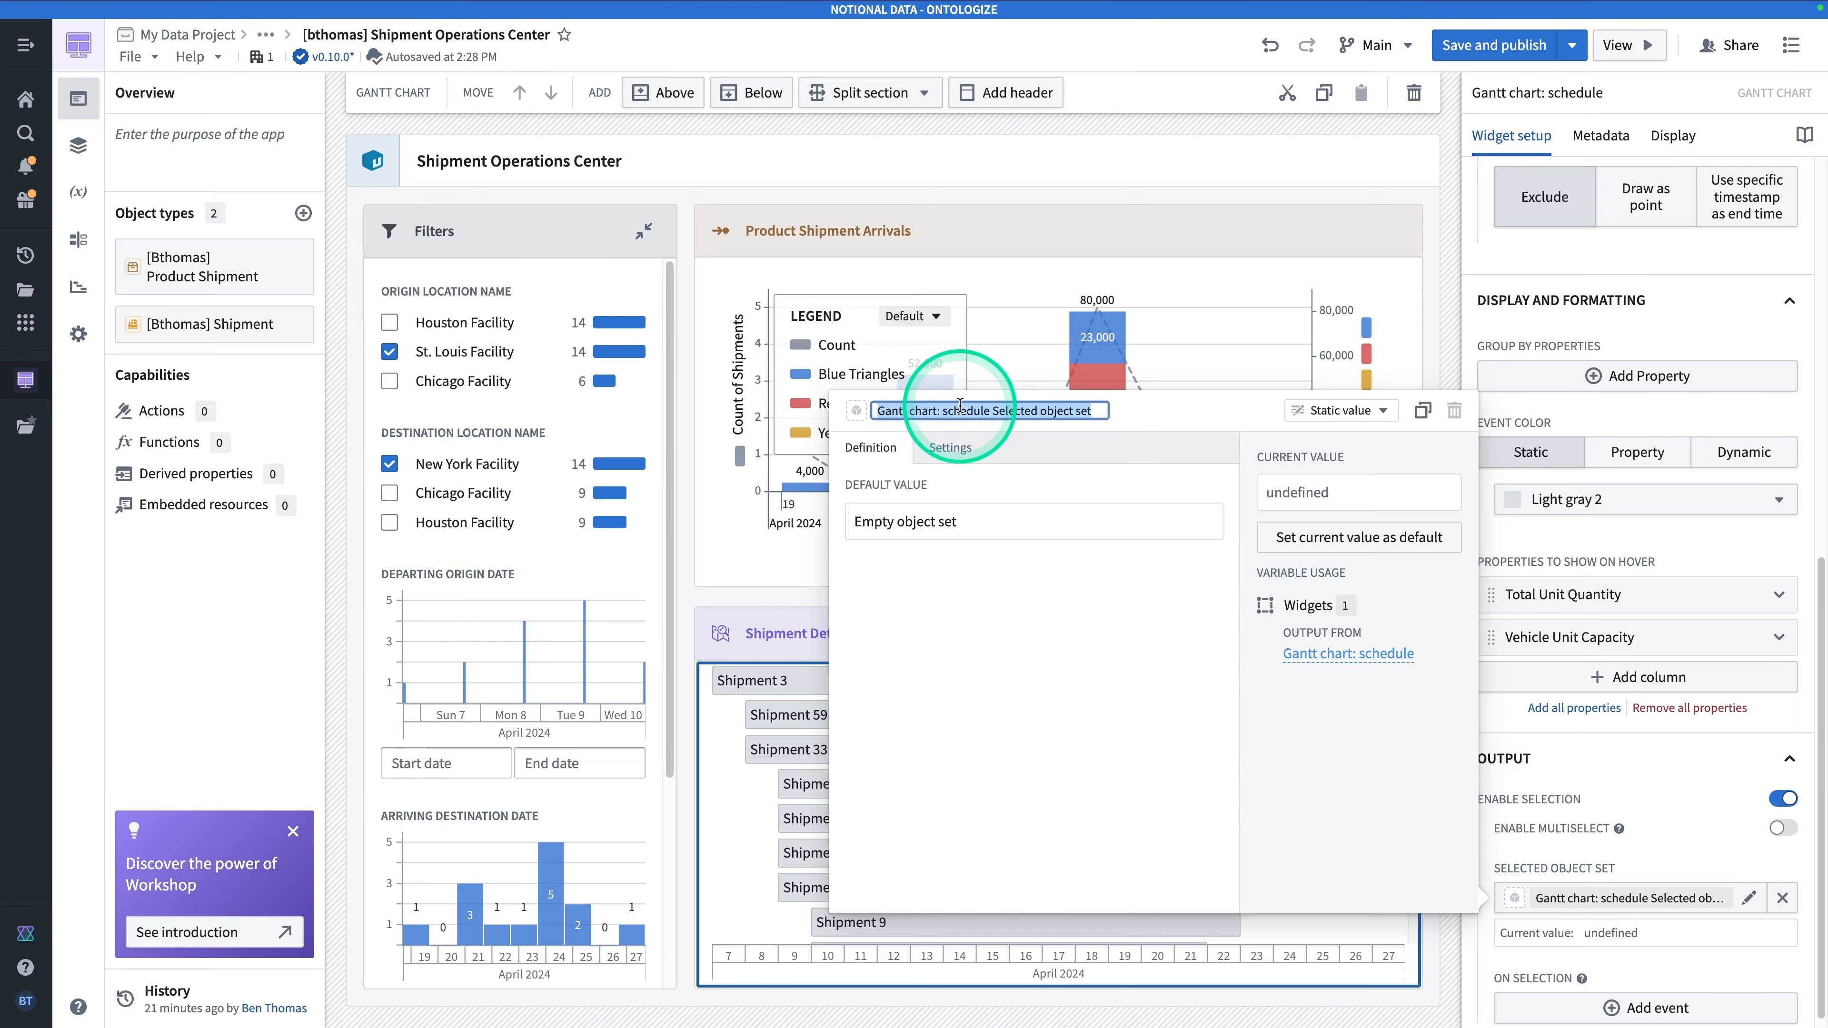
type("Selected Shipment")
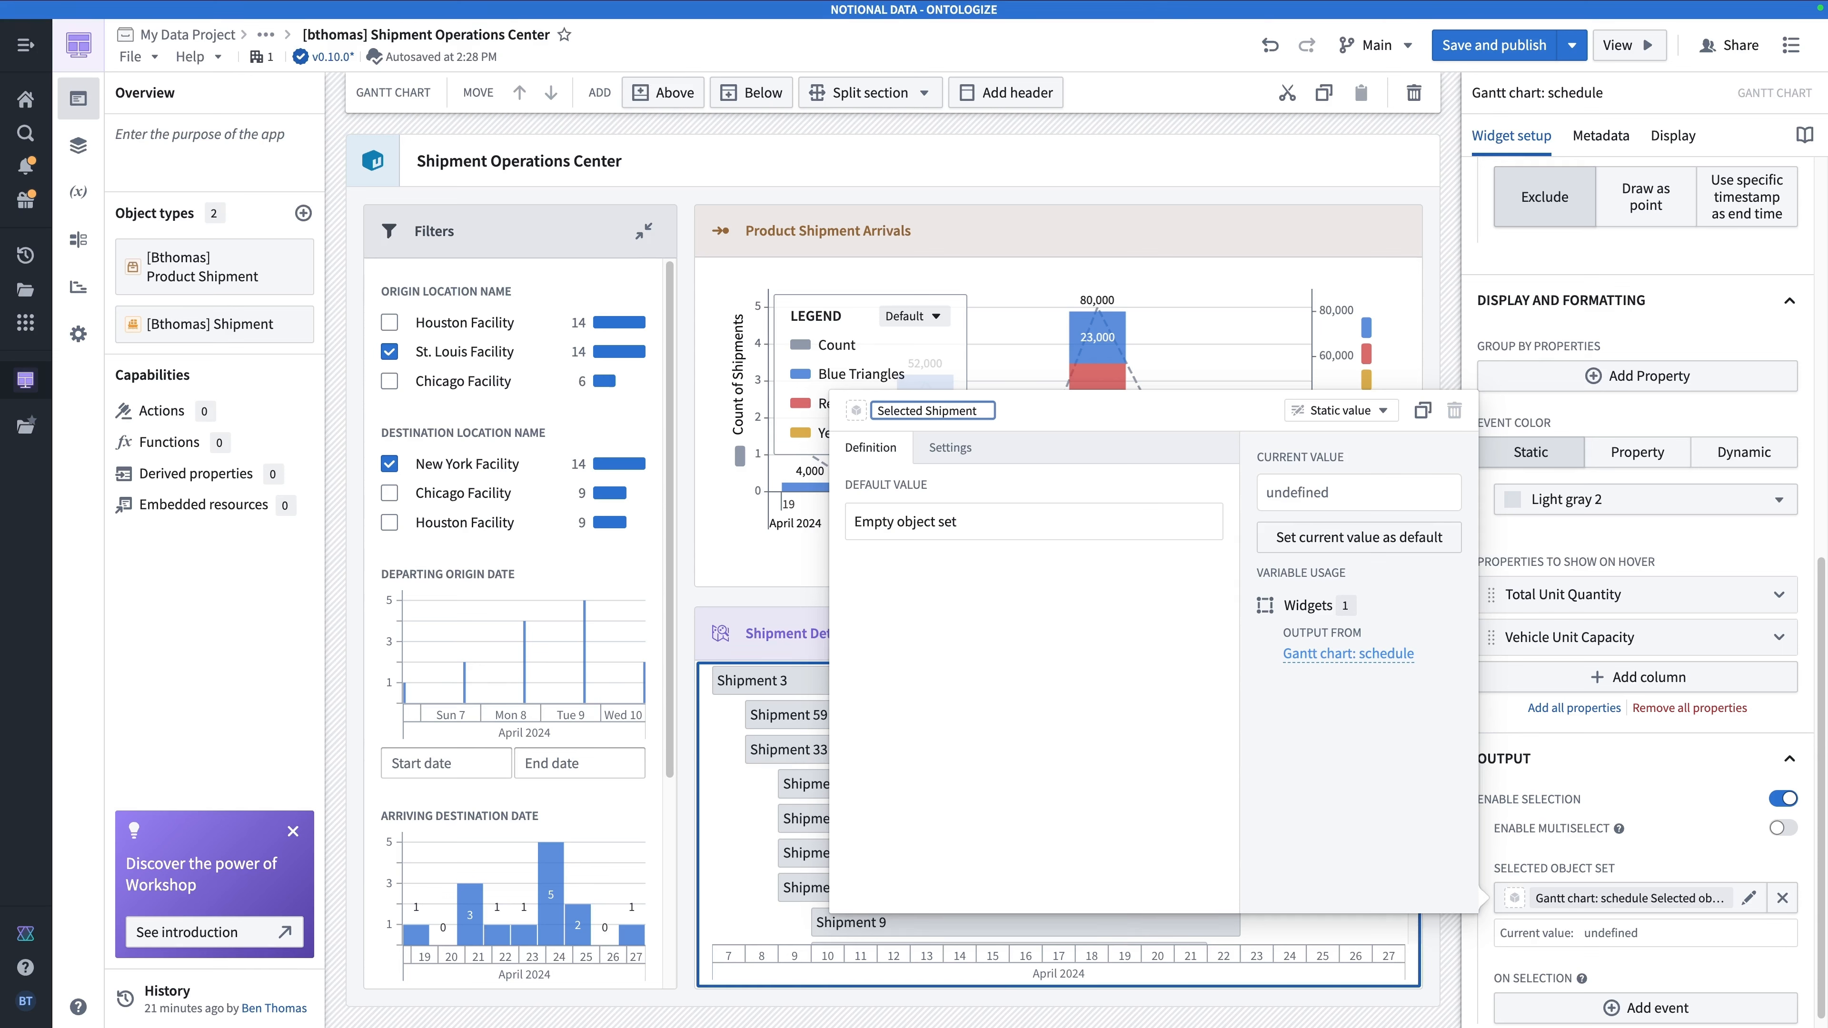
key("Return")
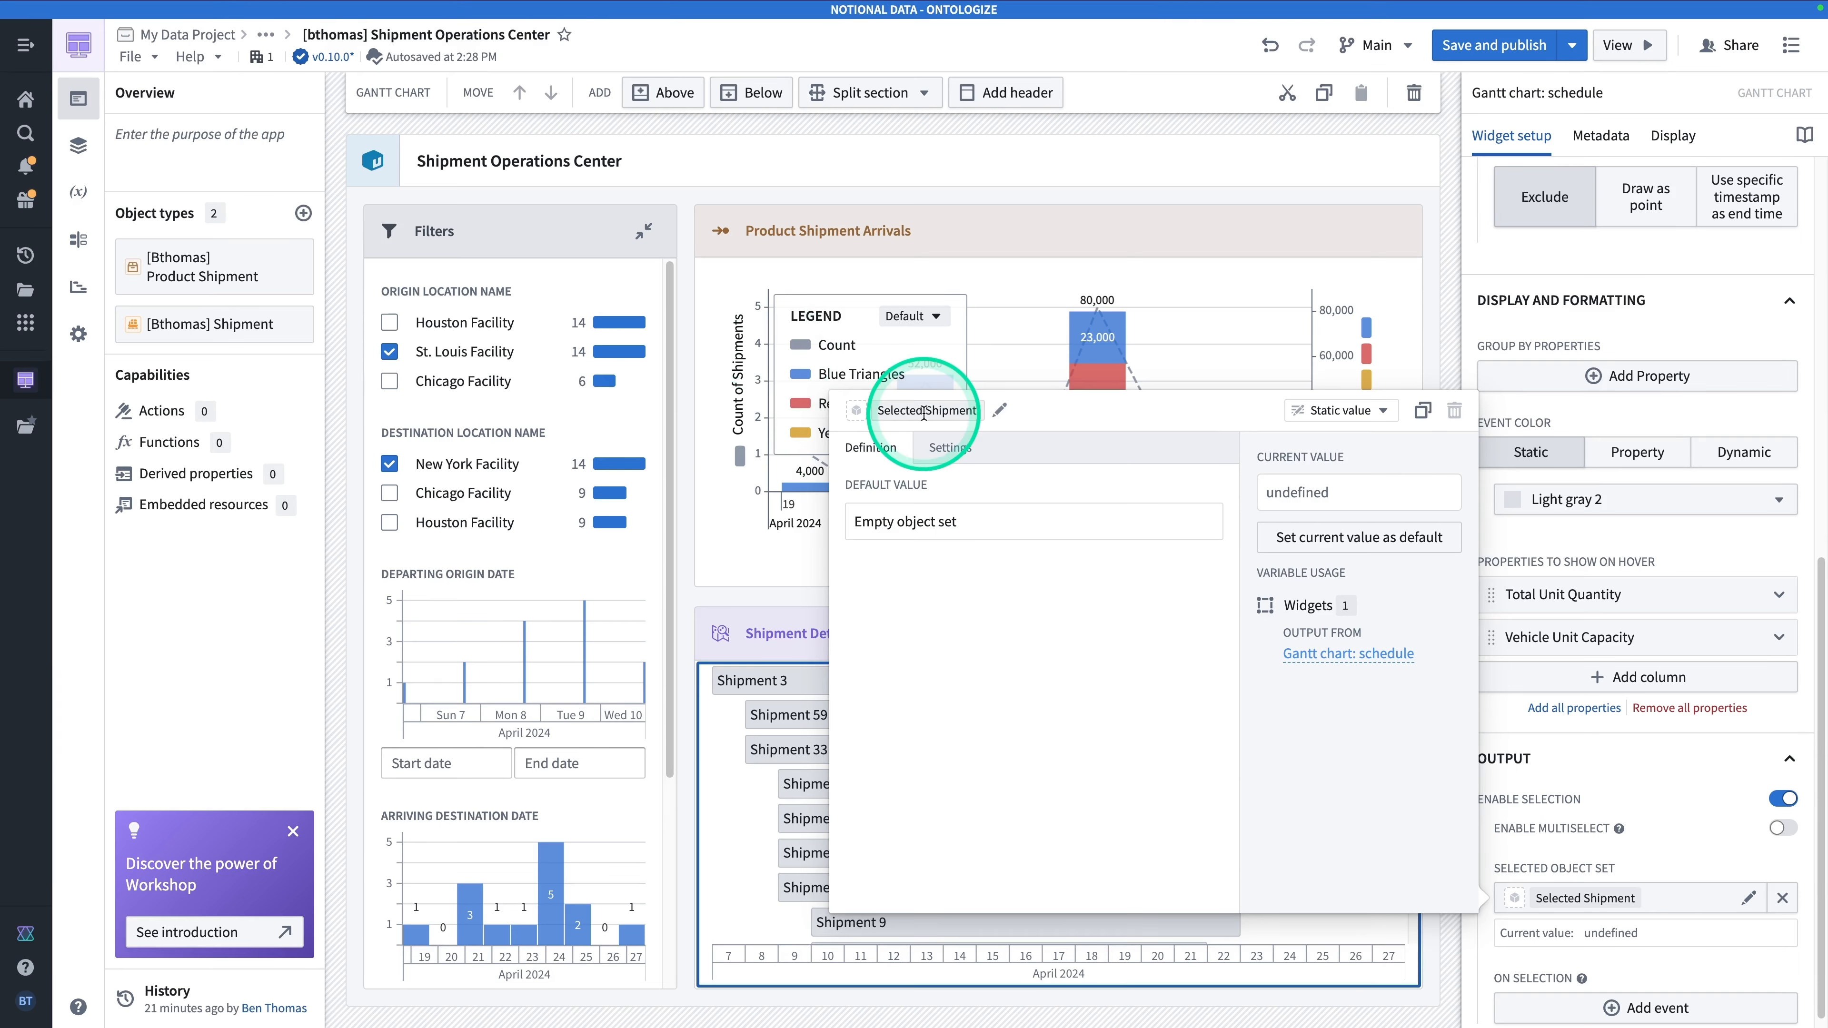
left_click(1473, 50)
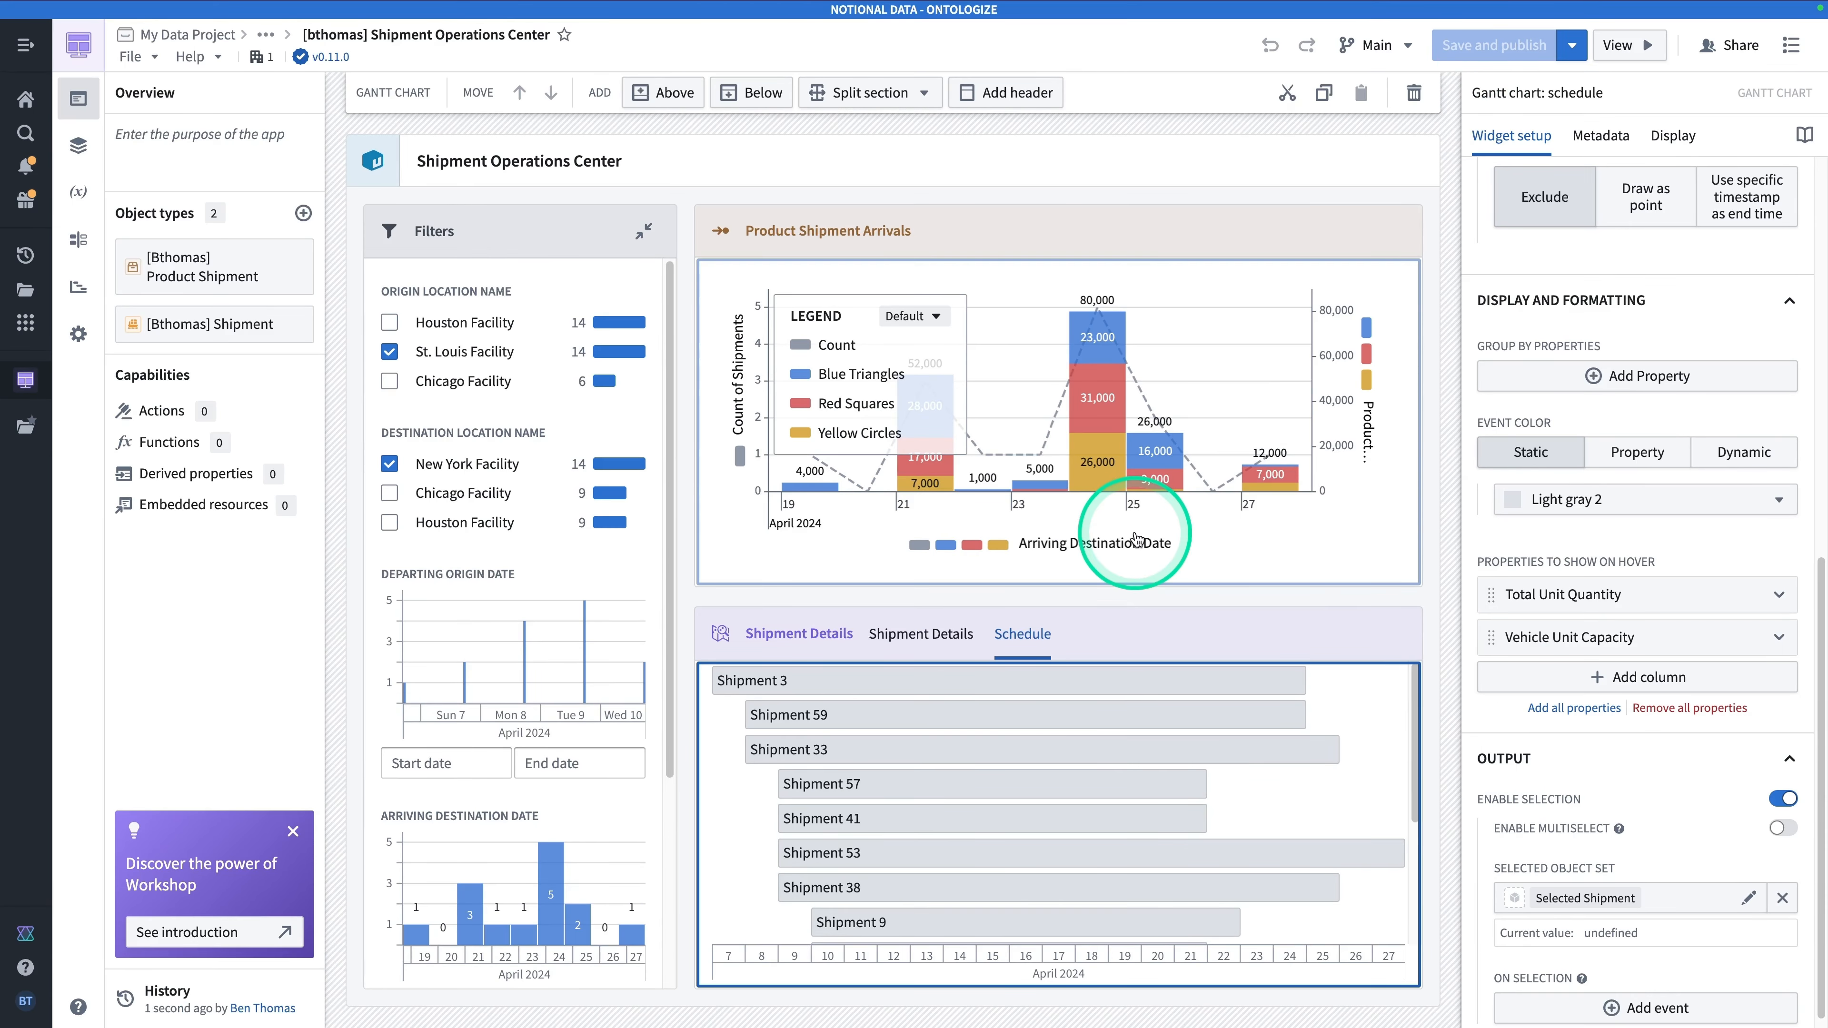
Select several shipment bars in the Schedule Gantt chart to check the current value of the Selected Shipment variable.
left_click(928, 784)
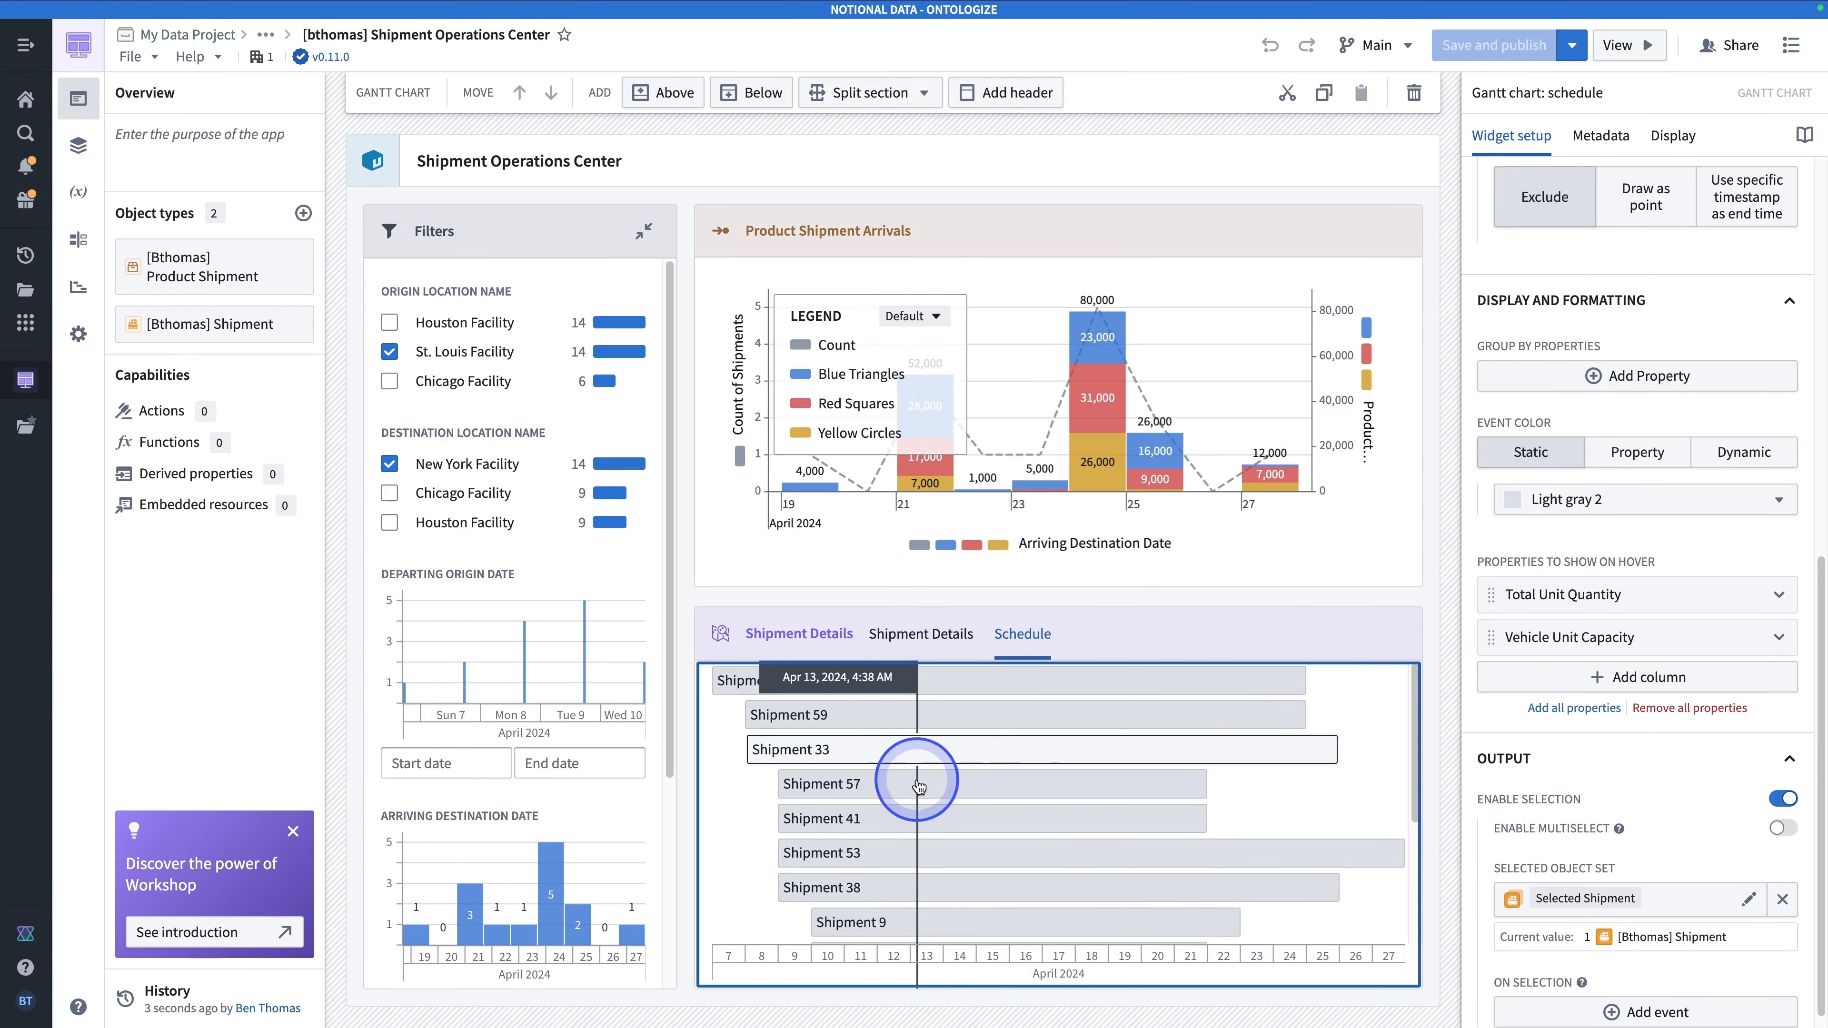
left_click(995, 925)
left_click(1048, 818)
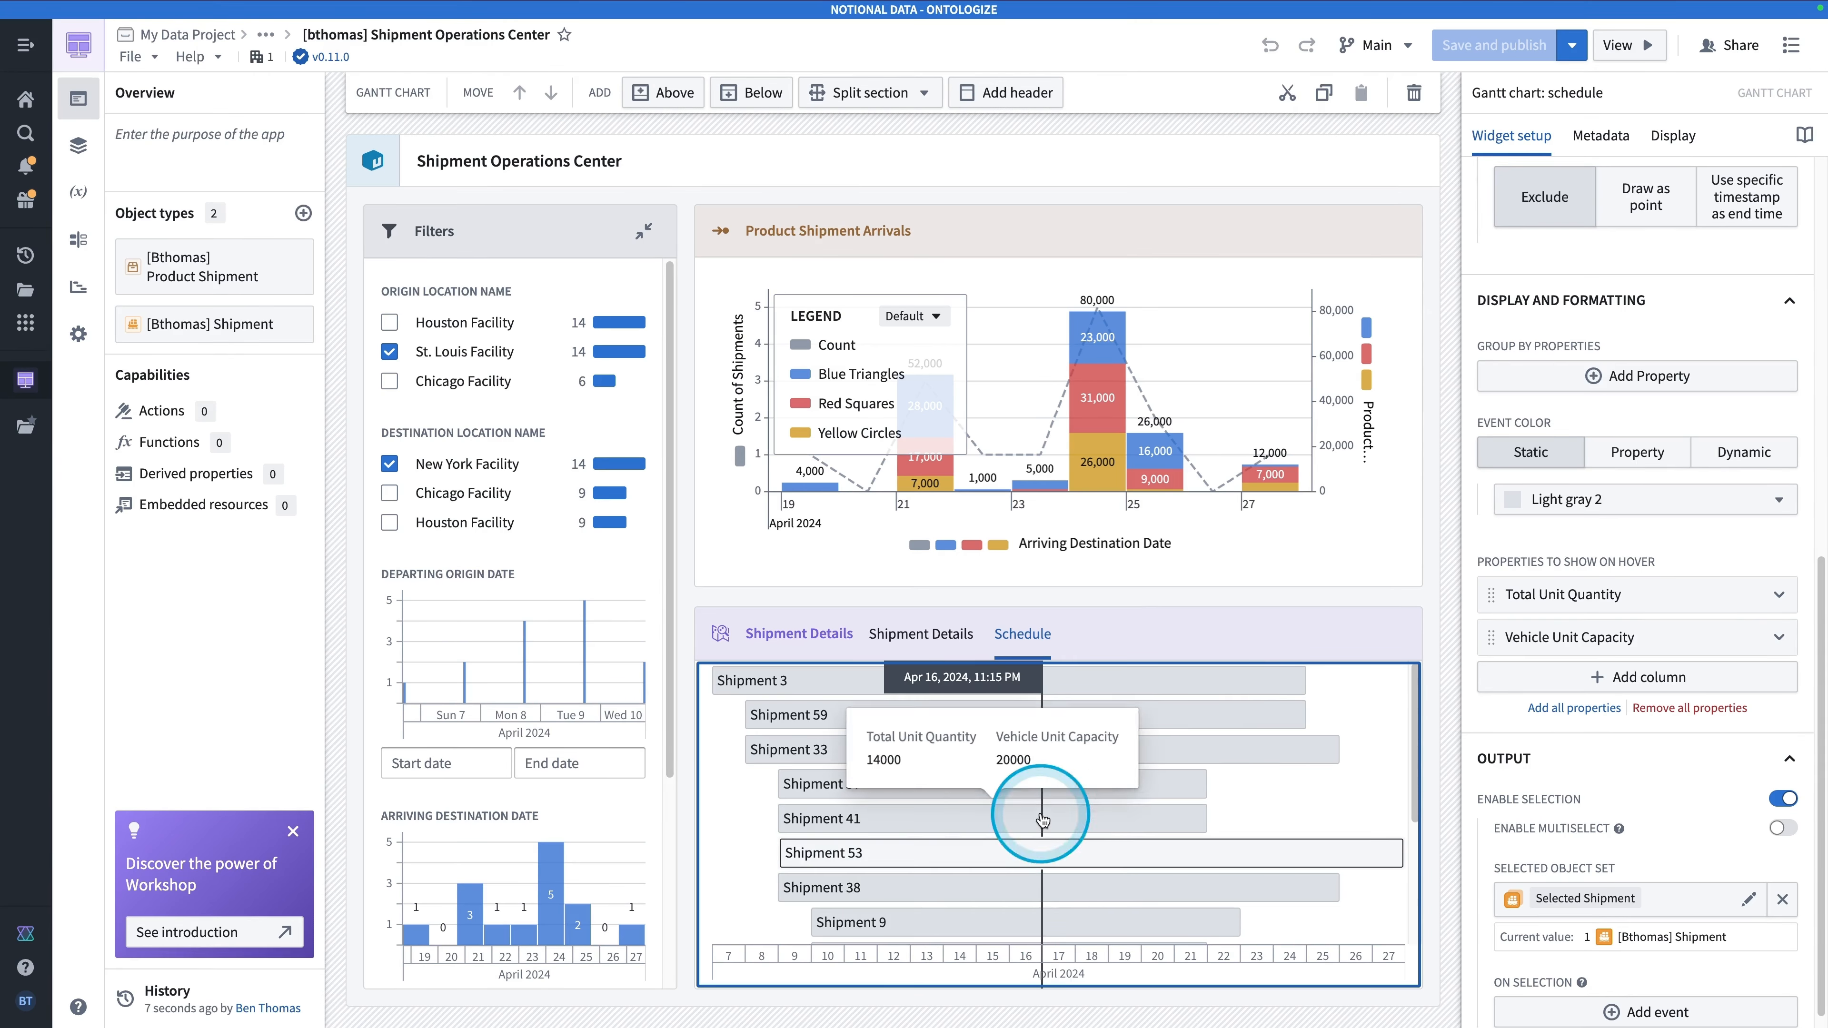
left_click(786, 793)
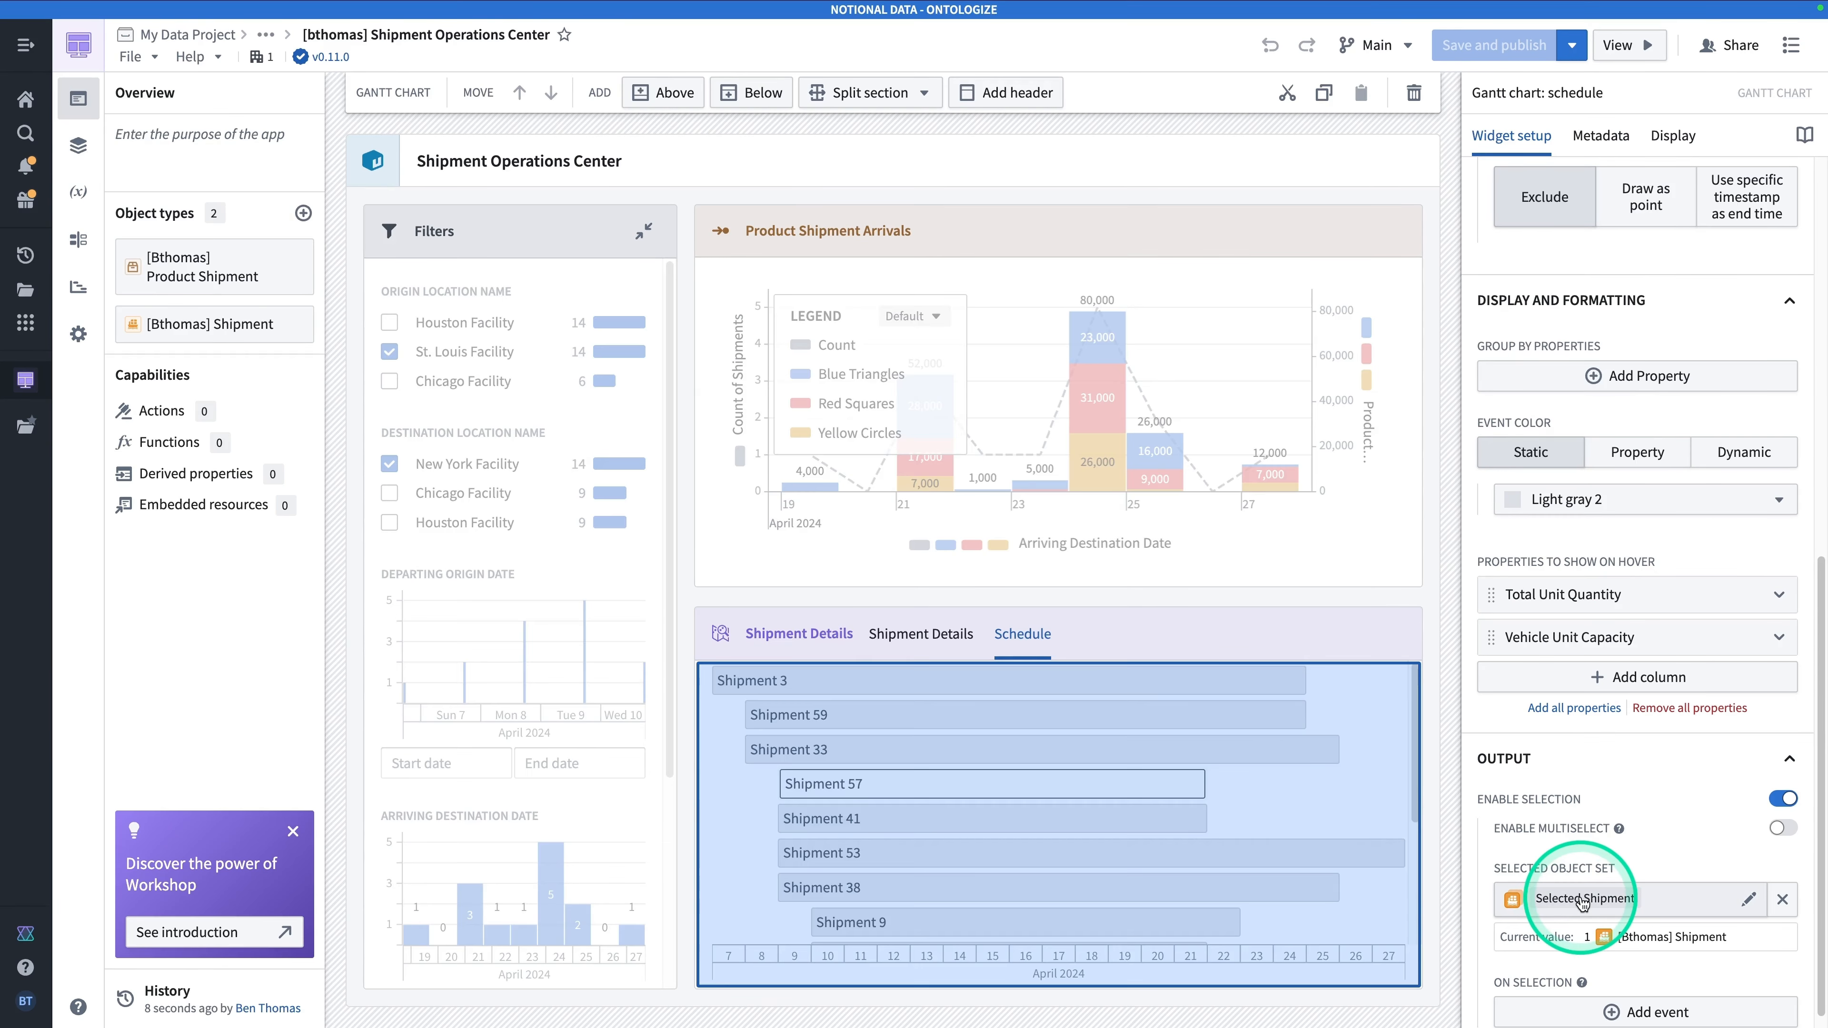
mouse_move(852, 790)
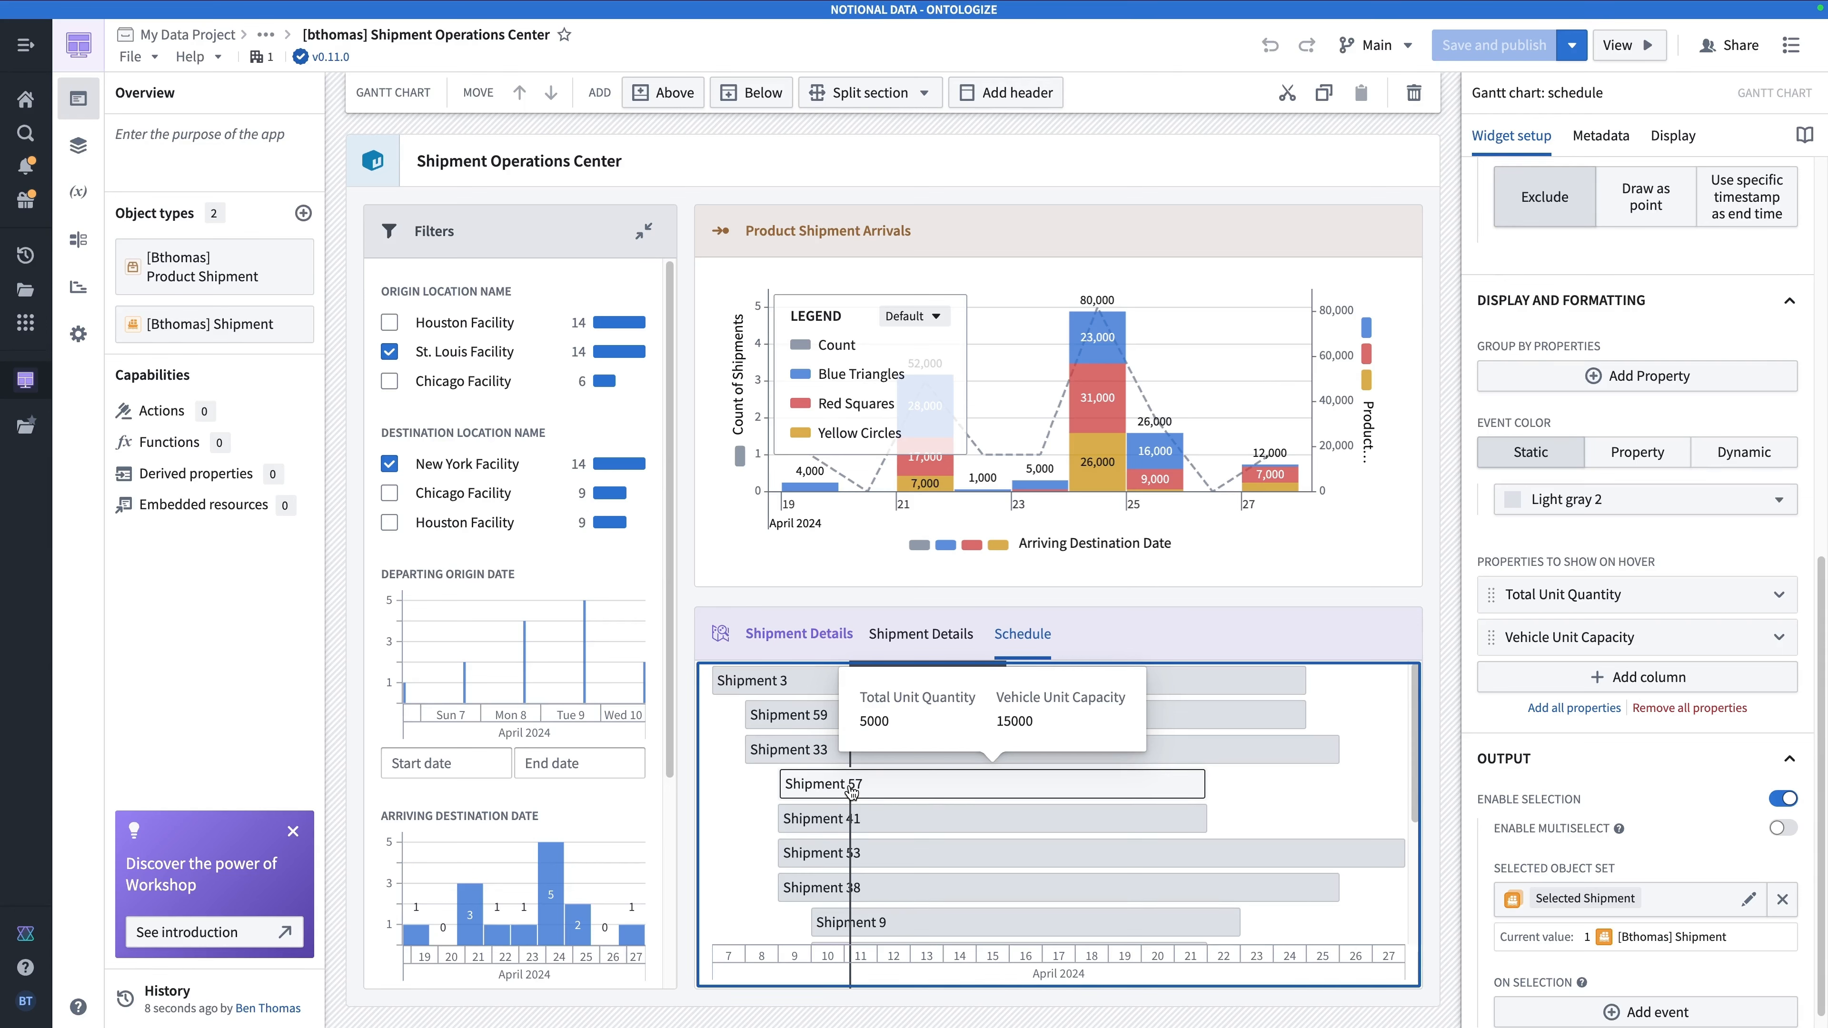
Find Ontology Manager through the platform search and open it in a new browser tab.
key("super+j")
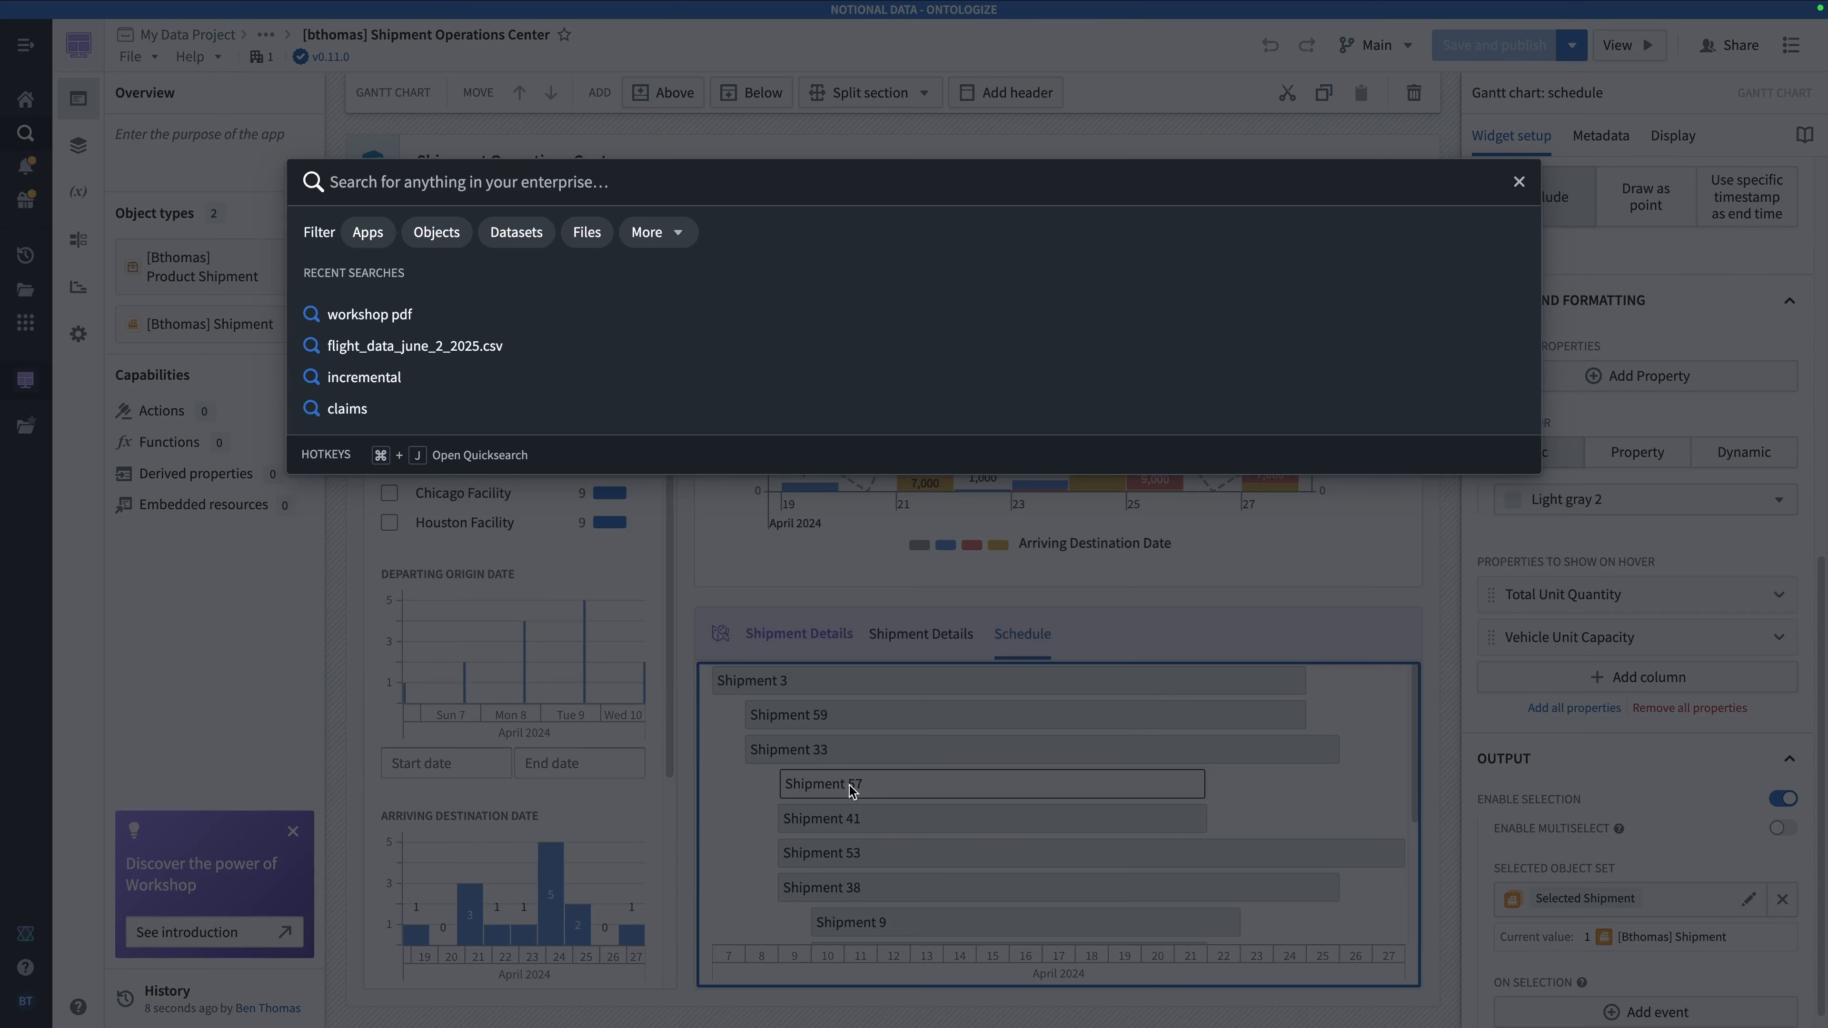
type("ontology manager")
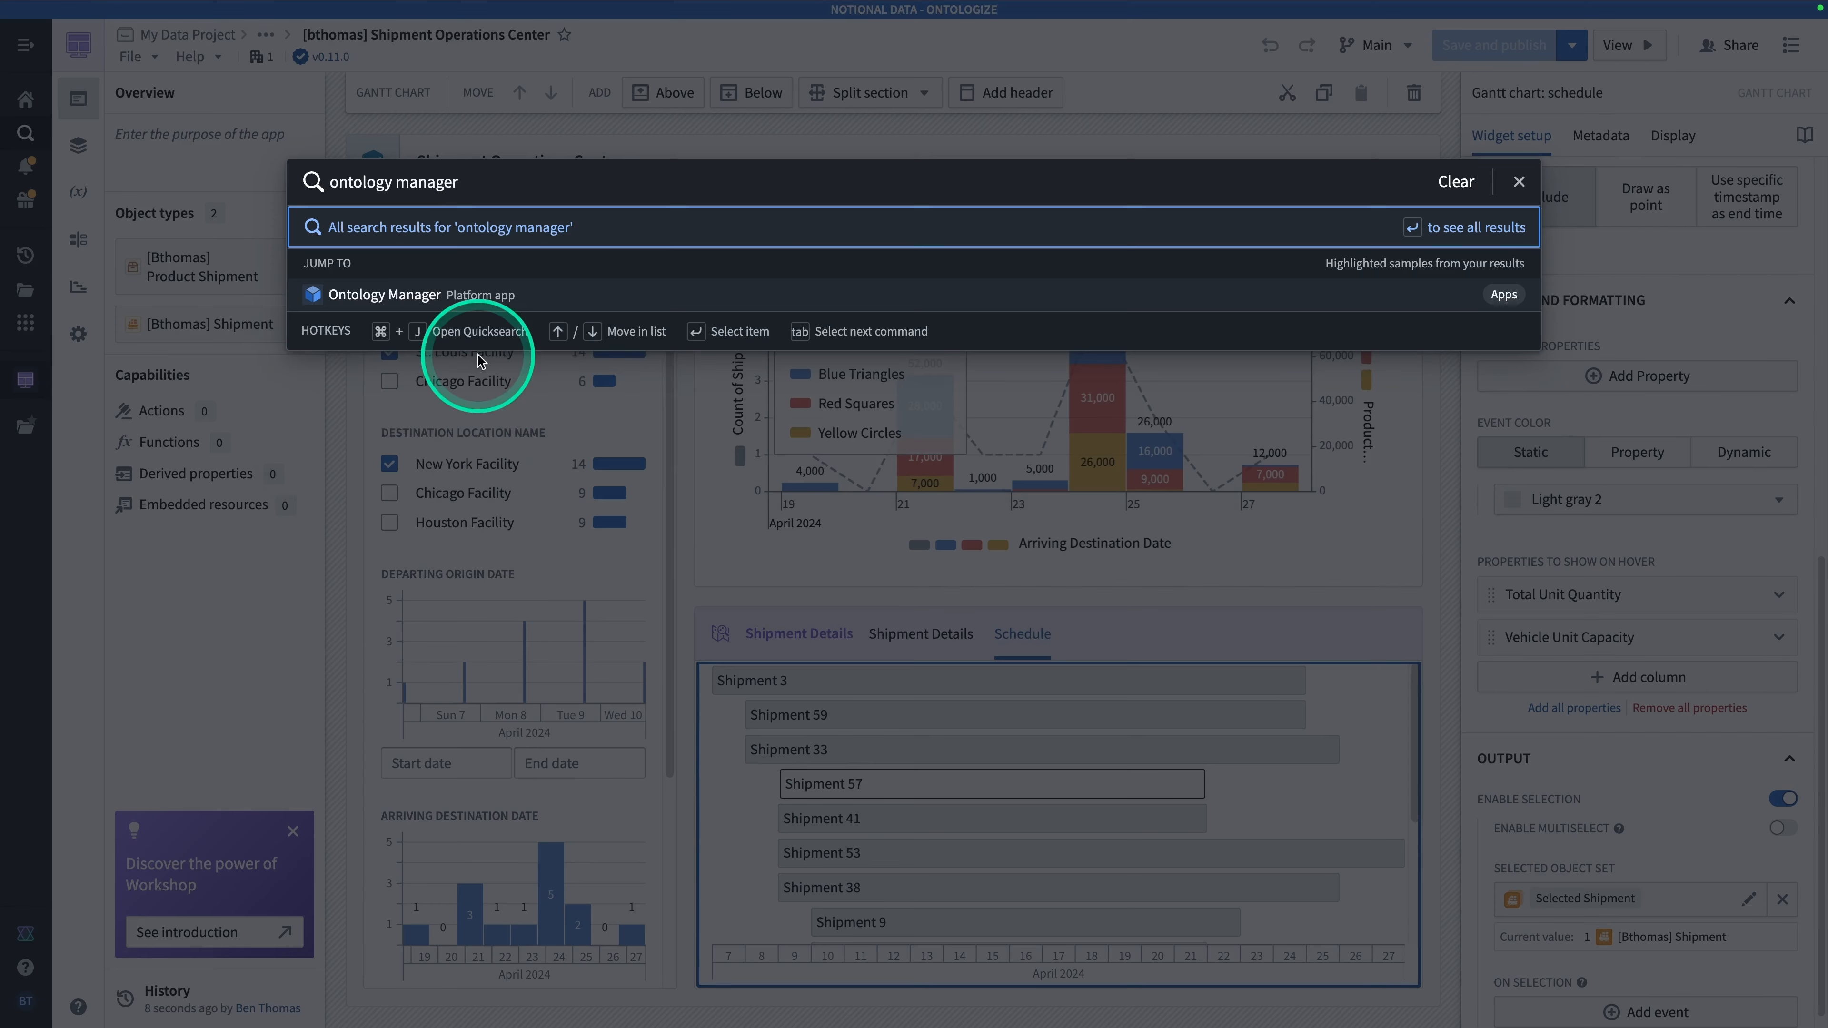
right_click(402, 301)
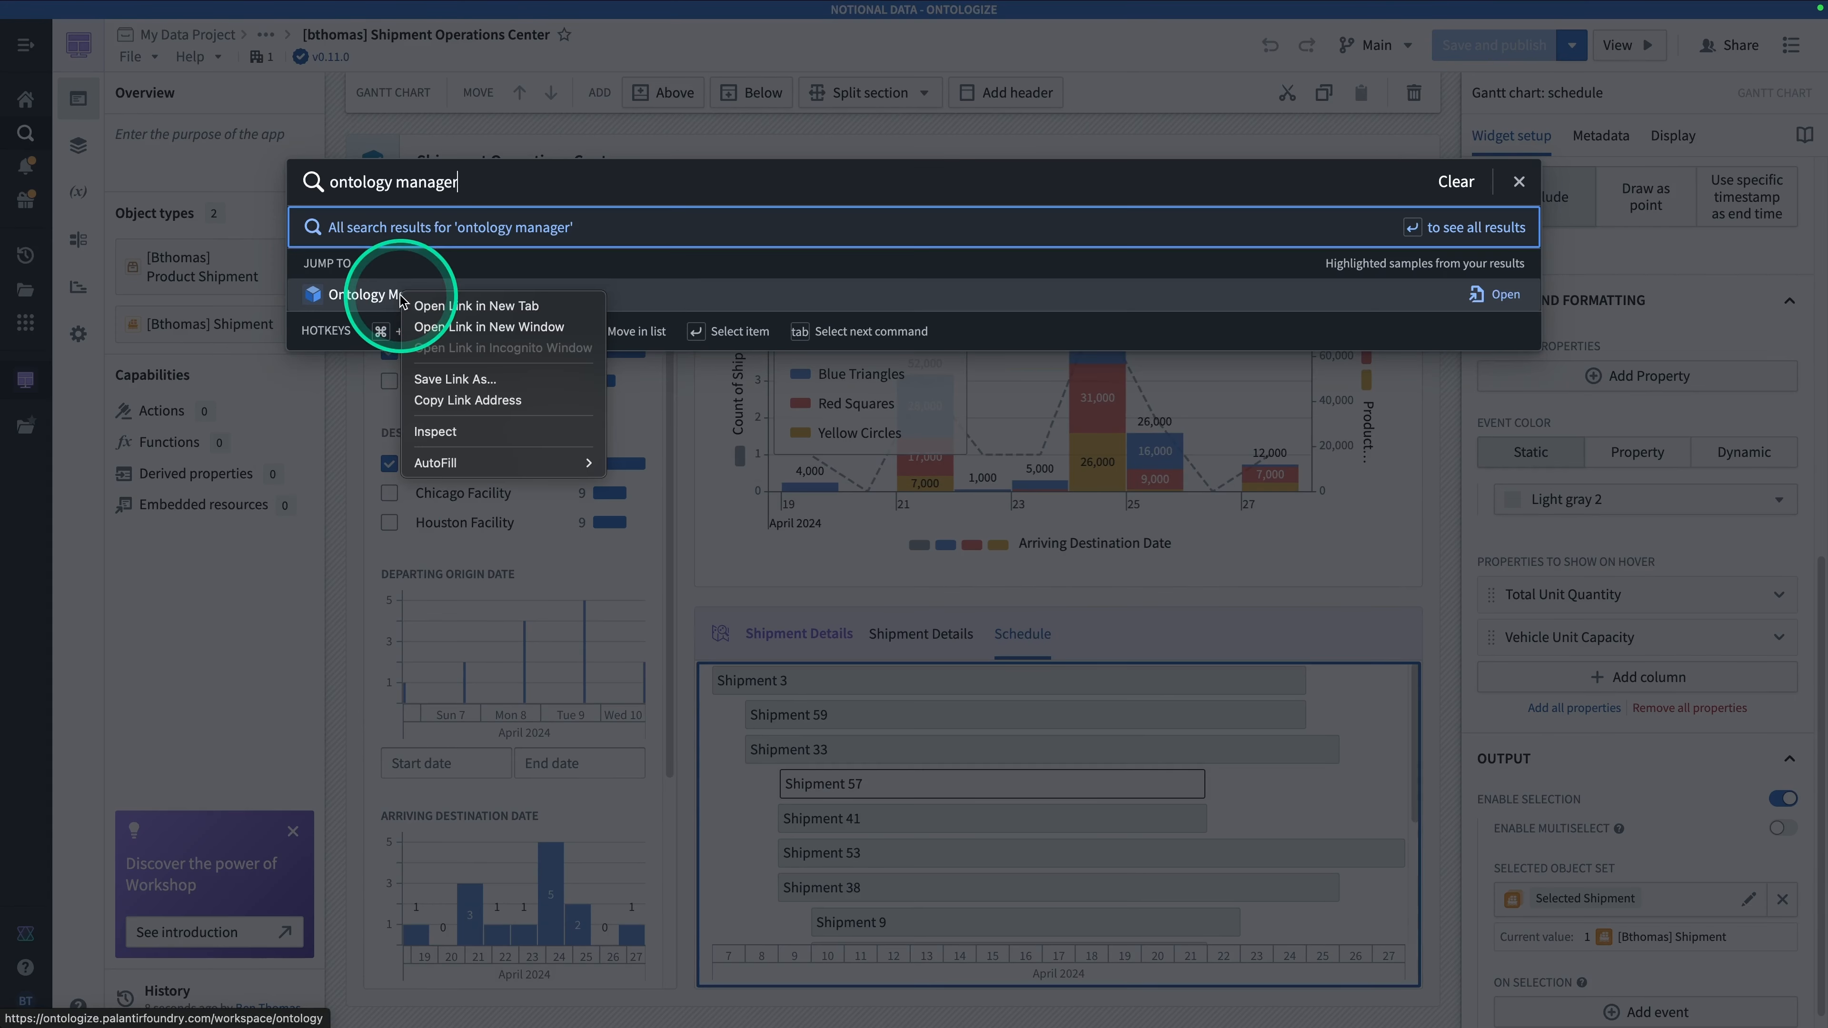
left_click(483, 307)
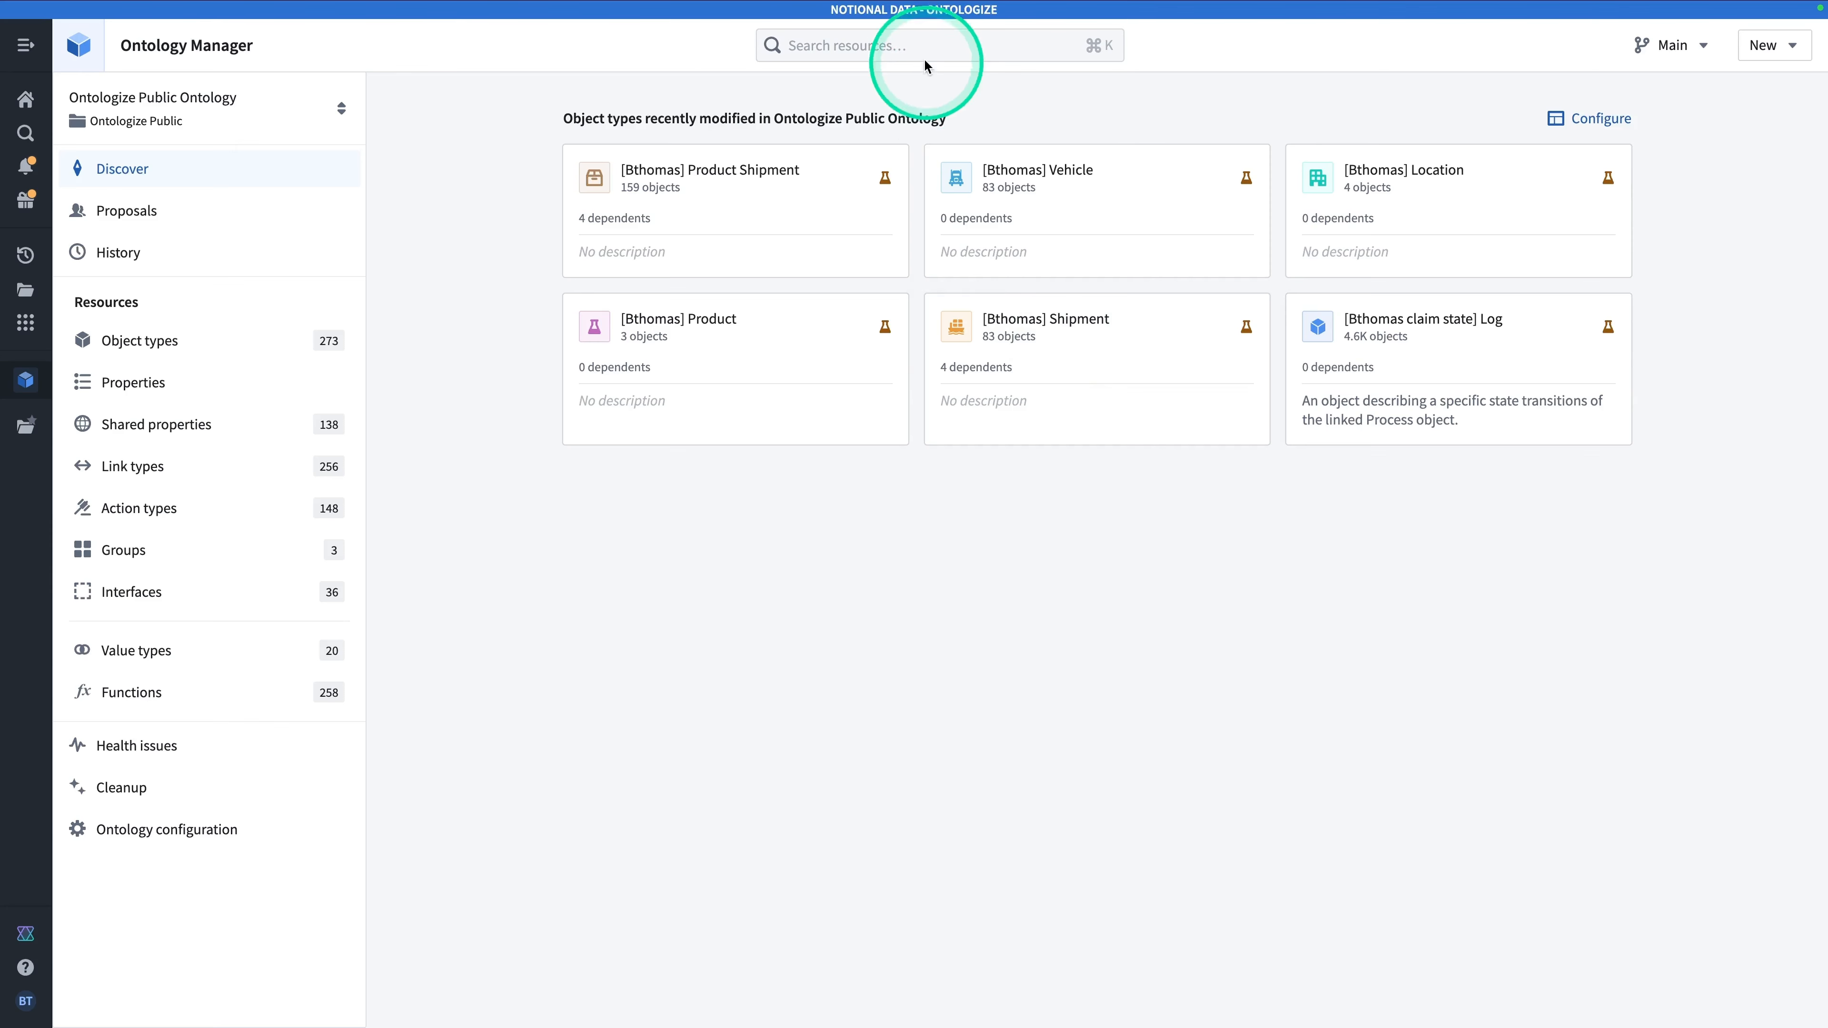
Search the ontology's object types for the name-prefixed Shipment type and open it.
left_click(918, 46)
type("bthomas shipment")
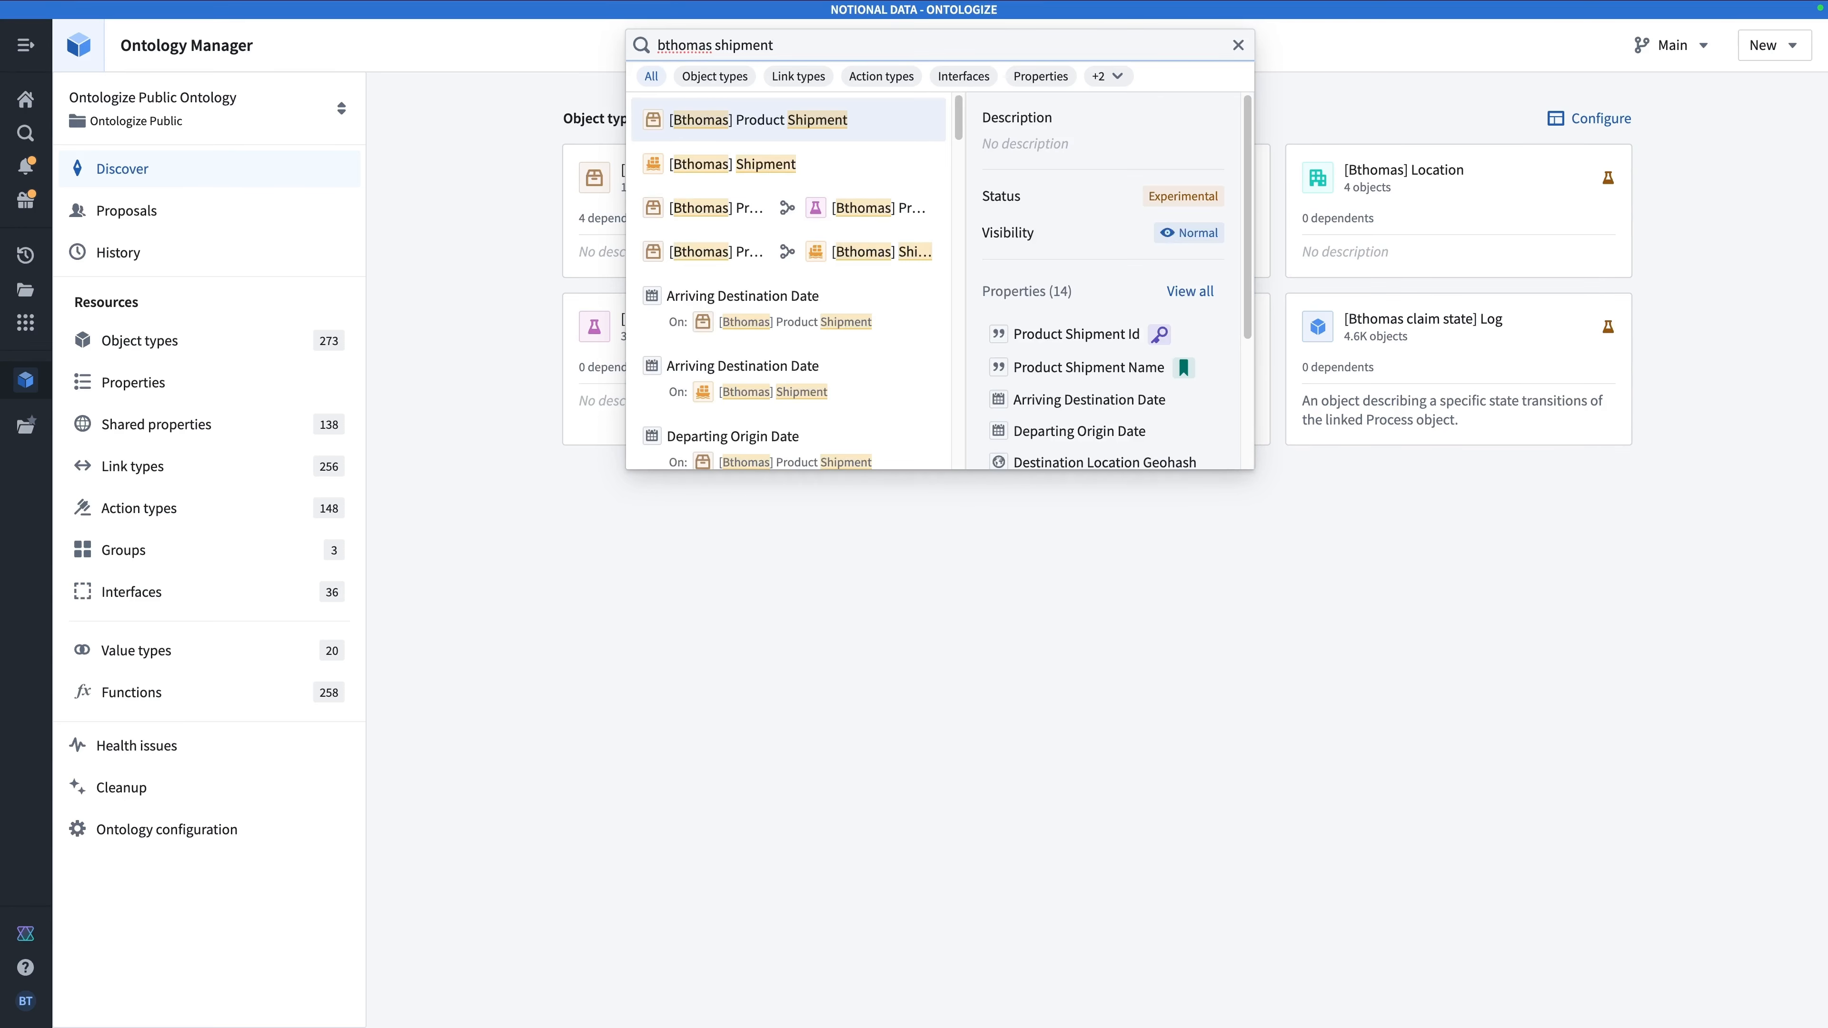
left_click(723, 78)
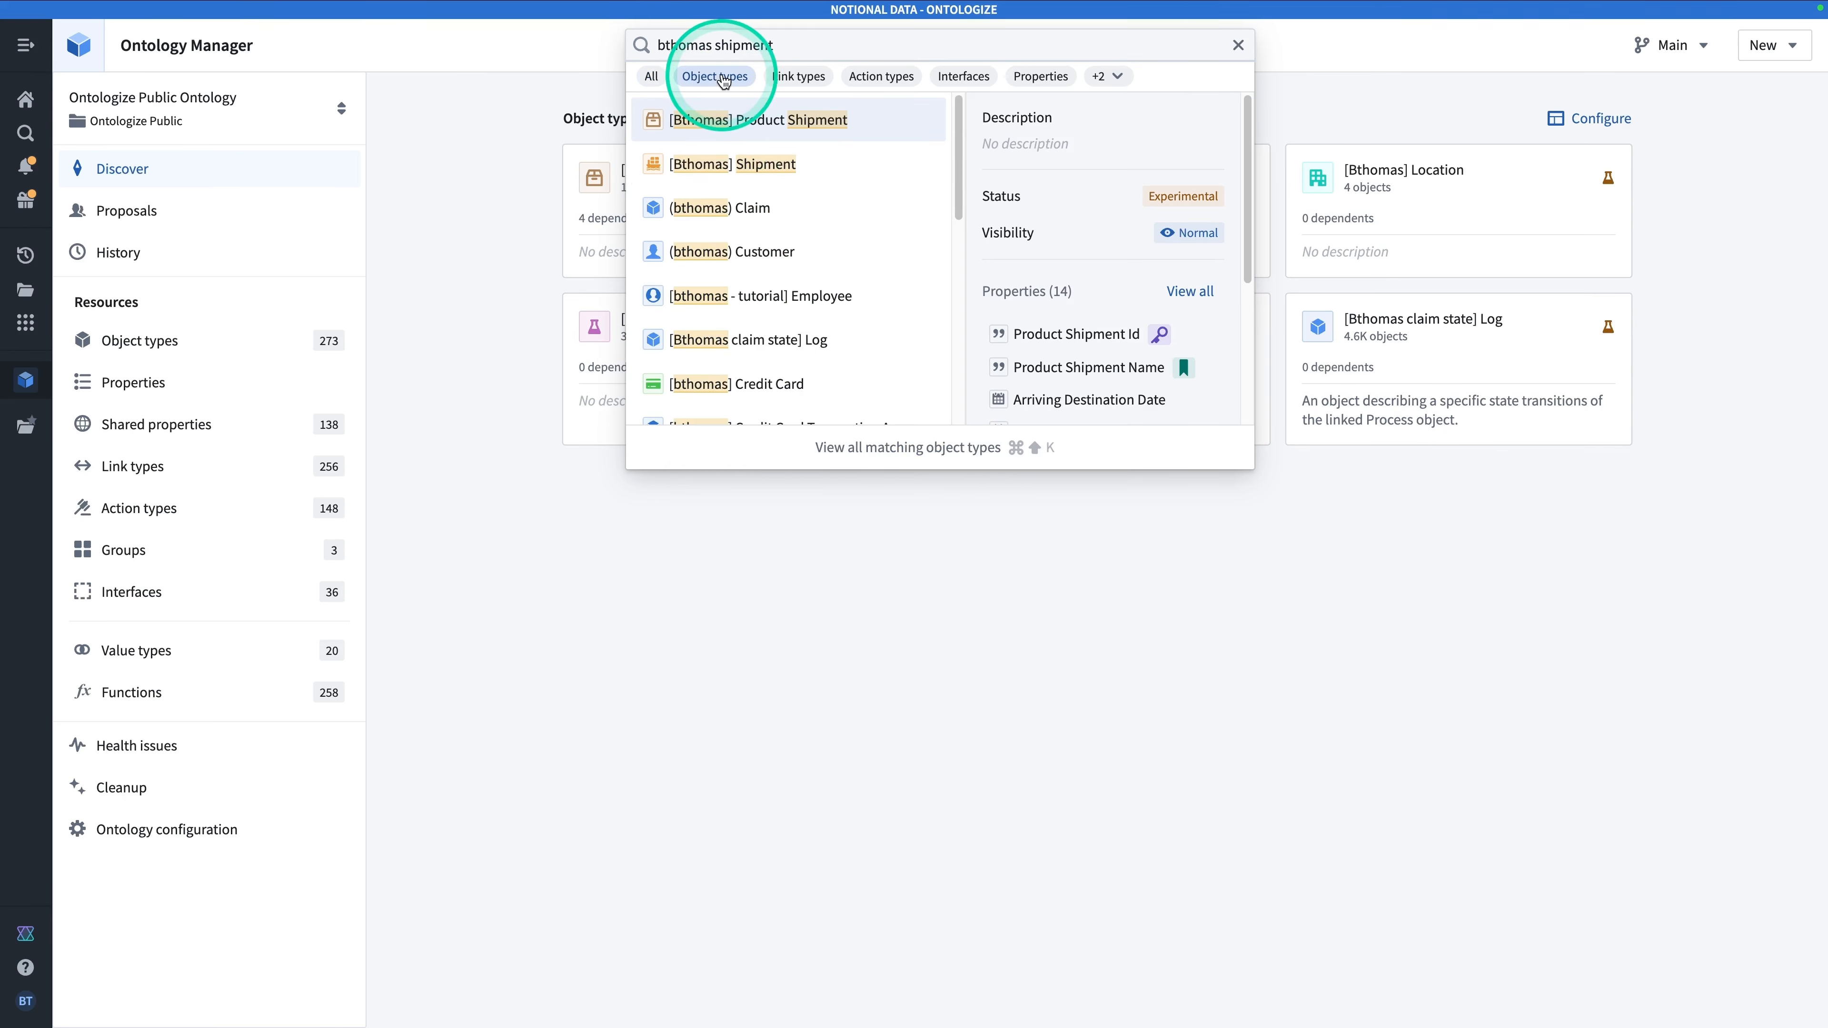
left_click(757, 165)
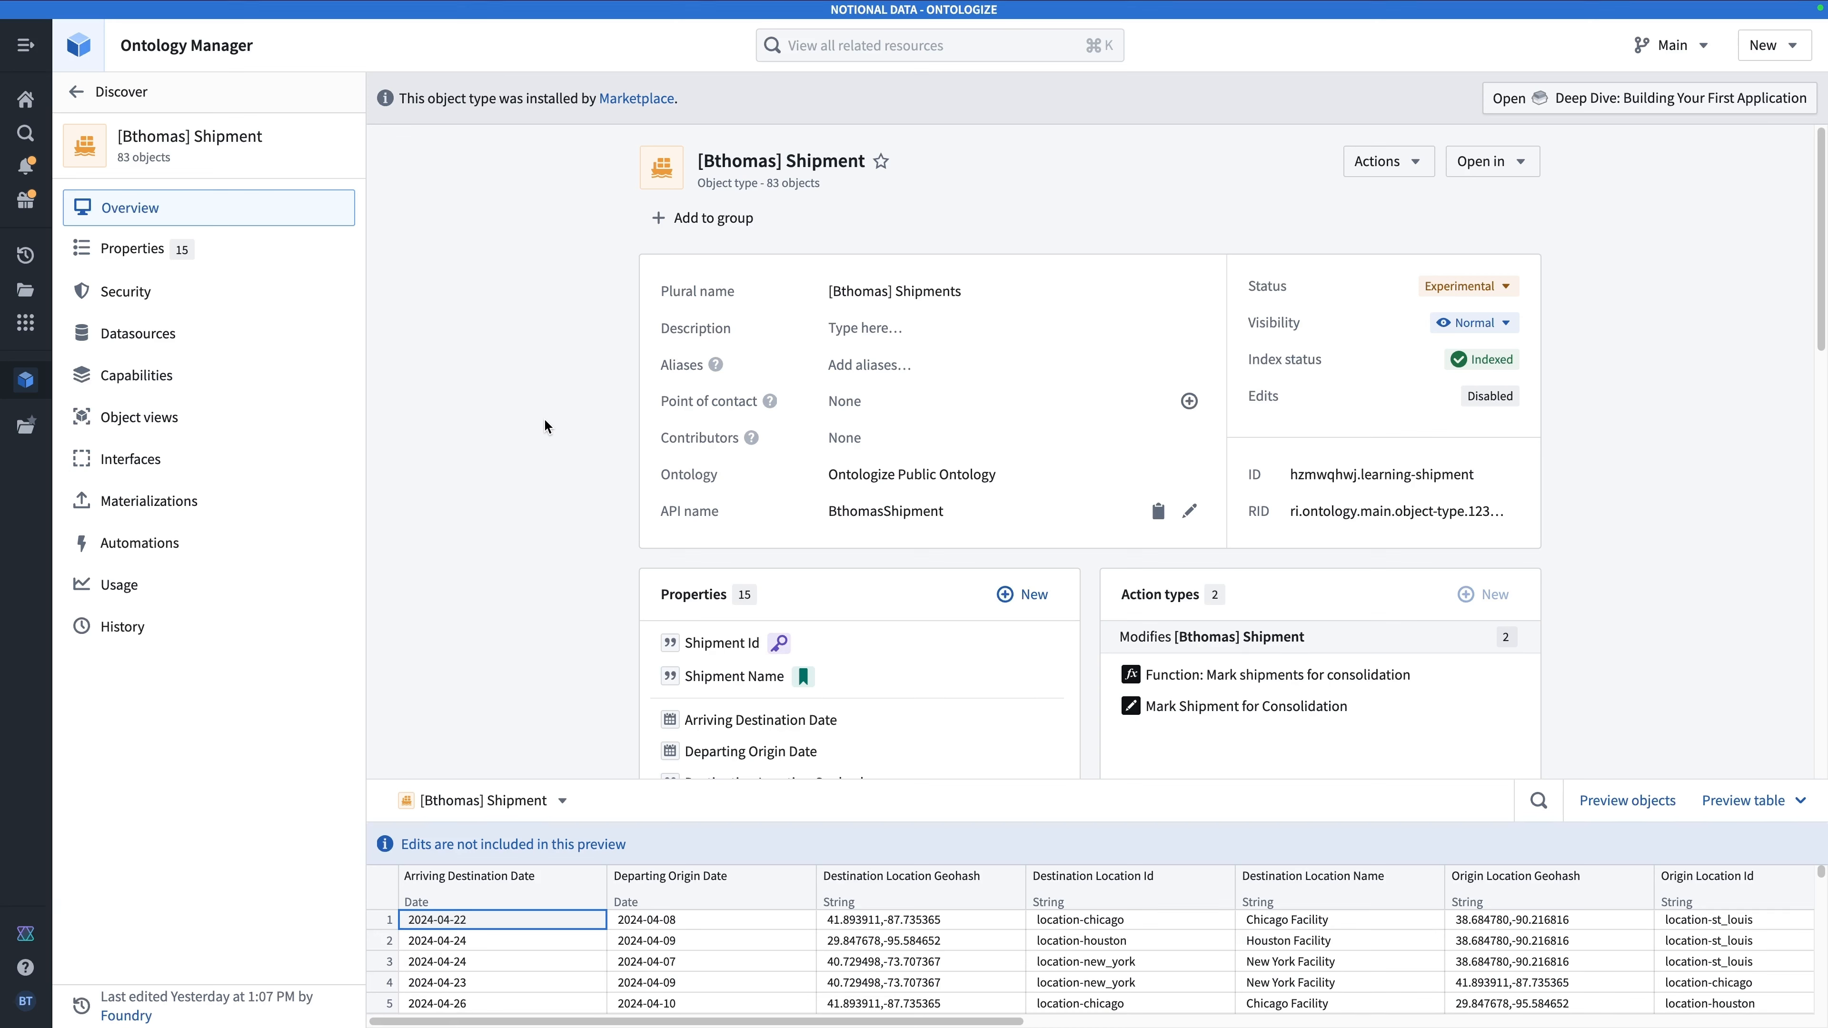
Allow edits in the datasource settings of the Shipment object type.
left_click(130, 334)
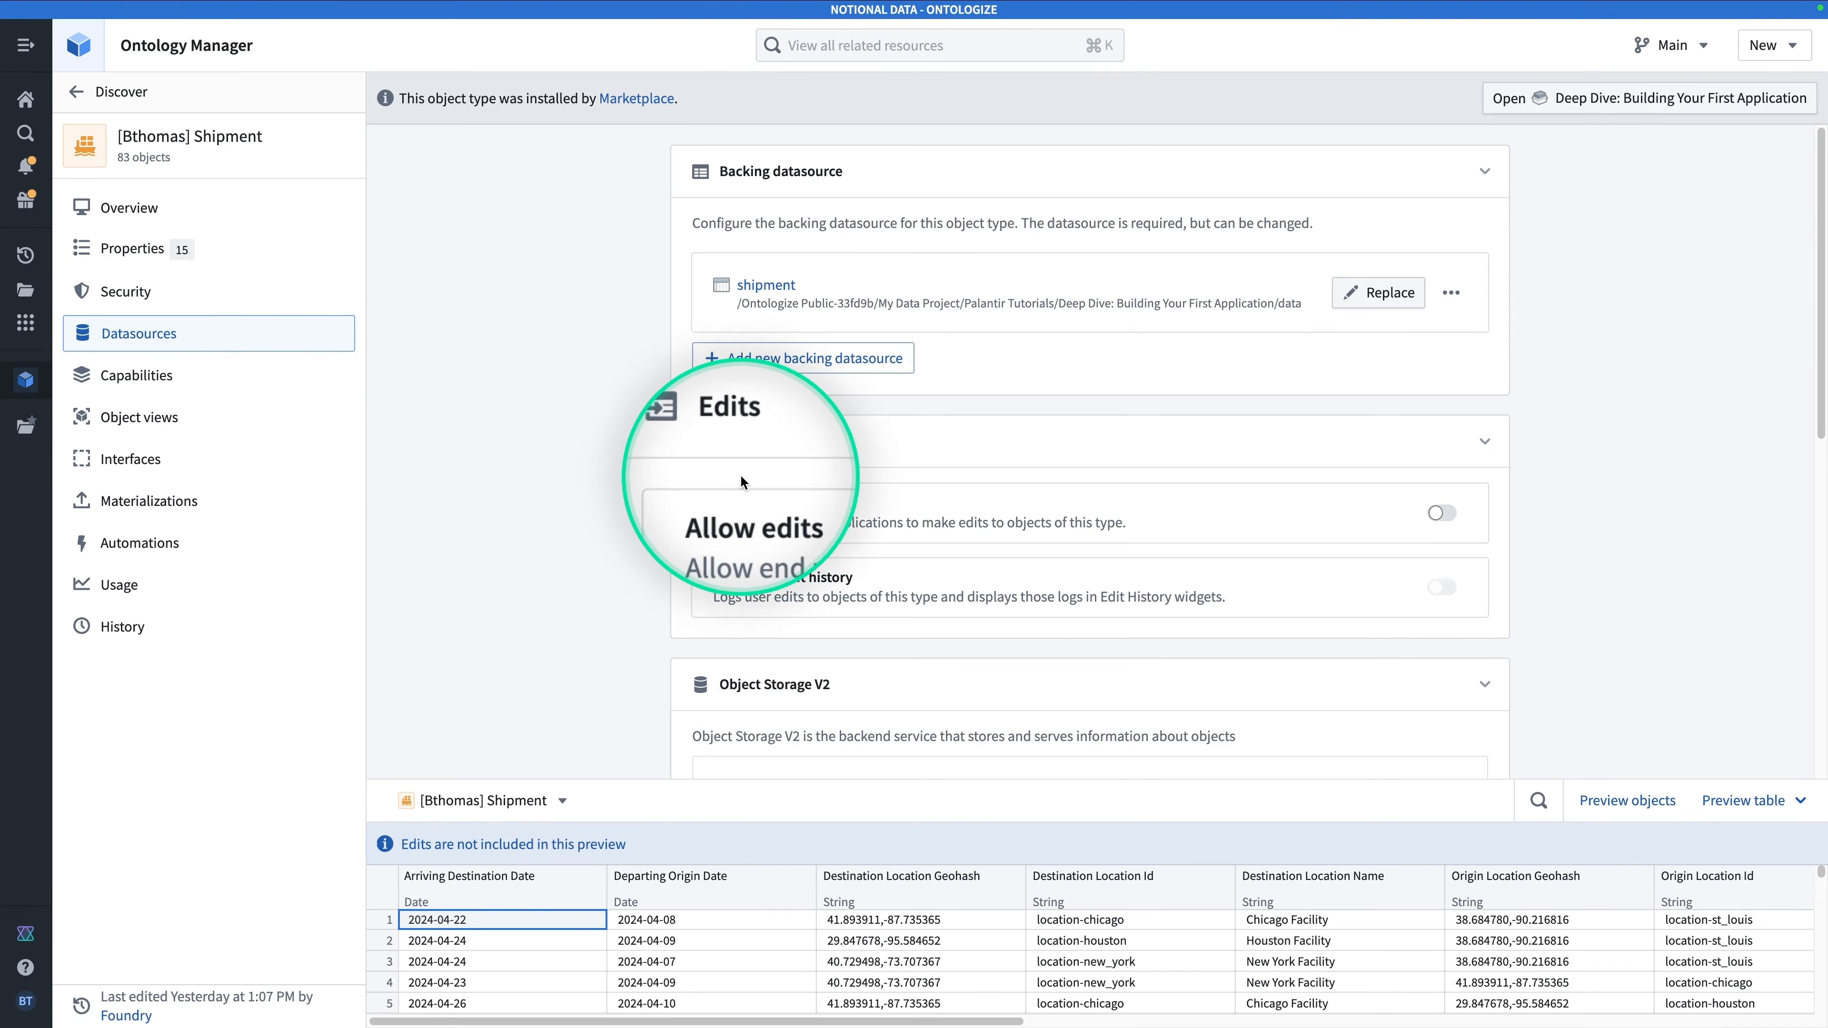
left_click(1443, 516)
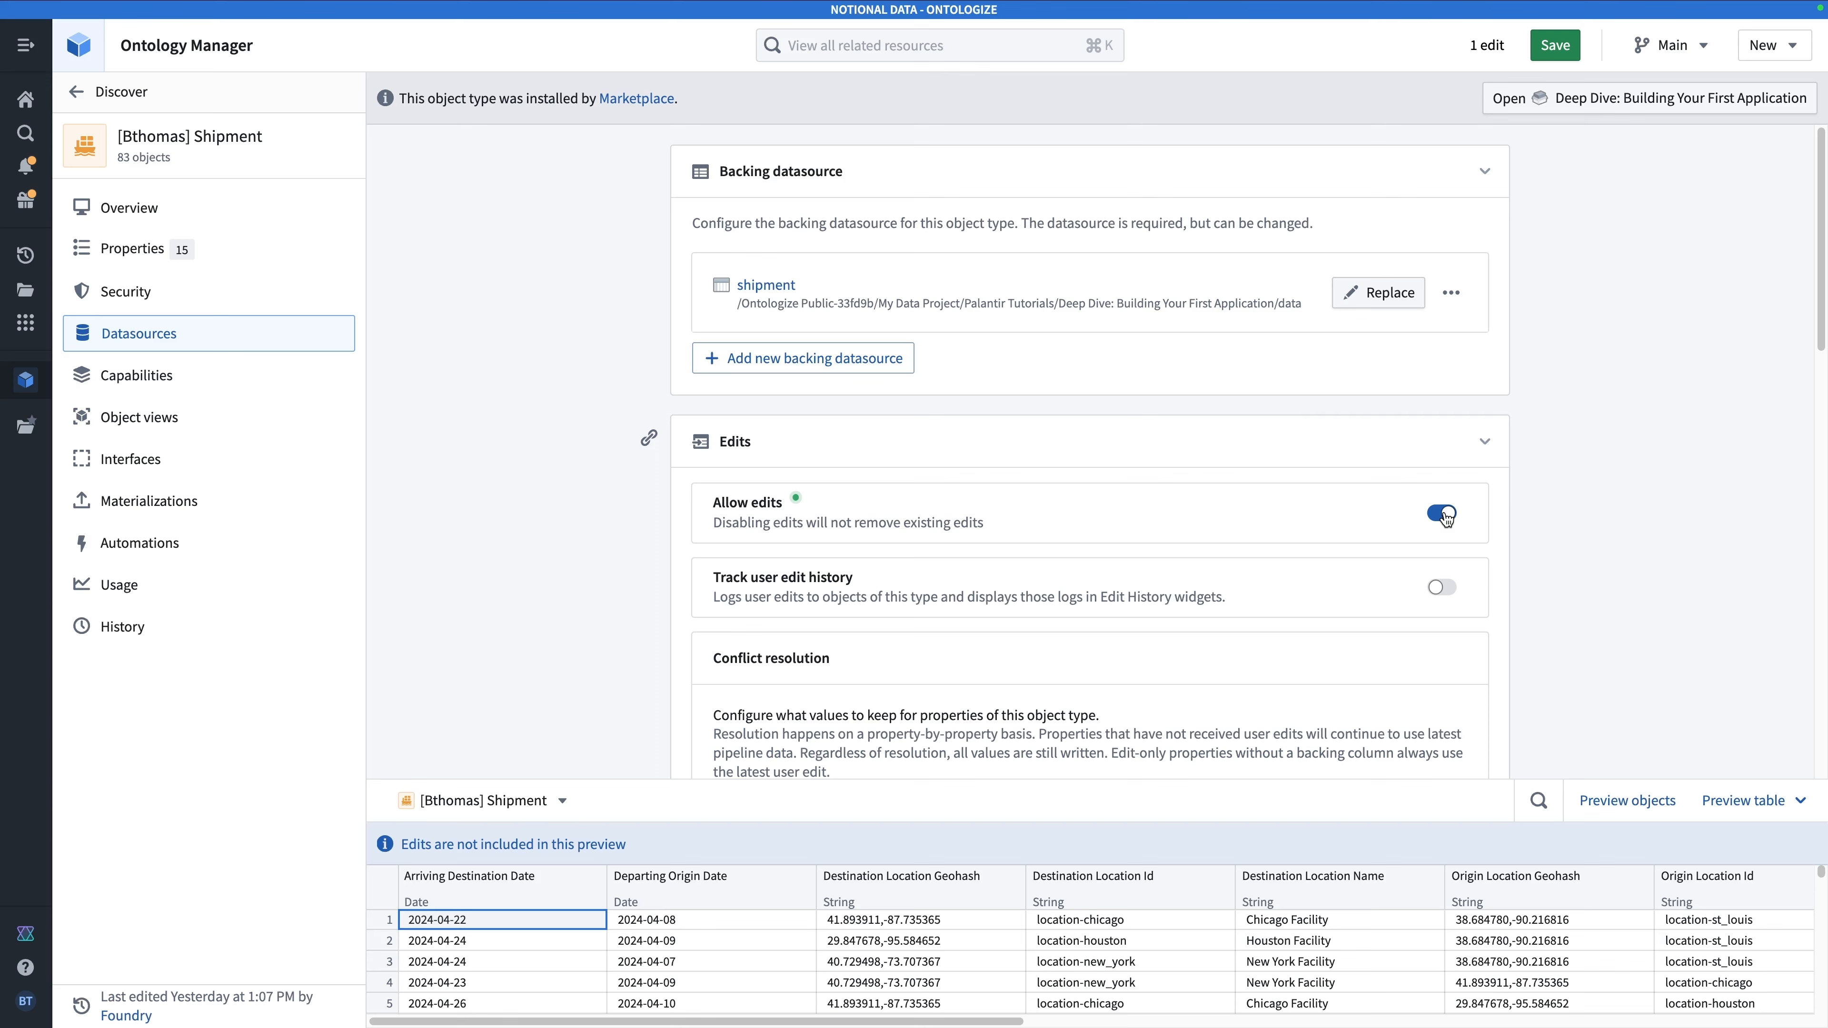
Open the Mark Shipment for Consolidation action type and examine the rule that modifies the shipment's Status property.
left_click(128, 214)
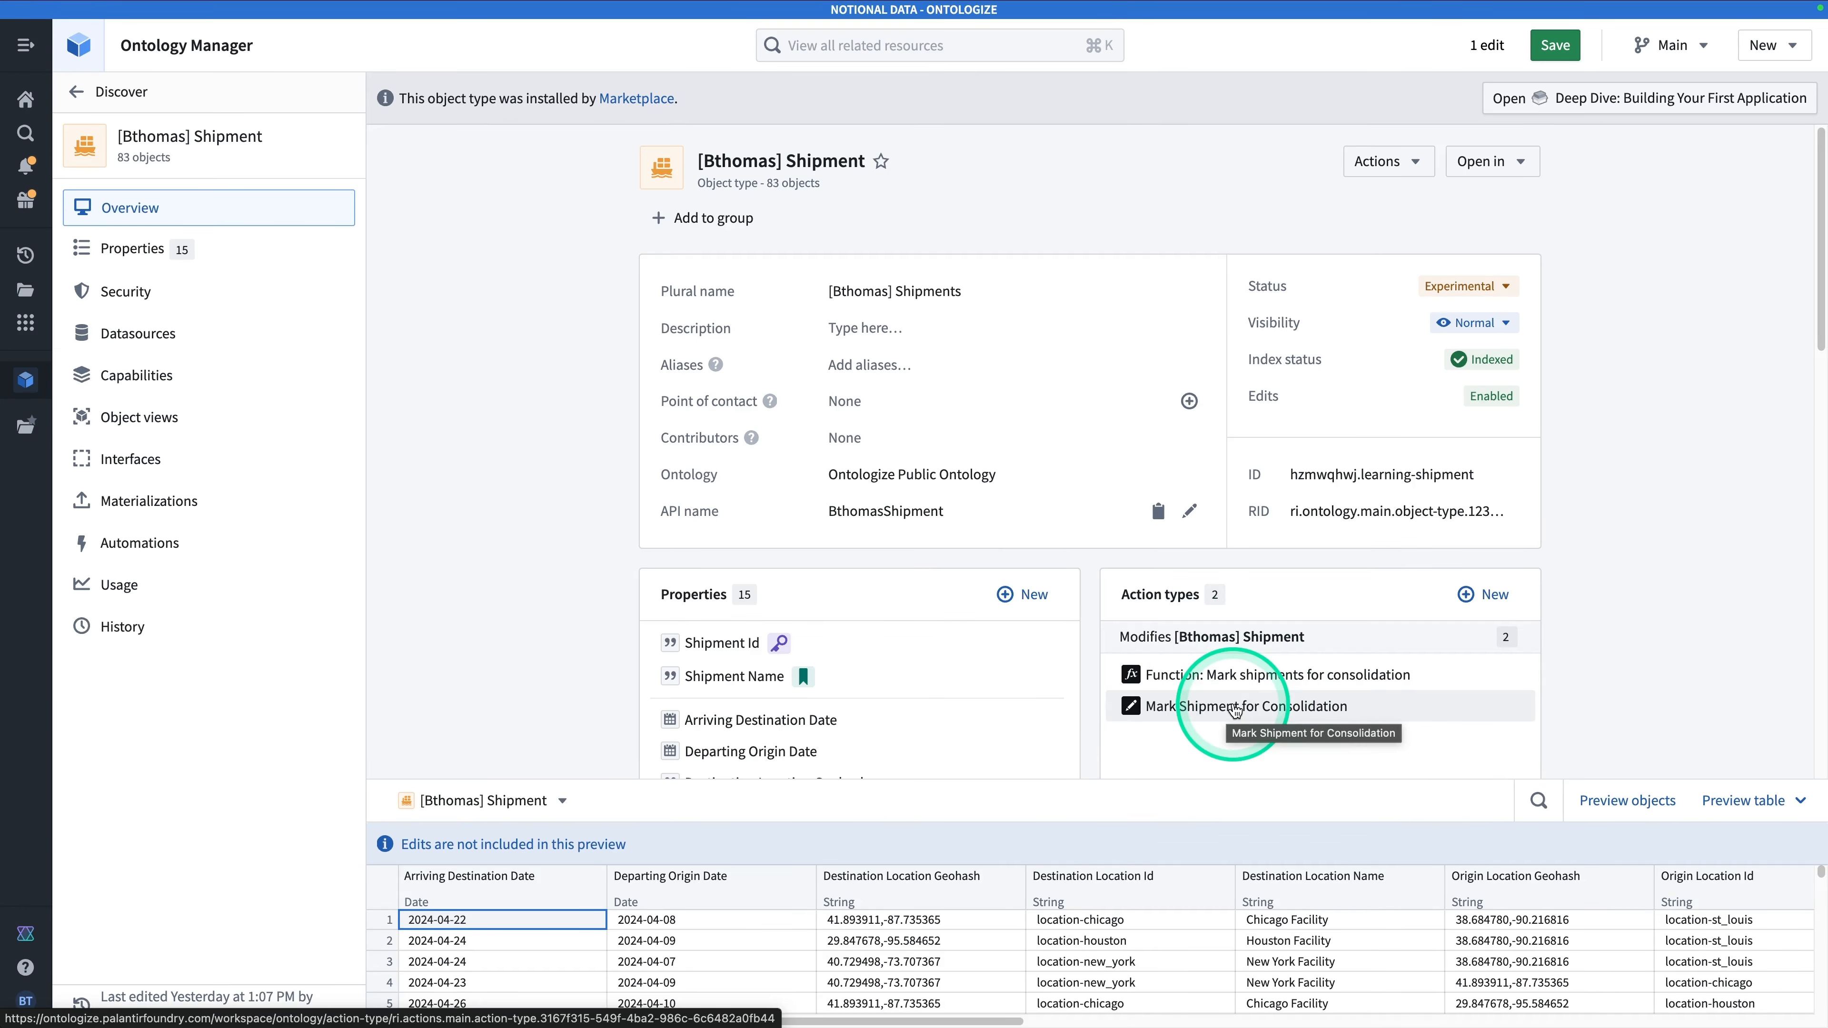
left_click(1253, 709)
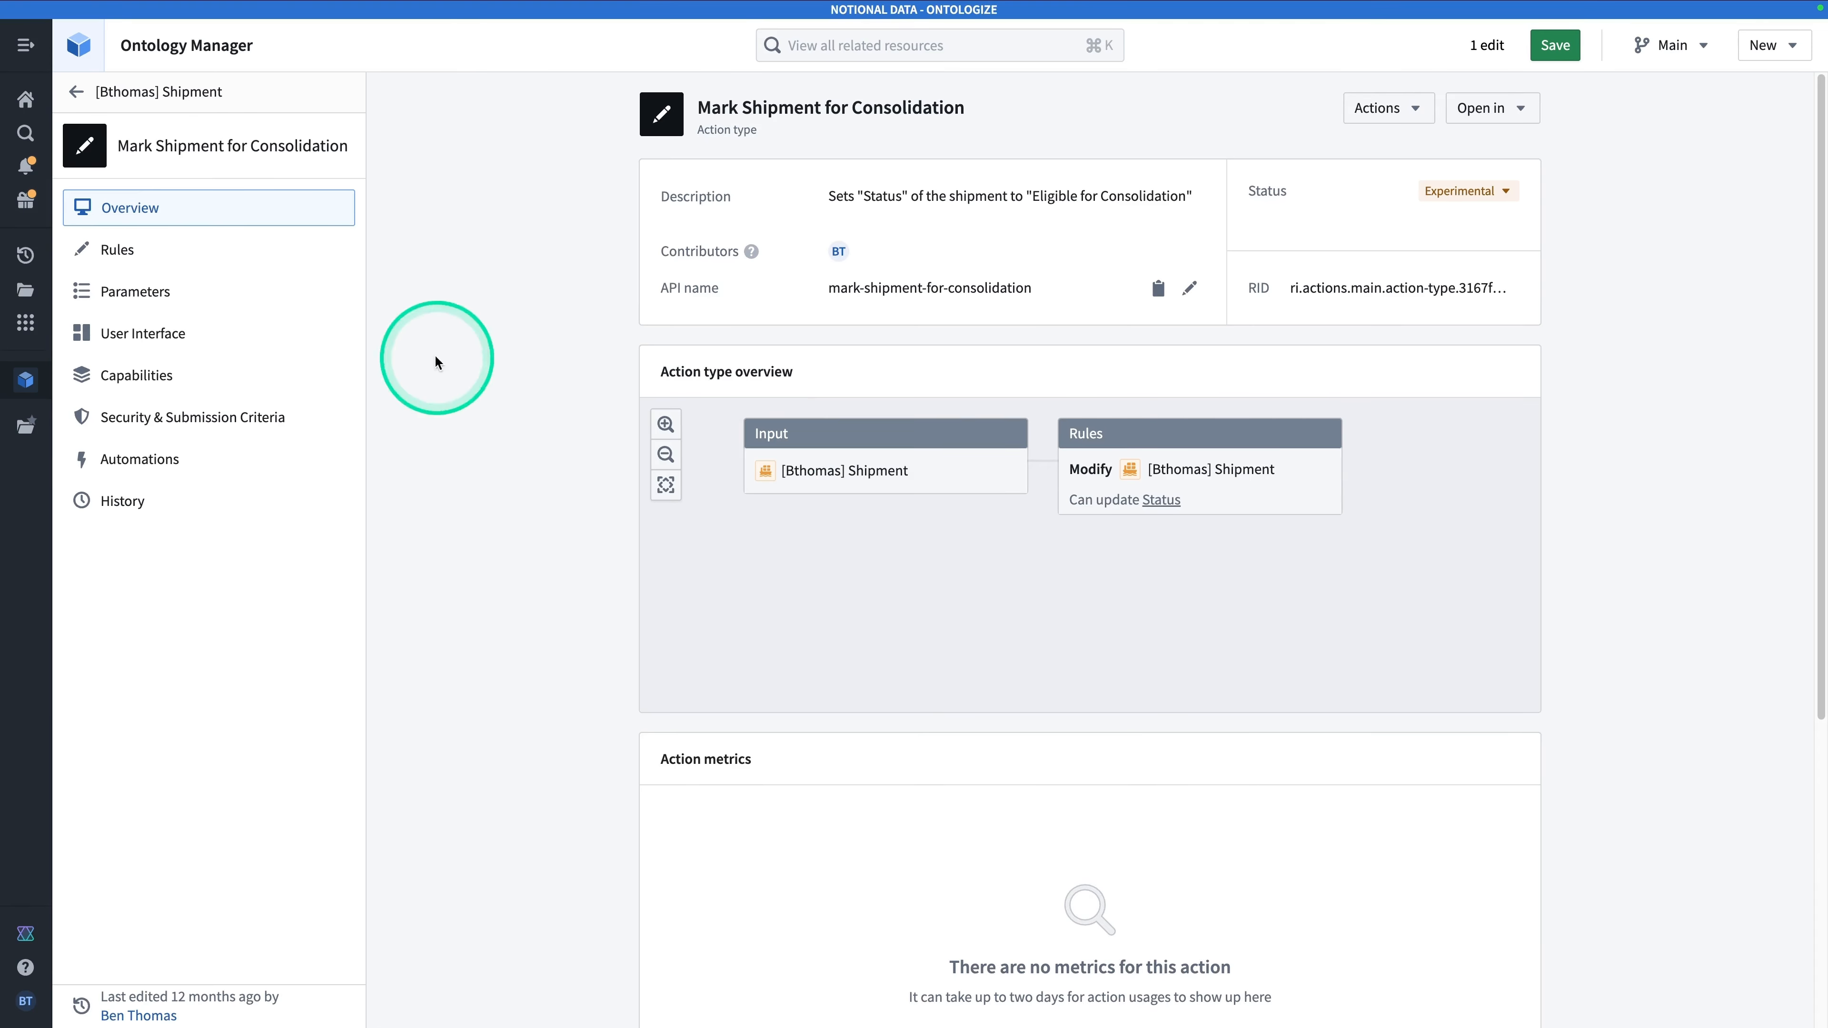
left_click(137, 260)
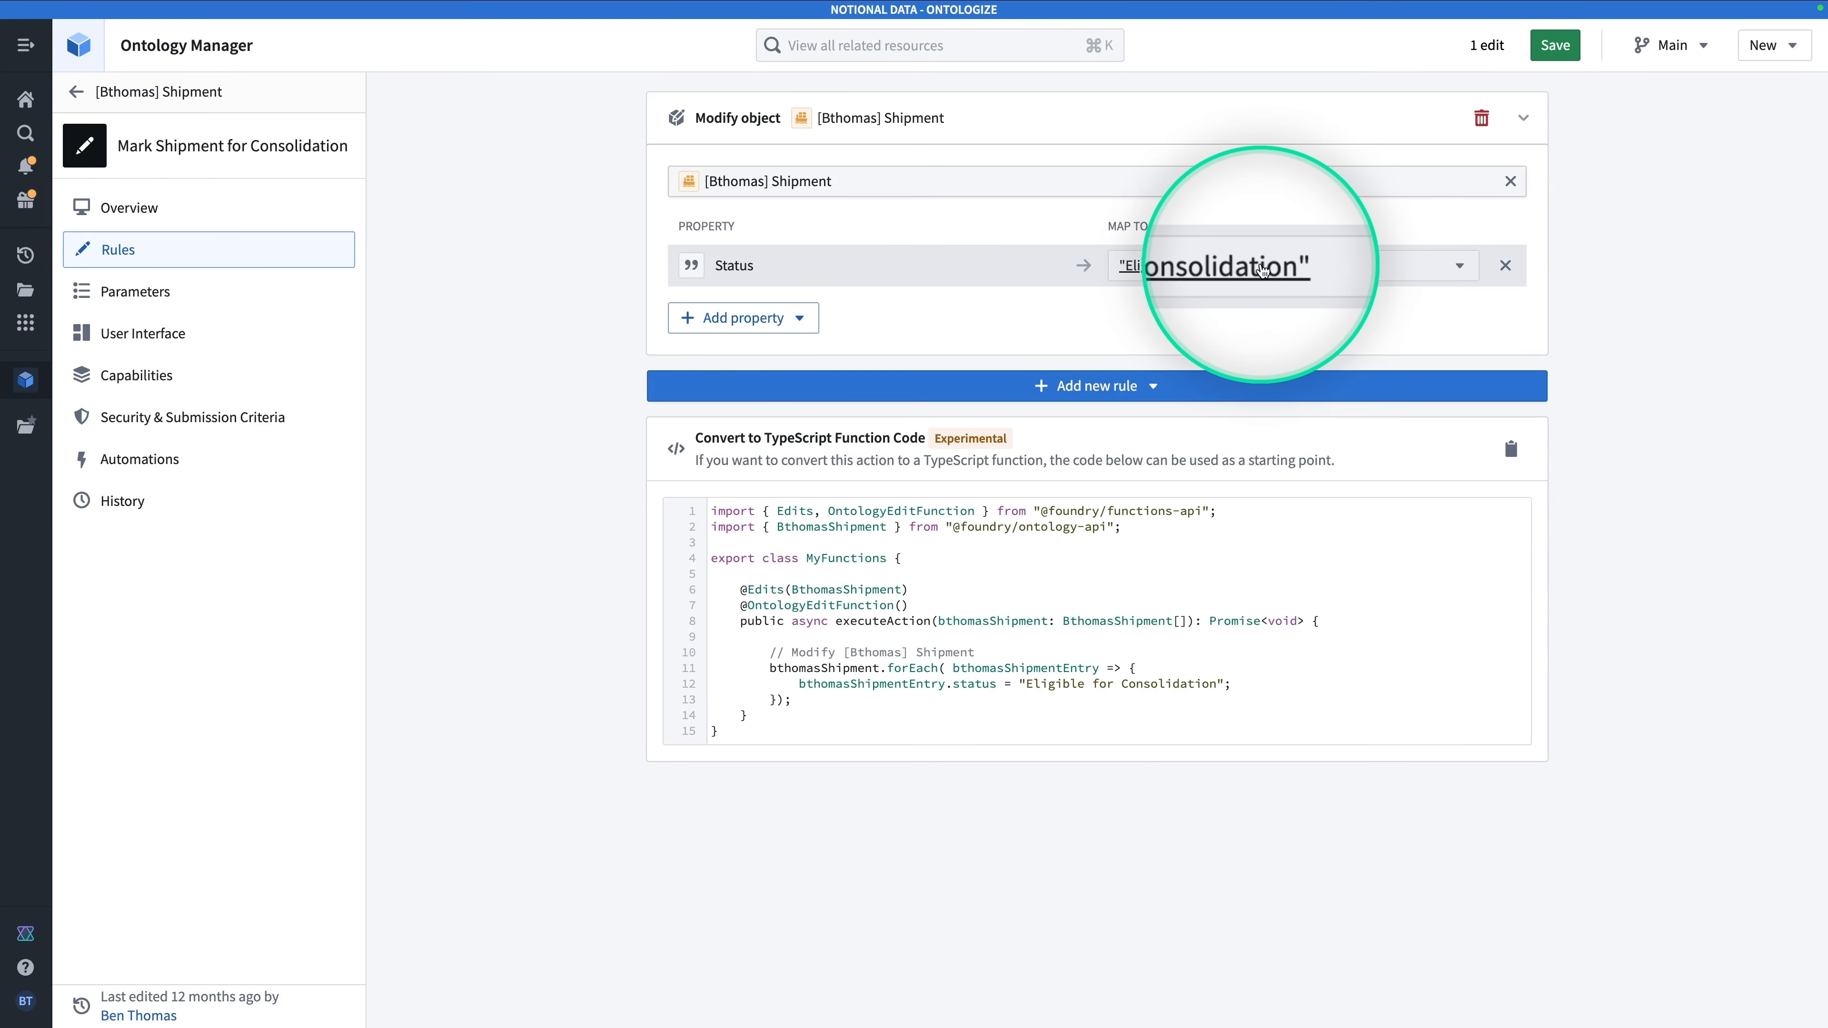
Try out the action type's form preview by choosing Shipment 34 as the shipment parameter.
left_click(180, 331)
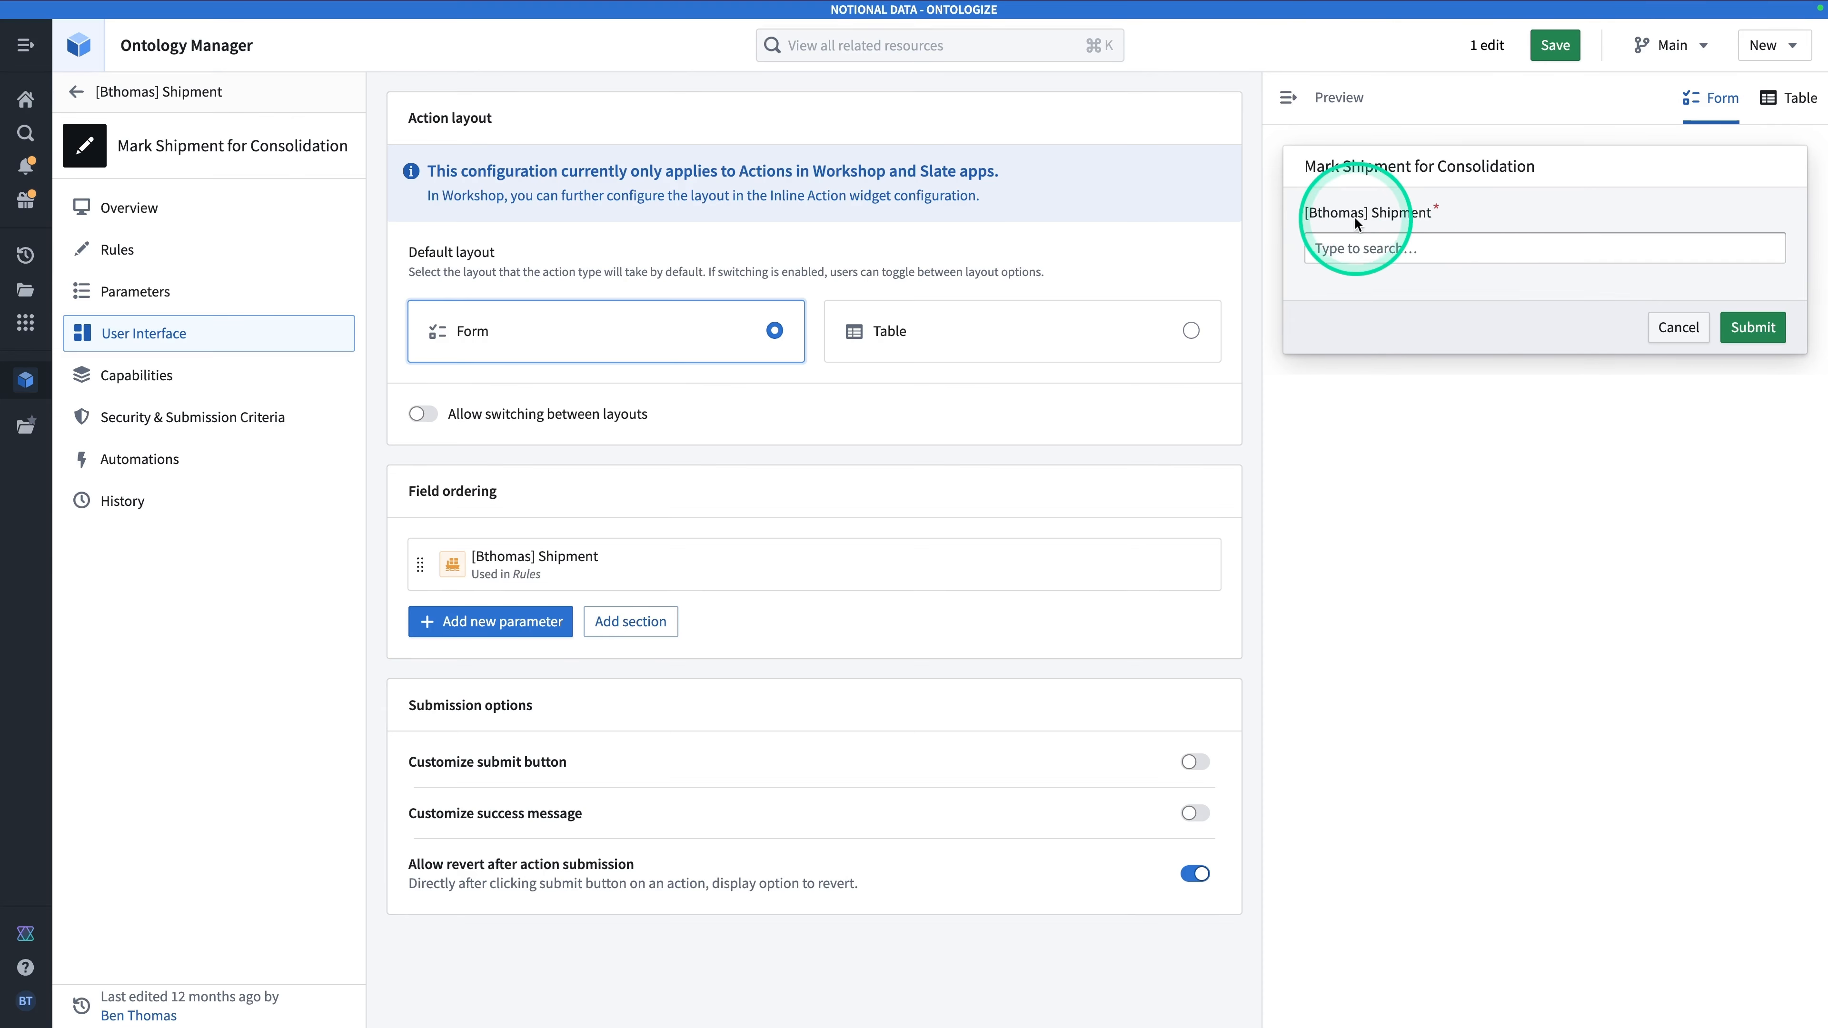
left_click(1366, 248)
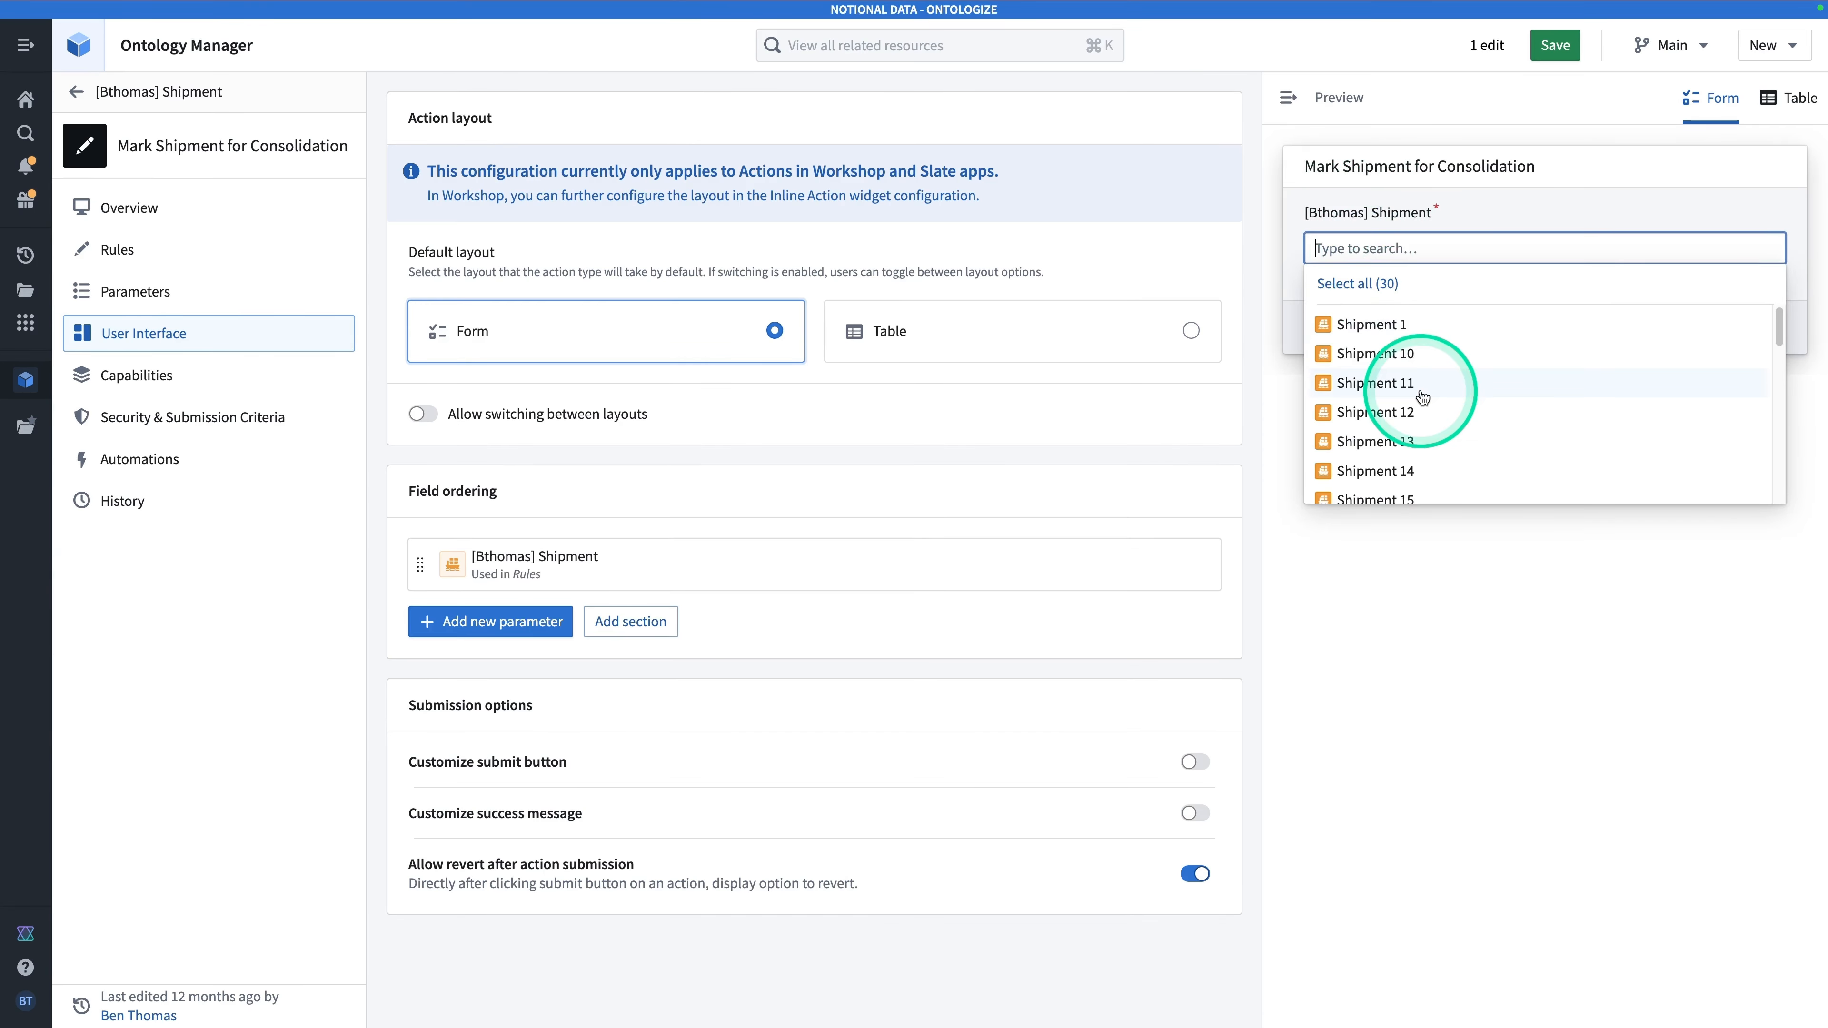
scroll(1448, 388, "down", 10)
left_click(1429, 425)
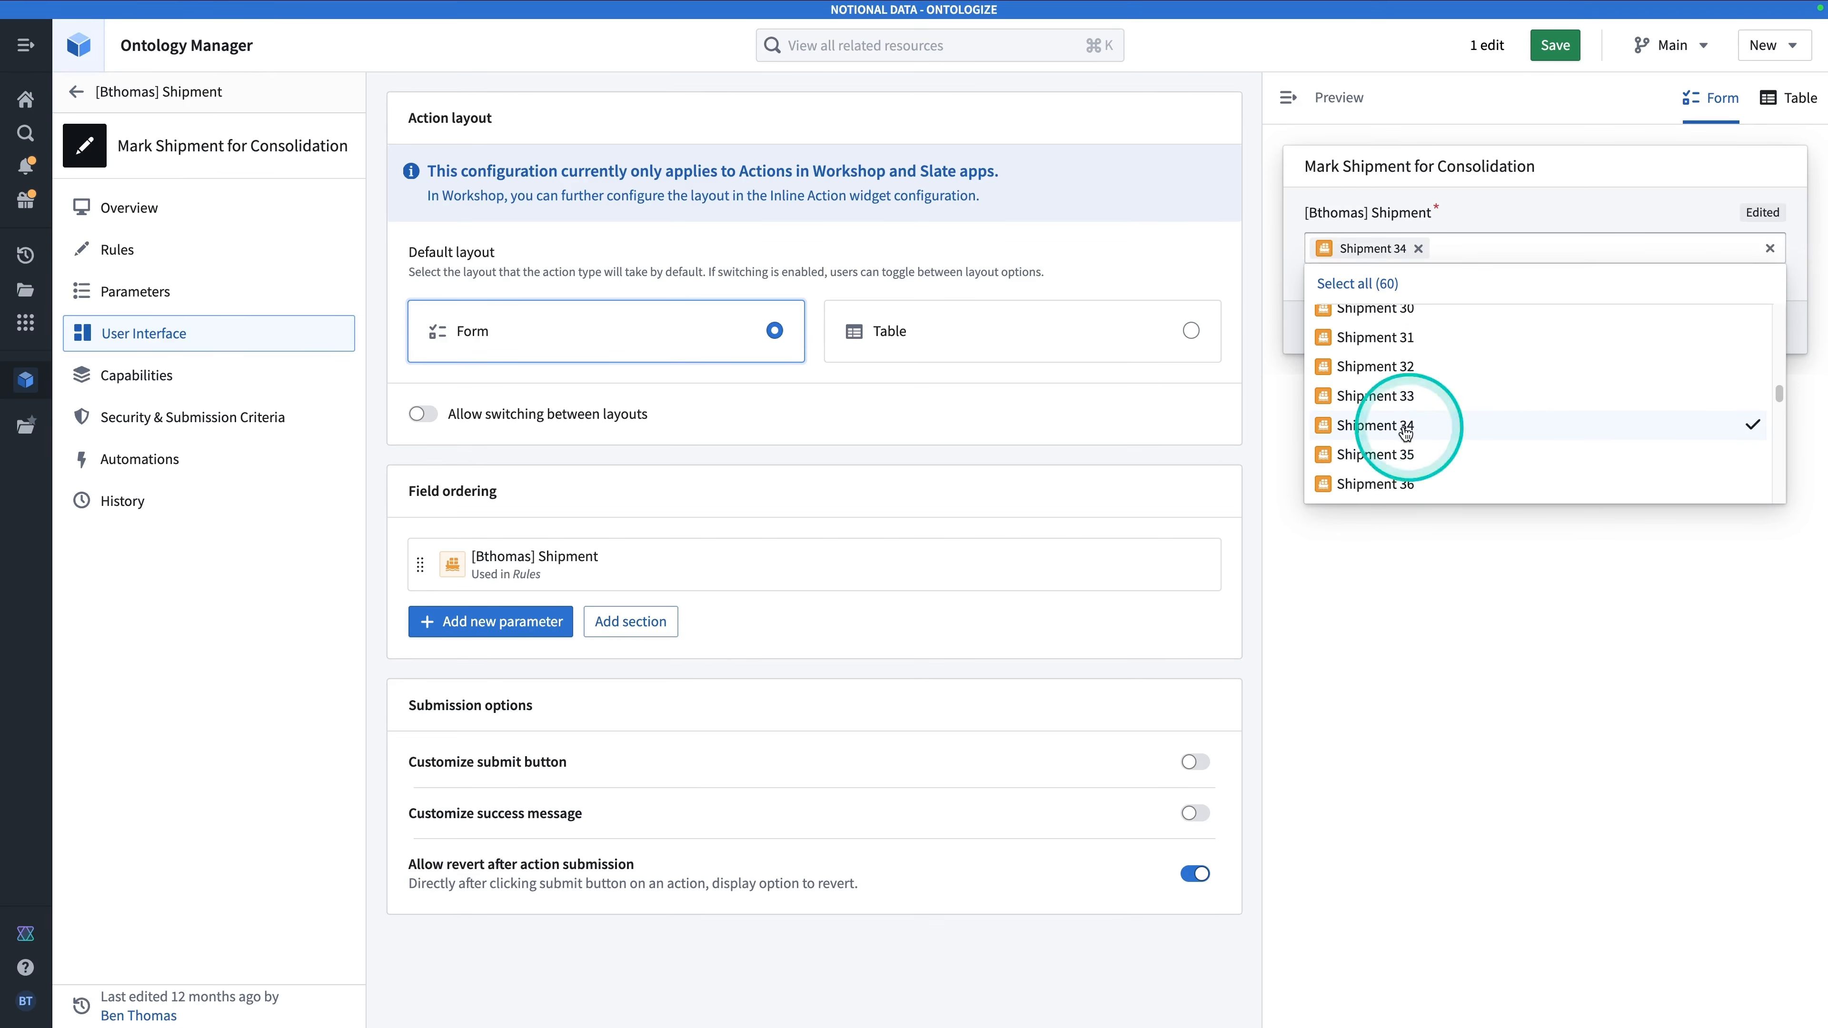
left_click(1692, 549)
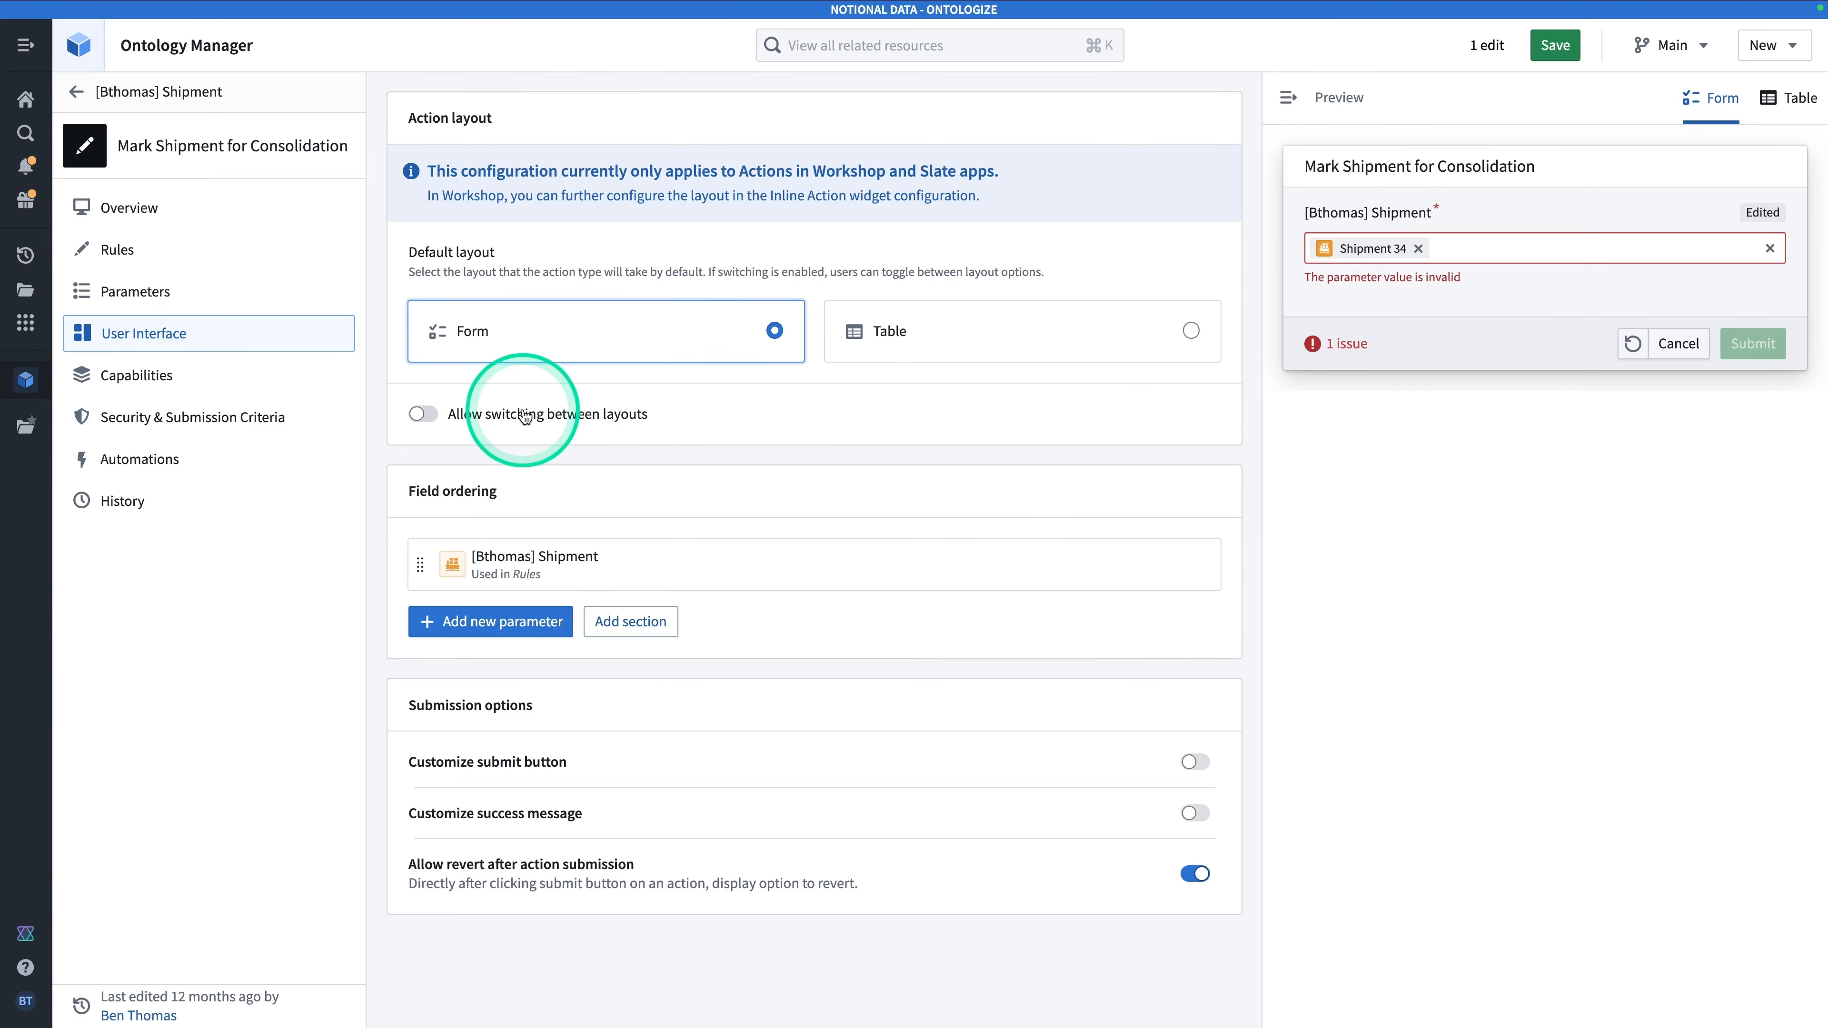
Review the action type's security and submission criteria, then return to the Shipment object type.
left_click(125, 421)
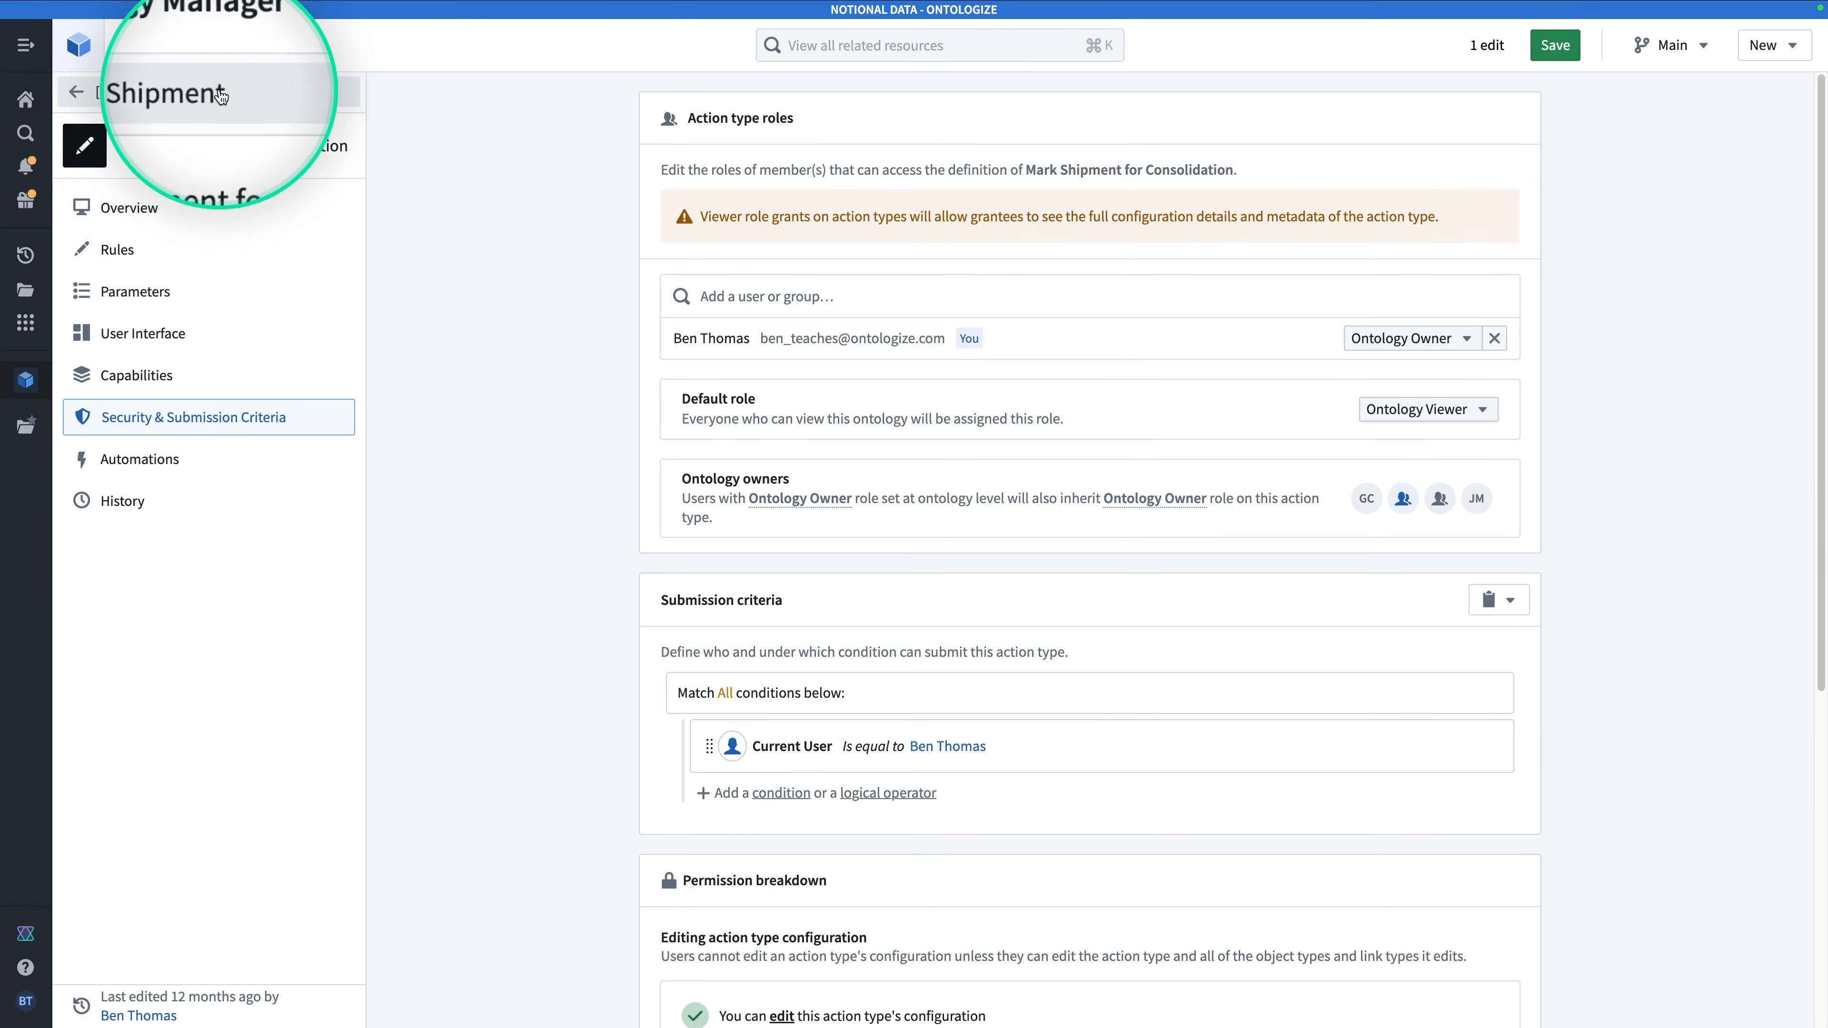
left_click(108, 95)
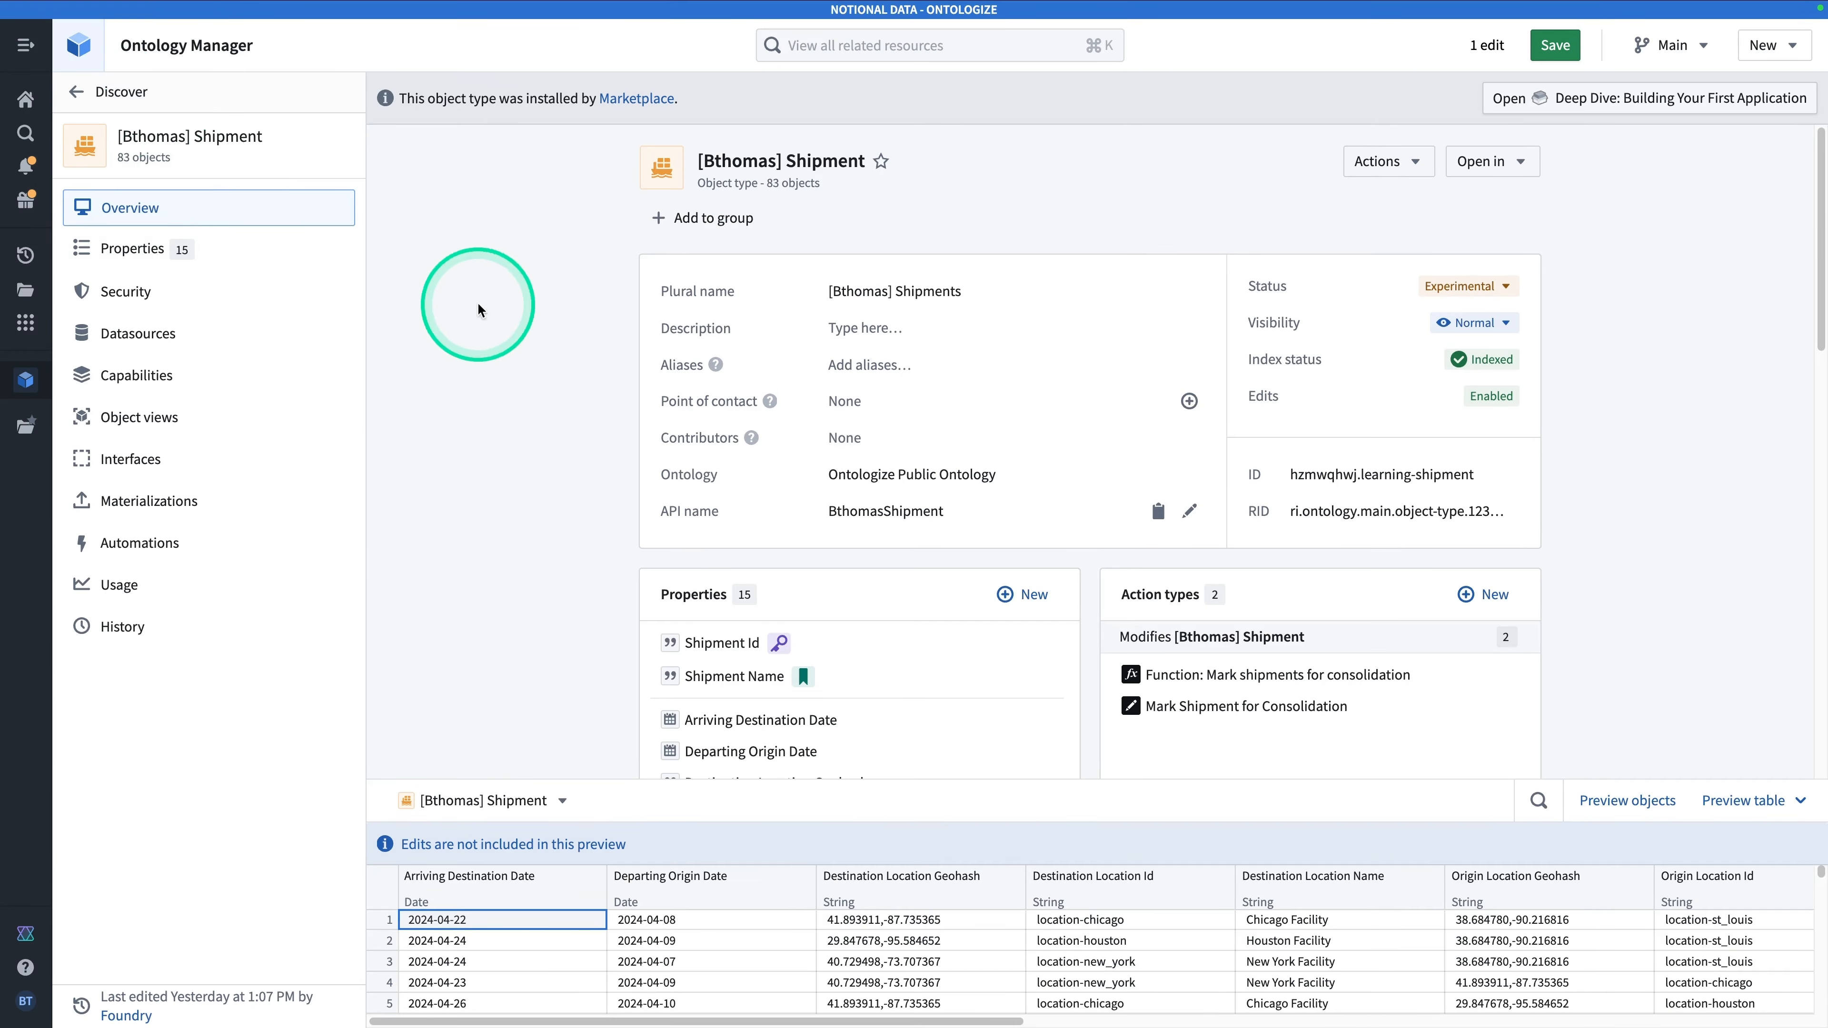
Open the display settings of the Shipment object type's Status property.
scroll(727, 514, "down", 8)
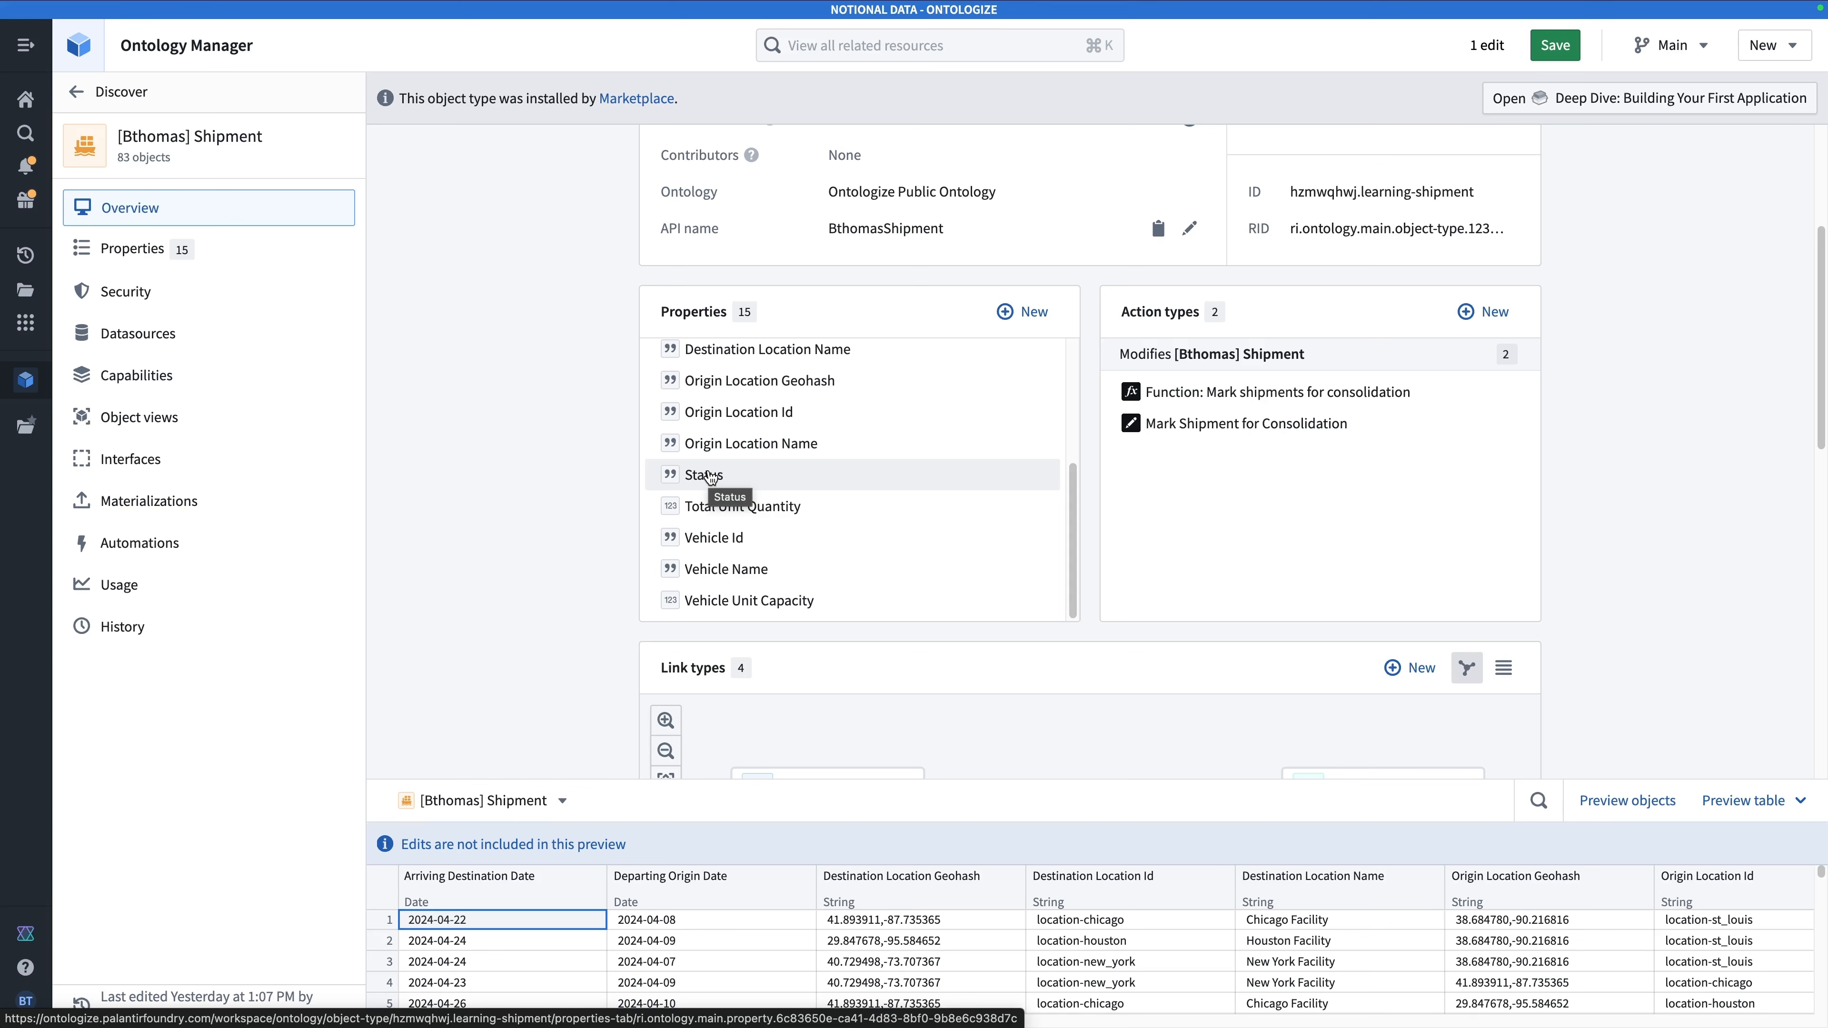
left_click(130, 209)
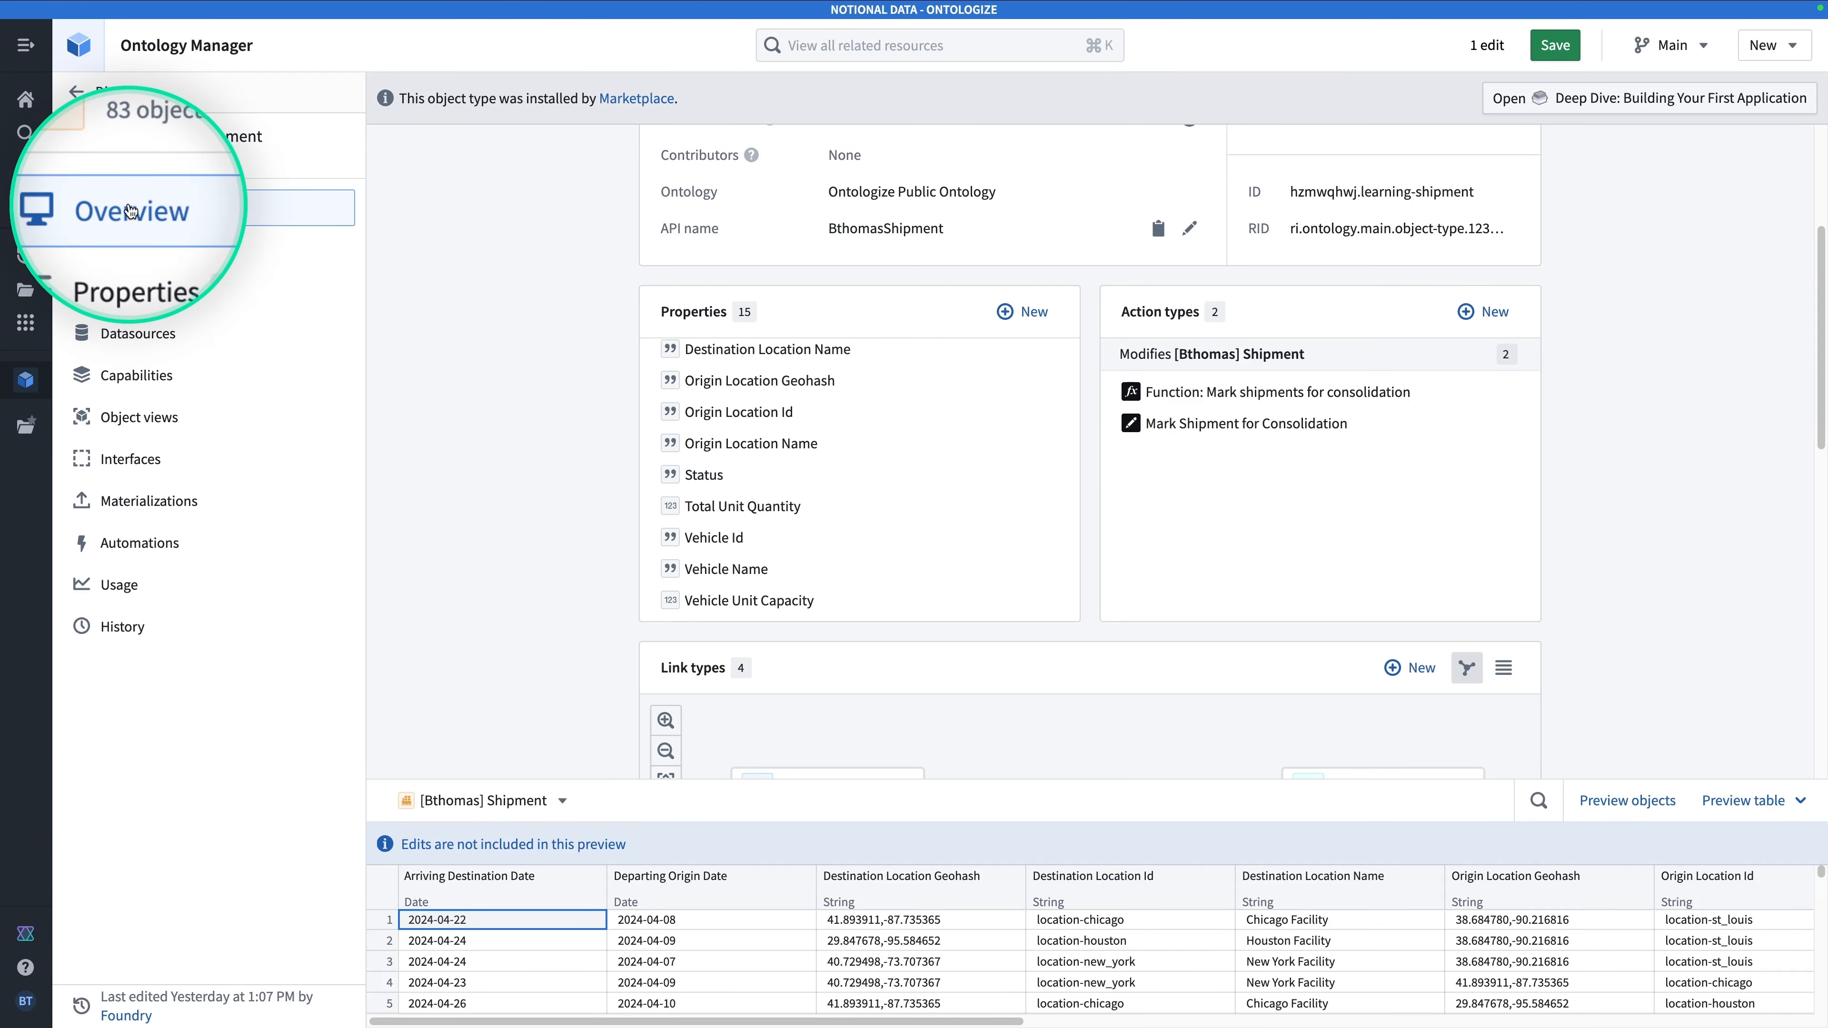
left_click(129, 249)
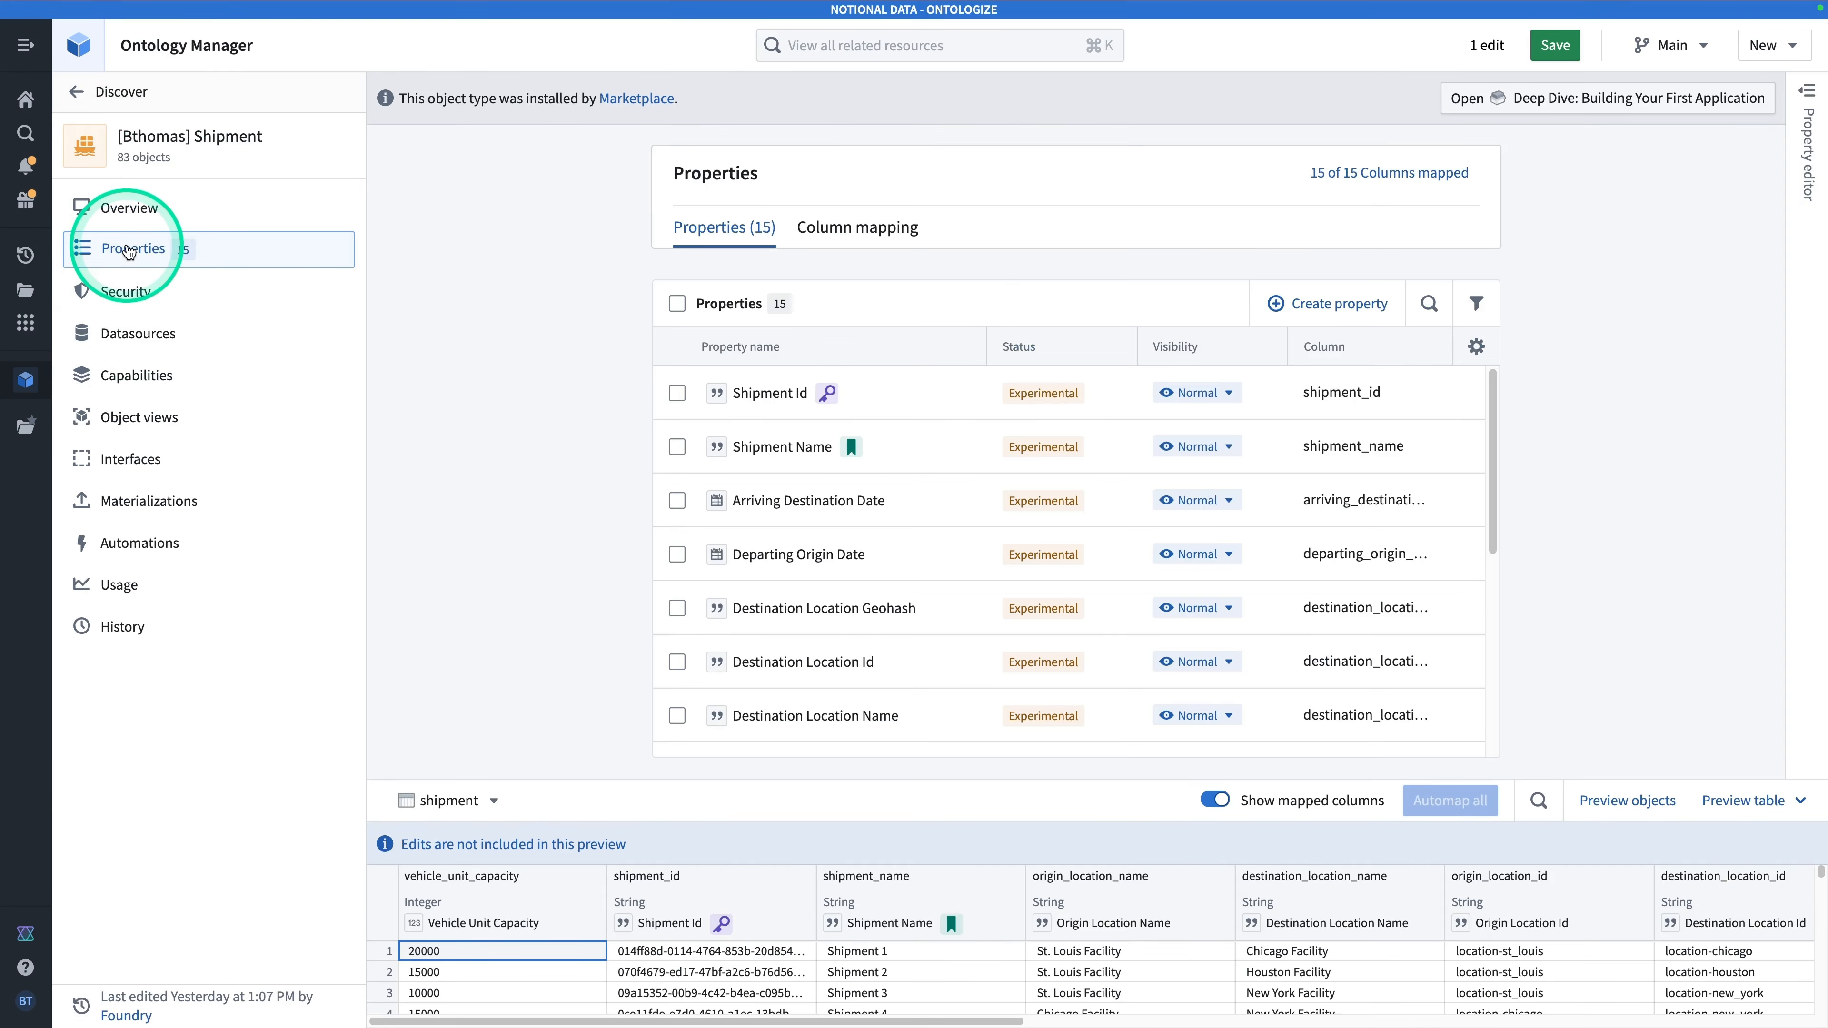
scroll(792, 507, "down", 5)
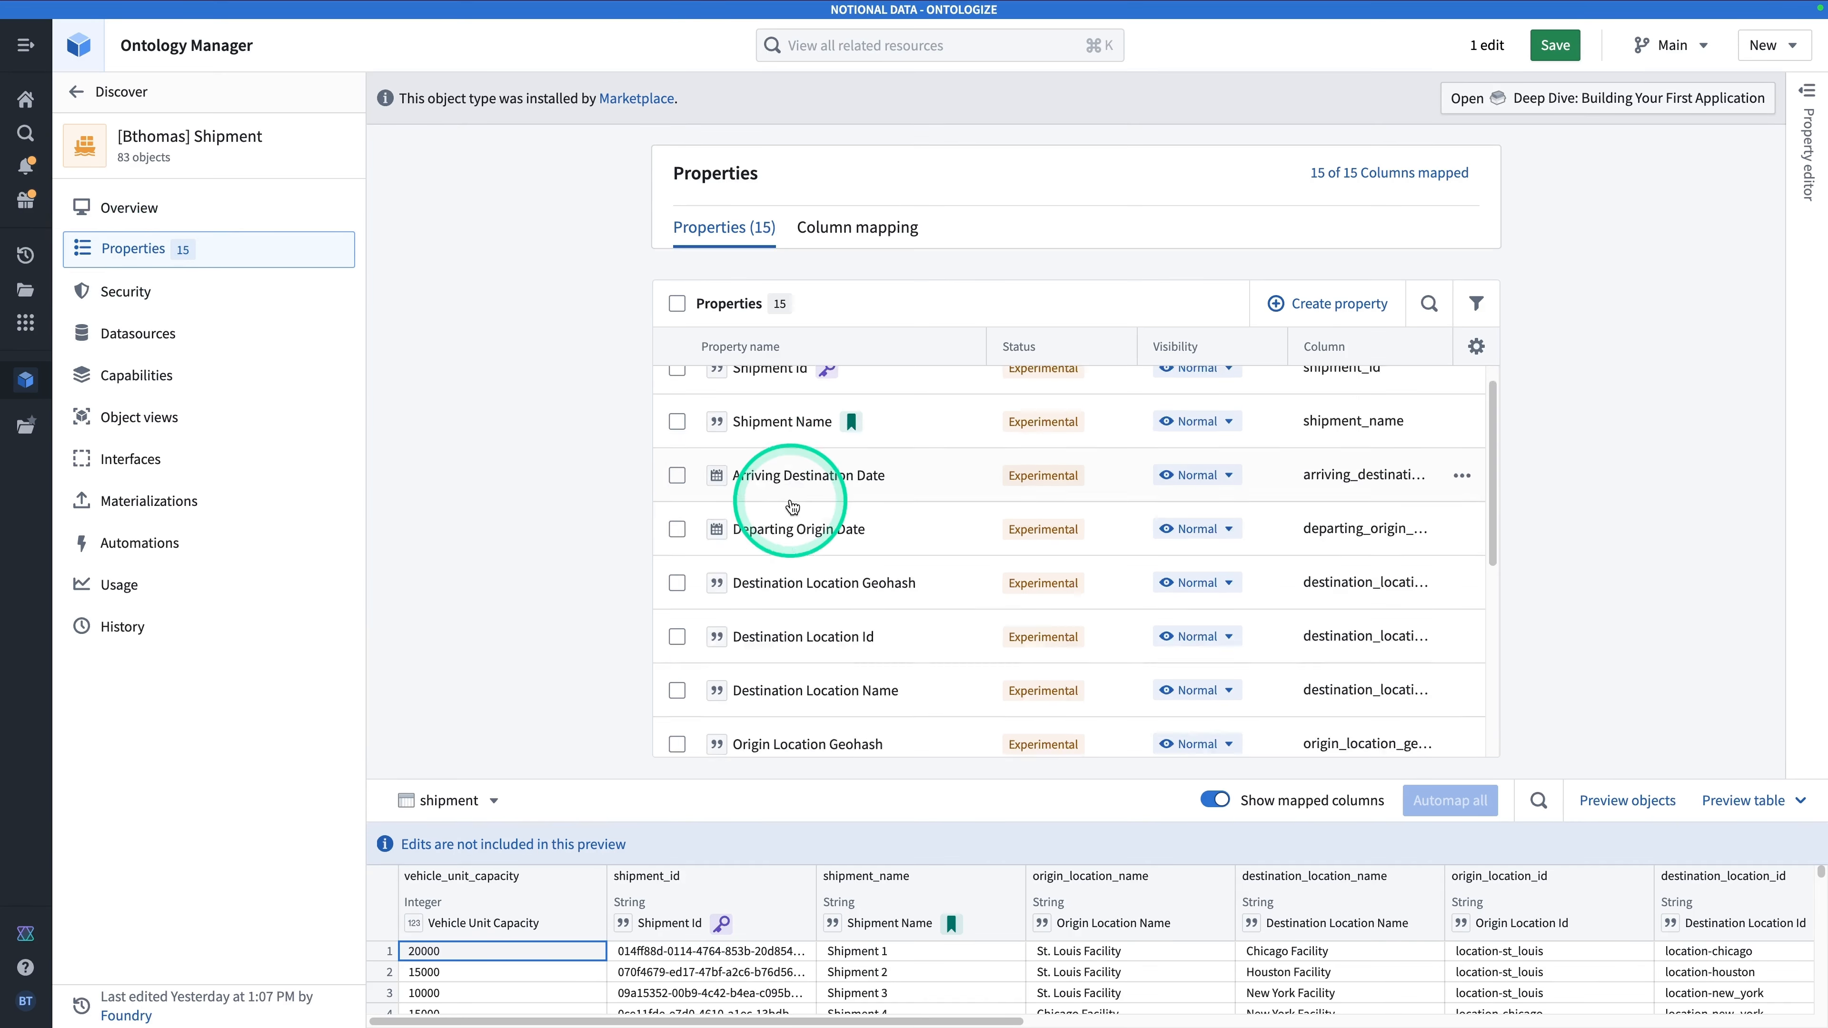
left_click(755, 532)
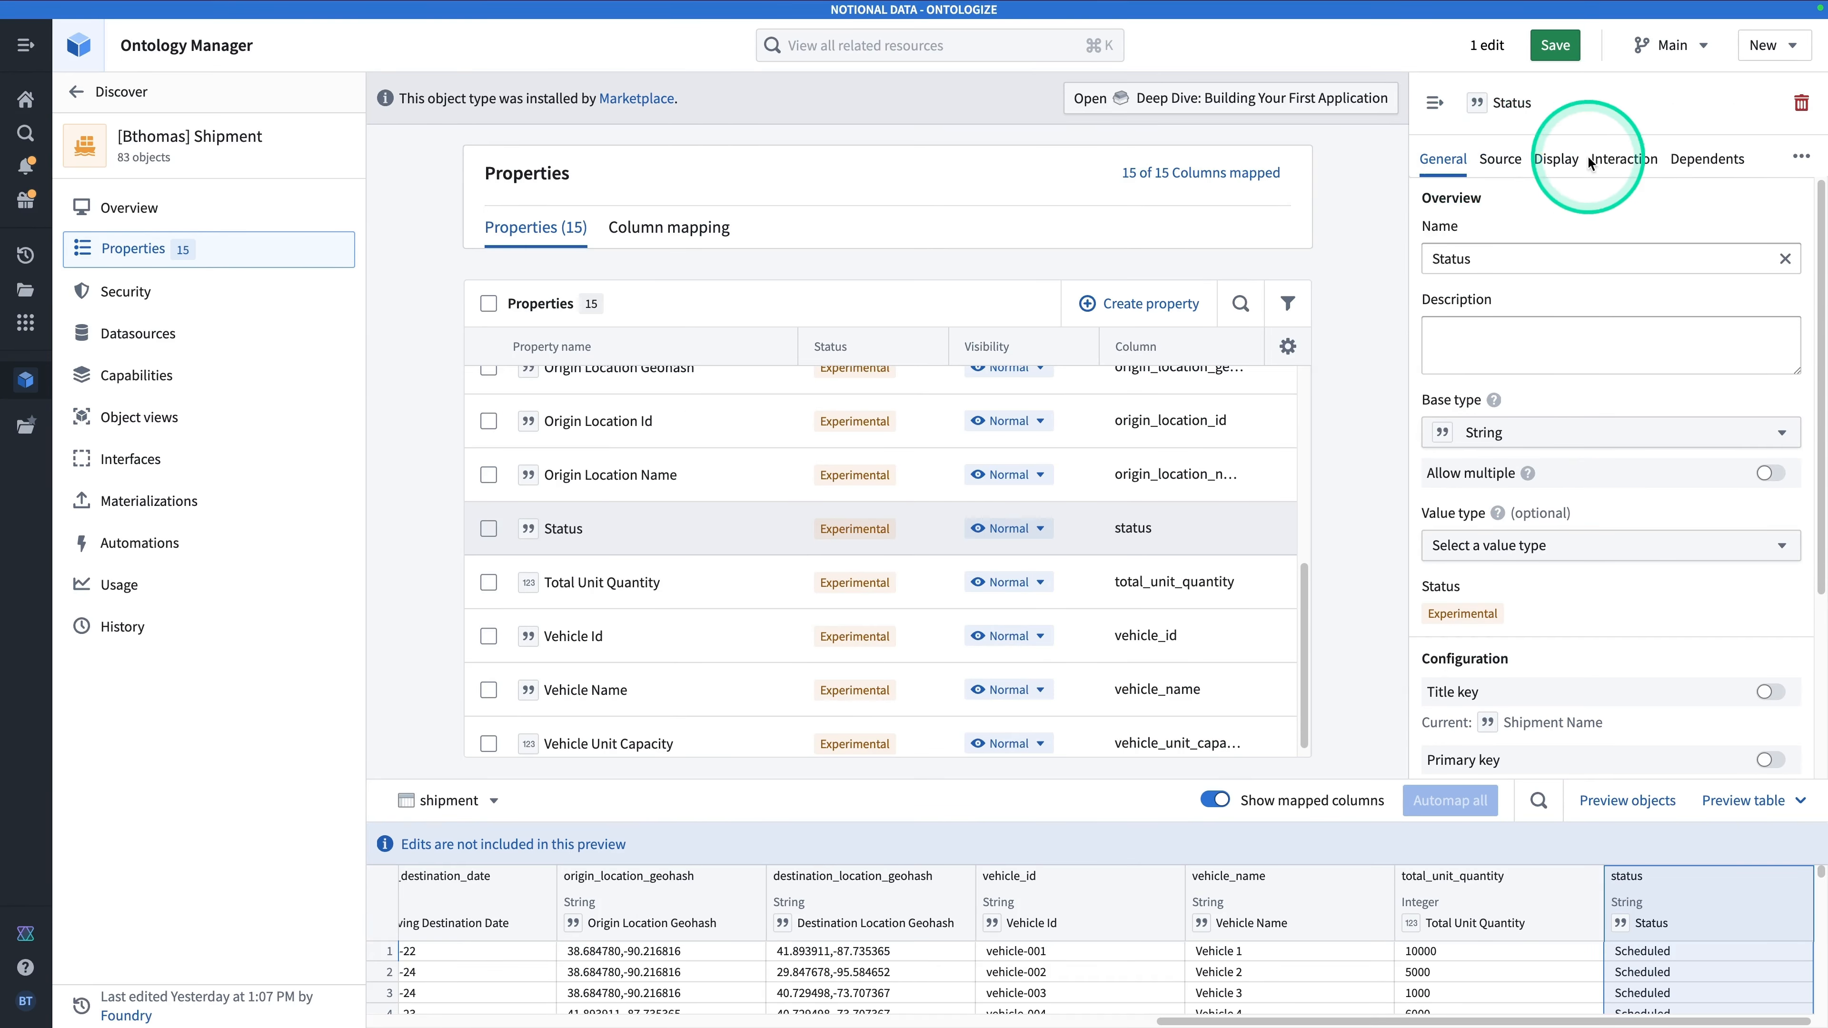
left_click(1555, 161)
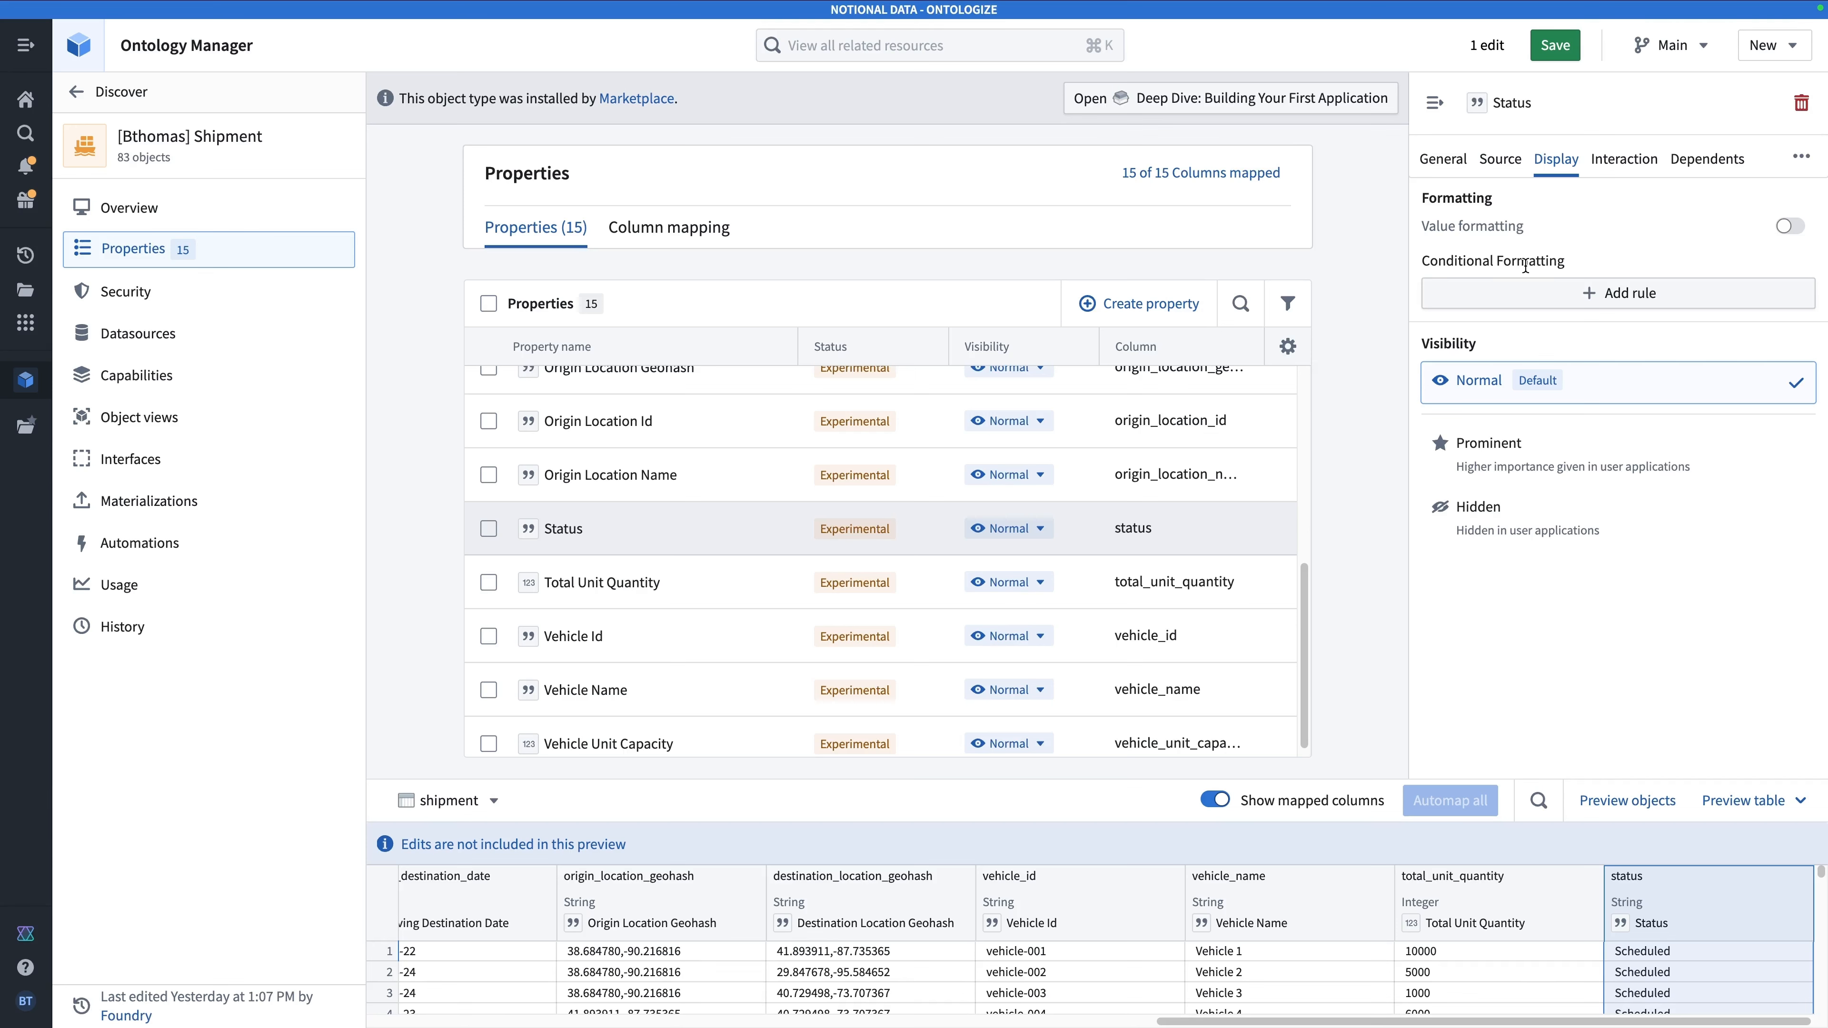
Add a conditional formatting rule that shows the Warning intent when Status is exactly "Eligible for Consolidation".
left_click(1616, 293)
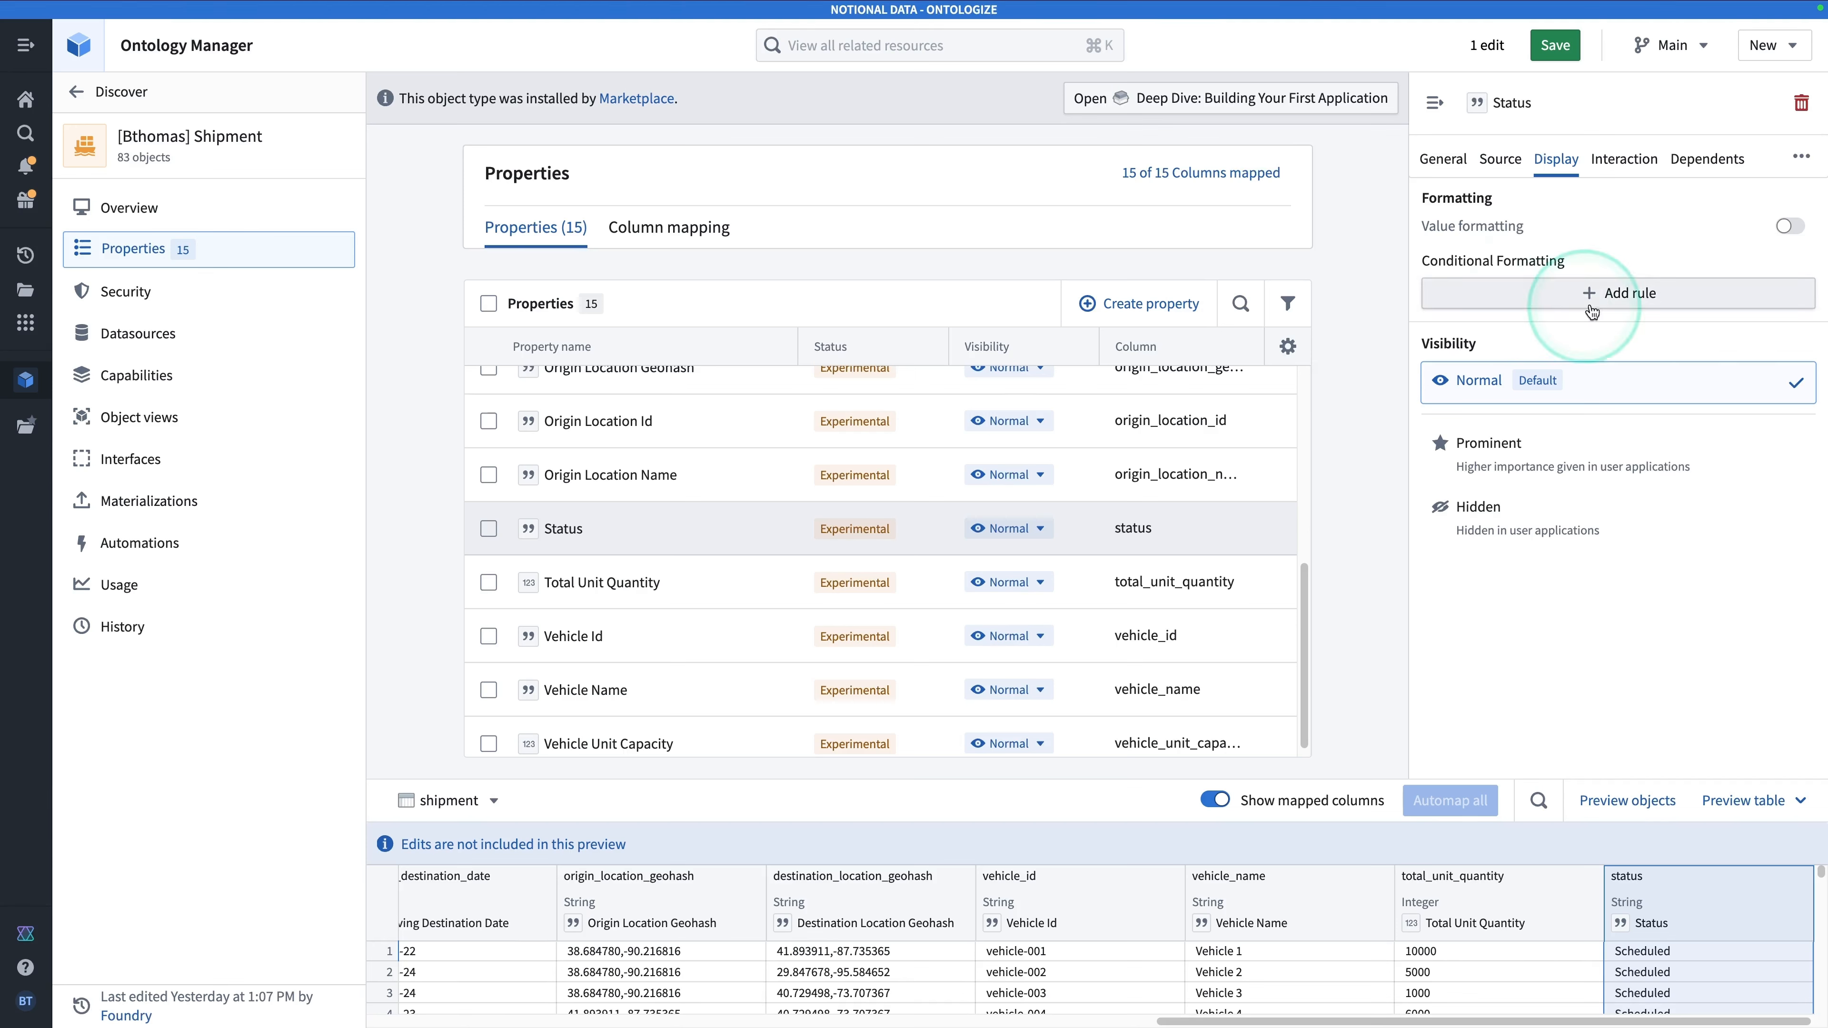
left_click(1629, 297)
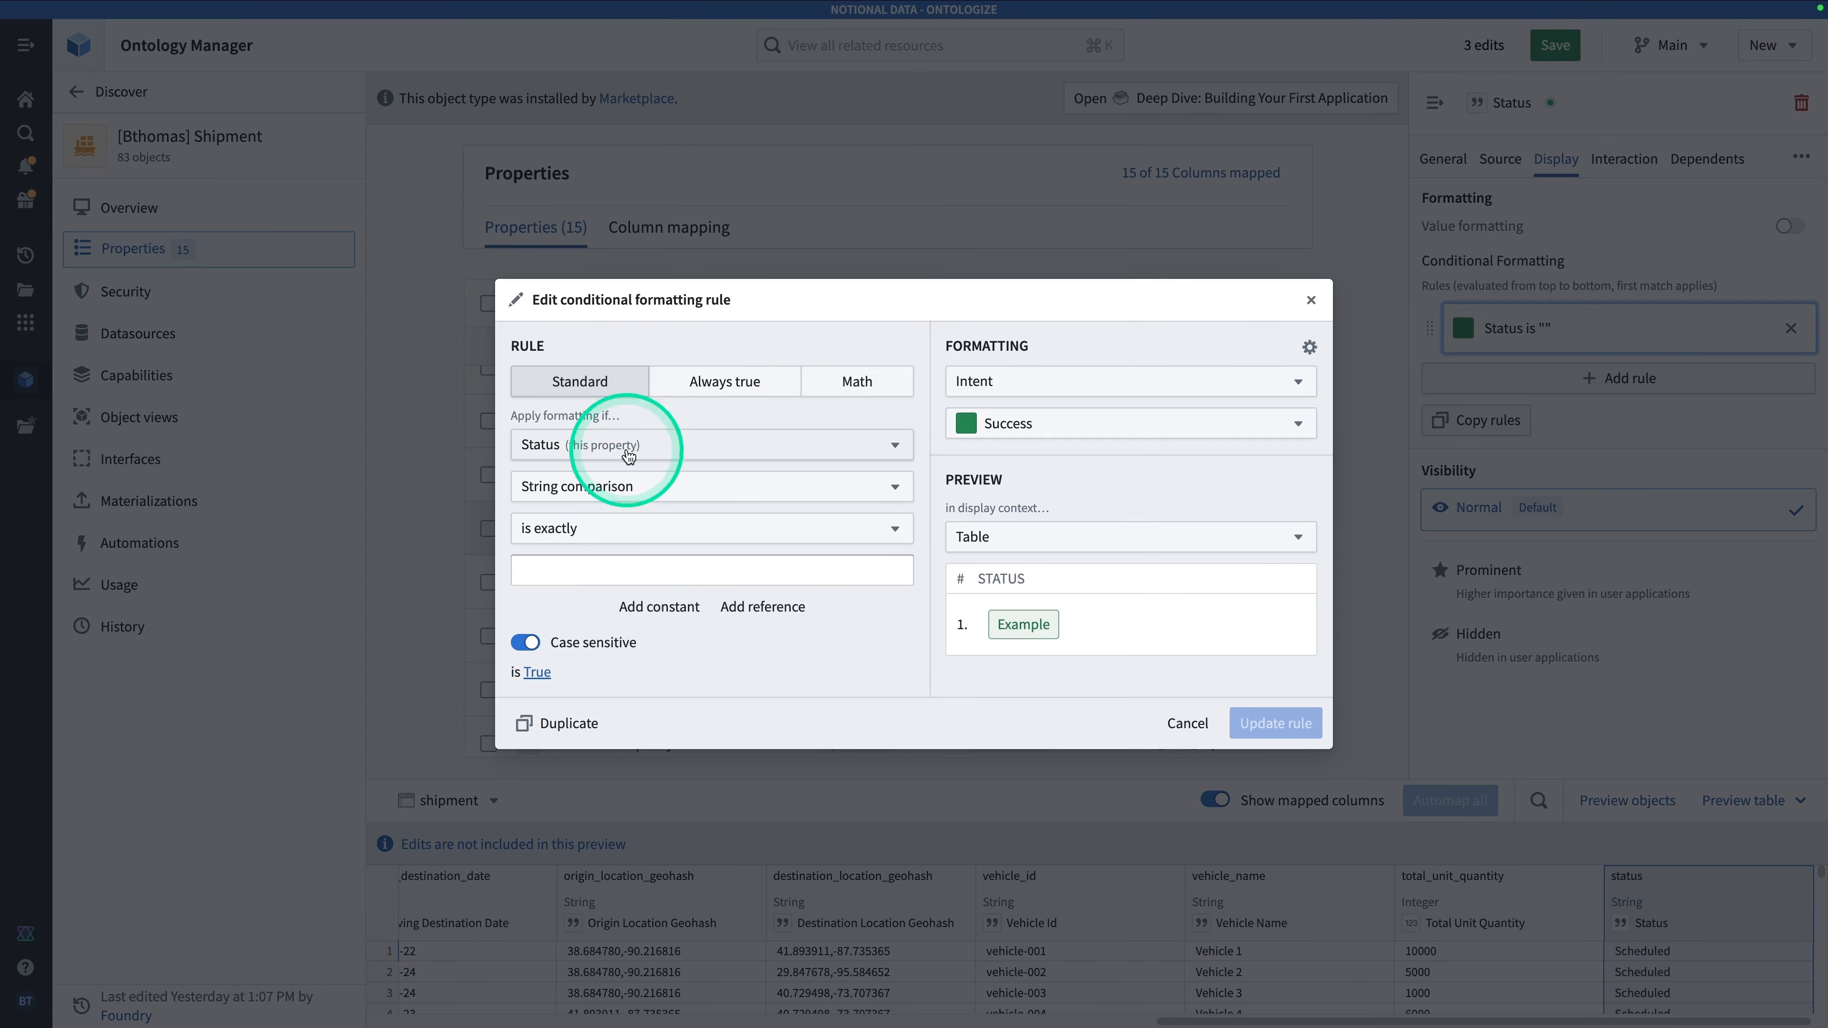
left_click(557, 571)
type("Elig")
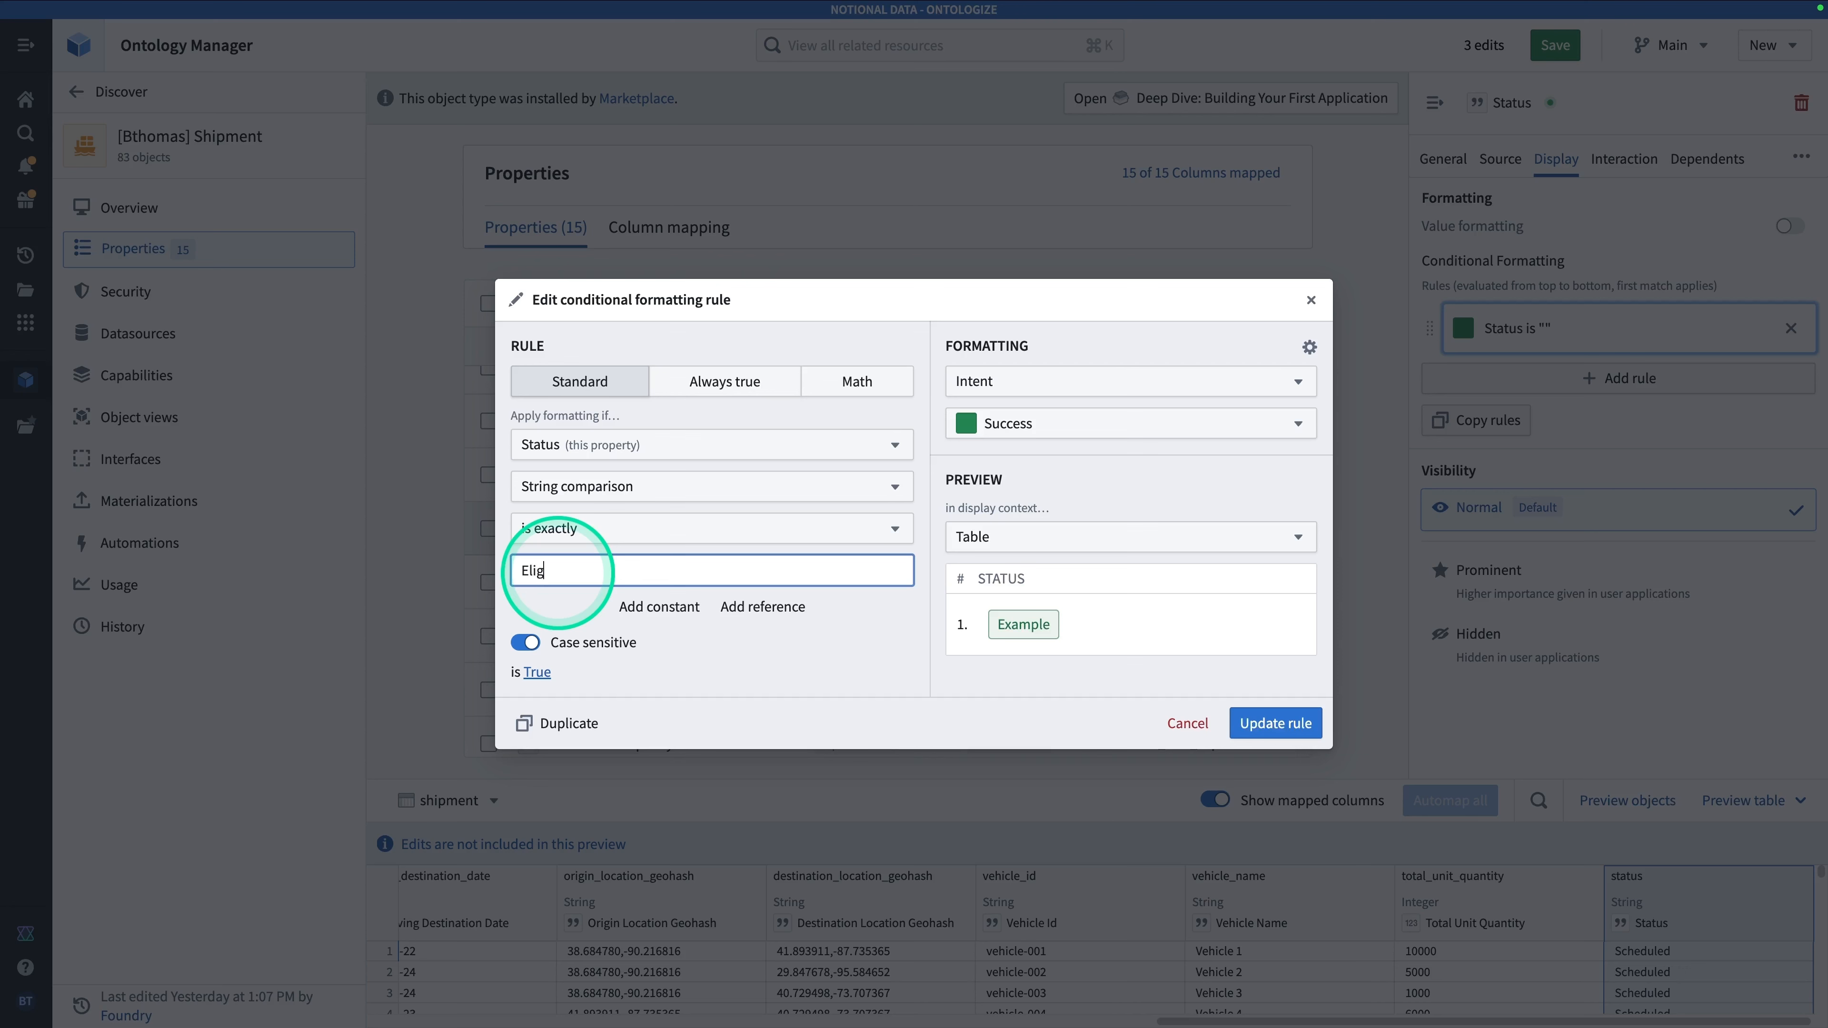
type("ible for Consoli")
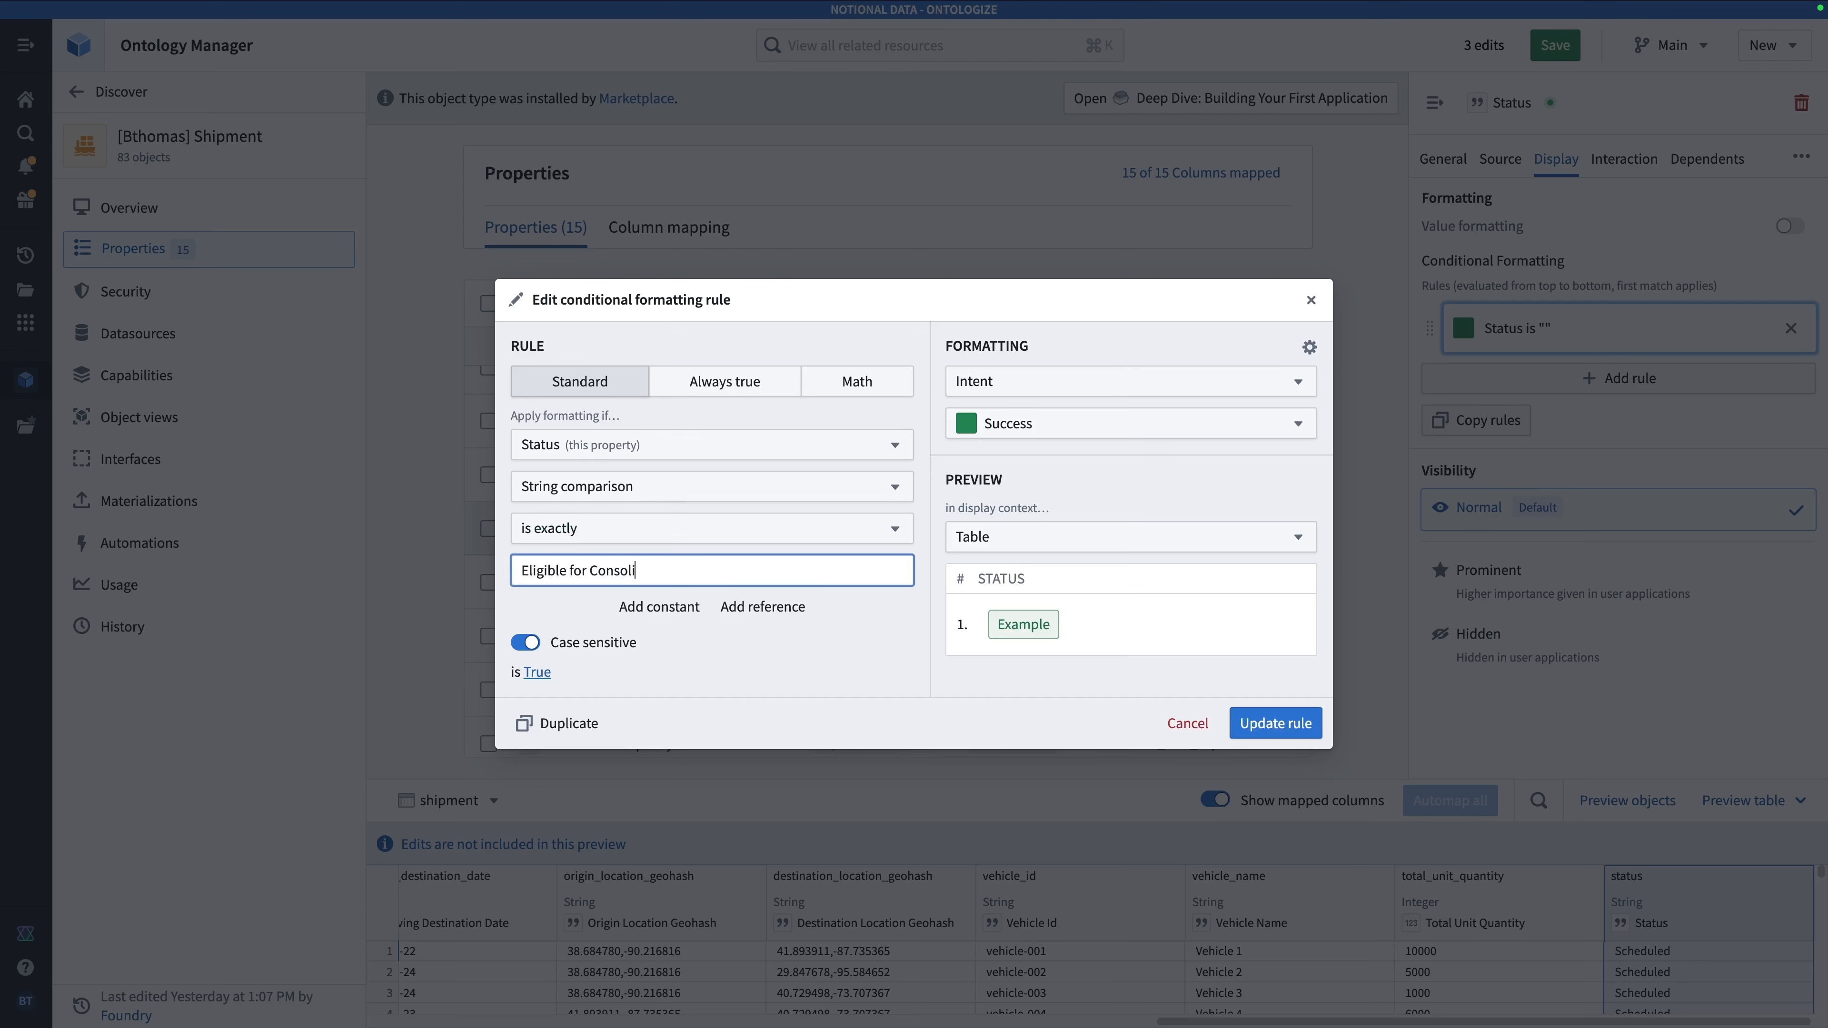
type("dation")
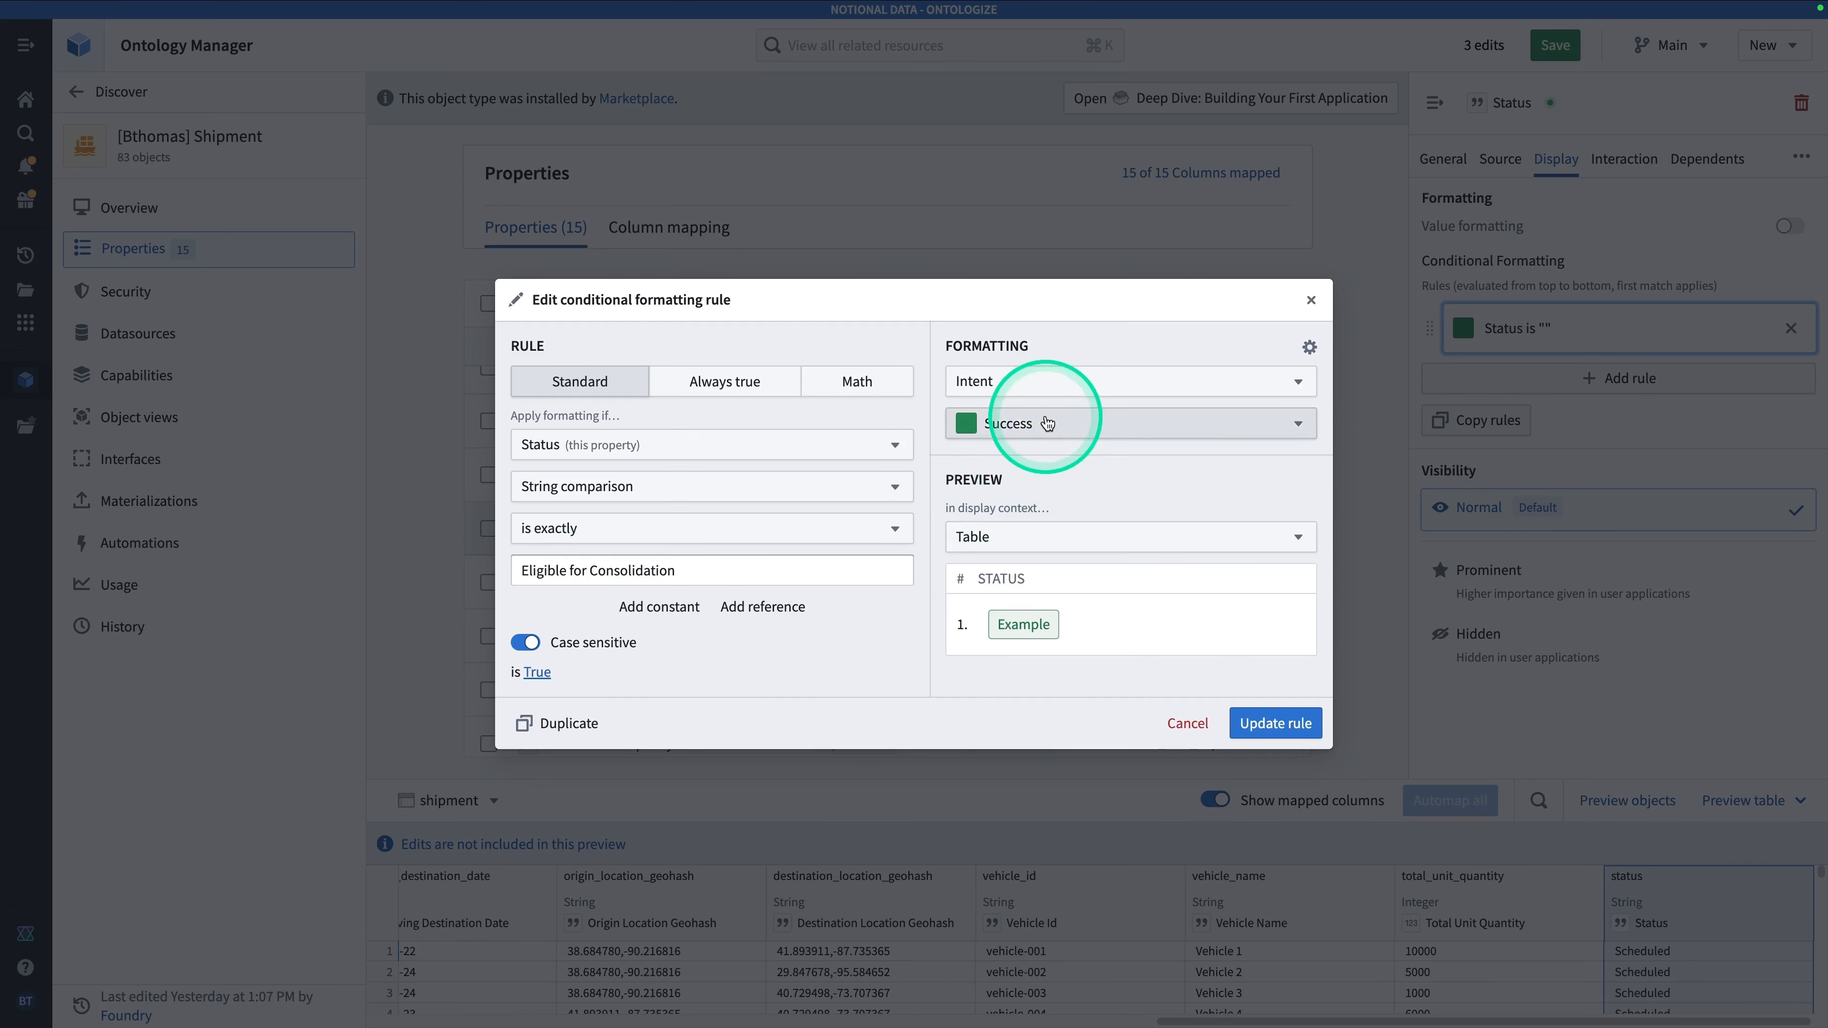
left_click(1041, 423)
left_click(1025, 549)
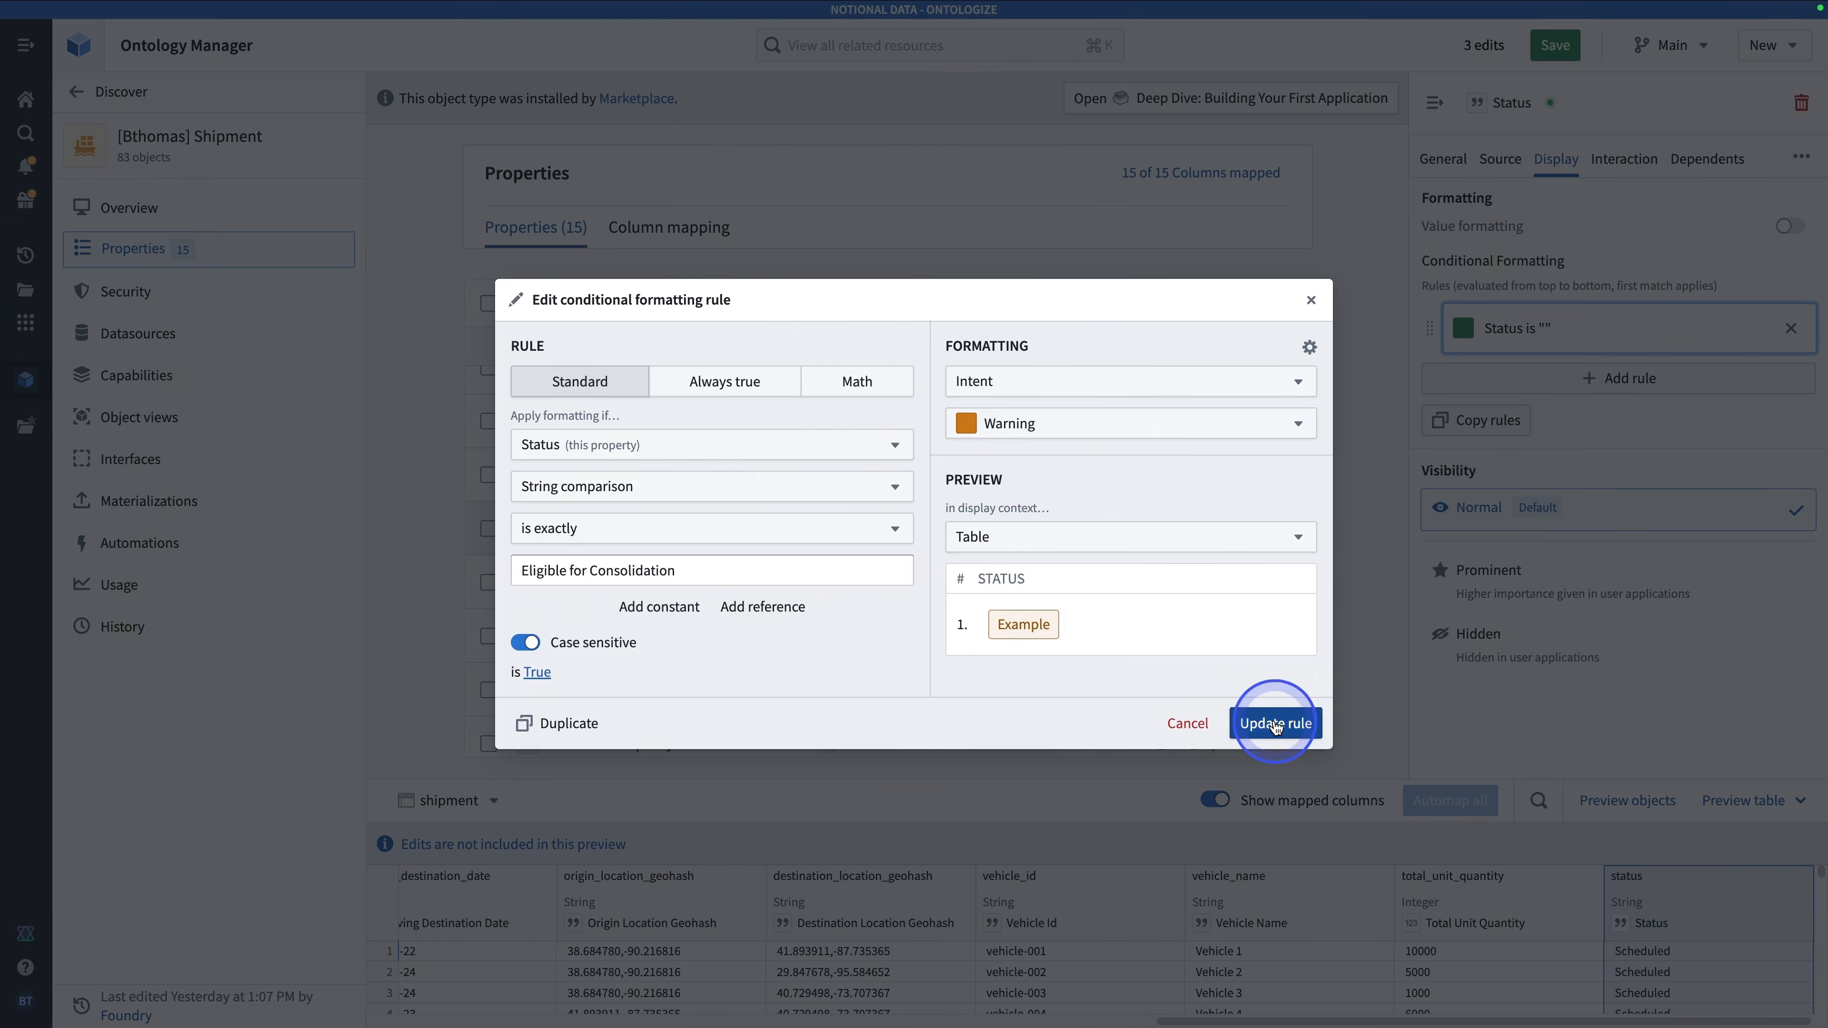
left_click(1275, 725)
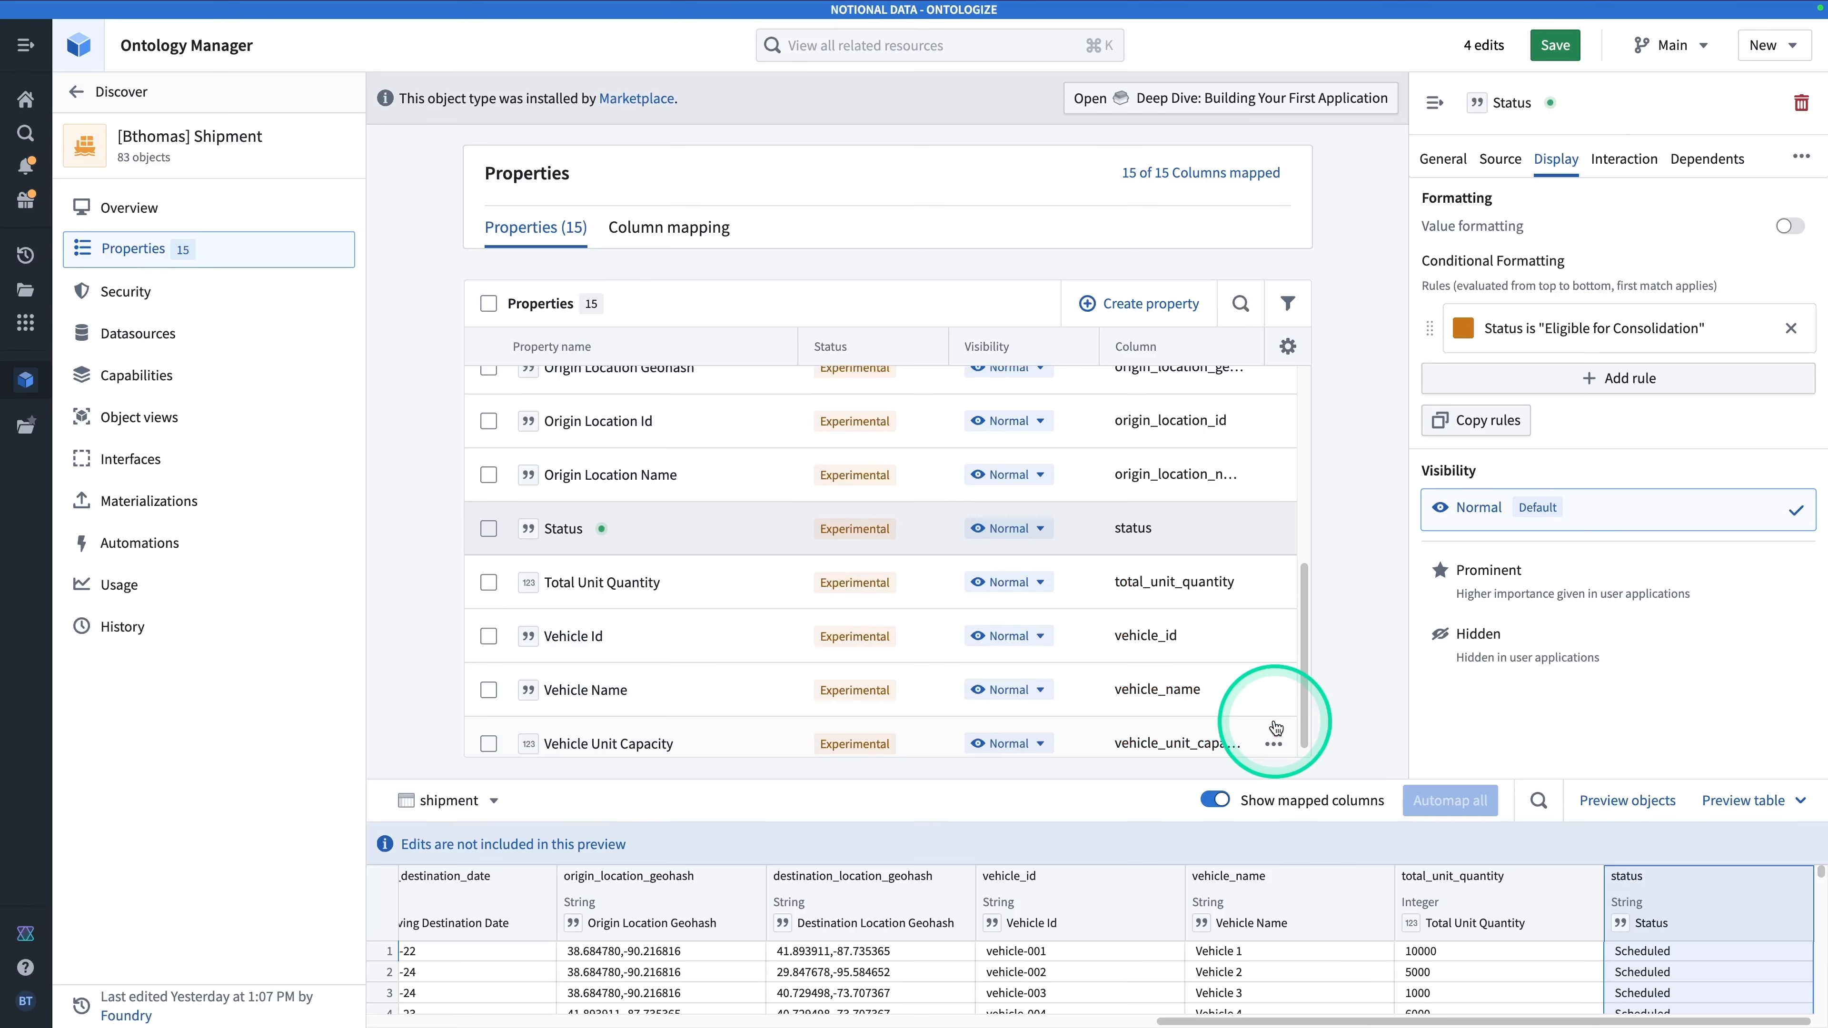
Add a second conditional formatting rule for Status that is always true and uses the Blueprint color Gray 3.
left_click(1588, 380)
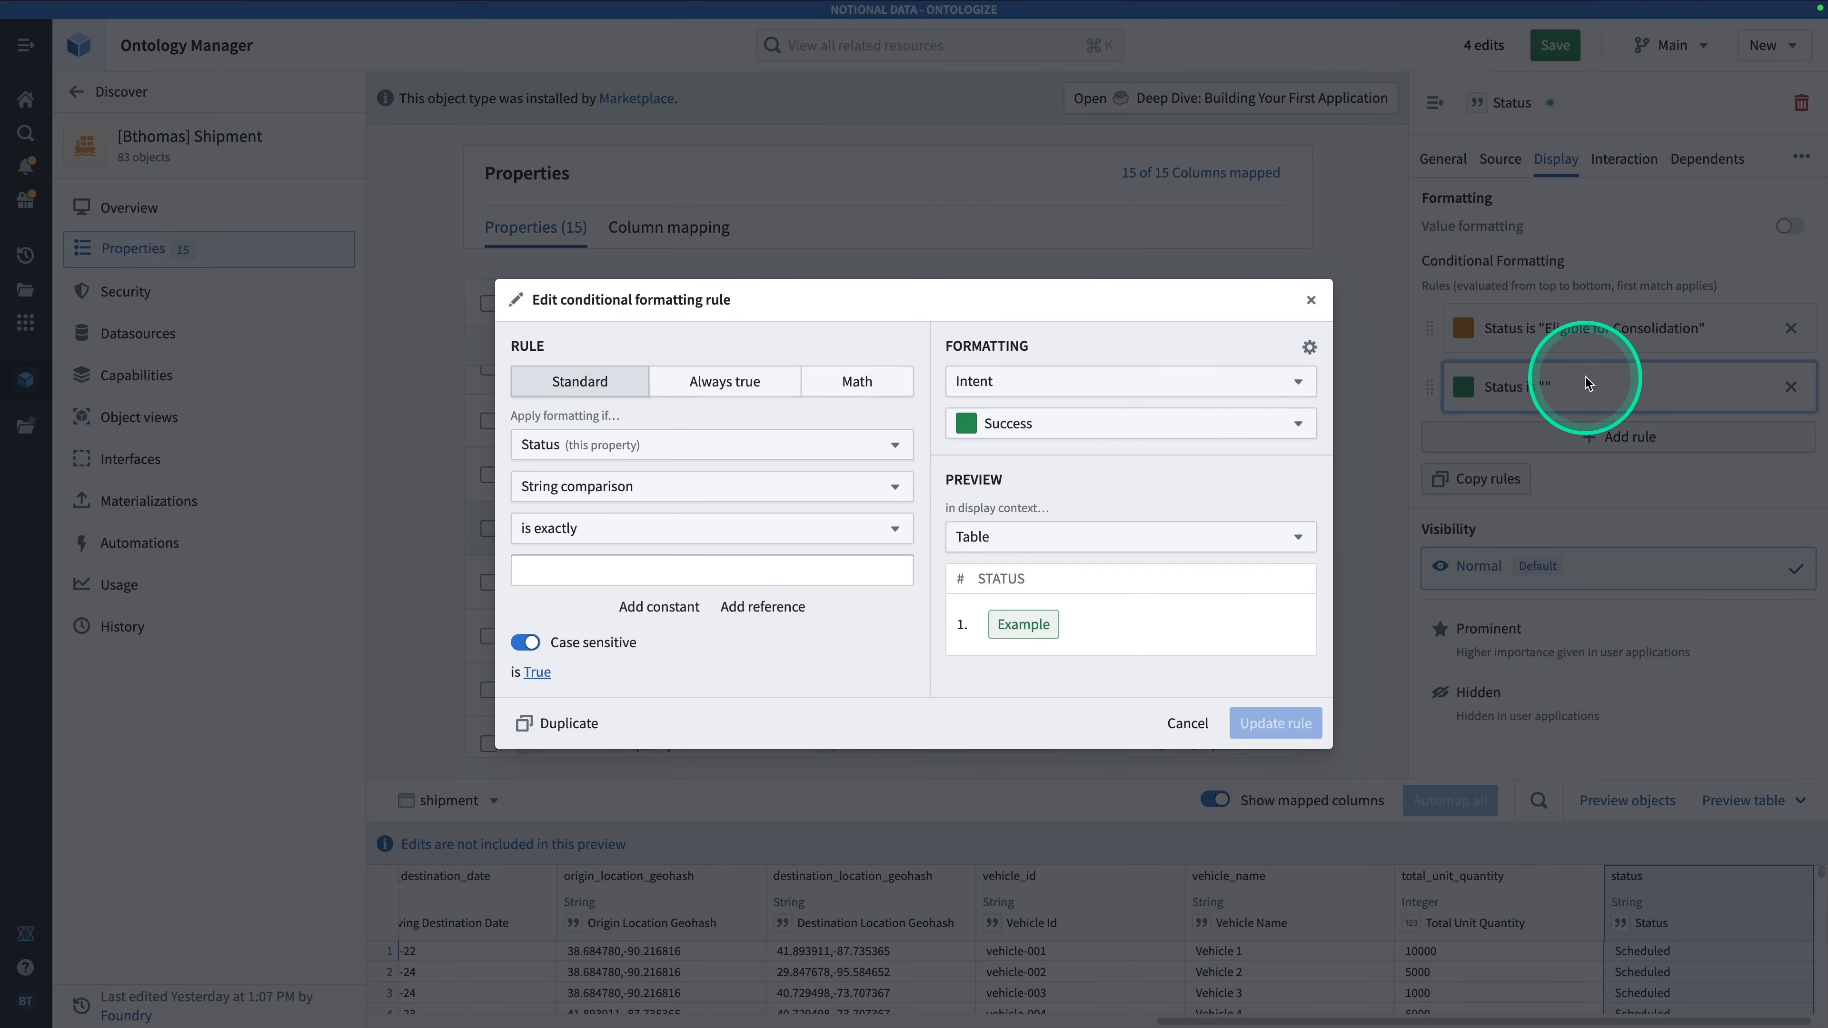
left_click(1023, 423)
left_click(1112, 379)
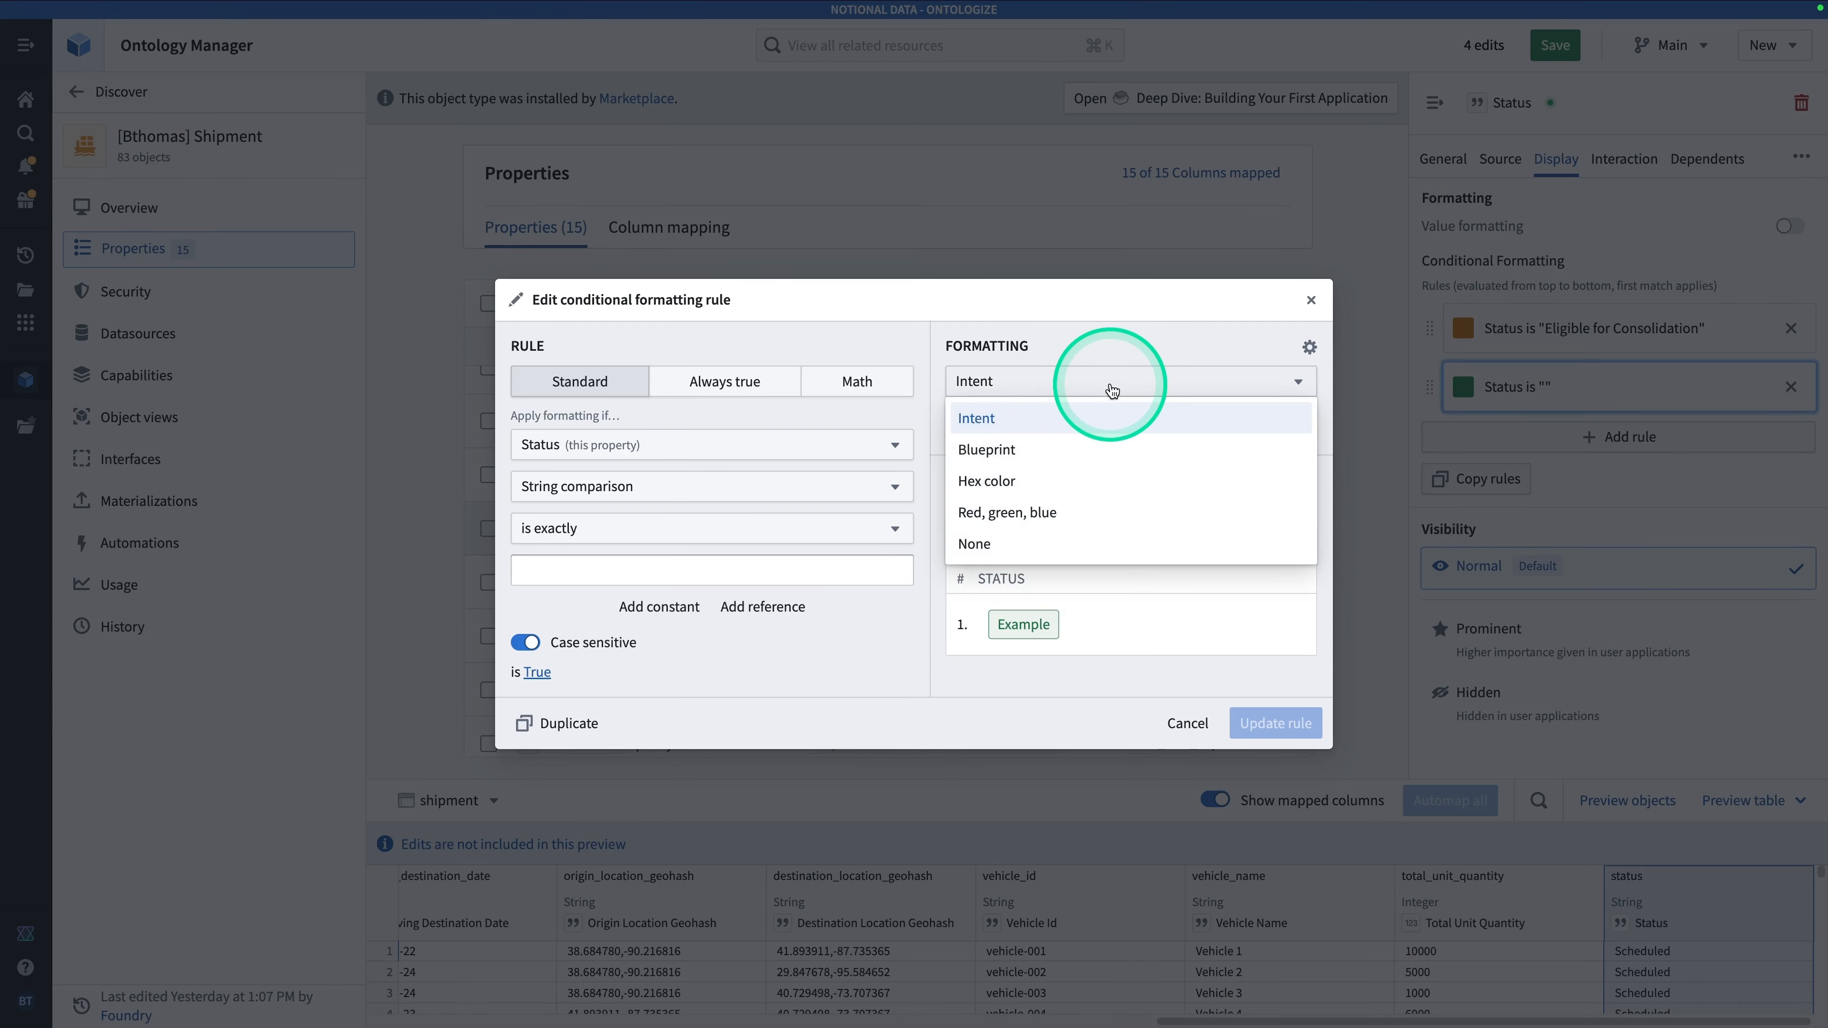
left_click(985, 452)
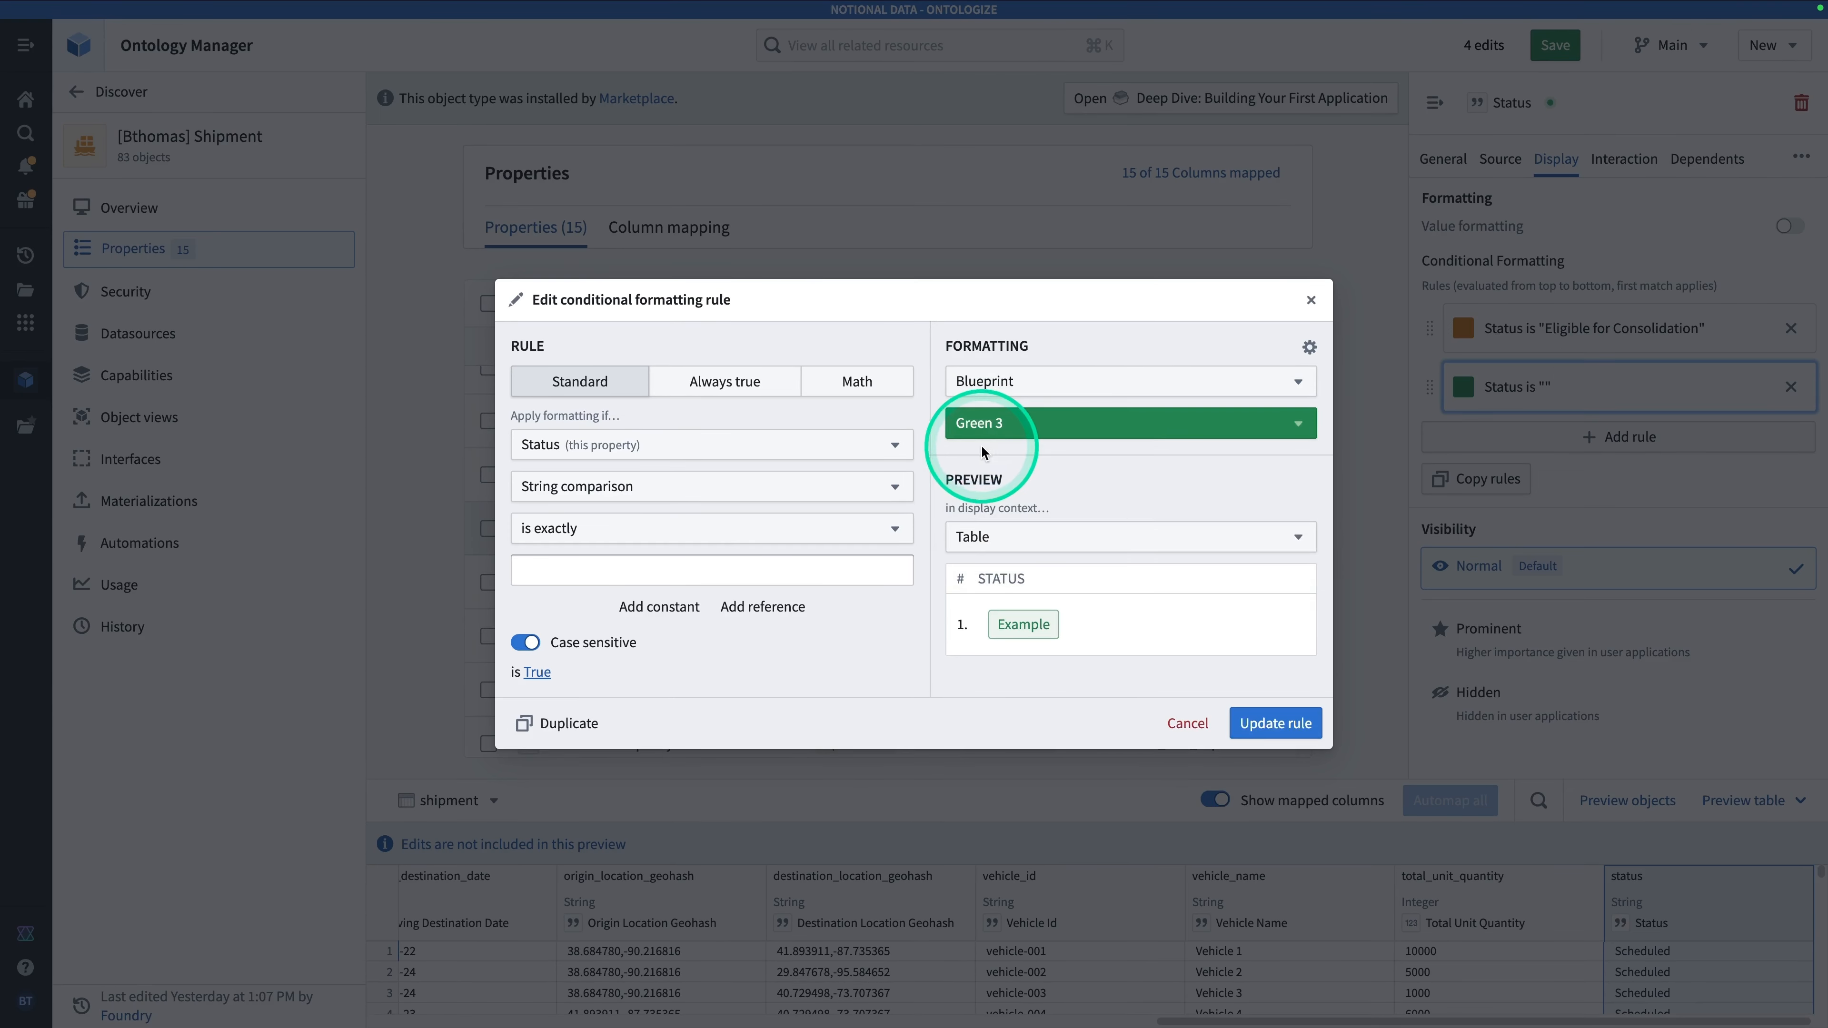
left_click(1047, 421)
scroll(1126, 649, "down", 3)
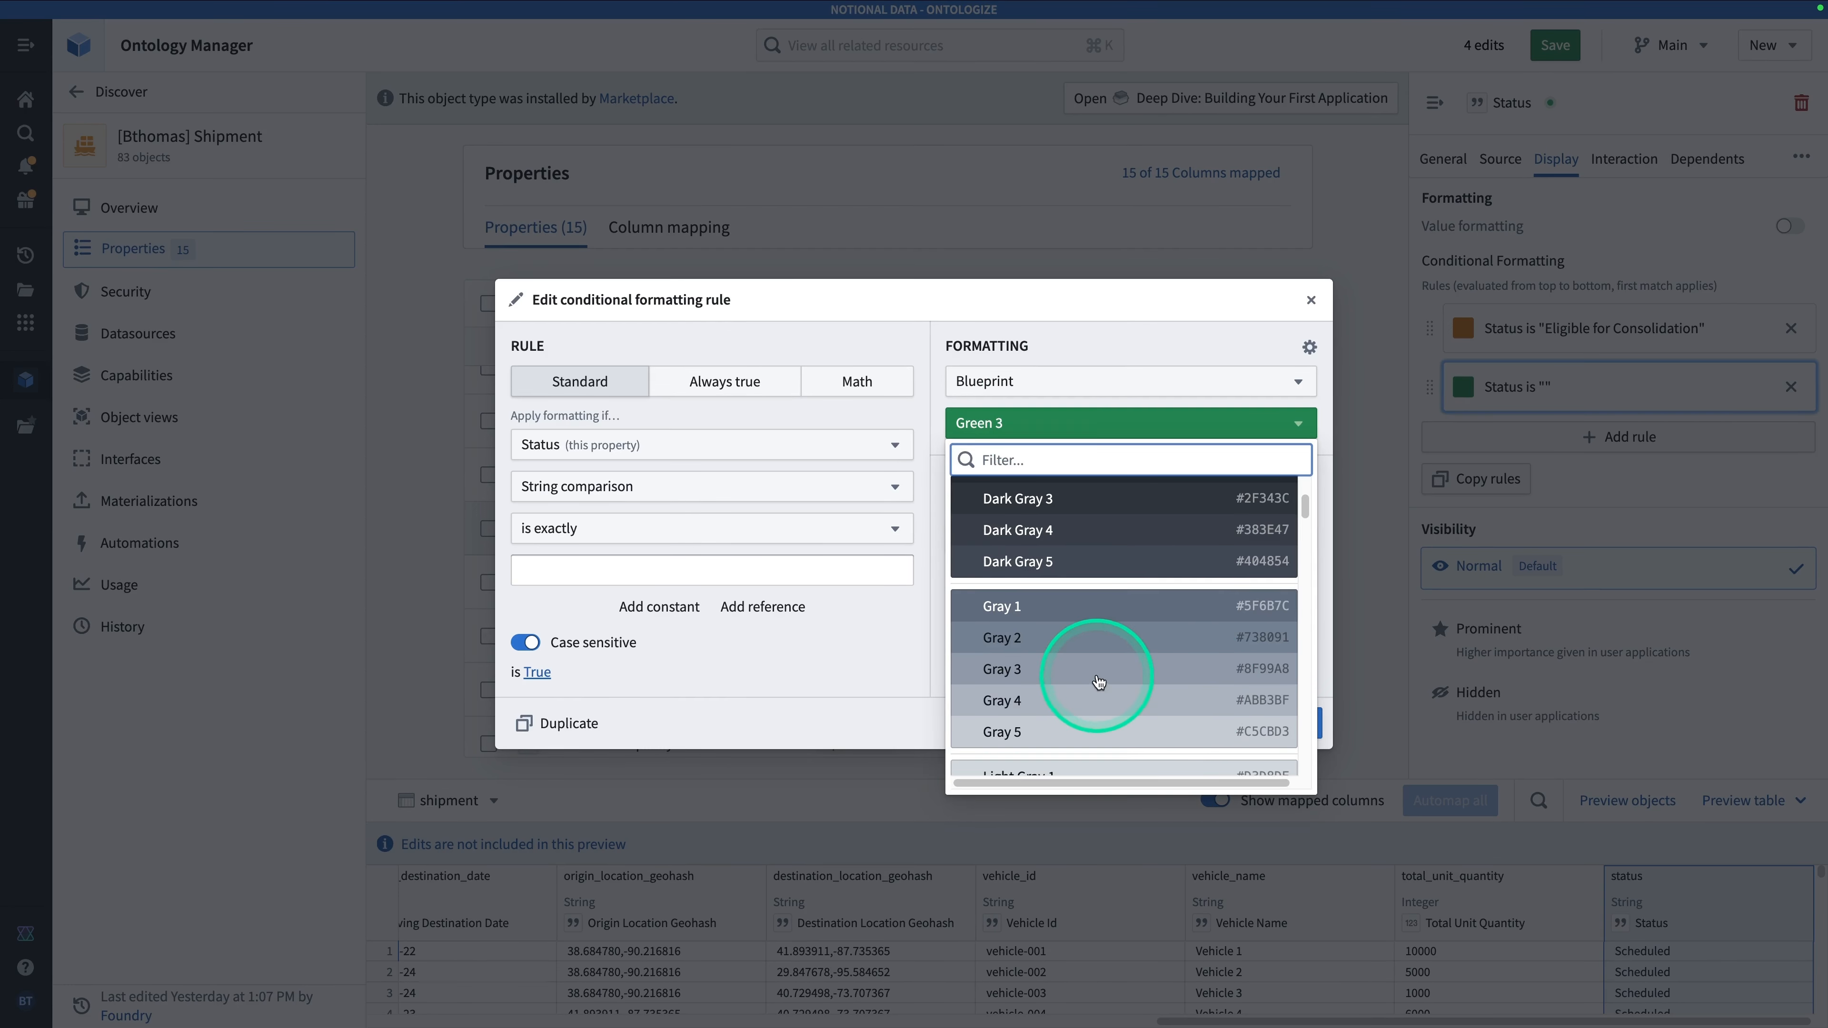
left_click(1134, 656)
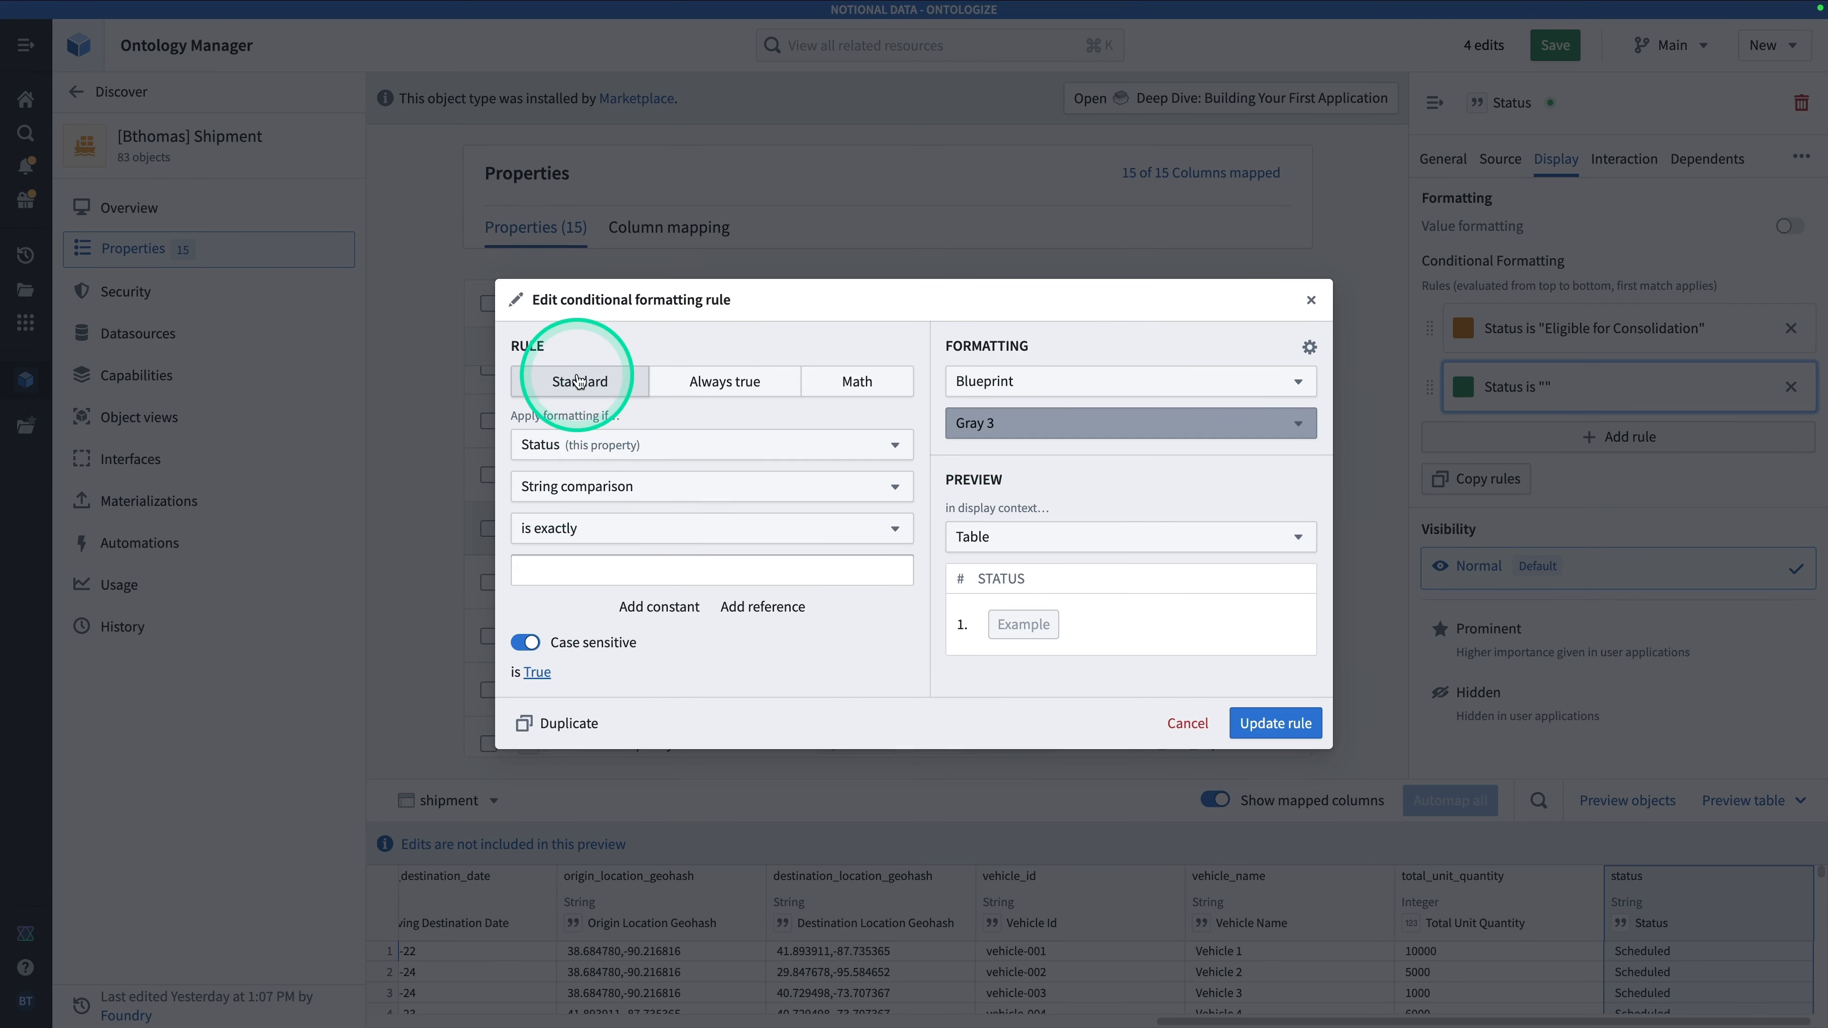
left_click(711, 382)
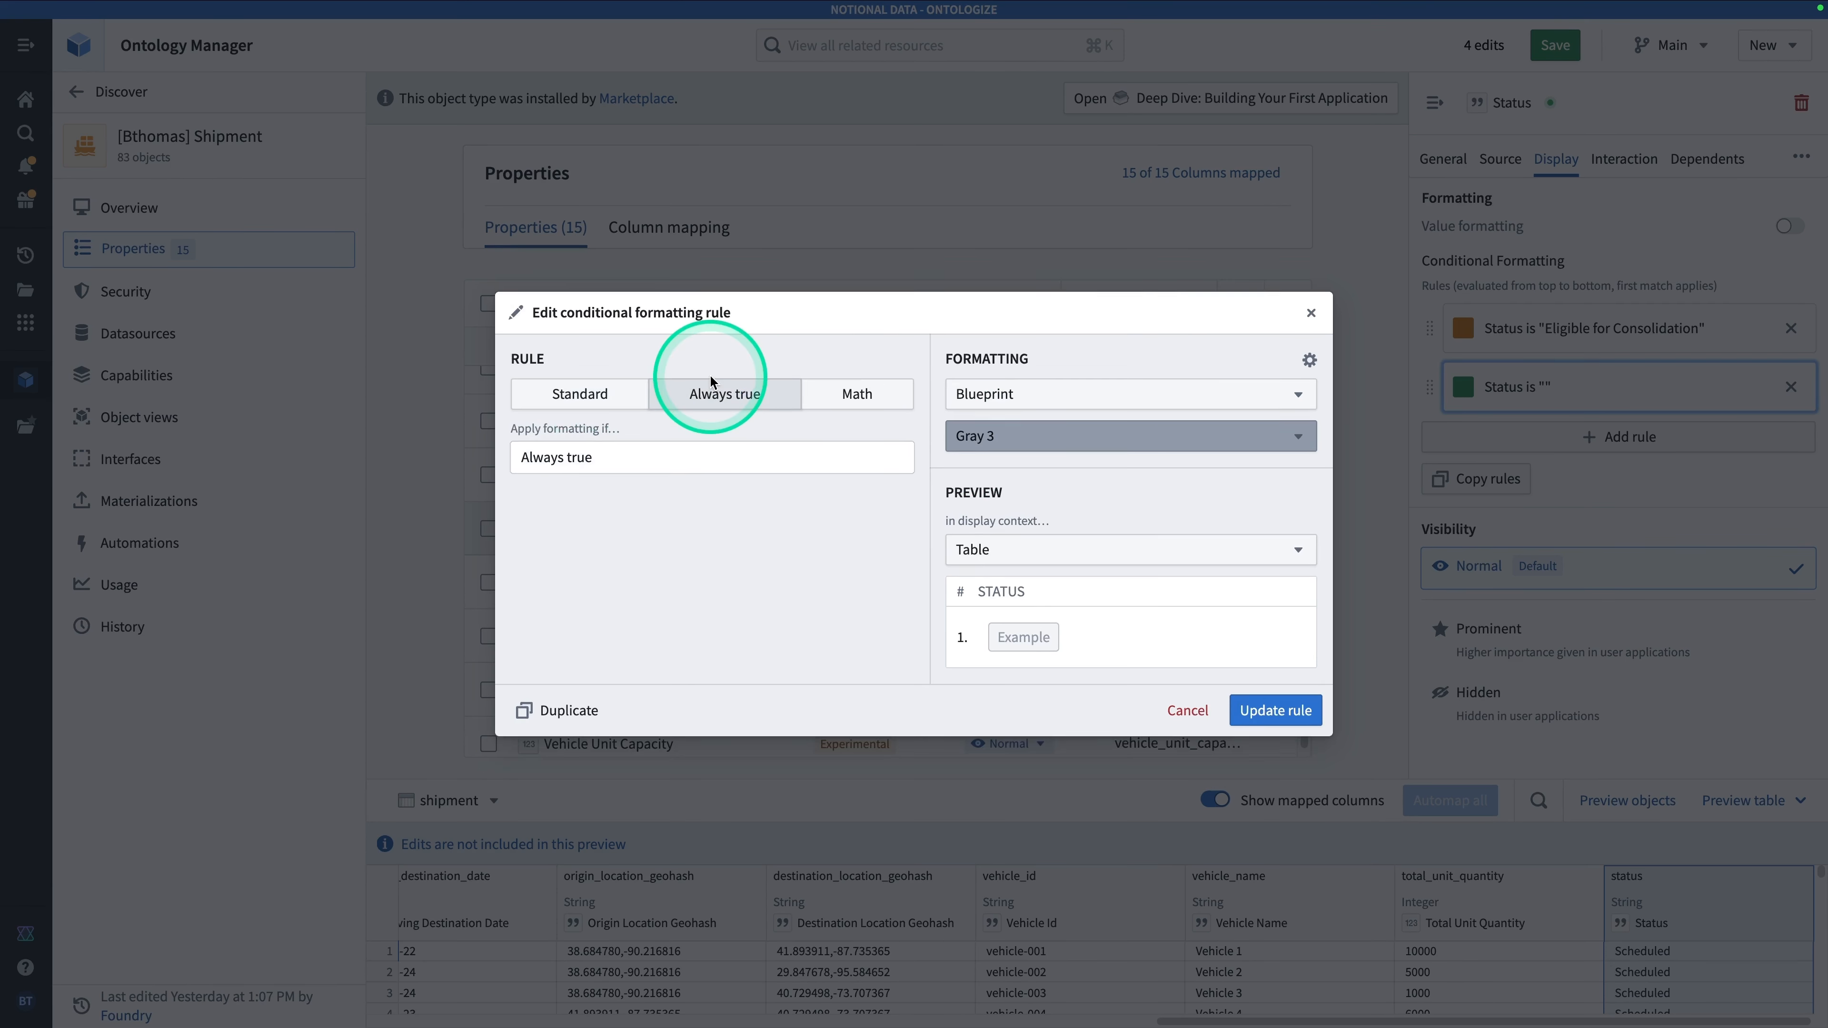
left_click(1276, 711)
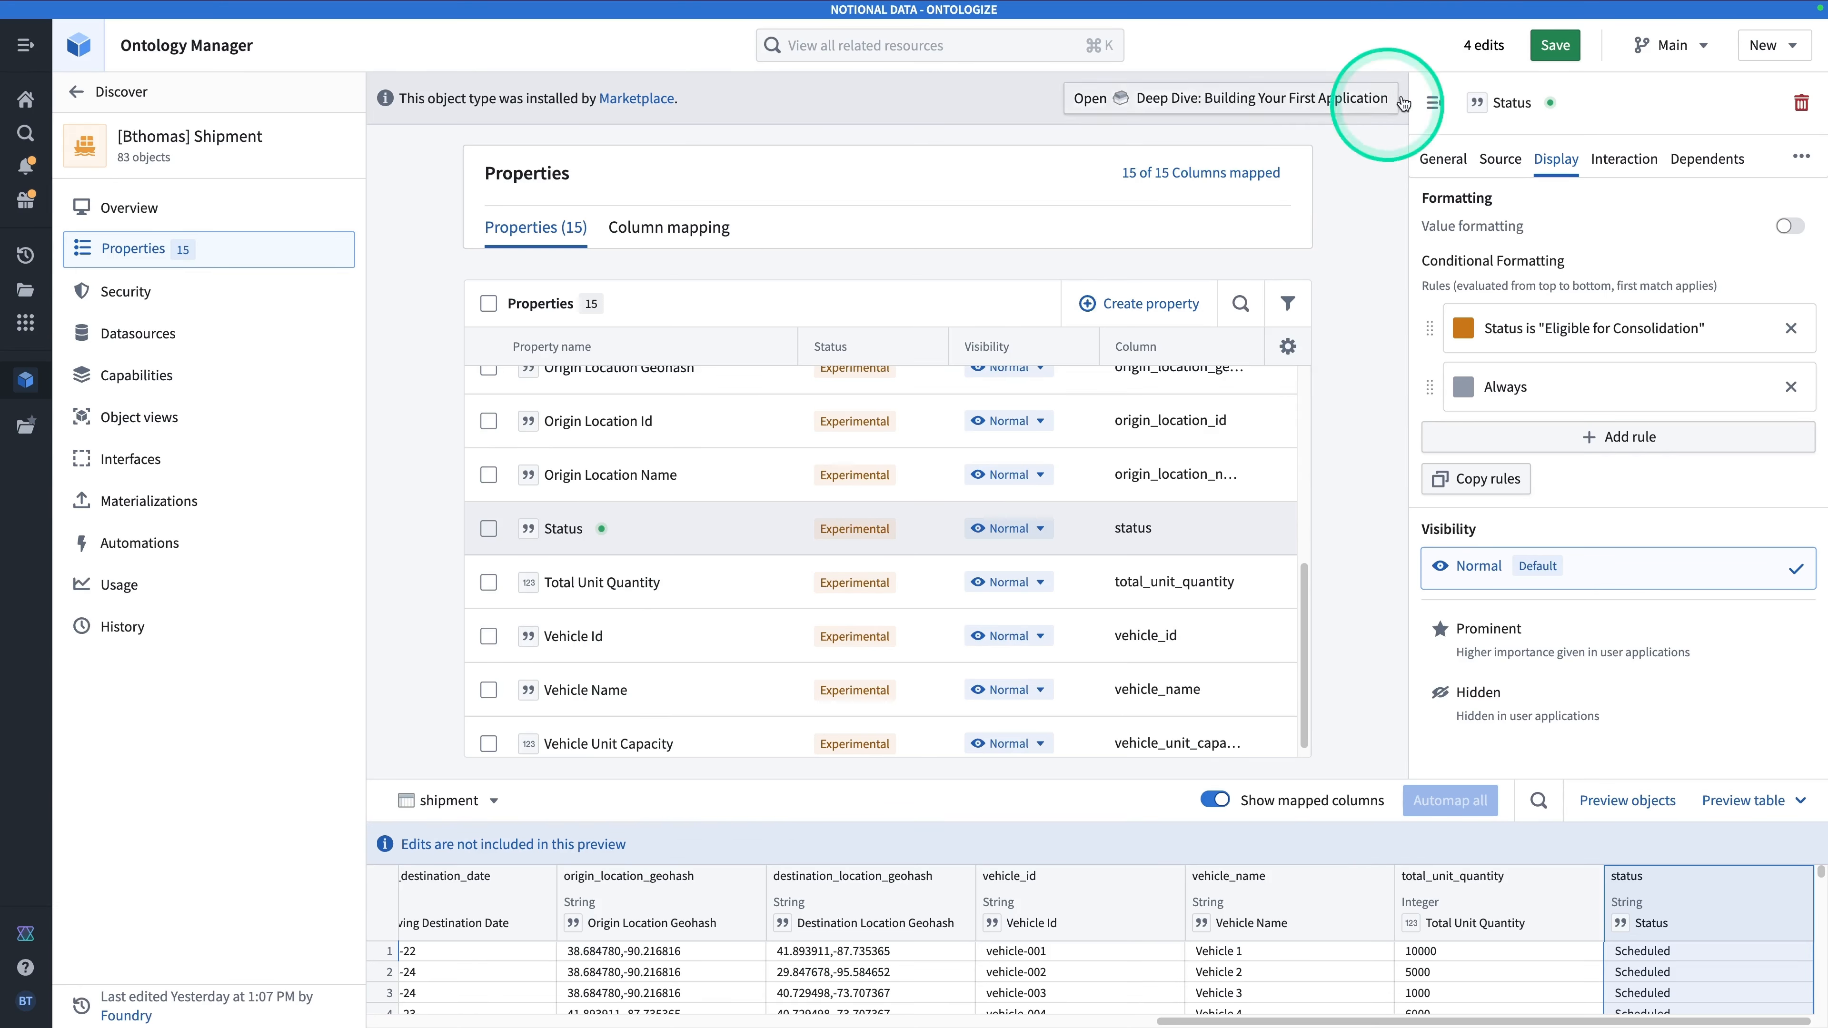
Save all pending Shipment object type changes to the ontology.
left_click(1556, 45)
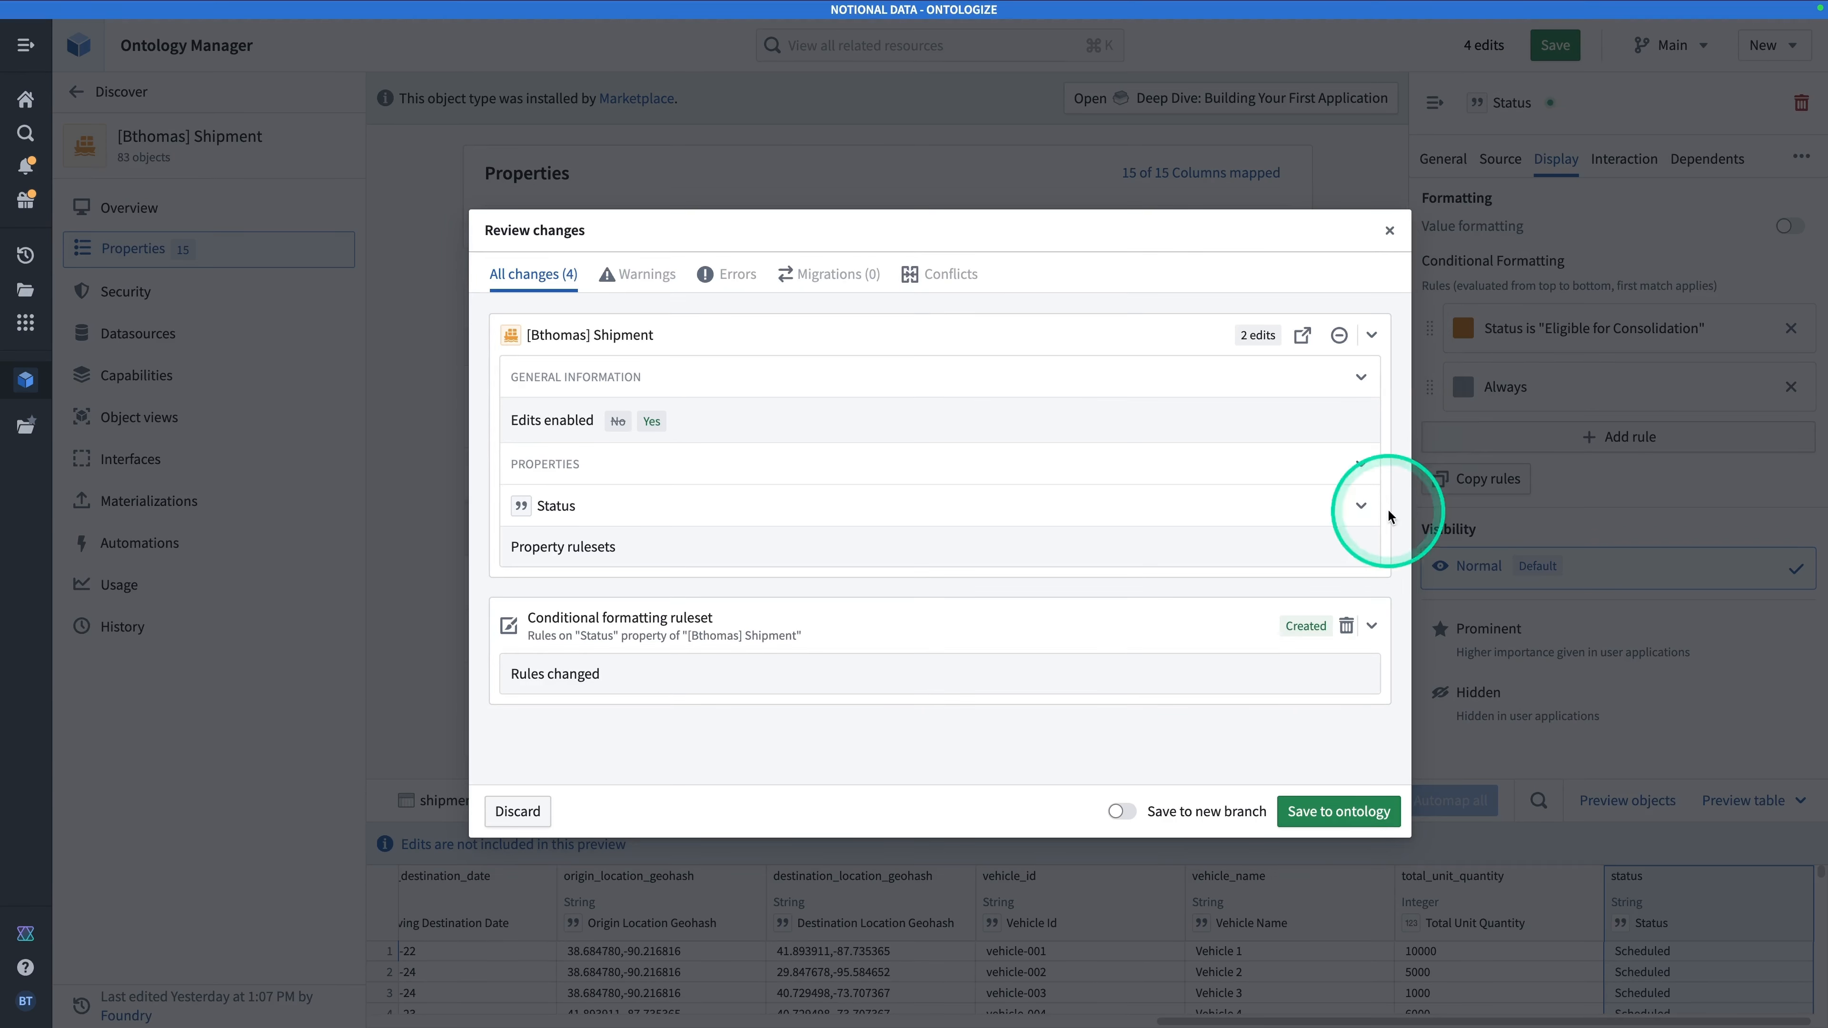
left_click(1338, 811)
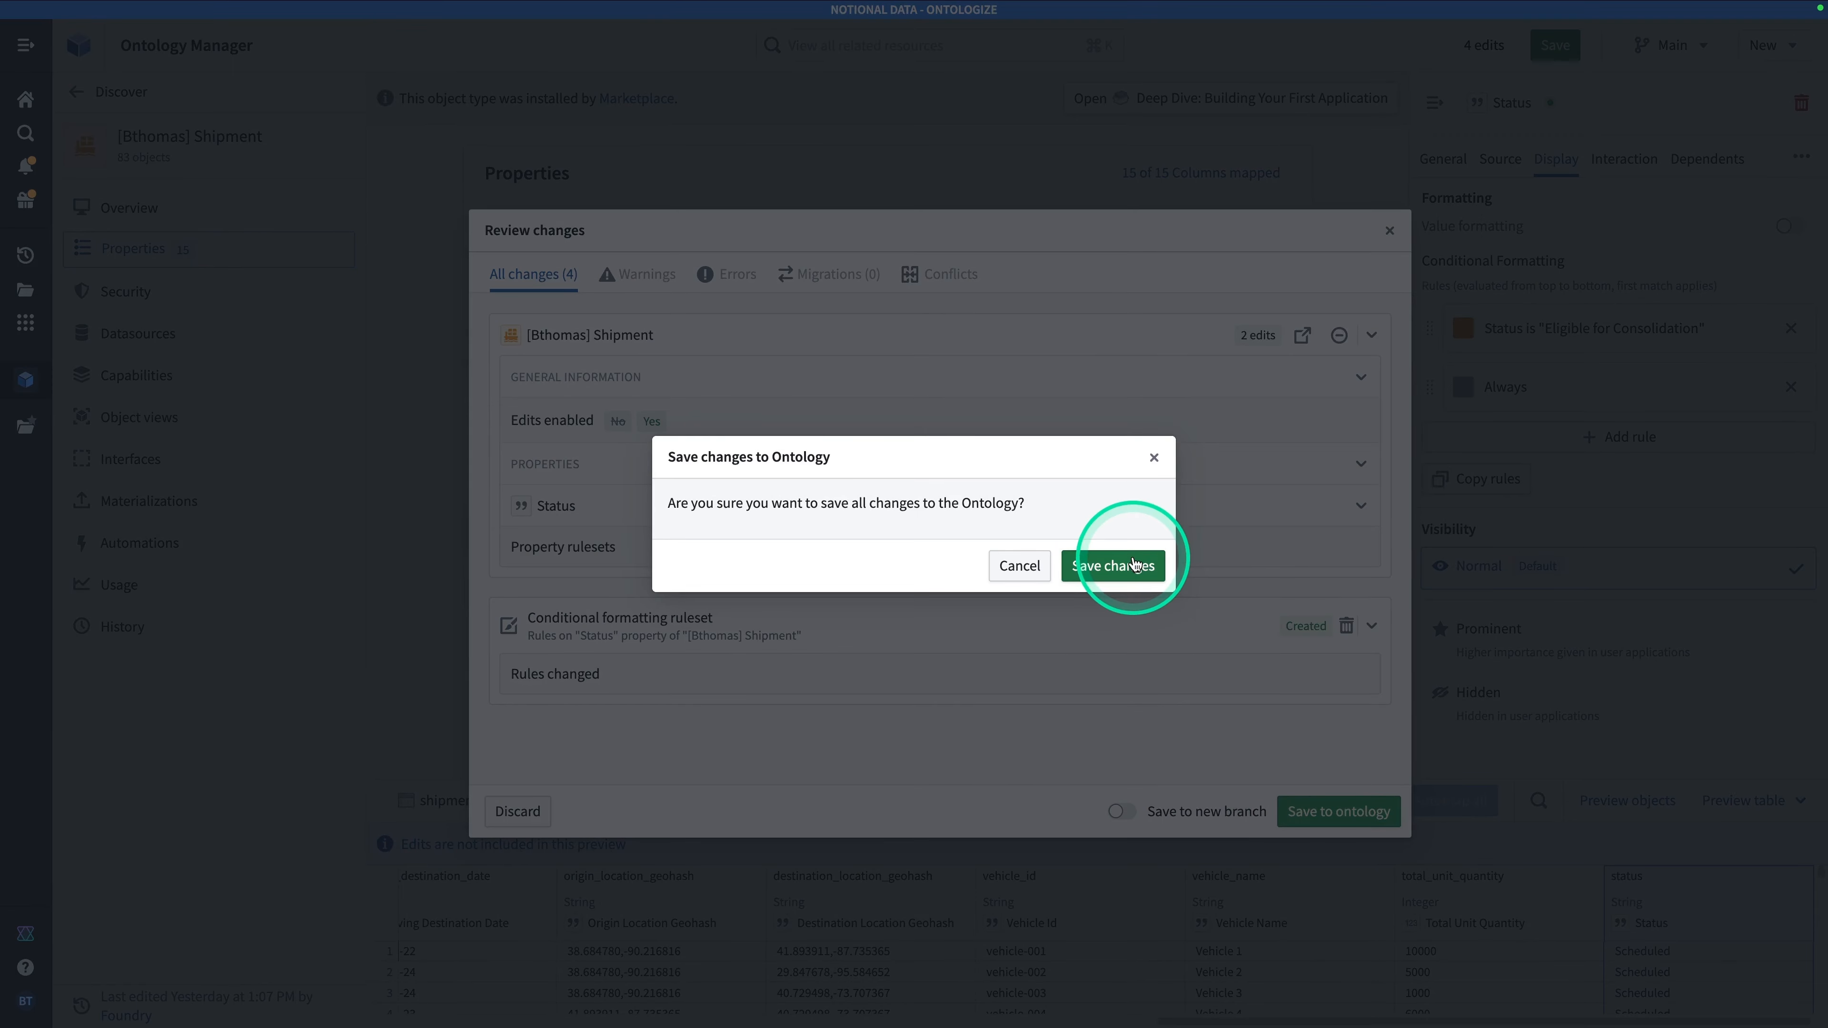
left_click(1132, 568)
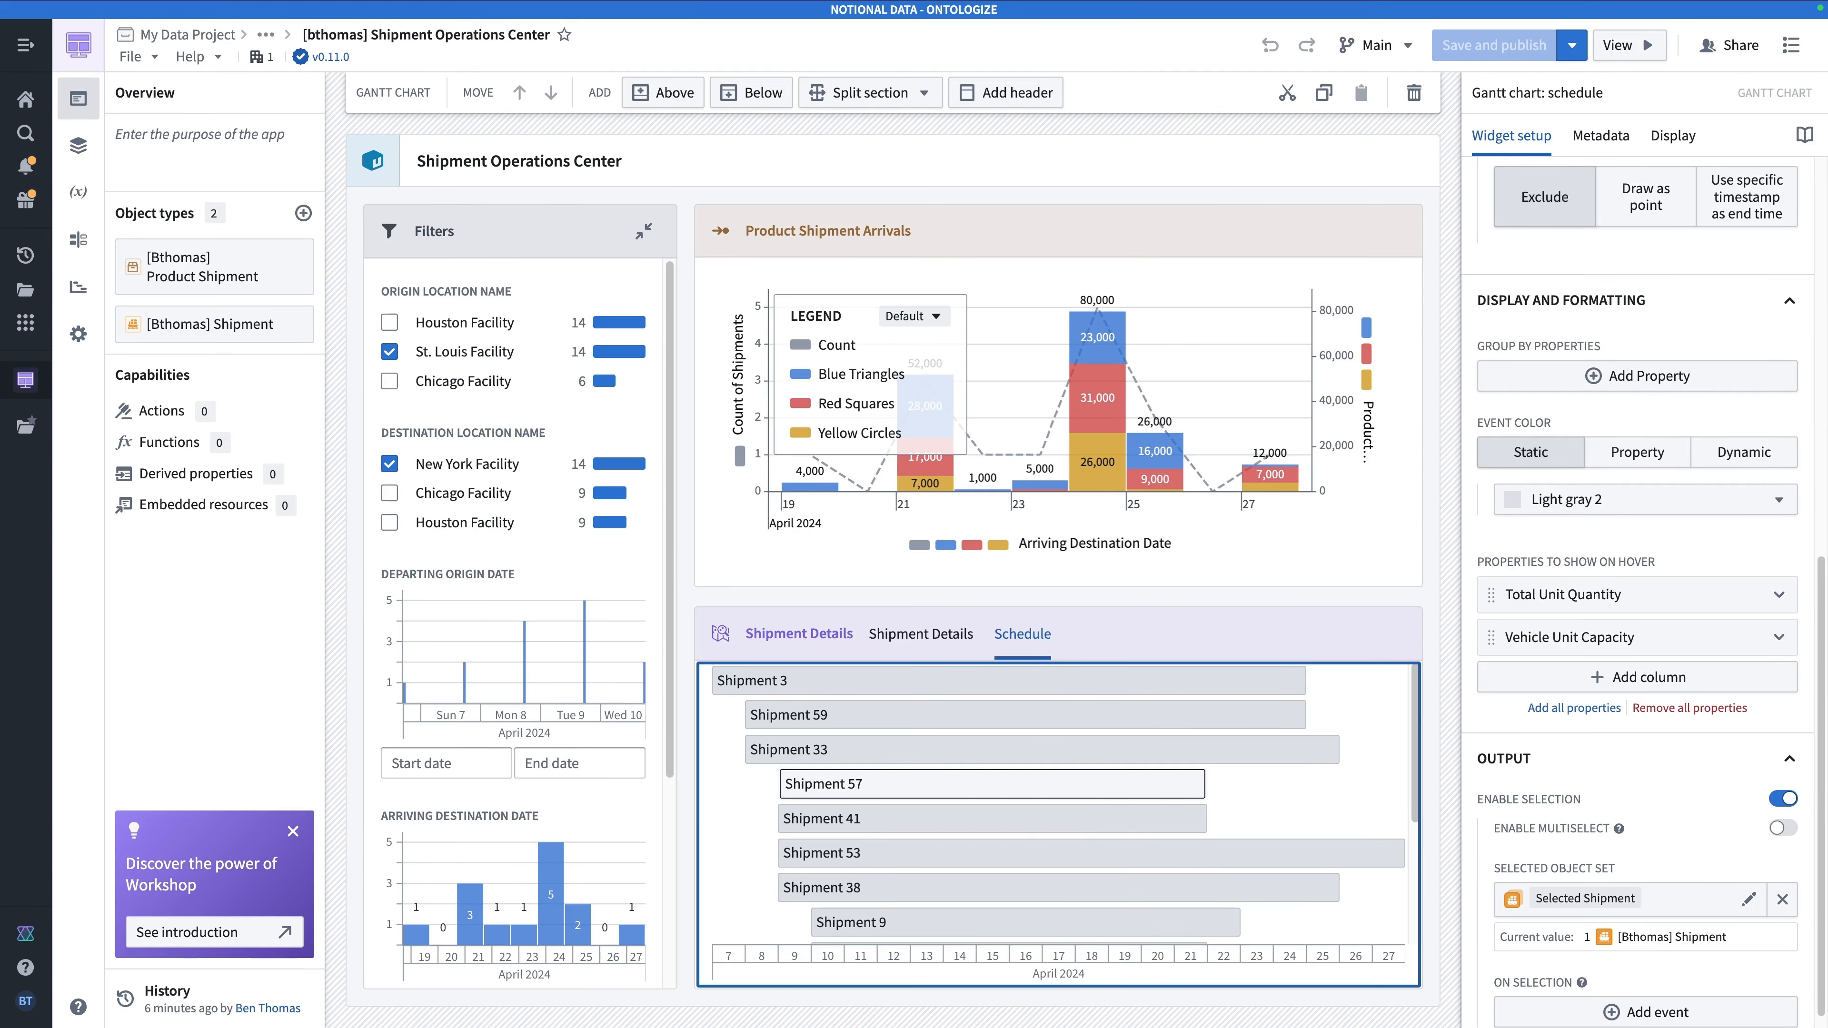
In the Shipment Operations Center Workshop module, add a Button group widget to the header of the Shipment Details section.
left_click(1355, 627)
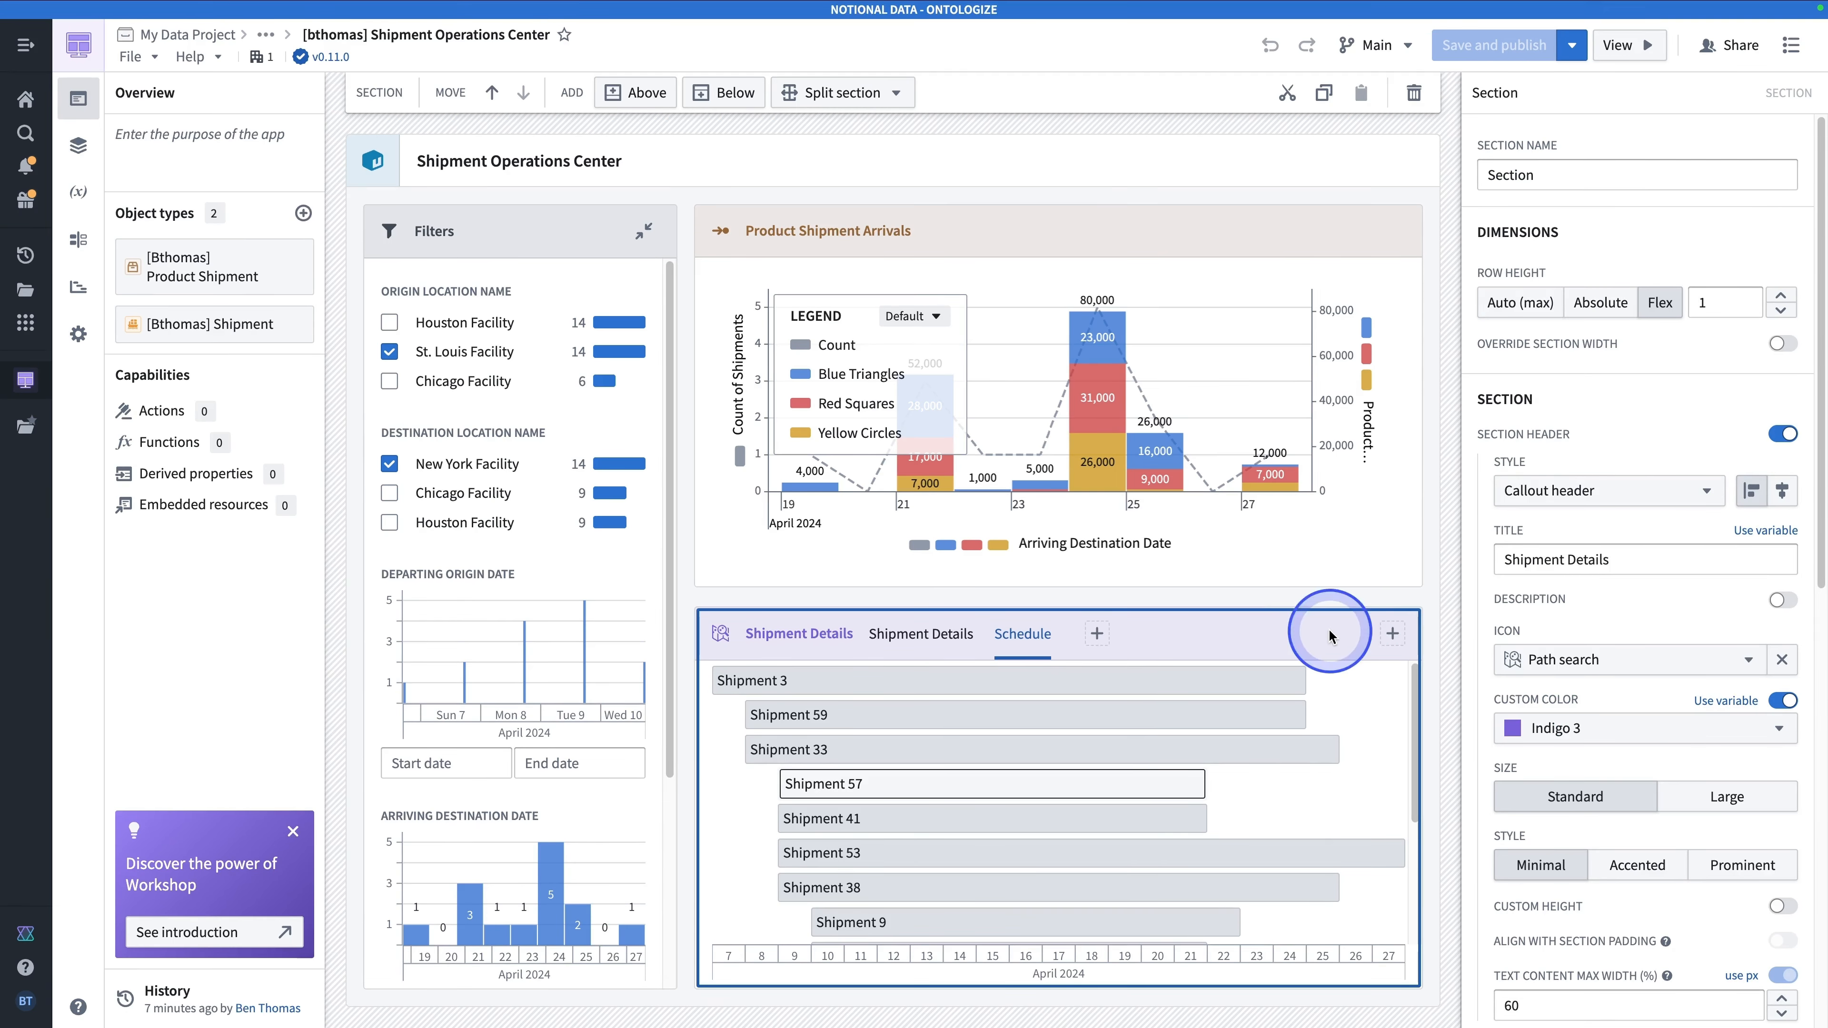
left_click(1388, 634)
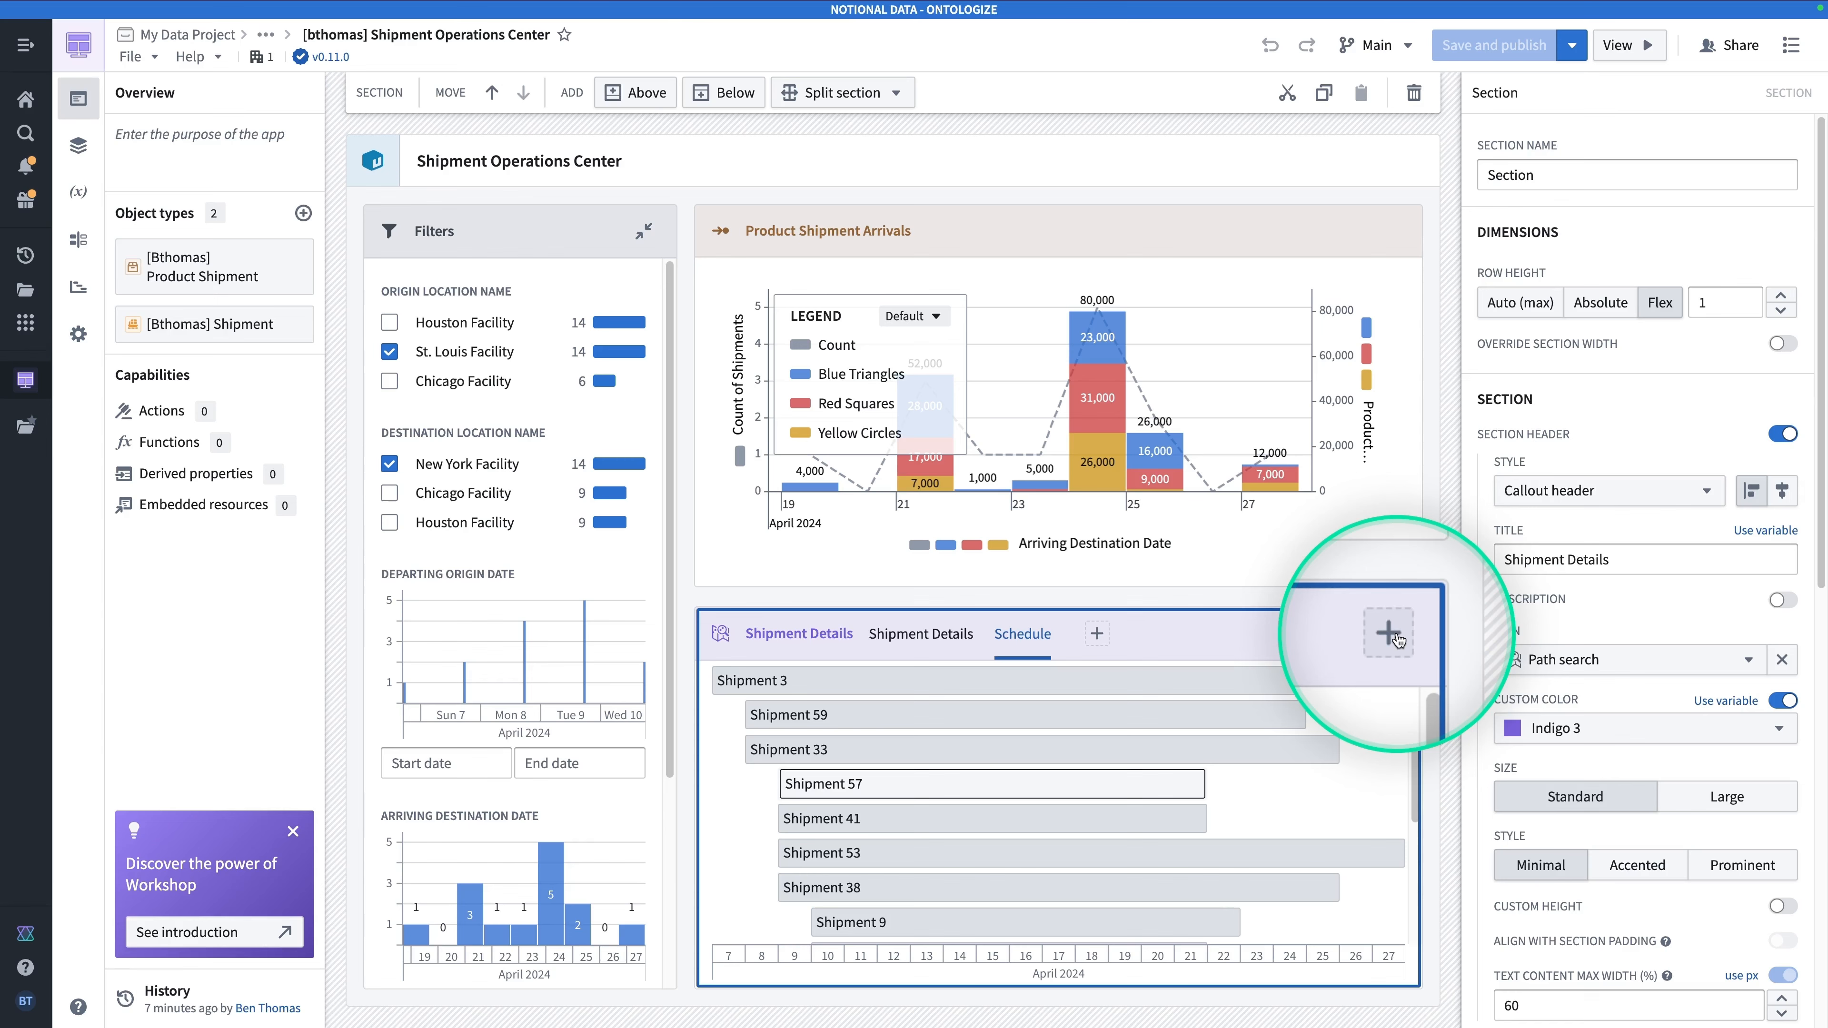
left_click(1397, 637)
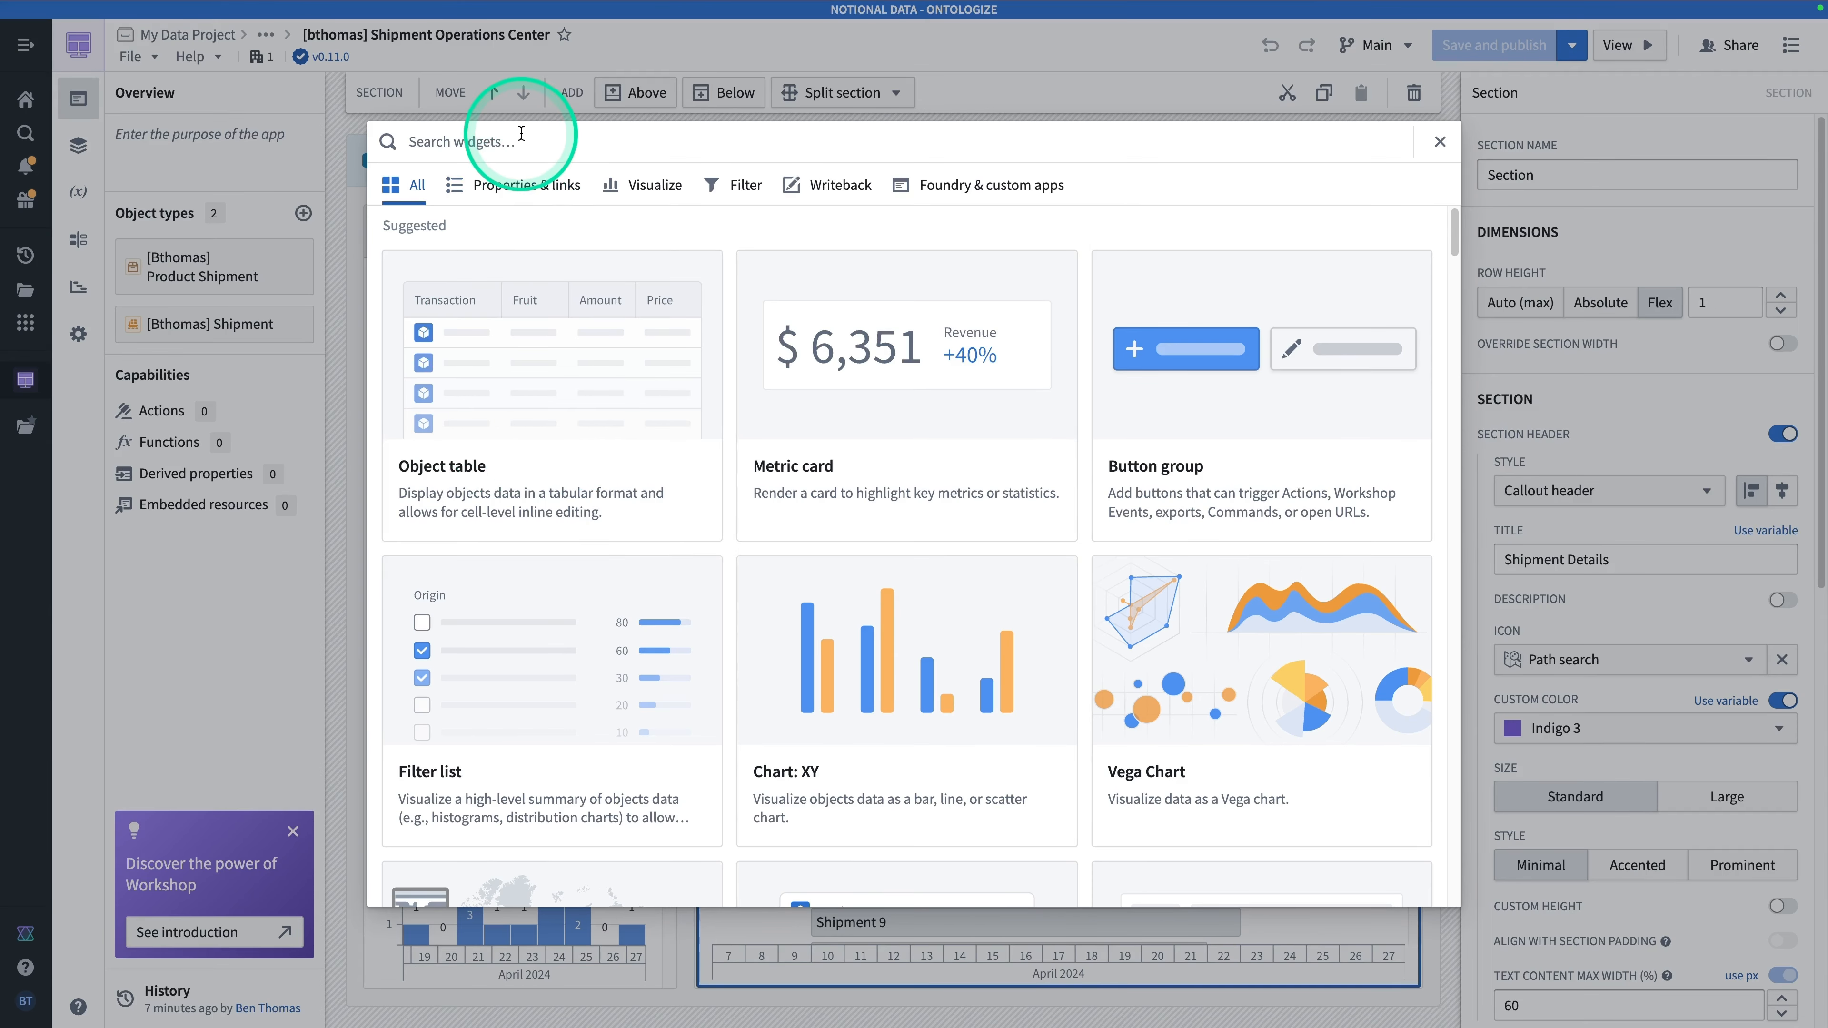
left_click(1200, 457)
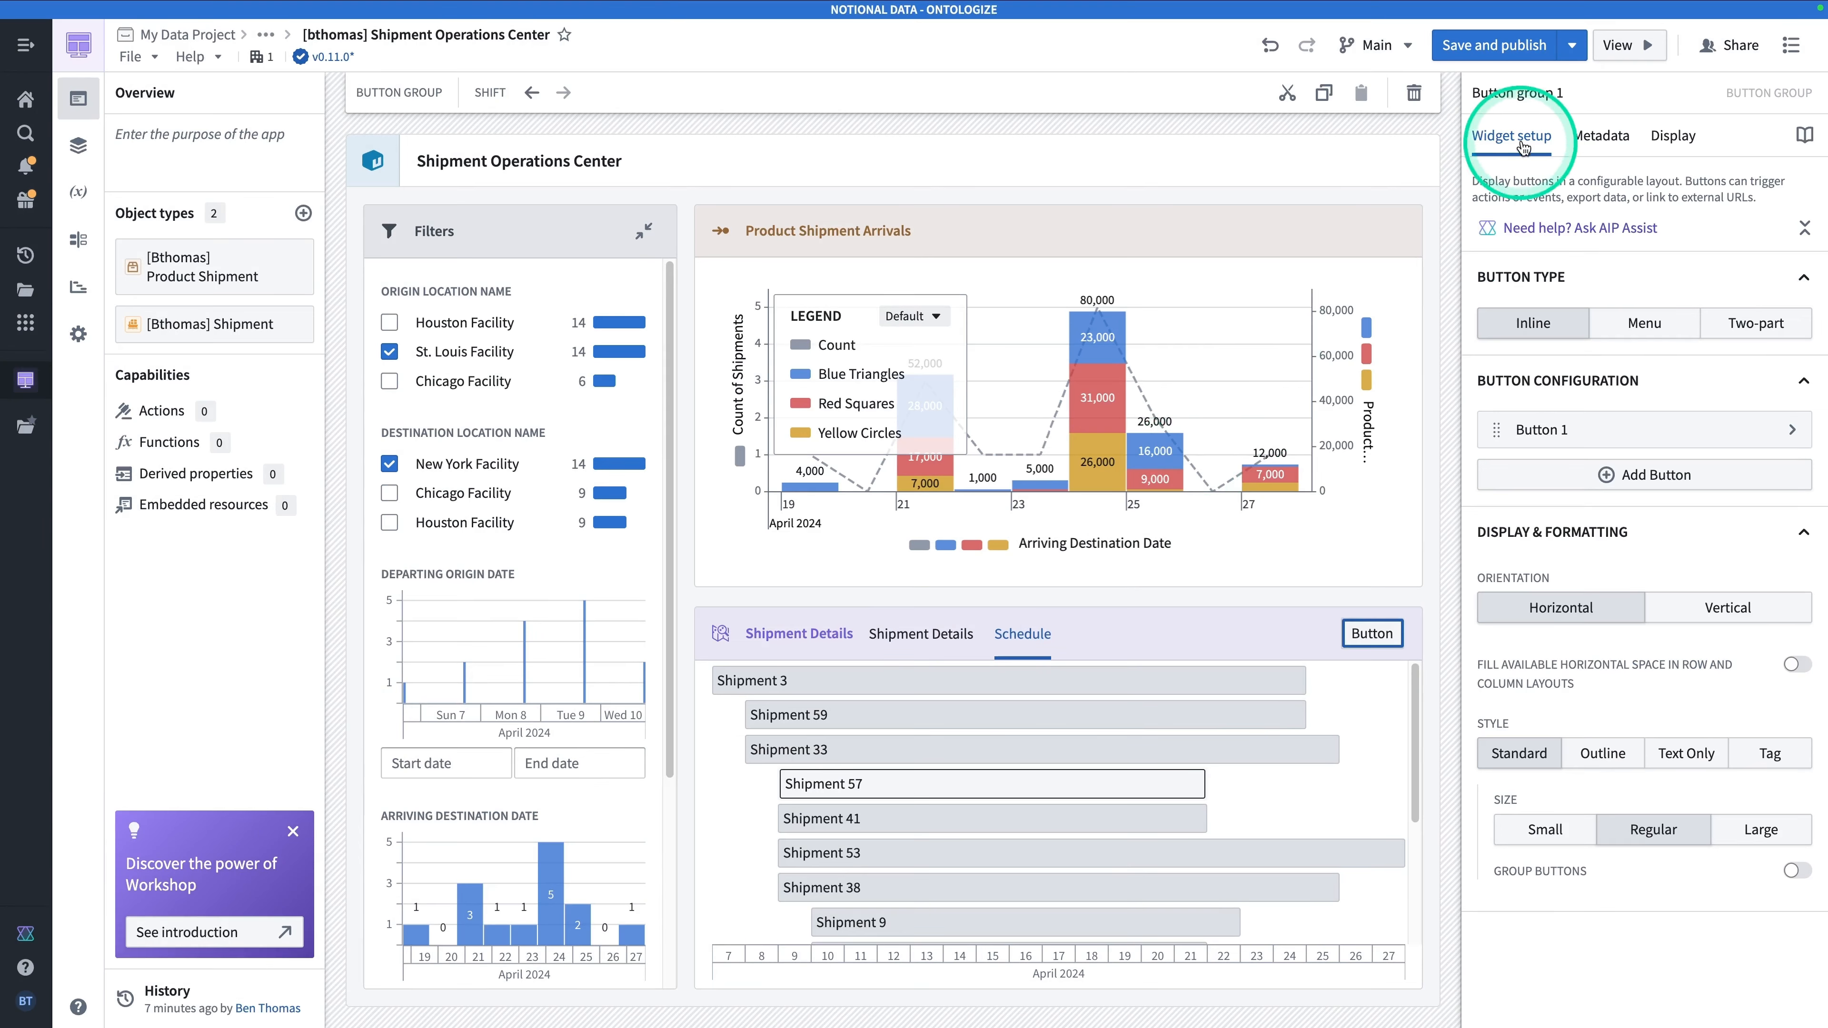
Rename the new button group widget as "Button group: actions".
left_click_drag(1484, 93, 1570, 91)
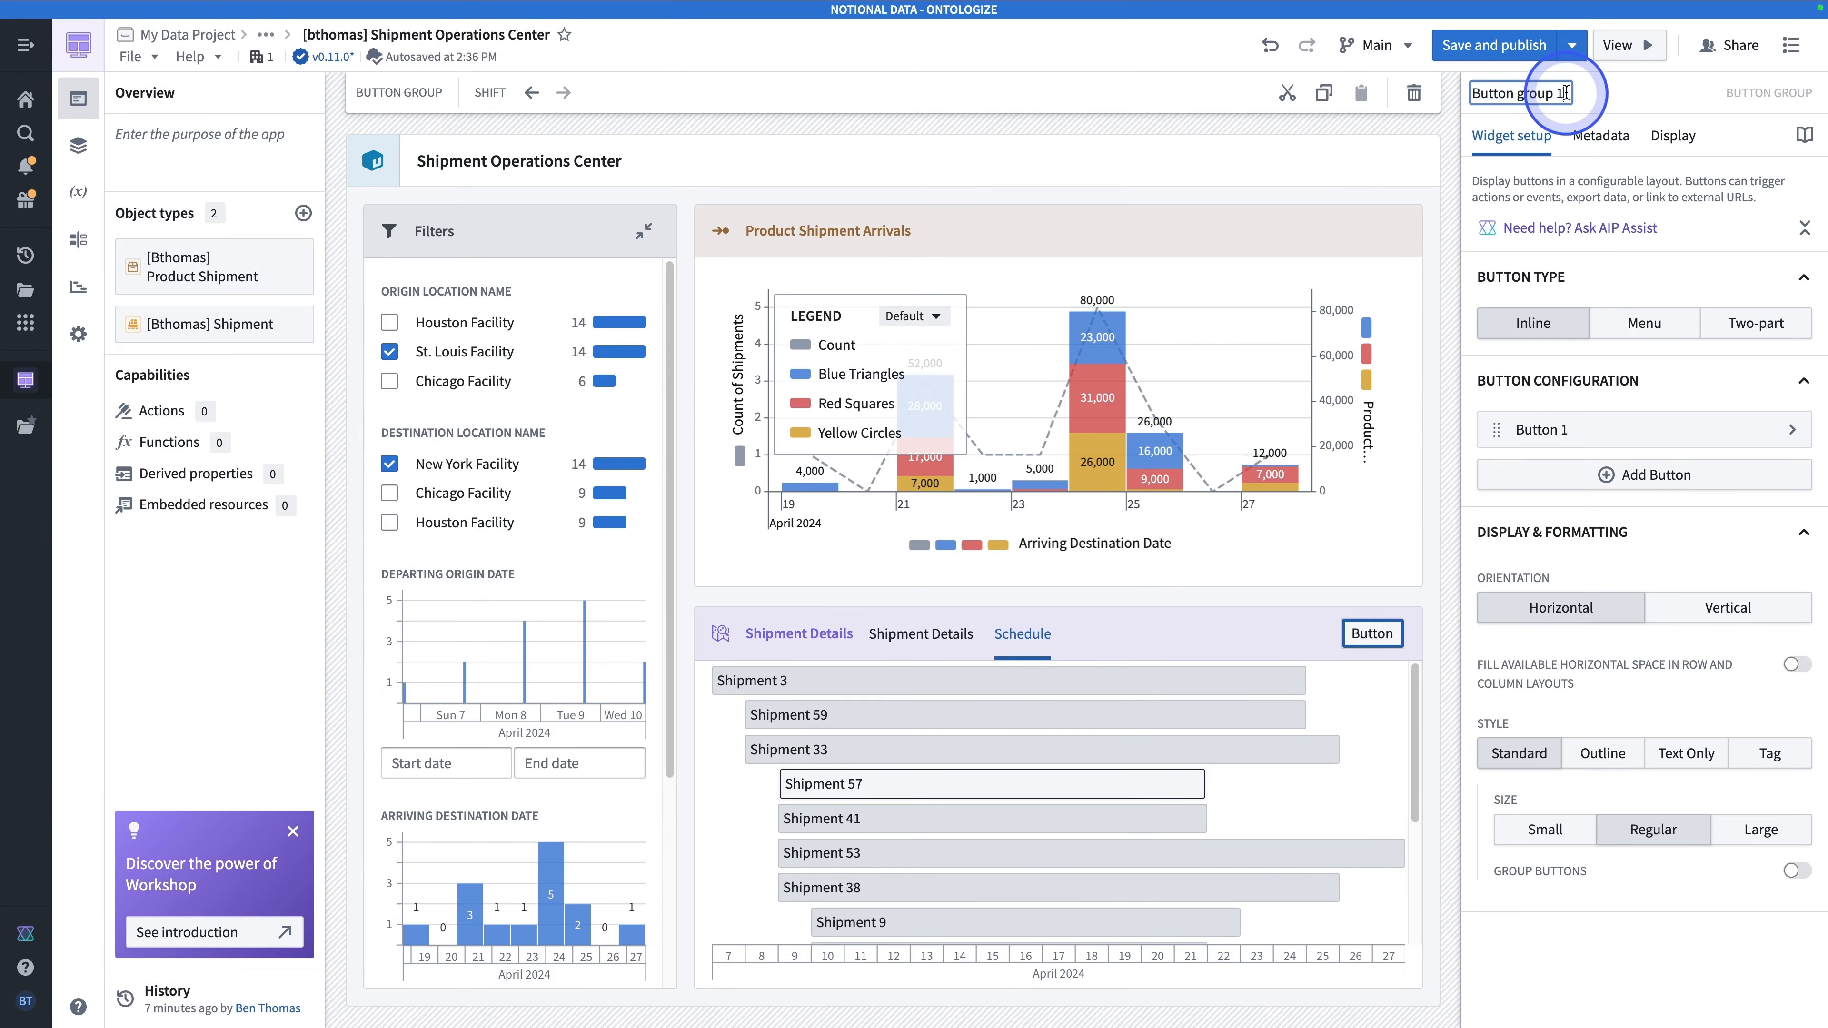
key("BackSpace")
key("BackSpace")
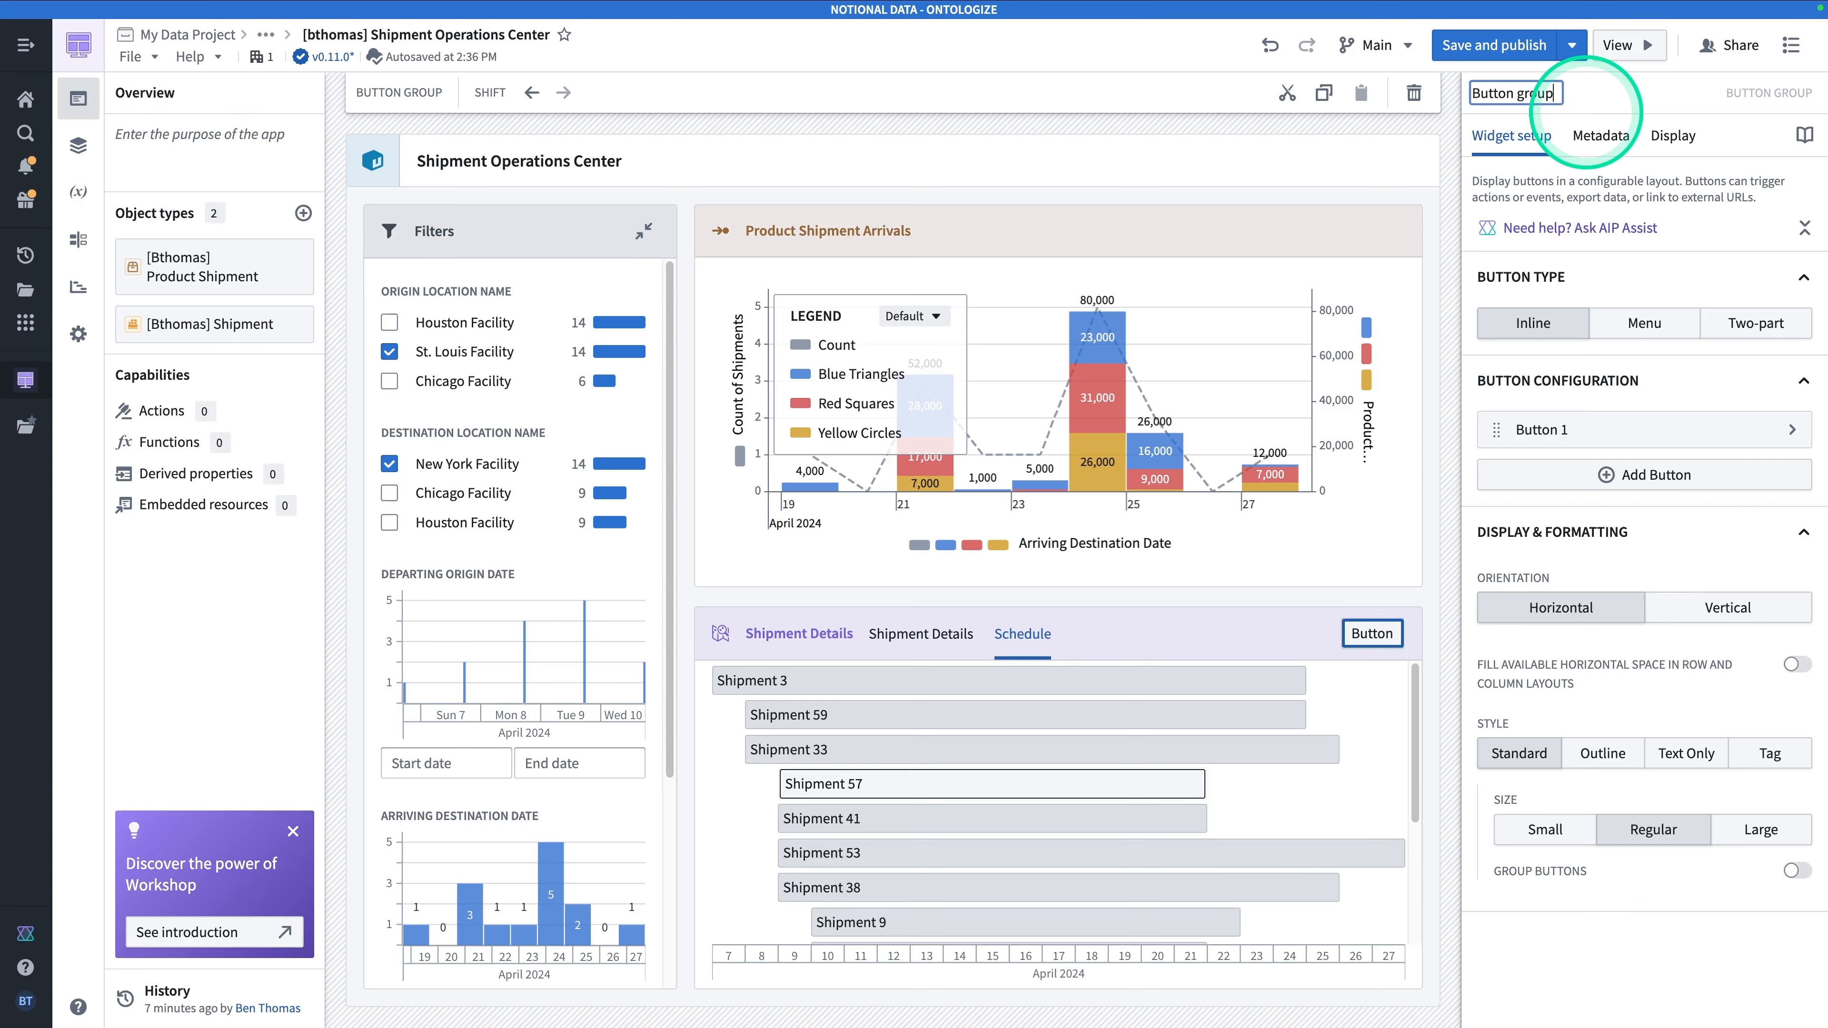
type(": actions")
key("Return")
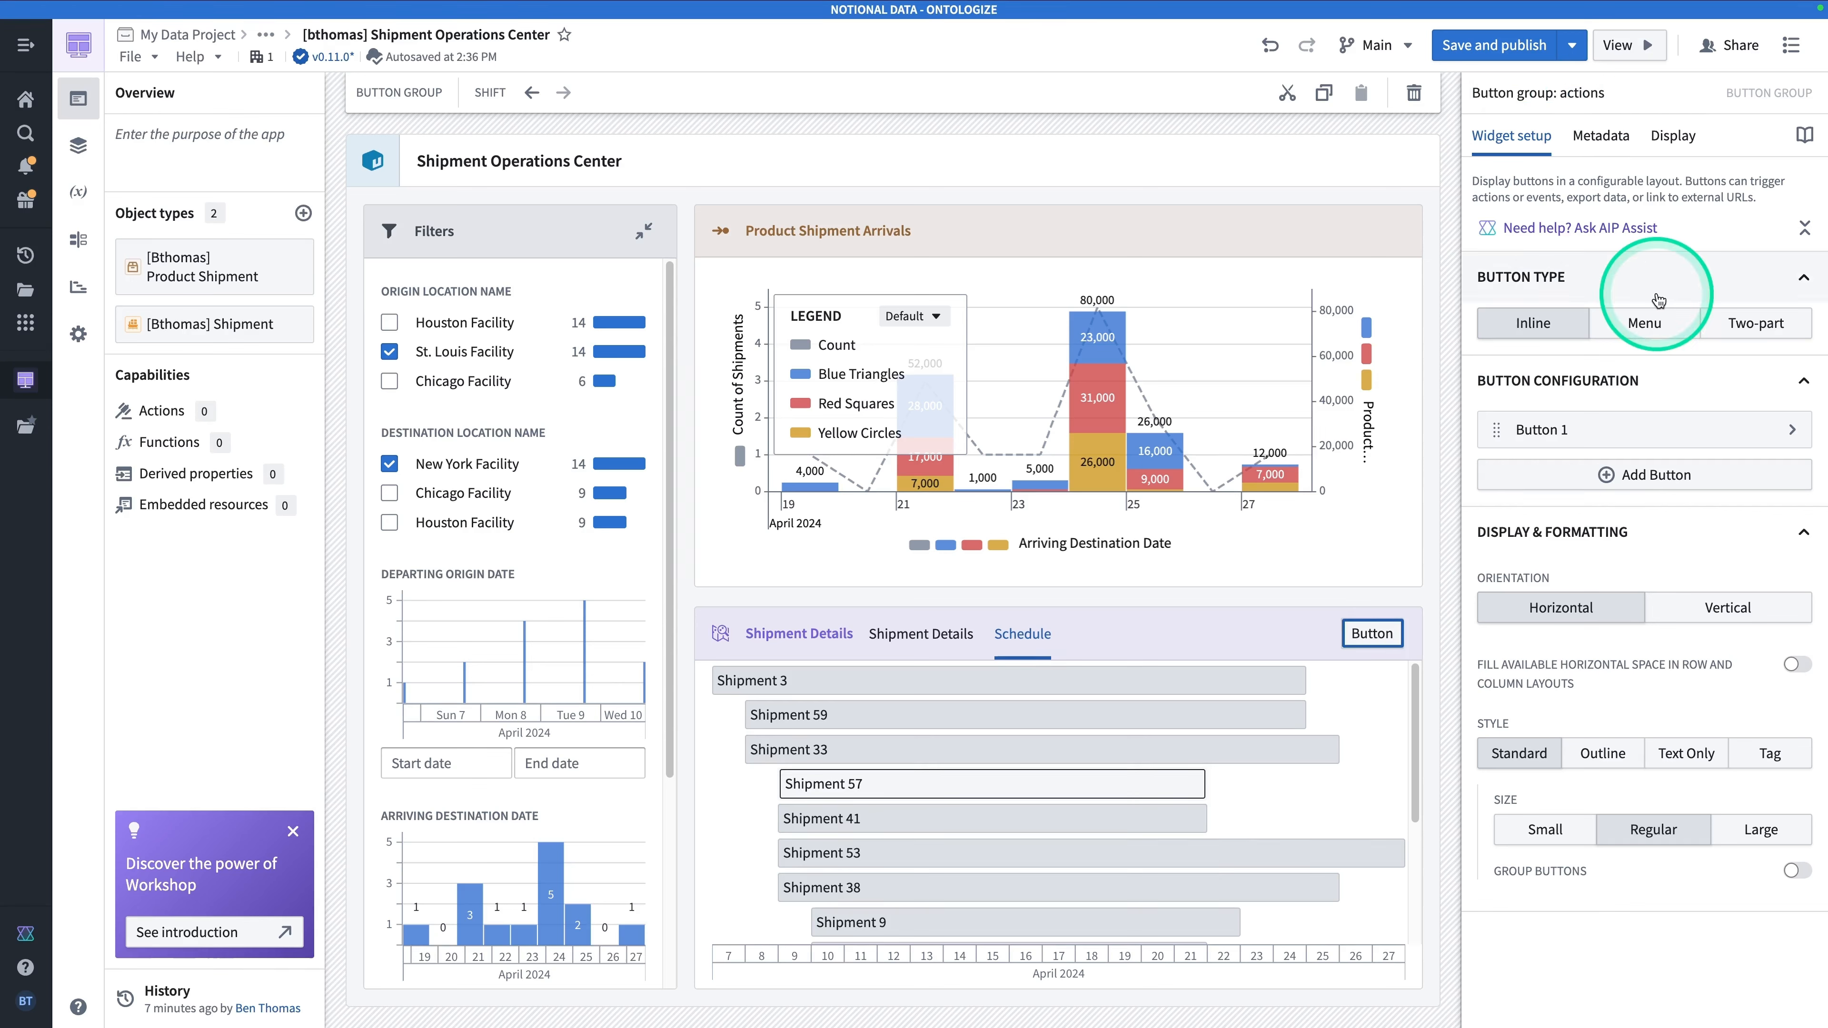
Set Button 1's text to "Mark Shipment for Consolidation" and switch its color to custom, Blue 3.
left_click(1545, 436)
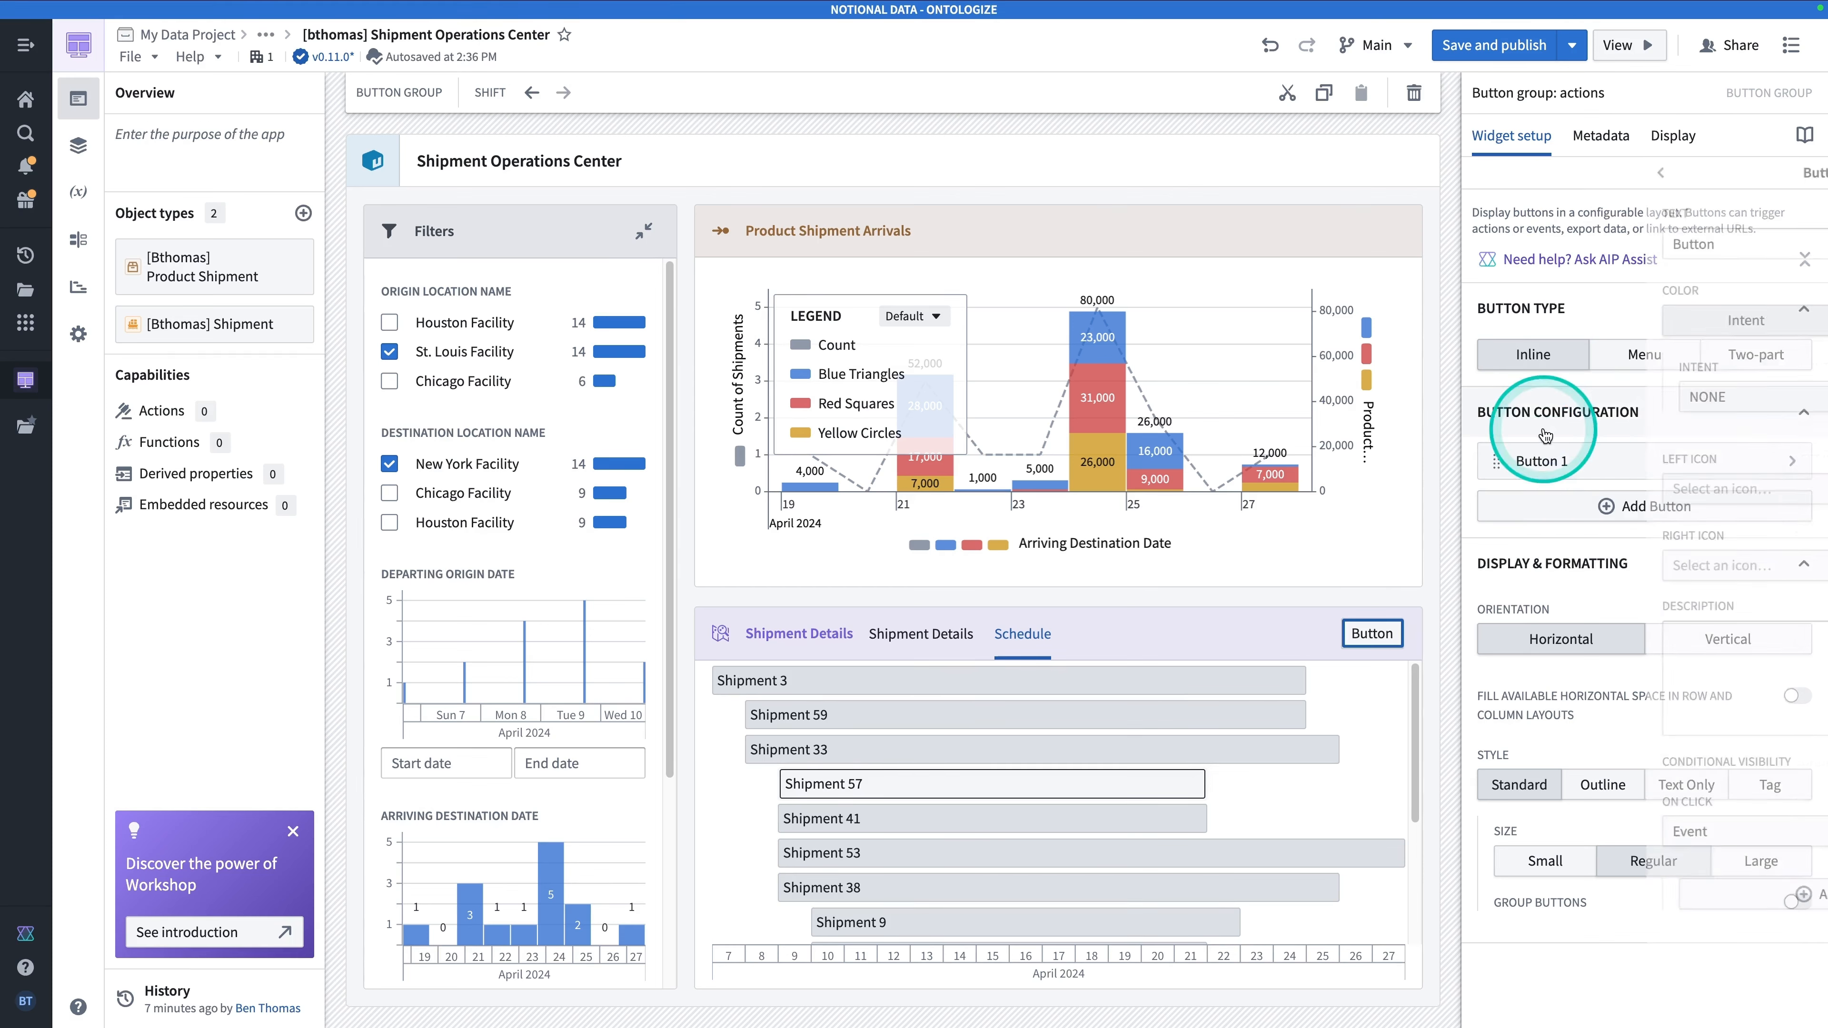
double_click(1507, 249)
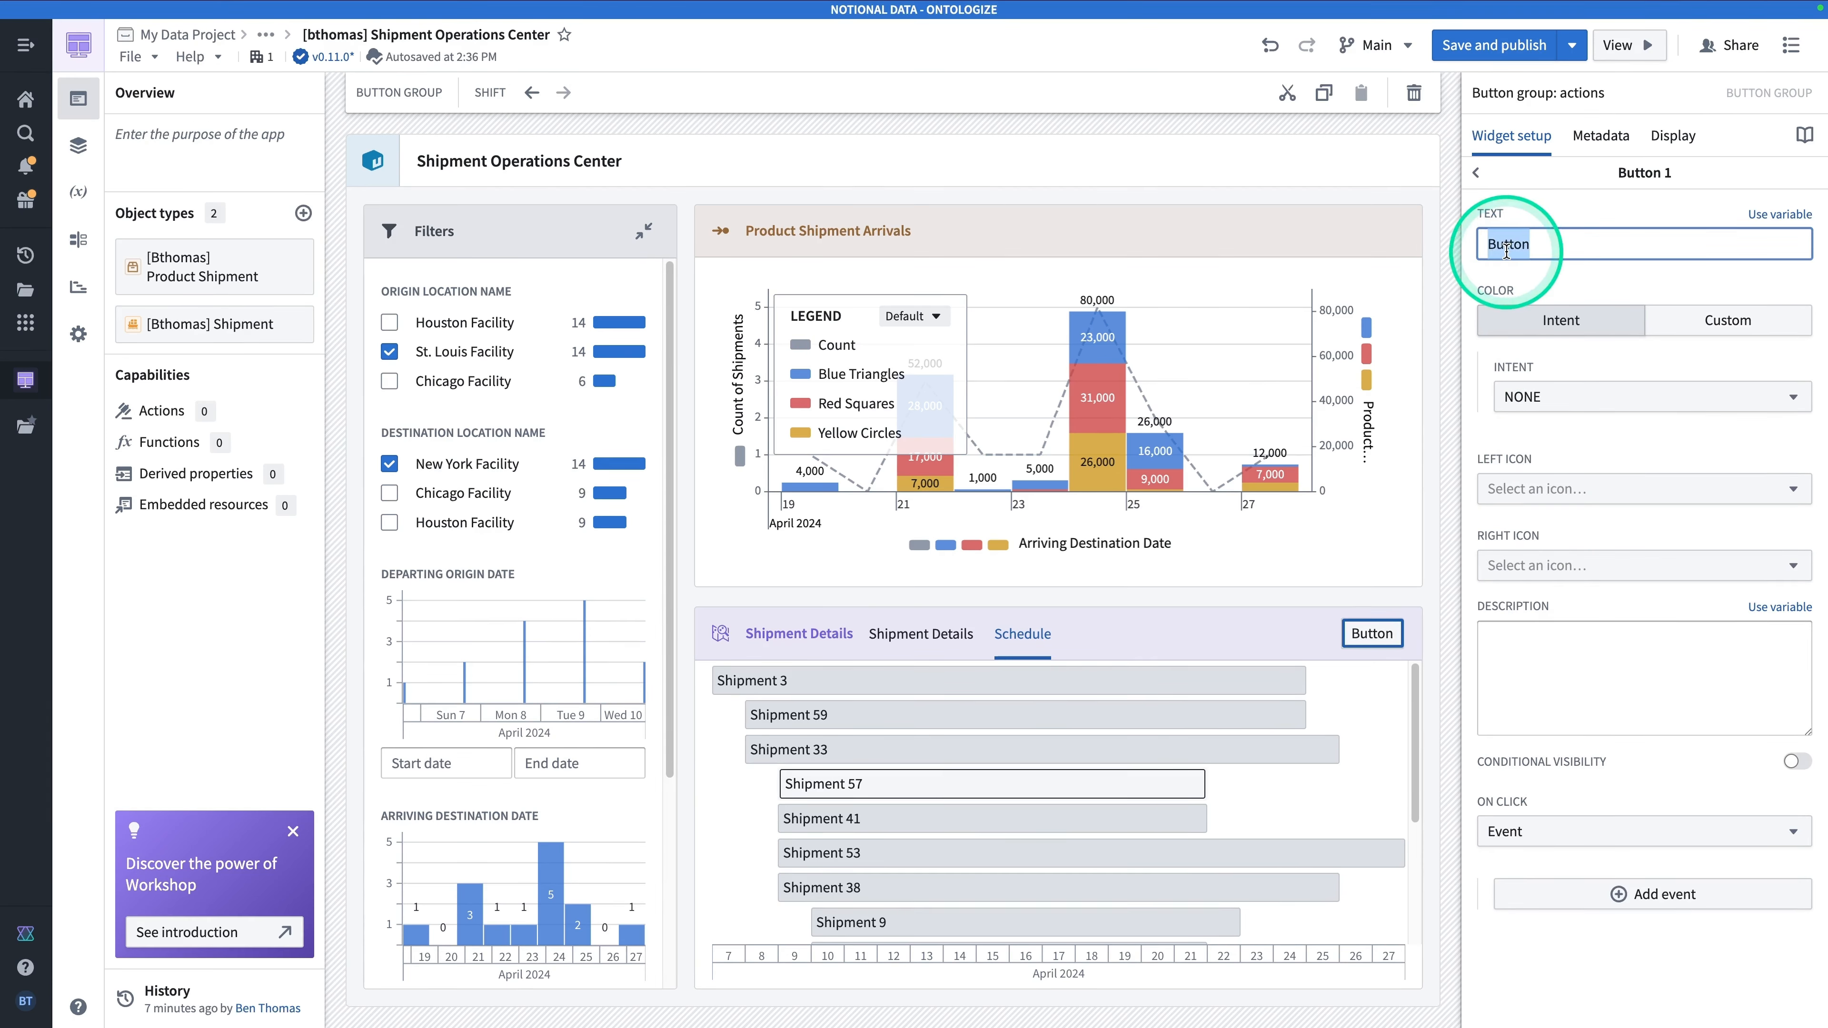
type("Mark Shipment for Consolidation")
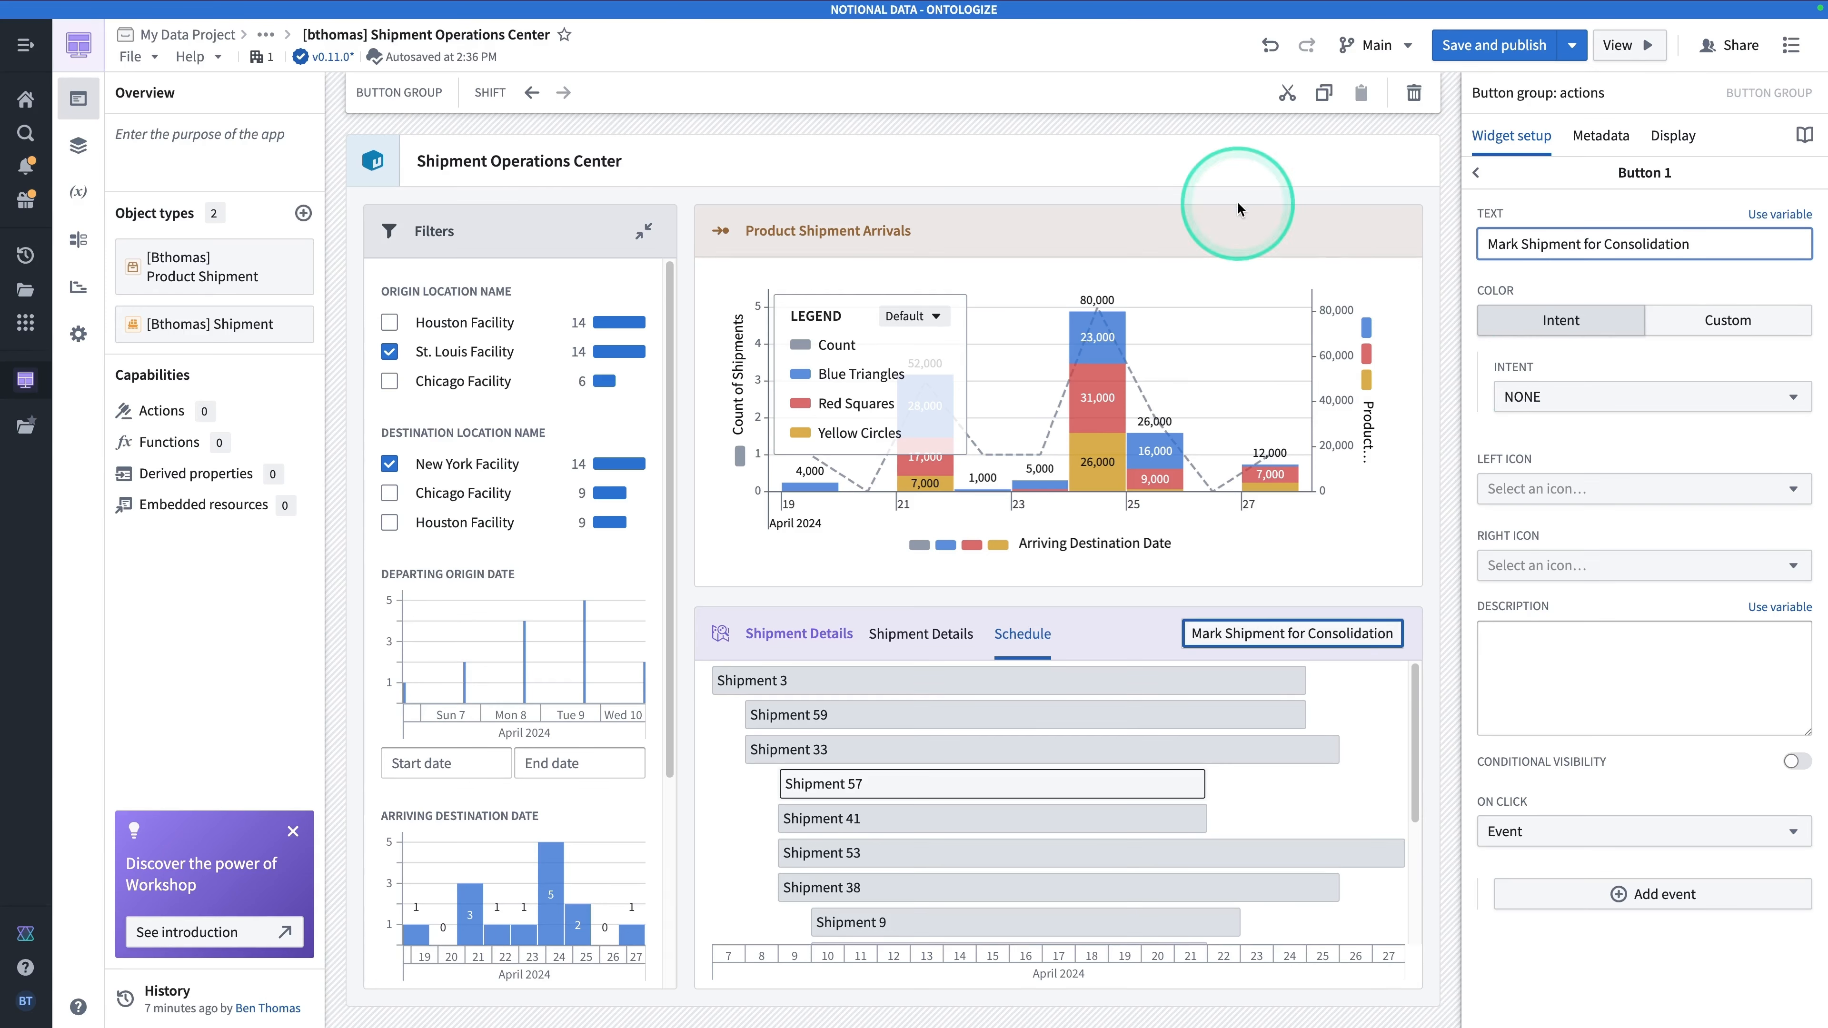
left_click(1531, 398)
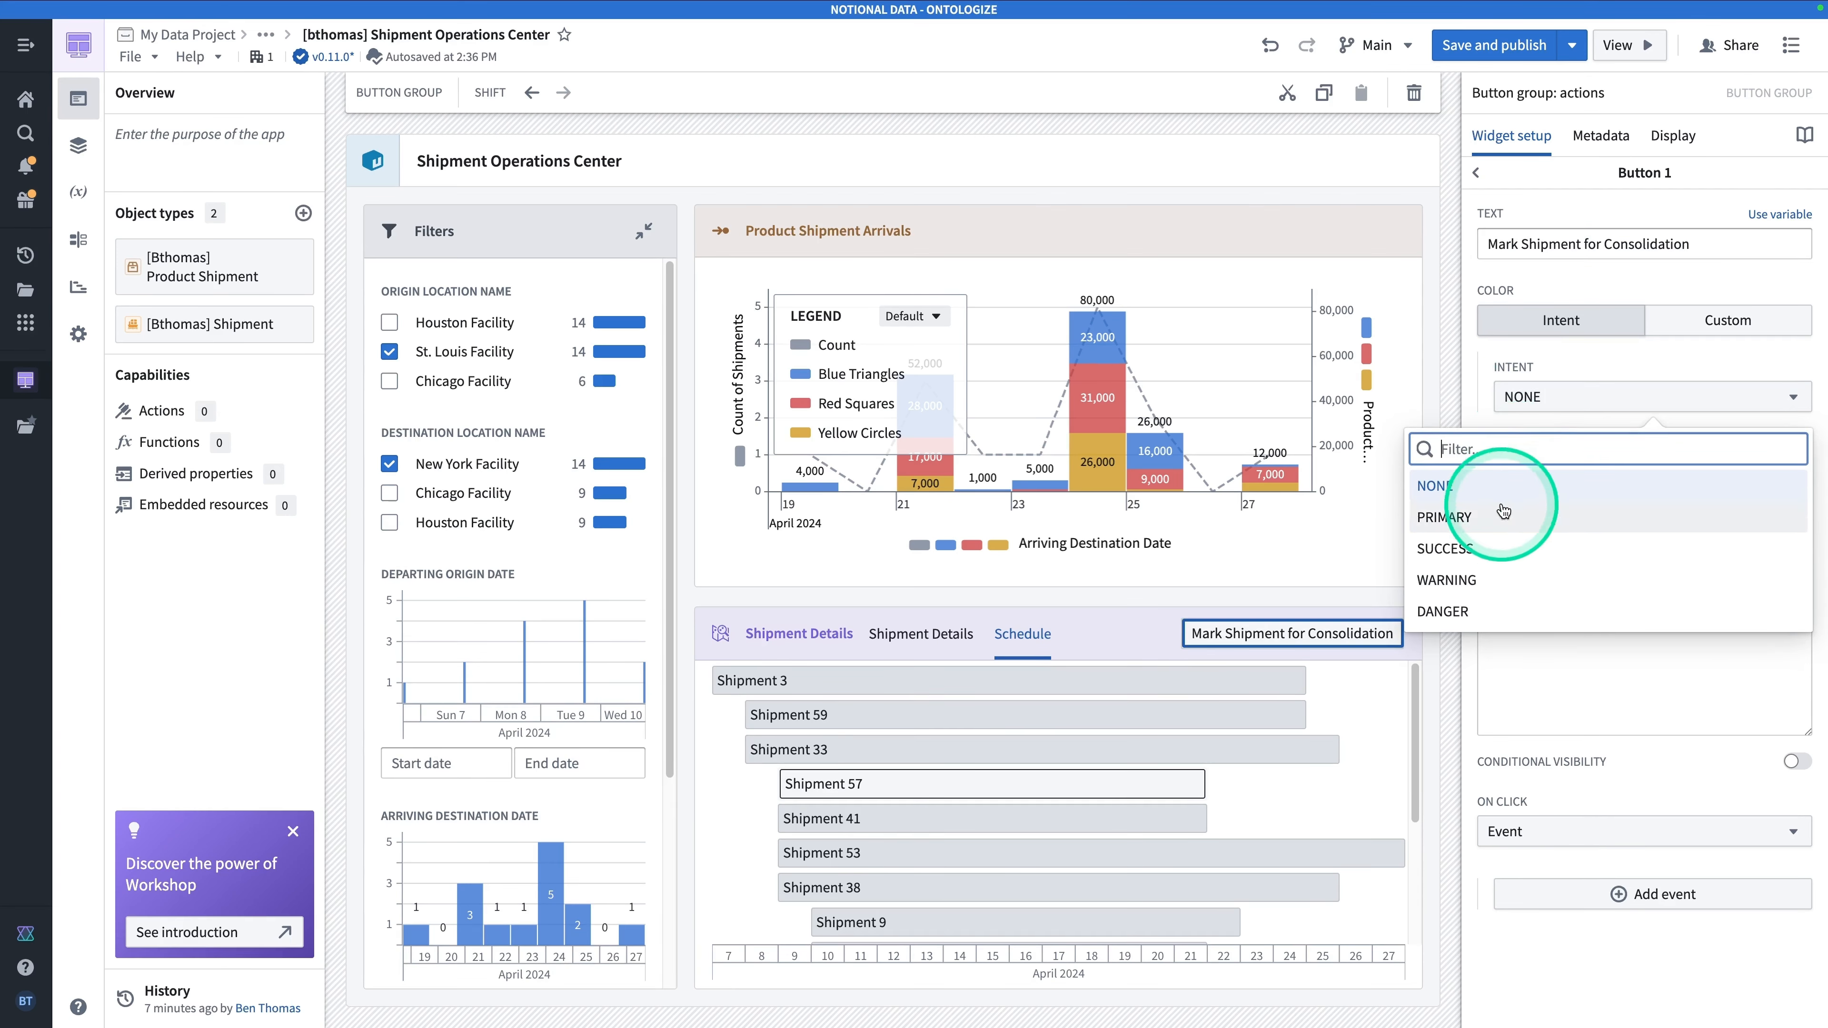
left_click(1741, 328)
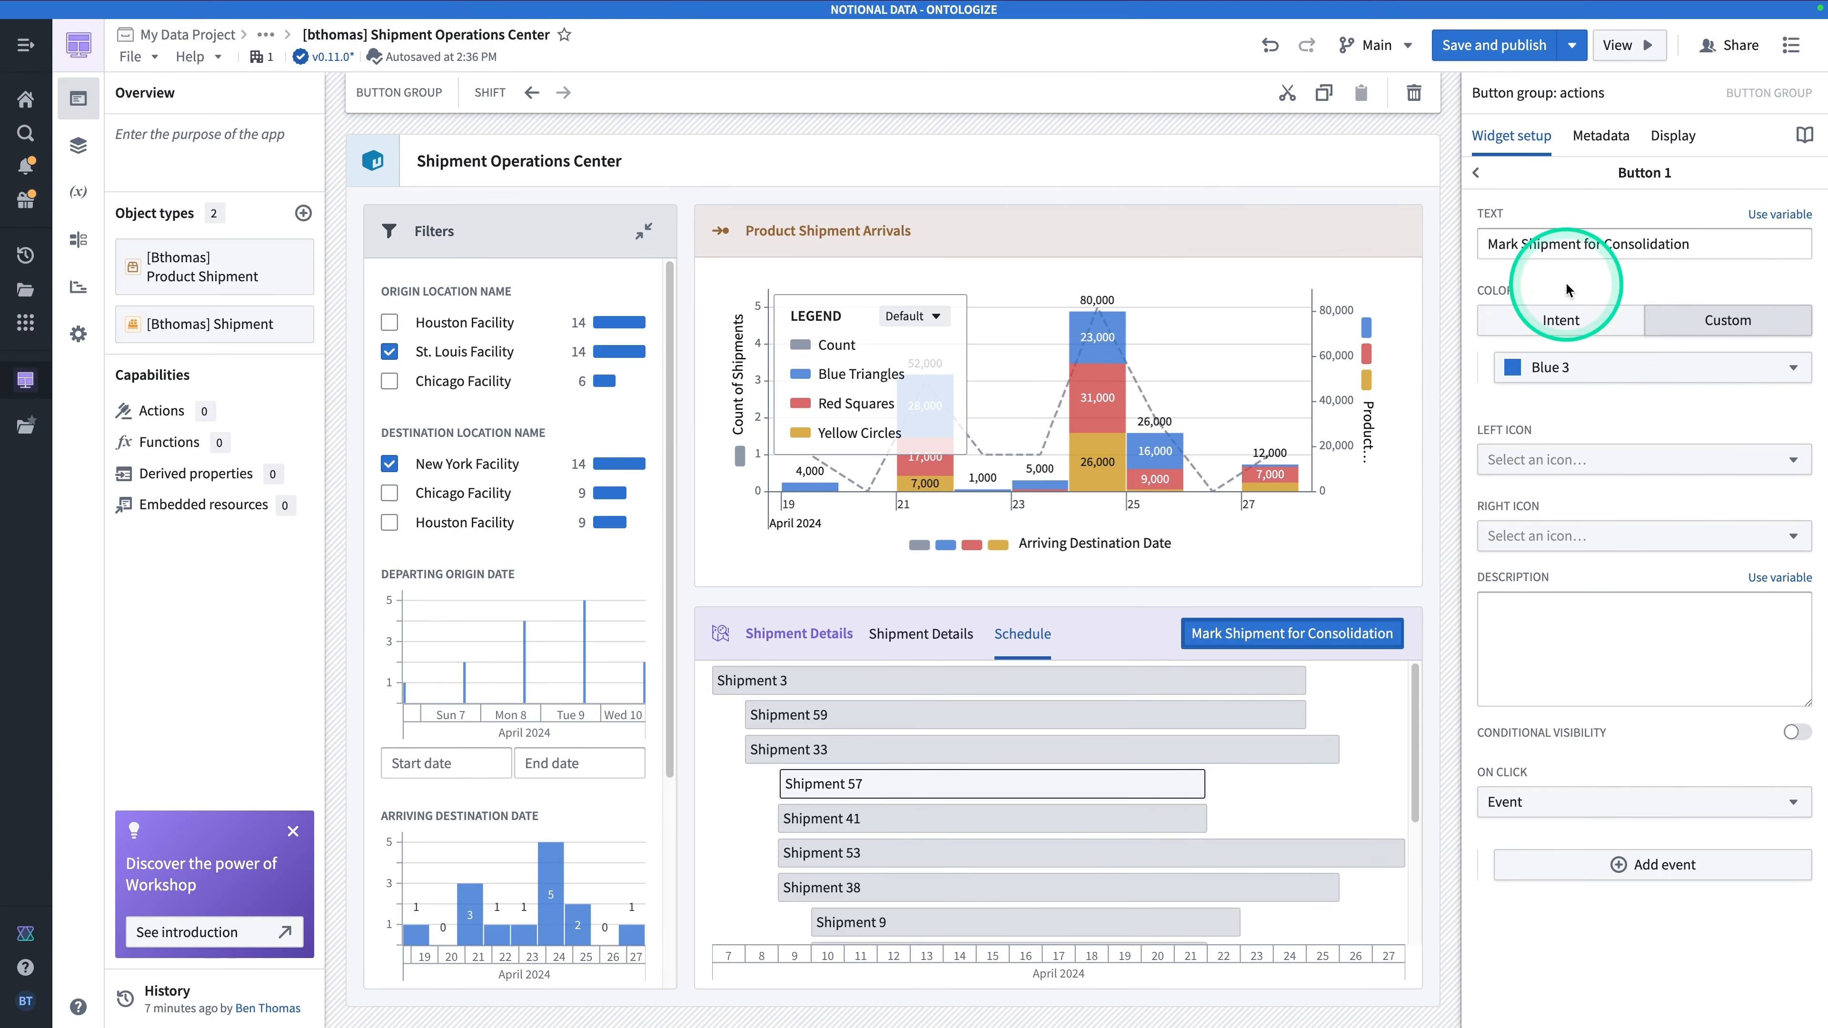
Switch the Mark Shipment for Consolidation button's color to intent-based and set its intent to SUCCESS.
left_click(1577, 322)
left_click(1649, 397)
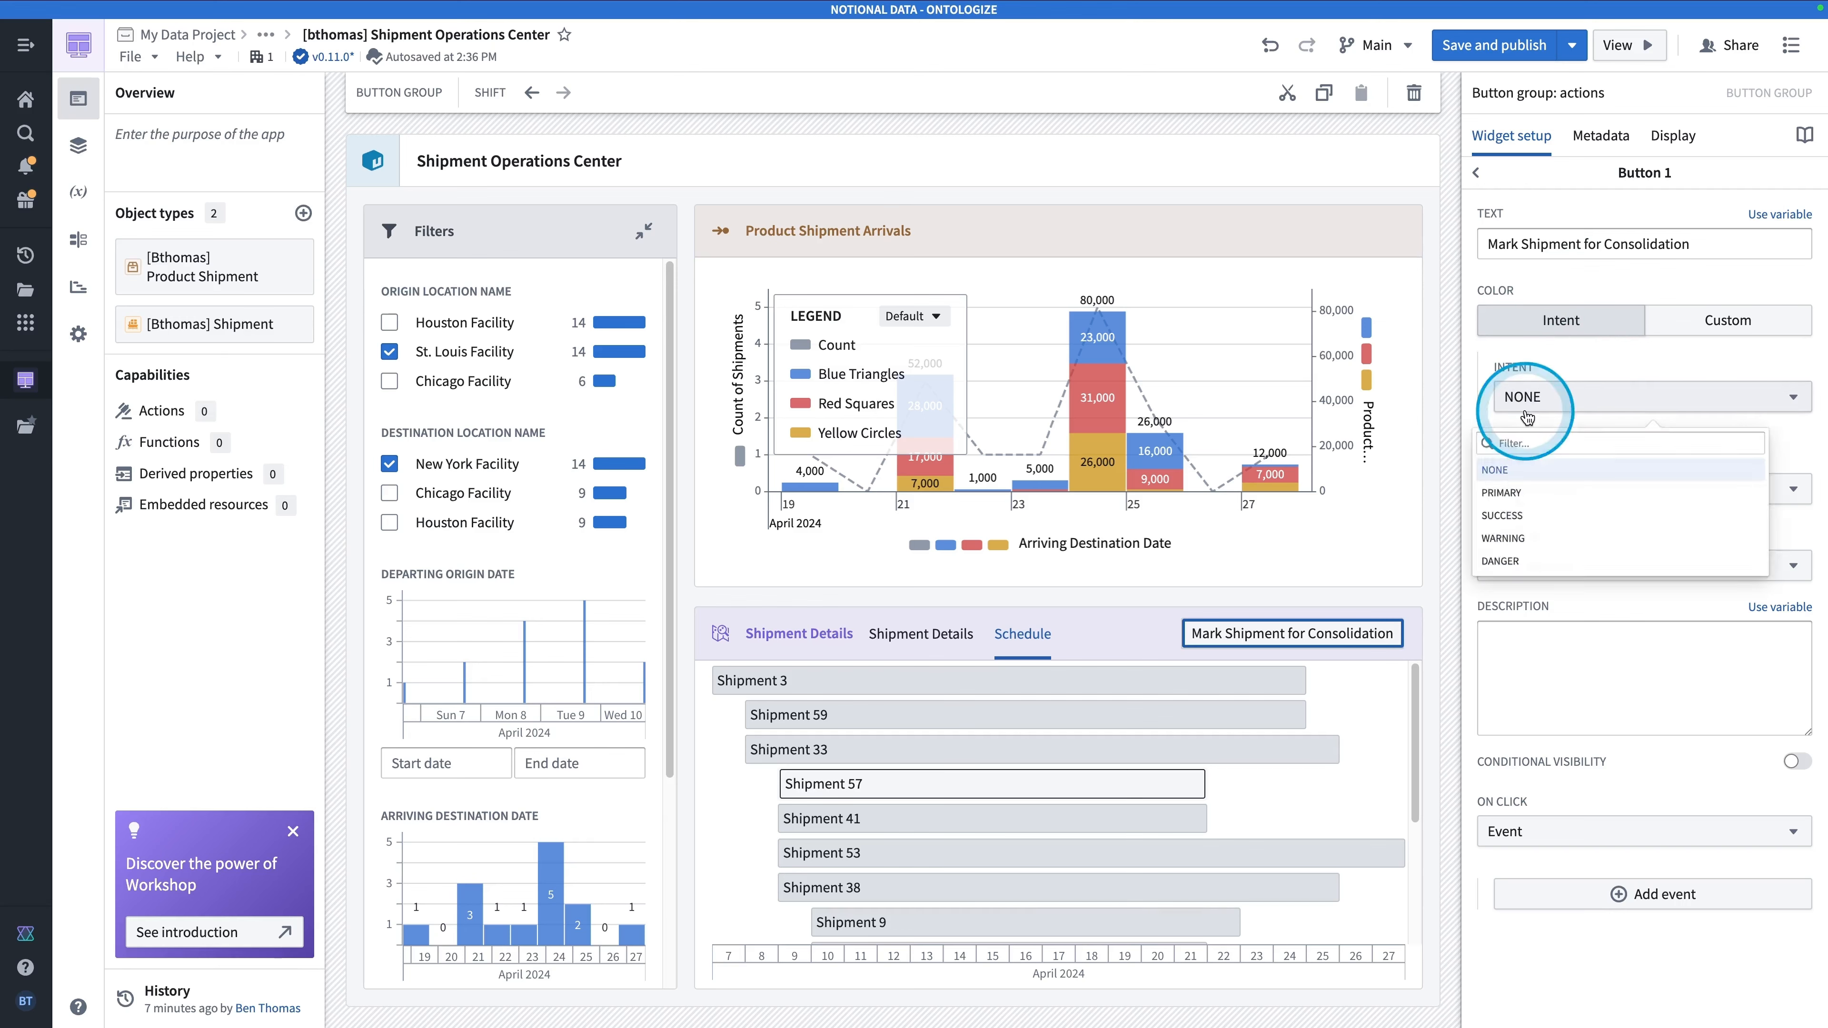
left_click(1481, 547)
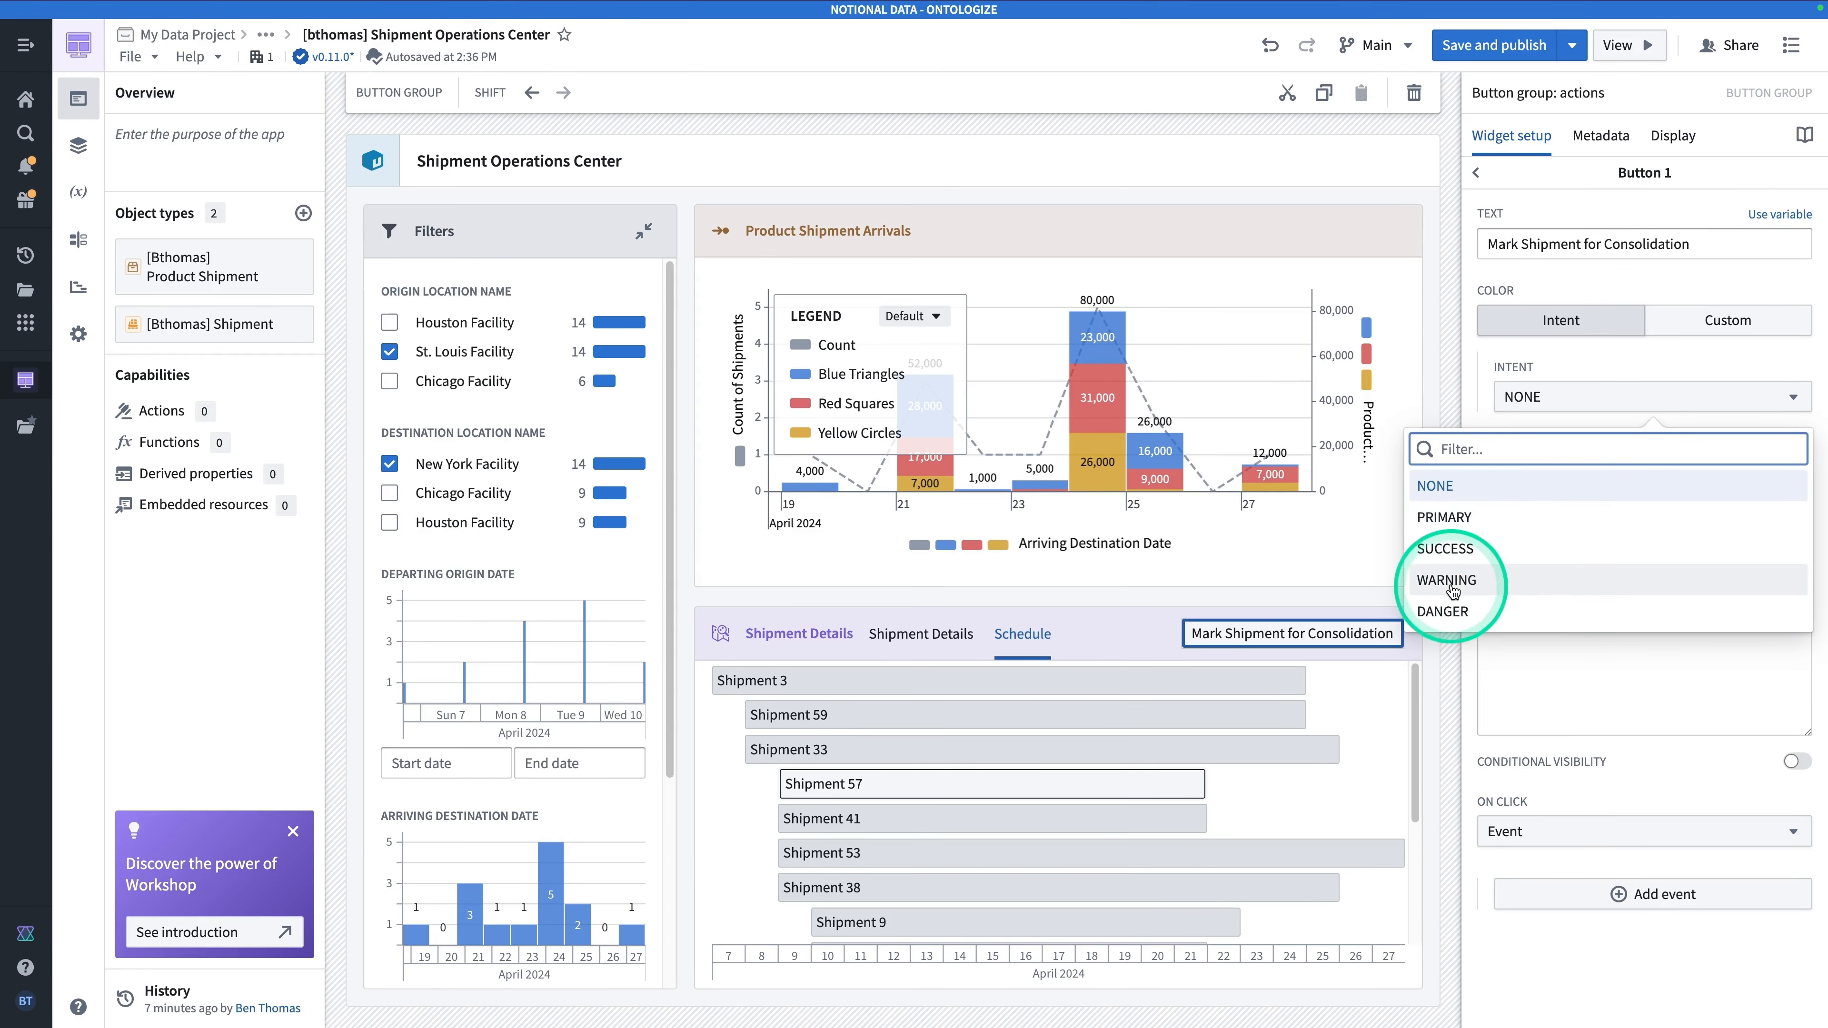
left_click(1465, 556)
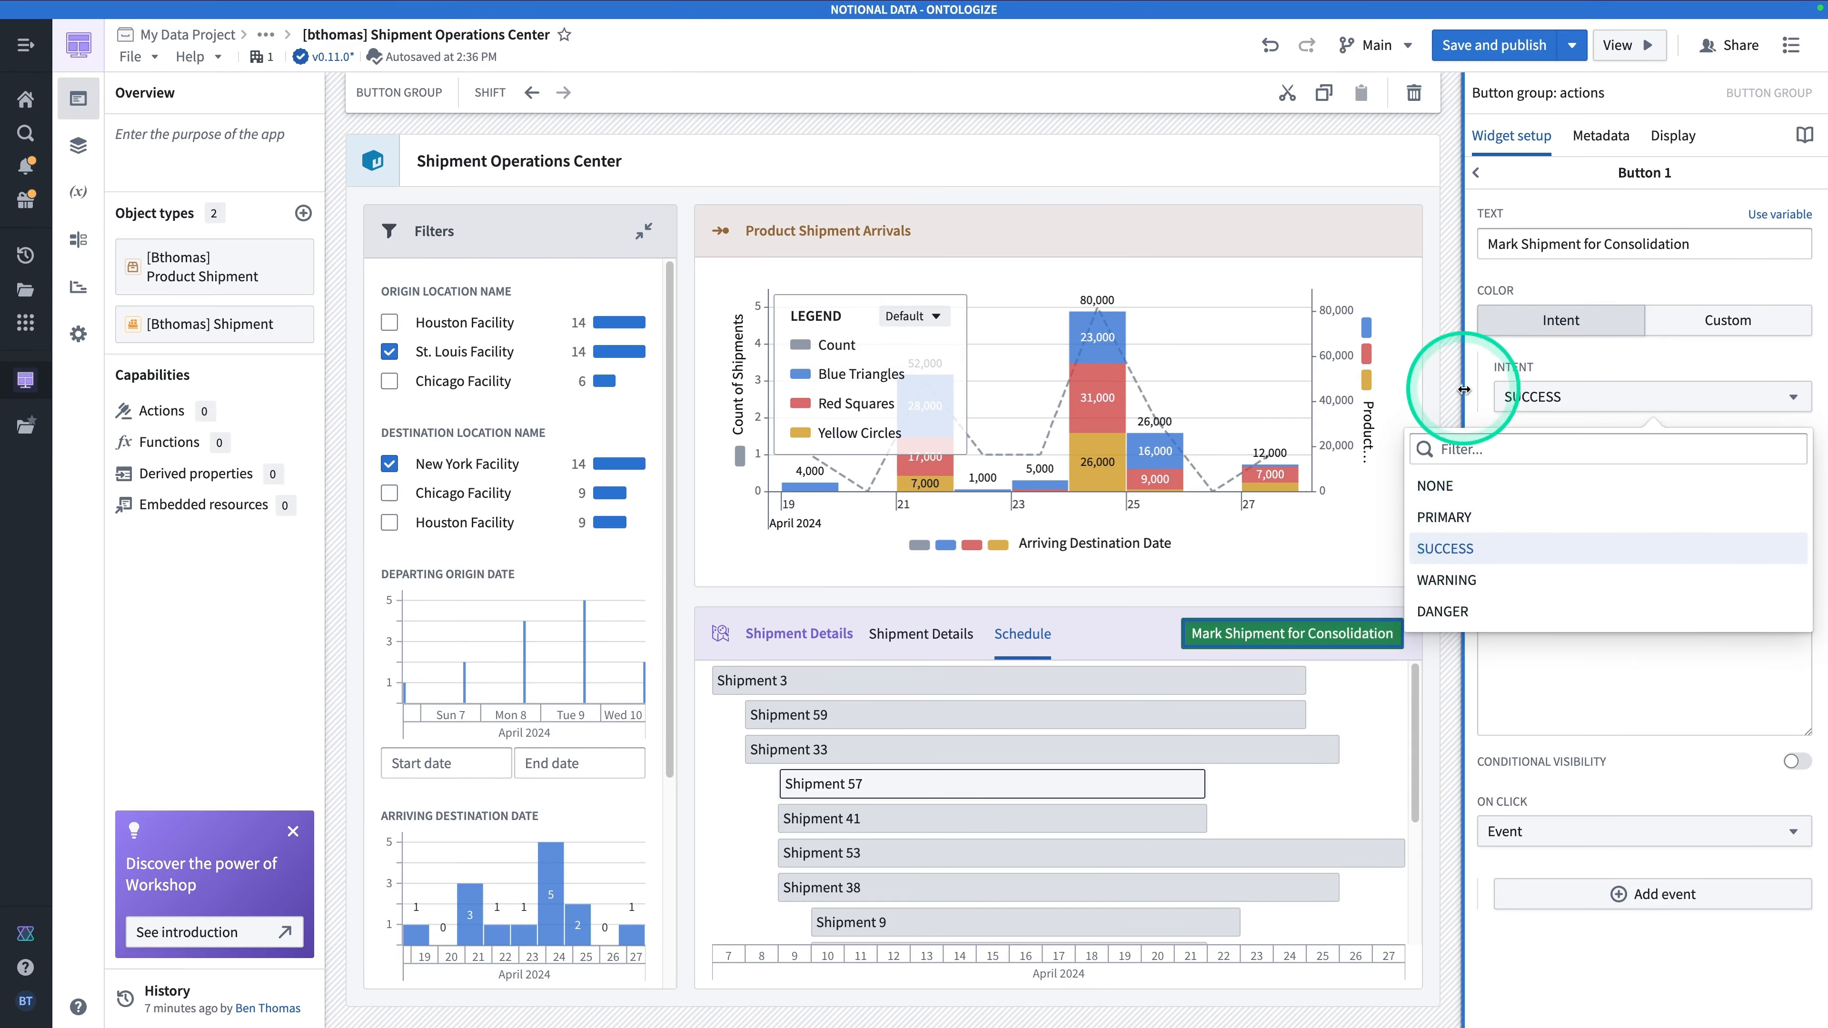
left_click(1488, 372)
Search the icons for "merge" and set the button's left icon to Data lineage.
left_click(1532, 487)
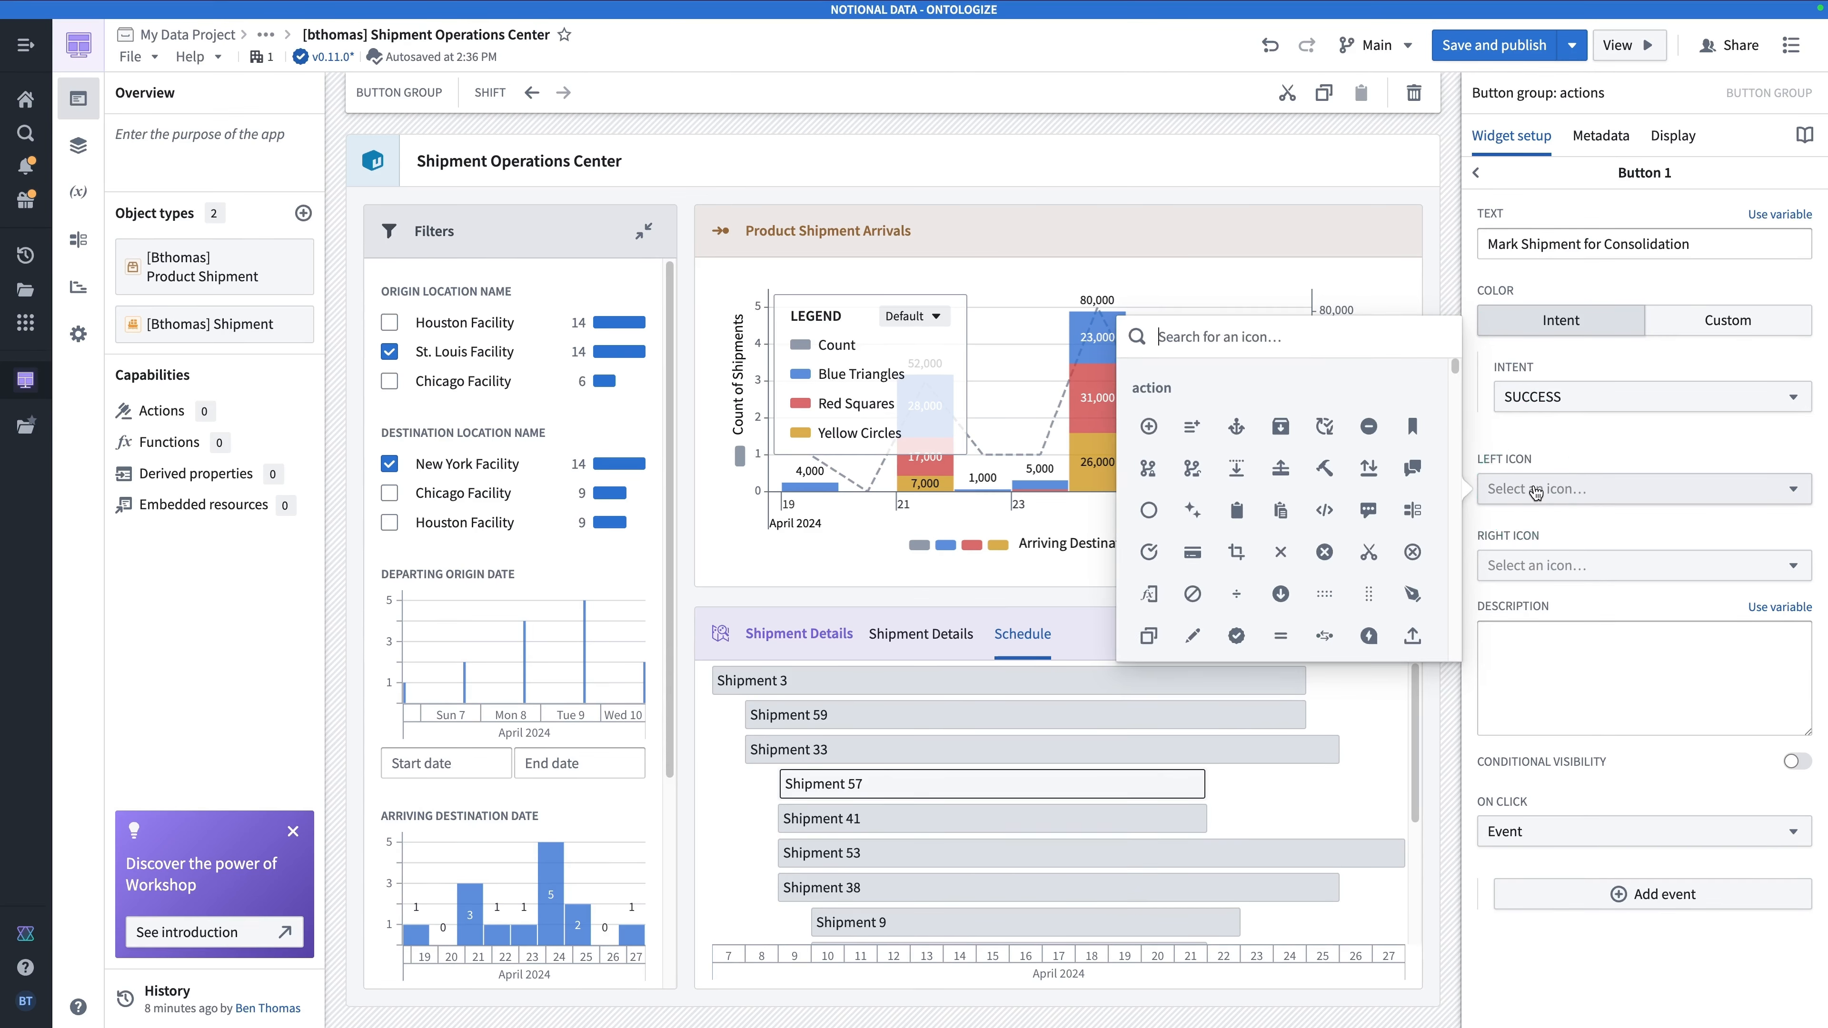
type("merge")
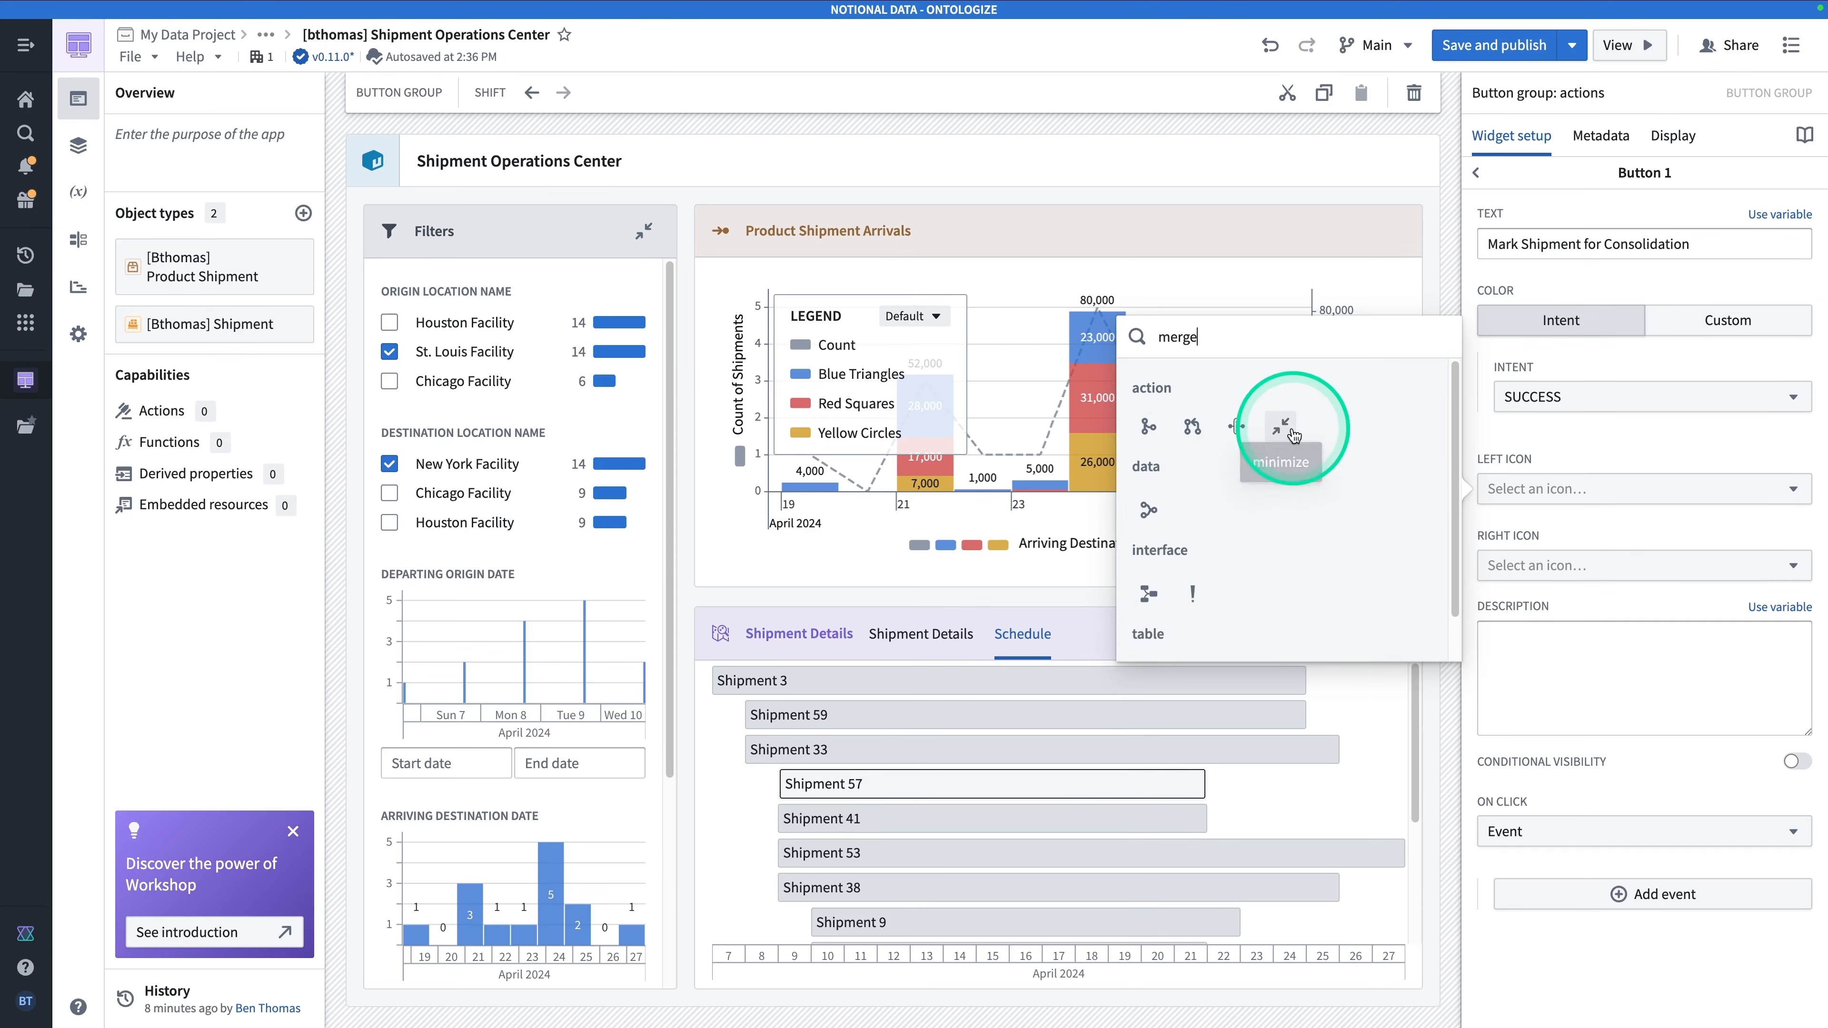
left_click(1149, 598)
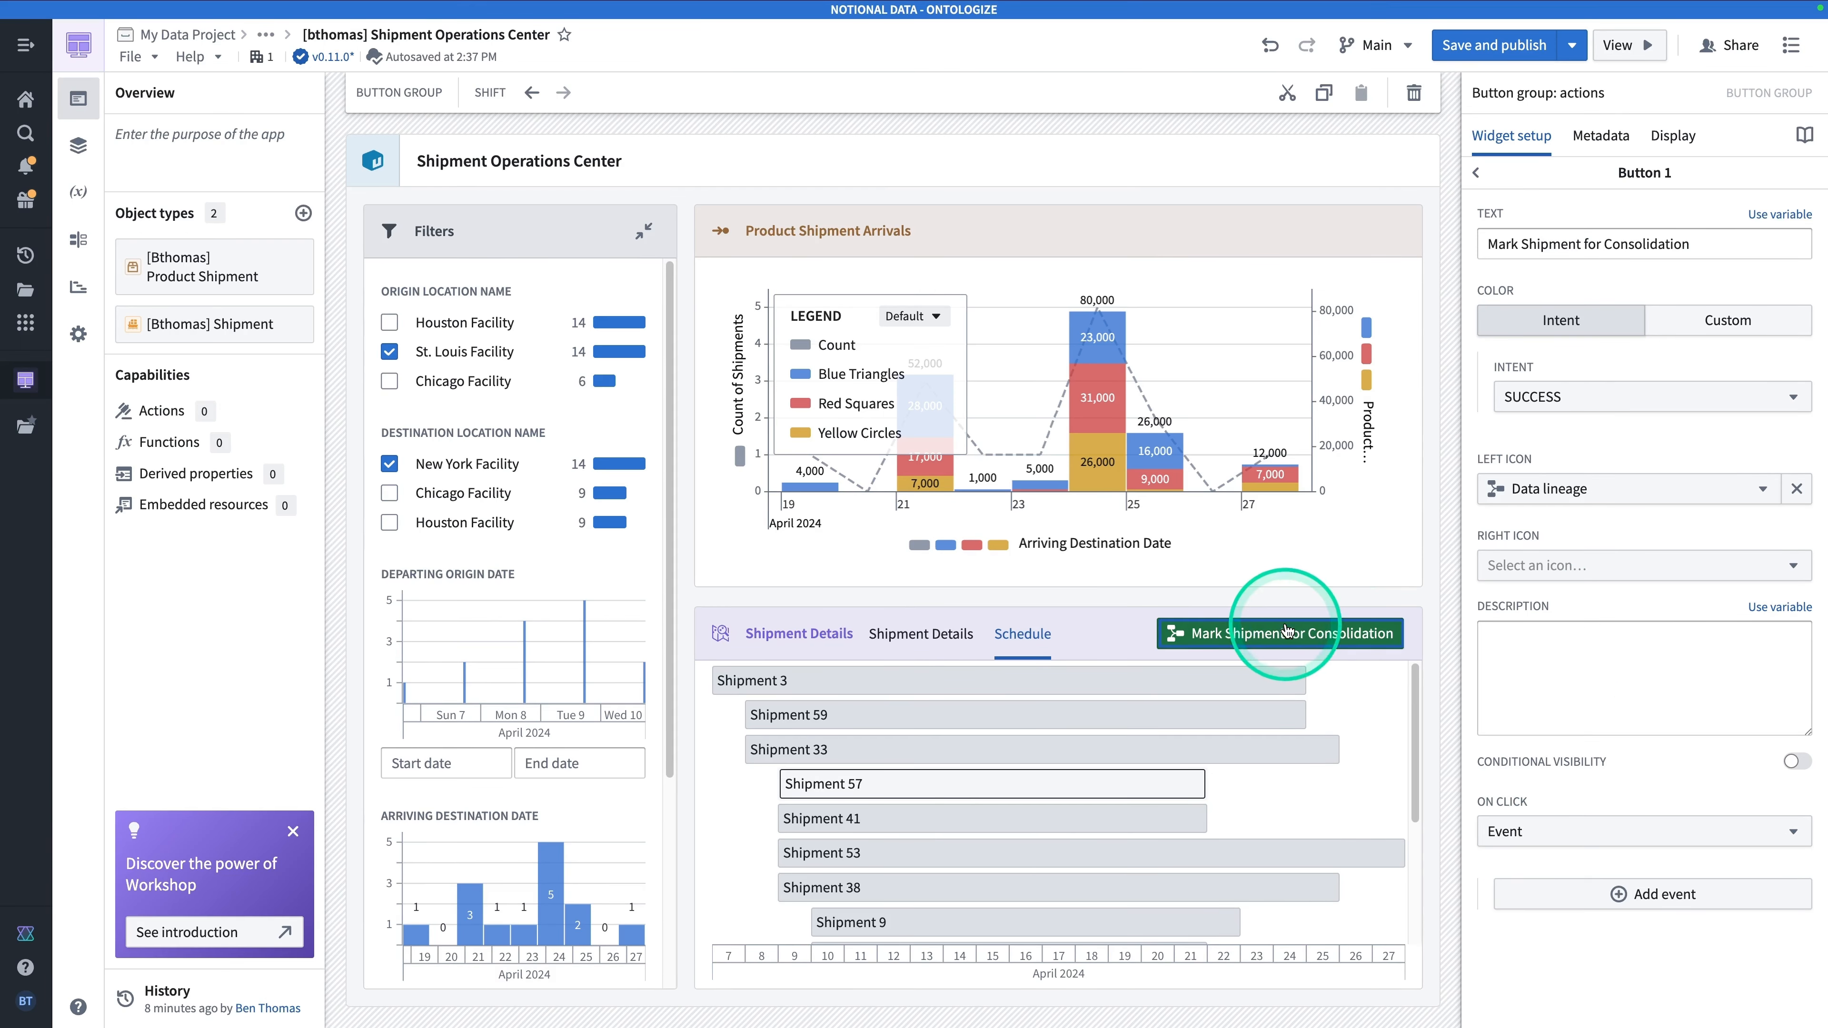
Set the button's on-click behavior to Action and choose the "Mark Shipment for Consolidation" action on the Shipment object type.
left_click(1520, 832)
left_click(1466, 560)
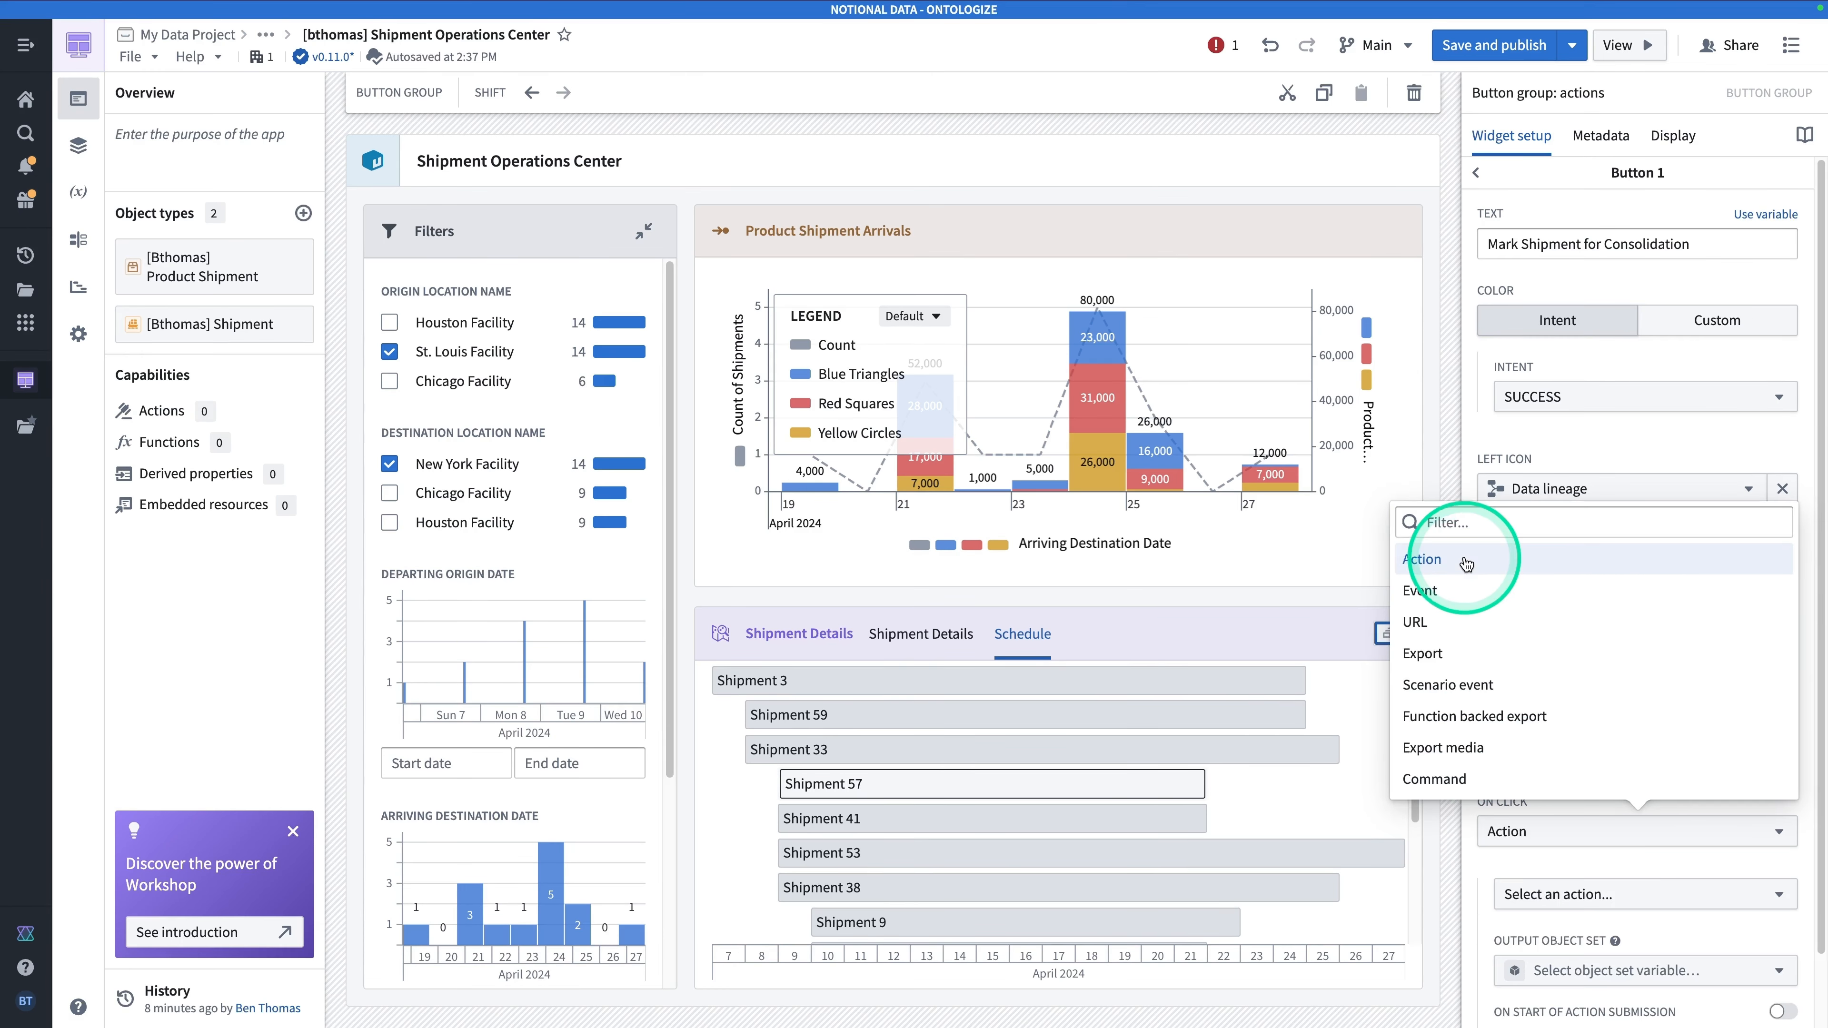
left_click(1677, 894)
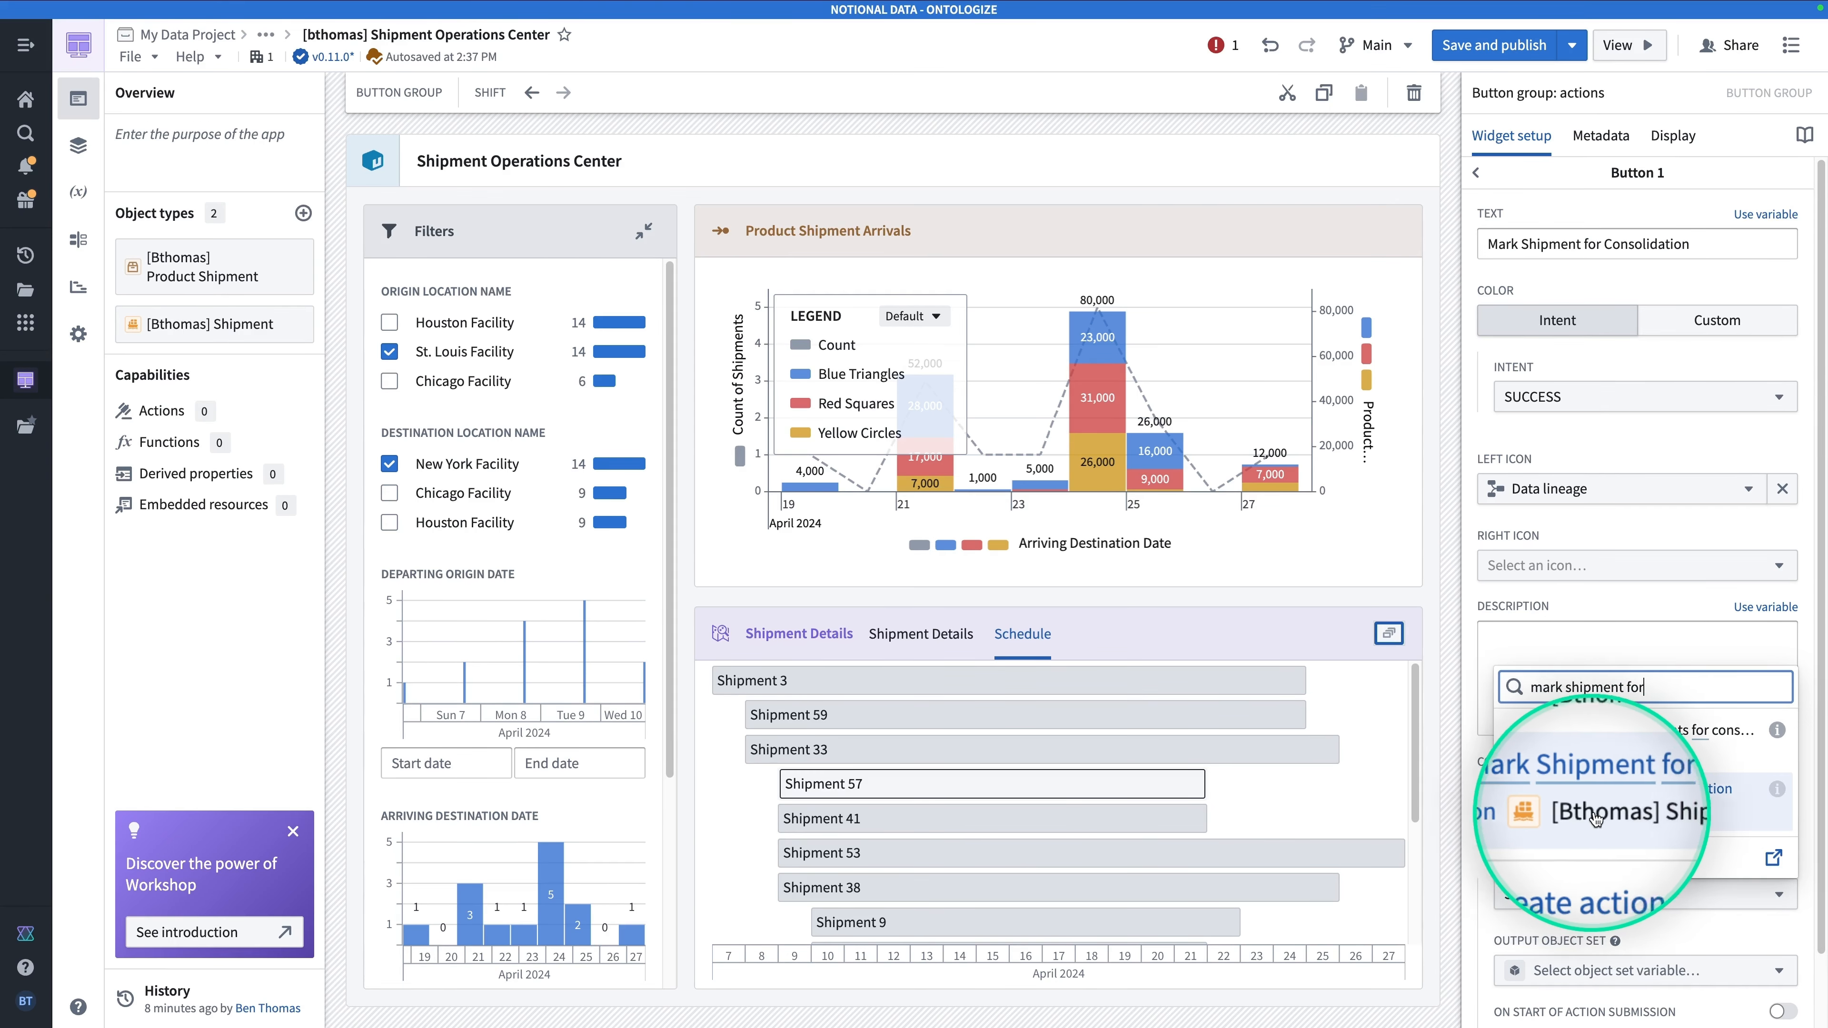
left_click(1620, 814)
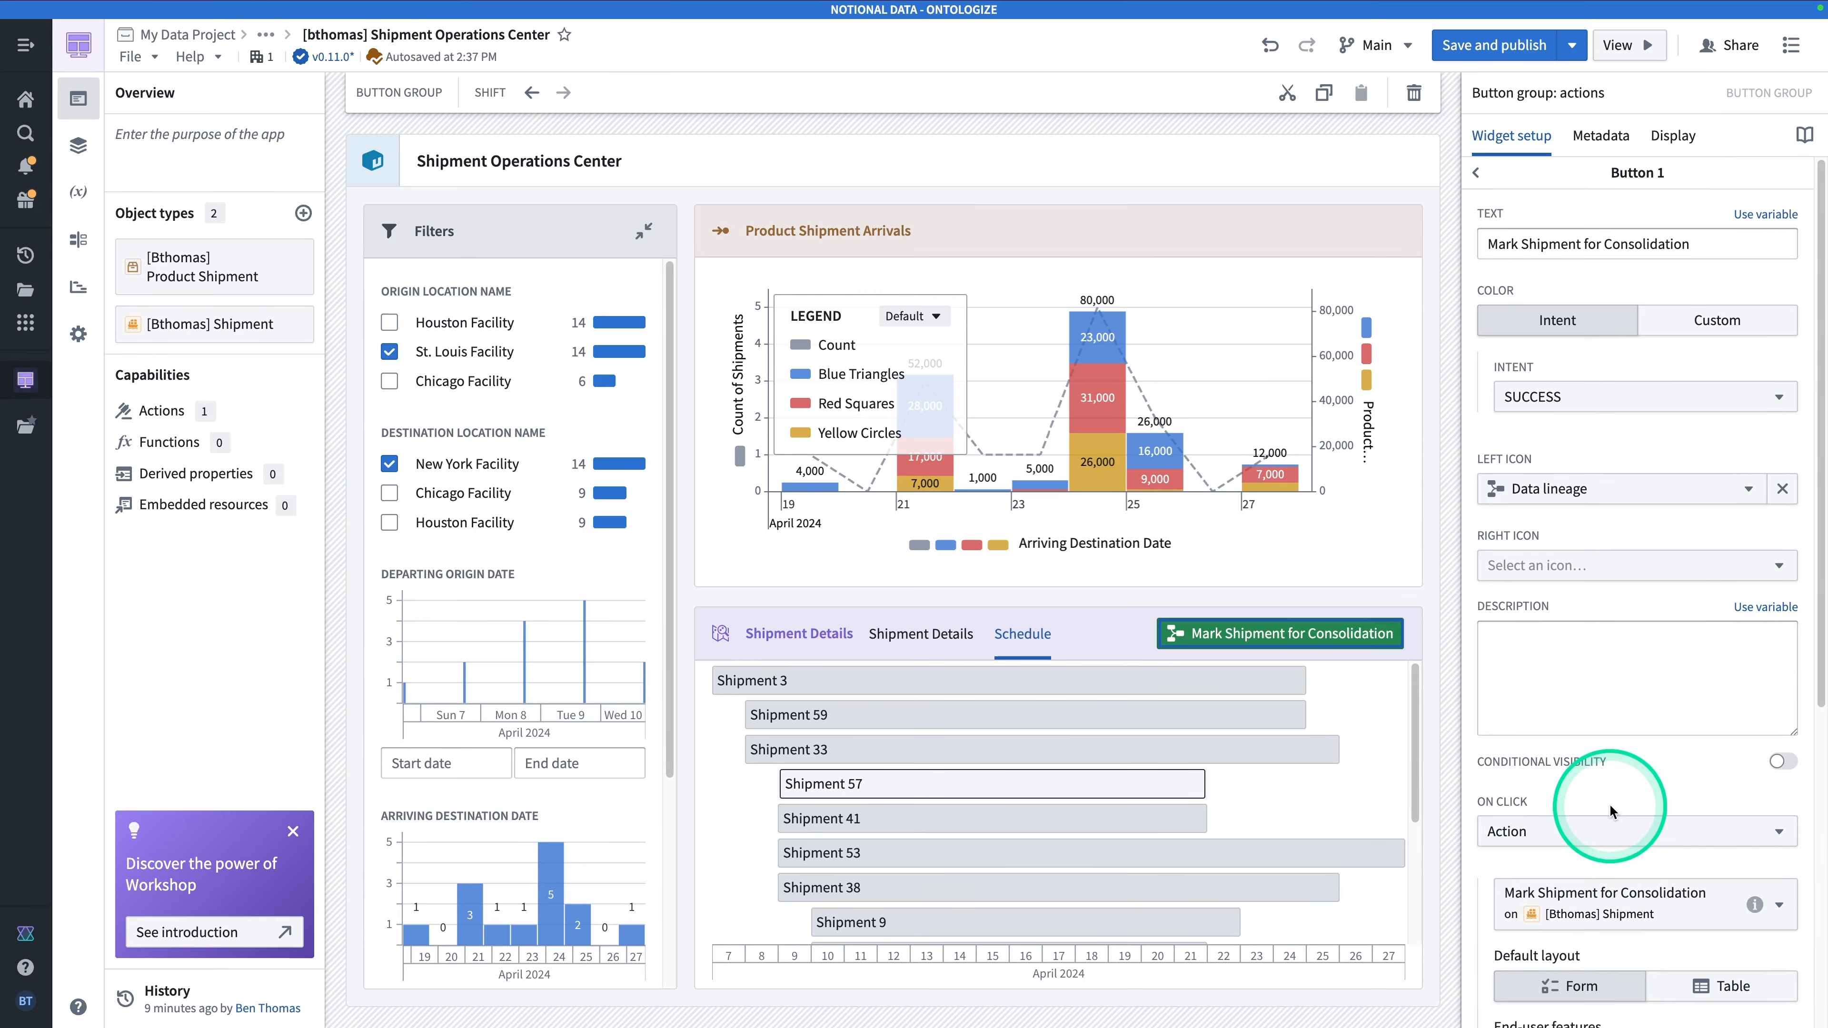
Preview the Mark Shipment for Consolidation form from the button, check its shipment choices, and close it without submitting.
scroll(1610, 811, "down", 5)
left_click(1298, 638)
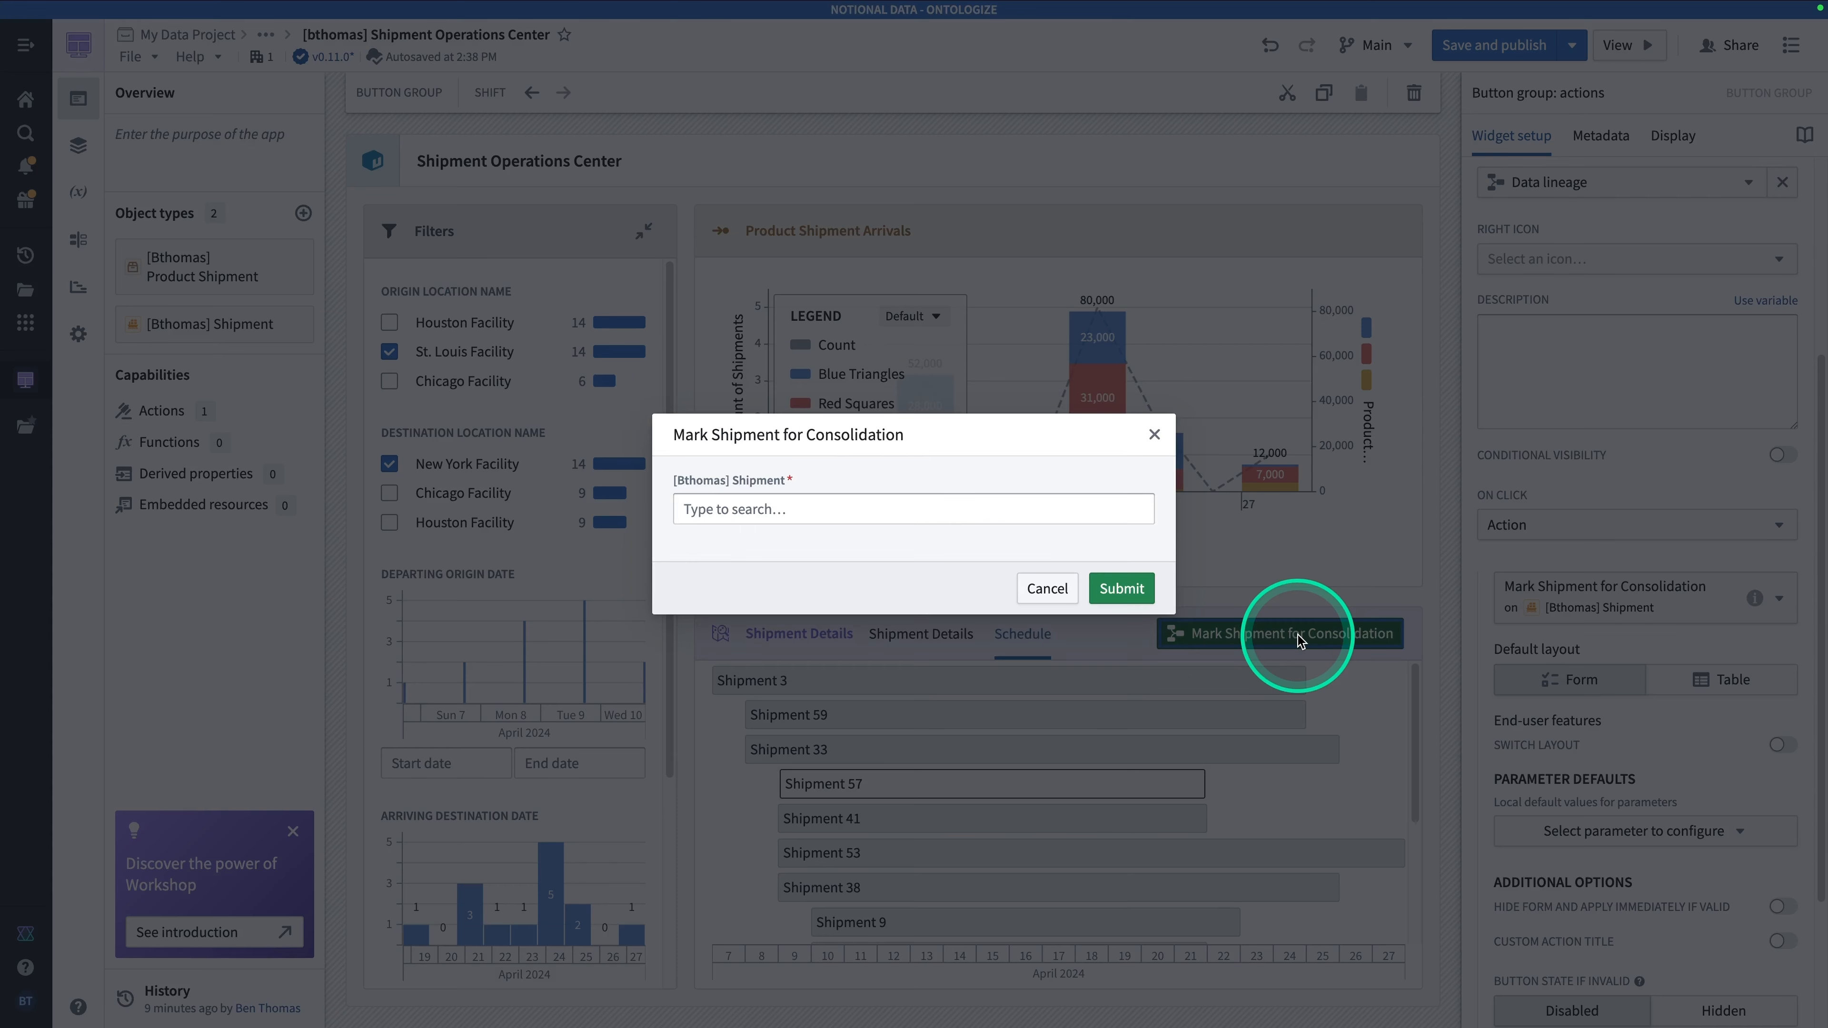
left_click(799, 506)
scroll(820, 673, "down", 2)
left_click(1154, 436)
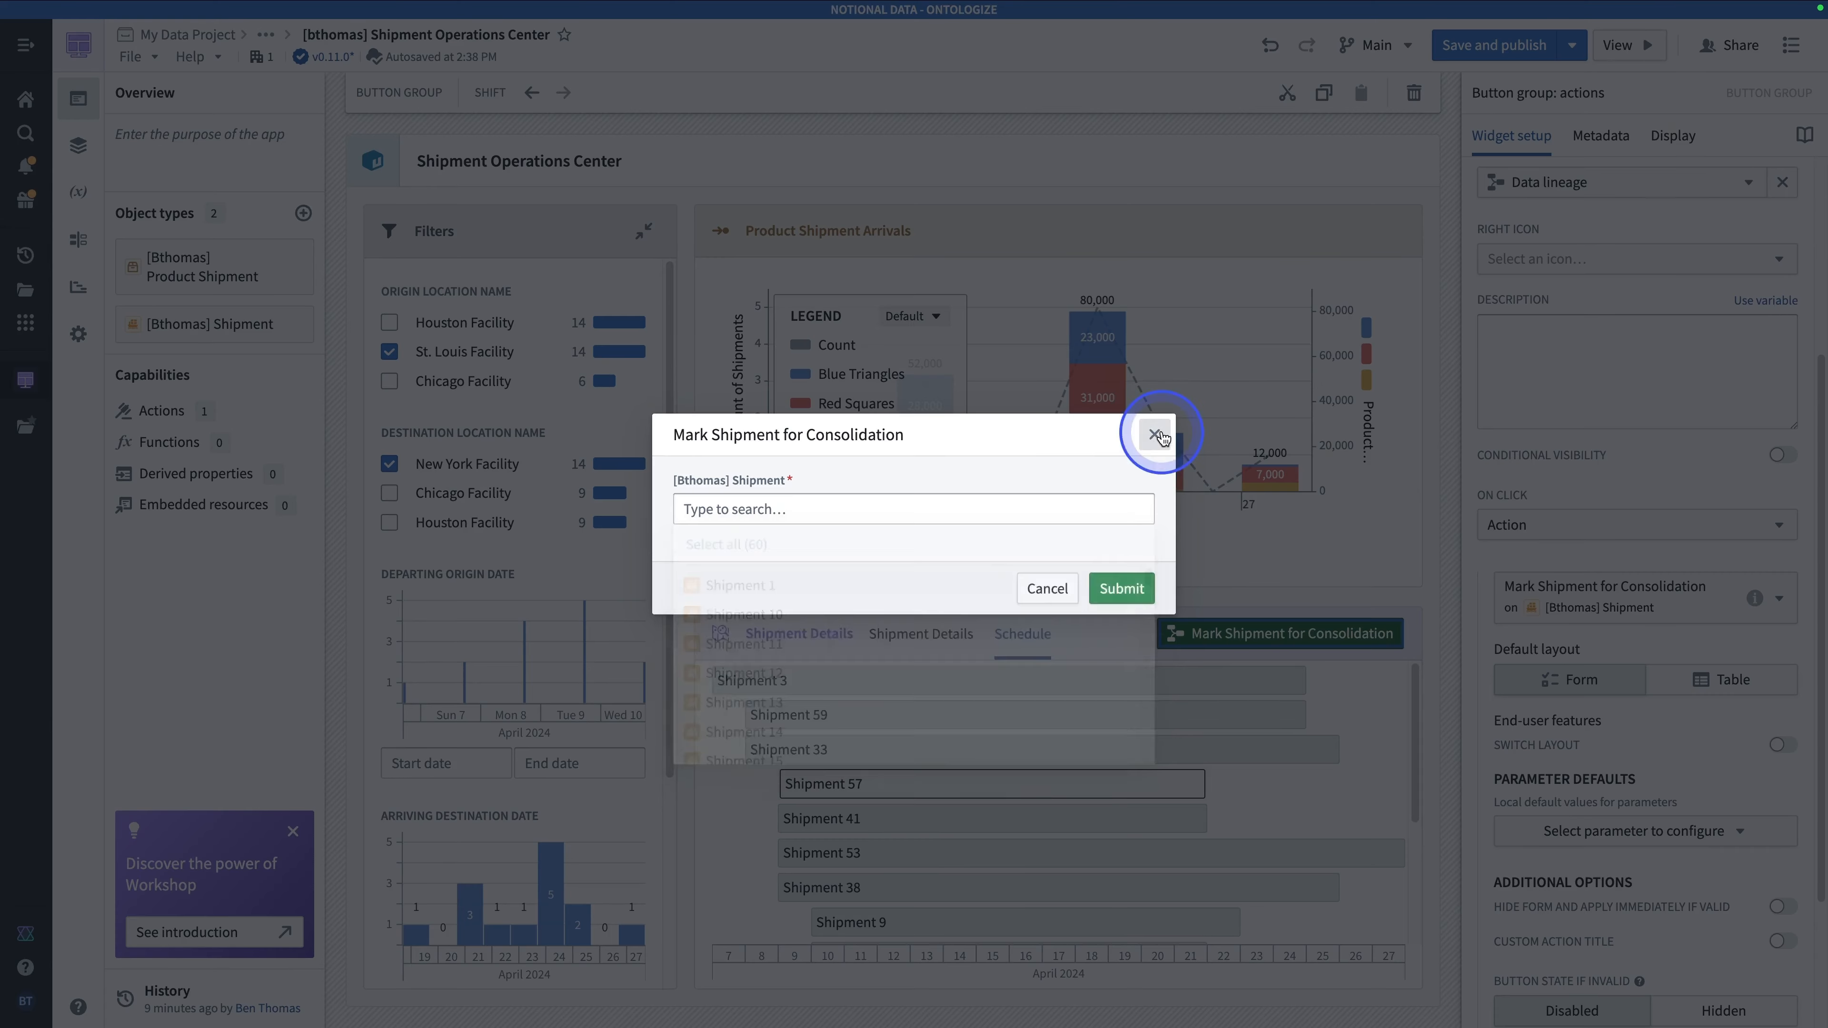
Select Shipment 57 in the schedule Gantt chart and examine the chart layer's selected object set output.
left_click(927, 795)
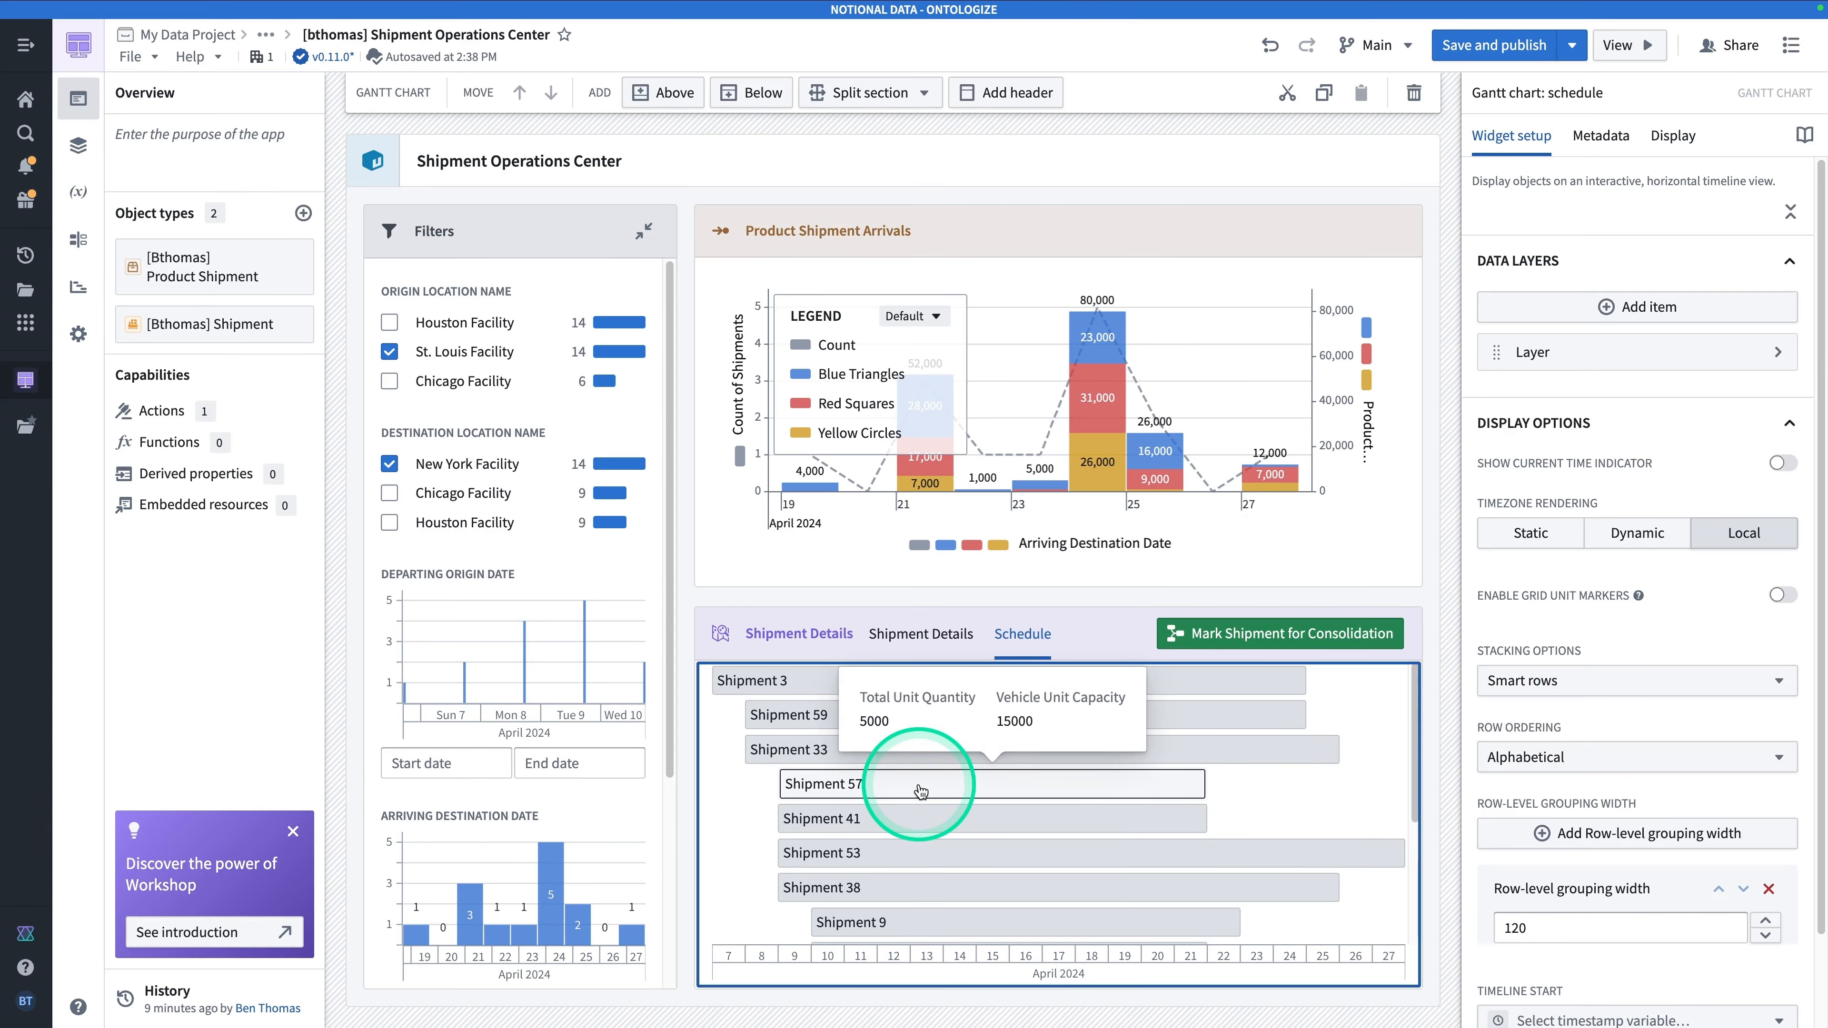
left_click(1261, 634)
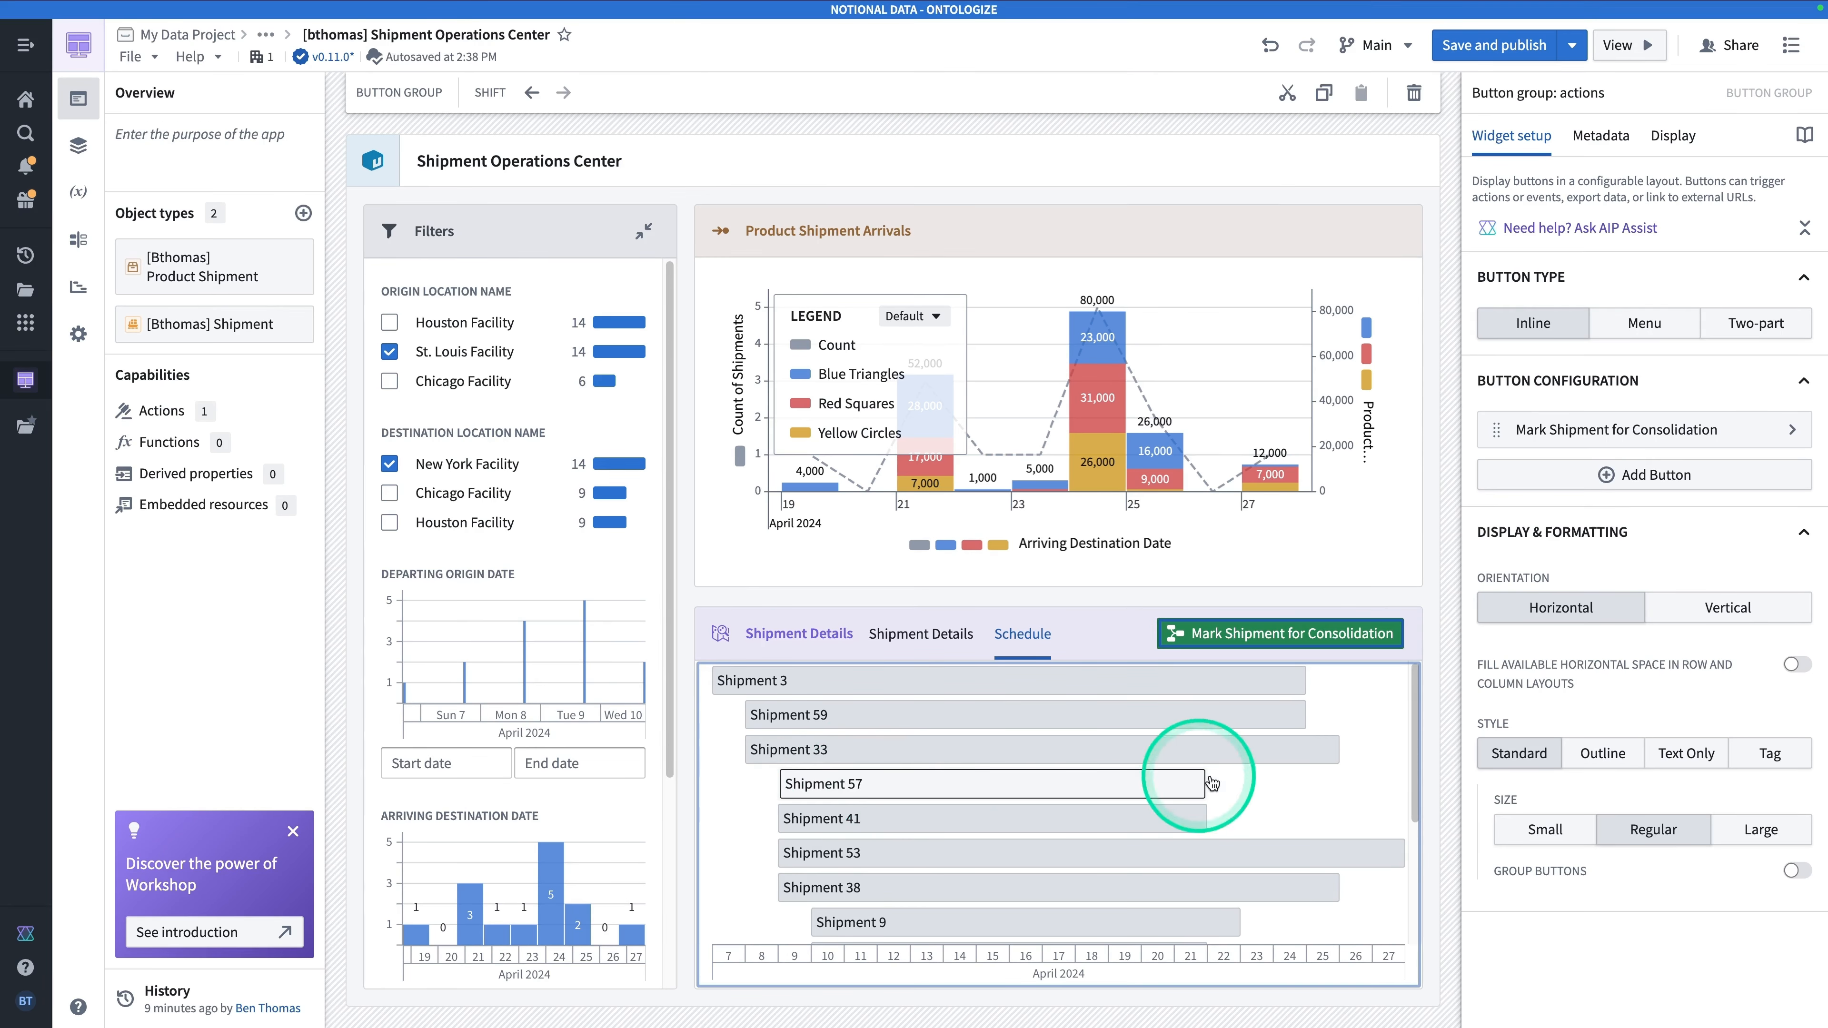
left_click(1269, 807)
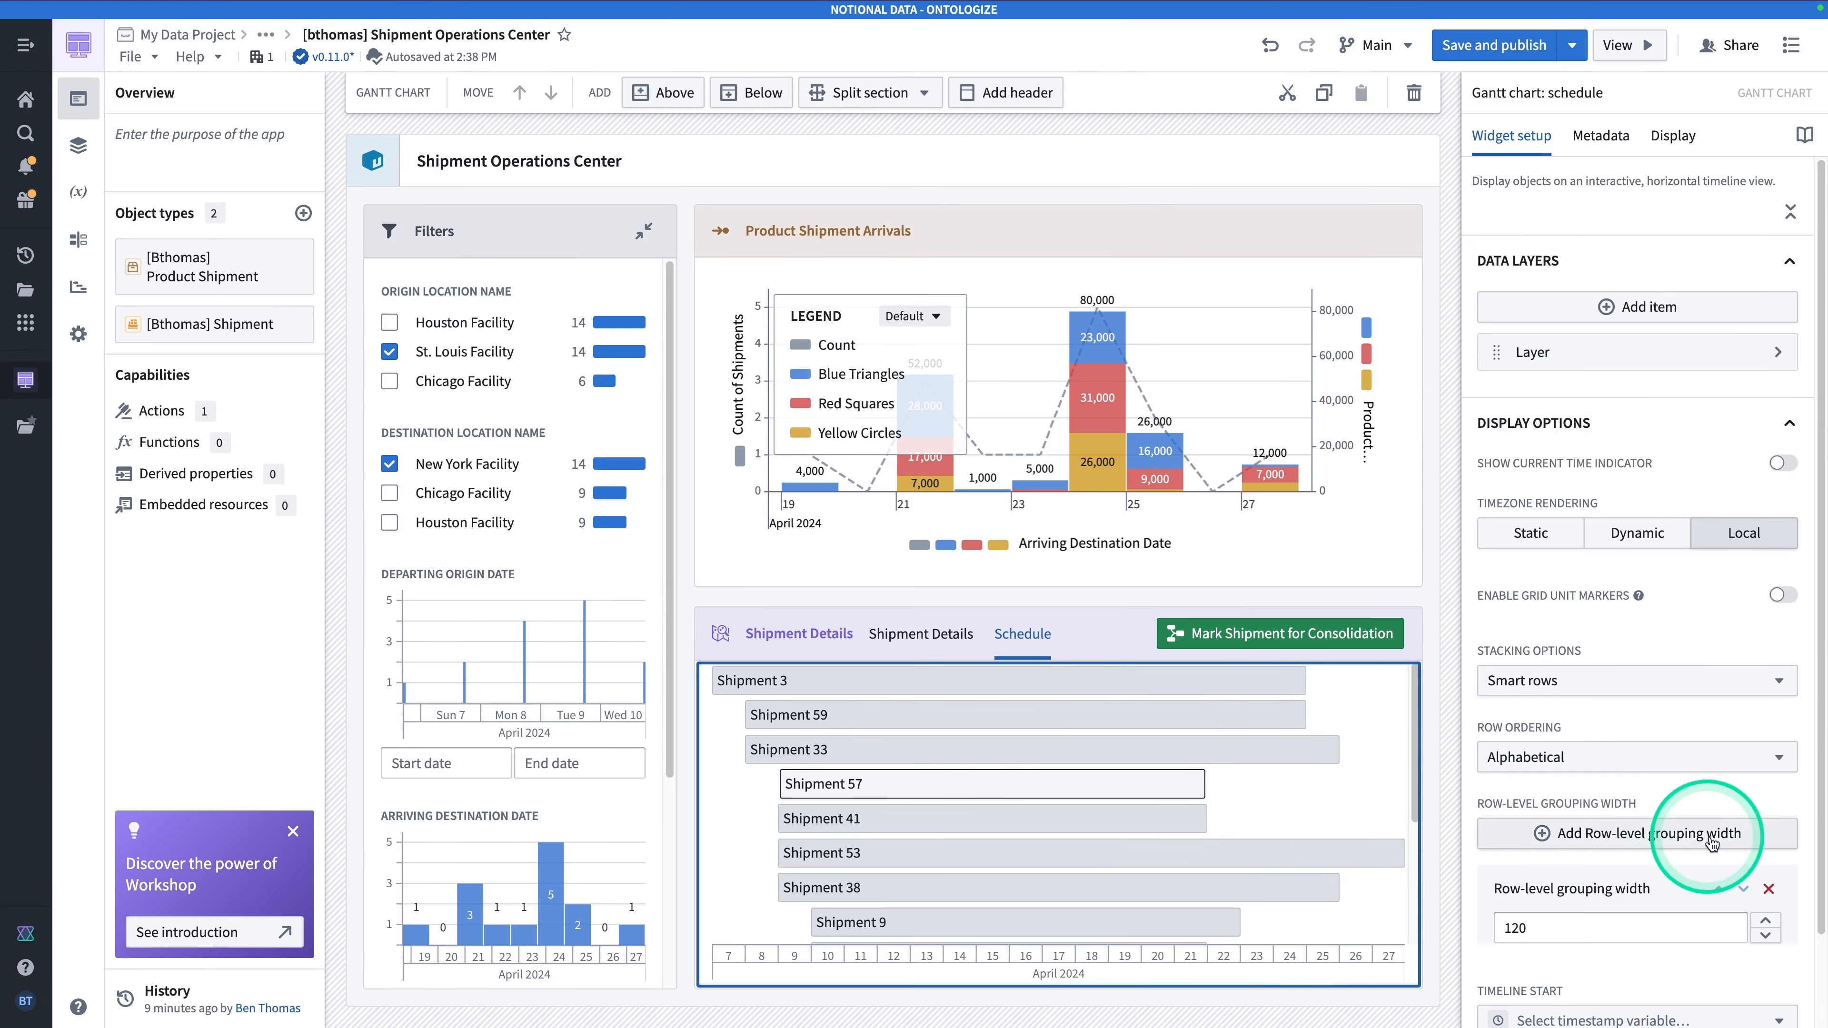
scroll(1682, 735, "down", 2)
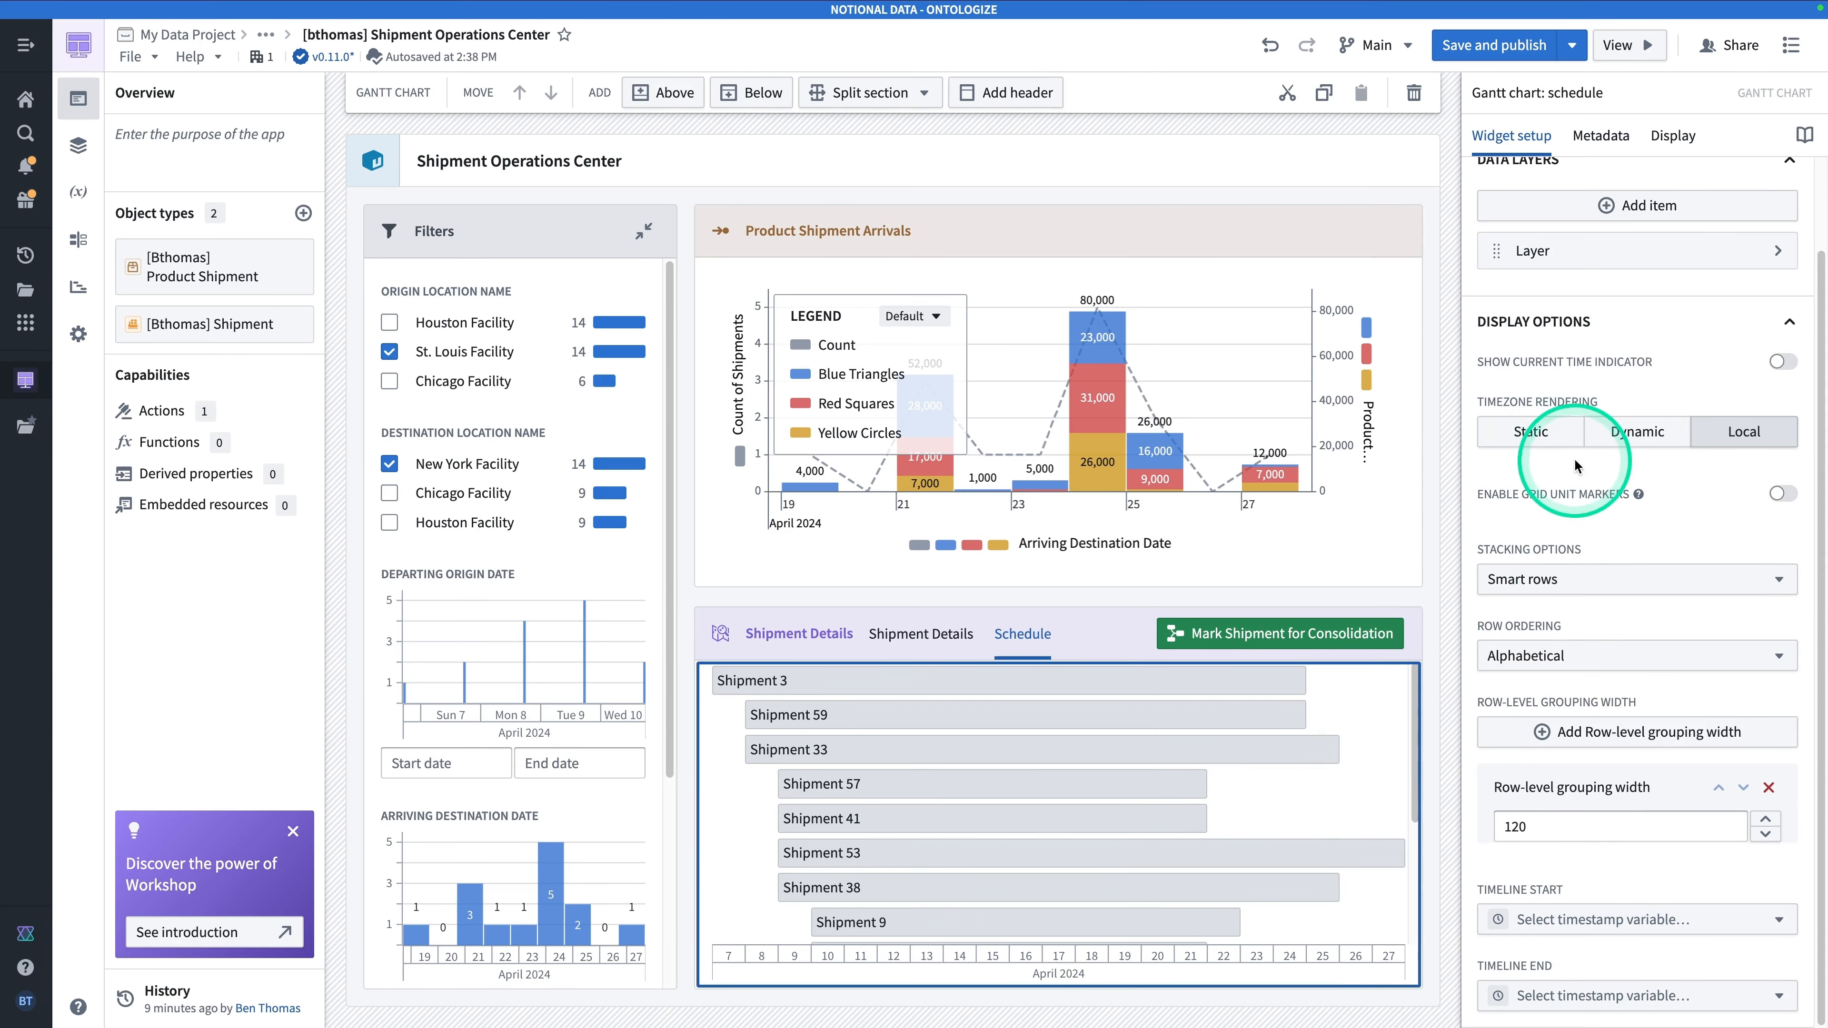
scroll(1620, 432, "up", 2)
left_click(1620, 356)
scroll(1647, 728, "down", 12)
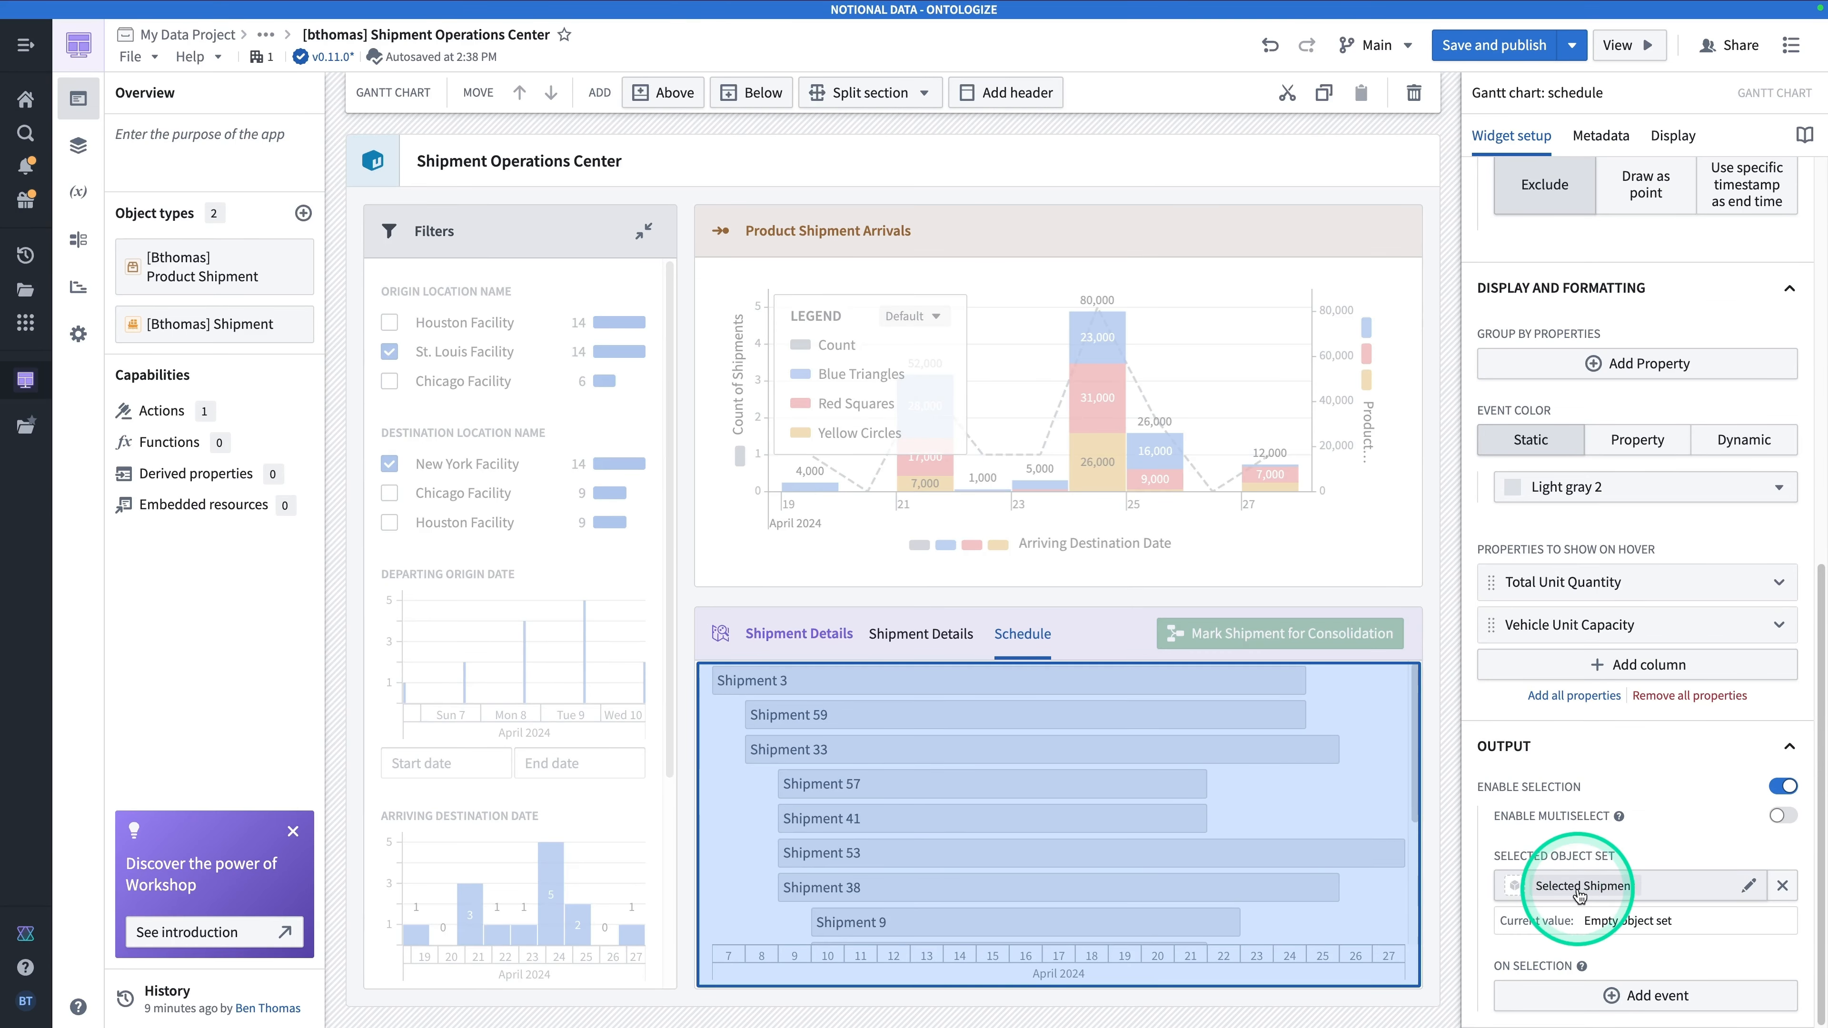
In the button's parameter defaults, set the Shipment parameter's local default value to the Selected Shipment variable.
left_click(1276, 641)
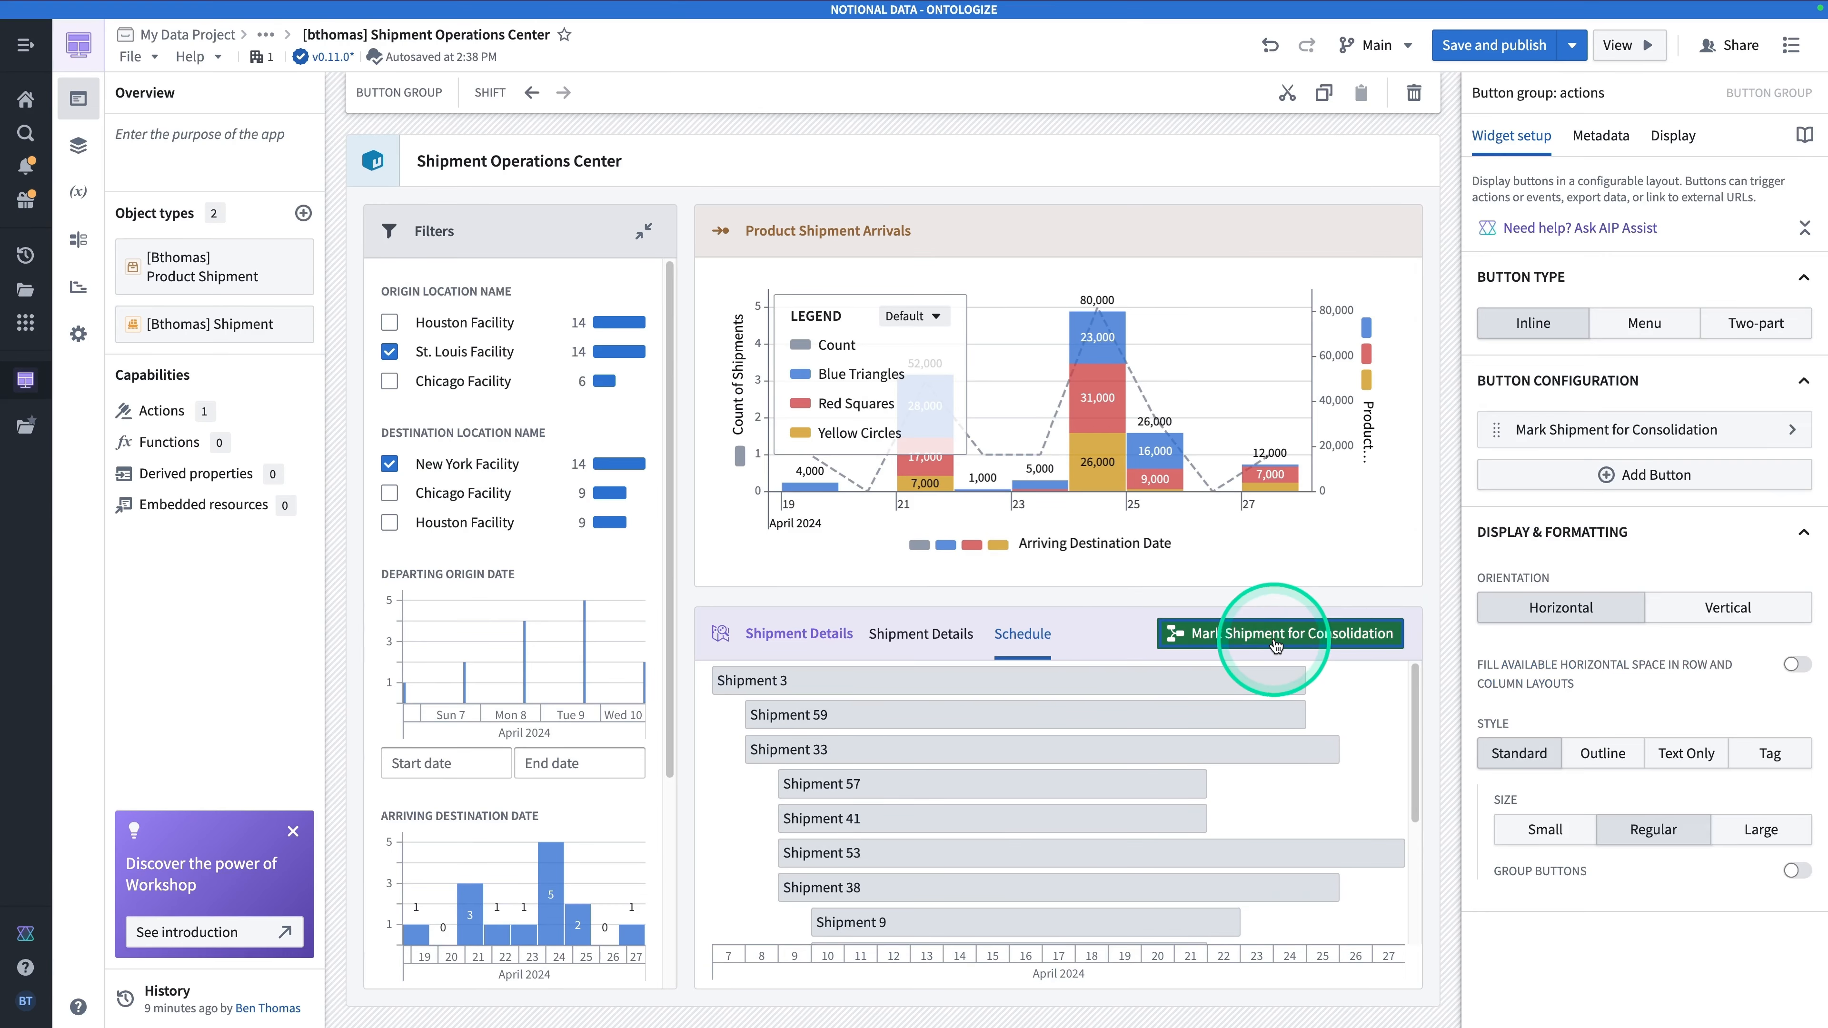
left_click(1706, 430)
scroll(1648, 702, "down", 8)
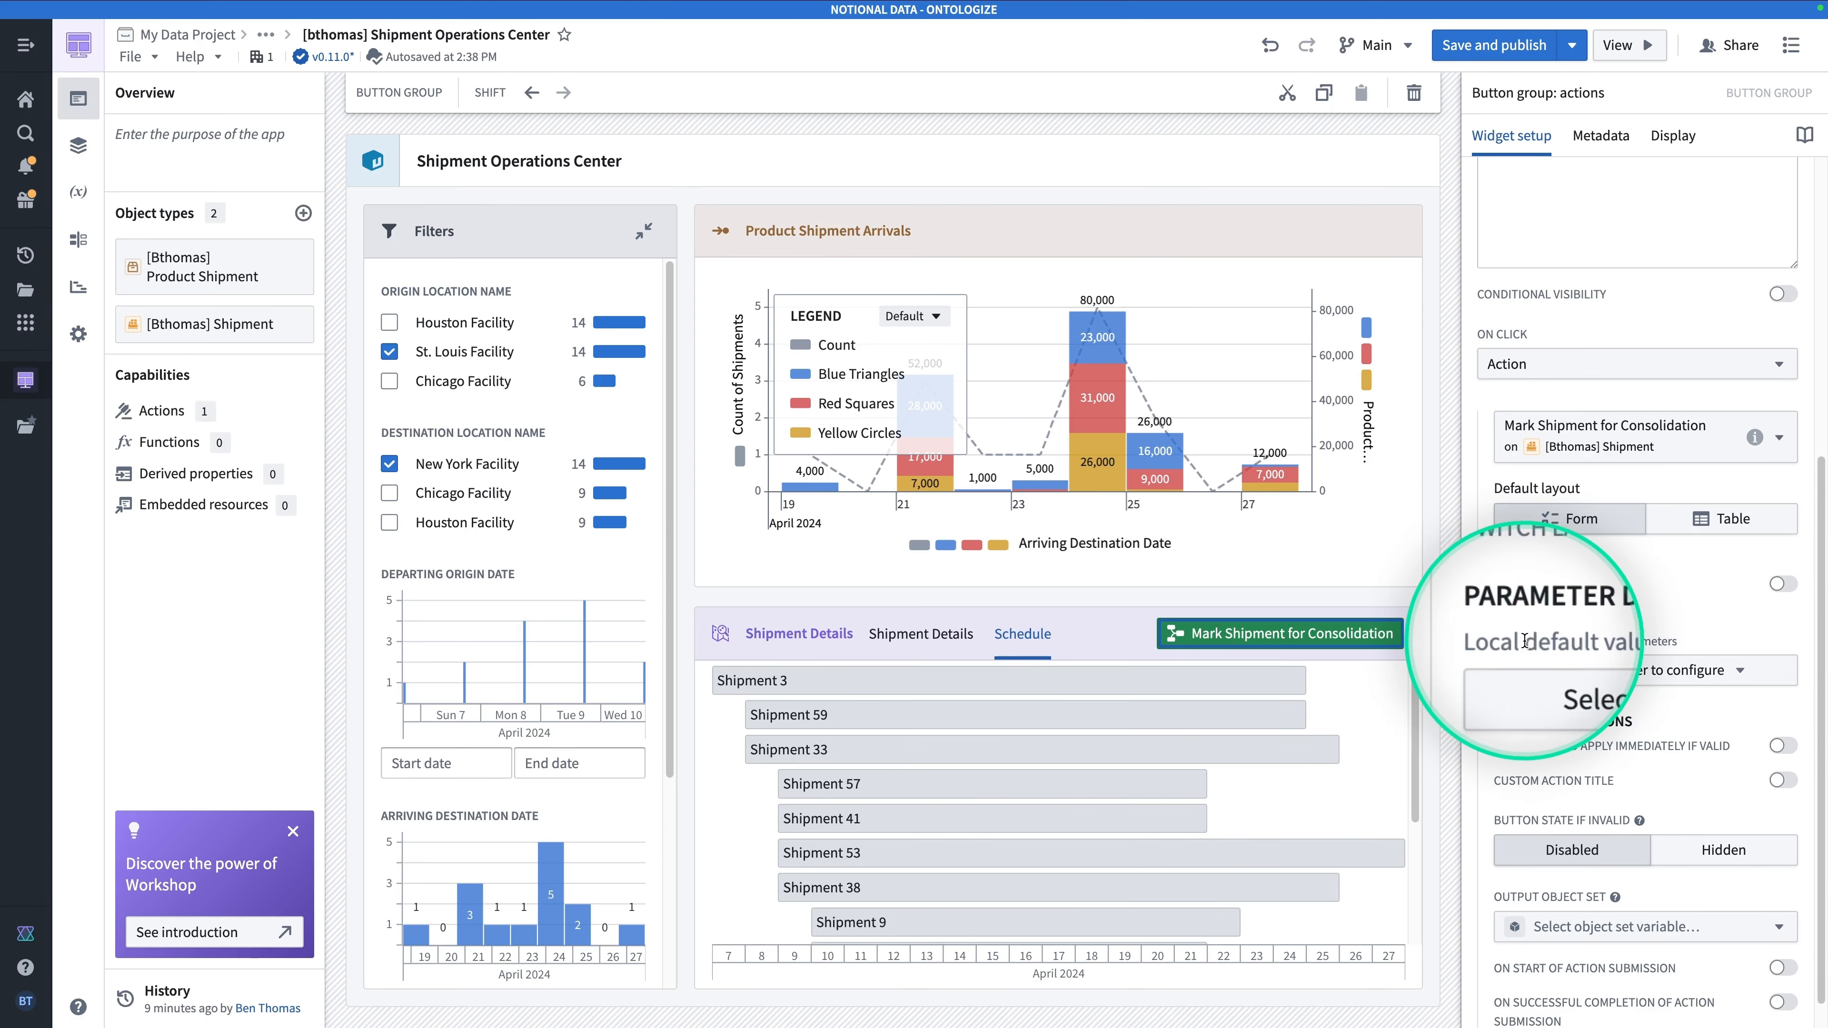
left_click(1609, 677)
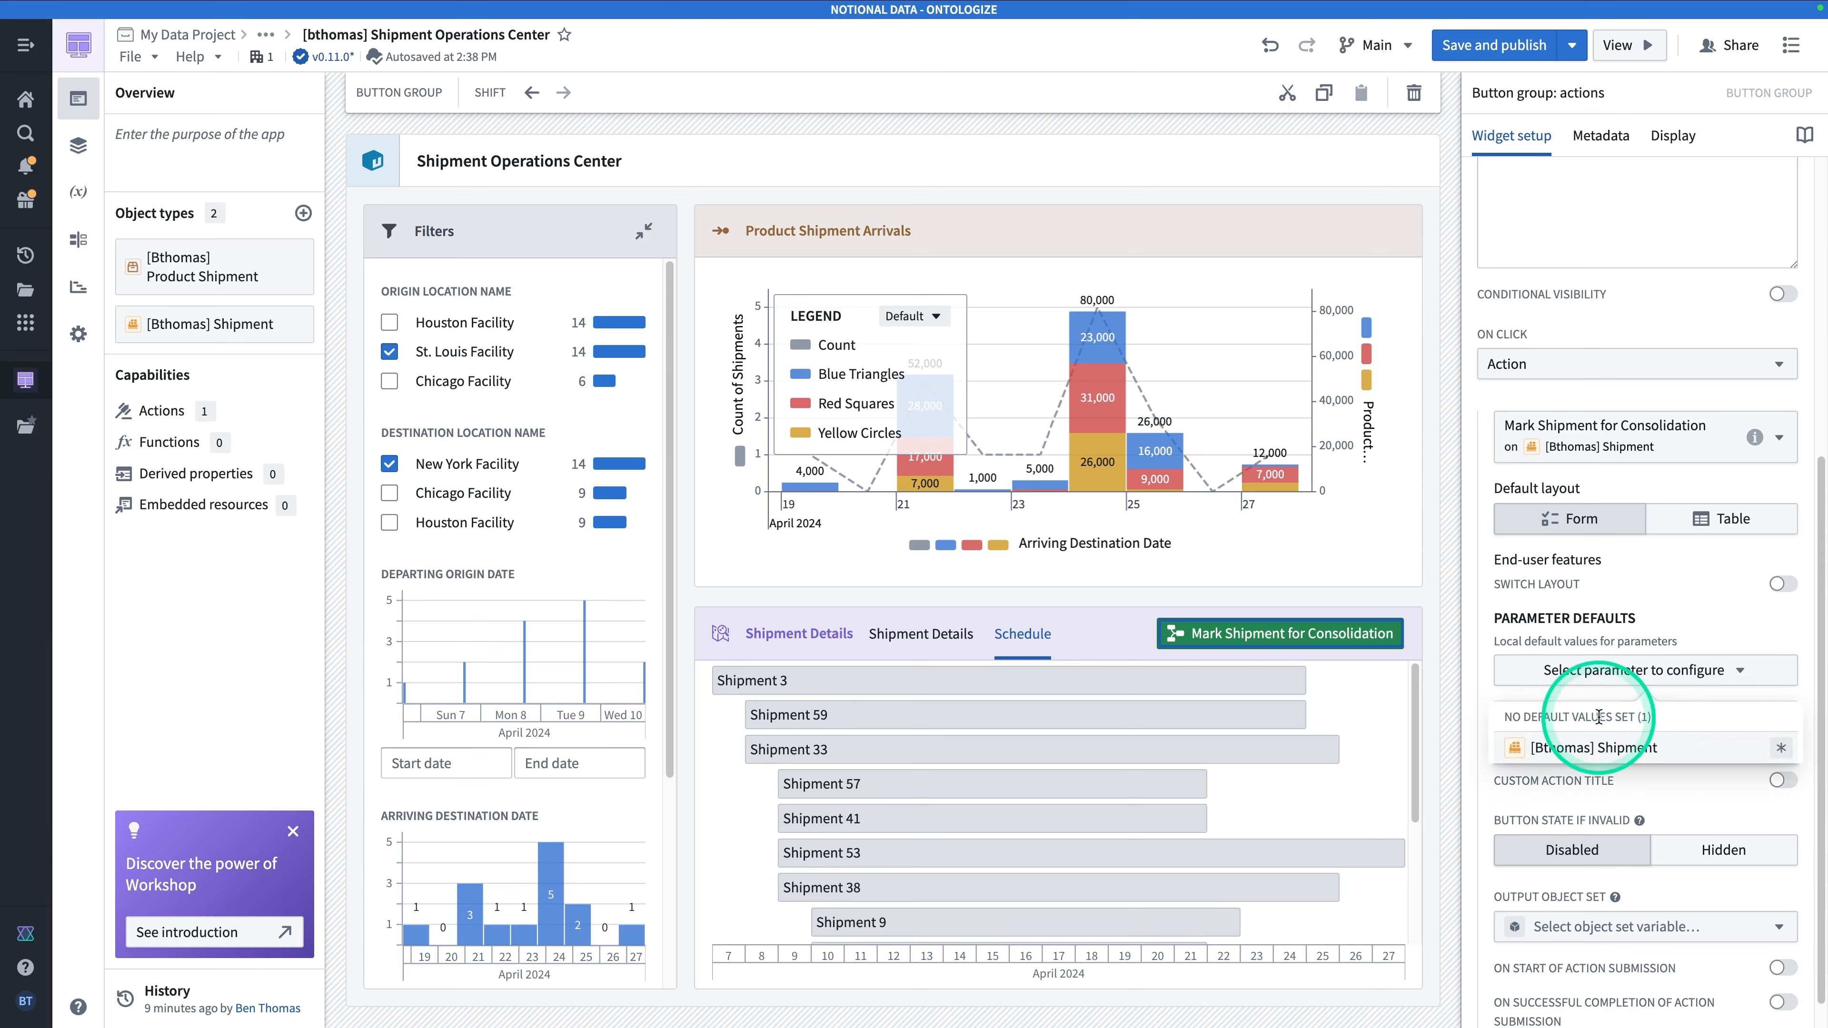
left_click(1601, 753)
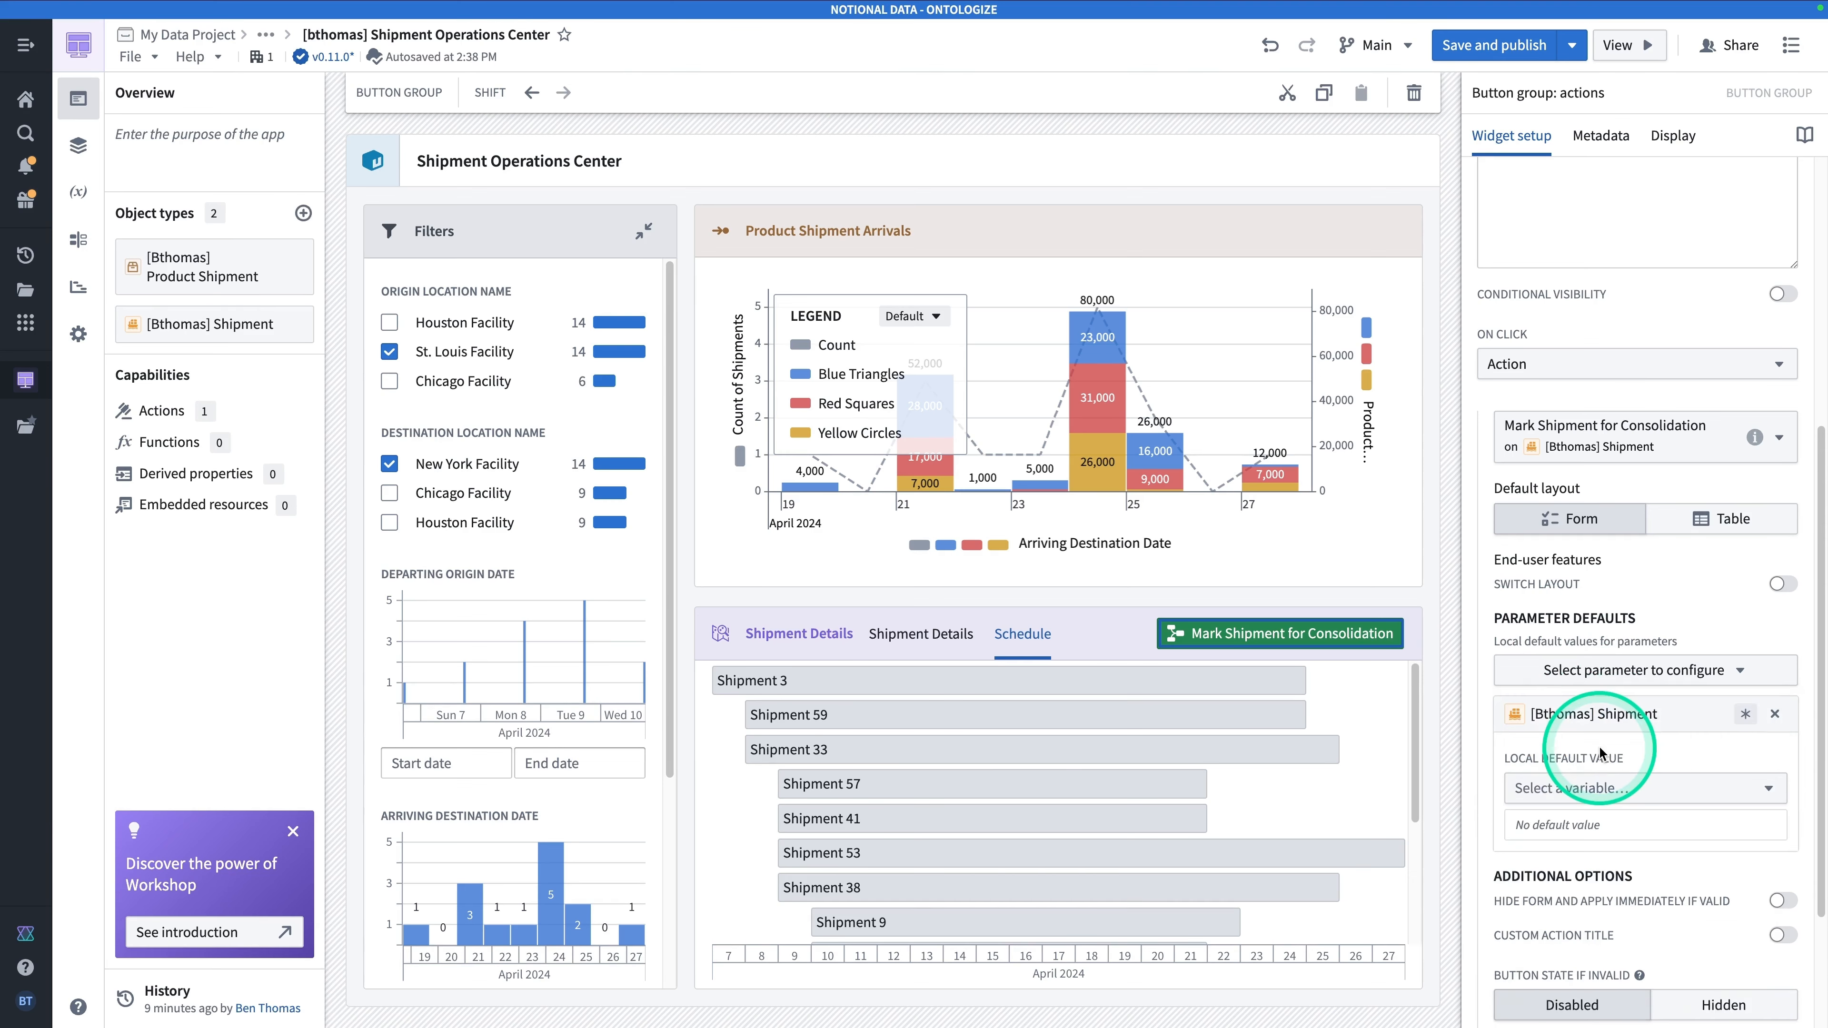
left_click(1594, 788)
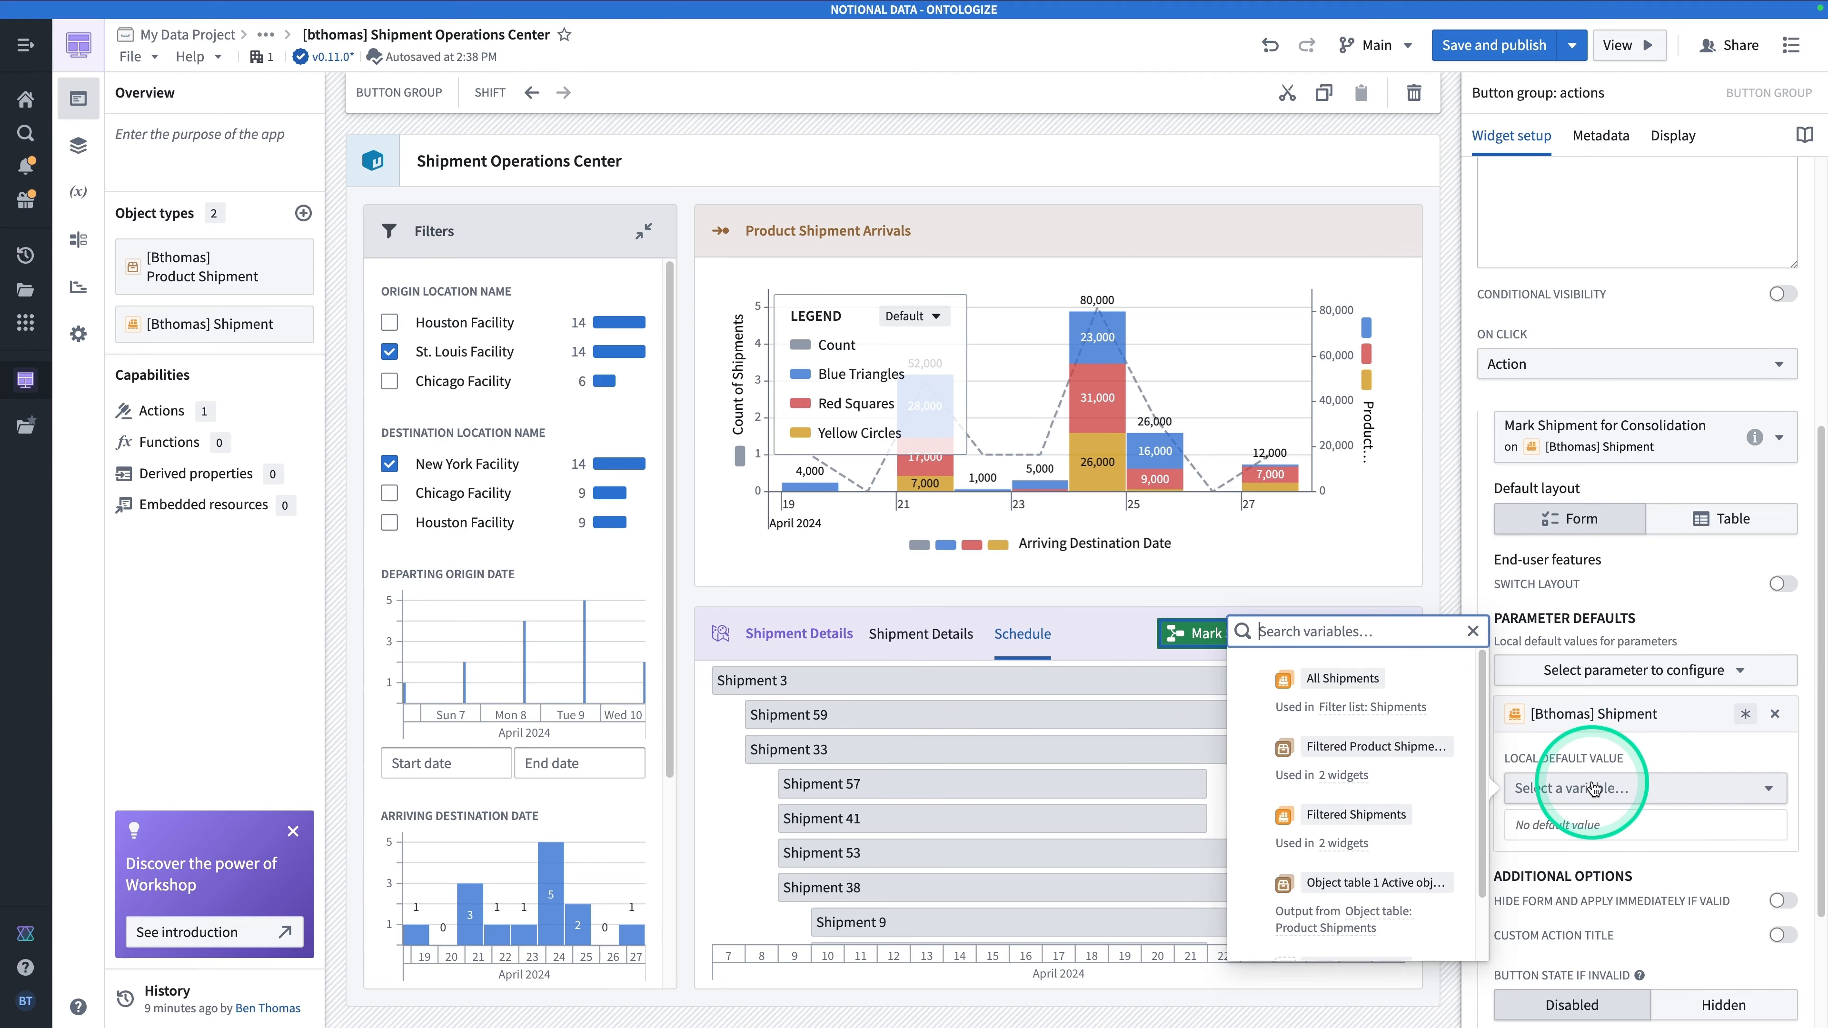
scroll(1421, 809, "down", 2)
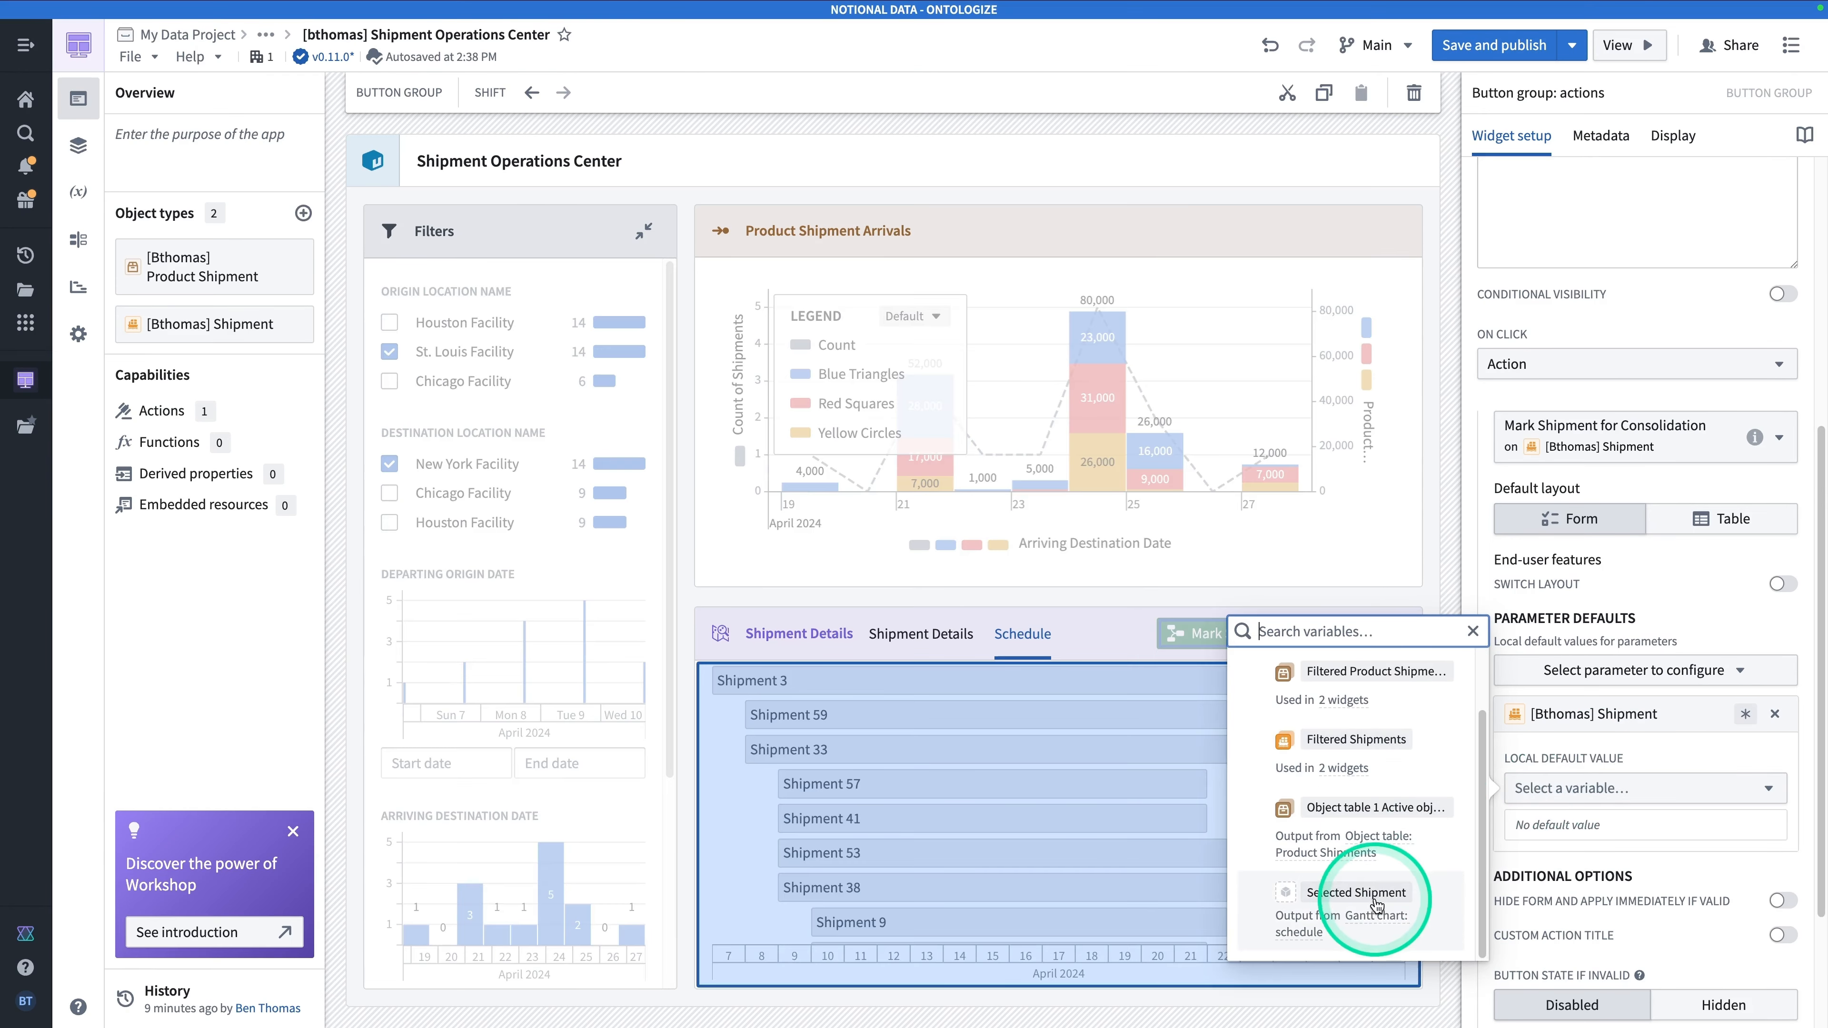
left_click(1349, 913)
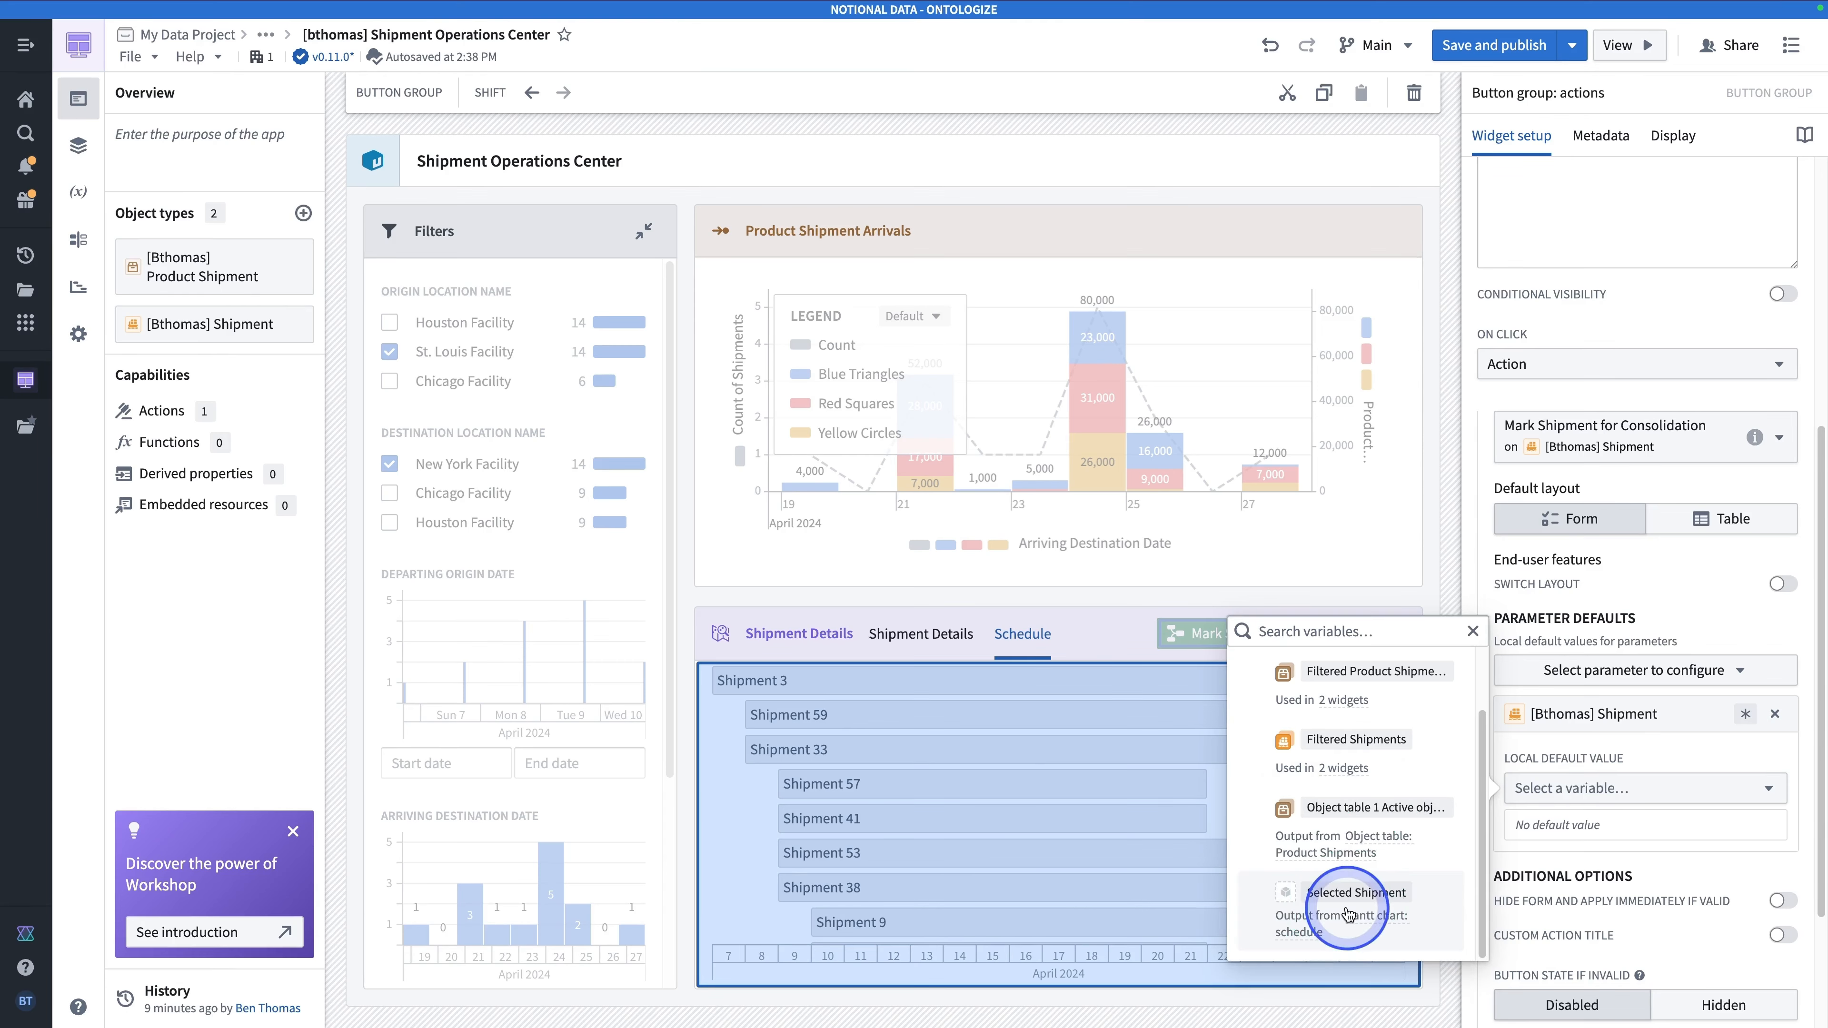
Test the action form with Shipment 57 selected in the schedule, try adding Shipments 10, 13 and 11, and close it without submitting.
left_click(932, 783)
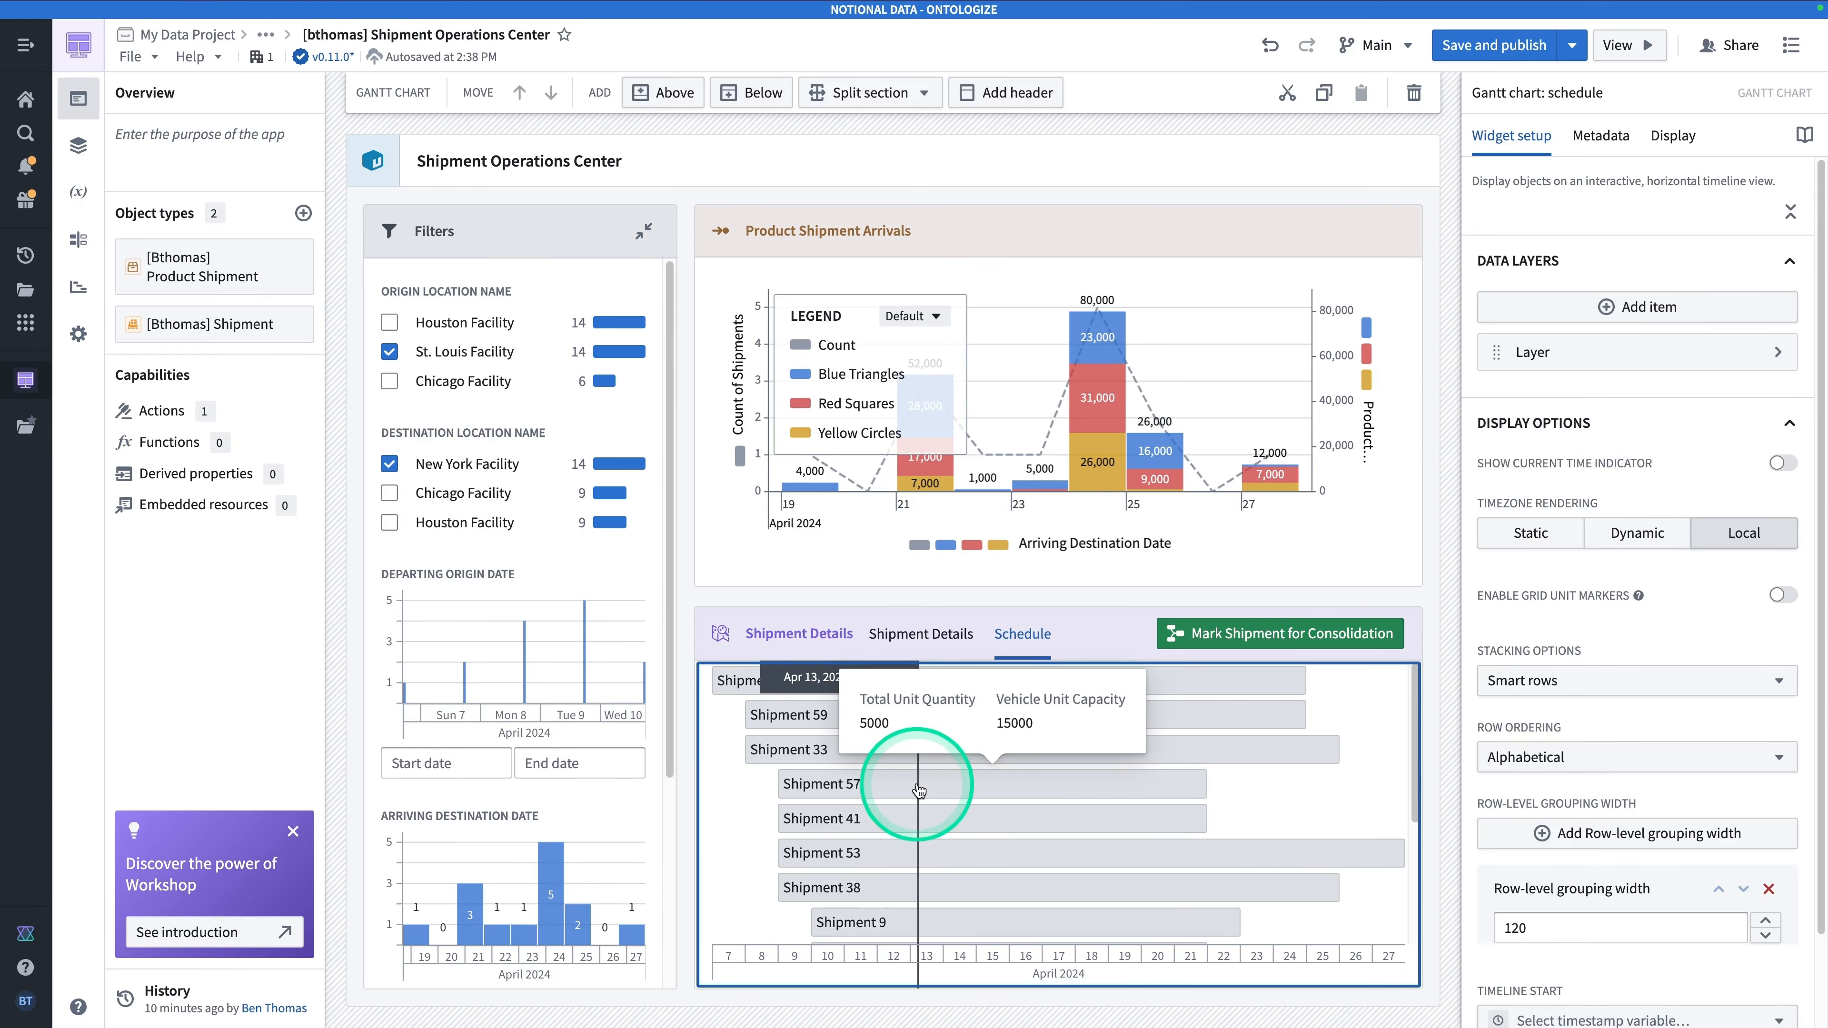
left_click(918, 787)
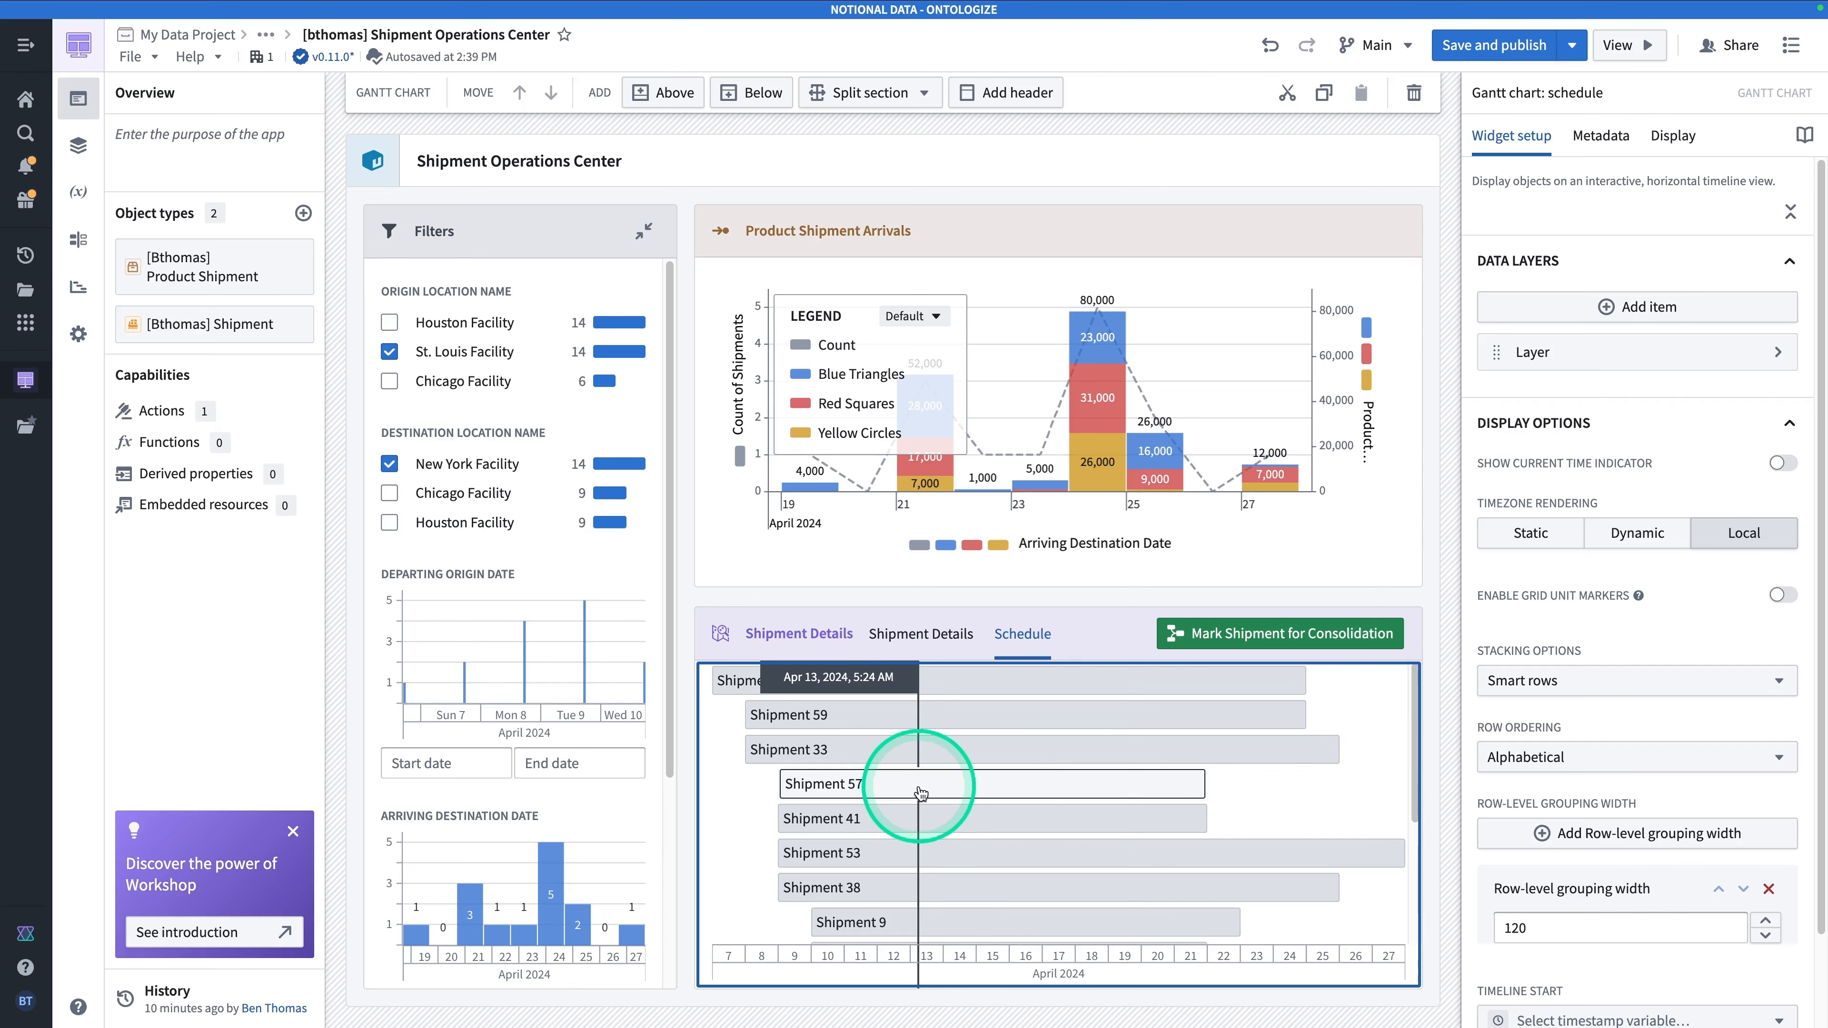
left_click(1275, 636)
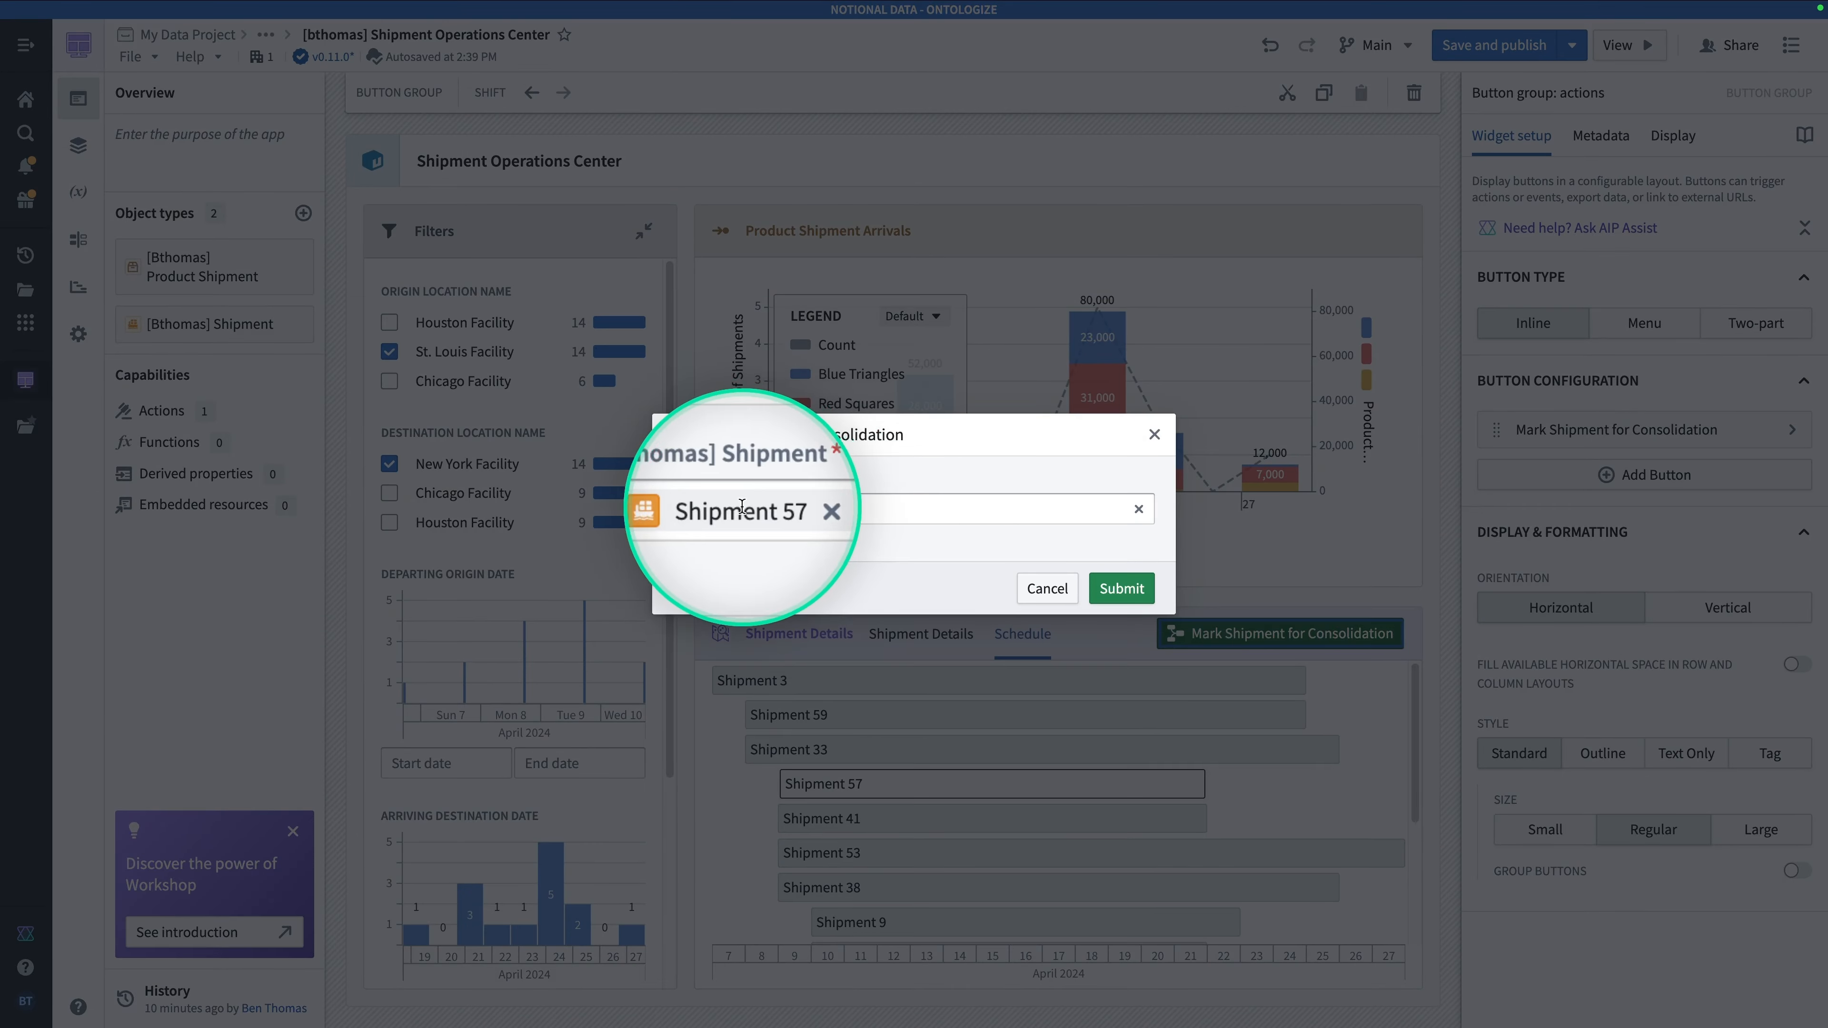
left_click(833, 501)
left_click(804, 619)
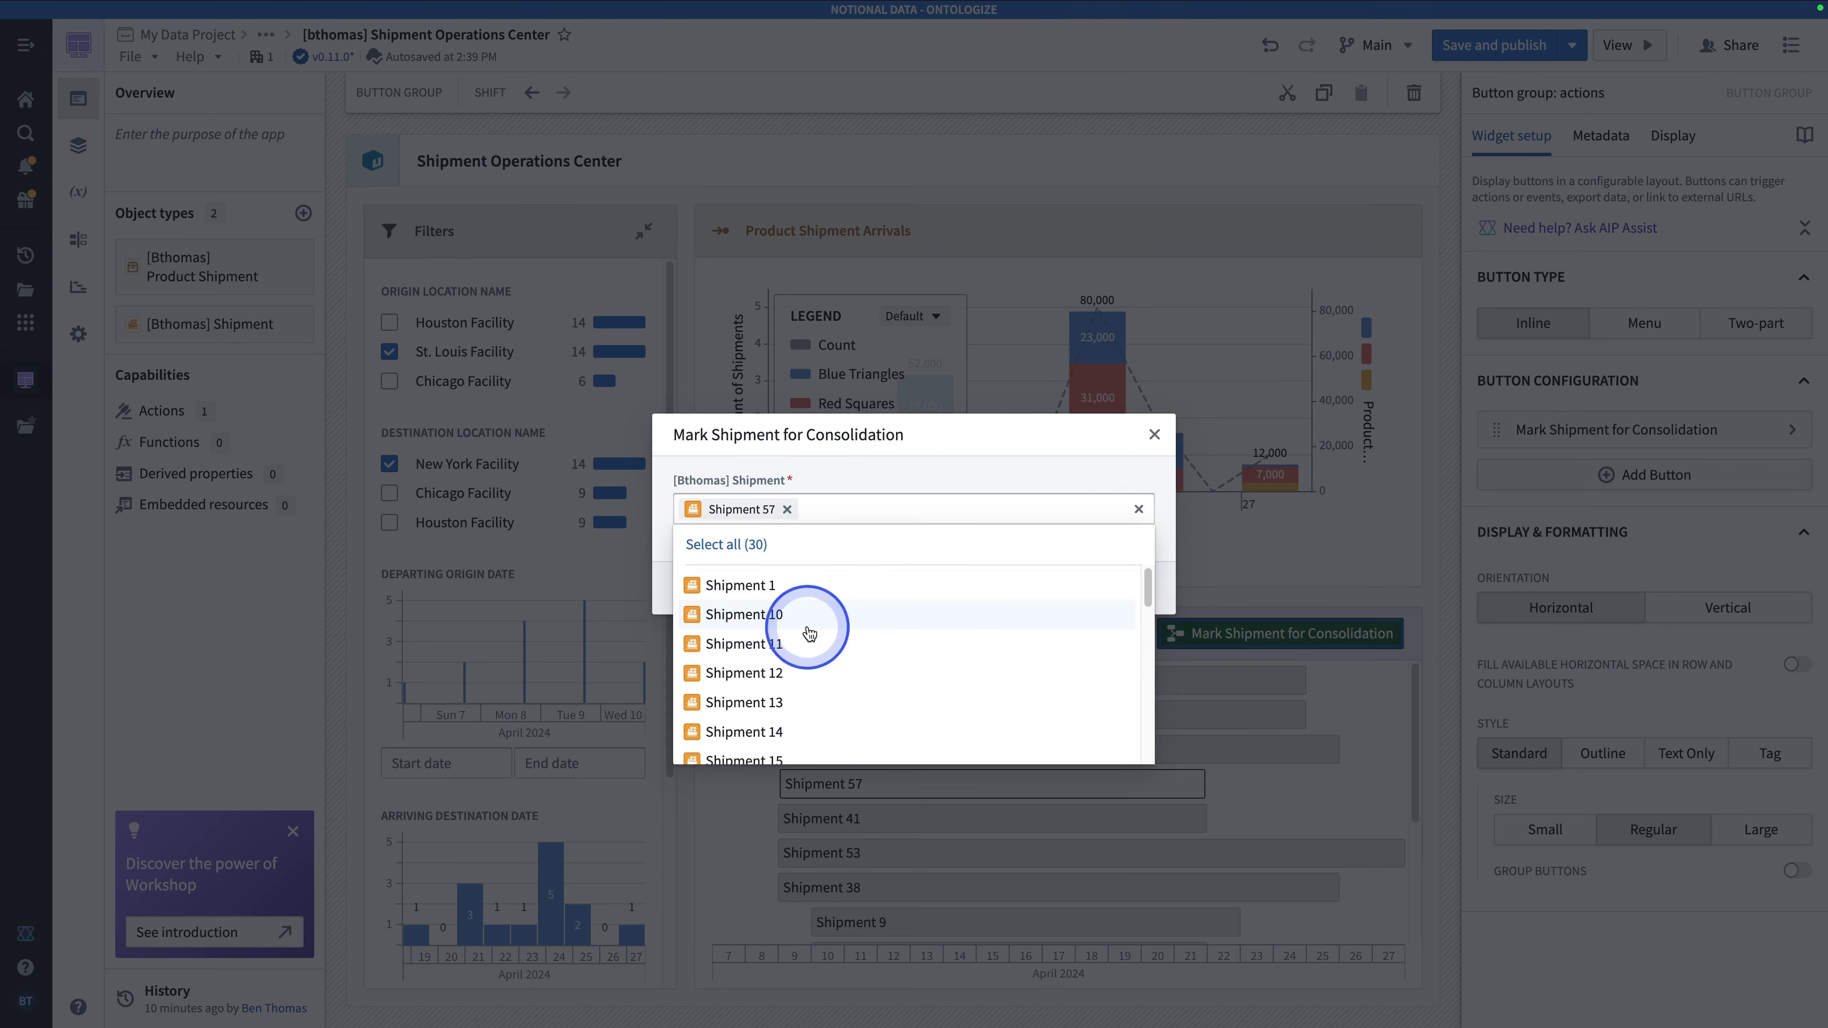
left_click(813, 703)
left_click(787, 654)
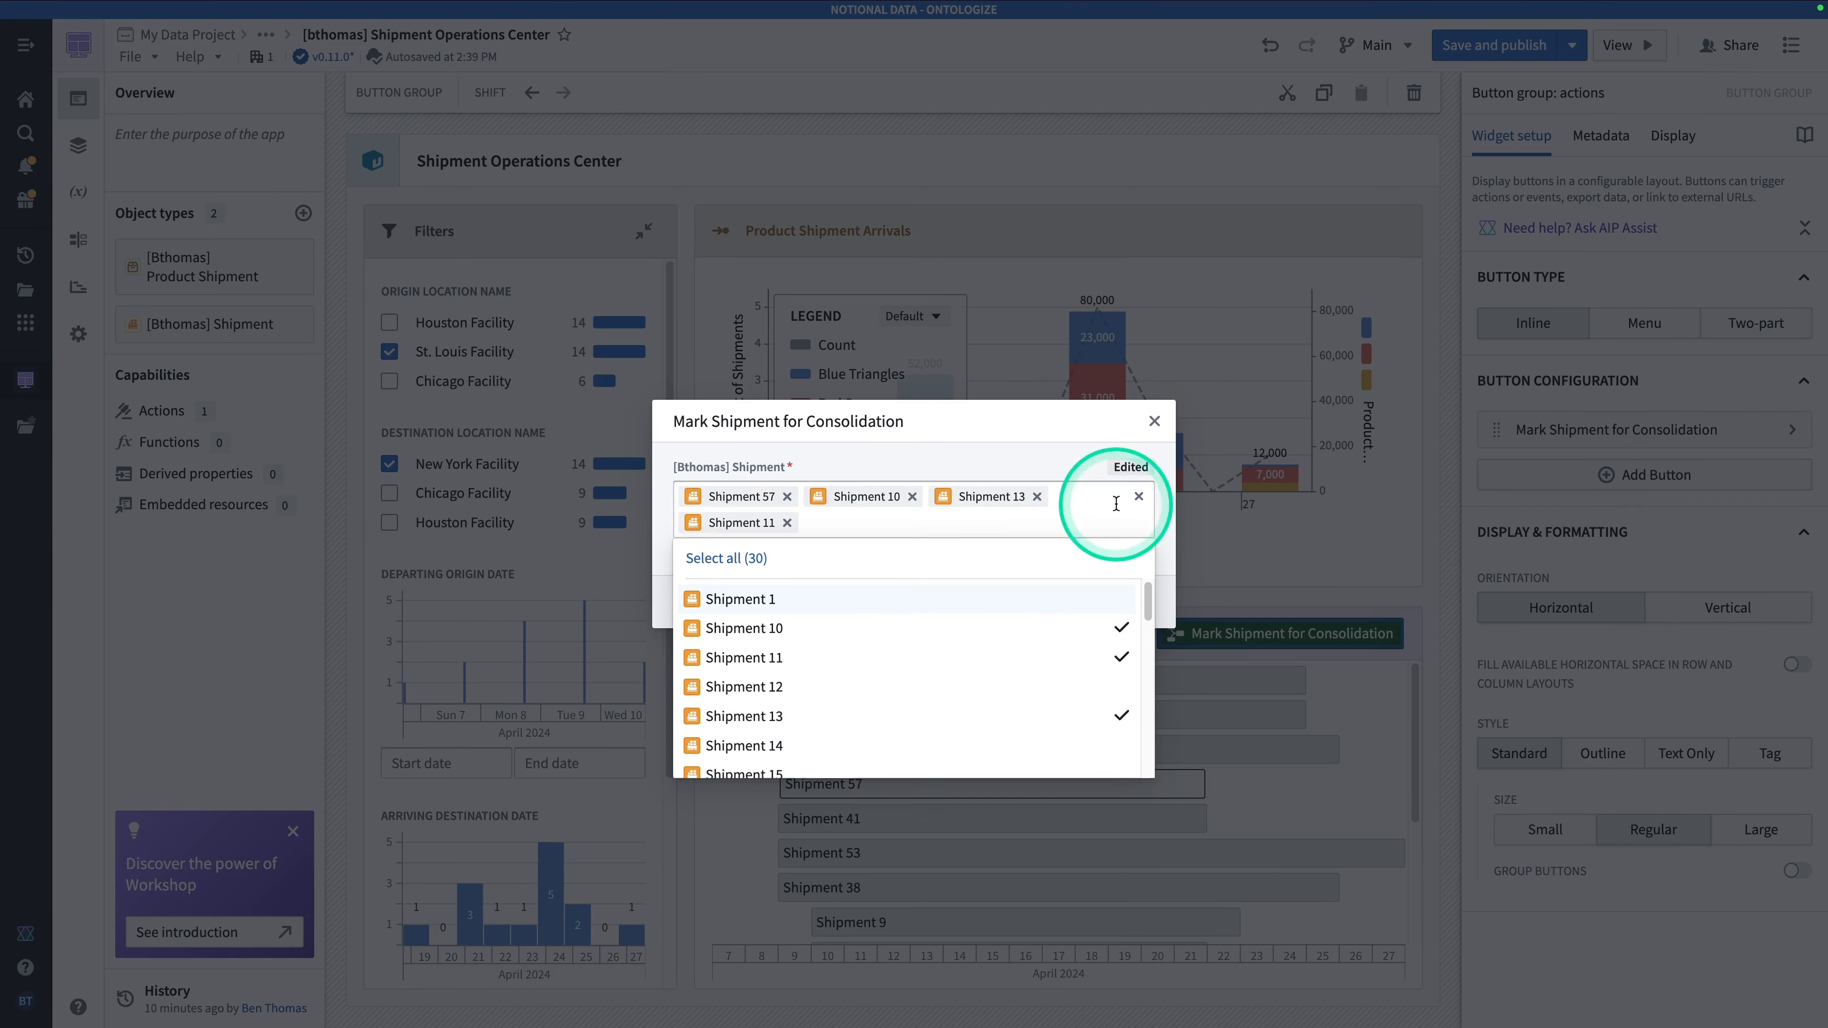
left_click(1151, 425)
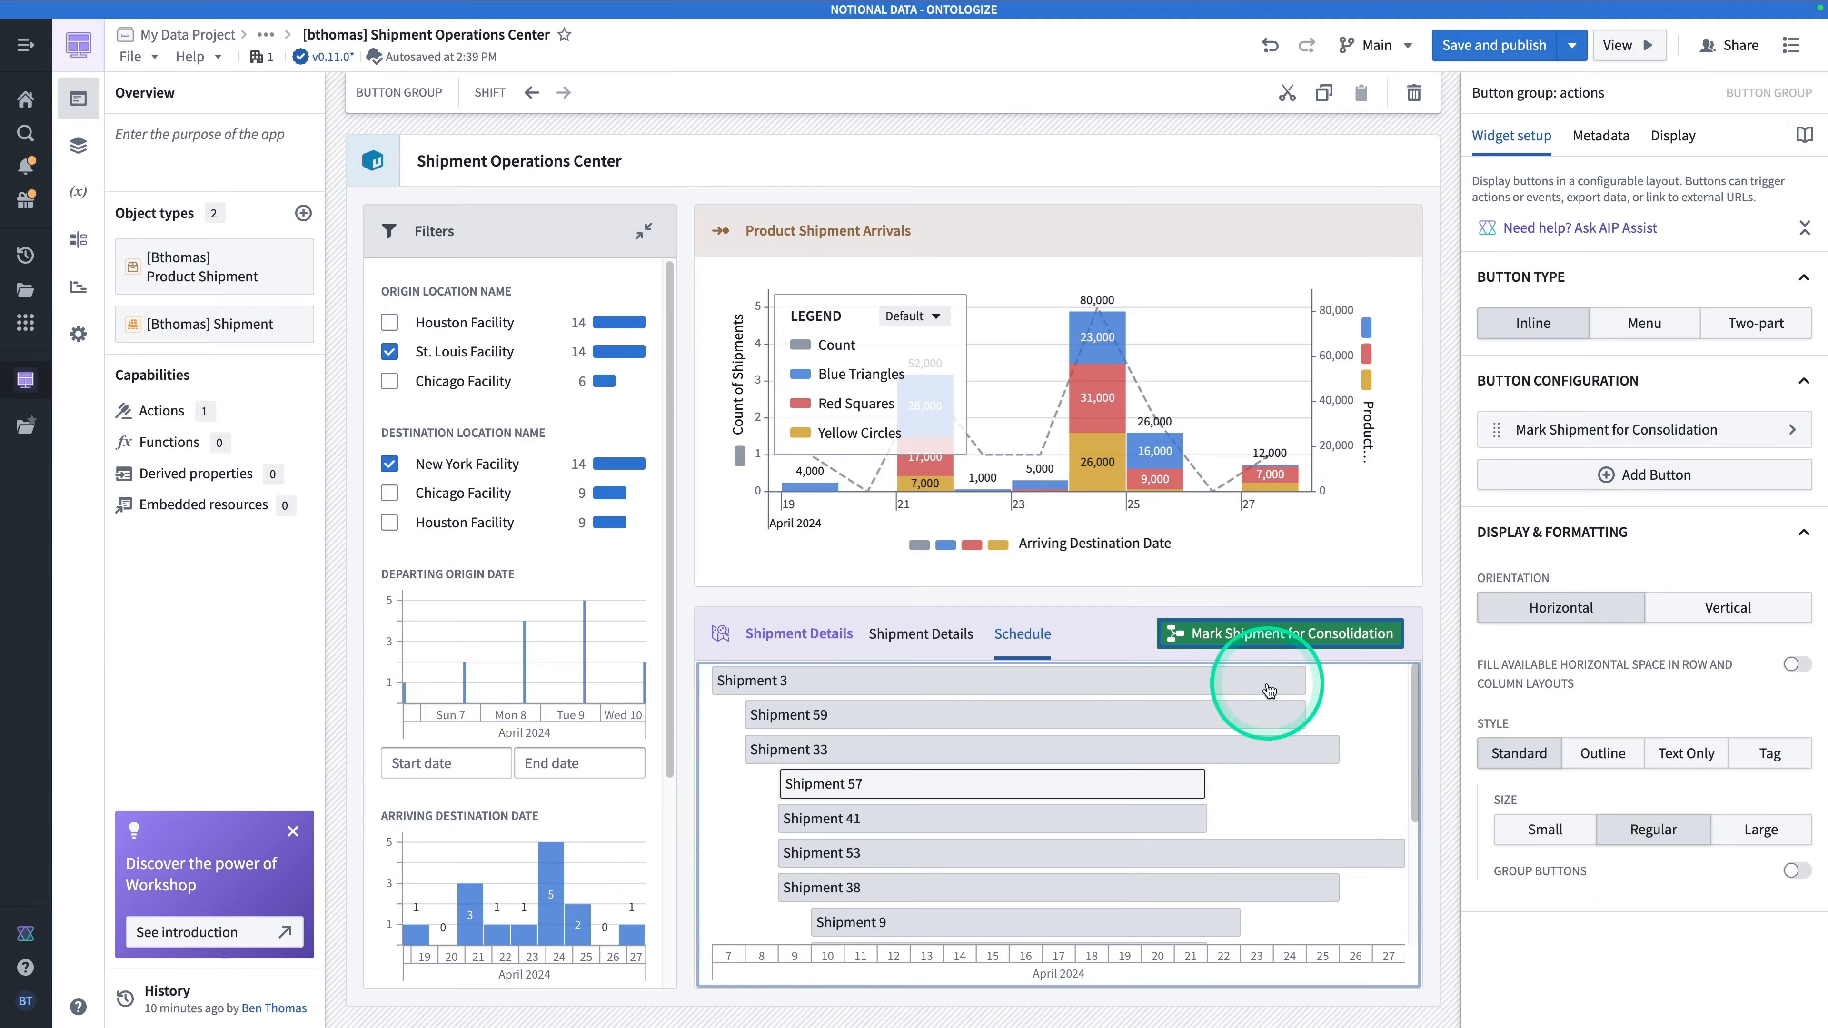
Set the Shipment parameter's visibility in the button's action form to Disabled.
left_click(1678, 429)
scroll(1634, 648, "down", 10)
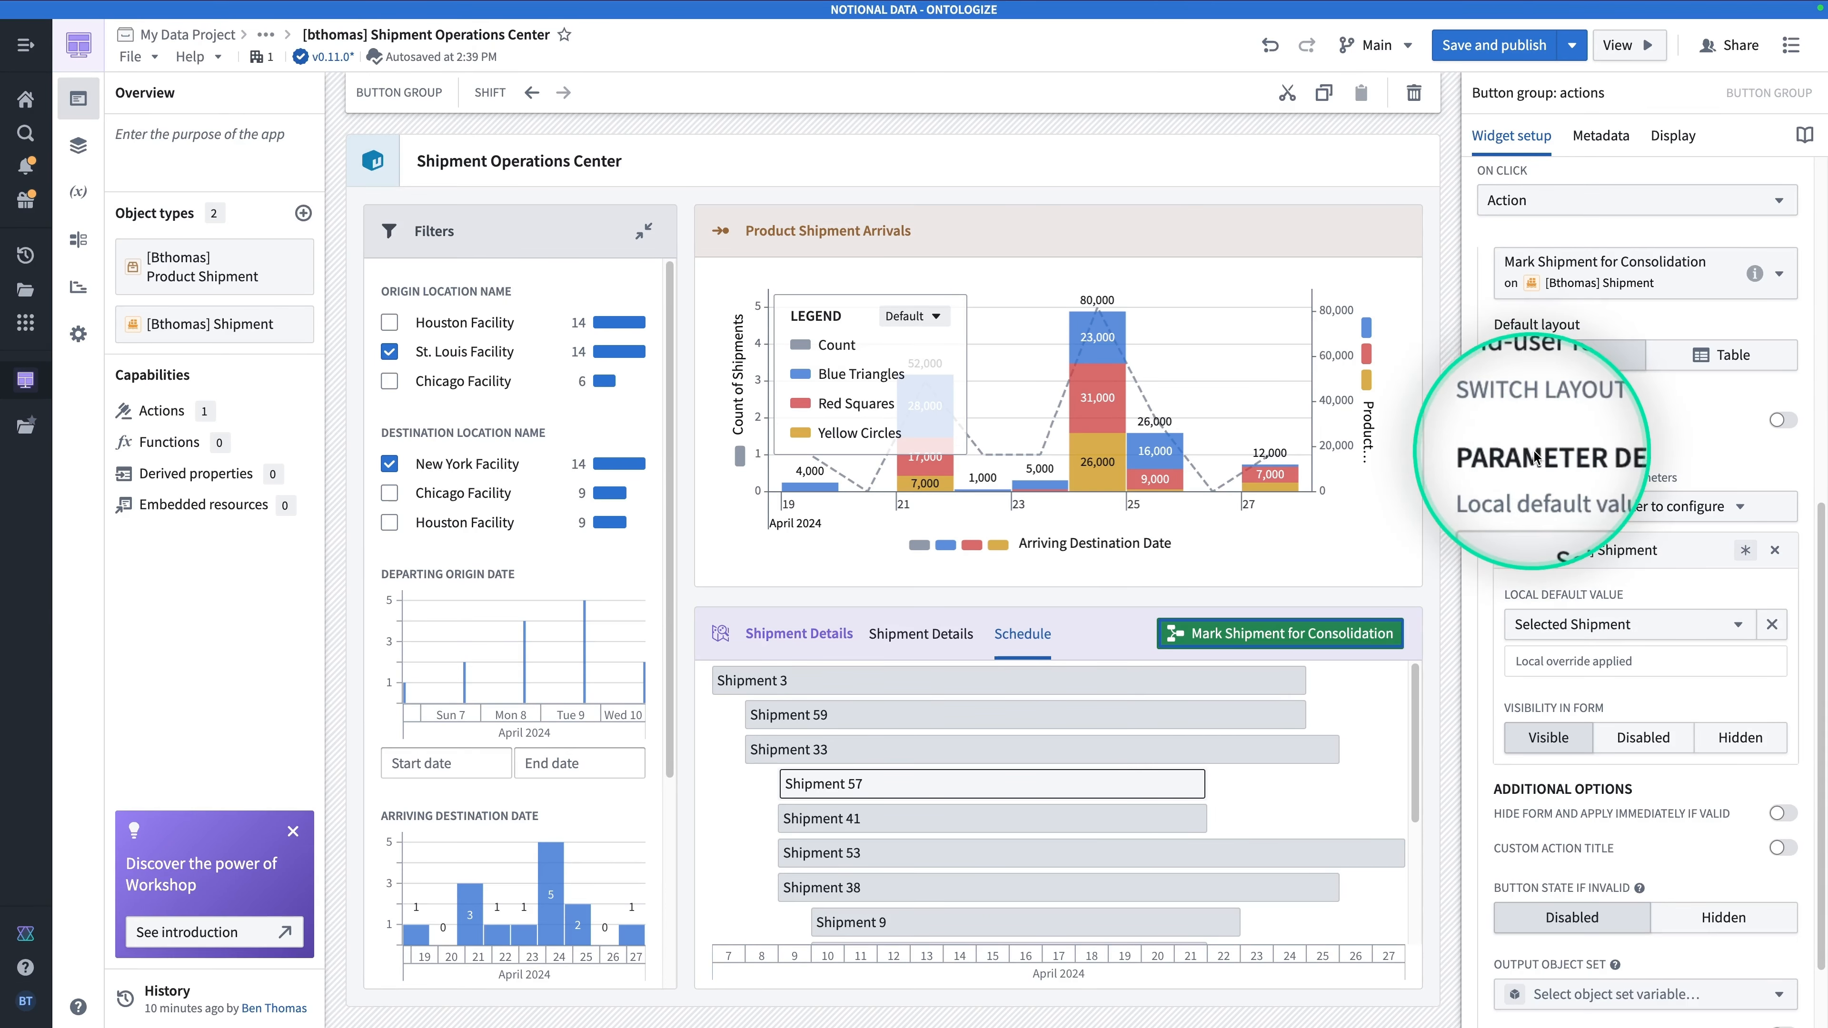
left_click(1650, 744)
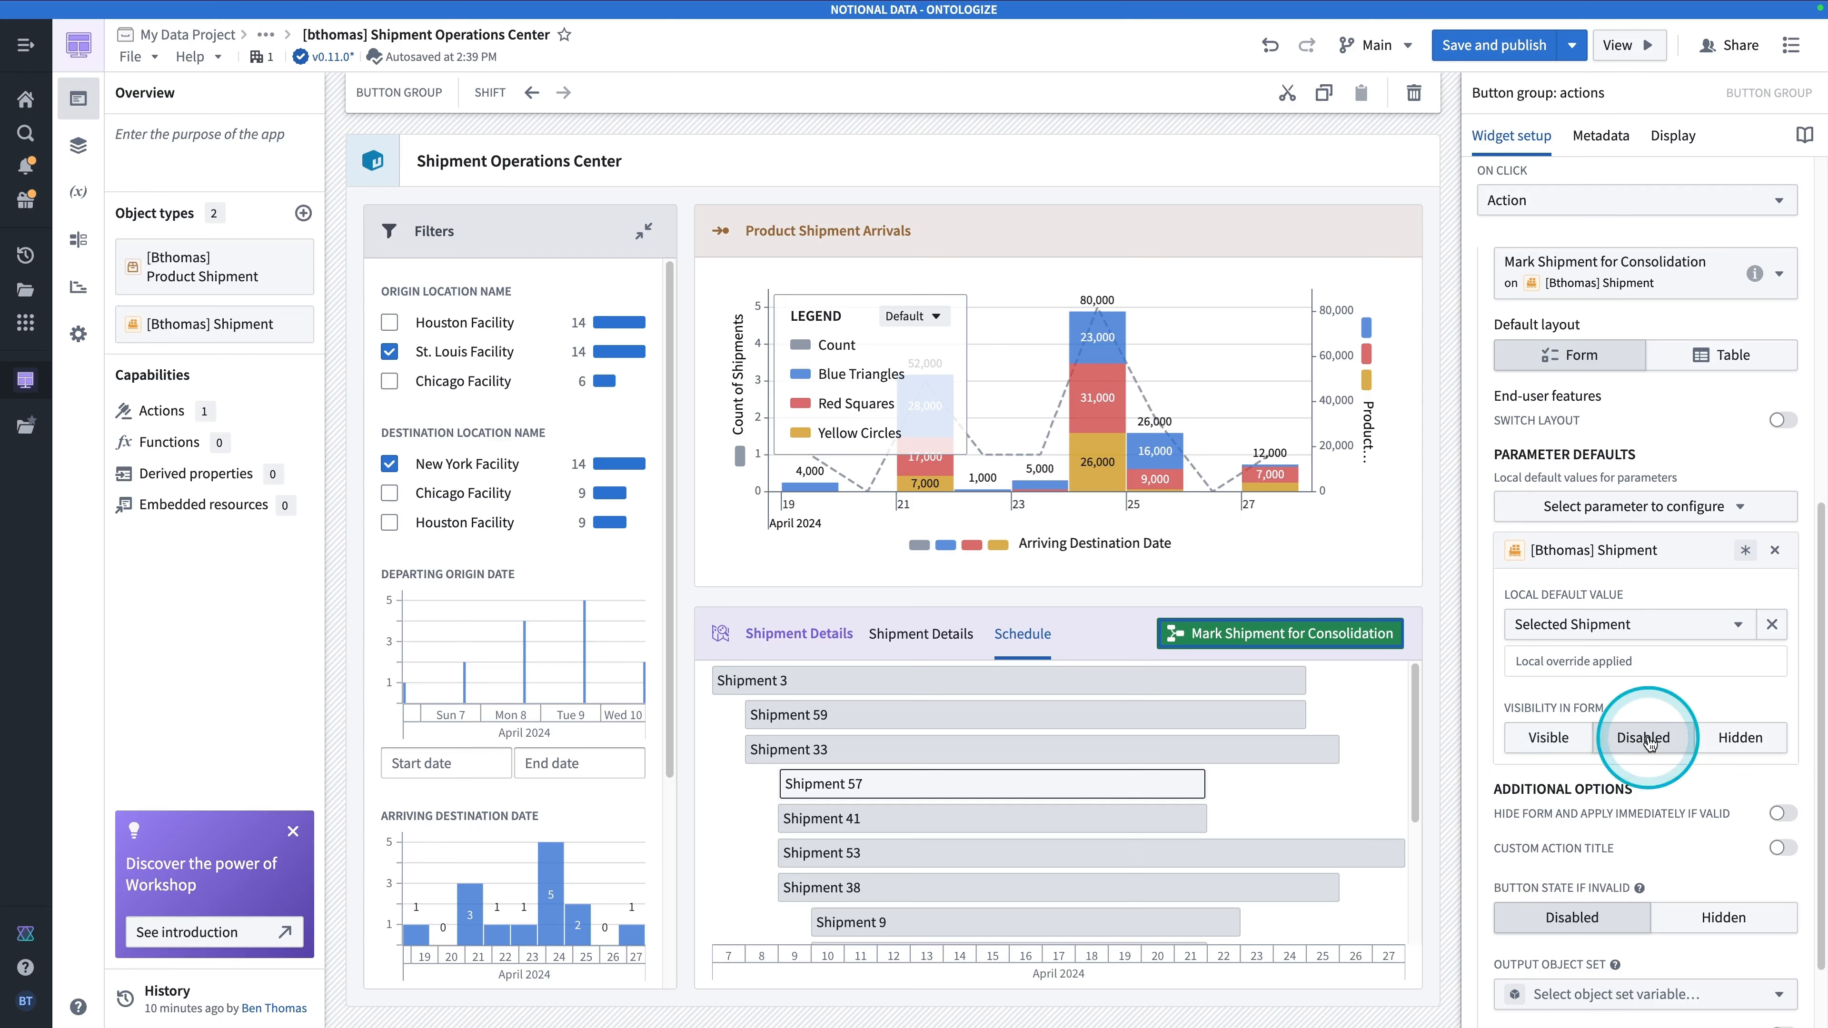
Reopen the consolidation form to check whether the Shipment parameter can be edited, and close it without submitting.
left_click(1267, 634)
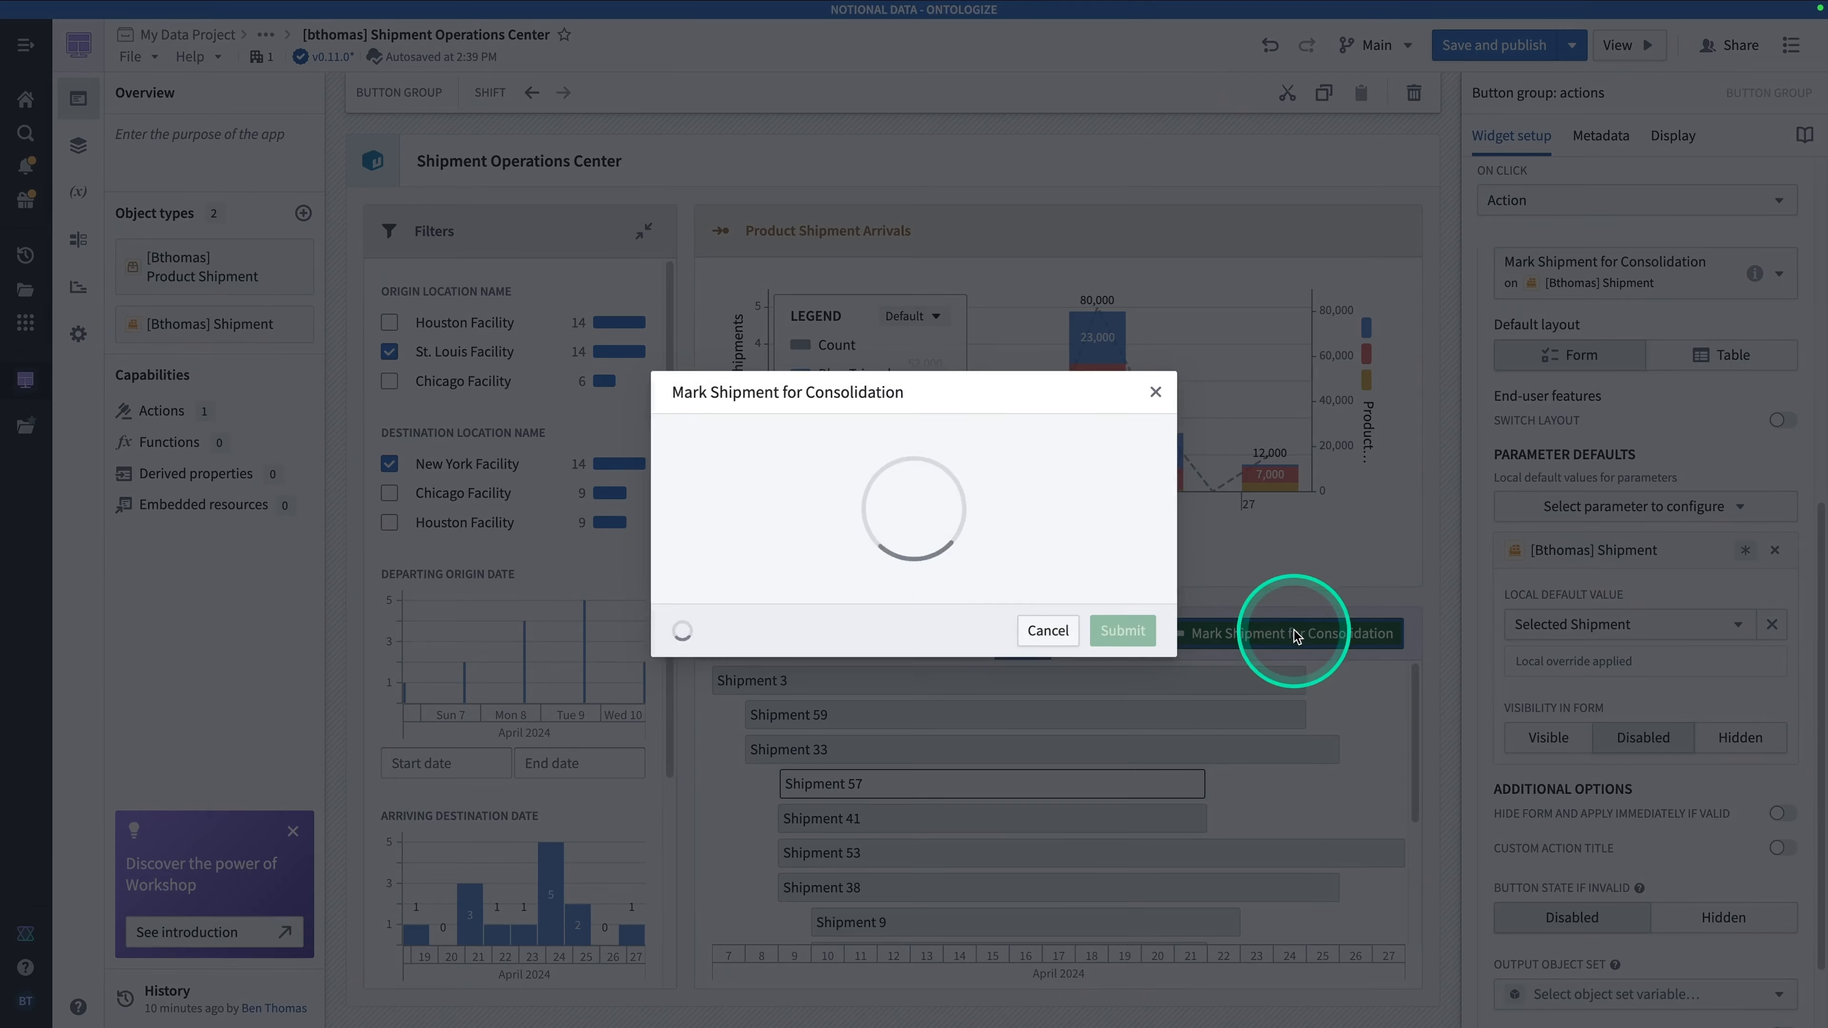
triple_click(739, 504)
left_click(818, 492)
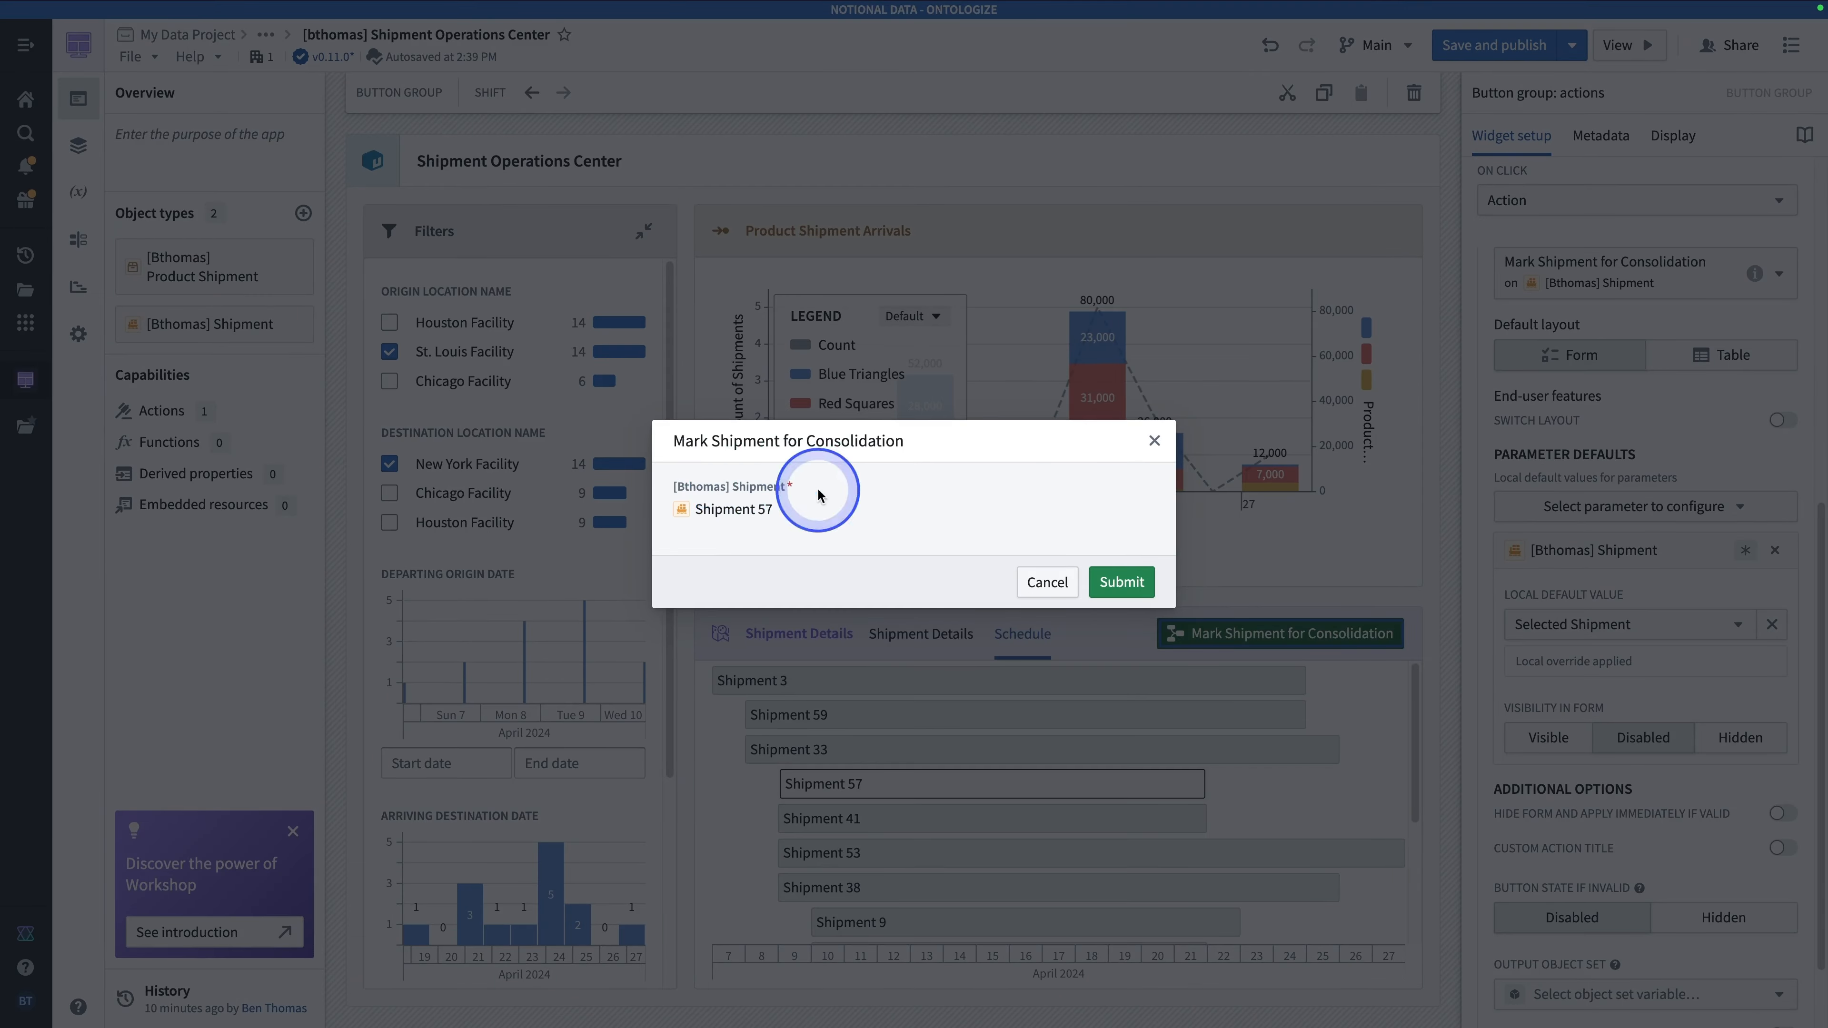
left_click(1155, 441)
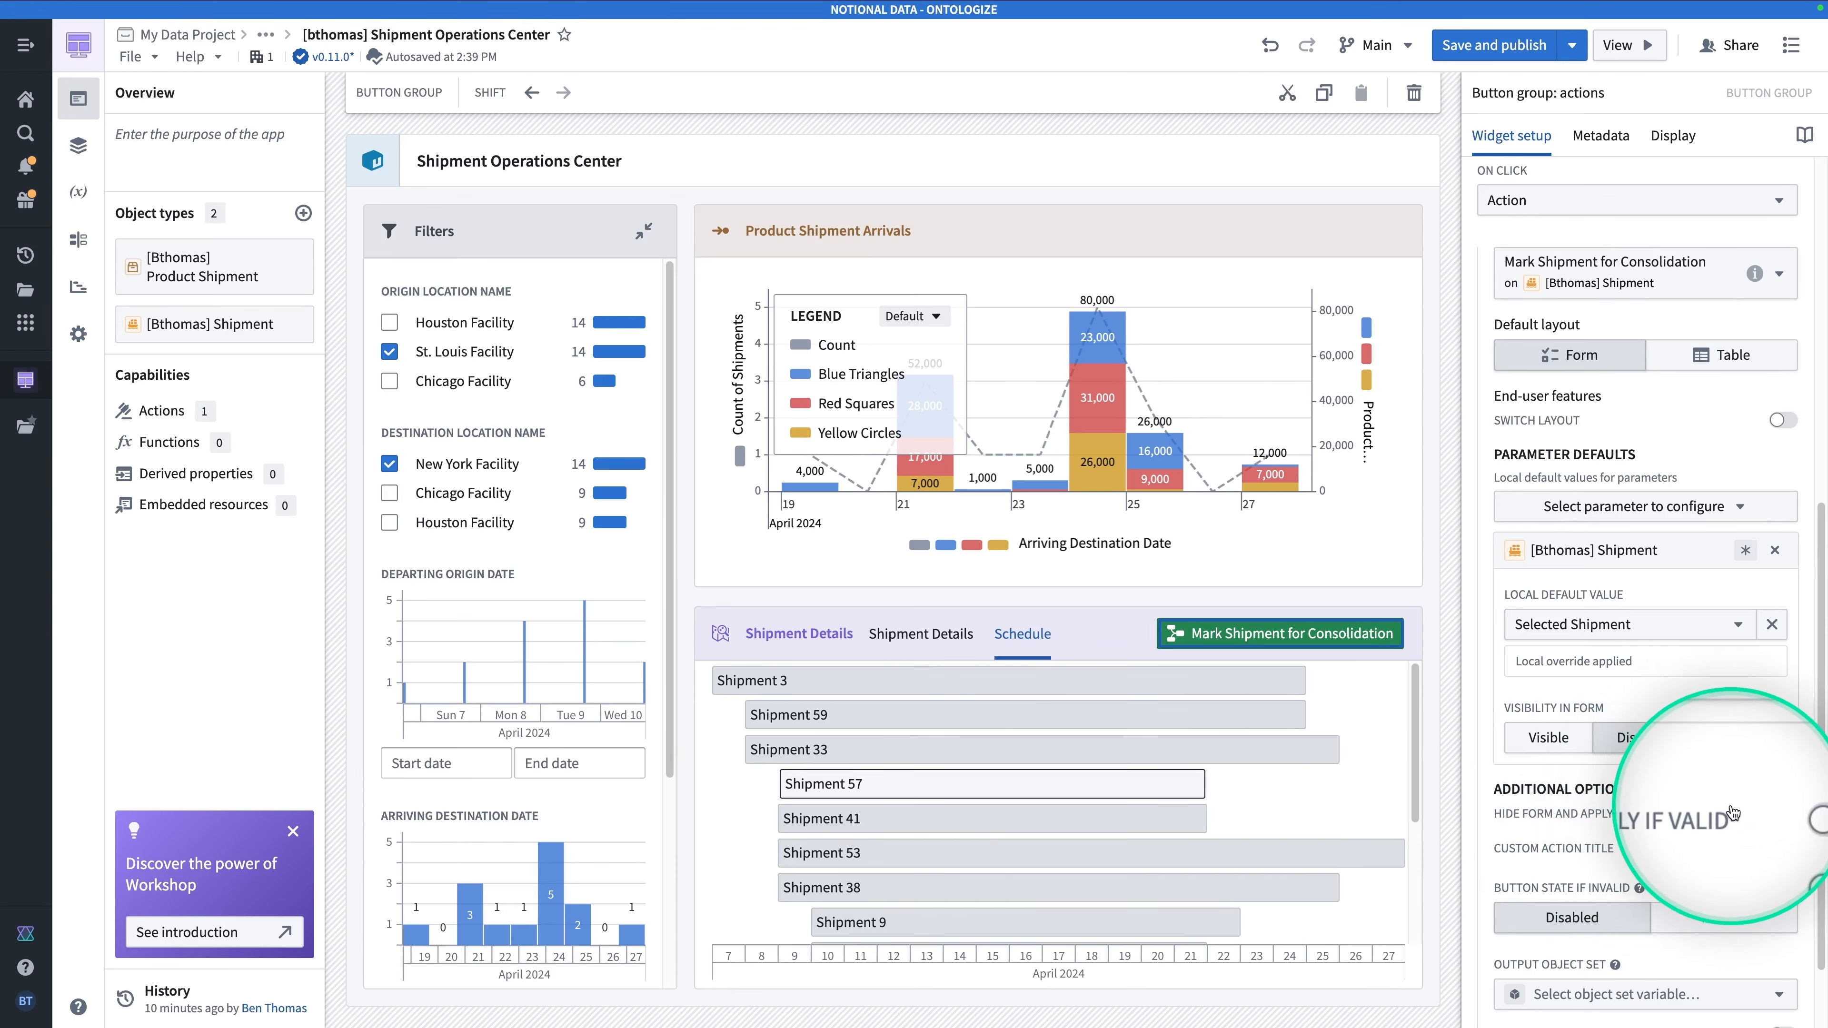
In the Gantt chart's layer, set the event color to Property with Status as the conditional formatting property.
left_click(1782, 814)
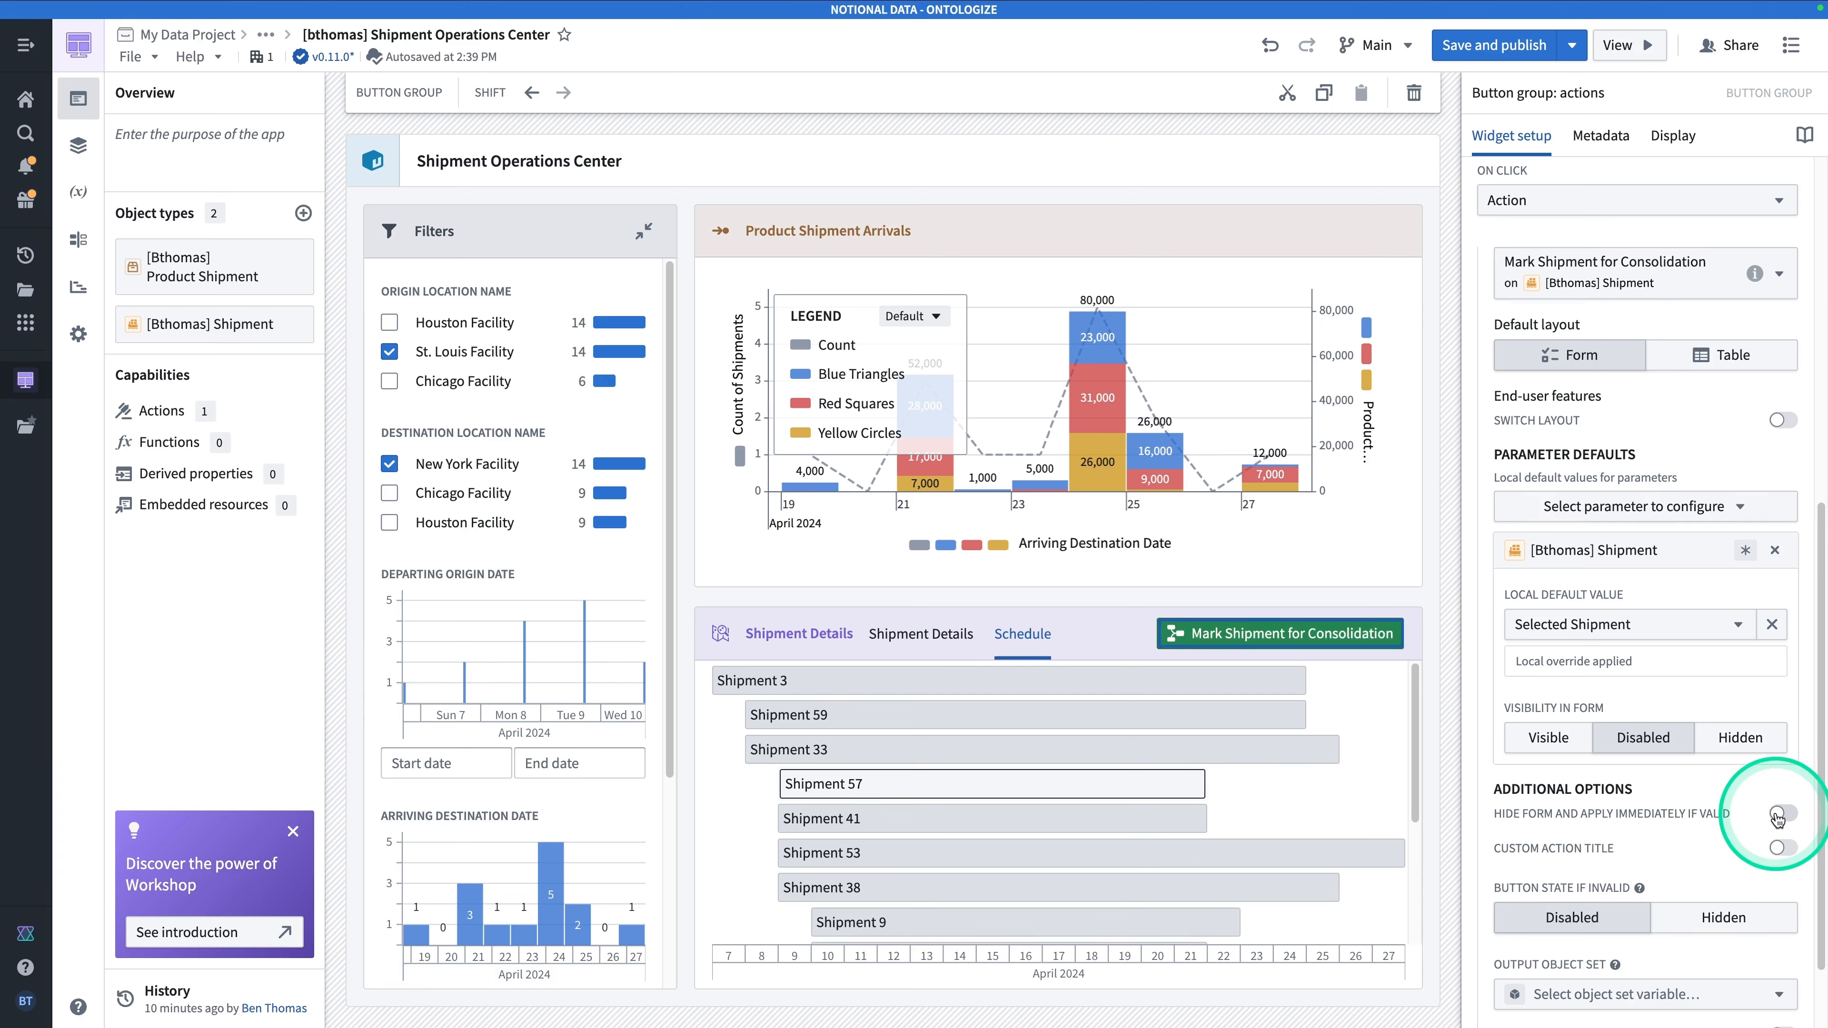
left_click(1300, 801)
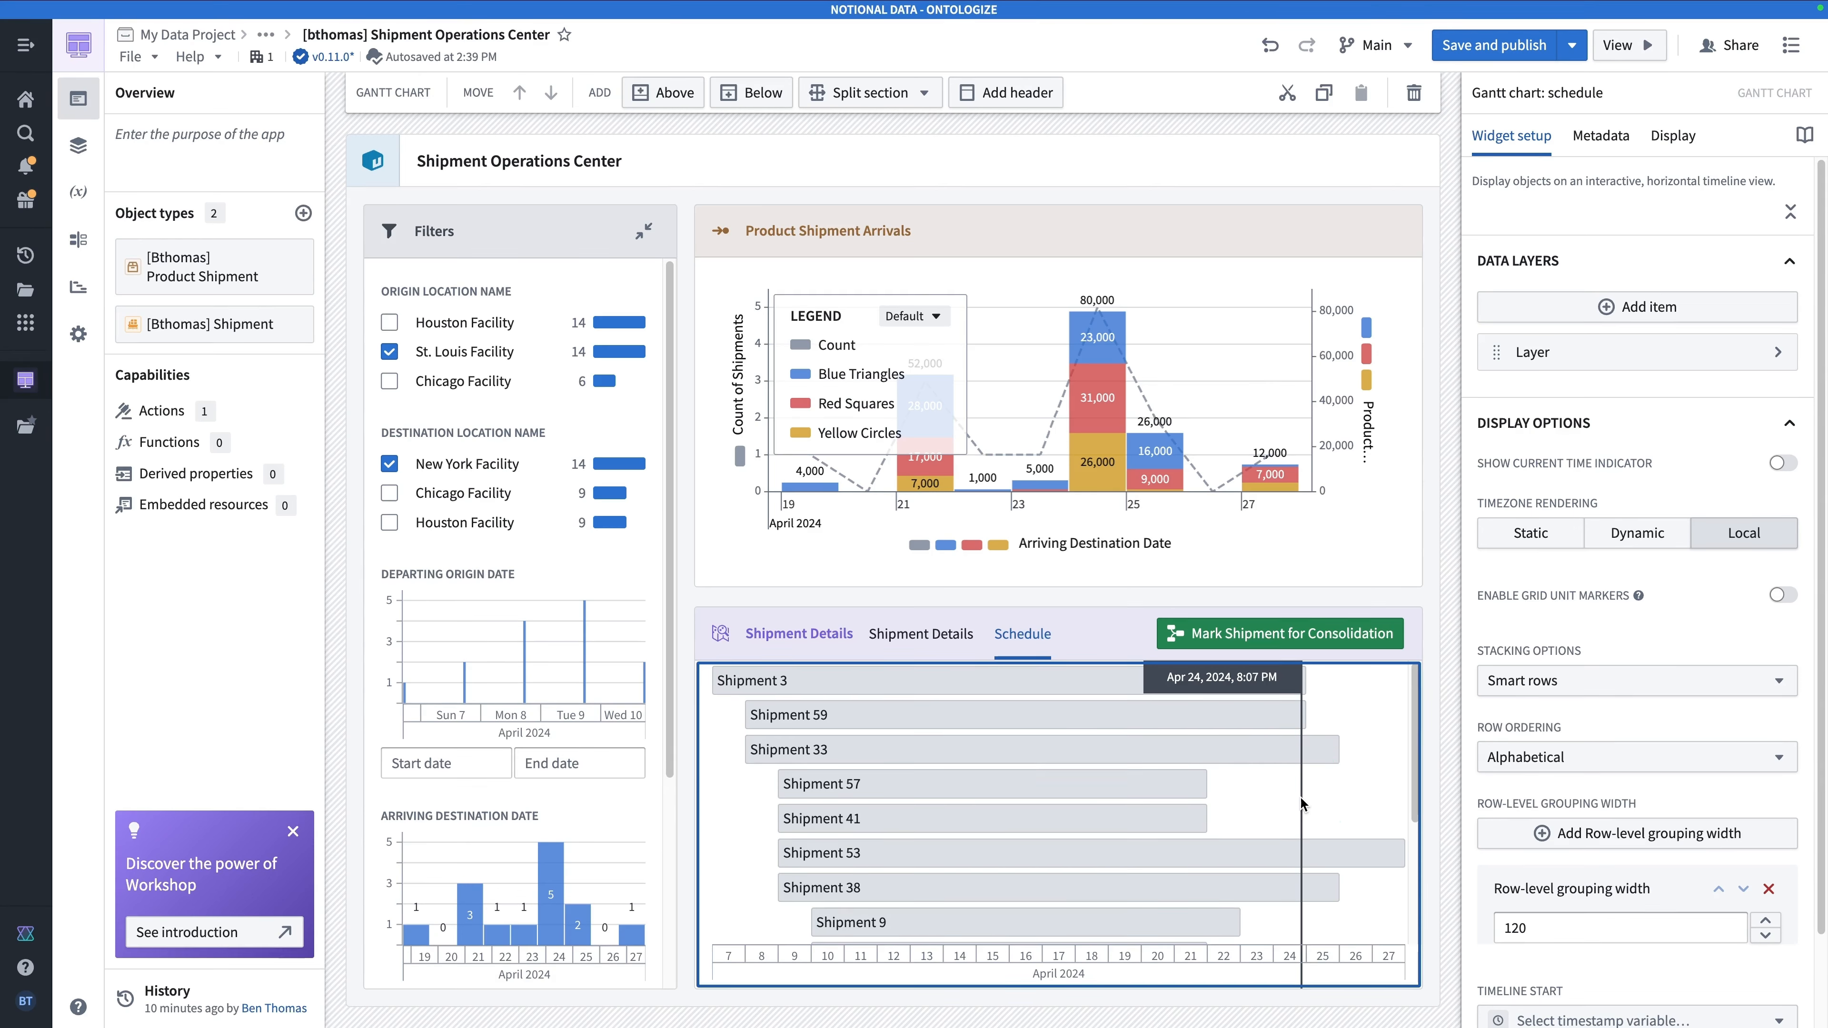
left_click(1300, 796)
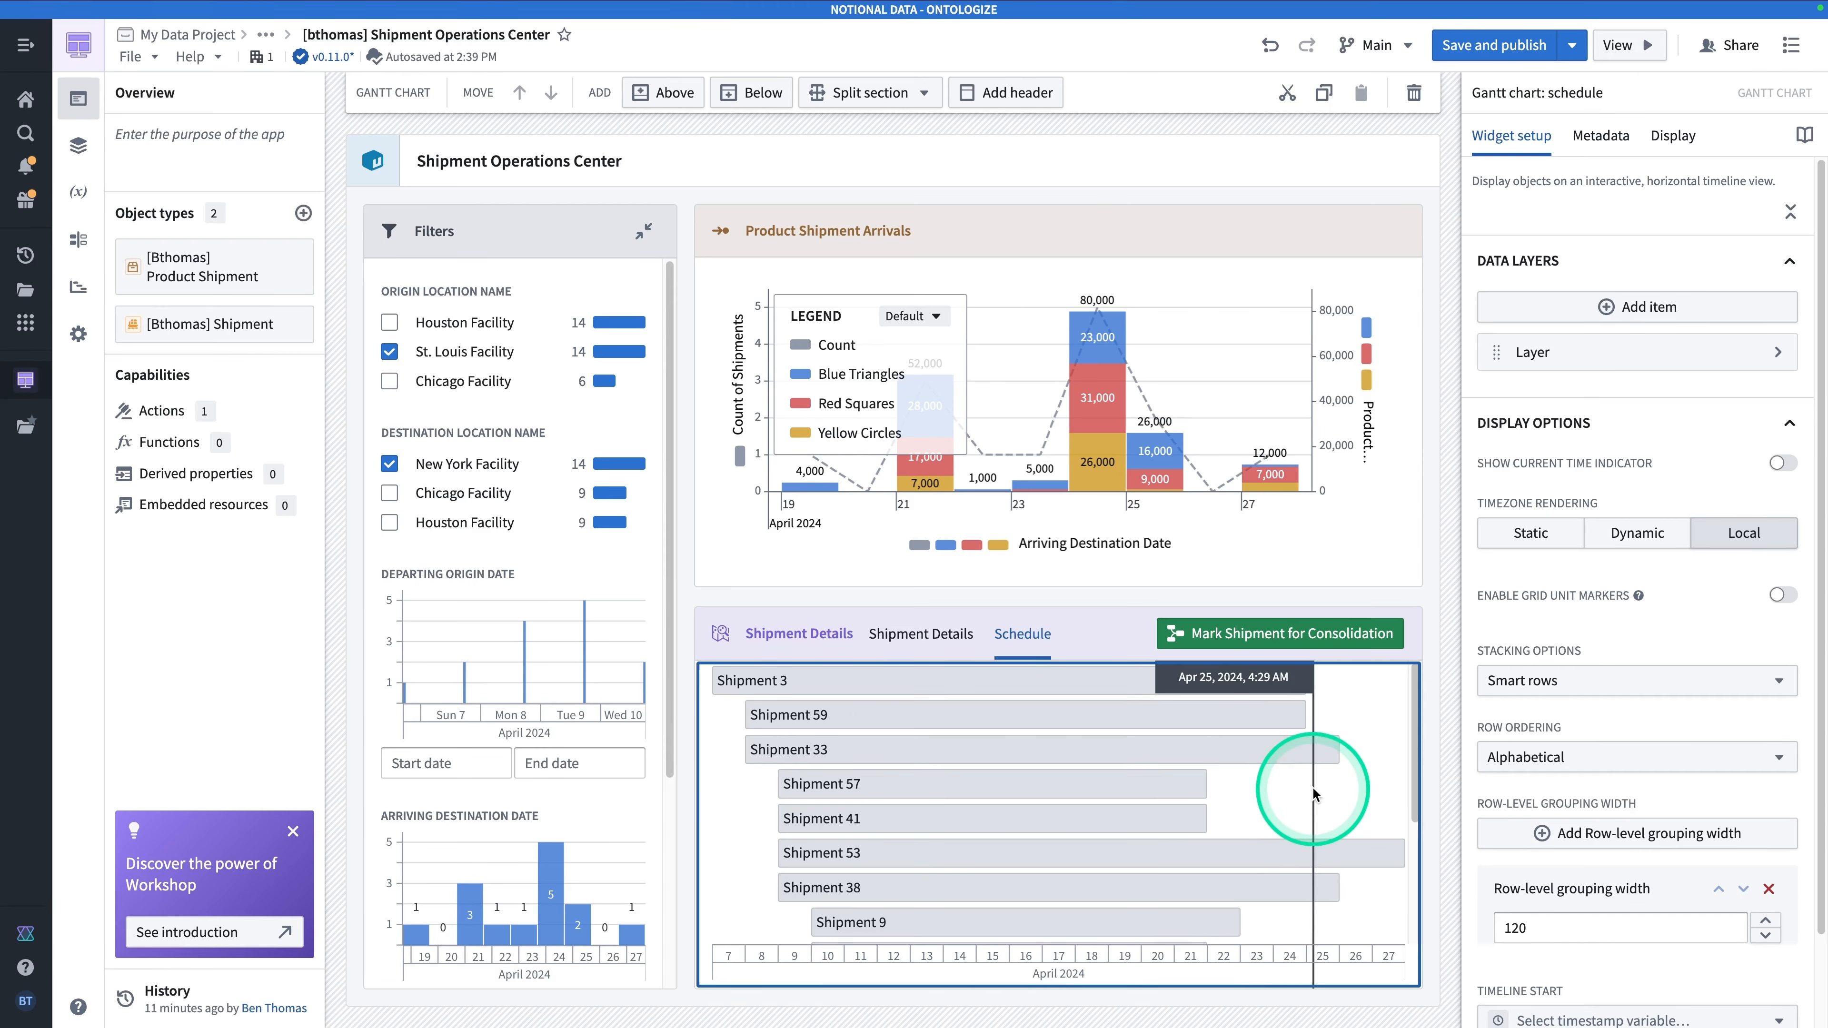
left_click(1539, 353)
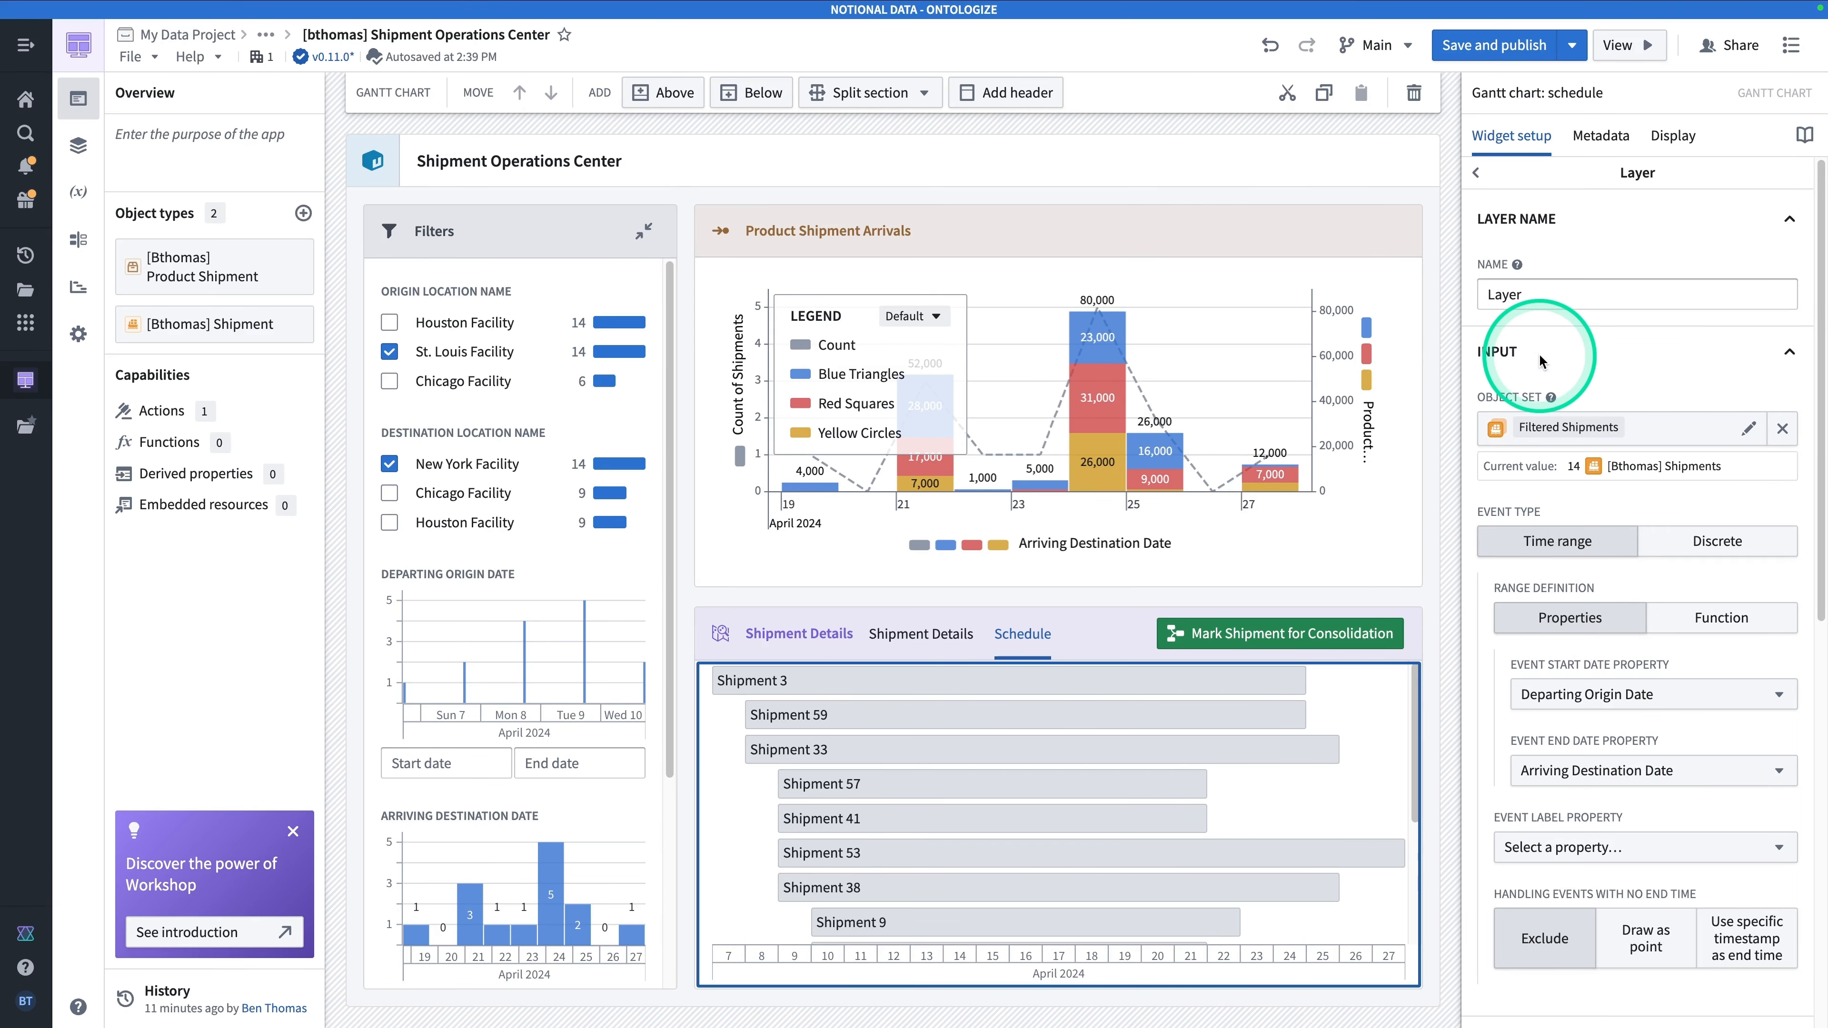
scroll(1569, 504, "down", 10)
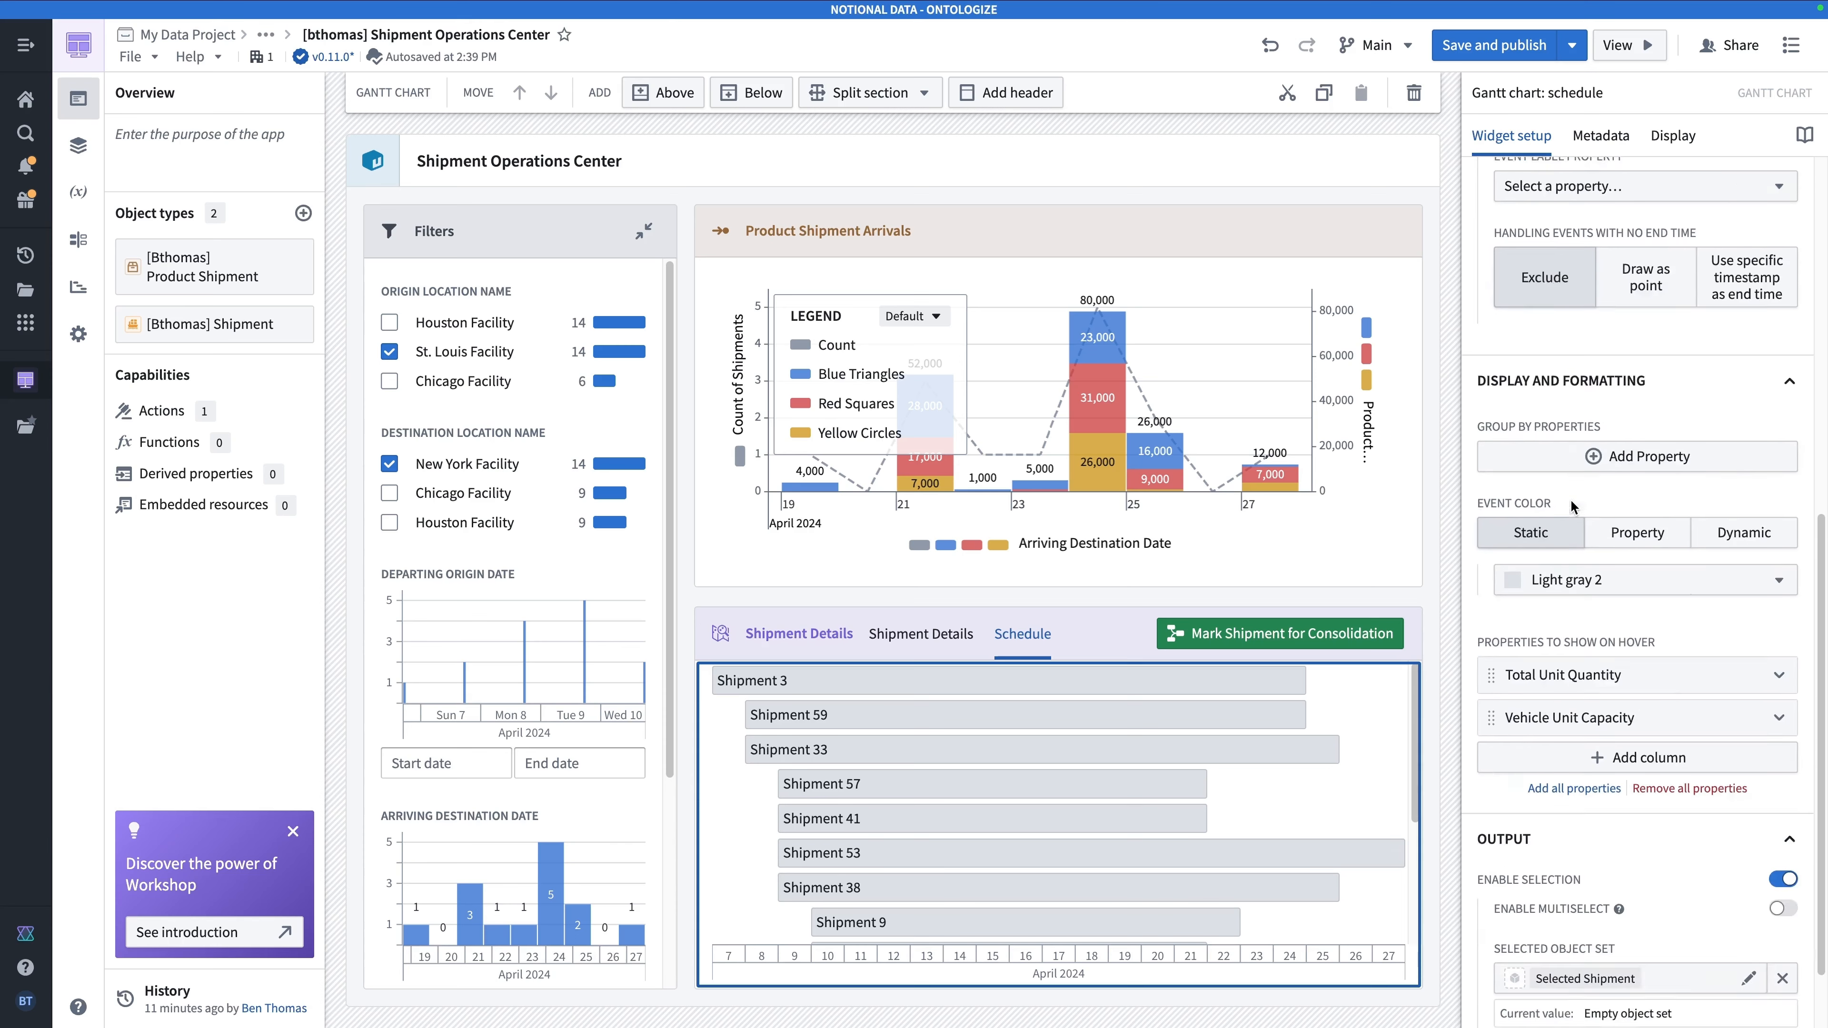
scroll(1572, 506, "down", 1)
left_click(1571, 332)
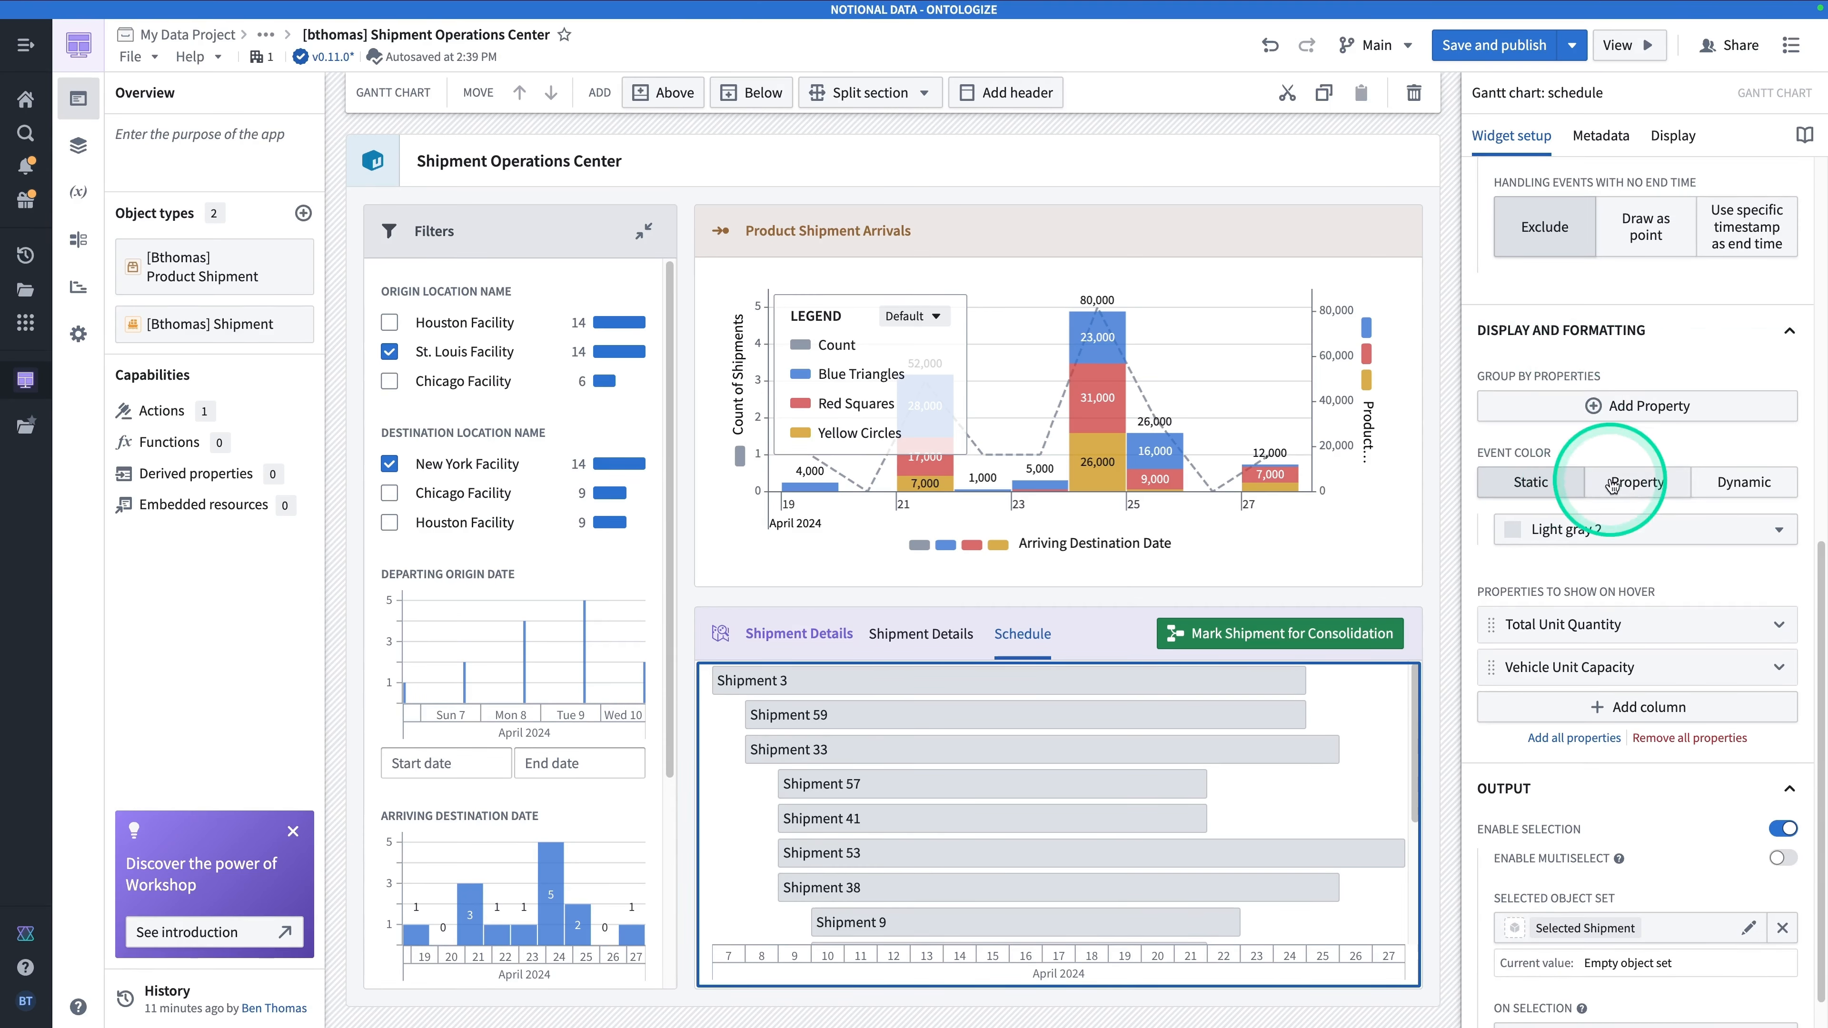
left_click(1657, 483)
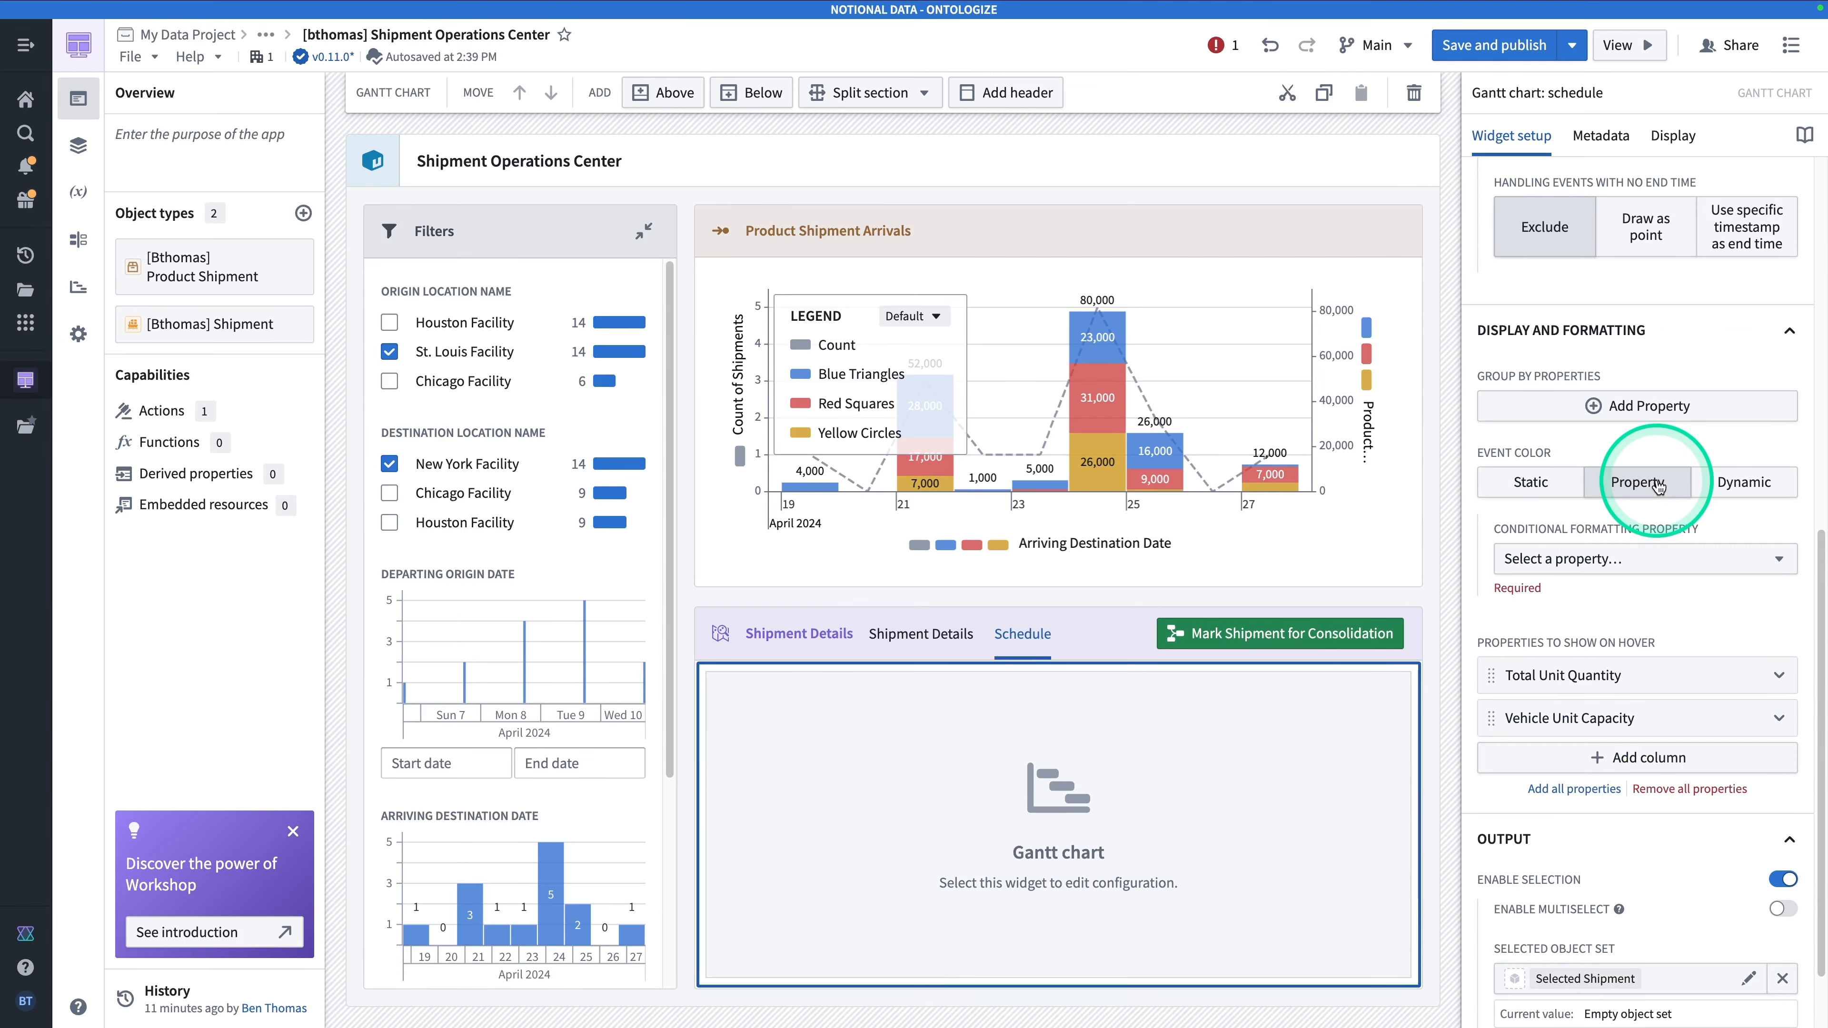
left_click(1664, 563)
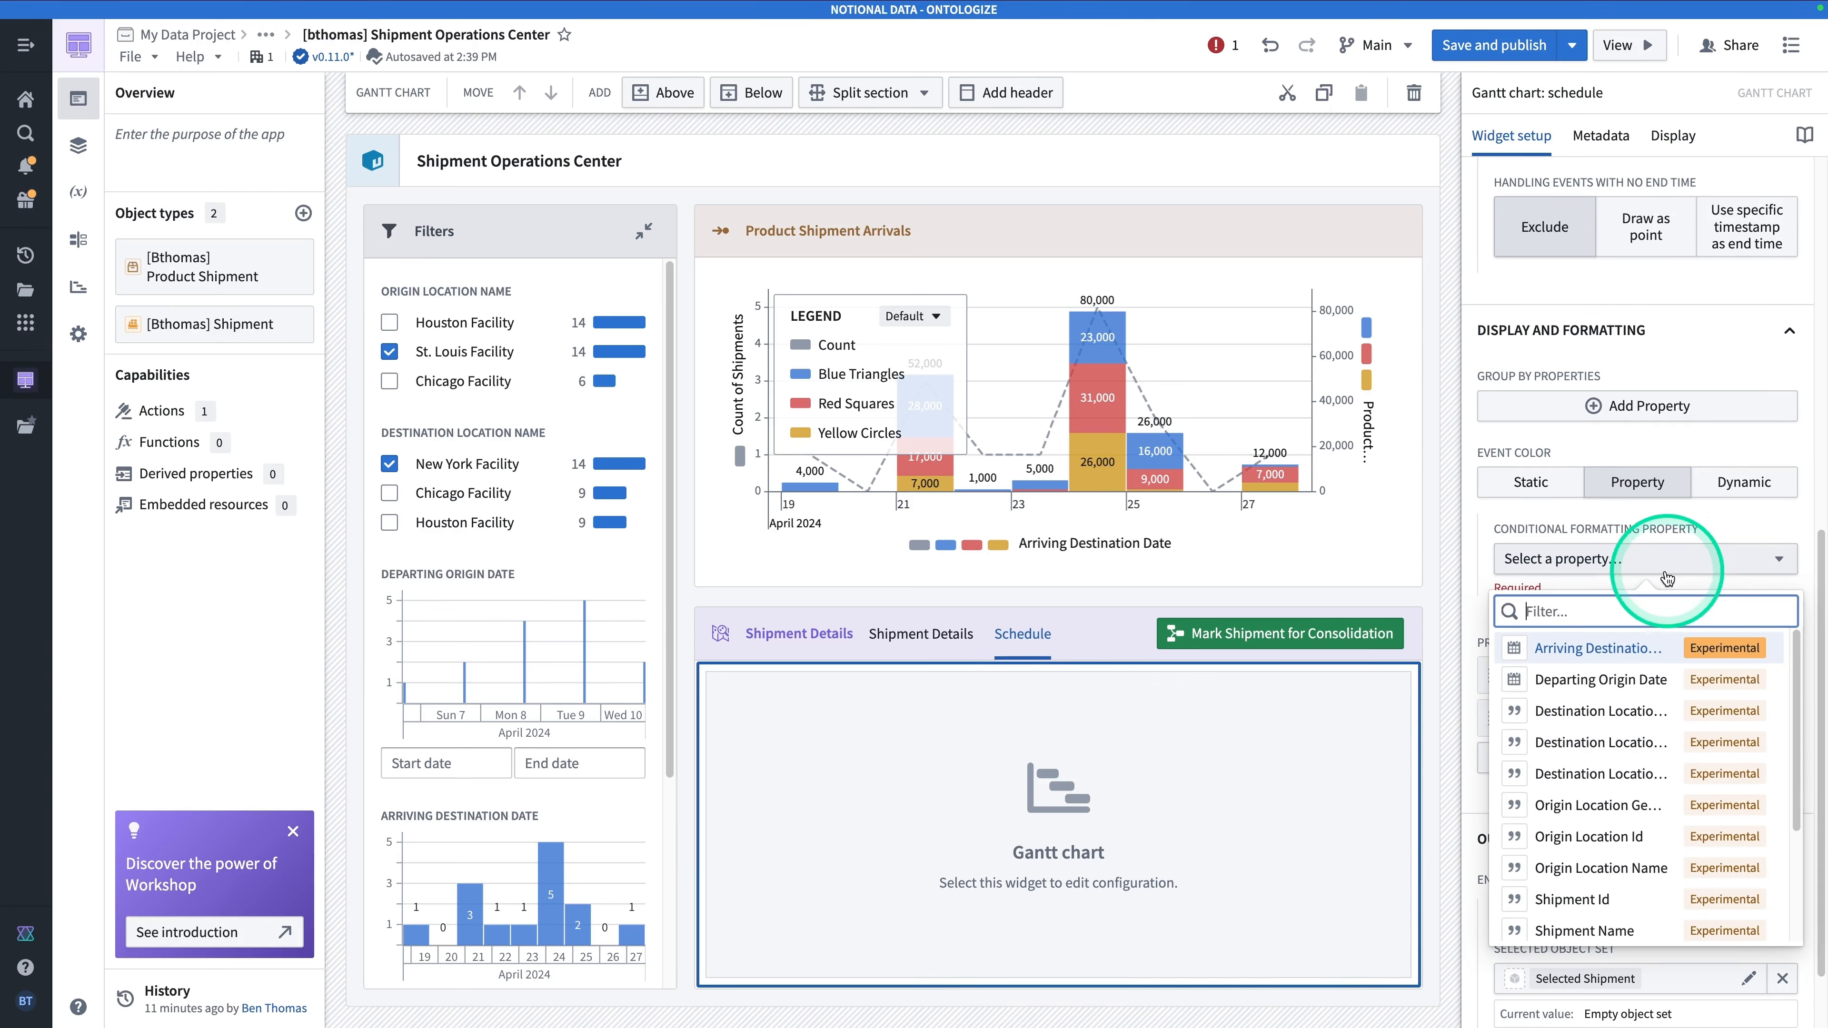
type("status")
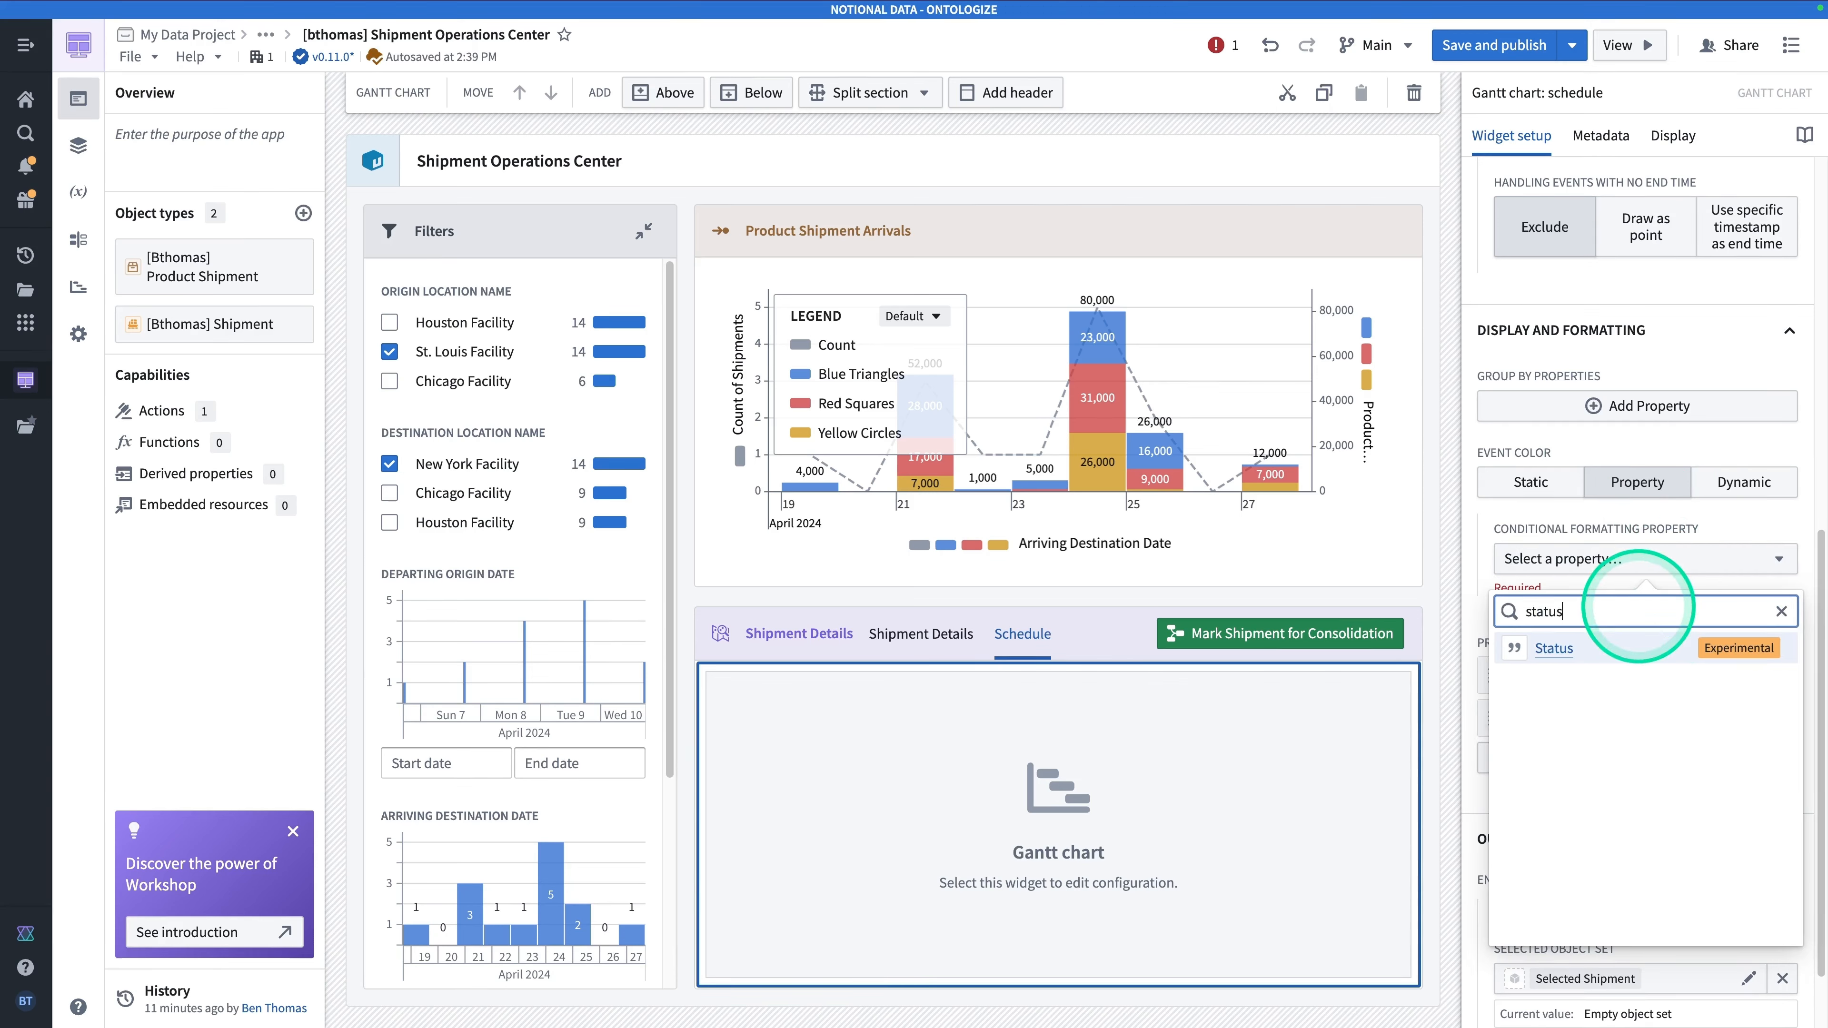
left_click(1606, 652)
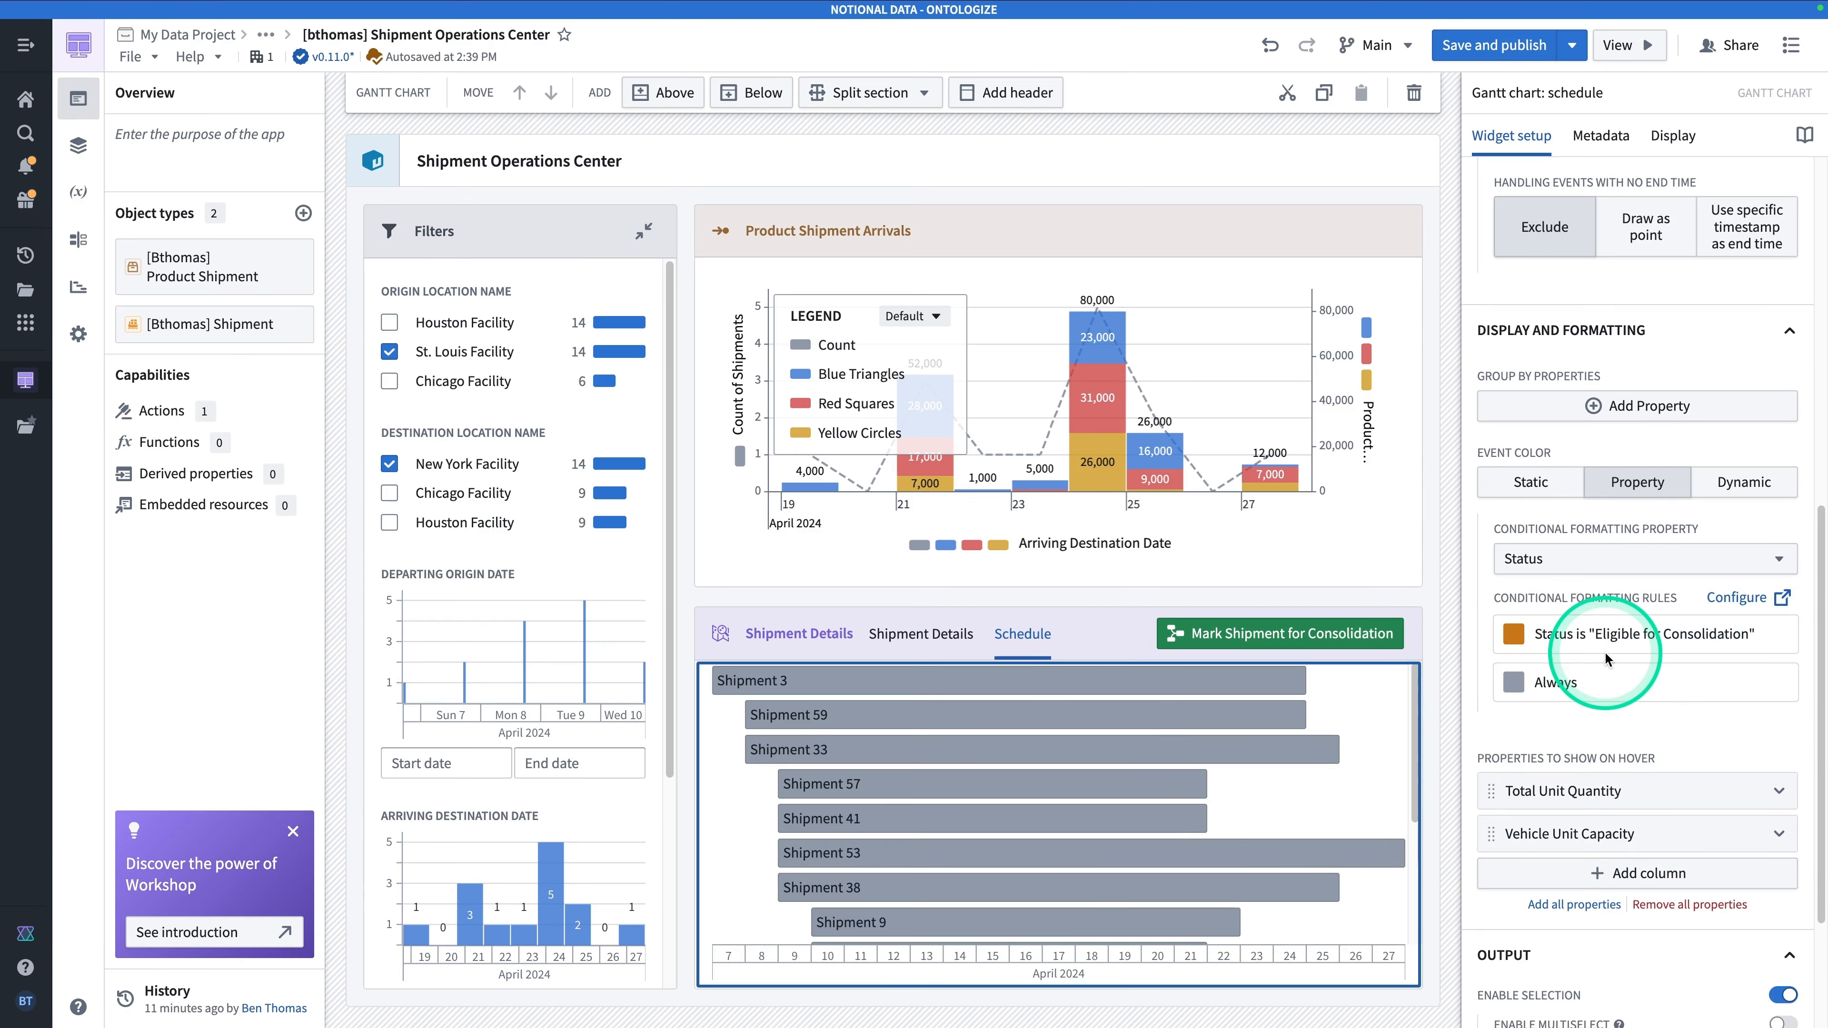
Save and publish the Shipment Operations Center module and open it in view mode.
mouse_move(1143, 705)
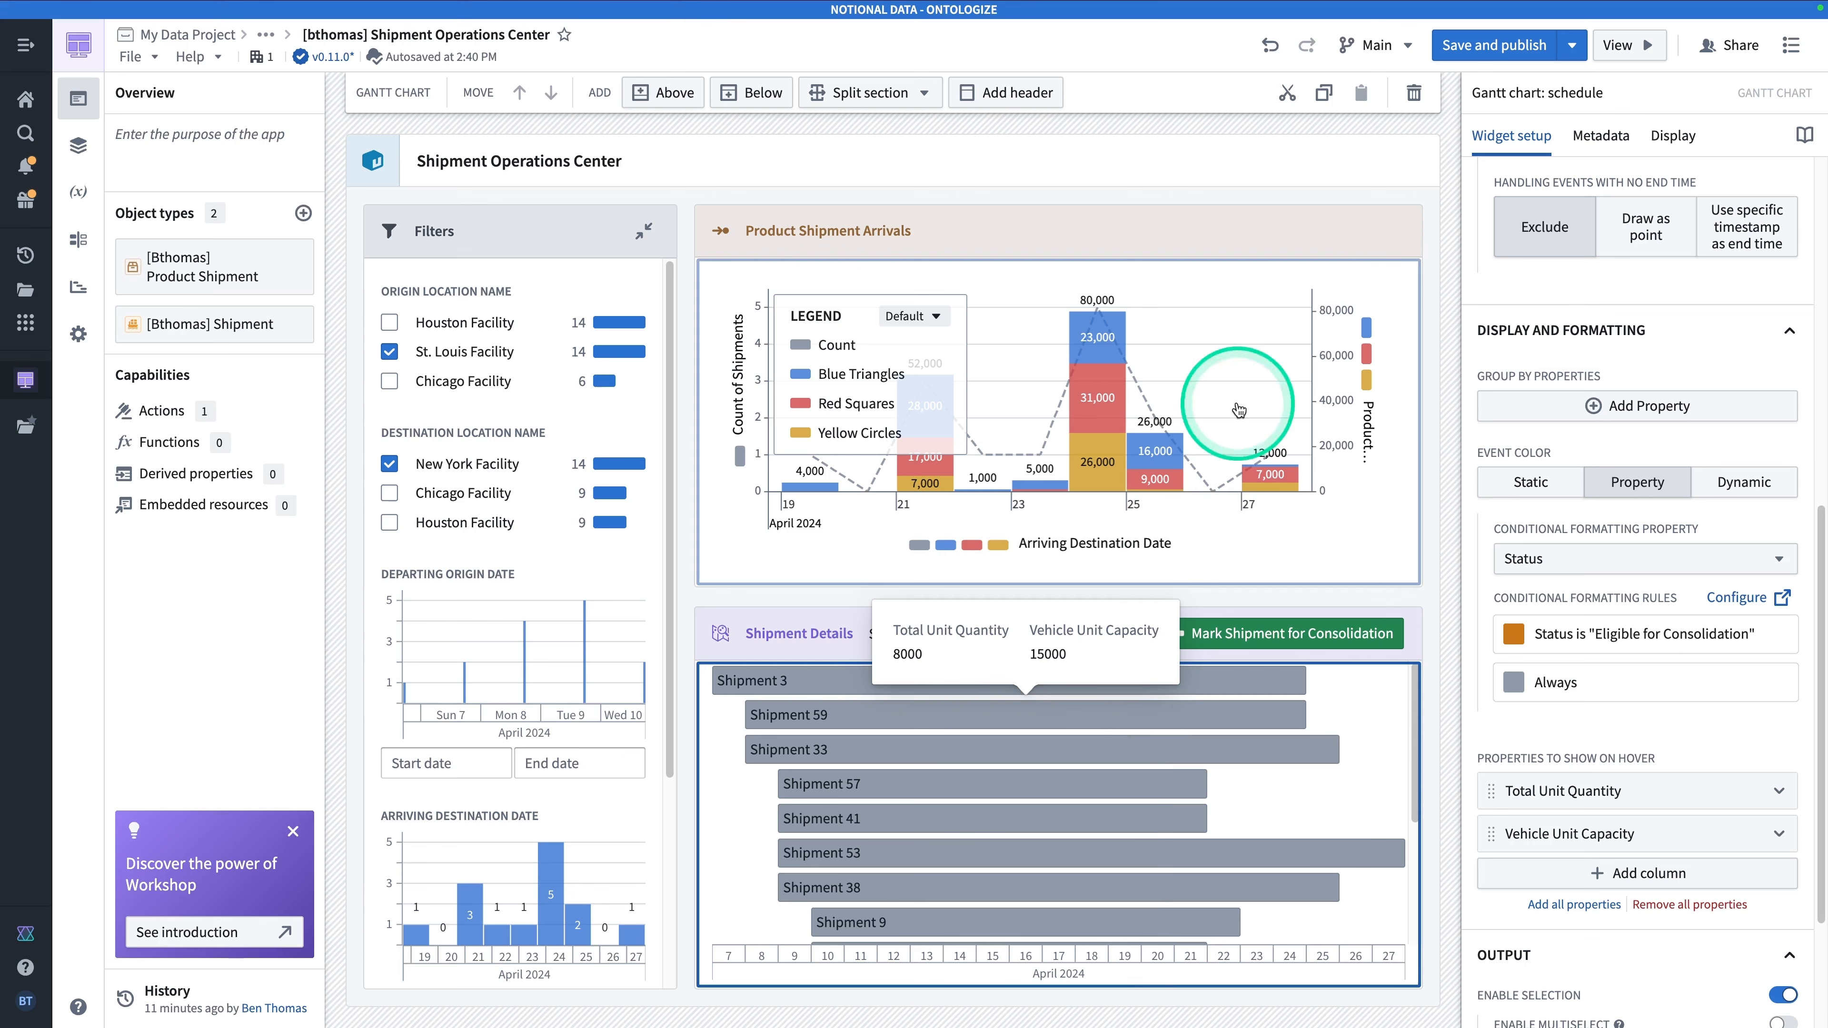
left_click(1494, 48)
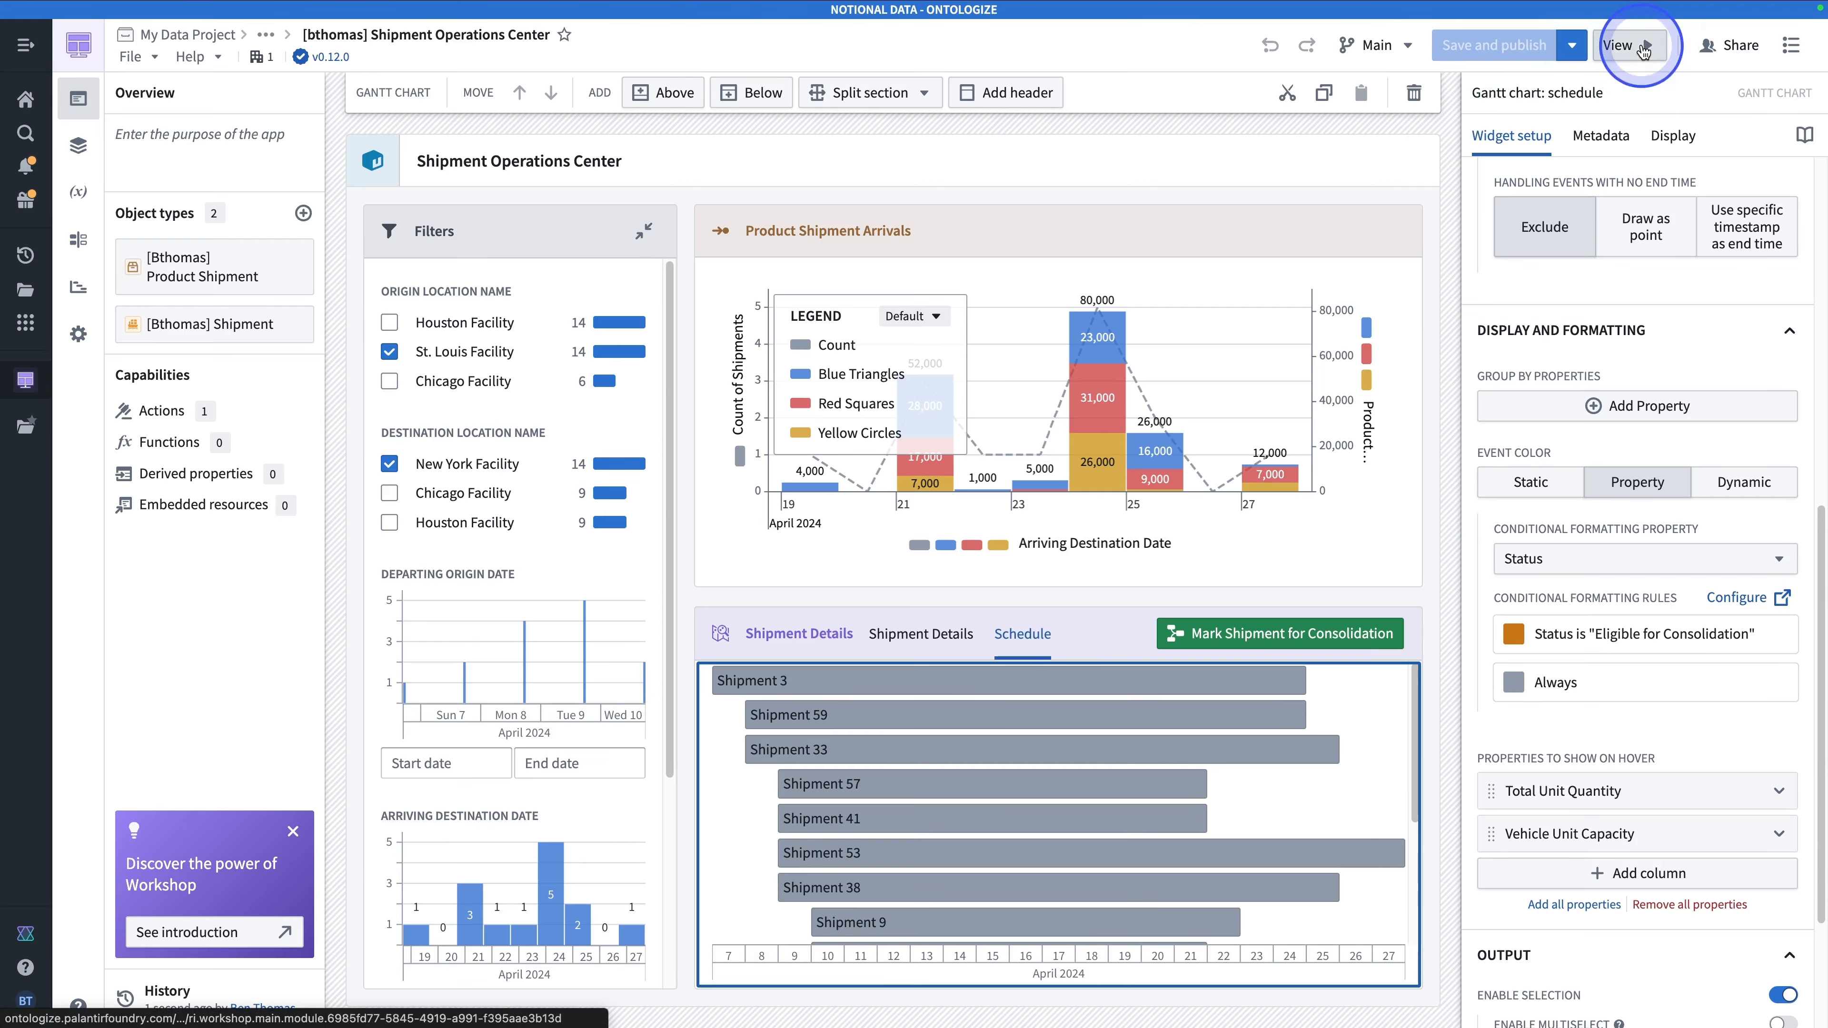
left_click(1644, 48)
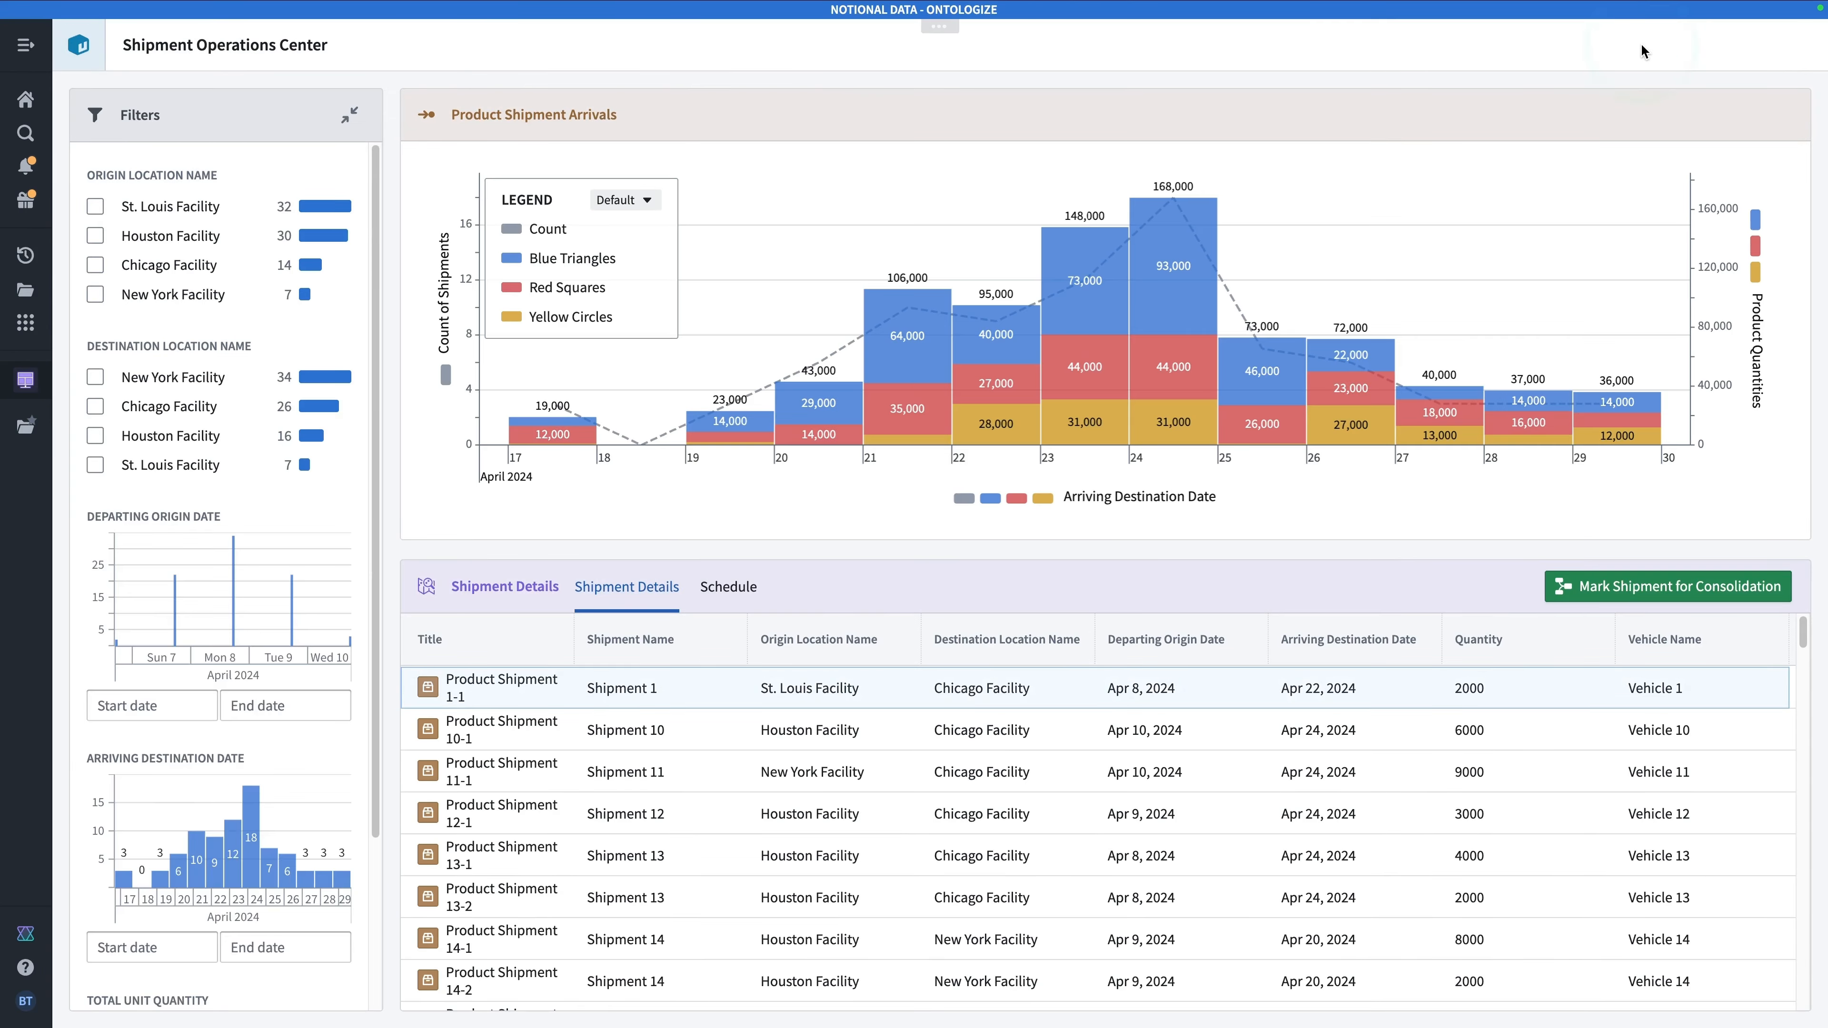
Show the Schedule and filter shipments to St. Louis Facility as origin and New York Facility as destination.
left_click(738, 591)
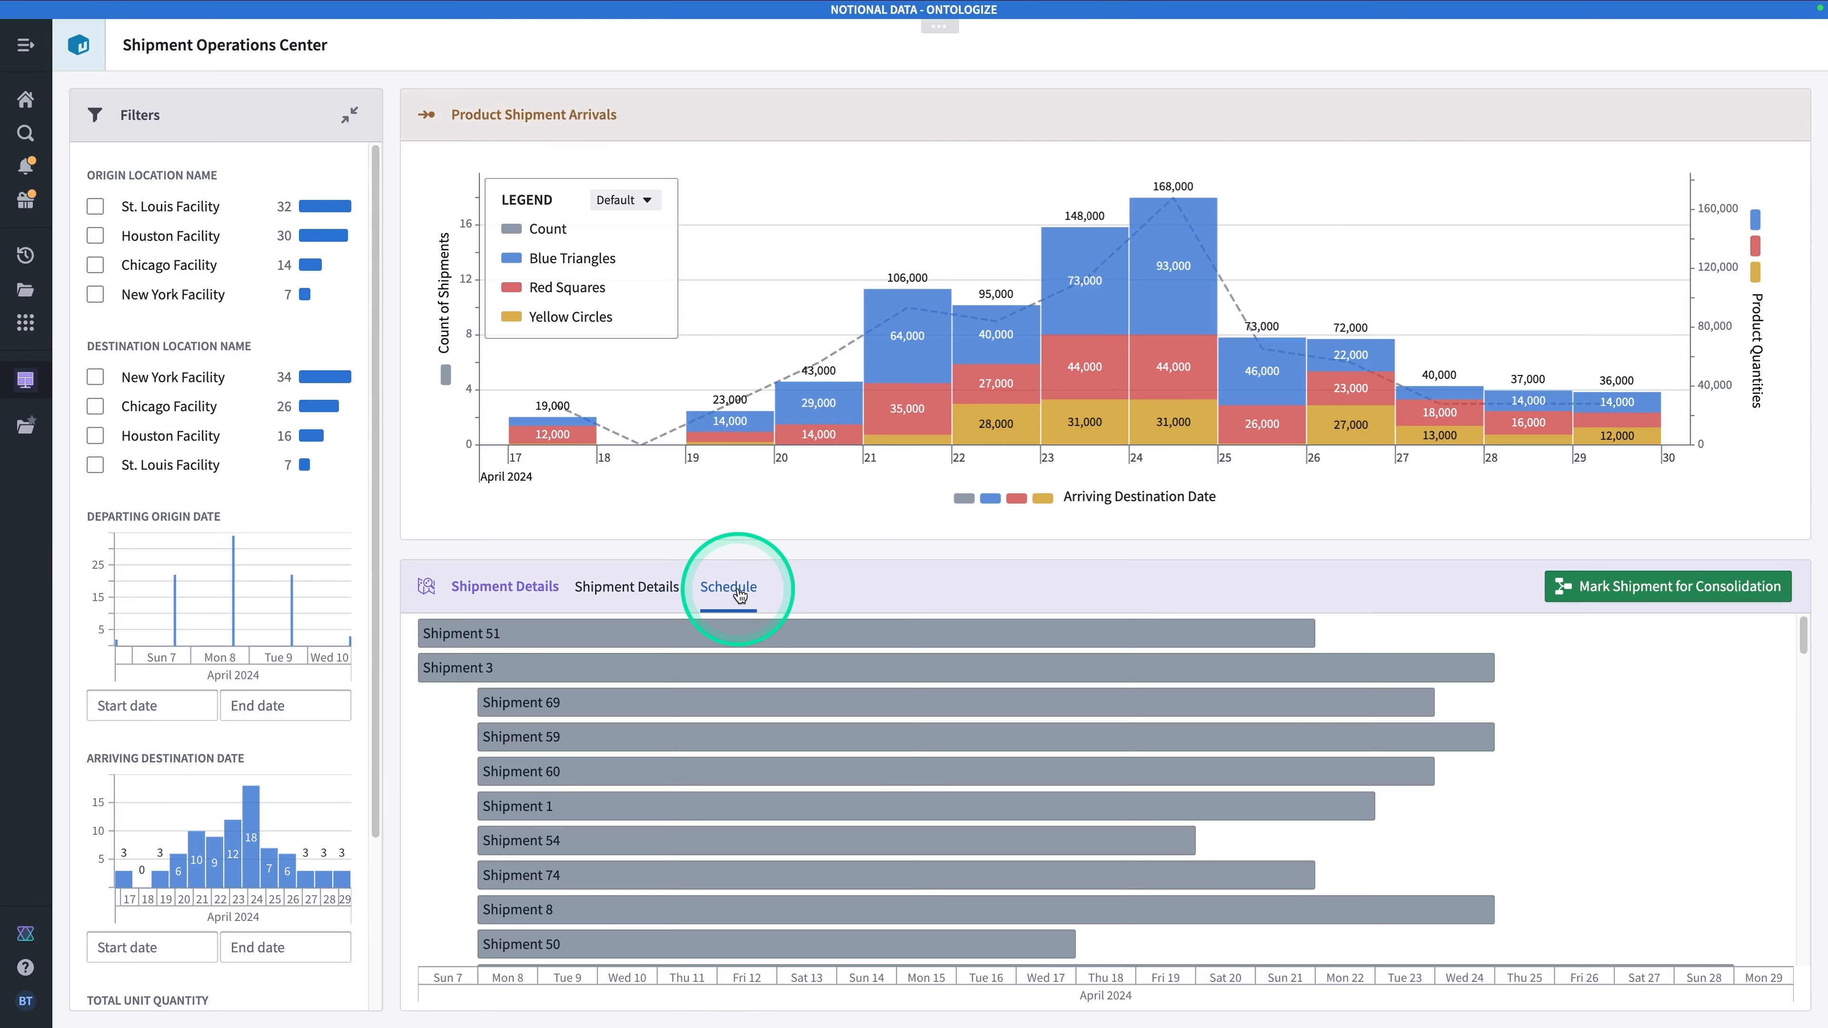
left_click(95, 209)
left_click(95, 360)
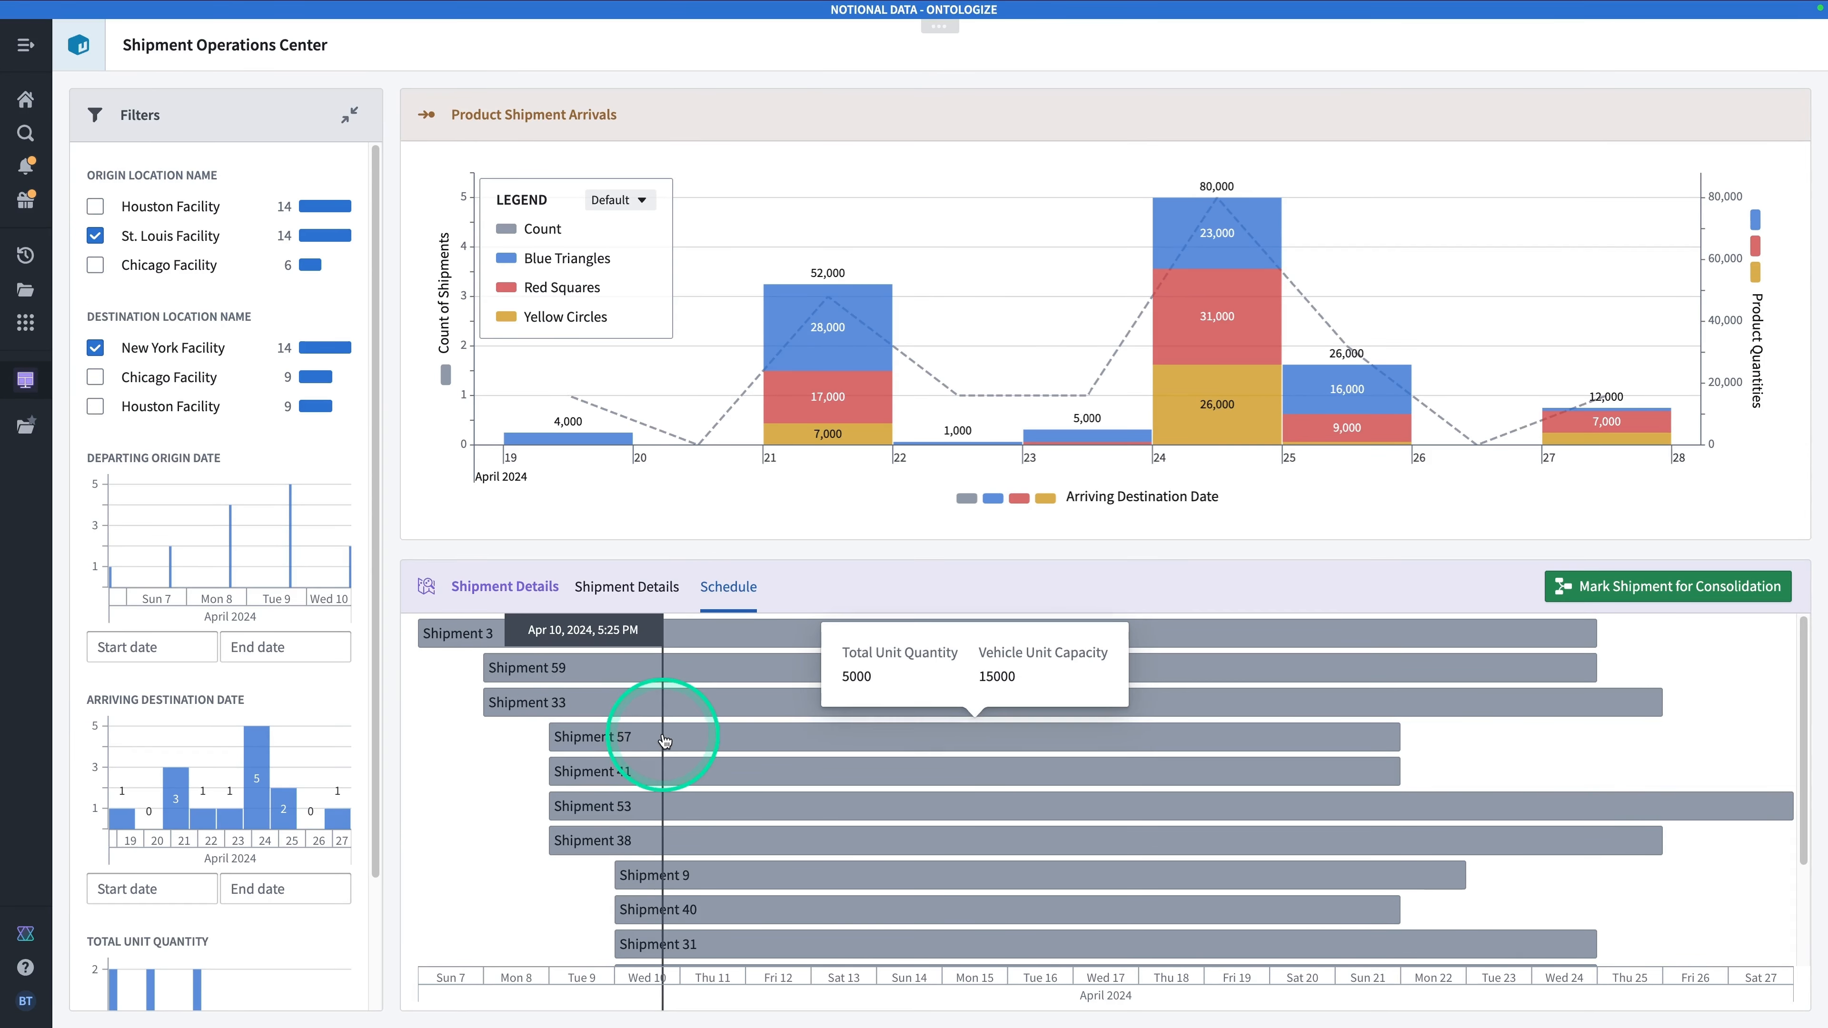
Select Shipment 57 in the schedule and submit the Mark Shipment for Consolidation action for it.
left_click(679, 744)
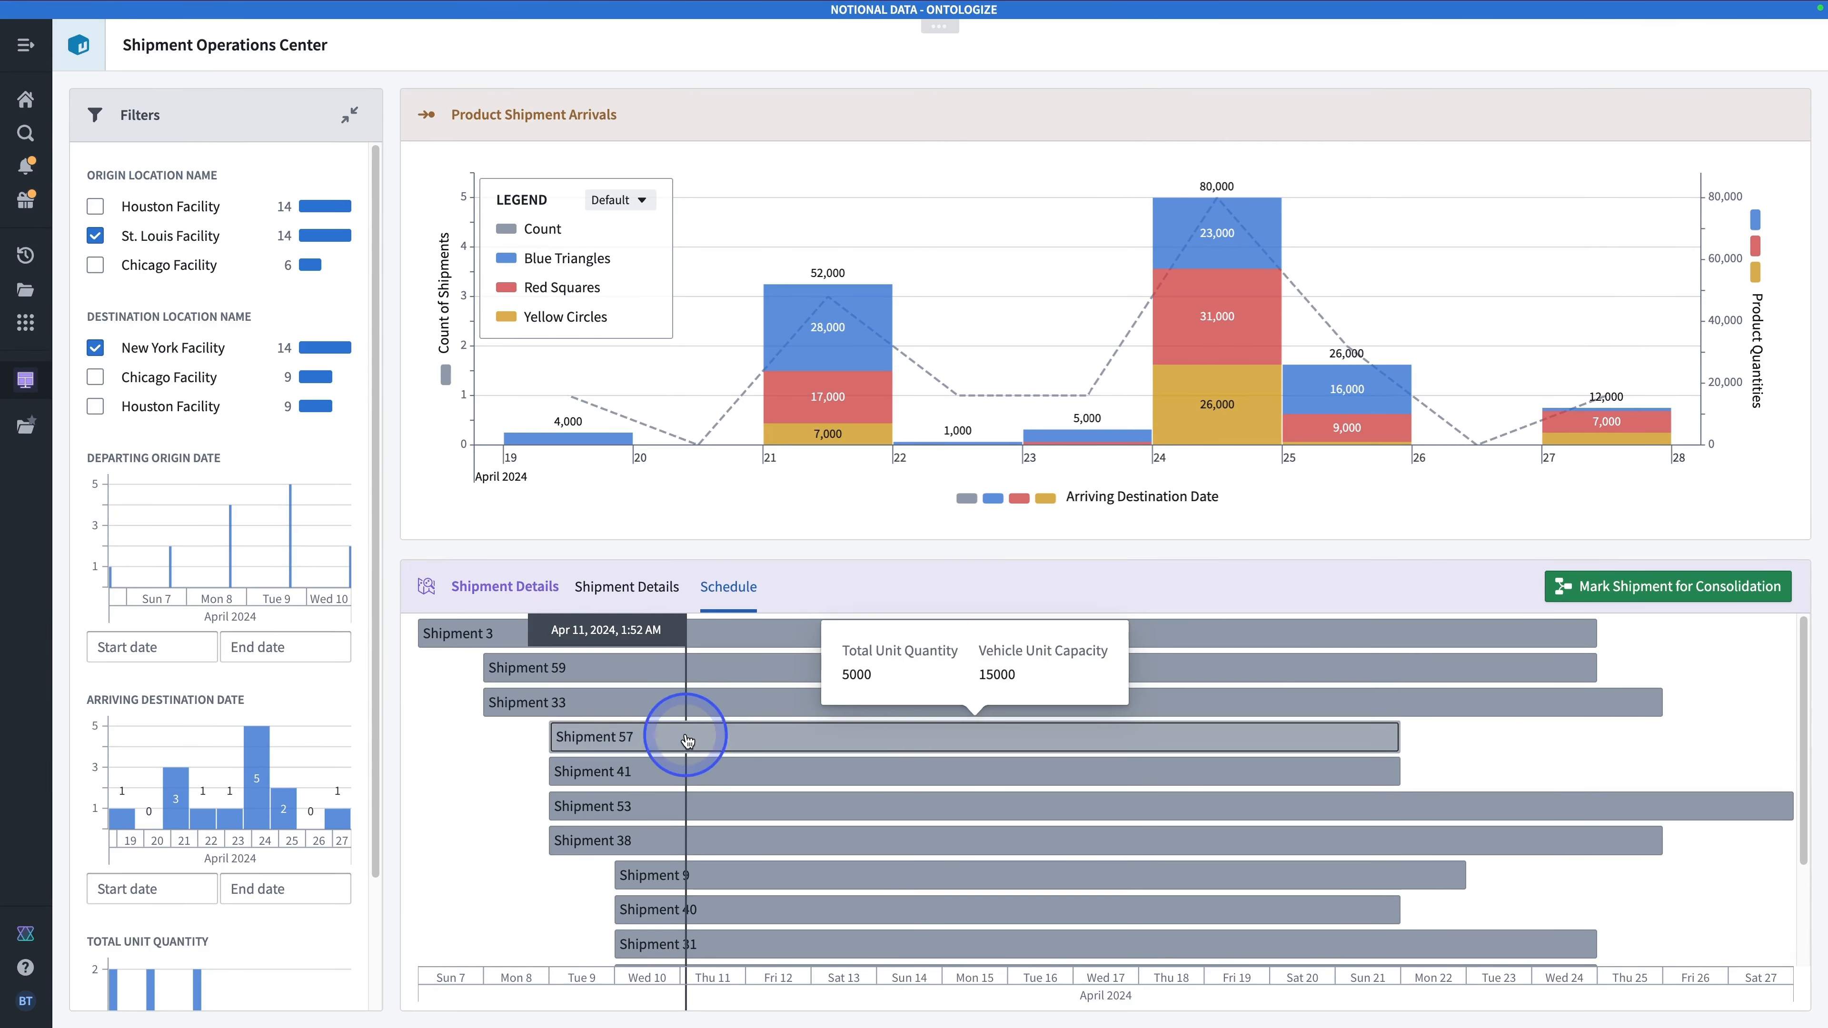
left_click(1701, 582)
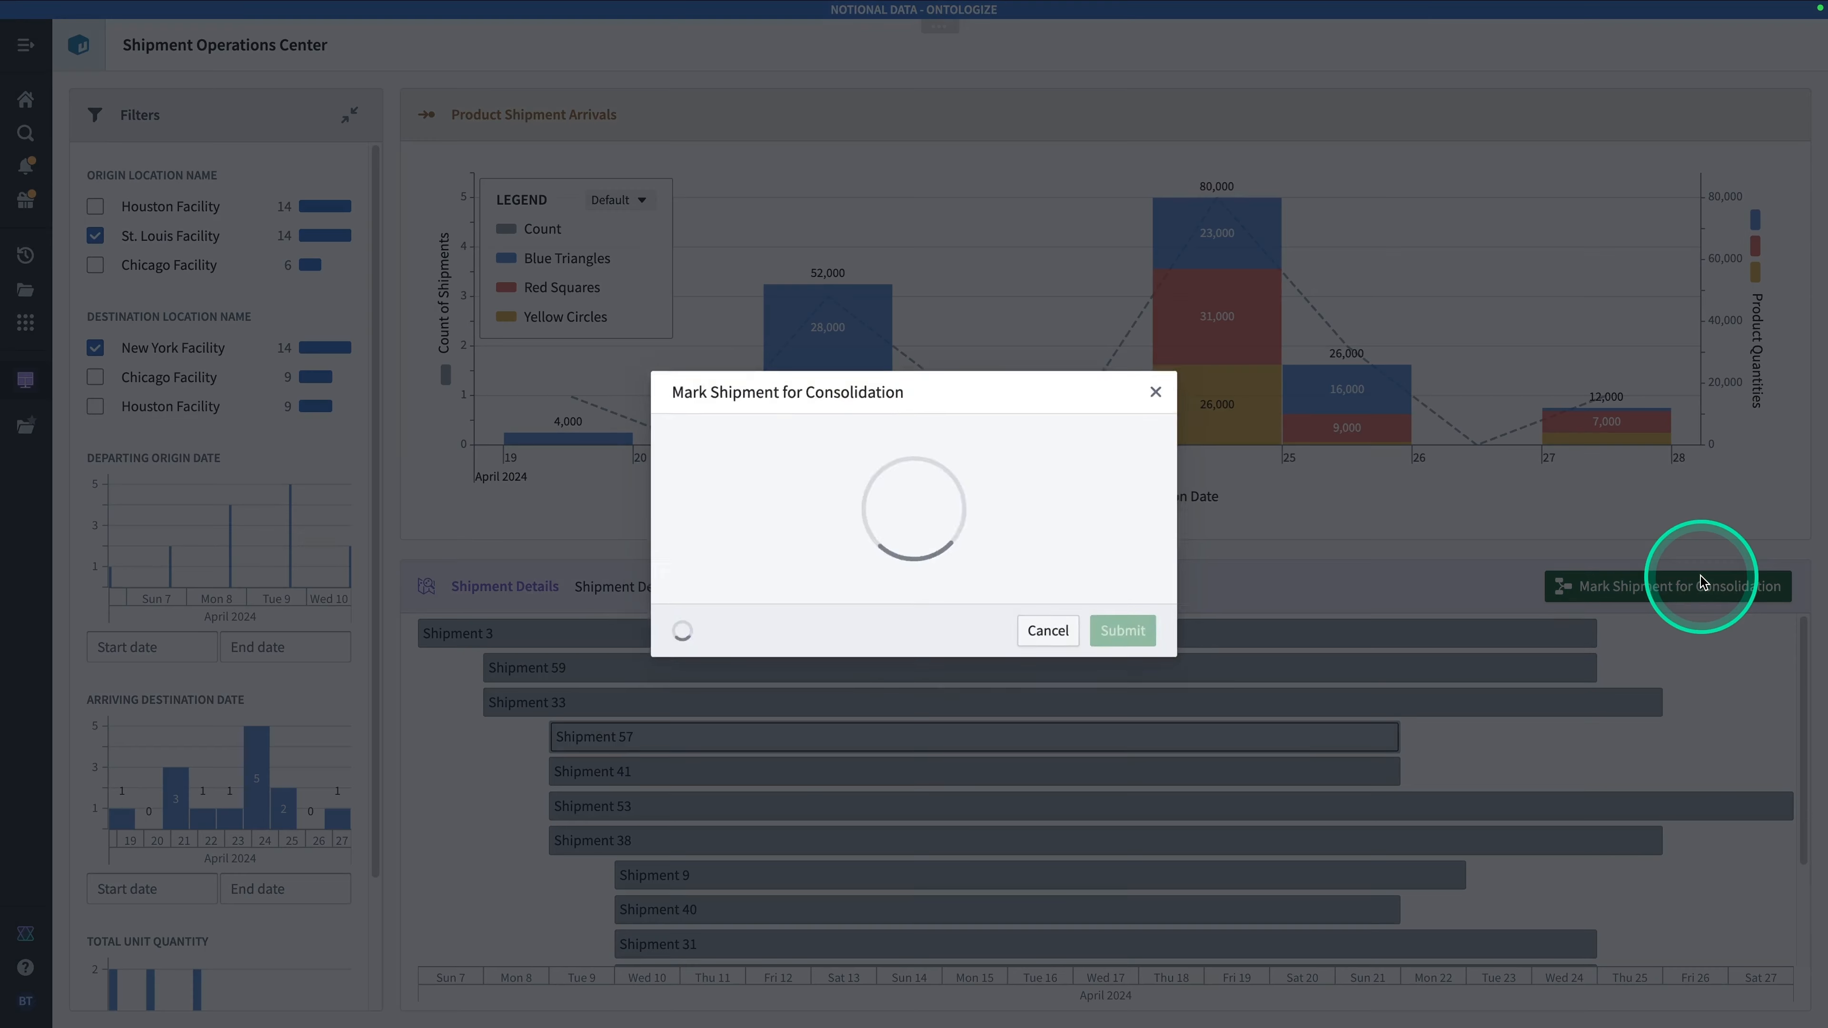
left_click(1117, 582)
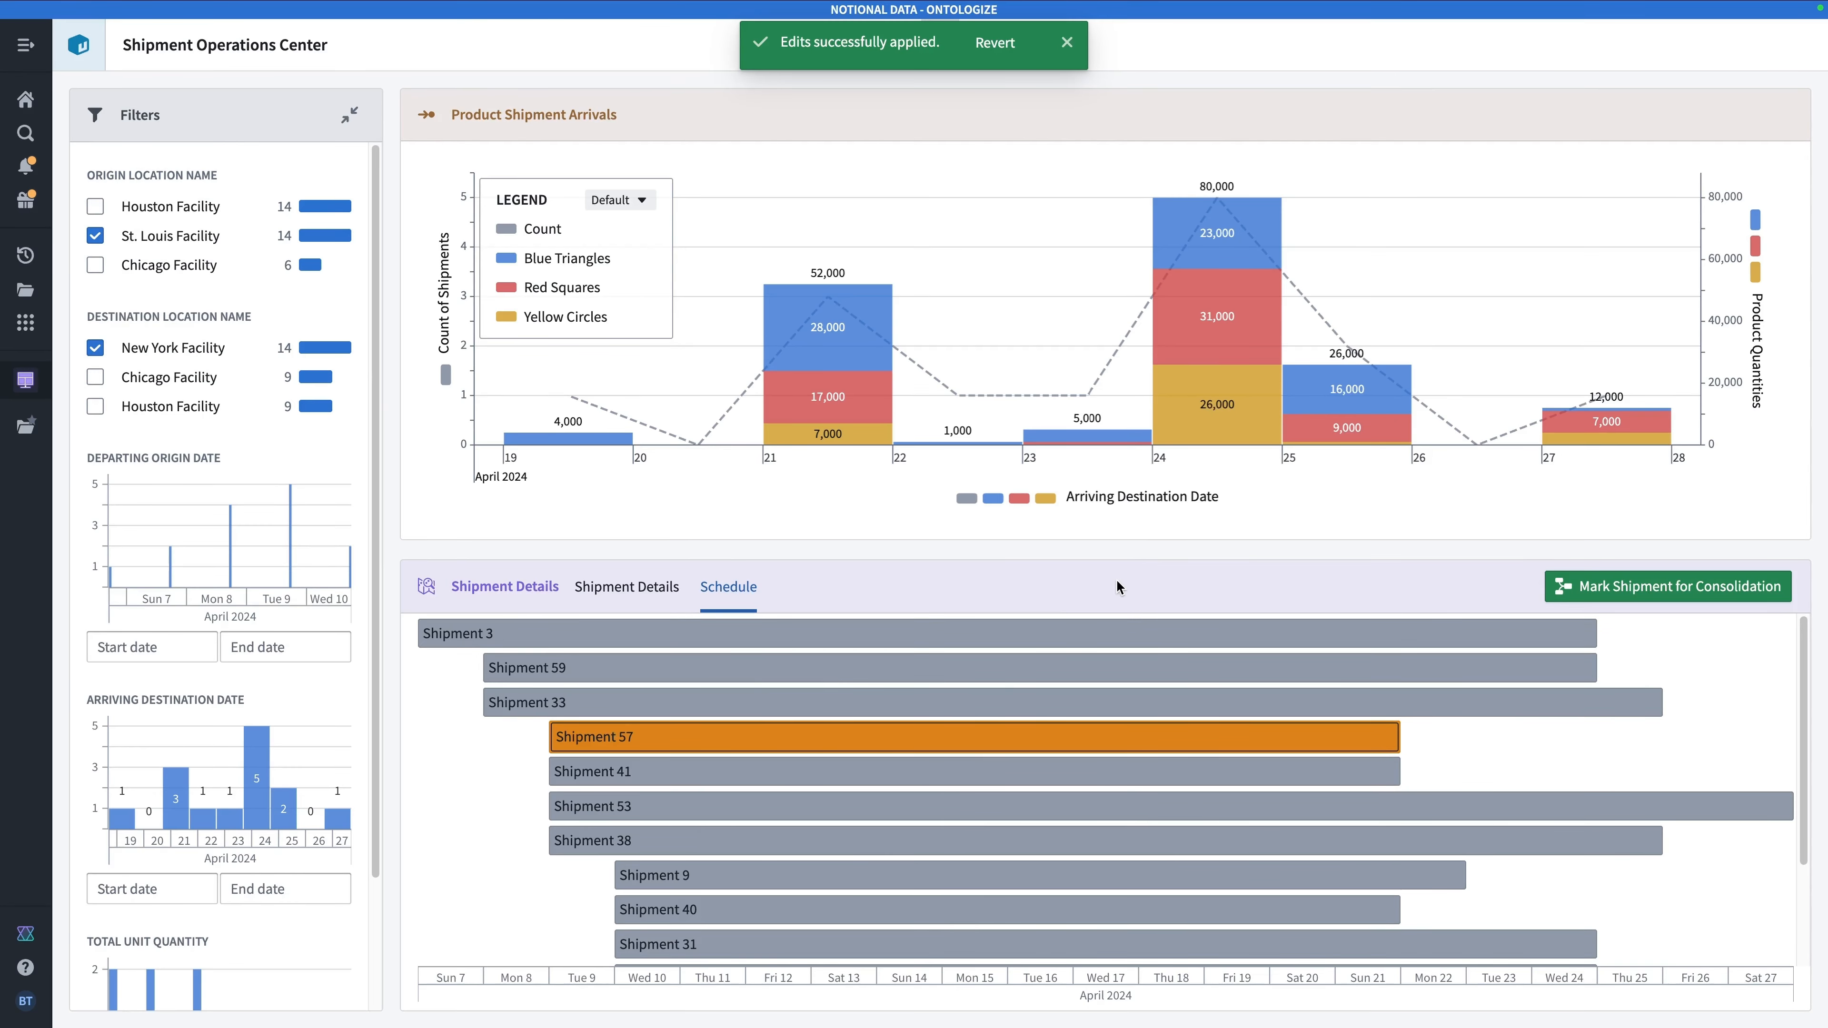
Mark Shipment 41 for consolidation from the schedule and submit the action form.
left_click(781, 764)
left_click(1601, 587)
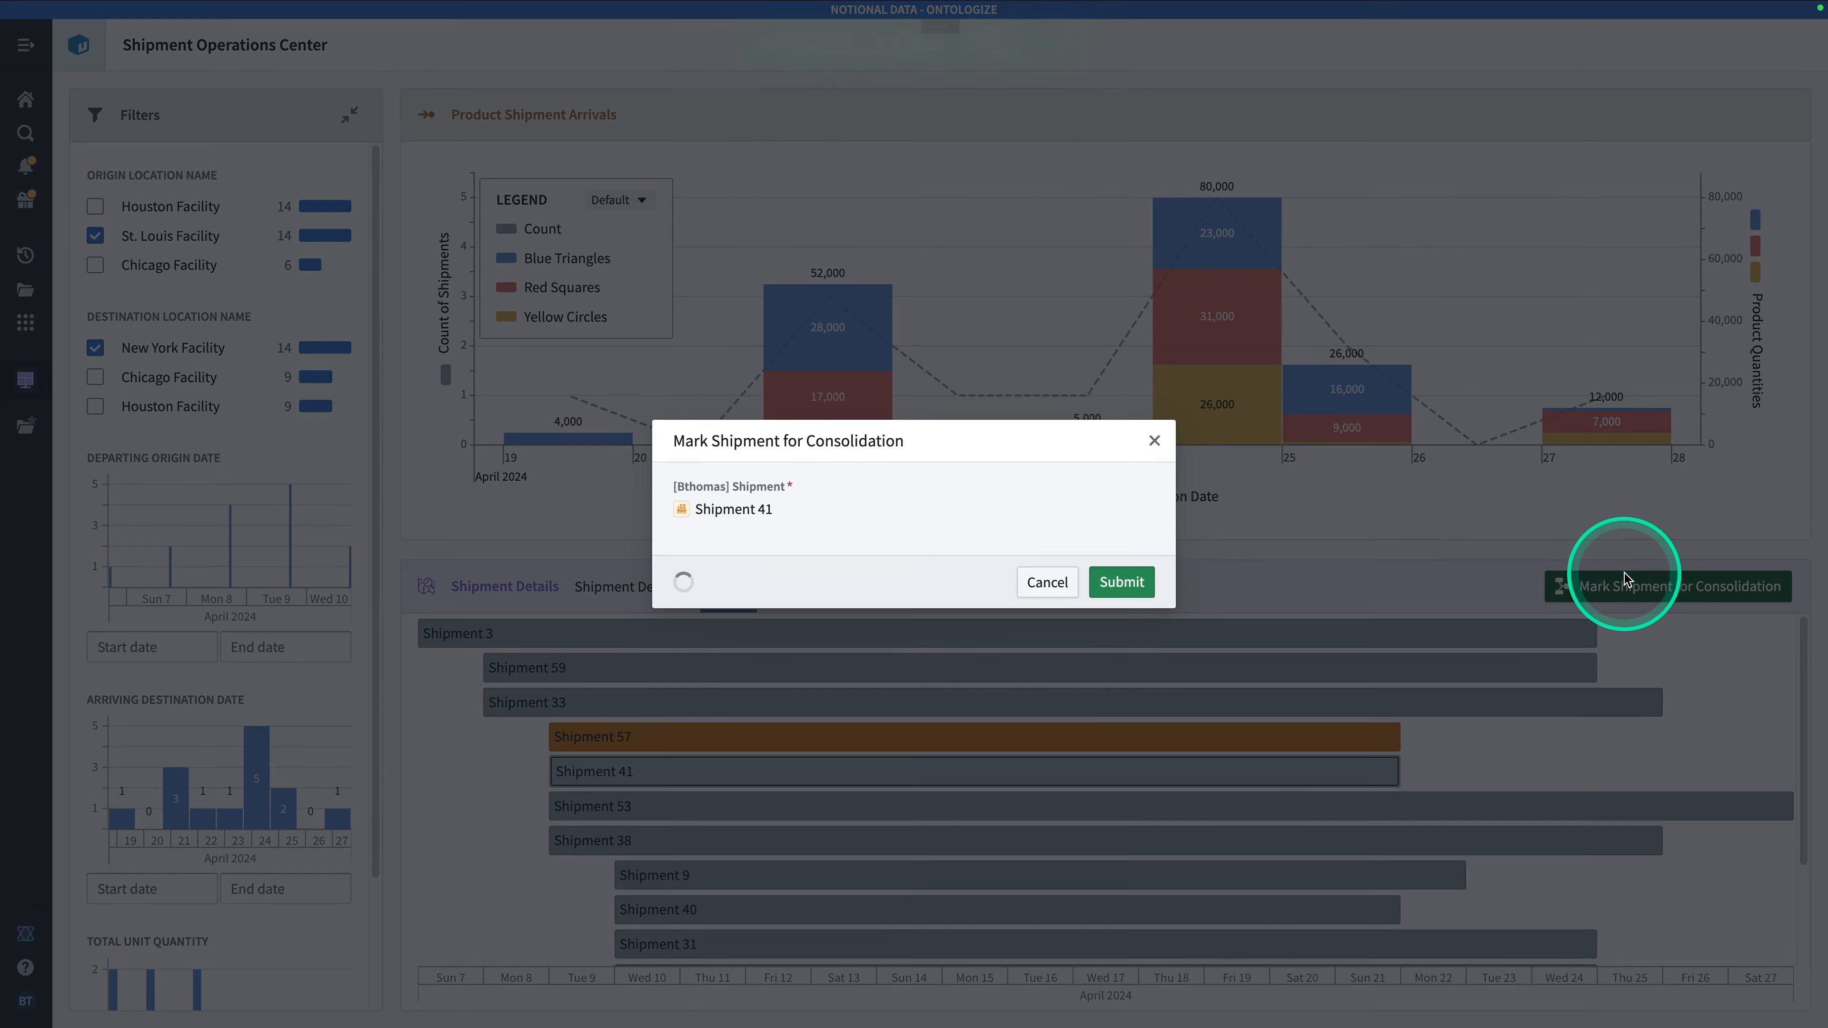
left_click(1121, 582)
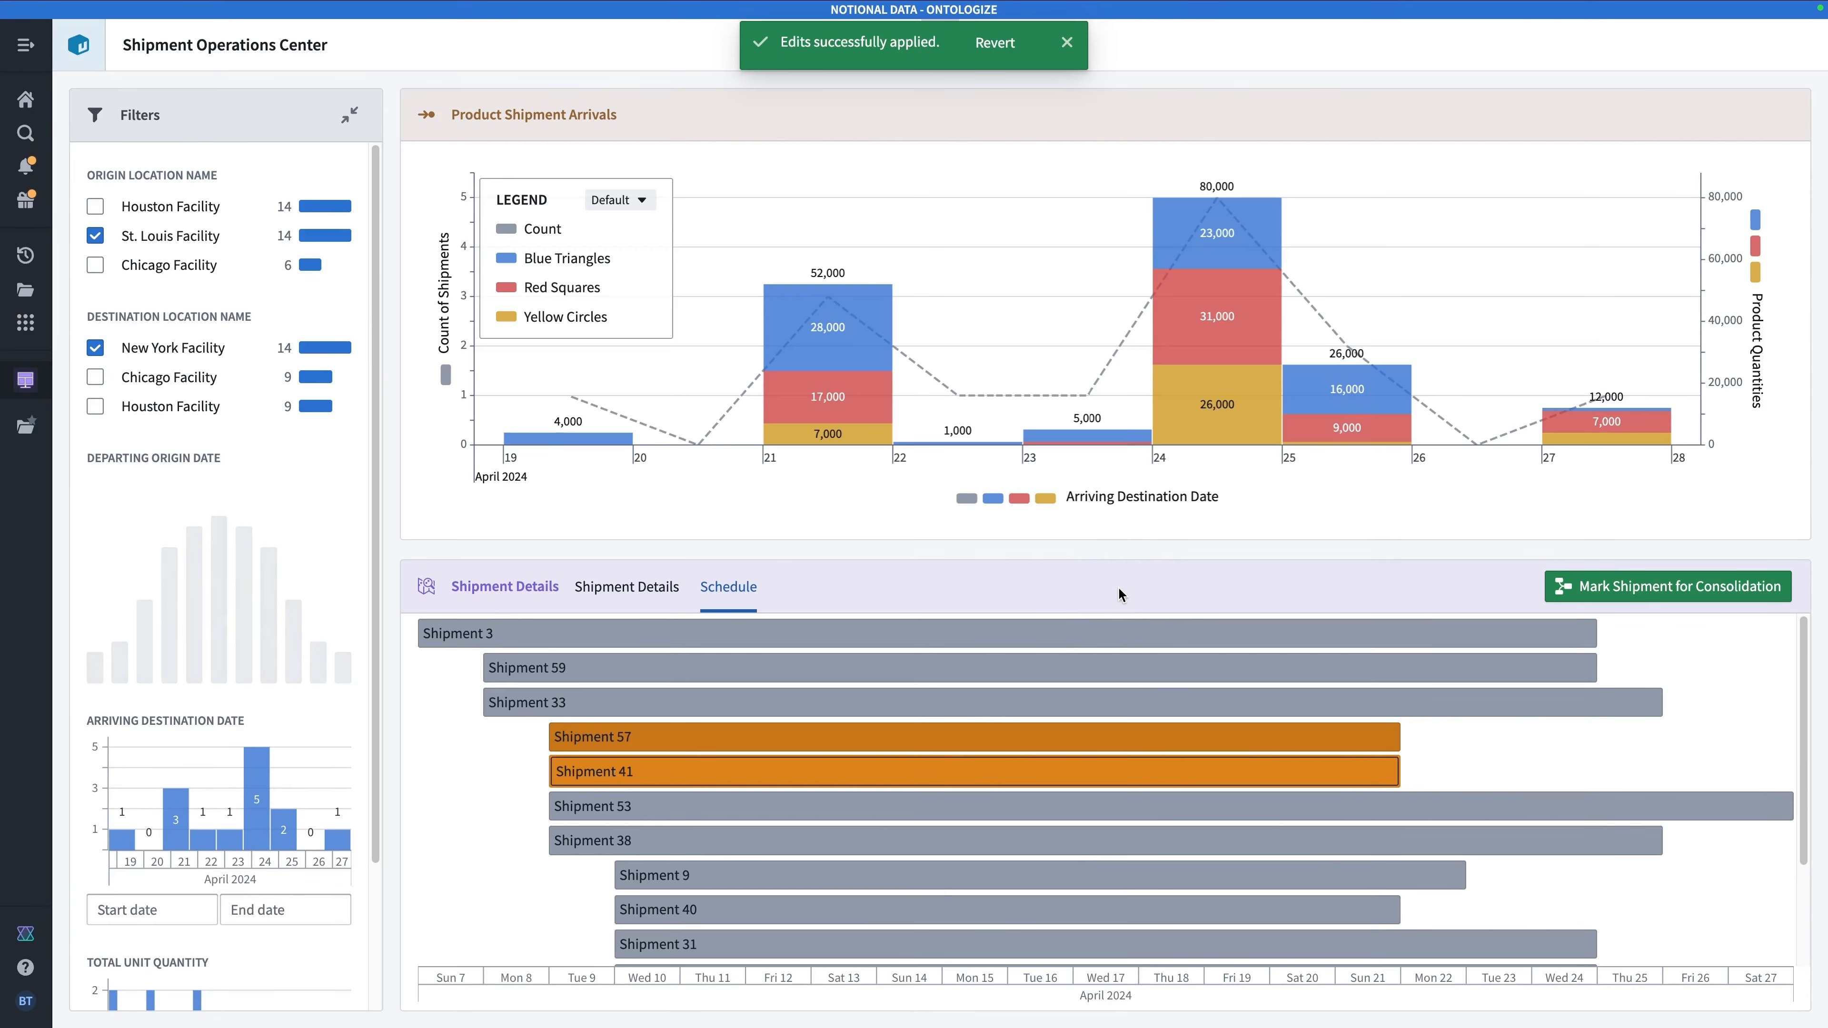
Check Shipment 41's hover details, return the module to edit mode and select the Schedule's Gantt chart.
left_click(941, 769)
mouse_move(936, 767)
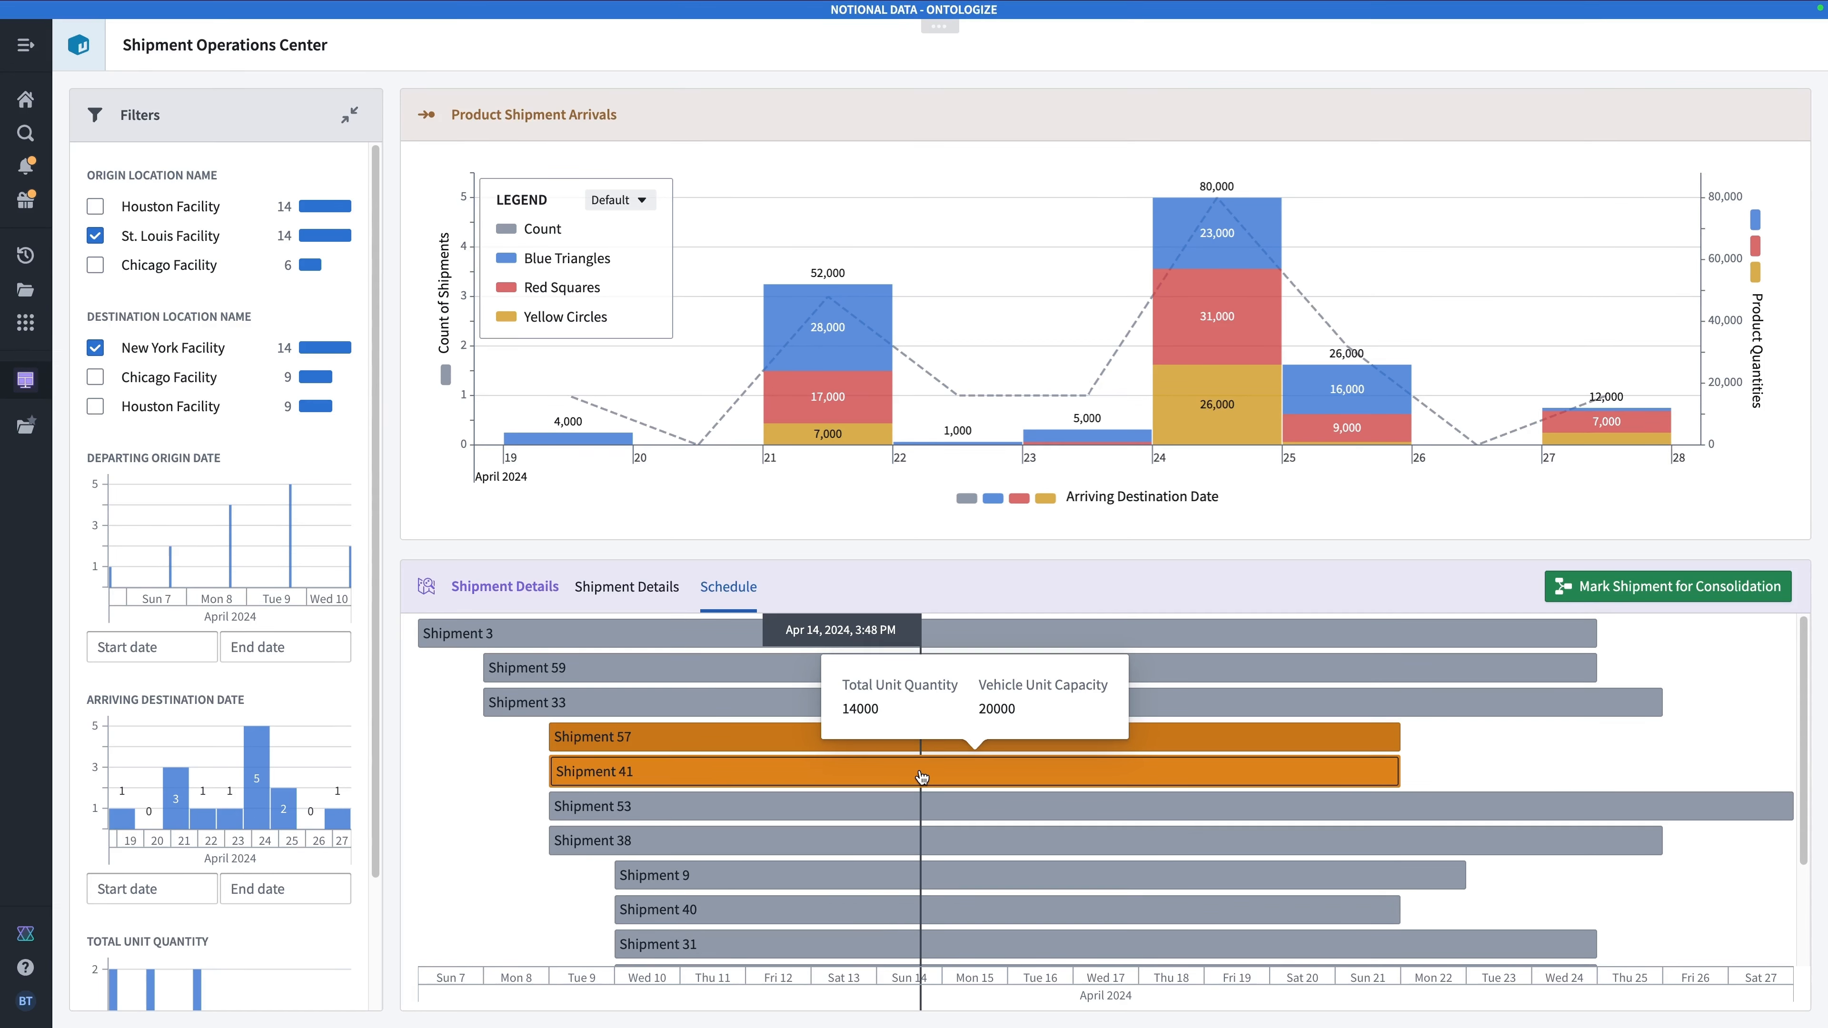
left_click(939, 26)
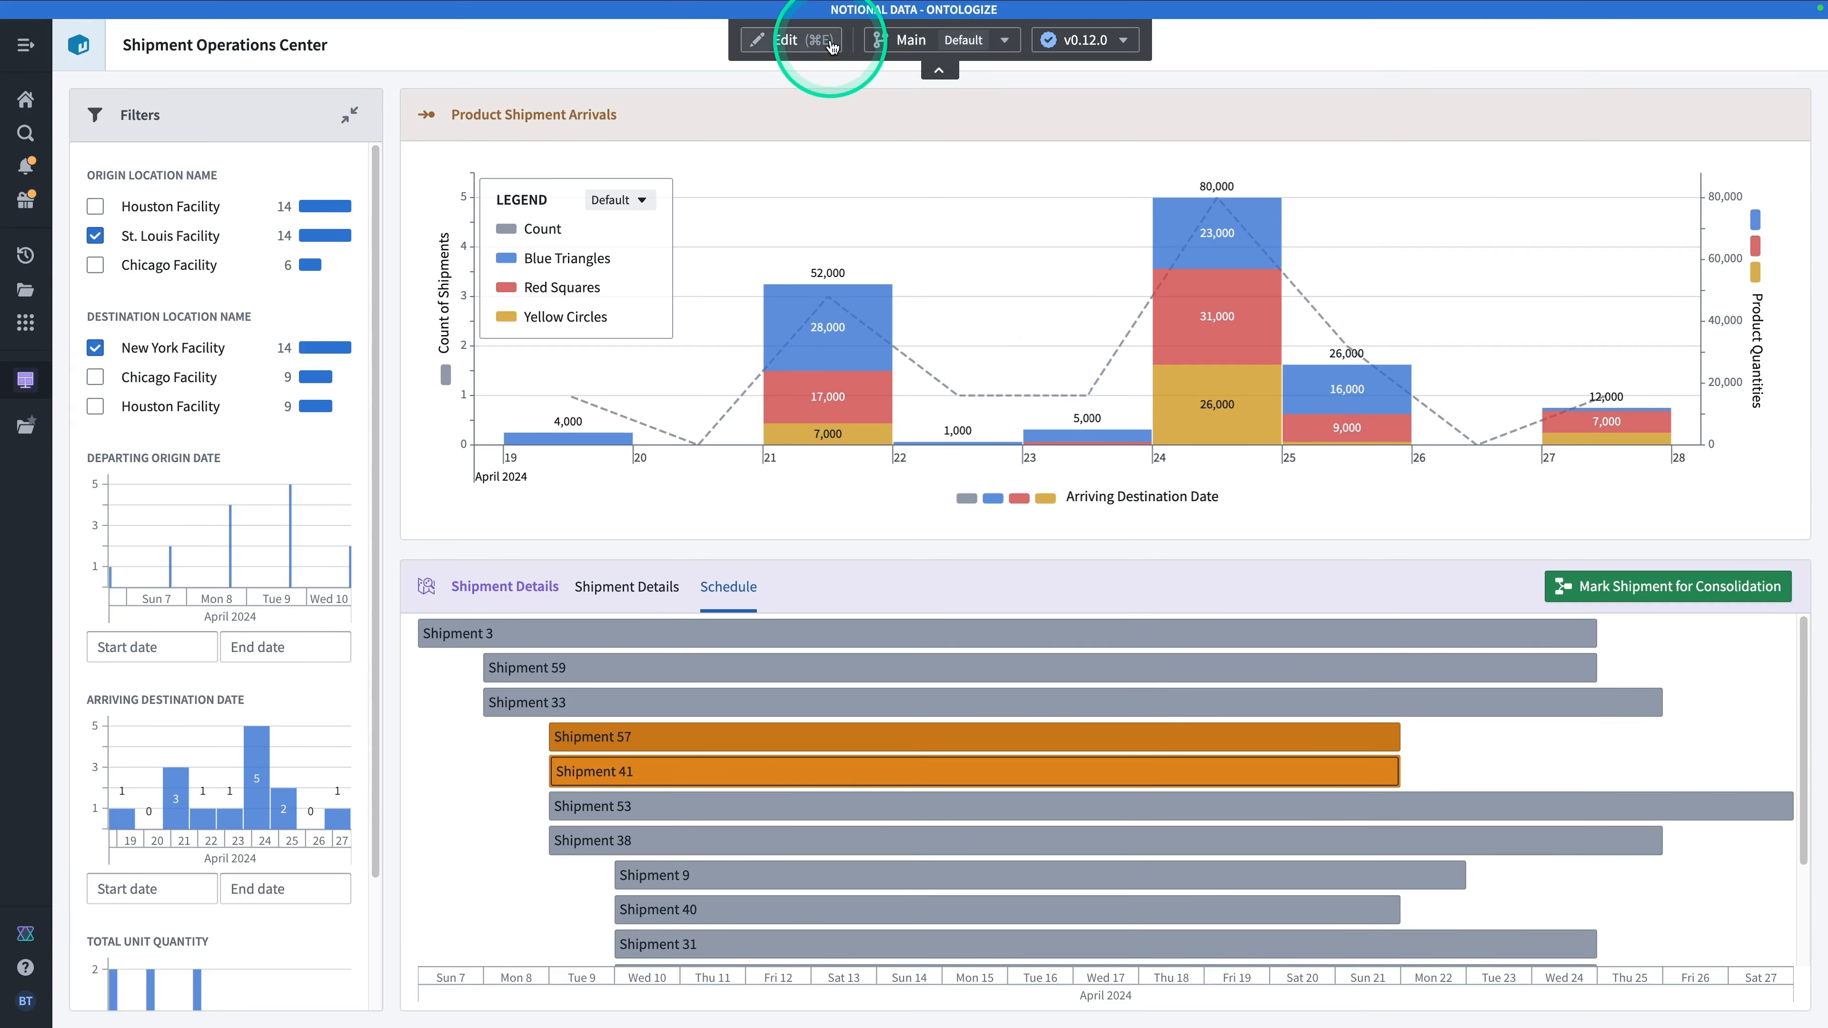
left_click(841, 43)
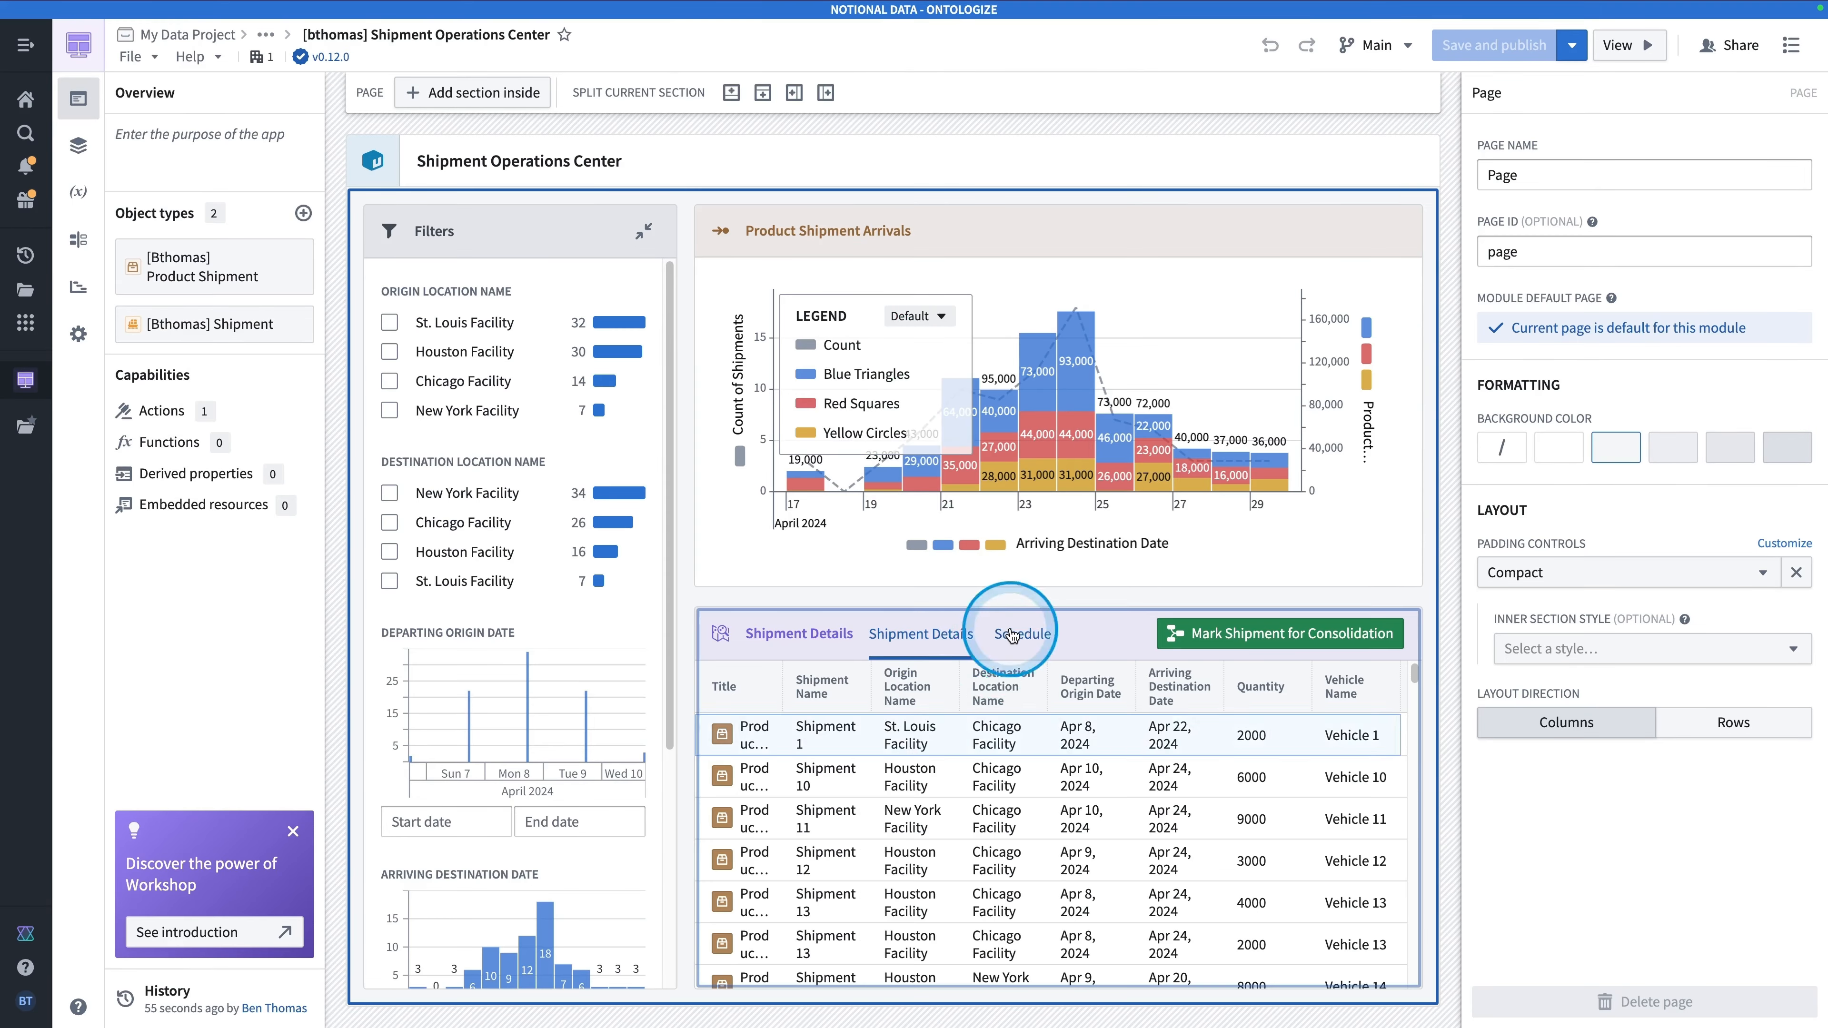
left_click(1011, 634)
left_click(1045, 767)
left_click(1496, 675)
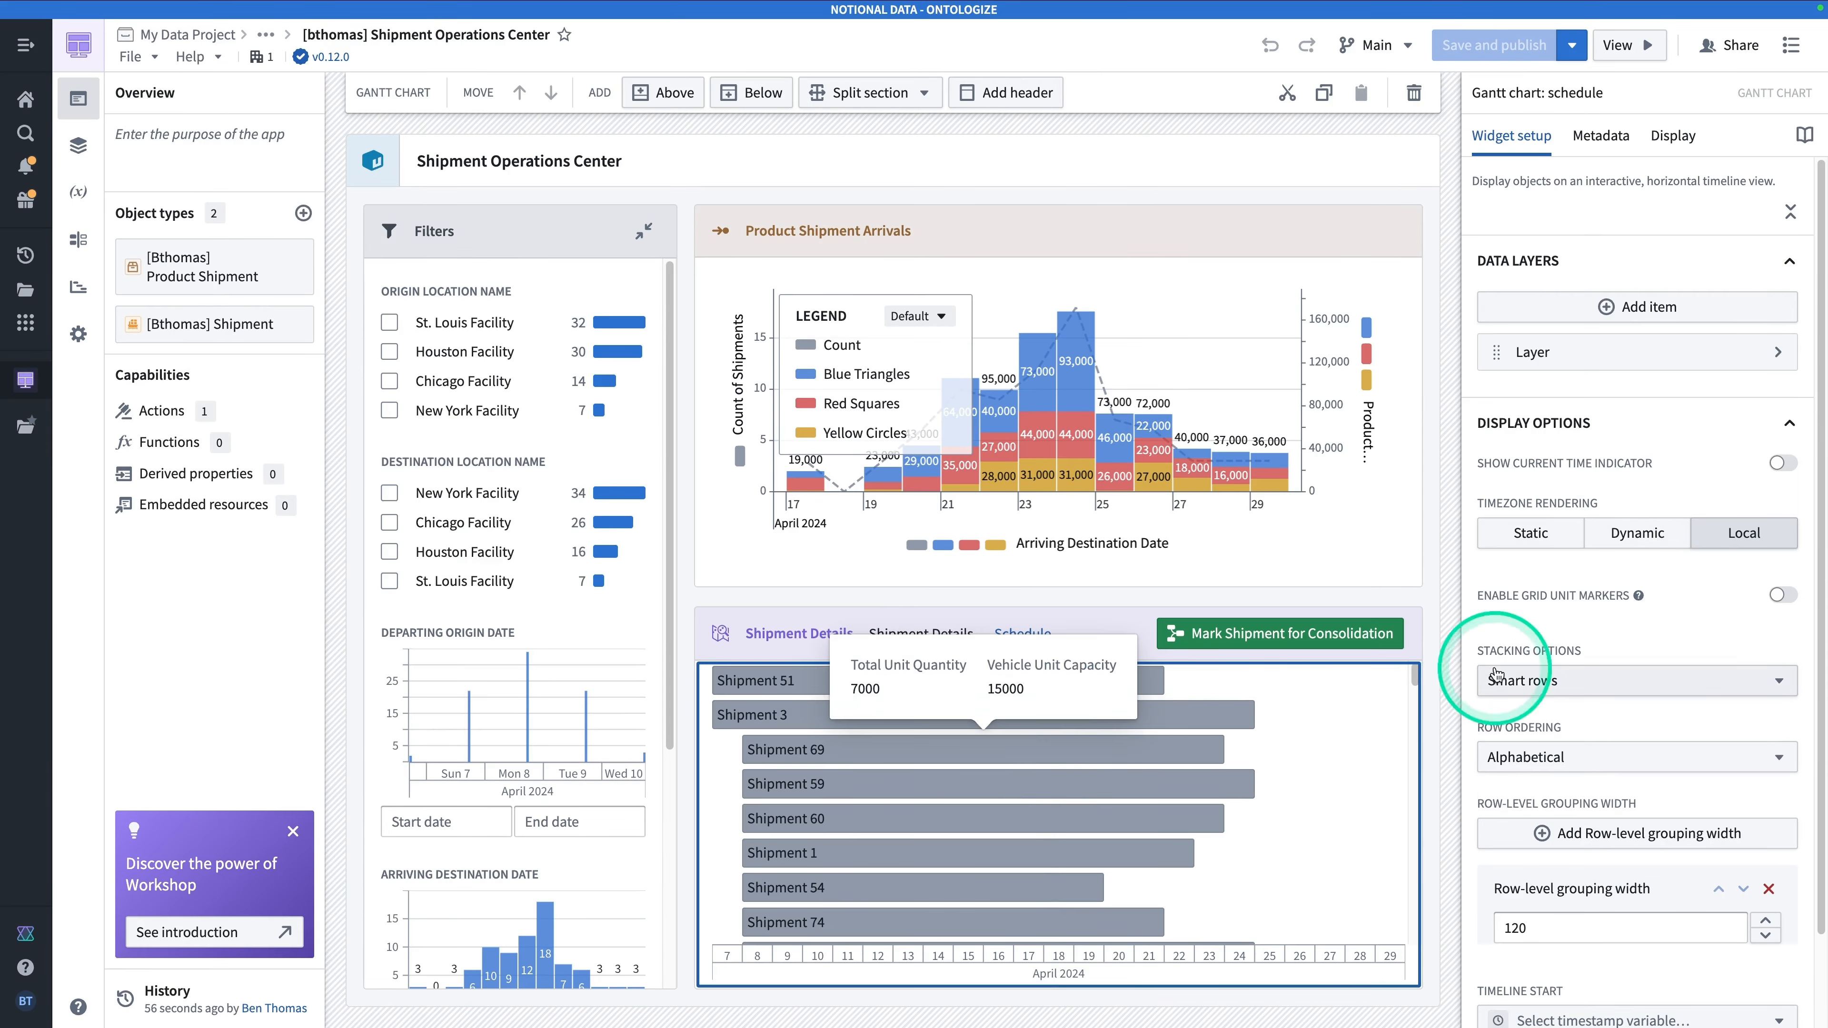
In the Gantt chart's layer, add Status to the properties to show on hover.
left_click(1653, 352)
left_click(1690, 568)
scroll(1688, 570, "down", 10)
left_click(1638, 661)
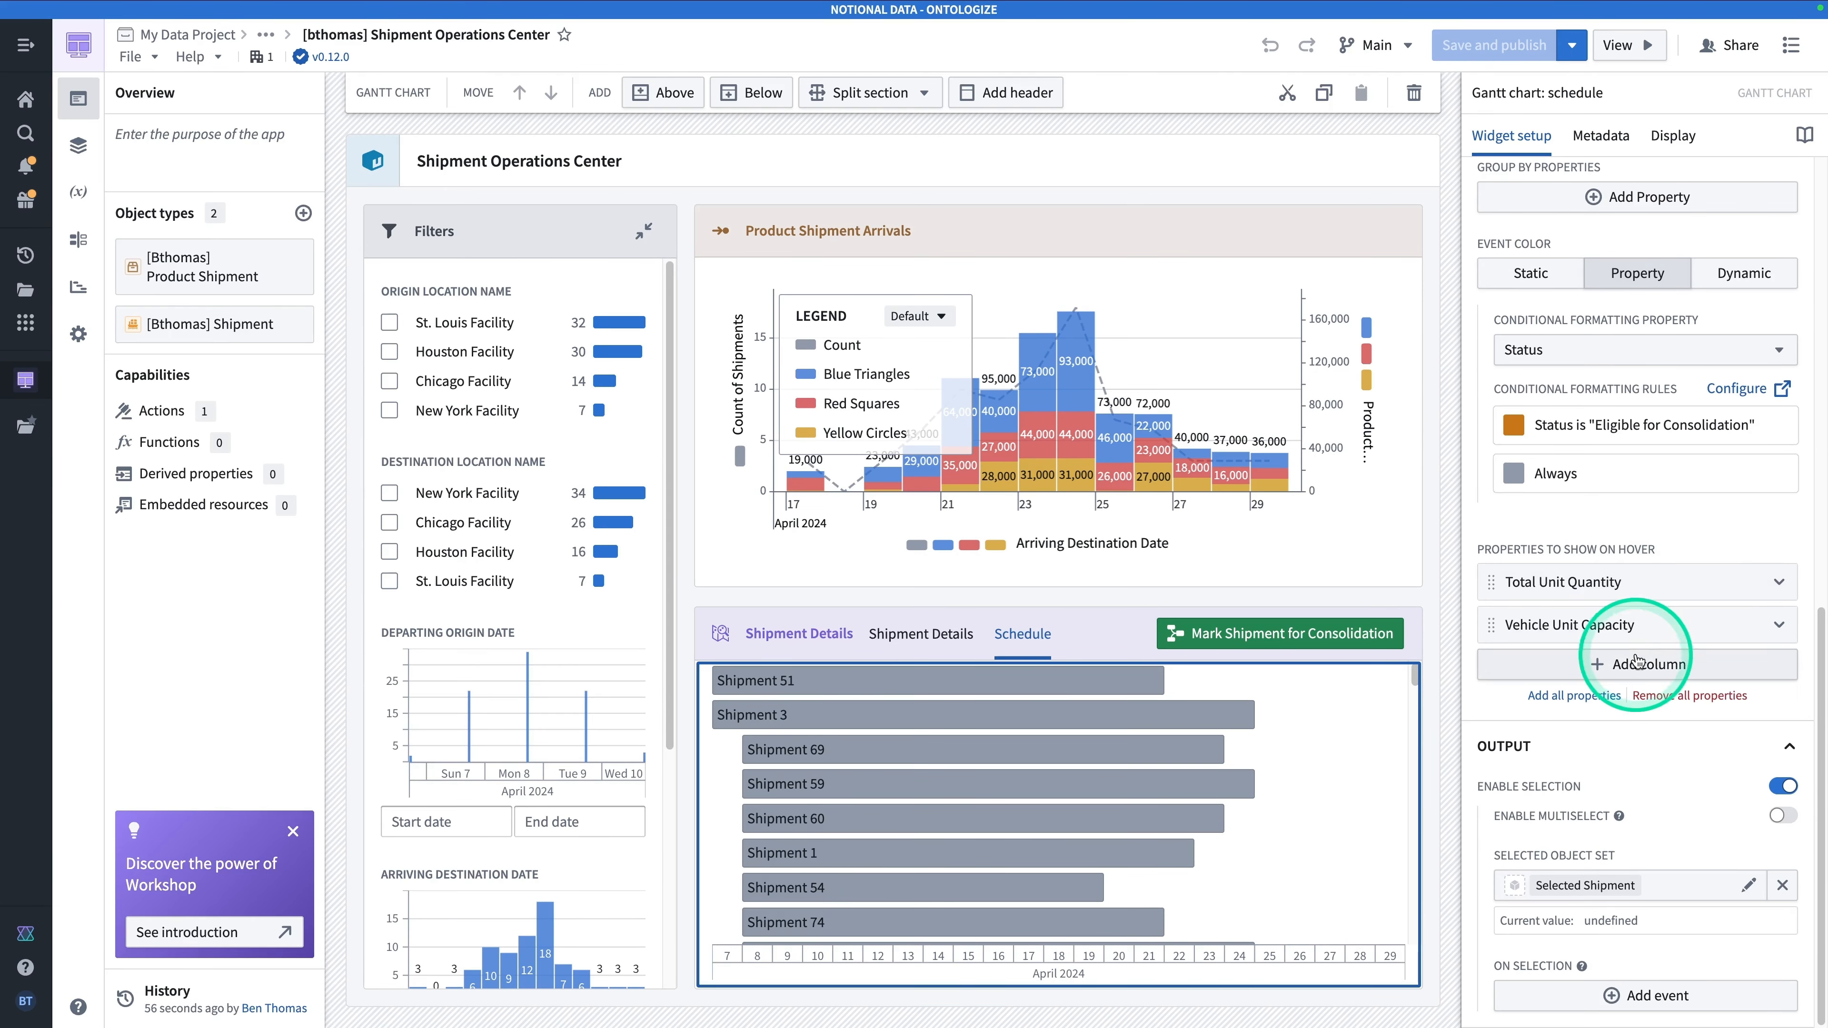
left_click(1318, 538)
left_click(1249, 528)
type("status")
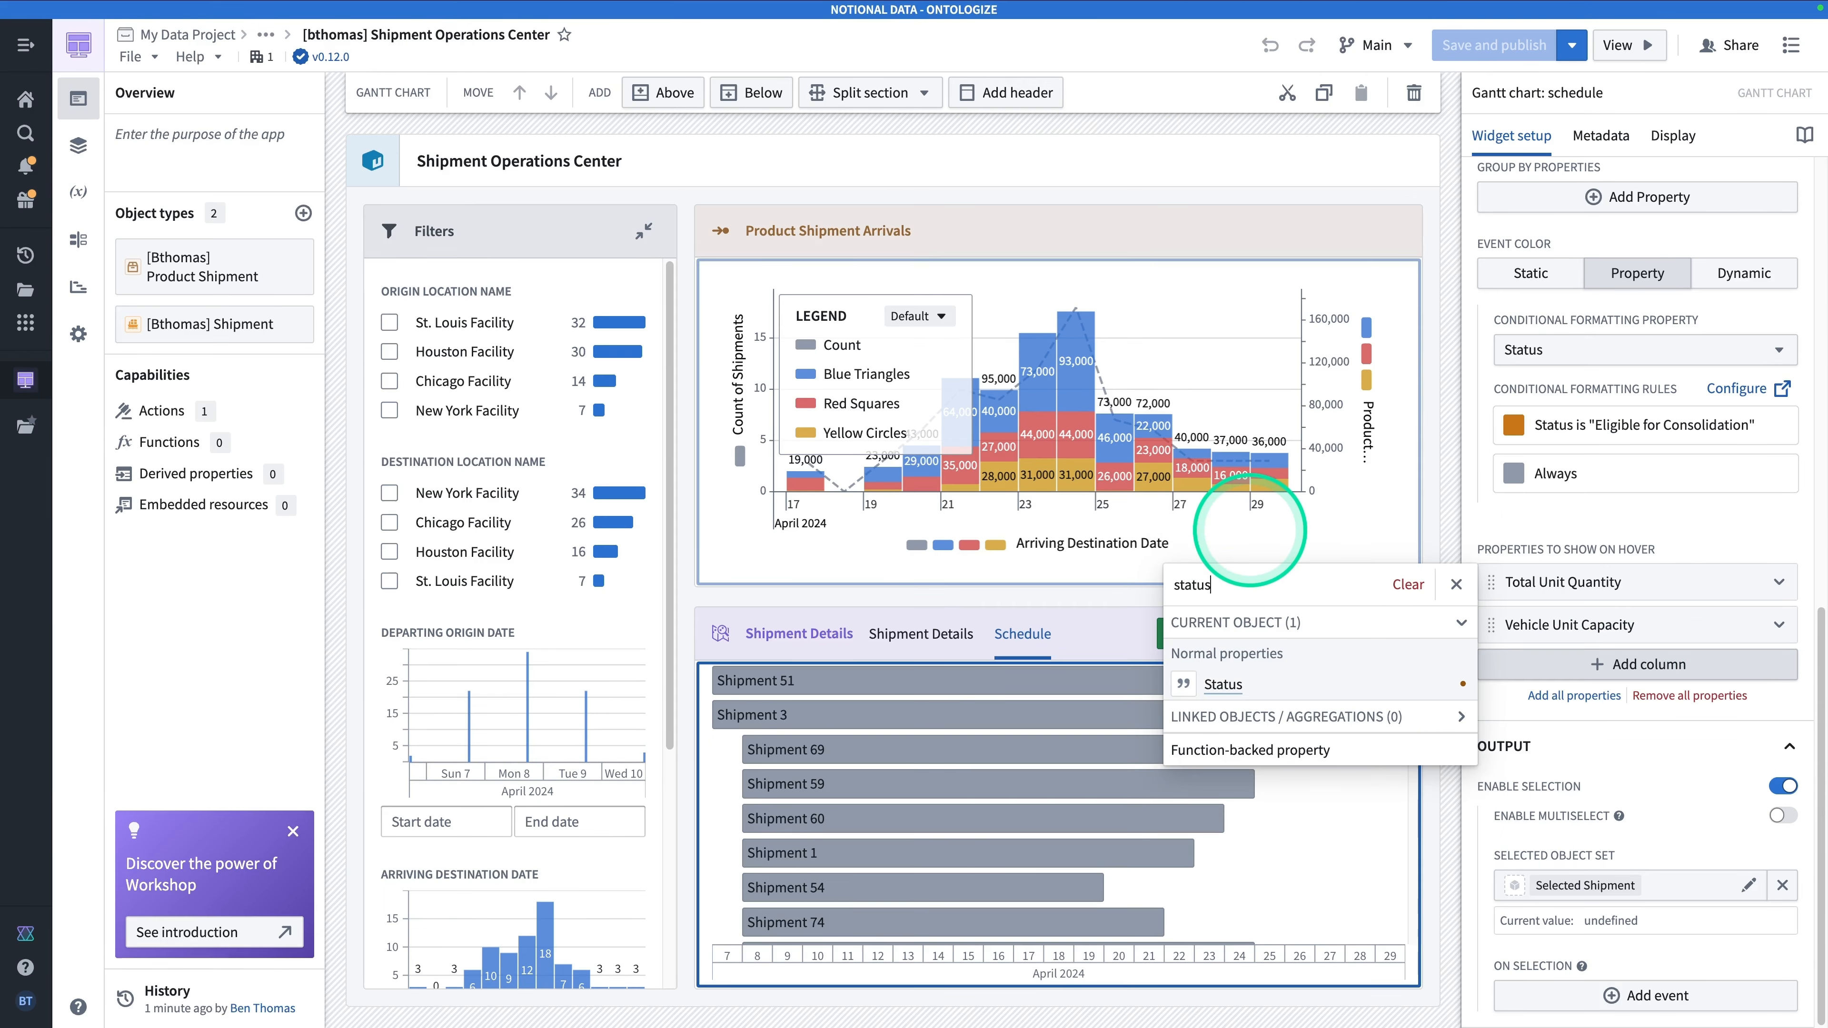
left_click(1260, 685)
left_click(1357, 861)
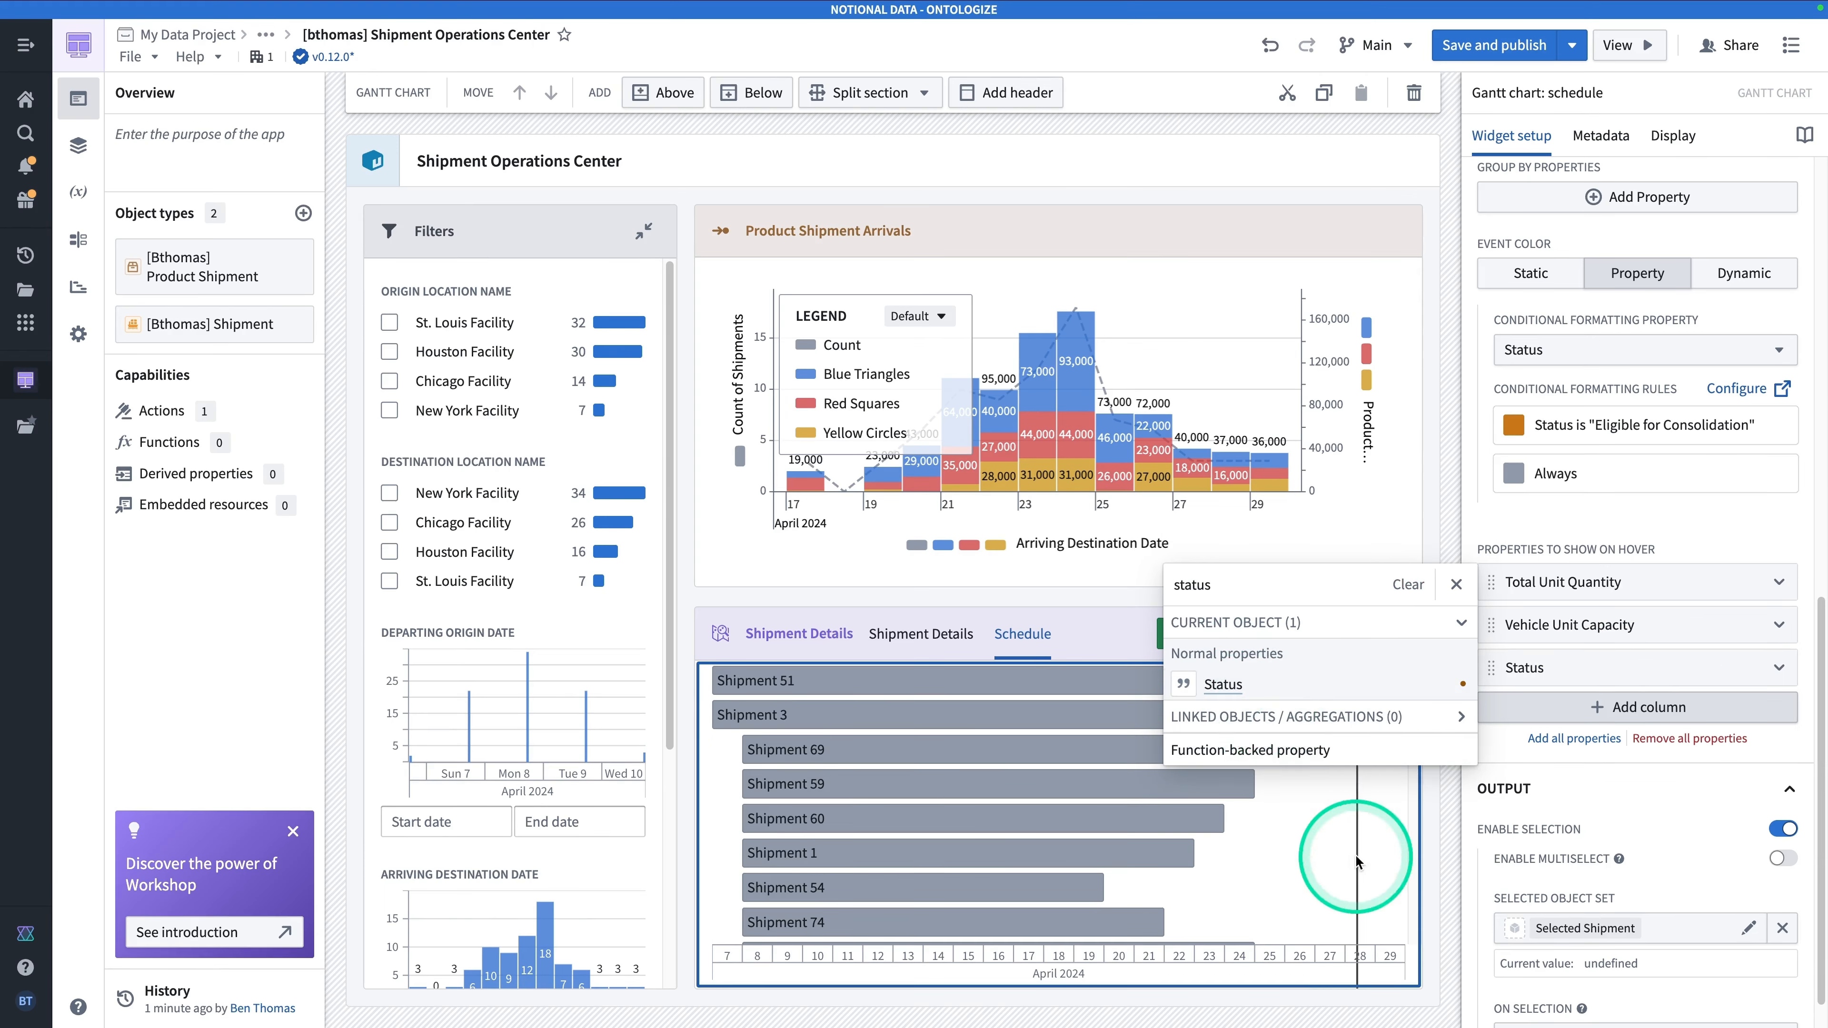
Check the hover details of Shipment 57 in the Gantt chart, and save and publish the module.
left_click(1084, 819)
scroll(1080, 814, "down", 5)
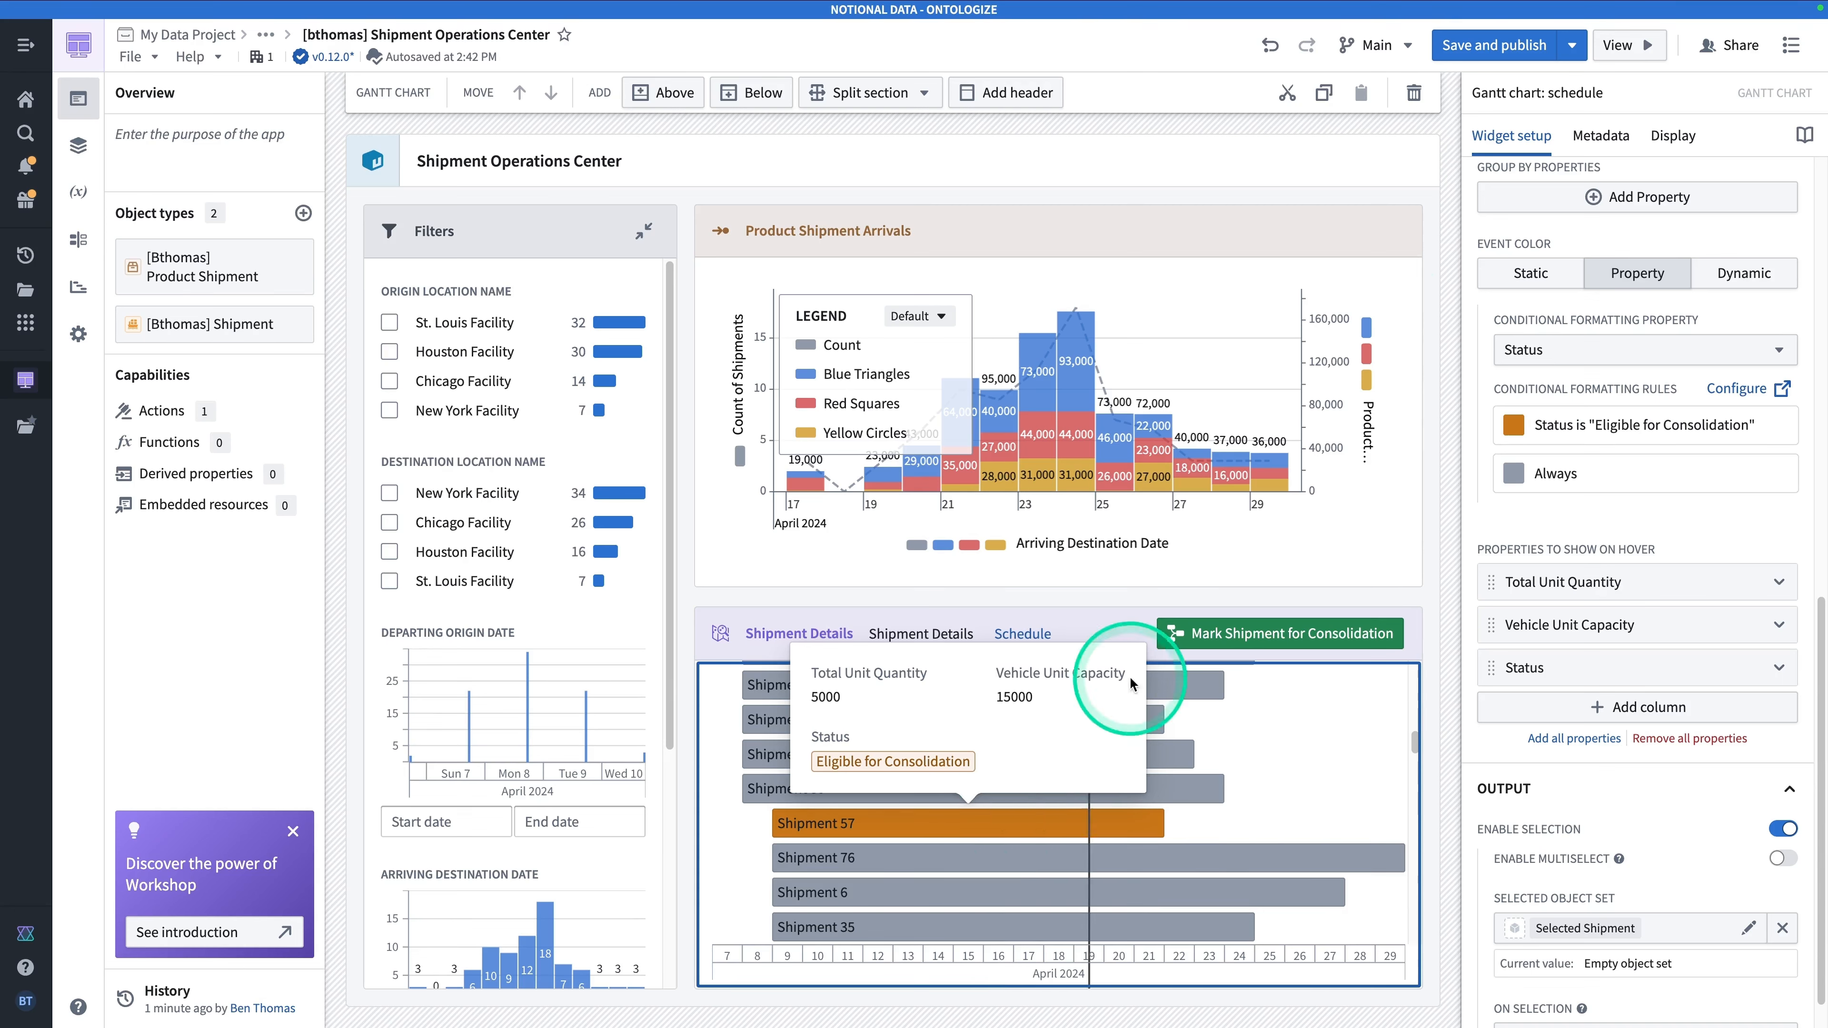
left_click(1504, 45)
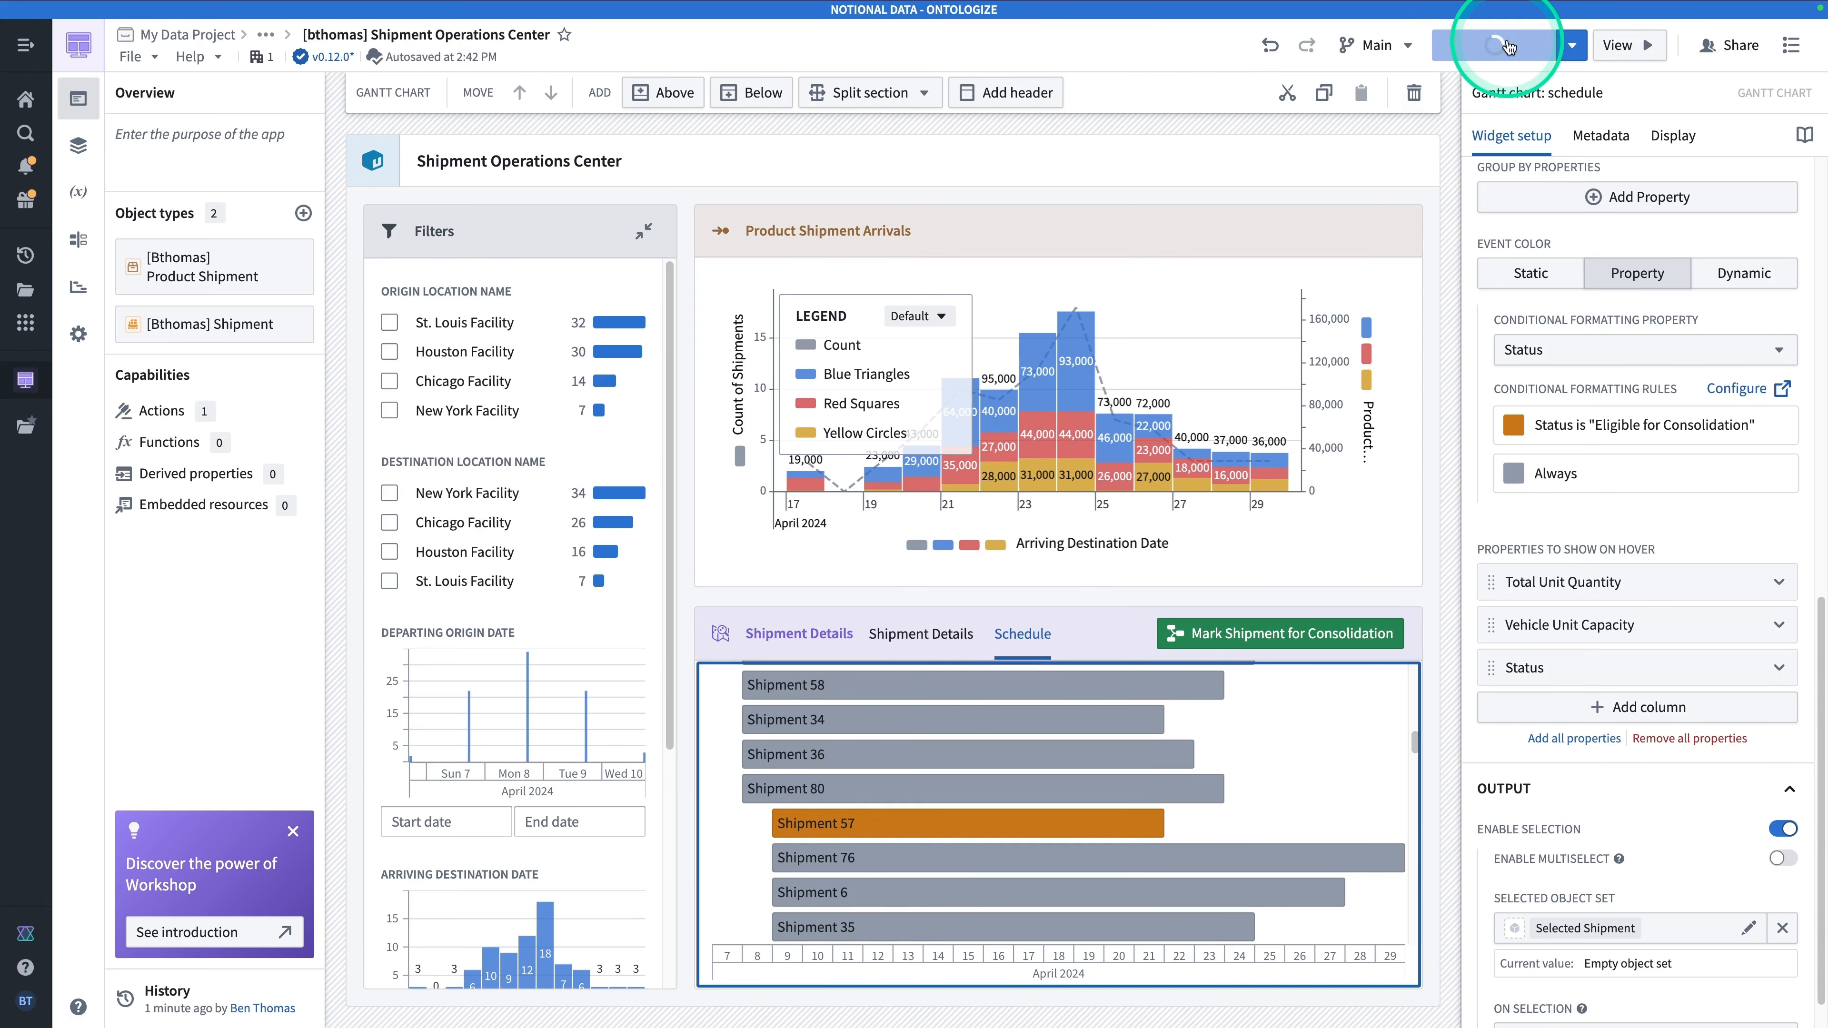
In the editor, filter the shipments to origin St. Louis Facility and destination New York Facility.
left_click(391, 324)
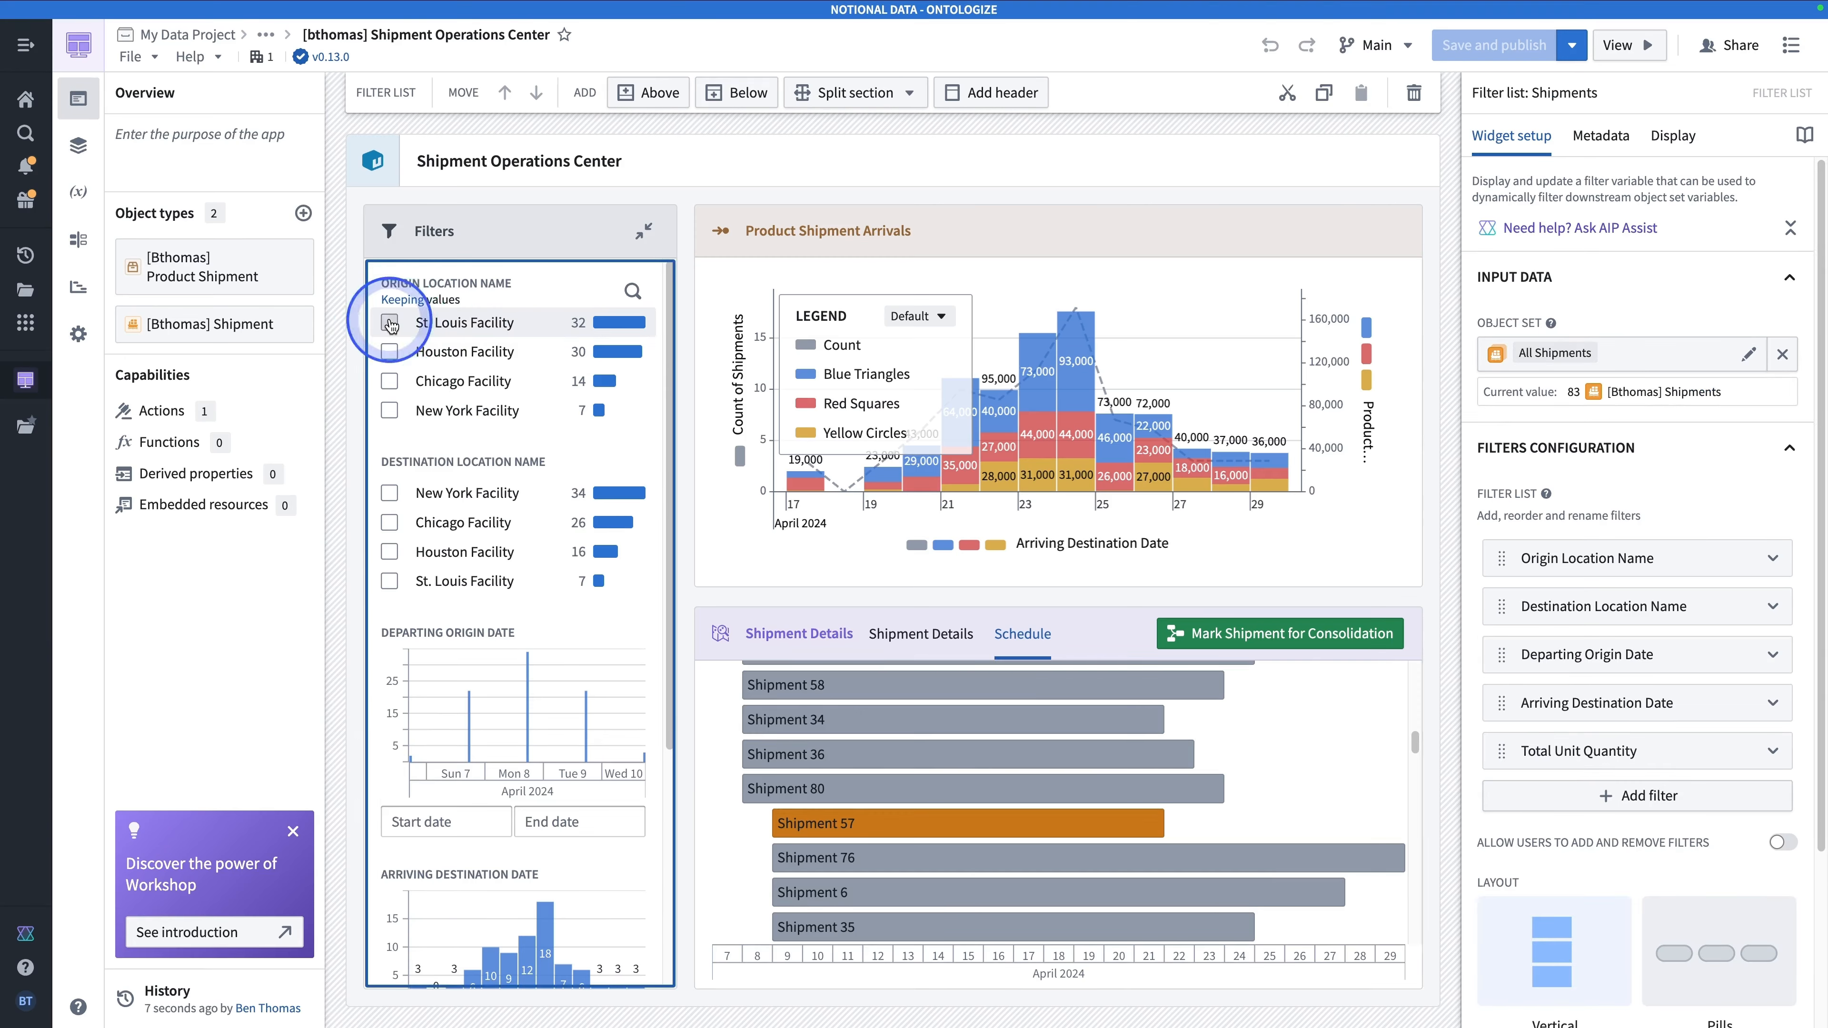
left_click(391, 494)
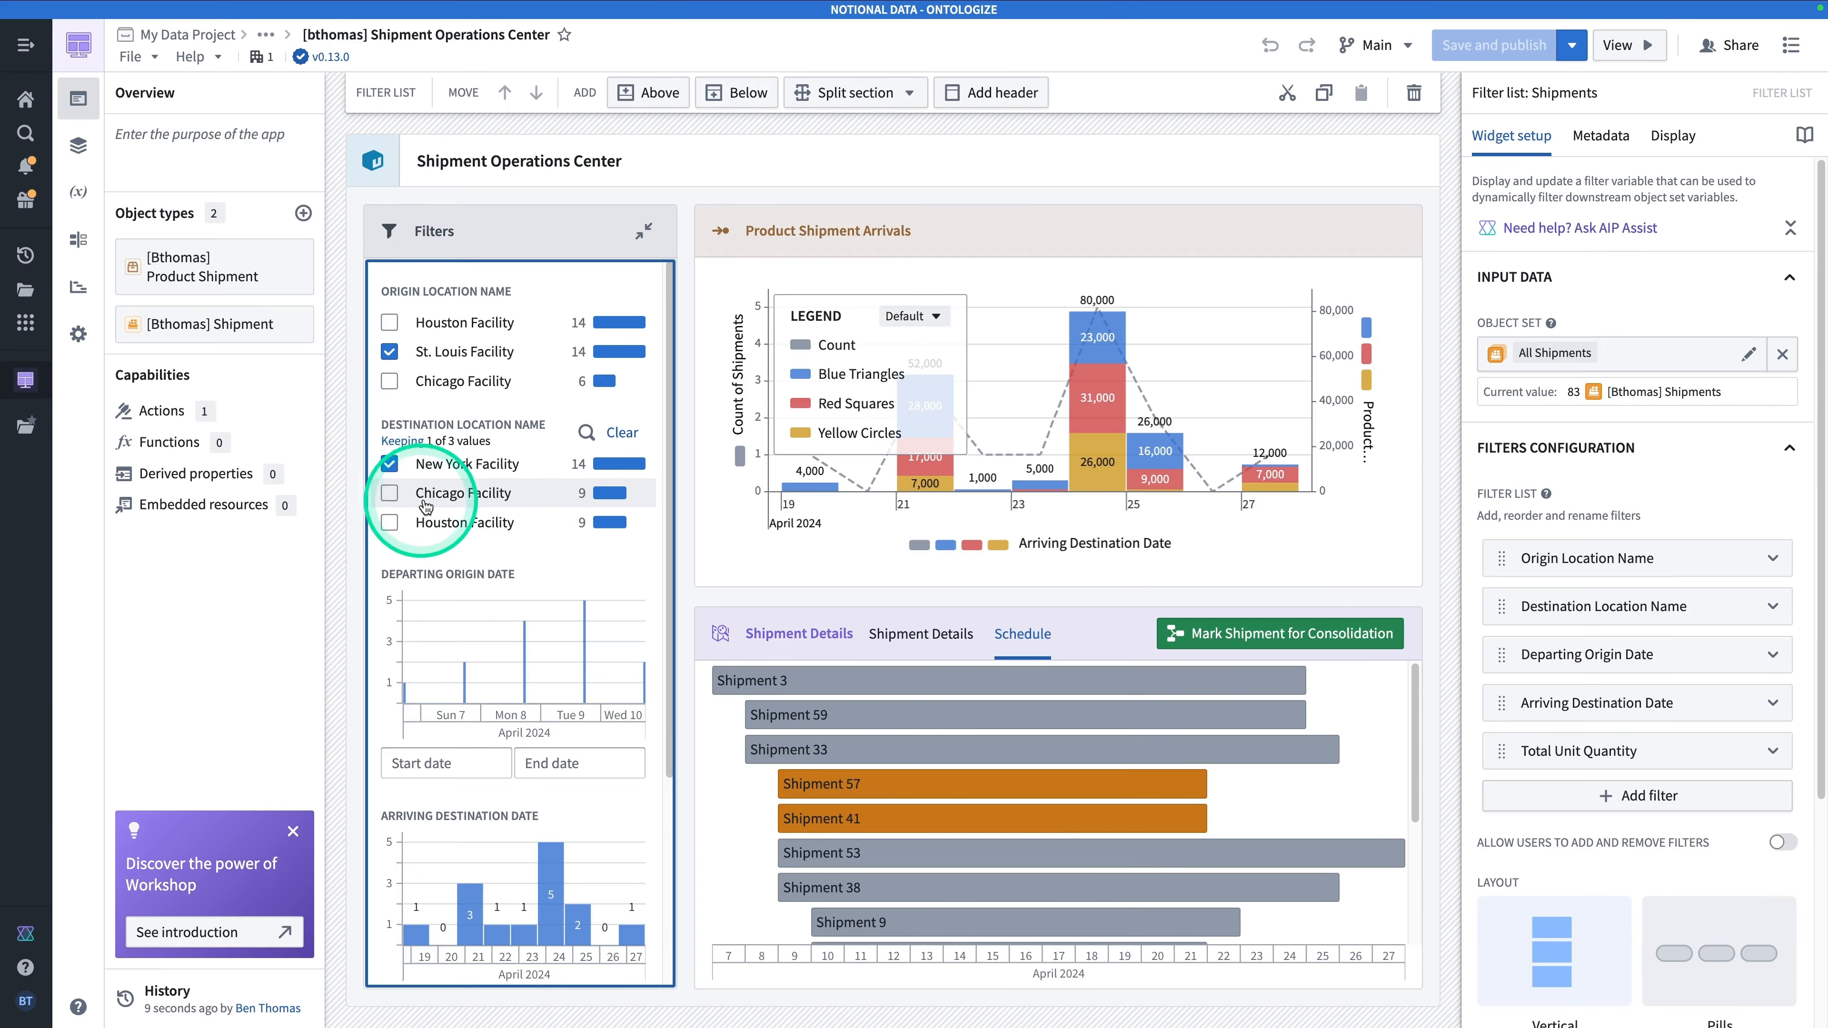
left_click(900, 785)
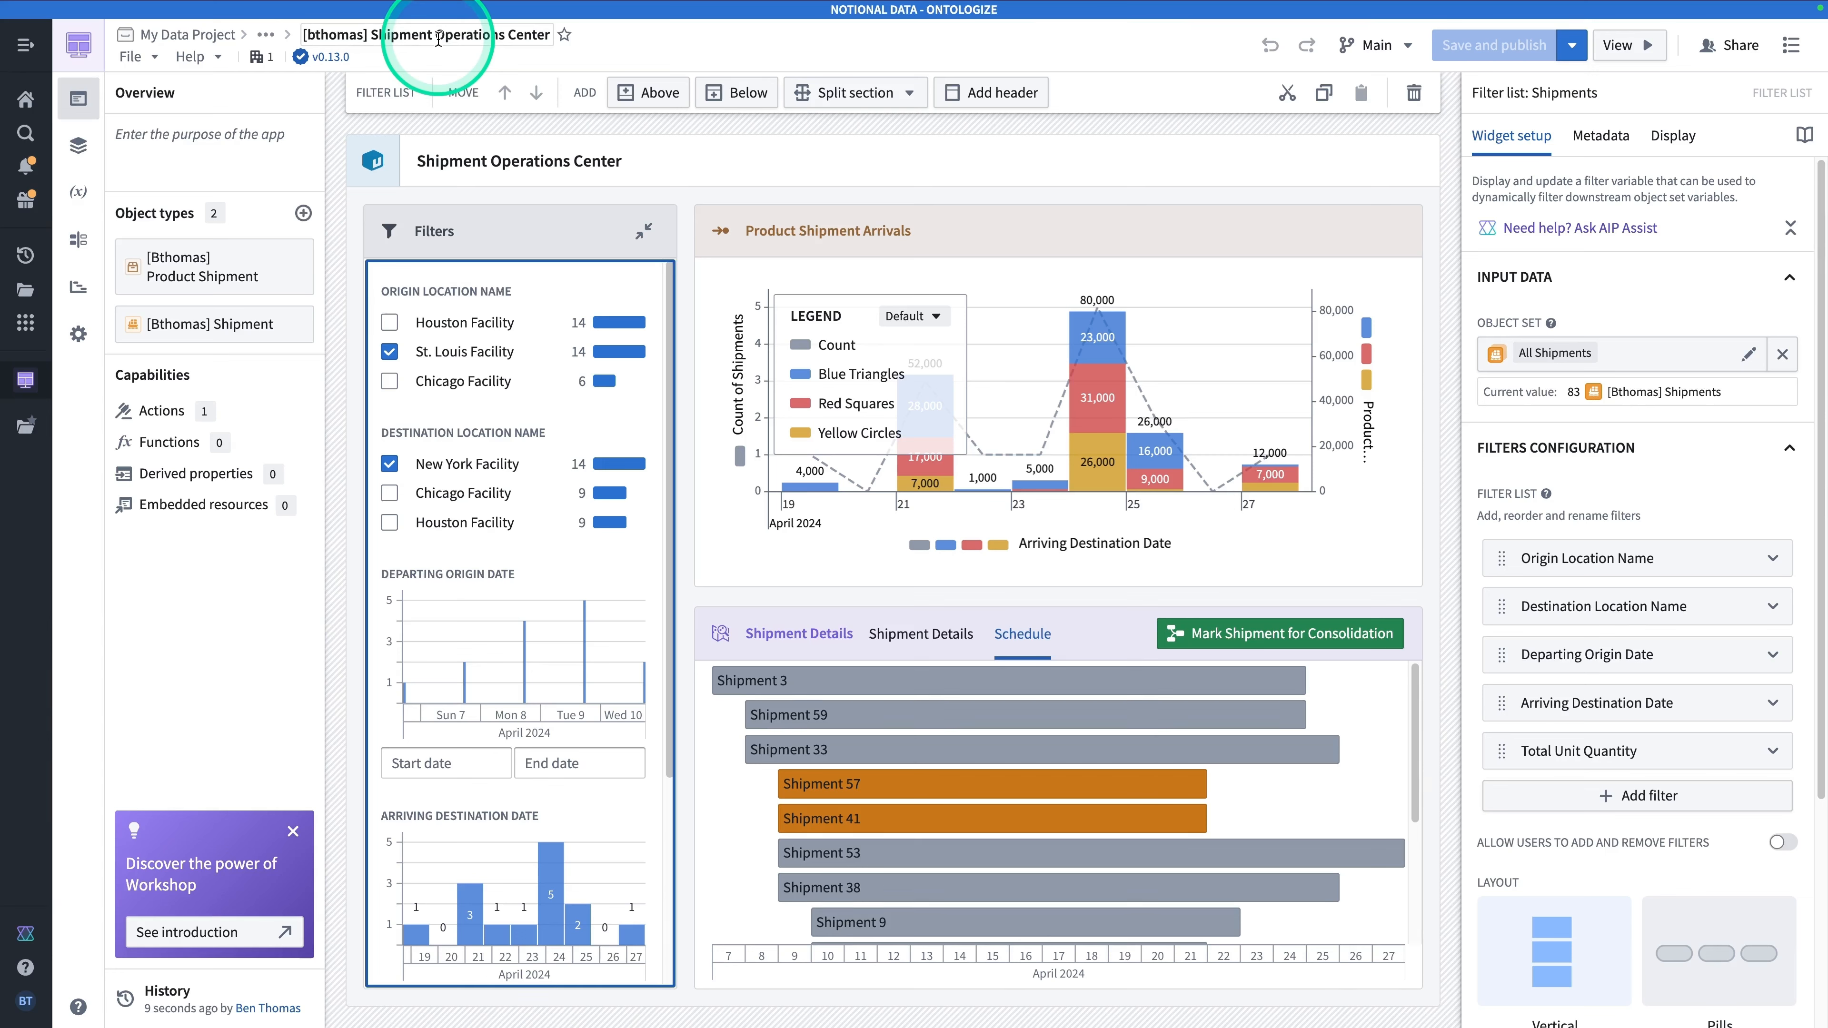
Go to the Deep Dive: Building Your First Application folder and start a new code repository there.
left_click(264, 36)
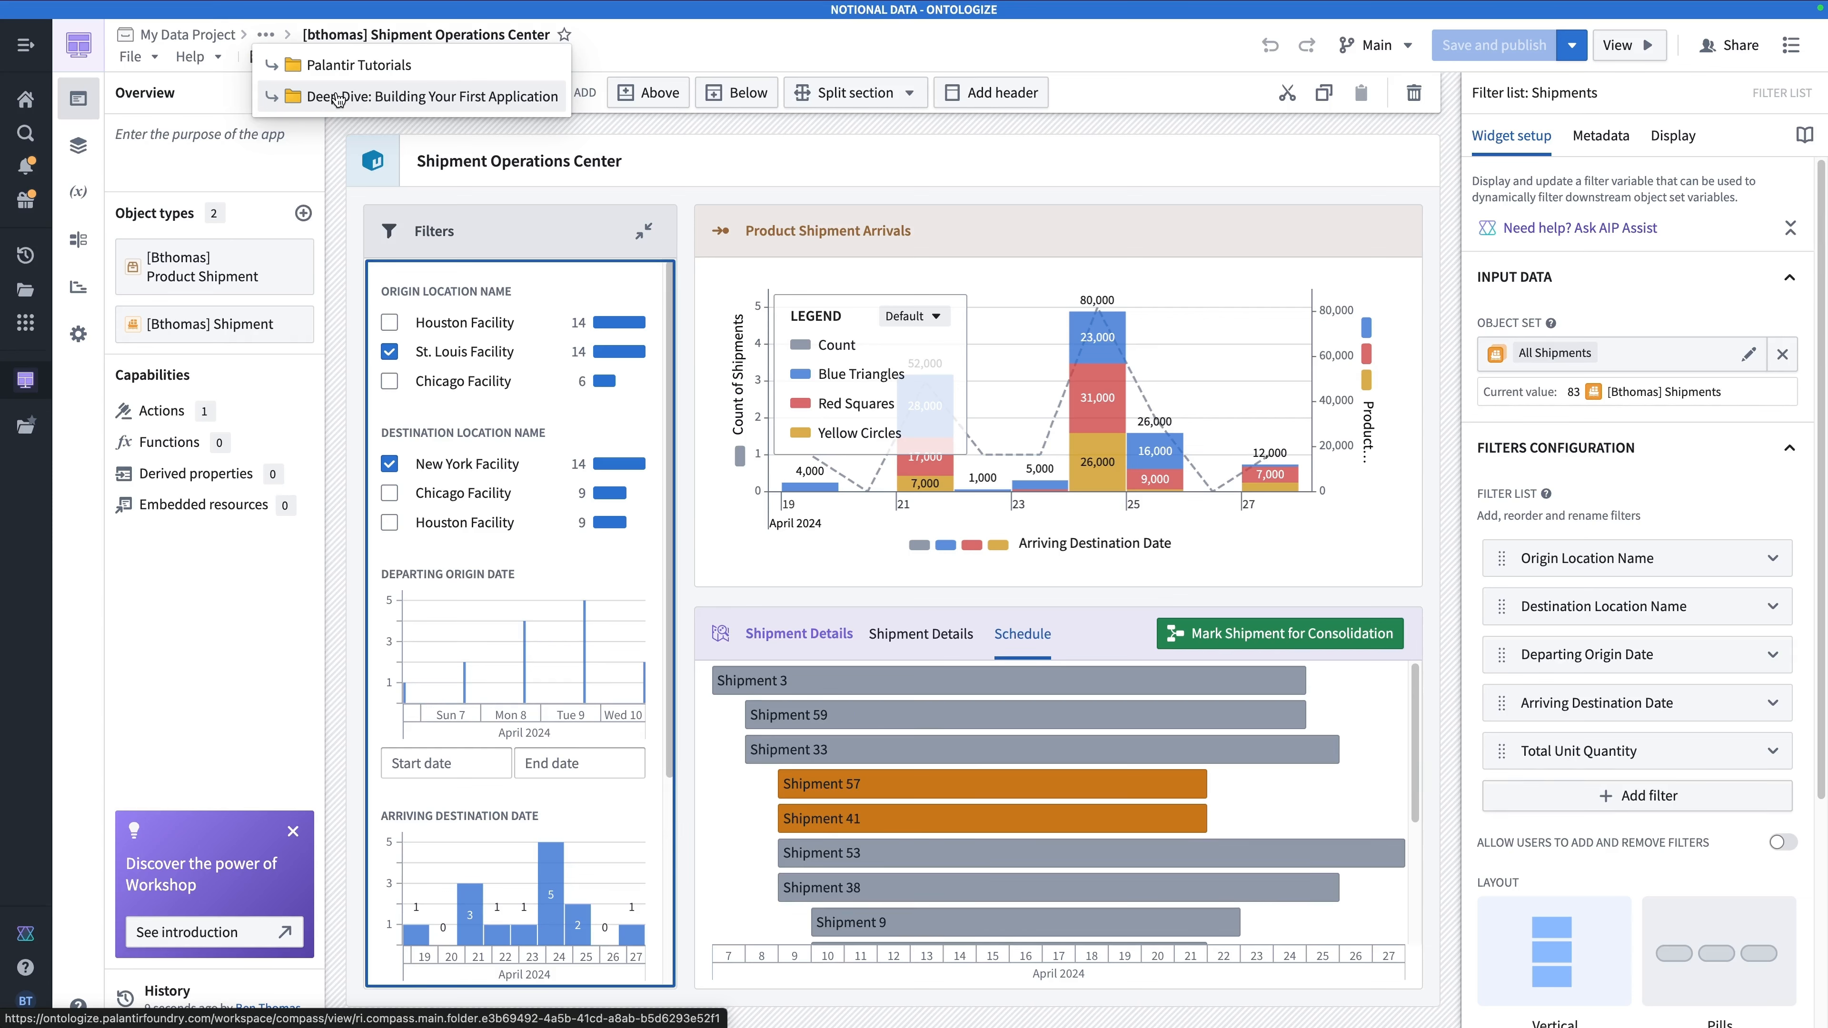
left_click(337, 99)
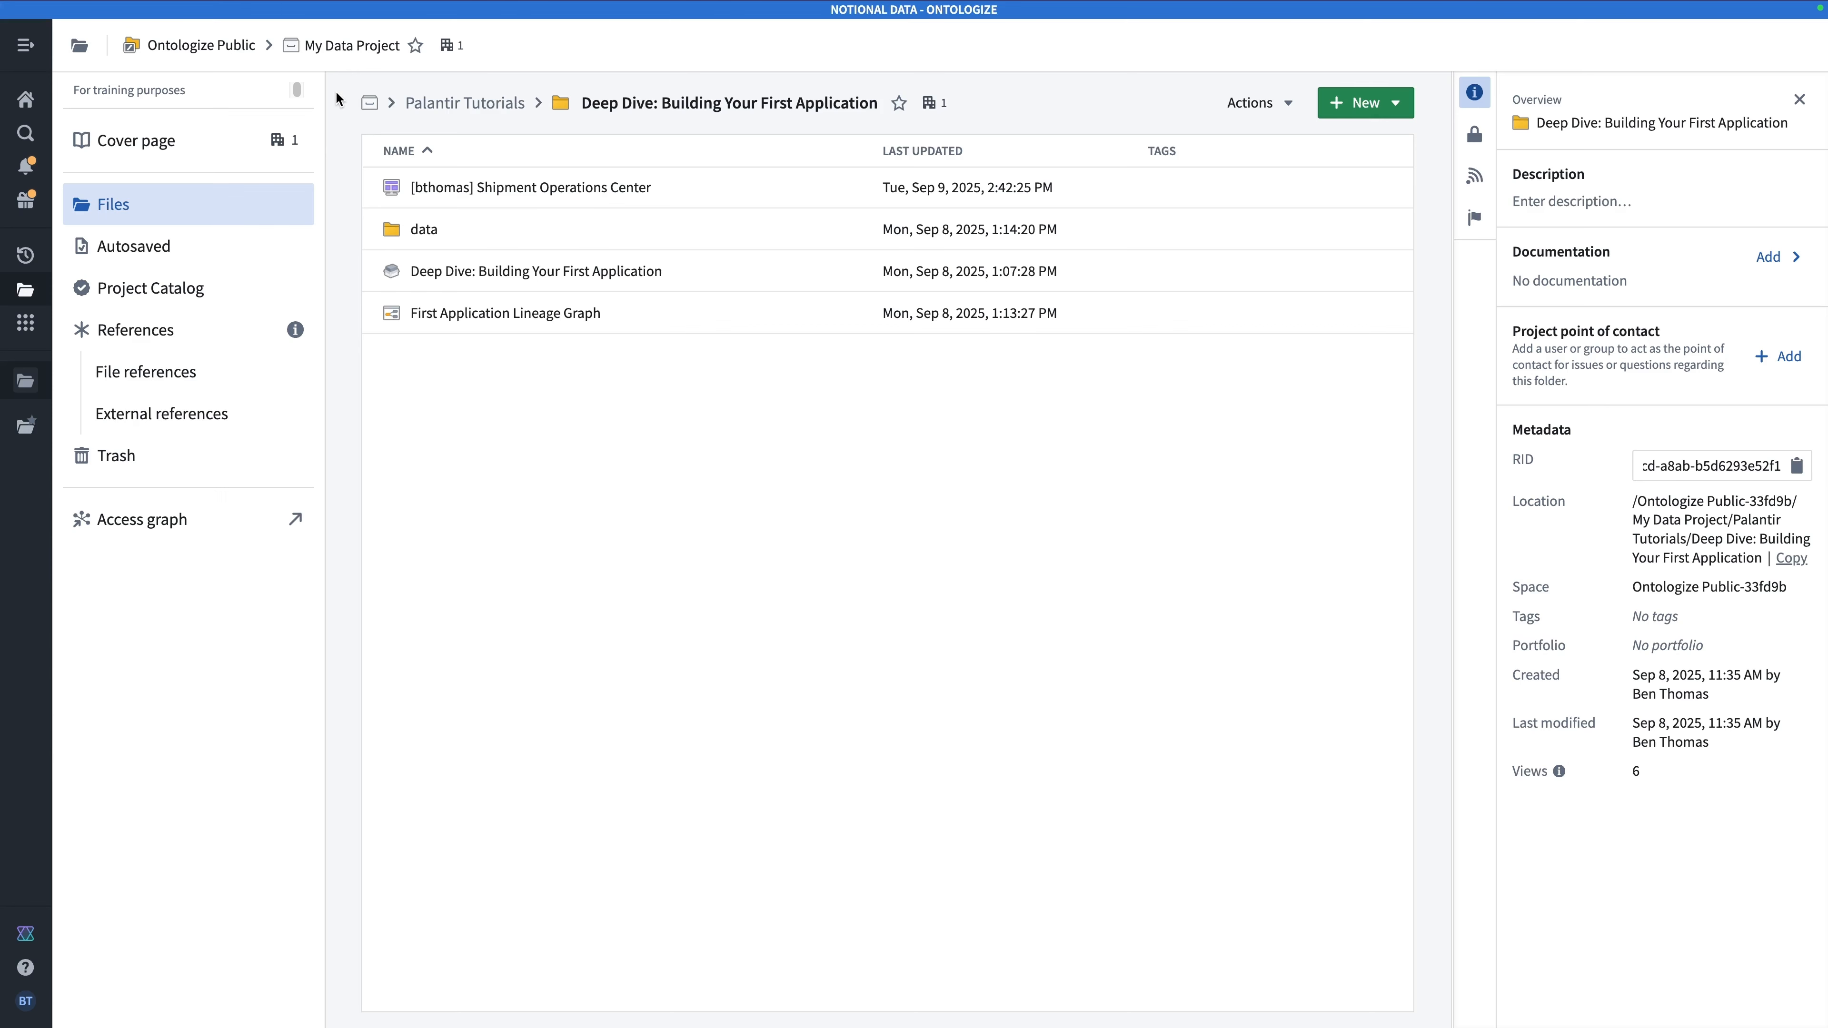
left_click(1368, 107)
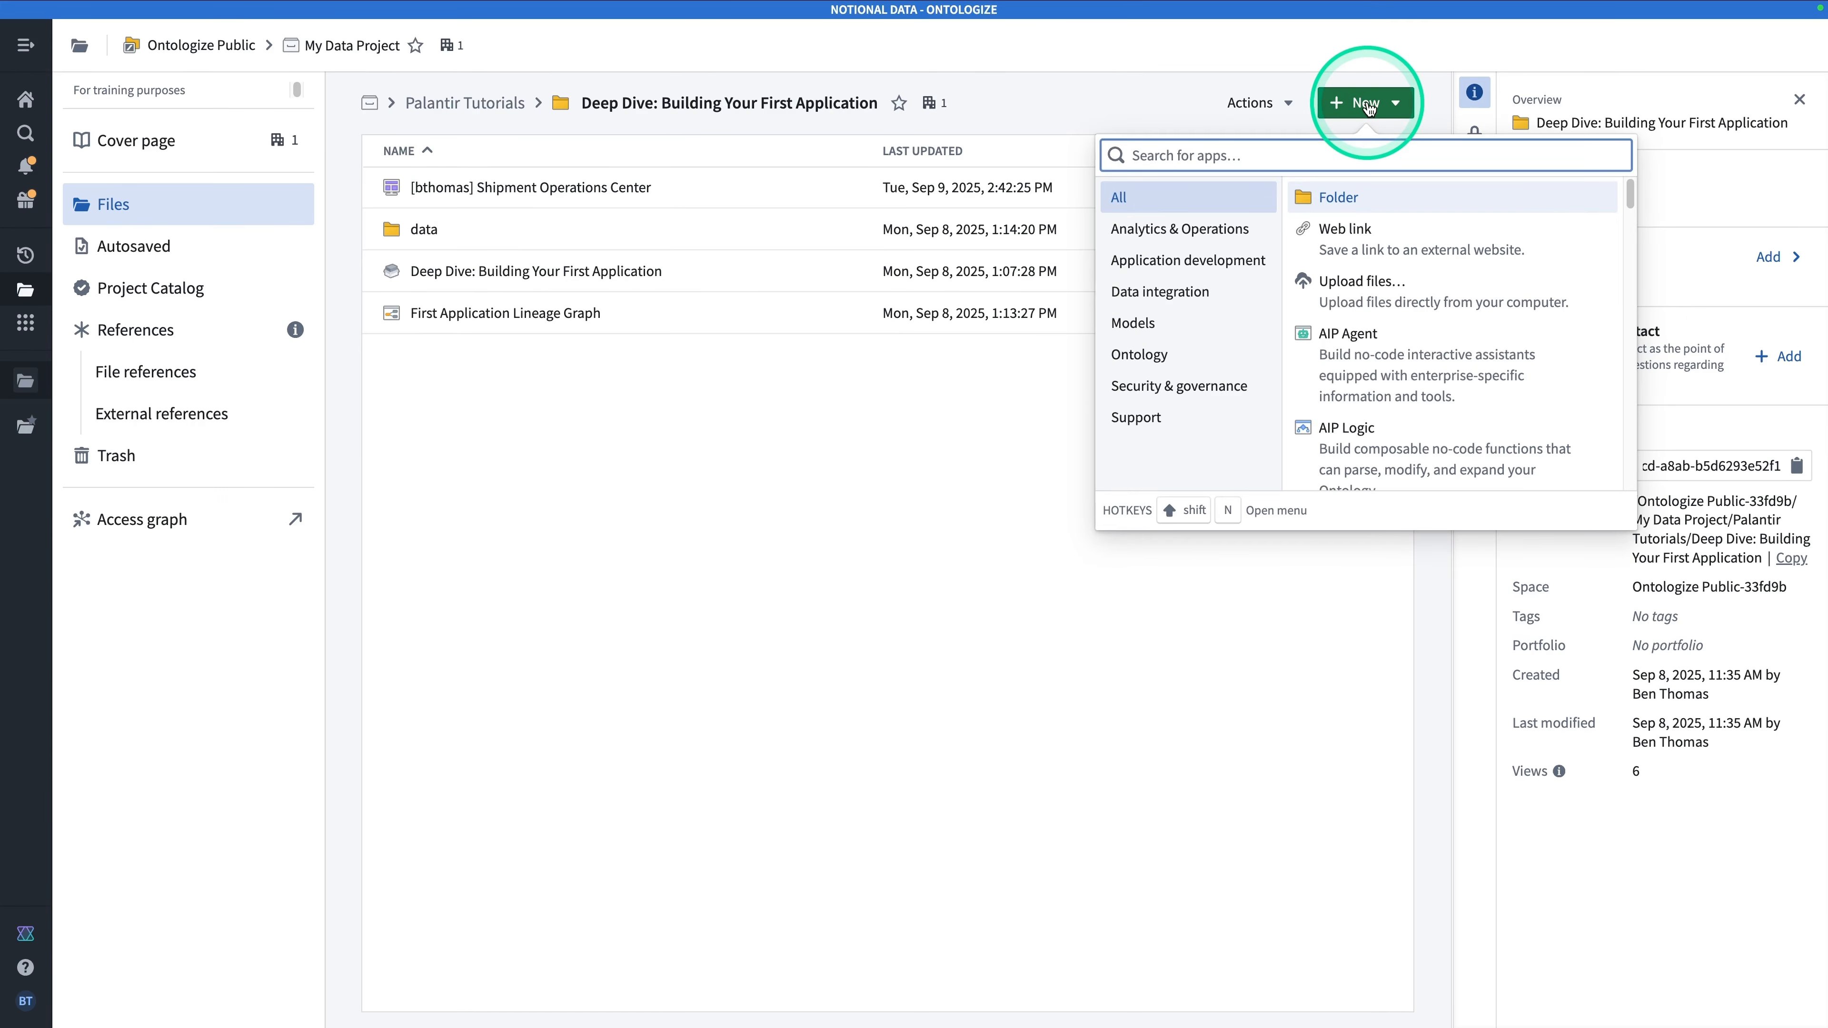
type("code repo")
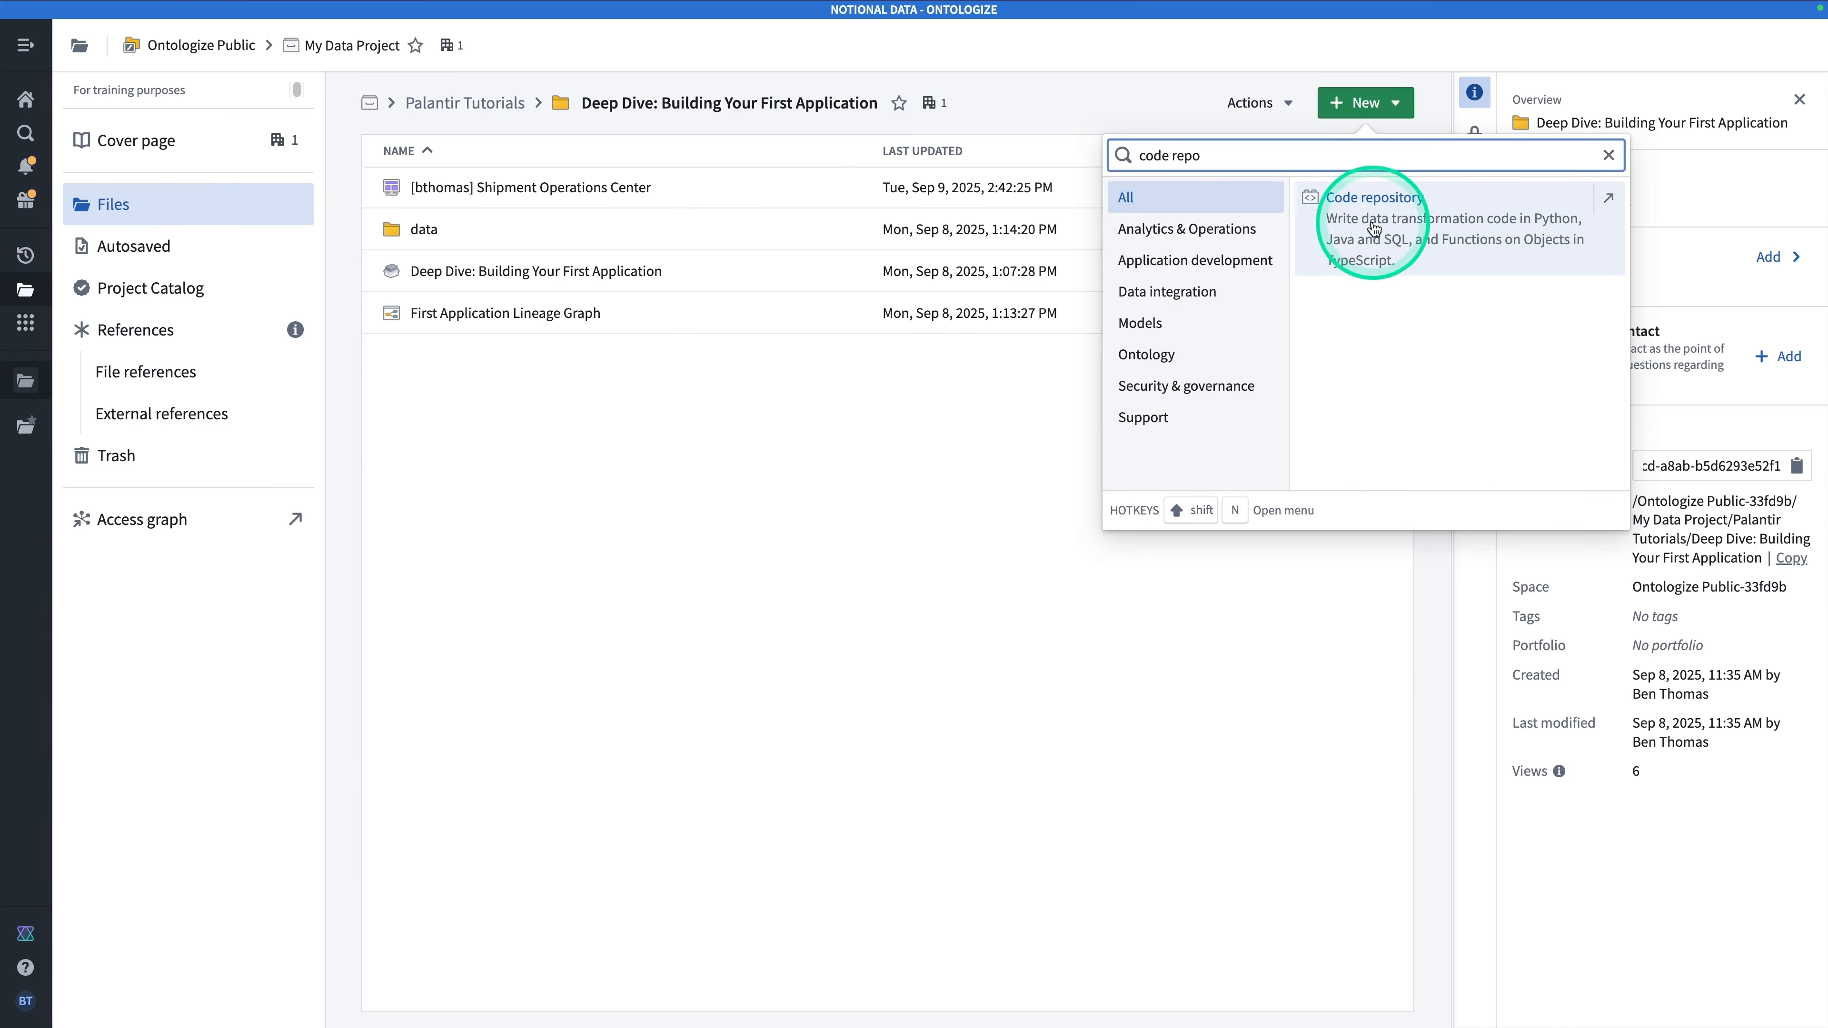
left_click(1373, 228)
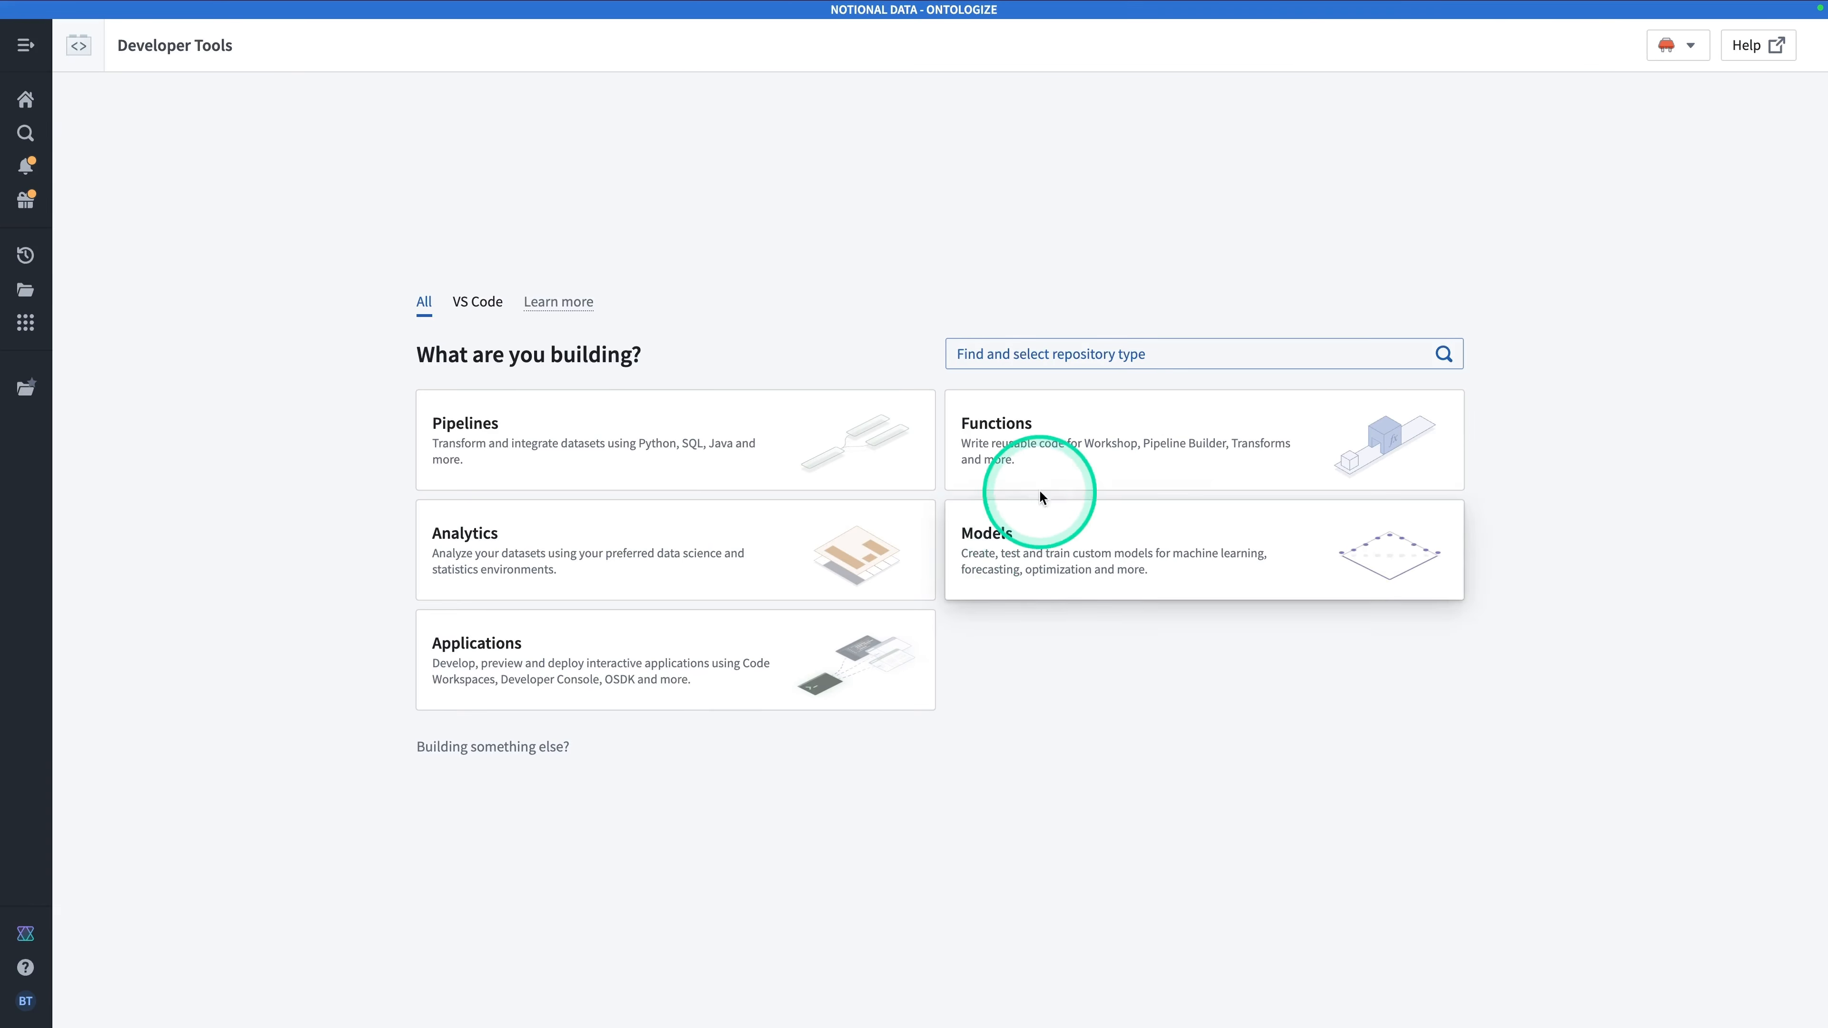
Initialize a TypeScript Functions repository in this folder, named Functions with the bracketed username prefix.
left_click(1058, 428)
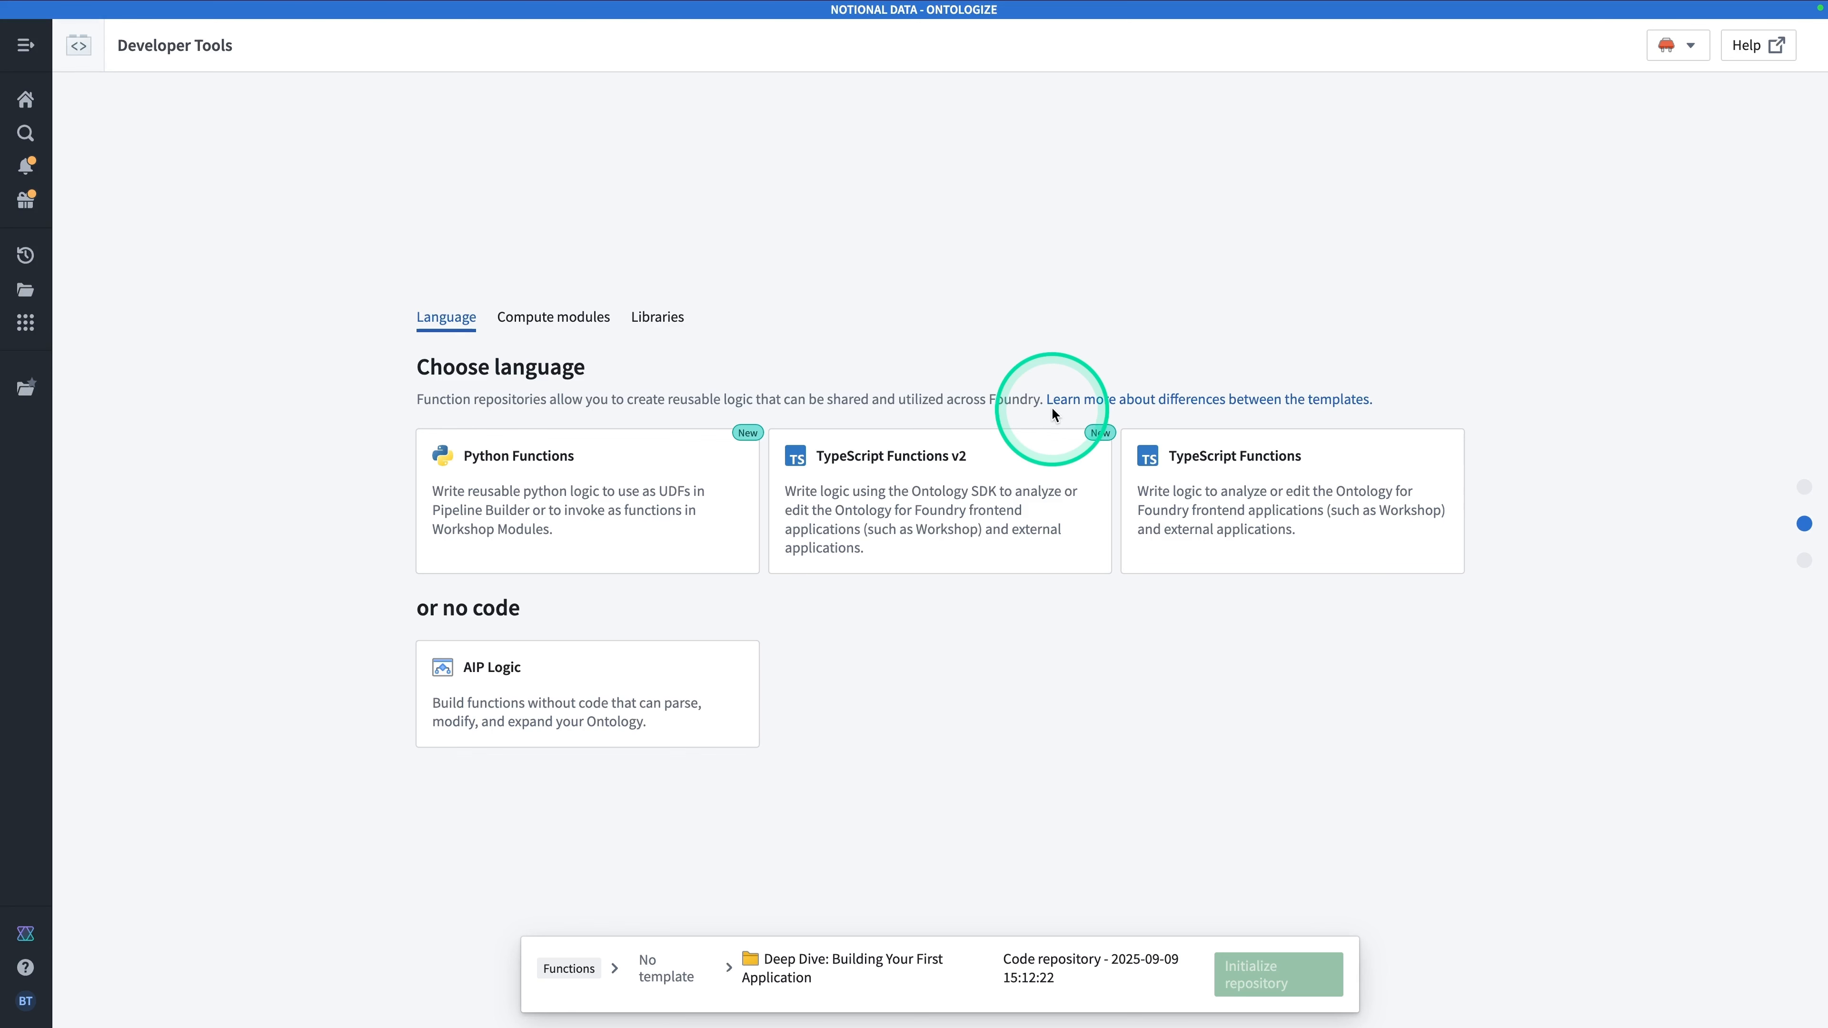
left_click(1237, 471)
triple_click(711, 513)
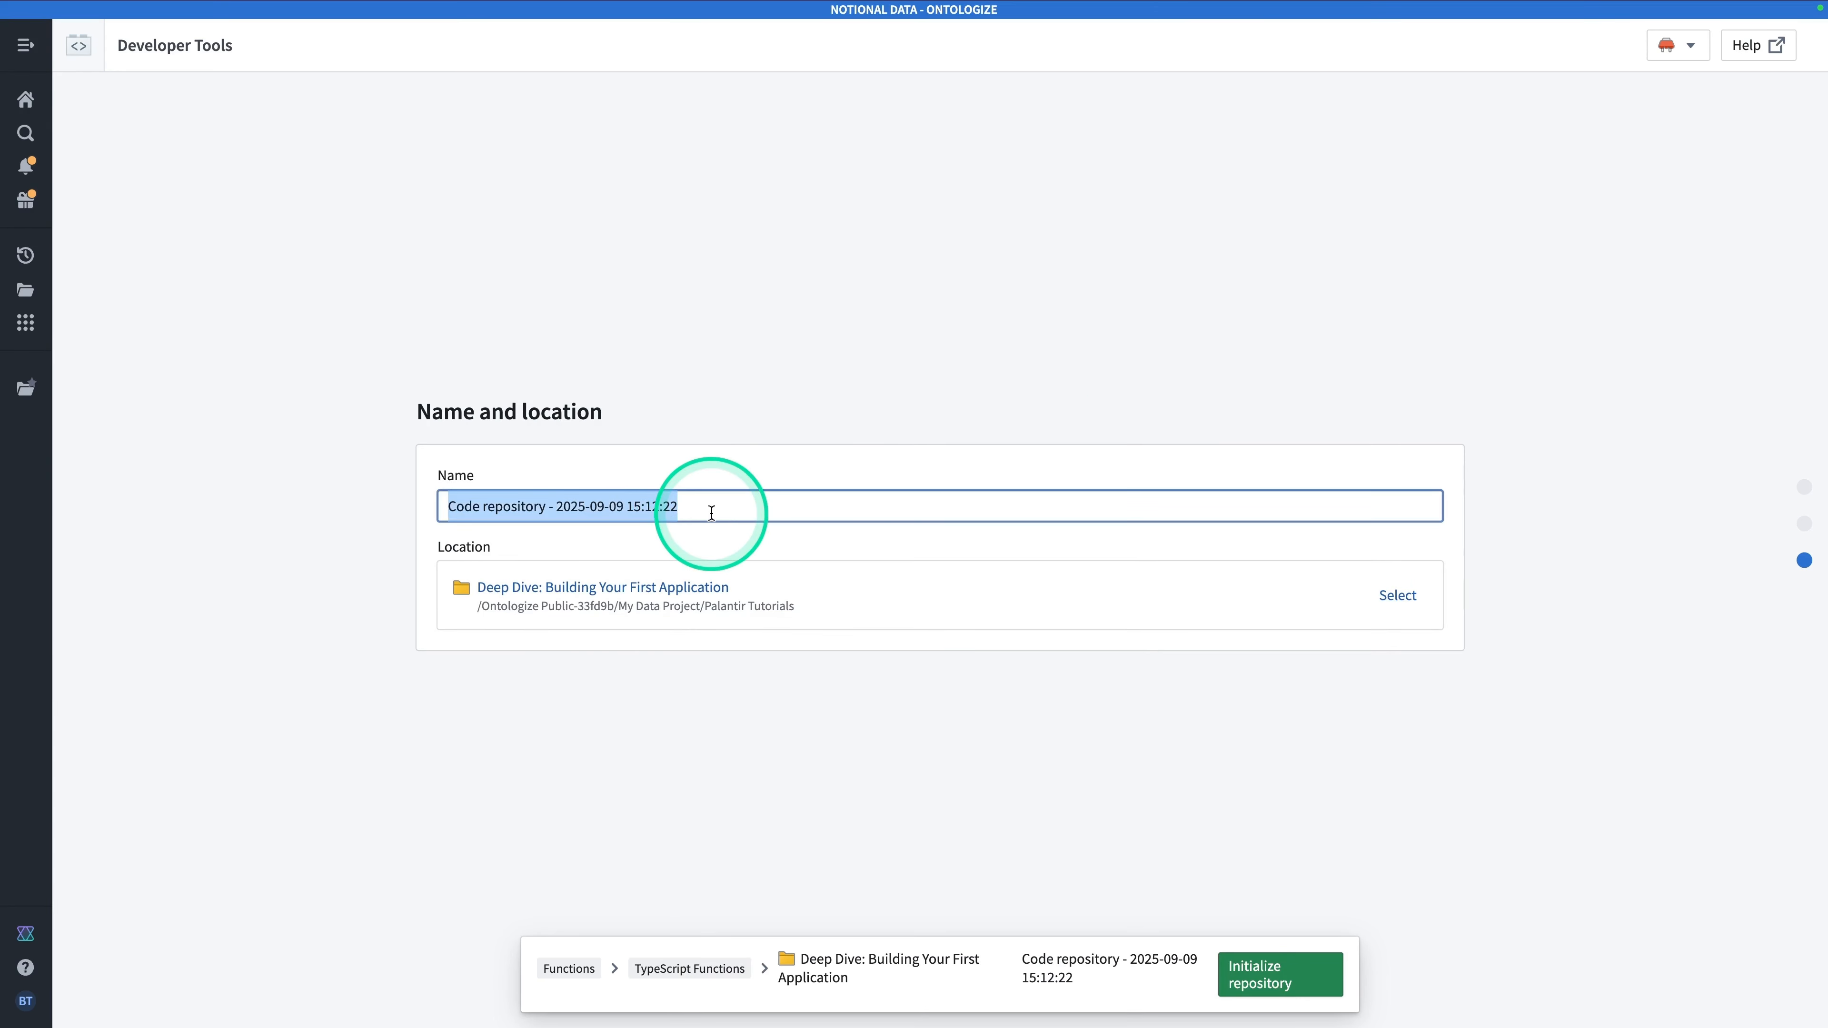
type("[b")
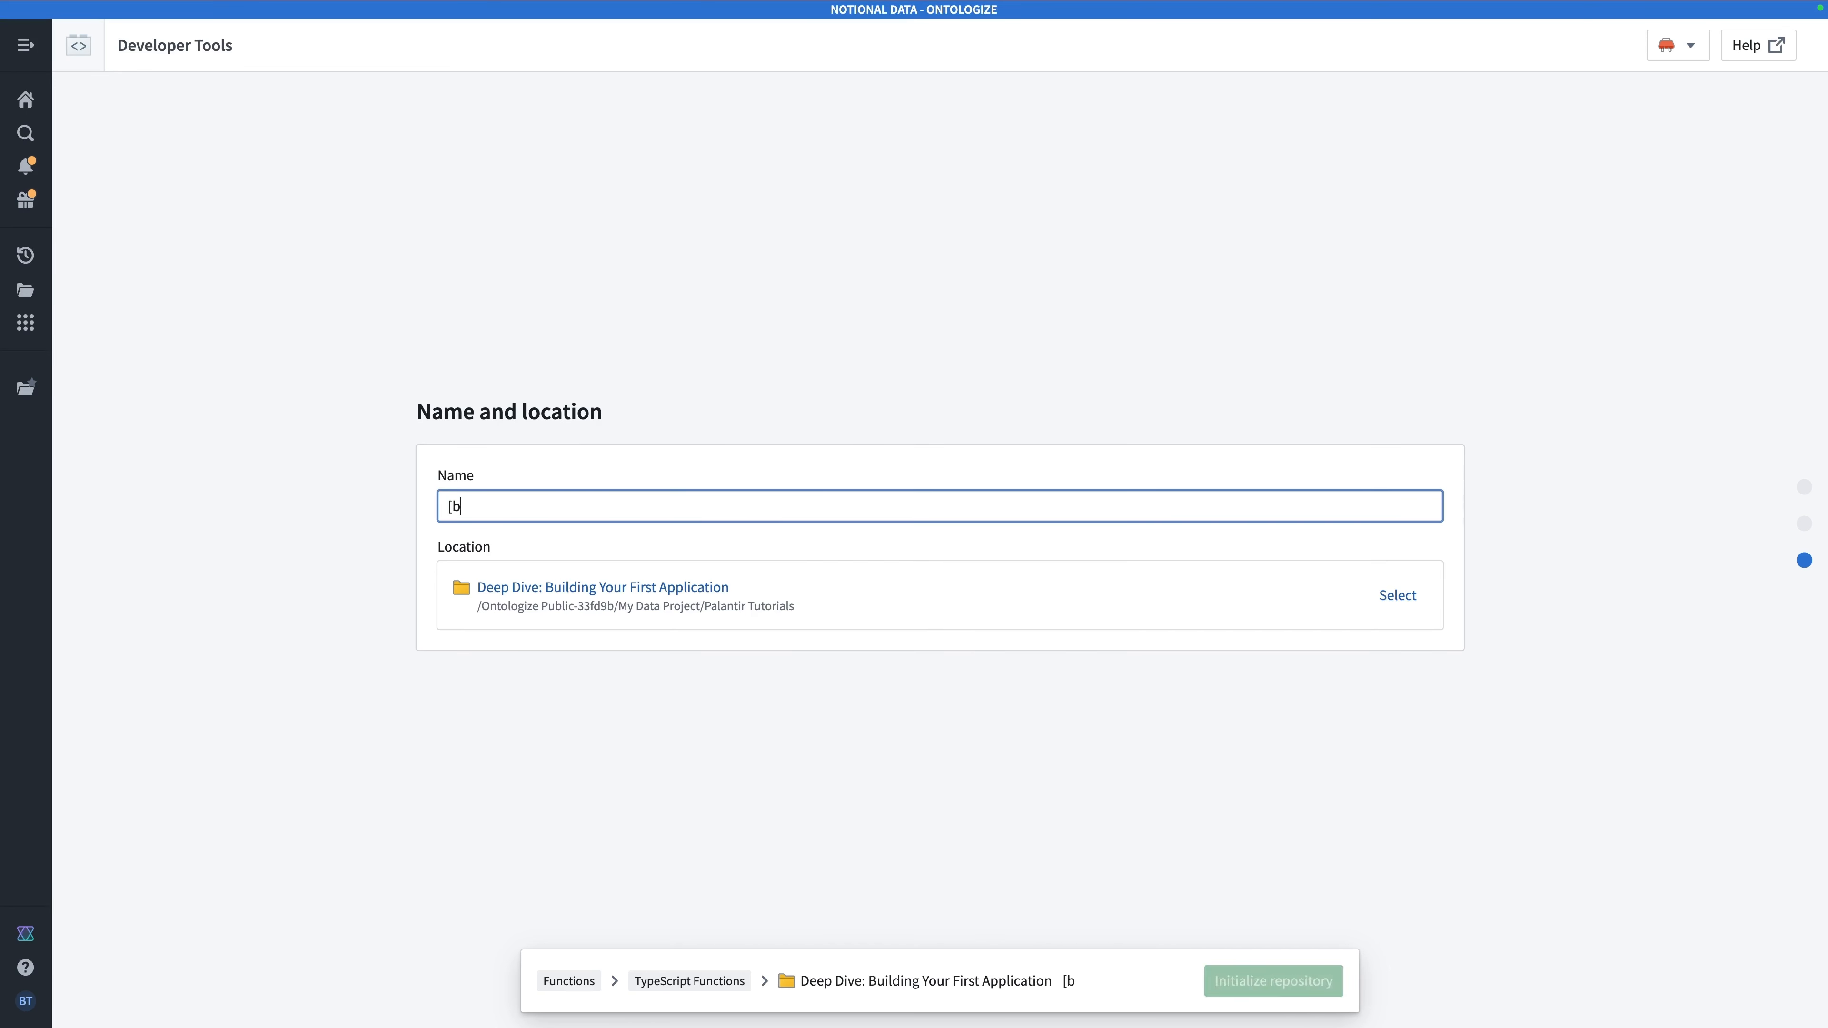
type("thomas] Functions")
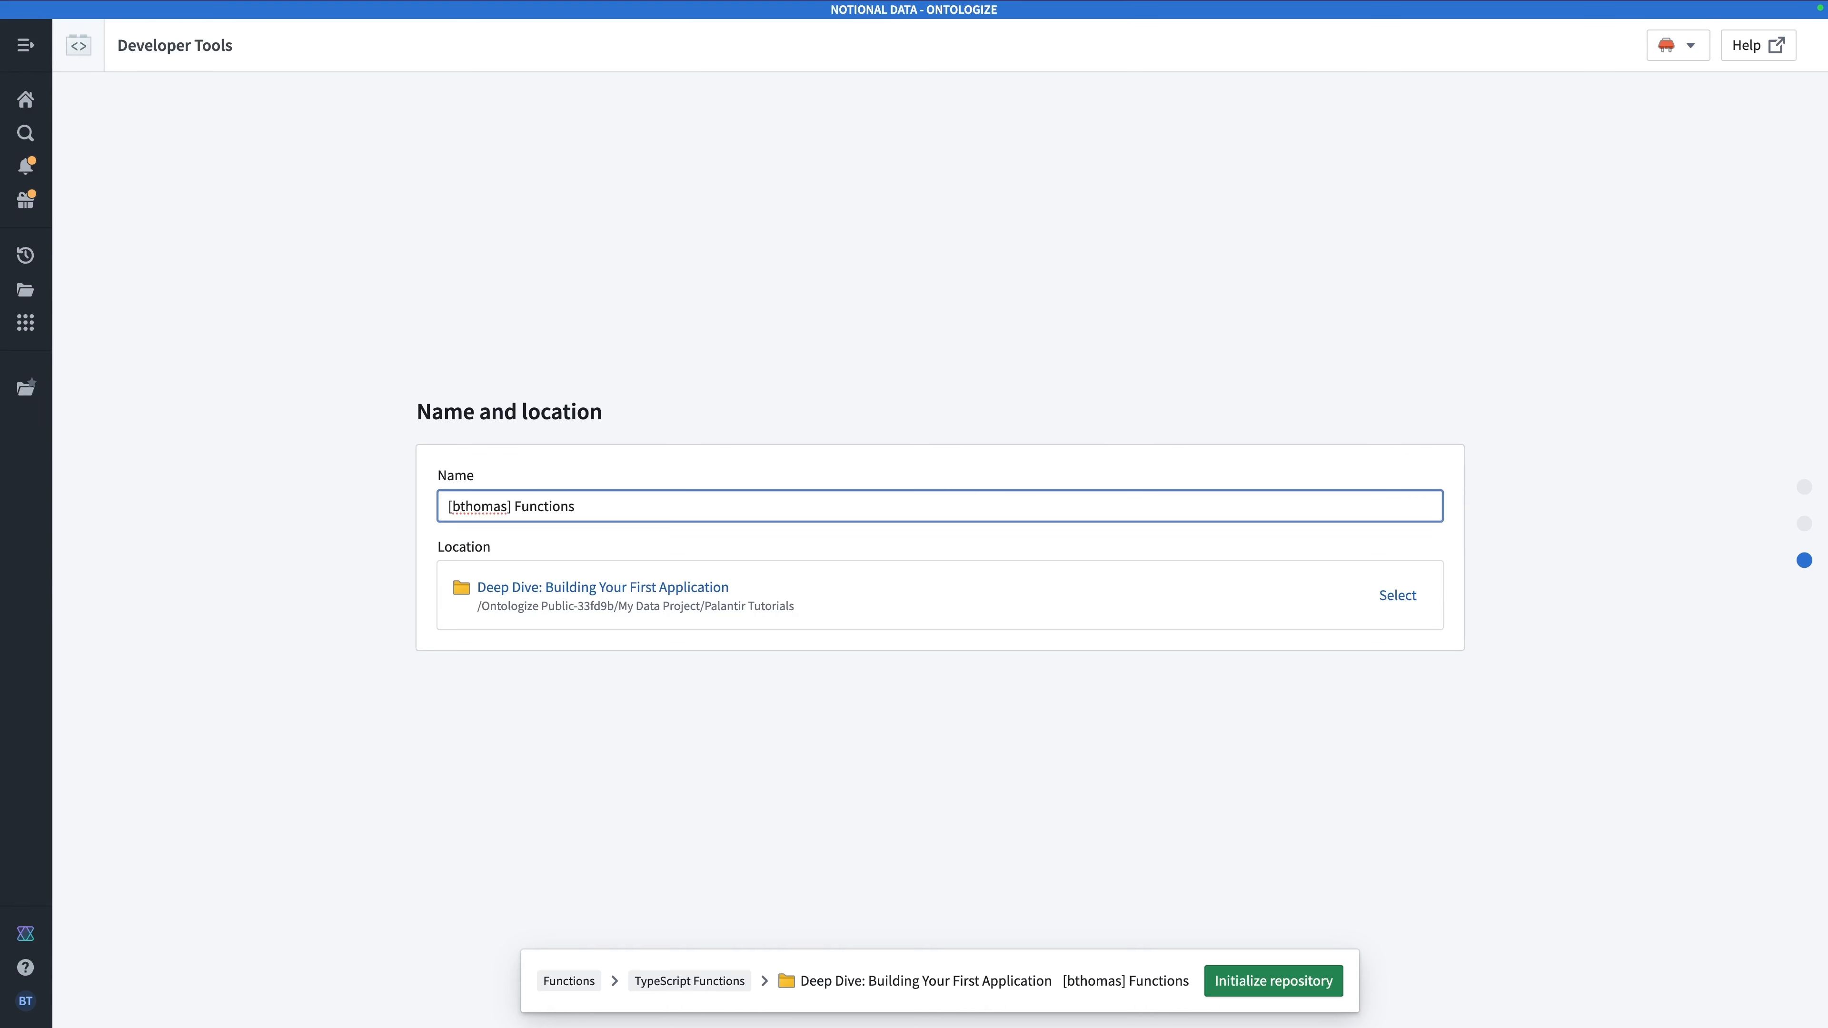
left_click(935, 731)
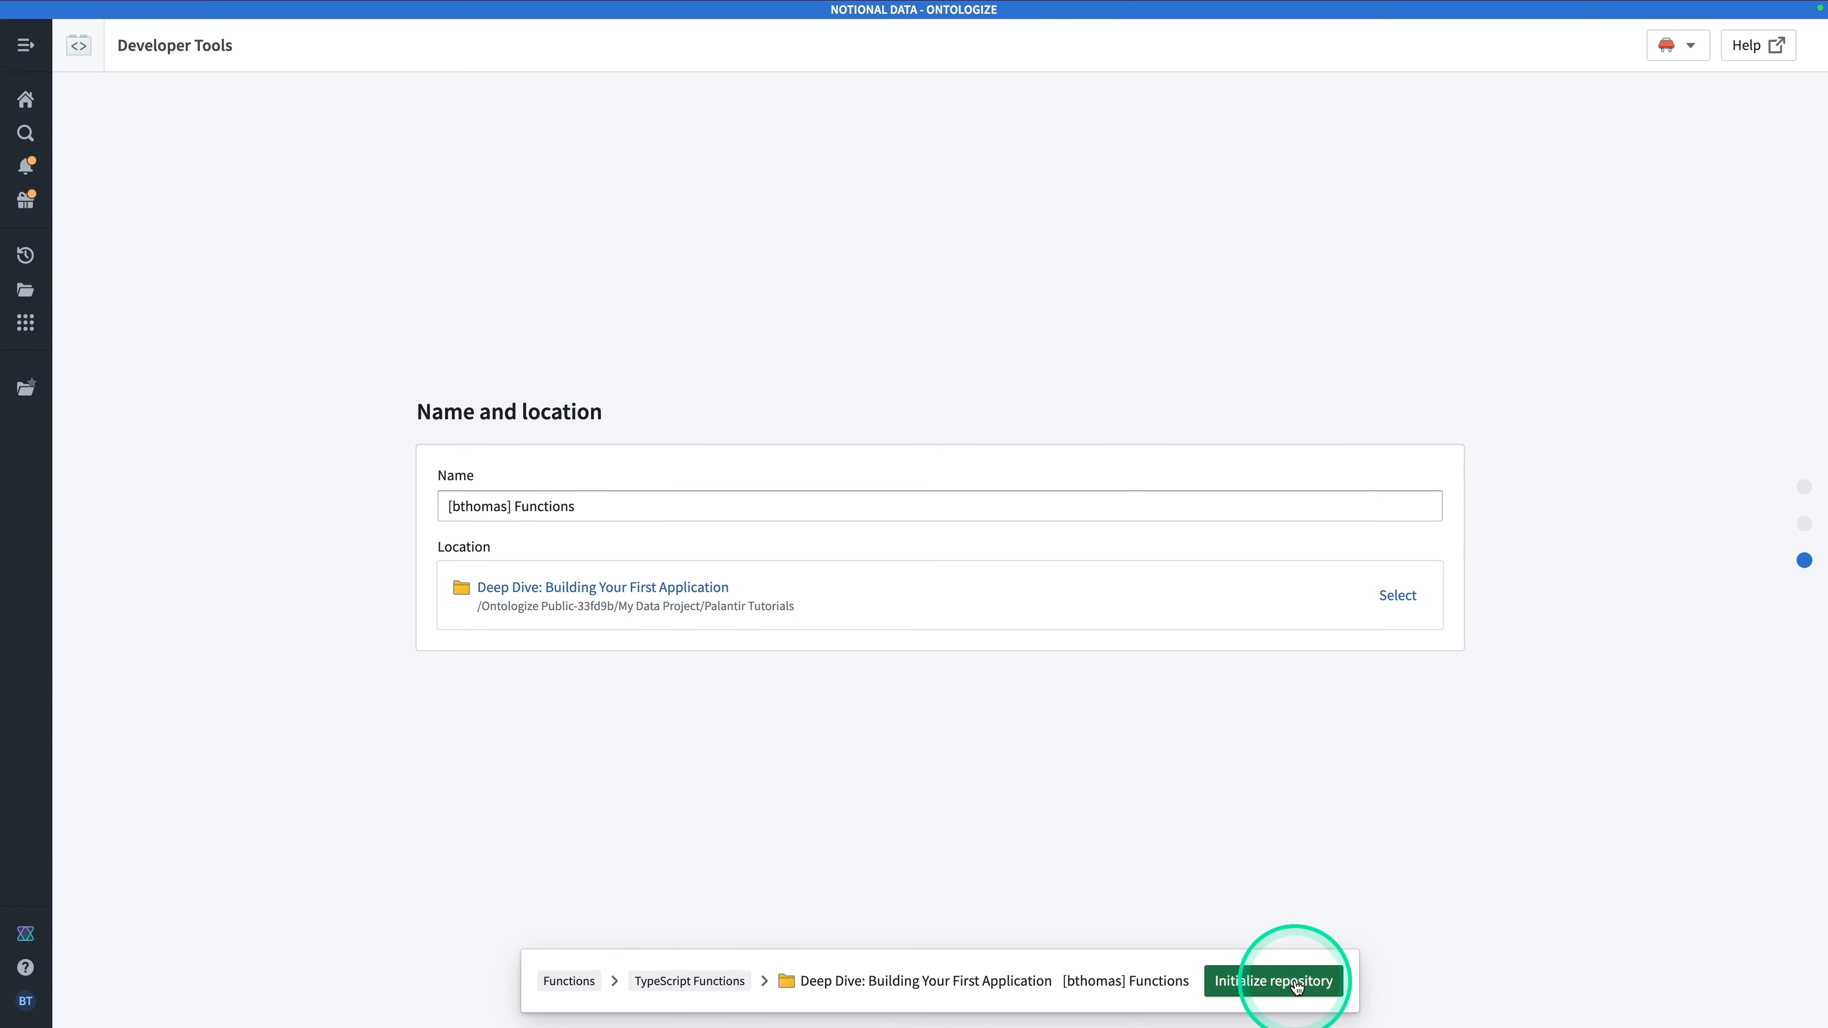
left_click(1296, 983)
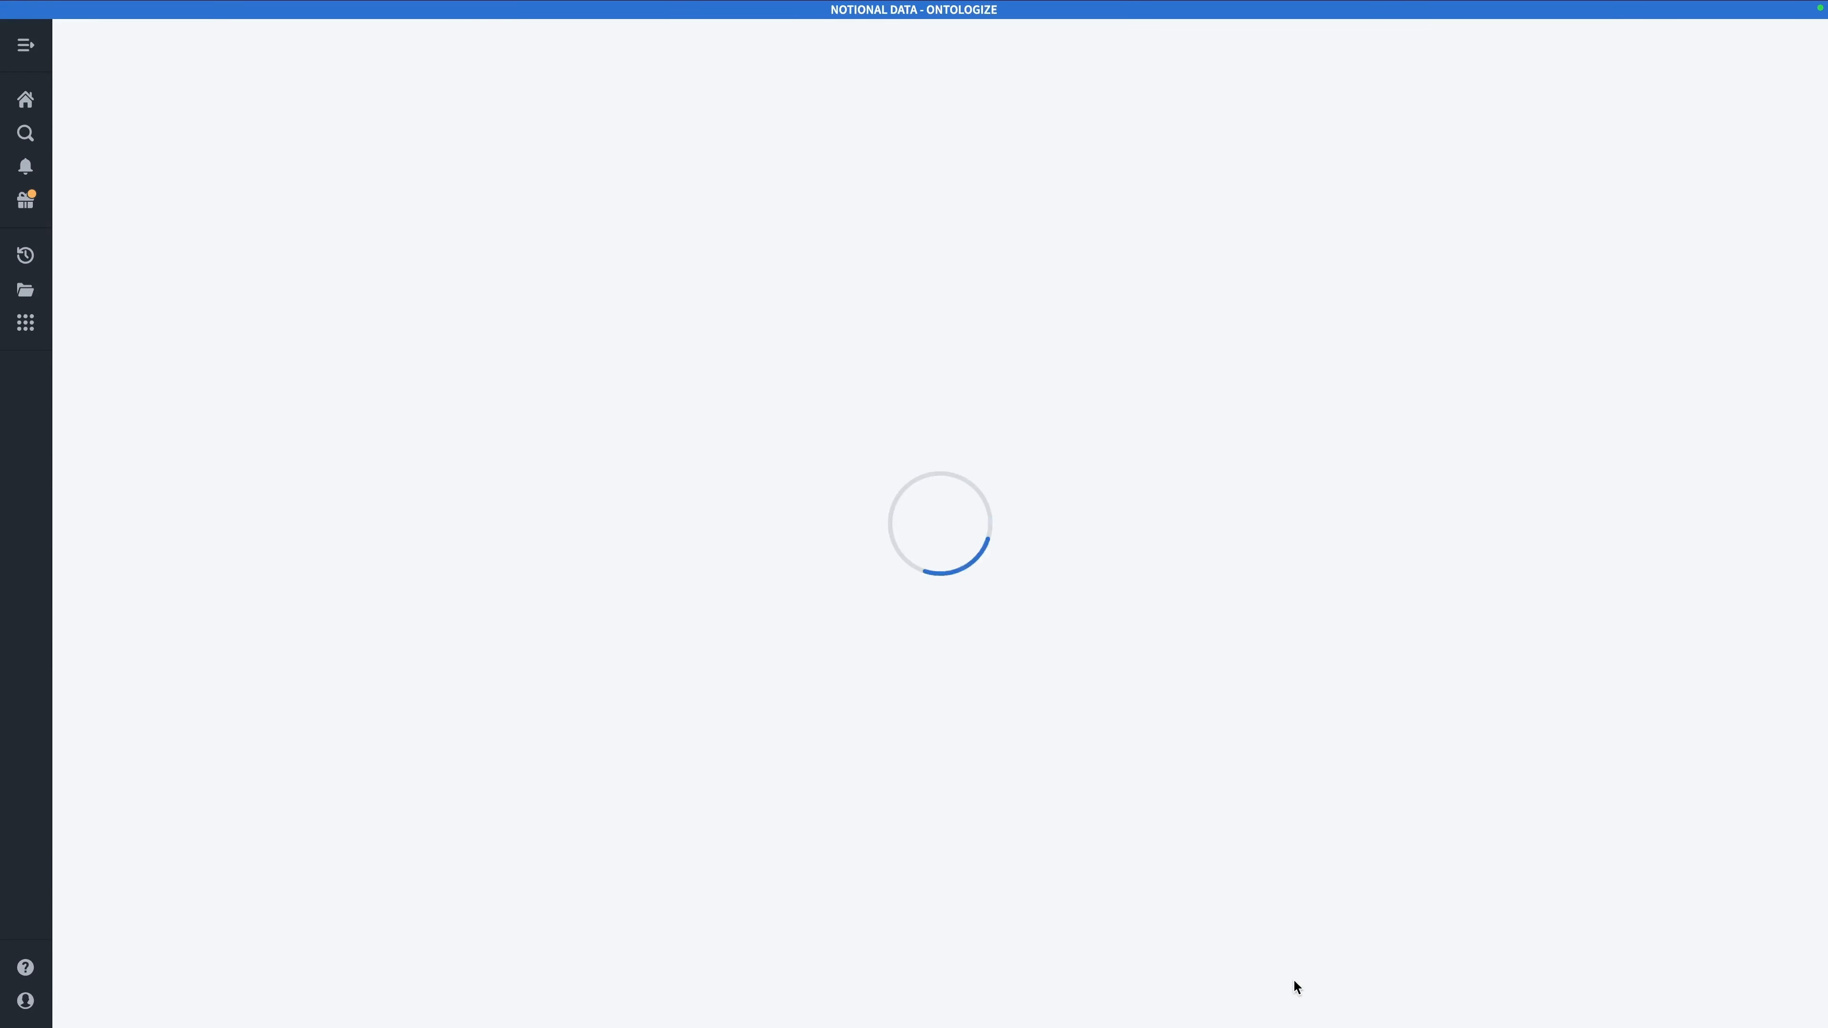
Open index.ts and select Ontologize Public Ontology as the source for importing object types.
left_click(793, 577)
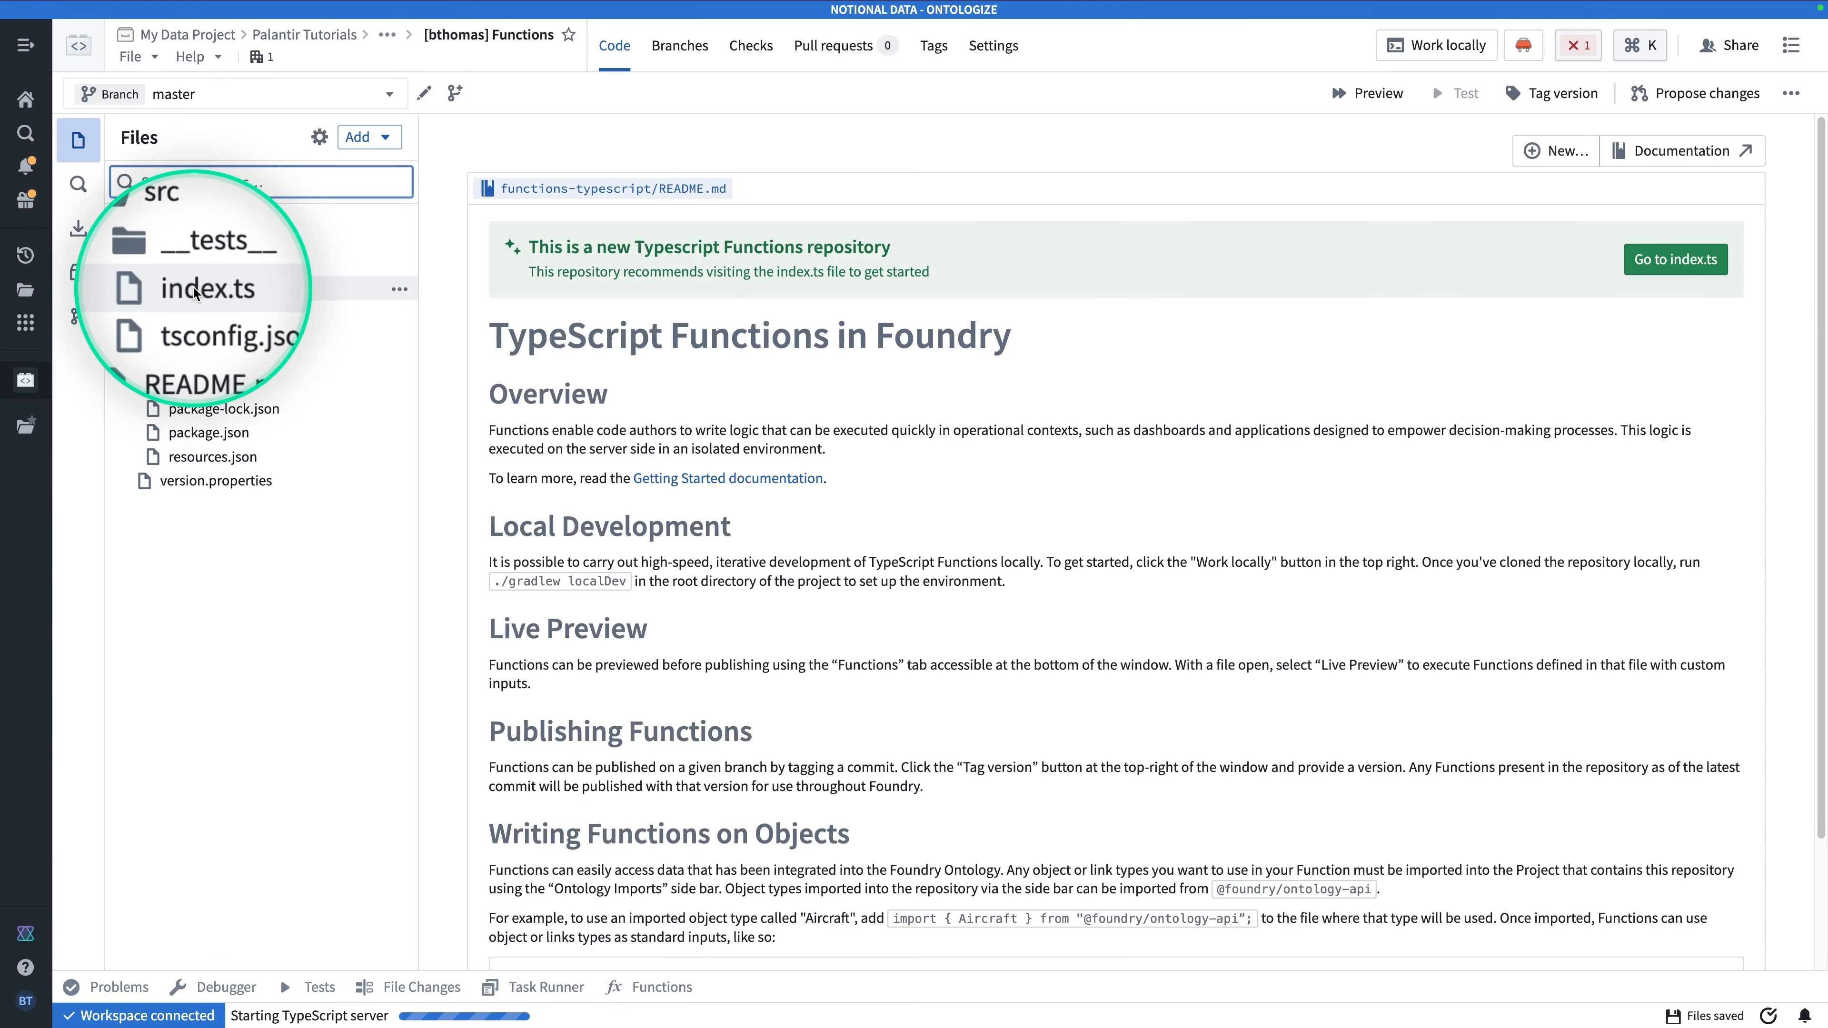
left_click(195, 290)
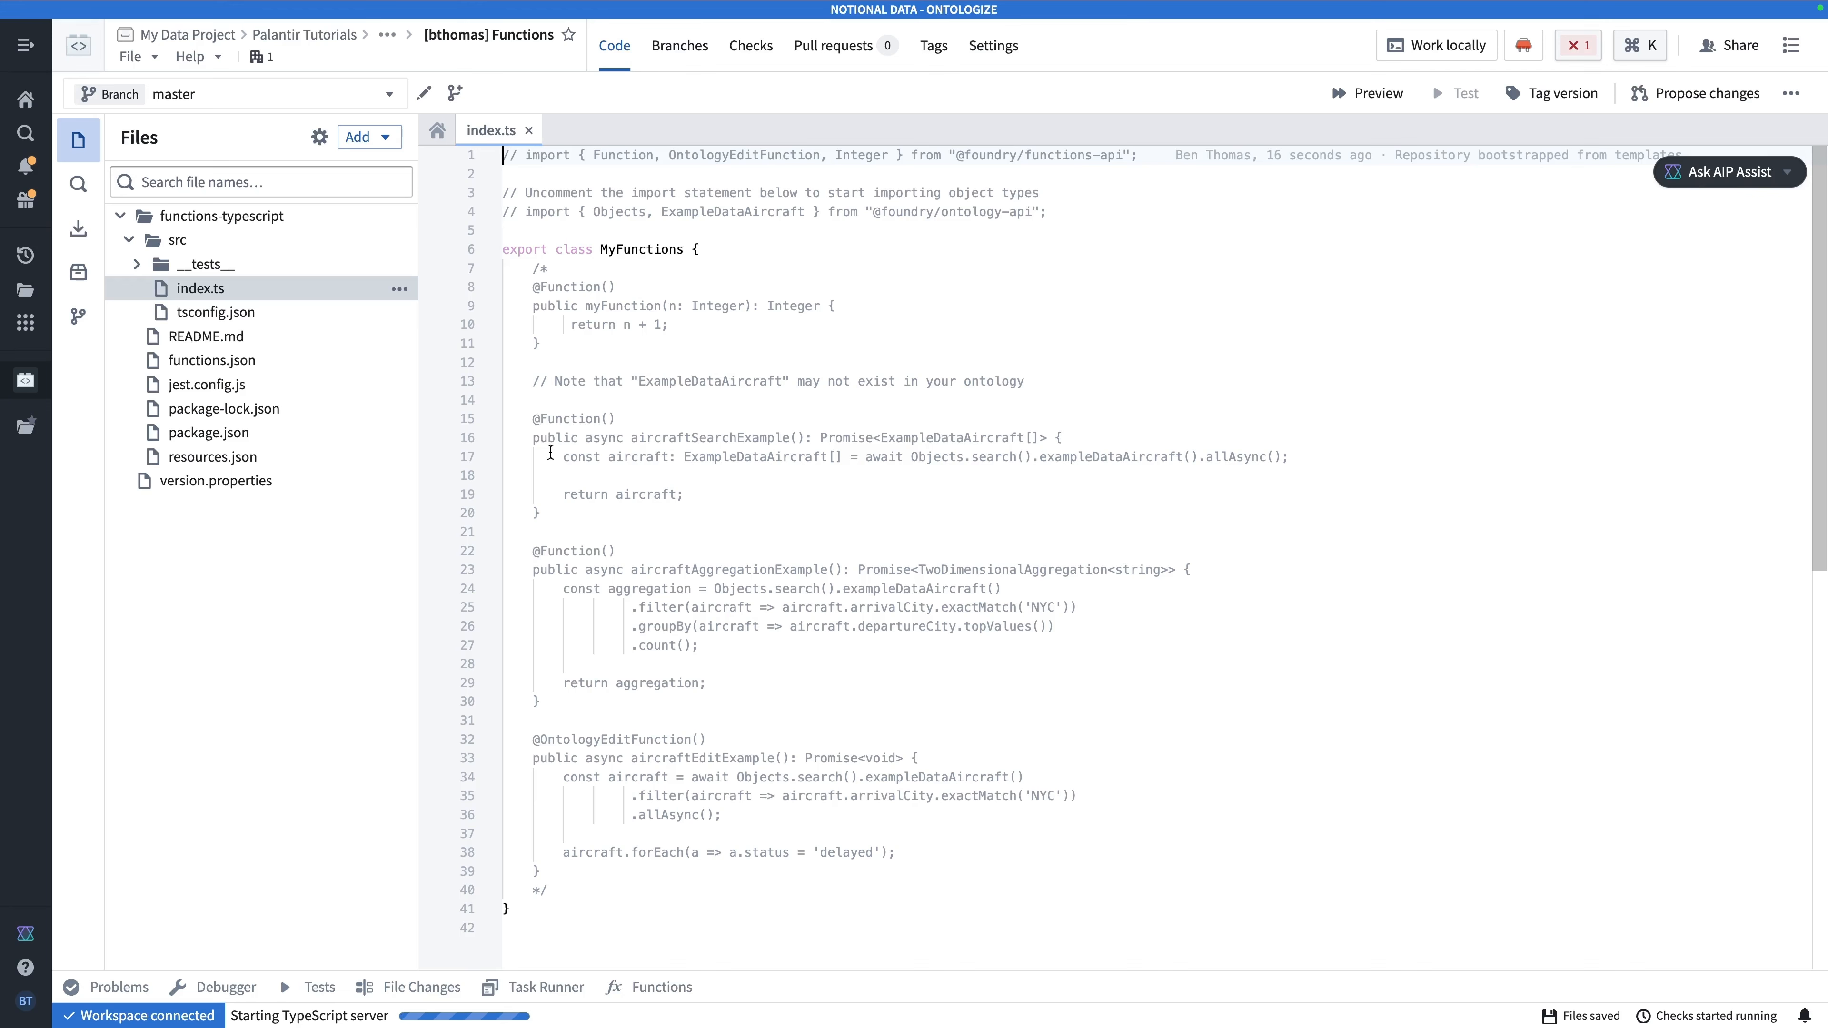
left_click(79, 232)
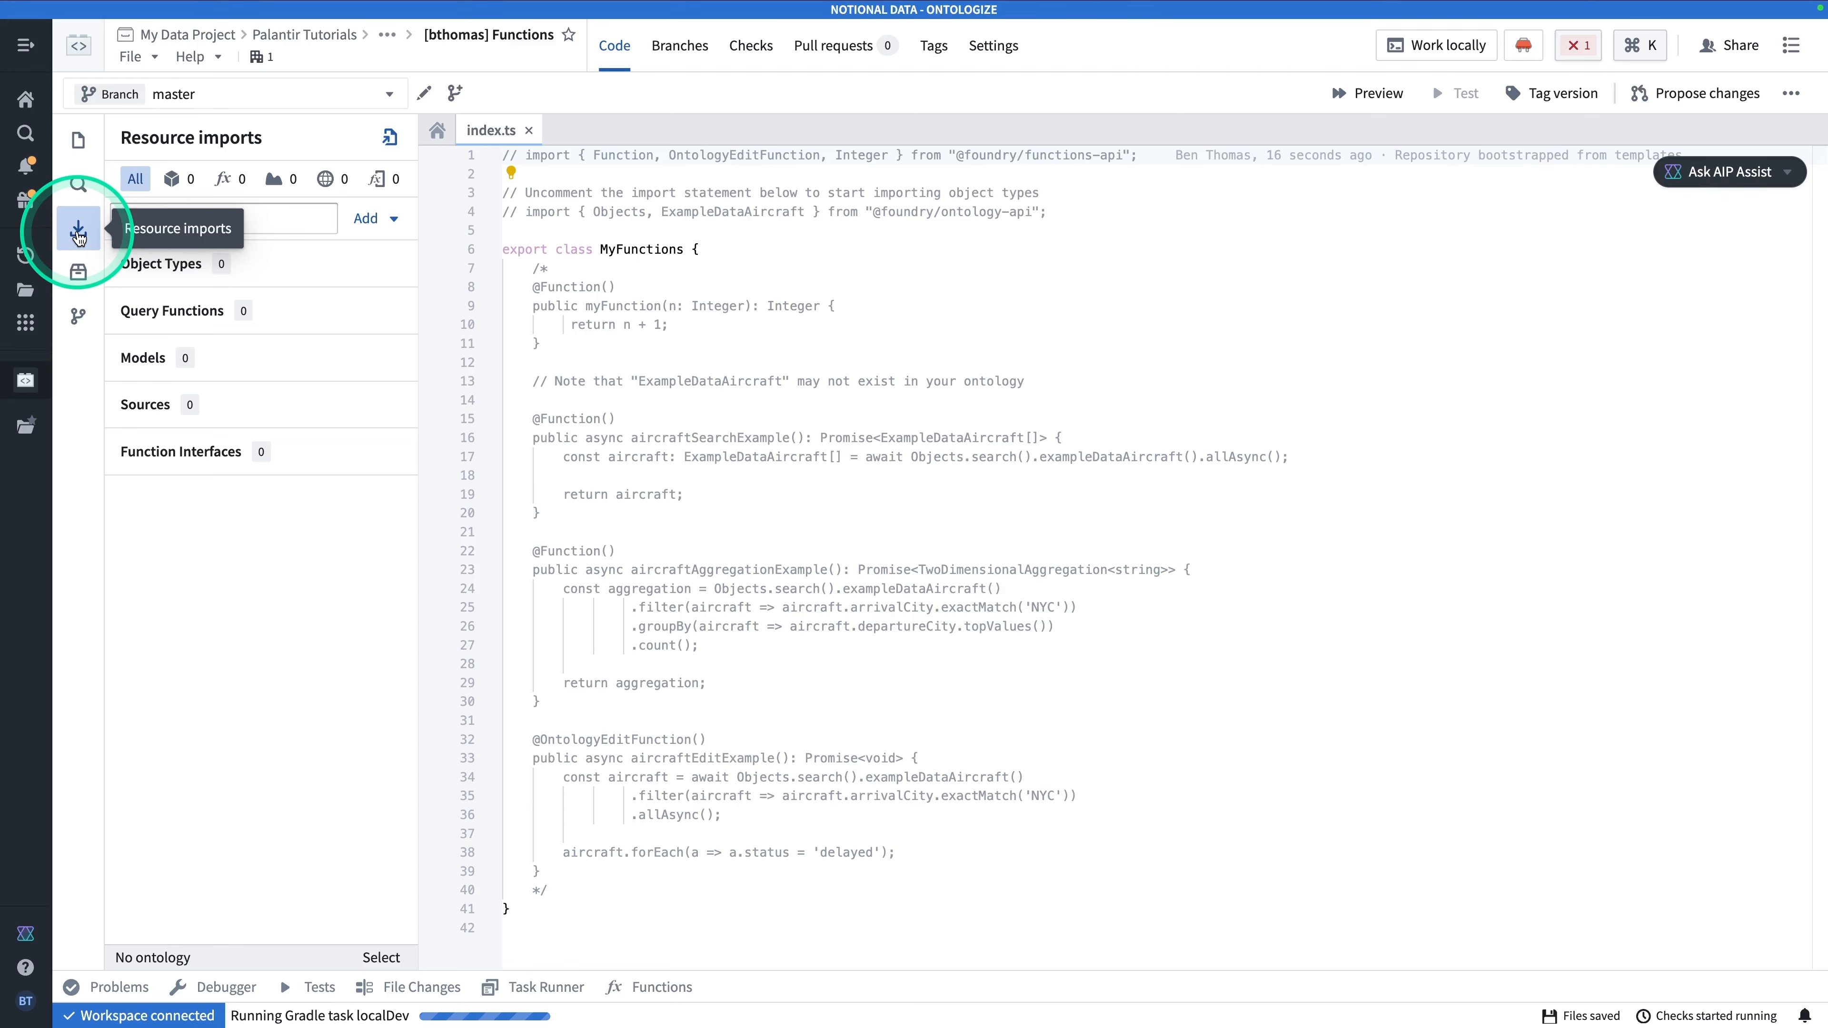
left_click(395, 219)
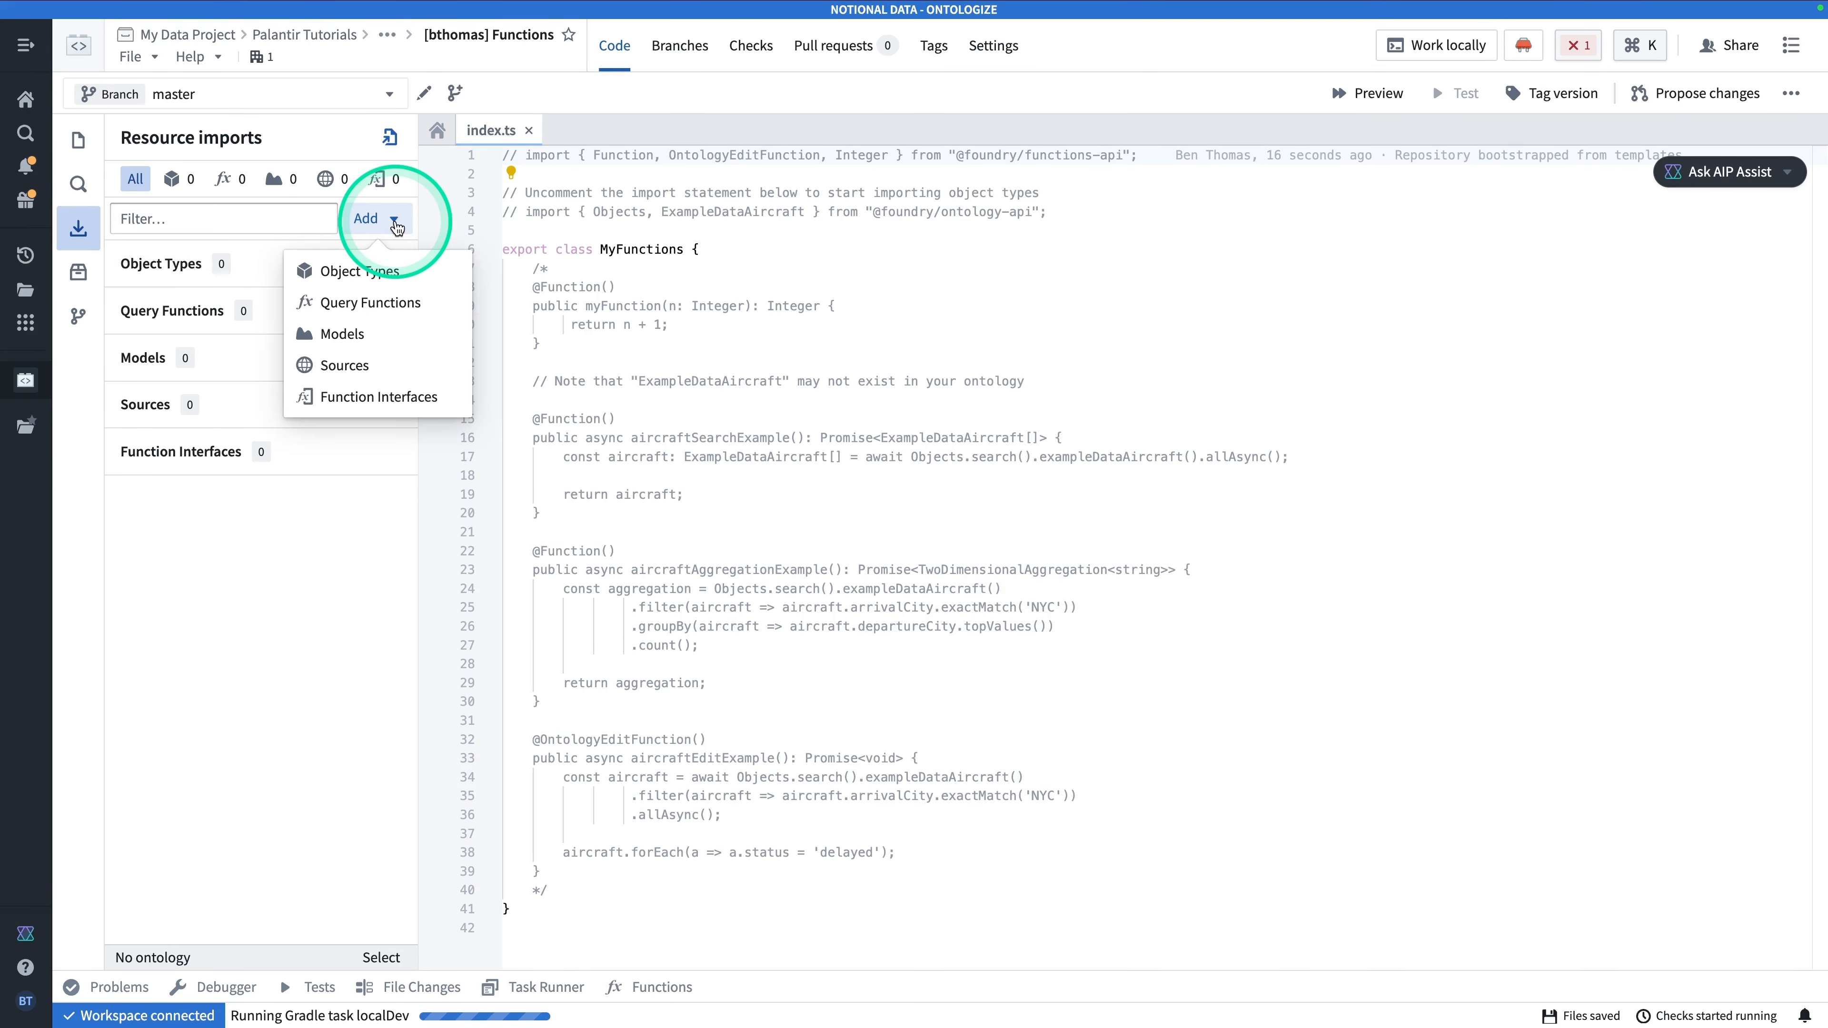
left_click(351, 274)
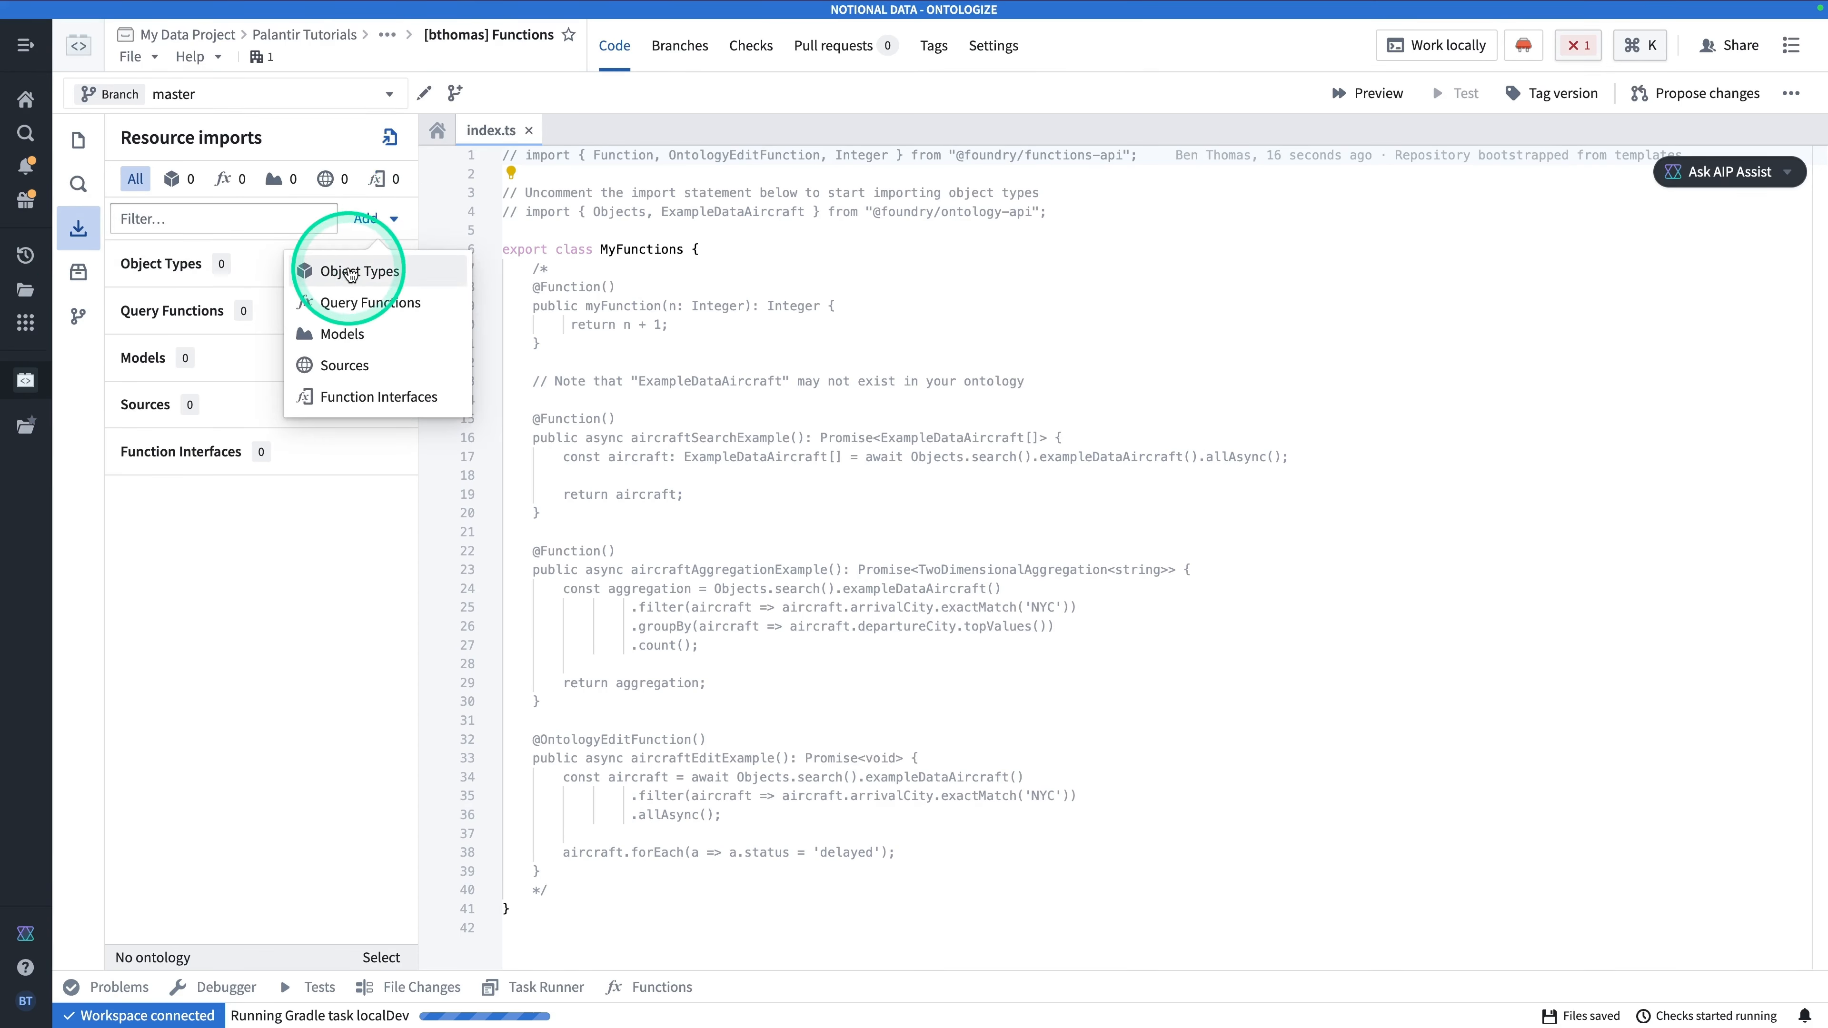
left_click(350, 274)
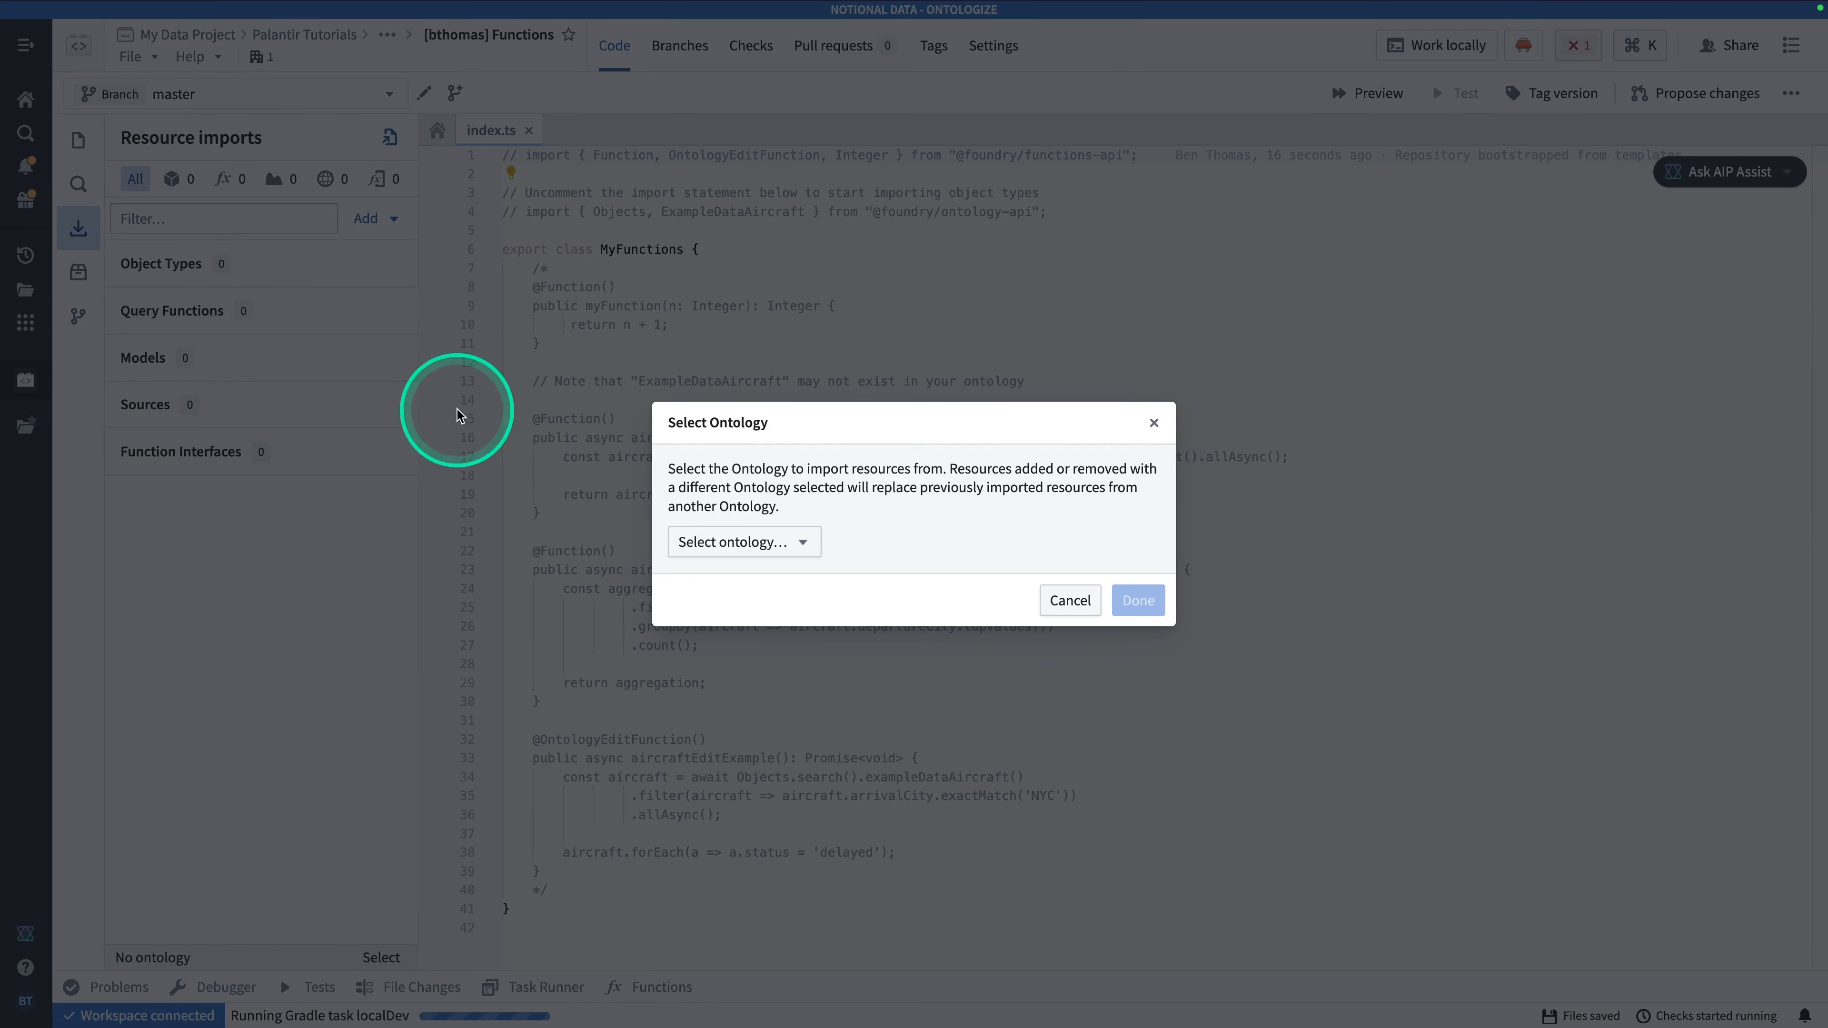
left_click(760, 545)
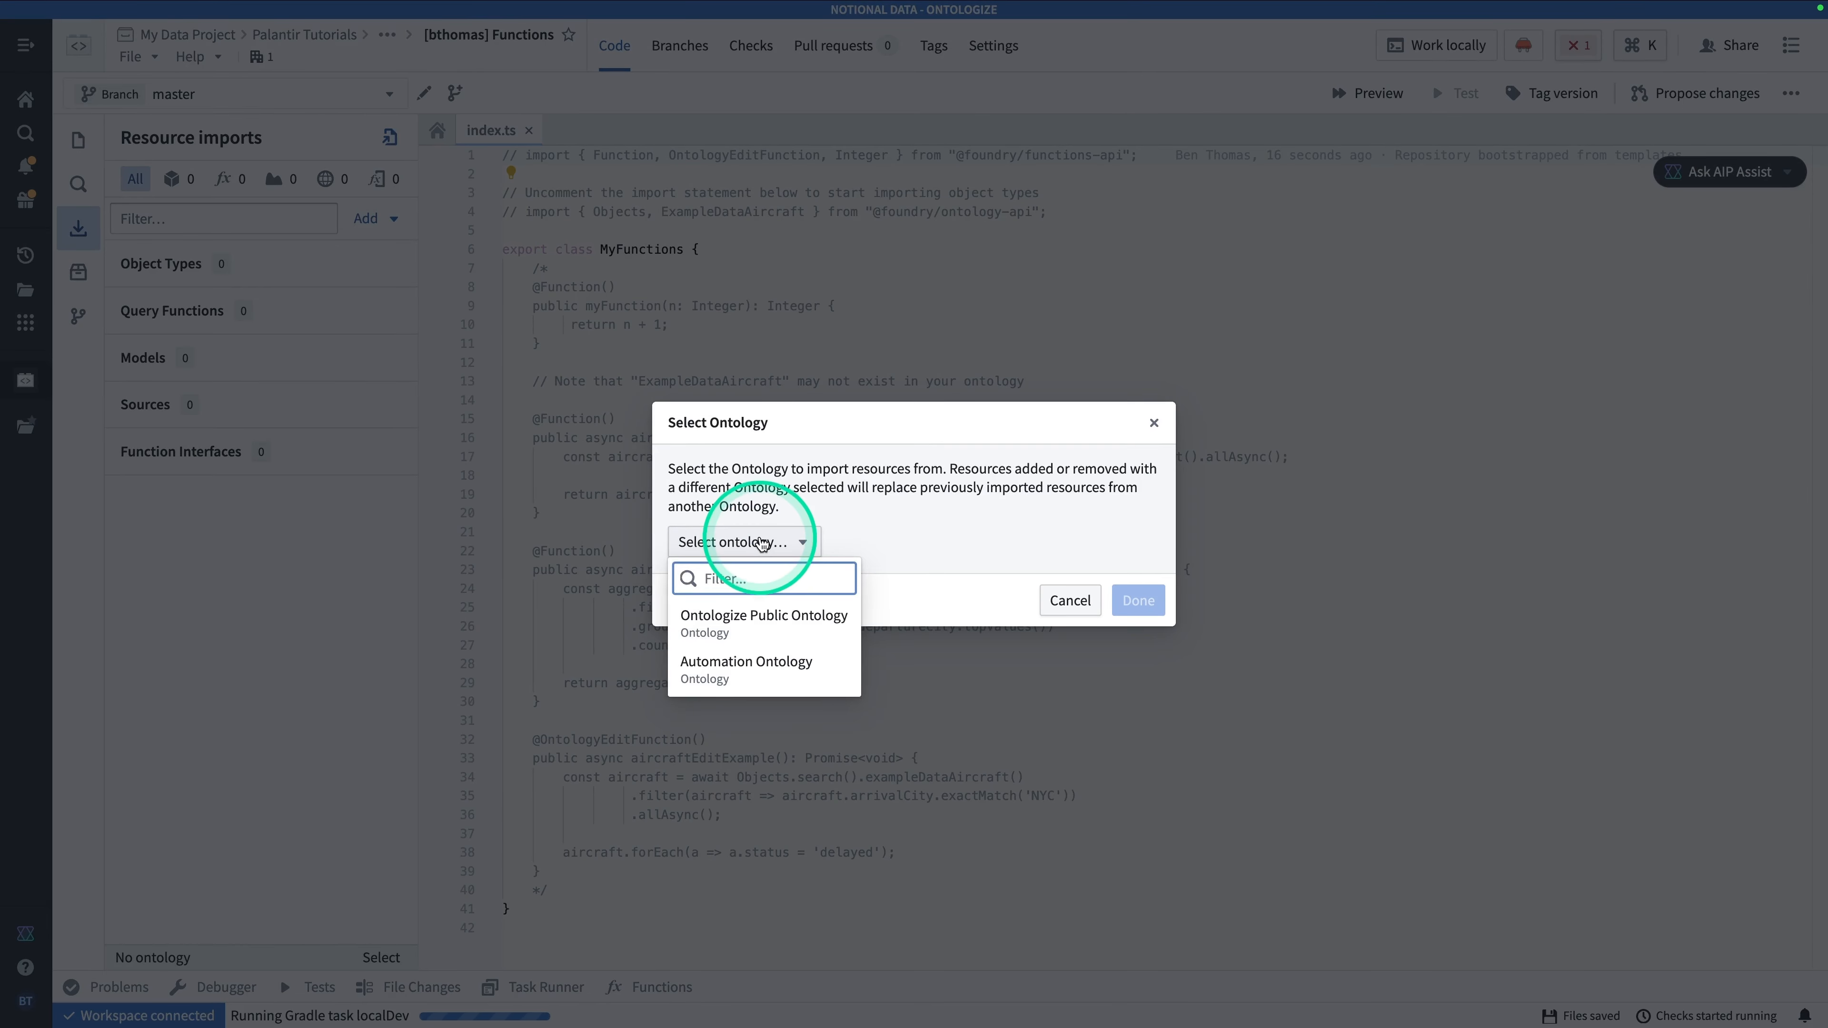
left_click(788, 619)
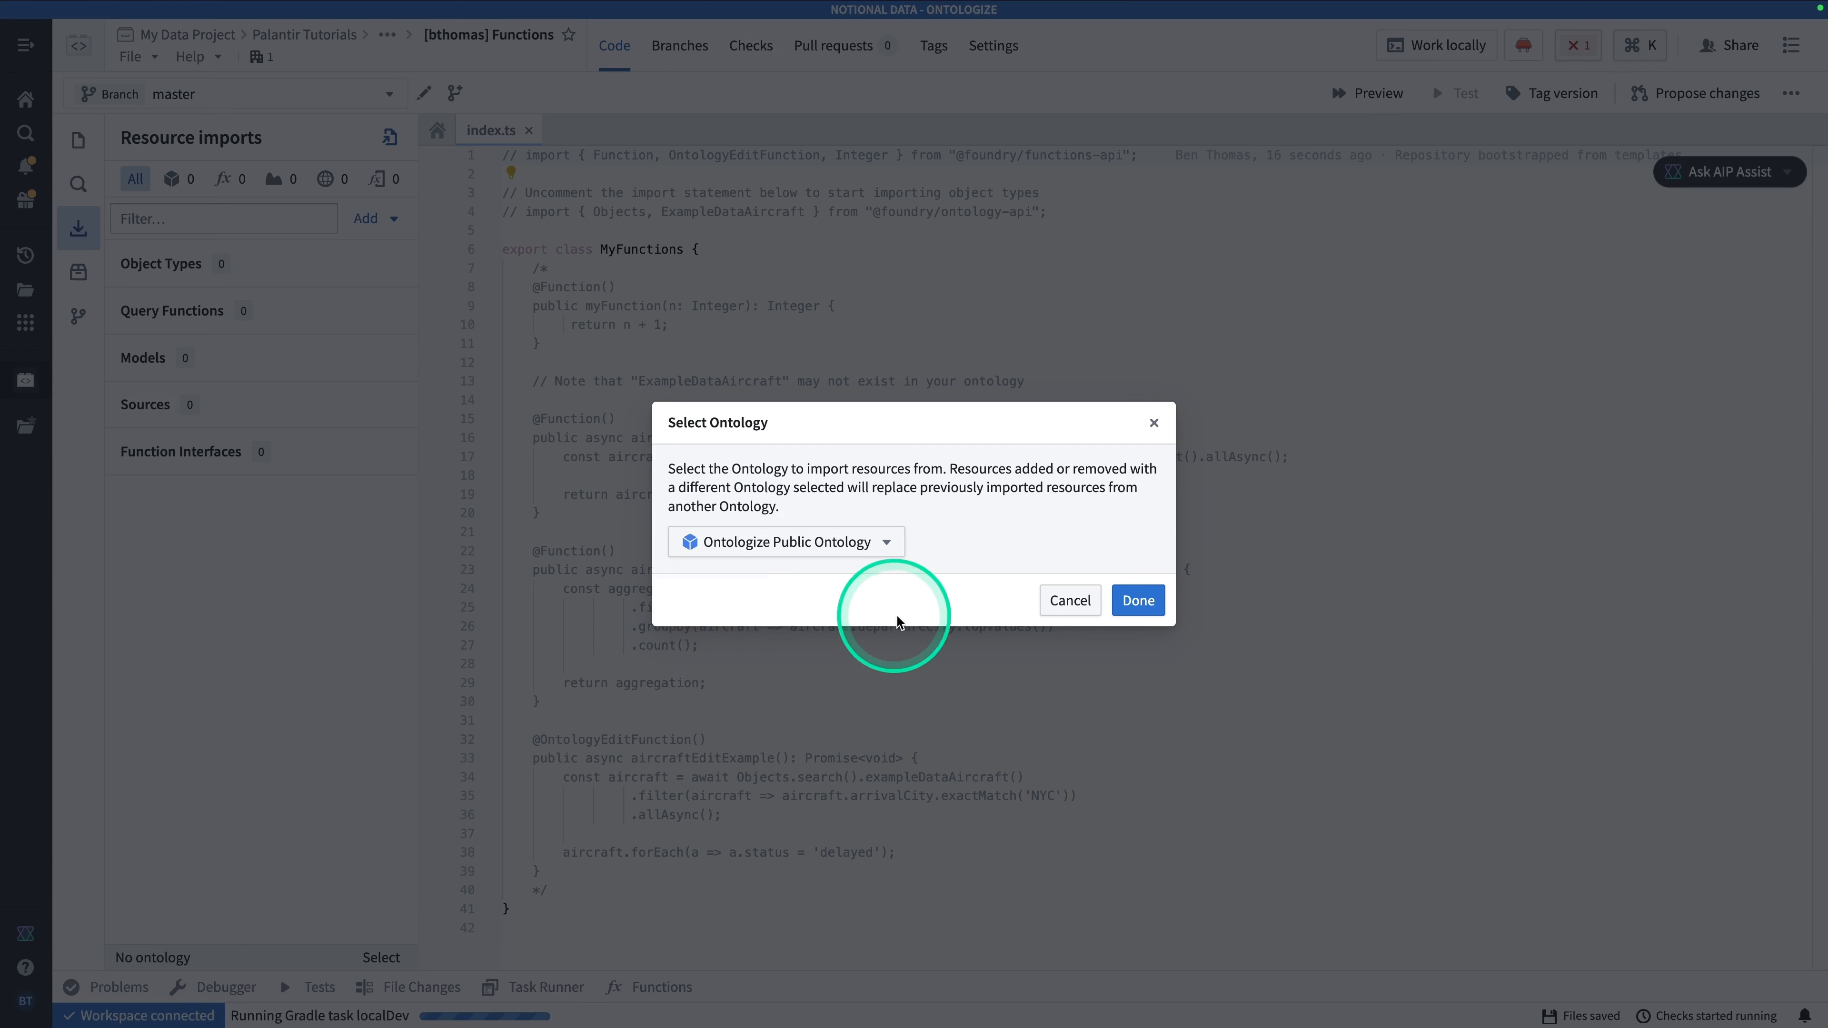
left_click(1137, 603)
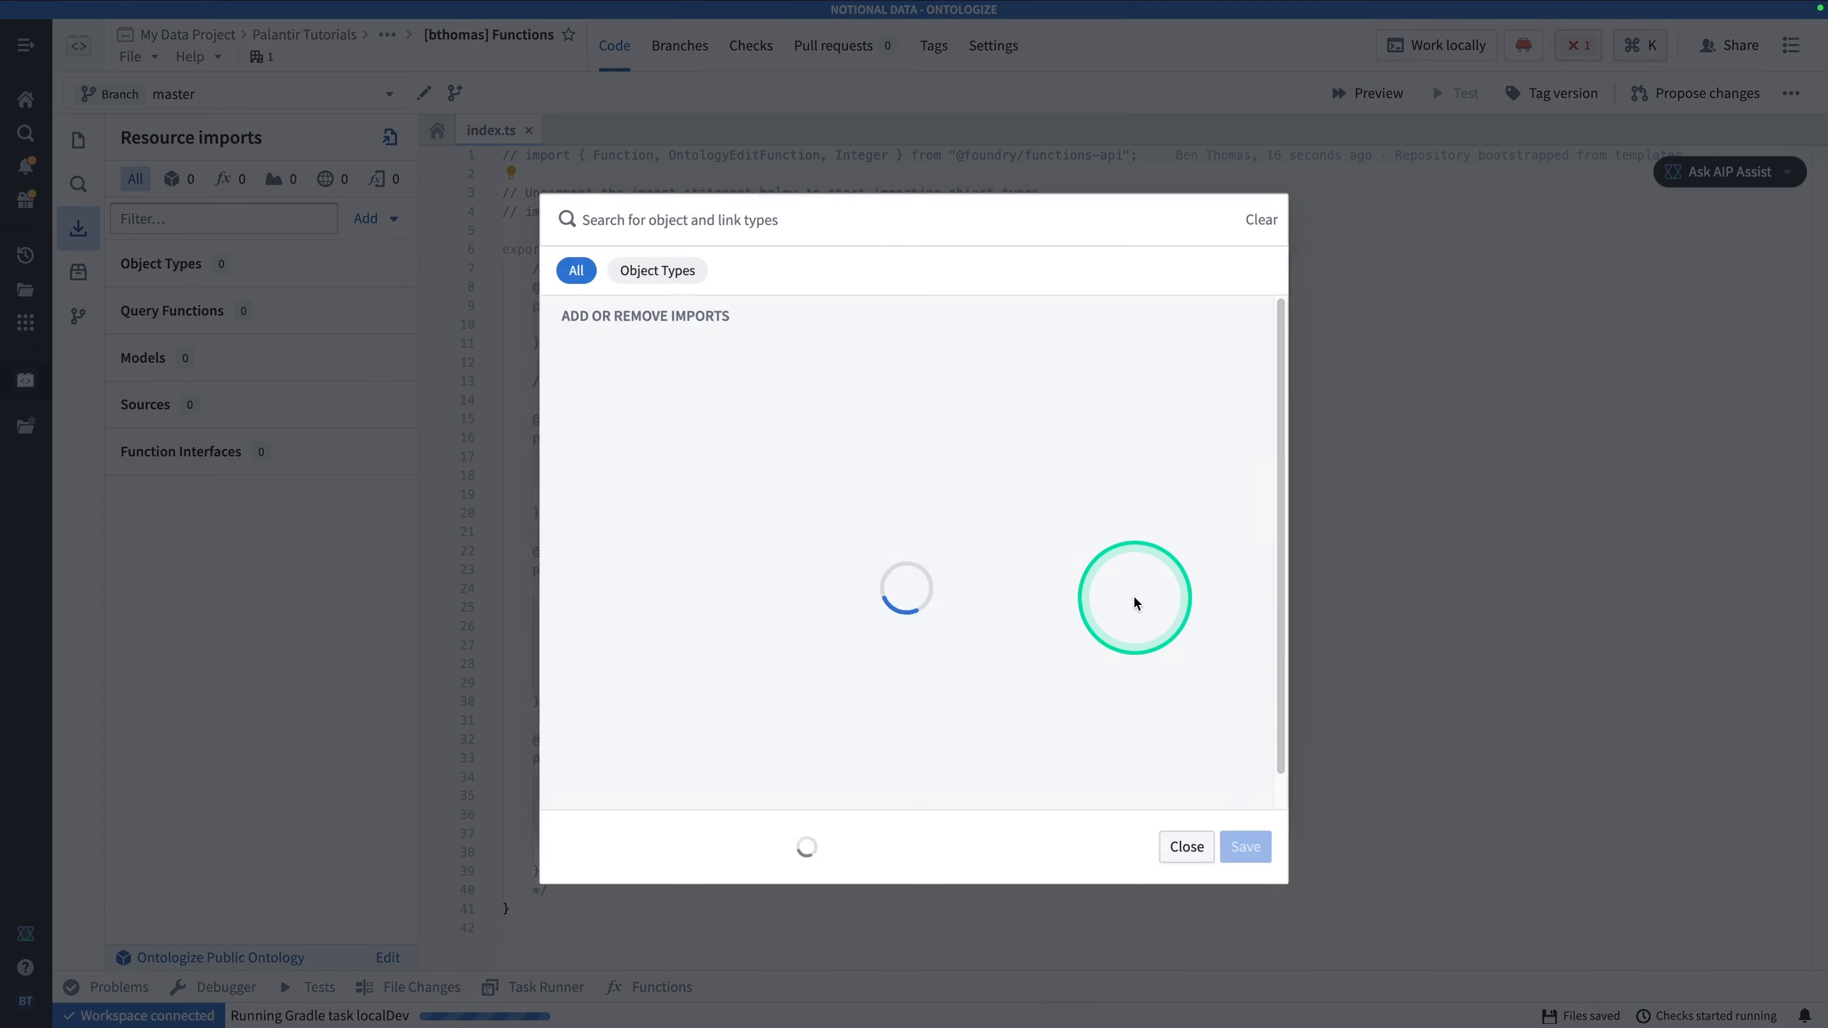
Find the username-prefixed Shipment object type, add it to the repository's resource imports and save.
left_click(693, 223)
type("b")
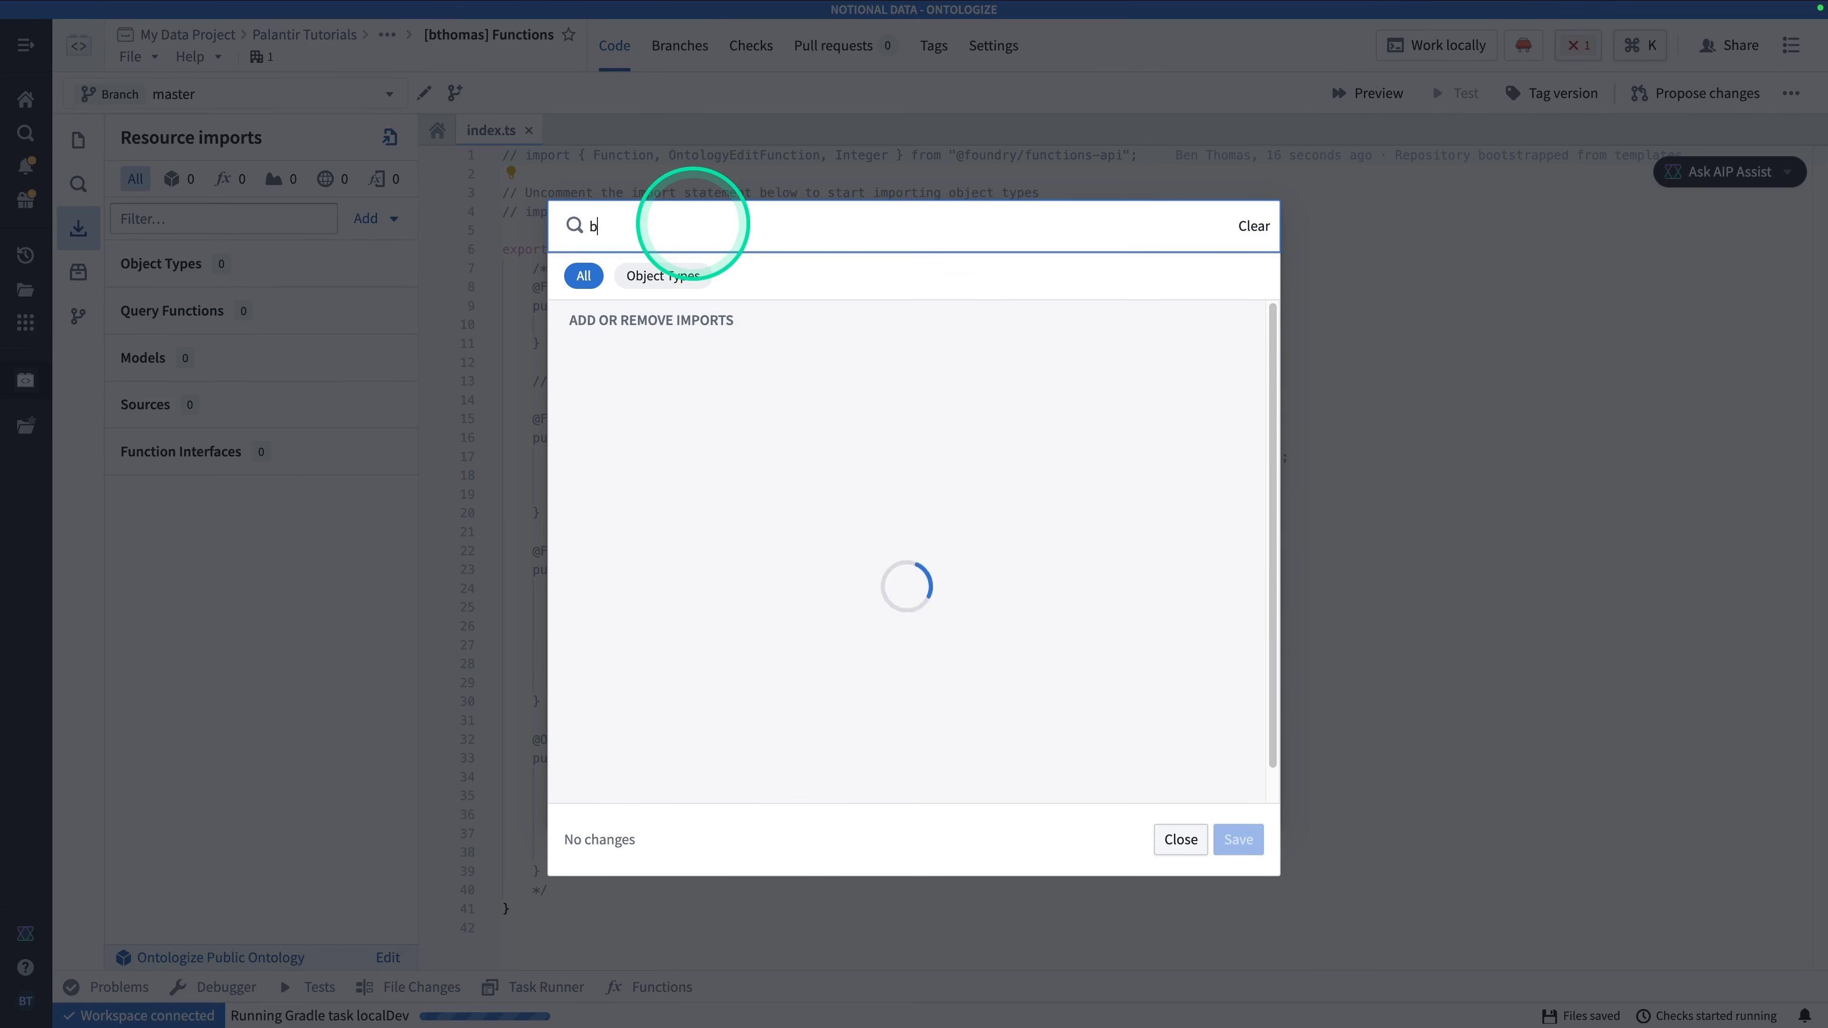
type("thomas shipment")
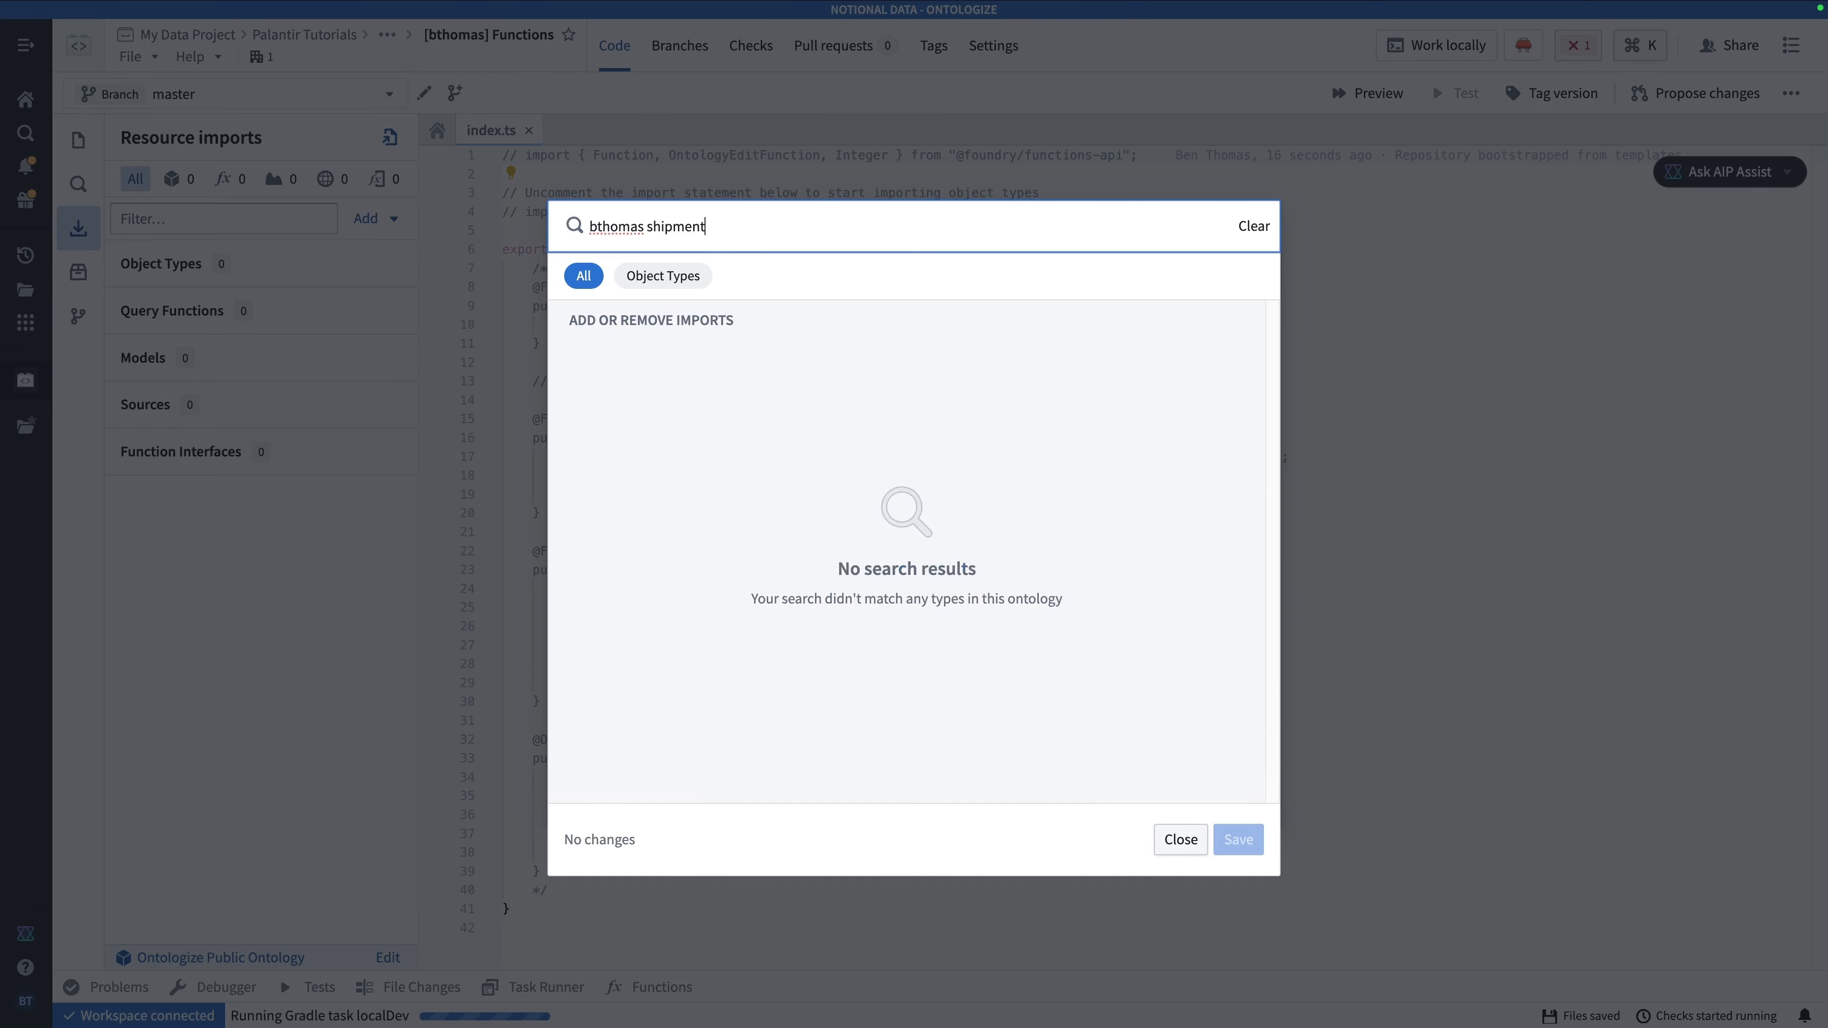
left_click(641, 226)
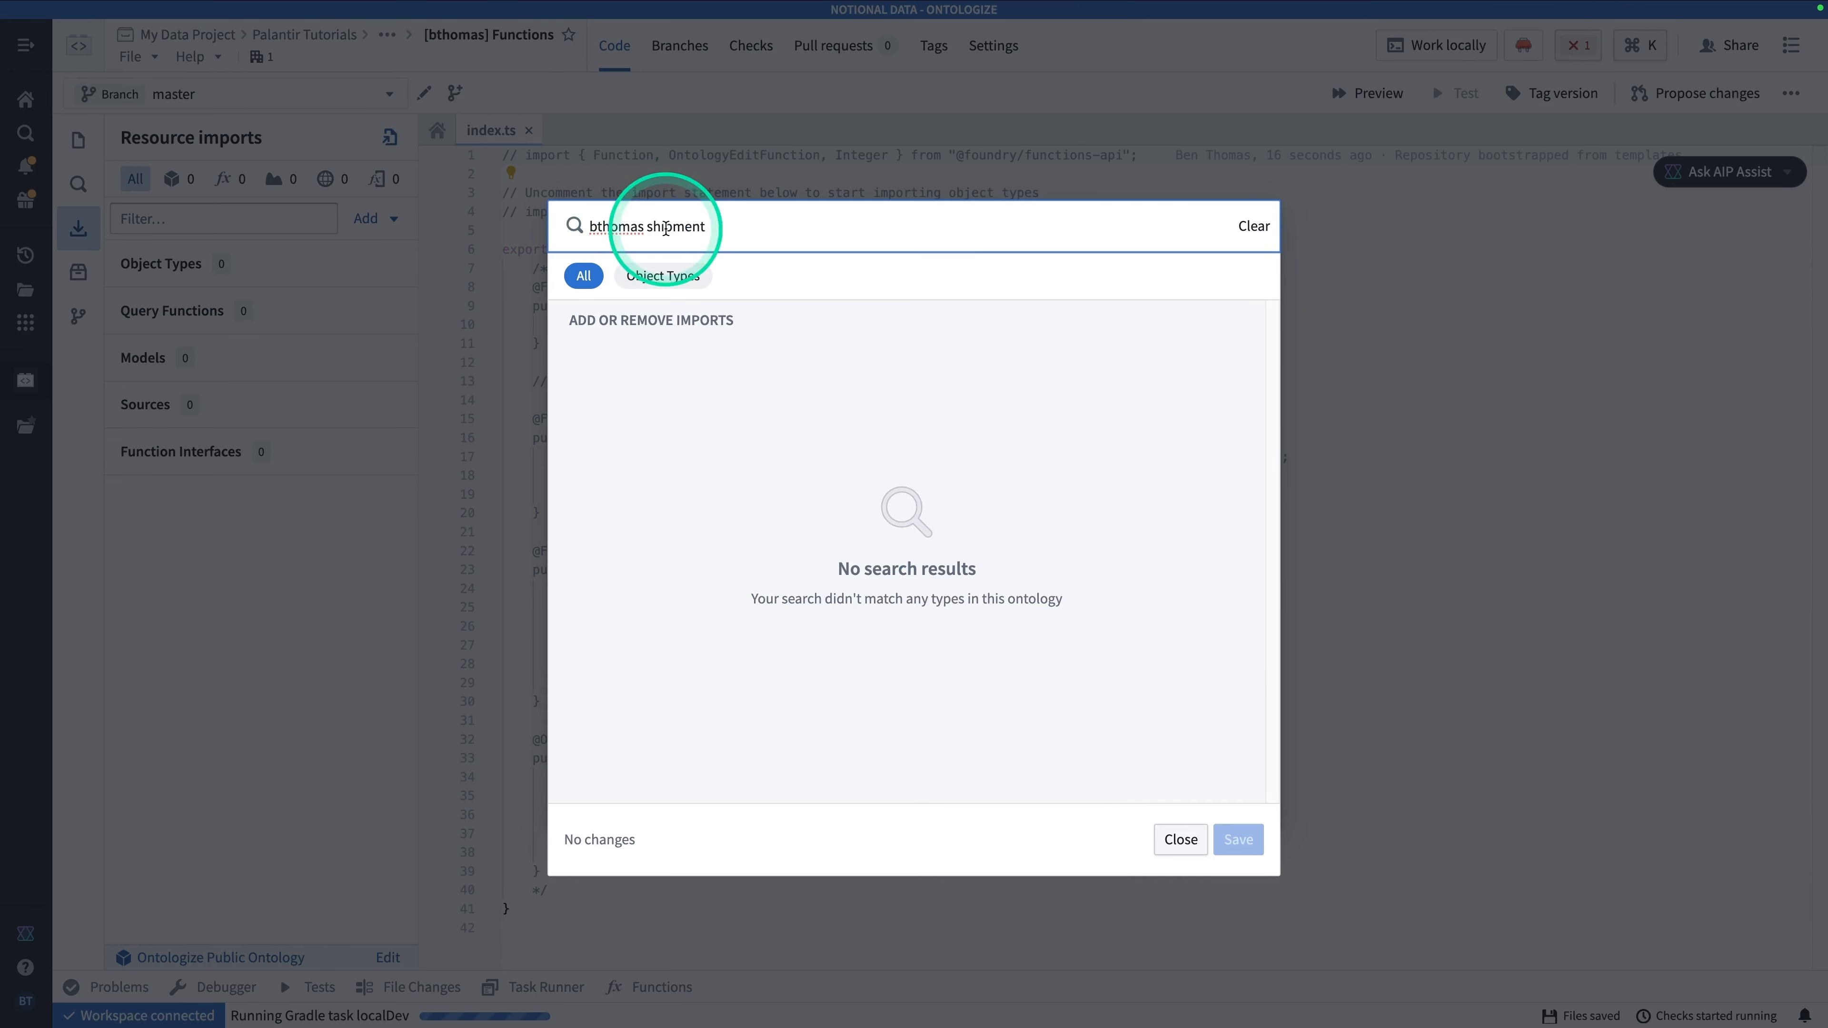
type("]")
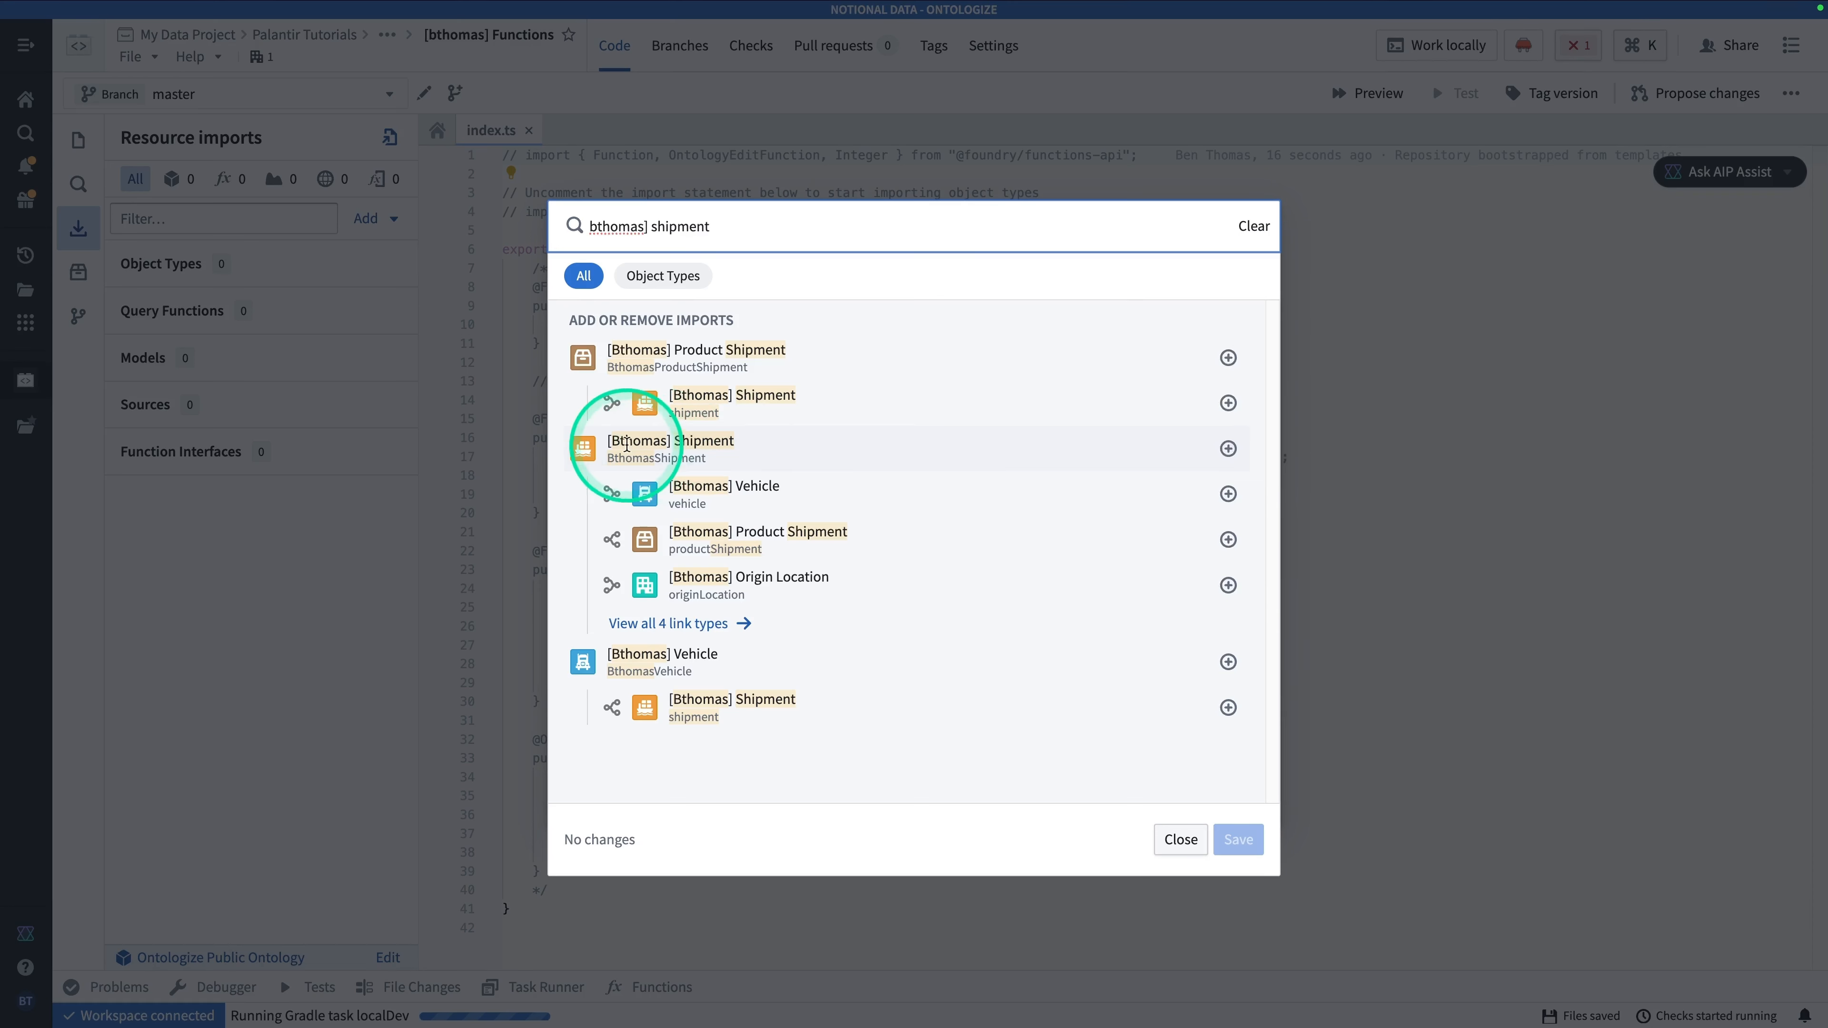
left_click(1229, 448)
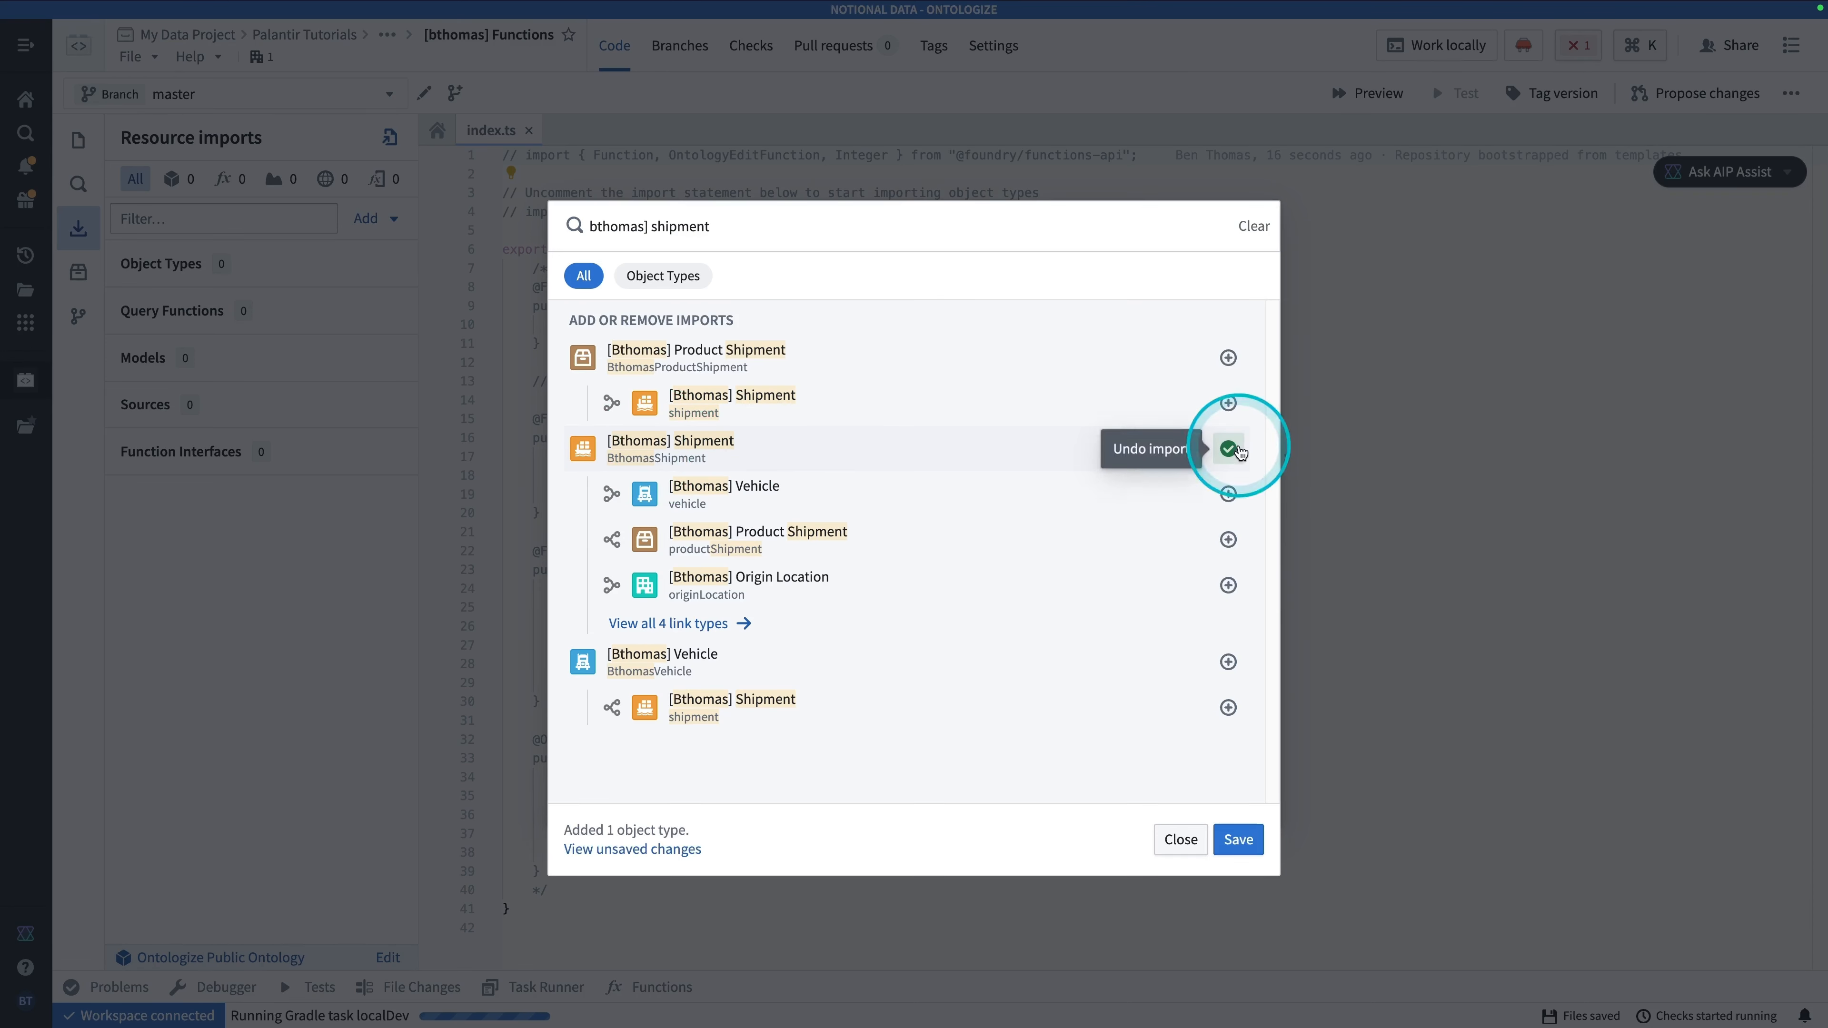
left_click(1239, 840)
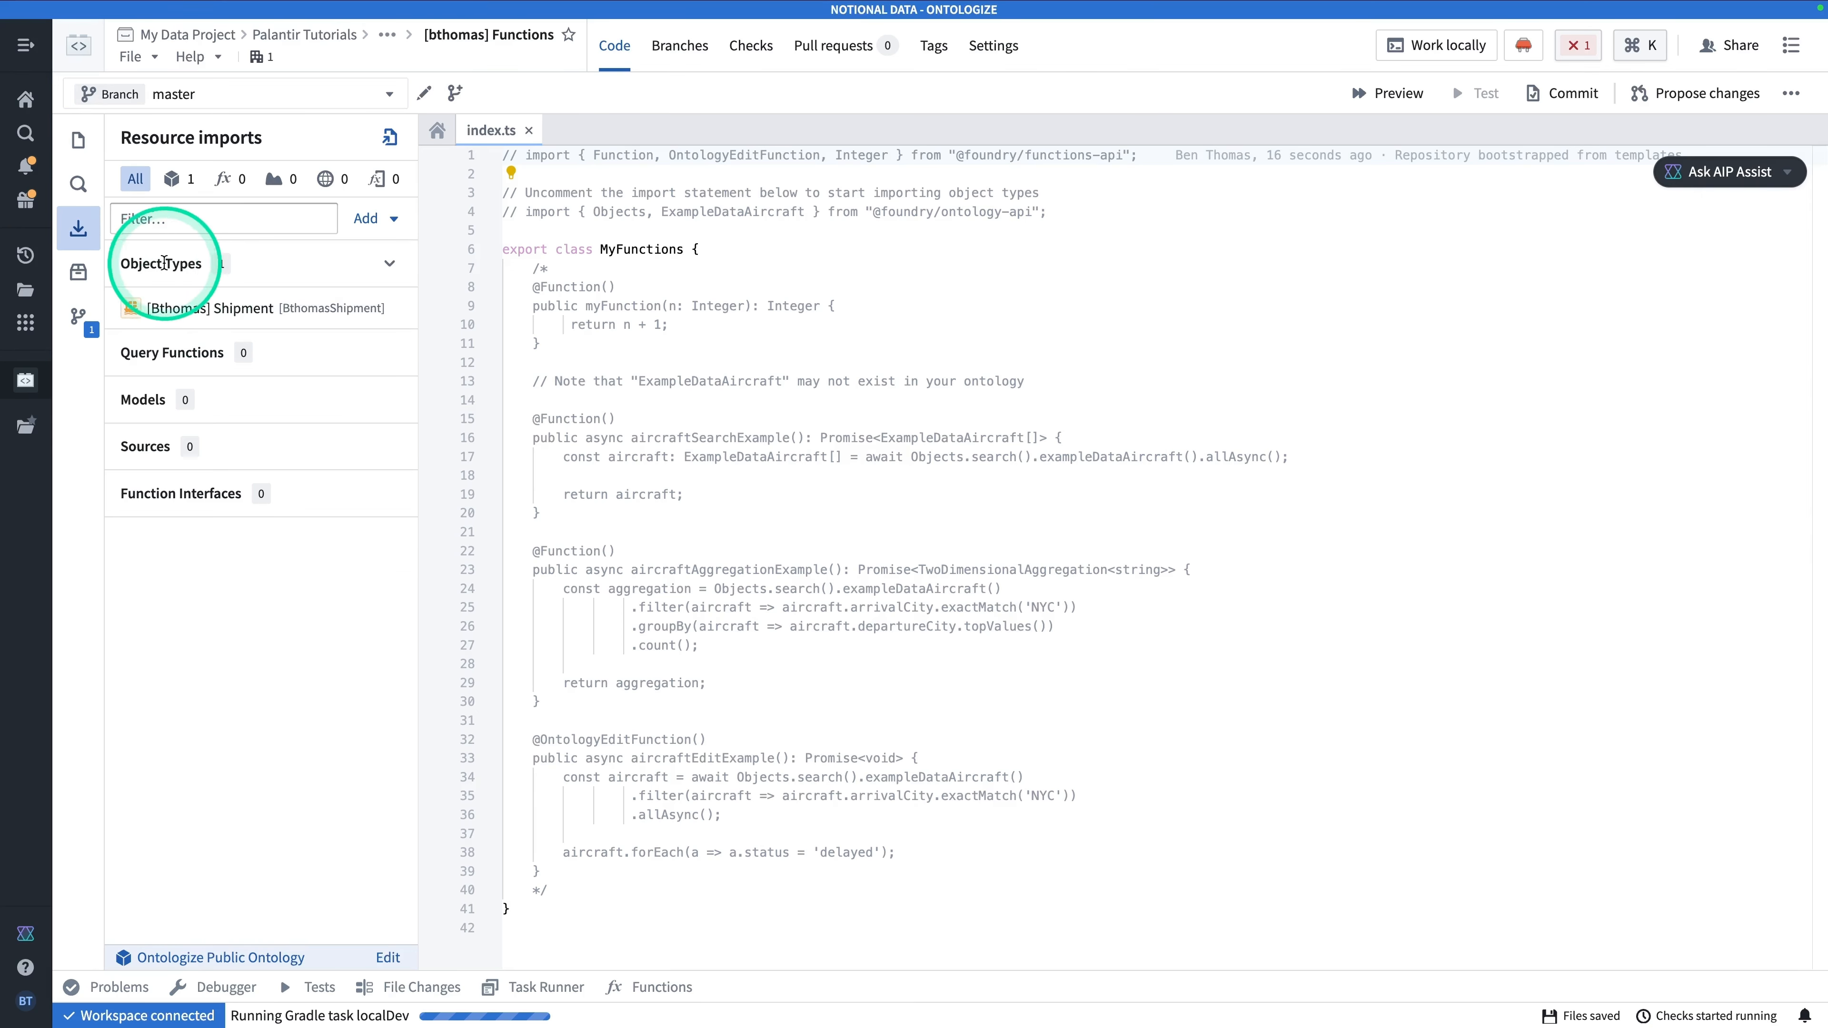
Open the imported Shipment type's details and replace index.ts with the ShipmentOperationsCenterFunctions code whose markShipmentsForConsolidation sets status to "Eligible for Consolidation".
left_click(278, 321)
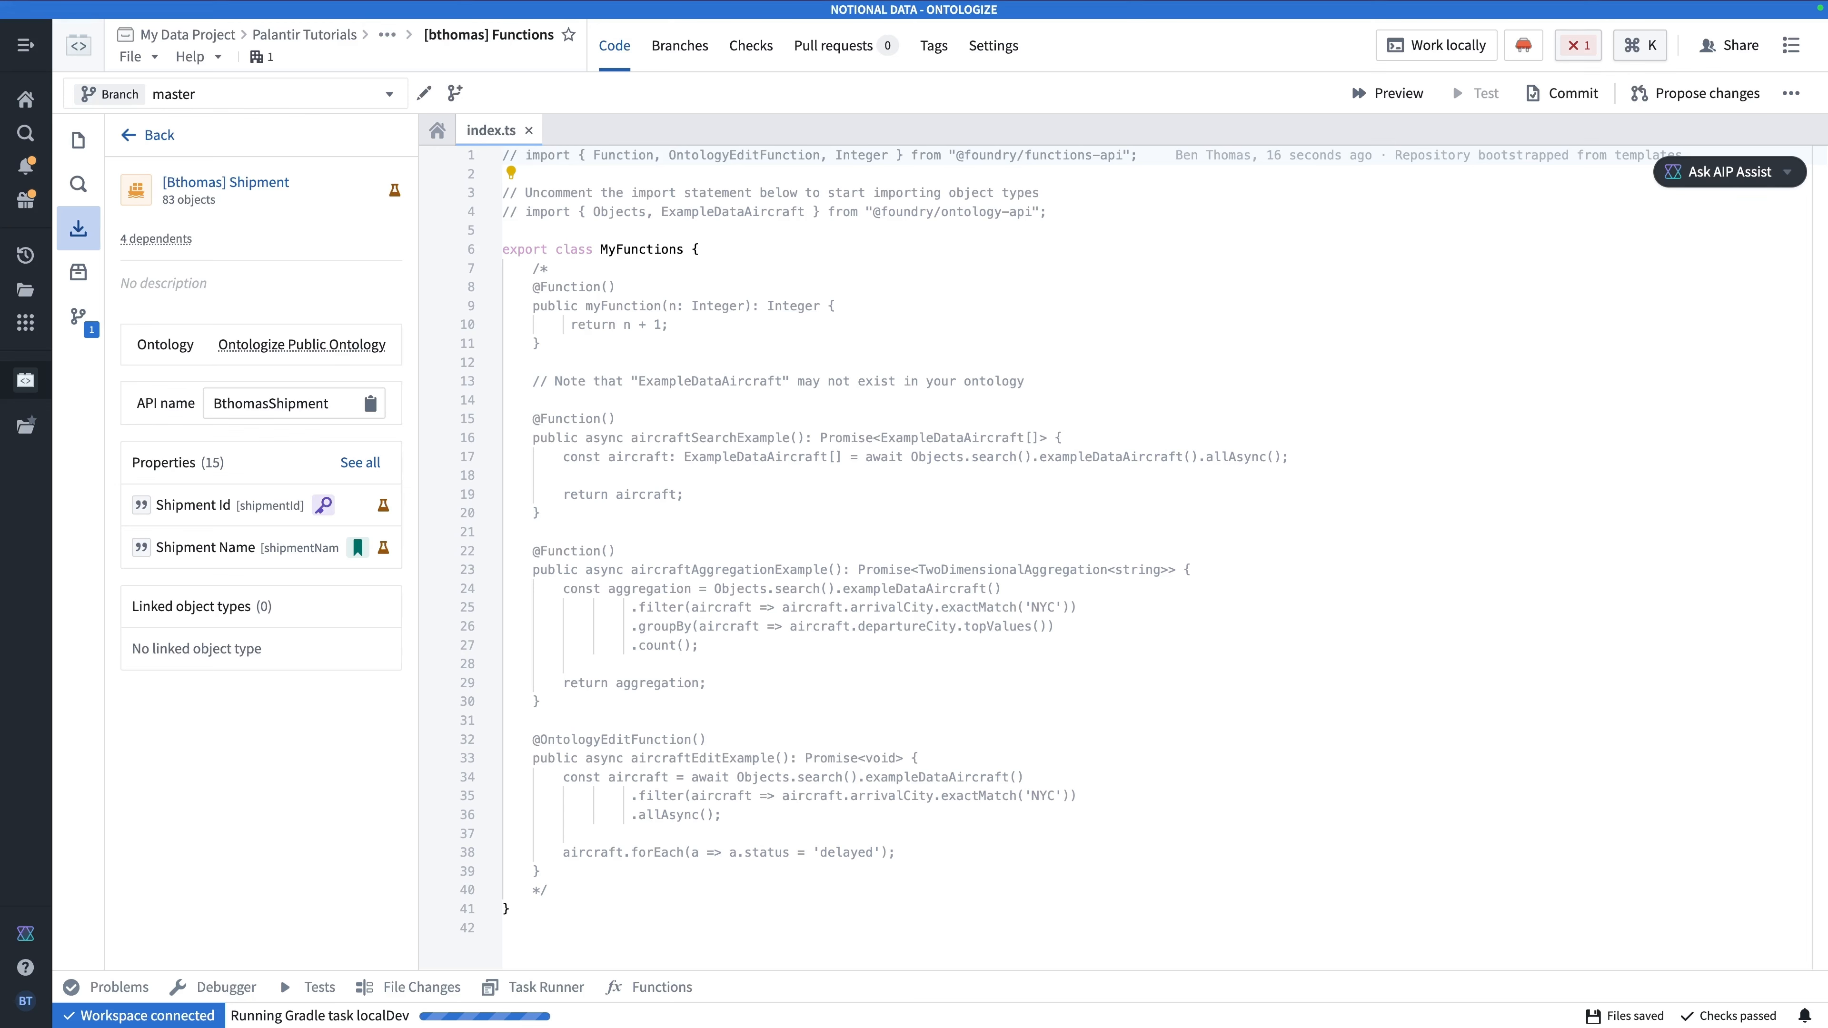
left_click(806, 338)
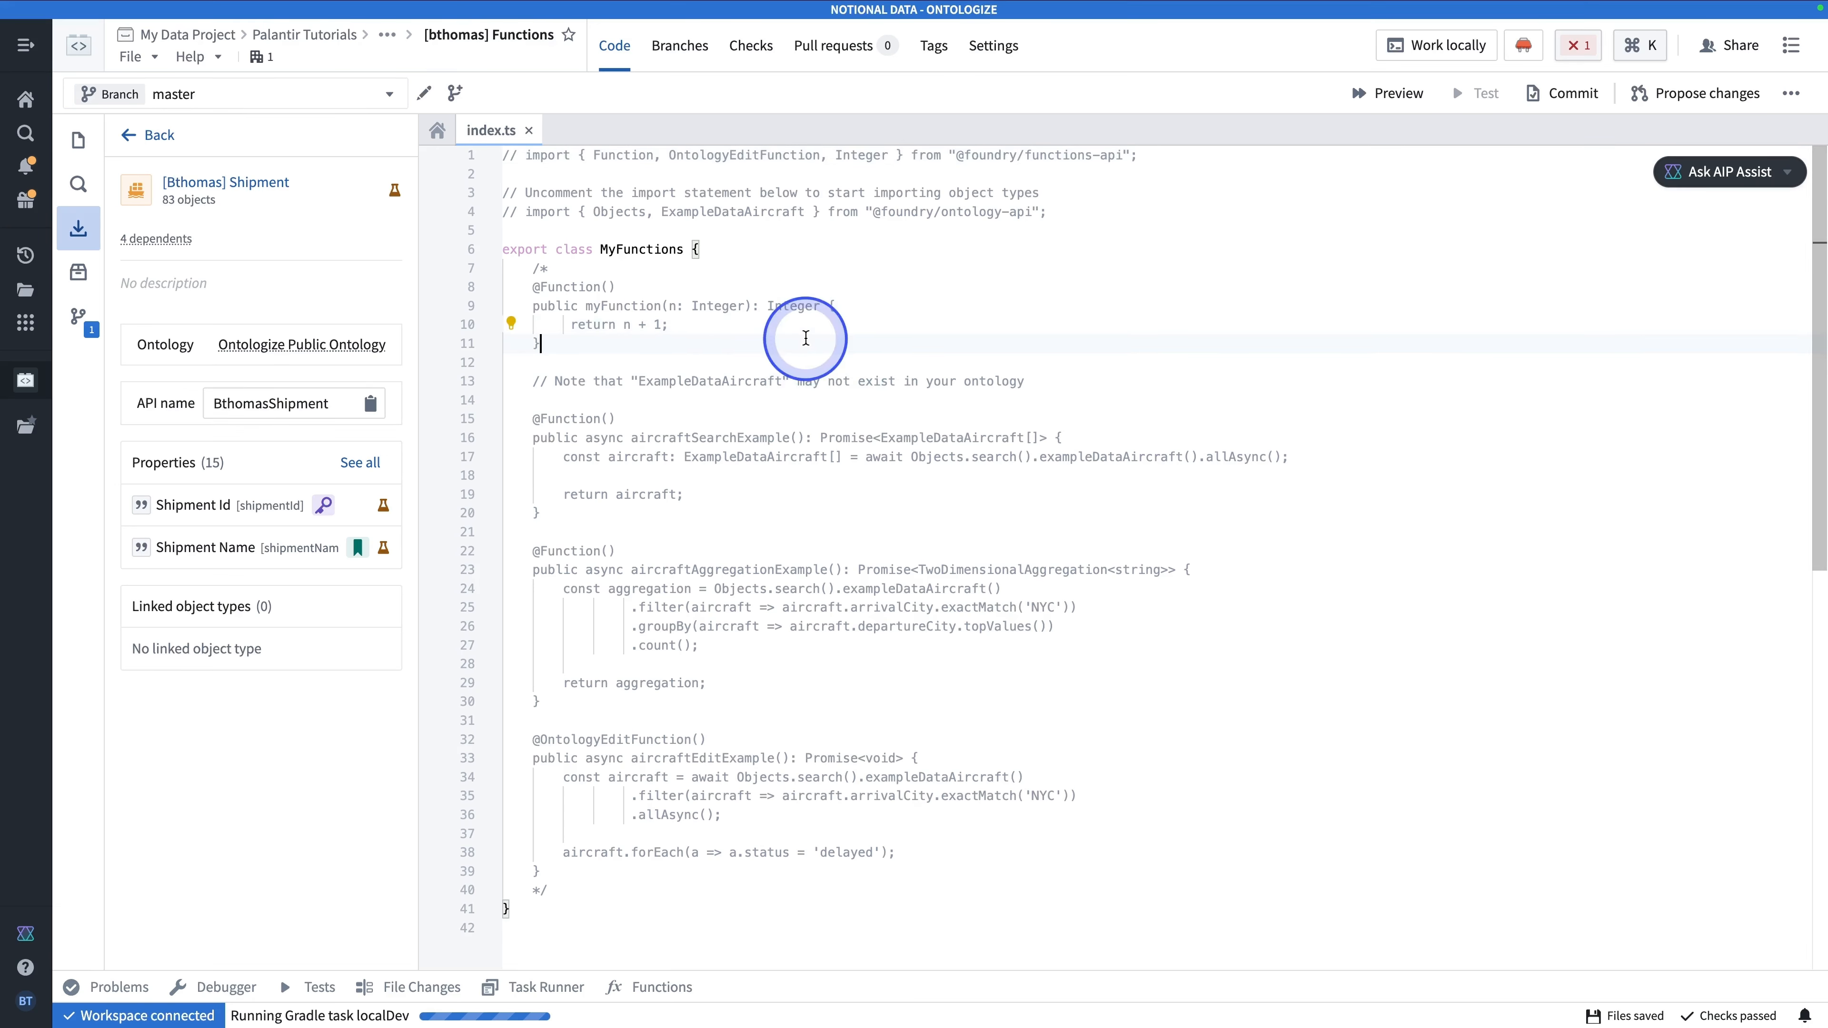
key("ctrl+a")
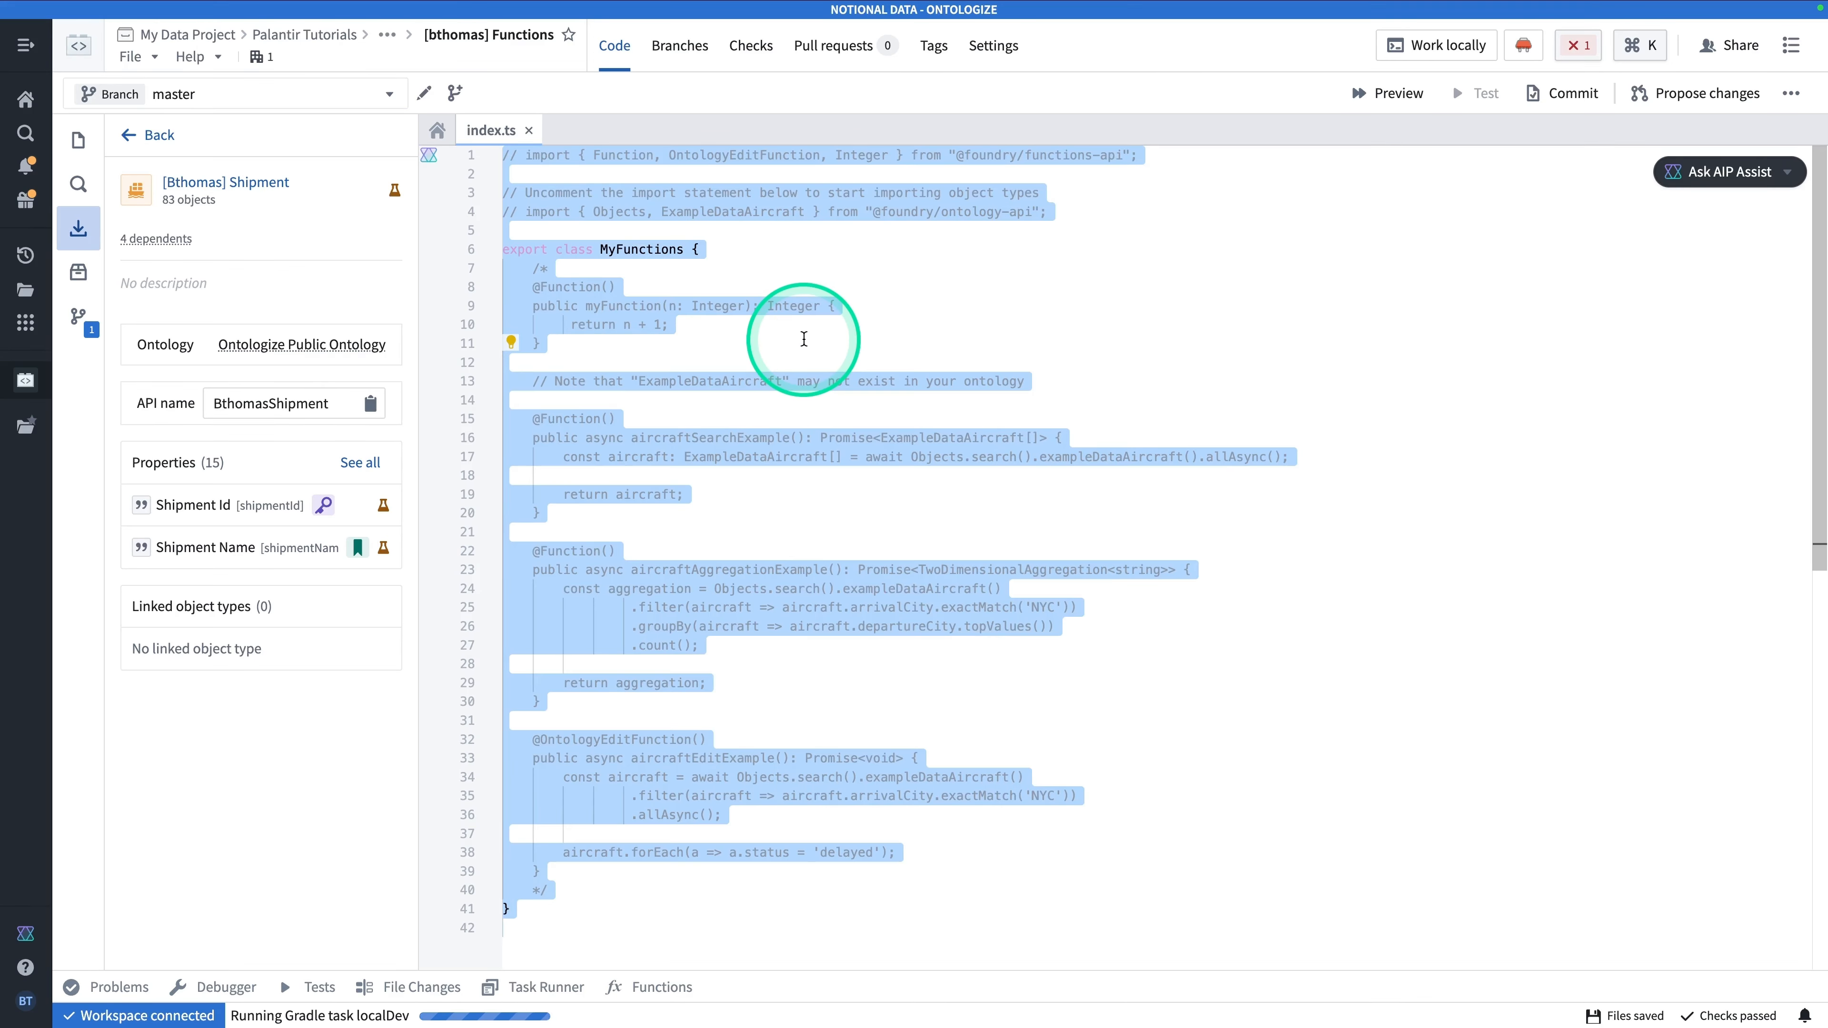
type("import { OntologyEditFunction, Edits } from \"@foundry/functions-api\";  // TODO: Update based on the API for your Shipment object type import { ObjectSet, UsernameShipment } from \"@foundry/ontology-api\";  export class ShipmentOperationsCenterFunctions {      // TODO: Update based on the API for your Shipment object type     @OntologyEditFunction()     @Edits(UsernameShipment)     public markShipmentsForConsolidation(shipments: ObjectSet<UsernameShipment>): void {          const allShipments = shipments.all();          allShipments.map(shipment => shipment.status = \"Eligible for Consolidation\");     }  }")
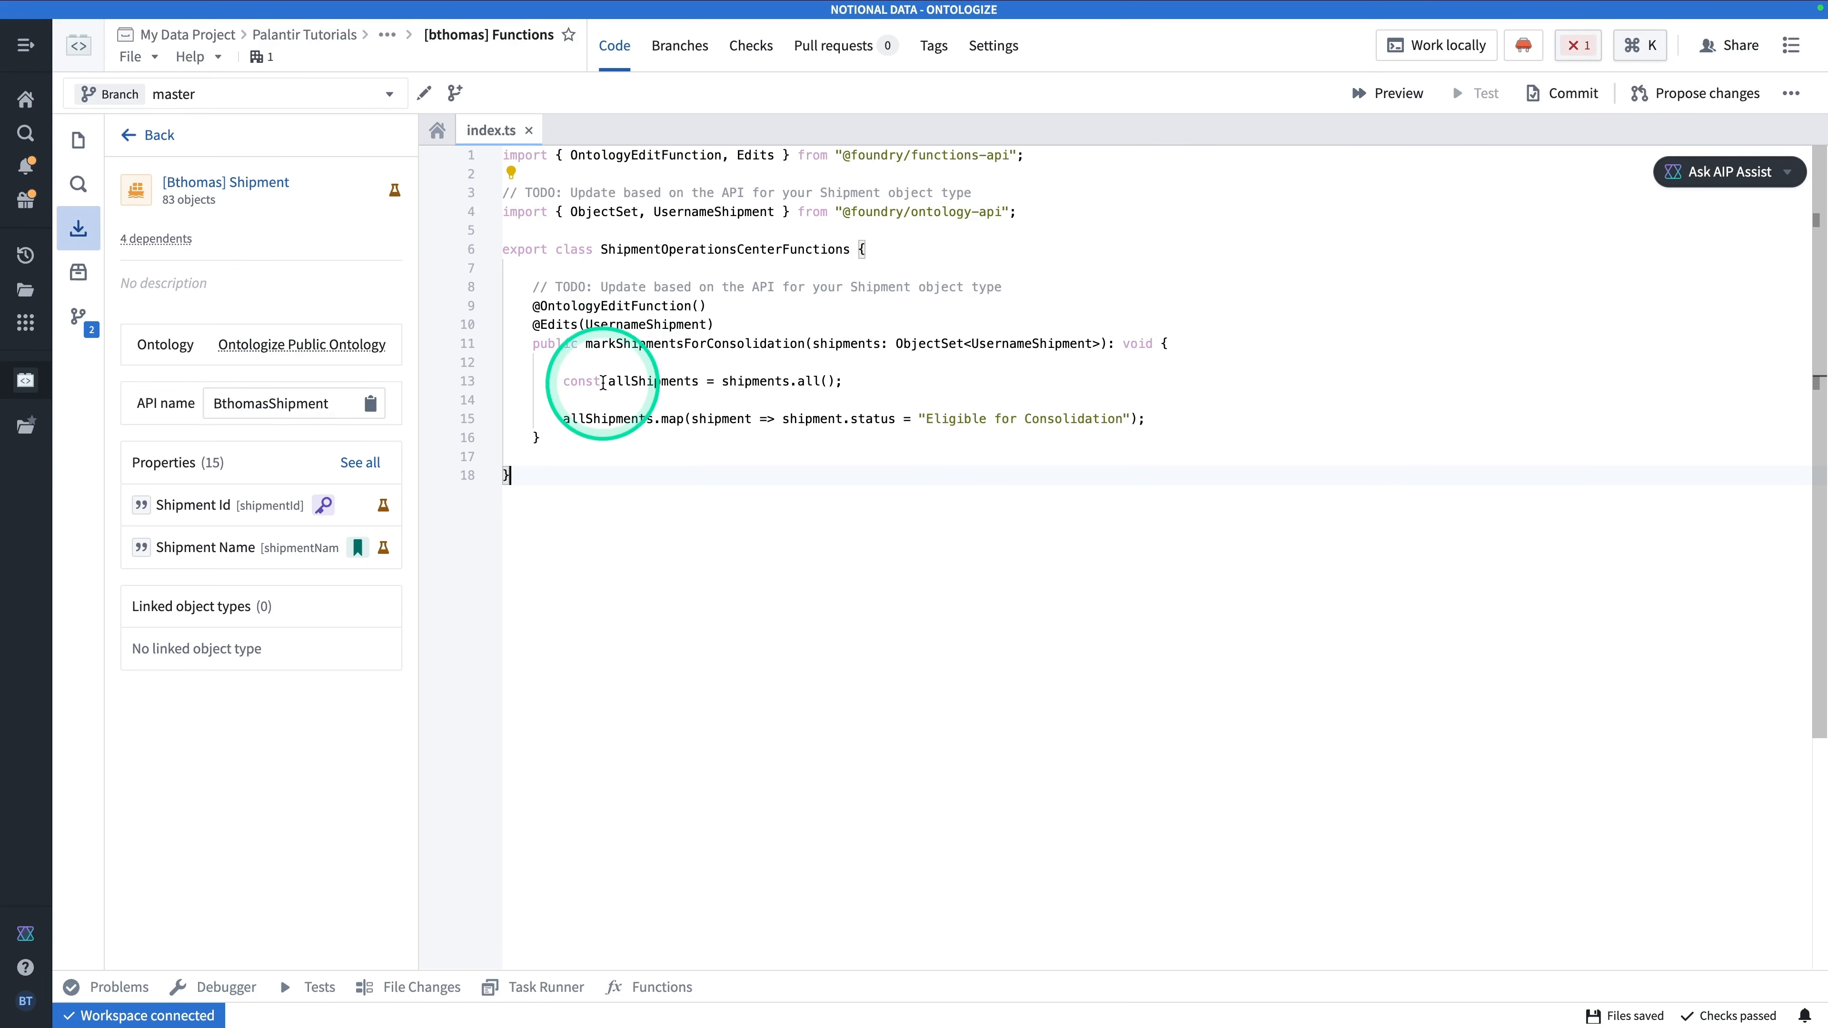
Replace every UsernameShipment placeholder in index.ts, in the import, Edits decorator and ObjectSet parameter, with the imported Shipment type's API name.
mouse_move(748, 211)
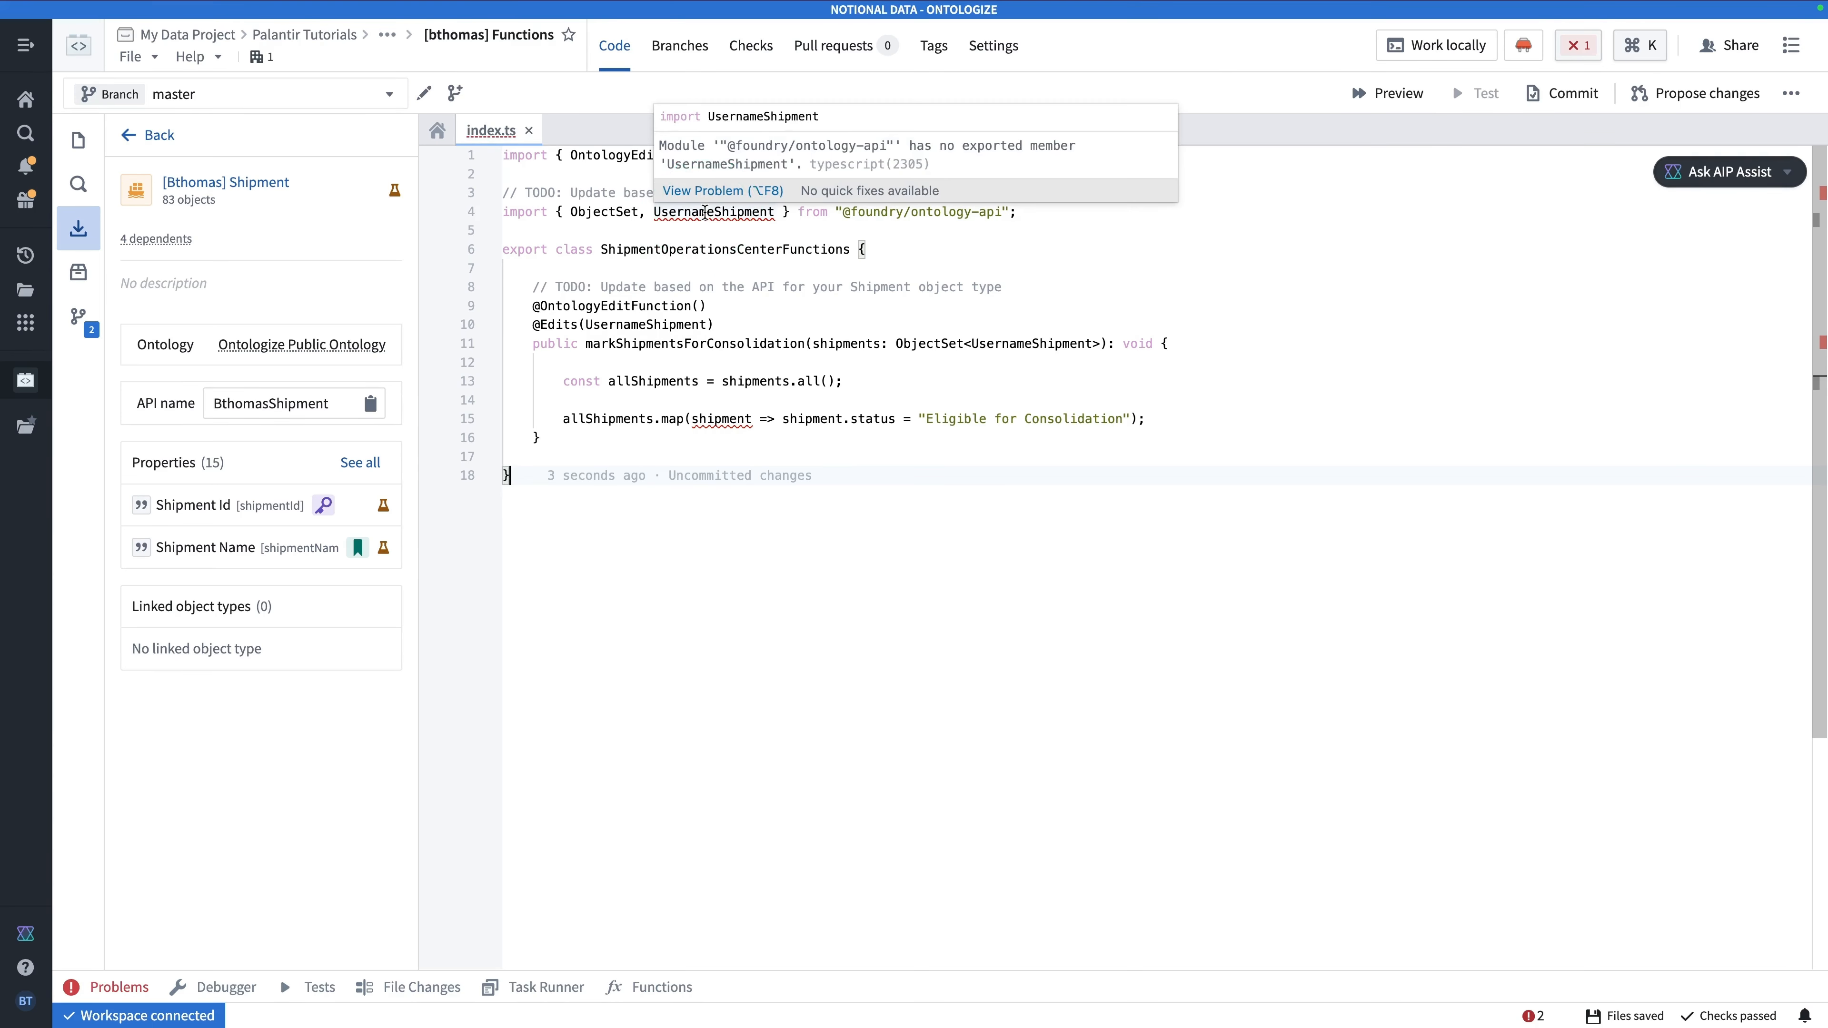
left_click(370, 403)
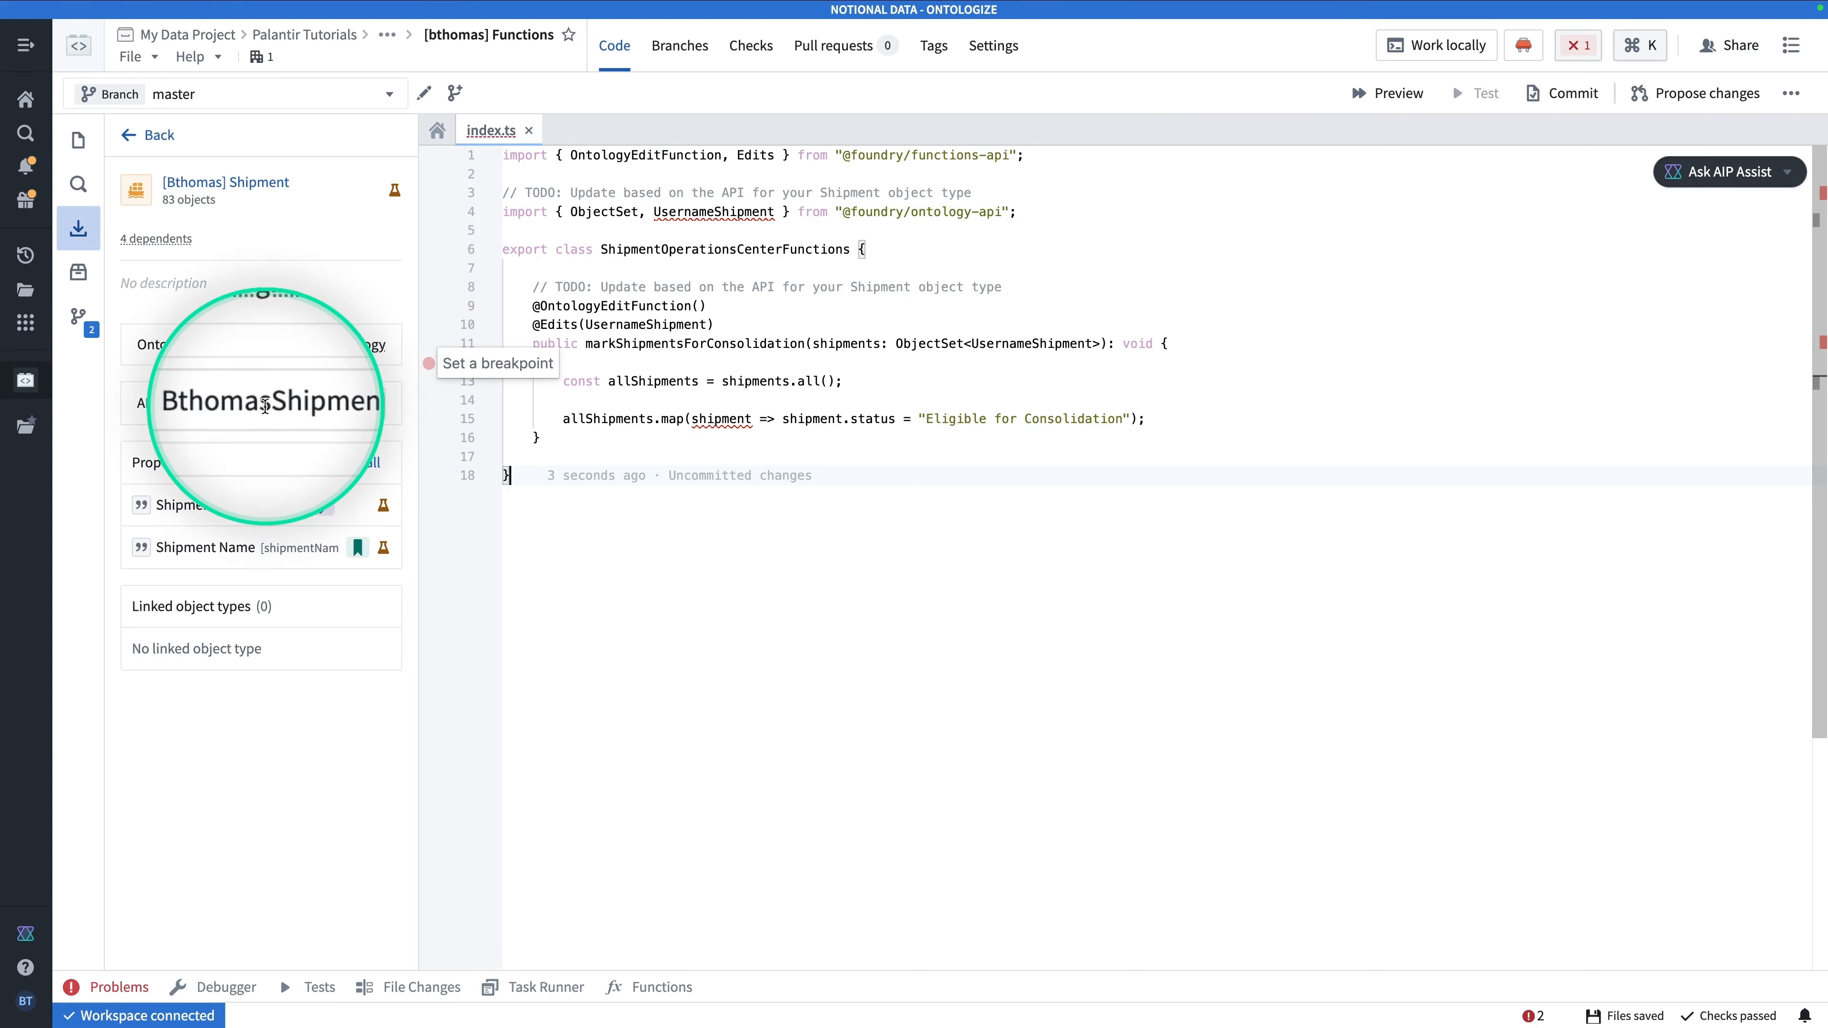
double_click(240, 407)
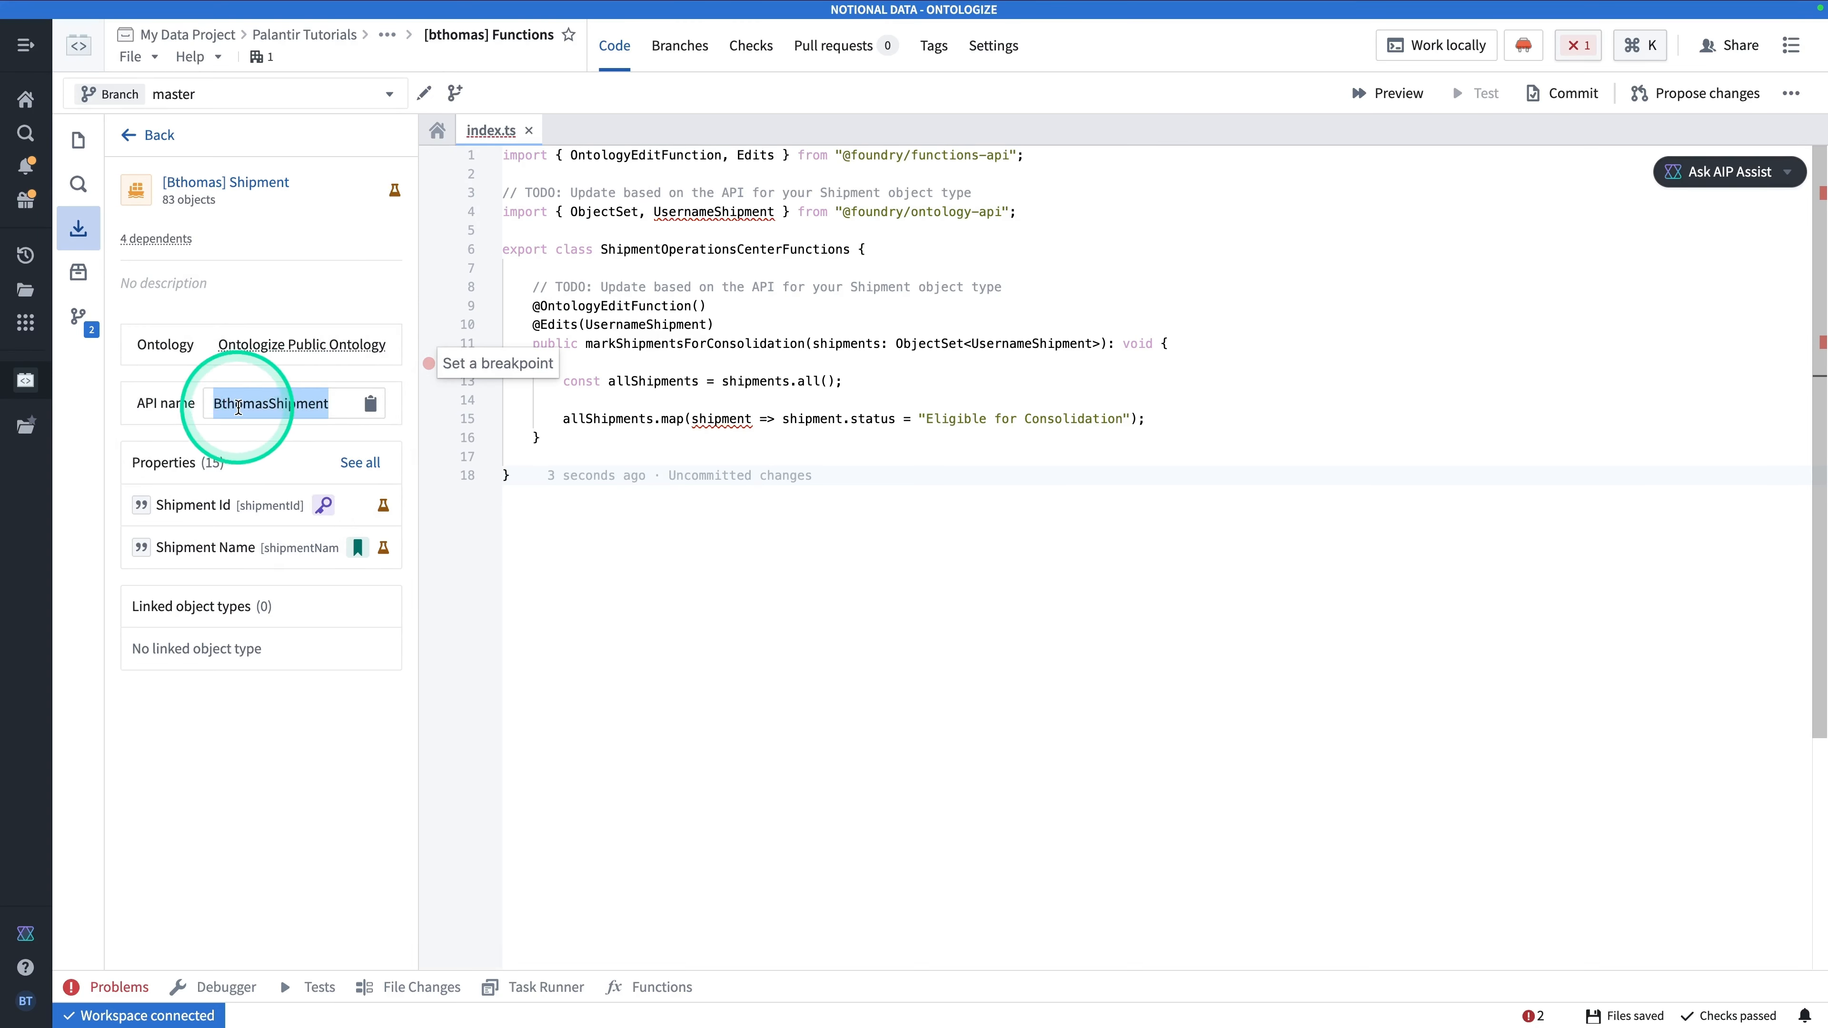
left_click(370, 404)
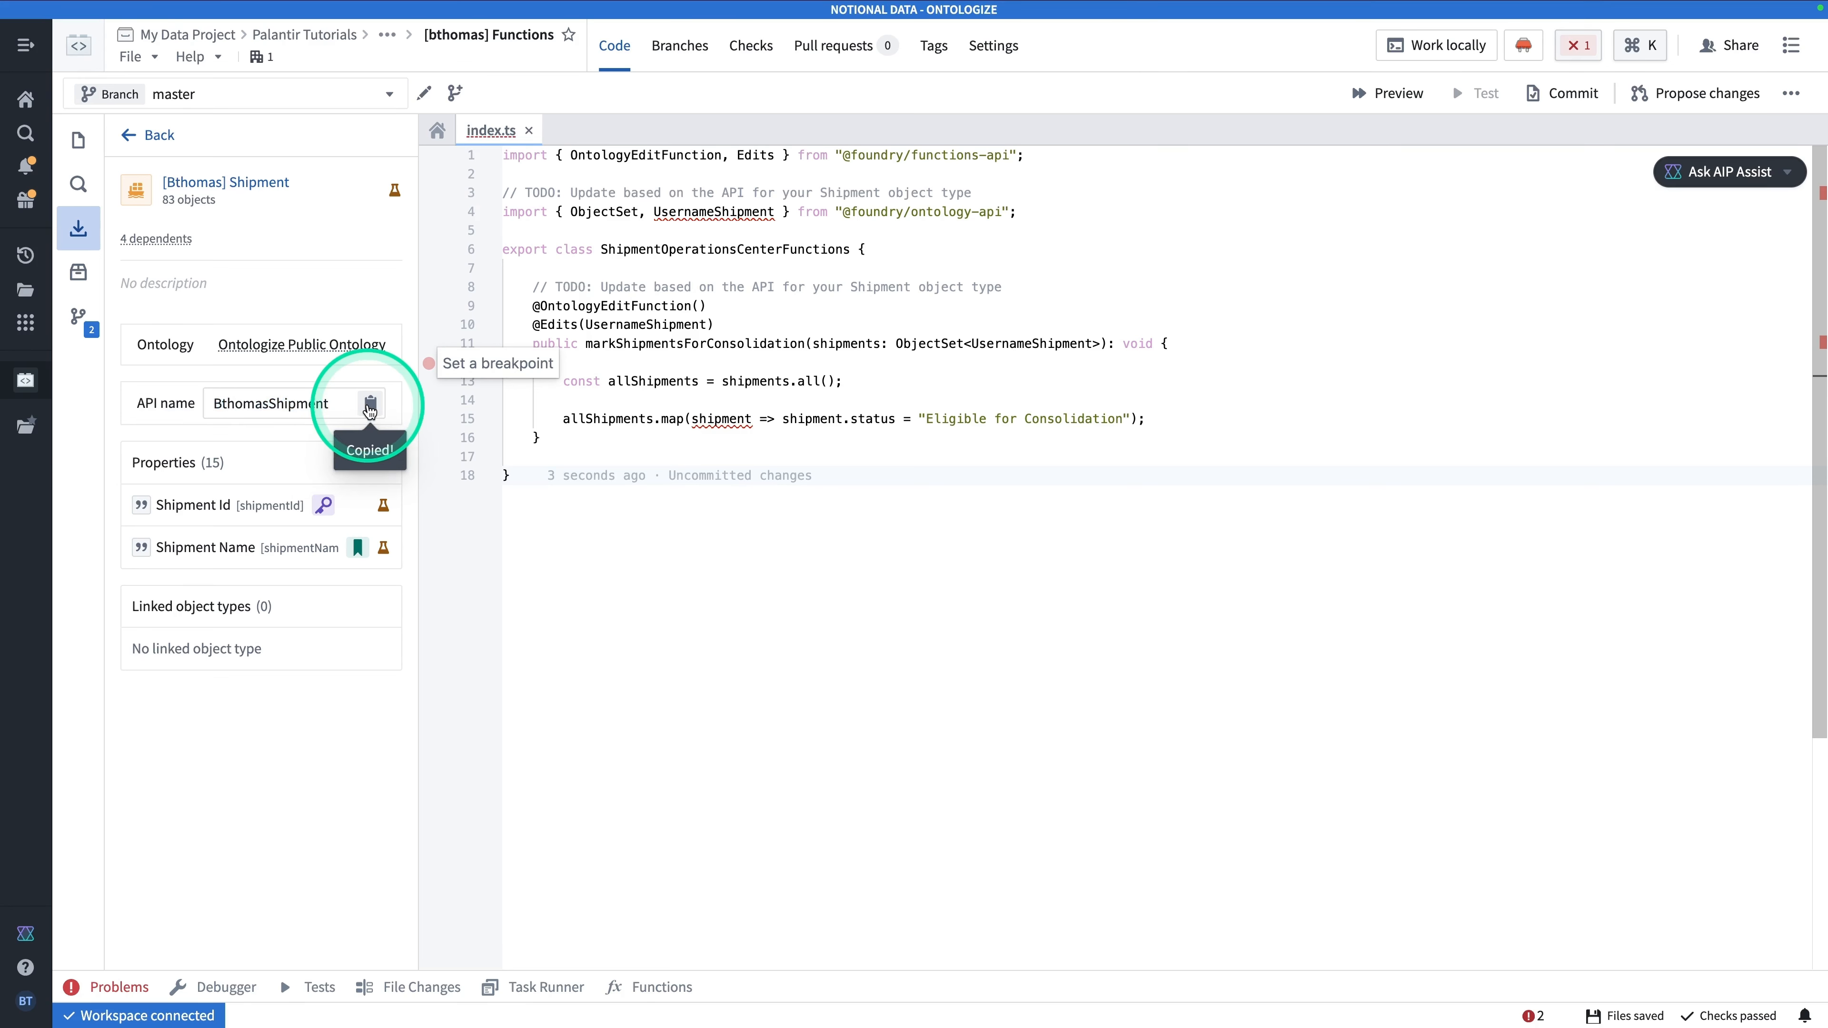
double_click(732, 213)
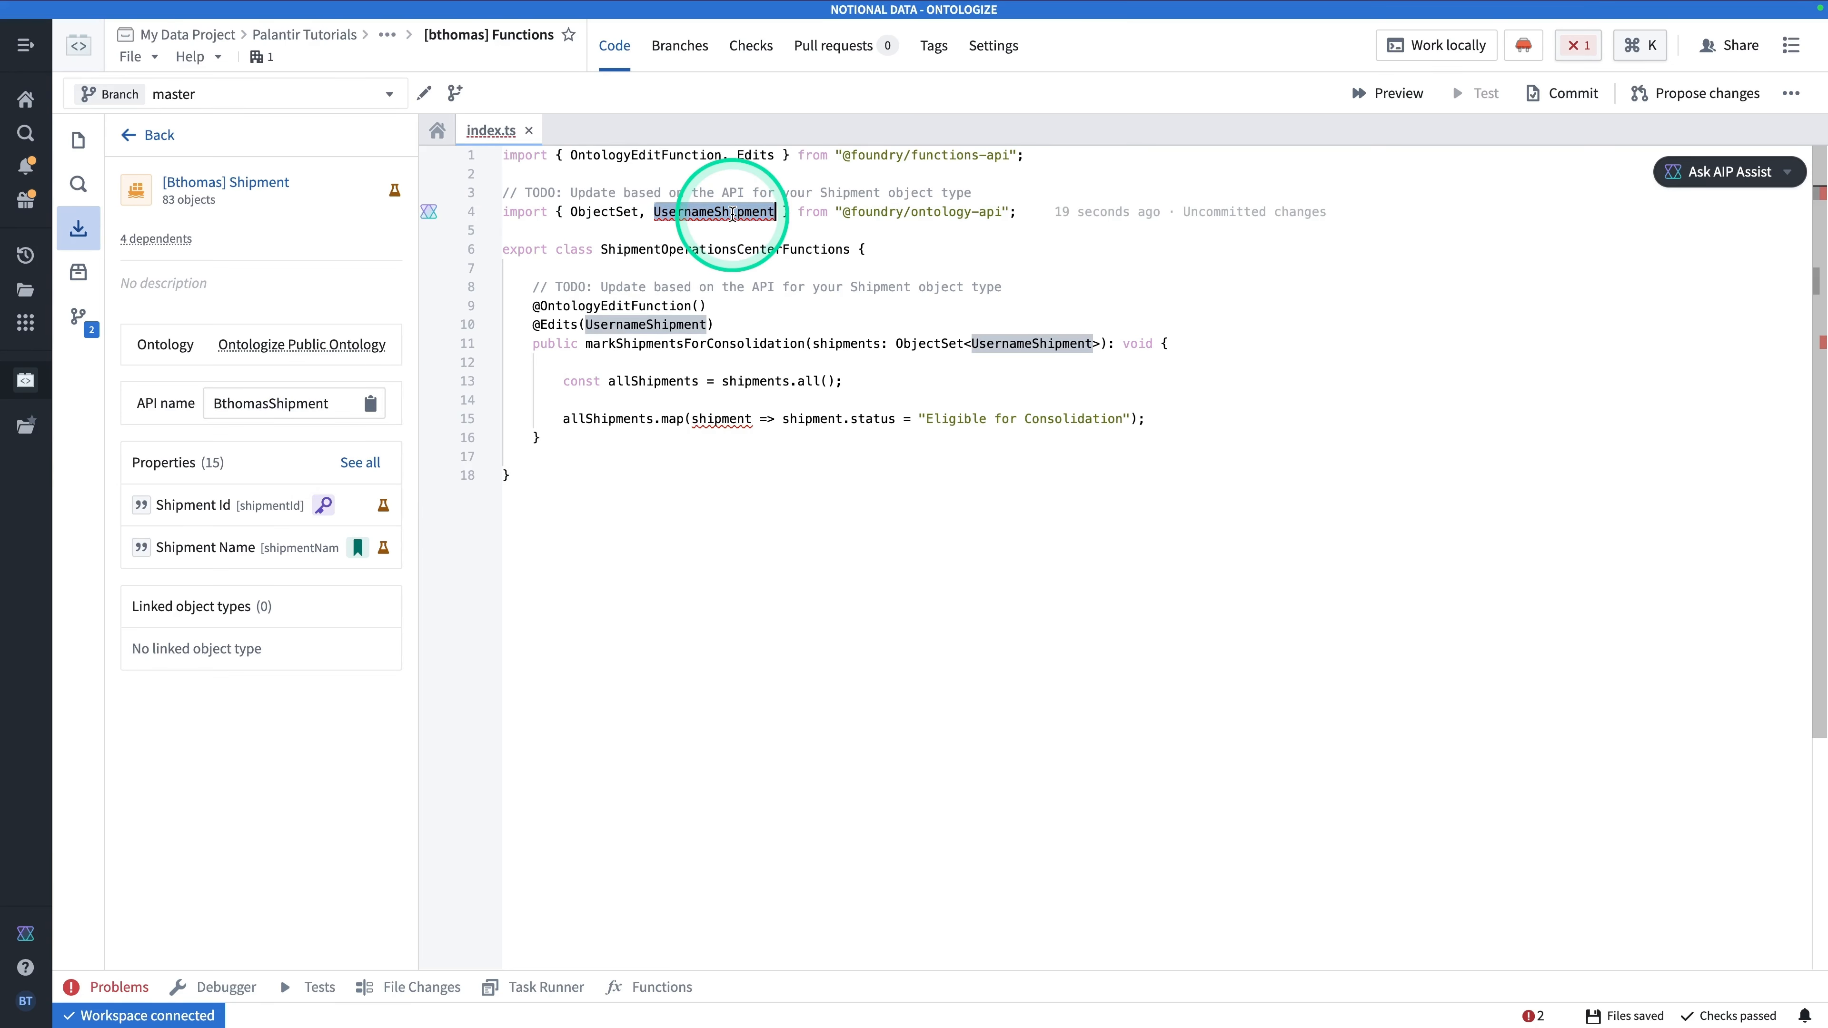
key("ctrl+v")
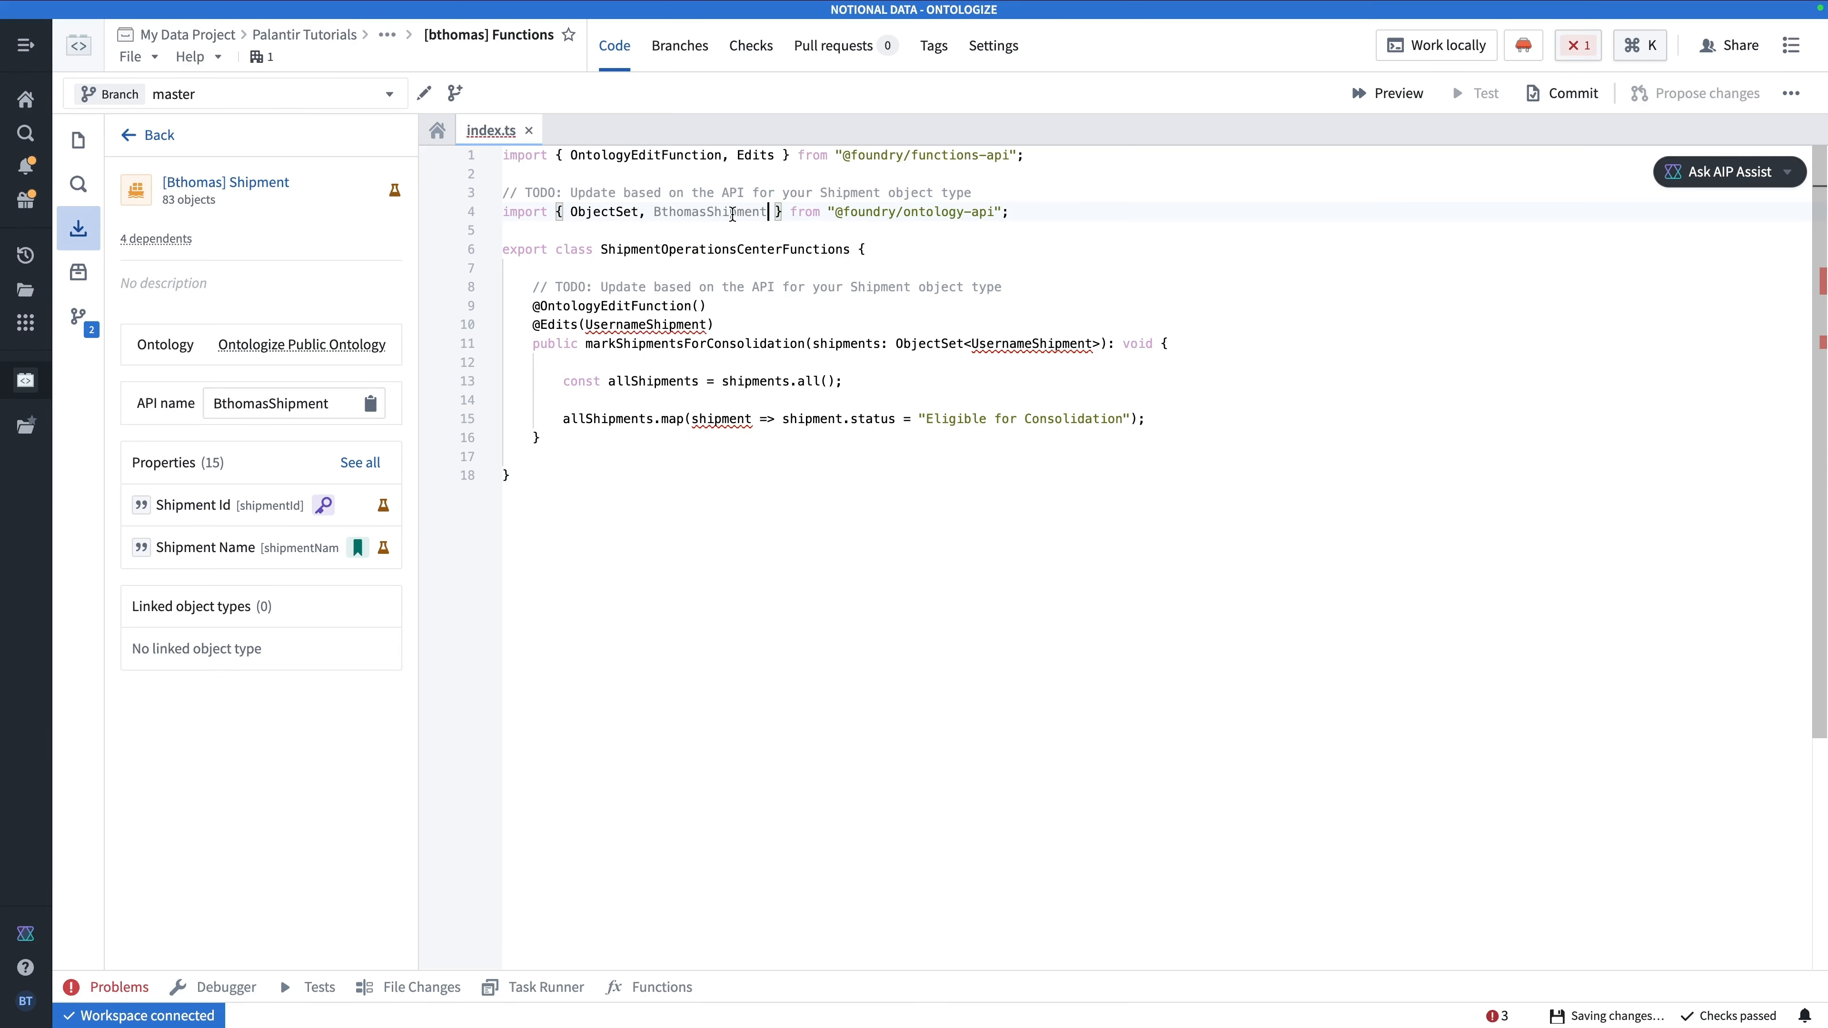
double_click(630, 325)
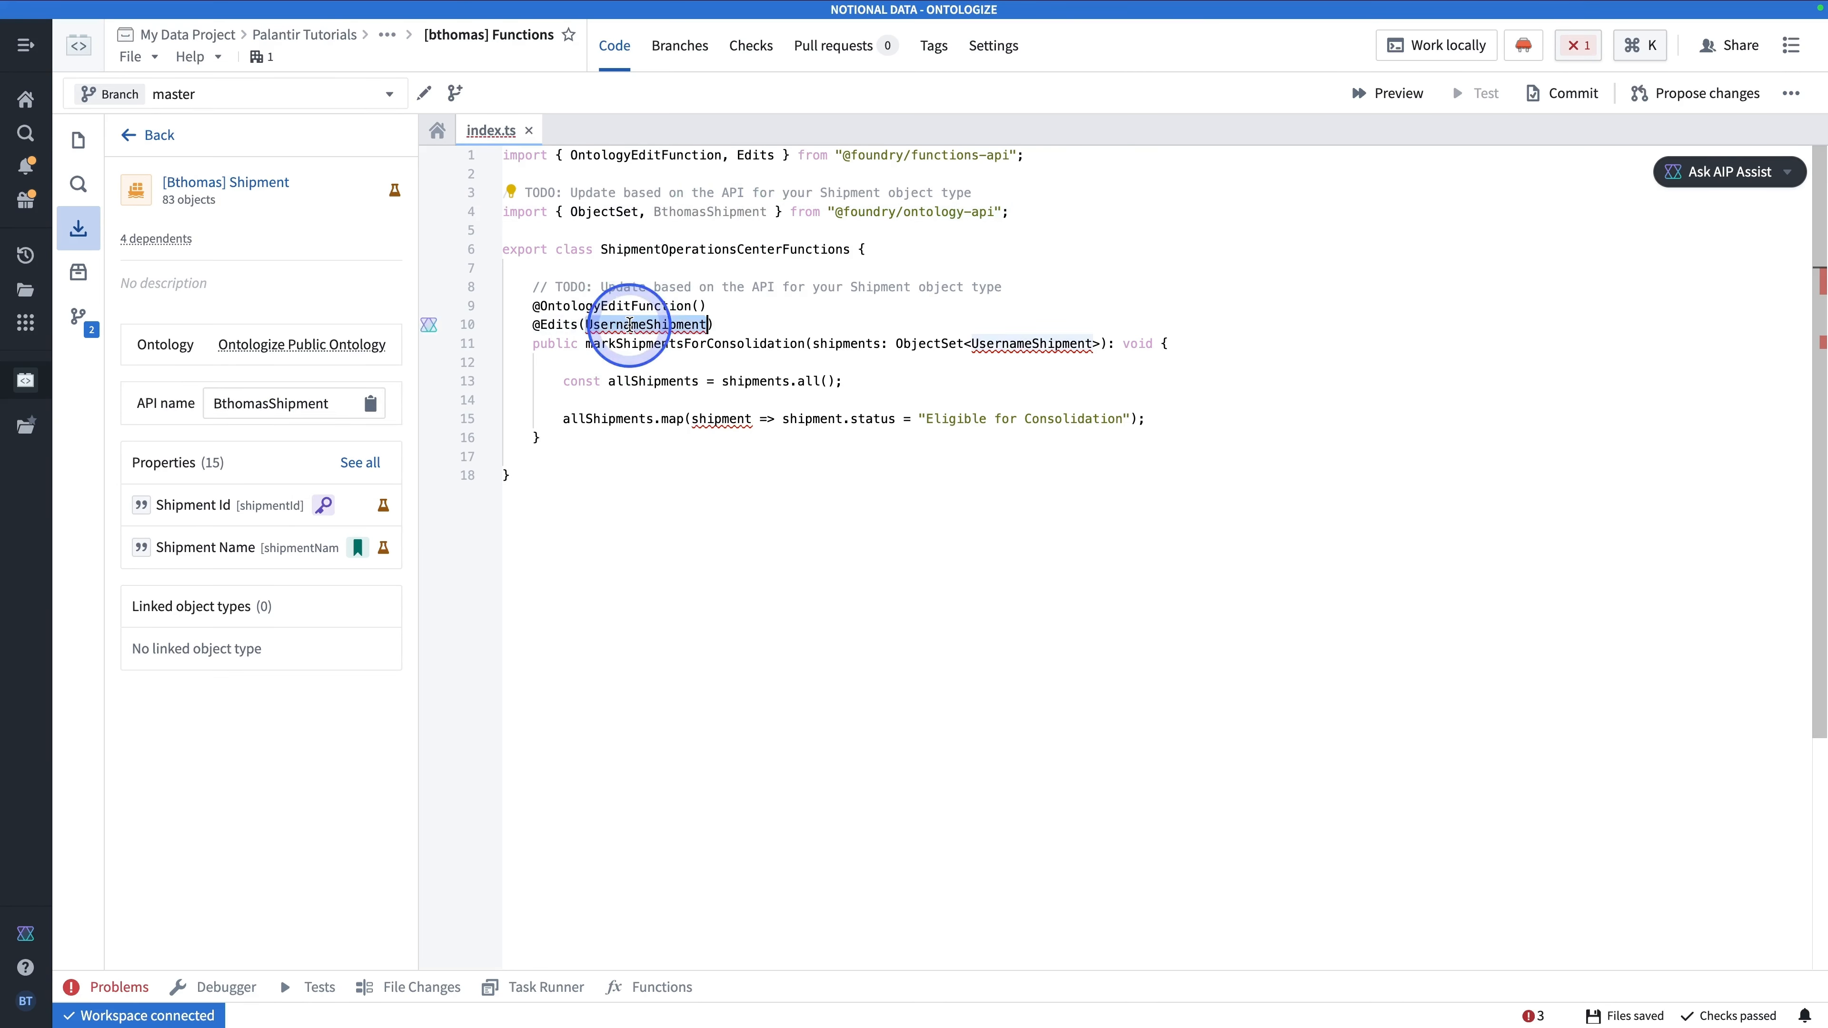
key("ctrl+v")
double_click(1015, 344)
key("ctrl+v")
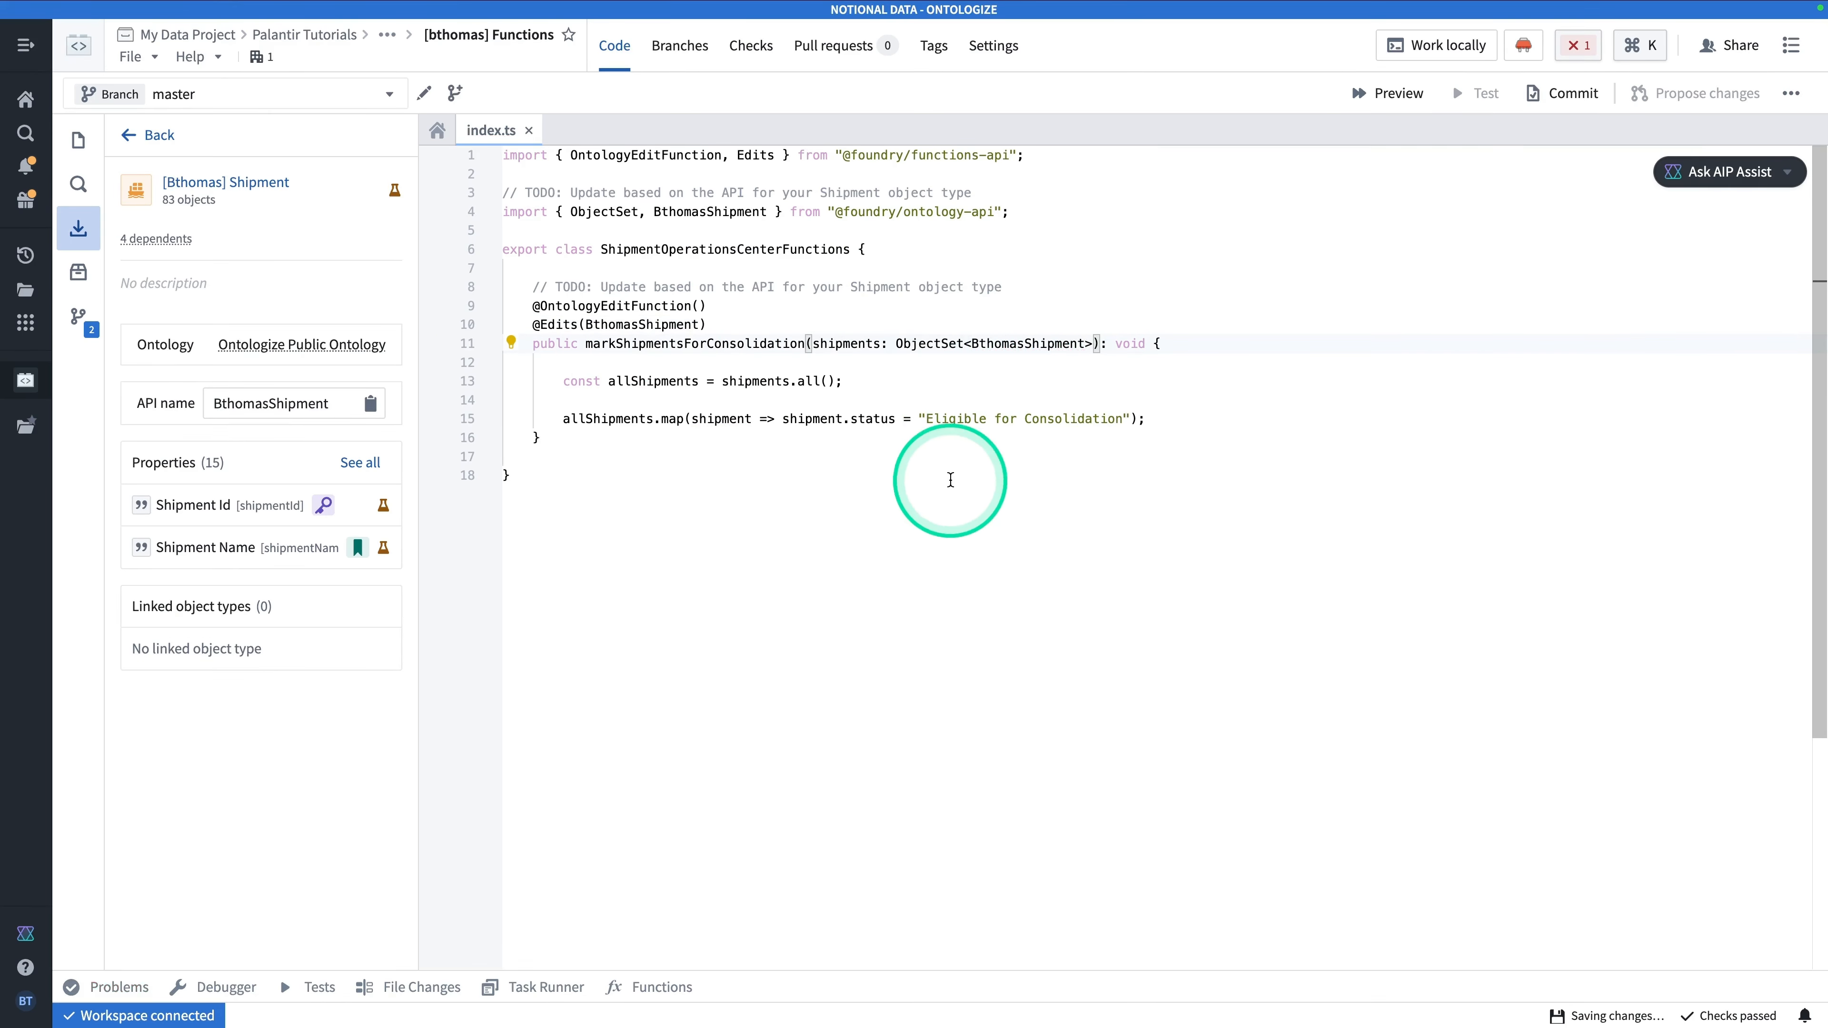
left_click(860, 479)
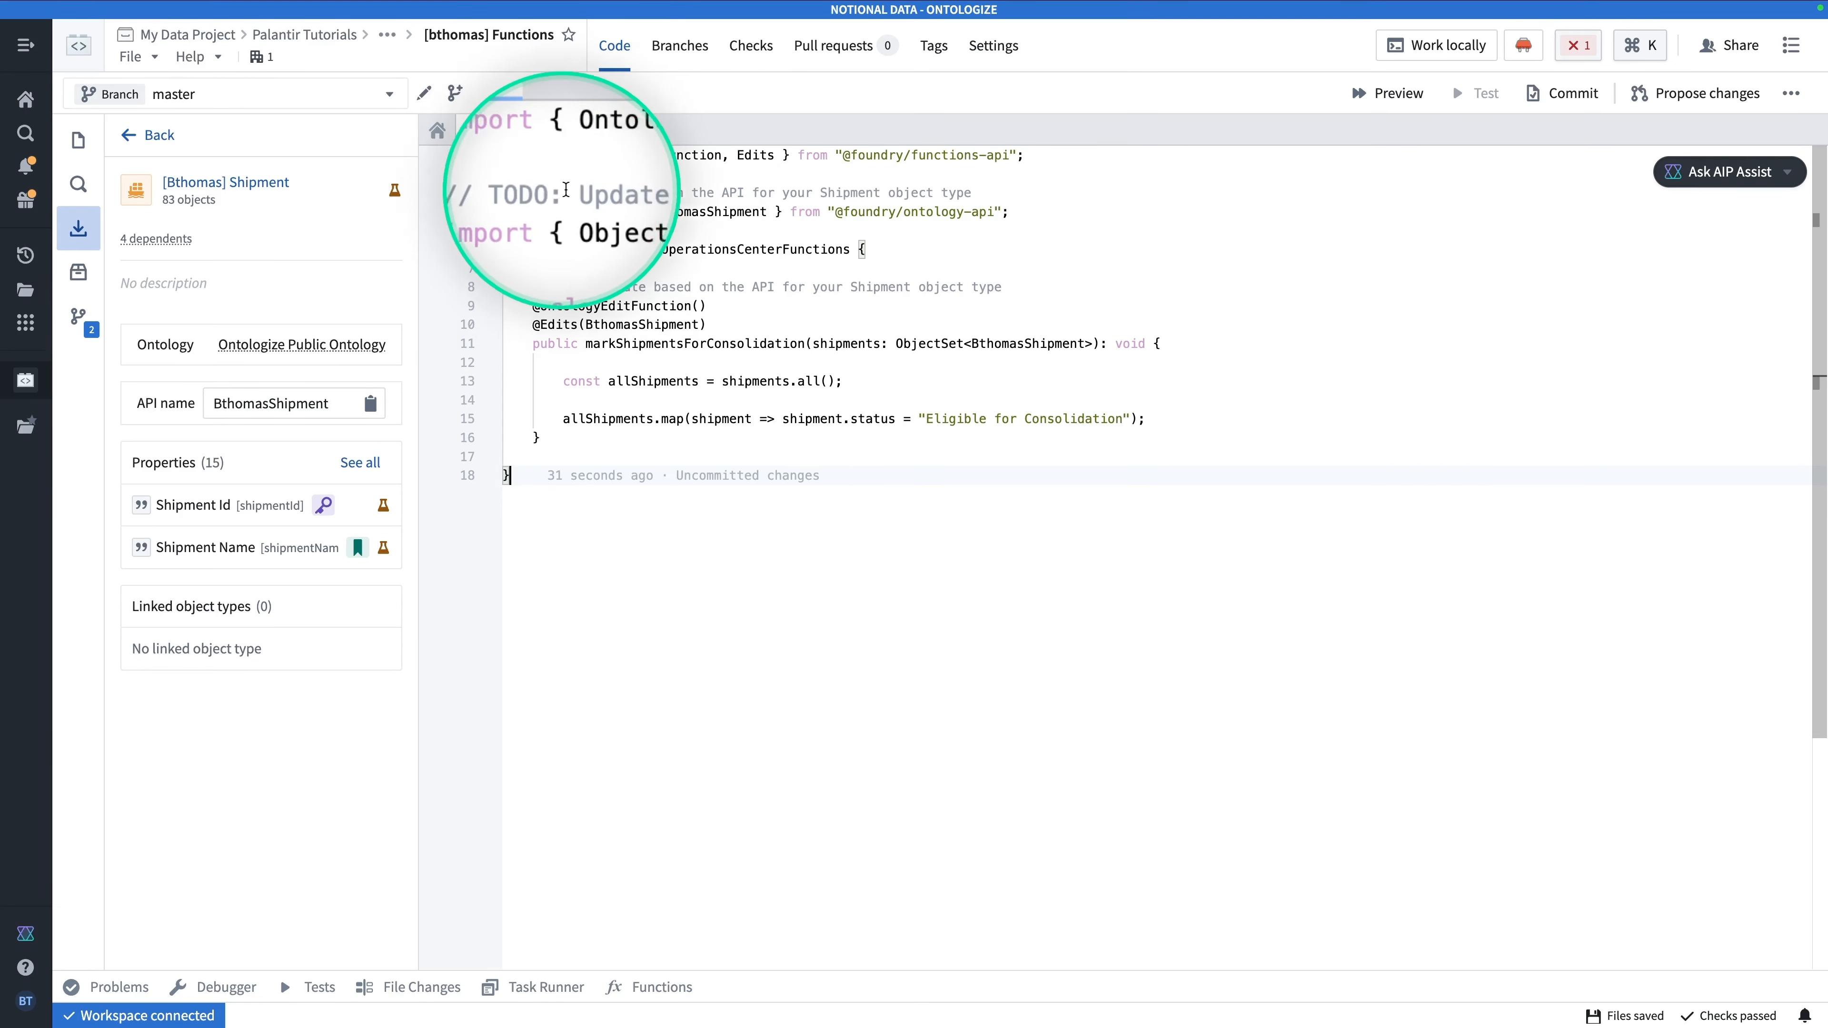
Delete both TODO comment lines from index.ts, including the extra line break left above the ontology-api import.
triple_click(783, 193)
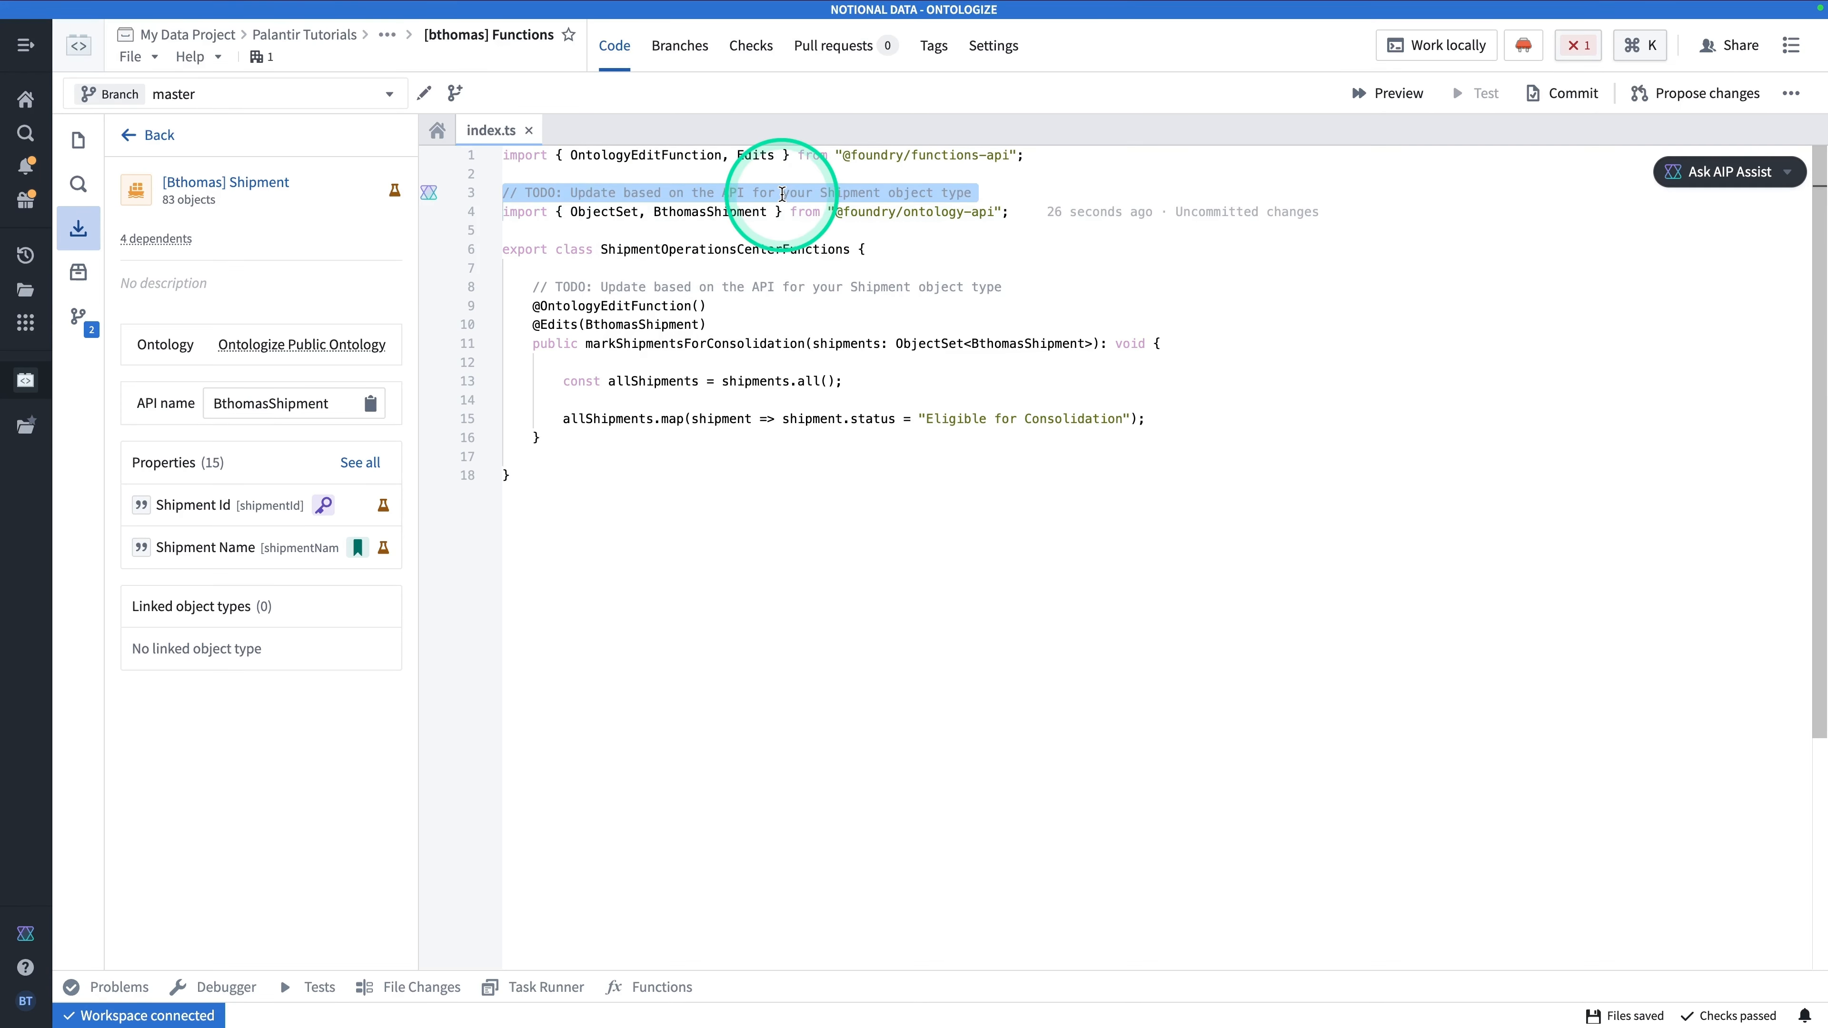
key("BackSpace")
key("BackSpace")
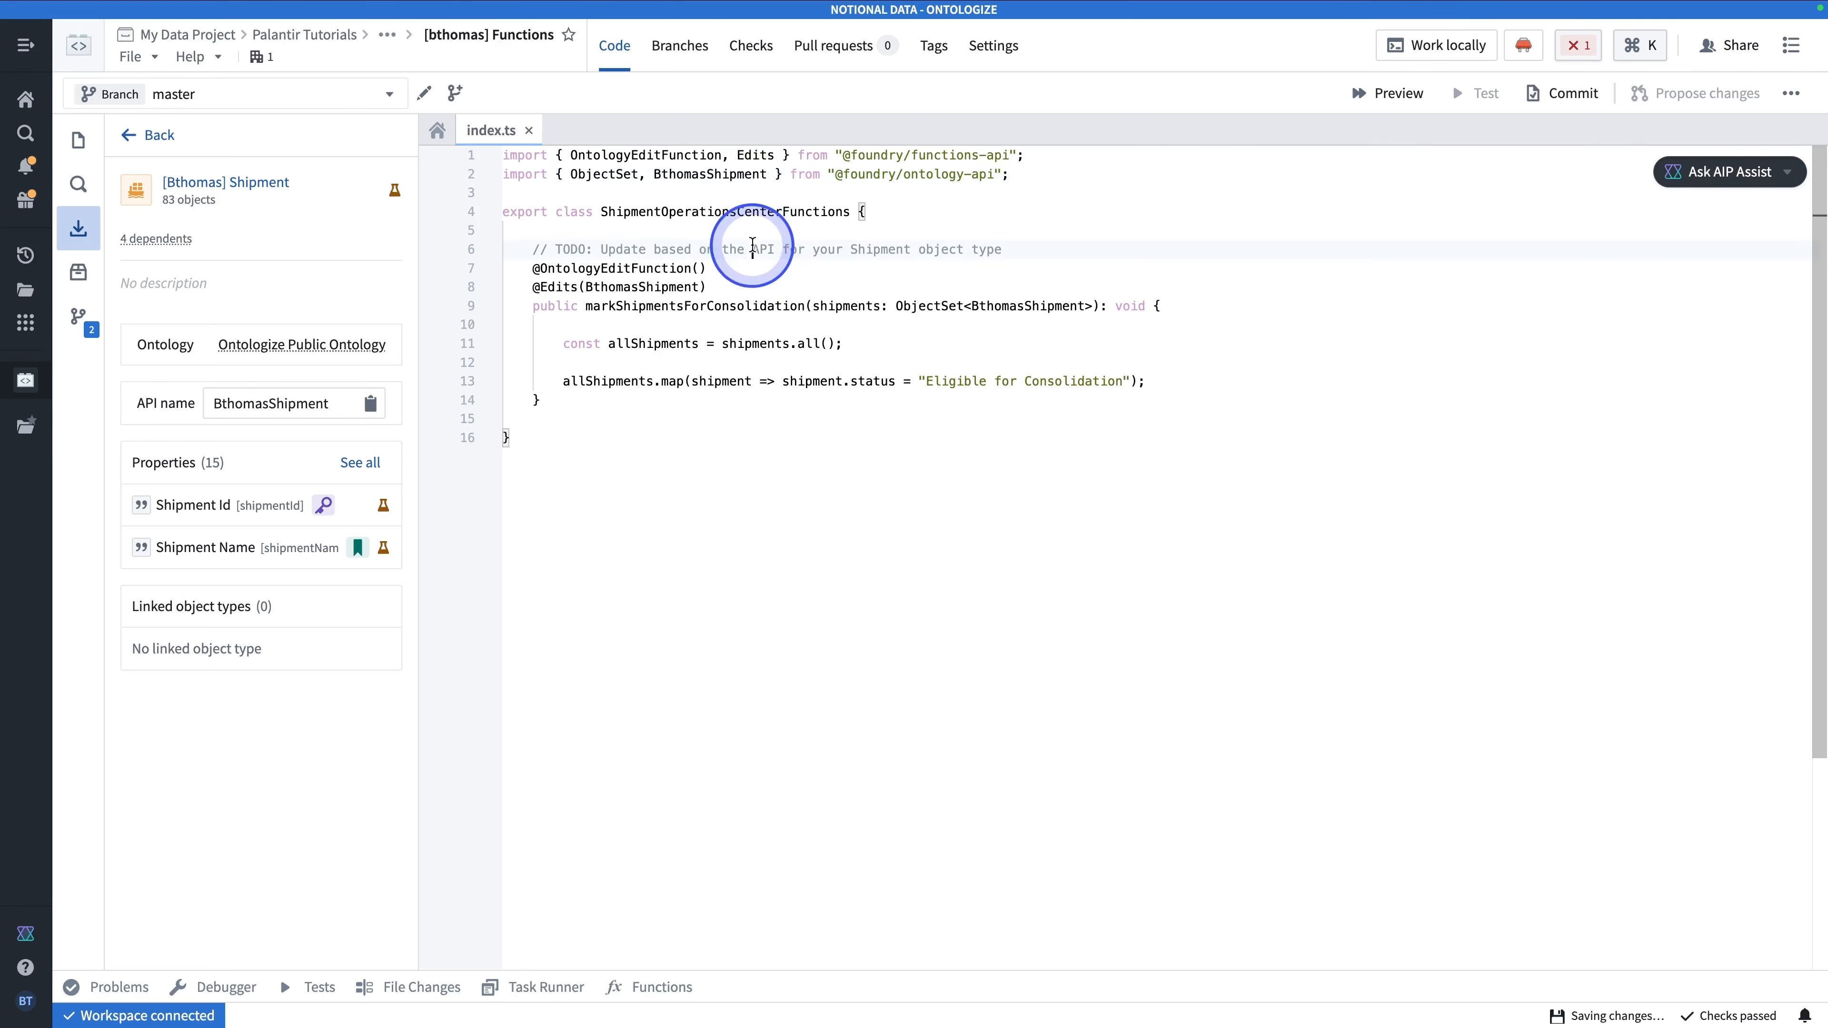
triple_click(721, 250)
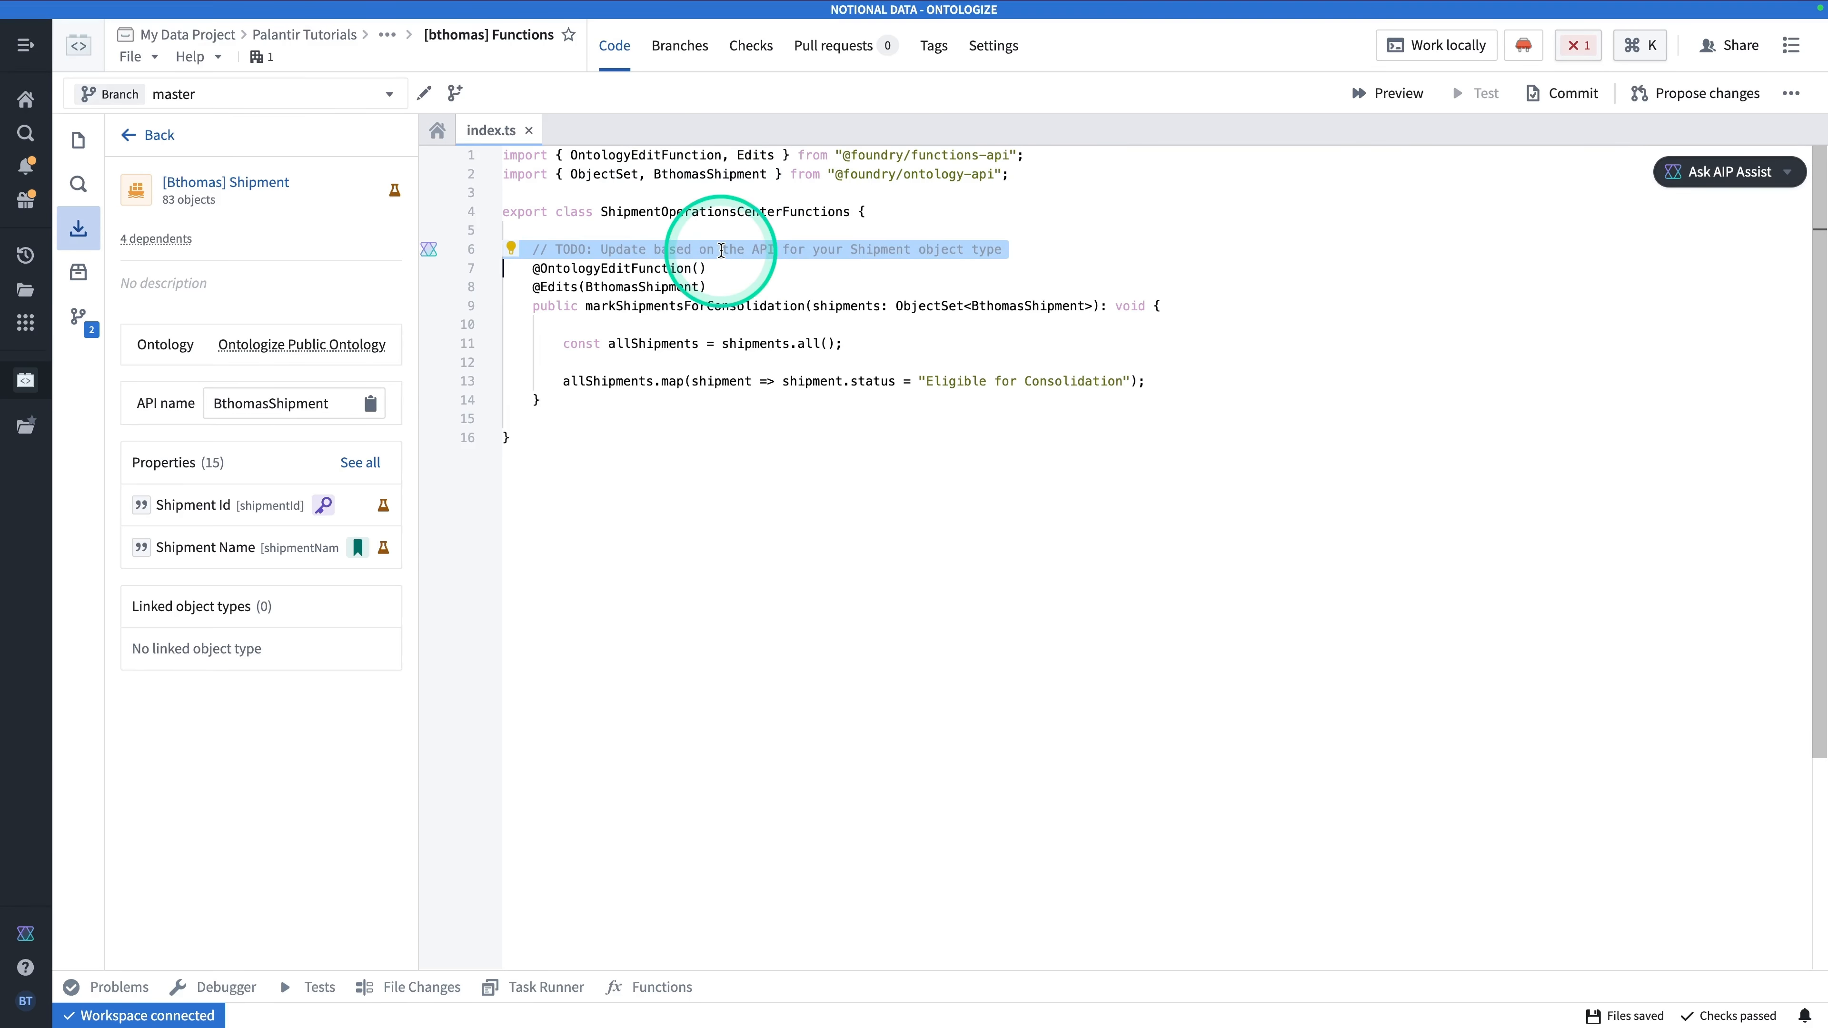
key("BackSpace")
left_click(976, 575)
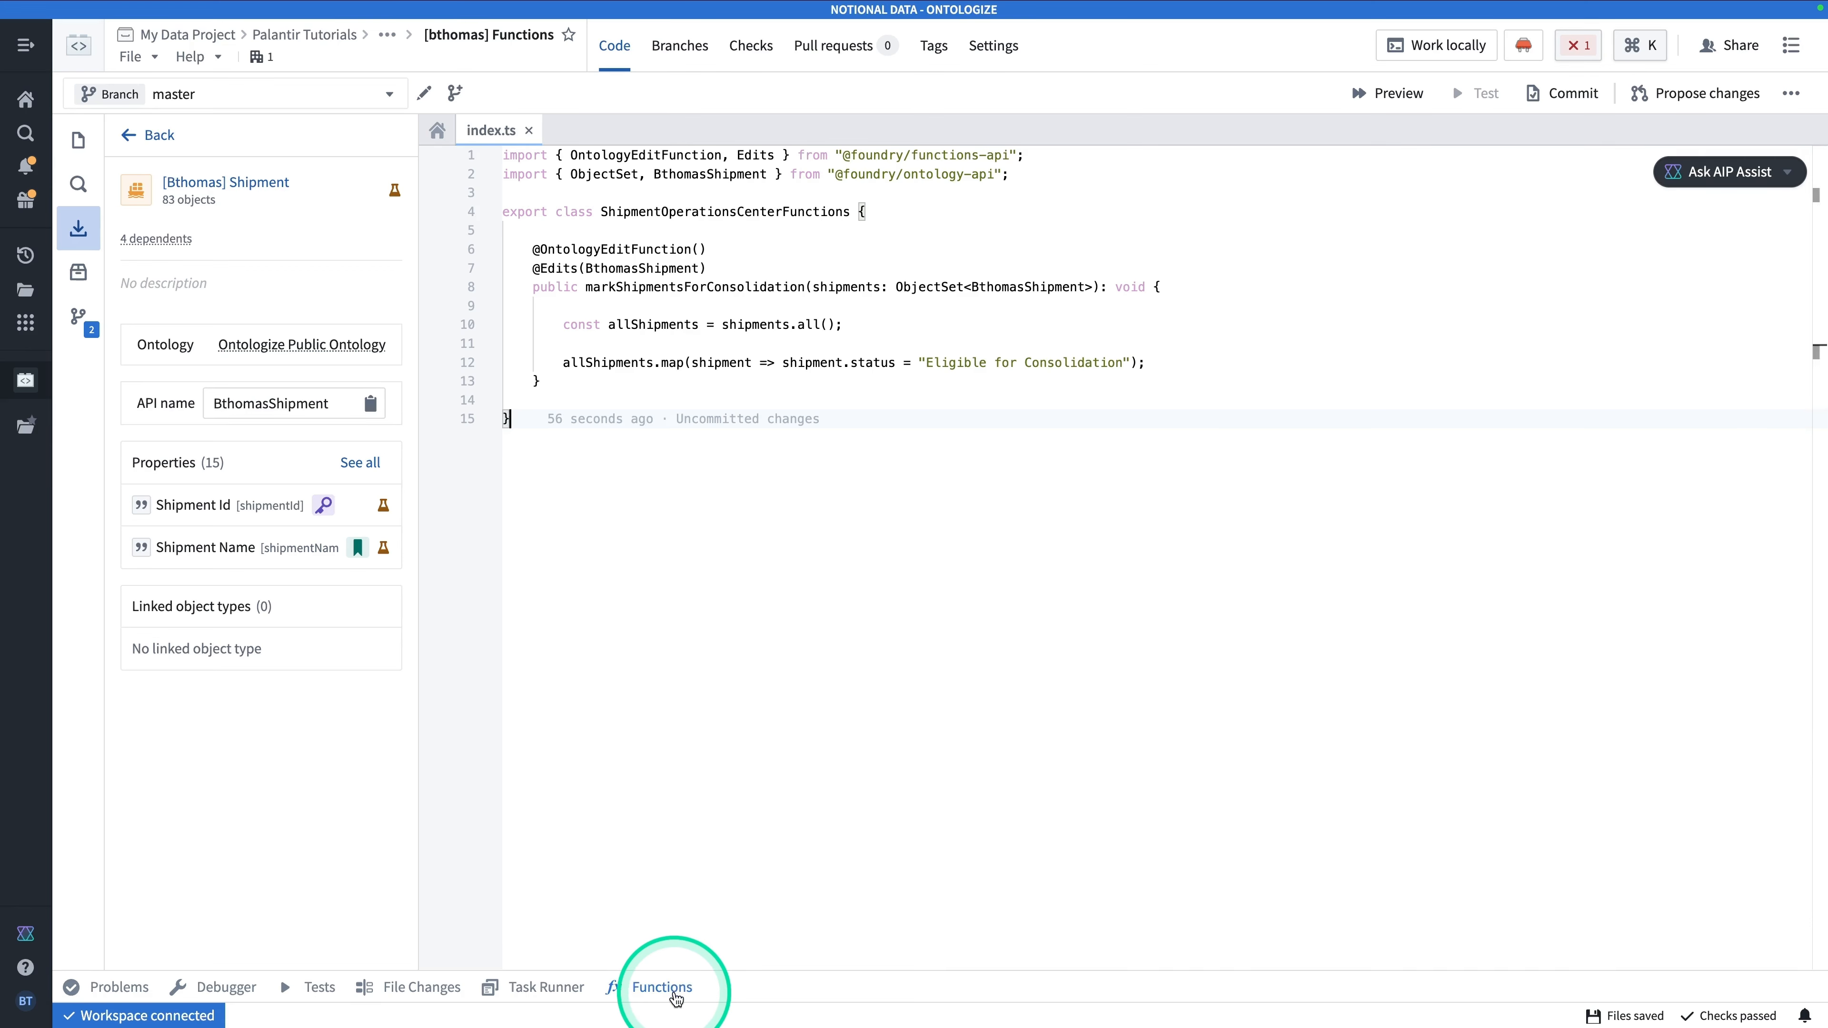
Show the repository's functions and rename markShipmentsForConsolidation with the lowercase username prefix, capitalizing the M in Mark.
left_click(649, 988)
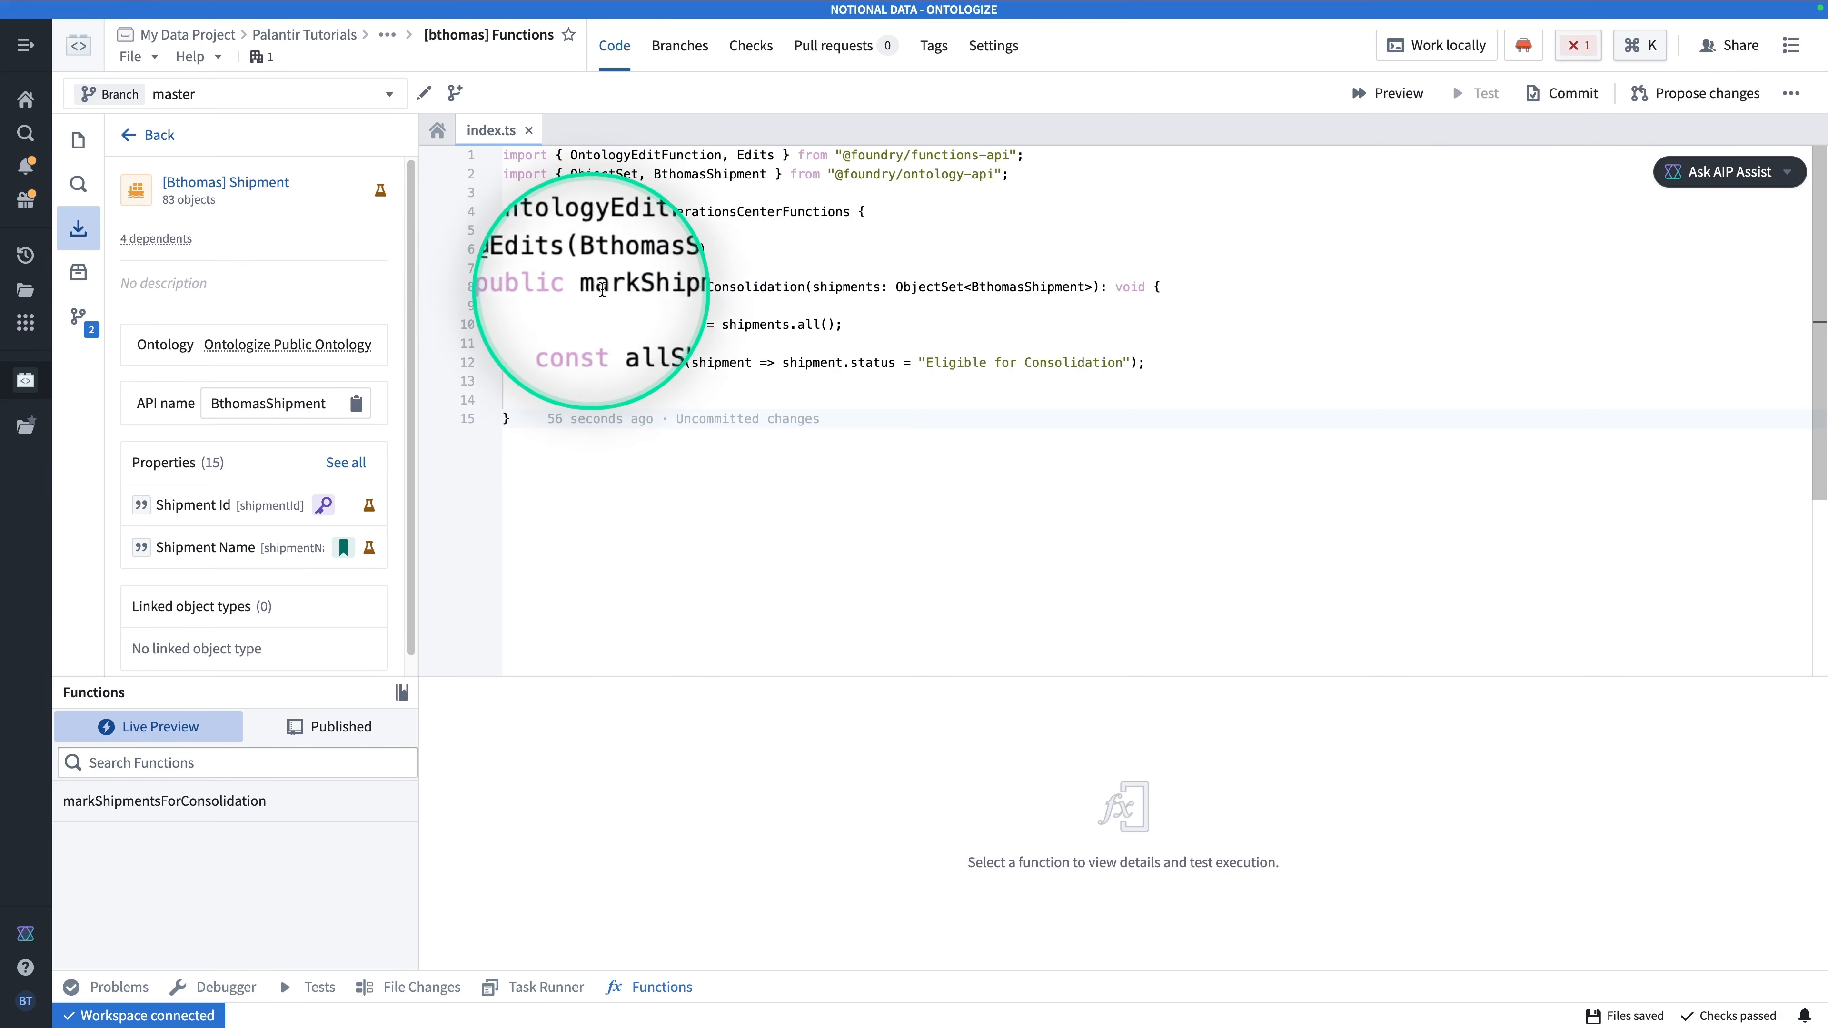
double_click(706, 287)
left_click(536, 266)
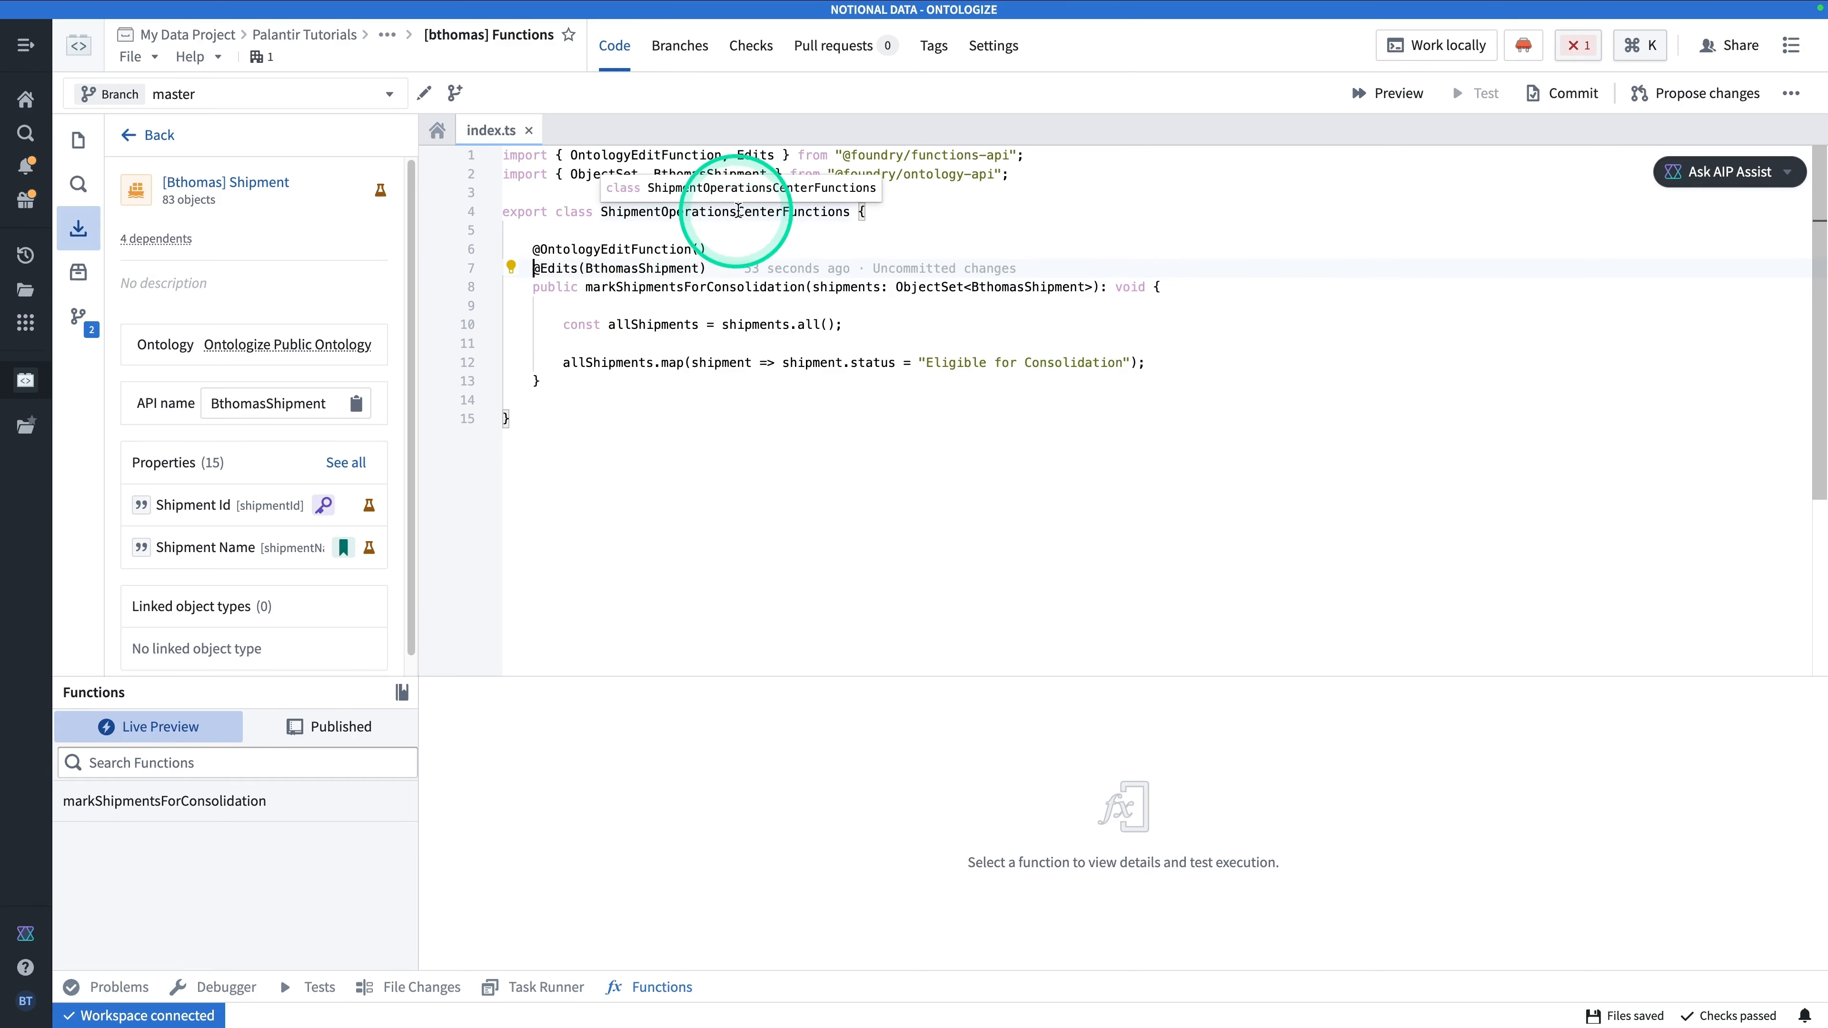
double_click(653, 286)
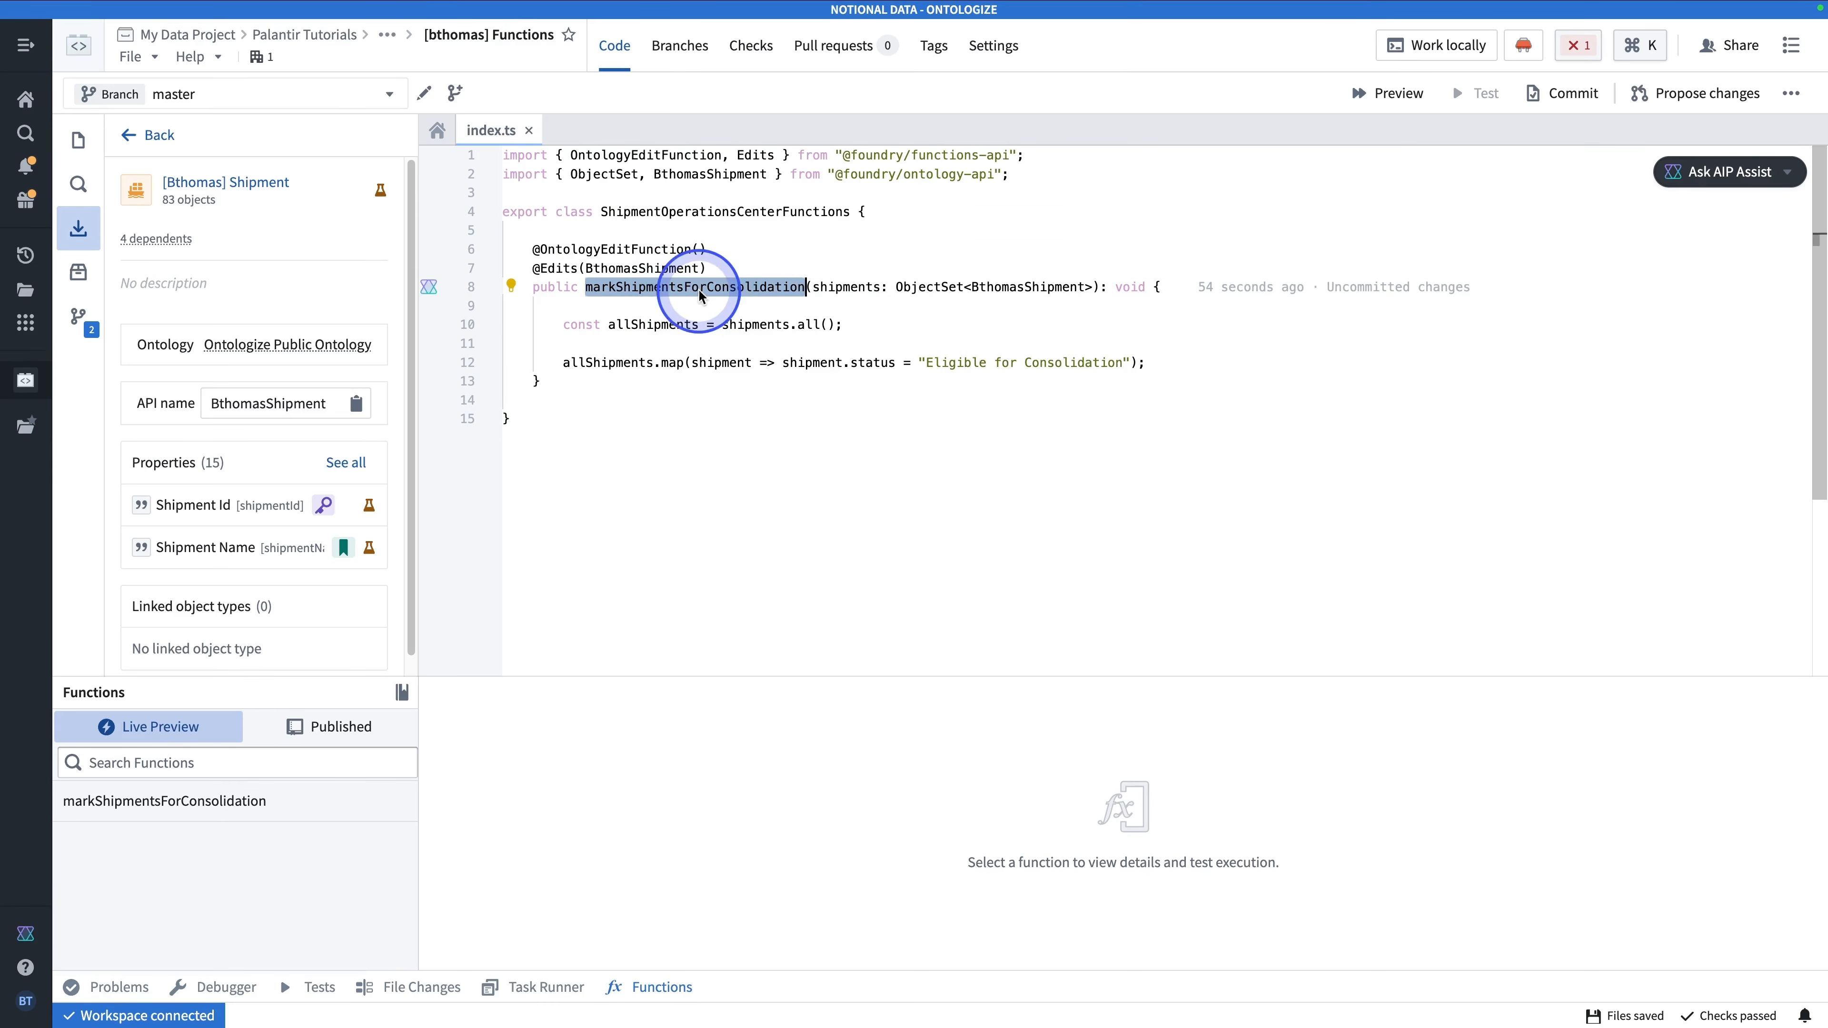
left_click(586, 286)
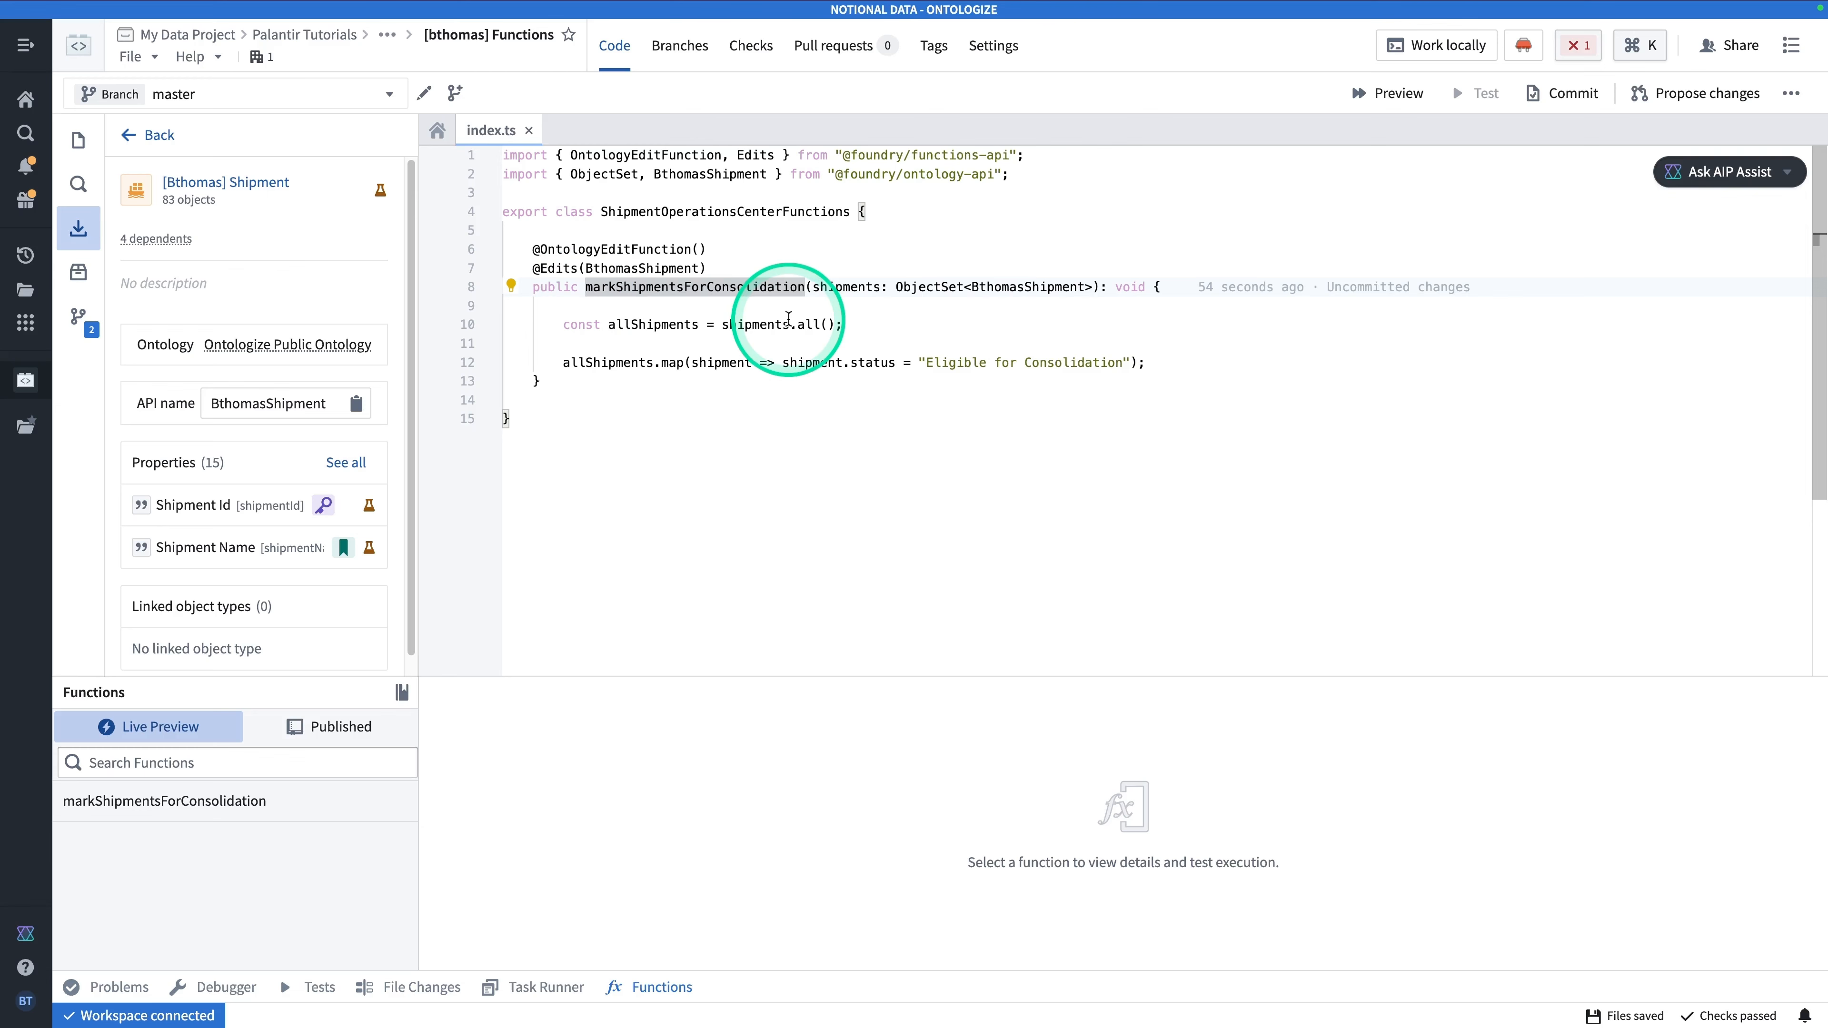
type("bthomas")
key("Delete")
type("M")
left_click(748, 305)
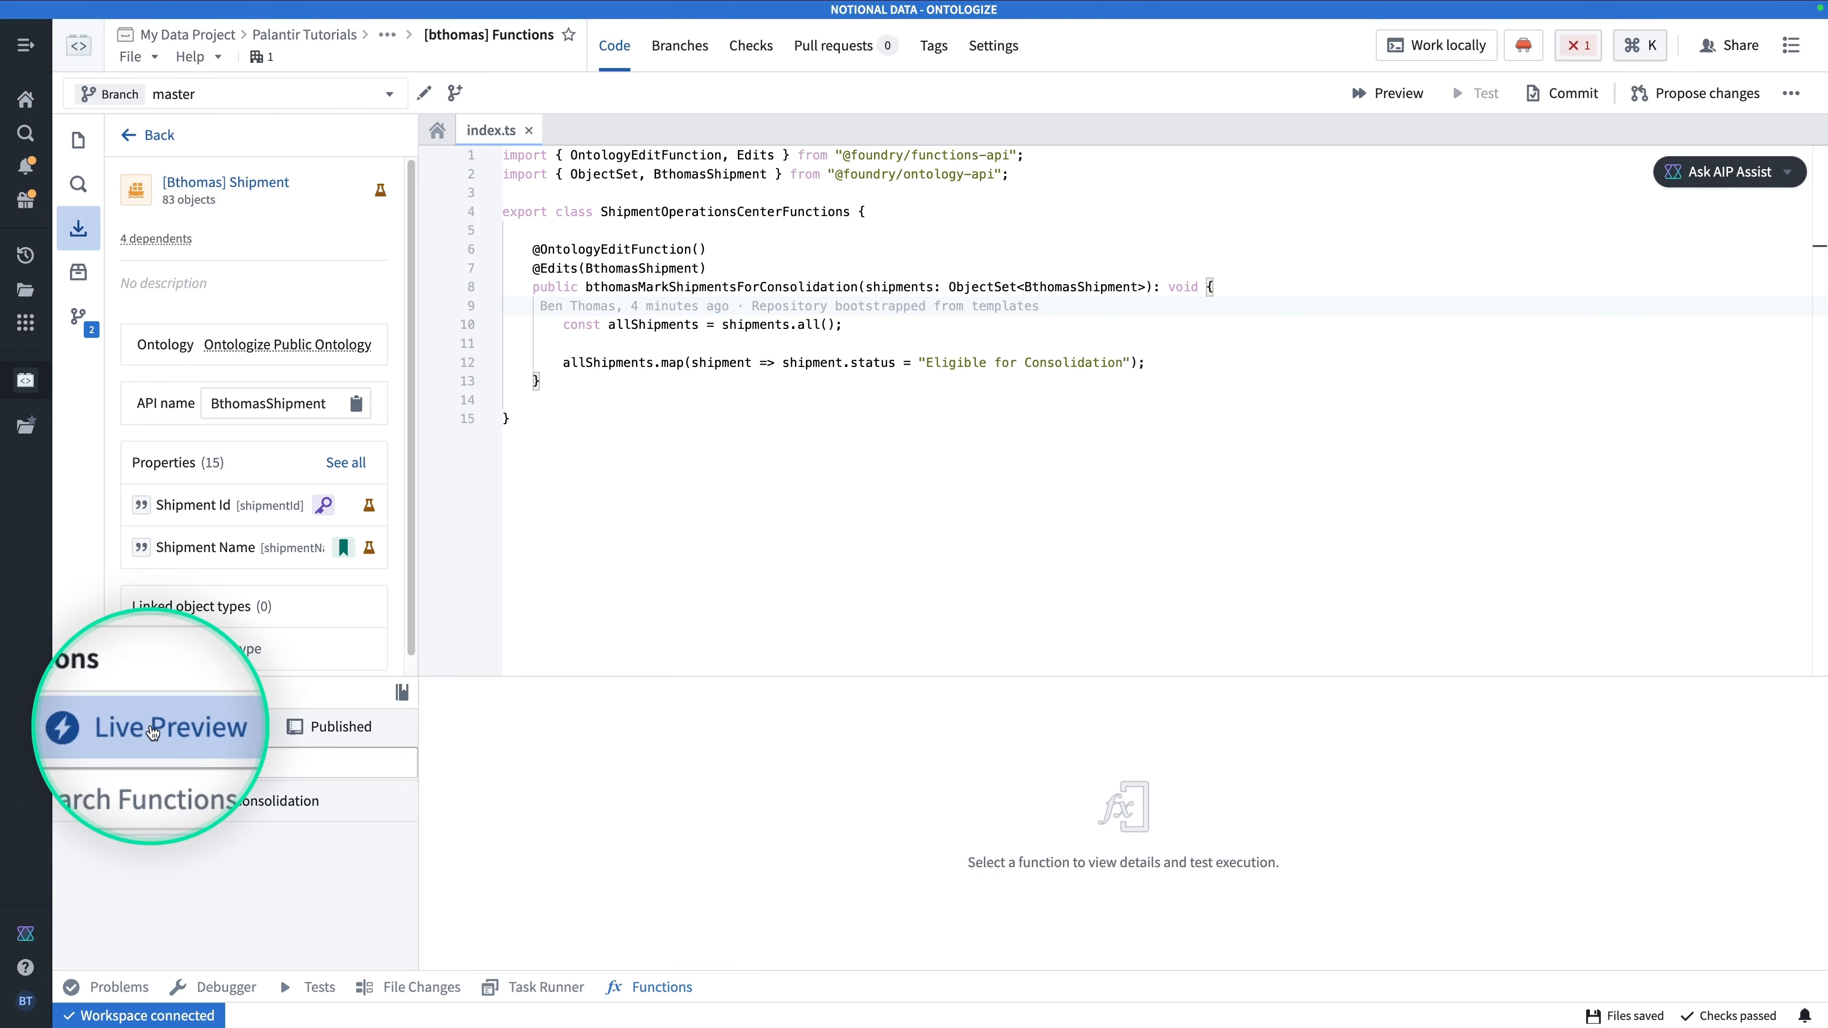
Test the renamed function in live preview on an object set for shipments and review the status edits it proposes.
left_click(303, 726)
left_click(170, 726)
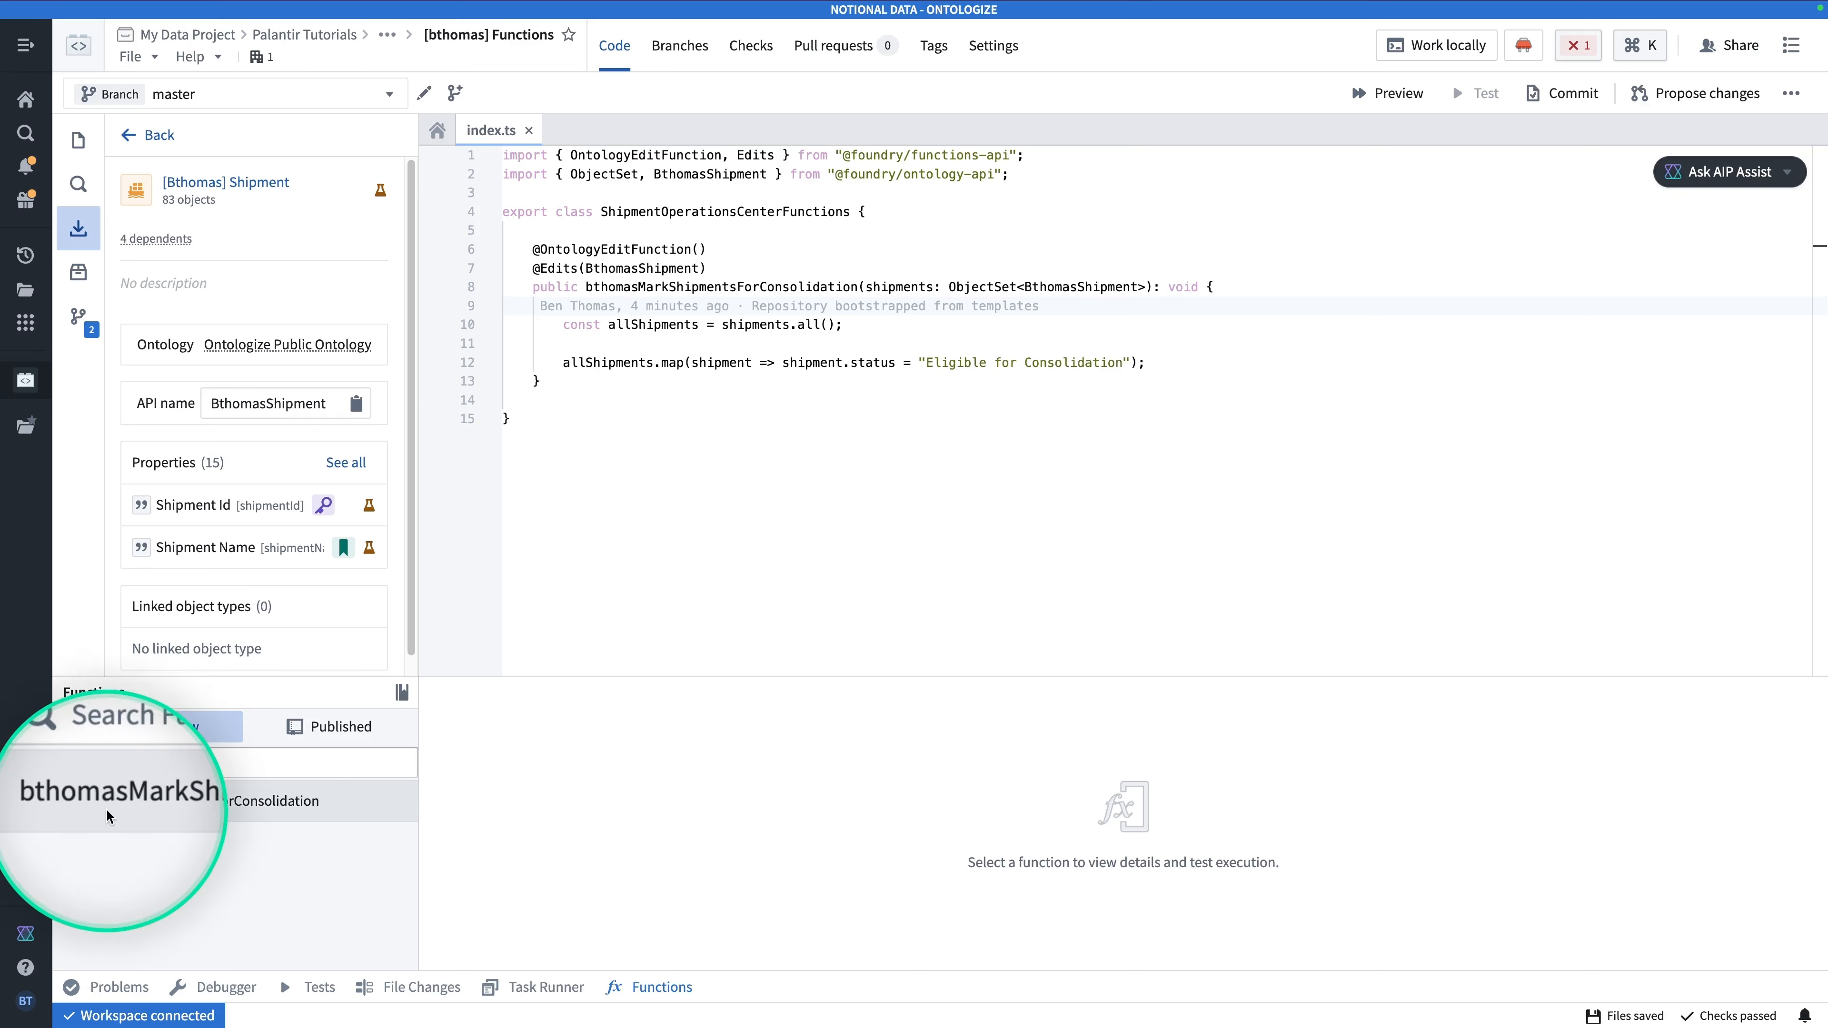
left_click(106, 809)
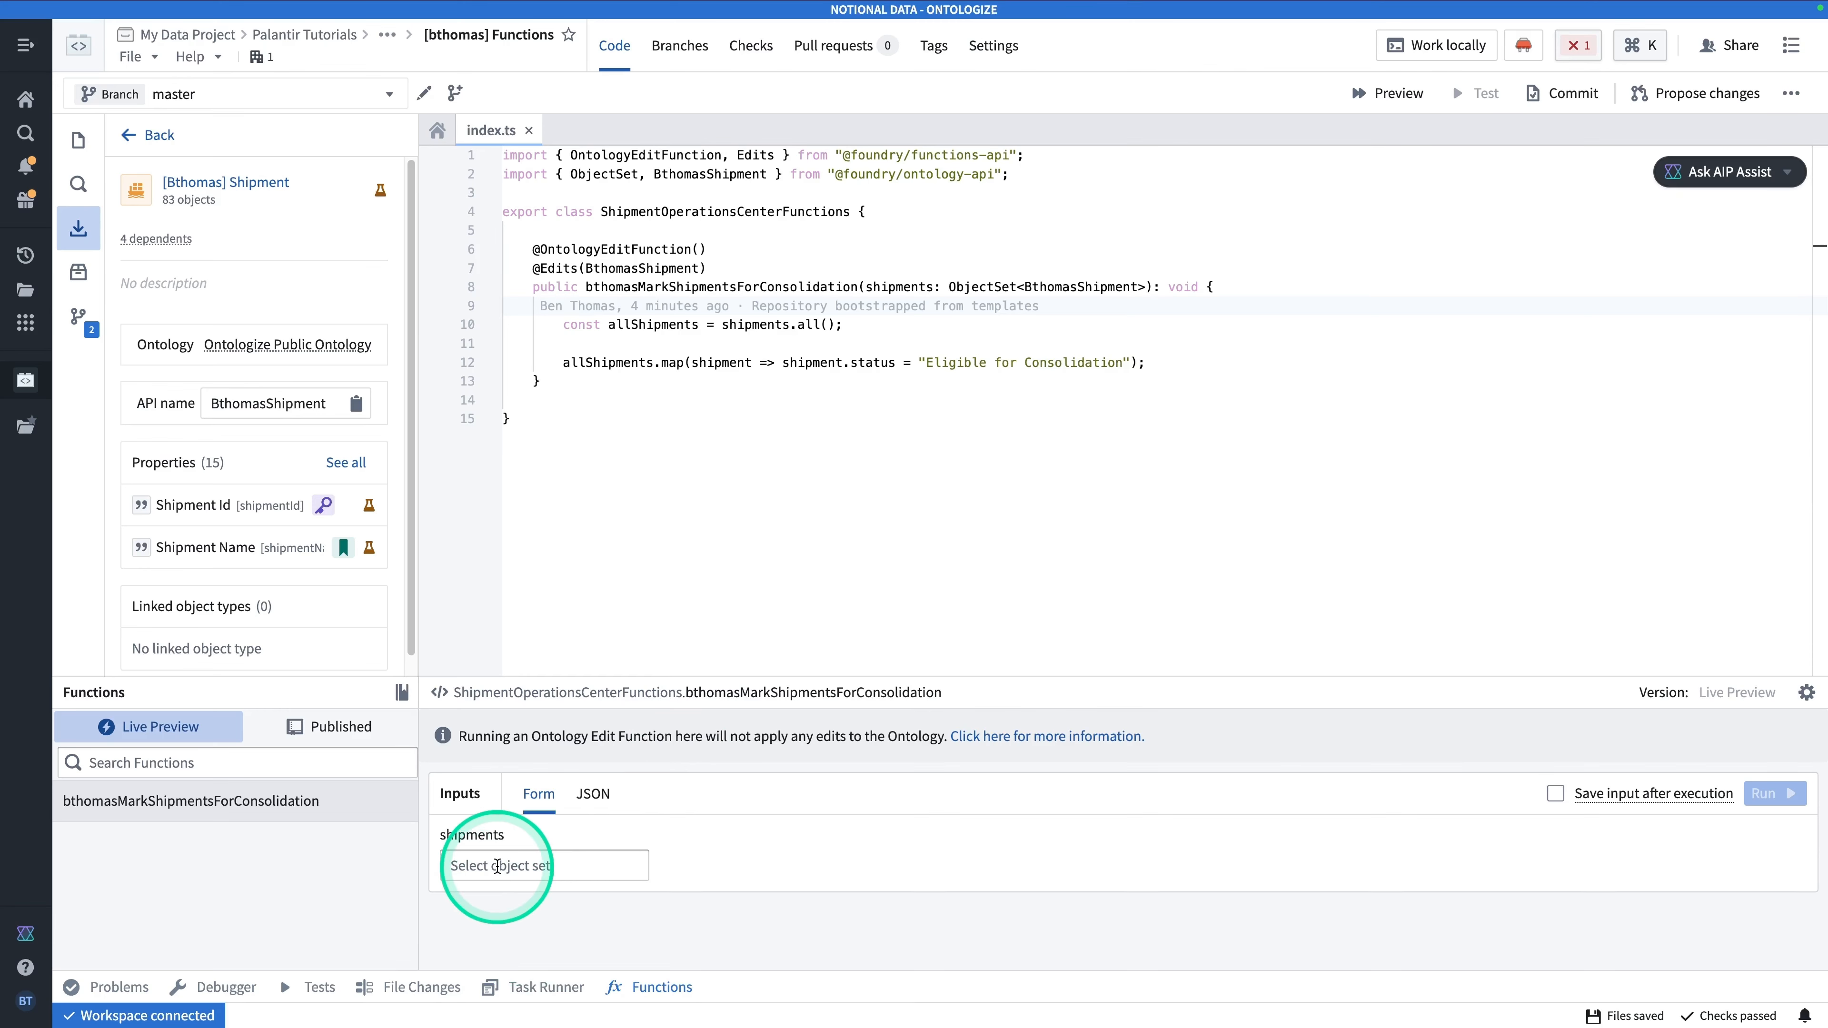
left_click(501, 755)
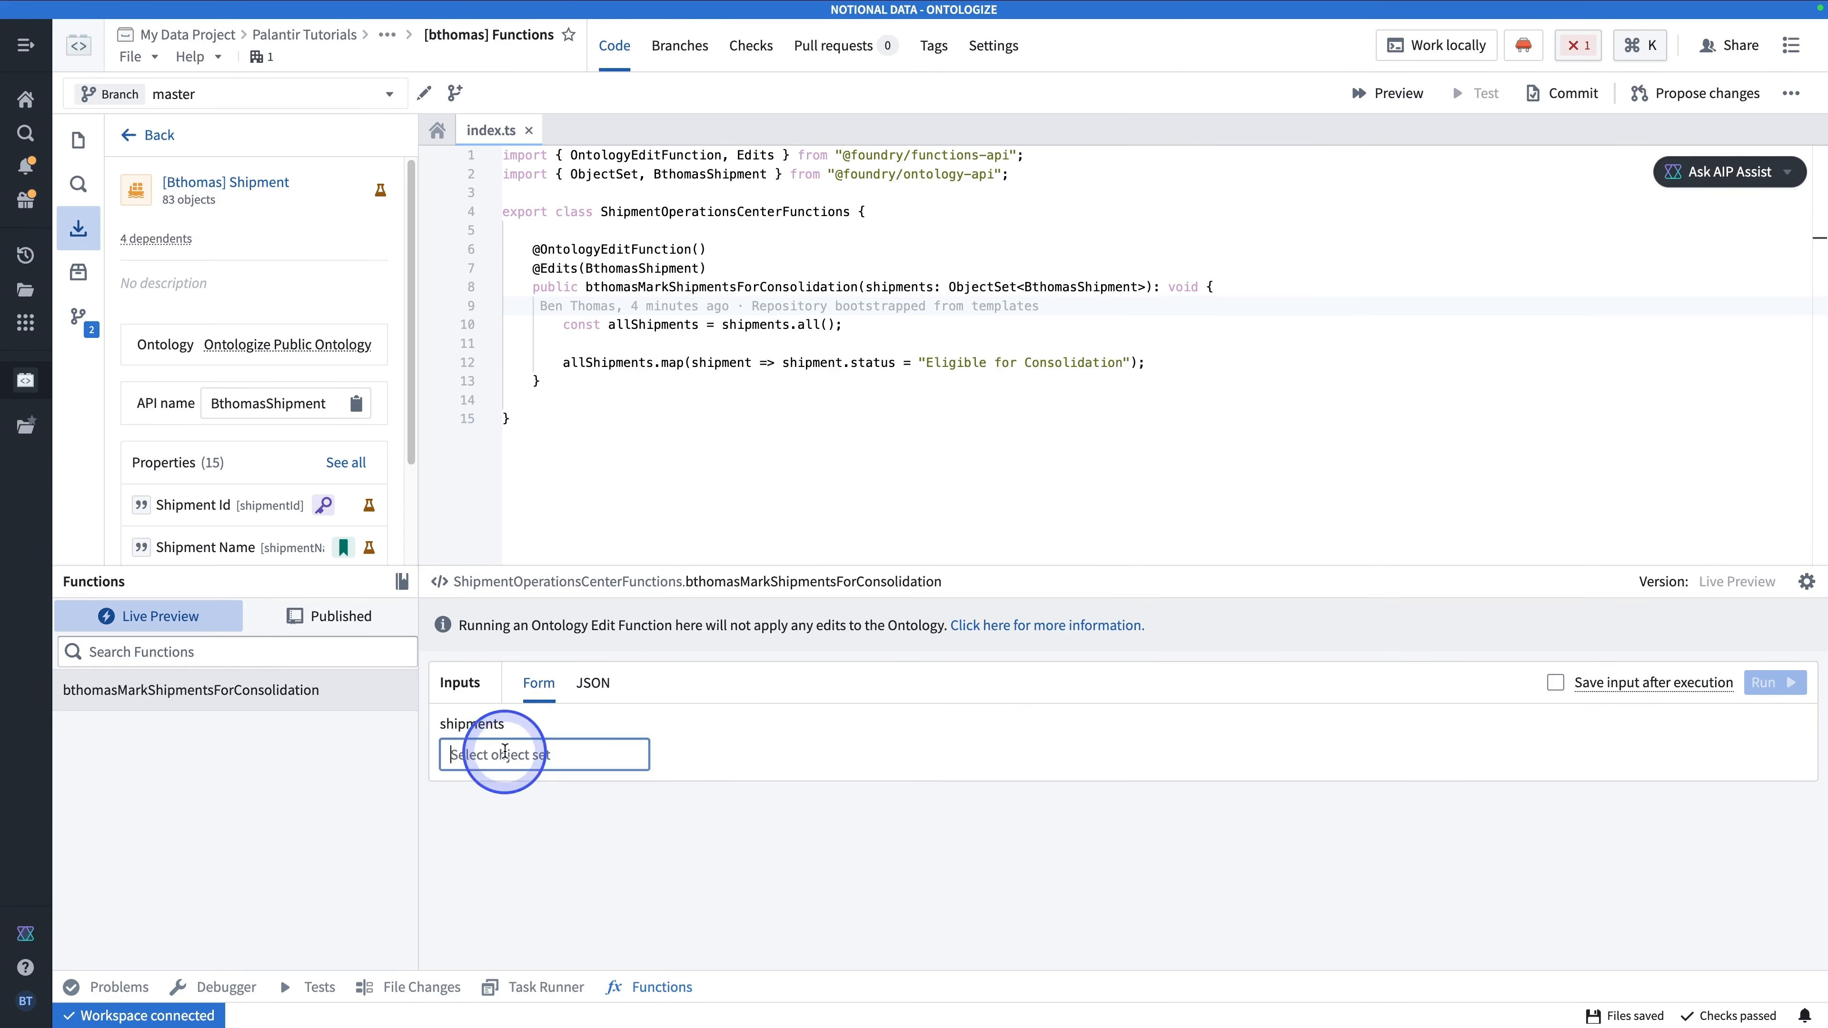
left_click(1765, 704)
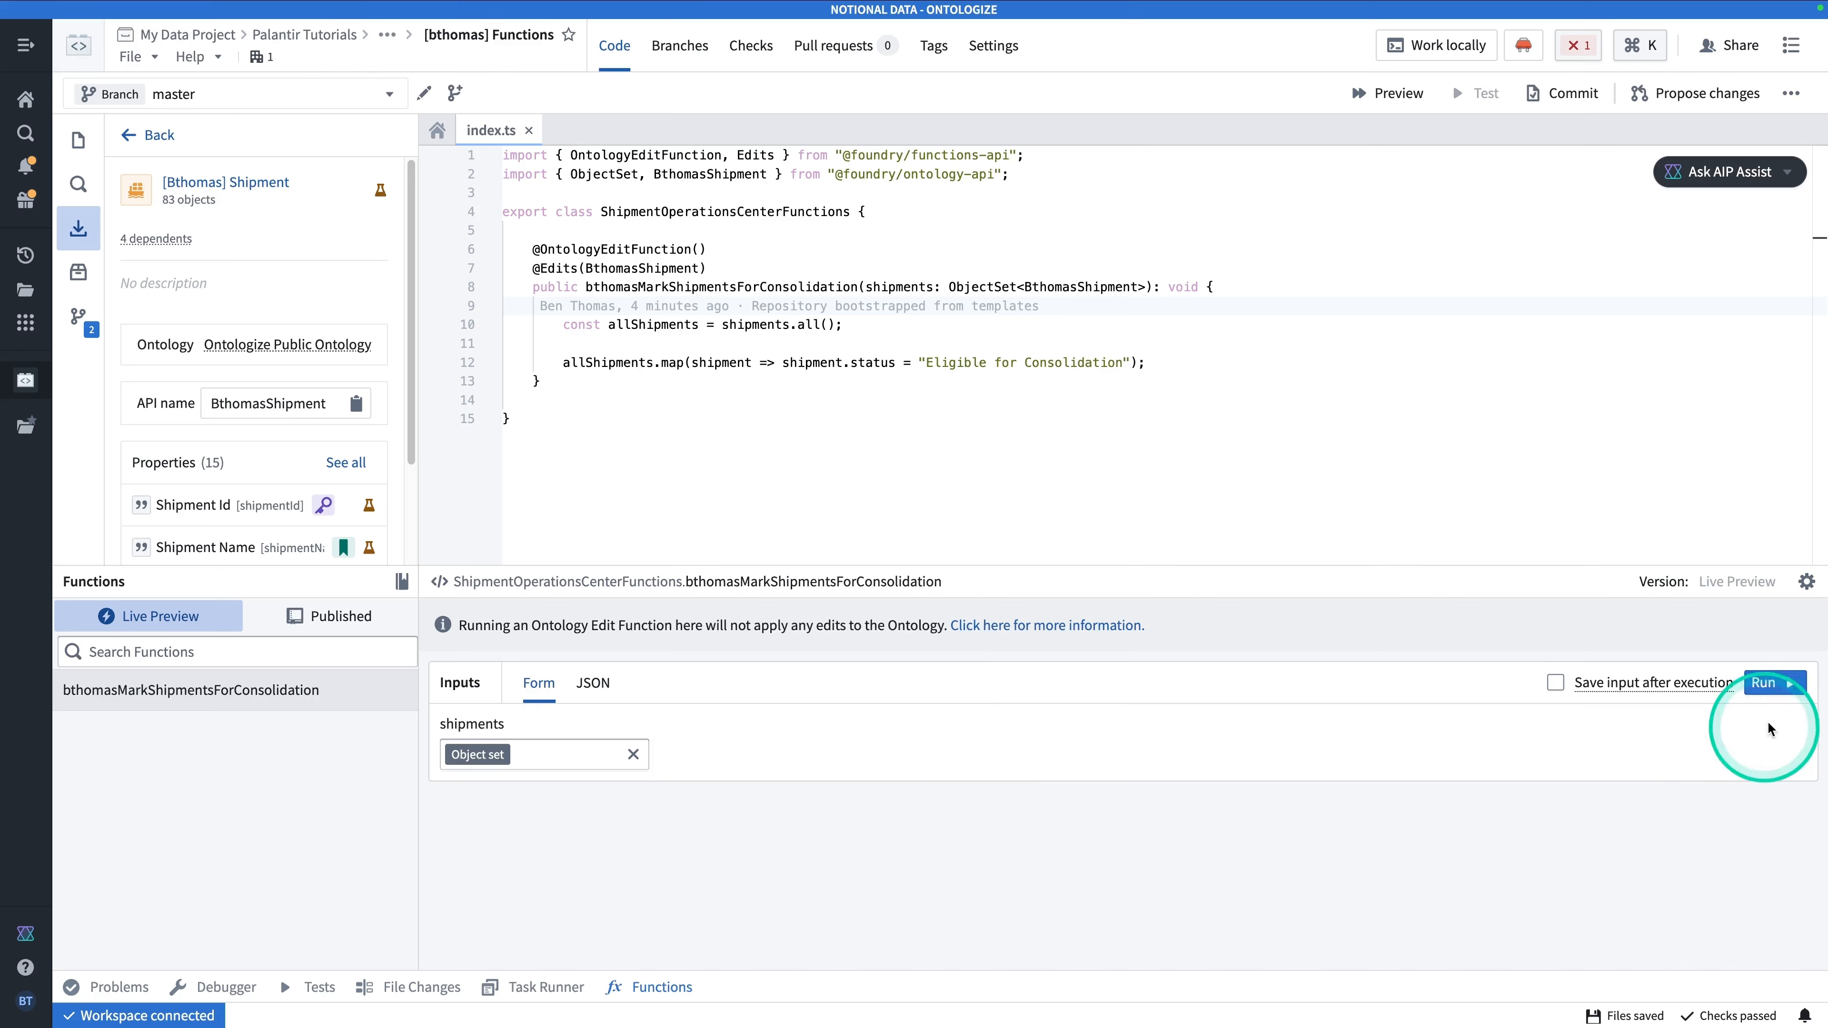
left_click(1775, 684)
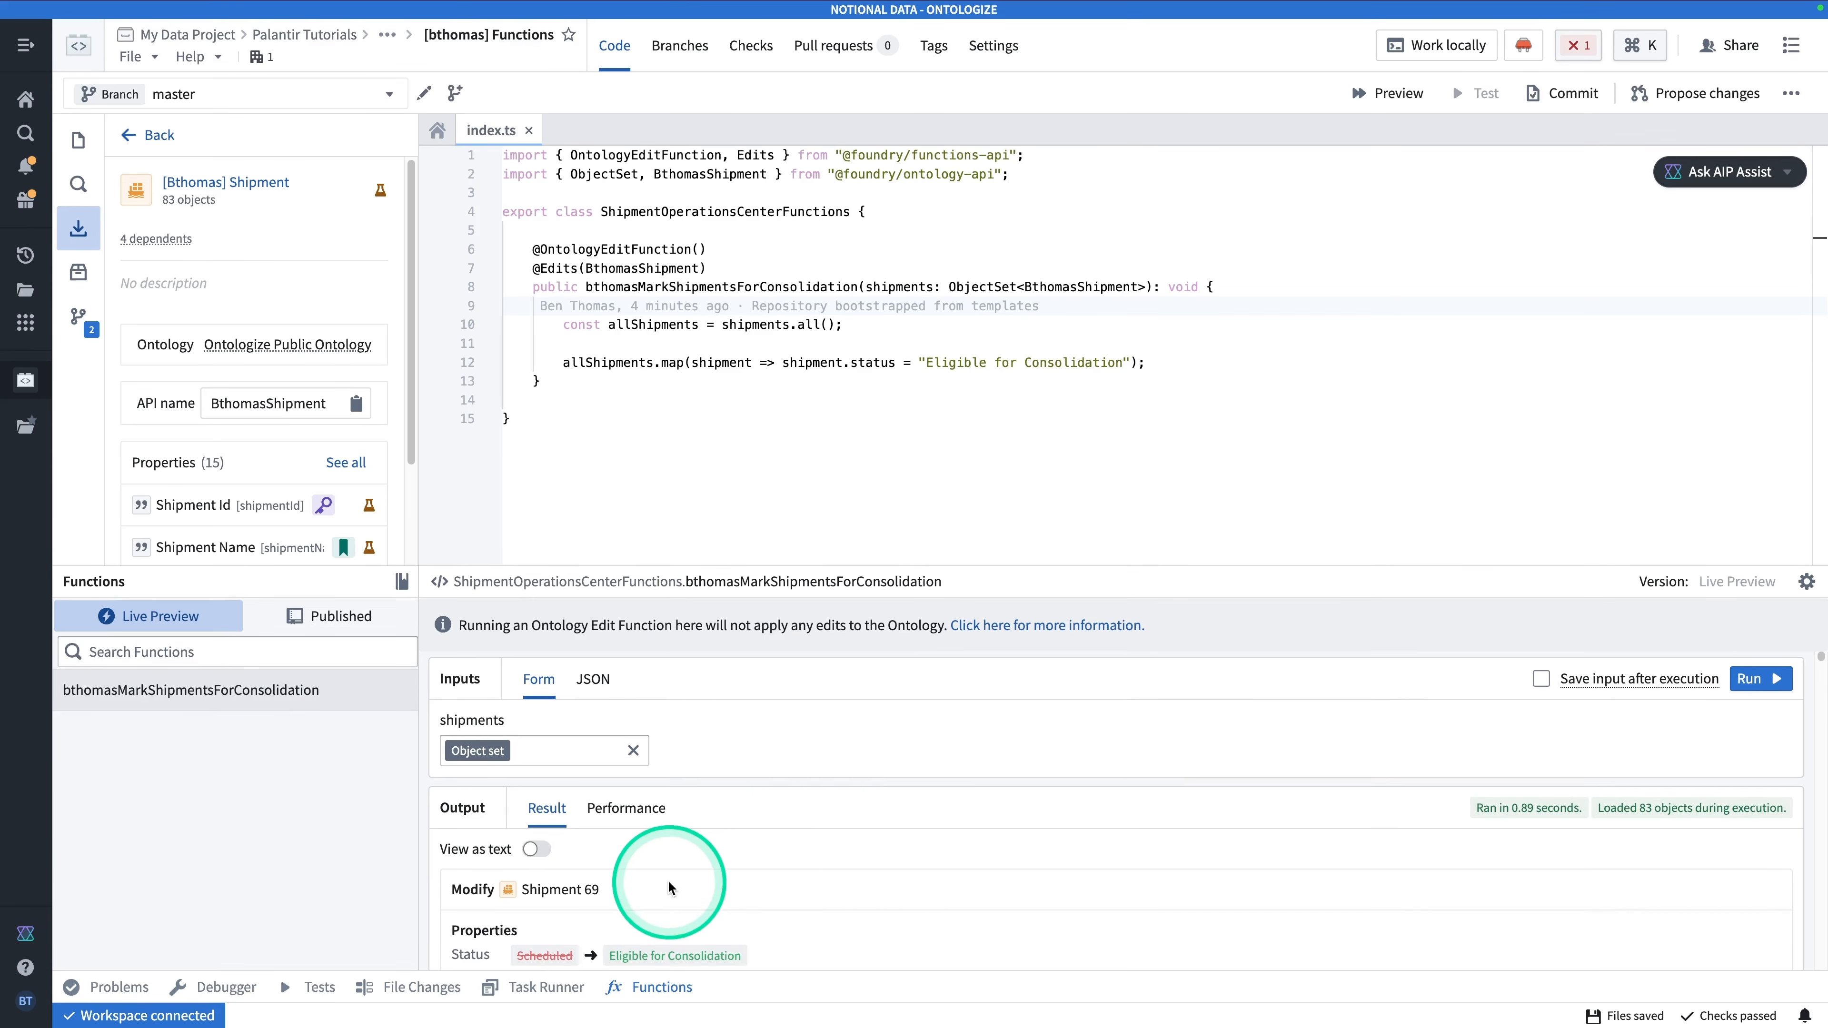
scroll(674, 880, "down", 3)
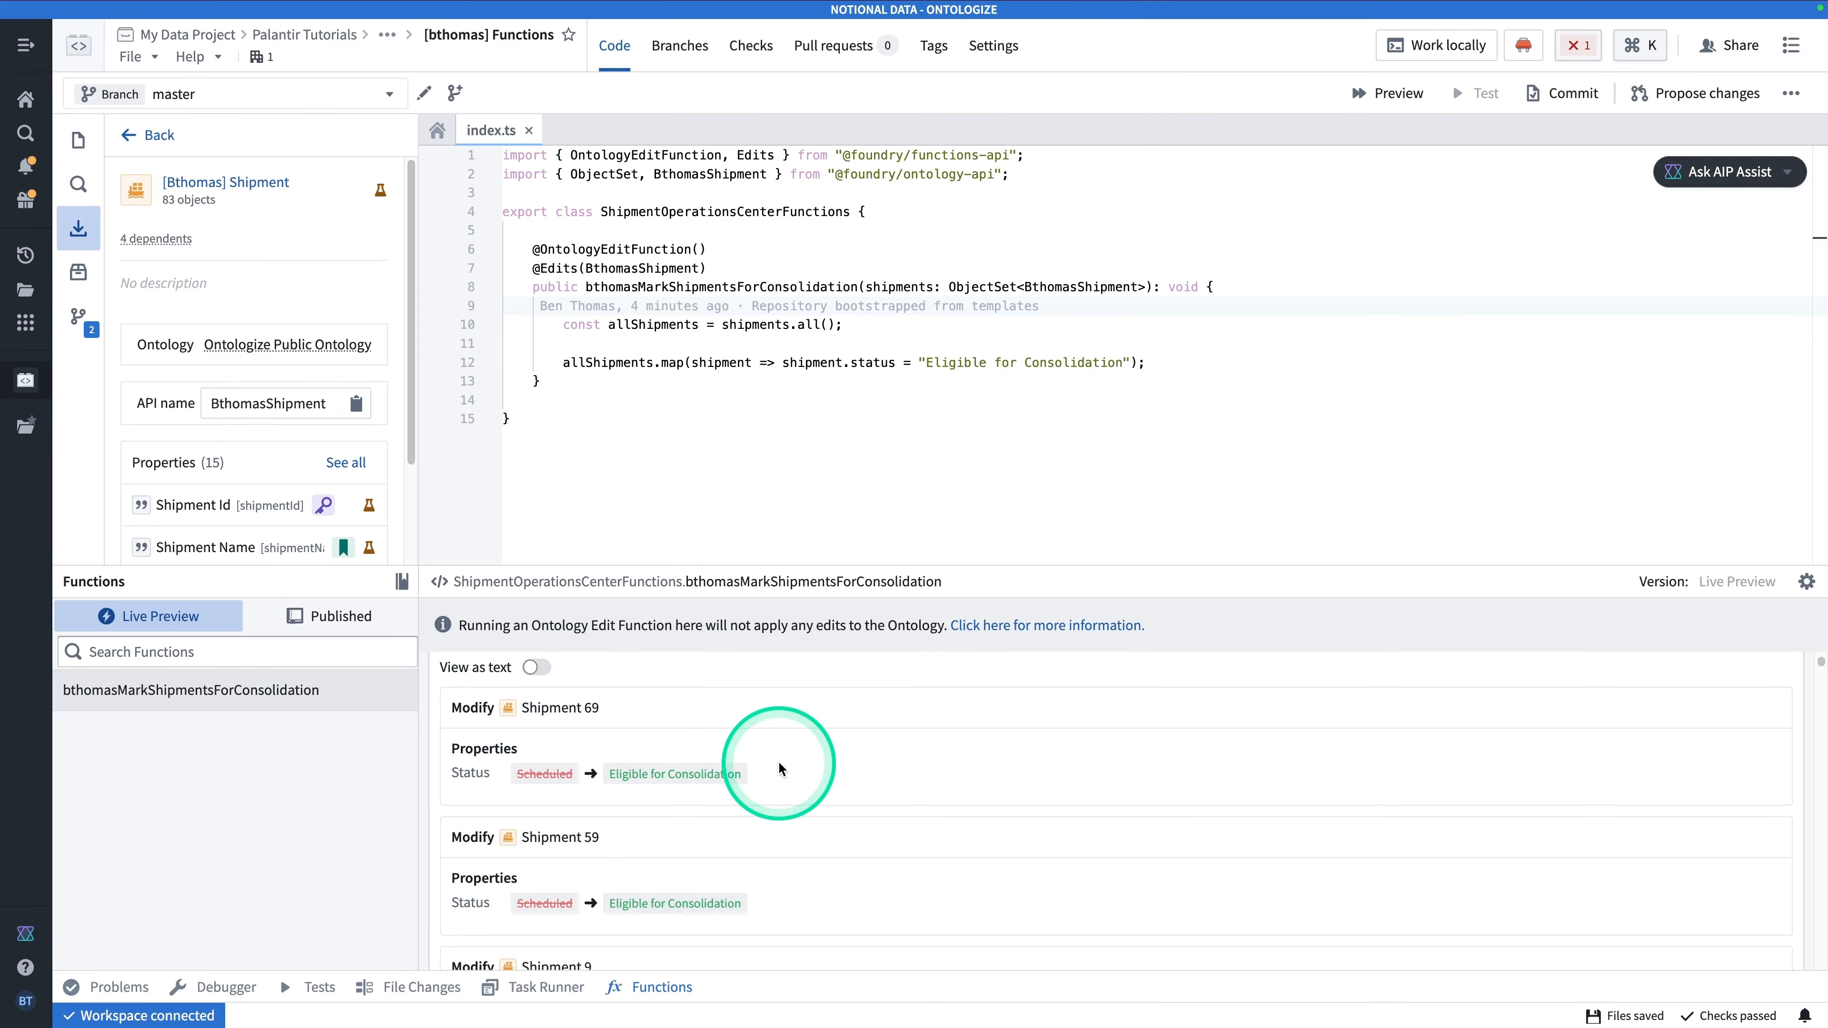
scroll(688, 834, "down", 10)
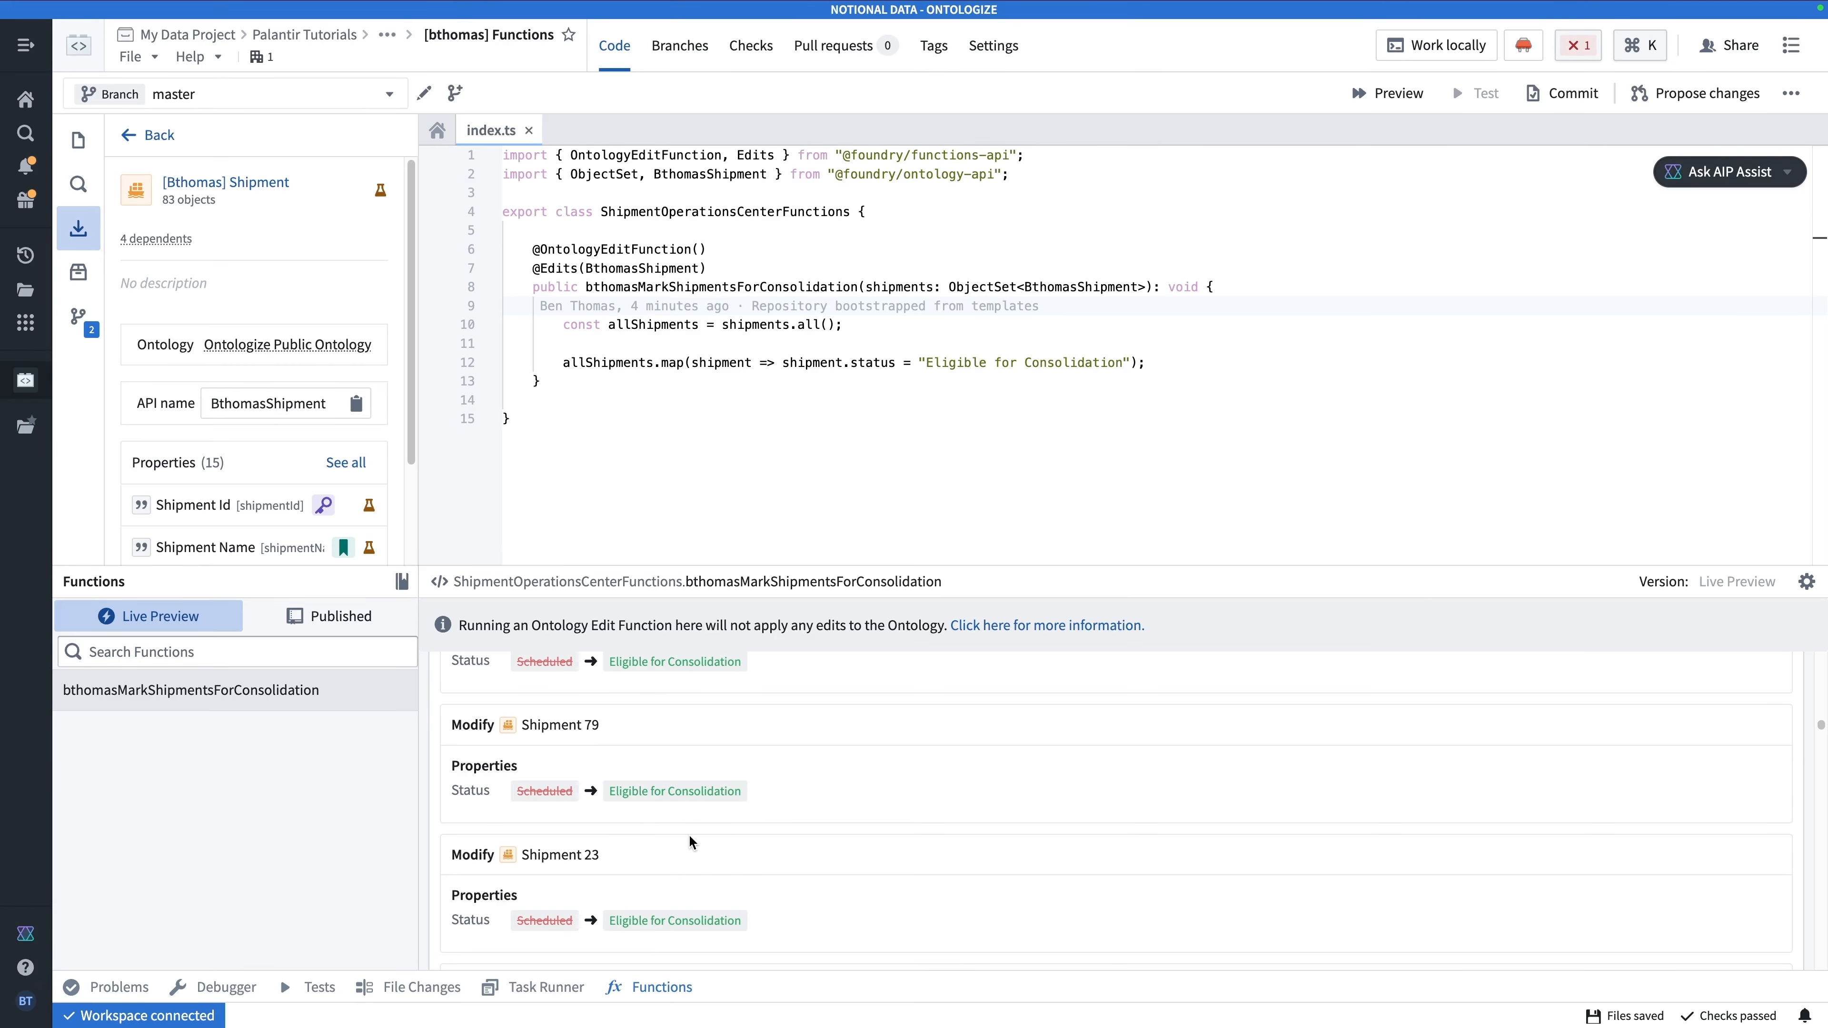
scroll(689, 841, "up", 10)
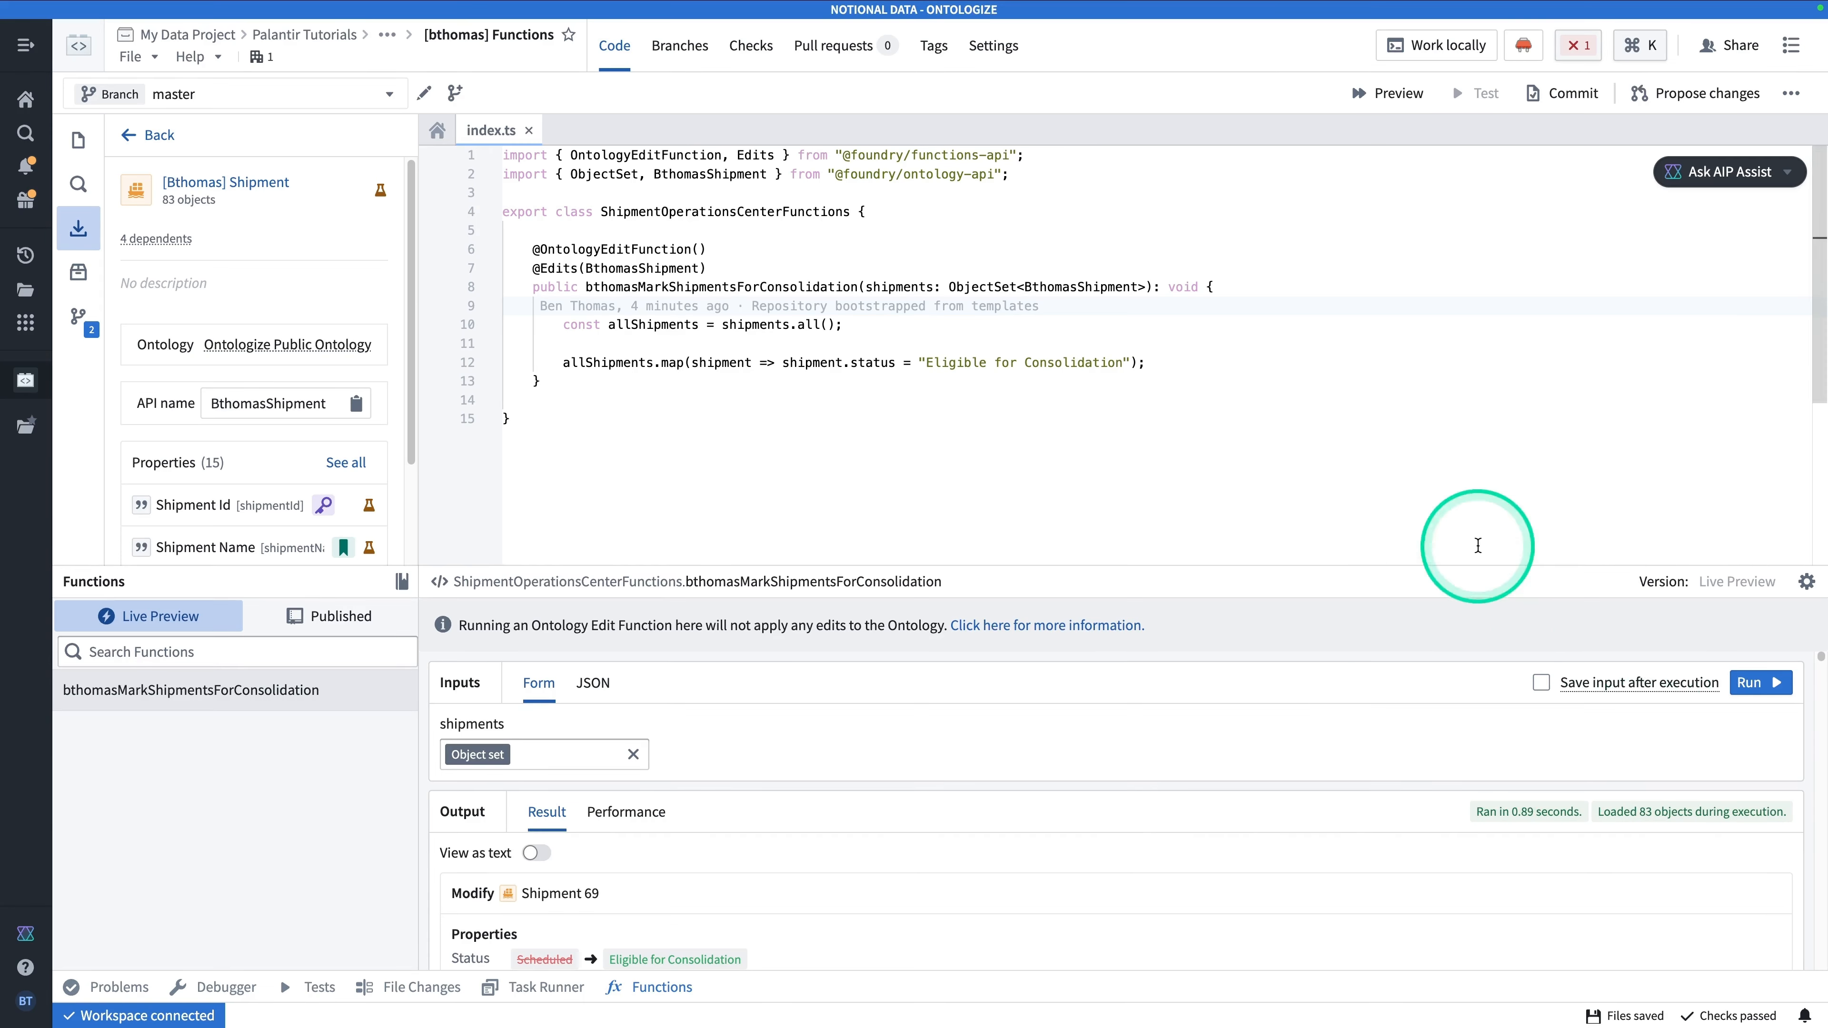
left_click(660, 989)
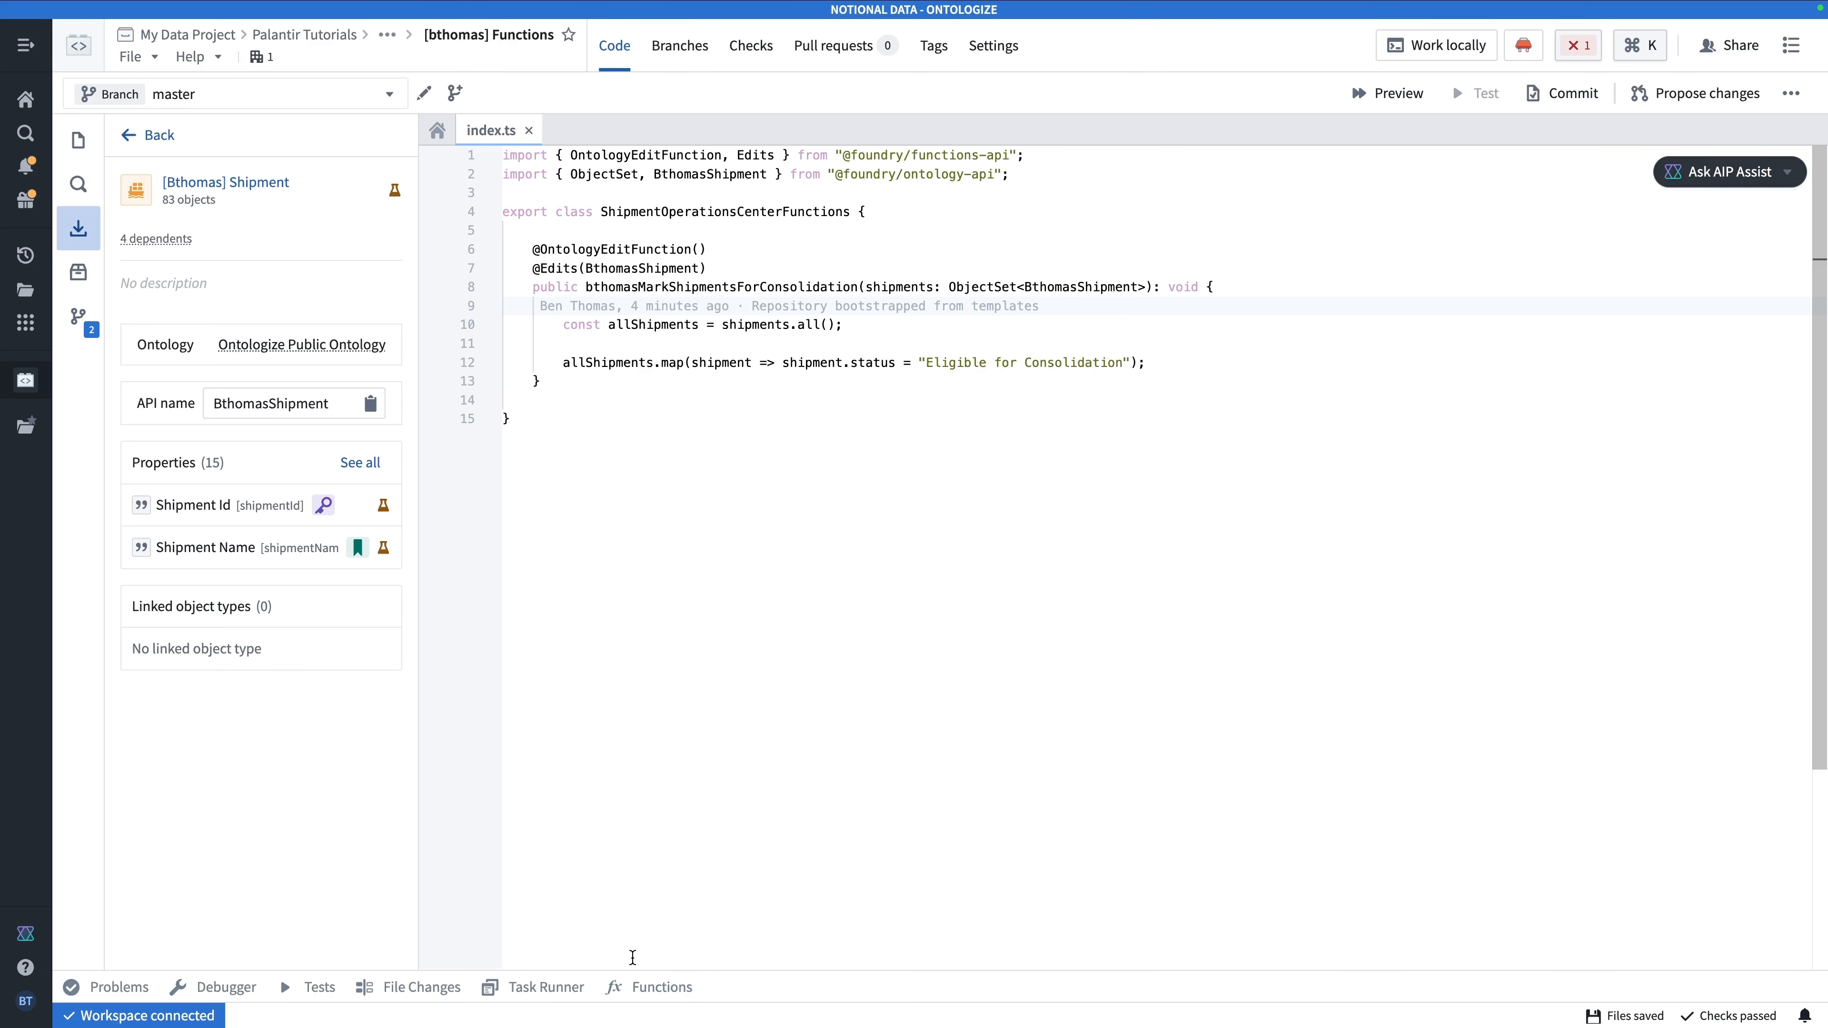
Commit the index.ts and resources.json changes to master with a message beginning with "Create".
mouse_move(560, 248)
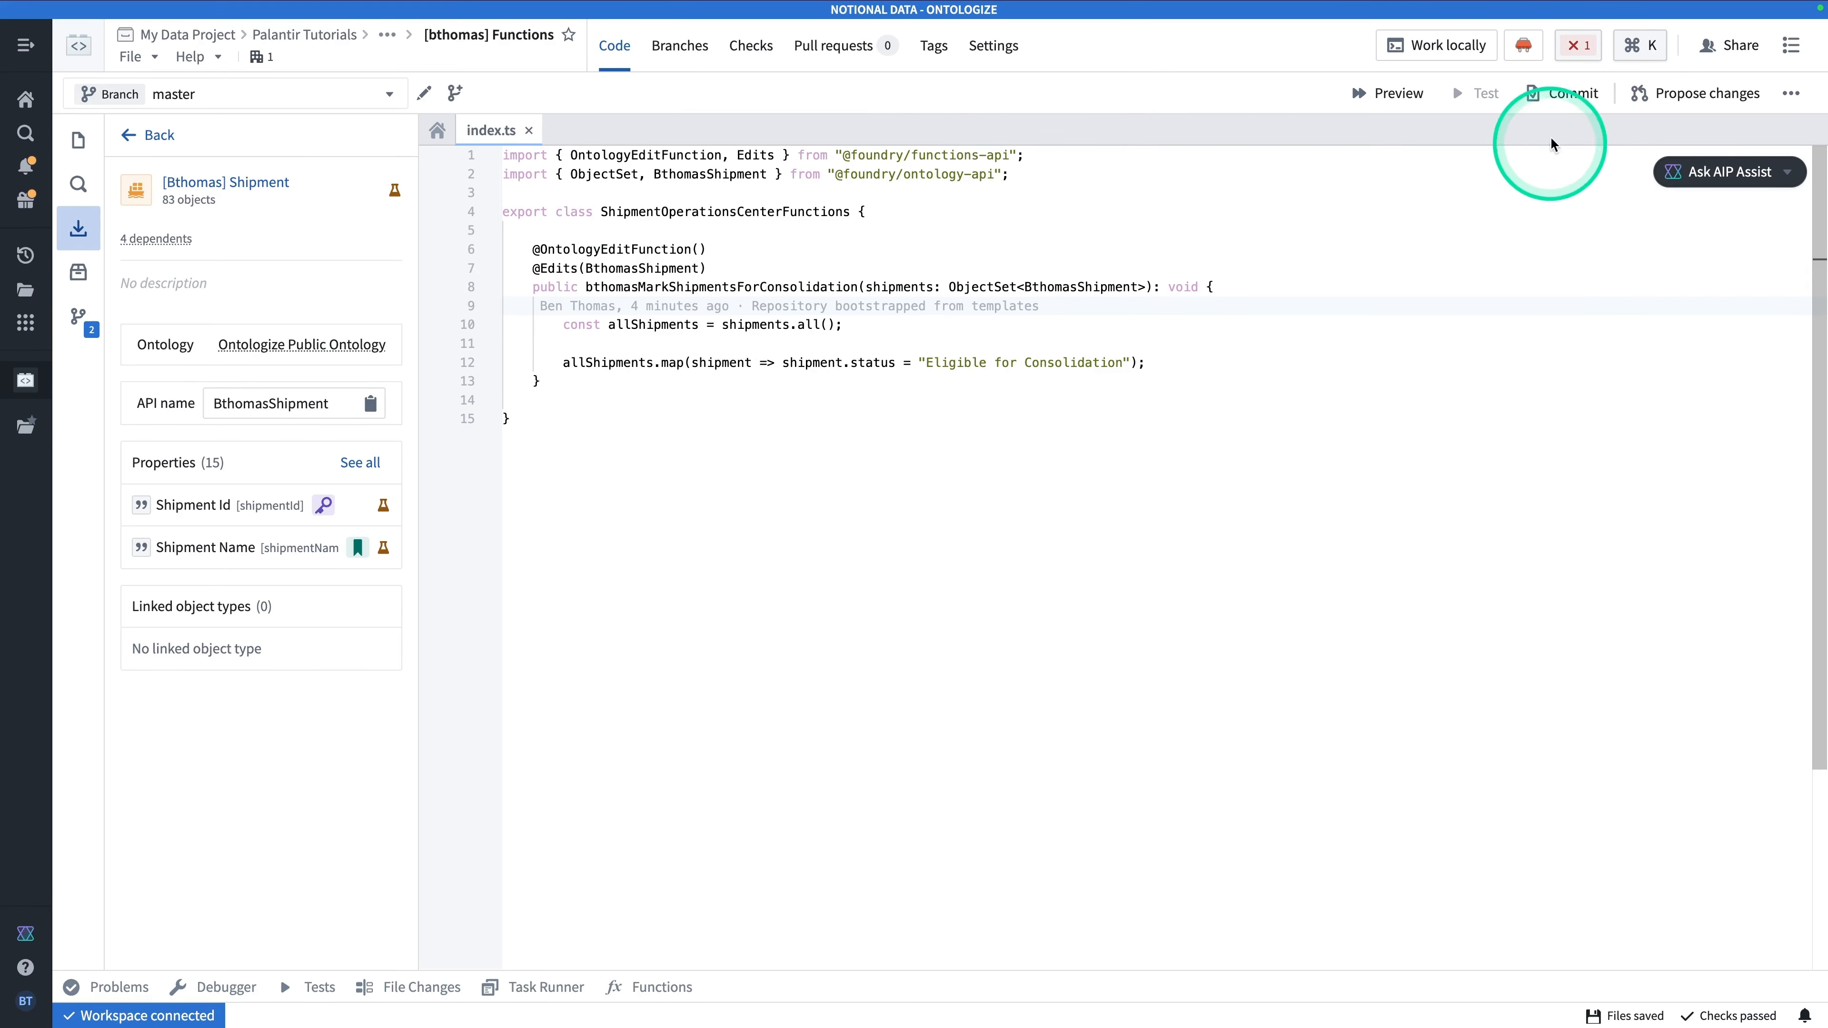
left_click(1568, 92)
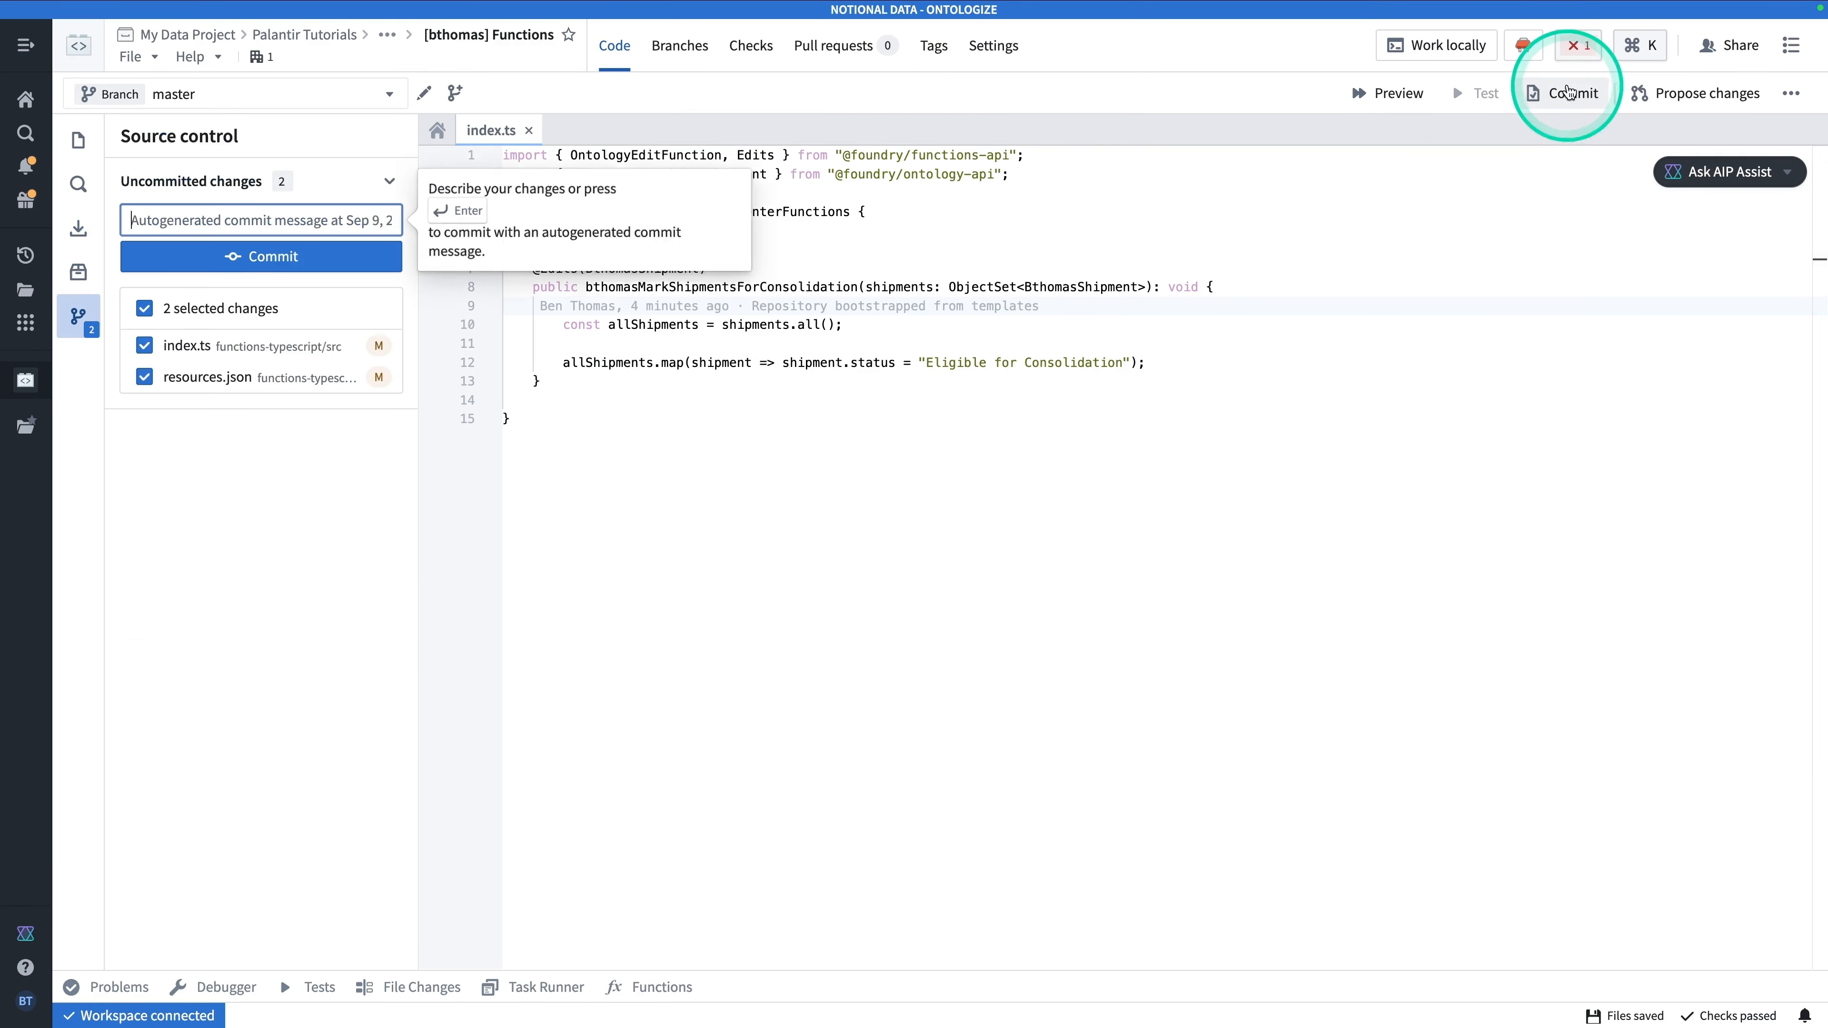
left_click(314, 216)
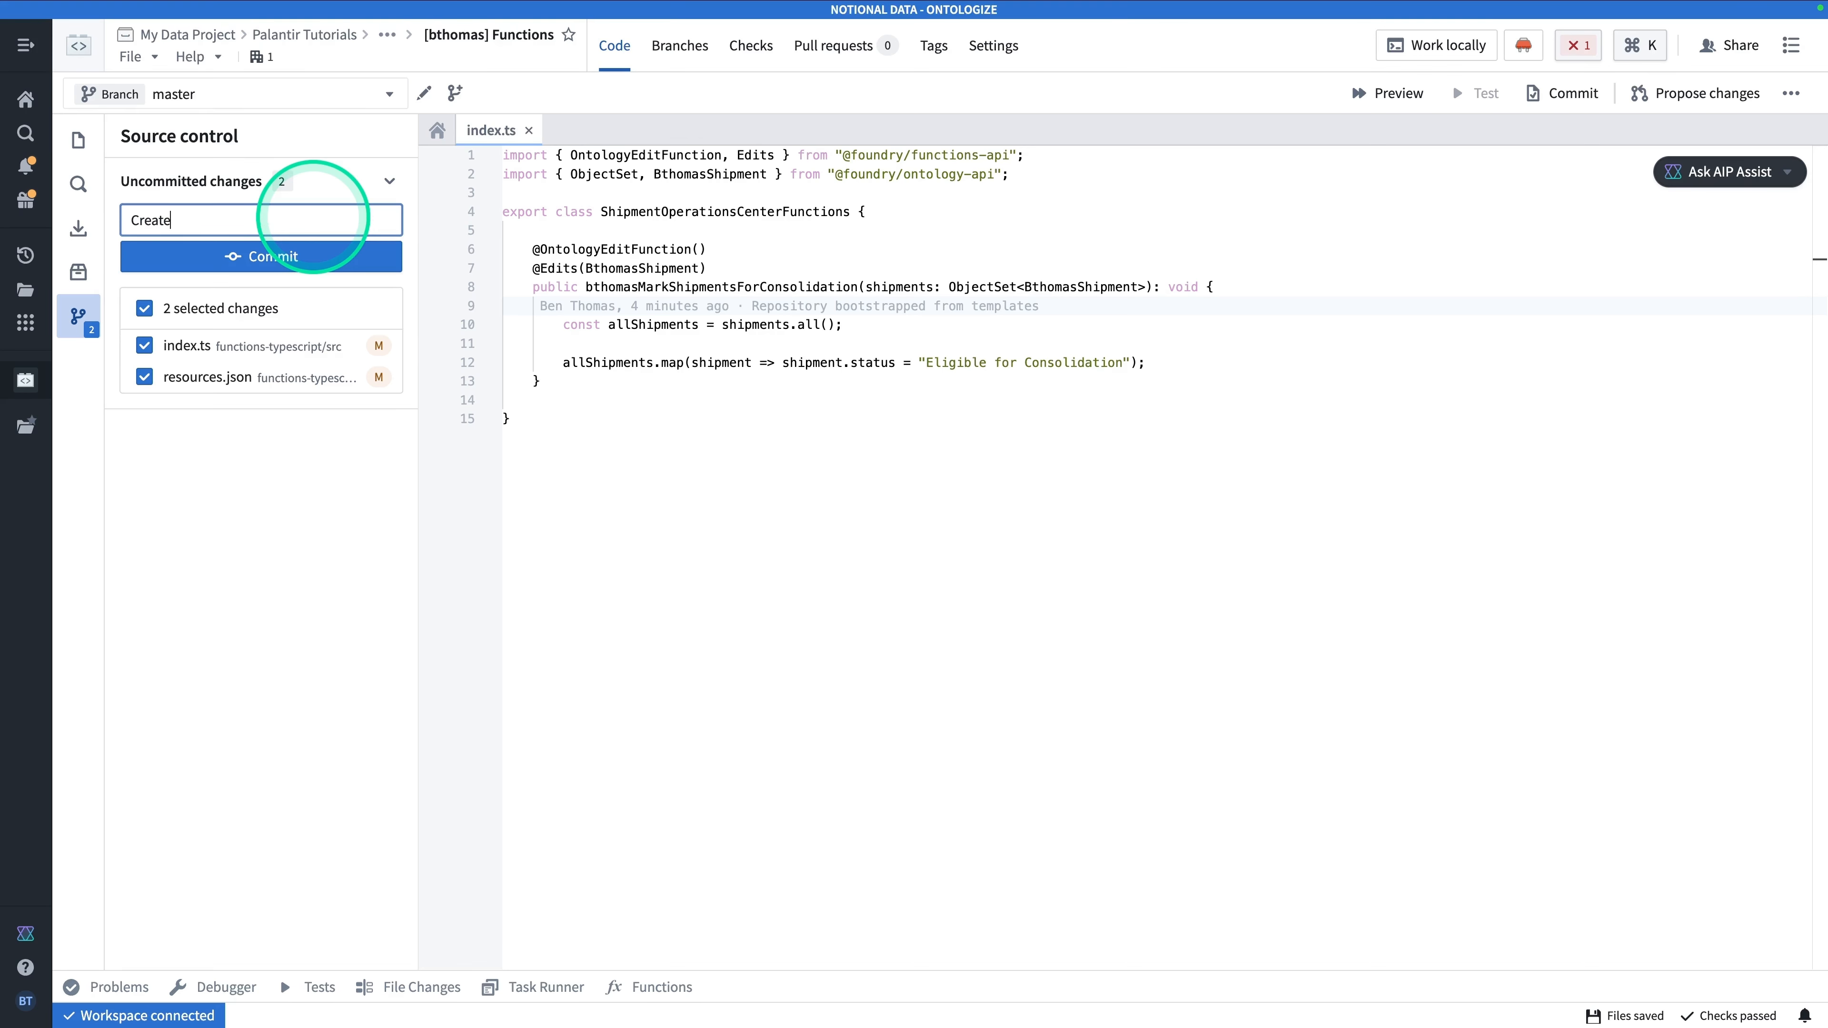
left_click(246, 254)
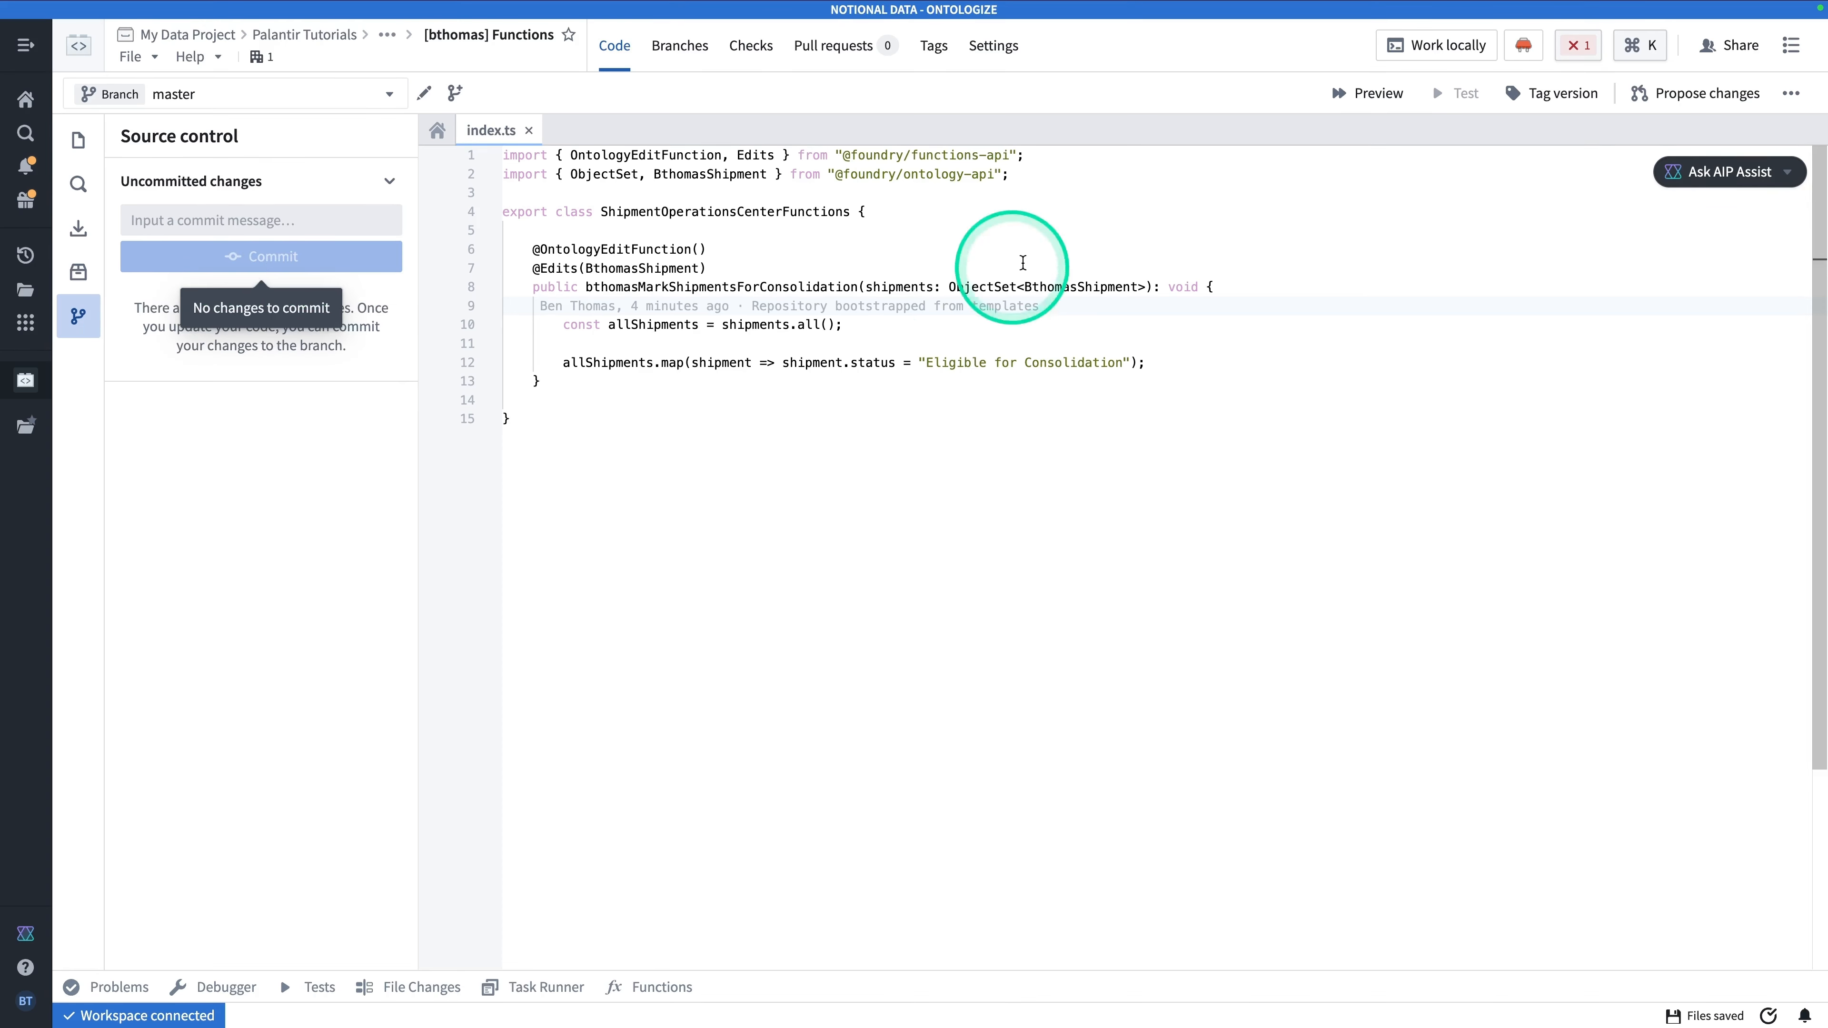
Tag and release the master branch as a stable Minor version 0.1.0.
left_click(1549, 95)
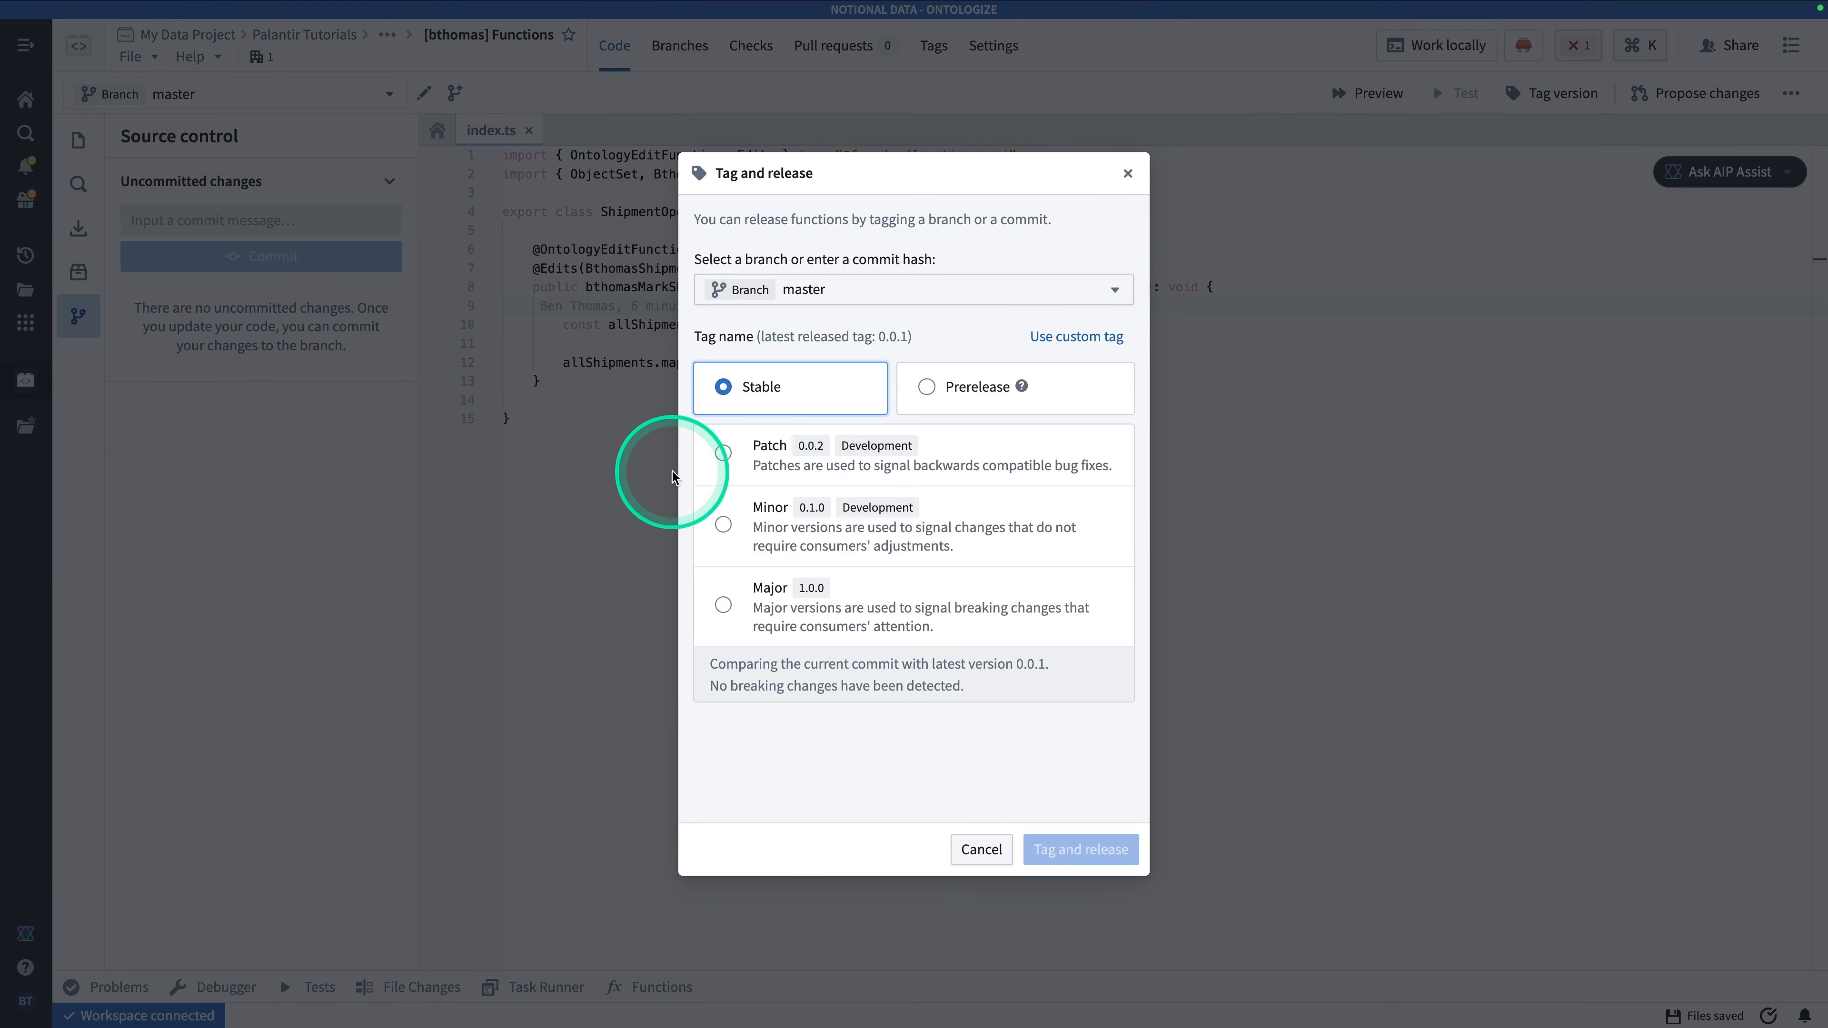
mouse_move(936, 389)
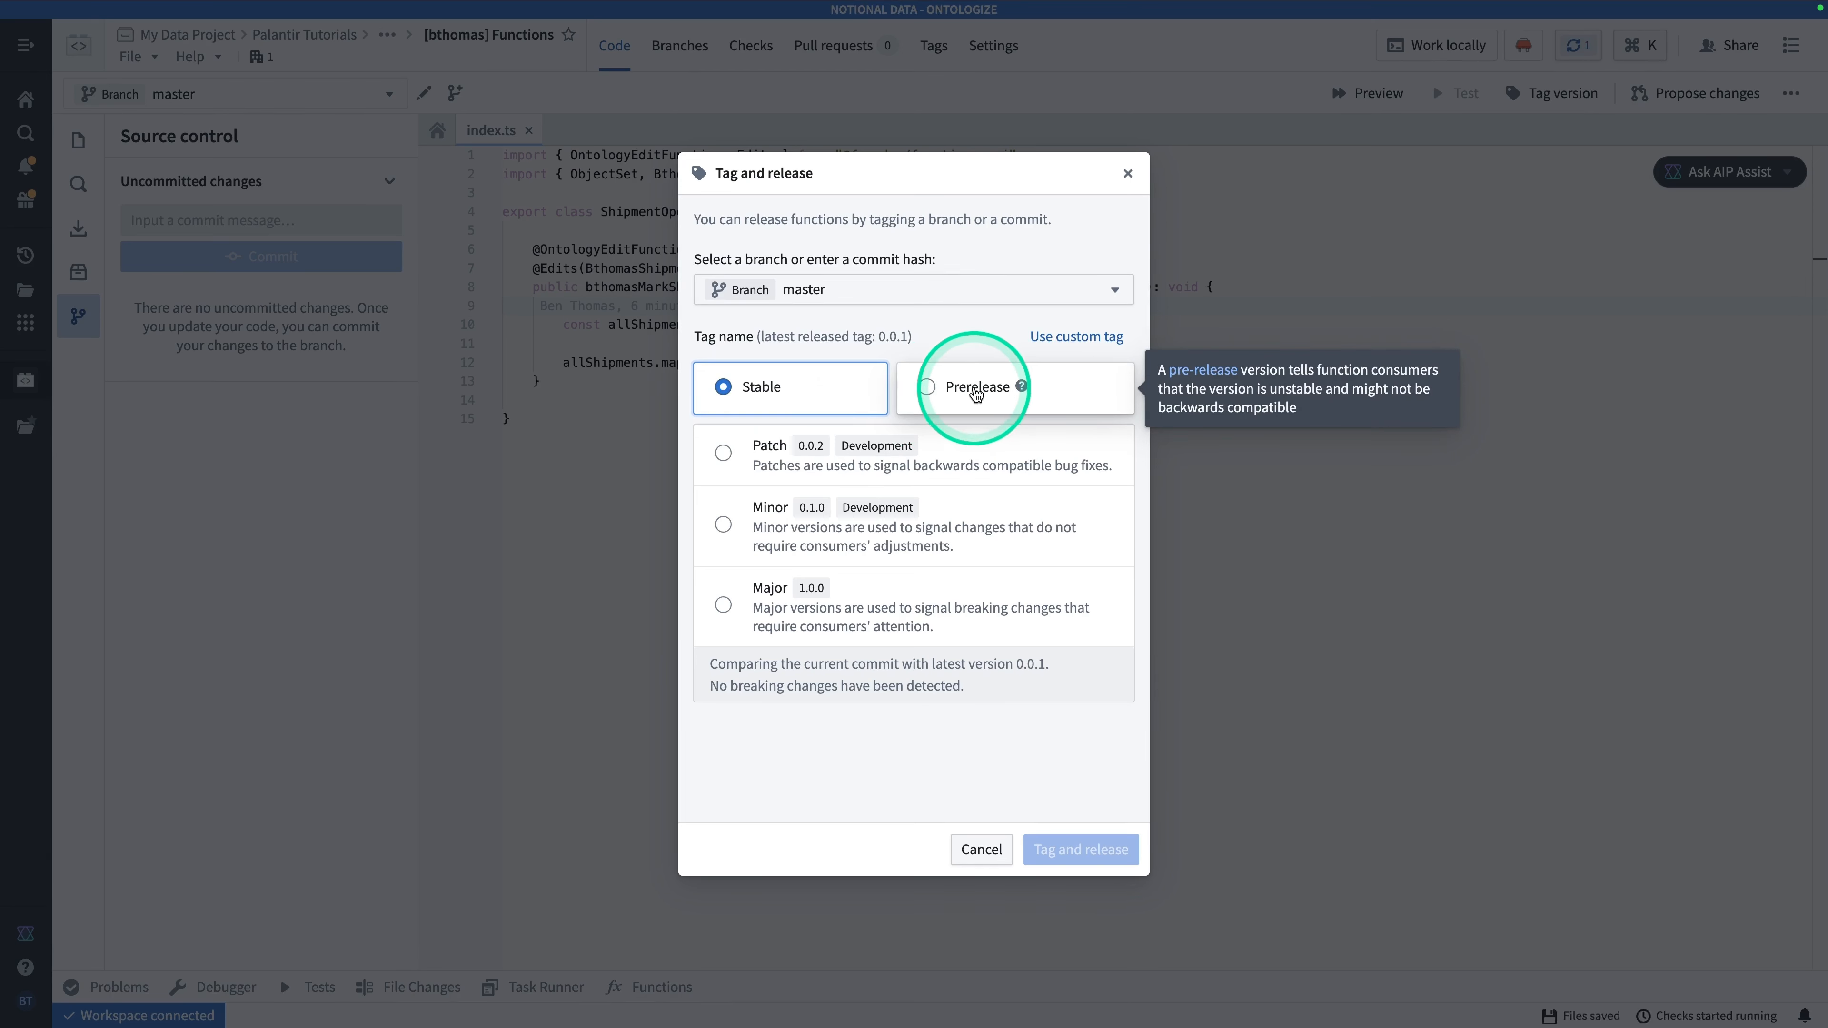
left_click(728, 527)
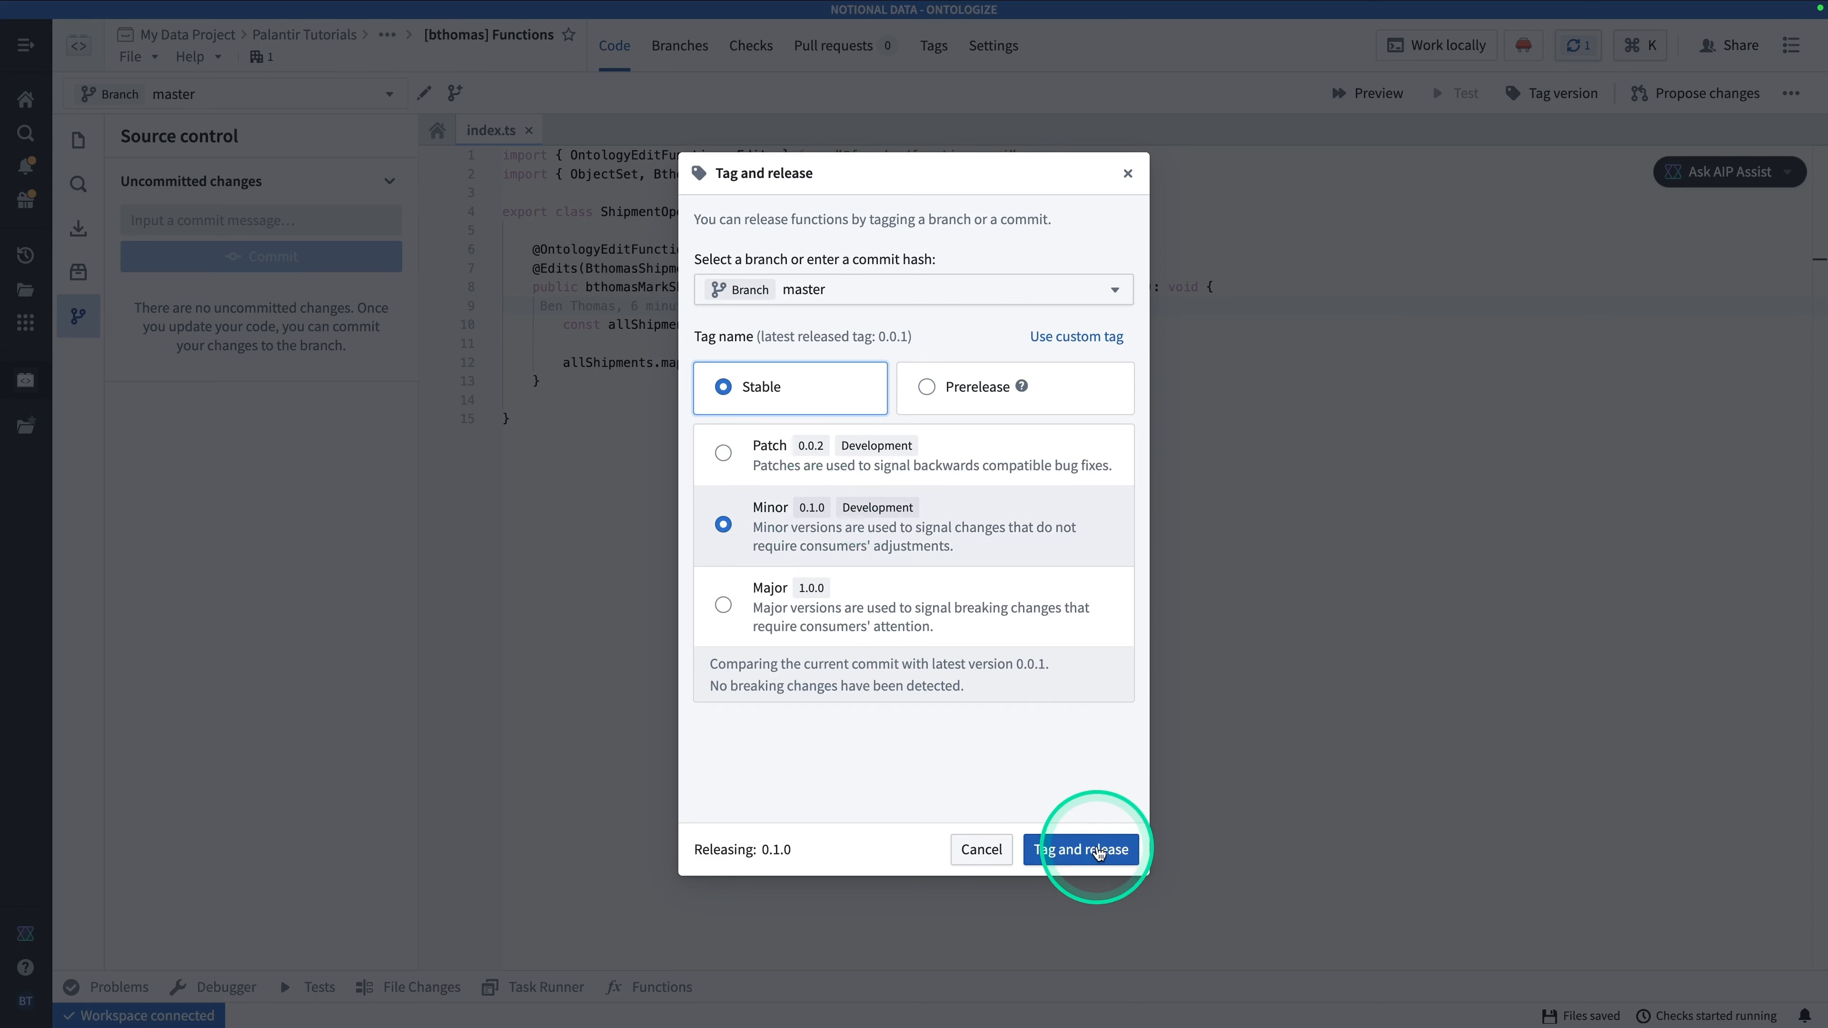
left_click(1099, 853)
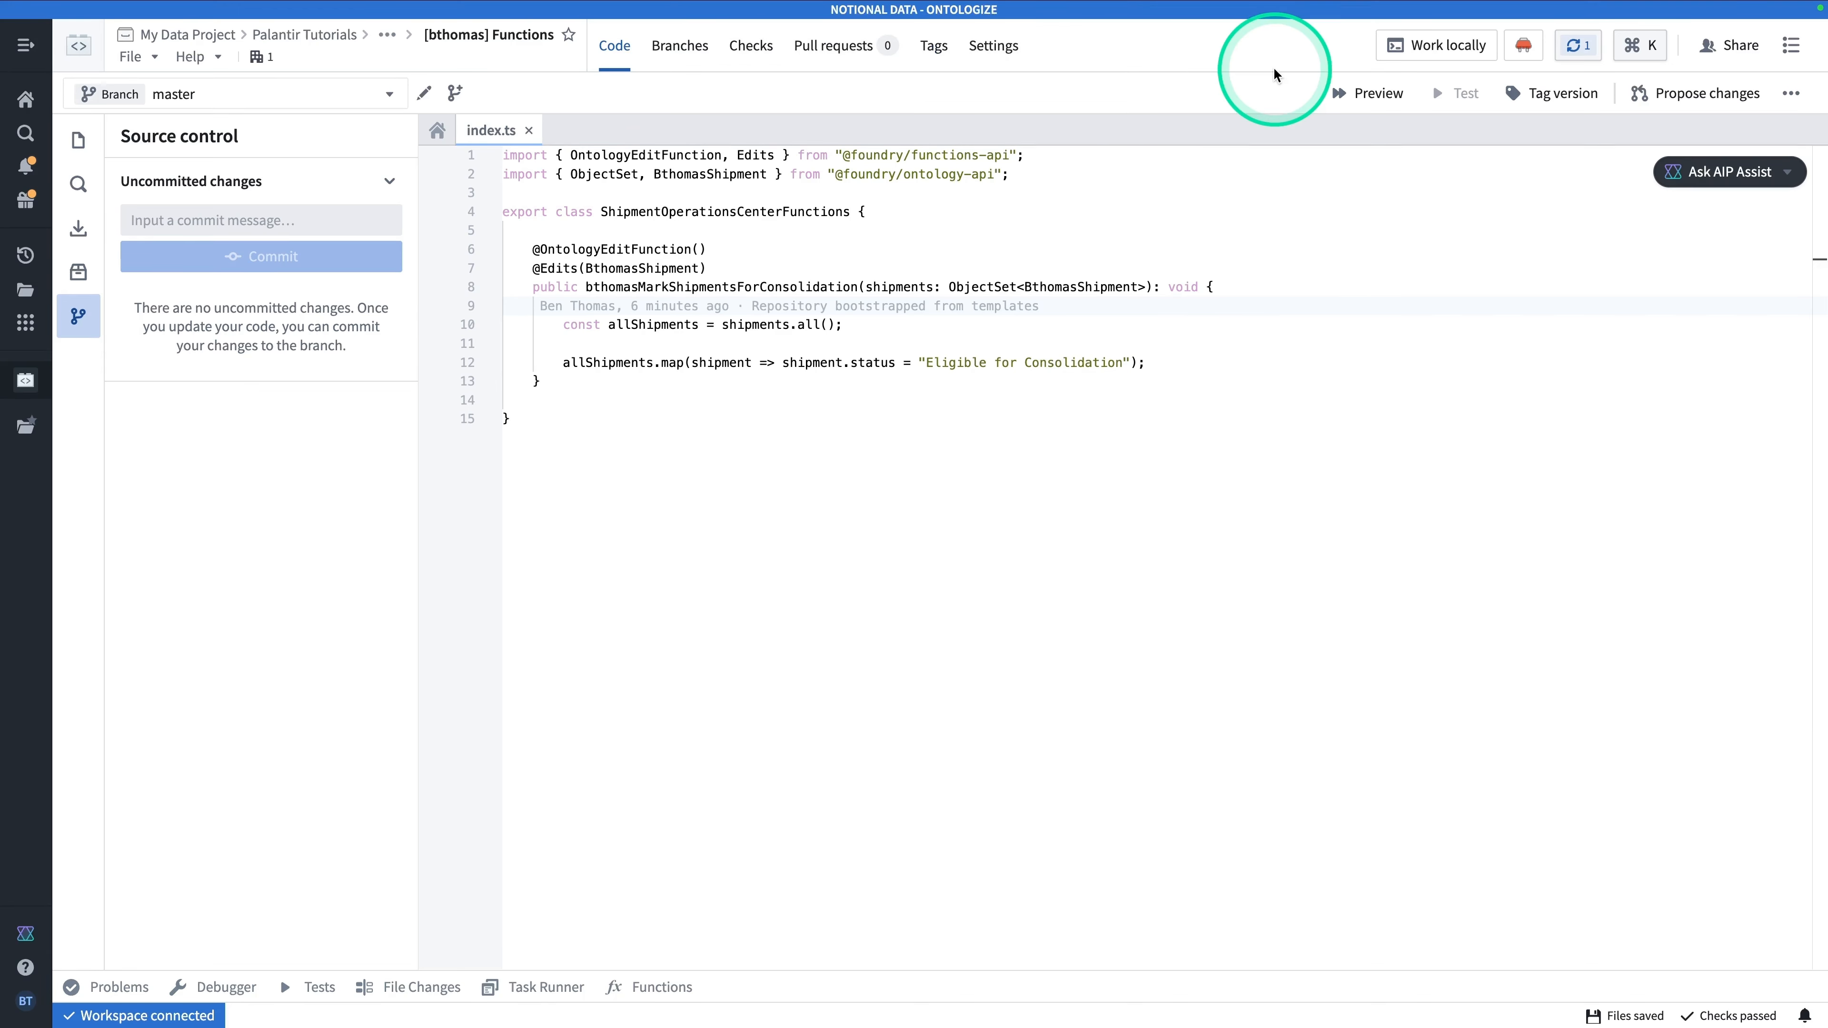
Check the repository's monitored checks, and switch to Ontology Manager's Discover page.
left_click(1577, 46)
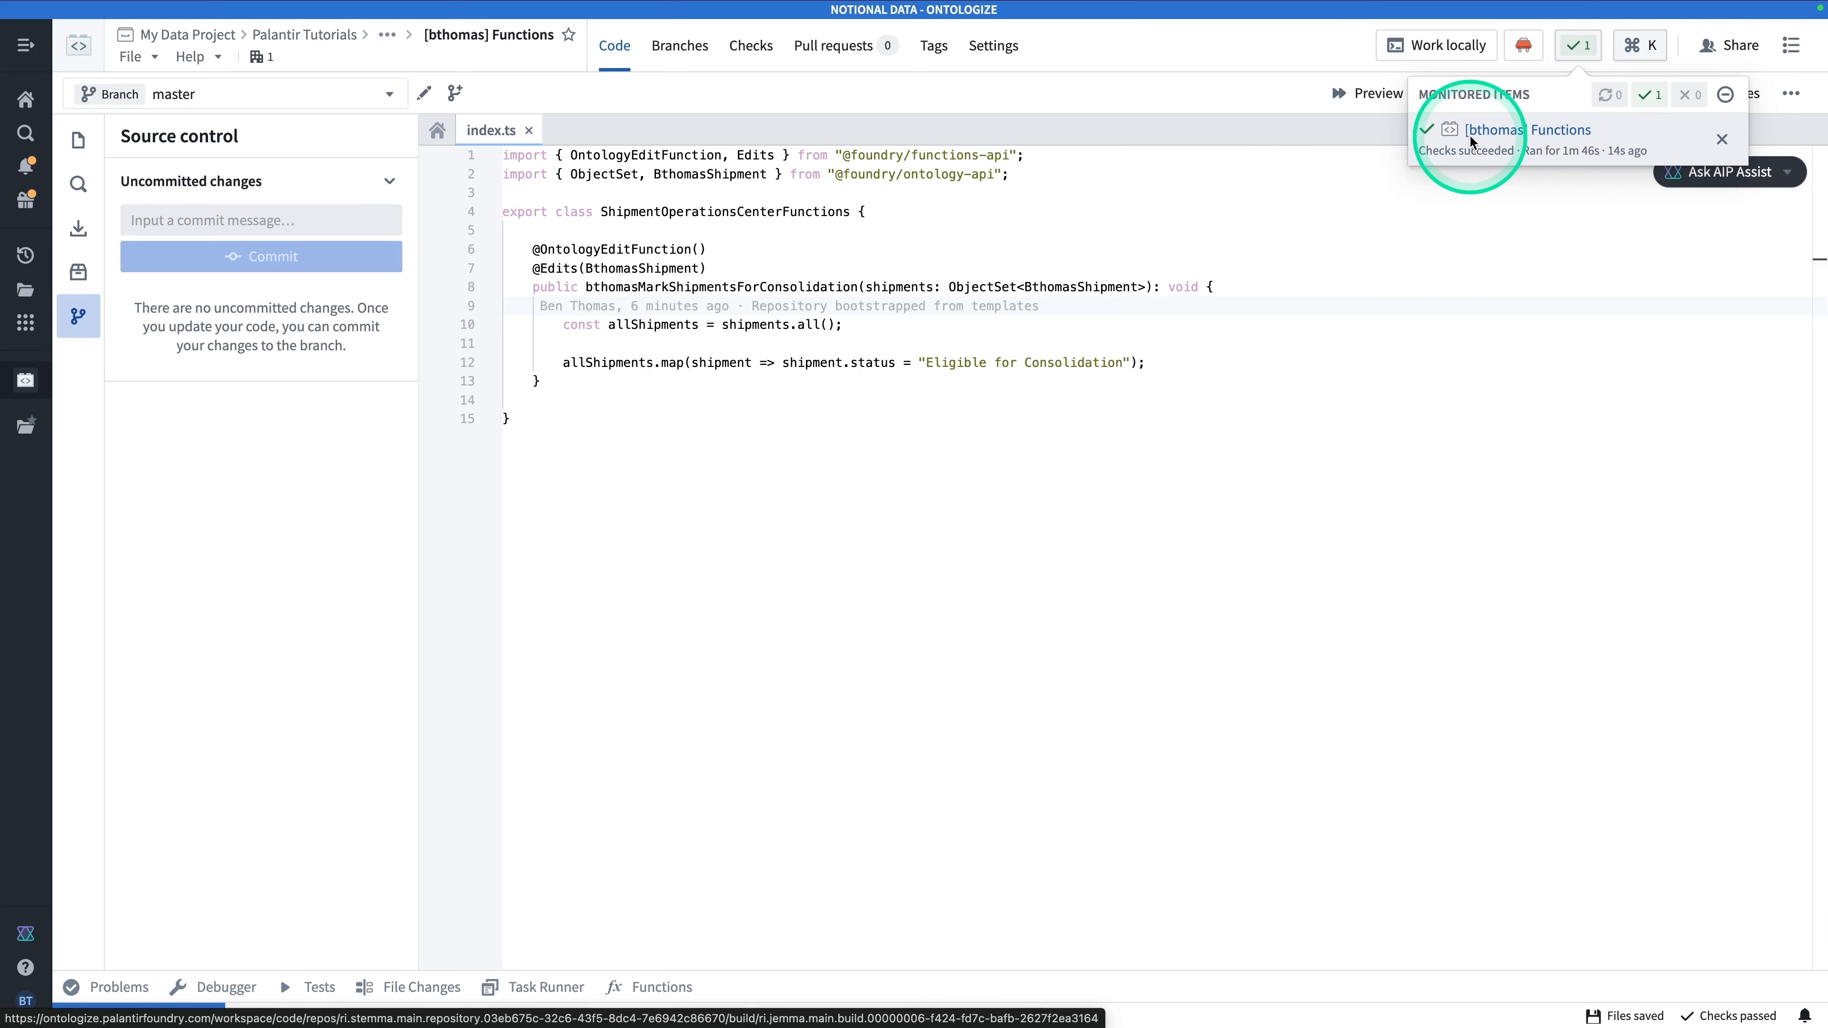
left_click(1312, 535)
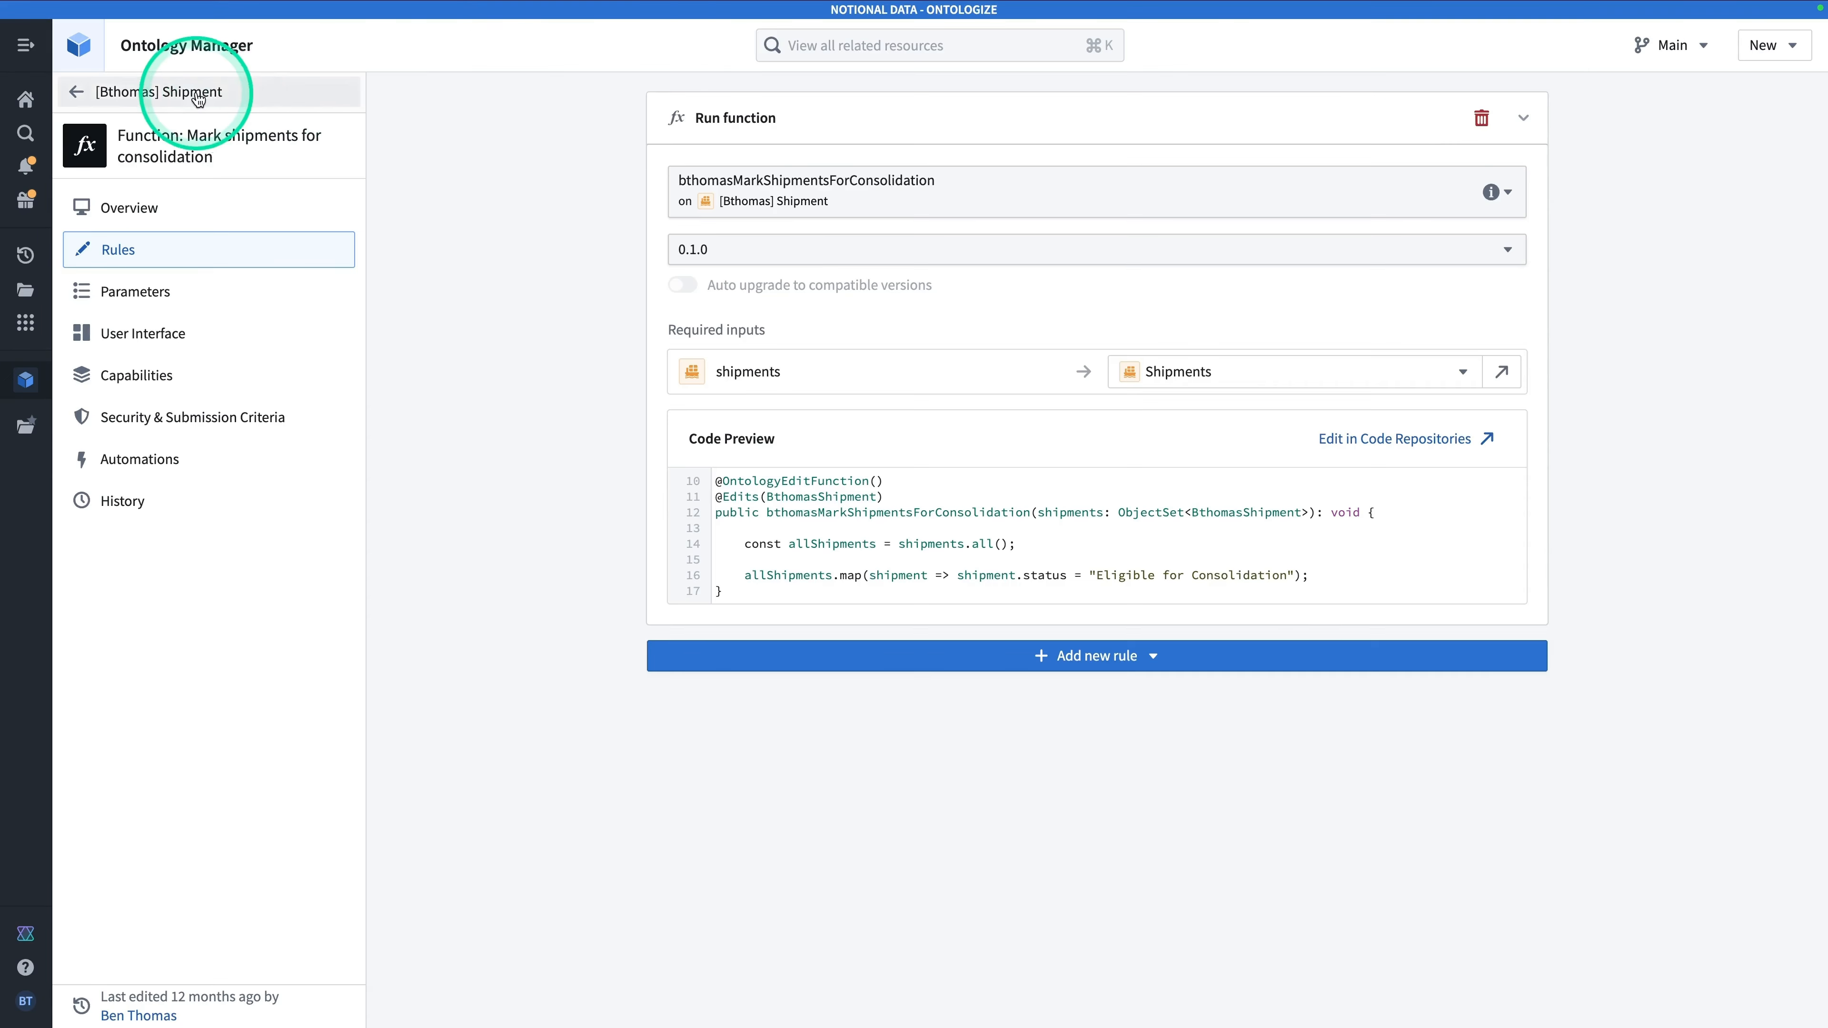
left_click(180, 88)
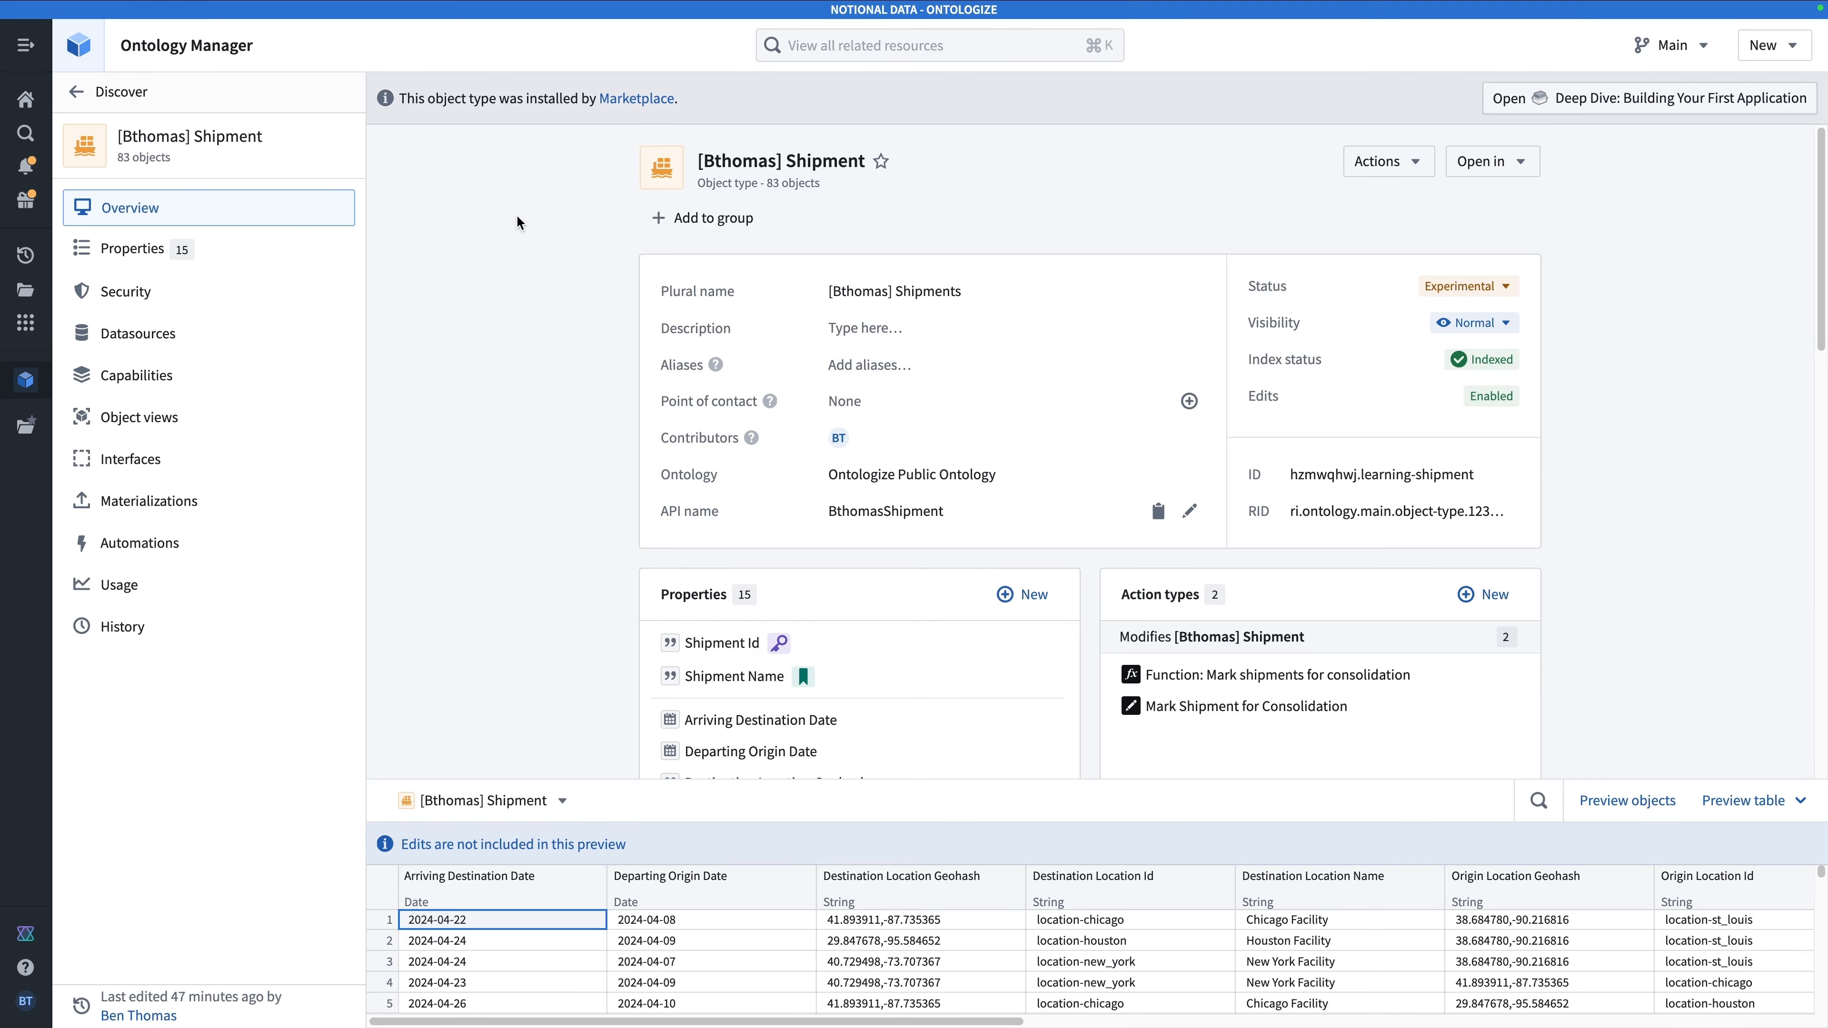
left_click(242, 101)
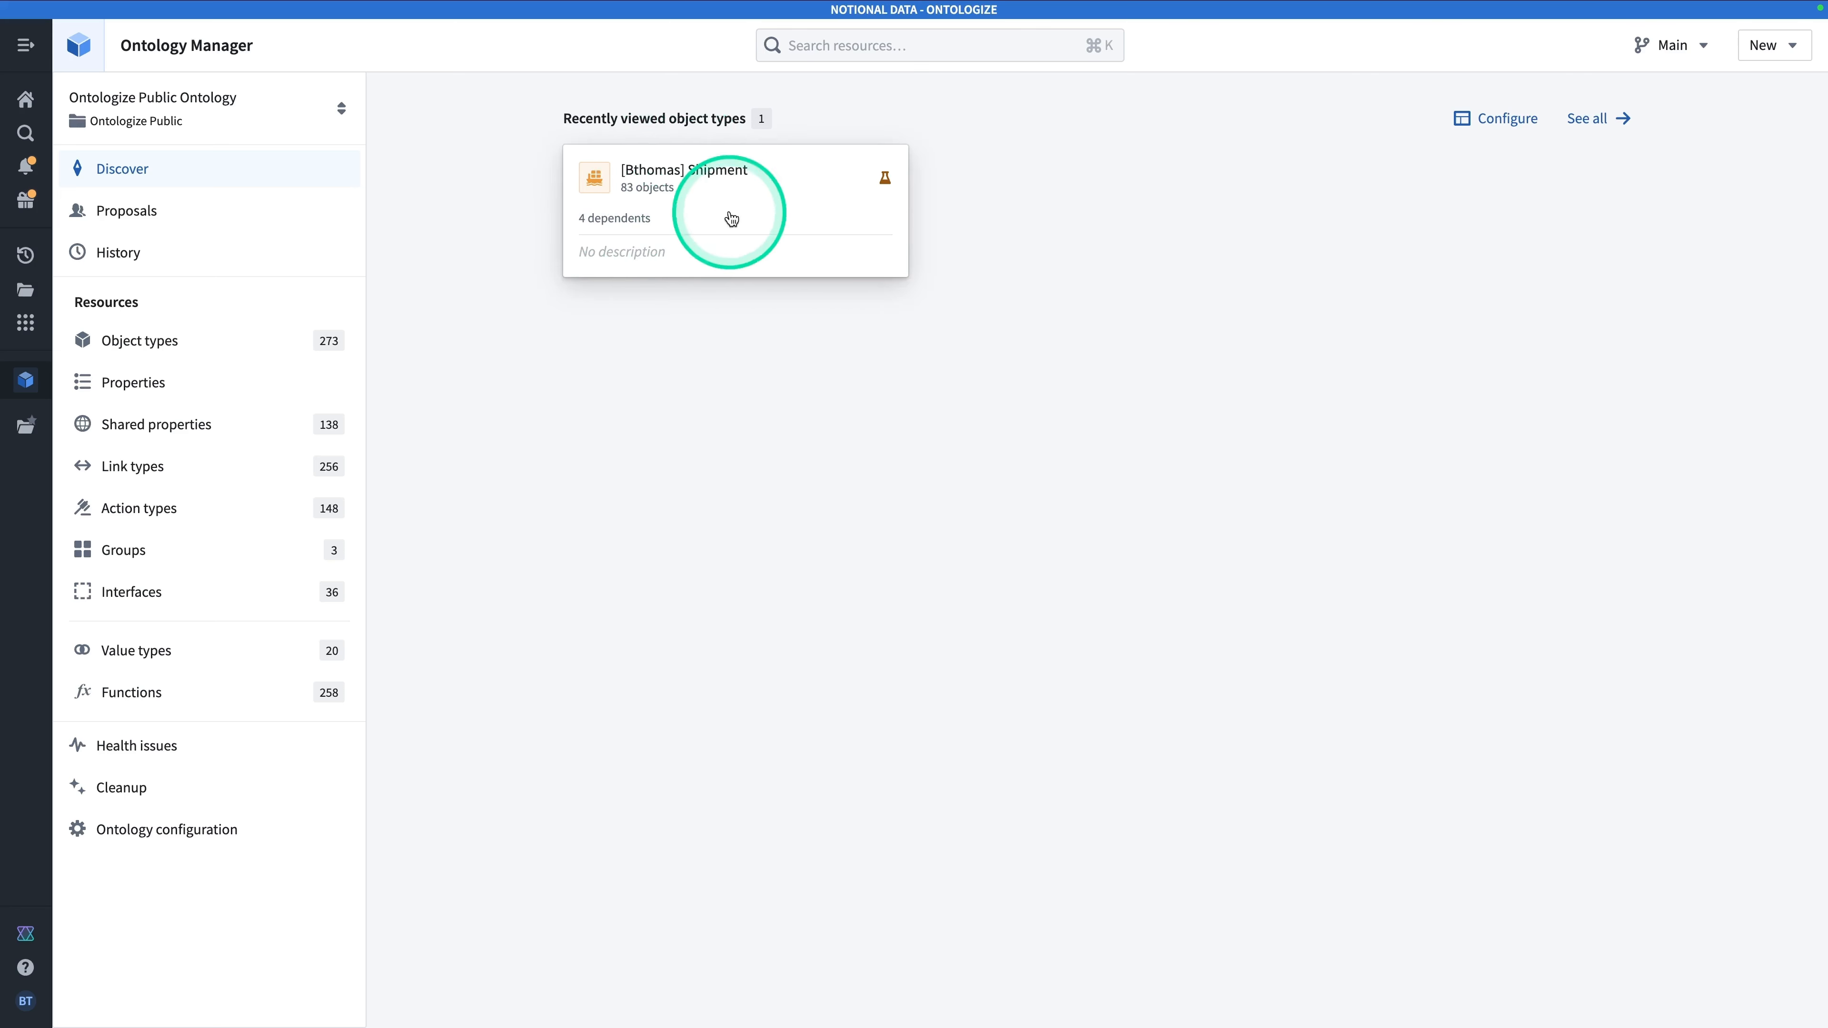
Search the object types for the username plus "shipment" and open the username-prefixed Shipment object type.
left_click(845, 45)
type("bthomas shipment")
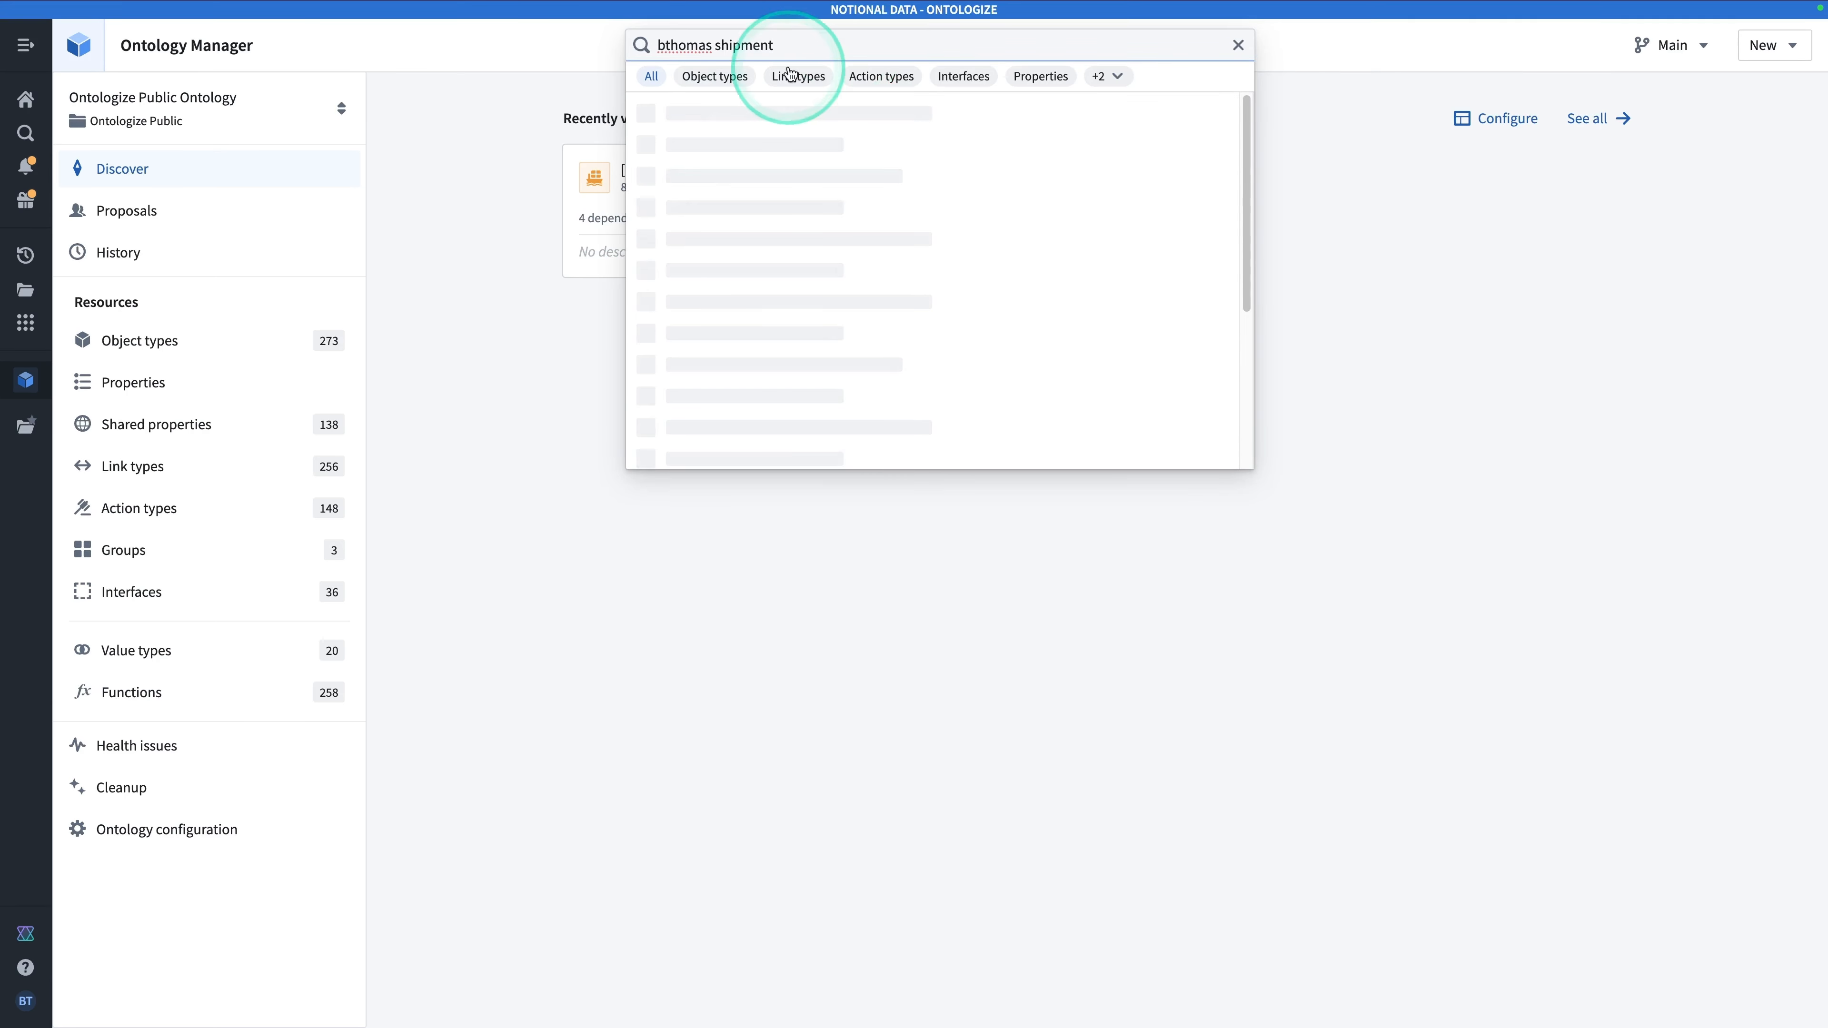
left_click(713, 76)
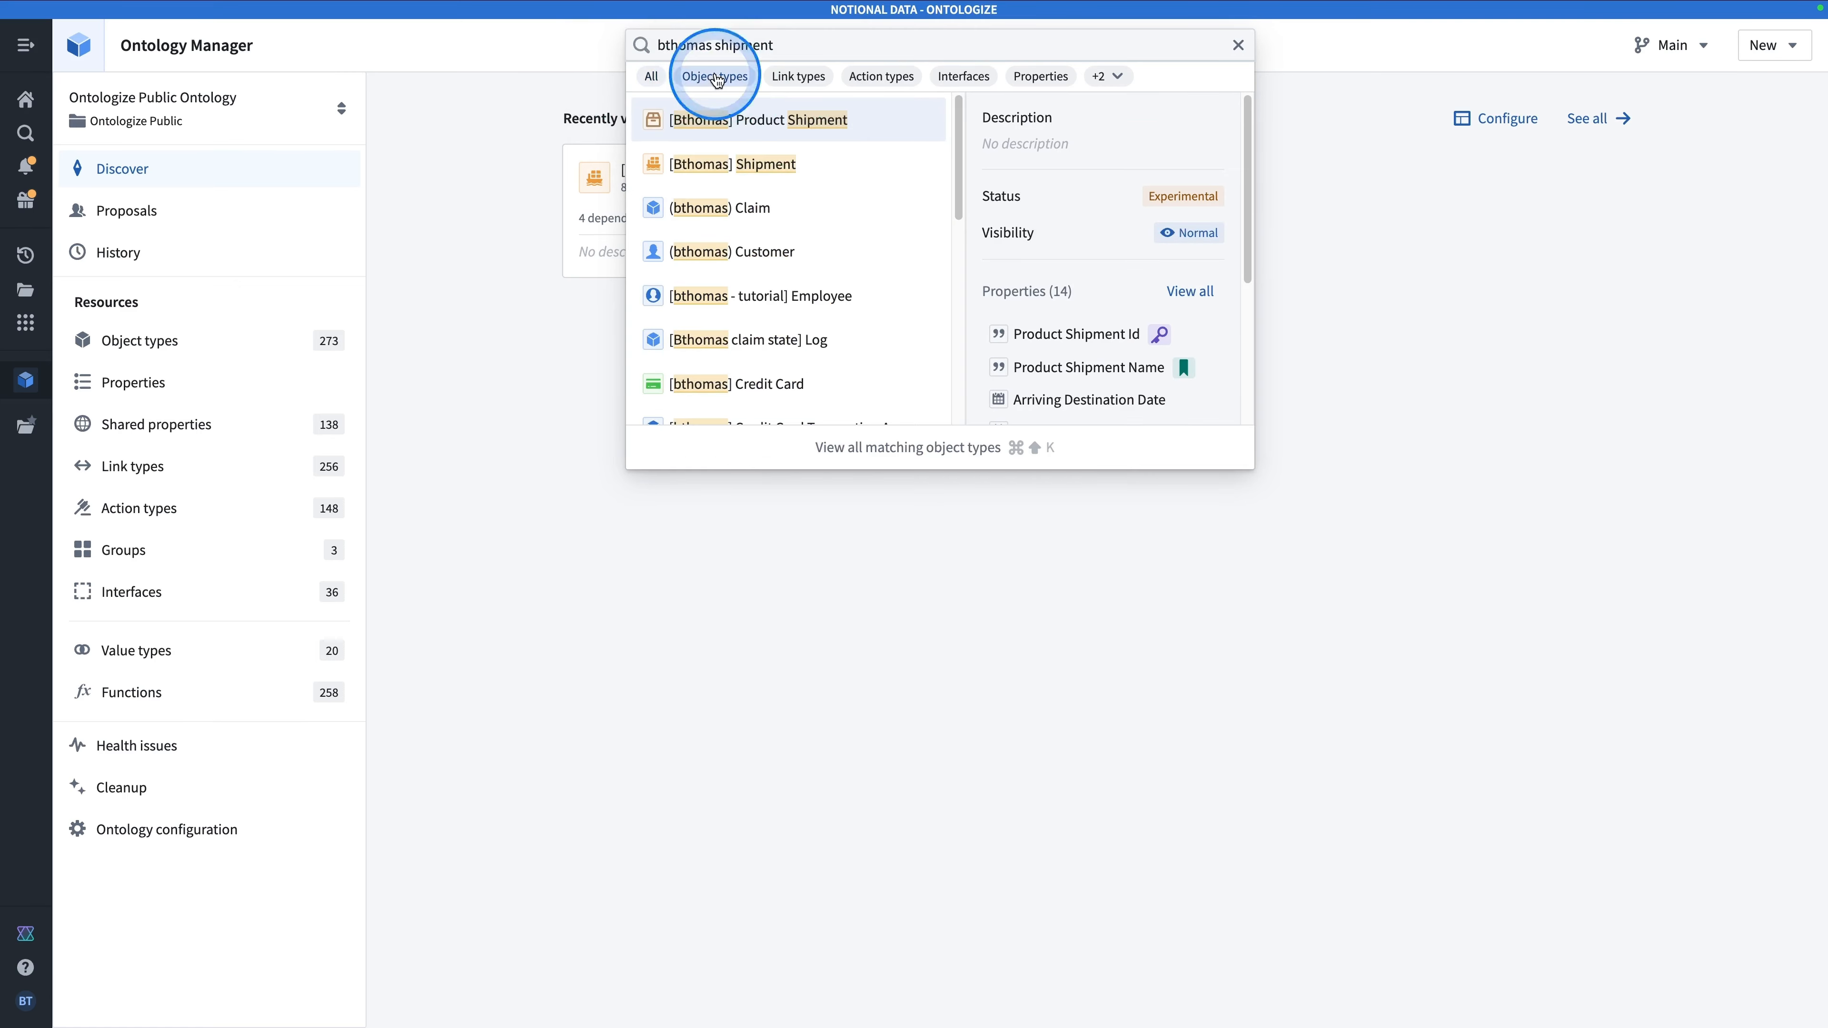
left_click(740, 162)
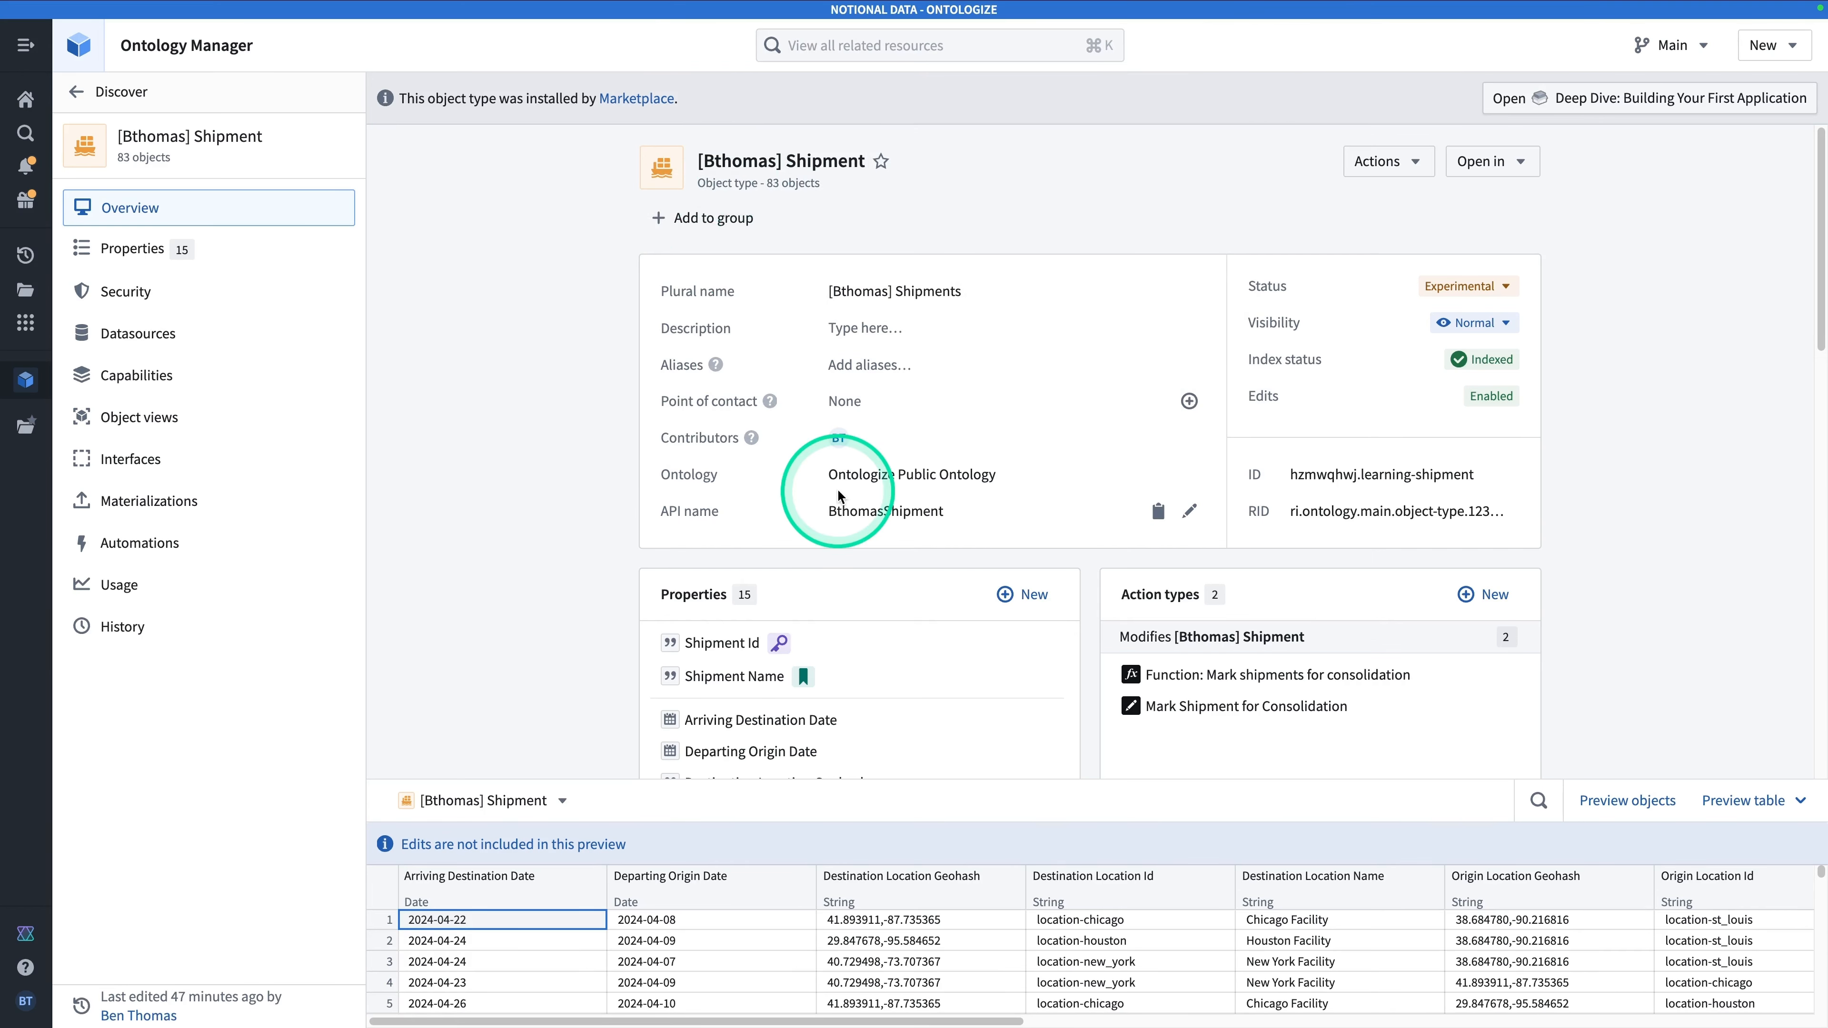
Start a new action type from the Shipment object type and make it function-backed.
scroll(1223, 728, "down", 2)
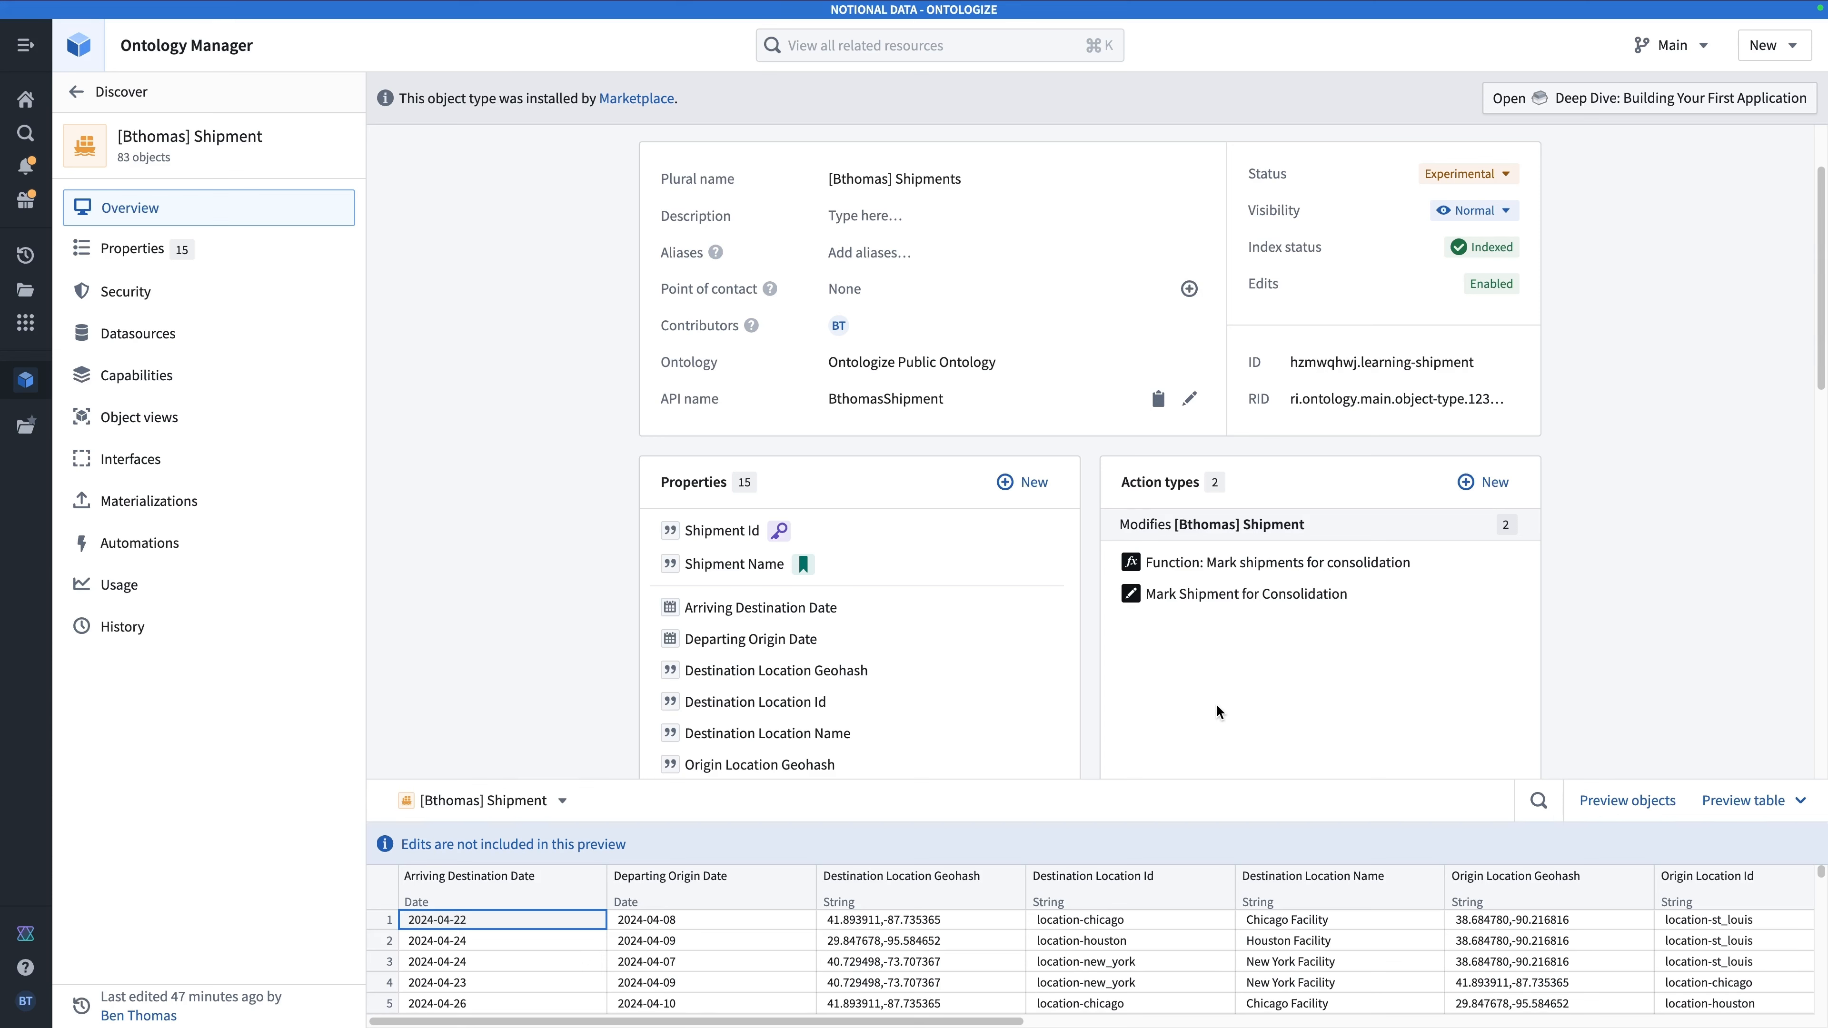
left_click(1506, 483)
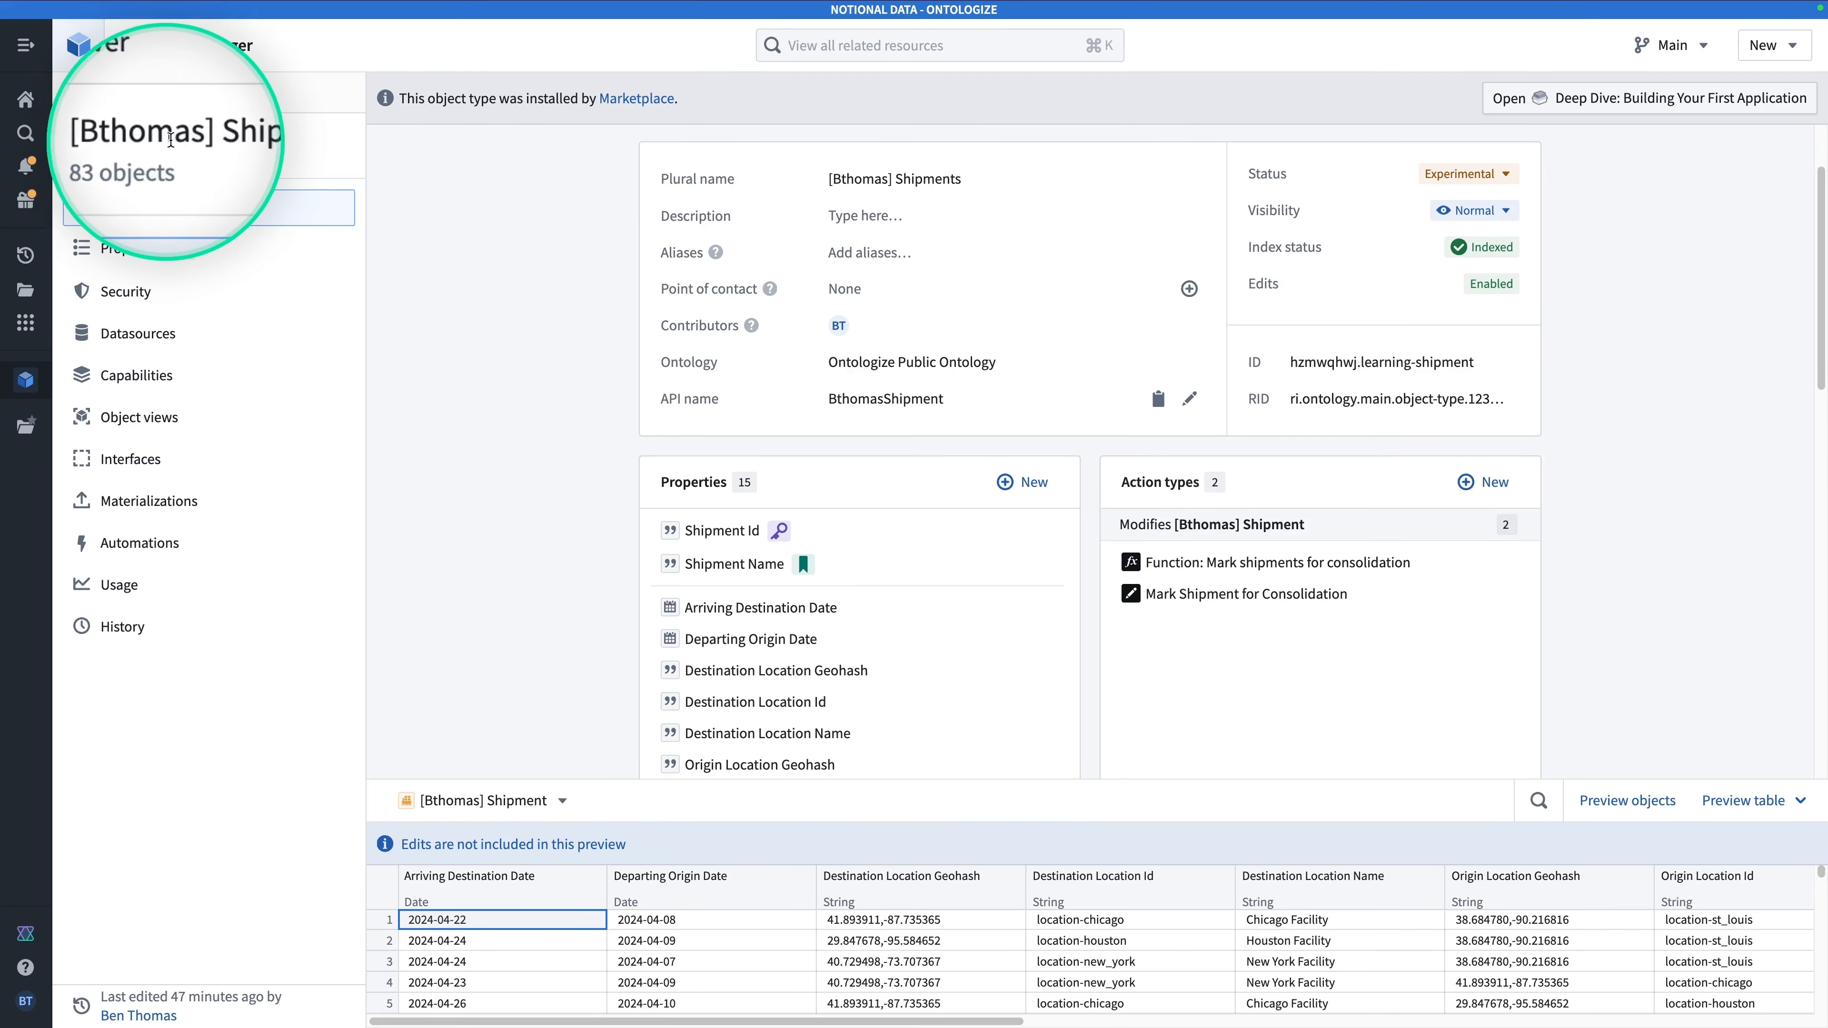
left_click(1480, 481)
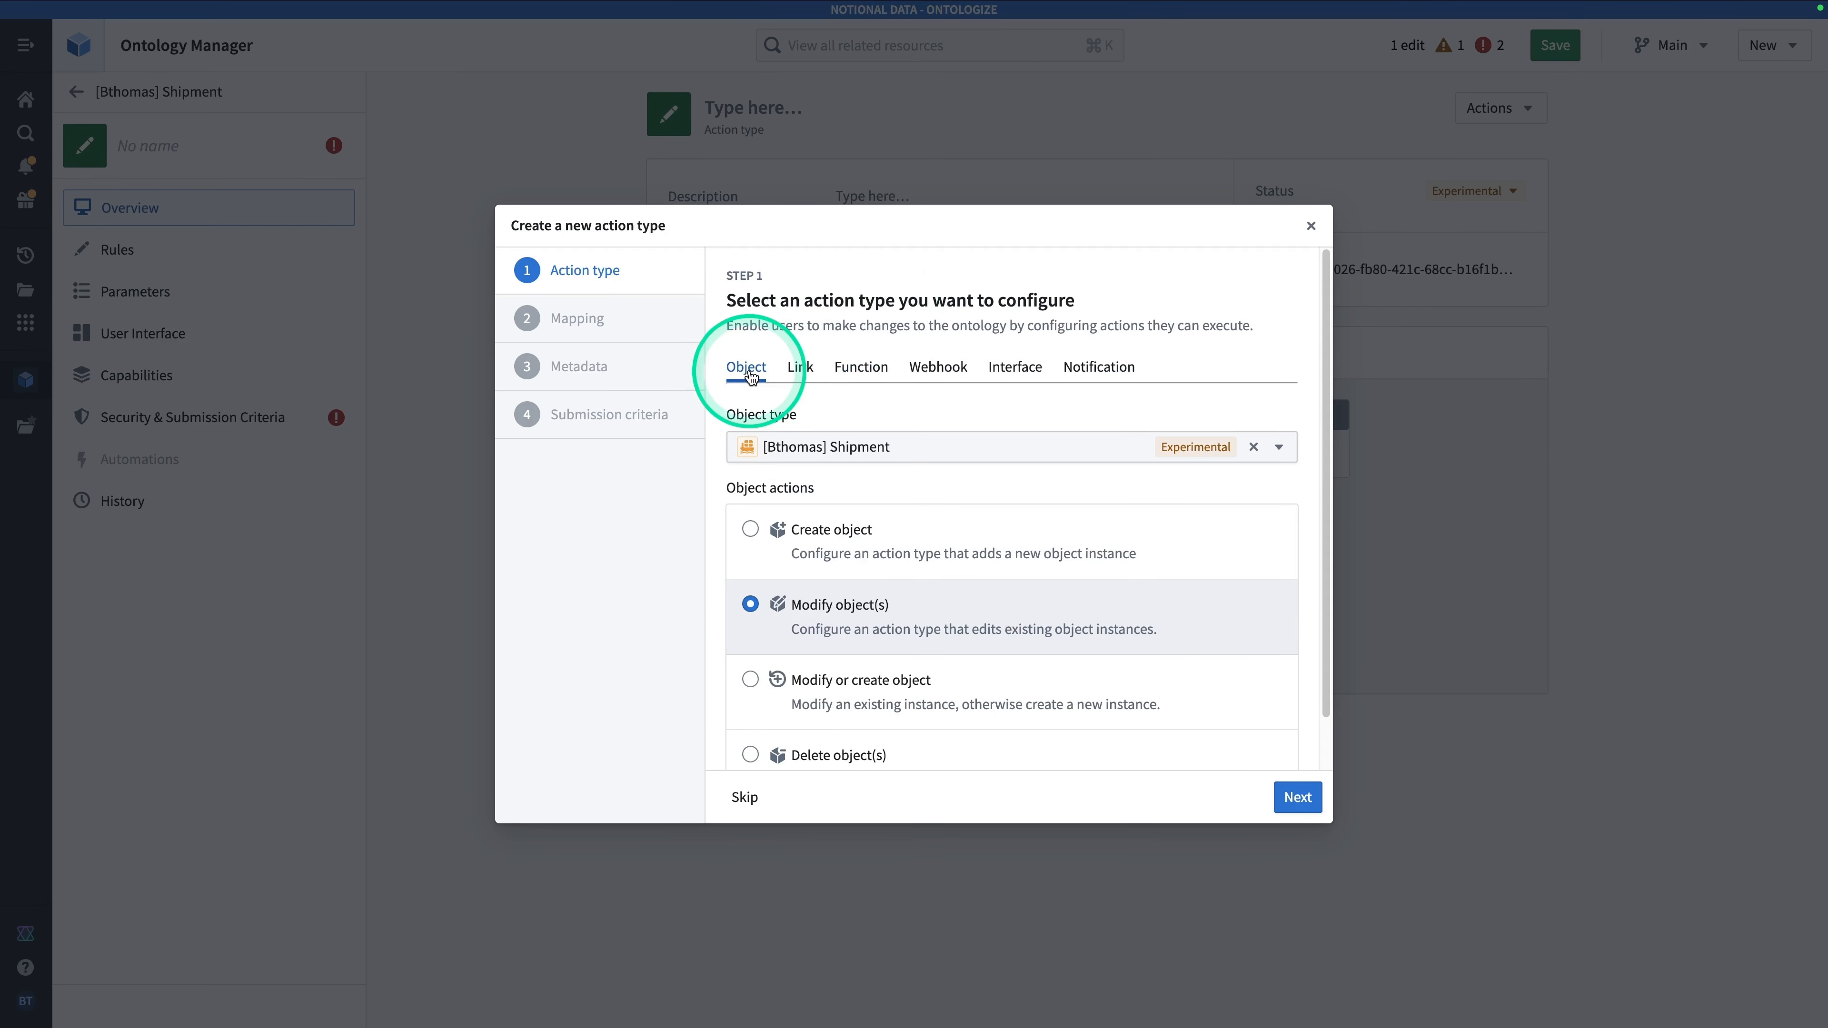
left_click(861, 369)
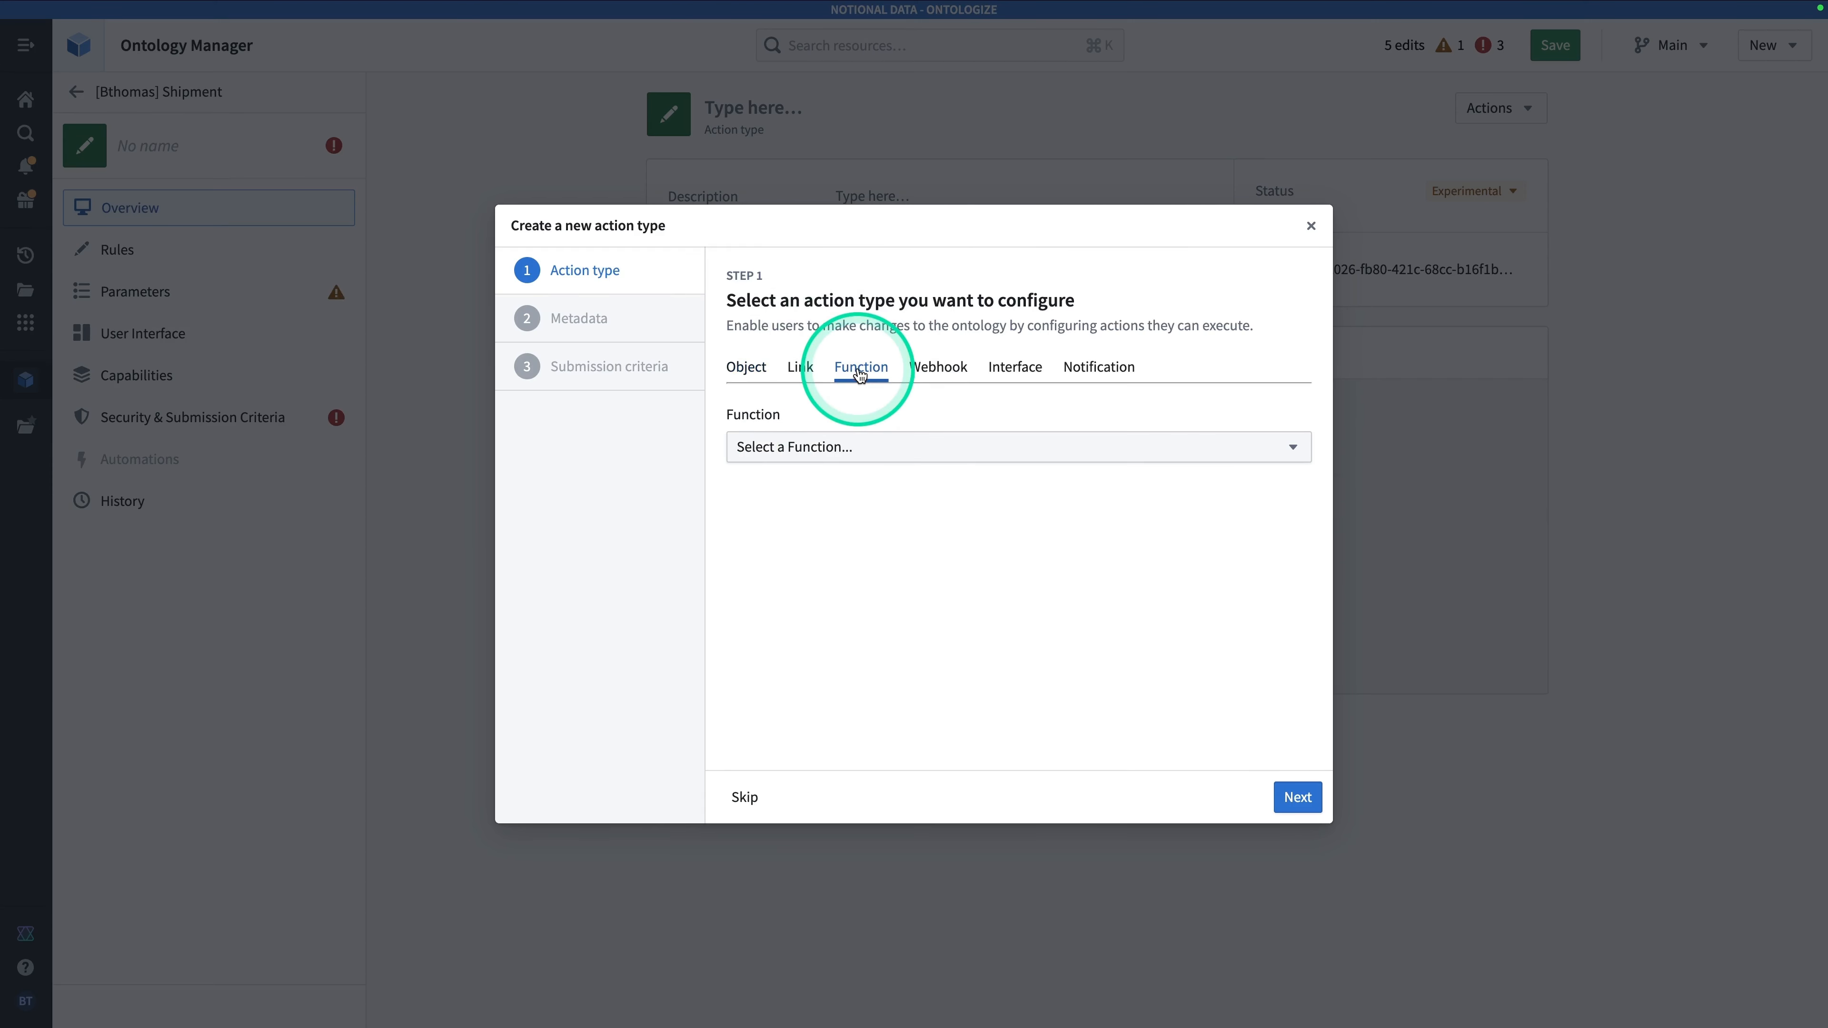
Compare the sources of the username-prefixed MarkShipmentsForConsolidation functions and accept the one not in the trash, at version 0.1.0.
left_click(843, 448)
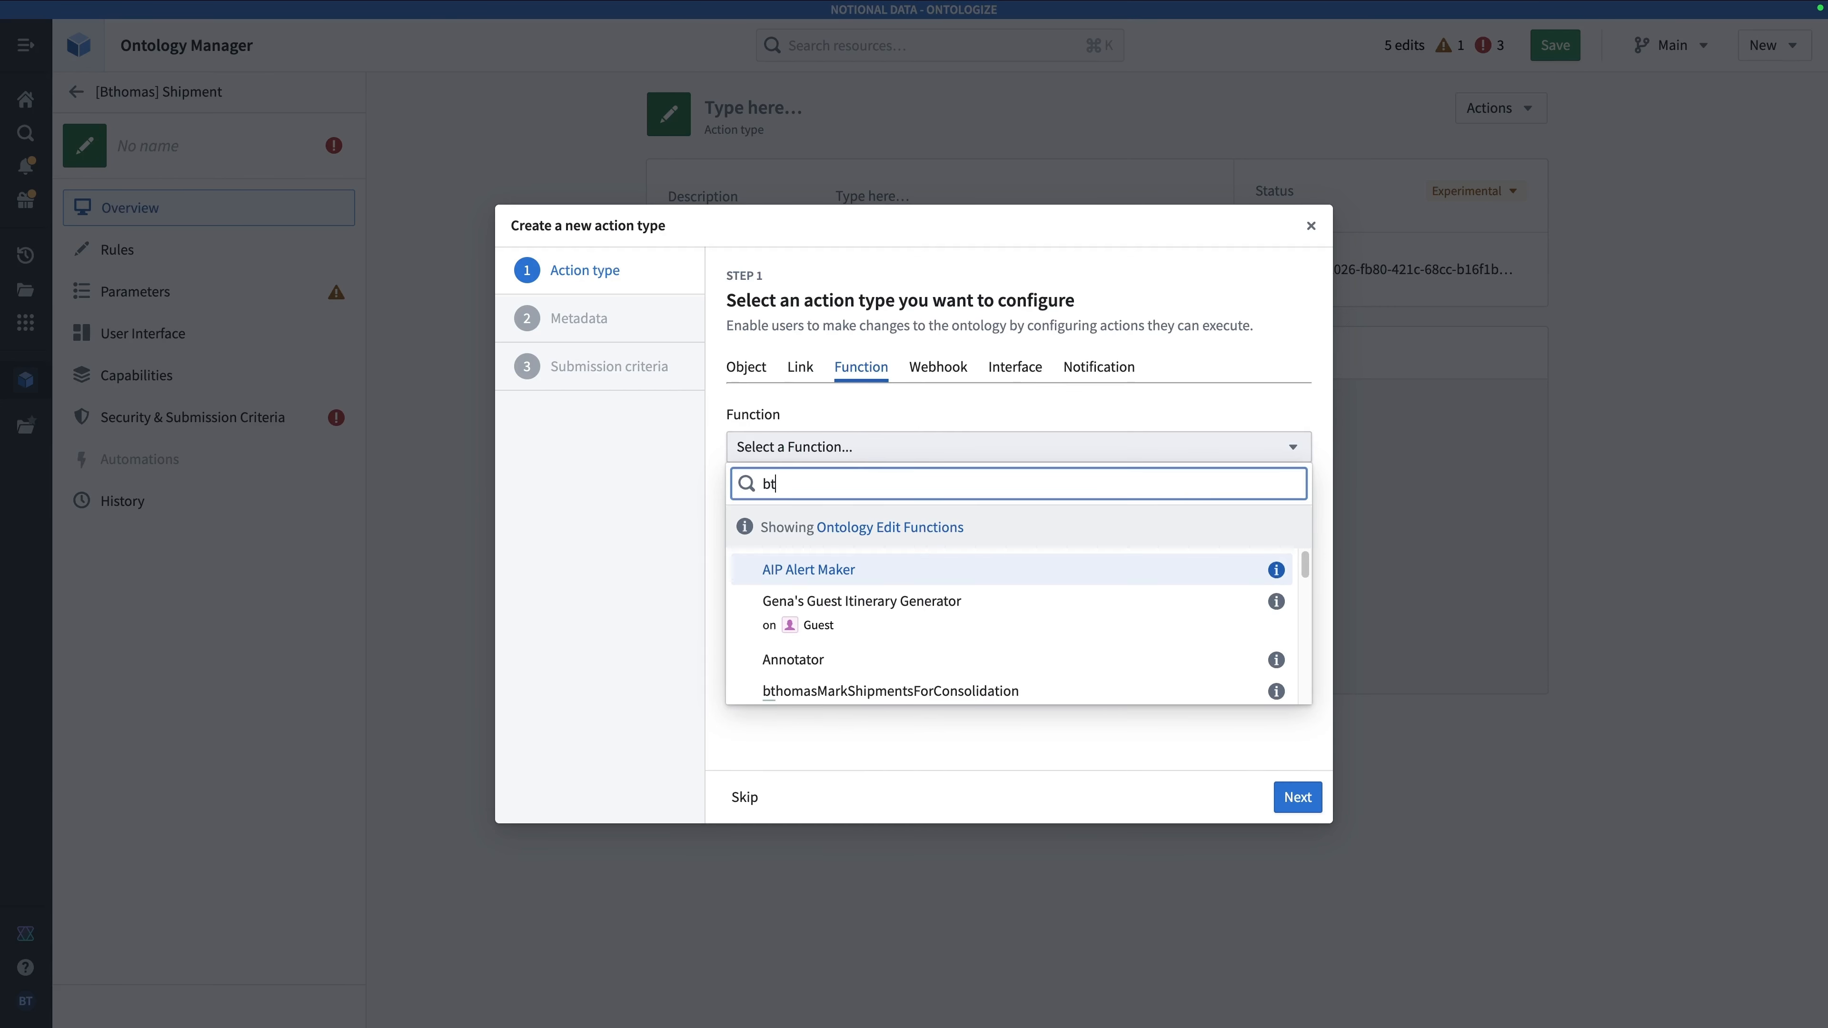
type("bthomasMark")
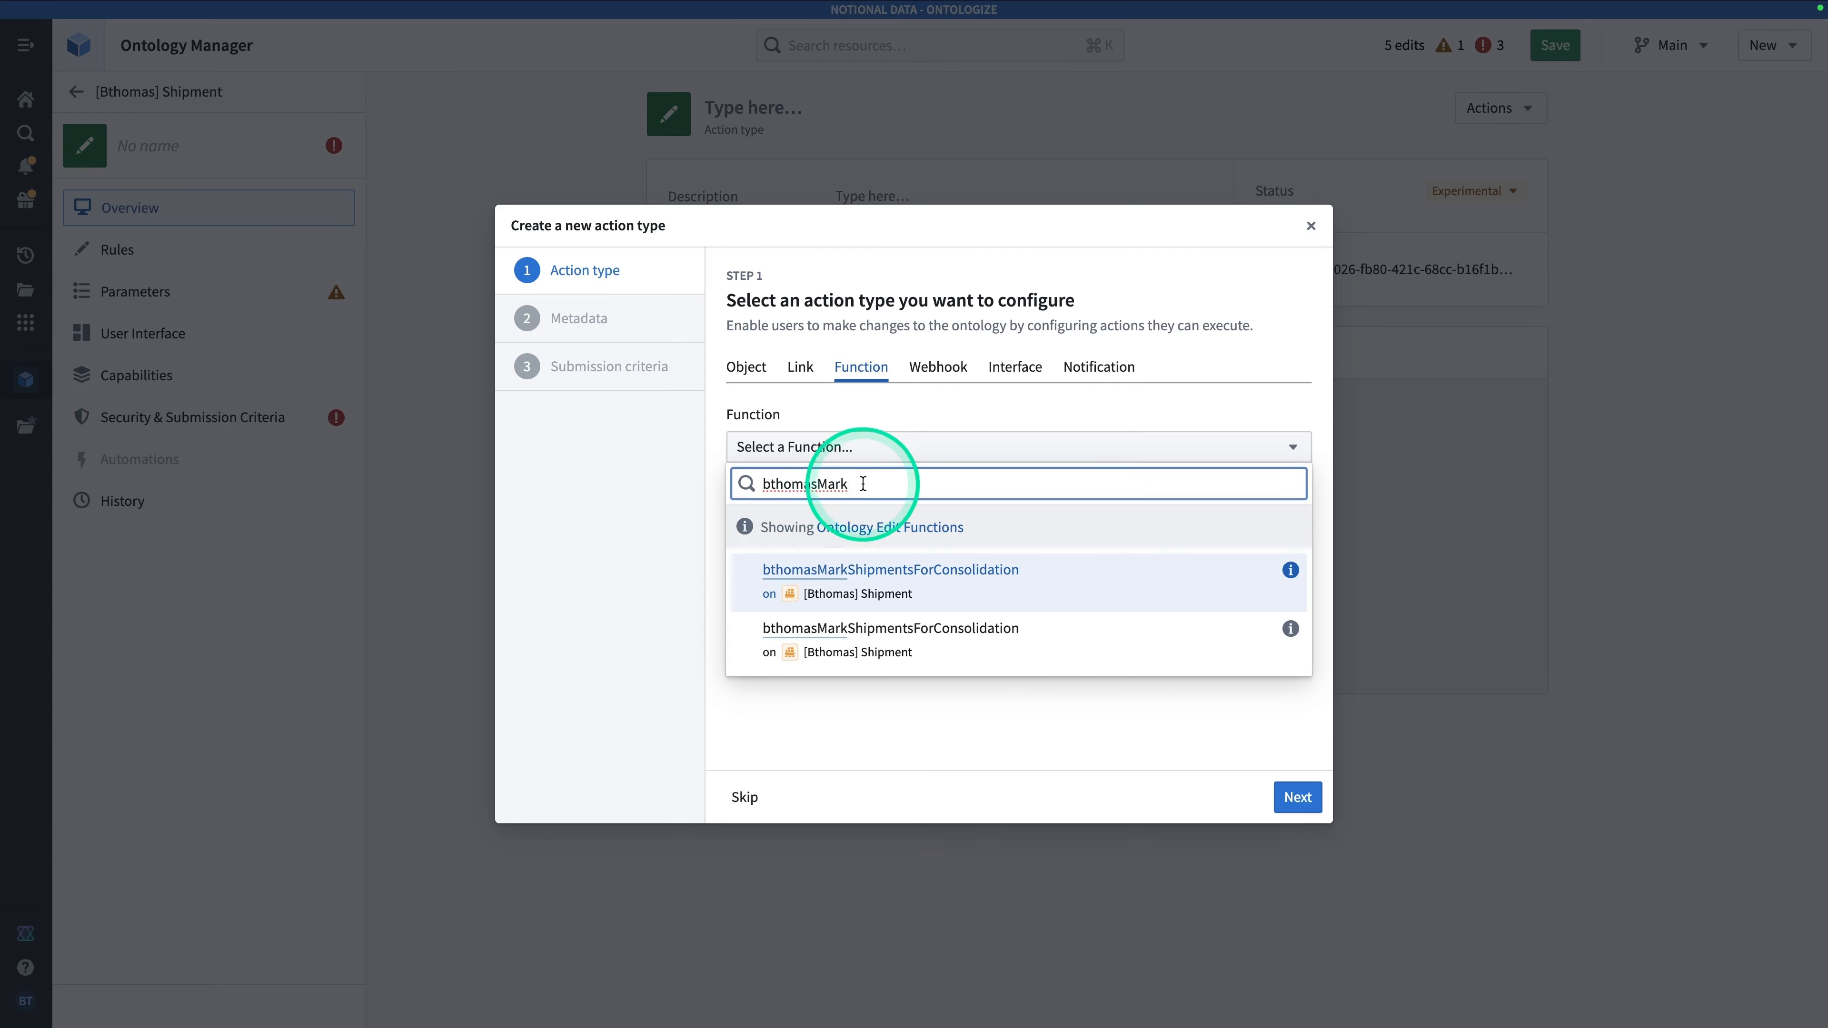
key("BackSpace")
key("BackSpace")
key("BackSpace")
key("BackSpace")
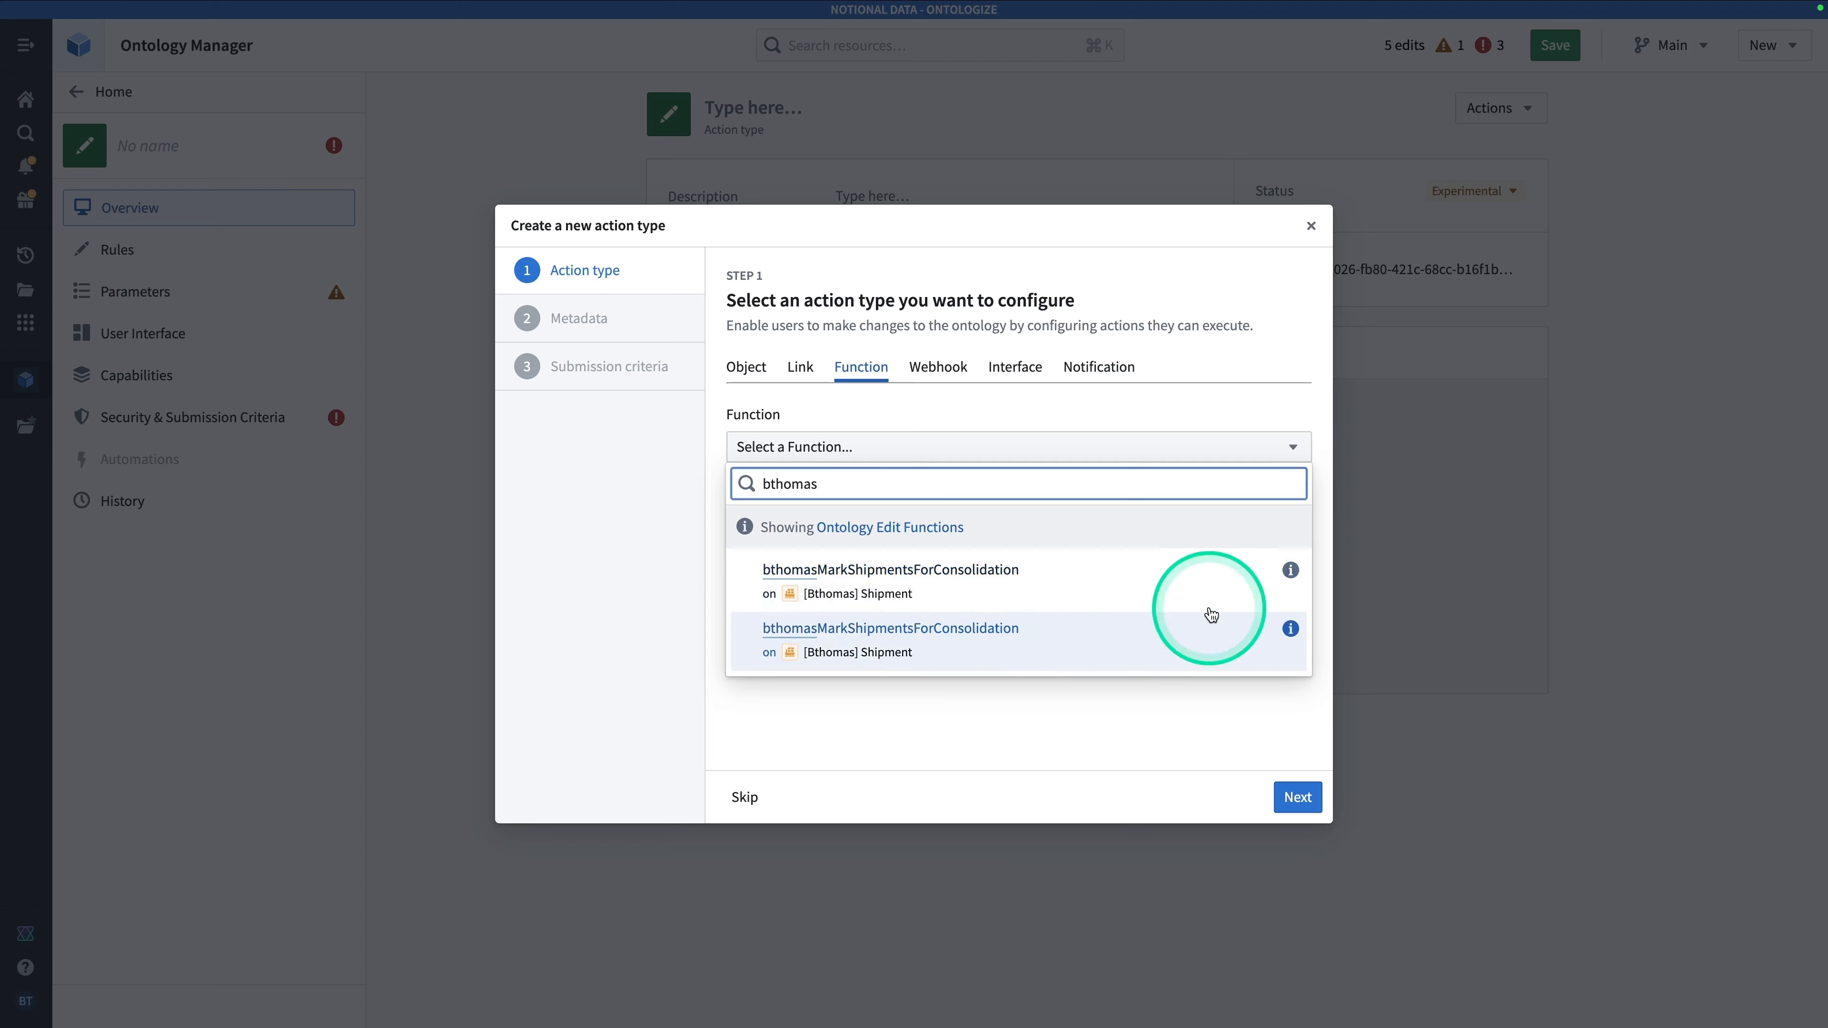
mouse_move(1291, 569)
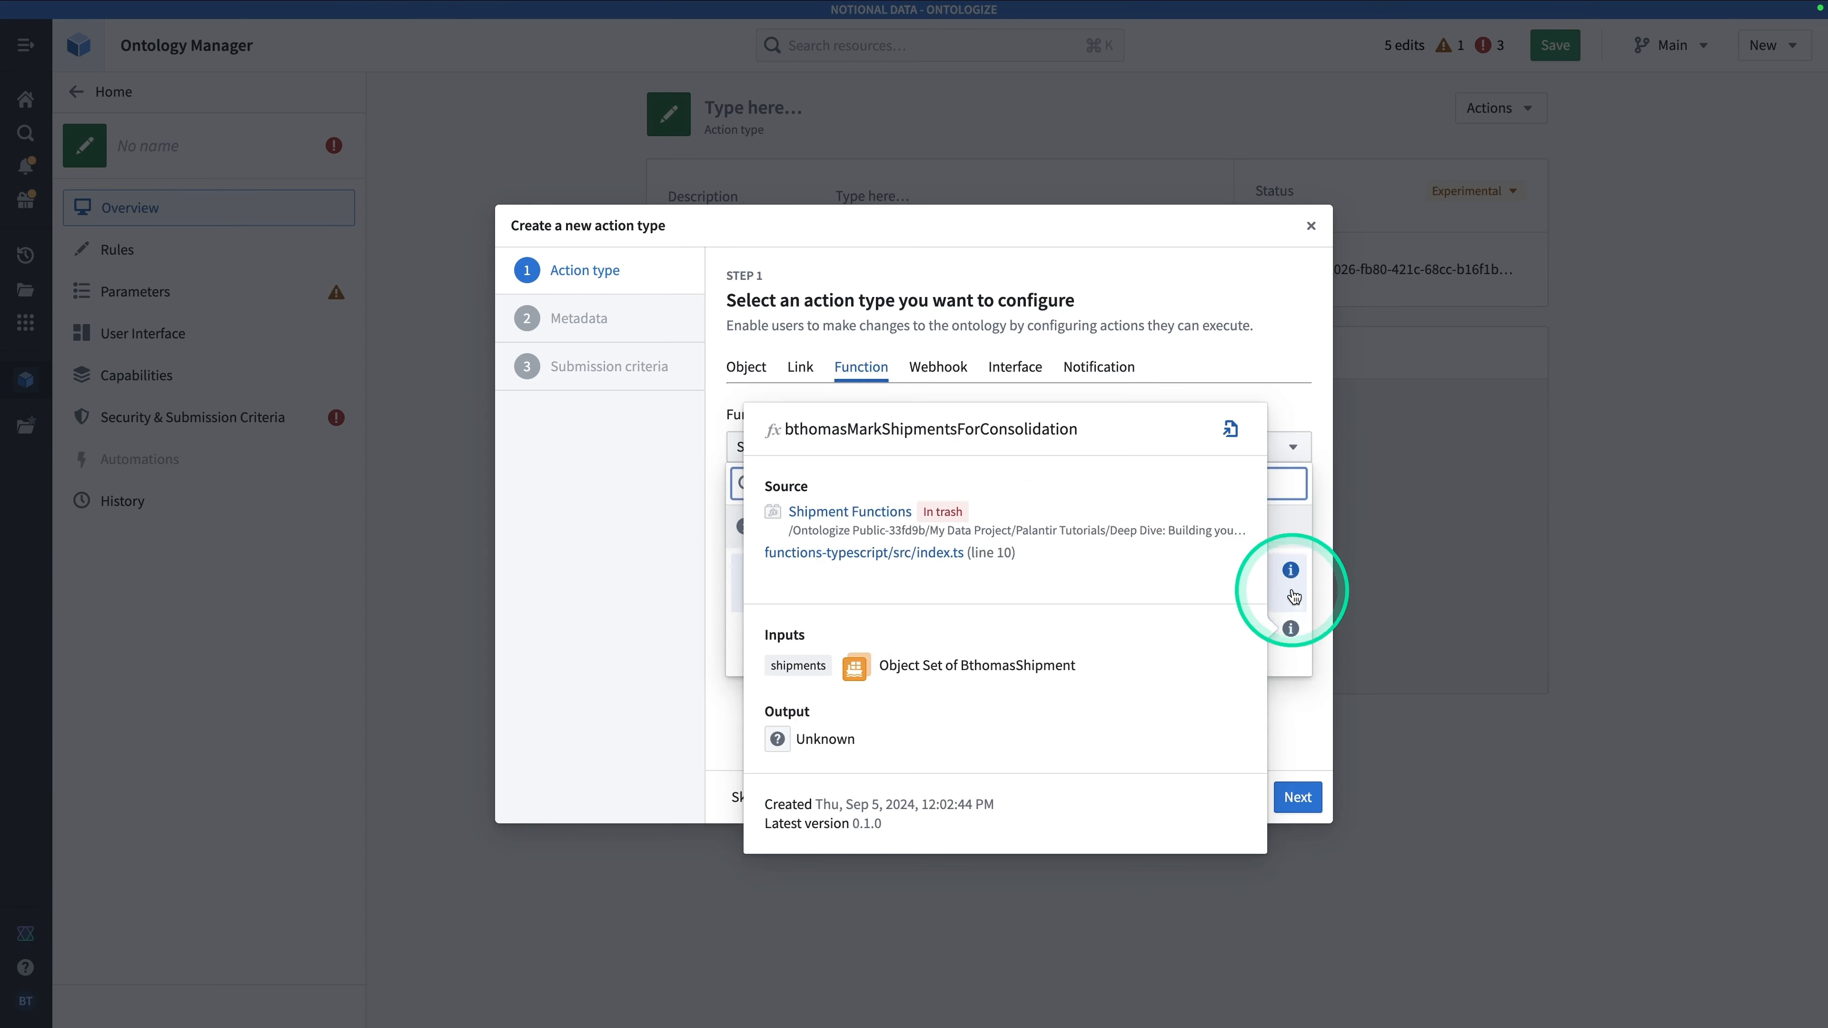
mouse_move(1290, 631)
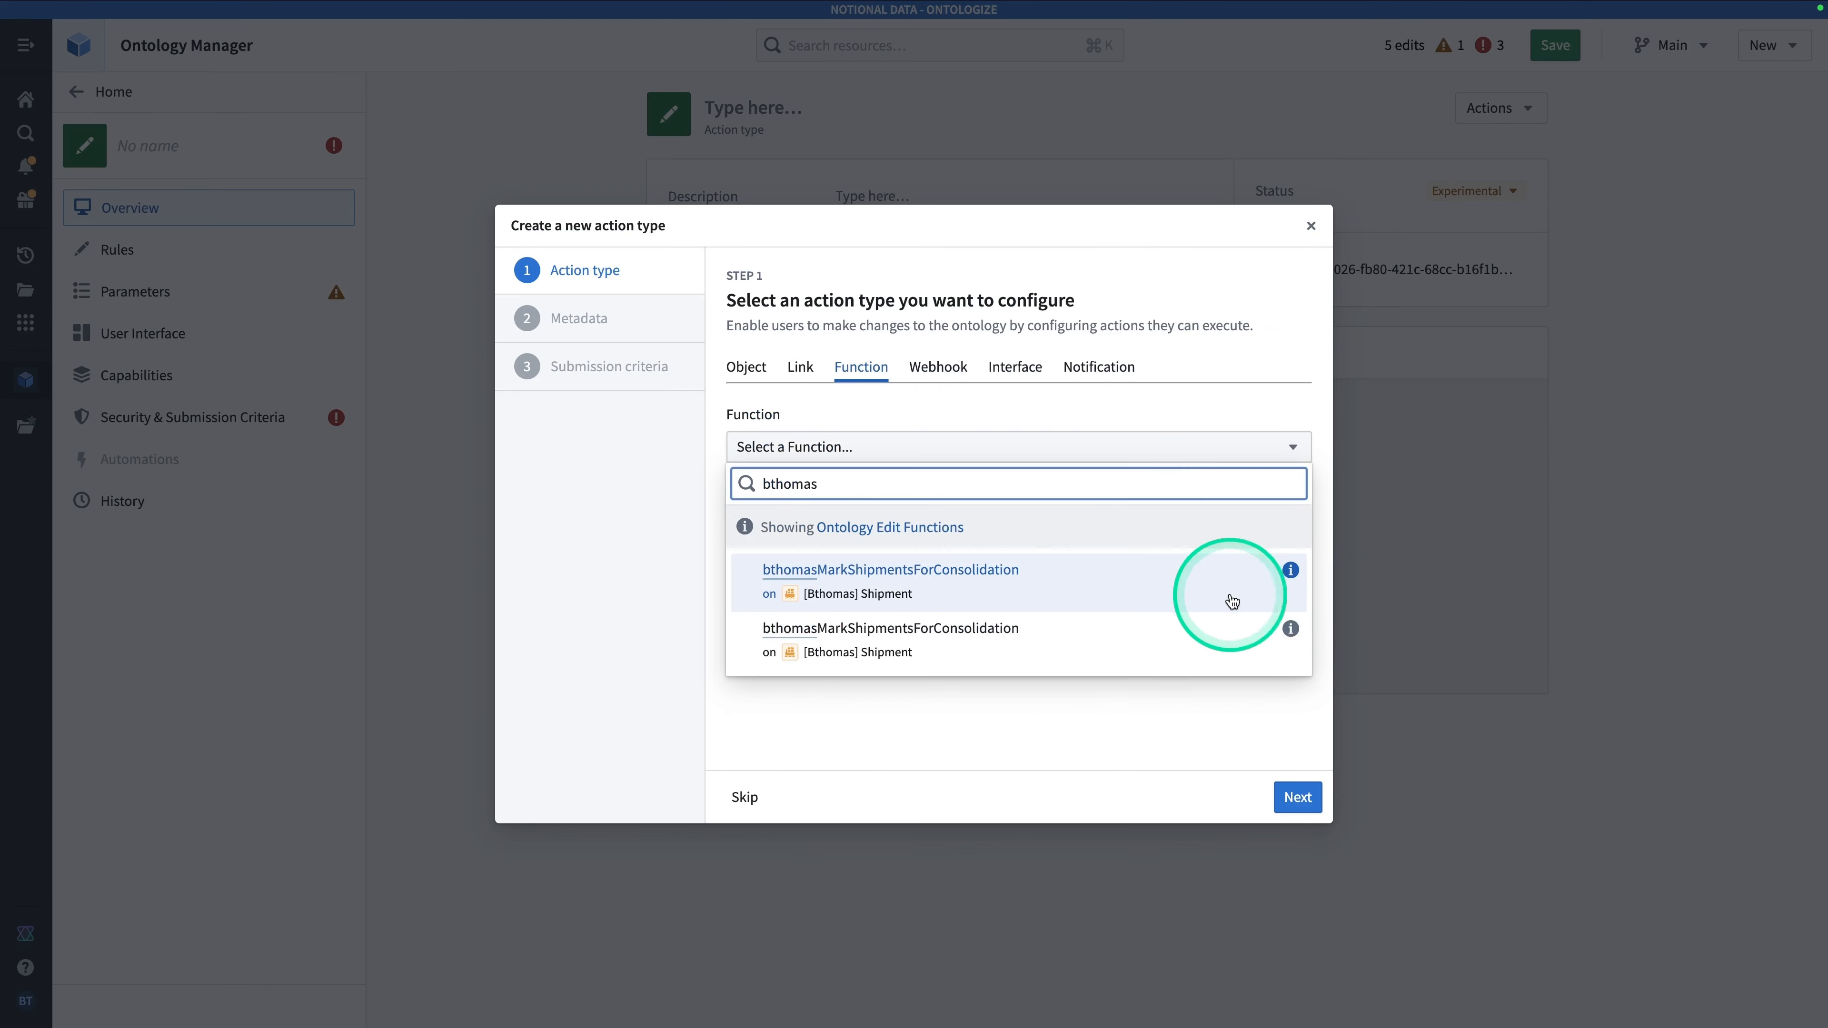
left_click(924, 581)
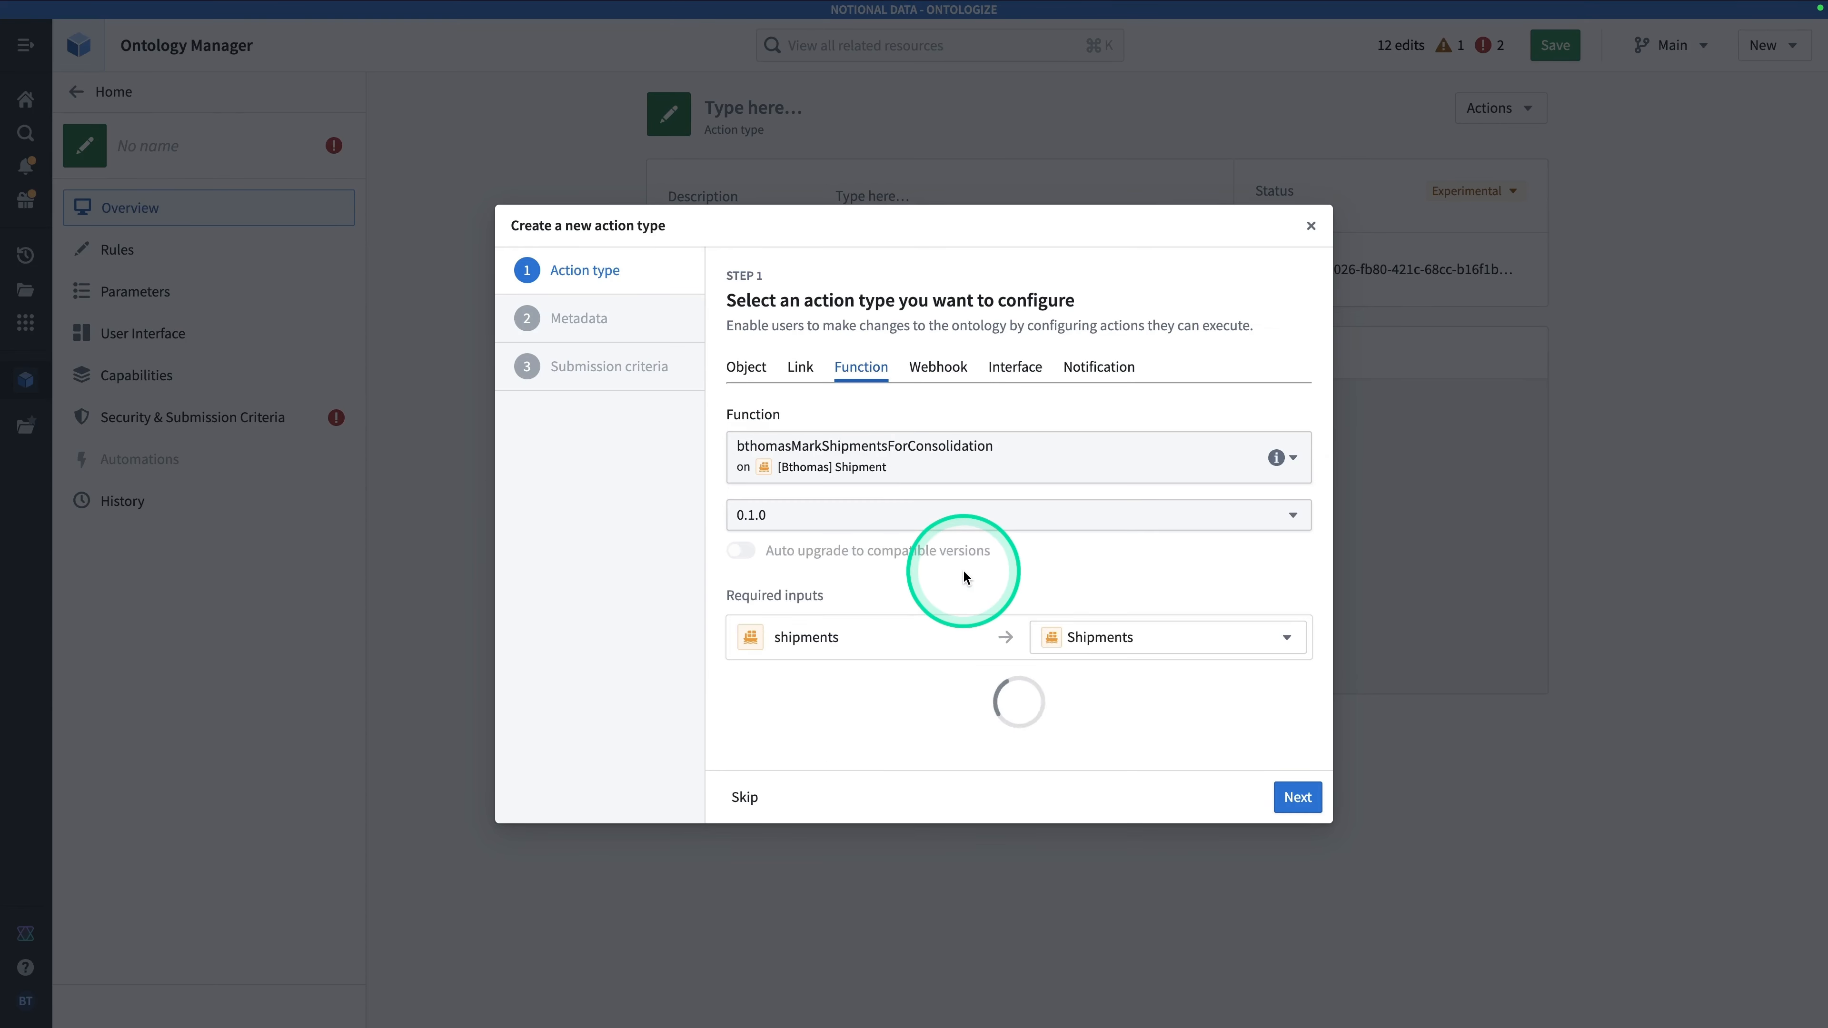
scroll(1100, 557, "down", 3)
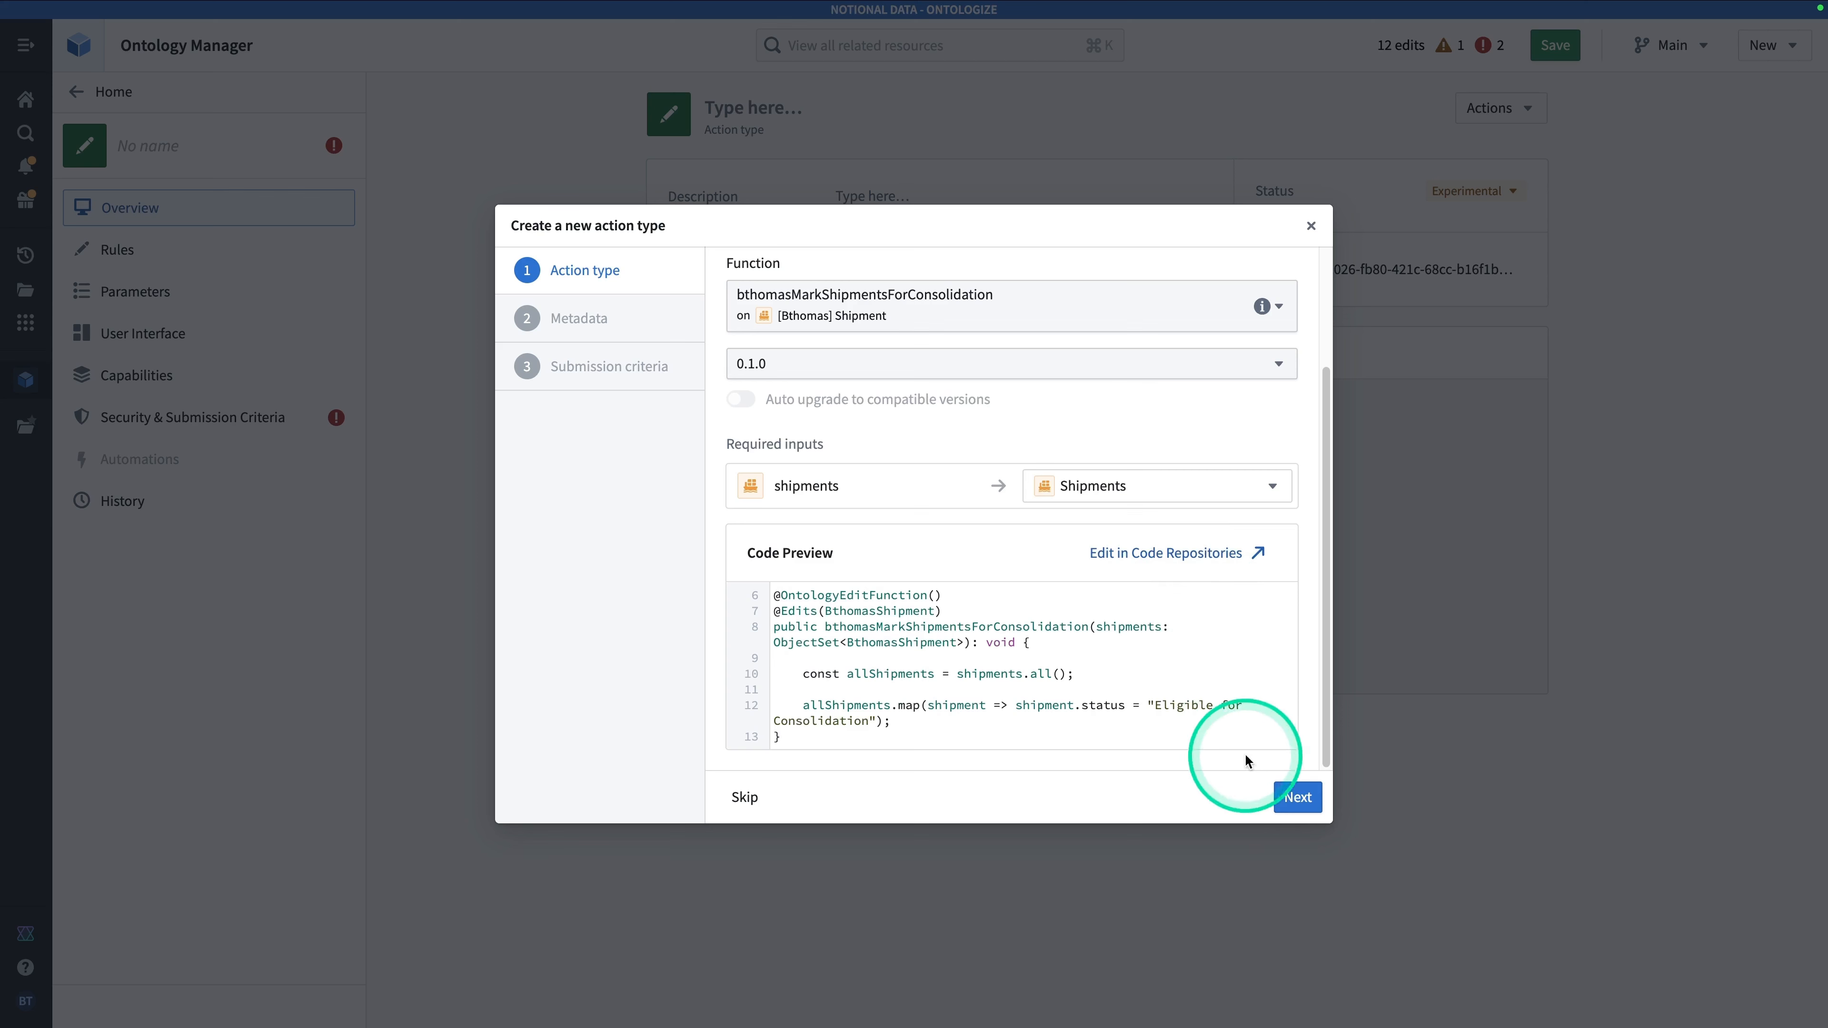
left_click(1296, 798)
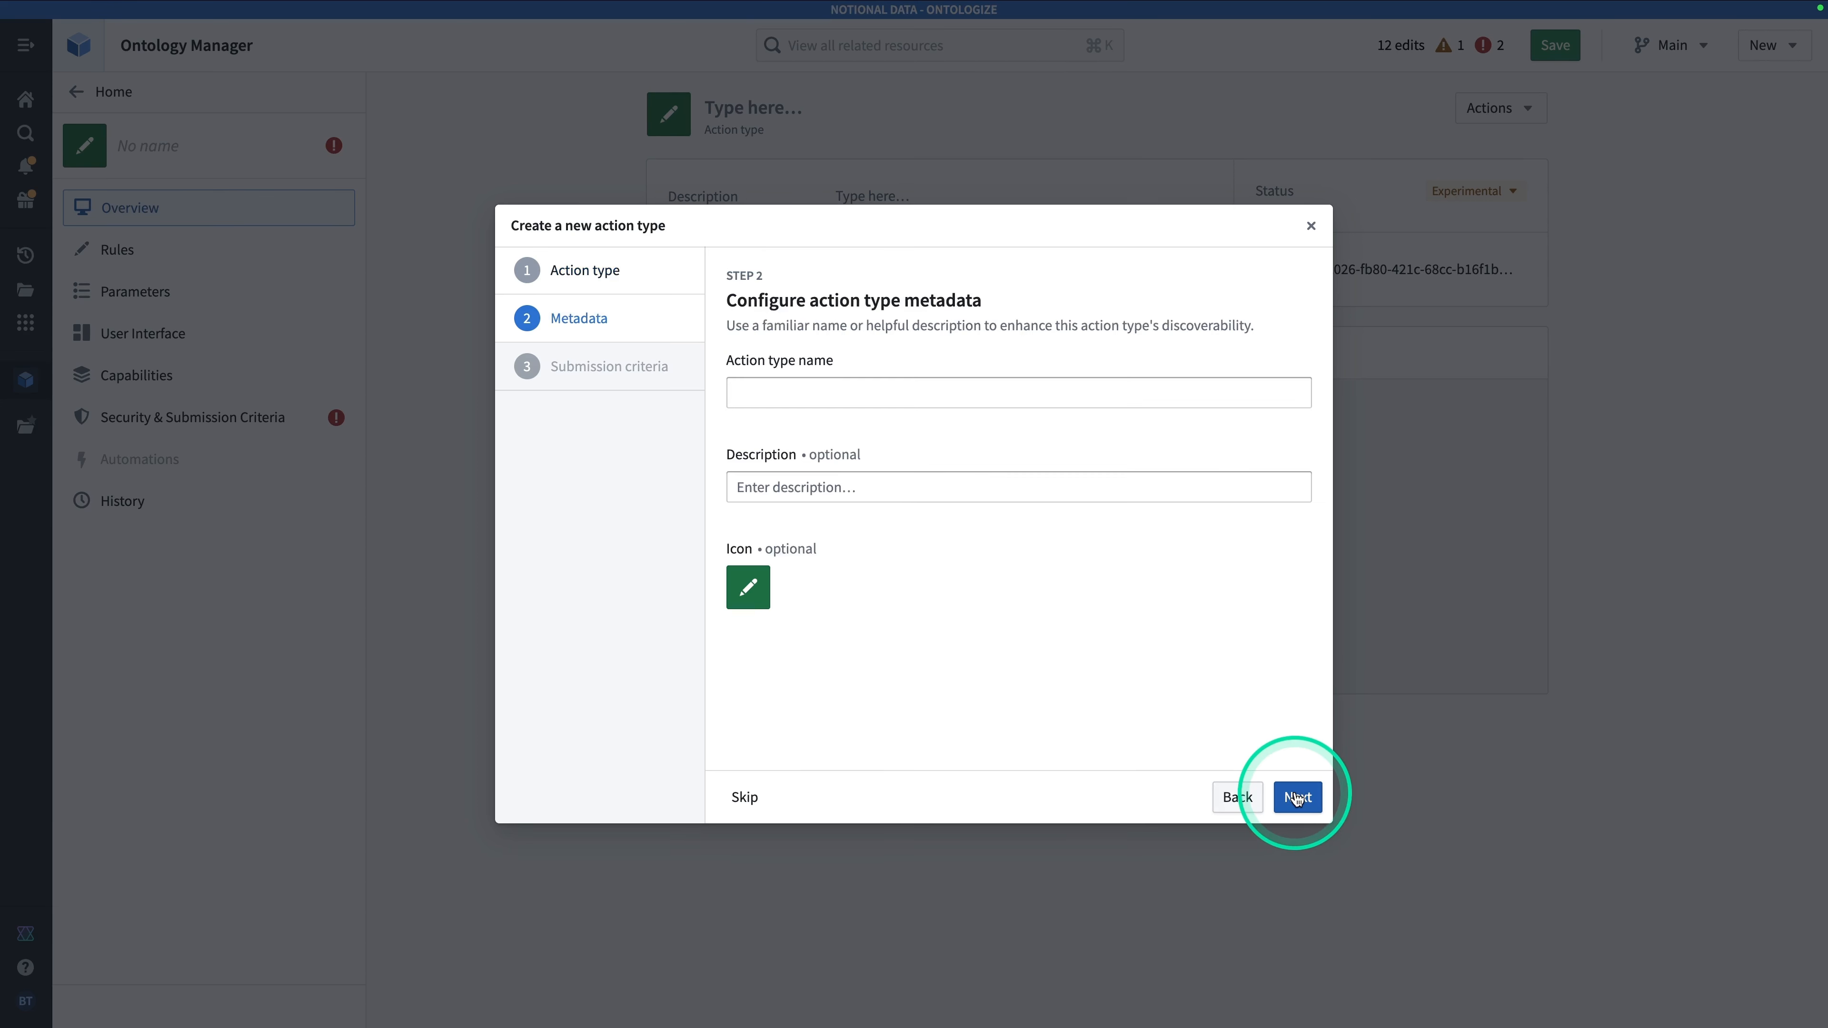
Name the action type "Mark Multiple Shipments for Consolidation" with the bracketed username prefix, correcting the spelling of Multiple.
left_click(772, 394)
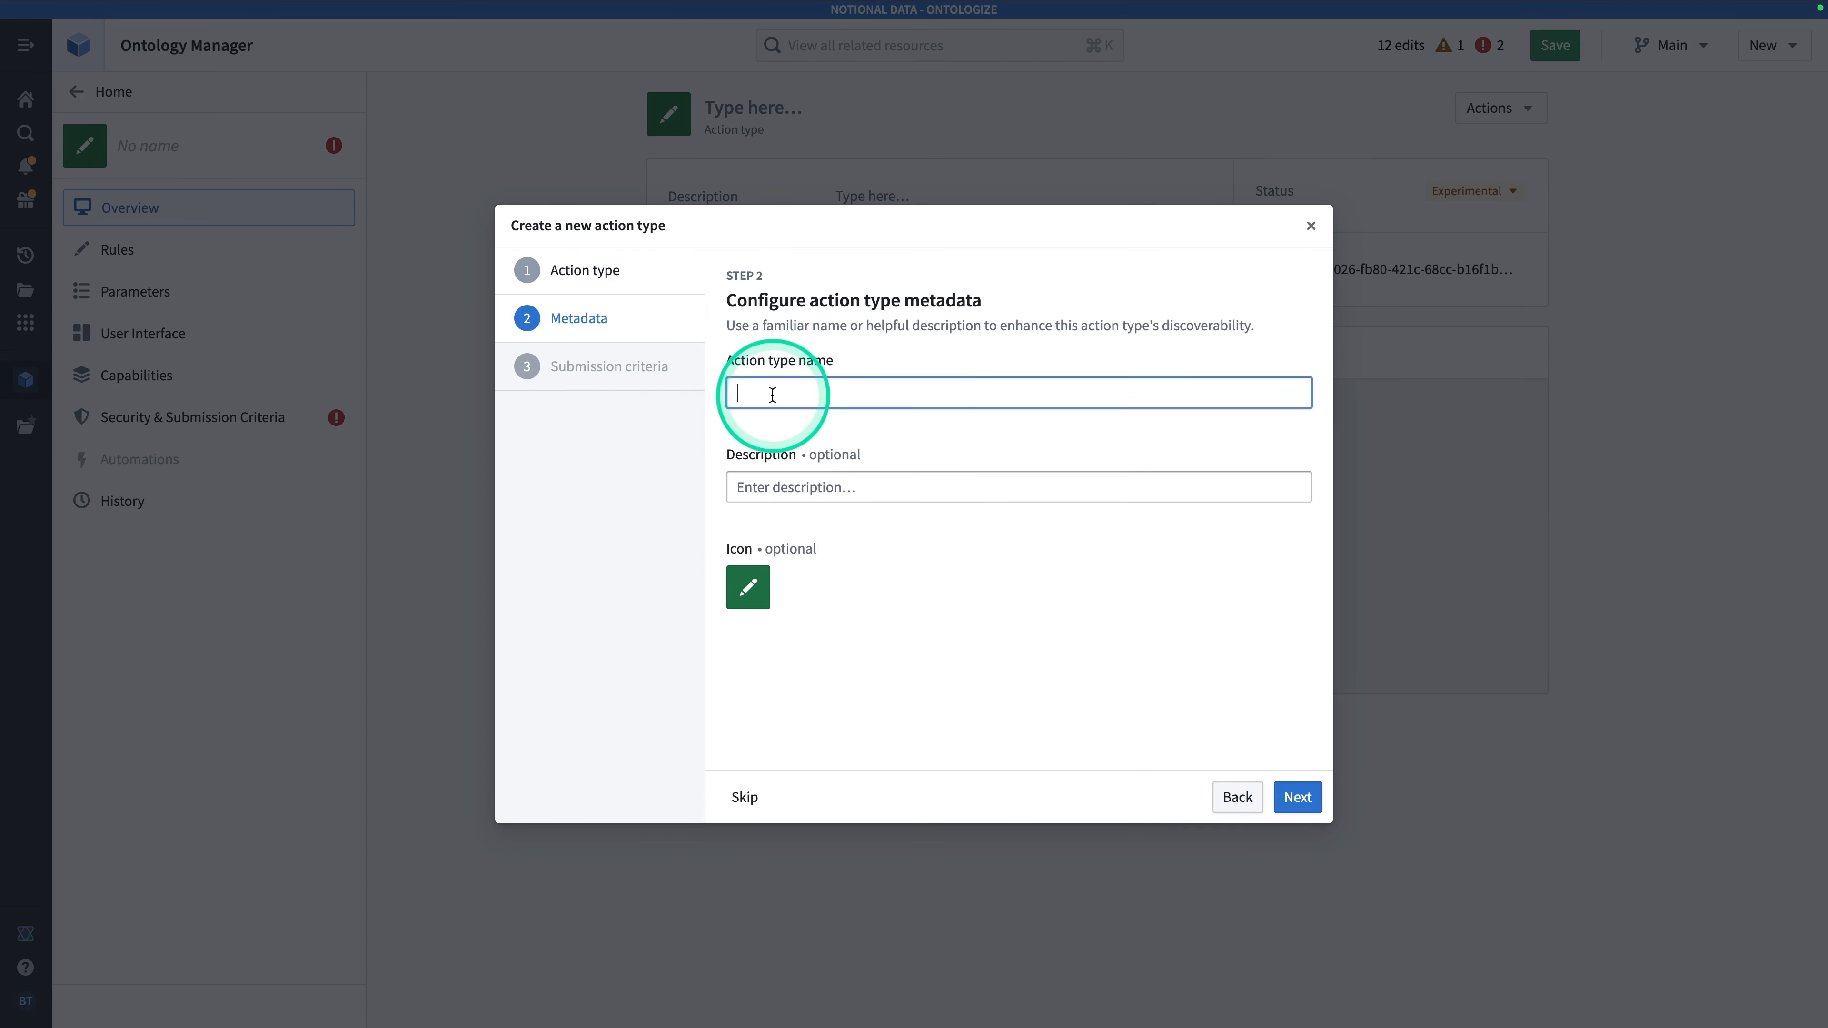
type("mas")
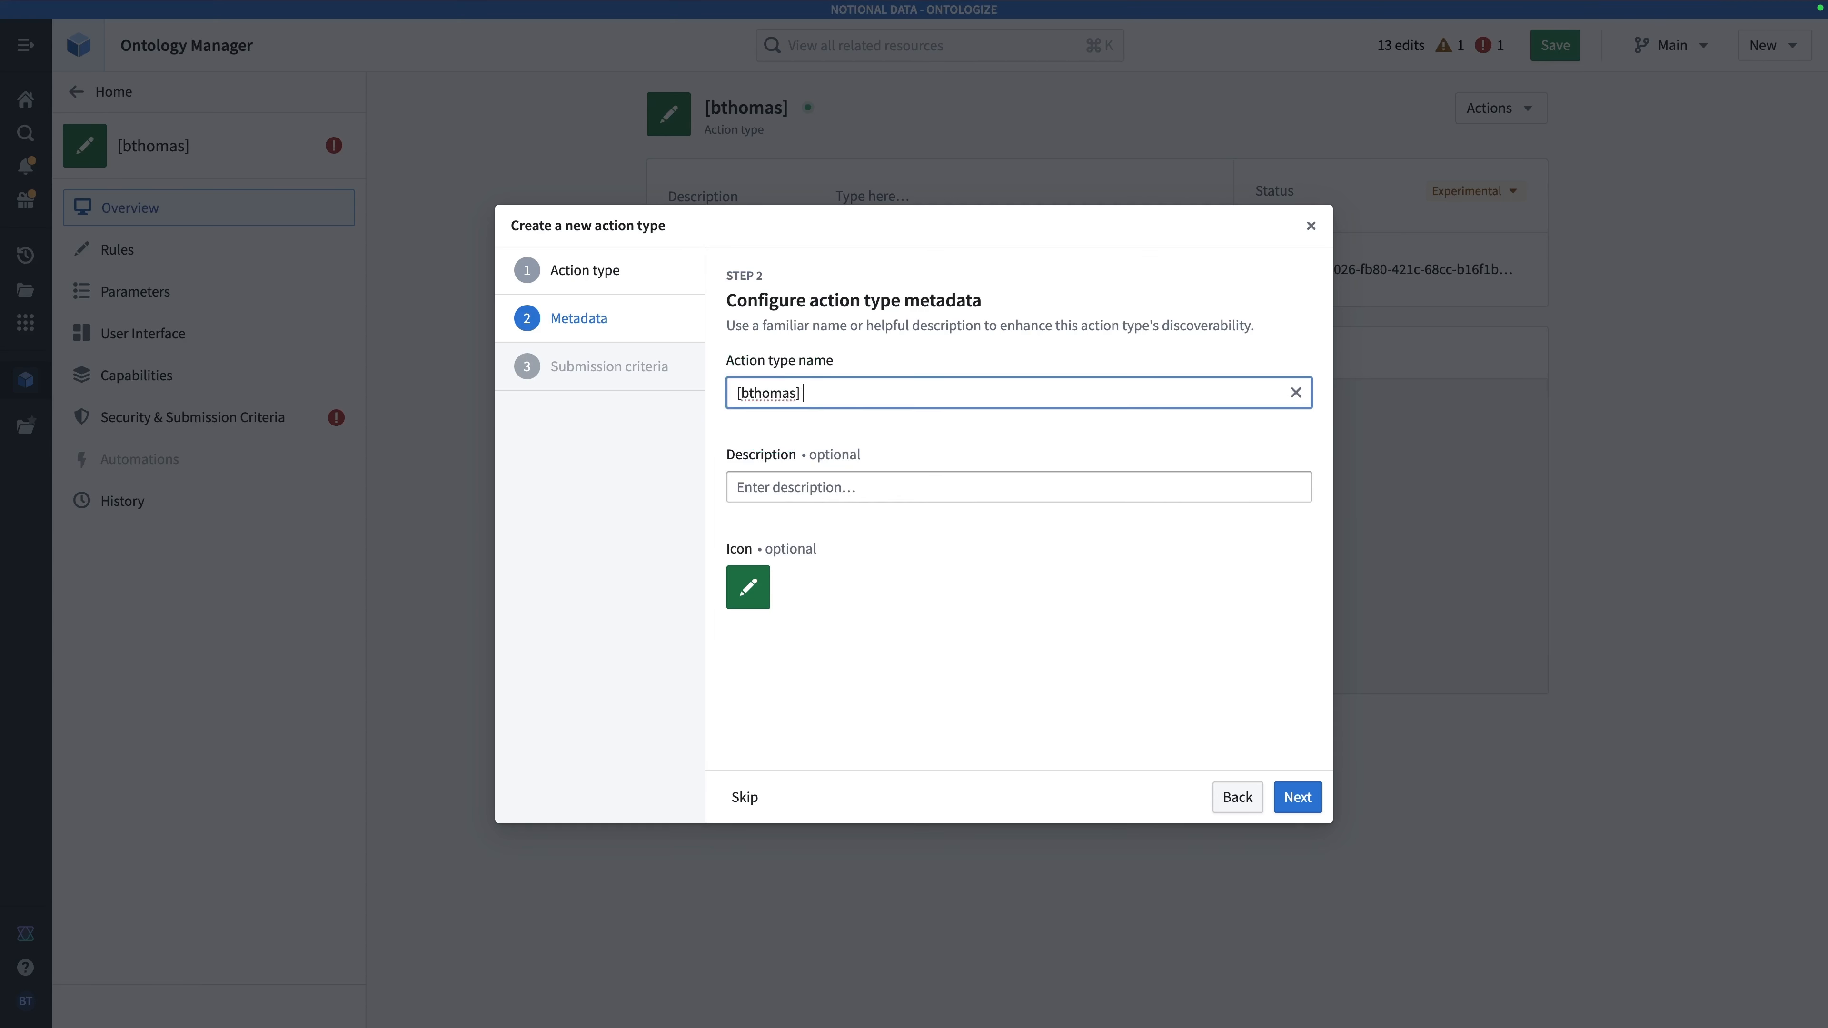
type("] Mark Mul")
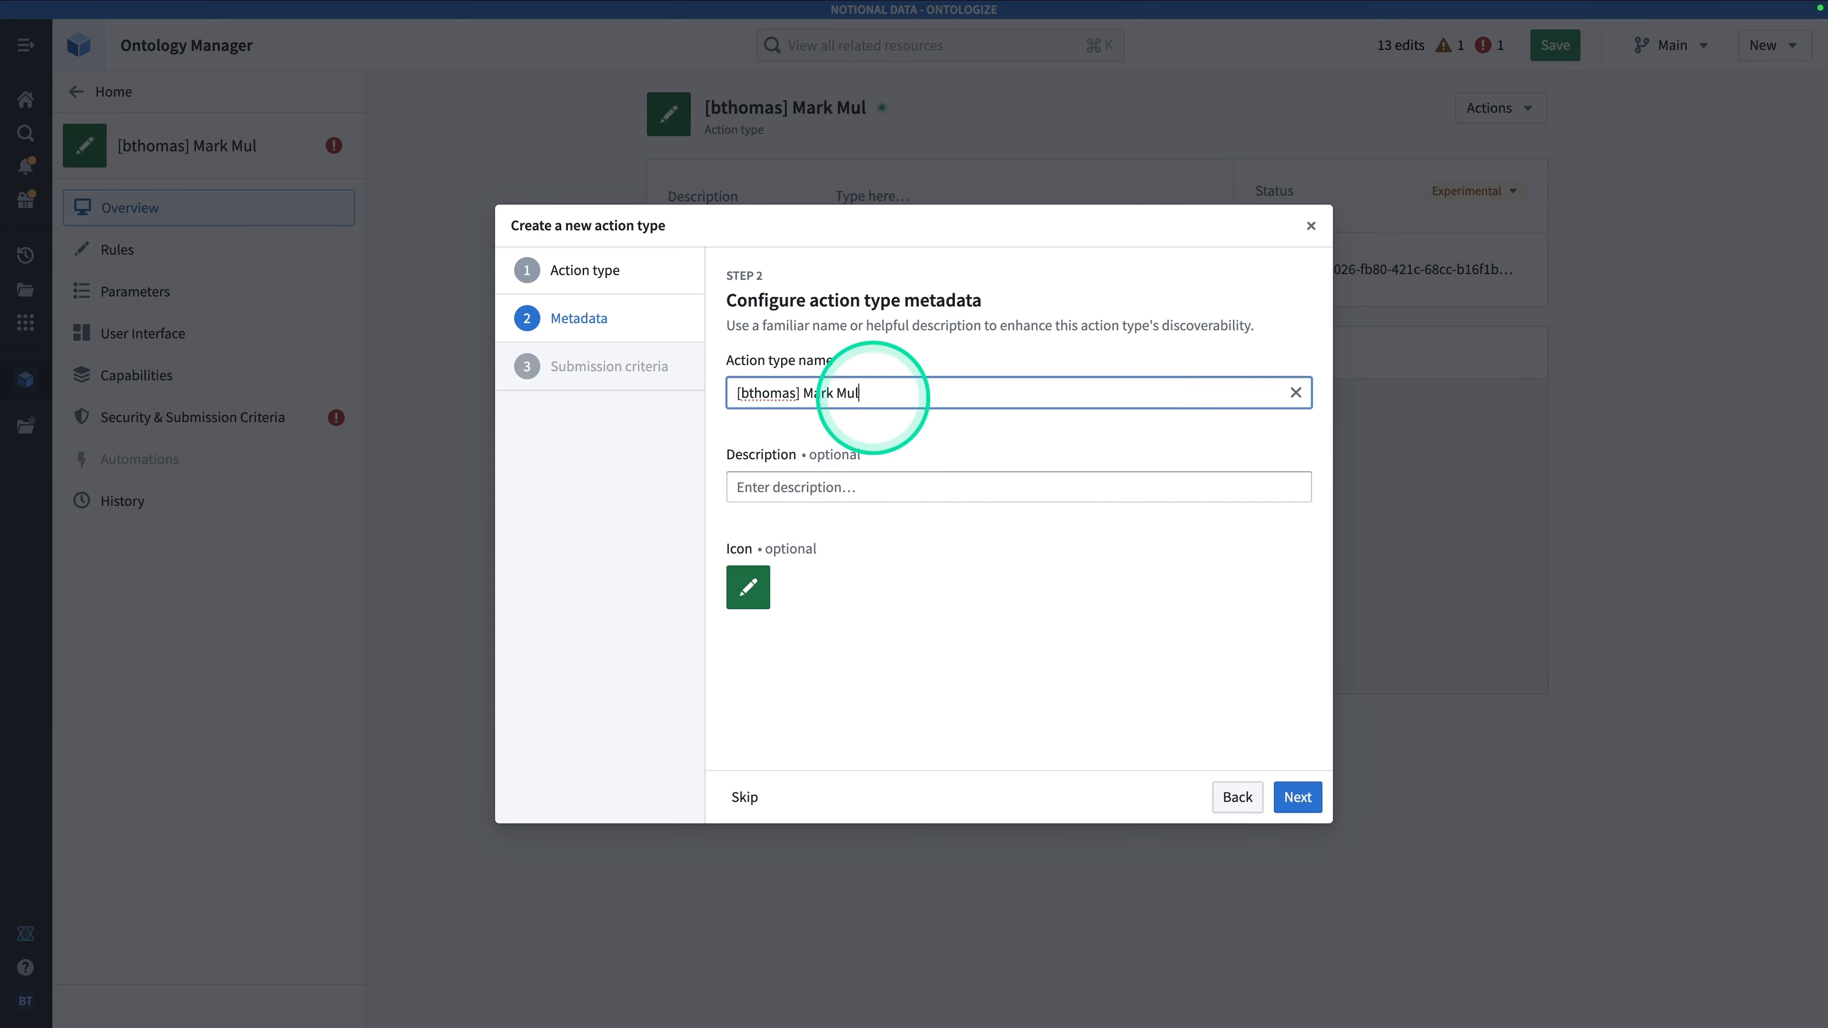
type("eiple Shipments for Consolidation")
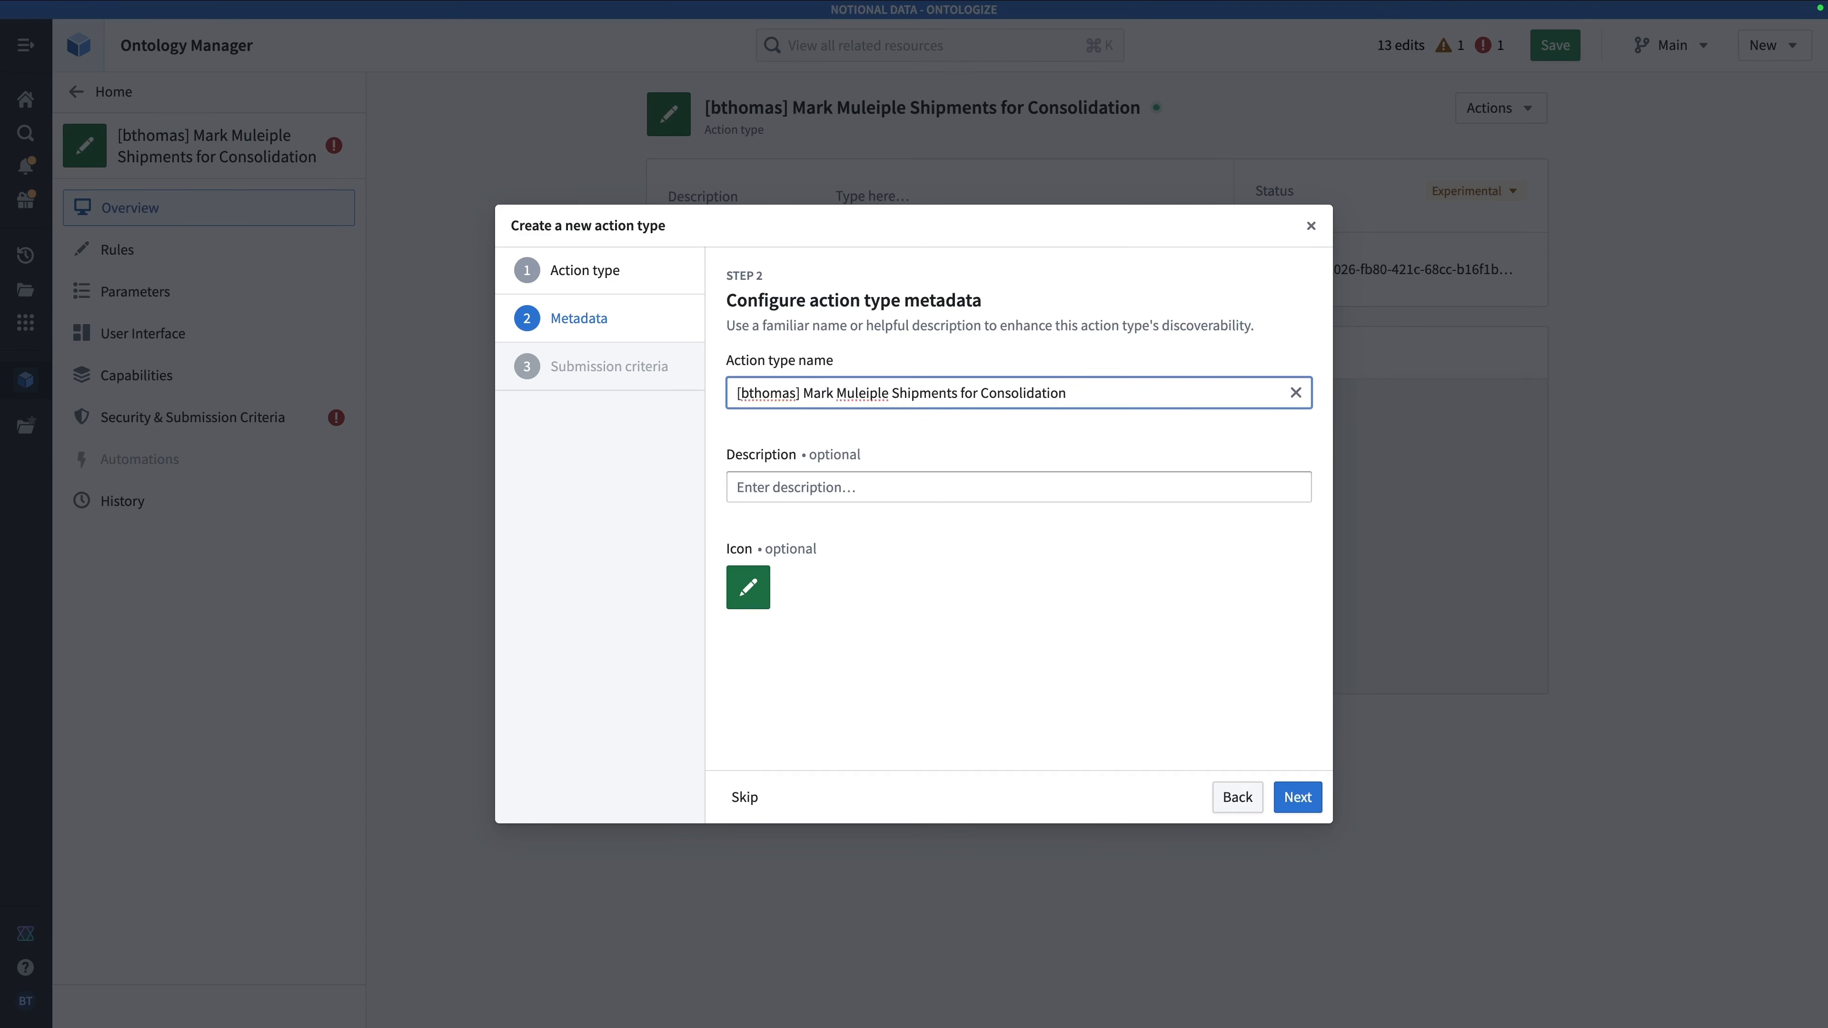
right_click(871, 389)
left_click(892, 405)
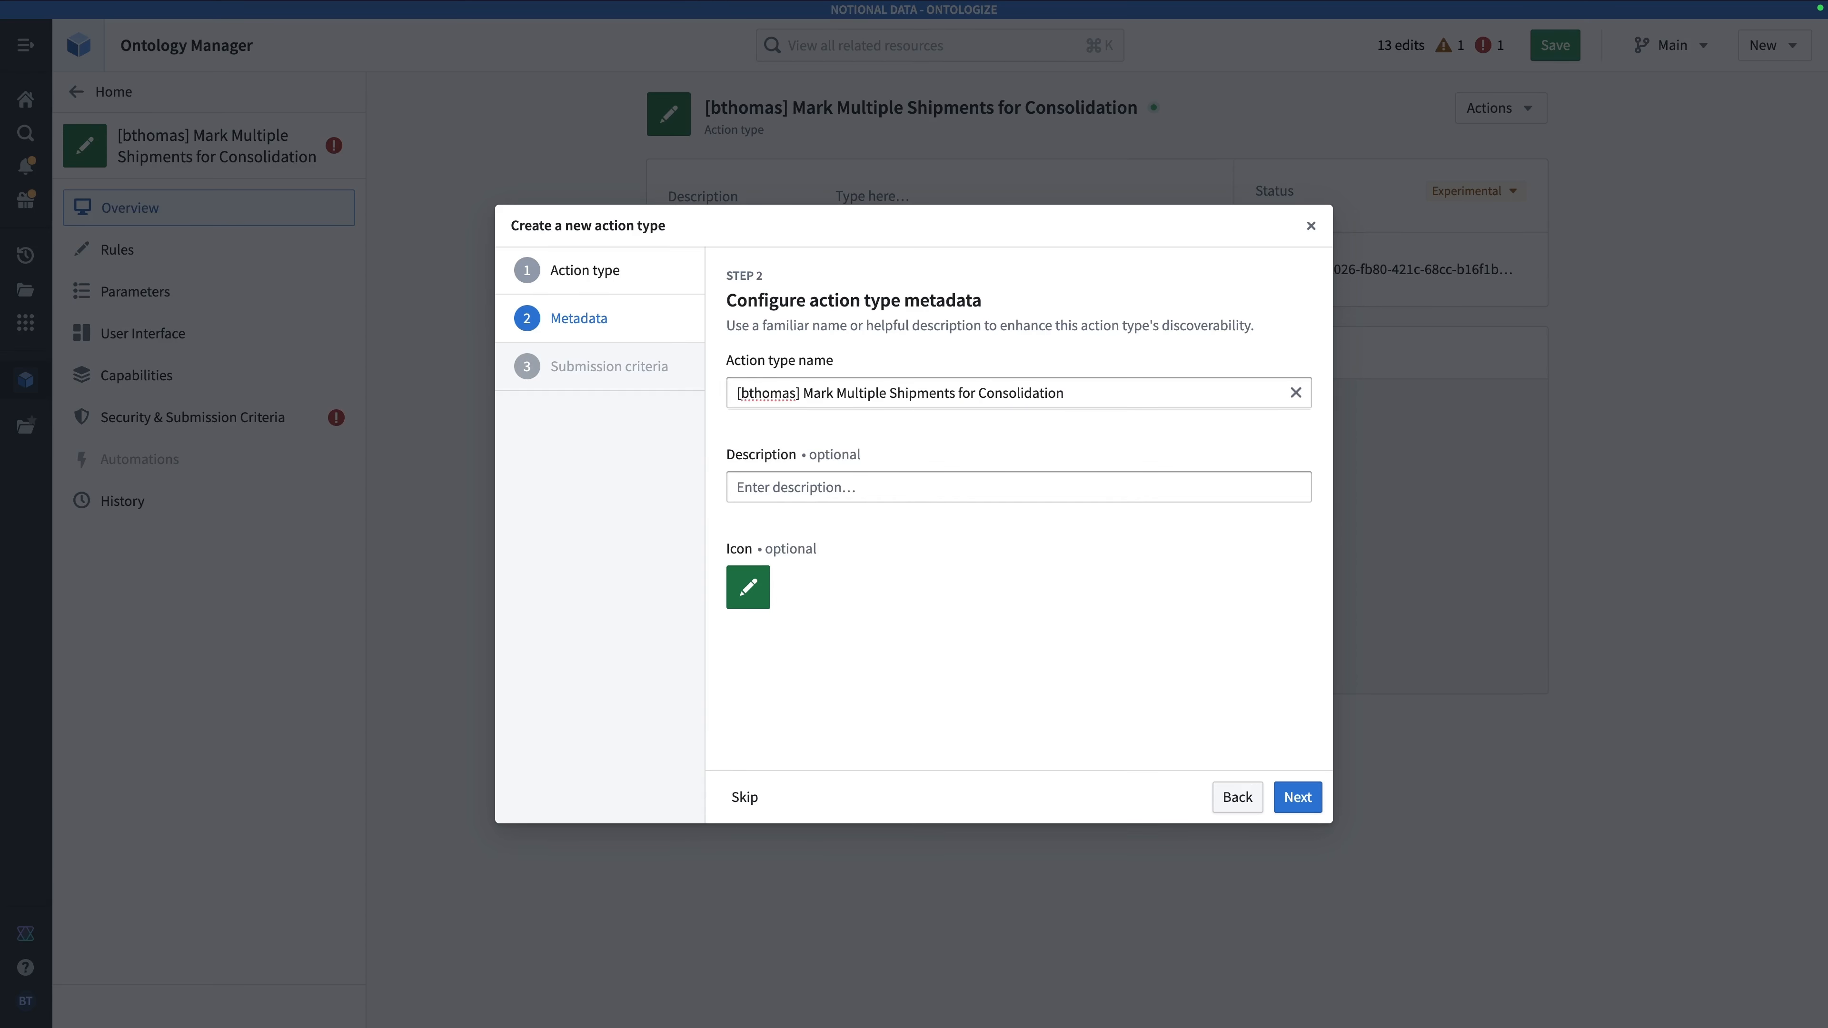
Describe the action type as "Sets Status of the shipments to "Eligible for Consolidation"" and continue to the submission criteria.
left_click(810, 487)
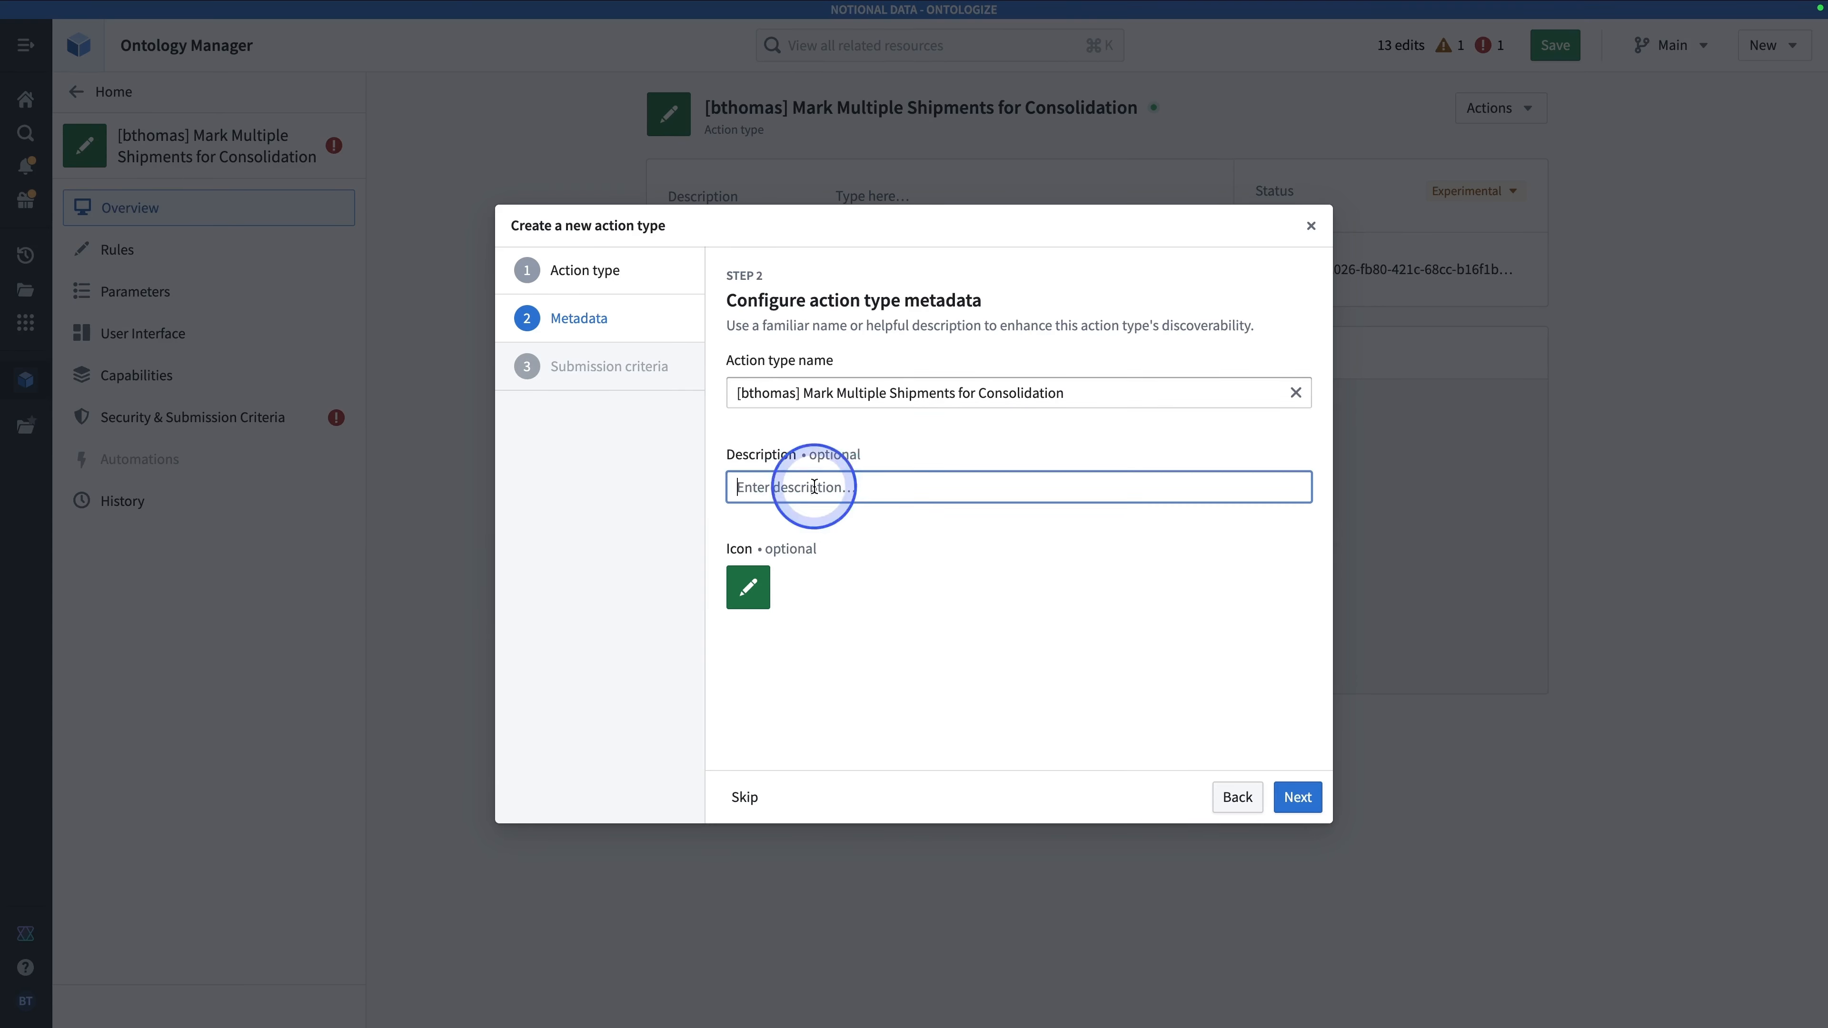
type("Sets Status of the shipments to \"Eligible for Consolidation\"")
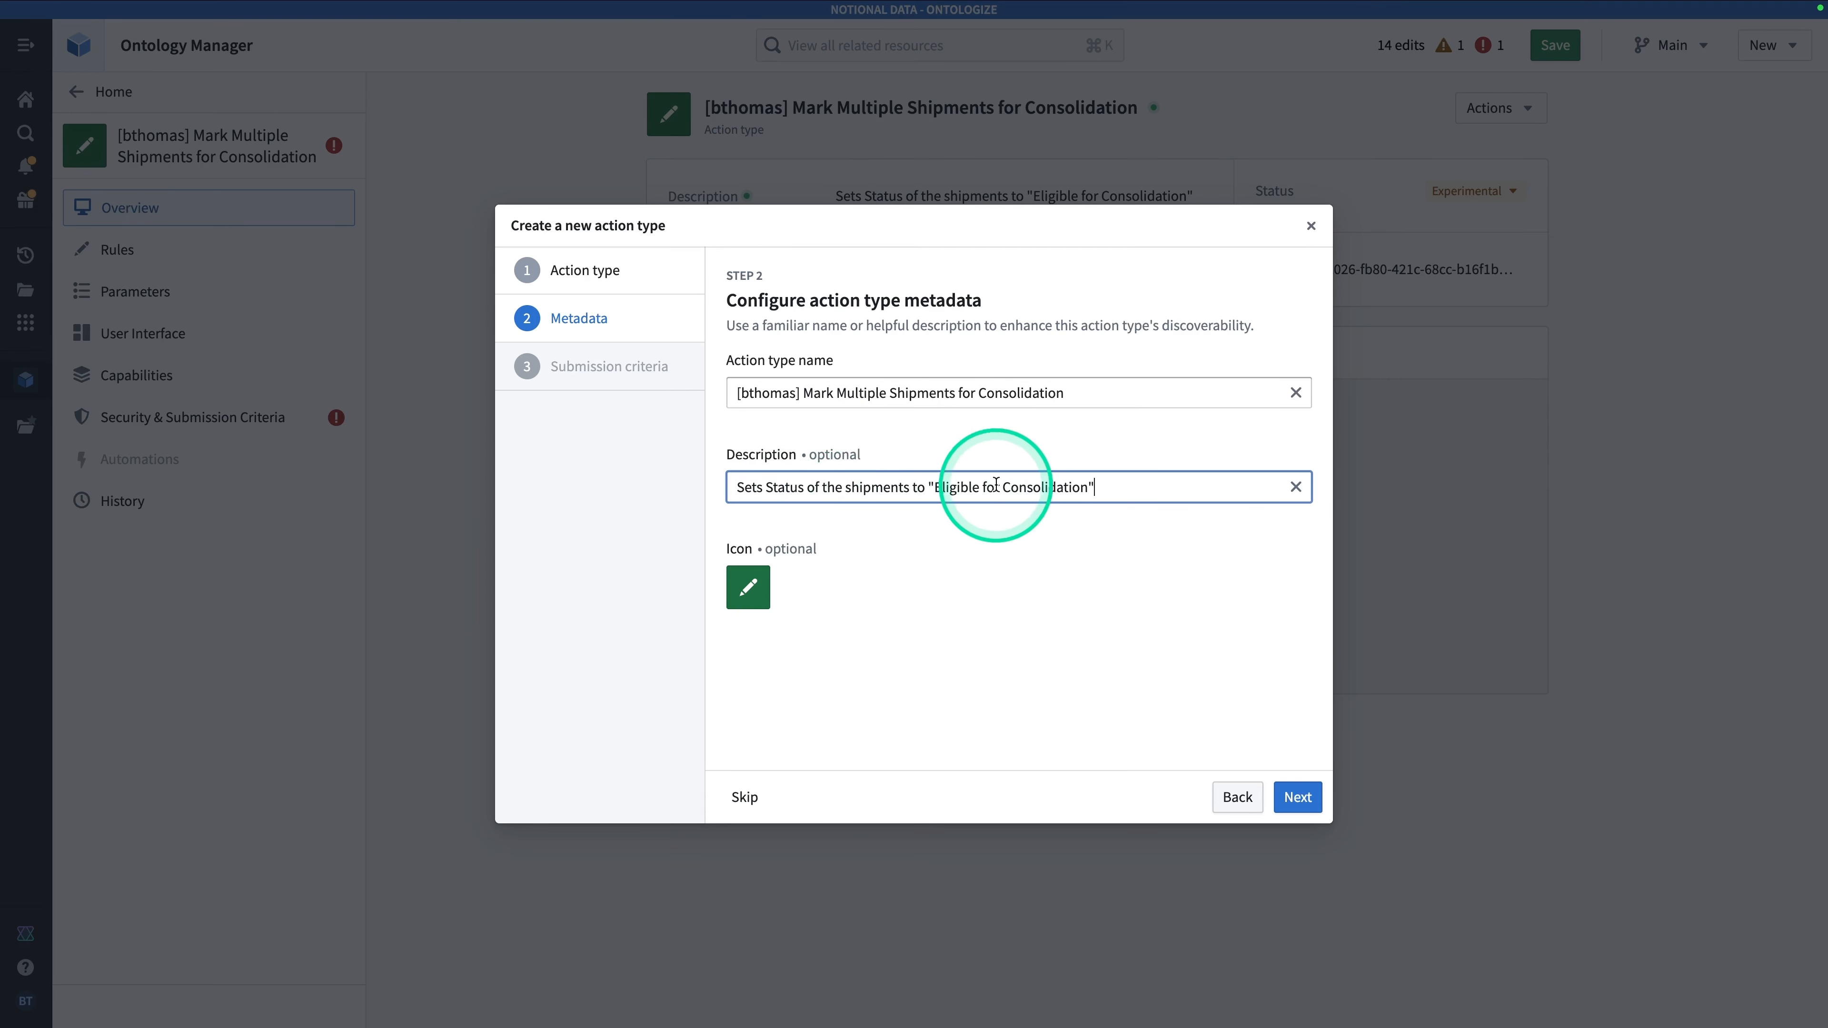
left_click(1298, 798)
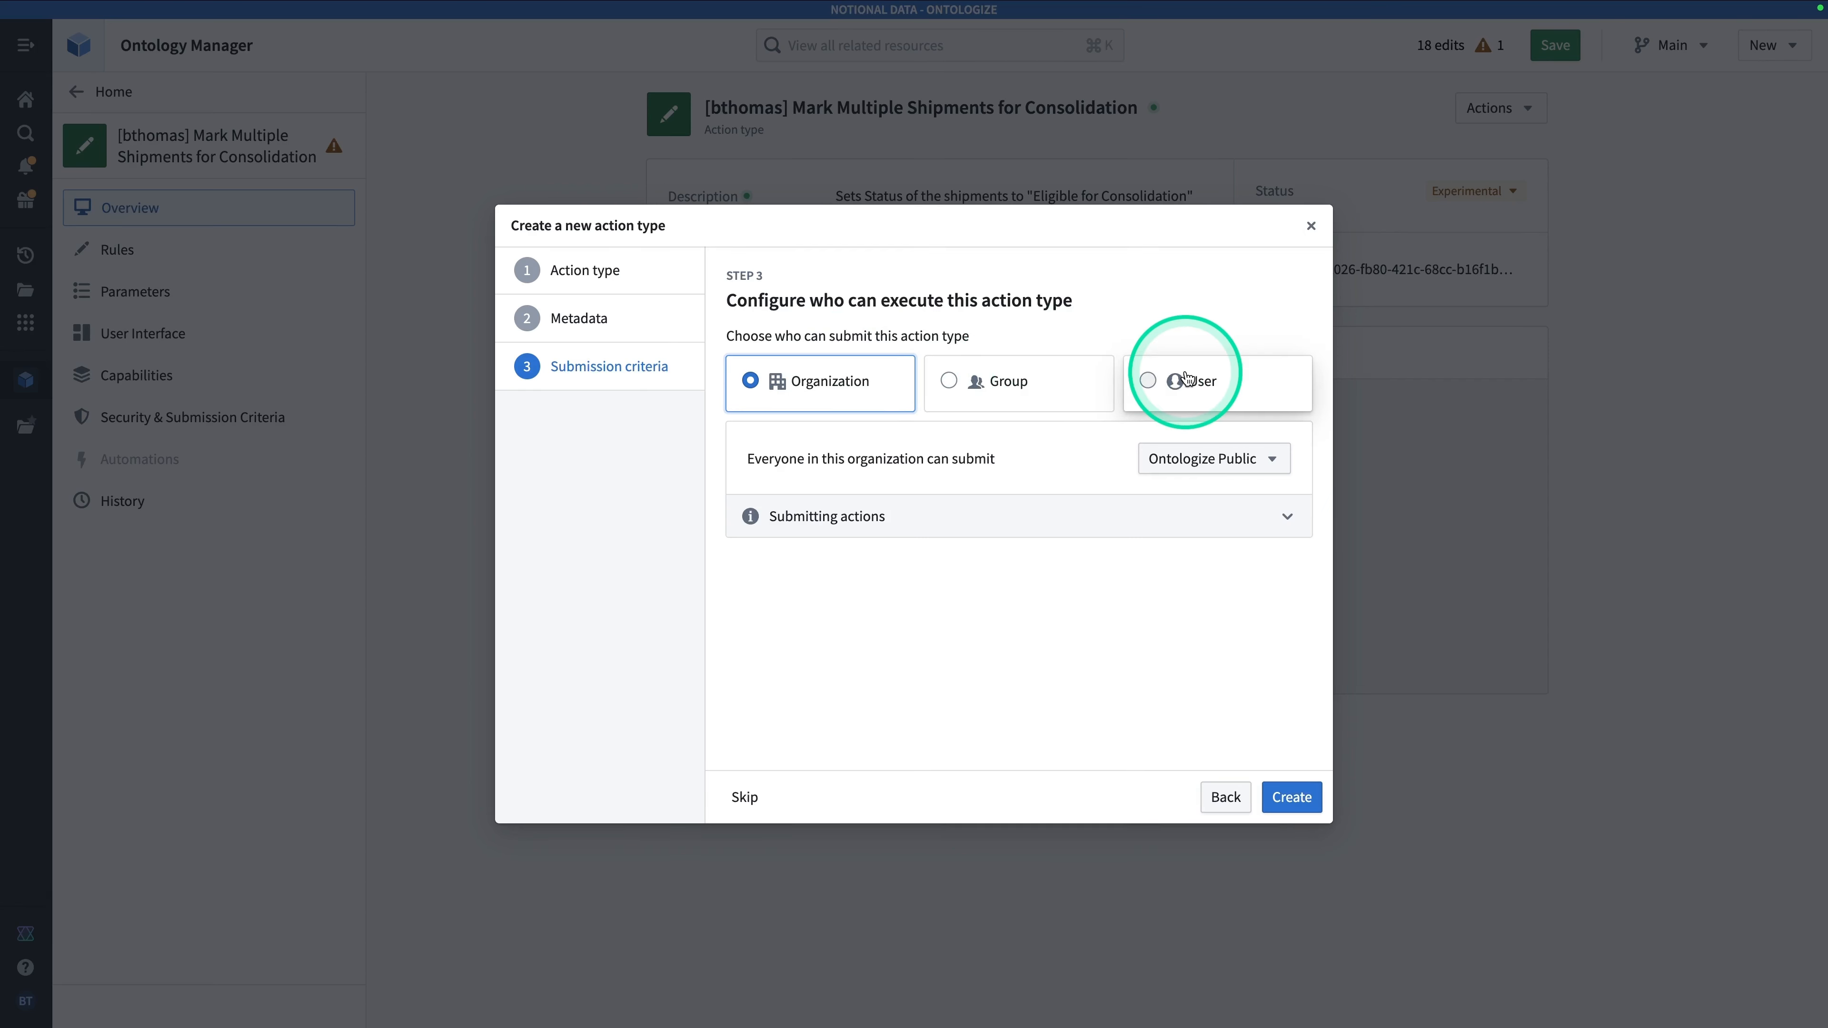
Restrict submission of the action to a single user, choose your own account, and create the action type.
left_click(1164, 391)
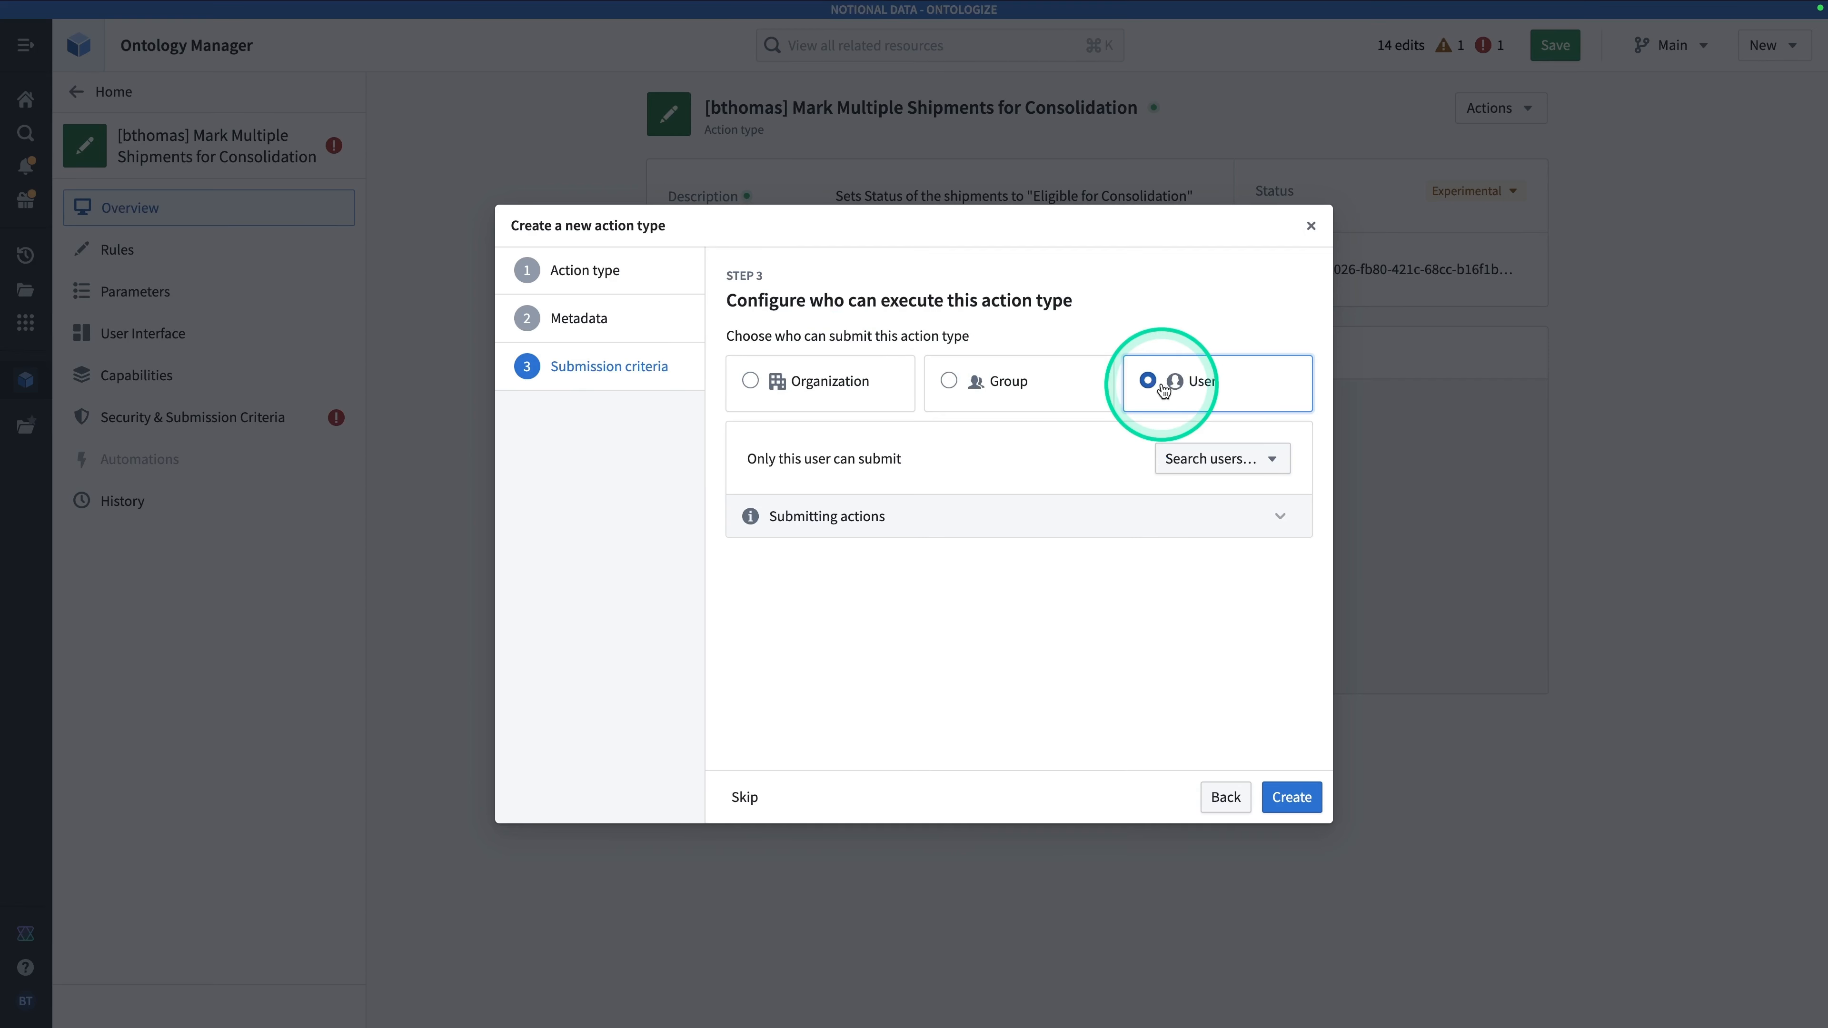
left_click(1216, 461)
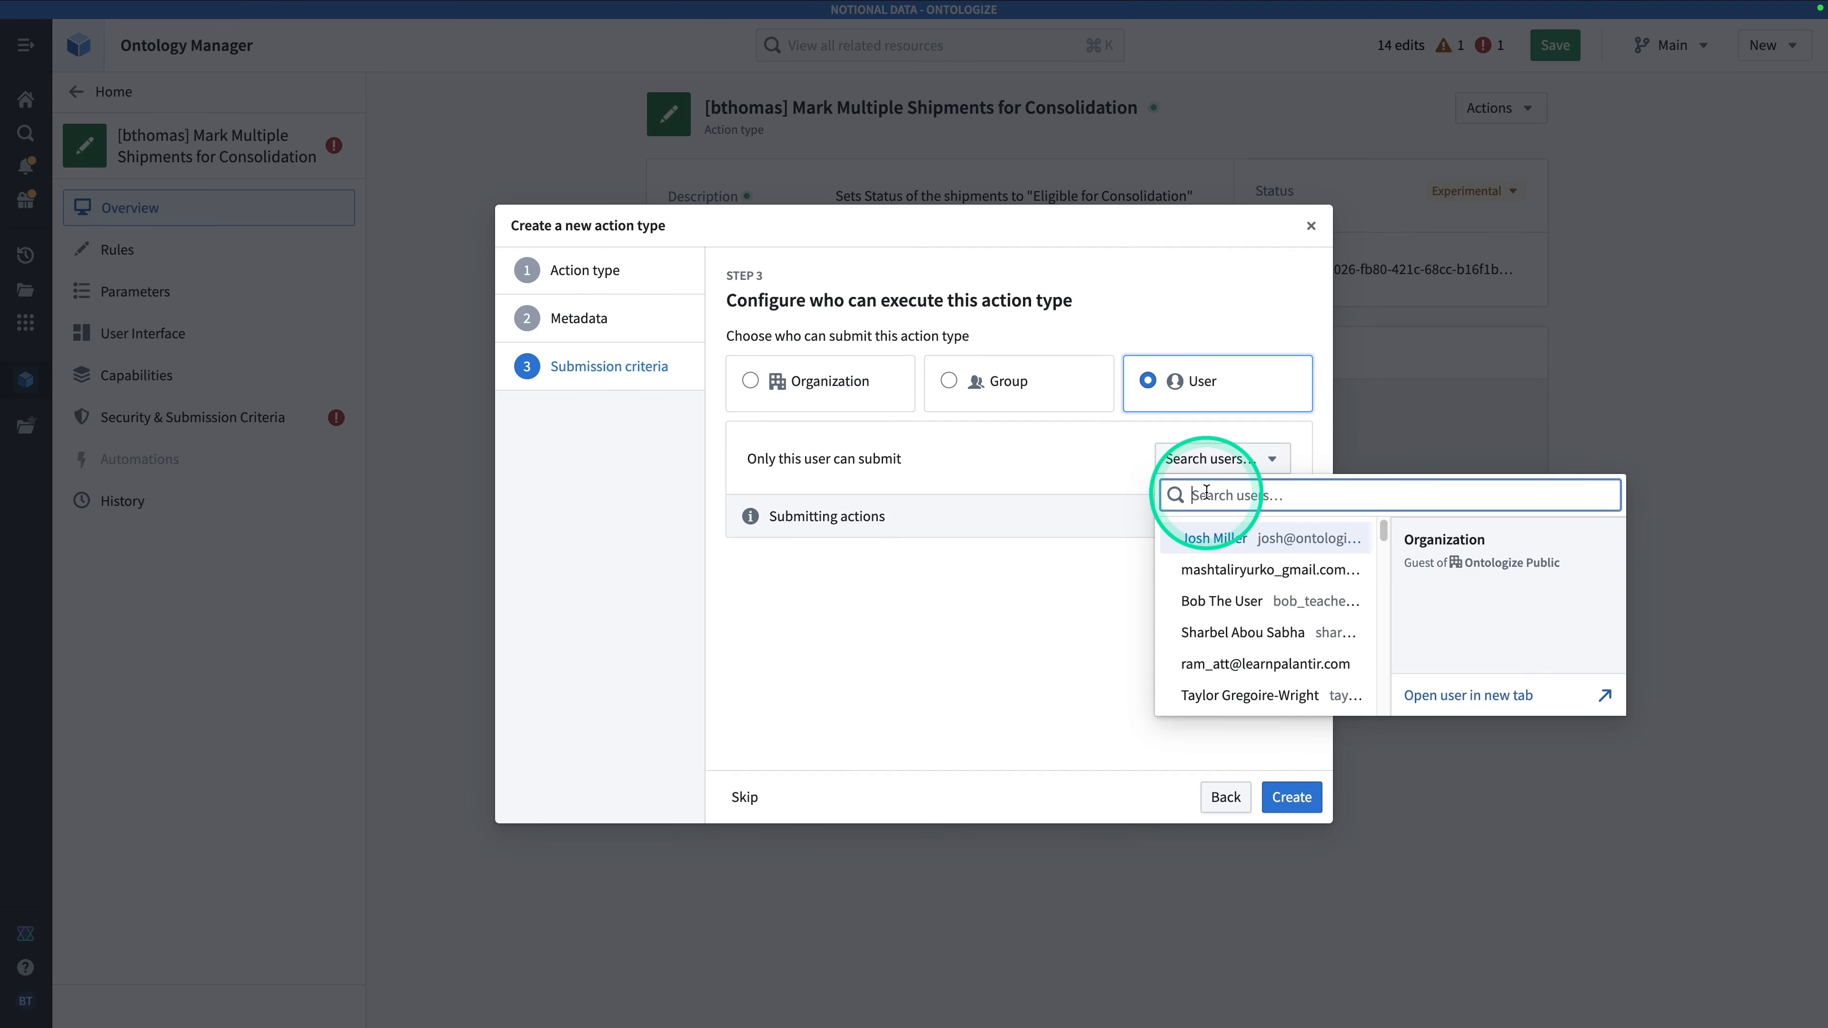
type("ben_tea")
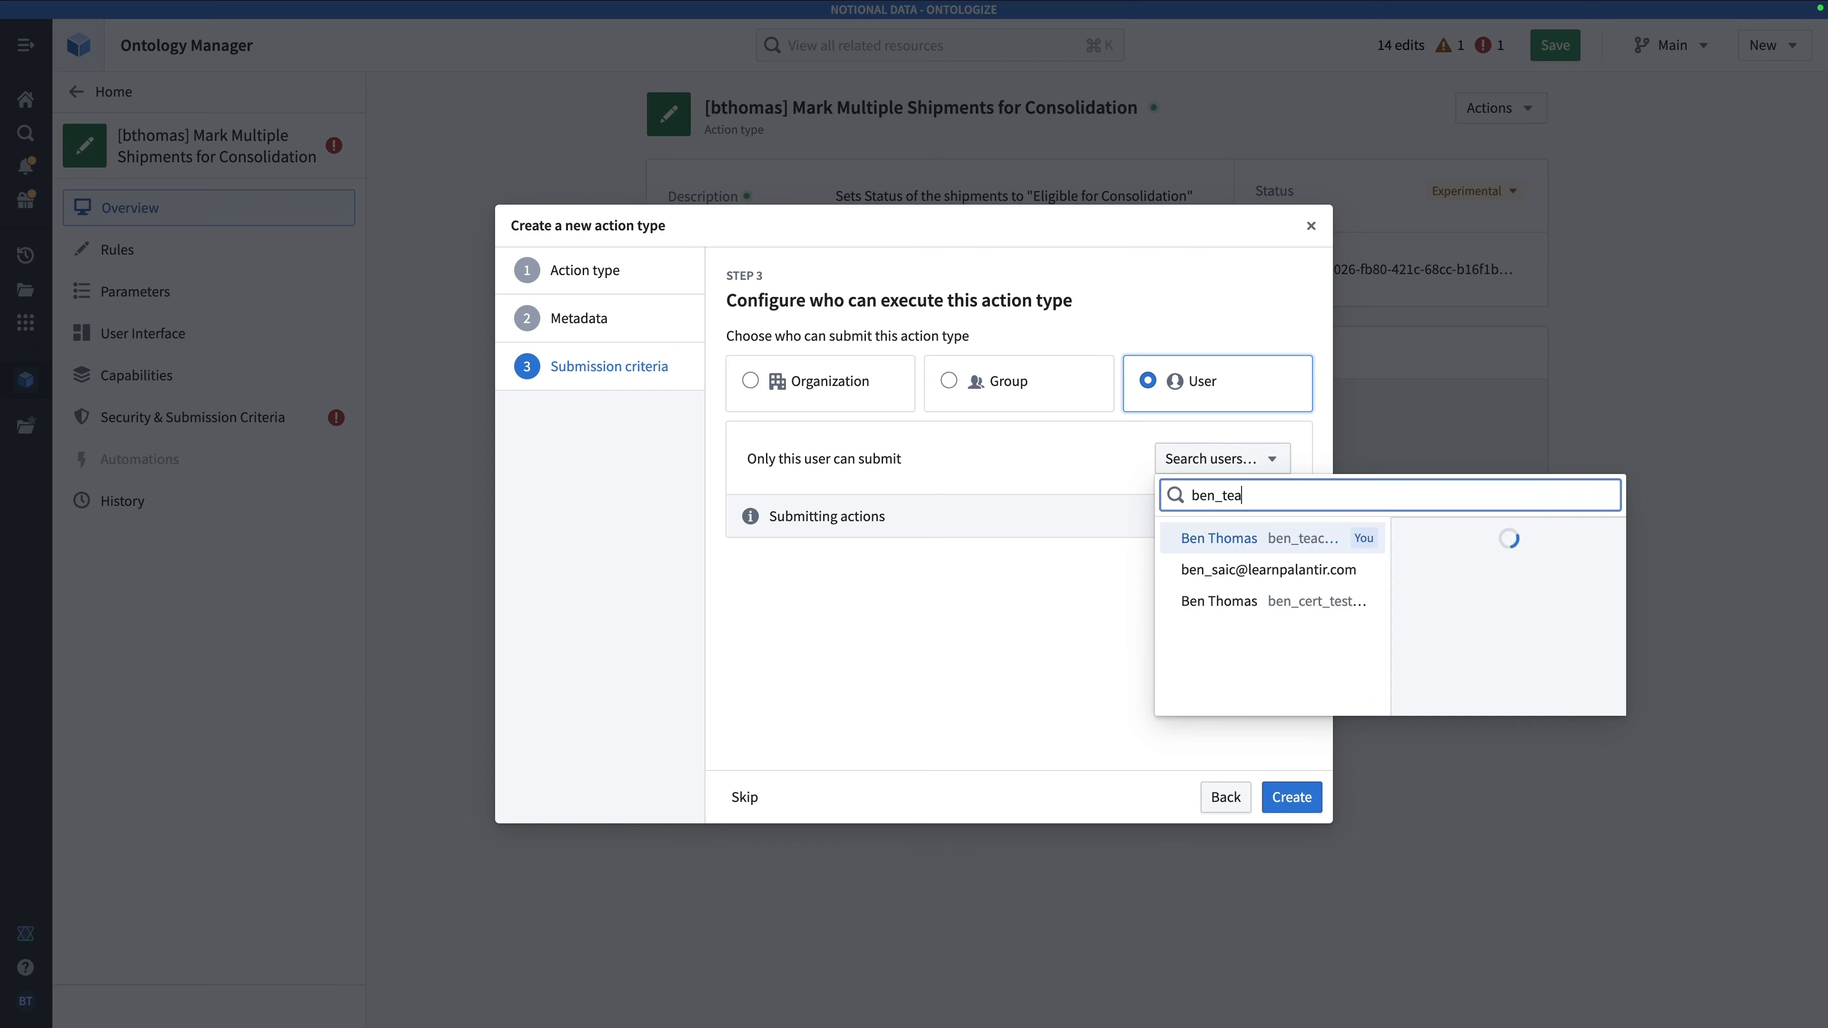
type("m")
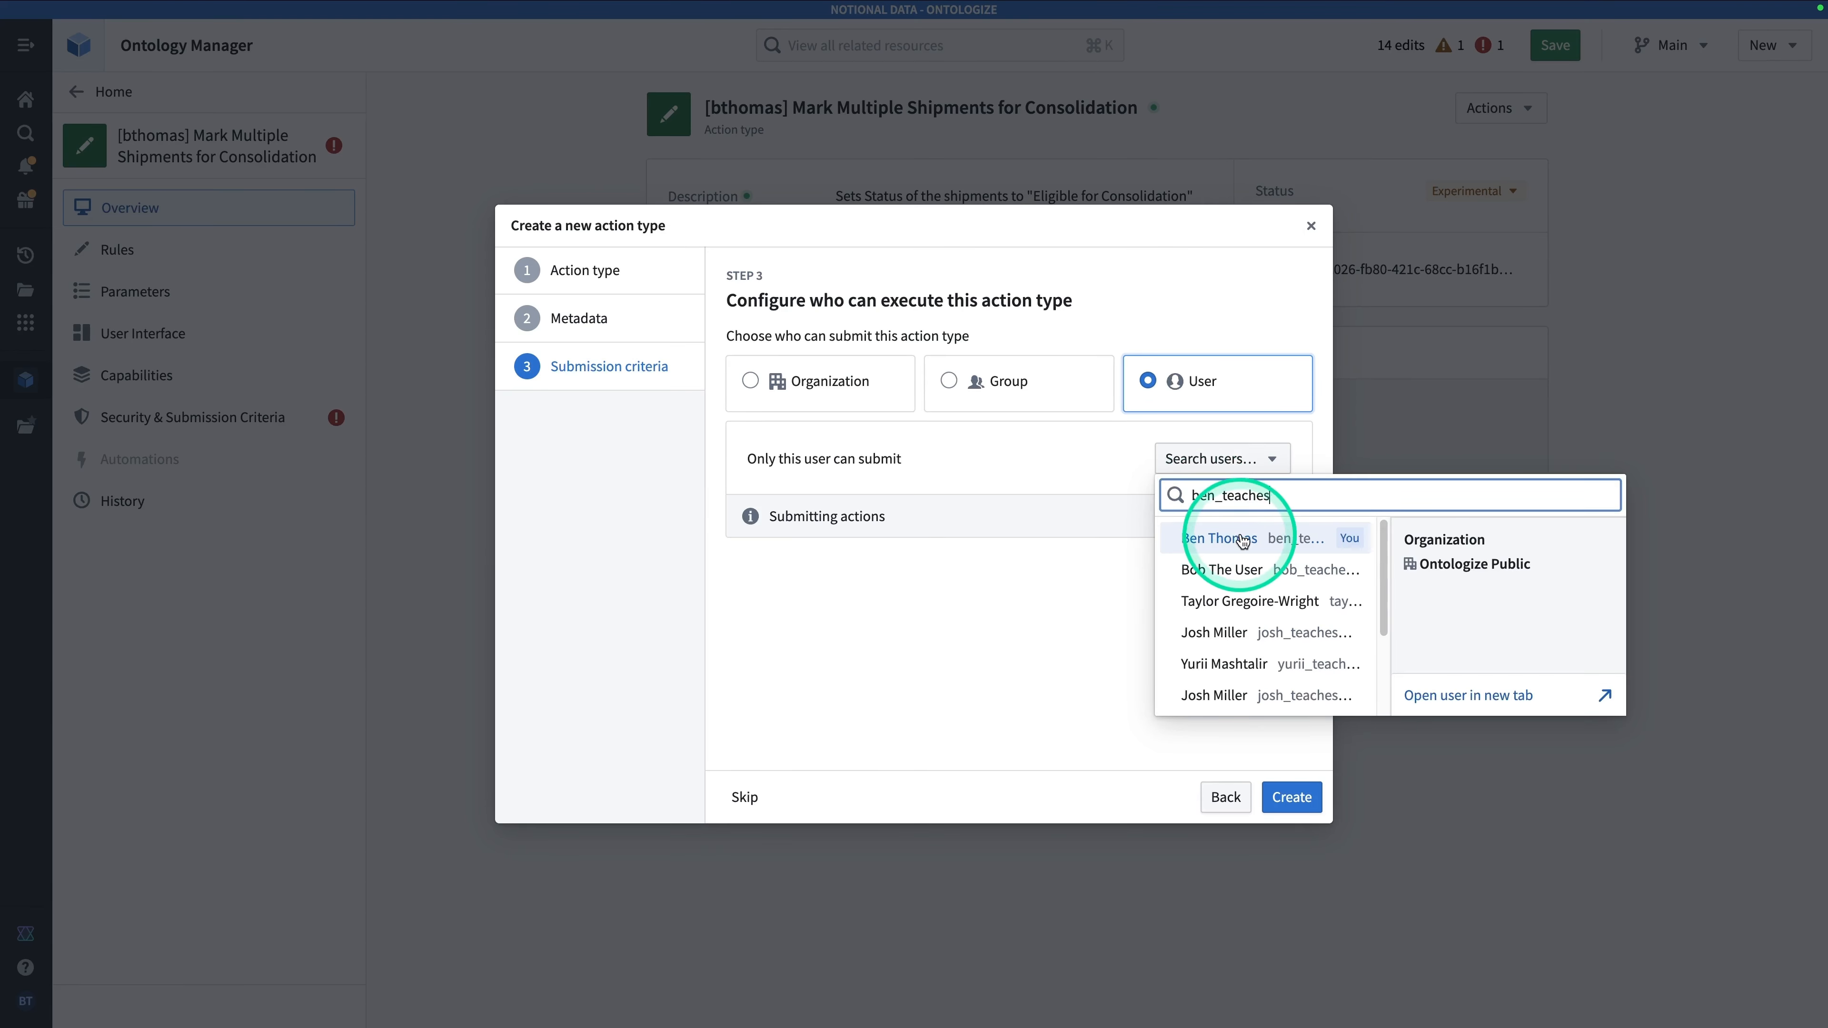
left_click(1224, 538)
left_click(1296, 799)
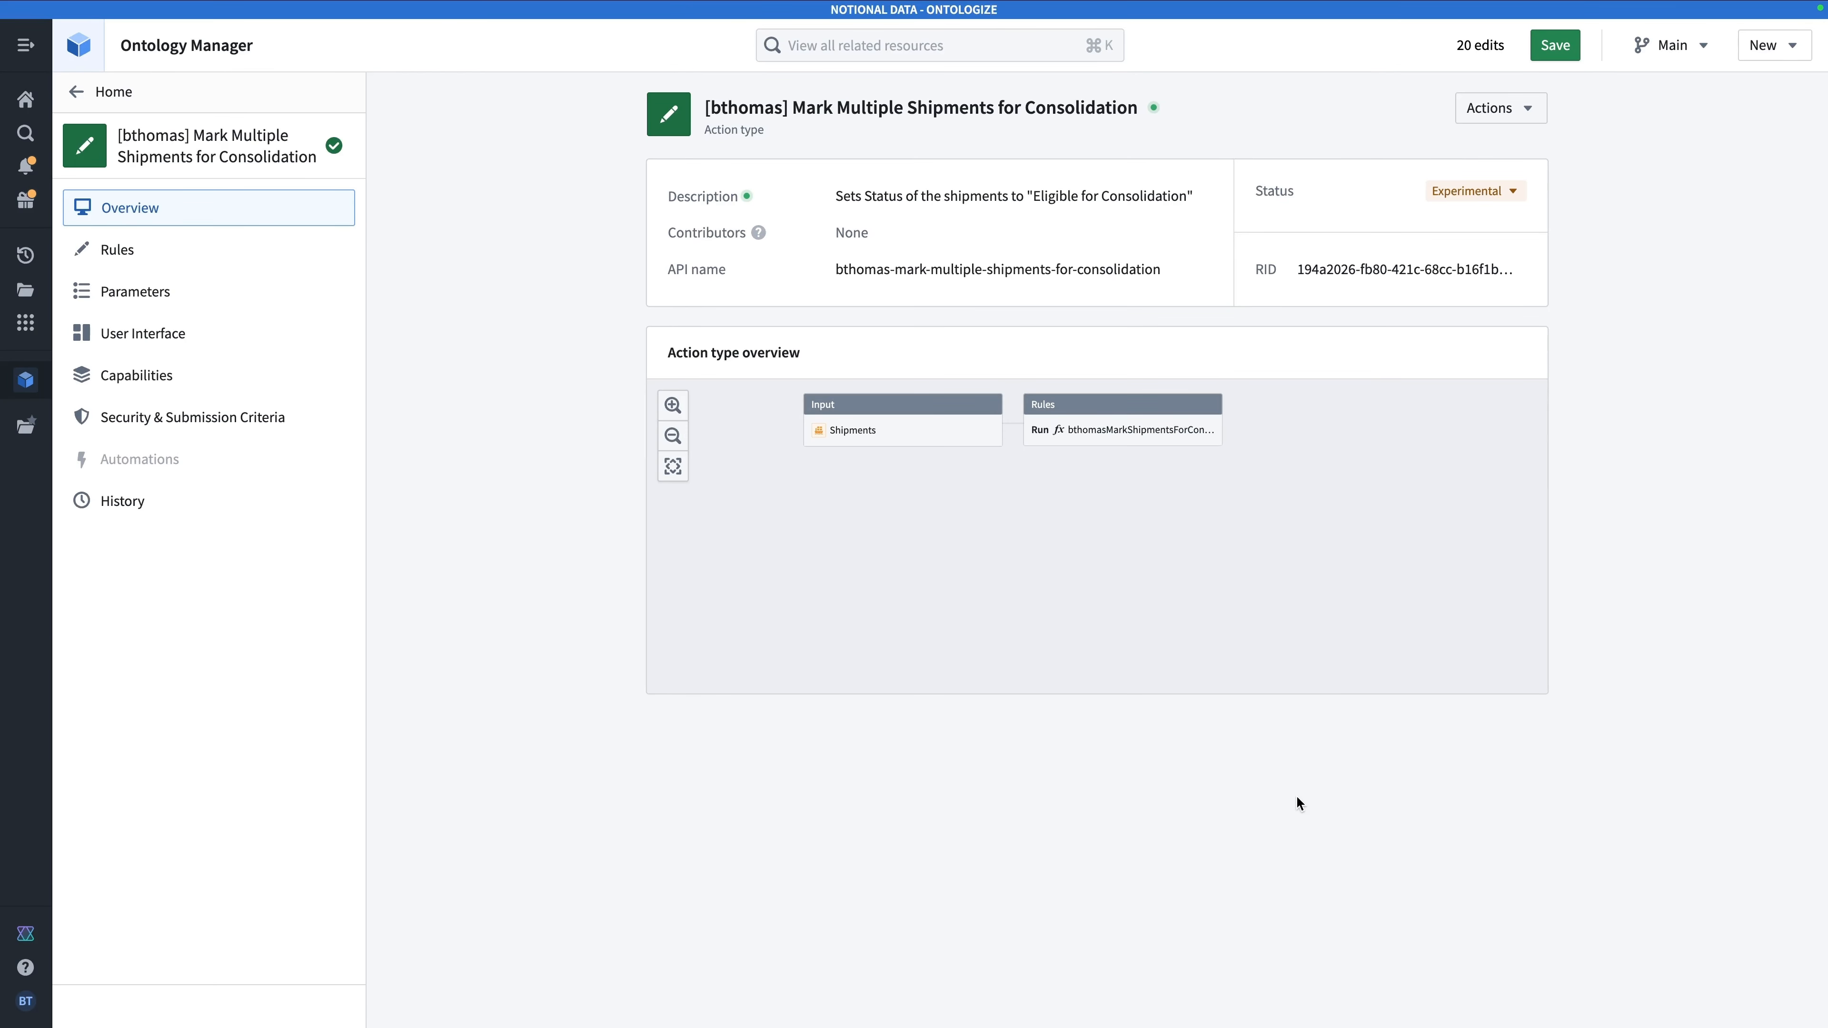
Save the new action type's edits to the ontology.
left_click(1555, 48)
left_click(1555, 48)
left_click(1306, 815)
left_click(1119, 567)
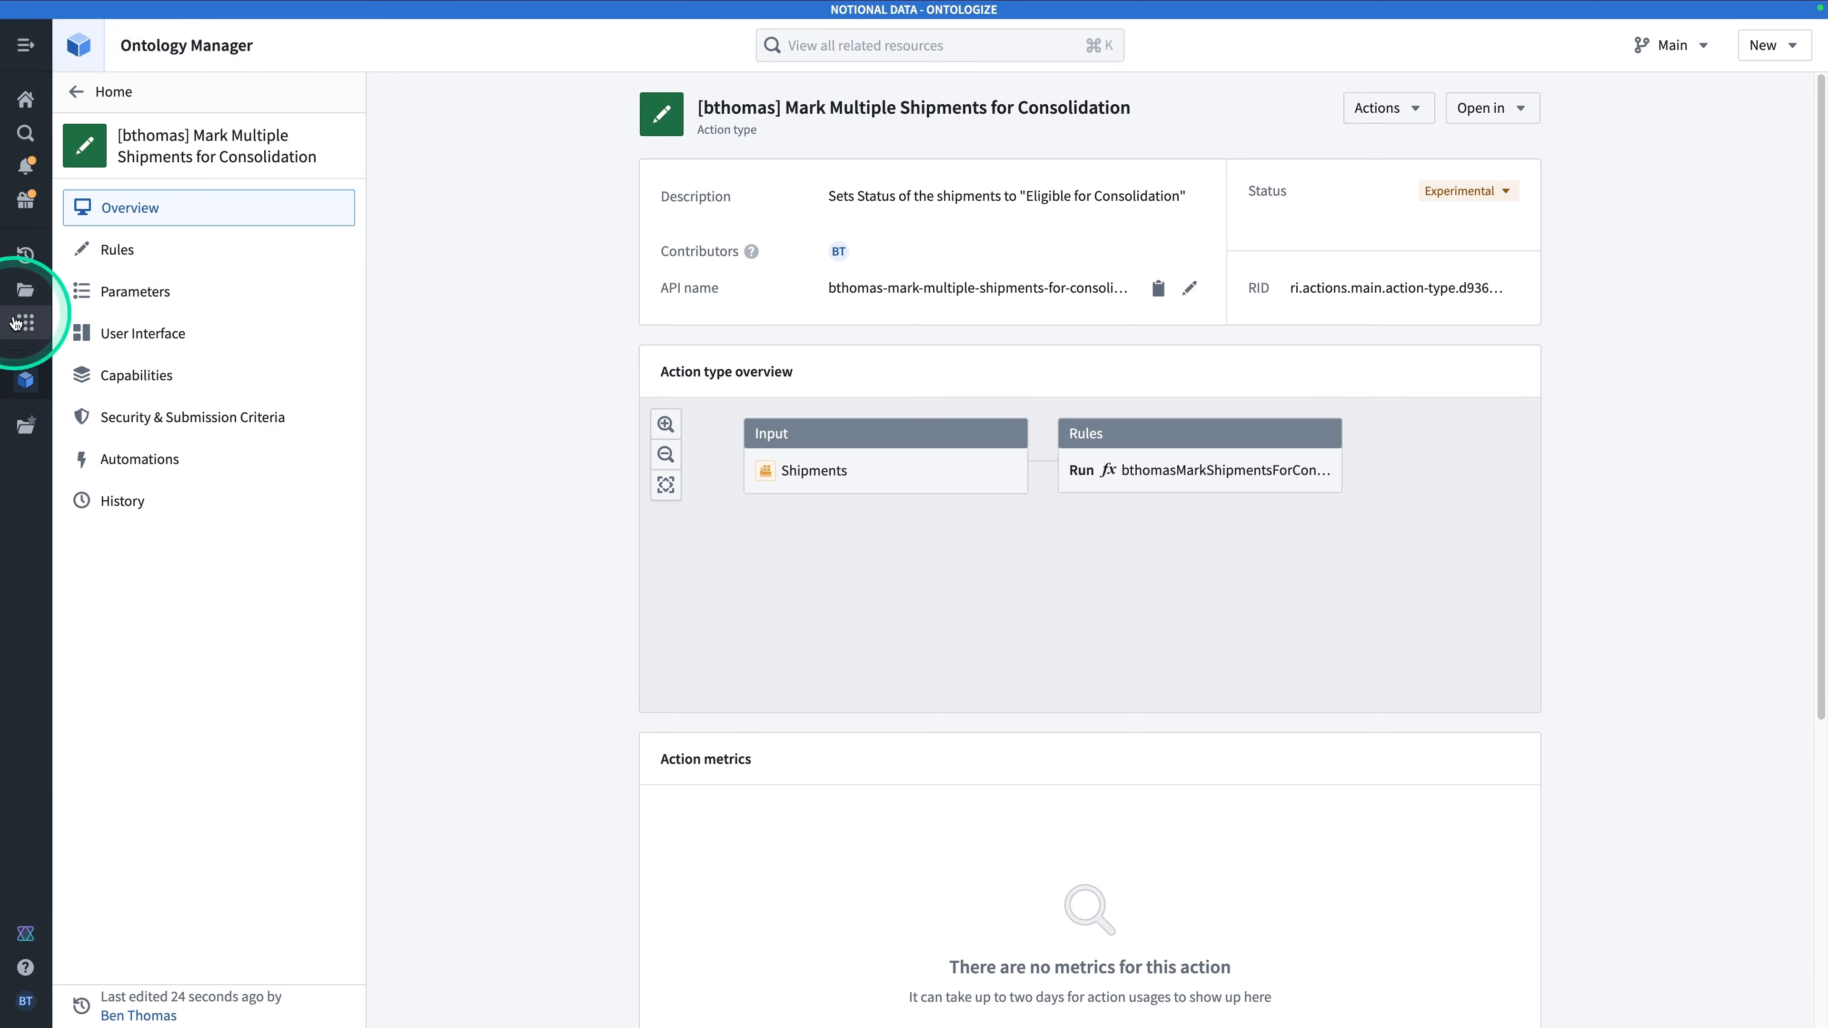
Expand the workspace navigation sidebar.
left_click(26, 45)
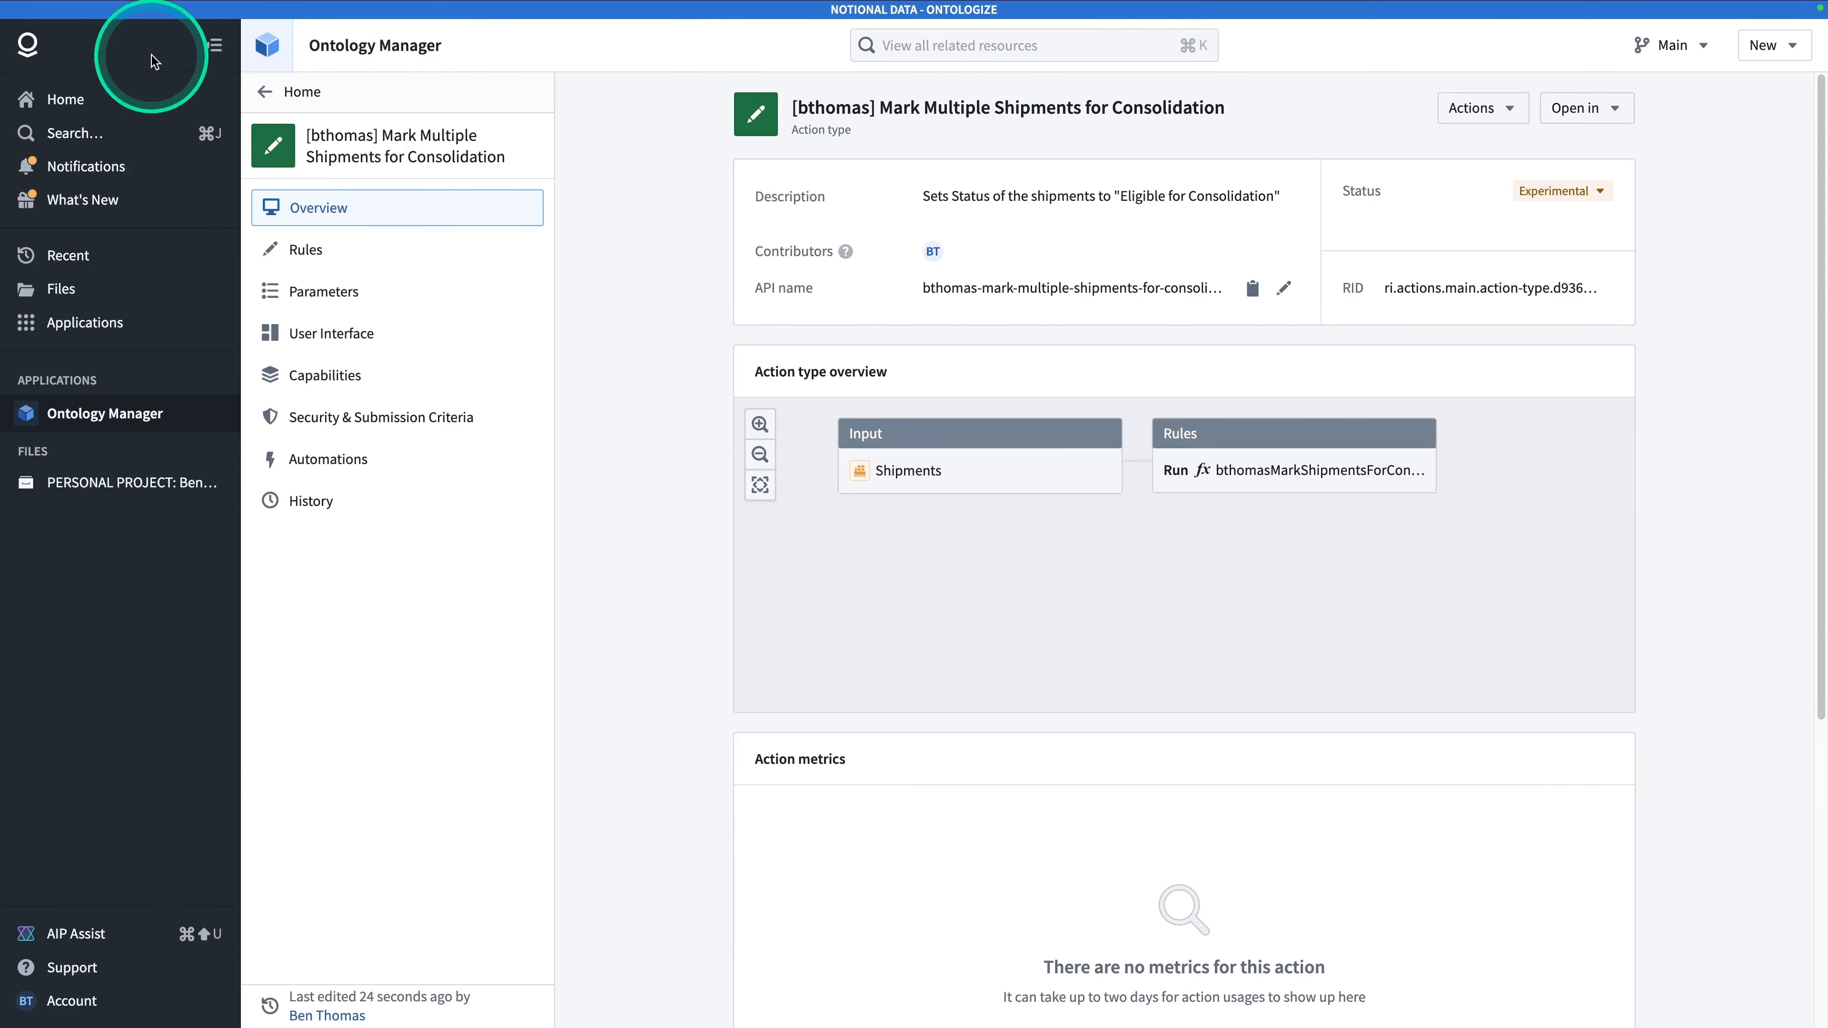
left_click(213, 43)
left_click(26, 45)
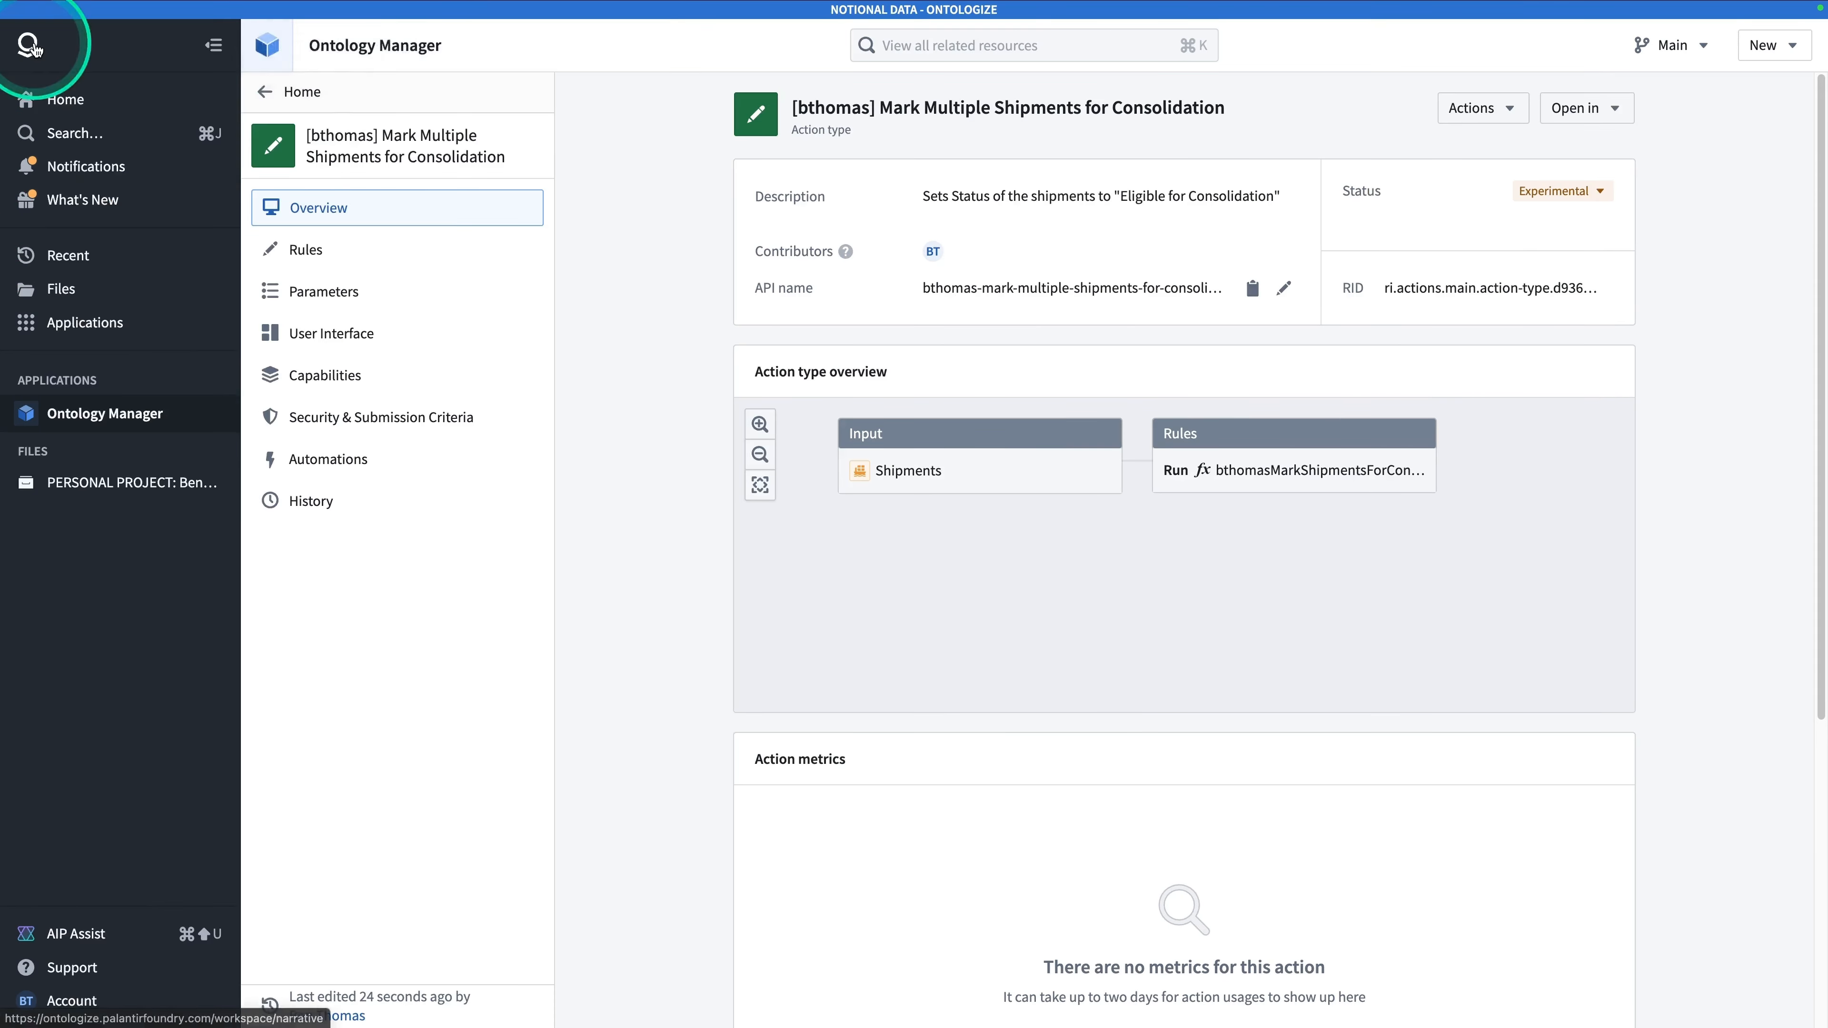
Collapse the navigation sidebar and open the Shipment Operations Center module from the recent resources.
left_click(213, 45)
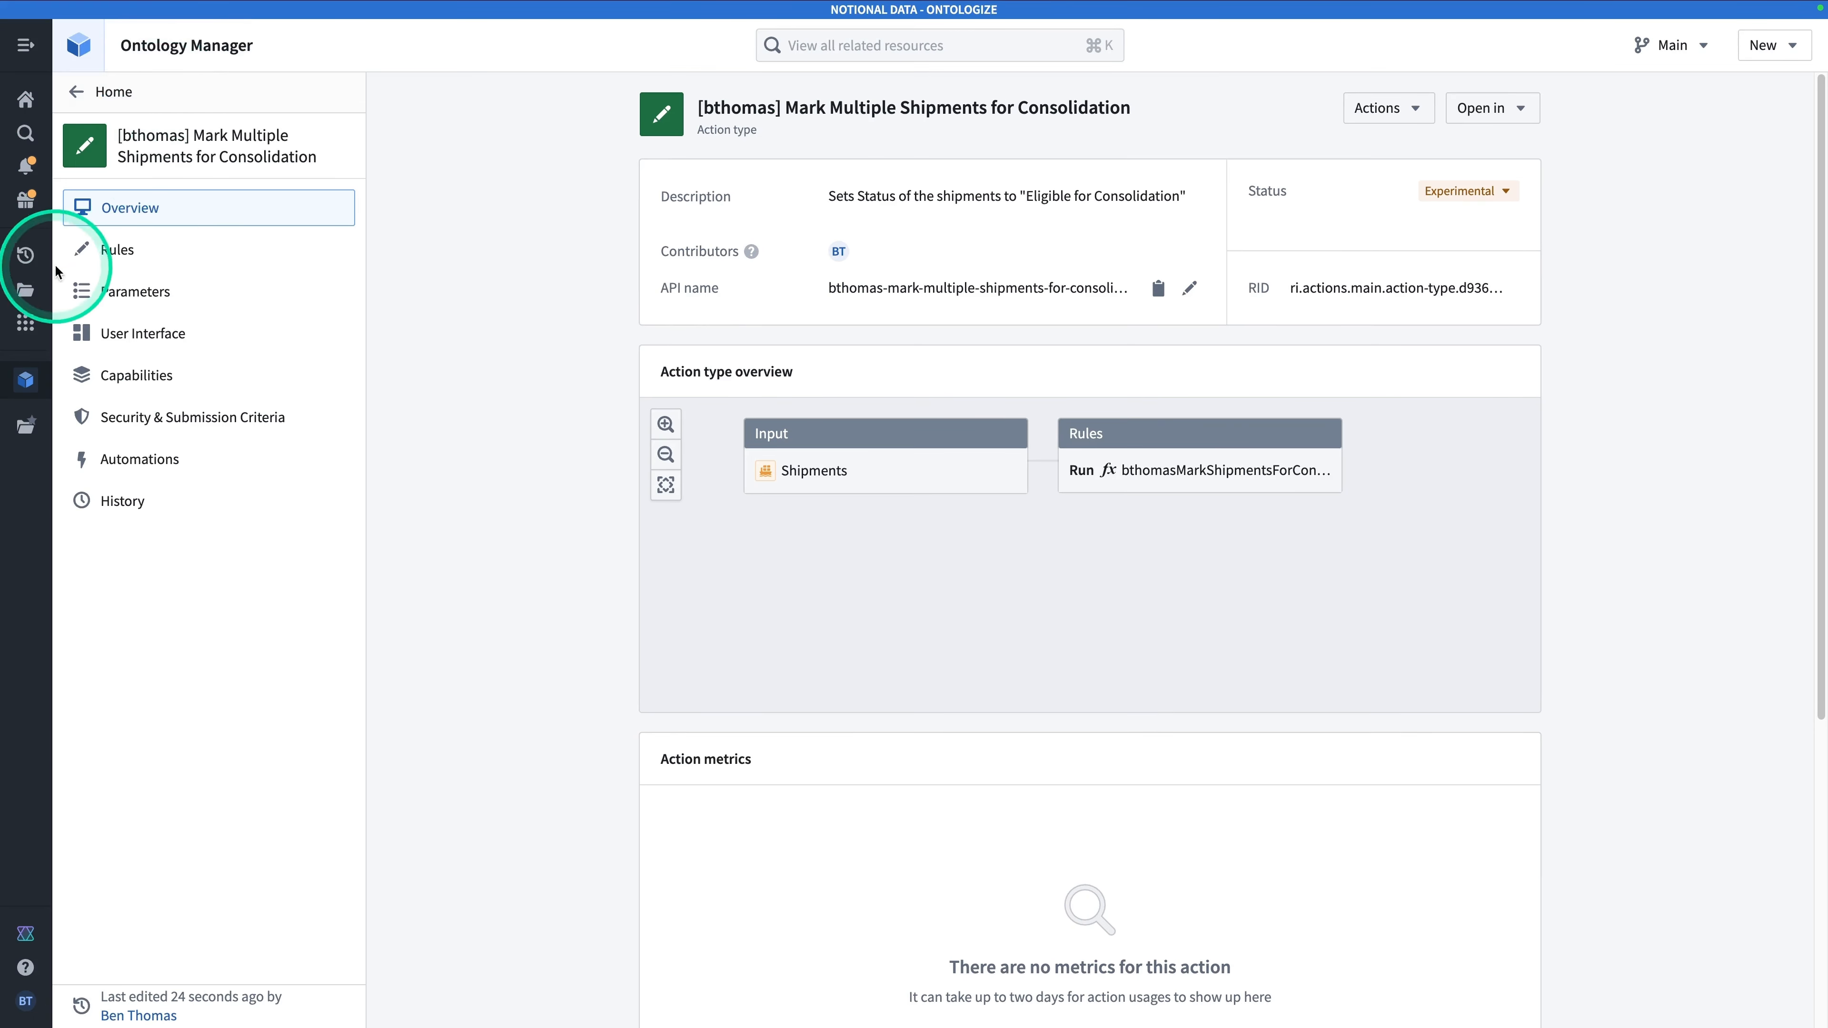
left_click(27, 258)
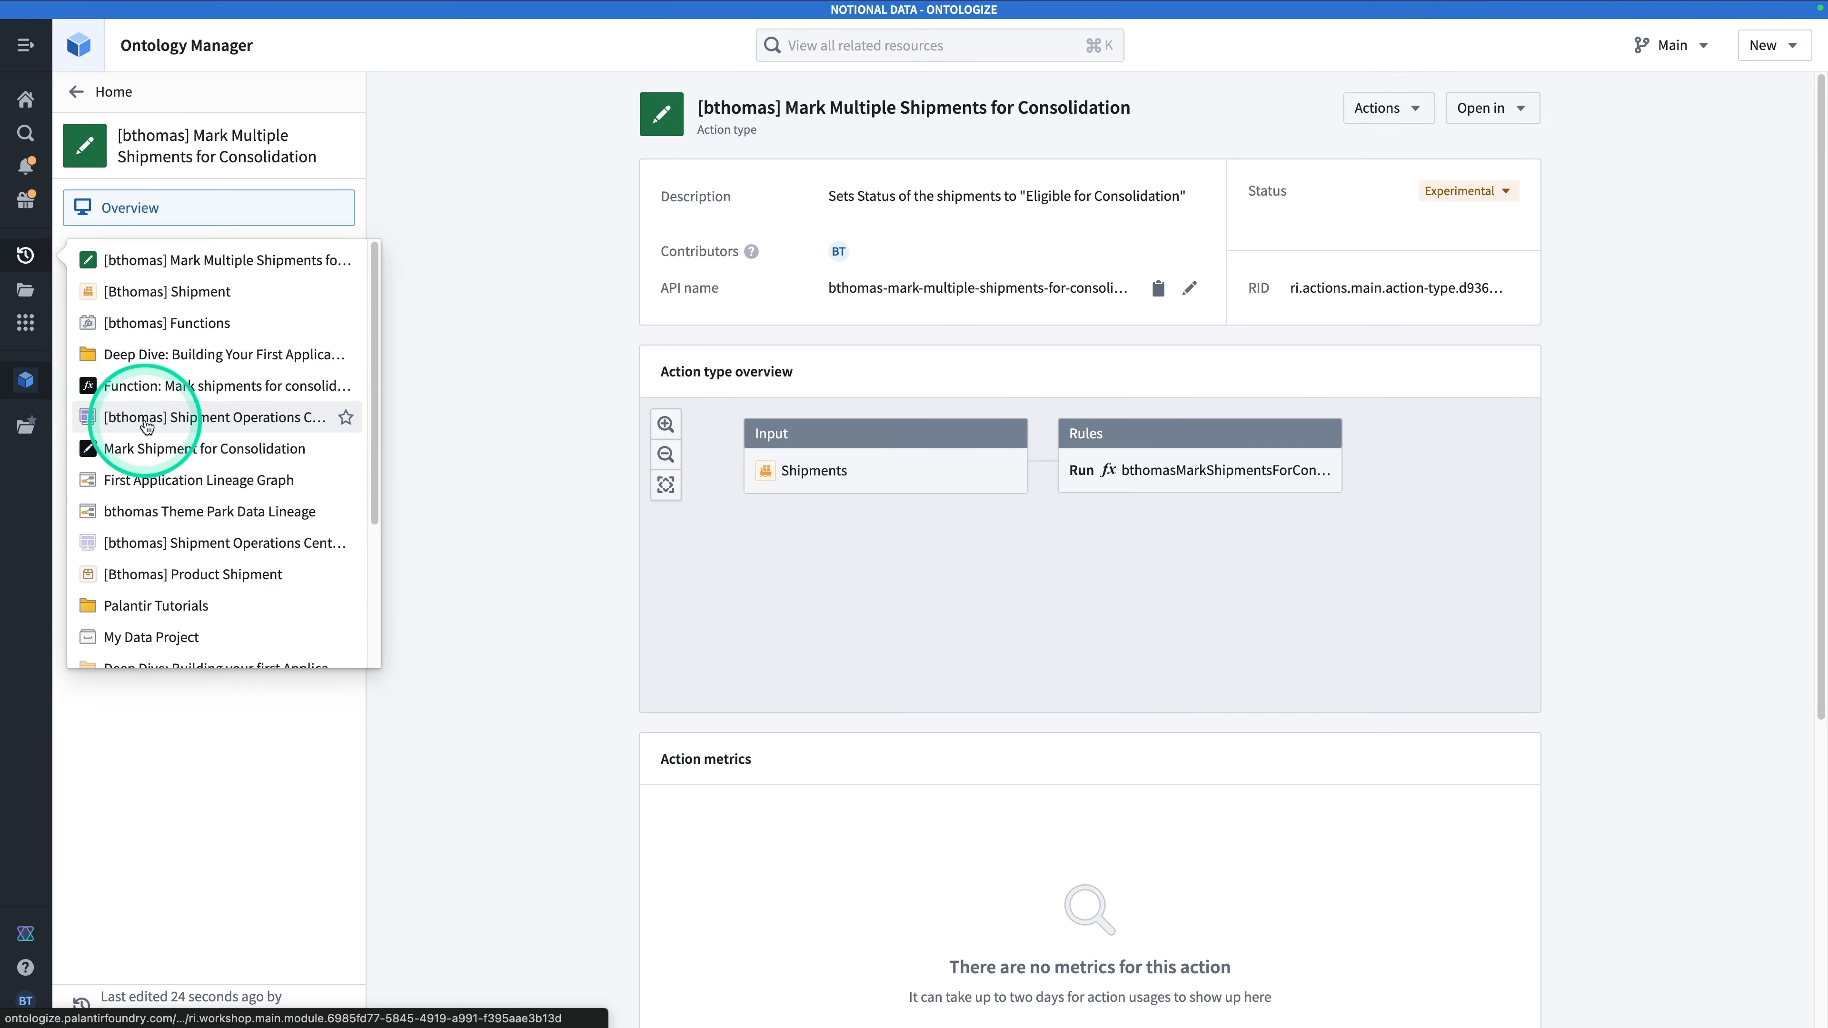
left_click(168, 422)
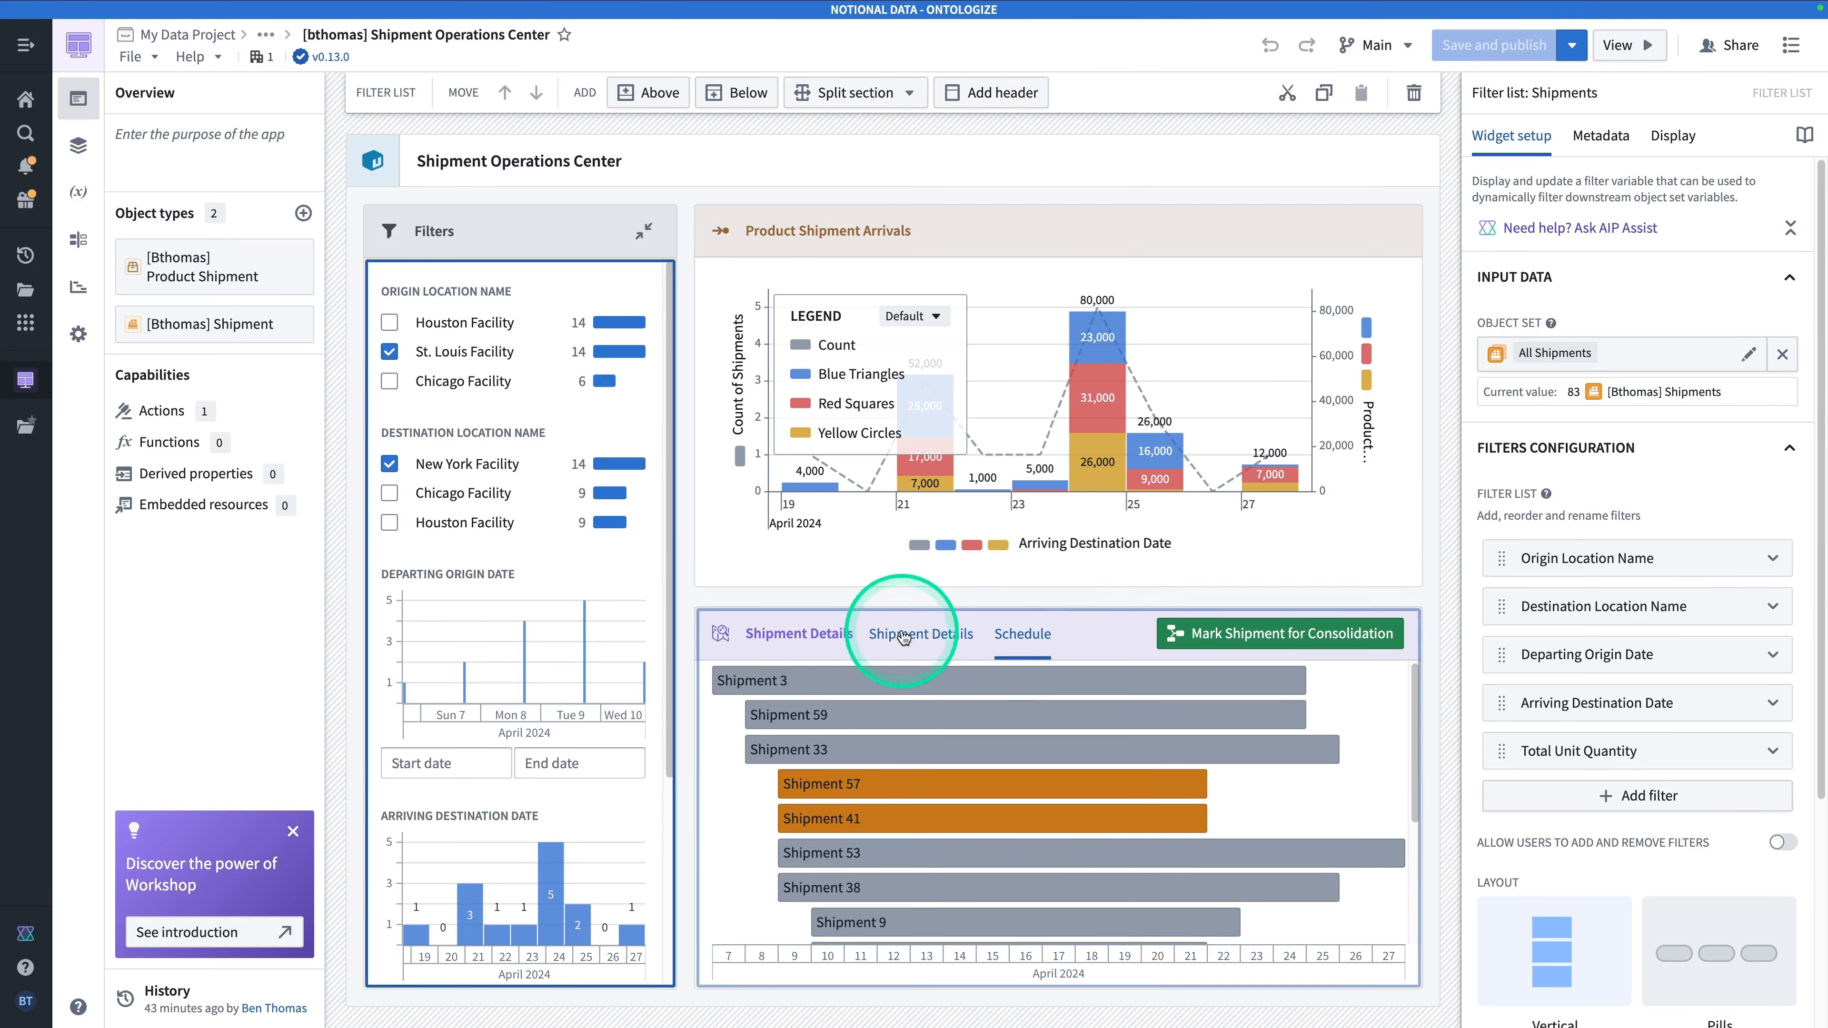
Enable multiselect in the output settings of the schedule Gantt chart's layer, keeping Selected Shipment as the selected object set.
left_click(1323, 798)
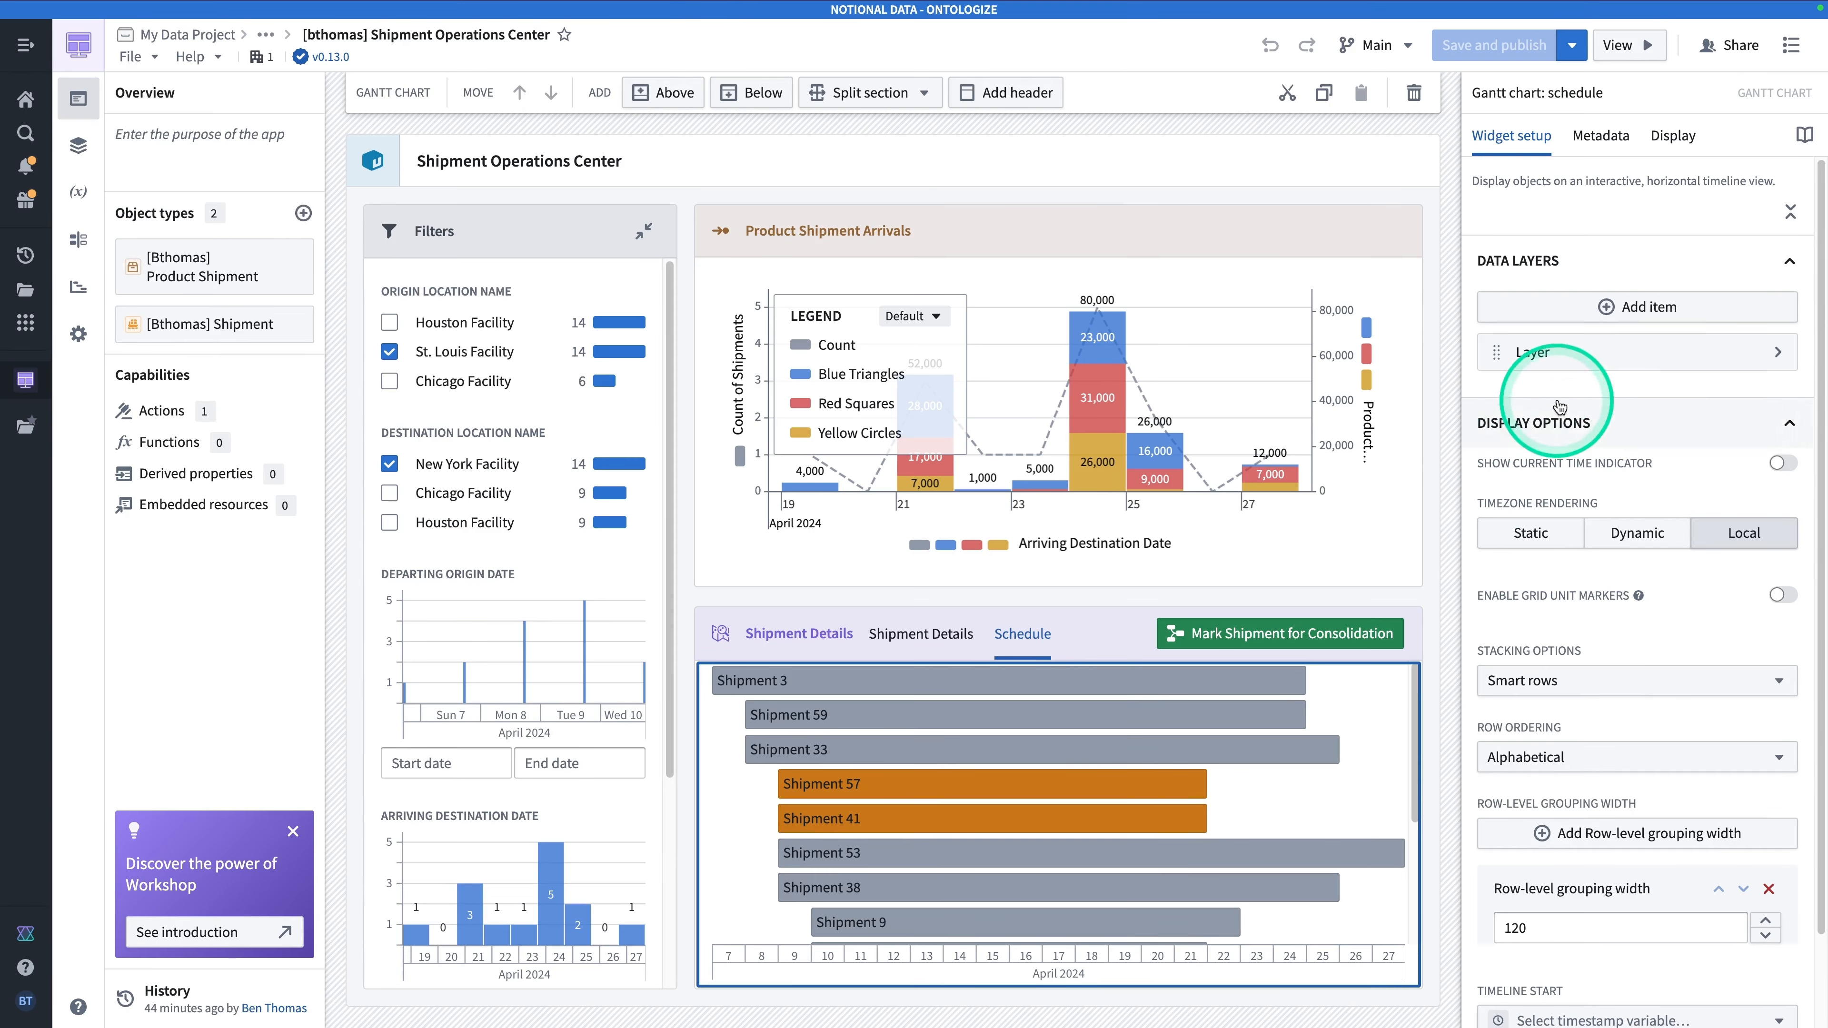
left_click(1593, 354)
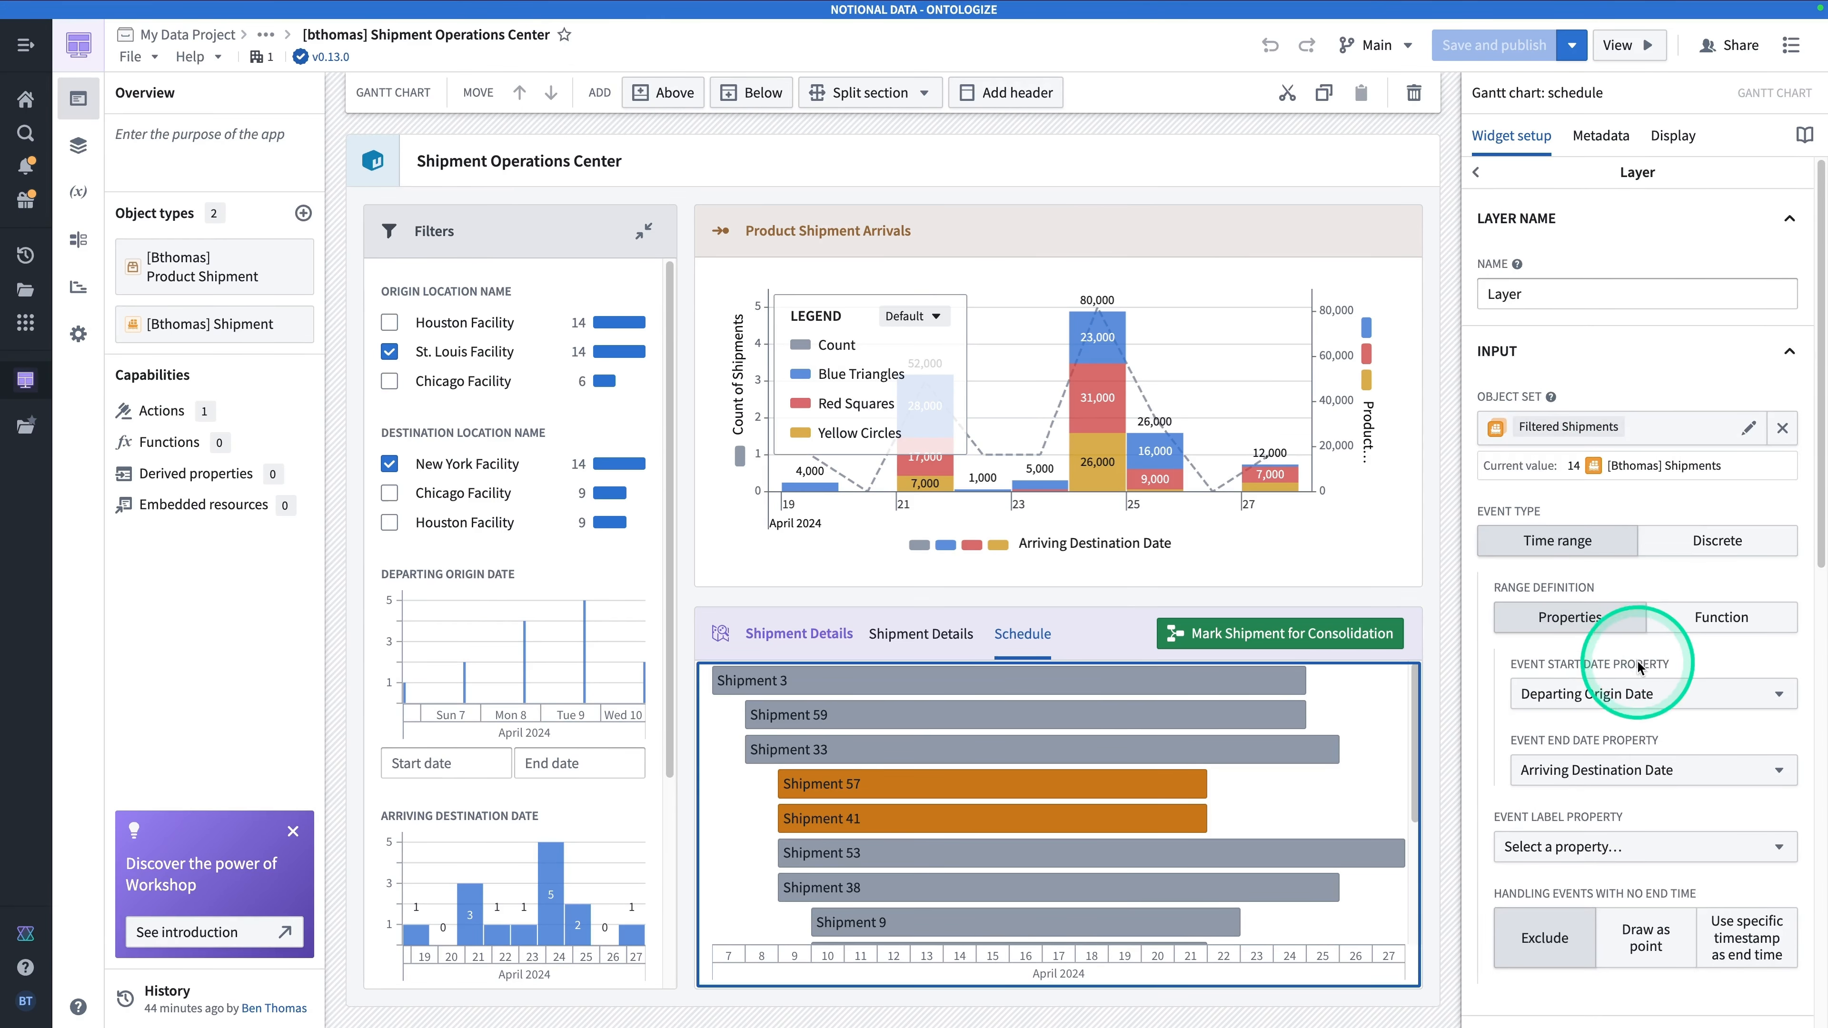
scroll(1634, 659, "down", 10)
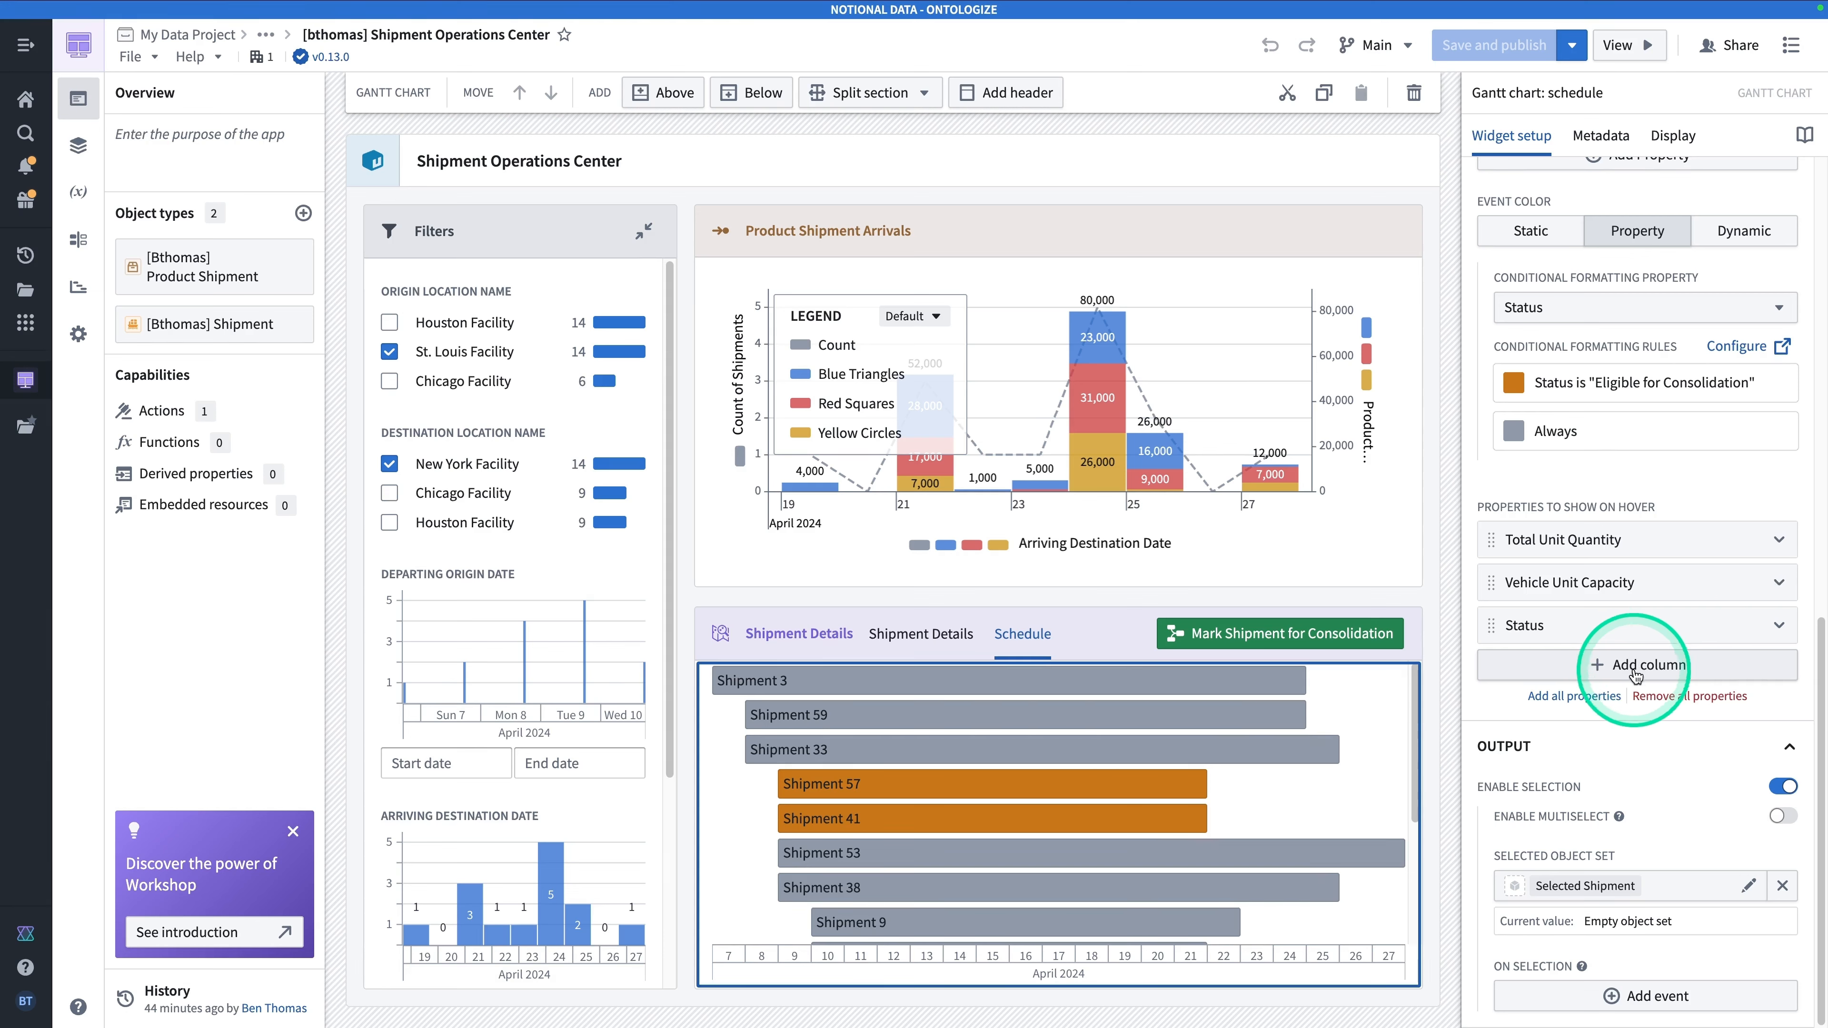
mouse_move(1619, 817)
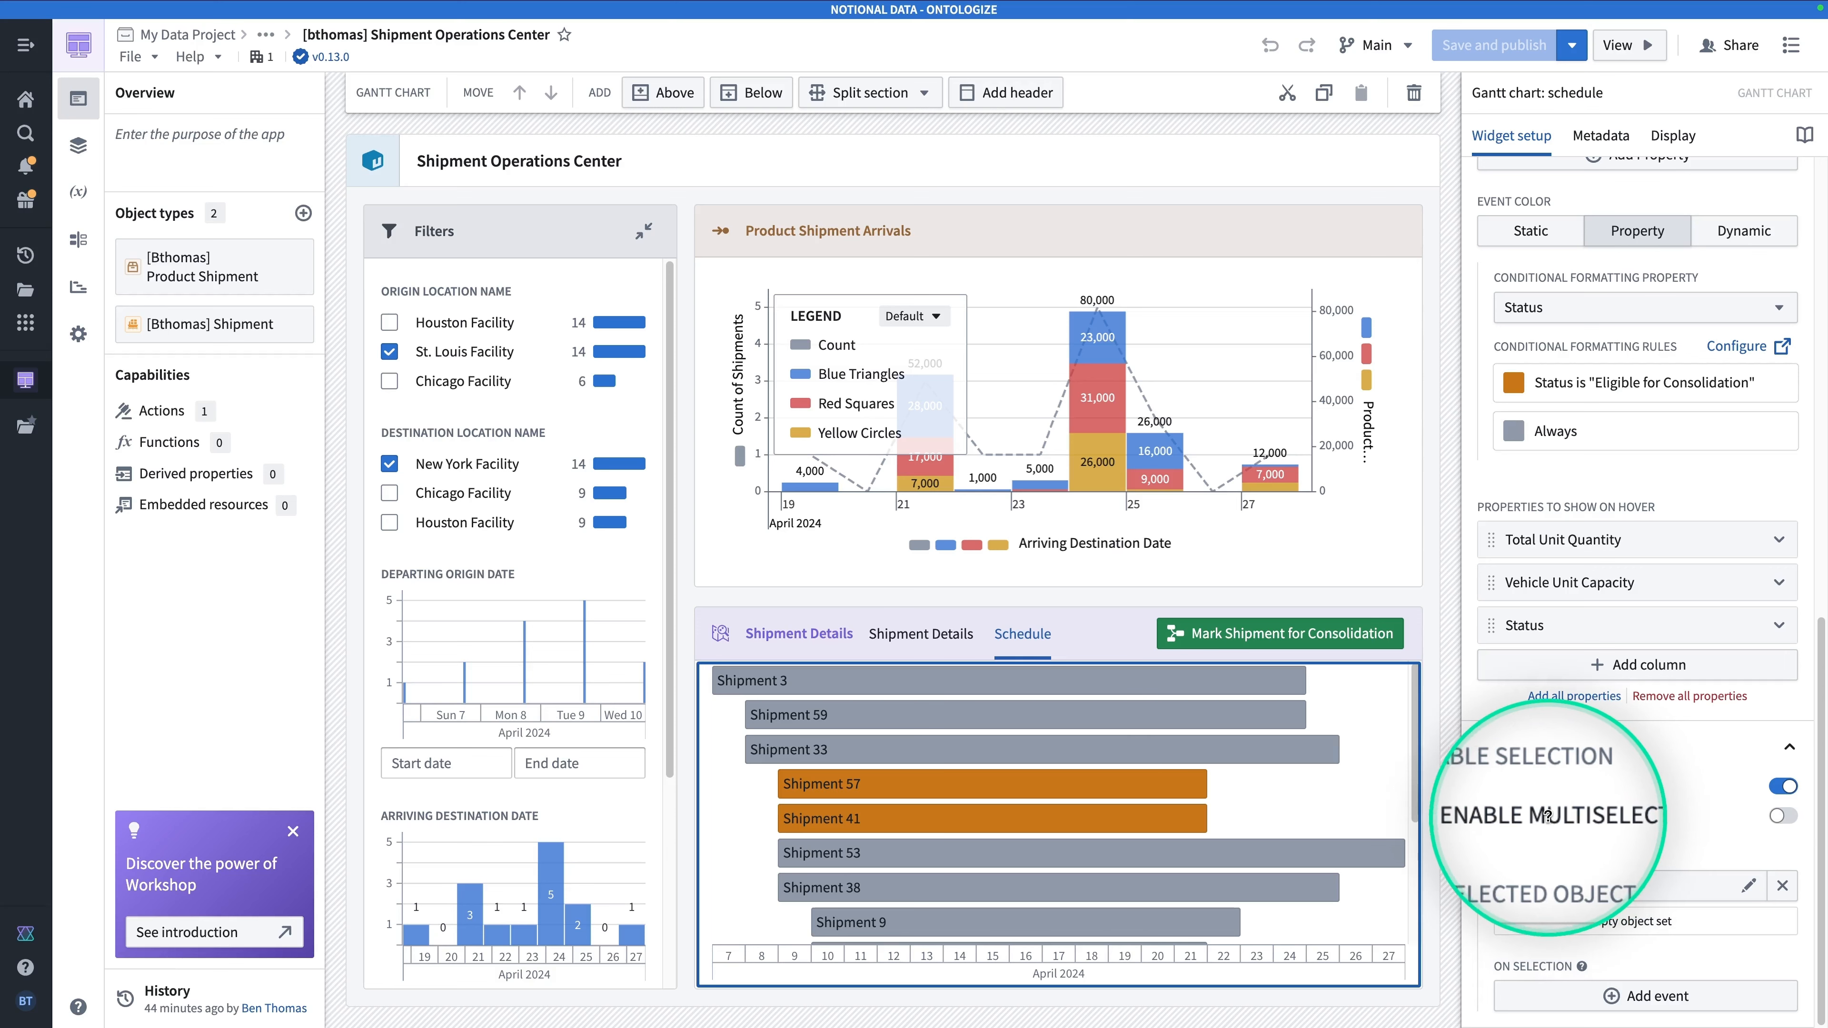
mouse_move(1555, 815)
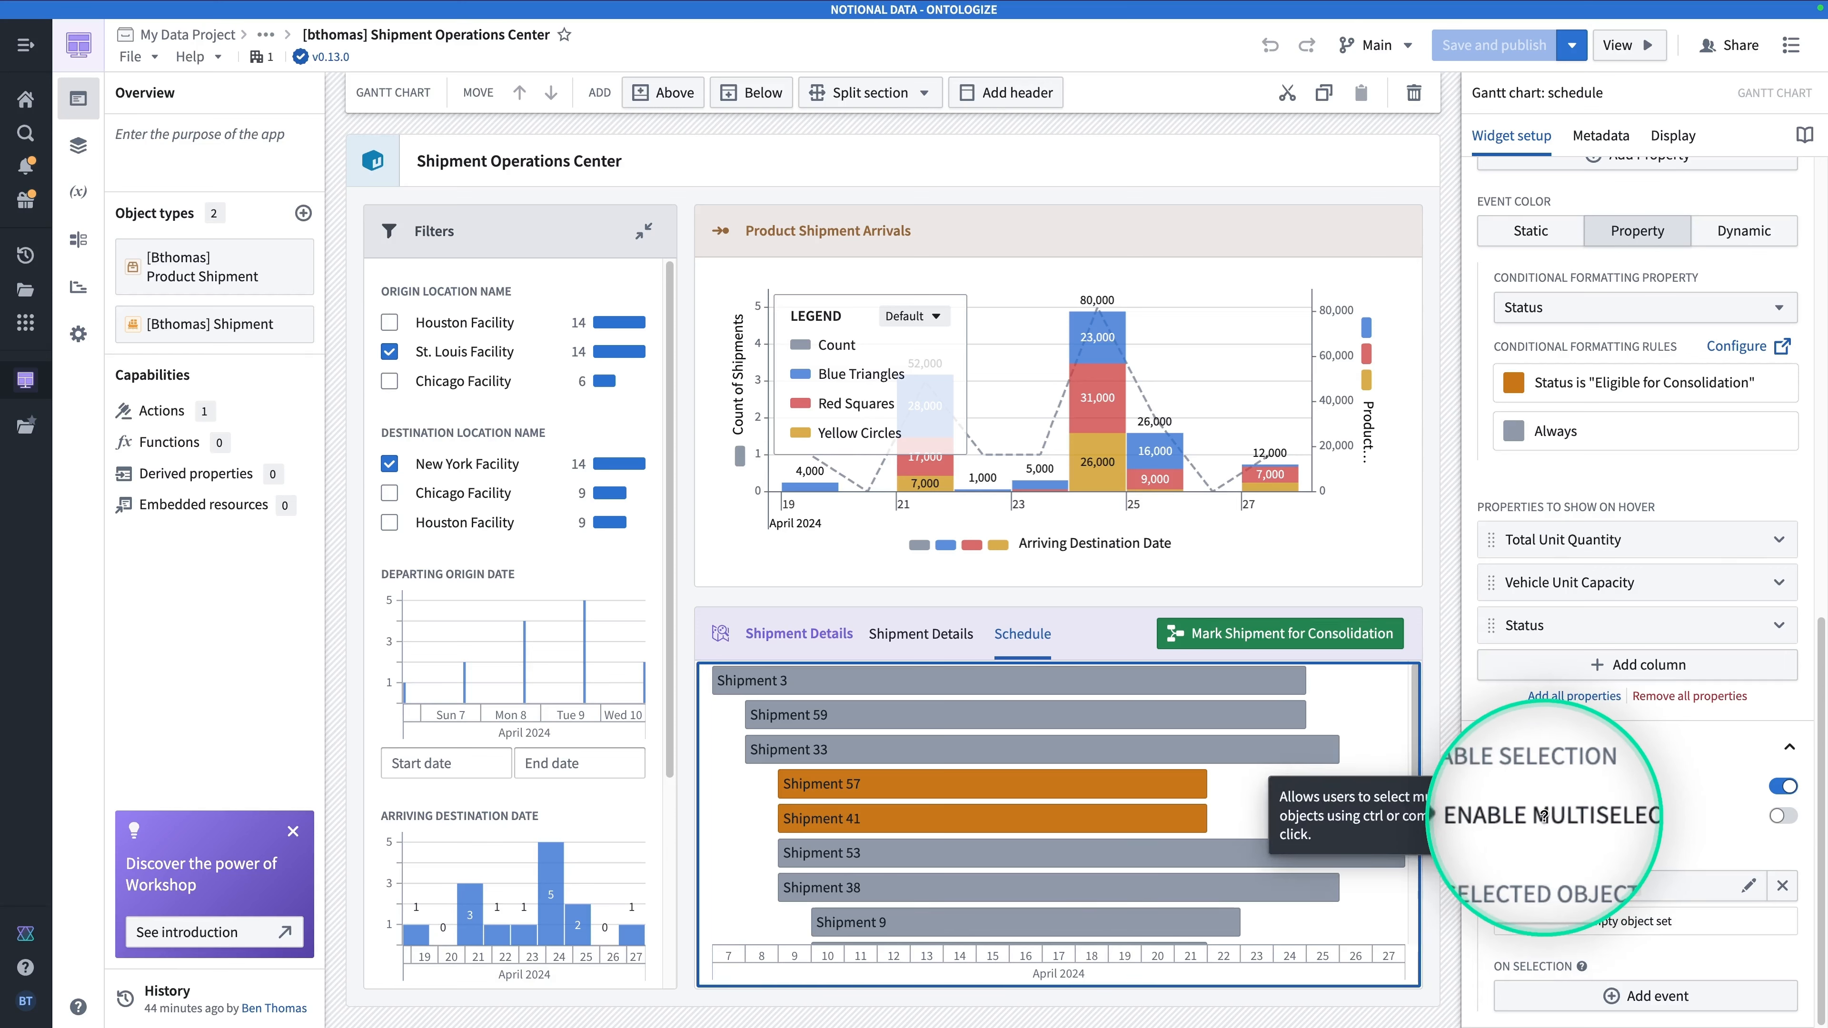
left_click(1782, 818)
left_click(1573, 893)
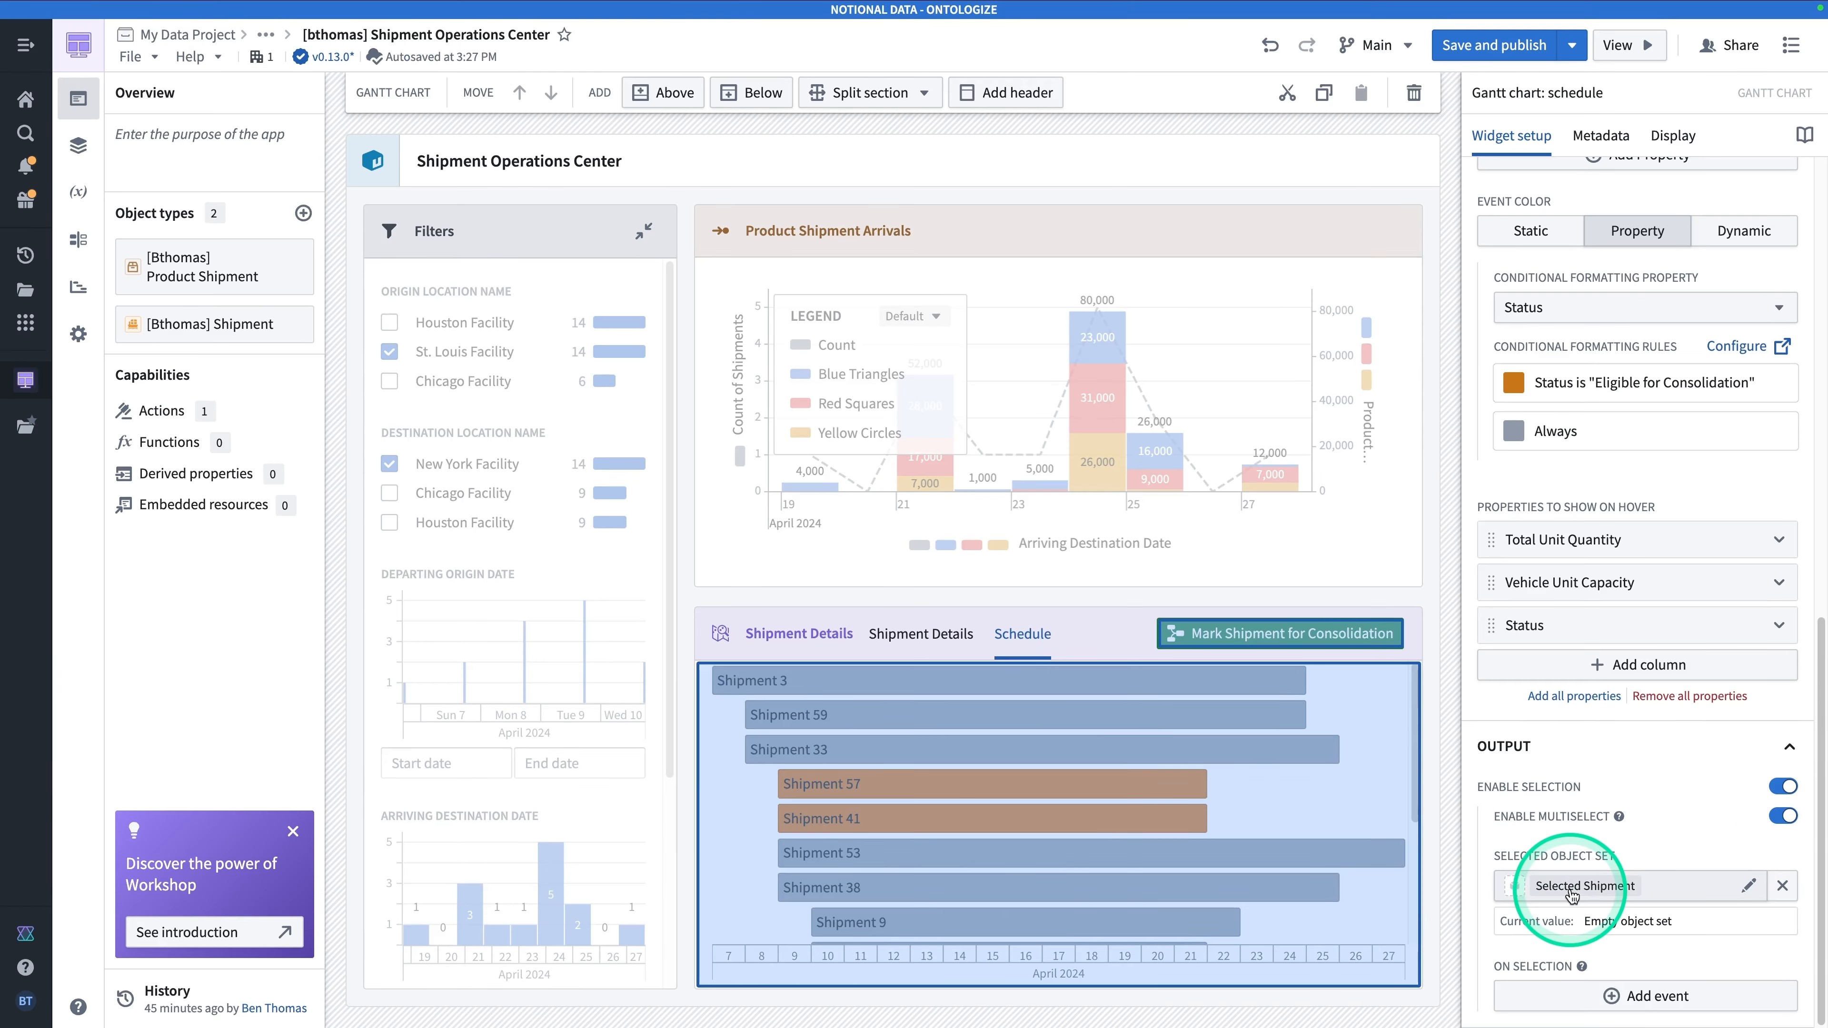
Test multiselect by selecting several shipments in the schedule Gantt chart, including Shipments 41 and 57.
left_click(986, 818)
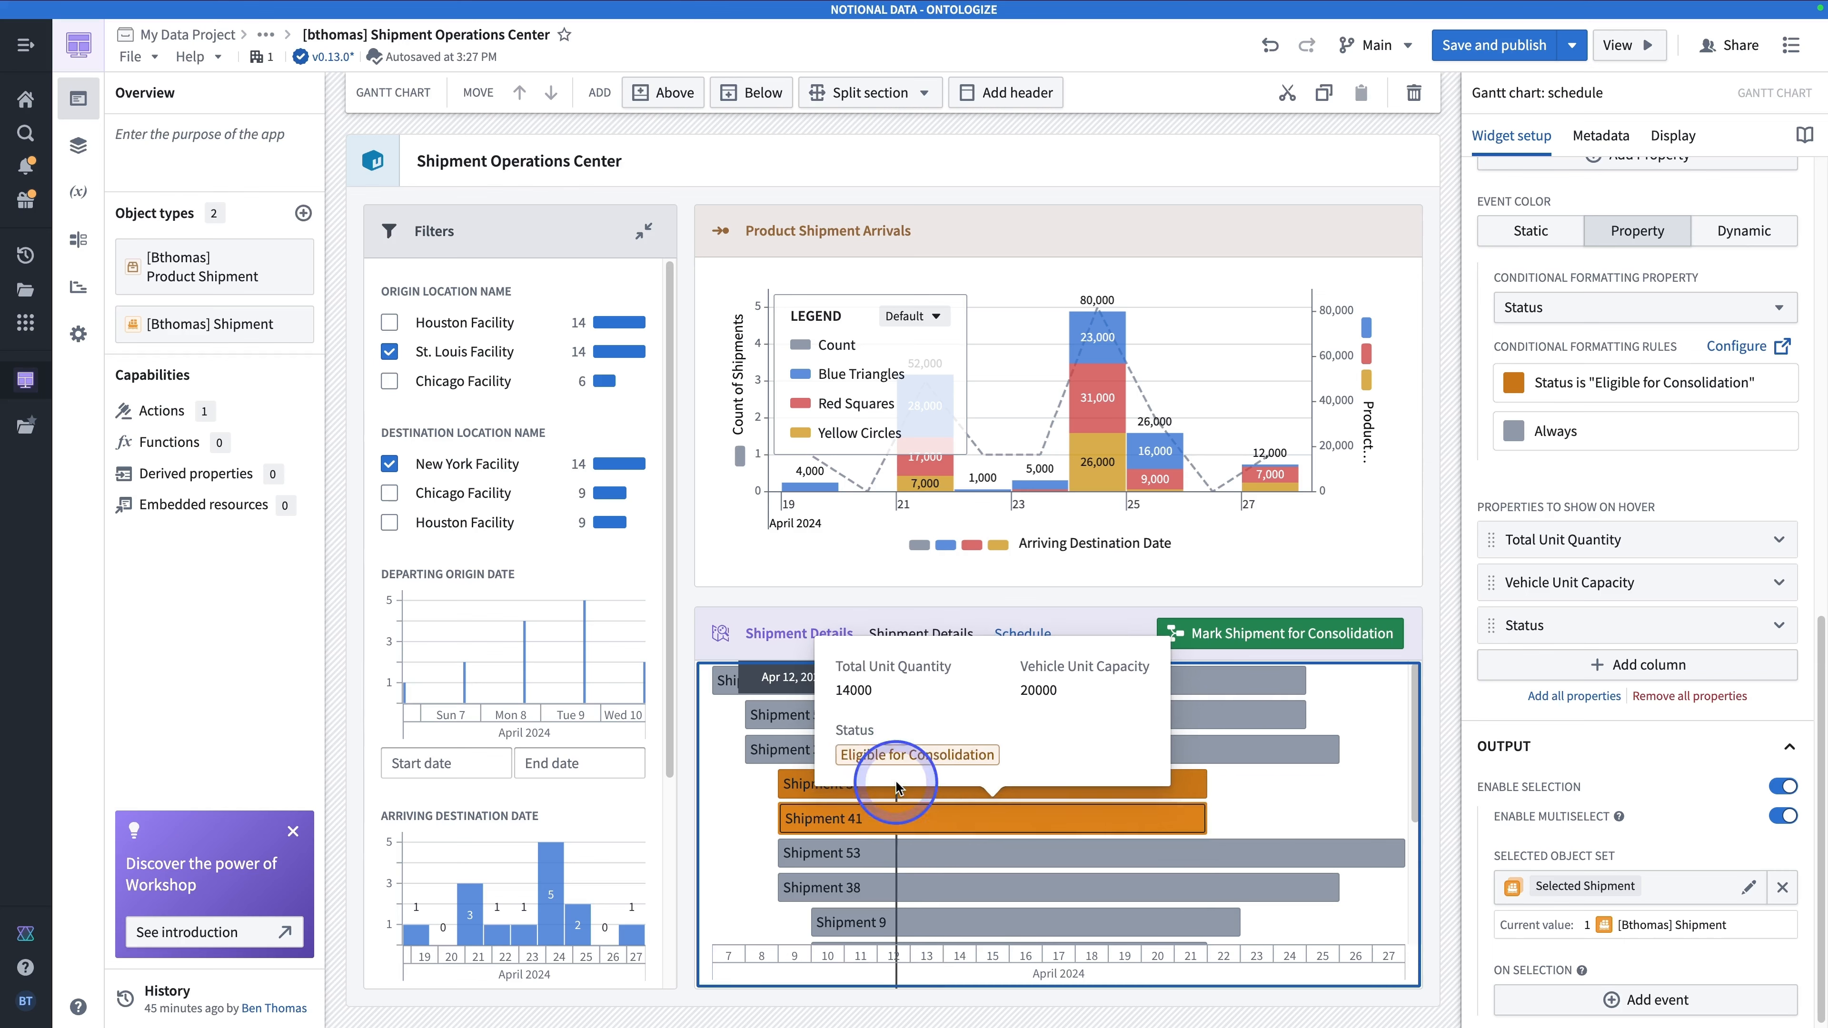
left_click(775, 781)
left_click(842, 784)
left_click(874, 818)
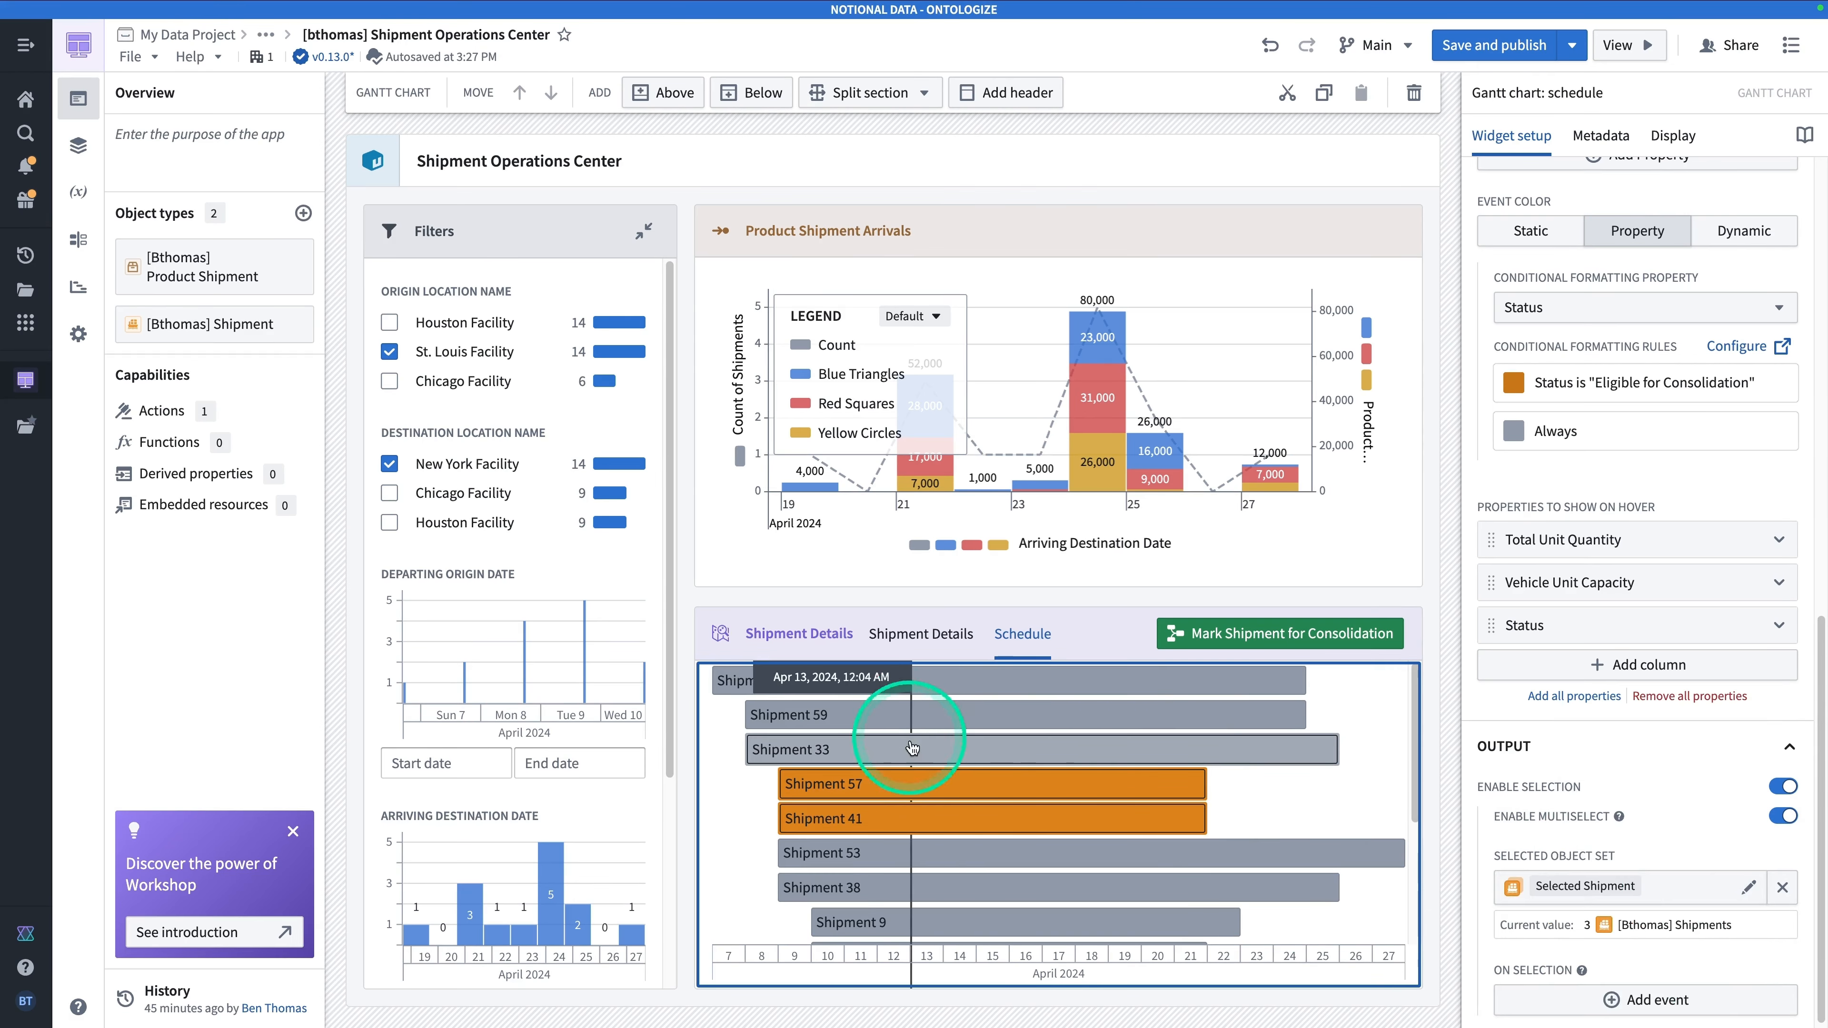
Change the action run by the Mark Shipment for Consolidation button to Mark Multiple Shipments for Consolidation.
scroll(1288, 749, "down", 3)
left_click(1210, 636)
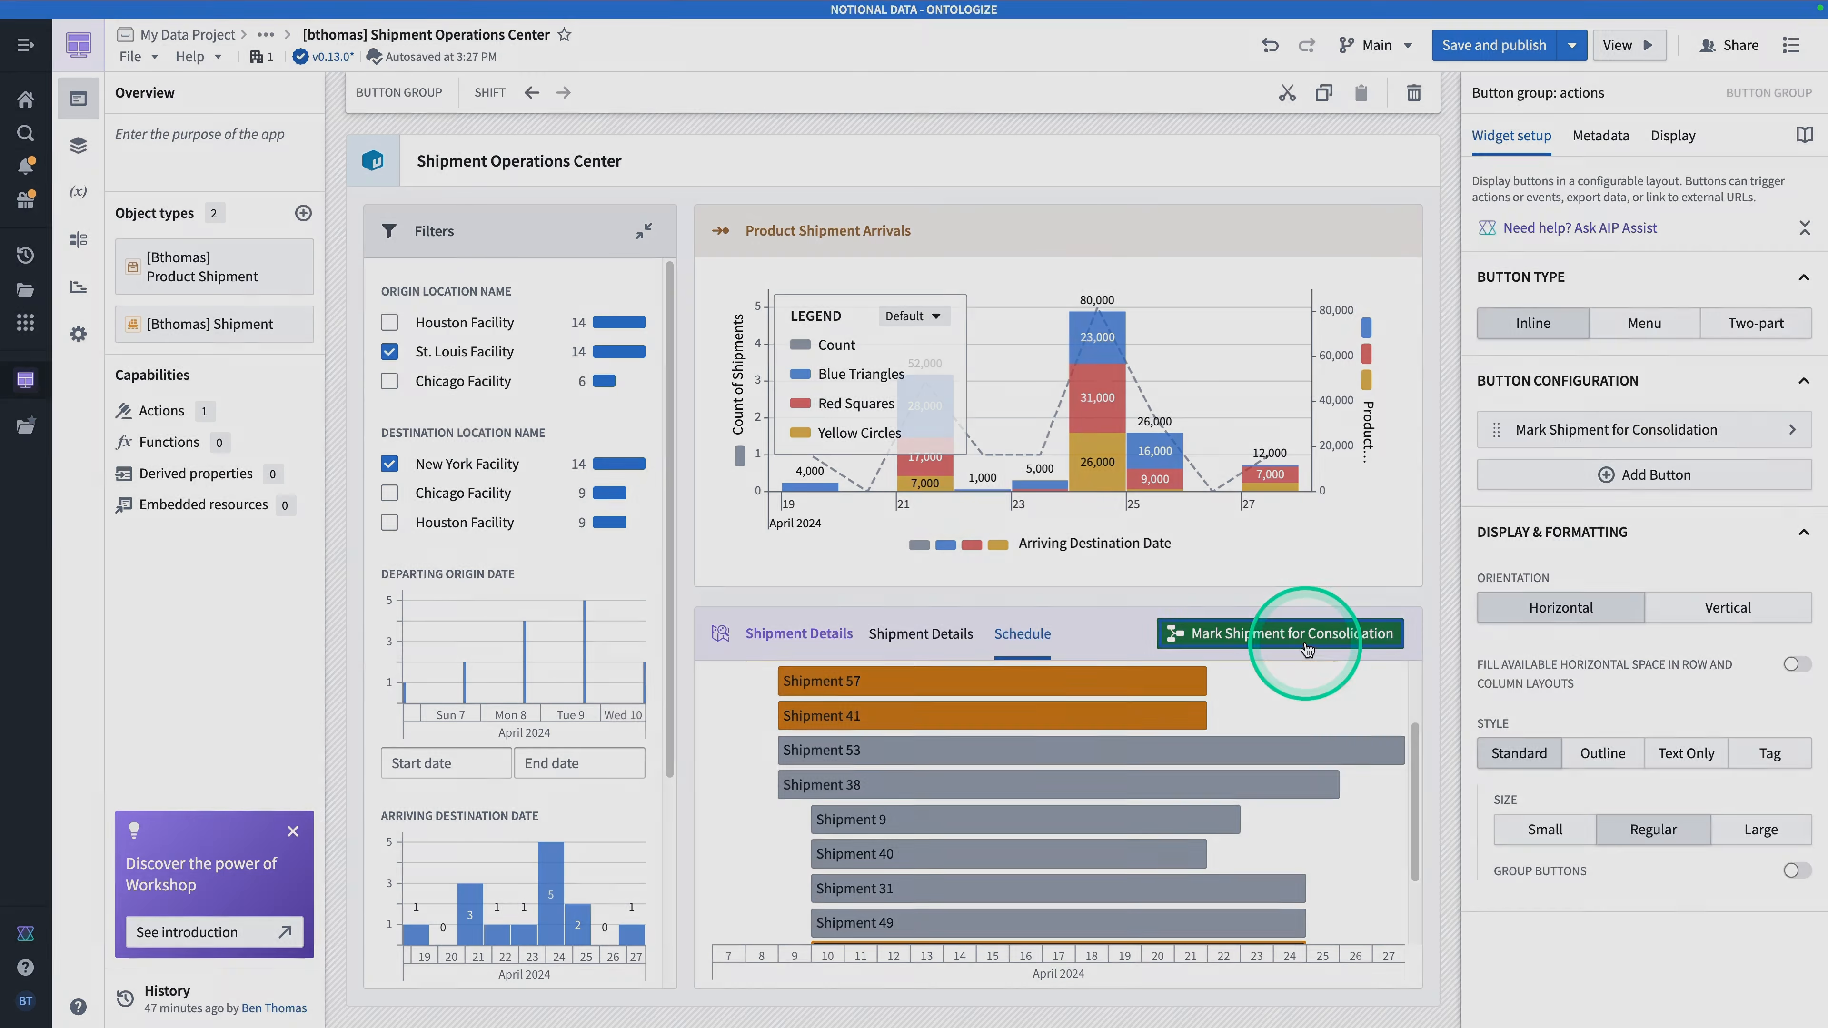
left_click(1578, 436)
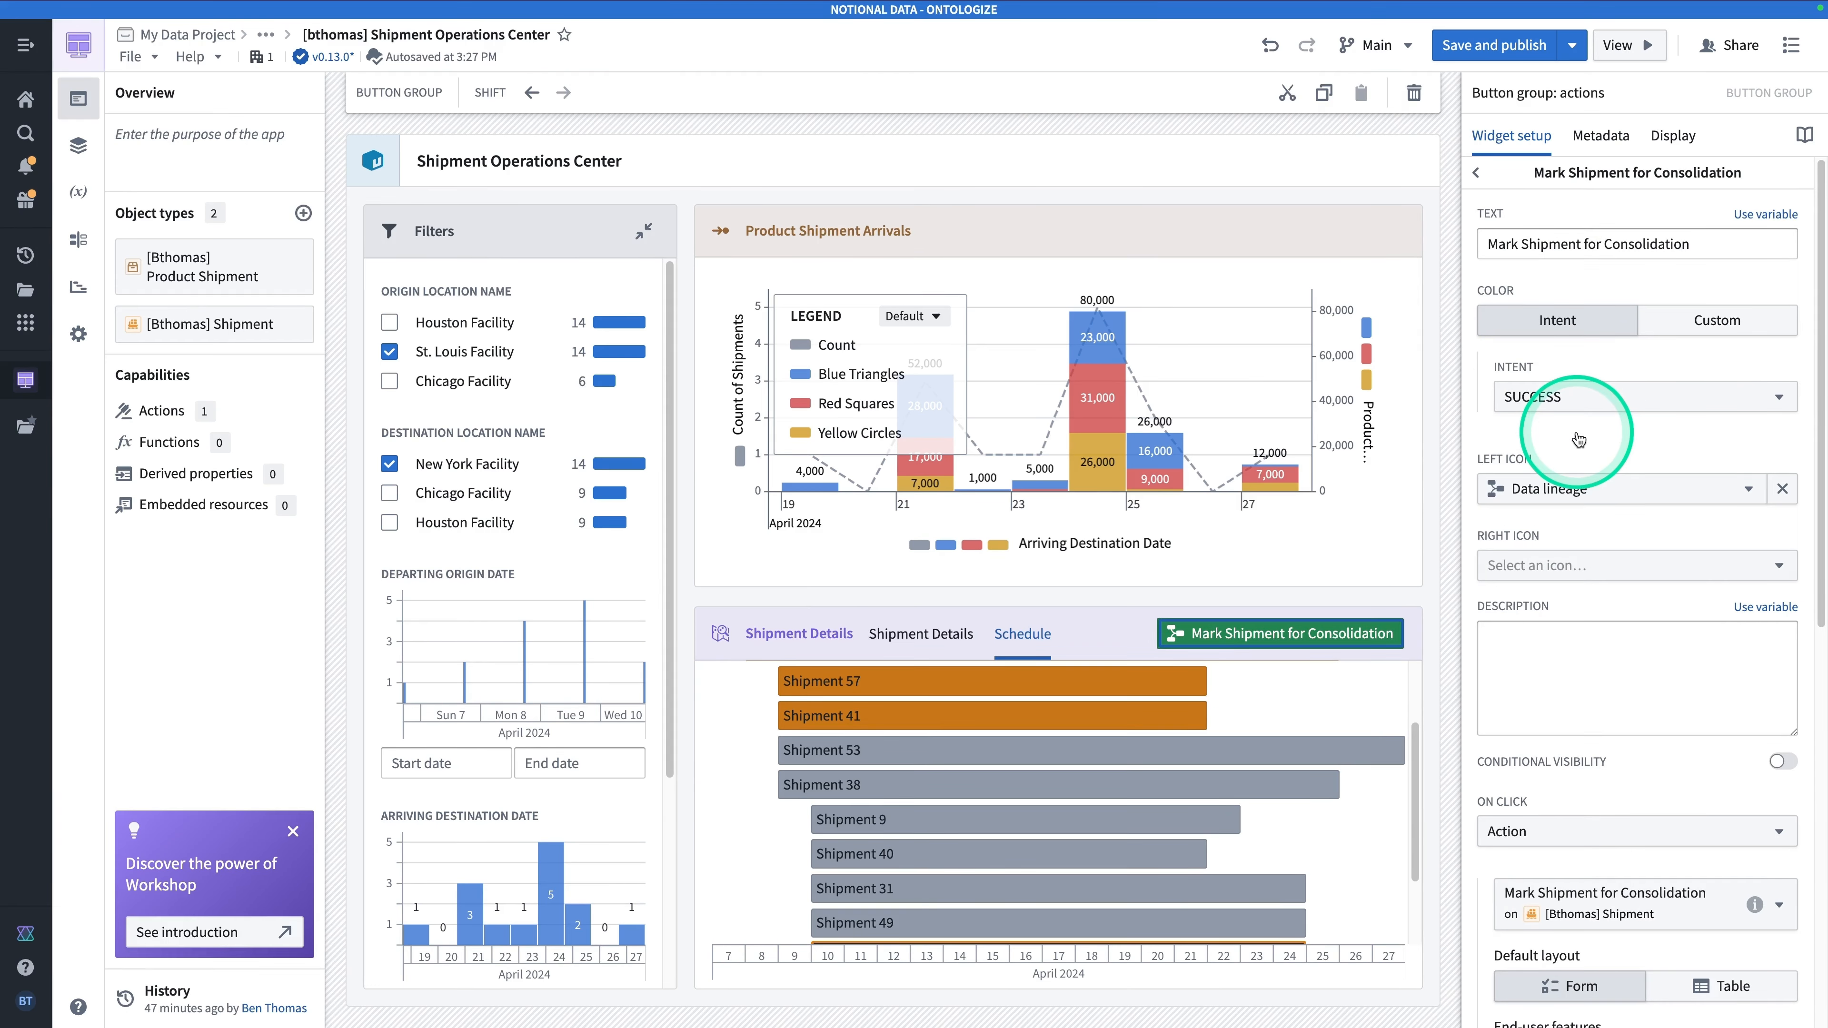
scroll(1605, 648, "down", 5)
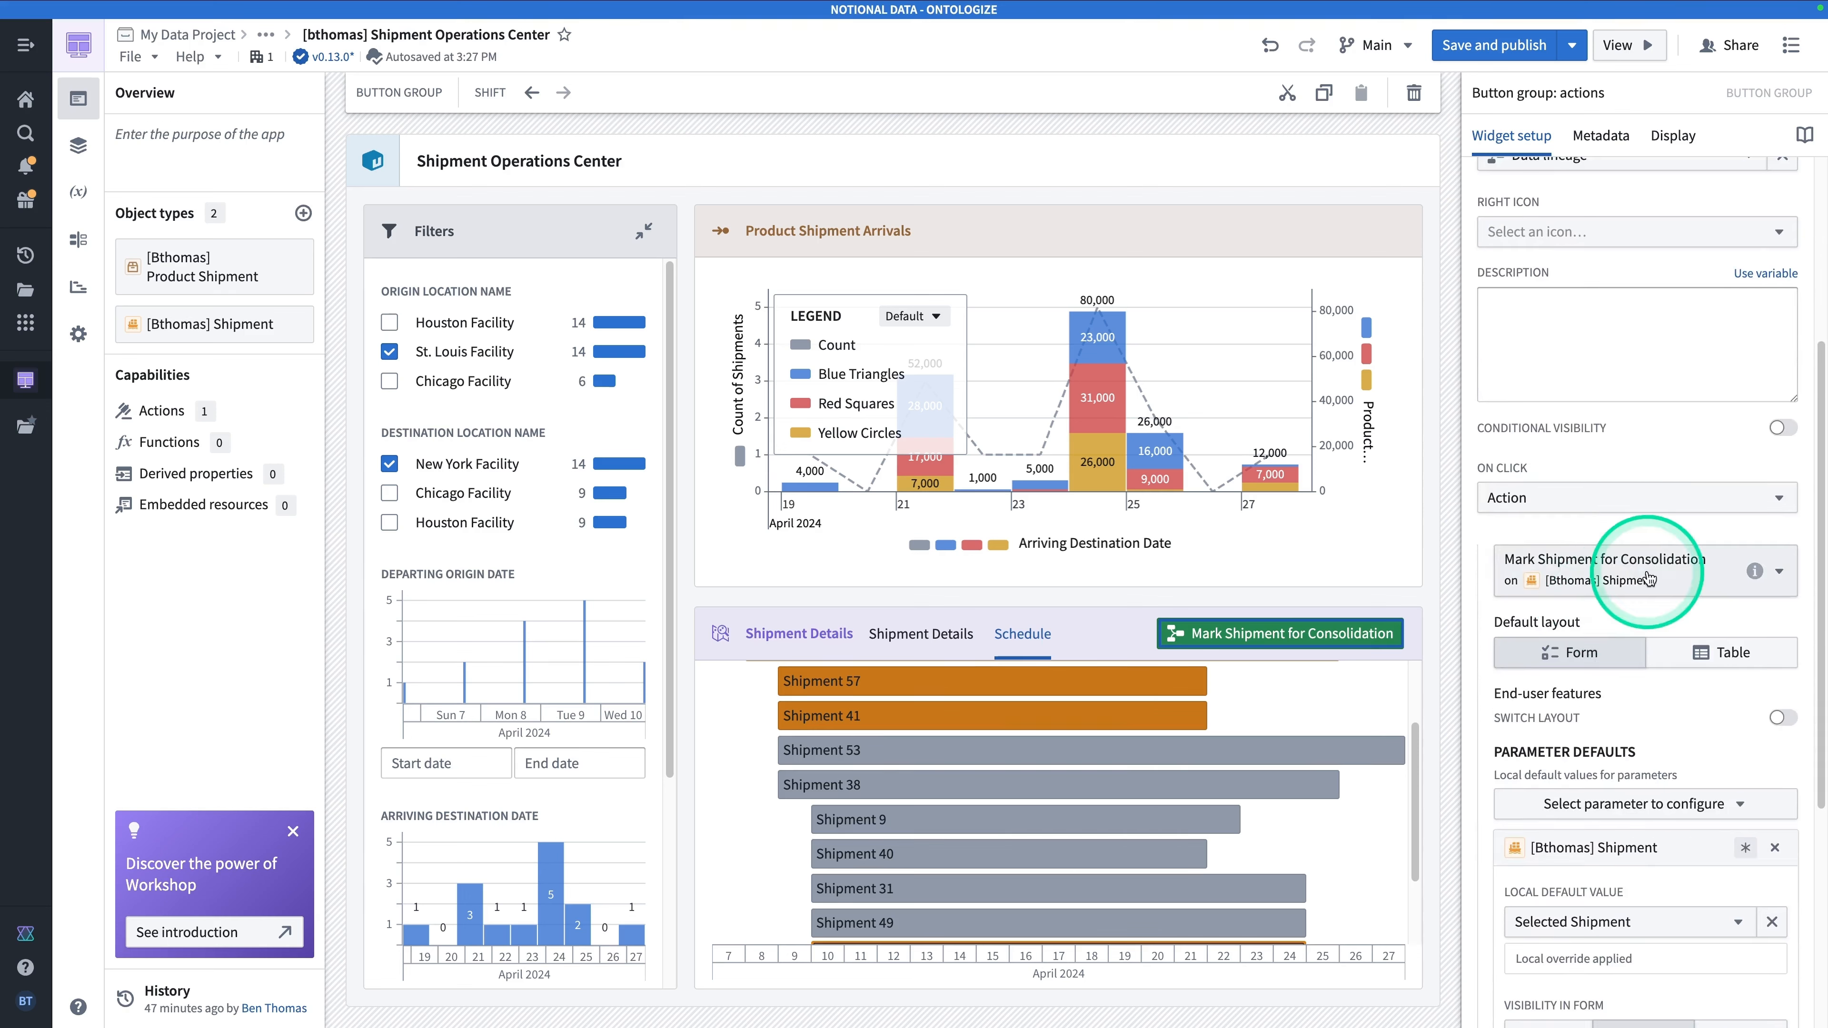
left_click(1781, 573)
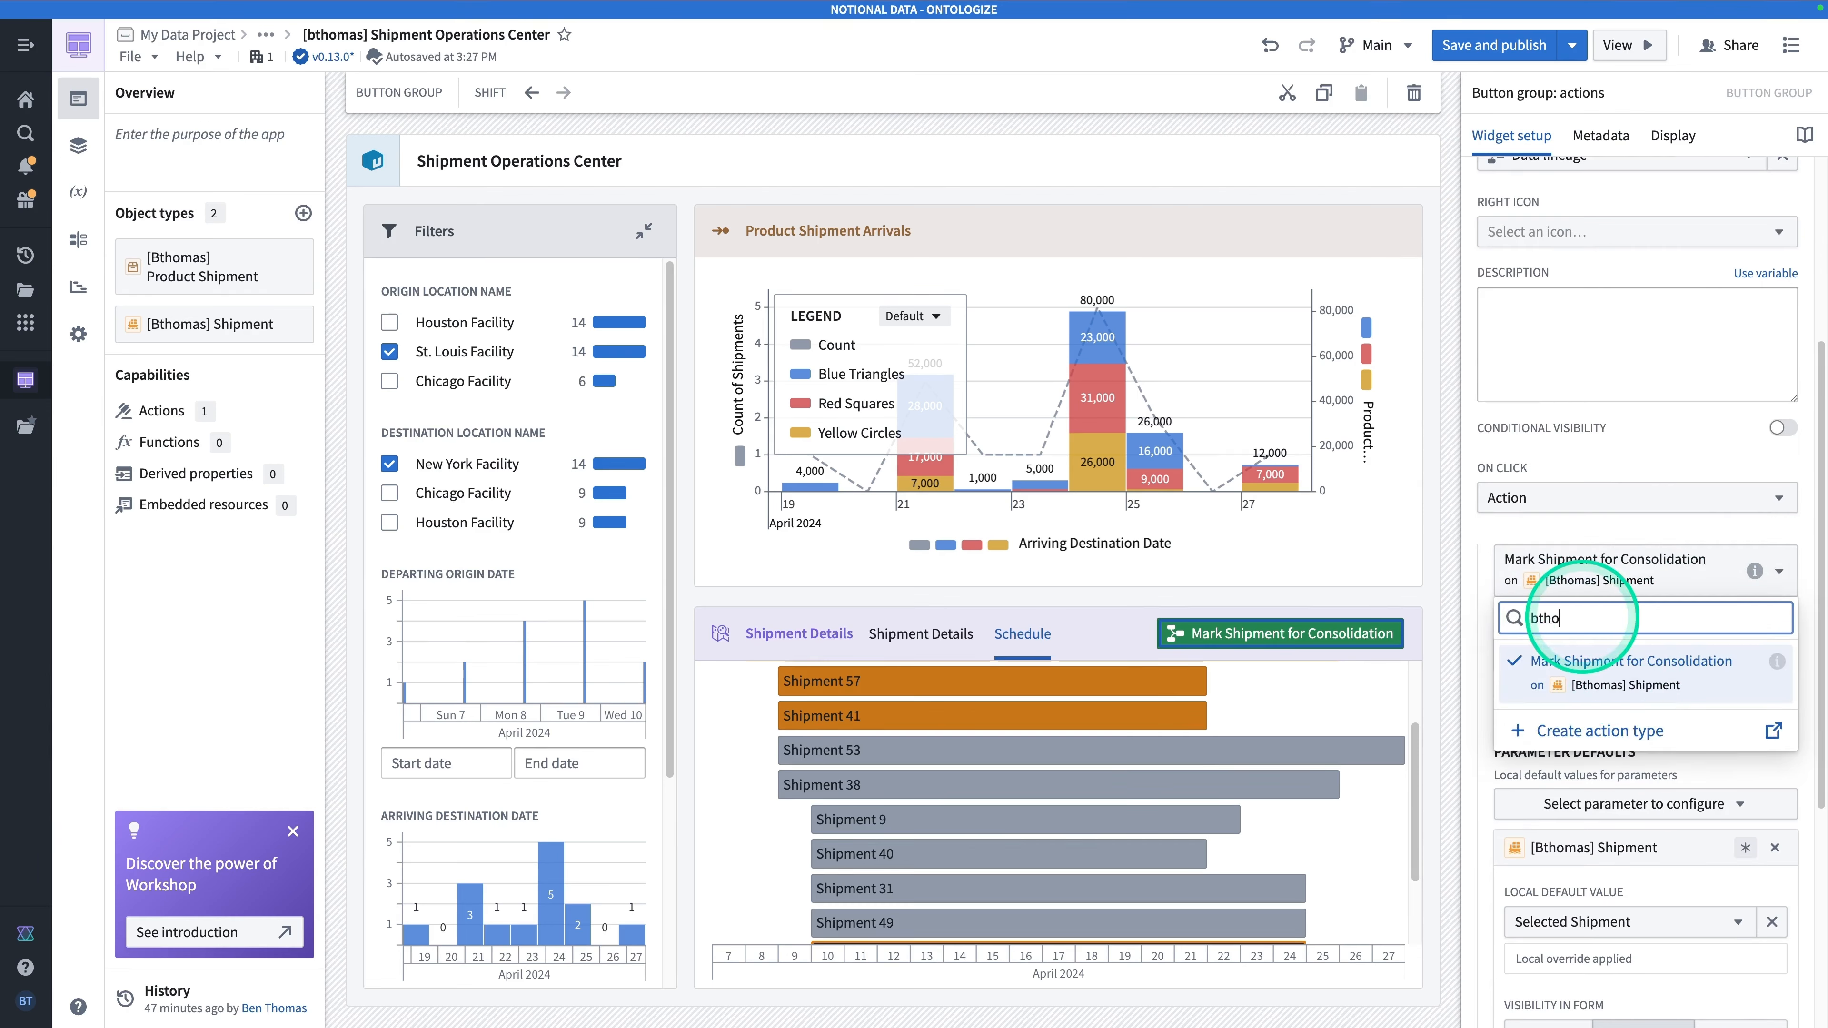
type("bthomas")
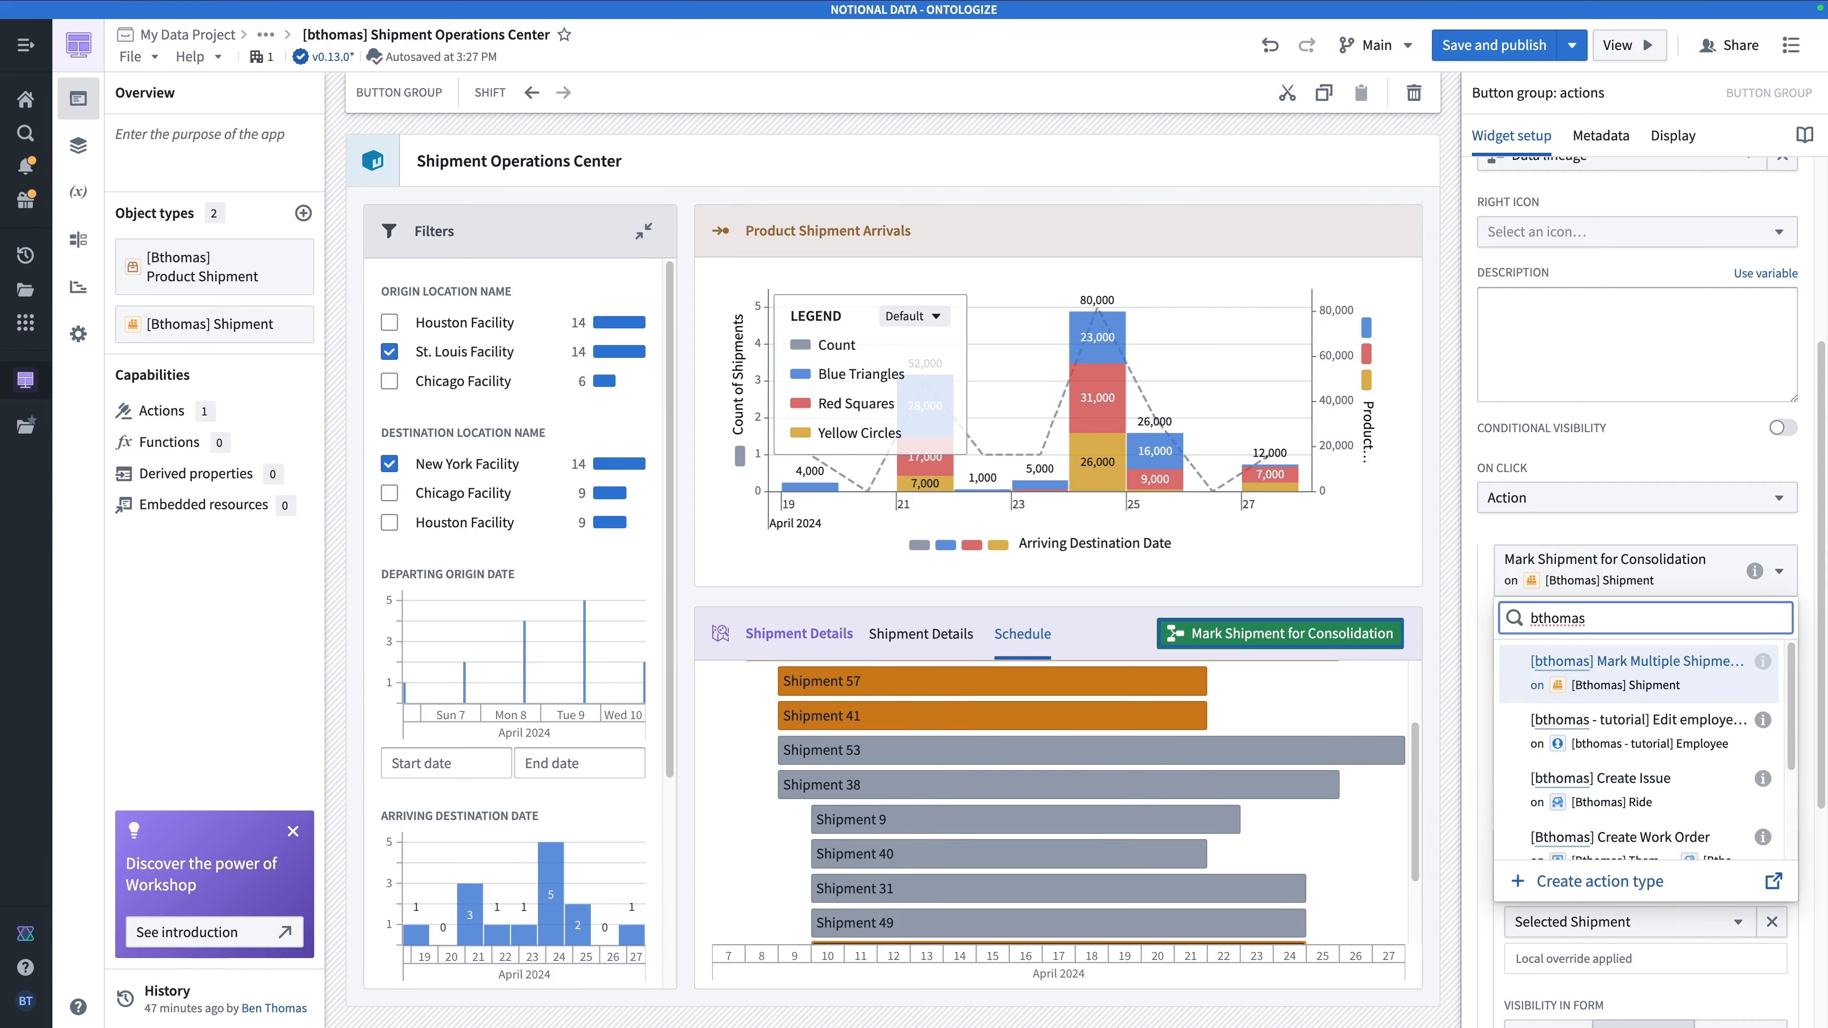
left_click(1654, 679)
left_click(1659, 672)
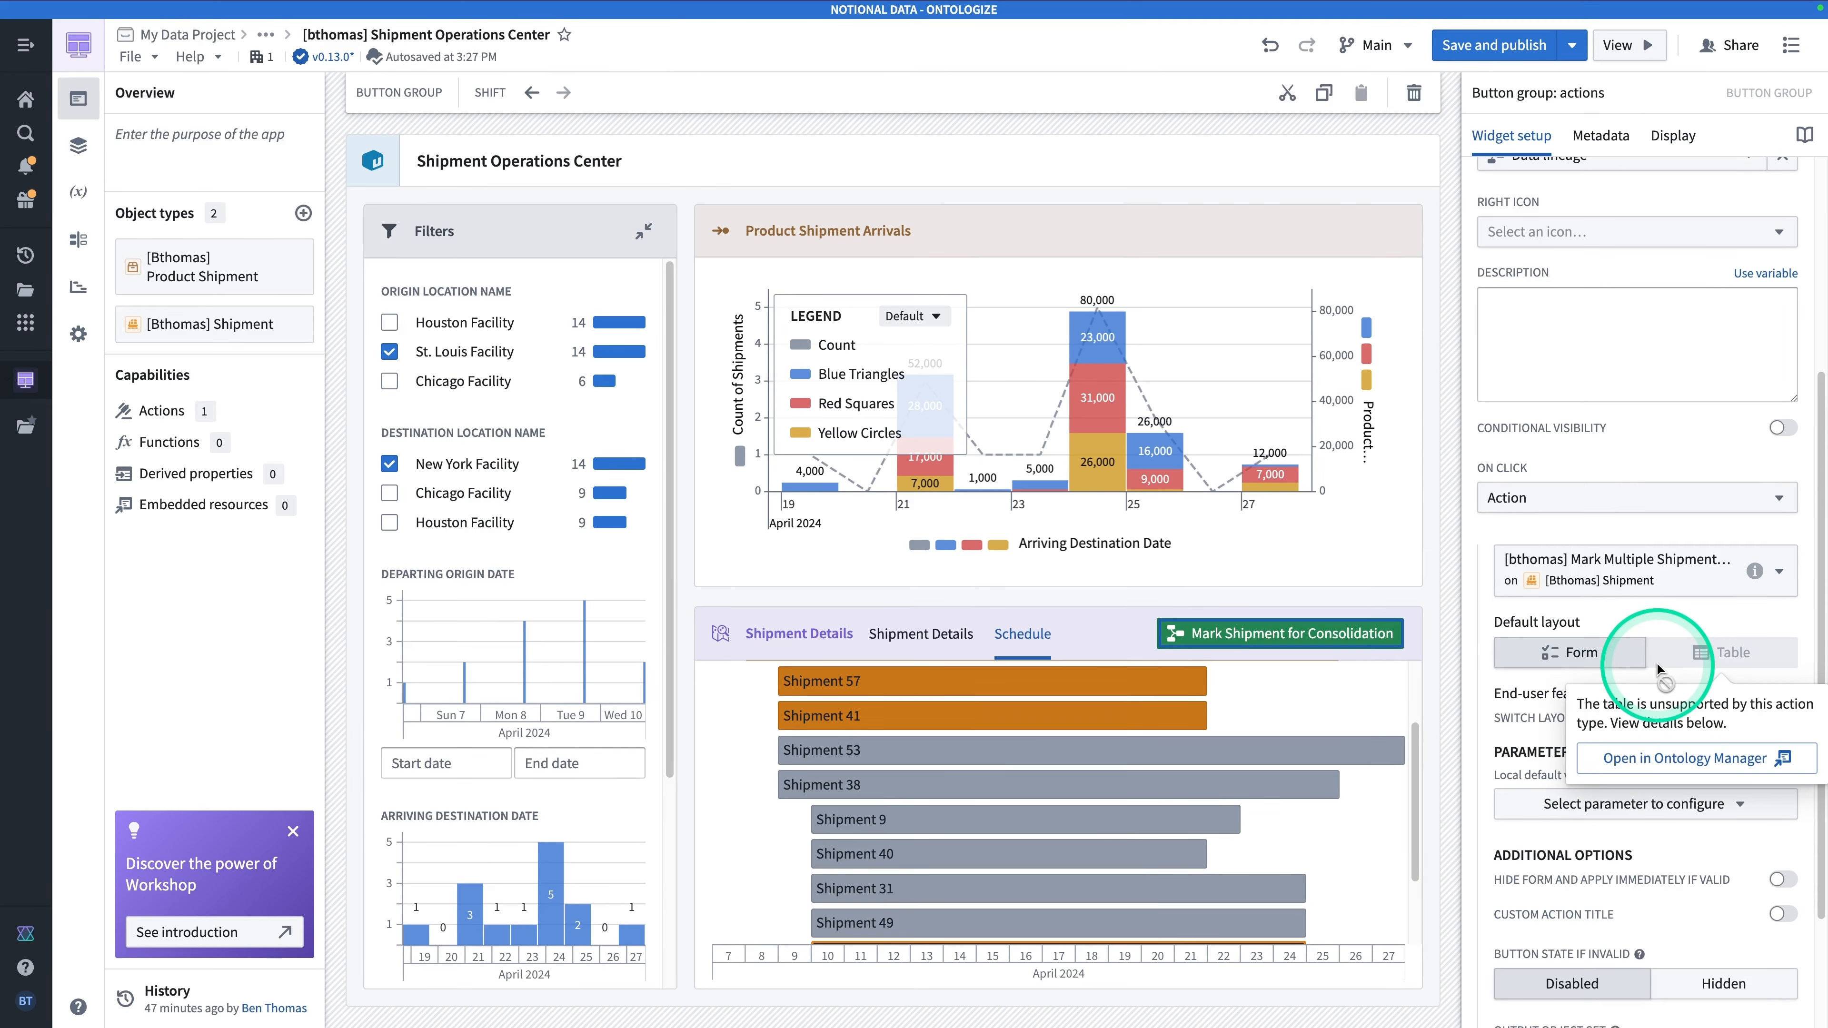
Add a default for the button action's Shipments parameter, using the Selected Shipment variable as its local default value.
left_click(1598, 805)
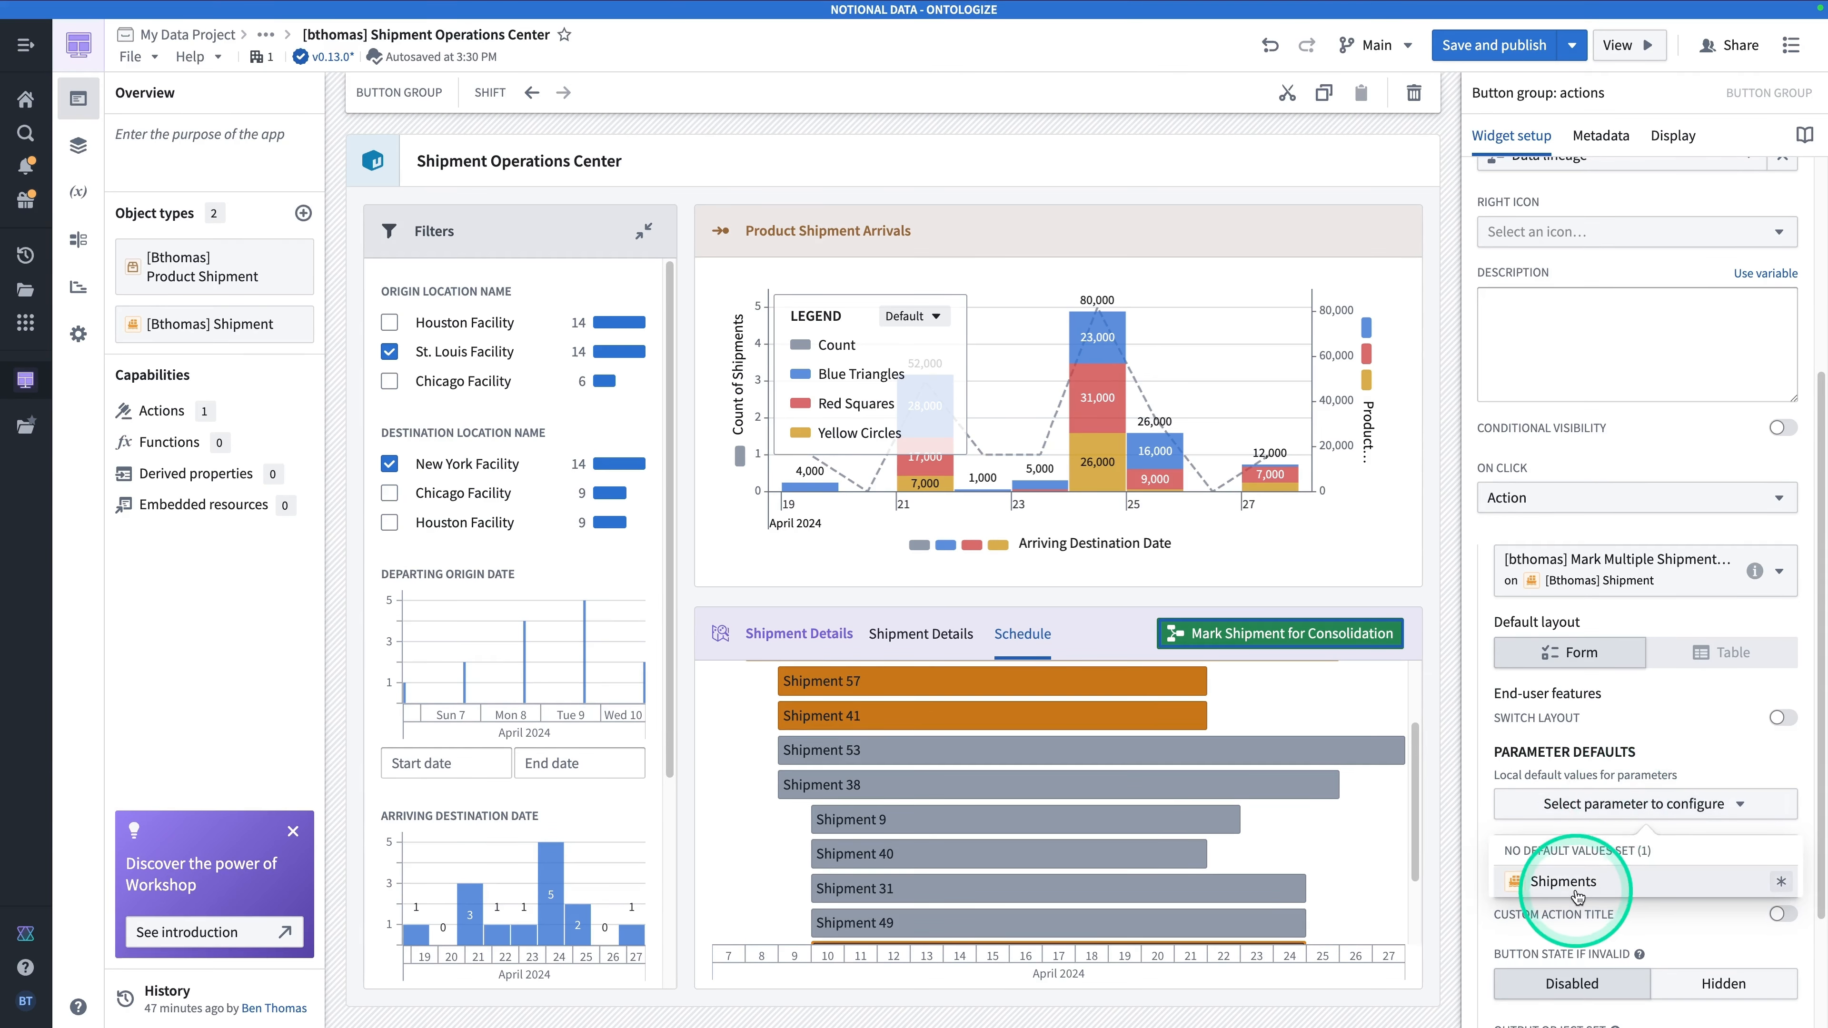
left_click(1588, 880)
left_click(1588, 936)
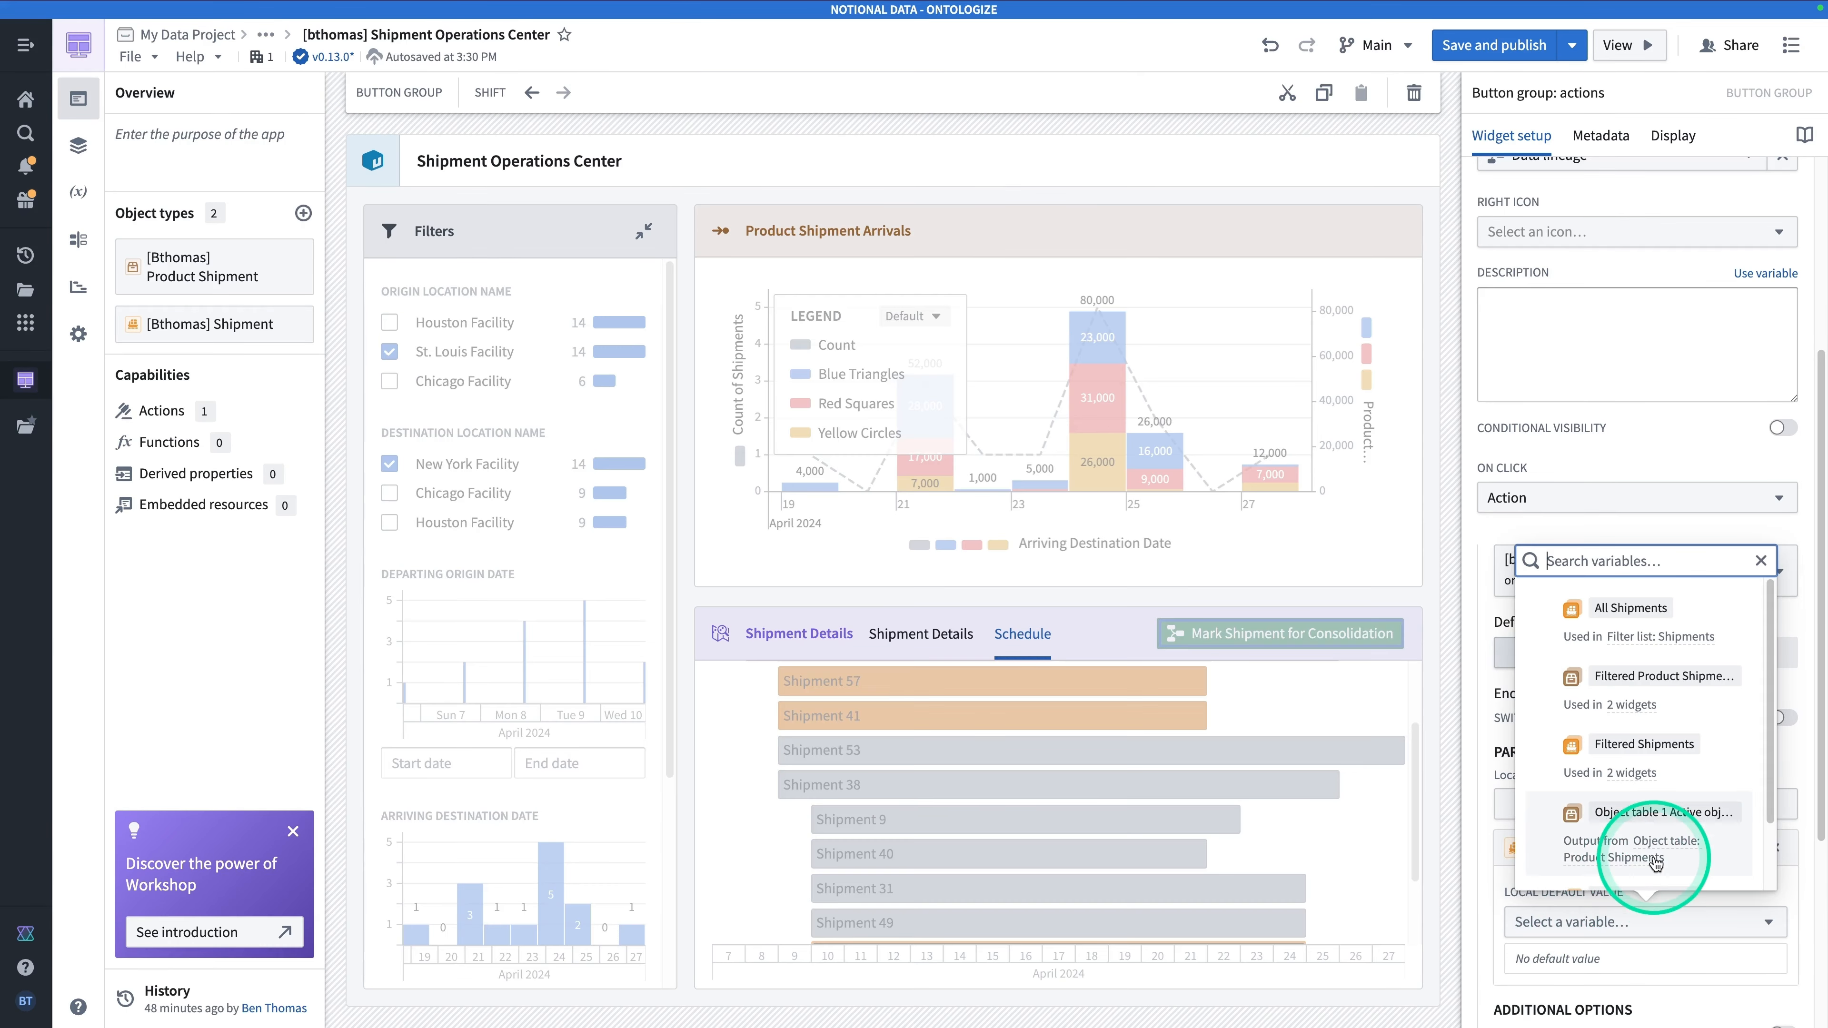
scroll(1656, 858, "down", 1)
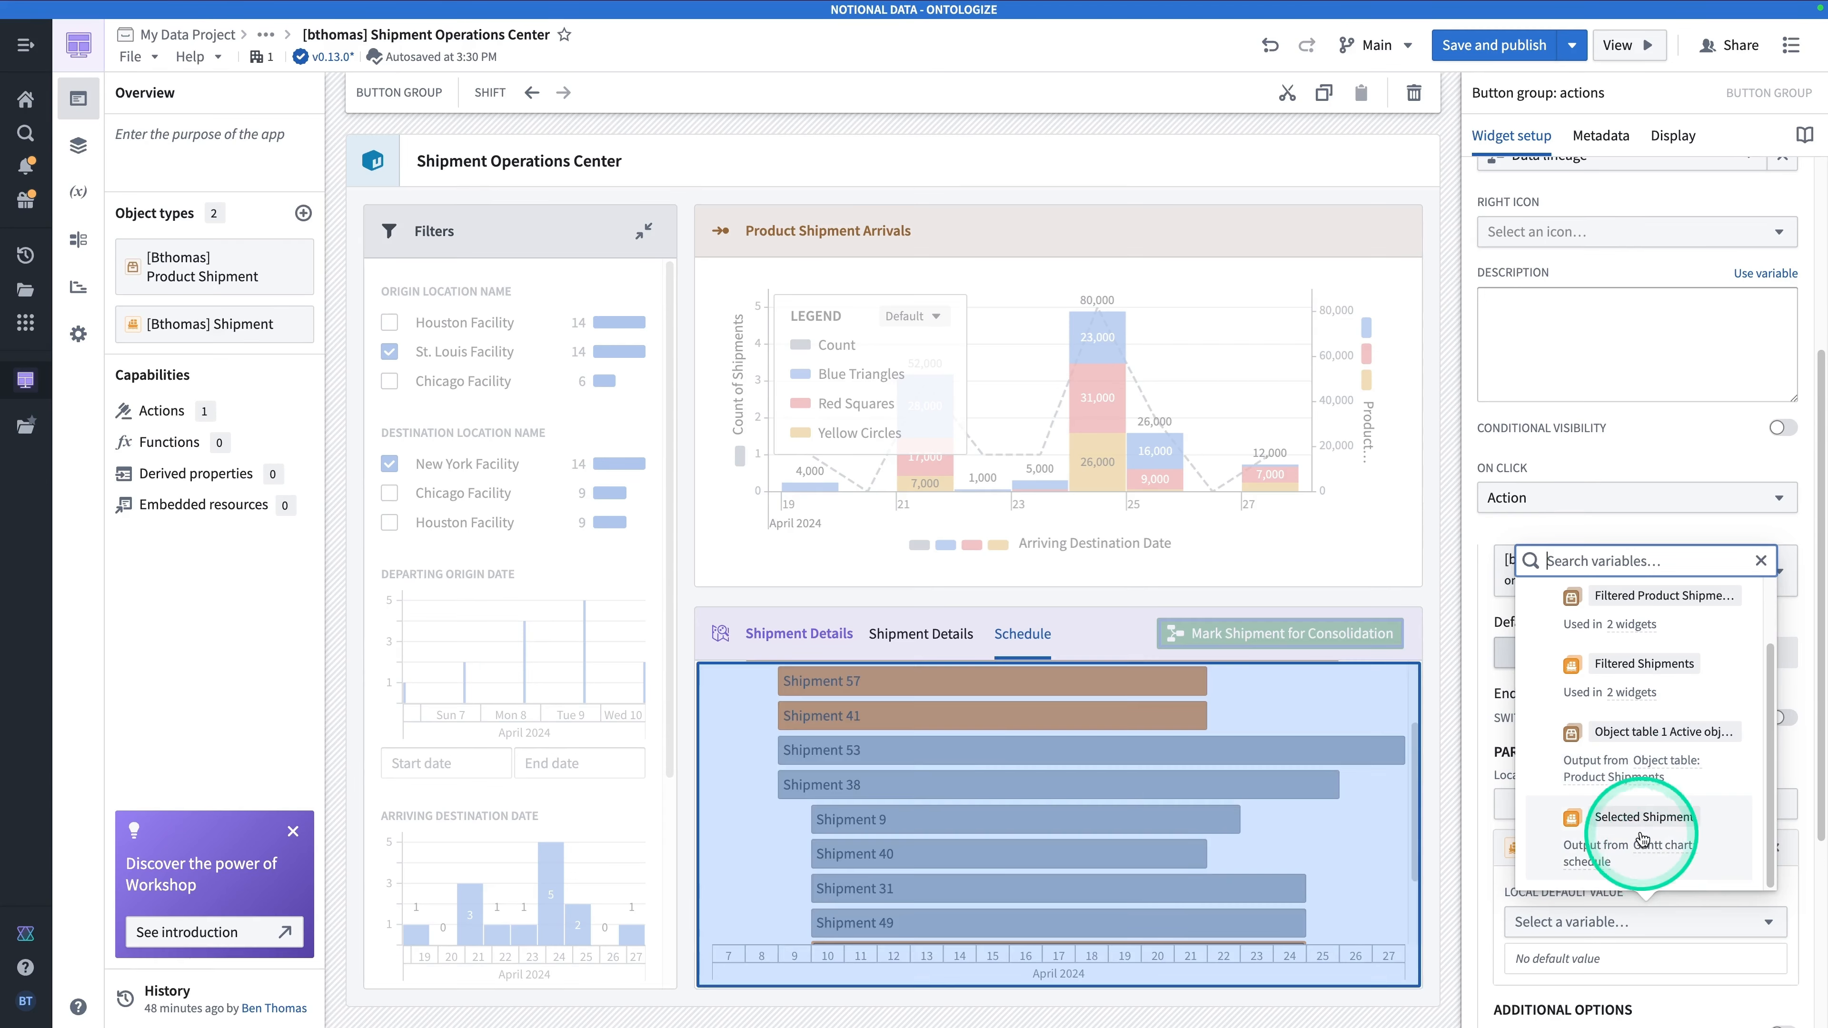
left_click(1640, 833)
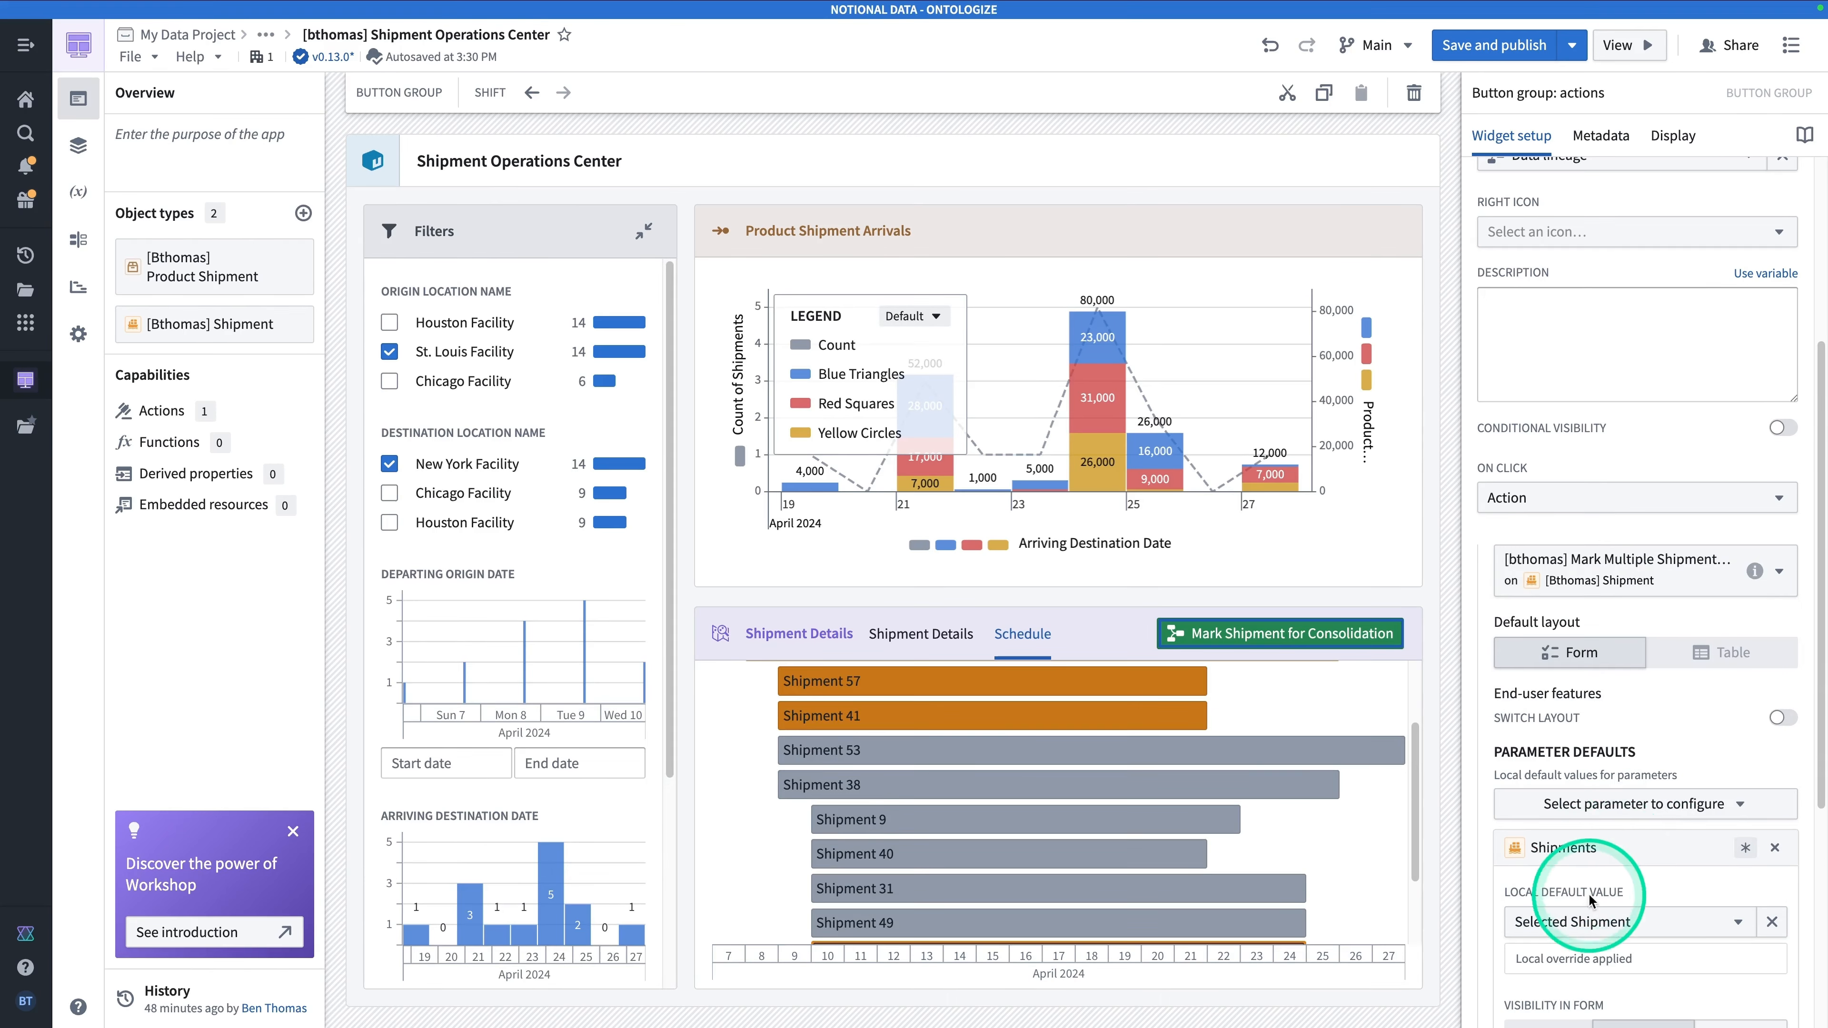
Select Shipments 38, 9 and 40 in the schedule, check the consolidation action form, and close it without submitting.
left_click(1127, 796)
left_click(1102, 801)
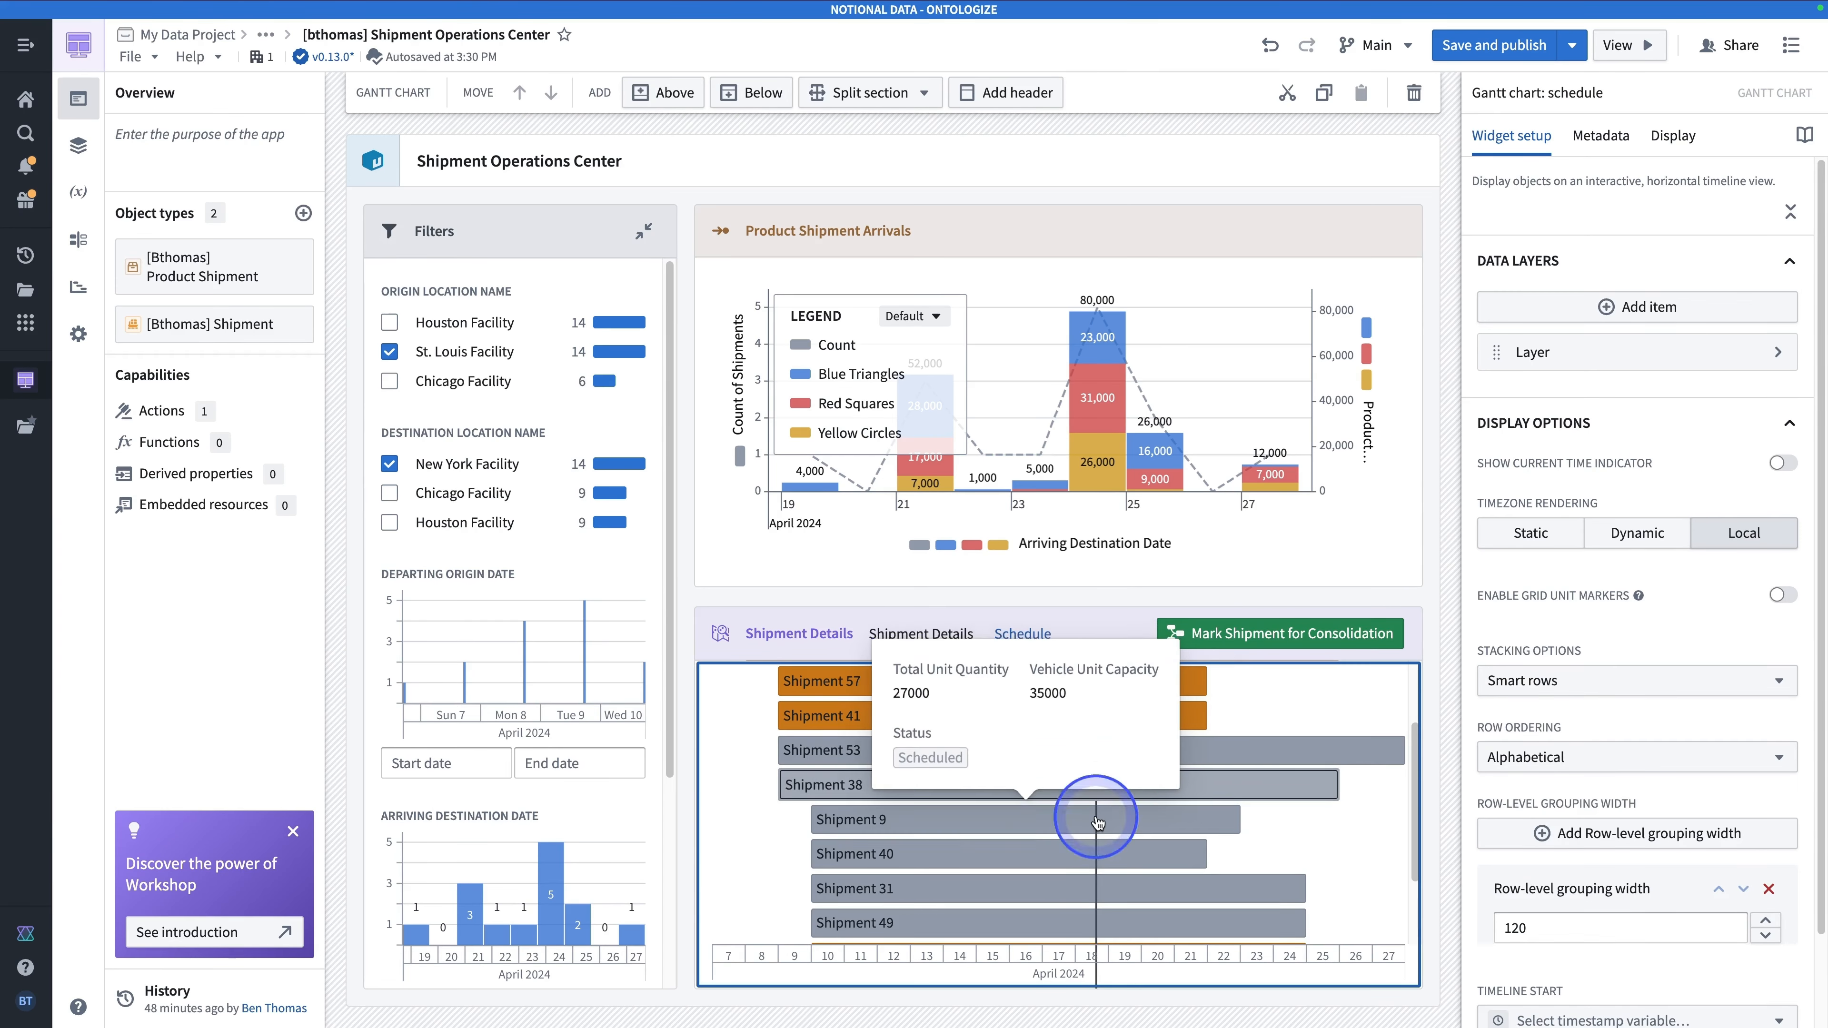
left_click(1135, 853)
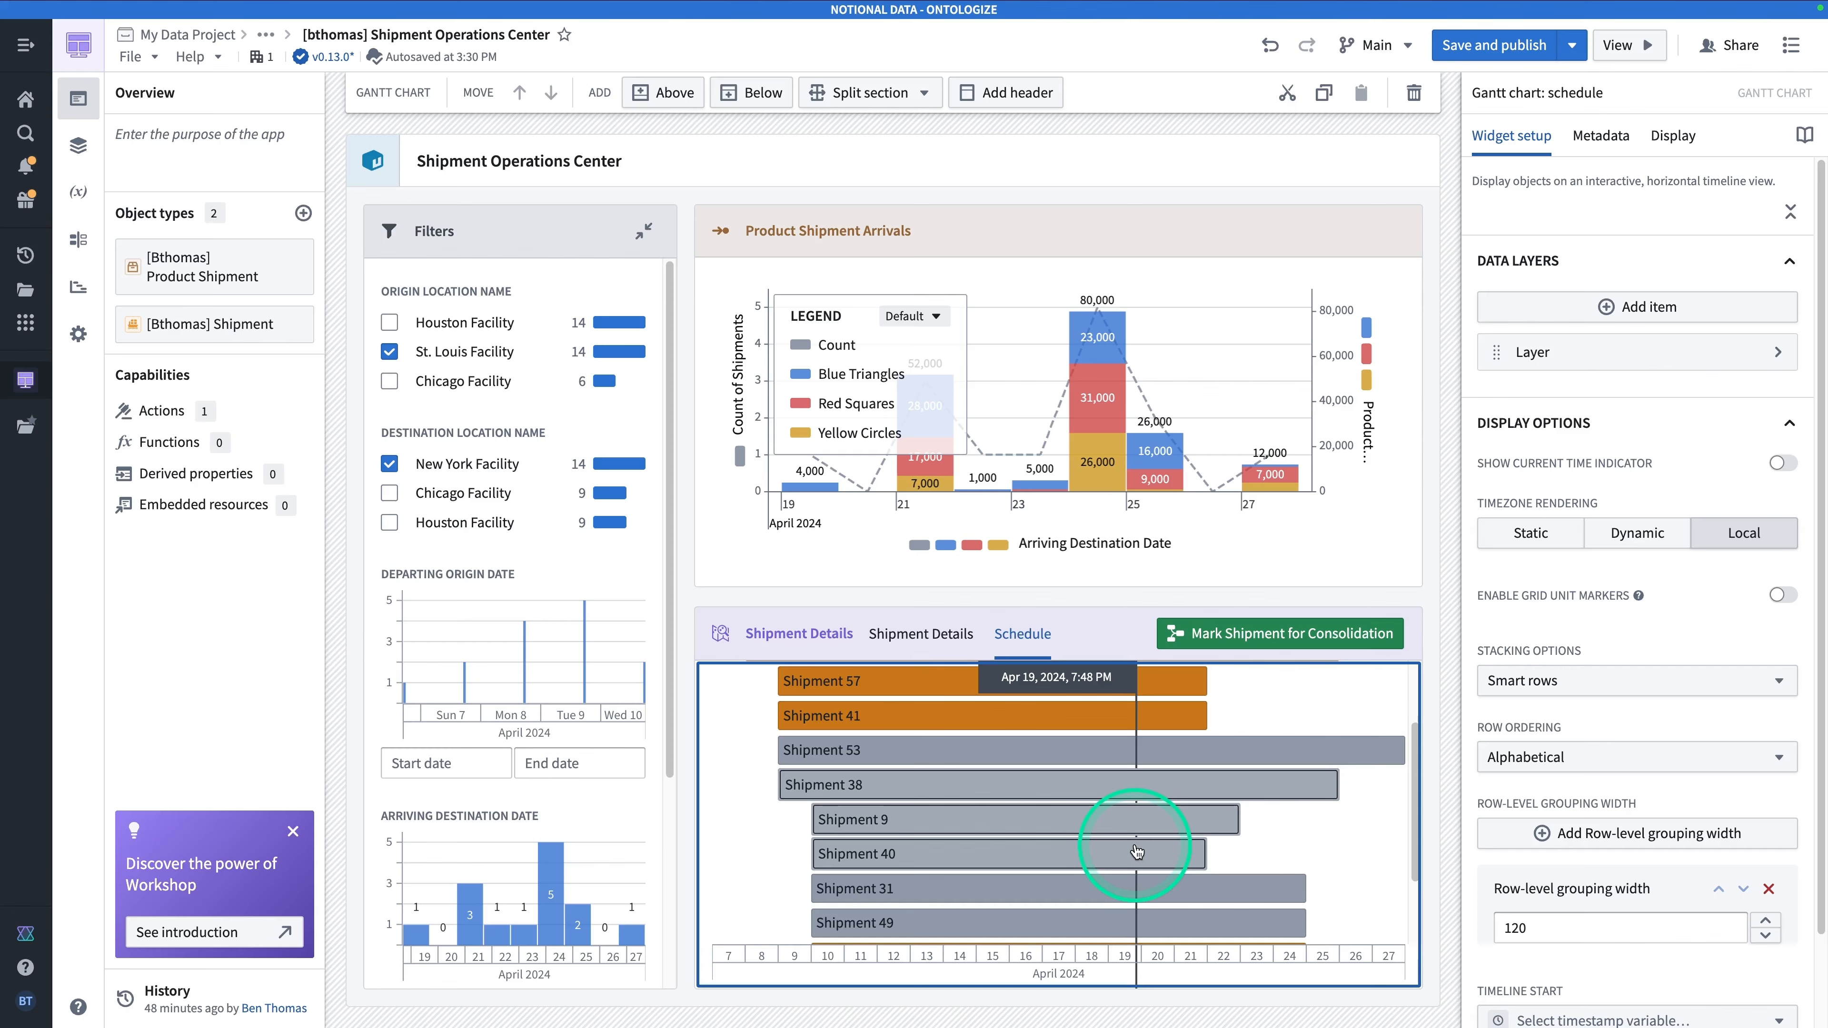
left_click(1263, 634)
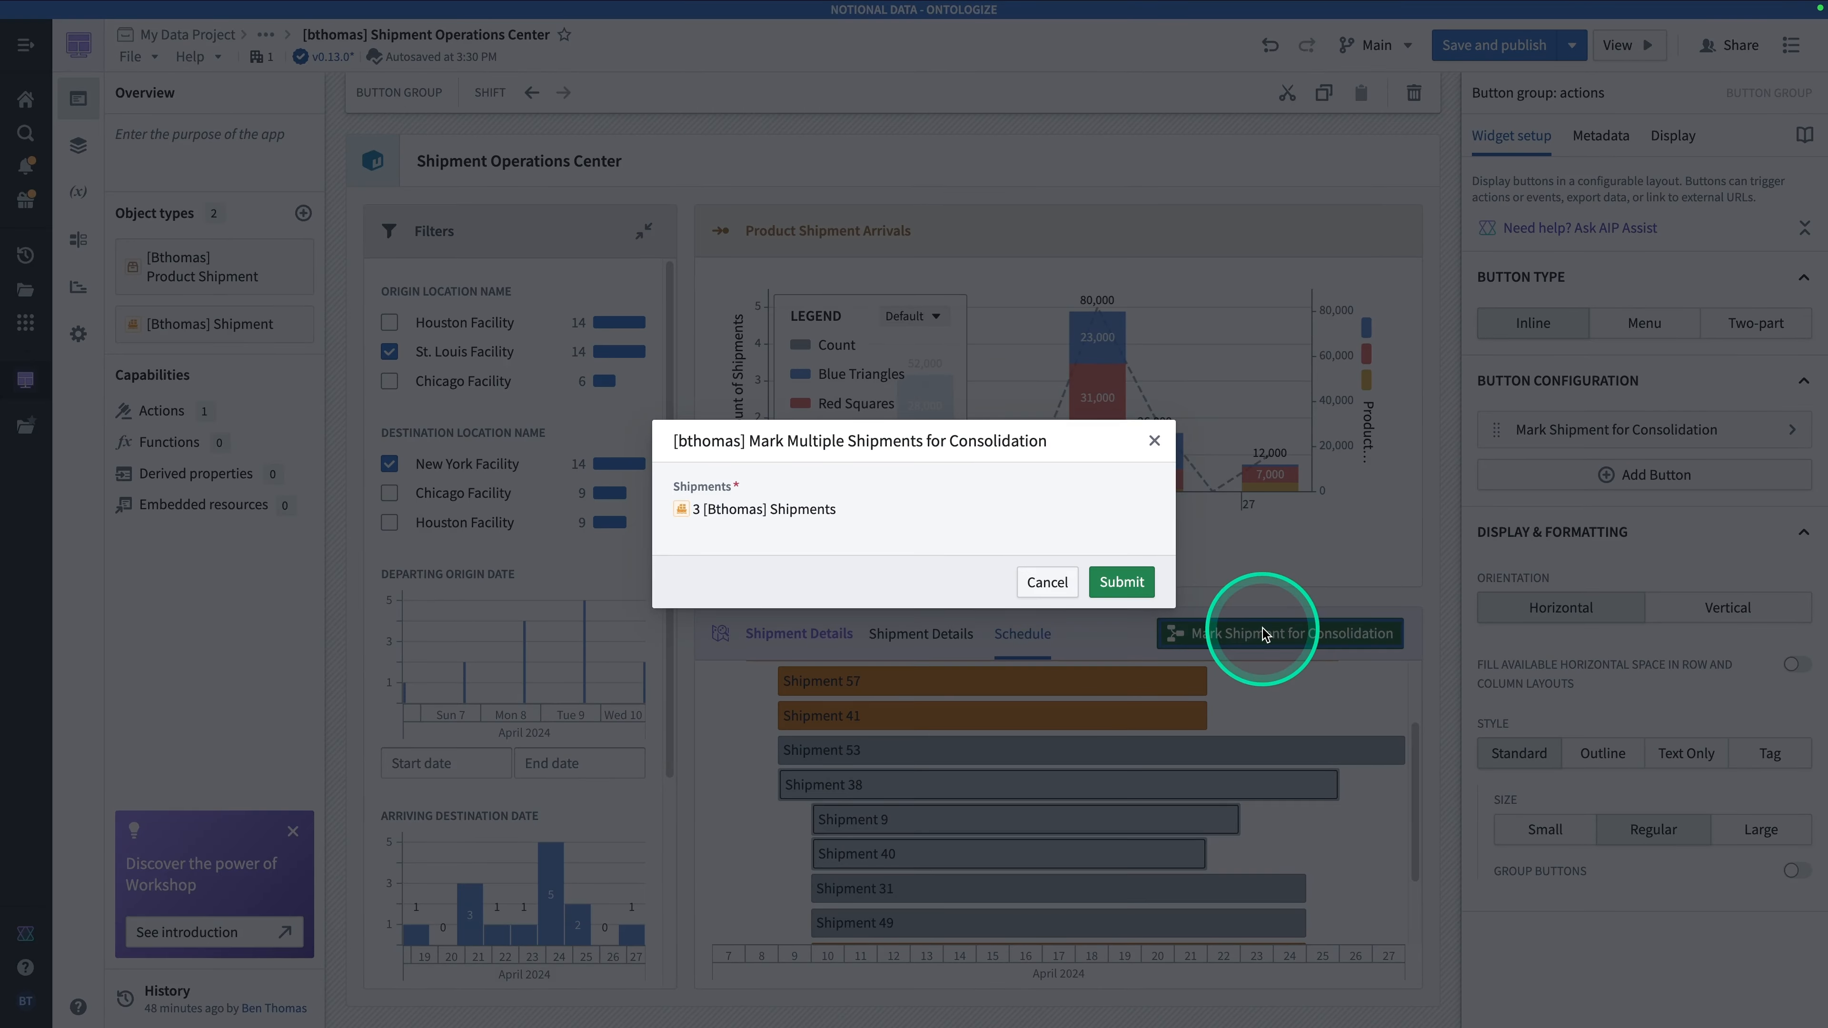
left_click(1155, 441)
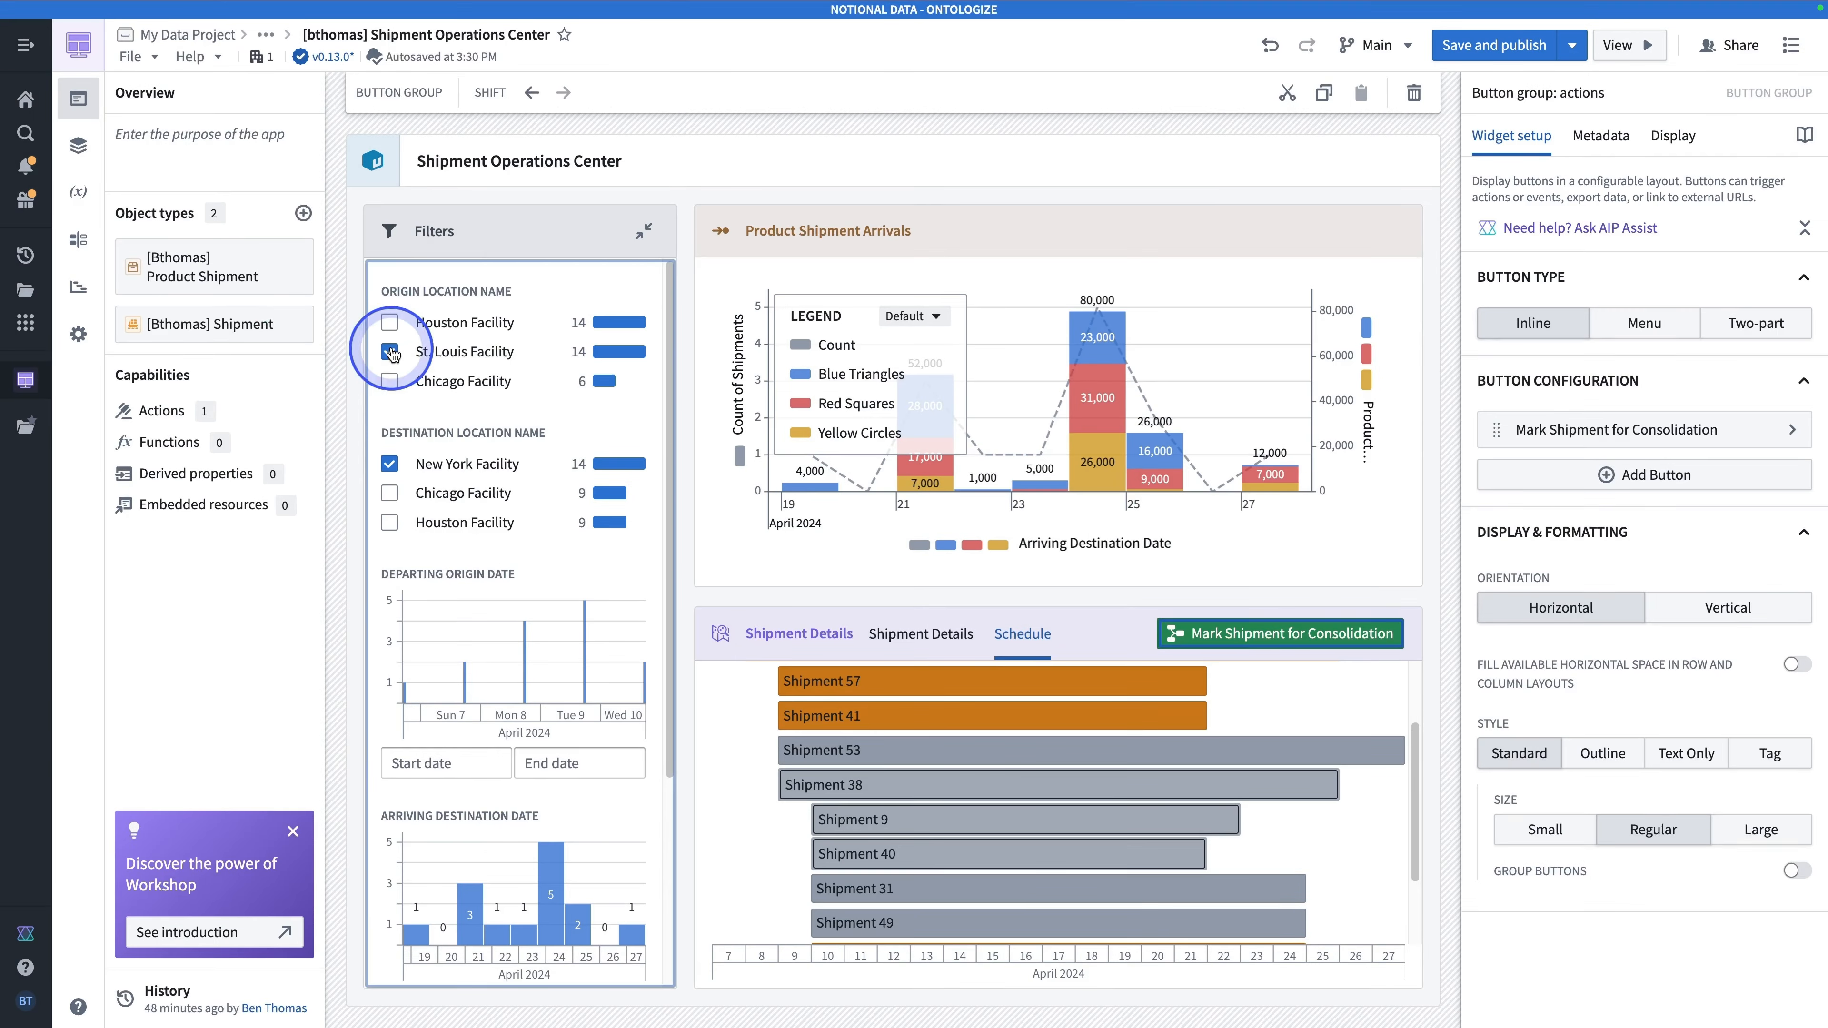
Filter the shipments to destination Chicago Facility instead of New York Facility, keeping St. Louis Facility as the origin.
left_click(391, 353)
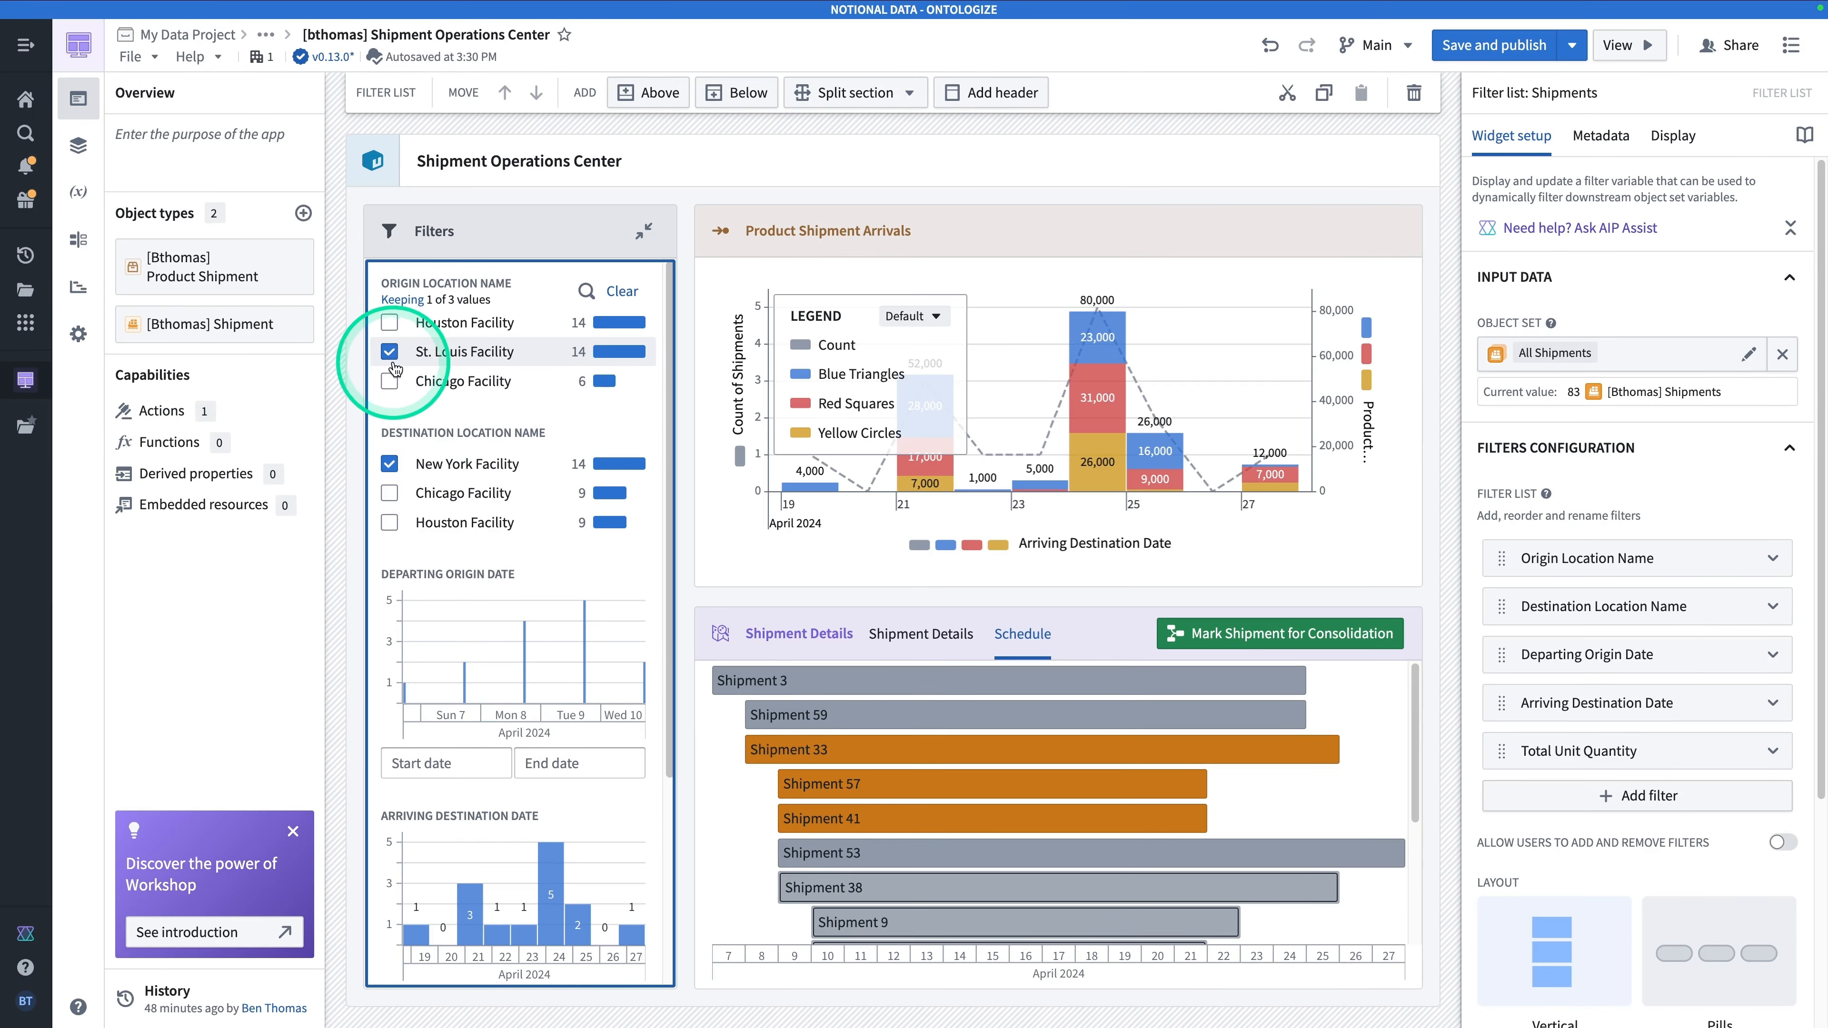
left_click(390, 465)
left_click(390, 523)
Select Shipments 32 and 43 in the schedule and submit the consolidation action for both.
left_click(900, 790)
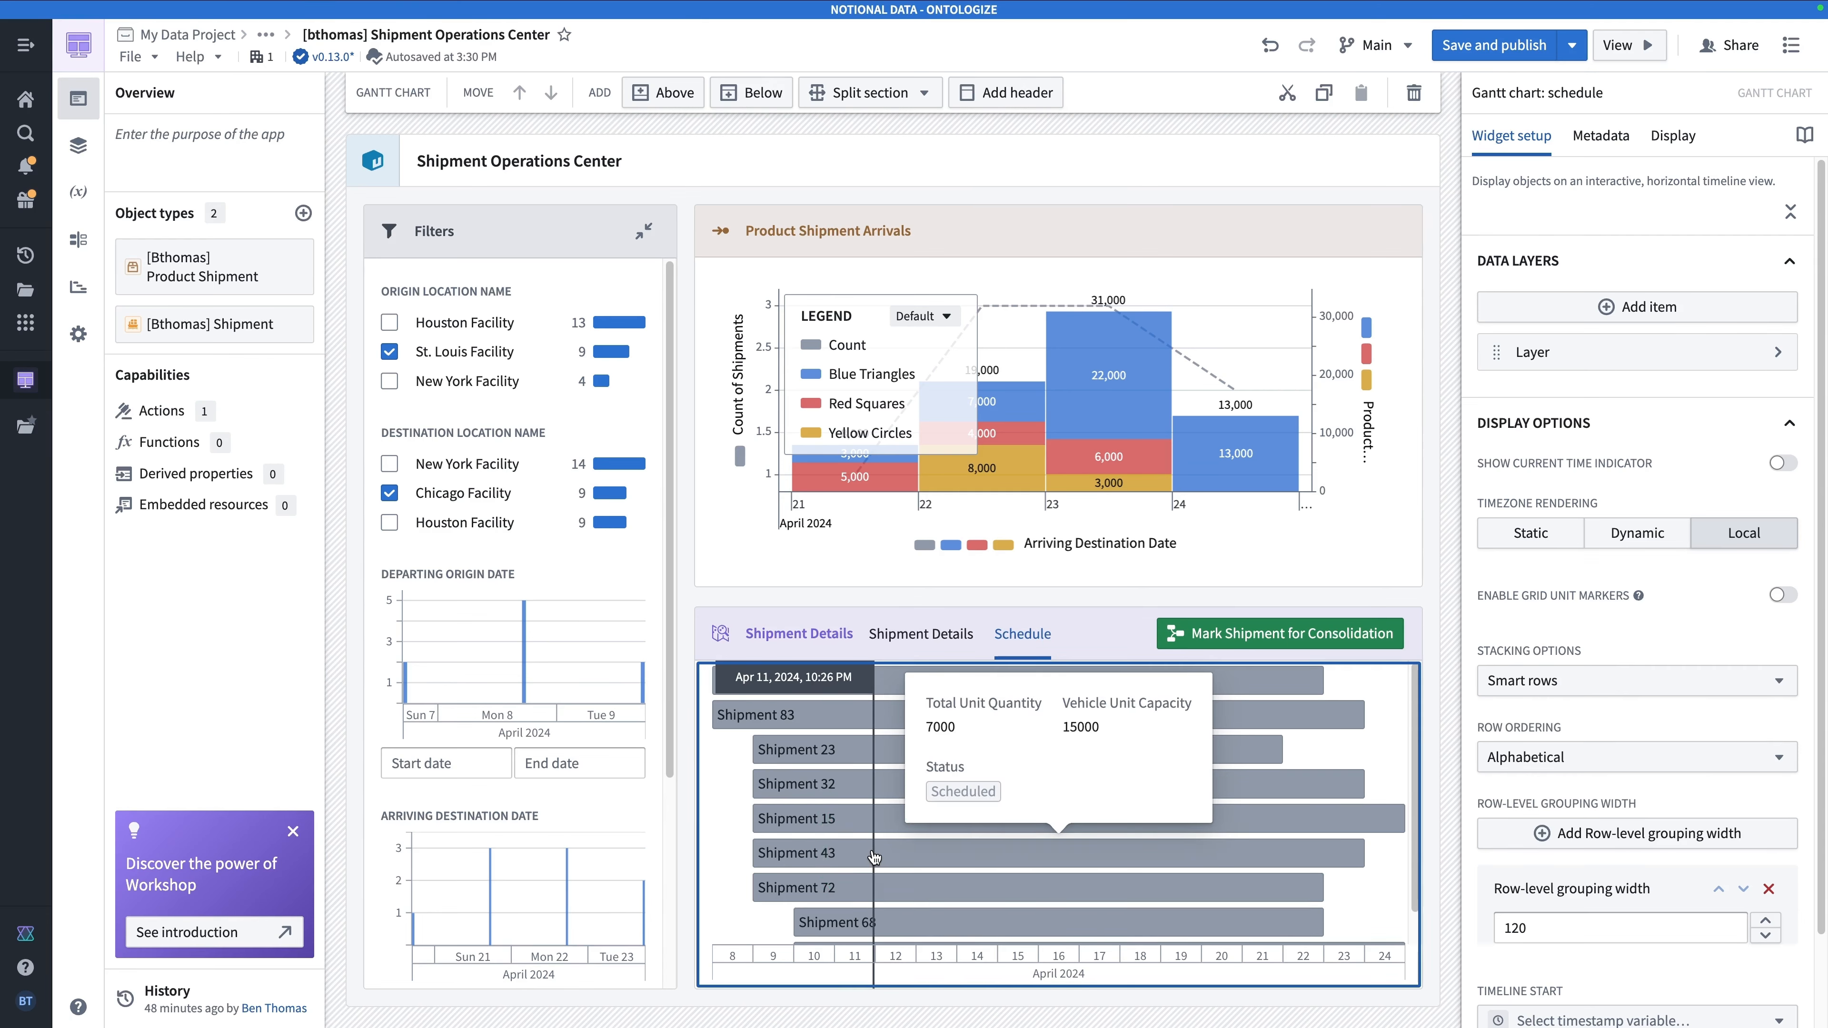
left_click(874, 862)
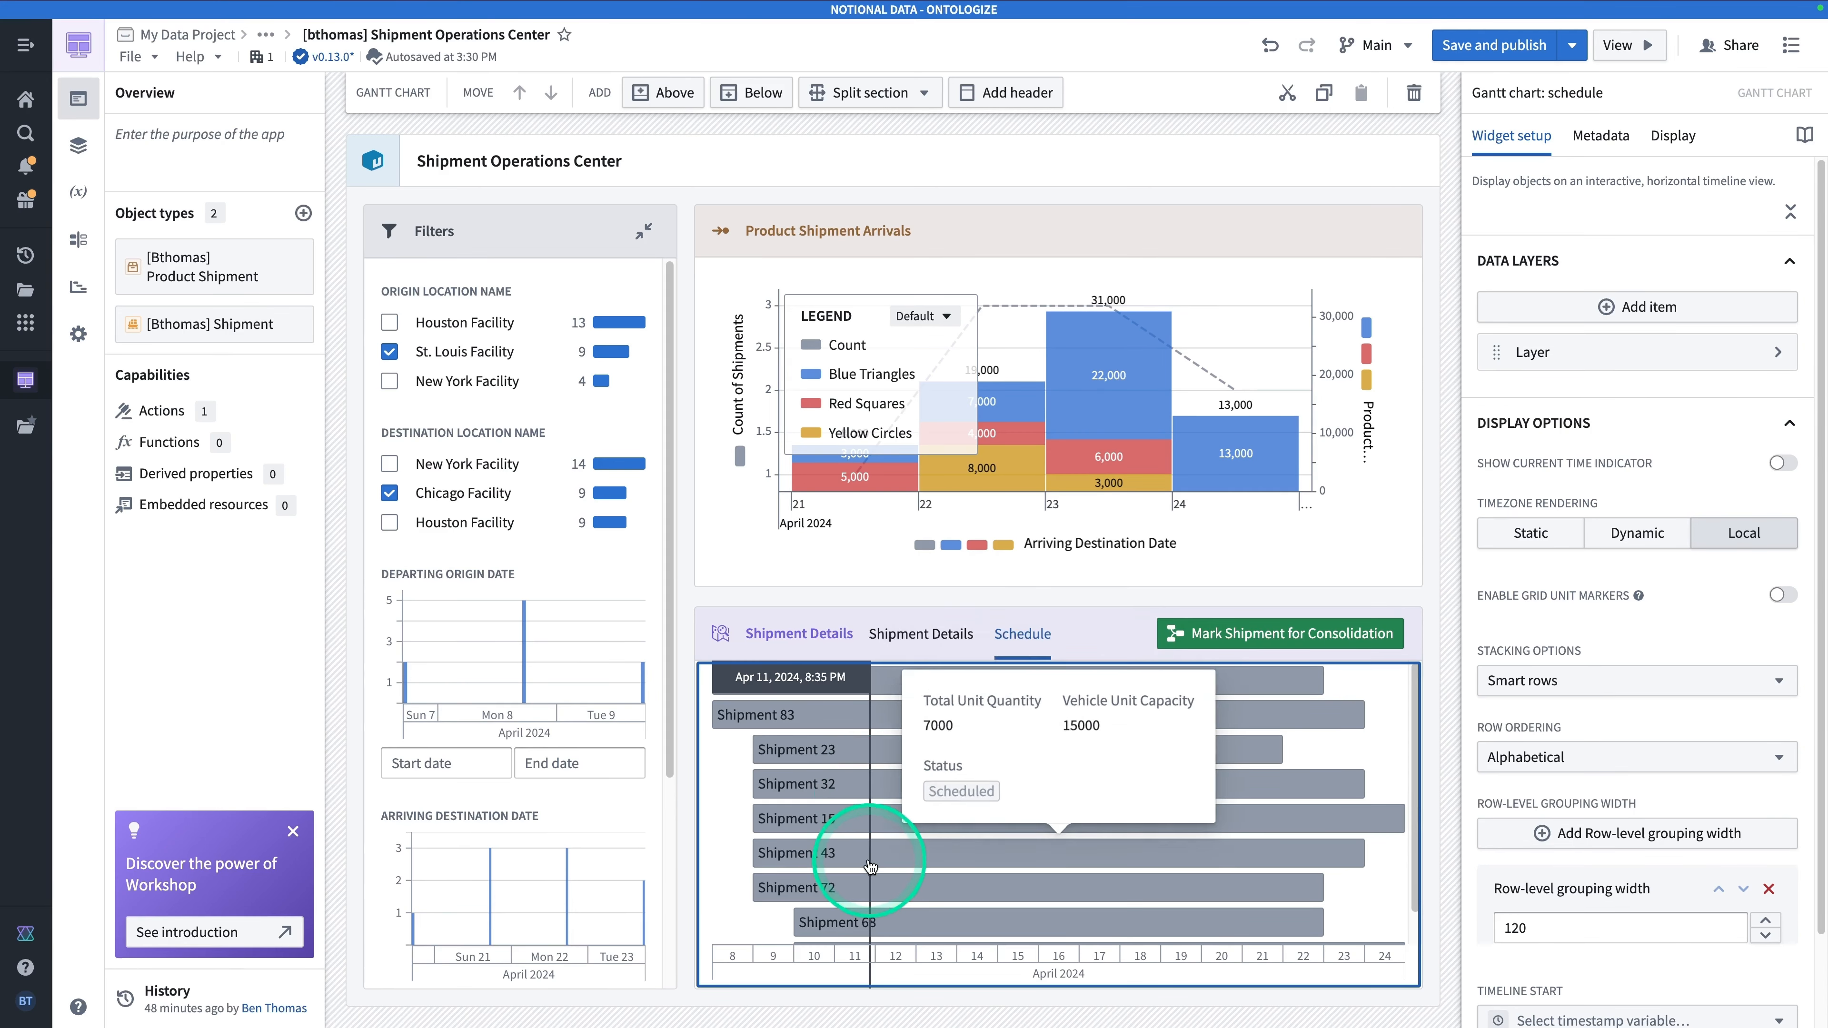
left_click(876, 787)
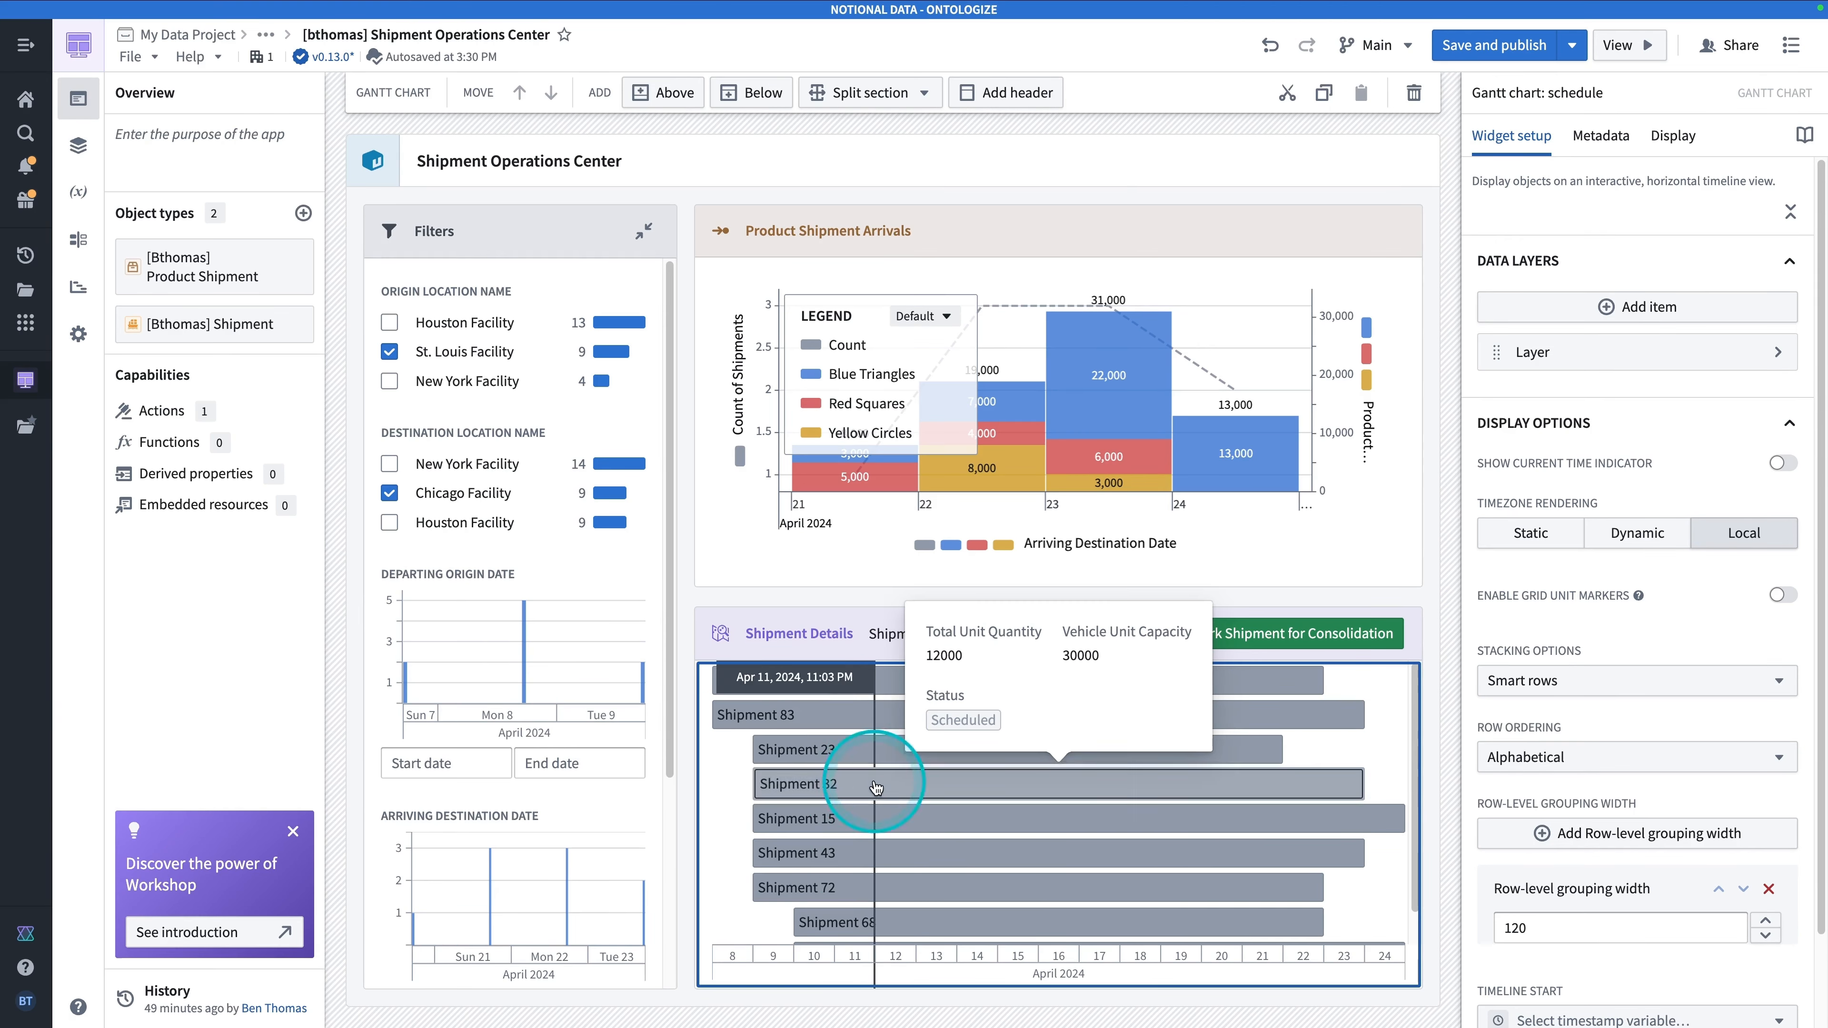
left_click(852, 854)
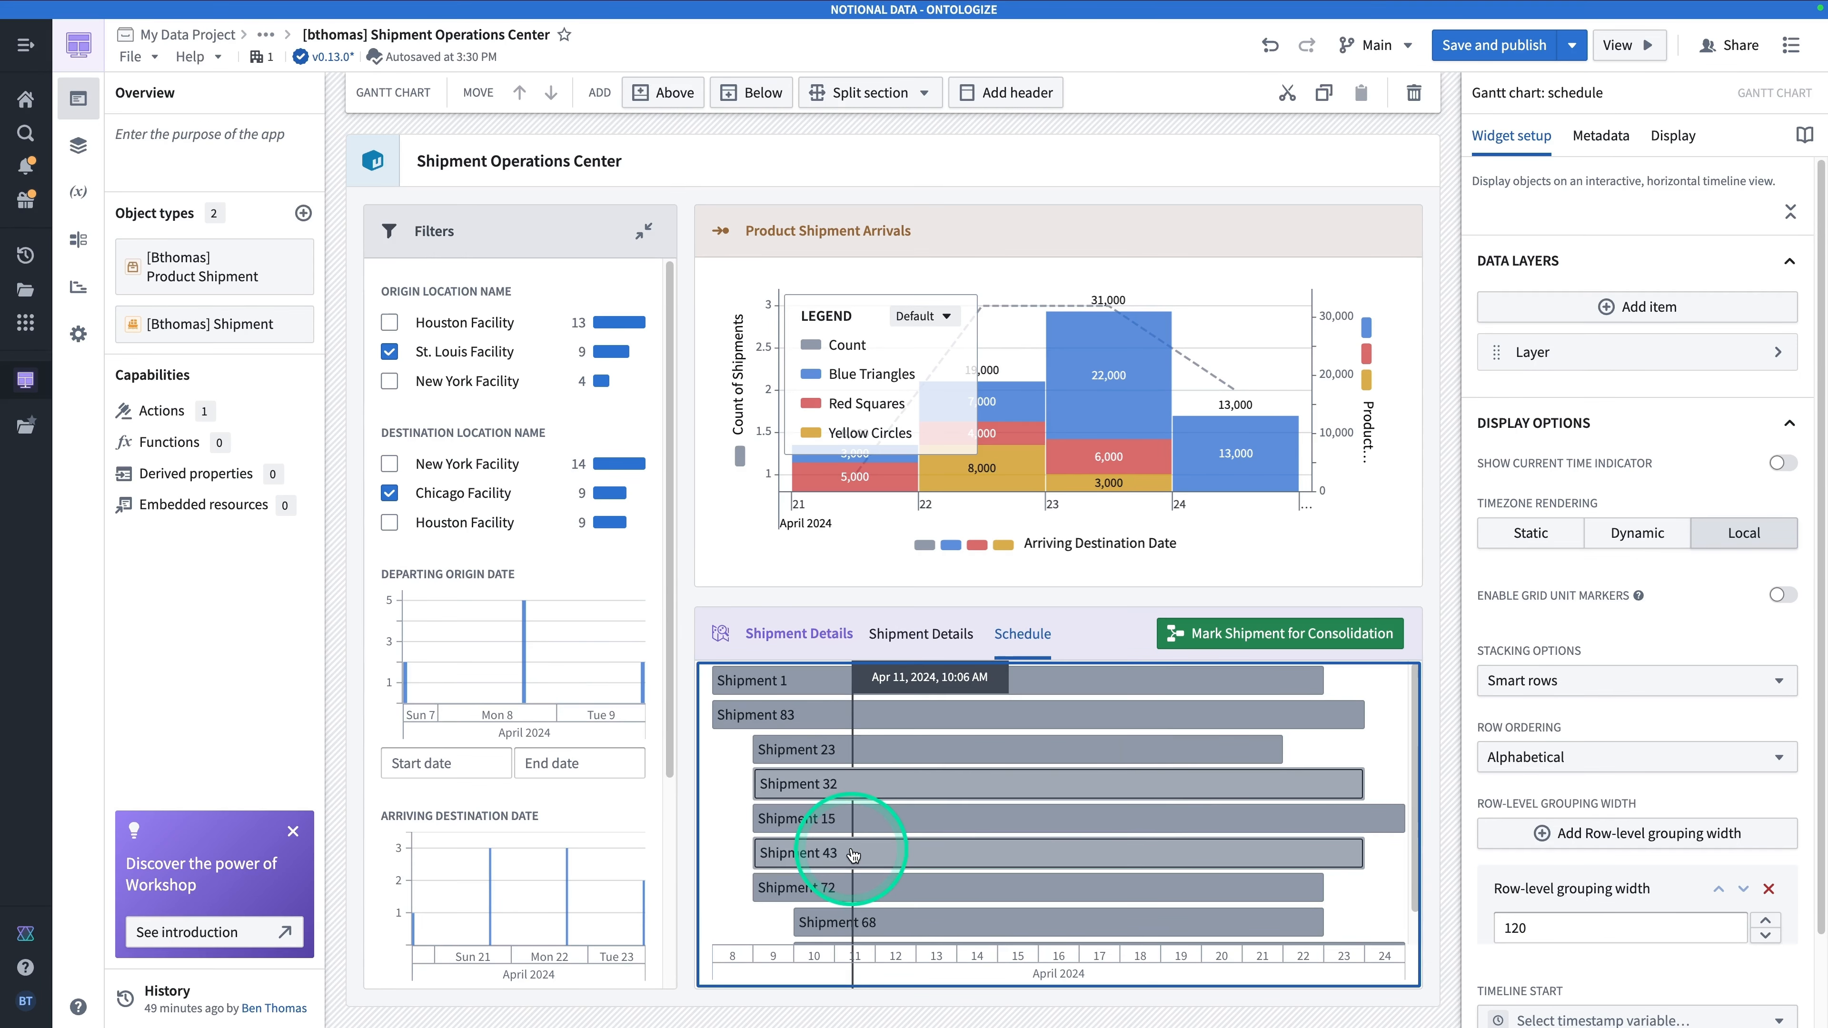
left_click(1242, 633)
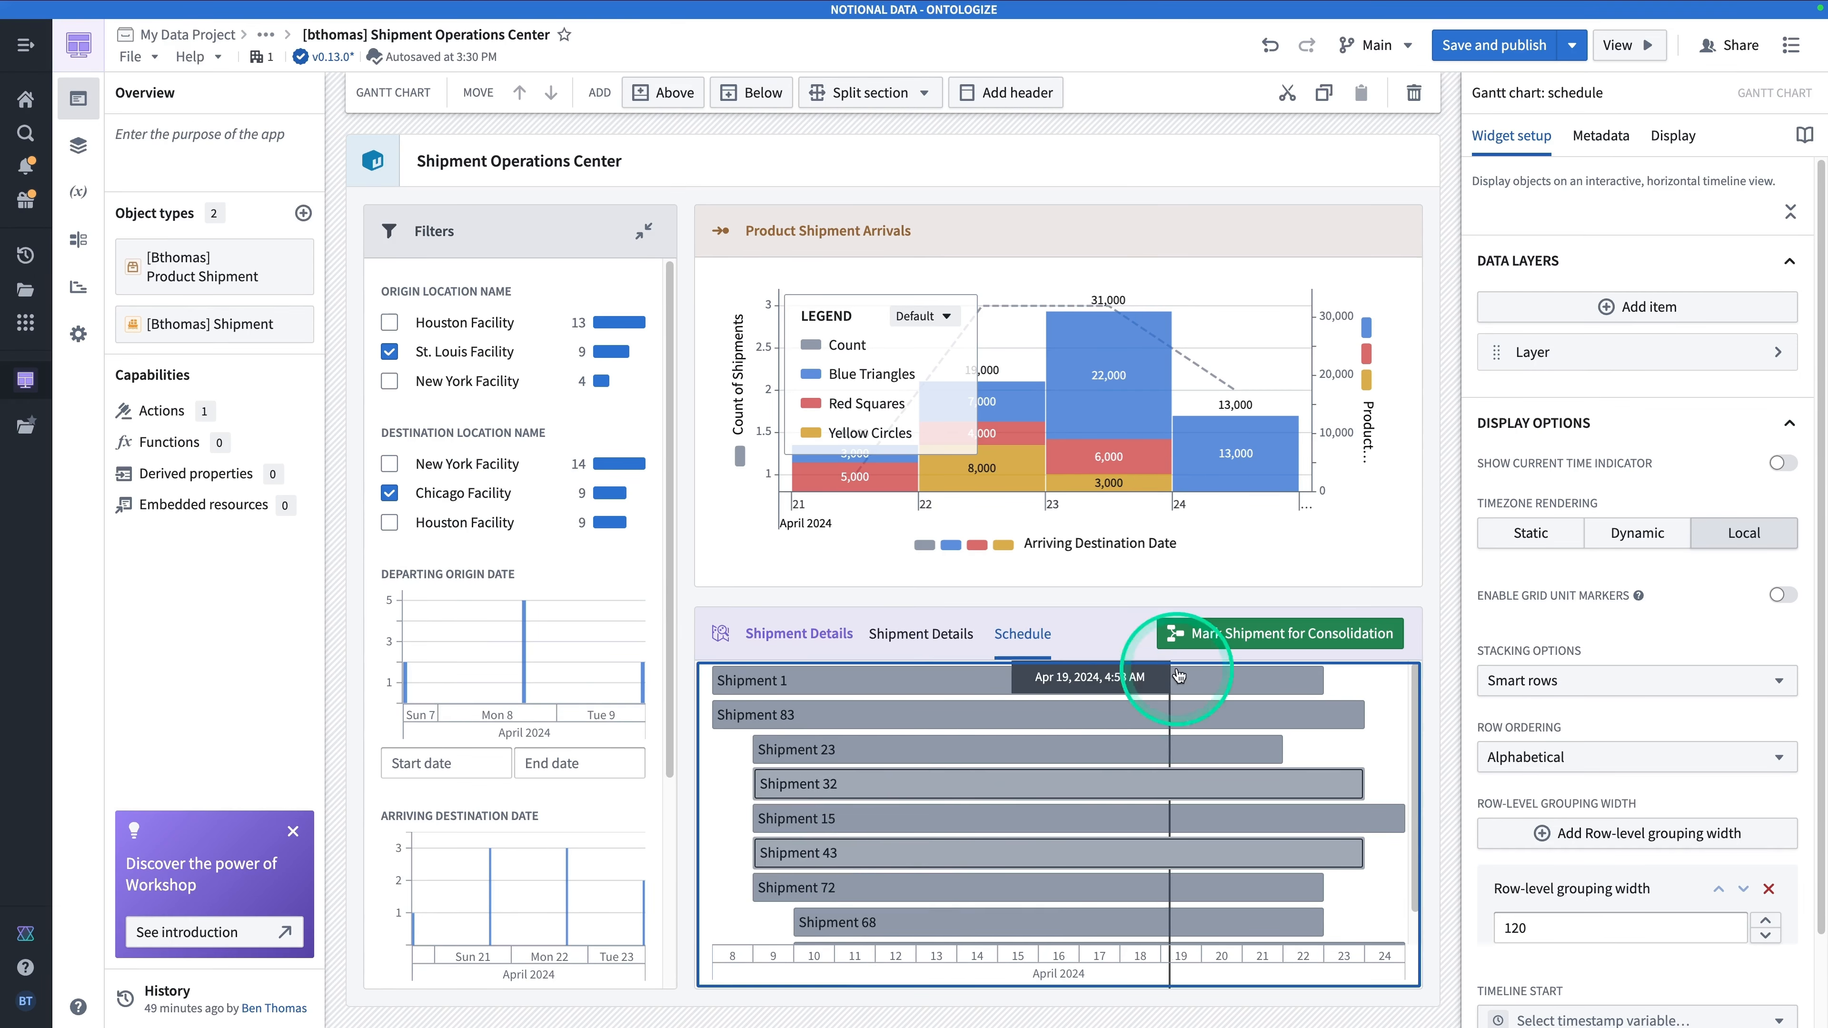
left_click(1242, 633)
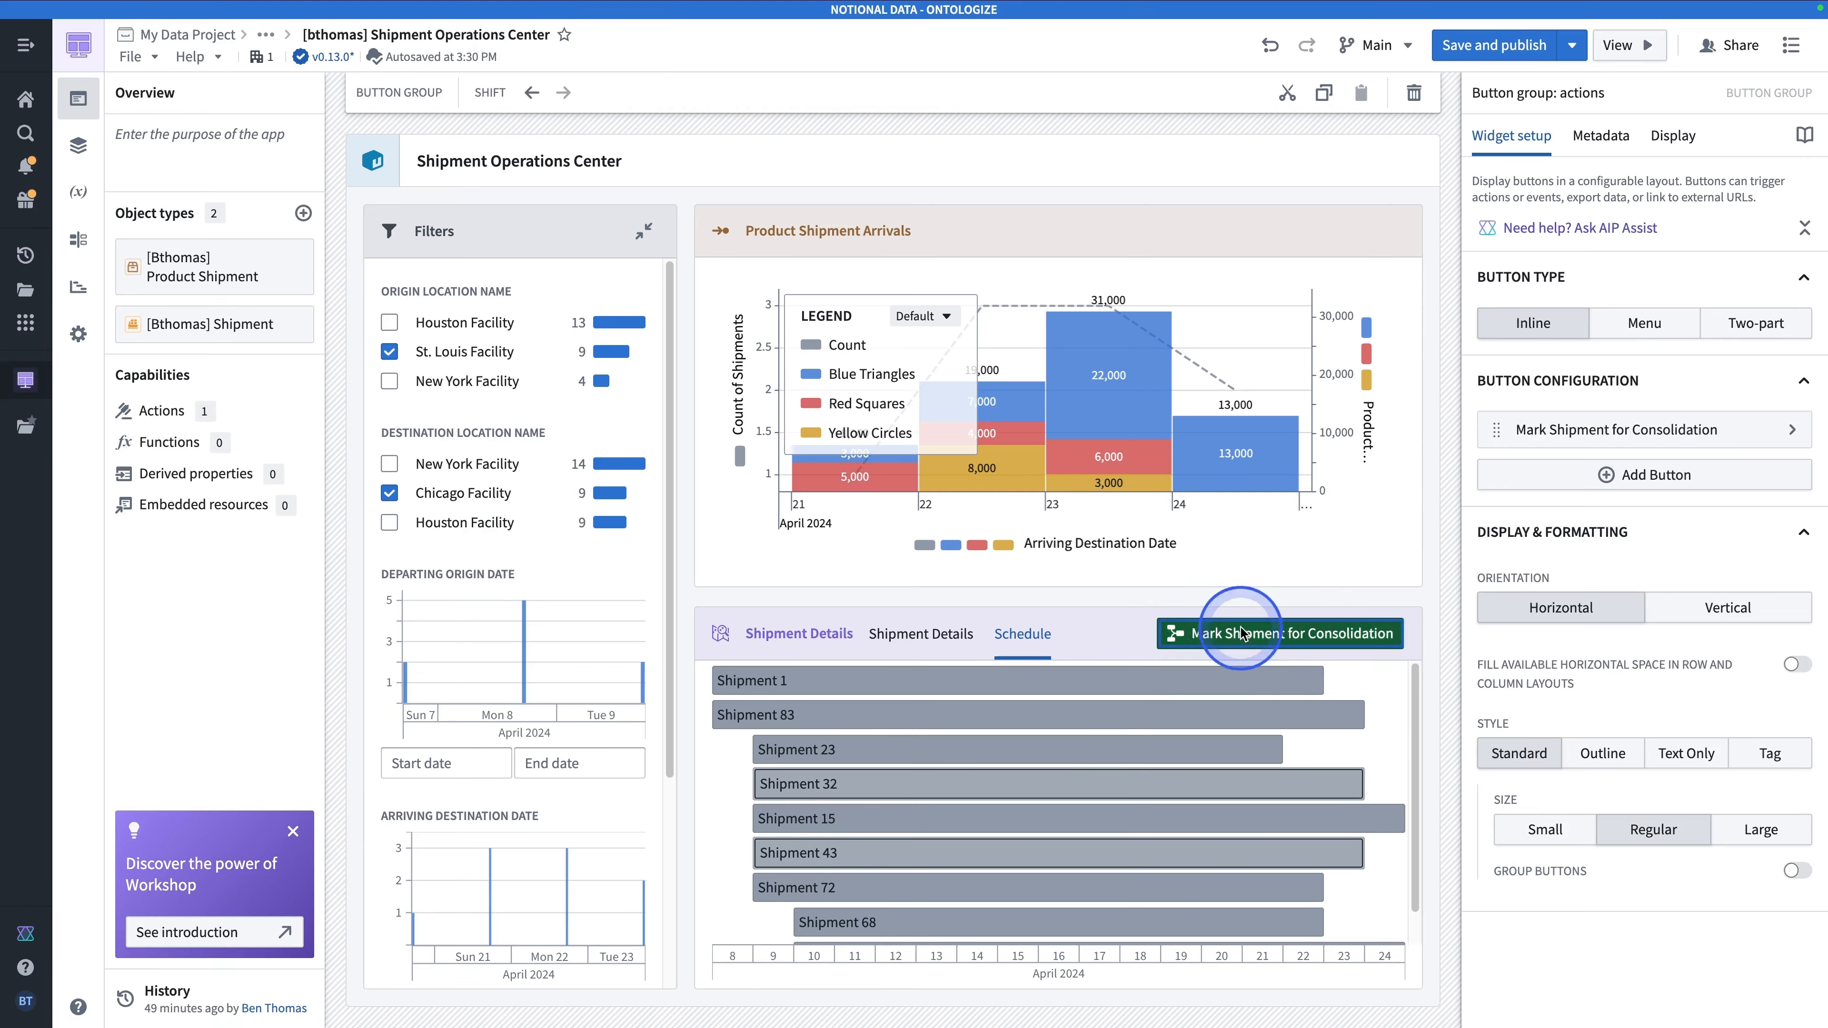
left_click(734, 509)
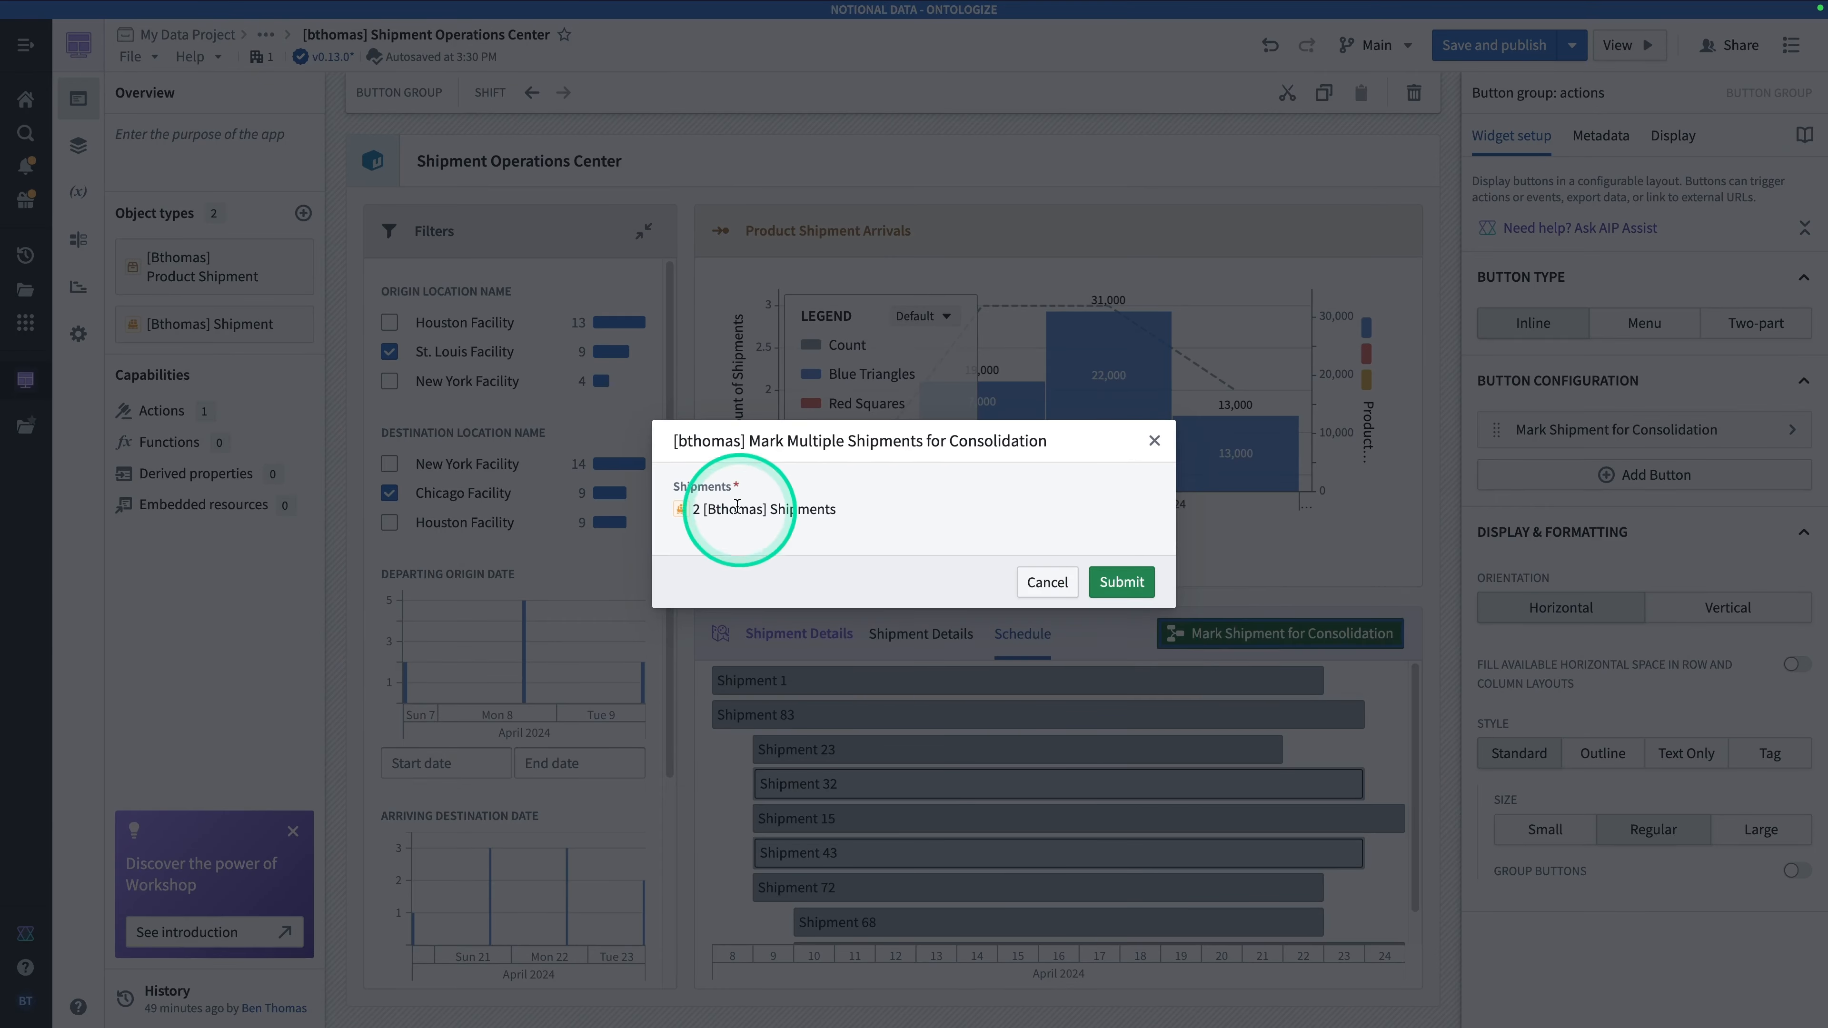
left_click(1136, 582)
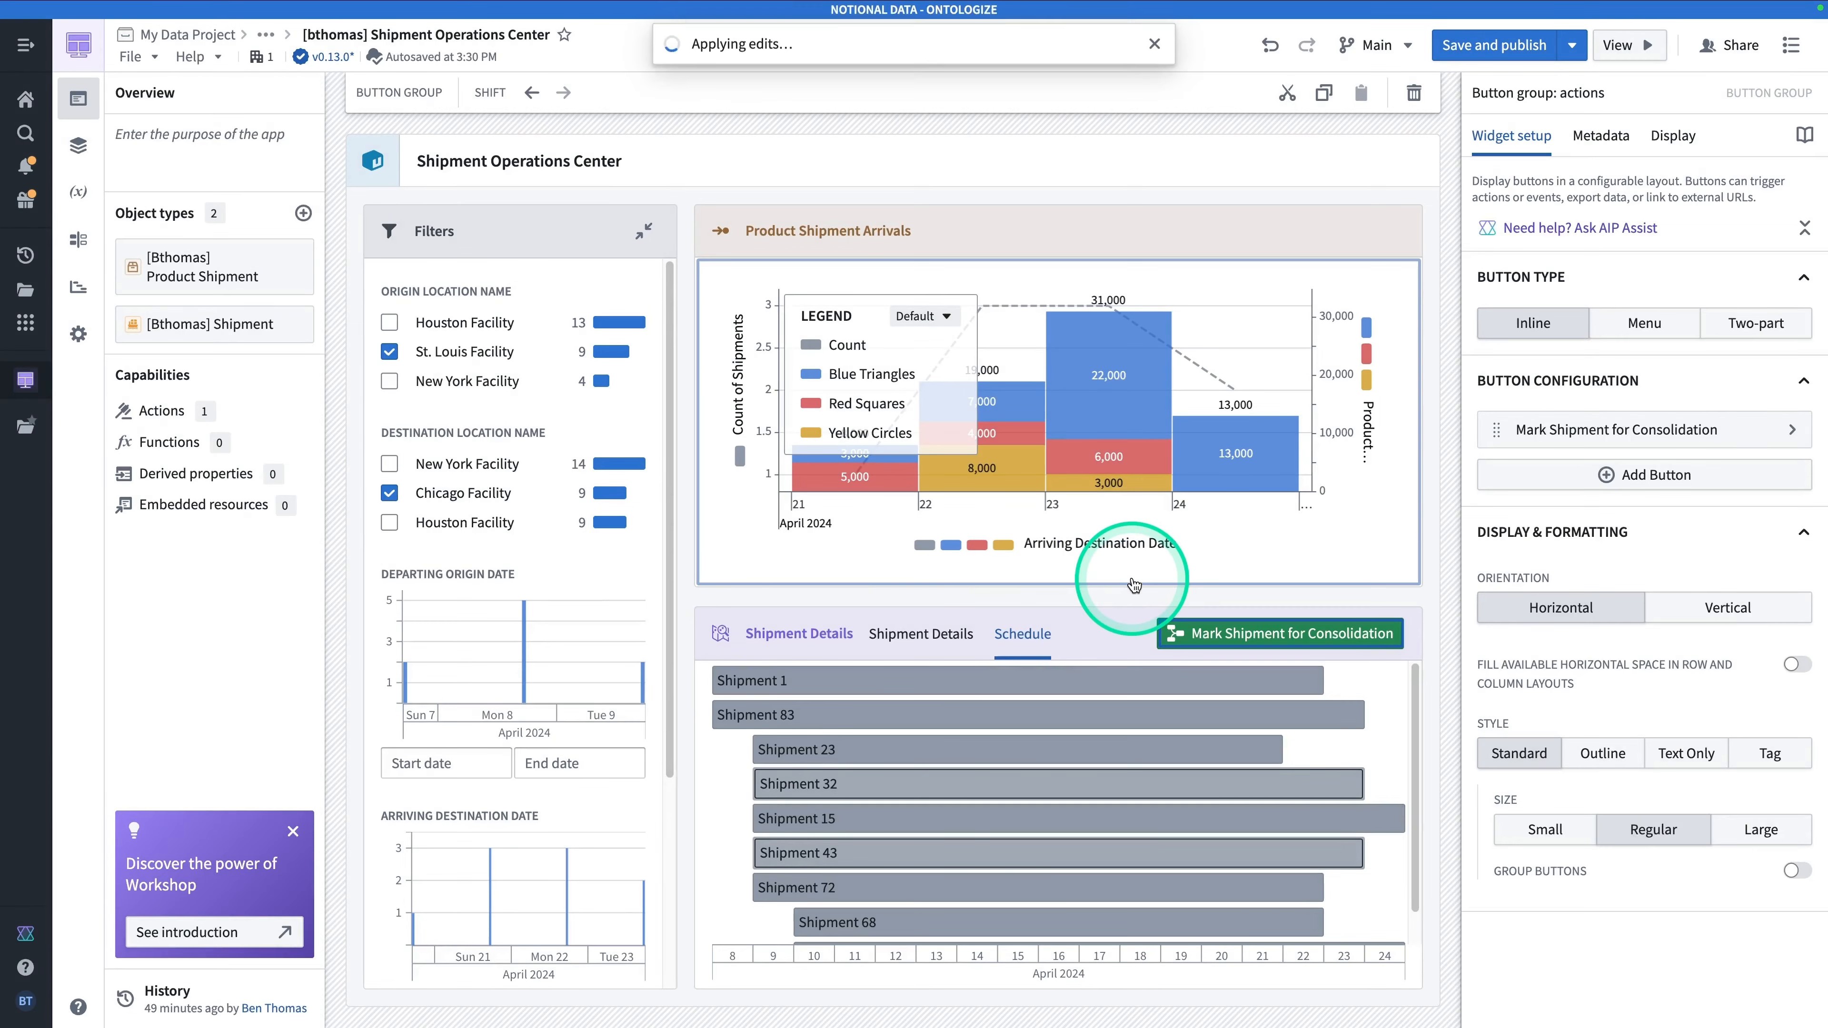